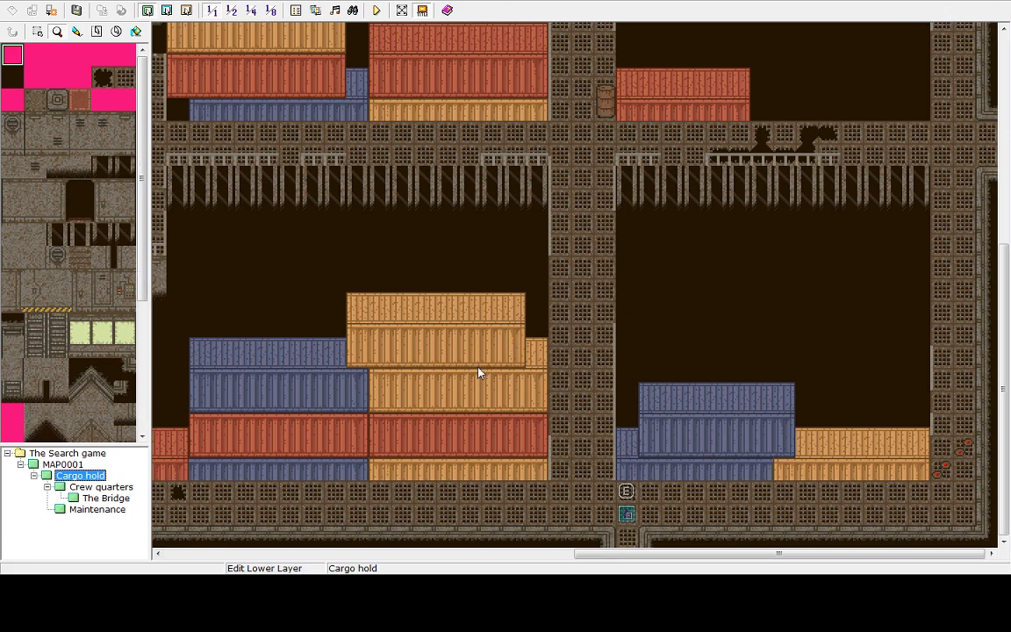
# Open the Maintenance, Bridge, Cargo hold and Crew quarters maps in turn to review their layouts
pyautogui.click(123, 509)
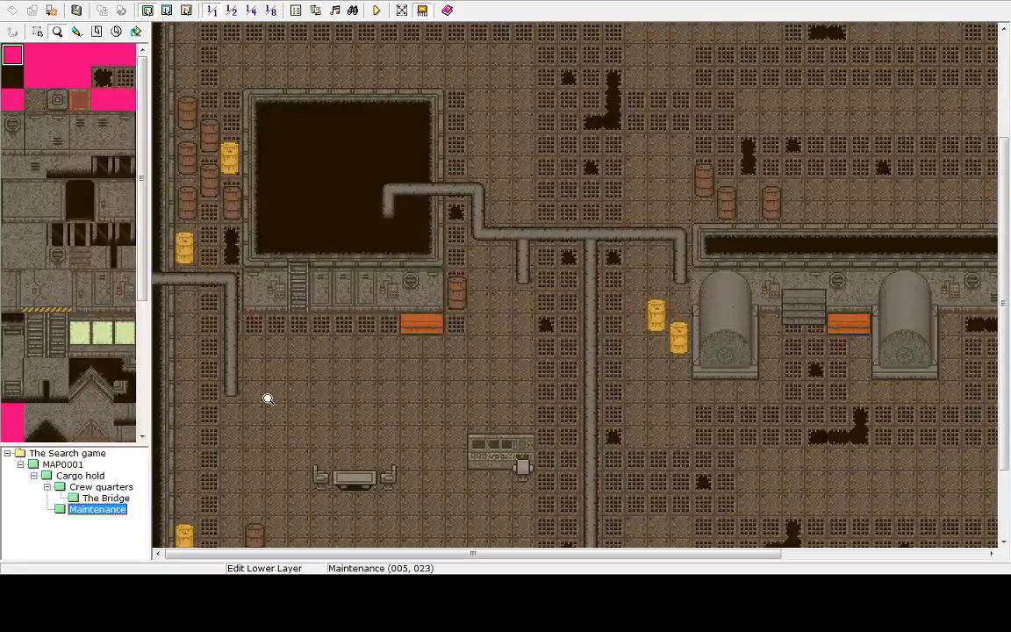
pyautogui.click(96, 498)
pyautogui.click(86, 476)
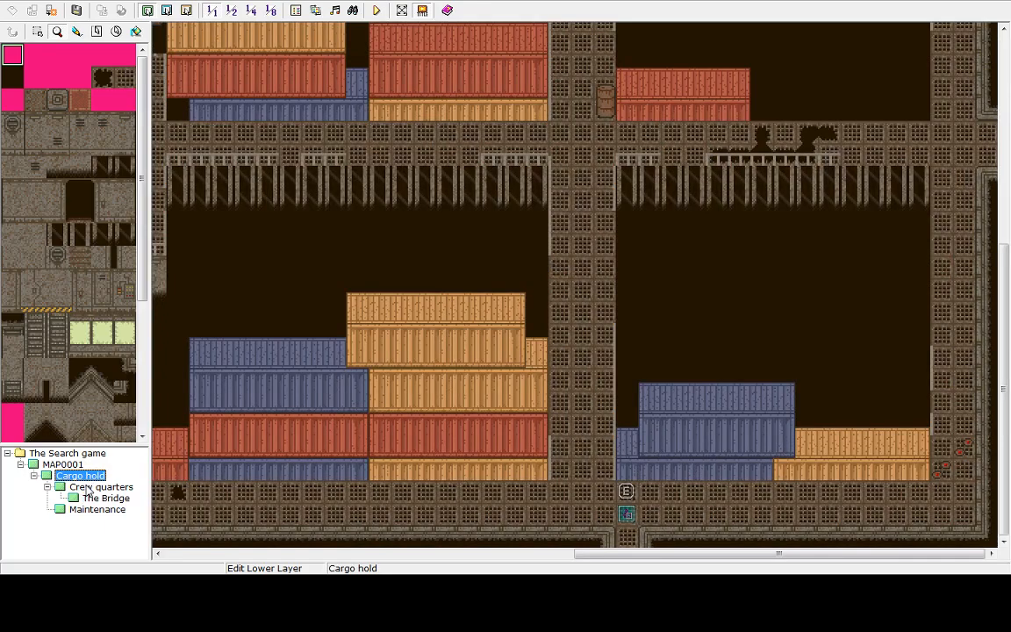
pyautogui.click(99, 487)
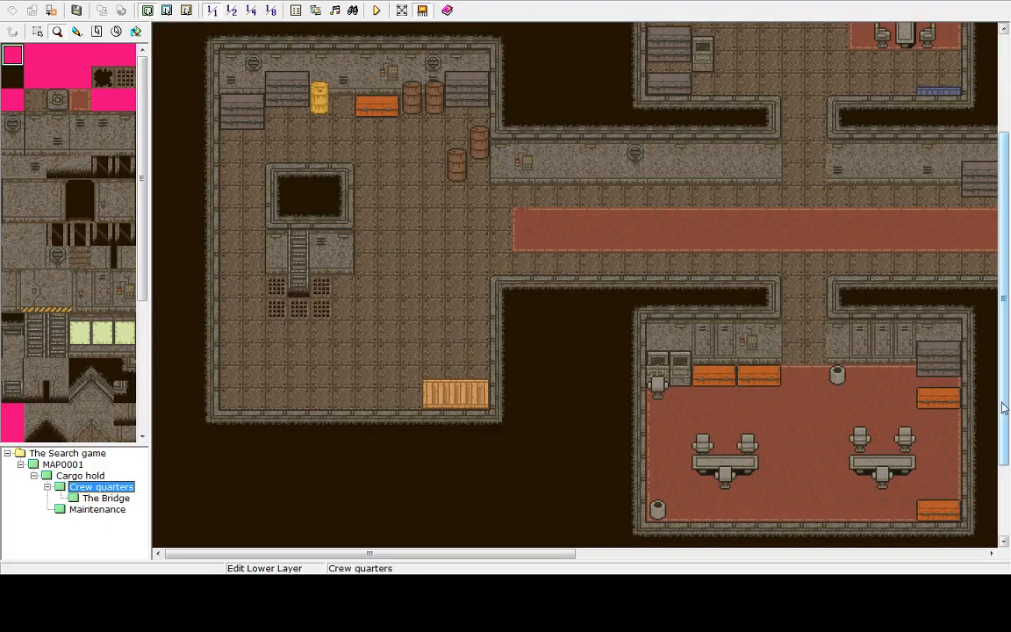
pyautogui.moveTo(1004, 407); pyautogui.dragTo(1010, 254)
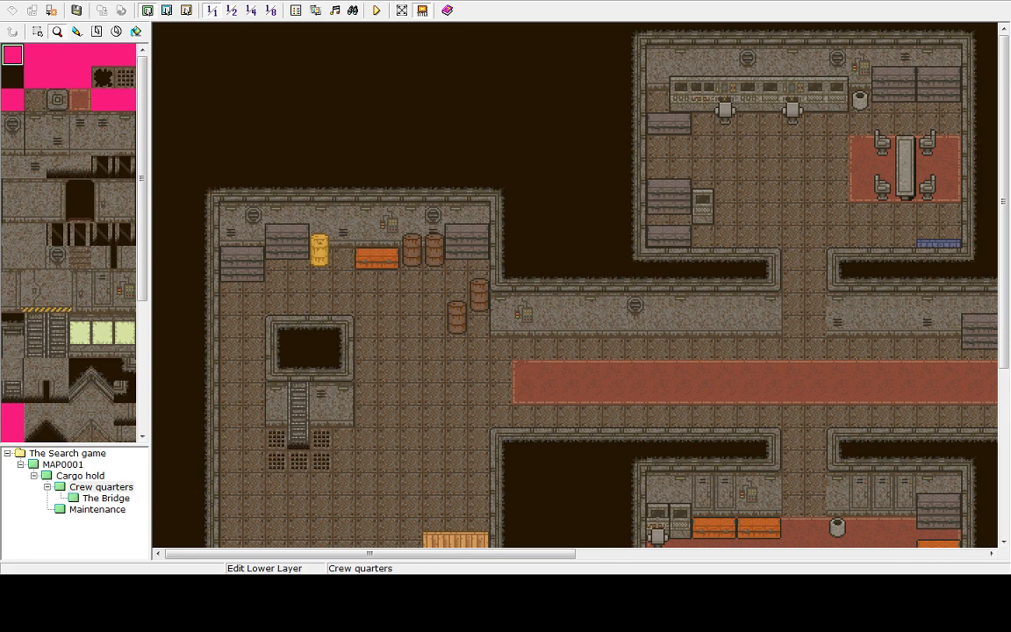
pyautogui.click(479, 9)
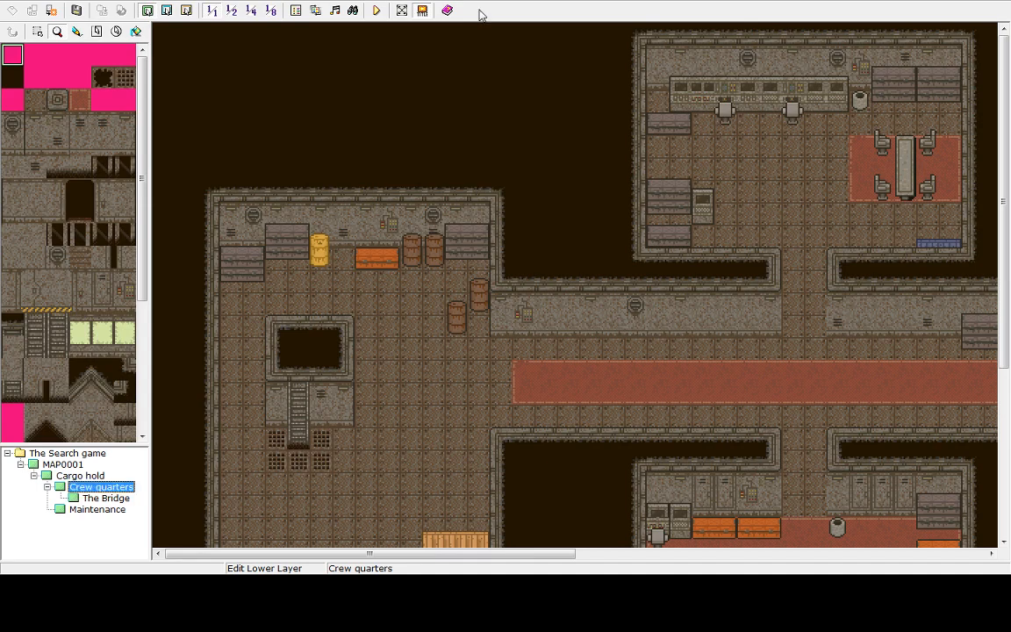
# Inspect the MAP0001 desert map around the landed ship, then return to the Cargo hold map
pyautogui.click(62, 464)
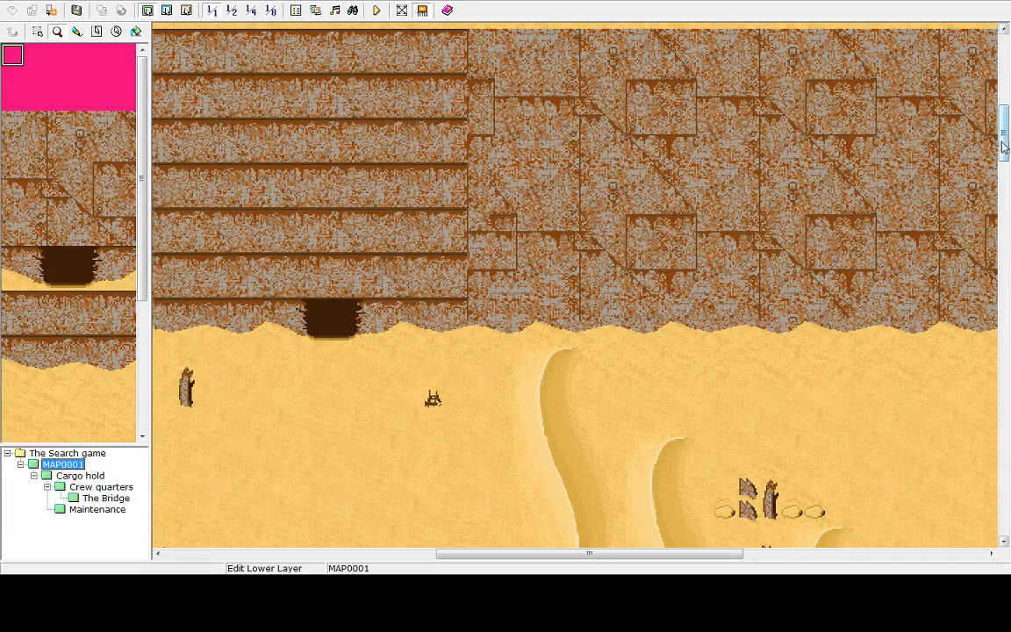
pyautogui.moveTo(1004, 132); pyautogui.dragTo(1008, 461)
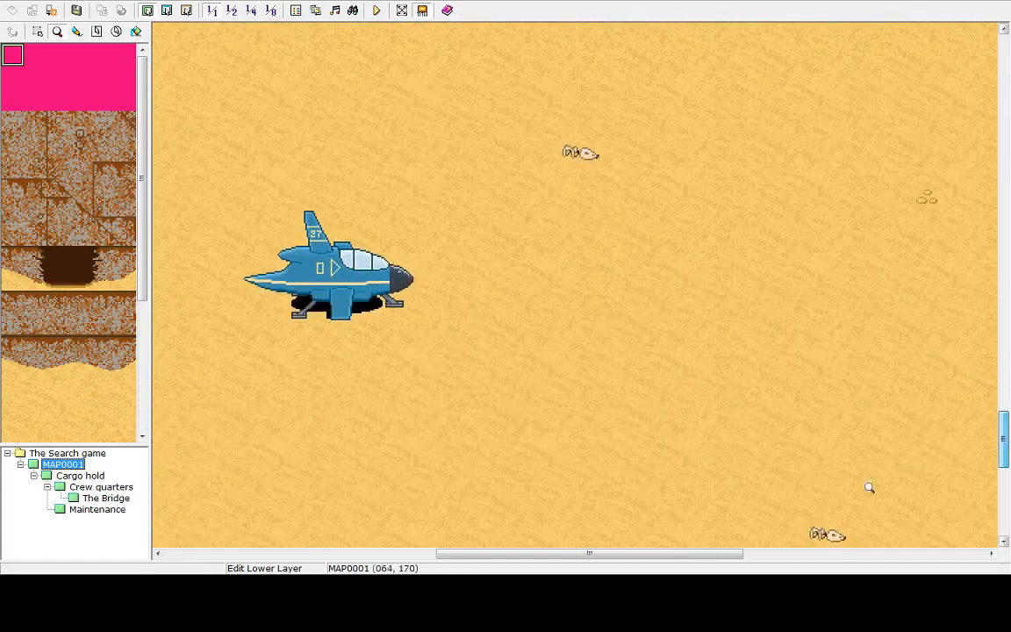
pyautogui.moveTo(572, 554); pyautogui.dragTo(533, 546)
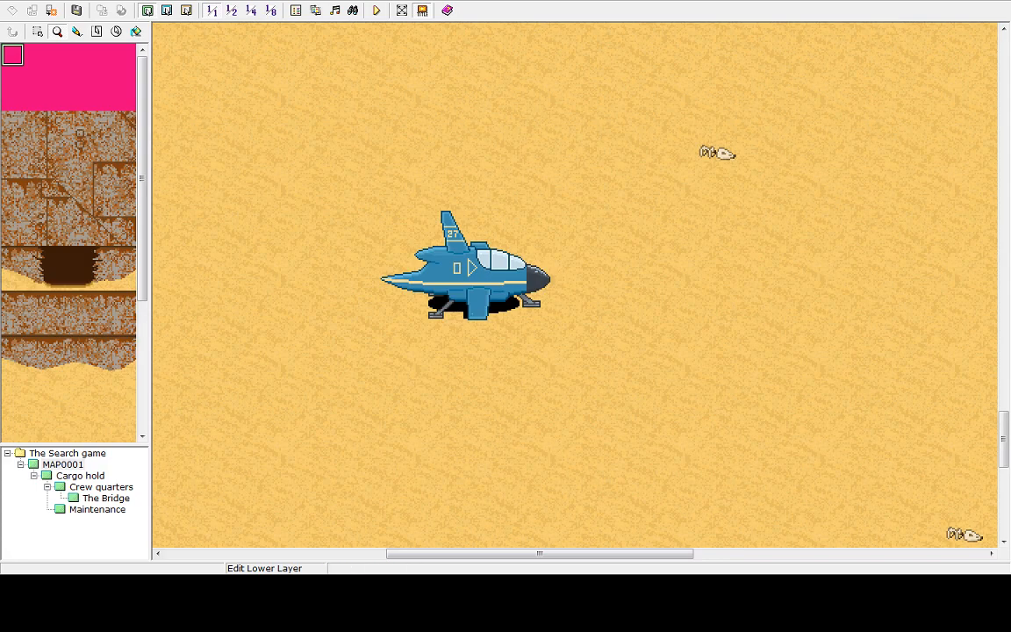
pyautogui.moveTo(1006, 446); pyautogui.dragTo(989, 136)
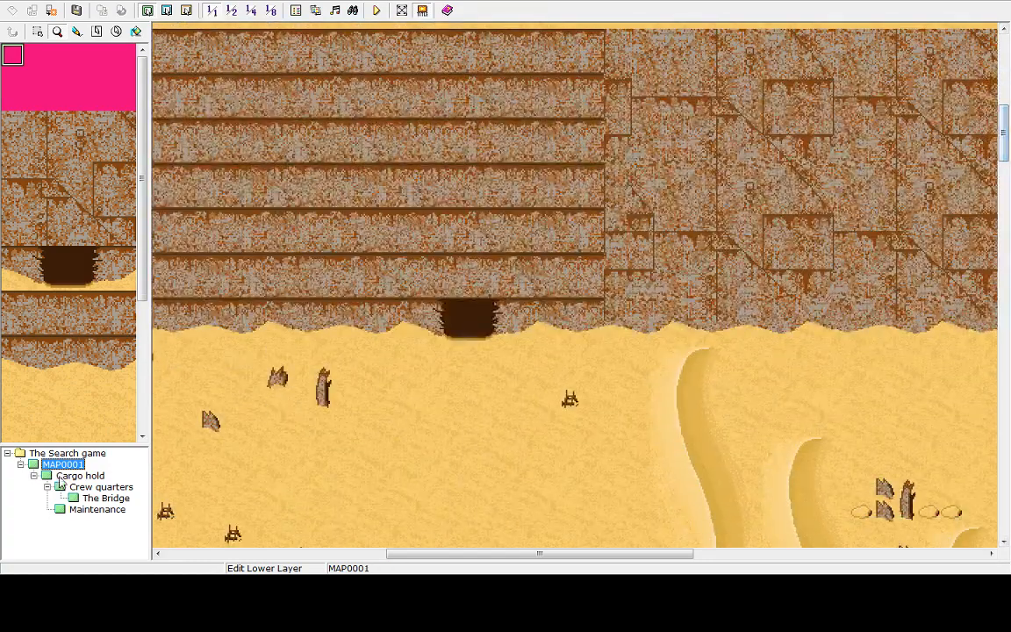
pyautogui.click(60, 476)
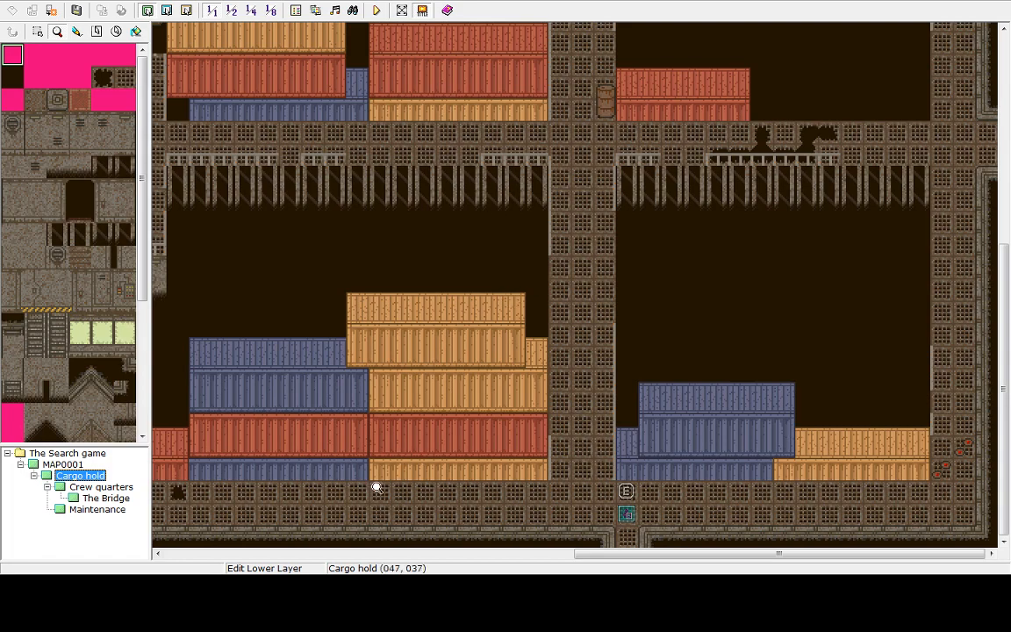
# Delete the player starting position at the cargo hold's lower doorway and move the pink event one tile down onto that spot
pyautogui.click(186, 9)
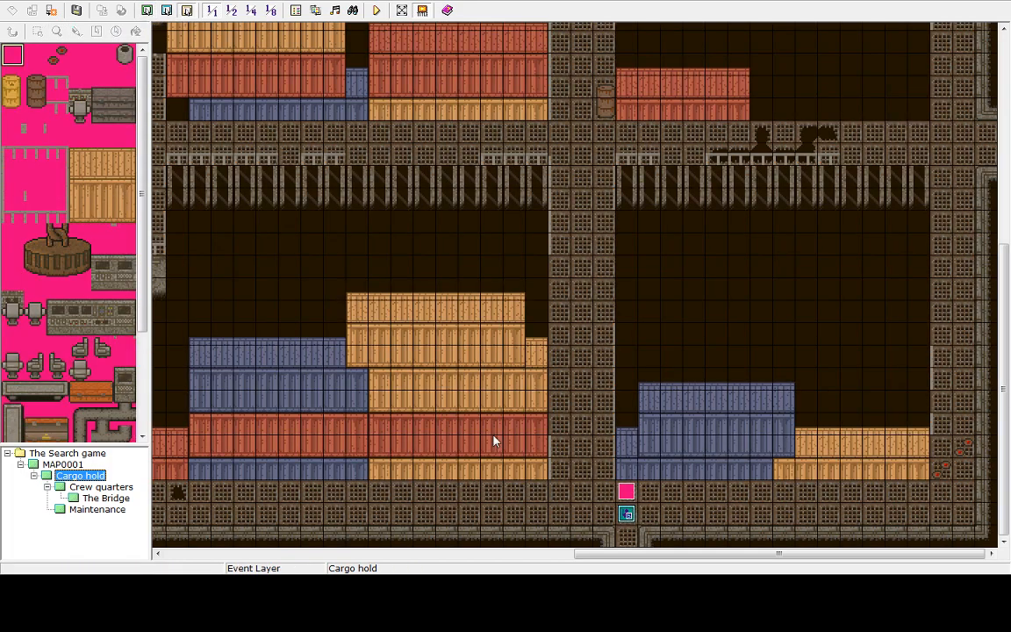
pyautogui.click(626, 516)
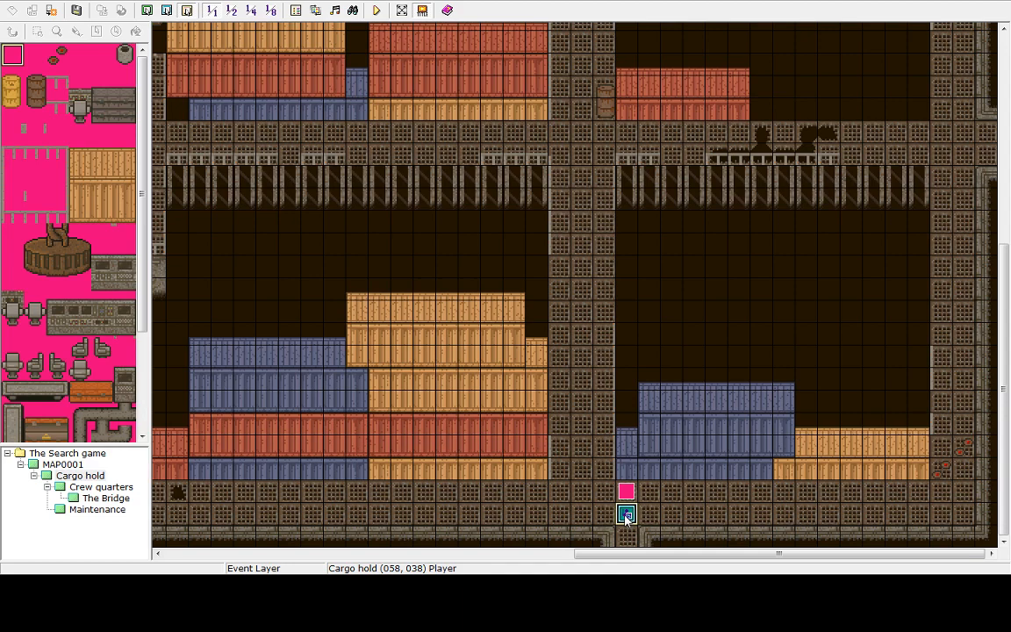
pyautogui.rightClick(627, 516)
pyautogui.click(652, 454)
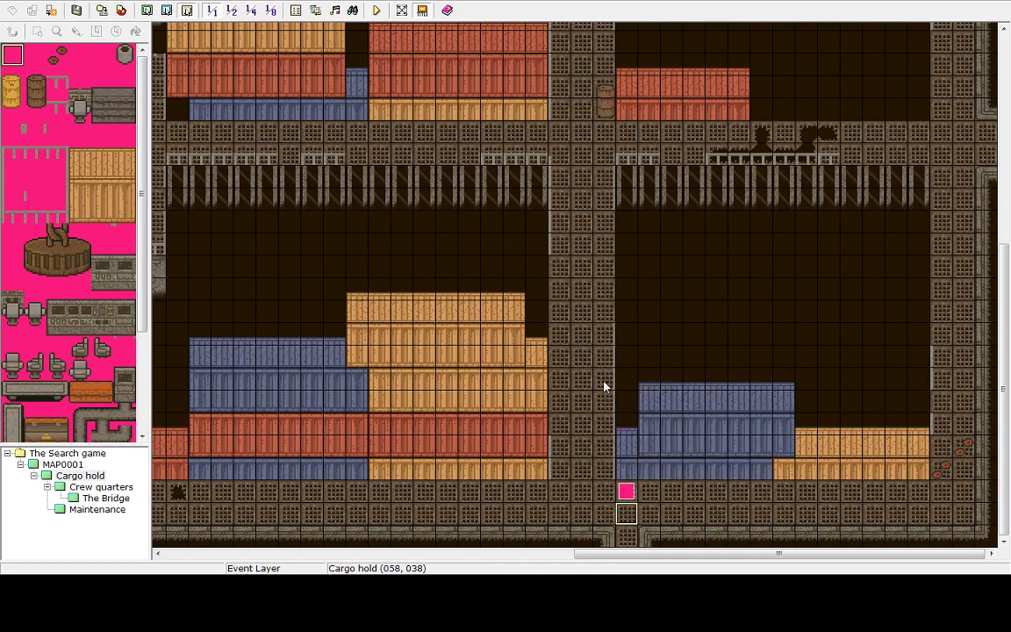
pyautogui.moveTo(628, 494); pyautogui.dragTo(629, 519)
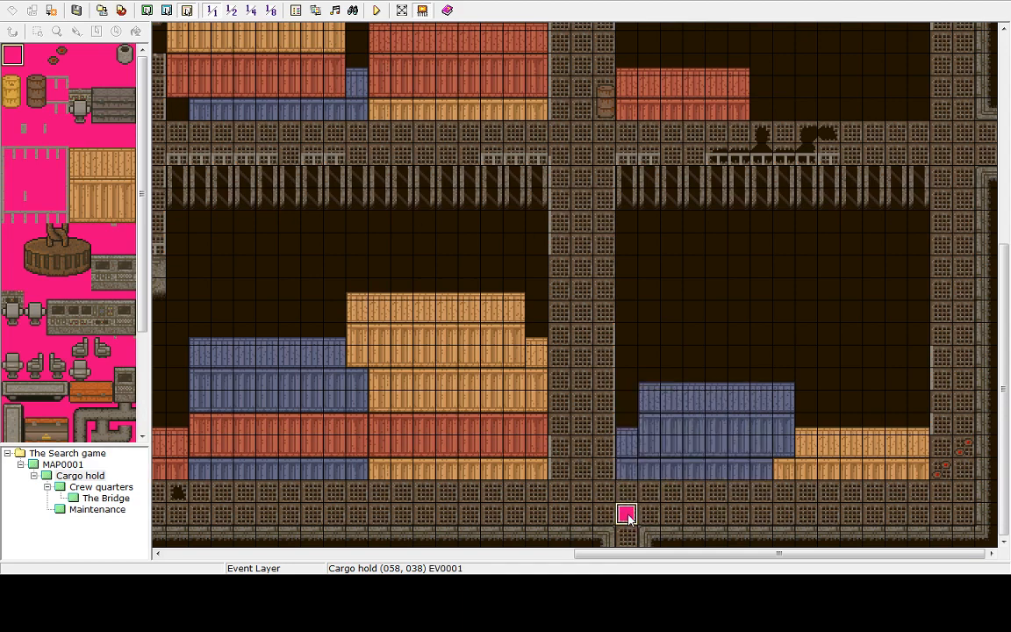
# On MAP0001, set the player starting position on the tile just below the landed blue ship
pyautogui.click(146, 11)
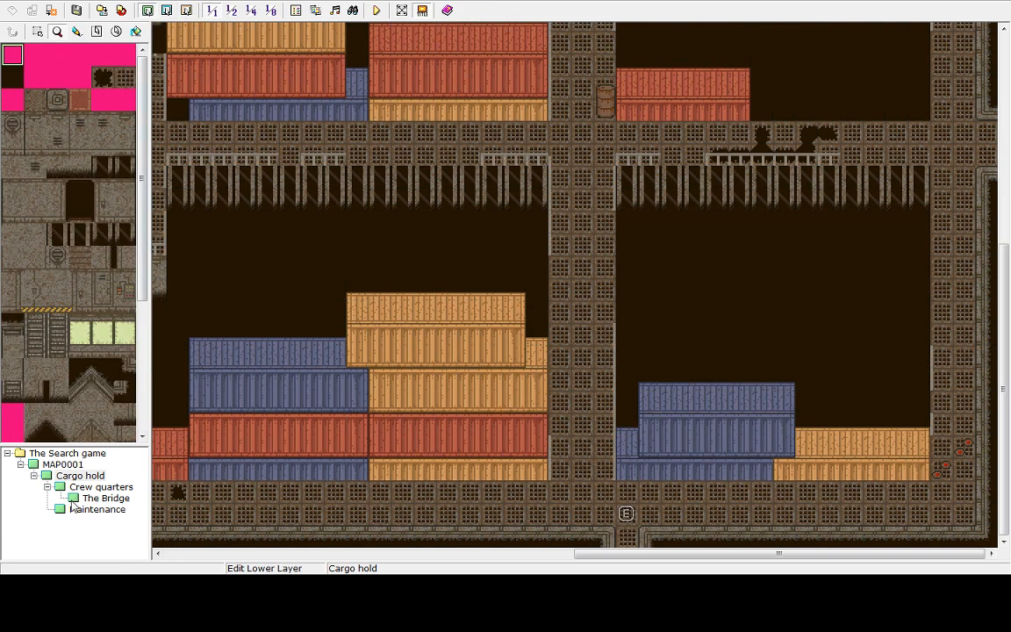
pyautogui.click(62, 464)
pyautogui.moveTo(1004, 145); pyautogui.dragTo(1003, 451)
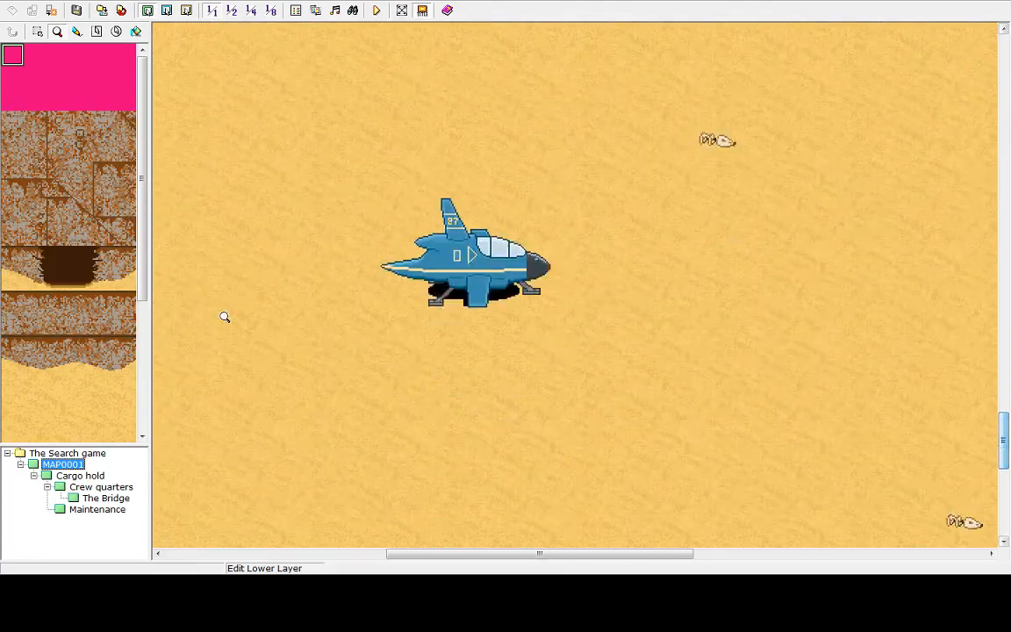
pyautogui.rightClick(553, 352)
pyautogui.click(531, 324)
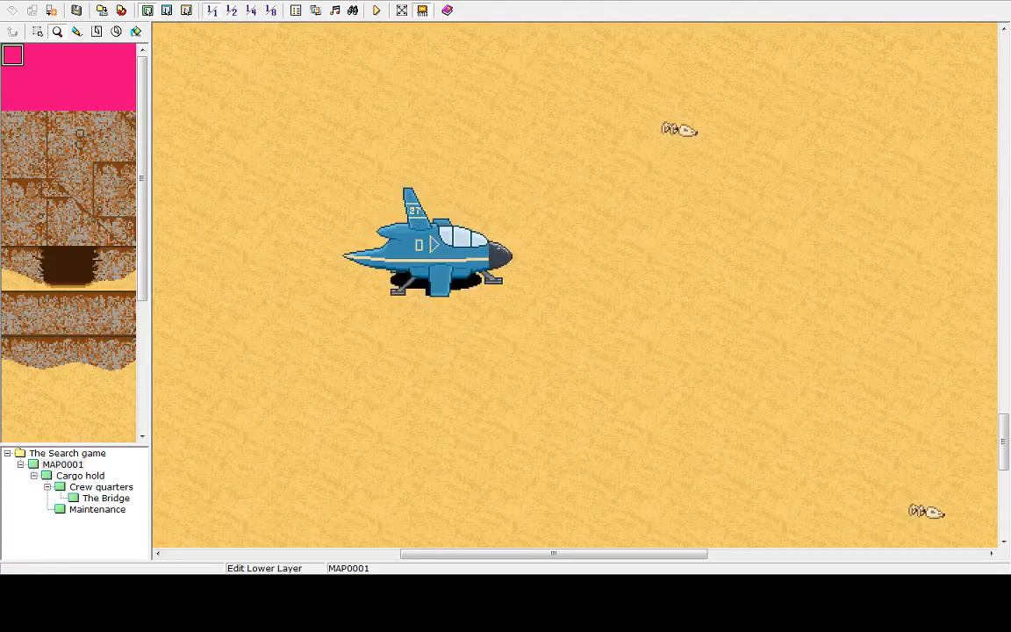
pyautogui.click(179, 10)
pyautogui.rightClick(439, 307)
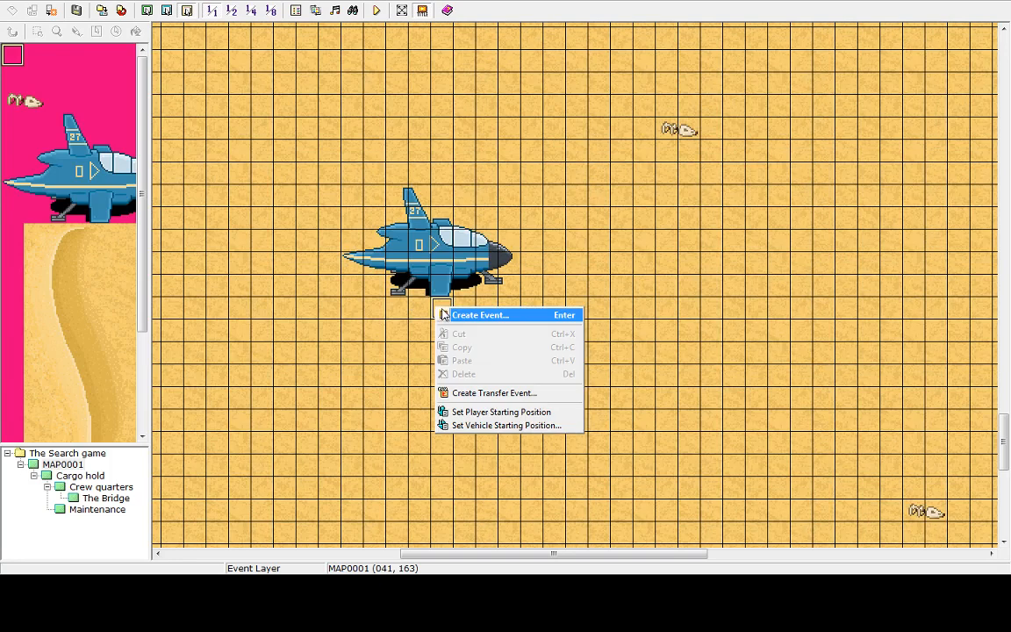
pyautogui.click(508, 412)
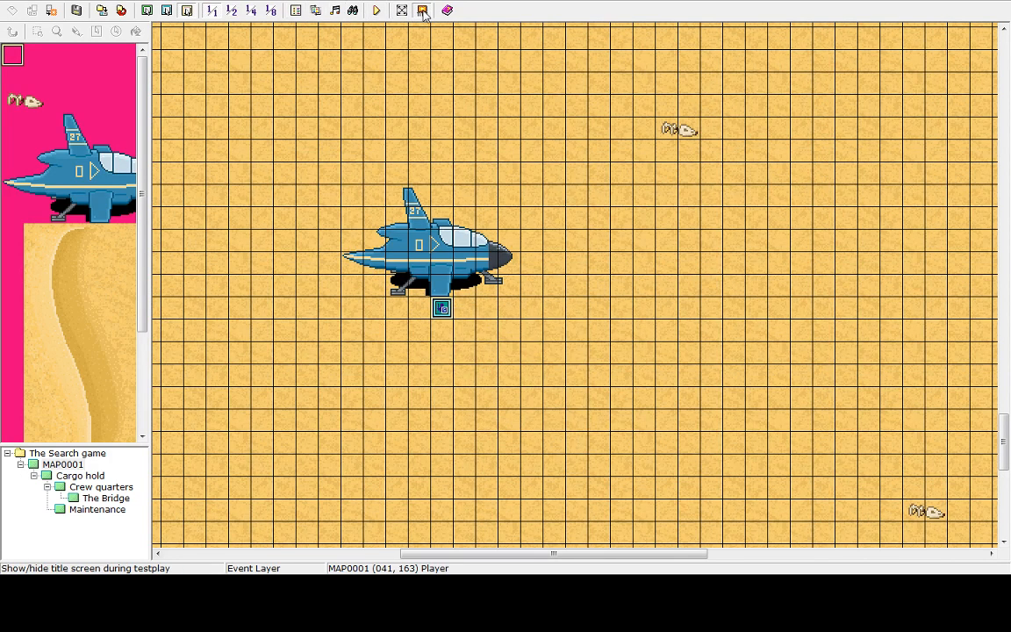
# Save the project and start a testplay, beginning a New Game
pyautogui.click(380, 11)
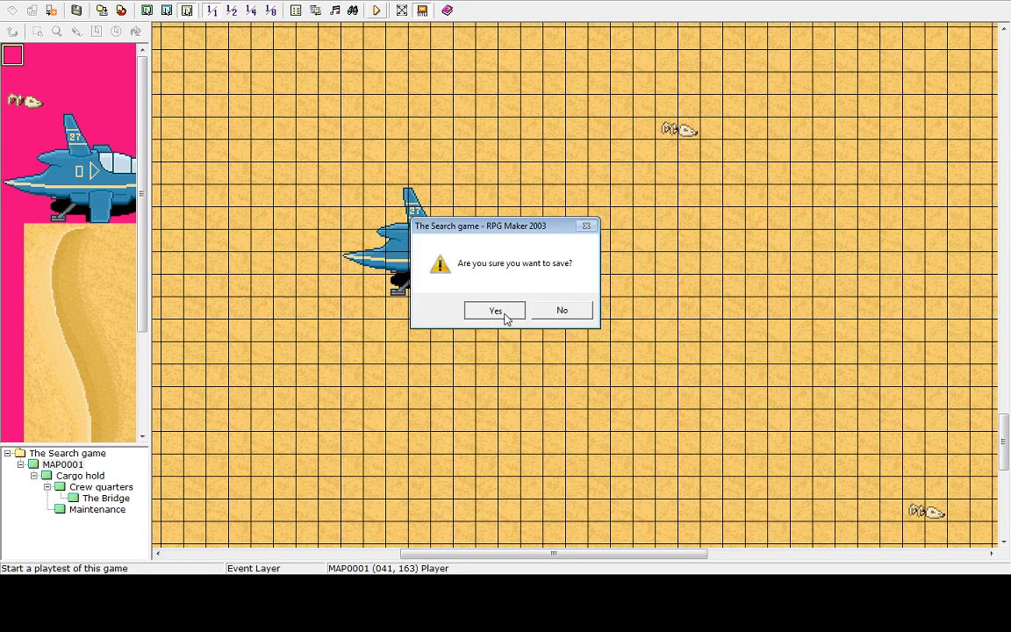
pyautogui.click(495, 311)
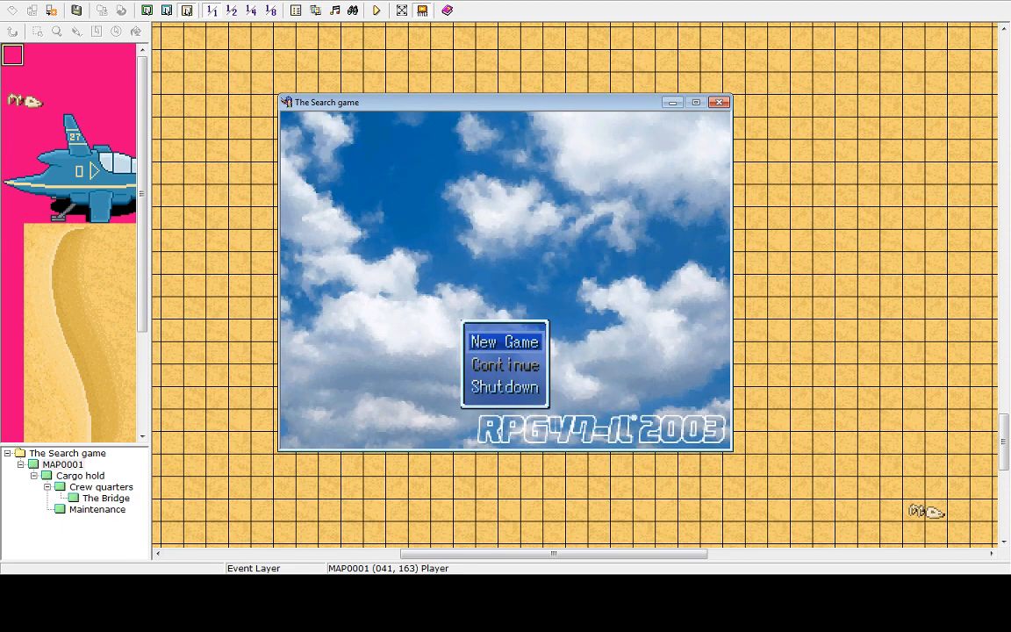
pyautogui.press('Return')
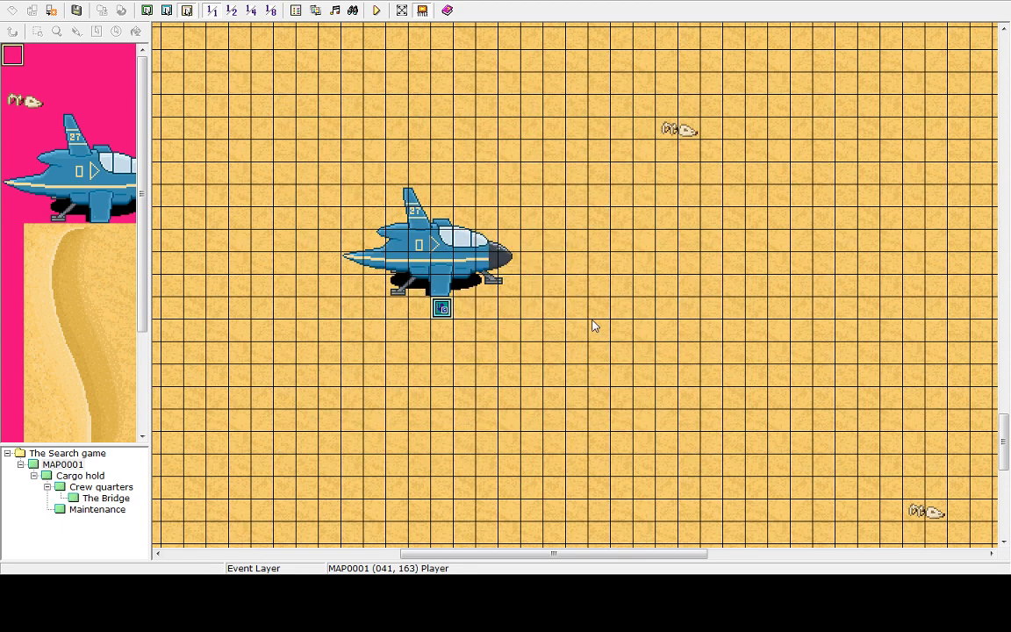
pyautogui.click(19, 2)
# Open the BGM Test and play, then stop, the 2003Adventurers track
pyautogui.moveTo(40, 2)
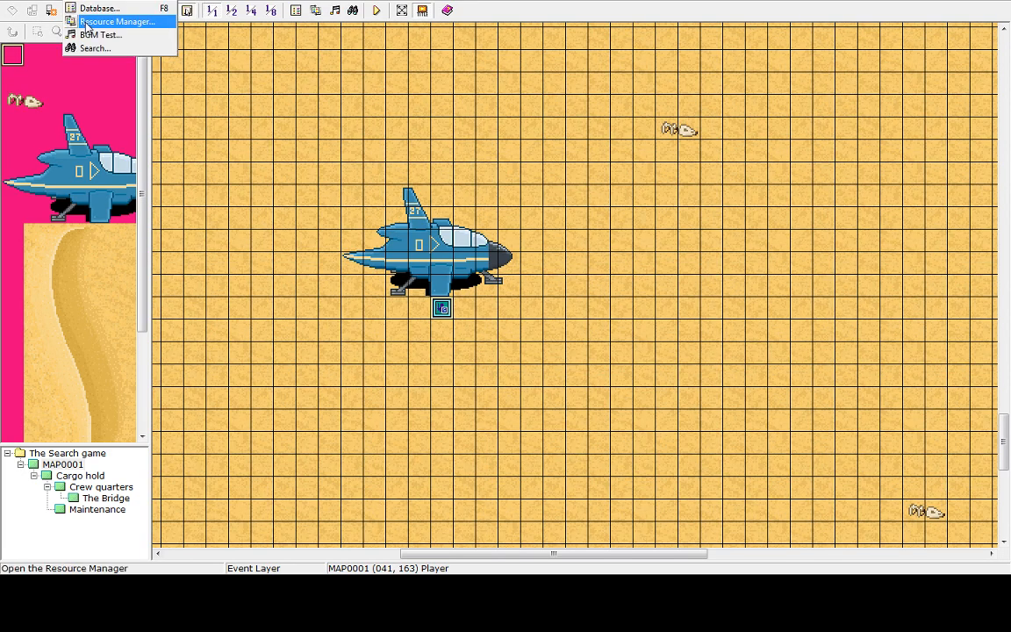
pyautogui.moveTo(106, 3)
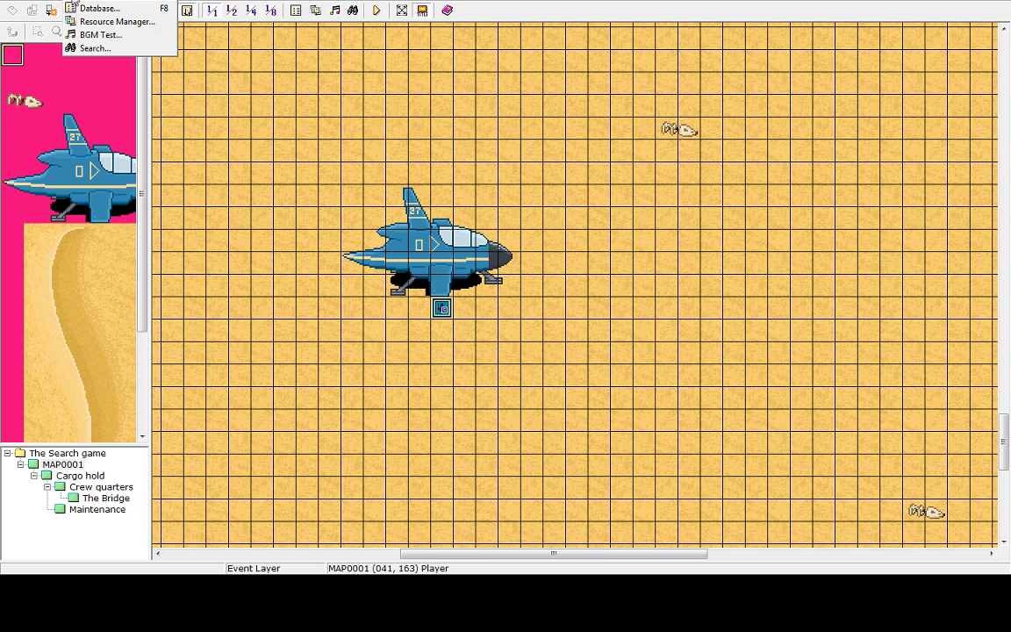
pyautogui.click(93, 35)
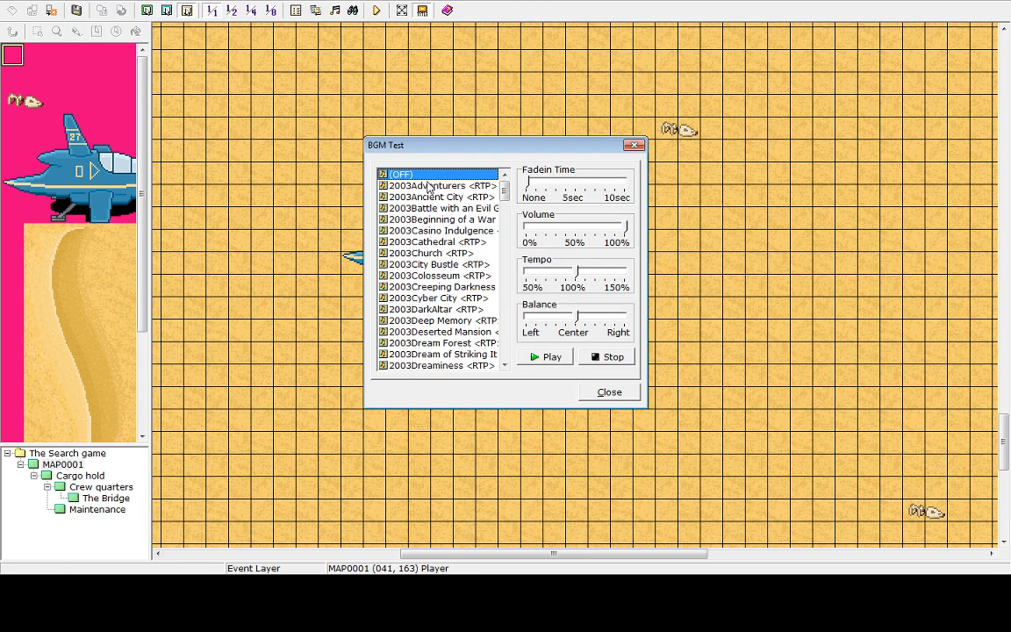
pyautogui.click(389, 185)
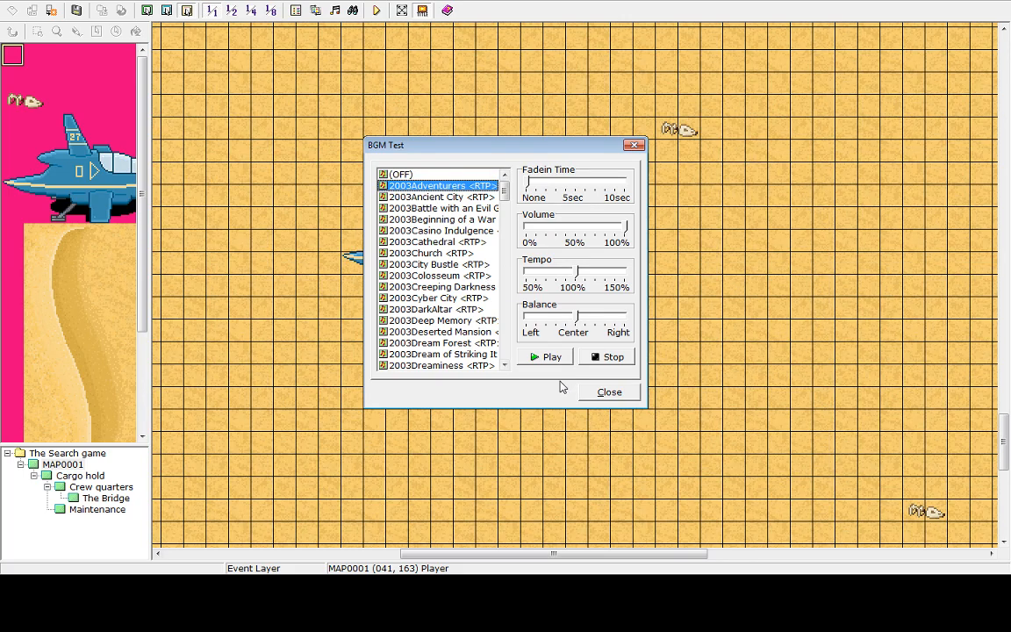
pyautogui.click(553, 357)
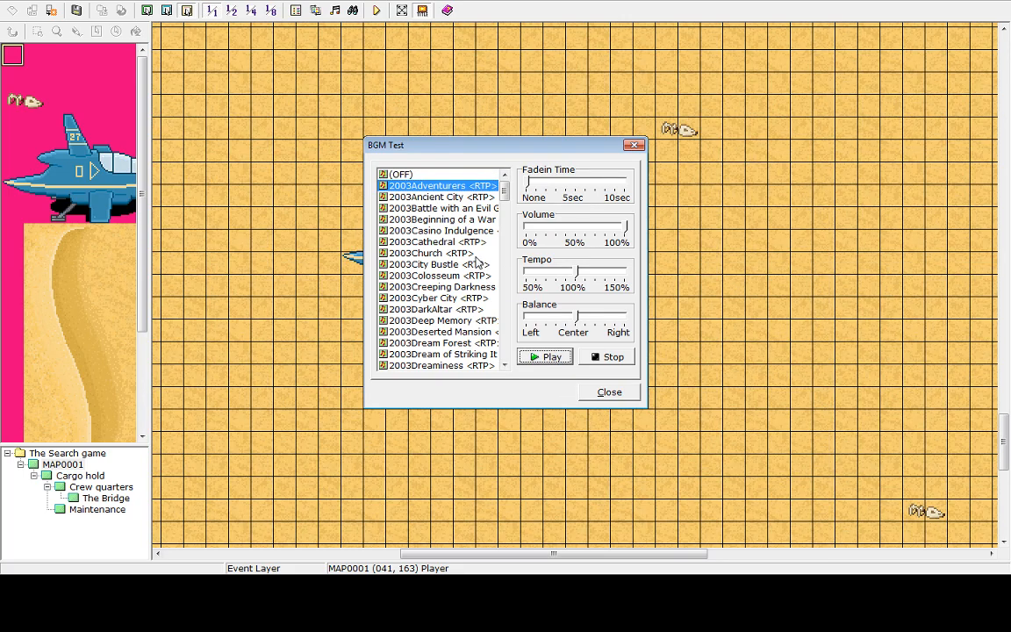
pyautogui.click(608, 356)
# Try adjusting the BGM Test volume slider
pyautogui.click(574, 226)
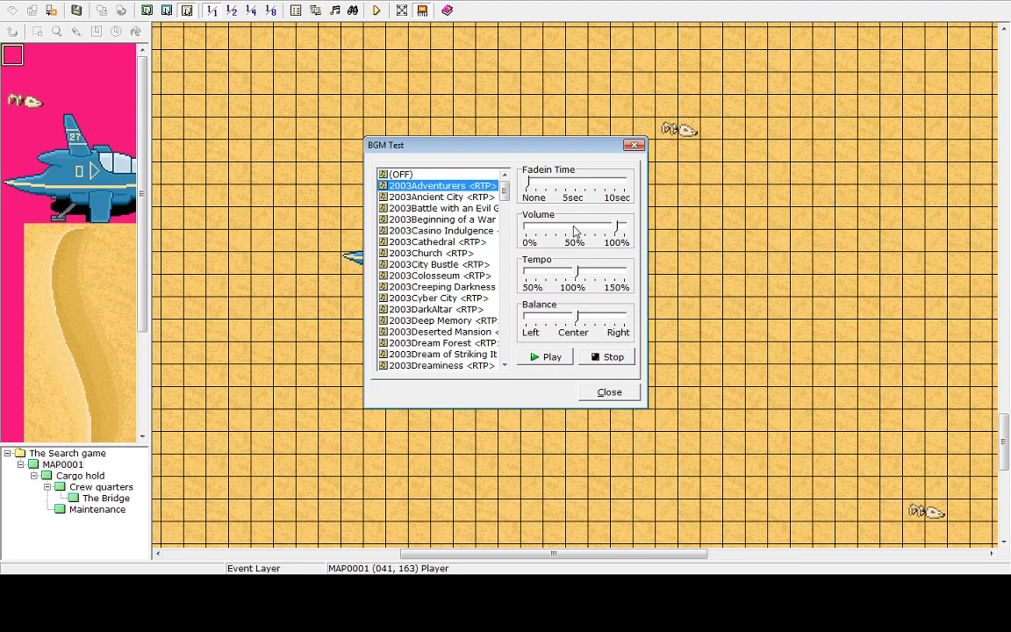
pyautogui.click(576, 227)
pyautogui.click(577, 229)
pyautogui.click(577, 228)
pyautogui.click(576, 229)
pyautogui.moveTo(576, 228); pyautogui.dragTo(690, 252)
# Try adjusting the system speaker volume from the taskbar's notification area
pyautogui.click(973, 603)
pyautogui.click(938, 603)
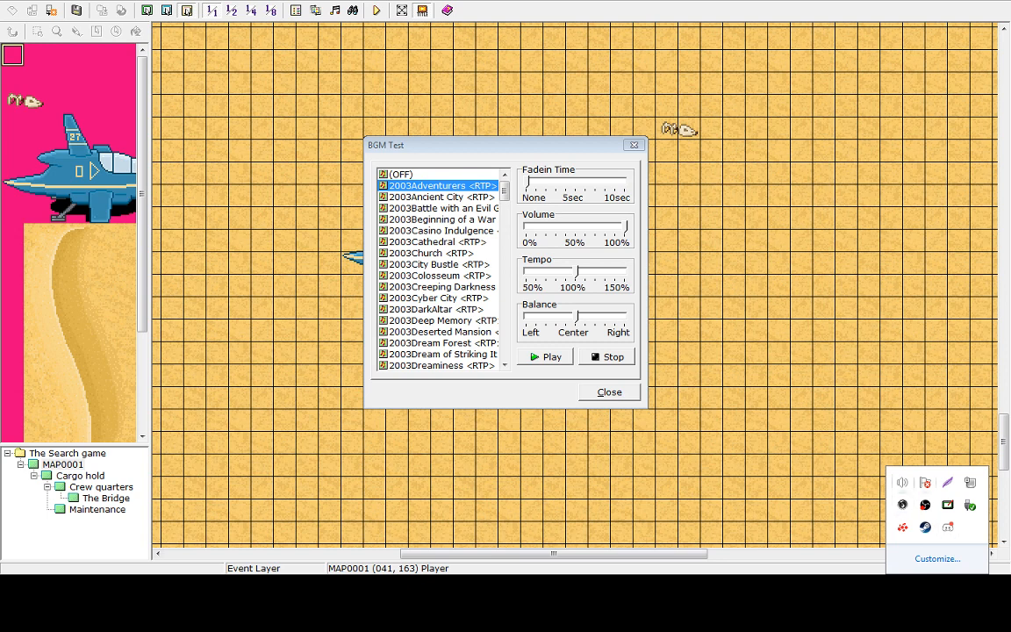
pyautogui.click(903, 482)
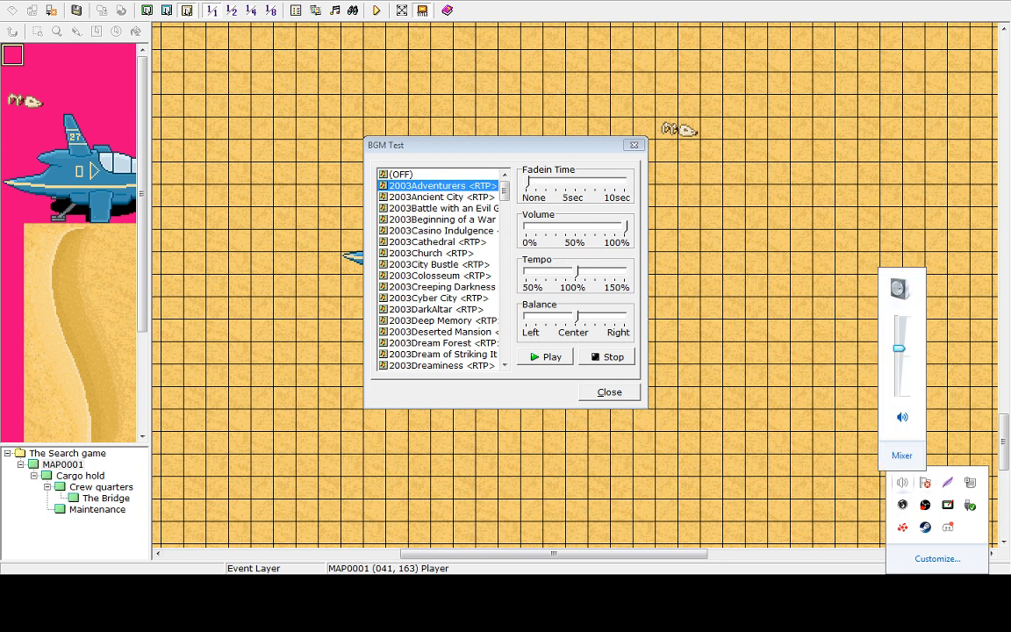
pyautogui.moveTo(899, 349)
pyautogui.mouseDown()
pyautogui.moveTo(899, 380)
pyautogui.moveTo(899, 361)
pyautogui.mouseUp()
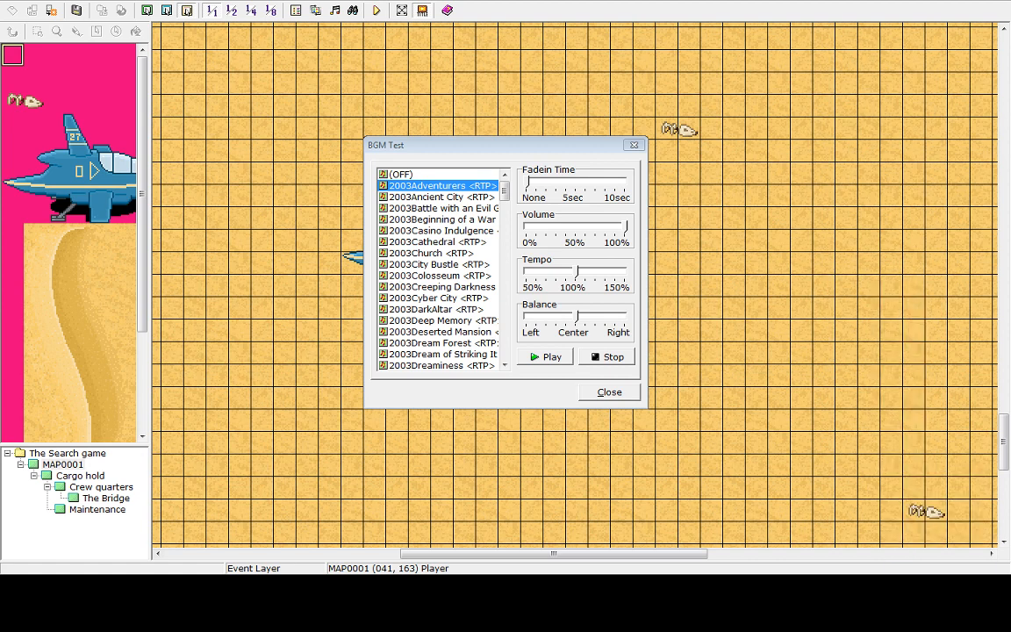
pyautogui.click(938, 592)
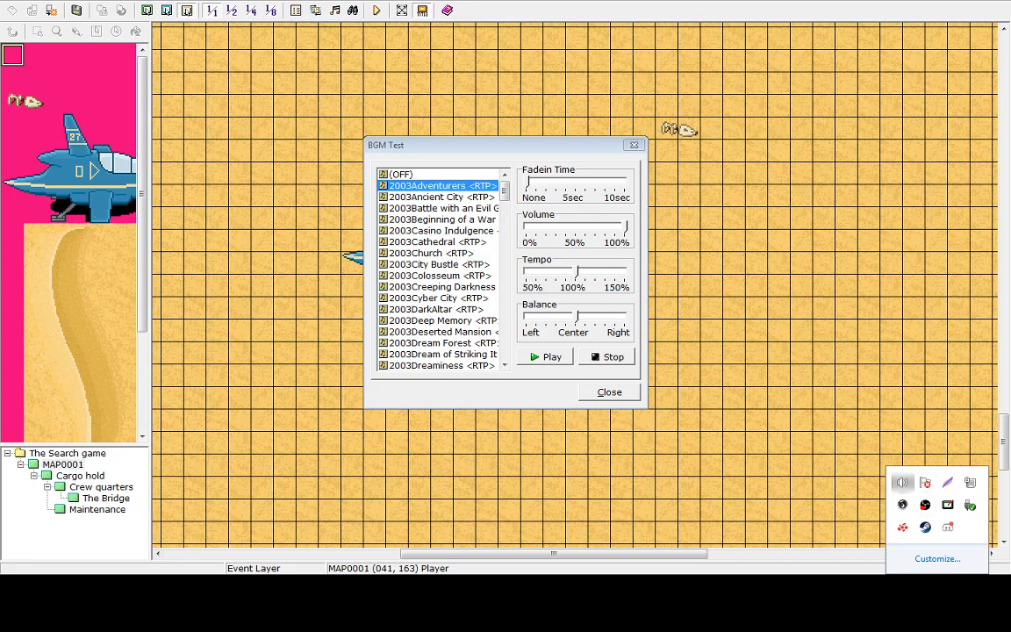
pyautogui.click(903, 483)
pyautogui.moveTo(904, 360)
pyautogui.mouseDown()
pyautogui.moveTo(903, 373)
pyautogui.moveTo(904, 351)
pyautogui.mouseUp()
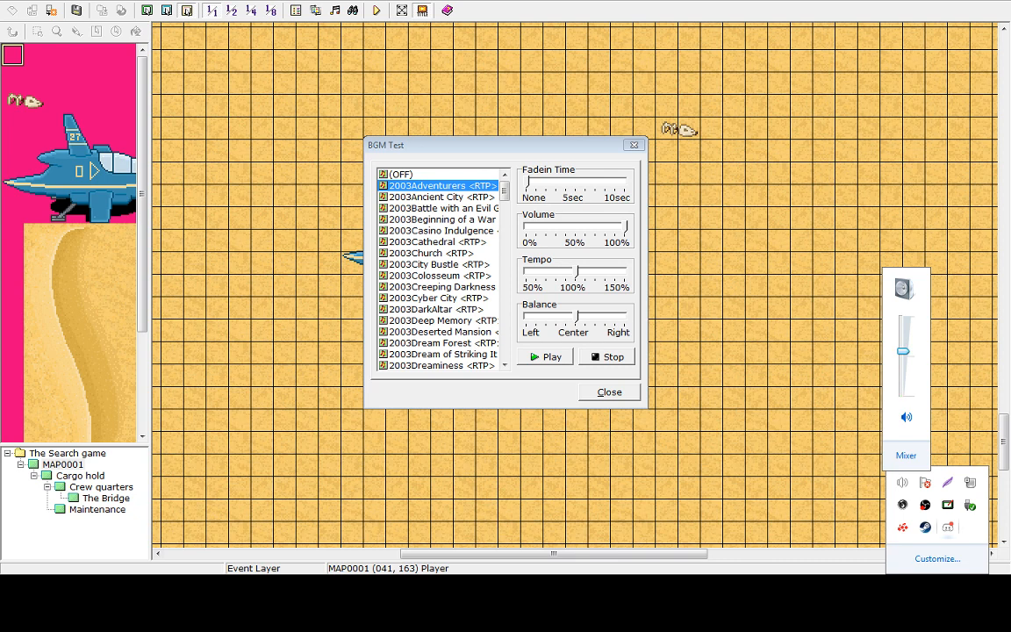
pyautogui.rightClick(948, 528)
pyautogui.click(913, 515)
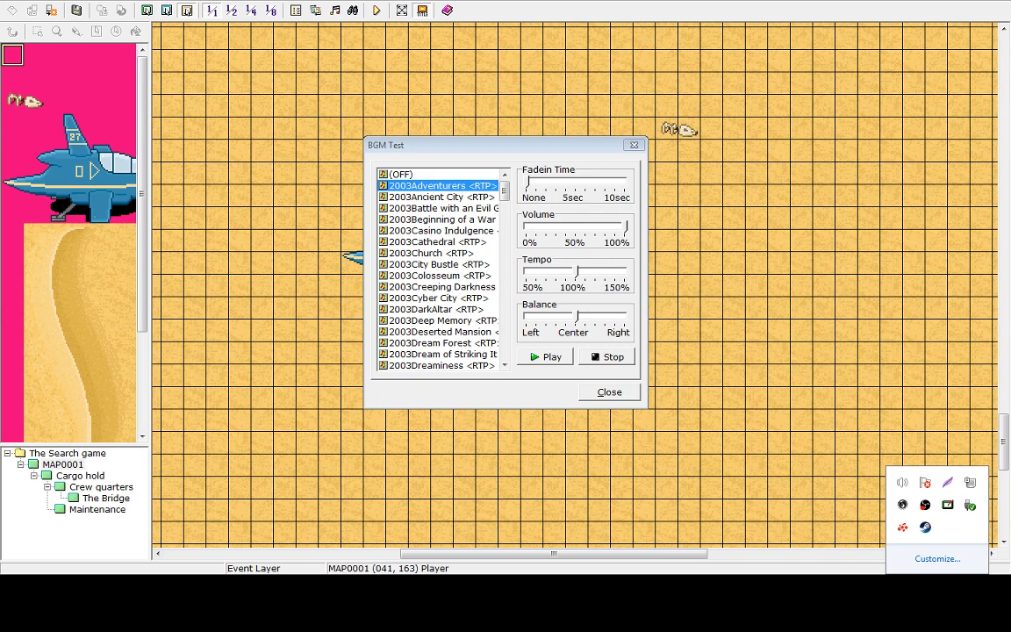
# Browse the BGM Test track list and close the BGM Test dialog
pyautogui.click(428, 252)
pyautogui.click(454, 309)
pyautogui.scroll(-5, 454, 309)
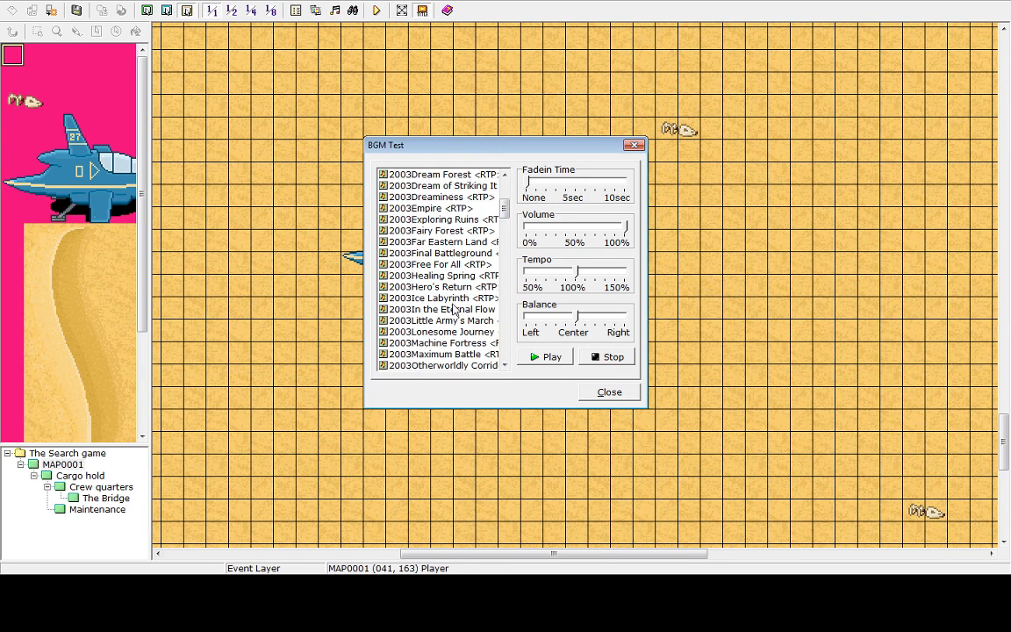
pyautogui.scroll(-5, 454, 309)
pyautogui.click(609, 392)
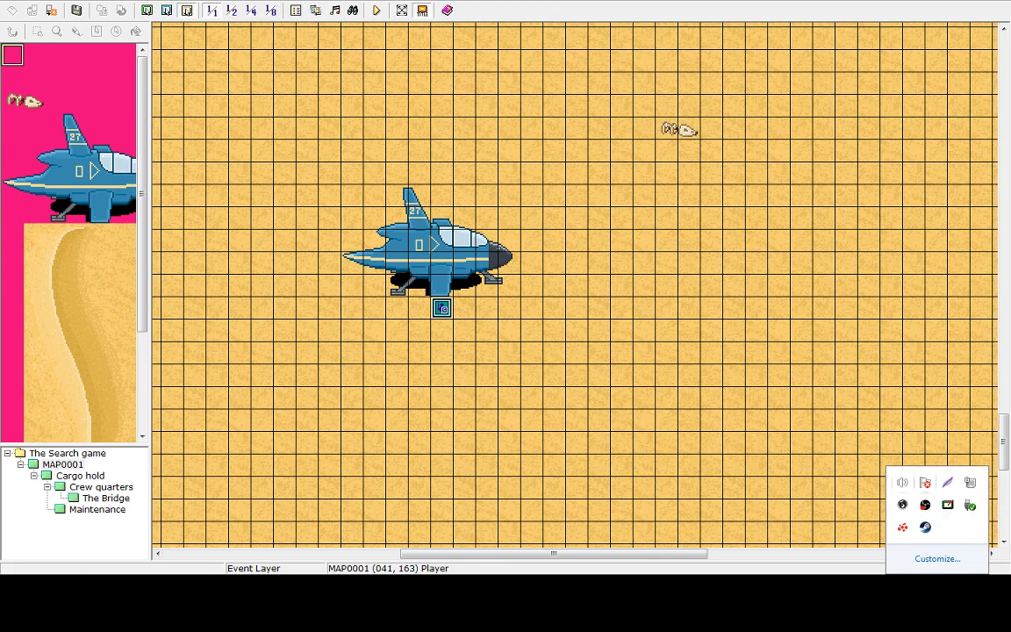
# Lower the system speaker volume with the taskbar's volume slider
pyautogui.click(903, 482)
pyautogui.moveTo(891, 354)
pyautogui.mouseDown()
pyautogui.moveTo(891, 389)
pyautogui.moveTo(891, 353)
pyautogui.mouseUp()
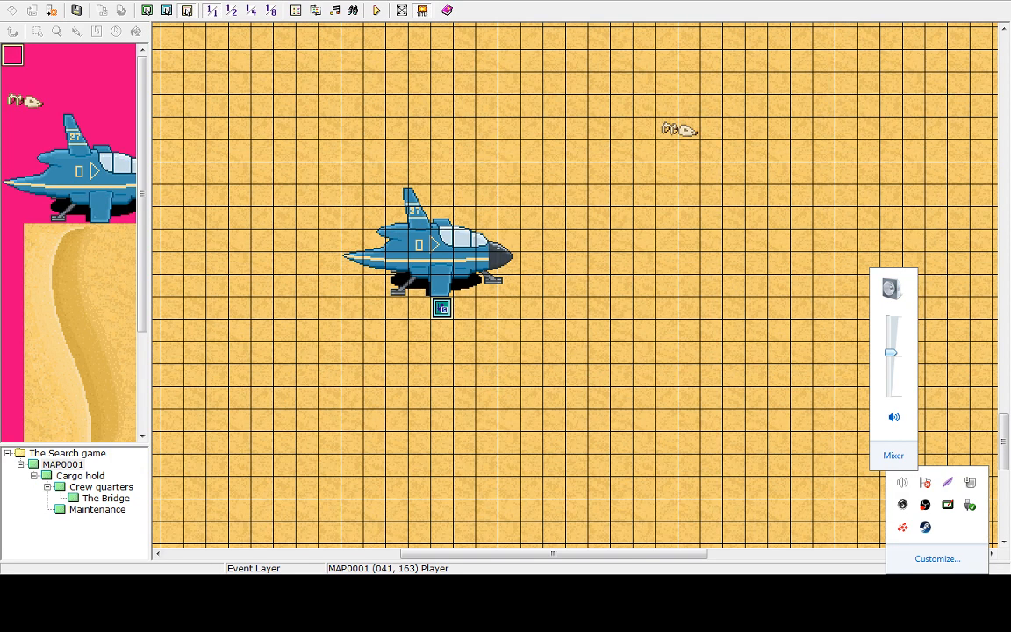
pyautogui.moveTo(891, 352); pyautogui.dragTo(891, 356)
pyautogui.moveTo(891, 356); pyautogui.dragTo(891, 391)
pyautogui.press('Escape')
pyautogui.press('Escape')
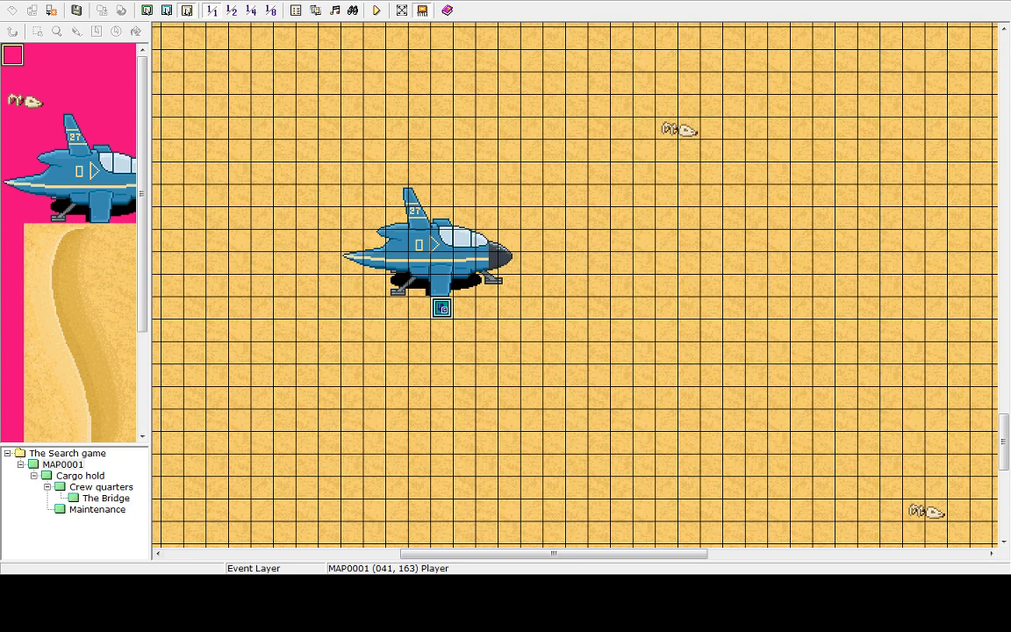
pyautogui.click(938, 588)
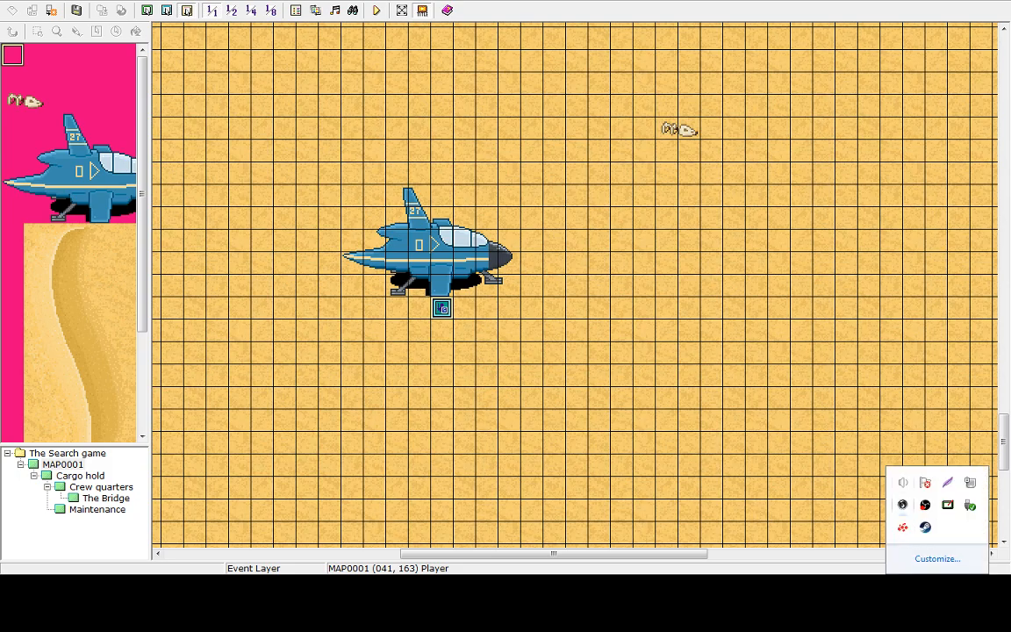
pyautogui.click(904, 483)
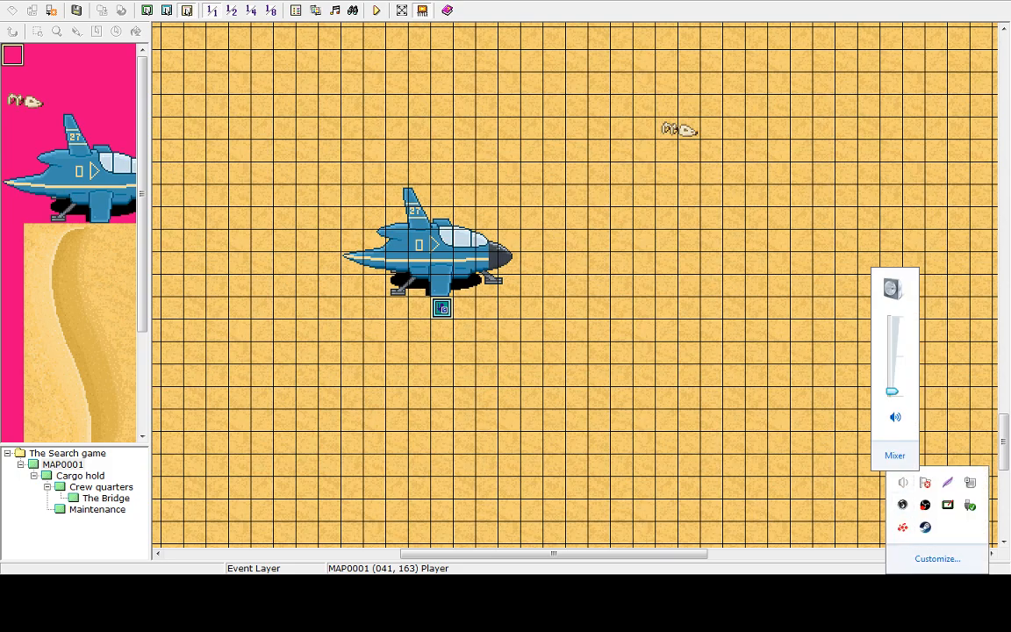
pyautogui.moveTo(892, 391); pyautogui.dragTo(892, 373)
# Testplay a New Game, walk the character around the desert map, and close the game window
pyautogui.click(376, 10)
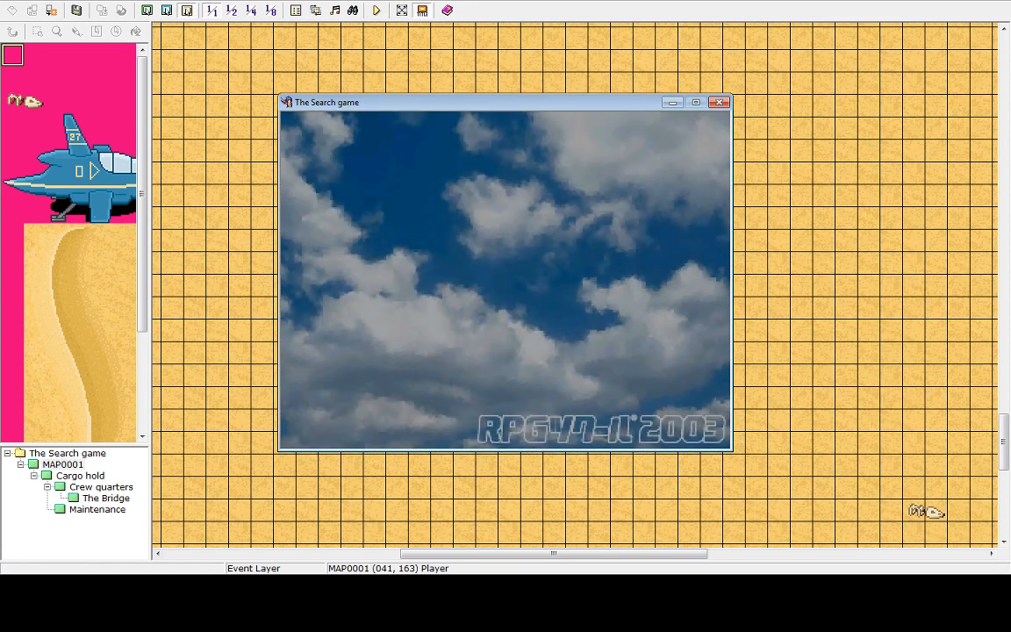
pyautogui.press('Return')
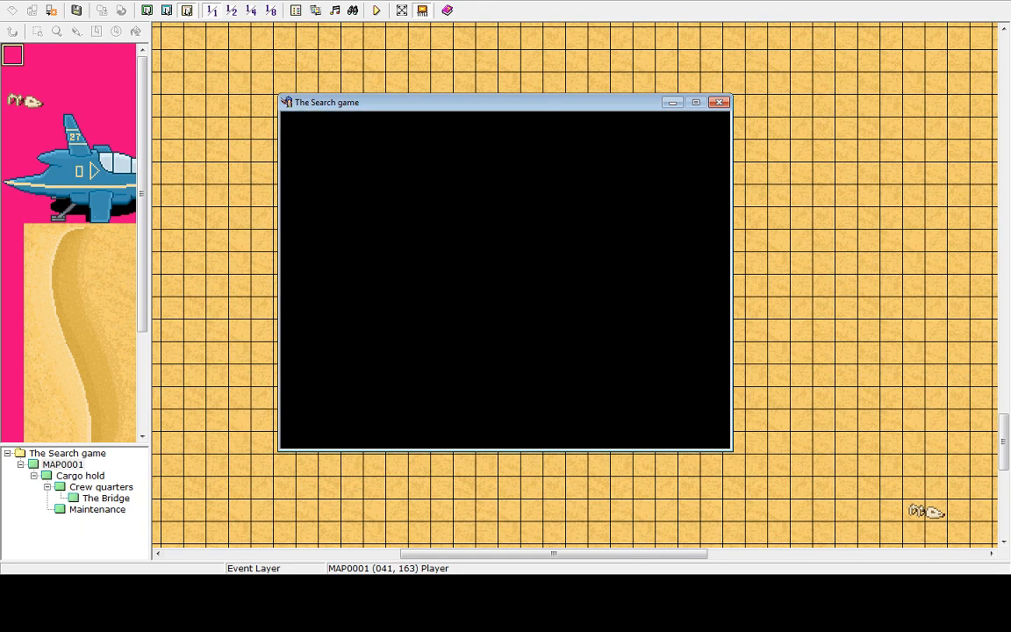
pyautogui.press('Right')
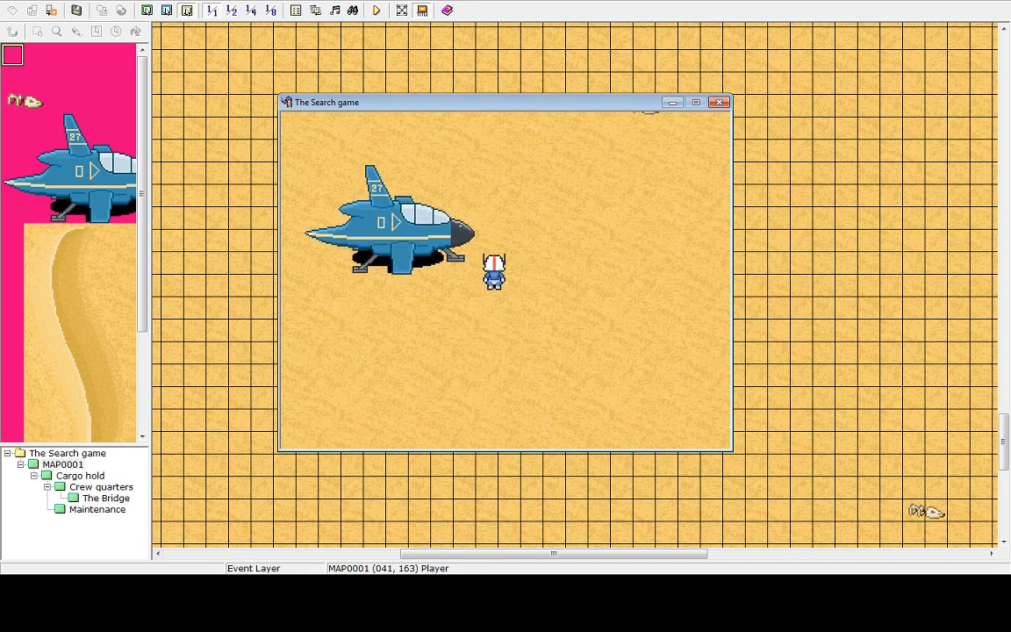
pyautogui.press('Up')
pyautogui.press('Up')
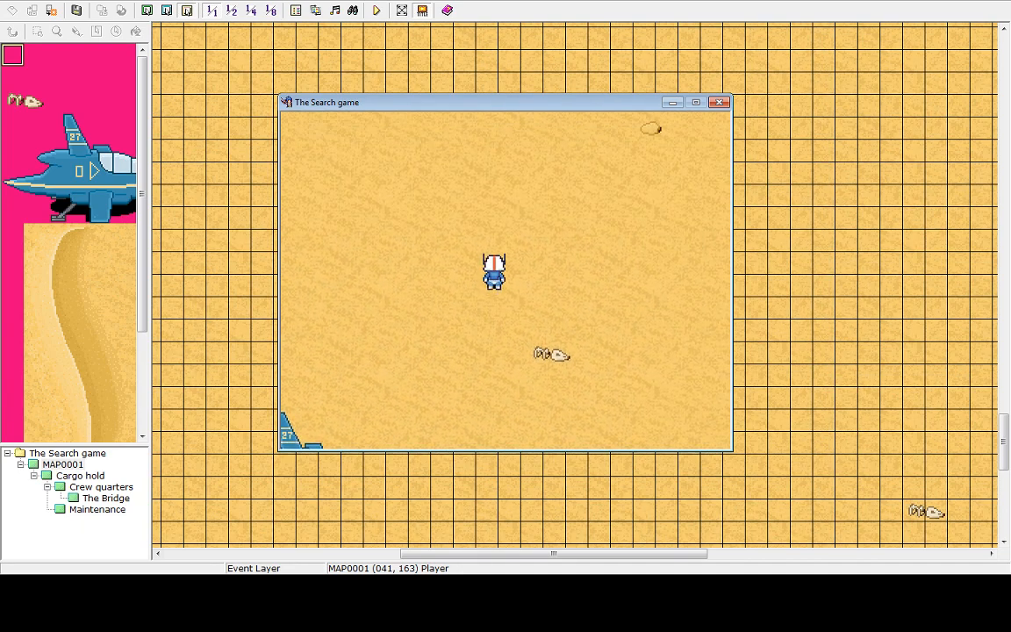
pyautogui.press('Up')
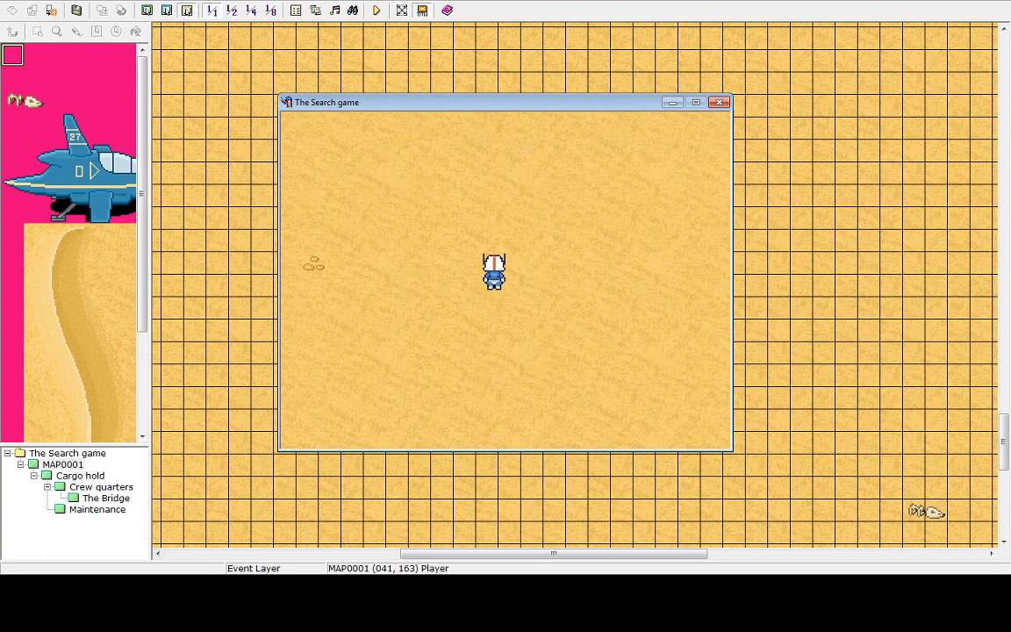
pyautogui.press('Up')
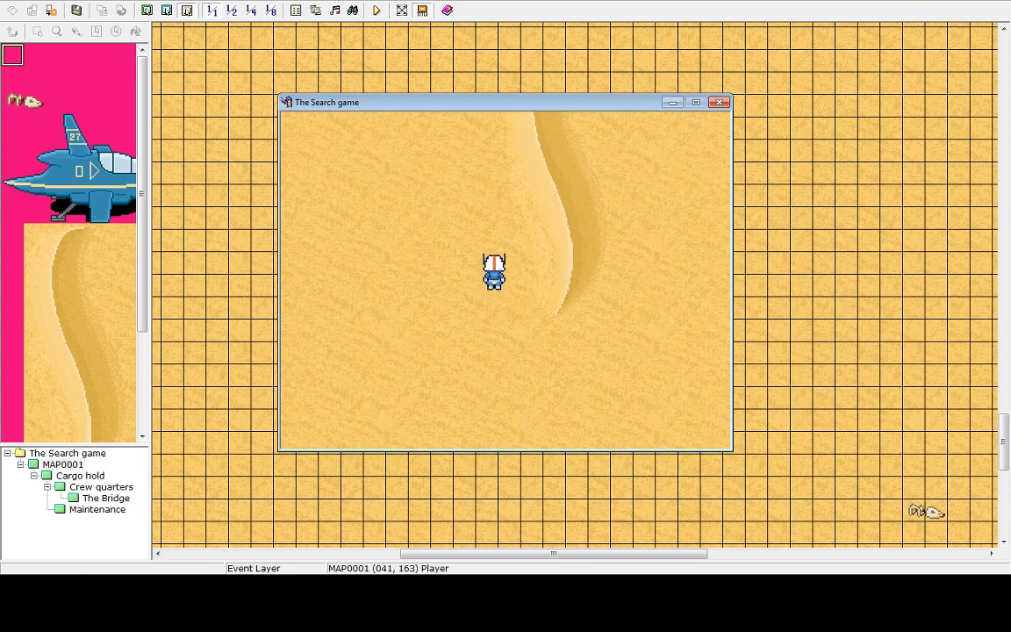
pyautogui.press('Left')
pyautogui.press('Up')
pyautogui.press('Left')
pyautogui.press('Up')
pyautogui.press('Up')
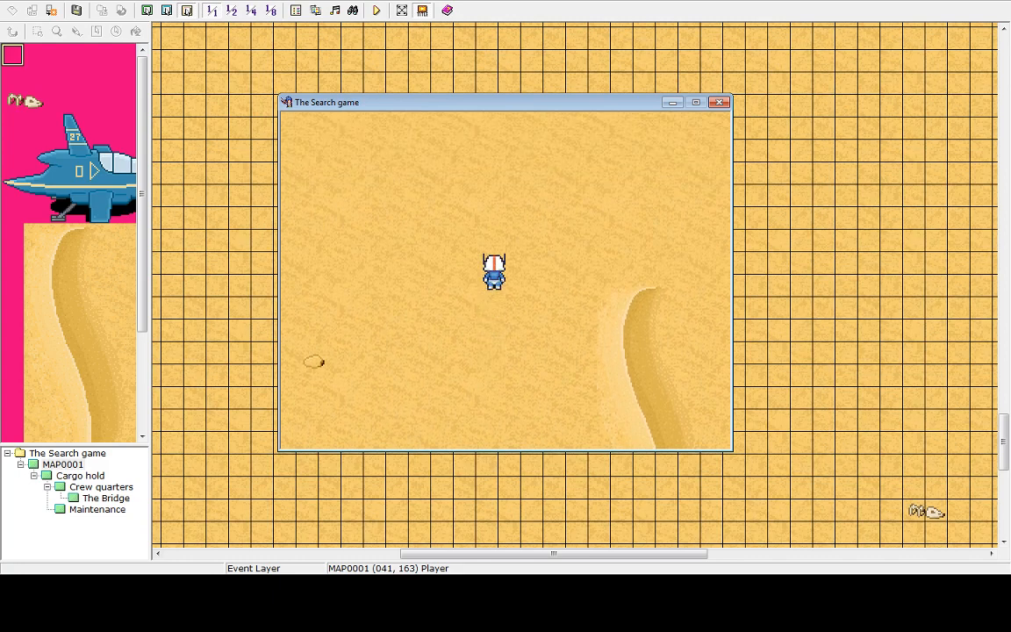
pyautogui.press('Right')
pyautogui.press('Up')
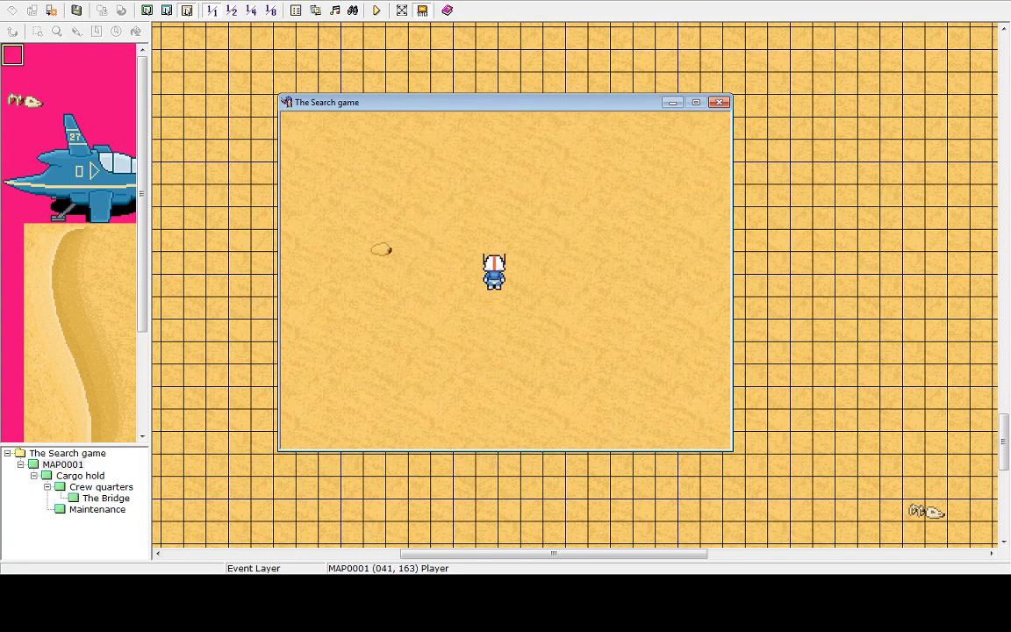
pyautogui.press('Down')
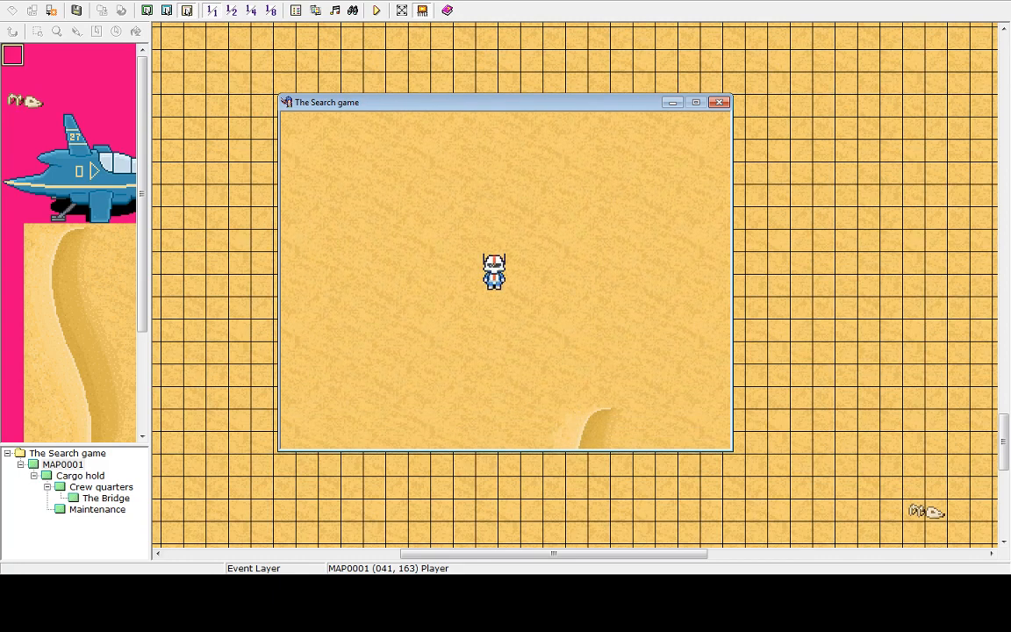
pyautogui.click(720, 102)
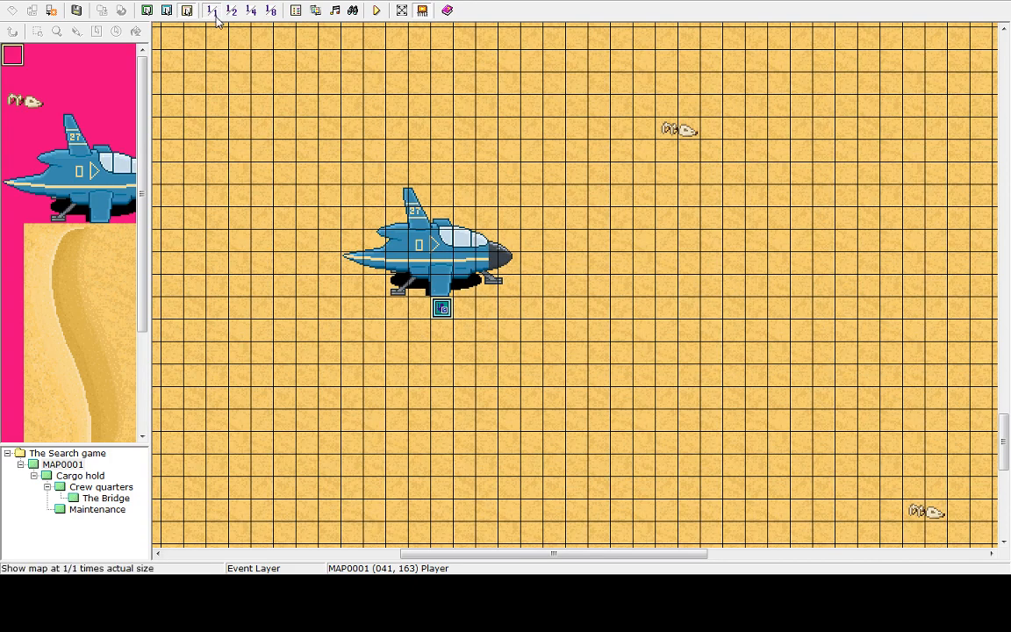
# Examine the map context menu options for tiles around the player's starting position
pyautogui.rightClick(440, 341)
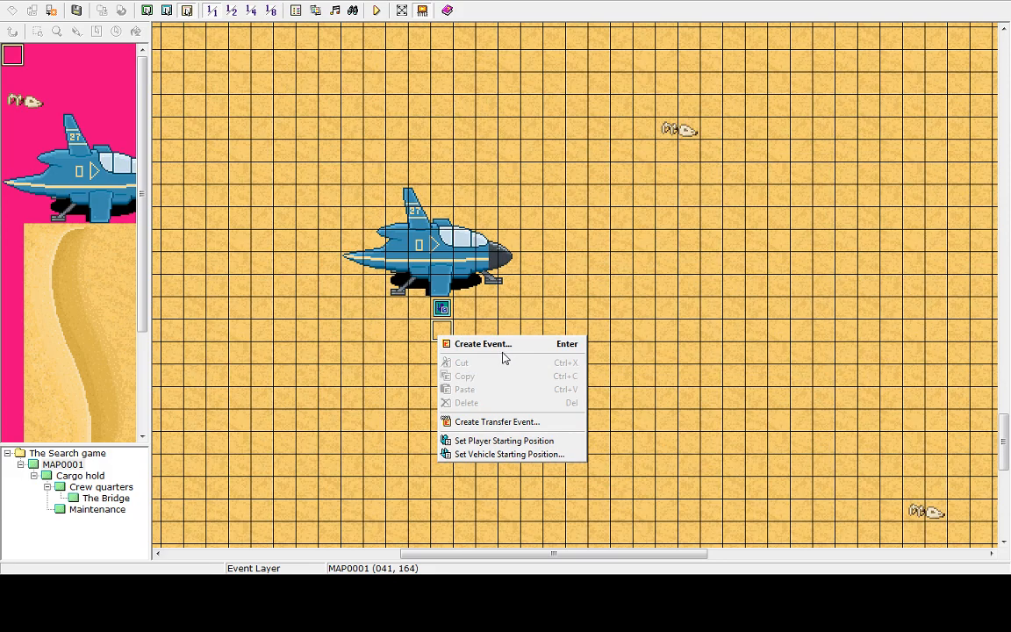
pyautogui.click(415, 276)
pyautogui.rightClick(438, 309)
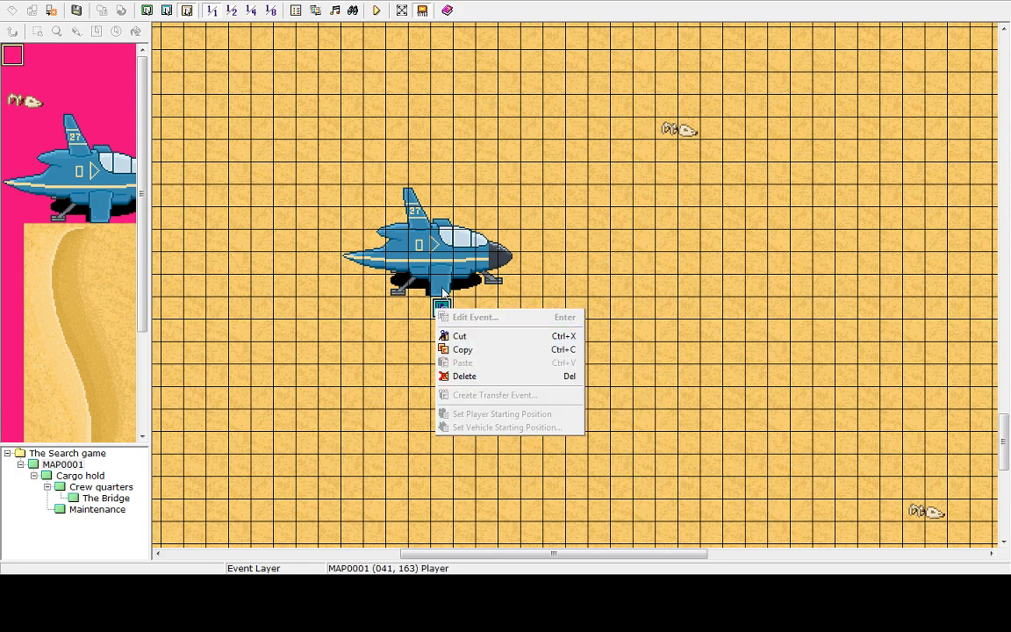
pyautogui.click(444, 293)
pyautogui.rightClick(441, 308)
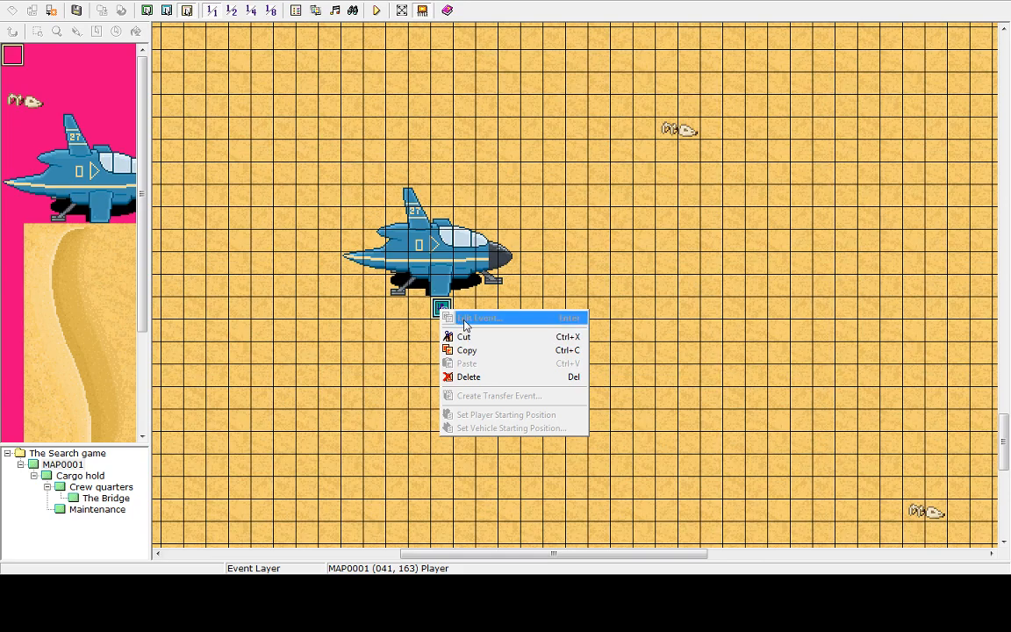
pyautogui.click(458, 311)
pyautogui.rightClick(460, 311)
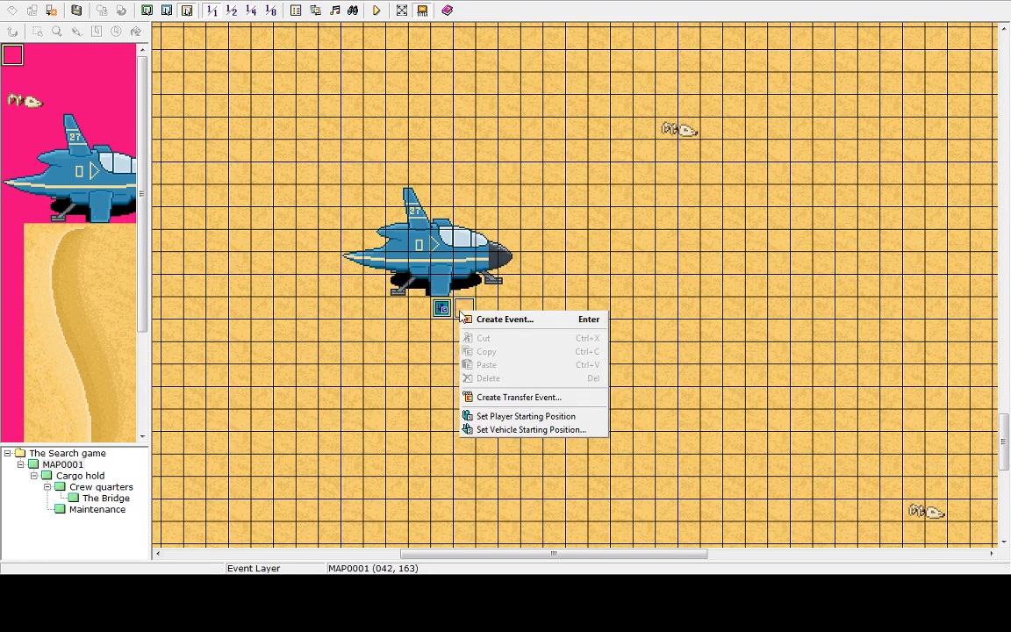
pyautogui.click(461, 308)
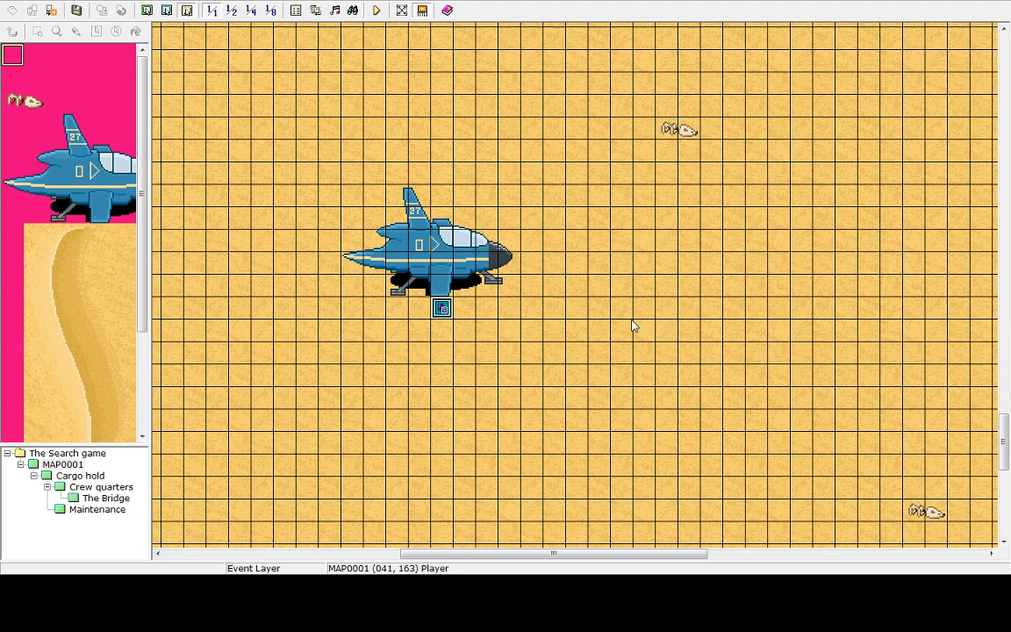
pyautogui.click(464, 311)
pyautogui.doubleClick(466, 312)
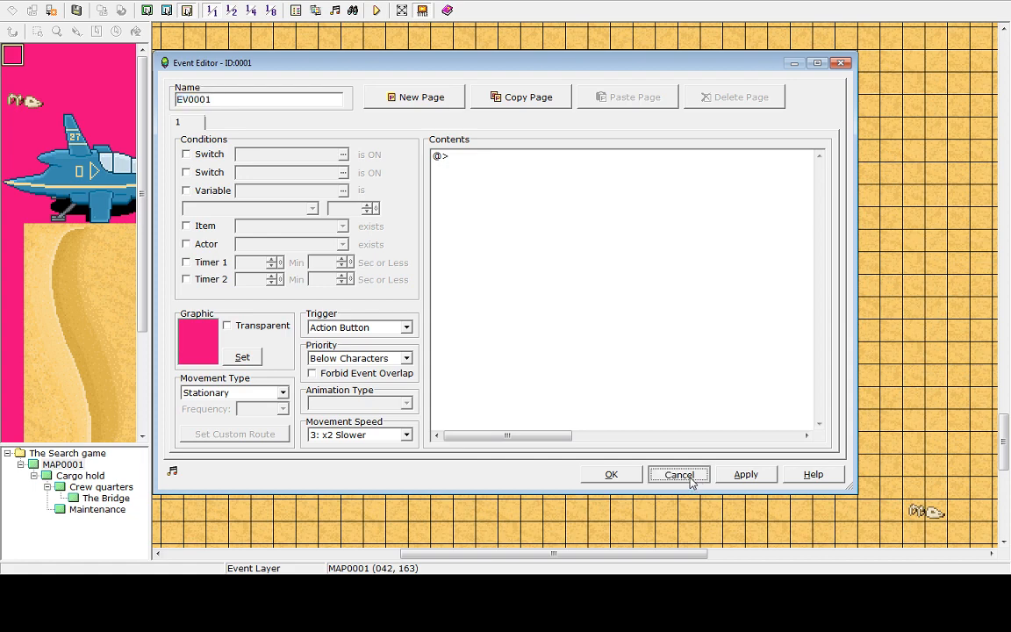
pyautogui.click(678, 474)
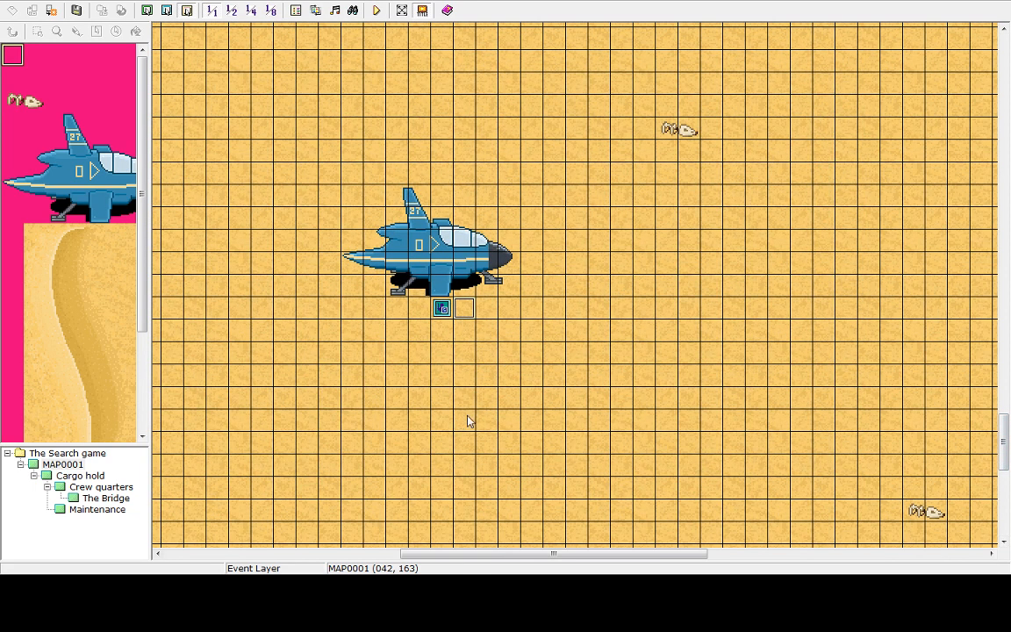
# Create a new event on the cave entrance tile at the desert's upper edge and start inserting a command
pyautogui.moveTo(1004, 435); pyautogui.dragTo(1008, 142)
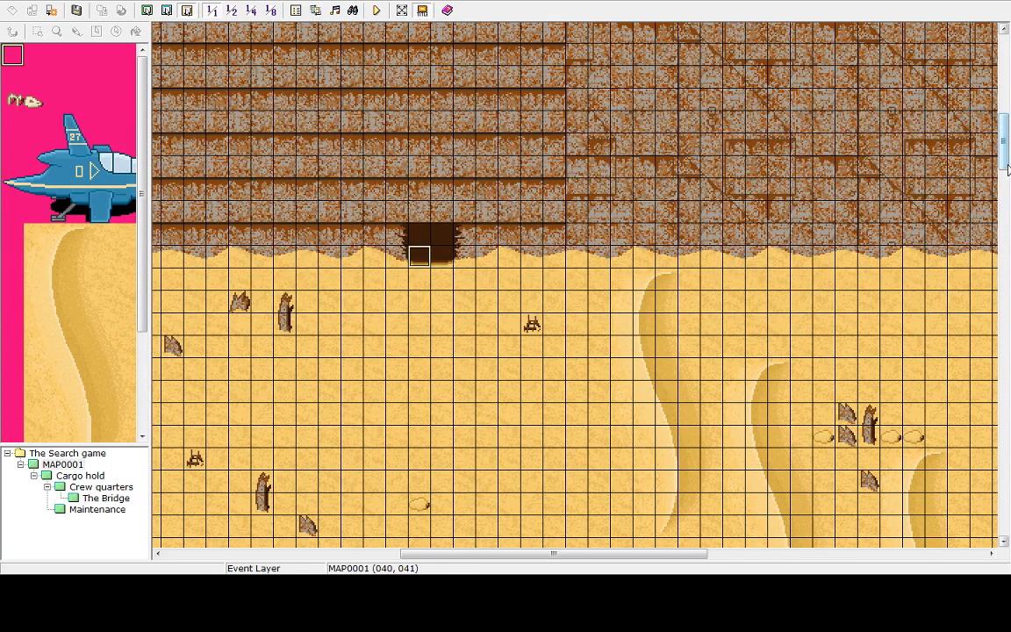
pyautogui.moveTo(1006, 145)
pyautogui.mouseDown()
pyautogui.moveTo(1006, 293)
pyautogui.moveTo(1006, 101)
pyautogui.moveTo(1007, 337)
pyautogui.moveTo(1008, 148)
pyautogui.moveTo(1008, 161)
pyautogui.mouseUp()
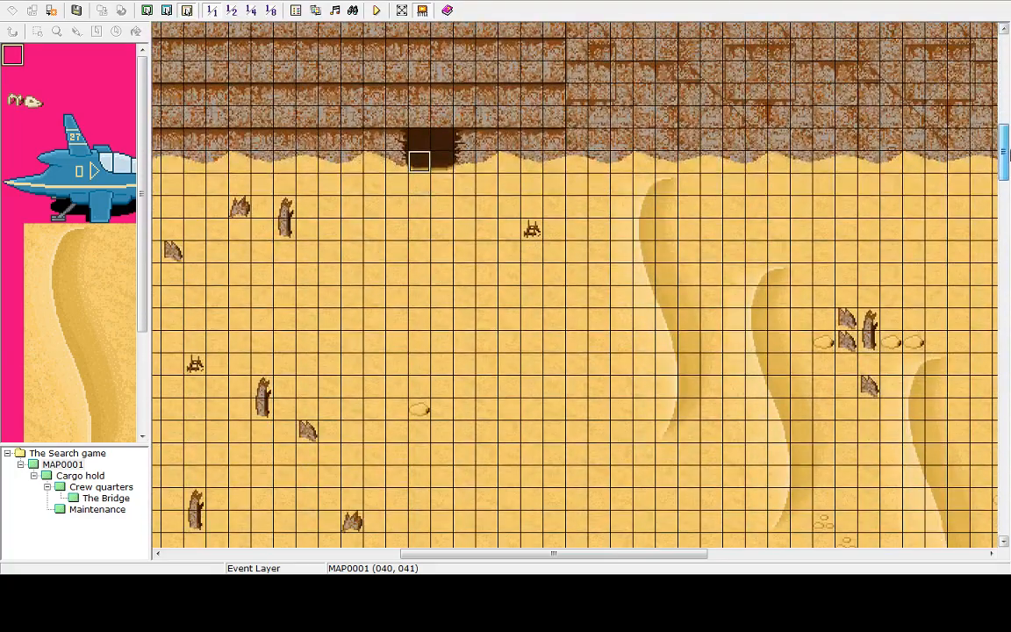
pyautogui.doubleClick(444, 171)
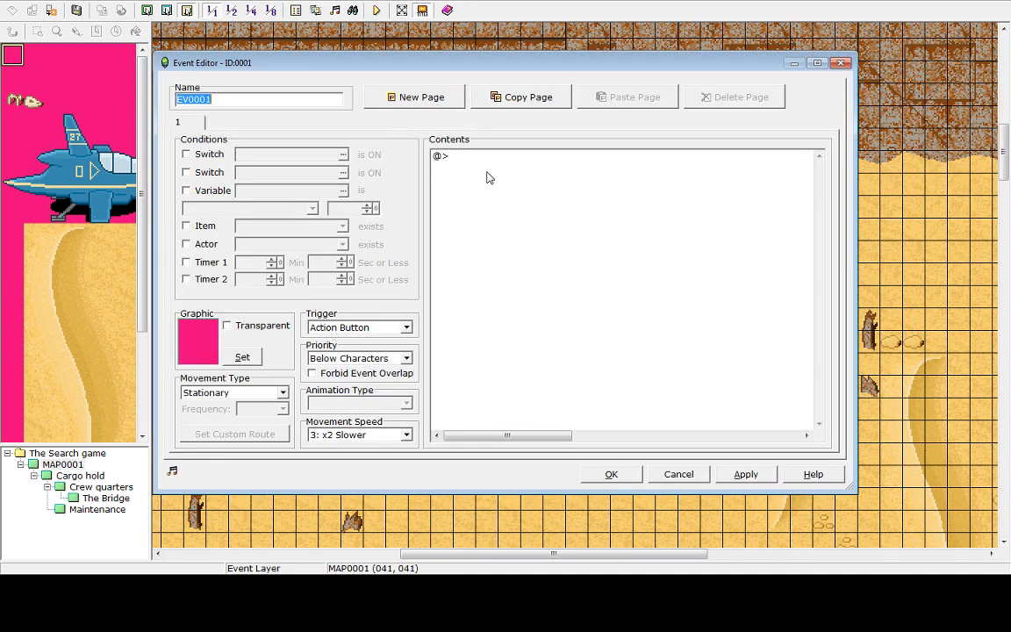
pyautogui.click(519, 181)
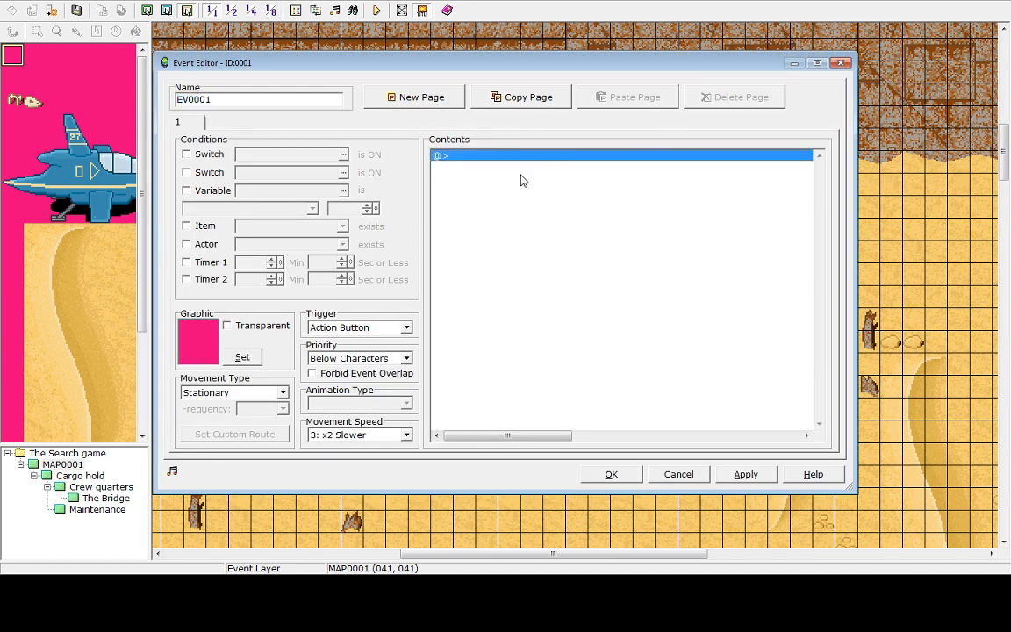
pyautogui.doubleClick(472, 156)
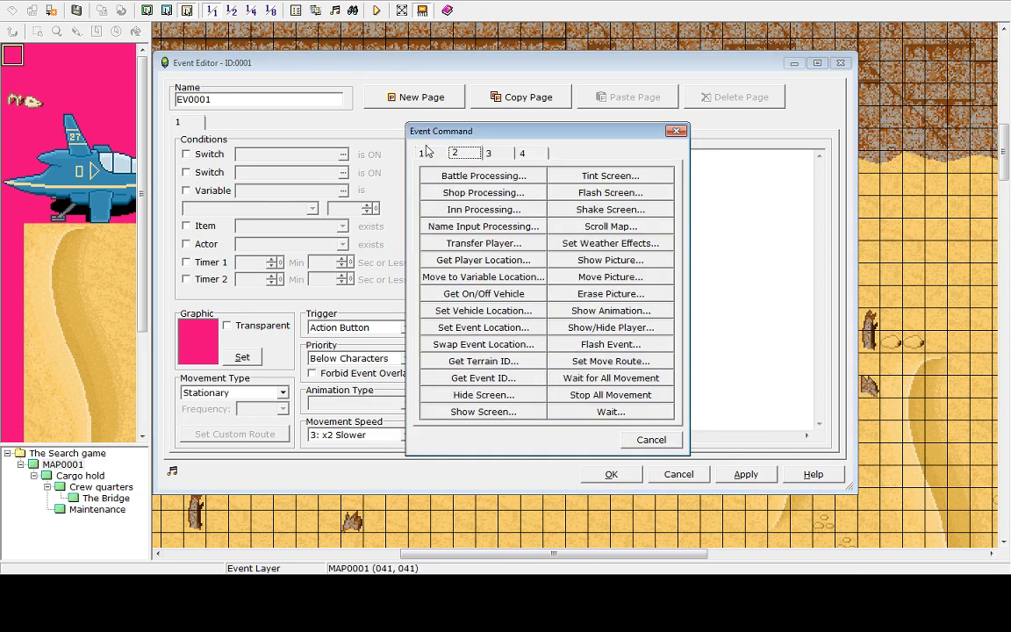
# Browse the Event Command tabs to review the available commands
pyautogui.click(427, 153)
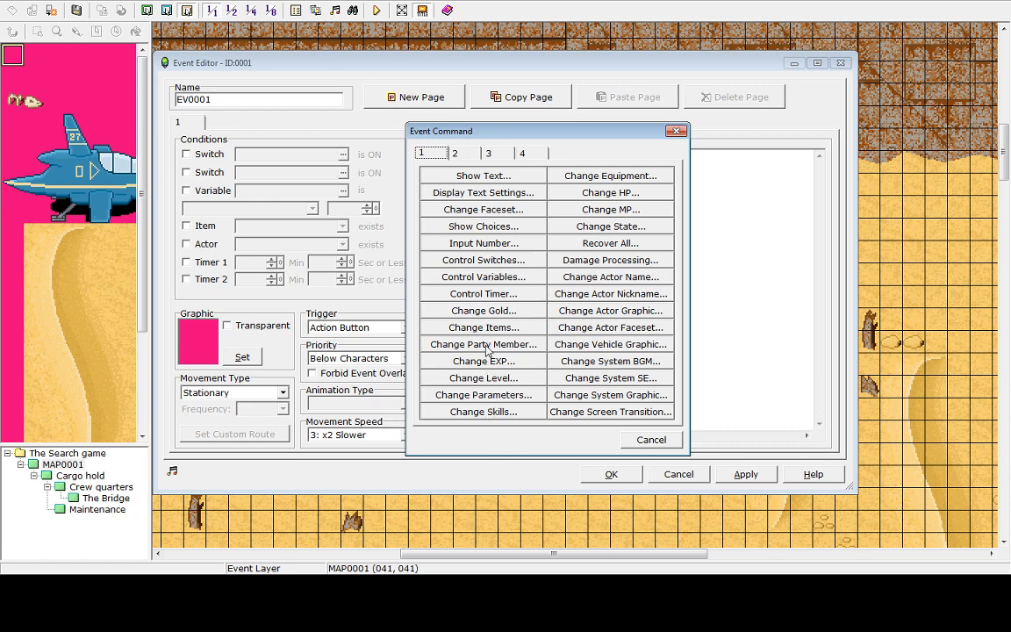
pyautogui.click(470, 153)
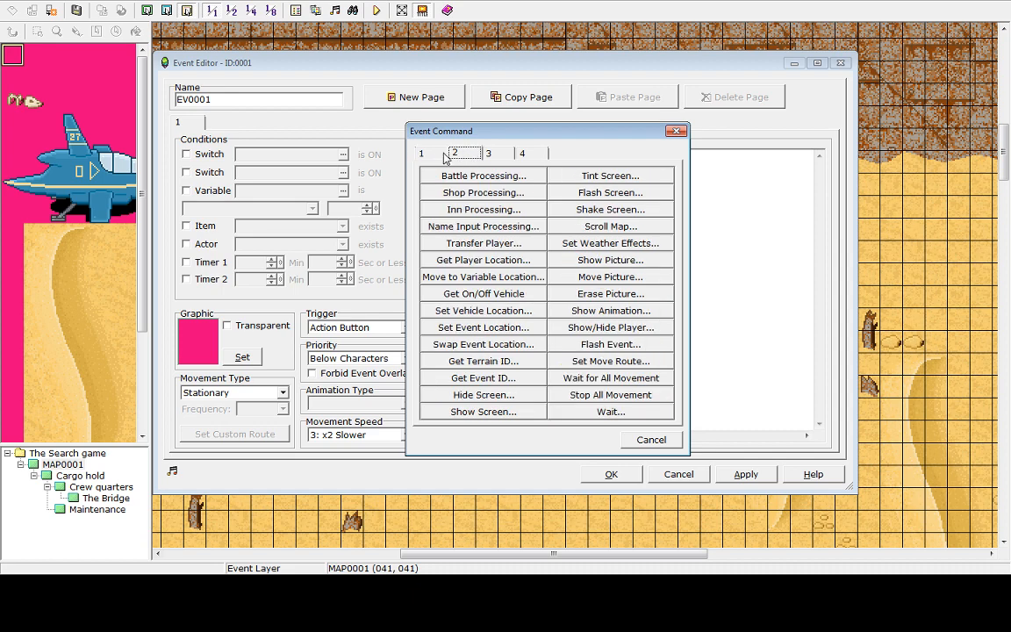
pyautogui.press('Right')
pyautogui.press('Right')
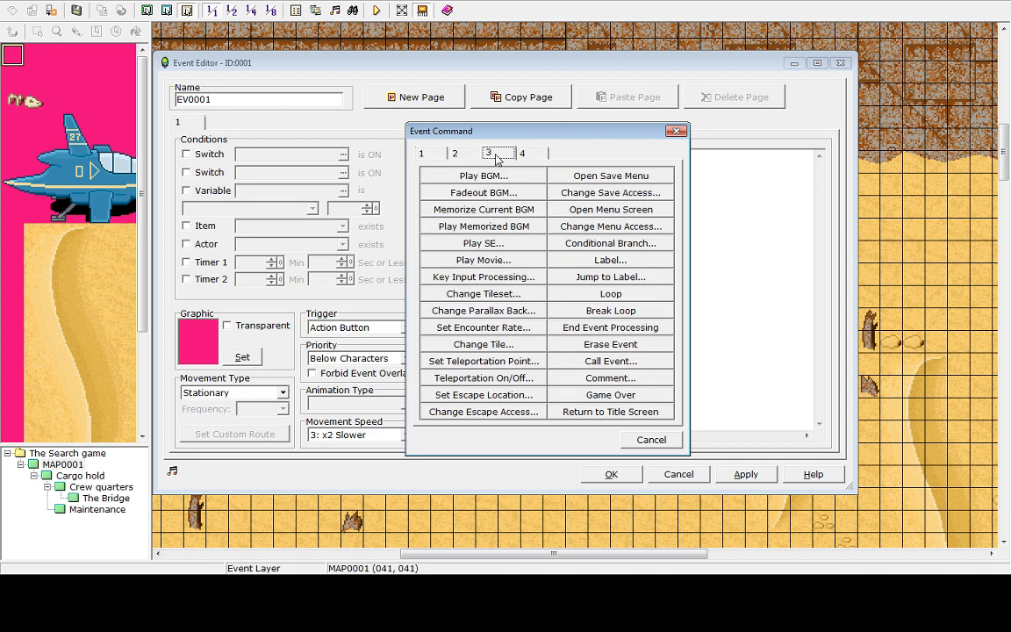
pyautogui.click(465, 154)
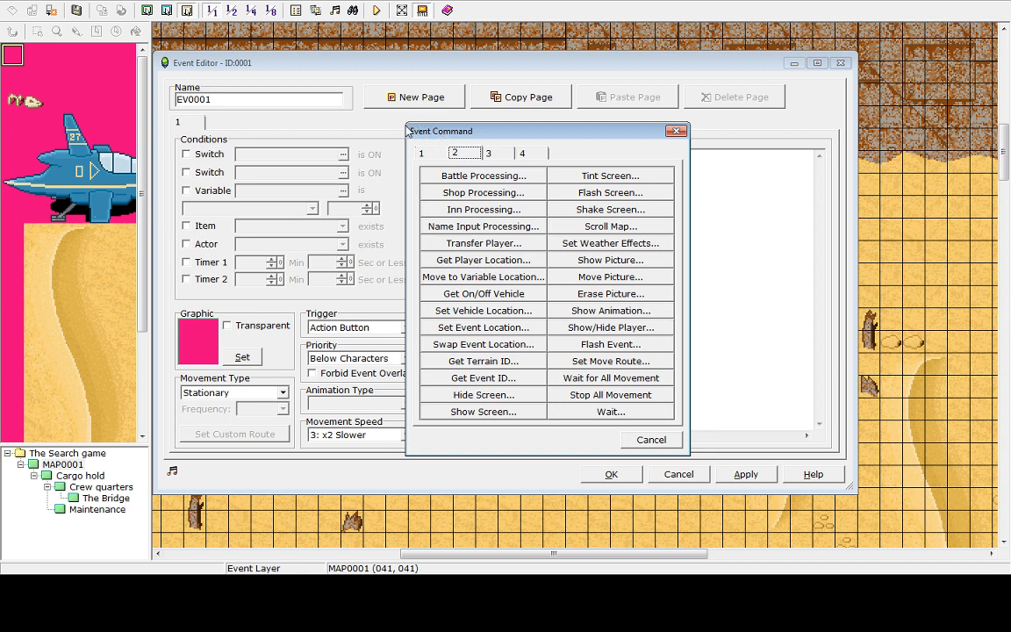
pyautogui.click(506, 153)
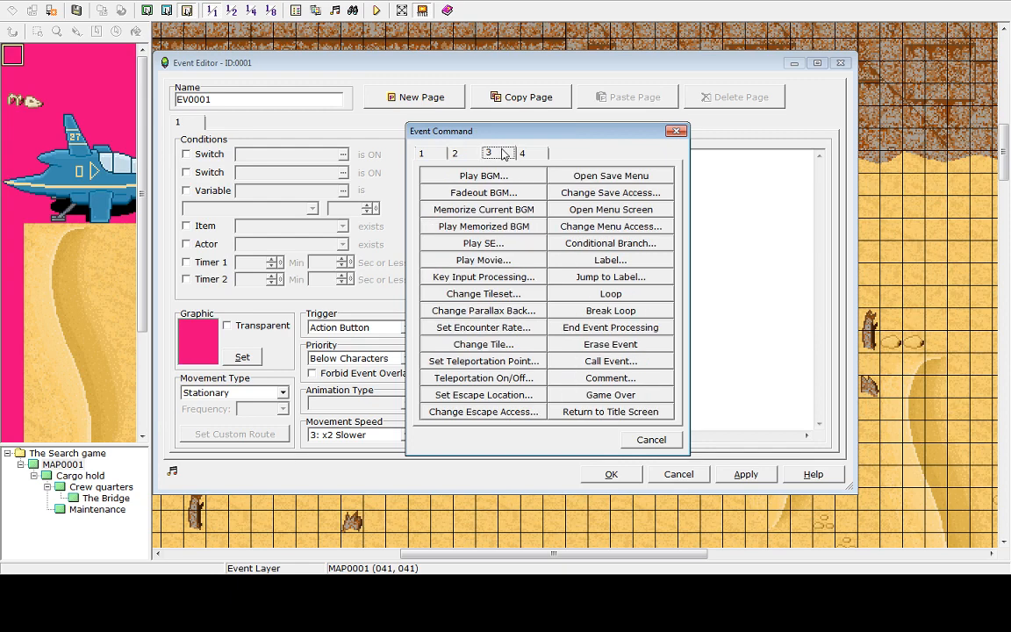
pyautogui.click(465, 155)
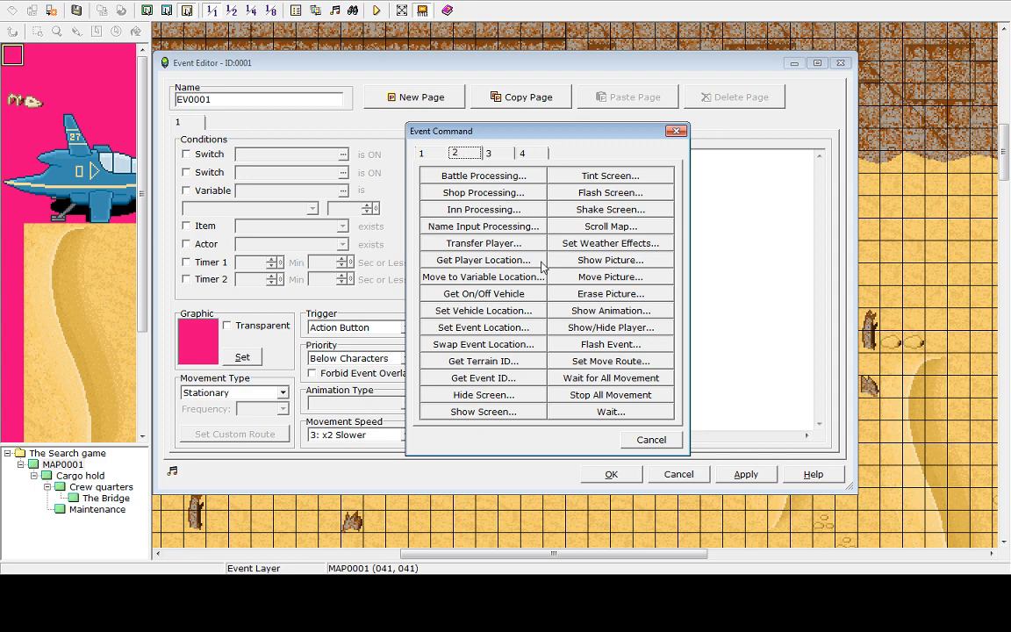
pyautogui.moveTo(569, 136)
pyautogui.mouseDown()
pyautogui.moveTo(505, 136)
pyautogui.moveTo(597, 103)
pyautogui.moveTo(562, 122)
pyautogui.moveTo(569, 135)
pyautogui.mouseUp()
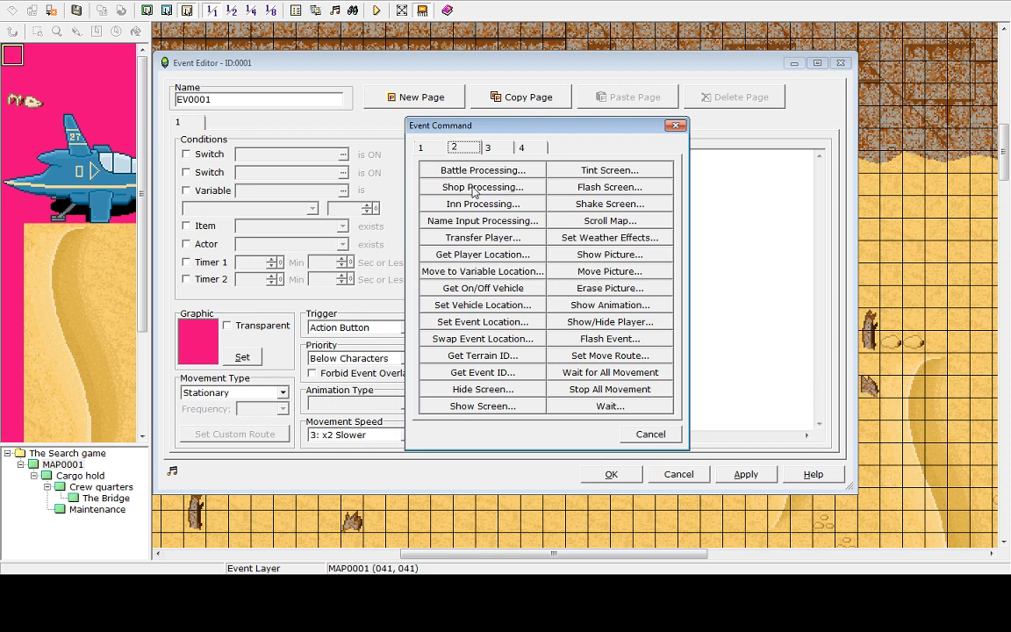
# Add a Transfer Player command sending the player to the Cargo hold map at 058,039, then apply and close the event
pyautogui.click(471, 239)
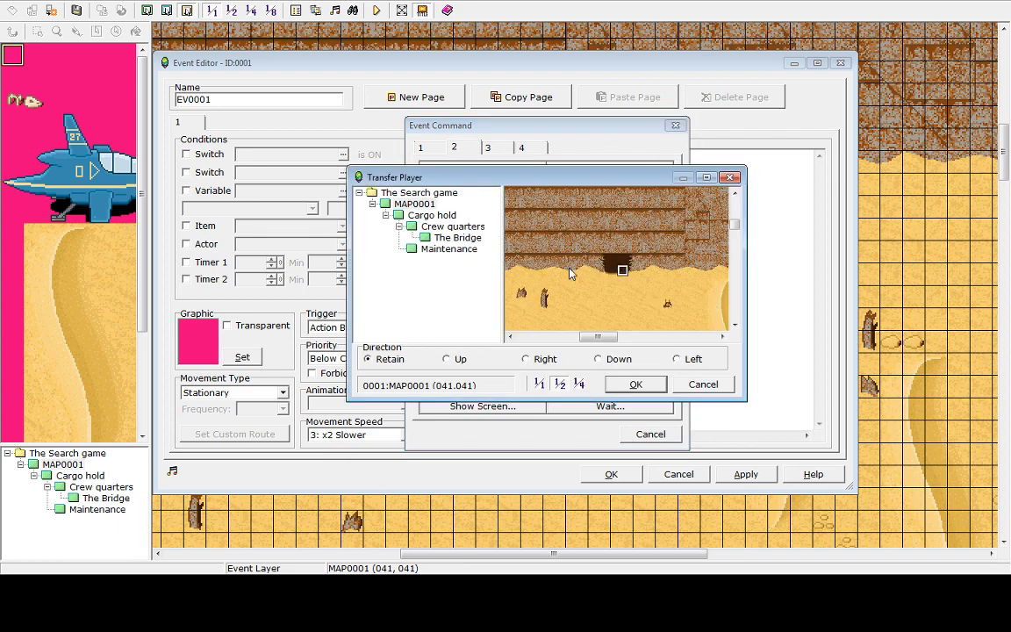
pyautogui.click(428, 216)
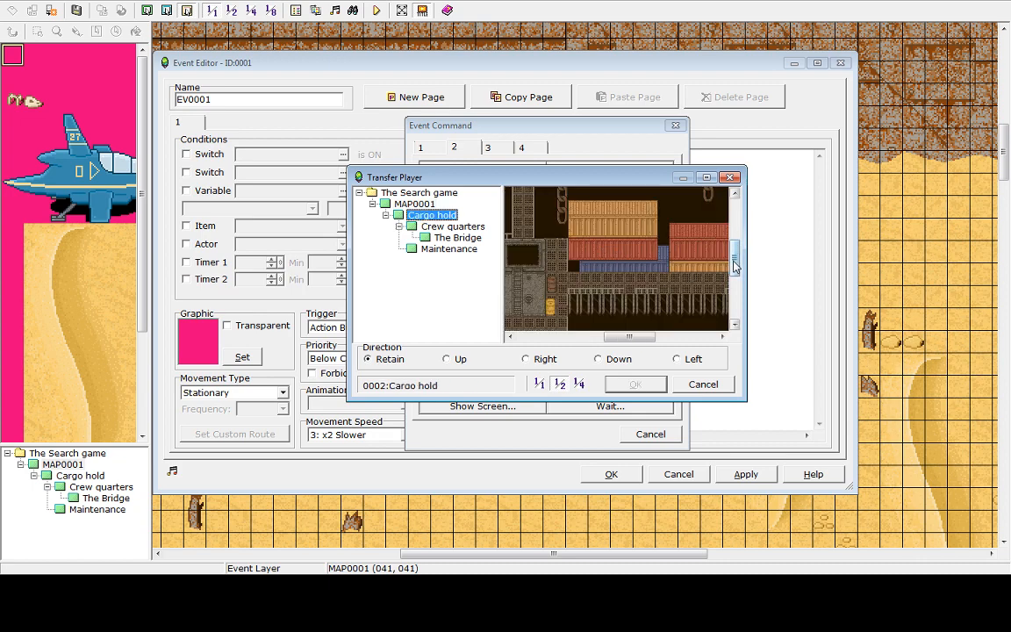
pyautogui.scroll(-3, 707, 279)
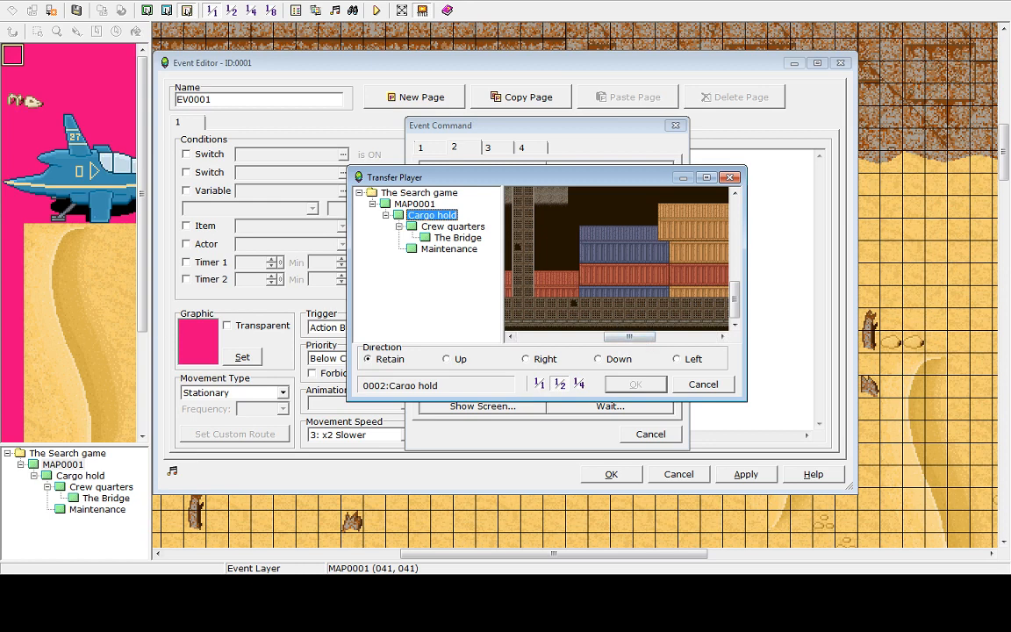
pyautogui.moveTo(647, 338)
pyautogui.mouseDown()
pyautogui.moveTo(676, 348)
pyautogui.moveTo(658, 337)
pyautogui.mouseUp()
pyautogui.click(656, 326)
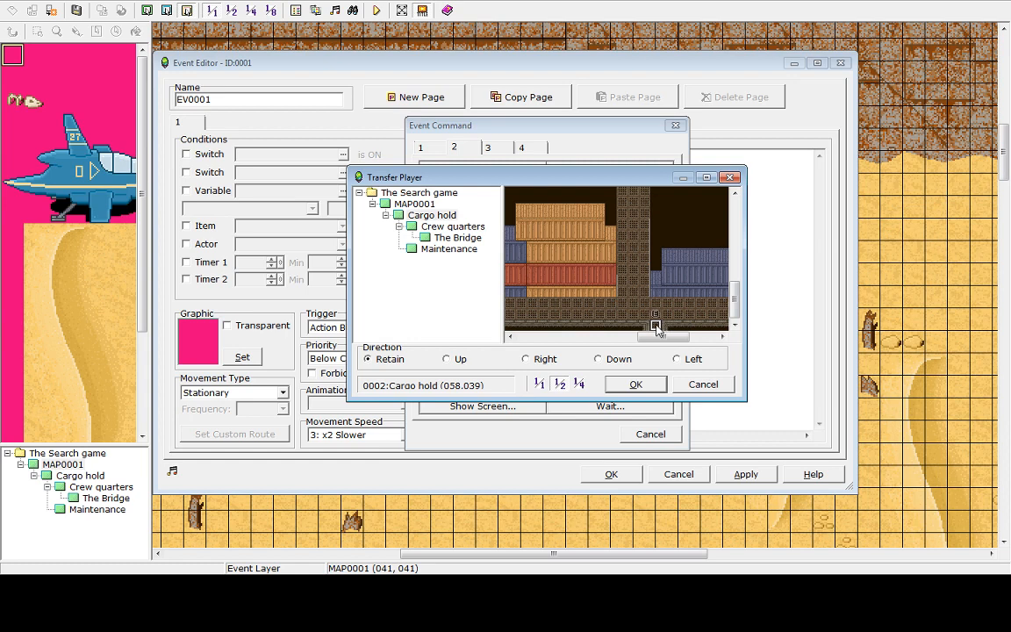
pyautogui.click(635, 384)
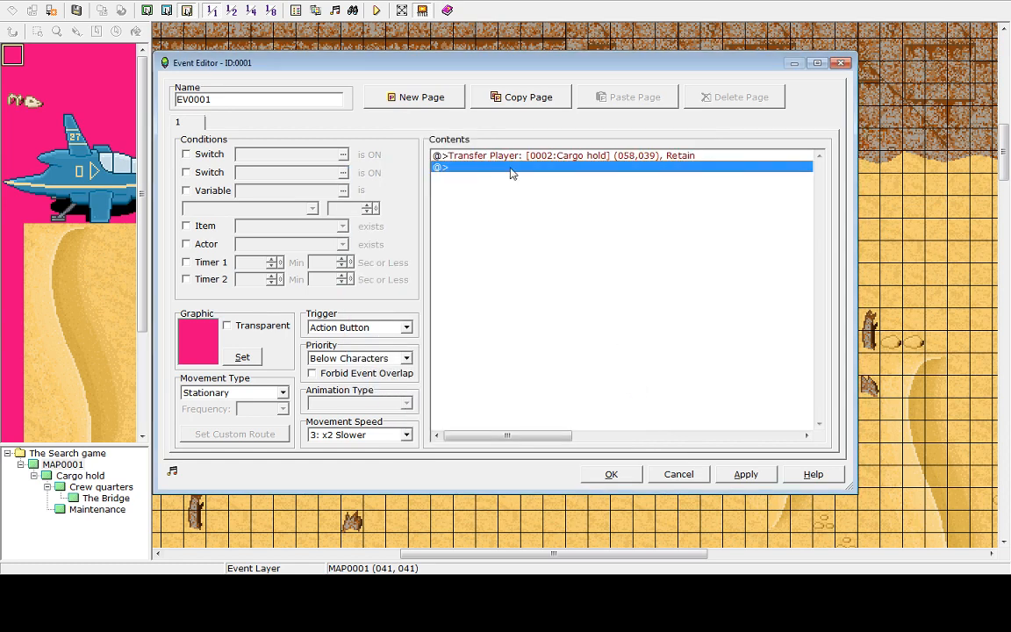
pyautogui.click(747, 474)
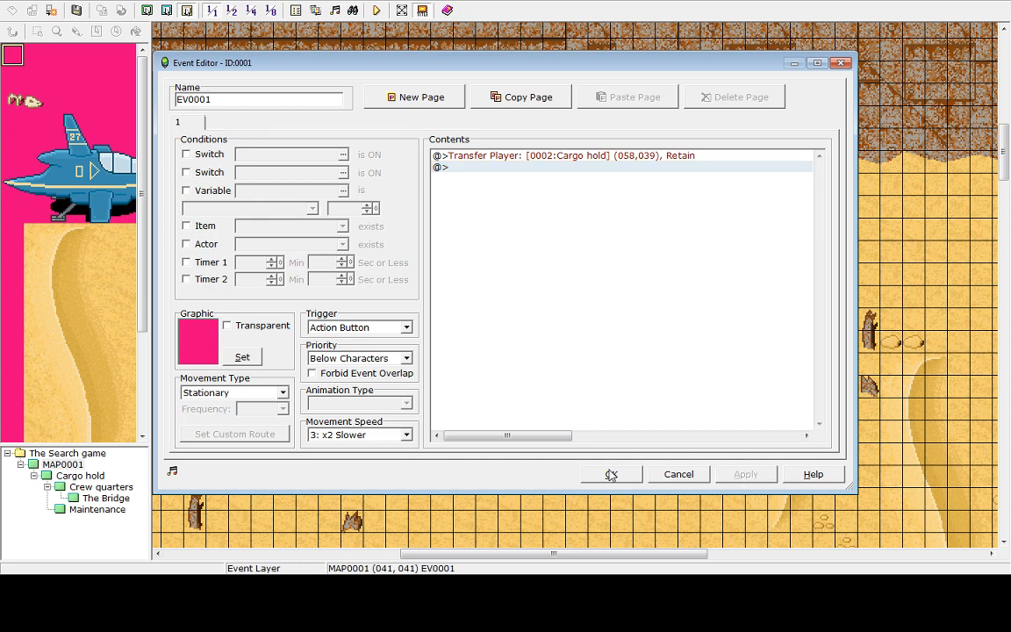
pyautogui.click(612, 474)
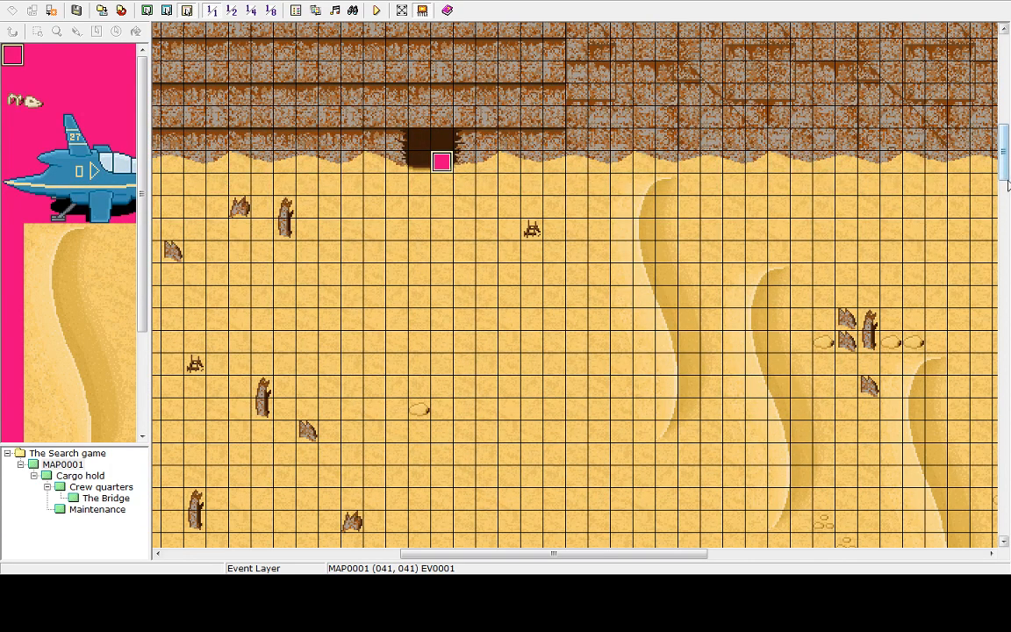
# Set the player's starting position on the desert tile three squares below the cave entrance event
pyautogui.moveTo(1004, 175); pyautogui.dragTo(1004, 460)
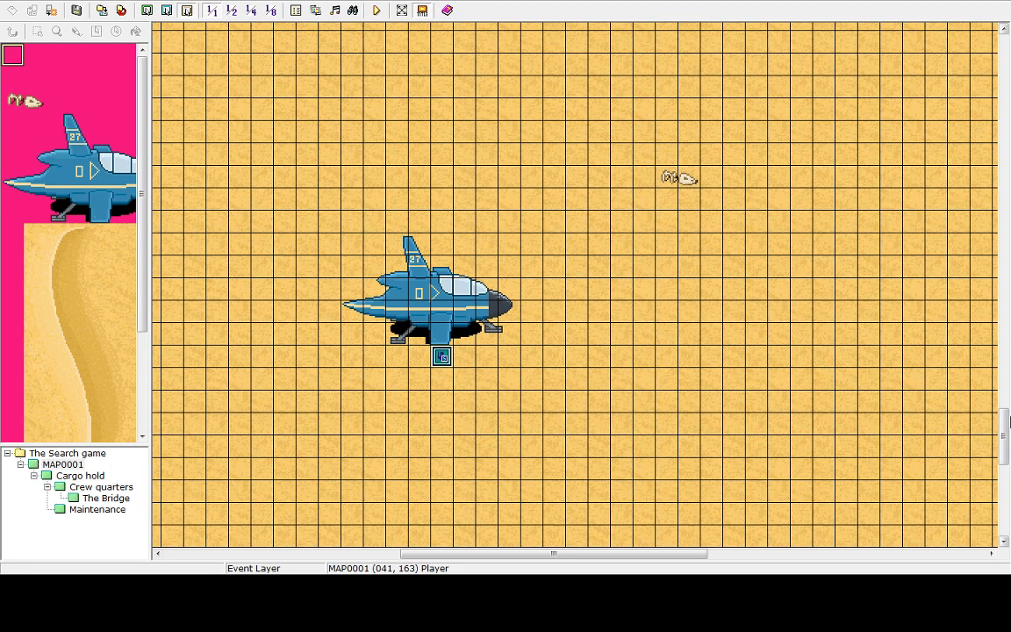
pyautogui.moveTo(1006, 450); pyautogui.dragTo(987, 151)
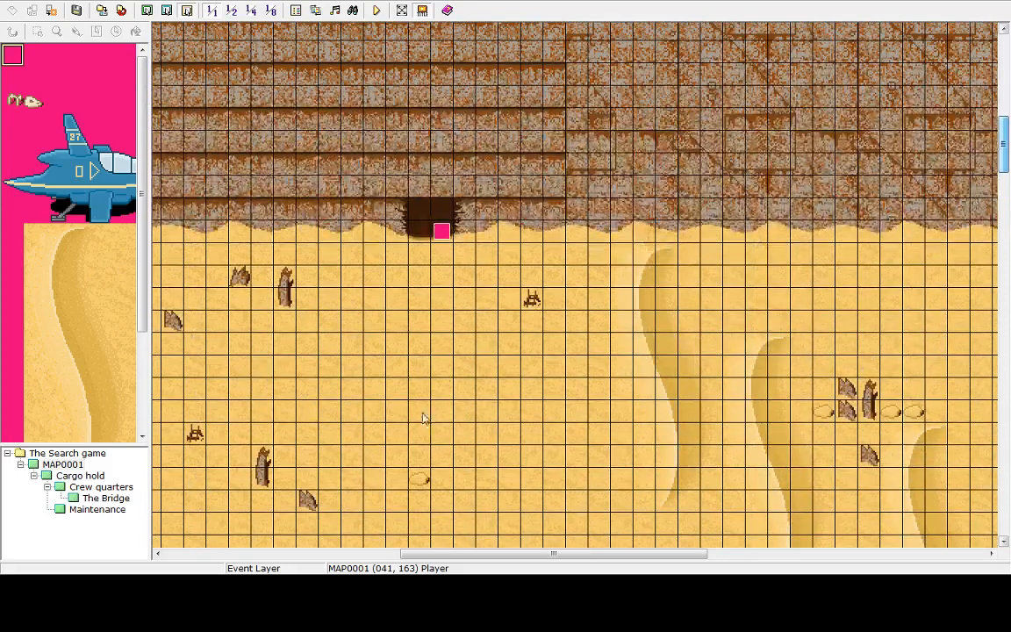
pyautogui.doubleClick(443, 301)
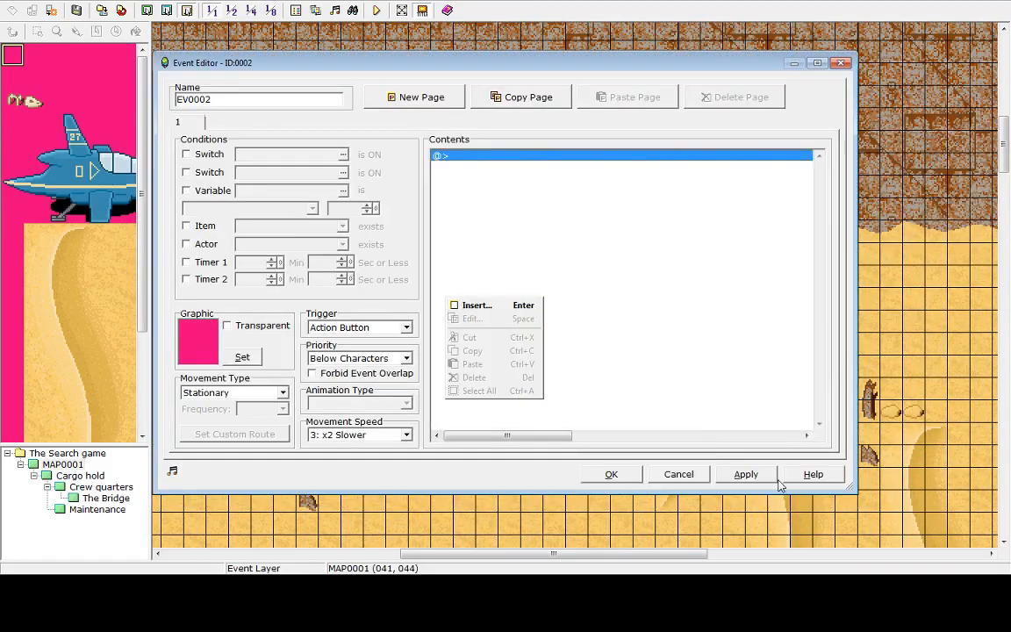
pyautogui.click(679, 475)
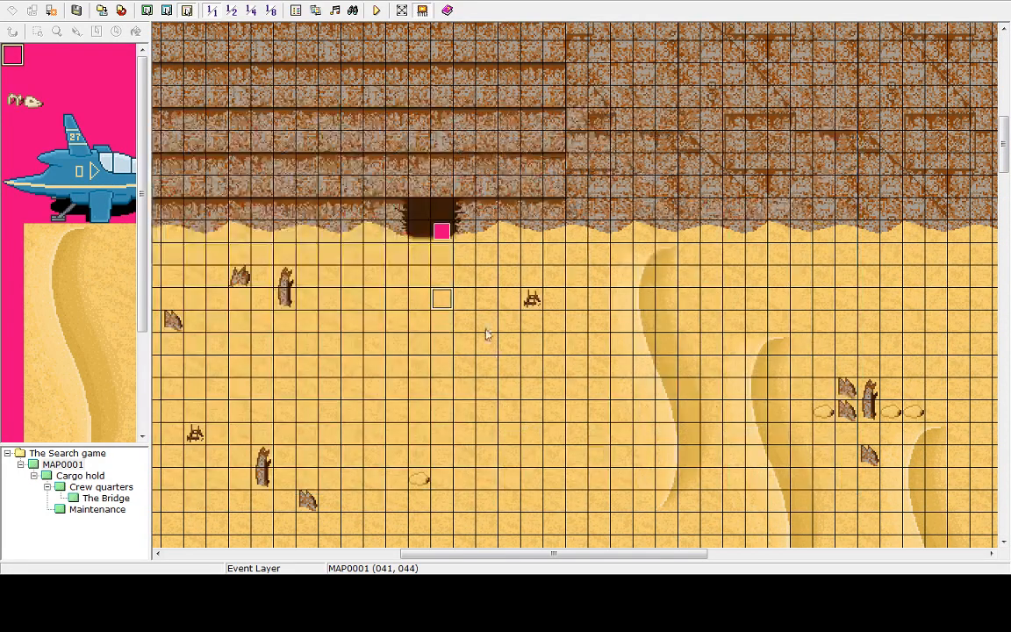
pyautogui.rightClick(441, 307)
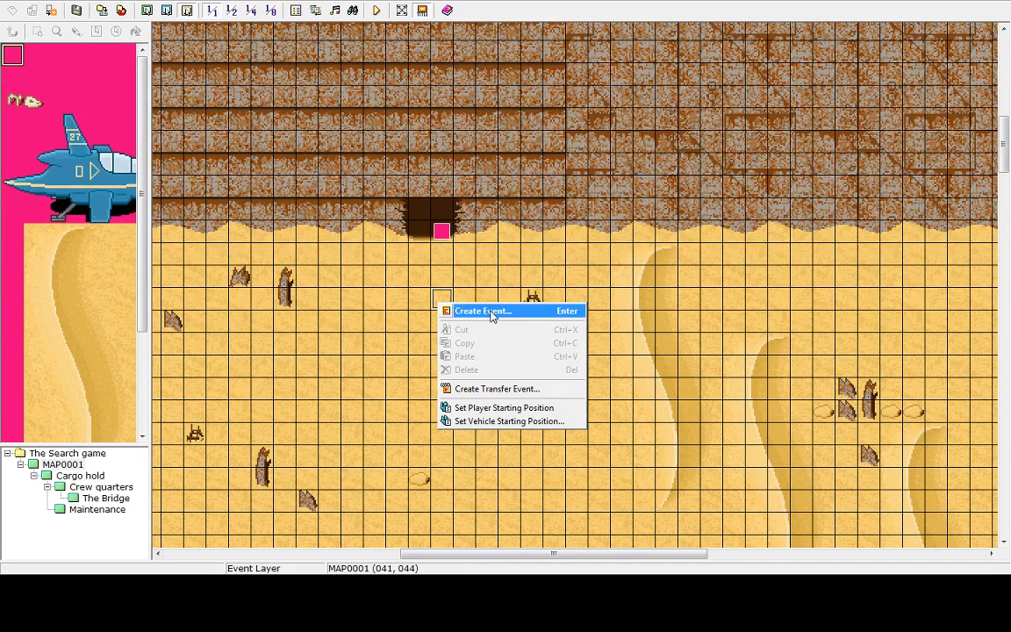
pyautogui.click(492, 408)
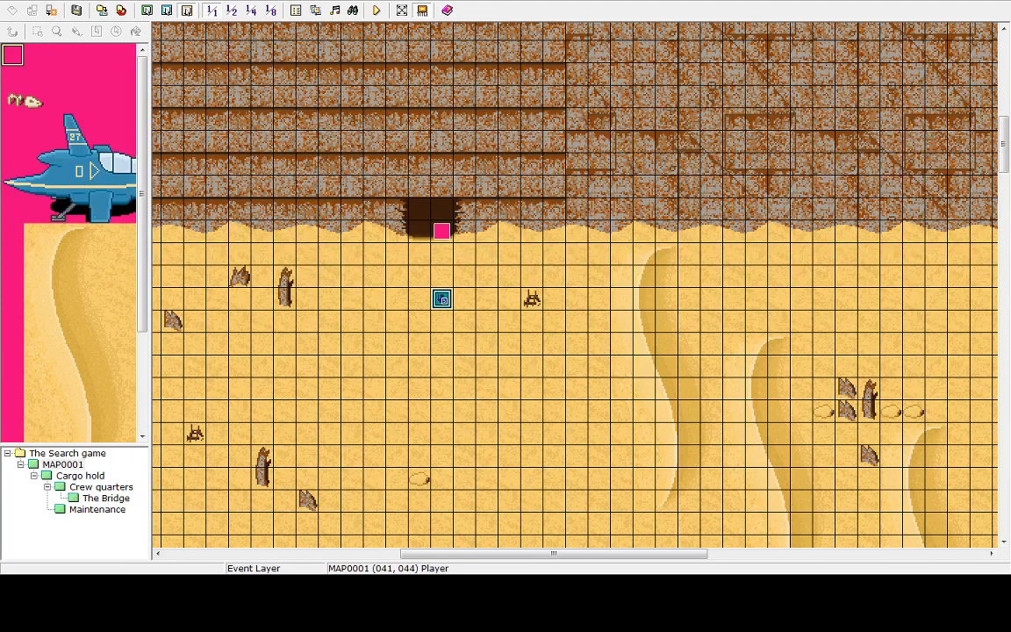
# Lower the system speaker volume again with the taskbar volume slider
pyautogui.click(938, 604)
pyautogui.click(973, 604)
pyautogui.click(973, 604)
pyautogui.click(938, 604)
pyautogui.click(903, 483)
pyautogui.moveTo(909, 371); pyautogui.dragTo(909, 386)
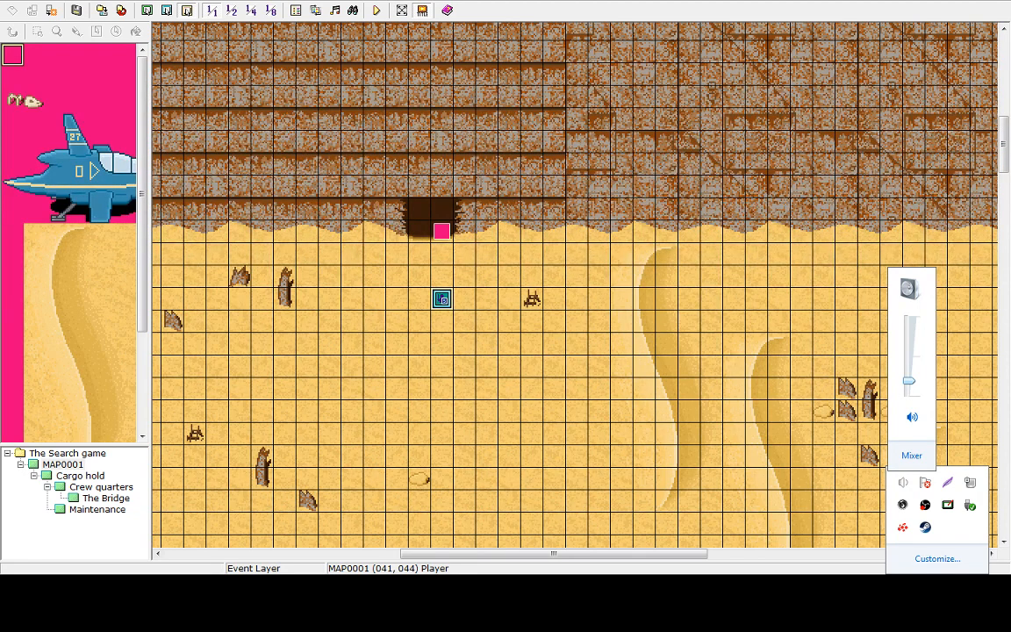
# Save the project, testplay a New Game from the new start position, and close the game window
pyautogui.click(298, 1)
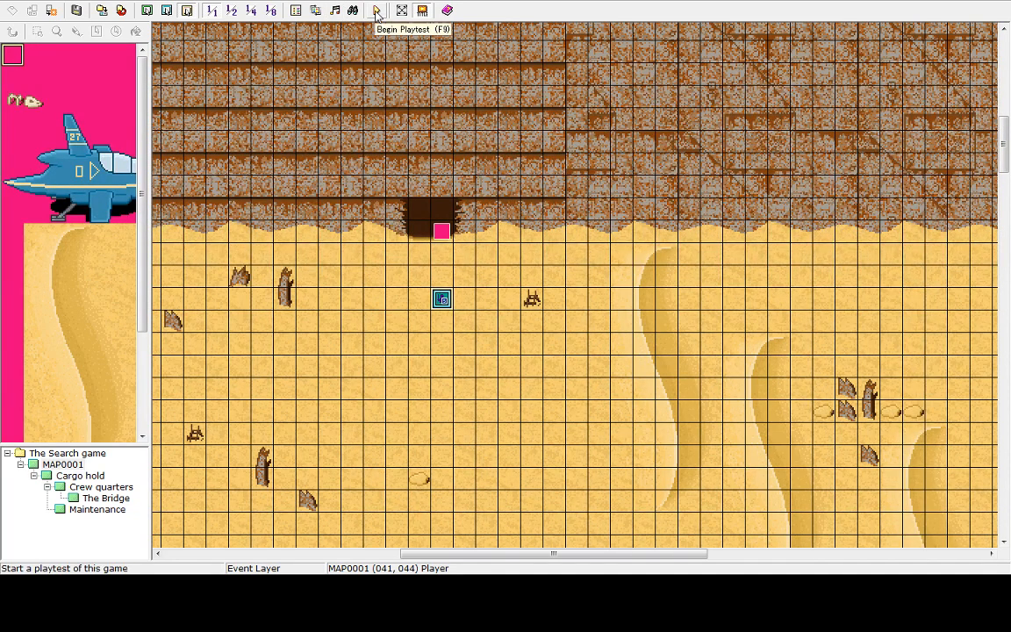
pyautogui.click(375, 11)
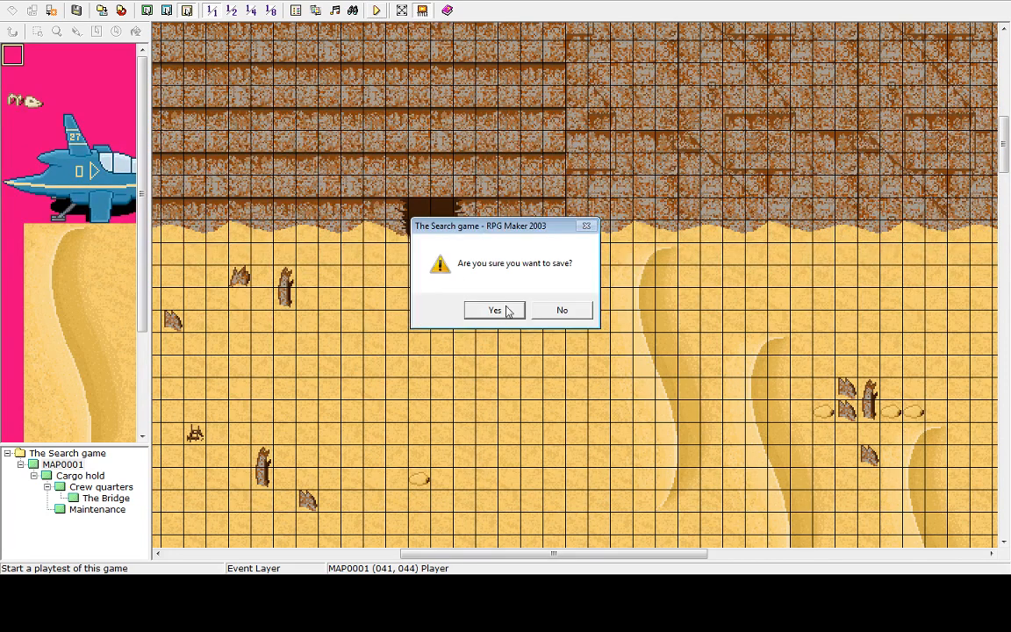
pyautogui.click(510, 309)
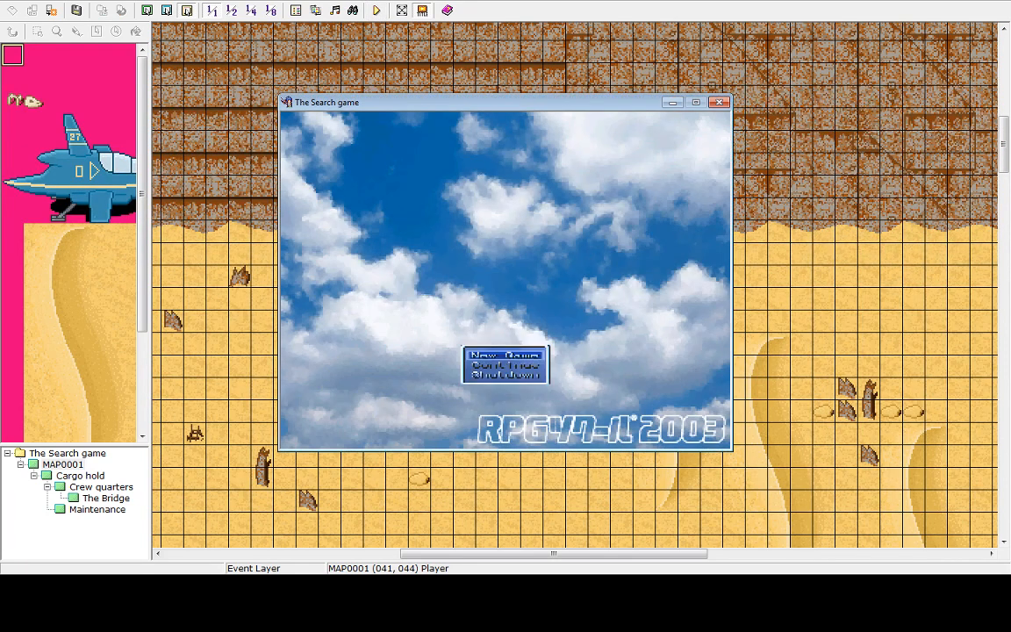
pyautogui.press('Return')
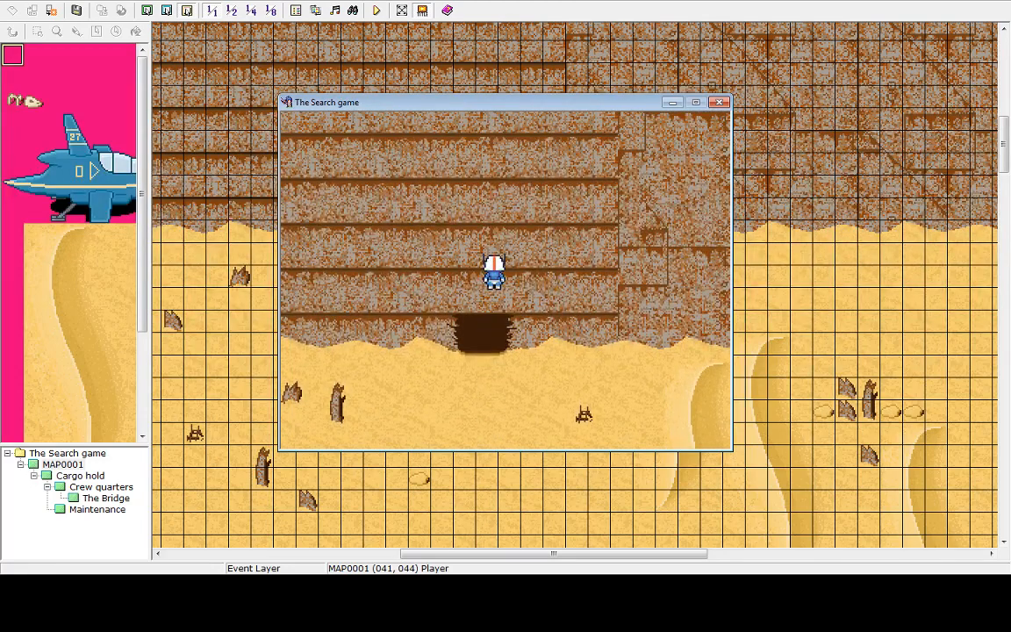
pyautogui.click(719, 103)
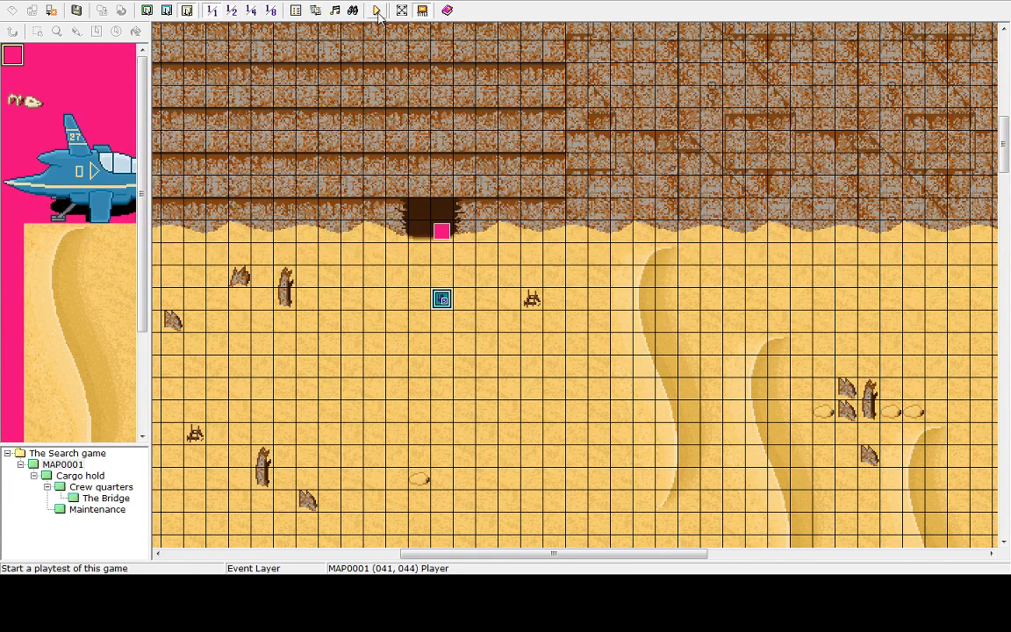
# Open the Database and examine the Ship Exterior and Ship interior tilesets' lower layer tiles
pyautogui.click(296, 11)
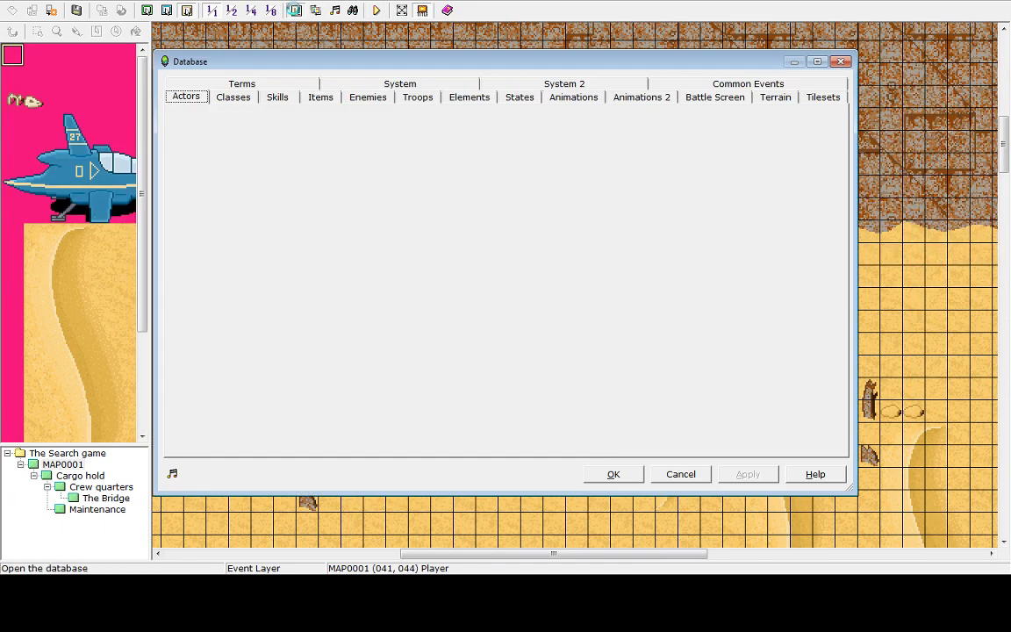
pyautogui.click(778, 85)
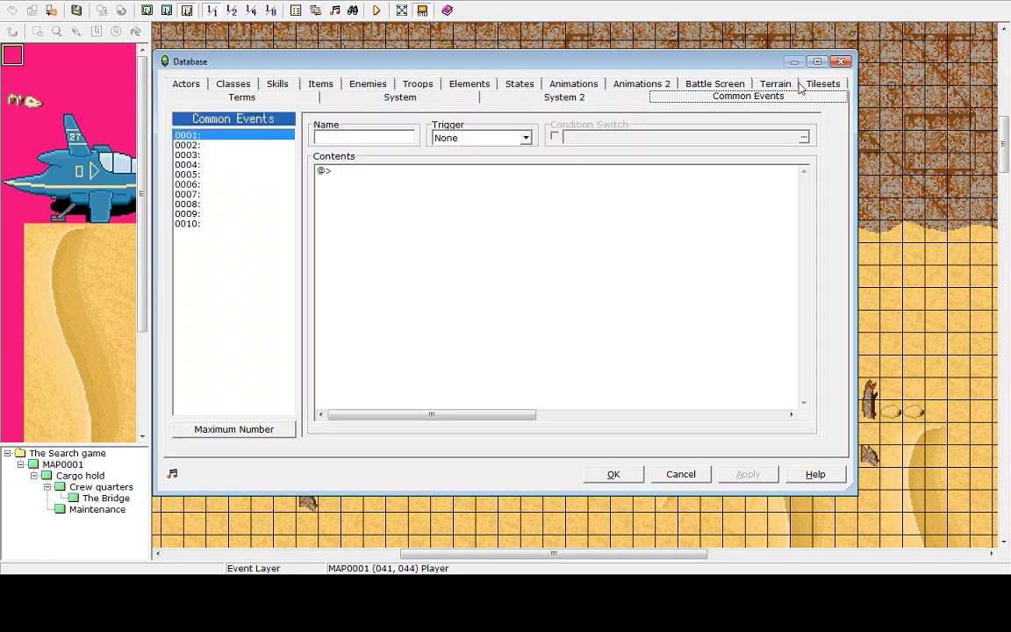
pyautogui.click(822, 83)
pyautogui.click(214, 184)
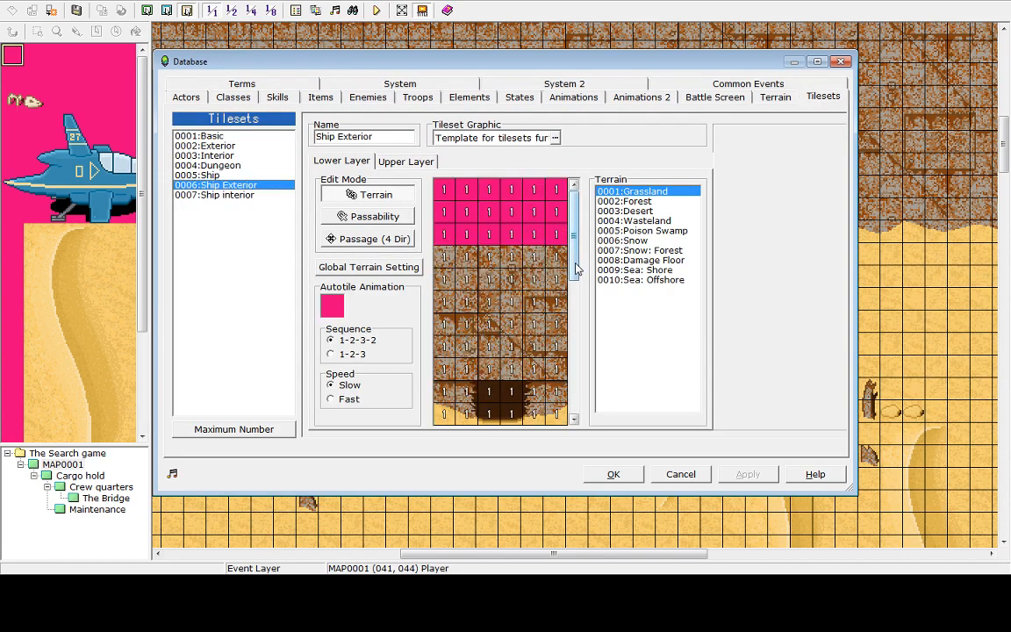
pyautogui.moveTo(575, 255); pyautogui.dragTo(592, 415)
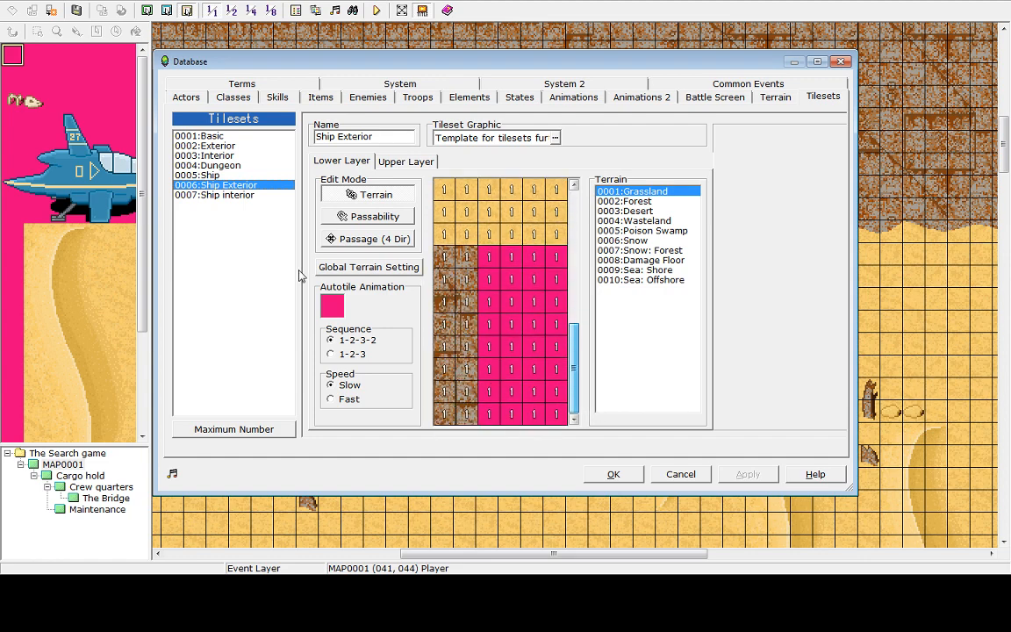
pyautogui.moveTo(577, 366); pyautogui.dragTo(577, 234)
pyautogui.click(210, 195)
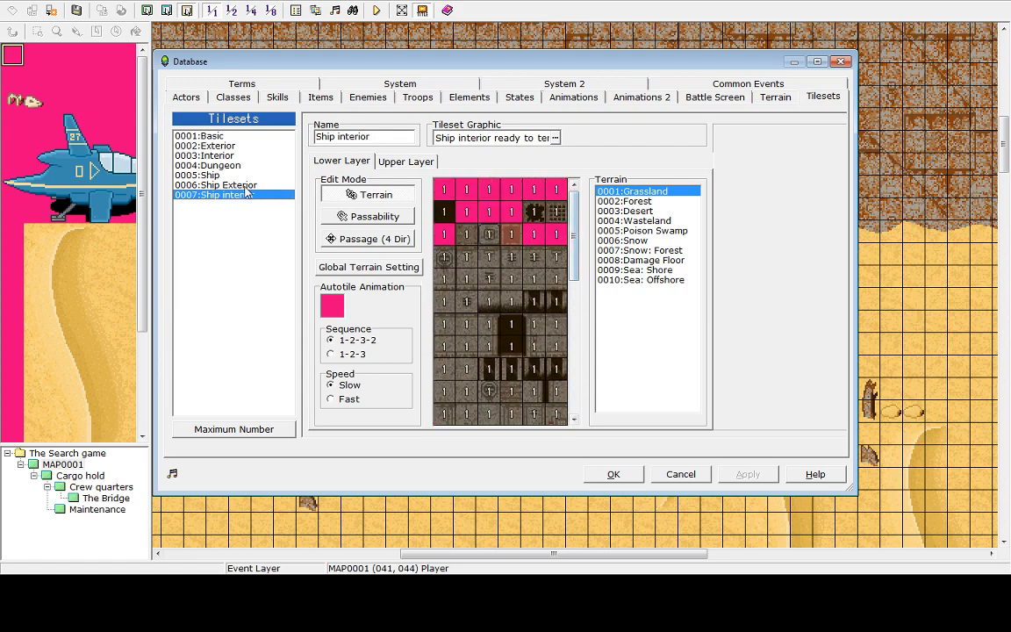
pyautogui.click(215, 185)
# Switch to Passability mode and mark the upper three rows of Ship Exterior rock tiles as impassable
pyautogui.click(356, 215)
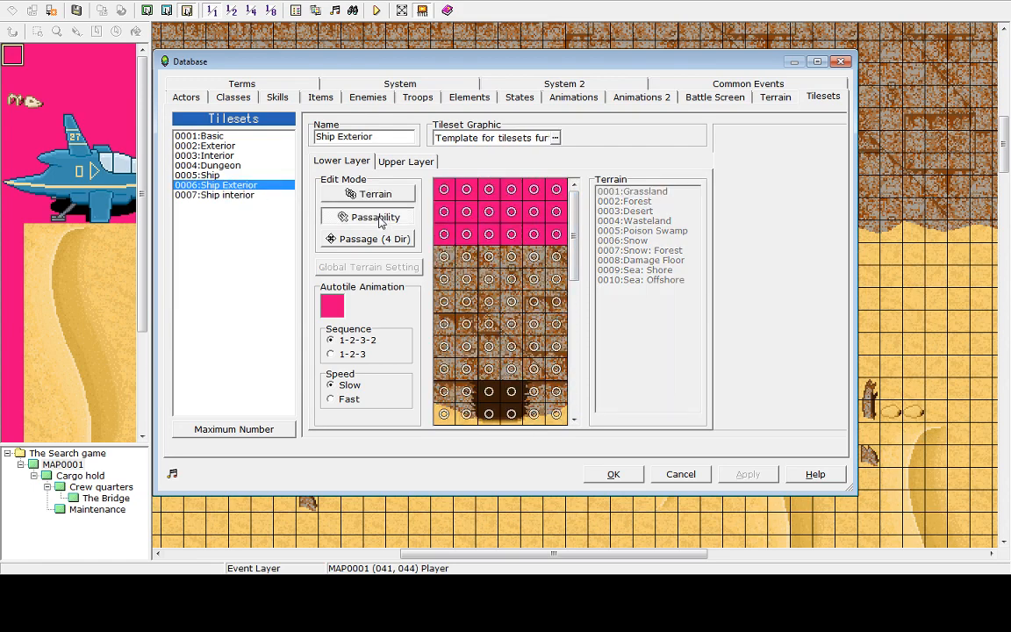
pyautogui.click(215, 194)
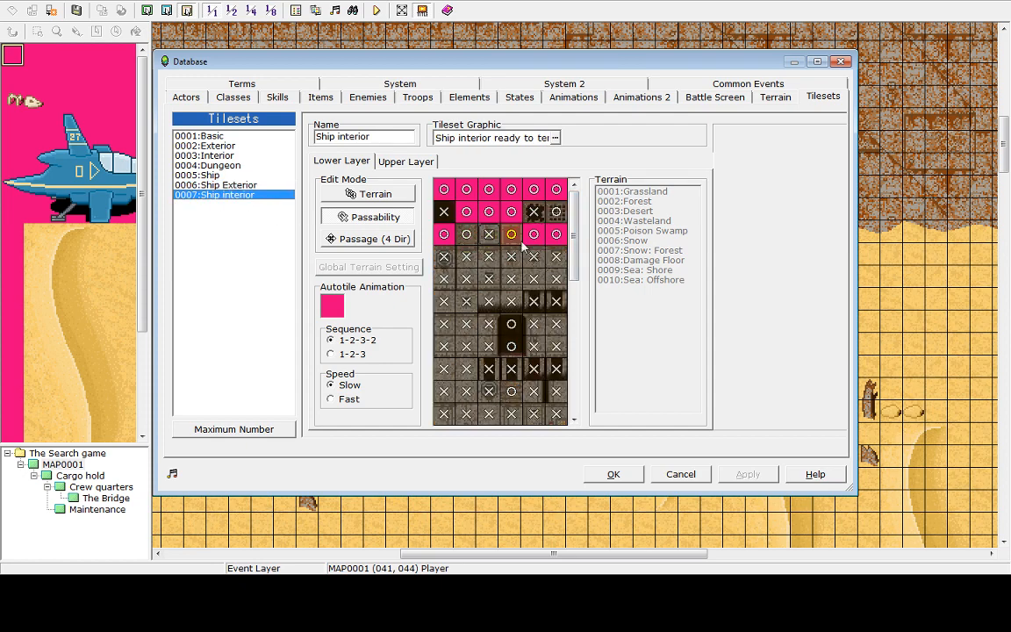
pyautogui.moveTo(576, 257)
pyautogui.mouseDown()
pyautogui.moveTo(582, 406)
pyautogui.moveTo(575, 250)
pyautogui.mouseUp()
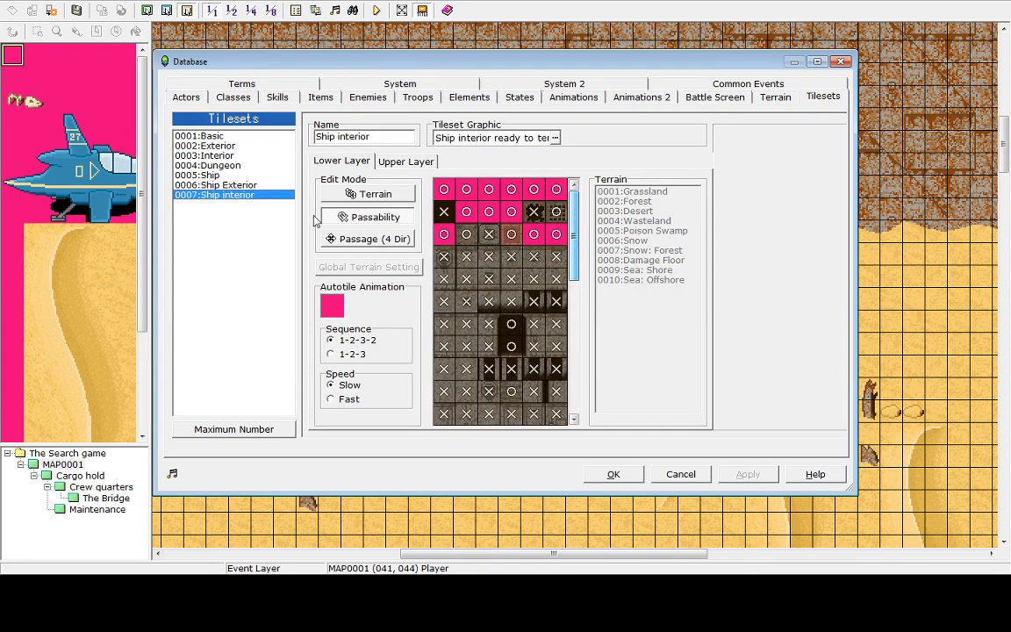
pyautogui.click(233, 186)
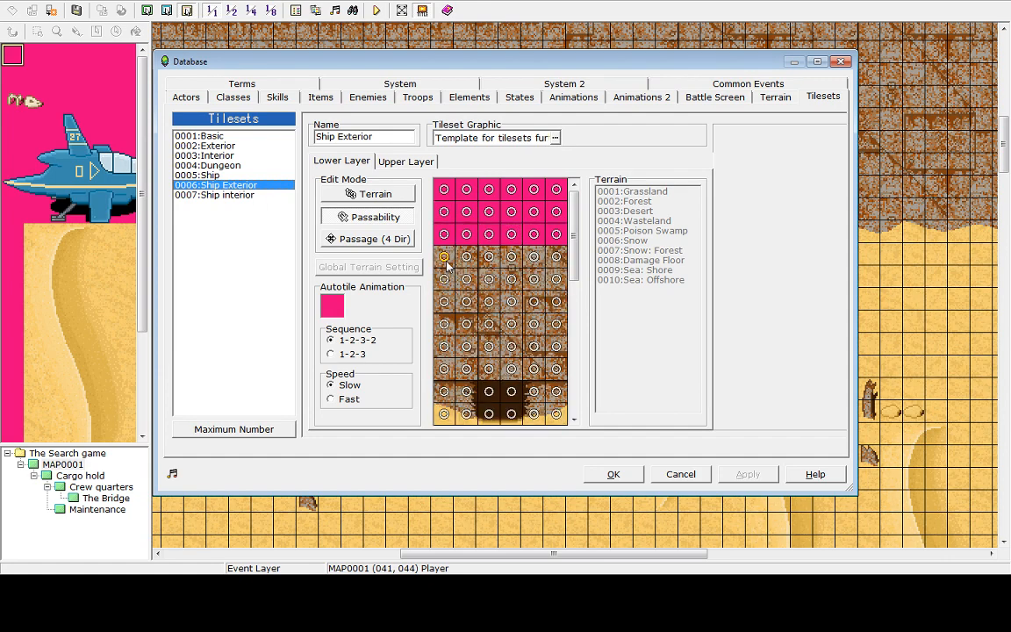
pyautogui.moveTo(445, 263)
pyautogui.mouseDown()
pyautogui.moveTo(557, 259)
pyautogui.moveTo(551, 279)
pyautogui.moveTo(420, 274)
pyautogui.moveTo(481, 279)
pyautogui.moveTo(569, 325)
pyautogui.moveTo(553, 351)
pyautogui.mouseUp()
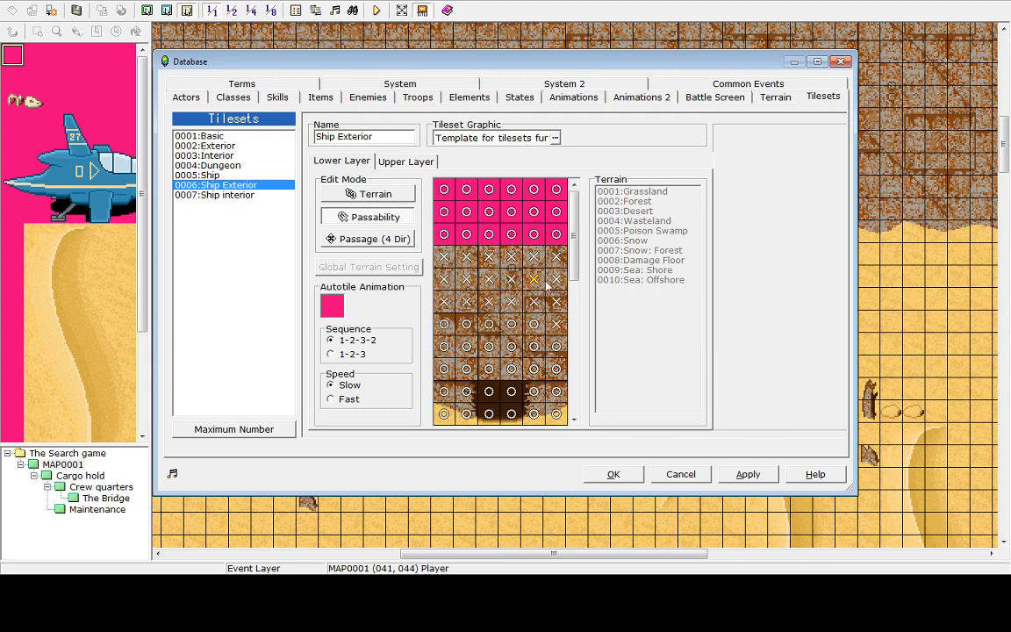
# Mark the upper rows of Ship Exterior rock tiles impassable and the sandy edge tiles passable in the lower layer
pyautogui.moveTo(573, 262); pyautogui.dragTo(606, 293)
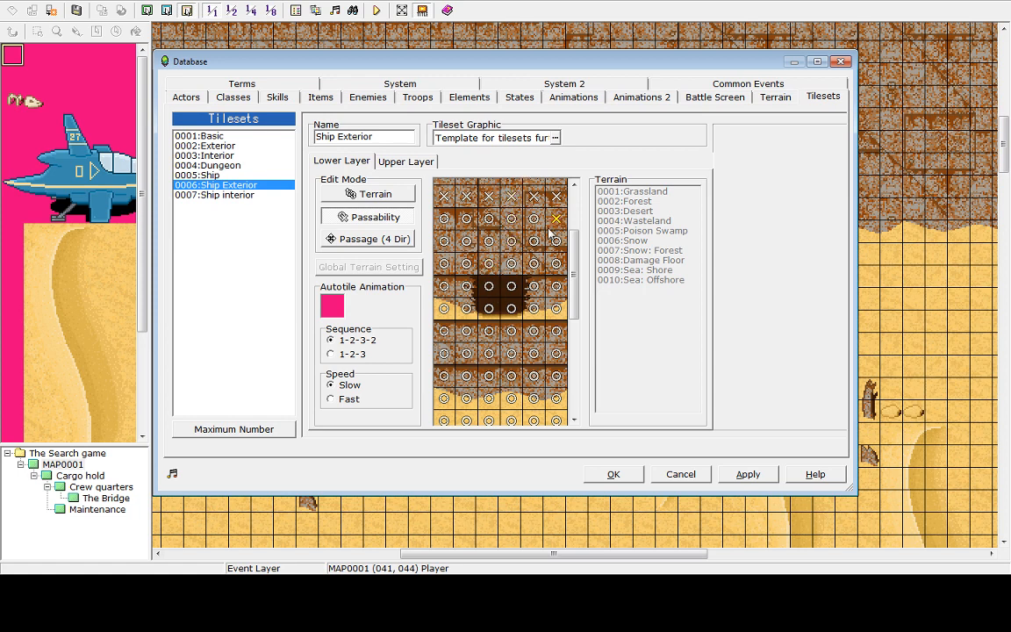
pyautogui.click(556, 263)
pyautogui.click(557, 264)
pyautogui.click(556, 245)
pyautogui.click(533, 225)
pyautogui.click(531, 236)
pyautogui.click(510, 221)
pyautogui.click(509, 236)
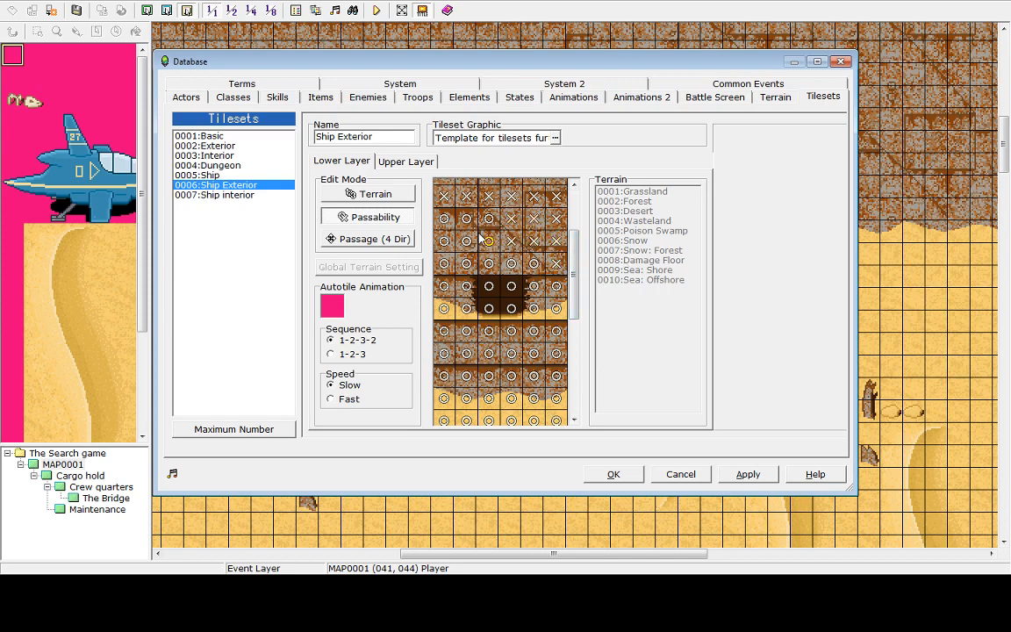
pyautogui.click(482, 237)
pyautogui.click(481, 221)
pyautogui.click(465, 221)
pyautogui.click(459, 242)
pyautogui.click(448, 238)
pyautogui.click(444, 236)
pyautogui.click(439, 219)
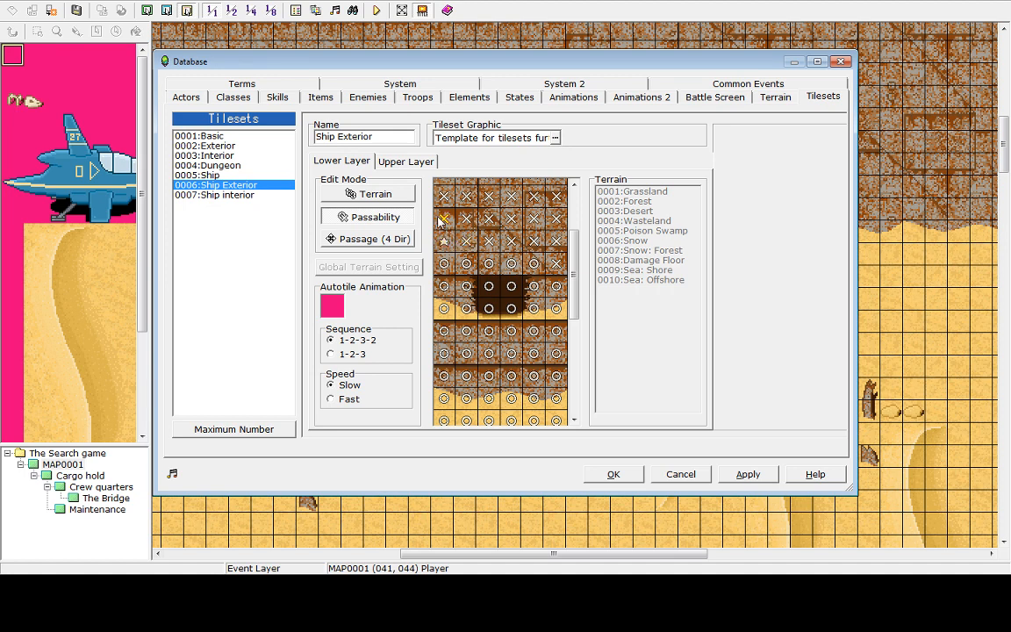
pyautogui.click(445, 237)
pyautogui.click(443, 263)
pyautogui.click(440, 242)
pyautogui.click(463, 258)
pyautogui.click(482, 256)
pyautogui.click(514, 266)
pyautogui.click(536, 261)
pyautogui.click(538, 282)
pyautogui.click(552, 282)
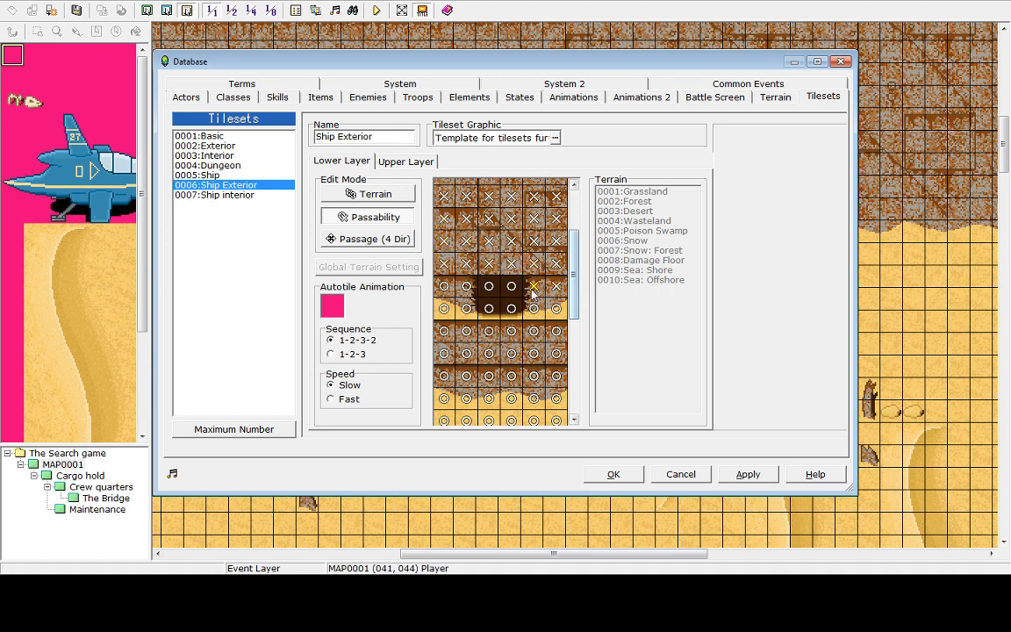
pyautogui.click(471, 284)
pyautogui.click(453, 287)
pyautogui.click(449, 307)
pyautogui.click(463, 307)
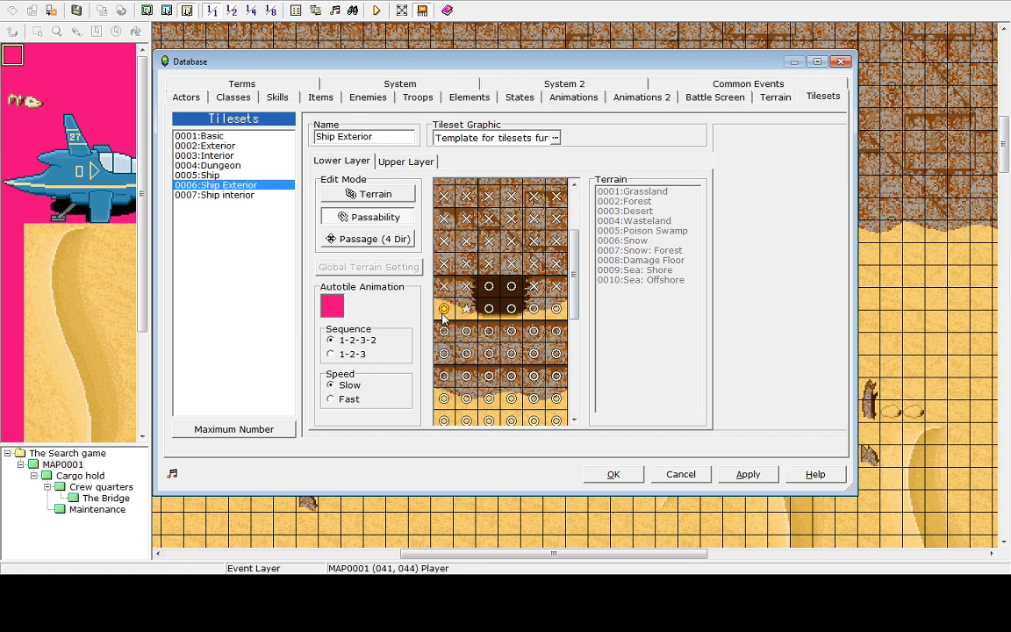
pyautogui.click(450, 309)
pyautogui.click(467, 309)
# Set passability for the lower cliff-edge rows, marking the rock tiles impassable and the sand-fringed tiles passable
pyautogui.click(509, 288)
pyautogui.moveTo(577, 287); pyautogui.dragTo(583, 305)
pyautogui.click(451, 279)
pyautogui.click(462, 281)
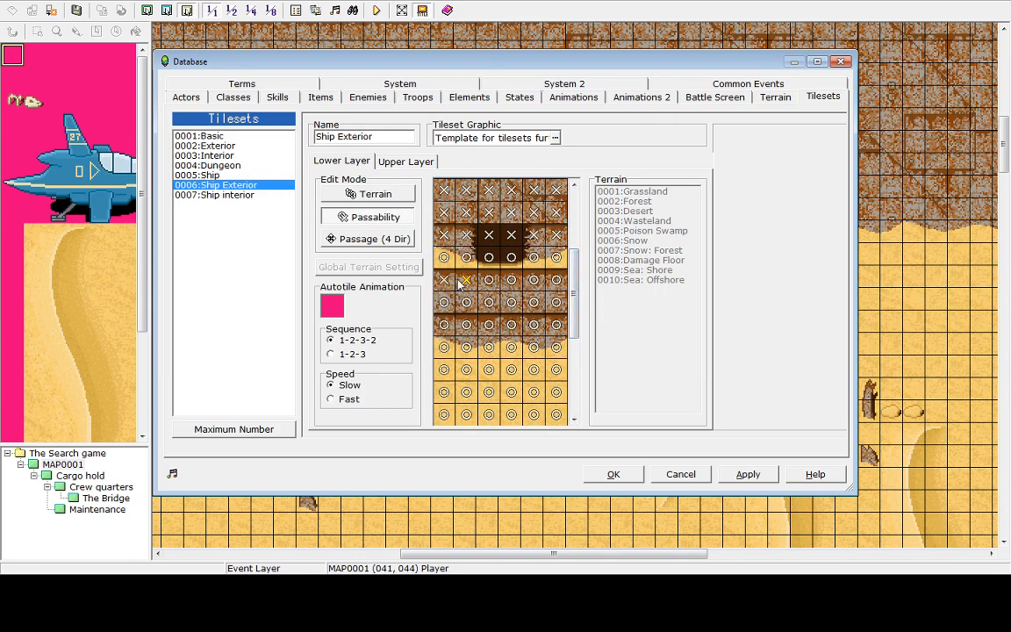
pyautogui.click(481, 278)
pyautogui.click(529, 279)
pyautogui.click(565, 283)
pyautogui.click(558, 302)
pyautogui.click(539, 304)
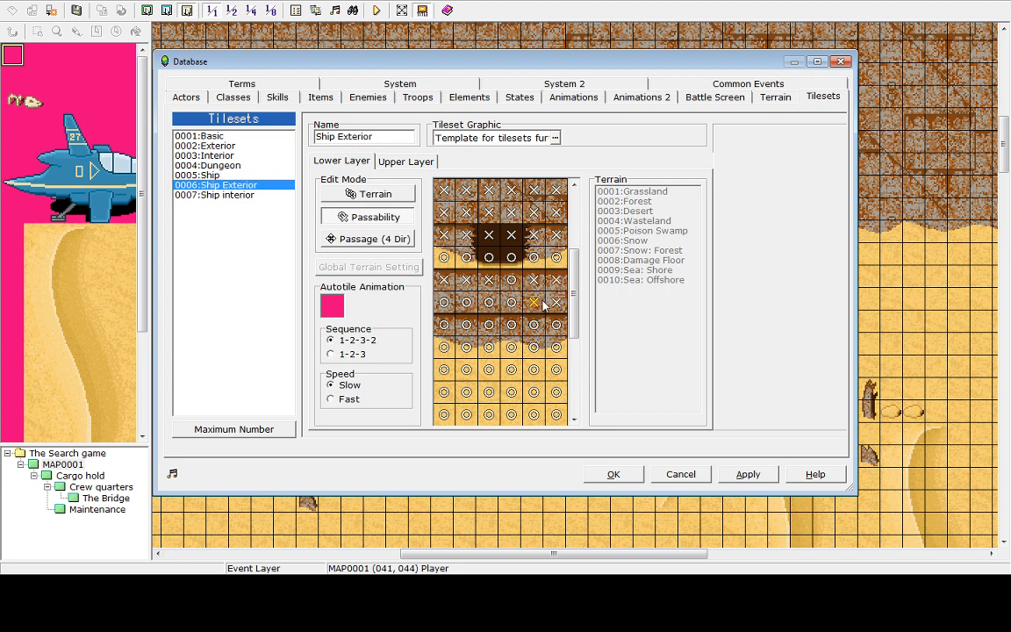
pyautogui.click(514, 303)
pyautogui.click(490, 304)
pyautogui.click(448, 304)
pyautogui.click(459, 304)
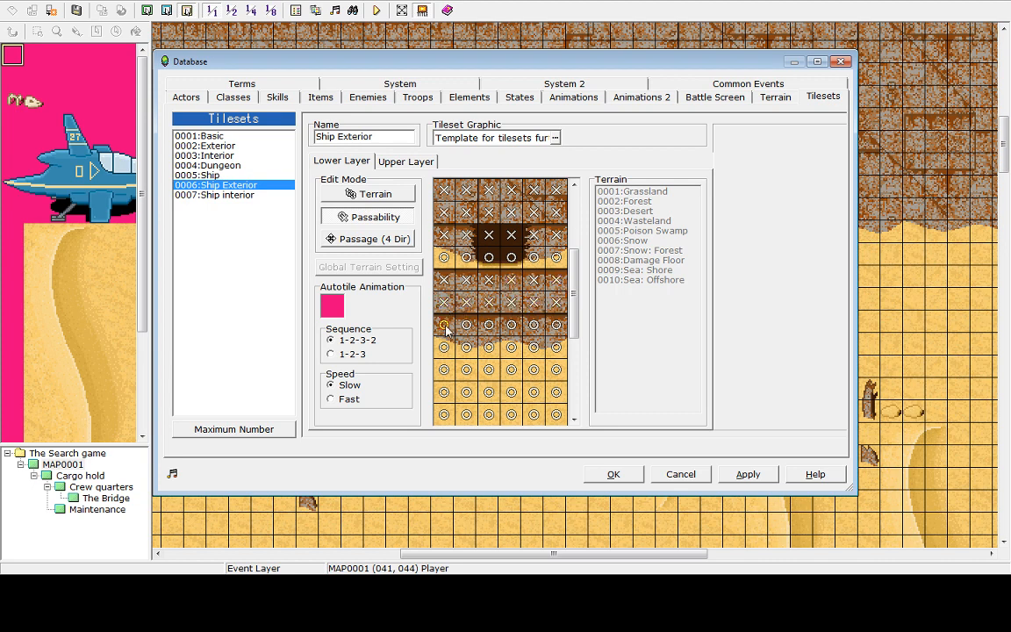
pyautogui.click(446, 324)
pyautogui.click(491, 325)
pyautogui.click(462, 322)
pyautogui.click(534, 326)
pyautogui.click(518, 325)
# Mark the two columns of rock tiles beside the pink autotile area as impassable
pyautogui.scroll(-1, 576, 332)
pyautogui.moveTo(576, 331); pyautogui.dragTo(603, 402)
pyautogui.click(461, 263)
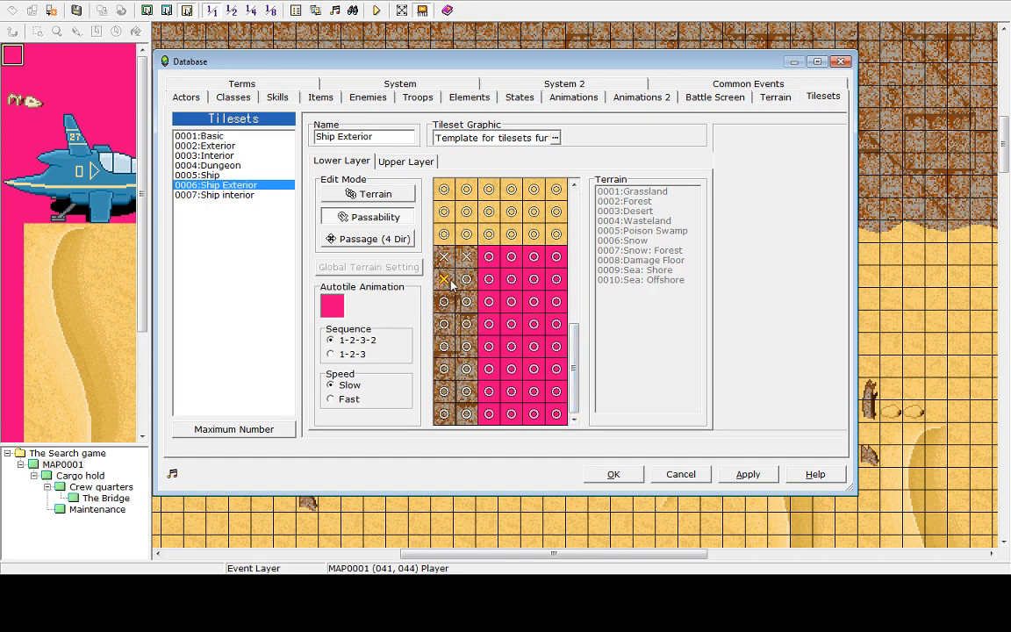
pyautogui.click(448, 281)
pyautogui.click(462, 283)
pyautogui.click(449, 301)
pyautogui.click(465, 303)
pyautogui.click(449, 323)
pyautogui.click(462, 325)
pyautogui.click(445, 346)
pyautogui.doubleClick(463, 355)
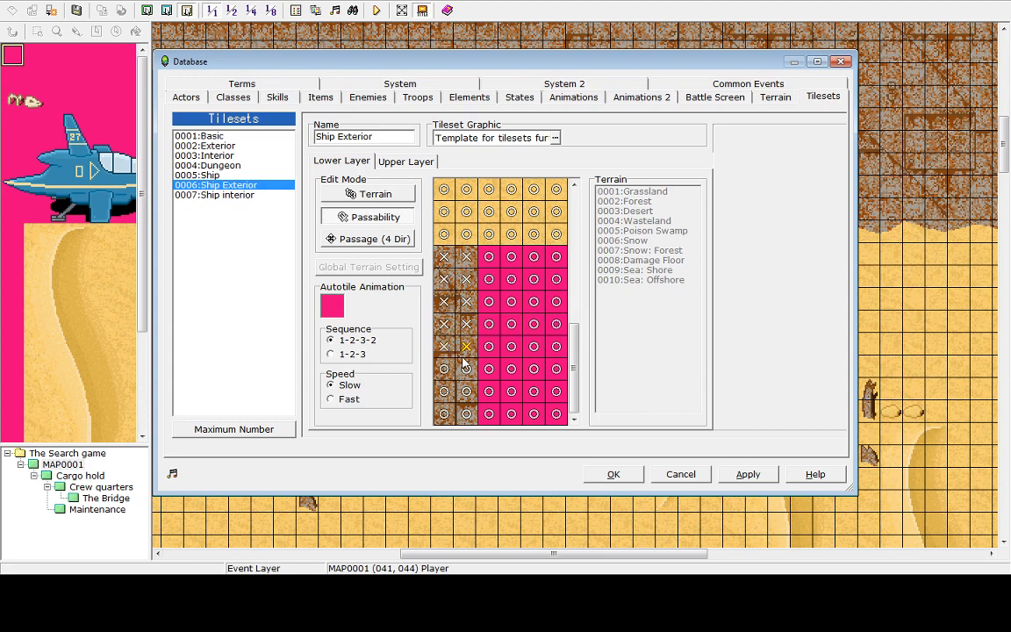
pyautogui.doubleClick(449, 366)
pyautogui.doubleClick(468, 365)
pyautogui.doubleClick(451, 384)
pyautogui.doubleClick(464, 386)
pyautogui.doubleClick(442, 401)
pyautogui.click(465, 410)
pyautogui.click(443, 397)
pyautogui.click(444, 408)
pyautogui.click(446, 391)
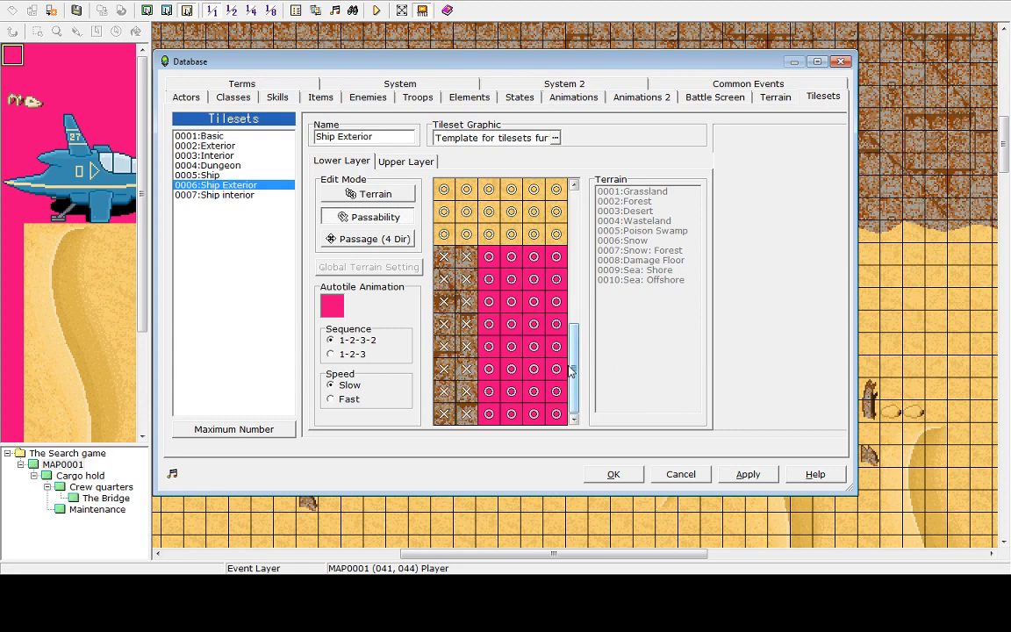
# Review the Upper Layer passability, then apply and confirm the Ship Exterior tileset changes
pyautogui.scroll(5, 517, 290)
pyautogui.click(402, 162)
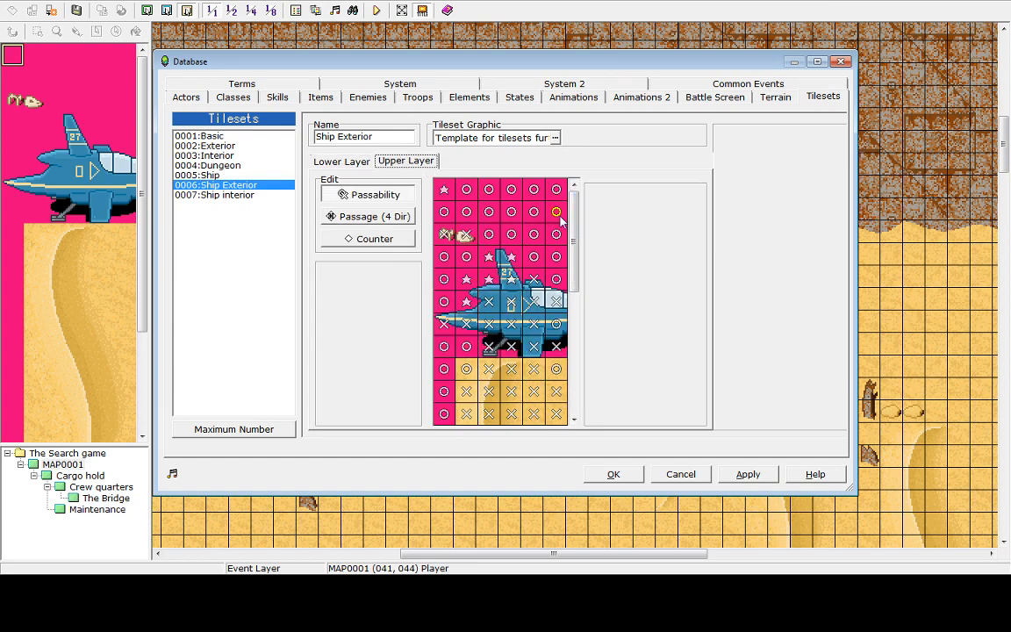
pyautogui.scroll(-8, 580, 263)
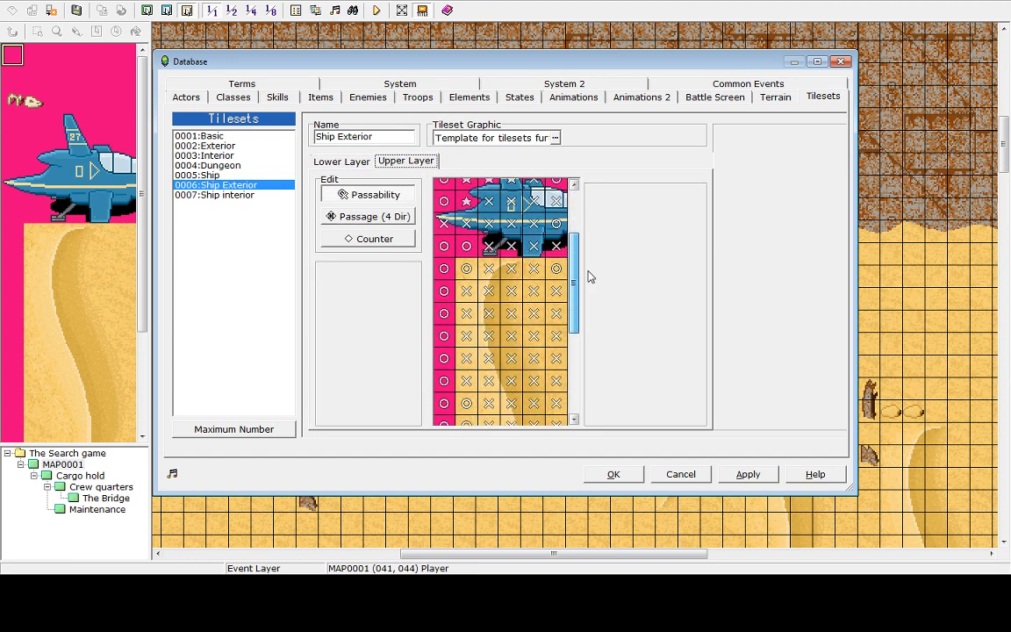
pyautogui.click(350, 162)
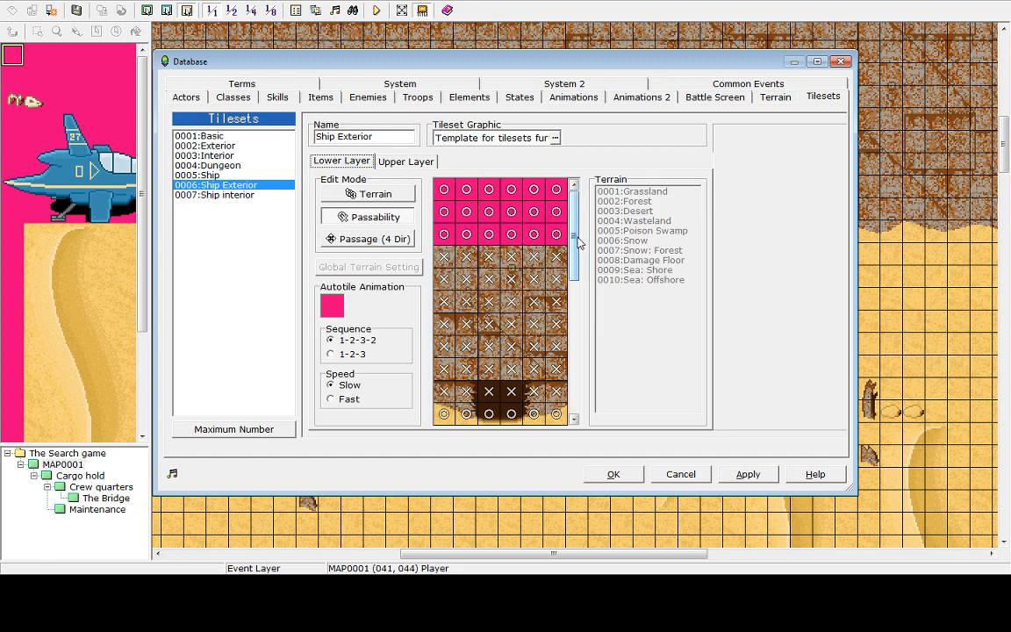
pyautogui.moveTo(578, 237); pyautogui.dragTo(559, 341)
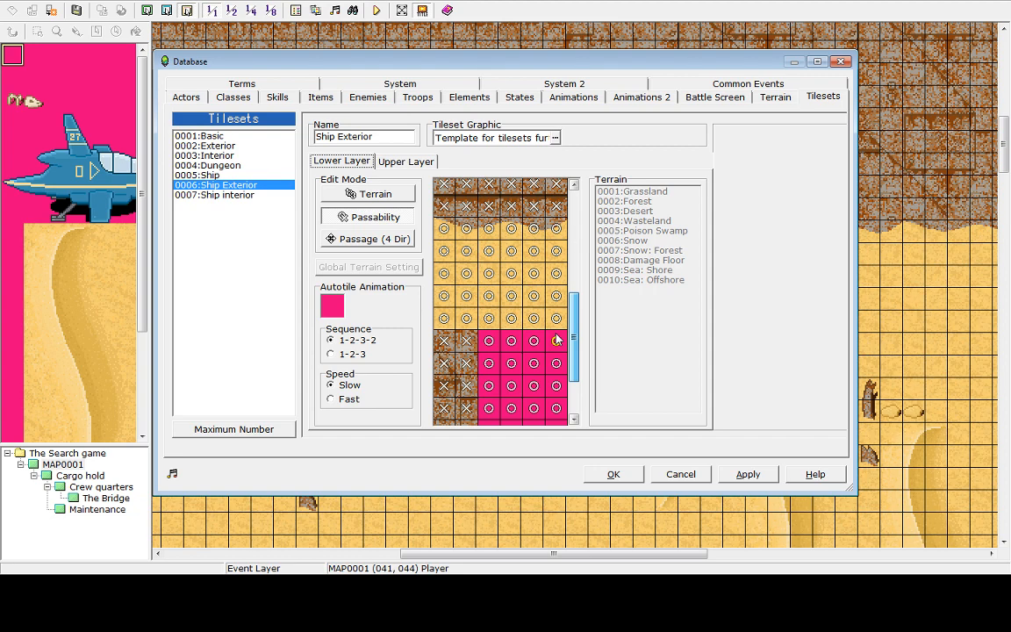
pyautogui.moveTo(558, 340); pyautogui.dragTo(713, 457)
pyautogui.click(731, 475)
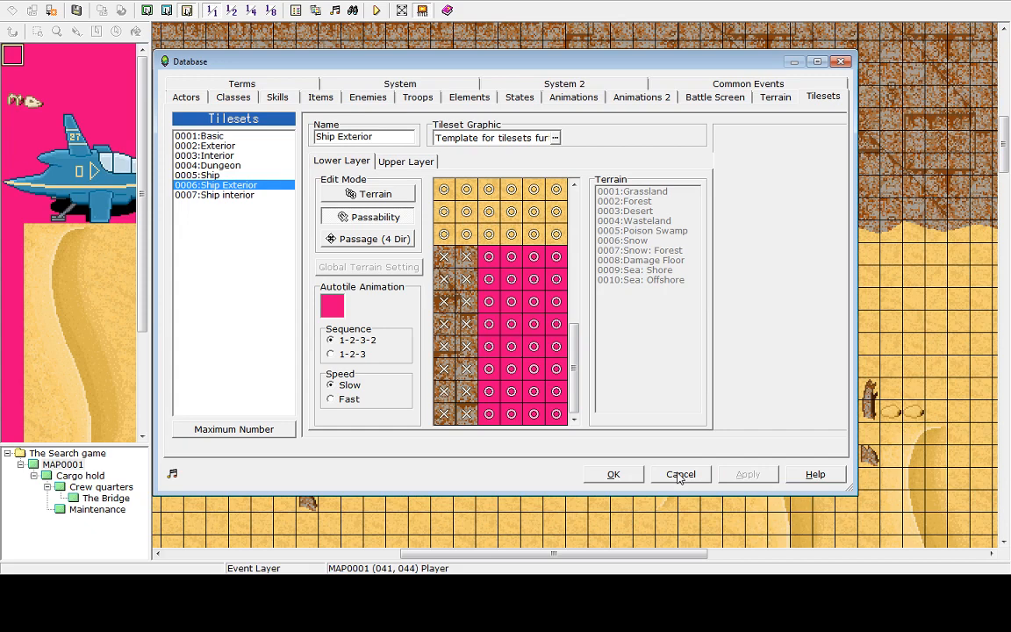
pyautogui.click(615, 475)
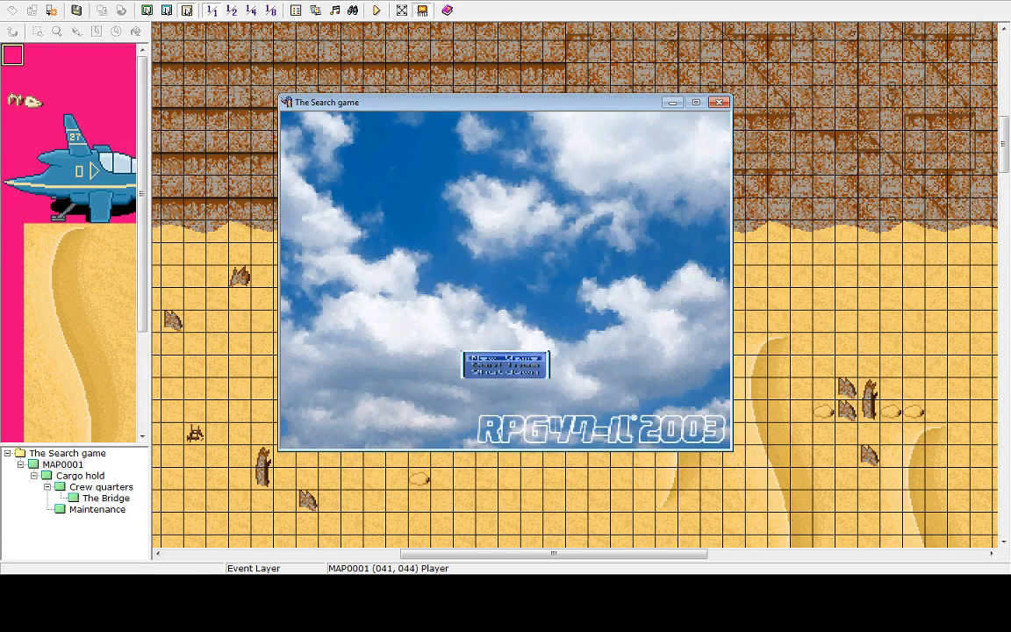
# Start a New Game in the testplay and walk against the rock cliffs to test their passability
pyautogui.press('Return')
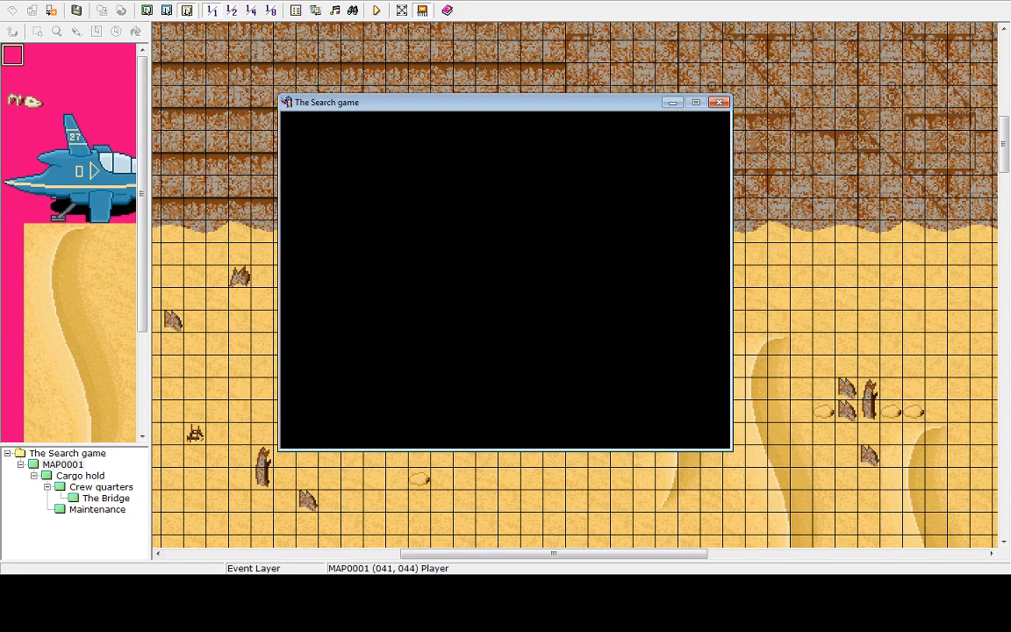
pyautogui.press('Up')
pyautogui.press('Up')
pyautogui.press('Right')
pyautogui.press('Right')
pyautogui.press('Up')
pyautogui.press('Down')
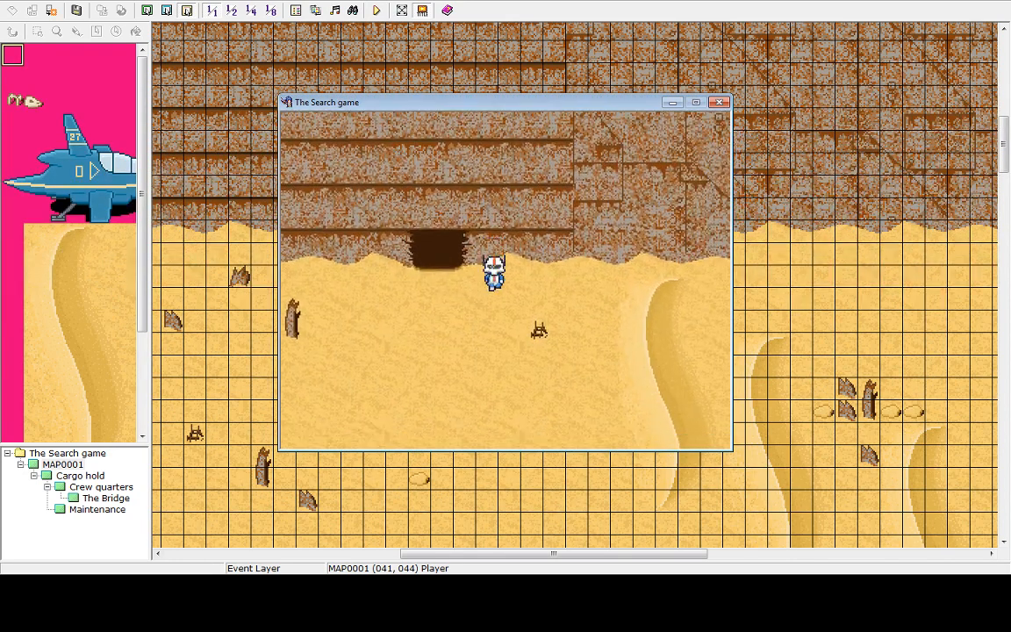
pyautogui.press('Right')
pyautogui.press('Up')
pyautogui.press('Right')
pyautogui.press('Up')
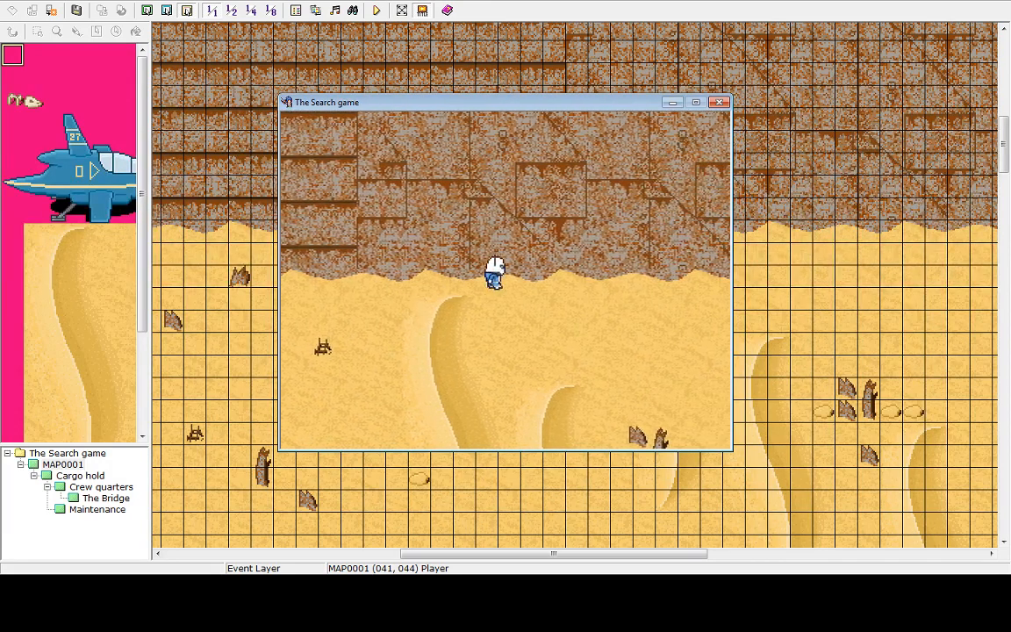
pyautogui.press('Right')
pyautogui.press('Left')
pyautogui.press('Down')
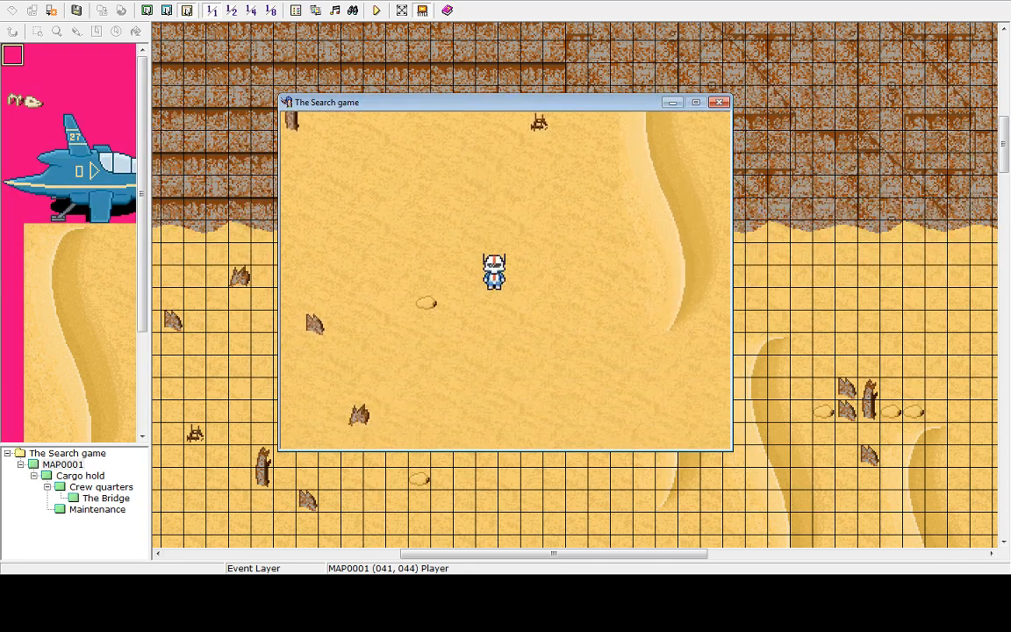
pyautogui.press('Right')
pyautogui.press('Up')
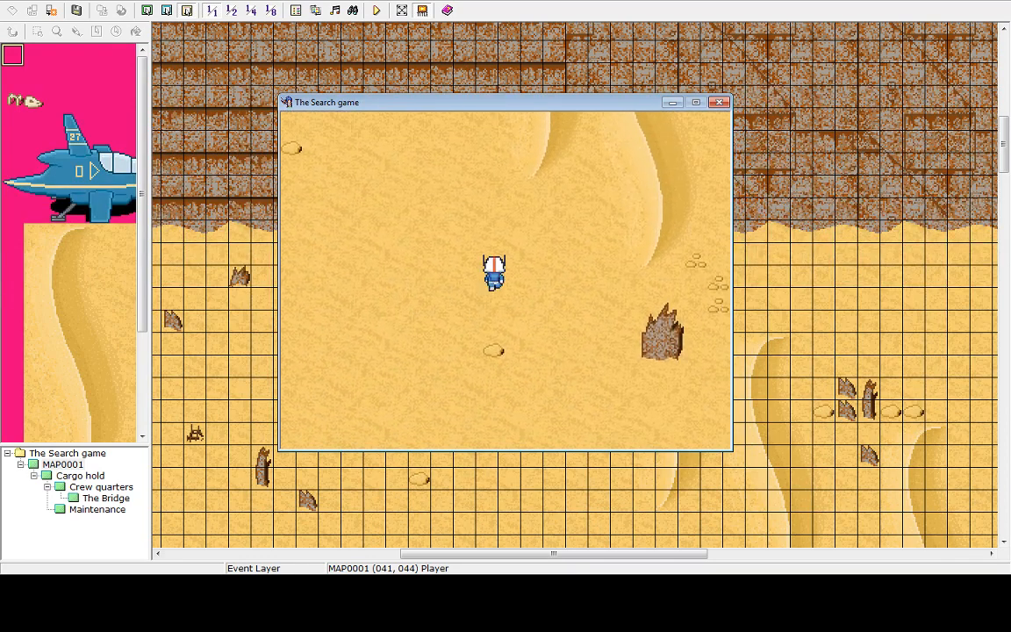
pyautogui.press('Up')
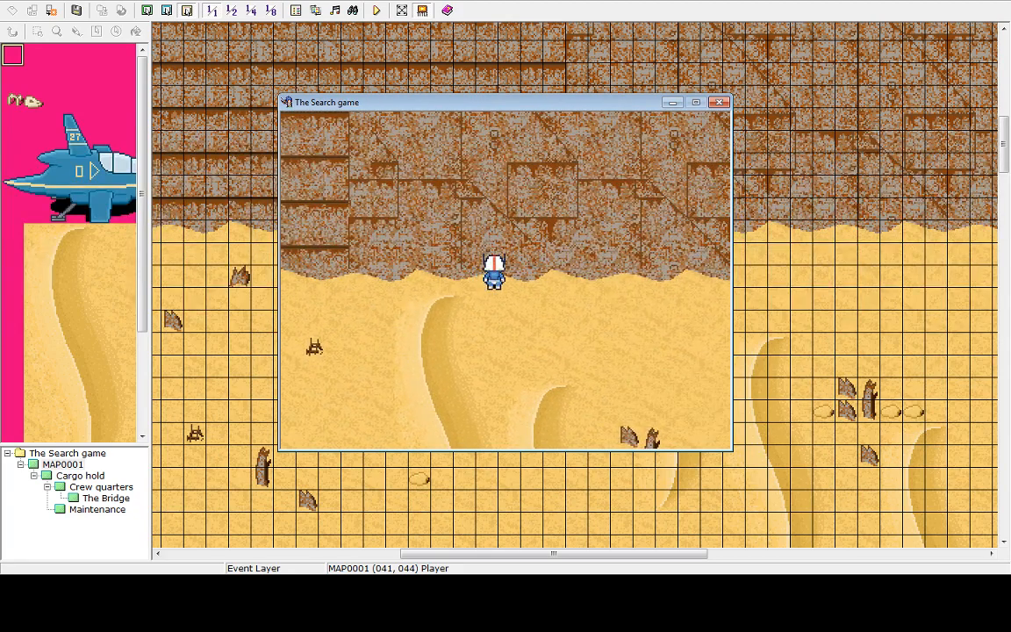
pyautogui.press('Left')
# Return to the title screen from the game menu and shut down the test game
pyautogui.press('Escape')
pyautogui.press('Up')
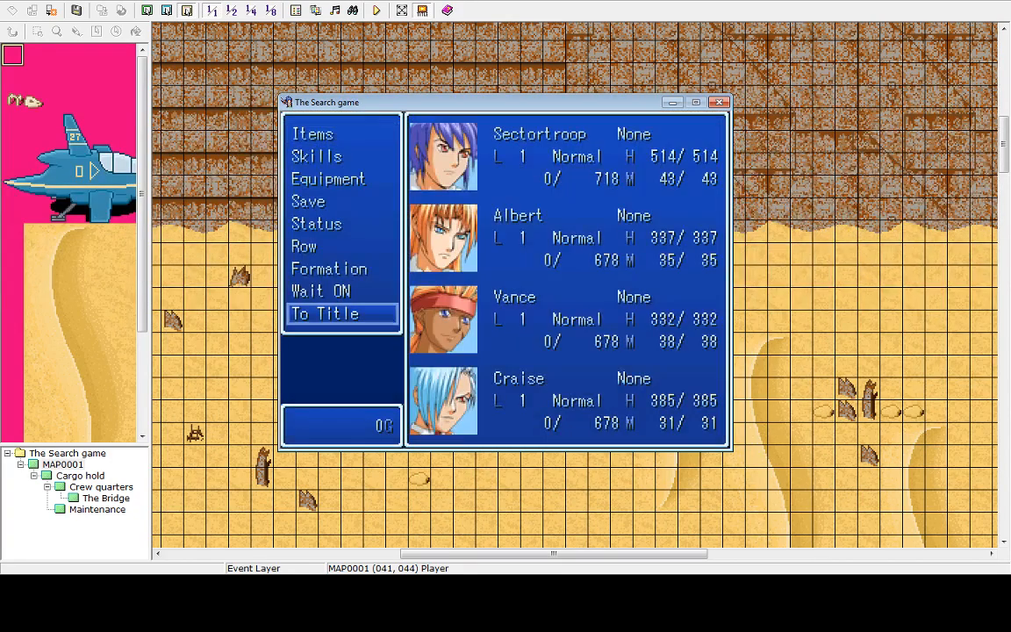
pyautogui.press('Return')
pyautogui.press('Return')
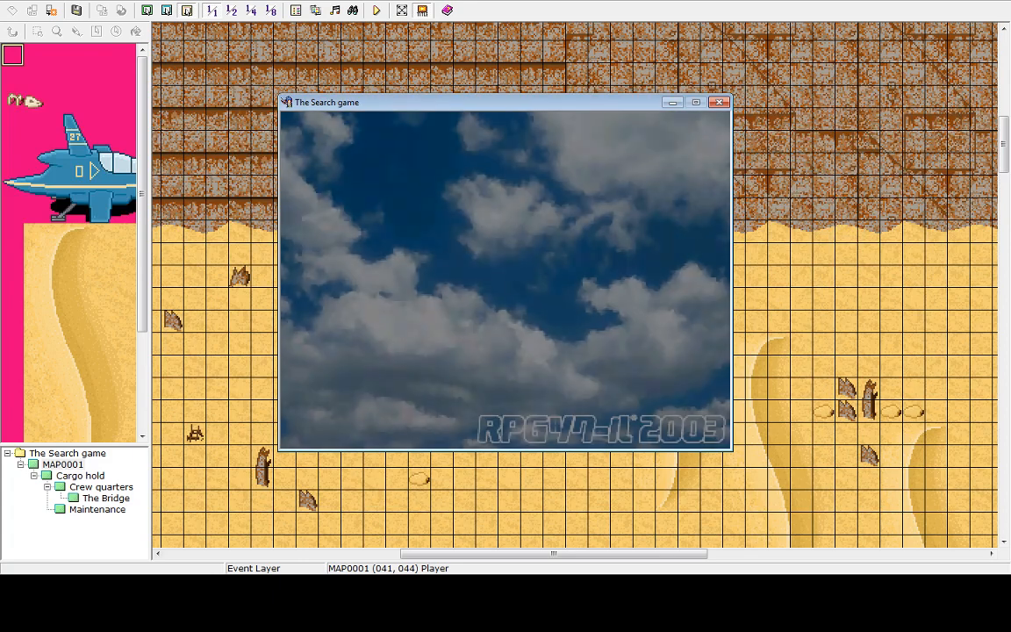
pyautogui.press('Up')
pyautogui.press('Return')
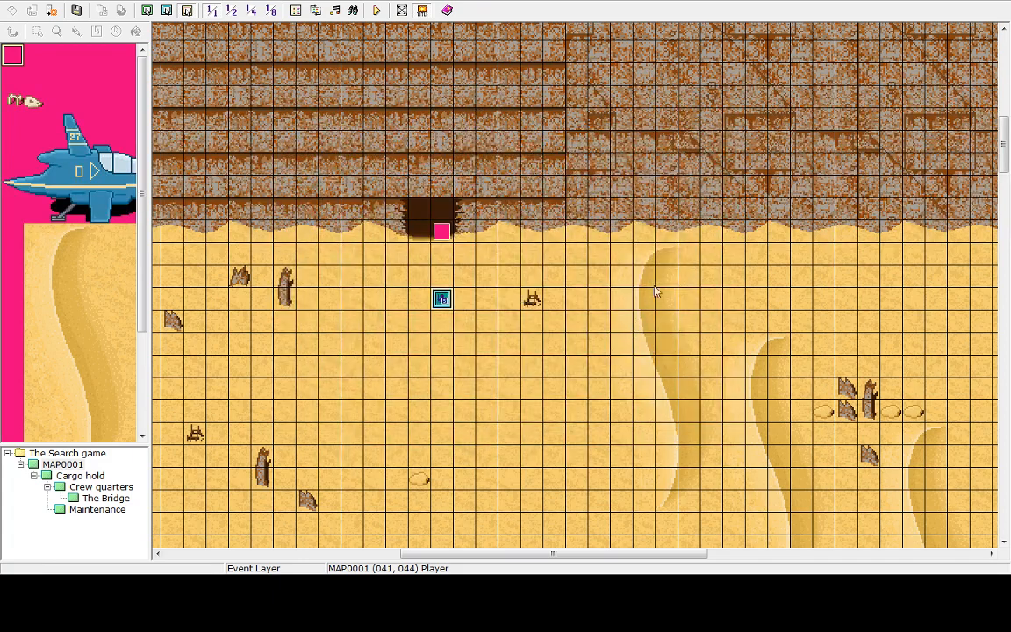
# Switch the map to upper-layer editing, pick the bone tile with the Pencil tool, and browse the palette
pyautogui.click(146, 9)
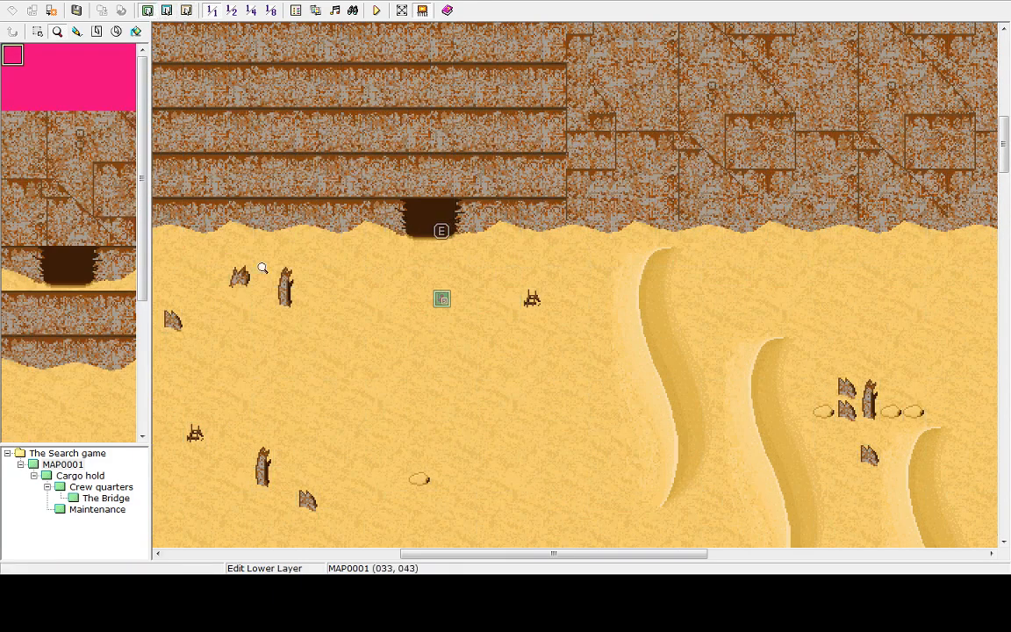
pyautogui.moveTo(499, 553); pyautogui.dragTo(520, 551)
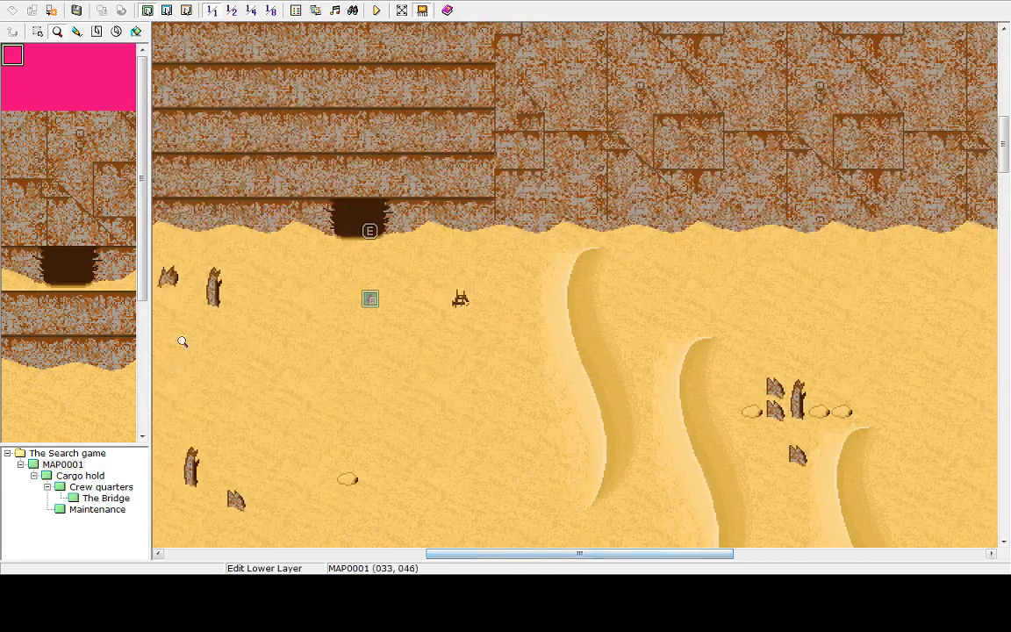
pyautogui.click(163, 10)
pyautogui.click(26, 99)
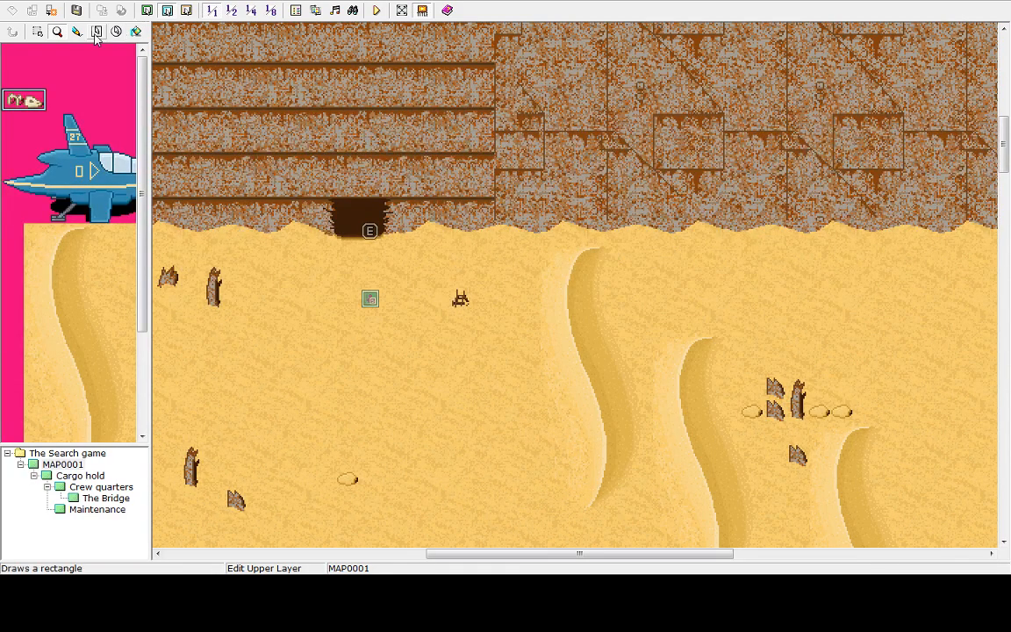
pyautogui.click(78, 32)
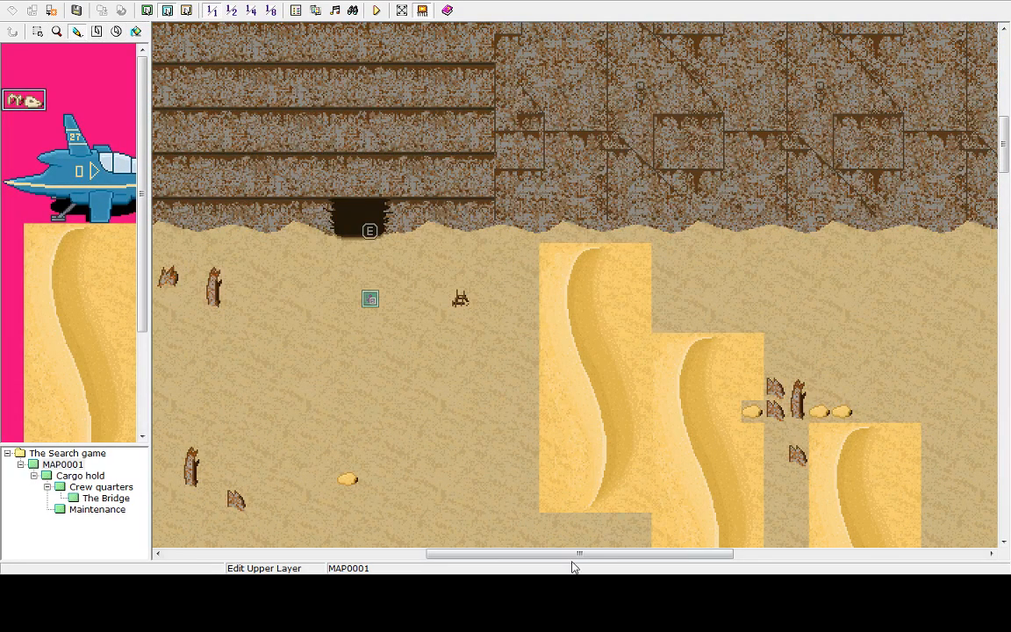
pyautogui.moveTo(573, 562); pyautogui.dragTo(533, 566)
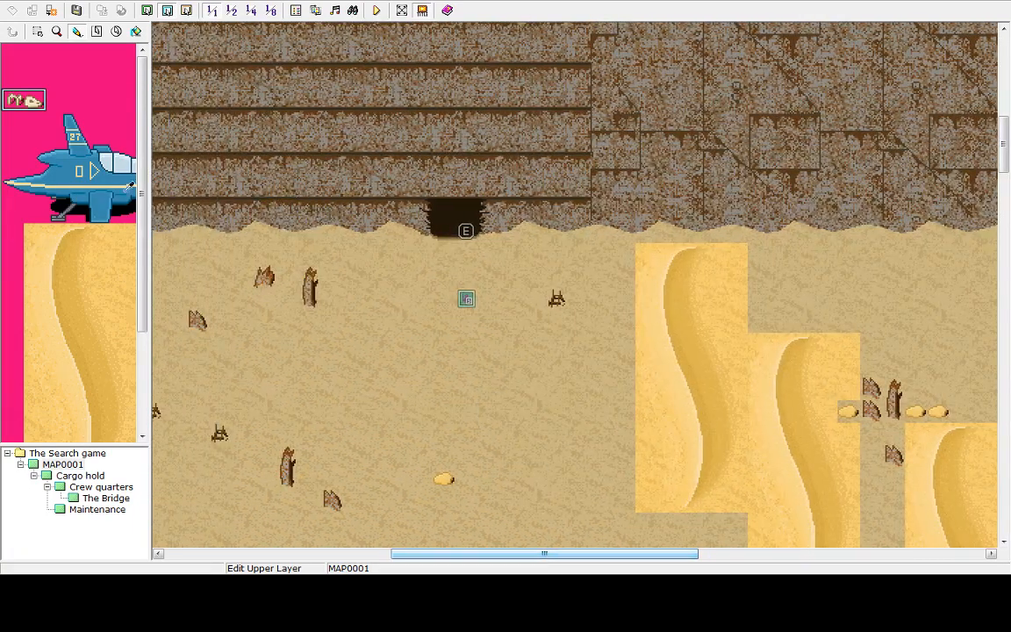
pyautogui.moveTo(140, 218); pyautogui.dragTo(178, 307)
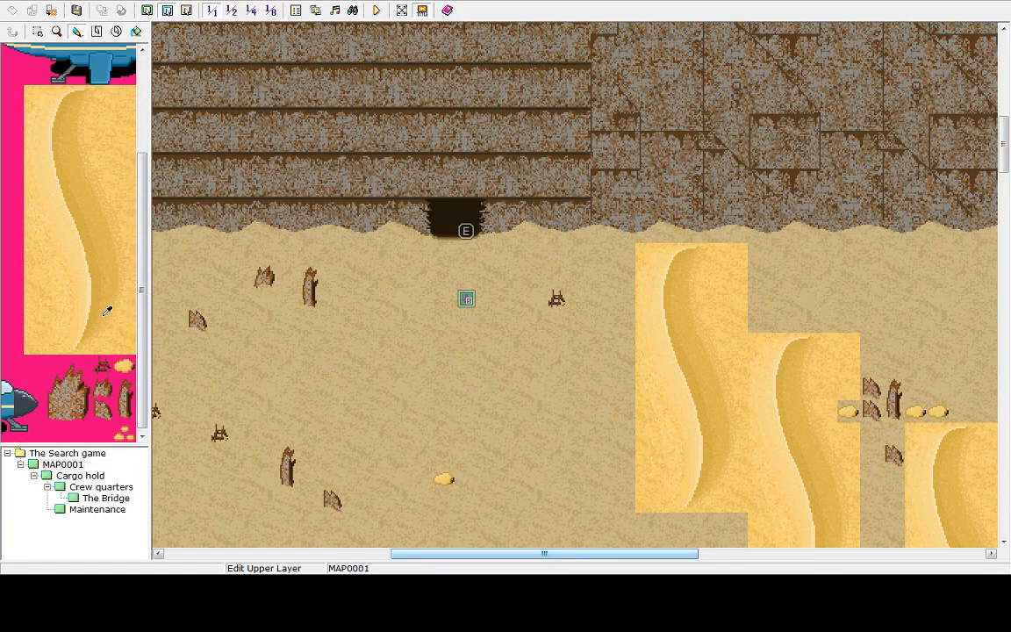
pyautogui.moveTo(142, 207); pyautogui.dragTo(169, 249)
pyautogui.moveTo(158, 311); pyautogui.dragTo(150, 85)
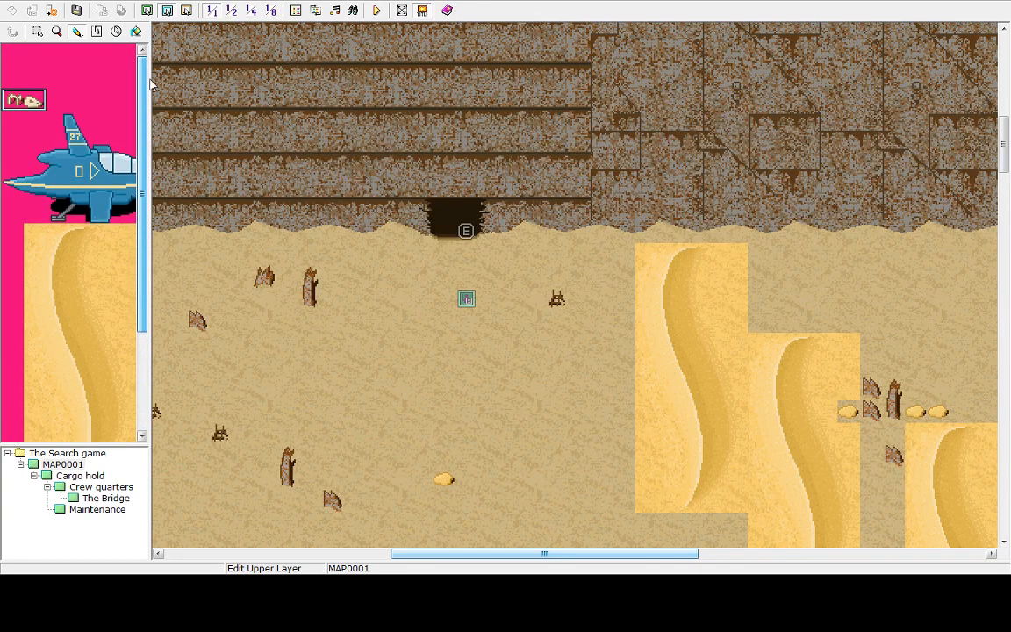
# Place an upper-layer tile on the map and undo it
pyautogui.click(183, 30)
pyautogui.hotkey('ctrl', 'z')
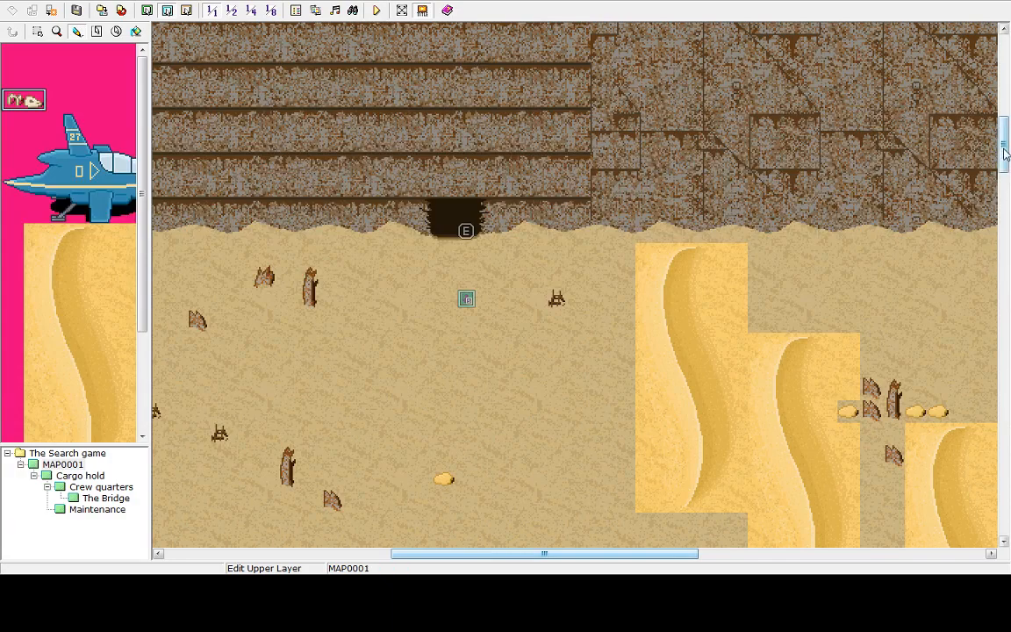
pyautogui.scroll(-15, 986, 291)
pyautogui.scroll(13, 980, 357)
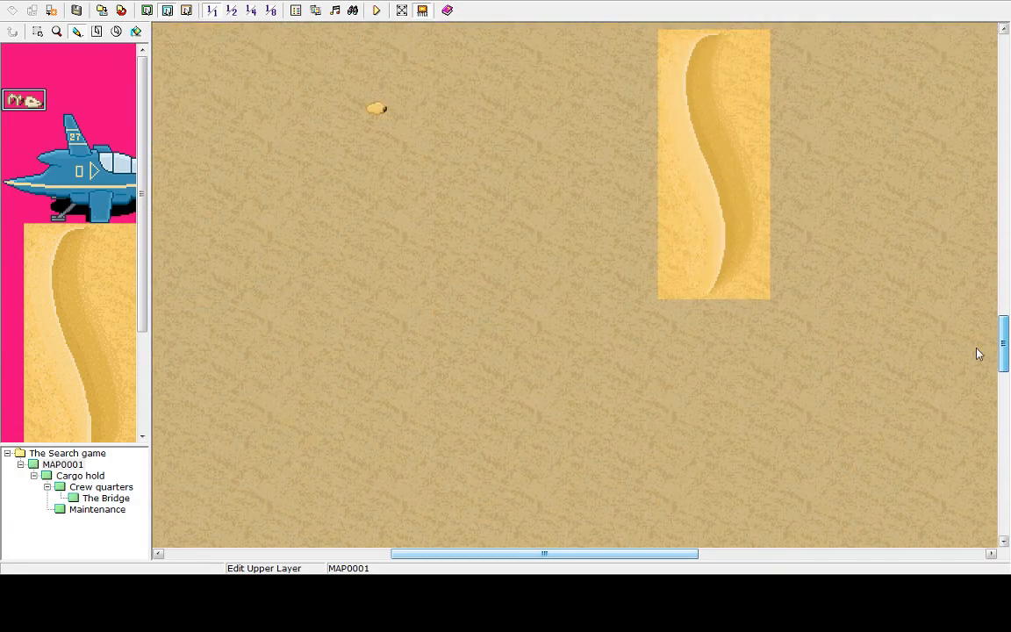
# Examine the desert map around the cave entrance and the rock cliffs
pyautogui.scroll(3, 969, 175)
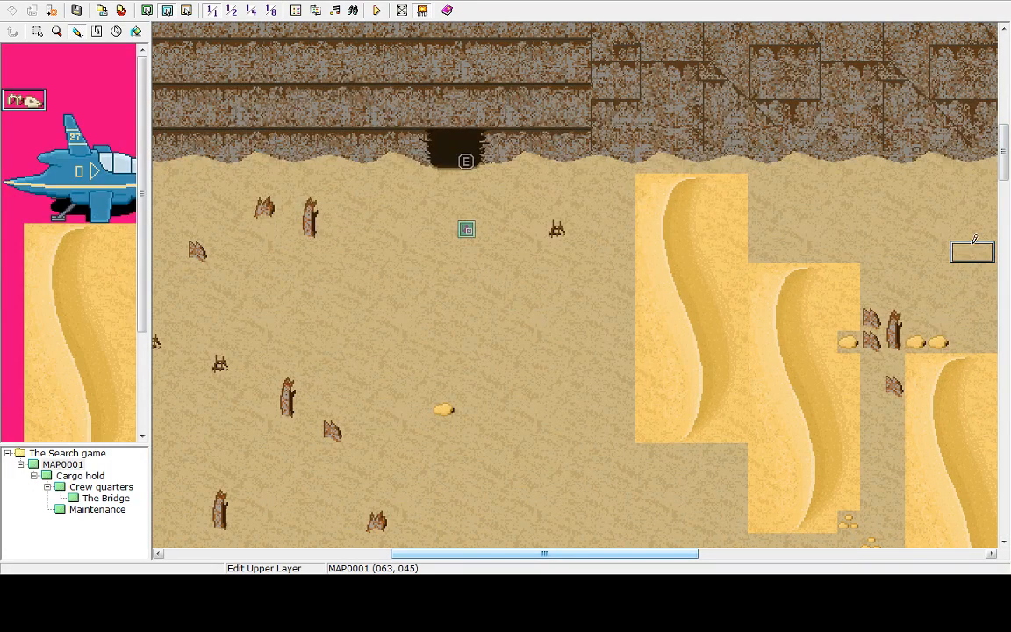
pyautogui.moveTo(1006, 152)
pyautogui.mouseDown()
pyautogui.moveTo(1007, 187)
pyautogui.moveTo(1008, 154)
pyautogui.mouseUp()
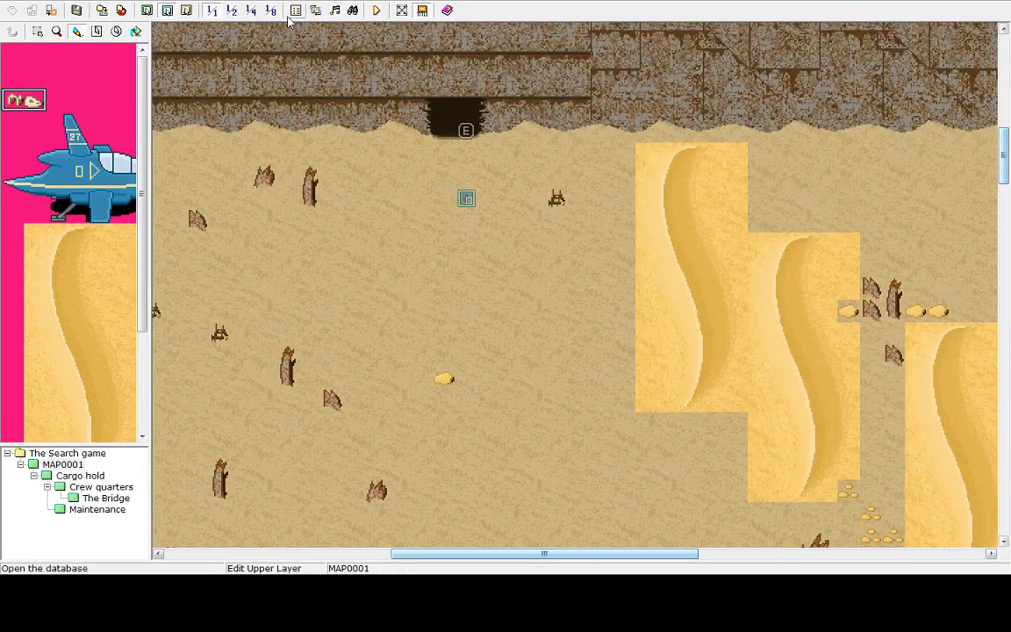
pyautogui.click(52, 32)
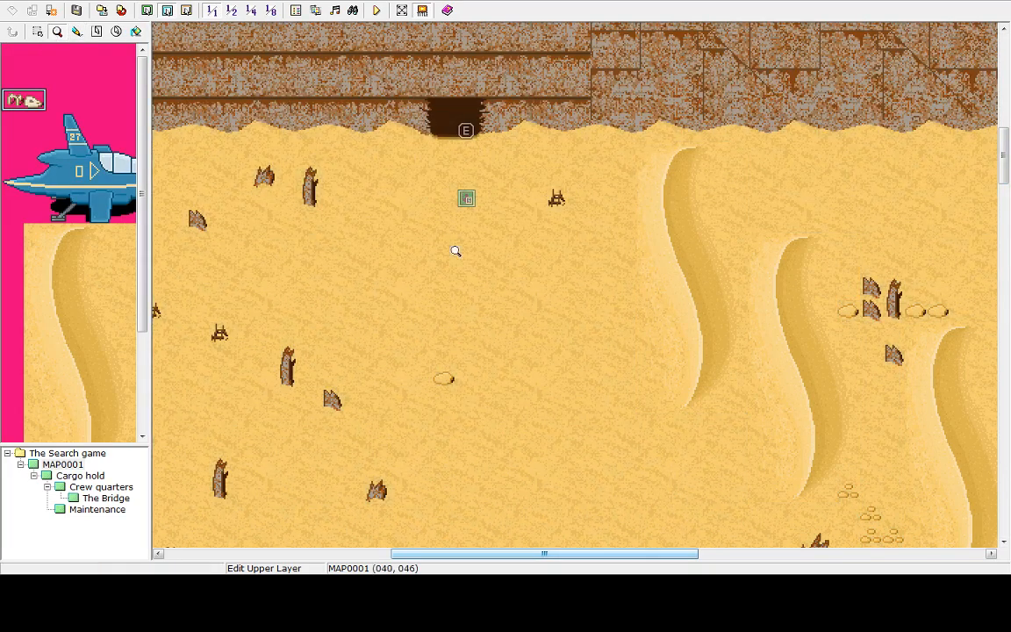
pyautogui.moveTo(567, 553); pyautogui.dragTo(514, 543)
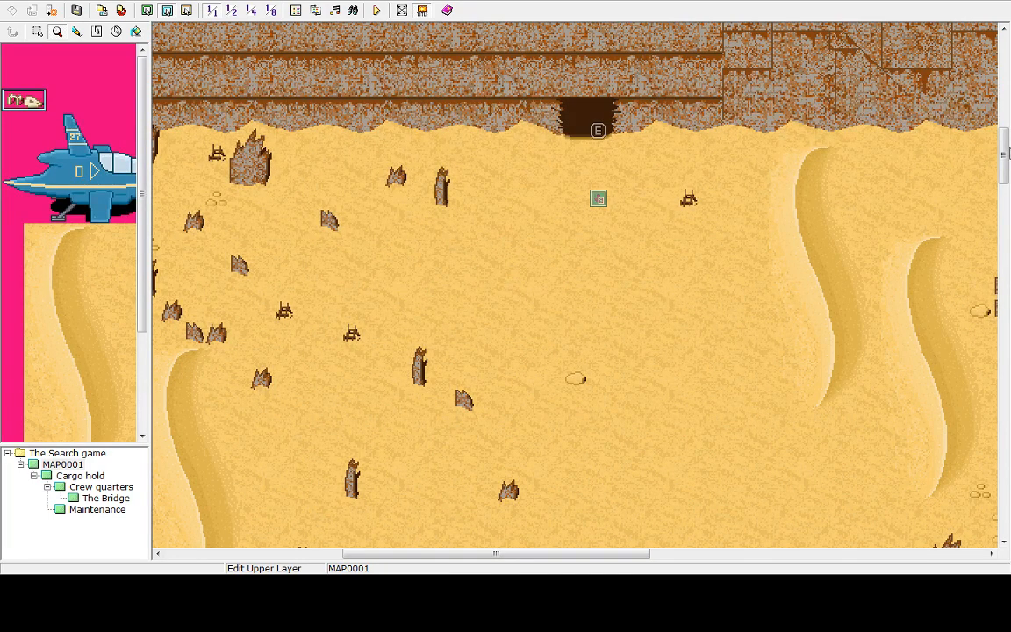
pyautogui.moveTo(1006, 158)
pyautogui.mouseDown()
pyautogui.moveTo(1005, 463)
pyautogui.moveTo(1005, 138)
pyautogui.mouseUp()
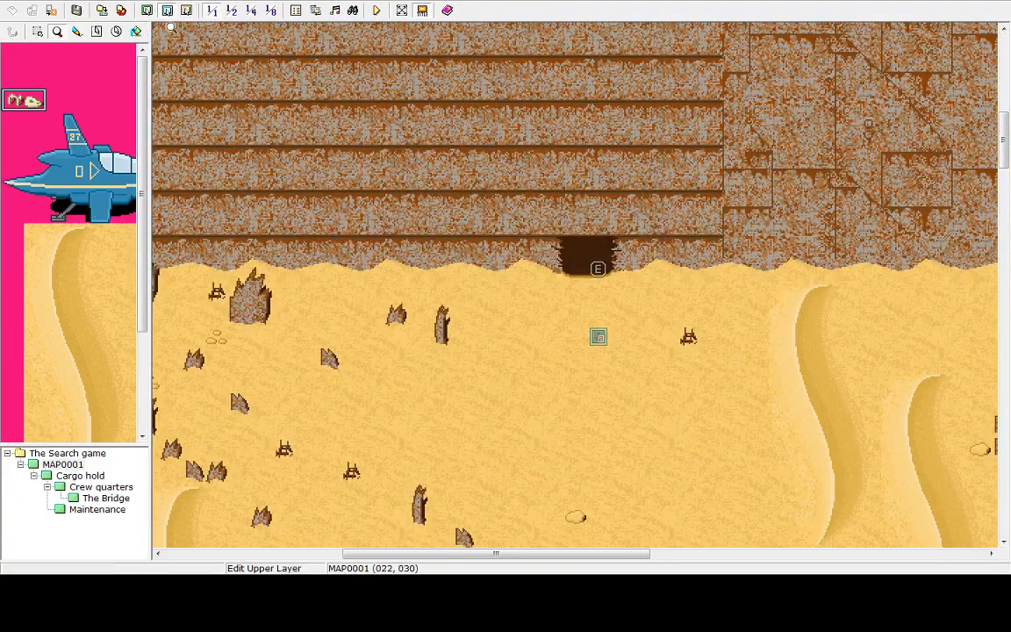
# Browse The Bridge, Crew quarters, Cargo hold and Maintenance maps and their tile palettes
pyautogui.click(106, 498)
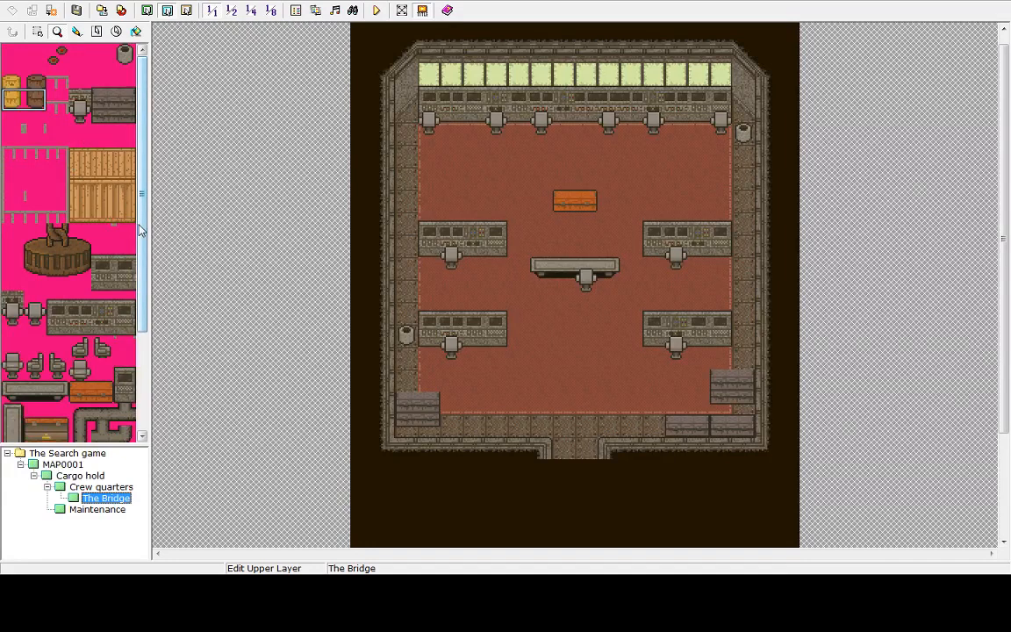
pyautogui.scroll(-5, 130, 211)
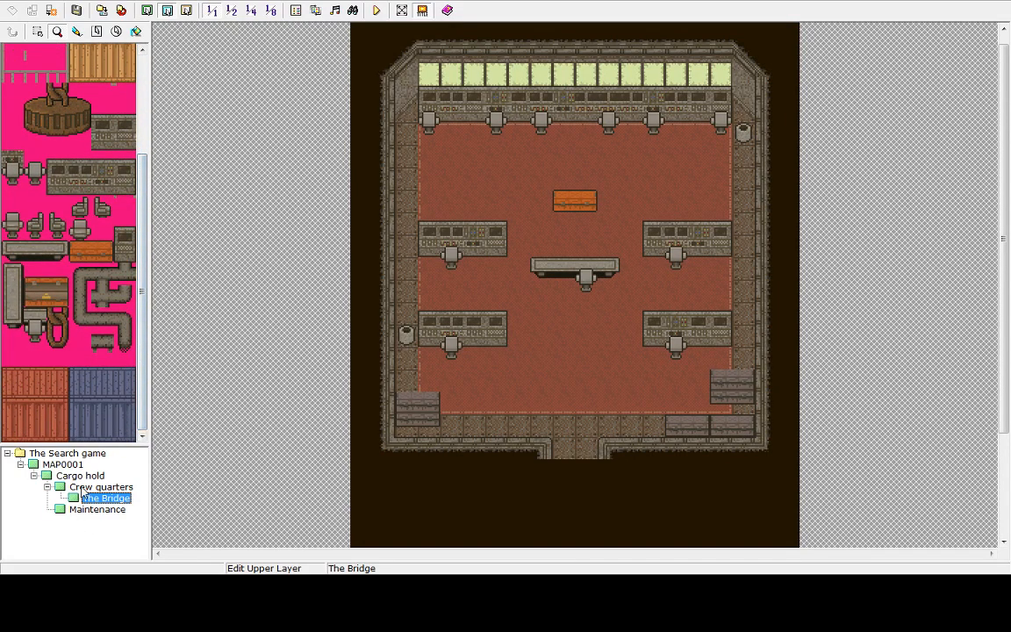
pyautogui.click(101, 486)
pyautogui.scroll(-6, 989, 256)
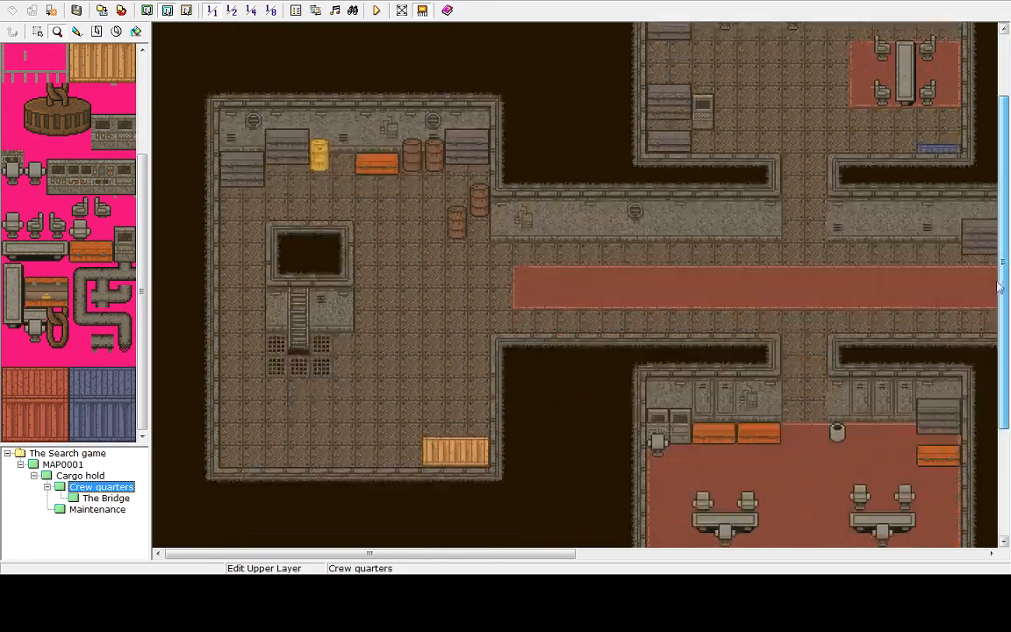
pyautogui.click(79, 475)
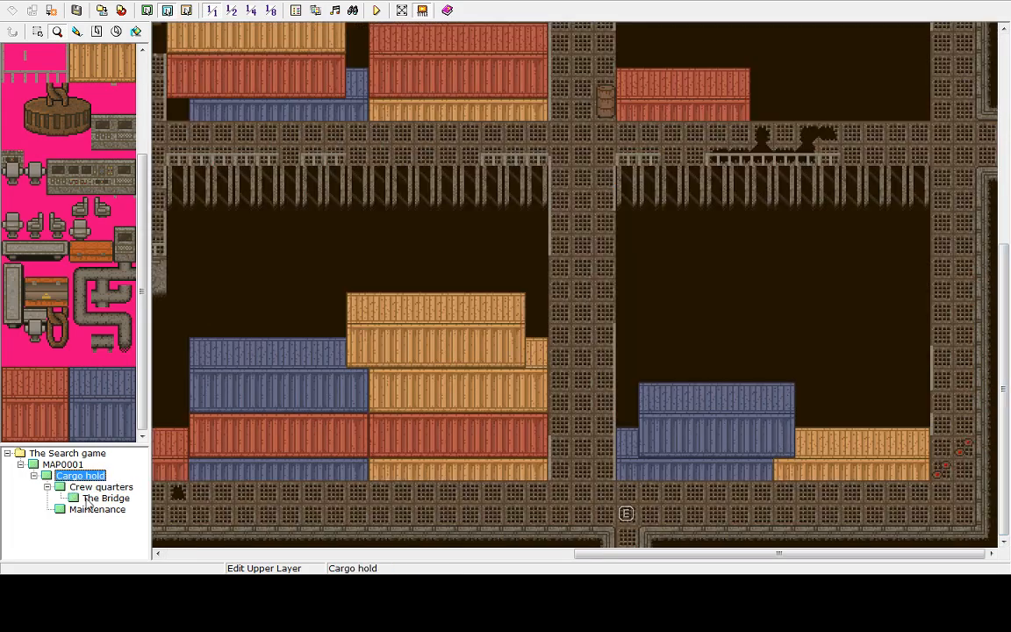
pyautogui.click(95, 509)
pyautogui.moveTo(526, 554); pyautogui.dragTo(536, 500)
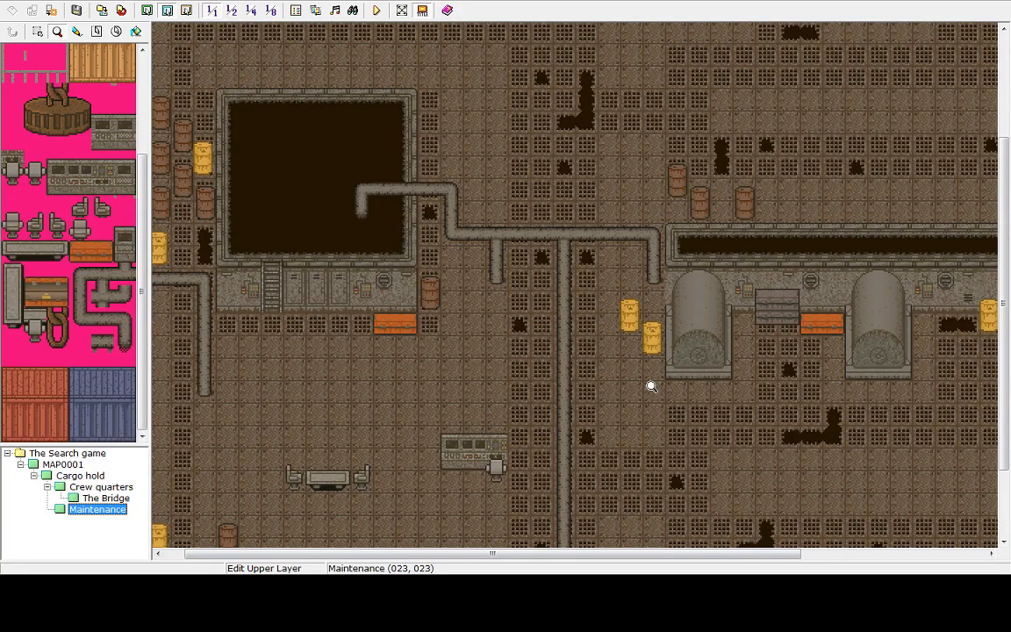
pyautogui.moveTo(1005, 386); pyautogui.dragTo(1005, 452)
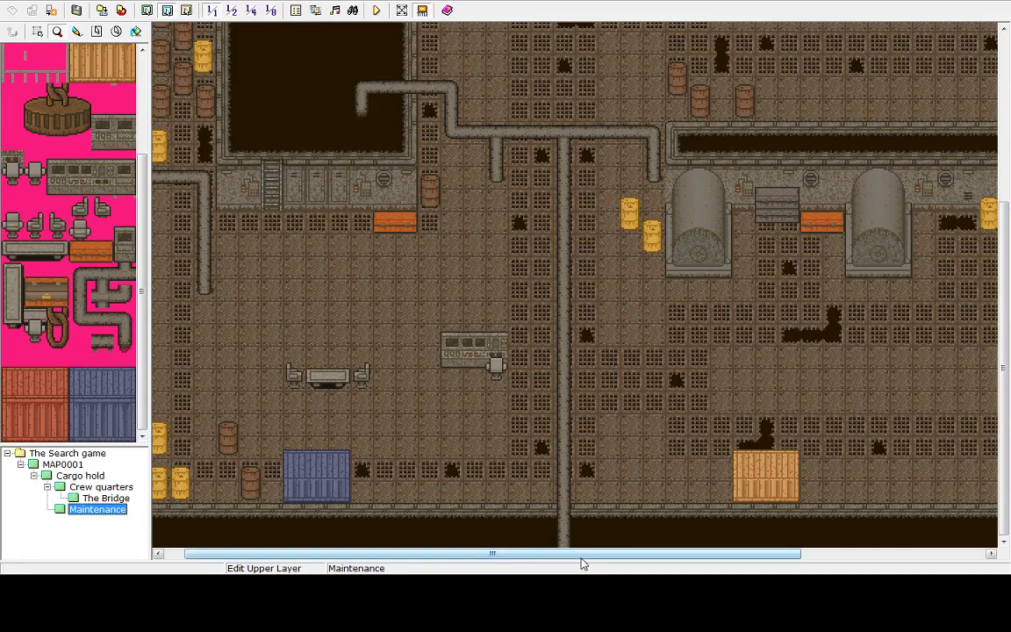
pyautogui.moveTo(582, 554); pyautogui.dragTo(404, 485)
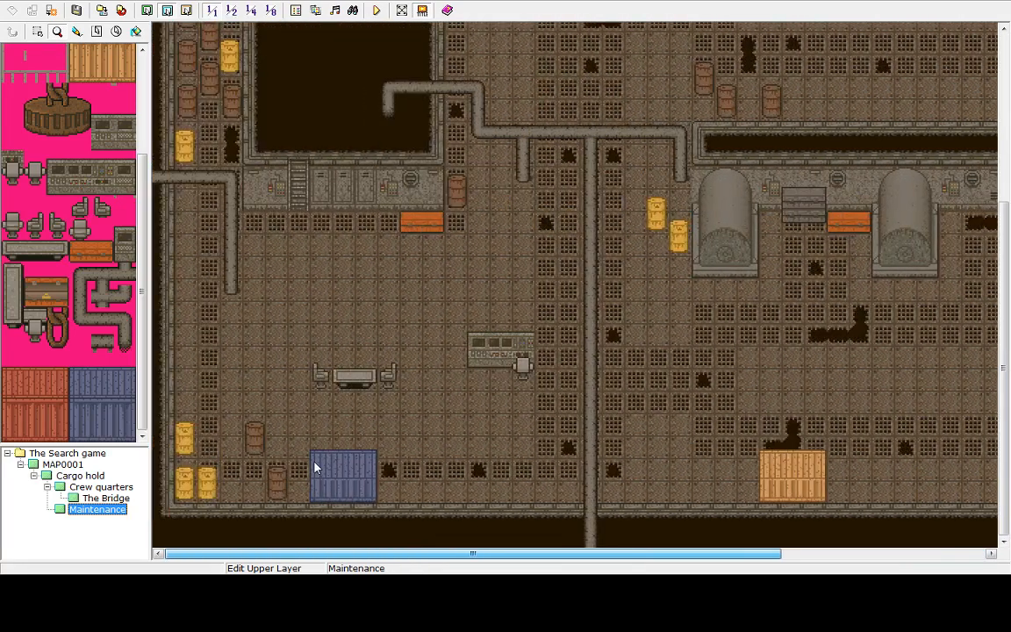
pyautogui.click(78, 297)
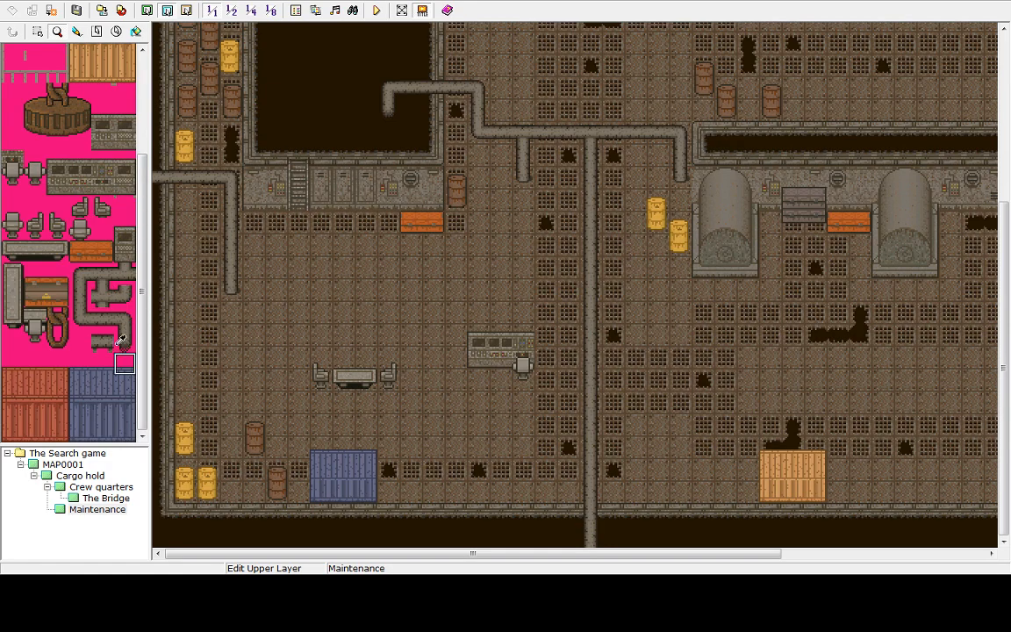
pyautogui.click(103, 410)
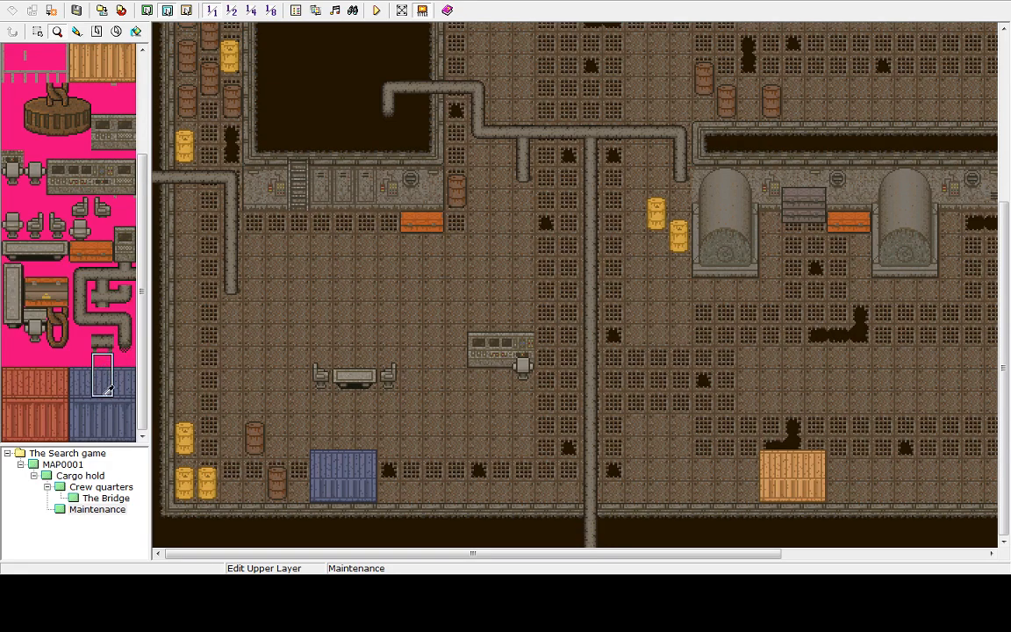
pyautogui.moveTo(99, 362); pyautogui.dragTo(132, 348)
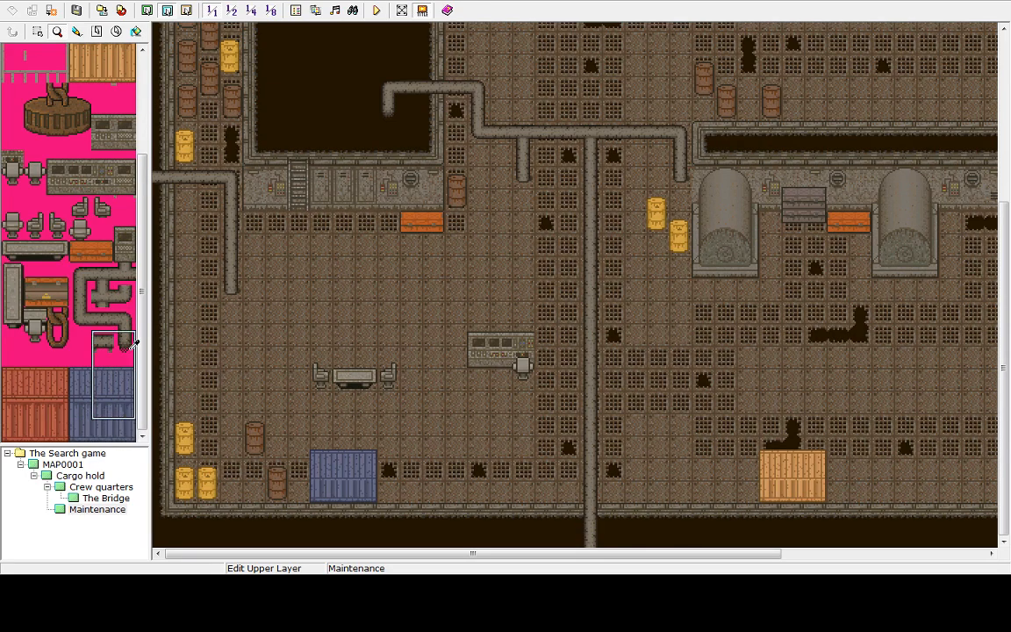
pyautogui.moveTo(142, 261); pyautogui.dragTo(153, 101)
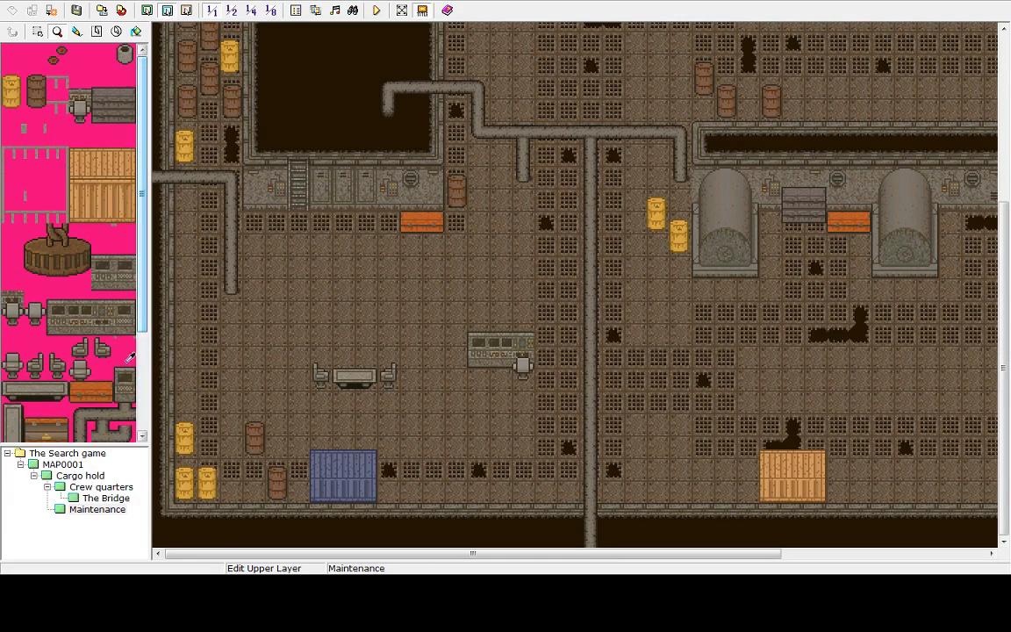
# Open the Cargo hold map, toggle between lower and upper layer editing, and examine the map
pyautogui.click(86, 473)
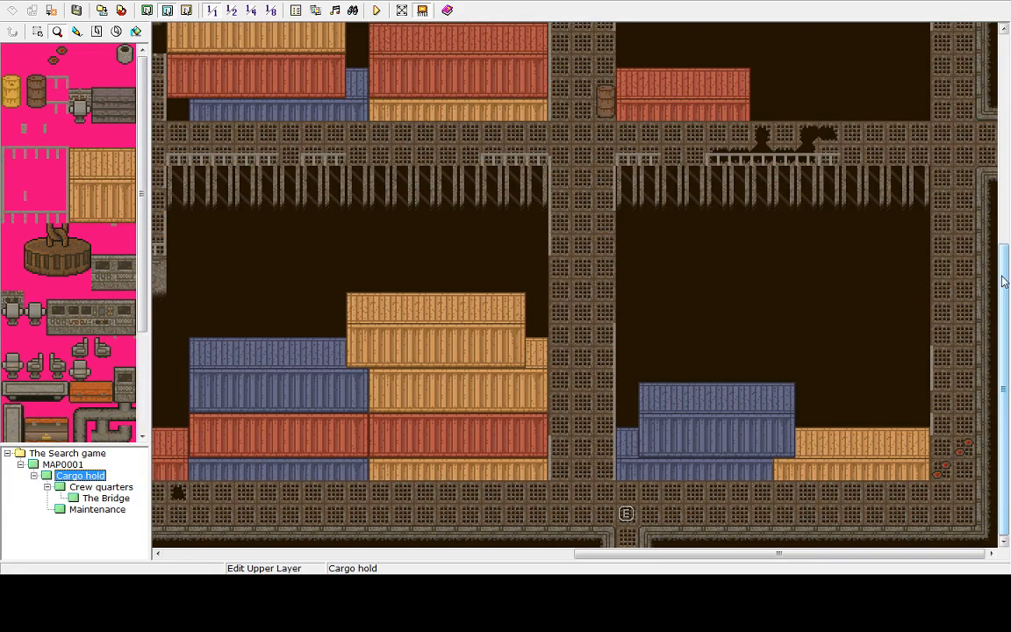
pyautogui.moveTo(1006, 276); pyautogui.dragTo(1006, 303)
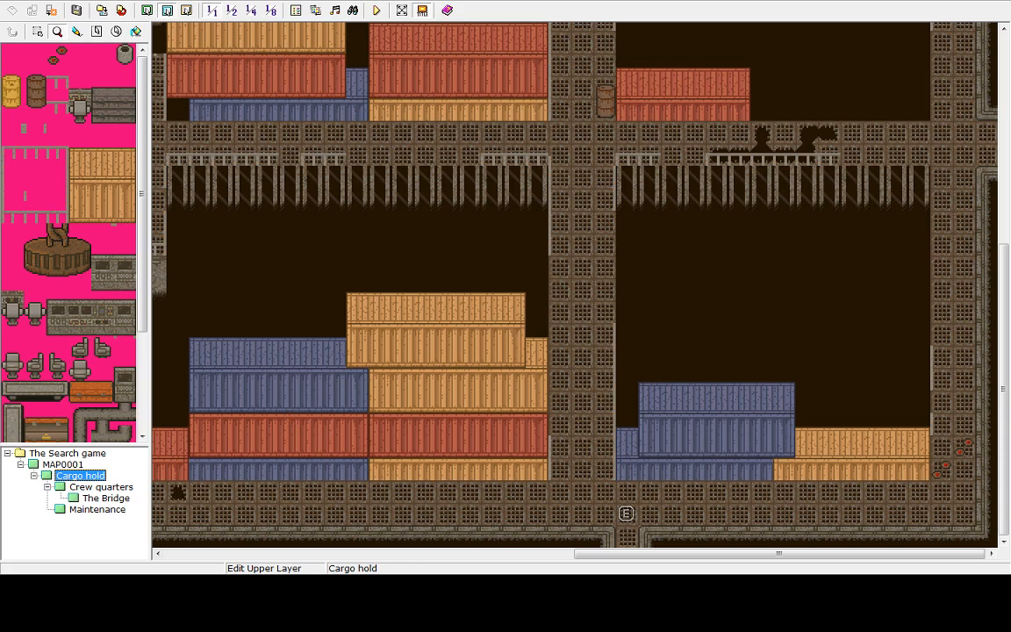
pyautogui.click(150, 11)
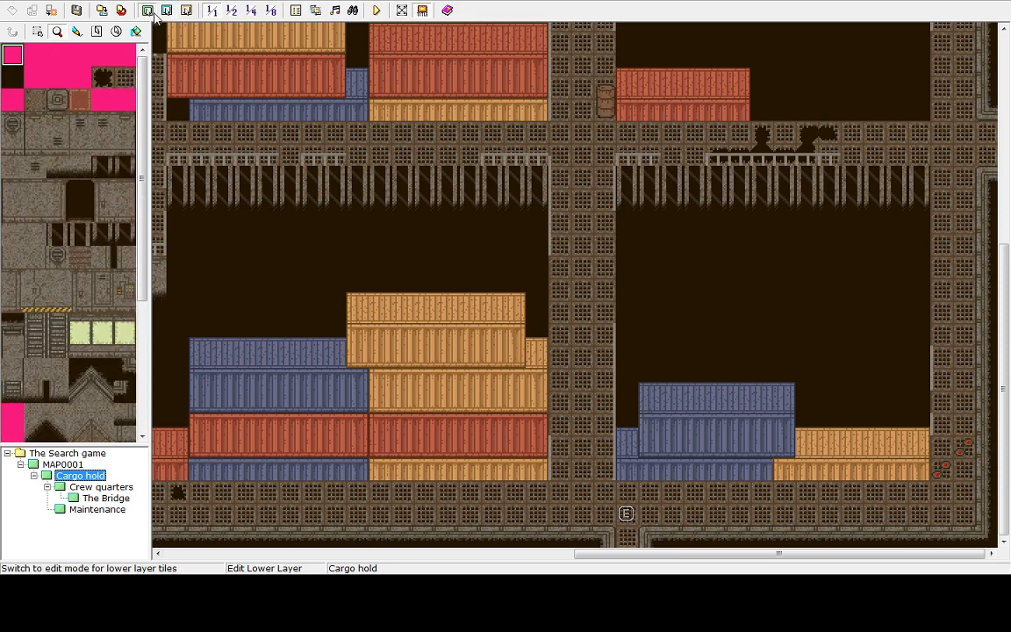
pyautogui.click(167, 11)
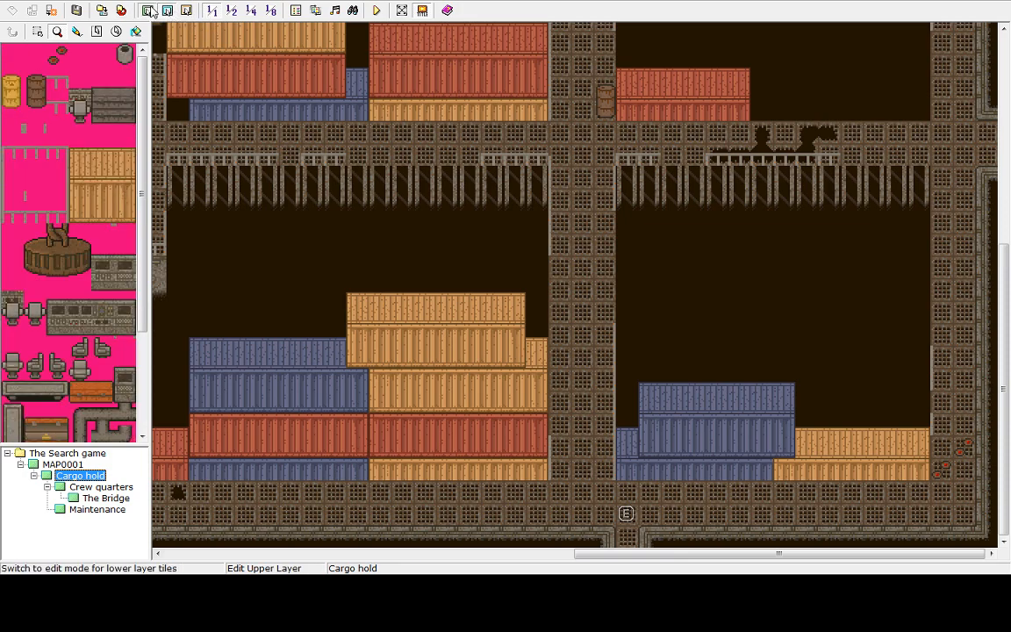
pyautogui.click(149, 10)
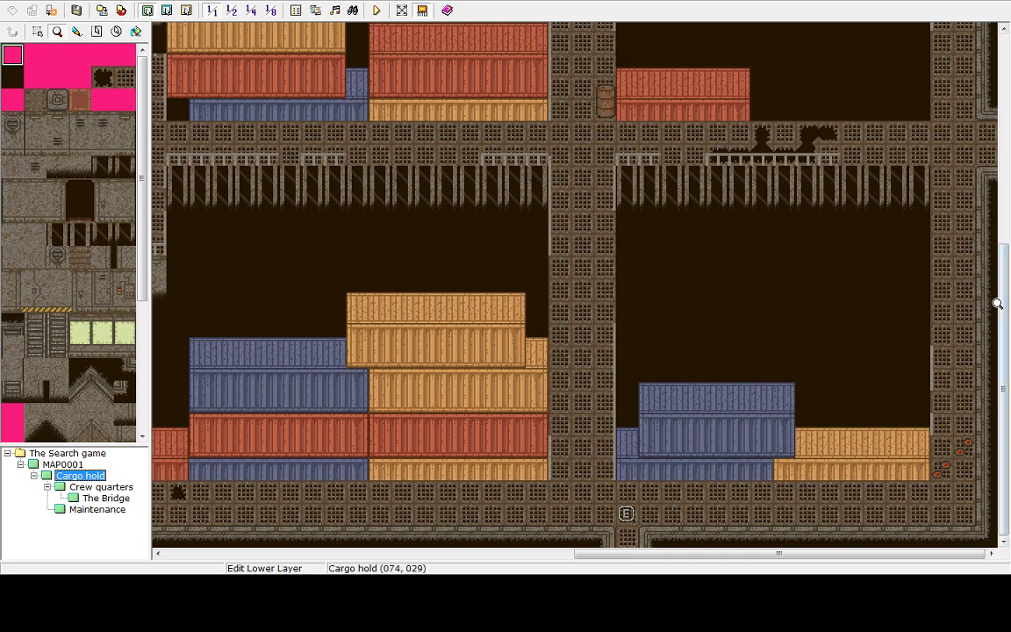
pyautogui.moveTo(1005, 249); pyautogui.dragTo(1010, 413)
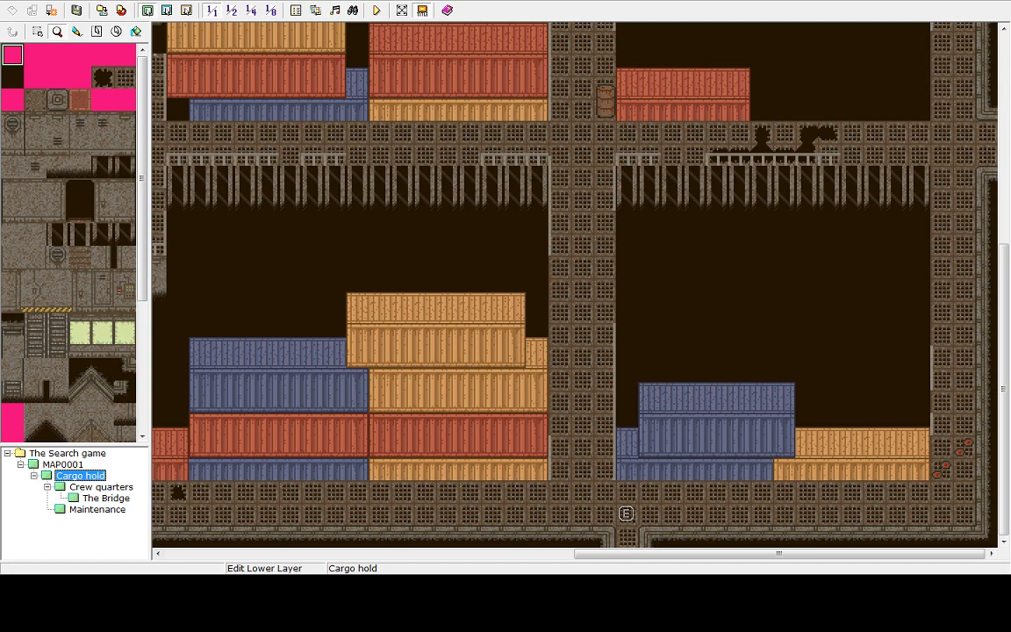
pyautogui.moveTo(1005, 278); pyautogui.dragTo(917, 331)
pyautogui.moveTo(926, 288); pyautogui.dragTo(908, 94)
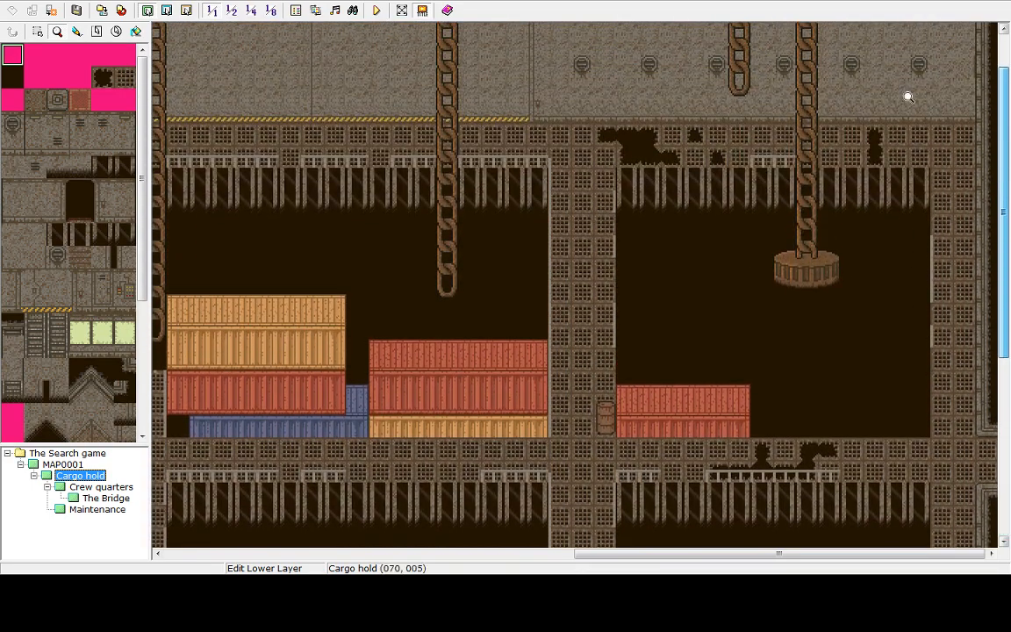
# Compare MAP0001 with the Cargo hold map, returning to the desert map's cliff and cave entrance
pyautogui.click(44, 462)
pyautogui.moveTo(1004, 150); pyautogui.dragTo(963, 202)
pyautogui.scroll(5, 842, 142)
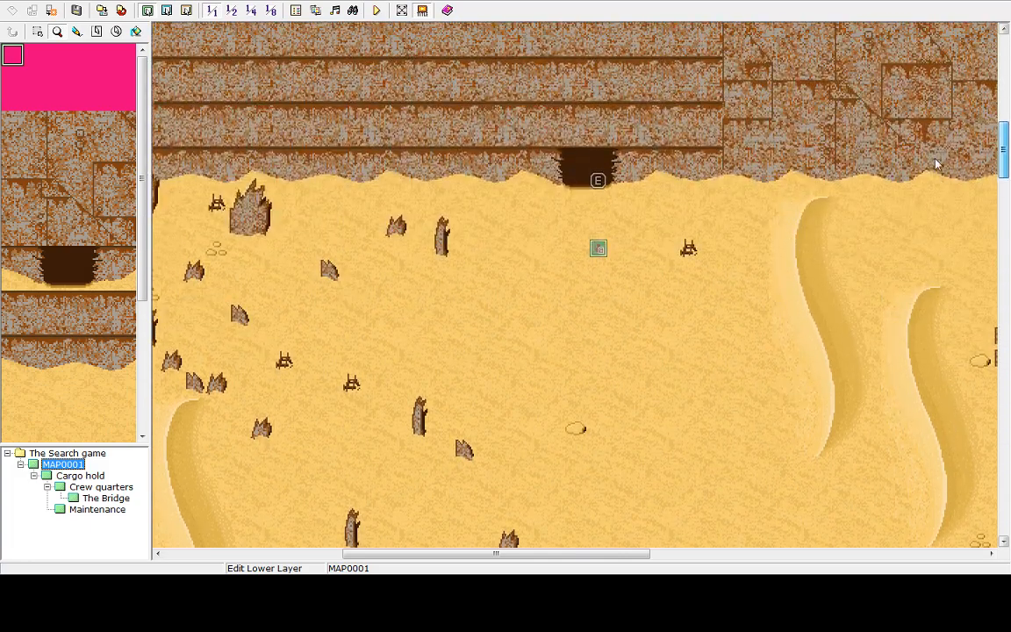
pyautogui.scroll(-2, 841, 143)
pyautogui.click(66, 477)
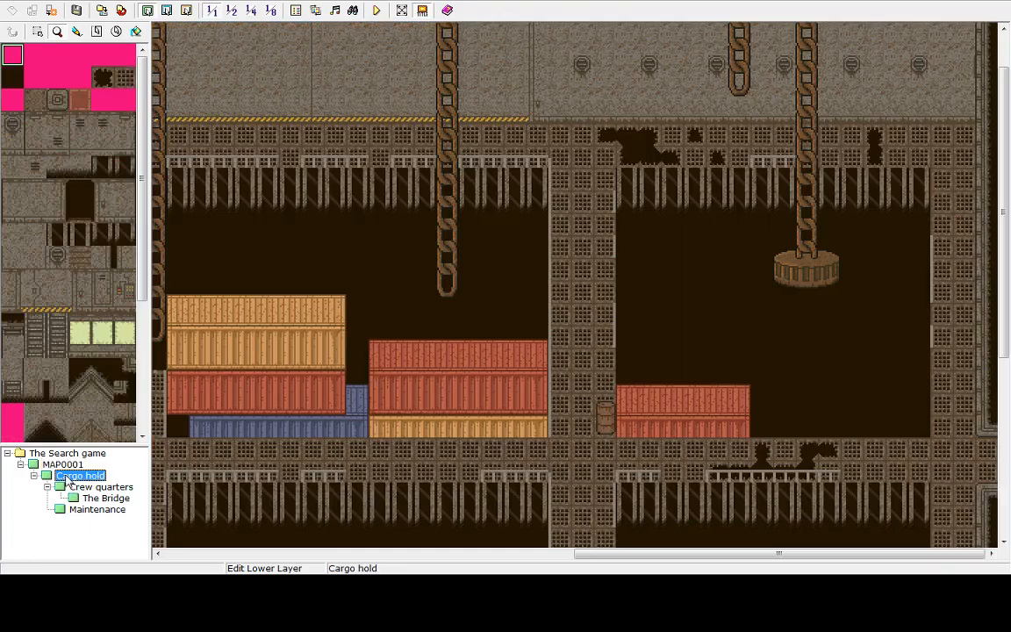
pyautogui.click(66, 467)
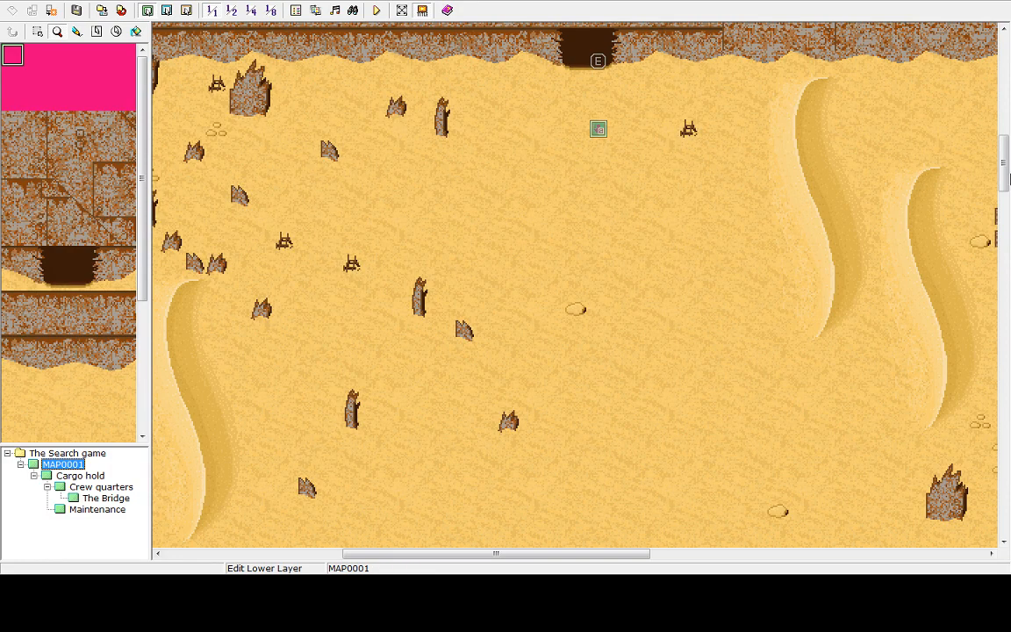
pyautogui.click(1007, 201)
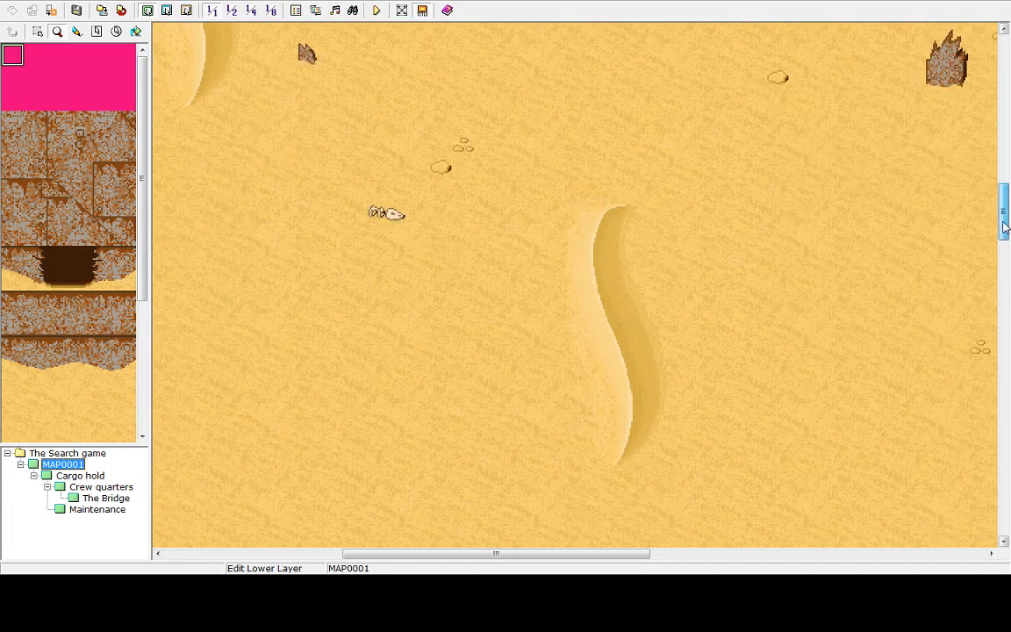
pyautogui.moveTo(1004, 222); pyautogui.dragTo(1005, 156)
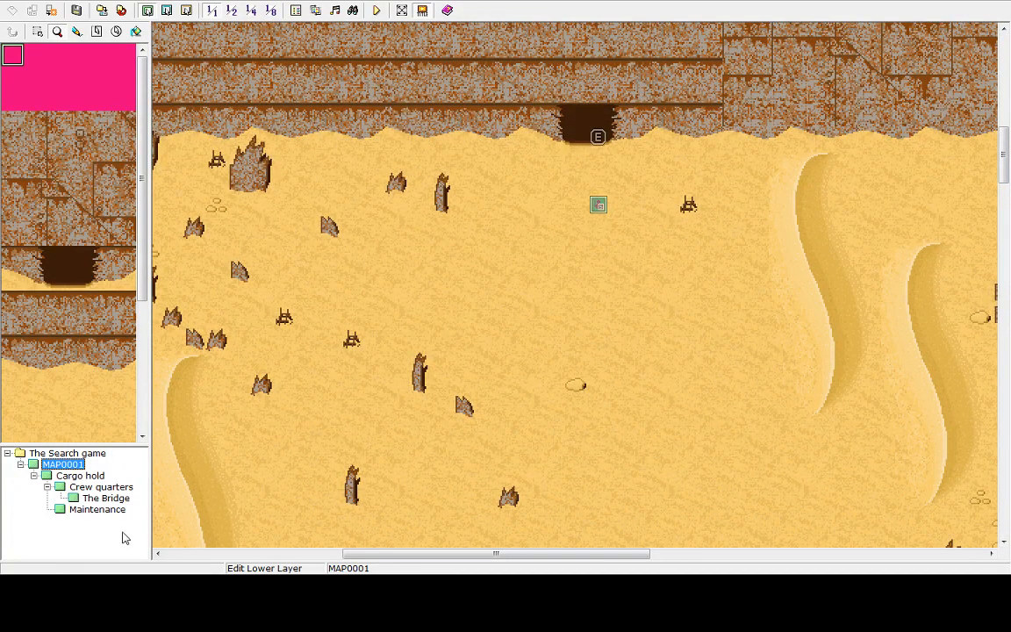
pyautogui.click(86, 490)
pyautogui.click(63, 465)
pyautogui.click(80, 486)
pyautogui.click(79, 476)
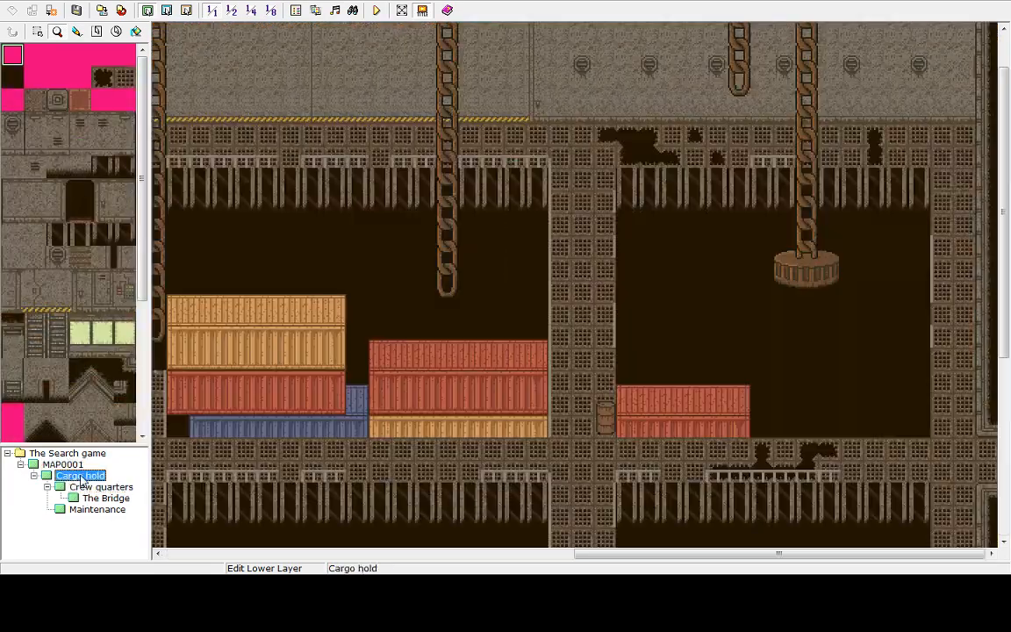
pyautogui.click(79, 467)
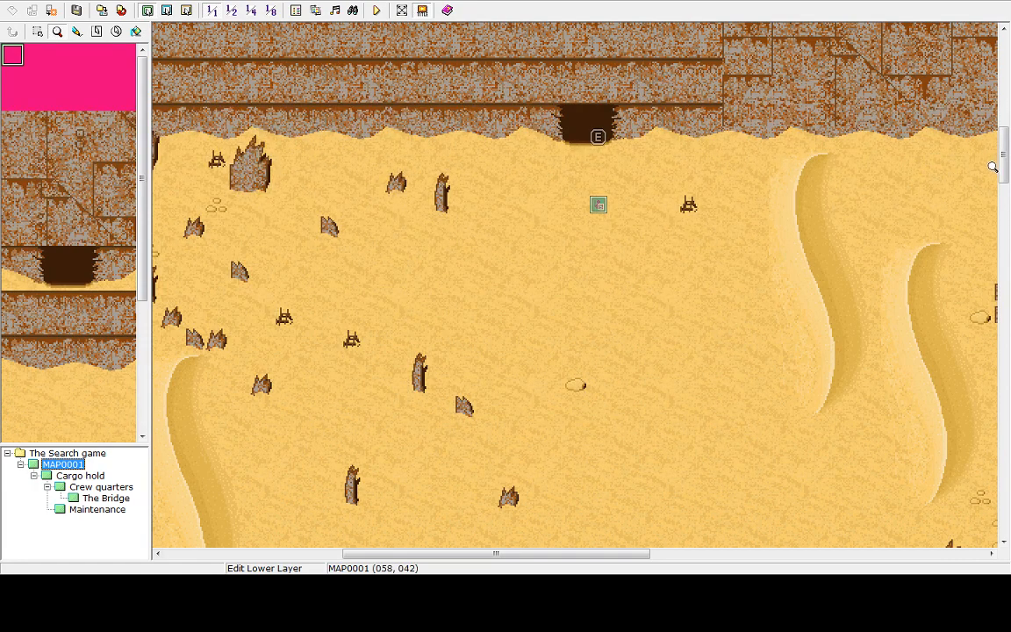
pyautogui.moveTo(1001, 163); pyautogui.dragTo(1003, 125)
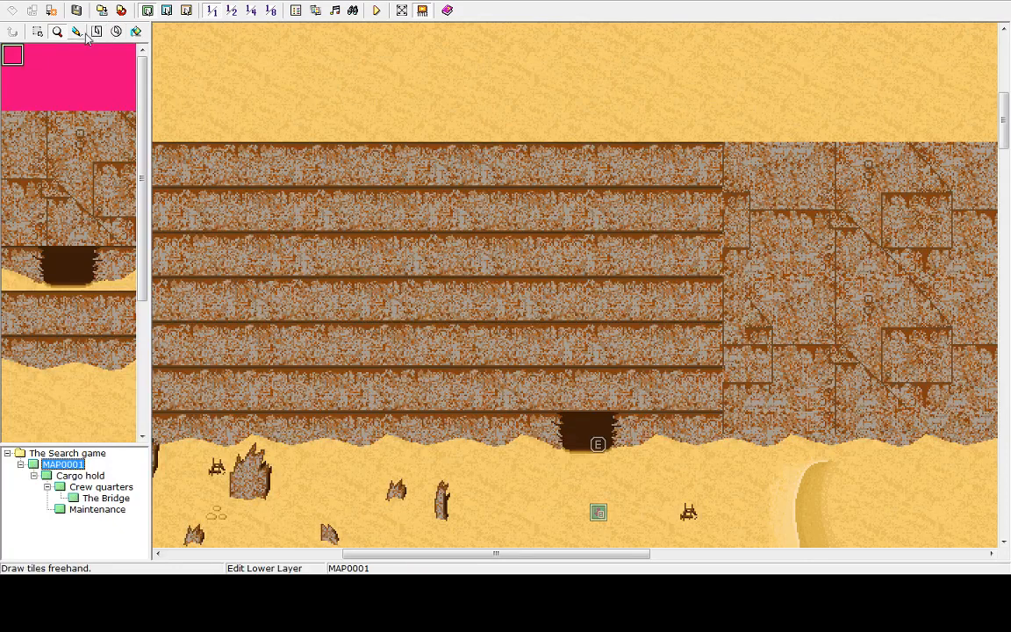
# Set the cave-entrance transfer event's trigger to Player Touch and apply the change
pyautogui.click(187, 10)
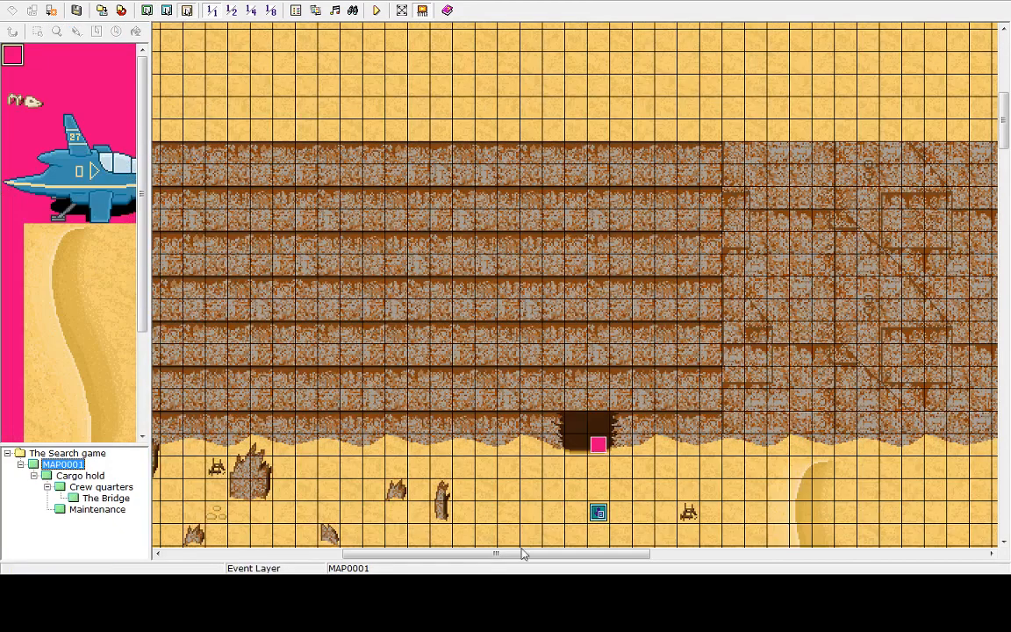
pyautogui.doubleClick(599, 445)
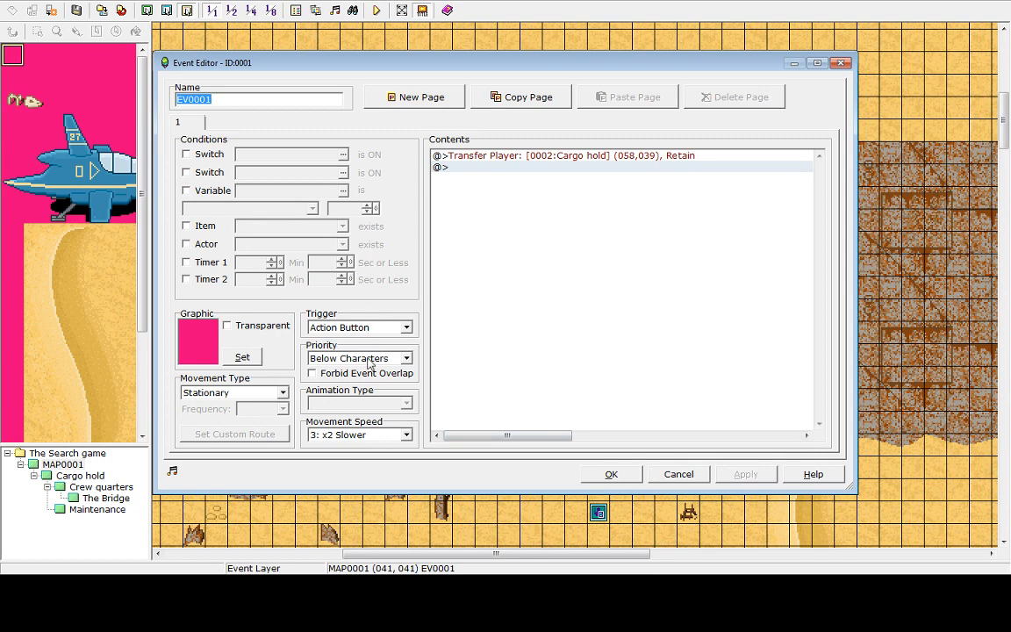
pyautogui.click(396, 359)
pyautogui.click(395, 361)
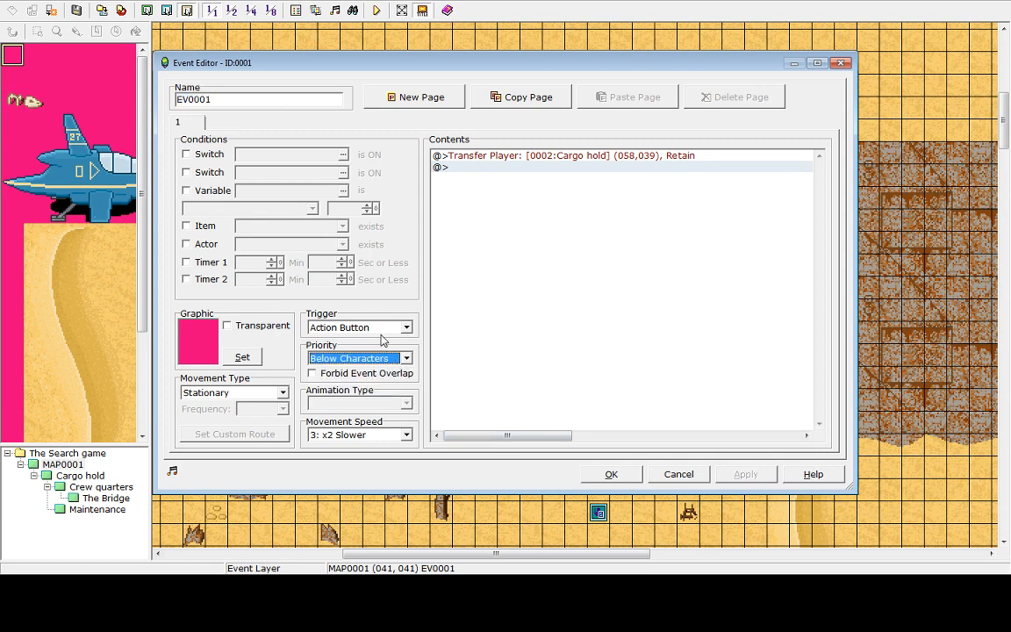
pyautogui.click(380, 328)
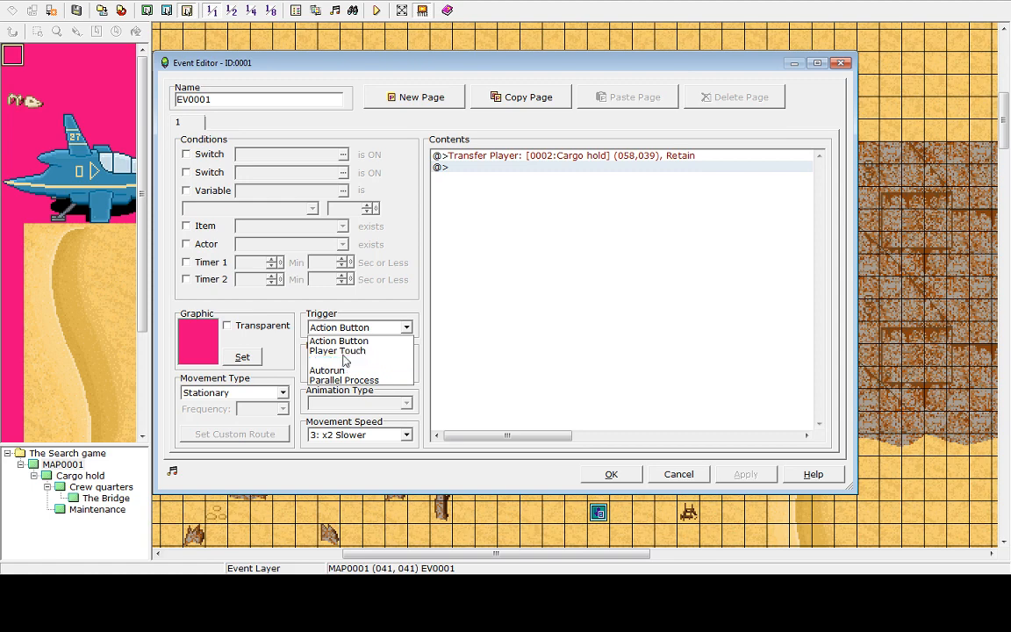
pyautogui.click(343, 351)
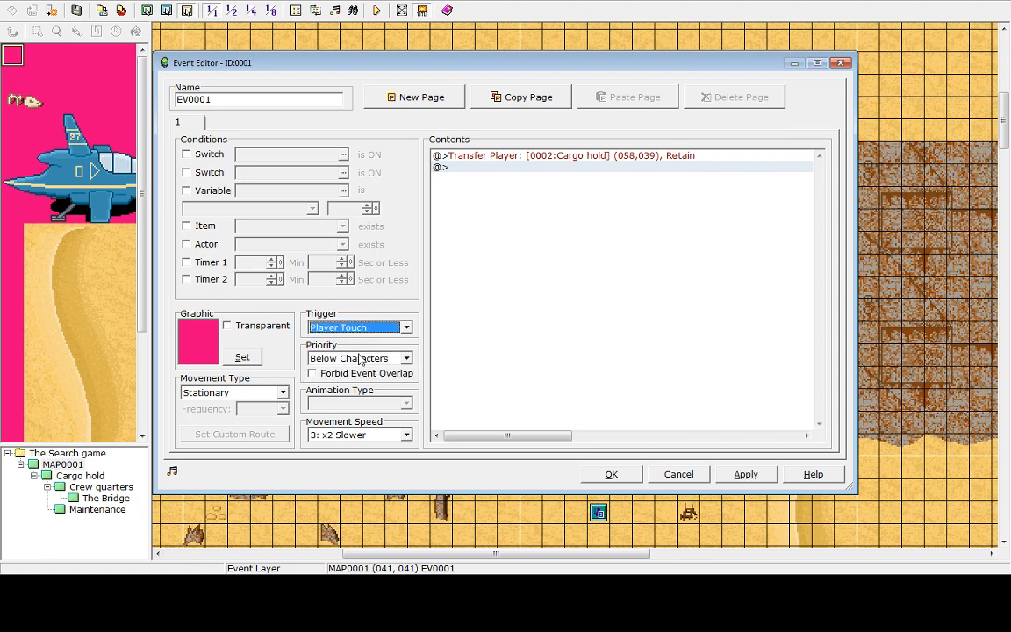
pyautogui.click(747, 475)
pyautogui.click(614, 477)
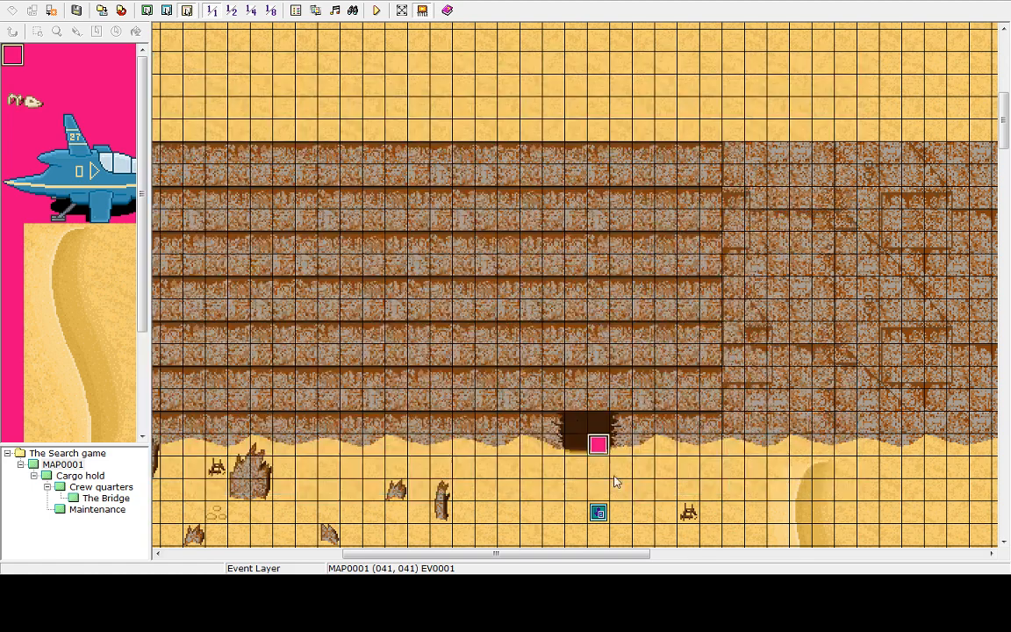
# Save and playtest the game, walking into the cave to reach the Cargo hold, then end the game and shut it down
pyautogui.click(376, 10)
pyautogui.click(492, 310)
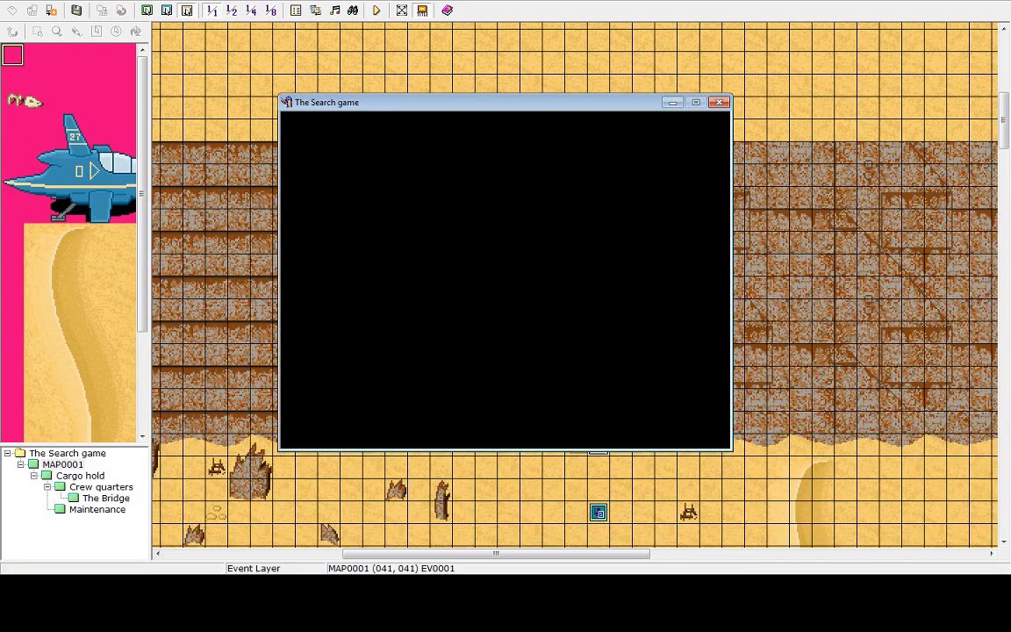
pyautogui.press('Return')
pyautogui.press('Up')
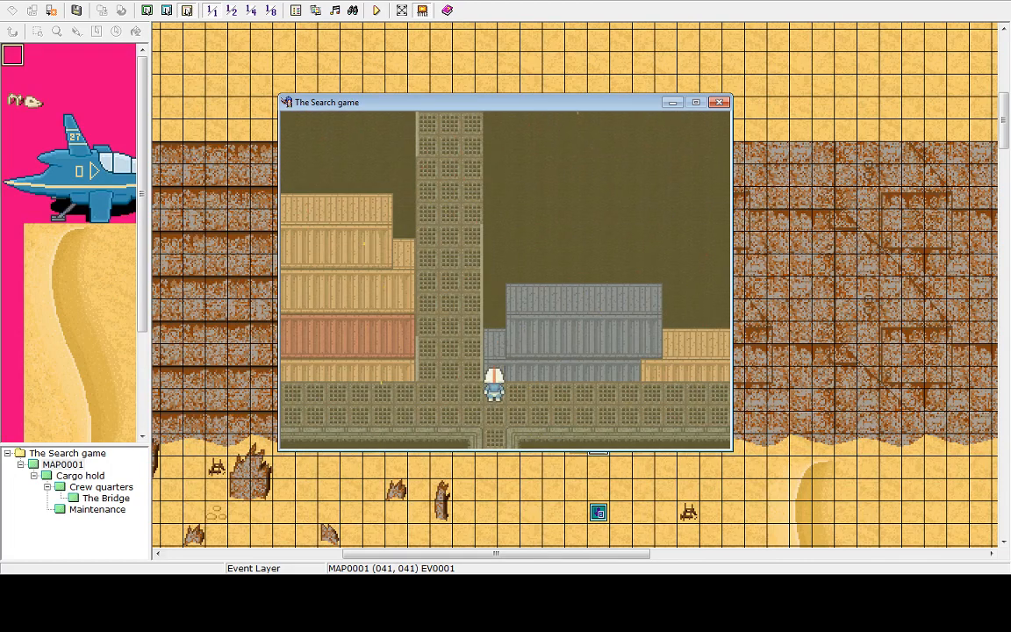
pyautogui.press('Left')
pyautogui.press('Up')
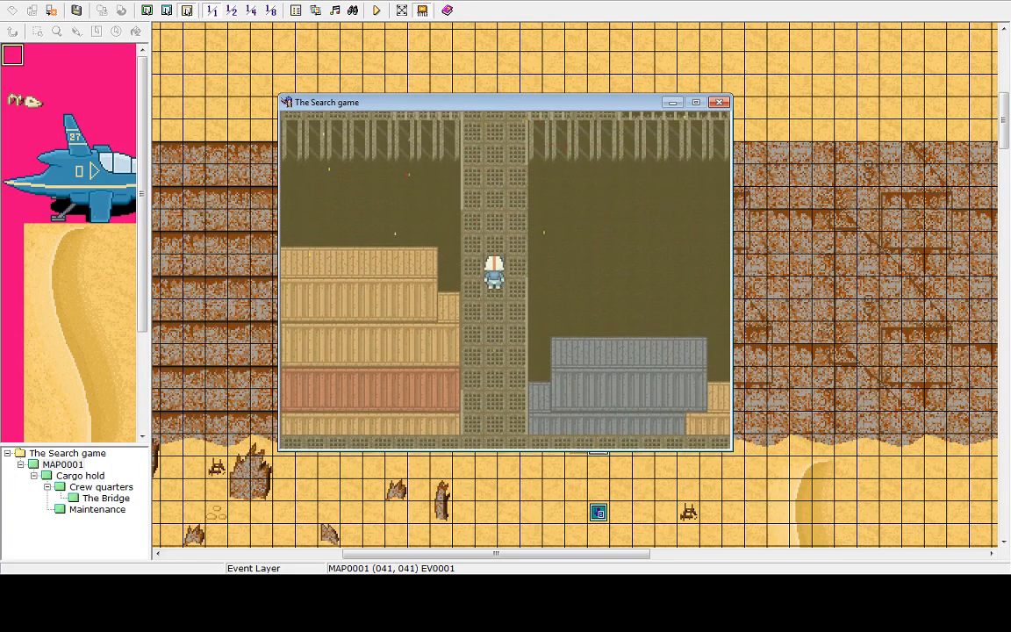
pyautogui.press('Up')
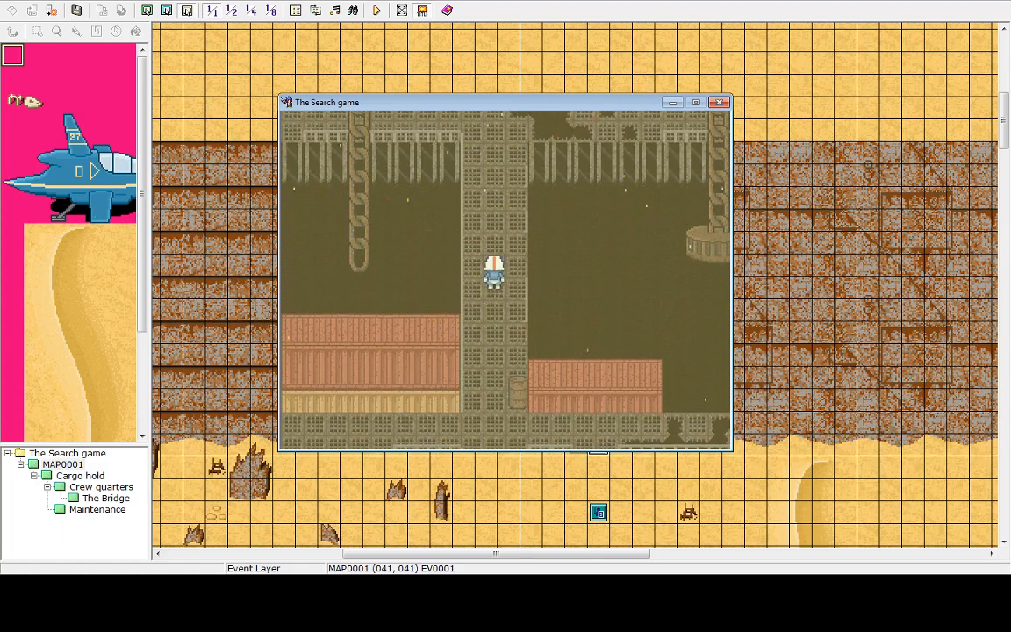
pyautogui.press('Up')
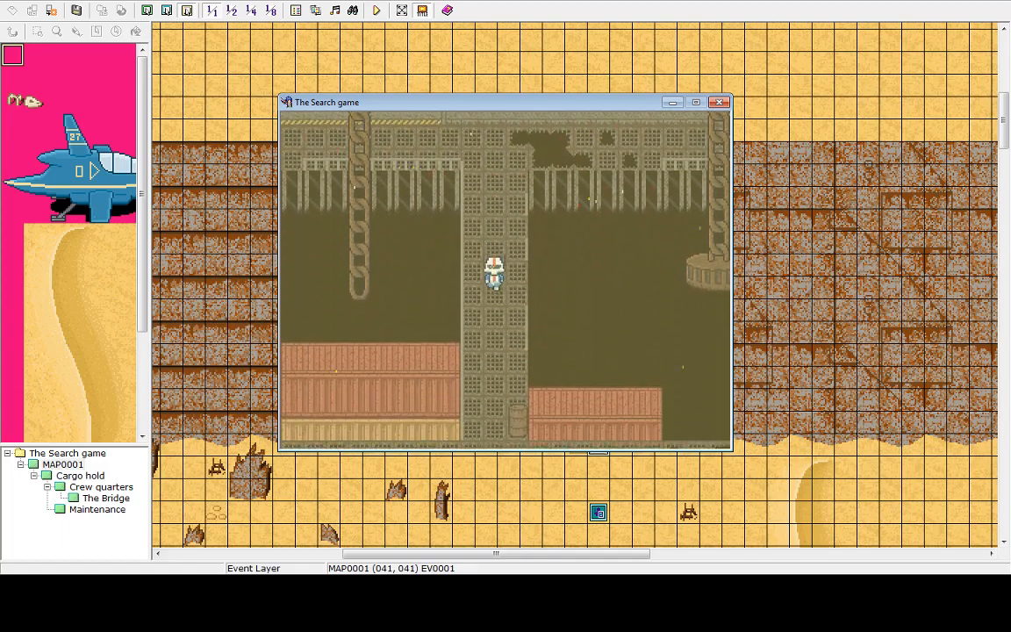
pyautogui.press('Up')
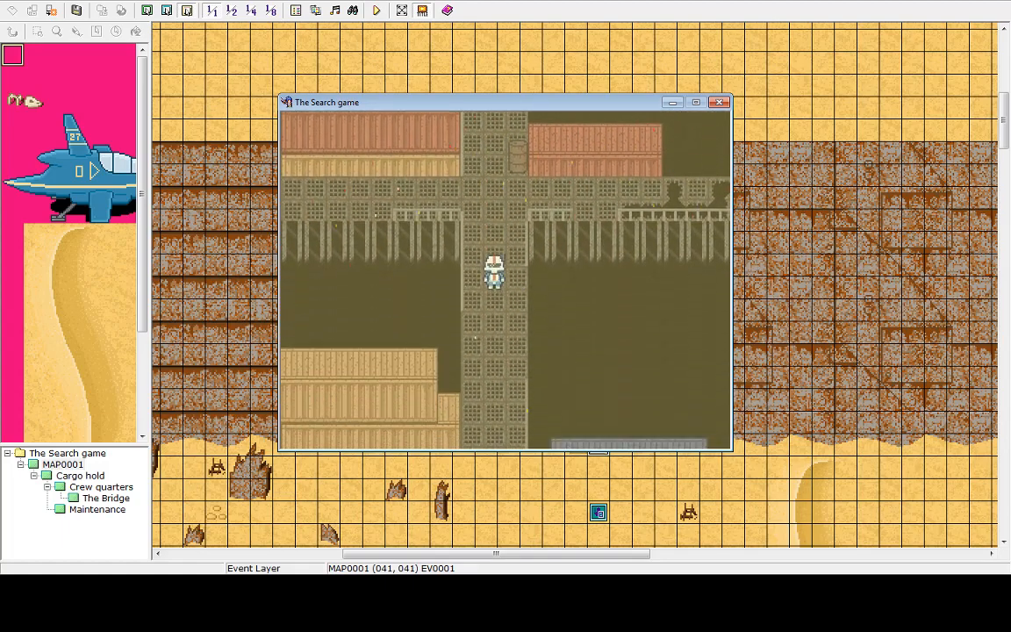
pyautogui.press('Up')
pyautogui.press('Escape')
pyautogui.press('Up')
pyautogui.press('Return')
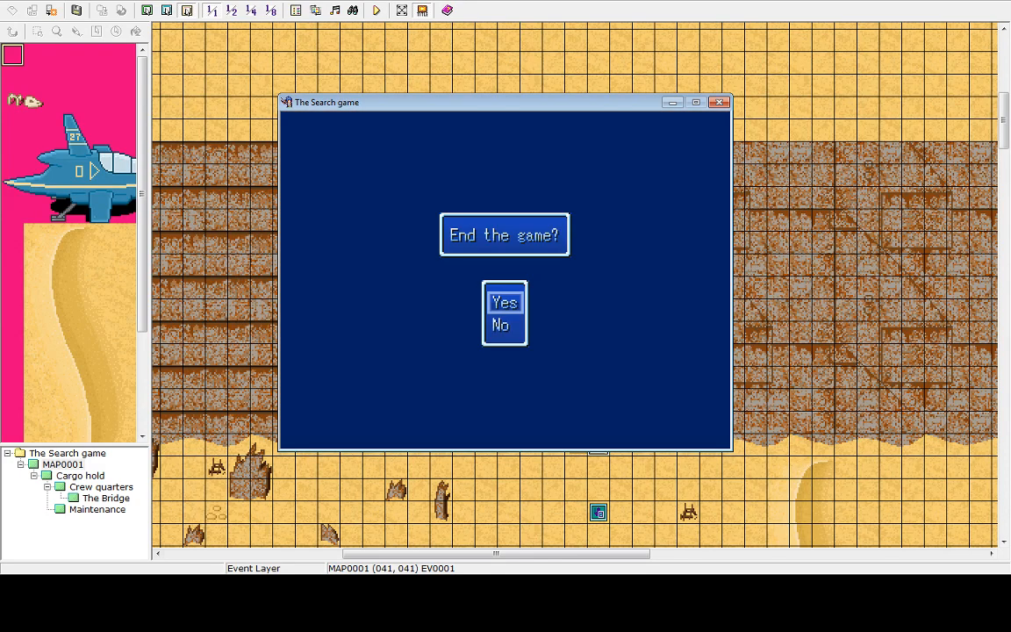
pyautogui.press('Return')
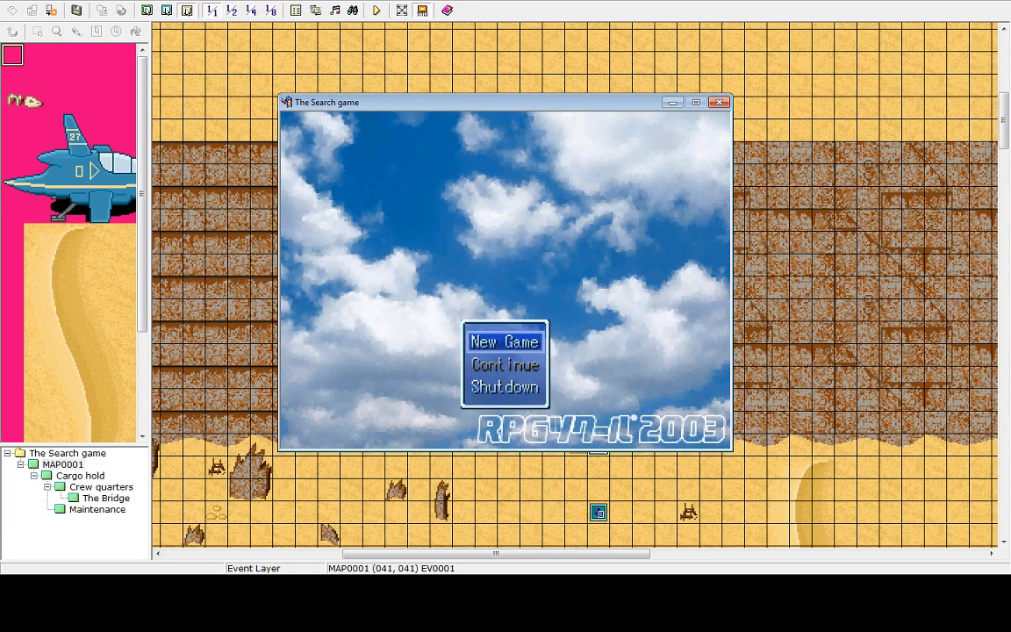
pyautogui.press('Up')
pyautogui.press('Return')
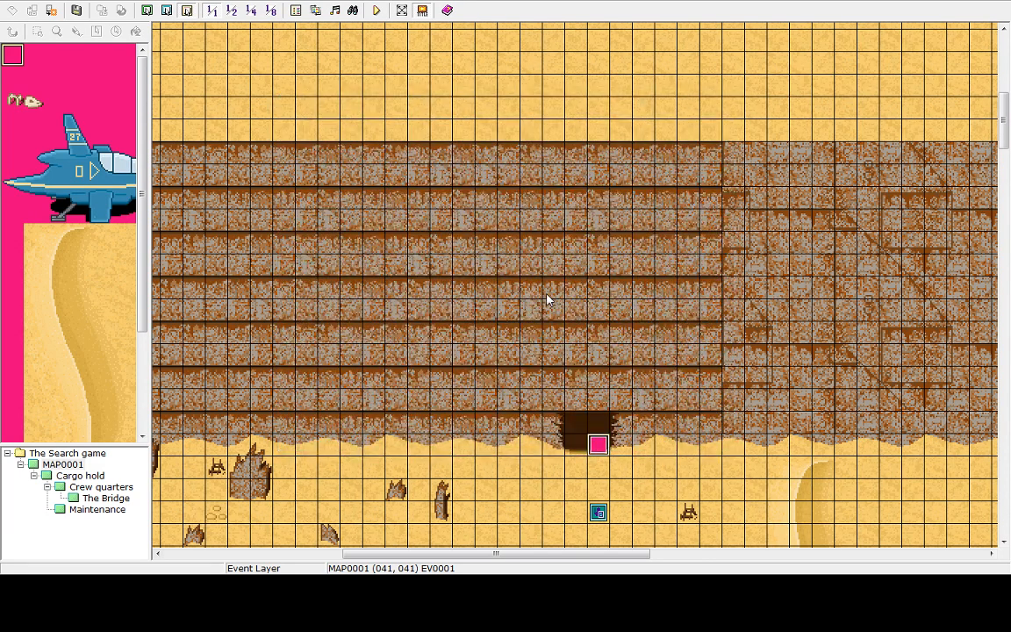
# Open the Cargo hold map and delete the event on the floor near its bottom entrance
pyautogui.moveTo(1006, 115); pyautogui.dragTo(1006, 140)
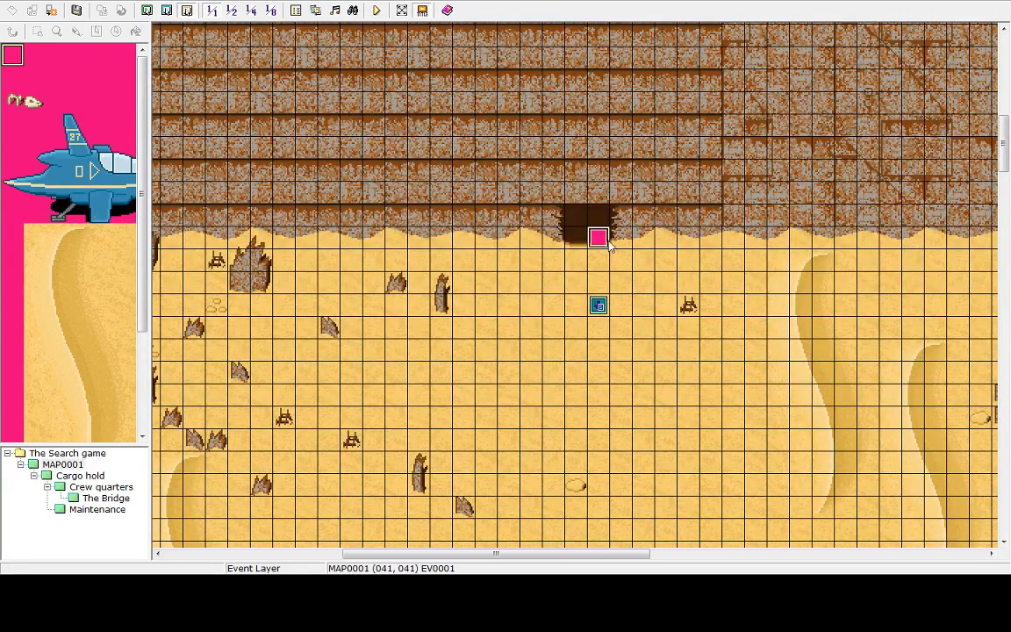
pyautogui.click(80, 475)
pyautogui.moveTo(1006, 226); pyautogui.dragTo(1008, 421)
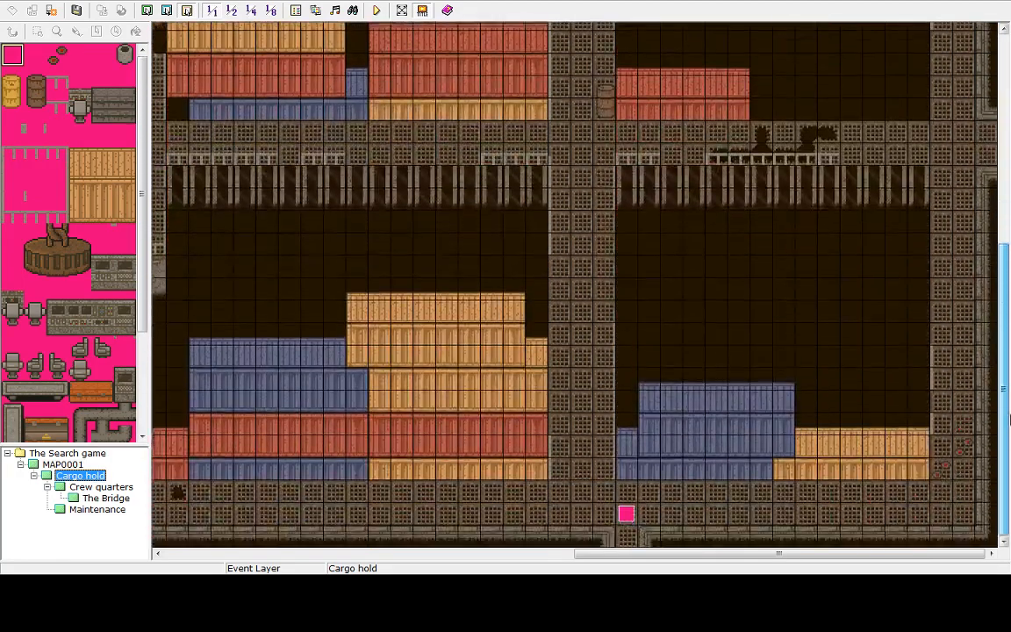
pyautogui.click(624, 518)
pyautogui.press('Delete')
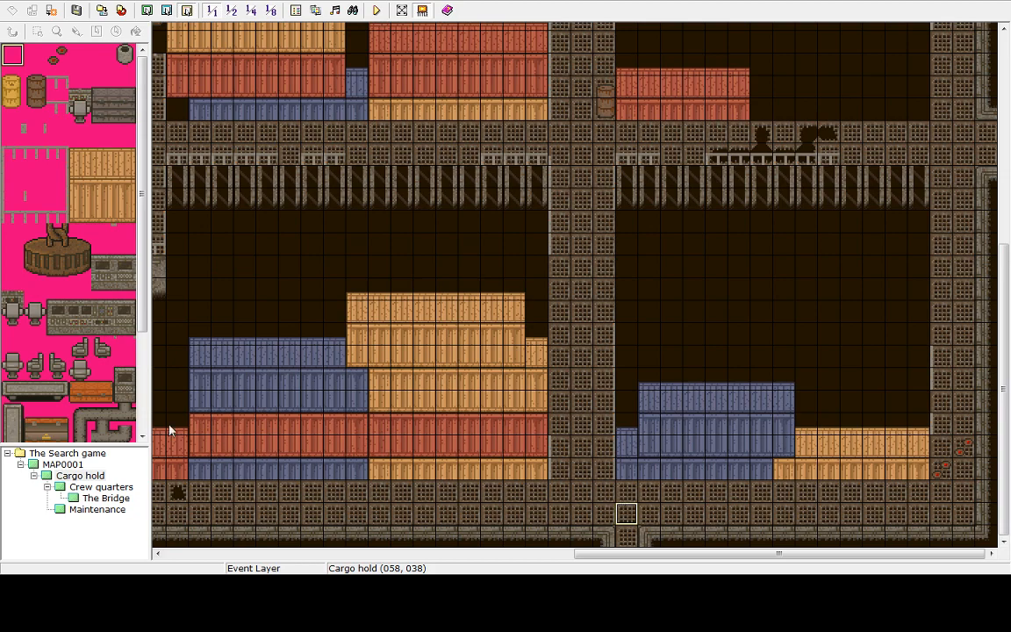
# Return to MAP0001 and inspect the cave-entrance tiles around the transfer event
pyautogui.click(56, 455)
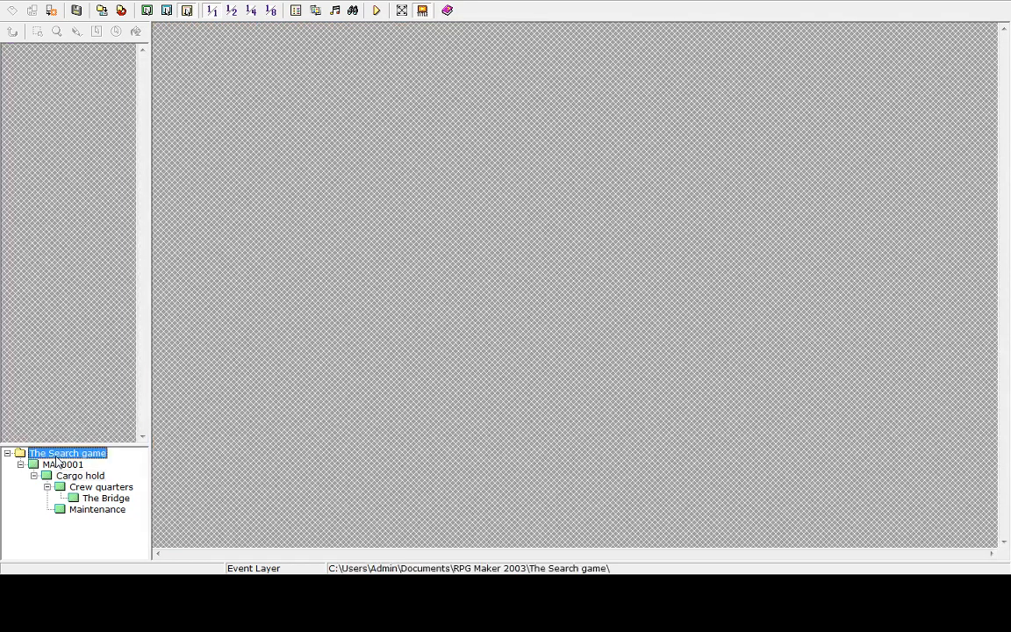
pyautogui.click(79, 475)
pyautogui.click(62, 464)
pyautogui.click(597, 239)
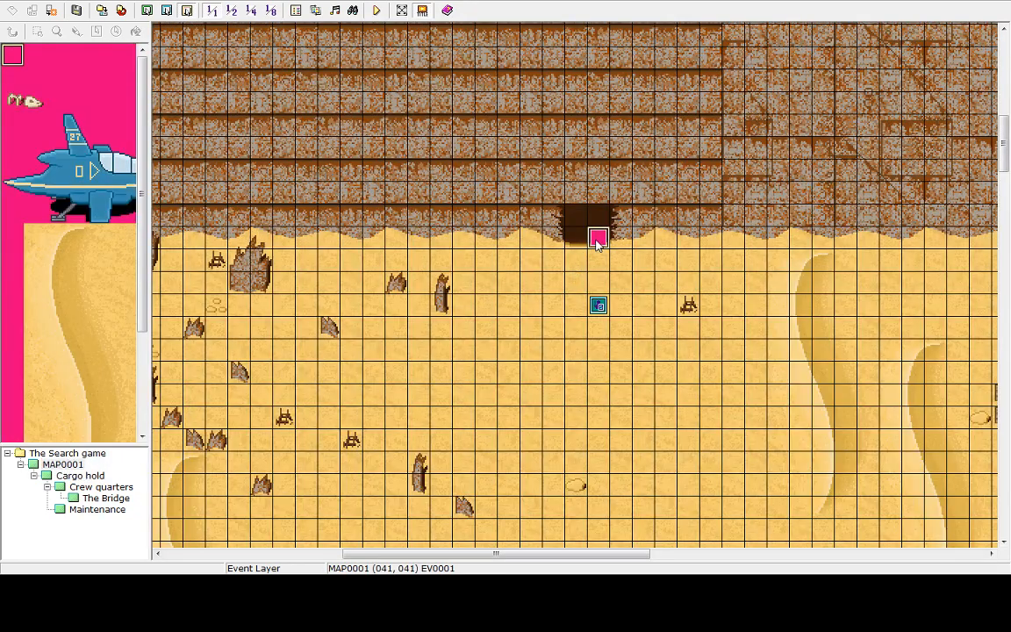
pyautogui.click(584, 240)
pyautogui.click(607, 243)
pyautogui.moveTo(1007, 145); pyautogui.dragTo(990, 167)
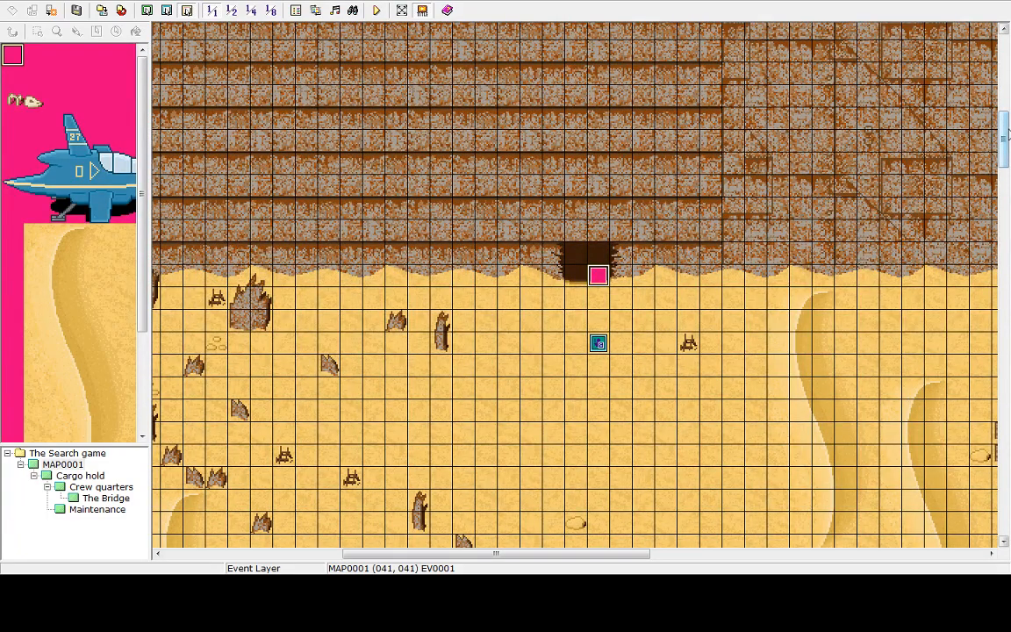
pyautogui.moveTo(1006, 141)
pyautogui.mouseDown()
pyautogui.moveTo(1006, 110)
pyautogui.moveTo(1006, 150)
pyautogui.mouseUp()
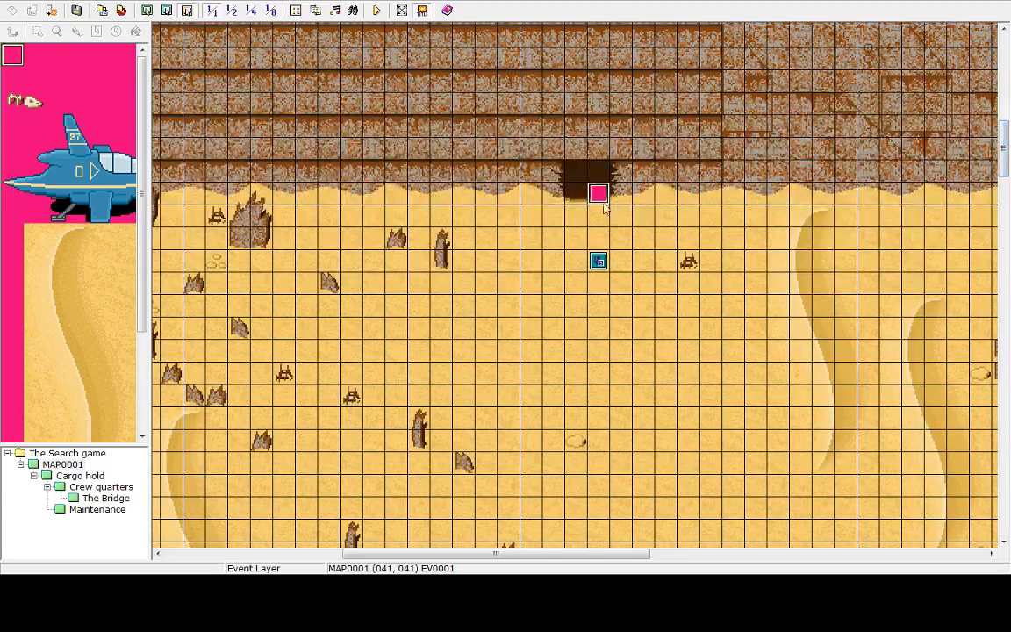
pyautogui.click(571, 201)
pyautogui.doubleClick(571, 200)
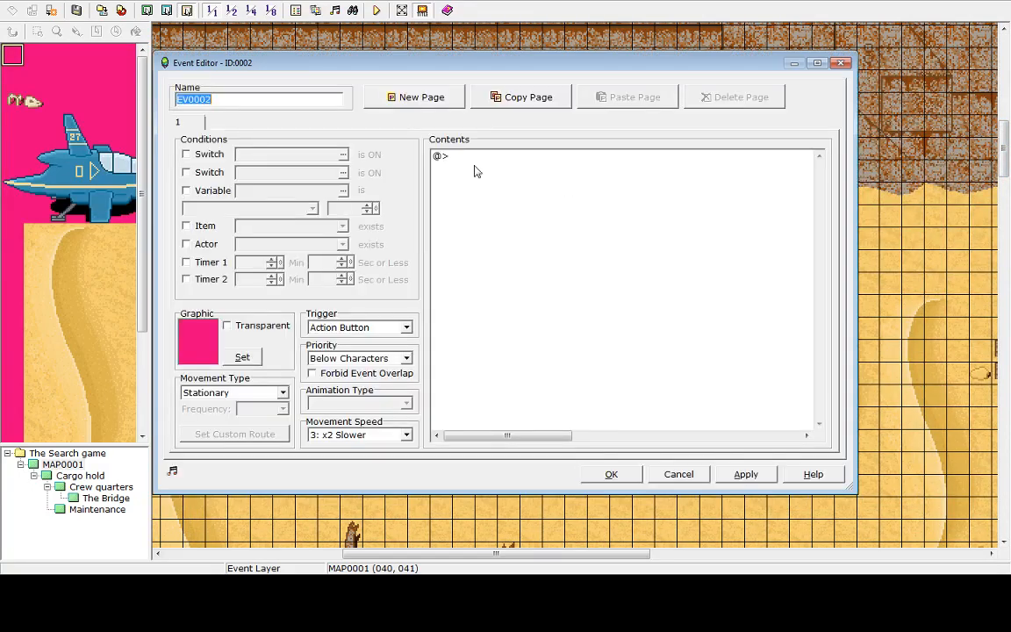
pyautogui.click(405, 329)
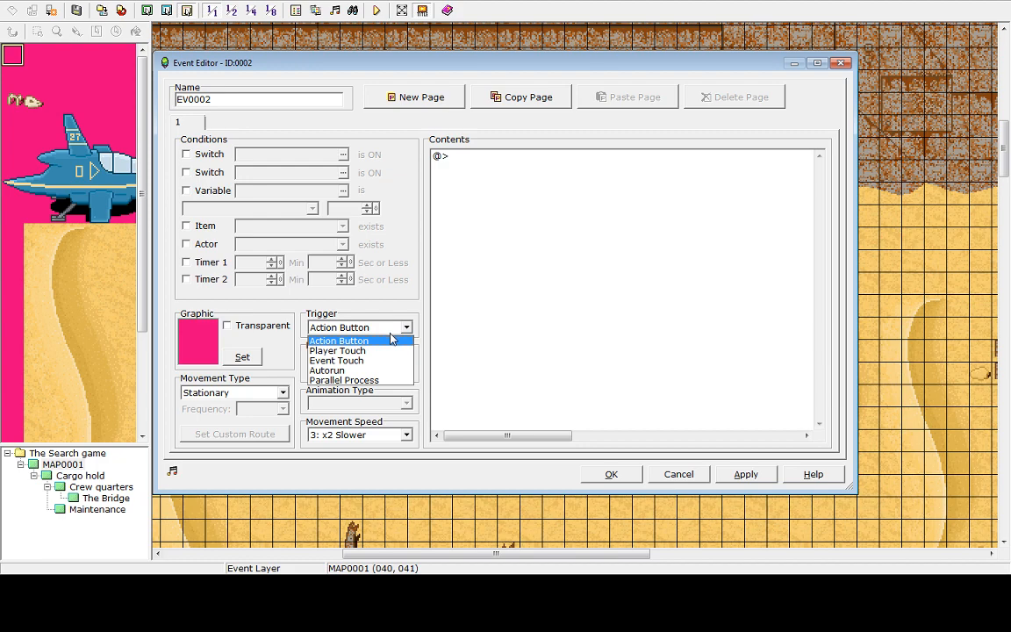
pyautogui.click(678, 481)
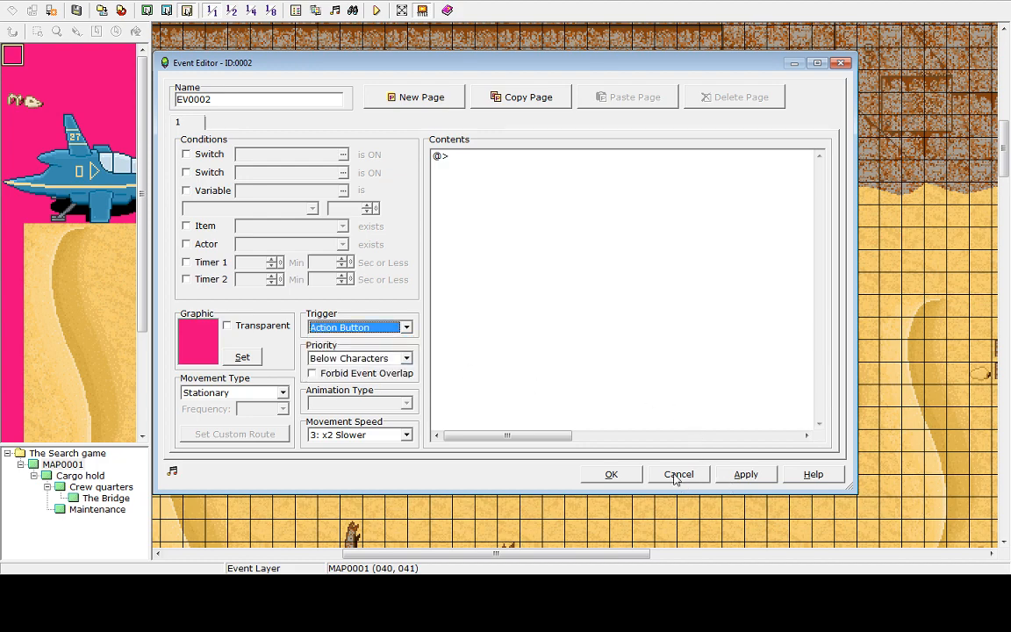
pyautogui.click(677, 475)
# Copy the cave transfer event and paste it onto the cave tile just to its left
pyautogui.click(599, 199)
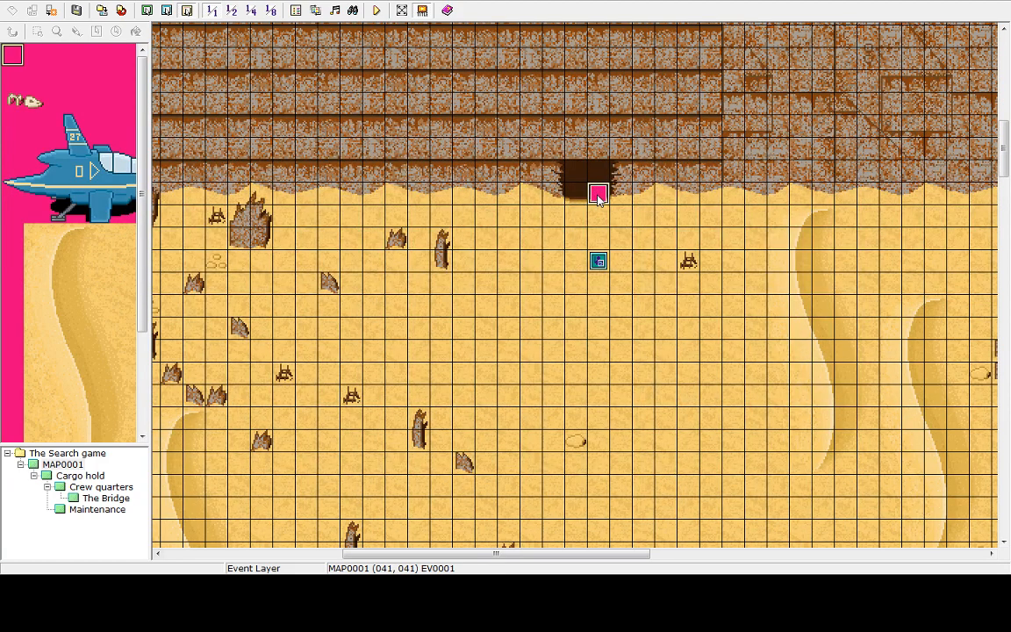
pyautogui.rightClick(598, 199)
pyautogui.click(615, 234)
pyautogui.rightClick(578, 201)
pyautogui.click(604, 250)
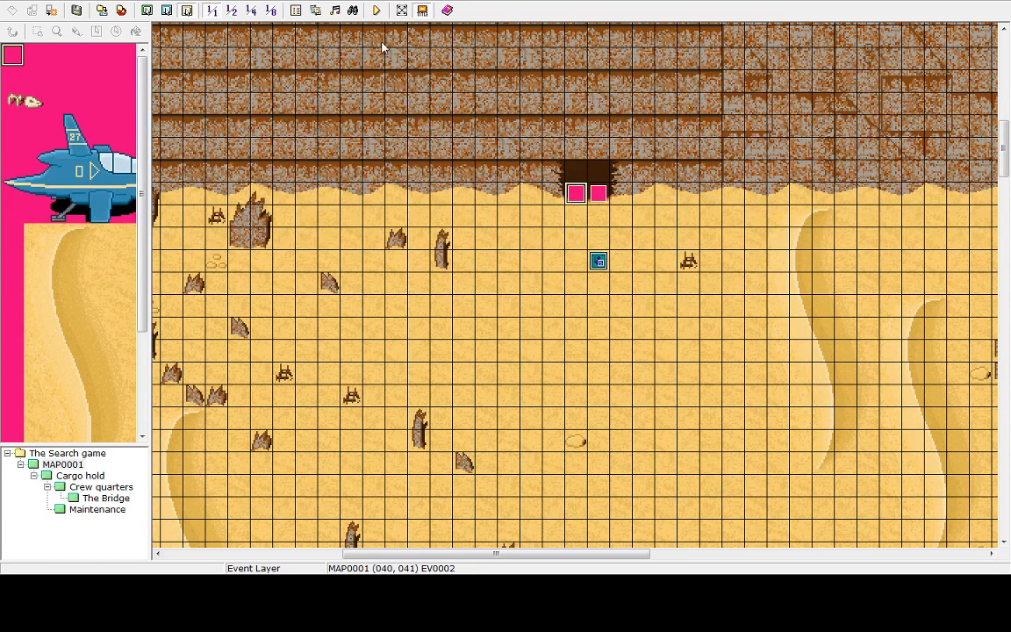
# Save and playtest again, entering the cave to reach the Cargo hold, then return to the title and shut down
pyautogui.click(379, 9)
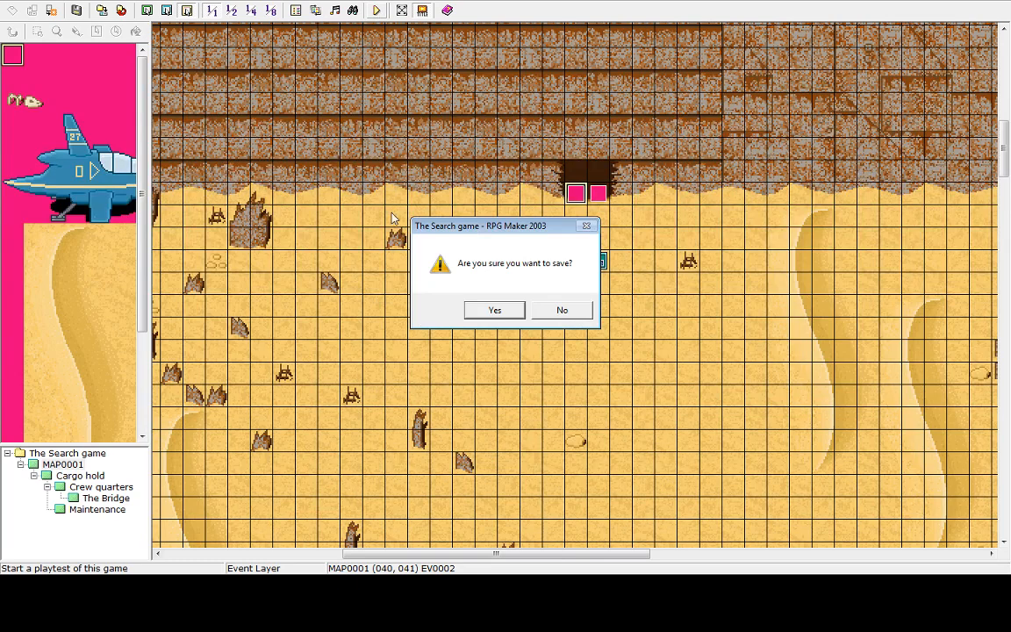
pyautogui.click(495, 310)
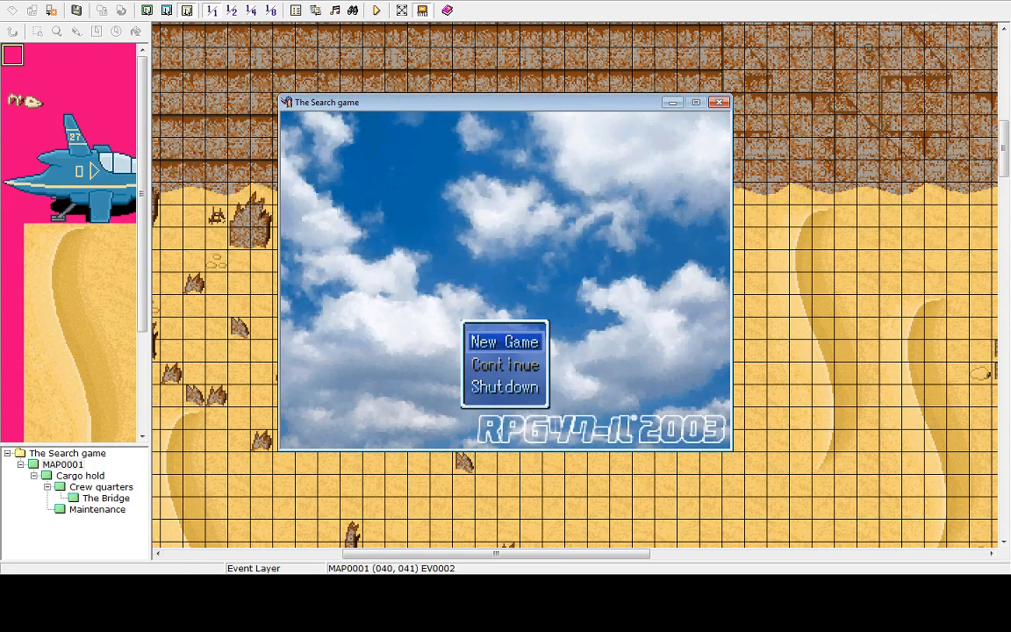
pyautogui.press('Return')
pyautogui.press('Left')
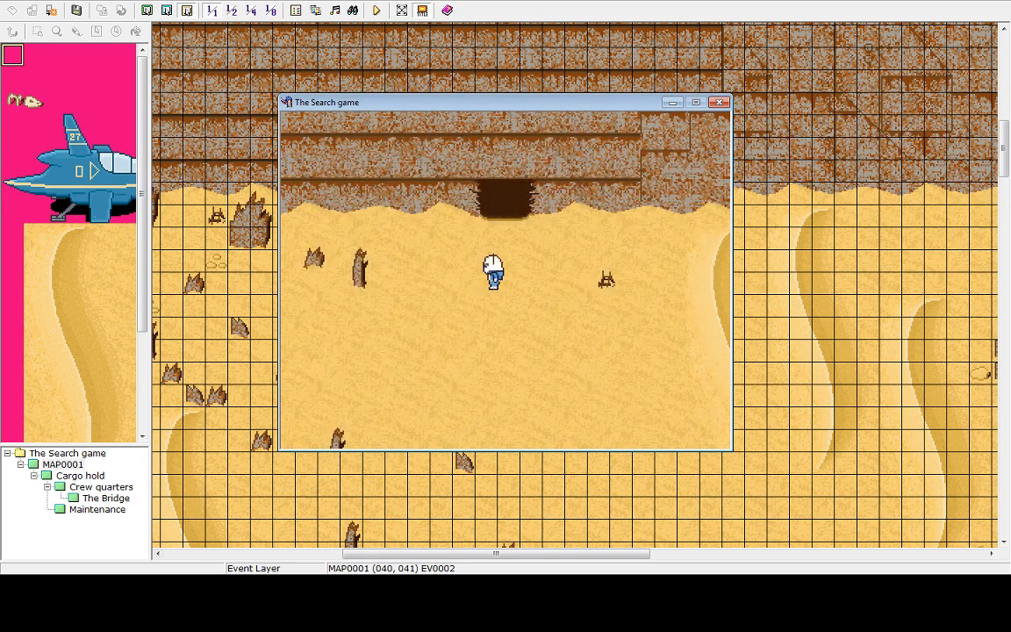
pyautogui.press('Up')
pyautogui.press('Up')
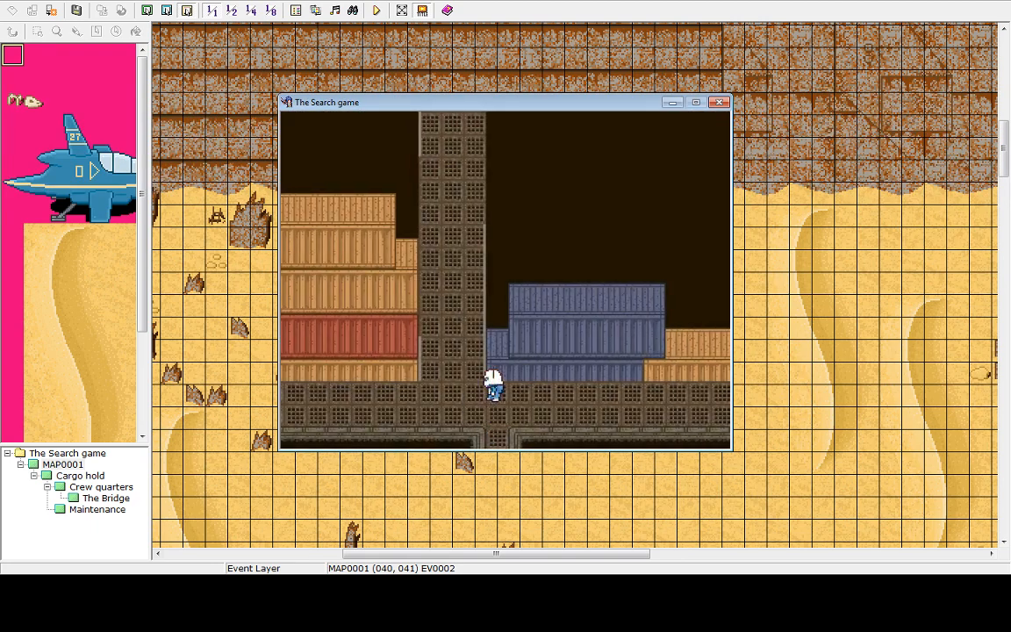
pyautogui.press('Up')
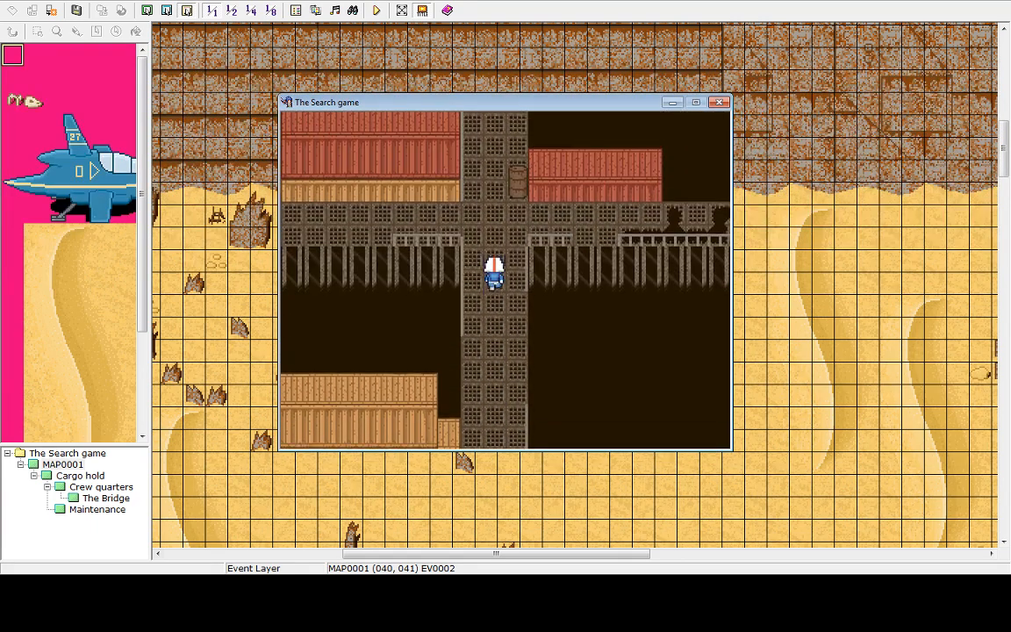
pyautogui.press('Up')
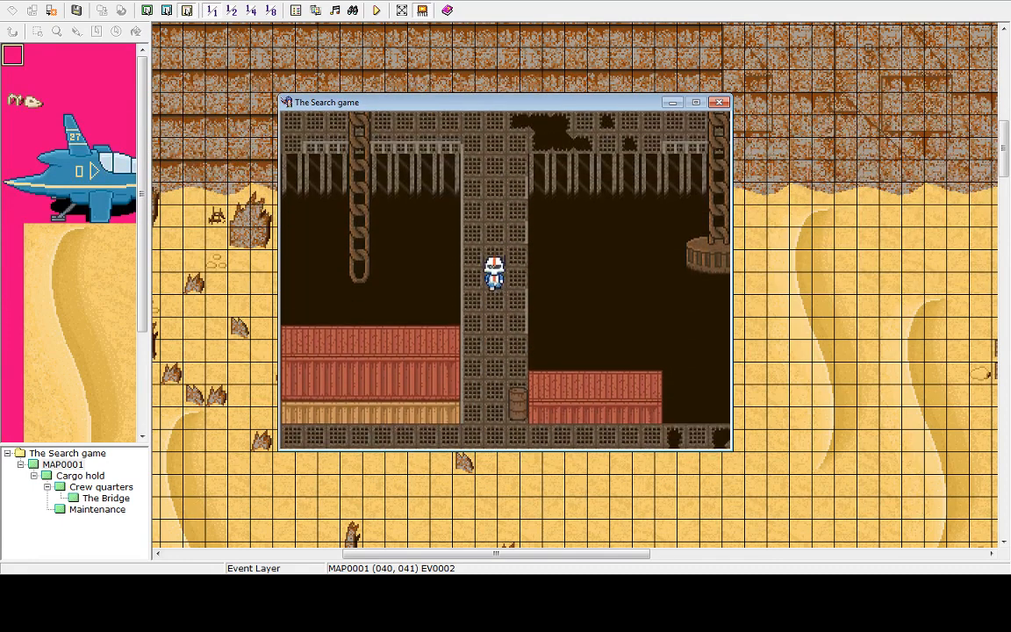
pyautogui.press('Right')
pyautogui.press('Down')
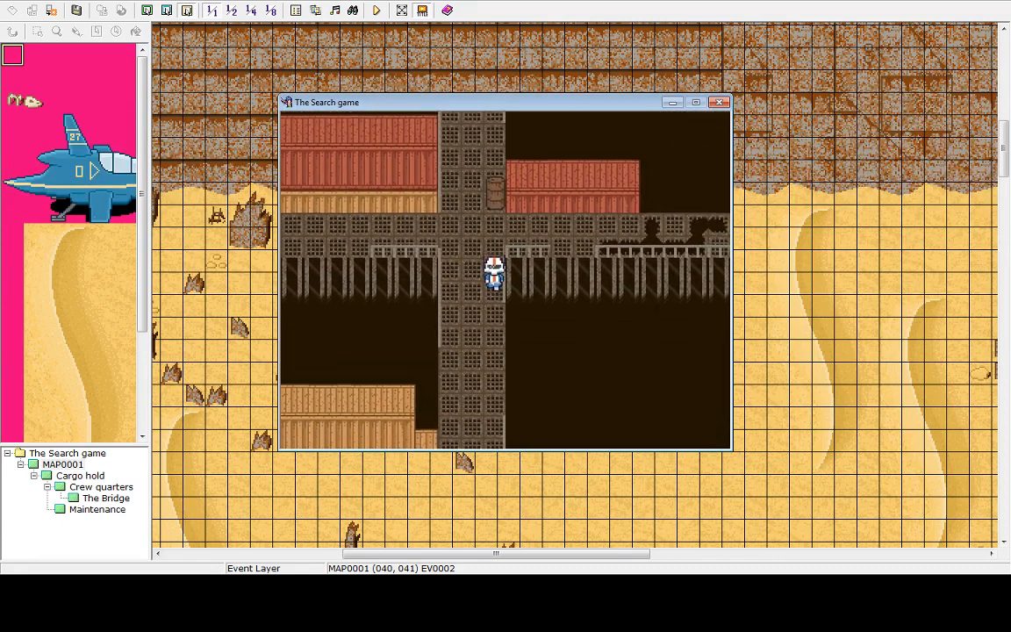
pyautogui.press('Escape')
pyautogui.press('Up')
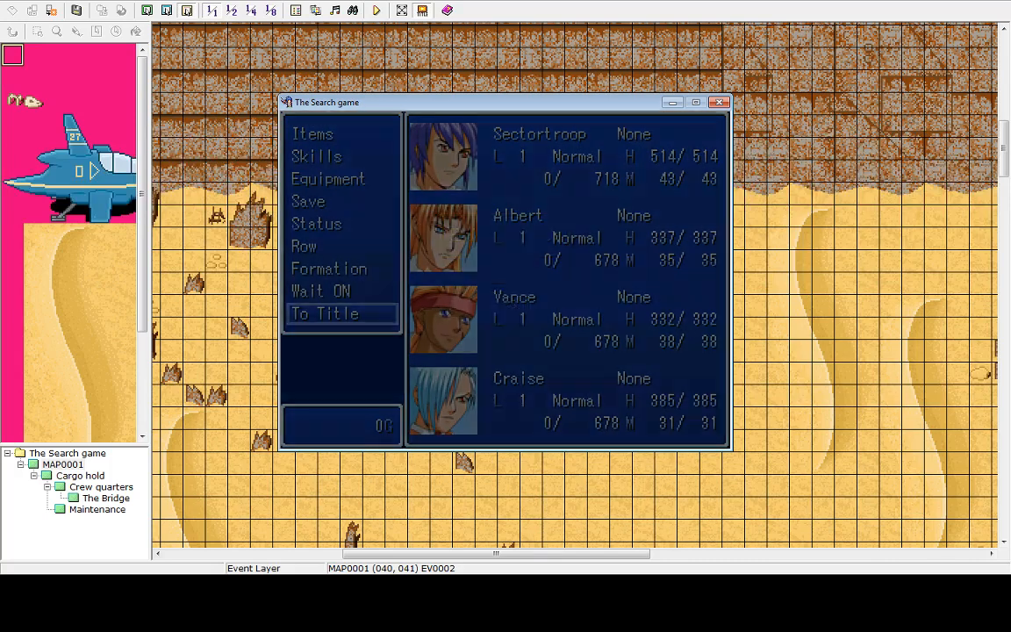
pyautogui.press('Return')
pyautogui.press('Return')
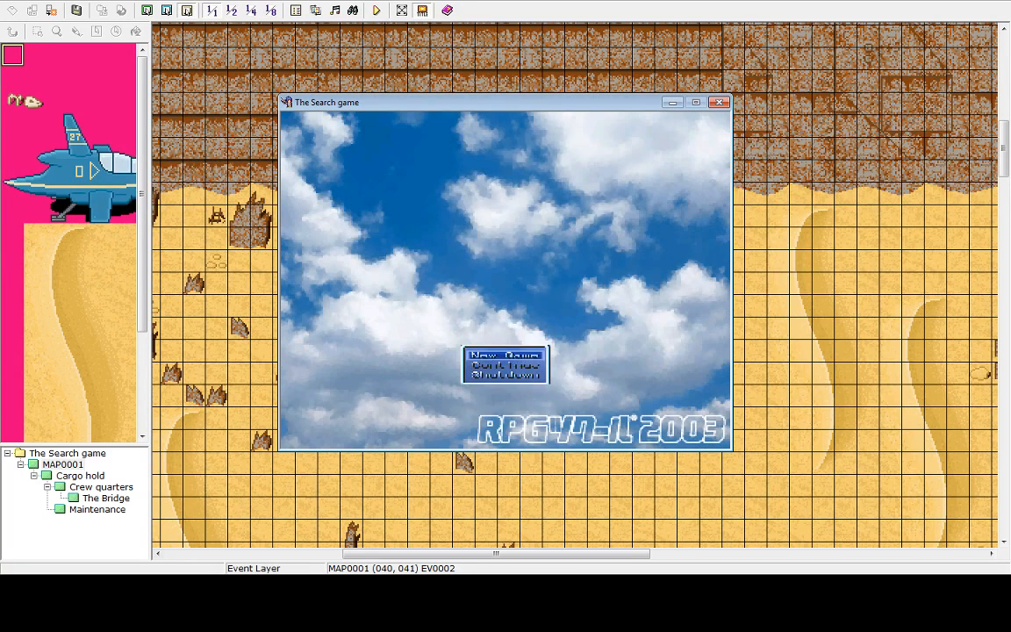
pyautogui.press('Up')
pyautogui.press('Return')
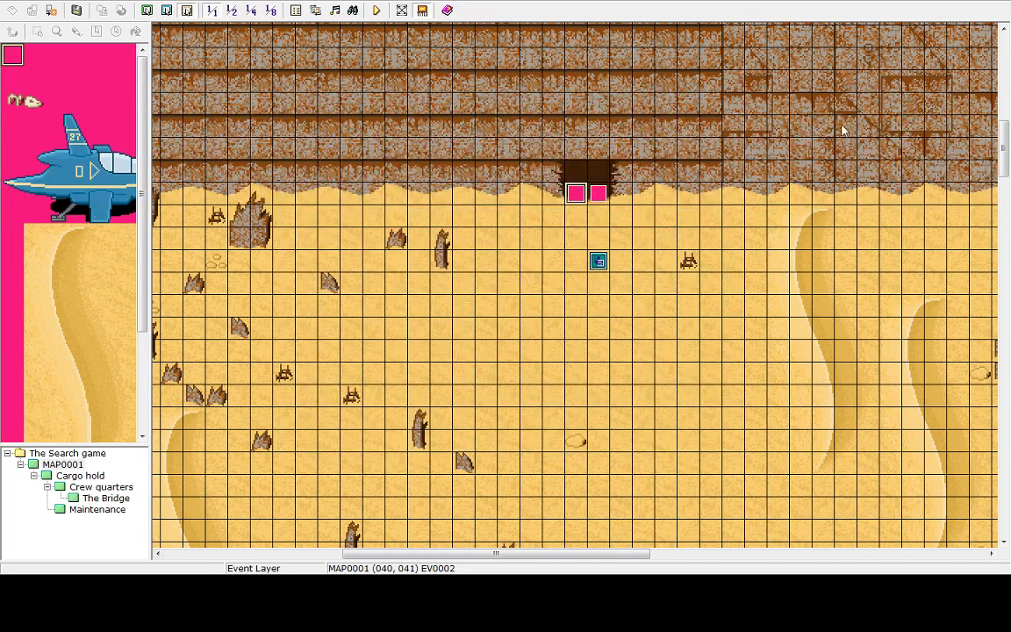
pyautogui.click(598, 198)
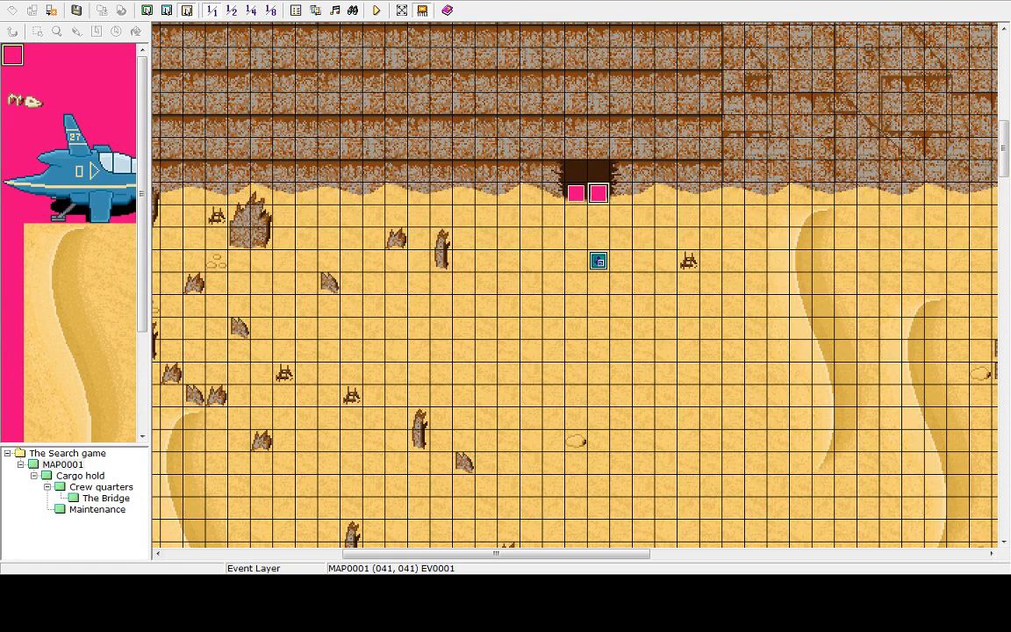
pyautogui.click(79, 476)
pyautogui.click(625, 537)
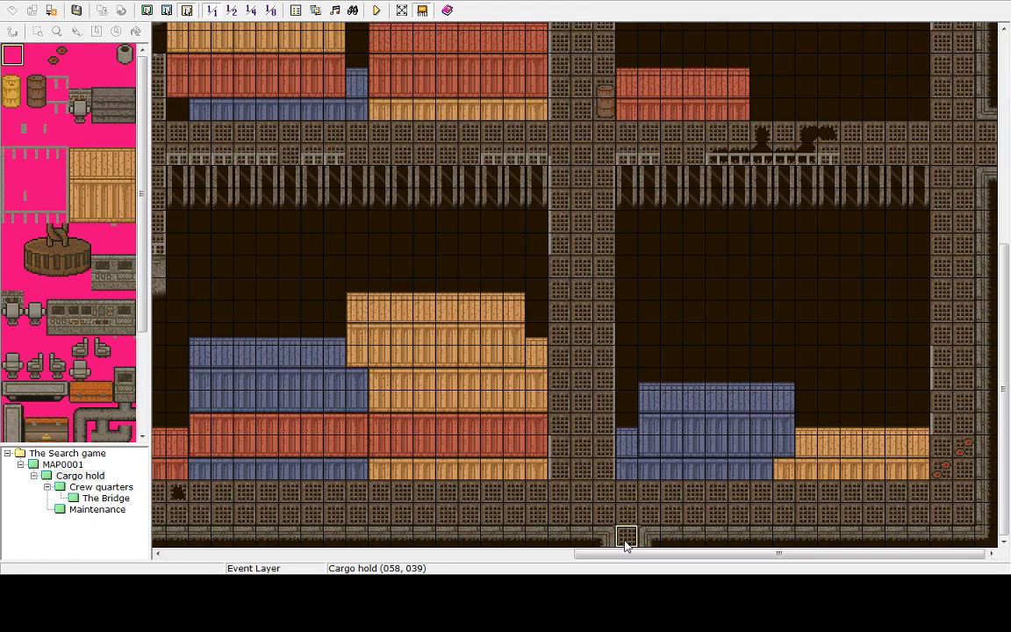
pyautogui.doubleClick(625, 541)
pyautogui.click(677, 474)
pyautogui.rightClick(623, 543)
pyautogui.click(642, 418)
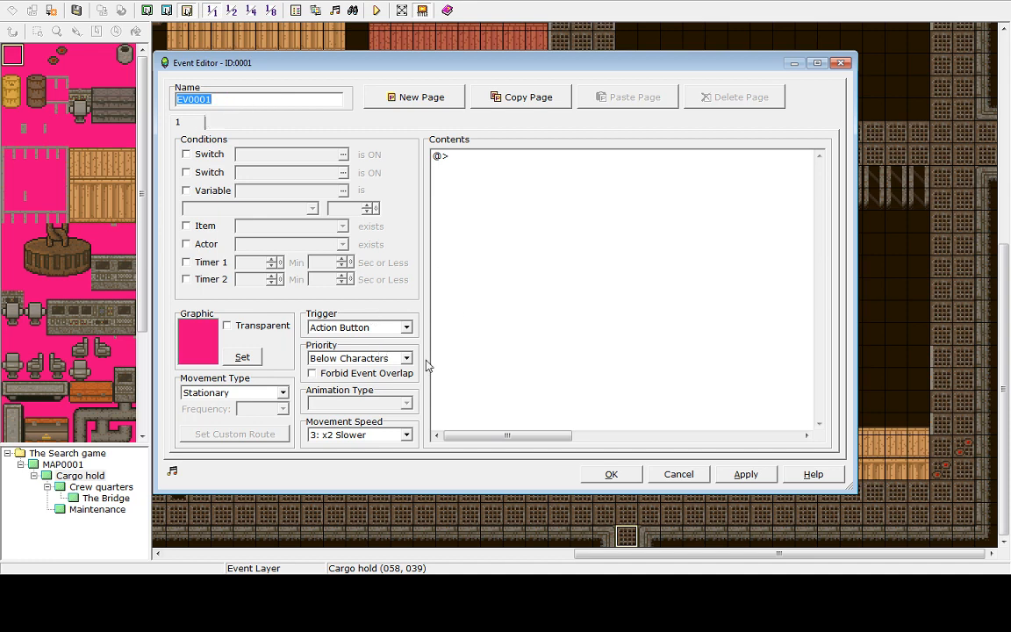
pyautogui.click(405, 328)
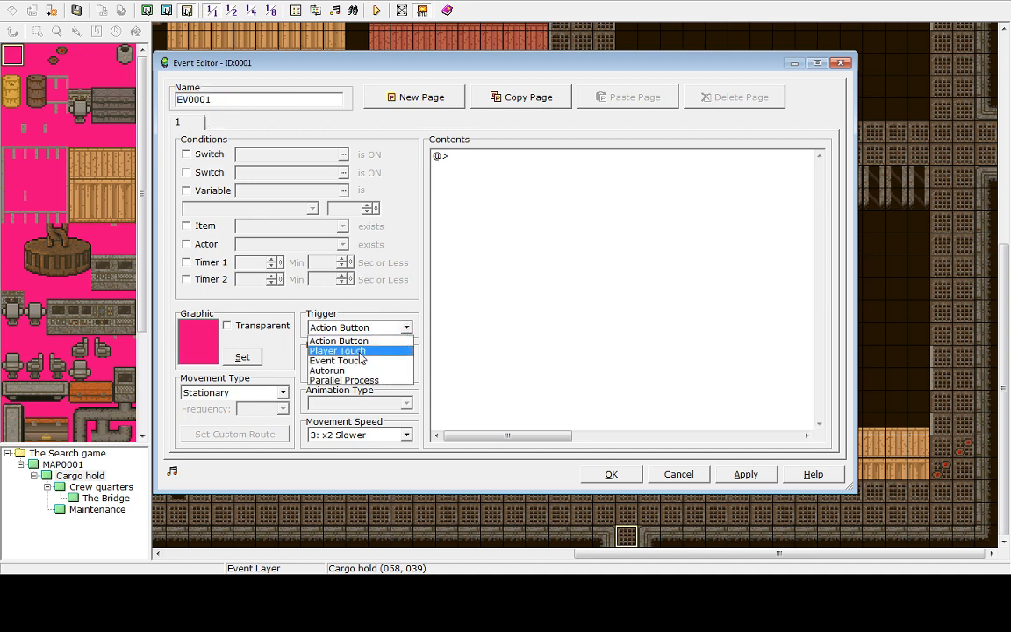
pyautogui.click(351, 349)
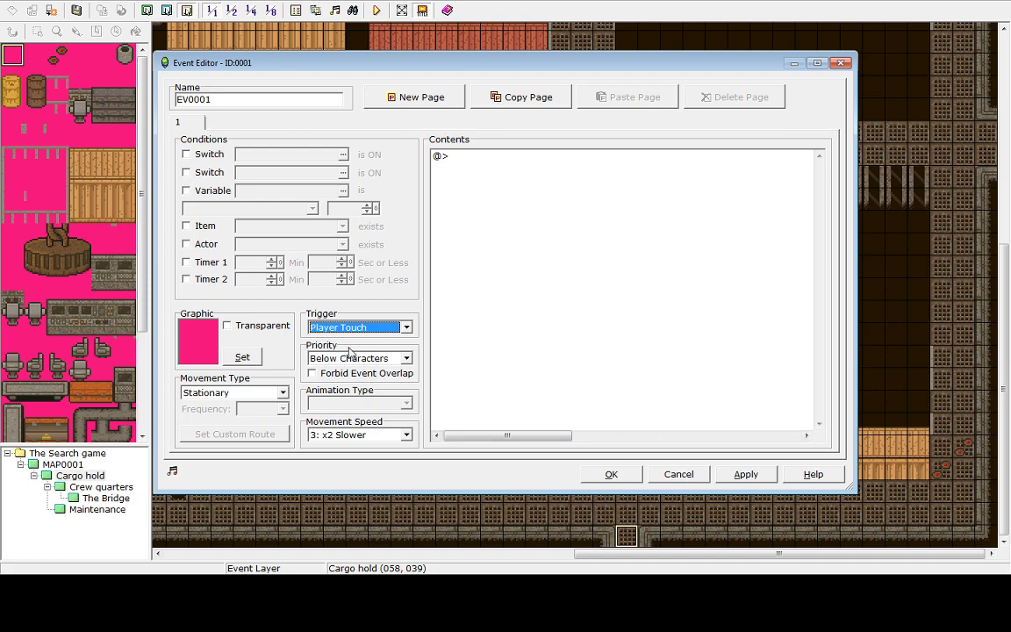
pyautogui.click(684, 474)
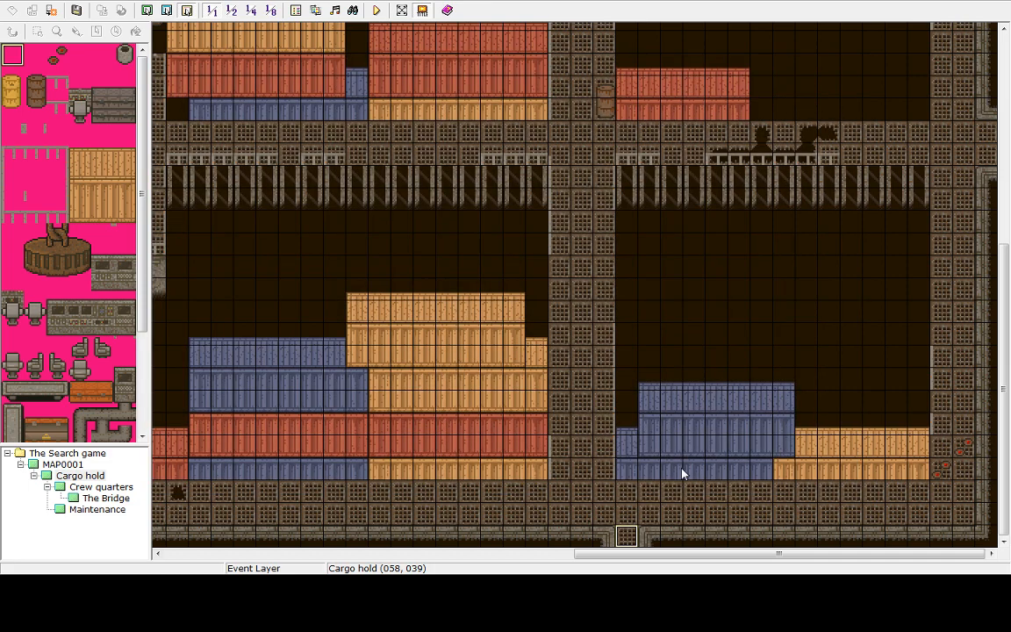
# Open the right cave-entrance event on MAP0001 and add a Transfer Player command to Cargo hold at (058,038)
pyautogui.click(74, 463)
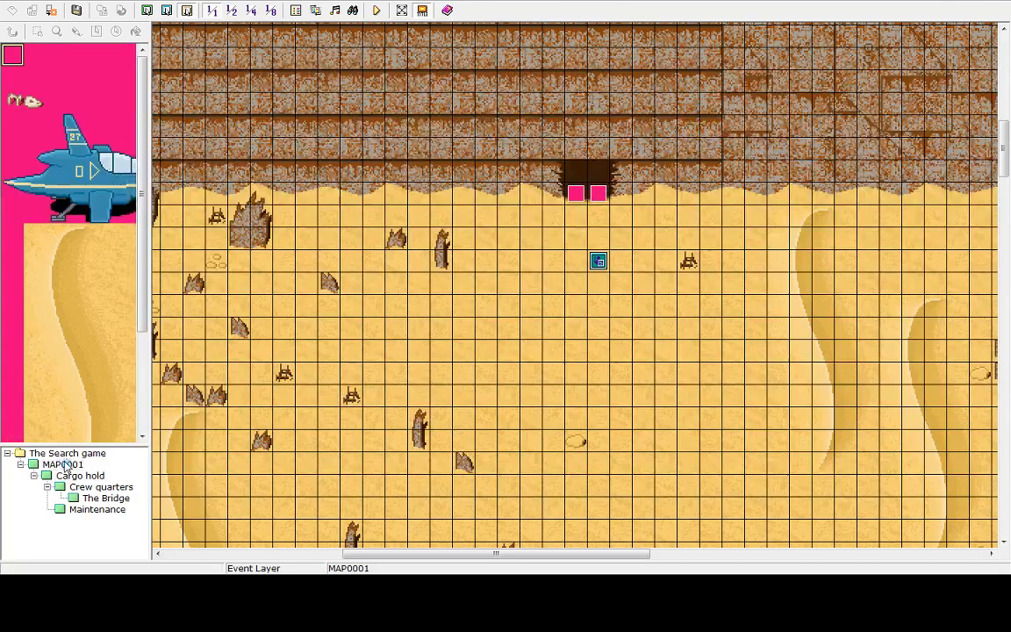
pyautogui.doubleClick(597, 194)
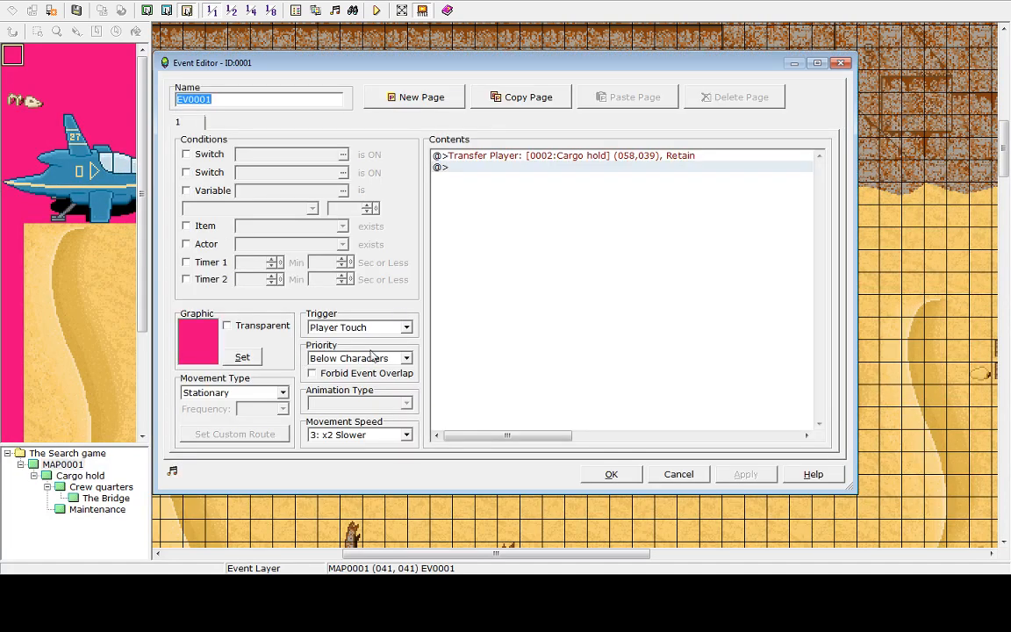
pyautogui.doubleClick(474, 166)
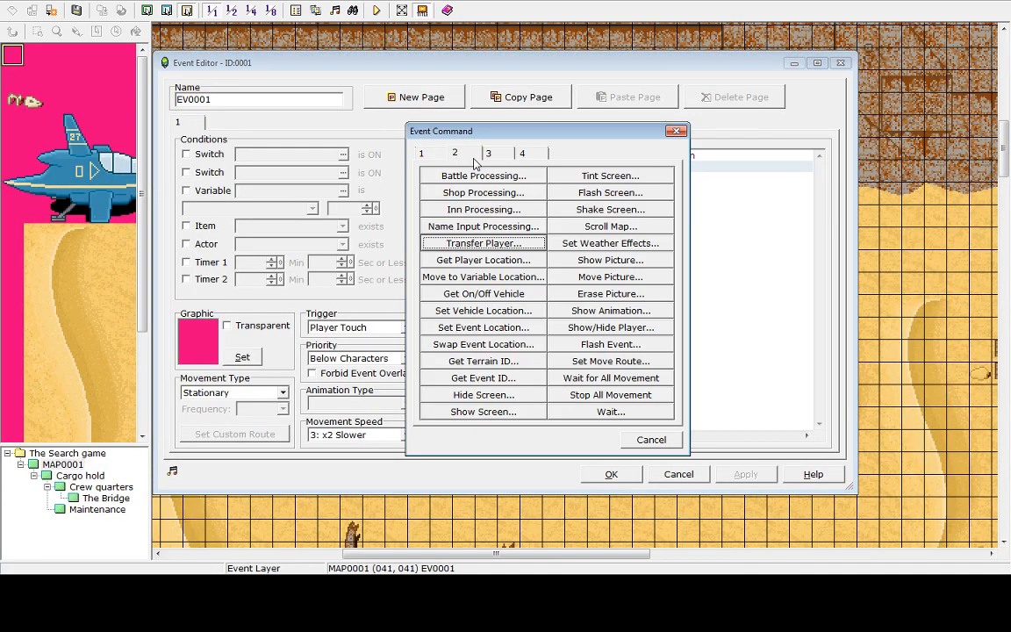
pyautogui.click(485, 243)
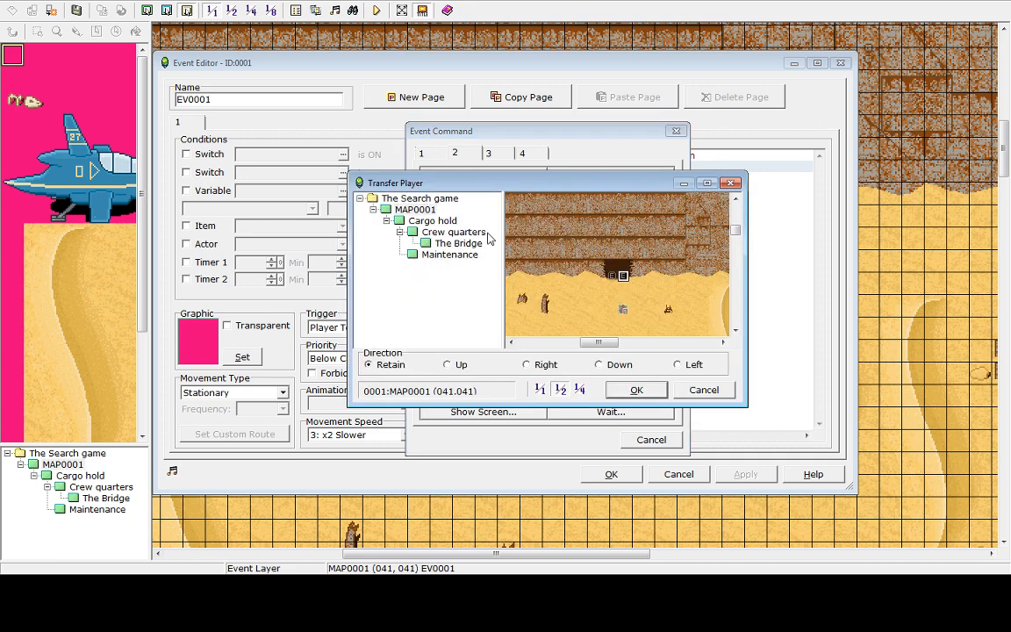
pyautogui.click(412, 222)
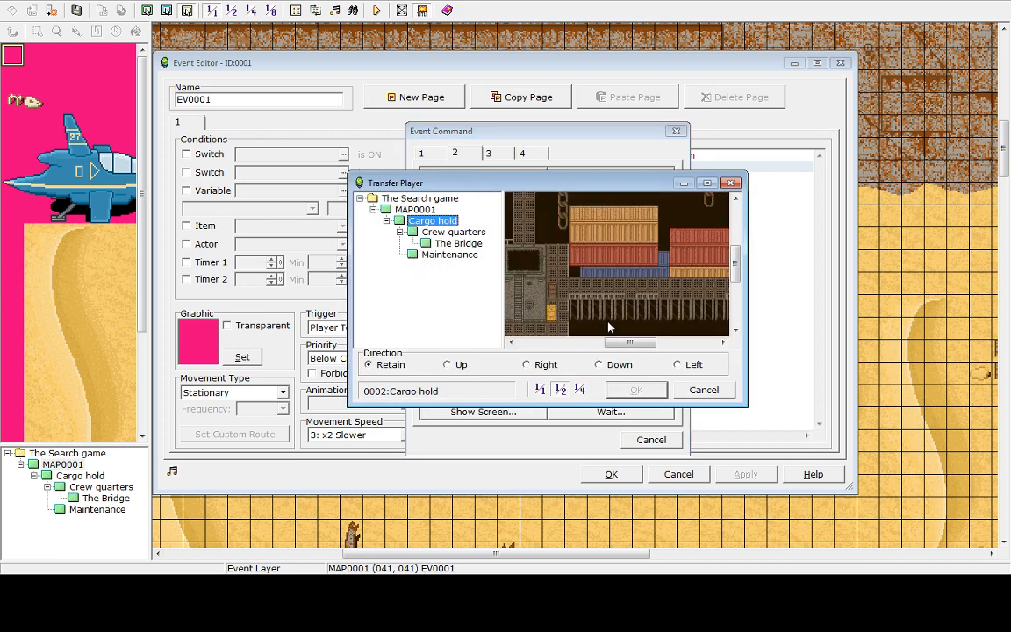
pyautogui.scroll(-3, 610, 327)
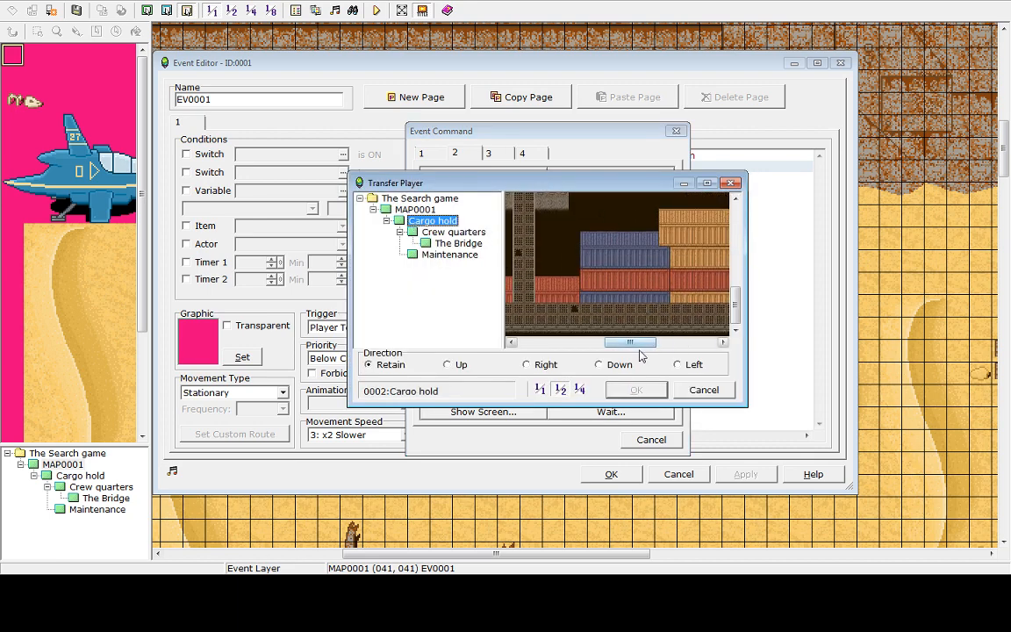
pyautogui.moveTo(639, 342); pyautogui.dragTo(683, 342)
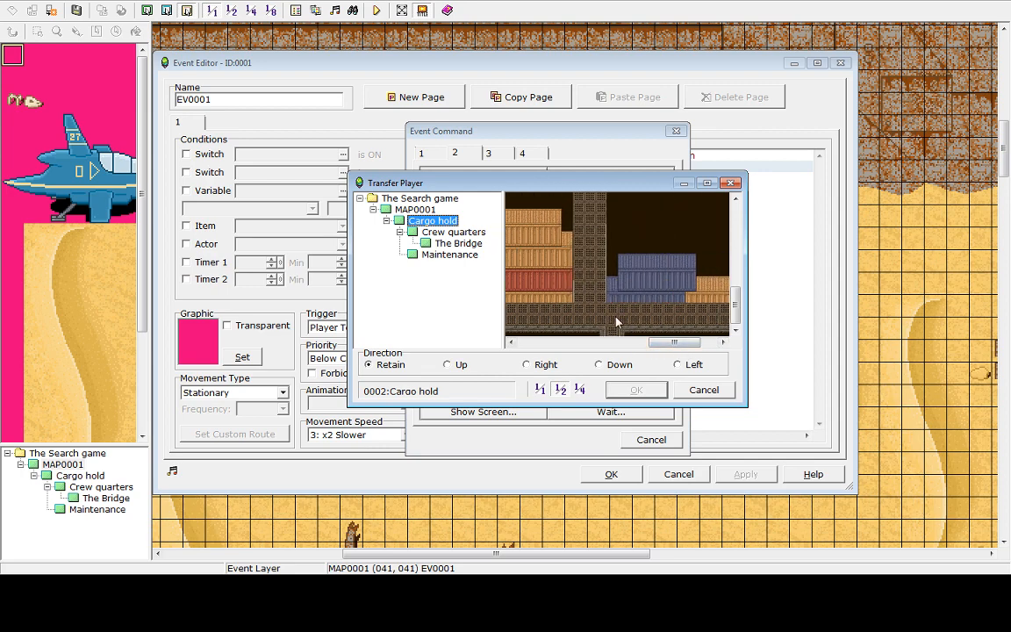
pyautogui.click(618, 324)
pyautogui.click(636, 389)
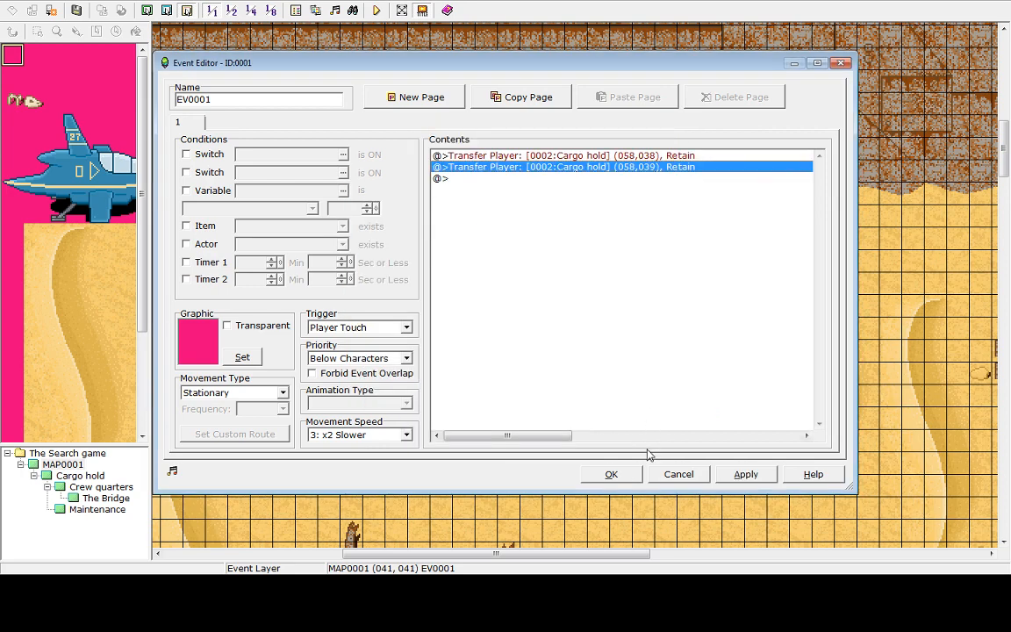
# Replace the event's commands with a single Transfer Player to Cargo hold at (058,038), Retain, and confirm
pyautogui.click(591, 157)
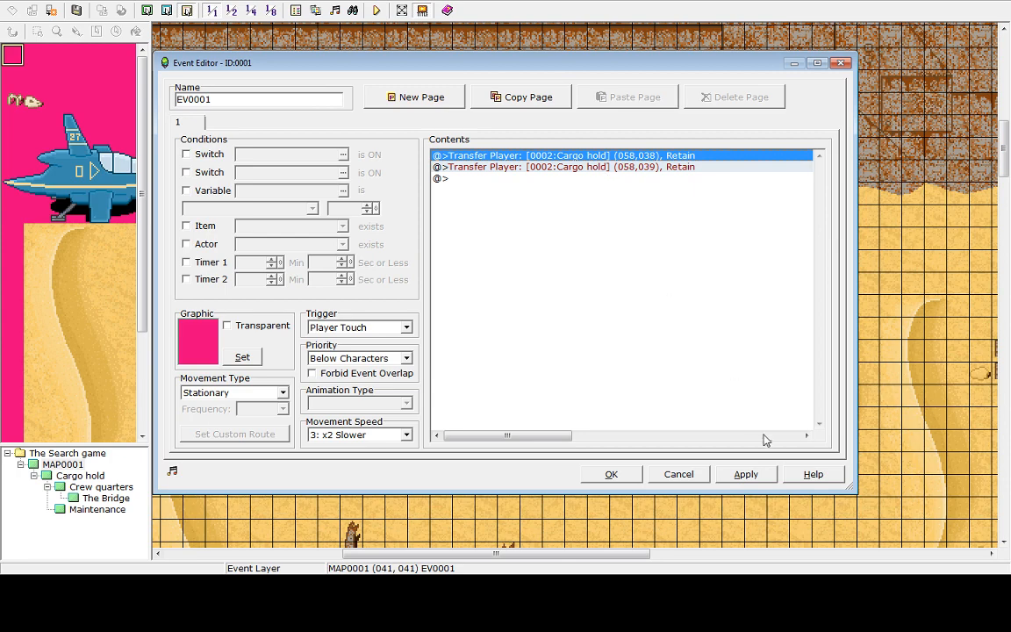
pyautogui.press('Delete')
pyautogui.press('Delete')
pyautogui.moveTo(609, 474); pyautogui.dragTo(635, 426)
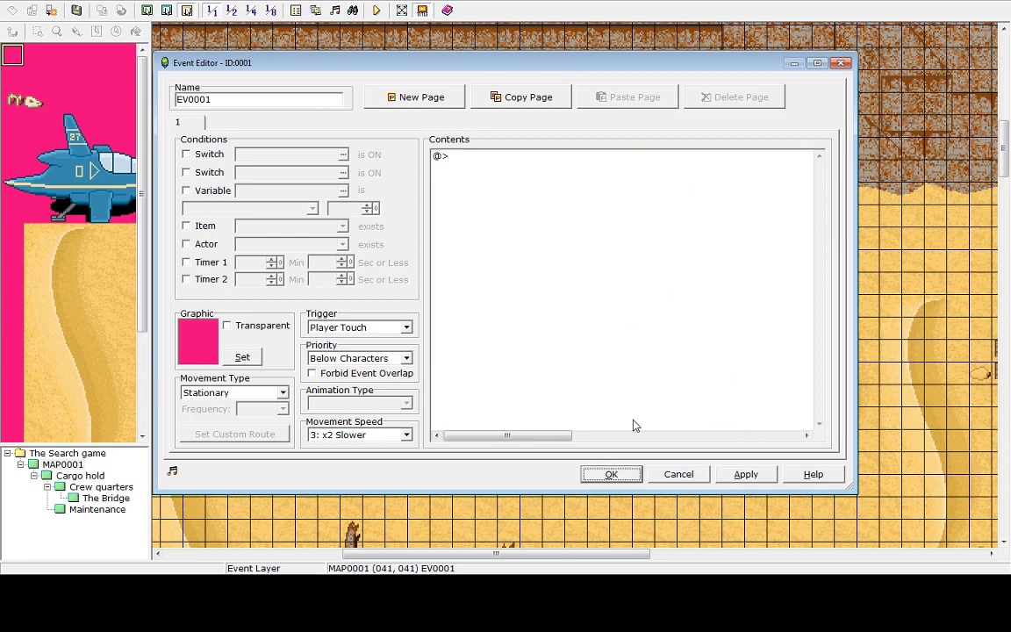
pyautogui.doubleClick(501, 156)
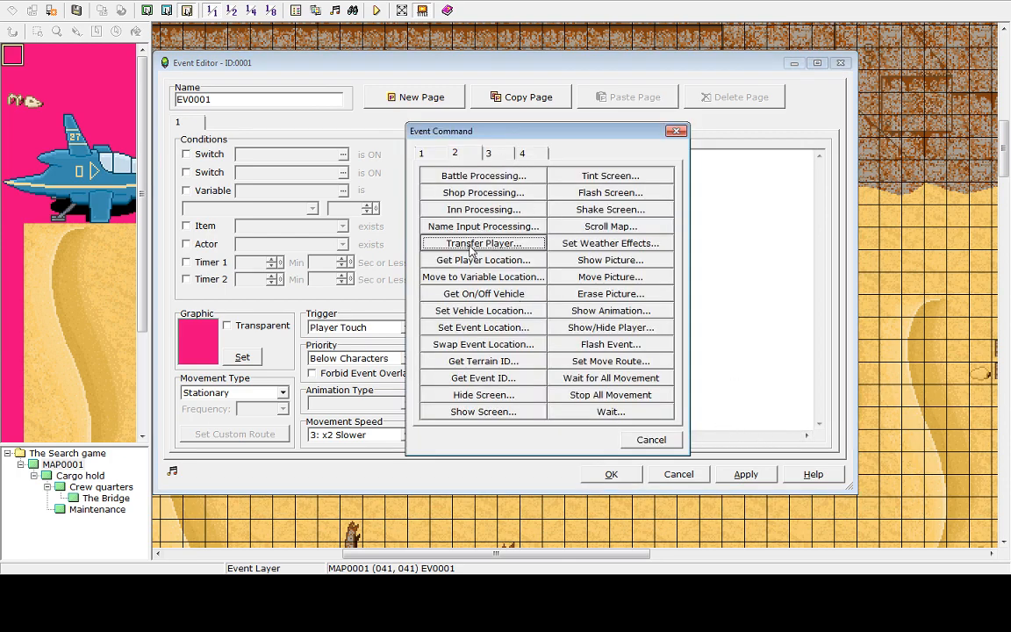
pyautogui.click(471, 244)
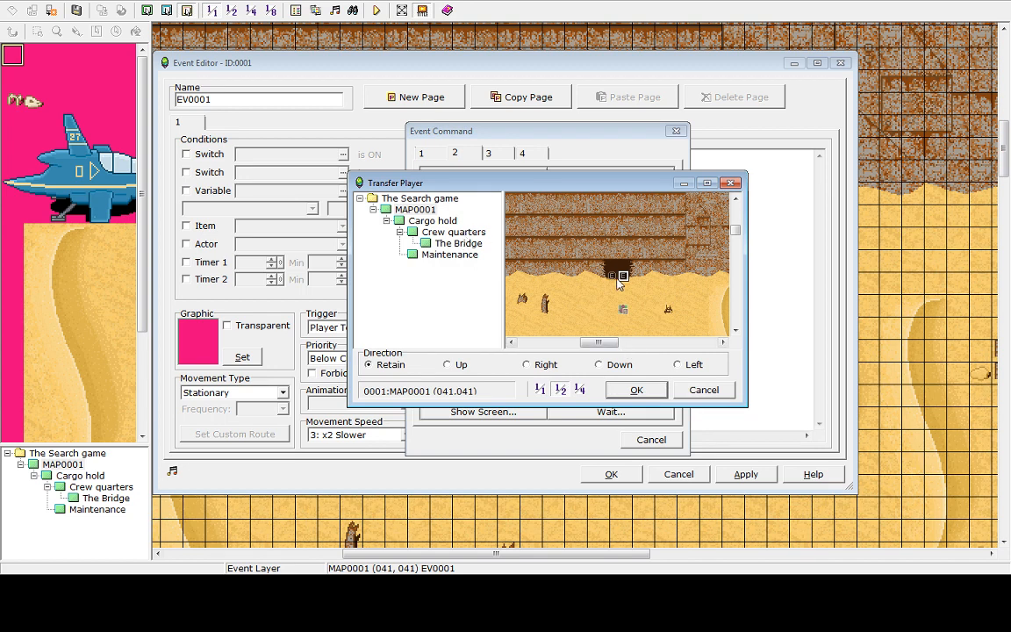
pyautogui.click(416, 210)
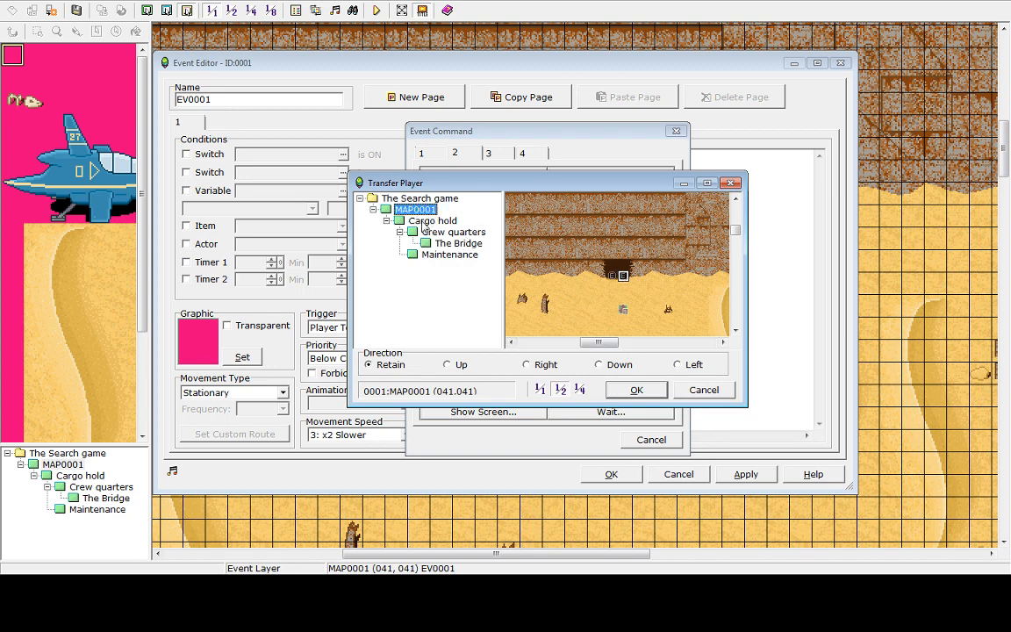
pyautogui.click(426, 221)
pyautogui.click(614, 319)
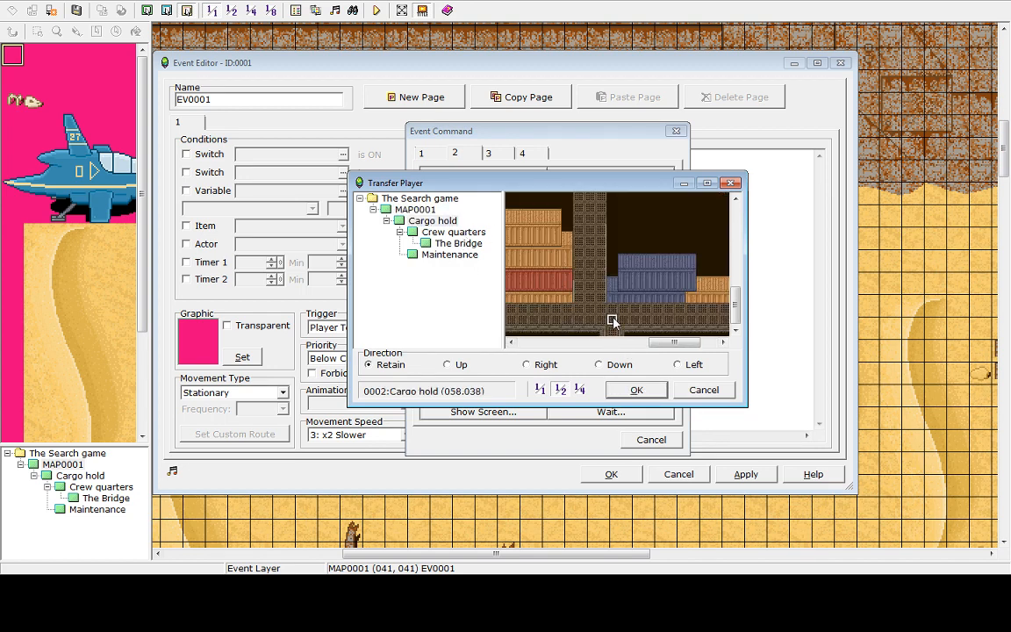
pyautogui.click(637, 390)
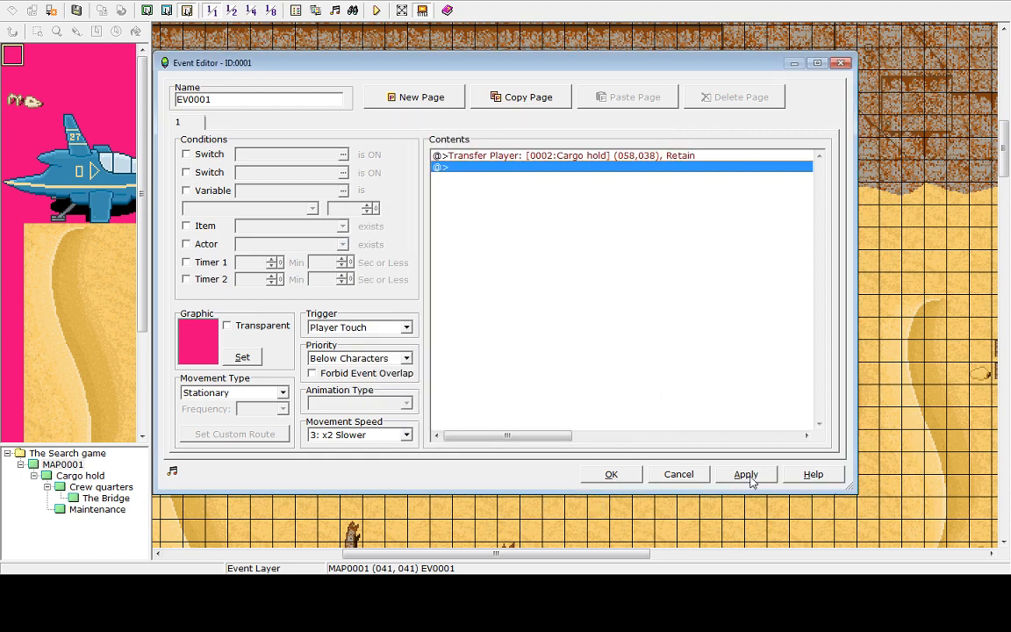
pyautogui.click(606, 475)
# Delete the left cave-entrance event and replace it with a copy of the updated right one
pyautogui.press('Delete')
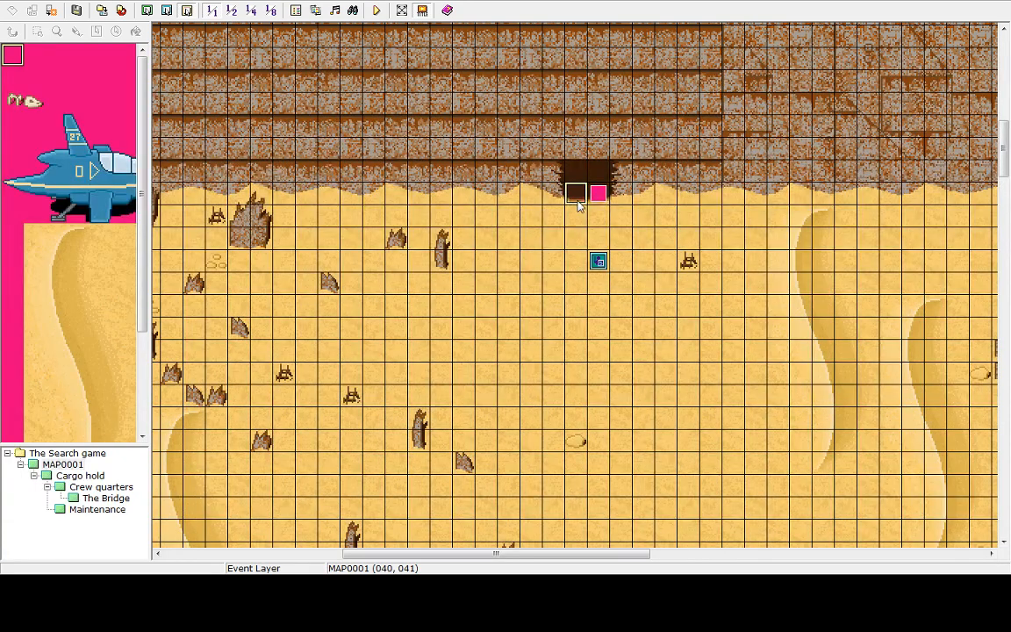
pyautogui.rightClick(599, 197)
pyautogui.click(634, 238)
pyautogui.rightClick(576, 193)
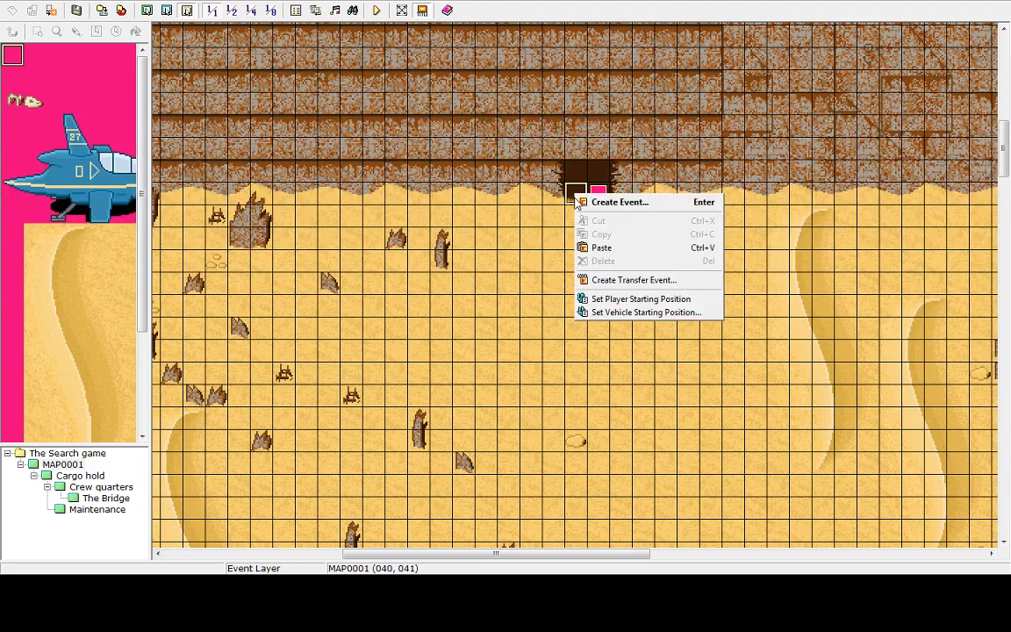
pyautogui.click(611, 247)
pyautogui.click(600, 194)
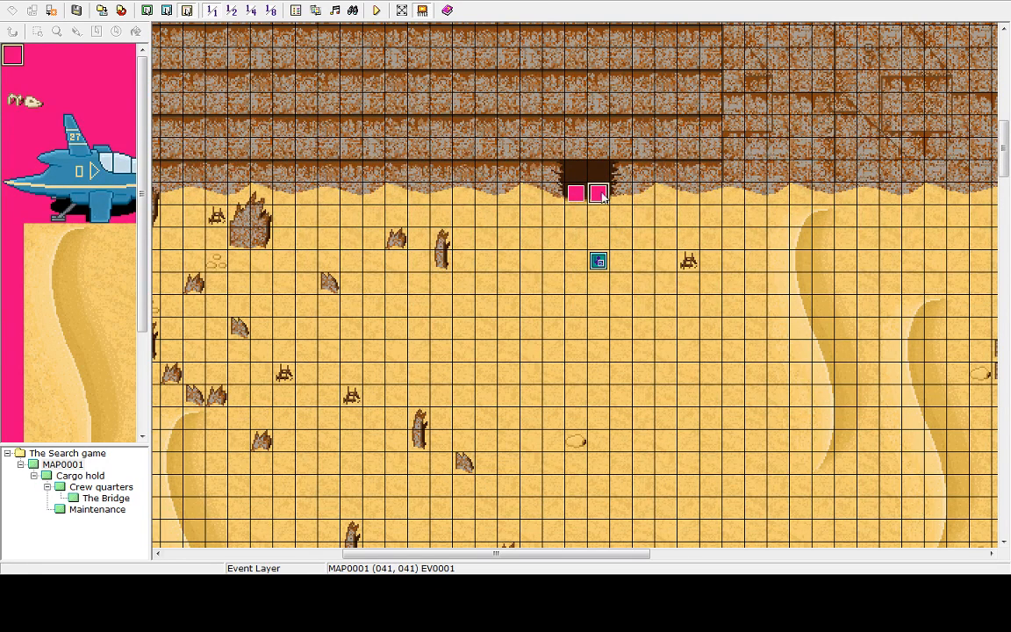
# In Cargo hold, create an event on the bottom entrance tile with a Transfer Player back to MAP0001 at (041,042)
pyautogui.click(82, 478)
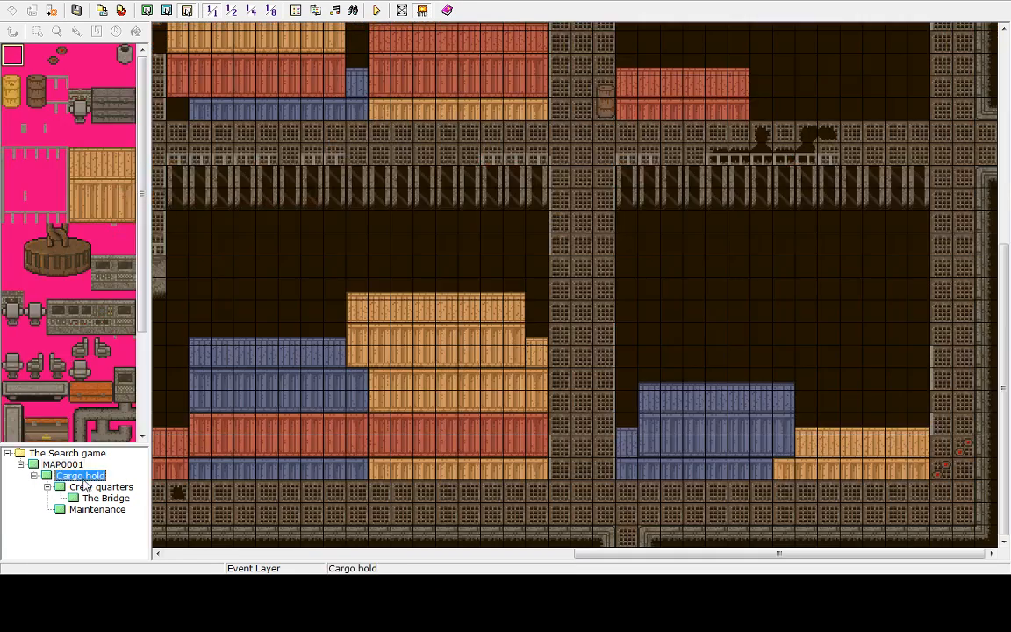
pyautogui.rightClick(628, 540)
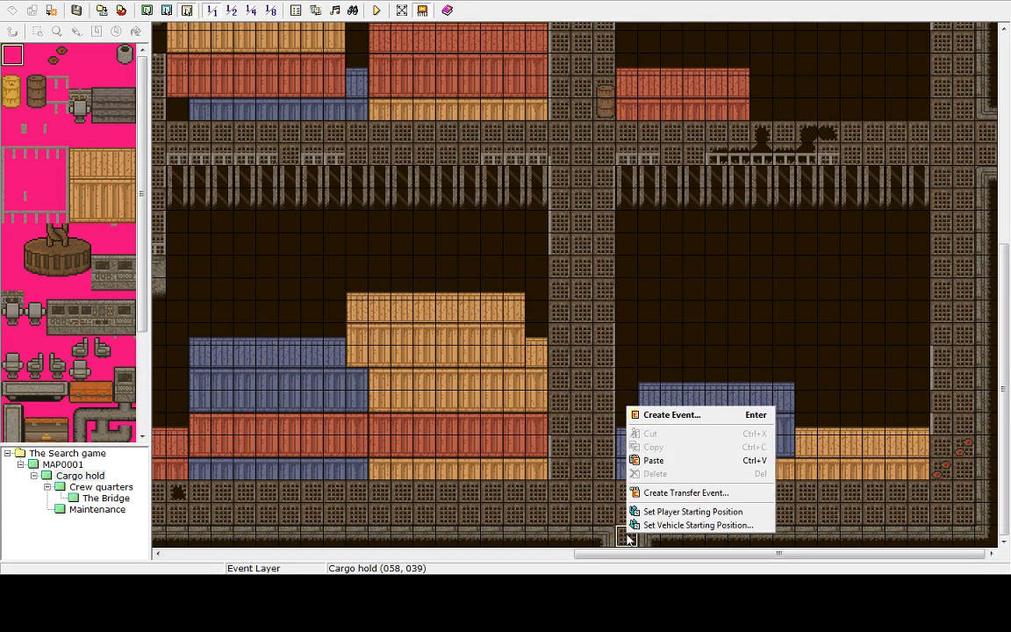
pyautogui.click(672, 414)
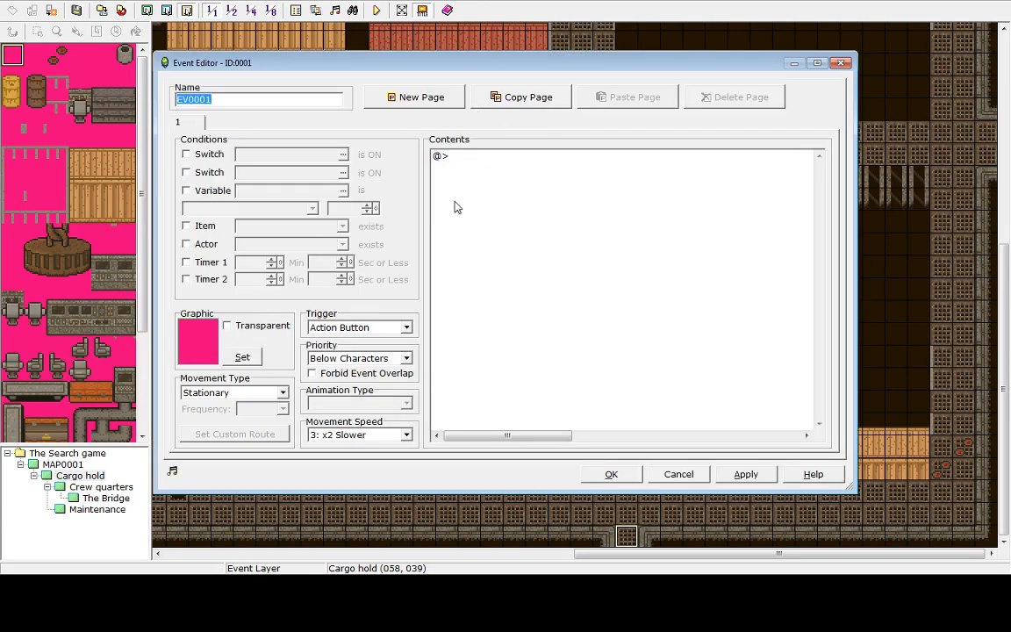
pyautogui.doubleClick(457, 171)
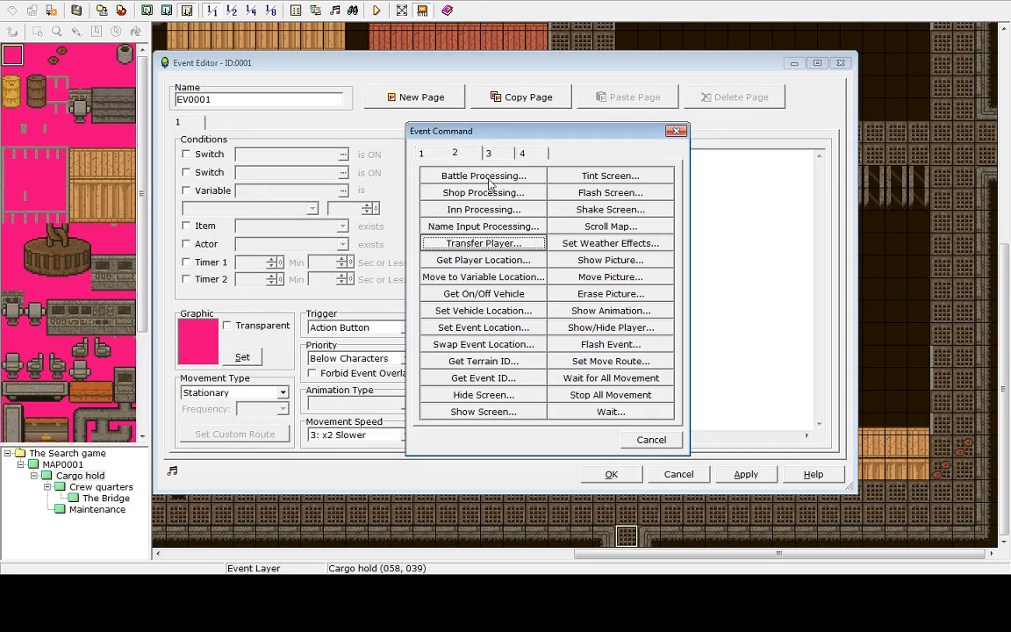
pyautogui.click(480, 243)
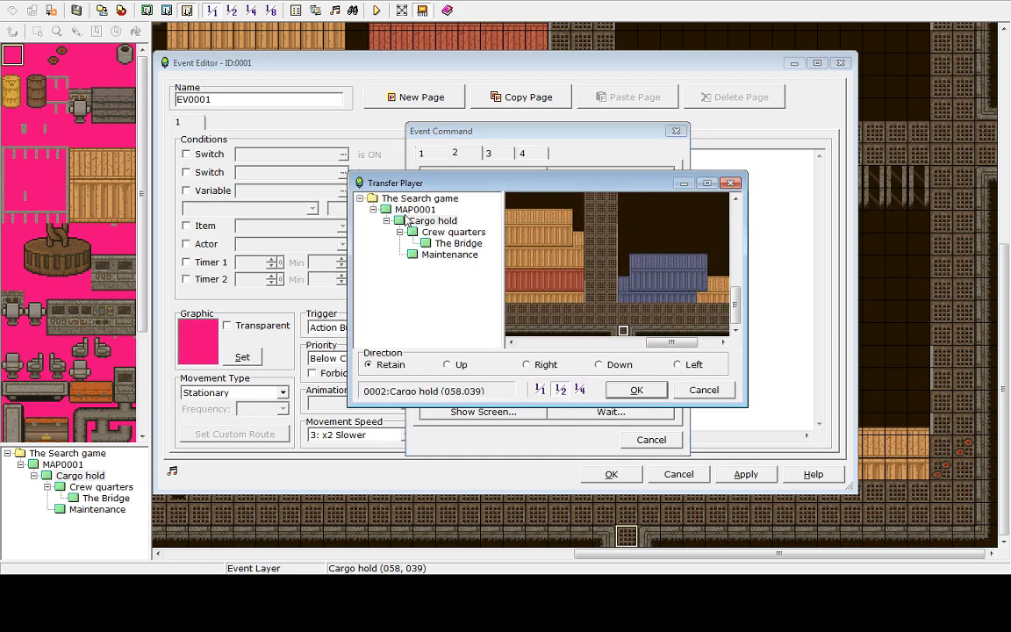
pyautogui.click(407, 211)
pyautogui.moveTo(575, 345); pyautogui.dragTo(615, 344)
pyautogui.click(562, 325)
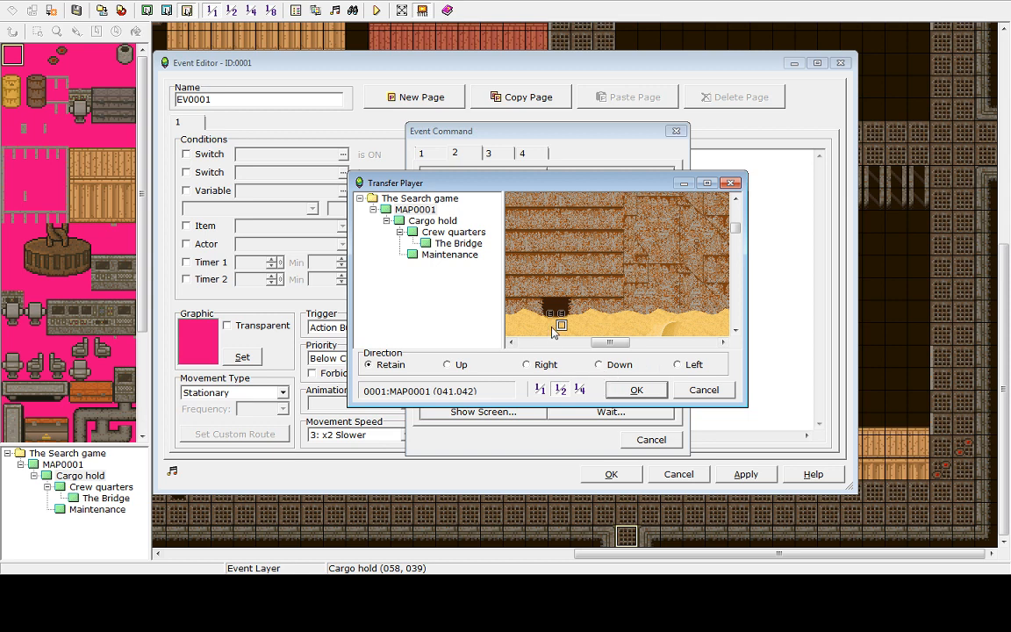
# Confirm the Transfer Player back to MAP0001 at (041,042), then apply and close the Cargo hold event
pyautogui.click(638, 392)
pyautogui.click(646, 395)
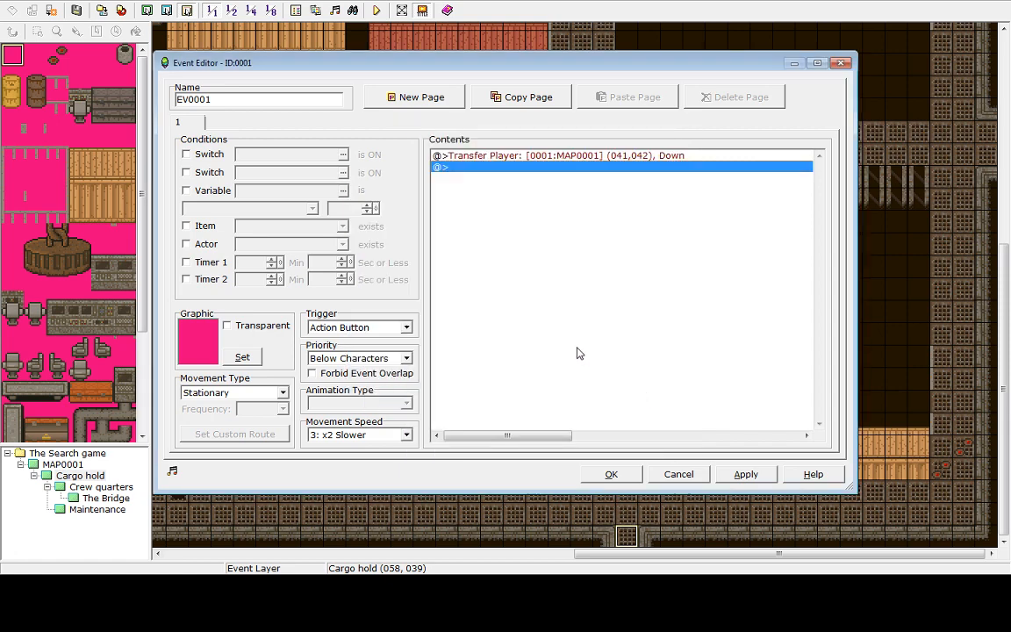
pyautogui.click(746, 474)
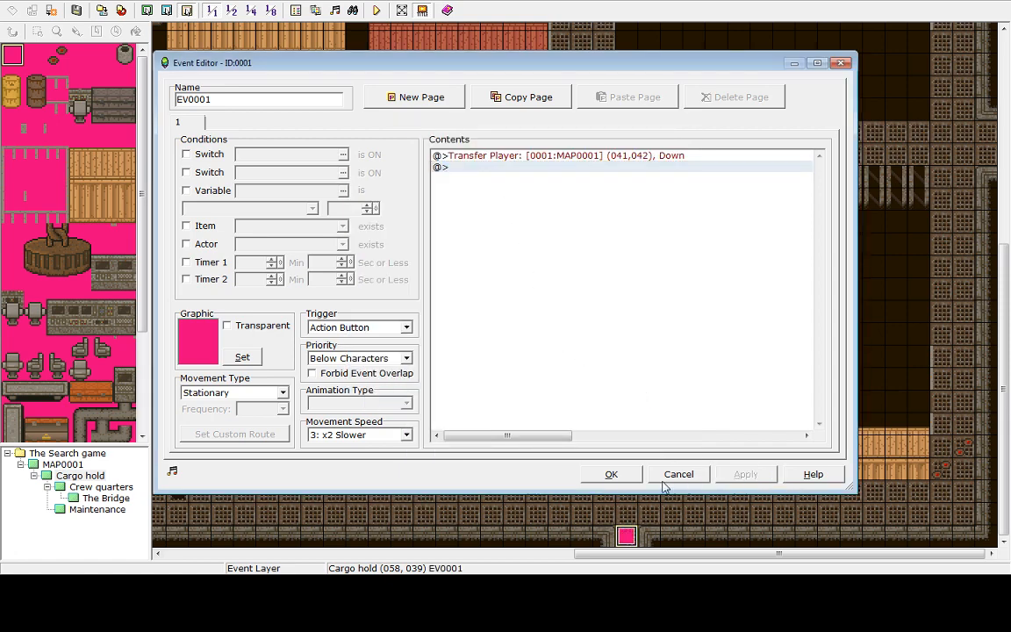
pyautogui.click(612, 475)
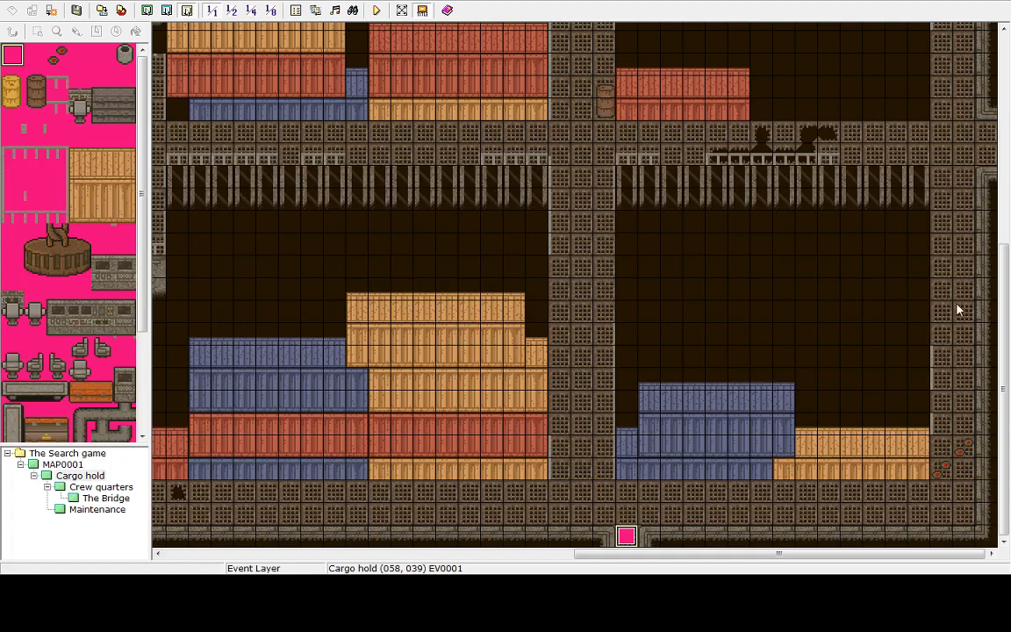
# Create a new event on the Cargo hold ladder tile at (031,027) and set its trigger to Player Touch
pyautogui.moveTo(1003, 290); pyautogui.dragTo(1004, 208)
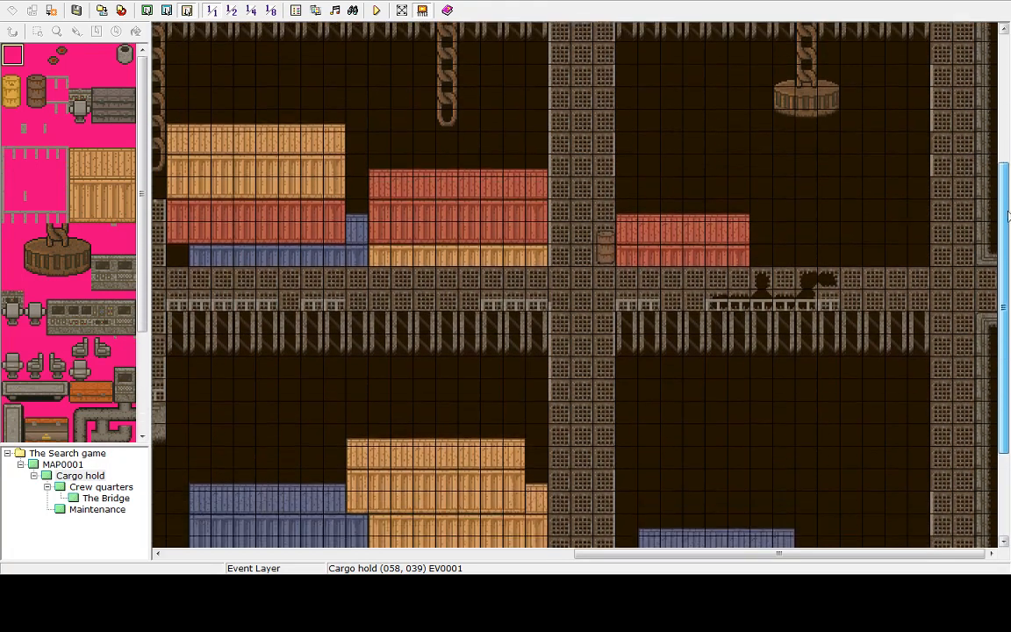
pyautogui.moveTo(745, 557); pyautogui.dragTo(551, 557)
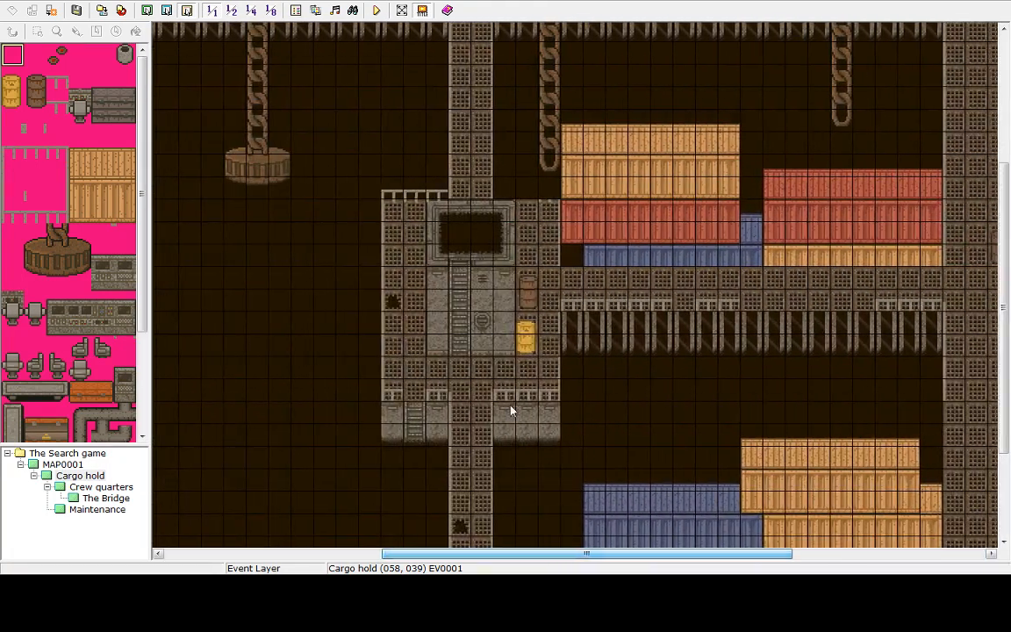
pyautogui.doubleClick(417, 408)
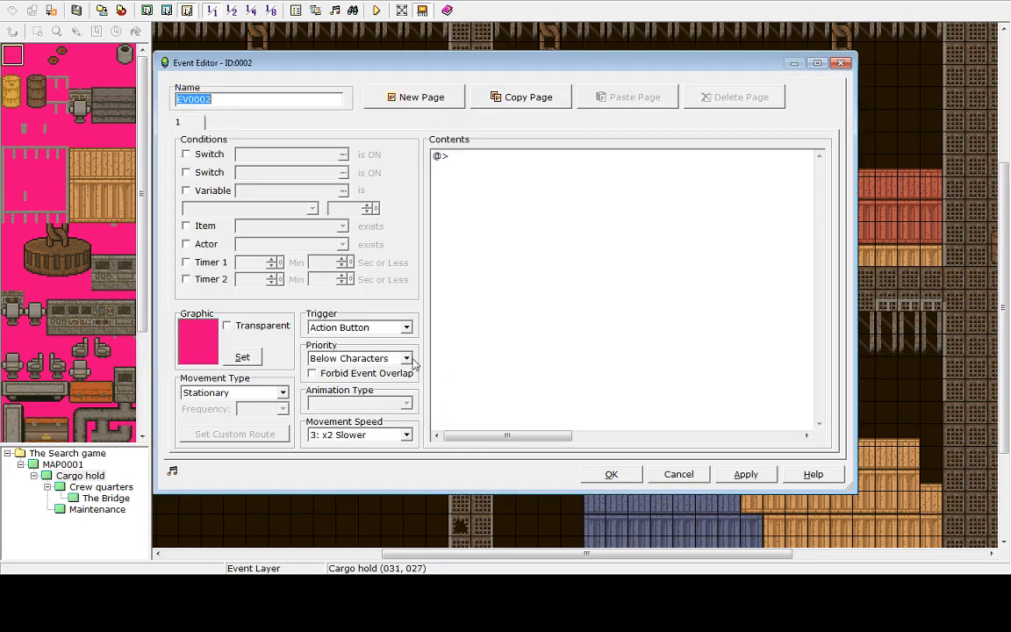
pyautogui.click(405, 328)
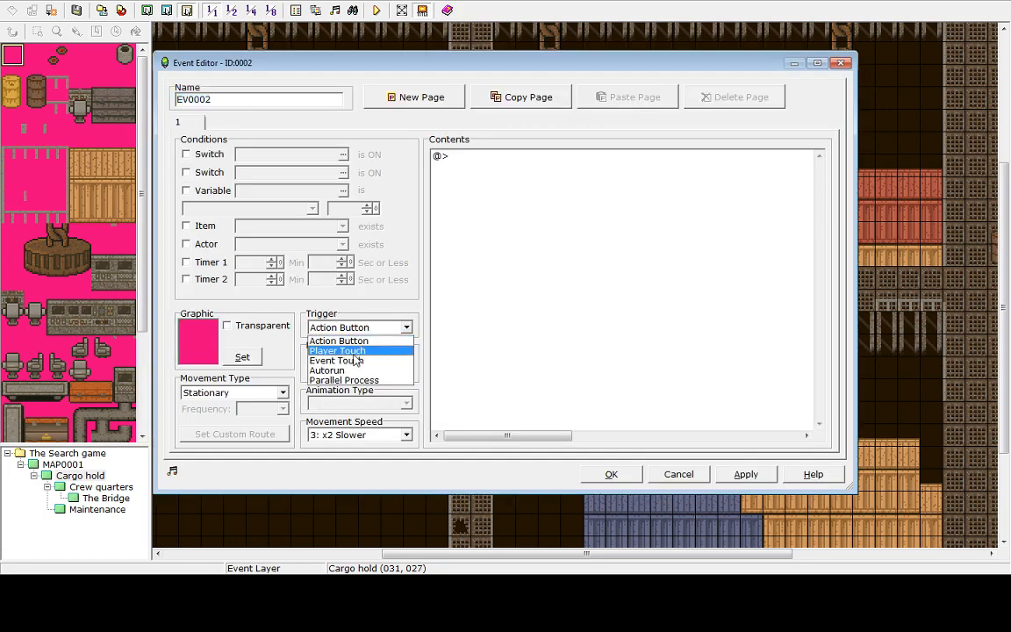
pyautogui.click(353, 352)
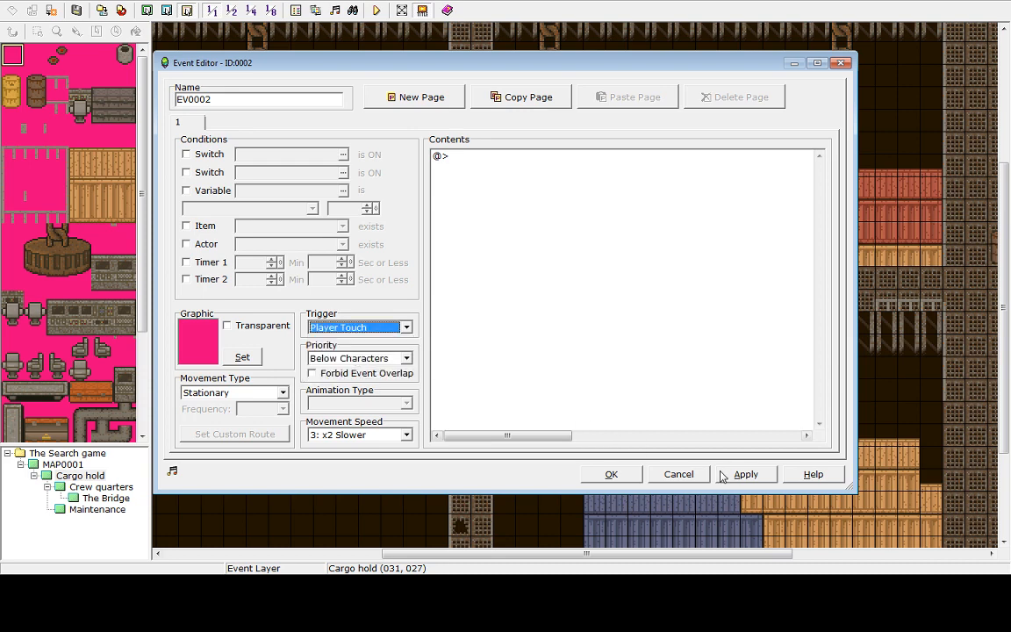
# Add a Transfer Player command to Maintenance at (006,020) facing Down, then apply and close the event
pyautogui.doubleClick(460, 158)
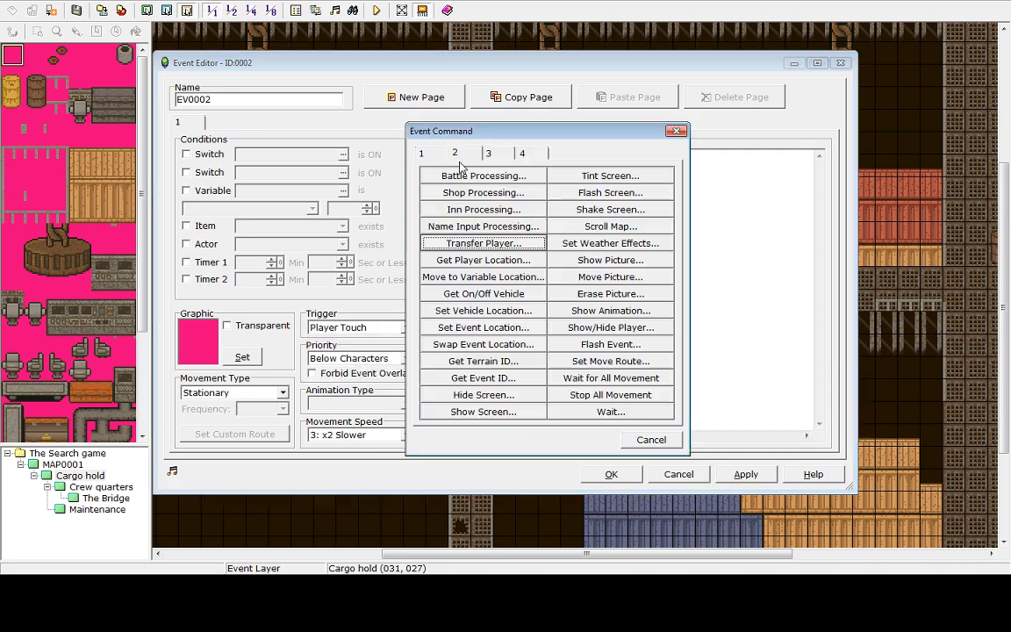
pyautogui.press('Return')
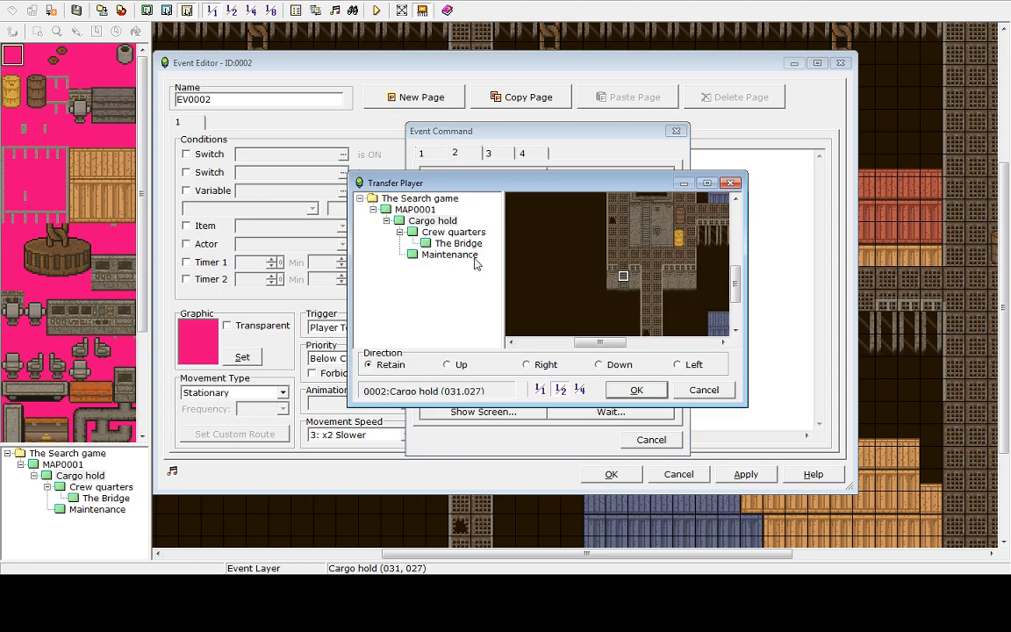
pyautogui.click(447, 257)
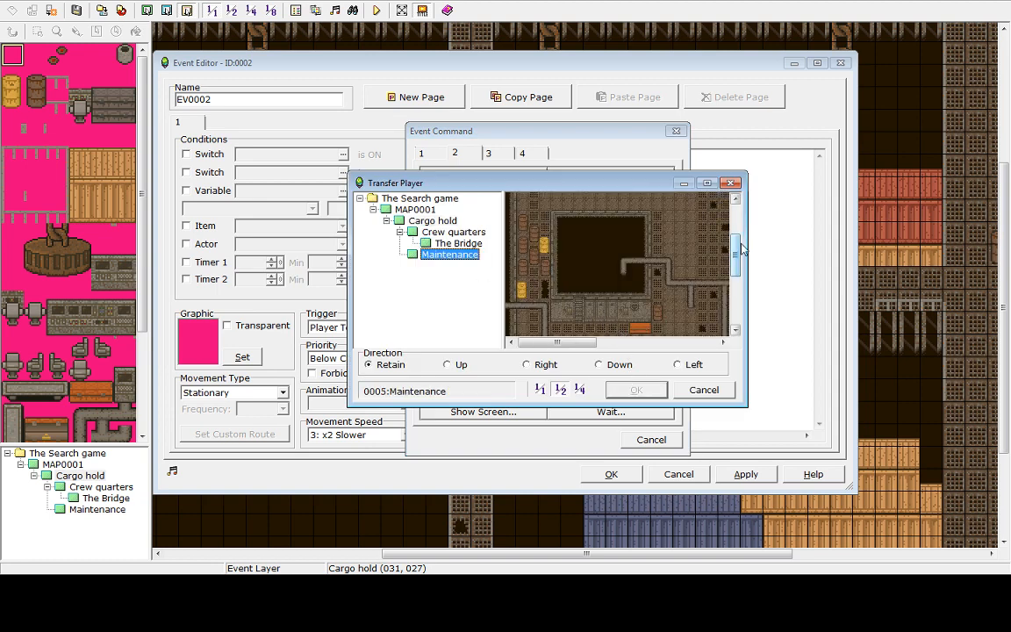
pyautogui.moveTo(738, 263); pyautogui.dragTo(739, 281)
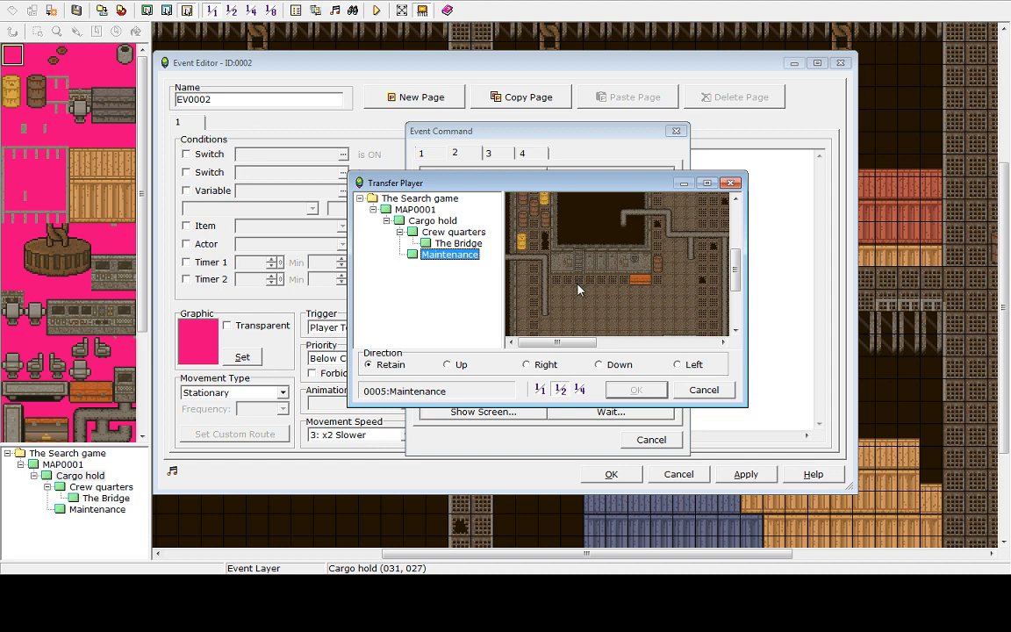
pyautogui.click(578, 283)
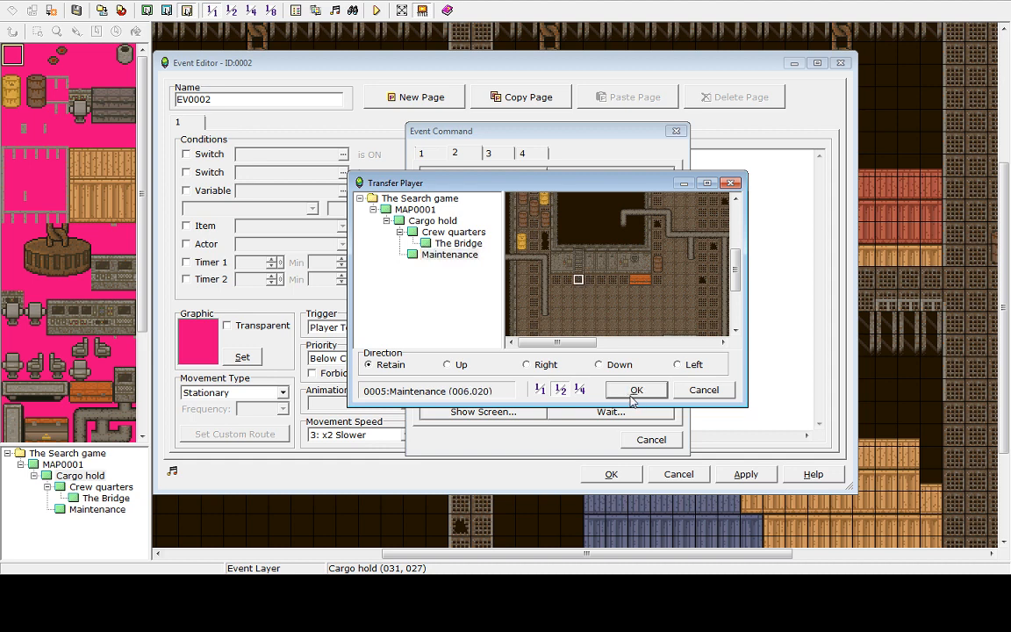
pyautogui.click(614, 365)
pyautogui.click(637, 389)
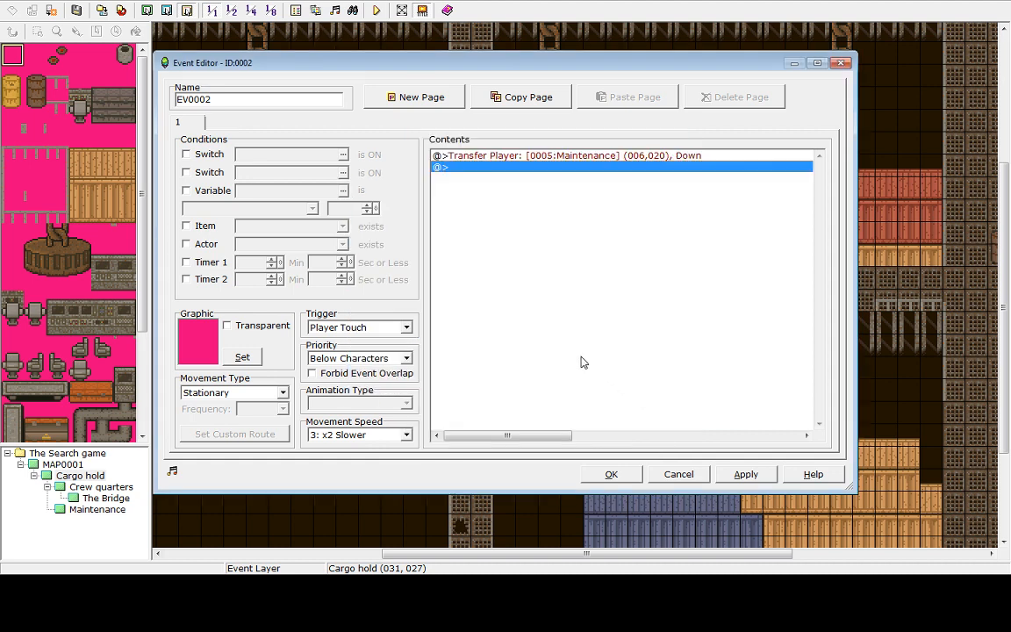
pyautogui.click(748, 474)
pyautogui.click(610, 474)
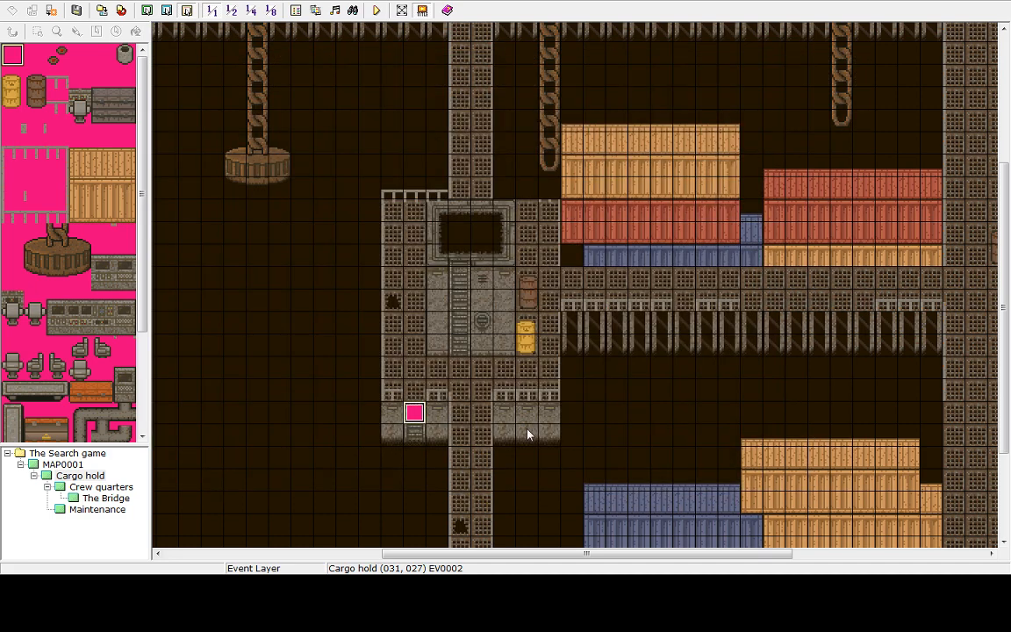
# Open the Maintenance map and create an event on the ladder tile at (006,019) with a Player Touch trigger
pyautogui.scroll(-3, 672, 249)
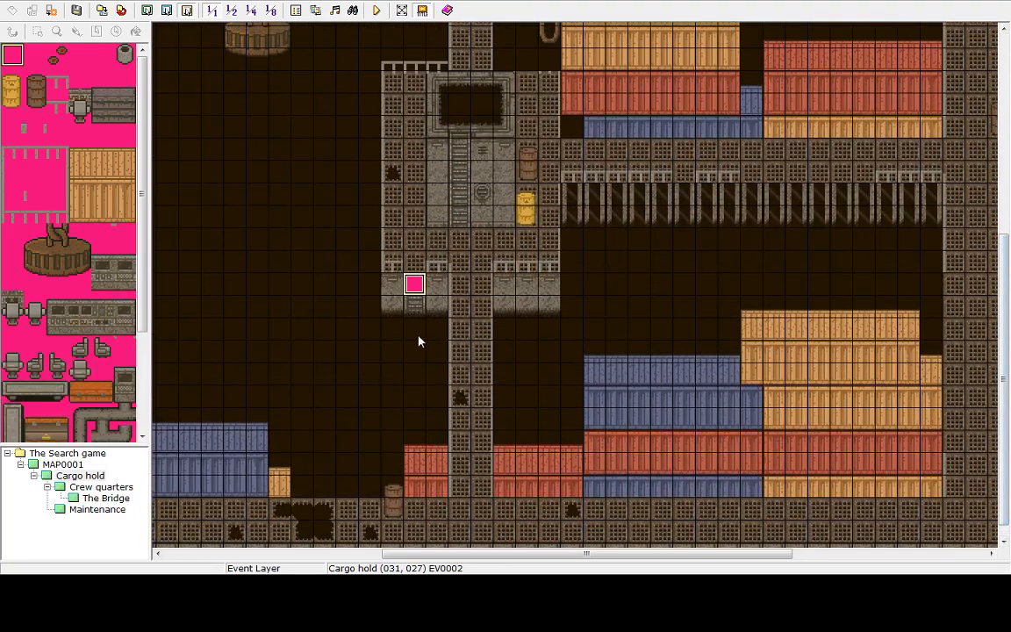
pyautogui.click(106, 498)
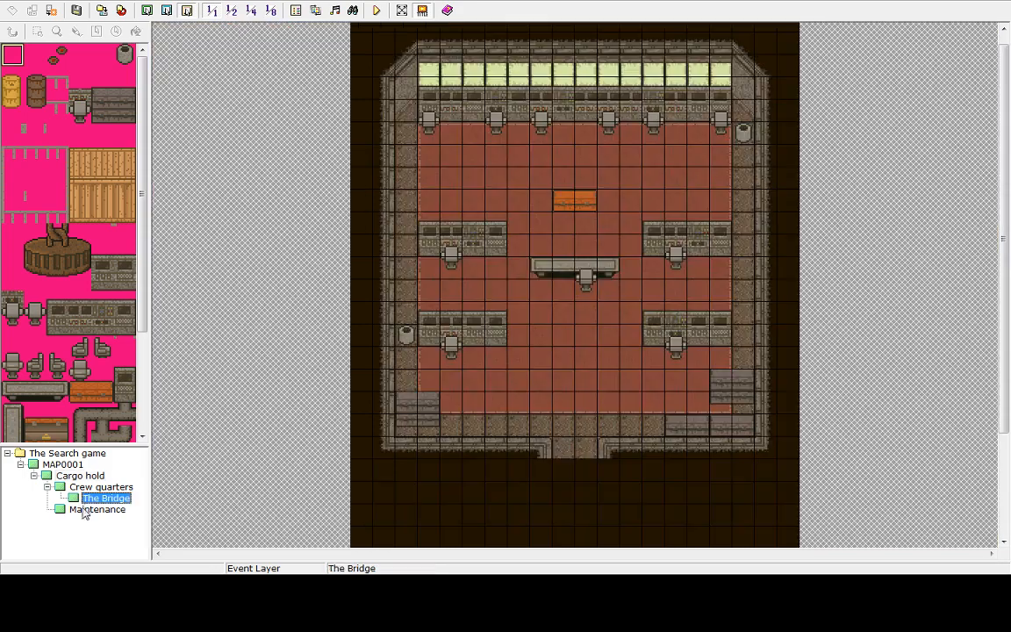
pyautogui.click(97, 509)
pyautogui.click(298, 206)
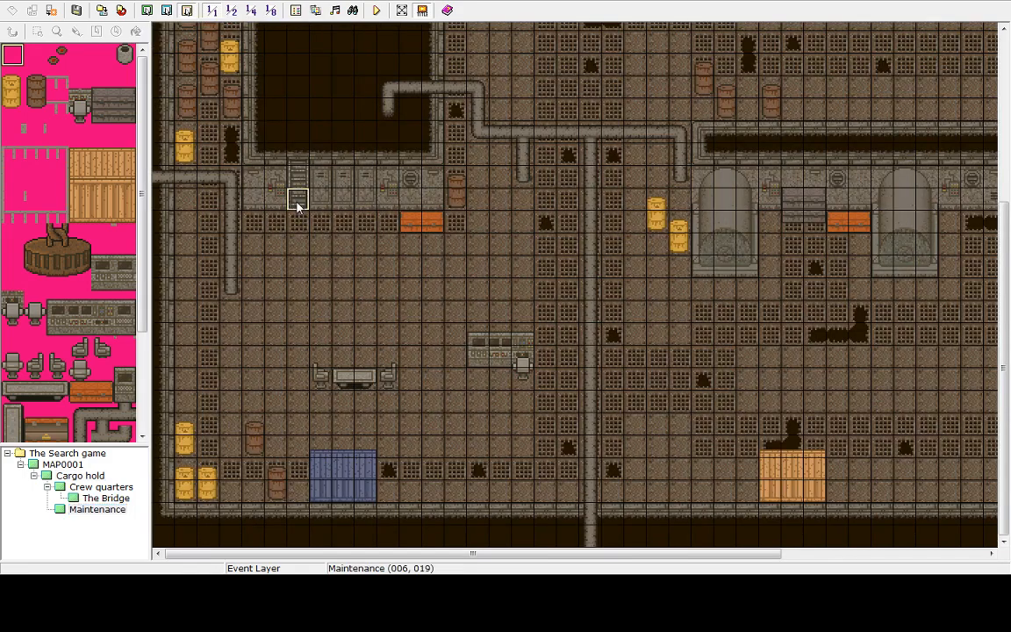
pyautogui.doubleClick(300, 204)
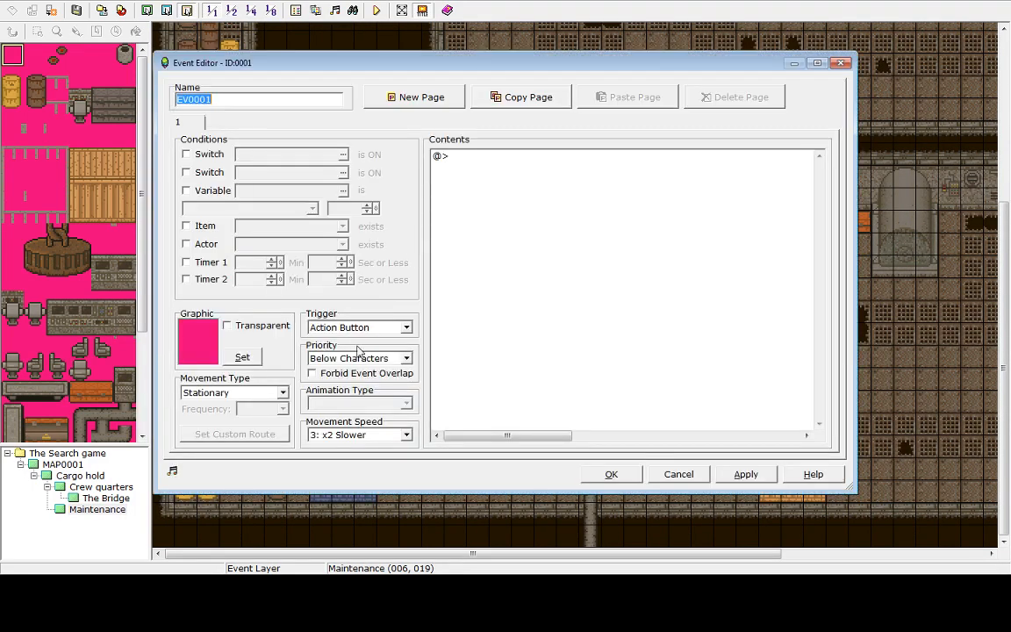
pyautogui.click(360, 327)
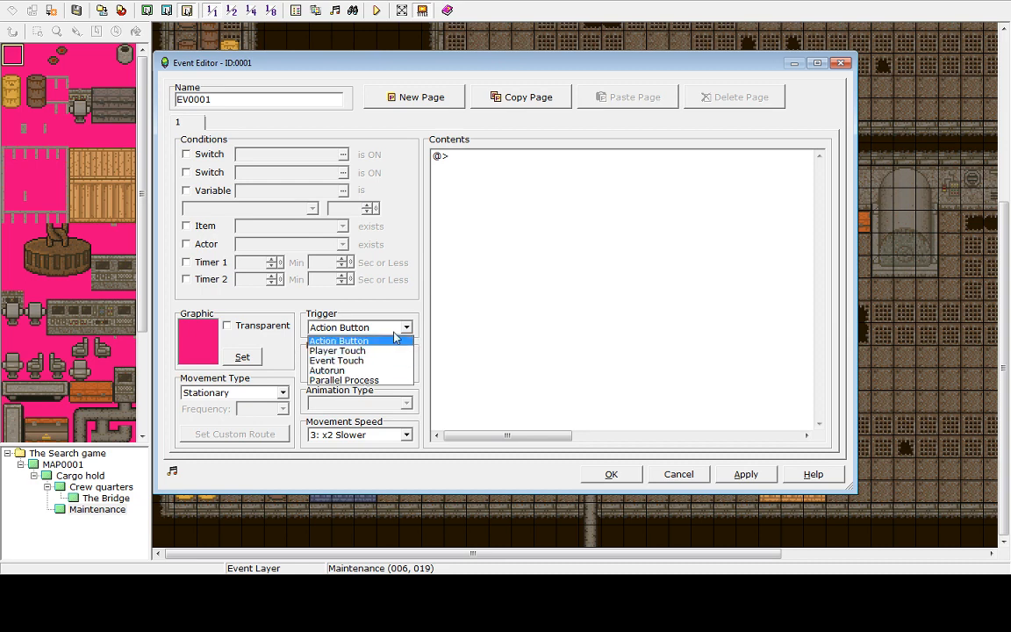
pyautogui.click(342, 341)
pyautogui.click(392, 358)
pyautogui.click(351, 371)
pyautogui.click(356, 327)
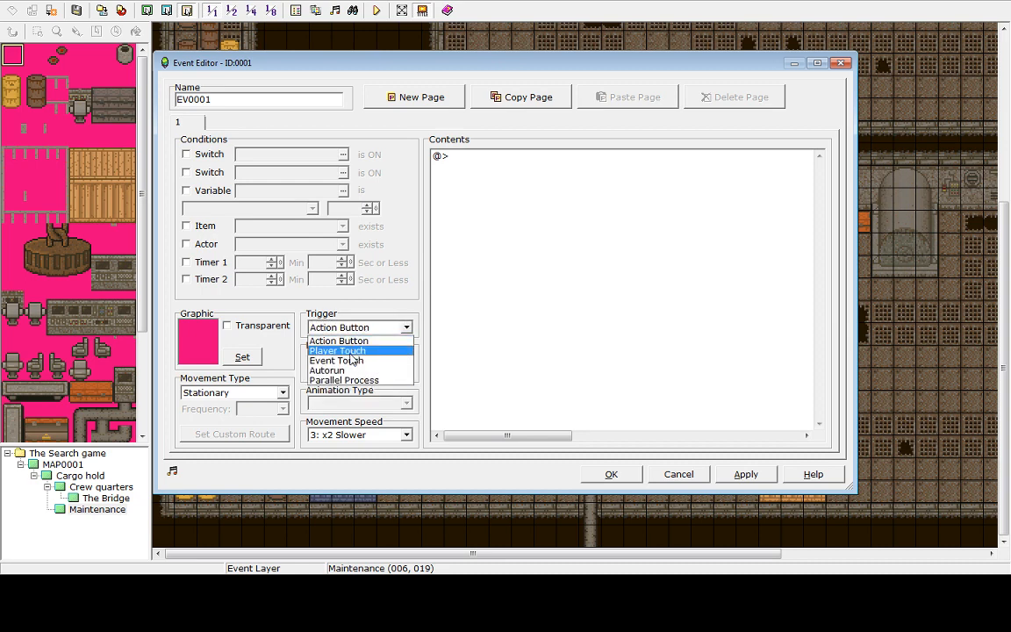
pyautogui.click(338, 350)
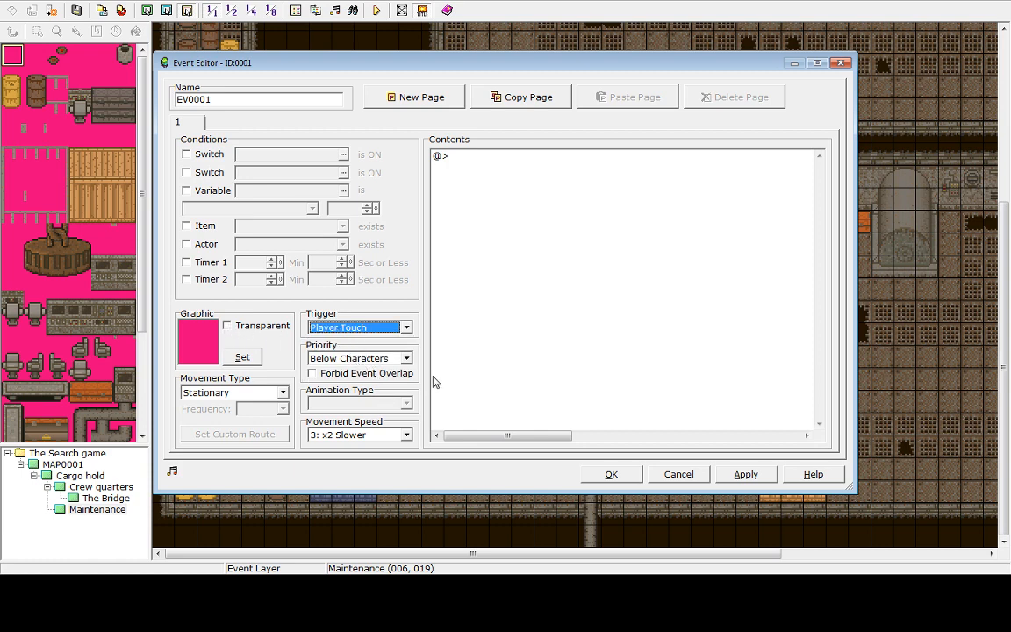
# Add a Transfer Player command to Cargo hold at (031,026) facing Up and close the event
pyautogui.doubleClick(449, 164)
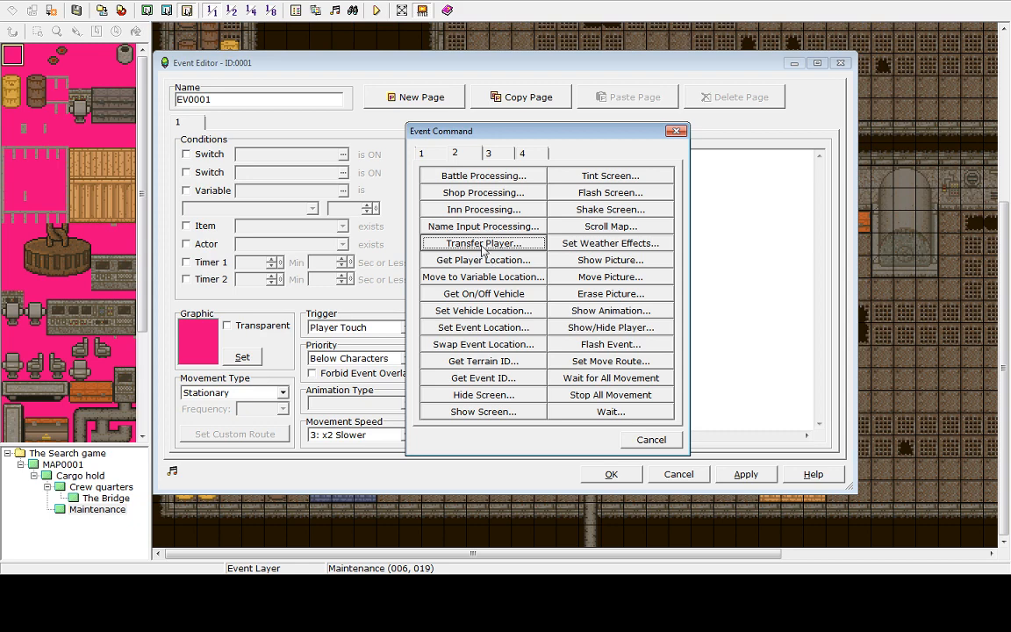
pyautogui.click(481, 243)
pyautogui.click(422, 221)
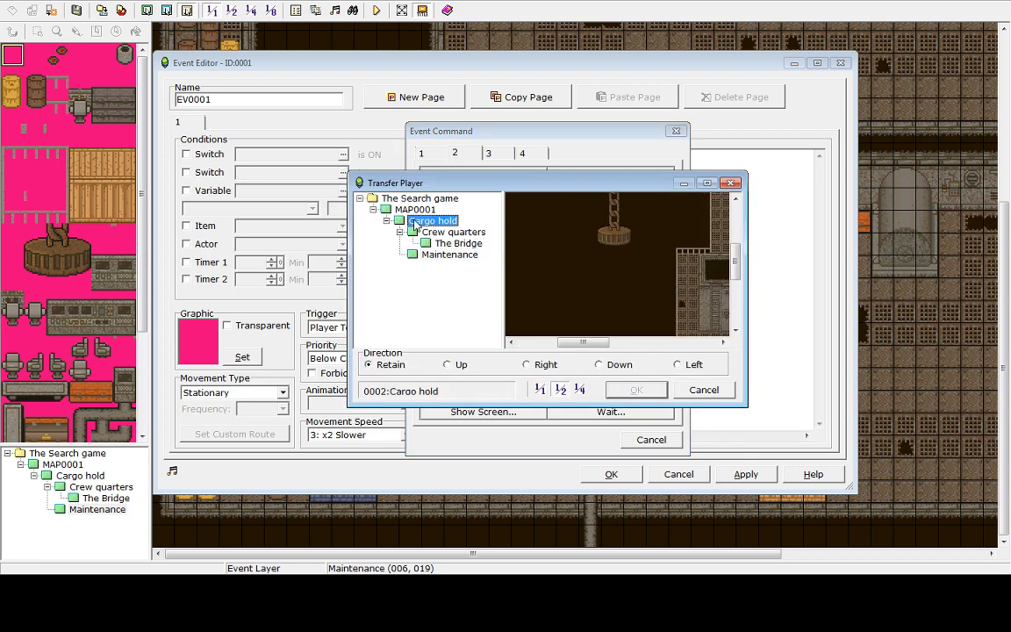
pyautogui.click(427, 231)
pyautogui.click(423, 222)
pyautogui.scroll(-3, 693, 271)
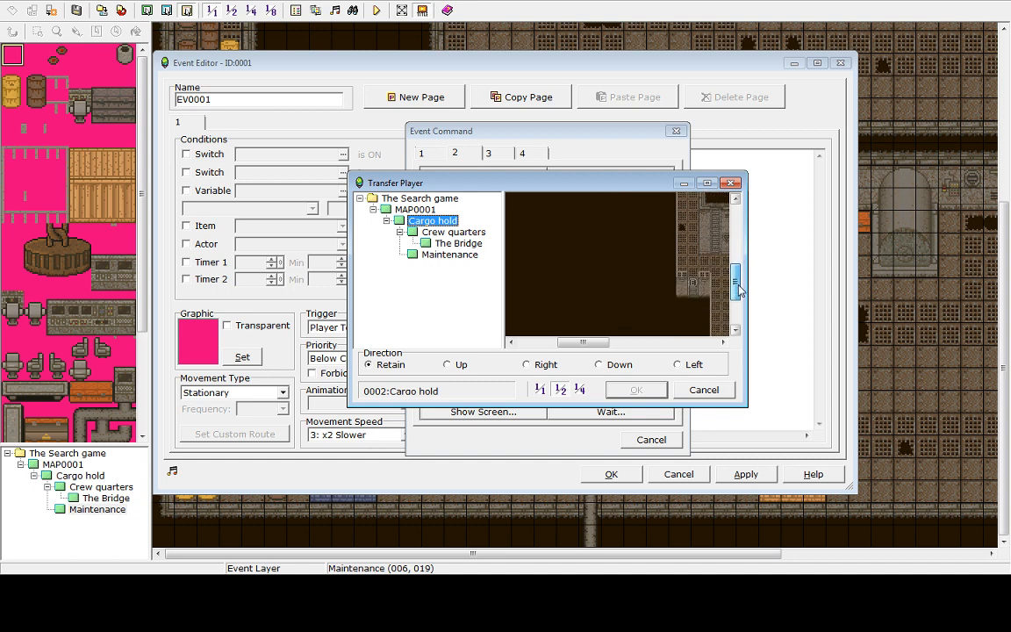
pyautogui.click(693, 269)
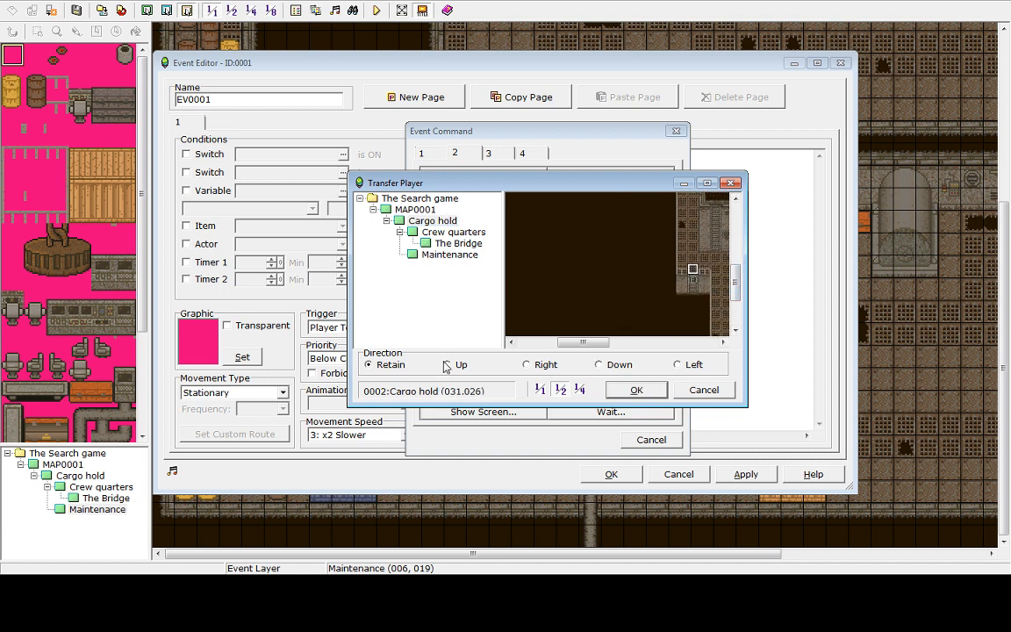
pyautogui.click(637, 390)
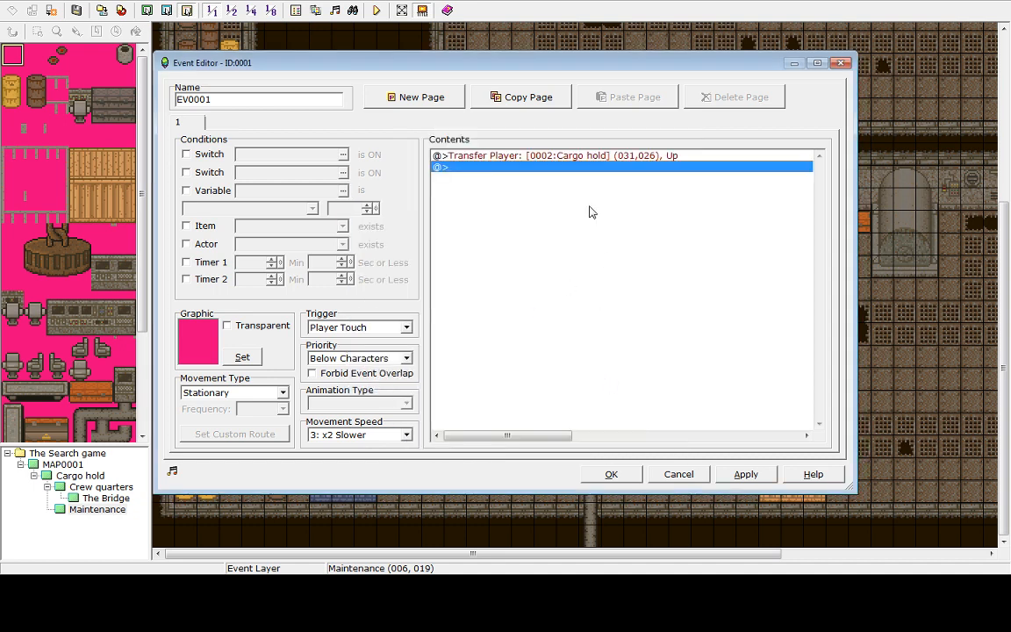
pyautogui.click(618, 476)
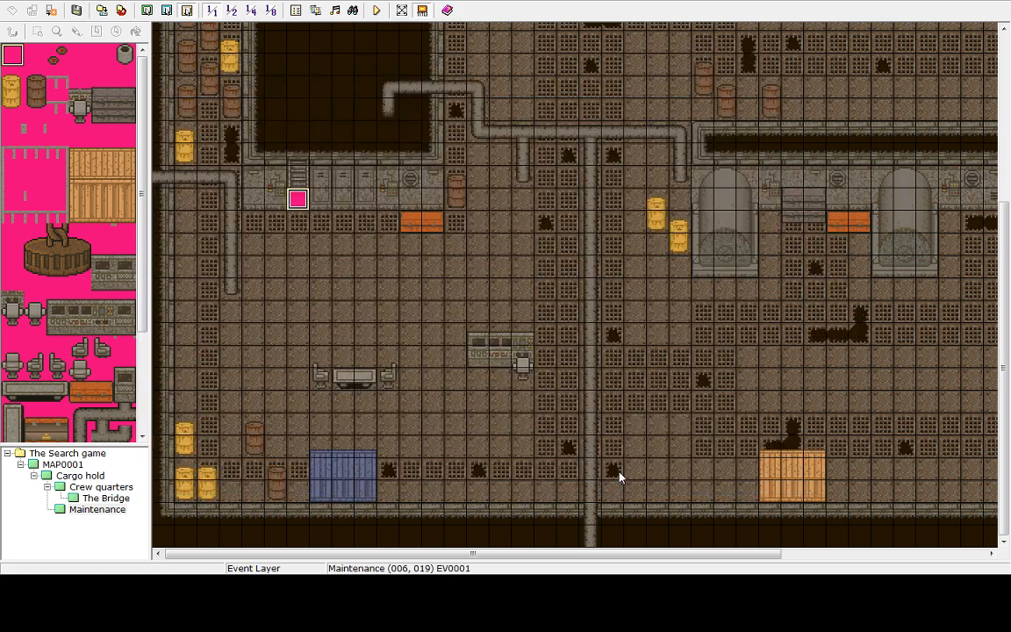
# Open the Cargo hold map and create an event on the ladder tile at (033,024) with a Player Touch trigger
pyautogui.click(101, 498)
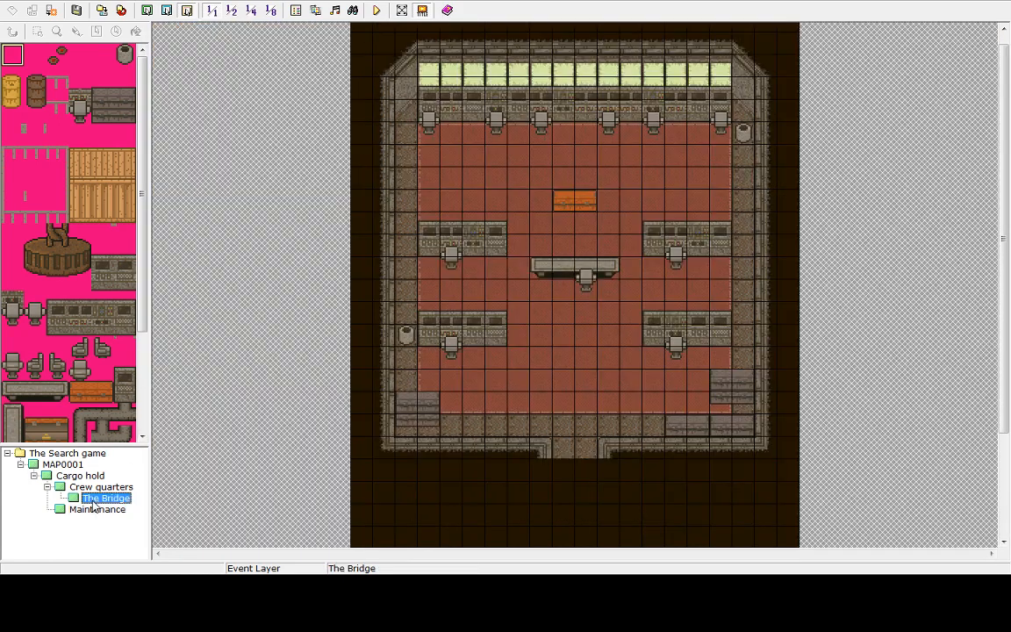
pyautogui.click(84, 487)
pyautogui.click(81, 475)
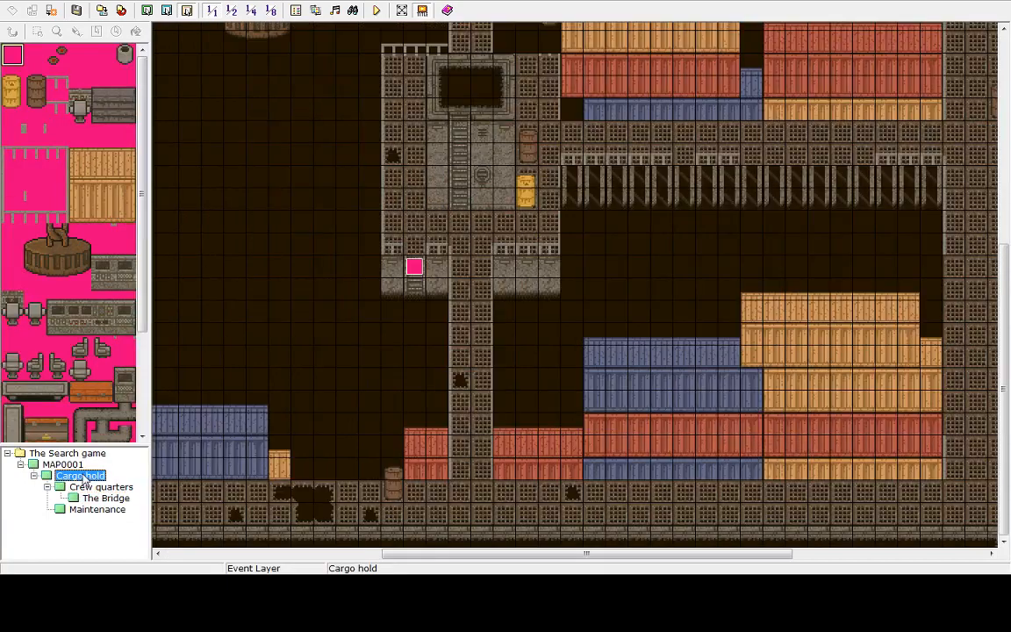
pyautogui.scroll(2, 668, 263)
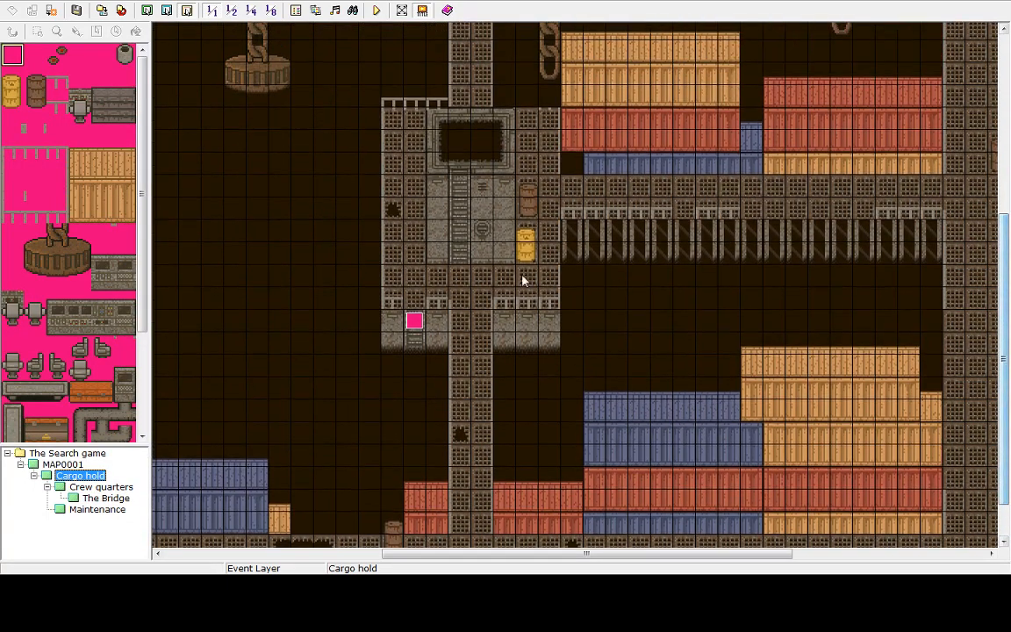
pyautogui.click(460, 255)
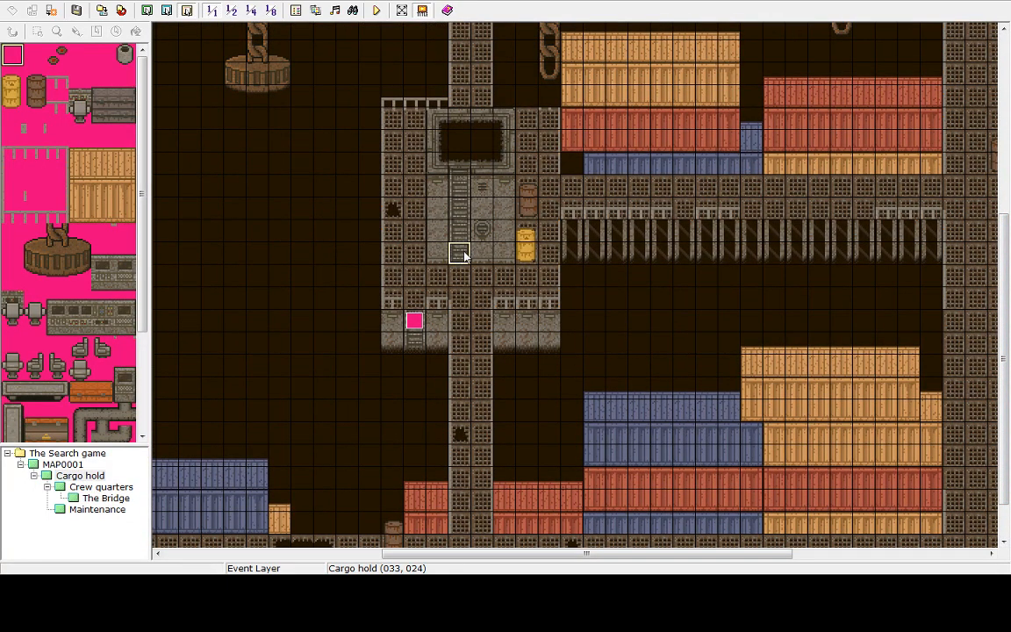
pyautogui.press('Return')
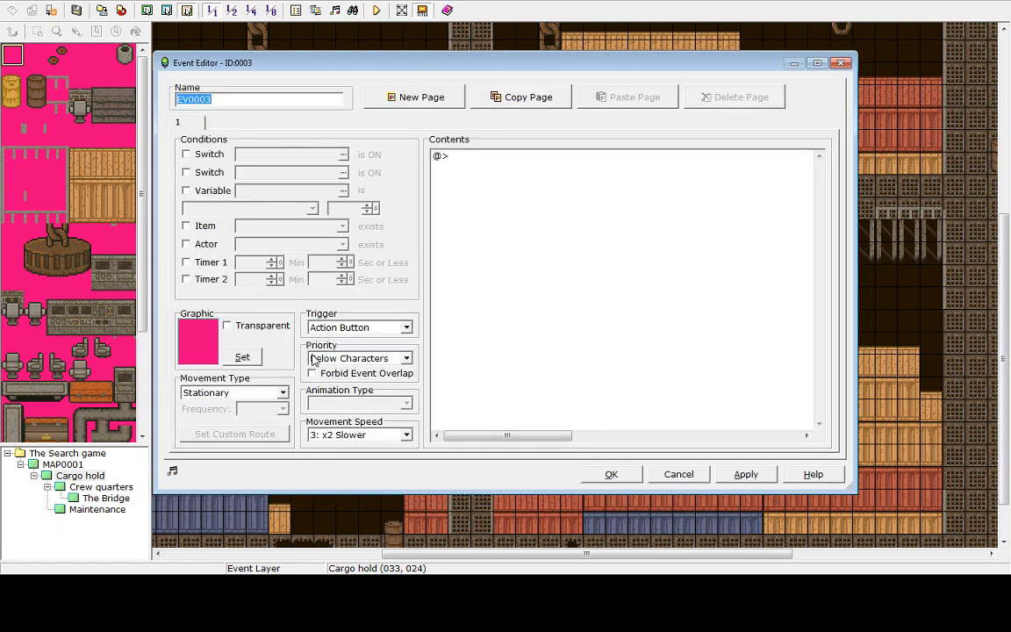
pyautogui.click(369, 327)
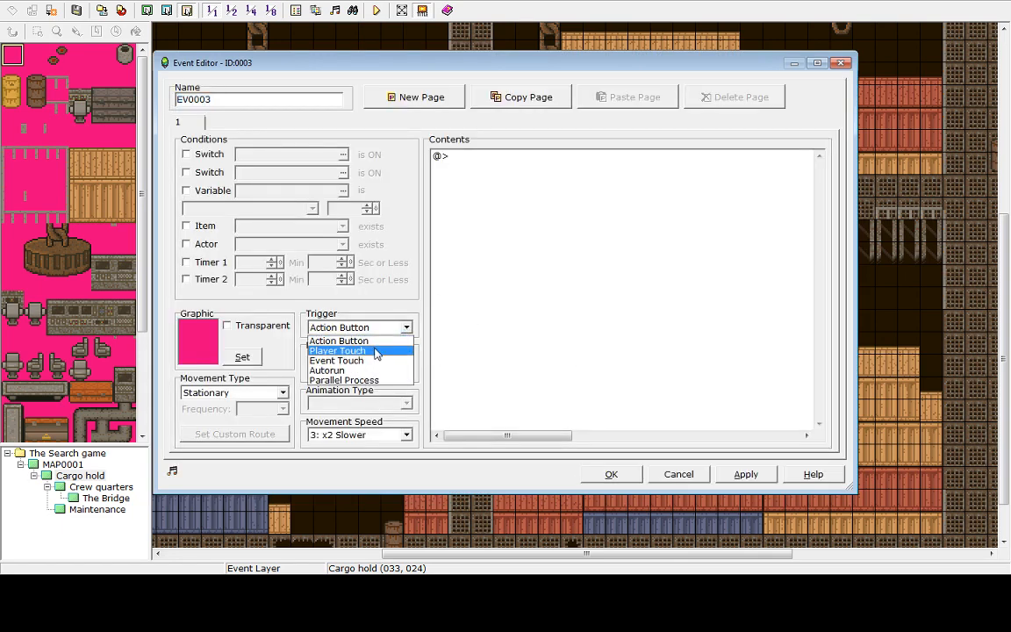
pyautogui.click(338, 350)
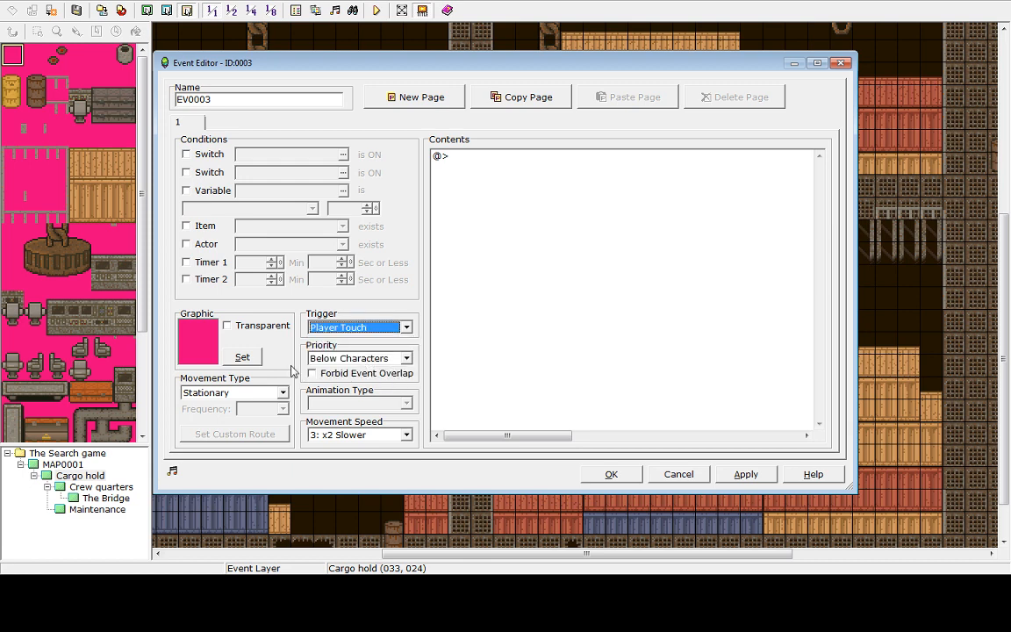
# Add a Transfer Player command to Crew quarters at (006,019) facing Down, then apply and close the event
pyautogui.click(468, 162)
pyautogui.doubleClick(468, 162)
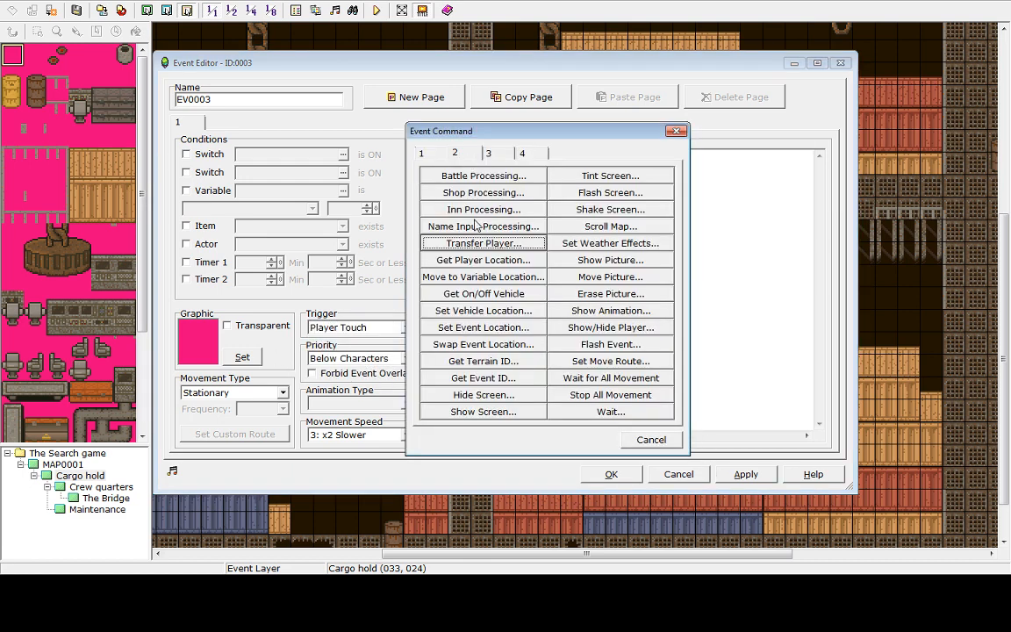
pyautogui.click(466, 247)
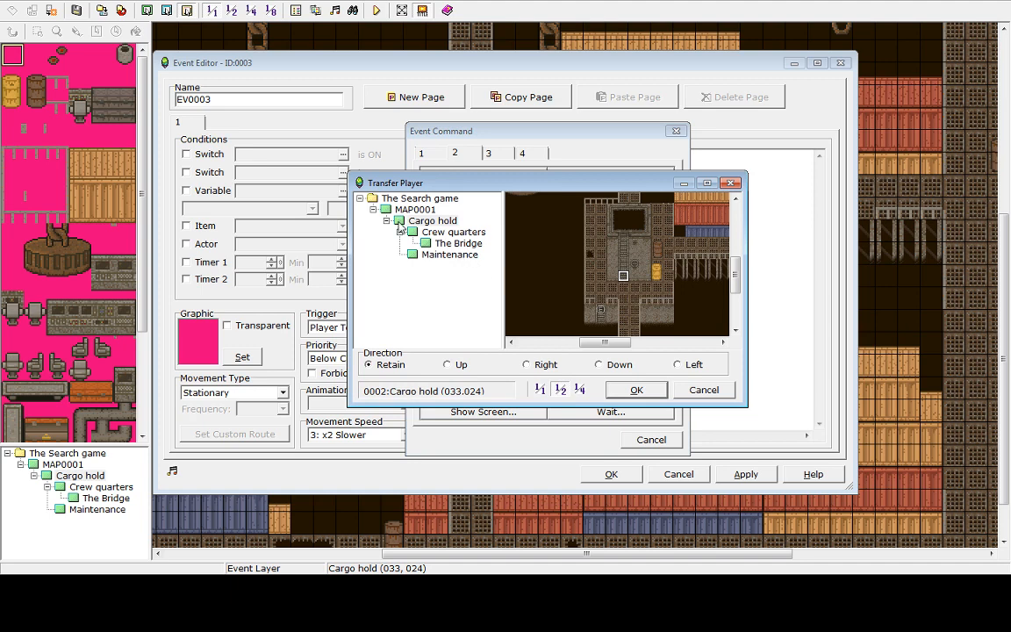
pyautogui.click(437, 232)
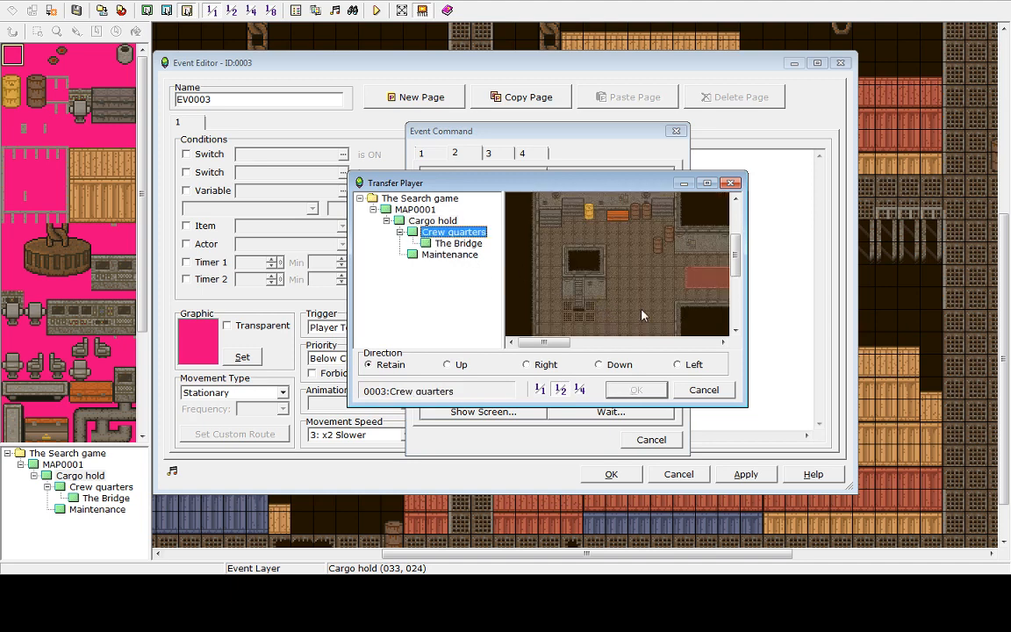
pyautogui.click(579, 318)
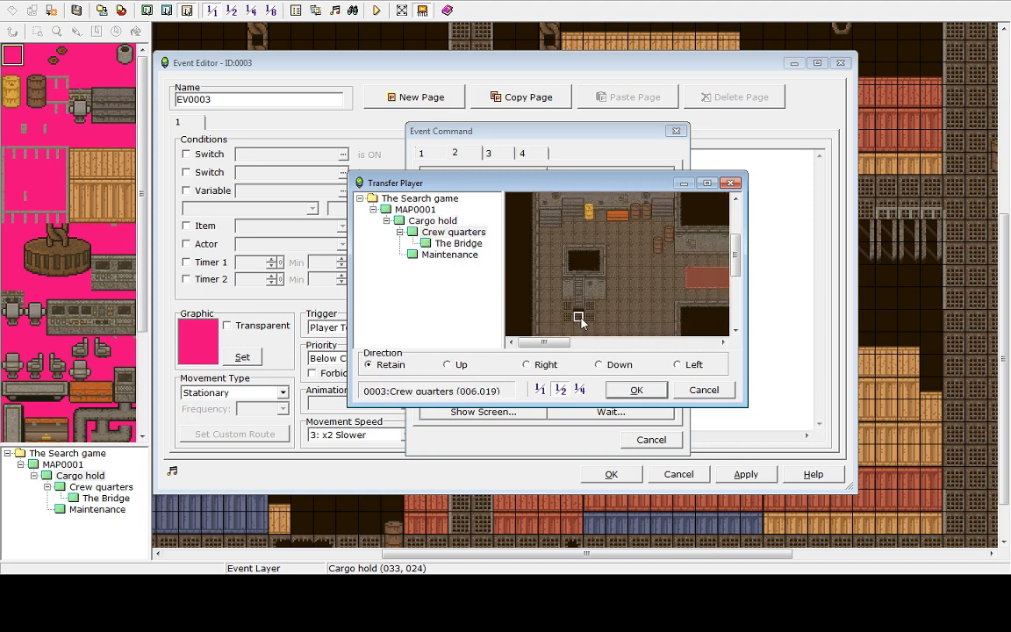
pyautogui.click(604, 367)
pyautogui.click(638, 391)
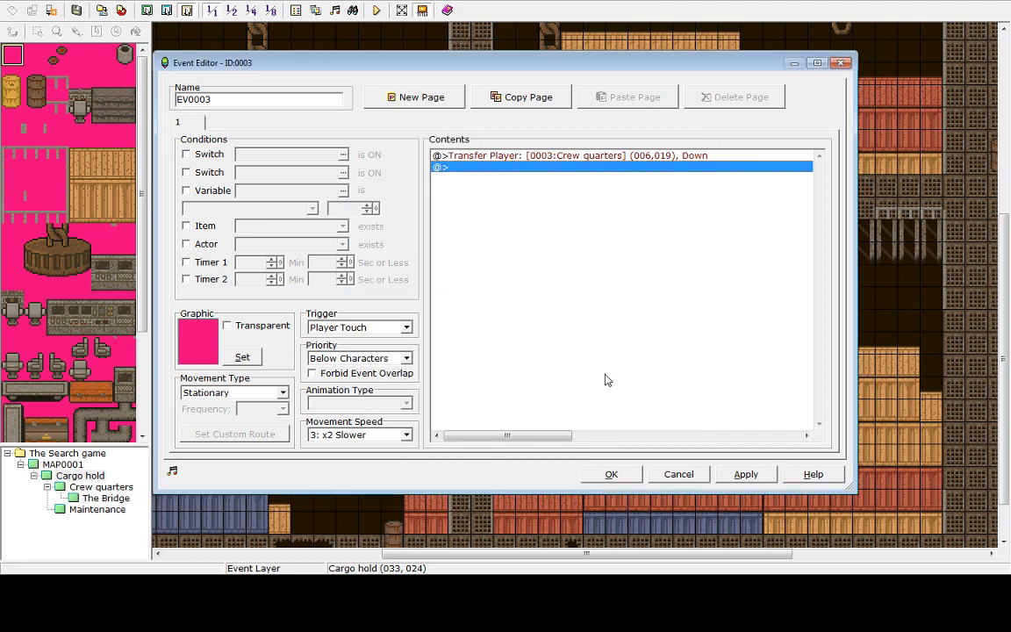
pyautogui.click(745, 474)
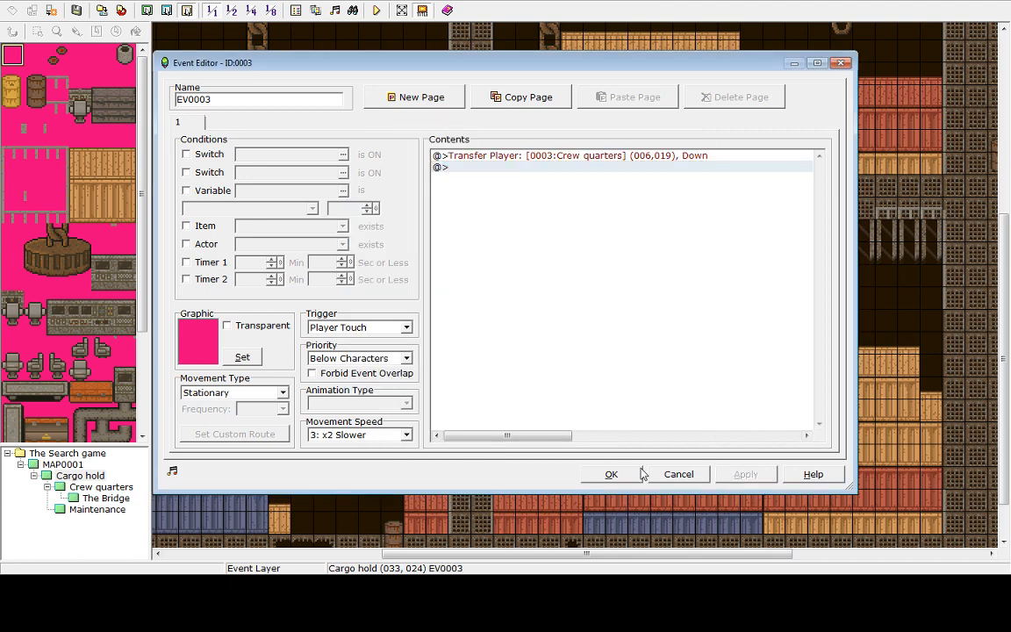
pyautogui.click(611, 475)
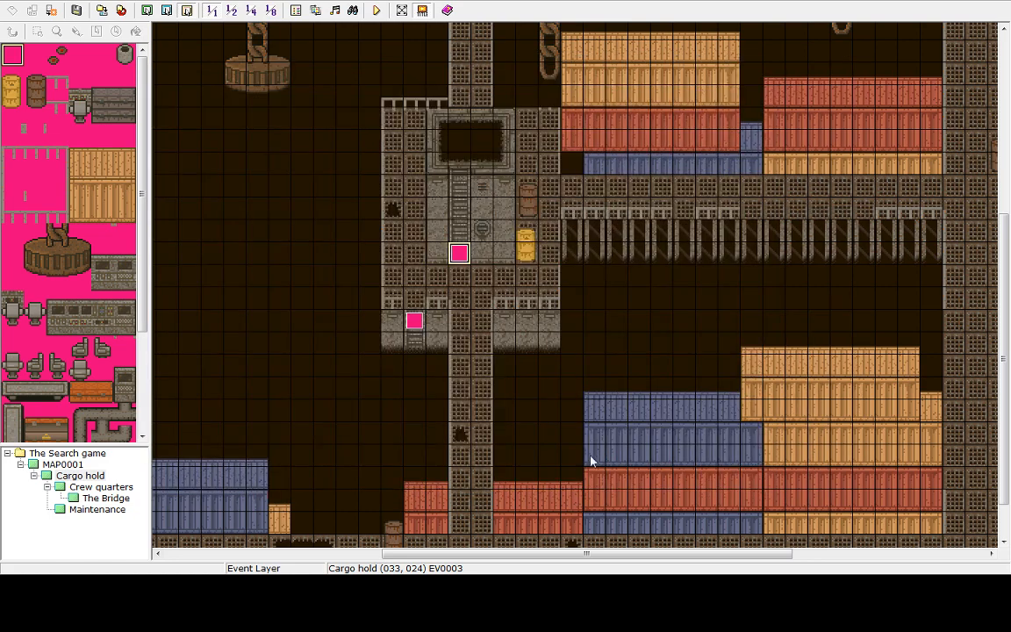
# Open the Crew quarters map and create an event on the ladder tile at (006,018) with a Player Touch trigger
pyautogui.click(98, 487)
pyautogui.click(103, 499)
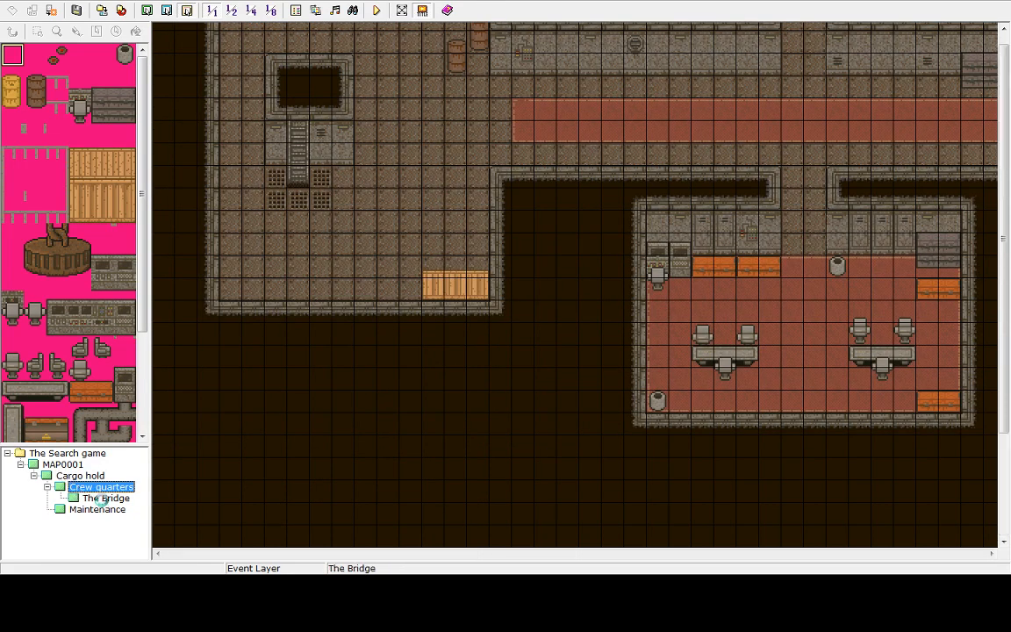
pyautogui.click(84, 476)
pyautogui.click(88, 487)
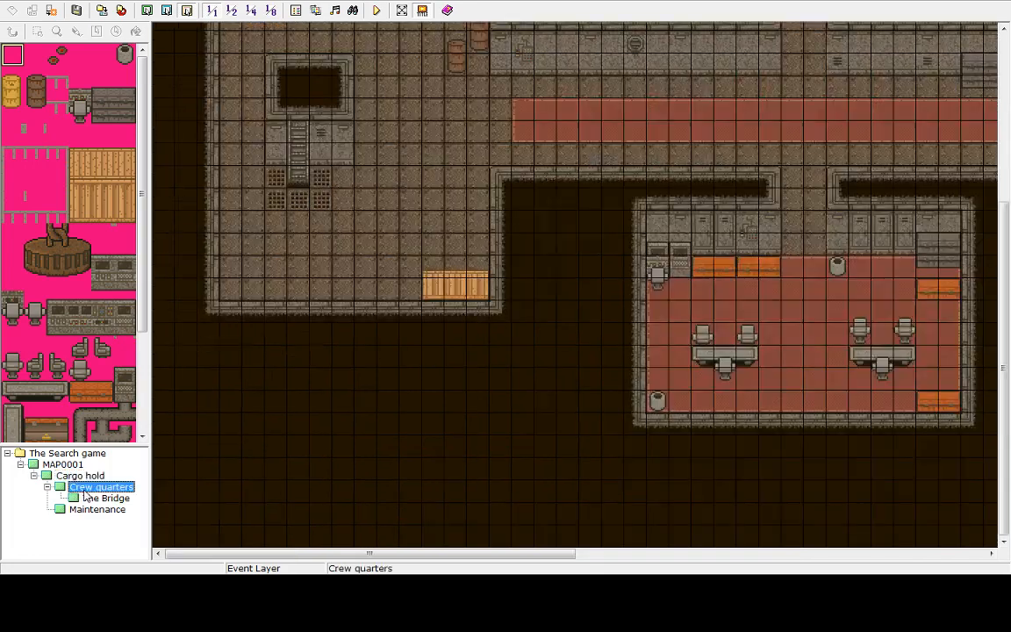
pyautogui.click(299, 179)
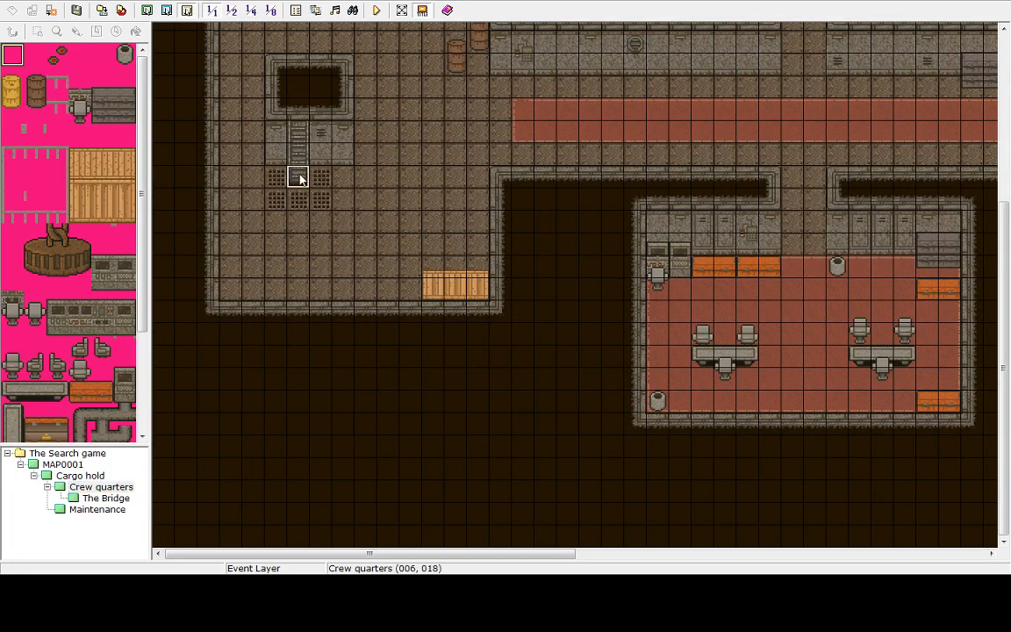
pyautogui.press('Return')
pyautogui.click(356, 327)
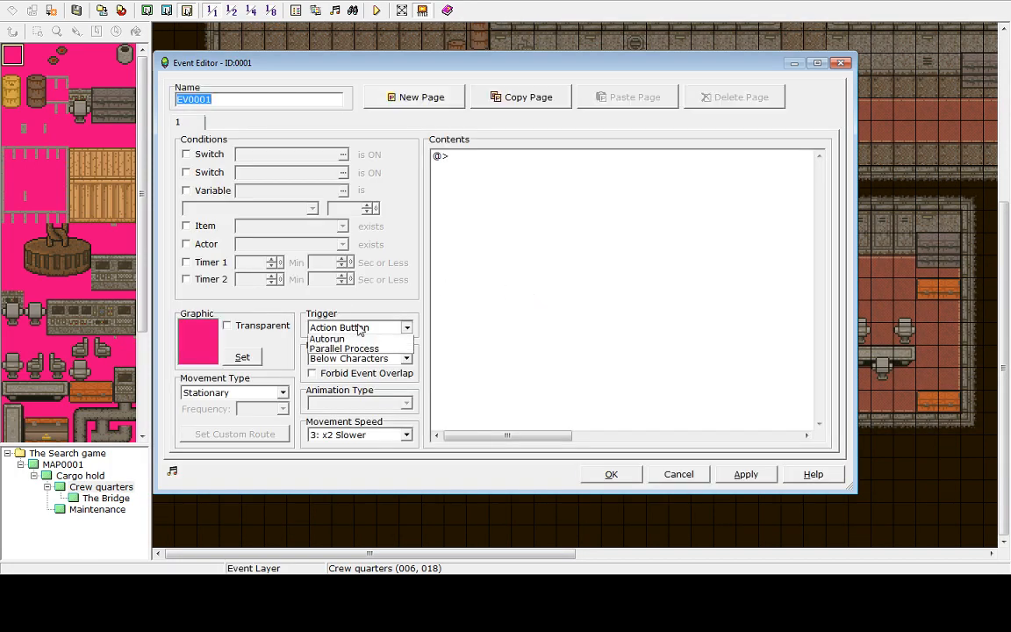
pyautogui.click(338, 350)
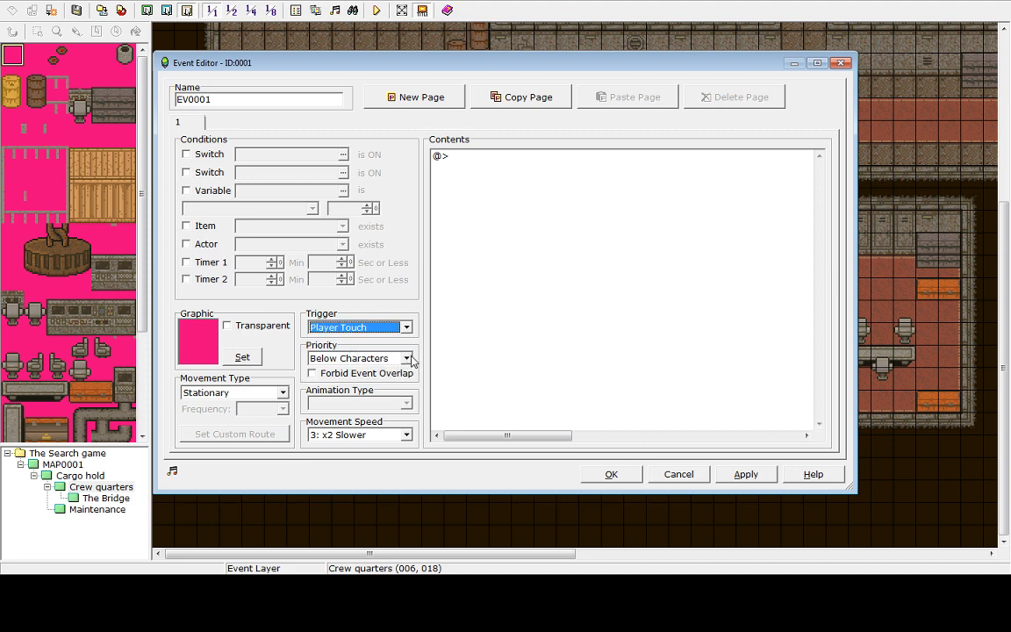
# Add a Transfer Player command to Cargo hold at (033,025) facing Down and close the event
pyautogui.doubleClick(463, 168)
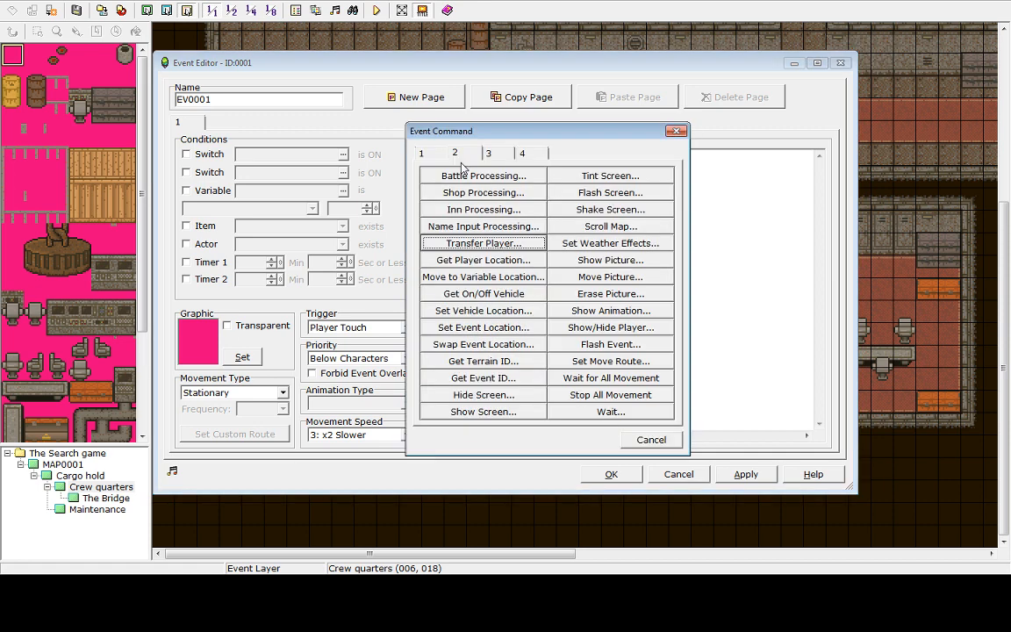
pyautogui.click(450, 248)
pyautogui.click(430, 221)
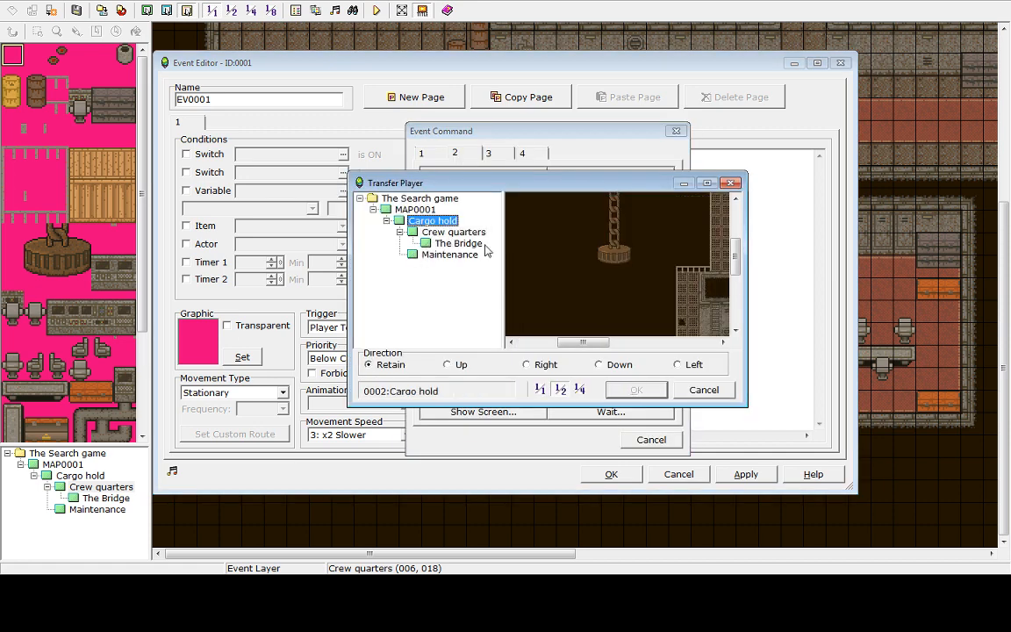
pyautogui.moveTo(586, 343); pyautogui.dragTo(612, 346)
pyautogui.moveTo(737, 263); pyautogui.dragTo(736, 287)
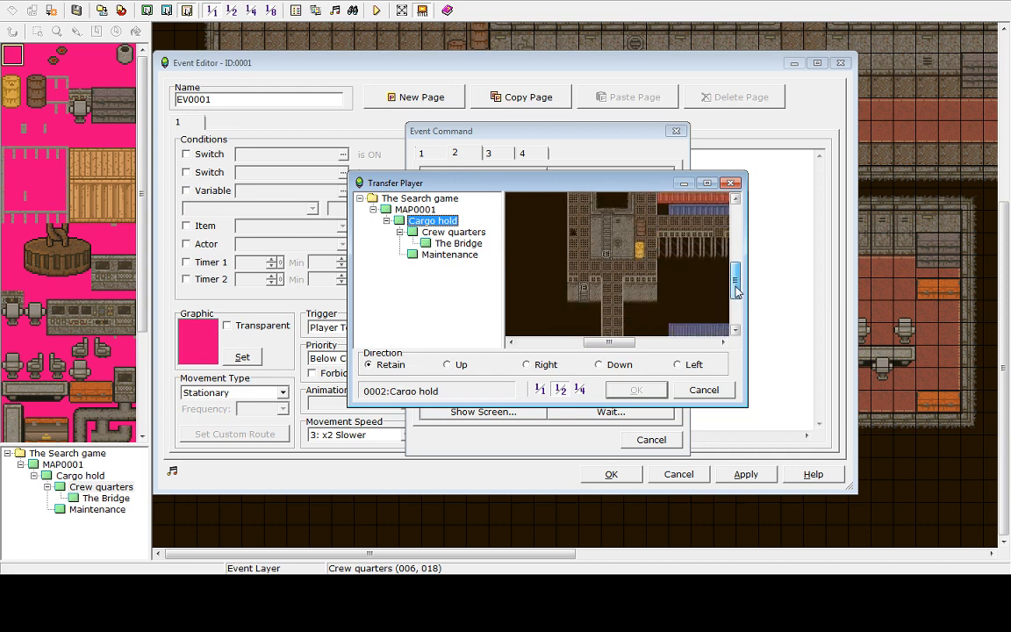
pyautogui.click(606, 267)
pyautogui.click(600, 365)
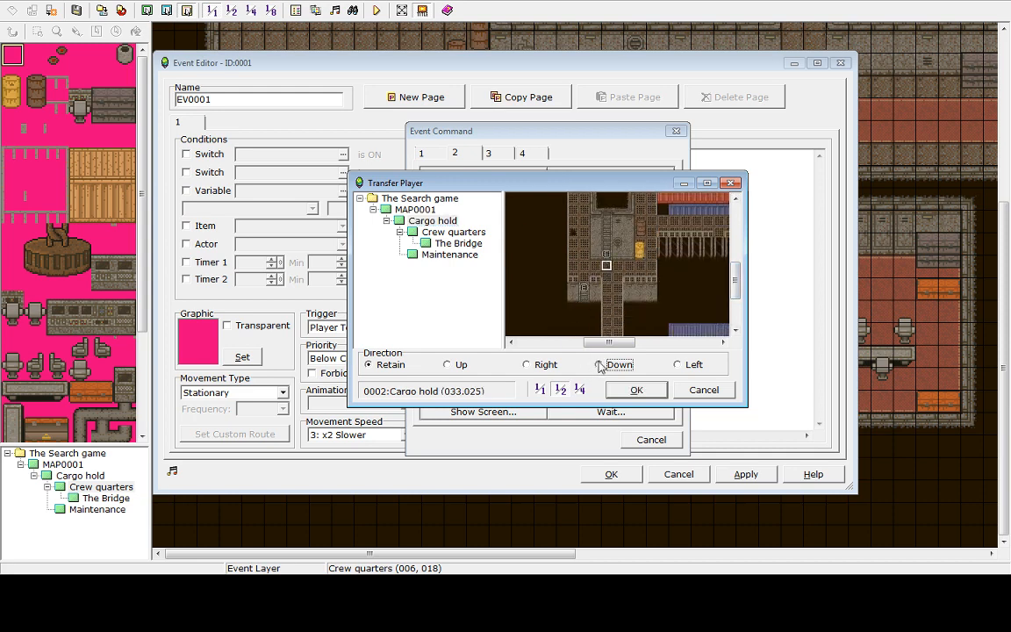
pyautogui.click(634, 391)
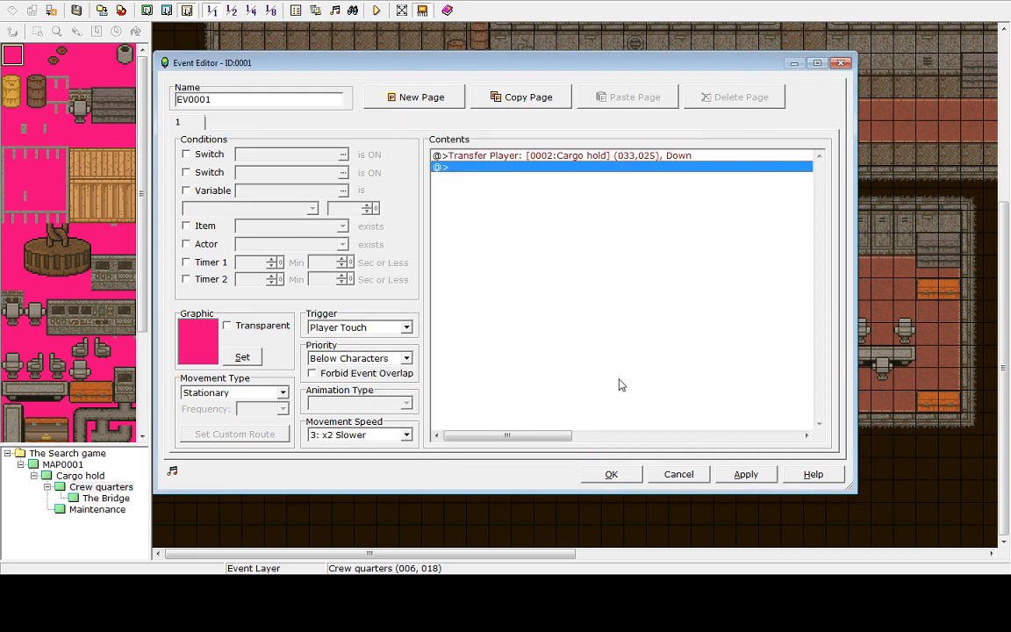
pyautogui.click(592, 475)
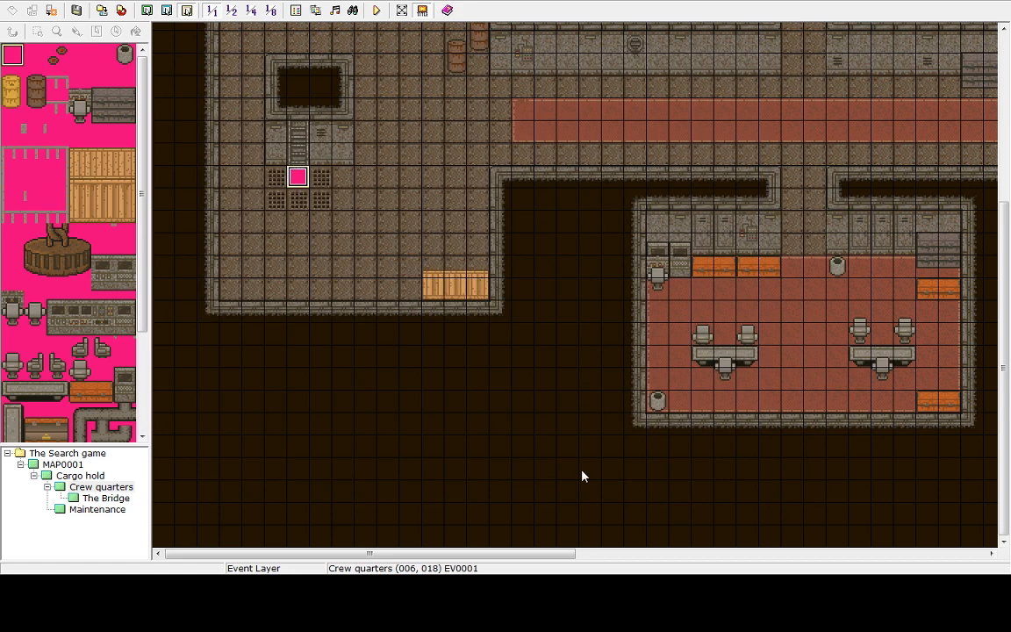
# Create an event at the corridor's east end at (074,015) in Crew quarters with a Player Touch trigger
pyautogui.moveTo(402, 553); pyautogui.dragTo(696, 554)
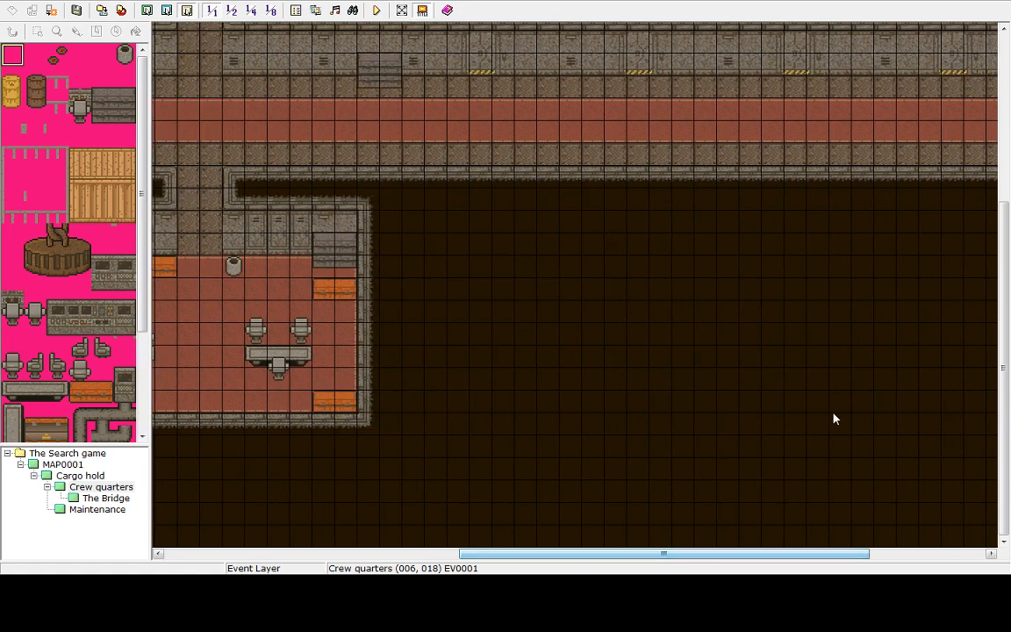
pyautogui.moveTo(1008, 385); pyautogui.dragTo(1008, 260)
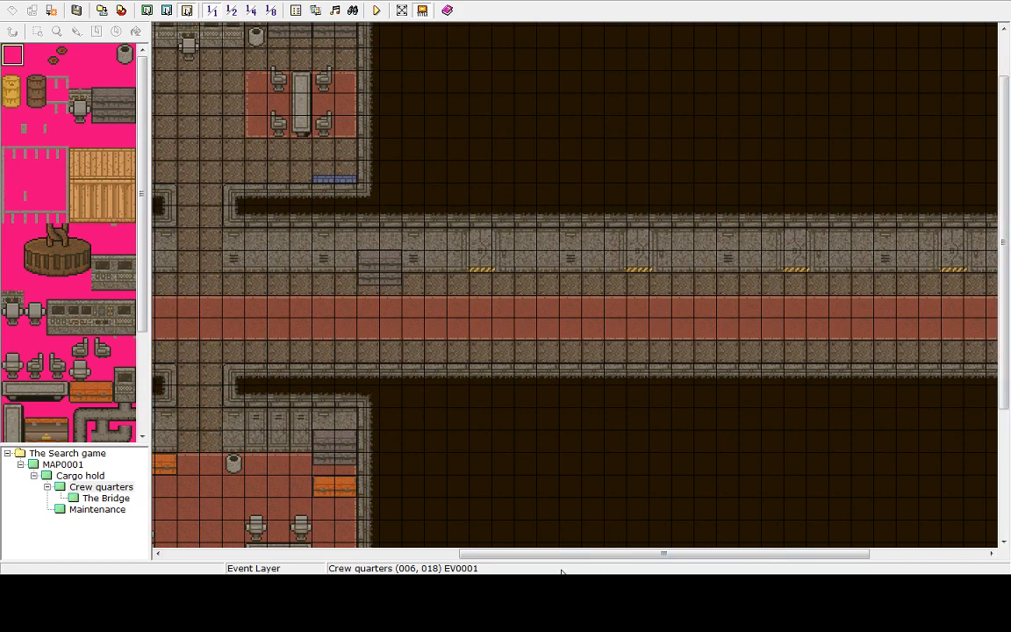
pyautogui.moveTo(554, 554); pyautogui.dragTo(653, 571)
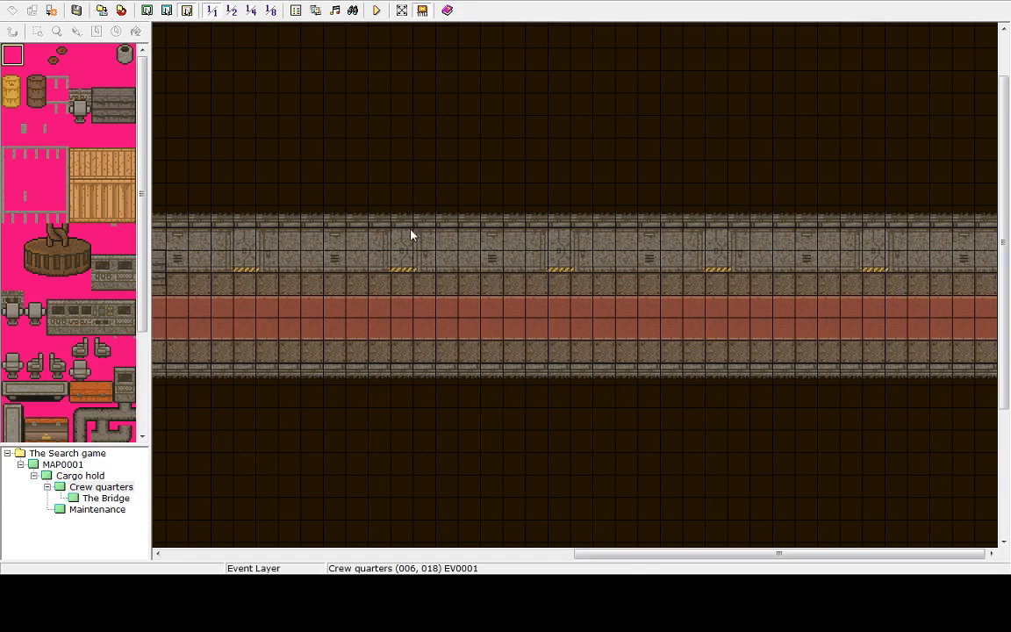
pyautogui.moveTo(652, 555); pyautogui.dragTo(831, 479)
pyautogui.moveTo(665, 409); pyautogui.dragTo(736, 572)
pyautogui.click(981, 330)
pyautogui.click(984, 310)
pyautogui.doubleClick(984, 309)
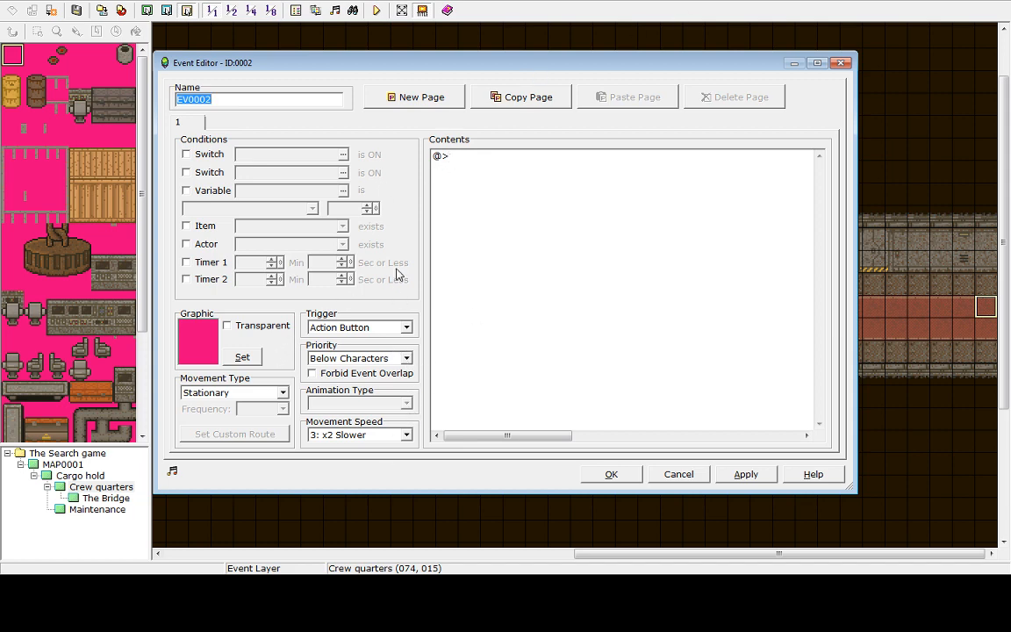
pyautogui.click(406, 327)
pyautogui.click(337, 350)
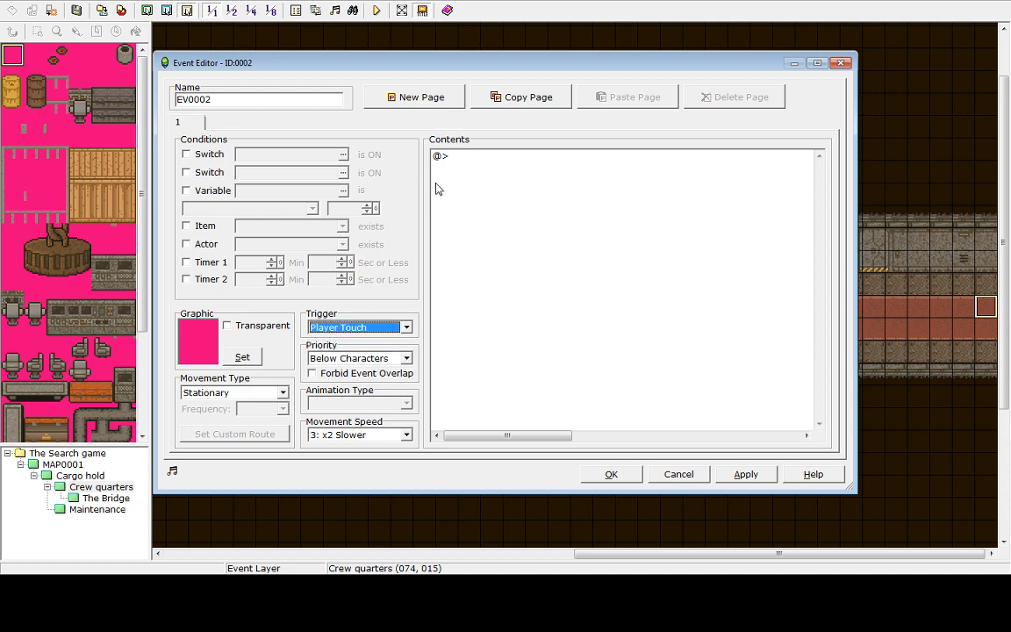
# Add a Transfer Player command to The Bridge at (010,018) facing Up
pyautogui.doubleClick(458, 156)
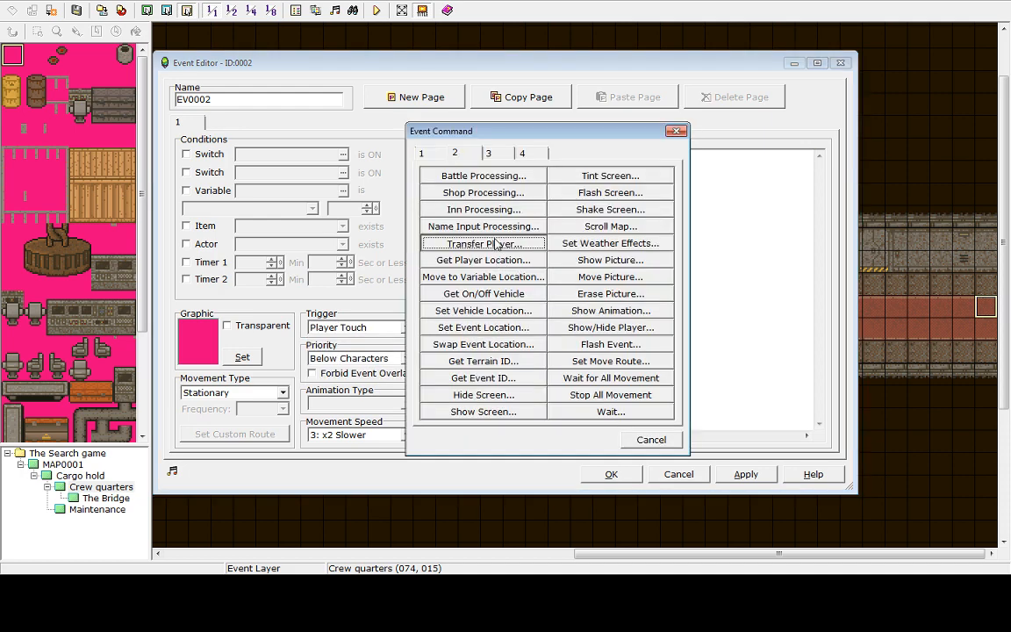
pyautogui.click(467, 243)
pyautogui.click(458, 244)
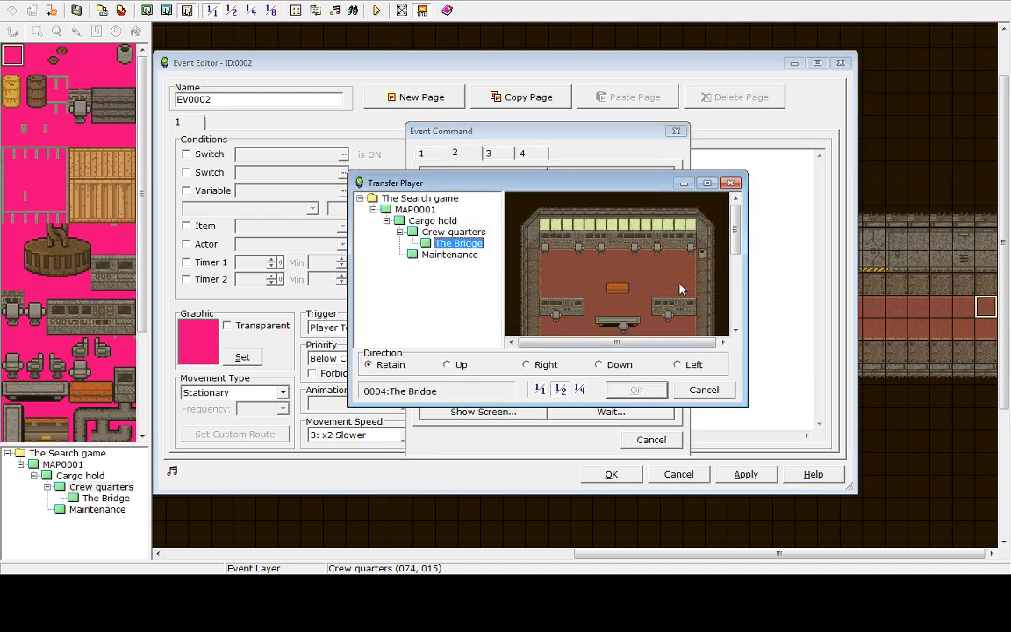
pyautogui.scroll(-3, 740, 304)
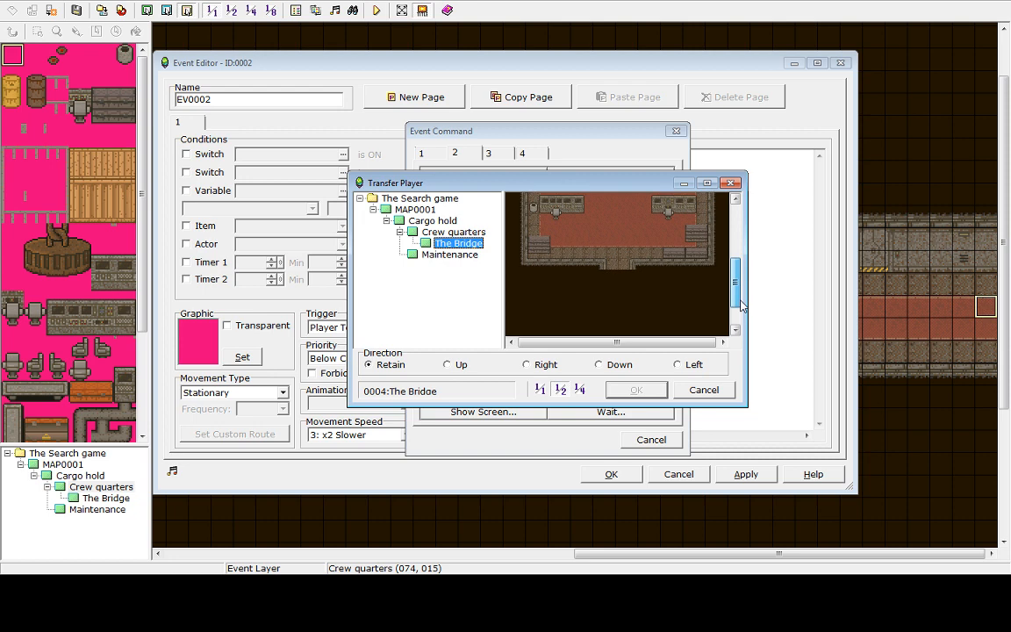
pyautogui.click(623, 256)
pyautogui.click(448, 366)
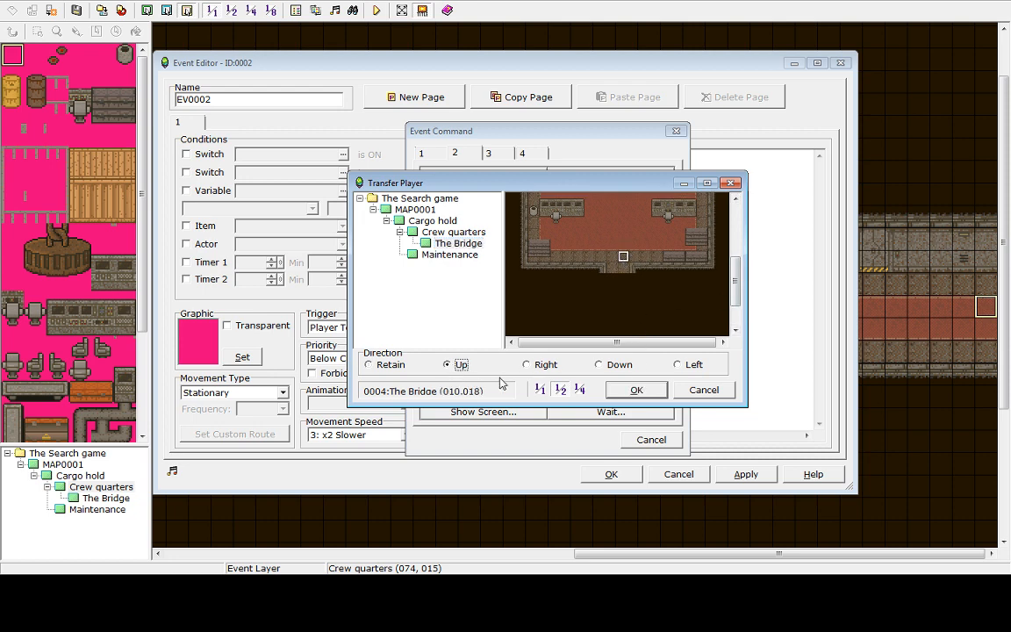
pyautogui.click(638, 390)
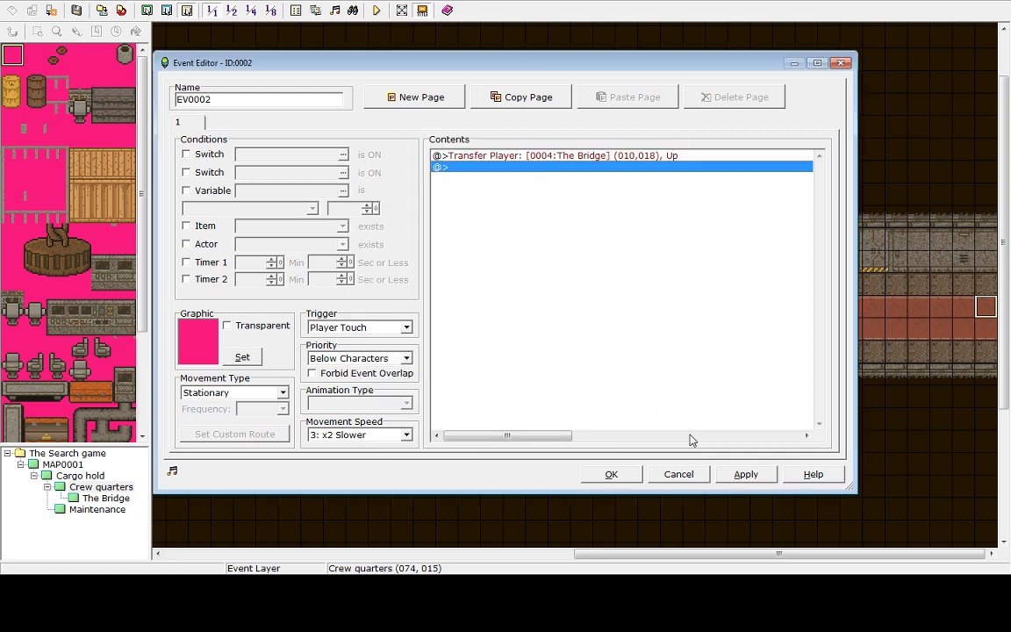
# Close the event editor, then copy the corridor's east-end event and paste it onto tiles (074,014), (074,016), (074,017) and (074,018)
pyautogui.click(611, 474)
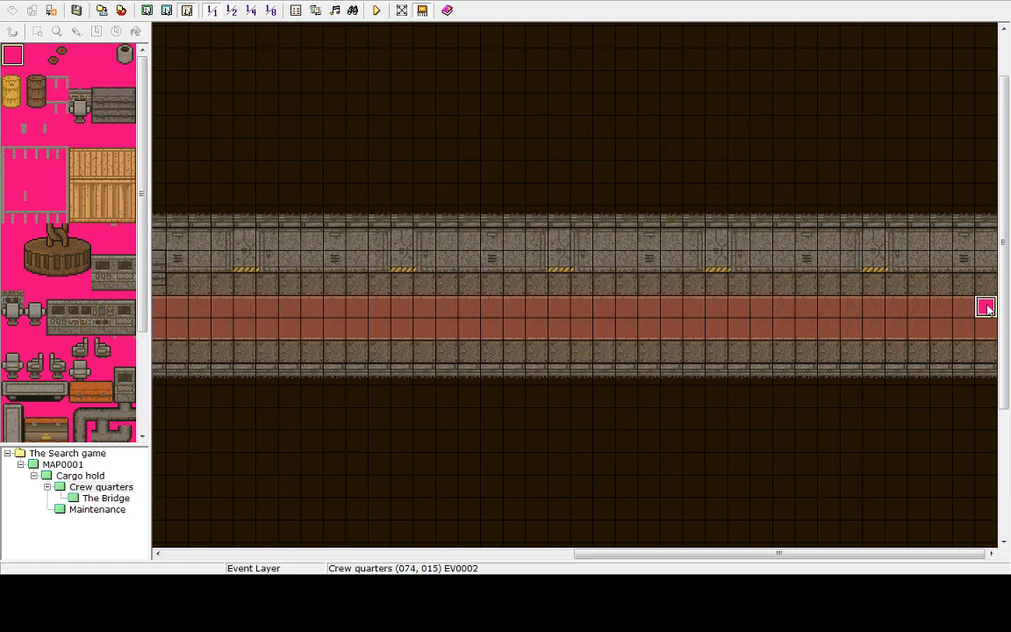
pyautogui.rightClick(987, 308)
pyautogui.click(905, 343)
pyautogui.click(987, 283)
pyautogui.rightClick(987, 282)
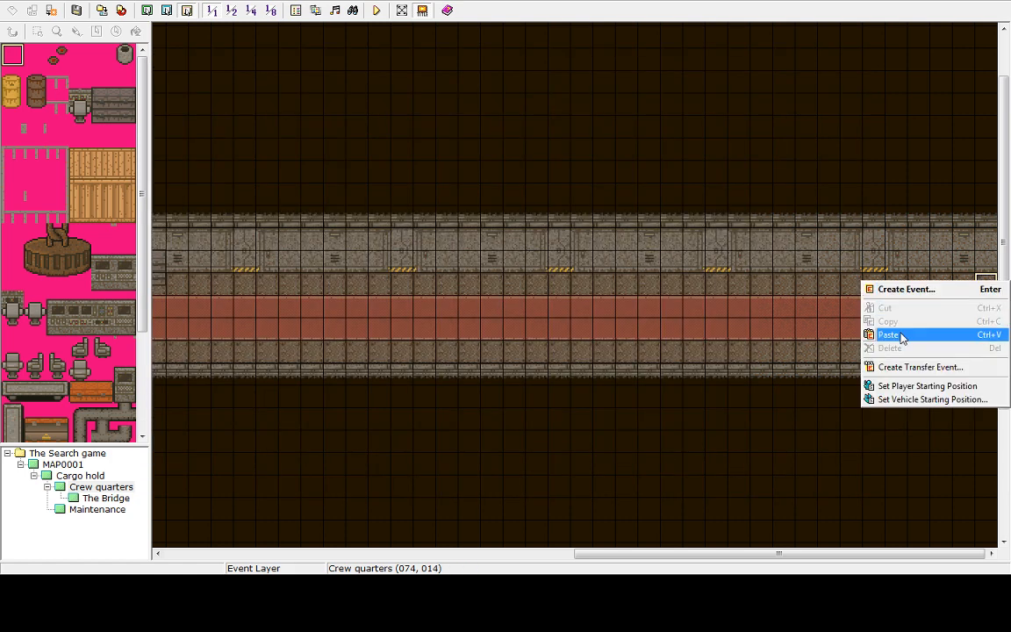
pyautogui.click(888, 334)
pyautogui.rightClick(987, 327)
pyautogui.click(889, 378)
pyautogui.click(987, 351)
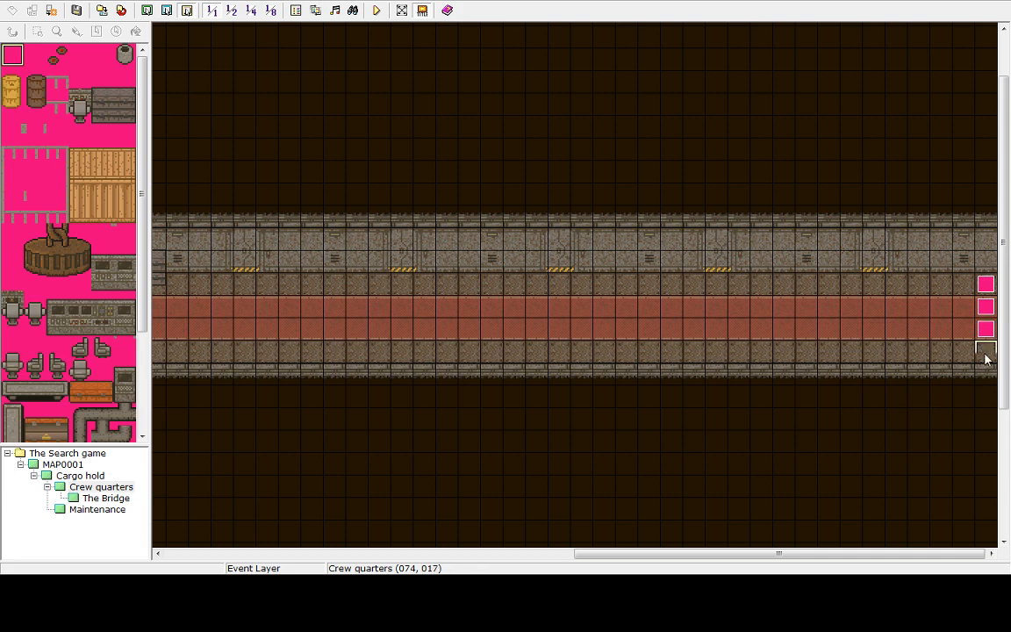
pyautogui.rightClick(986, 352)
pyautogui.click(889, 402)
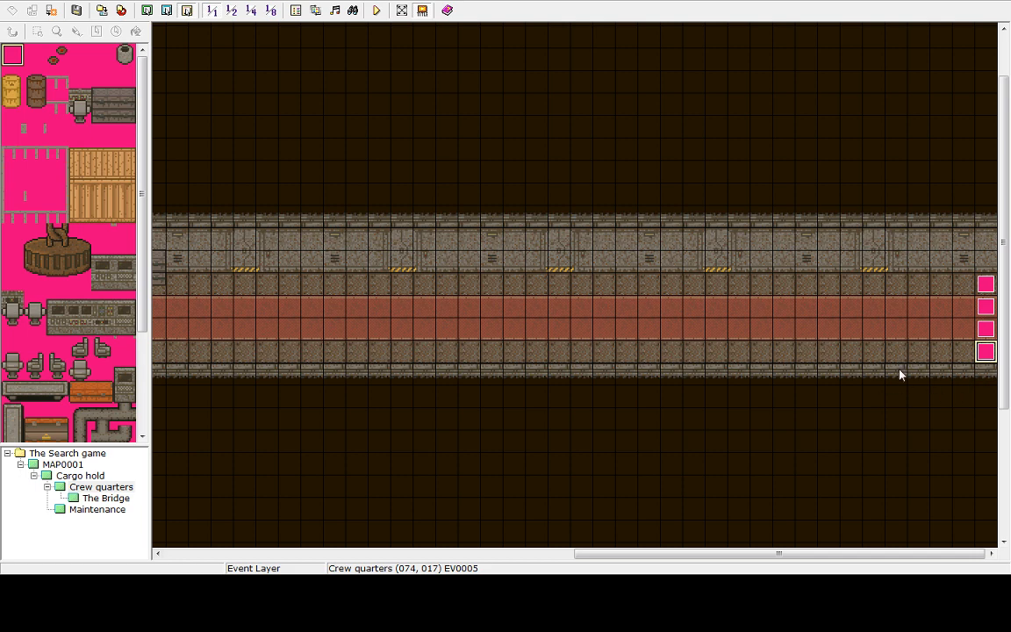
pyautogui.rightClick(987, 373)
pyautogui.click(909, 427)
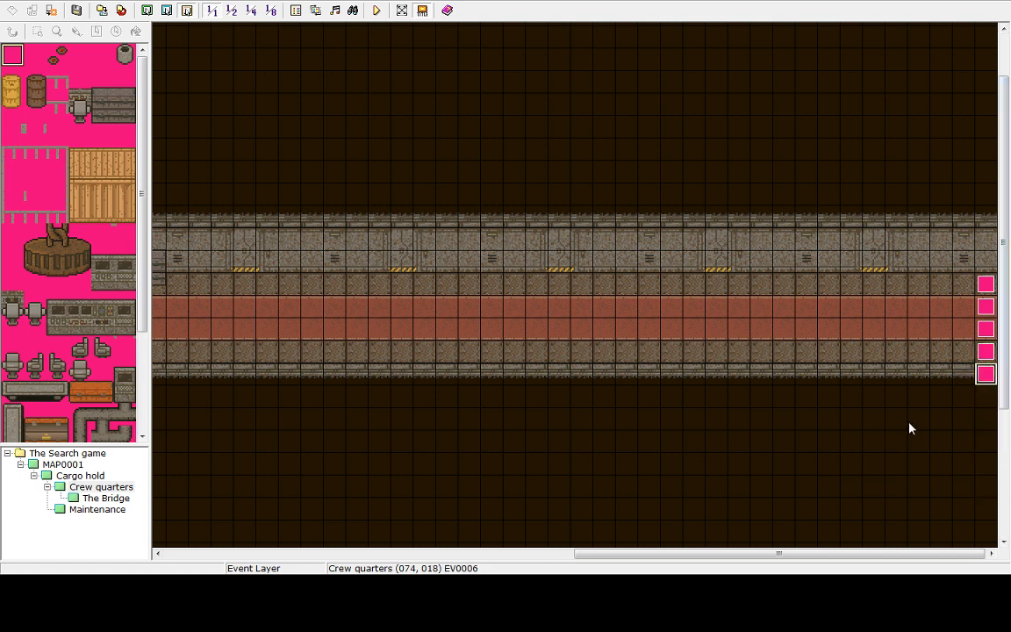
# Open The Bridge map and create an event on the doorway tile at (009,019) with a Player Touch trigger
pyautogui.click(101, 498)
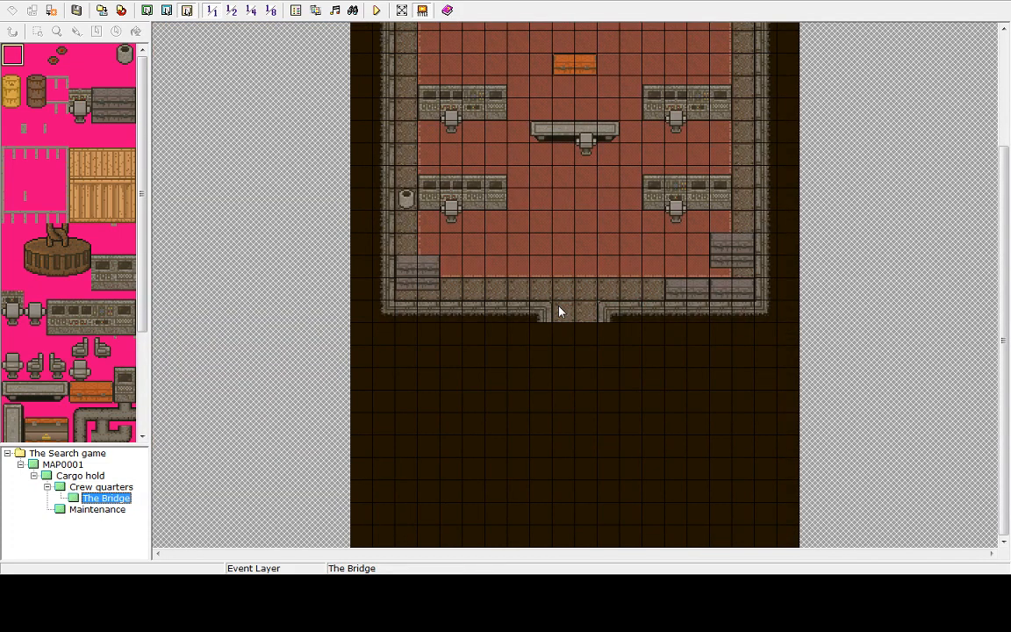
pyautogui.click(563, 314)
pyautogui.doubleClick(564, 314)
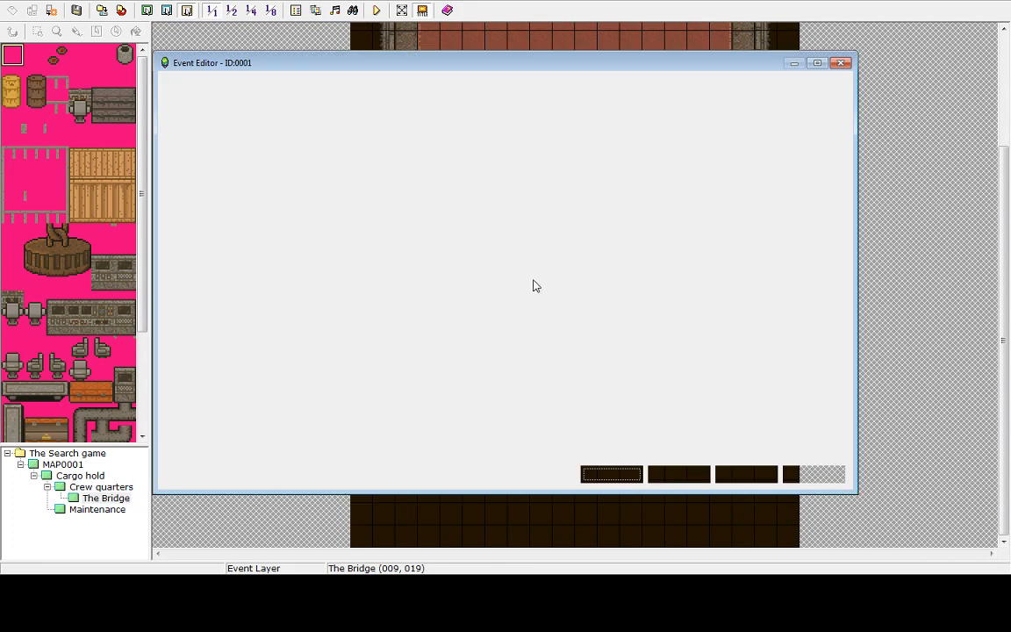
pyautogui.click(406, 328)
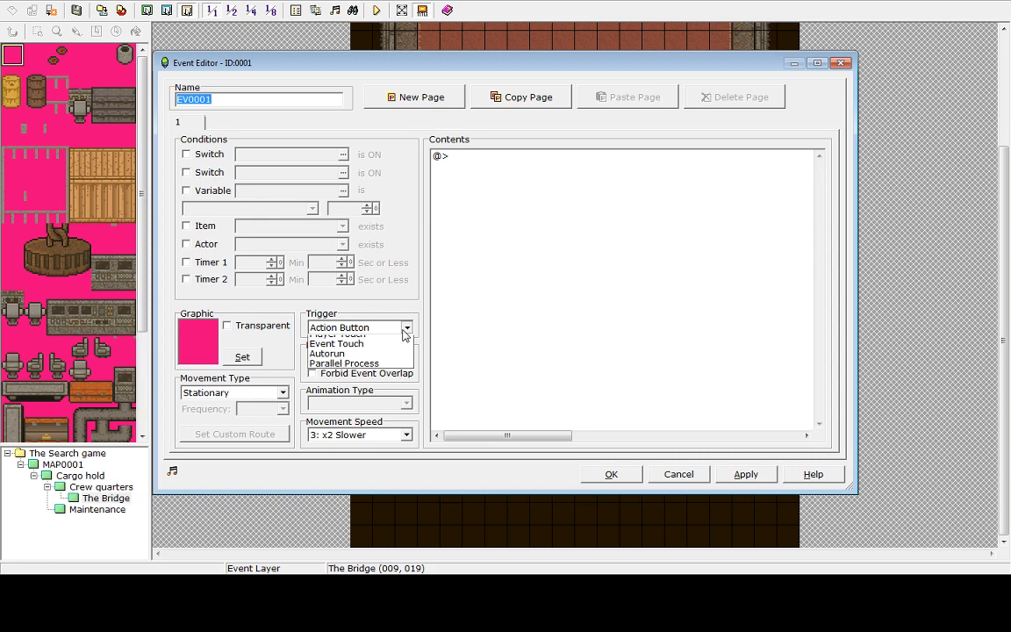
pyautogui.click(361, 348)
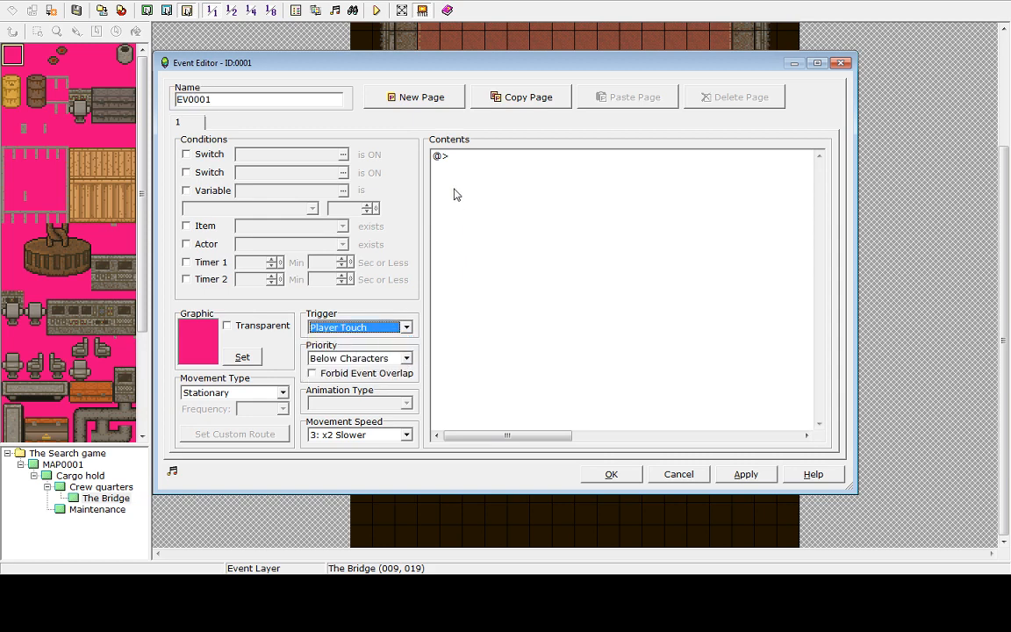
# Try a Transfer Player command to Crew quarters at (073,016) with retained facing, then delete it
pyautogui.doubleClick(454, 158)
pyautogui.click(474, 245)
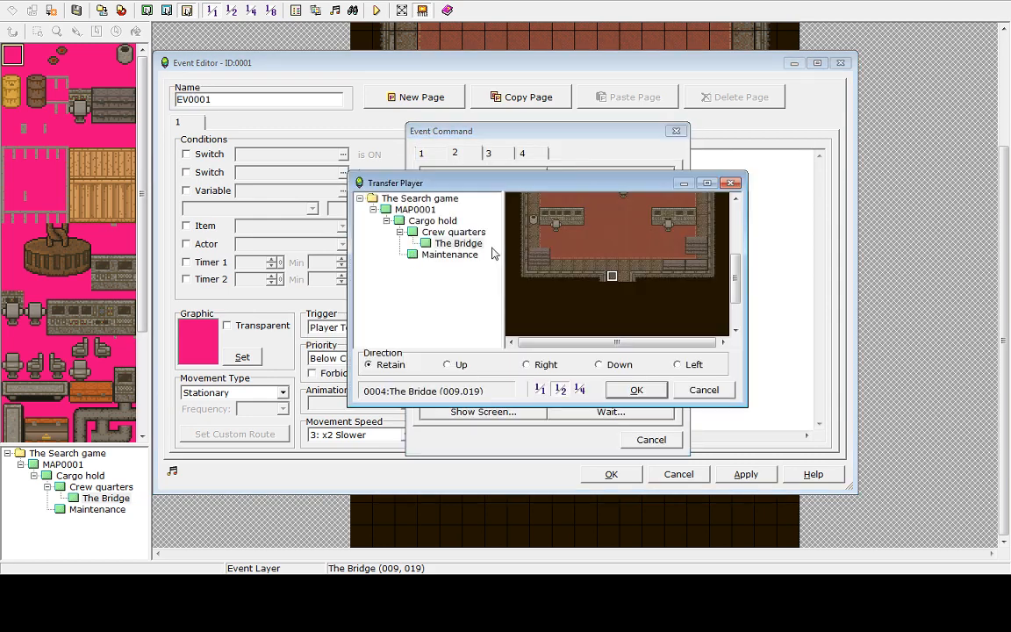
pyautogui.click(431, 234)
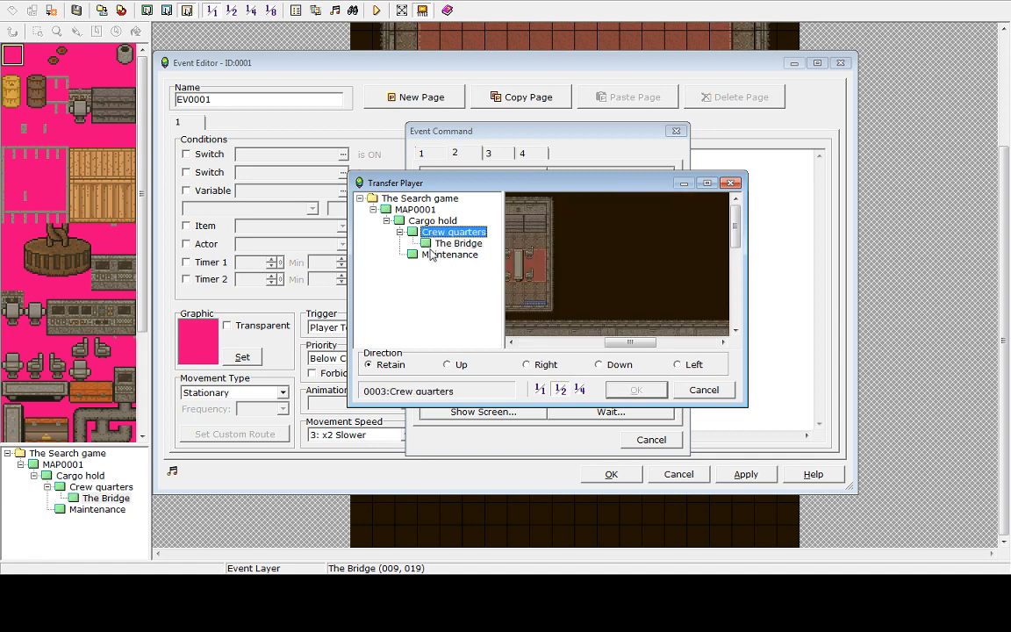
pyautogui.moveTo(625, 343); pyautogui.dragTo(730, 338)
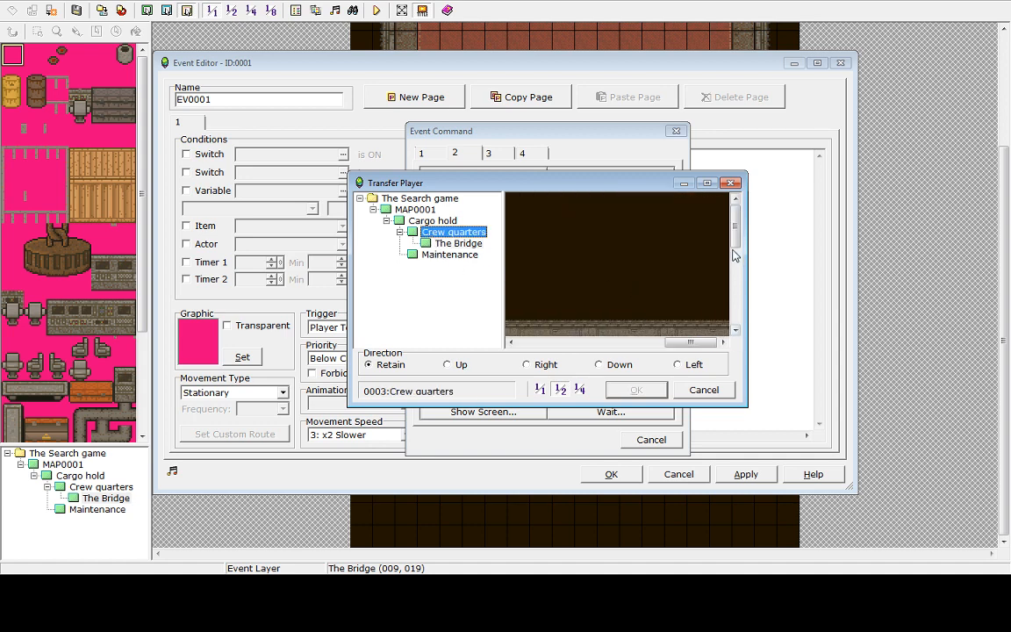
pyautogui.moveTo(734, 239); pyautogui.dragTo(734, 274)
pyautogui.doubleClick(705, 274)
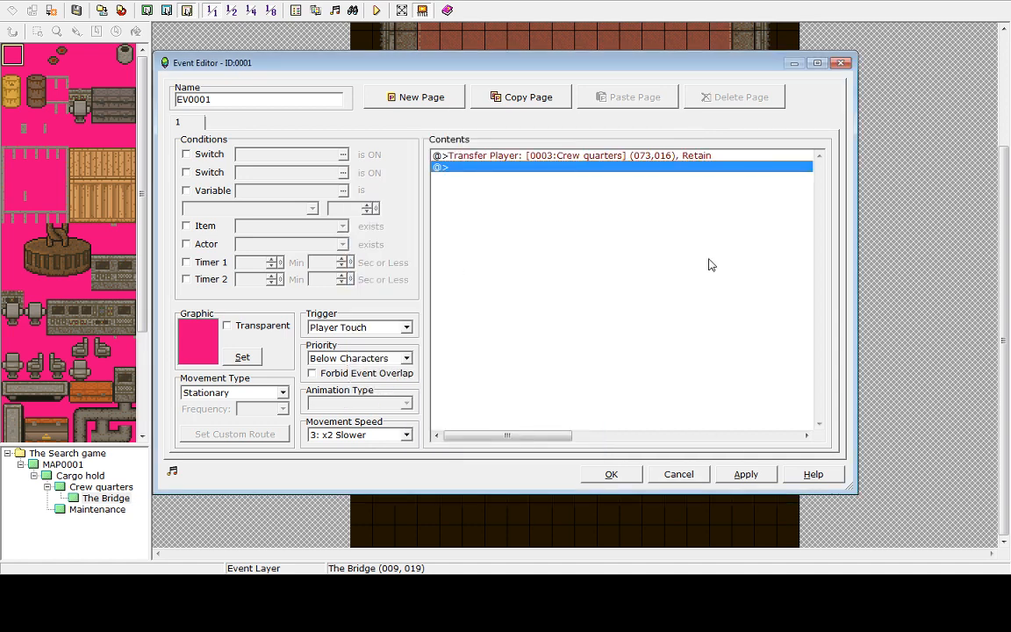
pyautogui.doubleClick(616, 156)
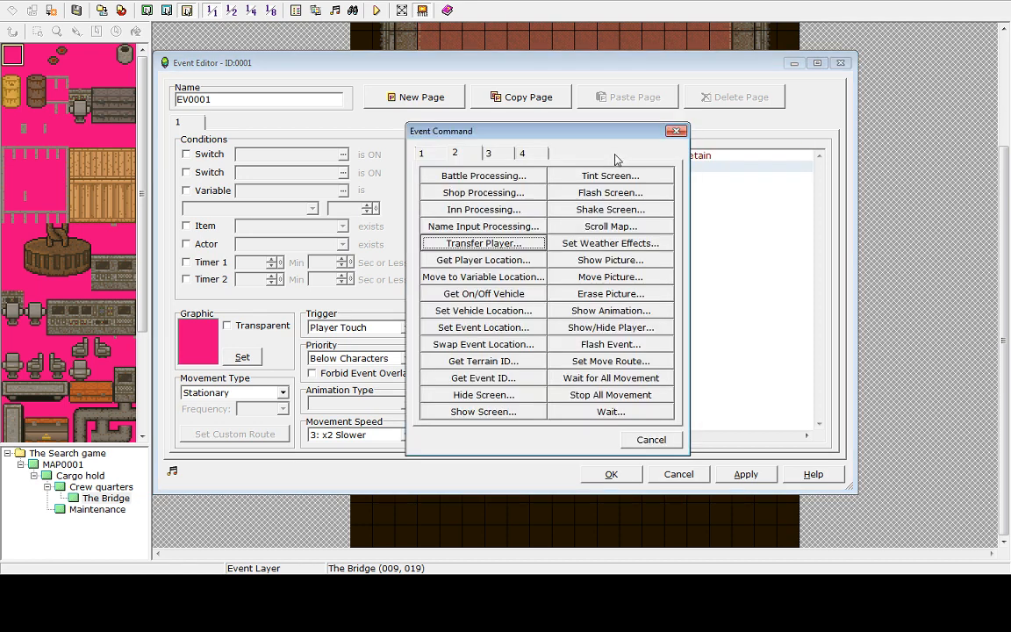
pyautogui.click(650, 439)
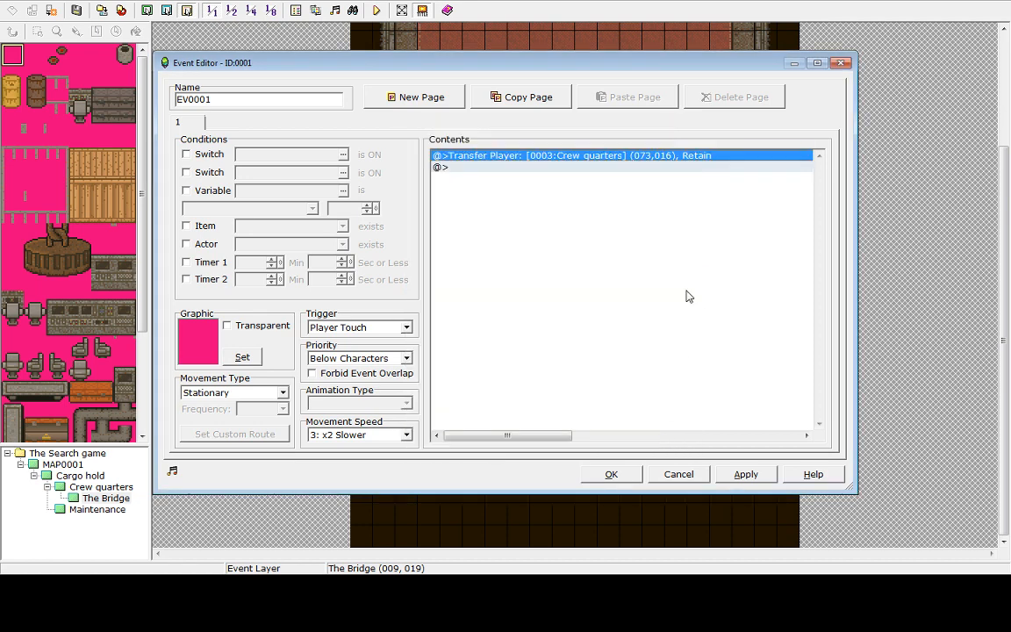
pyautogui.press('Delete')
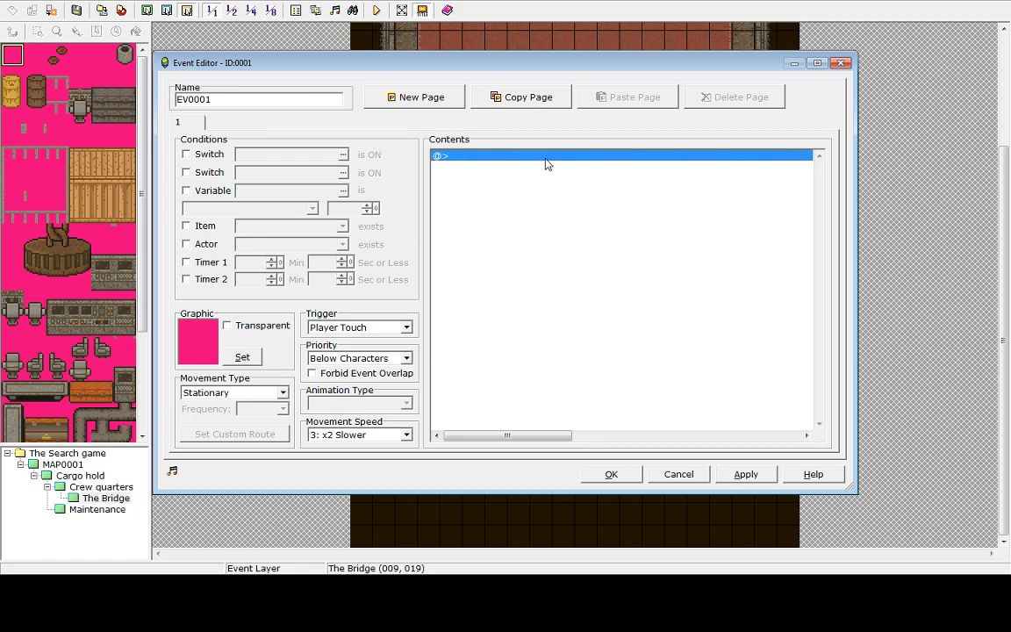
pyautogui.doubleClick(545, 158)
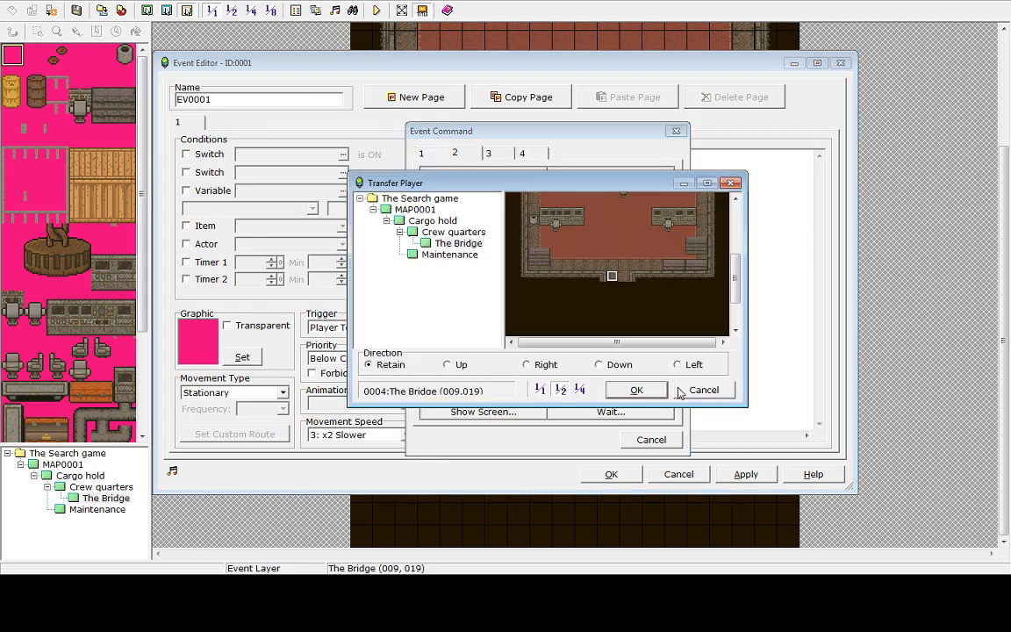
pyautogui.click(474, 245)
pyautogui.click(601, 365)
pyautogui.click(704, 389)
# Try a Transfer Player command to Crew quarters at (073,016) facing Down, then delete it
pyautogui.click(479, 246)
pyautogui.click(453, 231)
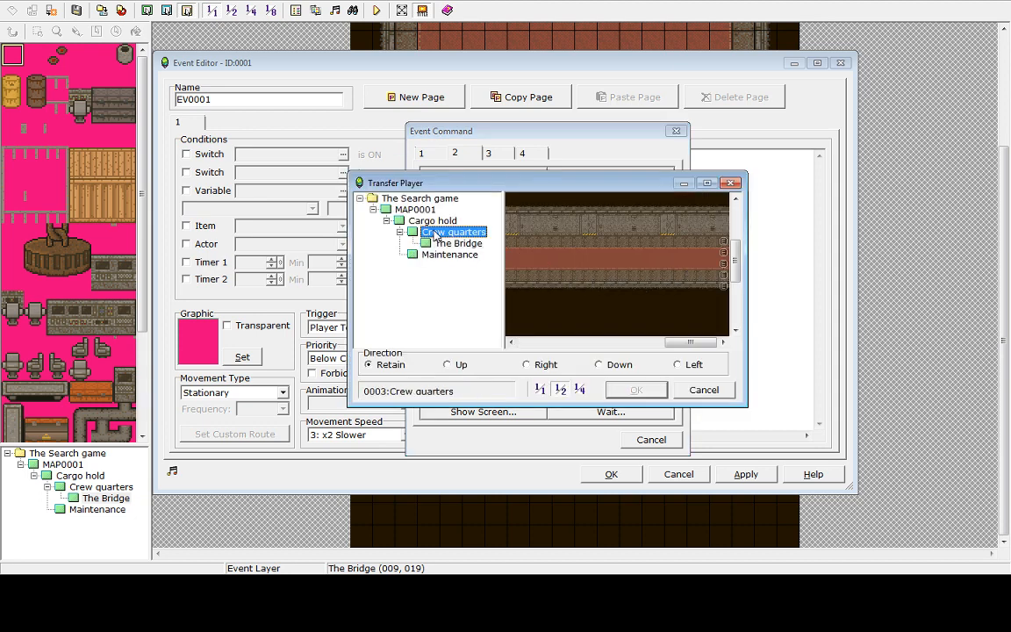
pyautogui.click(713, 264)
pyautogui.click(598, 365)
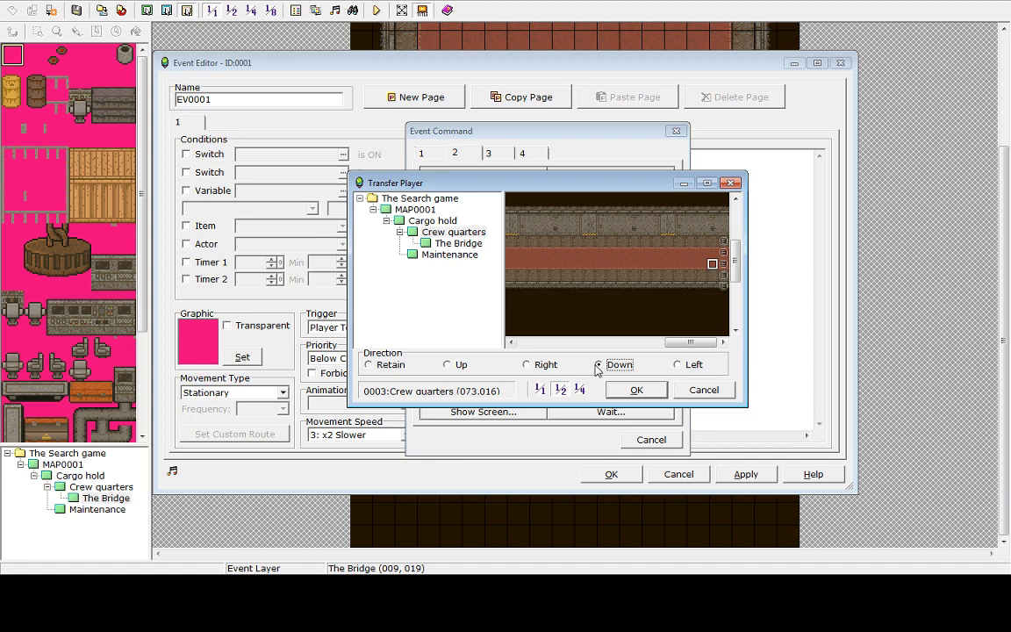
pyautogui.doubleClick(713, 267)
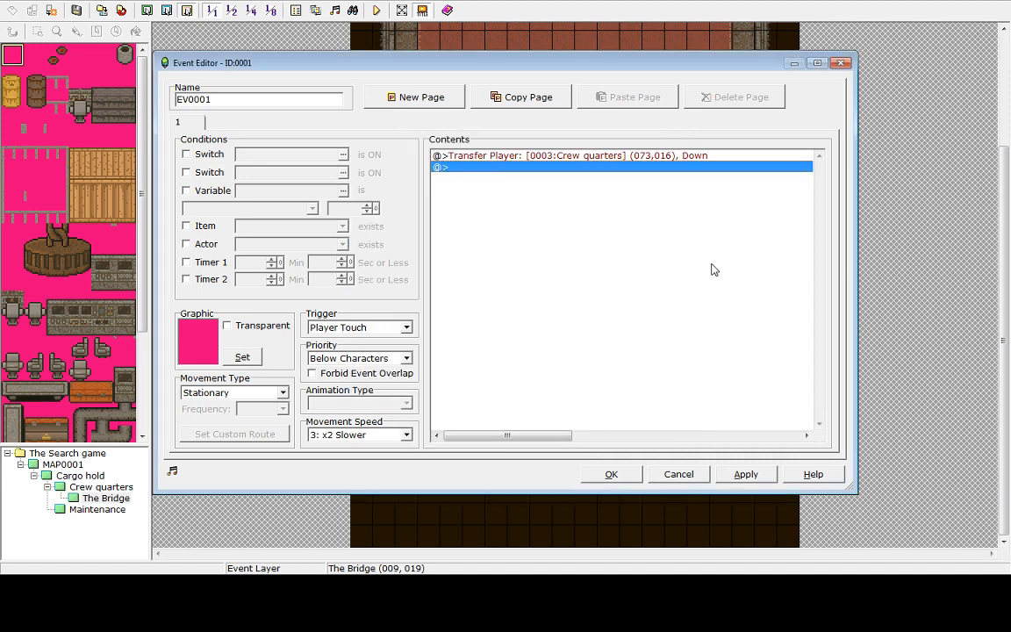
pyautogui.doubleClick(488, 155)
pyautogui.click(671, 441)
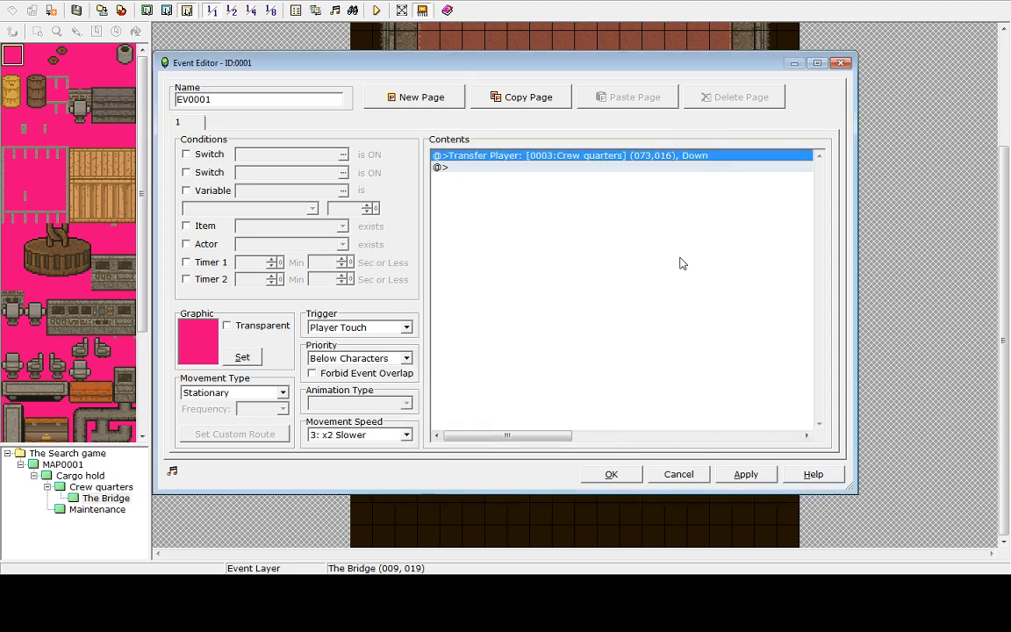
pyautogui.press('Delete')
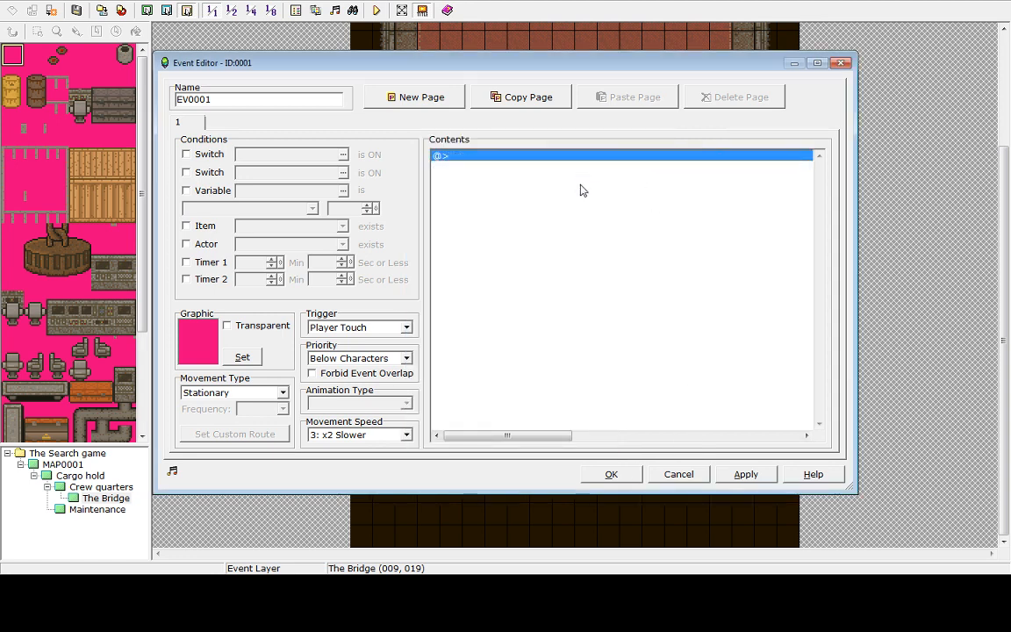
# Add a Transfer Player command to Crew quarters at (073,016) facing Left, apply and close the event
pyautogui.doubleClick(502, 165)
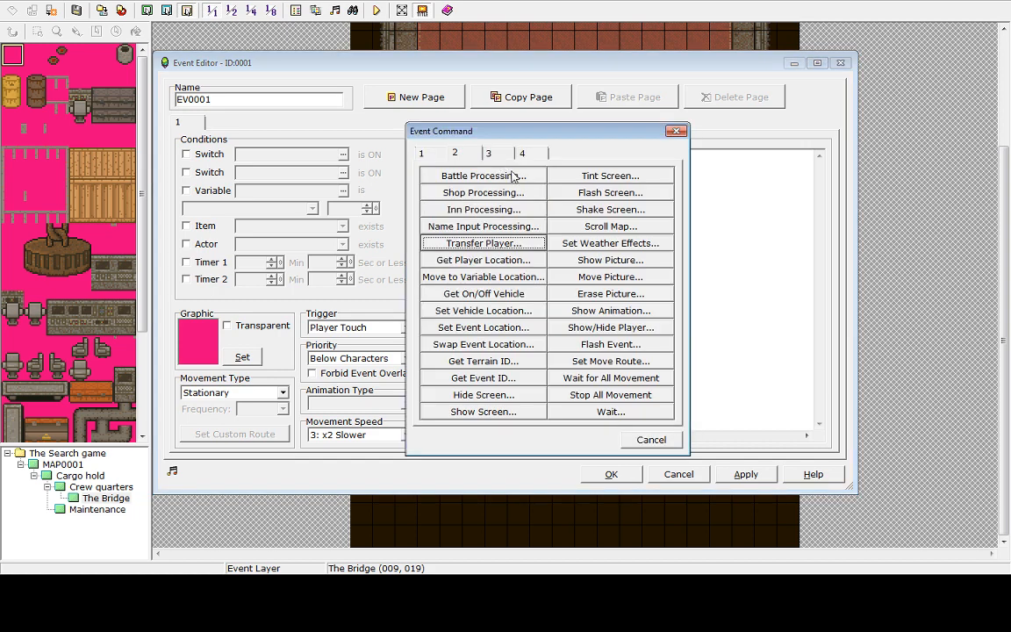
pyautogui.click(491, 246)
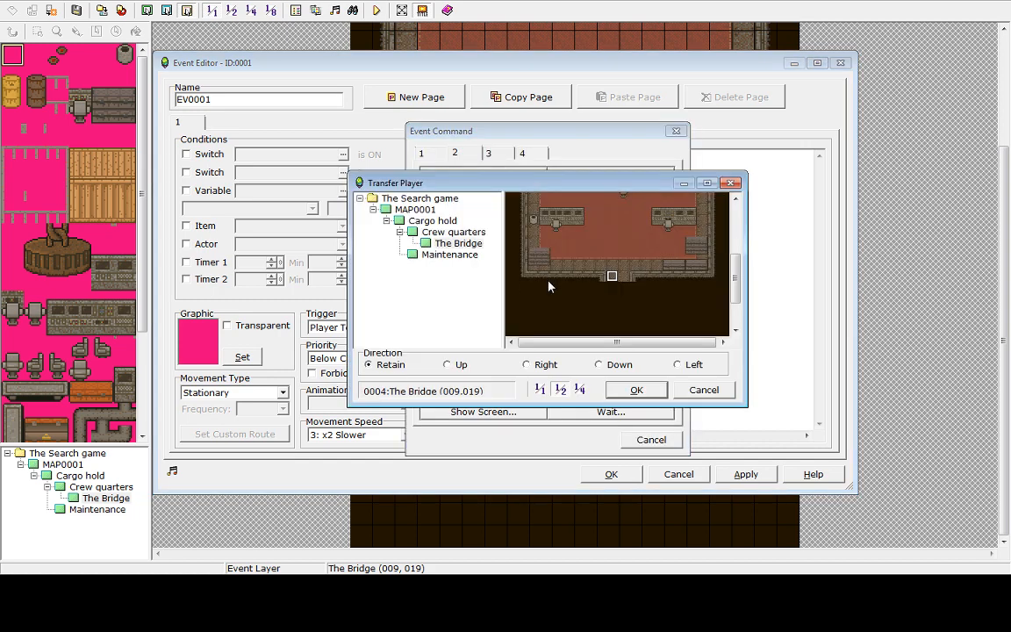
pyautogui.click(454, 232)
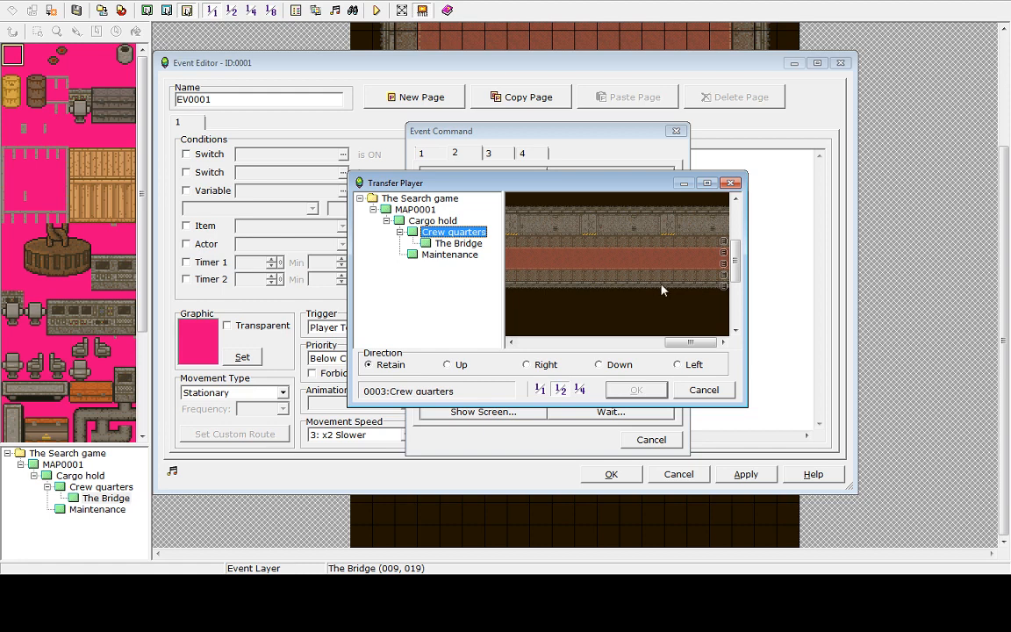
pyautogui.click(712, 264)
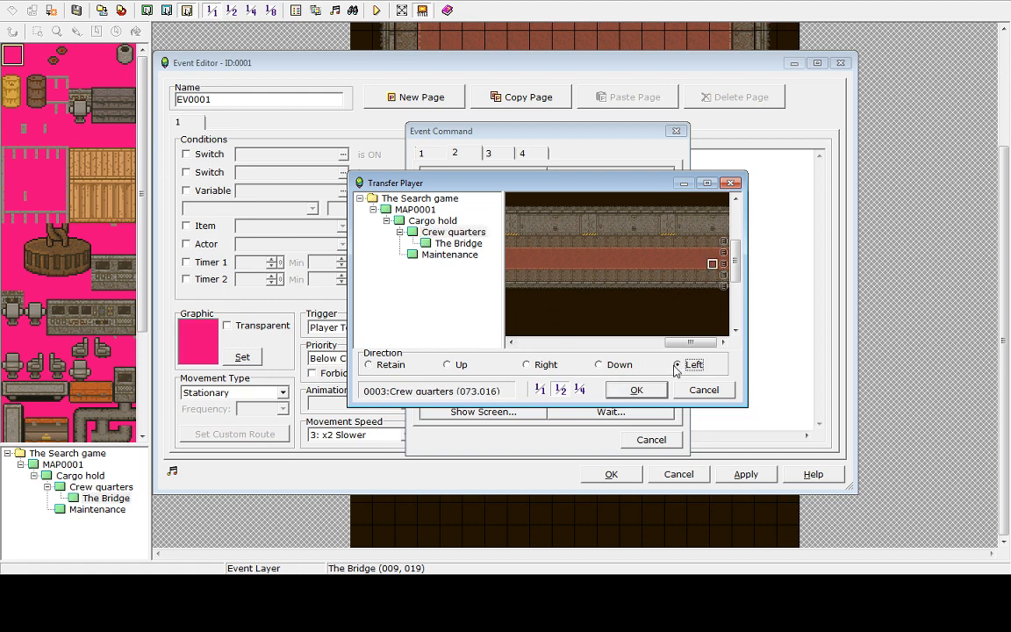
pyautogui.click(636, 391)
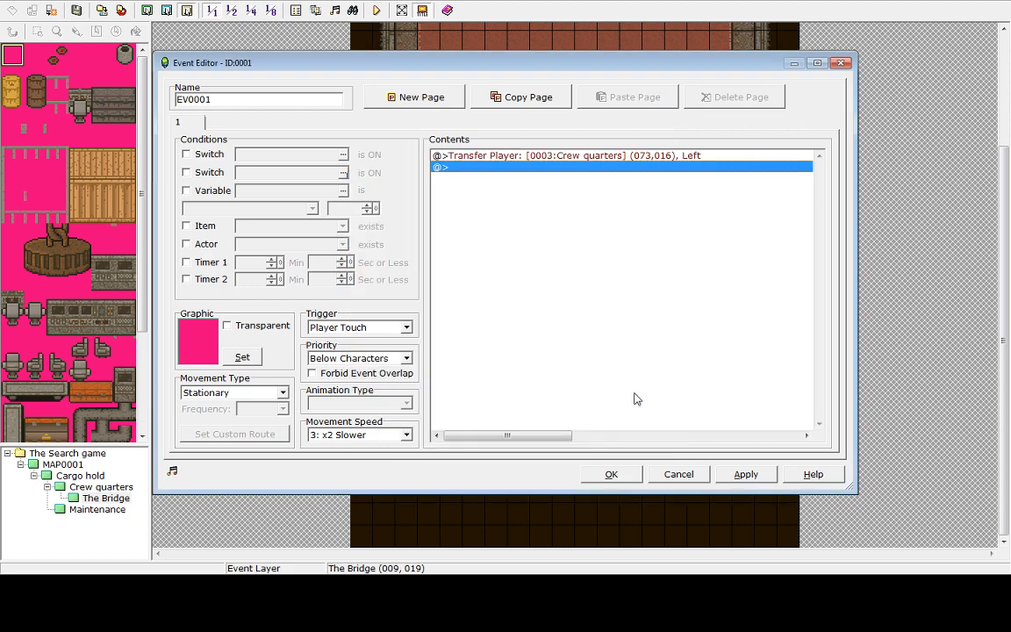
pyautogui.click(747, 474)
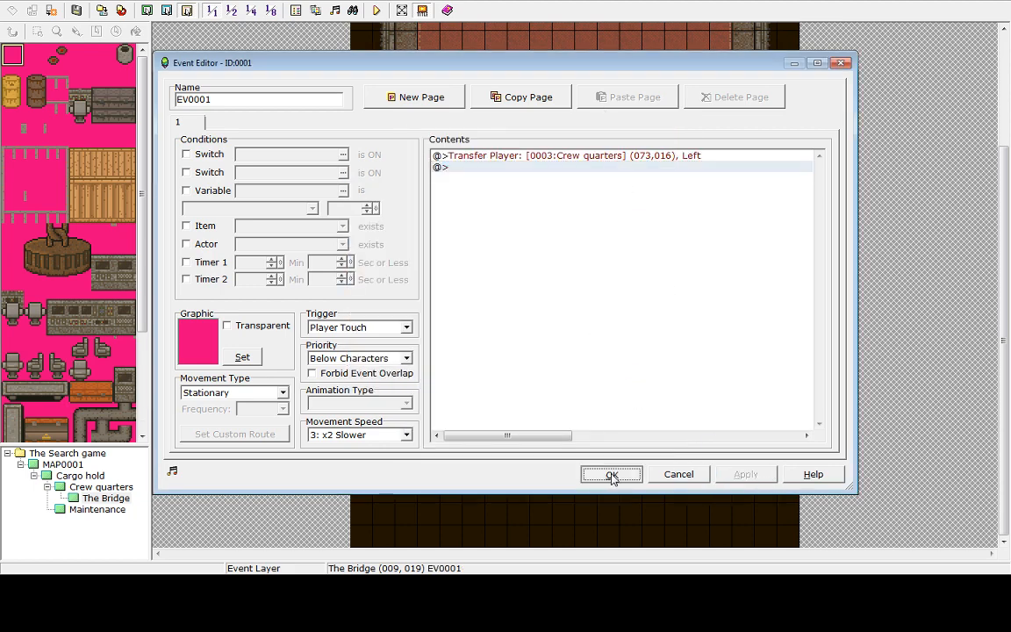
pyautogui.click(612, 474)
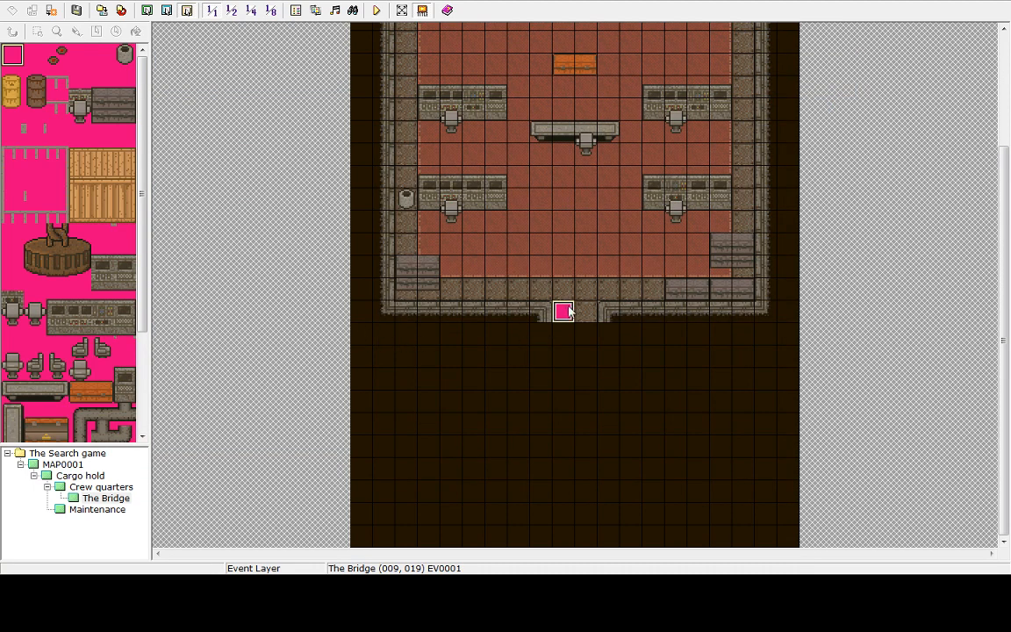
# Copy the doorway event and paste it onto the neighbouring doorway tile at (010,019)
pyautogui.rightClick(568, 312)
pyautogui.click(582, 344)
pyautogui.rightClick(585, 313)
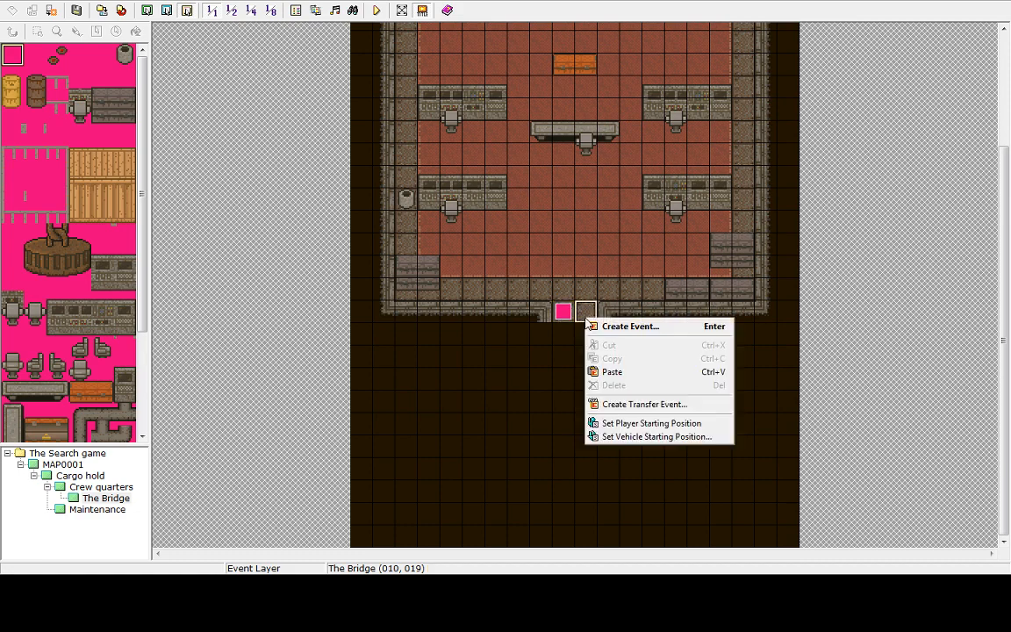
pyautogui.click(615, 372)
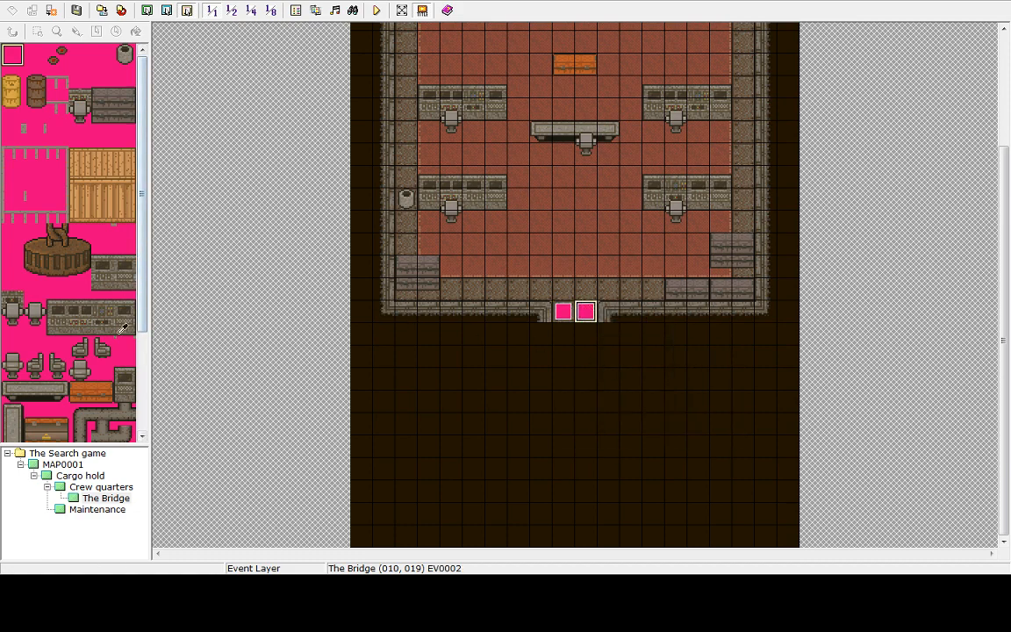
# Open MAP0001 and bring the cave entrance area of the desert into view
pyautogui.click(64, 465)
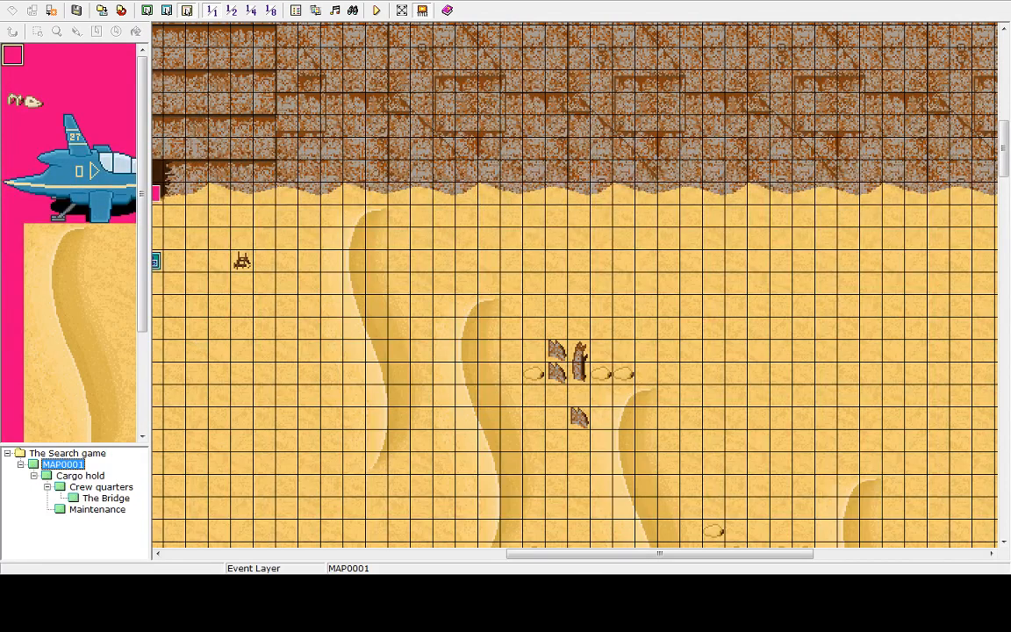
pyautogui.moveTo(558, 553); pyautogui.dragTo(383, 554)
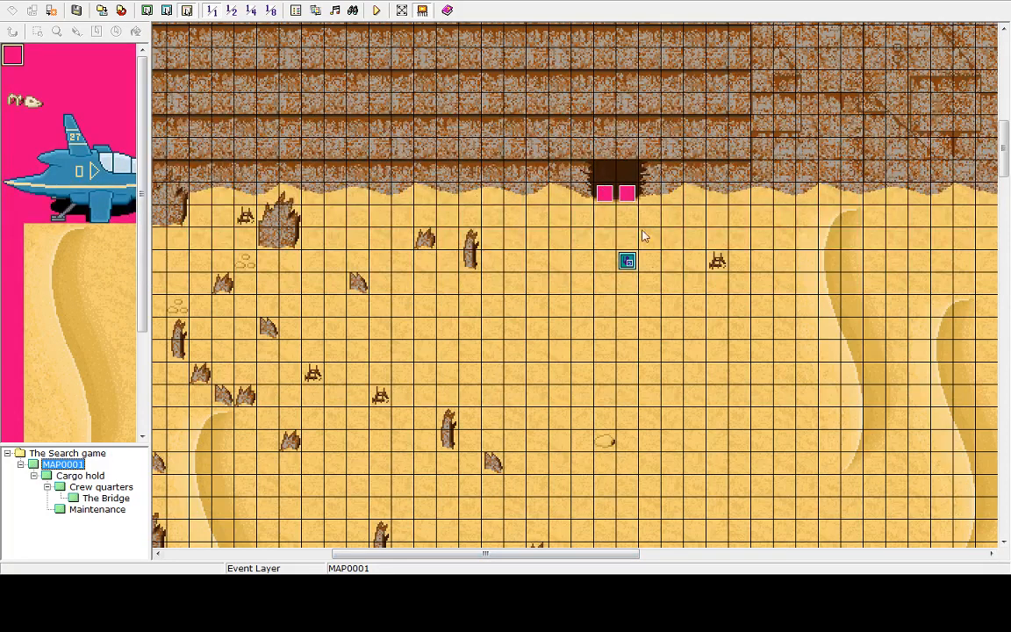
# Save the project and start a playtest, beginning a new game
pyautogui.click(628, 262)
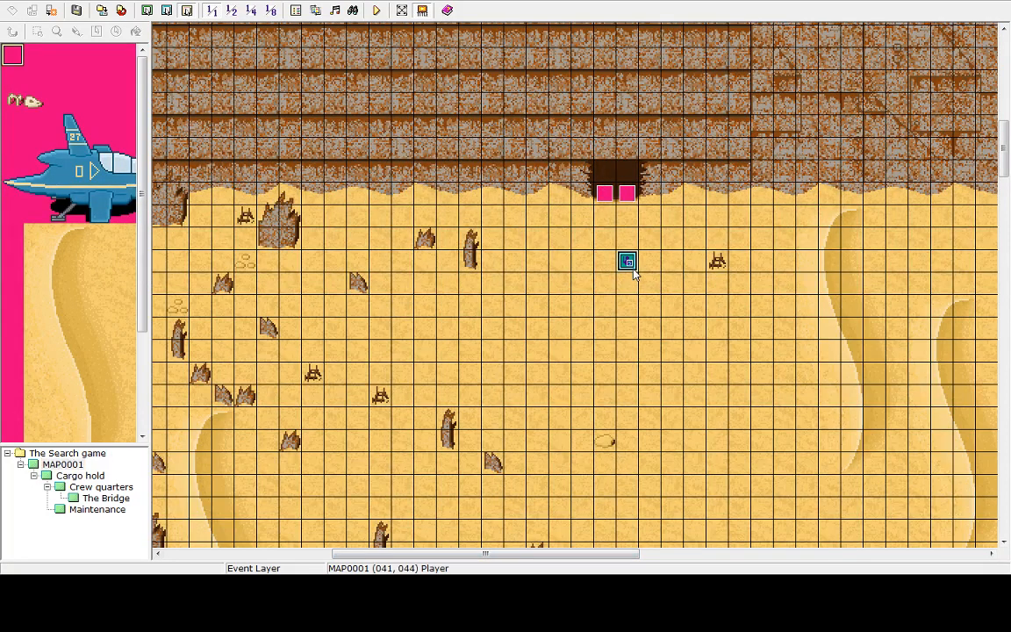
pyautogui.click(378, 11)
pyautogui.click(497, 311)
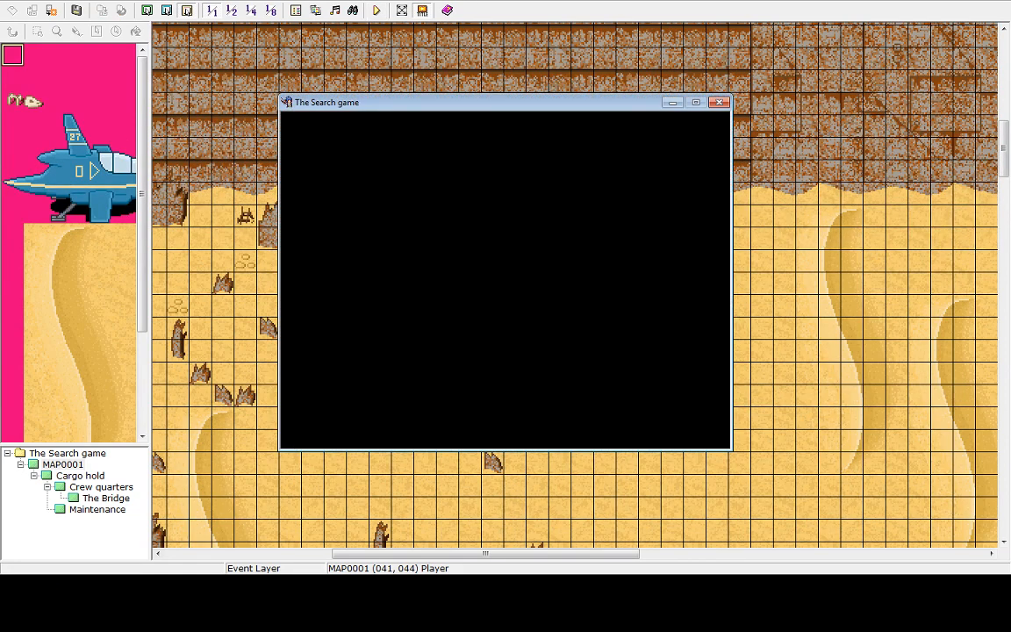
pyautogui.press('Return')
# Walk the player around the Cargo hold entrance, then return to the title and shut the playtest down
pyautogui.press('Up')
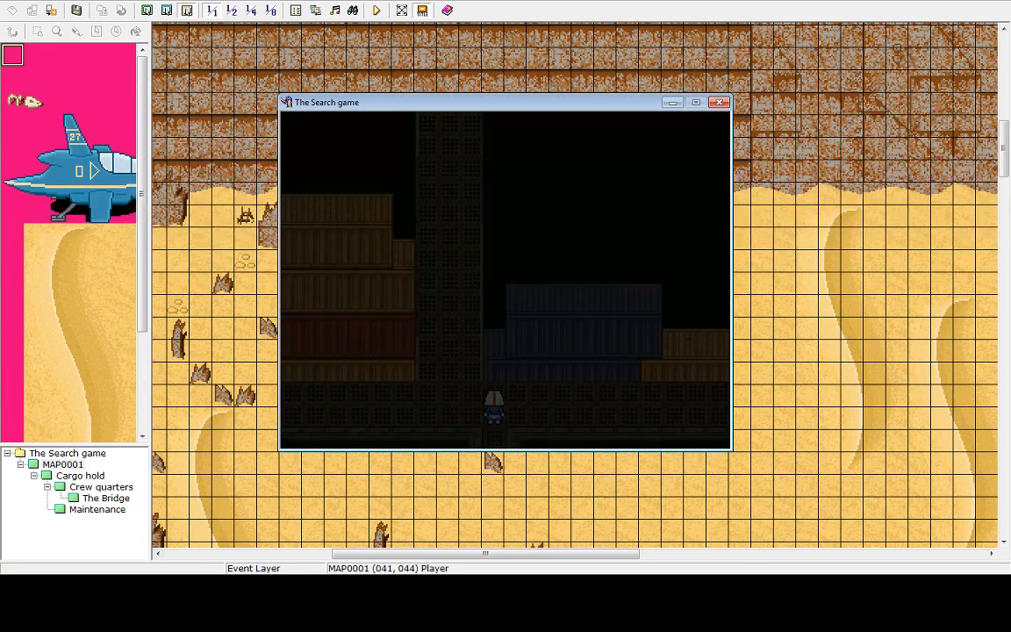
pyautogui.press('Down')
pyautogui.press('Up')
pyautogui.press('Up')
pyautogui.press('Down')
pyautogui.press('Down')
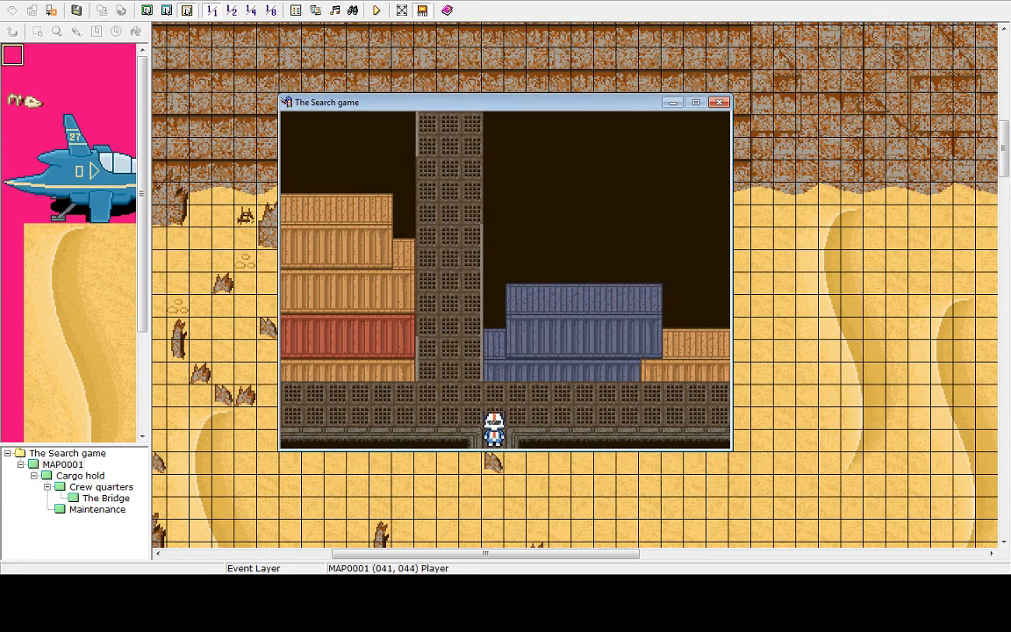
pyautogui.press('Up')
pyautogui.press('Up')
pyautogui.press('Left')
pyautogui.press('Down')
pyautogui.press('Right')
pyautogui.press('Right')
pyautogui.press('Down')
pyautogui.press('Left')
pyautogui.press('Down')
pyautogui.press('Up')
pyautogui.press('Escape')
pyautogui.press('Up')
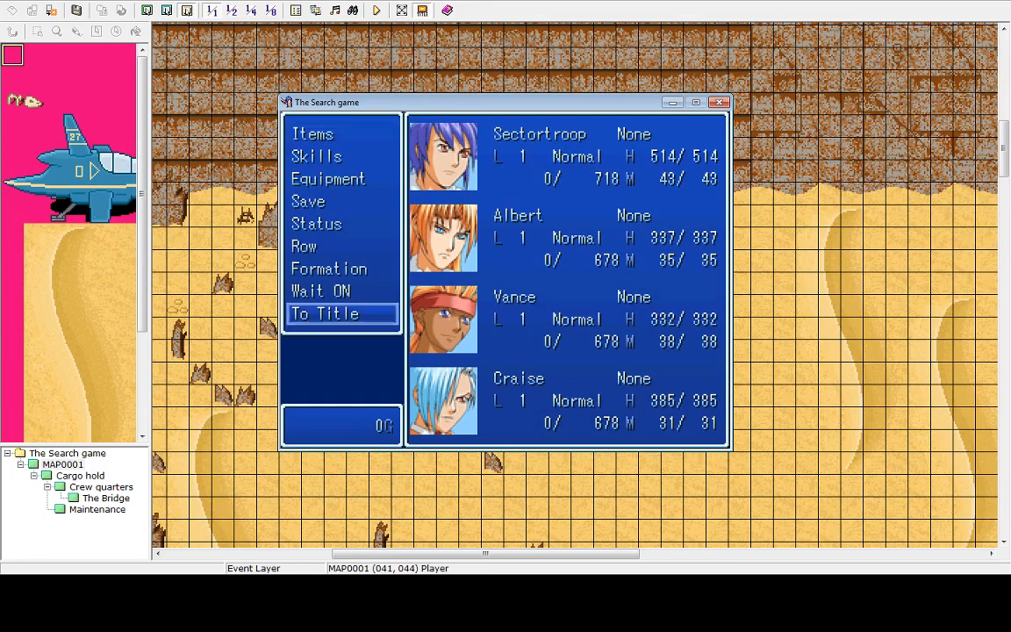
pyautogui.press('Return')
pyautogui.press('Return')
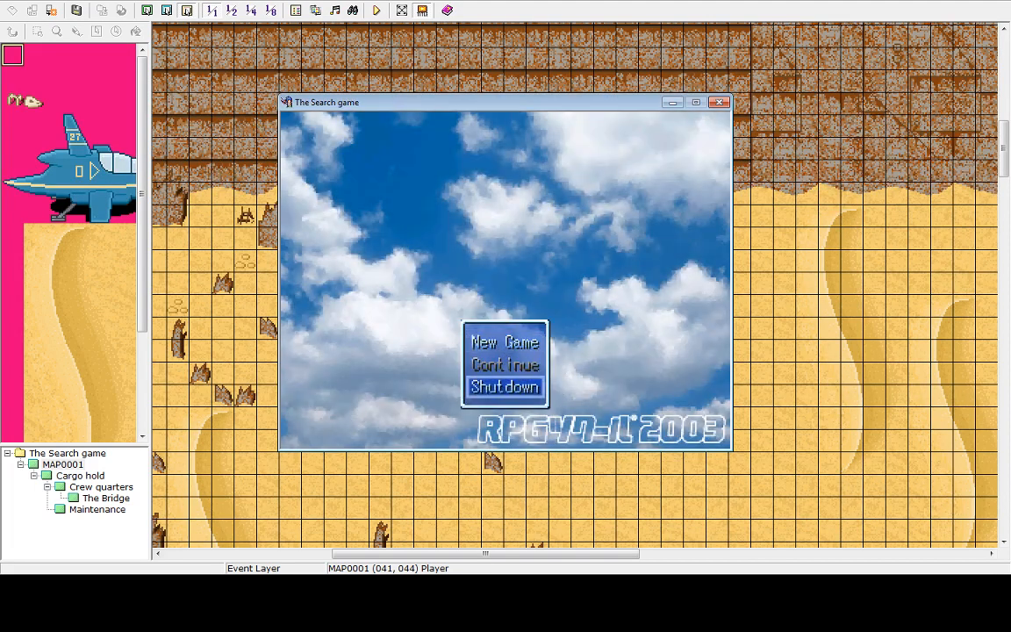
pyautogui.press('Return')
# Open the Cargo hold exit event at (058,039) and set its trigger to Player Touch
pyautogui.click(80, 475)
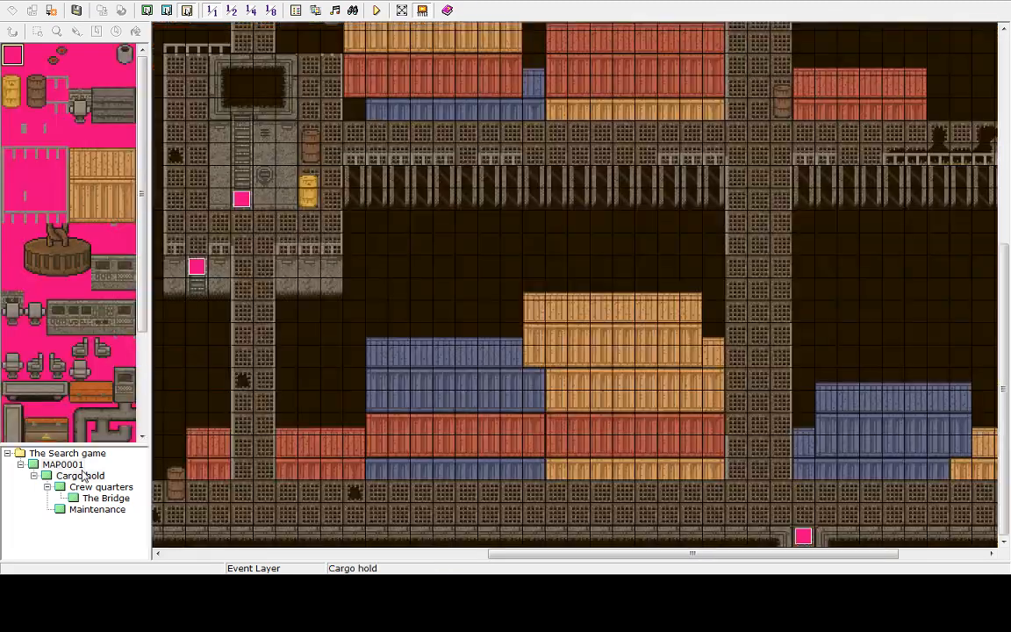
pyautogui.doubleClick(802, 535)
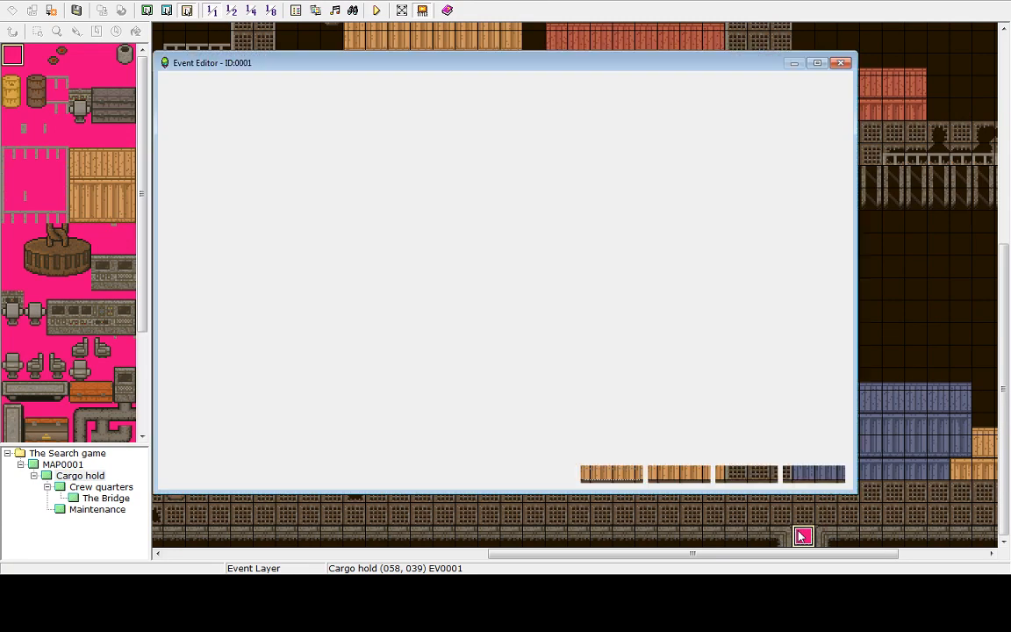
pyautogui.click(356, 327)
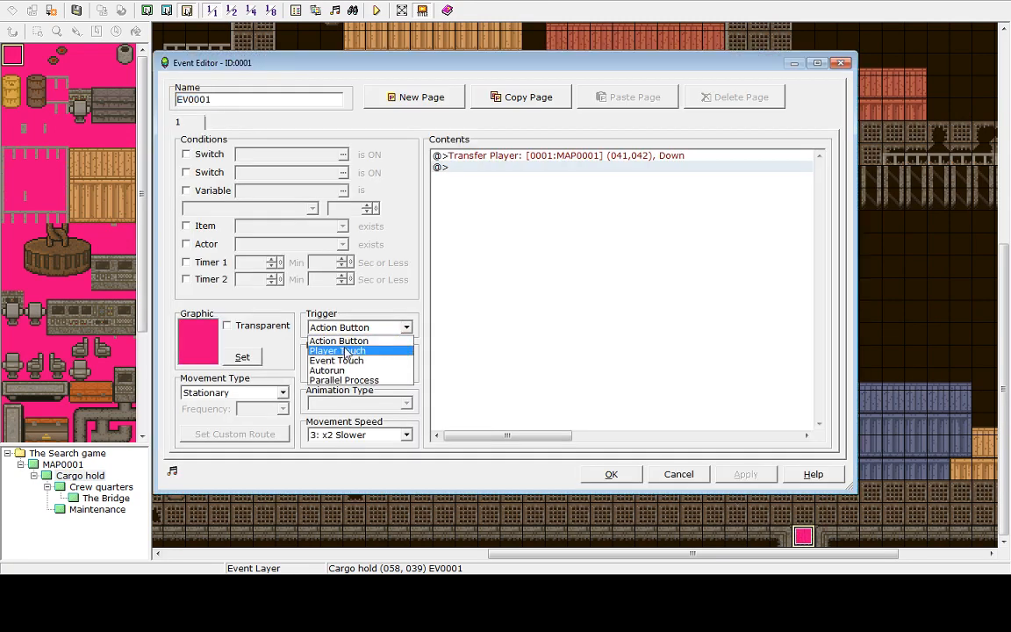
pyautogui.click(346, 351)
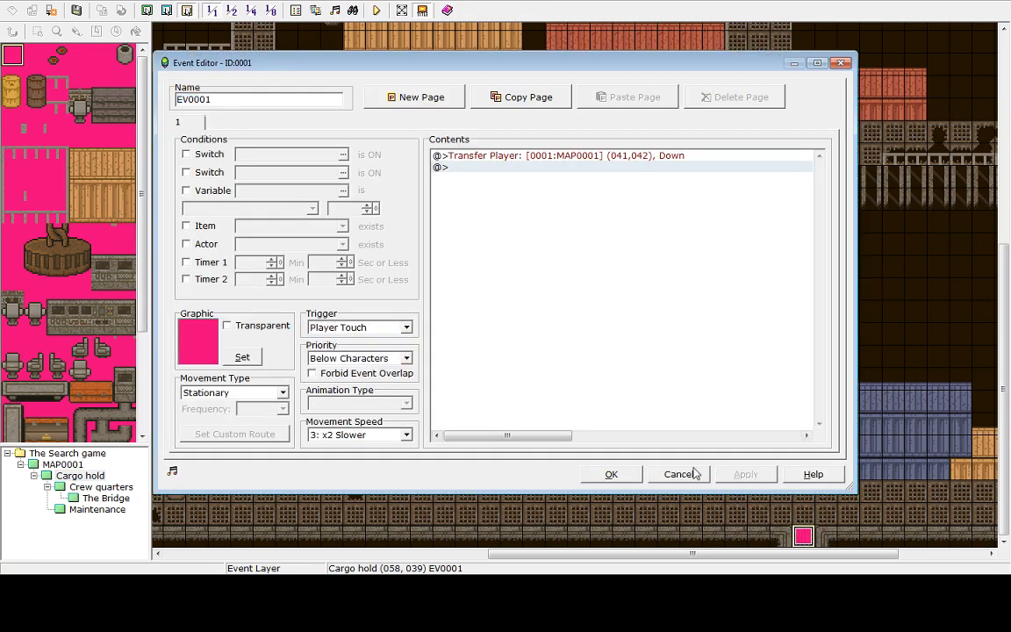
pyautogui.click(614, 479)
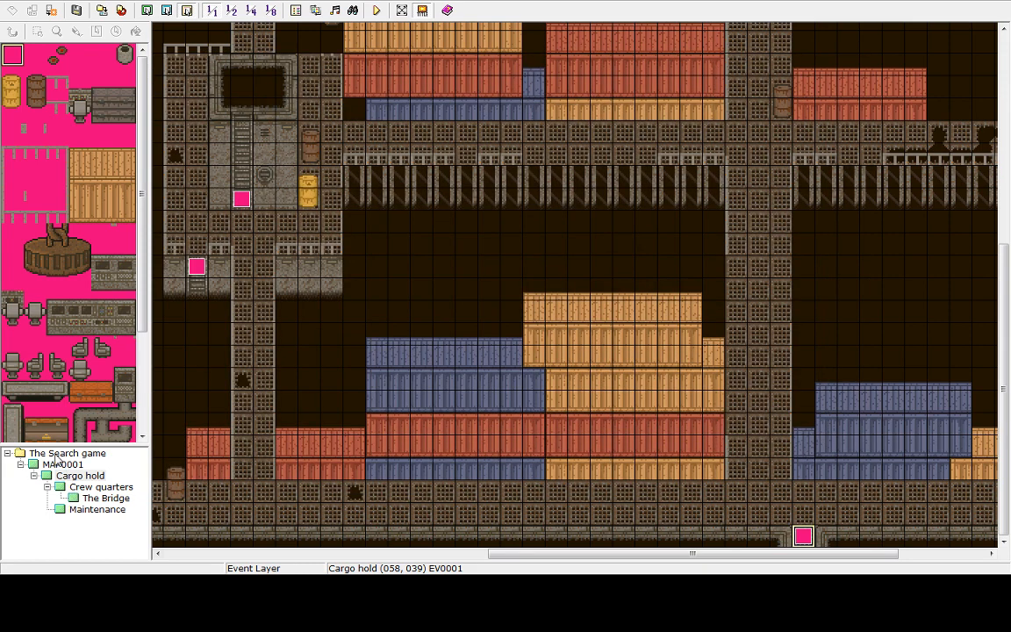
# Save and start a new playtest, walking the player up through the Cargo hold into the interior corridors
pyautogui.click(375, 10)
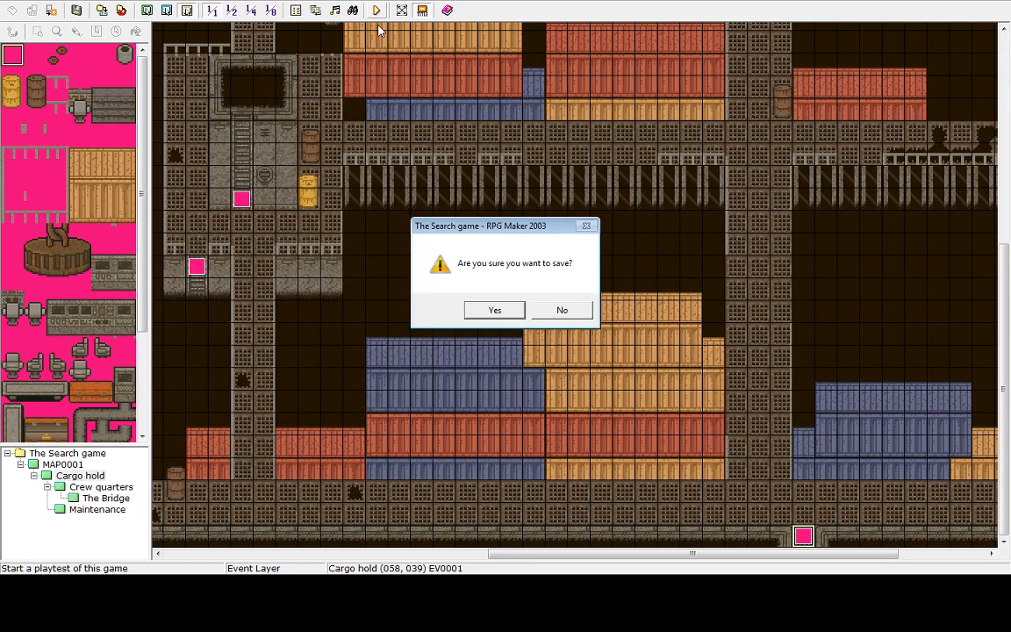
pyautogui.click(488, 312)
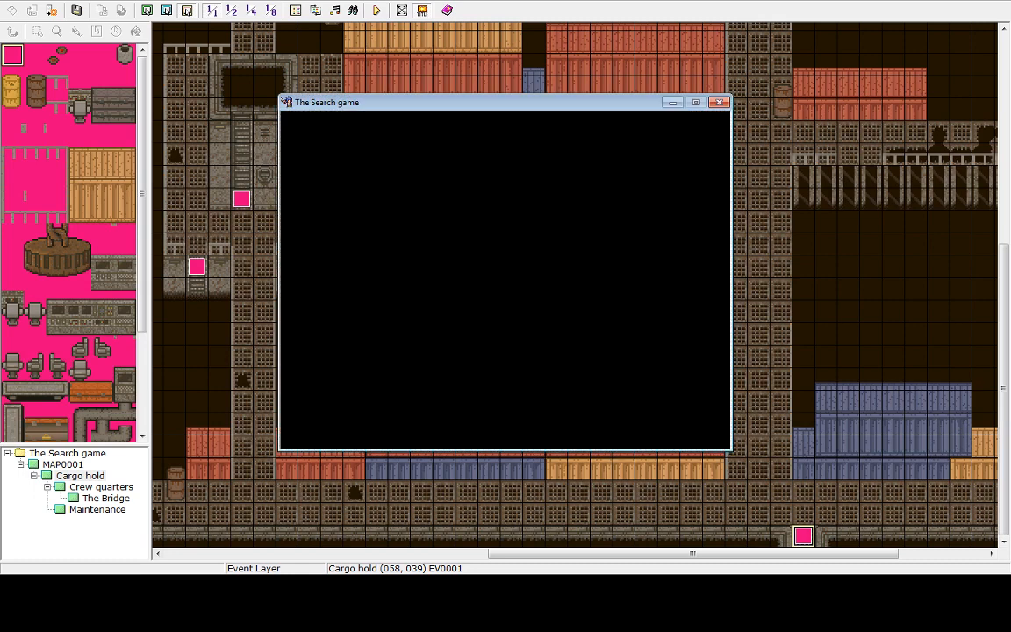
pyautogui.press('Return')
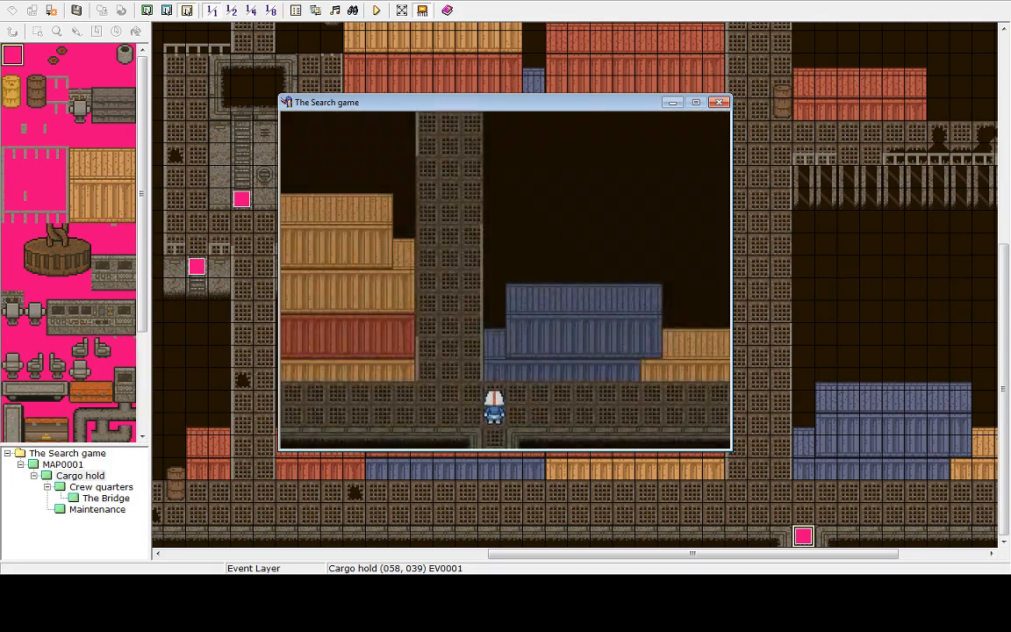
pyautogui.press('Up')
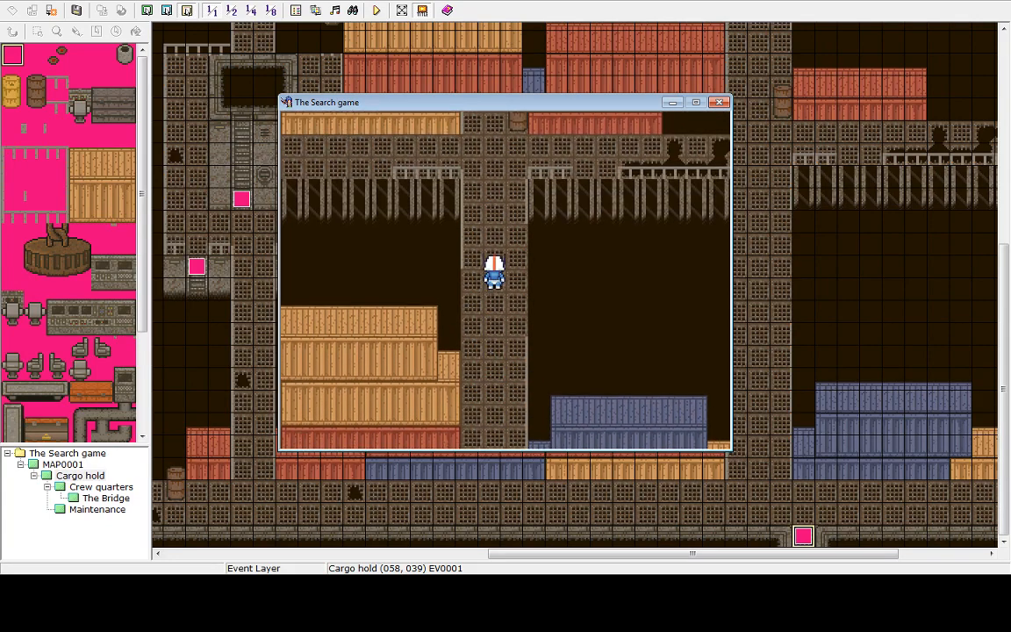
pyautogui.press('Up')
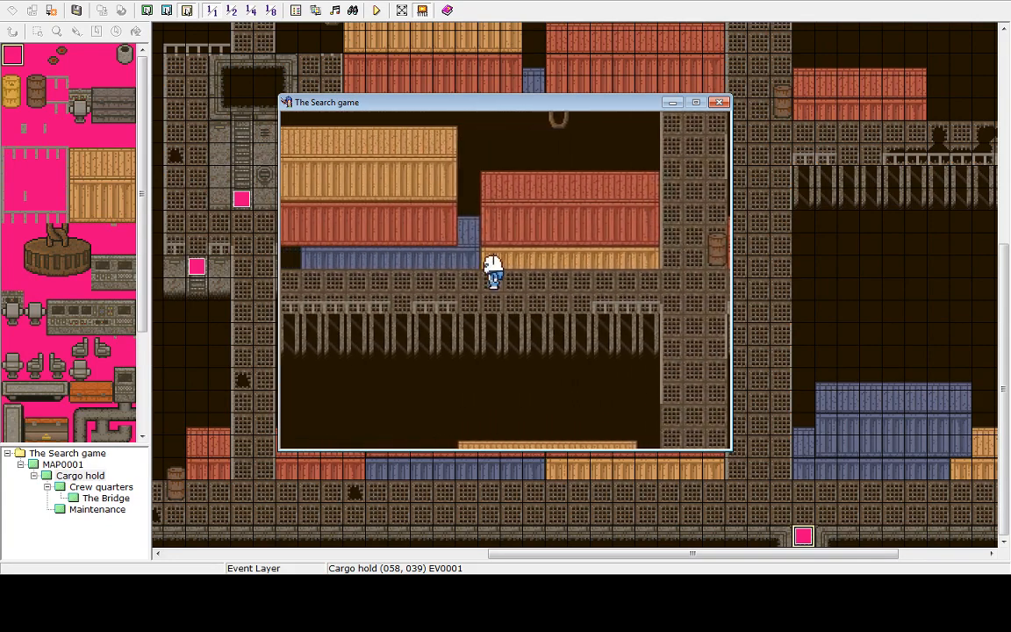
pyautogui.press('Left')
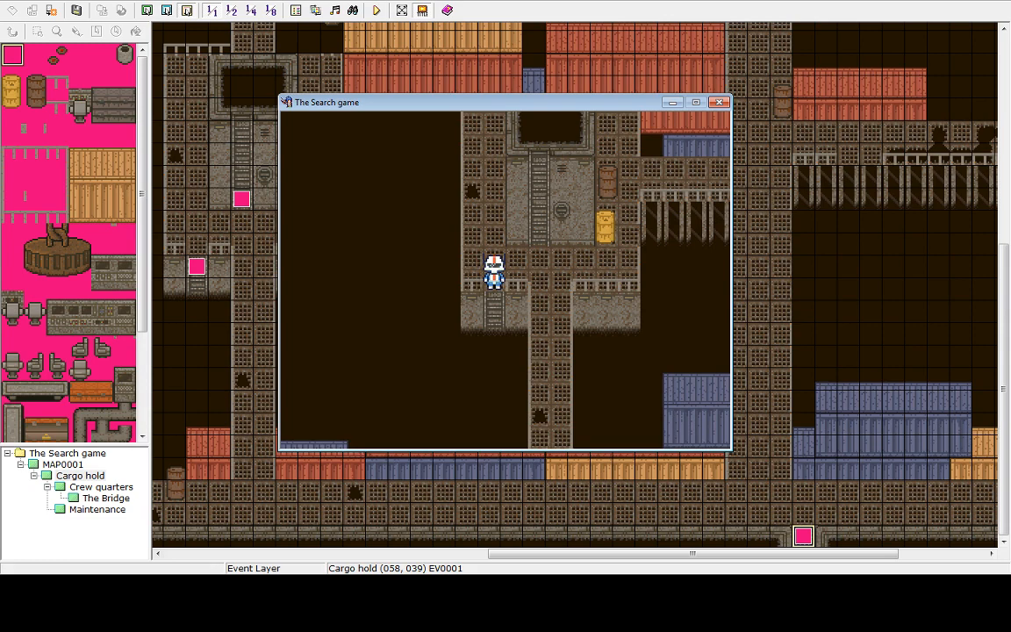
pyautogui.press('Up')
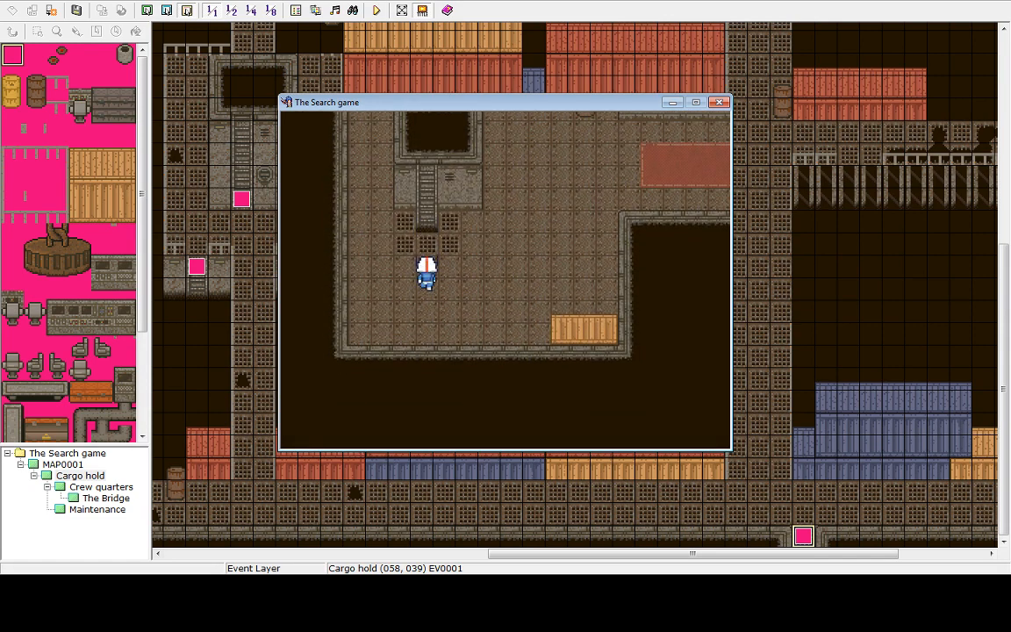
pyautogui.press('Up')
pyautogui.press('Up')
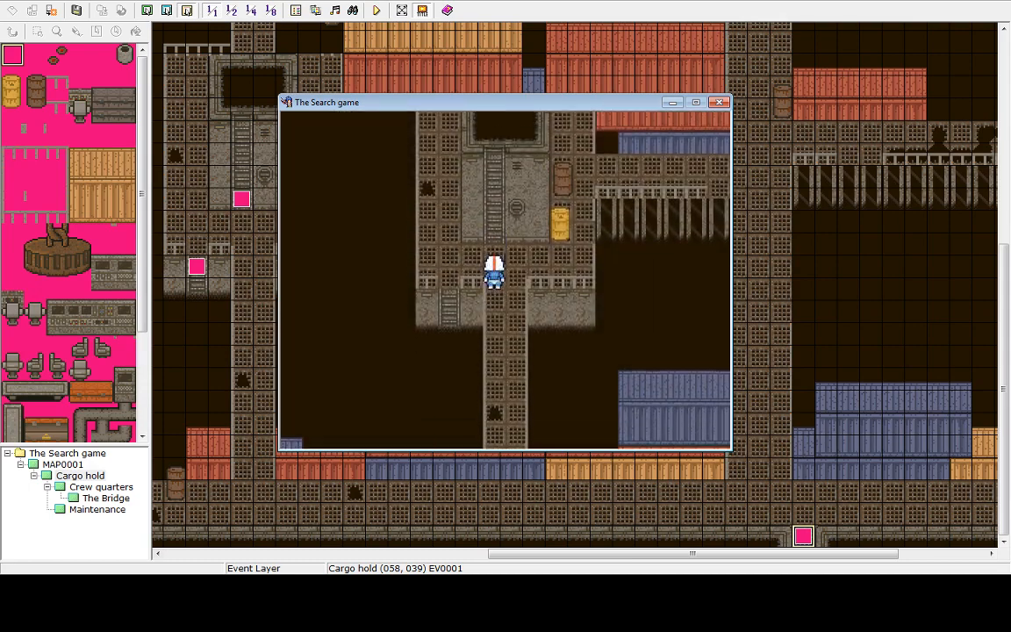
pyautogui.press('Right')
pyautogui.press('Up')
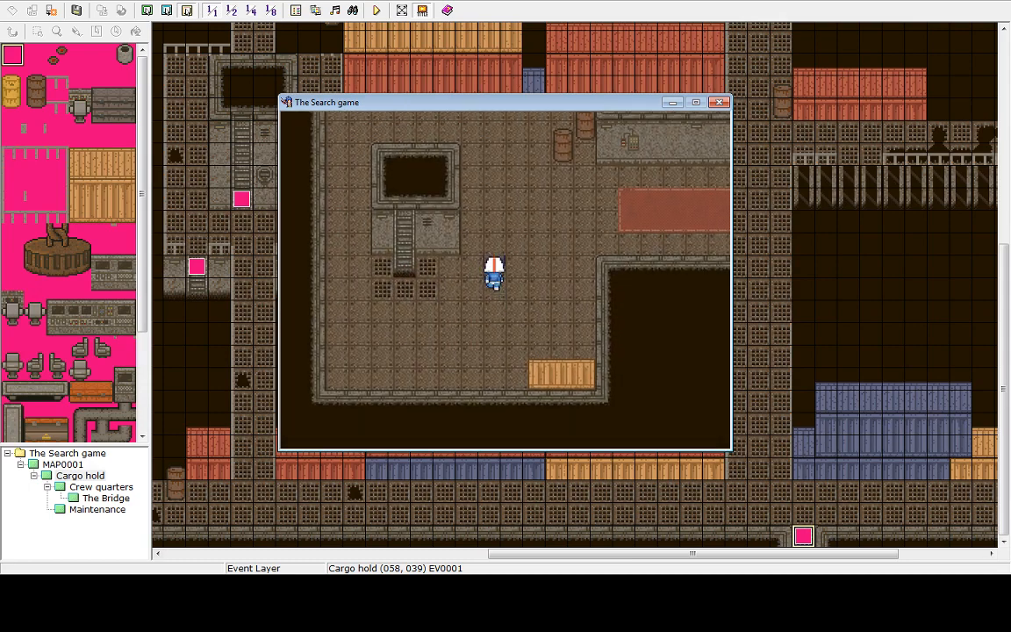
pyautogui.press('Right')
pyautogui.press('Up')
pyautogui.press('Right')
pyautogui.press('Right')
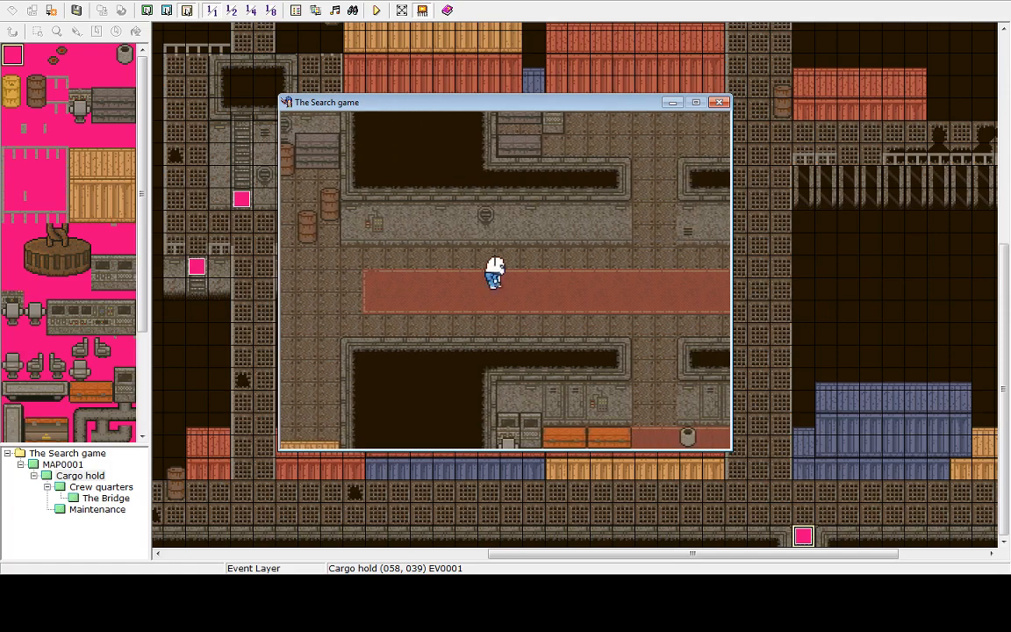
pyautogui.press('Up')
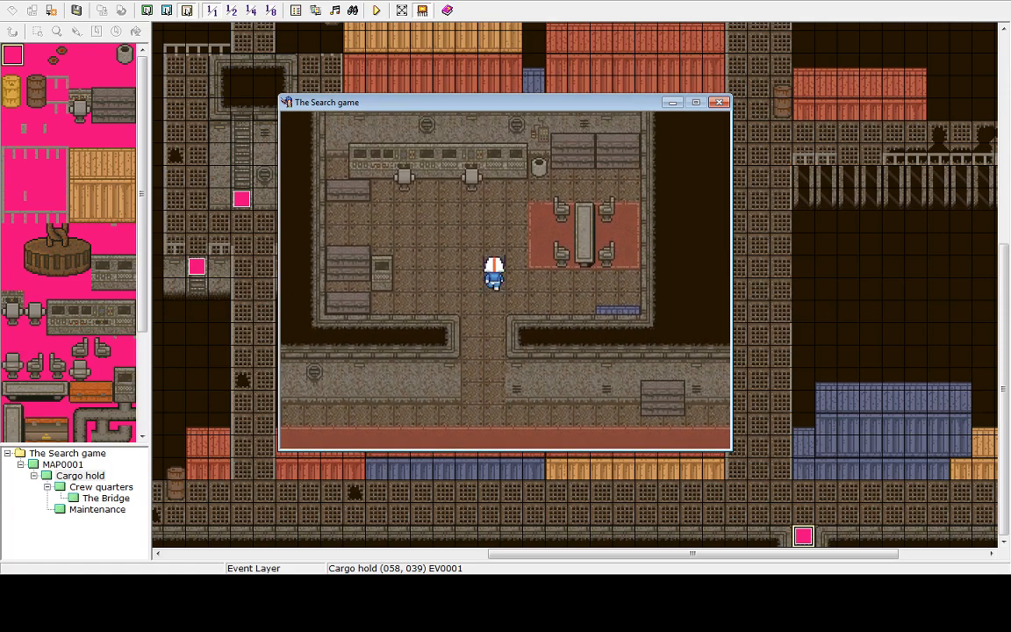
pyautogui.press('Down')
pyautogui.press('Right')
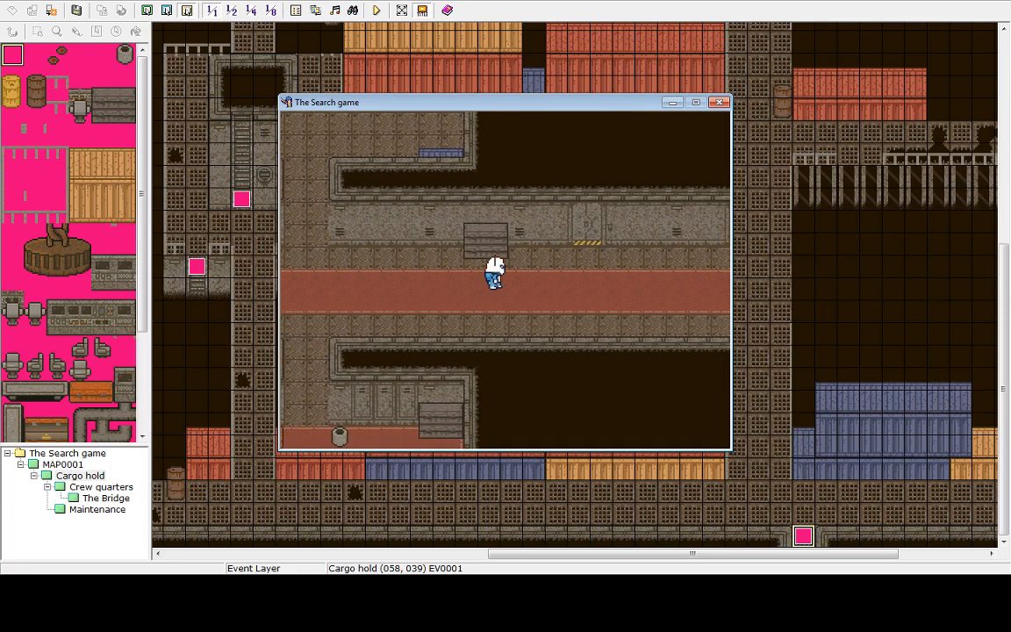
pyautogui.press('Right')
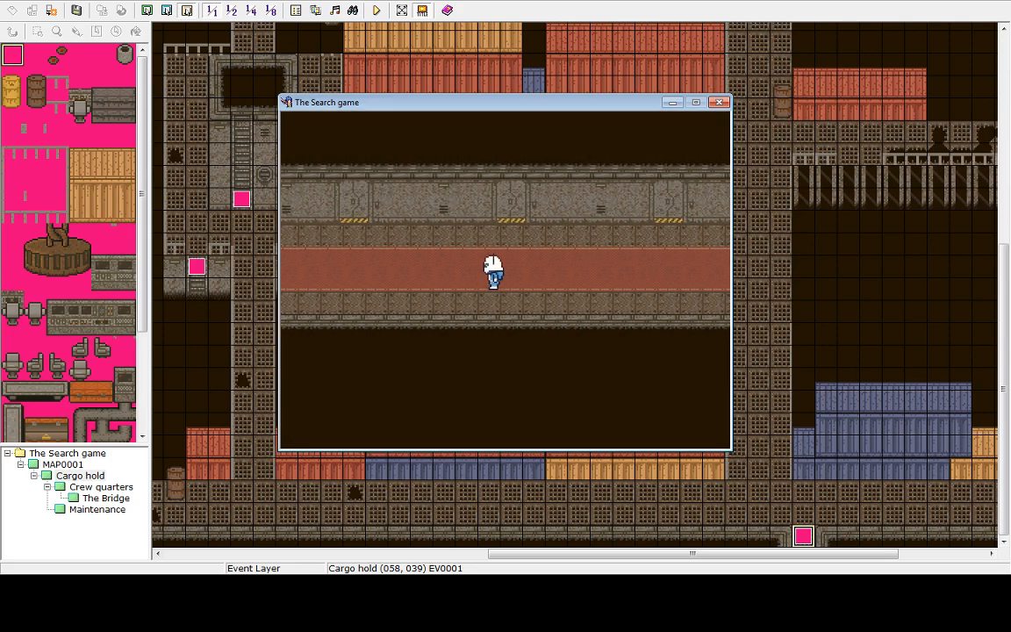
# Explore the interior rooms and corridors, then end the game and shut down the playtest
pyautogui.press('Left')
pyautogui.press('Up')
pyautogui.press('Left')
pyautogui.press('Down')
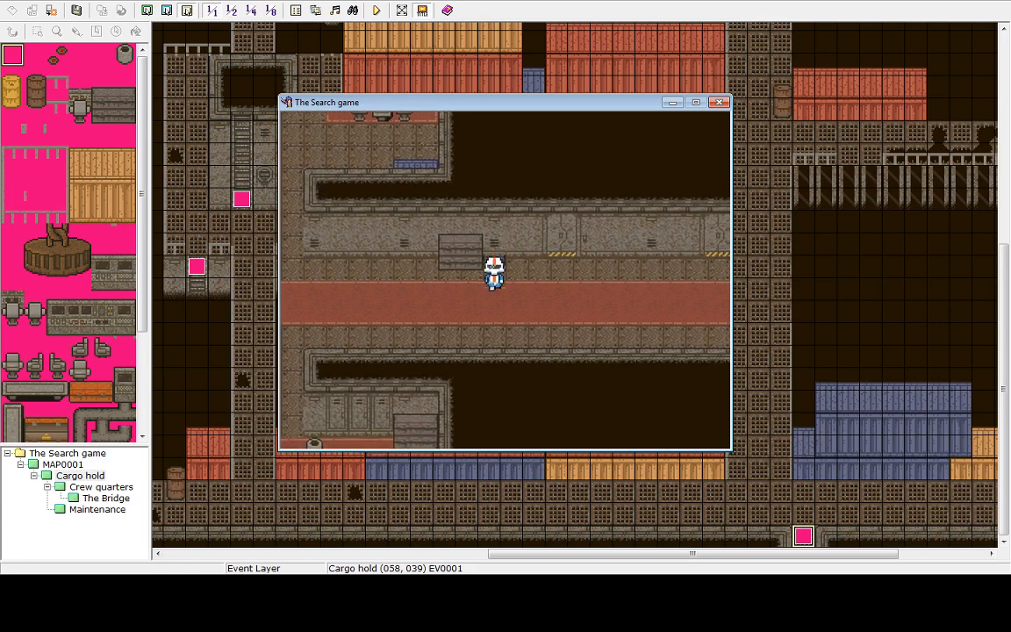
pyautogui.press('Up')
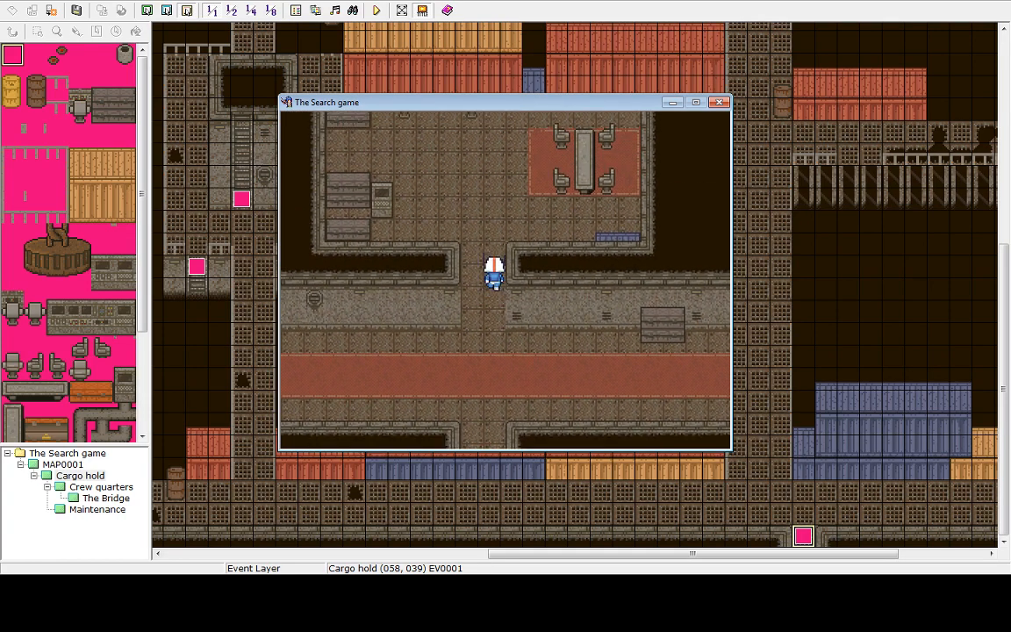
pyautogui.press('Down')
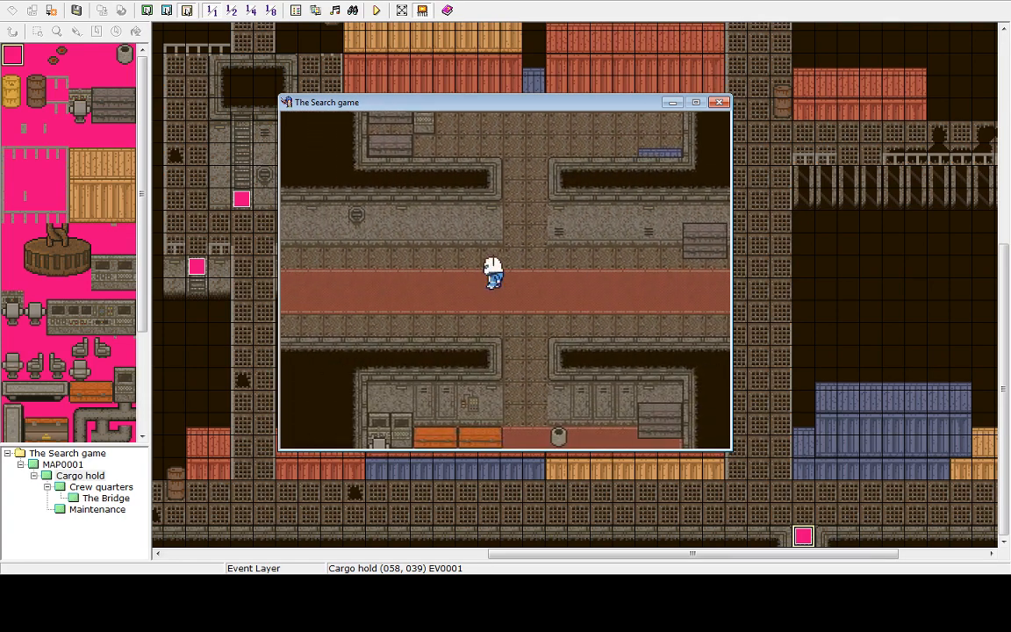
pyautogui.press('Left')
pyautogui.press('Up')
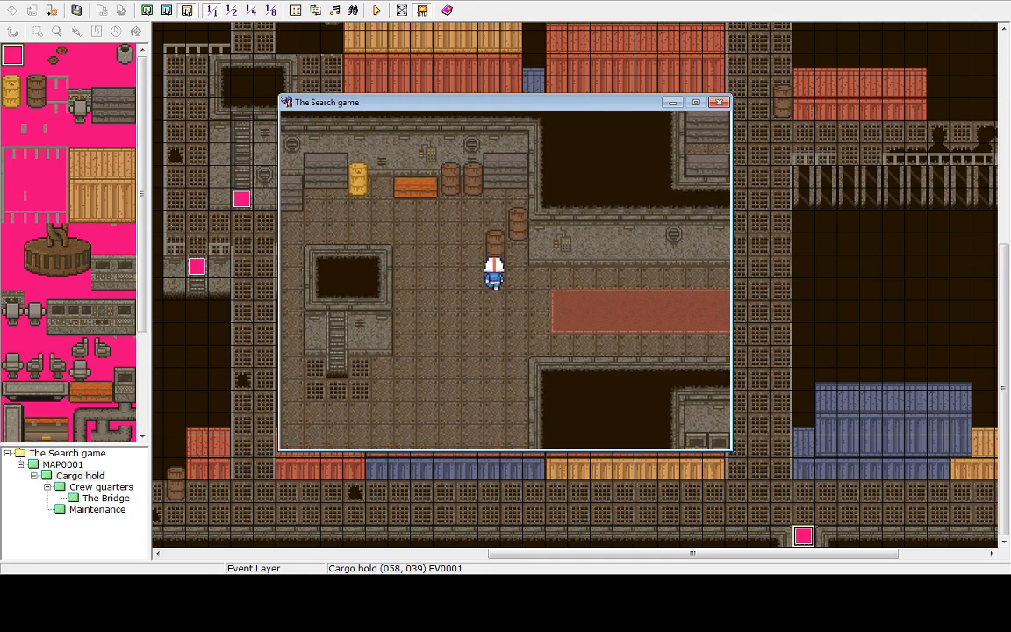
pyautogui.press('Left')
pyautogui.press('Up')
pyautogui.press('Left')
pyautogui.press('Left')
pyautogui.press('Down')
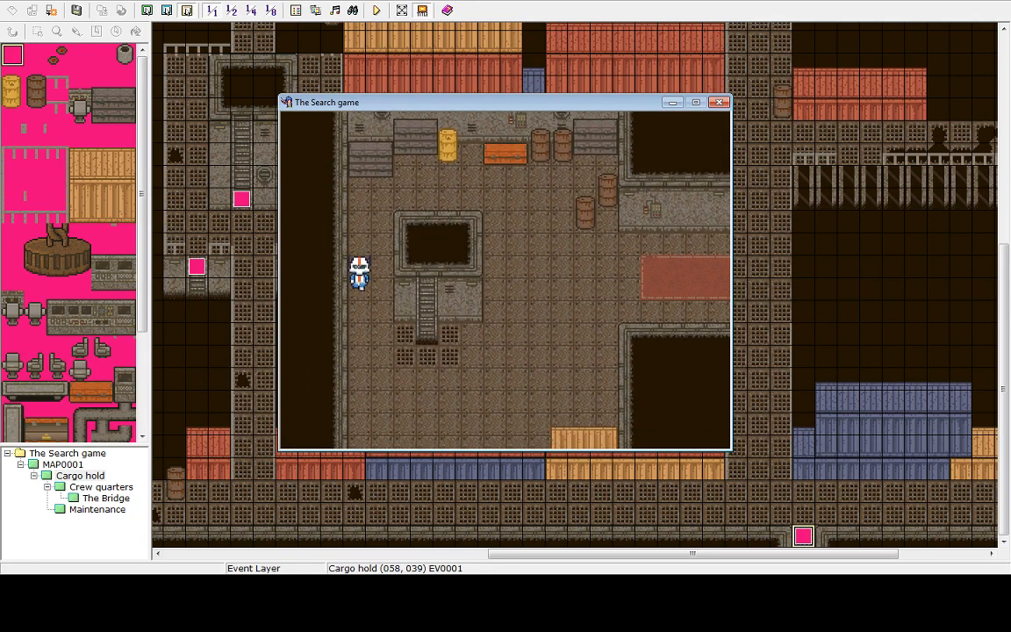
pyautogui.press('Right')
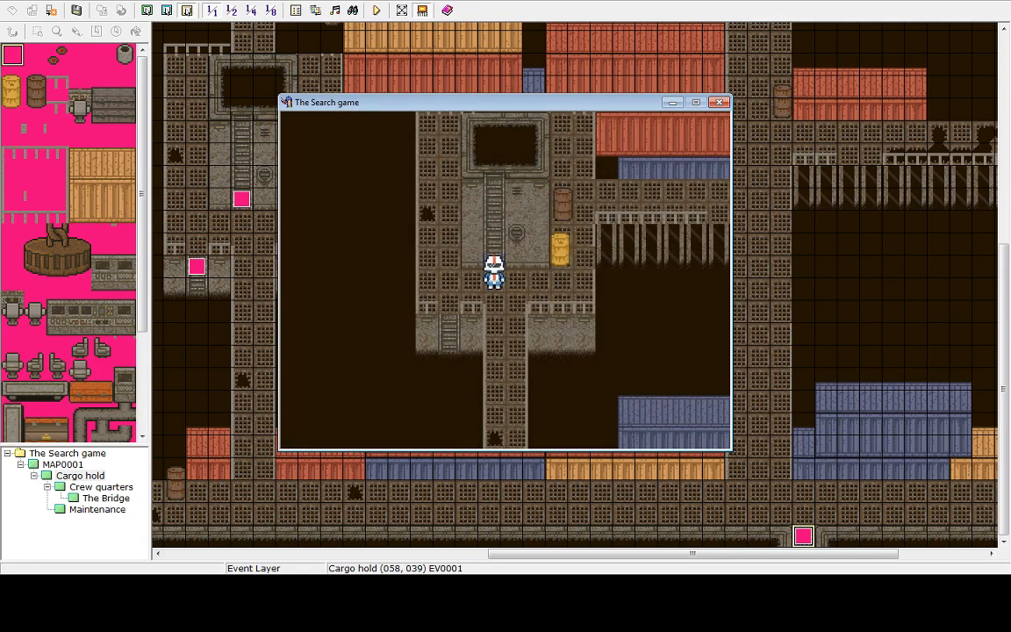
pyautogui.press('Left')
pyautogui.press('Down')
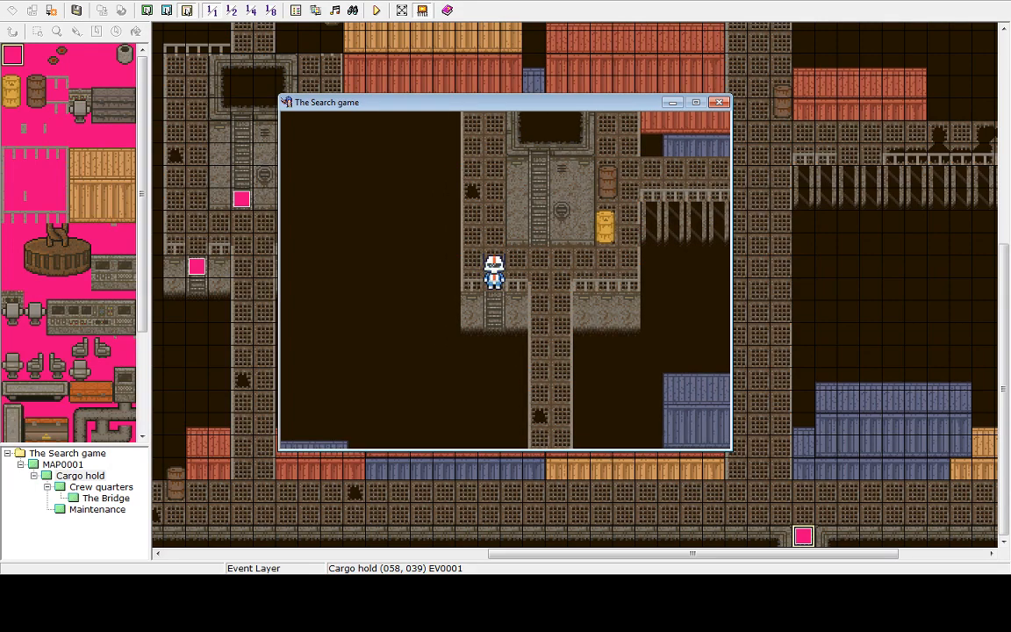
pyautogui.press('Up')
pyautogui.press('Escape')
pyautogui.press('Up')
pyautogui.press('Return')
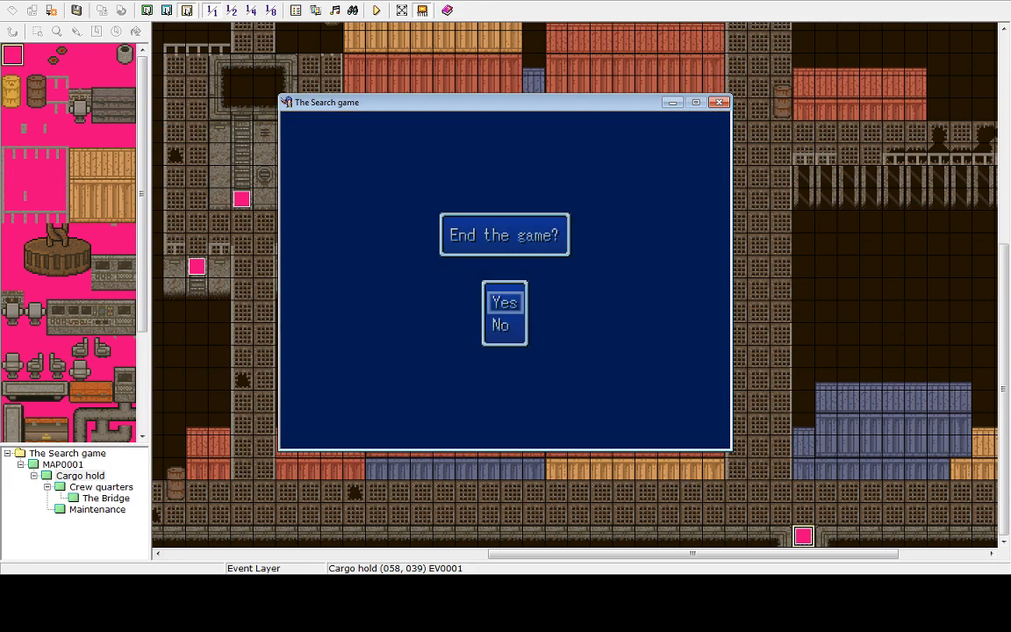
pyautogui.press('Return')
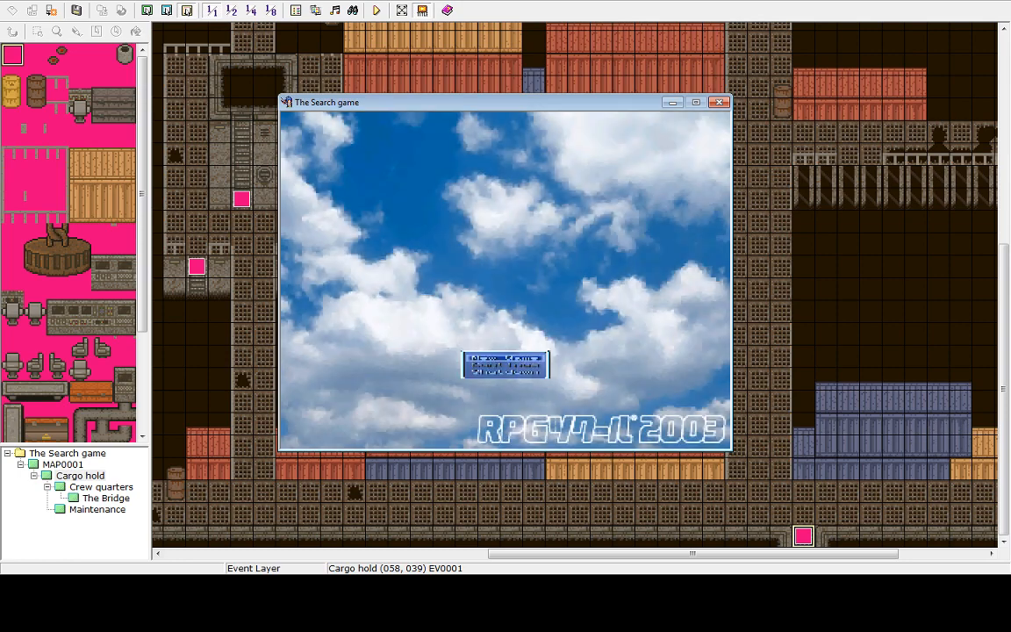
pyautogui.press('Up')
pyautogui.press('Return')
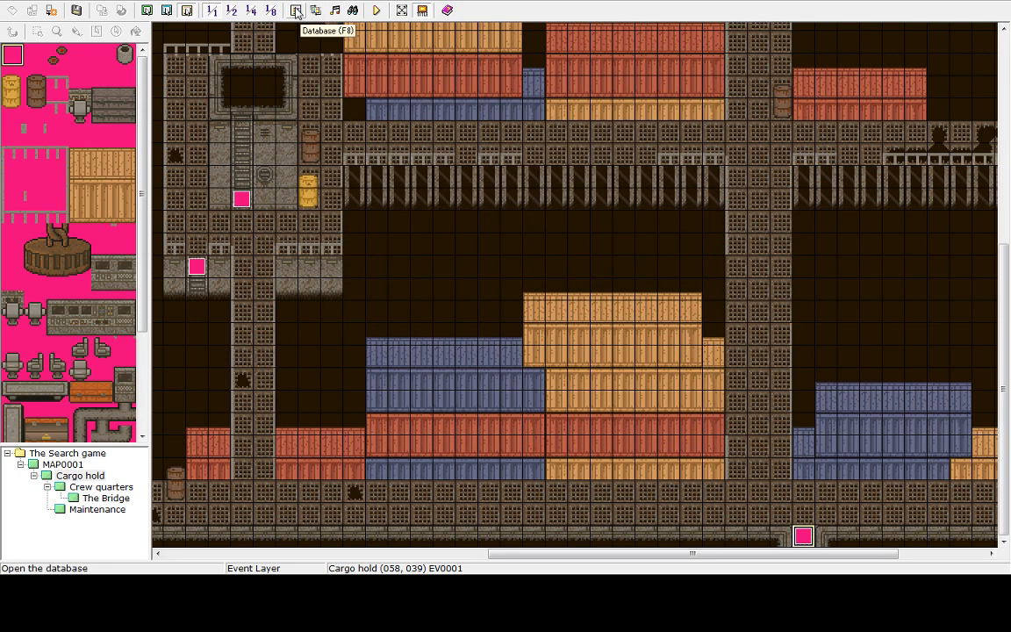
# In the database's Ship interior tileset, set the 4-direction passage of a ladder tile and confirm
pyautogui.click(296, 10)
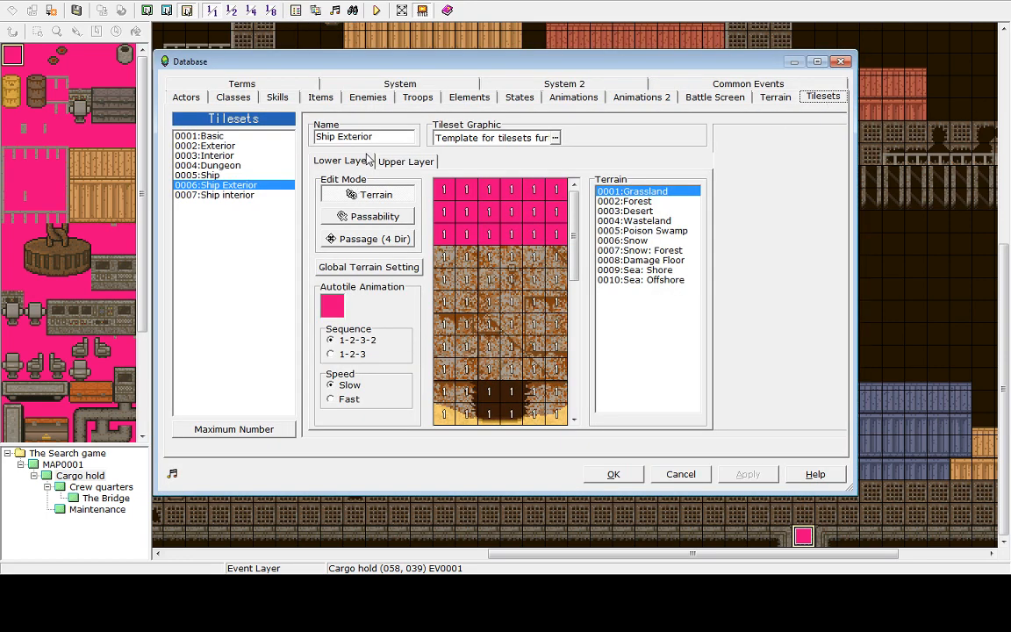
pyautogui.click(215, 194)
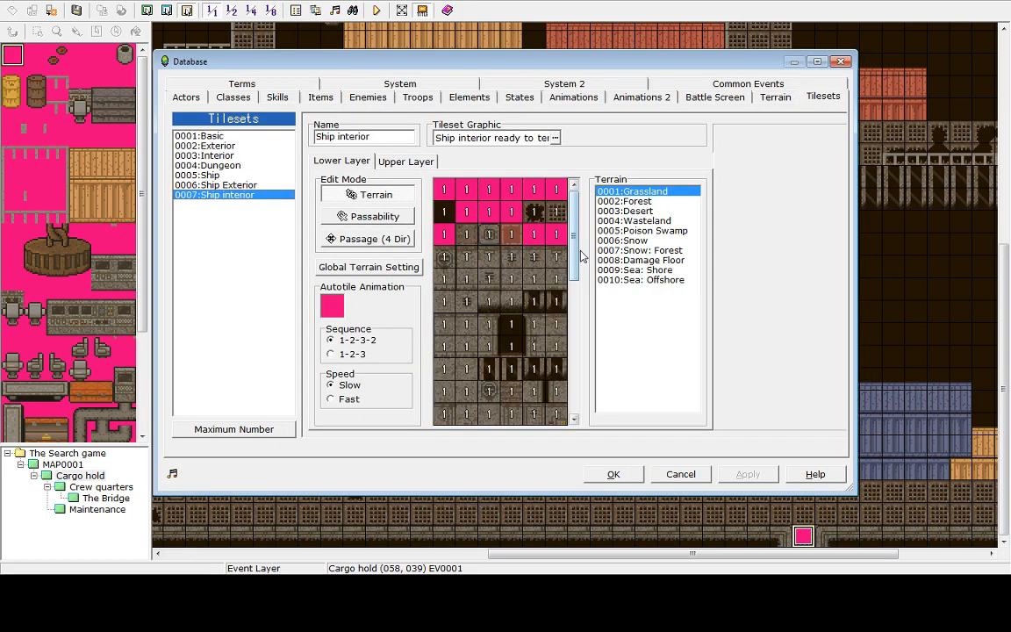
pyautogui.moveTo(575, 256); pyautogui.dragTo(575, 336)
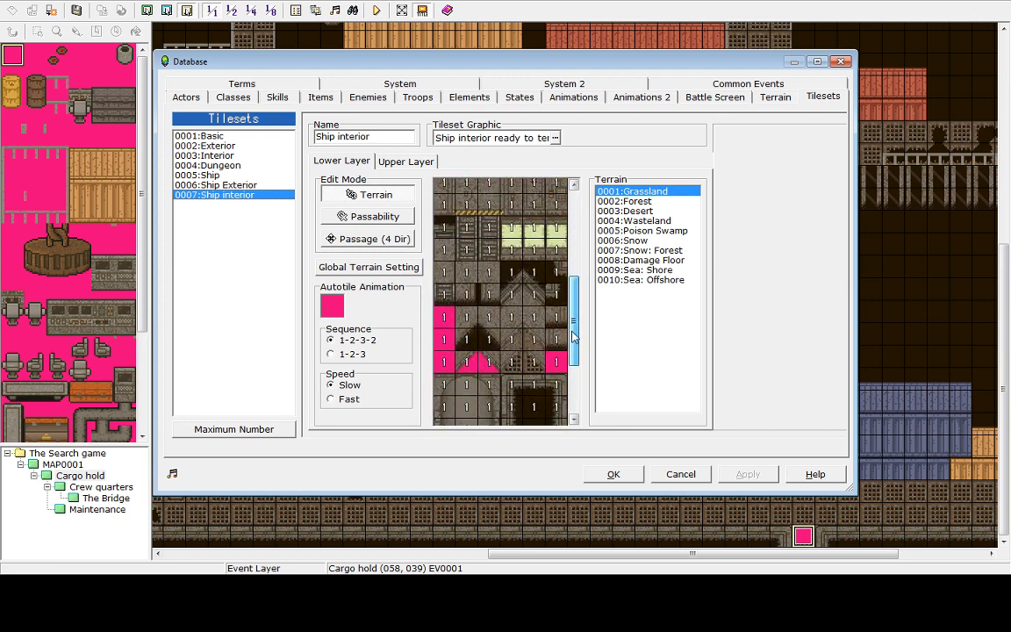
pyautogui.click(469, 234)
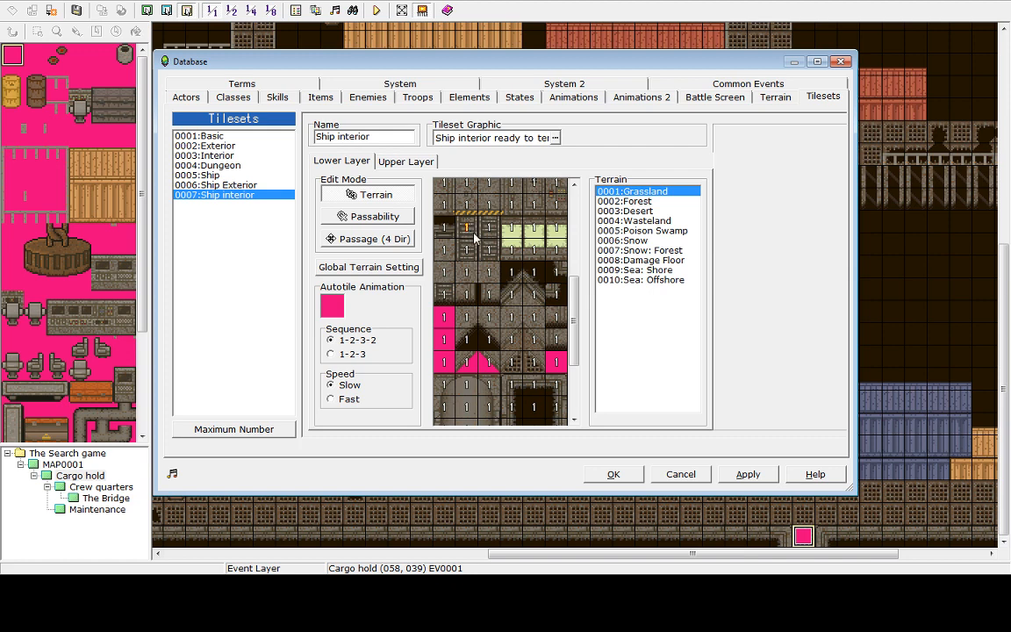
pyautogui.click(369, 216)
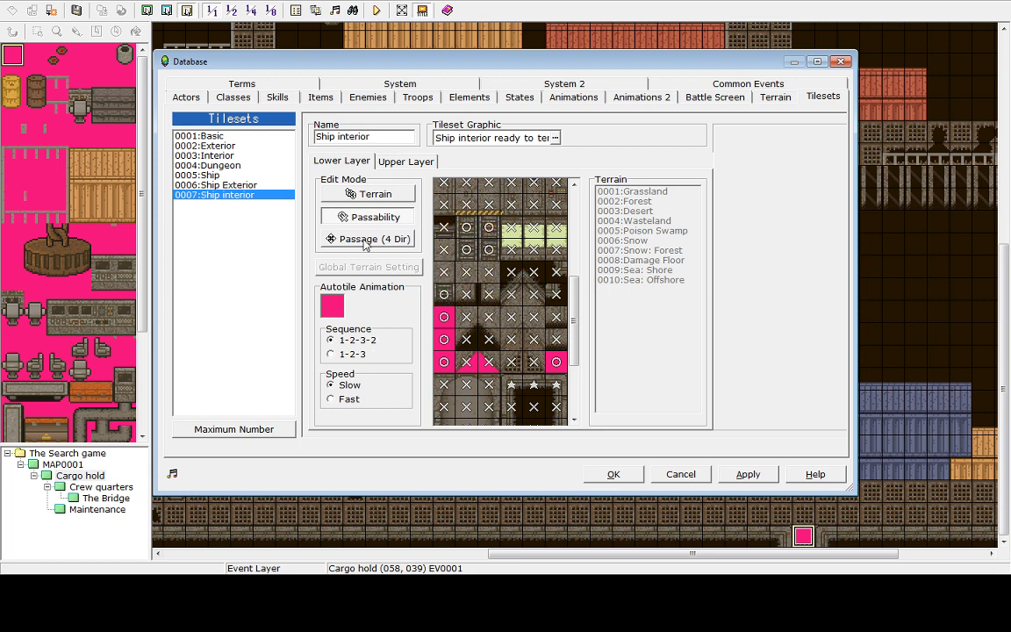
pyautogui.click(370, 241)
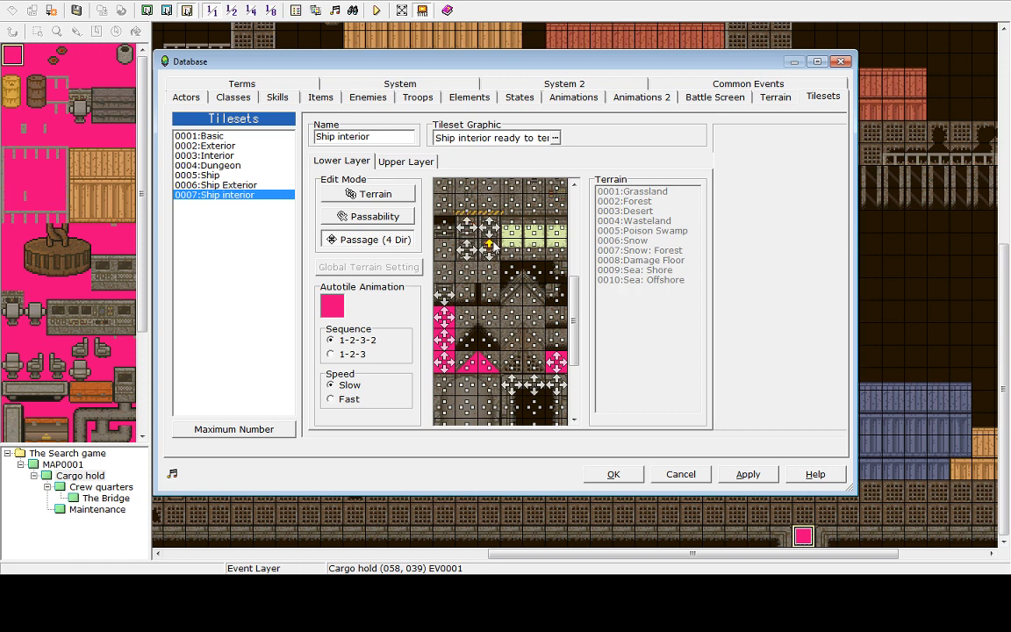
pyautogui.click(490, 237)
pyautogui.click(613, 474)
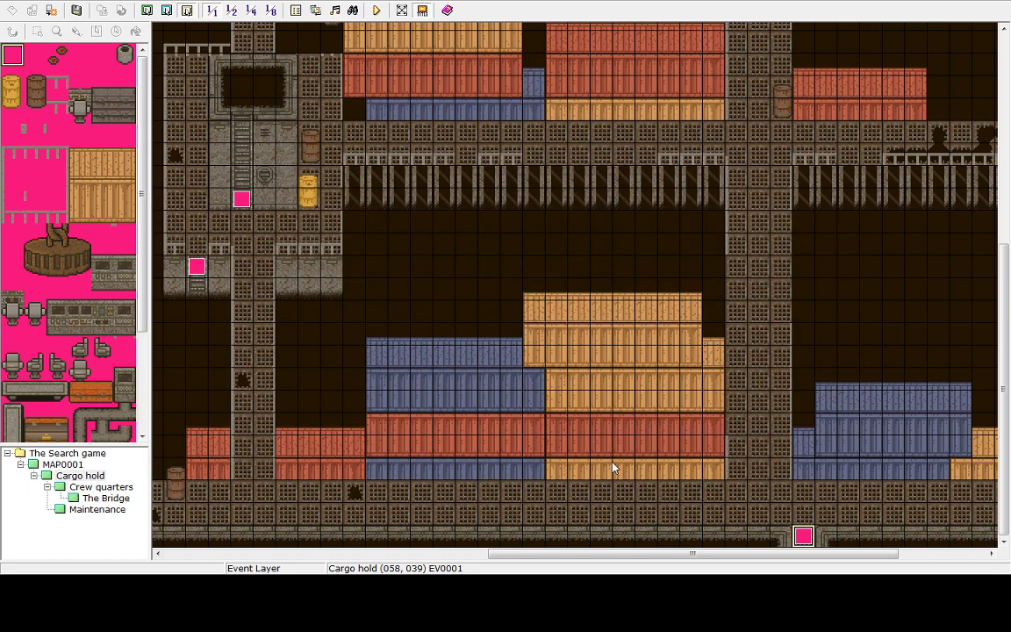
# Start a playtest and walk the player up through the Cargo hold and across the ladder area
pyautogui.click(376, 10)
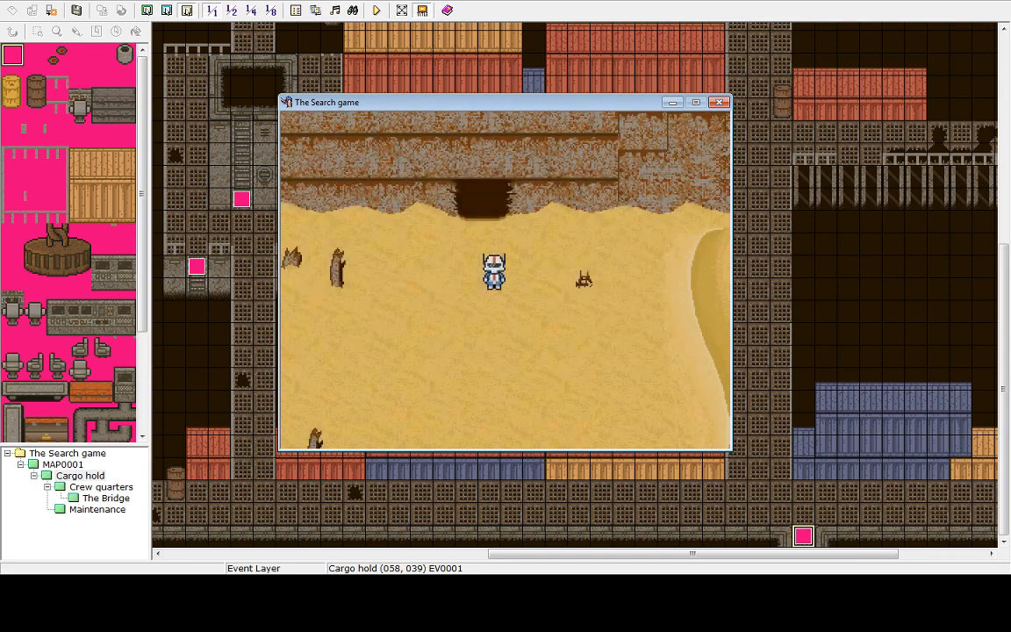
pyautogui.press('Up')
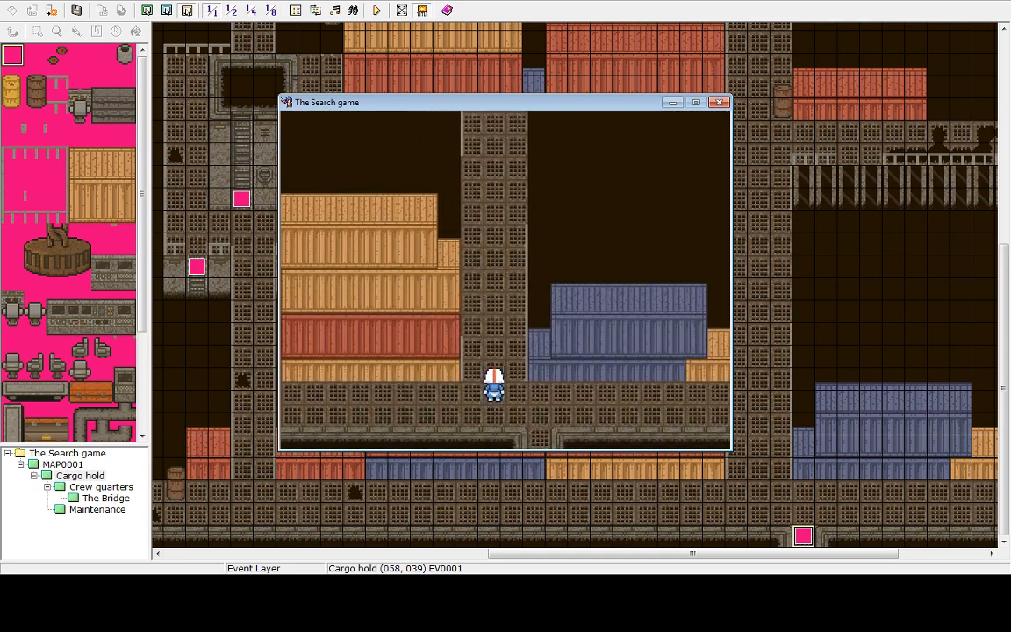
pyautogui.press('Up')
pyautogui.press('Up')
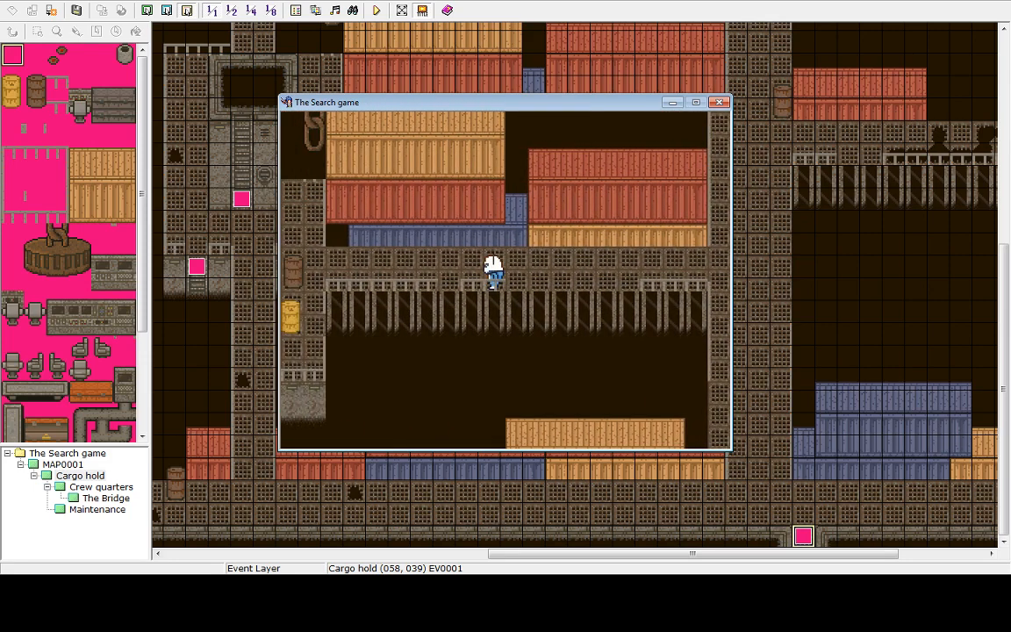
pyautogui.press('Right')
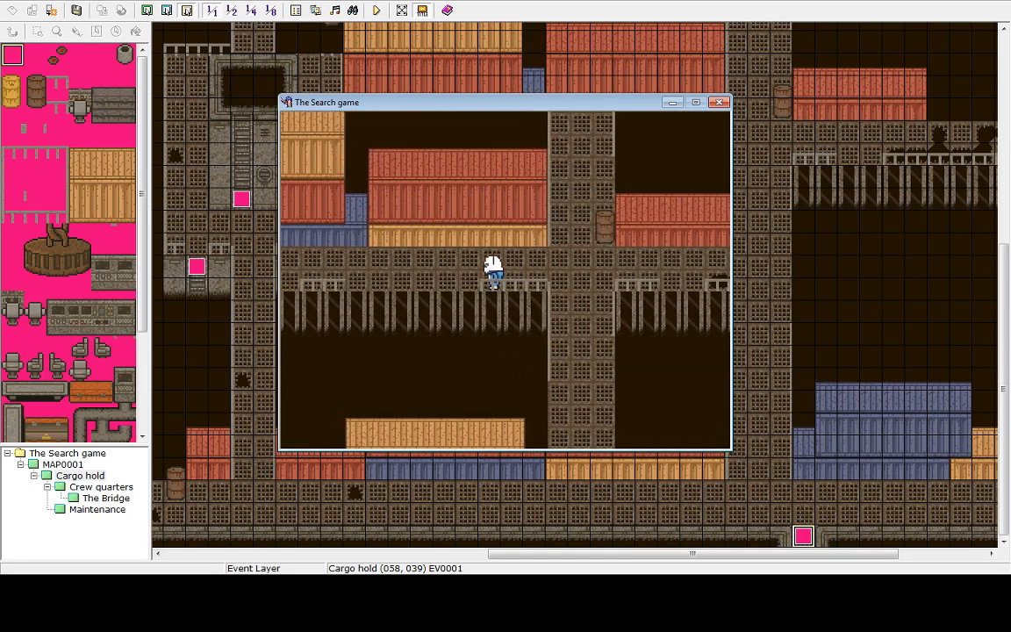
pyautogui.press('Left')
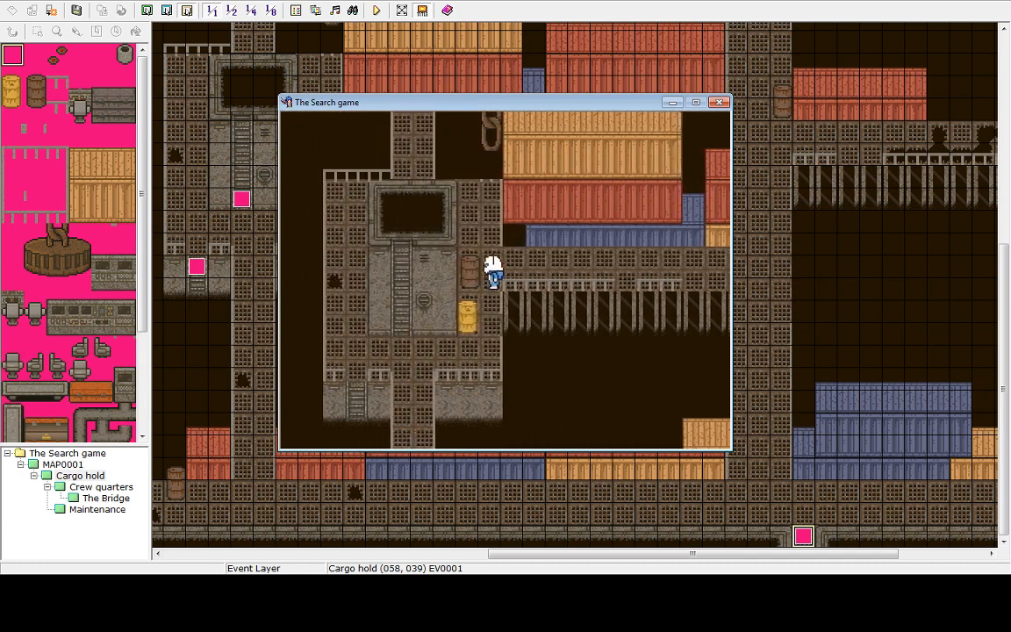
pyautogui.press('Down')
pyautogui.press('Left')
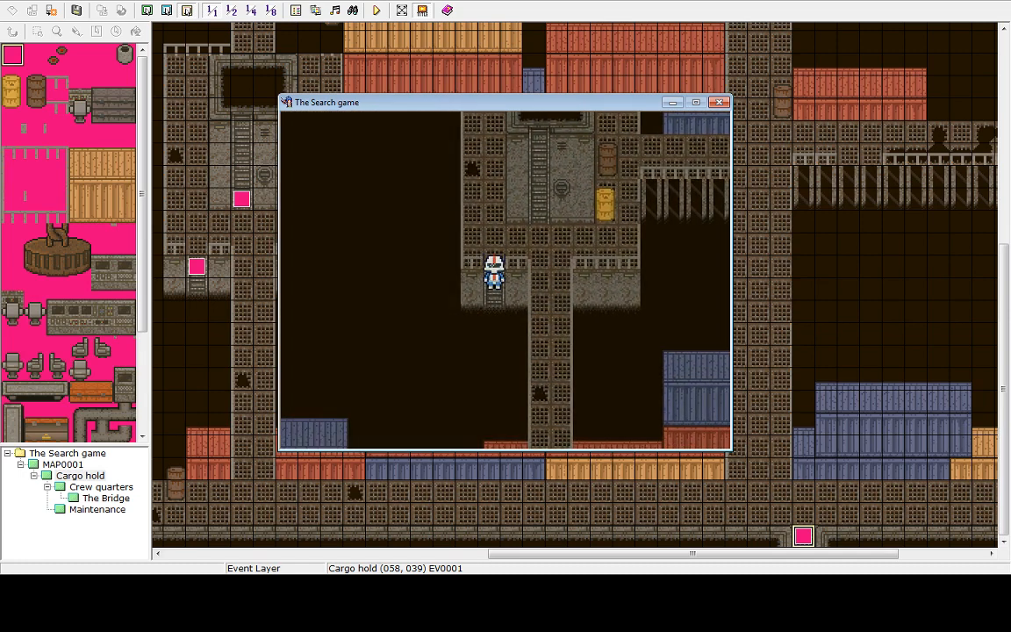
pyautogui.press('Down')
pyautogui.press('Right')
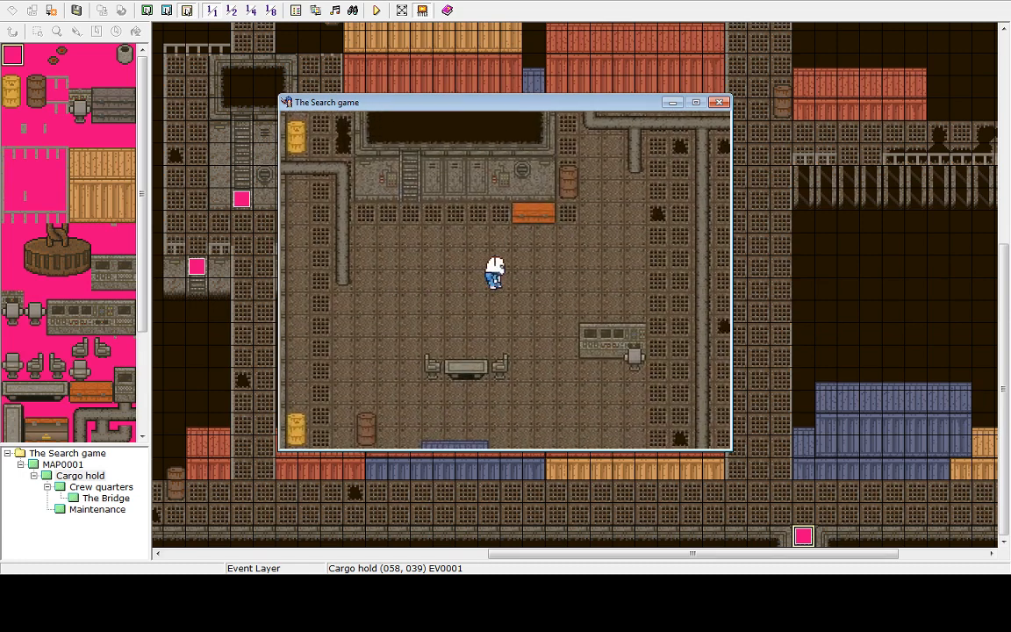
pyautogui.press('Up')
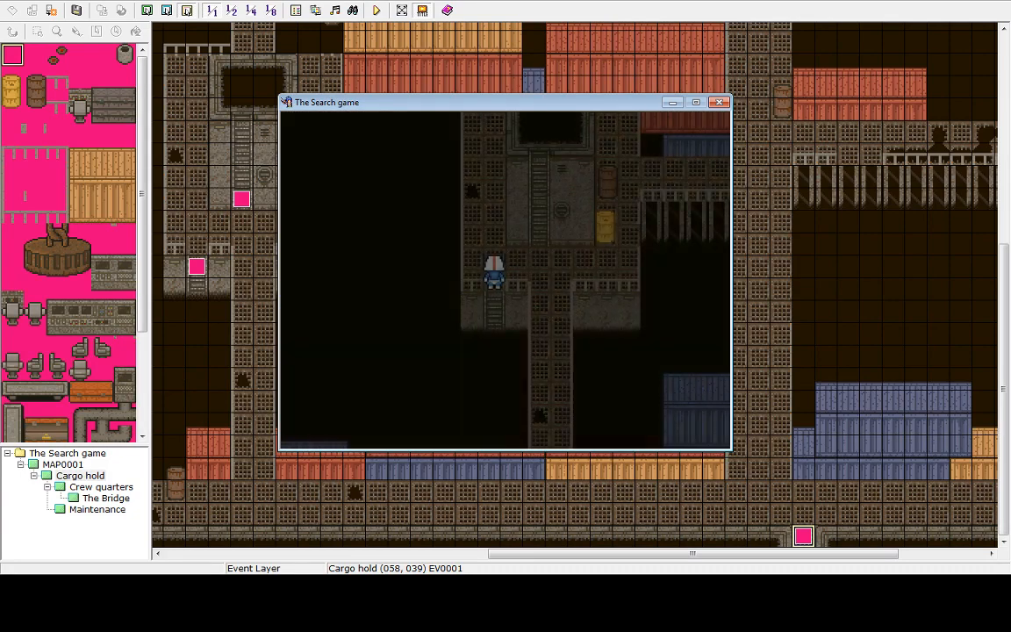
pyautogui.press('Right')
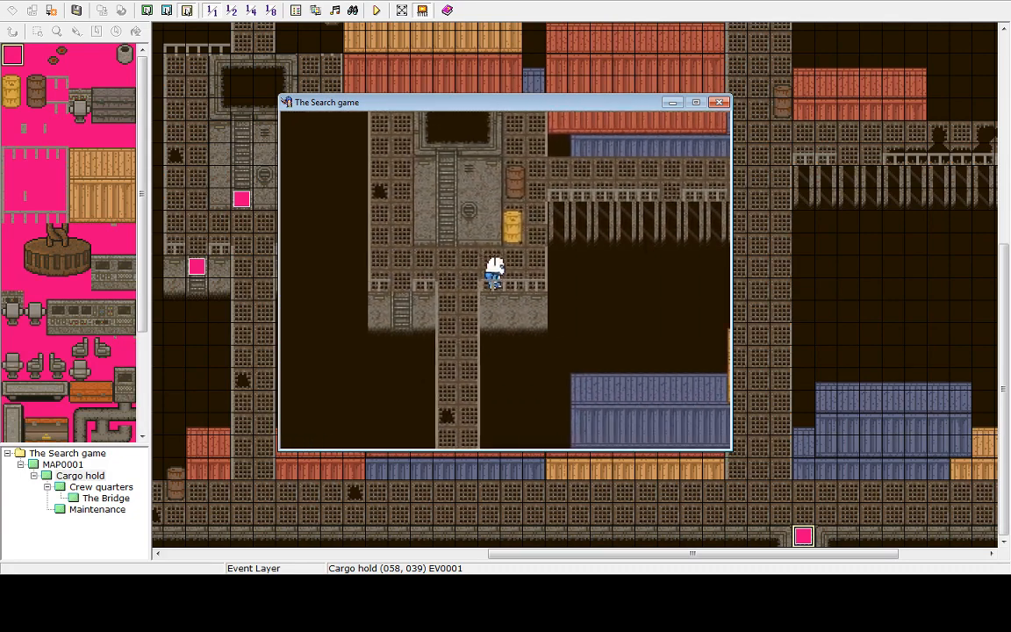
pyautogui.press('Up')
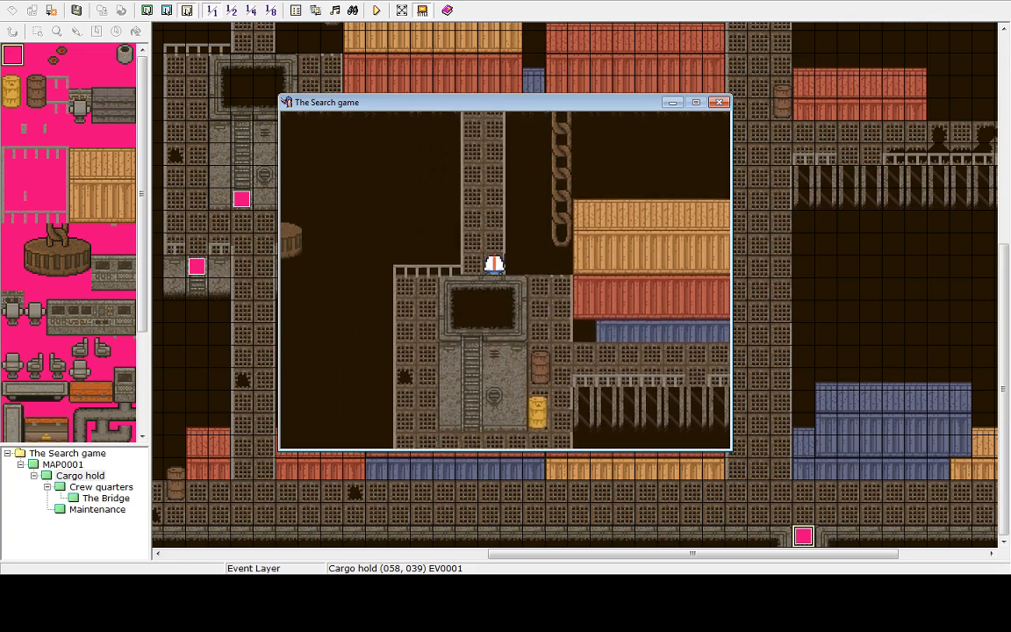
pyautogui.press('Up')
# Return to the title screen from the game menu and shut the playtest down
pyautogui.press('Escape')
pyautogui.press('Up')
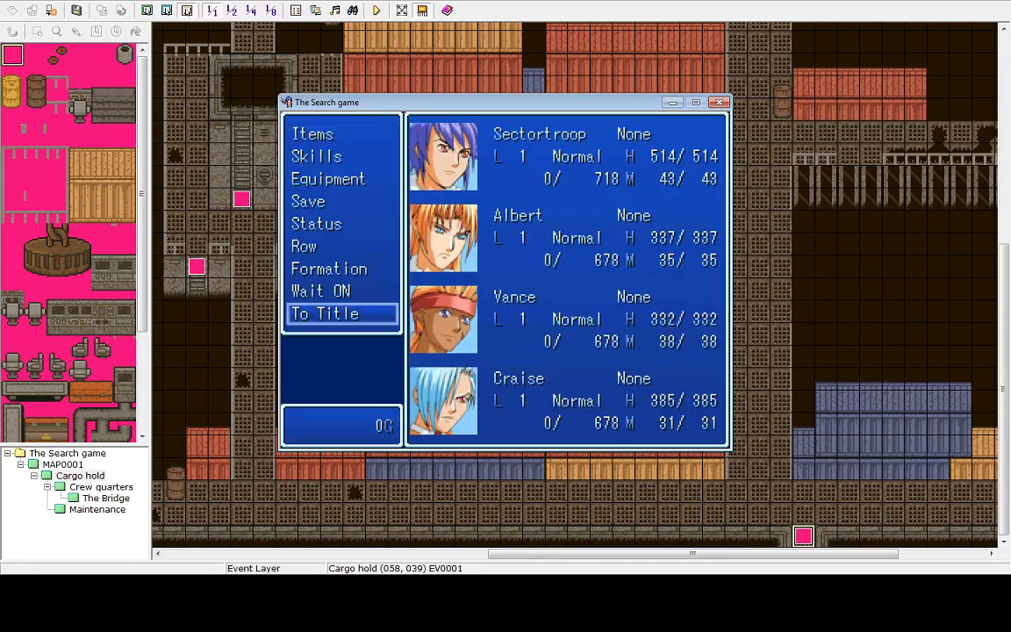
pyautogui.press('Return')
pyautogui.press('Return')
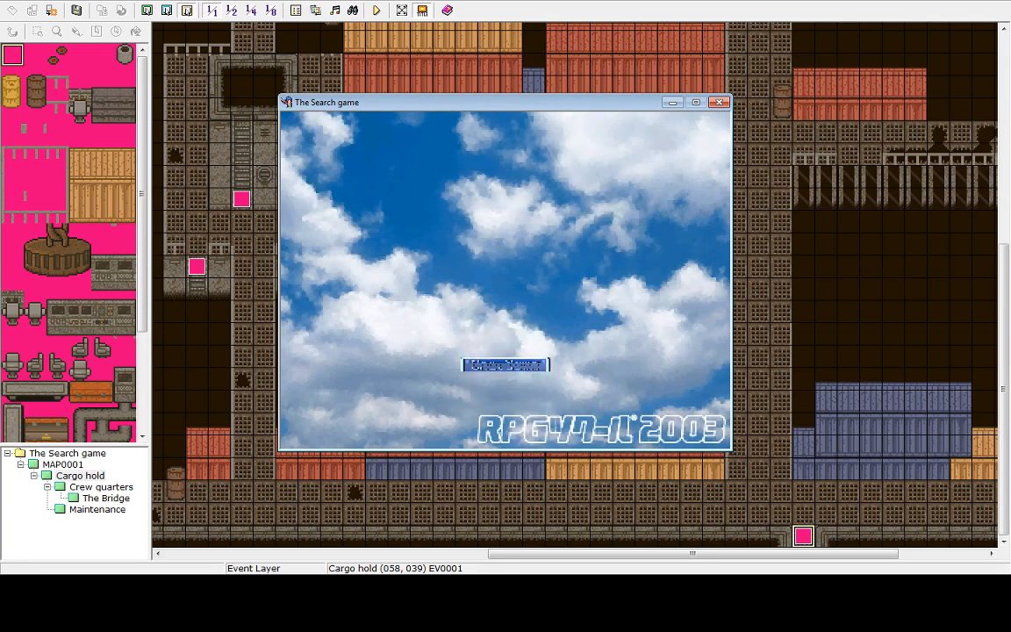
pyautogui.press('Up')
pyautogui.press('Return')
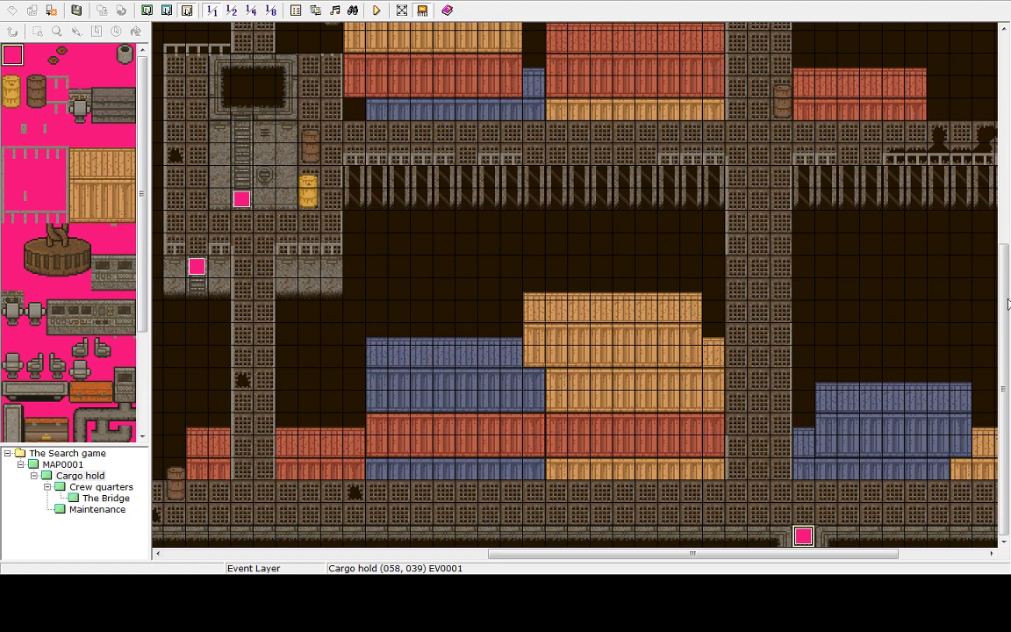
# Browse The Bridge, Maintenance and MAP0001 maps, then reopen the Cargo hold map
pyautogui.click(81, 497)
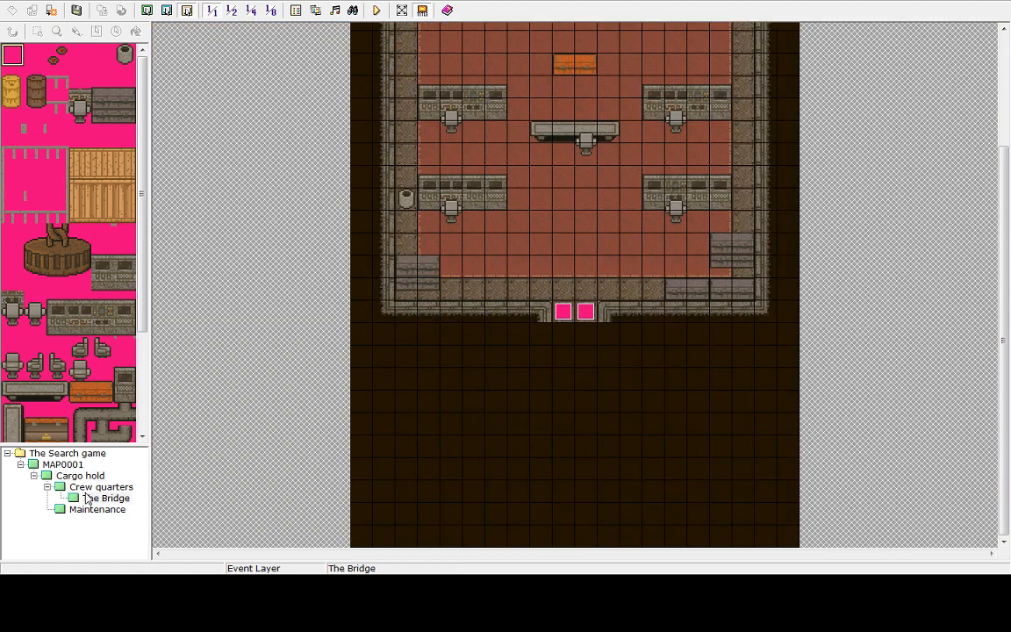
pyautogui.click(86, 513)
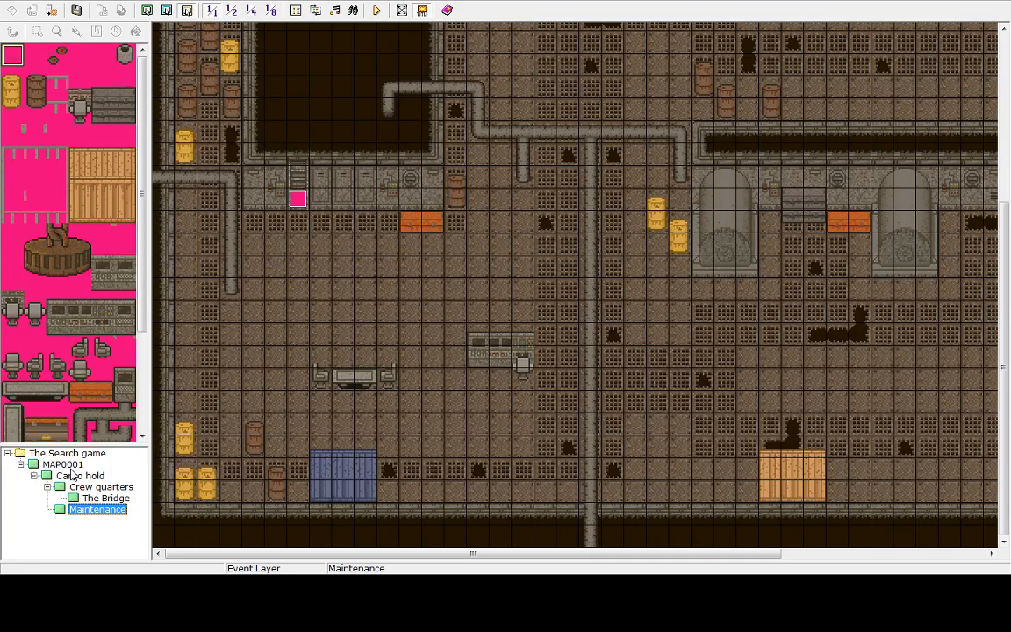
pyautogui.click(63, 465)
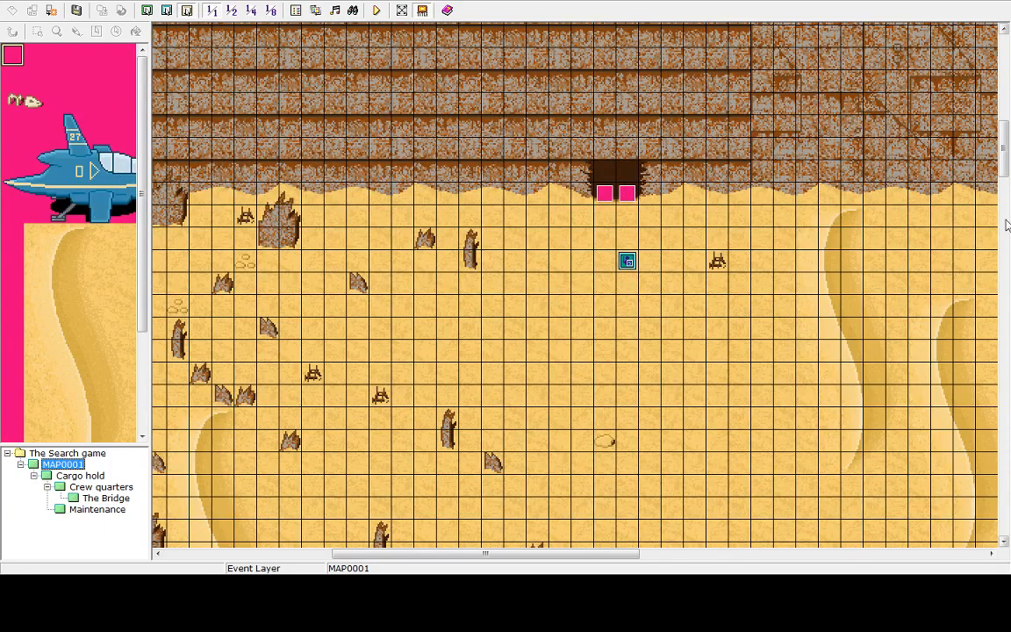
pyautogui.moveTo(1006, 159); pyautogui.dragTo(1004, 207)
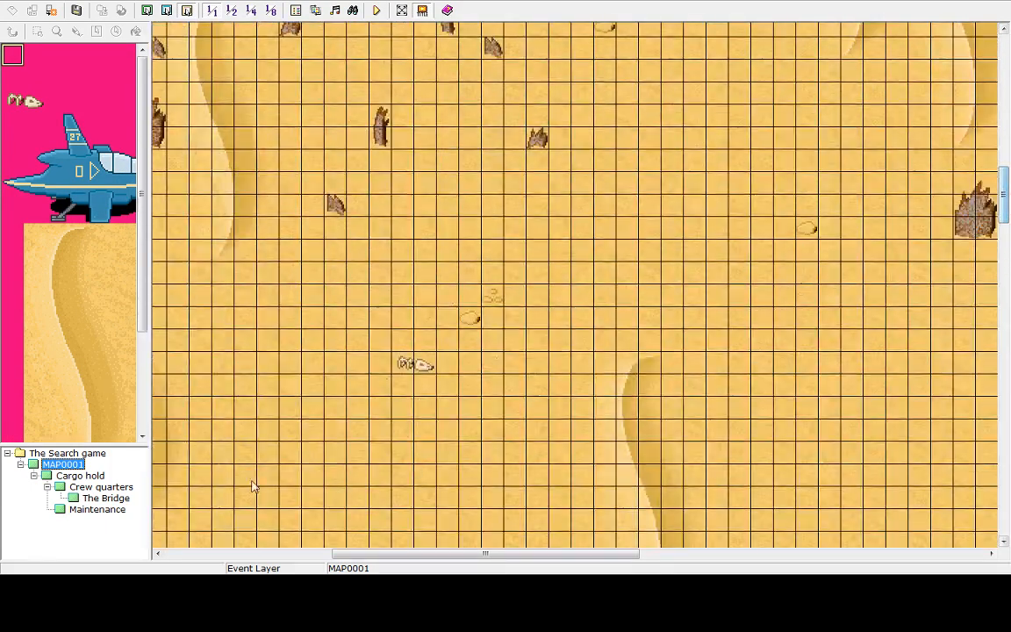
pyautogui.click(106, 498)
pyautogui.click(107, 467)
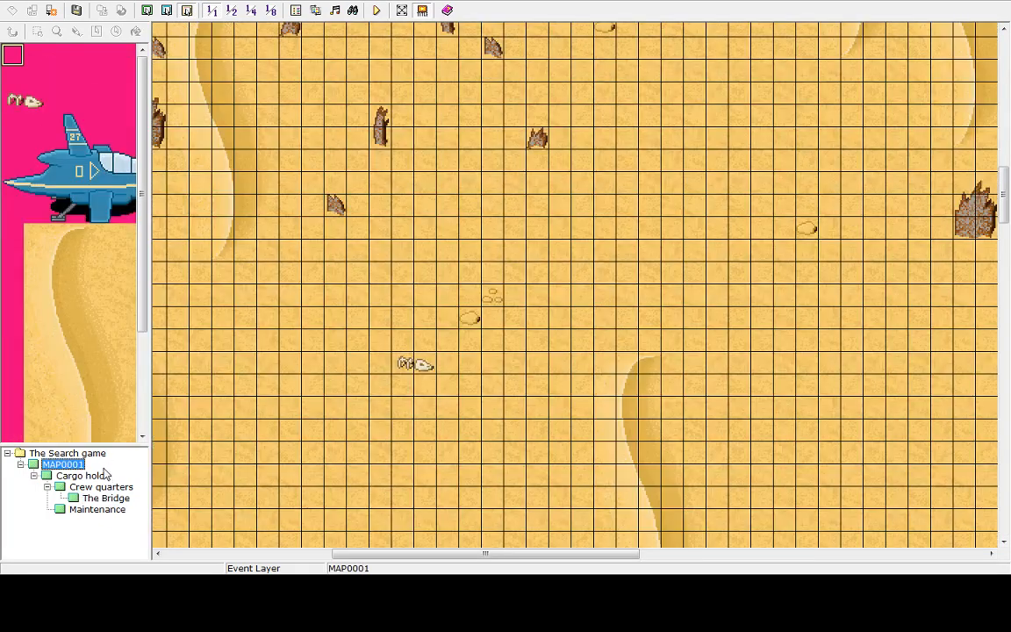
pyautogui.click(86, 476)
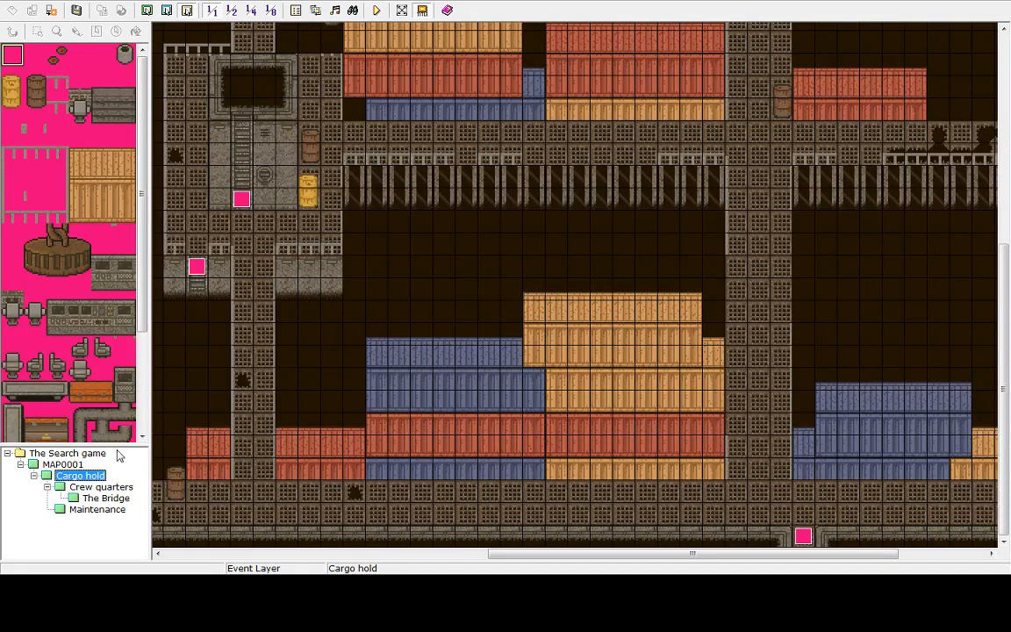
# Open the event at Cargo hold (072,036) and set its trigger to Player Touch
pyautogui.moveTo(542, 554); pyautogui.dragTo(723, 555)
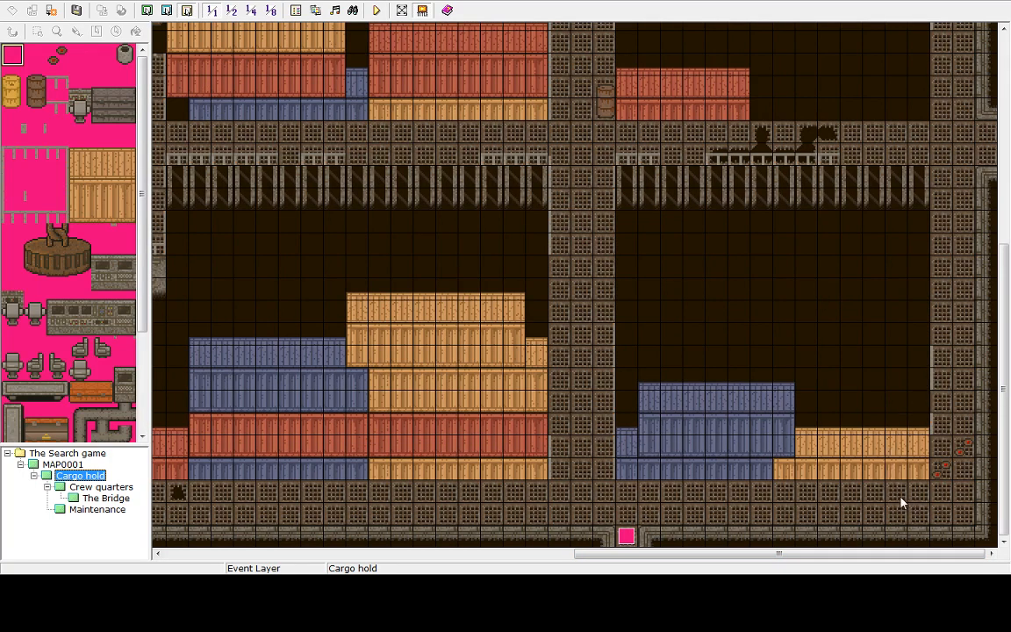
pyautogui.click(942, 475)
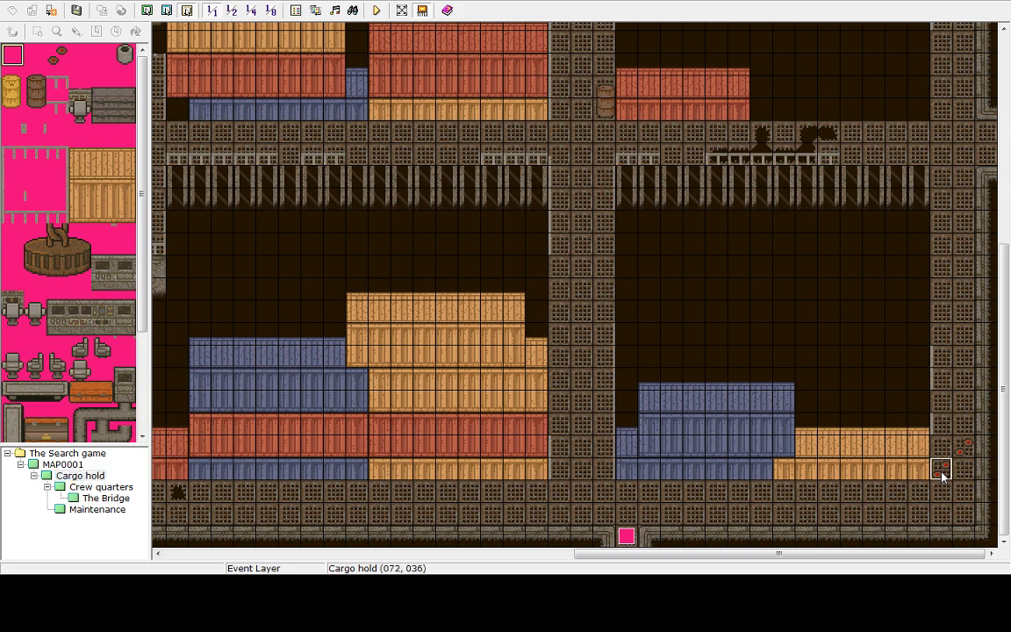
pyautogui.doubleClick(942, 475)
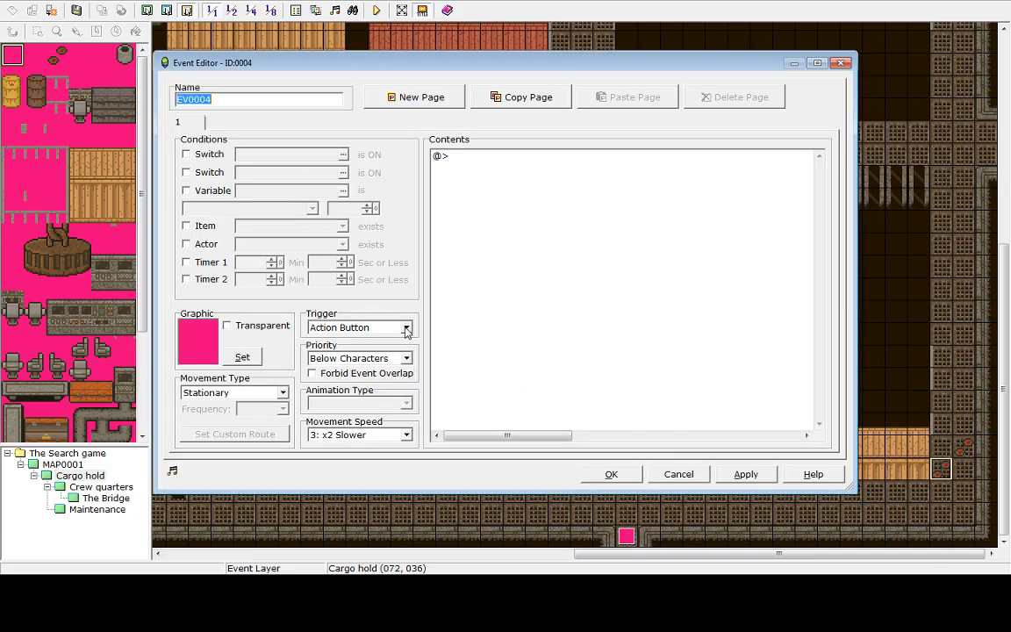
pyautogui.click(406, 327)
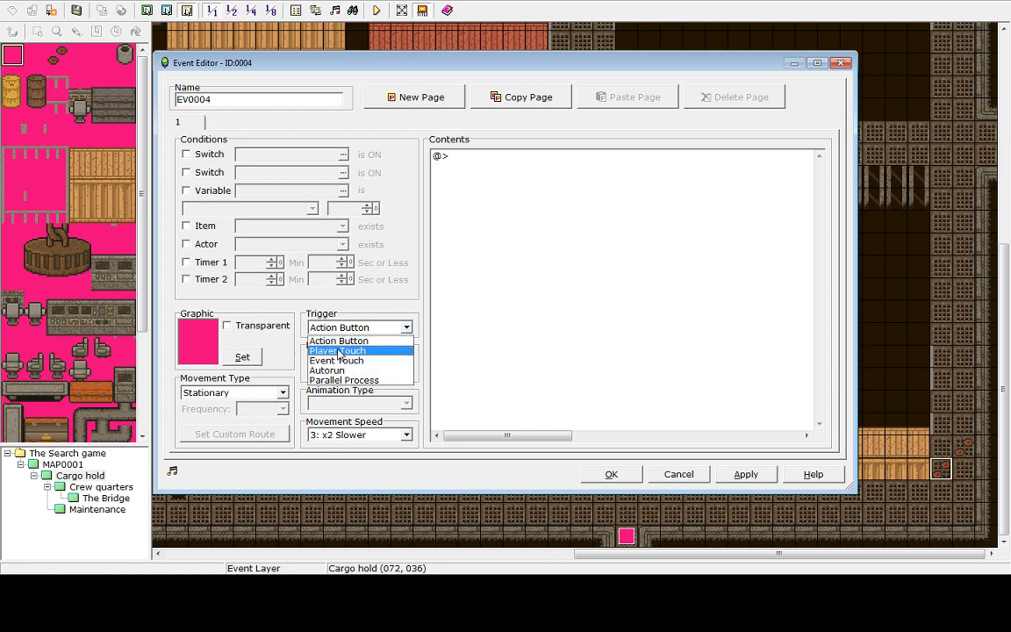
pyautogui.click(339, 351)
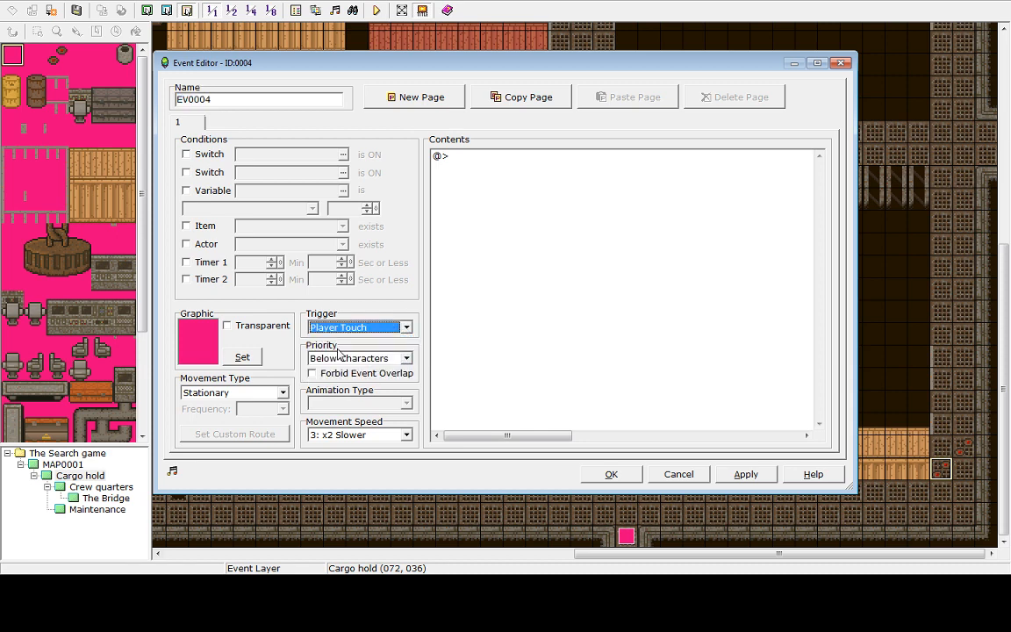
# Open the event command list for the empty line and browse through its four command tabs
pyautogui.click(454, 164)
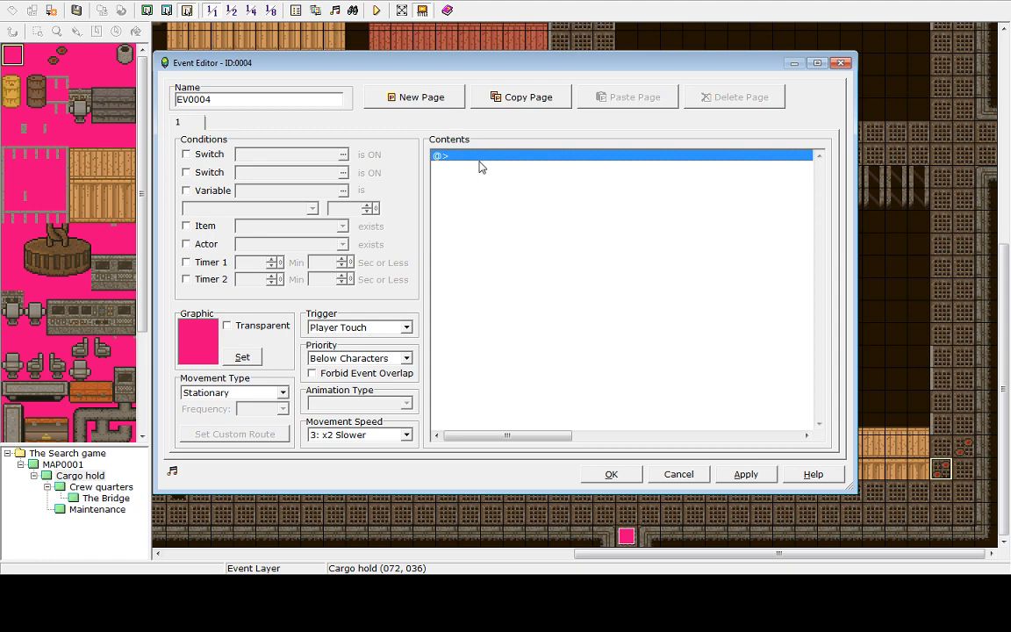
pyautogui.doubleClick(478, 158)
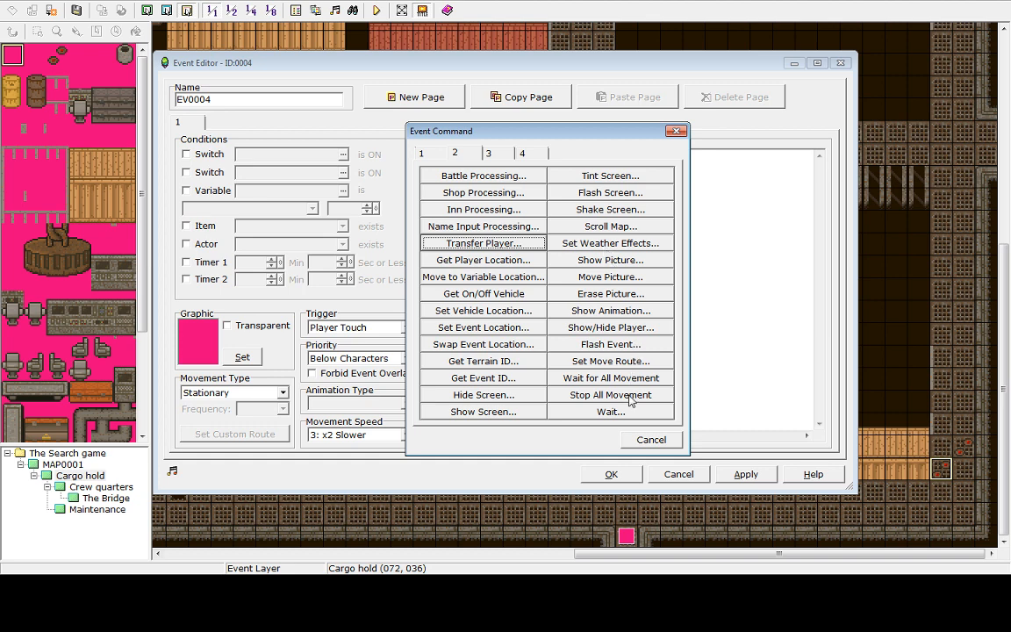
pyautogui.click(492, 154)
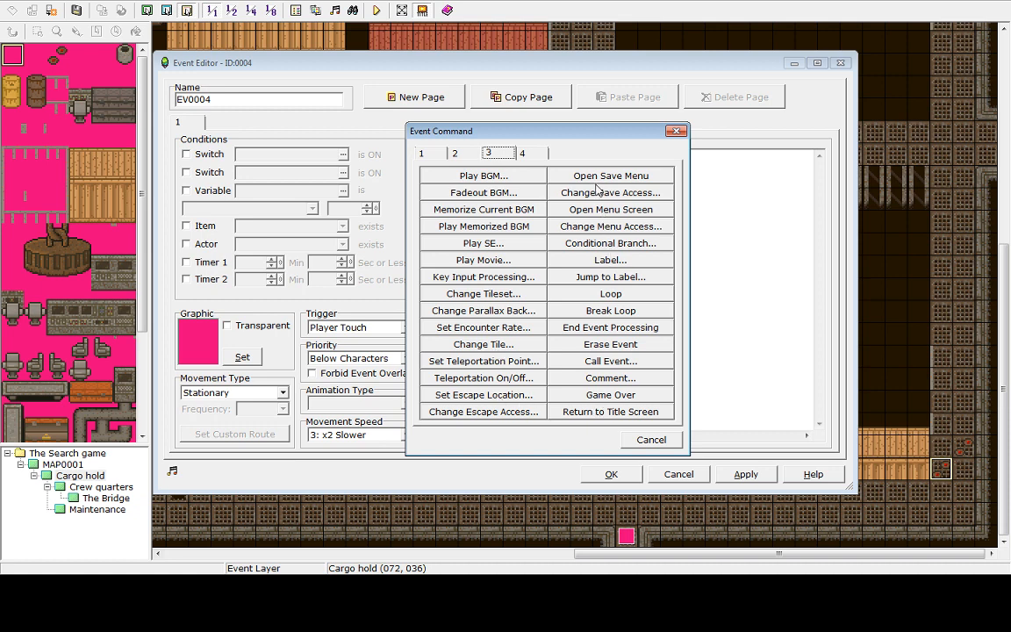
pyautogui.click(522, 154)
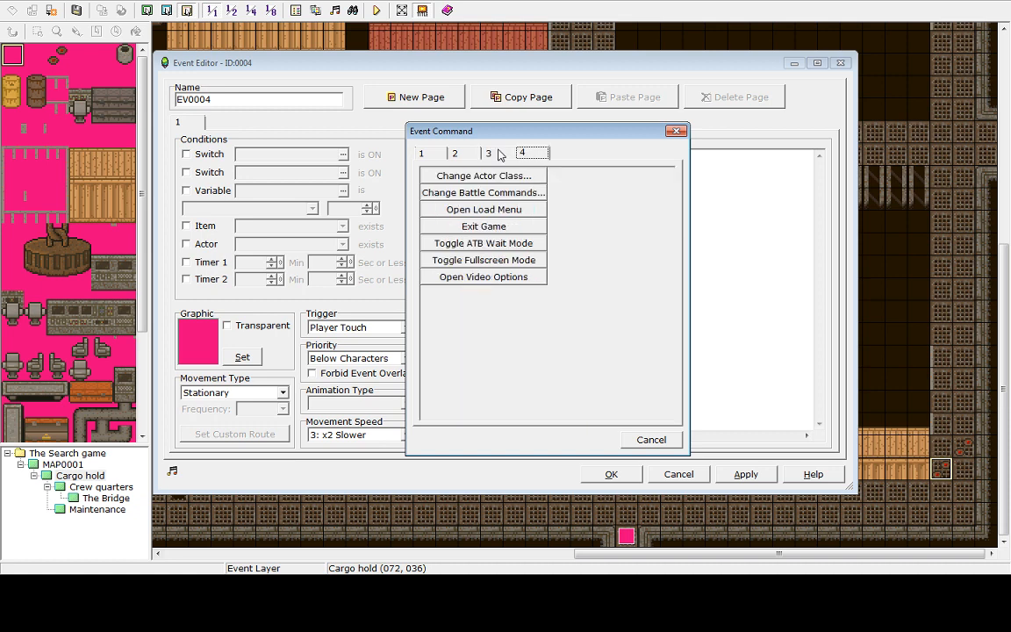
pyautogui.click(422, 154)
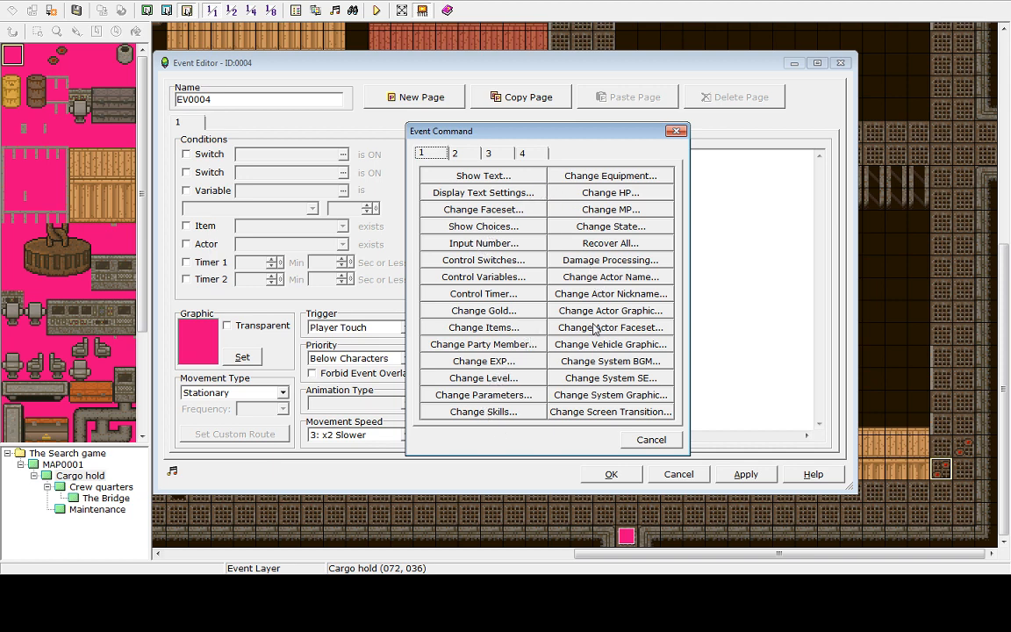
pyautogui.click(465, 154)
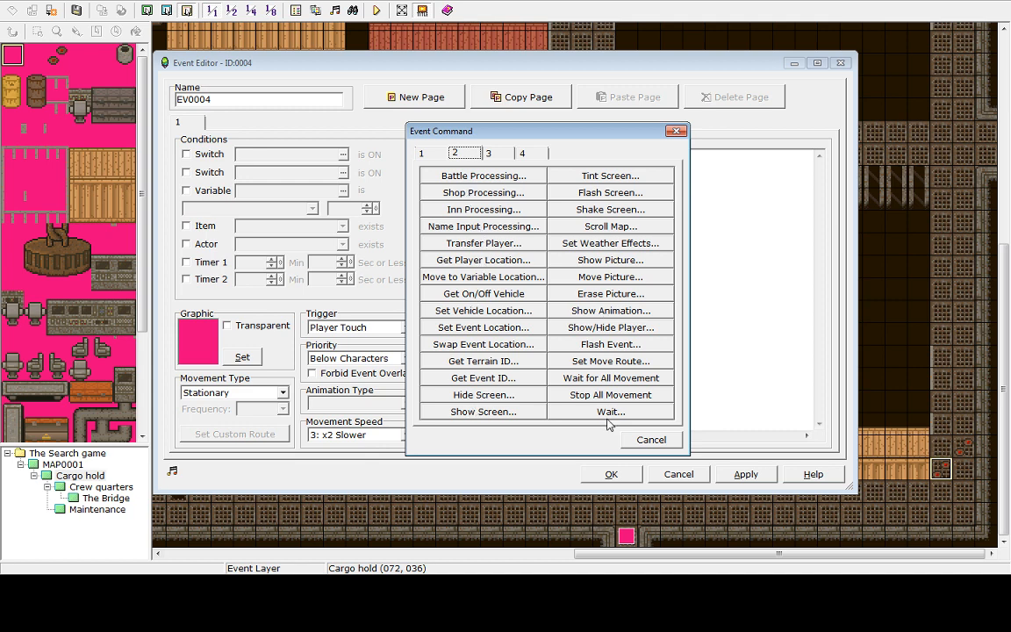
pyautogui.click(499, 155)
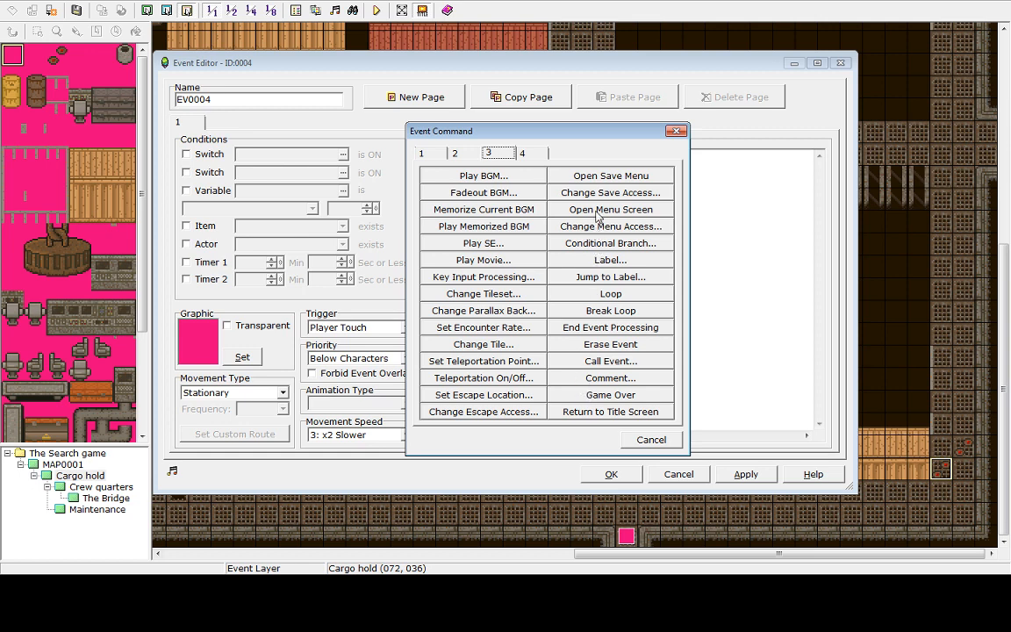
pyautogui.click(520, 156)
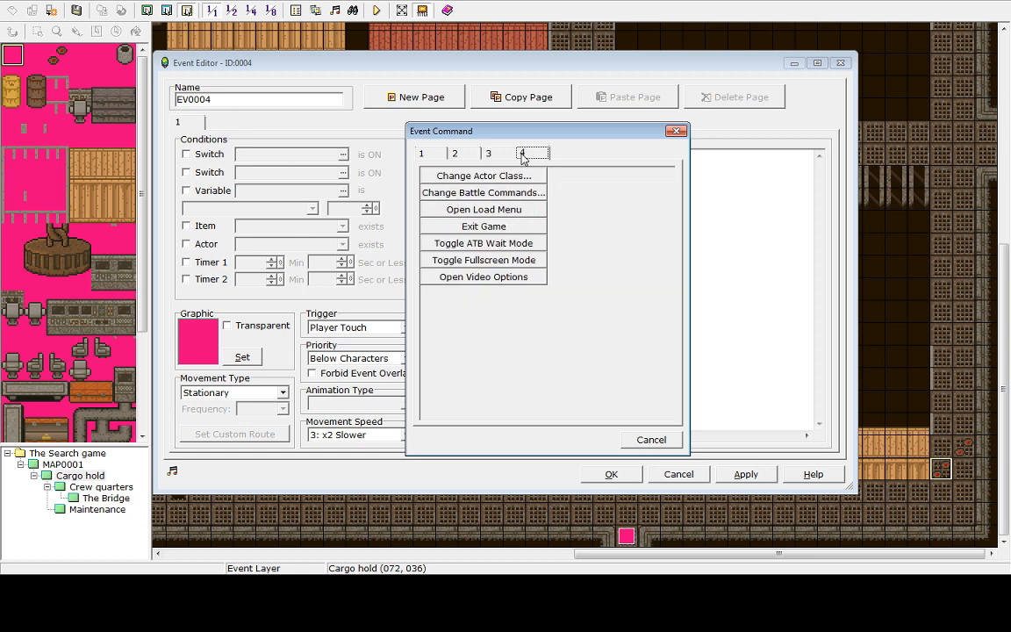
pyautogui.click(461, 157)
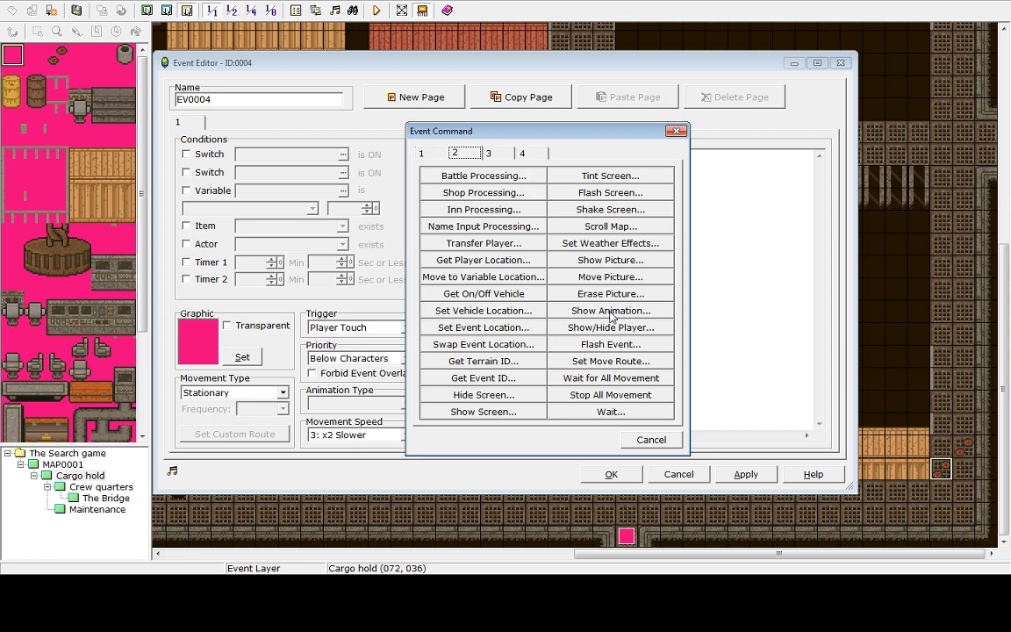
pyautogui.click(424, 155)
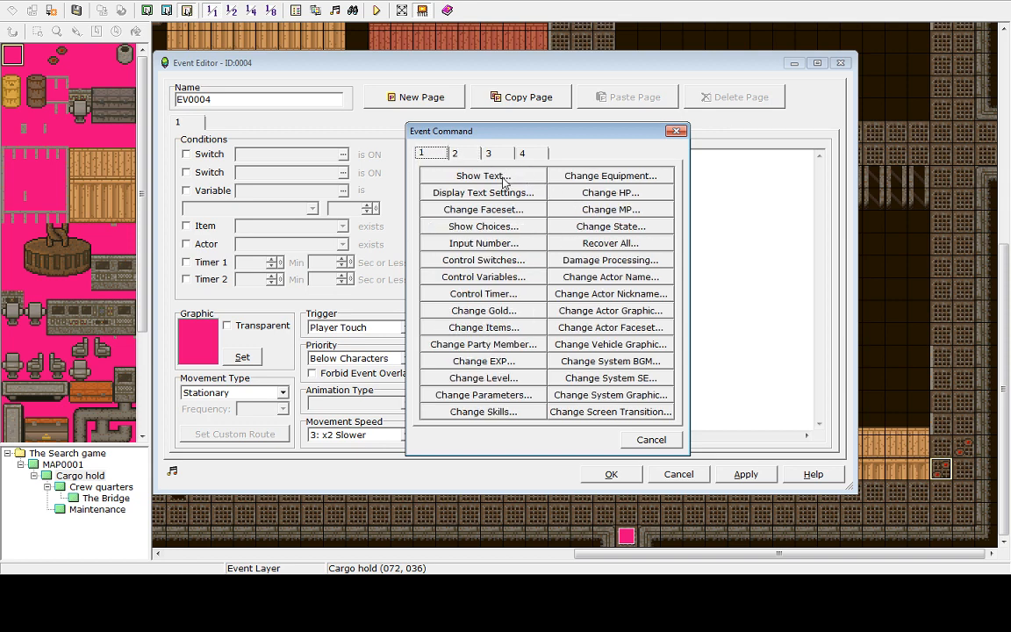
# Add a Change HP command decreasing the entire party's HP by 1000 with Allow Death, and close the event editor
pyautogui.click(613, 192)
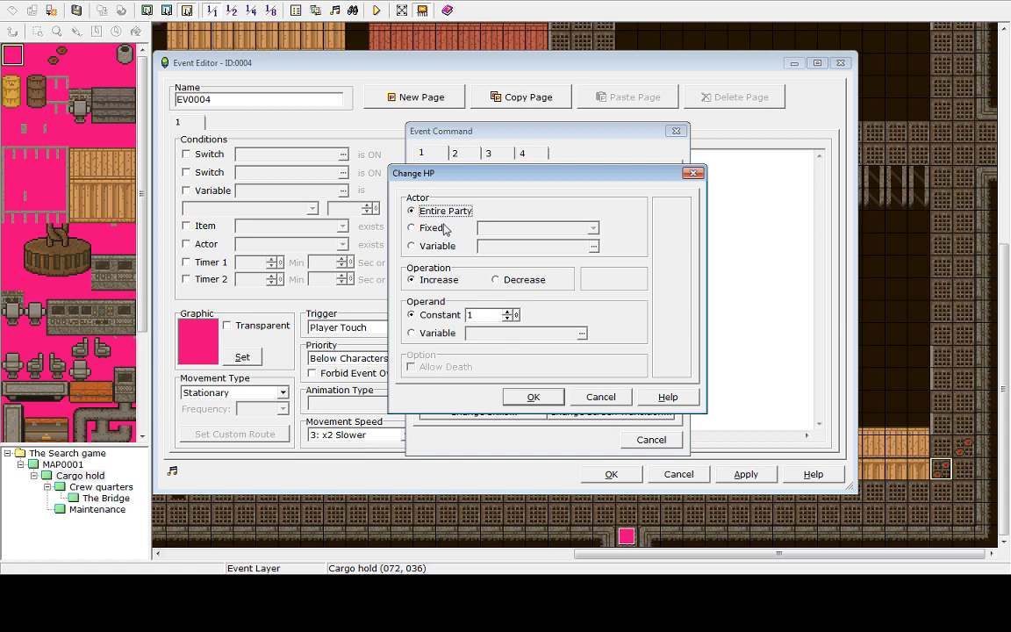
pyautogui.click(496, 279)
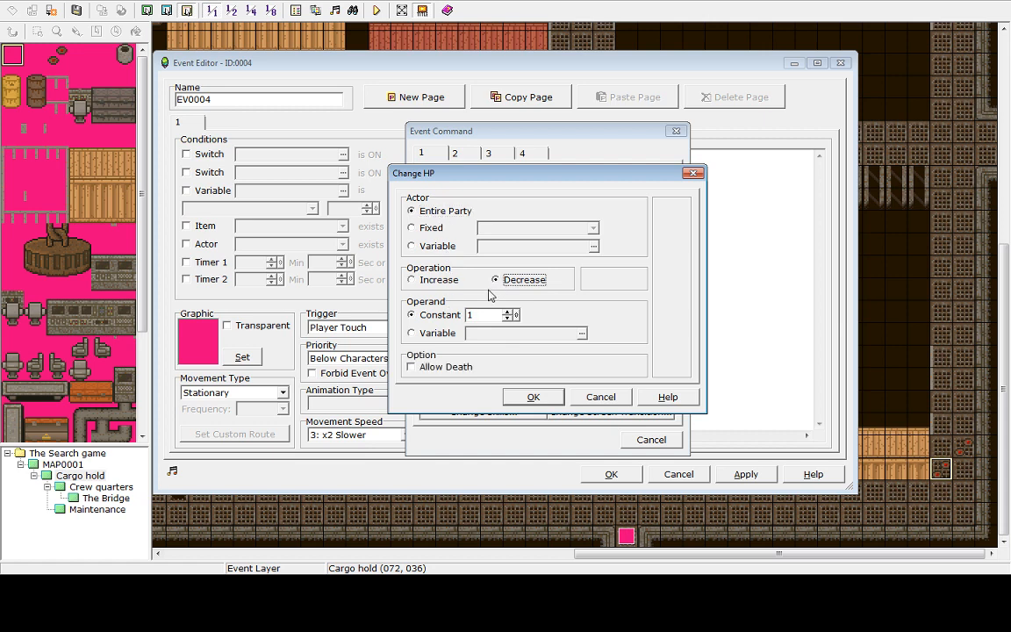
pyautogui.click(432, 369)
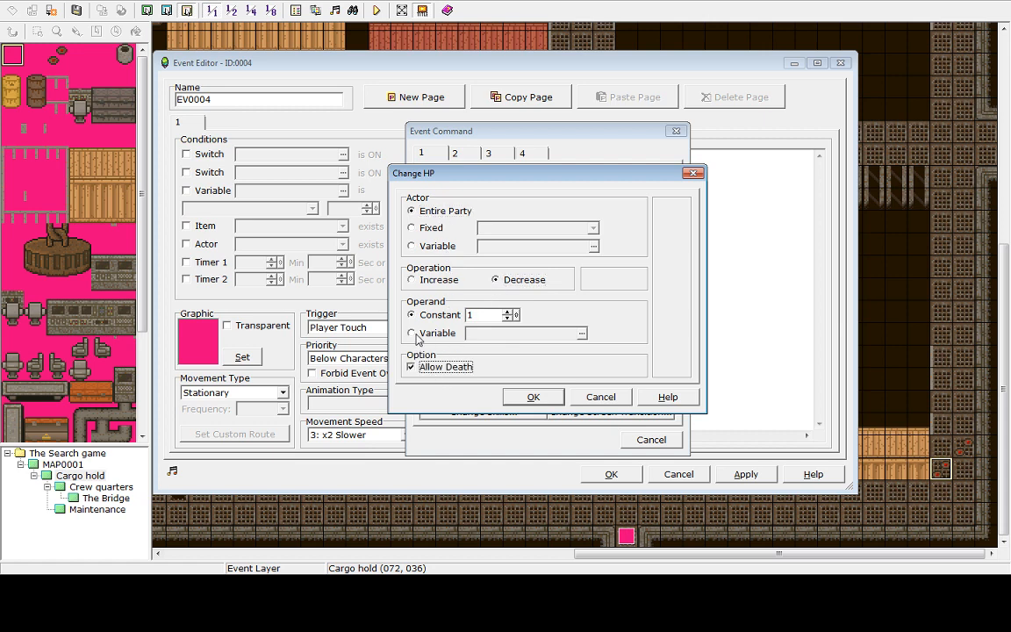
pyautogui.click(507, 311)
pyautogui.moveTo(480, 310); pyautogui.dragTo(459, 309)
pyautogui.write('-0')
pyautogui.write('000')
pyautogui.click(533, 397)
pyautogui.click(749, 475)
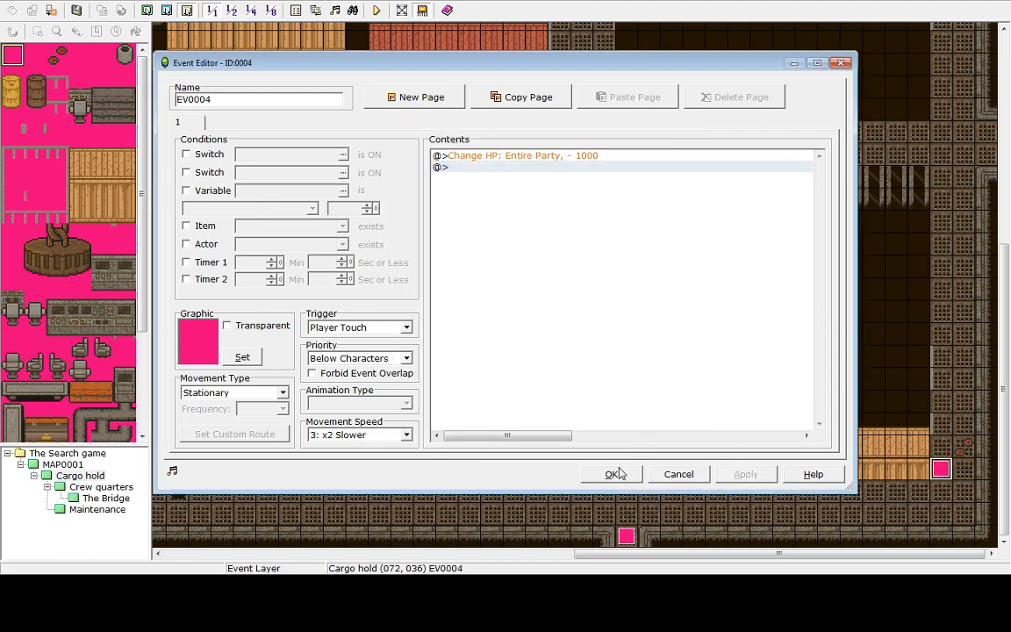
pyautogui.click(613, 473)
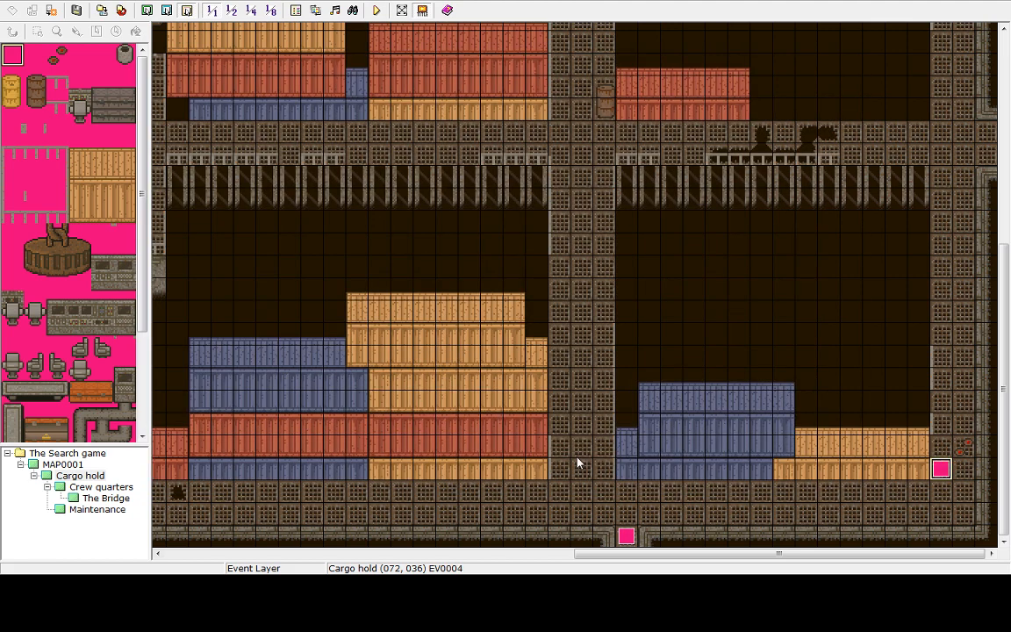
# Set the player start position at Cargo hold (059,038) and playtest walking right onto the damage event, then quit
pyautogui.rightClick(646, 517)
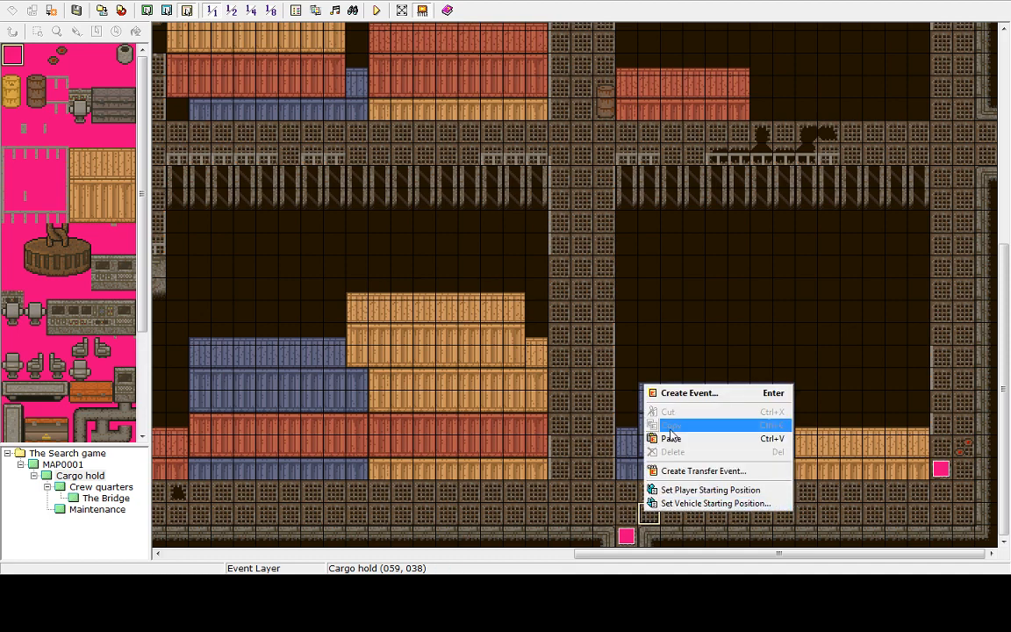
pyautogui.click(667, 490)
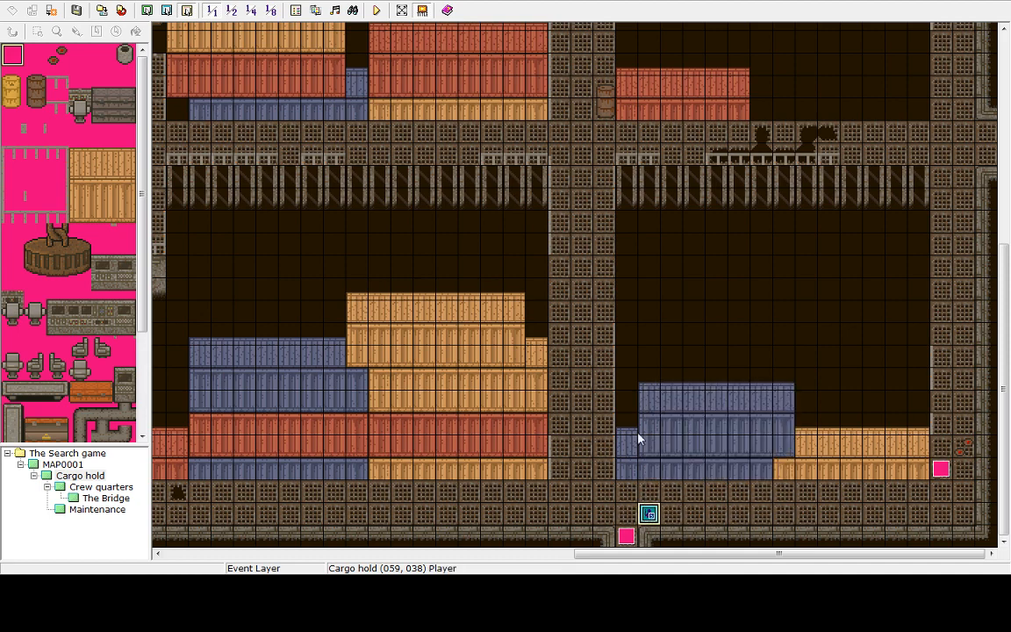
pyautogui.click(376, 12)
pyautogui.click(494, 312)
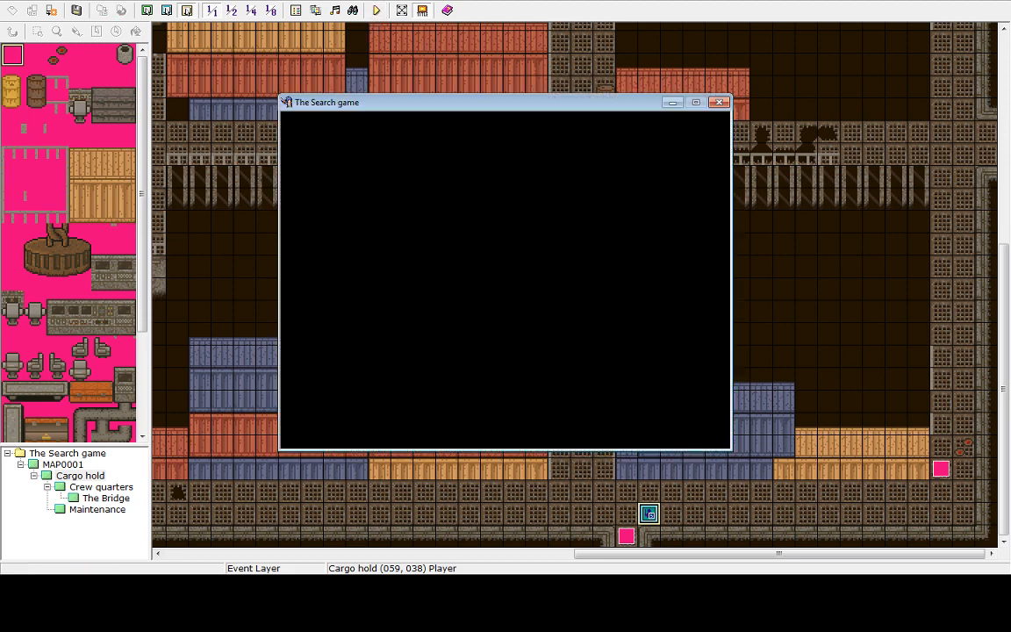
pyautogui.press('Return')
pyautogui.press('Right')
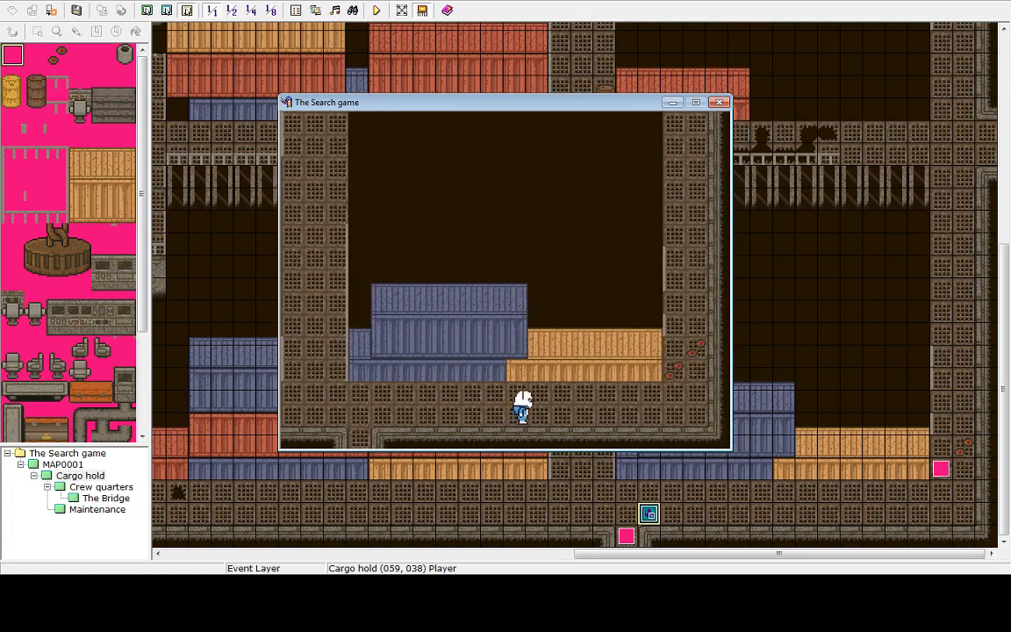
pyautogui.press('Right')
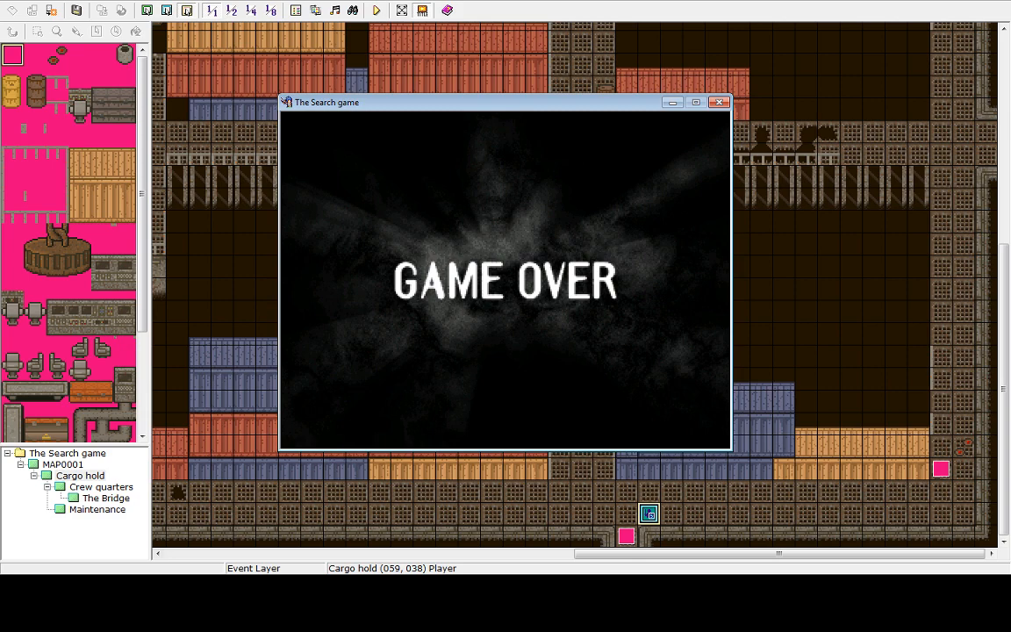
pyautogui.press('Return')
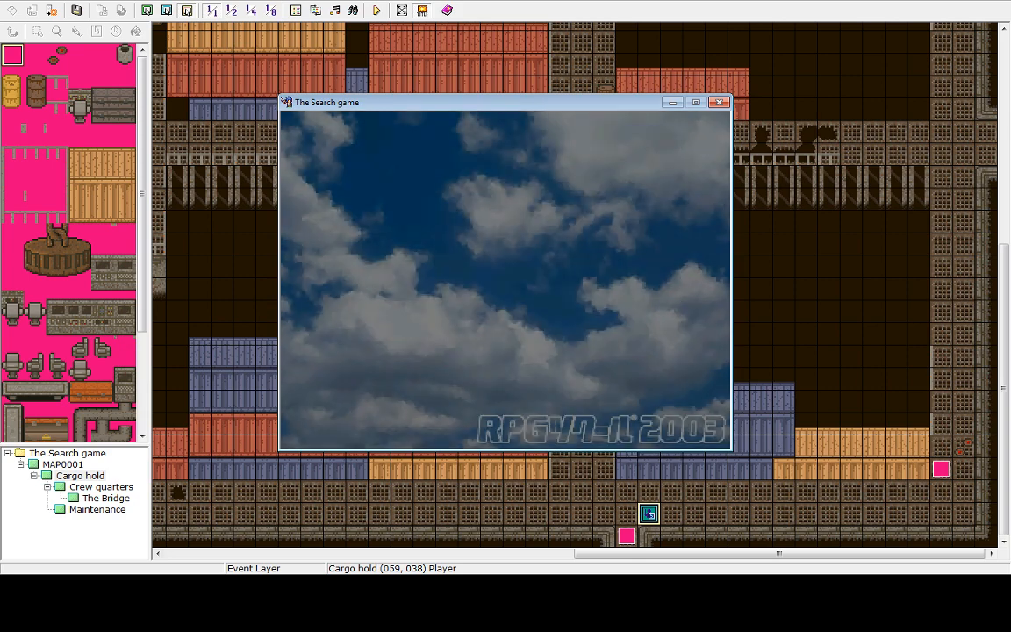
pyautogui.press('Up')
pyautogui.press('Return')
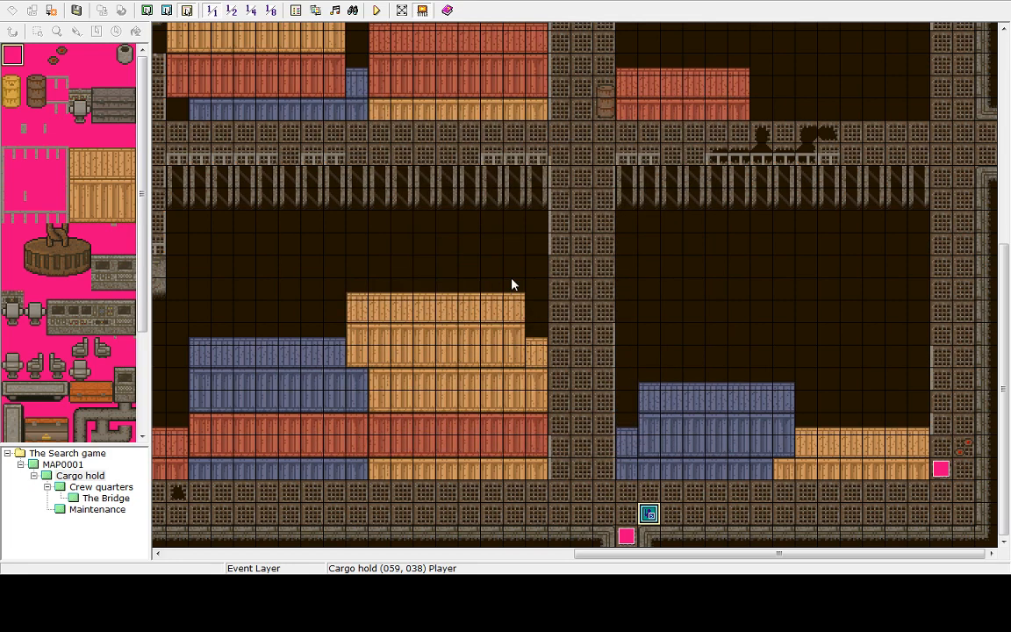
# Add a default Shake Screen command after the HP change in the Cargo hold (072,036) event and close it
pyautogui.doubleClick(941, 469)
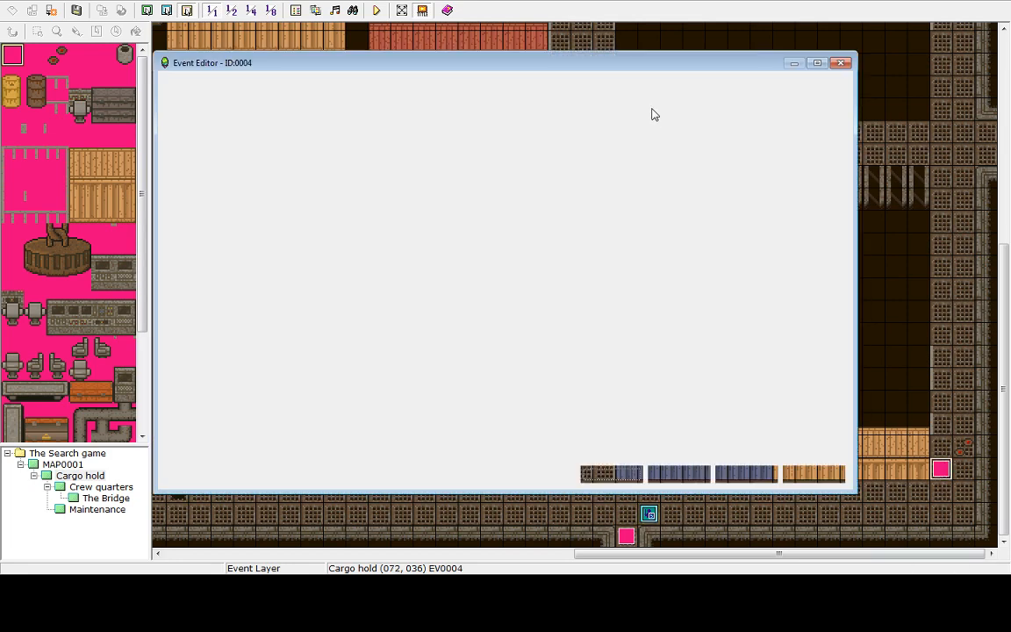
pyautogui.click(463, 167)
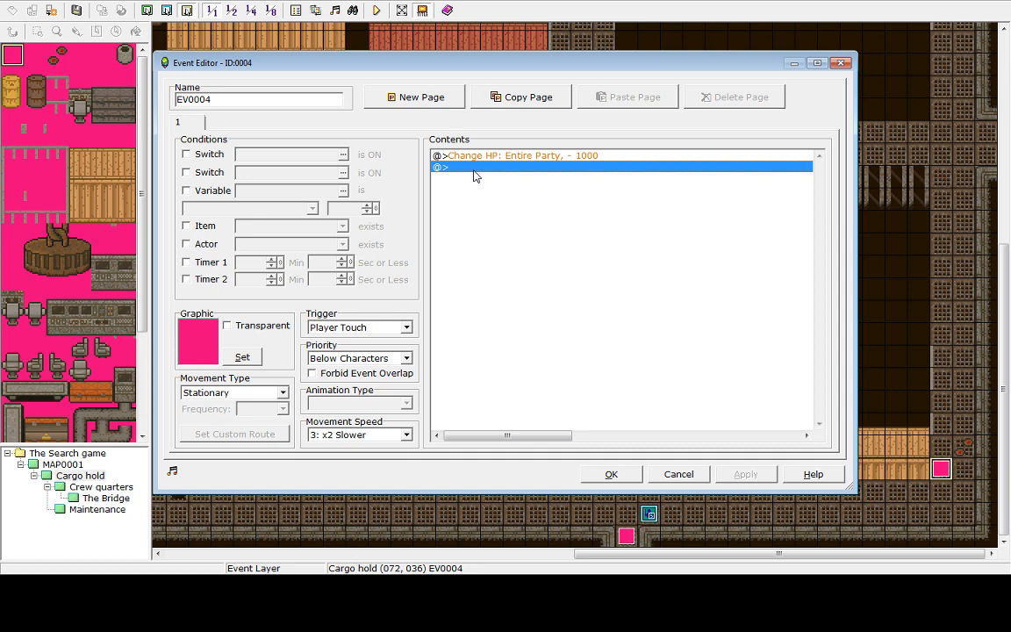
pyautogui.doubleClick(474, 176)
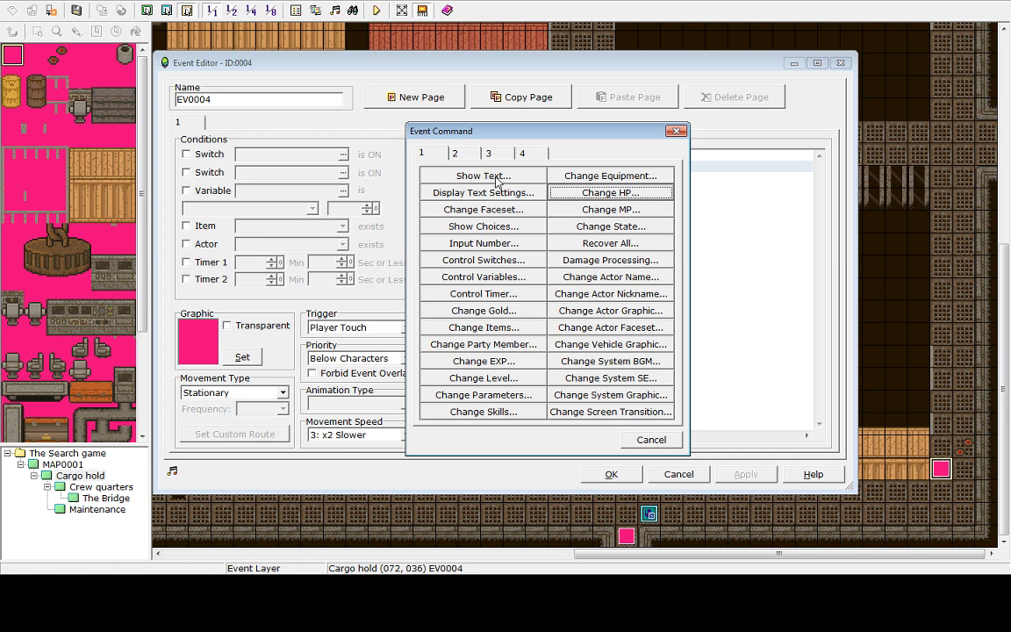
pyautogui.click(465, 156)
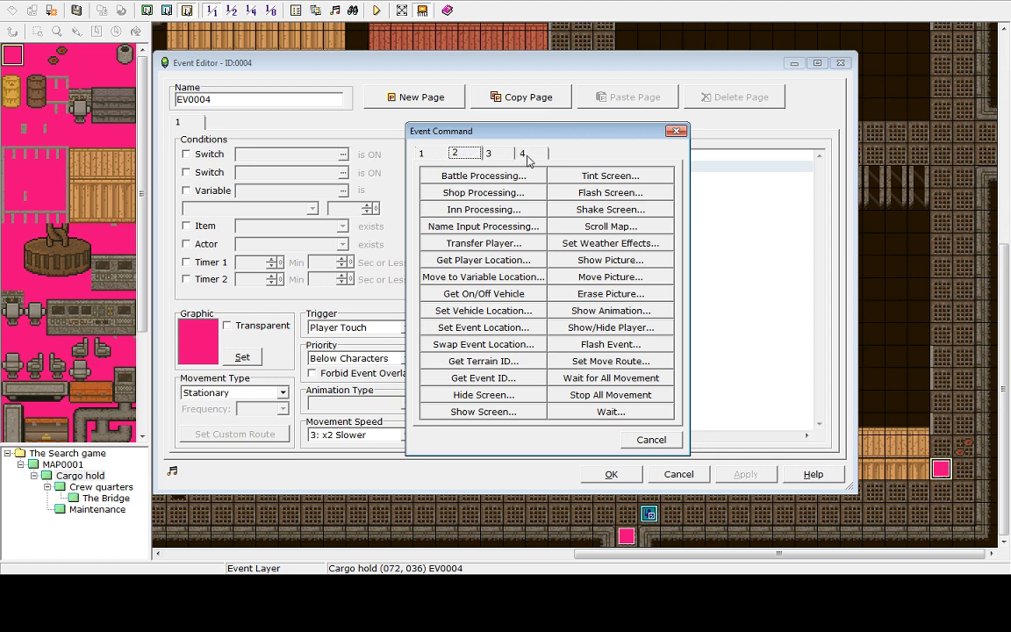
pyautogui.click(610, 209)
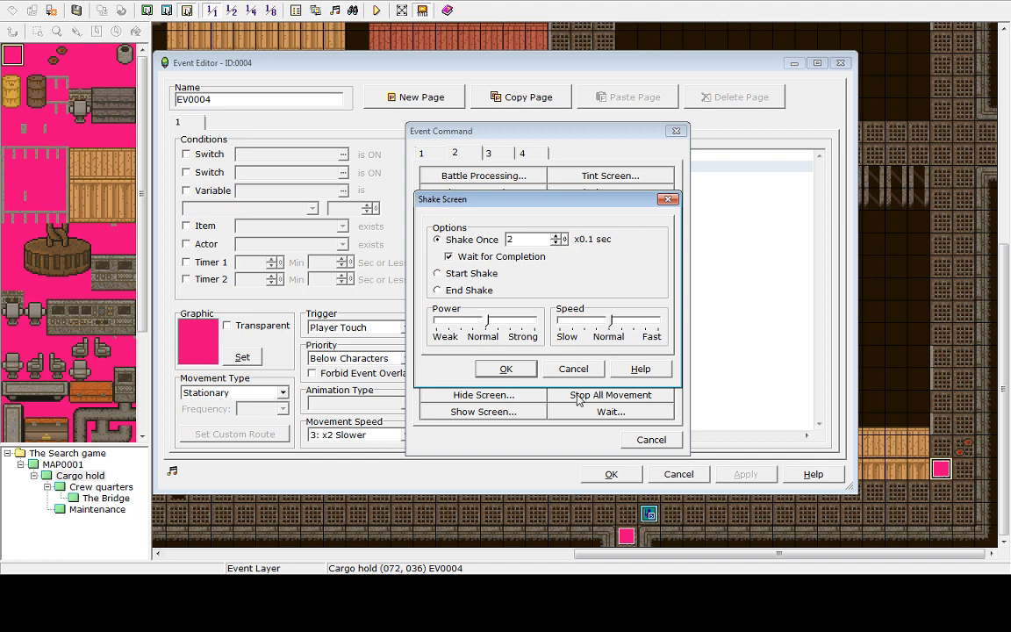
pyautogui.click(507, 369)
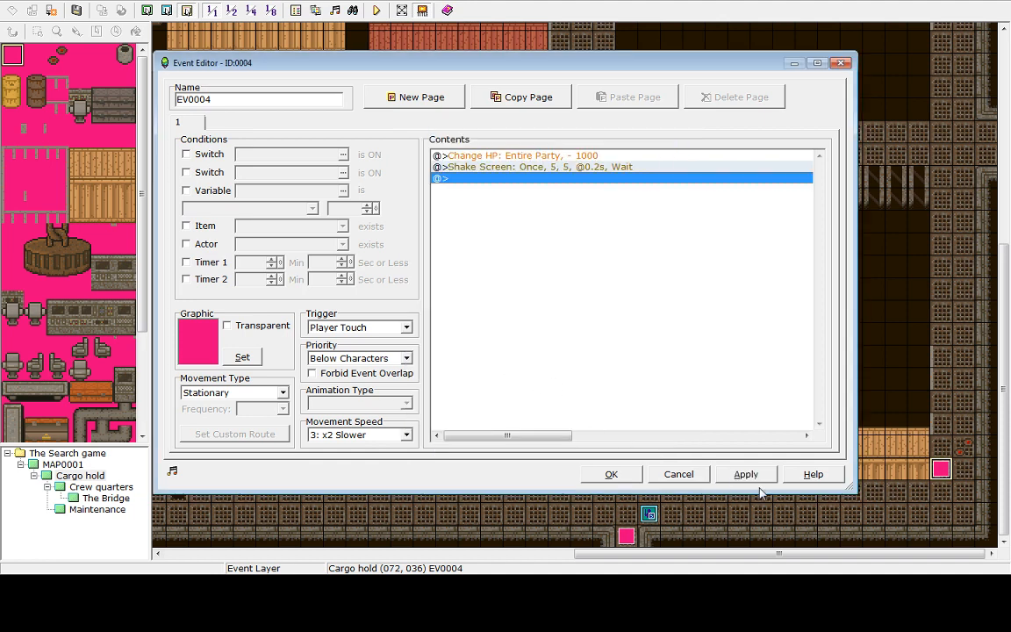
pyautogui.click(608, 474)
# Save and playtest, walking onto the damage event again, then exit from the title screen
pyautogui.click(375, 12)
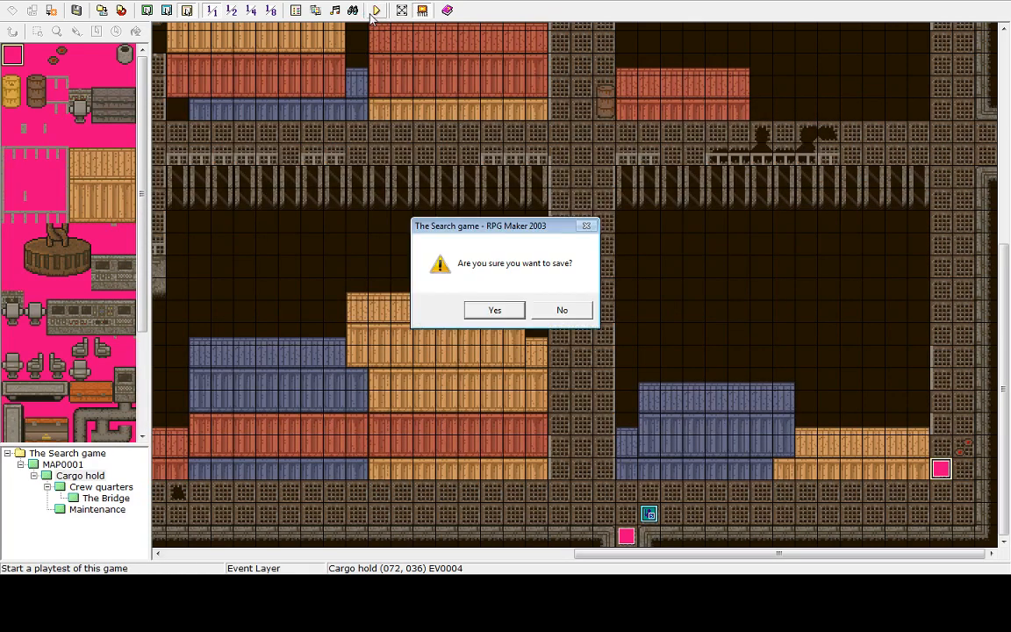
pyautogui.click(496, 310)
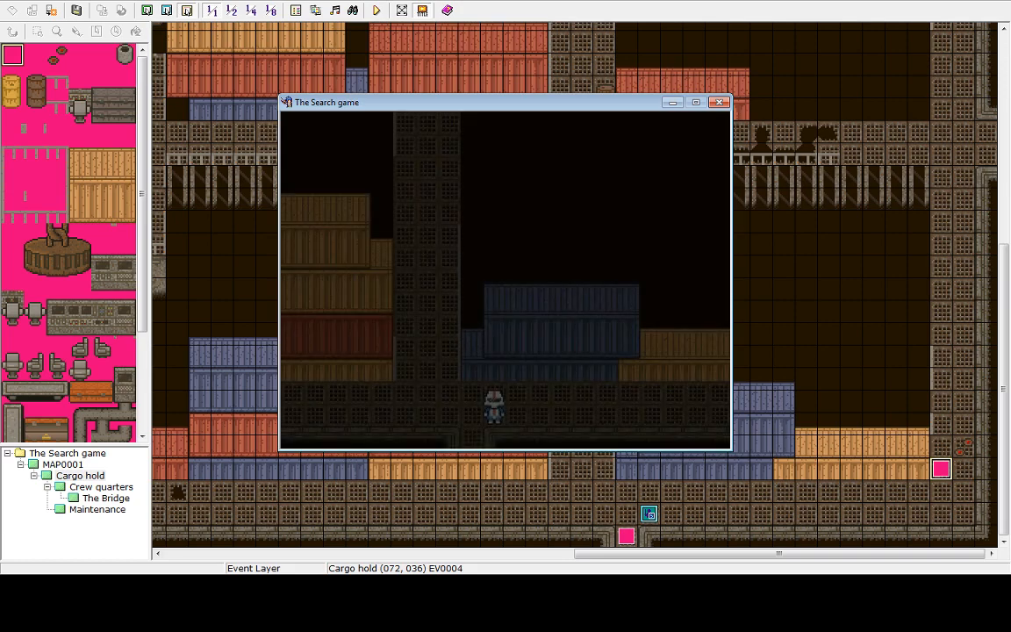
pyautogui.press('Right')
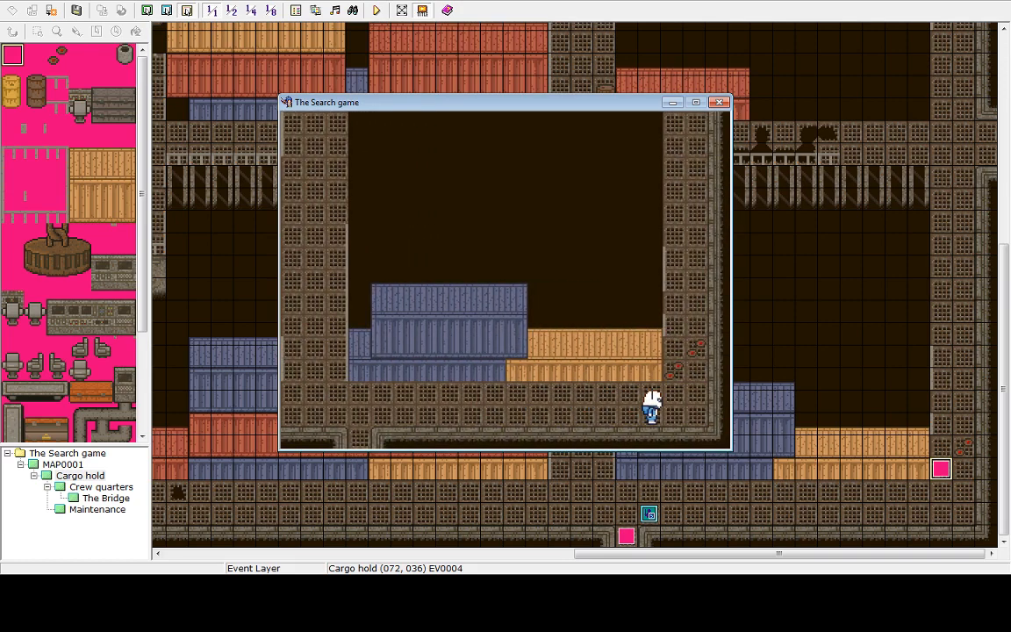
pyautogui.press('Up')
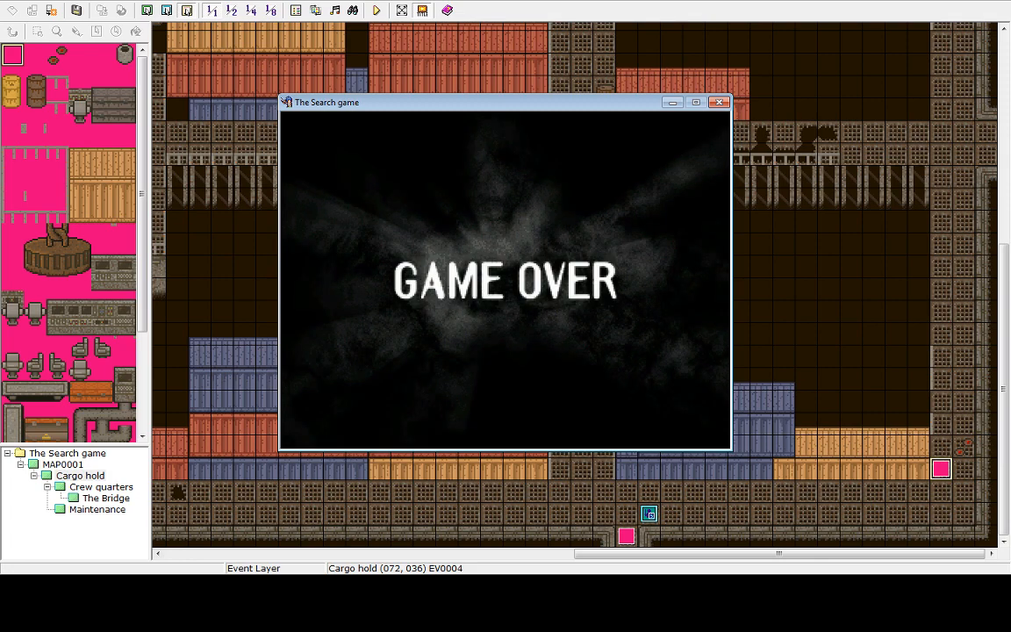
pyautogui.press('Return')
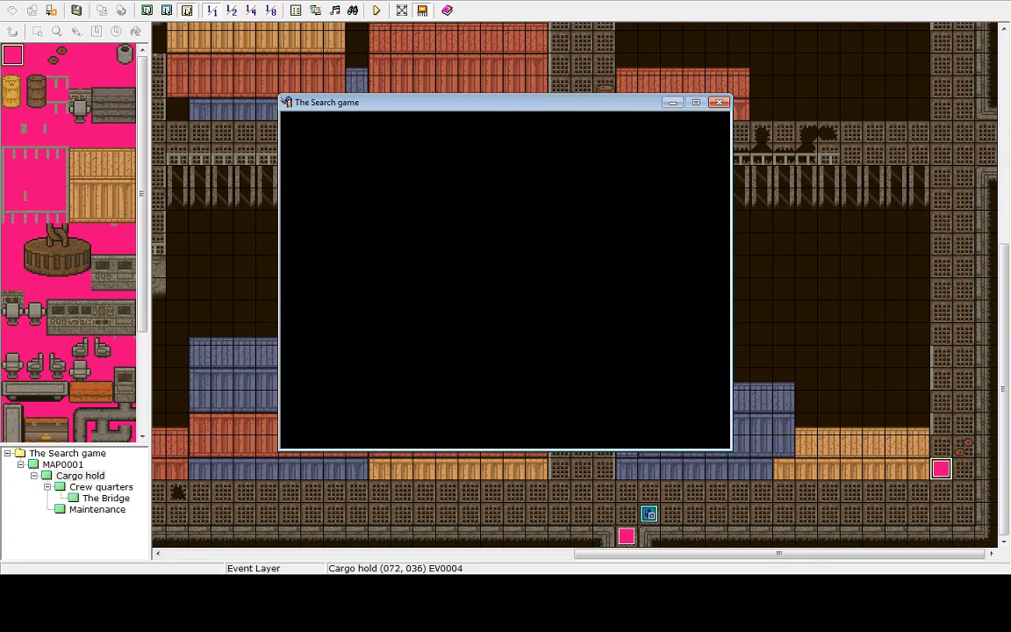
pyautogui.press('Up')
pyautogui.press('Return')
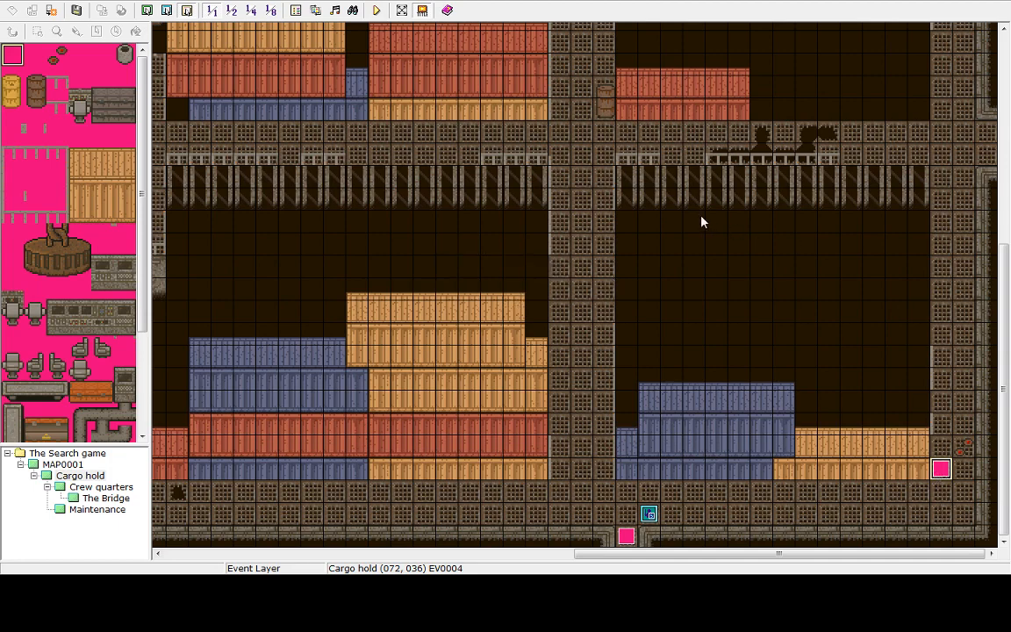
# Open the Cargo hold (072,036) event and delete both its Change HP and Shake Screen commands
pyautogui.press('Return')
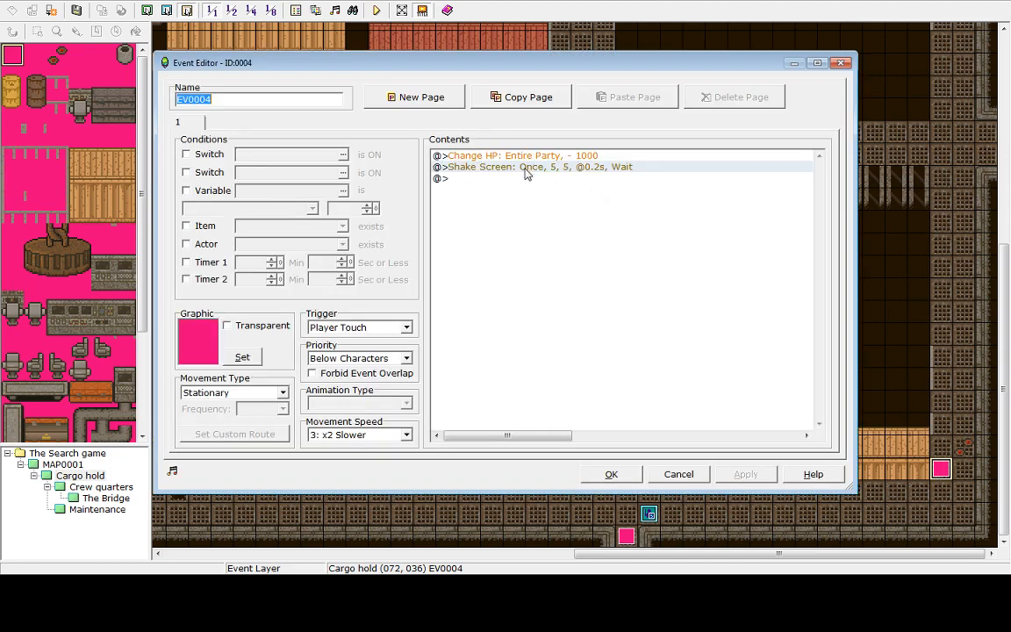
pyautogui.doubleClick(525, 169)
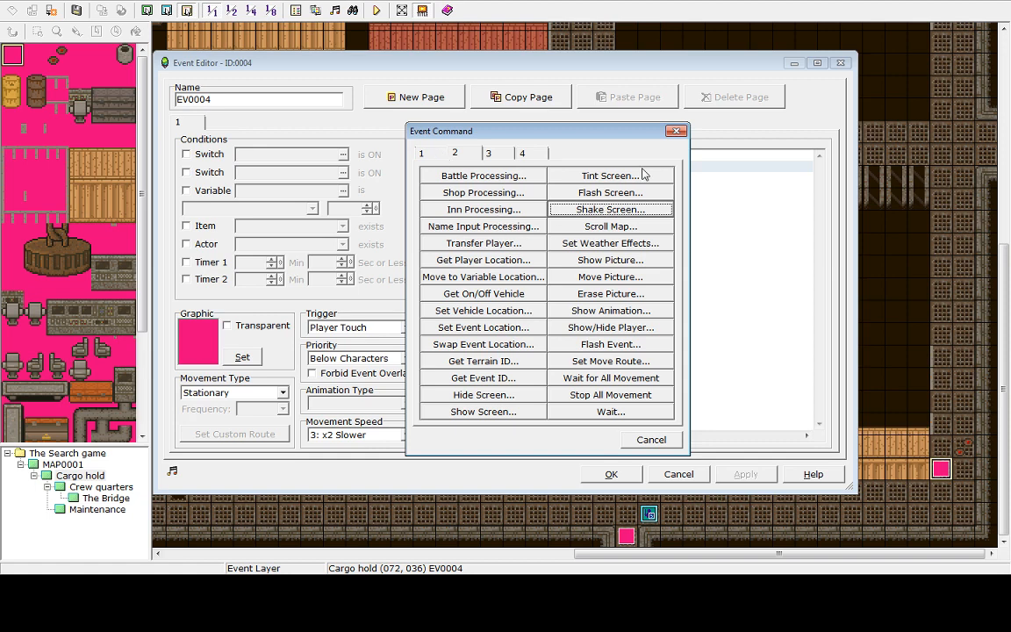
pyautogui.press('Escape')
pyautogui.press('Delete')
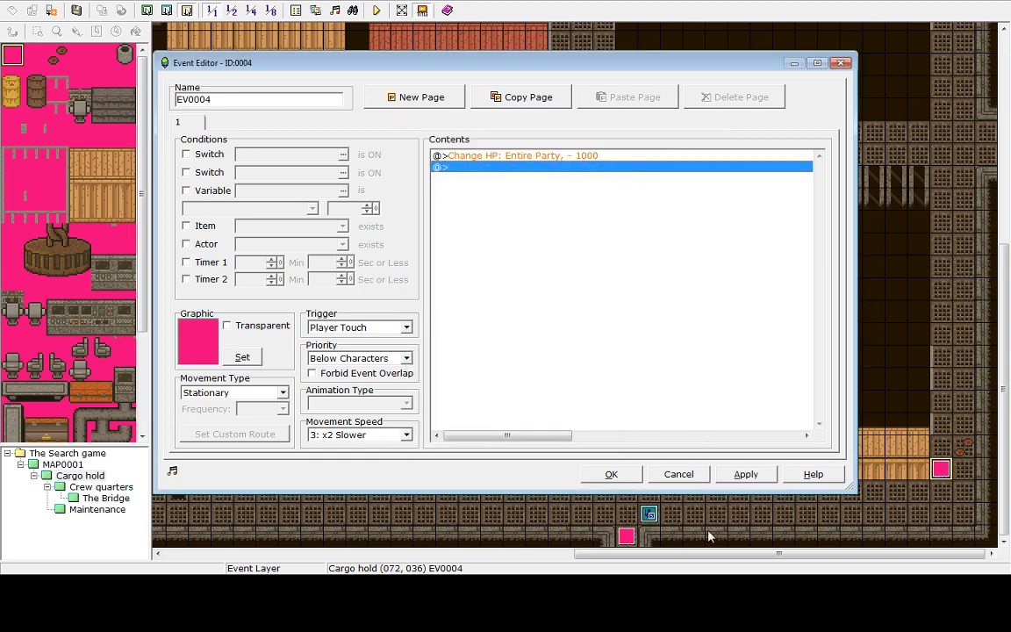
pyautogui.click(487, 157)
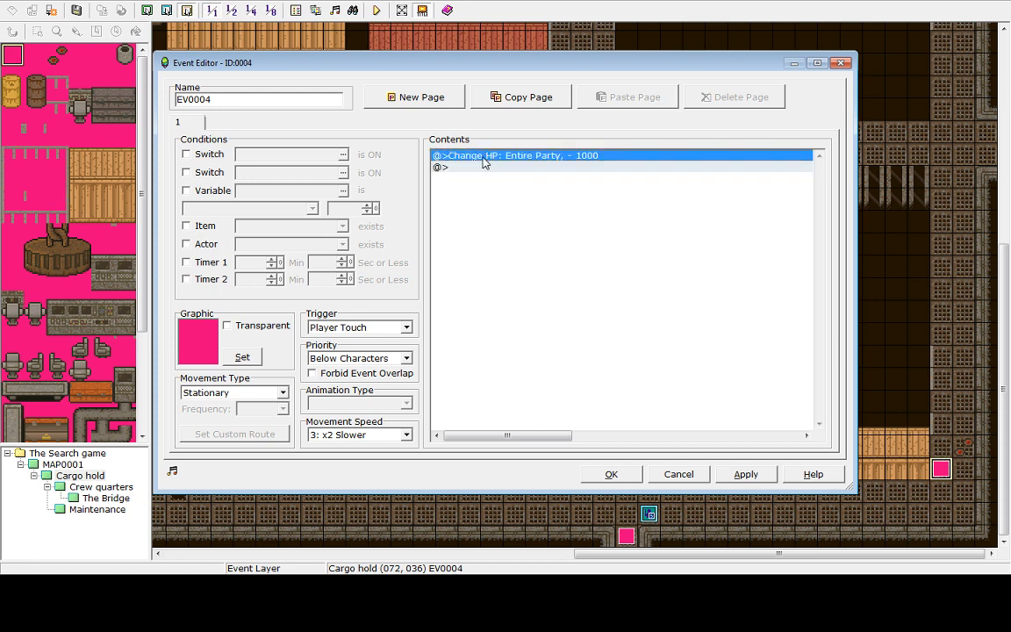
pyautogui.press('Delete')
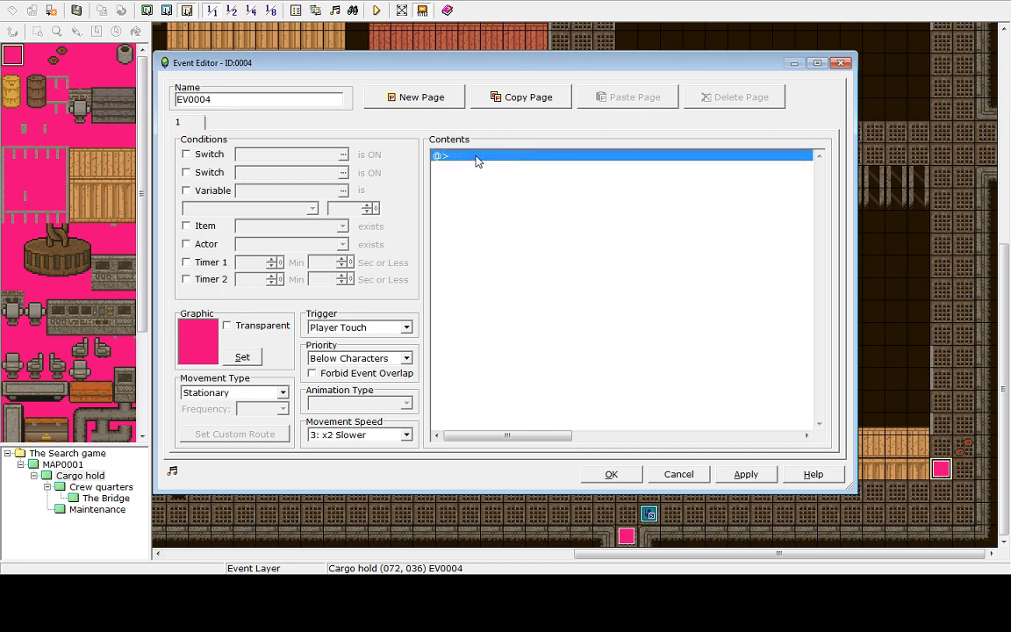
# Add a default Shake Screen command to the emptied event and close the event editor
pyautogui.doubleClick(490, 158)
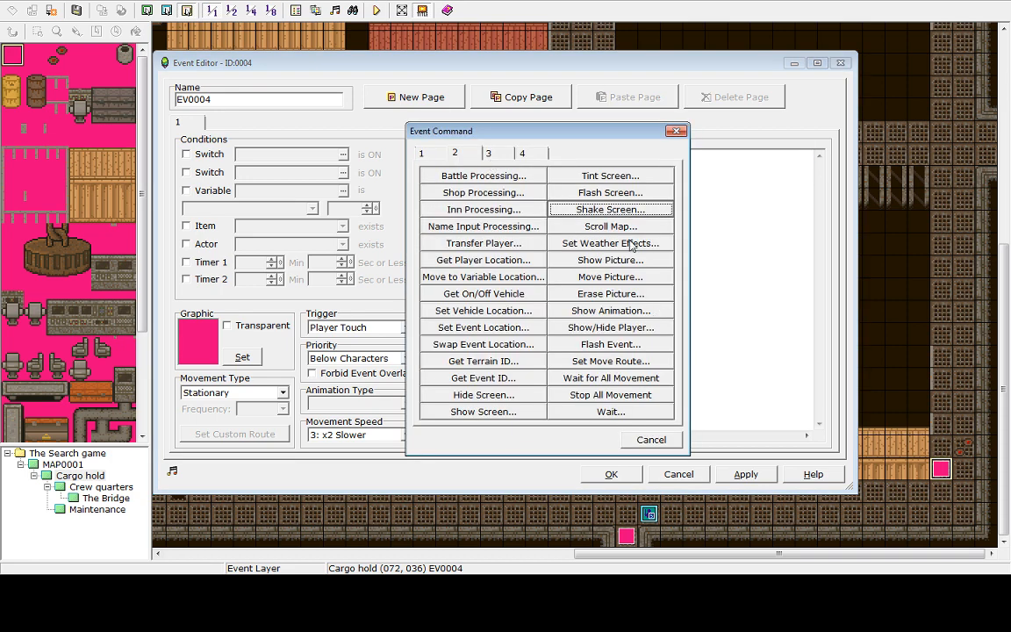
pyautogui.click(562, 210)
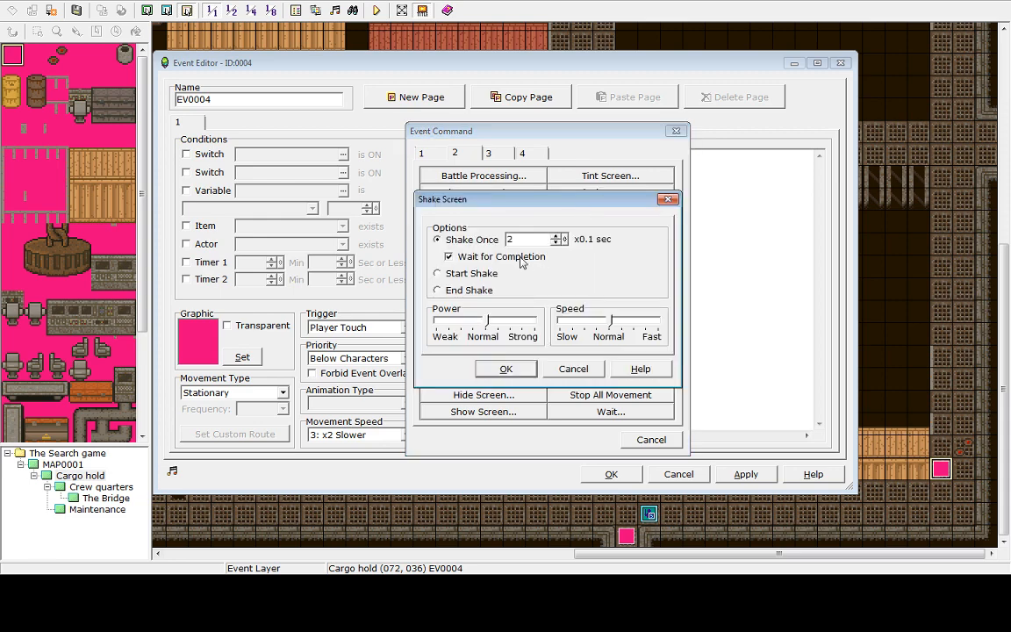
pyautogui.click(505, 369)
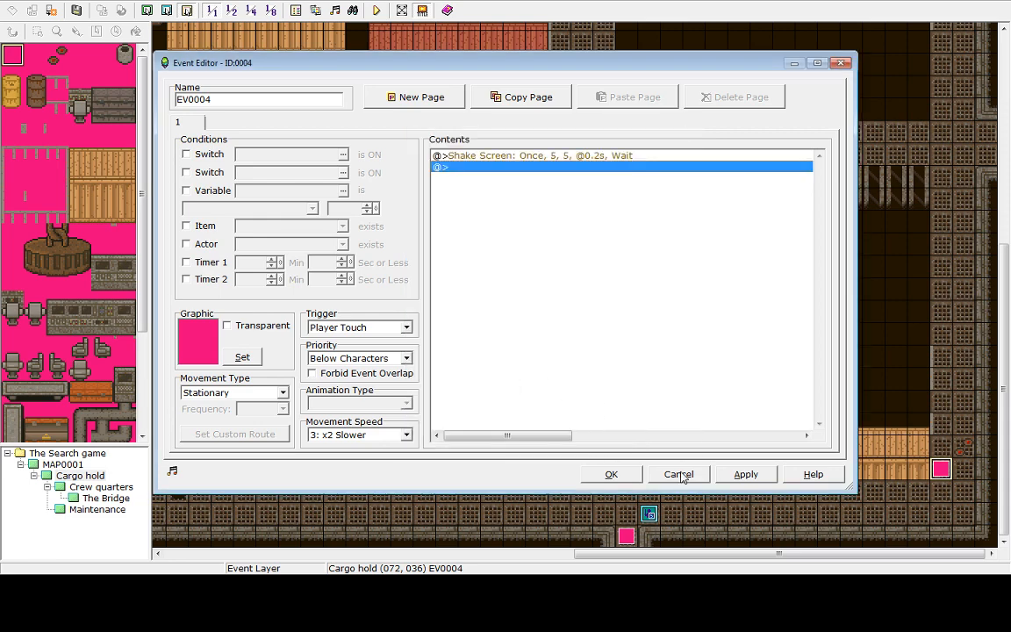
pyautogui.click(611, 474)
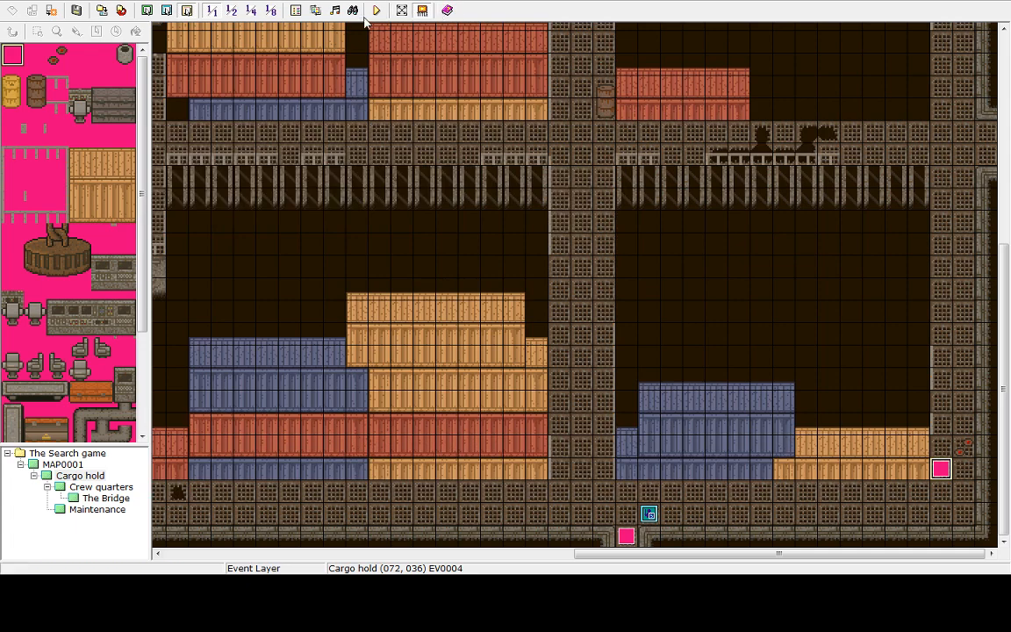
# Save and playtest, walking right and stepping repeatedly onto the shaking event tile
pyautogui.click(372, 12)
pyautogui.click(499, 312)
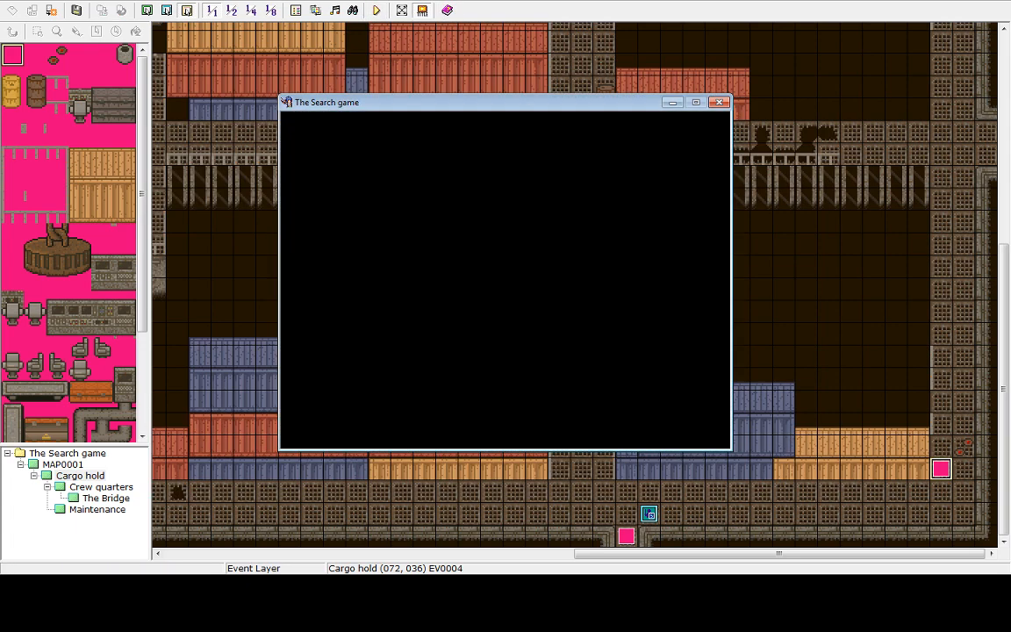
pyautogui.press('Right')
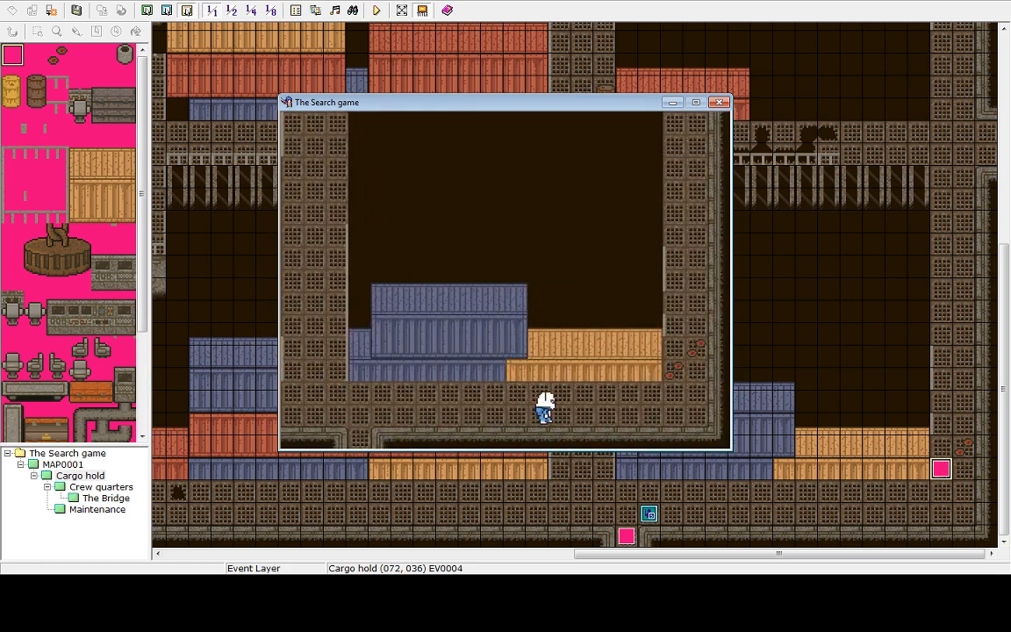
pyautogui.press('Right')
pyautogui.press('Up')
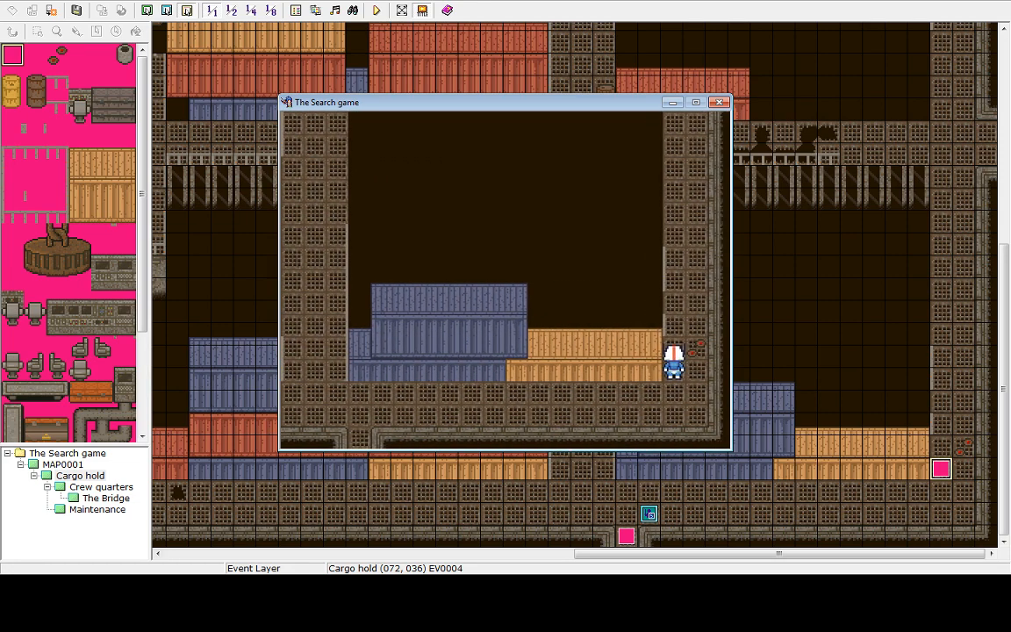
pyautogui.press('Up')
pyautogui.press('Down')
pyautogui.press('Up')
pyautogui.press('Down')
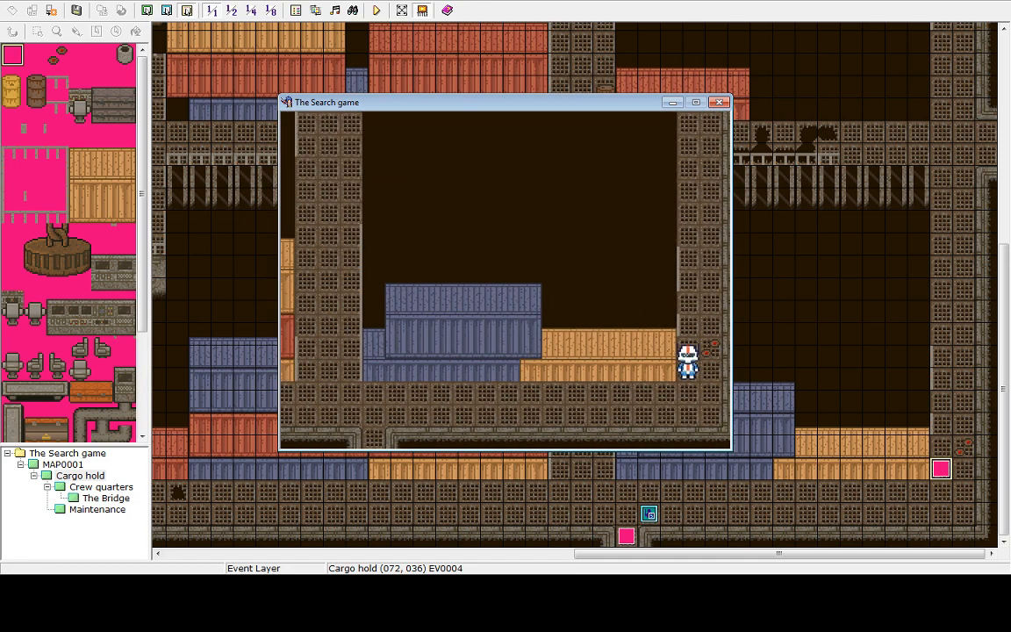
pyautogui.press('Up')
pyautogui.press('Down')
pyautogui.press('Up')
pyautogui.press('Down')
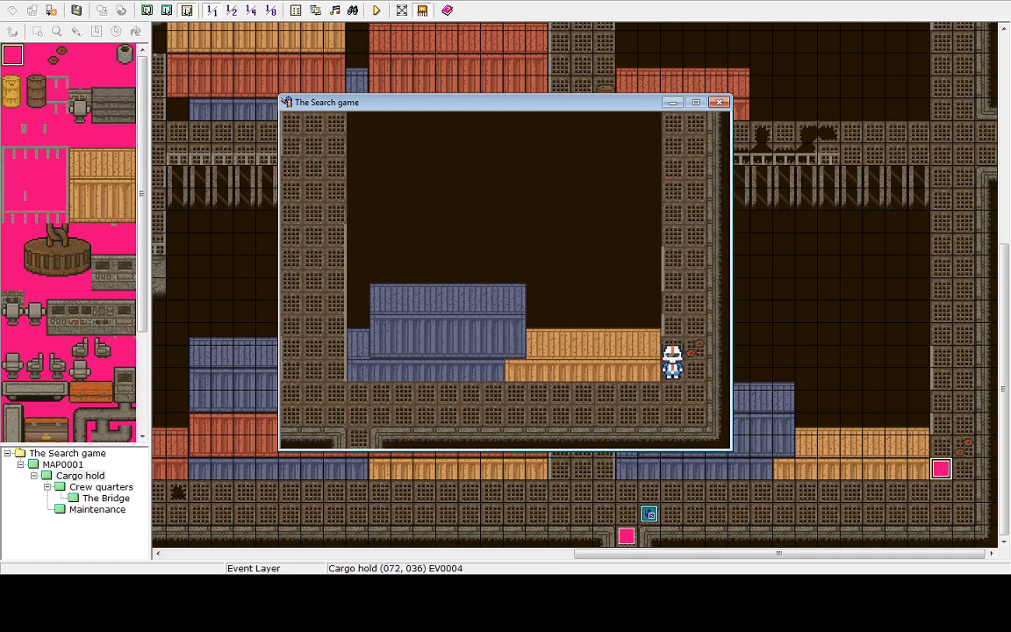
pyautogui.press('Up')
pyautogui.press('Down')
pyautogui.press('Up')
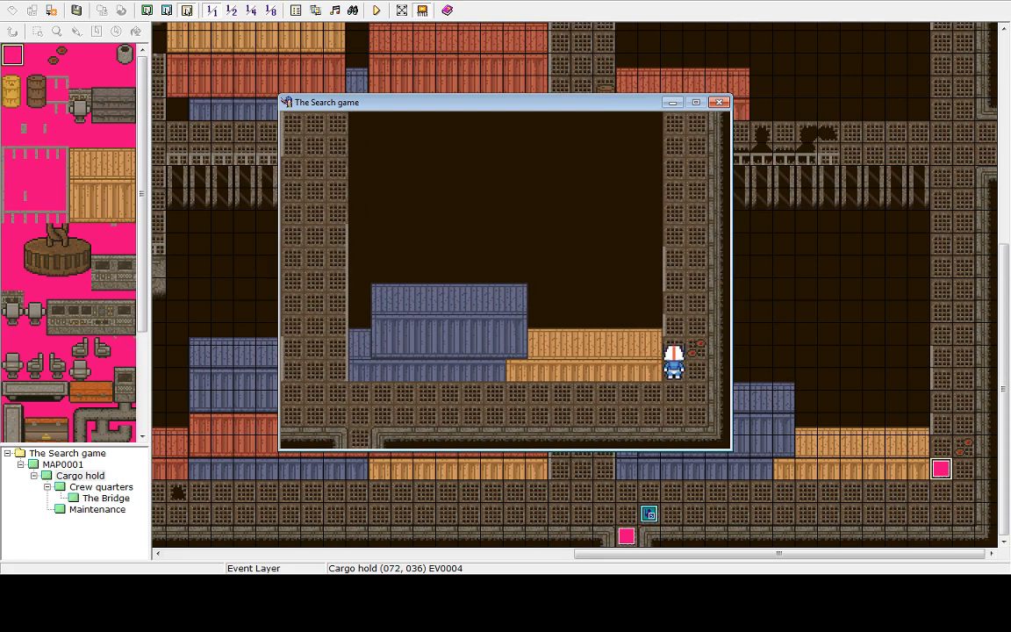
pyautogui.press('Down')
pyautogui.press('Up')
# End the playtest game and shut down from the title screen
pyautogui.press('Up')
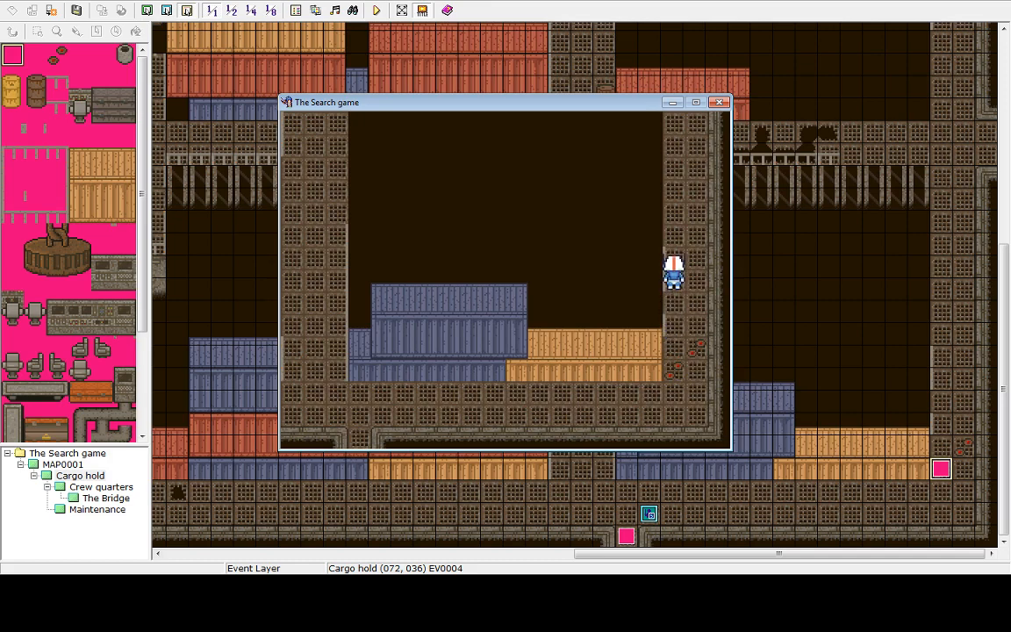
pyautogui.press('Escape')
pyautogui.press('Up')
pyautogui.press('Return')
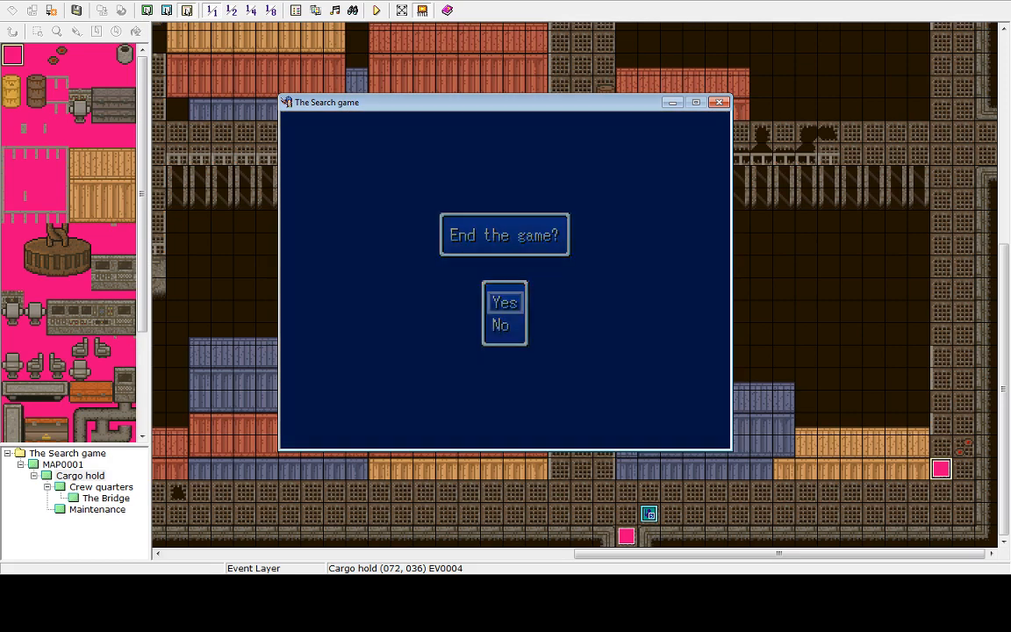
pyautogui.press('Return')
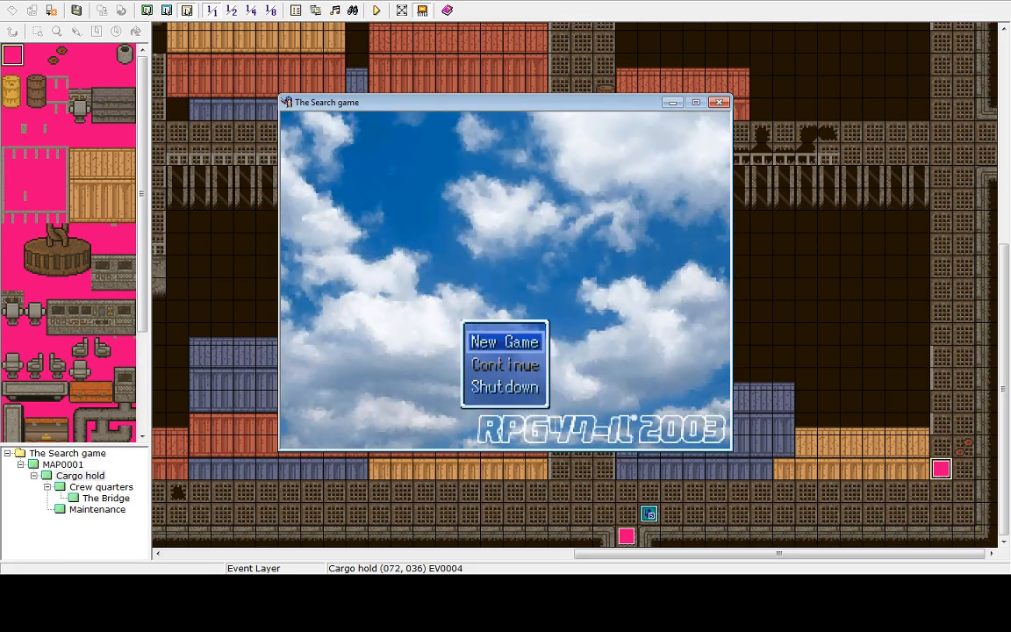
pyautogui.press('Up')
pyautogui.press('Return')
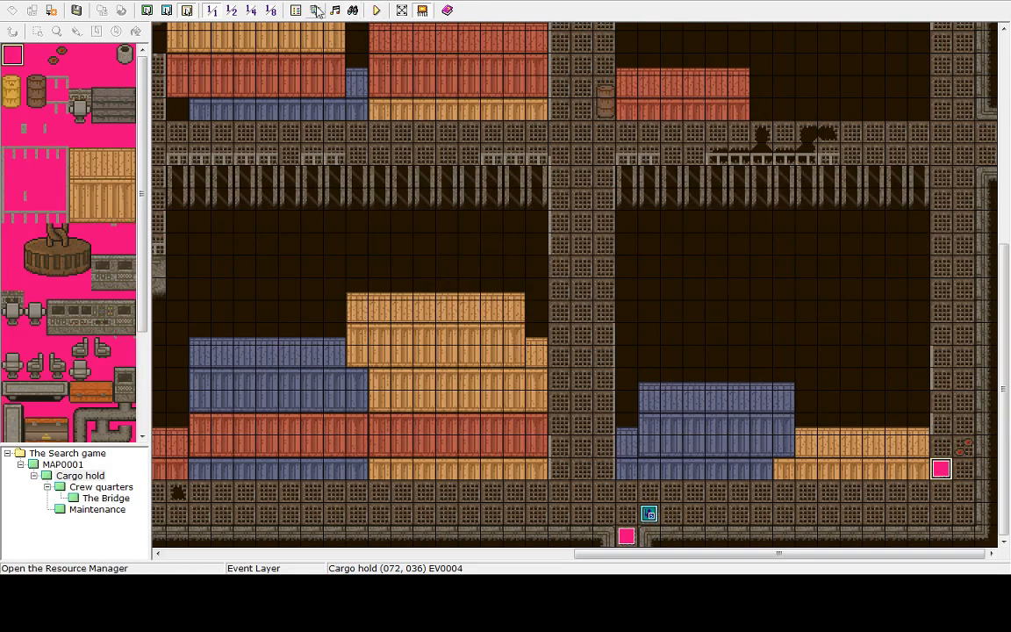
# Open the Database, view the Elements tab, and cancel it
pyautogui.click(296, 10)
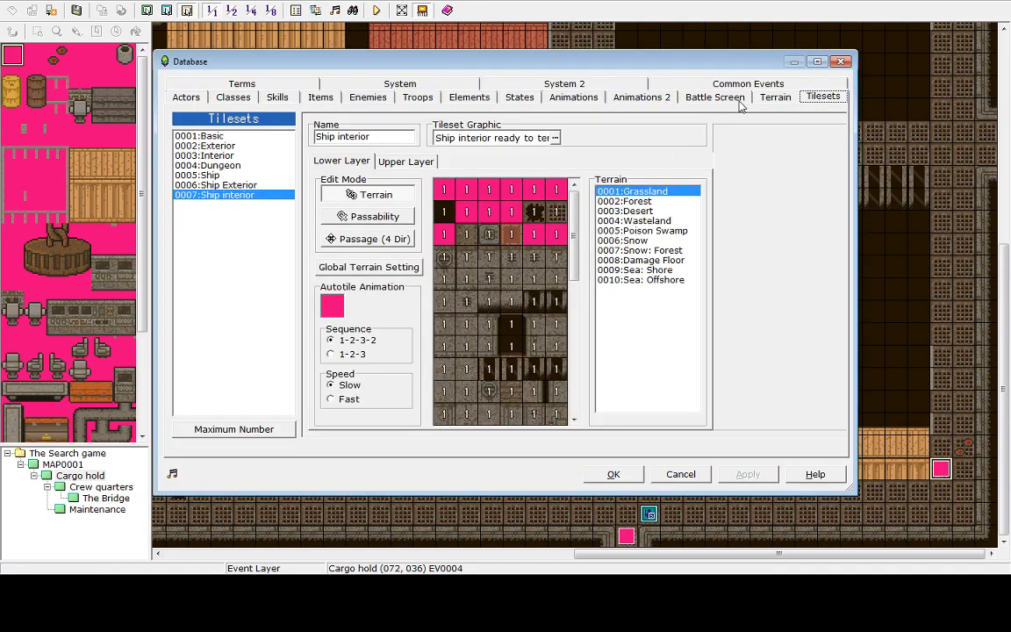
pyautogui.click(468, 97)
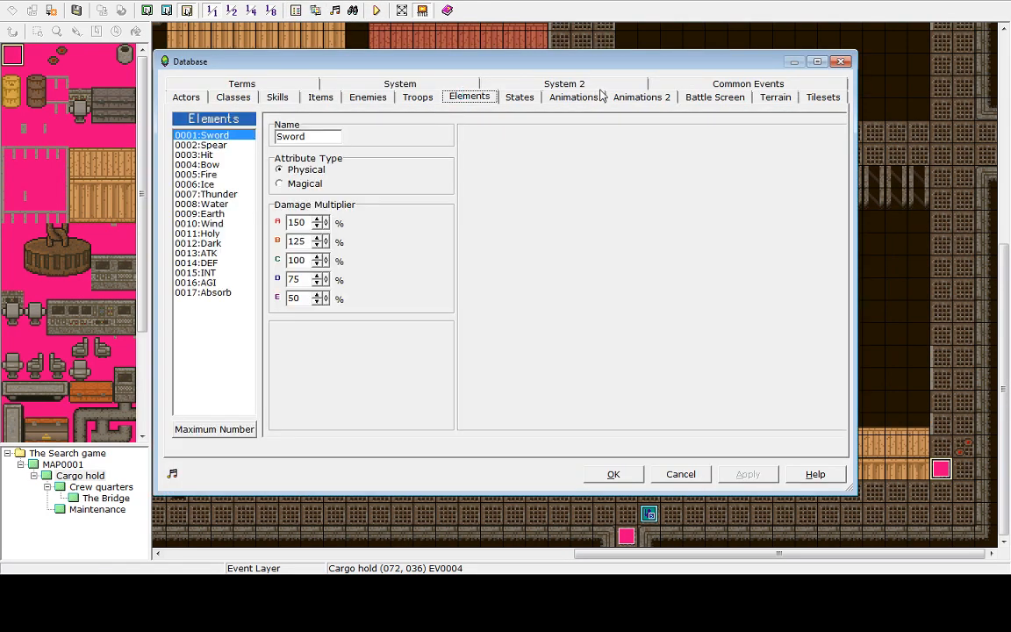
pyautogui.click(680, 474)
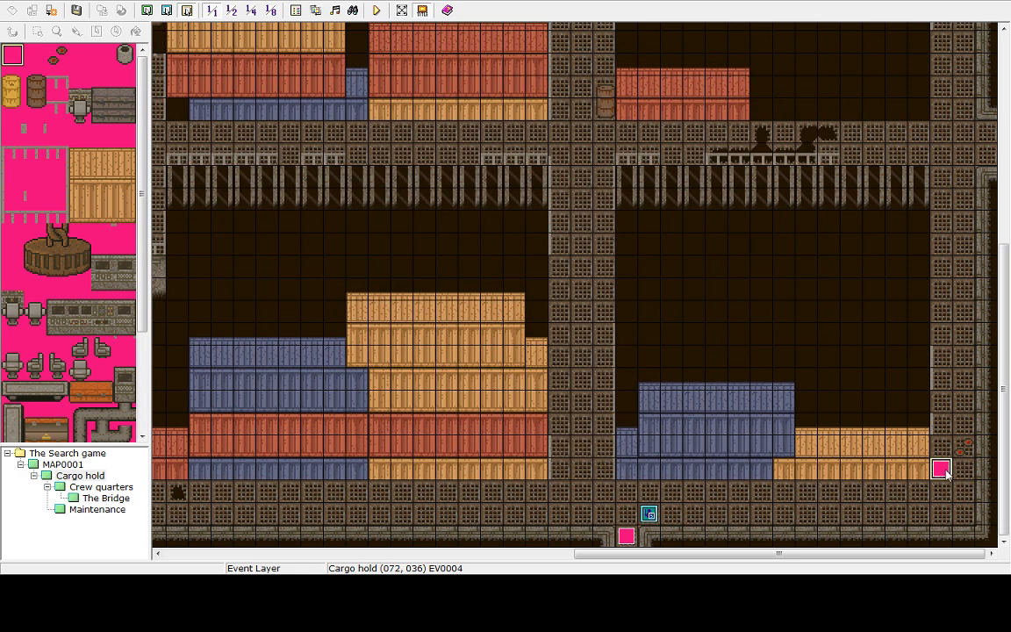
# Add a default Flash Screen command after the Shake Screen in the Cargo hold event and close the editor
pyautogui.doubleClick(942, 470)
pyautogui.click(503, 182)
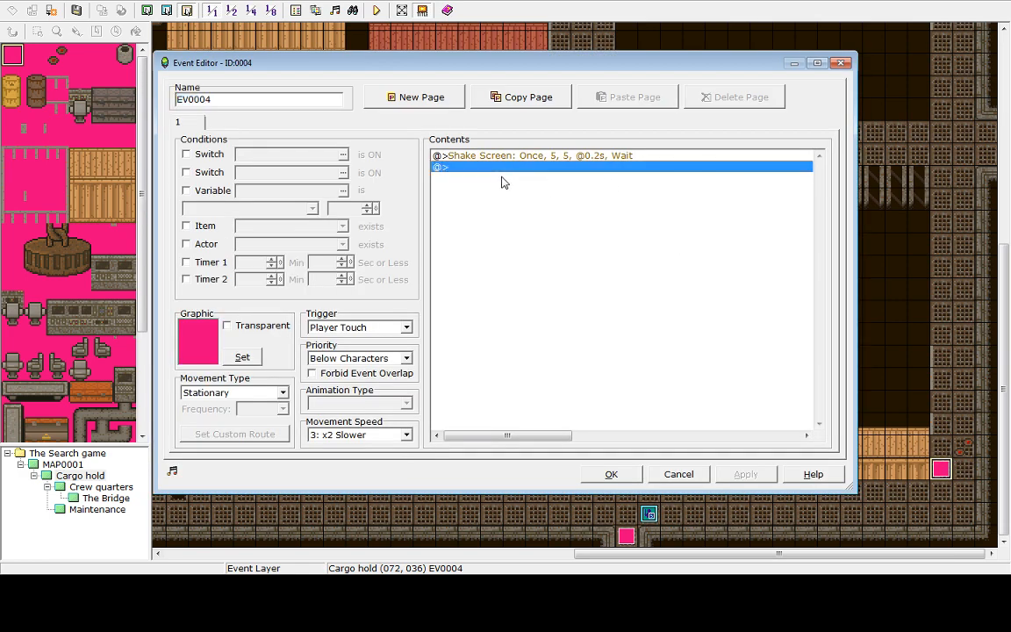
pyautogui.doubleClick(502, 173)
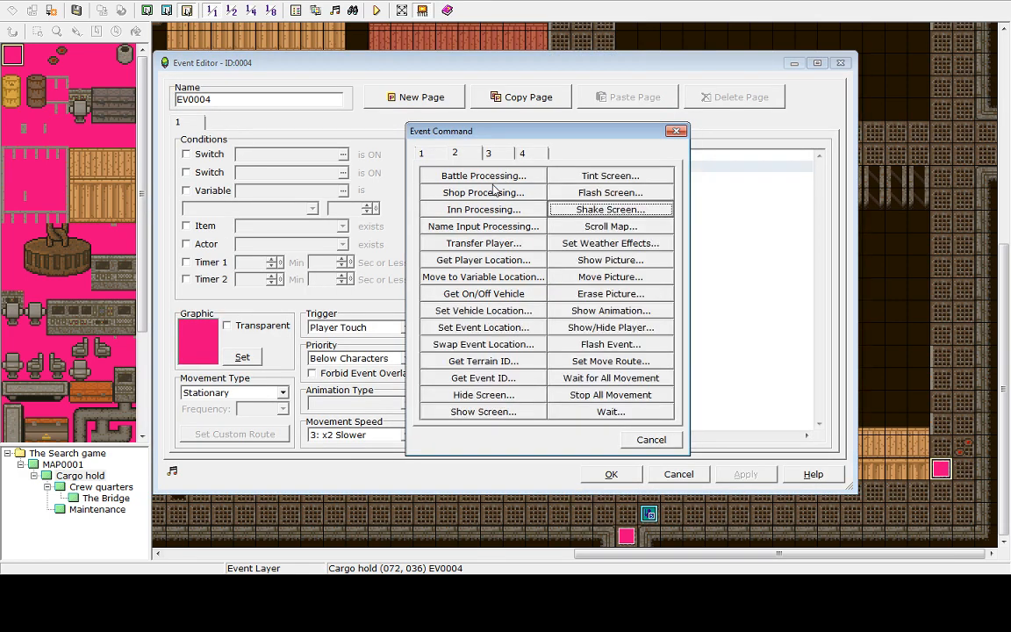
pyautogui.click(603, 199)
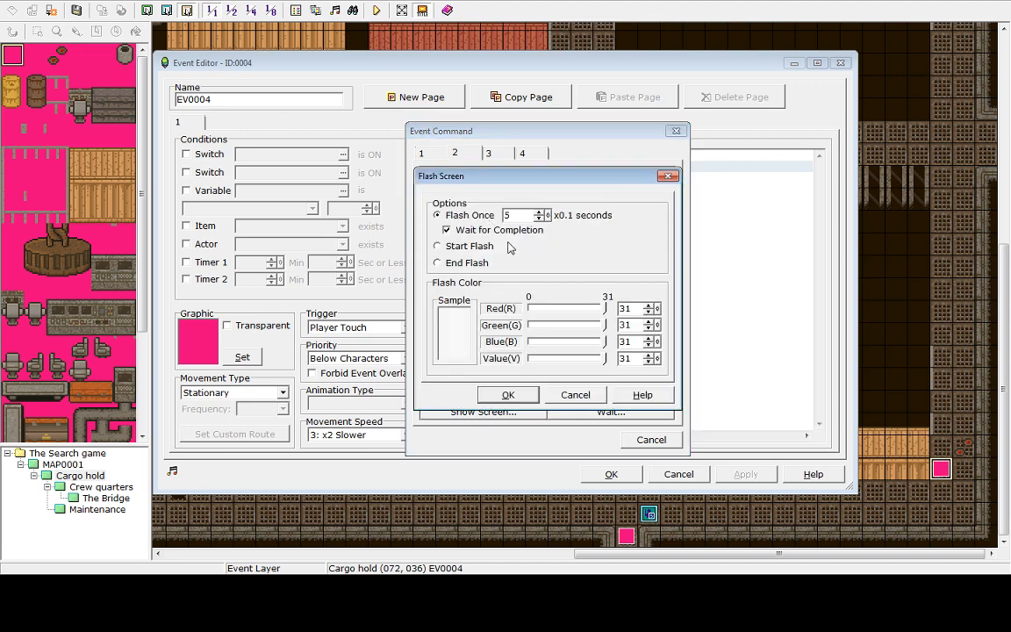
pyautogui.click(509, 395)
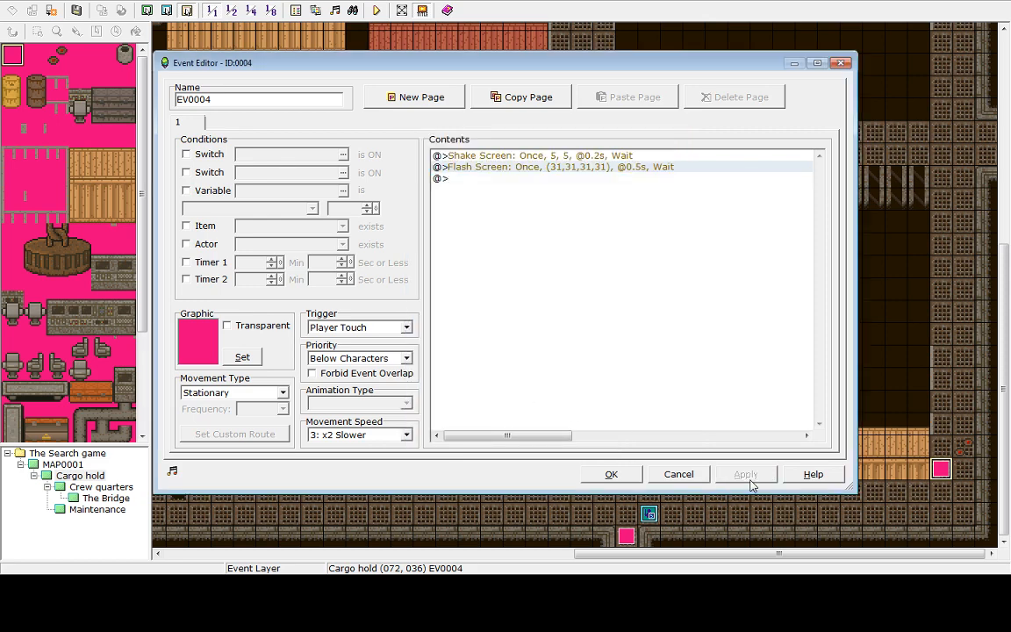
pyautogui.click(610, 474)
# Save and playtest, walking right onto the event, then end the game and shut down from the title screen
pyautogui.click(376, 10)
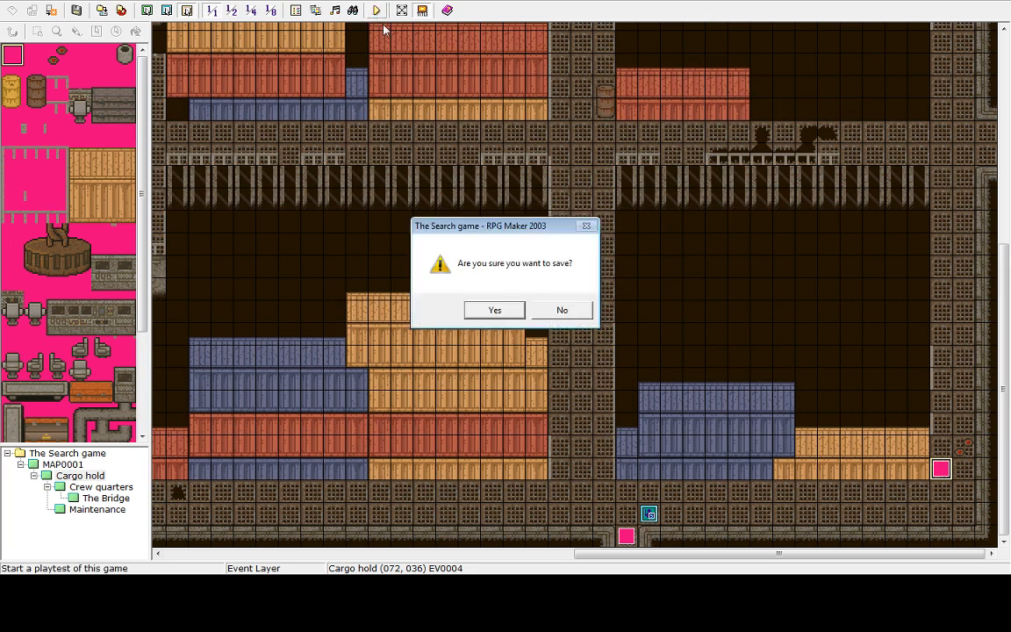
pyautogui.click(493, 309)
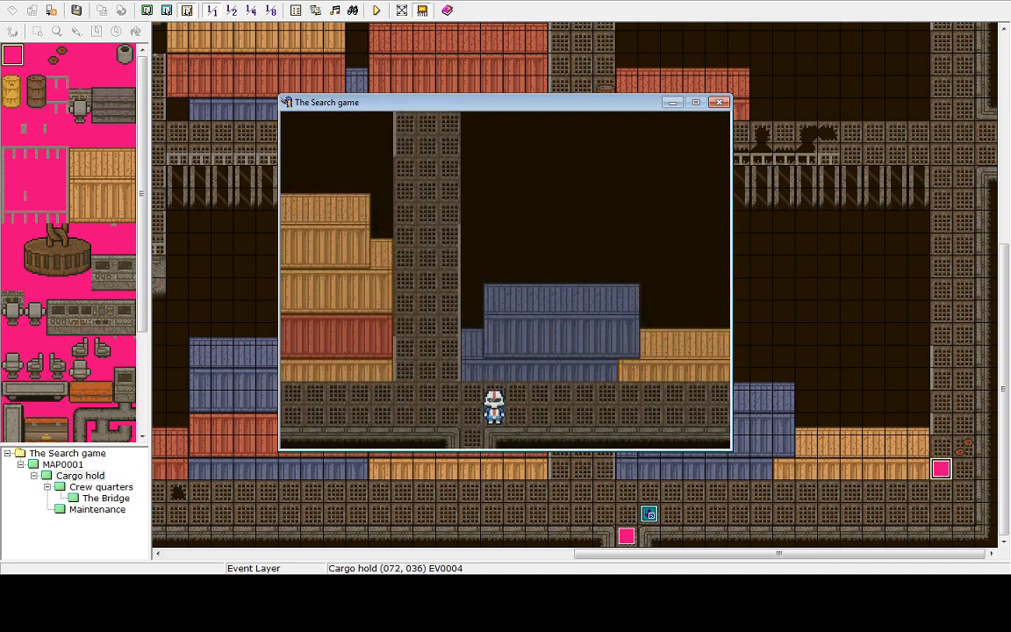
pyautogui.press('Right')
pyautogui.press('Right')
pyautogui.press('Right')
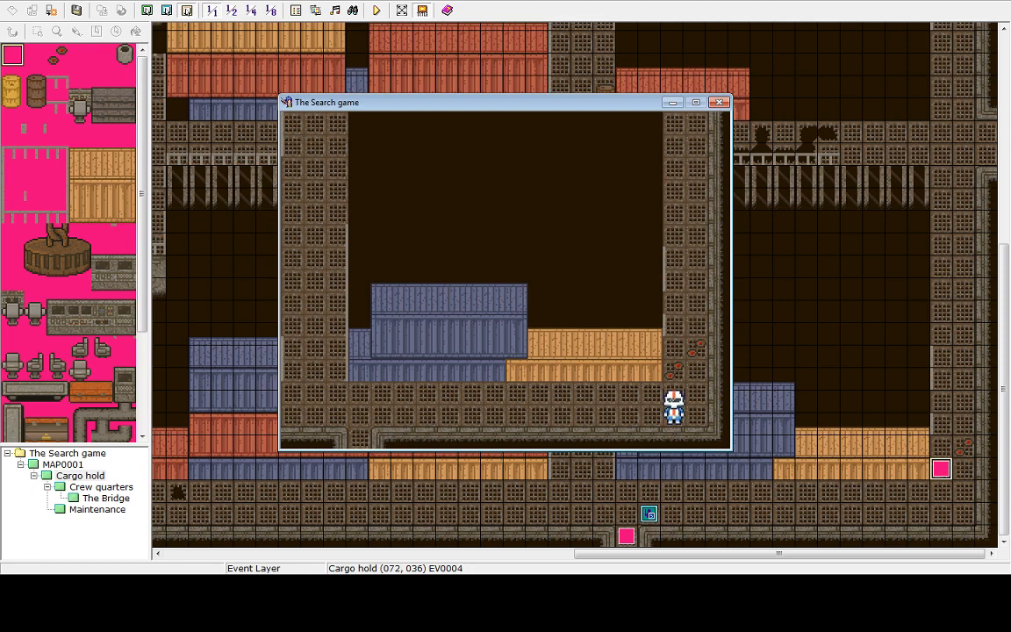
pyautogui.press('Escape')
pyautogui.press('Up')
pyautogui.press('Return')
pyautogui.press('Return')
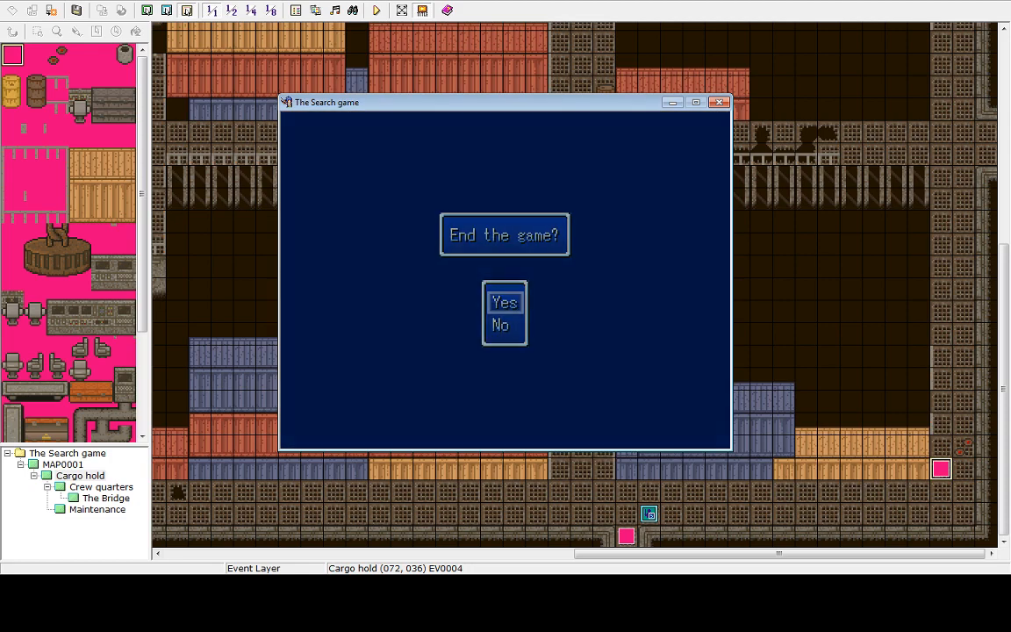
pyautogui.press('Up')
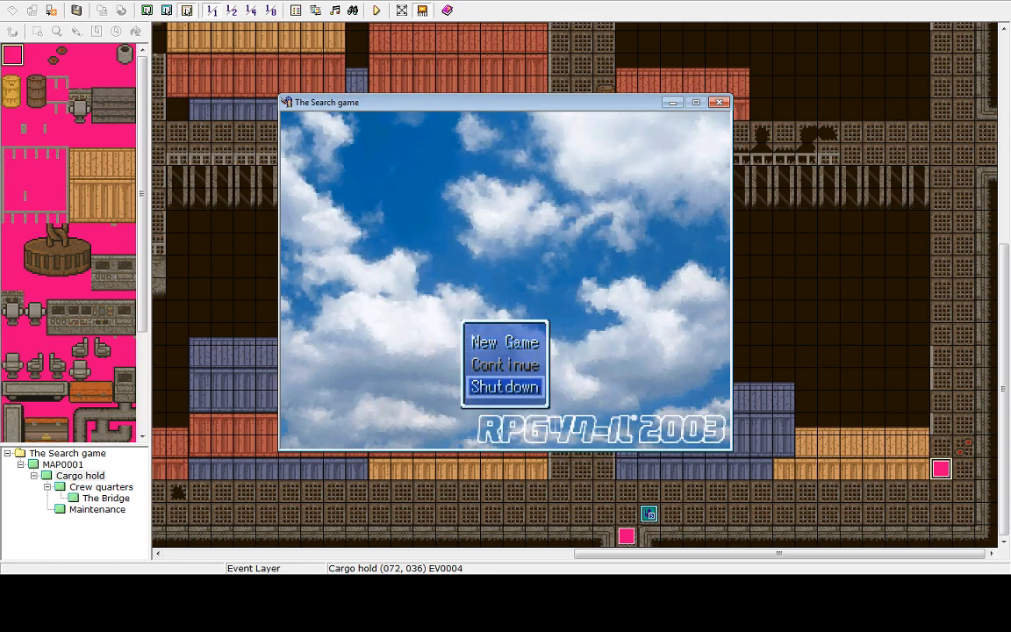
pyautogui.press('Return')
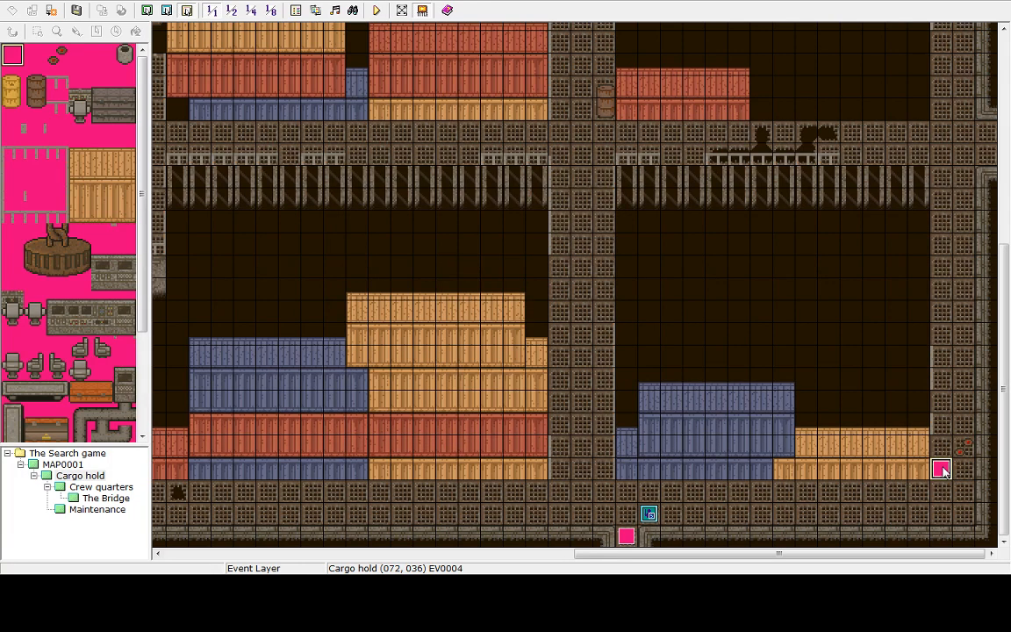
# Change the Cargo hold event's Flash Screen command to Start Flash and close the event editor
pyautogui.doubleClick(942, 471)
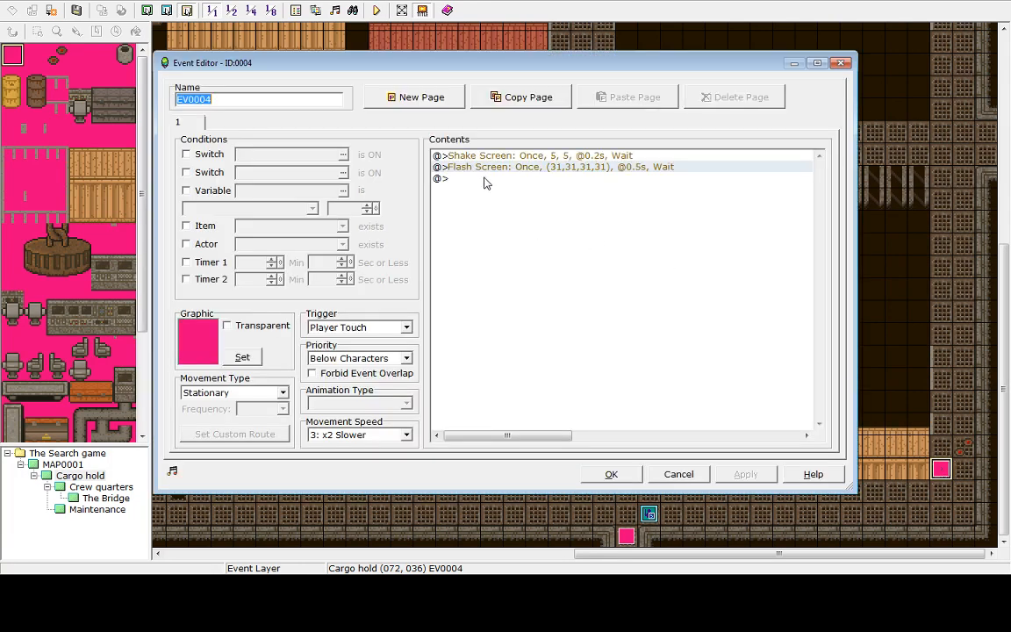
pyautogui.rightClick(487, 174)
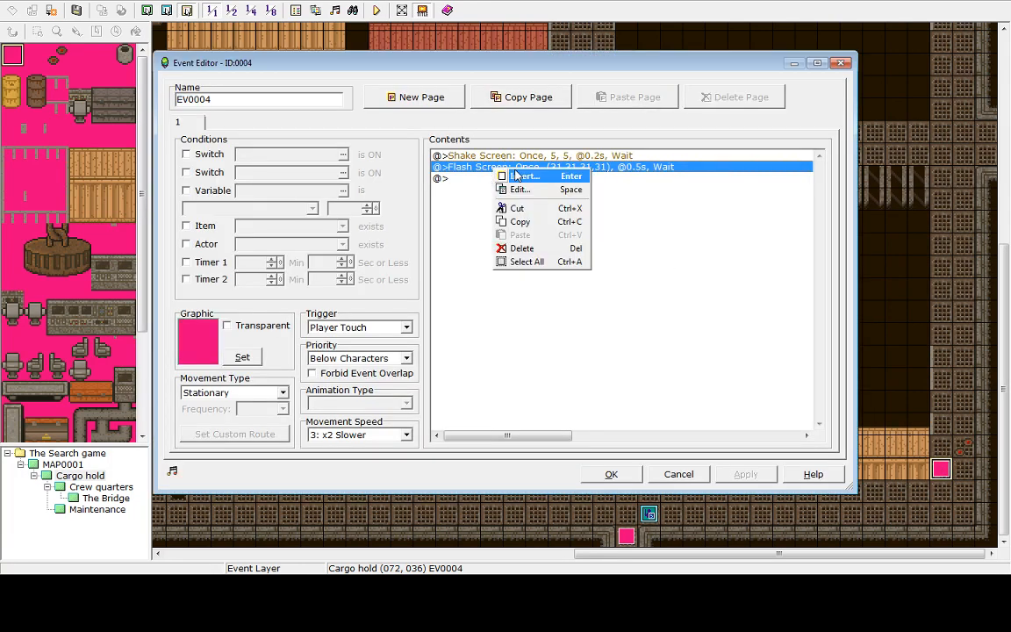
pyautogui.click(637, 233)
pyautogui.click(657, 171)
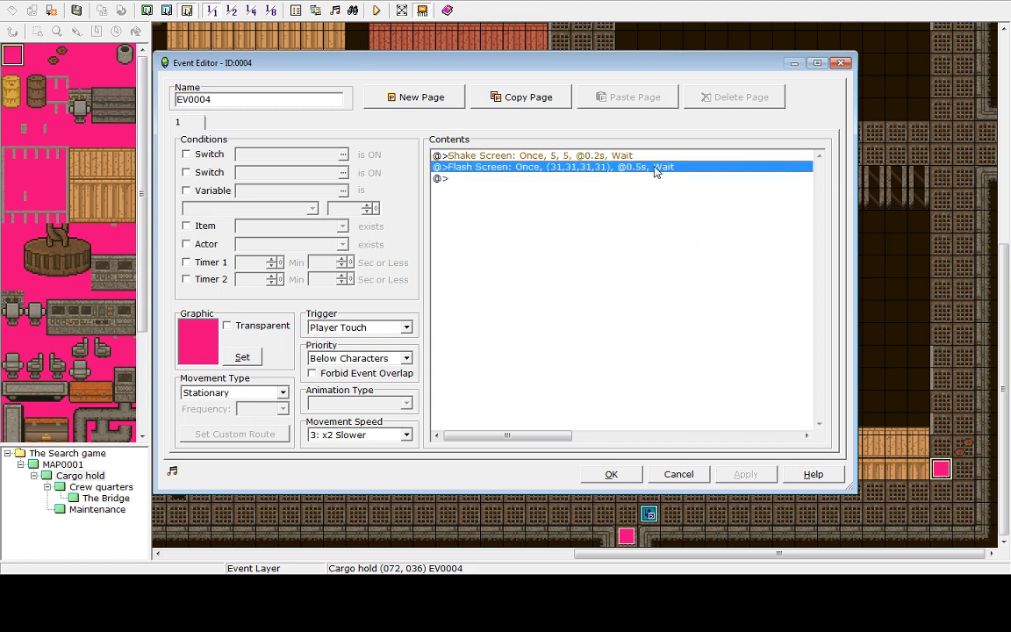
pyautogui.rightClick(656, 171)
pyautogui.click(540, 177)
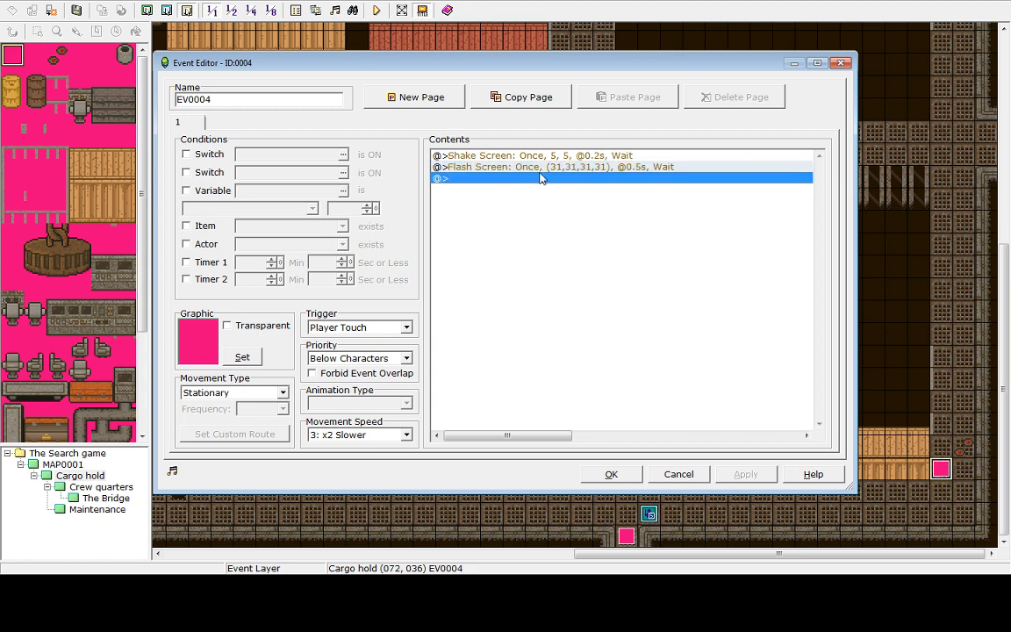
pyautogui.click(542, 169)
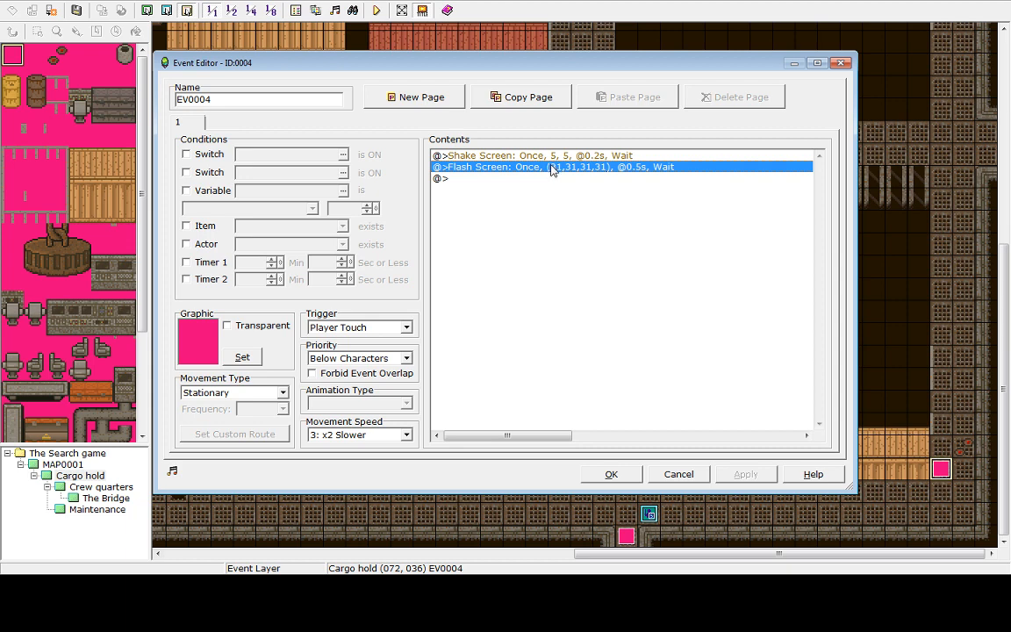
pyautogui.rightClick(551, 169)
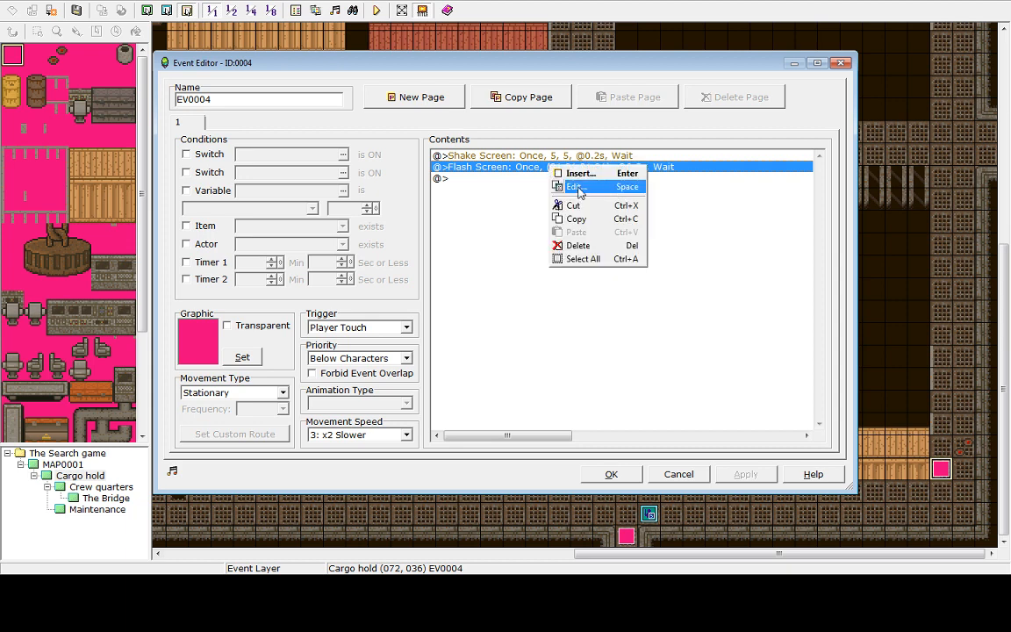
pyautogui.click(577, 187)
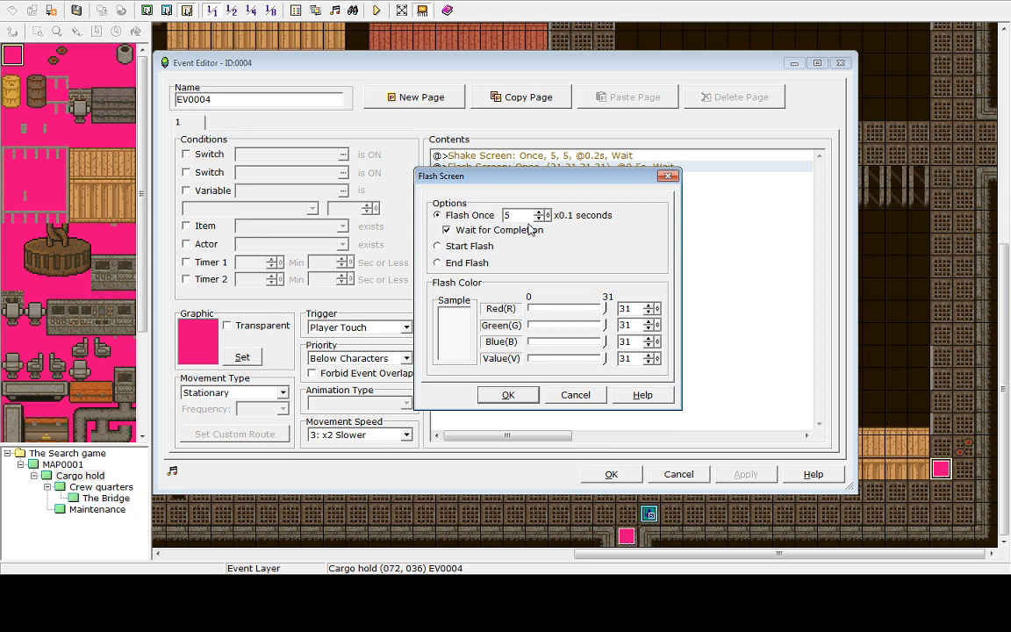
pyautogui.click(442, 247)
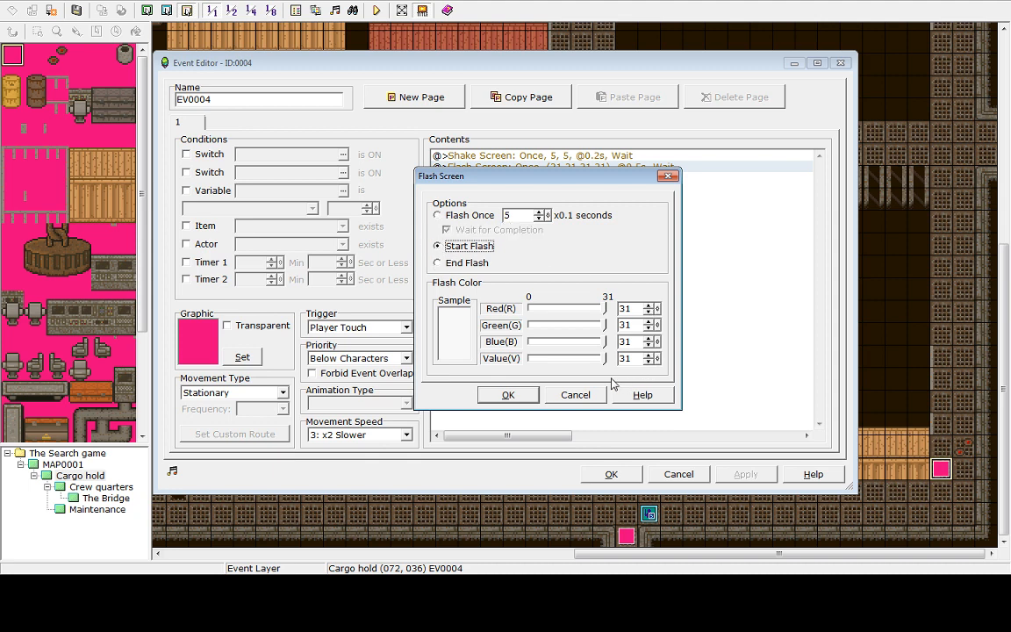
pyautogui.click(518, 393)
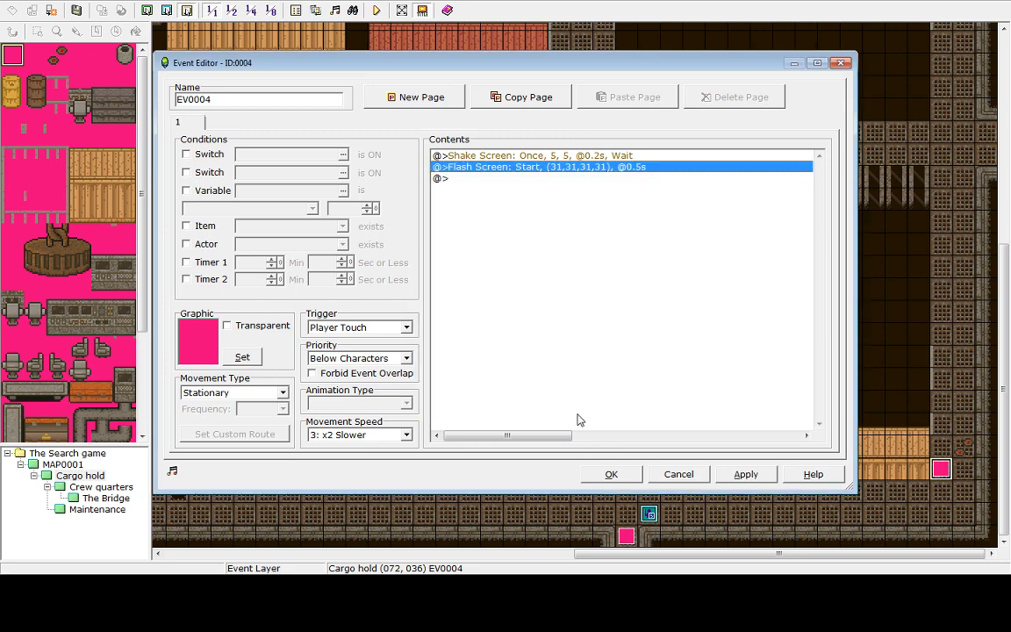
pyautogui.click(611, 474)
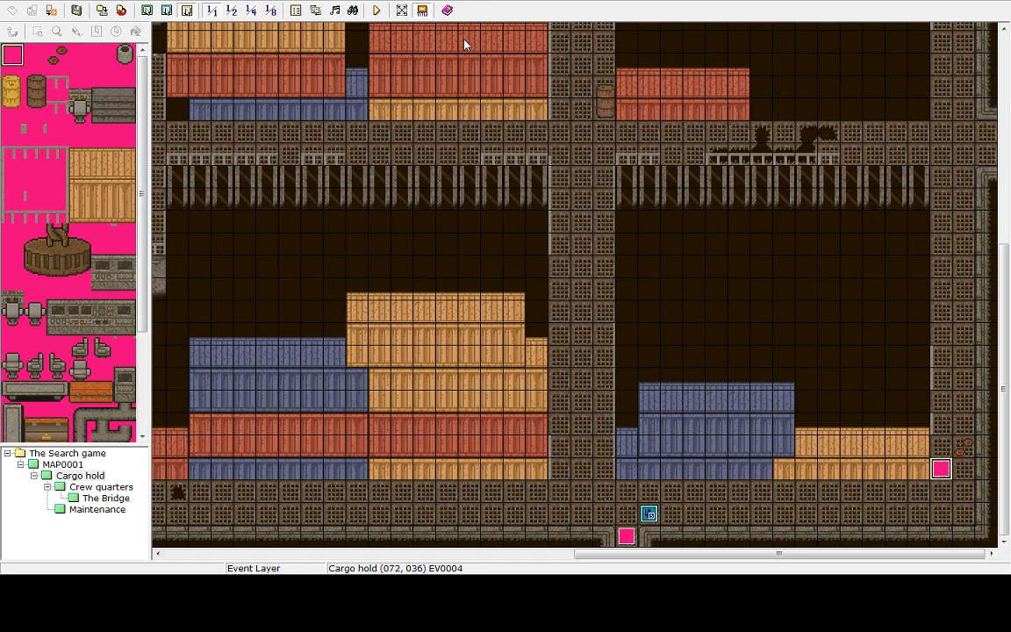
# Playtest, walk right and up onto the event, then end the game and shut down from the title screen
pyautogui.click(378, 11)
pyautogui.click(495, 312)
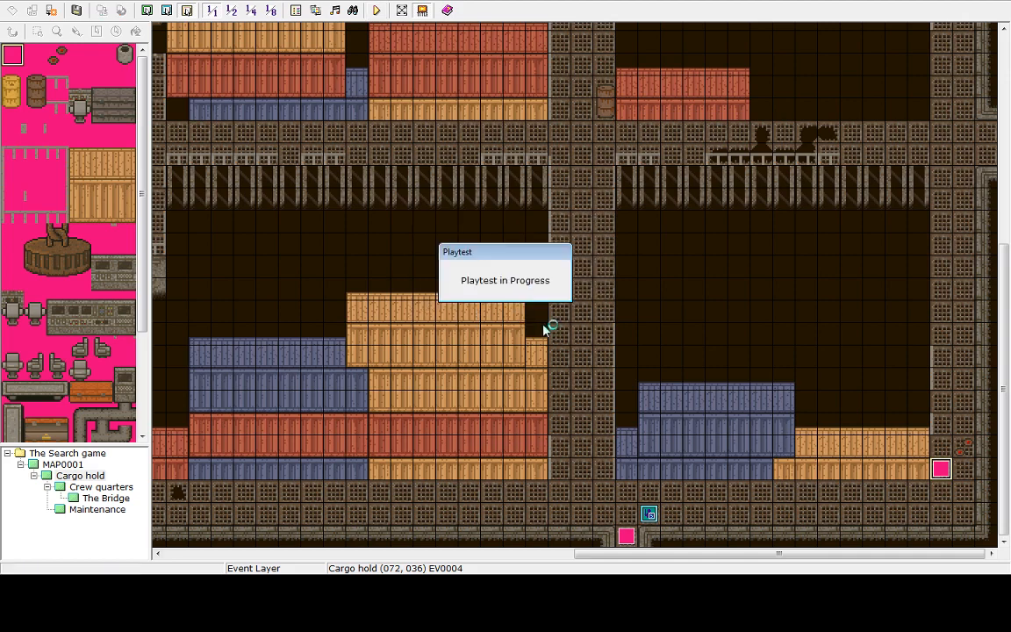
pyautogui.press('Return')
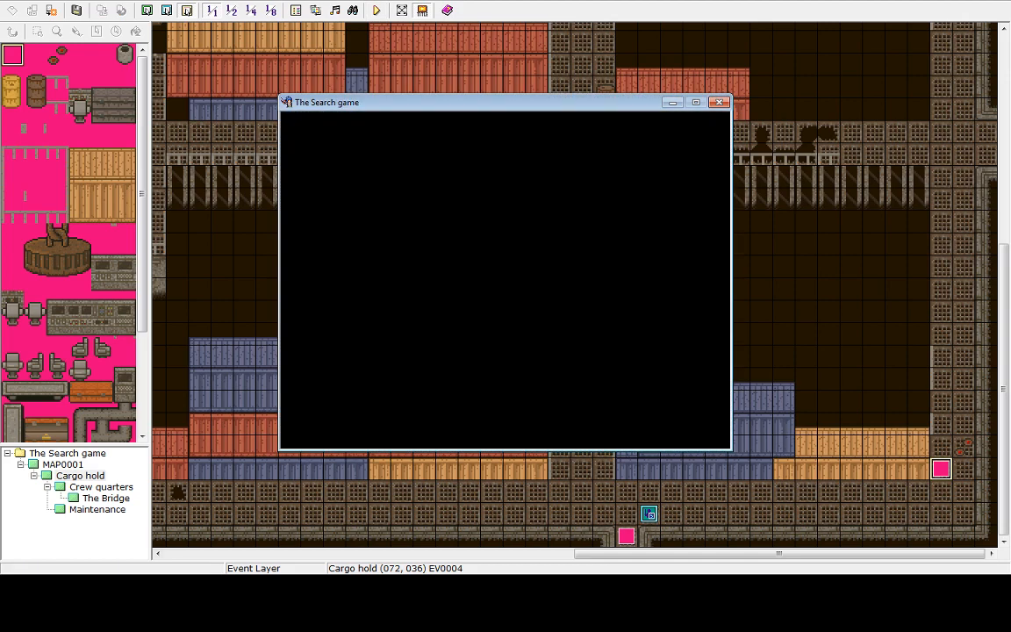
pyautogui.press('Right')
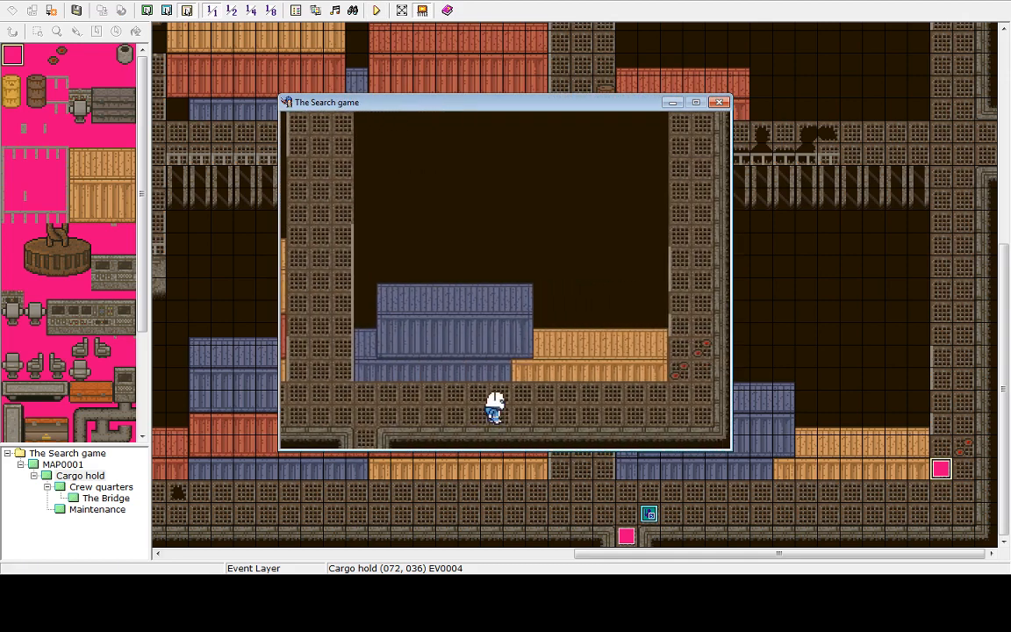
pyautogui.press('Right')
pyautogui.press('Up')
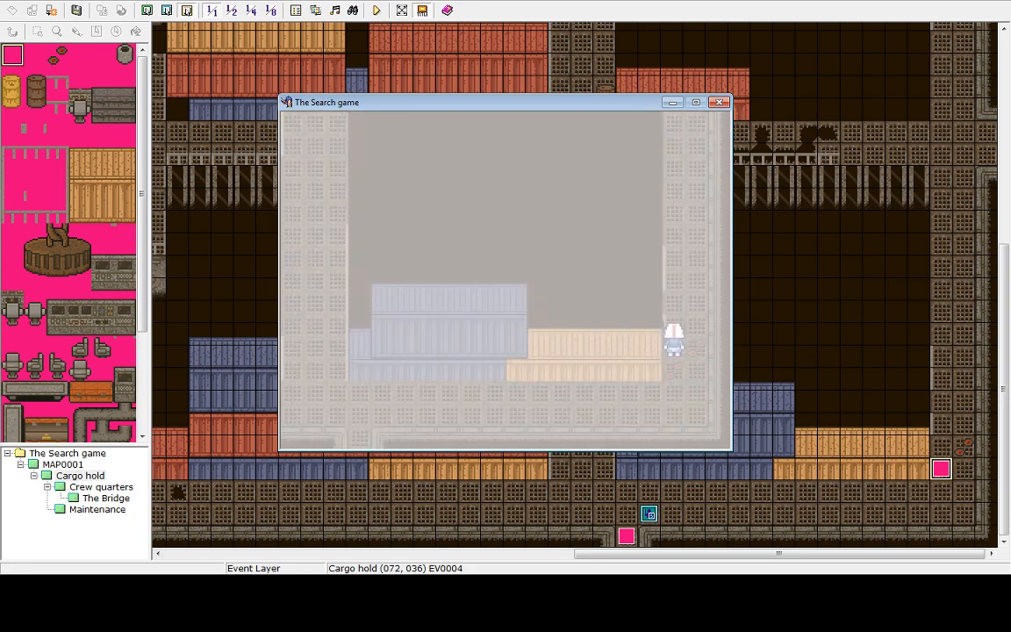
pyautogui.press('Escape')
pyautogui.press('Up')
pyautogui.press('Return')
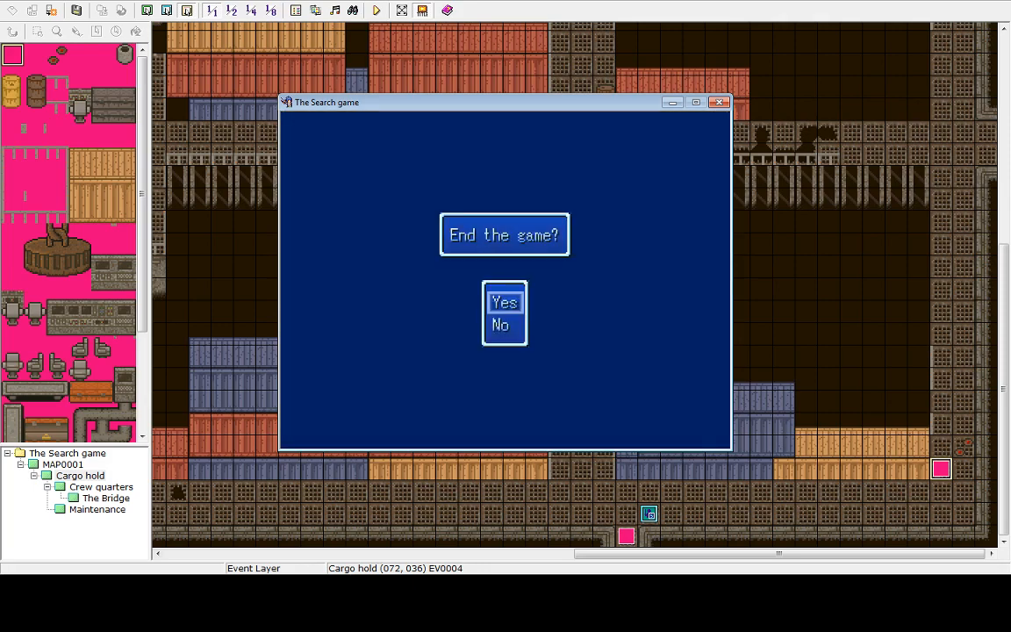
pyautogui.press('Return')
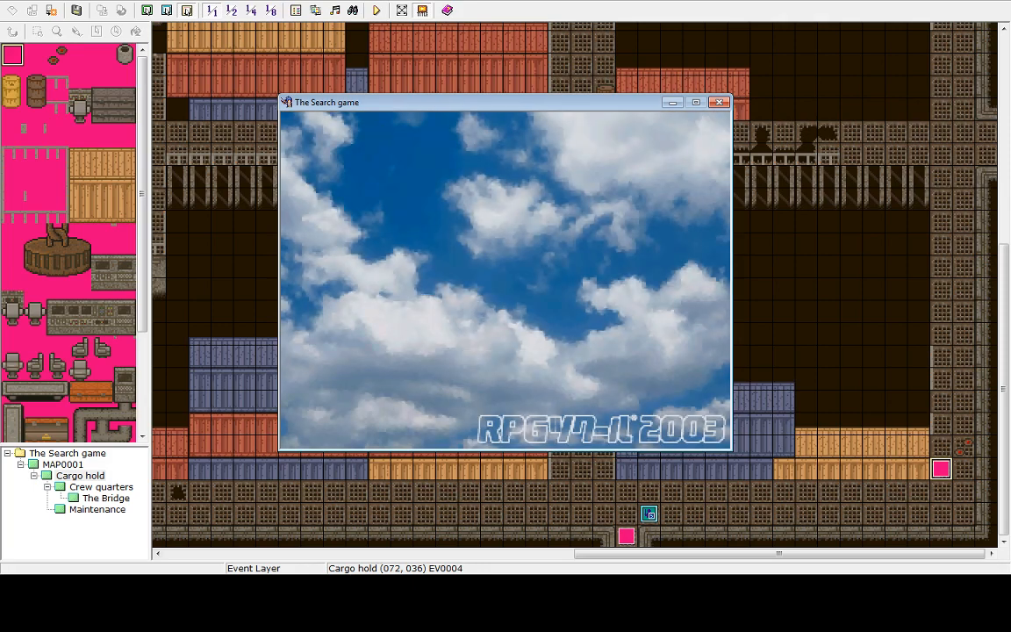
pyautogui.press('Up')
pyautogui.press('Return')
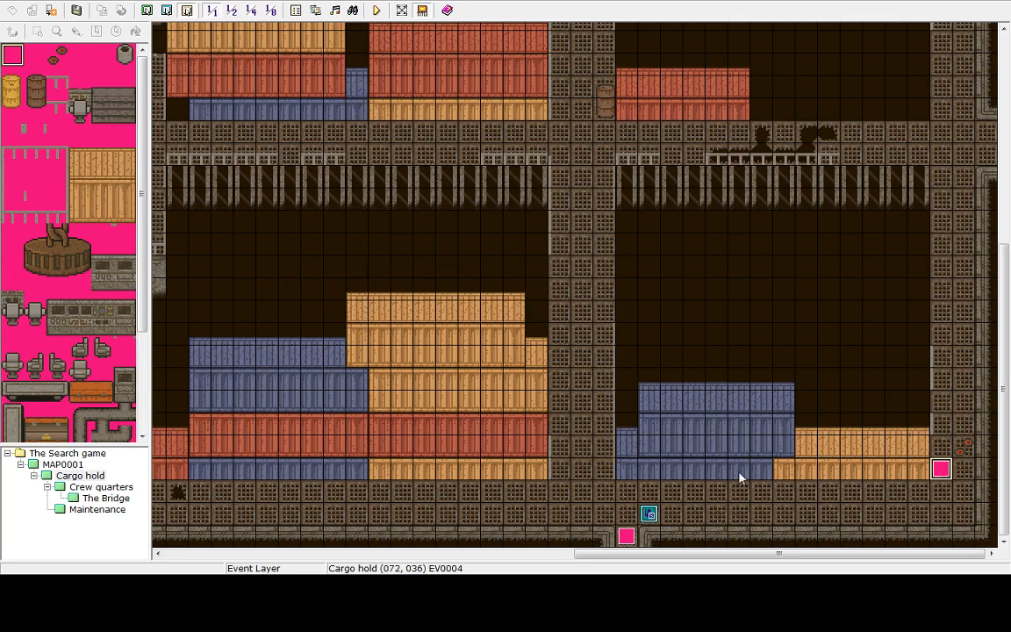
# Switch between lower layer, upper layer and event editing modes to compare the map's layers
pyautogui.scroll(5, 988, 157)
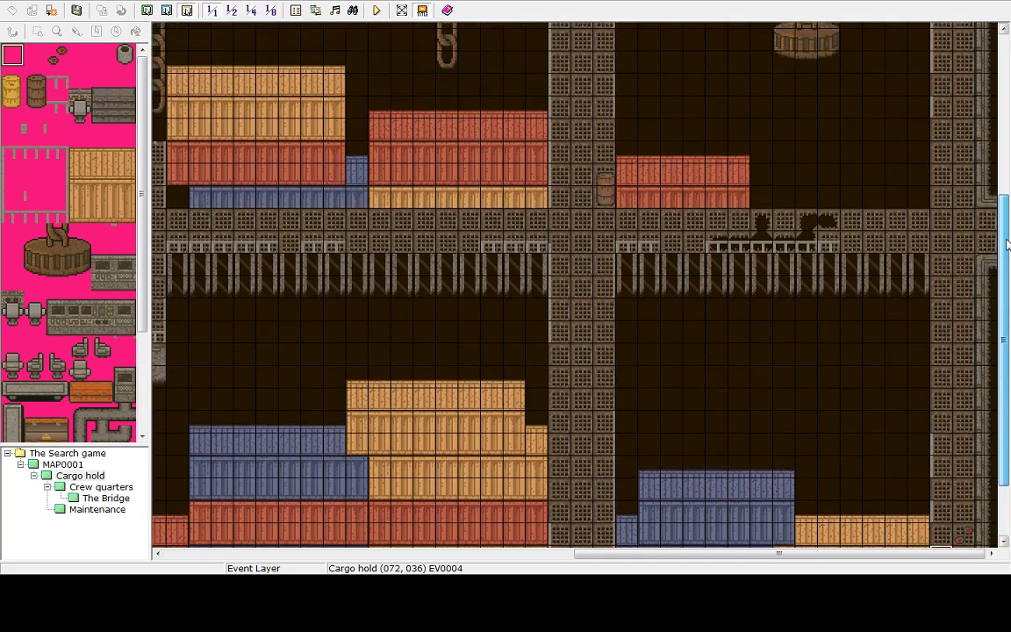
pyautogui.scroll(-5, 987, 156)
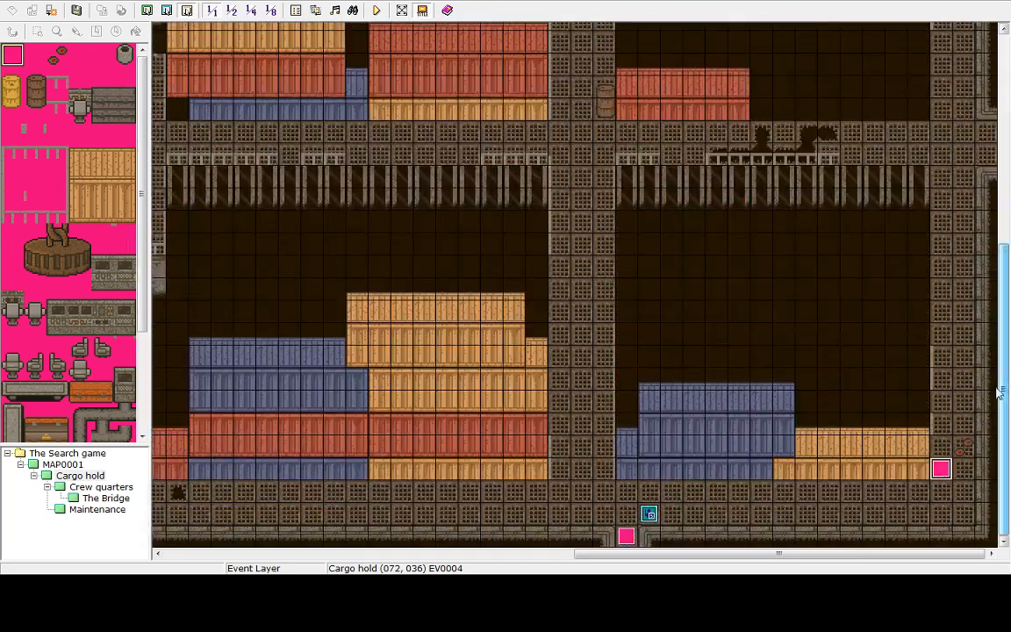
pyautogui.moveTo(678, 555); pyautogui.dragTo(795, 501)
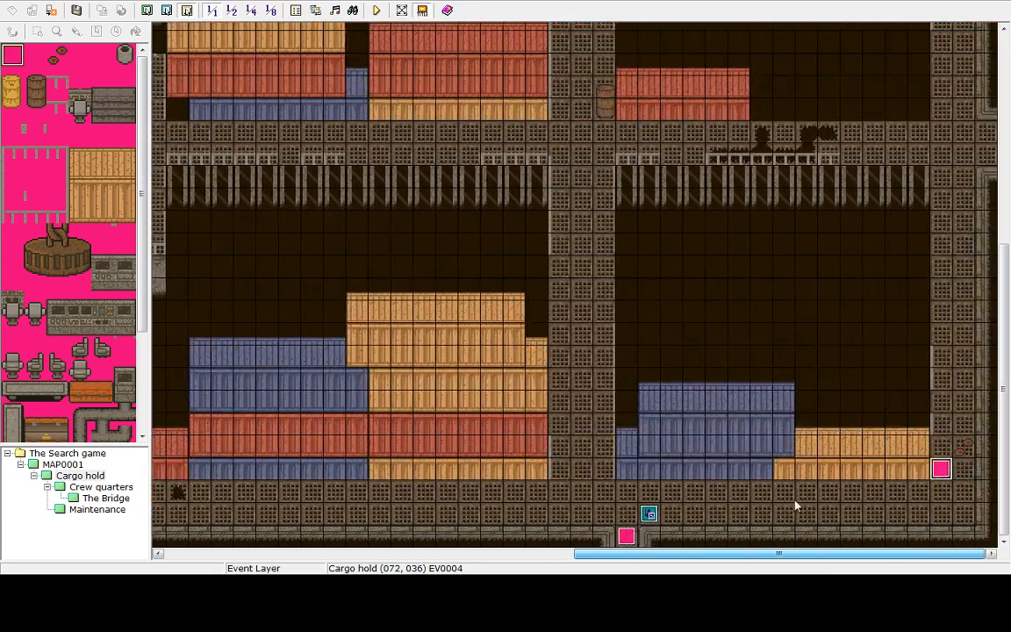
pyautogui.click(146, 10)
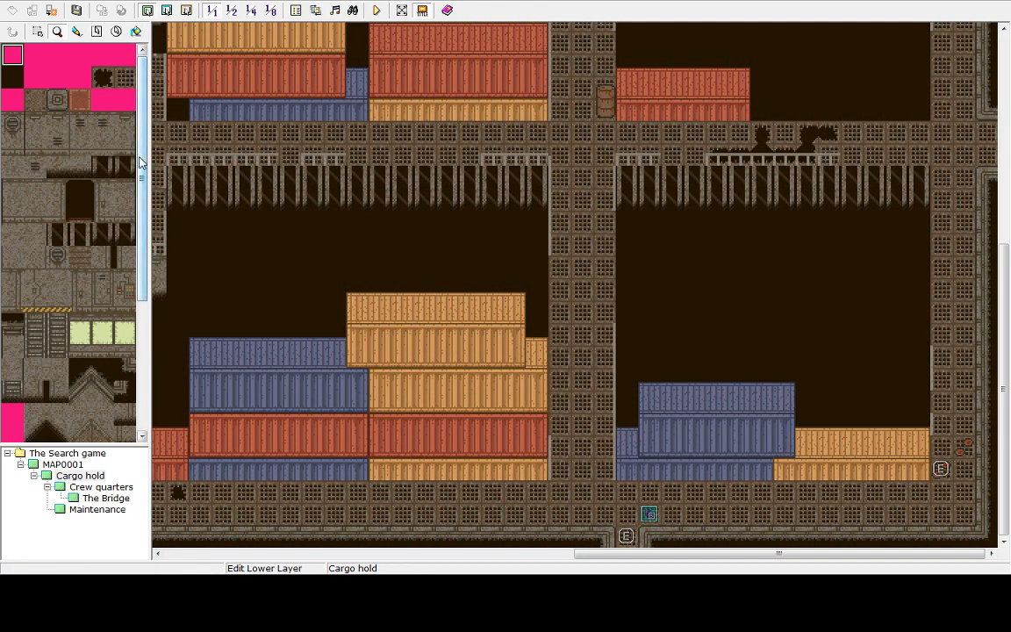
pyautogui.moveTo(141, 161); pyautogui.dragTo(148, 70)
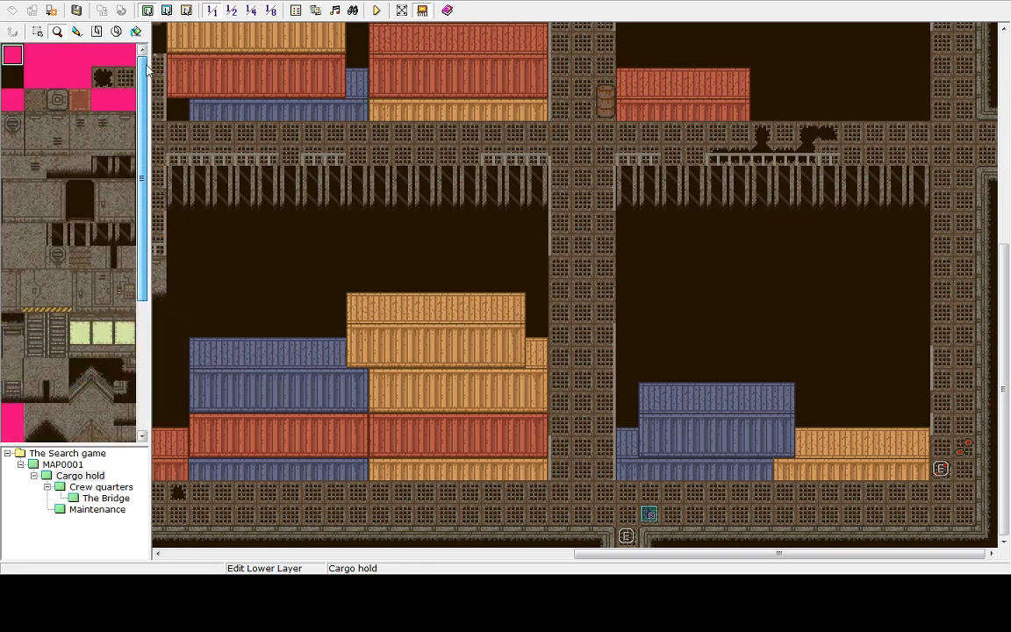
pyautogui.click(167, 10)
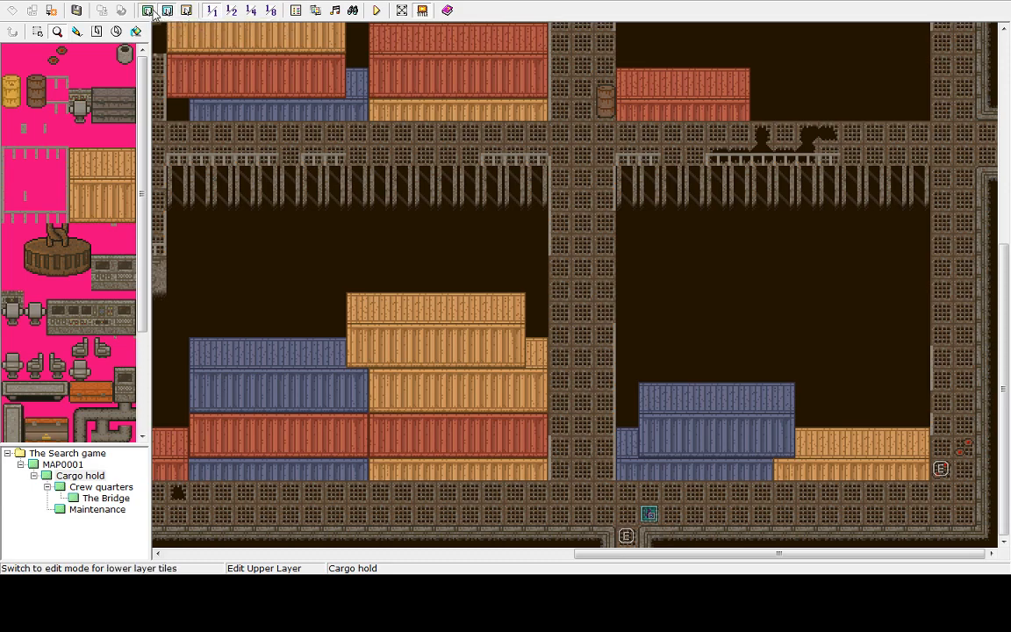
pyautogui.click(147, 9)
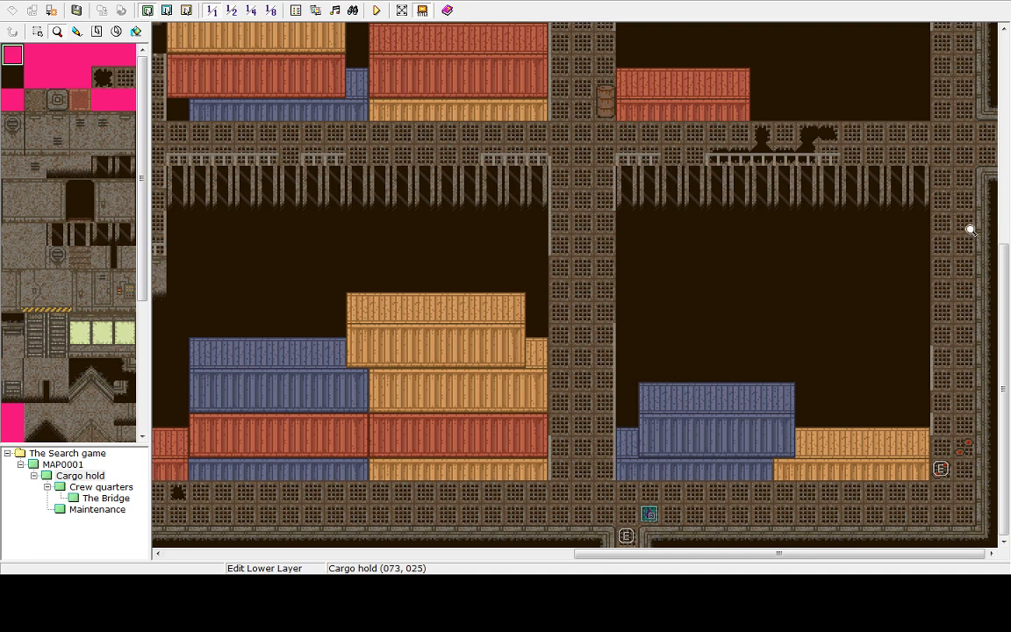
pyautogui.moveTo(789, 558); pyautogui.dragTo(906, 537)
pyautogui.click(166, 11)
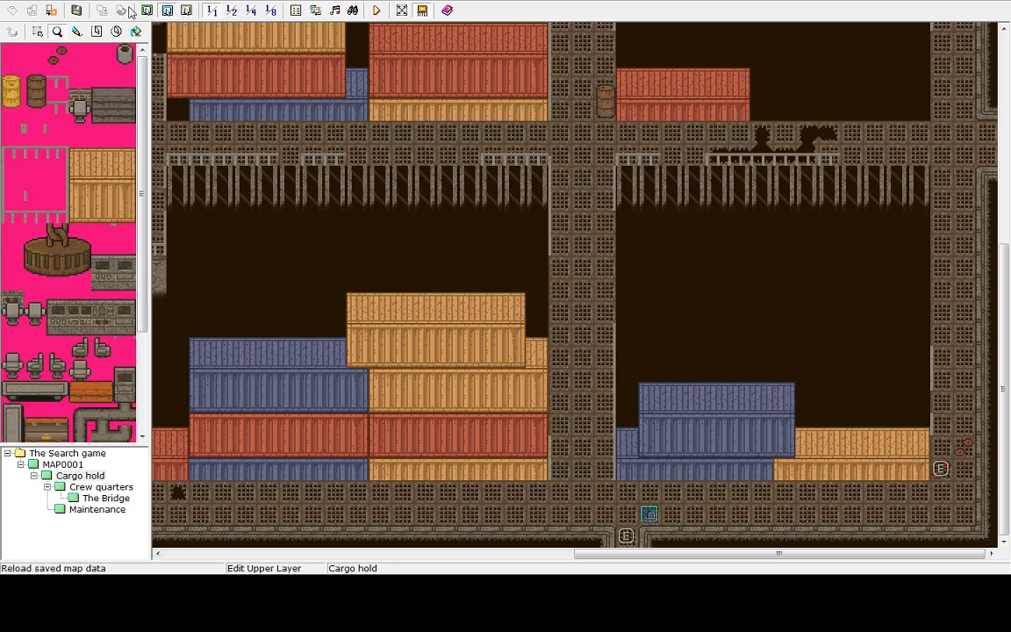
pyautogui.click(147, 12)
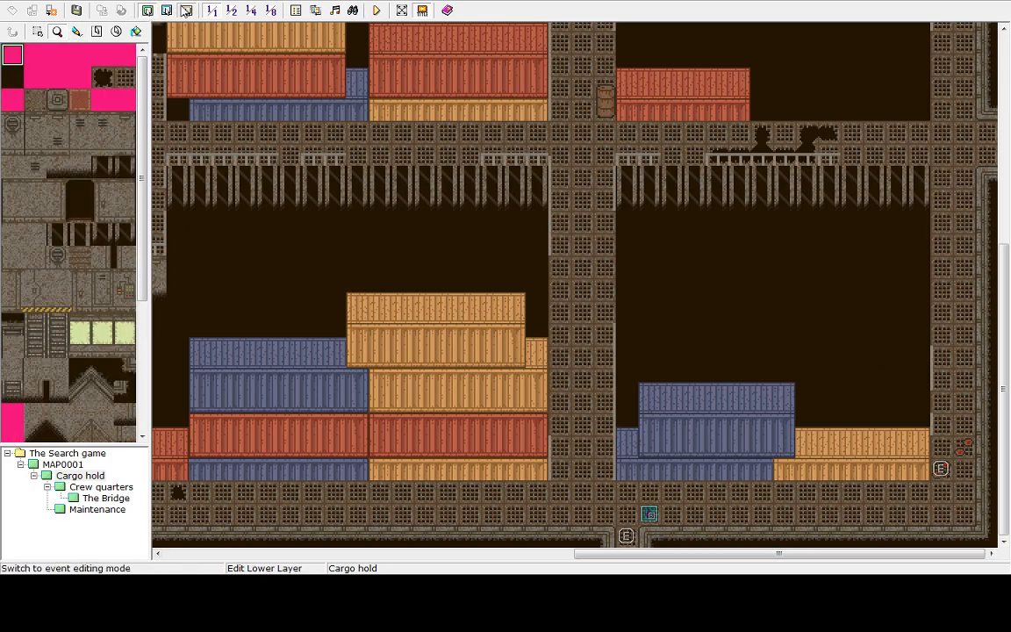
pyautogui.click(187, 9)
# Open the Cargo hold event's Flash Screen command for editing
pyautogui.doubleClick(940, 471)
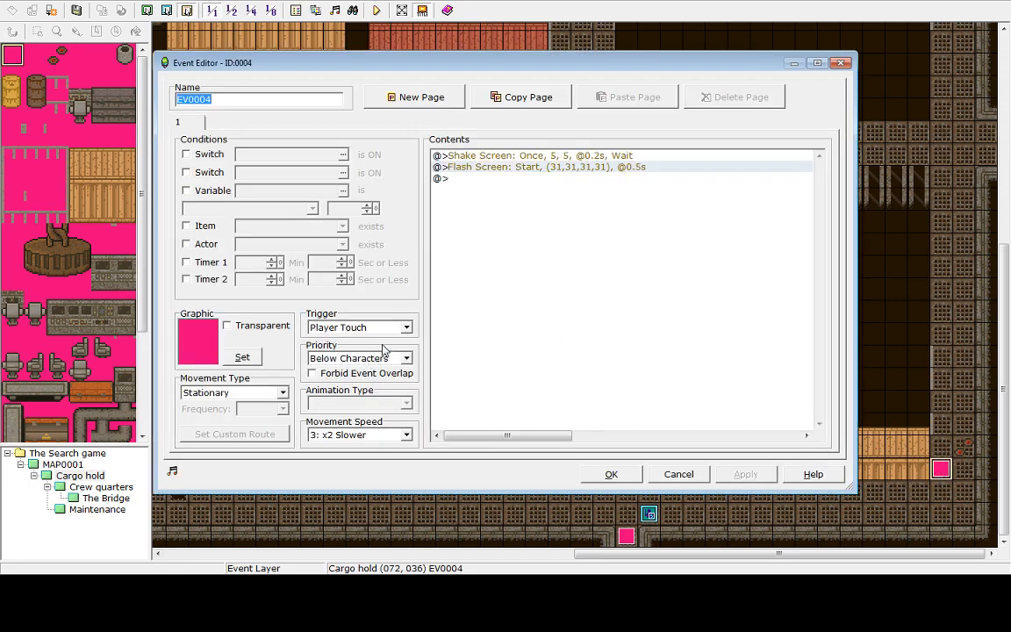
pyautogui.rightClick(492, 169)
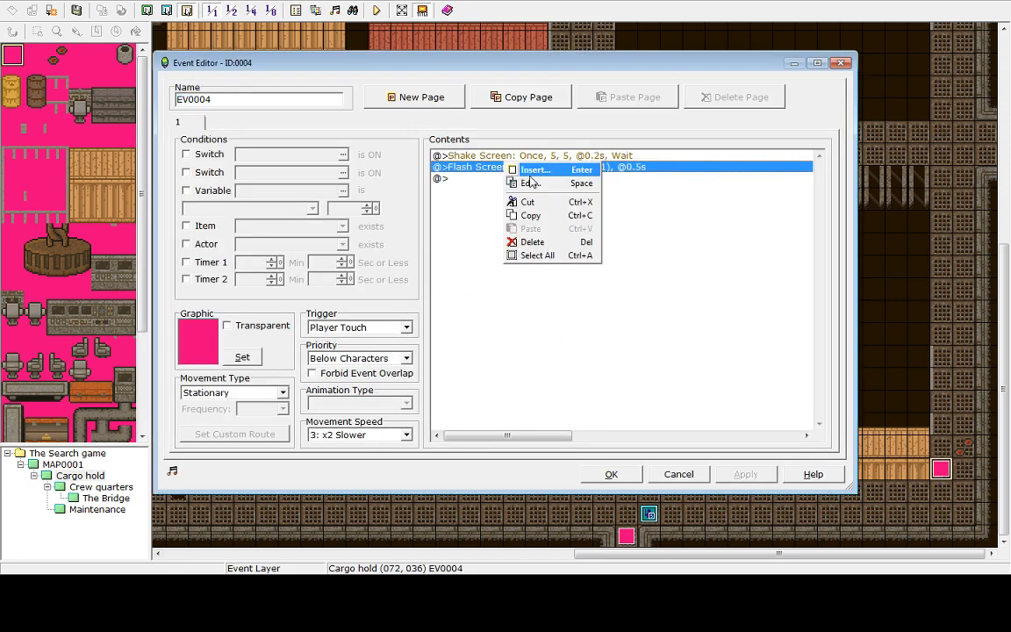
pyautogui.click(531, 184)
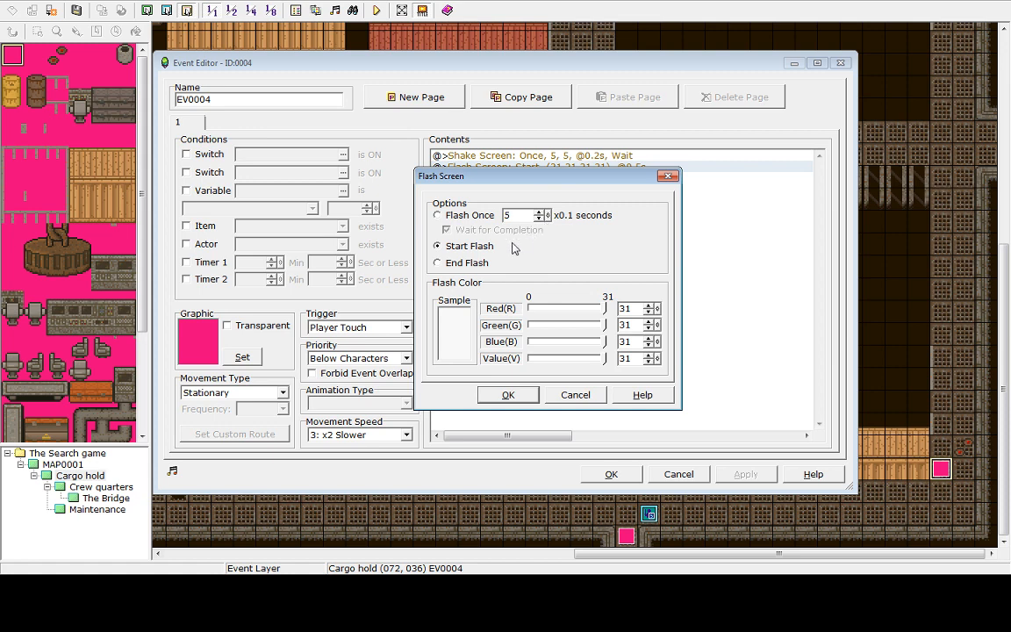
# Switch the Cargo hold event's flash to Flash Once without Wait for Completion and close the event editor
pyautogui.click(441, 216)
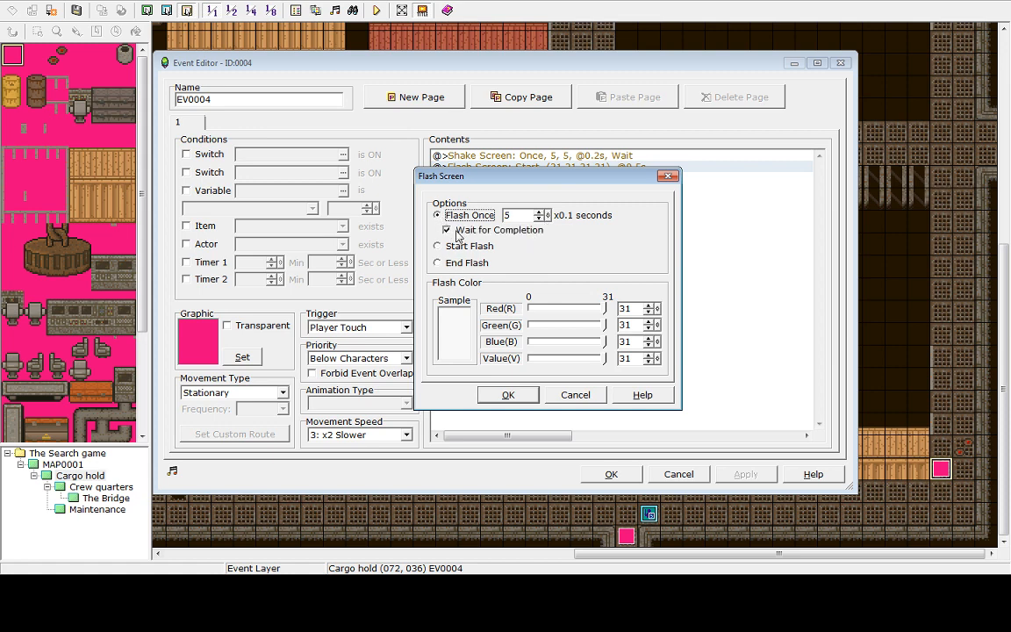
pyautogui.click(463, 231)
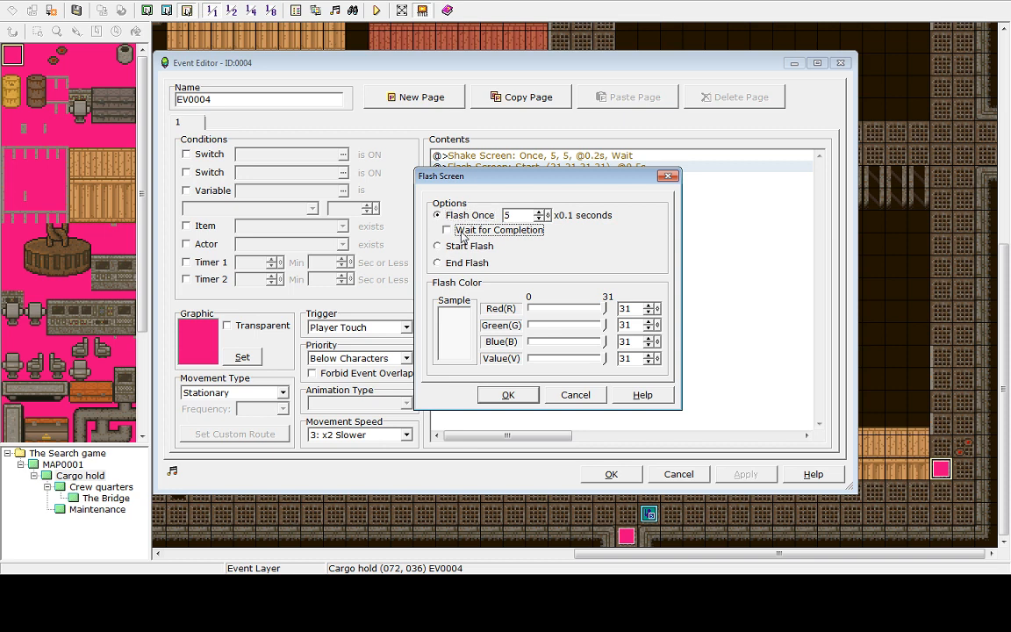
pyautogui.click(508, 396)
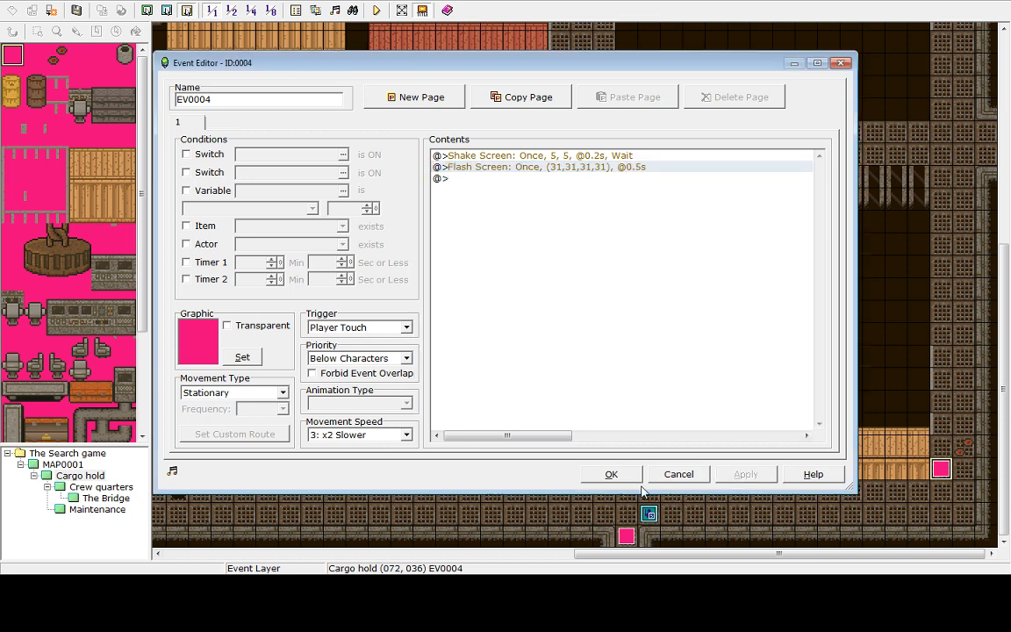
pyautogui.click(615, 475)
# Save and playtest, walk right and up onto the trap event, then end the game and shut down from the title screen
pyautogui.click(376, 10)
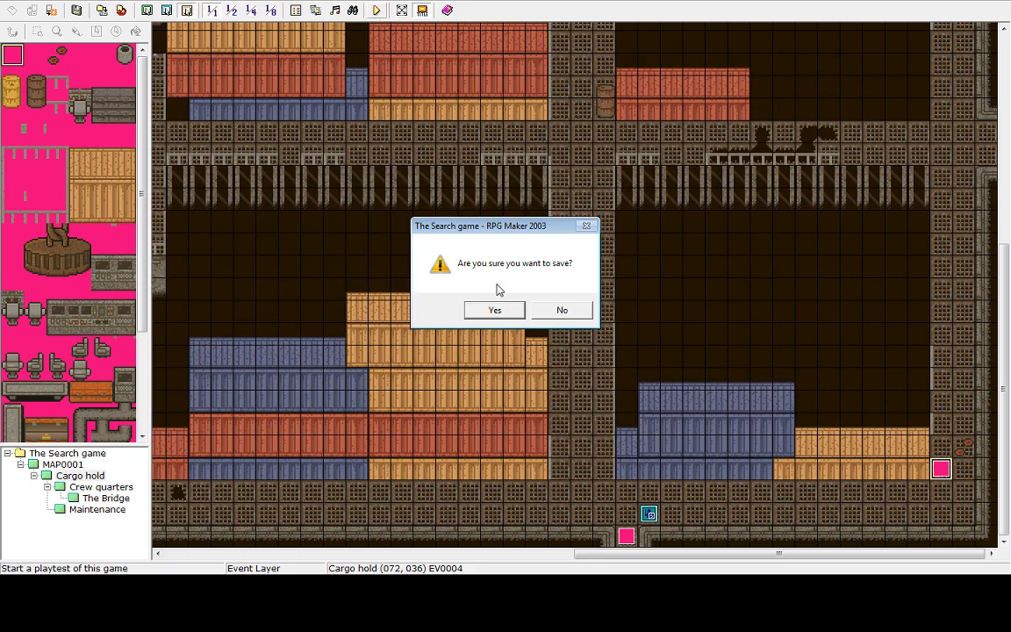
pyautogui.click(498, 310)
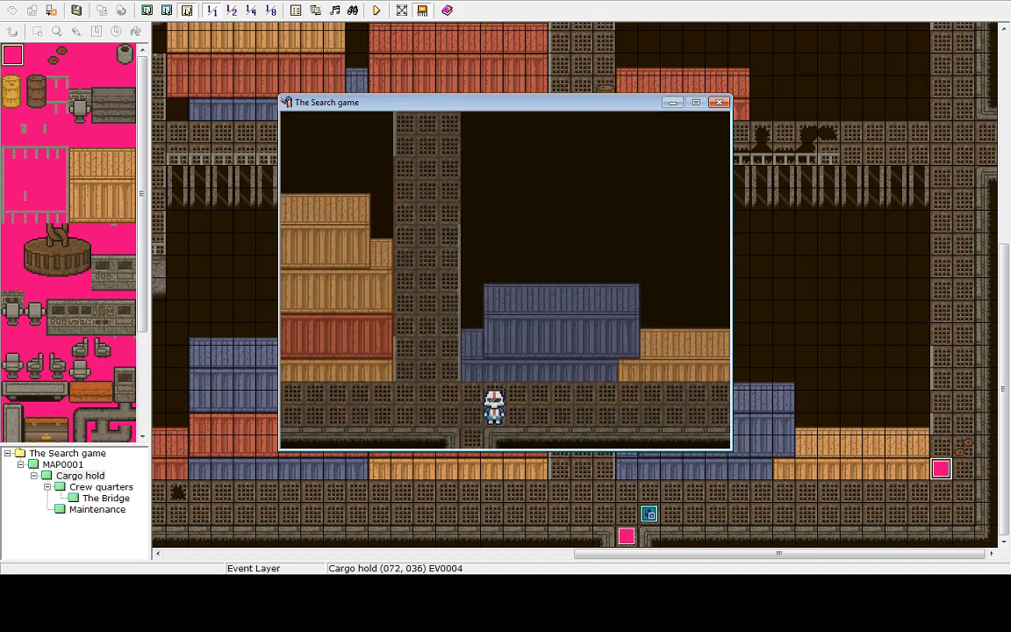
pyautogui.press('Right')
pyautogui.press('Up')
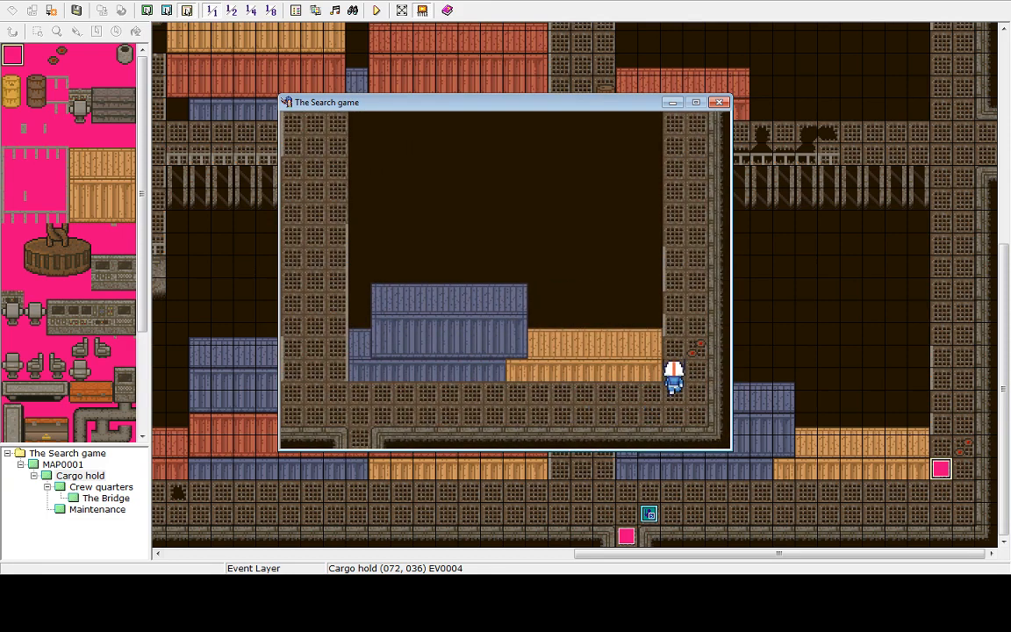
pyautogui.press('Down')
pyautogui.press('Up')
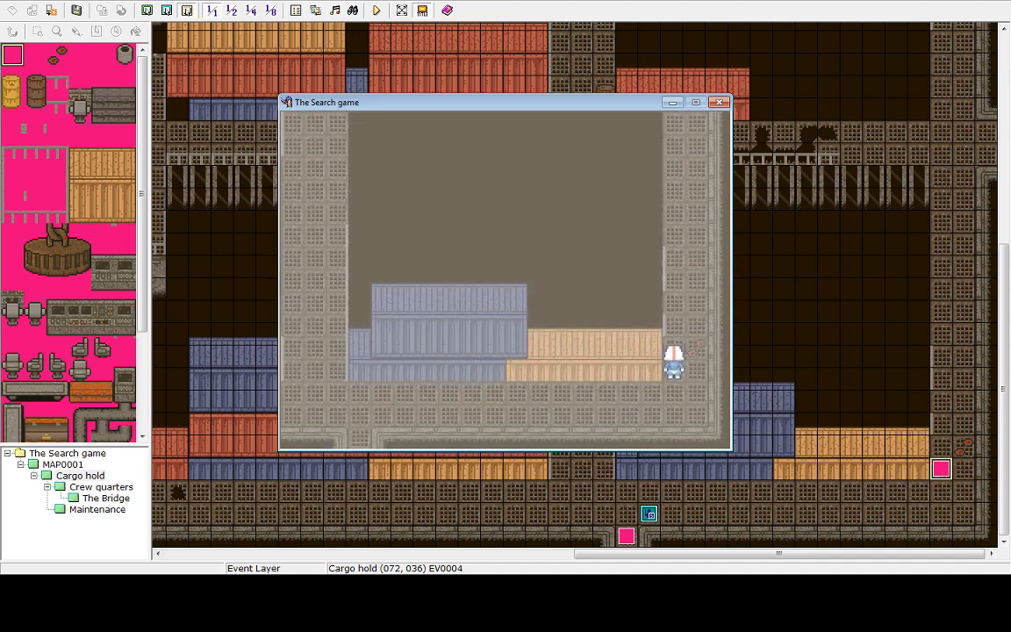
pyautogui.press('Escape')
pyautogui.press('Up')
pyautogui.press('Return')
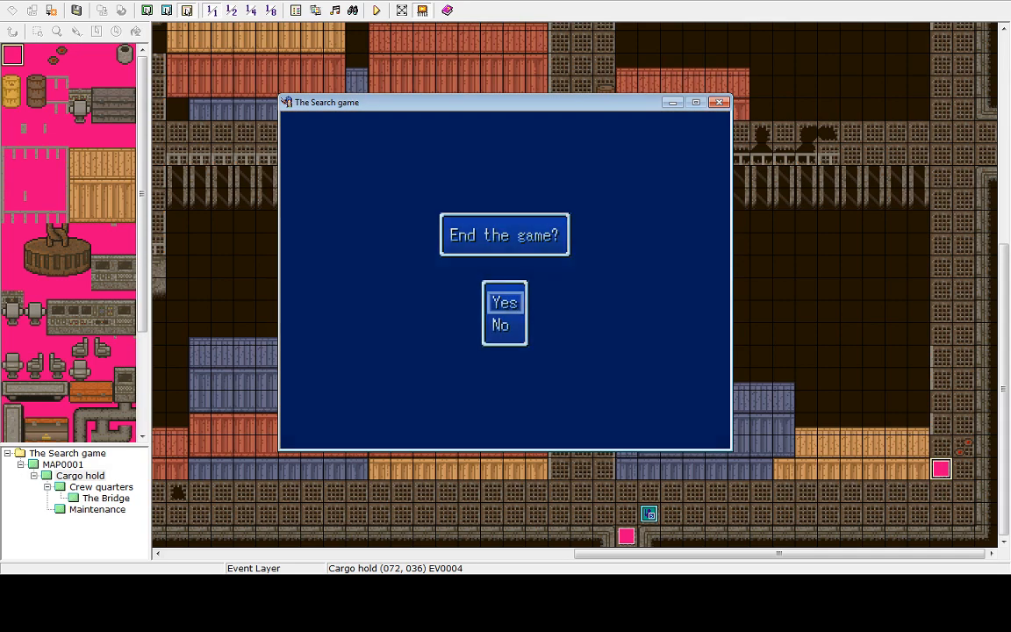
pyautogui.press('Return')
pyautogui.press('Down')
pyautogui.press('Down')
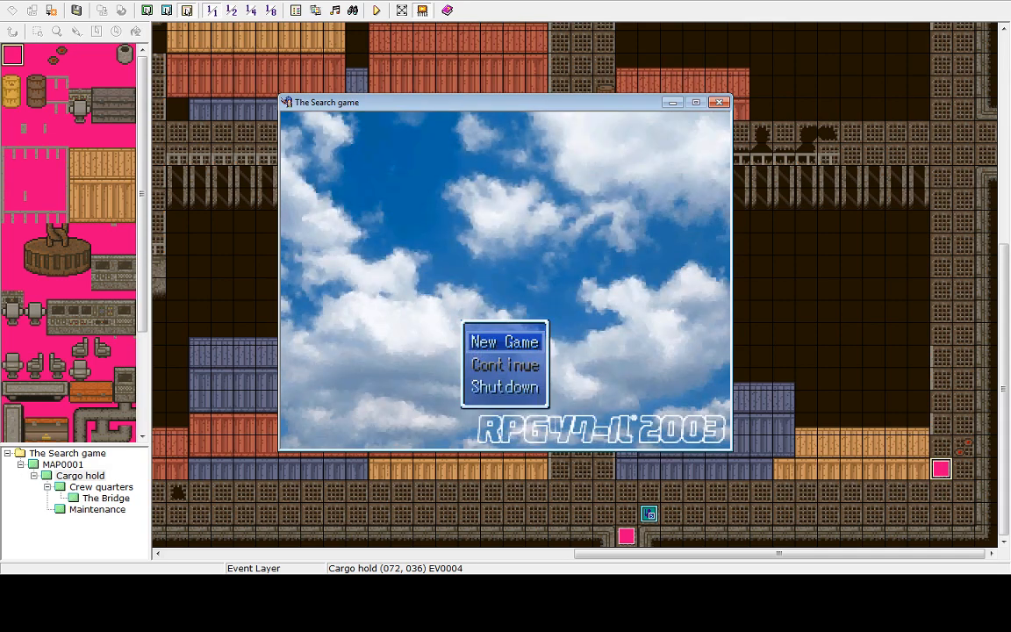
pyautogui.press('Return')
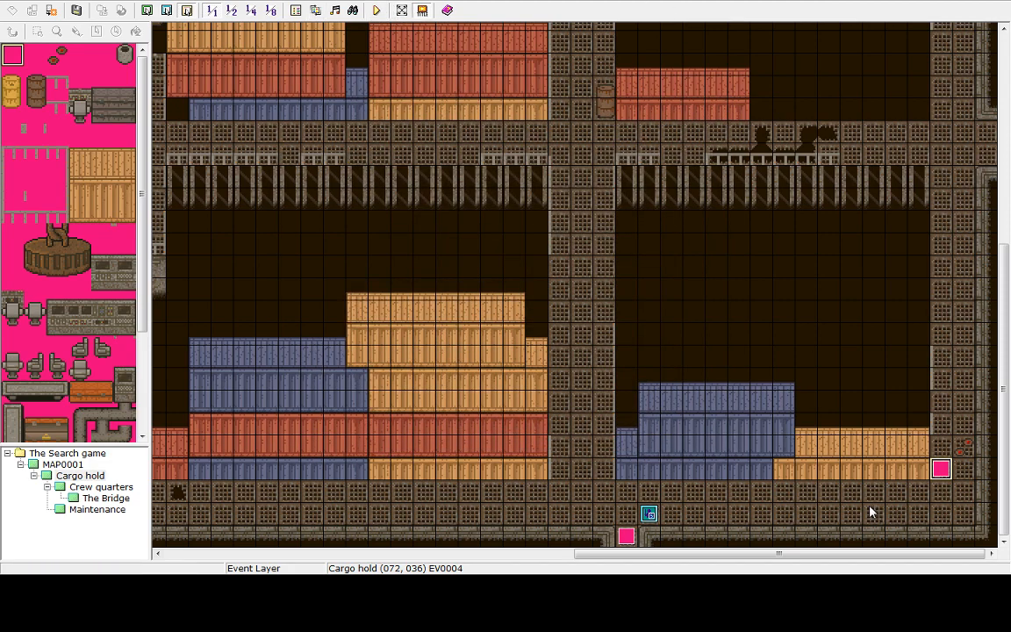
# Reopen the Cargo hold event and set its Flash Screen duration to 0, then close the event editor
pyautogui.doubleClick(943, 470)
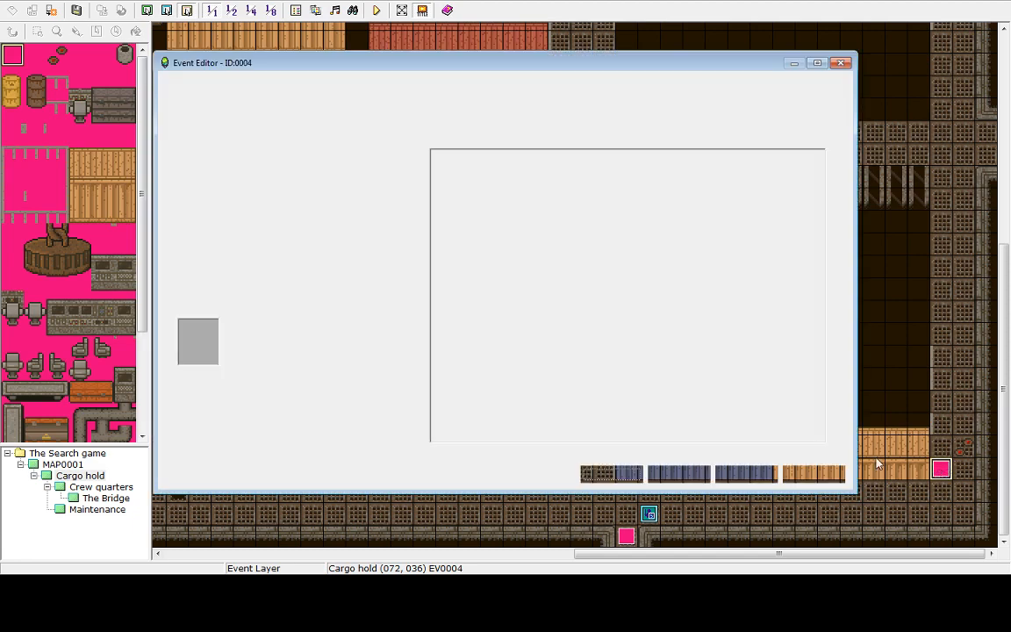
pyautogui.doubleClick(536, 173)
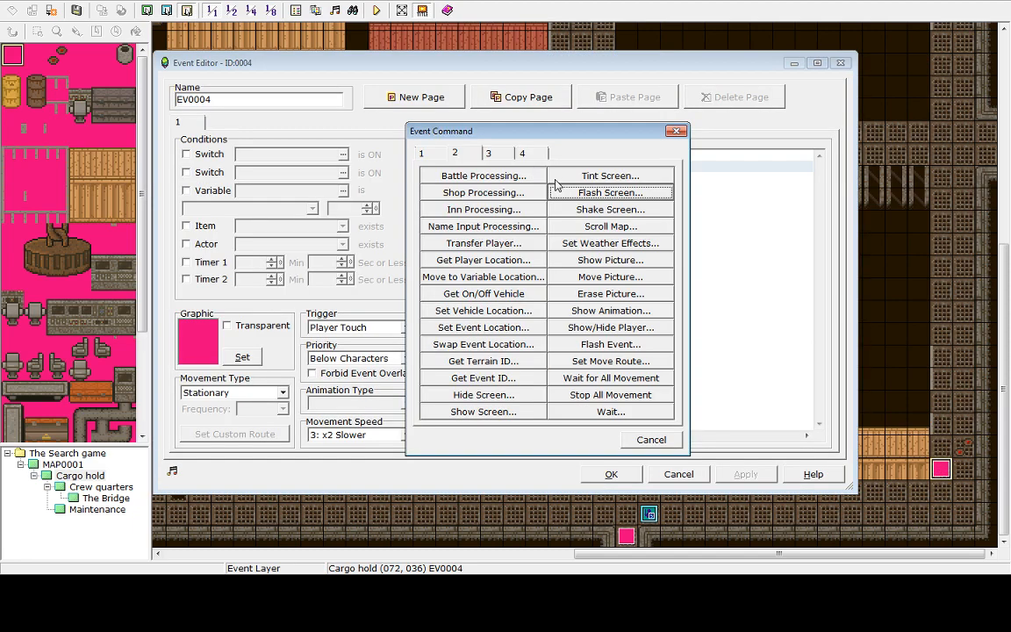
pyautogui.click(676, 131)
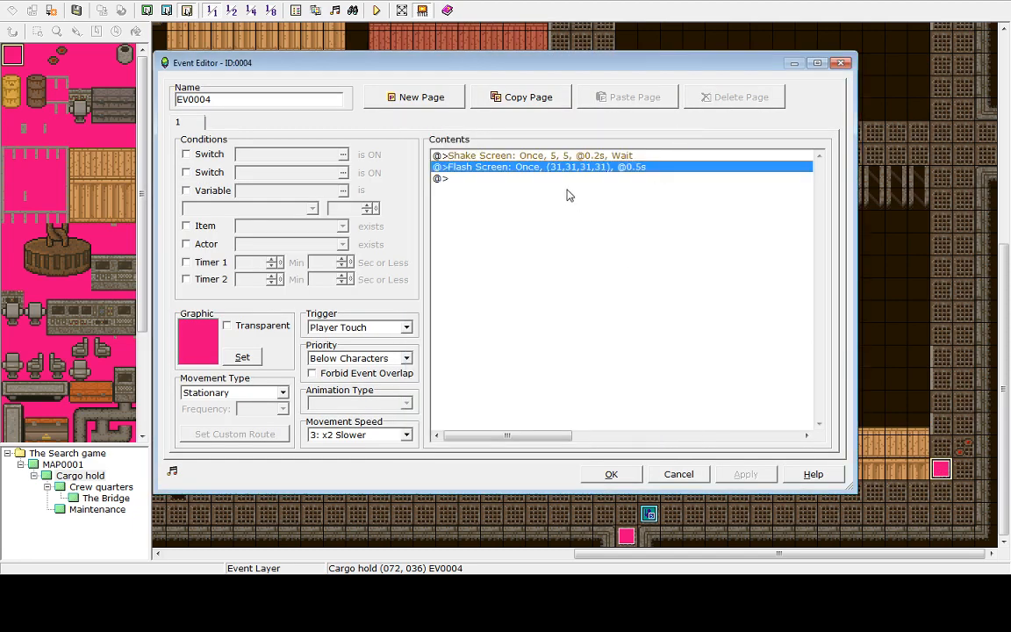
pyautogui.rightClick(551, 168)
pyautogui.click(575, 175)
pyautogui.click(652, 440)
pyautogui.rightClick(599, 167)
pyautogui.click(618, 189)
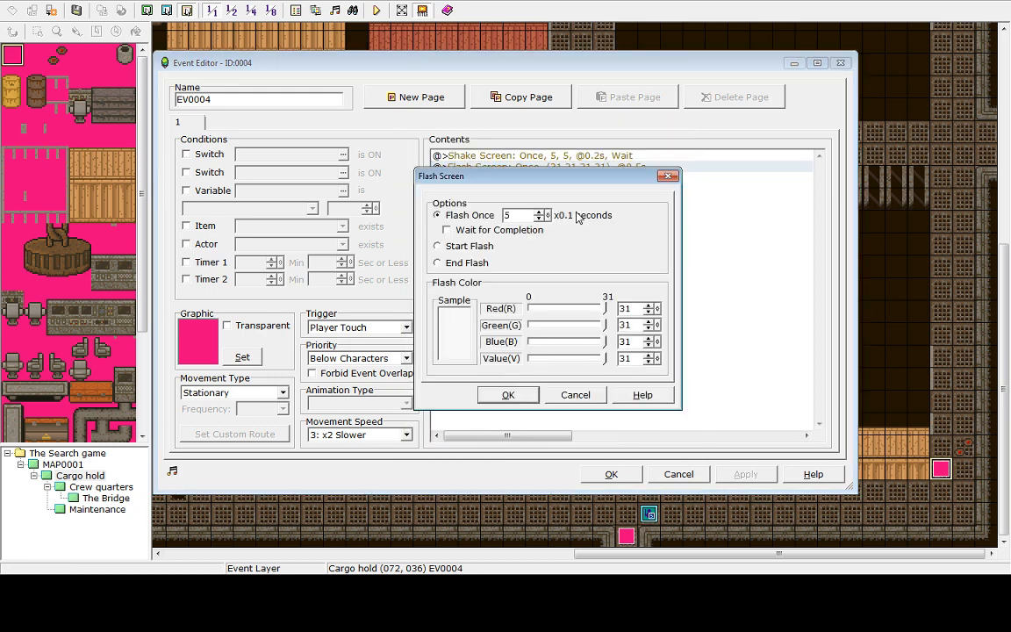
pyautogui.click(547, 218)
pyautogui.click(507, 395)
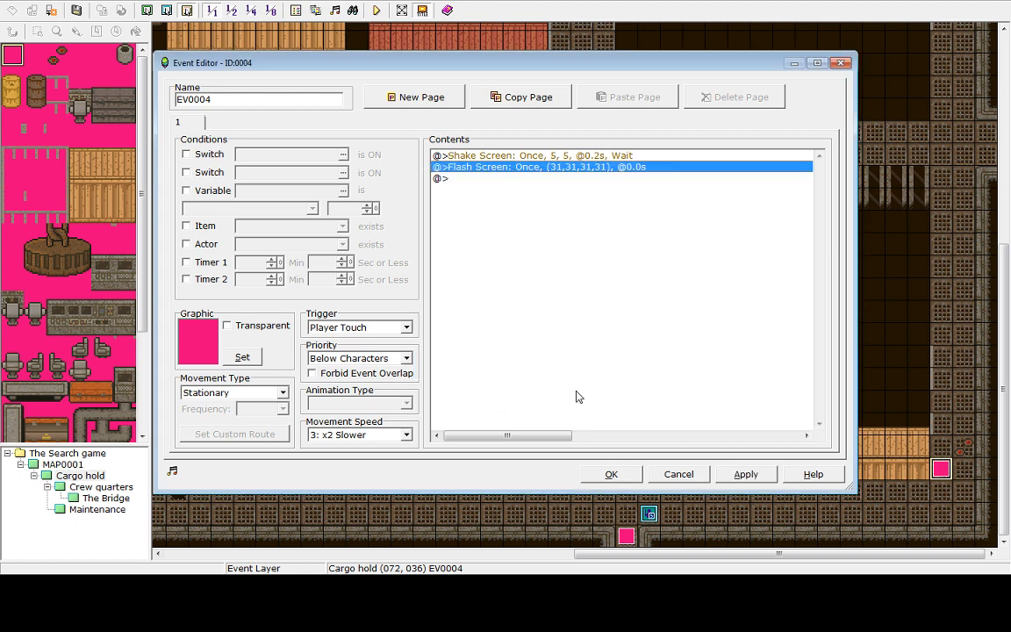
pyautogui.click(612, 474)
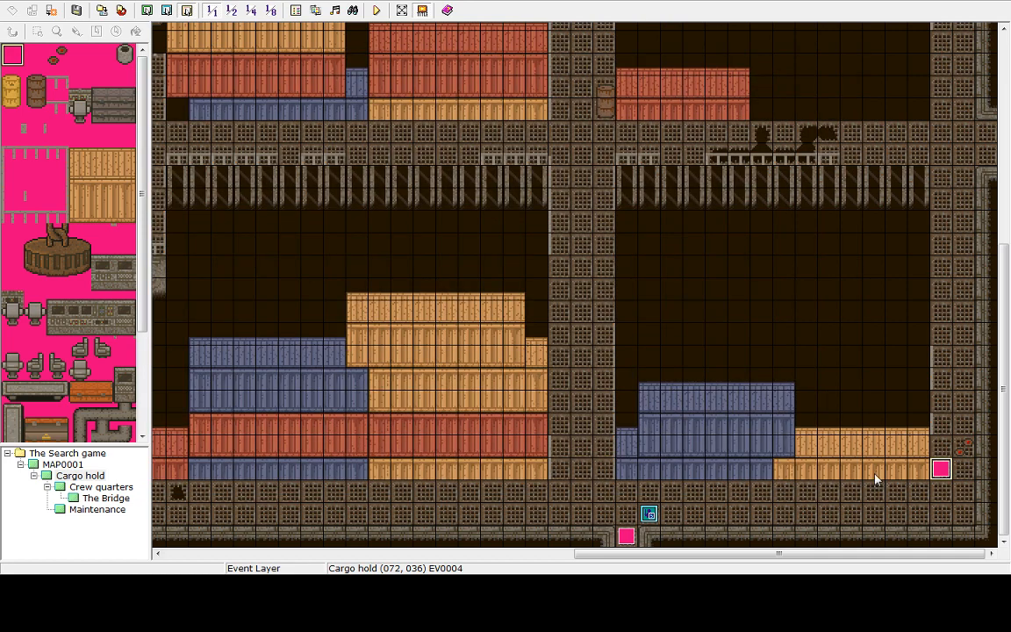
# Save and playtest the trap again, then return to the title and shut down the game
pyautogui.click(376, 10)
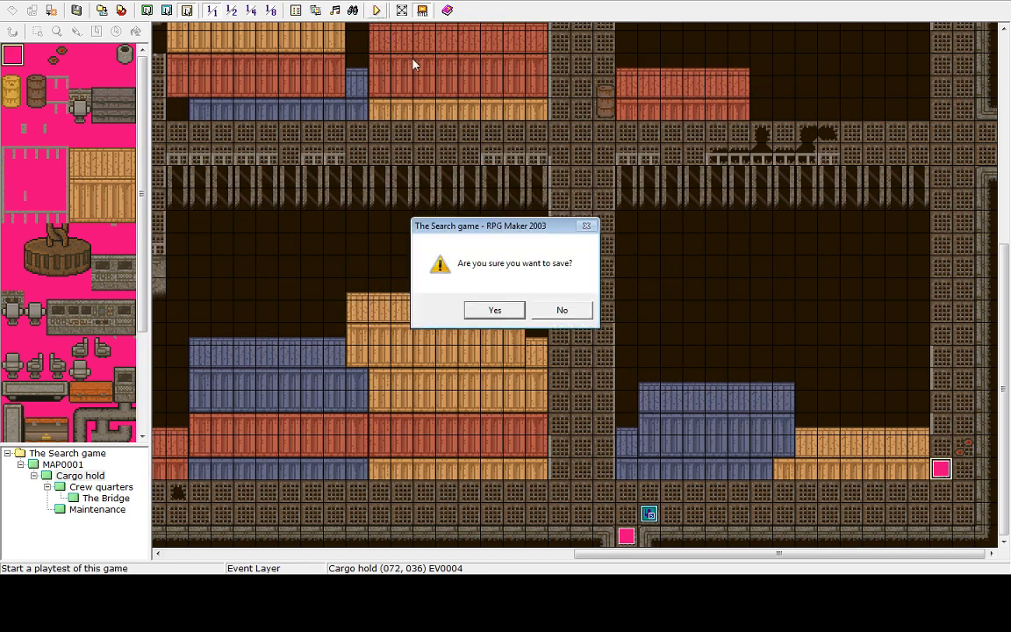
pyautogui.click(504, 313)
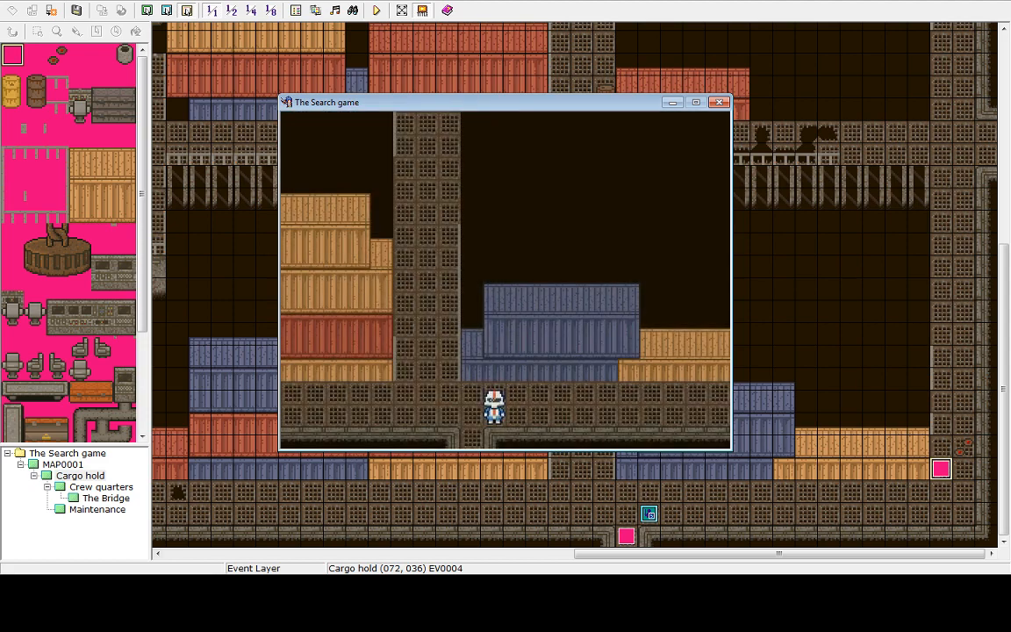
pyautogui.press('Right')
pyautogui.press('Up')
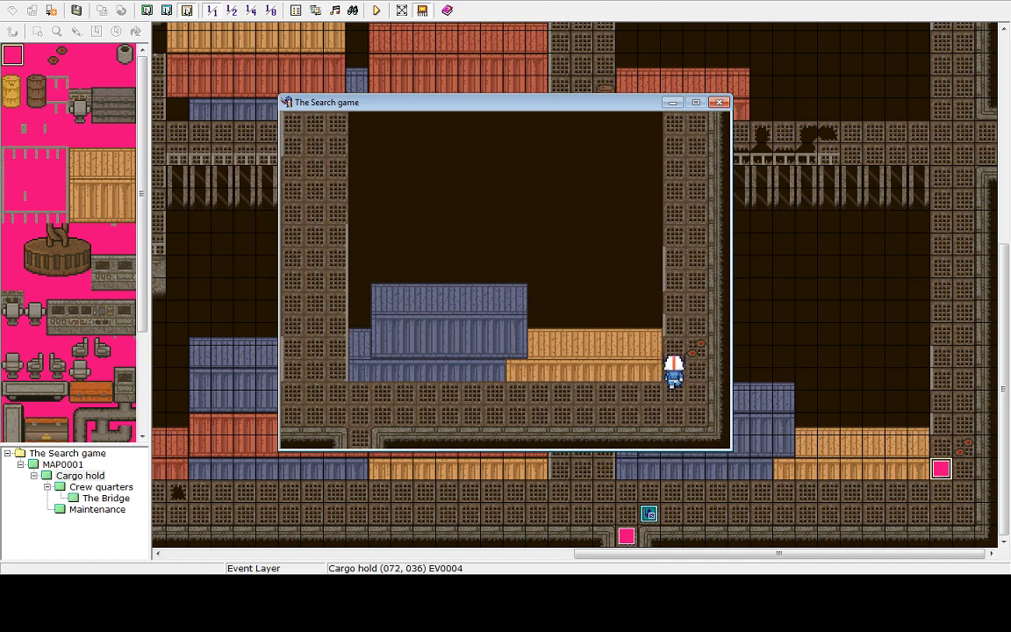
pyautogui.press('Down')
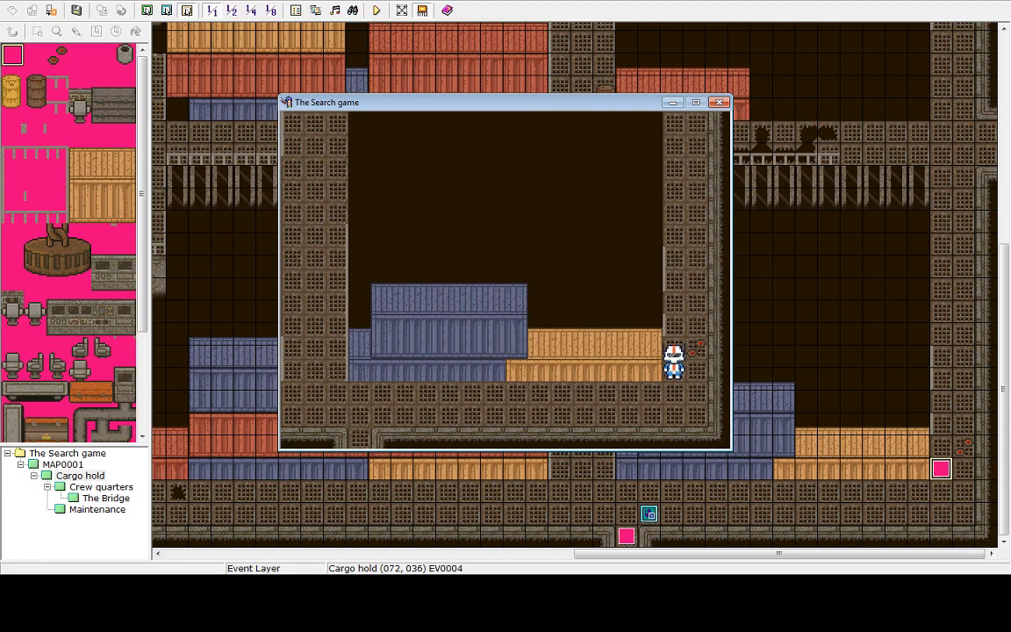
pyautogui.press('Escape')
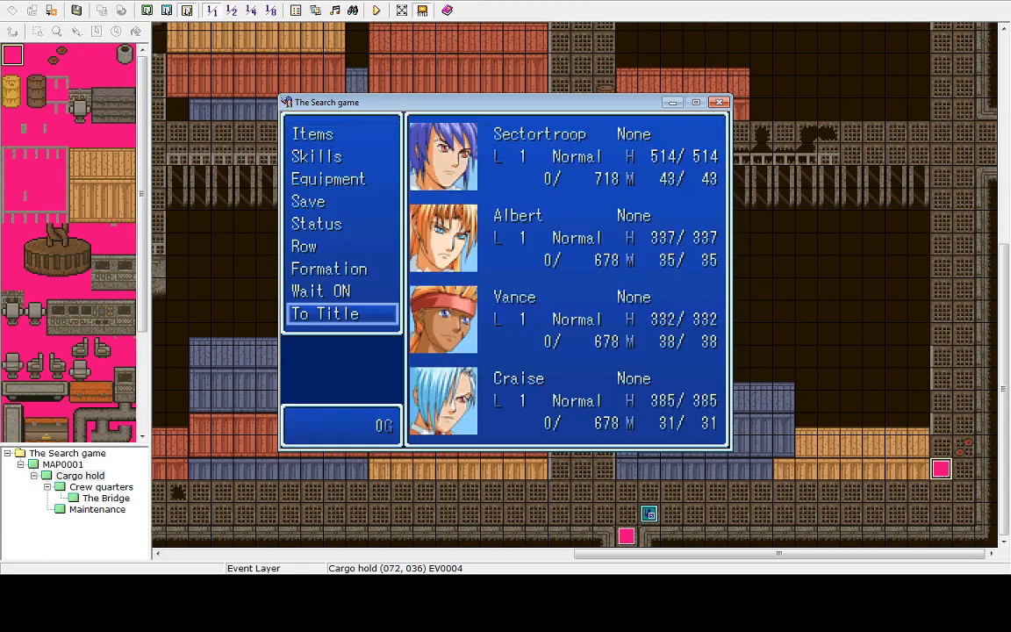
pyautogui.press('Return')
pyautogui.press('Return')
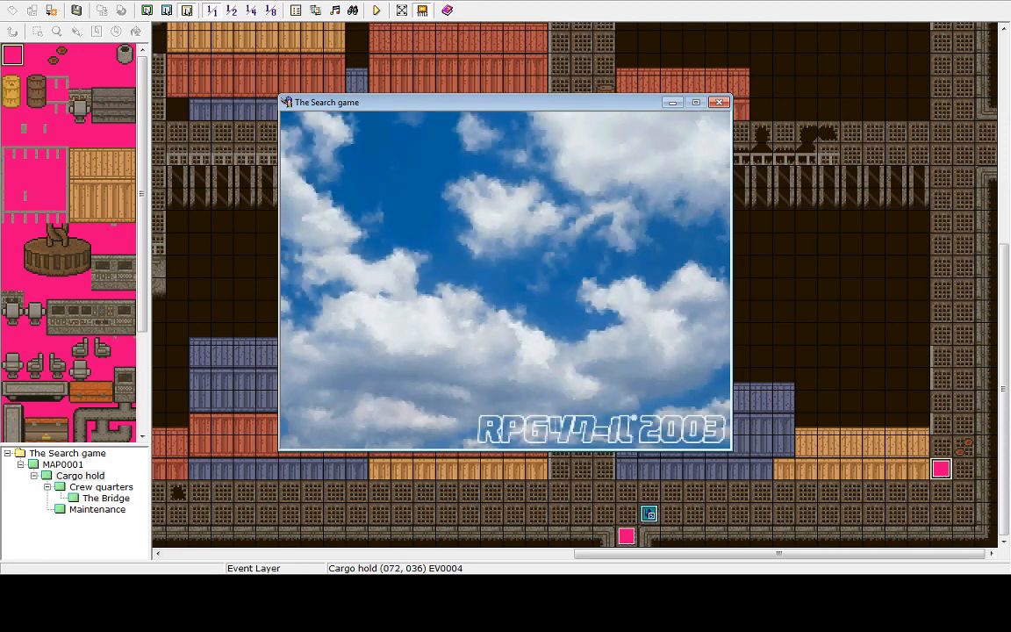
pyautogui.press('Up')
pyautogui.press('Return')
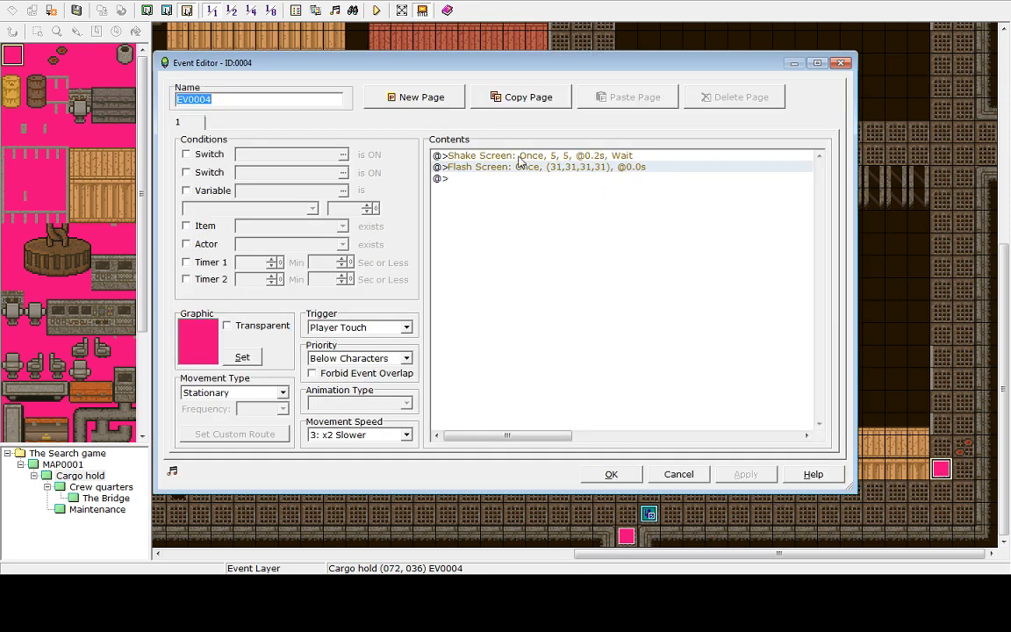
# Reopen the Cargo hold event and delete its Shake Screen command
pyautogui.click(520, 156)
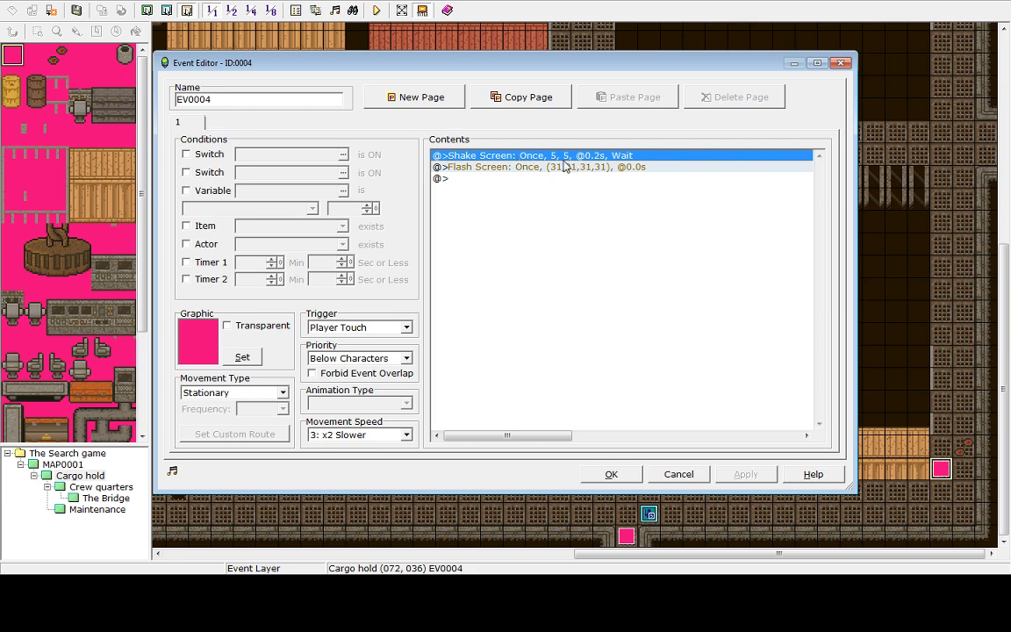
pyautogui.press('Delete')
pyautogui.click(503, 169)
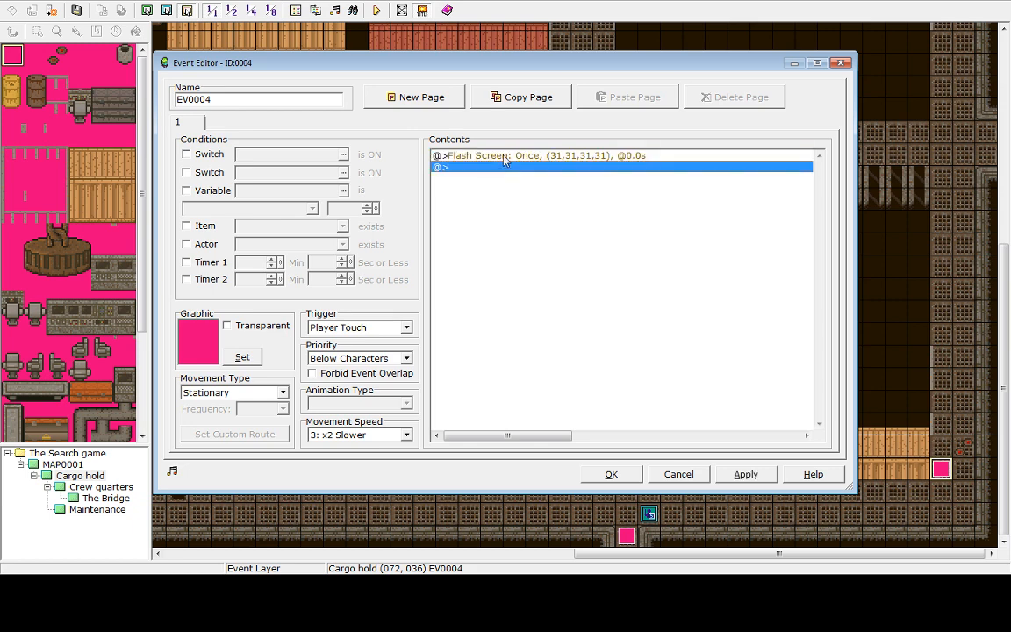
pyautogui.doubleClick(505, 165)
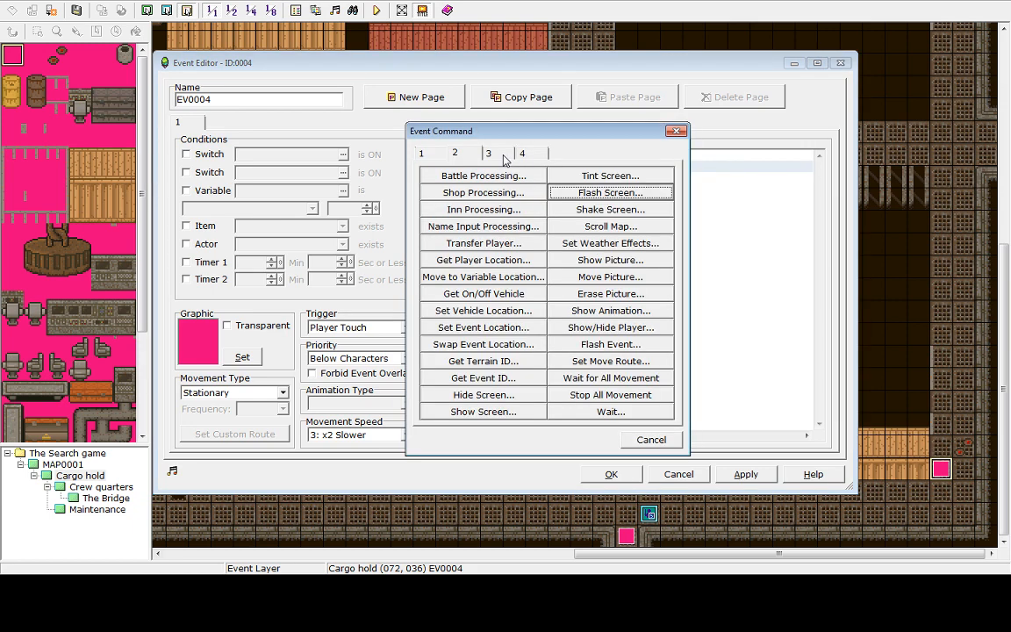
pyautogui.click(566, 194)
pyautogui.click(595, 400)
pyautogui.click(651, 440)
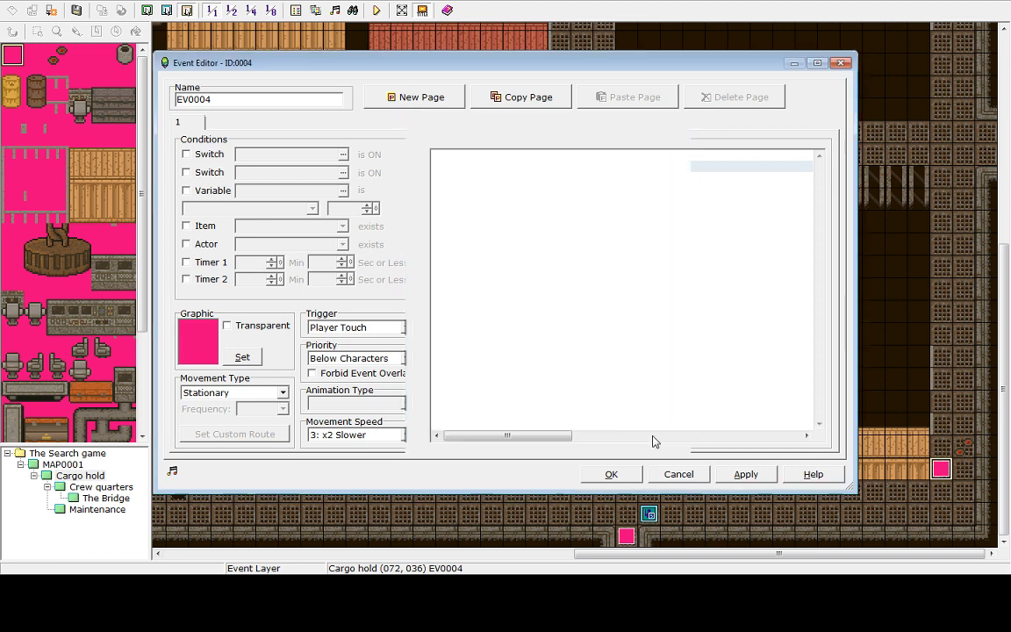
# Edit the Flash Screen command to last 0.3 seconds and close the event editor
pyautogui.click(631, 158)
pyautogui.rightClick(636, 158)
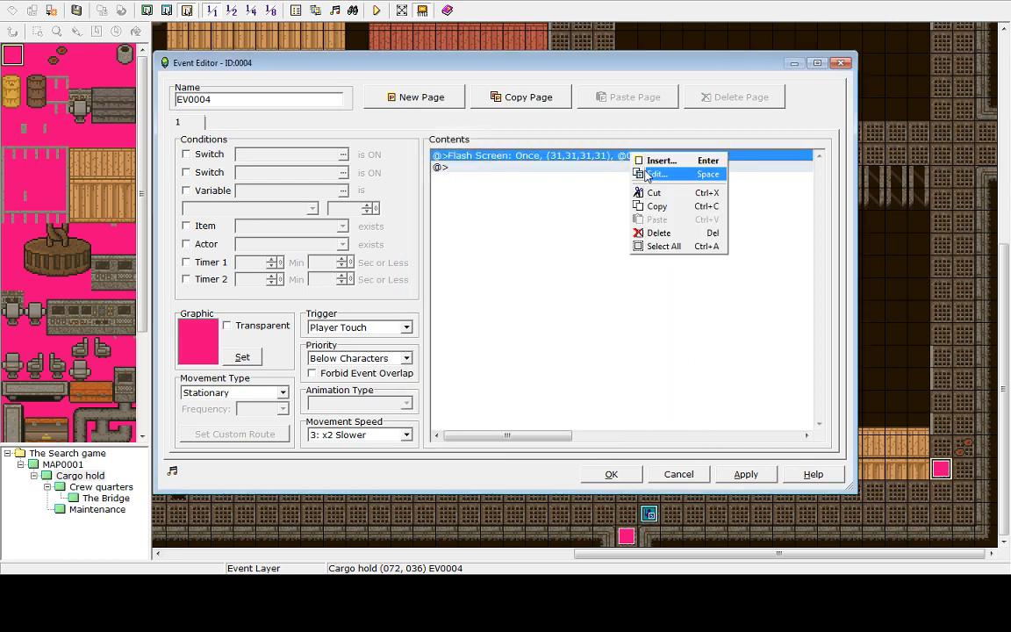
pyautogui.click(651, 174)
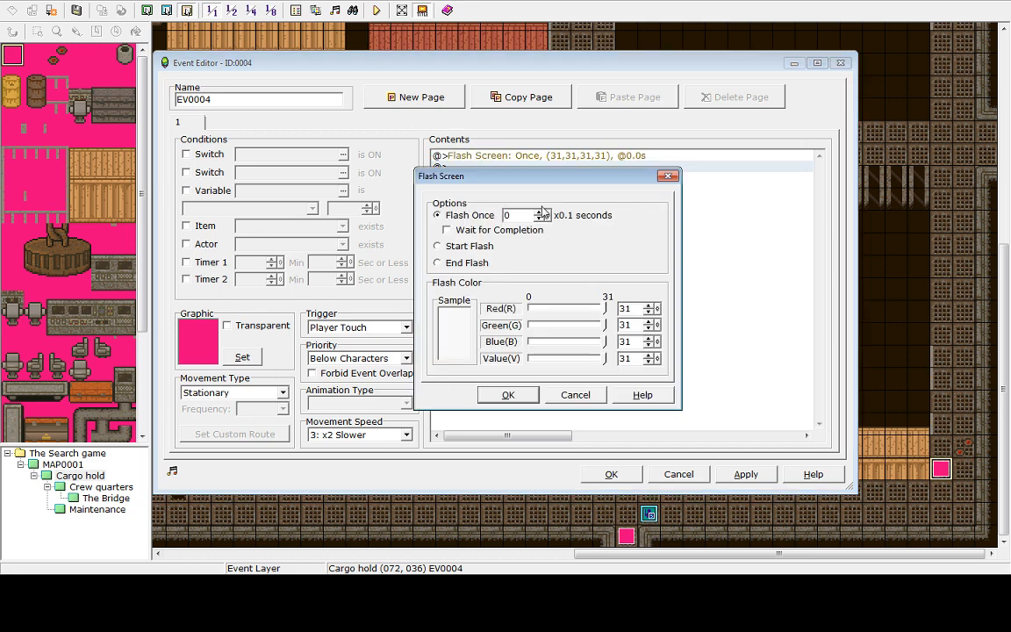
pyautogui.click(540, 213)
pyautogui.click(540, 213)
pyautogui.click(508, 395)
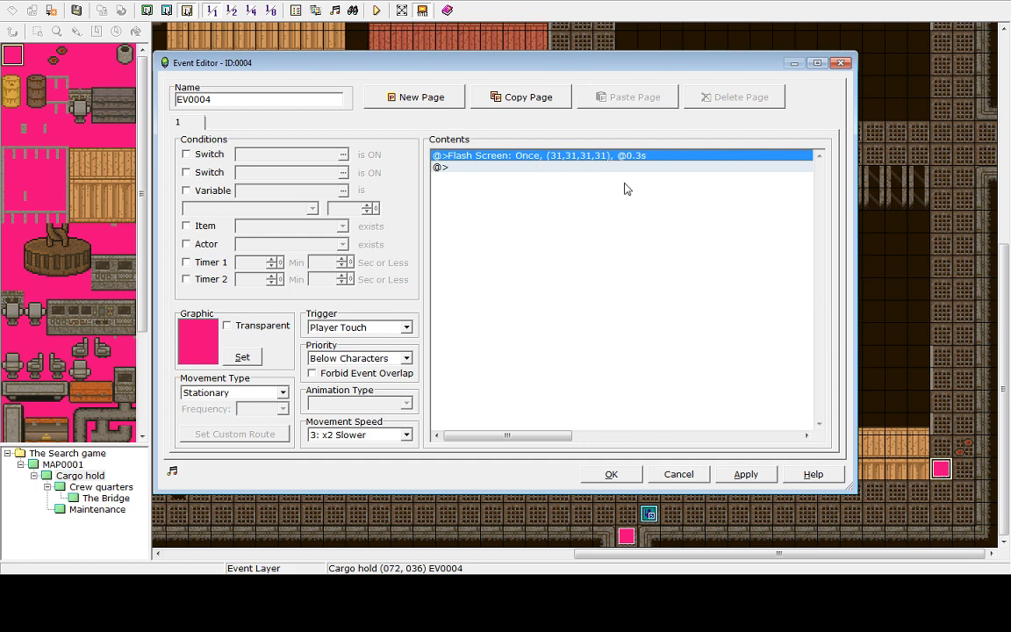
pyautogui.click(614, 474)
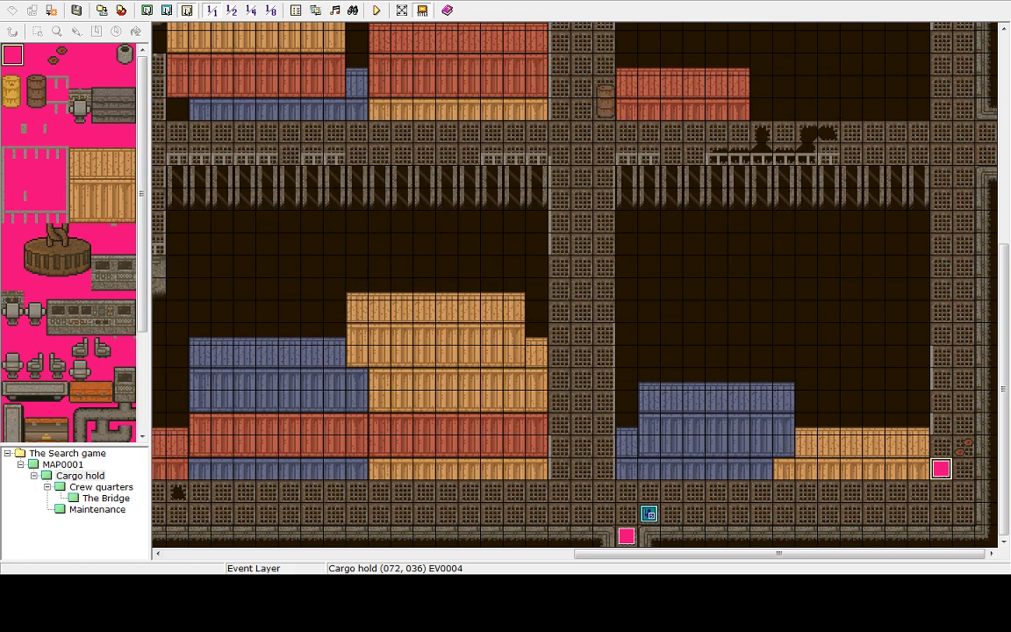
# Save and playtest a new game, walking right and up onto the trap event
pyautogui.click(375, 13)
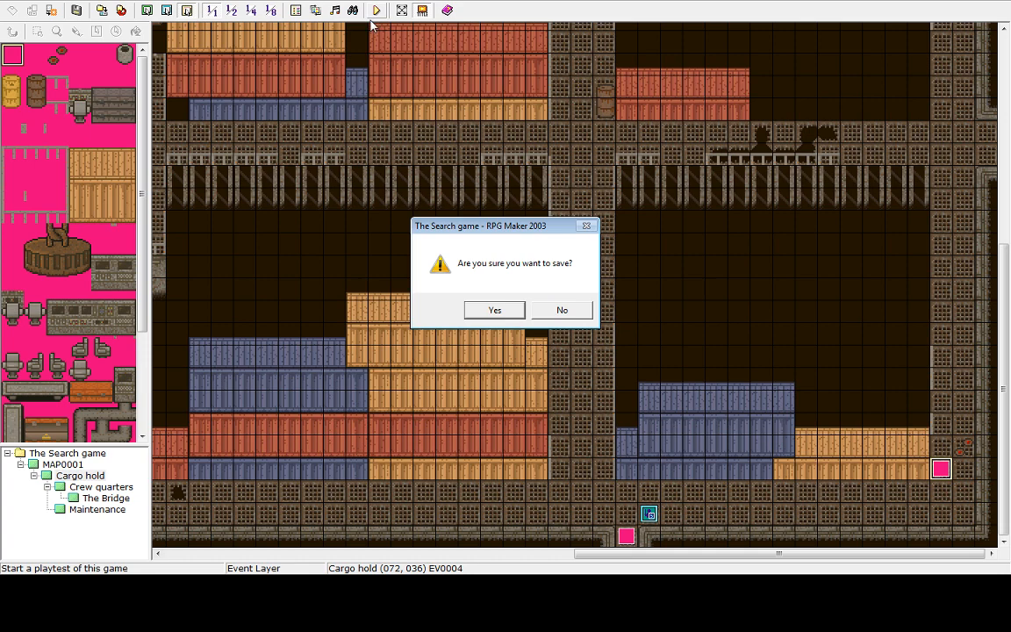
pyautogui.click(494, 310)
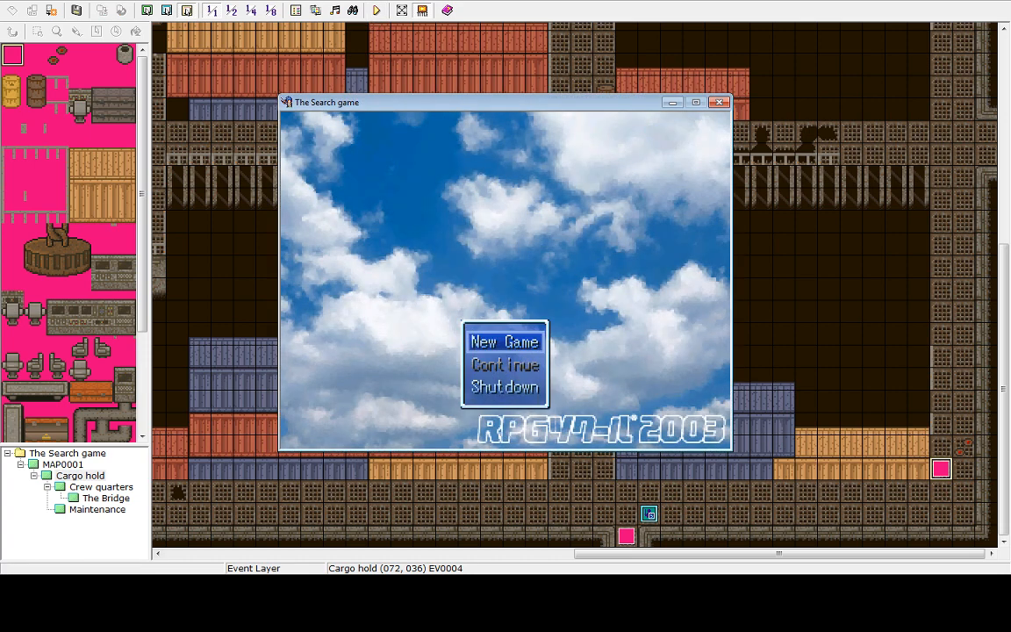
pyautogui.press('Return')
pyautogui.press('Right')
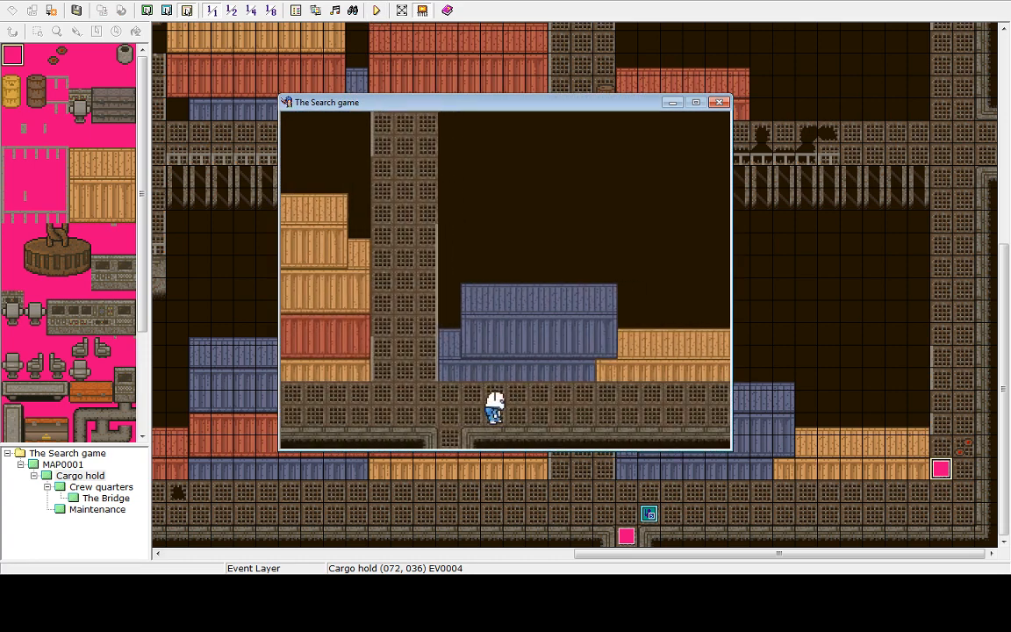
pyautogui.press('Up')
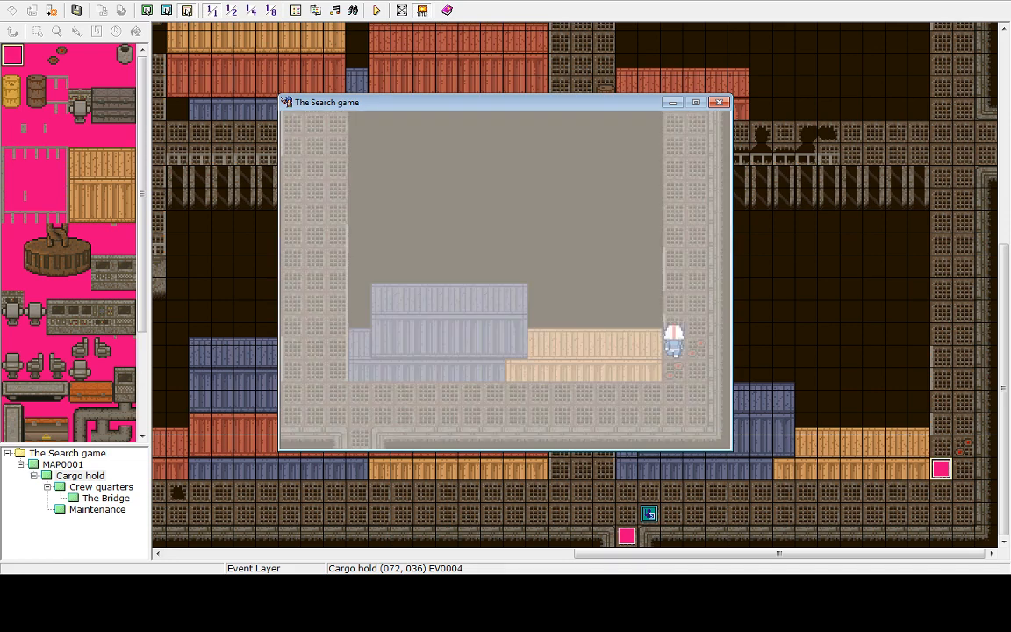
# Walk the hero around in the playtest and close the game window
pyautogui.press('Down')
pyautogui.press('Up')
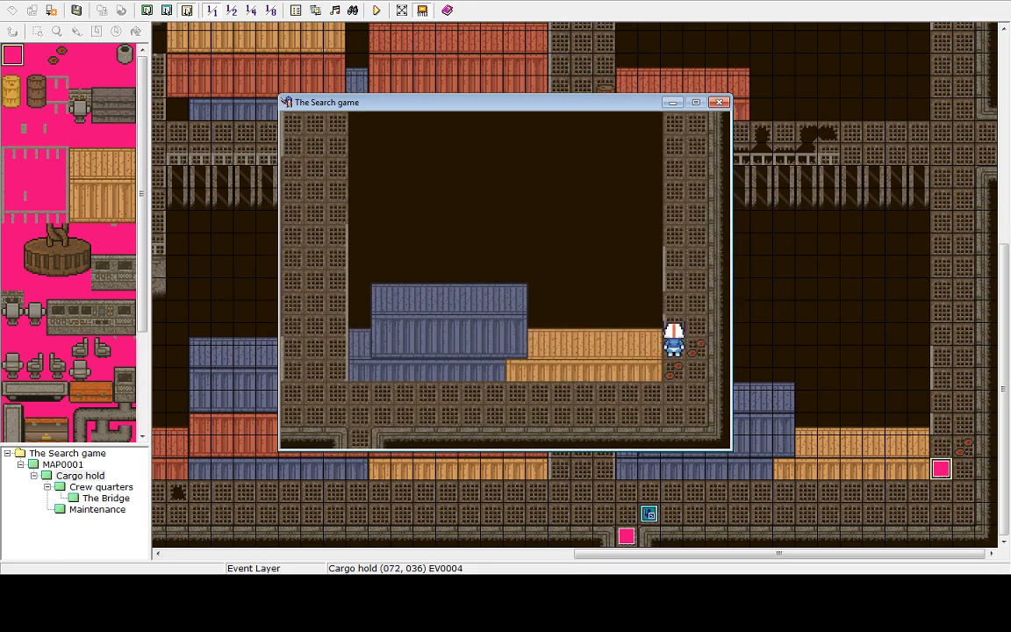
pyautogui.press('Down')
pyautogui.press('Up')
pyautogui.press('Down')
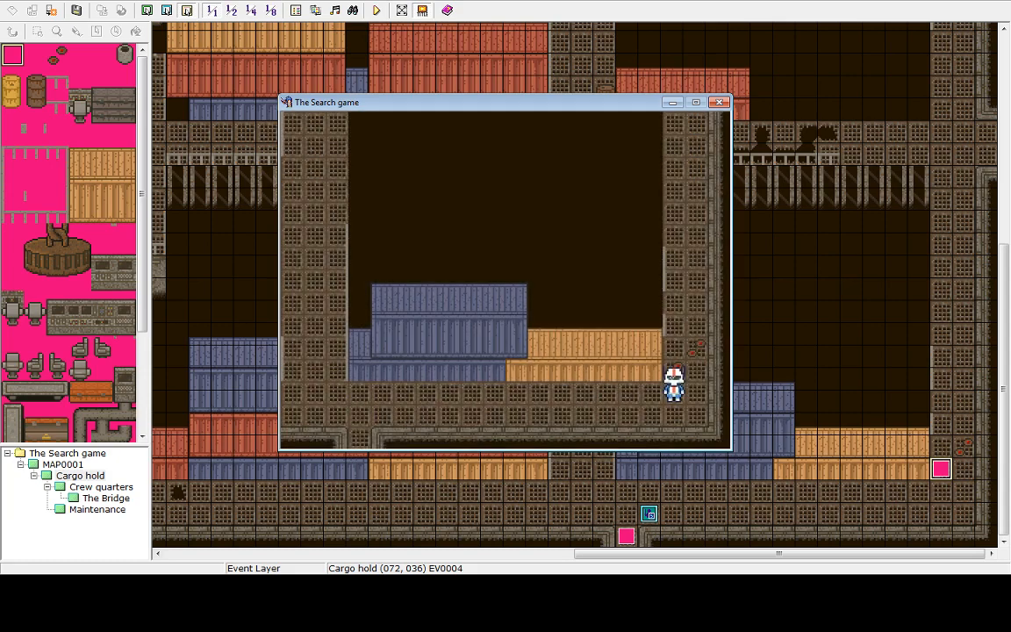
pyautogui.click(720, 103)
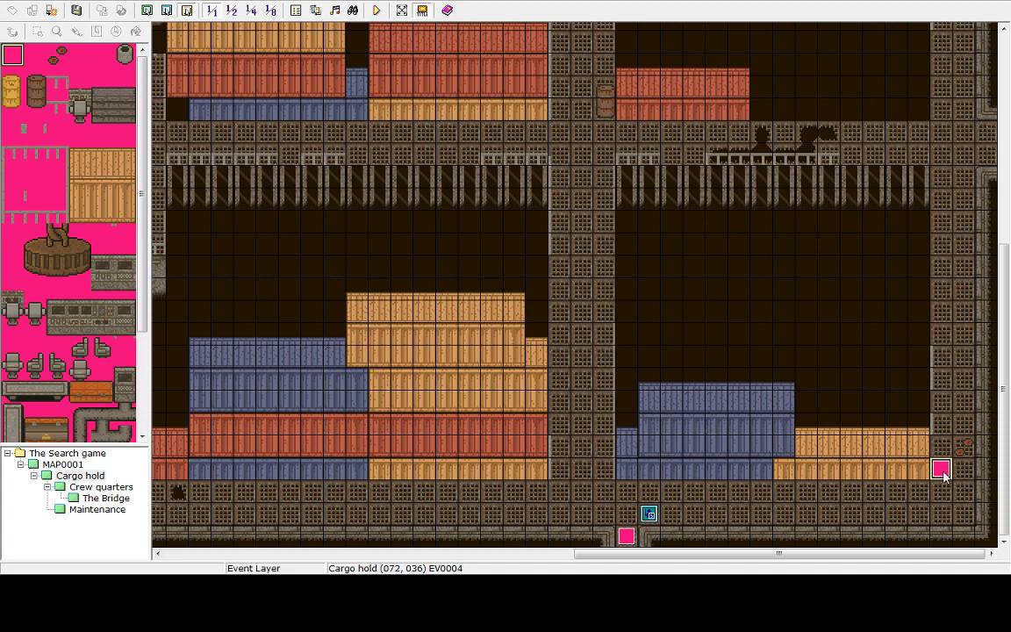
# Reopen the Cargo hold trap event and review its Flash Screen command settings without changing them
pyautogui.press('Return')
pyautogui.doubleClick(473, 160)
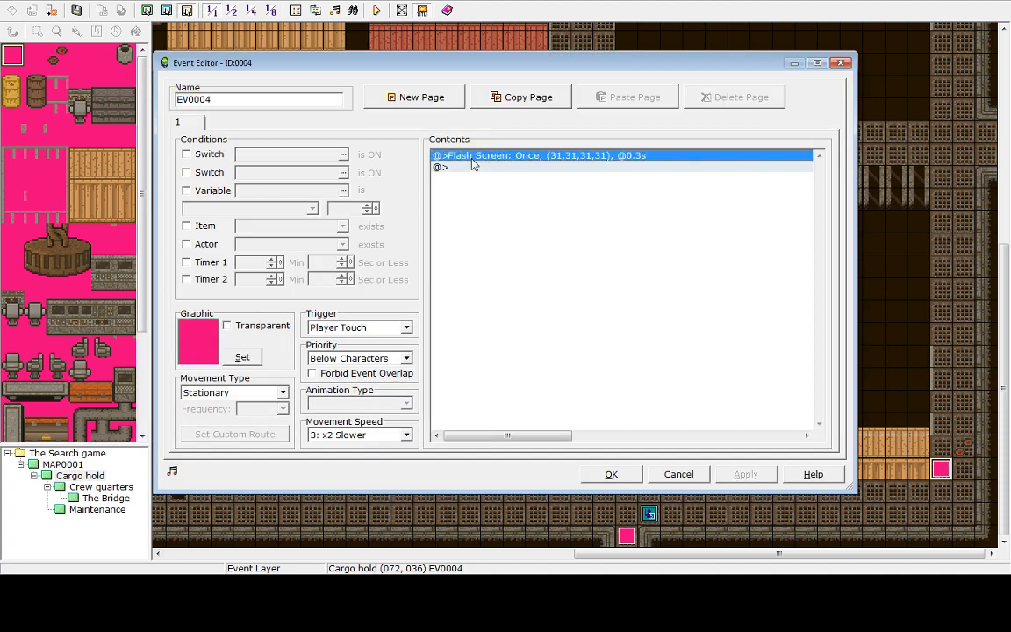
pyautogui.click(651, 440)
pyautogui.rightClick(637, 155)
pyautogui.click(661, 172)
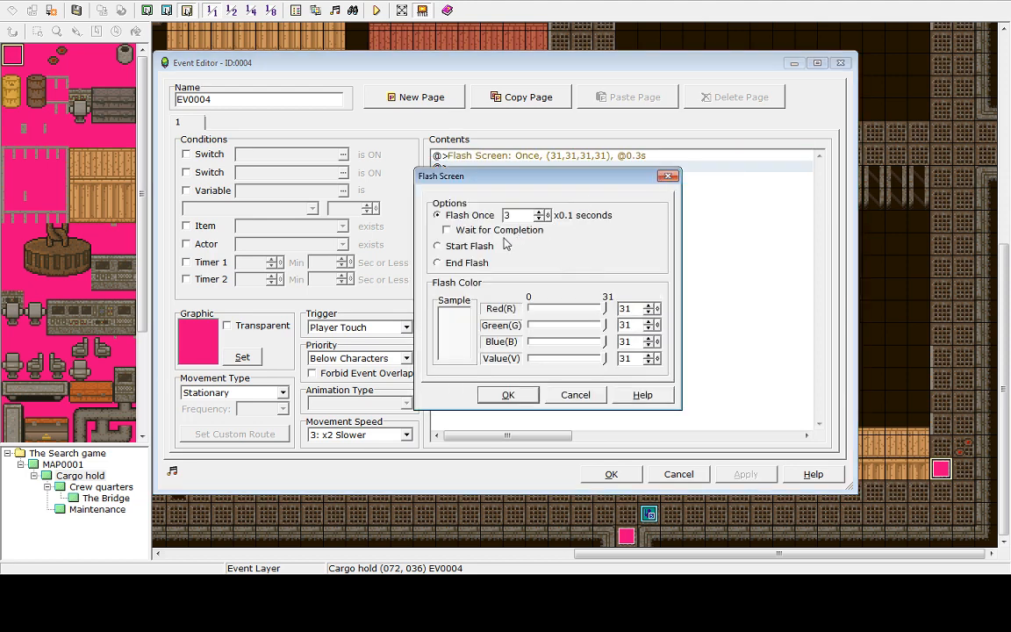
pyautogui.click(509, 395)
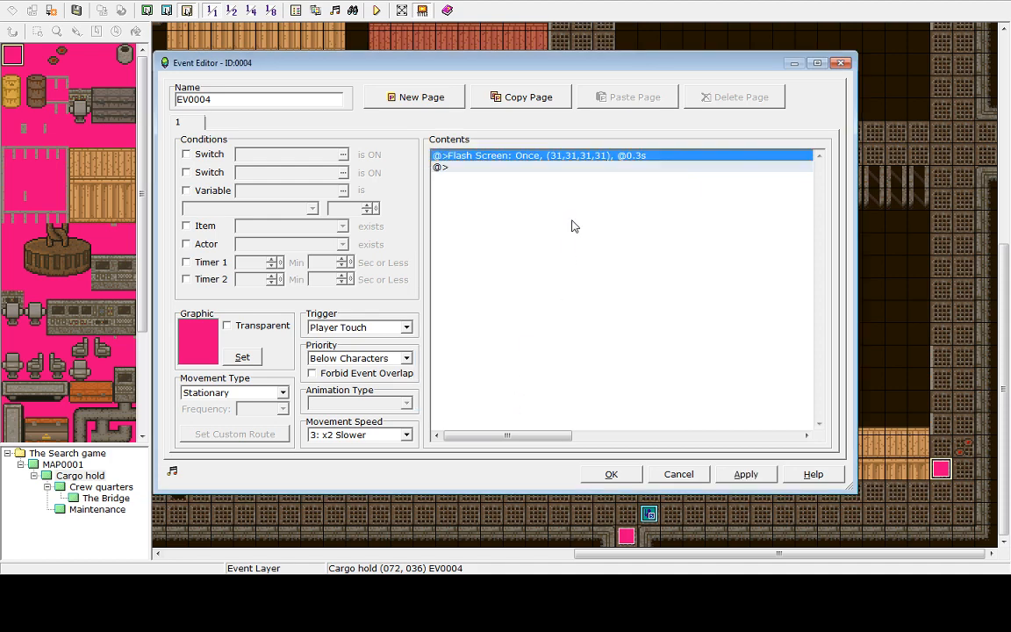
# Add a Shake Screen command lasting 0.2 seconds after the Flash Screen command
pyautogui.click(527, 178)
pyautogui.doubleClick(528, 178)
pyautogui.click(505, 174)
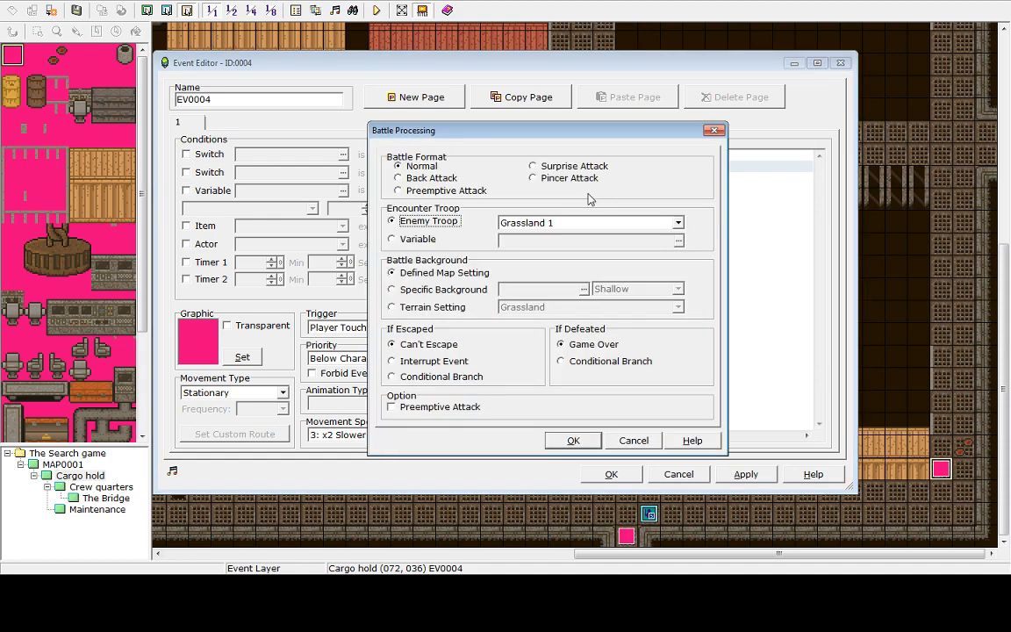
pyautogui.click(633, 440)
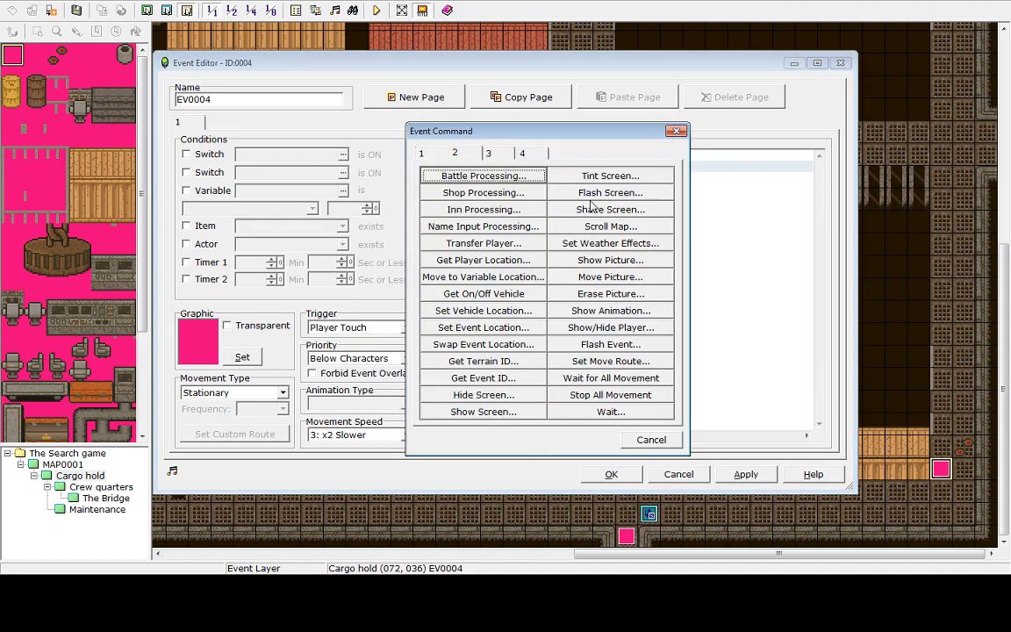
pyautogui.click(594, 209)
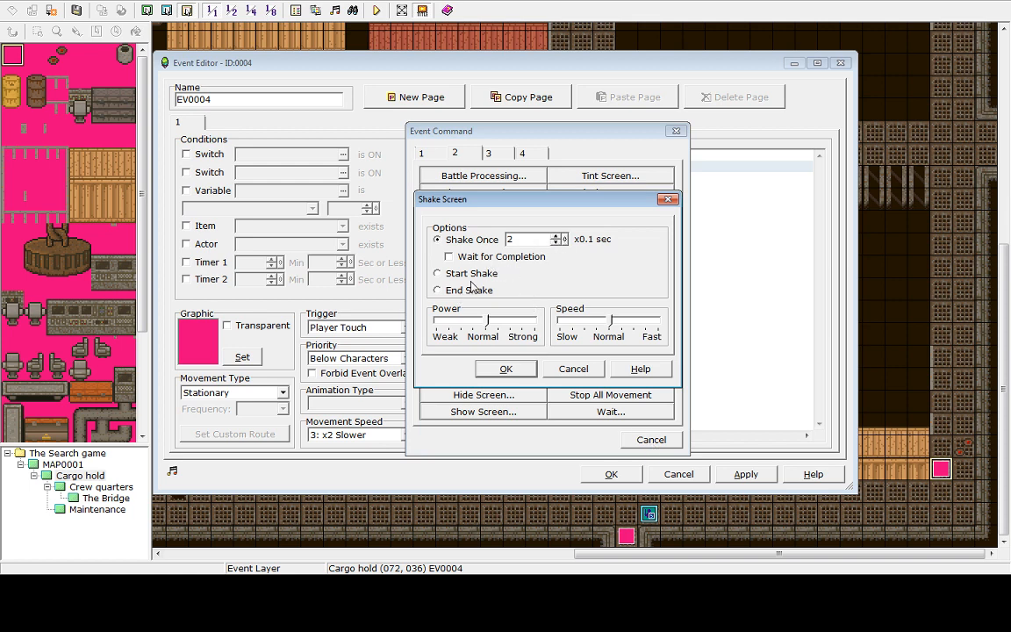
pyautogui.click(506, 369)
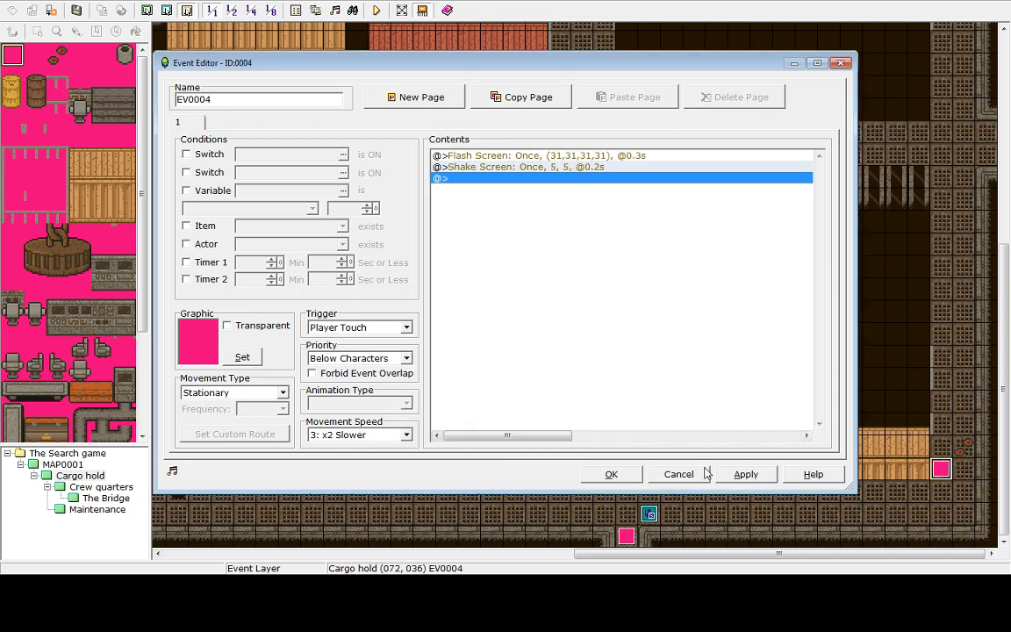
# Add a Game Over command at the end of the trap event and close the event editor
pyautogui.doubleClick(473, 184)
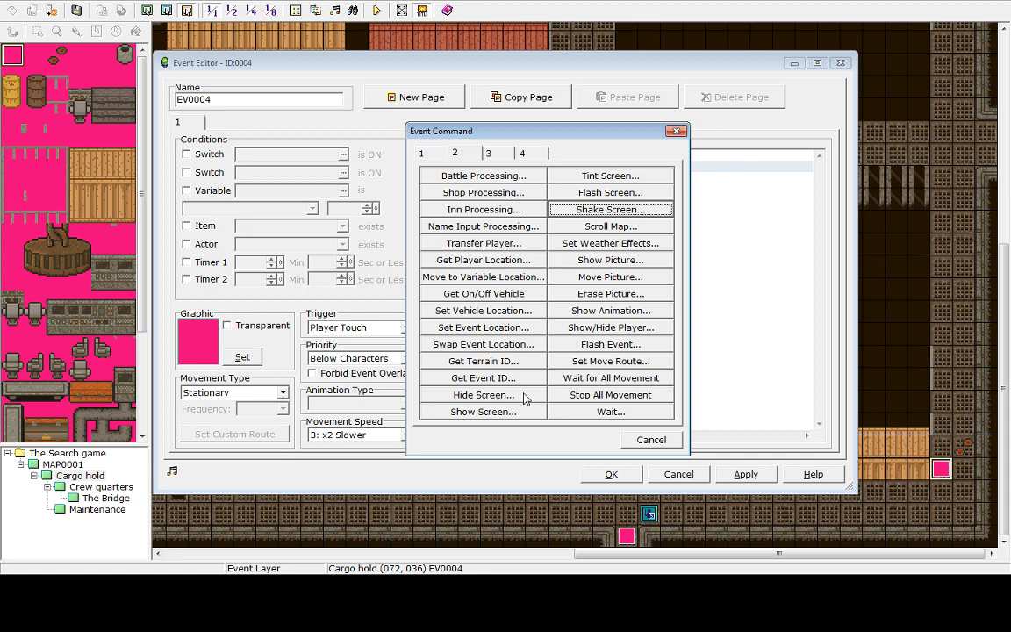
pyautogui.click(508, 155)
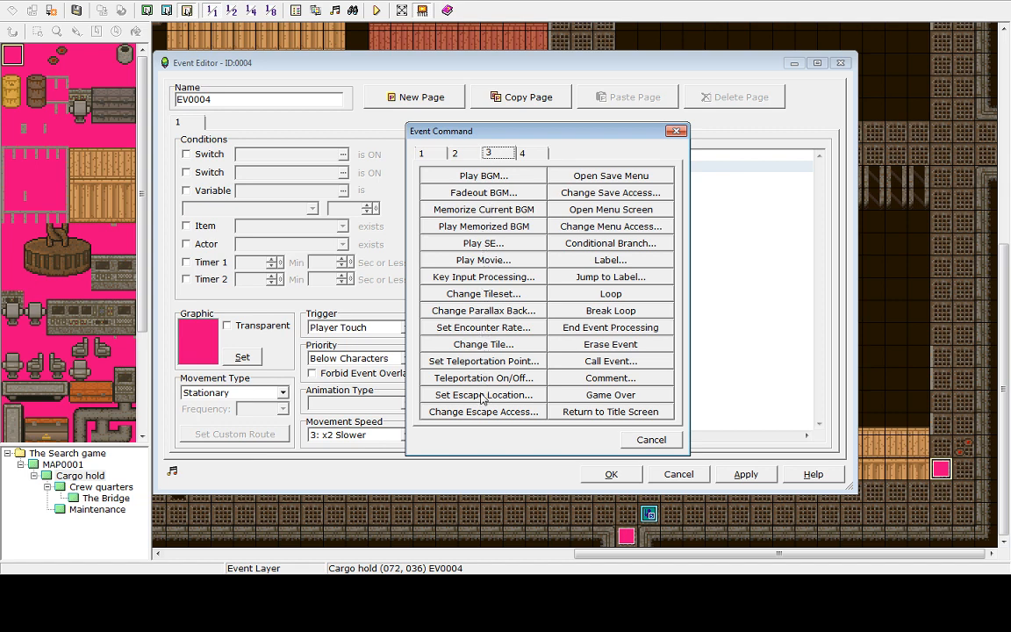
pyautogui.click(595, 396)
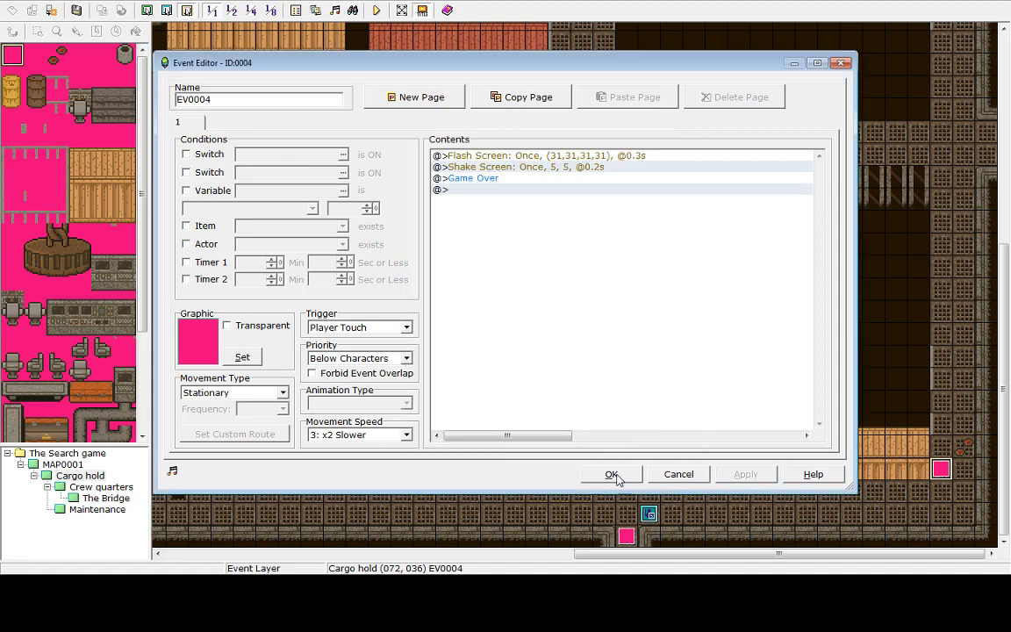
pyautogui.click(611, 474)
# Save and playtest, walking right onto the trap and leaving the game over screen
pyautogui.click(377, 9)
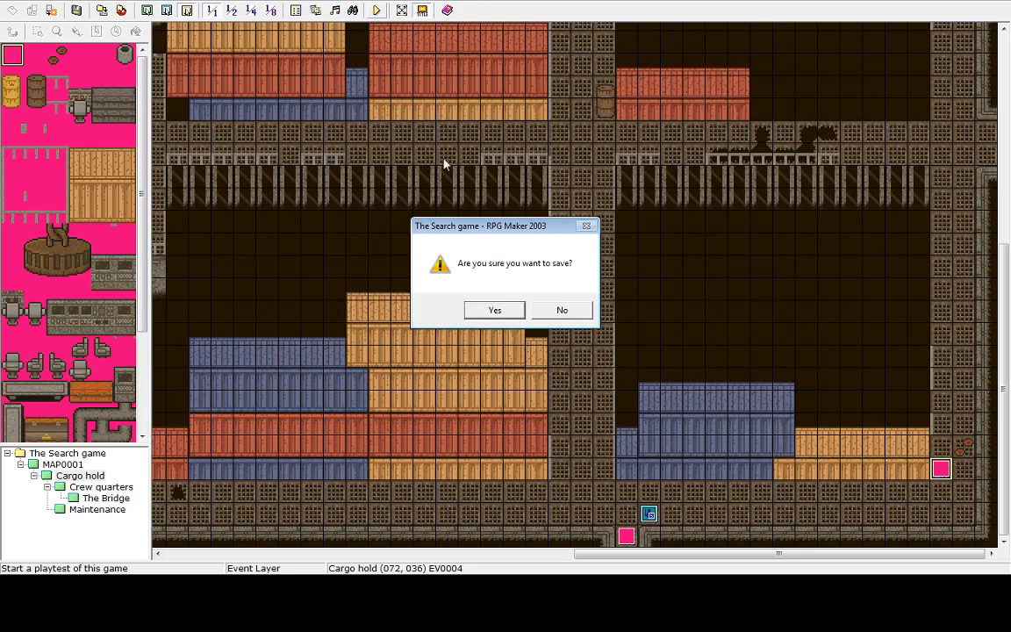
pyautogui.click(500, 315)
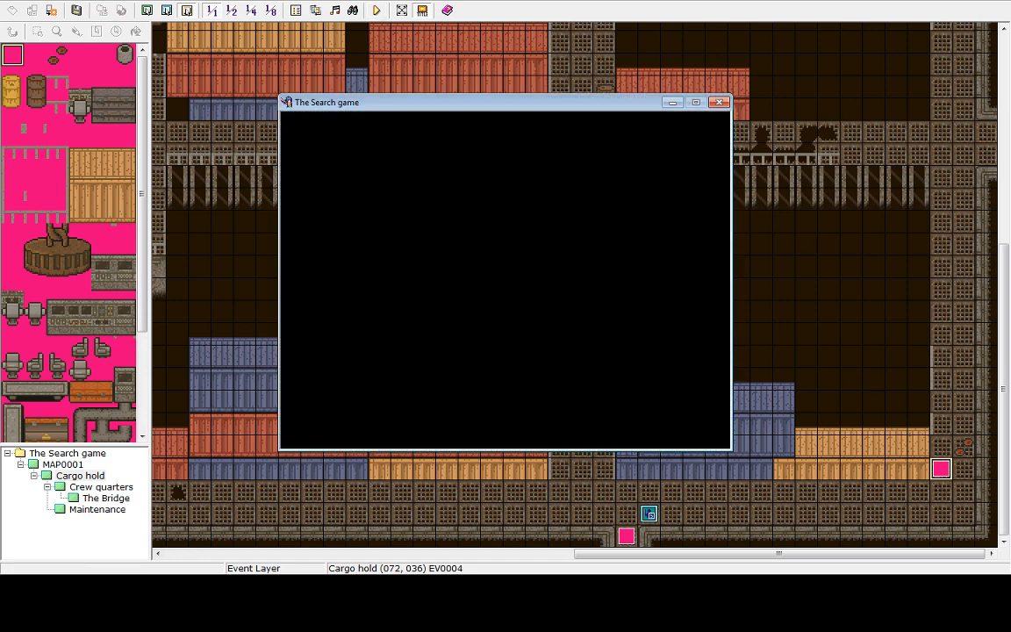
pyautogui.press('Right')
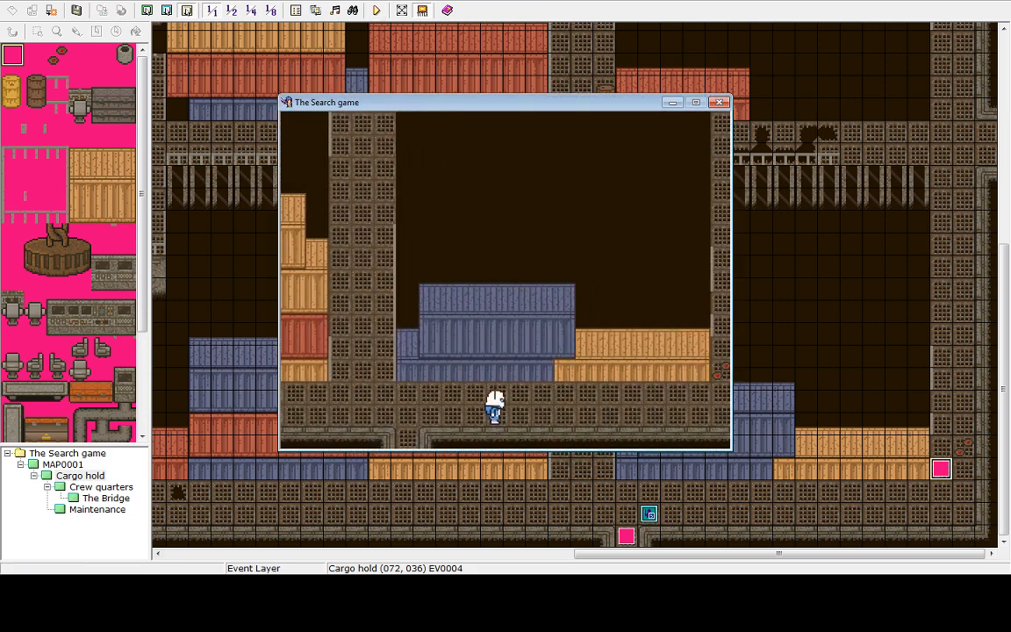
pyautogui.press('Right')
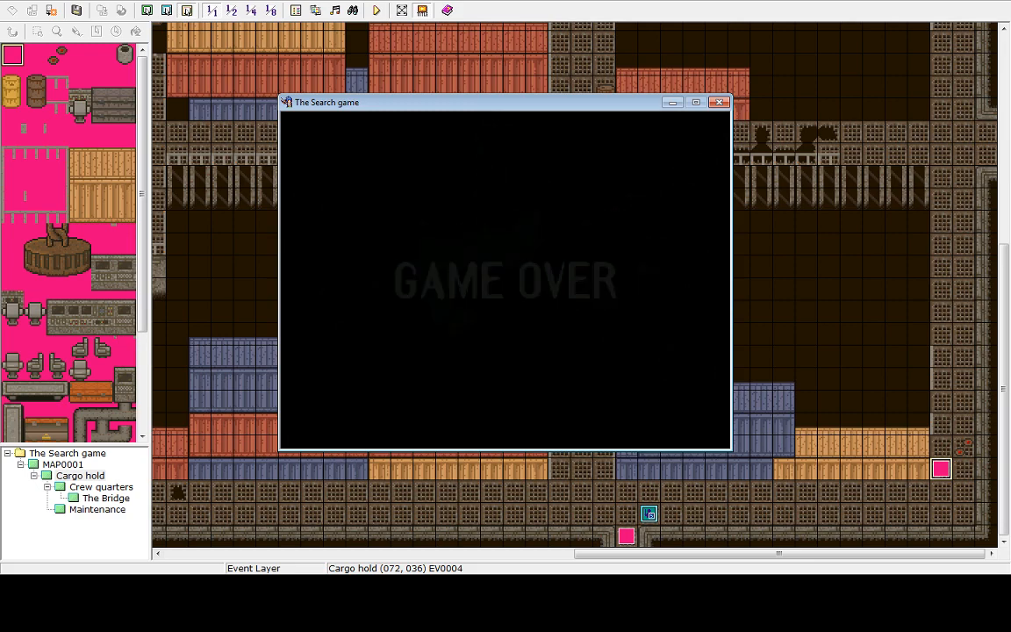
pyautogui.press('Down')
pyautogui.press('Down')
pyautogui.press('Return')
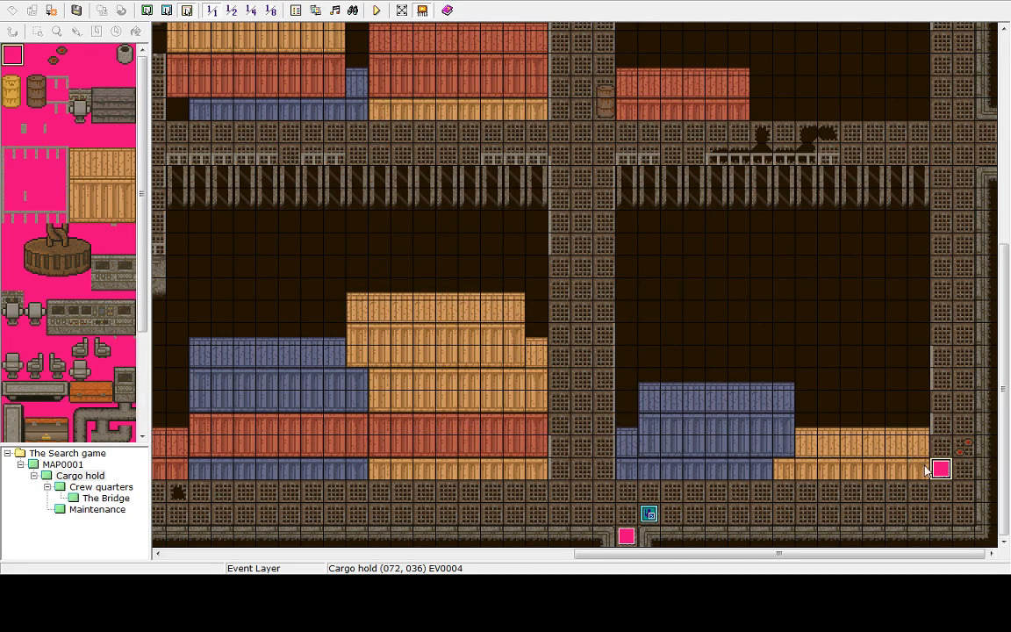
# Reopen the trap event and audition background music tracks such as Vehicle 2 and Vehicle 1 without adding one
pyautogui.press('Return')
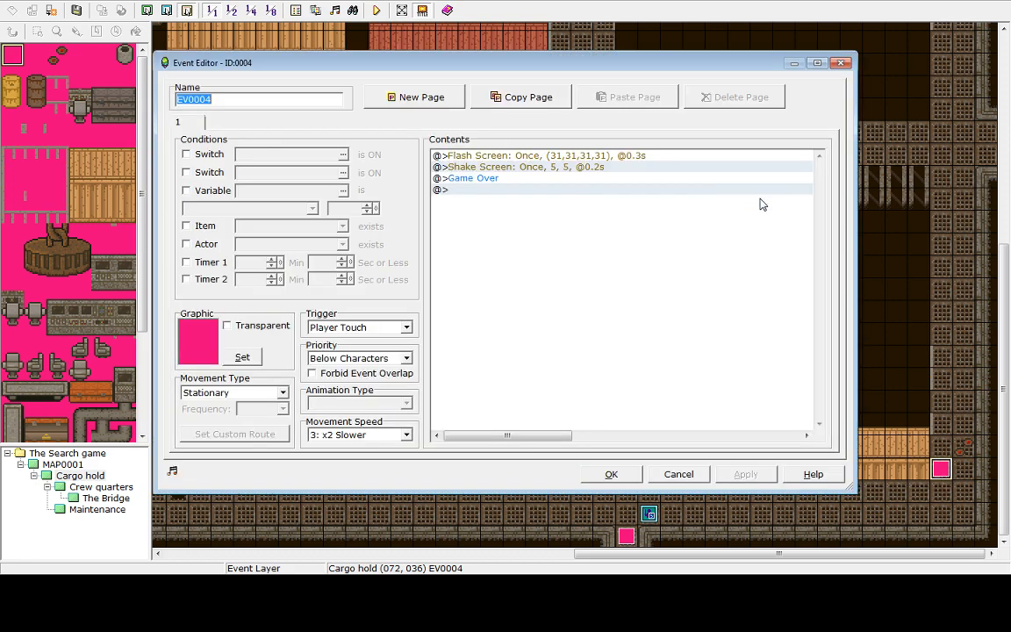
pyautogui.doubleClick(450, 191)
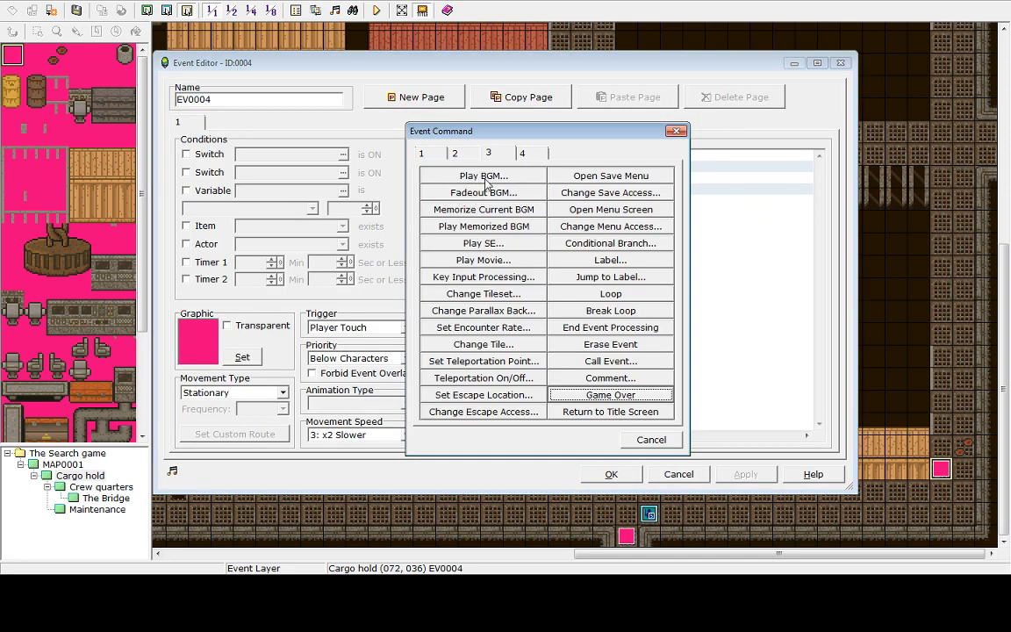
pyautogui.click(486, 177)
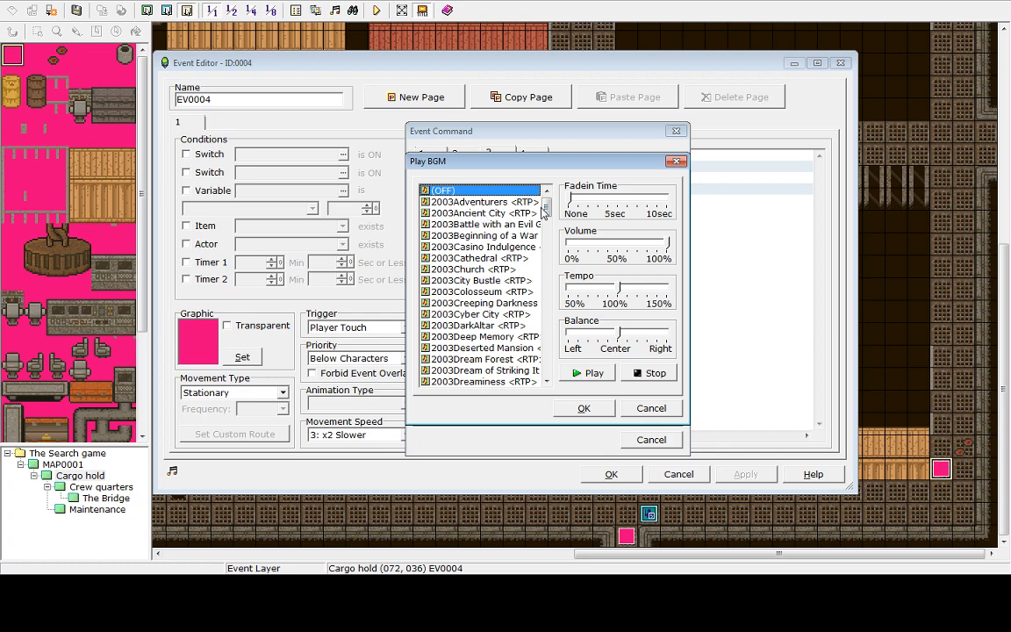
pyautogui.moveTo(546, 205); pyautogui.dragTo(547, 362)
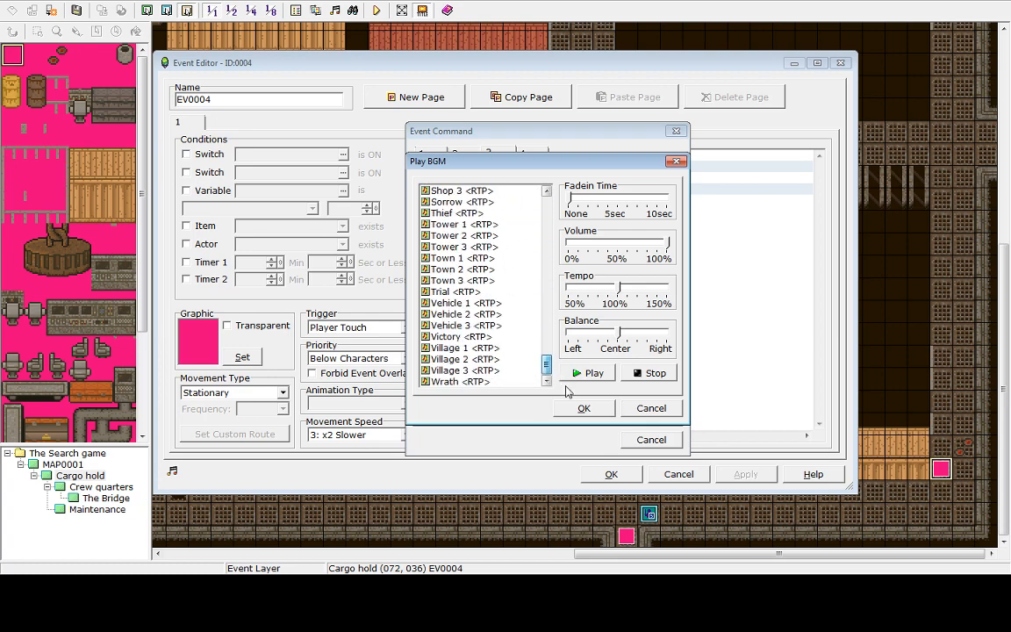
pyautogui.click(471, 304)
pyautogui.click(587, 374)
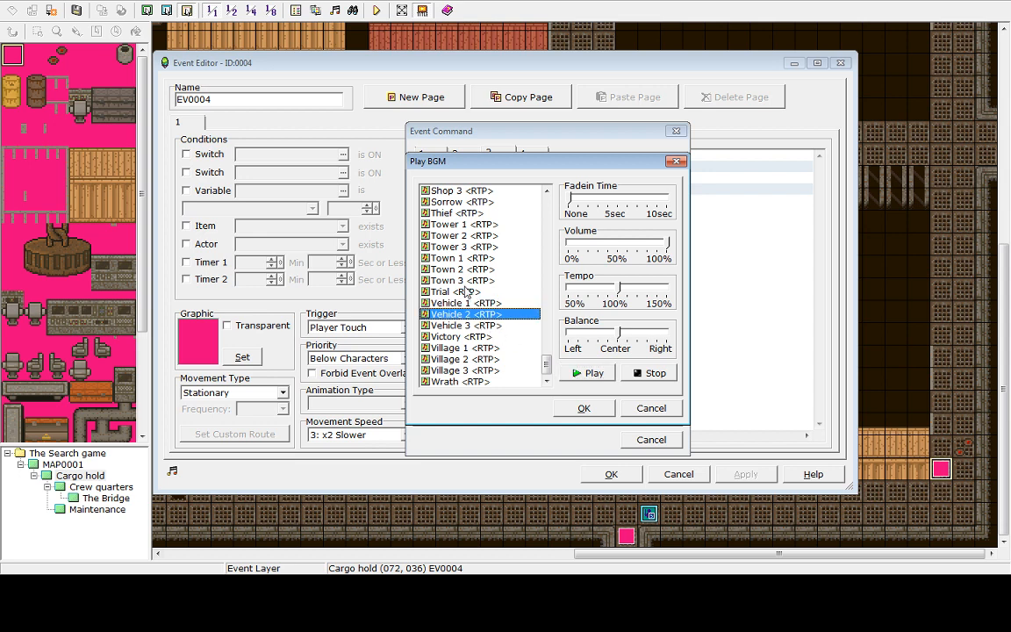
pyautogui.click(448, 225)
pyautogui.click(646, 409)
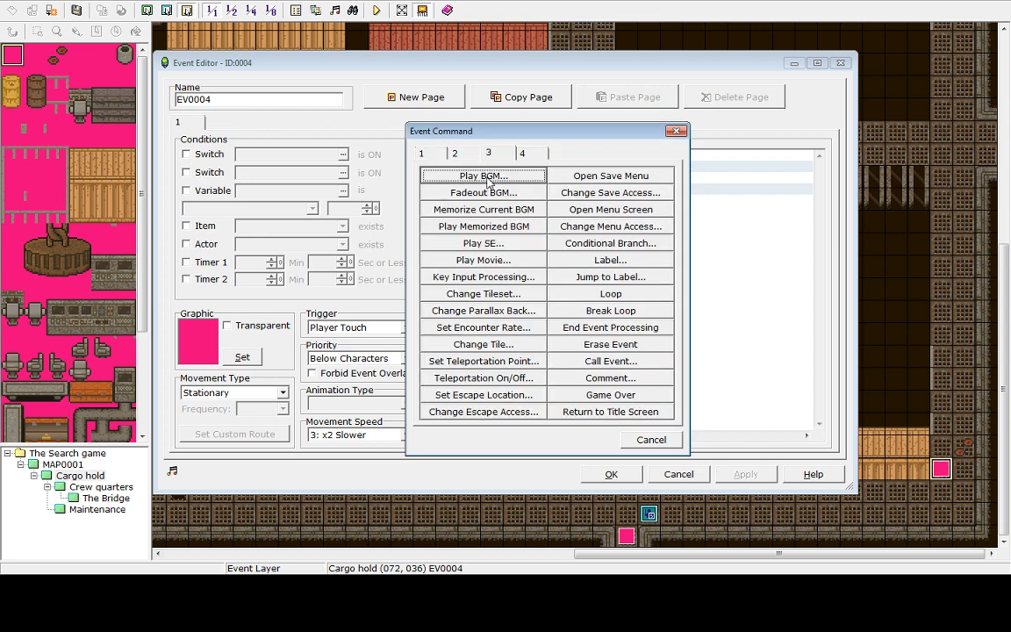
pyautogui.click(485, 176)
pyautogui.click(659, 374)
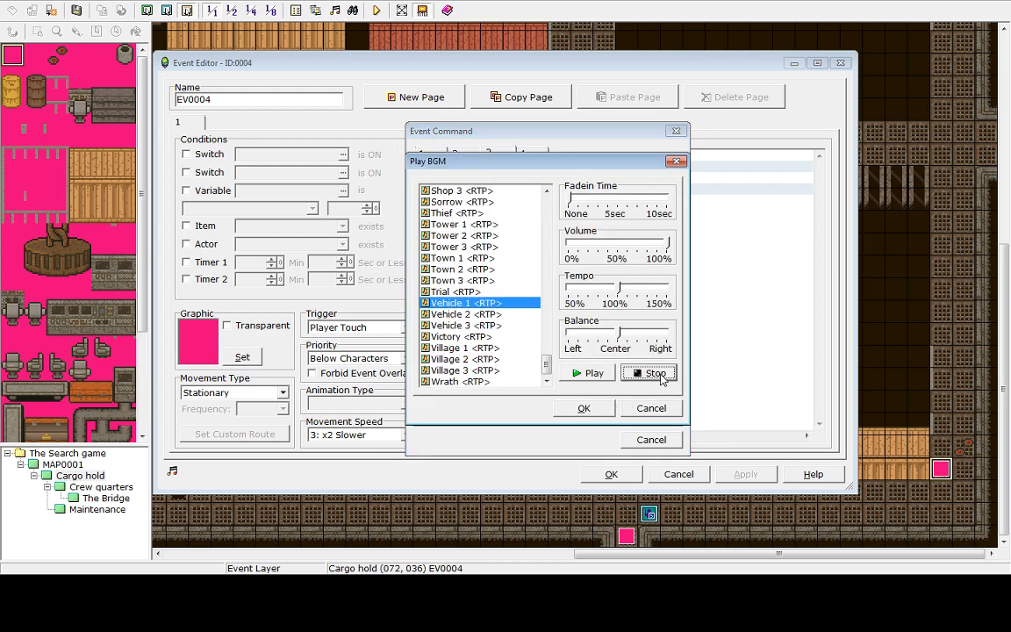
pyautogui.moveTo(546, 363); pyautogui.dragTo(541, 276)
pyautogui.click(662, 410)
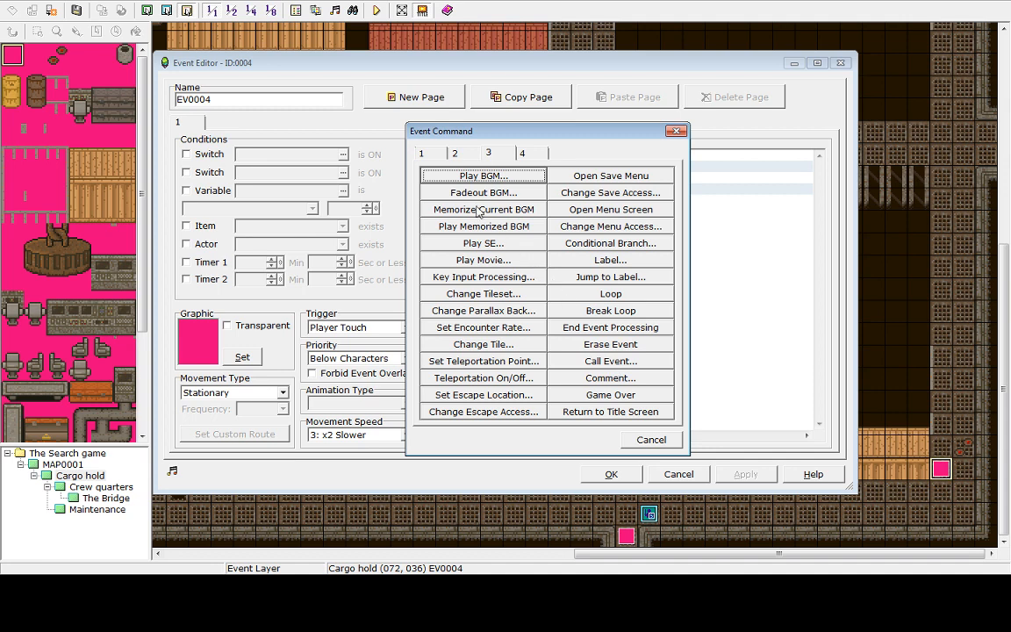
# Open Play SE and audition the Absorb2, Attack1, Blow1 and Blow2 sound effects
pyautogui.click(481, 245)
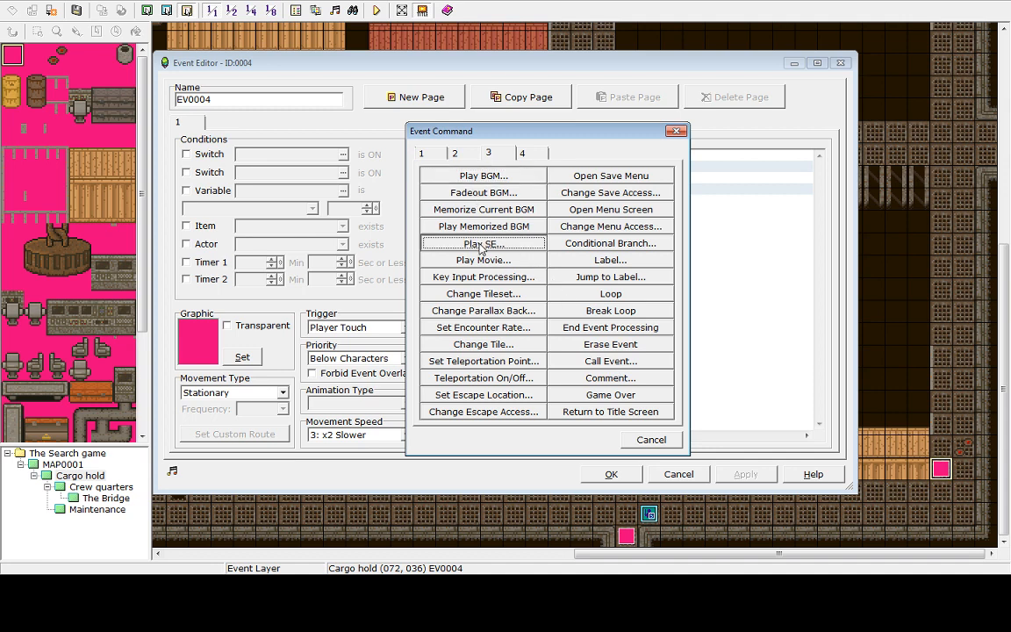
pyautogui.click(492, 219)
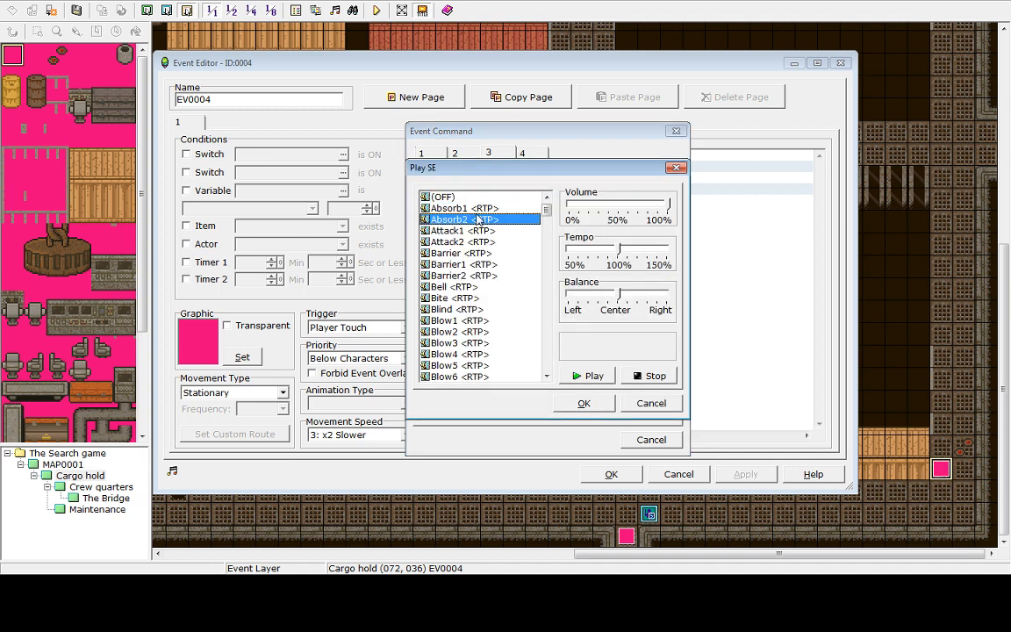
pyautogui.click(592, 377)
pyautogui.click(460, 230)
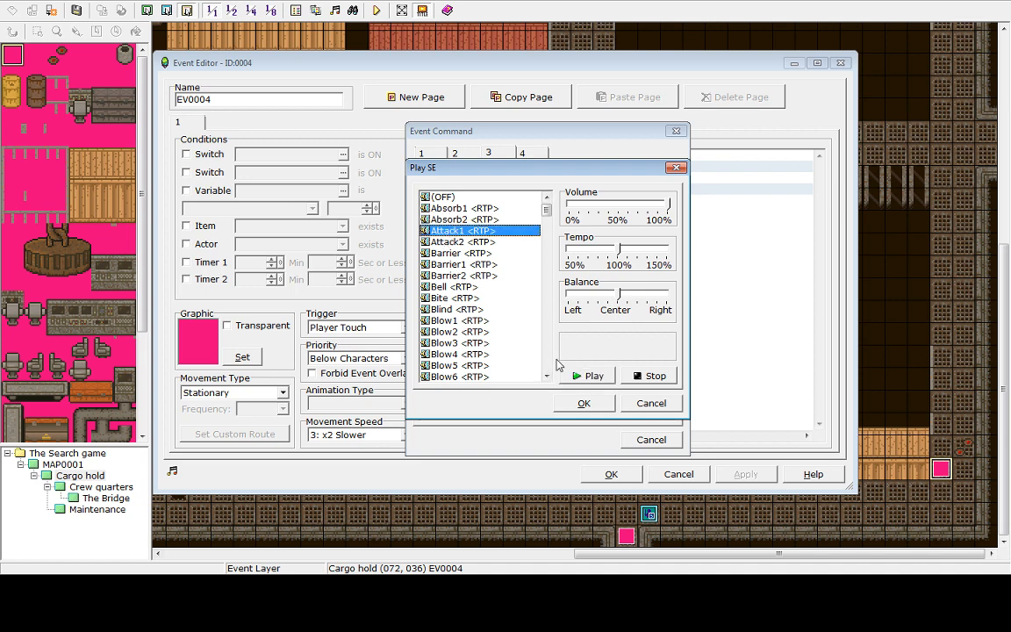
pyautogui.click(588, 376)
pyautogui.click(458, 321)
pyautogui.click(597, 377)
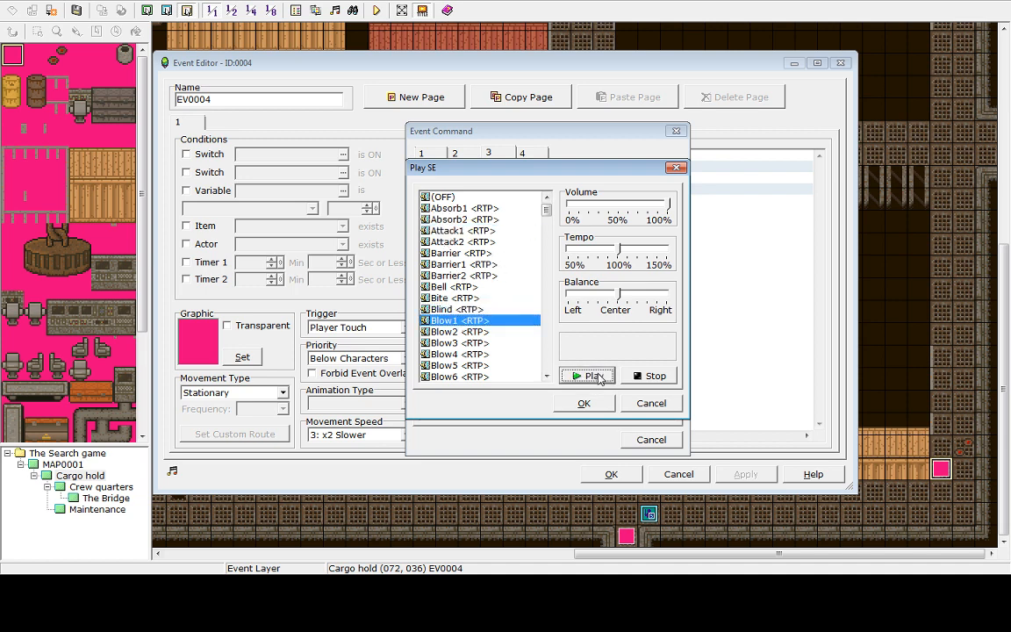
pyautogui.click(477, 343)
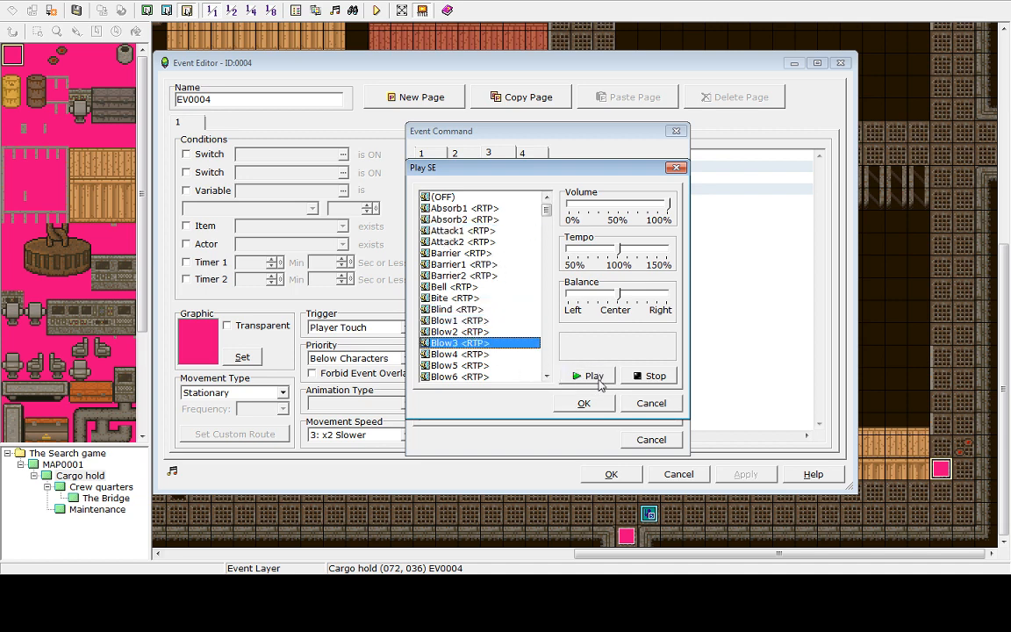
pyautogui.click(458, 332)
pyautogui.click(593, 376)
# Audition more sound effects in the list, from Blow3 through Blow7 and Explosion1 to Explosion7
pyautogui.click(547, 373)
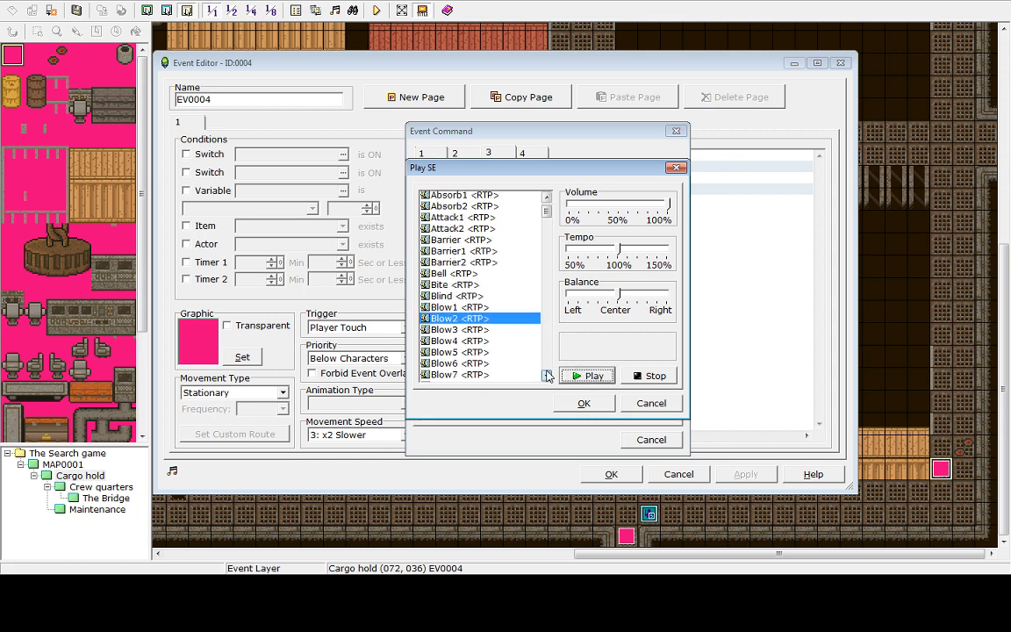
pyautogui.click(547, 373)
pyautogui.click(474, 321)
pyautogui.click(588, 380)
pyautogui.click(488, 345)
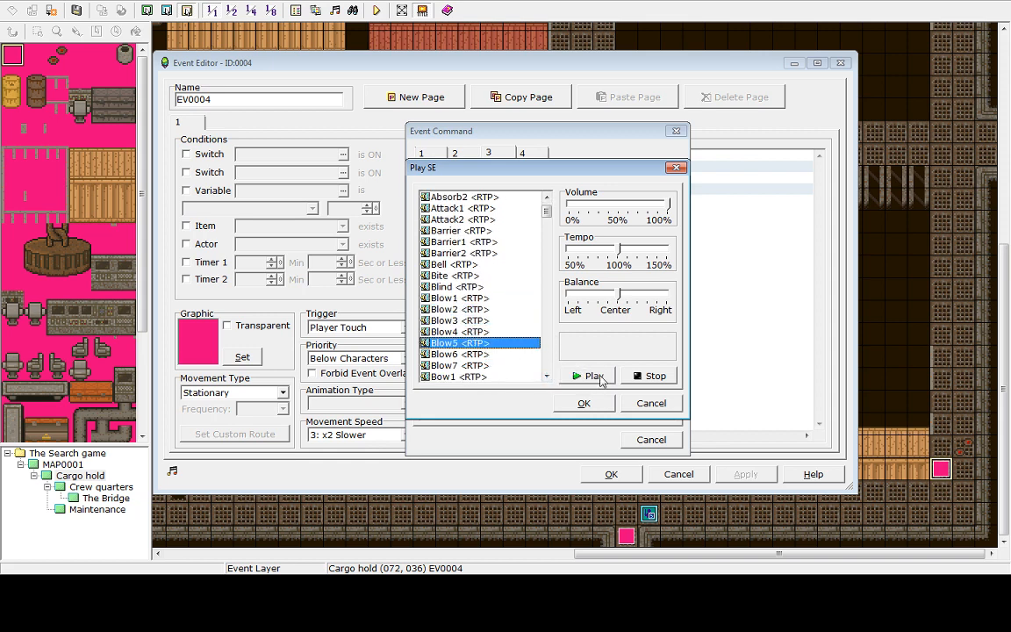
pyautogui.click(601, 378)
pyautogui.click(513, 355)
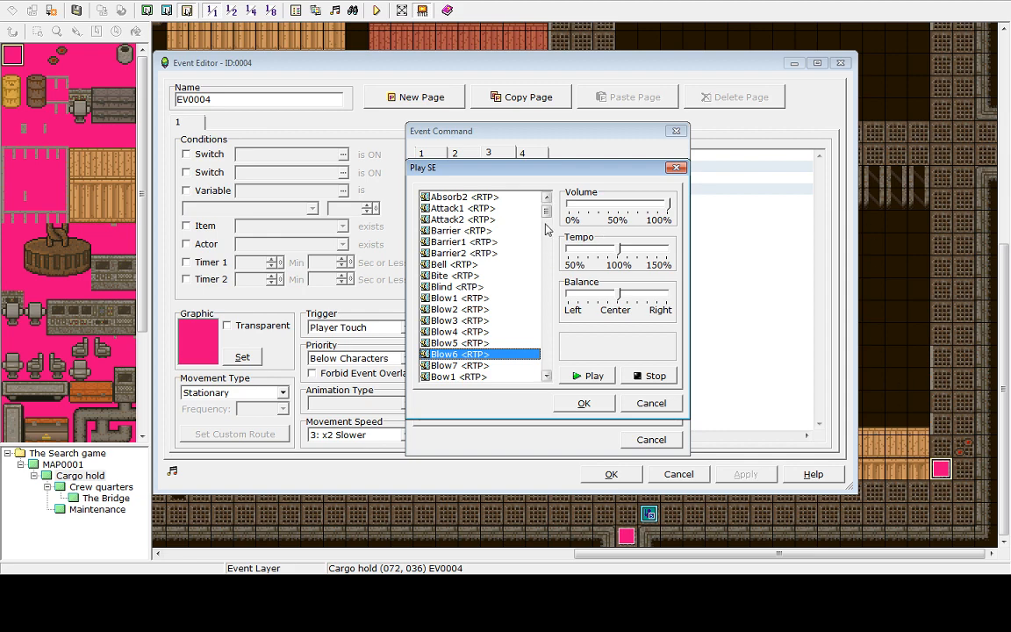
pyautogui.moveTo(546, 215)
pyautogui.mouseDown()
pyautogui.moveTo(546, 363)
pyautogui.moveTo(546, 330)
pyautogui.moveTo(567, 302)
pyautogui.moveTo(555, 230)
pyautogui.mouseUp()
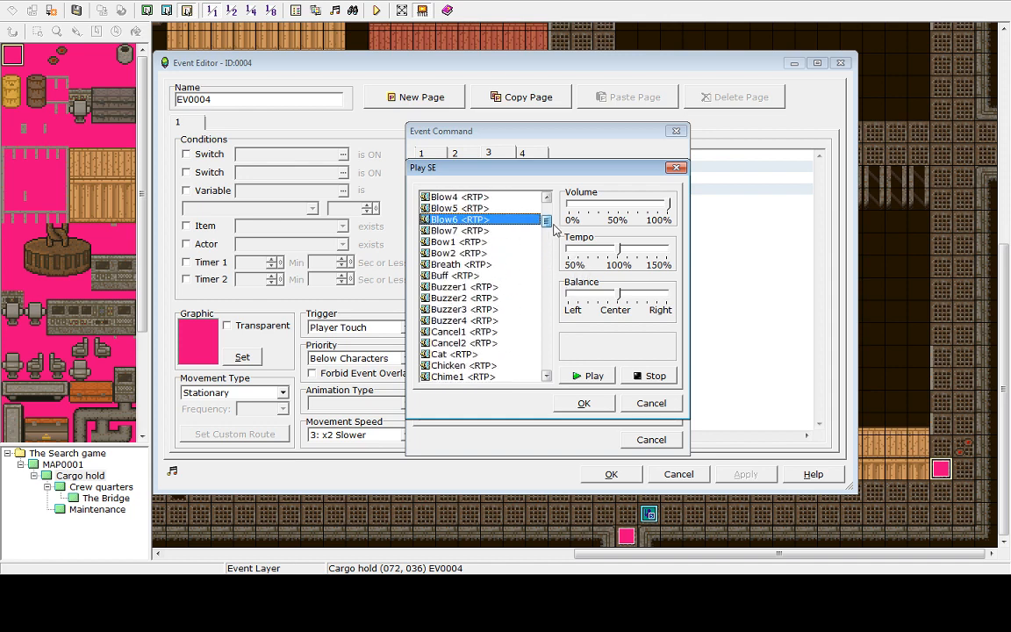
pyautogui.click(452, 230)
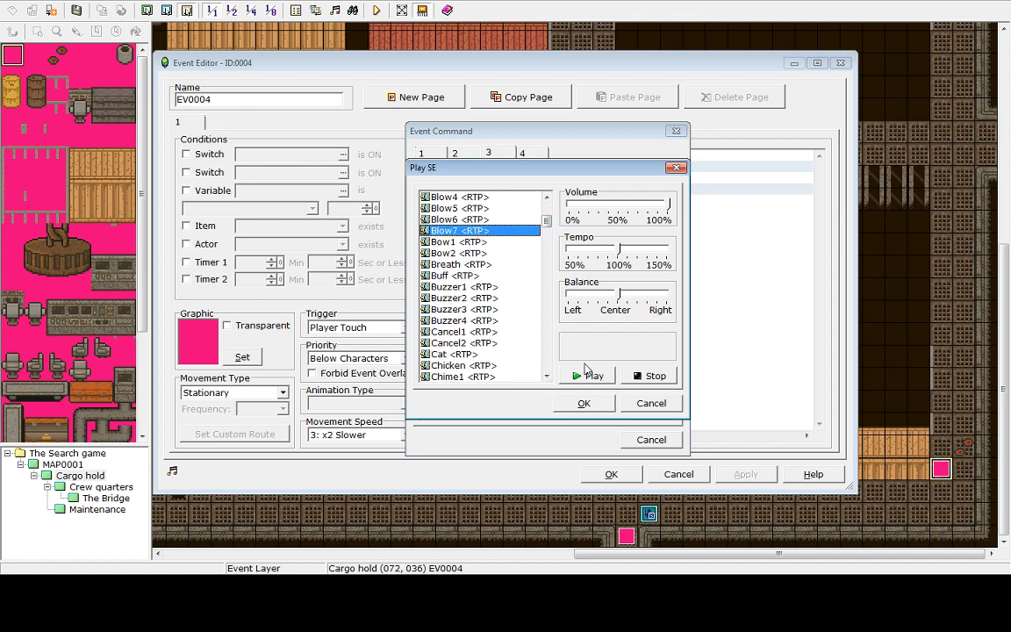
pyautogui.click(588, 375)
pyautogui.click(469, 253)
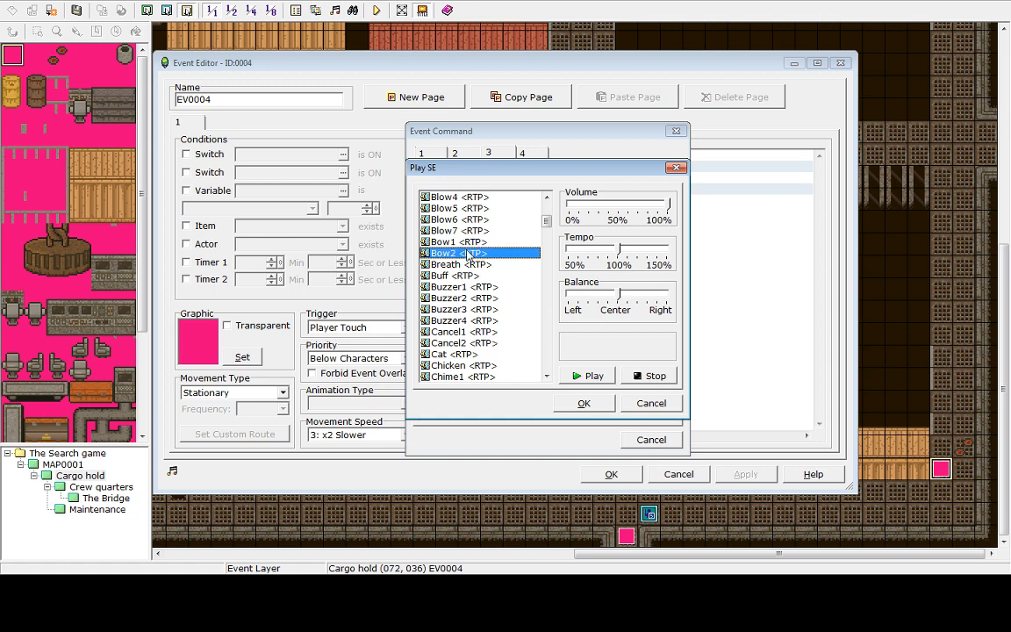
pyautogui.moveTo(546, 222); pyautogui.dragTo(558, 268)
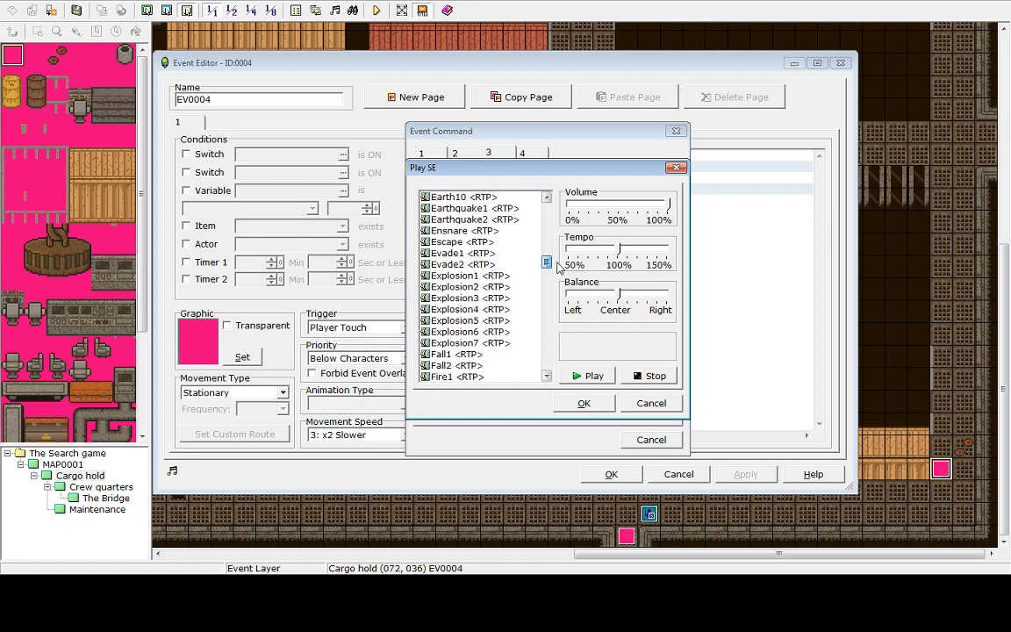
pyautogui.click(469, 276)
pyautogui.click(594, 375)
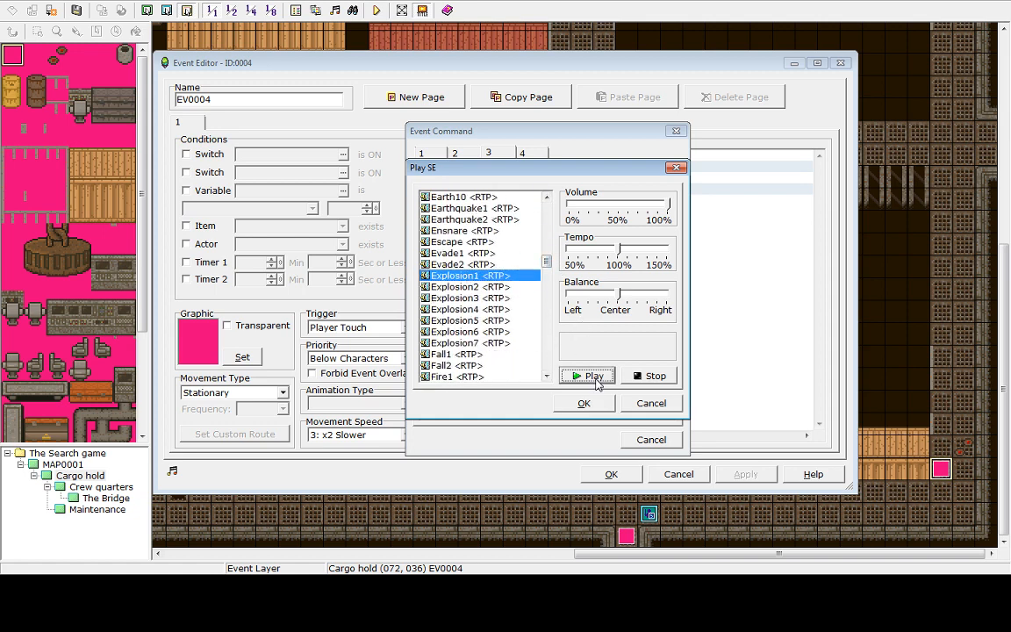
pyautogui.click(506, 287)
pyautogui.click(571, 376)
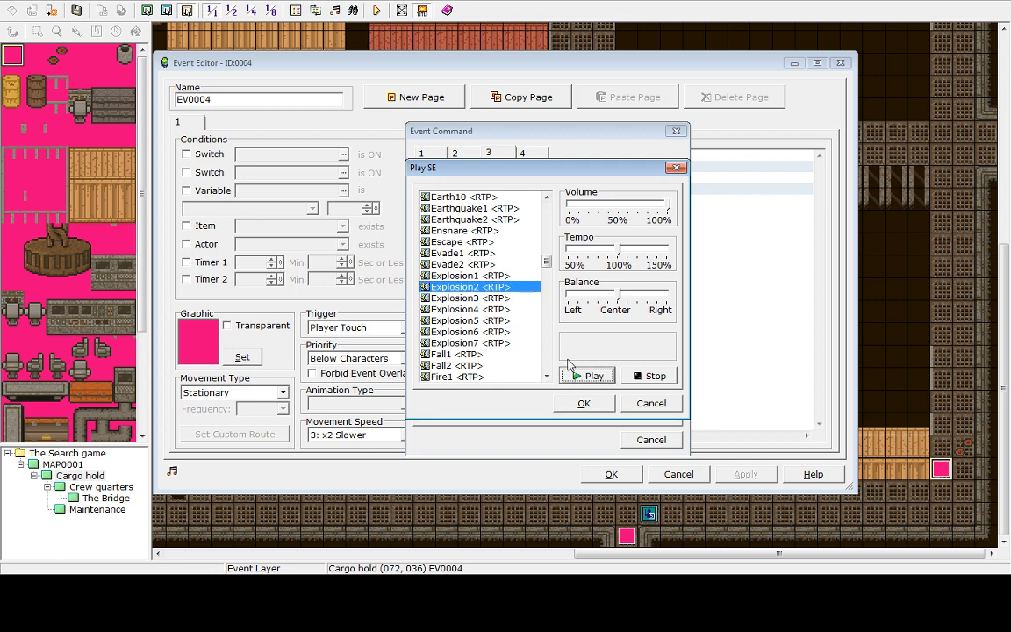
pyautogui.click(502, 298)
pyautogui.click(505, 309)
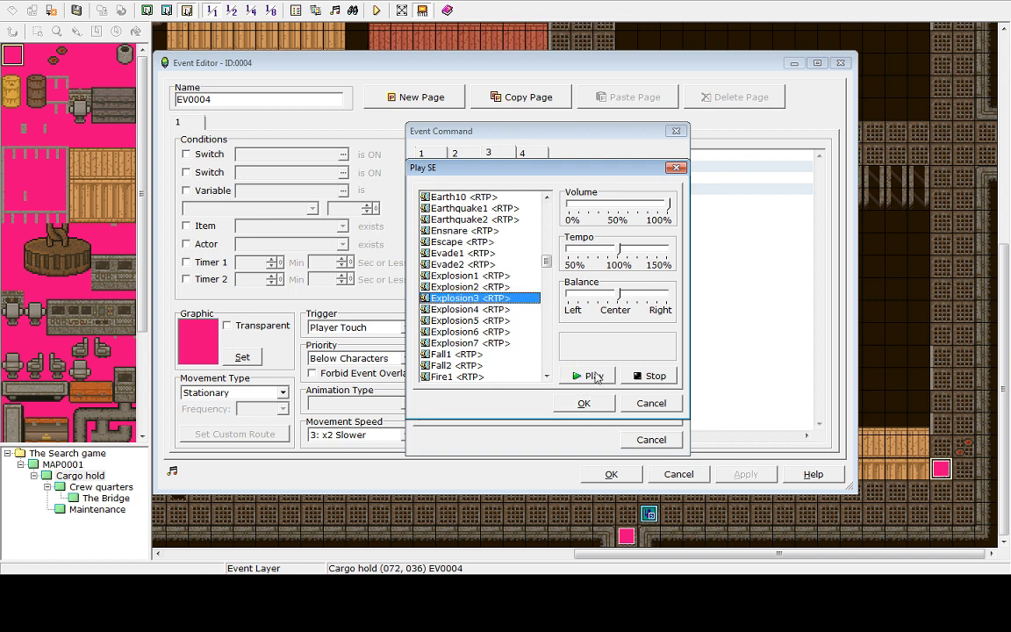
pyautogui.click(578, 375)
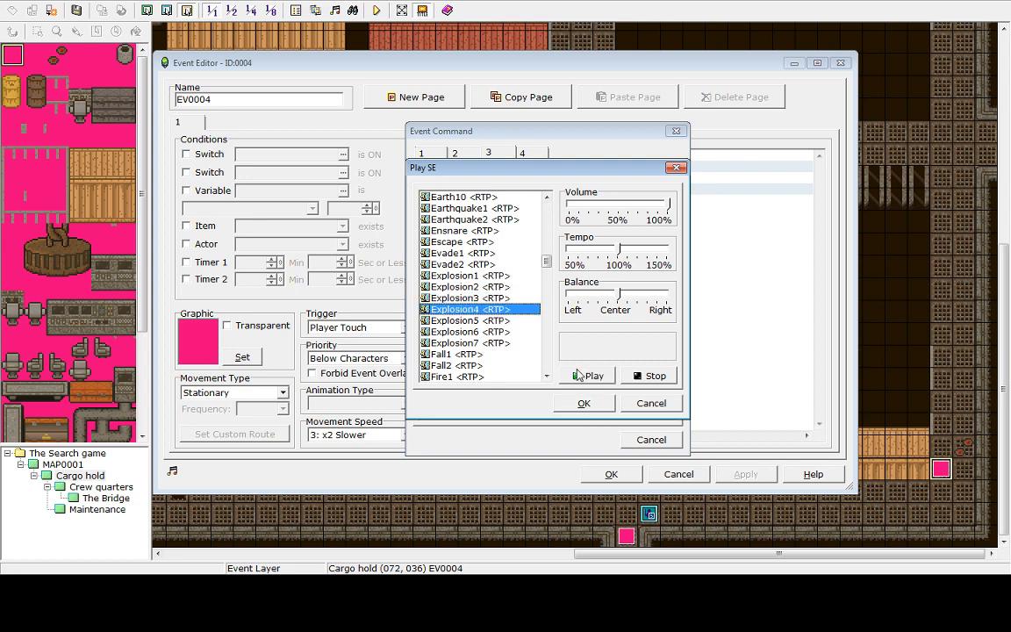
pyautogui.click(507, 320)
pyautogui.click(569, 376)
pyautogui.click(489, 332)
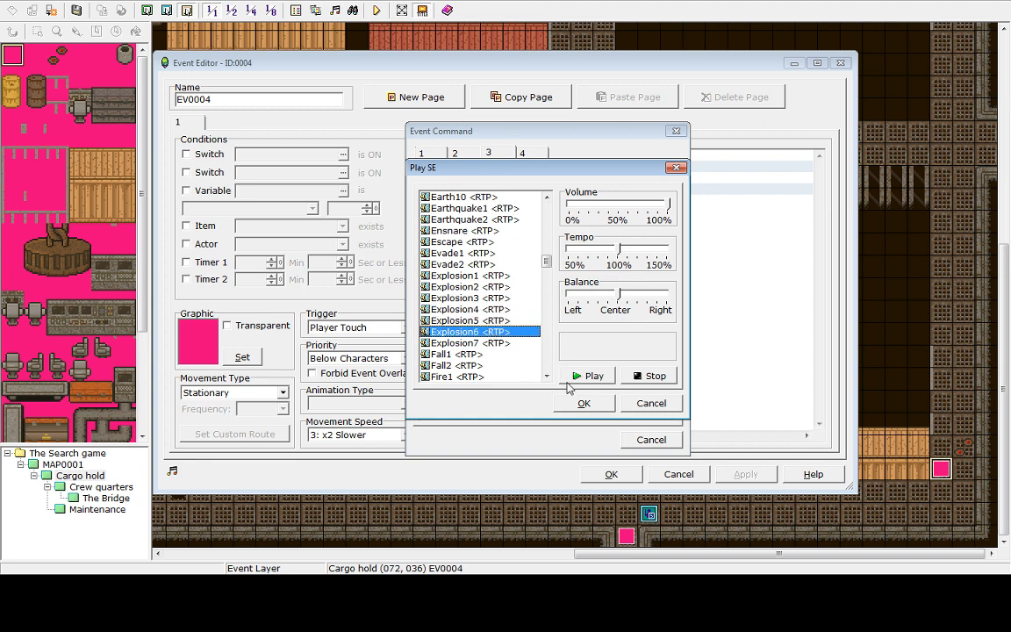
pyautogui.click(497, 344)
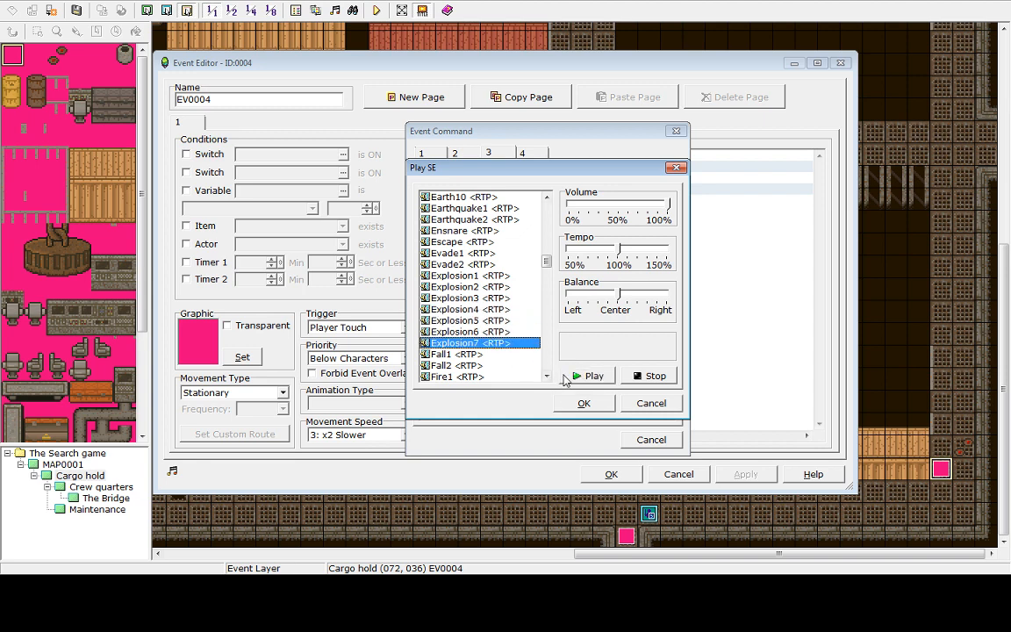
# Add a Play SE command using Explosion2 to the trap event, then apply and close the event editor
pyautogui.click(475, 287)
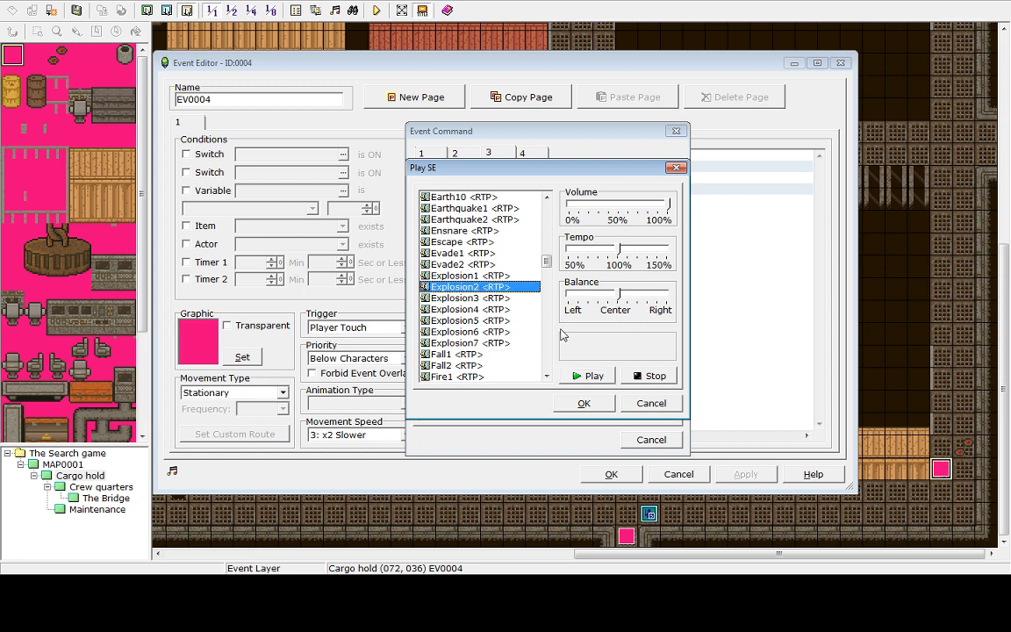
pyautogui.click(591, 378)
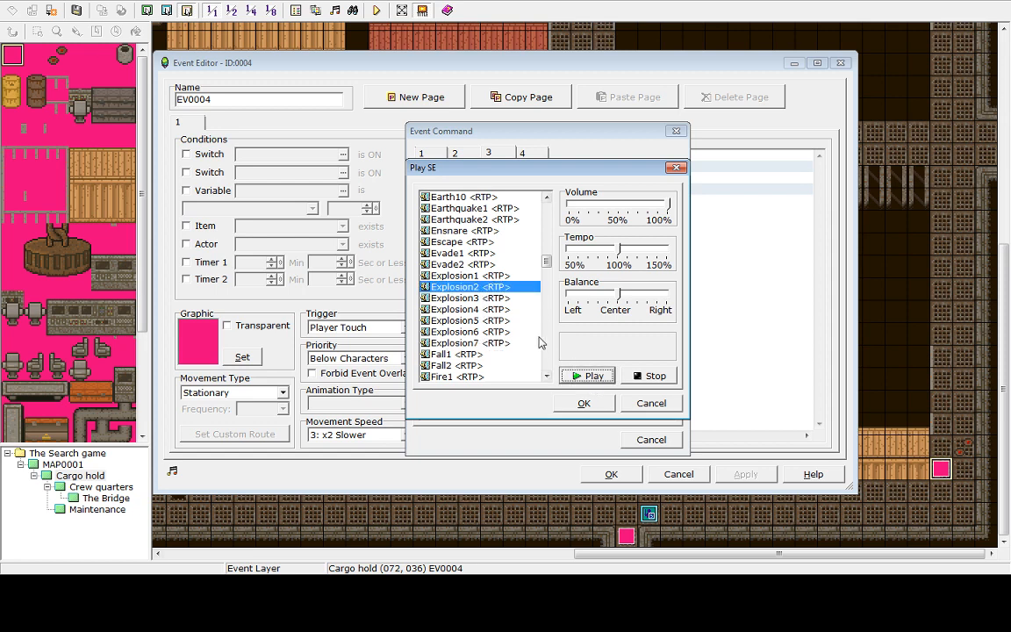
pyautogui.click(585, 403)
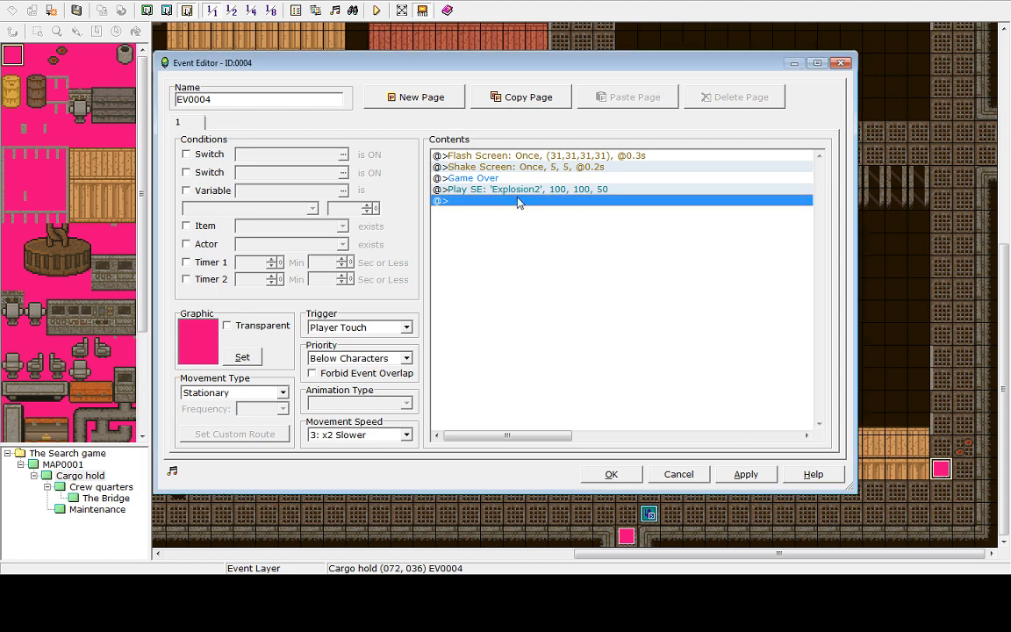
pyautogui.click(493, 190)
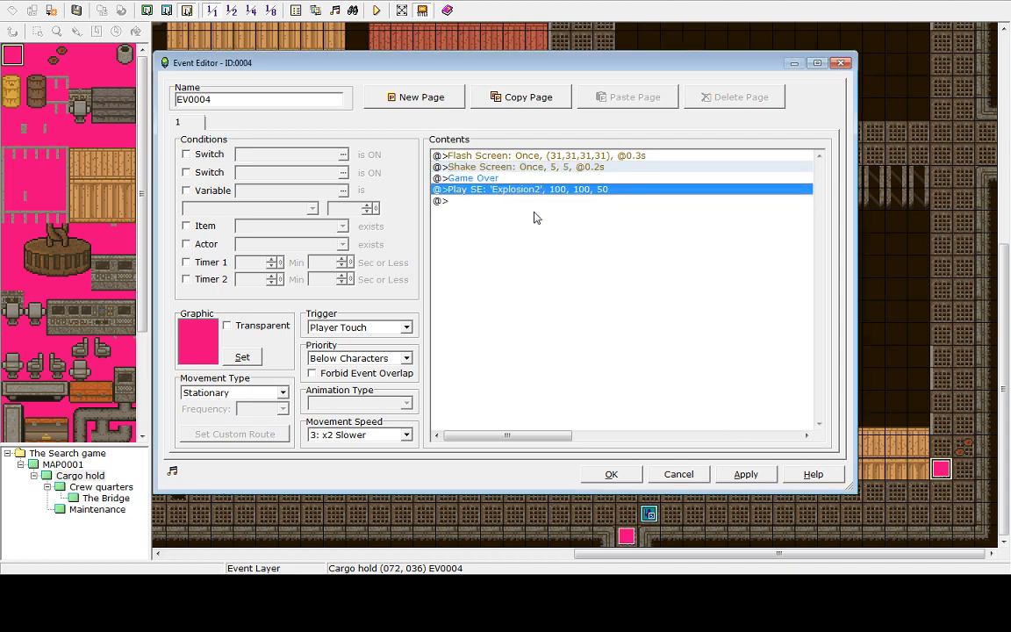
pyautogui.click(753, 480)
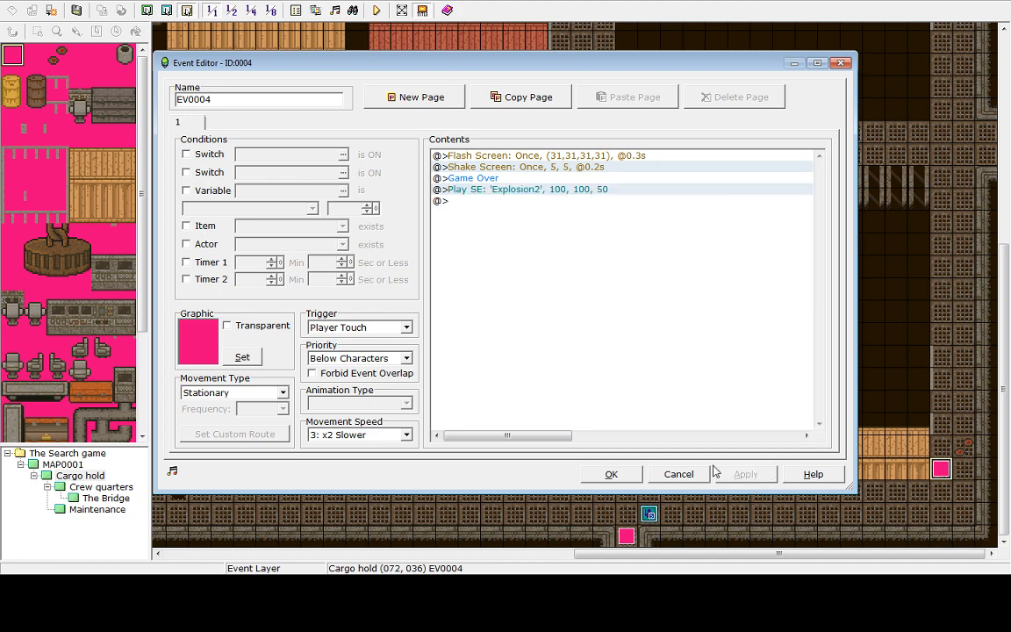
pyautogui.click(606, 474)
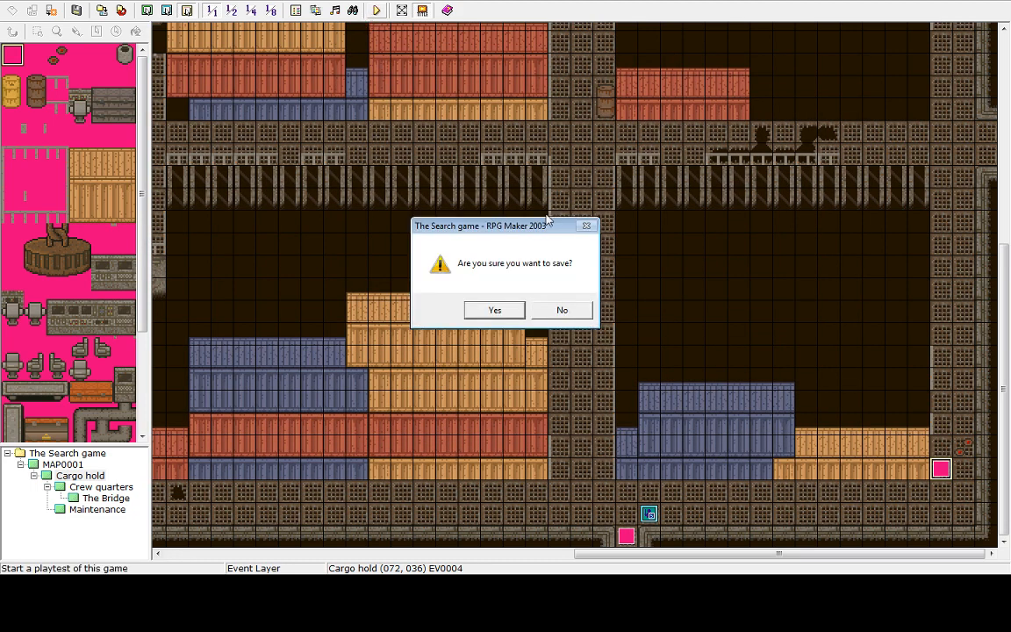
# Save and playtest, walking the hero onto the trap and leaving the game over screen
pyautogui.click(495, 309)
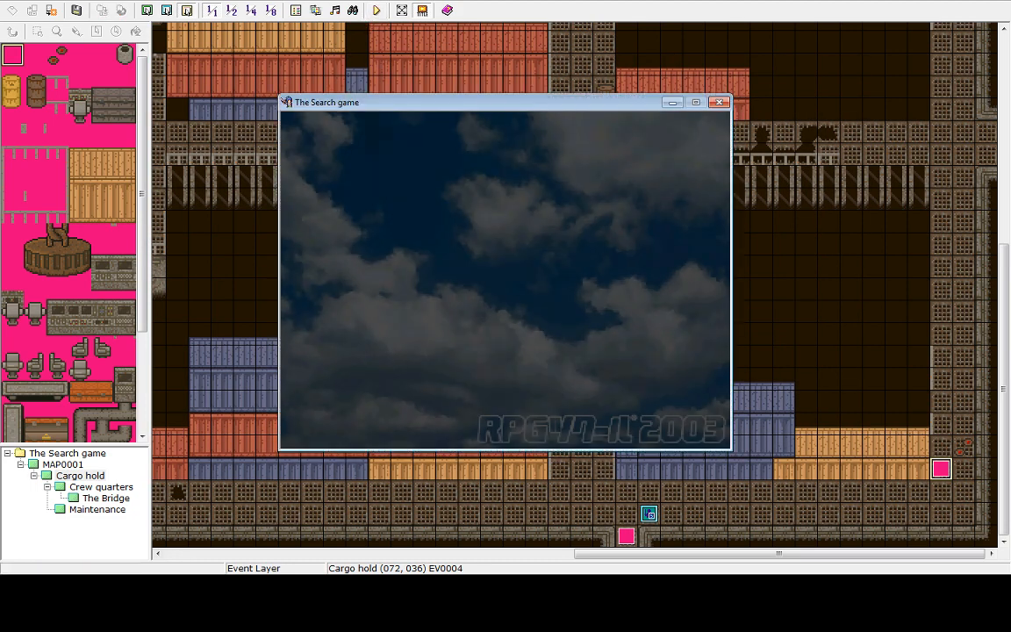
pyautogui.press('Return')
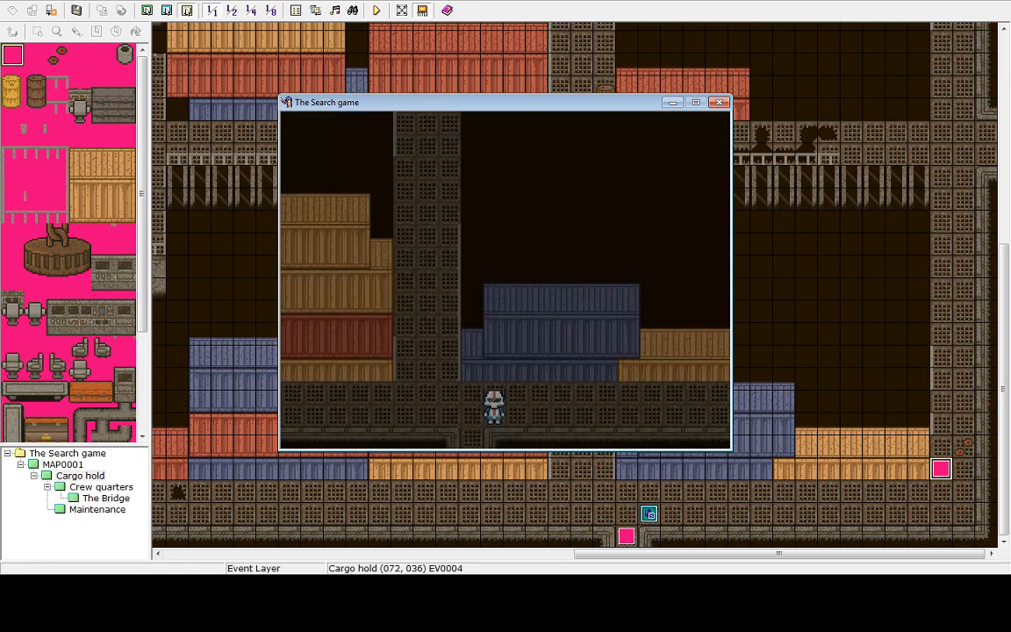
pyautogui.press('Right')
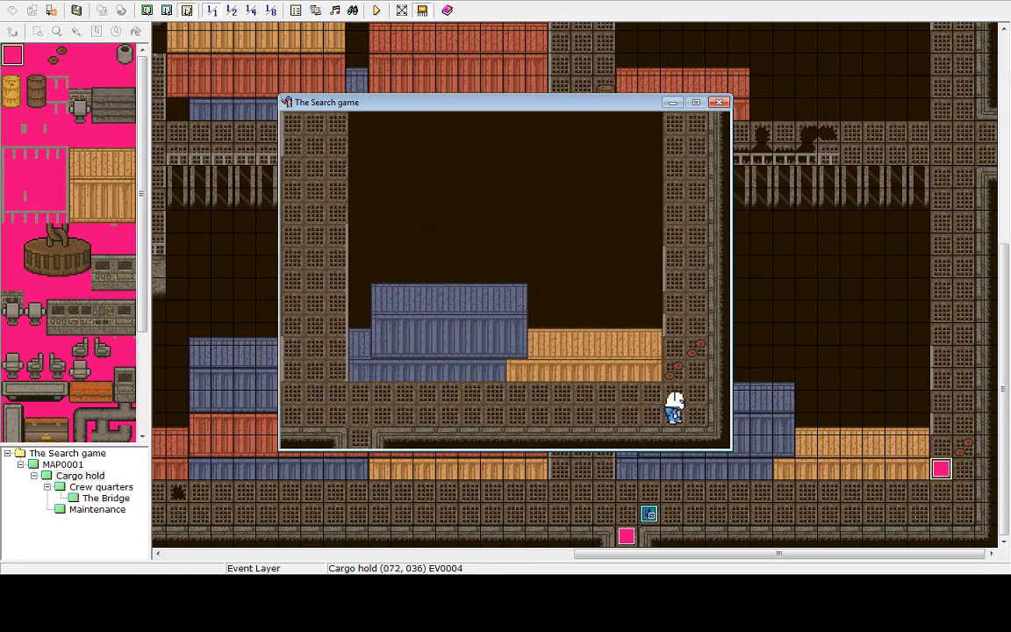
pyautogui.press('Left')
pyautogui.press('Up')
pyautogui.press('Left')
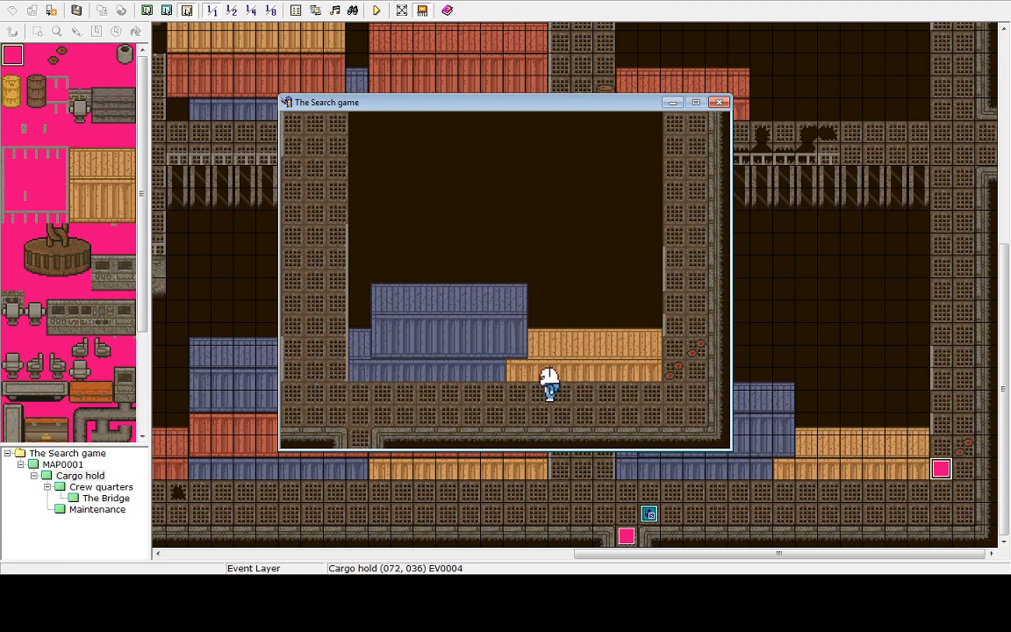
pyautogui.press('Right')
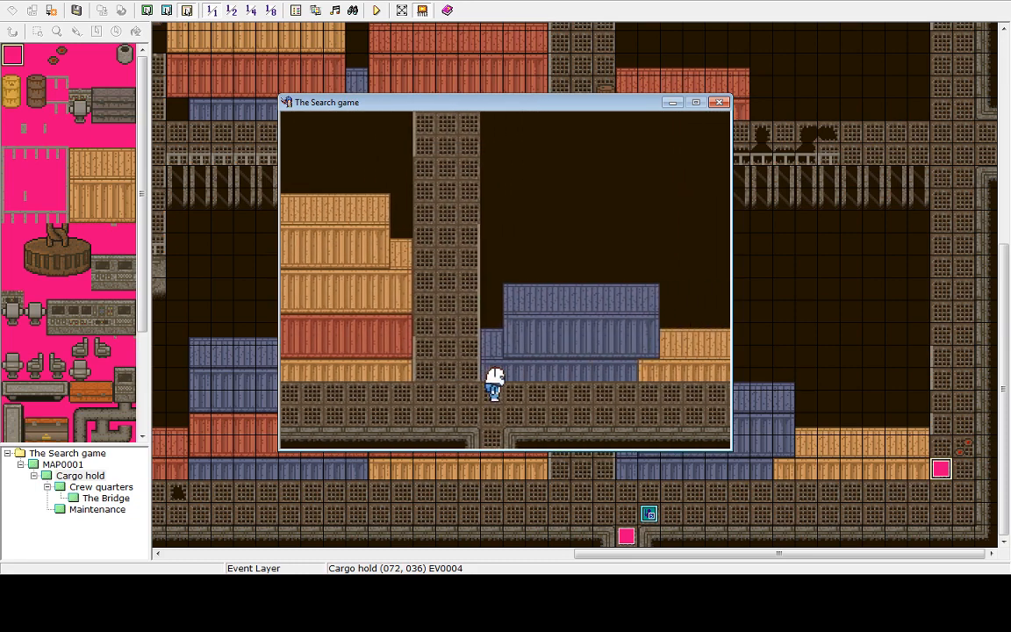
pyautogui.press('Right')
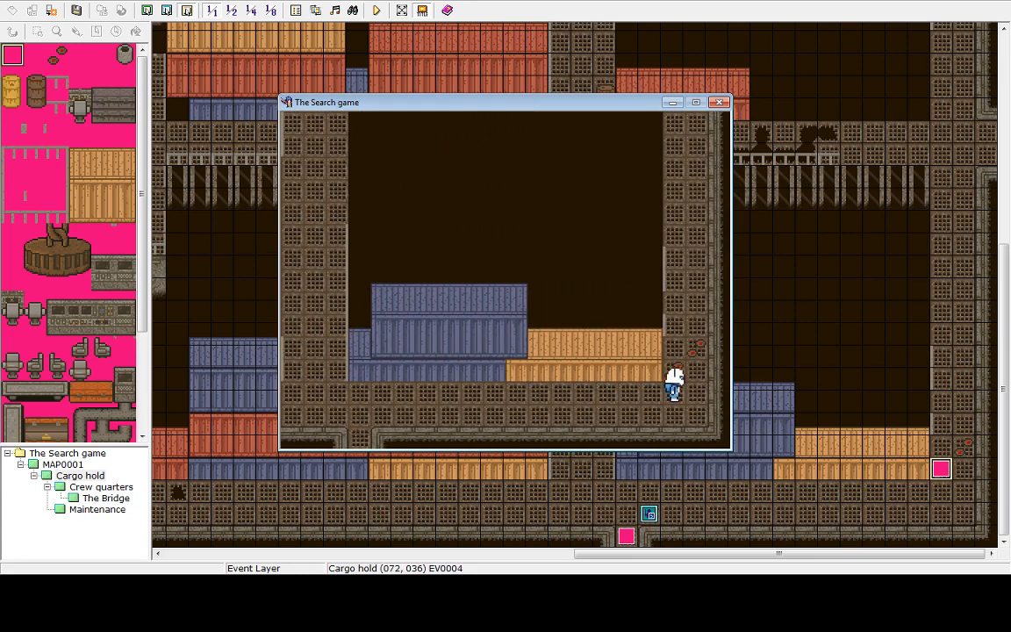
pyautogui.press('Up')
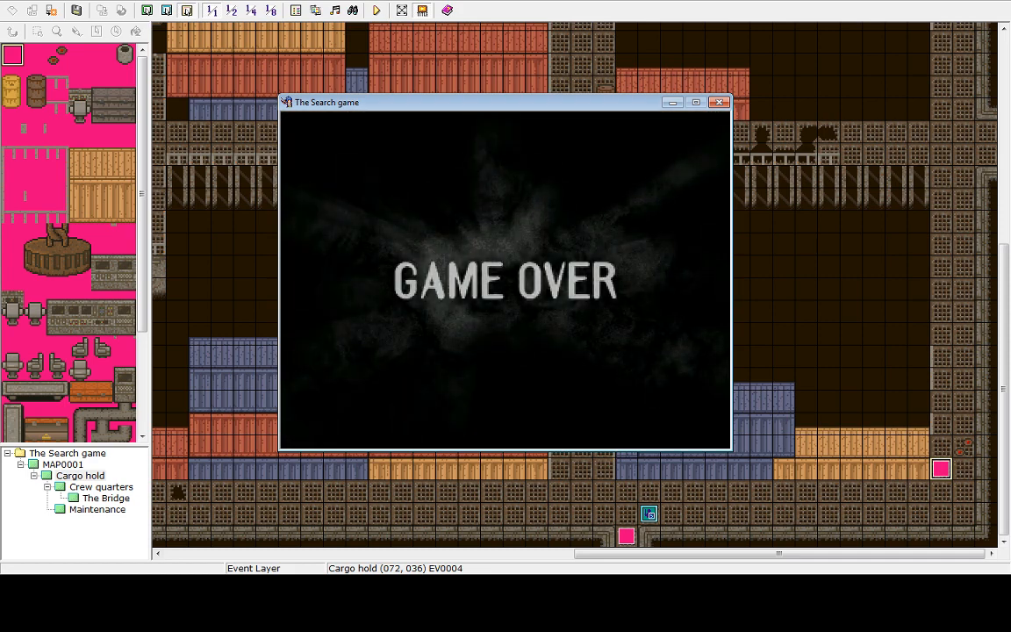
pyautogui.press('Return')
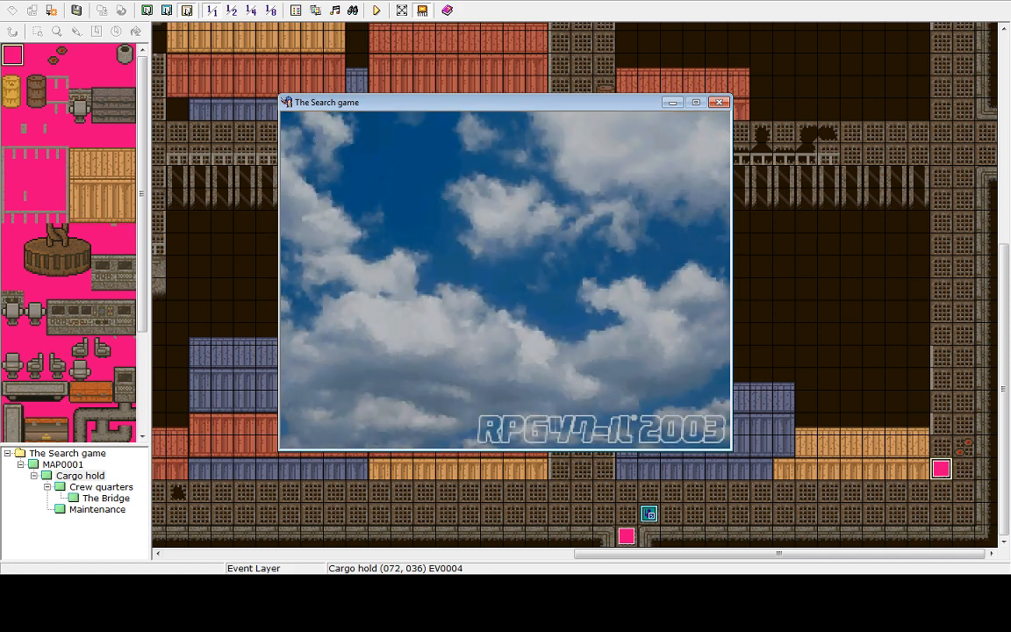
pyautogui.press('Return')
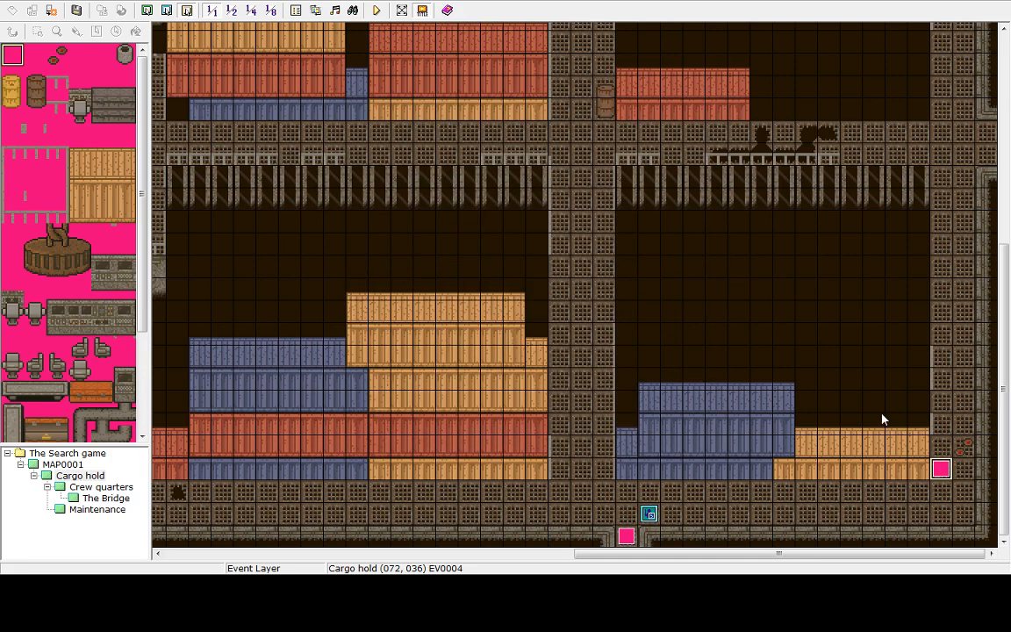
pyautogui.press('Return')
# Move the Game Over command below the Play SE command in the trap event and close the editor
pyautogui.click(465, 179)
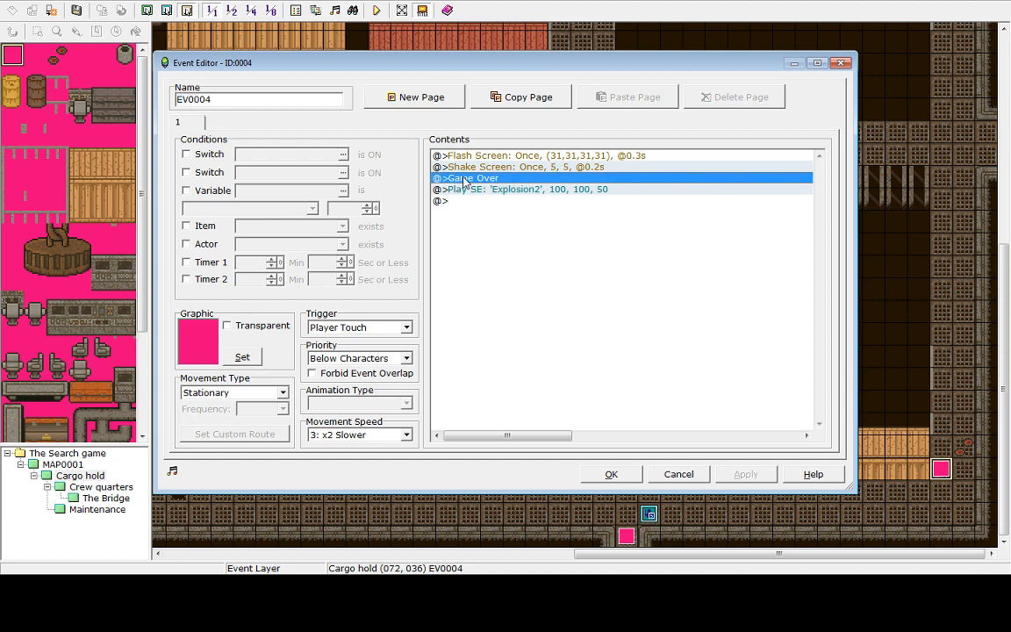
pyautogui.press('Delete')
pyautogui.doubleClick(464, 191)
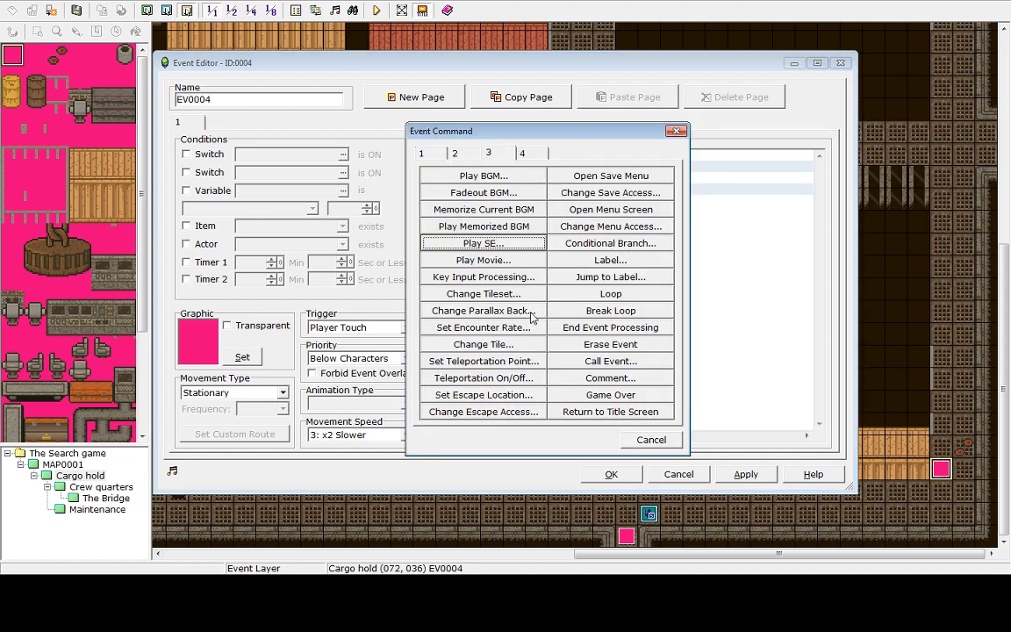
pyautogui.click(455, 154)
pyautogui.click(497, 155)
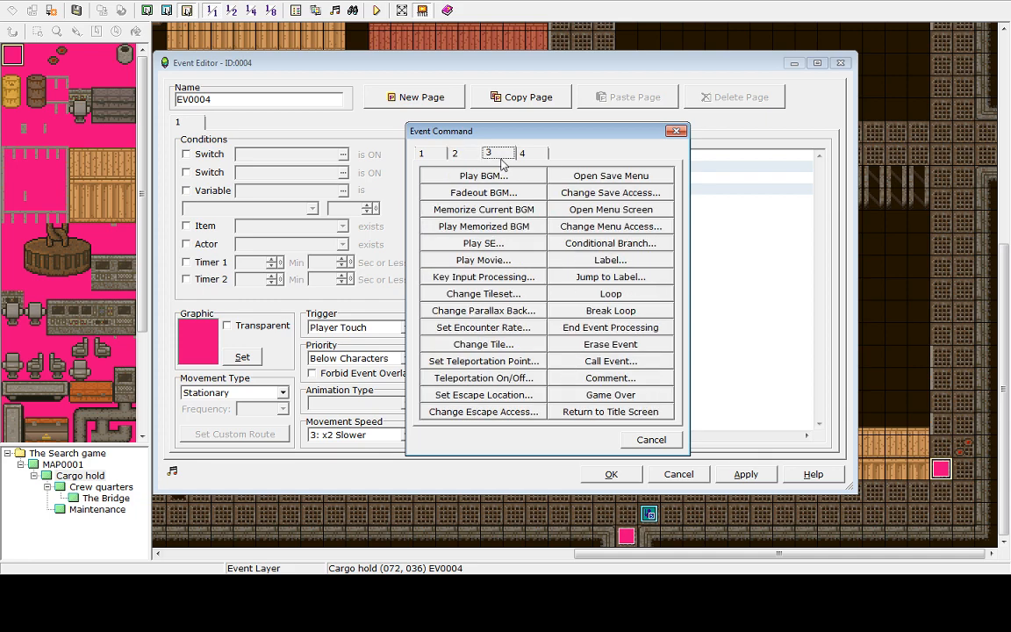
pyautogui.click(583, 394)
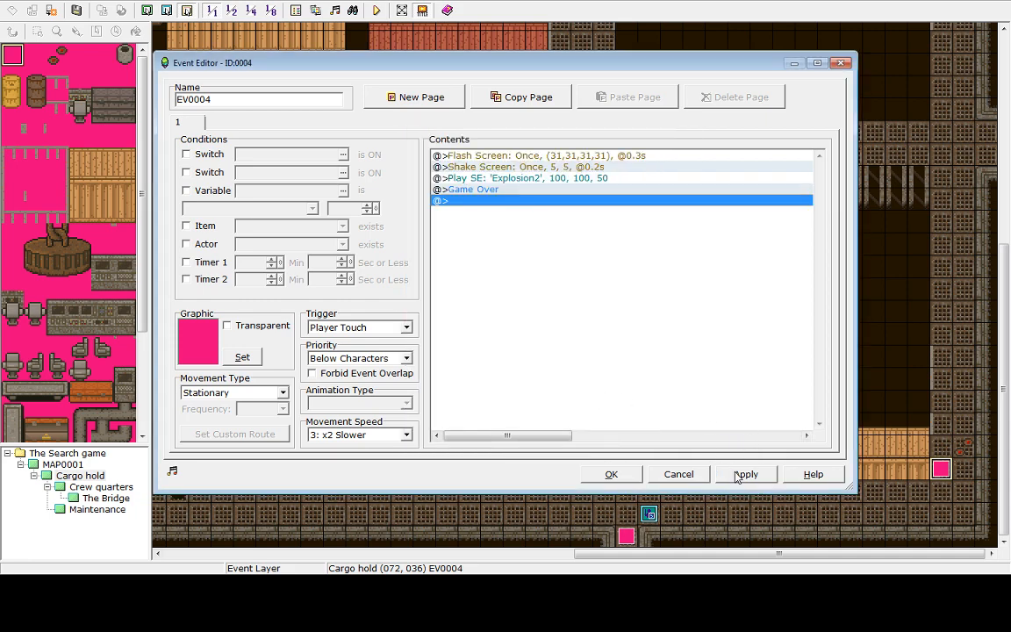
pyautogui.click(612, 474)
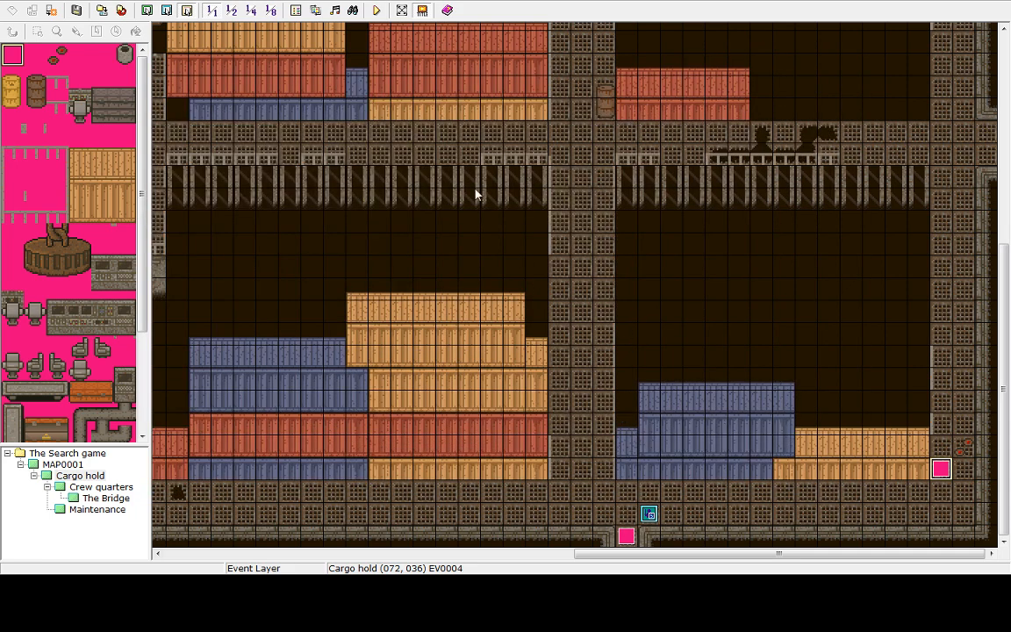
# Save the project and playtest, walking the hero onto the trap, then leave the game from the title screen
pyautogui.click(376, 11)
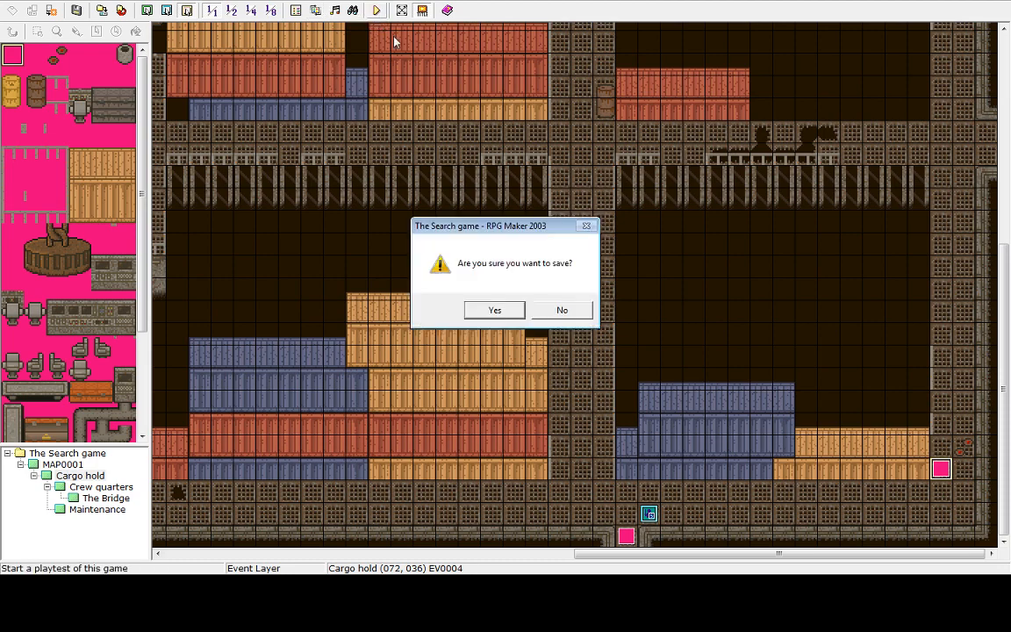
pyautogui.click(494, 309)
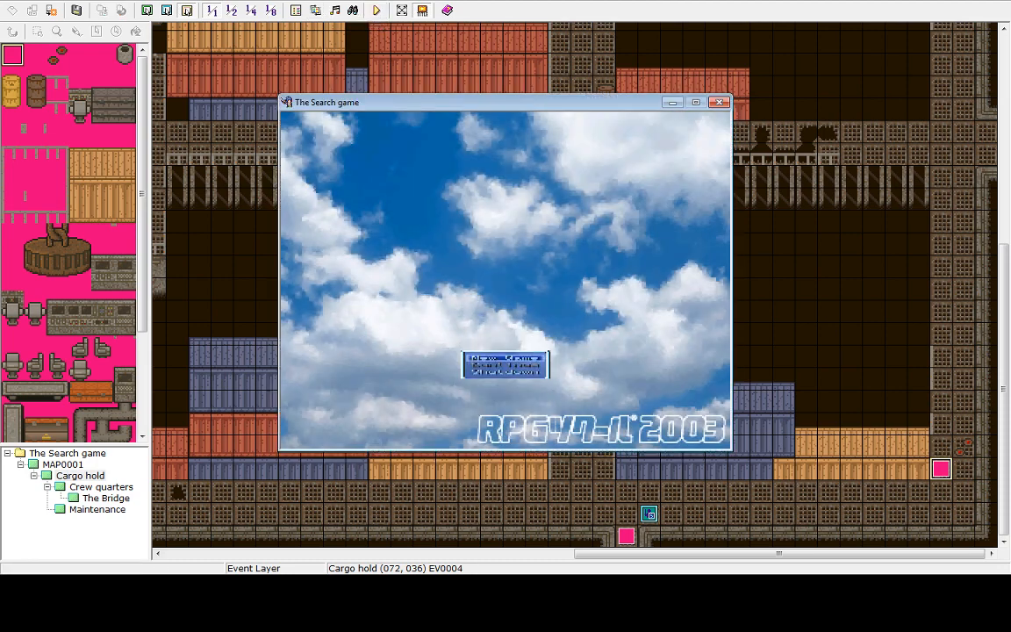
pyautogui.press('Return')
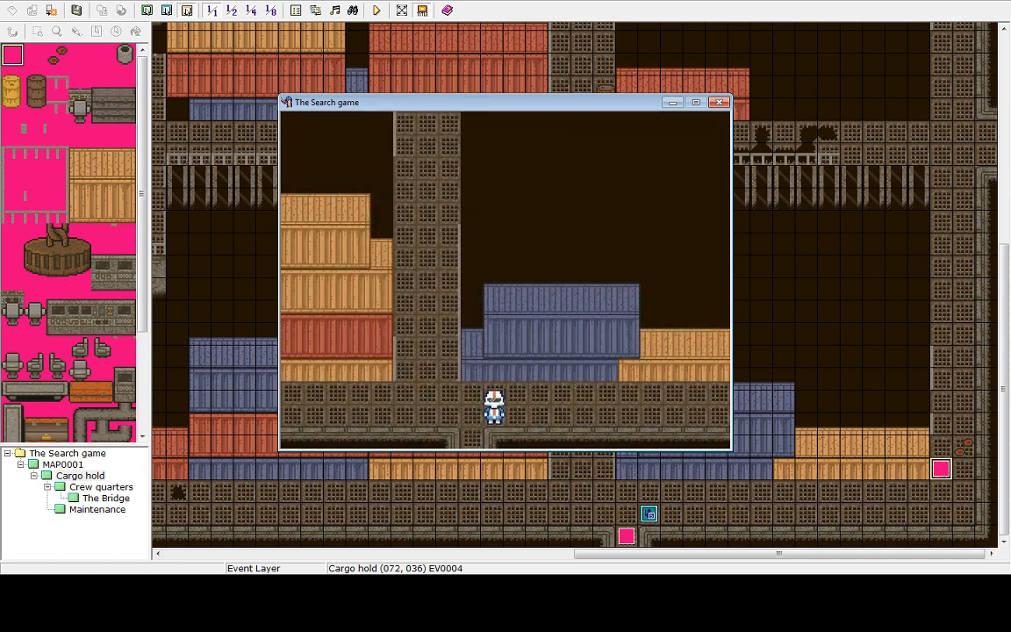
pyautogui.press('Right')
pyautogui.press('Right')
pyautogui.press('Right')
pyautogui.press('Up')
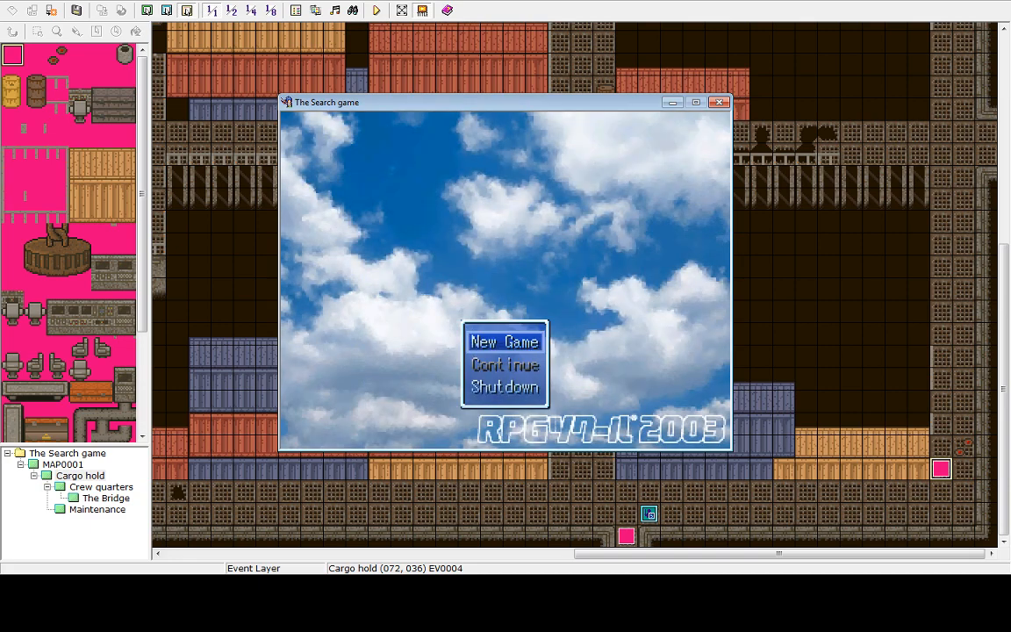
pyautogui.press('Up')
pyautogui.press('Return')
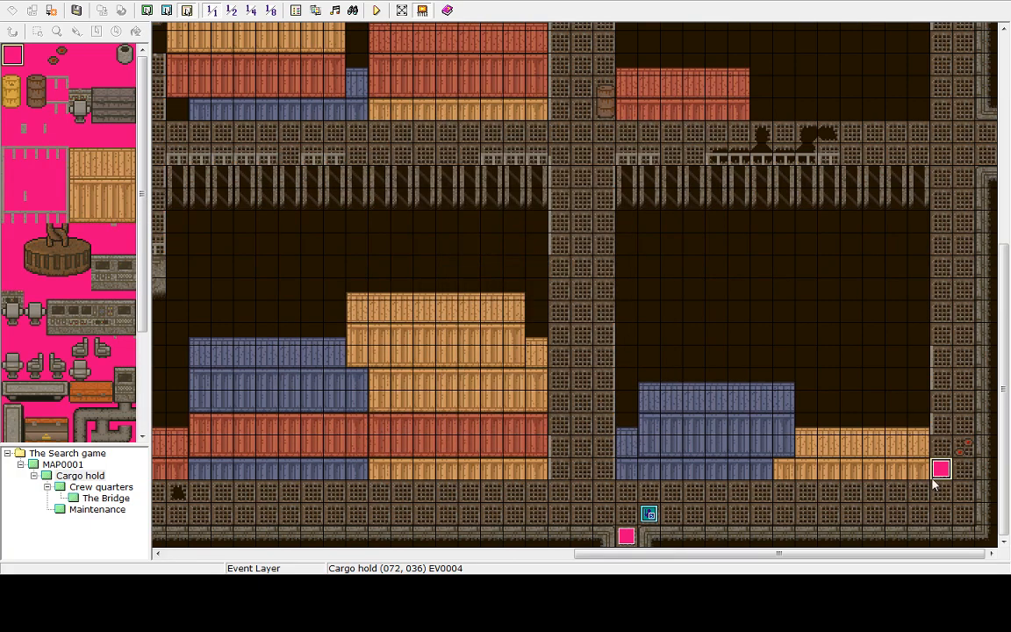
# Copy the trap event and paste a duplicate on the tile diagonally above and to its right
pyautogui.rightClick(967, 447)
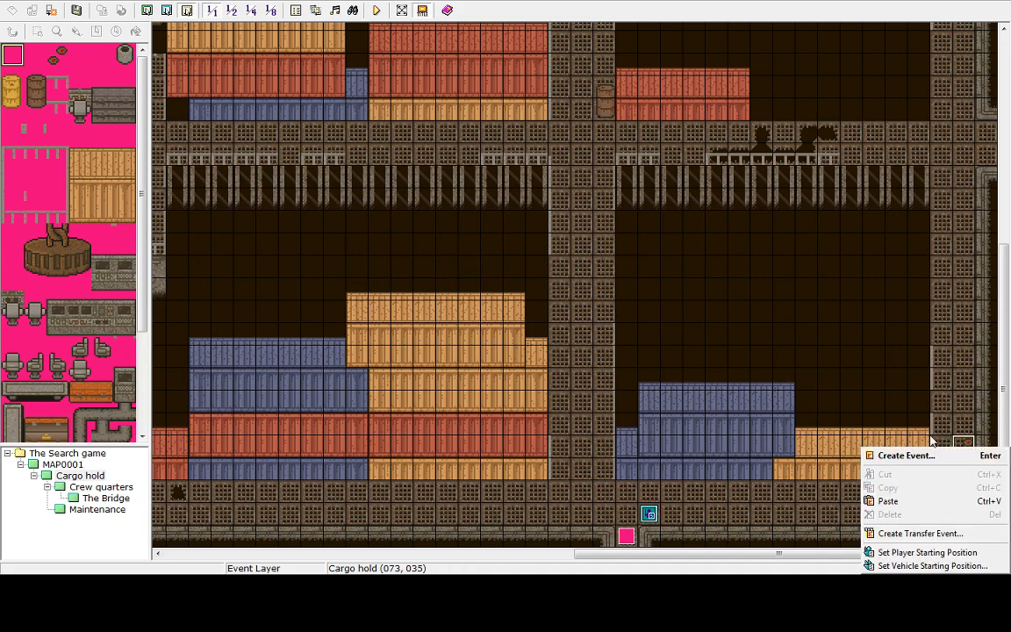
pyautogui.click(920, 404)
pyautogui.click(947, 471)
pyautogui.rightClick(943, 471)
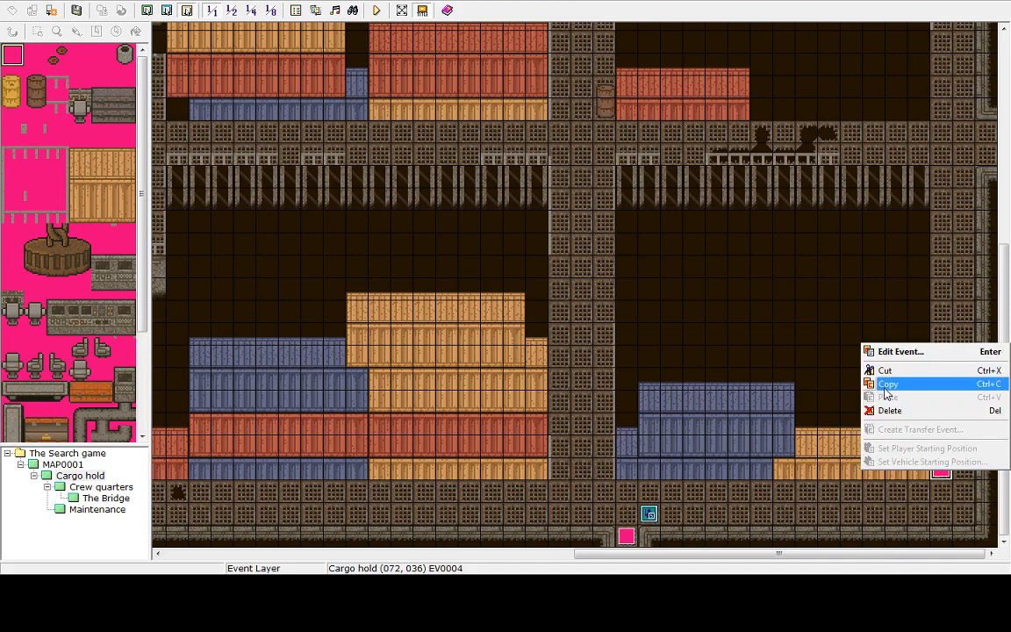
pyautogui.click(887, 387)
pyautogui.rightClick(964, 445)
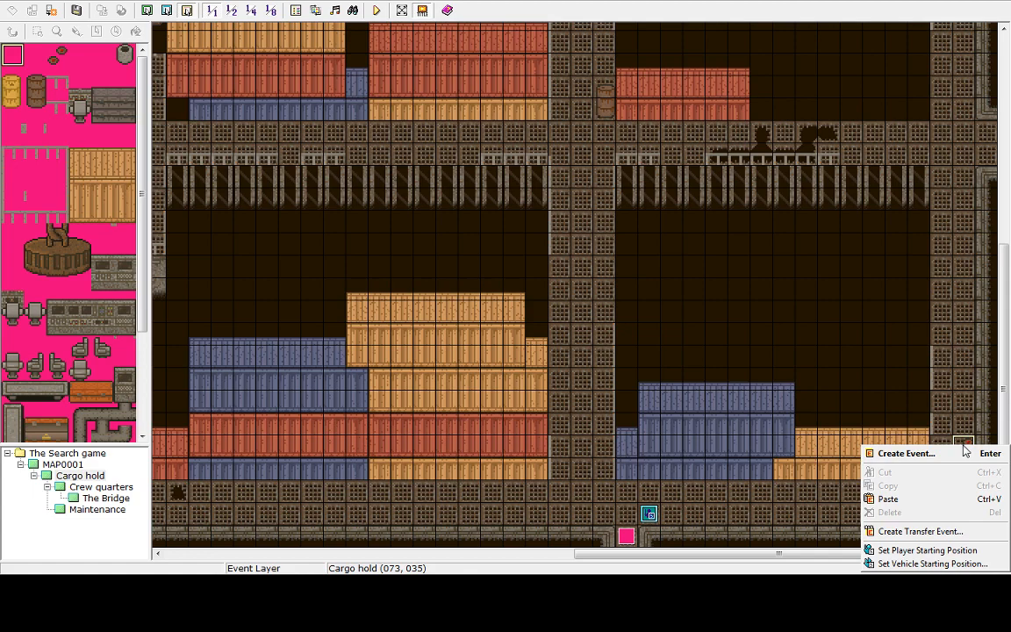
pyautogui.click(889, 500)
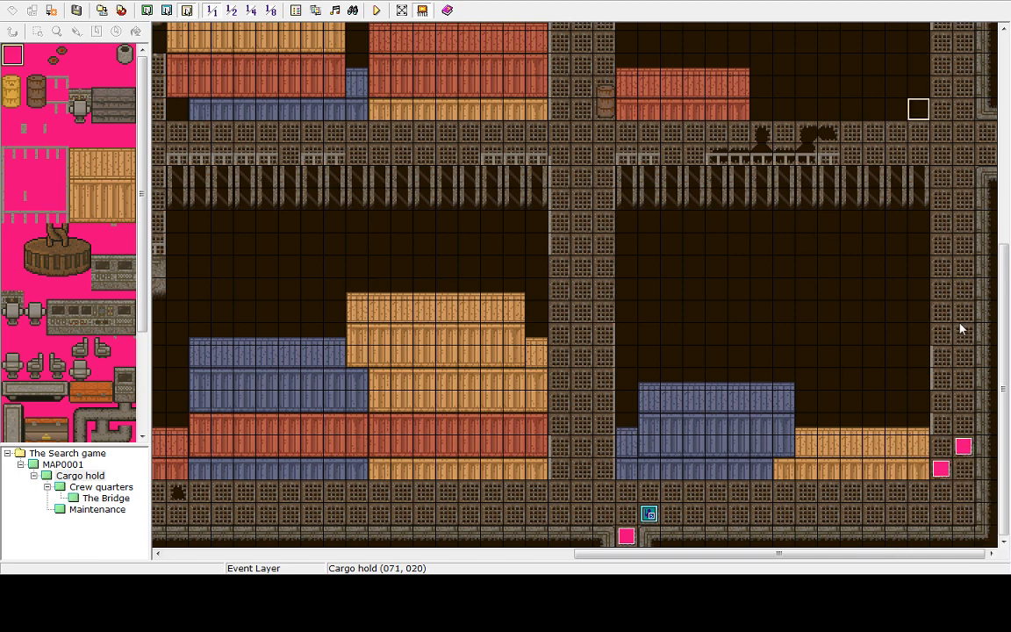
# Scroll around the Cargo hold map to examine its layout and event placement
pyautogui.moveTo(1009, 354); pyautogui.dragTo(1006, 408)
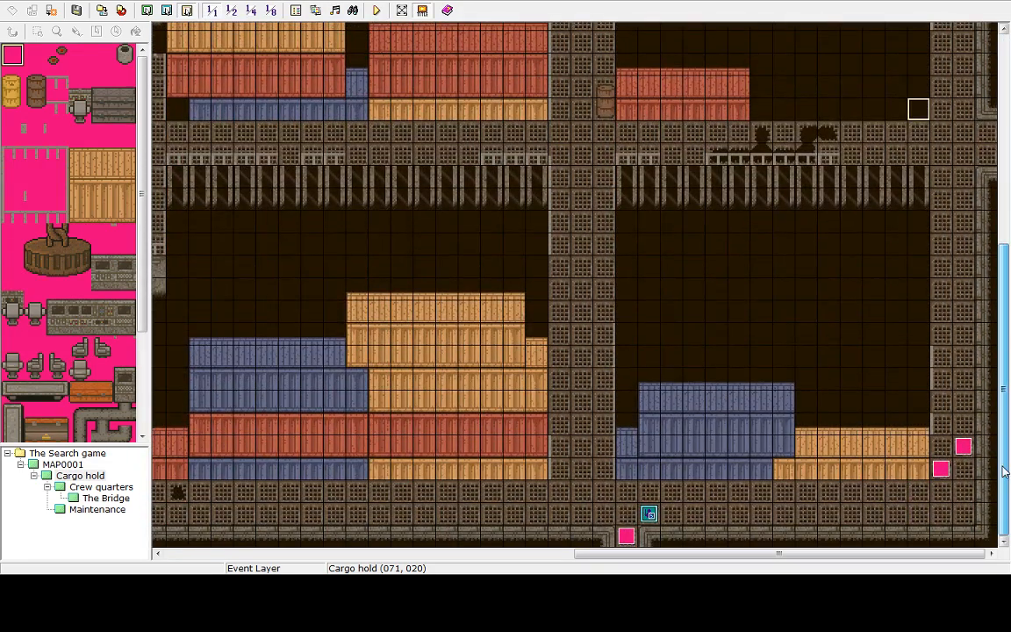
pyautogui.moveTo(1006, 472)
pyautogui.mouseDown()
pyautogui.moveTo(1006, 299)
pyautogui.moveTo(1007, 484)
pyautogui.mouseUp()
pyautogui.moveTo(986, 401); pyautogui.dragTo(1008, 421)
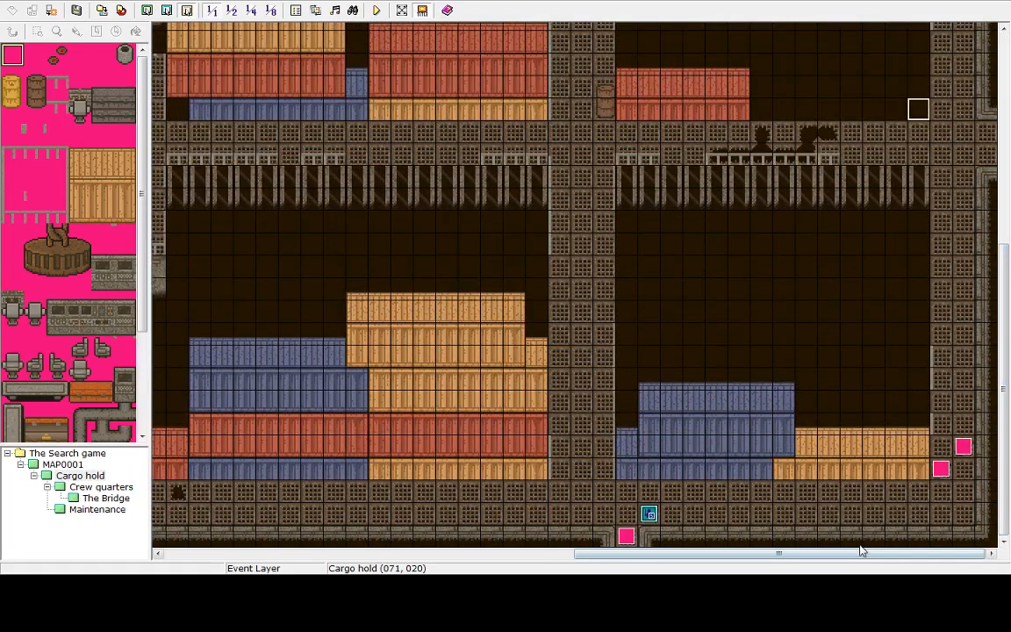
pyautogui.moveTo(860, 552); pyautogui.dragTo(688, 519)
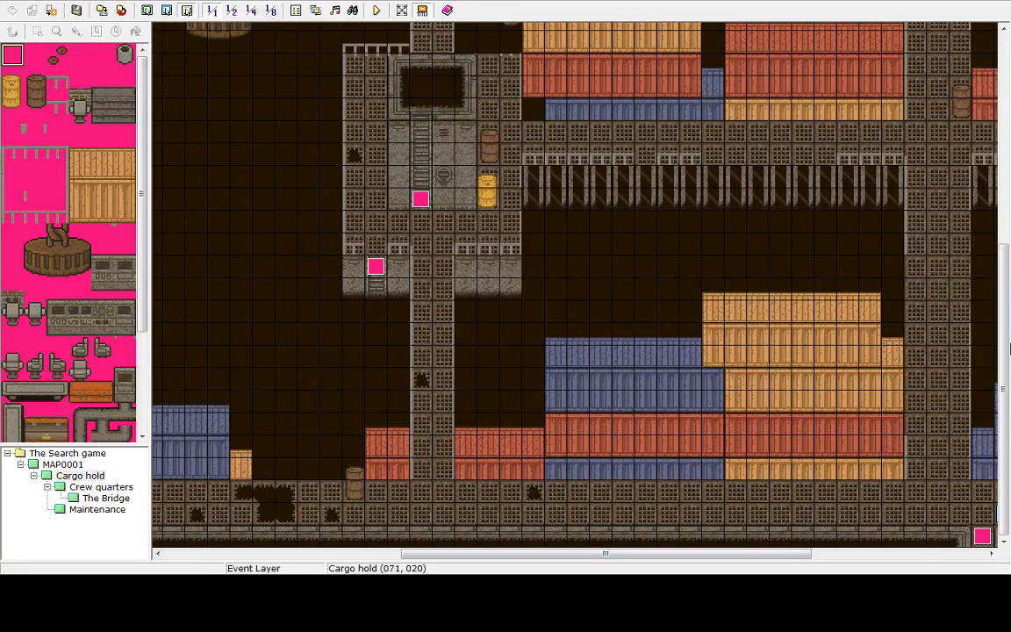
pyautogui.moveTo(1001, 274)
pyautogui.mouseDown()
pyautogui.moveTo(1001, 223)
pyautogui.moveTo(1001, 274)
pyautogui.mouseUp()
pyautogui.moveTo(141, 269); pyautogui.dragTo(181, 366)
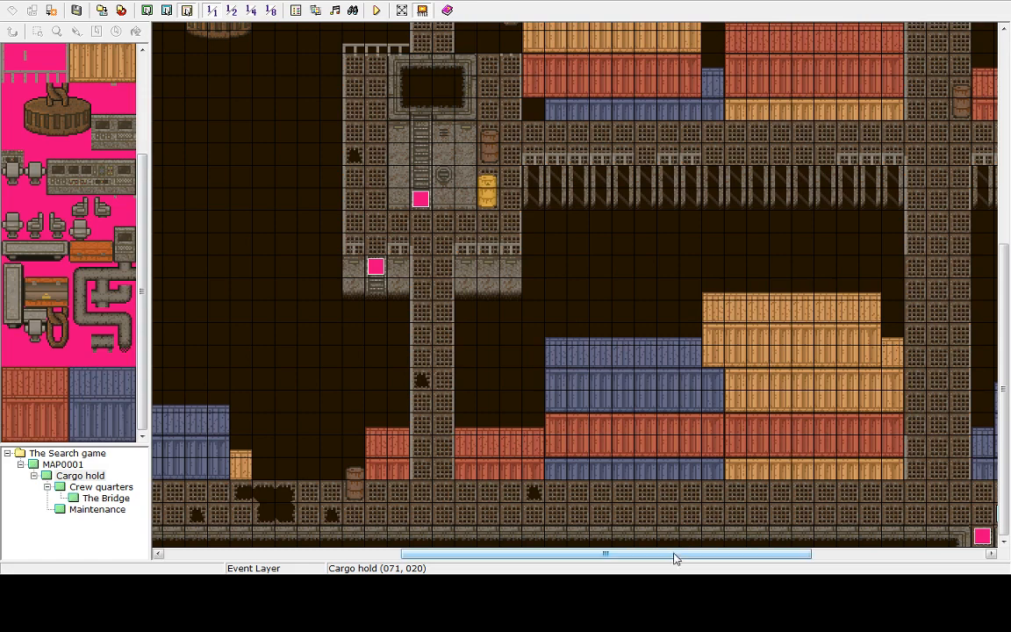
pyautogui.moveTo(676, 554); pyautogui.dragTo(878, 551)
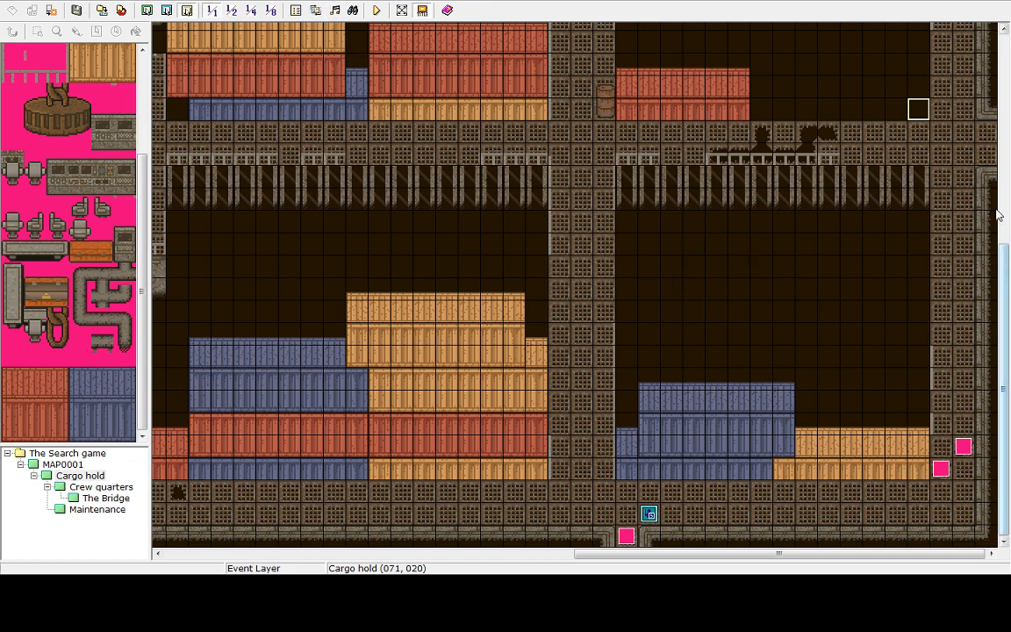
pyautogui.moveTo(1008, 273); pyautogui.dragTo(1006, 308)
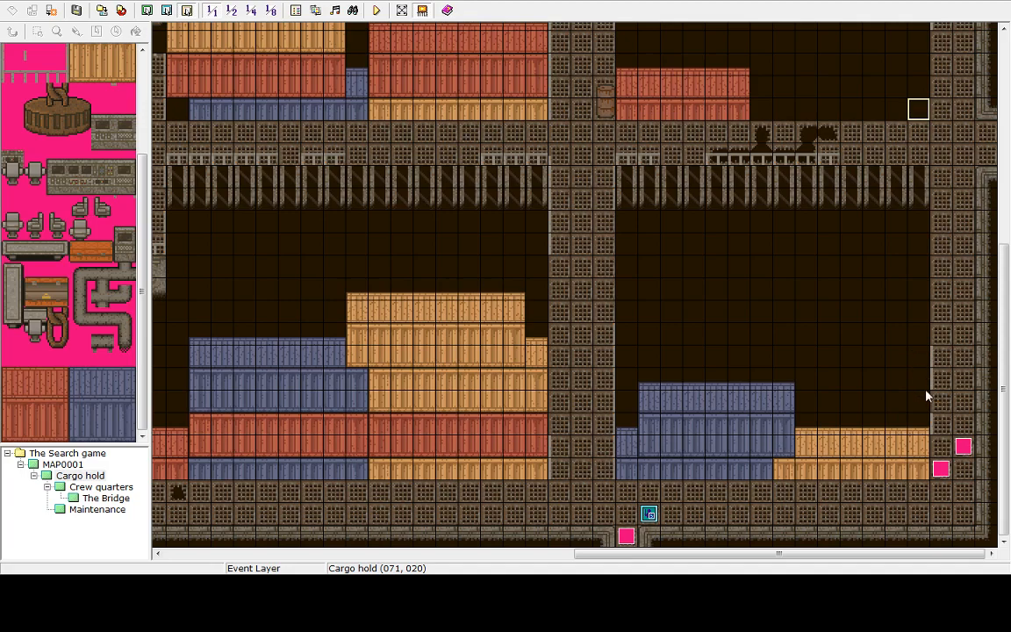
pyautogui.moveTo(1008, 413); pyautogui.dragTo(1002, 555)
pyautogui.moveTo(995, 506); pyautogui.dragTo(1010, 483)
pyautogui.moveTo(590, 550); pyautogui.dragTo(703, 522)
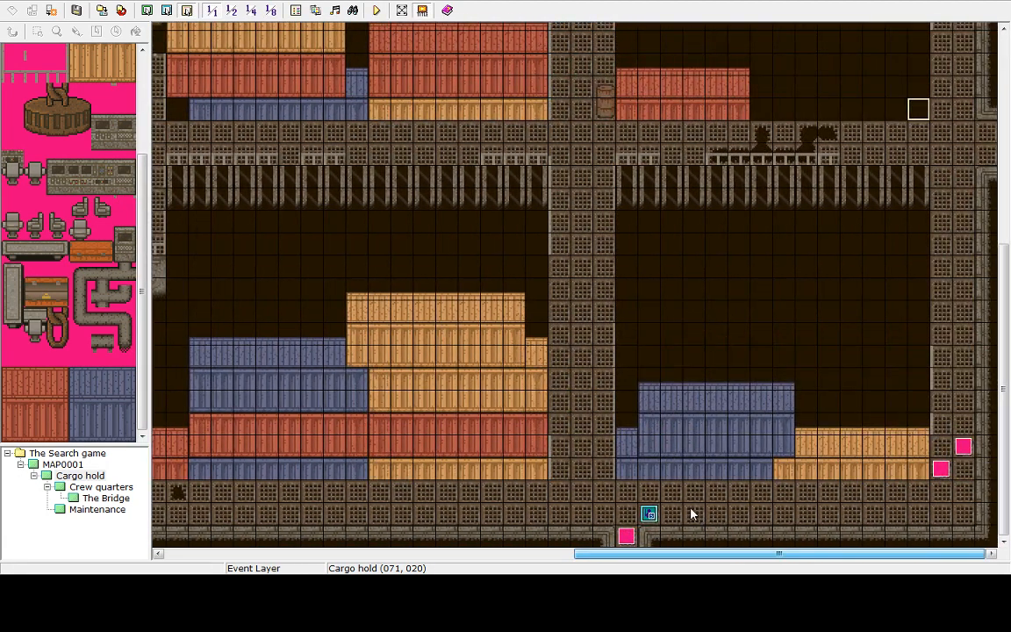
pyautogui.moveTo(673, 498); pyautogui.dragTo(287, 390)
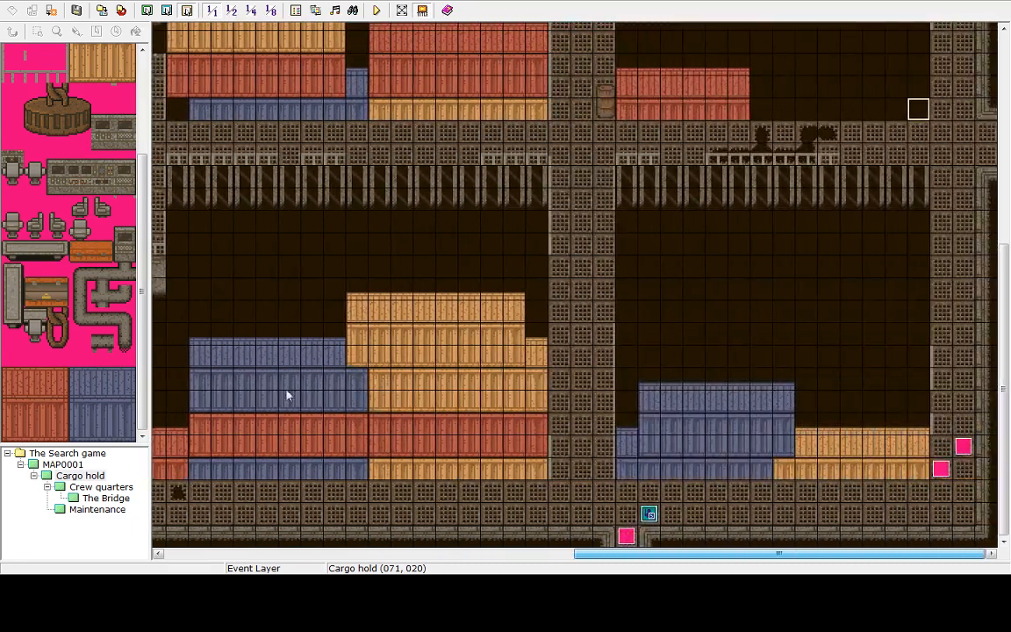
# On MAP0001, set the player starting position on the tile just below the spaceship
pyautogui.click(59, 465)
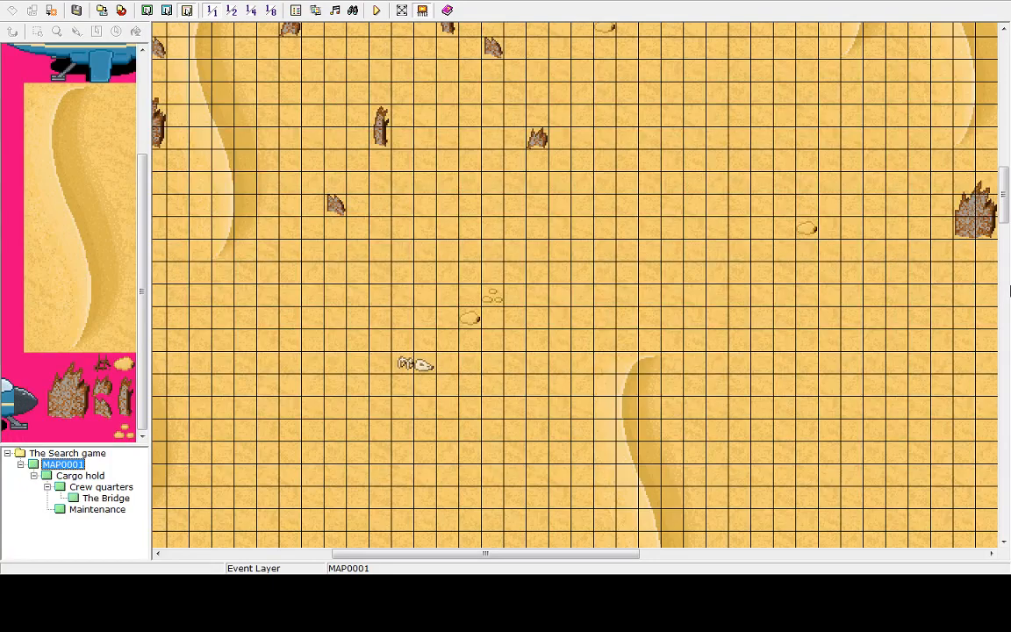
pyautogui.moveTo(1004, 209); pyautogui.dragTo(970, 160)
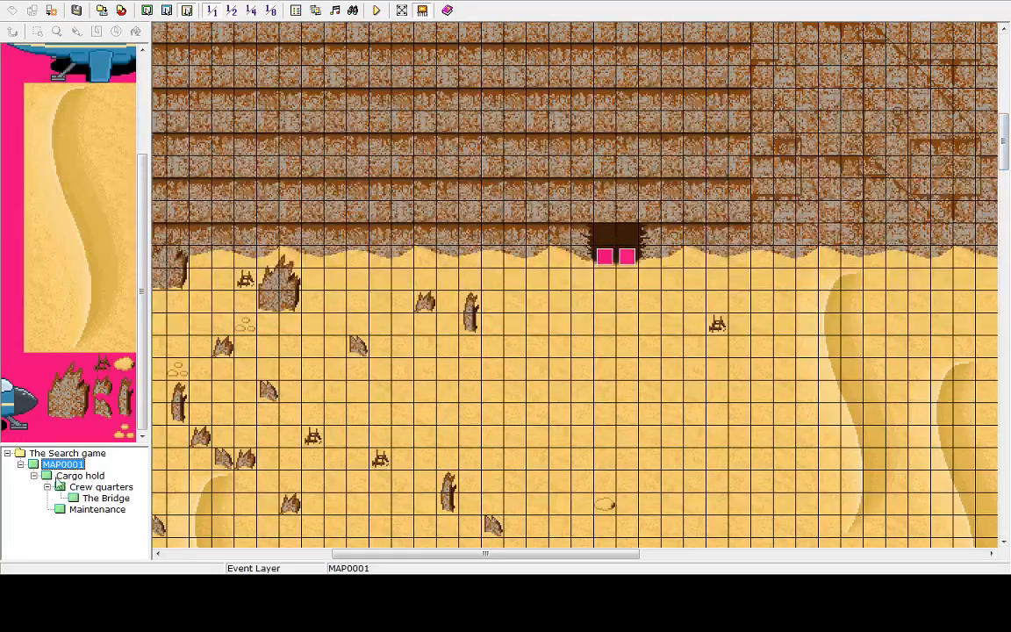
pyautogui.click(77, 476)
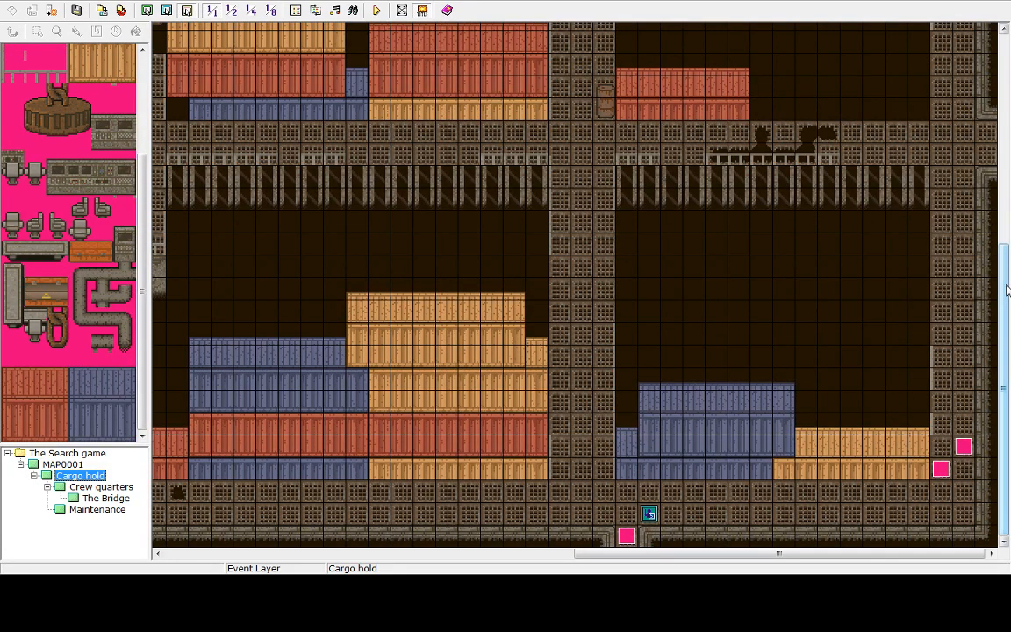
pyautogui.moveTo(1008, 289); pyautogui.dragTo(1010, 314)
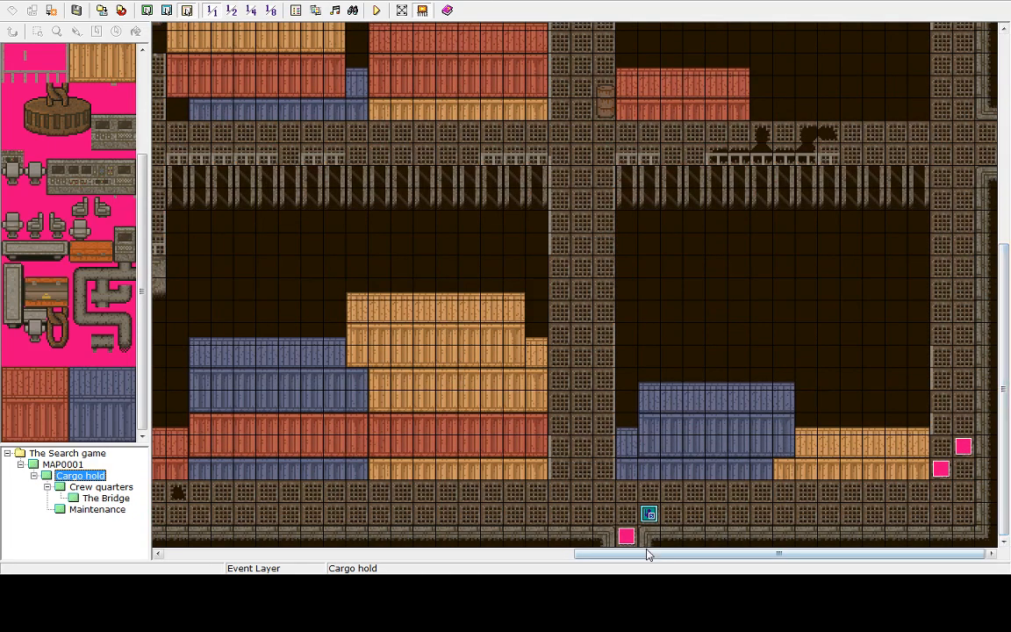
pyautogui.moveTo(650, 553); pyautogui.dragTo(486, 532)
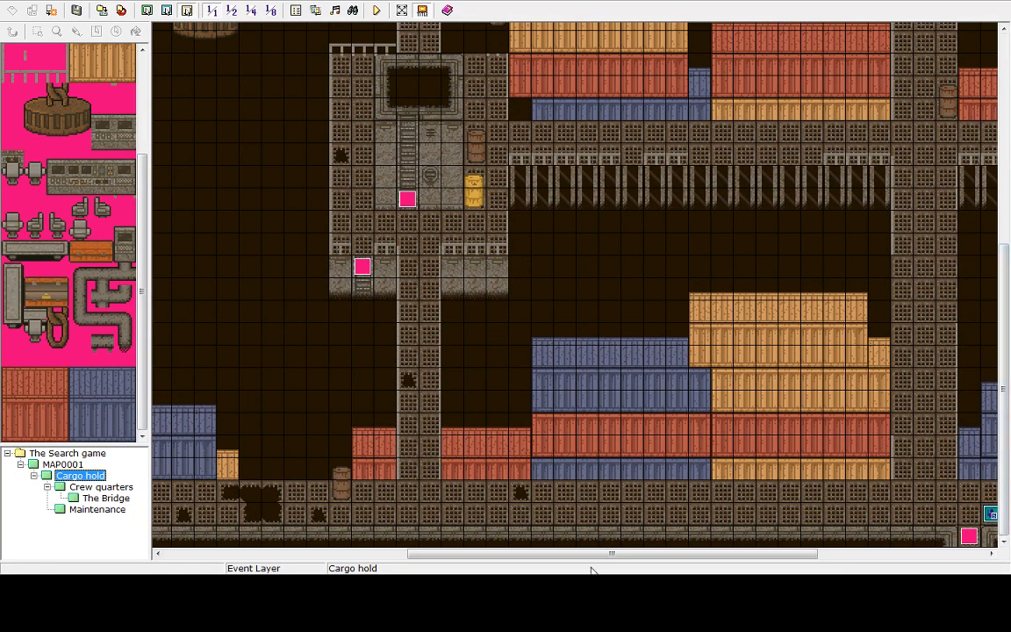
pyautogui.hscroll(3, 591, 554)
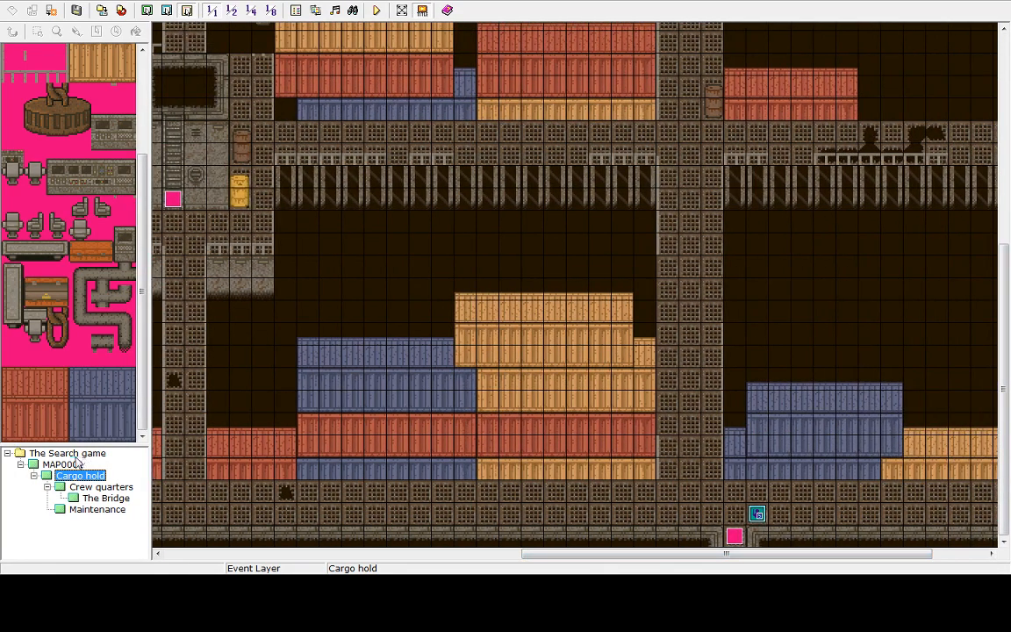
pyautogui.click(75, 464)
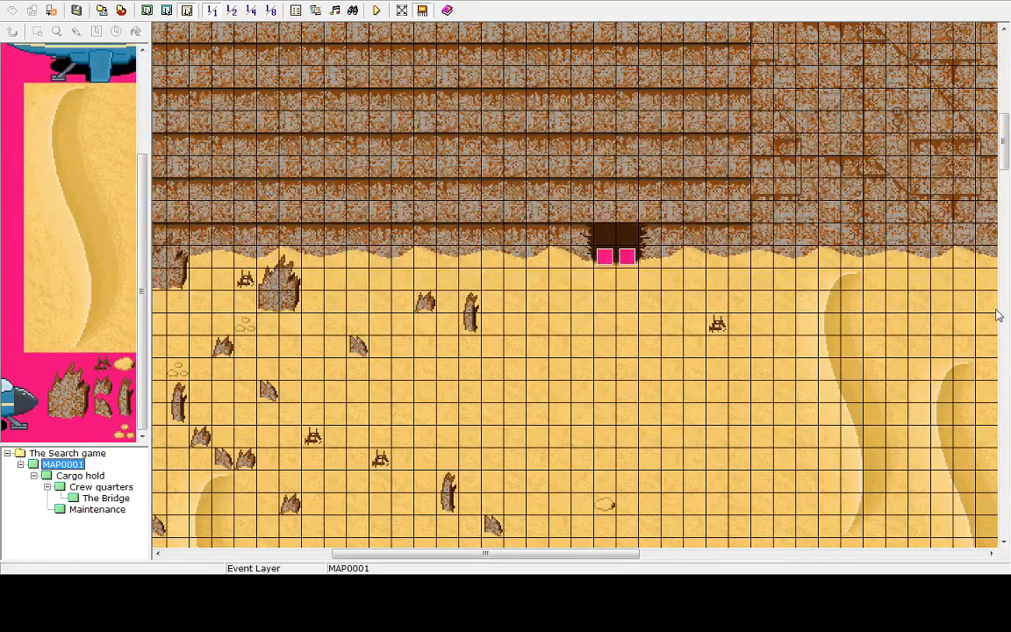
pyautogui.moveTo(1006, 145); pyautogui.dragTo(1008, 446)
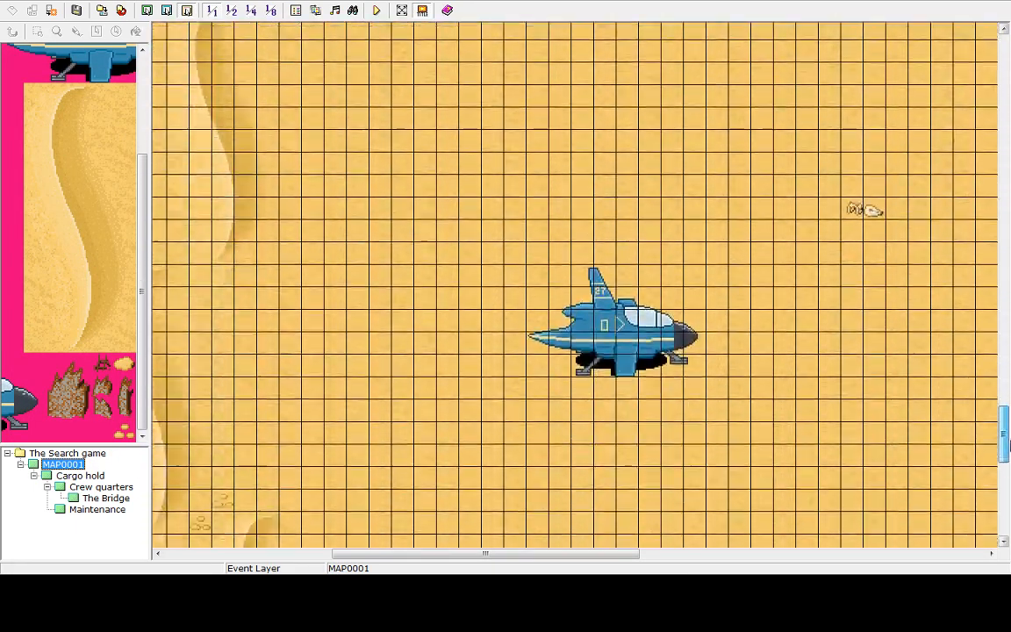
pyautogui.click(624, 393)
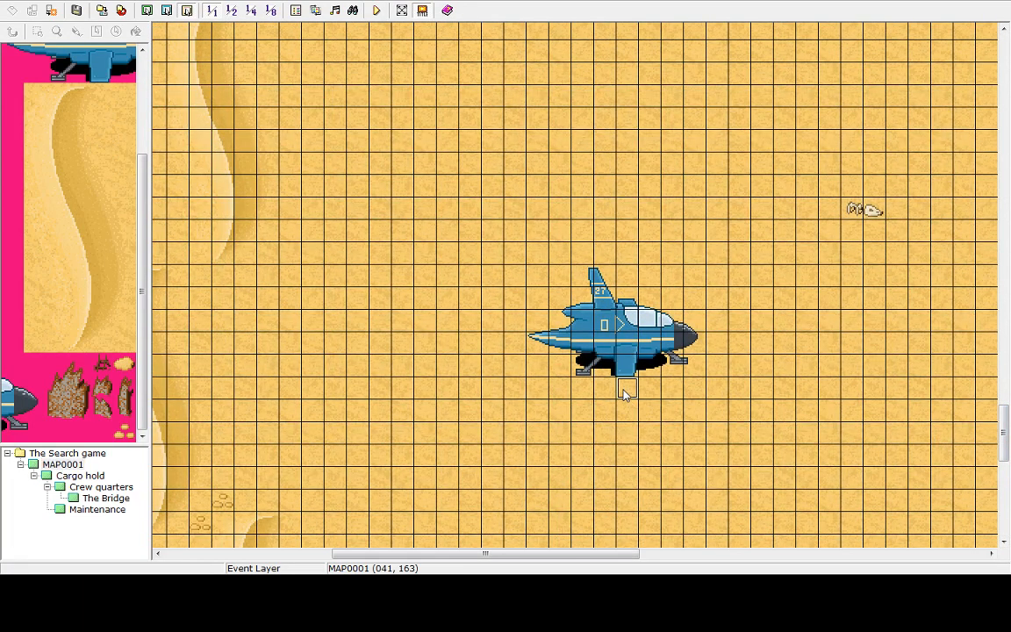
pyautogui.rightClick(630, 393)
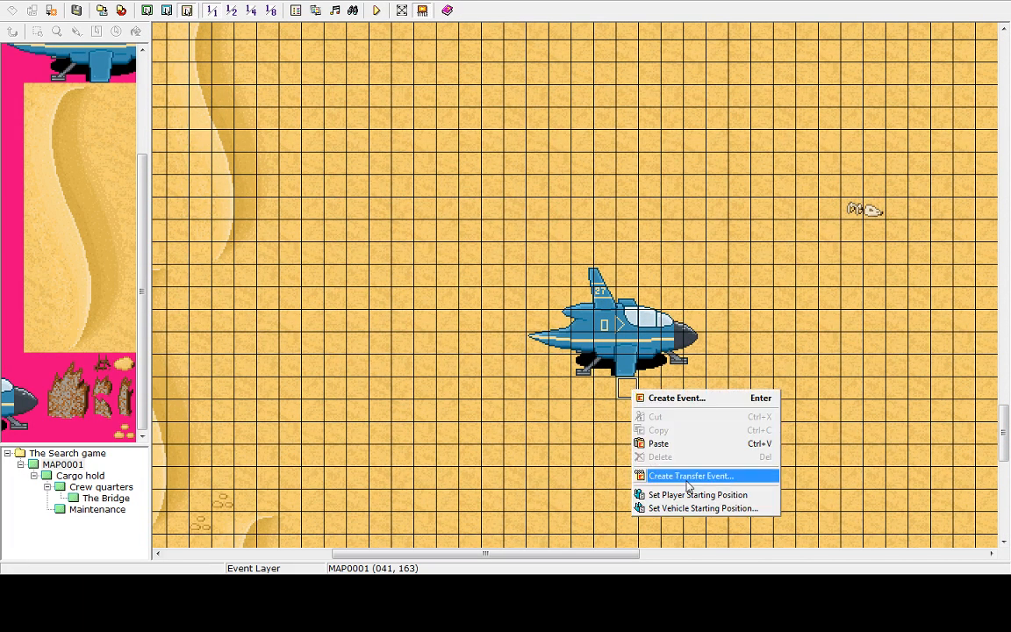
pyautogui.click(691, 495)
pyautogui.rightClick(627, 387)
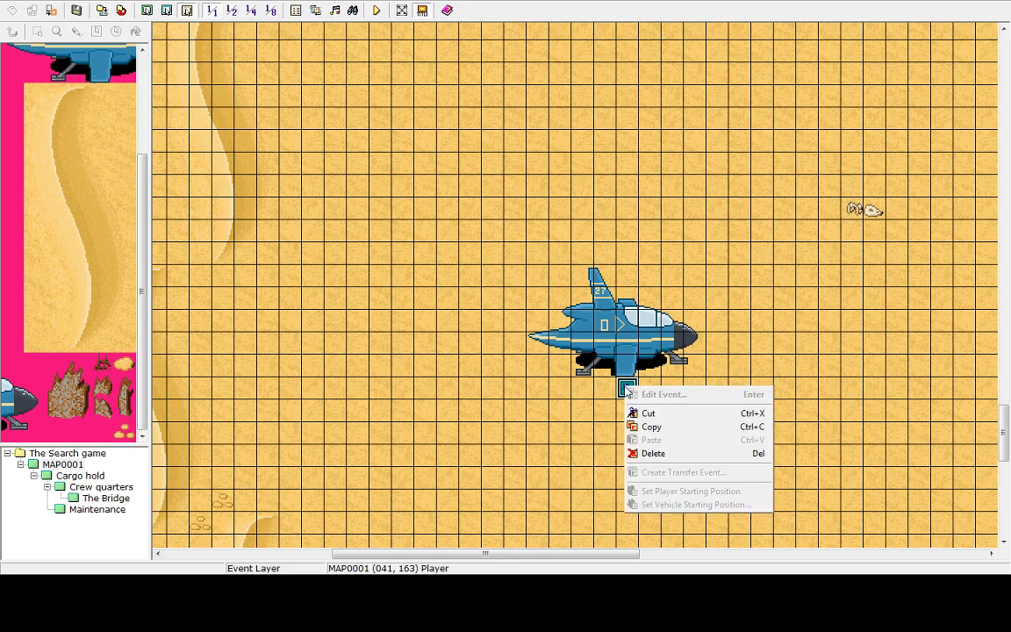
pyautogui.click(622, 384)
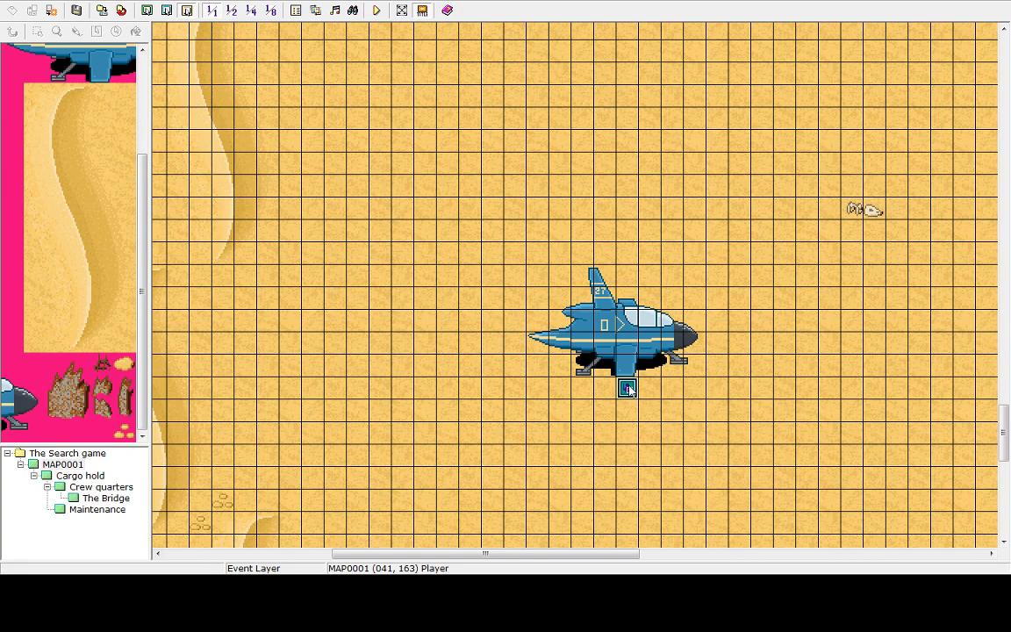
pyautogui.rightClick(632, 401)
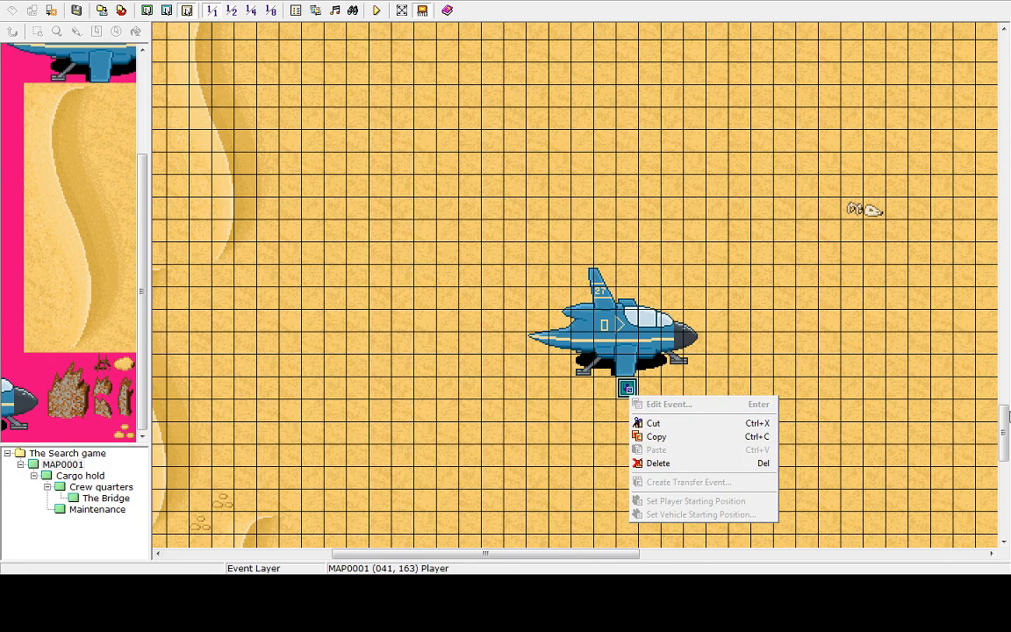
pyautogui.moveTo(1007, 417)
pyautogui.mouseDown()
pyautogui.moveTo(988, 198)
pyautogui.moveTo(932, 406)
pyautogui.moveTo(966, 481)
pyautogui.moveTo(953, 402)
pyautogui.moveTo(944, 449)
pyautogui.moveTo(946, 458)
pyautogui.moveTo(964, 135)
pyautogui.moveTo(964, 208)
pyautogui.moveTo(975, 137)
pyautogui.moveTo(982, 156)
pyautogui.moveTo(960, 141)
pyautogui.moveTo(991, 143)
pyautogui.moveTo(996, 474)
pyautogui.moveTo(1008, 406)
pyautogui.moveTo(993, 451)
pyautogui.moveTo(985, 309)
pyautogui.moveTo(1000, 162)
pyautogui.moveTo(987, 158)
pyautogui.moveTo(1000, 135)
pyautogui.moveTo(1006, 483)
pyautogui.moveTo(1005, 435)
pyautogui.mouseUp()
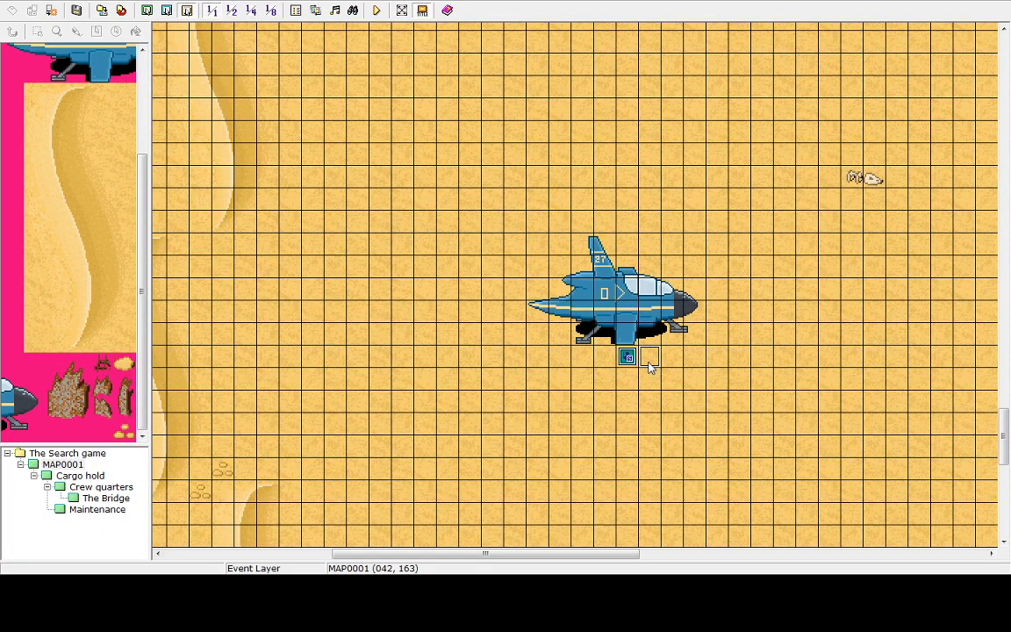
# Create an event on the tile right of the player start whose contents set the weather to Sandstorm, Strong
pyautogui.rightClick(650, 361)
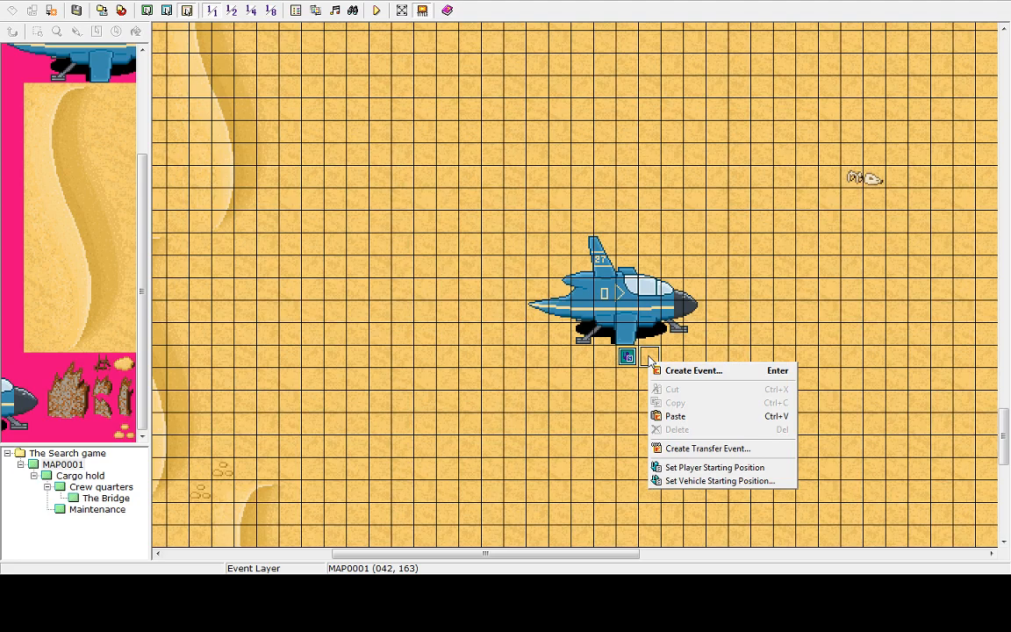
pyautogui.click(673, 376)
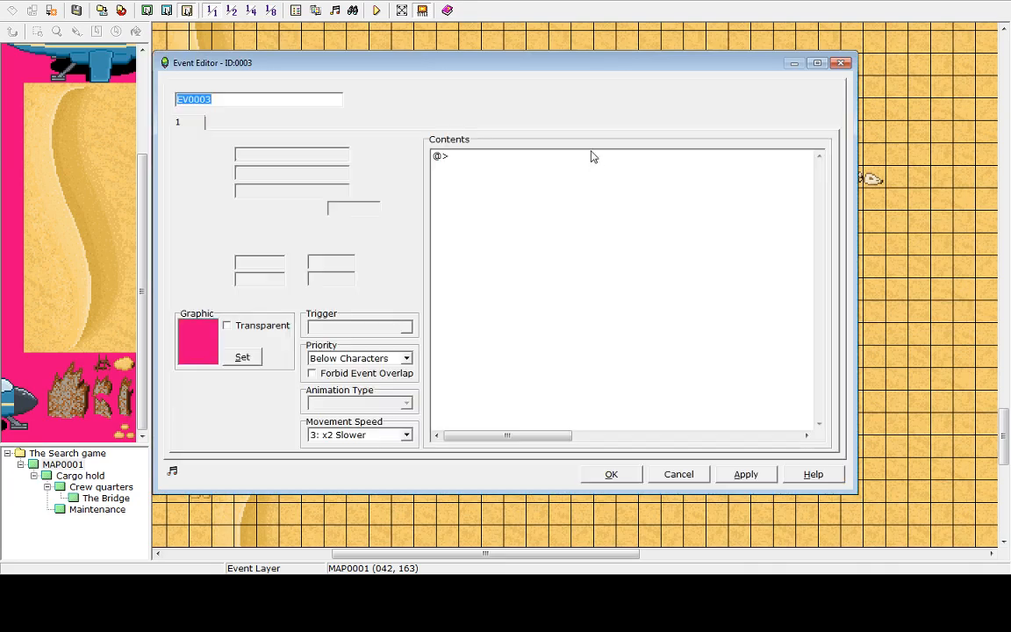
pyautogui.doubleClick(497, 154)
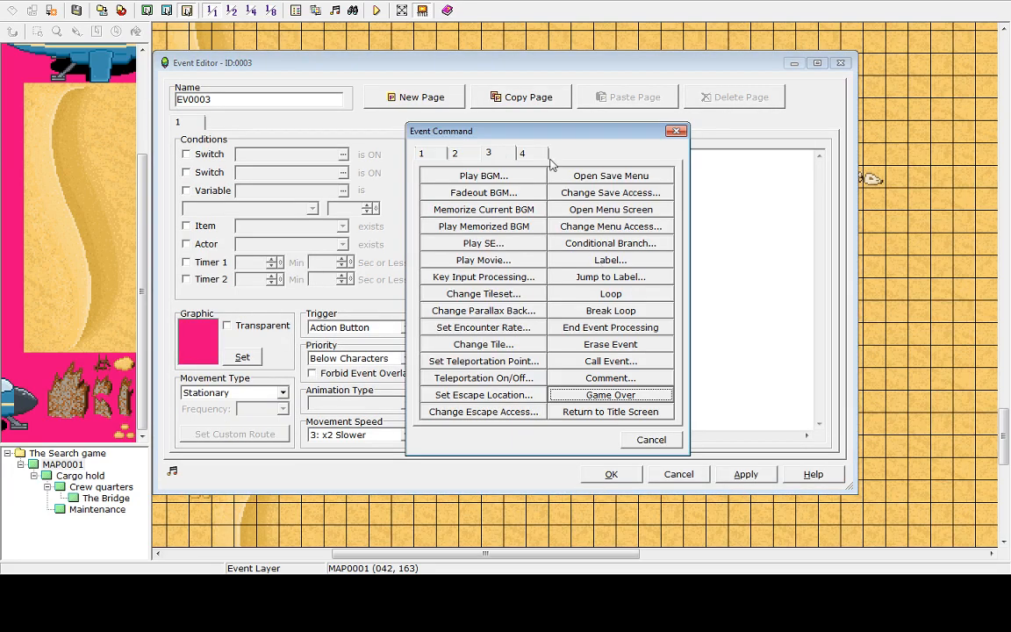
pyautogui.click(455, 154)
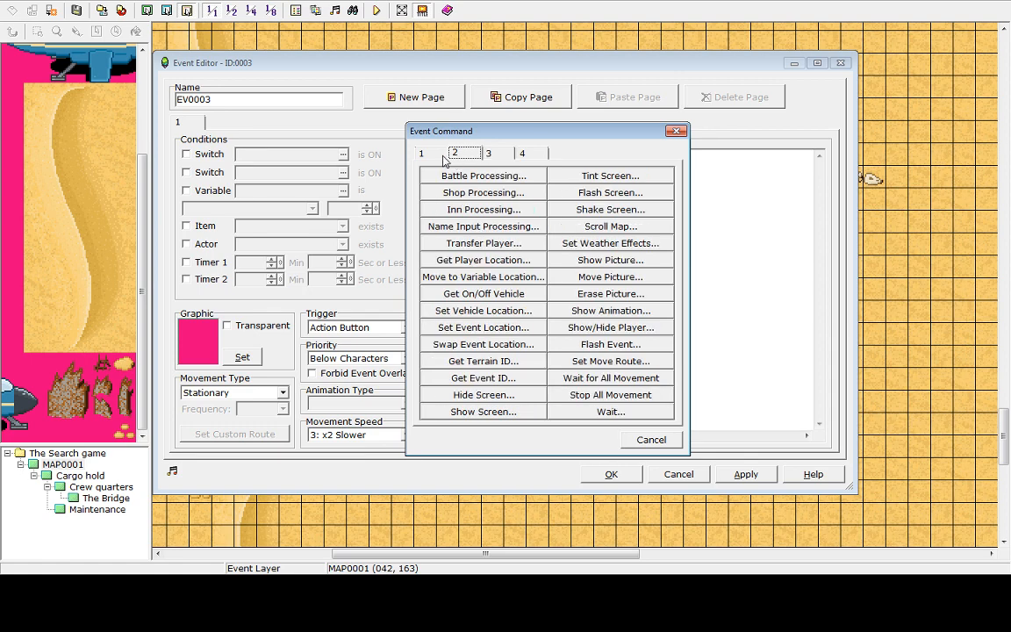
pyautogui.click(604, 244)
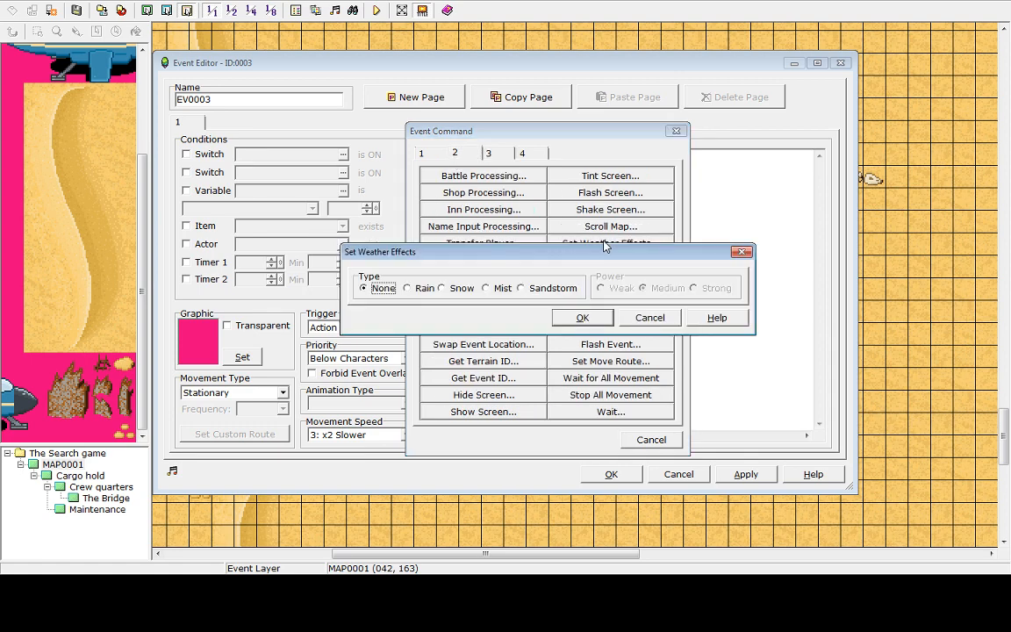
pyautogui.click(505, 289)
pyautogui.click(702, 295)
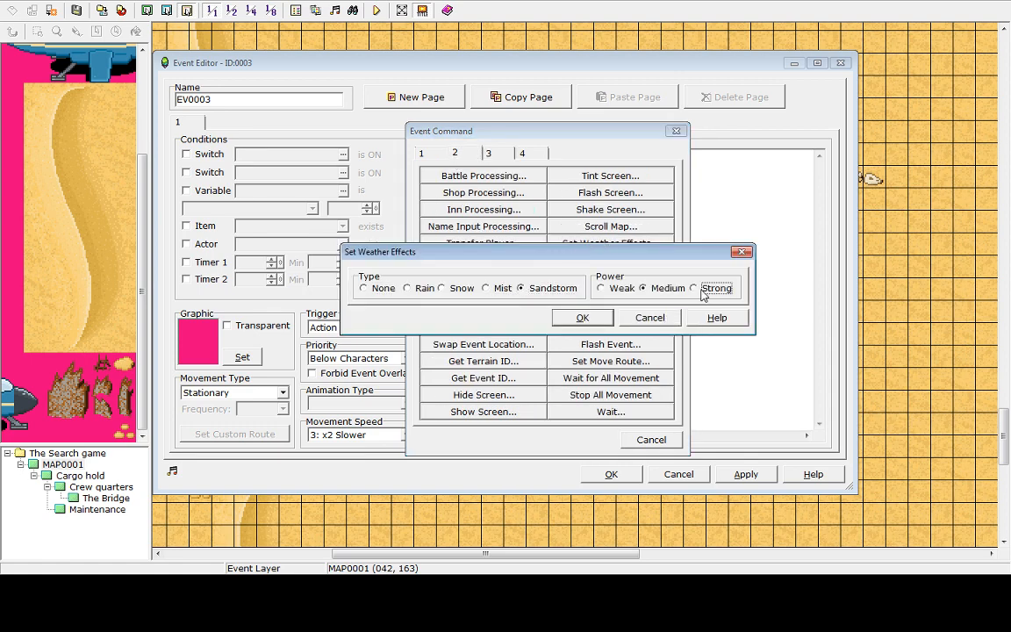
pyautogui.click(584, 318)
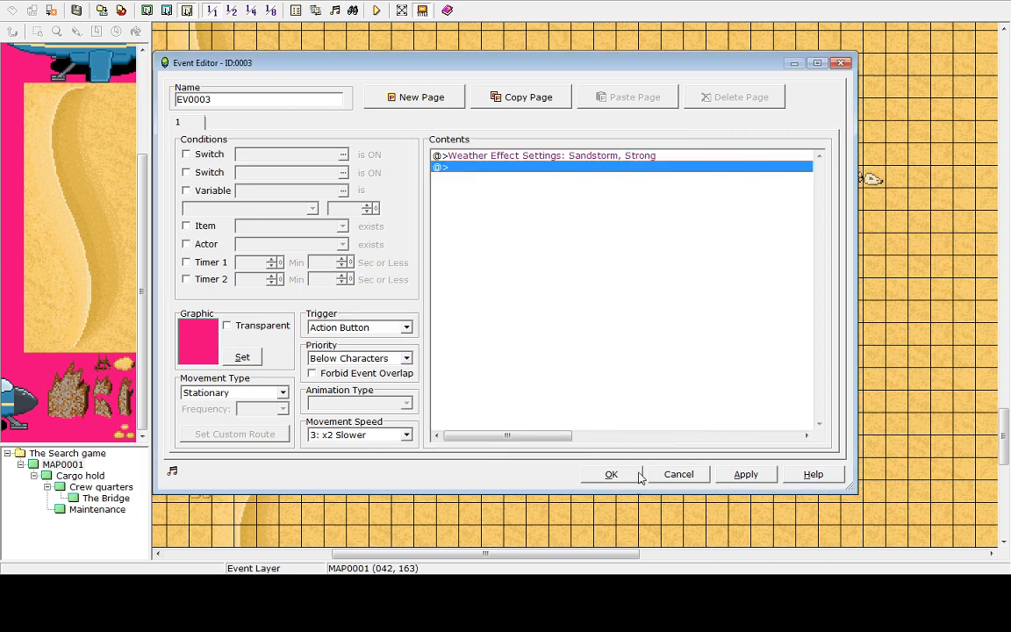
pyautogui.click(751, 474)
pyautogui.click(606, 474)
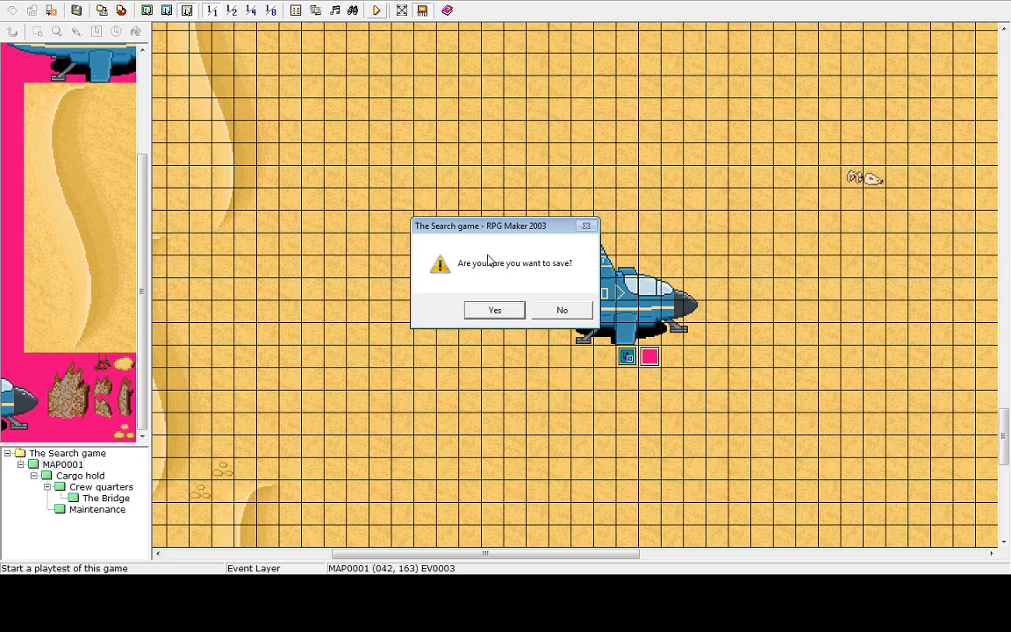
# Save and playtest a new game, walking the hero beside the spaceship, then return to the title and shut down
pyautogui.click(485, 309)
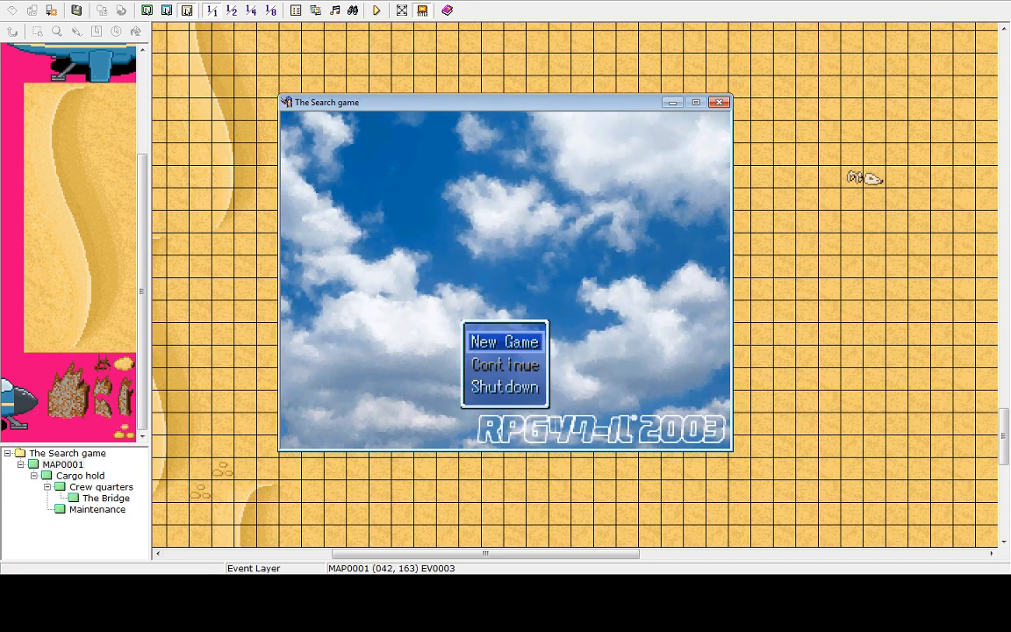
pyautogui.press('Return')
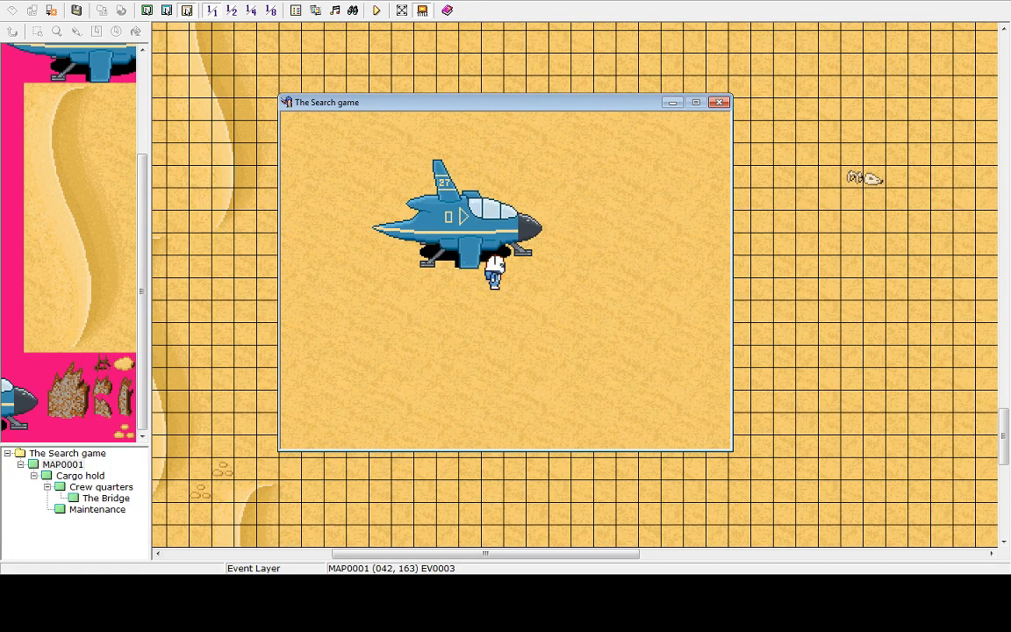
pyautogui.press('Right')
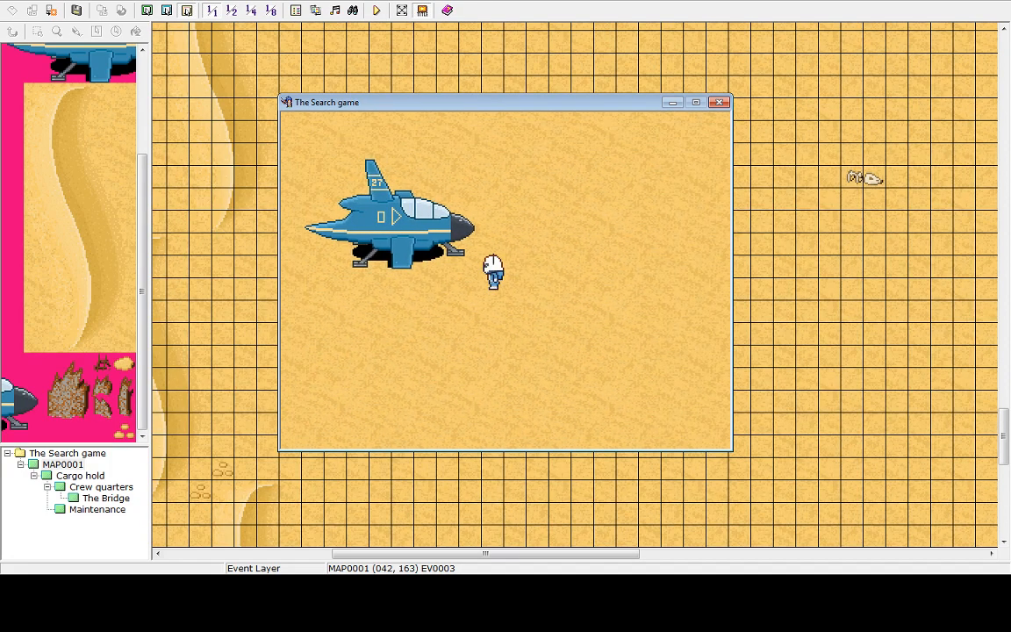
pyautogui.press('Escape')
pyautogui.press('Escape')
pyautogui.press('Escape')
pyautogui.press('Up')
pyautogui.press('Return')
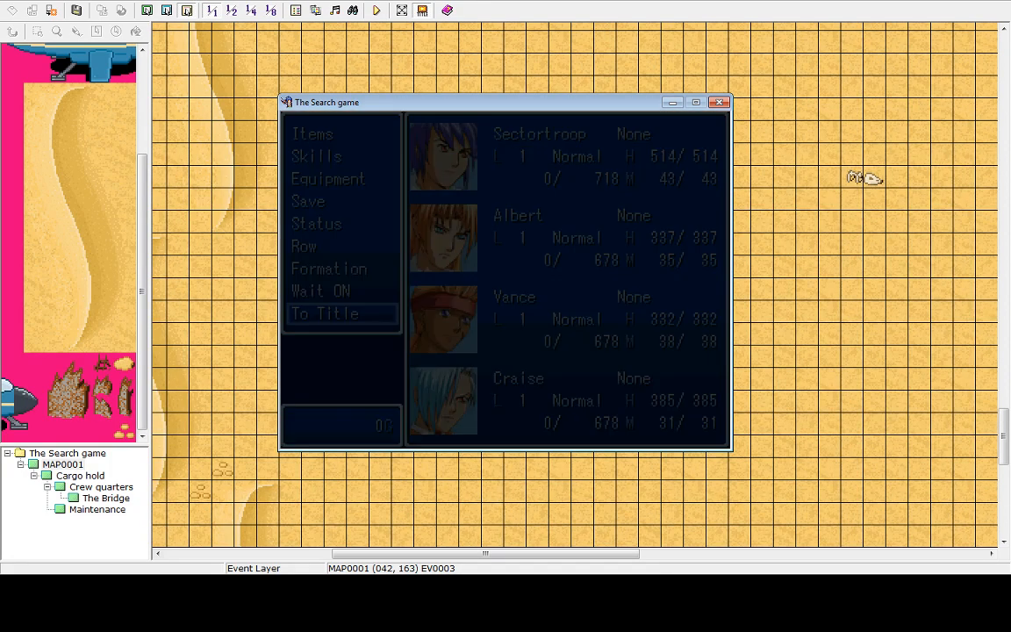
pyautogui.press('Return')
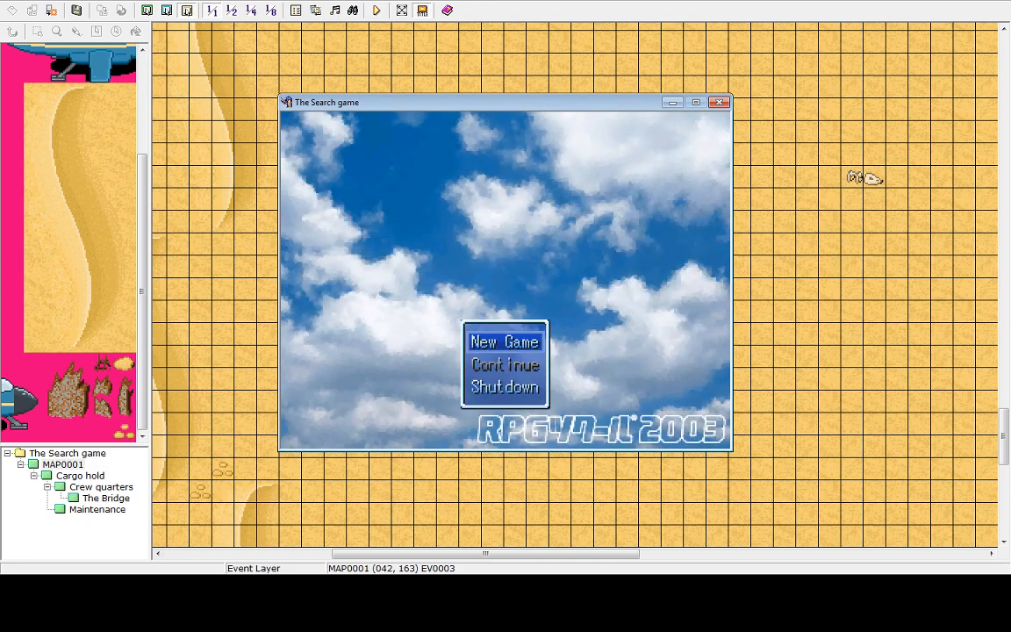
pyautogui.press('Up')
pyautogui.press('Return')
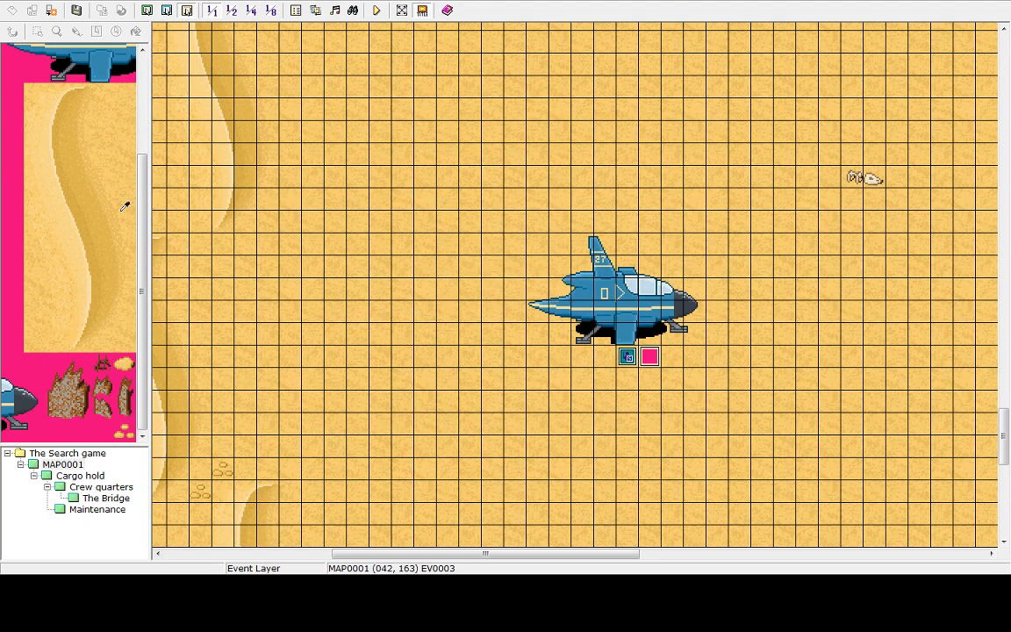
# Change the weather event's trigger to Player Touch
pyautogui.doubleClick(651, 359)
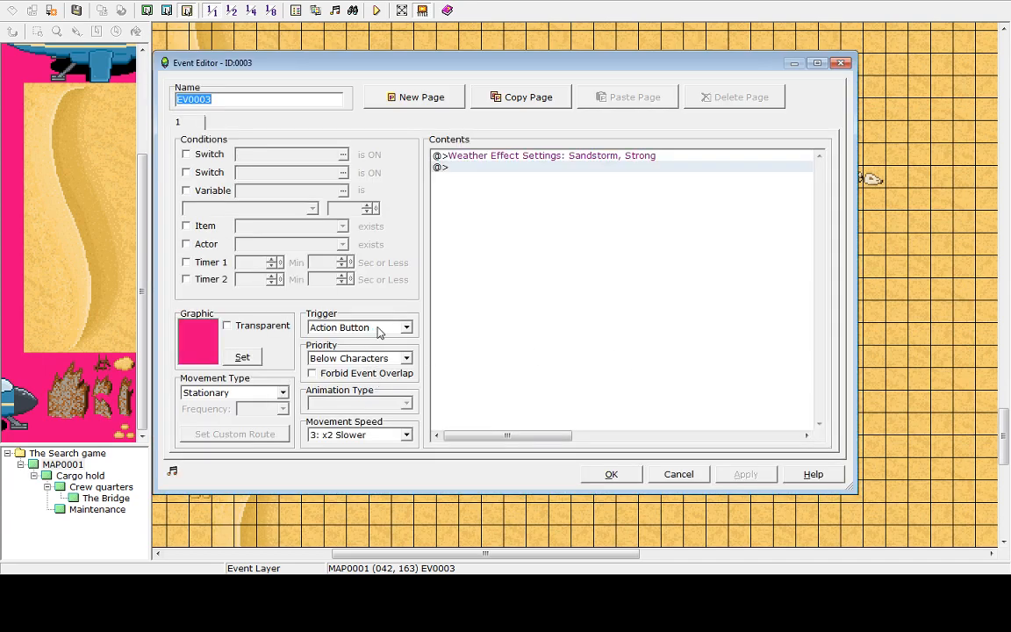
pyautogui.click(407, 328)
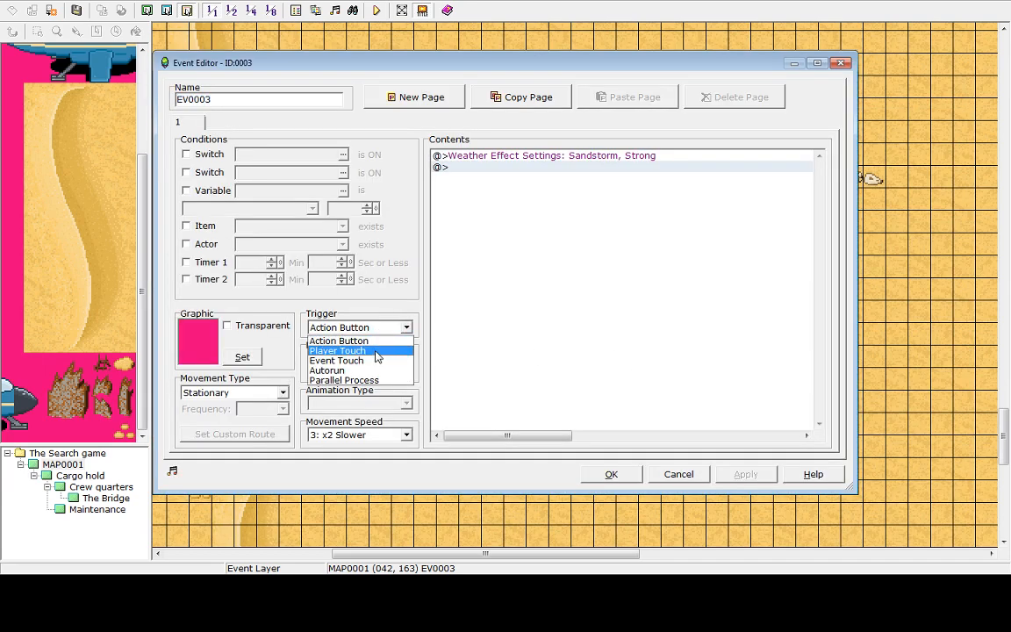
pyautogui.click(376, 352)
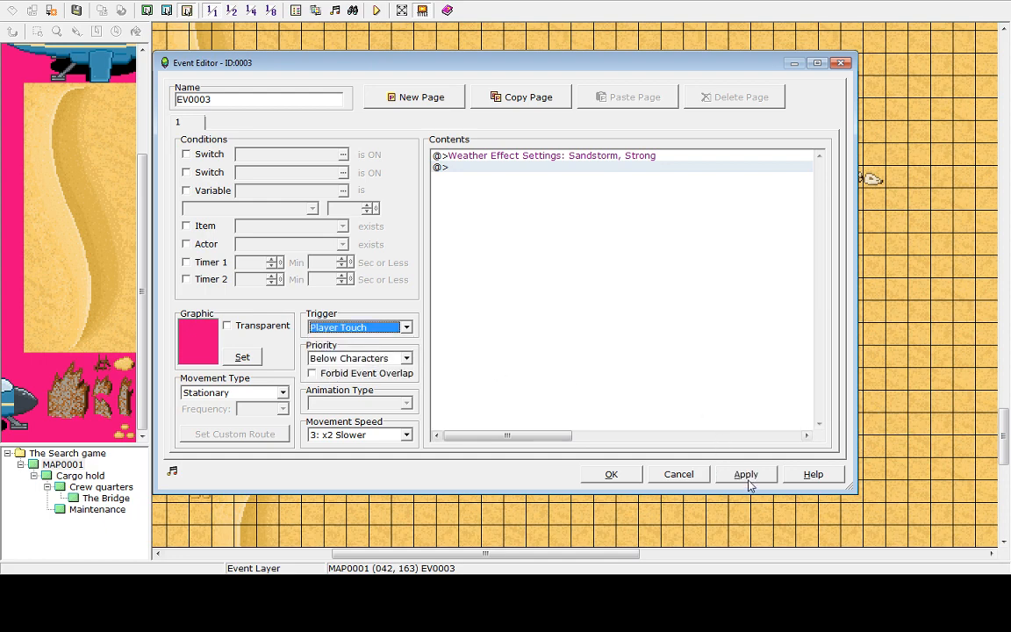
pyautogui.click(613, 475)
# Save and playtest, walking the hero onto the weather event, then end the game and shut down from the title
pyautogui.click(376, 10)
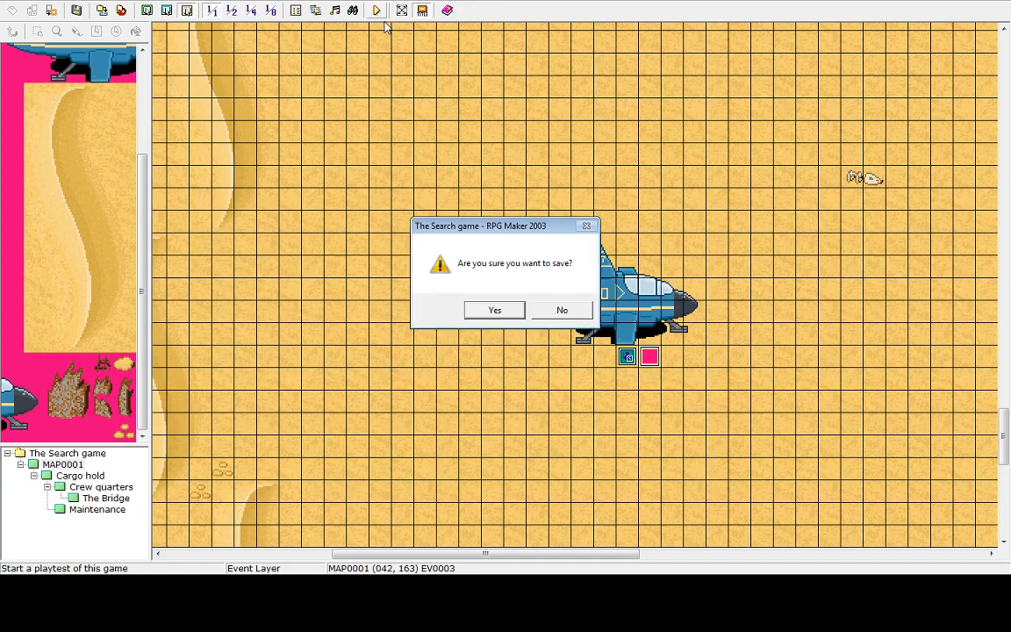
pyautogui.click(494, 309)
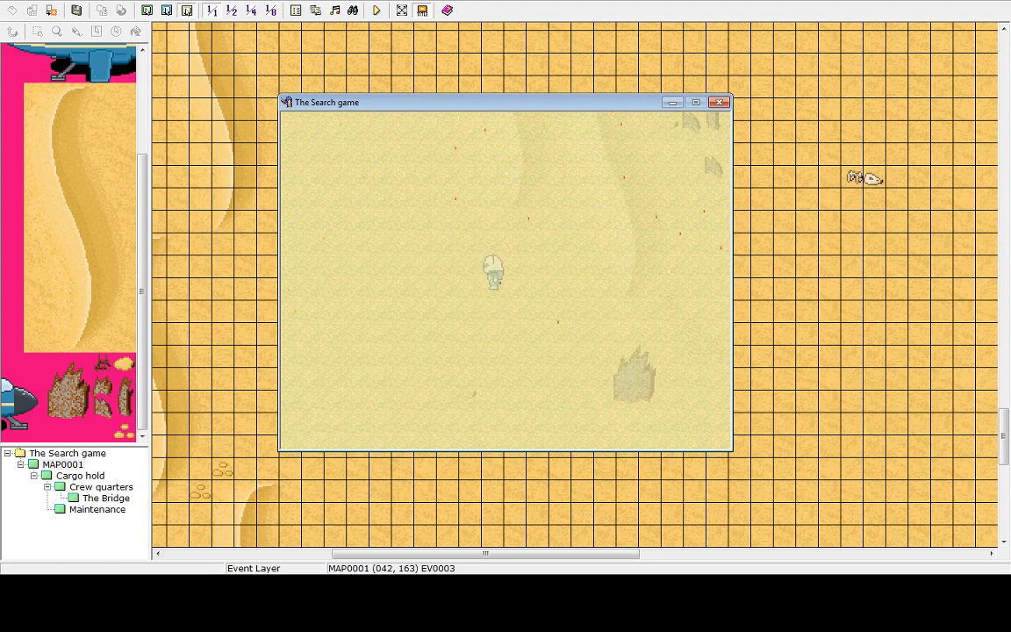
pyautogui.press('Up')
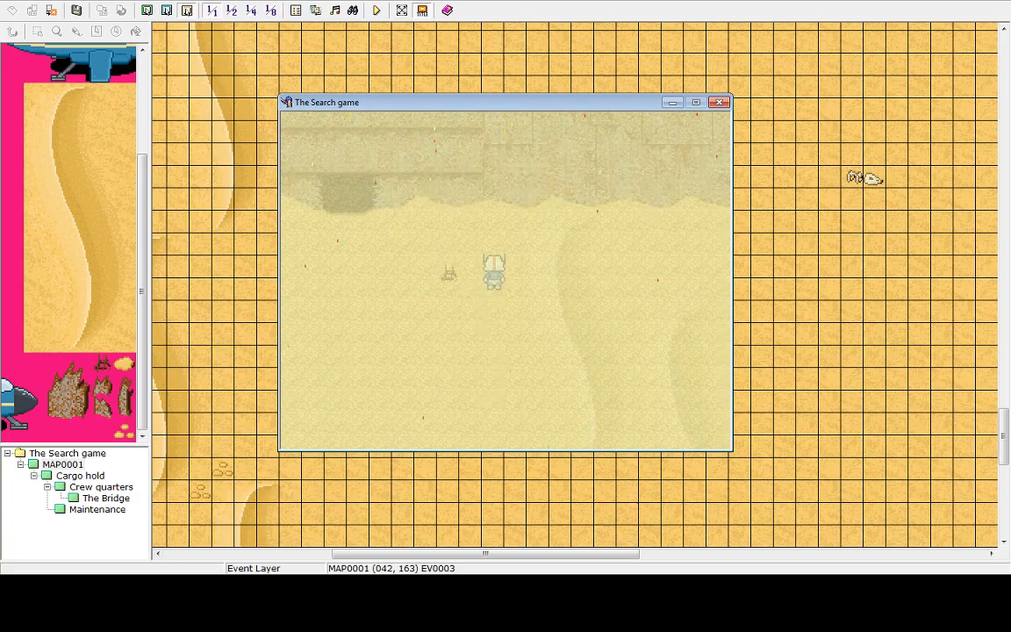
pyautogui.press('Escape')
pyautogui.press('Return')
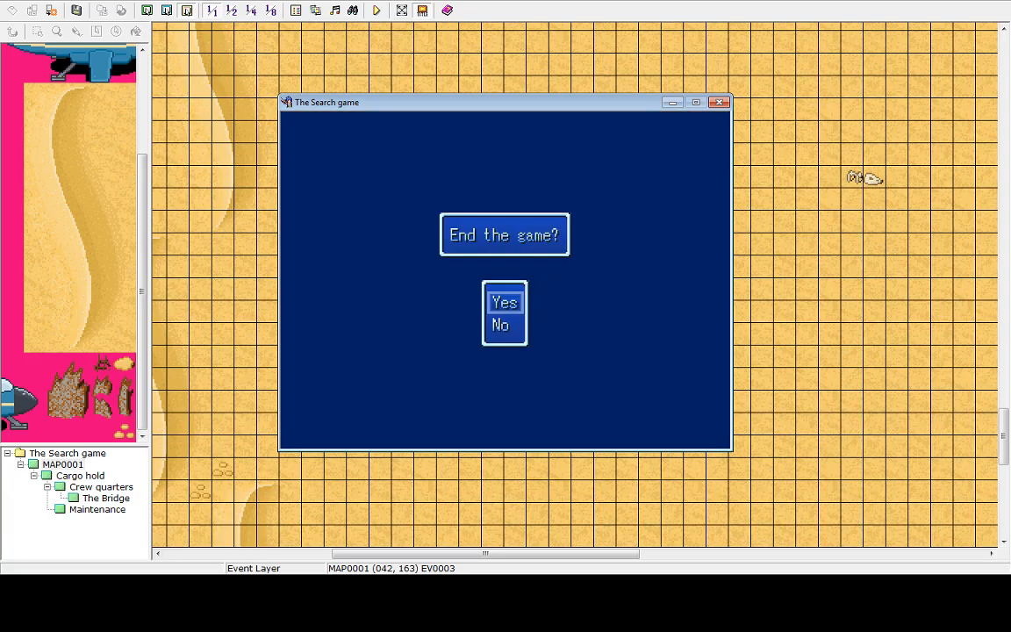
pyautogui.press('Return')
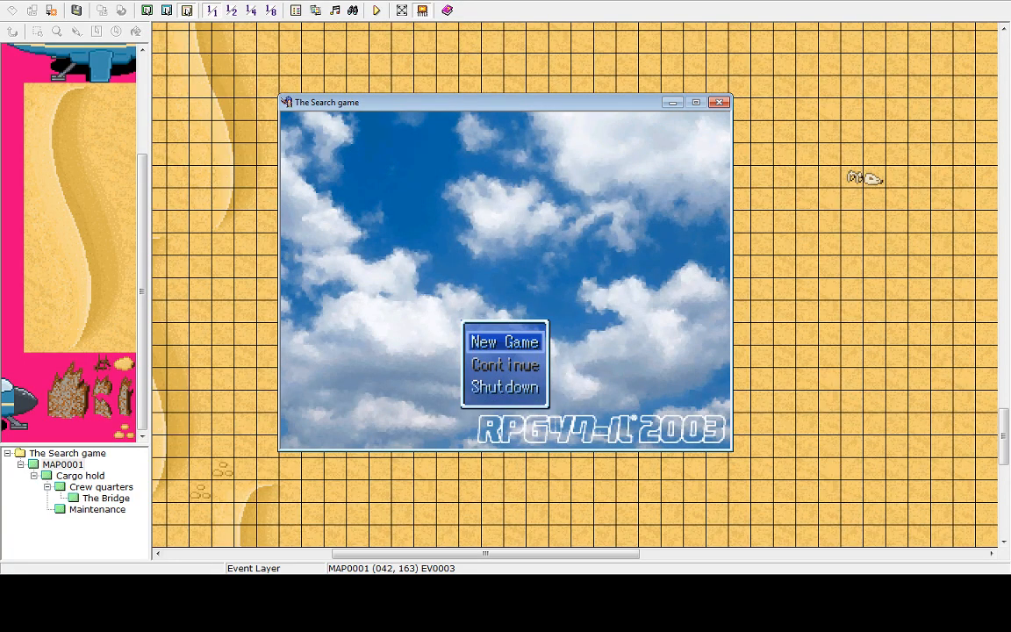
pyautogui.press('Down')
pyautogui.press('Down')
pyautogui.press('Return')
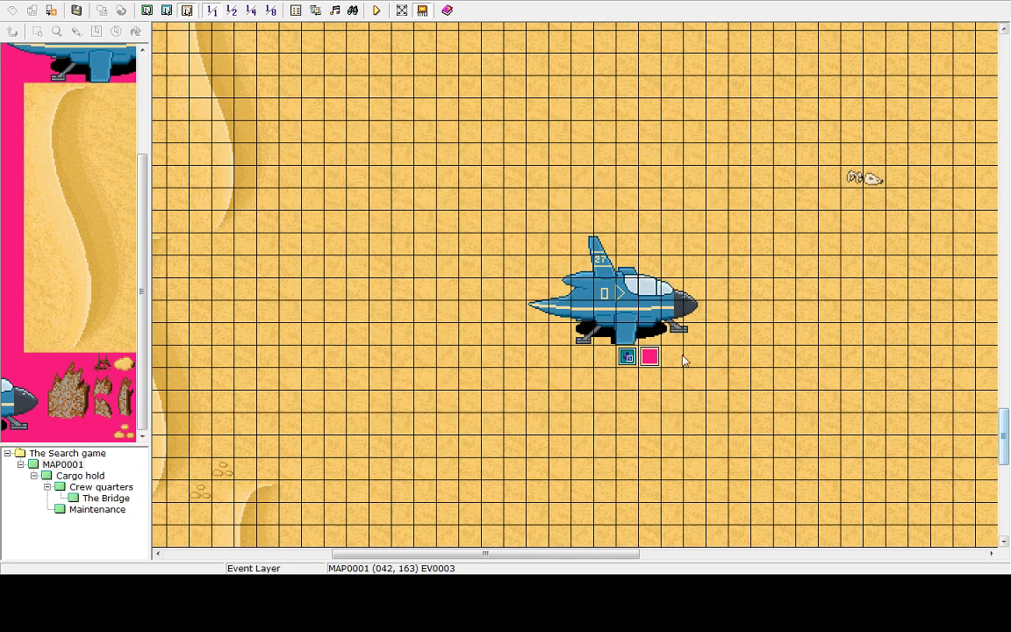
# Change the weather event's trigger to Autorun
pyautogui.doubleClick(651, 359)
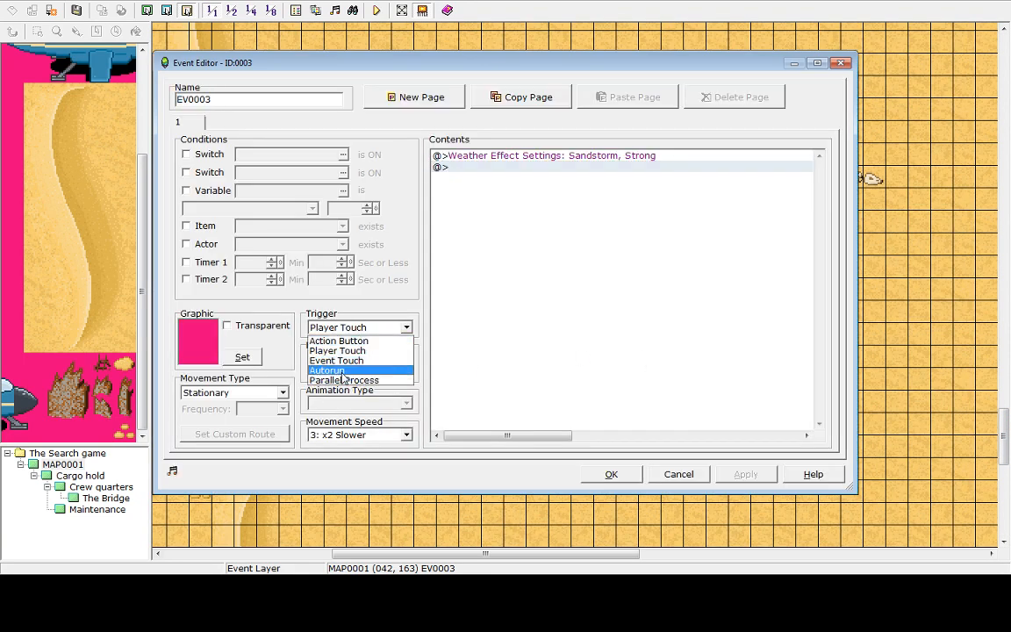
pyautogui.press('Return')
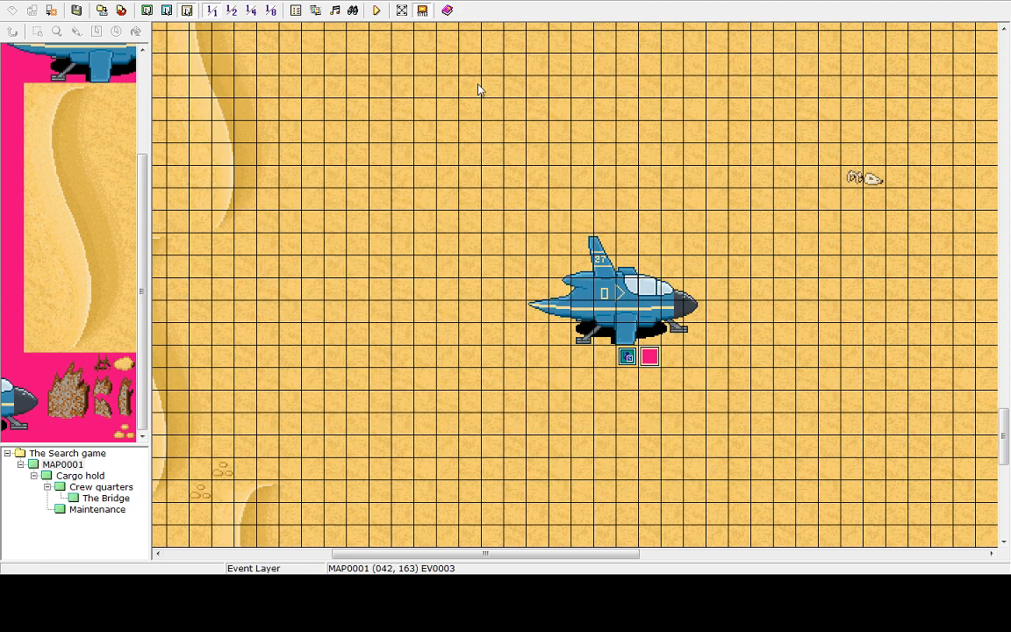
# Save and playtest a new game to check the sandstorm at the start, then quit to the title and shut down
pyautogui.click(377, 11)
pyautogui.click(495, 311)
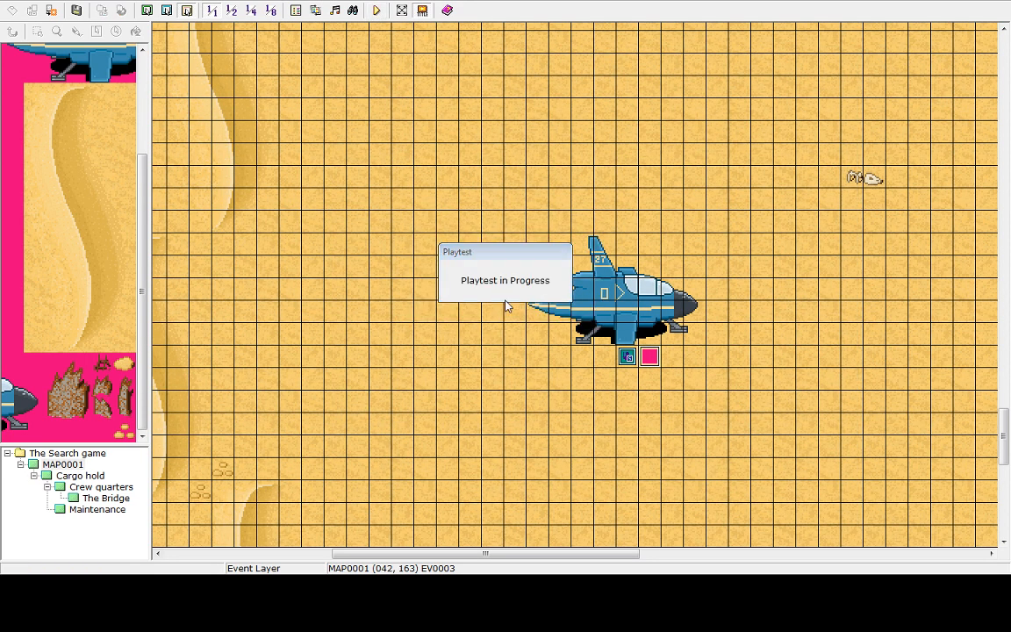
pyautogui.press('Return')
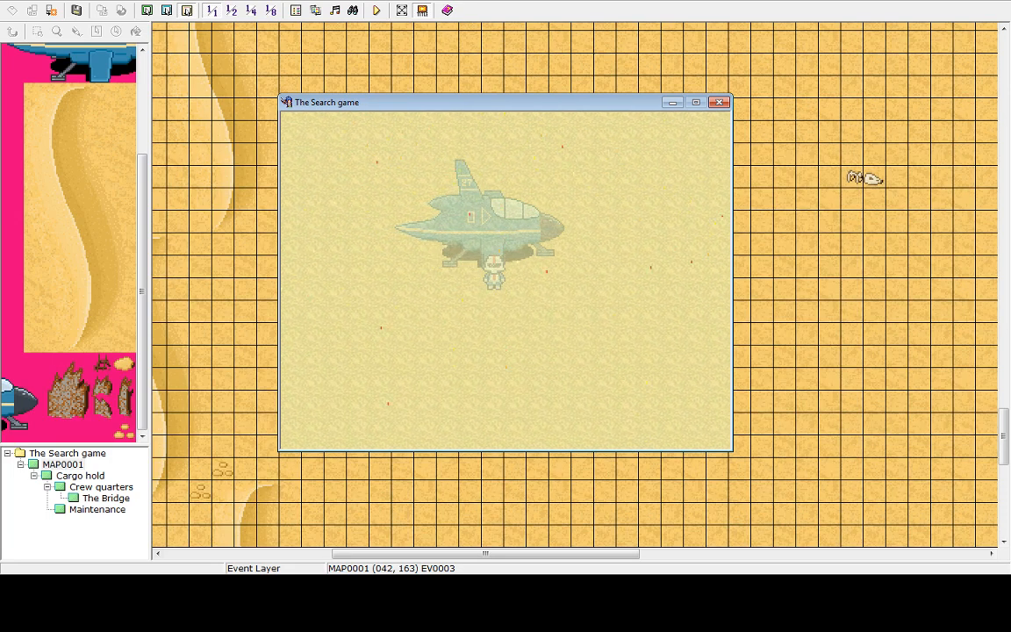
pyautogui.press('Escape')
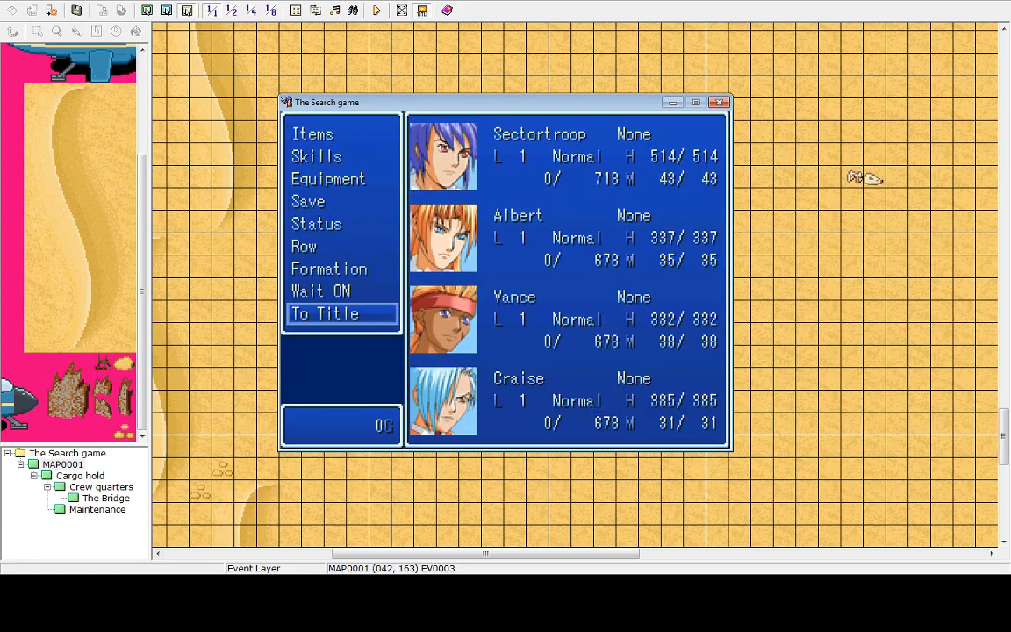
pyautogui.press('Escape')
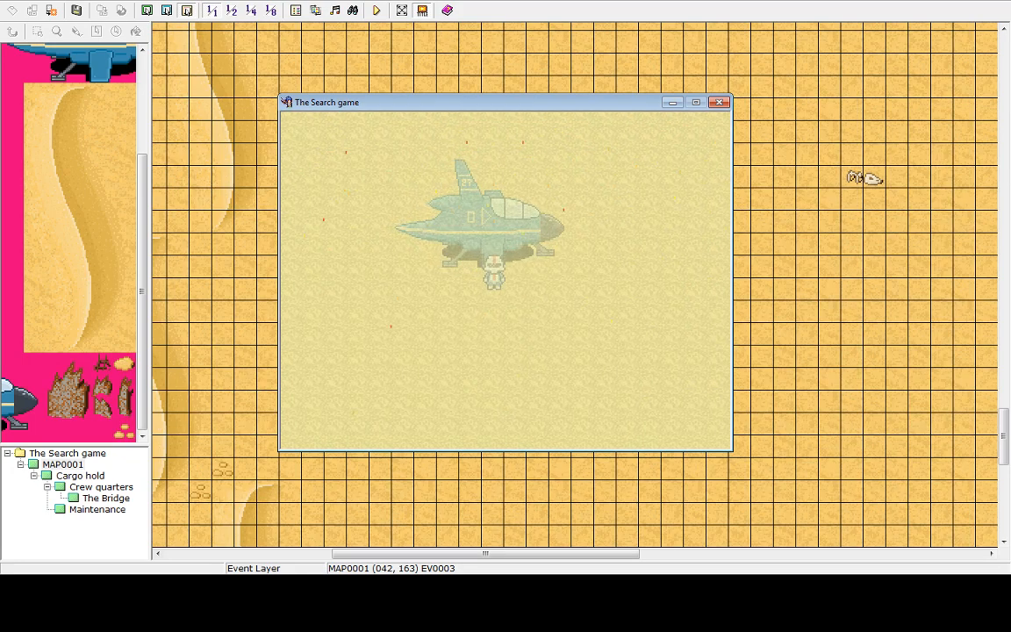
pyautogui.press('Escape')
pyautogui.press('Up')
pyautogui.press('Return')
pyautogui.press('Return')
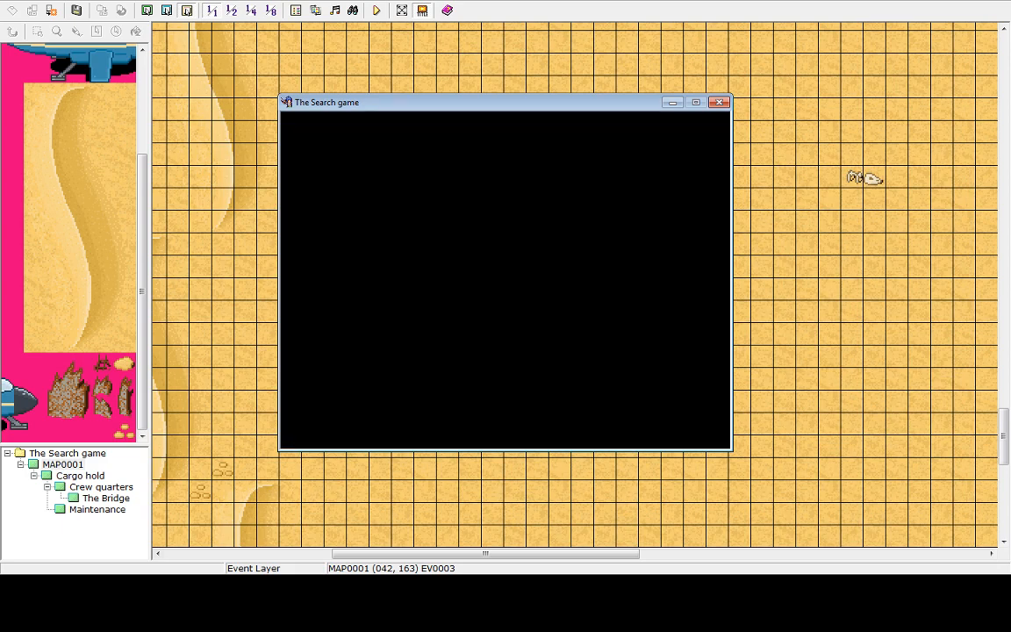
pyautogui.press('Up')
pyautogui.press('Return')
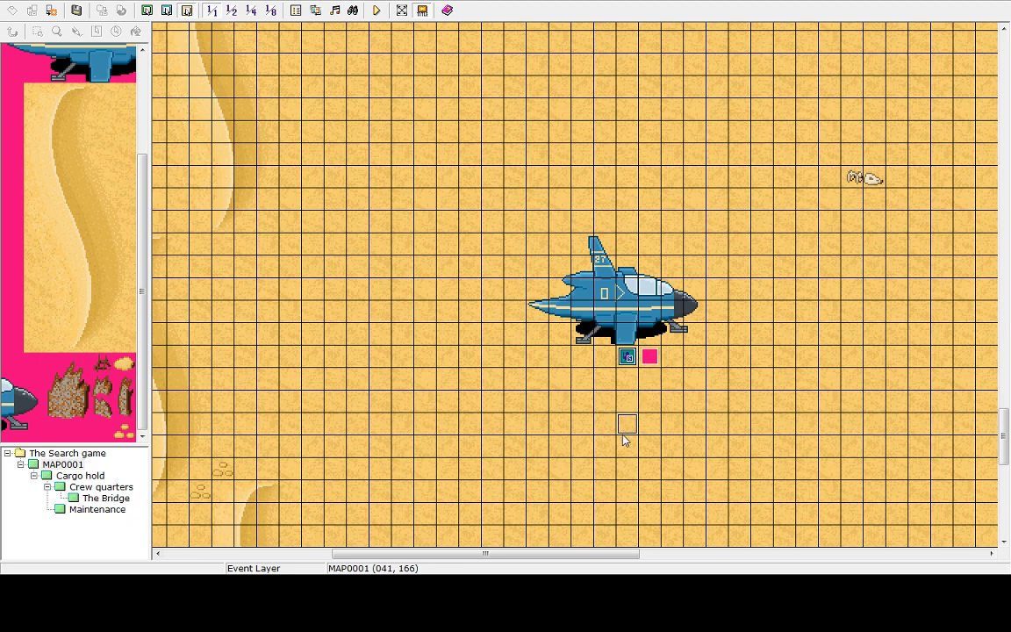
# Delete the weather event beside the player start
pyautogui.click(652, 360)
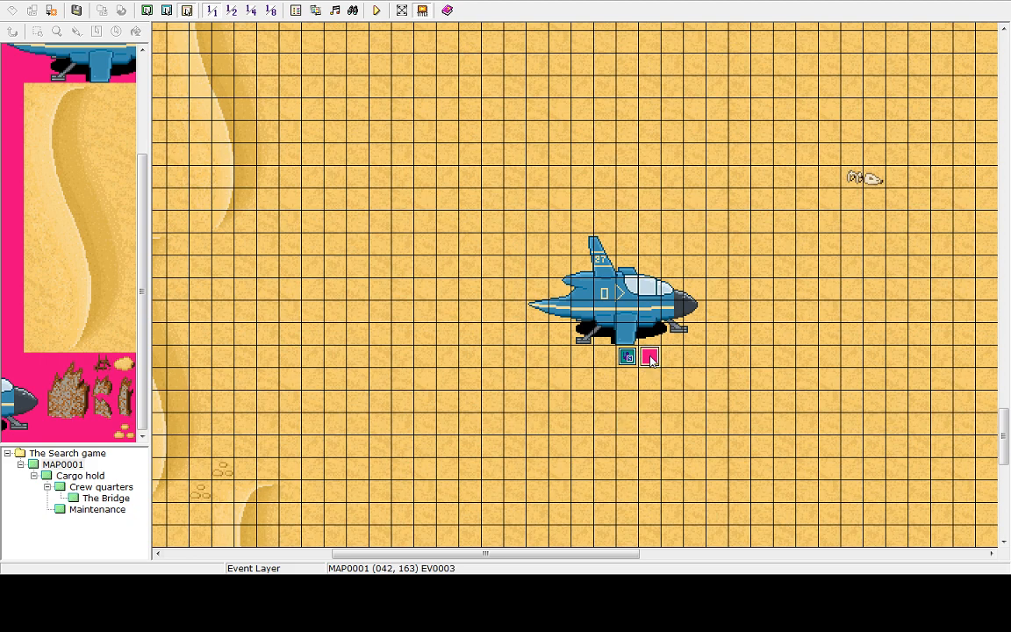
pyautogui.doubleClick(652, 360)
pyautogui.click(677, 475)
# Save and playtest a new game, then end the game and shut down from the title
pyautogui.click(376, 10)
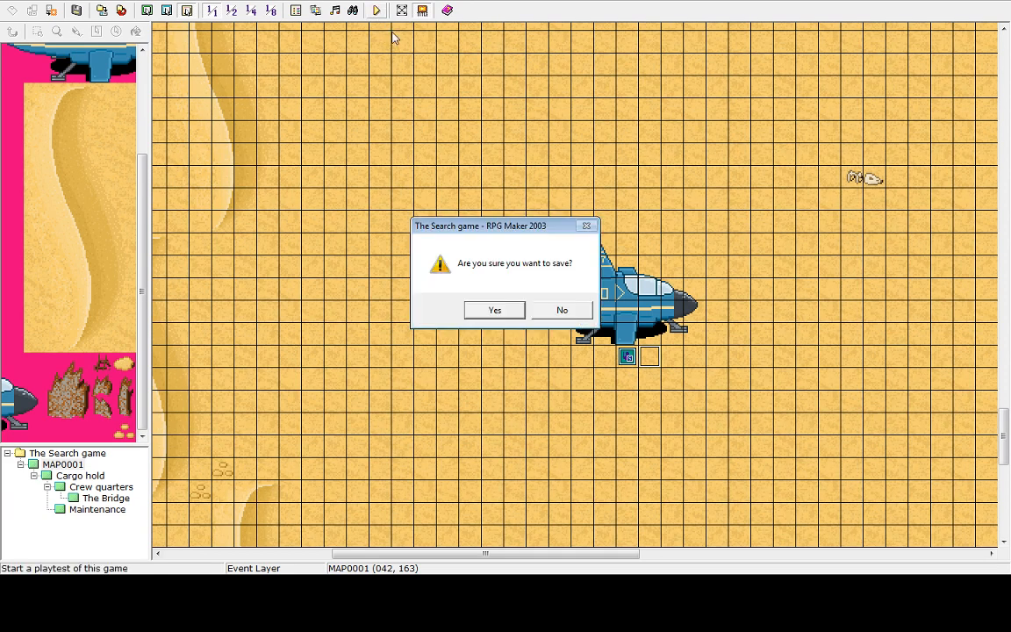
pyautogui.click(494, 311)
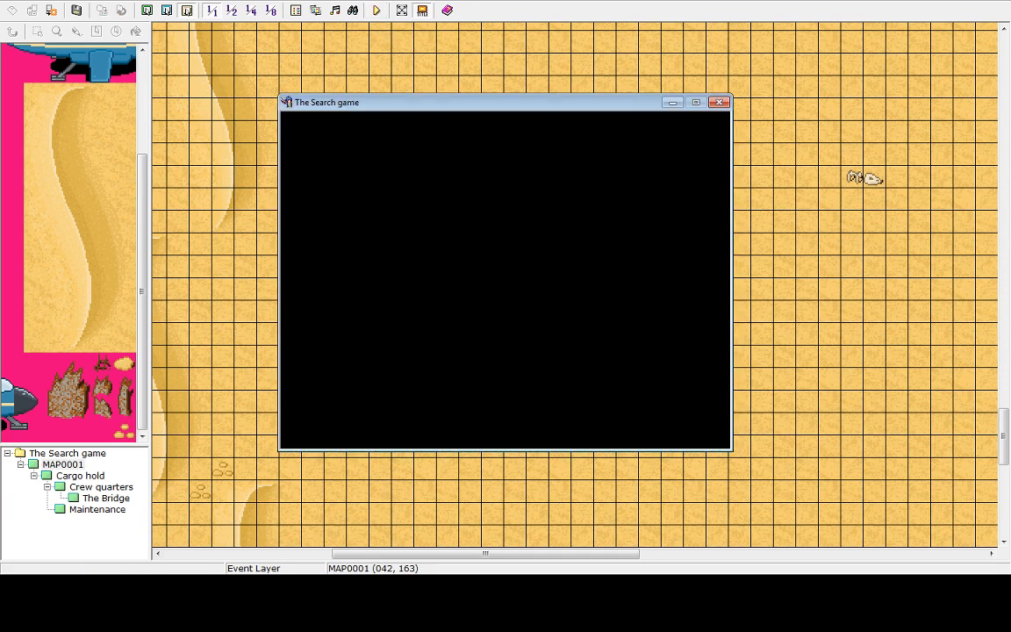
pyautogui.press('Return')
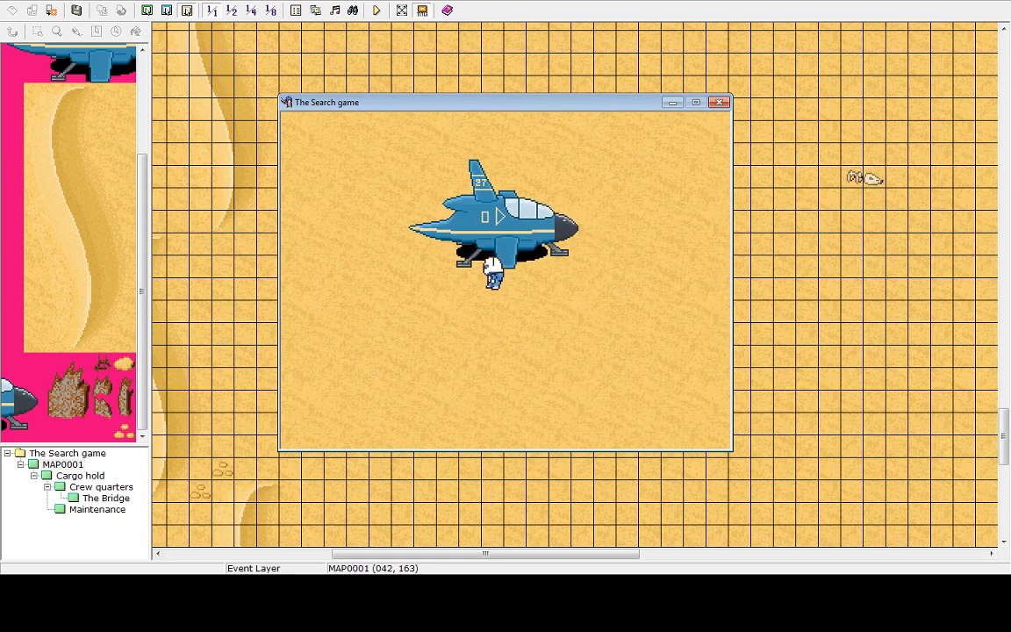
pyautogui.press('Escape')
pyautogui.press('Up')
pyautogui.press('Return')
pyautogui.press('Return')
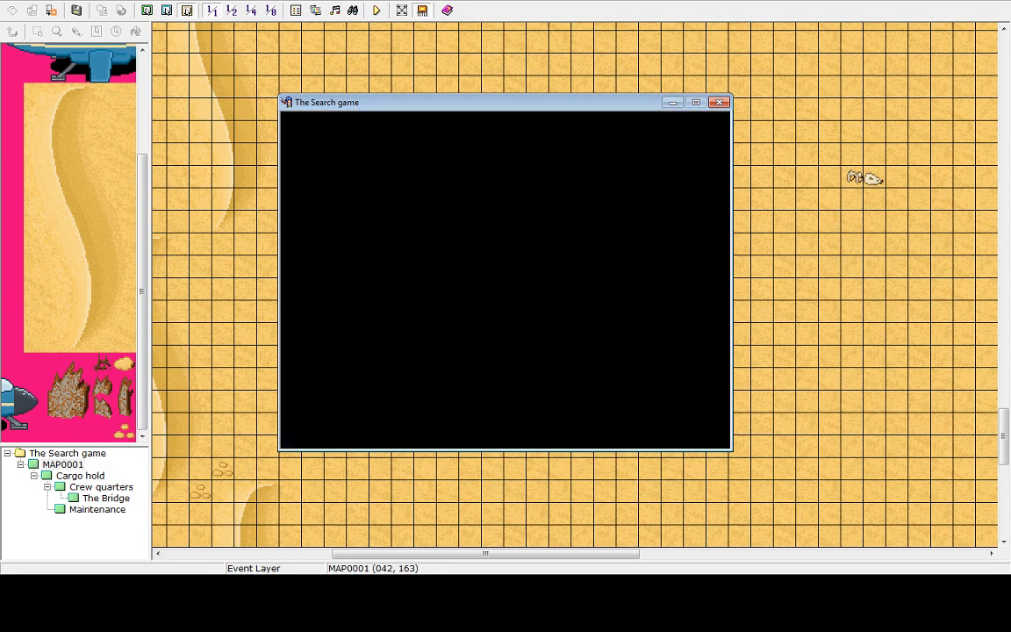
pyautogui.press('Up')
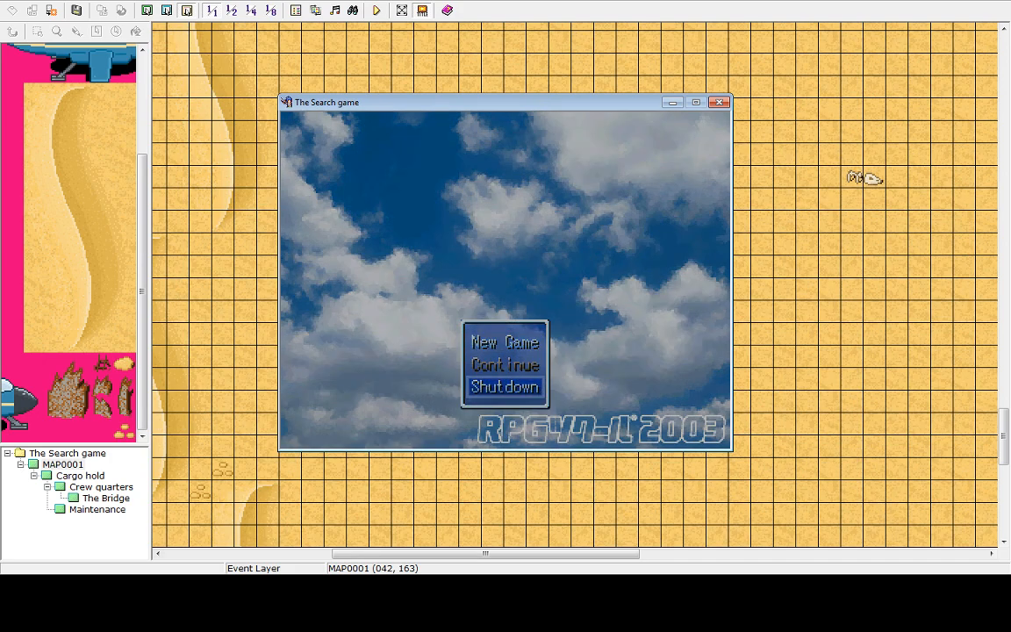
pyautogui.press('Return')
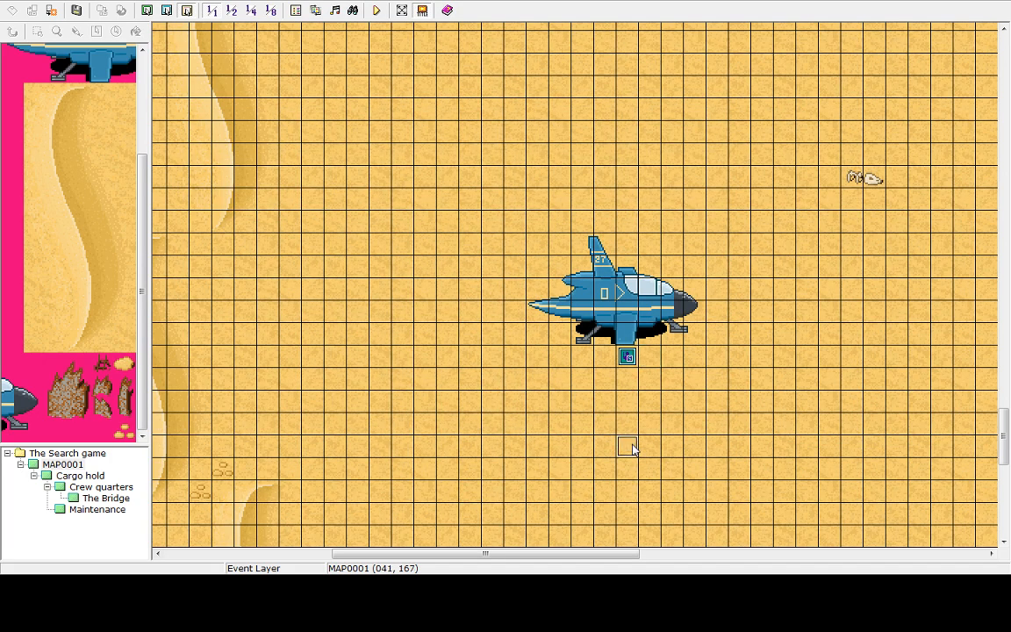
# Create a new event a few tiles below the player start and set its trigger to Autorun
pyautogui.doubleClick(631, 448)
pyautogui.click(406, 329)
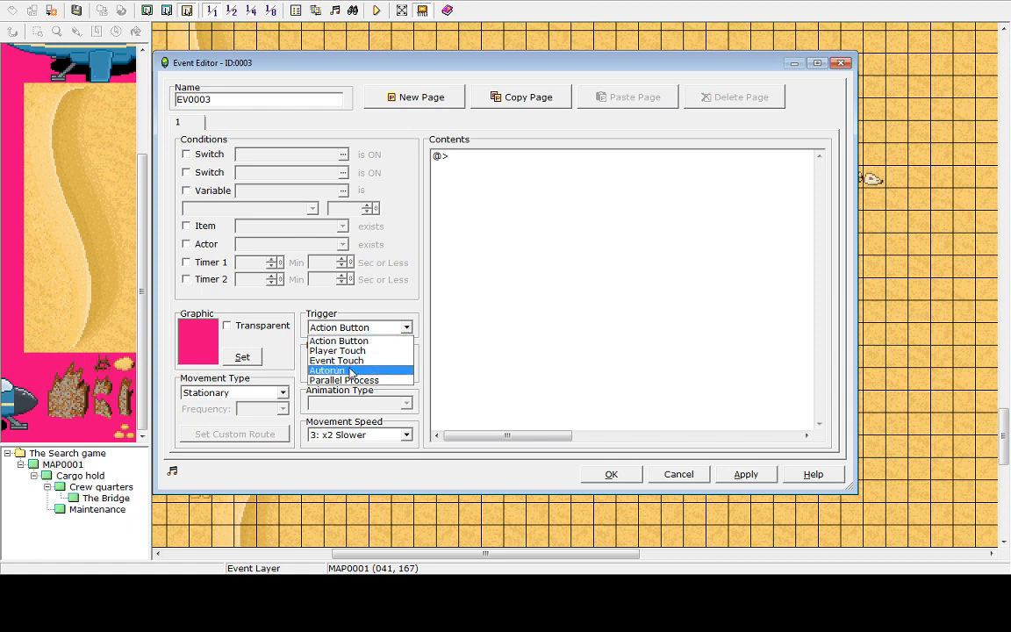
pyautogui.click(350, 371)
# Add a Set Weather Effects command for a Weak Sandstorm to the event and apply it
pyautogui.click(532, 158)
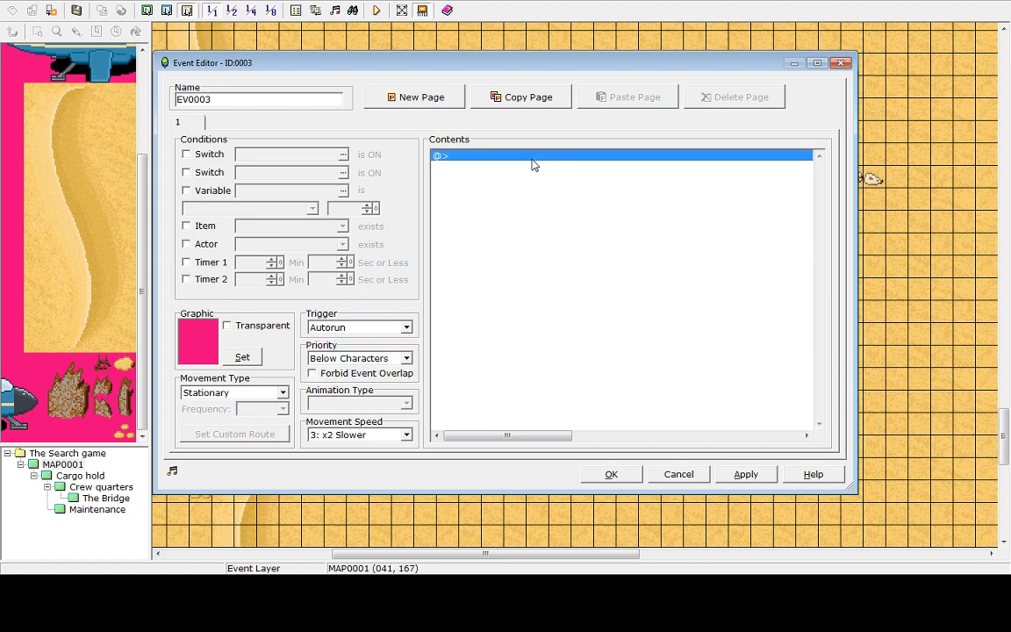
pyautogui.doubleClick(532, 164)
pyautogui.click(601, 243)
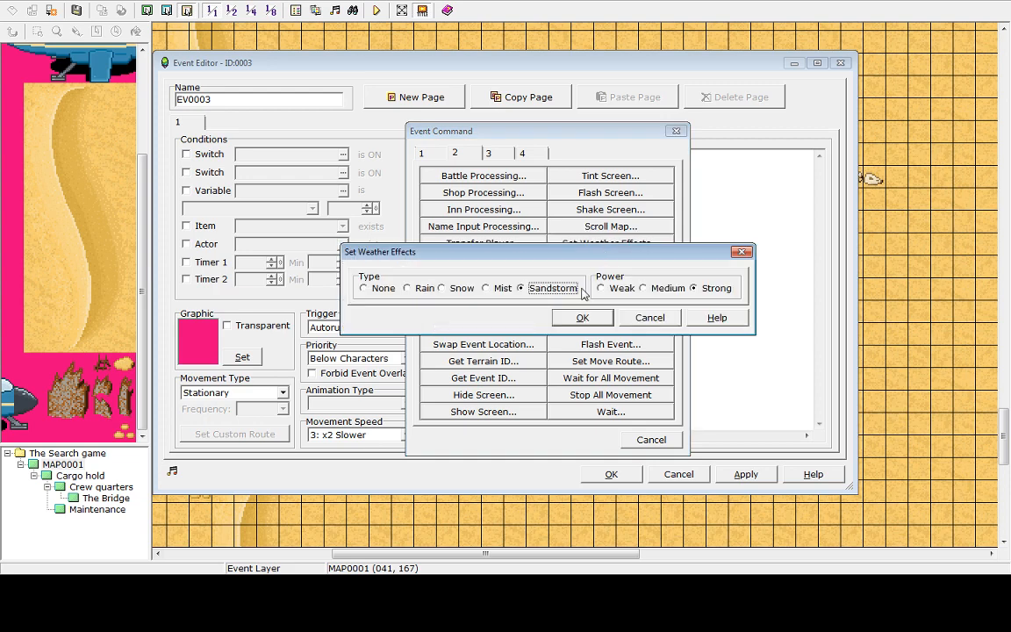
pyautogui.click(617, 288)
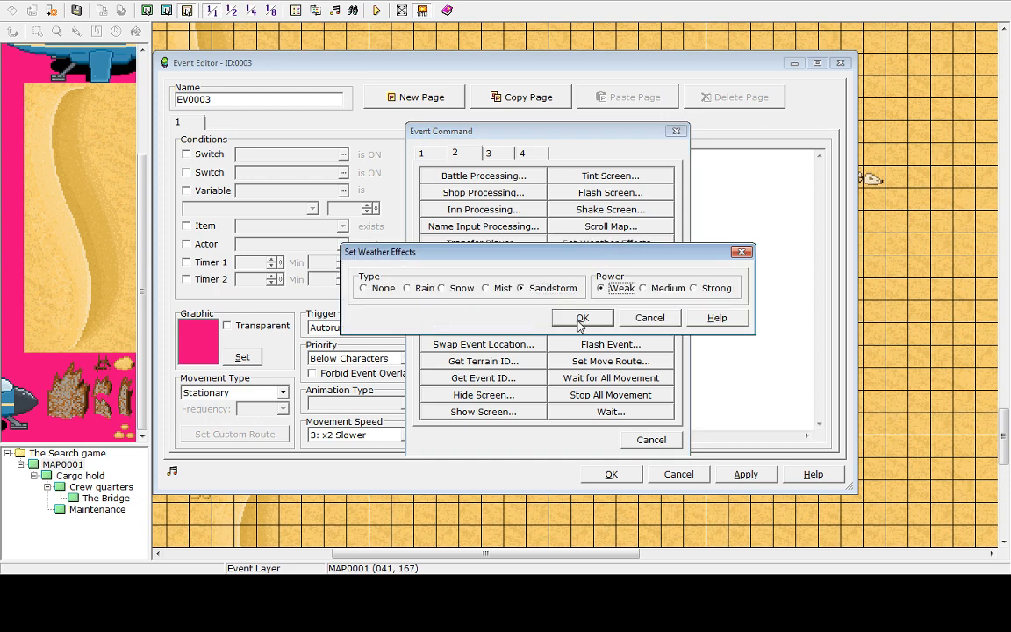
pyautogui.click(582, 318)
pyautogui.click(746, 474)
pyautogui.click(611, 475)
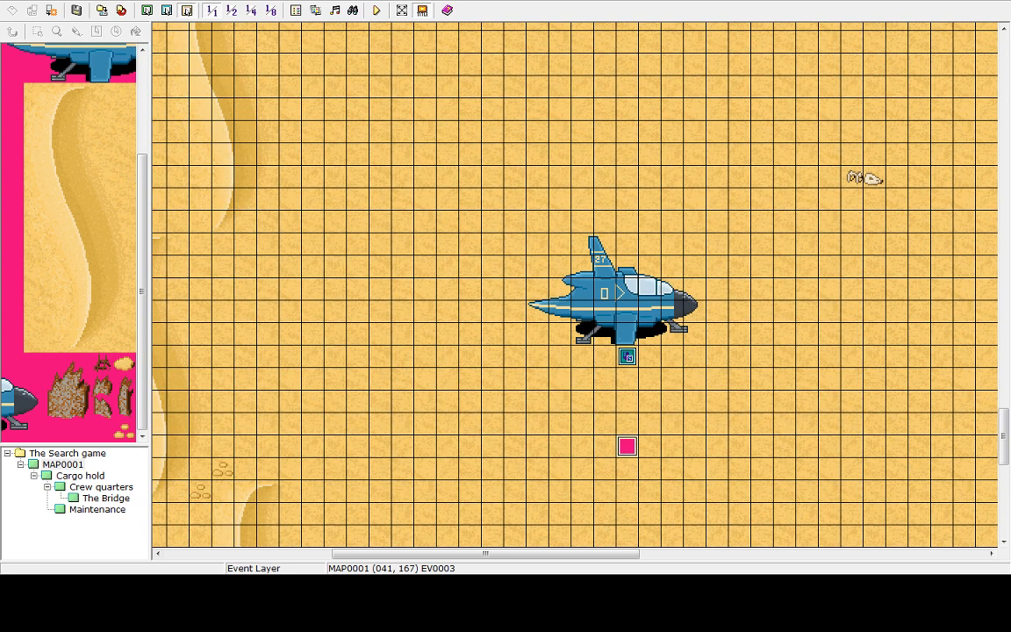
# Save and playtest a new game to check the sandstorm, then end the game and shut down
pyautogui.click(376, 10)
pyautogui.click(496, 312)
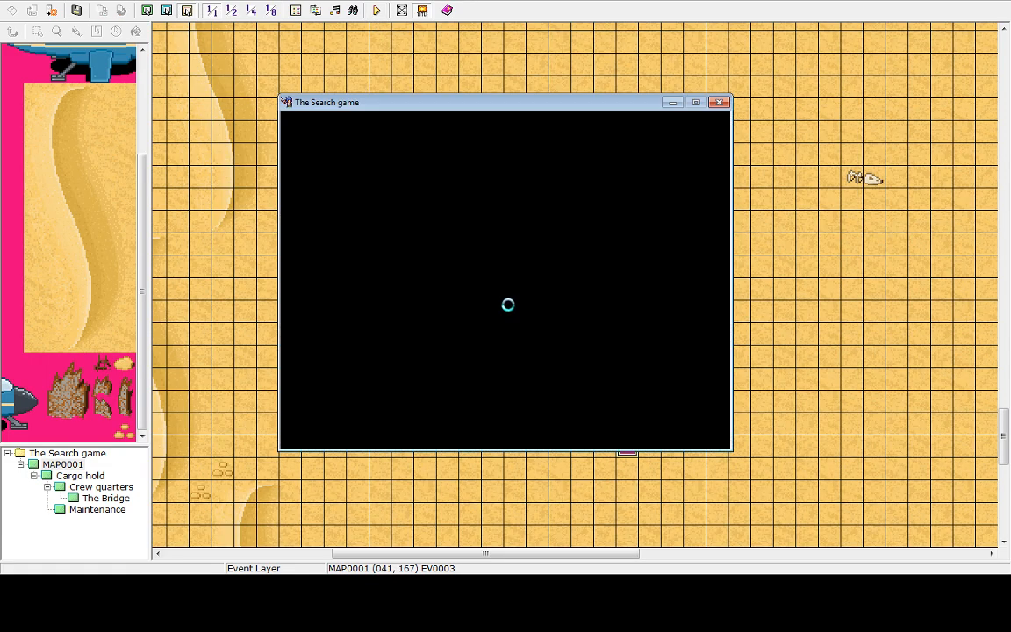
pyautogui.press('Return')
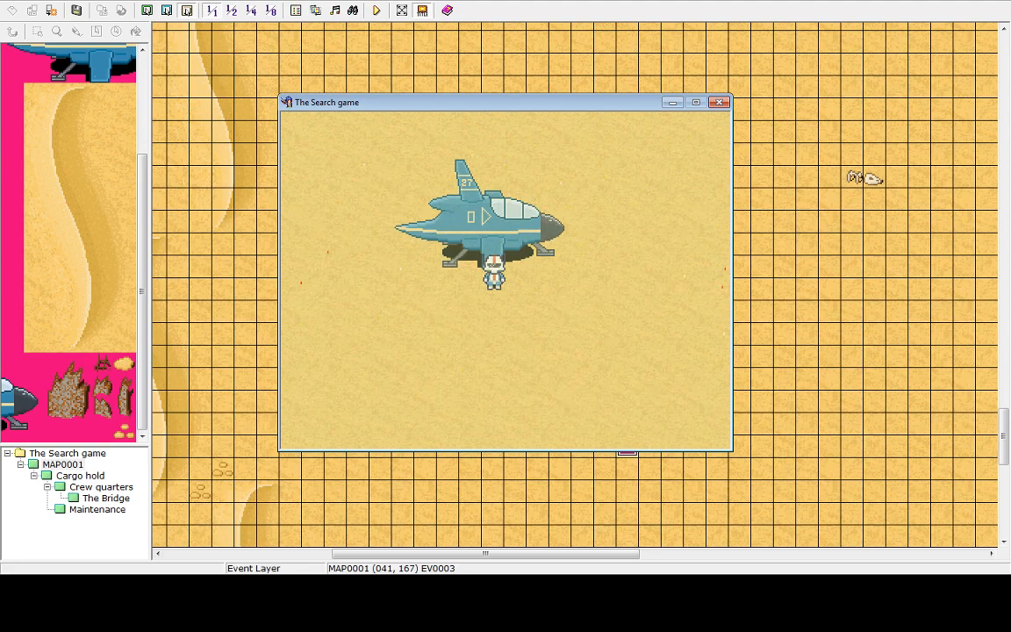
pyautogui.press('Escape')
pyautogui.press('Up')
pyautogui.press('Return')
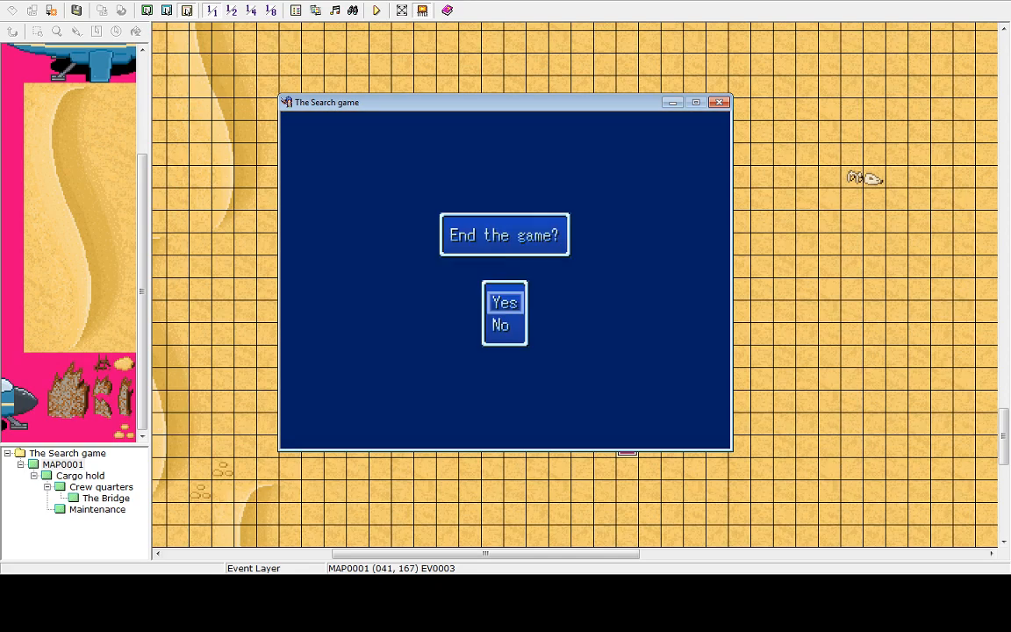
pyautogui.press('Return')
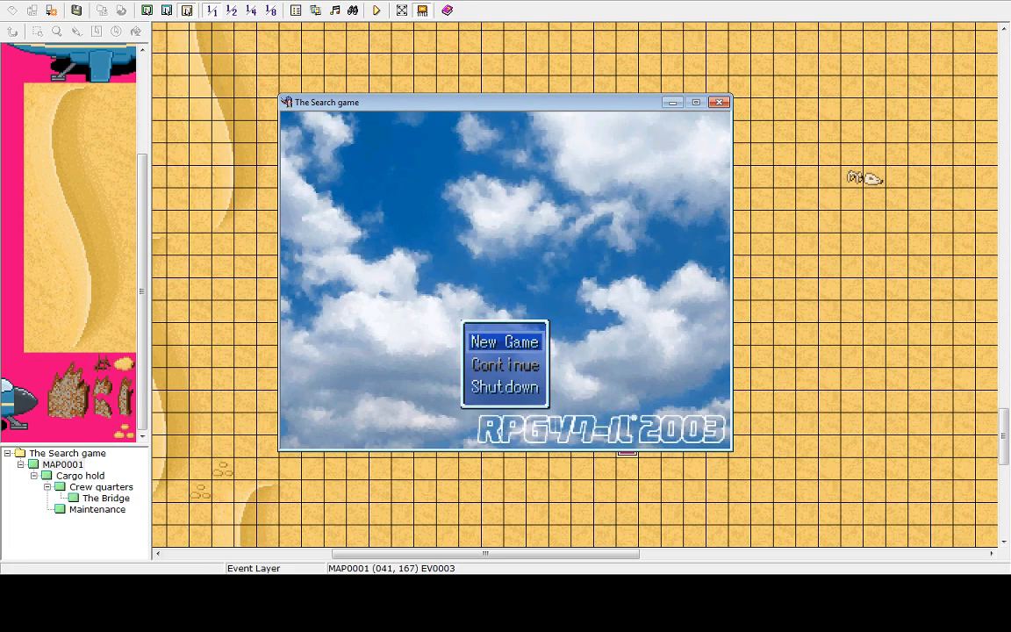
pyautogui.press('Up')
pyautogui.press('Return')
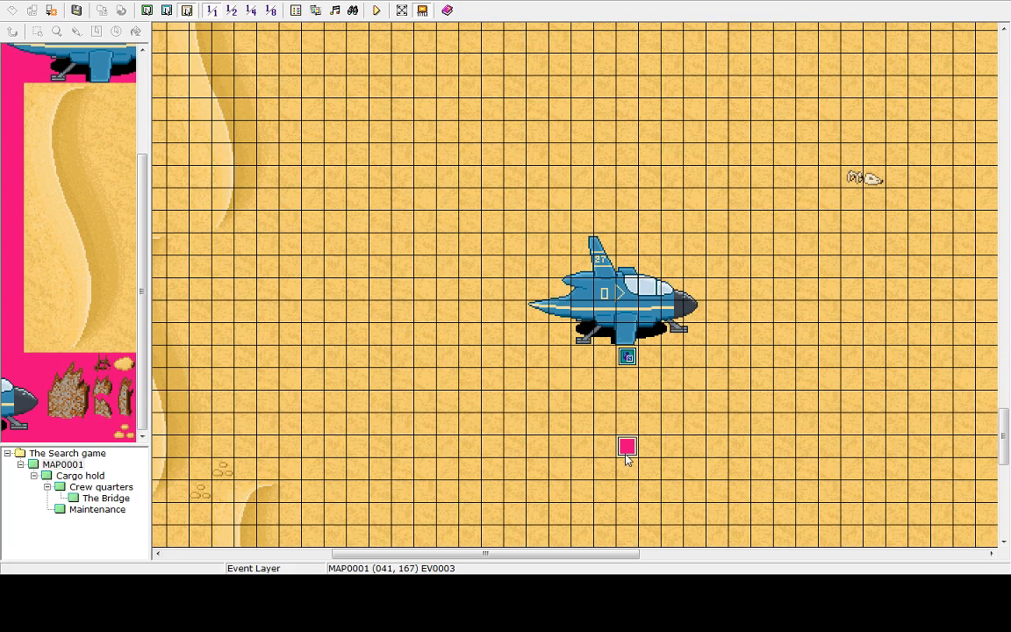
# Open the weather event and inspect its priority and movement type options
pyautogui.doubleClick(626, 452)
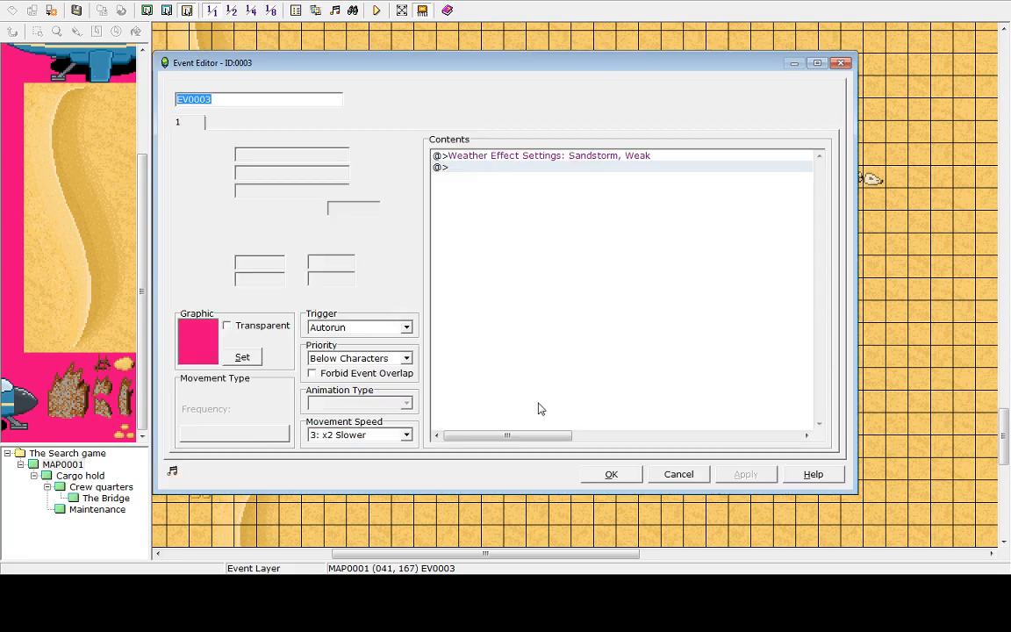
pyautogui.click(407, 357)
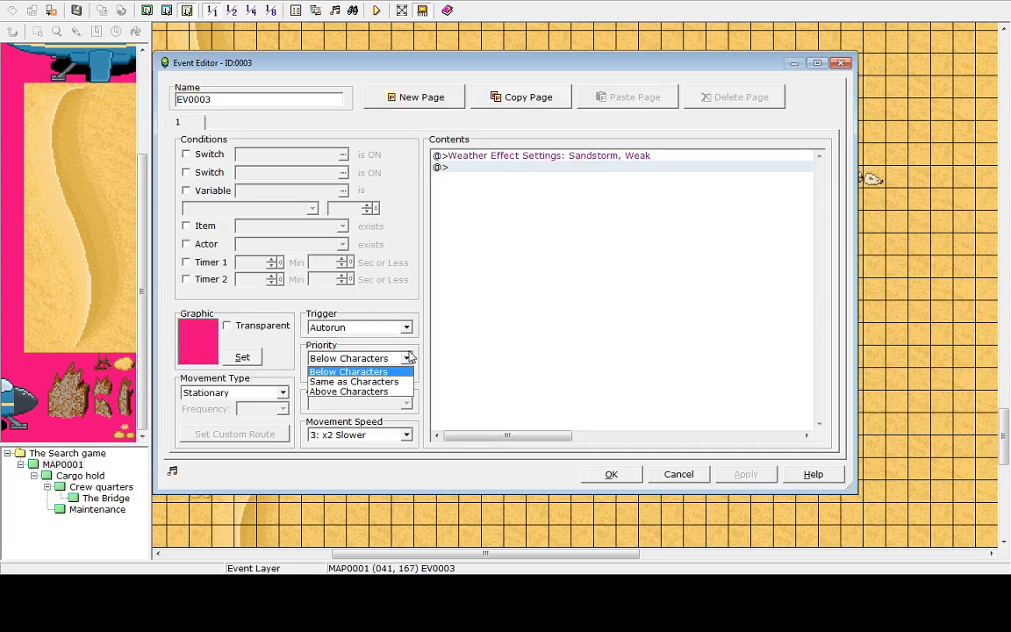
pyautogui.click(408, 357)
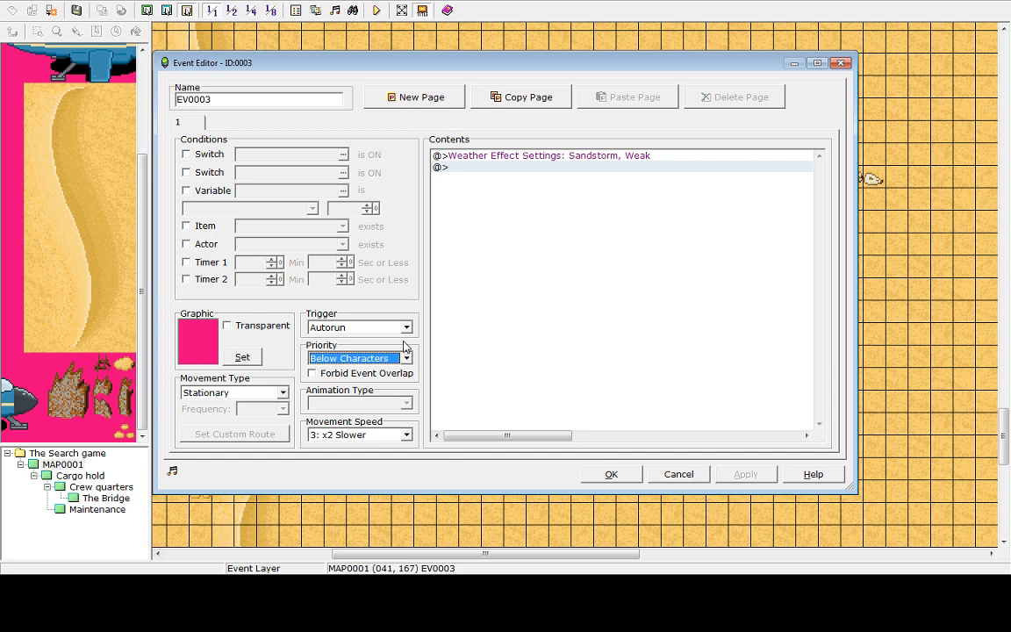
pyautogui.click(267, 395)
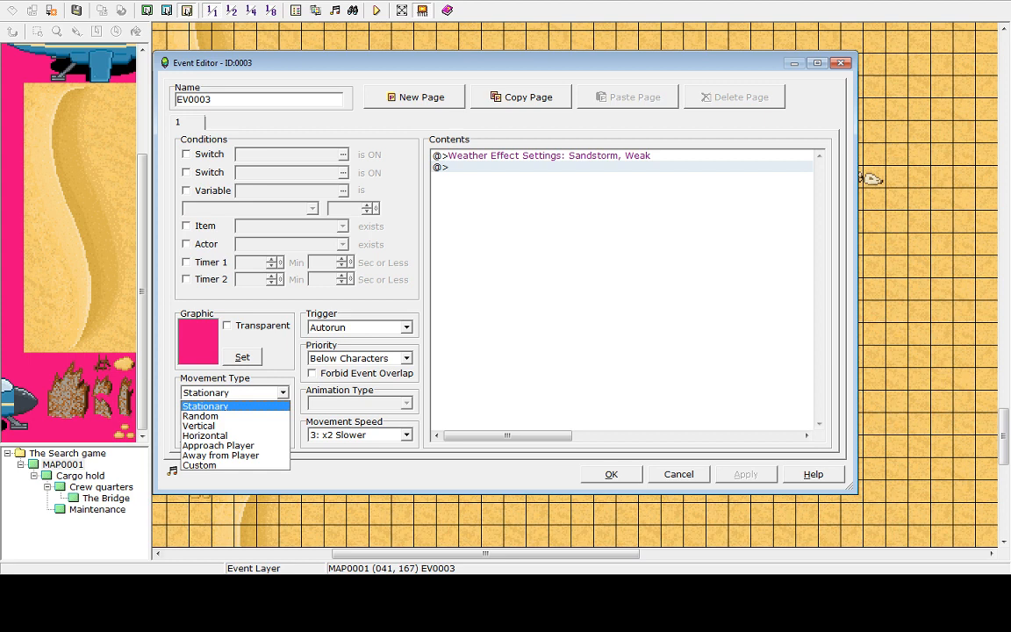
pyautogui.click(525, 177)
pyautogui.click(524, 177)
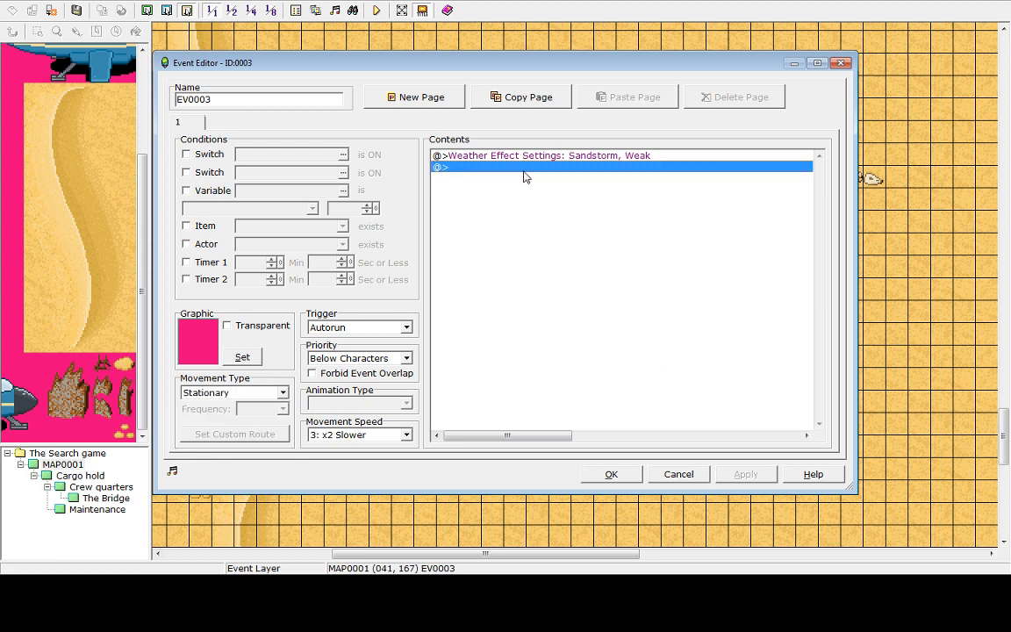
# Browse the event command pages and the Tint Screen dialog without adding a command
pyautogui.doubleClick(513, 169)
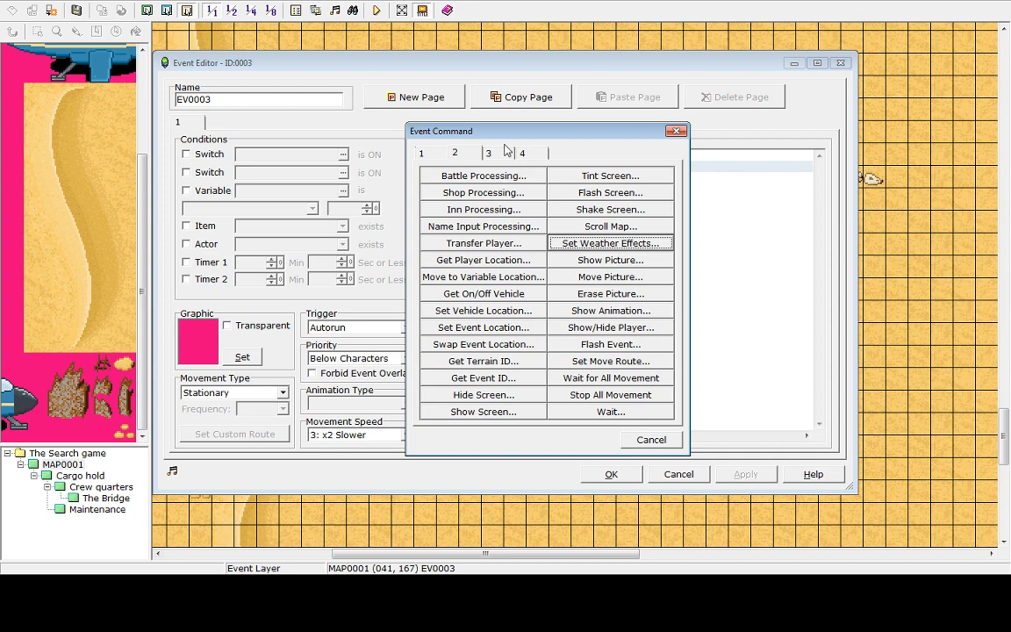
pyautogui.click(505, 152)
pyautogui.click(457, 154)
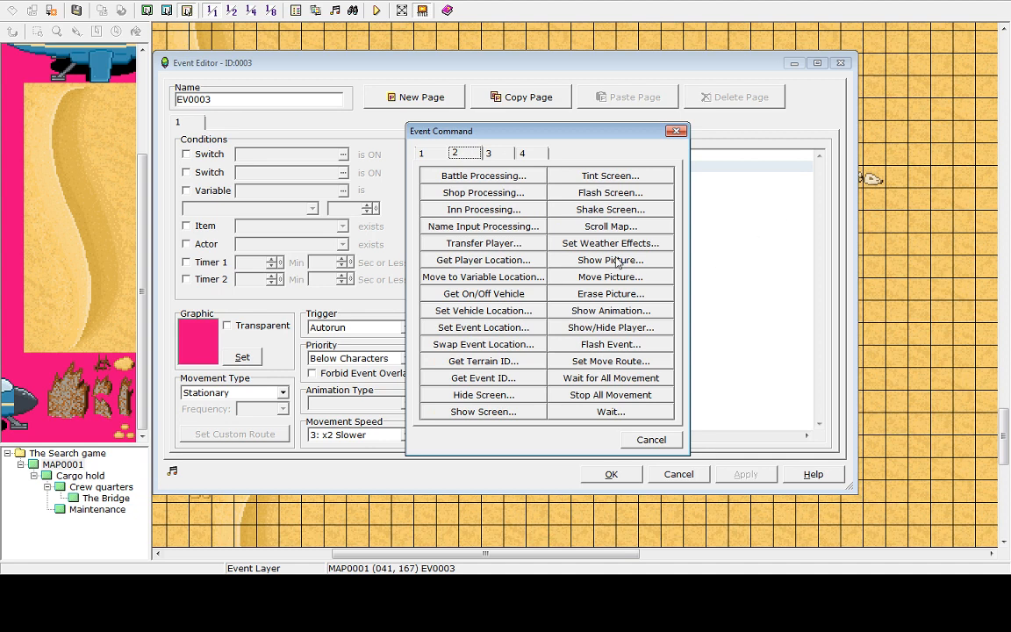
pyautogui.click(608, 175)
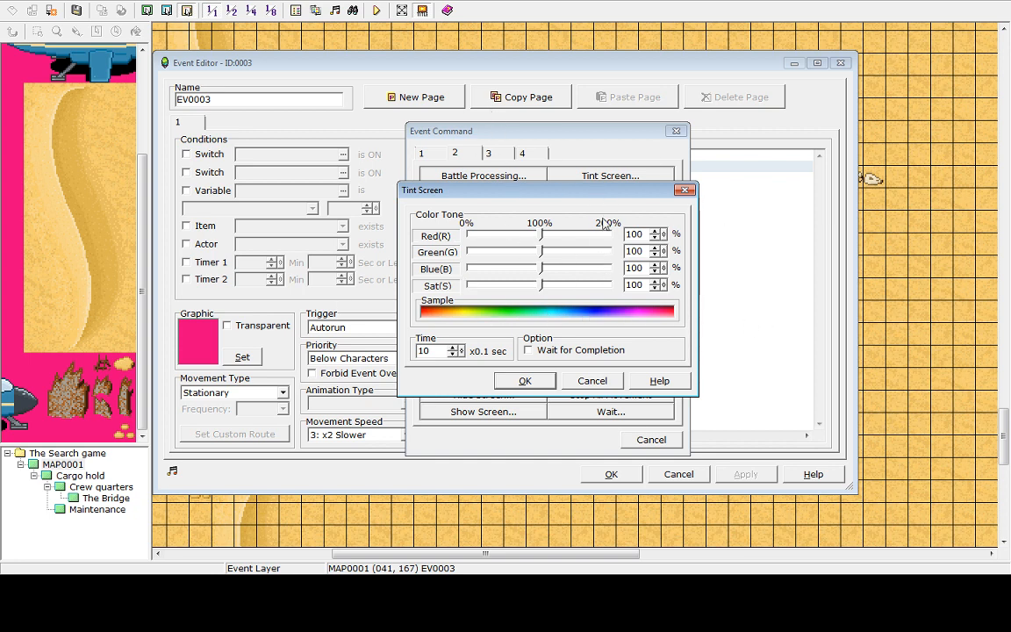
pyautogui.click(591, 380)
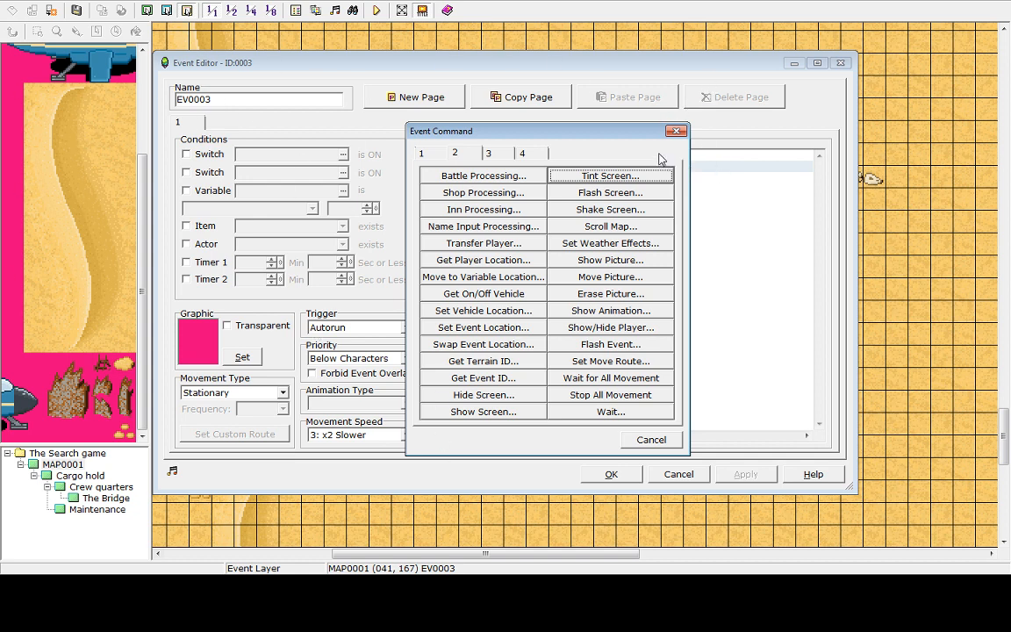
pyautogui.click(488, 153)
pyautogui.click(454, 154)
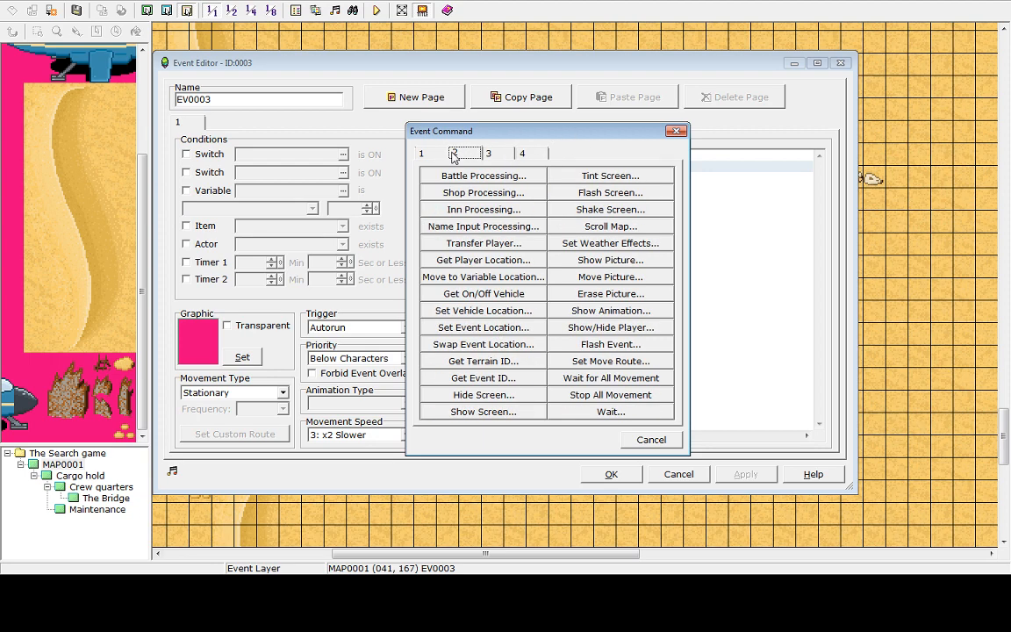
pyautogui.click(641, 443)
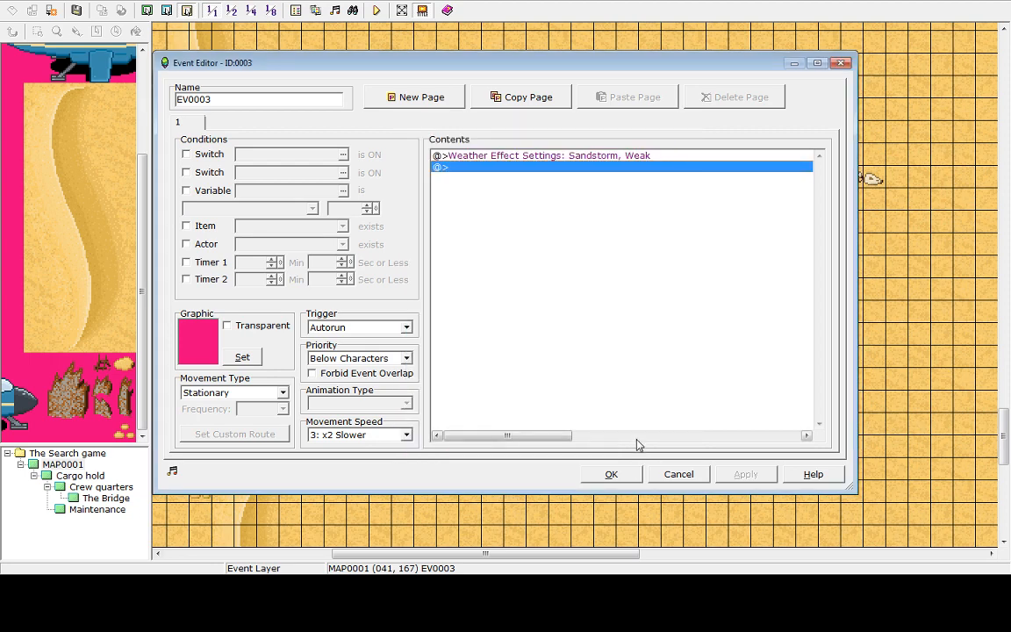
pyautogui.click(509, 156)
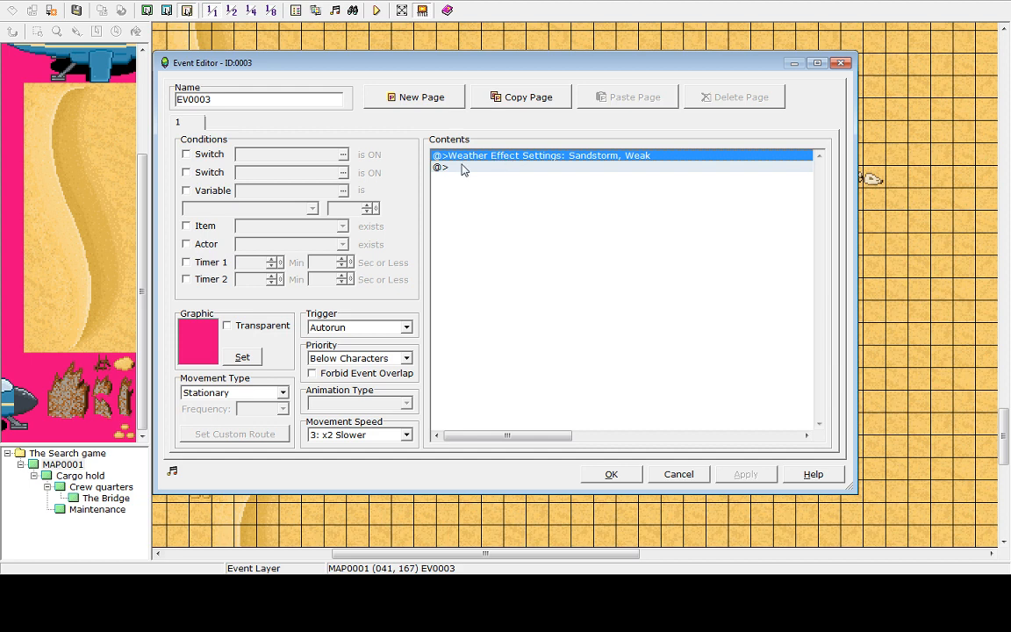
# Change the weather event's trigger to Parallel Process and apply it
pyautogui.click(406, 359)
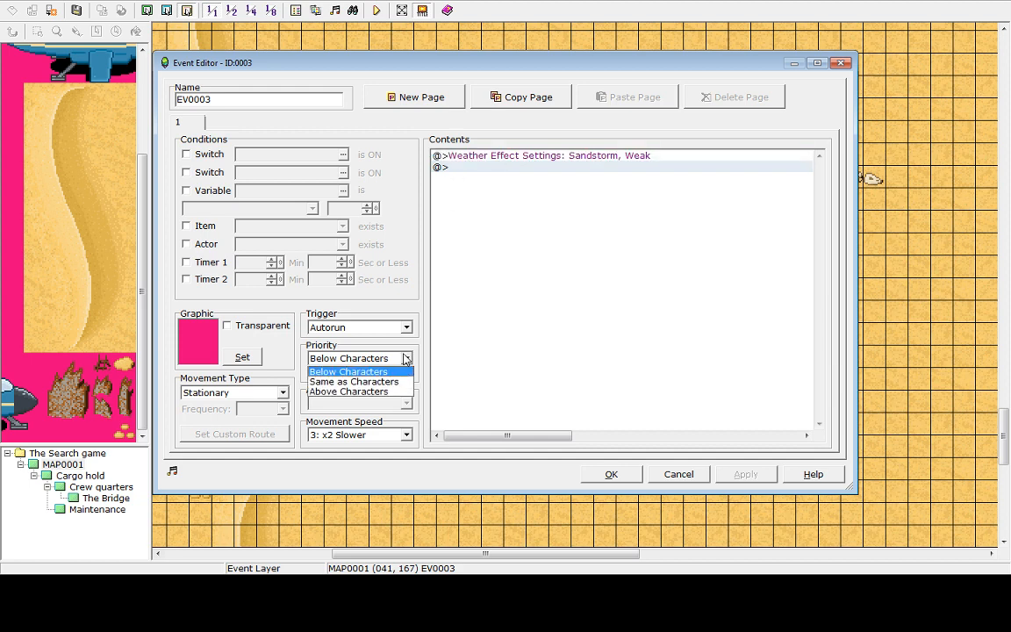
pyautogui.click(405, 358)
pyautogui.click(367, 326)
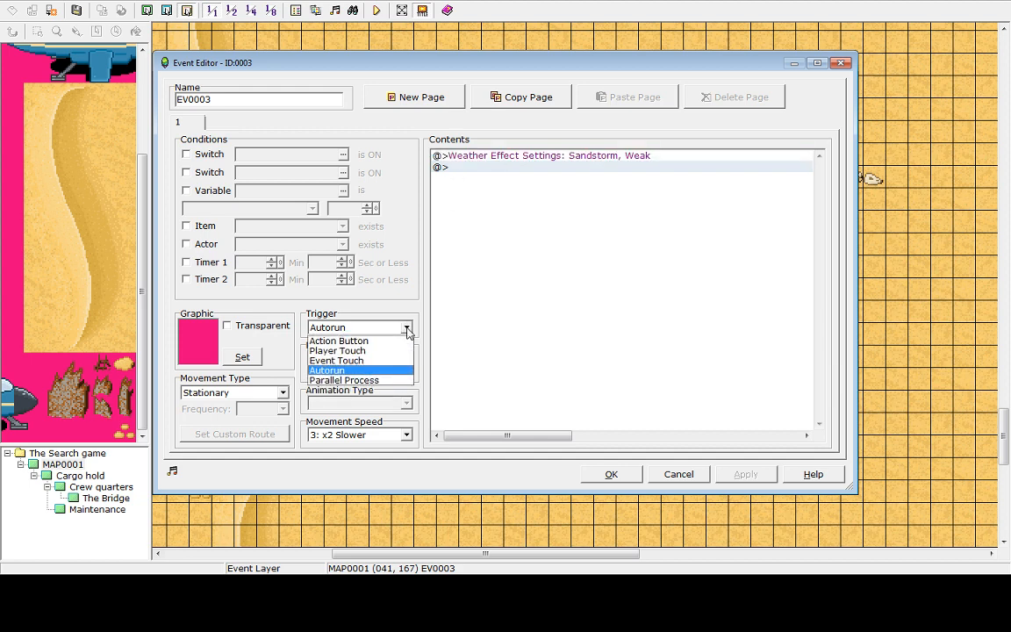
pyautogui.click(339, 381)
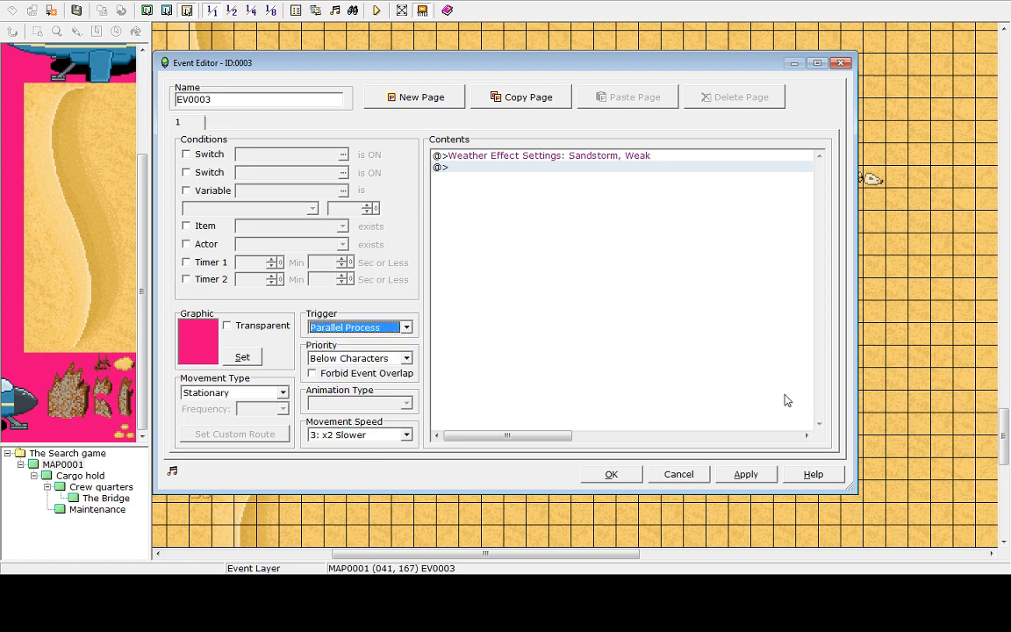
pyautogui.click(742, 476)
pyautogui.click(608, 475)
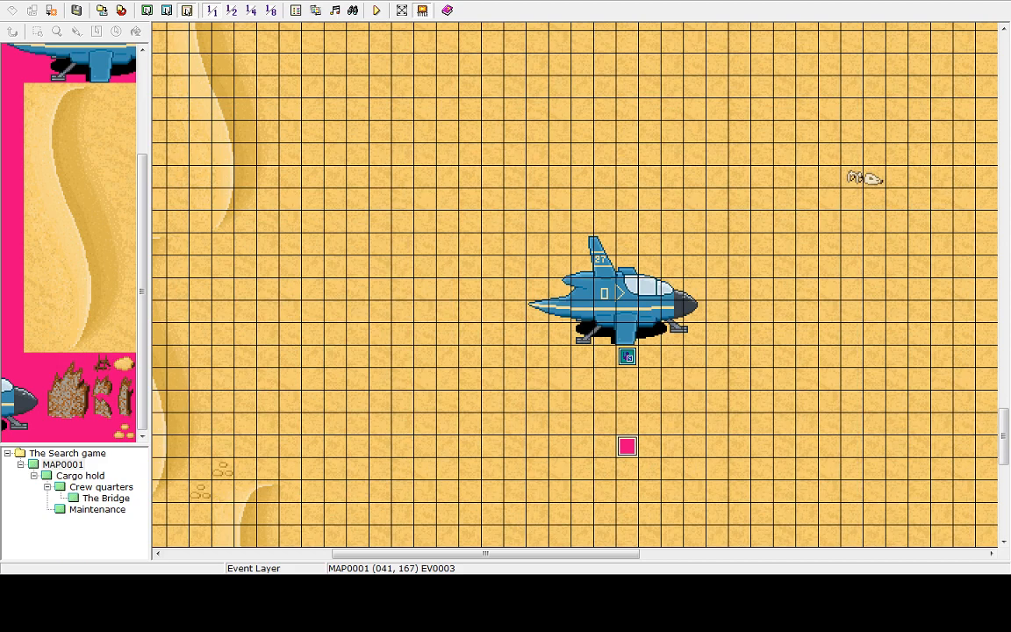
# Save the project, start a playtest and begin a new game
pyautogui.click(377, 10)
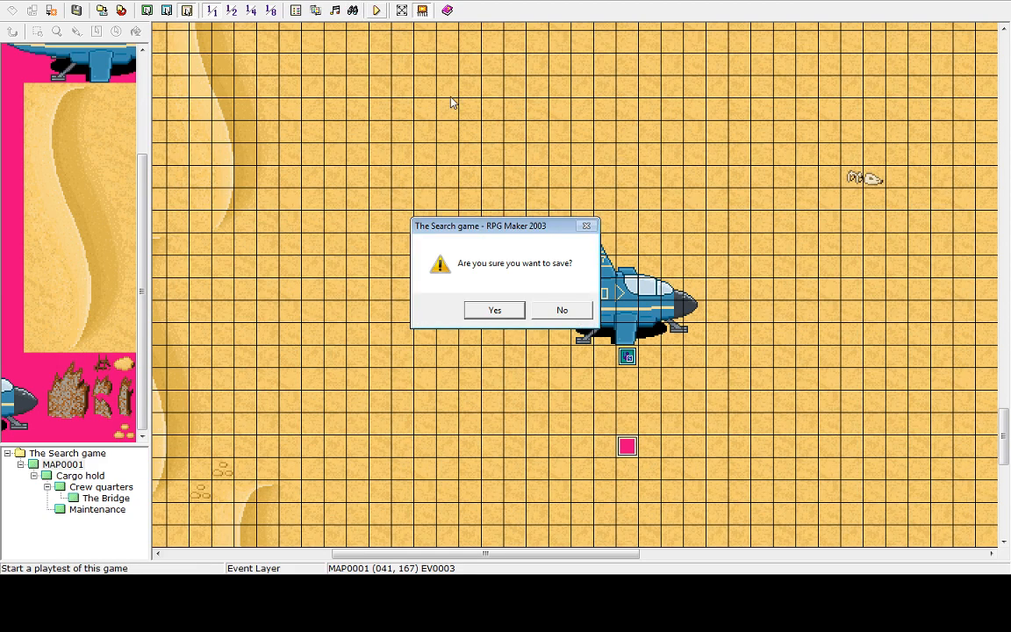
pyautogui.click(495, 312)
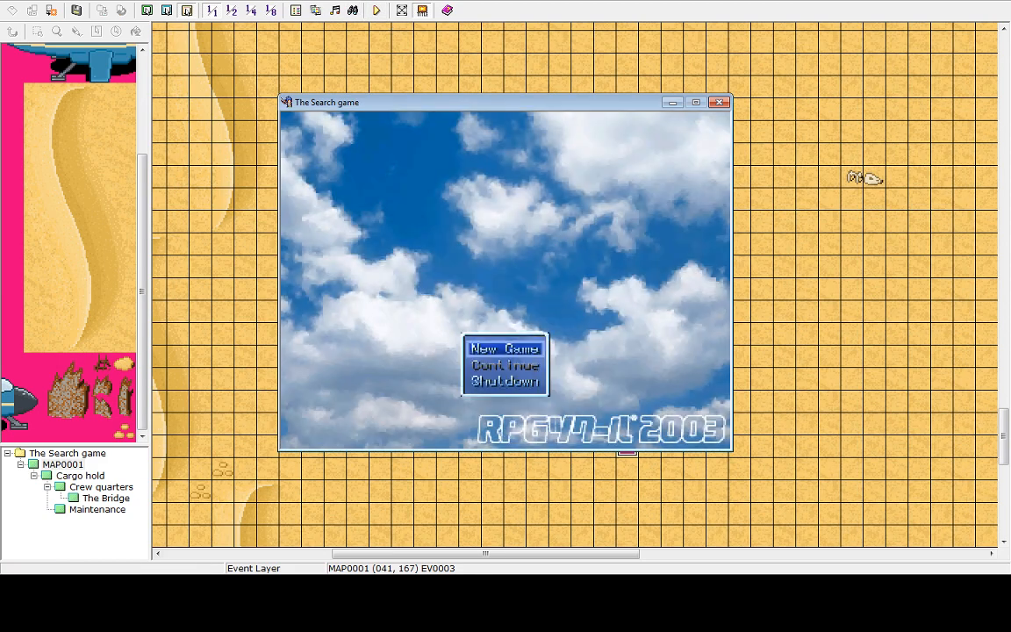
pyautogui.press('Return')
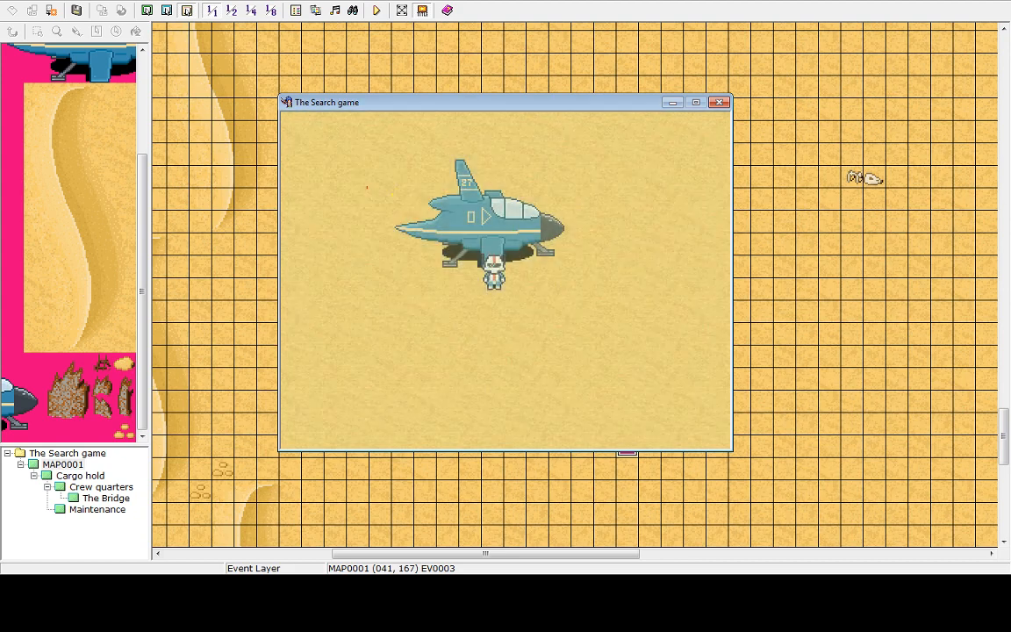
# Walk the player north across the desert away from the spaceship to check the sandstorm effect
pyautogui.press('Down')
pyautogui.press('Right')
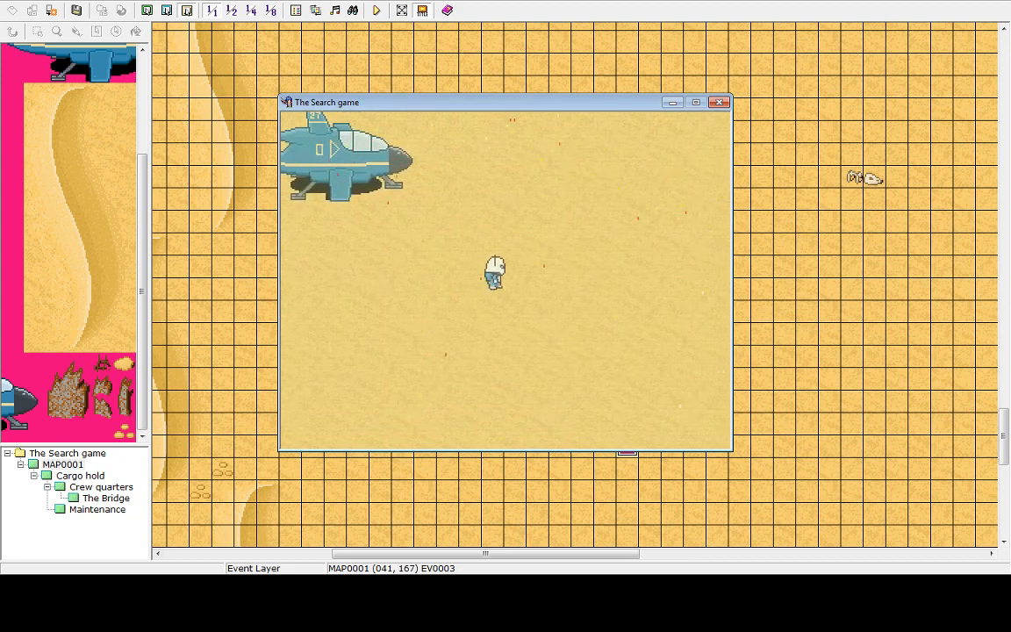
pyautogui.press('Left')
pyautogui.press('Up')
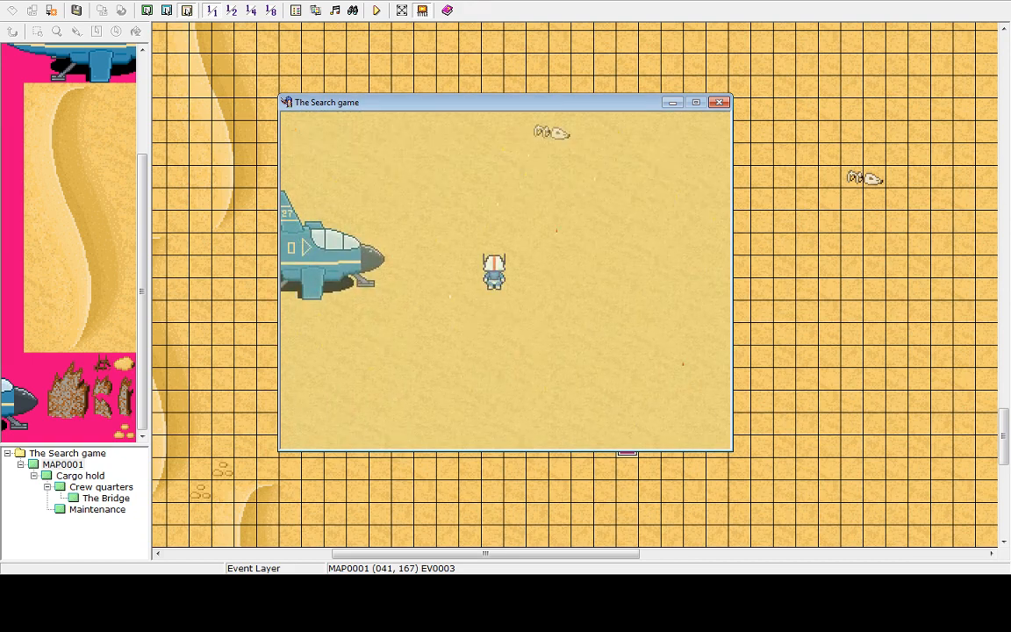
pyautogui.press('Up')
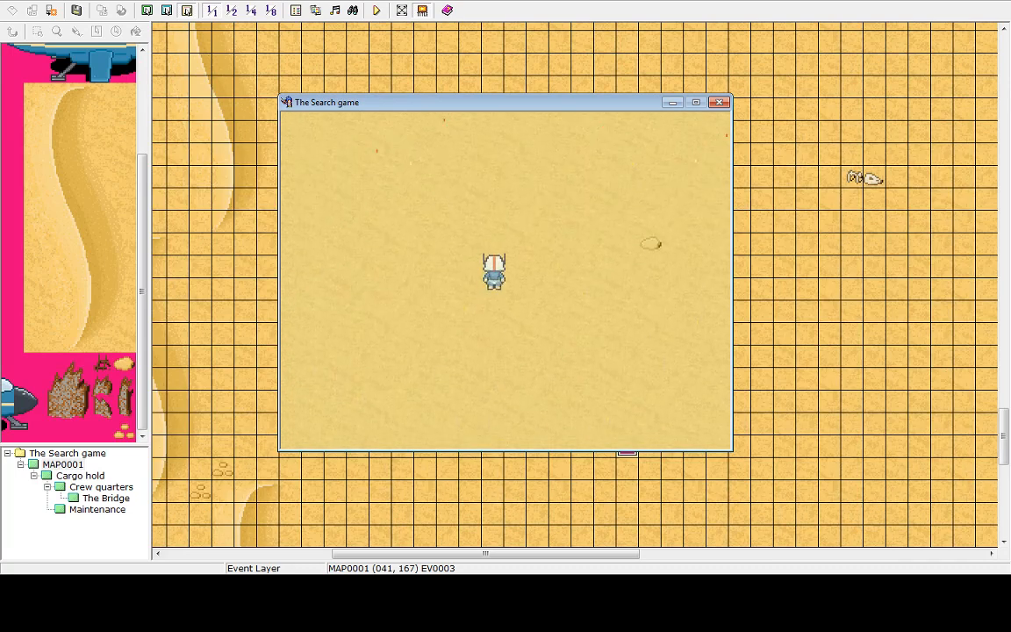
pyautogui.press('Up')
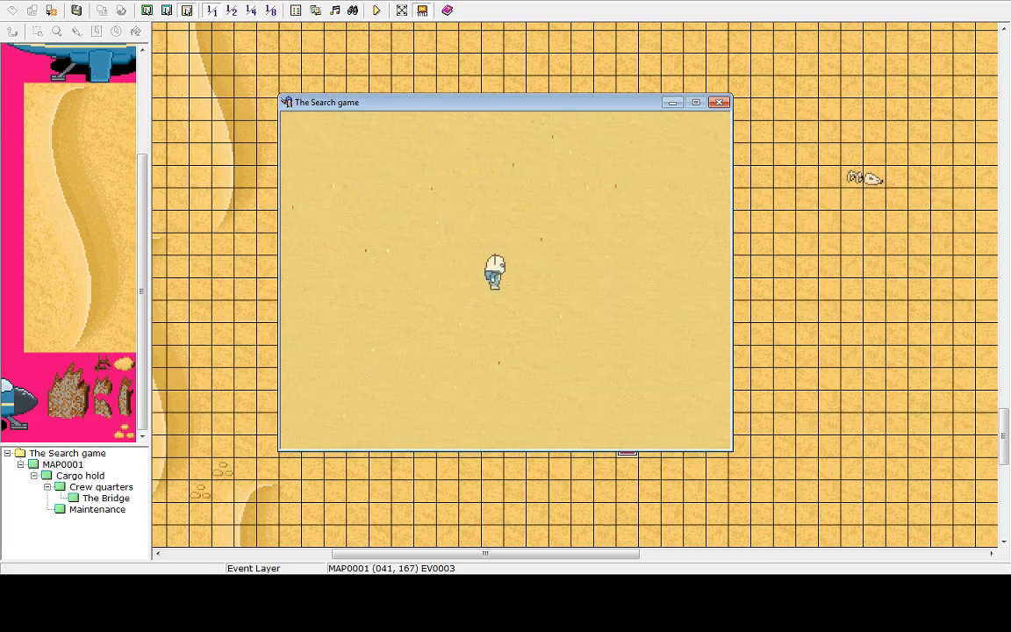
pyautogui.press('Up')
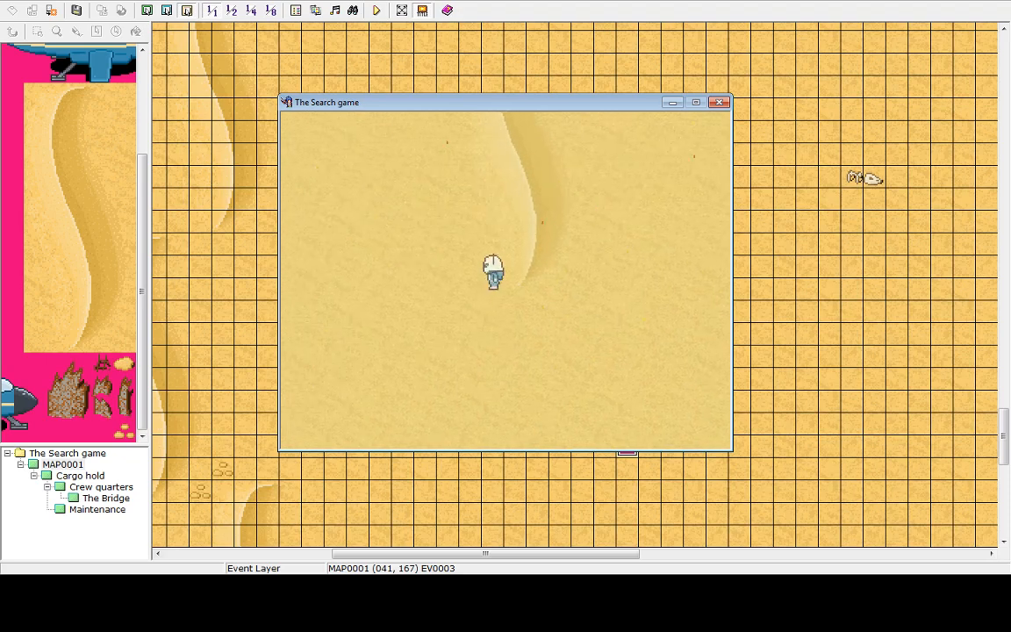
pyautogui.press('Up')
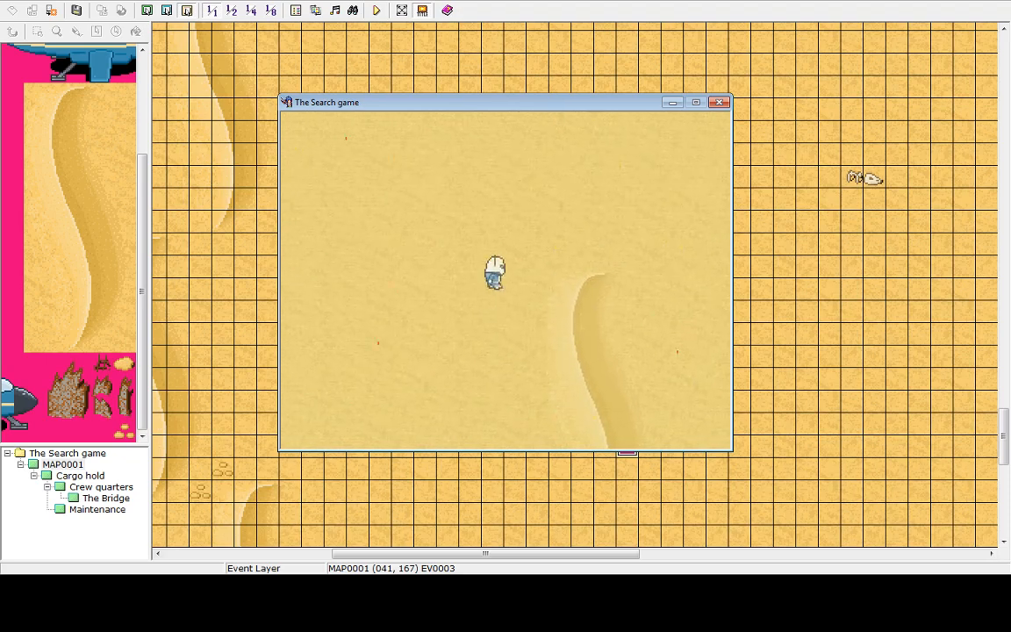
pyautogui.press('Up')
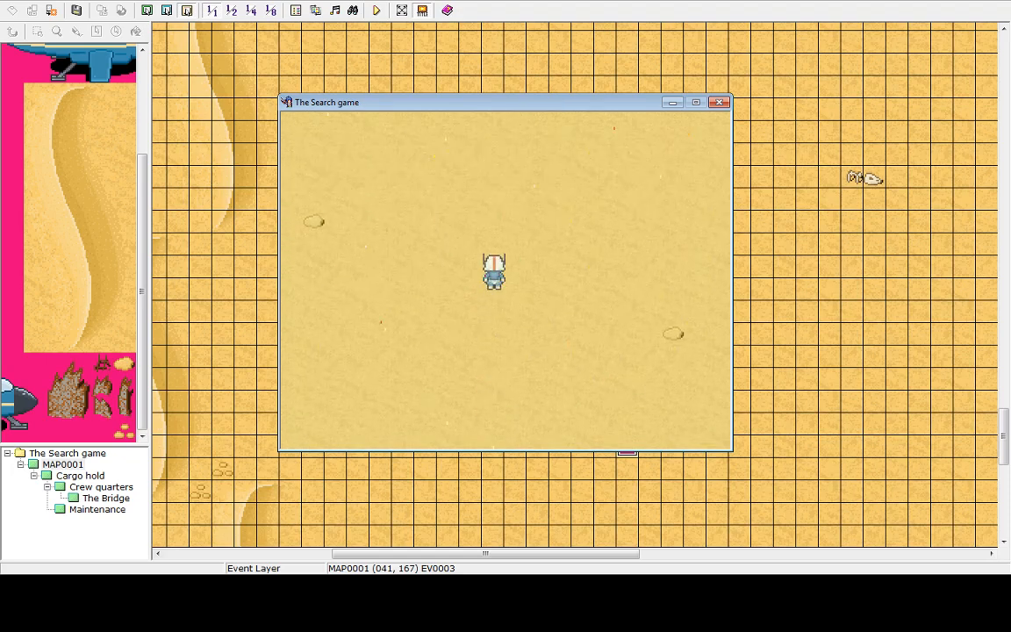
pyautogui.press('Up')
pyautogui.press('Right')
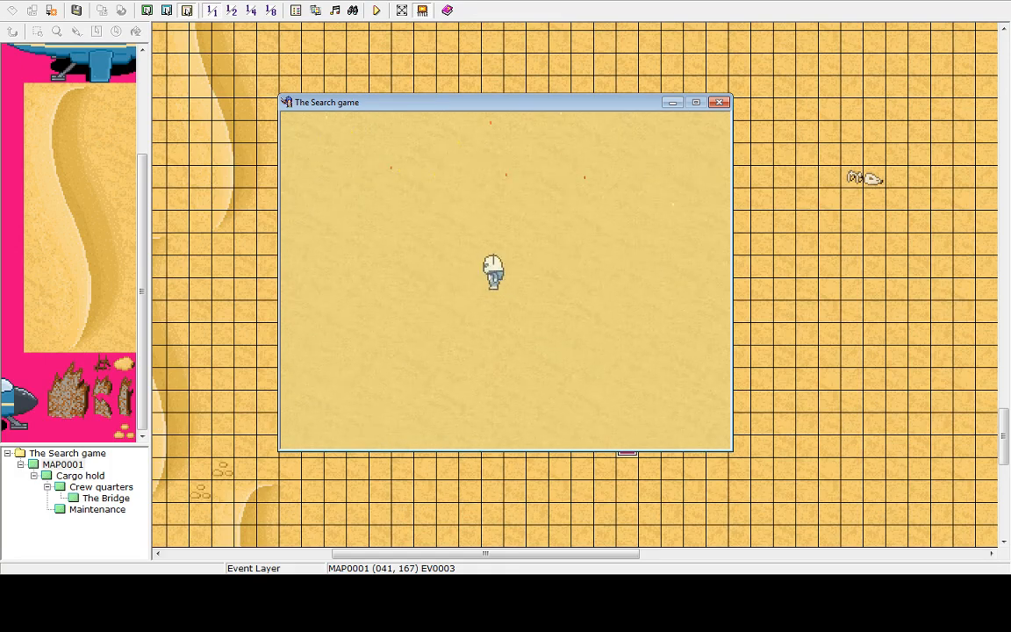
pyautogui.press('Up')
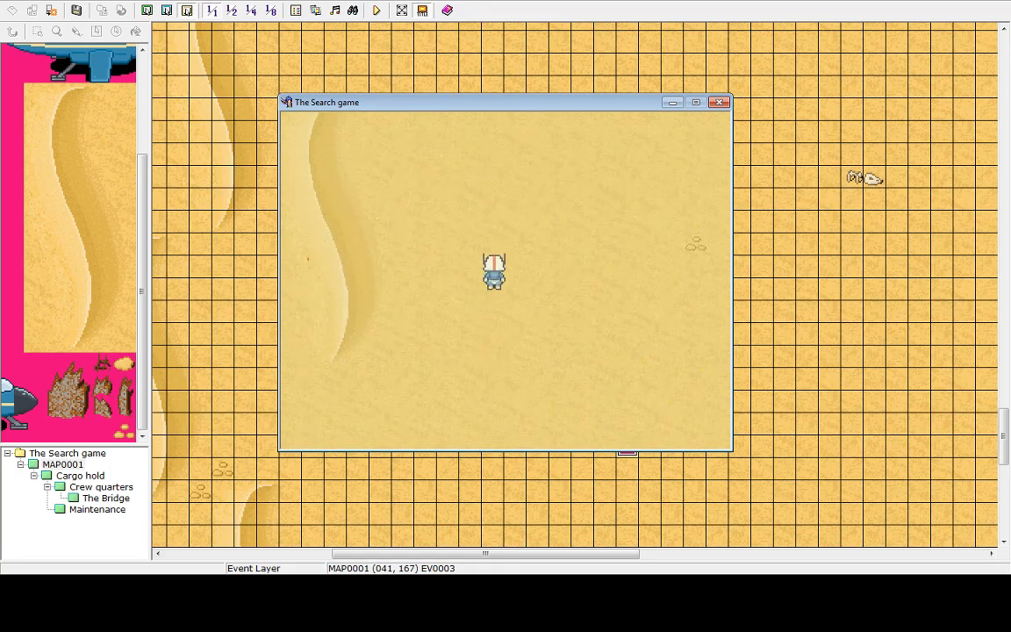
pyautogui.press('Up')
pyautogui.press('Right')
pyautogui.press('Up')
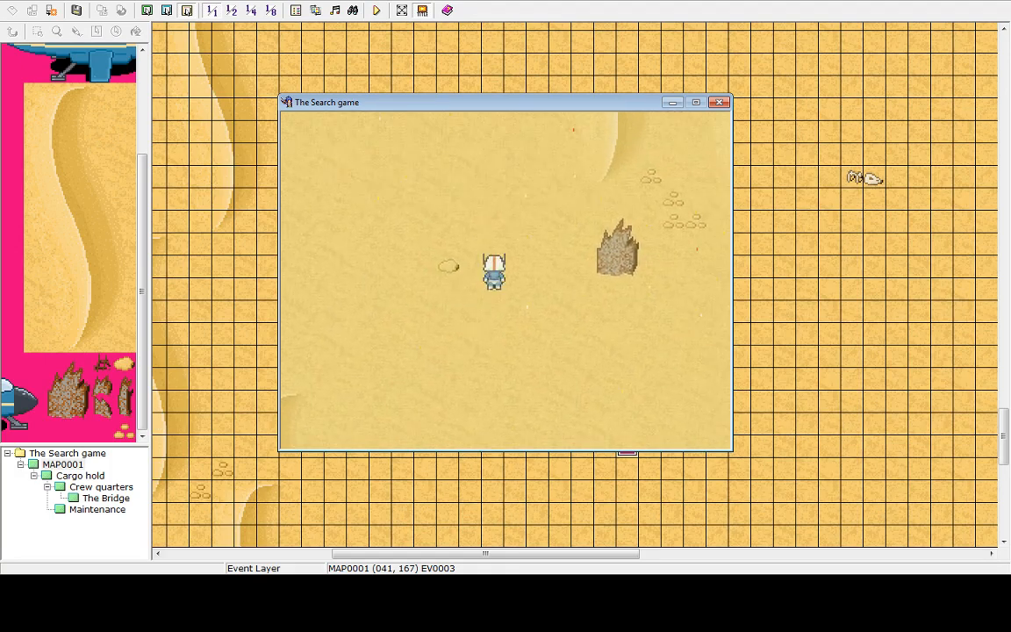
pyautogui.press('Up')
# Walk the player to the cave entrance in the cliff and enter it
pyautogui.press('Left')
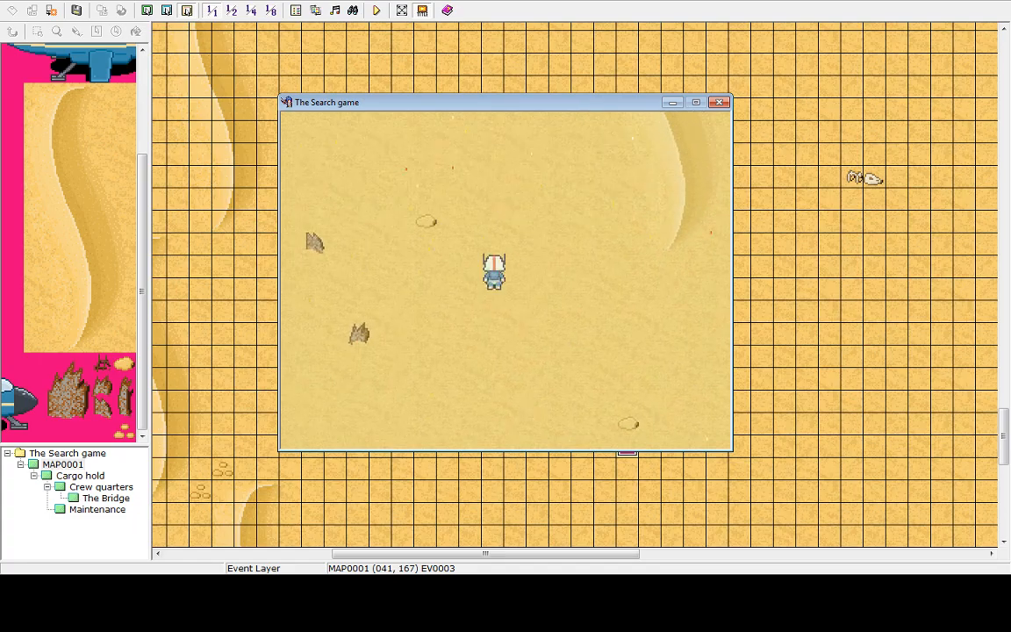
pyautogui.press('Up')
pyautogui.press('Up')
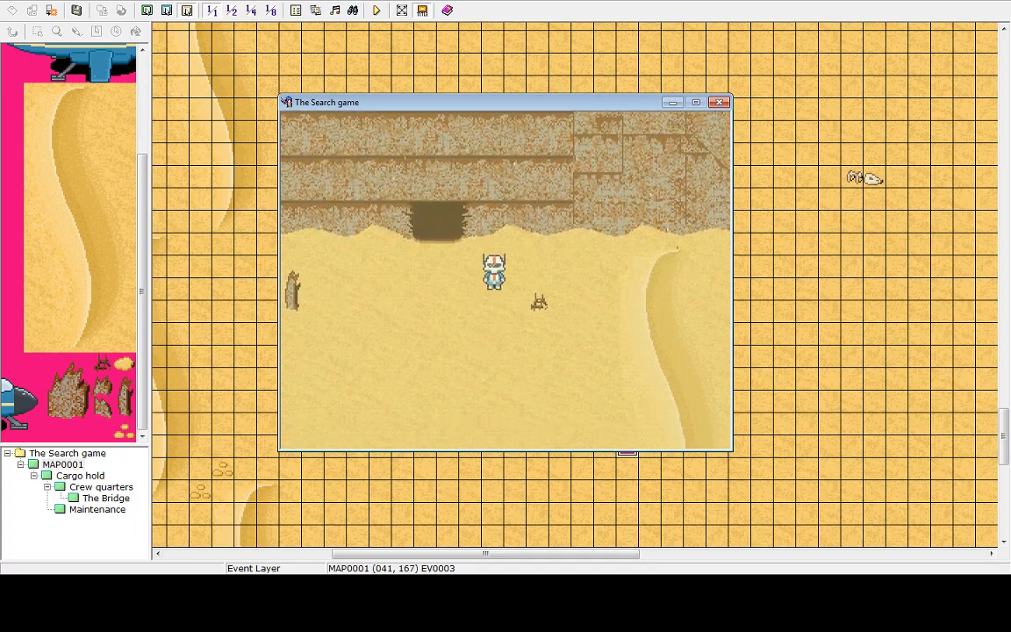
pyautogui.press('Left')
pyautogui.press('Left')
pyautogui.press('Right')
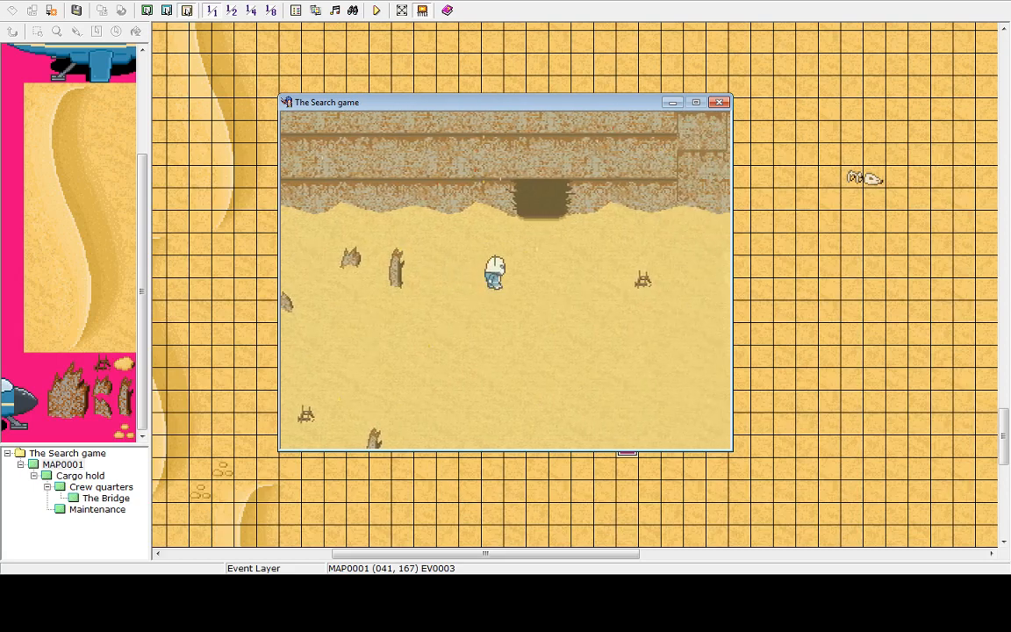
pyautogui.press('Right')
pyautogui.press('Up')
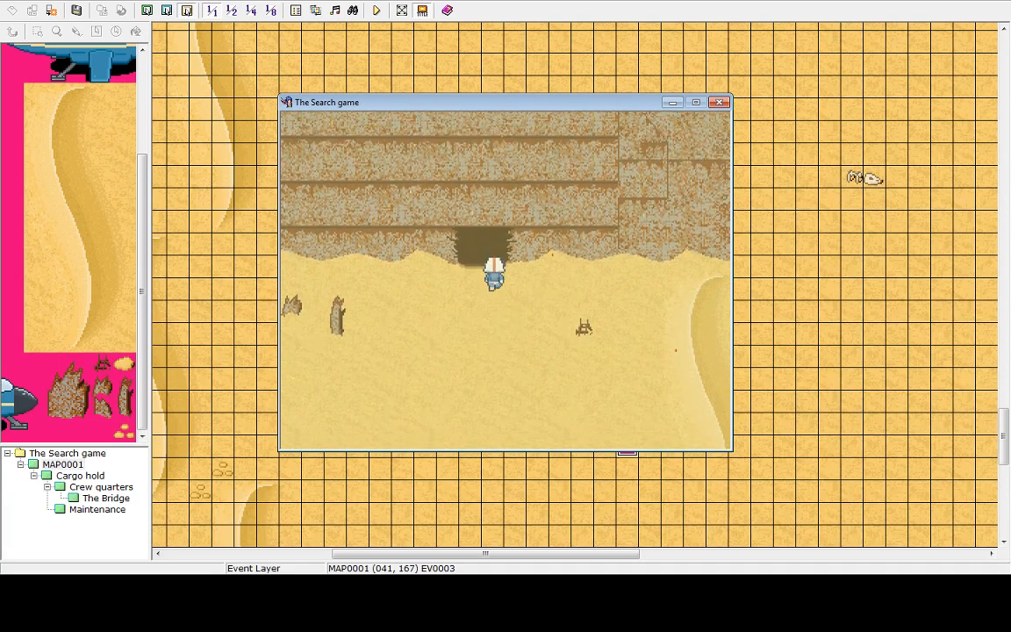
pyautogui.press('Up')
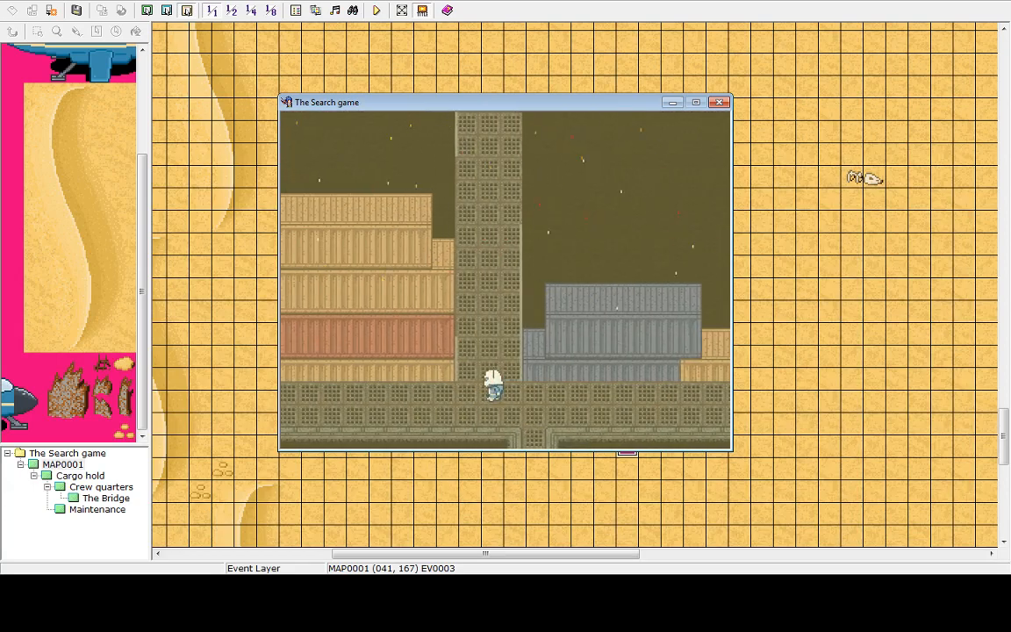
# Walk the player around the cargo hold map in the playtest
pyautogui.press('Up')
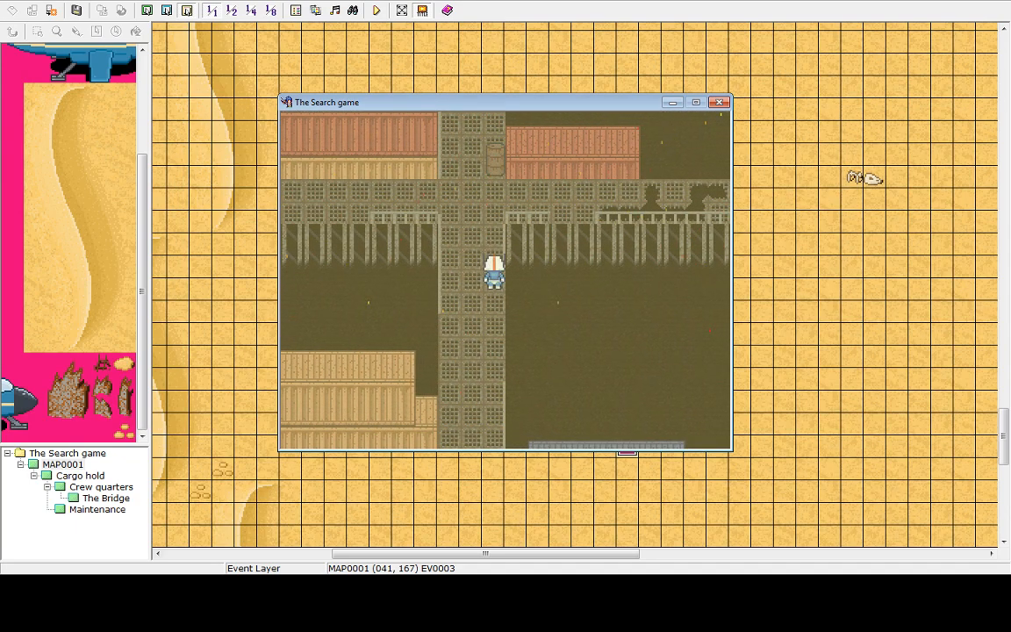
pyautogui.press('Up')
pyautogui.press('Left')
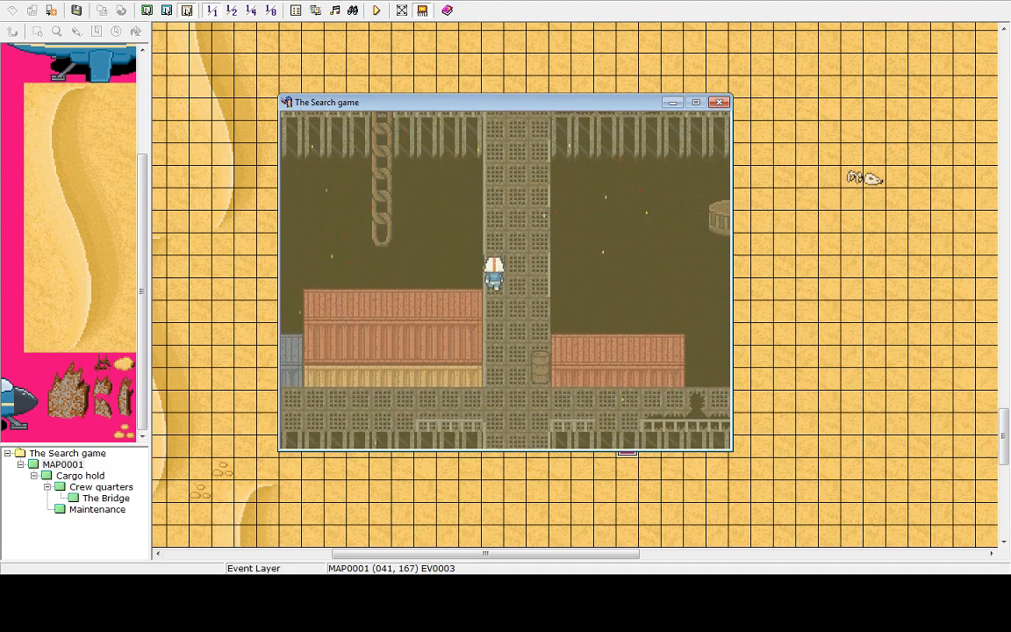
pyautogui.press('Right')
pyautogui.press('Down')
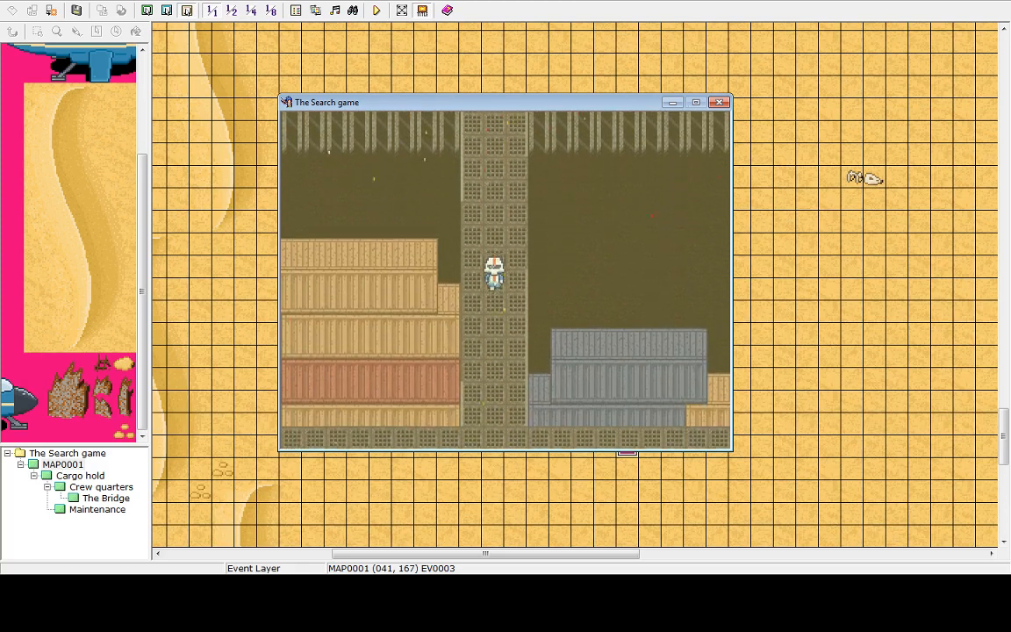
pyautogui.press('Right')
pyautogui.press('Down')
pyautogui.press('Down')
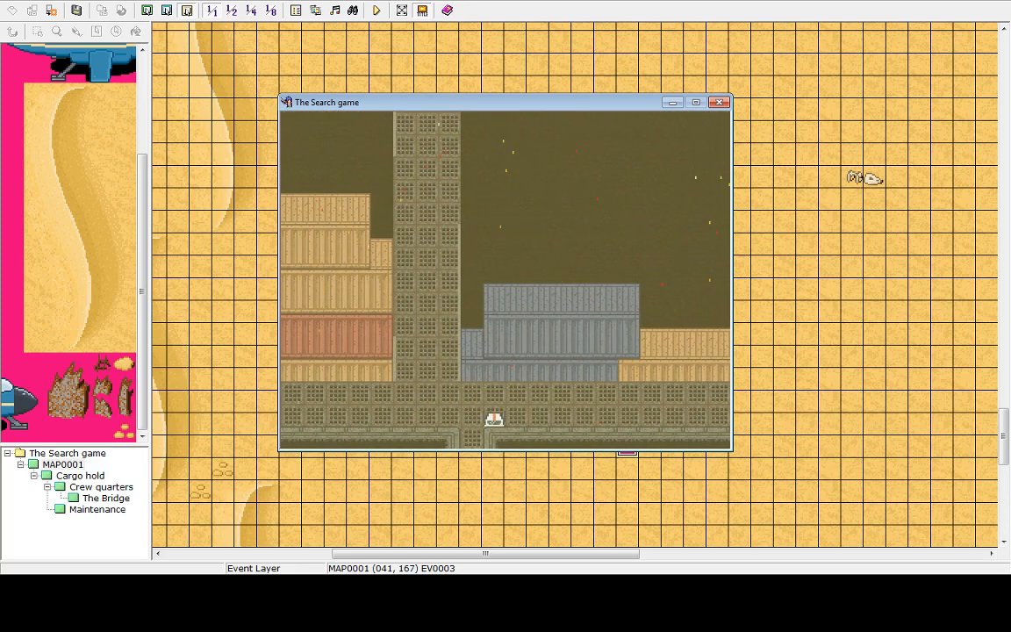
pyautogui.press('Right')
pyautogui.press('Right')
pyautogui.press('Up')
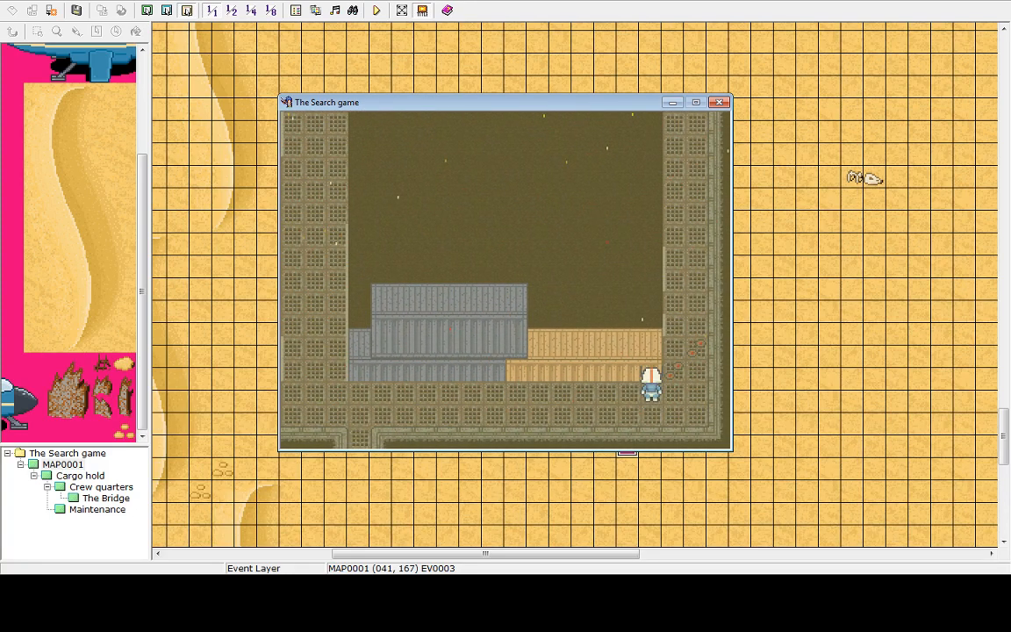
pyautogui.press('Left')
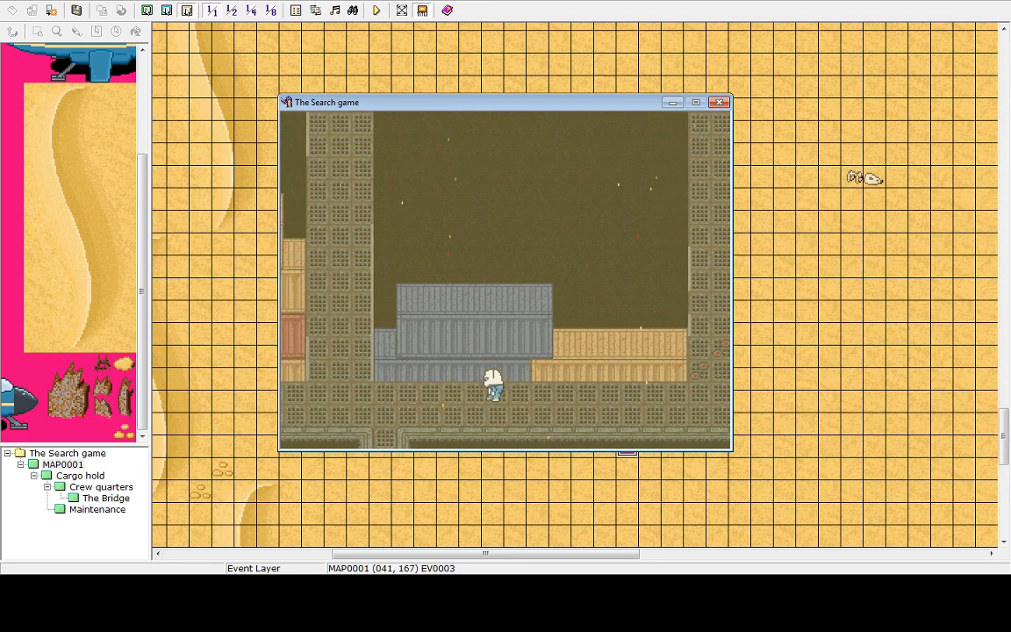
pyautogui.press('Left')
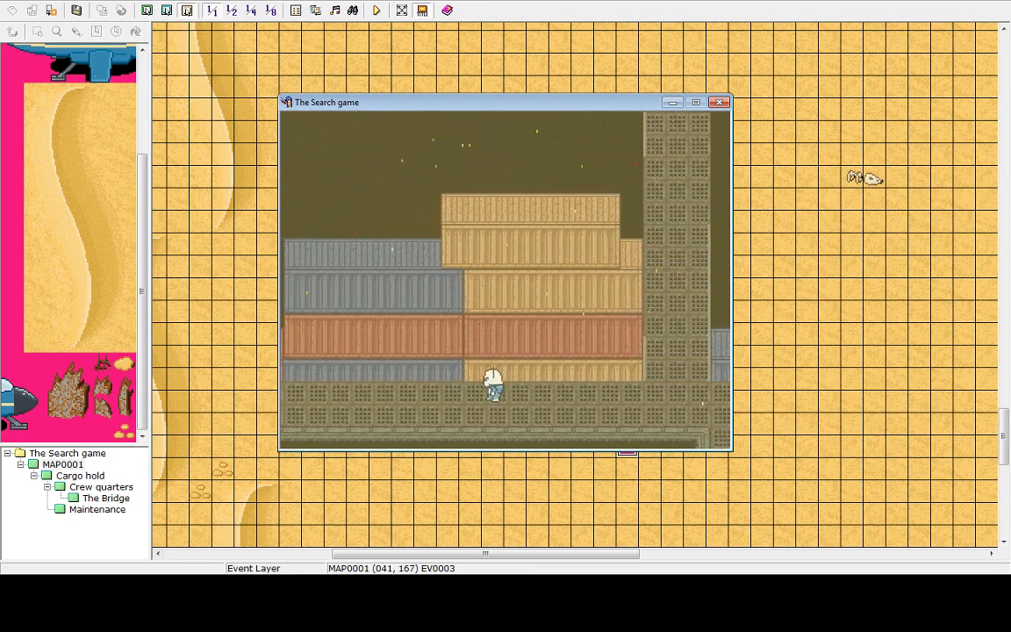
pyautogui.press('Right')
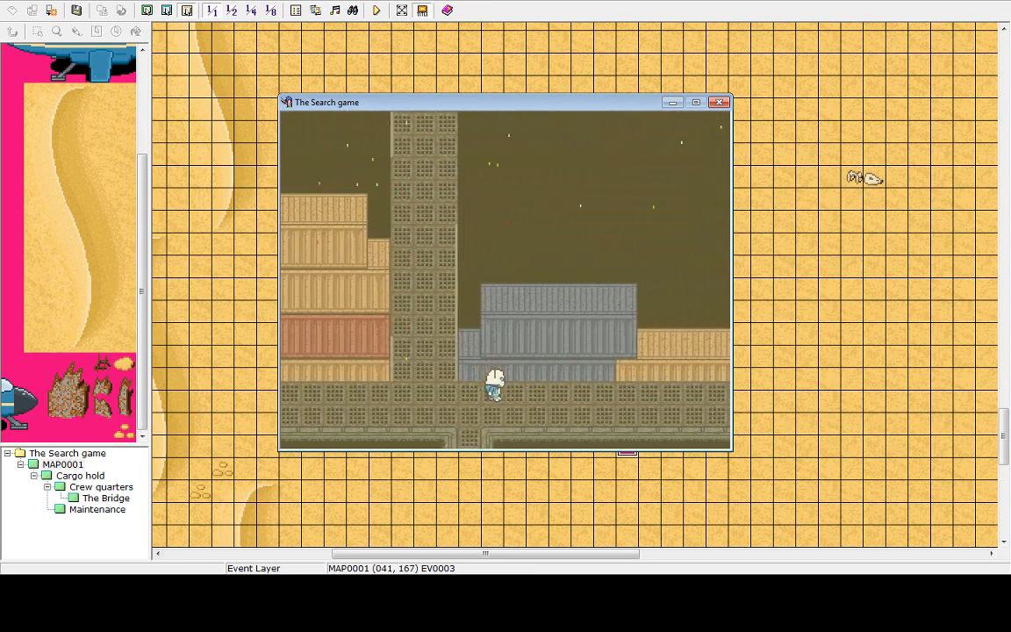
pyautogui.press('Right')
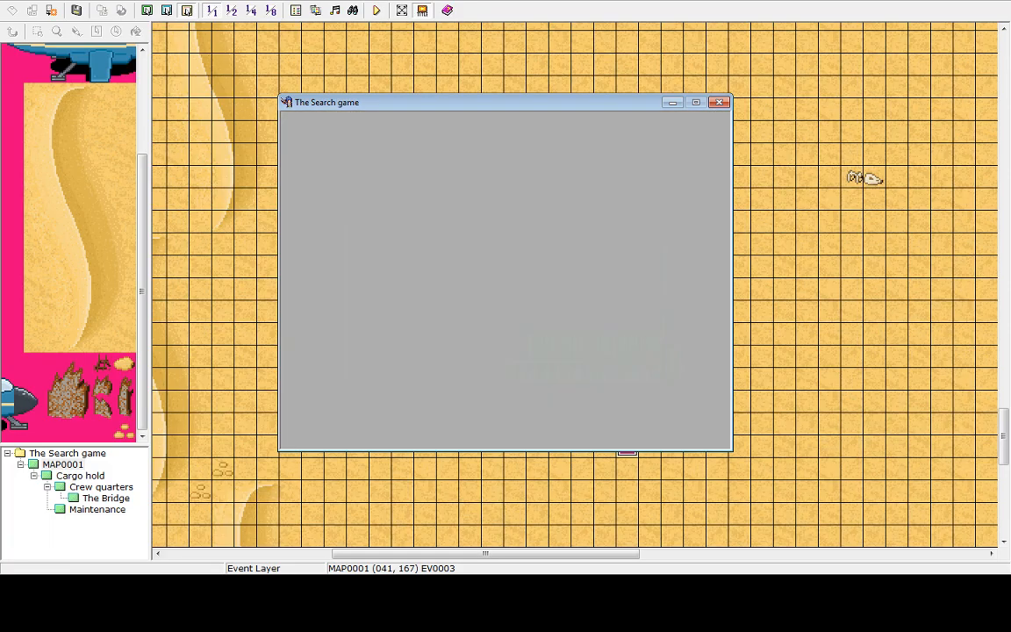
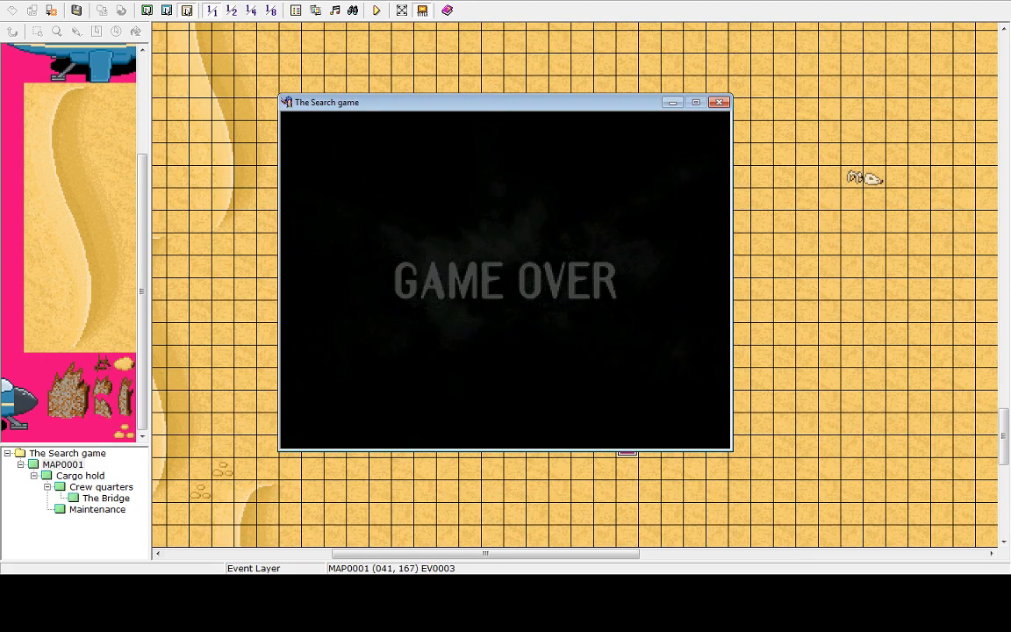
# Quit the playtest and inspect the transfer event at the cargo hold's entrance
pyautogui.press('Up')
pyautogui.press('Return')
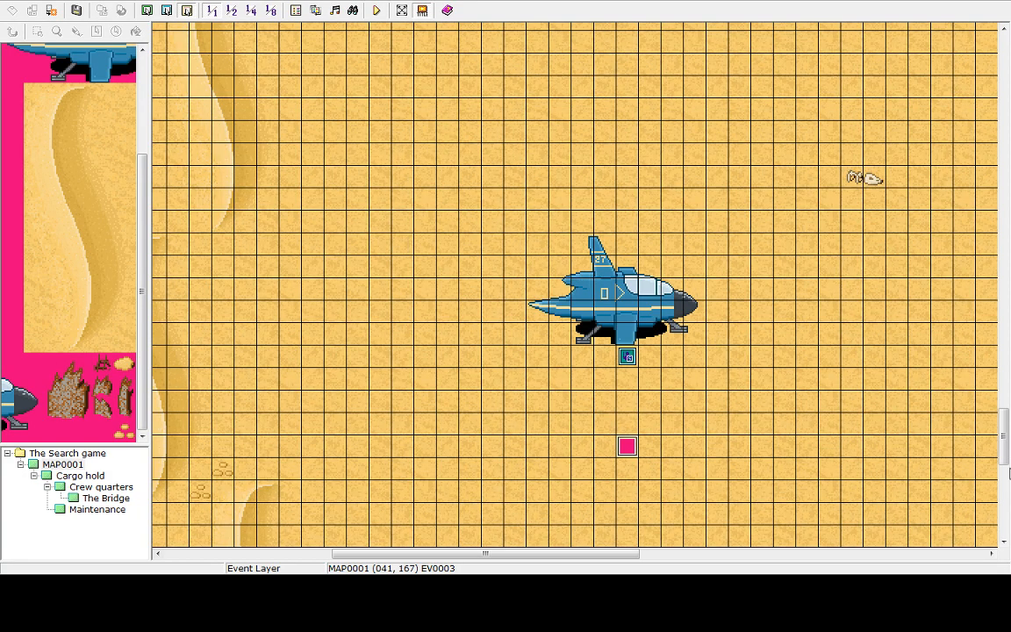
pyautogui.moveTo(1005, 431); pyautogui.dragTo(687, 161)
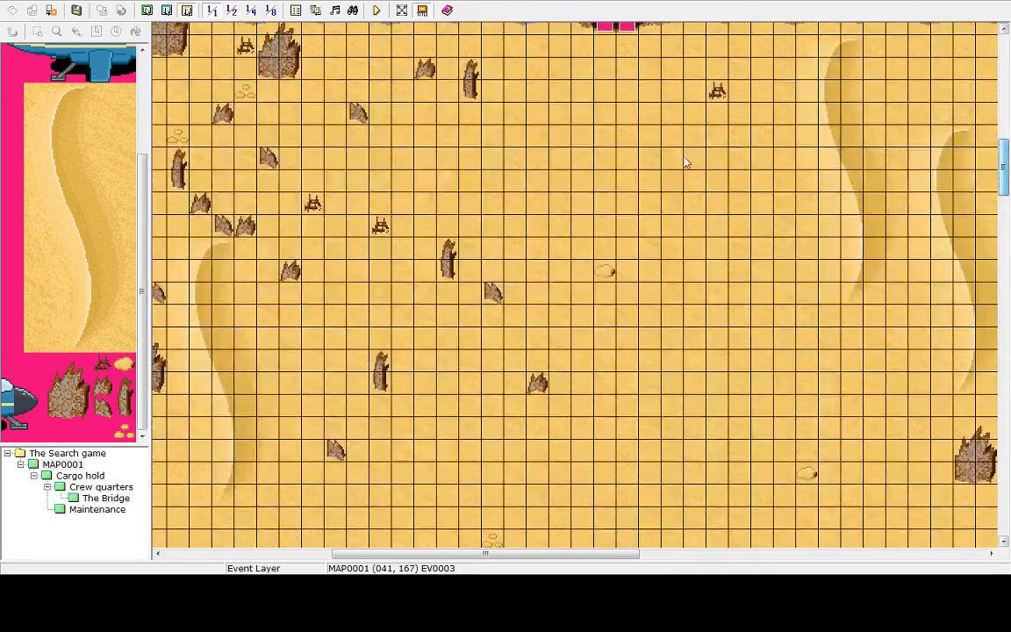
pyautogui.click(61, 476)
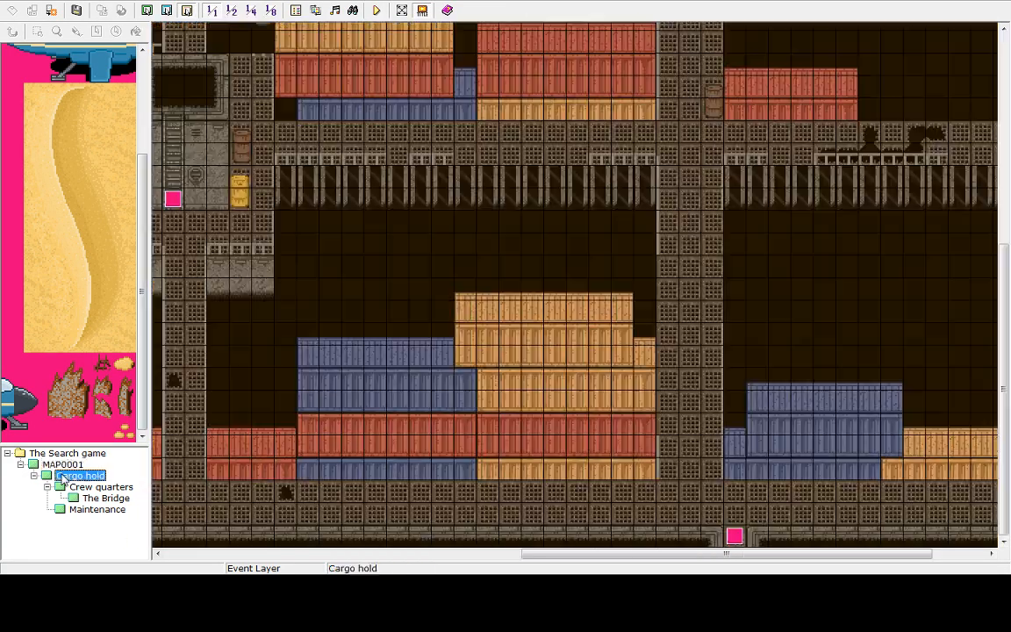
pyautogui.click(735, 538)
pyautogui.doubleClick(735, 537)
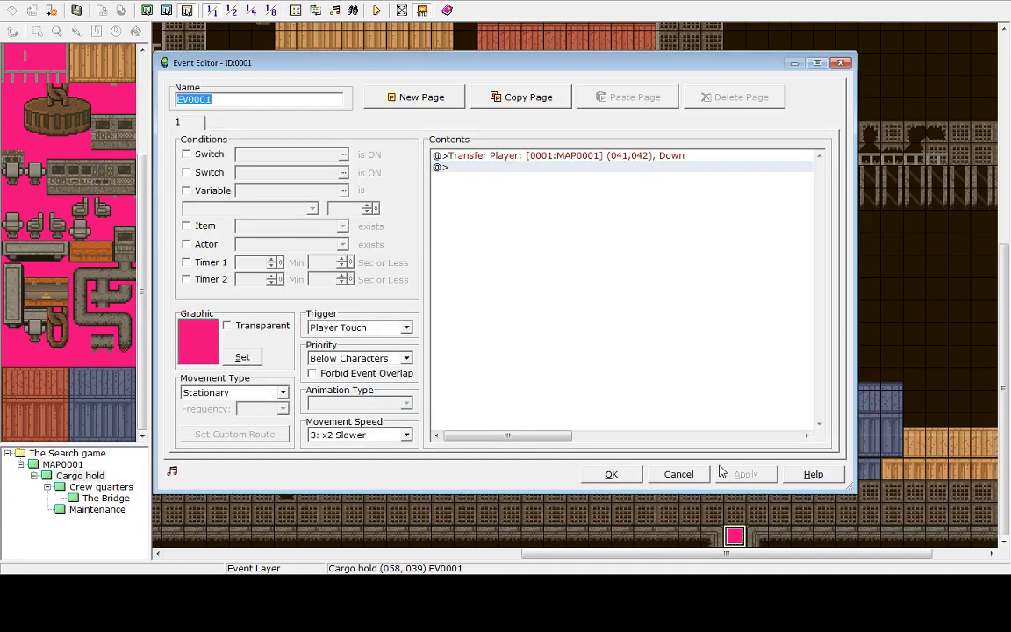
pyautogui.click(677, 474)
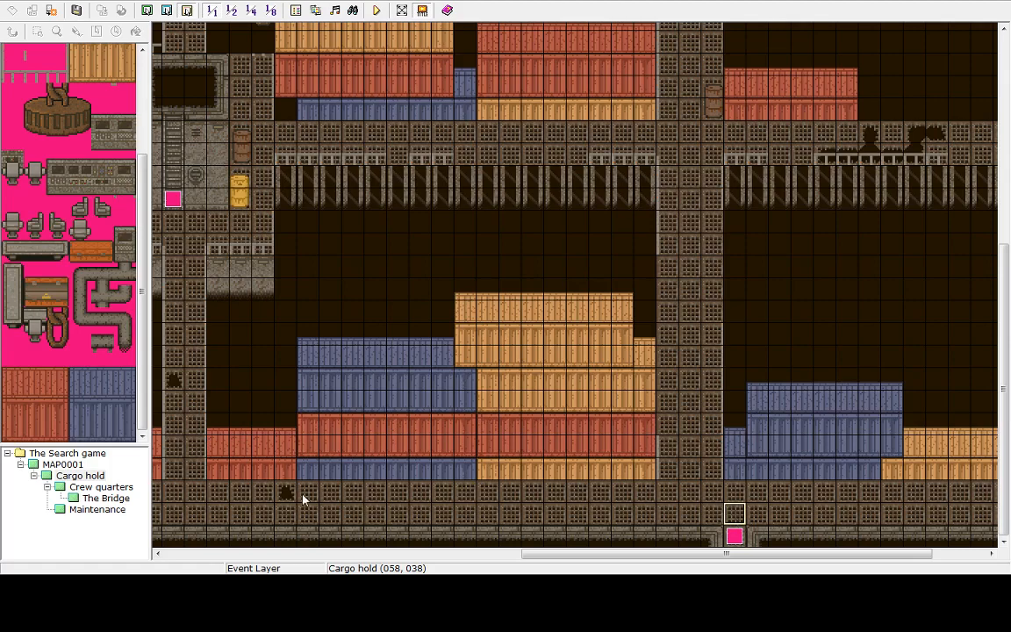
# Create a new event on the tile just inside the cargo hold entrance with a Player Touch trigger
pyautogui.doubleClick(736, 517)
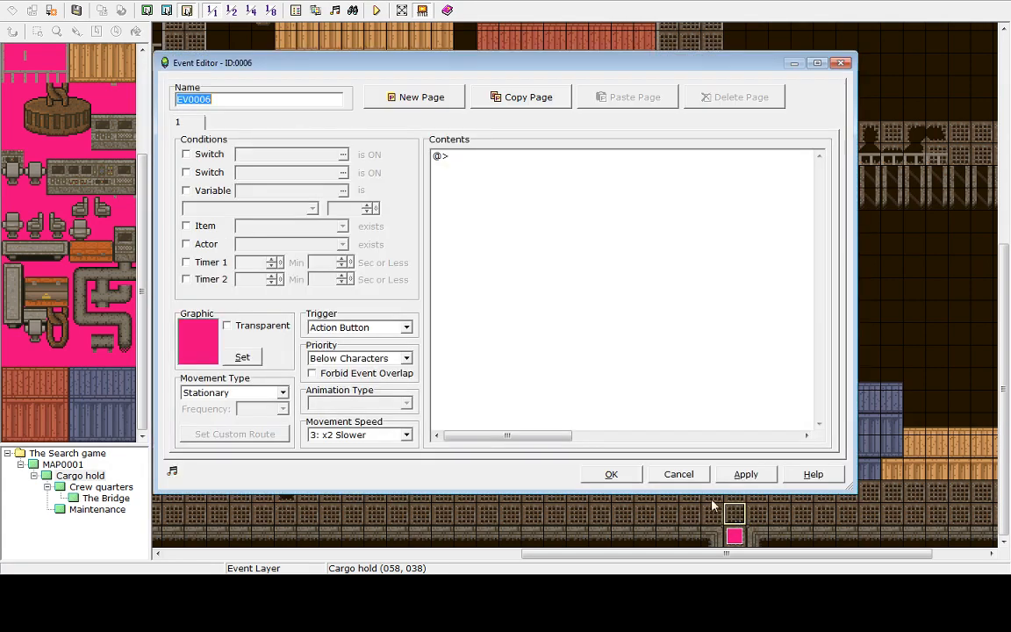
pyautogui.click(393, 331)
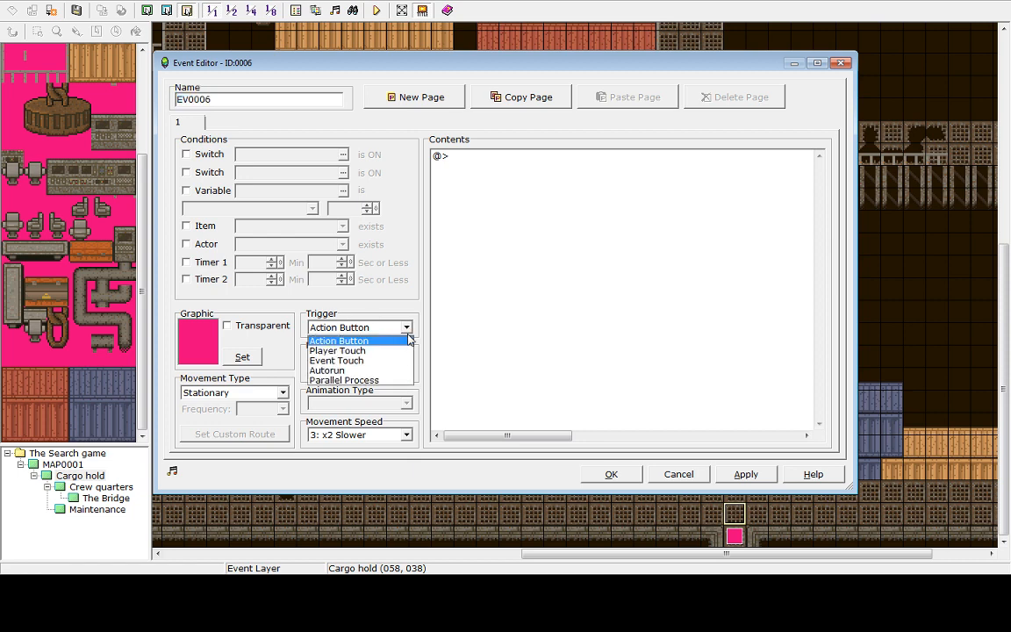
pyautogui.click(361, 350)
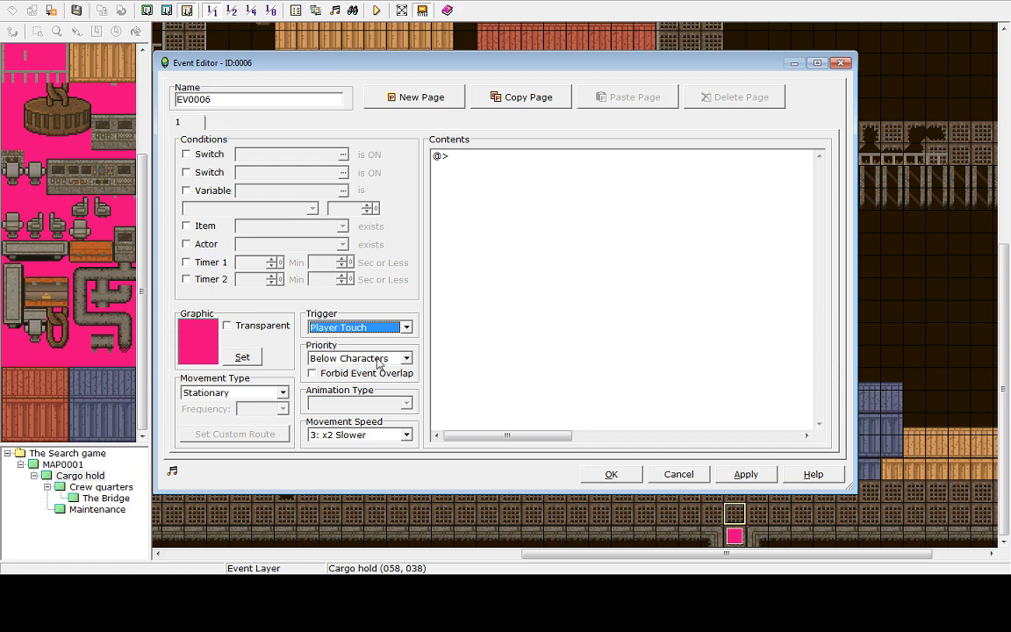
pyautogui.click(408, 359)
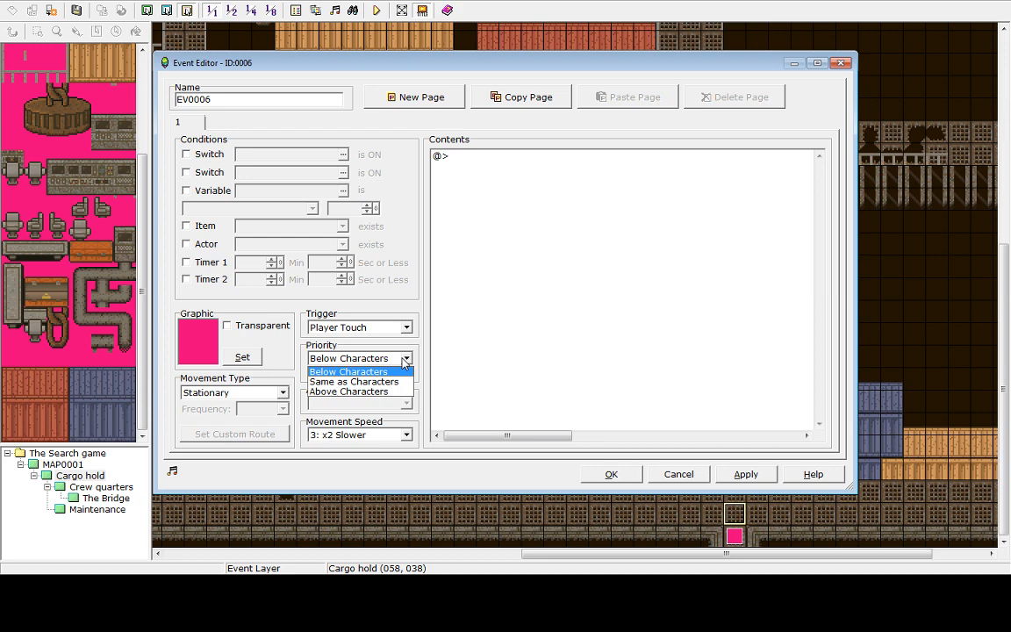
pyautogui.click(500, 172)
# Add a Set Weather Effects command set to None to the event and save it
pyautogui.doubleClick(501, 167)
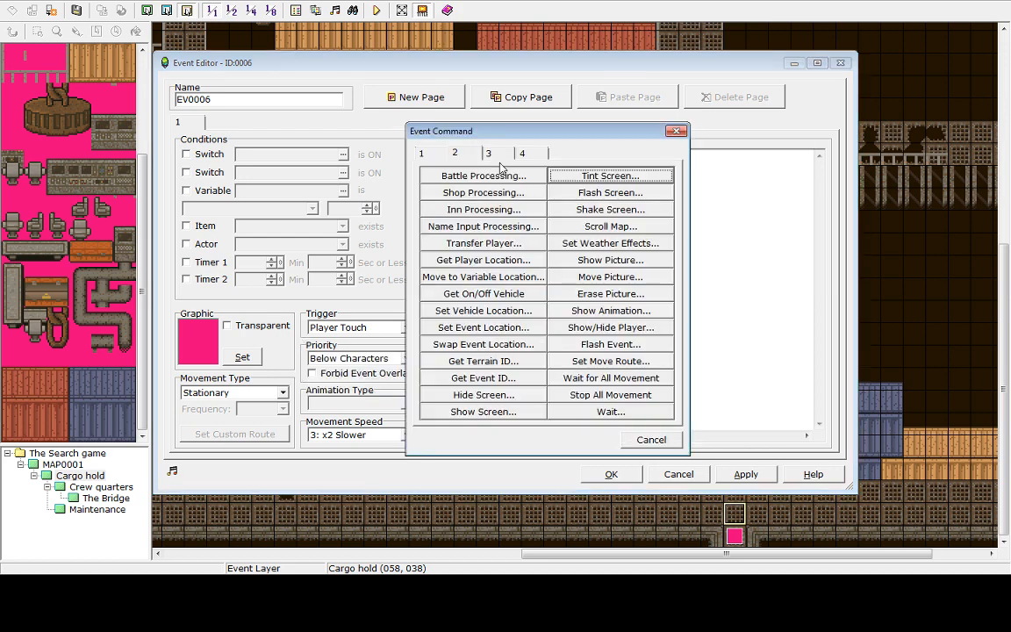
pyautogui.click(610, 226)
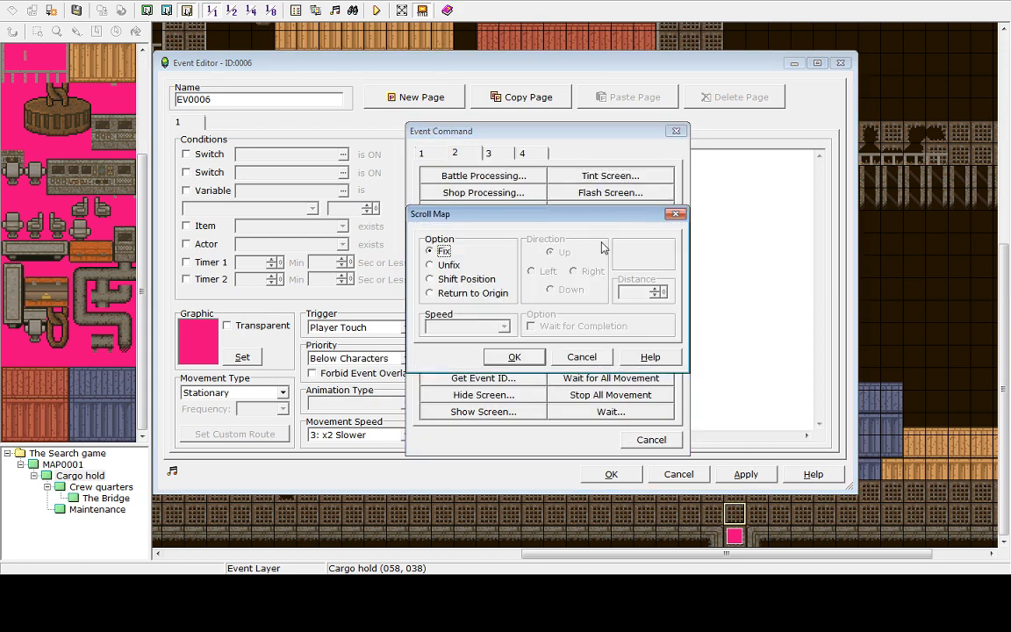
pyautogui.click(581, 357)
pyautogui.click(615, 243)
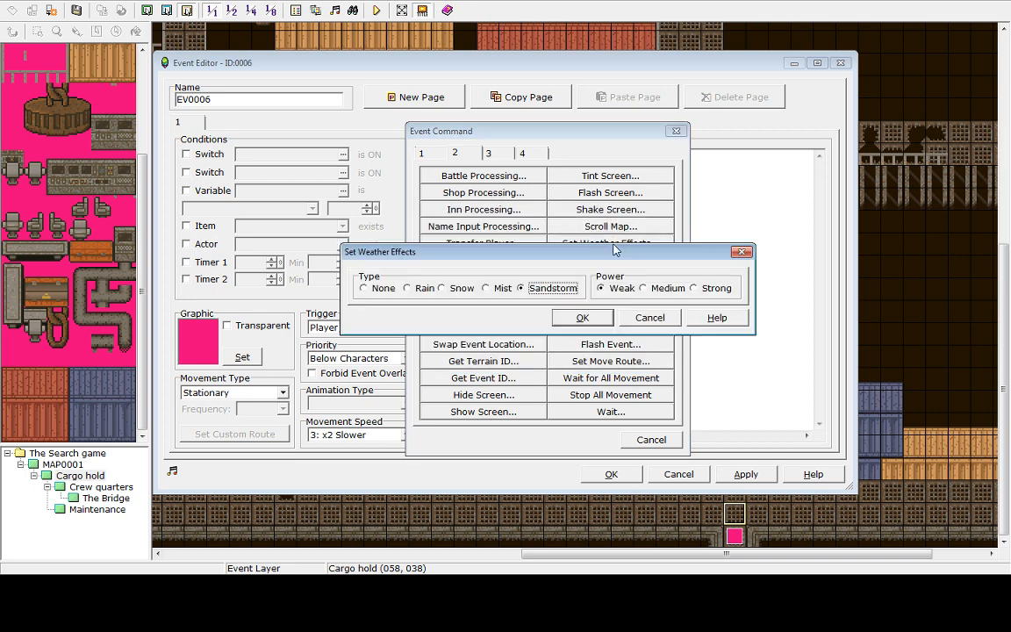
pyautogui.click(377, 289)
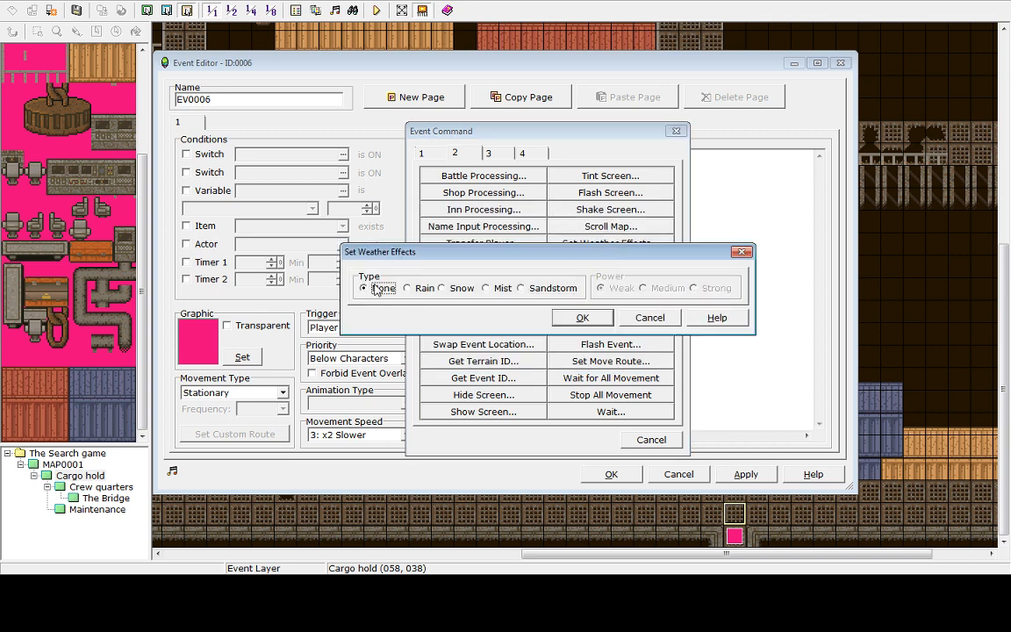
pyautogui.click(583, 318)
pyautogui.click(719, 476)
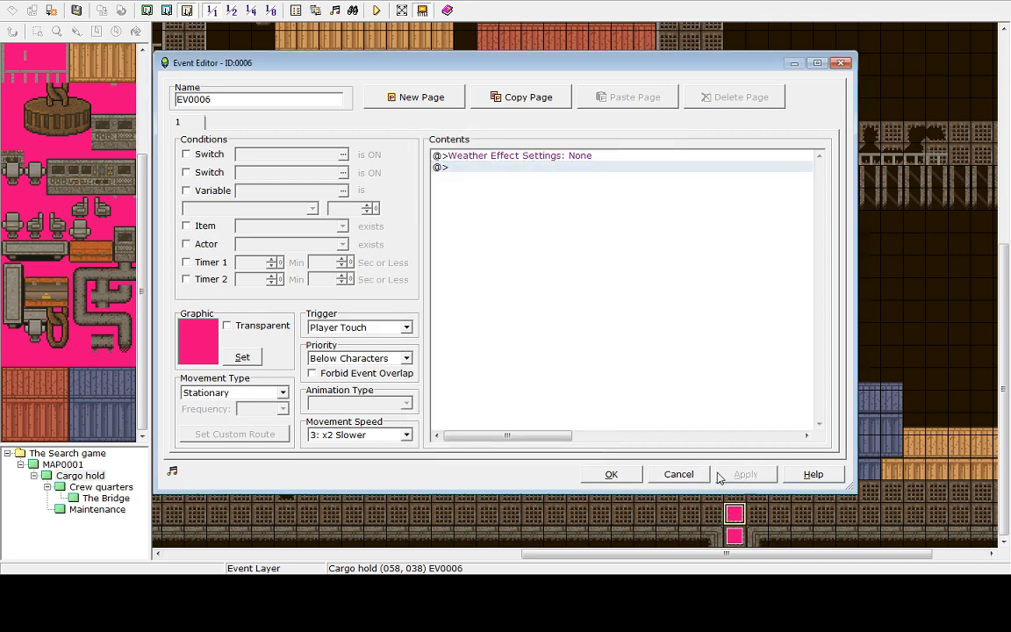
pyautogui.click(612, 474)
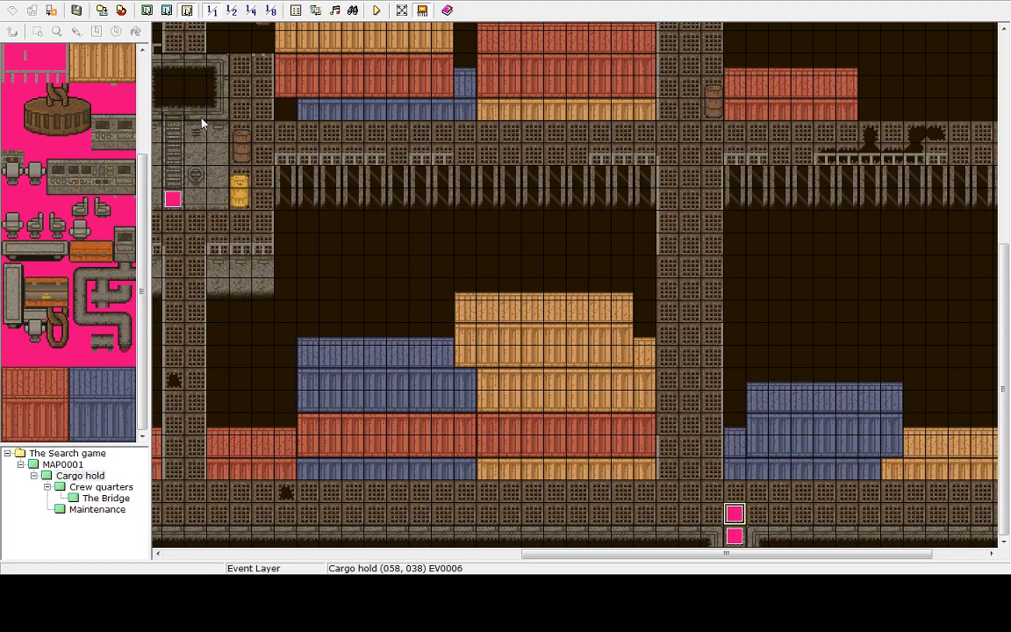
# Start a playtest and begin a new game beside the spaceship
pyautogui.click(376, 10)
pyautogui.click(491, 309)
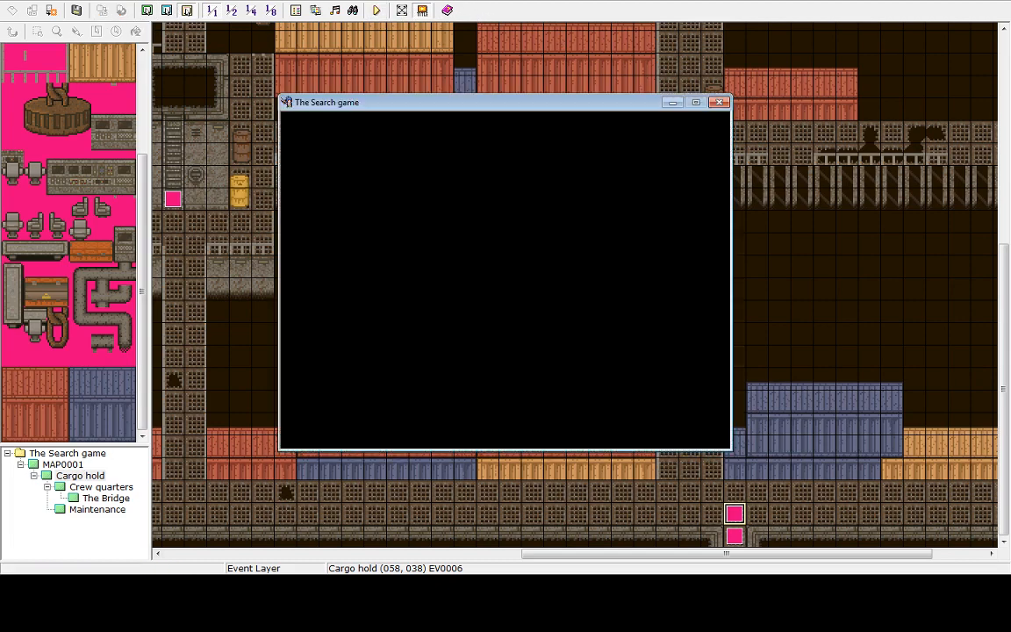
pyautogui.press('Return')
pyautogui.press('Right')
pyautogui.press('Up')
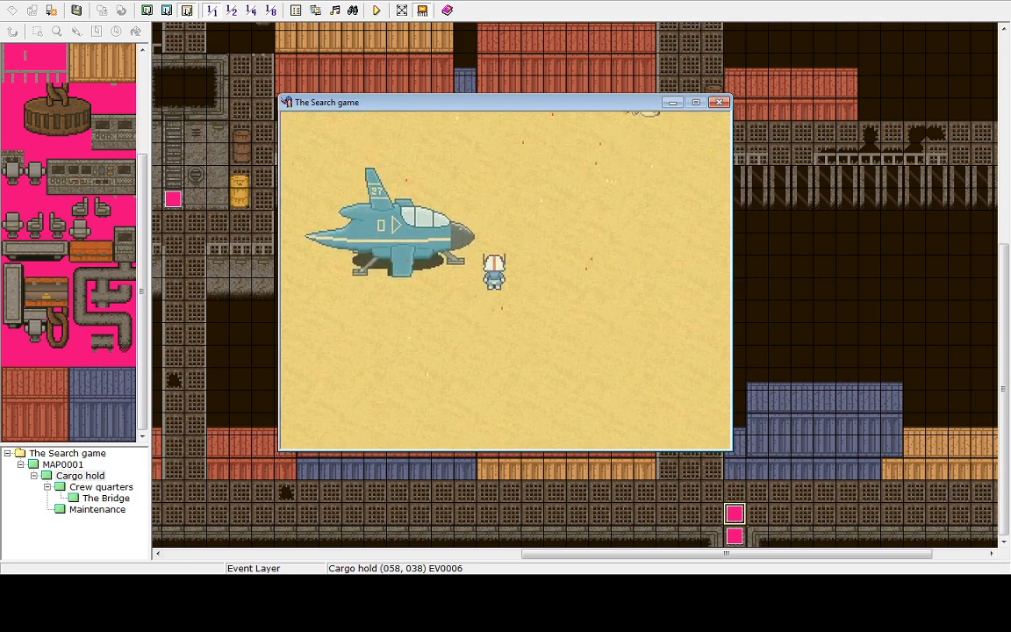
# Walk the player north to the cave and into the cargo hold to check that the sandstorm stops
pyautogui.press('Up')
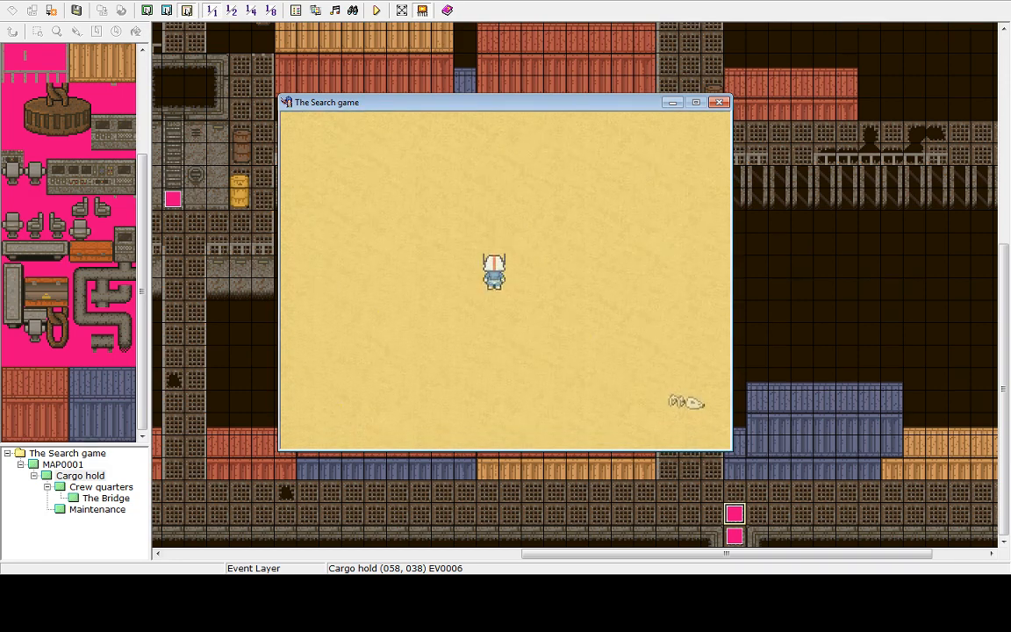
pyautogui.press('Up')
pyautogui.press('Up')
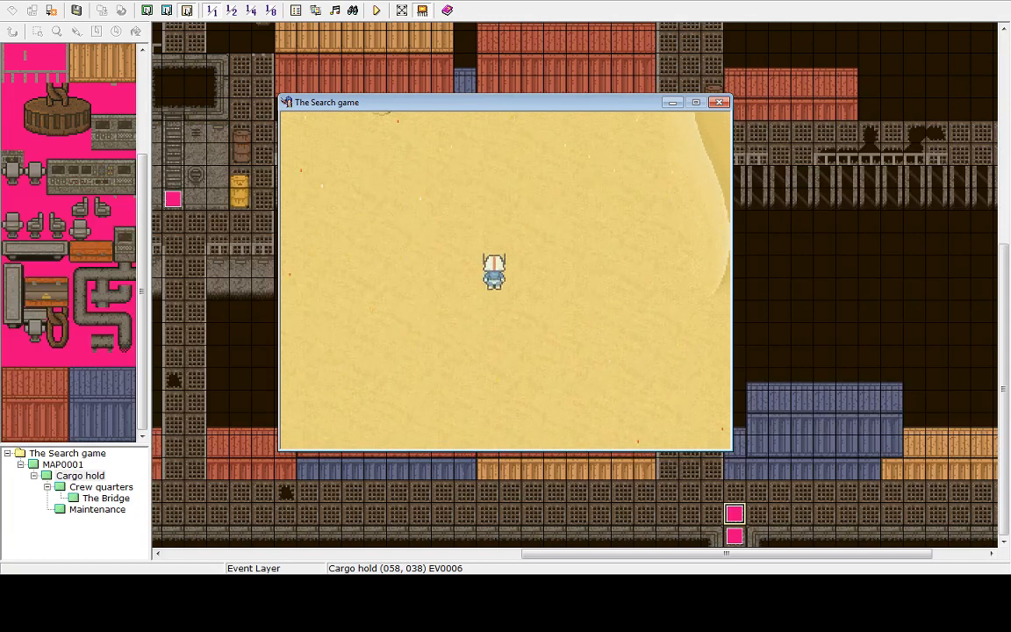
pyautogui.press('Up')
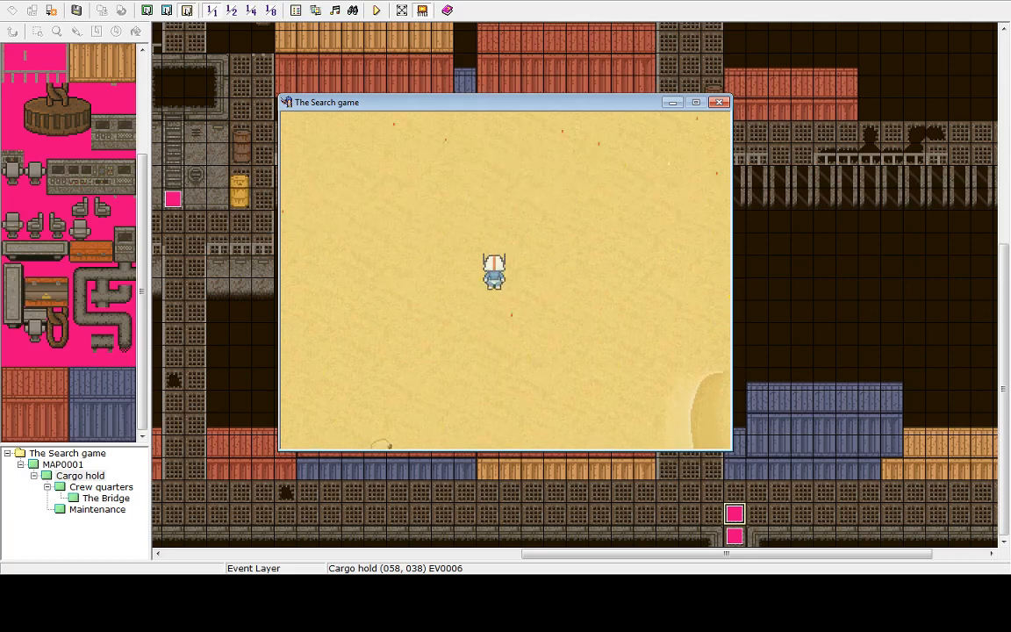
pyautogui.press('Up')
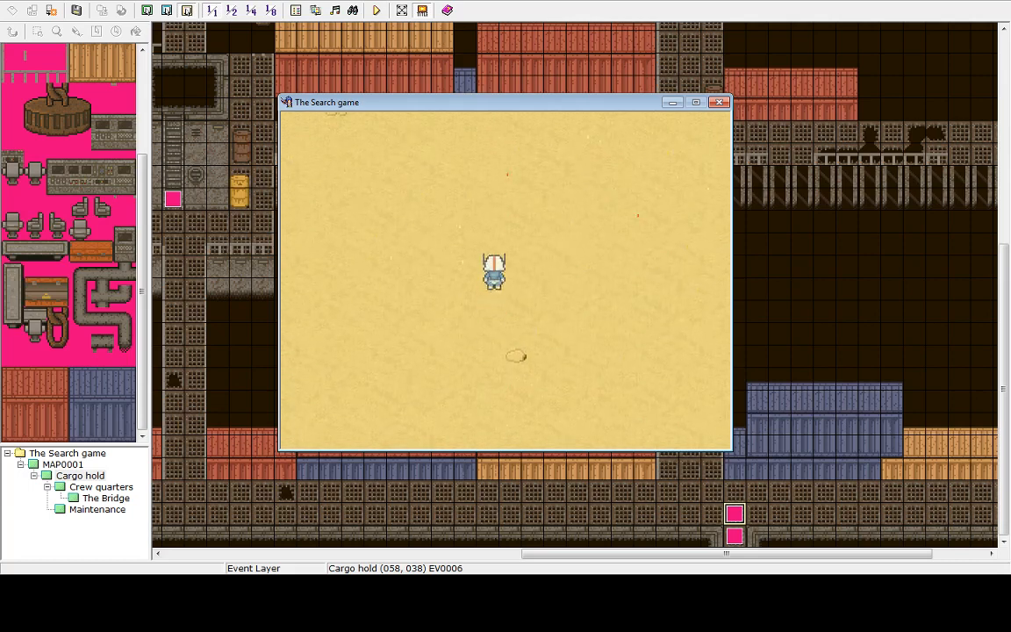
pyautogui.press('Up')
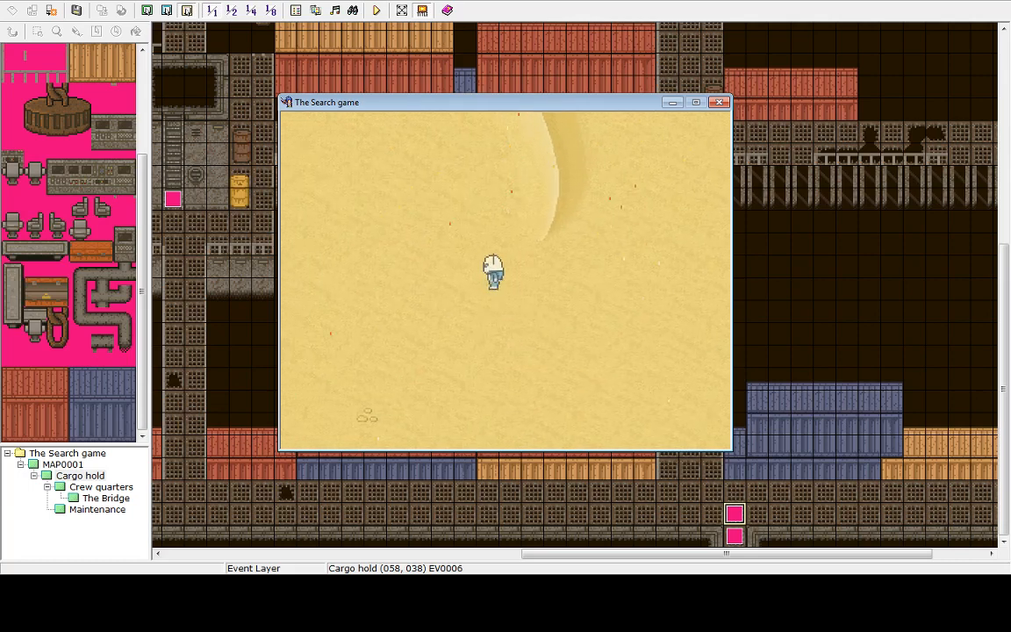
pyautogui.press('Up')
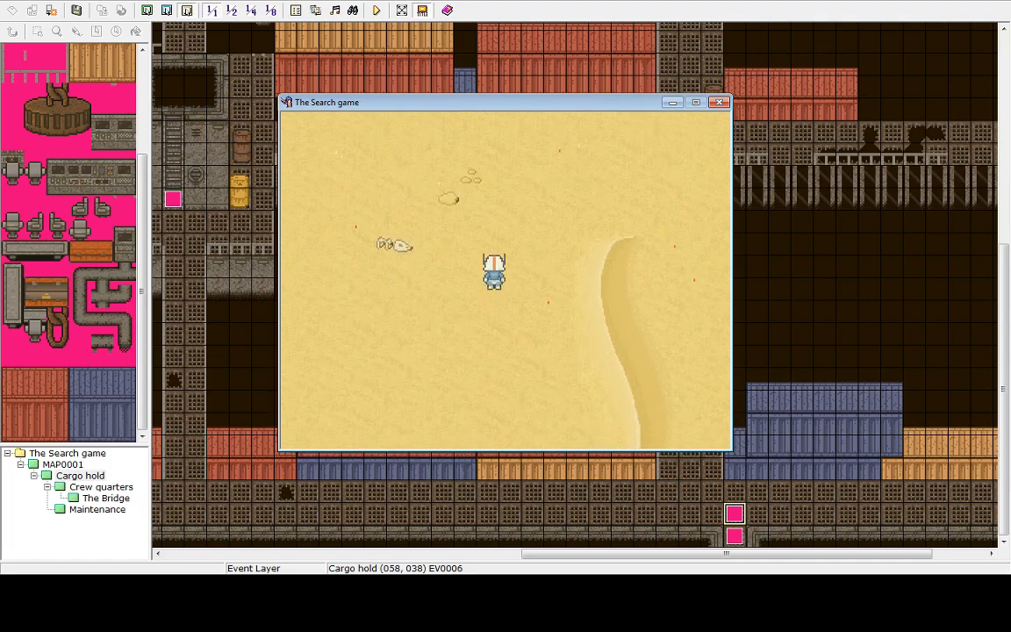
pyautogui.press('Up')
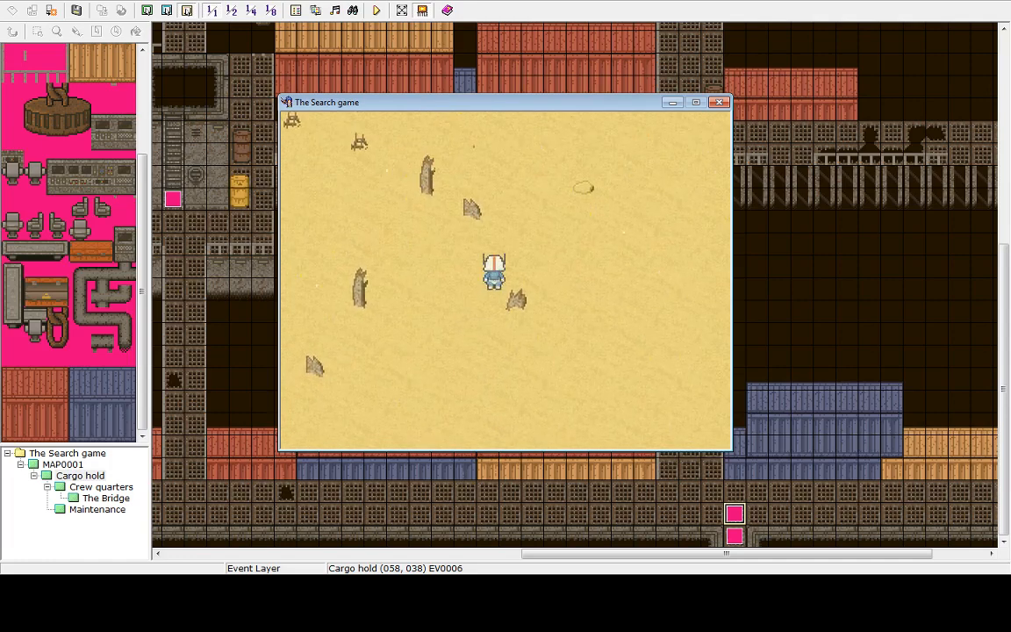
pyautogui.press('Up')
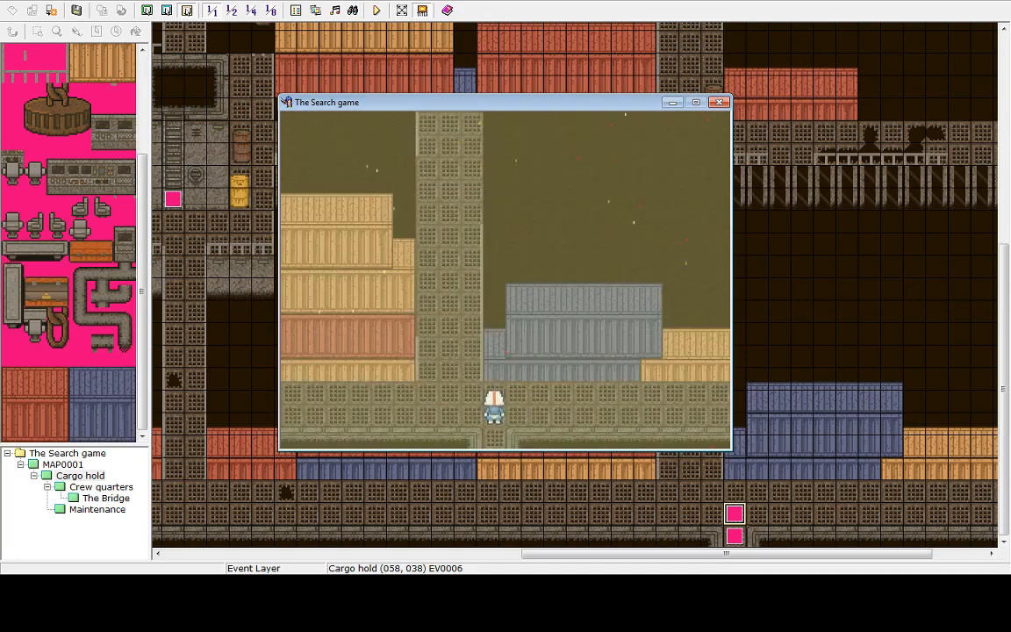
pyautogui.press('Down')
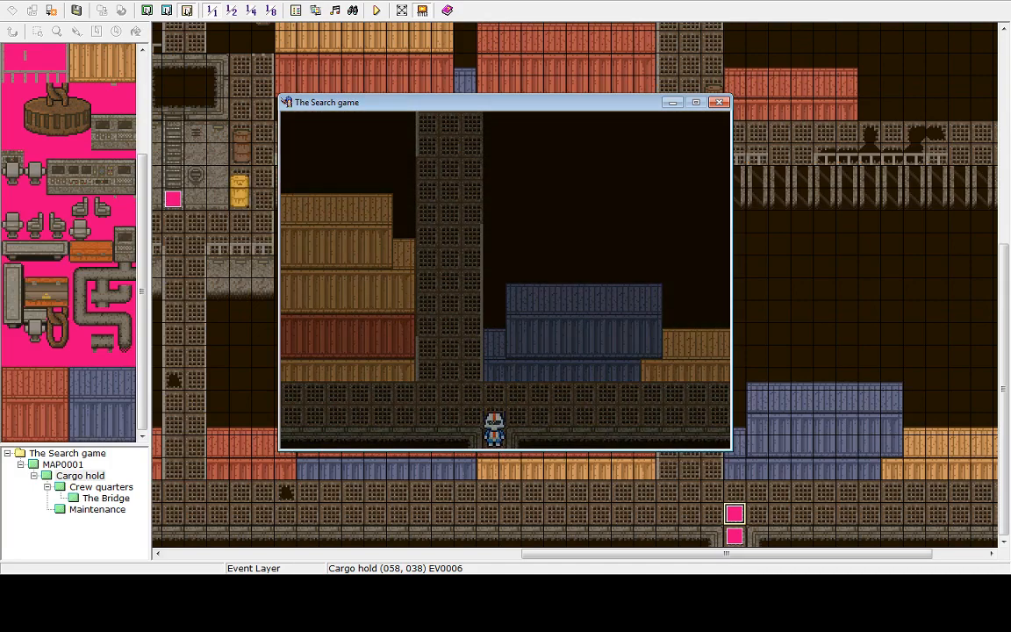
pyautogui.press('Up')
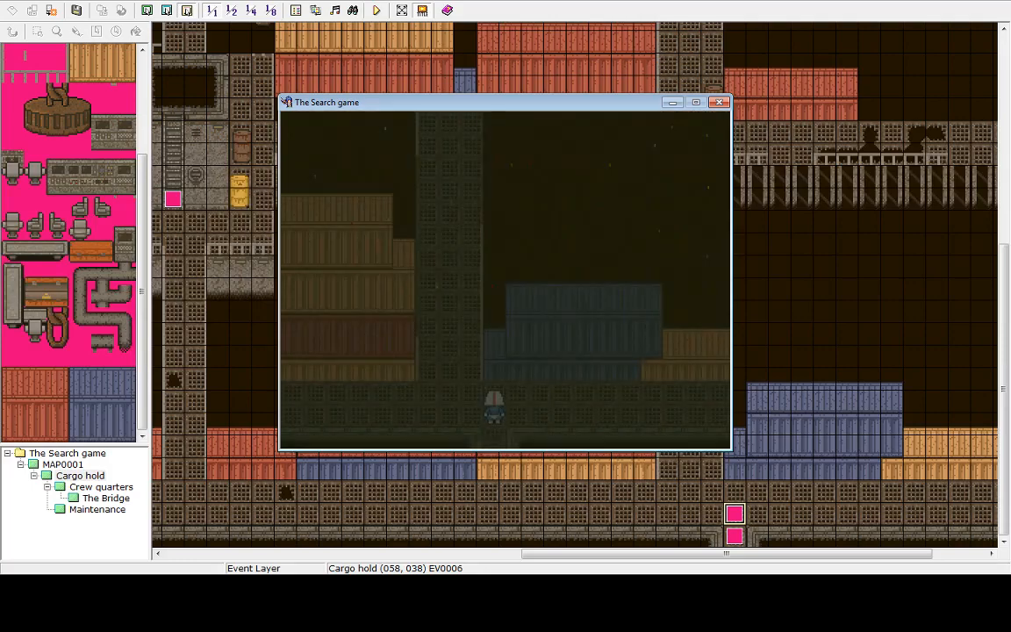
# End the game and shut down the playtest
pyautogui.press('Escape')
pyautogui.press('Up')
pyautogui.press('Return')
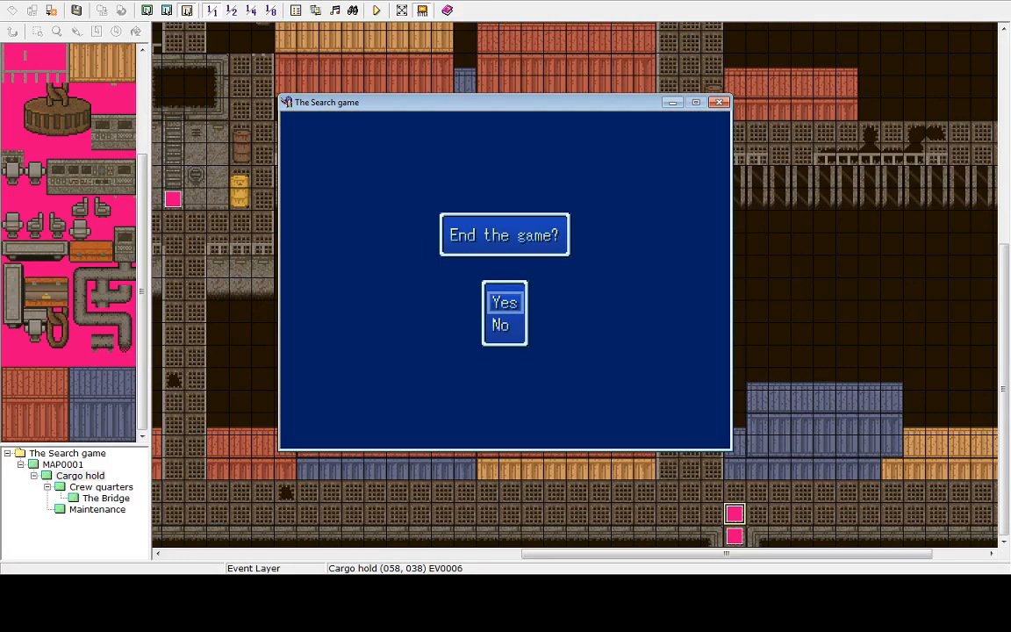
pyautogui.press('Return')
pyautogui.press('Up')
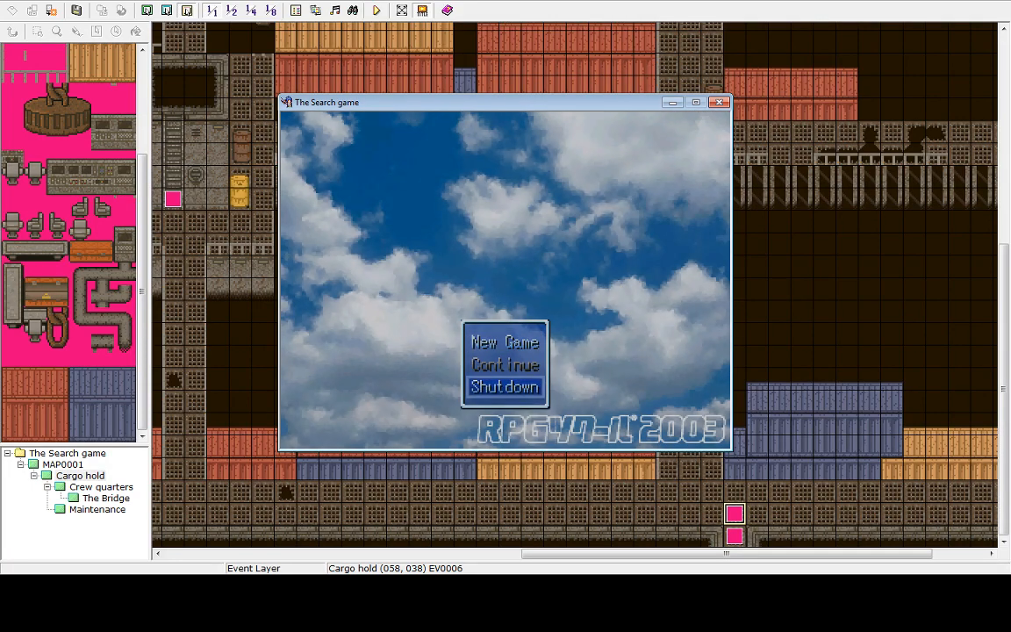
pyautogui.press('Return')
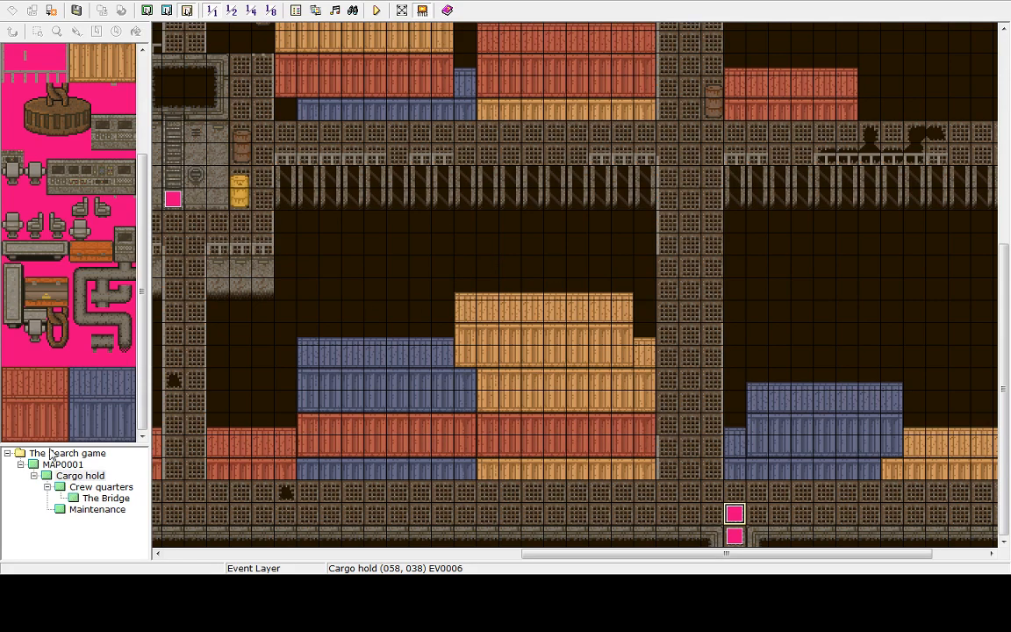
# Return to MAP0001 and delete the selected event EV0003 near the spaceship
pyautogui.click(51, 454)
pyautogui.click(65, 465)
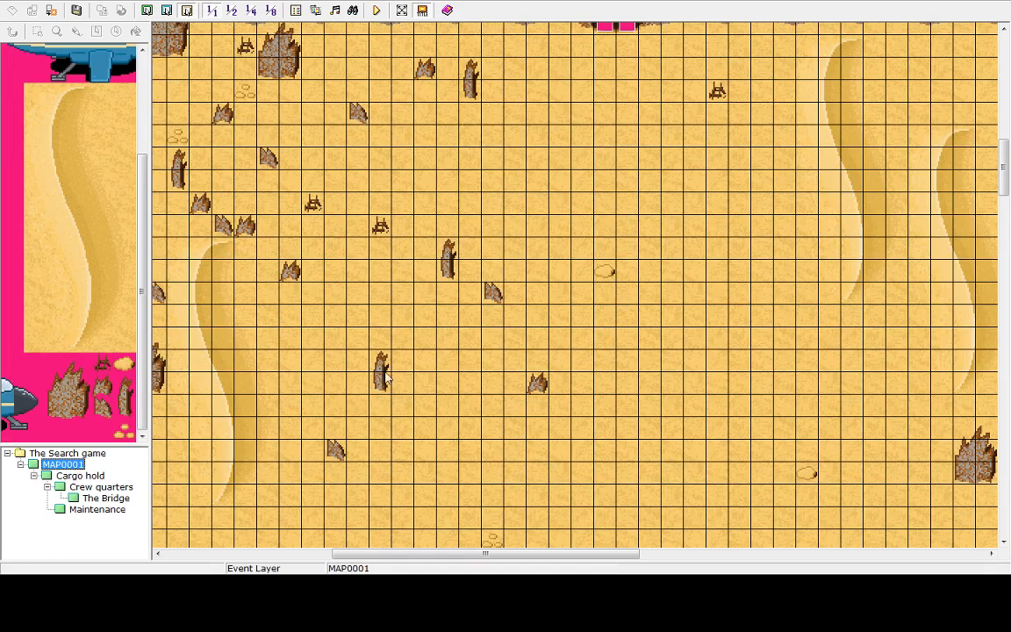
pyautogui.moveTo(1008, 193); pyautogui.dragTo(1009, 165)
pyautogui.press('Delete')
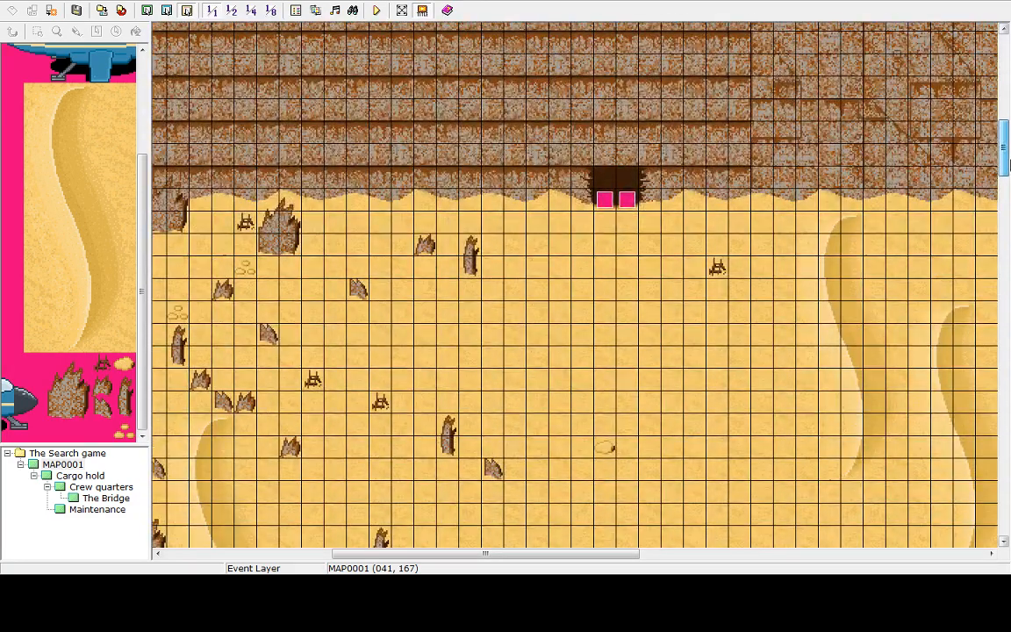
# Create an event on the tile below the cave entrance with a Player Touch trigger and a weak Sandstorm weather command
pyautogui.click(627, 230)
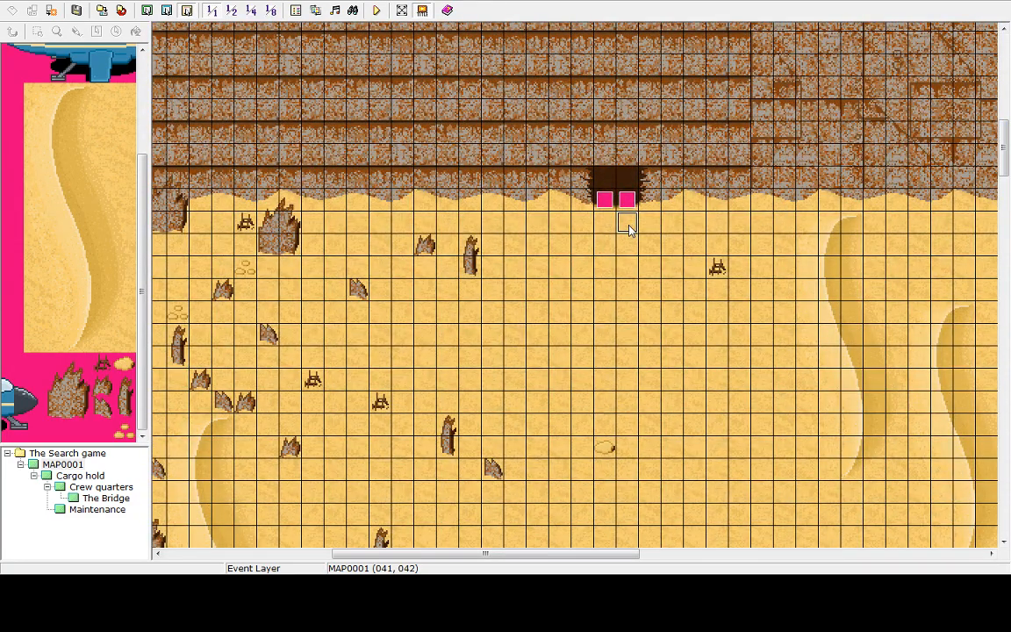
pyautogui.doubleClick(629, 224)
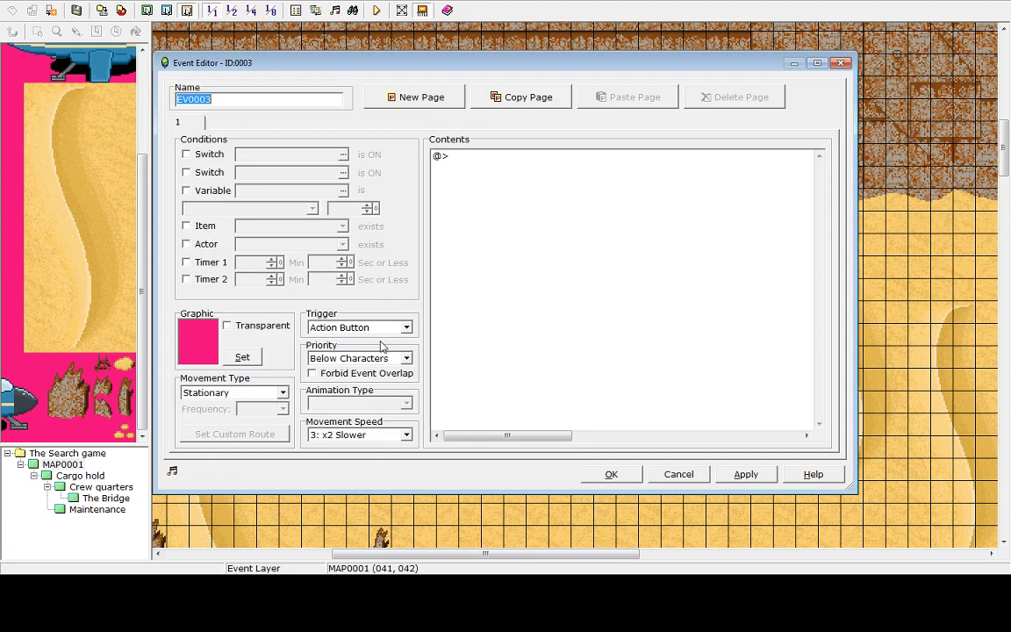
pyautogui.click(409, 328)
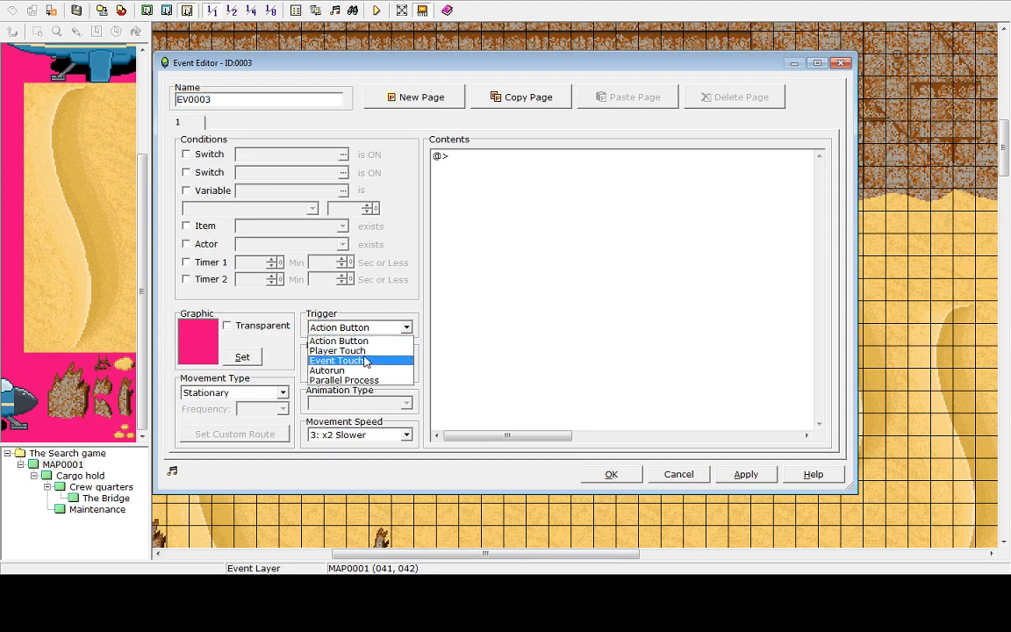
pyautogui.click(360, 350)
pyautogui.doubleClick(458, 161)
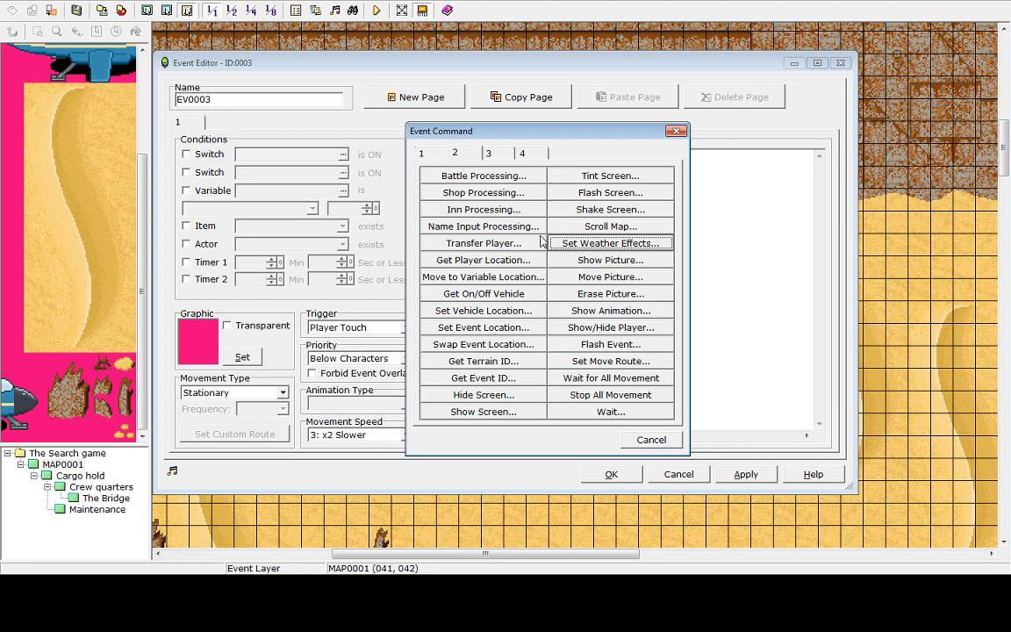
pyautogui.click(601, 250)
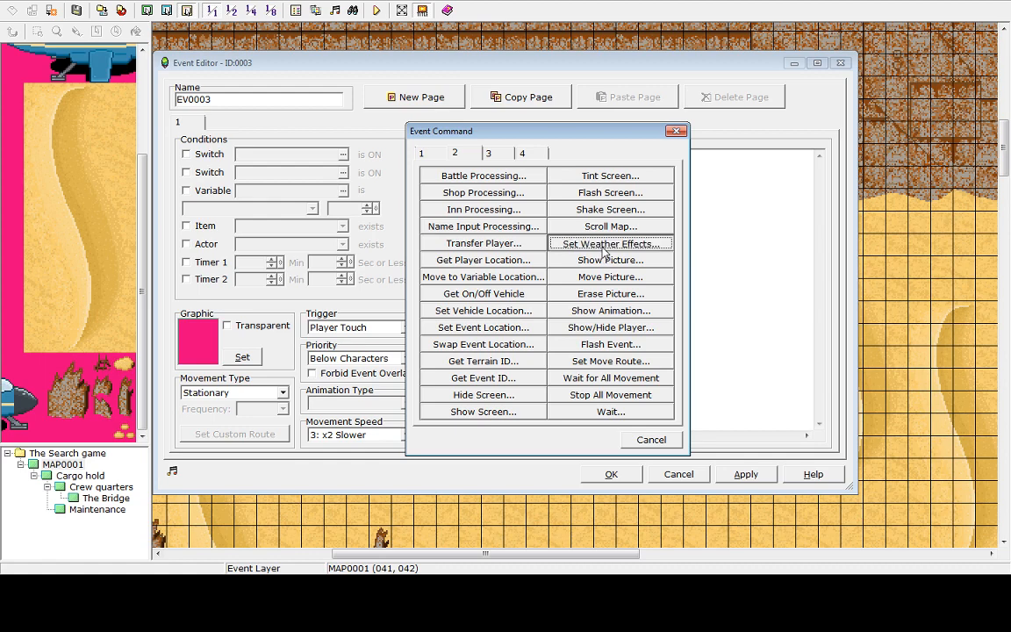
pyautogui.click(522, 289)
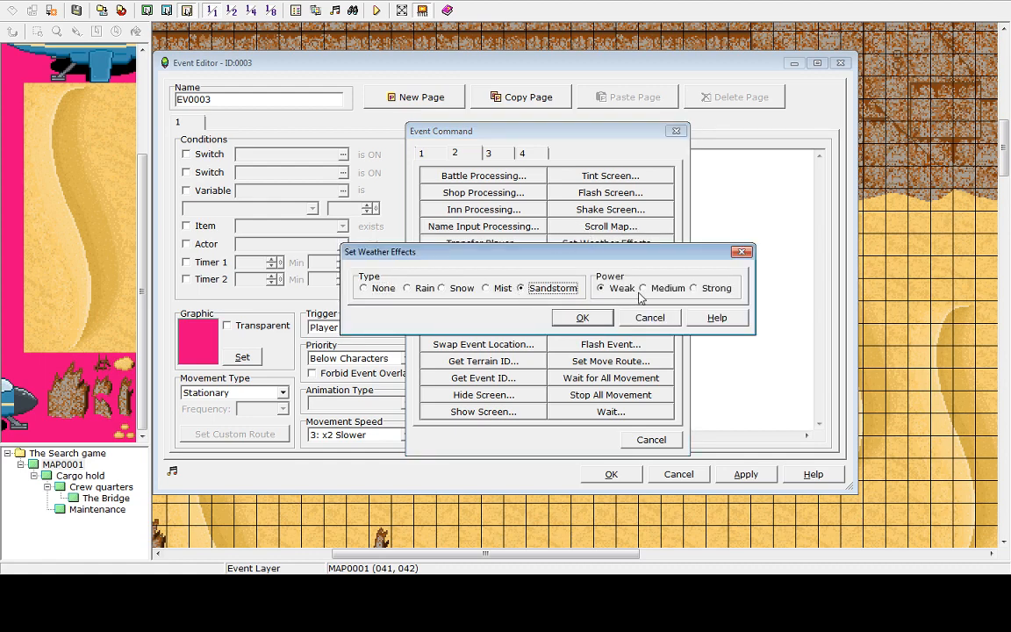
pyautogui.click(582, 318)
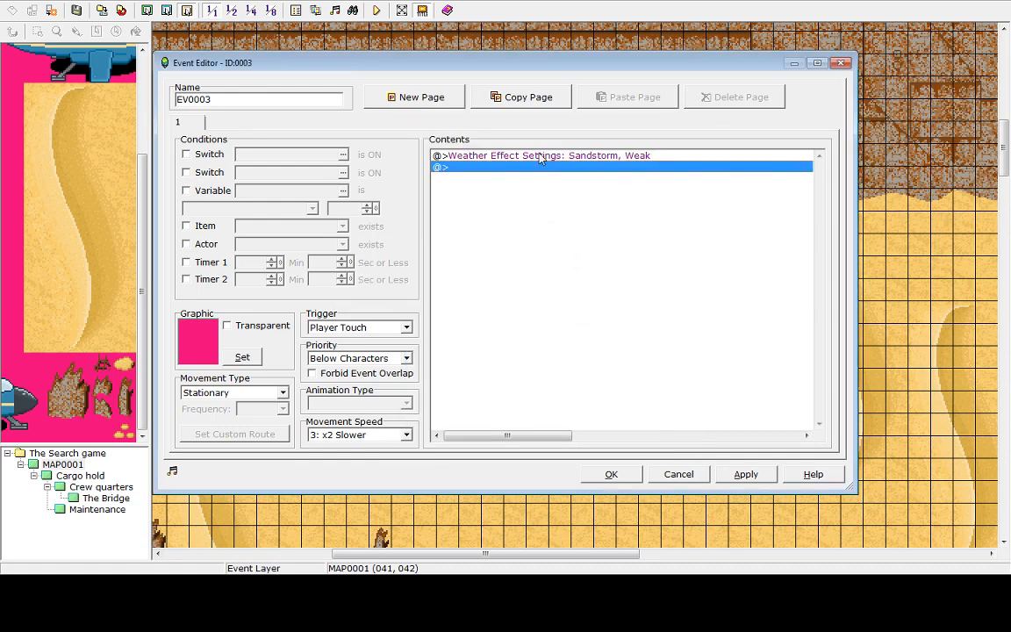
pyautogui.click(746, 474)
pyautogui.click(612, 475)
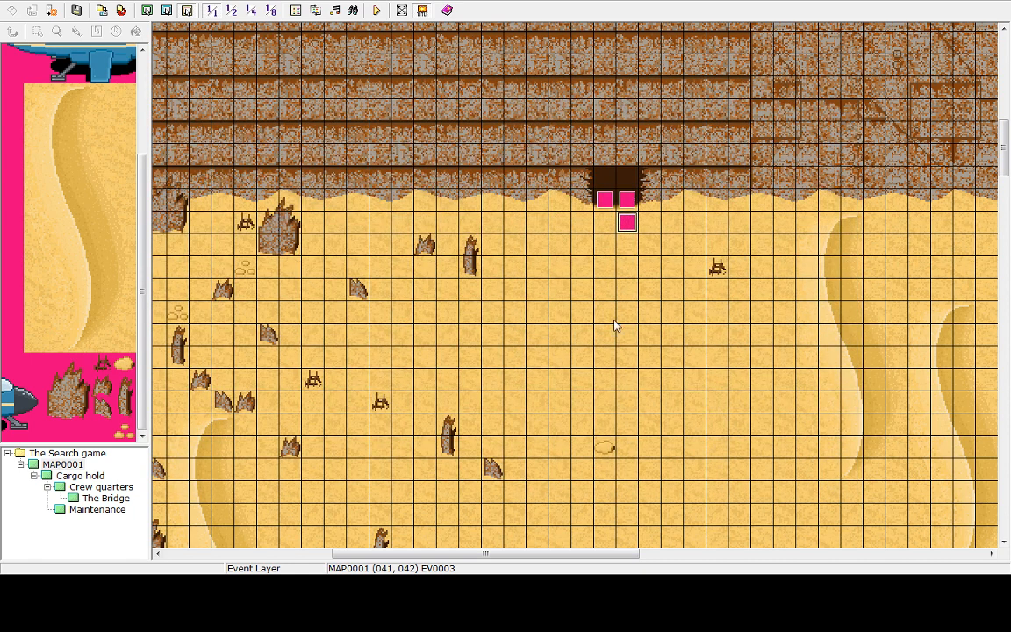
# Copy the new event and paste it onto the tile to its left
pyautogui.rightClick(624, 221)
pyautogui.click(649, 265)
pyautogui.rightClick(600, 227)
pyautogui.click(605, 273)
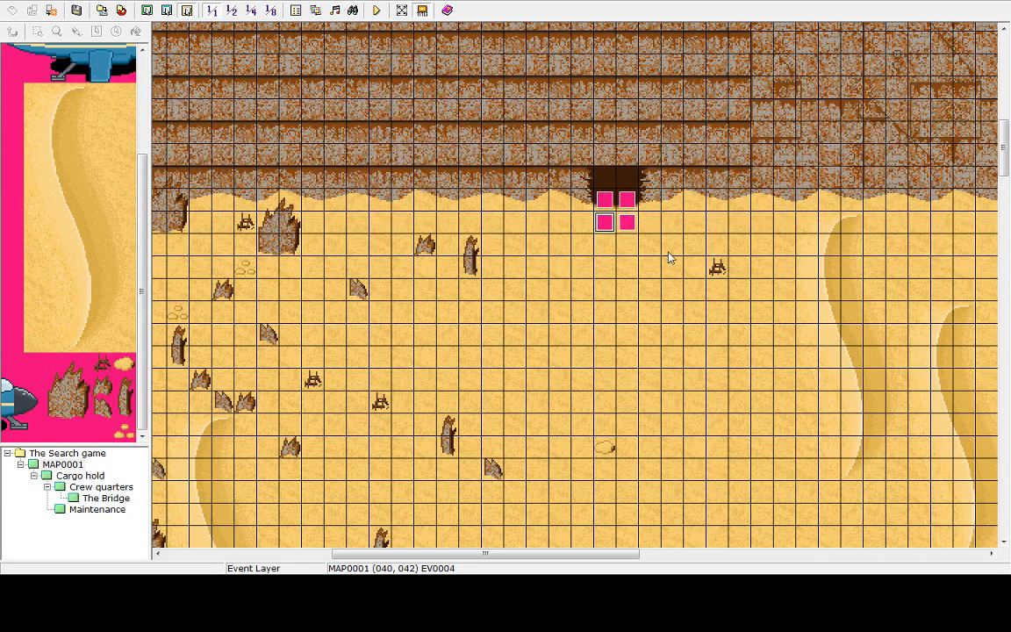
# Delete both weather events below the cave entrance
pyautogui.click(630, 230)
pyautogui.press('Delete')
pyautogui.click(605, 224)
pyautogui.press('Delete')
# Create an event in the open desert east of the cave with a Parallel Process trigger and a weak Sandstorm weather command
pyautogui.rightClick(762, 400)
pyautogui.rightClick(803, 334)
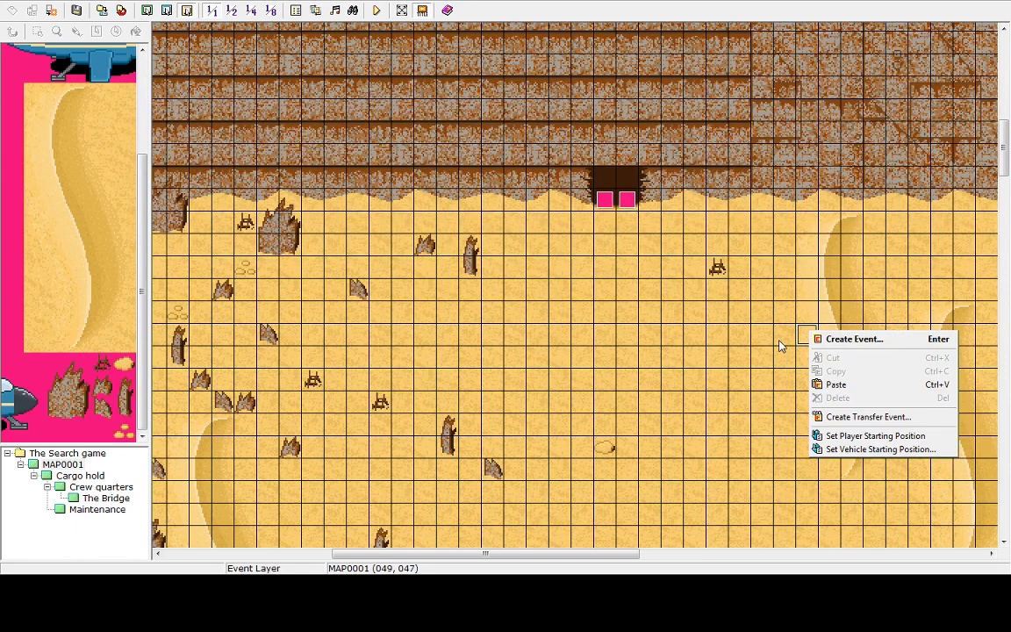
pyautogui.rightClick(781, 338)
pyautogui.click(802, 350)
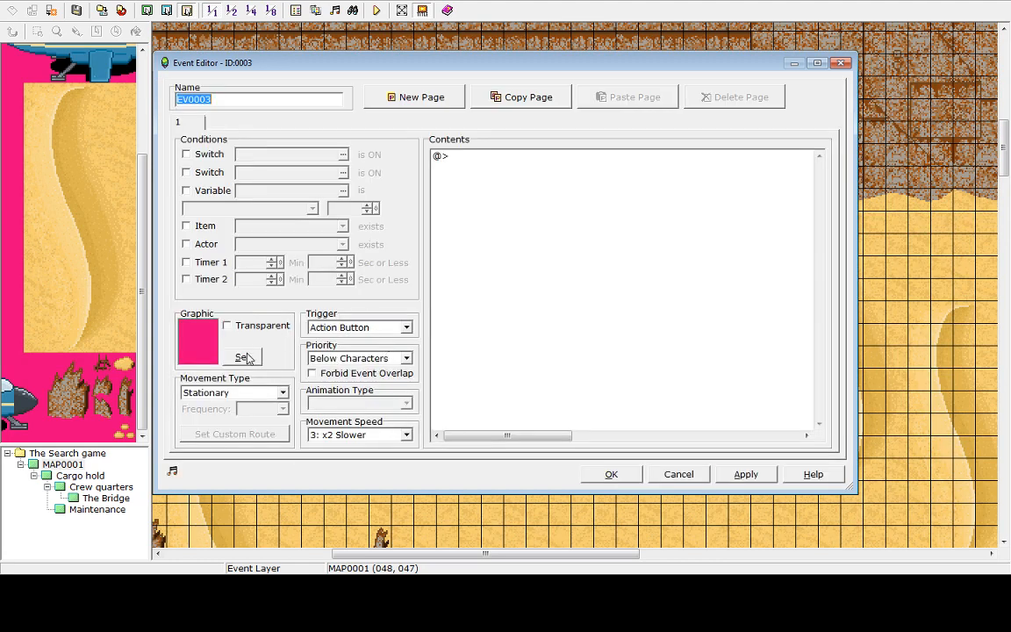
pyautogui.click(406, 328)
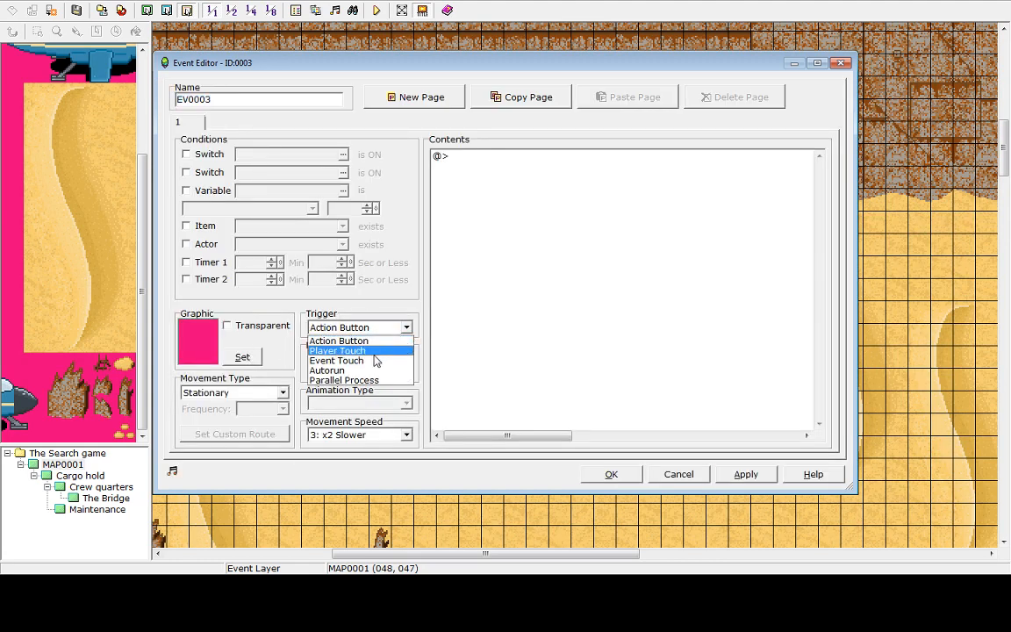
pyautogui.click(343, 379)
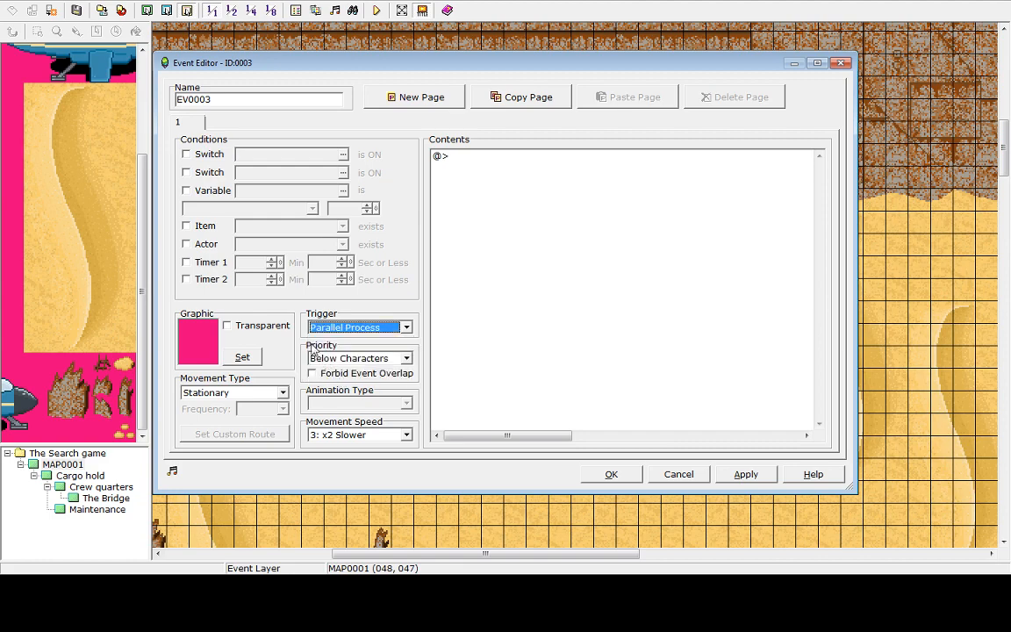
pyautogui.doubleClick(446, 160)
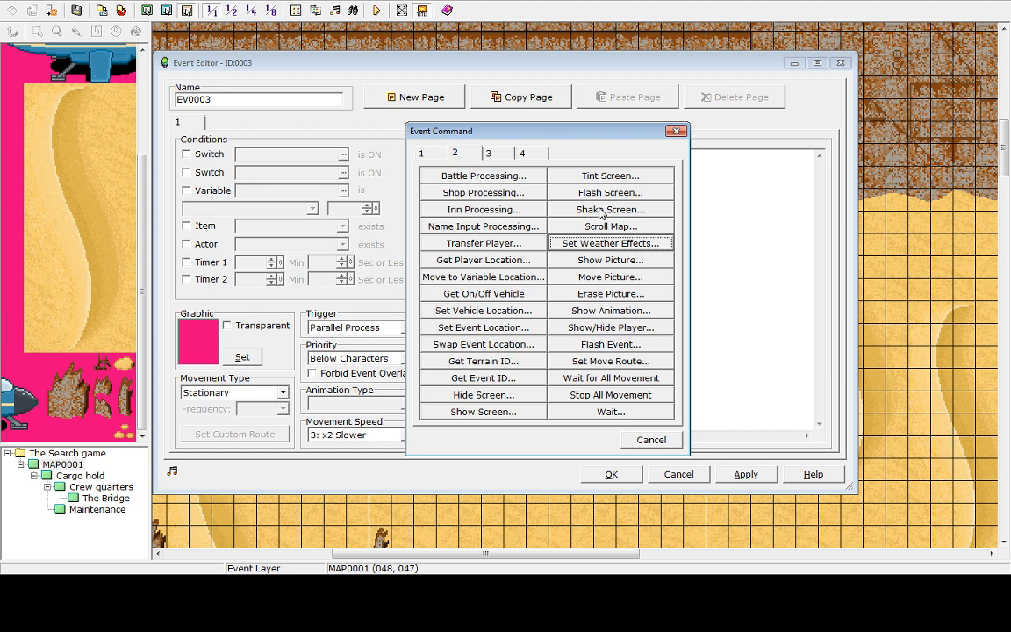
pyautogui.click(579, 250)
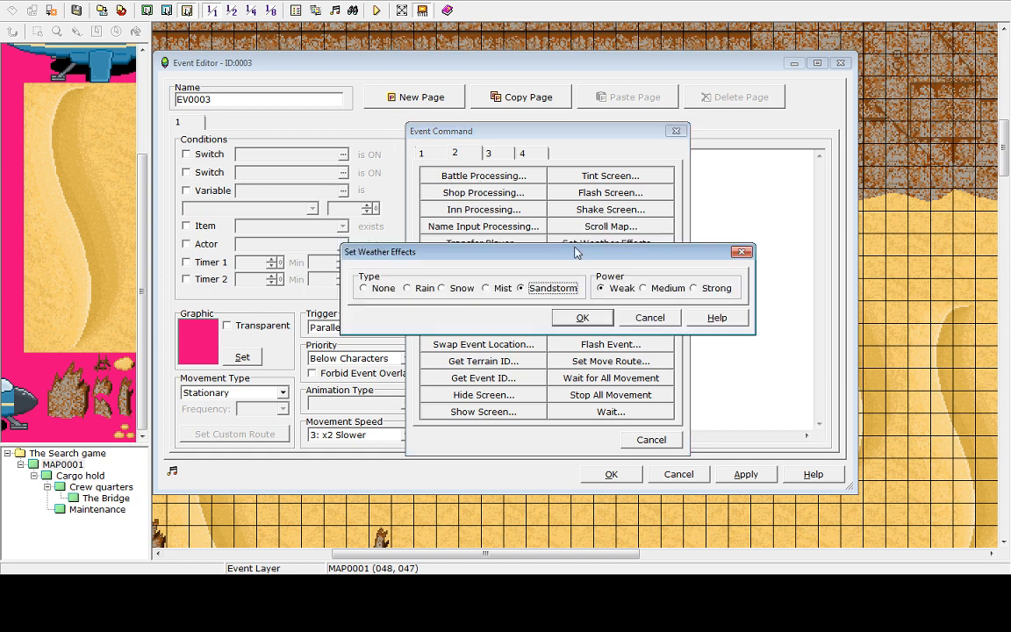
pyautogui.click(584, 320)
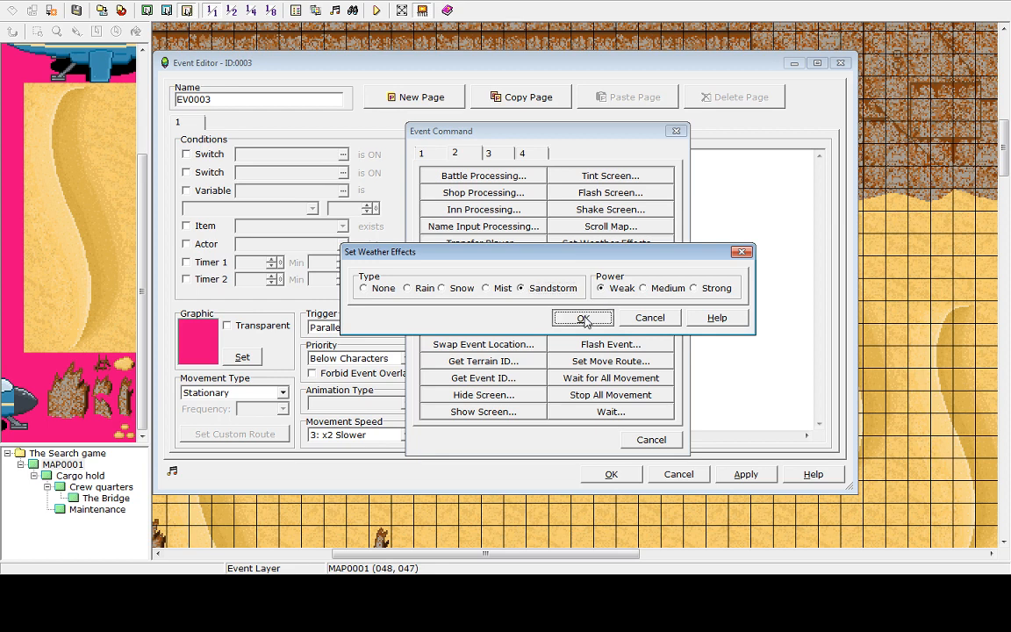
# Switch the desert event's trigger to Autorun and apply the change
pyautogui.click(404, 328)
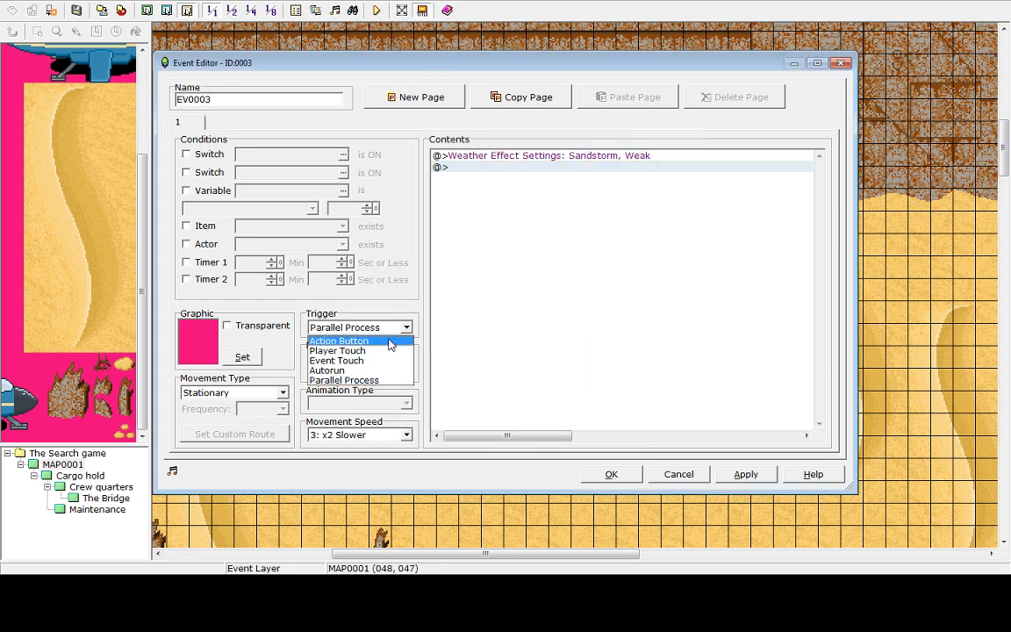
pyautogui.click(347, 370)
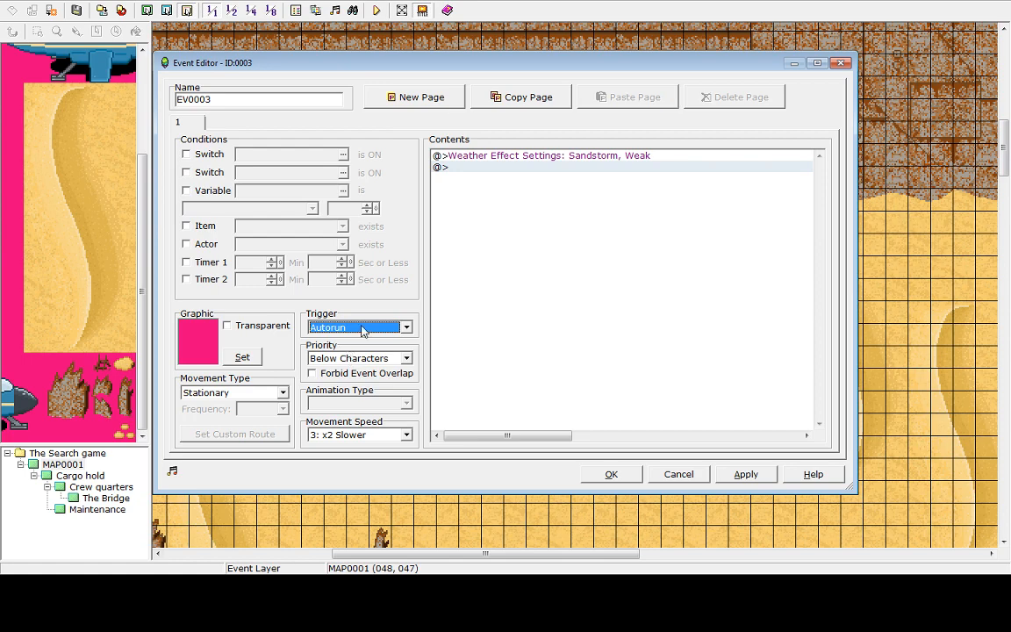
pyautogui.click(745, 475)
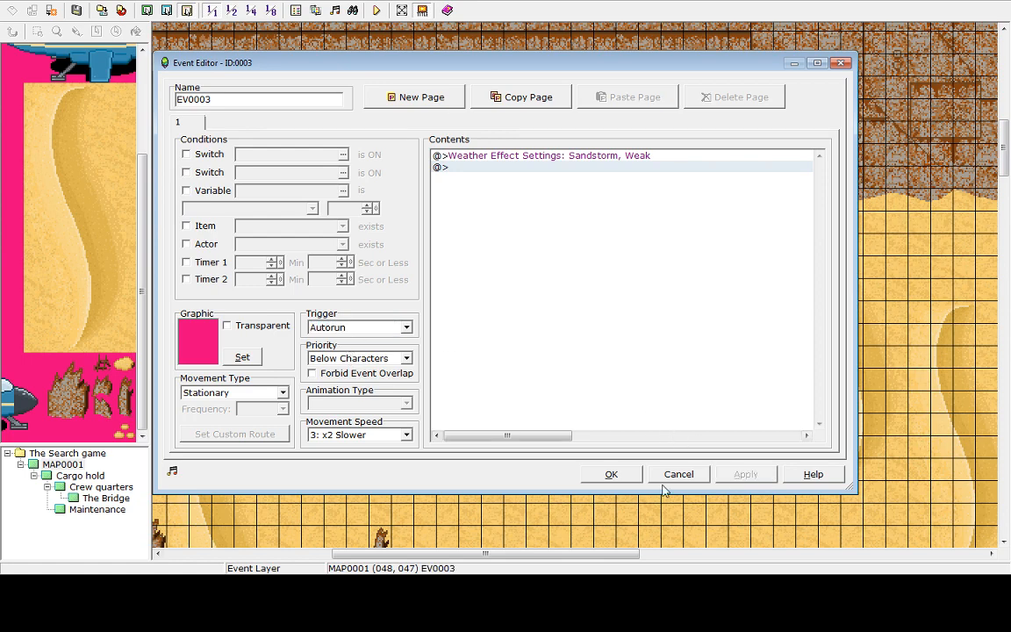
pyautogui.click(611, 475)
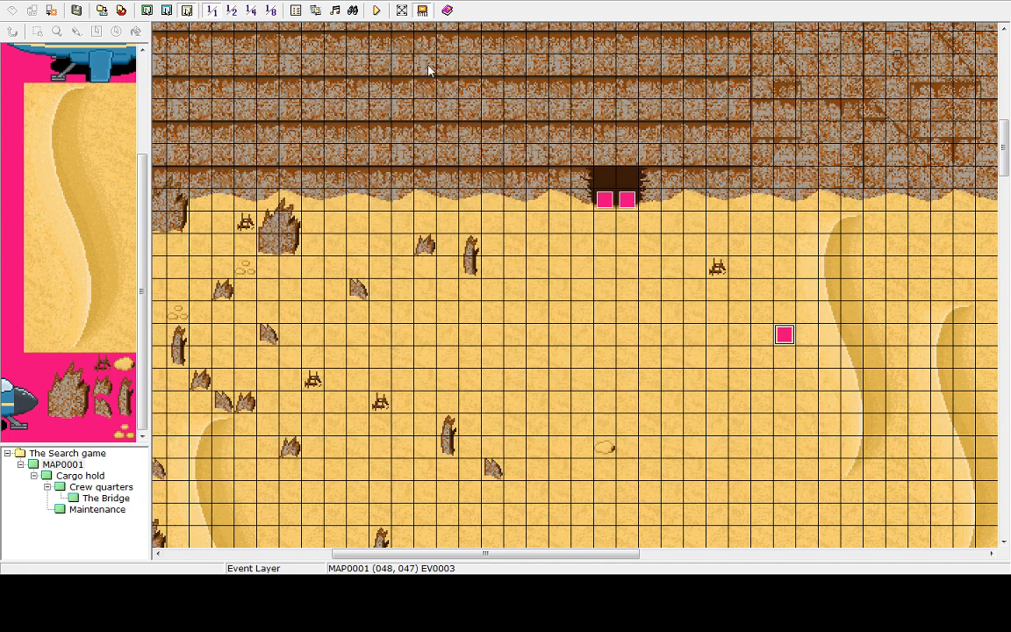
# Save and start a playtest beside the spaceship, then end the game from the menu
pyautogui.click(375, 9)
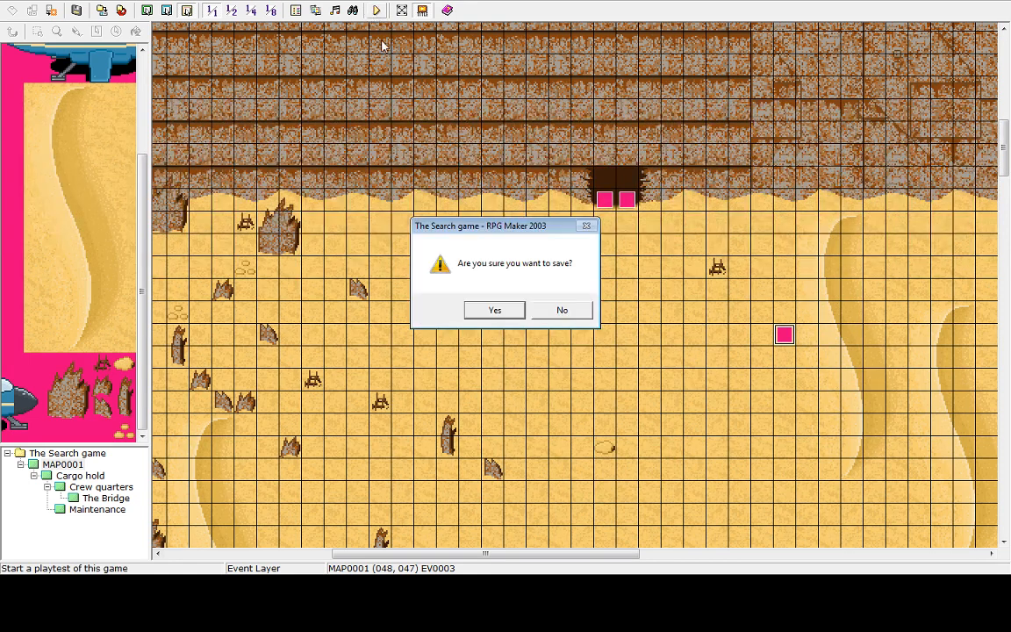
pyautogui.click(502, 314)
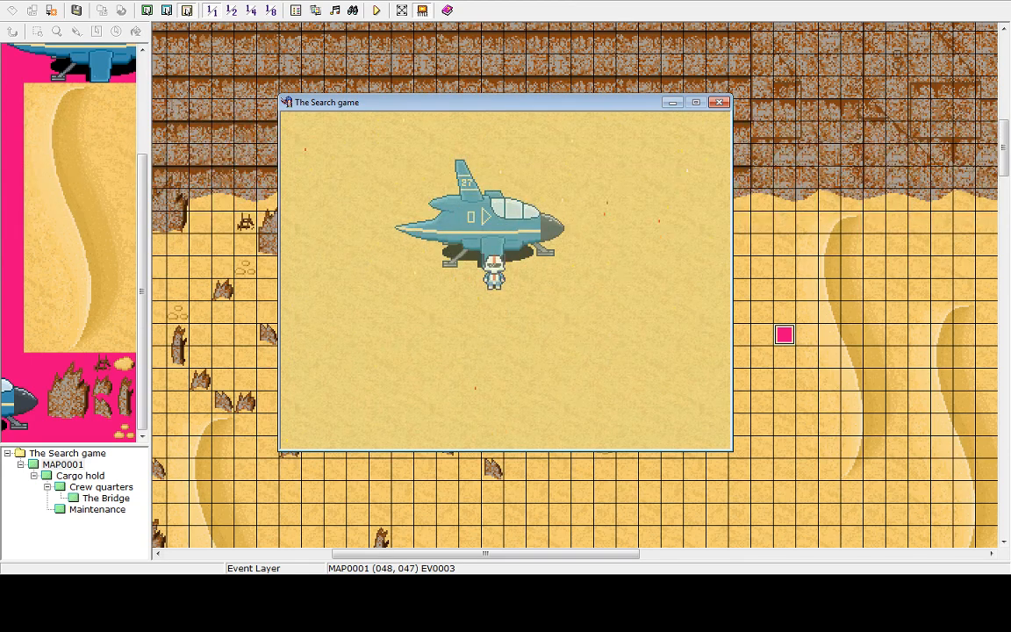
pyautogui.press('Escape')
pyautogui.press('Up')
pyautogui.press('Return')
pyautogui.press('Return')
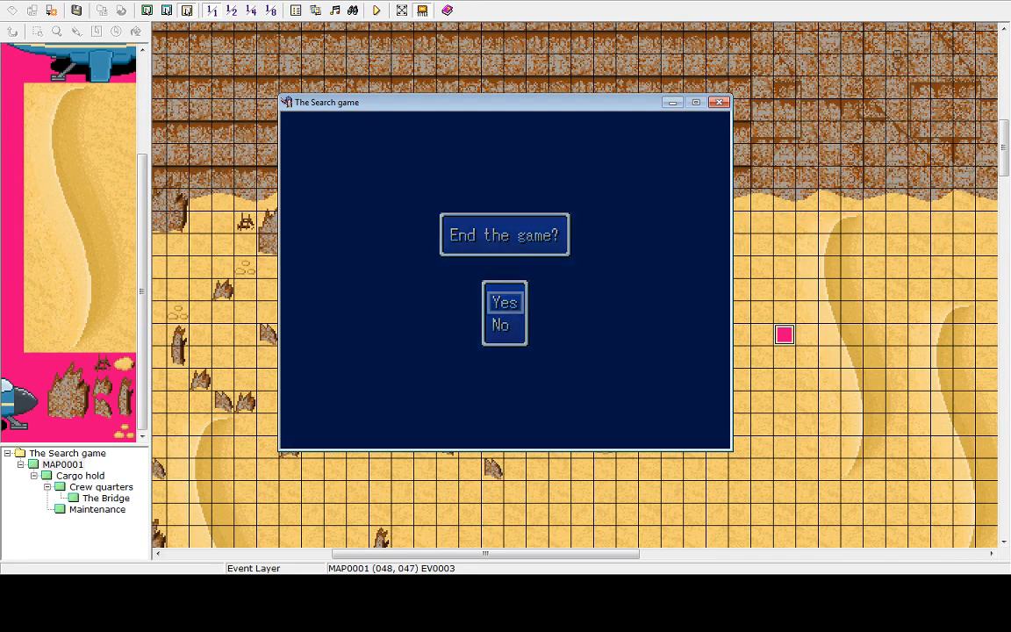
pyautogui.press('Up')
pyautogui.press('Return')
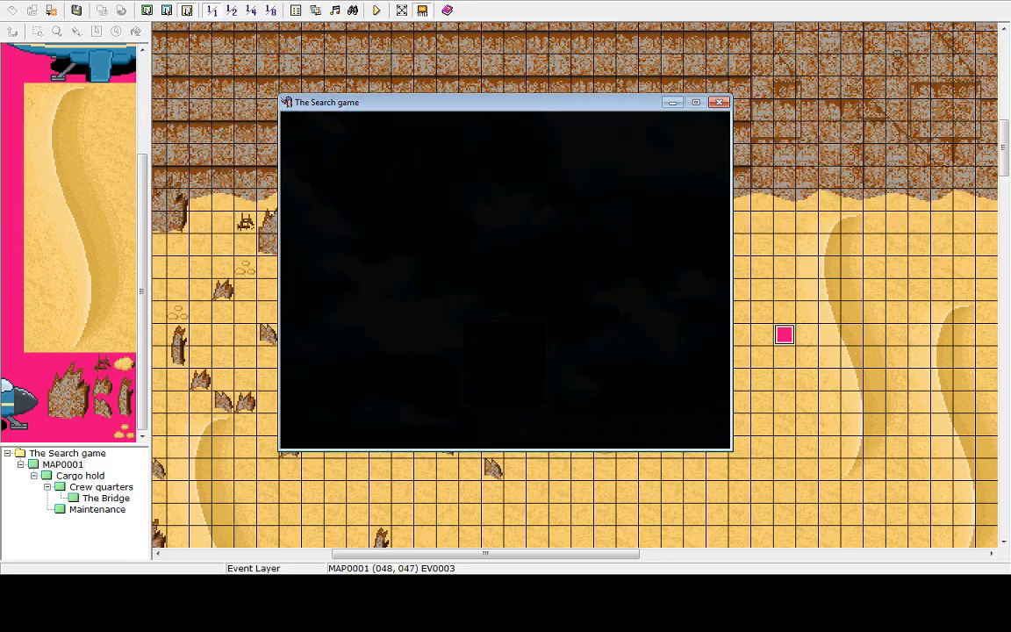
# Set the desert event's trigger back to Parallel Process and close the editor
pyautogui.doubleClick(782, 336)
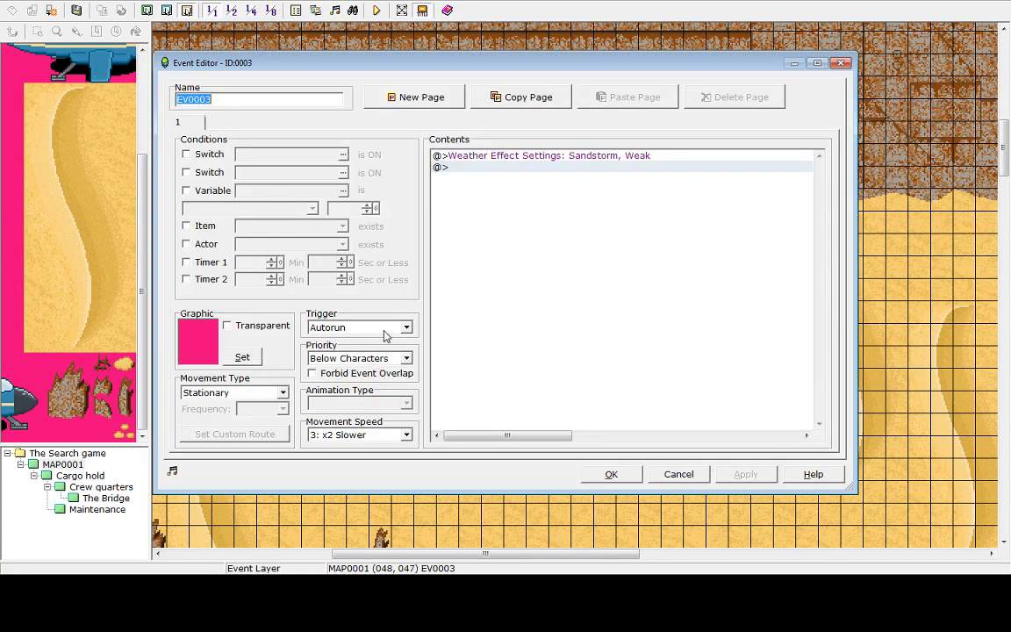
pyautogui.click(391, 326)
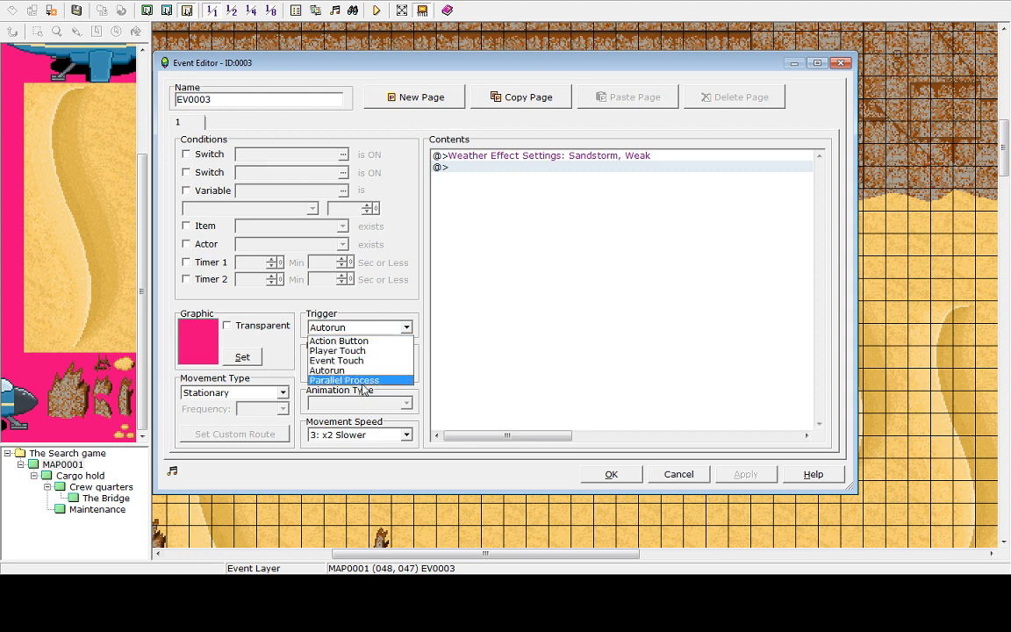
pyautogui.click(360, 380)
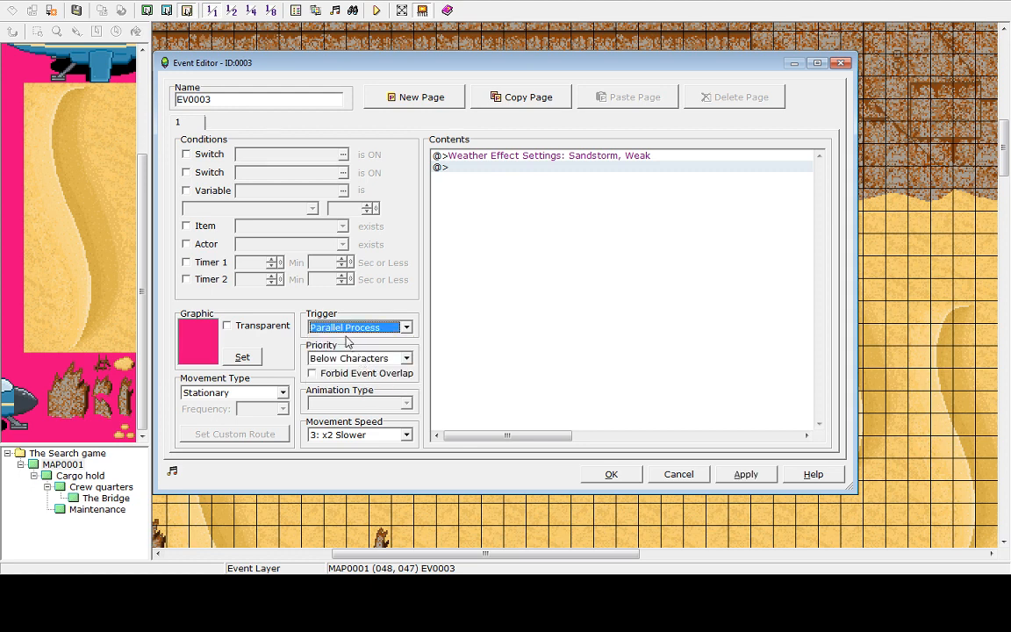
pyautogui.click(746, 473)
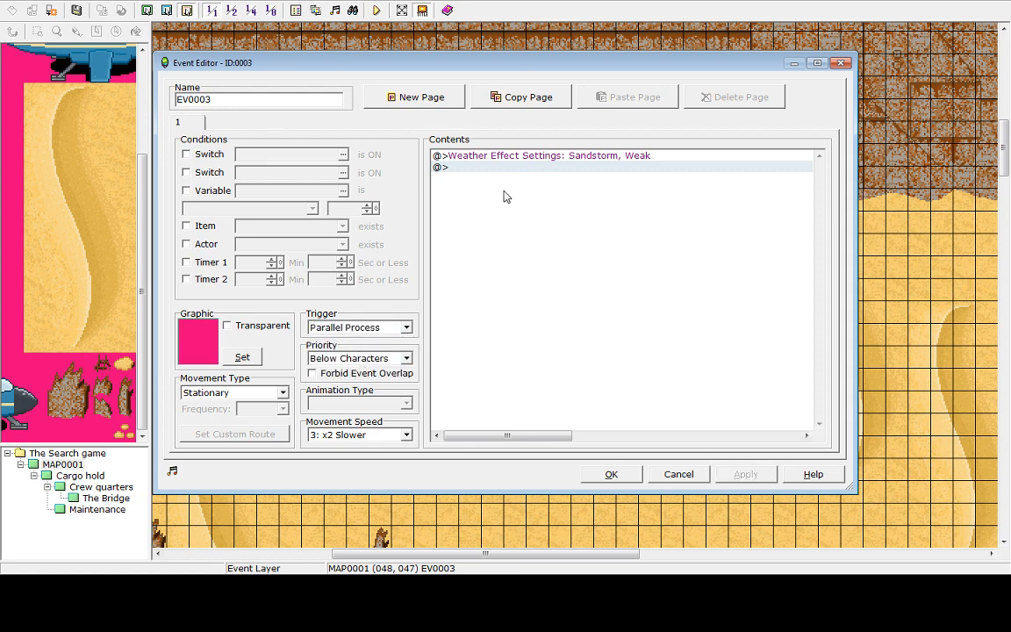
pyautogui.click(482, 183)
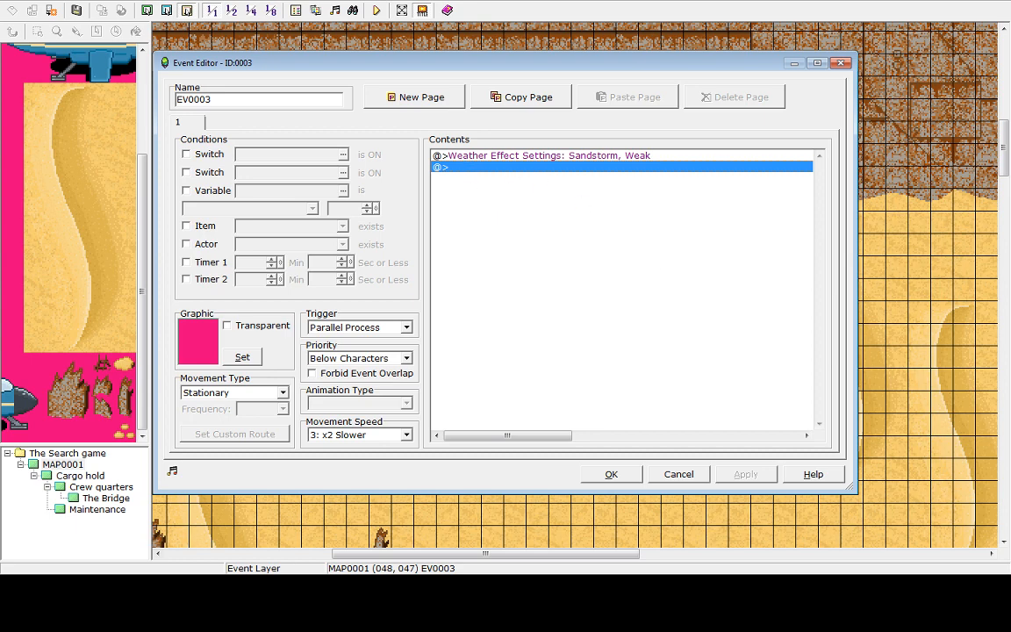
pyautogui.click(611, 474)
pyautogui.click(627, 201)
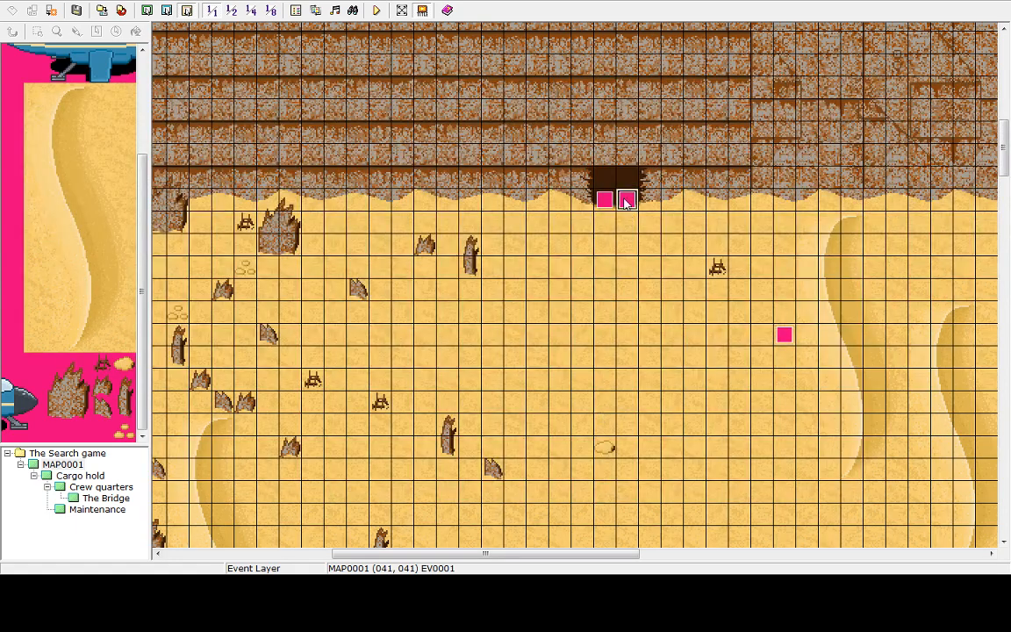
pyautogui.click(650, 202)
pyautogui.click(785, 338)
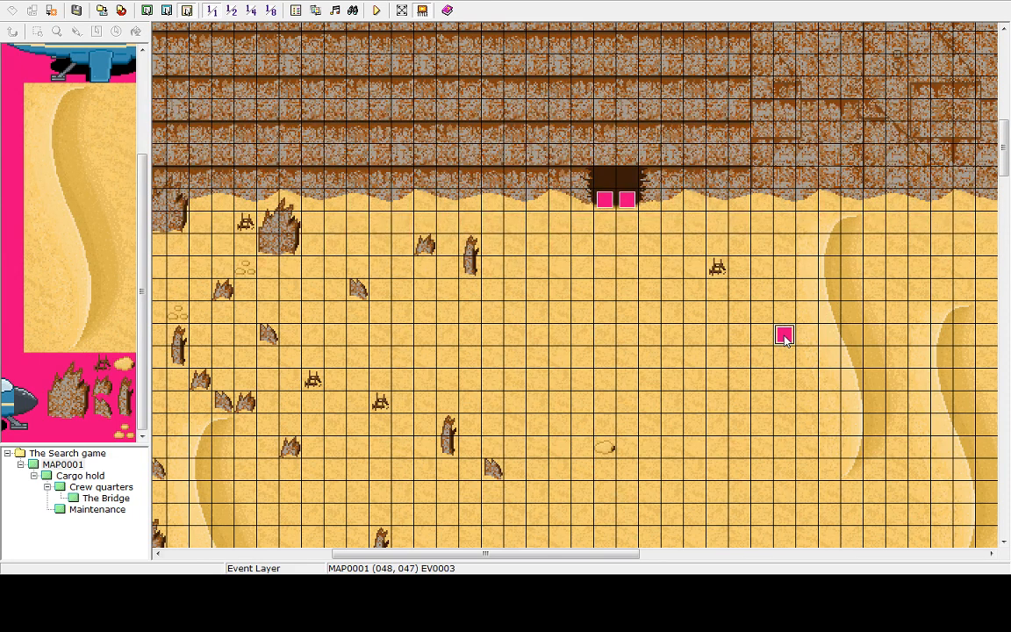
# Delete the Sandstorm weather command from the desert event
pyautogui.doubleClick(785, 338)
pyautogui.click(502, 171)
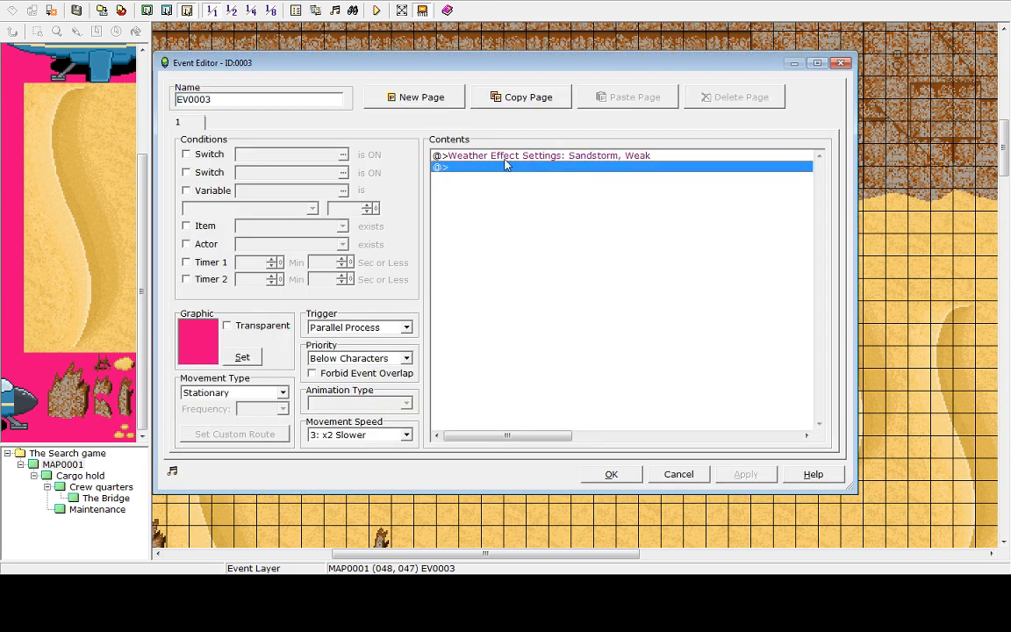
pyautogui.click(509, 155)
pyautogui.press('Delete')
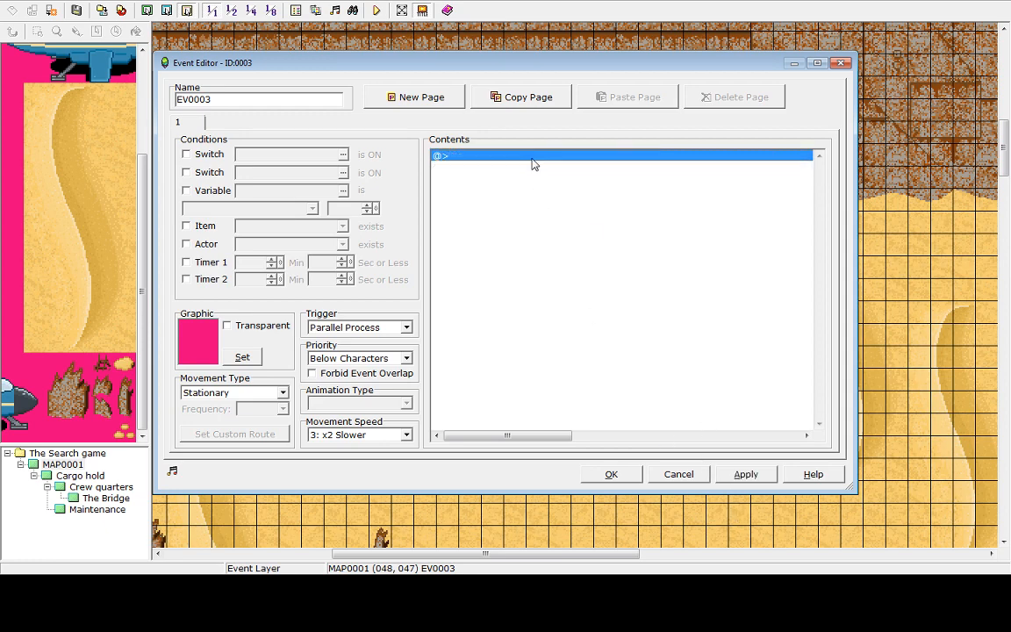
# Browse the Change State, Input Number and Control Switches command options, then cancel the event editor
pyautogui.doubleClick(523, 158)
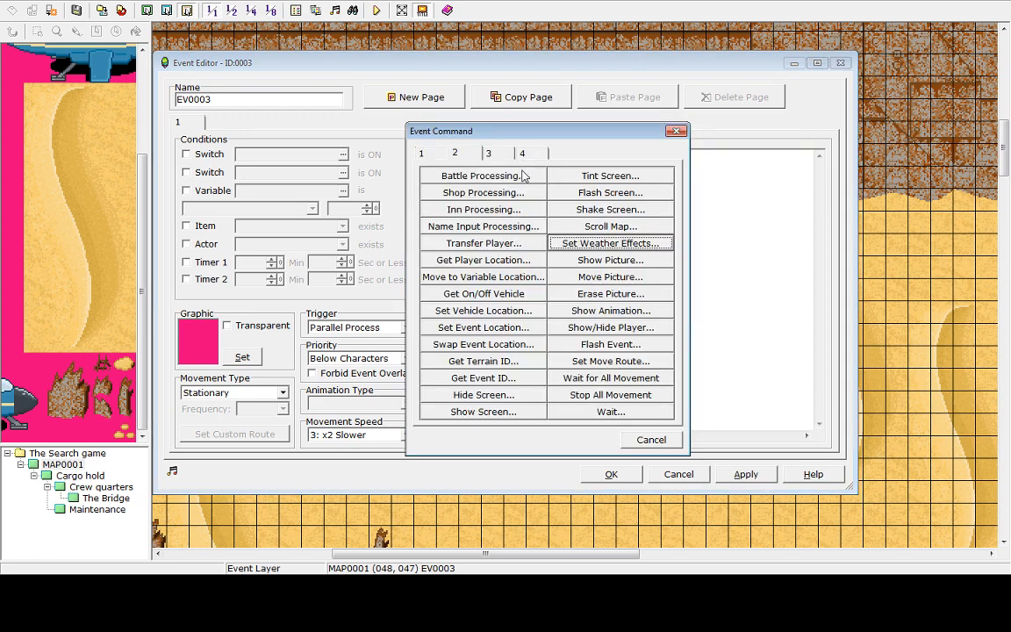
pyautogui.click(423, 152)
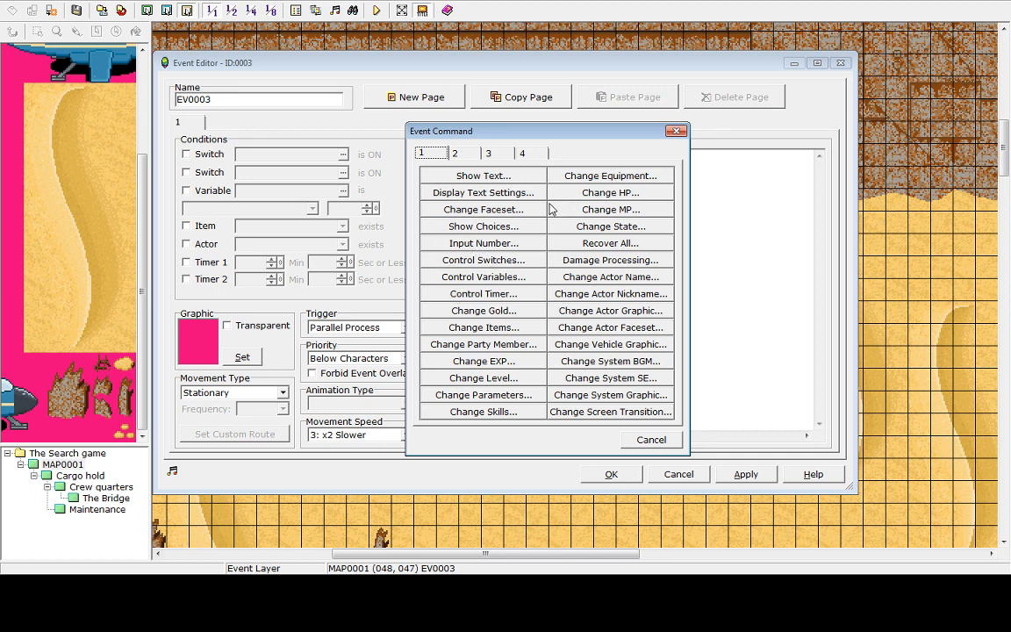
pyautogui.click(583, 227)
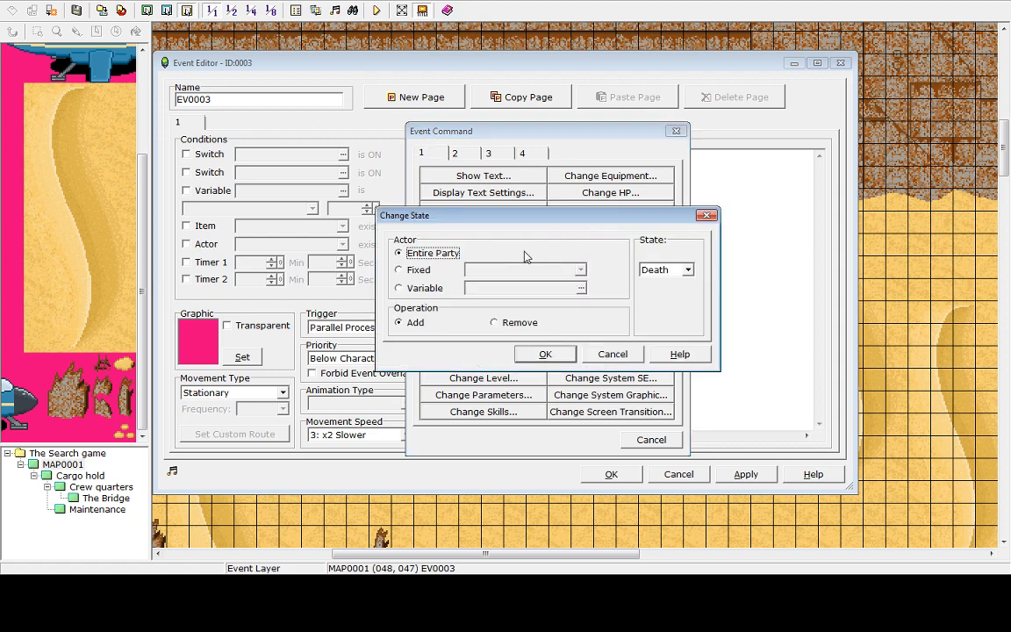
pyautogui.click(412, 270)
pyautogui.click(400, 289)
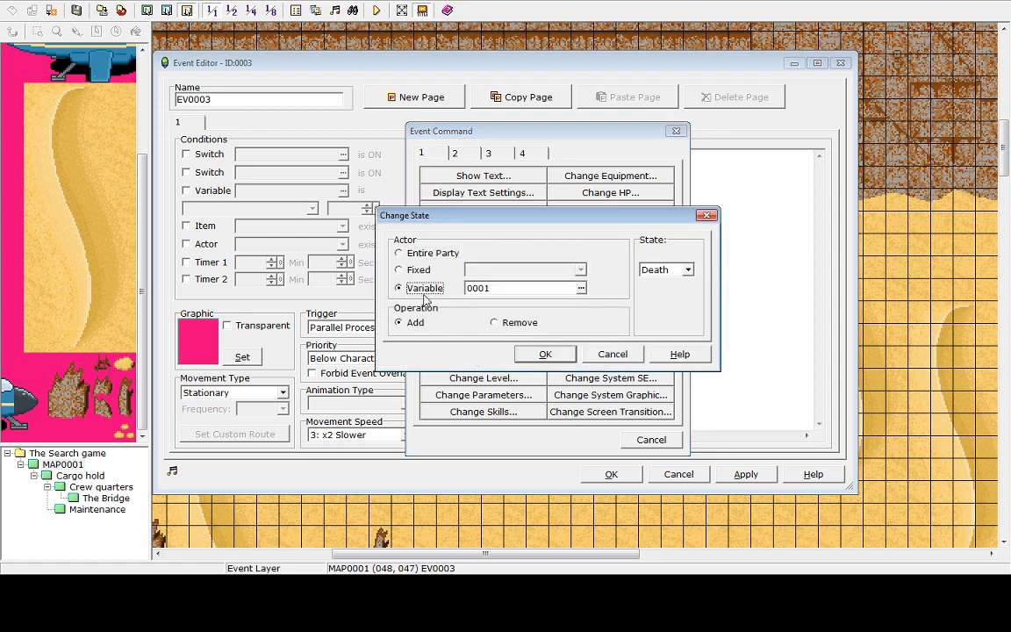
pyautogui.doubleClick(562, 288)
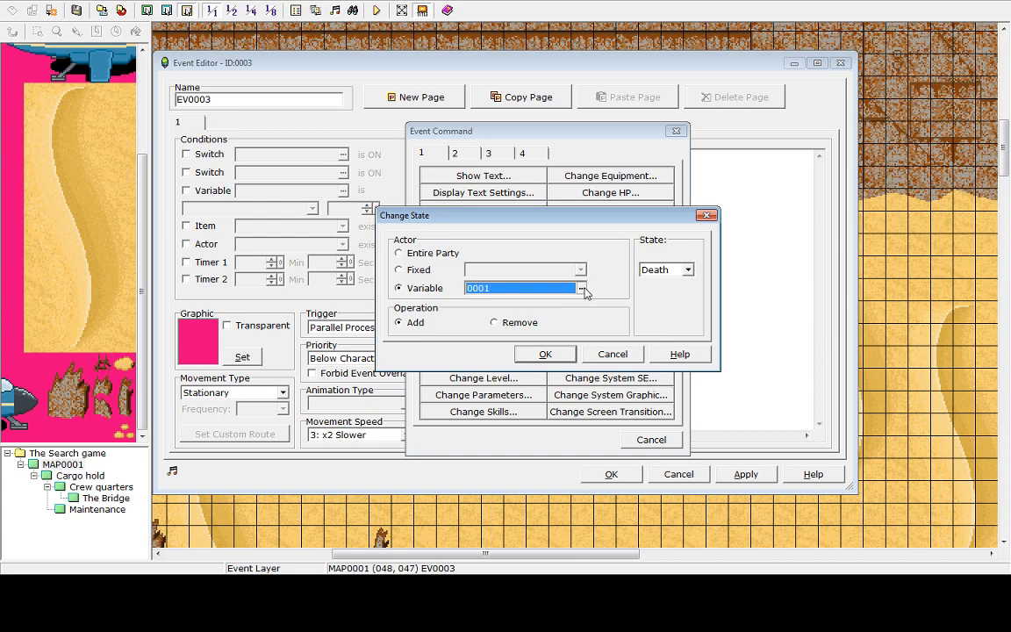
pyautogui.click(581, 288)
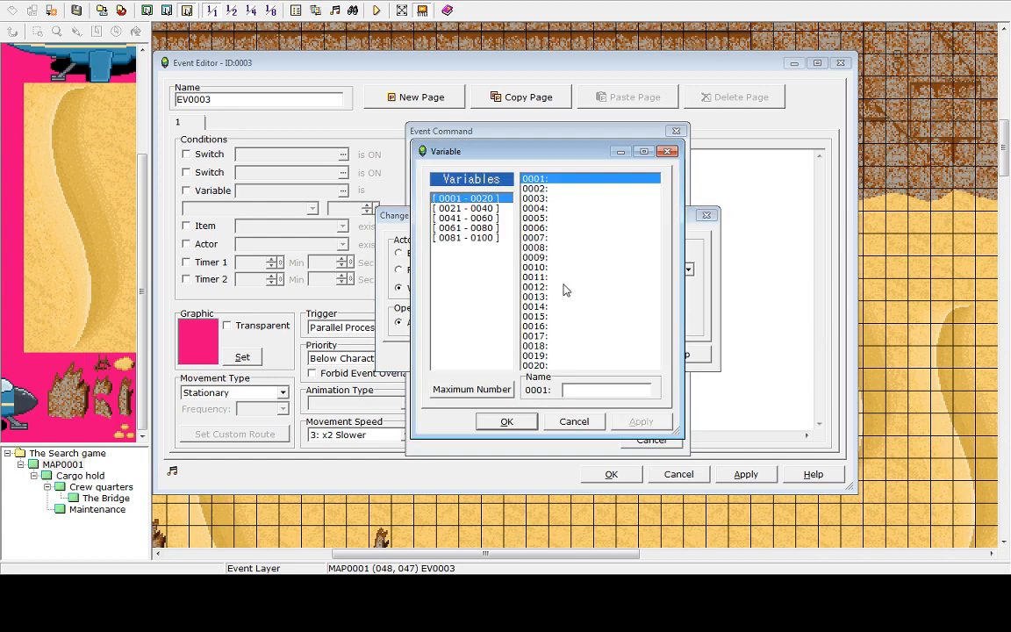
pyautogui.click(574, 421)
pyautogui.click(610, 355)
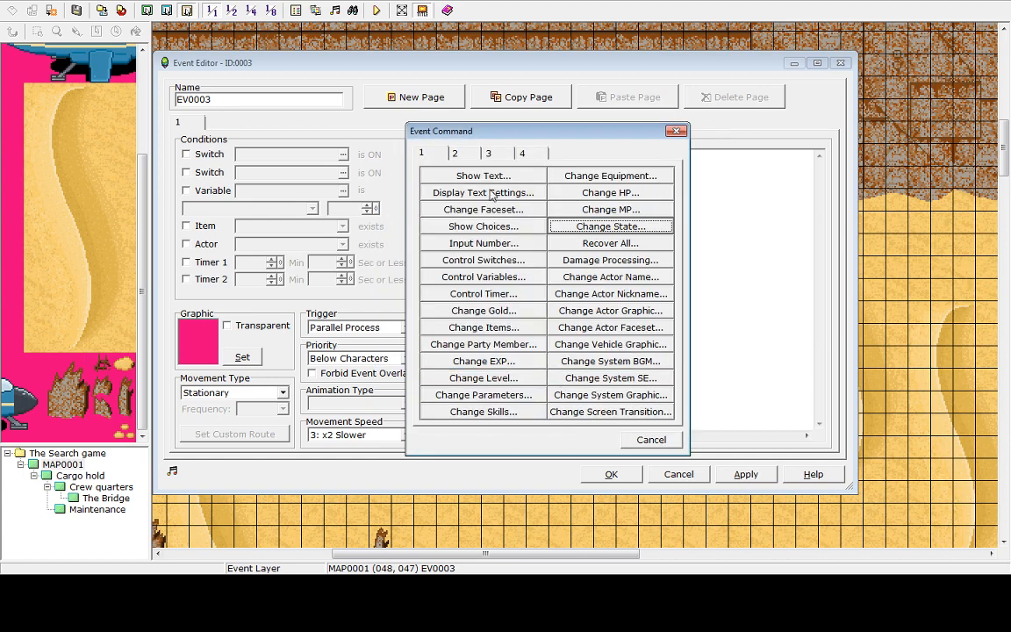
pyautogui.click(609, 230)
pyautogui.click(688, 270)
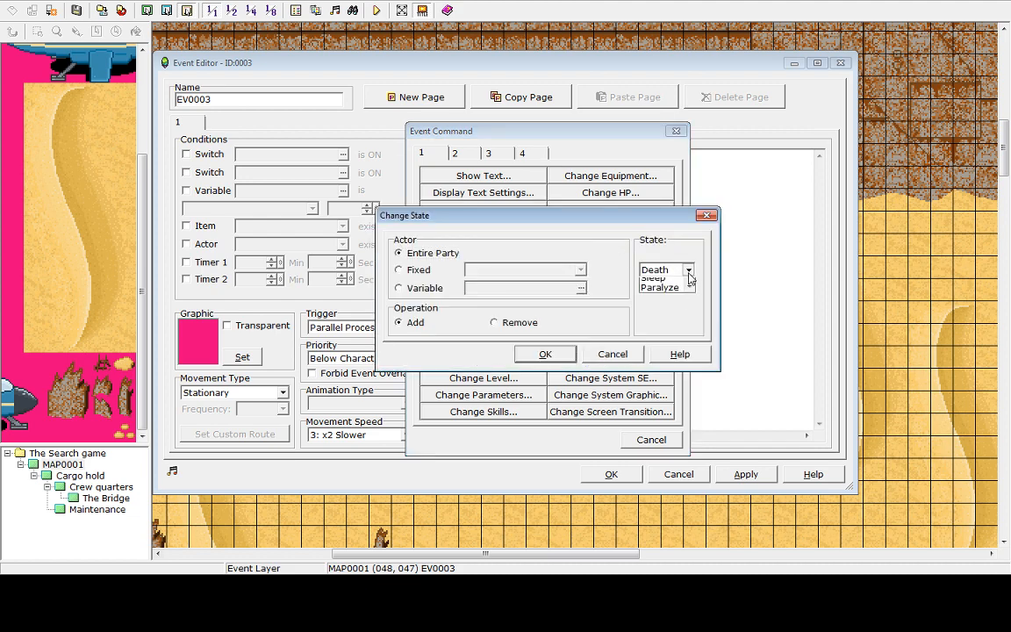
pyautogui.click(612, 354)
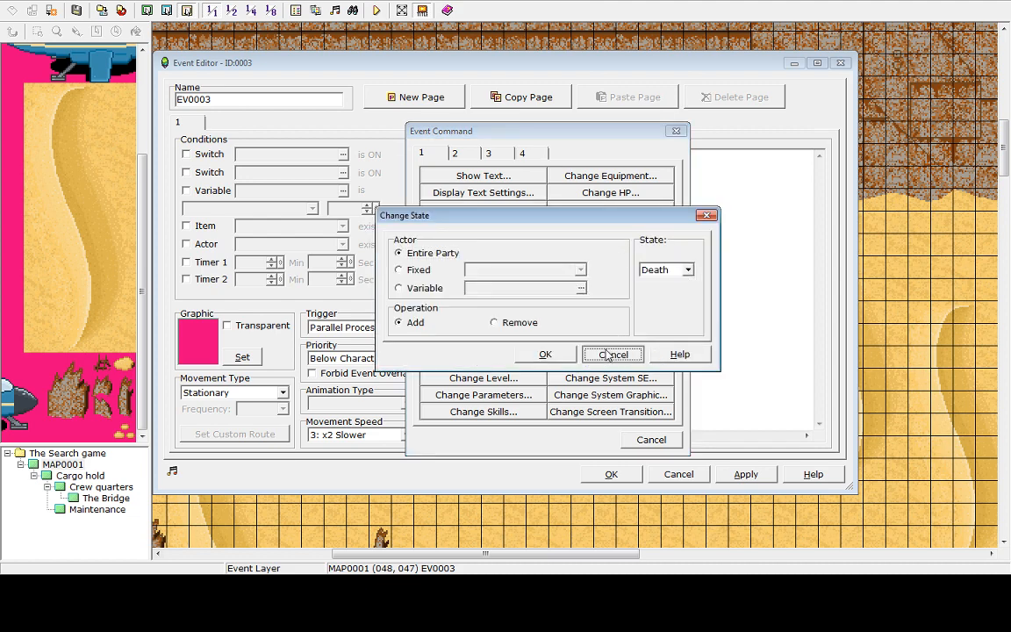
pyautogui.click(612, 354)
pyautogui.click(478, 244)
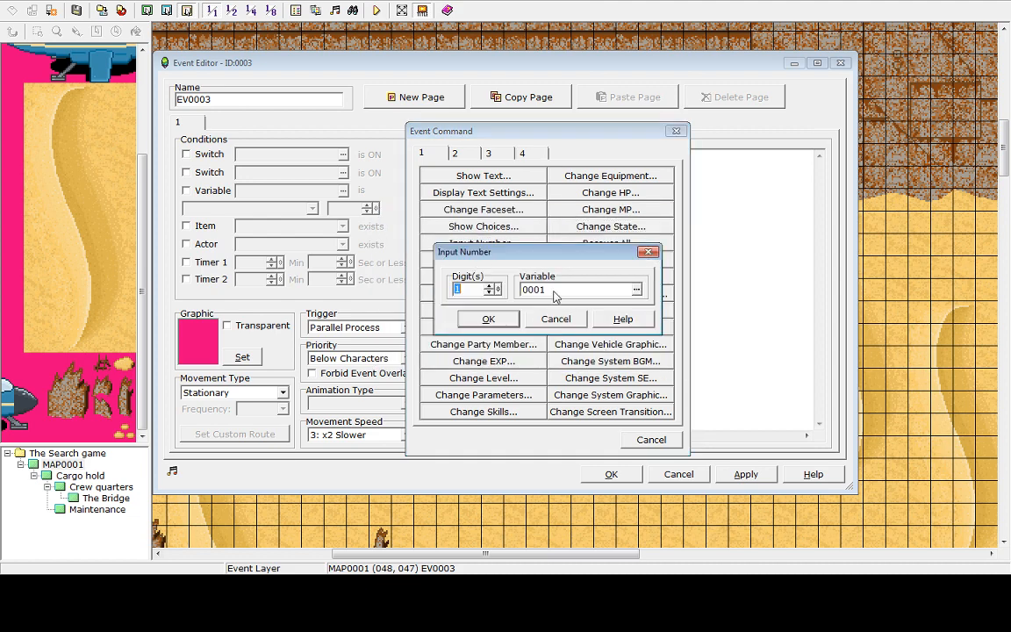
pyautogui.click(555, 317)
pyautogui.click(466, 261)
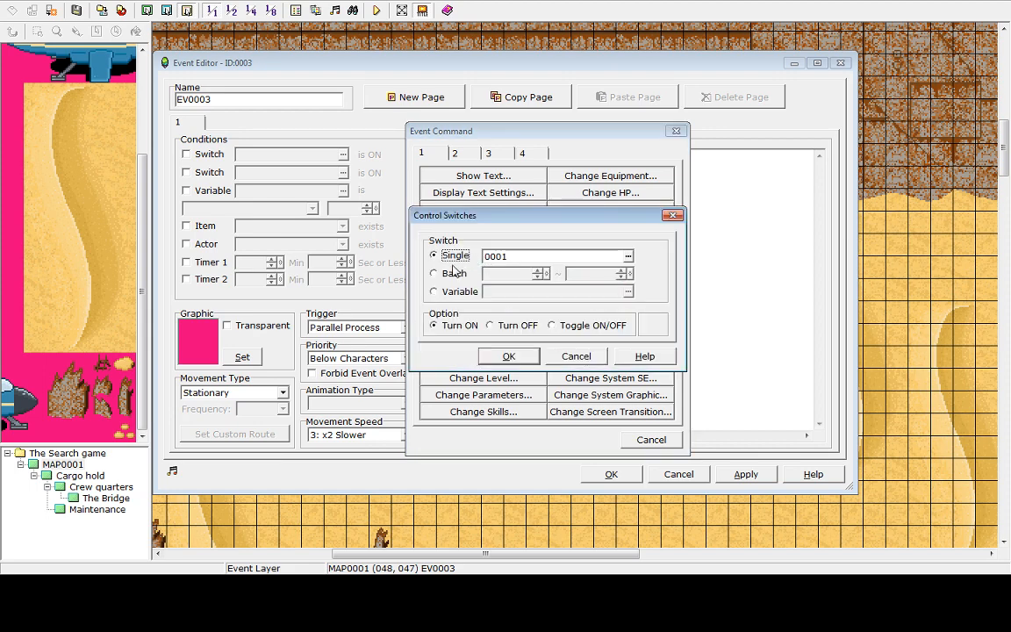
pyautogui.click(576, 356)
pyautogui.click(651, 439)
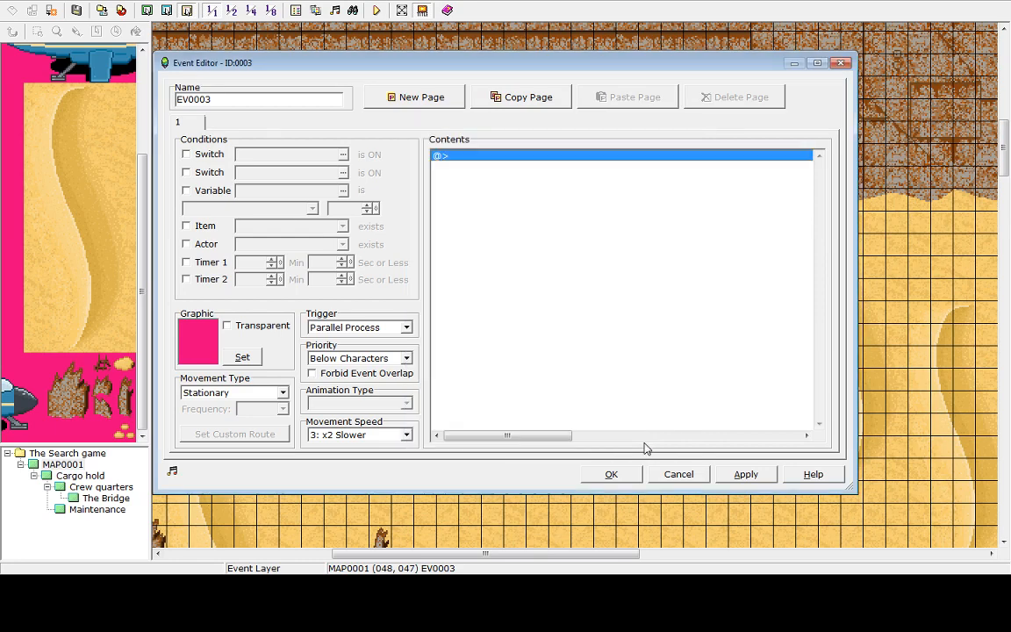
pyautogui.click(698, 480)
pyautogui.click(611, 207)
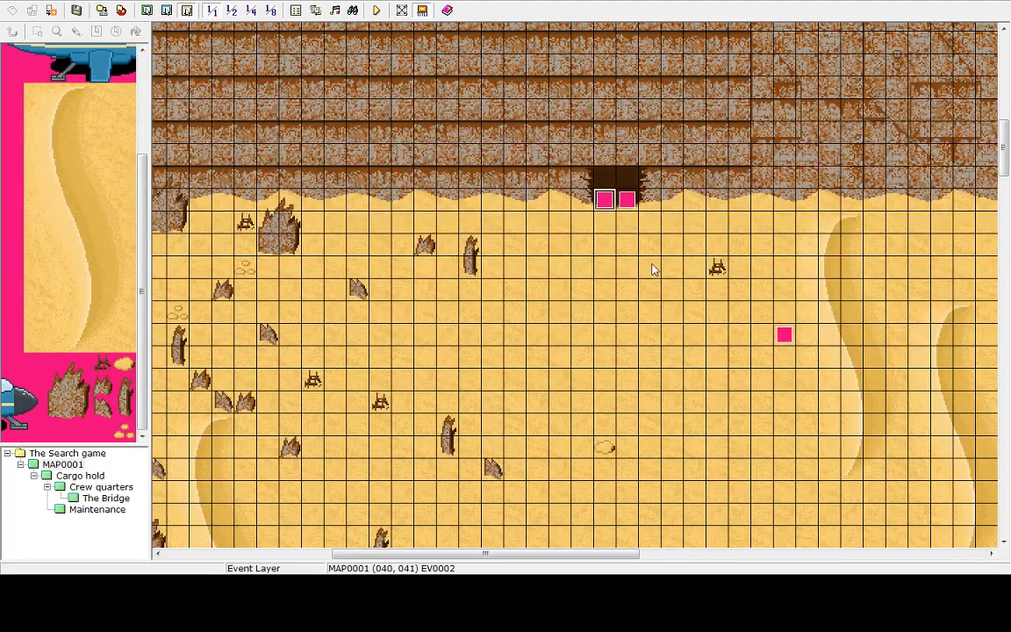
pyautogui.click(694, 289)
pyautogui.click(784, 334)
pyautogui.click(627, 200)
pyautogui.click(785, 335)
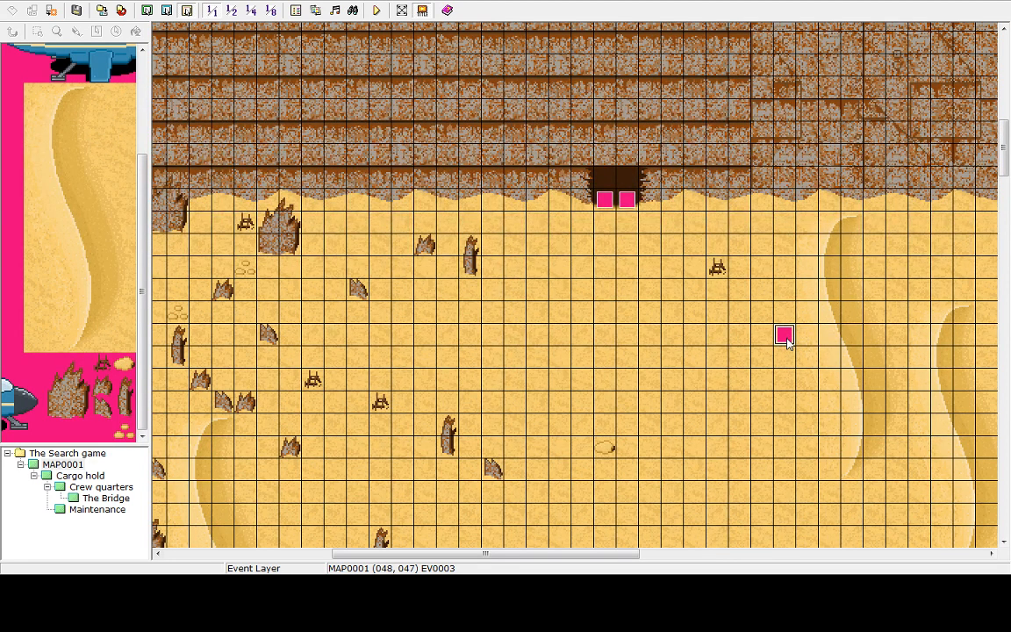
# Replace the desert event's weather command with a new weak Sandstorm weather effect
pyautogui.doubleClick(785, 336)
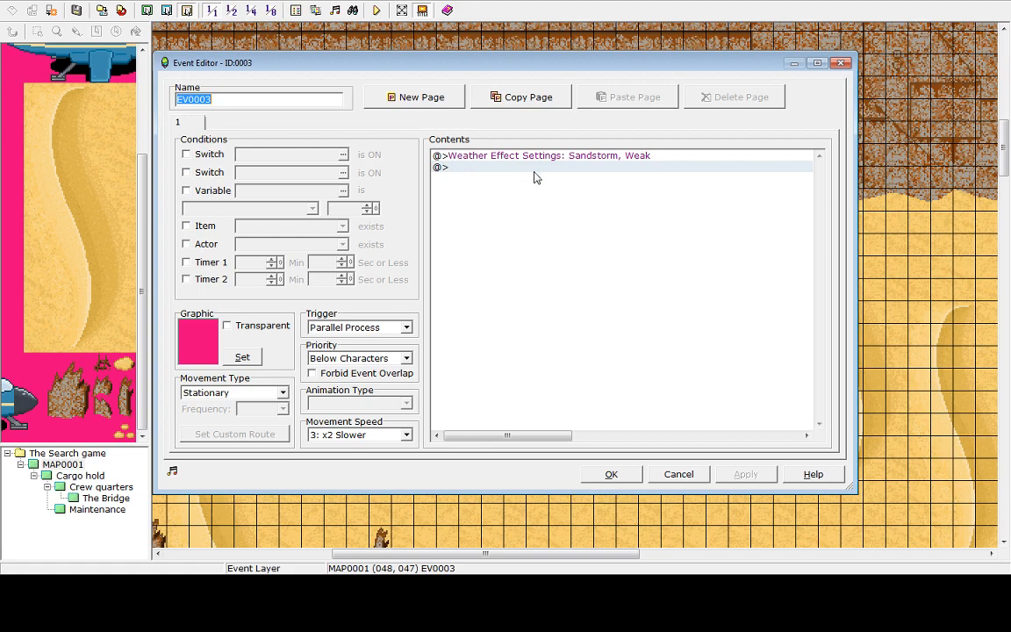
pyautogui.click(546, 156)
pyautogui.press('Delete')
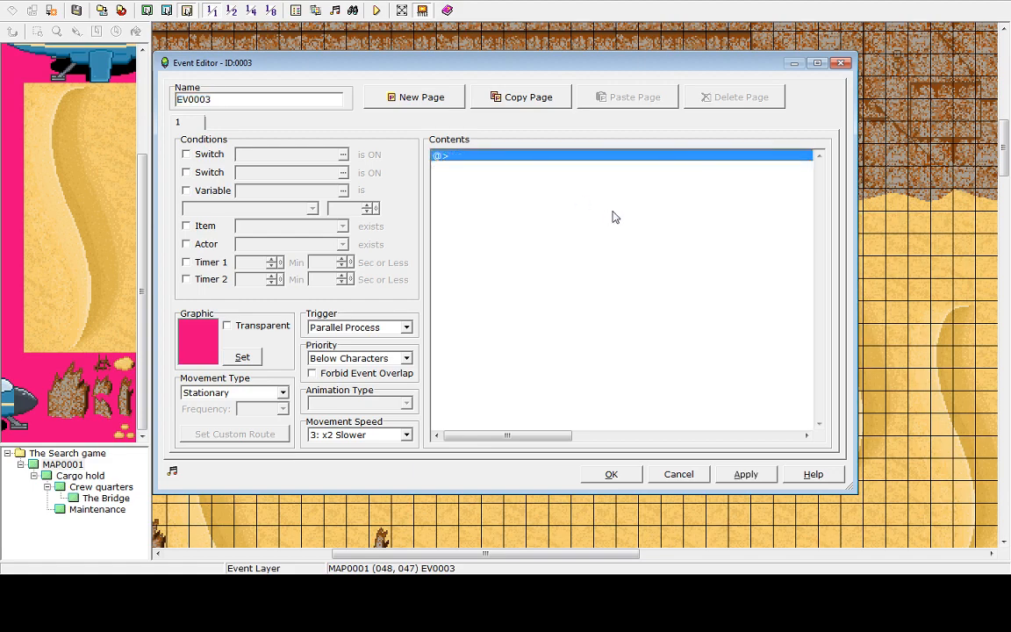
pyautogui.doubleClick(616, 158)
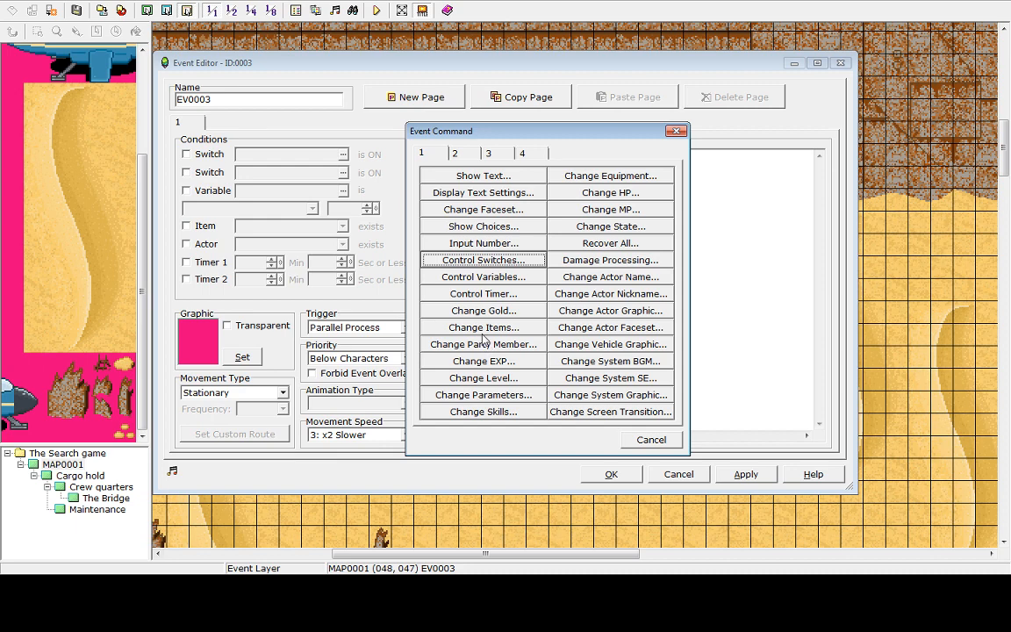
pyautogui.click(453, 153)
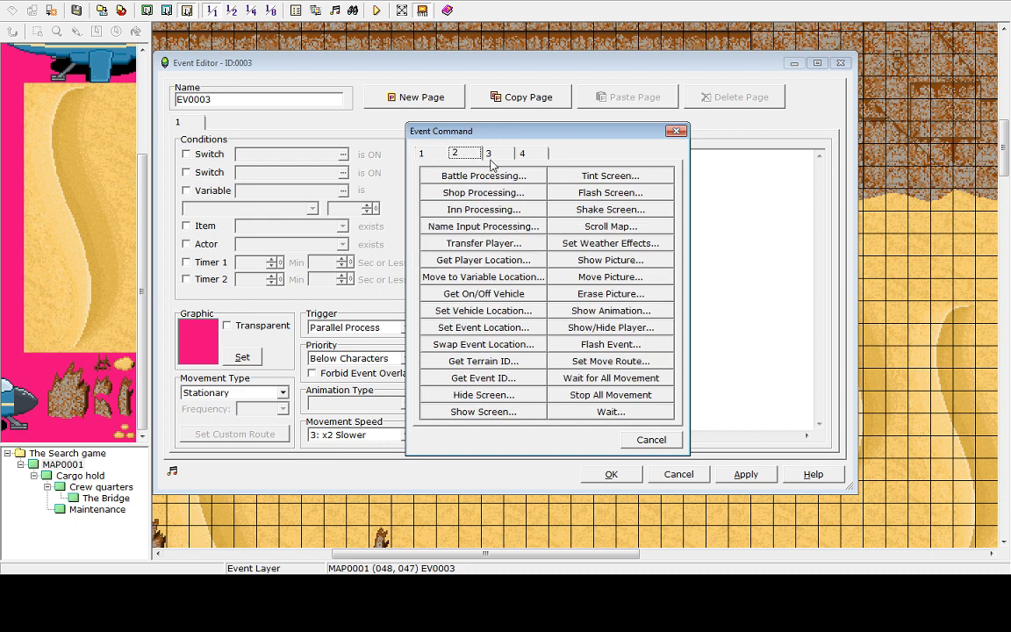
pyautogui.click(489, 153)
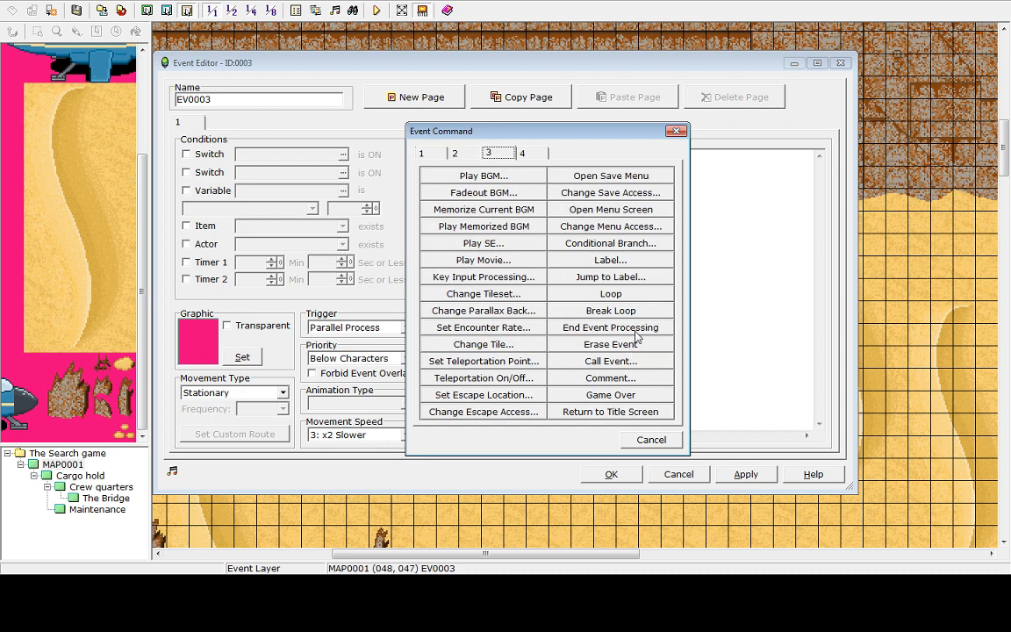
pyautogui.click(454, 153)
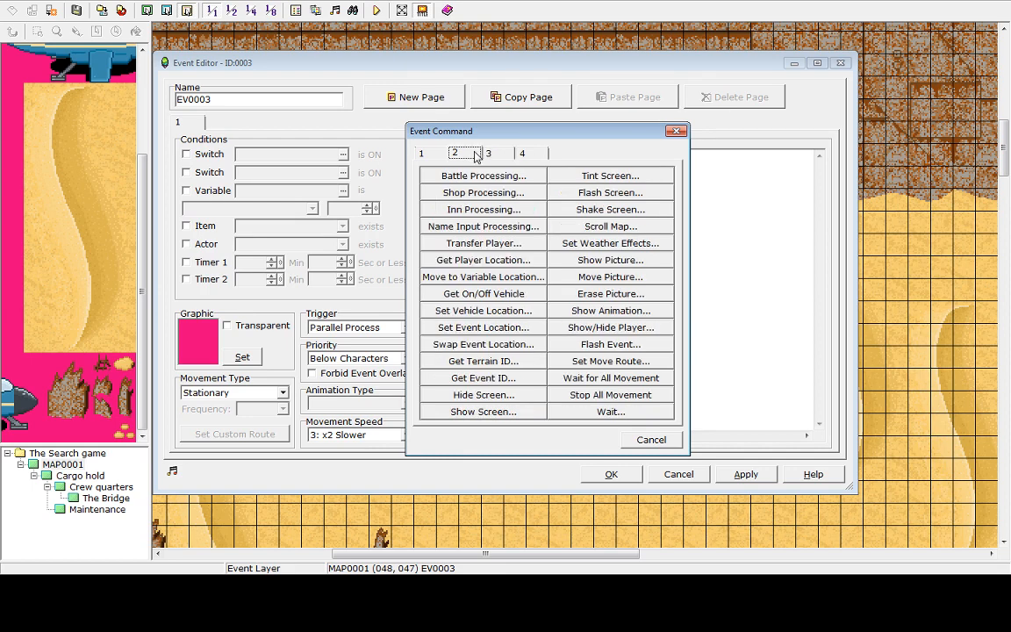
pyautogui.click(610, 260)
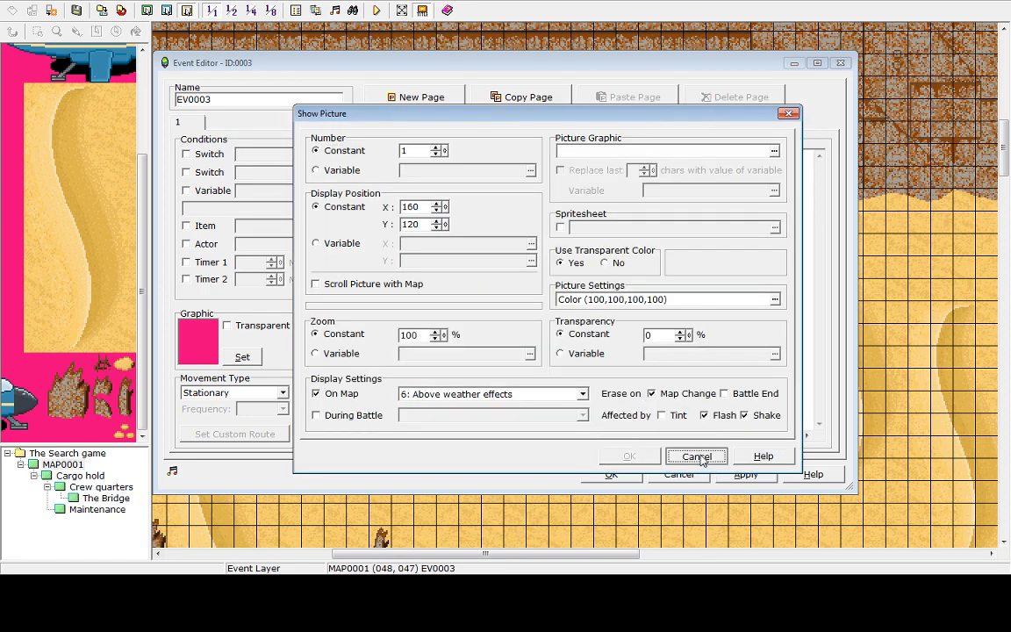
pyautogui.click(696, 457)
pyautogui.click(562, 242)
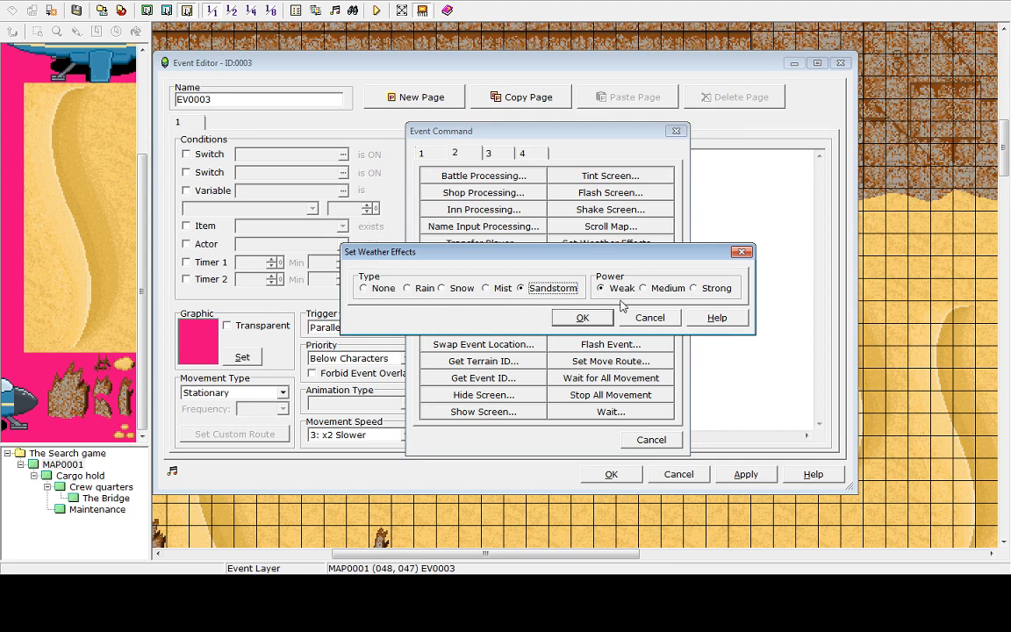
pyautogui.click(588, 321)
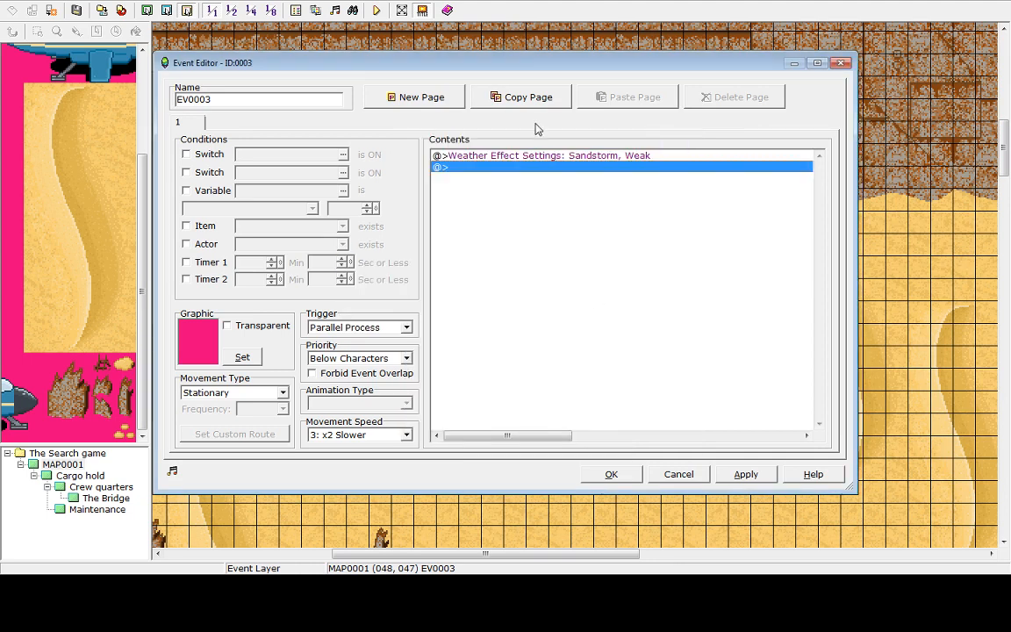
pyautogui.rightClick(443, 163)
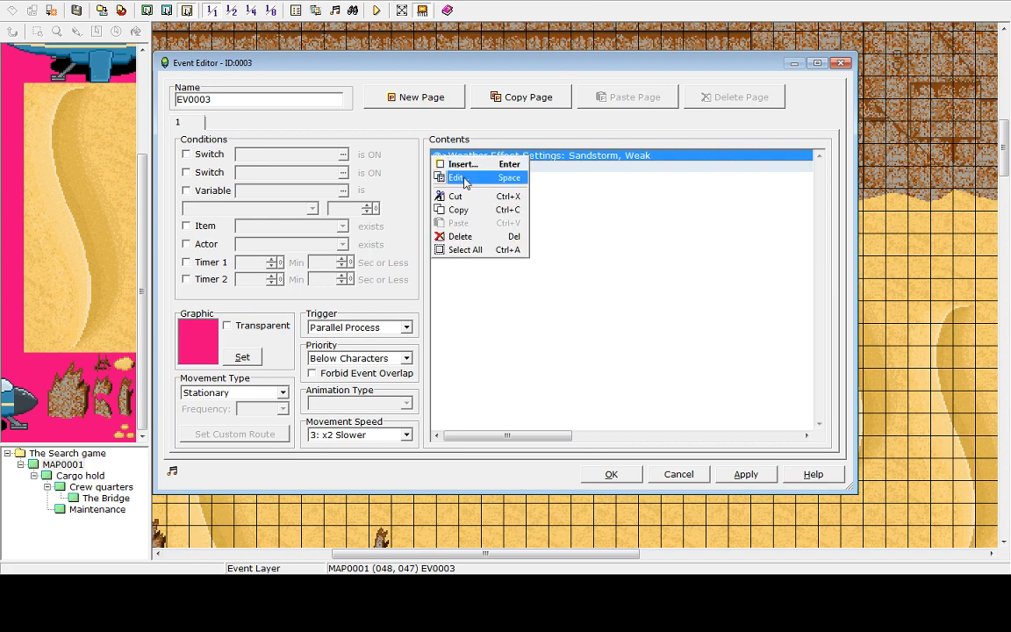
pyautogui.click(612, 165)
pyautogui.doubleClick(611, 165)
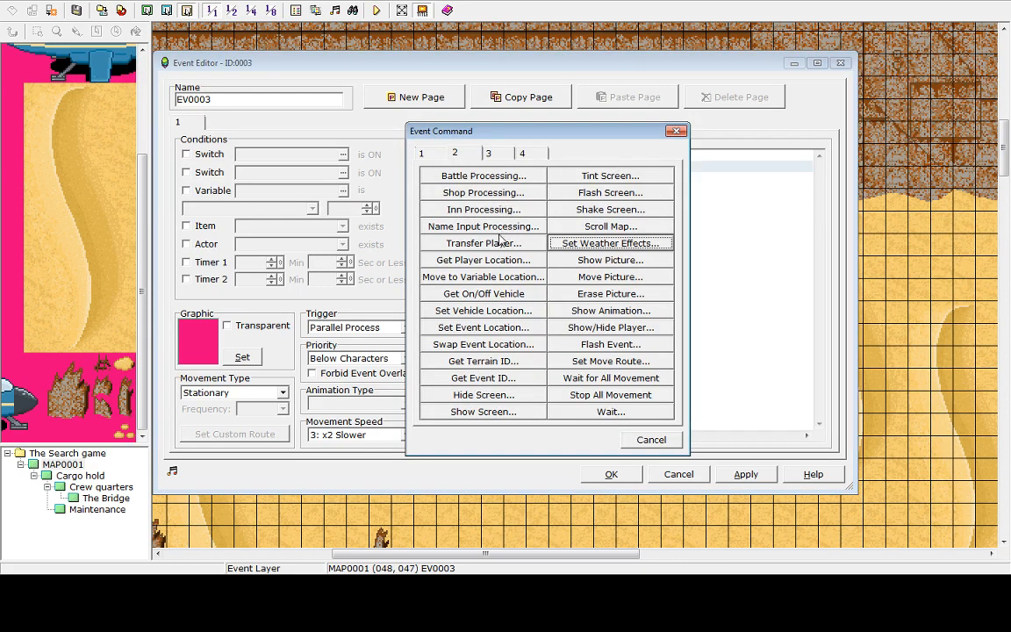
pyautogui.click(423, 155)
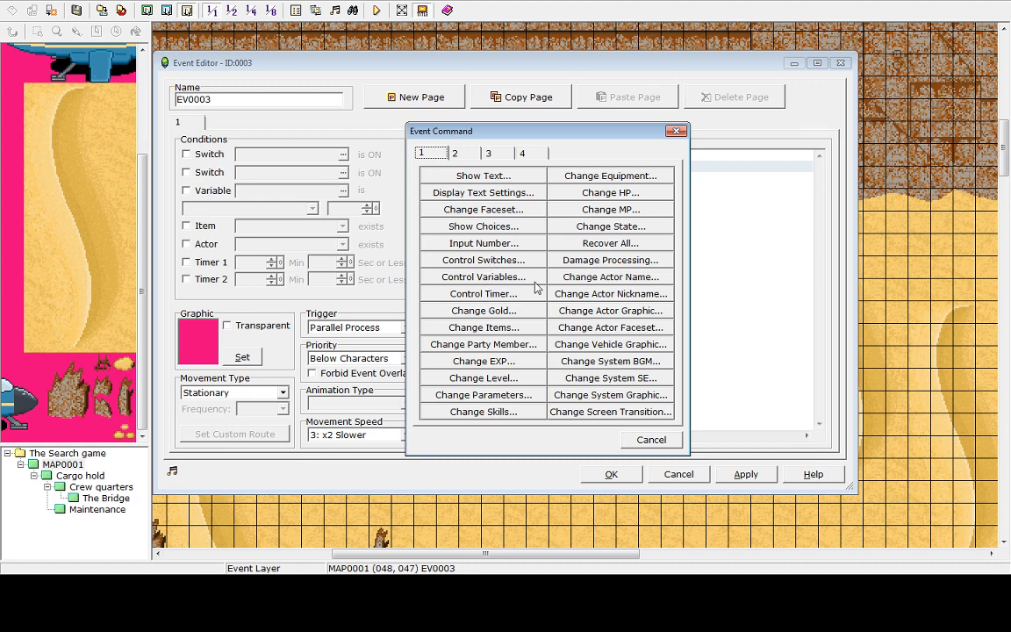
pyautogui.click(482, 260)
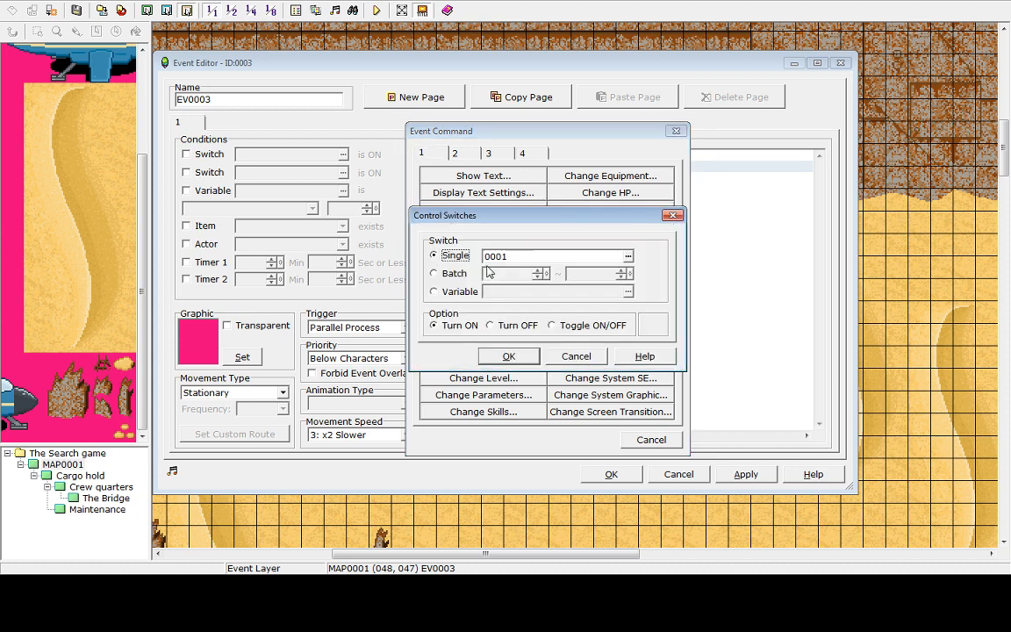
pyautogui.click(493, 256)
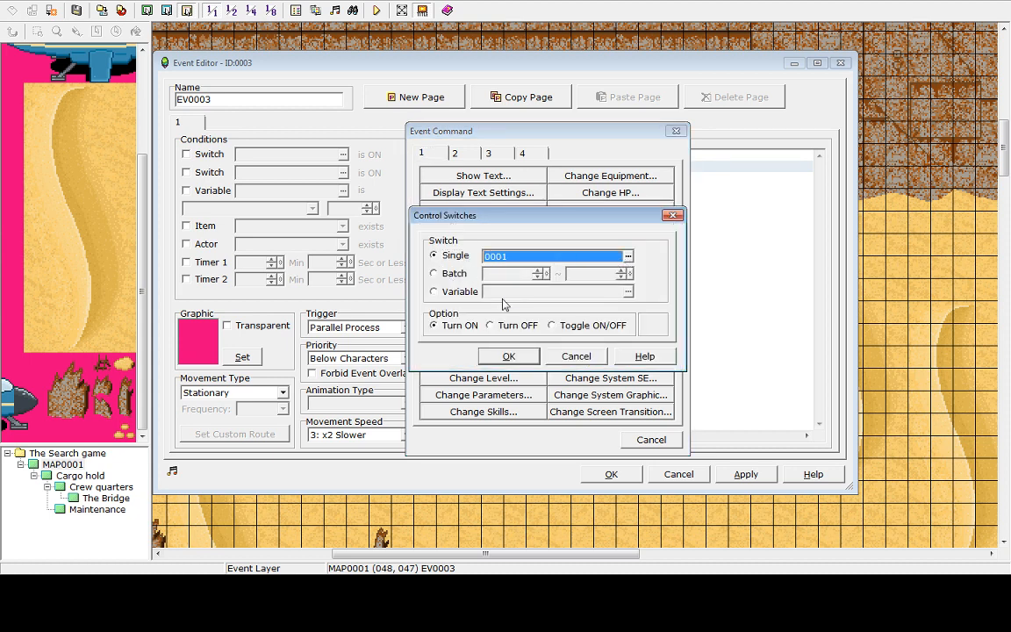
pyautogui.click(498, 327)
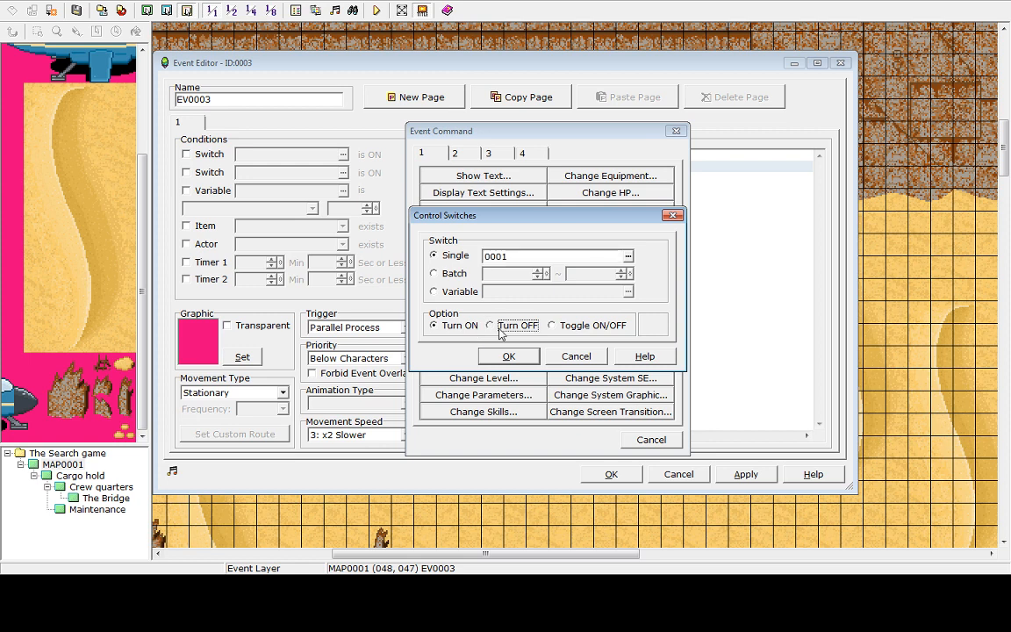
pyautogui.click(627, 256)
pyautogui.click(478, 208)
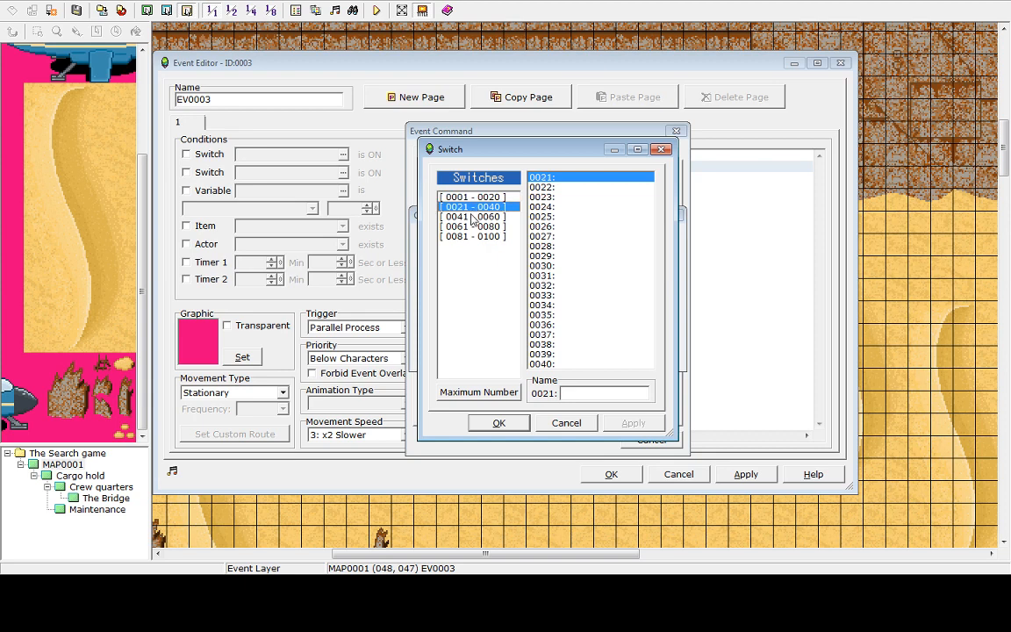
pyautogui.click(474, 227)
pyautogui.click(475, 237)
pyautogui.click(475, 199)
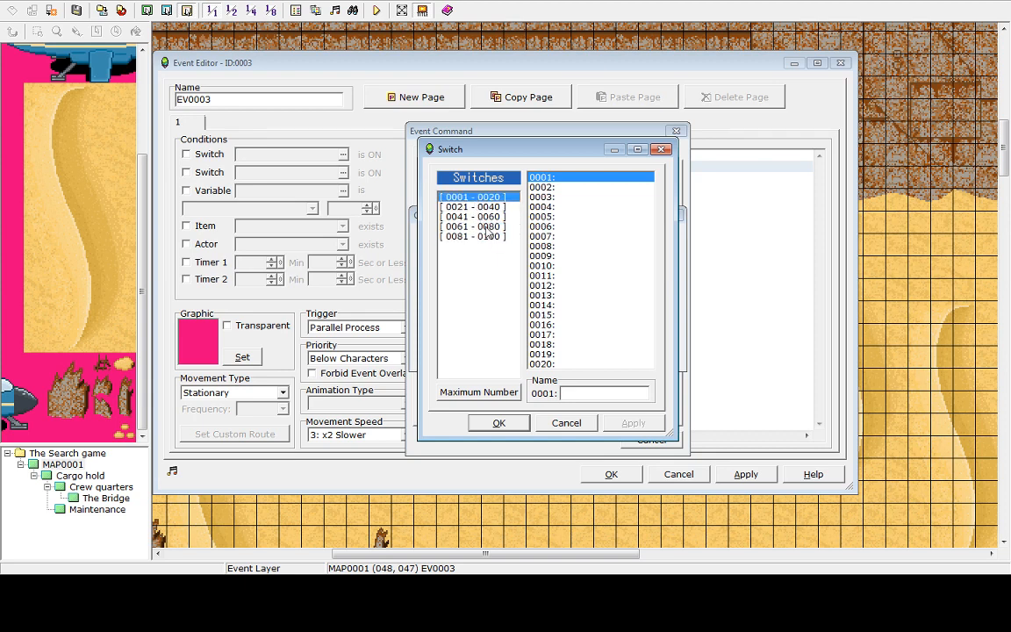
pyautogui.press('Escape')
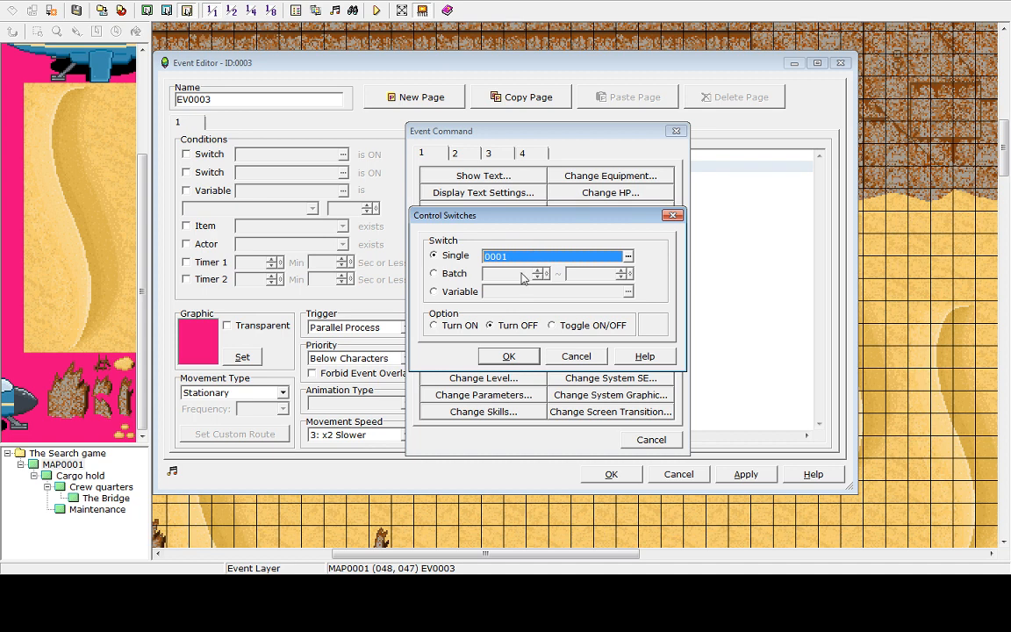
pyautogui.click(510, 358)
pyautogui.click(536, 169)
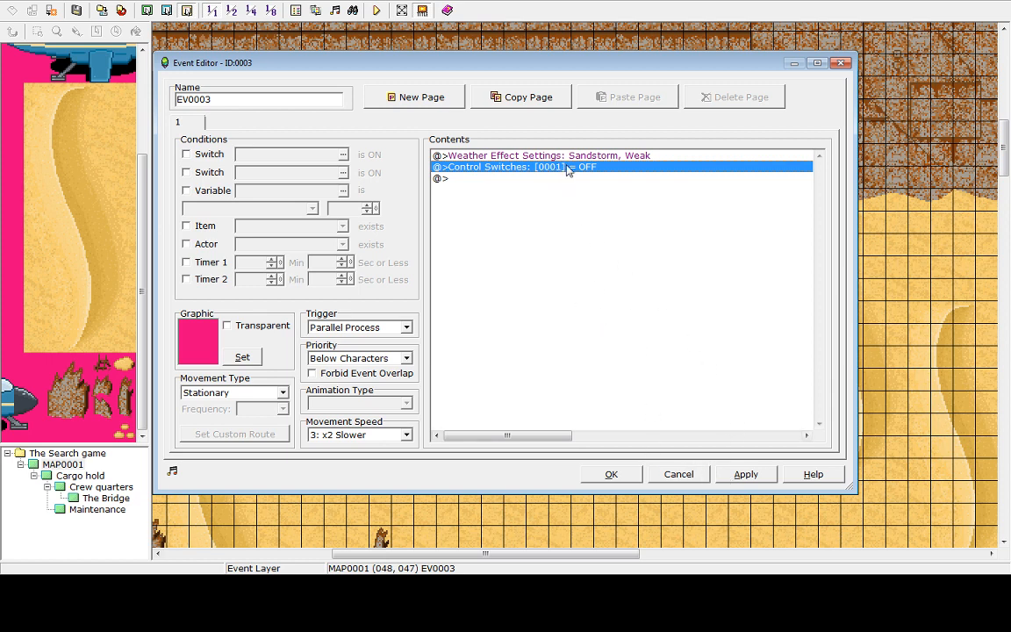
pyautogui.press('Delete')
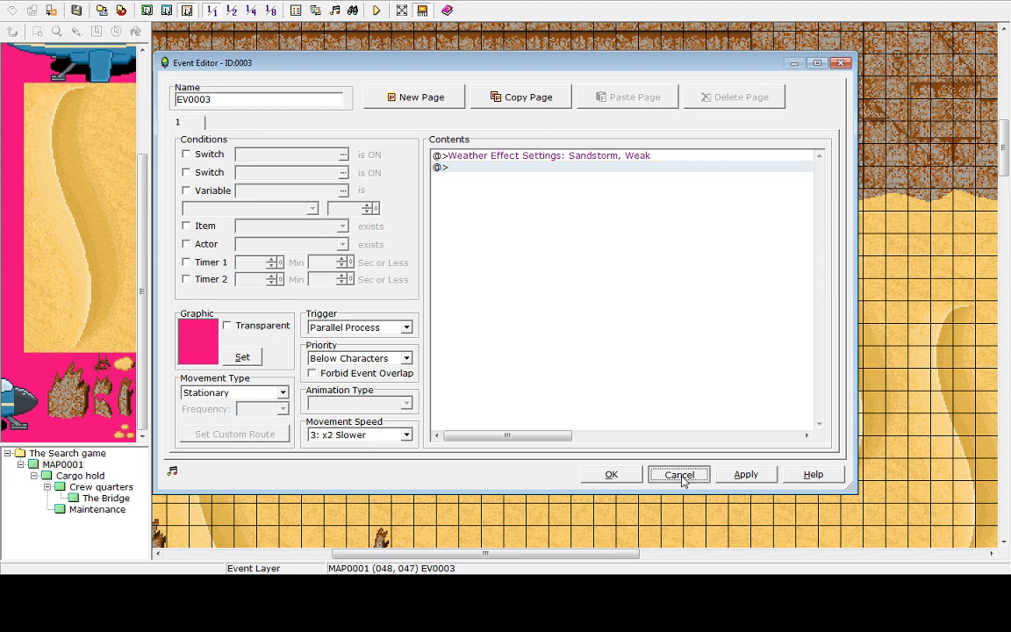
pyautogui.click(677, 475)
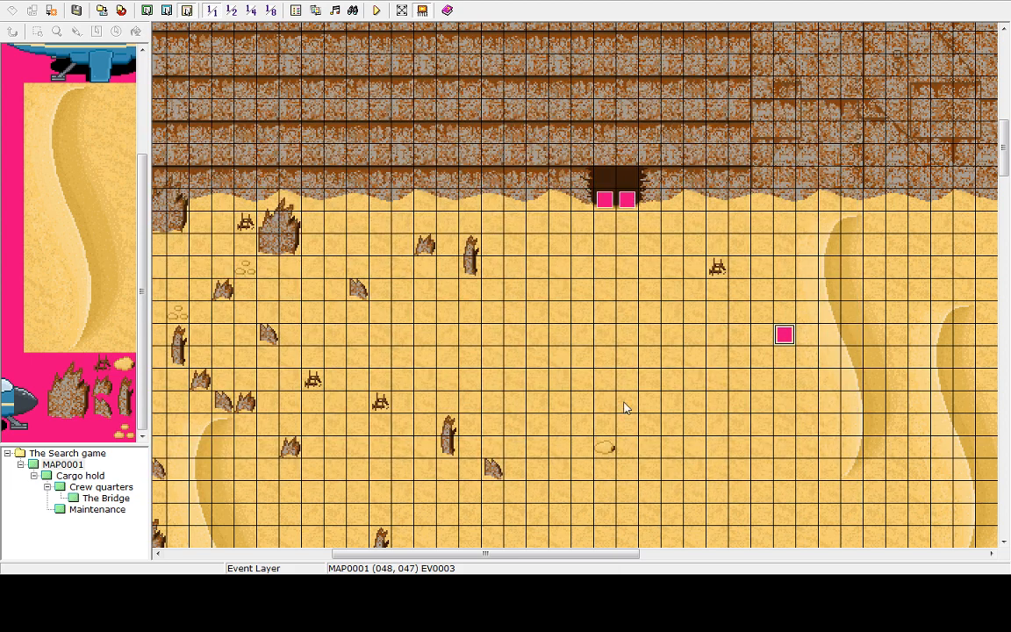
# Make the cargo hold transfer event require switch 0001 to be ON, then apply and close the editor
pyautogui.doubleClick(625, 200)
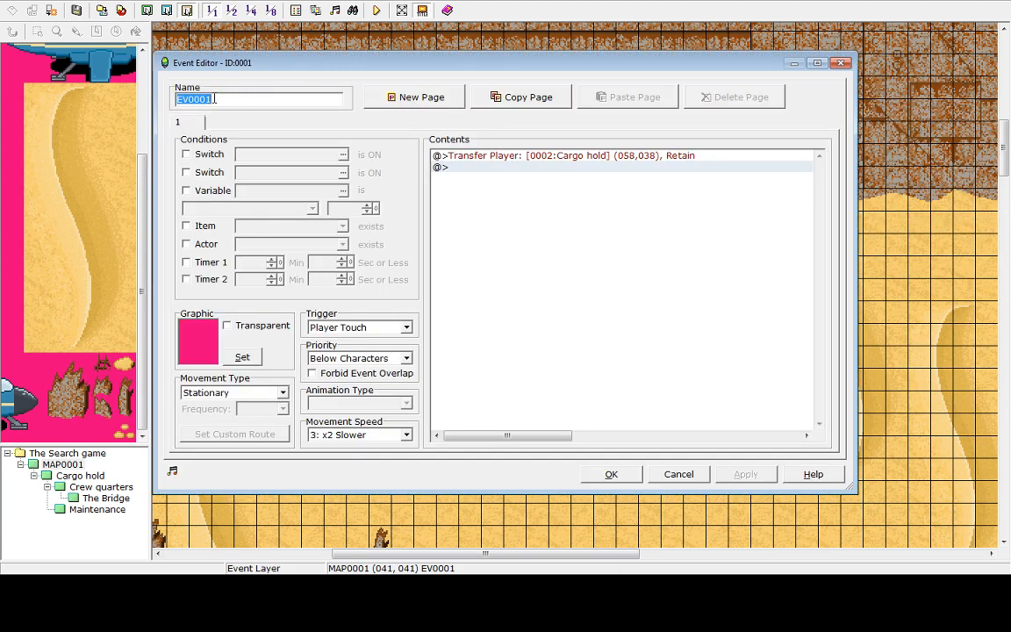
pyautogui.click(214, 99)
pyautogui.click(195, 157)
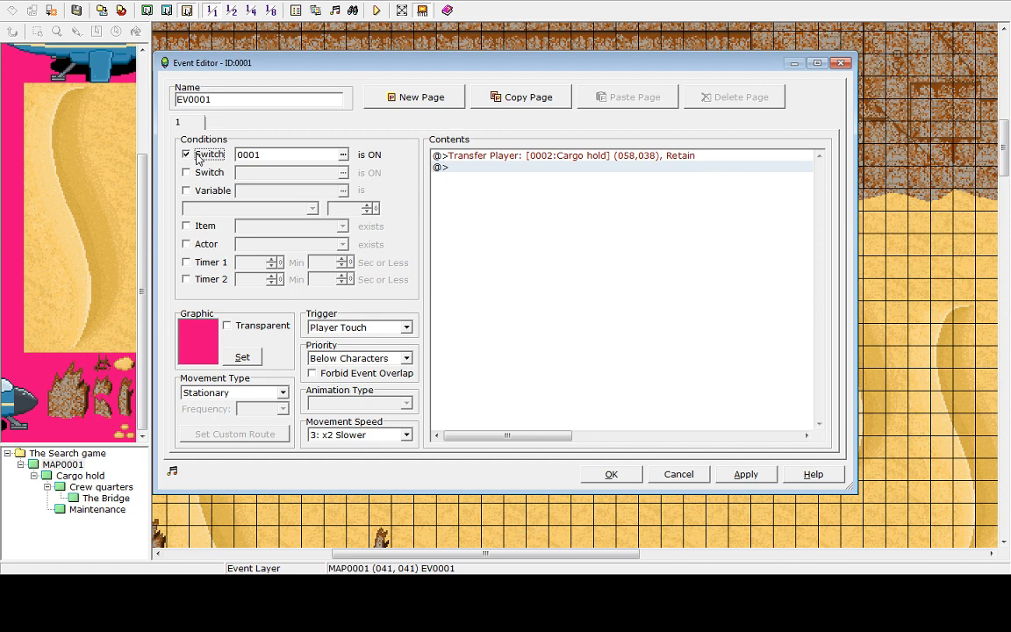
pyautogui.click(268, 156)
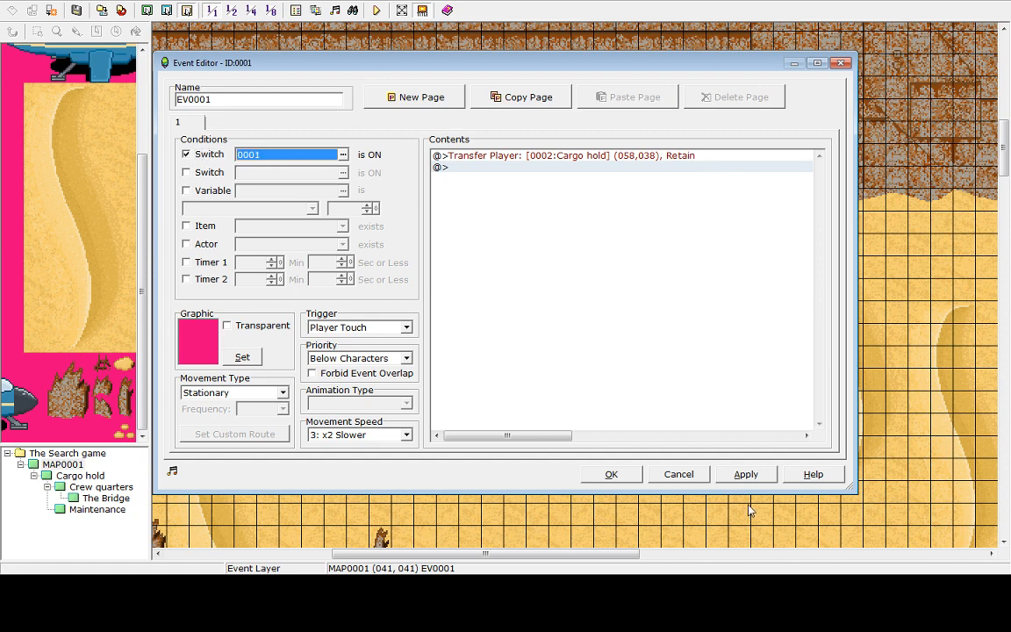
pyautogui.click(752, 478)
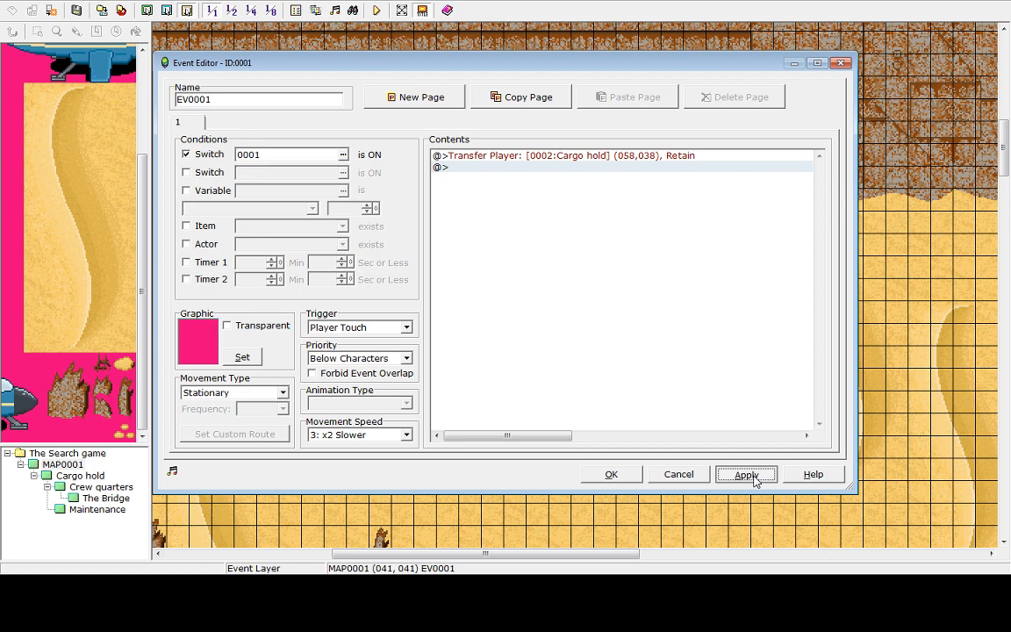
pyautogui.click(612, 475)
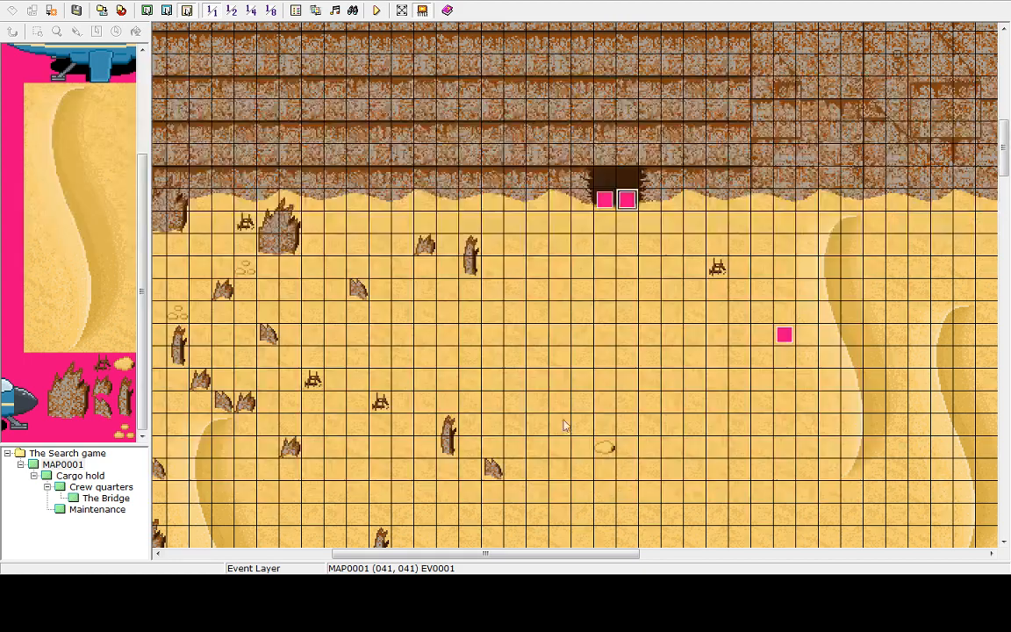
pyautogui.press('Delete')
pyautogui.click(624, 206)
pyautogui.rightClick(622, 206)
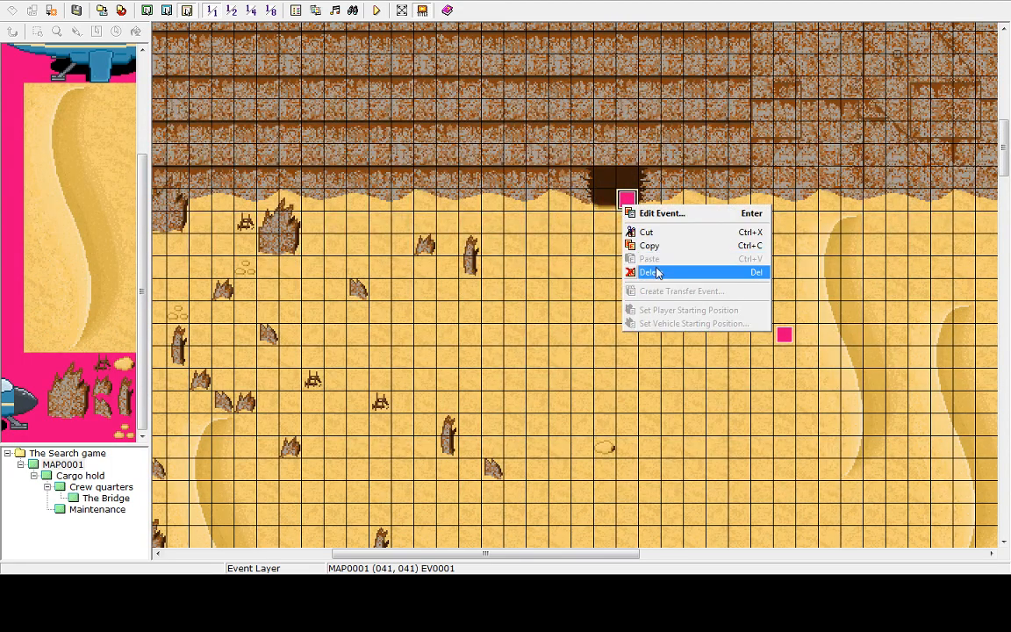
pyautogui.click(651, 241)
pyautogui.rightClick(604, 200)
pyautogui.click(631, 260)
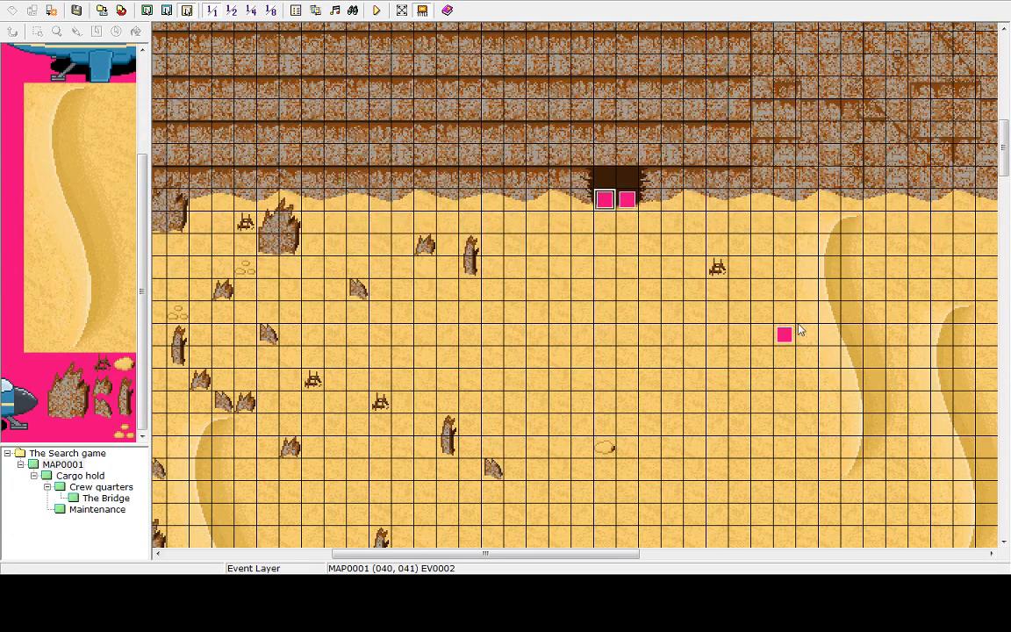
# Insert a Control Switches command turning switch 0001 OFF before the weather command in the desert event
pyautogui.click(785, 338)
pyautogui.doubleClick(784, 335)
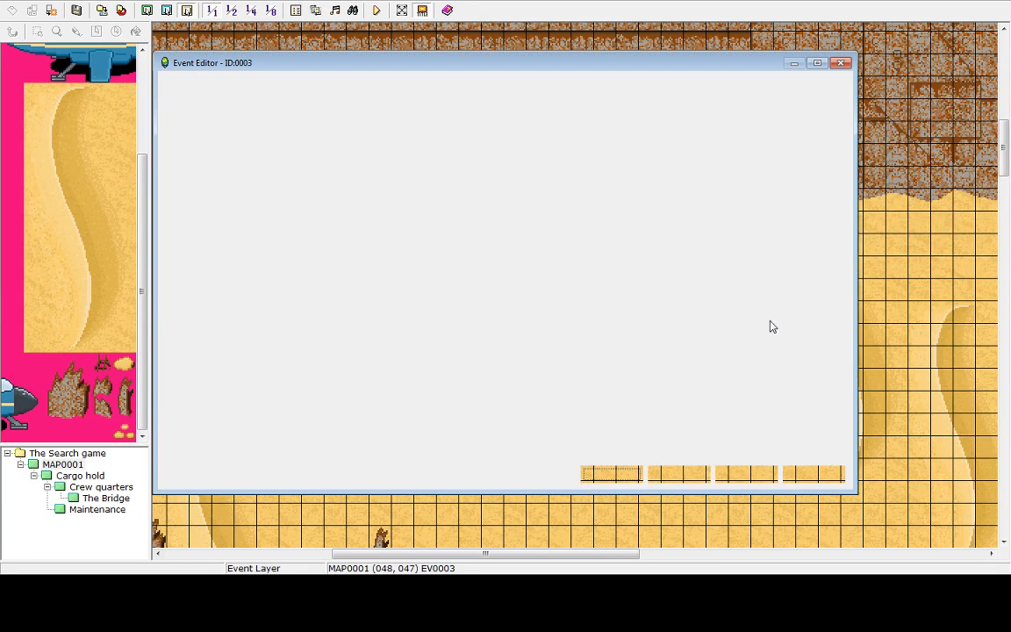
pyautogui.click(620, 157)
pyautogui.doubleClick(545, 169)
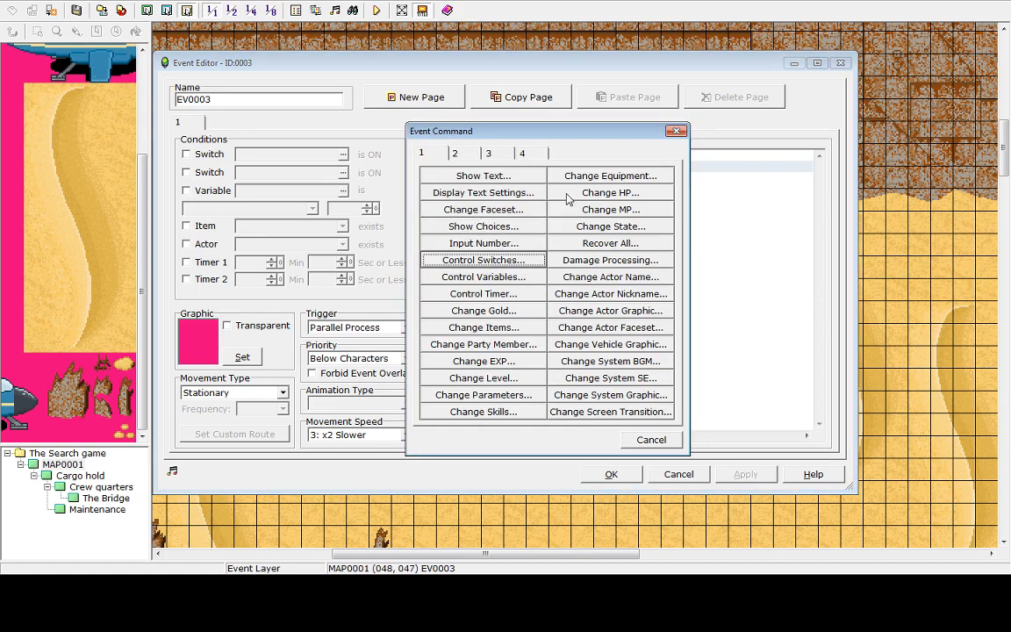
pyautogui.click(651, 440)
pyautogui.click(579, 155)
pyautogui.doubleClick(579, 156)
pyautogui.click(504, 258)
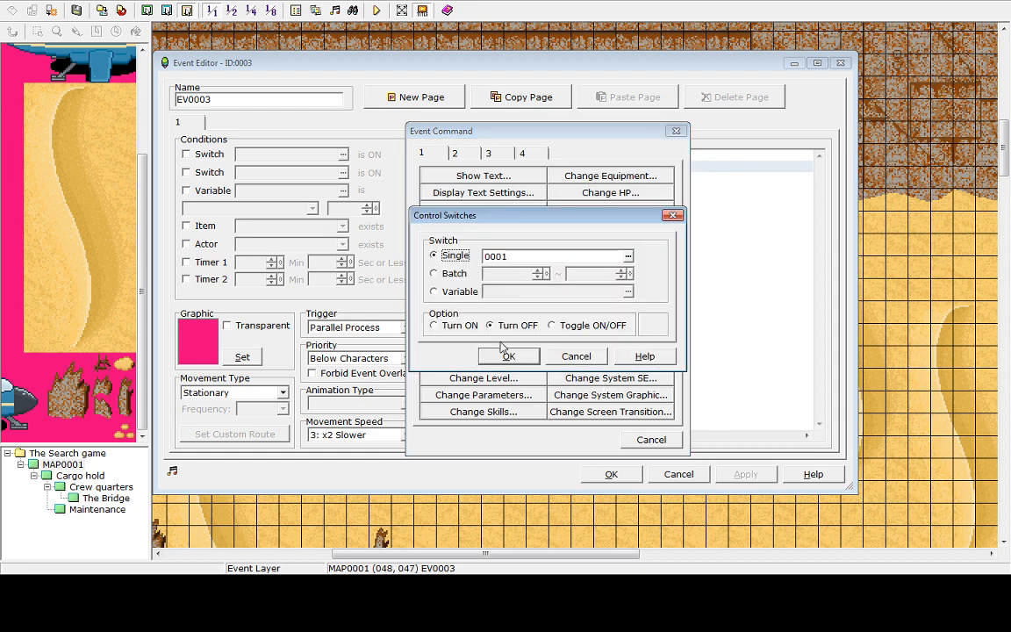
pyautogui.click(604, 257)
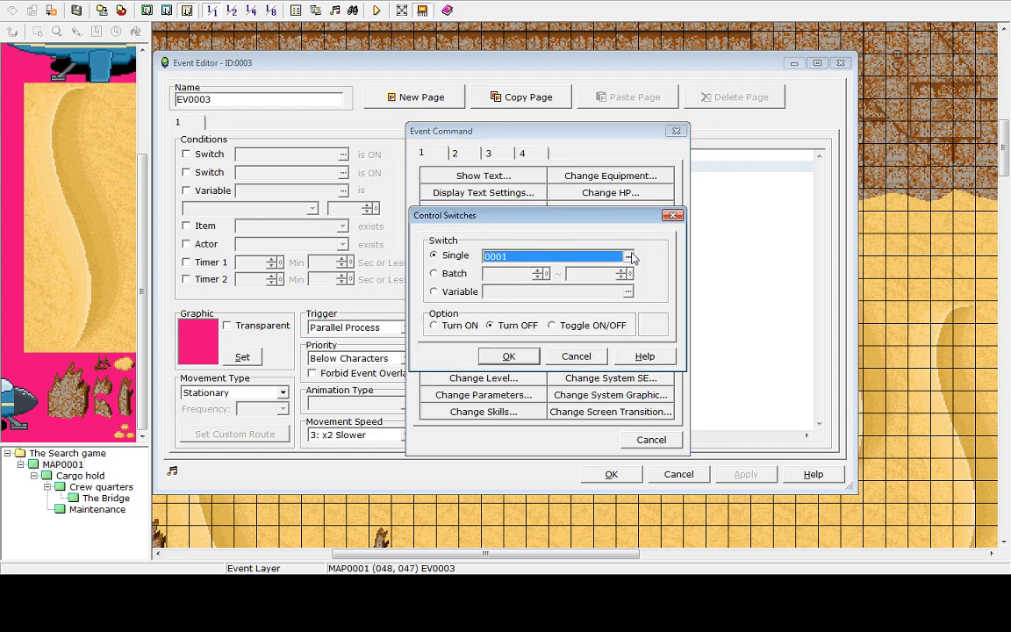
pyautogui.click(627, 255)
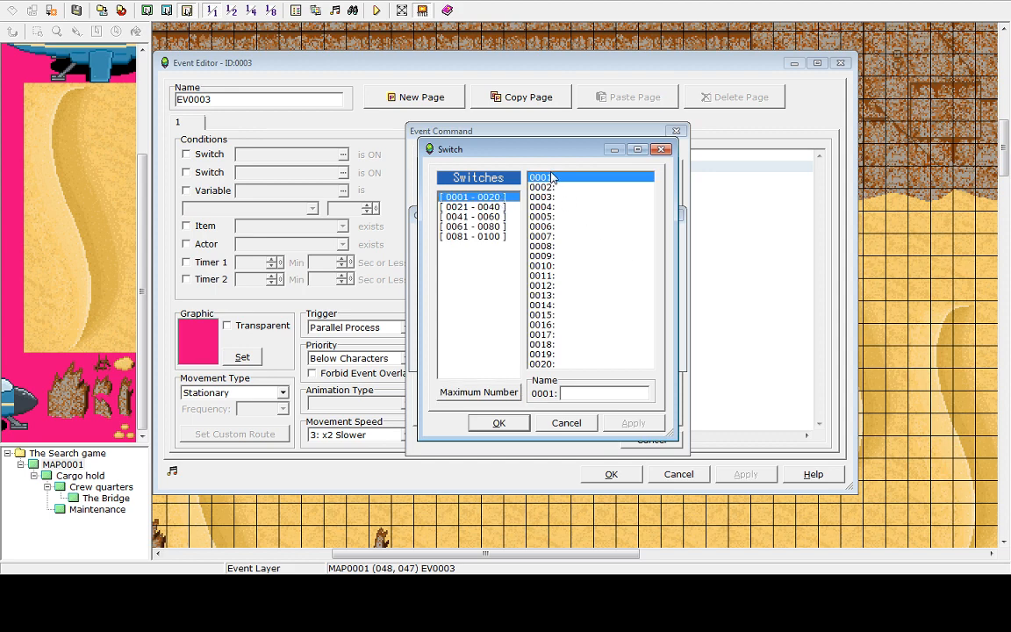
pyautogui.click(499, 423)
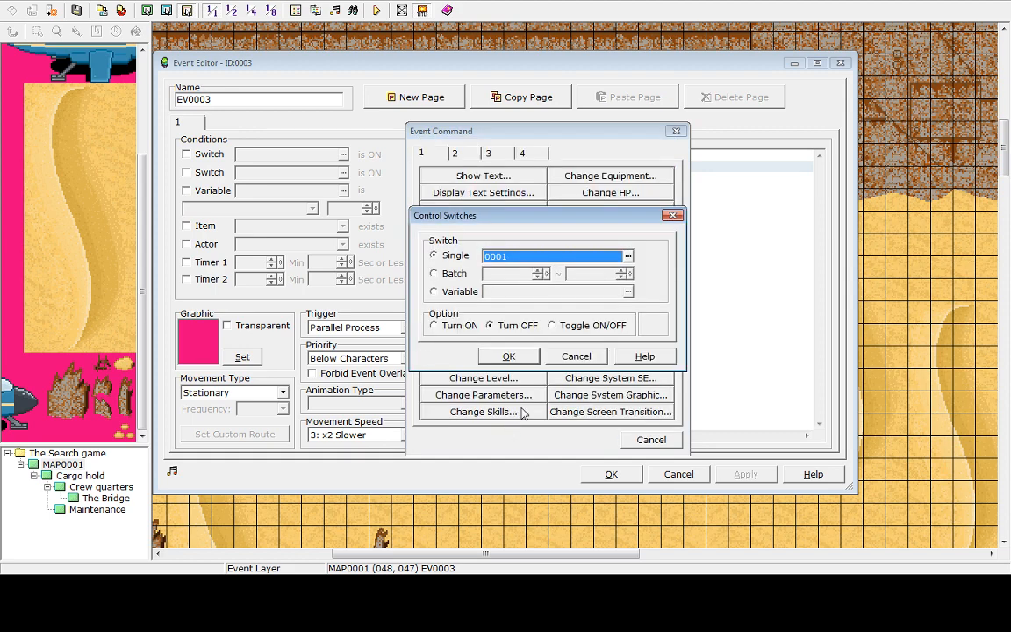
pyautogui.click(511, 357)
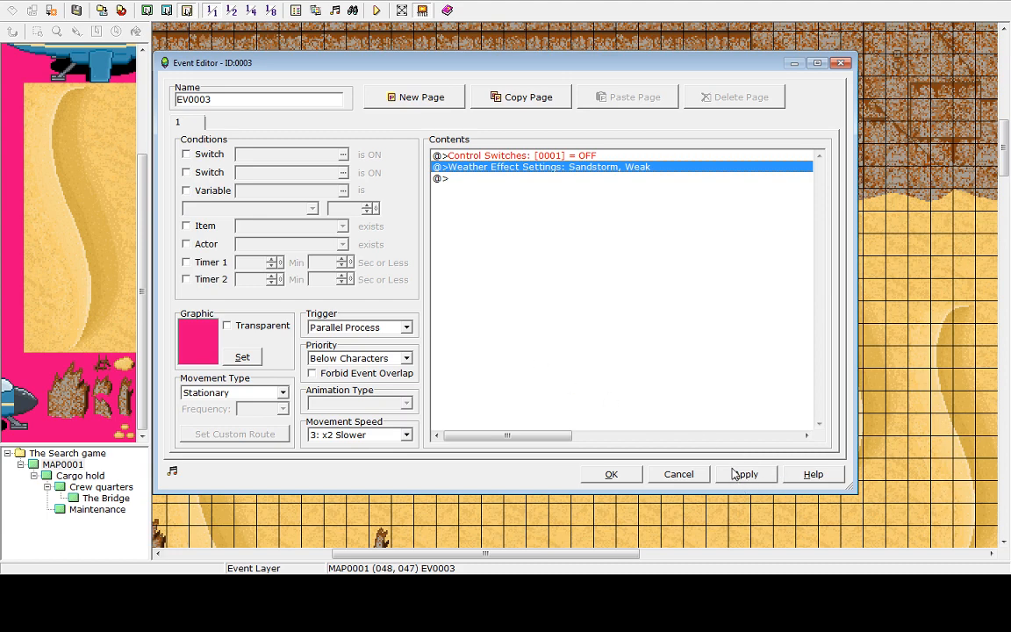
pyautogui.click(738, 475)
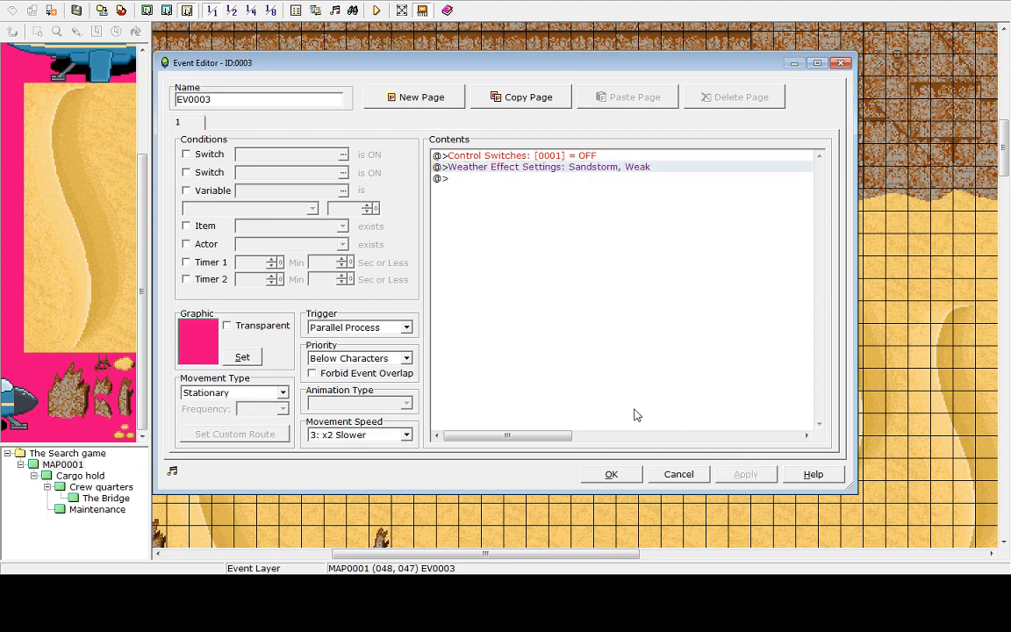
pyautogui.click(625, 474)
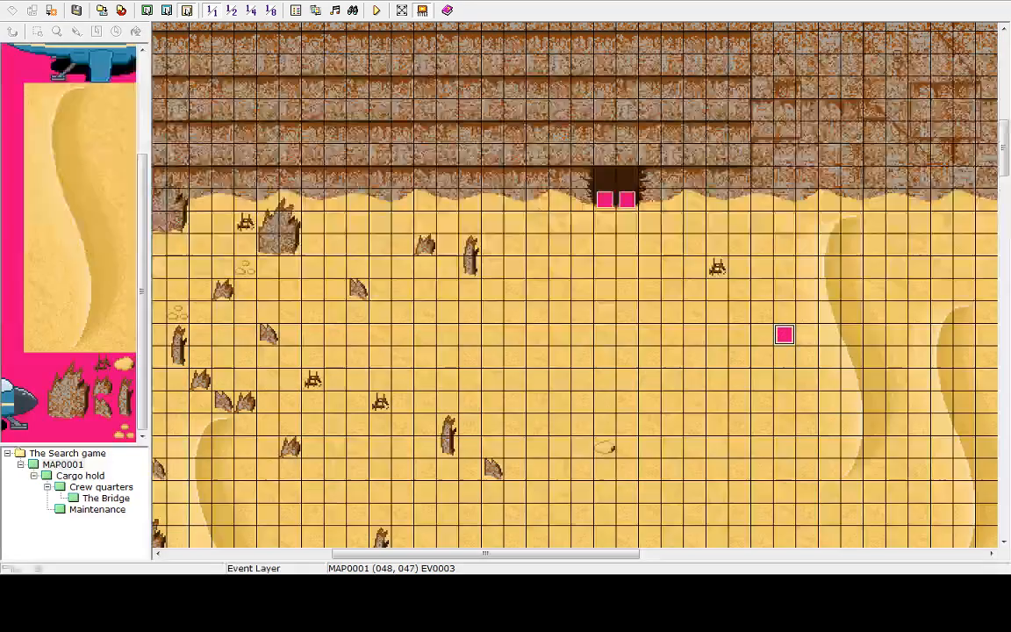
# Set the player's starting position on the sand below the cave entrance
pyautogui.rightClick(628, 367)
pyautogui.click(685, 471)
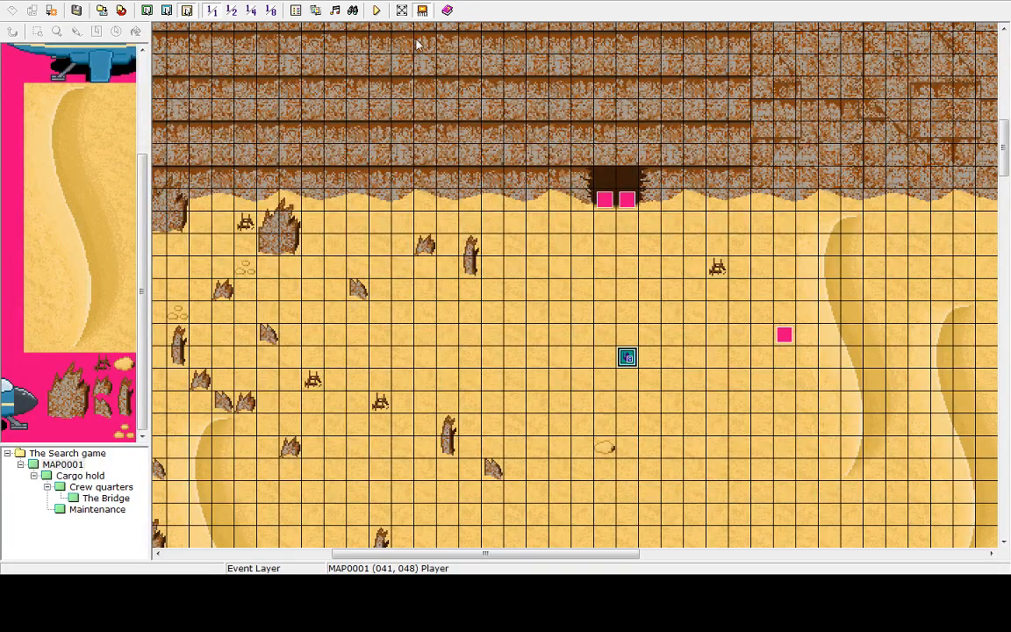
pyautogui.click(296, 10)
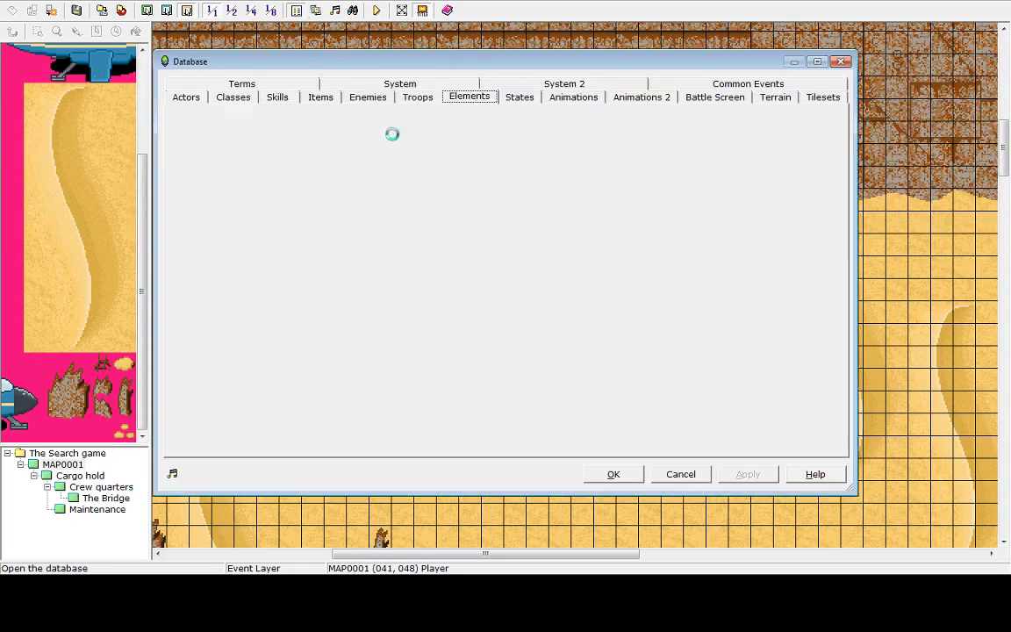
pyautogui.click(681, 474)
# Save the project and playtest the game, walking the character up and down in the desert
pyautogui.click(375, 10)
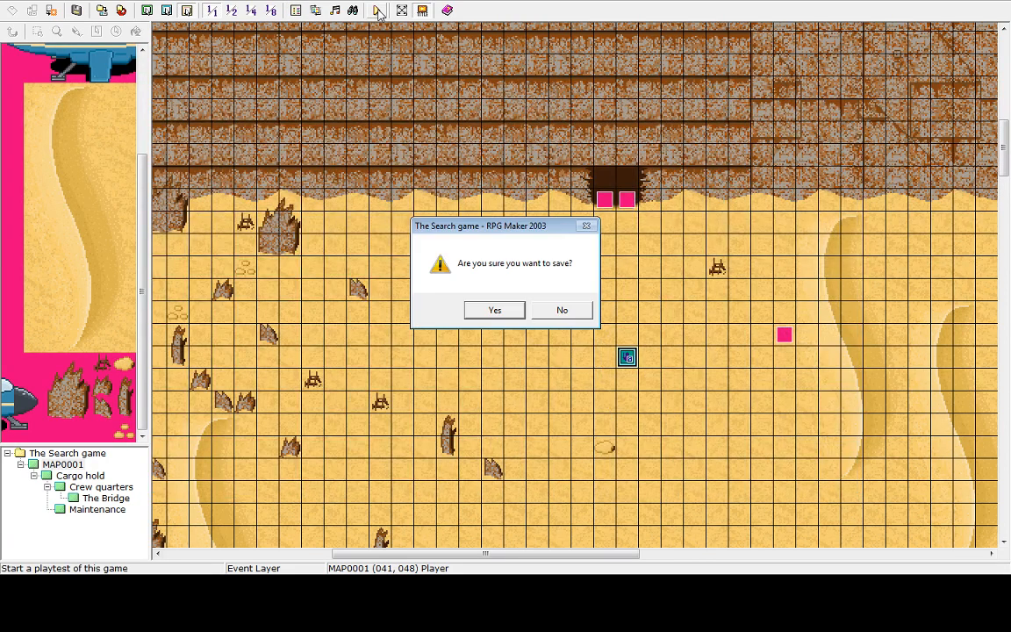
pyautogui.click(493, 310)
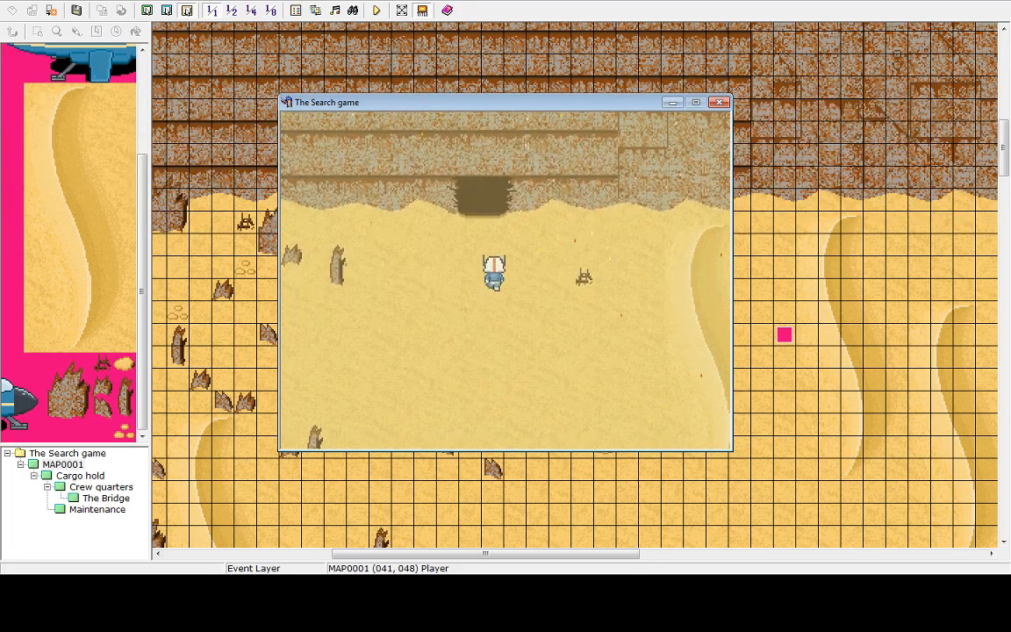
pyautogui.press('Down')
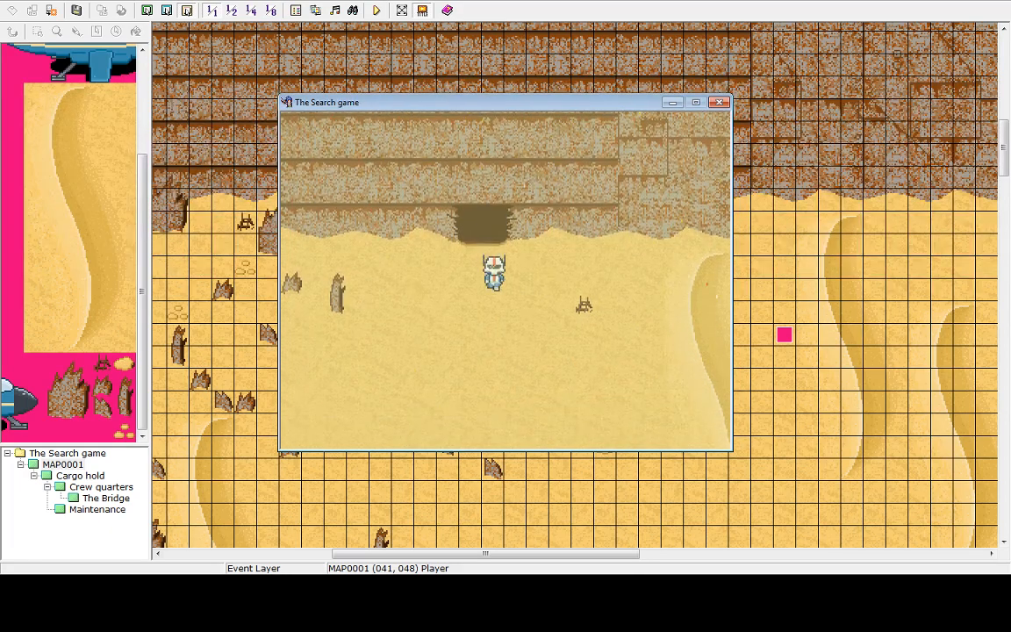
pyautogui.press('Up')
pyautogui.press('Down')
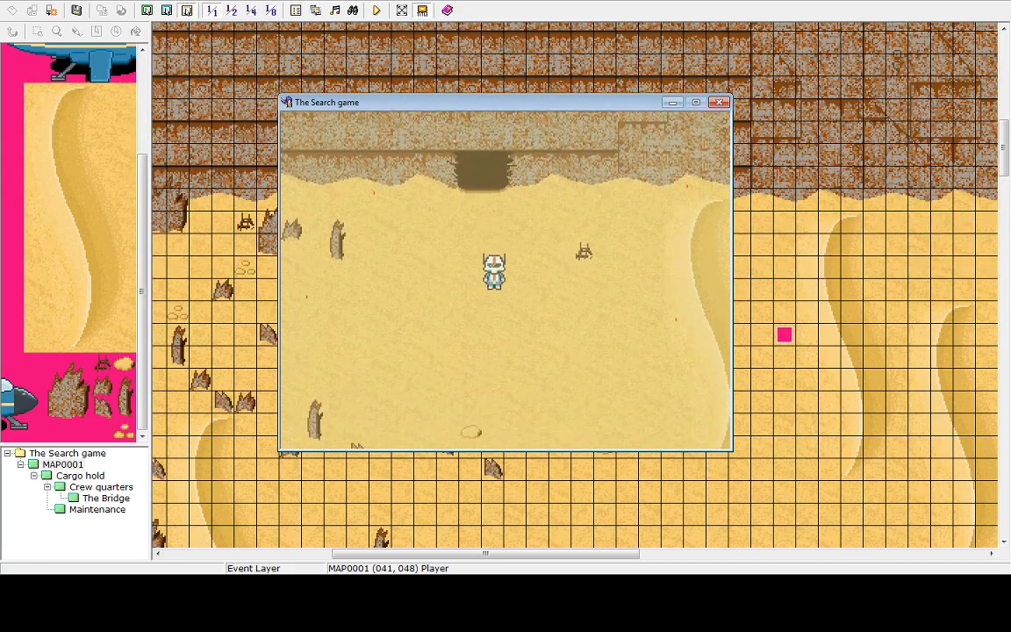
pyautogui.press('Up')
pyautogui.press('Down')
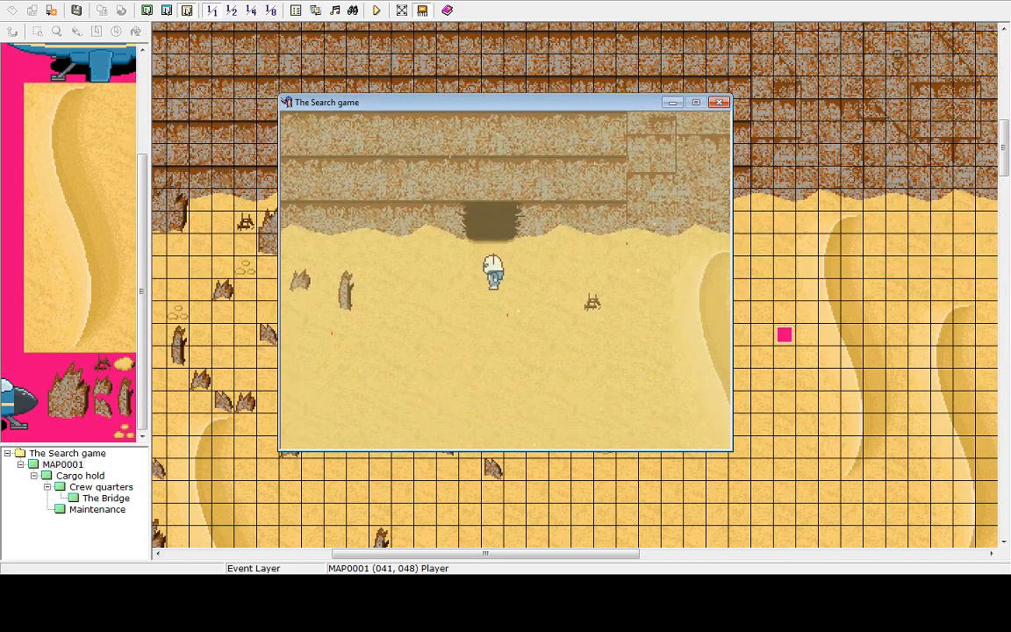
pyautogui.press('Up')
# Quit the playtest to the title screen and shut down the game window
pyautogui.press('Escape')
pyautogui.press('Up')
pyautogui.press('Return')
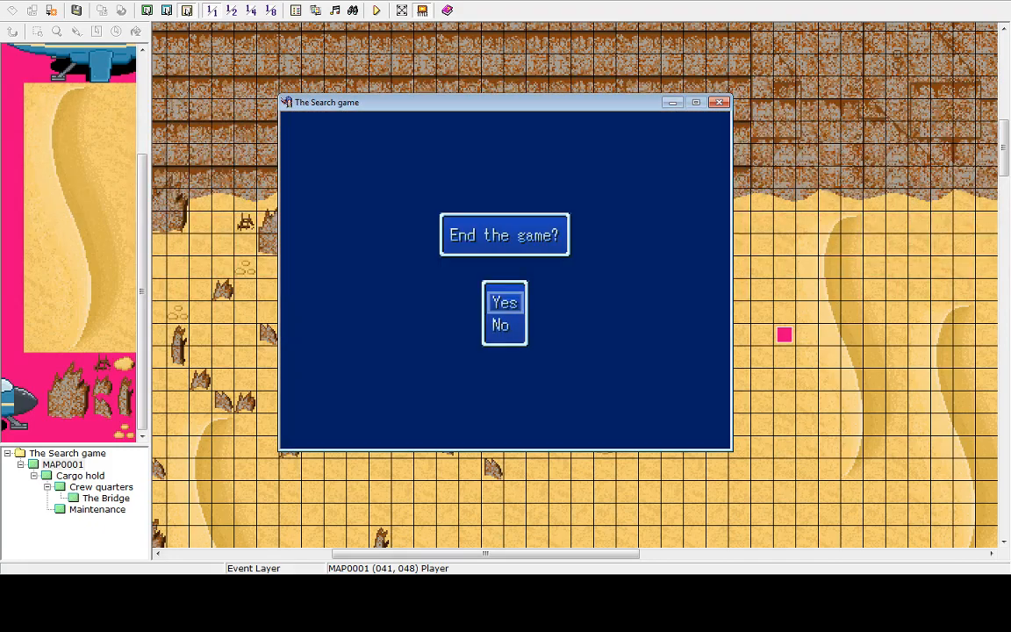
pyautogui.press('Return')
pyautogui.press('Up')
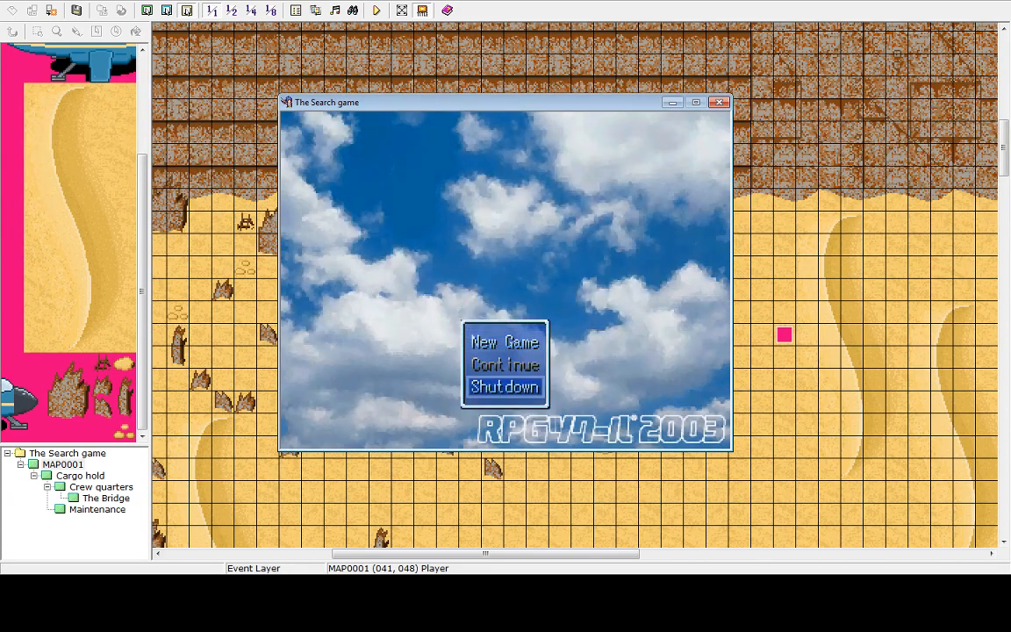
pyautogui.press('Return')
# Remove the switch 0001 condition from the right cargo hold transfer event and apply the change
pyautogui.doubleClick(629, 198)
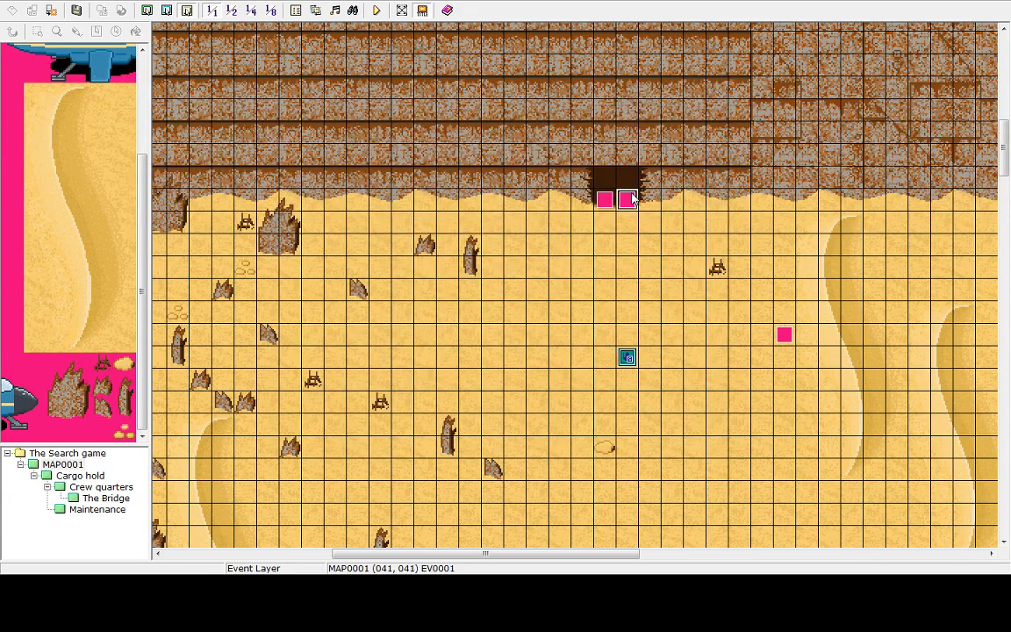
pyautogui.click(511, 158)
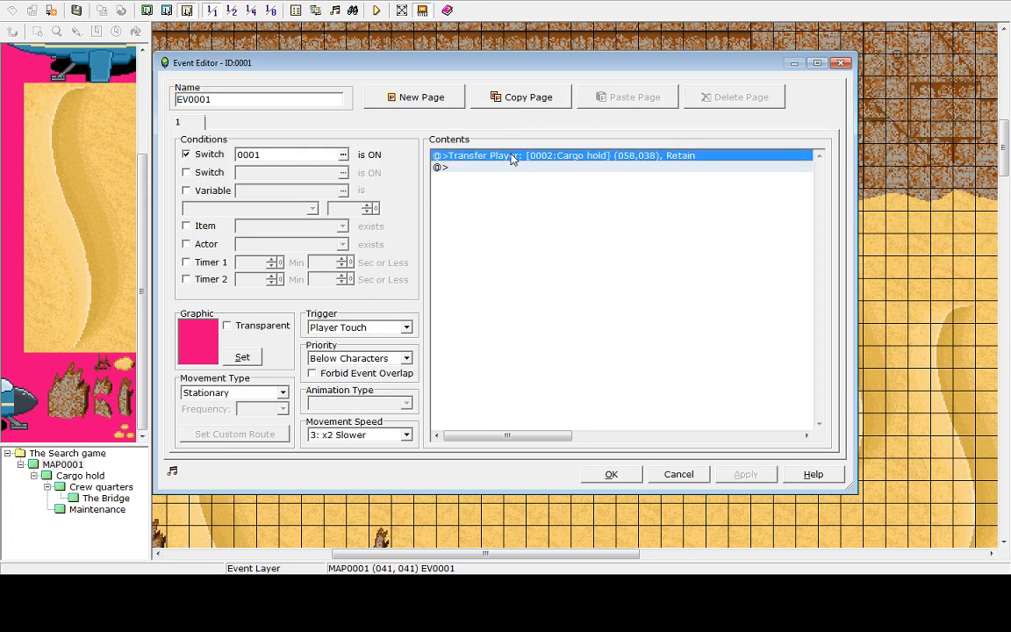
pyautogui.click(676, 476)
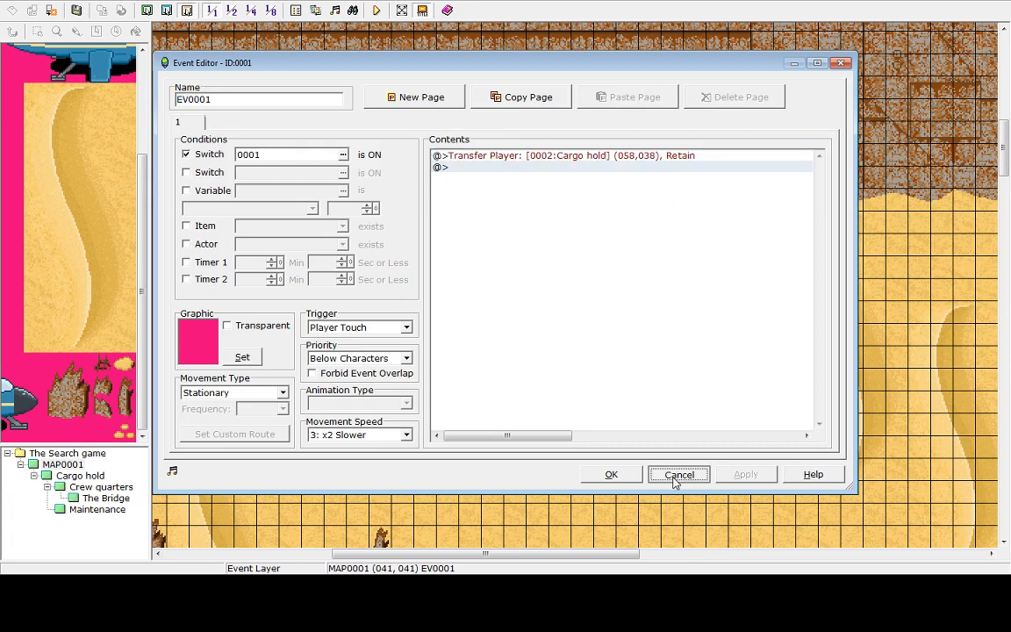
pyautogui.click(193, 156)
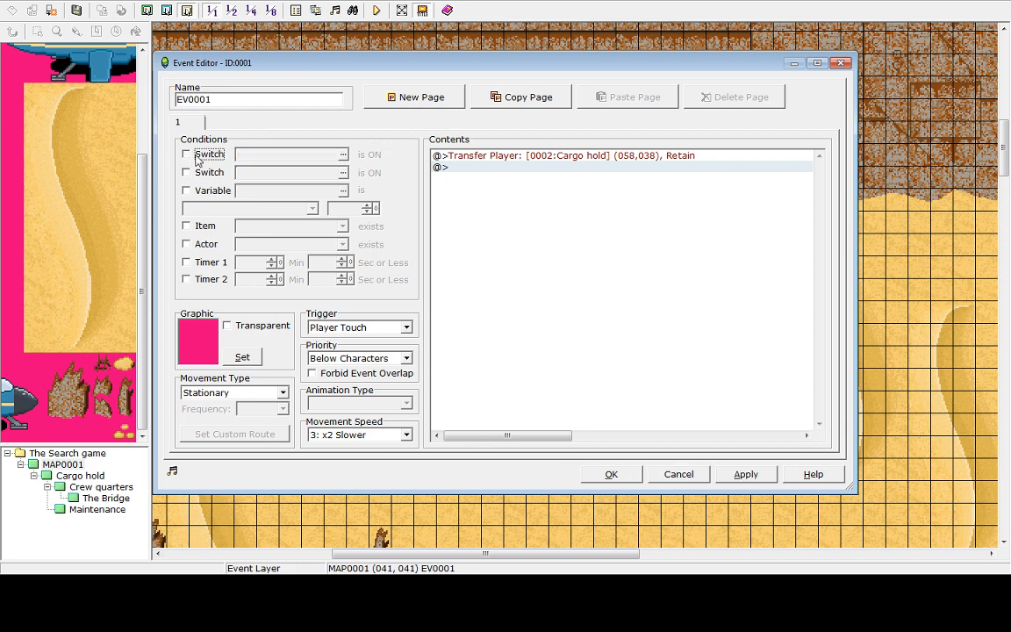
pyautogui.click(745, 474)
pyautogui.click(615, 473)
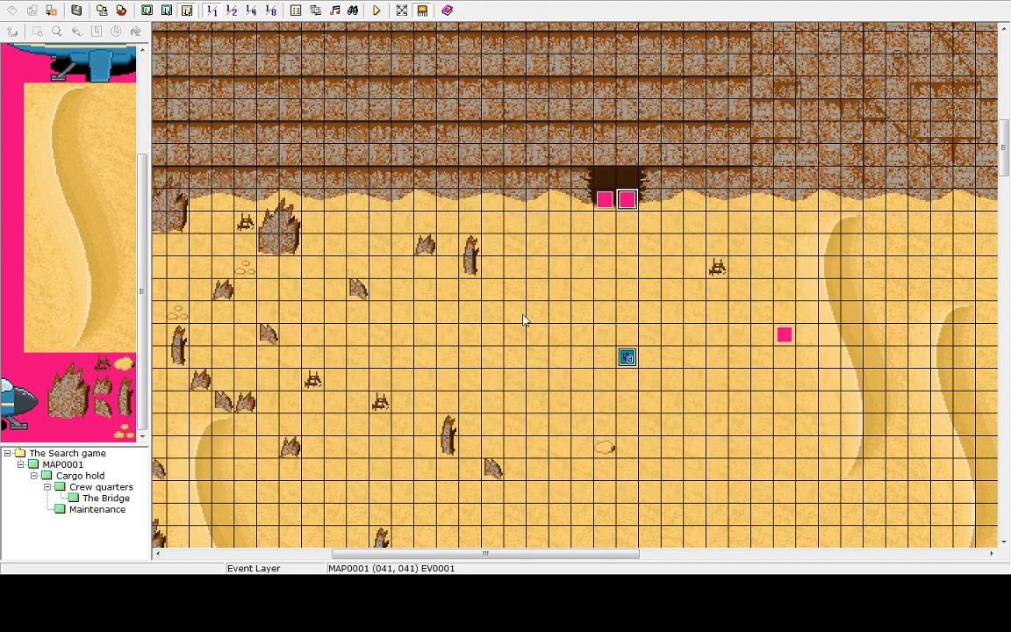
# Playtest the game, walking into the cargo hold and back out to the desert
pyautogui.click(375, 10)
pyautogui.click(516, 316)
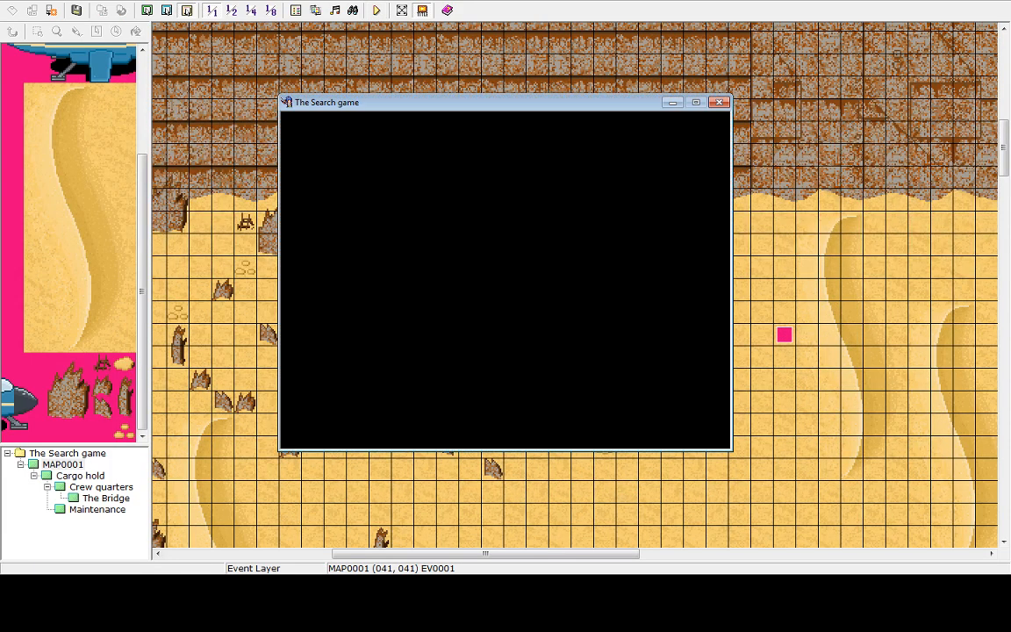
pyautogui.press('Return')
pyautogui.press('Up')
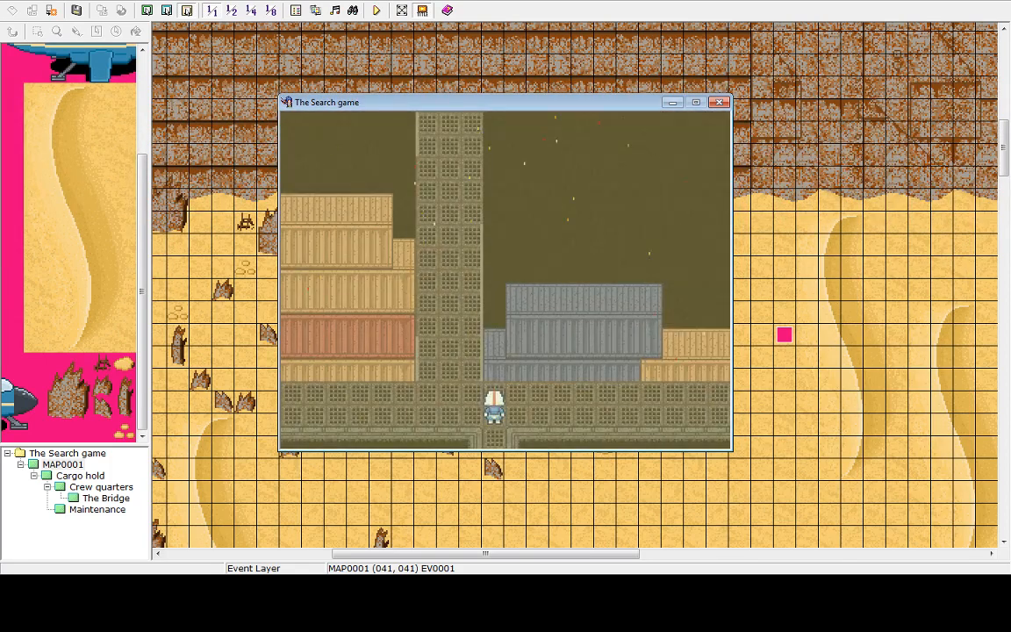
pyautogui.press('Down')
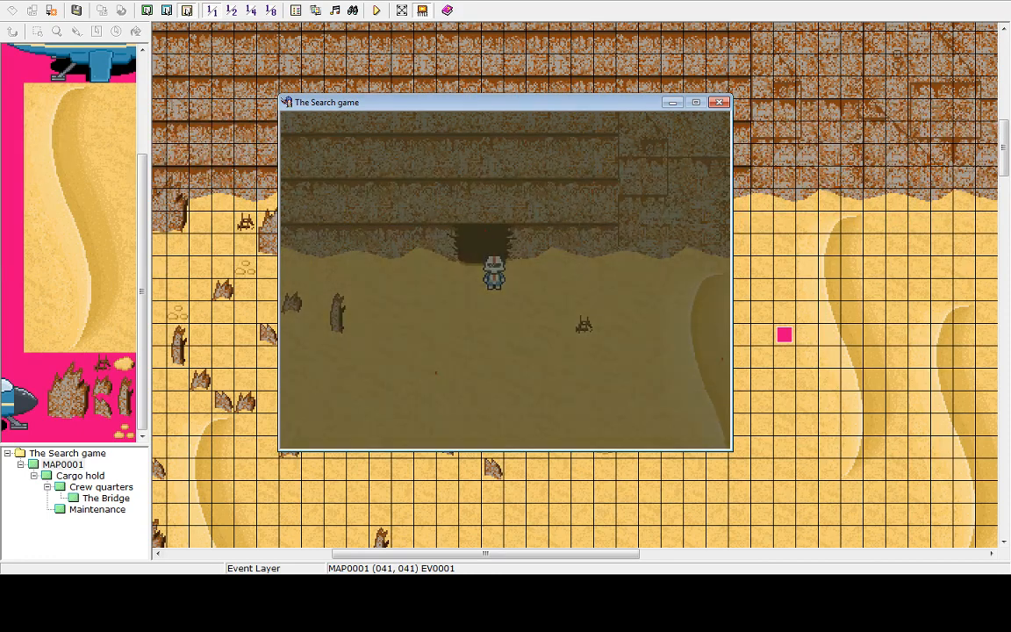
# Quit the playtest to the title screen and shut down the game window
pyautogui.press('Escape')
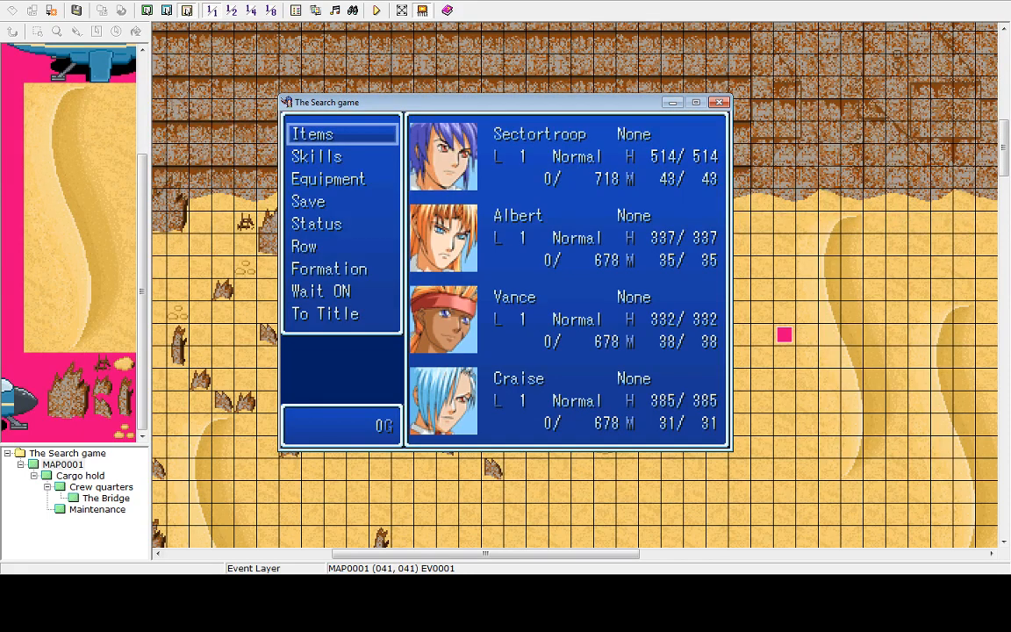
pyautogui.press('Up')
pyautogui.press('Return')
pyautogui.press('Return')
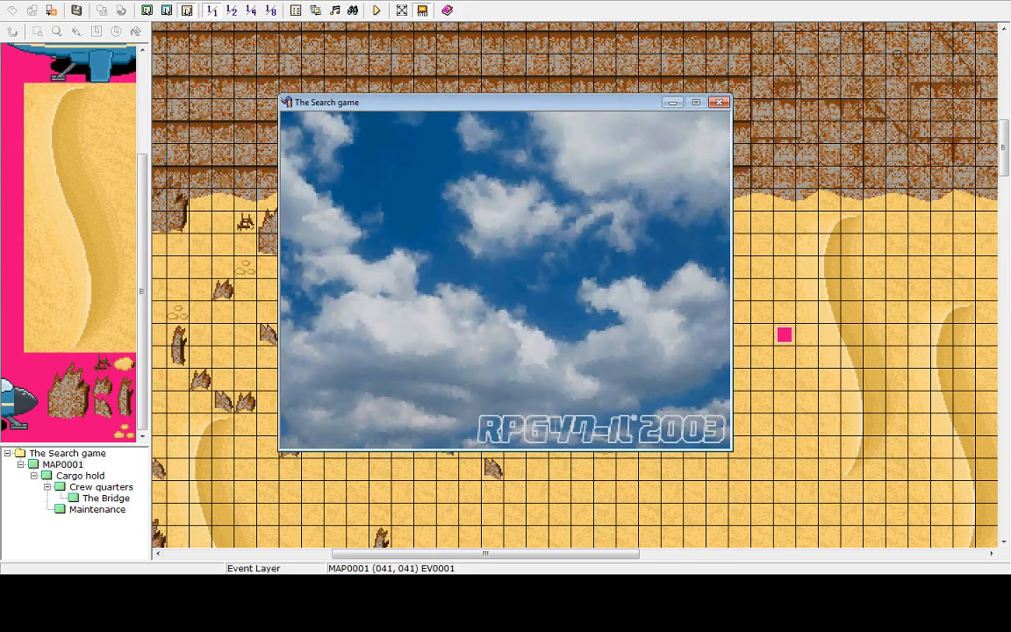
pyautogui.press('Up')
pyautogui.press('Return')
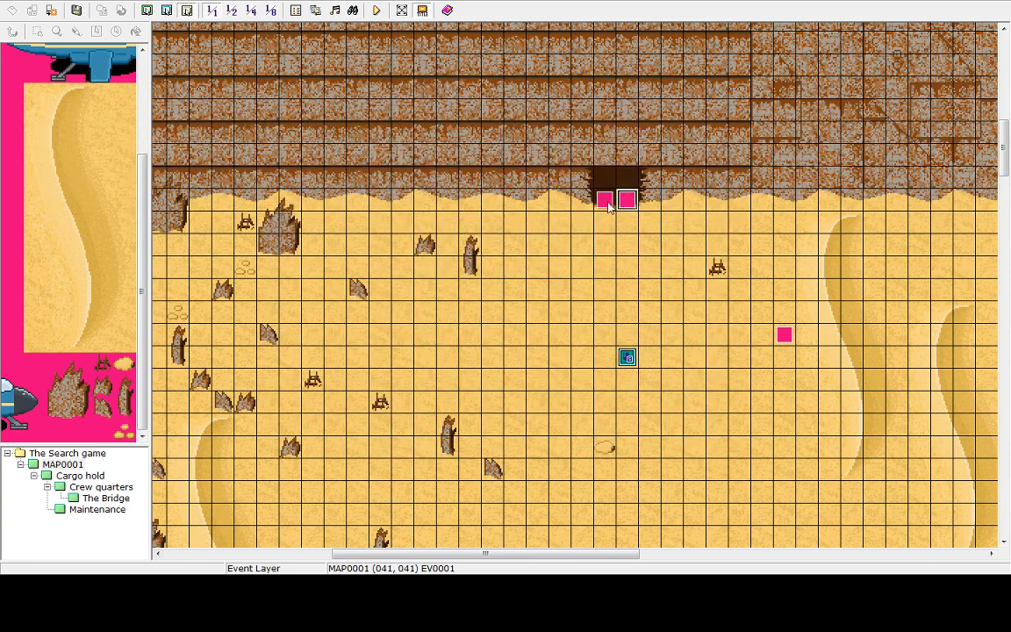
# Delete the left transfer event at the cave entrance
pyautogui.click(605, 201)
pyautogui.press('Delete')
pyautogui.click(619, 202)
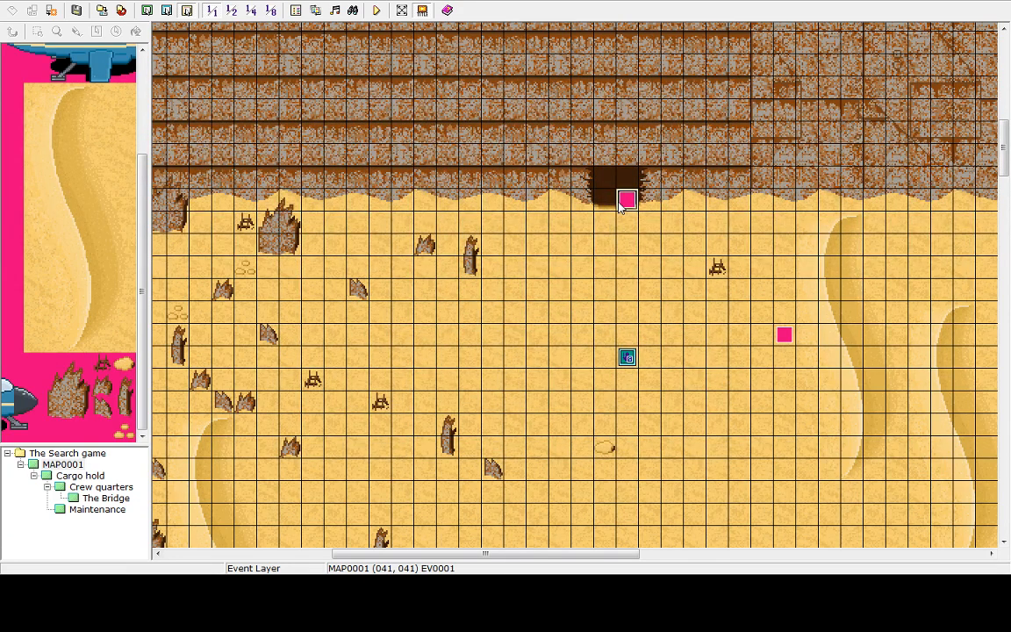
# Open the right transfer event and review its condition options without changing them
pyautogui.doubleClick(620, 204)
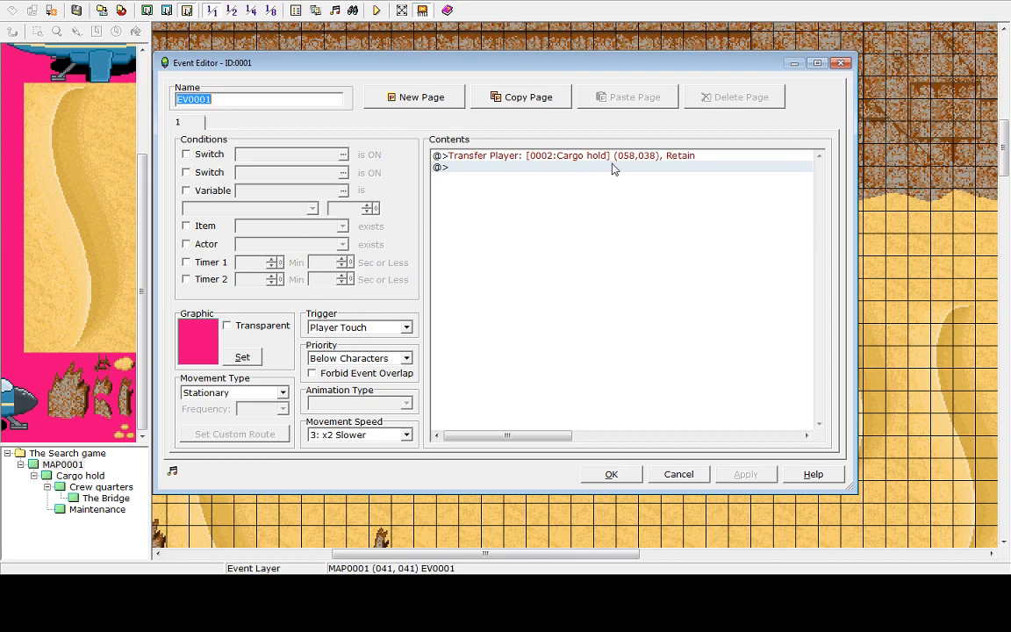
pyautogui.click(583, 157)
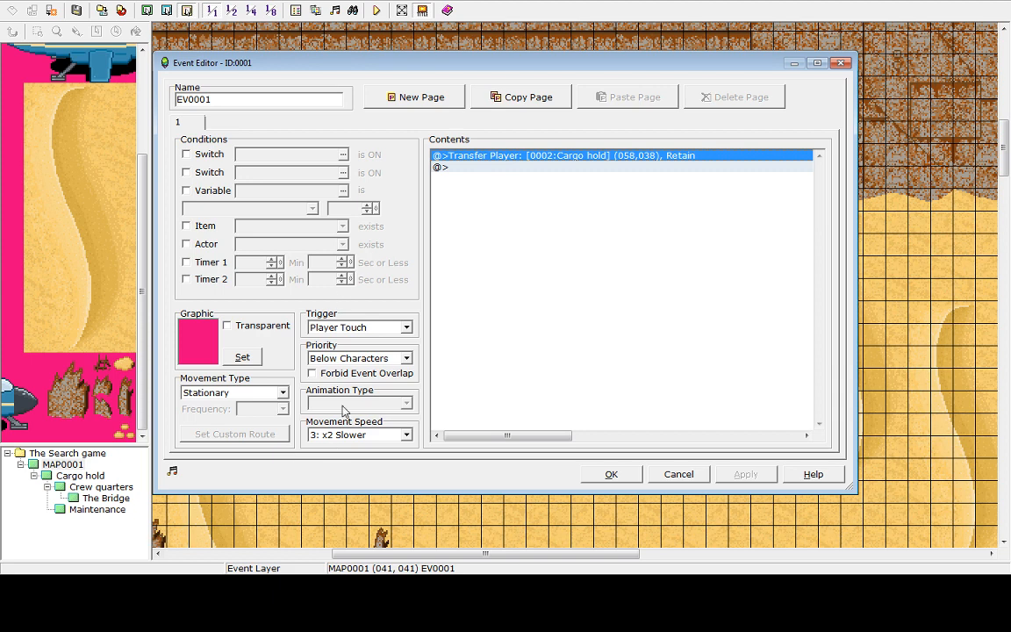
pyautogui.click(186, 226)
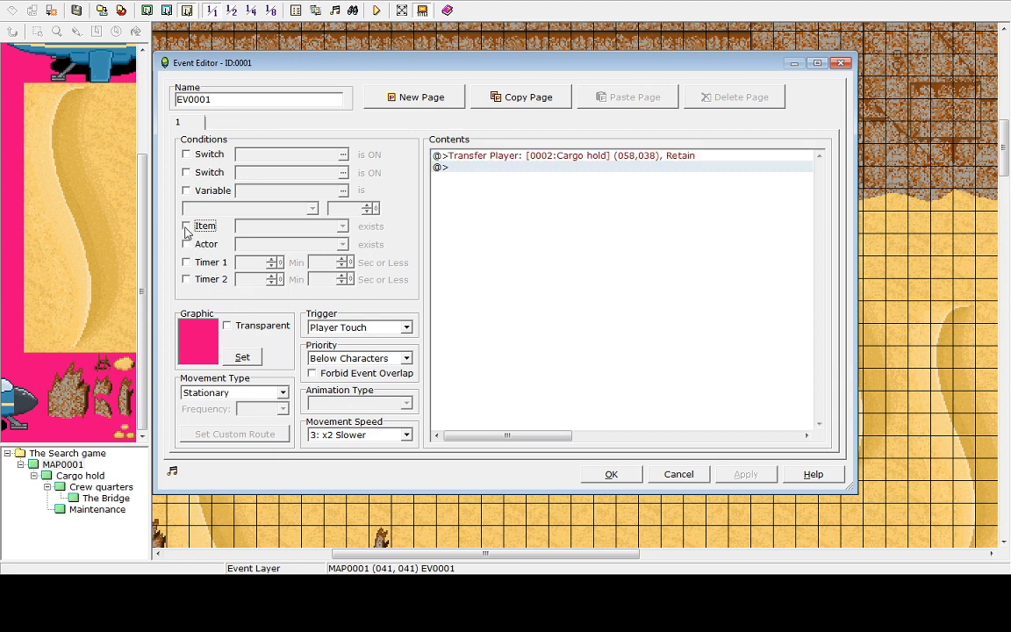
pyautogui.click(185, 227)
pyautogui.click(186, 191)
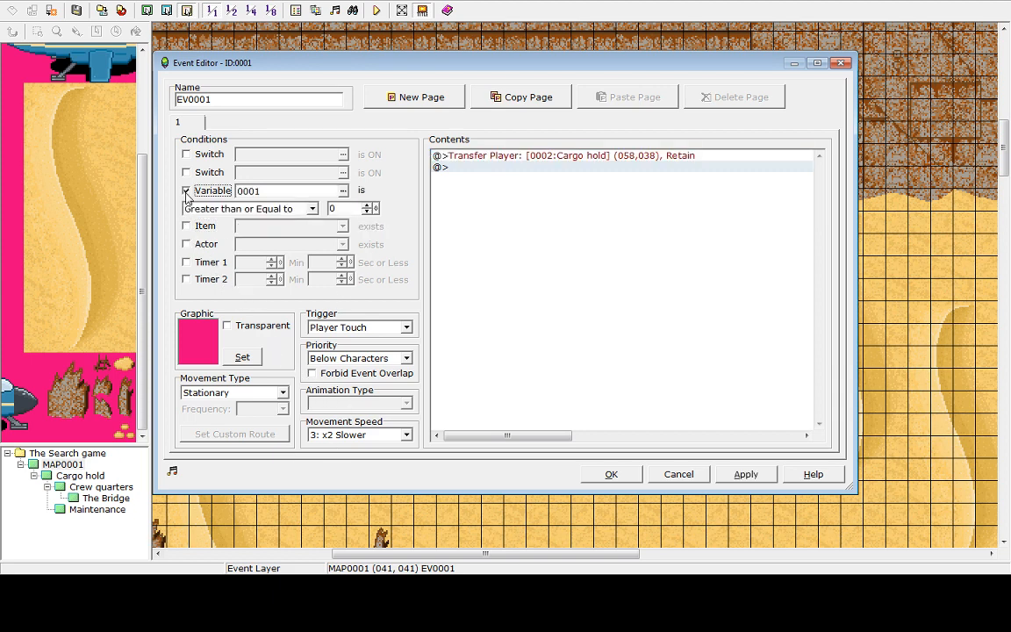
pyautogui.click(186, 192)
pyautogui.click(186, 174)
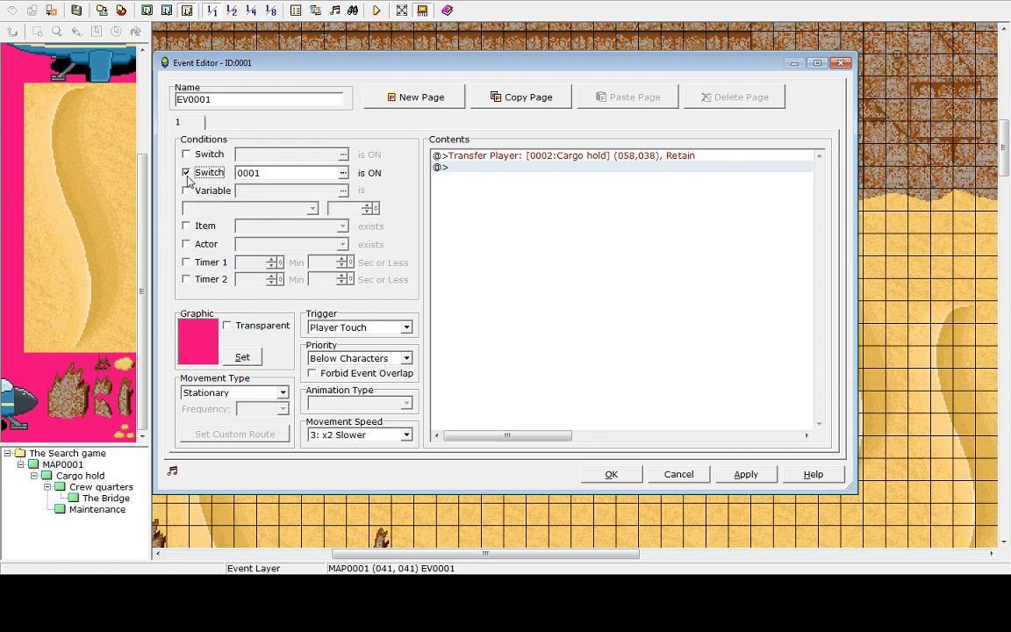
pyautogui.click(186, 174)
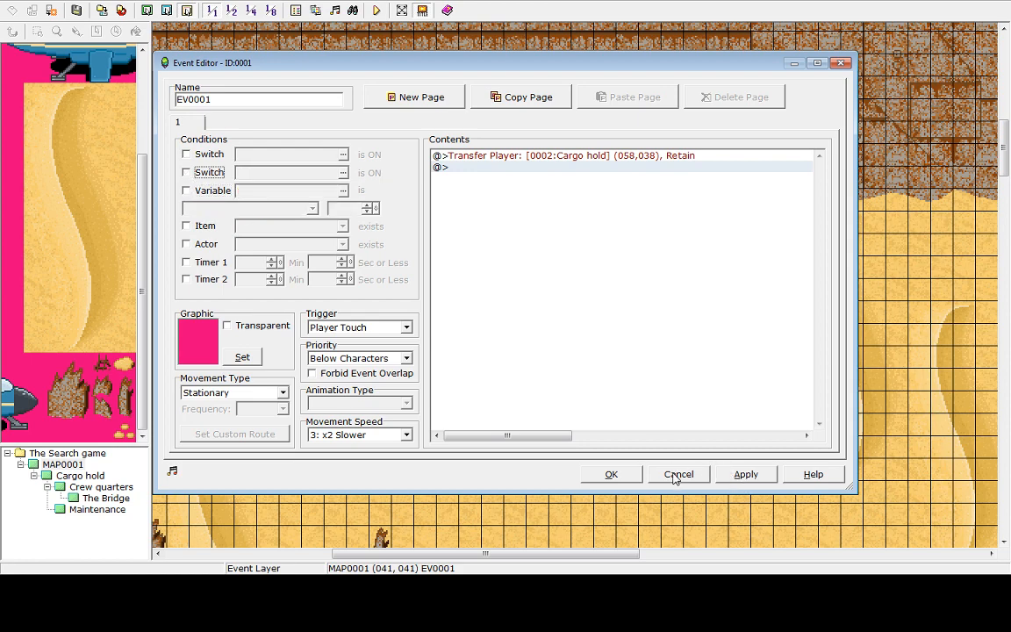
pyautogui.click(611, 474)
# Copy the right transfer event and paste it onto the left cave entrance tile
pyautogui.rightClick(627, 200)
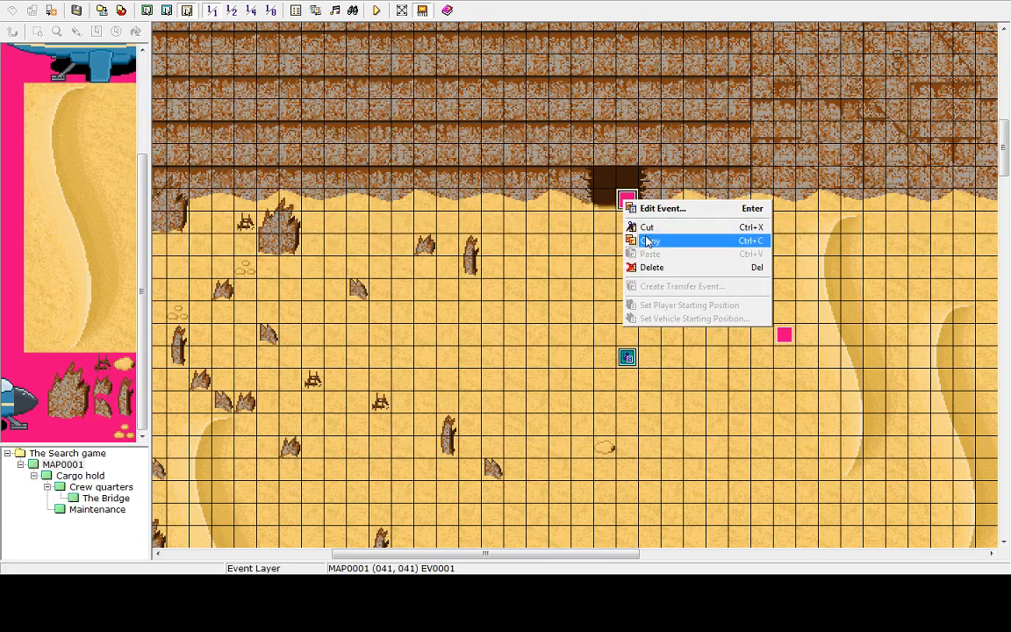
pyautogui.click(625, 232)
pyautogui.rightClick(604, 197)
pyautogui.click(627, 245)
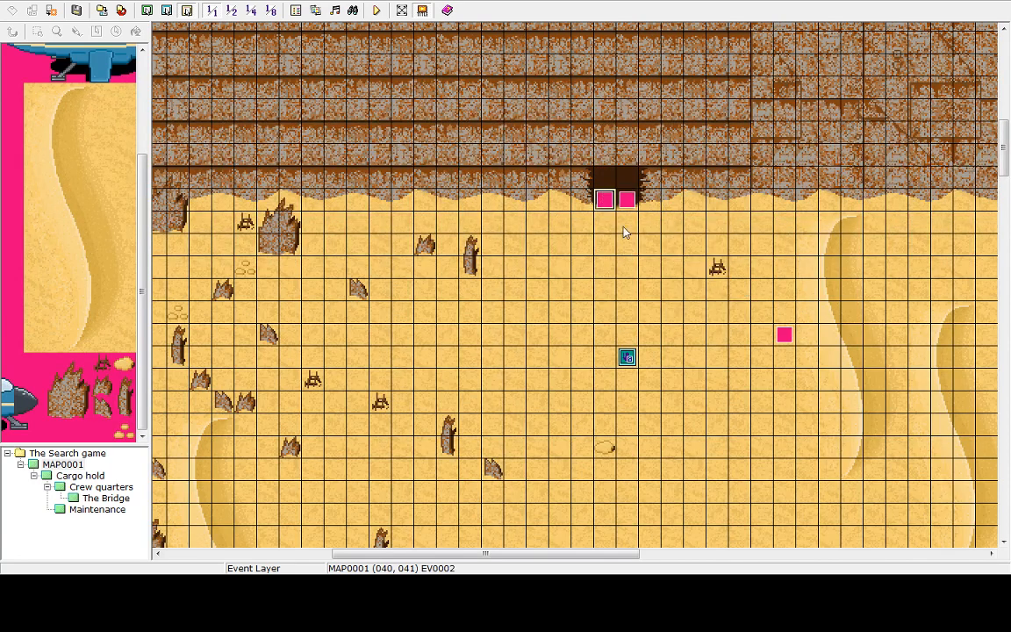
pyautogui.doubleClick(629, 202)
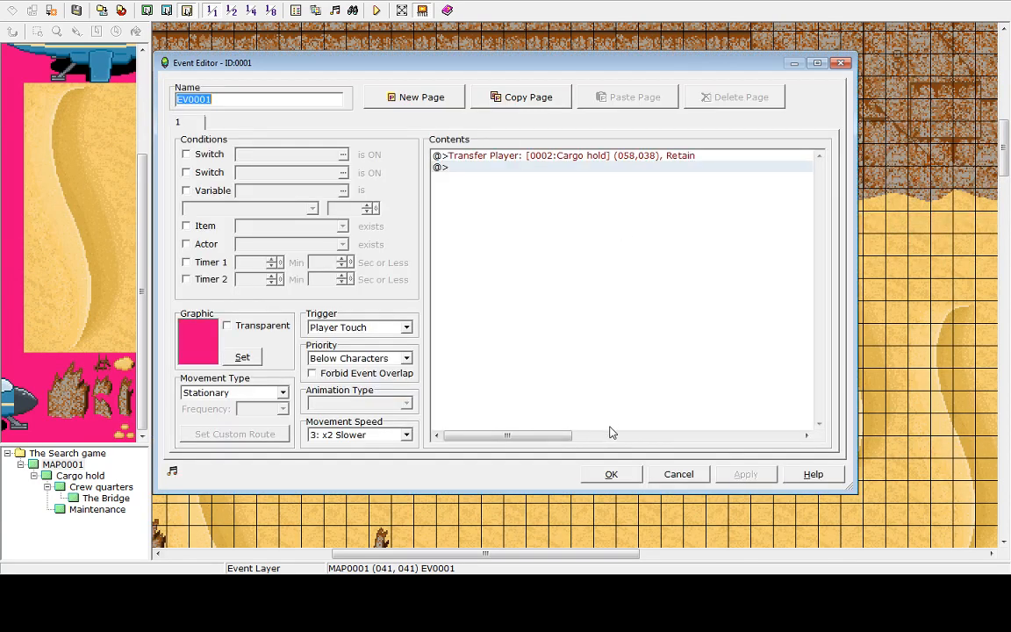
pyautogui.click(699, 475)
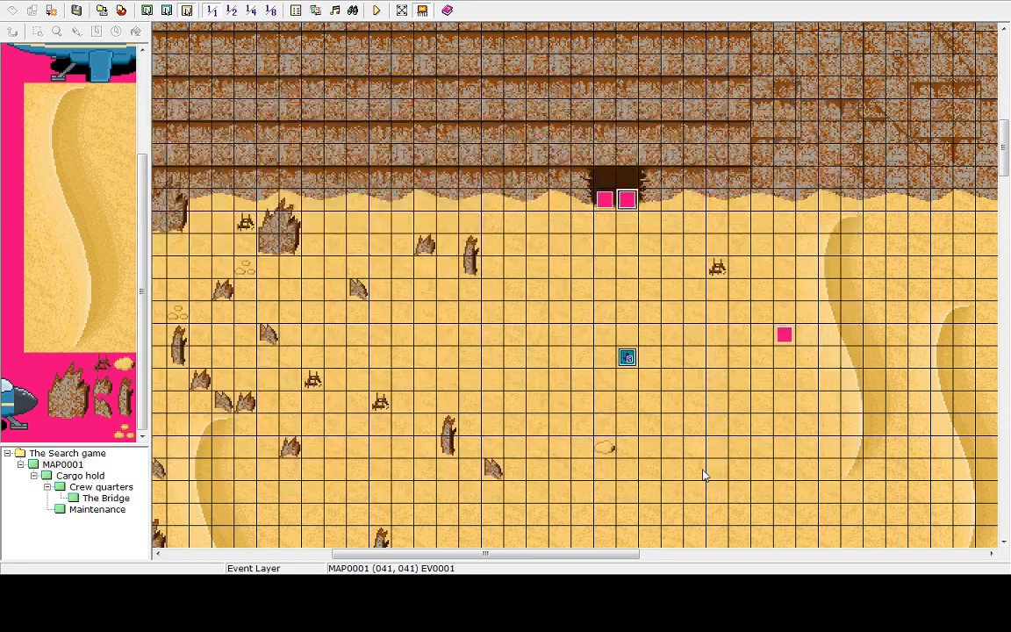
# Delete the Control Switches command from the desert weather event
pyautogui.doubleClick(784, 335)
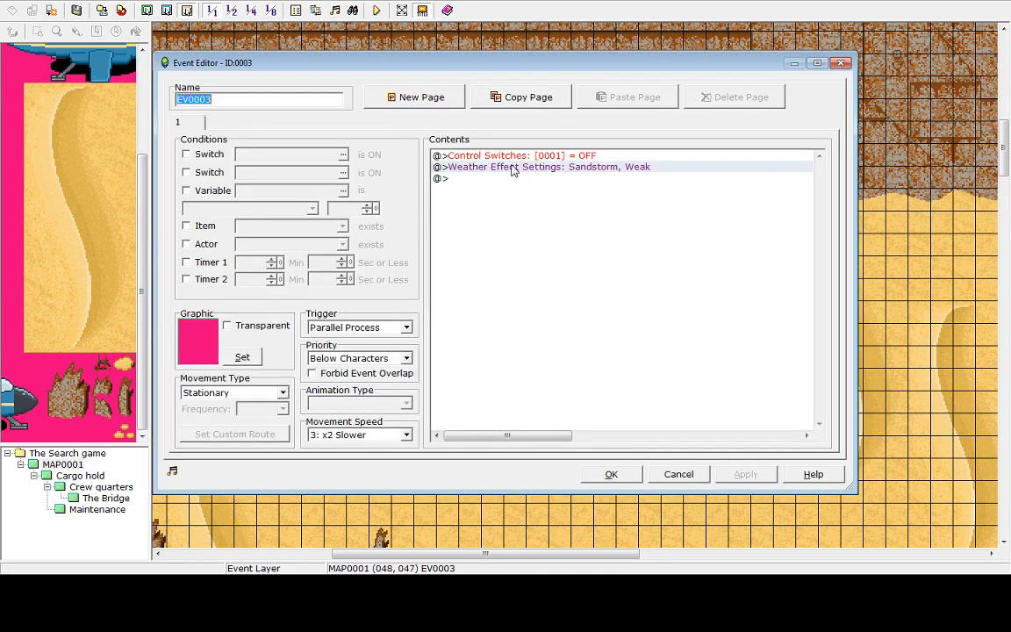
pyautogui.click(505, 160)
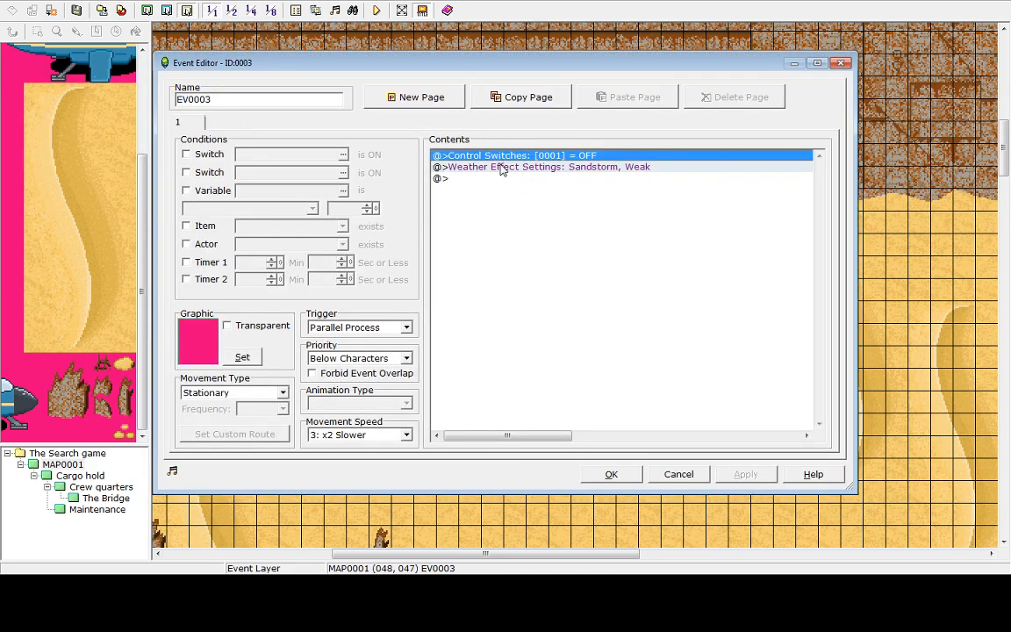
pyautogui.press('Delete')
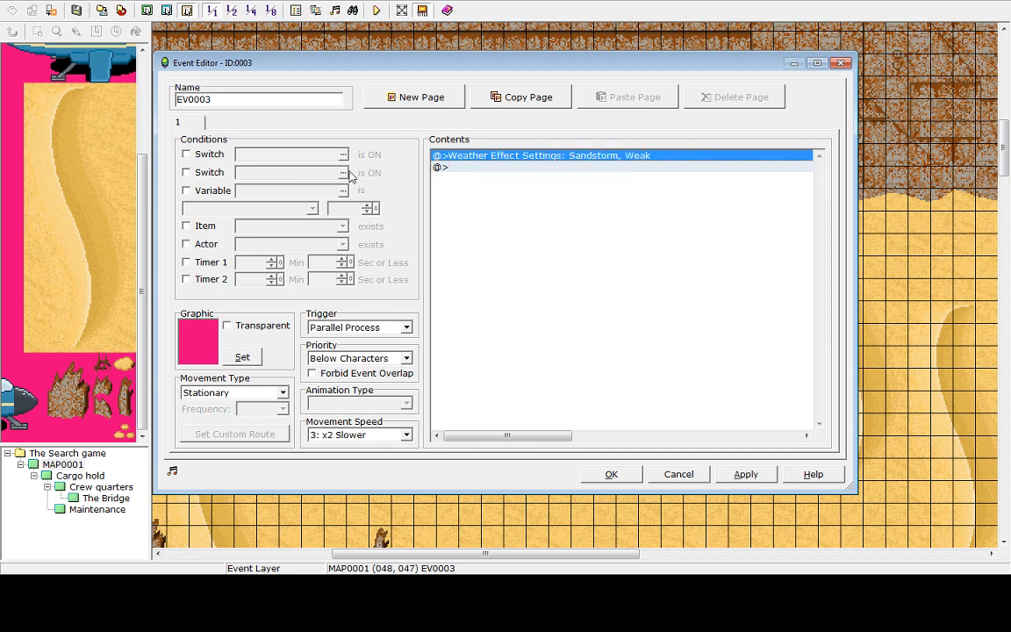
# Try conditioning the desert weather event on switch 0001 and adding a second event page
pyautogui.click(205, 158)
pyautogui.click(342, 155)
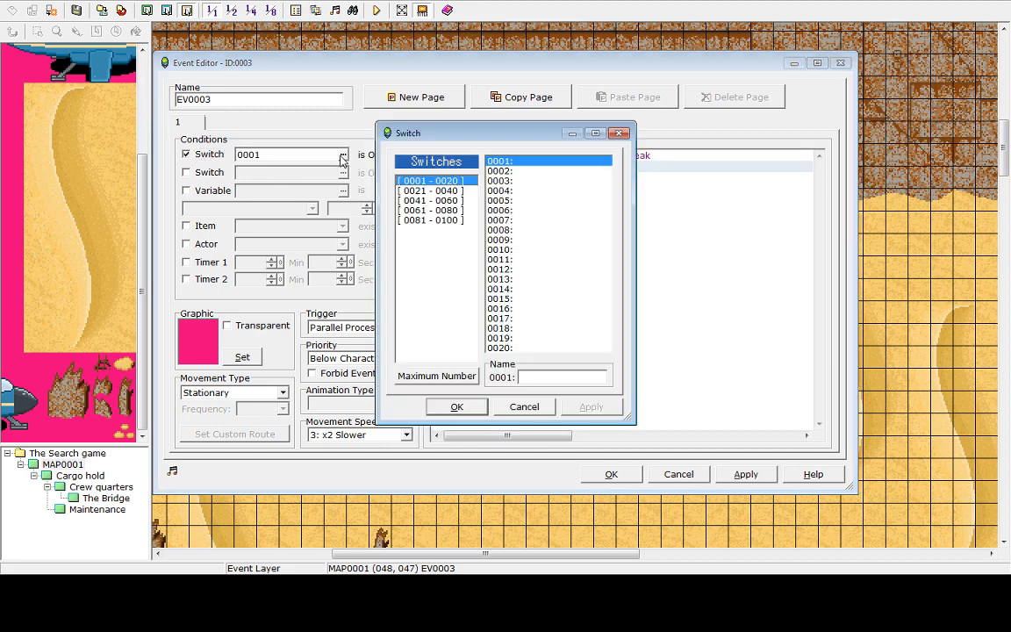
pyautogui.doubleClick(496, 163)
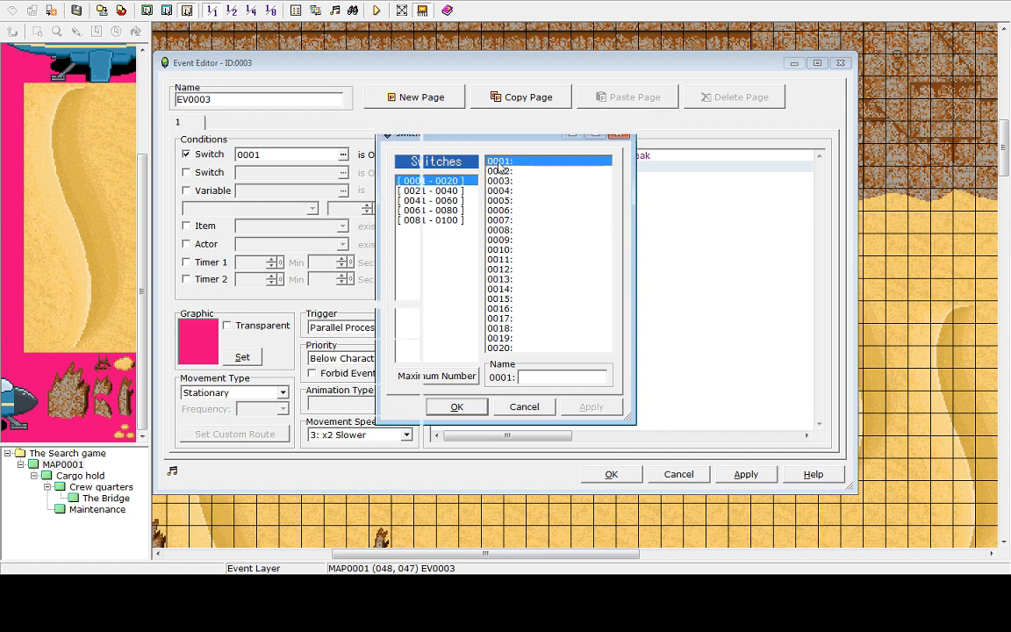
pyautogui.click(423, 100)
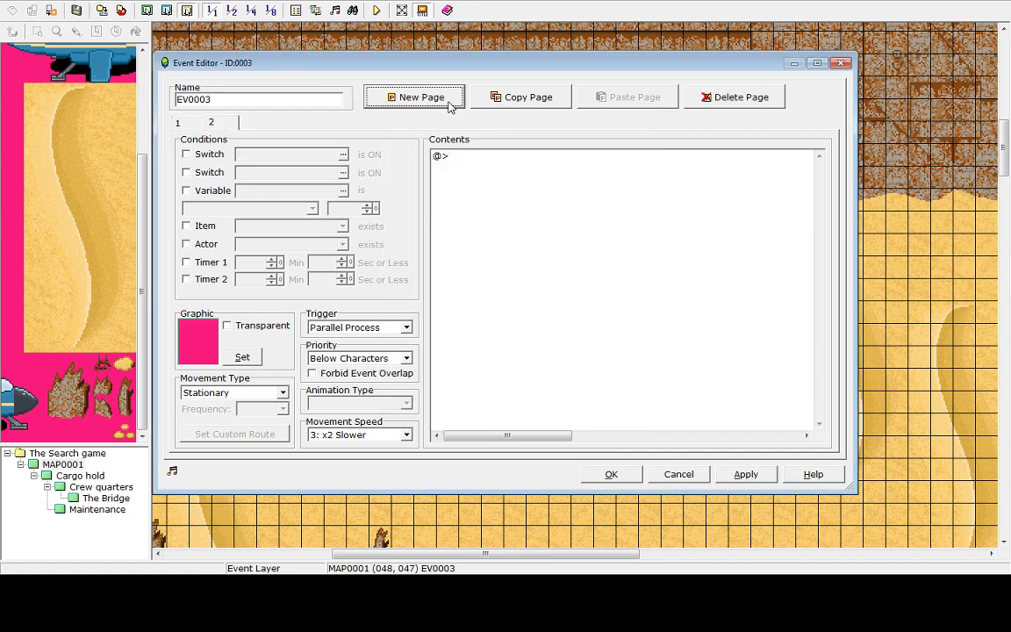
pyautogui.click(755, 100)
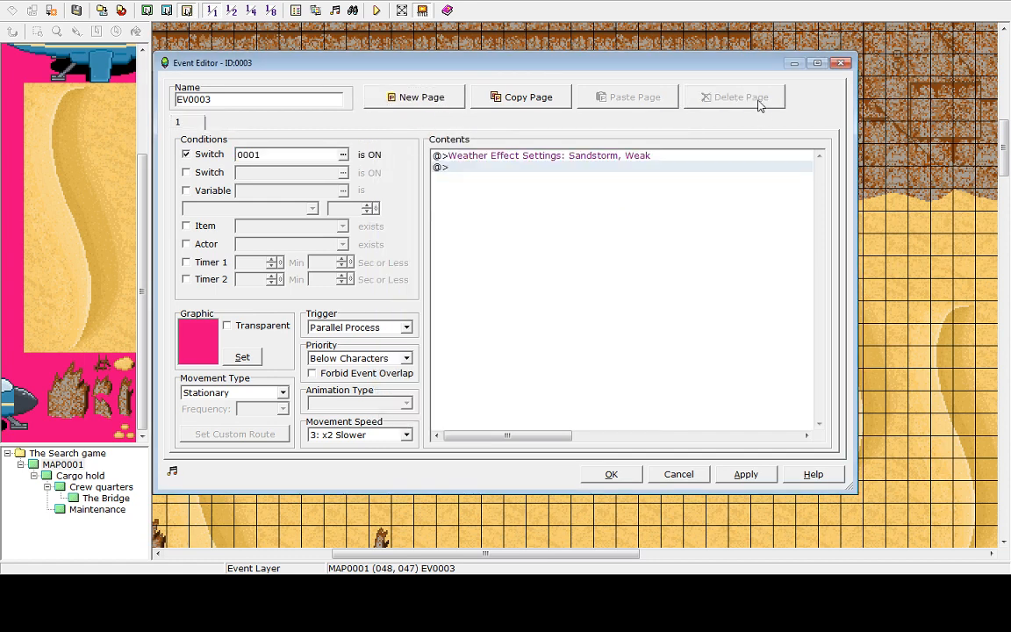
pyautogui.click(455, 166)
pyautogui.click(186, 156)
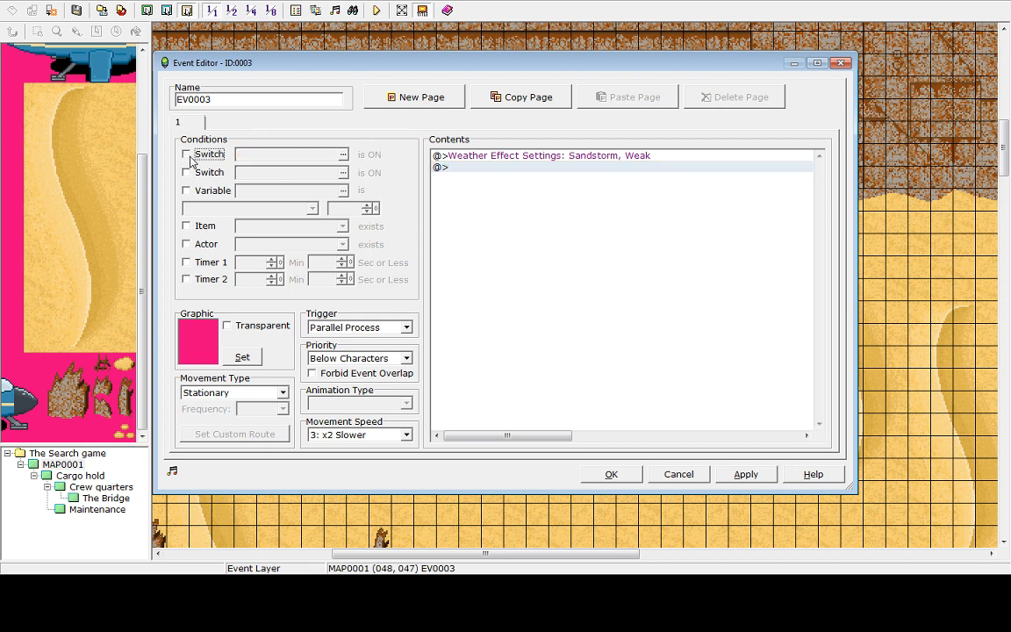
pyautogui.click(264, 394)
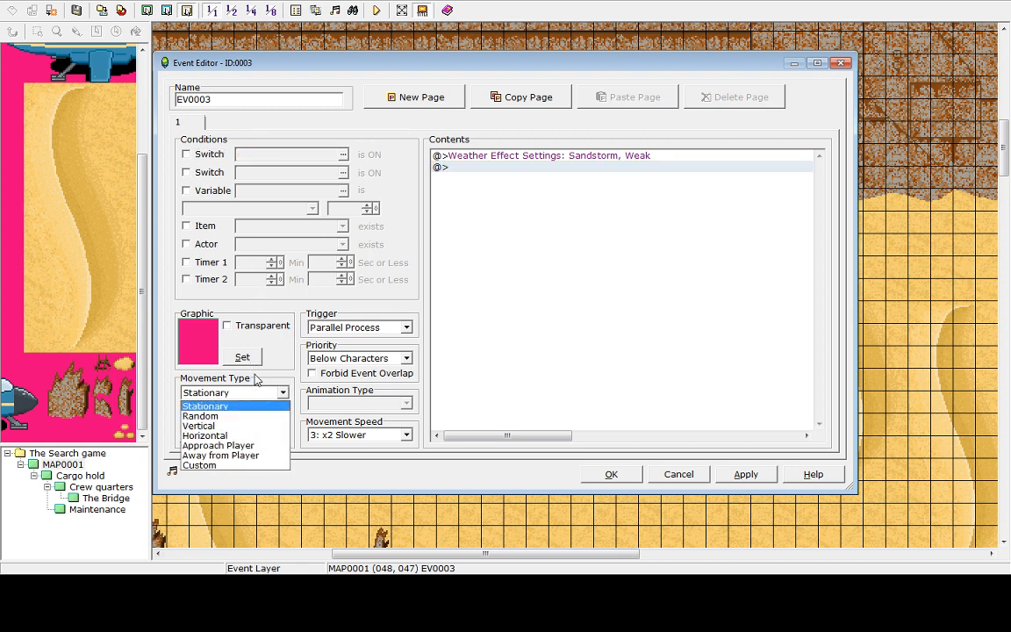
pyautogui.click(255, 379)
pyautogui.click(252, 397)
pyautogui.click(250, 393)
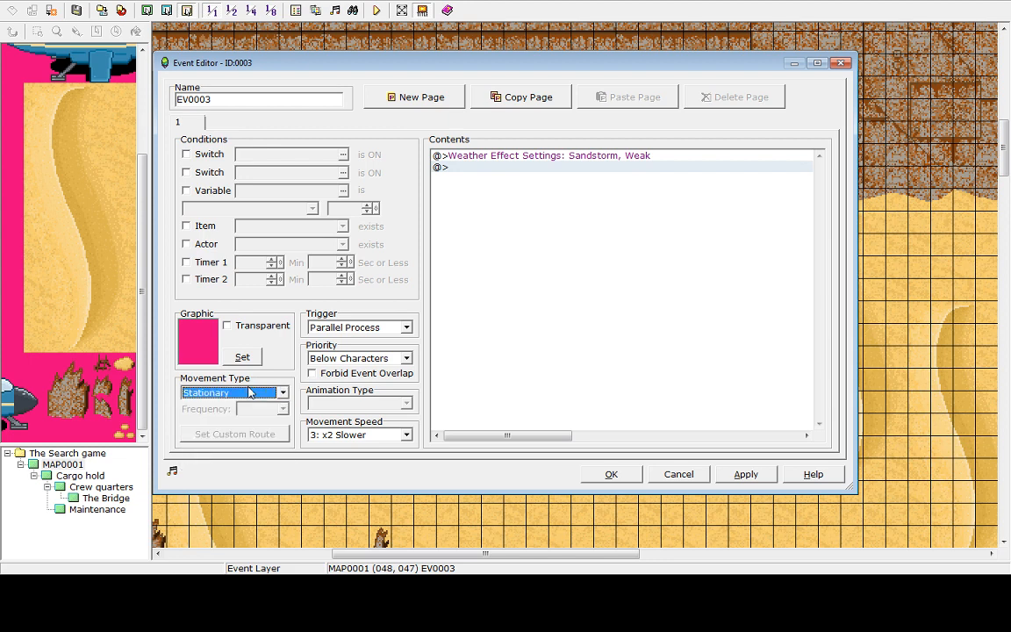
pyautogui.click(407, 436)
pyautogui.click(405, 437)
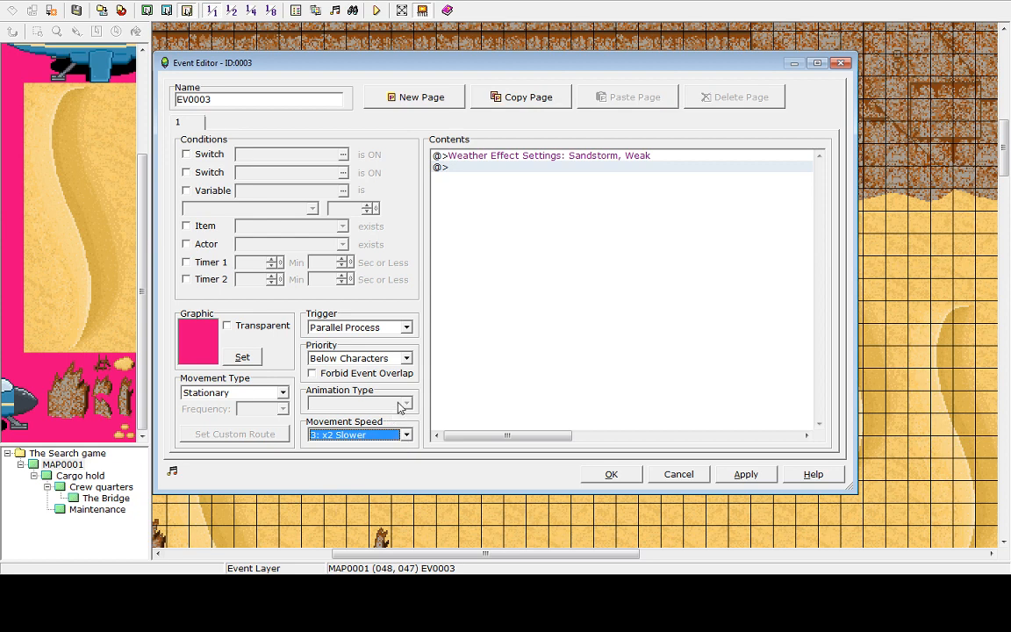
# Enable the switch 0001 condition on the weather event and open the Control Switches and Input Number commands without adding them
pyautogui.click(497, 157)
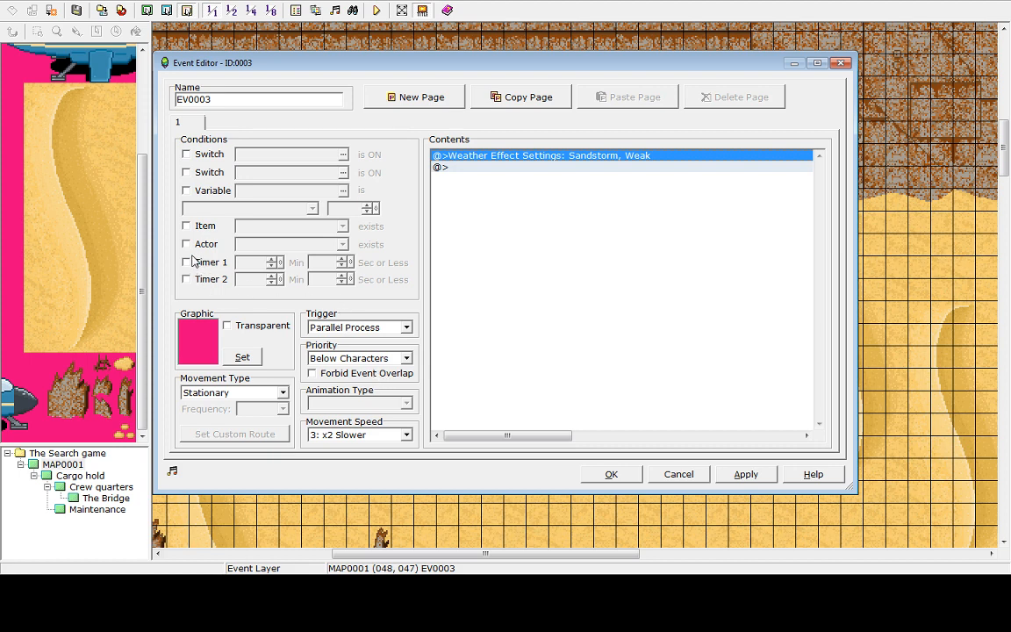
pyautogui.click(208, 154)
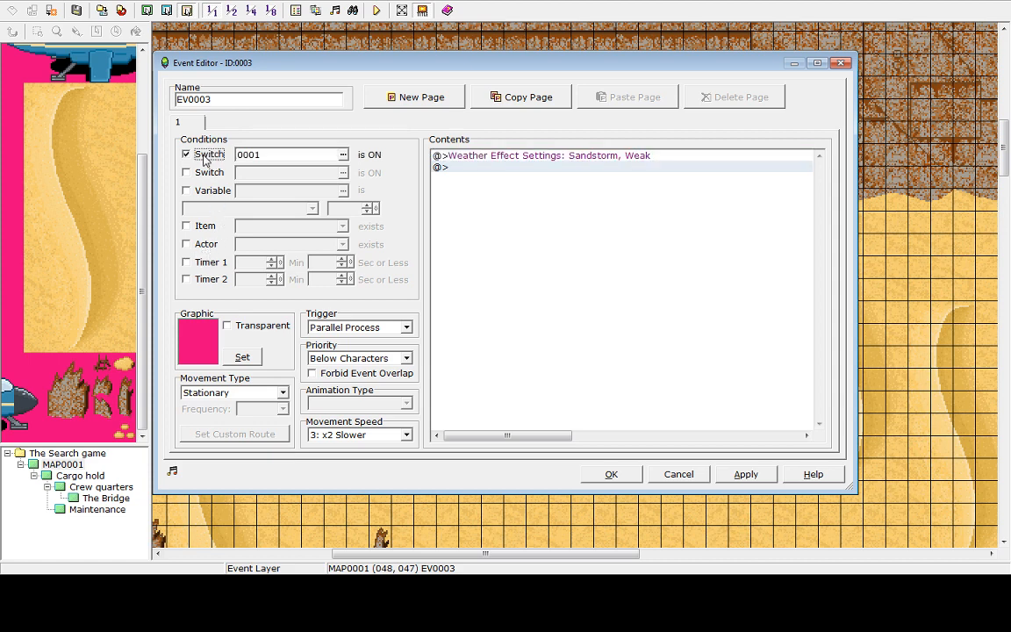
pyautogui.click(343, 154)
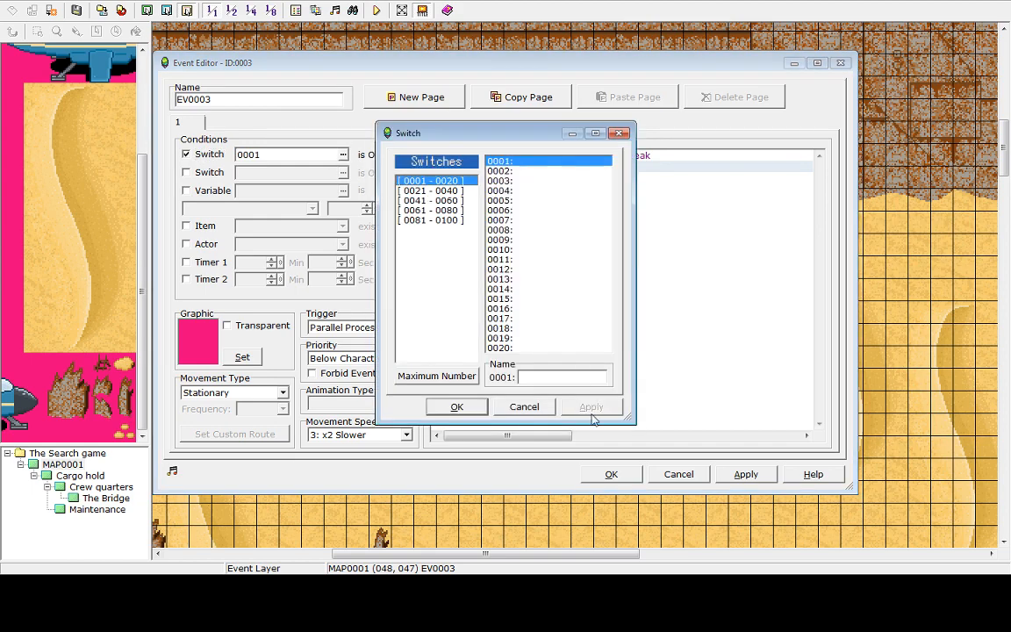
pyautogui.click(525, 408)
pyautogui.click(467, 172)
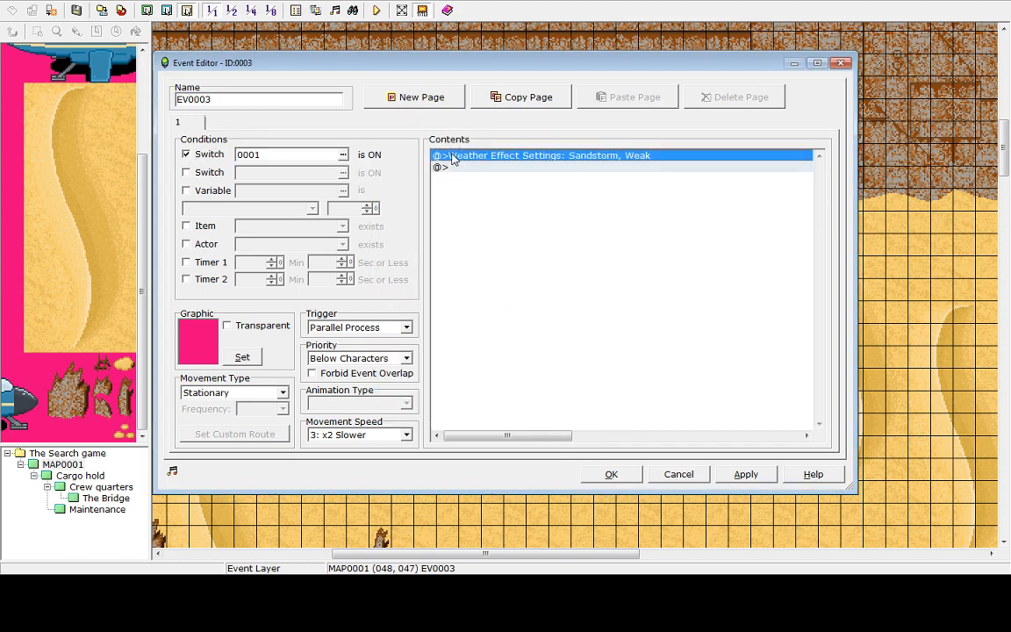
pyautogui.doubleClick(444, 166)
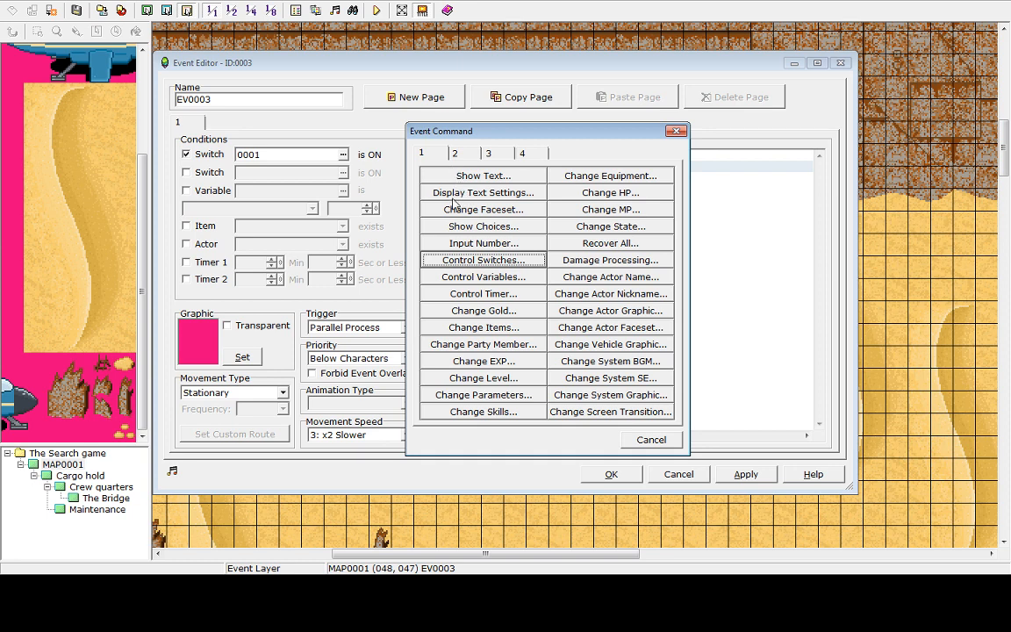
pyautogui.click(481, 262)
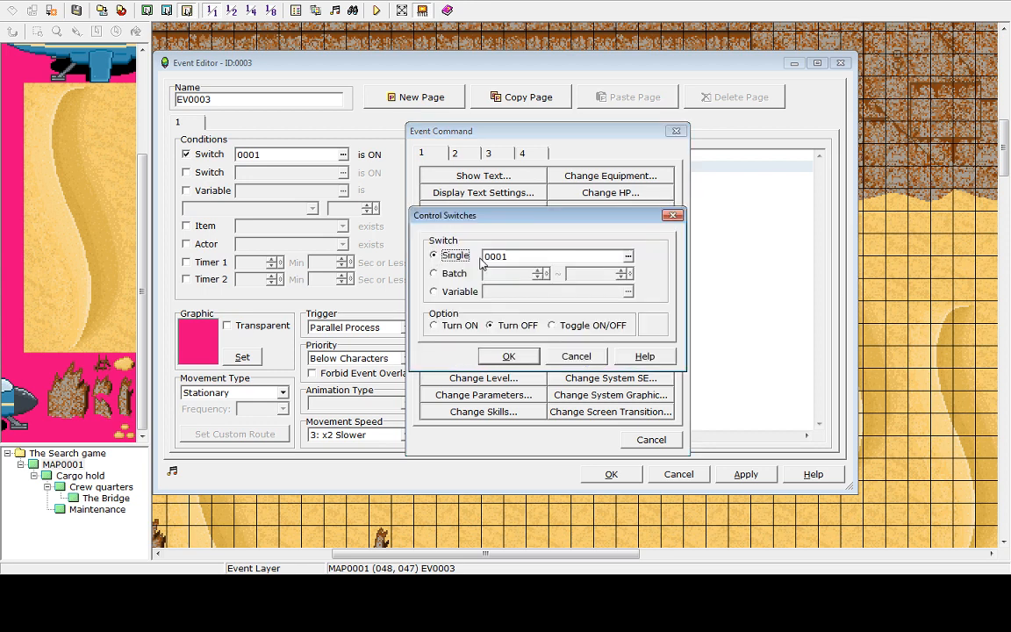
pyautogui.click(433, 273)
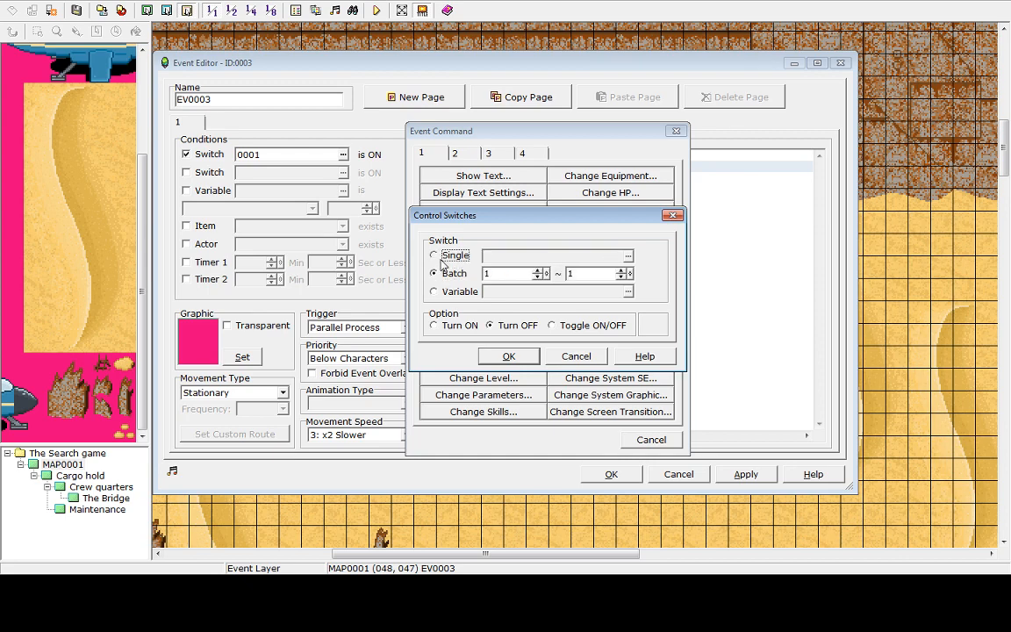
pyautogui.click(434, 255)
pyautogui.press('Escape')
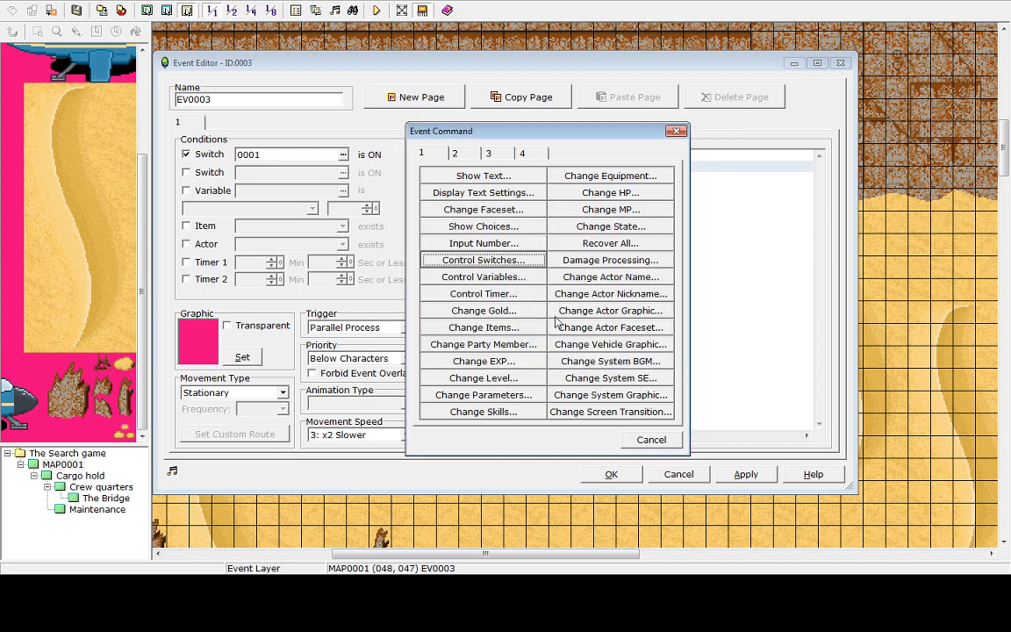
pyautogui.click(482, 245)
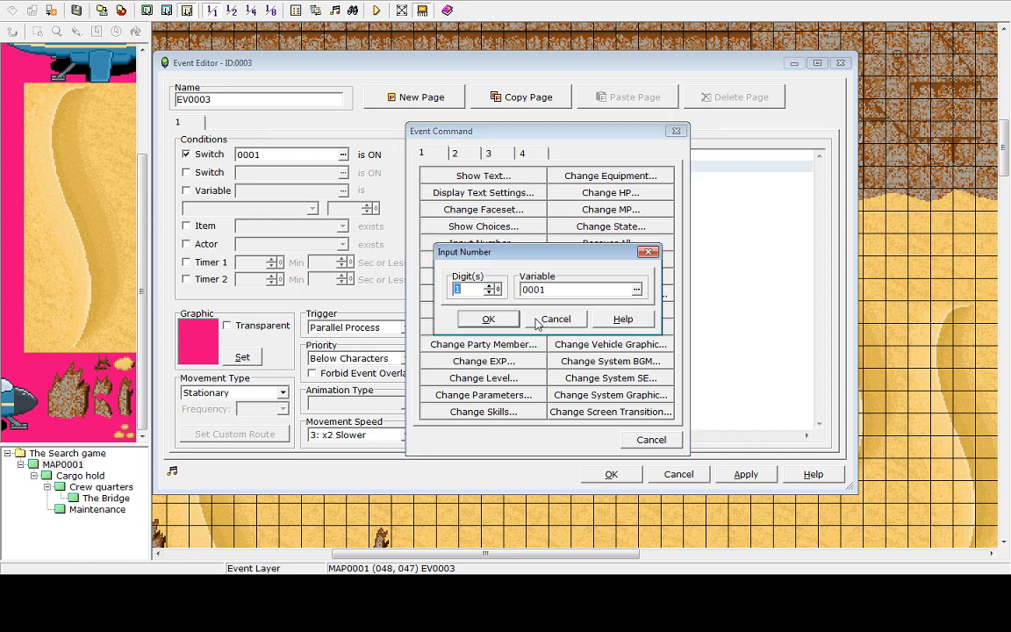
pyautogui.click(548, 319)
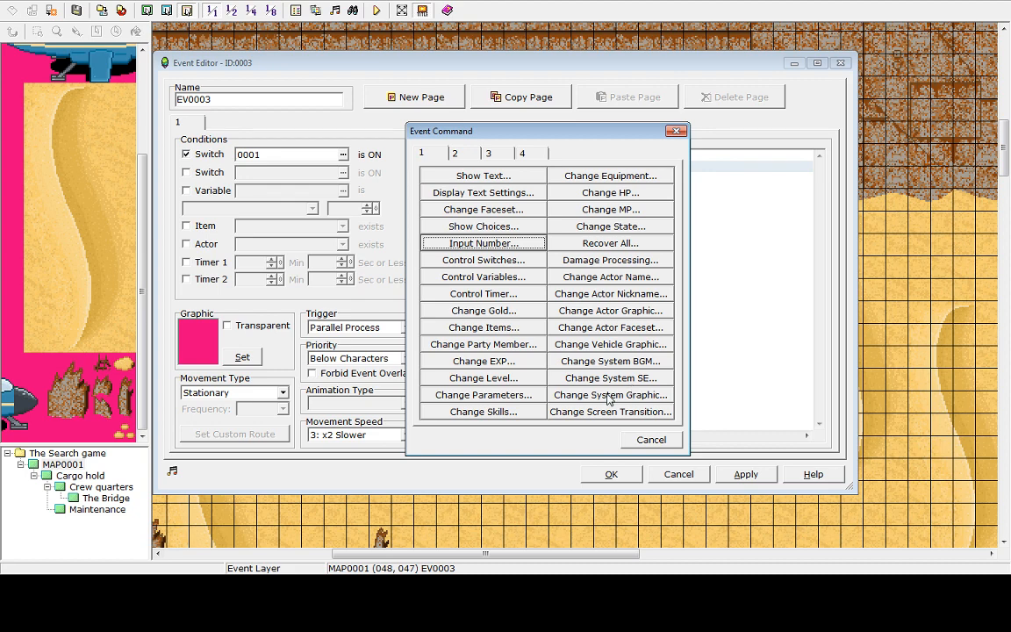
# Browse the remaining event command tabs without inserting any command
pyautogui.click(455, 153)
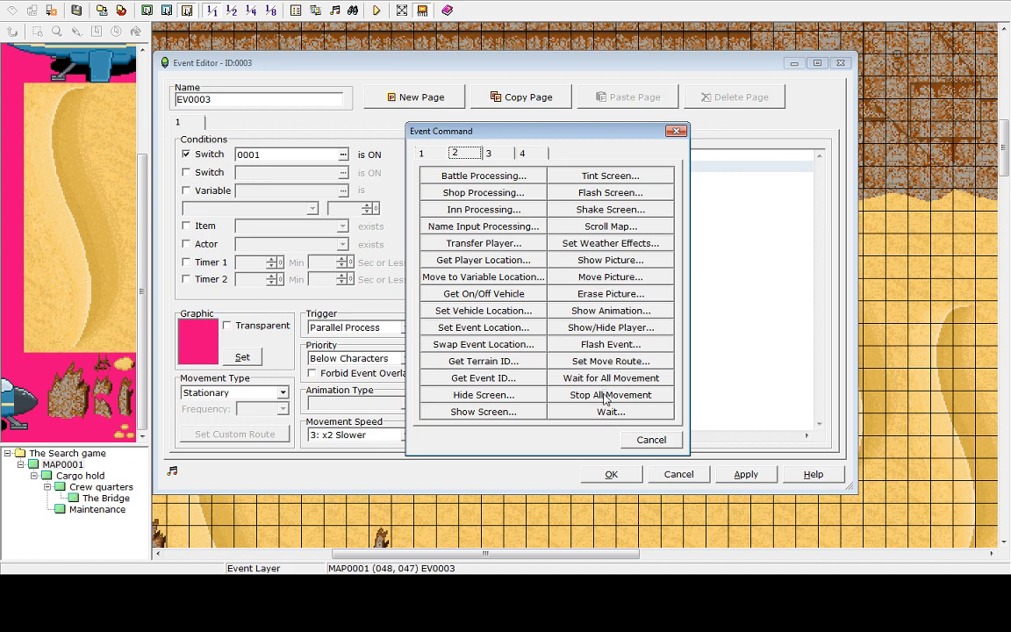
pyautogui.click(494, 155)
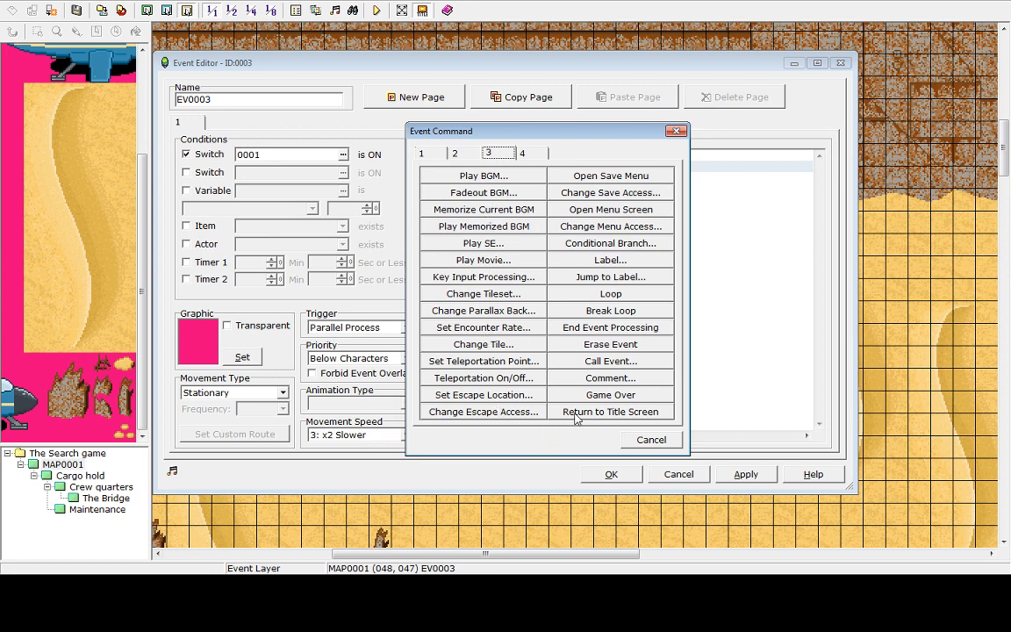
pyautogui.click(532, 154)
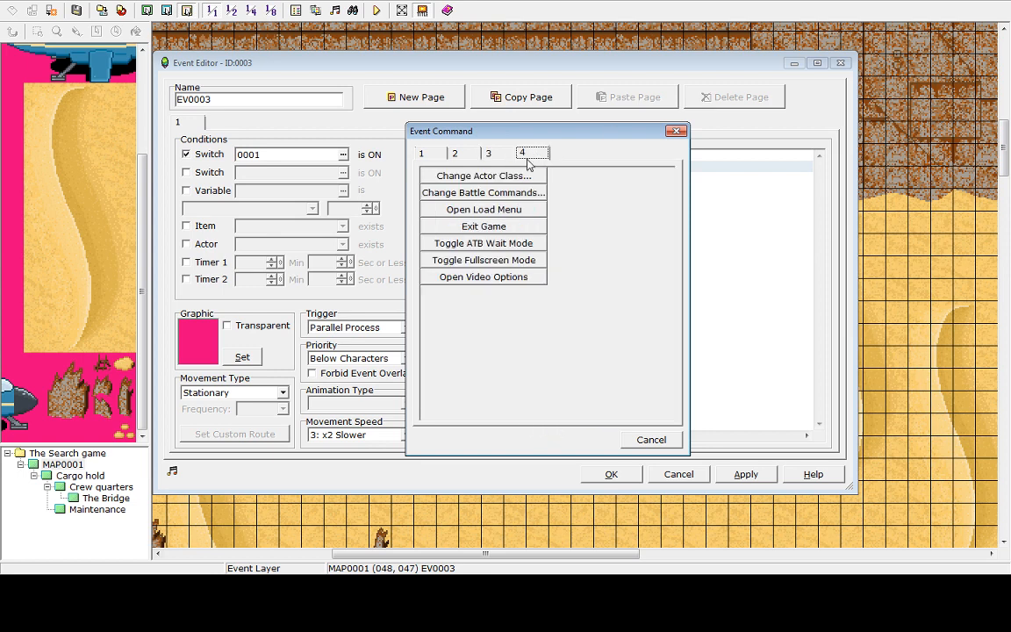
pyautogui.click(660, 444)
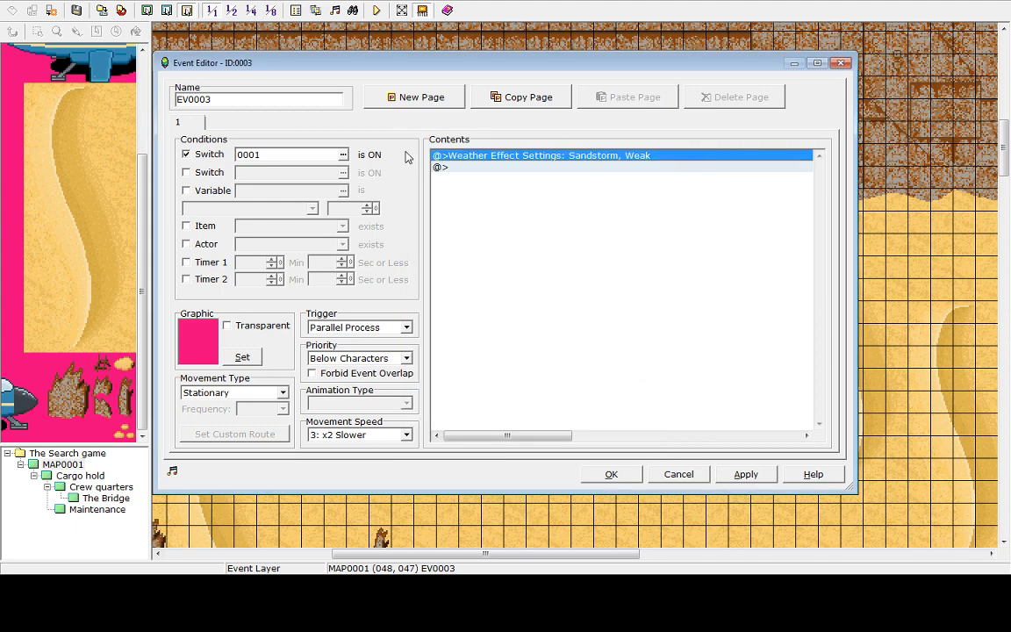
# Try adding a second switch condition and a Potion item condition, then cancel all edits to the weather event
pyautogui.click(299, 154)
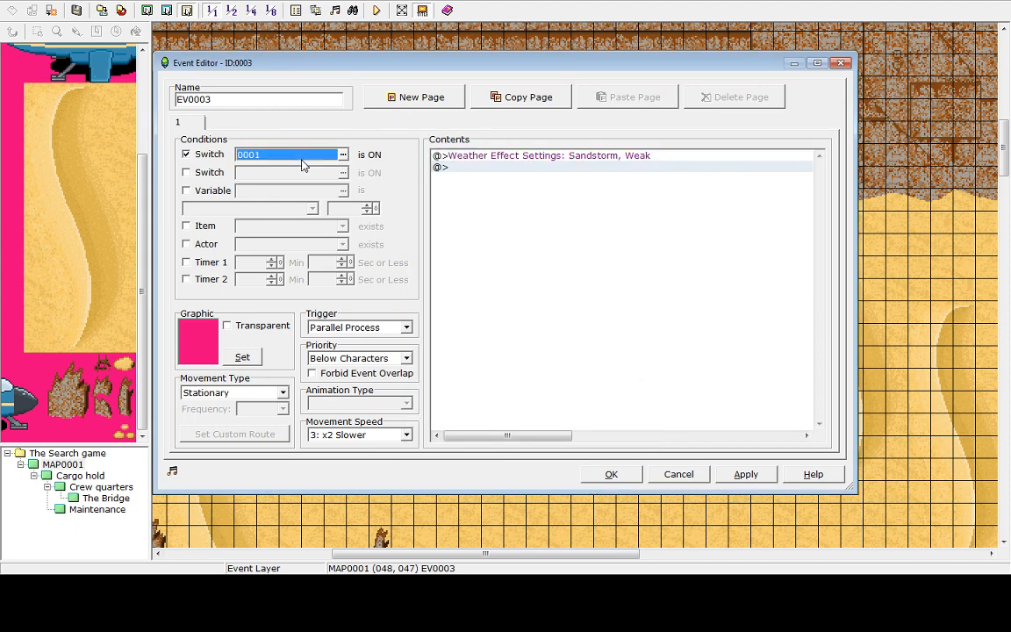
pyautogui.click(186, 172)
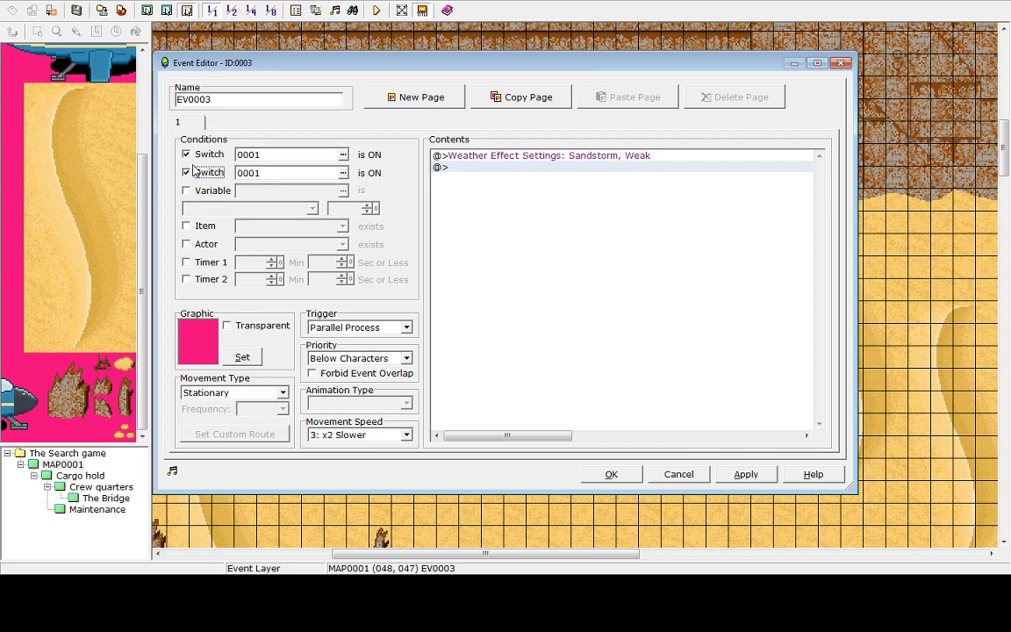
pyautogui.click(204, 174)
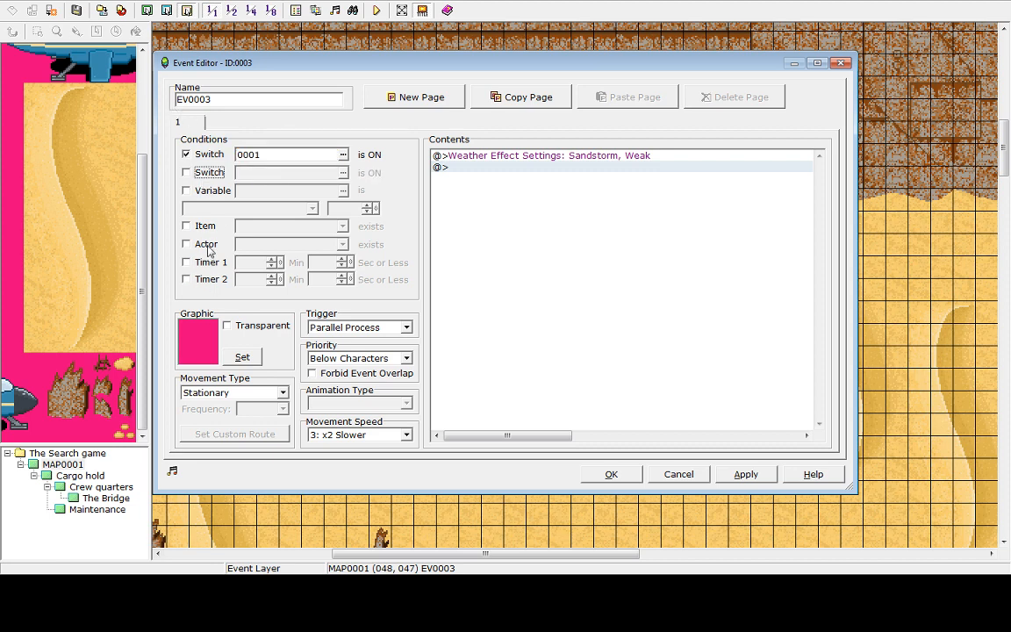
pyautogui.click(187, 226)
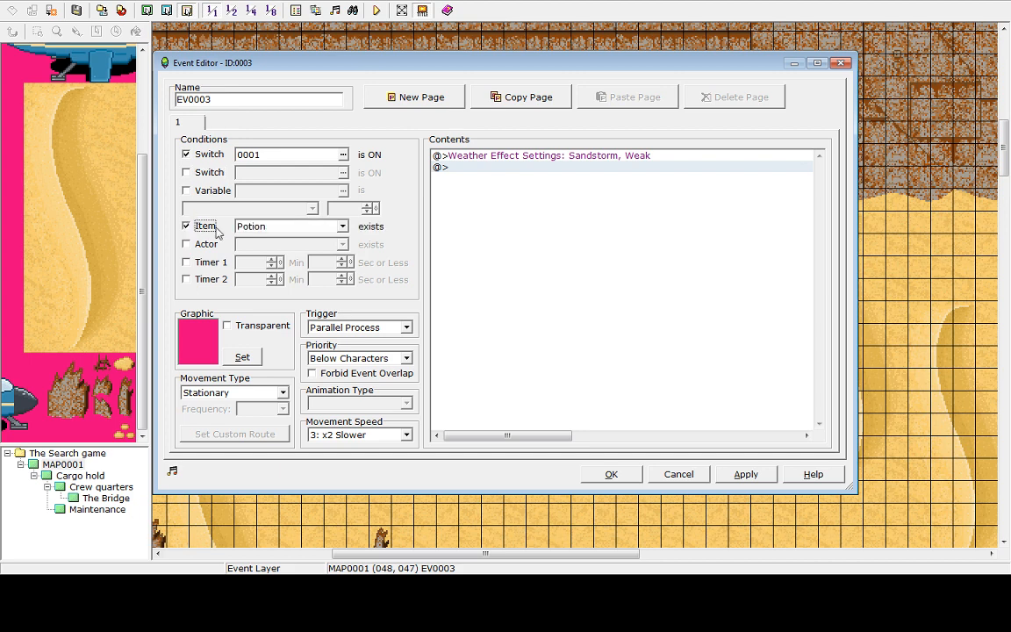
pyautogui.click(258, 226)
pyautogui.scroll(-8, 260, 263)
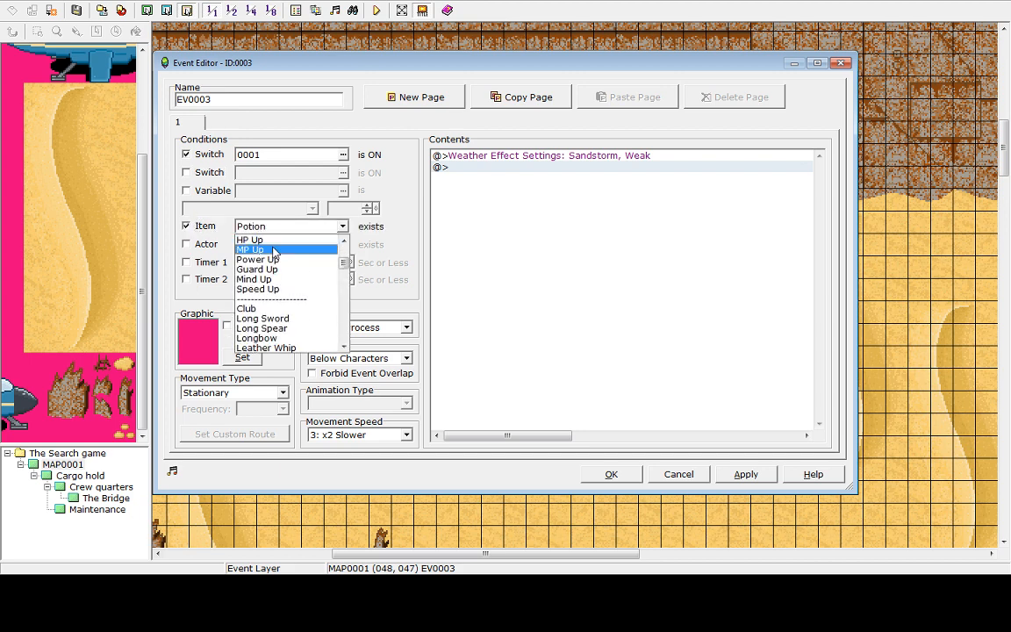
pyautogui.click(332, 230)
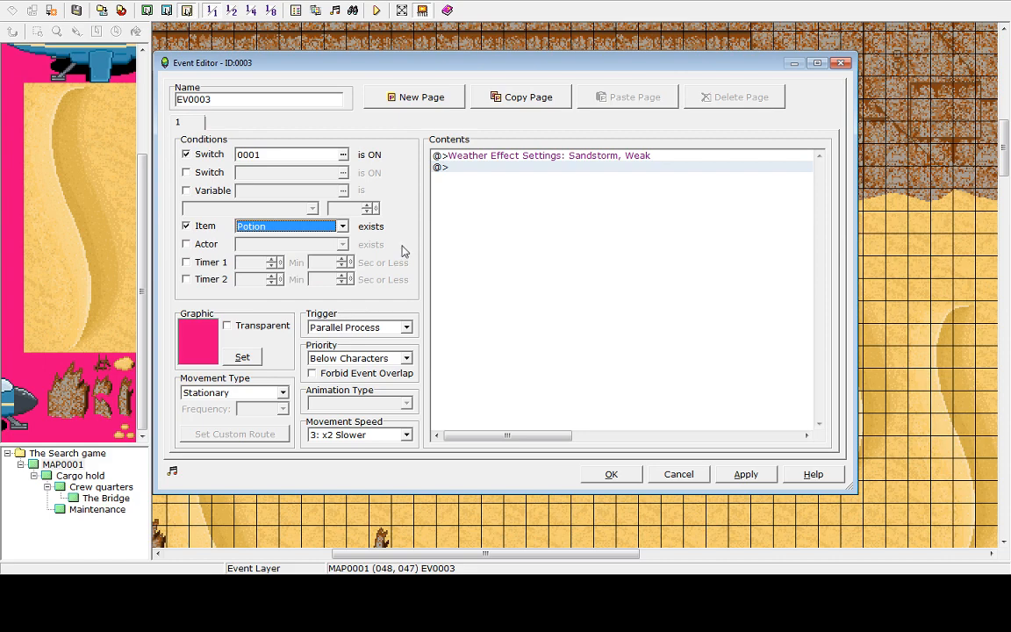
pyautogui.click(699, 477)
# Rename the right transfer event to Ship entrance
pyautogui.click(627, 202)
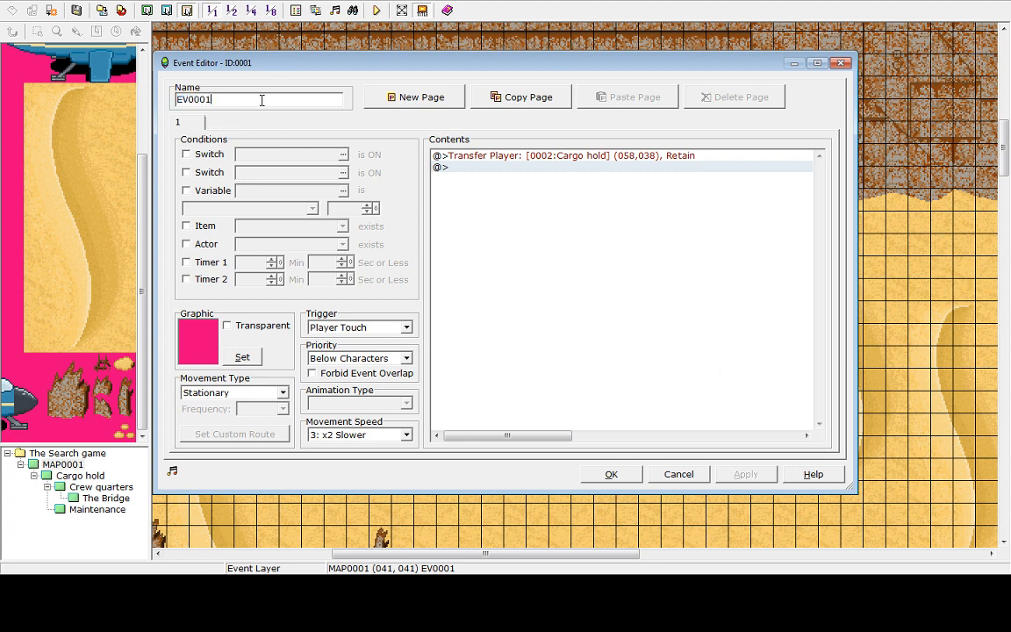
pyautogui.write('Ship entrance')
pyautogui.click(751, 472)
pyautogui.click(683, 476)
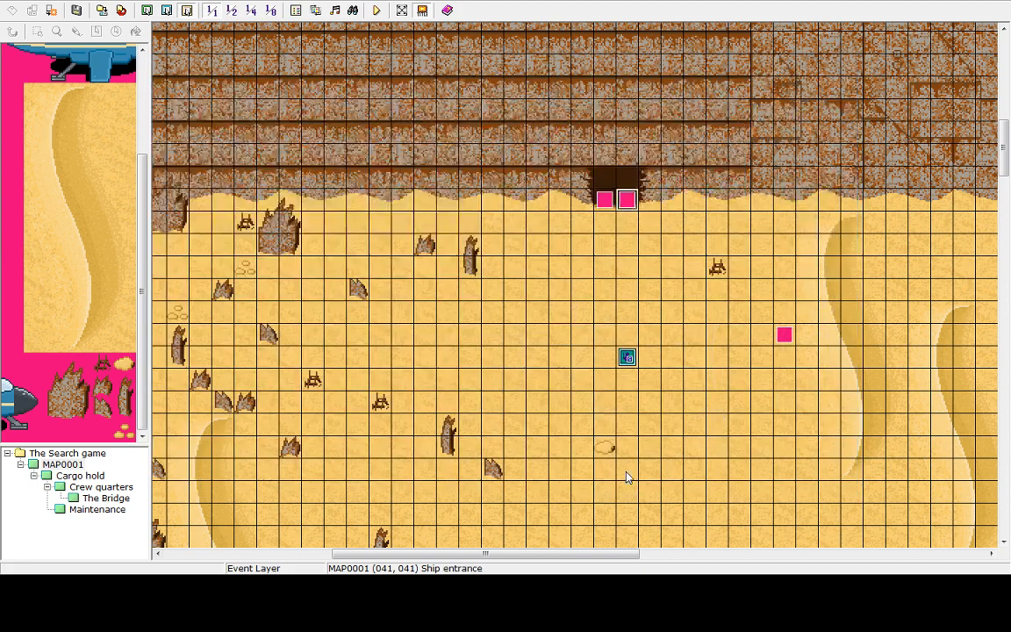
# Cut the Ship entrance event and paste copies of it onto both cave entrance tiles
pyautogui.rightClick(624, 202)
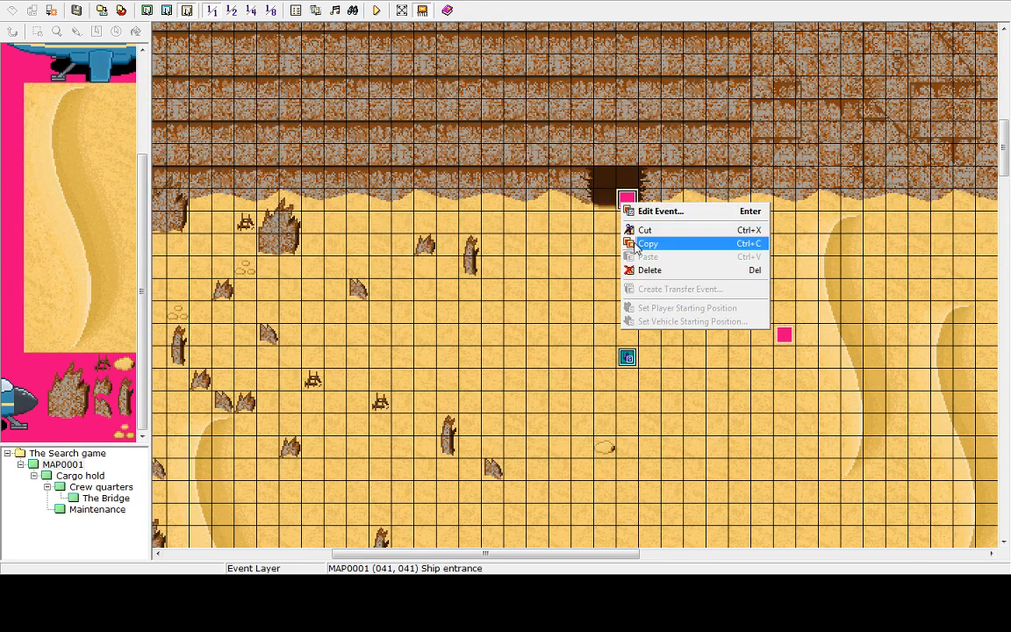
pyautogui.click(629, 228)
pyautogui.rightClick(606, 202)
pyautogui.click(628, 255)
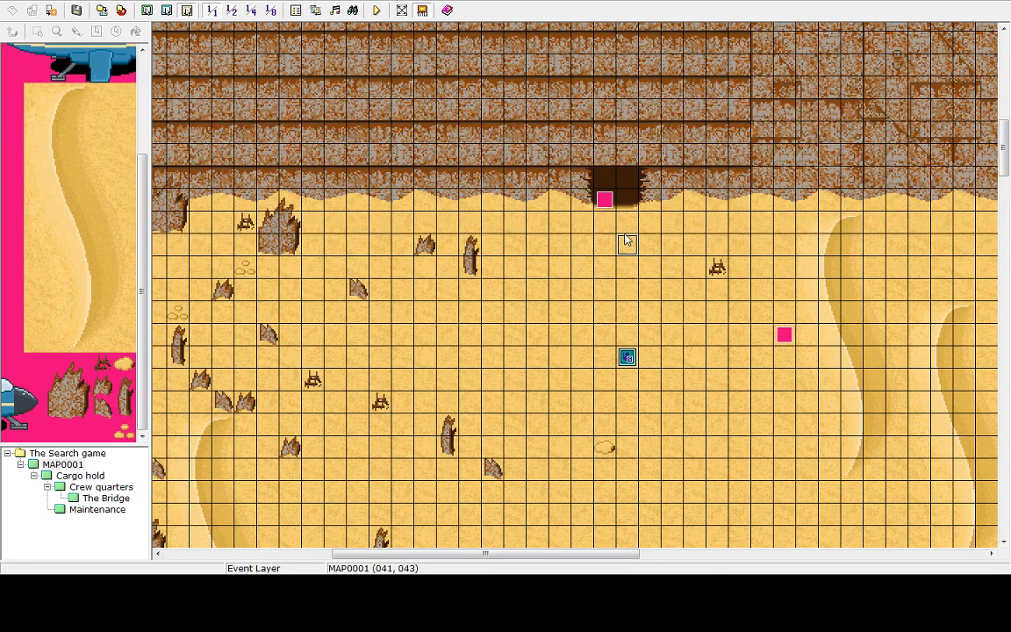
pyautogui.rightClick(608, 200)
pyautogui.click(641, 238)
pyautogui.rightClick(639, 207)
pyautogui.click(669, 261)
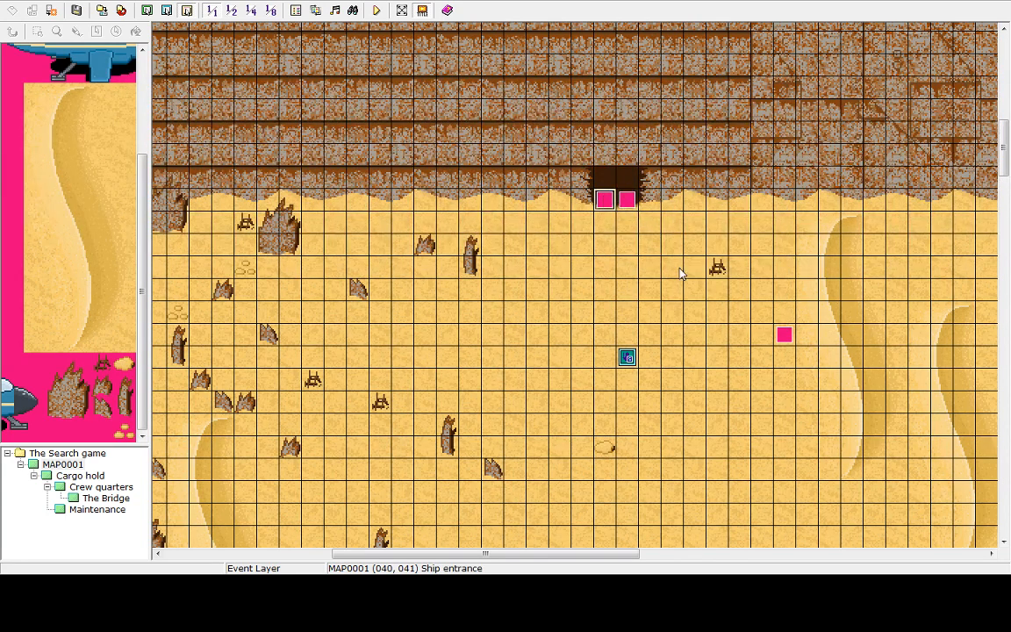
# Open the desert weather event and inspect the switch options of its Control Switches command without changing them
pyautogui.doubleClick(784, 336)
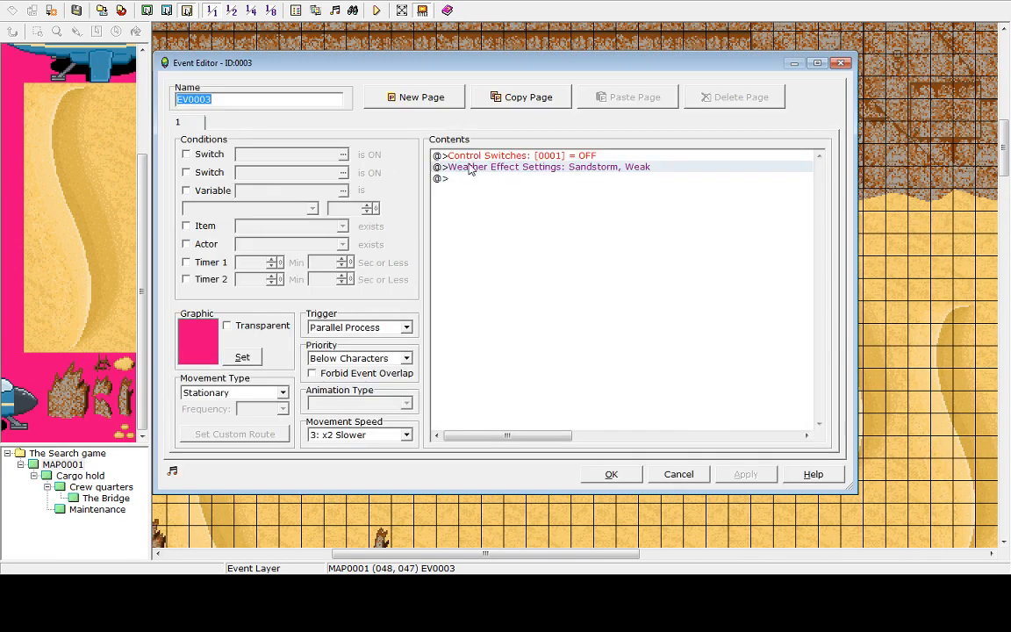
pyautogui.doubleClick(435, 155)
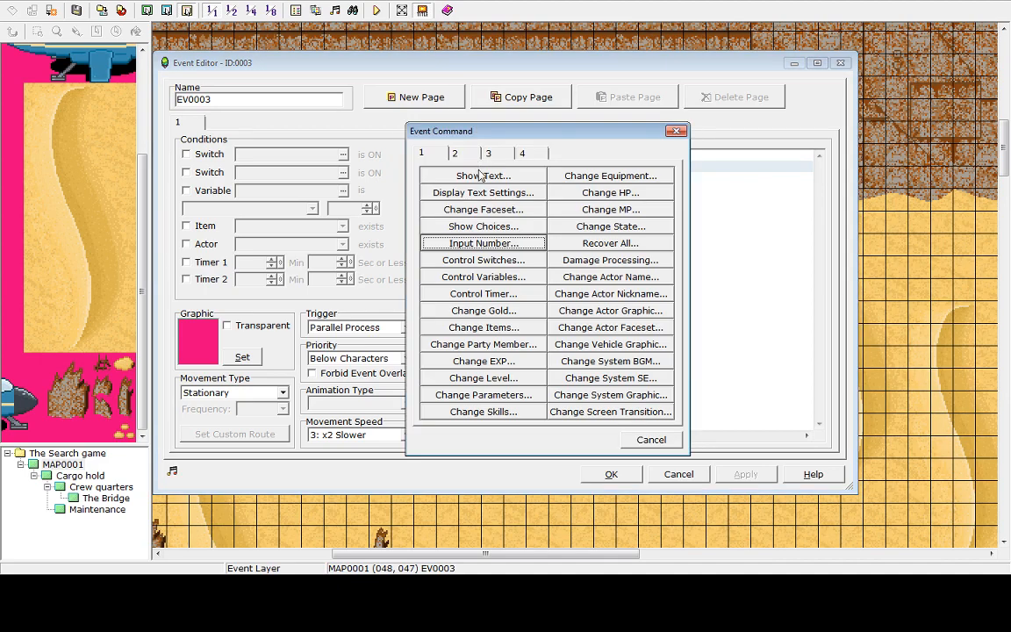
pyautogui.click(471, 261)
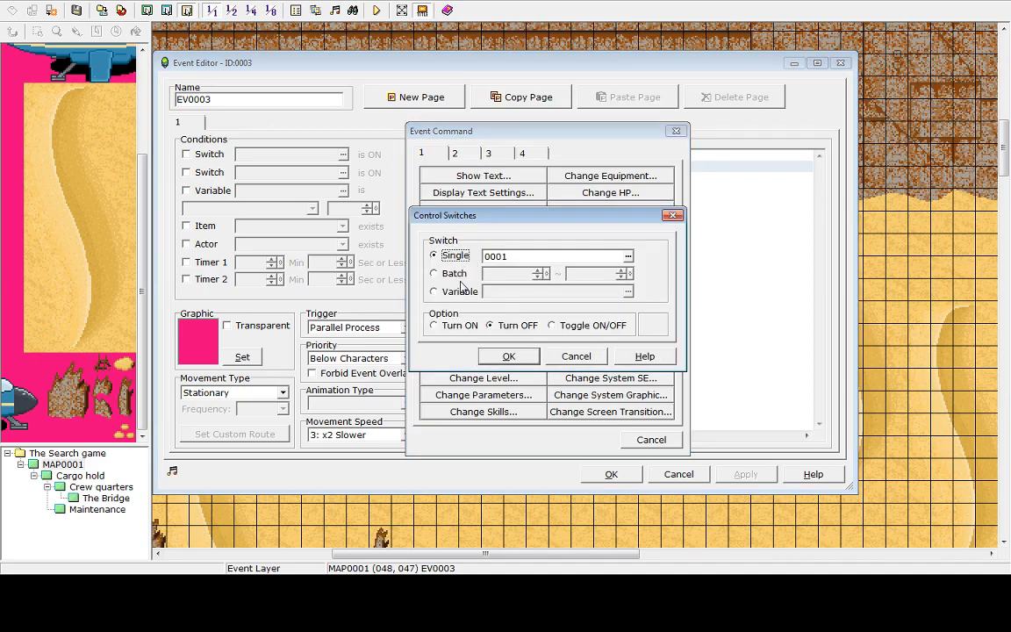
pyautogui.click(510, 256)
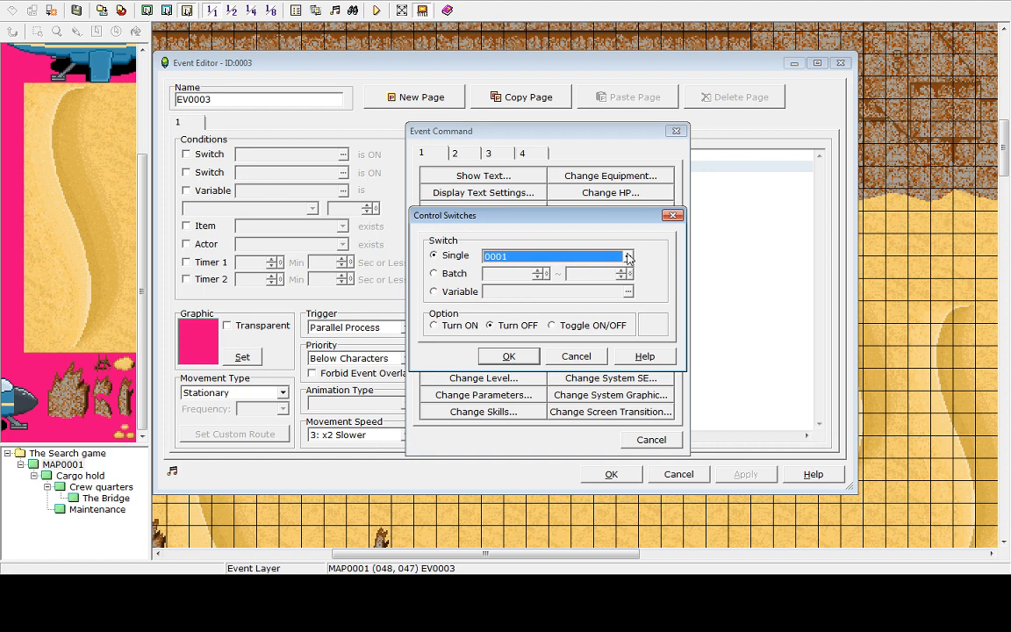
pyautogui.click(627, 255)
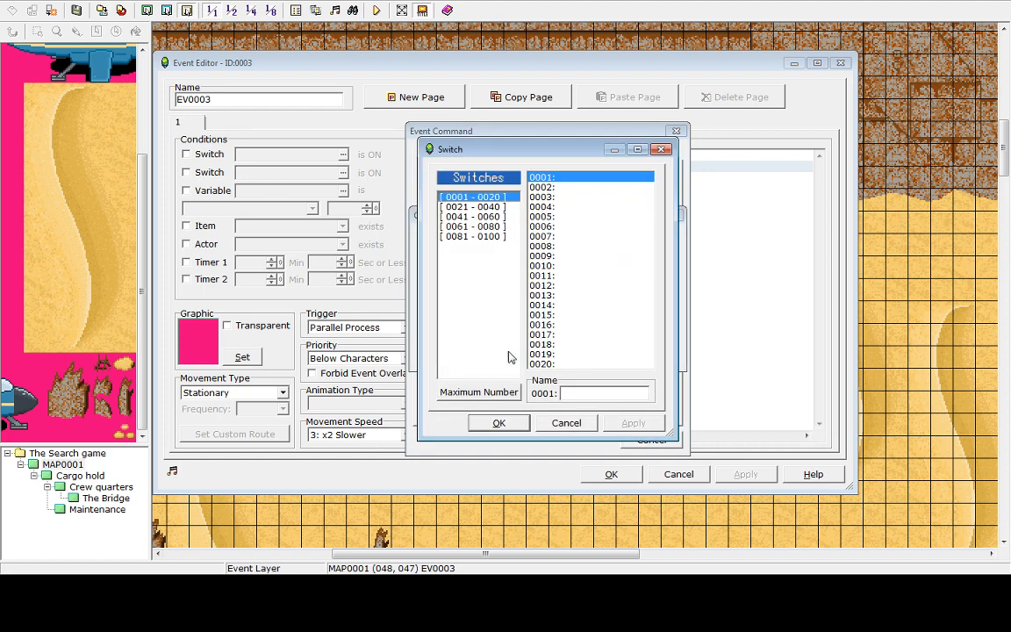
pyautogui.click(547, 187)
pyautogui.doubleClick(547, 177)
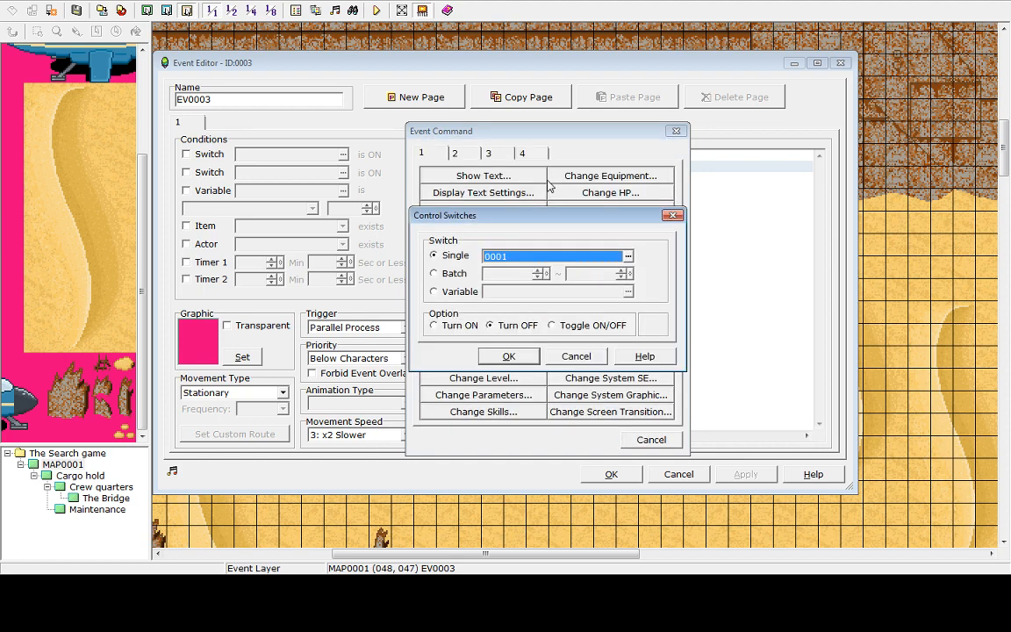
pyautogui.click(568, 356)
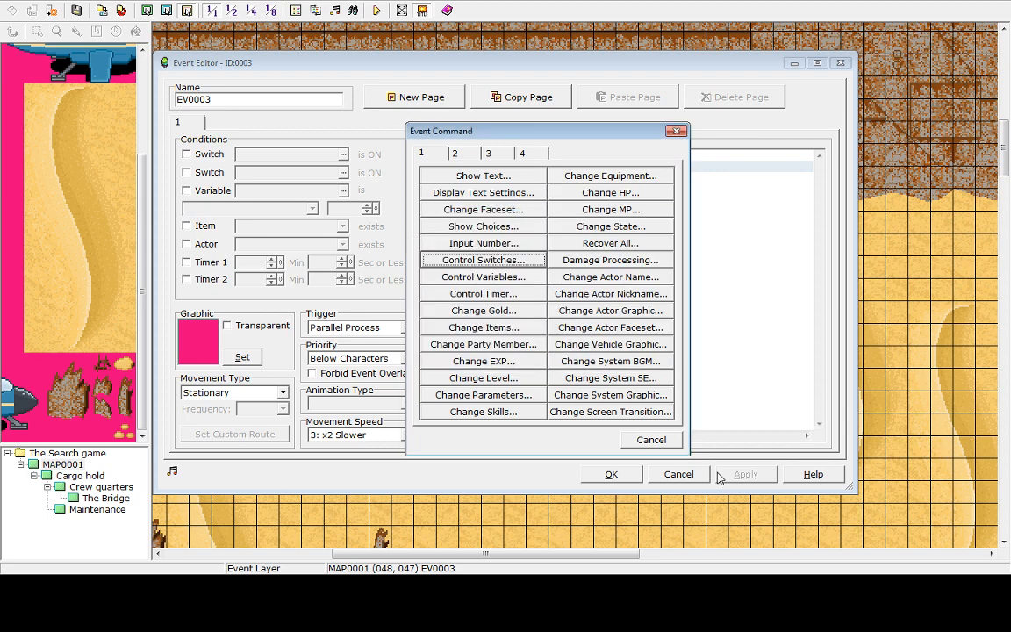
pyautogui.click(651, 440)
pyautogui.press('Escape')
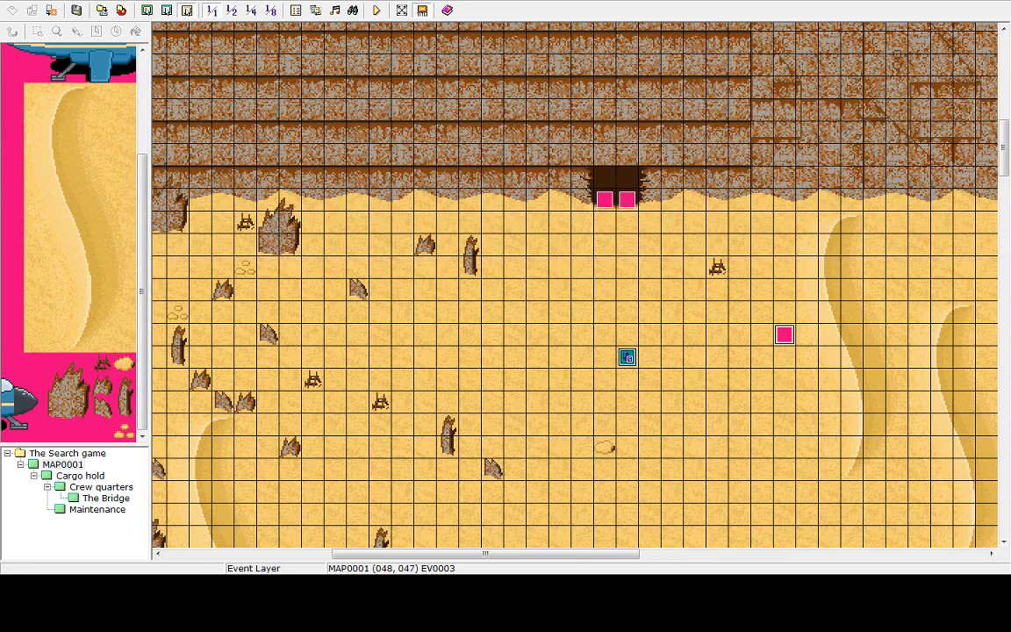
# Try adding a switch condition to the Ship entrance event, then cancel the edit without keeping it
pyautogui.click(628, 202)
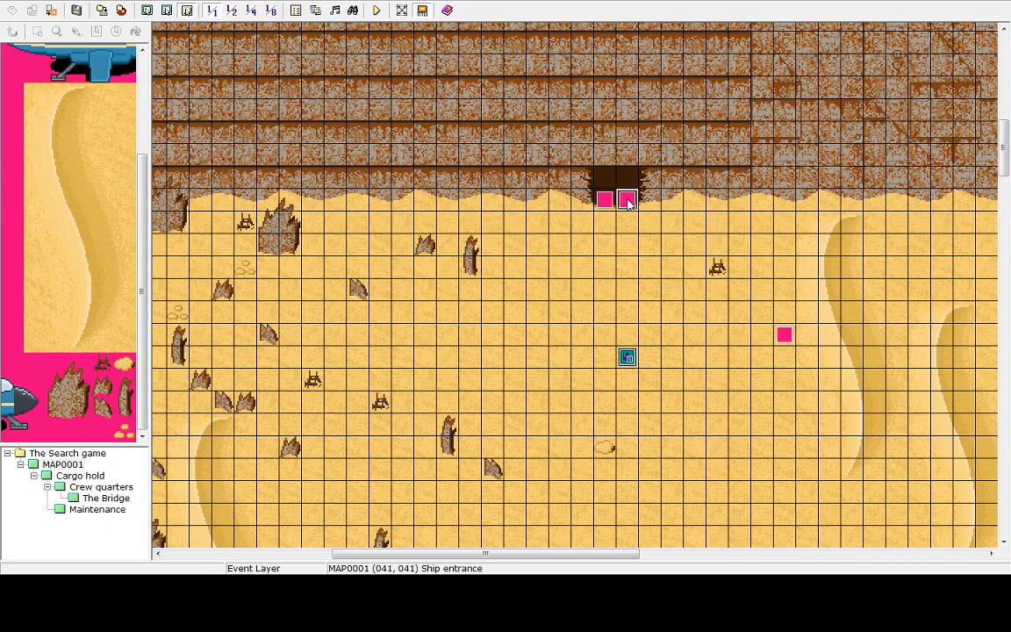
pyautogui.doubleClick(628, 202)
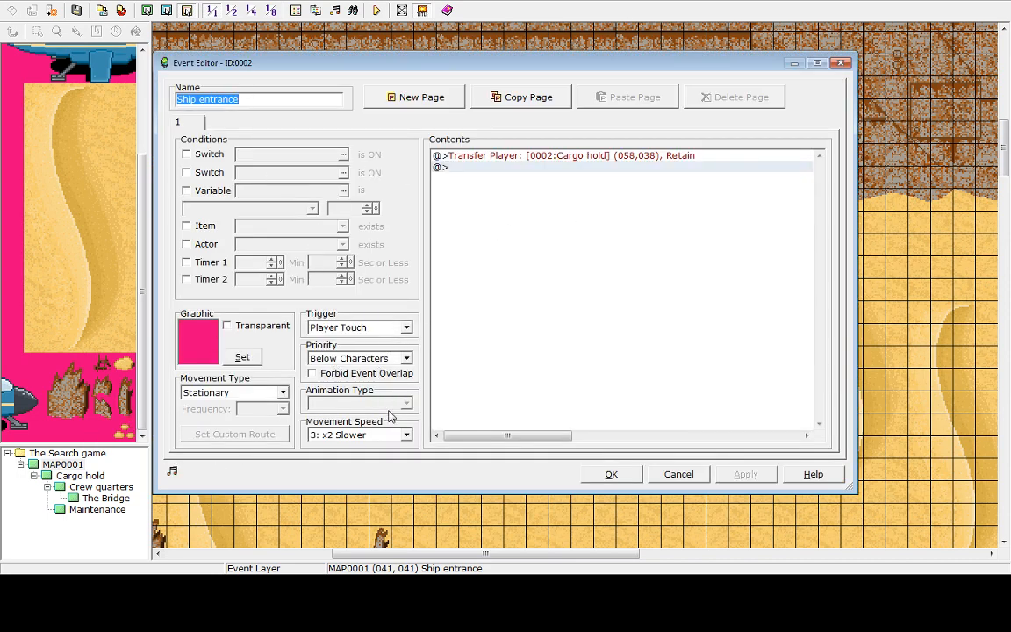
pyautogui.click(282, 392)
pyautogui.click(283, 392)
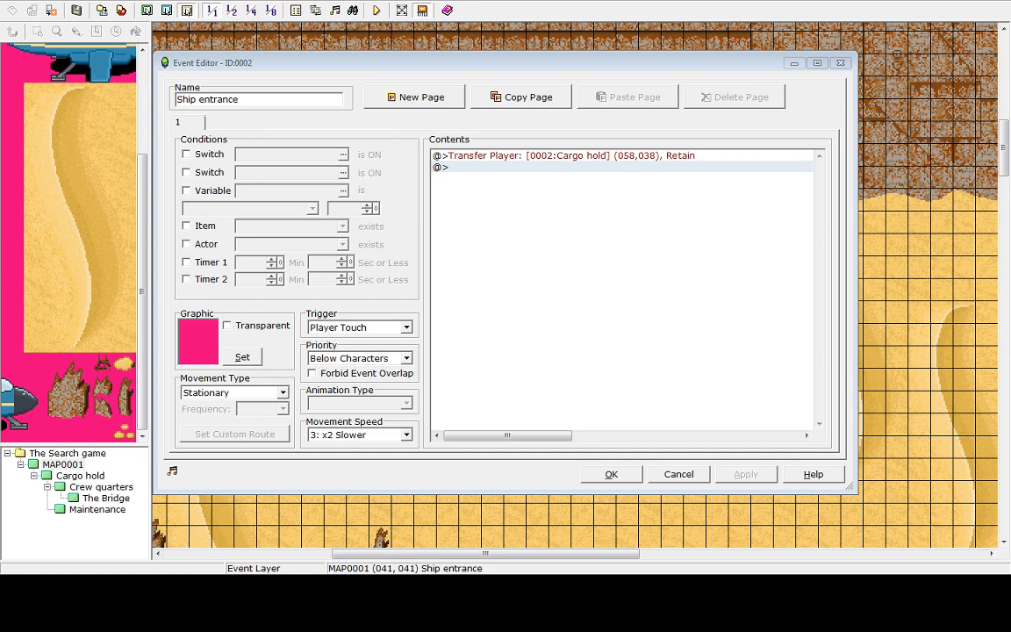
pyautogui.click(186, 154)
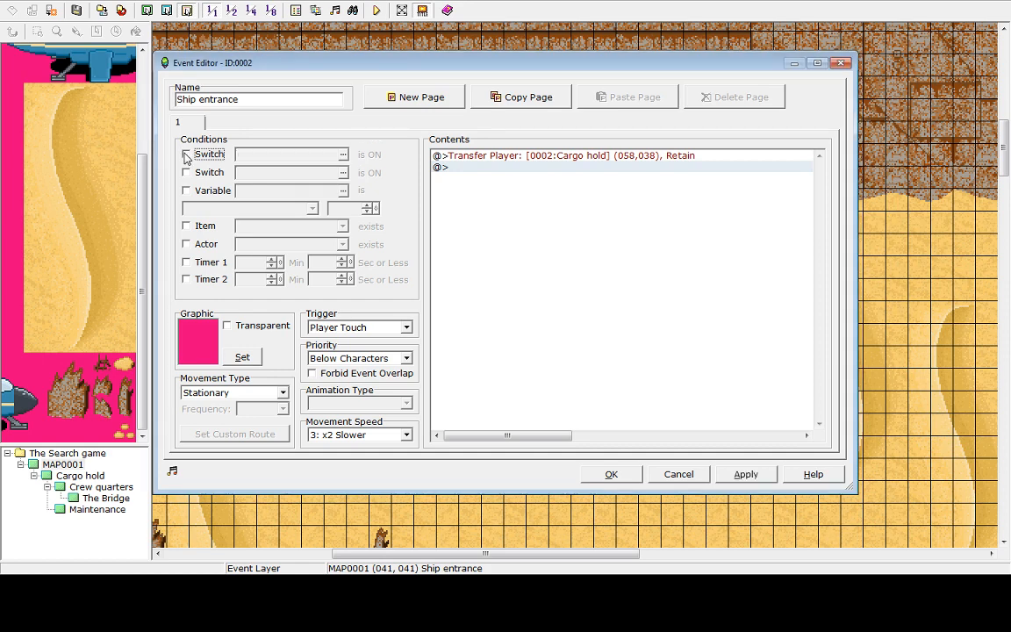
pyautogui.click(308, 155)
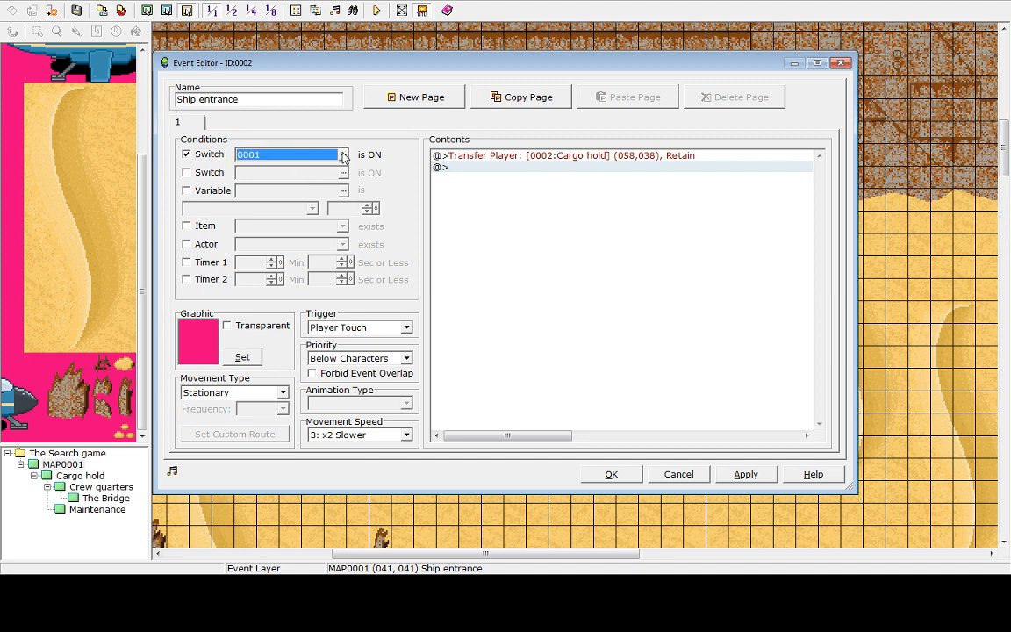
pyautogui.click(430, 191)
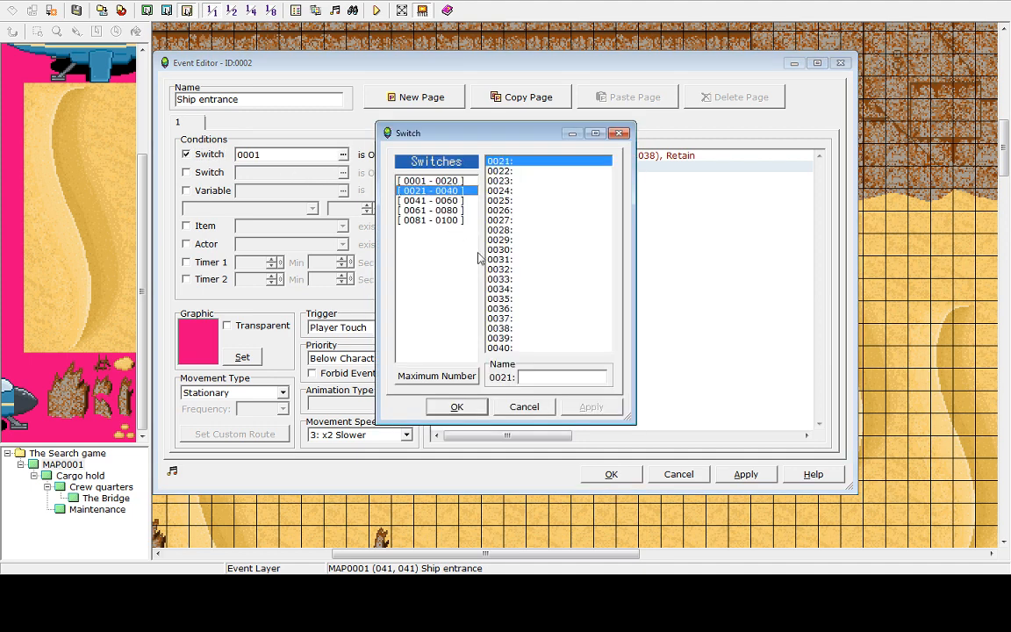
pyautogui.click(524, 407)
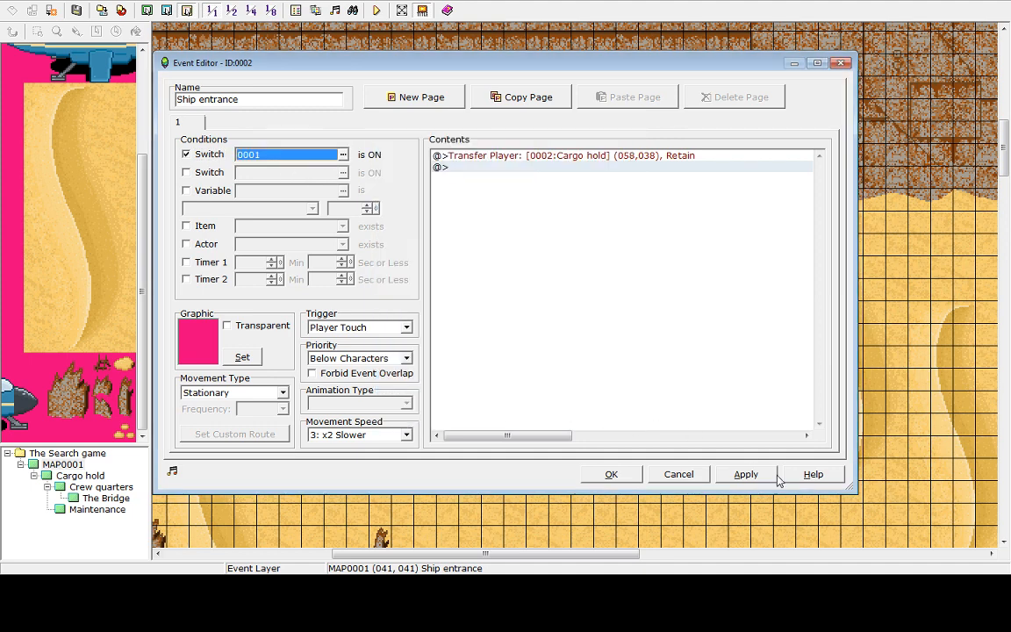
pyautogui.click(689, 476)
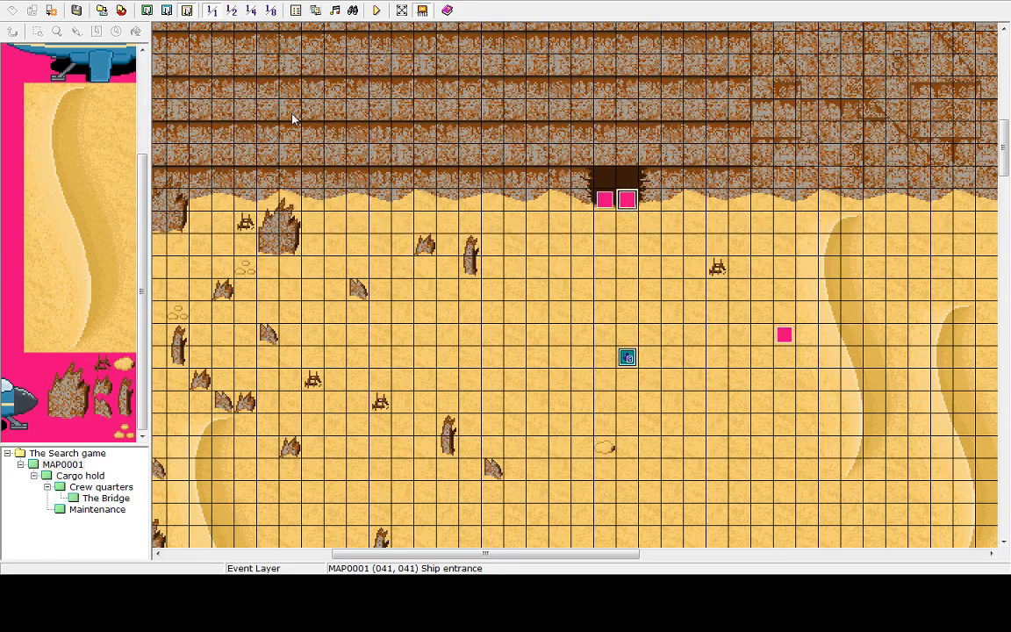
# Open the help contents and move the help window into view
pyautogui.click(140, 7)
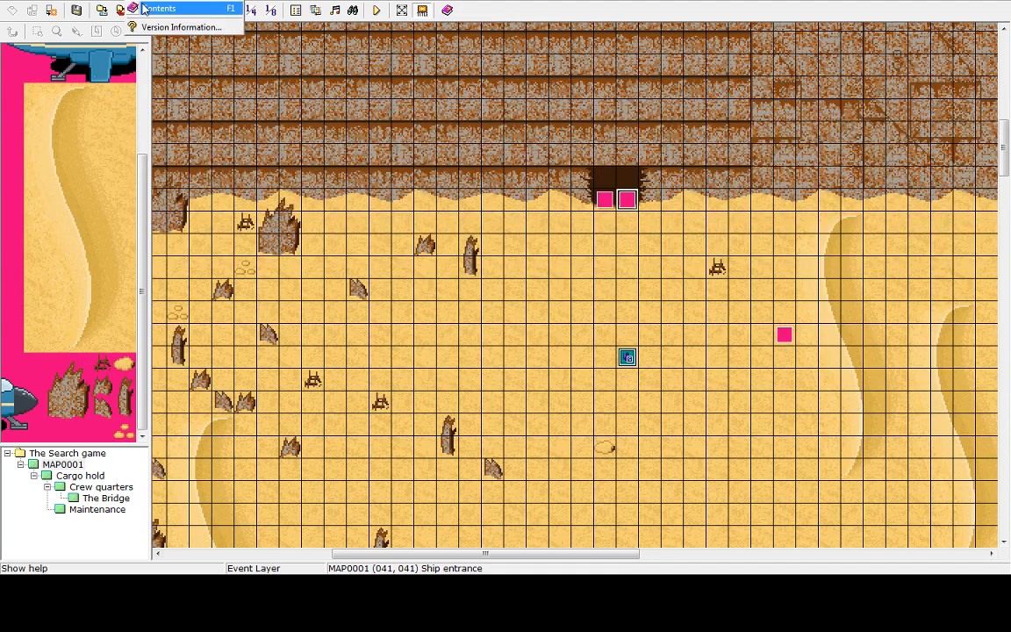
pyautogui.click(146, 12)
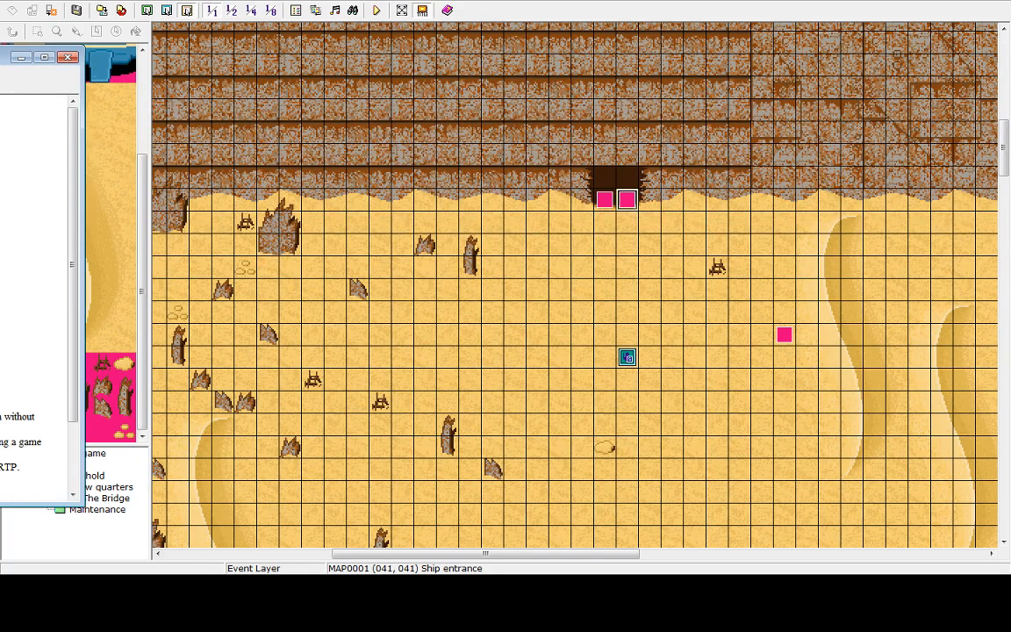
pyautogui.moveTo(0, 58); pyautogui.dragTo(404, 45)
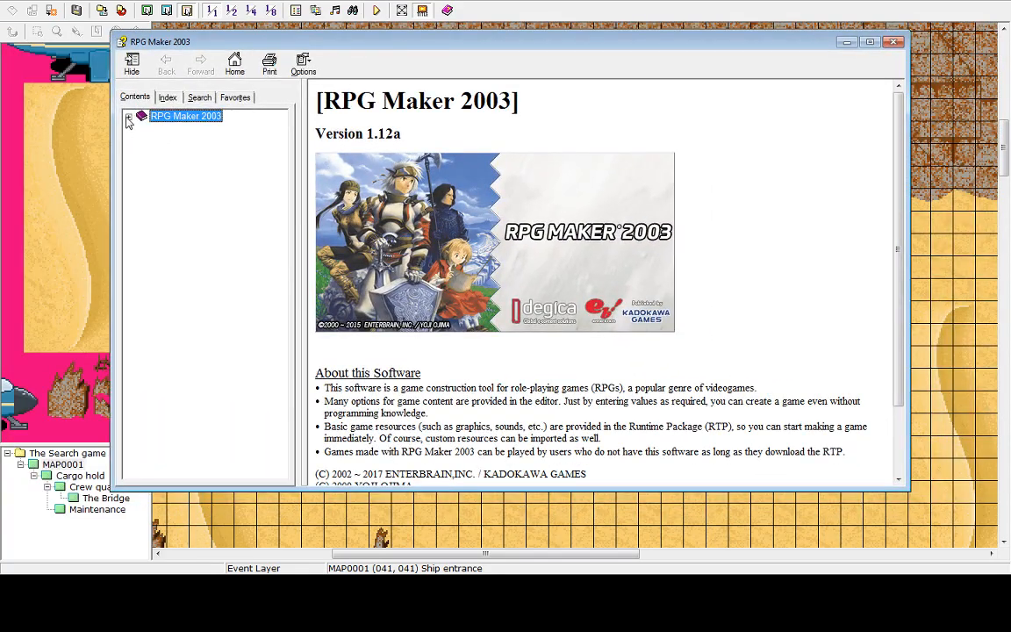
# Browse the help's Overview, Main Editor, Map and Map Properties topics
pyautogui.click(128, 118)
pyautogui.click(182, 128)
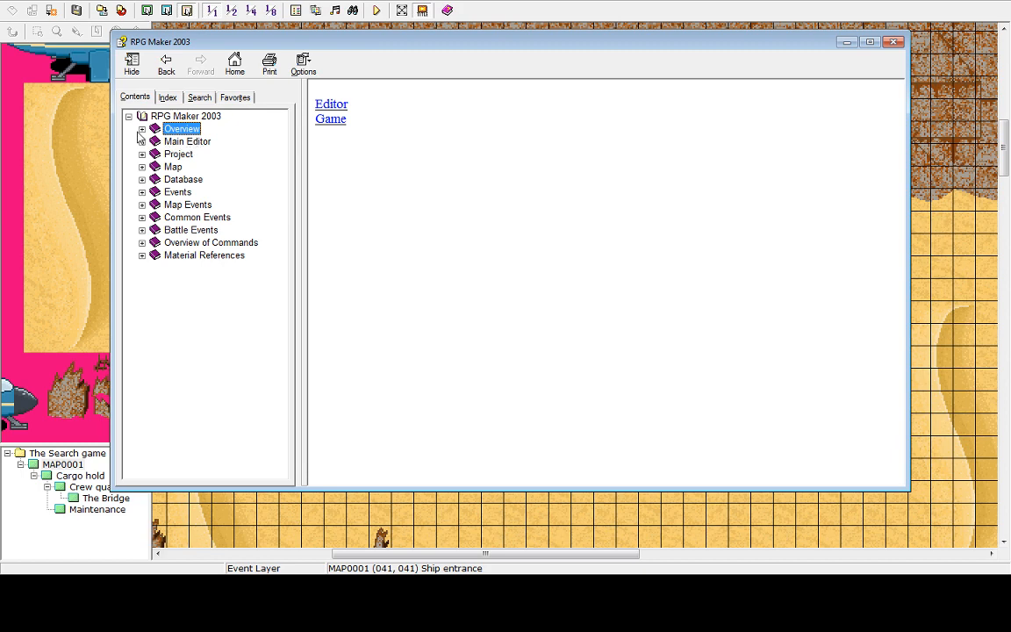
pyautogui.click(141, 129)
pyautogui.click(172, 141)
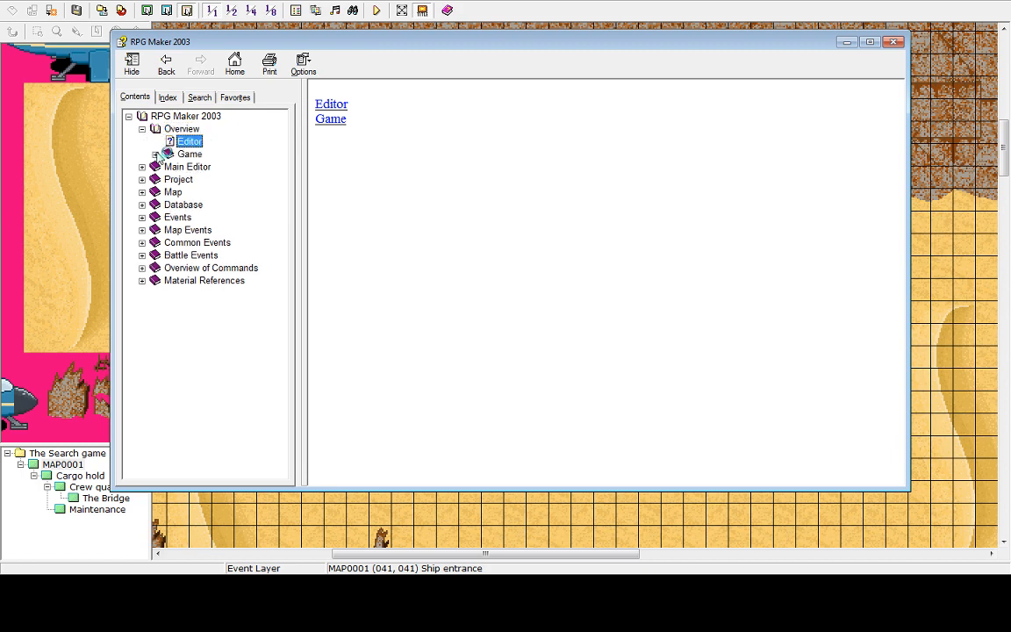
pyautogui.click(155, 155)
pyautogui.click(156, 155)
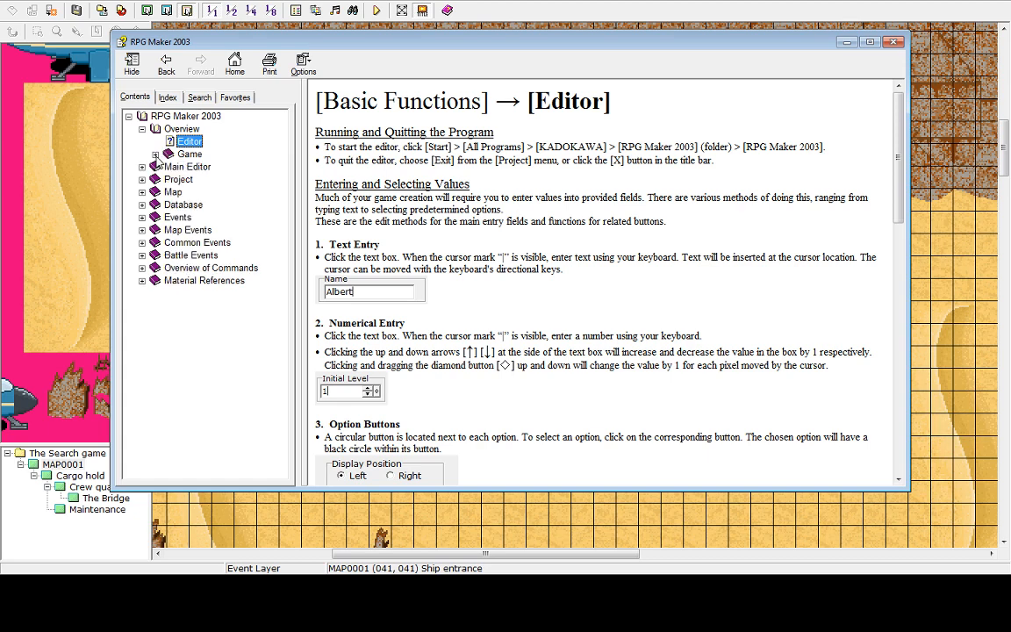
pyautogui.click(142, 129)
pyautogui.click(142, 141)
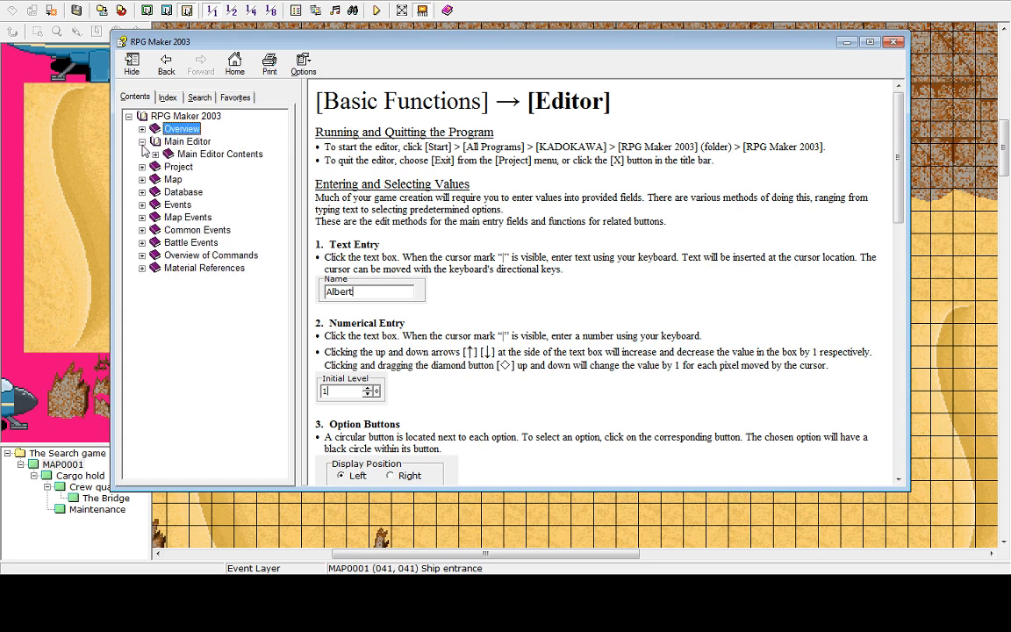
pyautogui.click(142, 141)
pyautogui.click(142, 167)
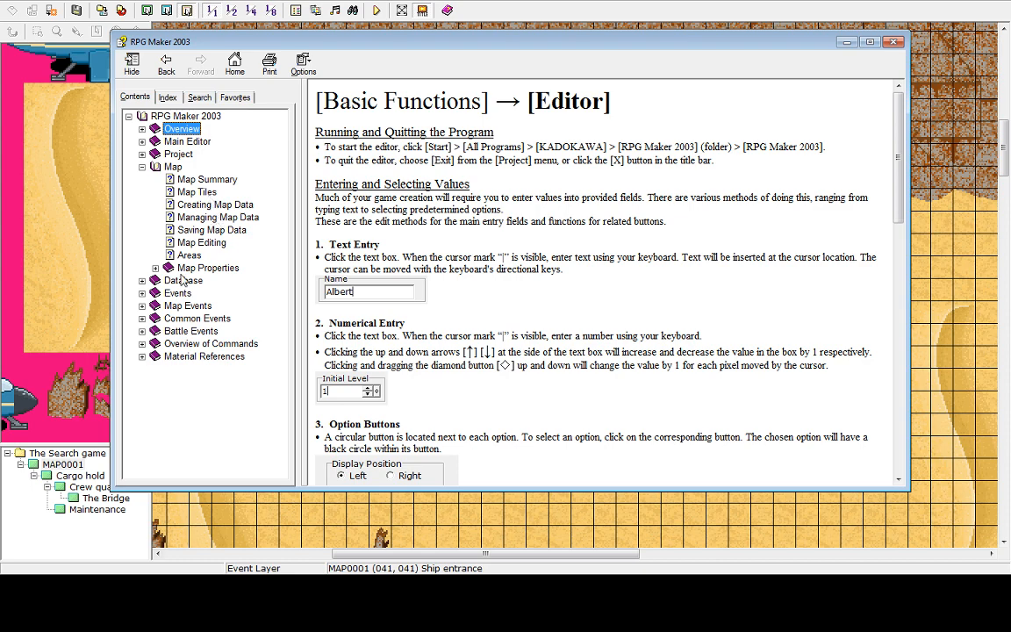
pyautogui.click(155, 268)
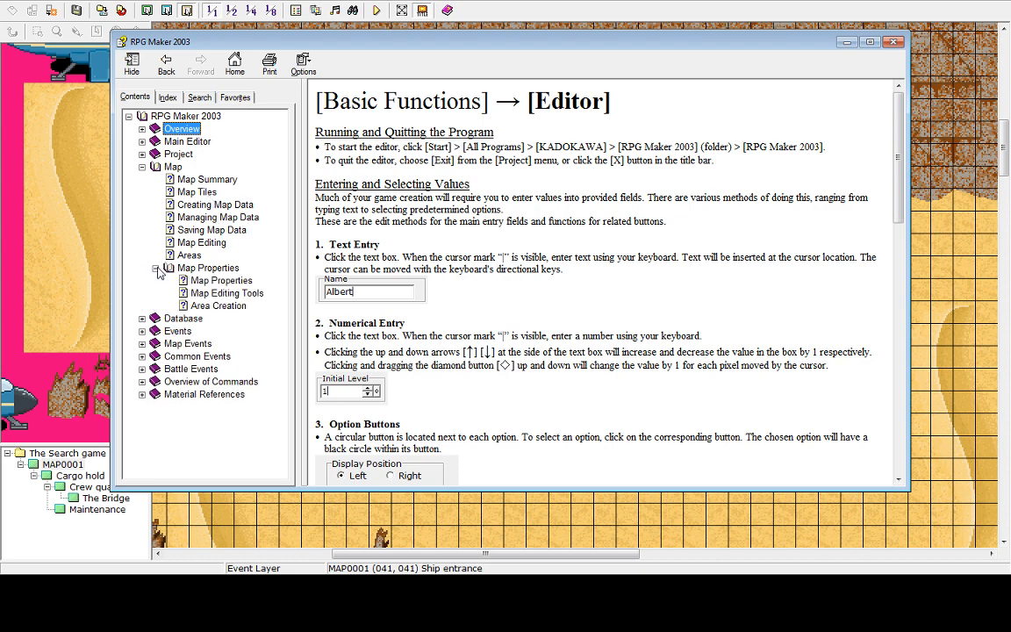
pyautogui.click(210, 281)
pyautogui.click(216, 295)
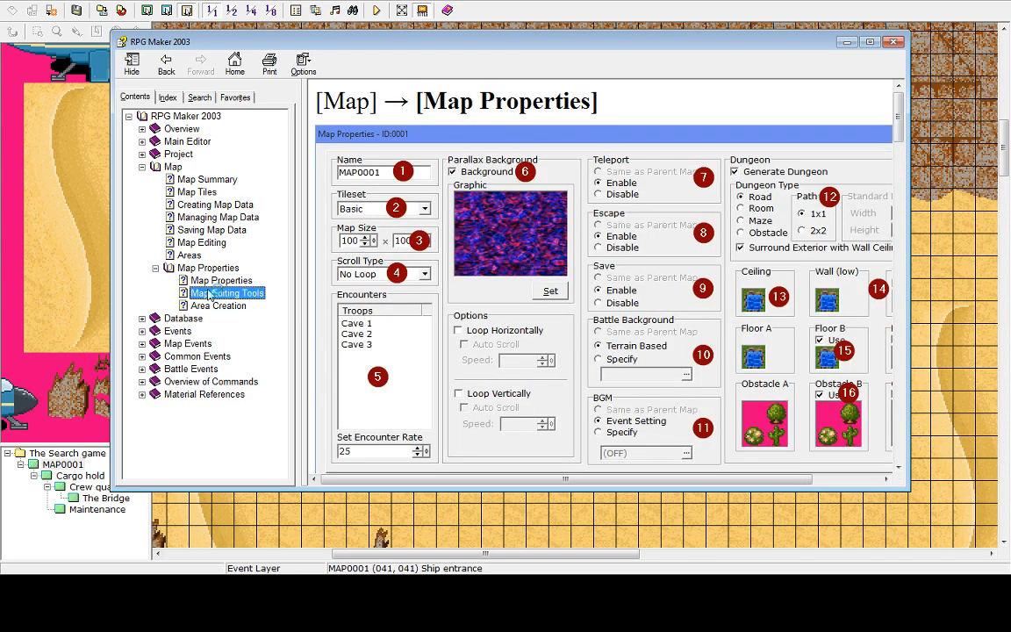
pyautogui.click(215, 281)
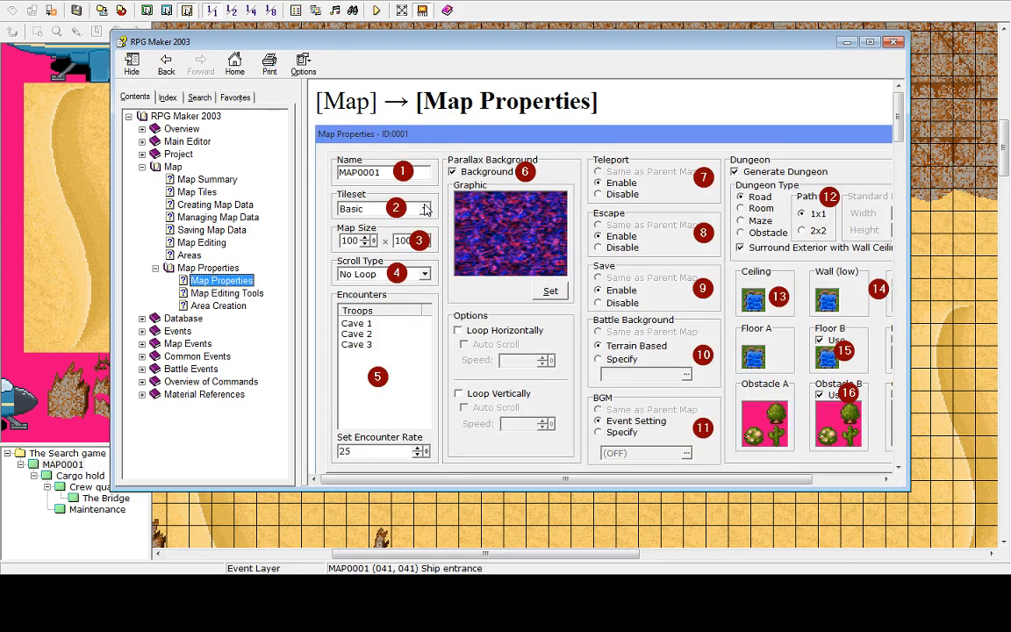
# Read the help pages on map properties, areas, managing map data, map editing tools and area creation
pyautogui.scroll(-15, 852, 328)
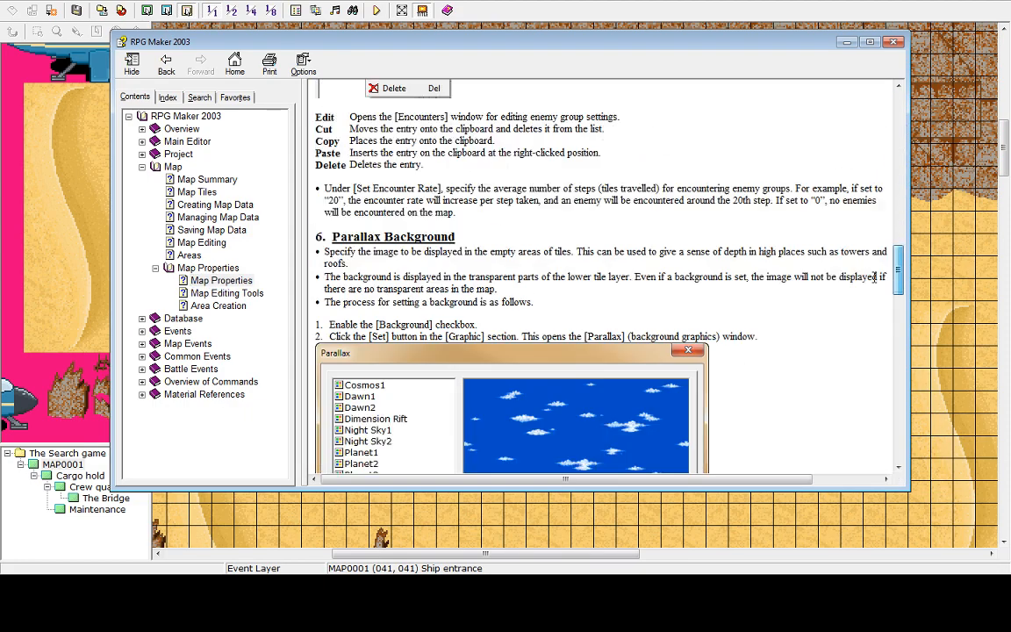
pyautogui.scroll(10, 852, 328)
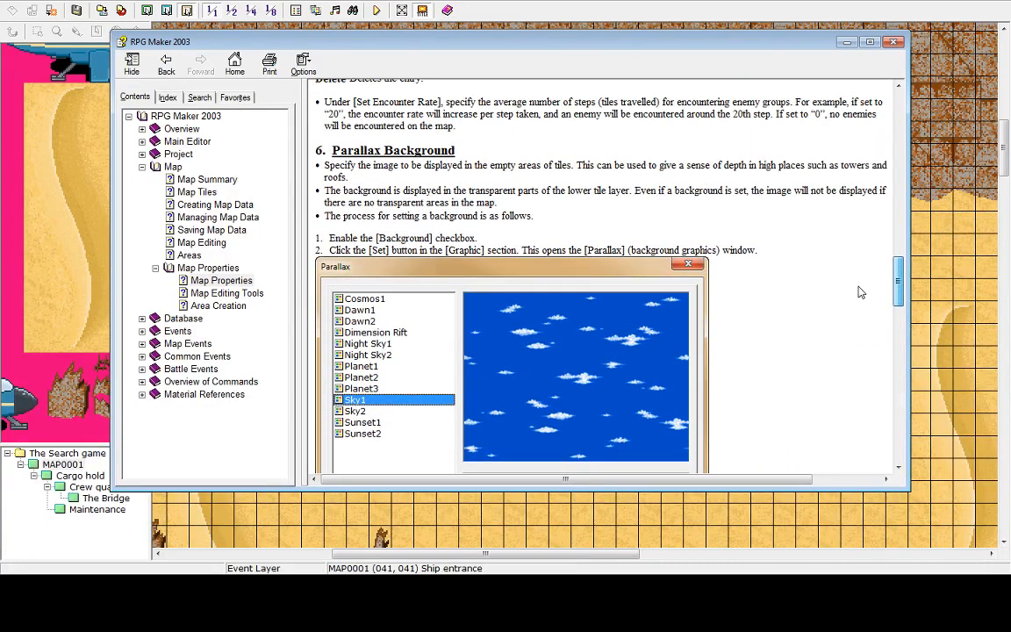
pyautogui.click(227, 293)
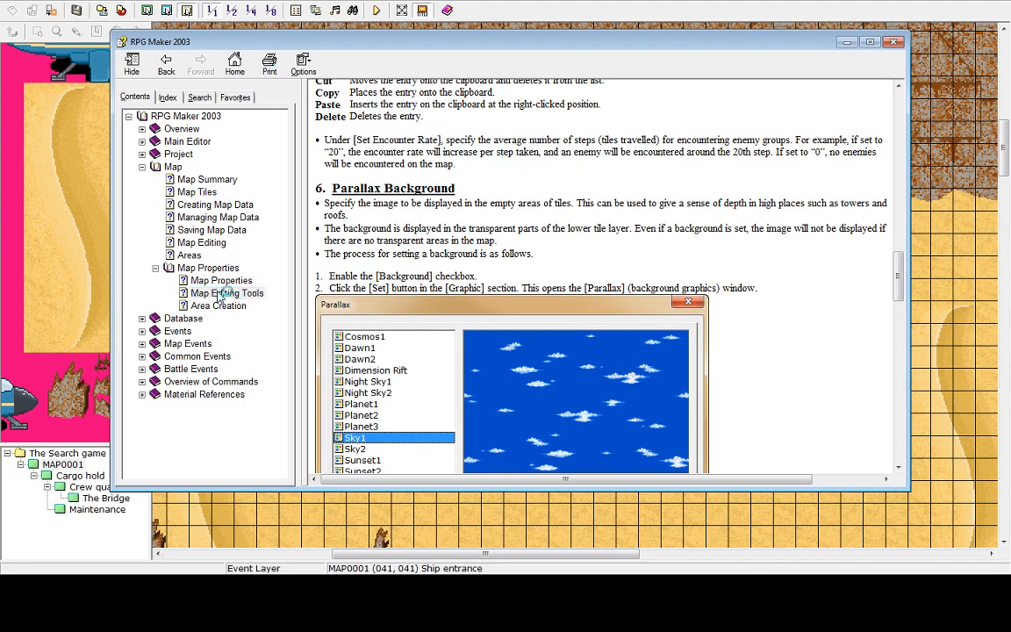
pyautogui.click(219, 305)
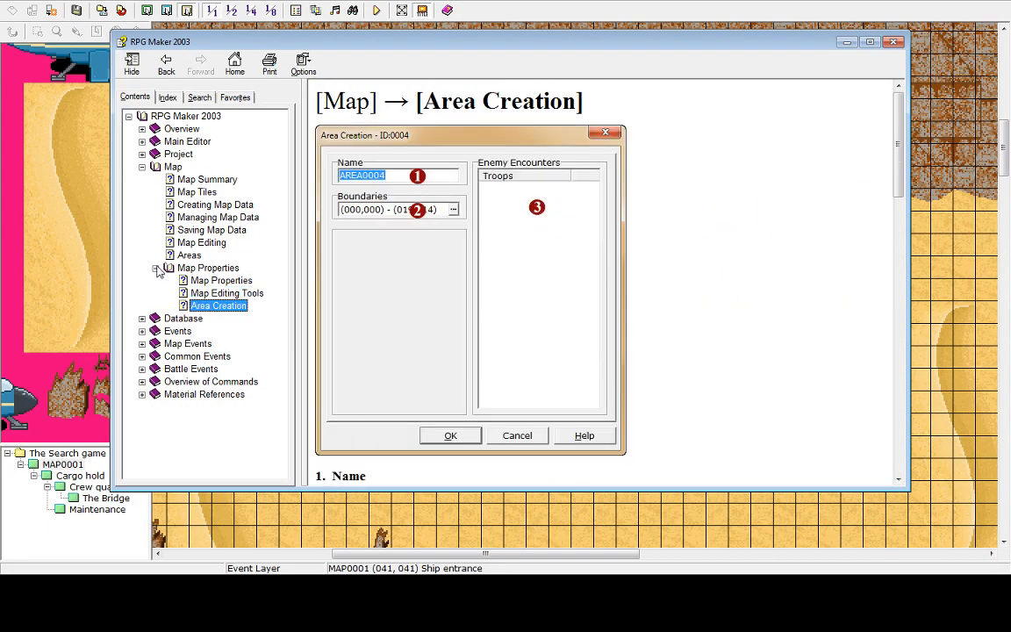
pyautogui.click(156, 268)
pyautogui.click(189, 257)
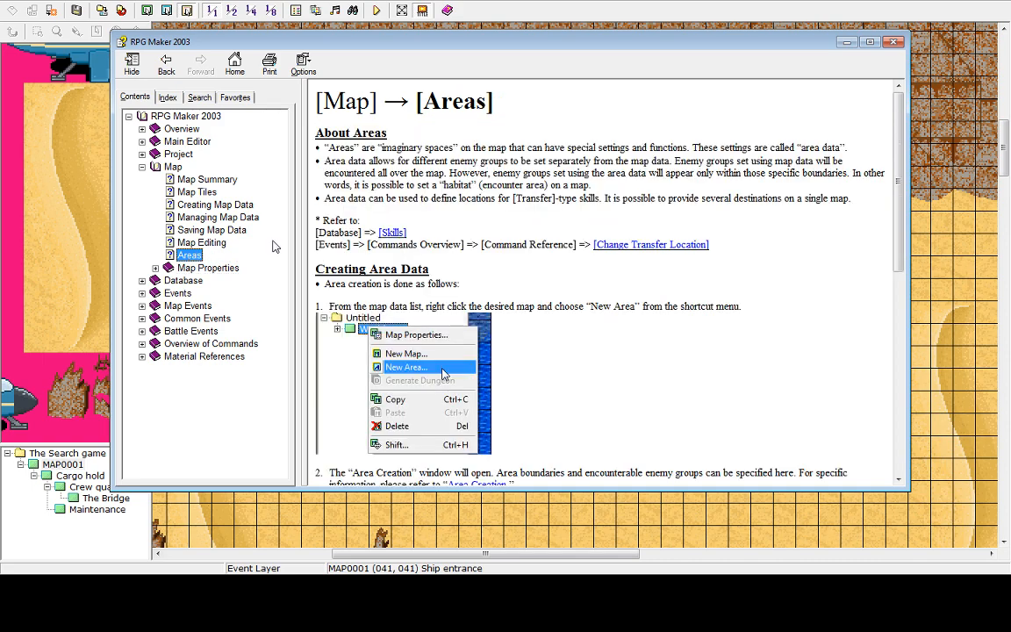
pyautogui.scroll(-4, 885, 281)
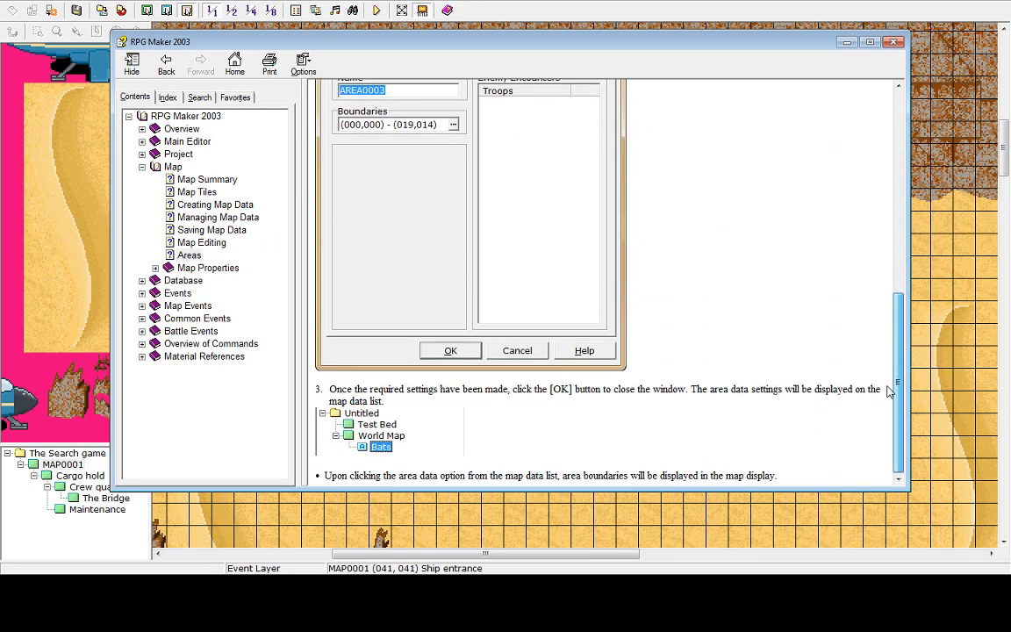
pyautogui.scroll(8, 854, 167)
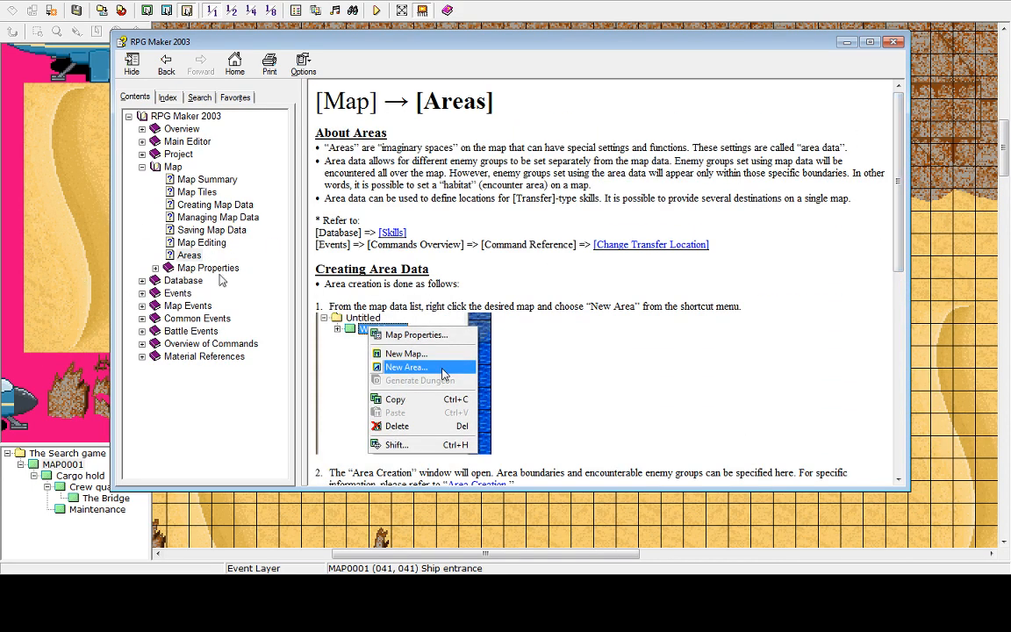
pyautogui.click(193, 218)
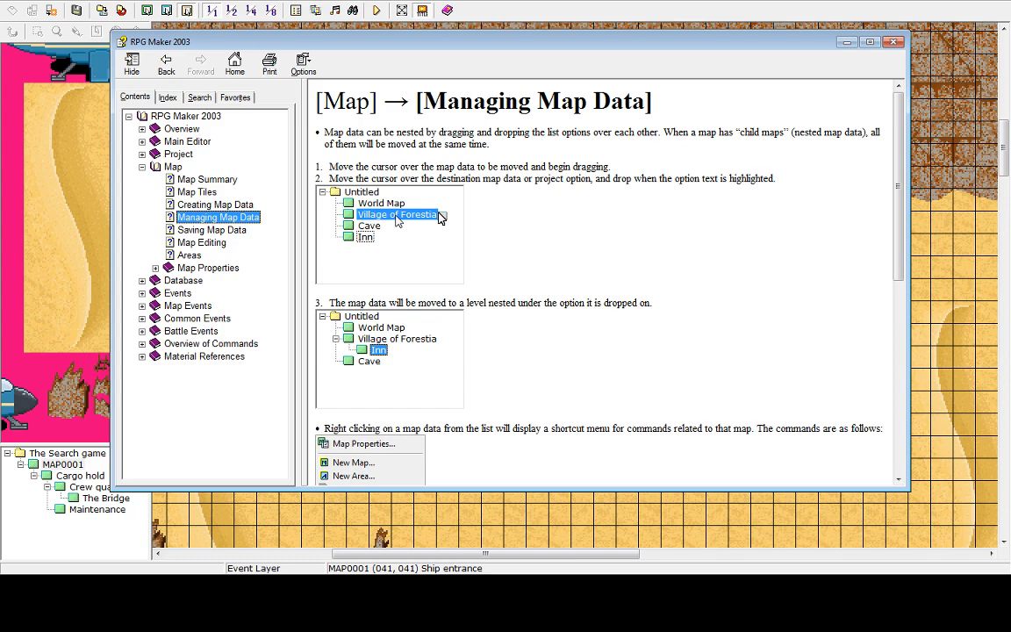
pyautogui.scroll(-2, 899, 204)
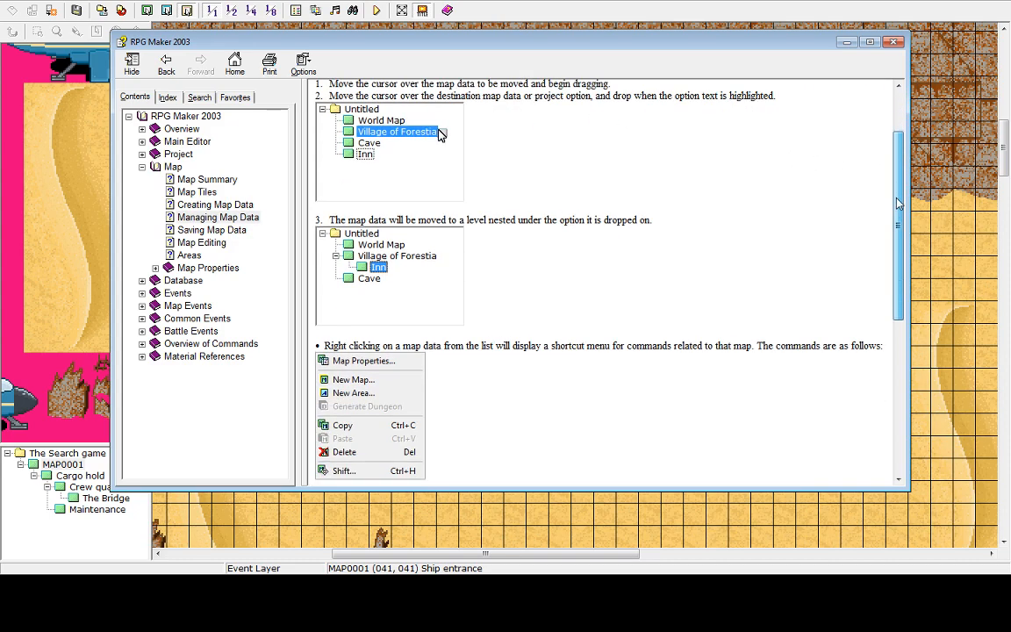
pyautogui.scroll(-7, 900, 204)
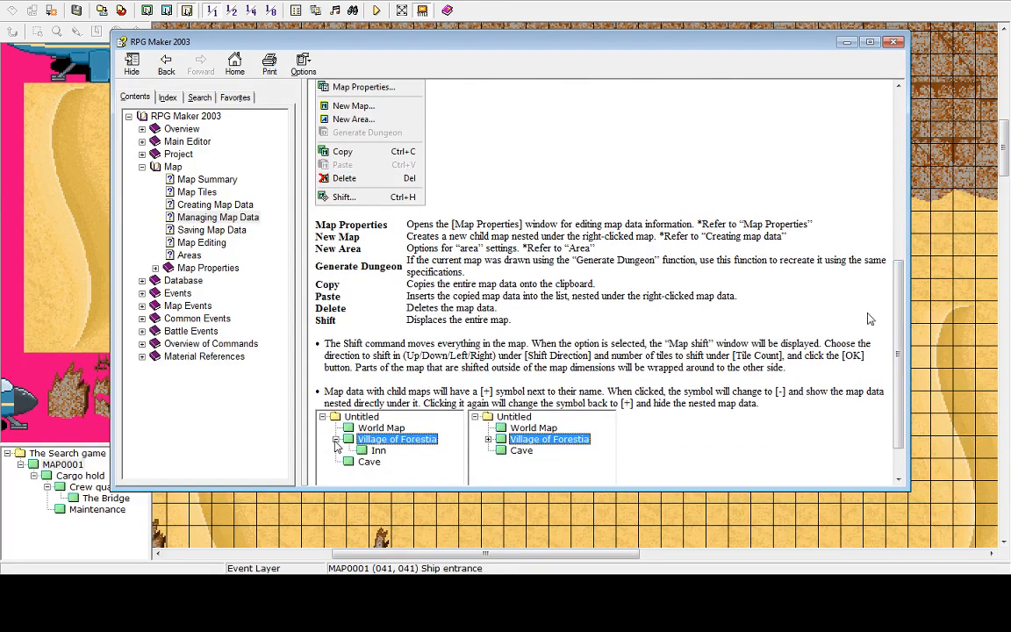
pyautogui.click(155, 269)
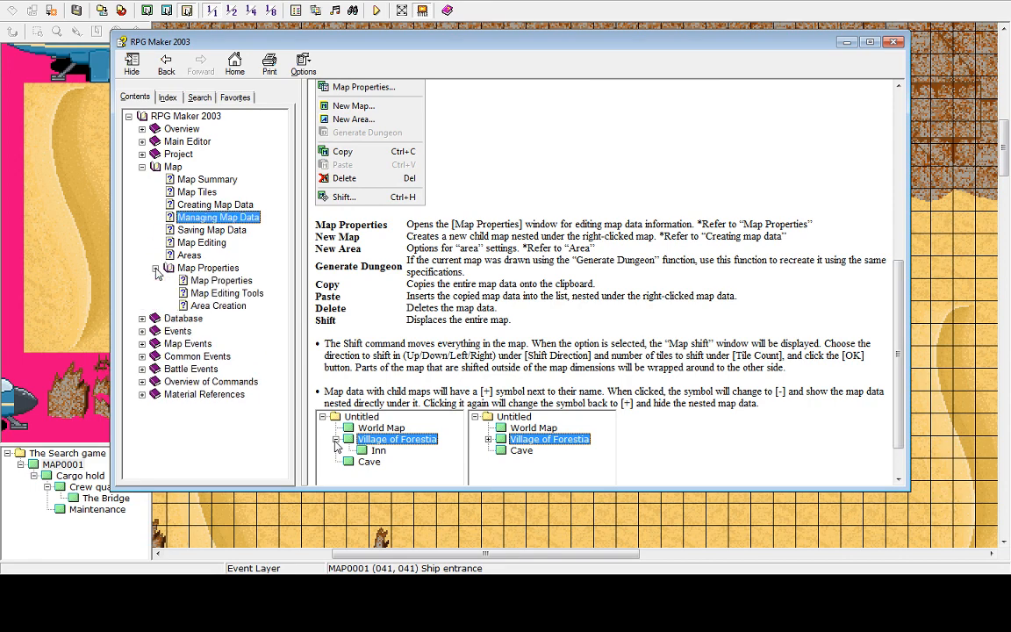
pyautogui.click(225, 293)
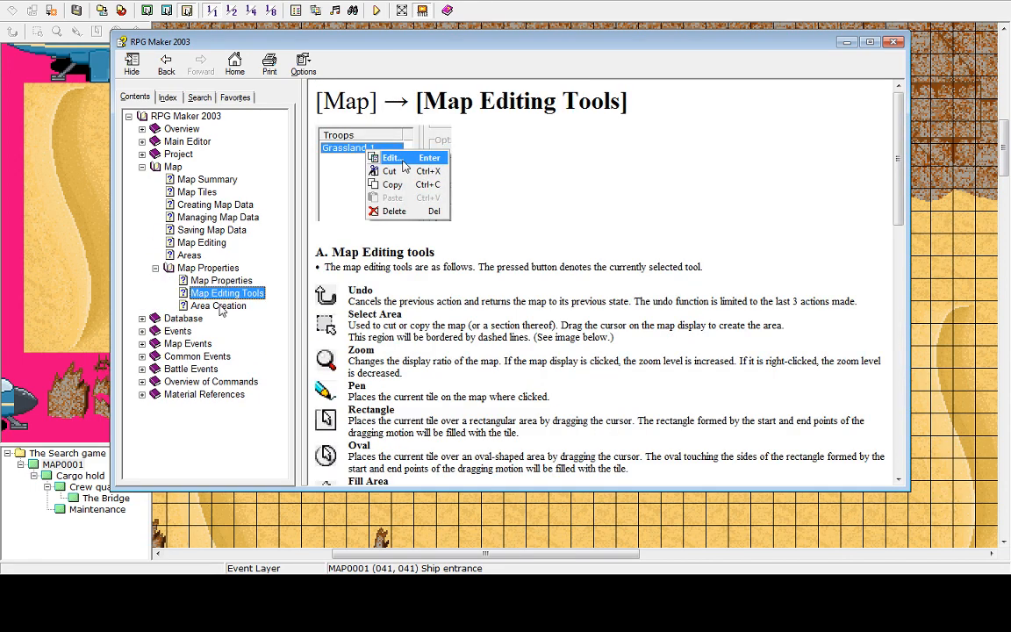
pyautogui.click(219, 306)
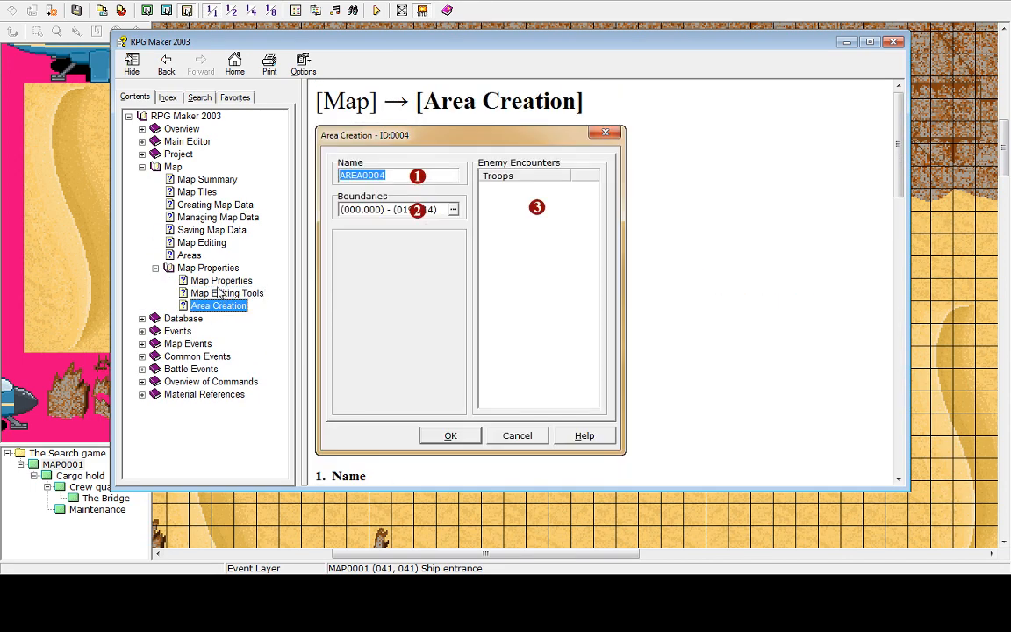
# Expand the Database help section and open its Database Settings and Actors pages
pyautogui.click(143, 321)
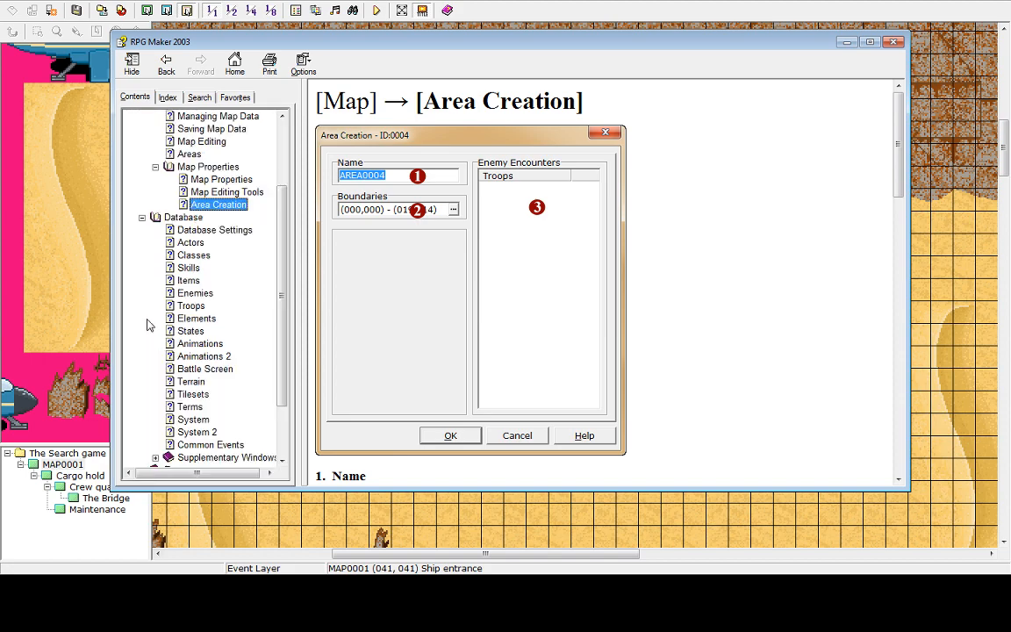
pyautogui.click(188, 230)
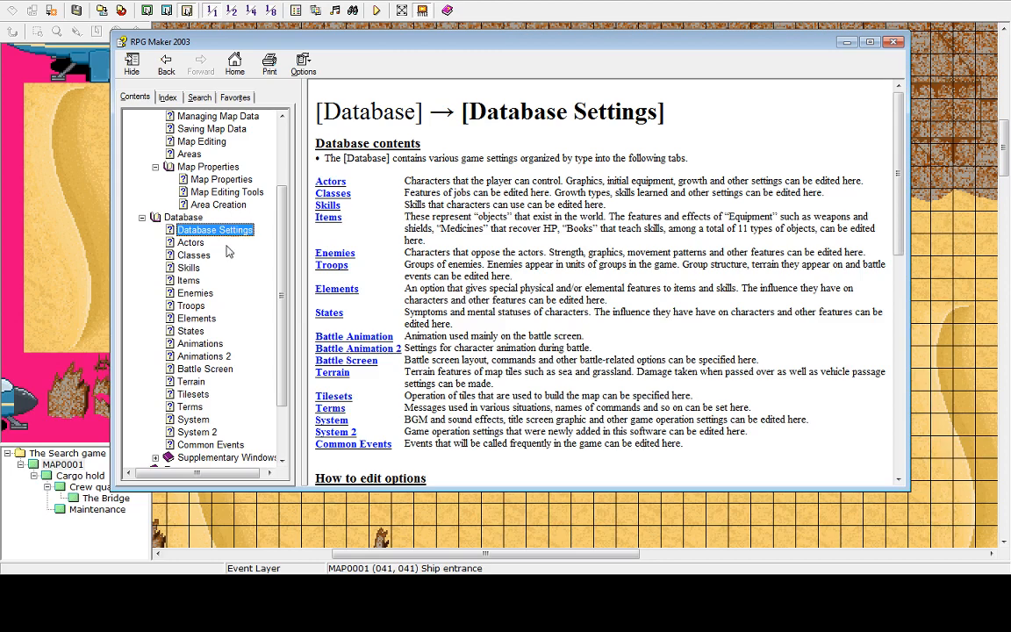
pyautogui.click(197, 243)
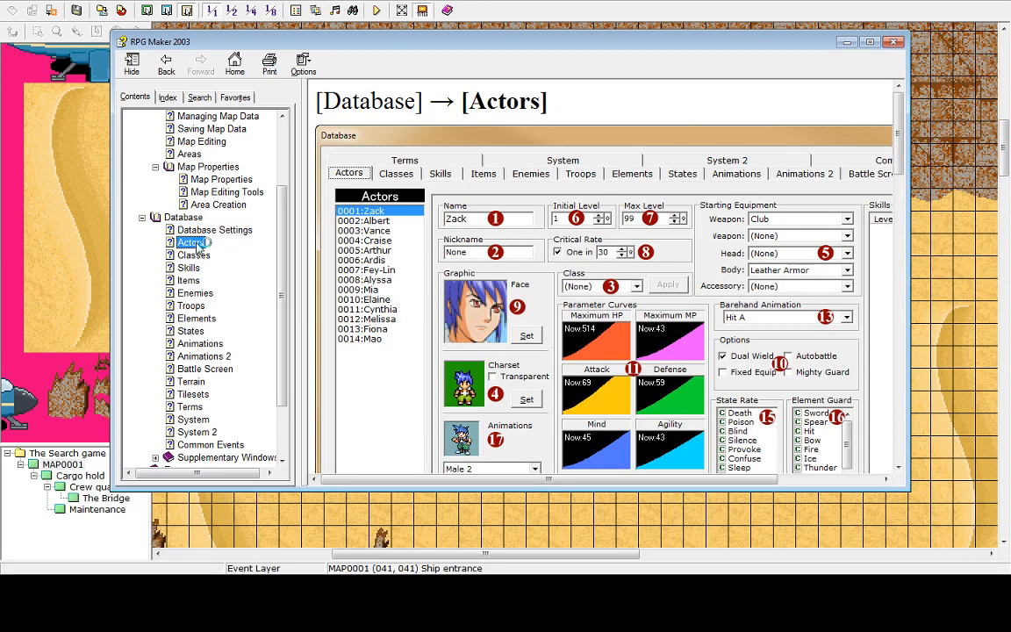
# Open the Database help pages for System 2, Terms, System and Common Events
pyautogui.moveTo(282, 269)
pyautogui.mouseDown()
pyautogui.moveTo(283, 311)
pyautogui.moveTo(277, 272)
pyautogui.moveTo(273, 290)
pyautogui.mouseUp()
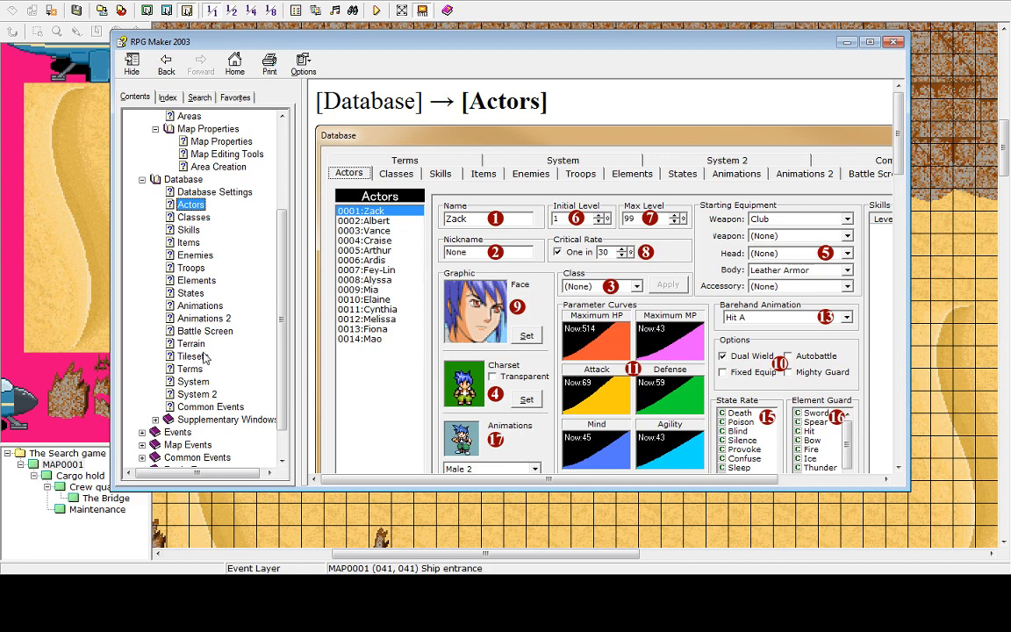
pyautogui.click(201, 395)
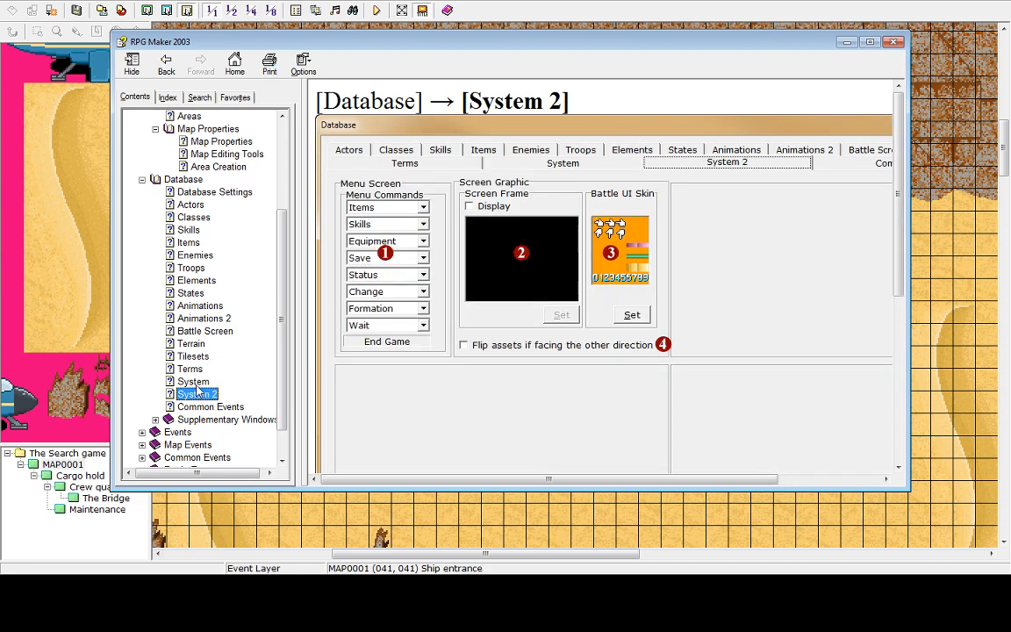
pyautogui.click(190, 369)
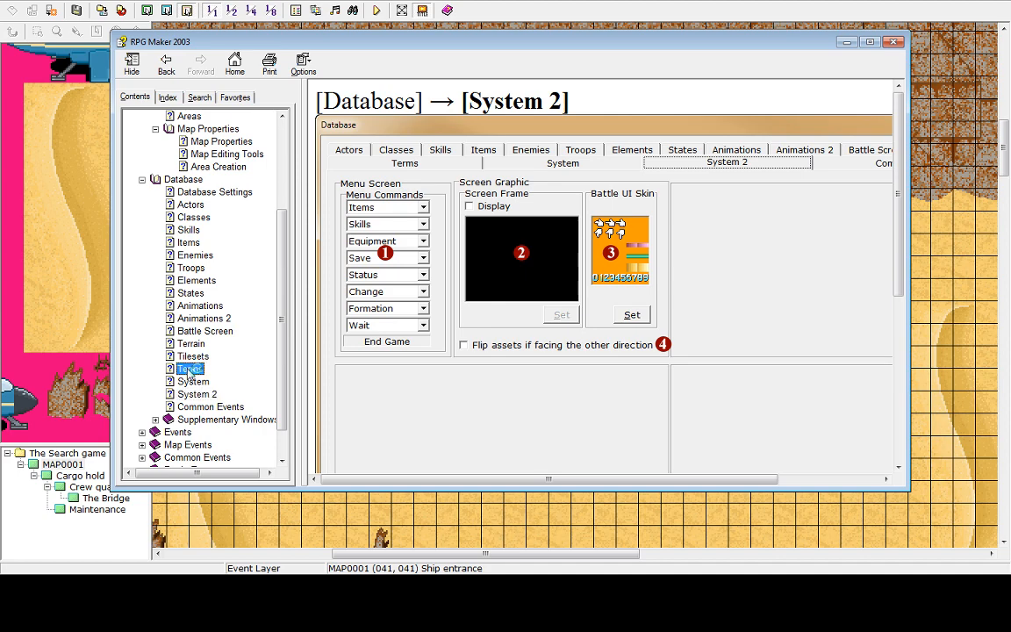
pyautogui.click(194, 381)
pyautogui.click(196, 394)
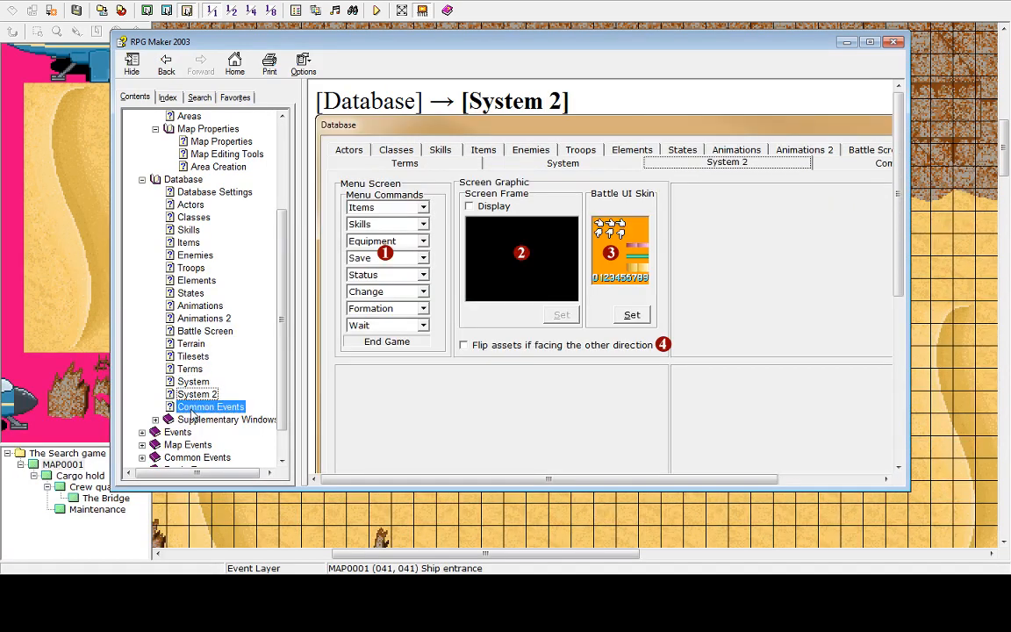
pyautogui.click(209, 407)
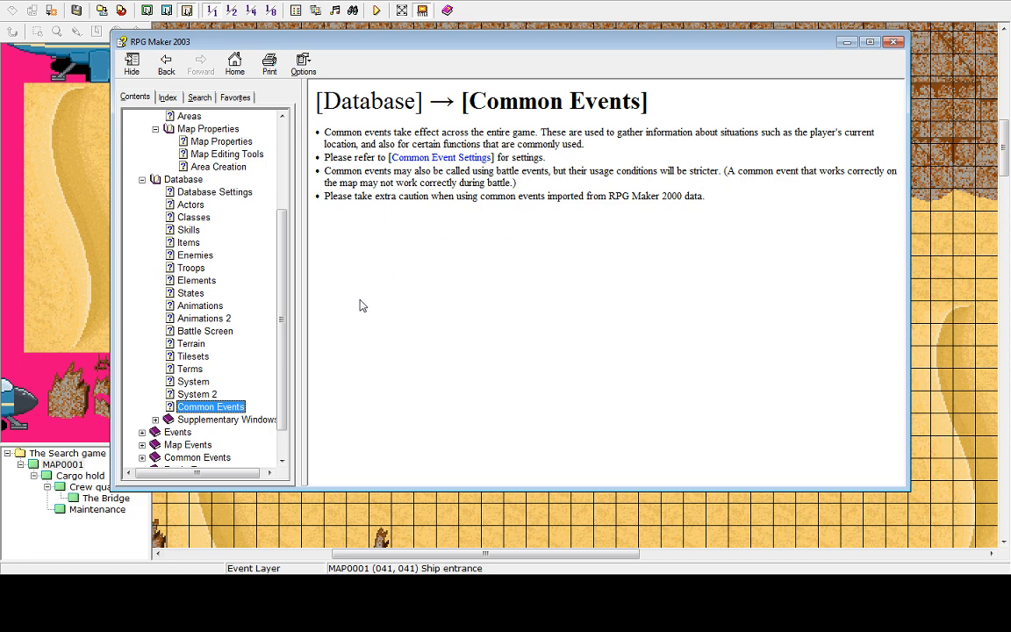
# Collapse the Database help section, expand Events, and open the Events Setup Notes page
pyautogui.scroll(-1, 254, 307)
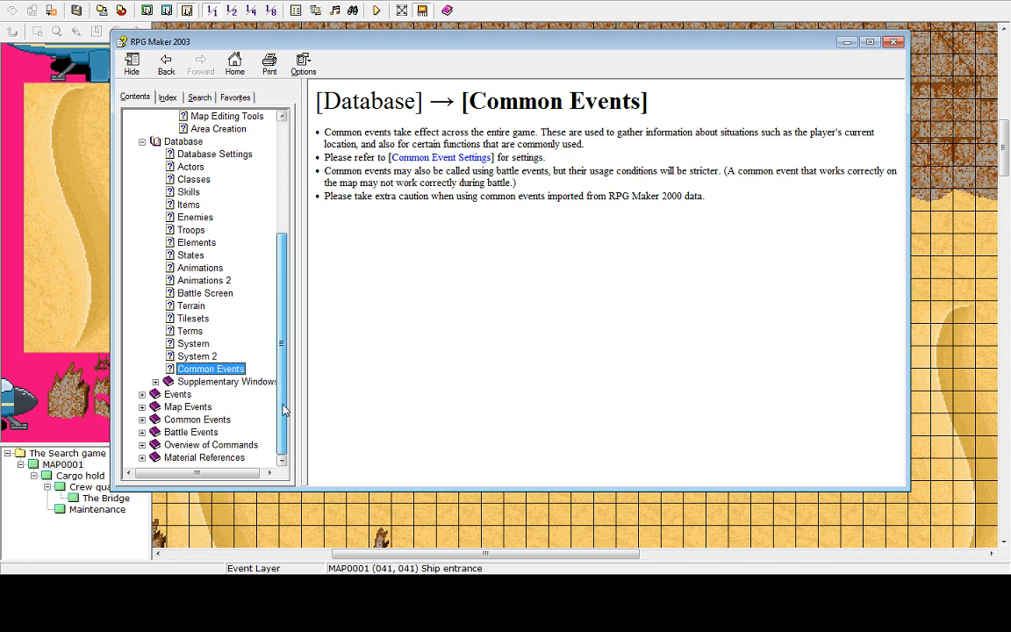
pyautogui.click(155, 381)
pyautogui.click(156, 332)
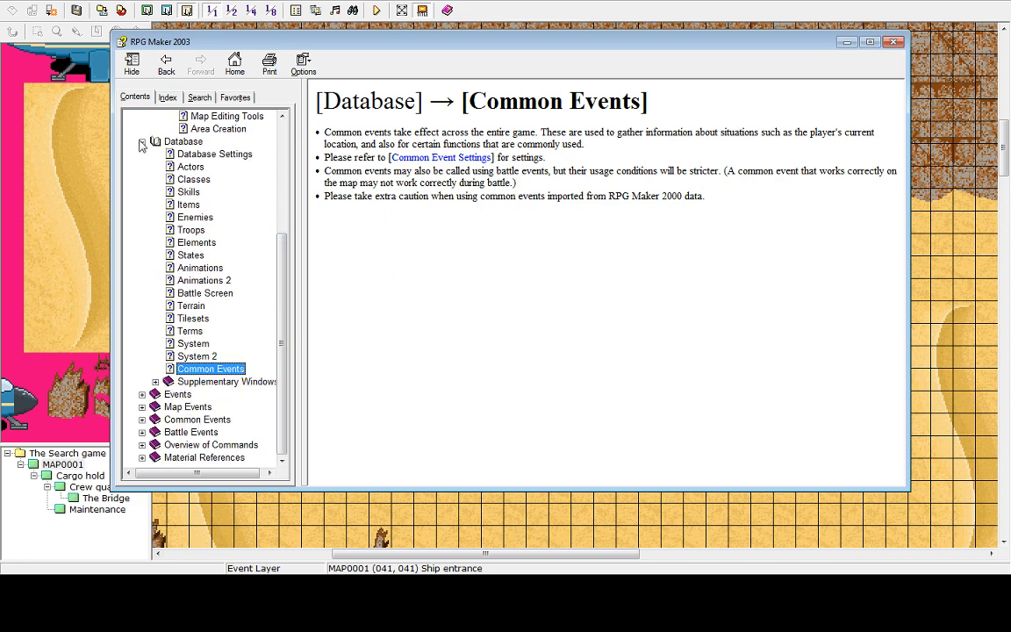
pyautogui.click(142, 141)
pyautogui.click(179, 331)
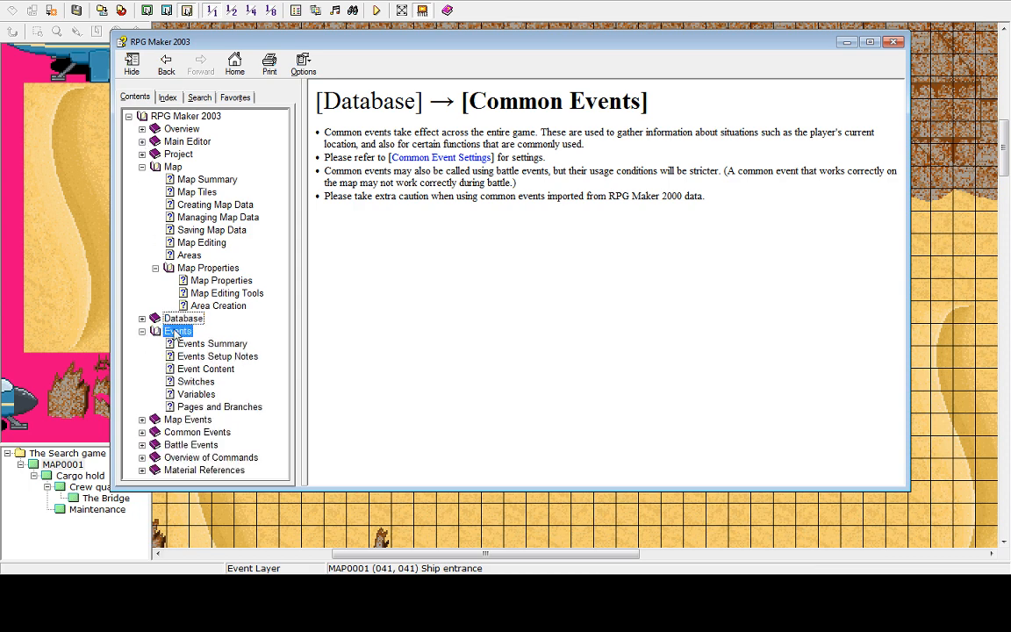
pyautogui.click(193, 357)
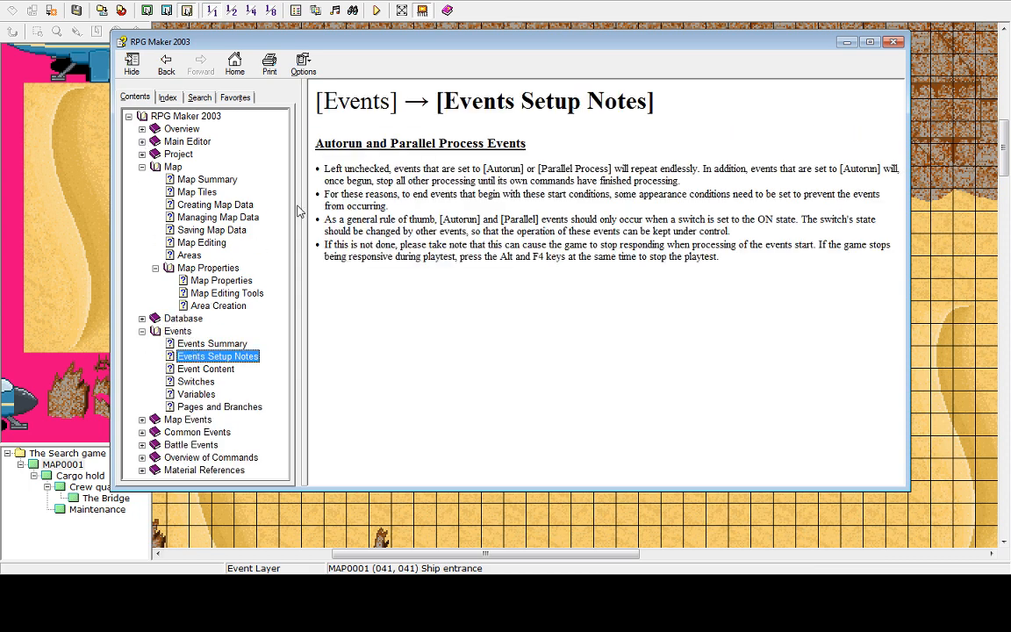
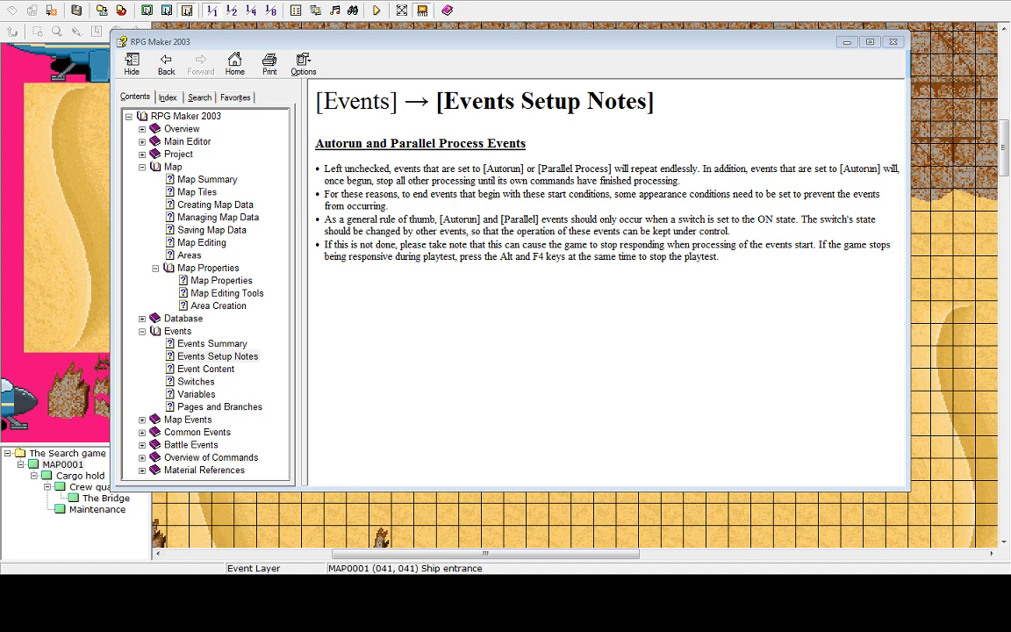
# Move the help window aside and read through the Event Content help topic on reading and registering event commands
pyautogui.moveTo(400, 44)
pyautogui.mouseDown()
pyautogui.moveTo(412, 57)
pyautogui.moveTo(413, 46)
pyautogui.mouseUp()
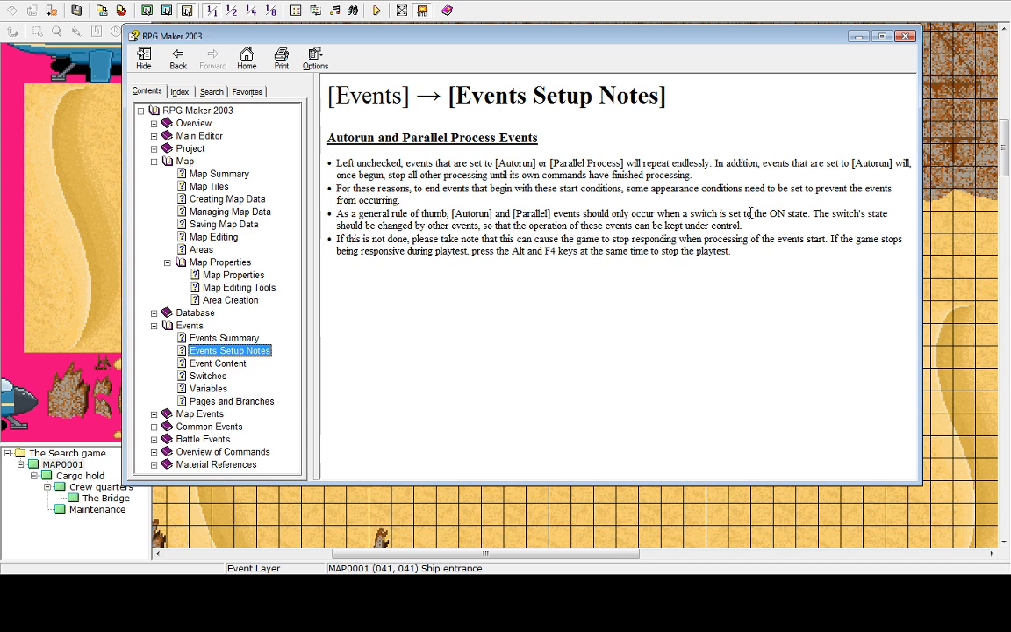
pyautogui.click(228, 364)
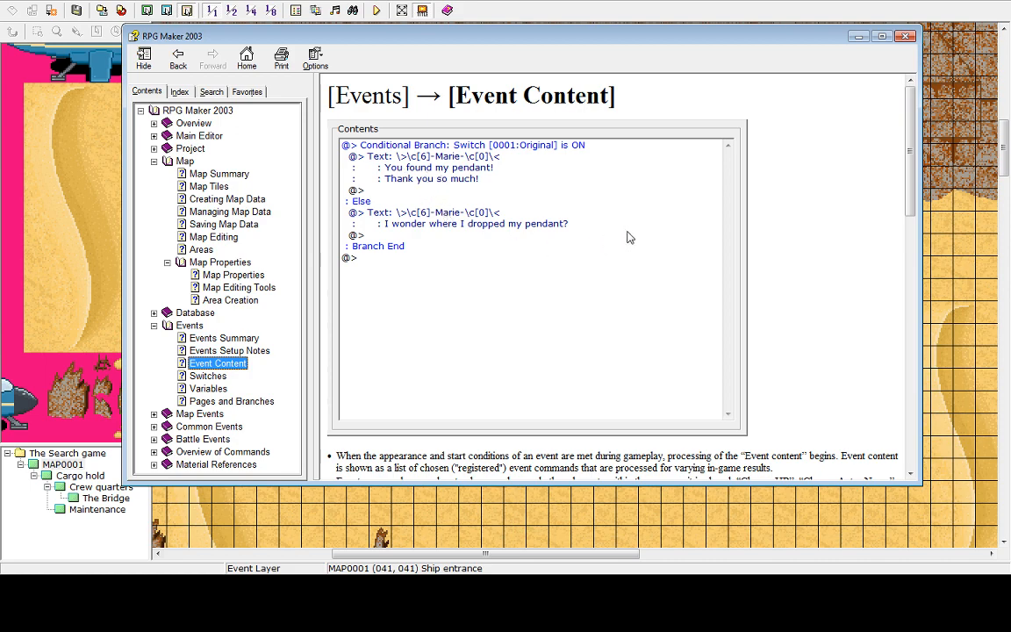
pyautogui.moveTo(913, 176); pyautogui.dragTo(913, 272)
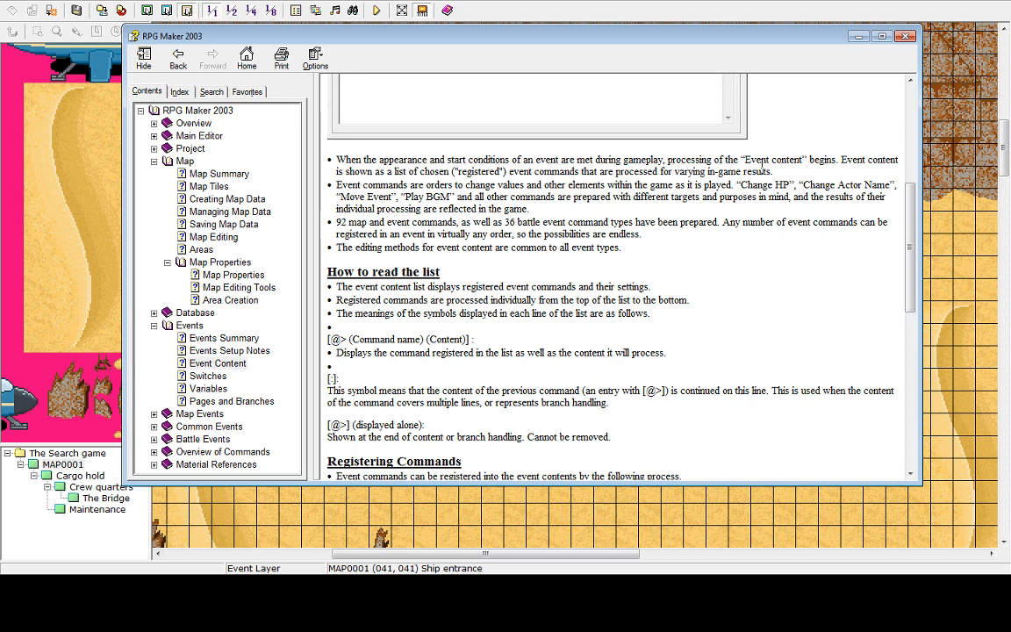
pyautogui.moveTo(911, 248); pyautogui.dragTo(912, 151)
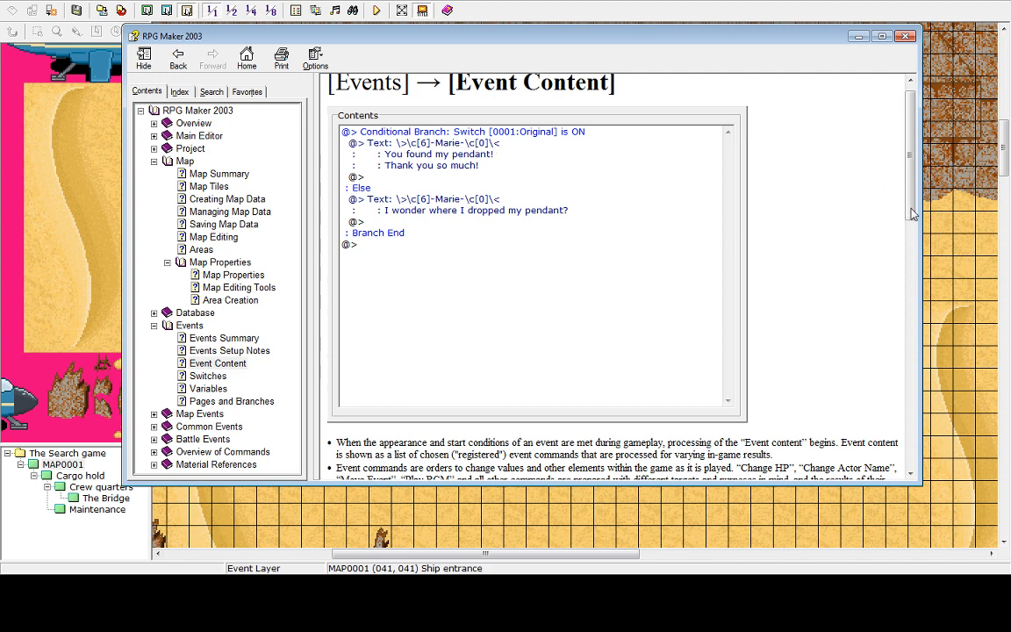
pyautogui.moveTo(910, 212); pyautogui.dragTo(911, 307)
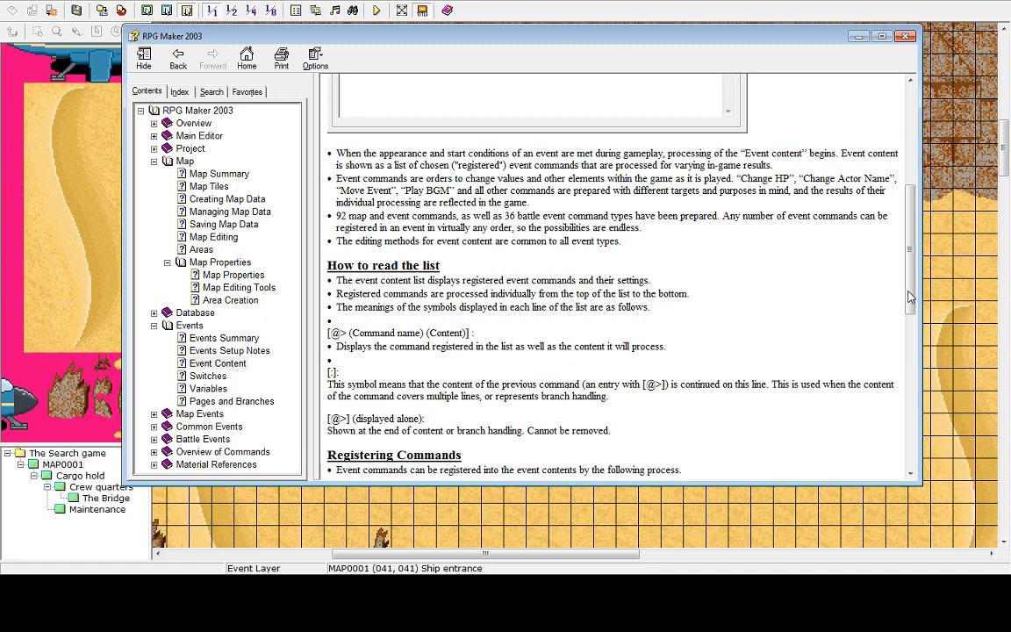
pyautogui.scroll(5, 821, 268)
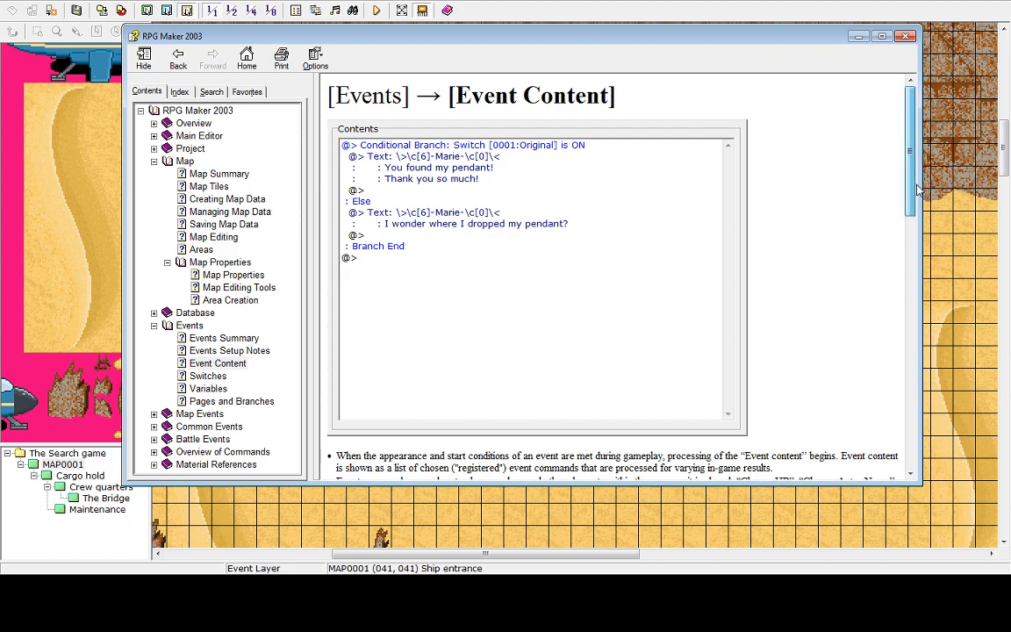
pyautogui.moveTo(918, 190); pyautogui.dragTo(913, 339)
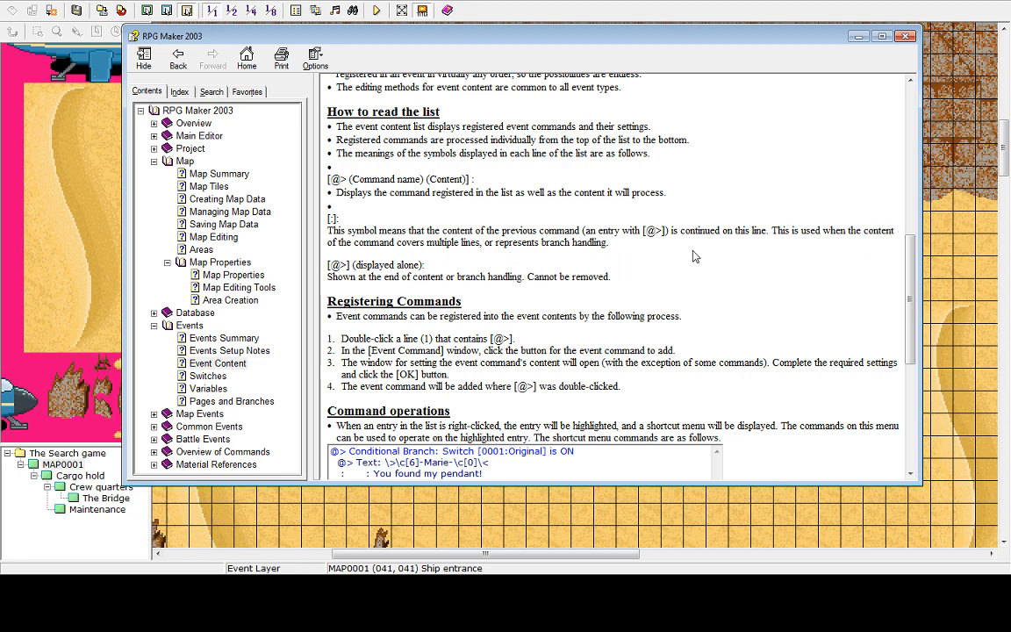
pyautogui.scroll(-4, 905, 329)
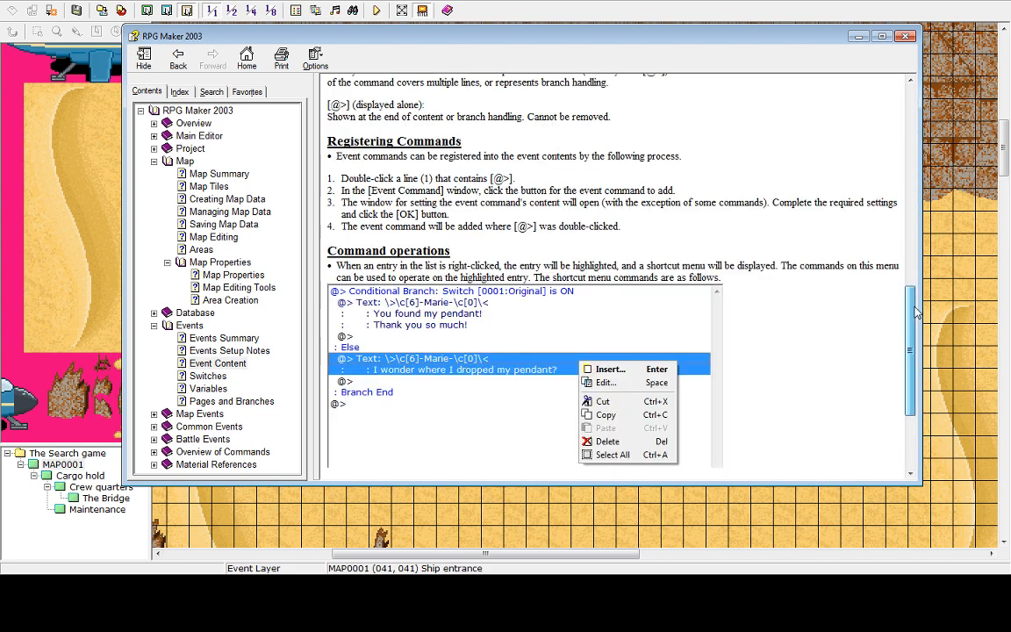
pyautogui.scroll(-2, 918, 329)
pyautogui.moveTo(918, 332); pyautogui.dragTo(930, 390)
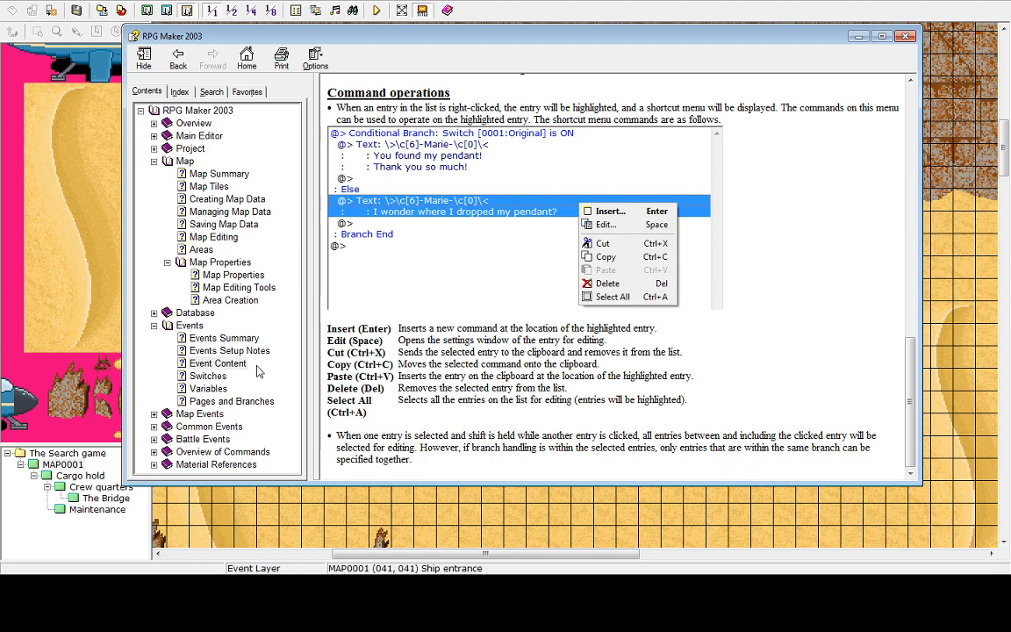
# Open the Switches help topic and read through its explanation of the Switch window parts
pyautogui.click(208, 376)
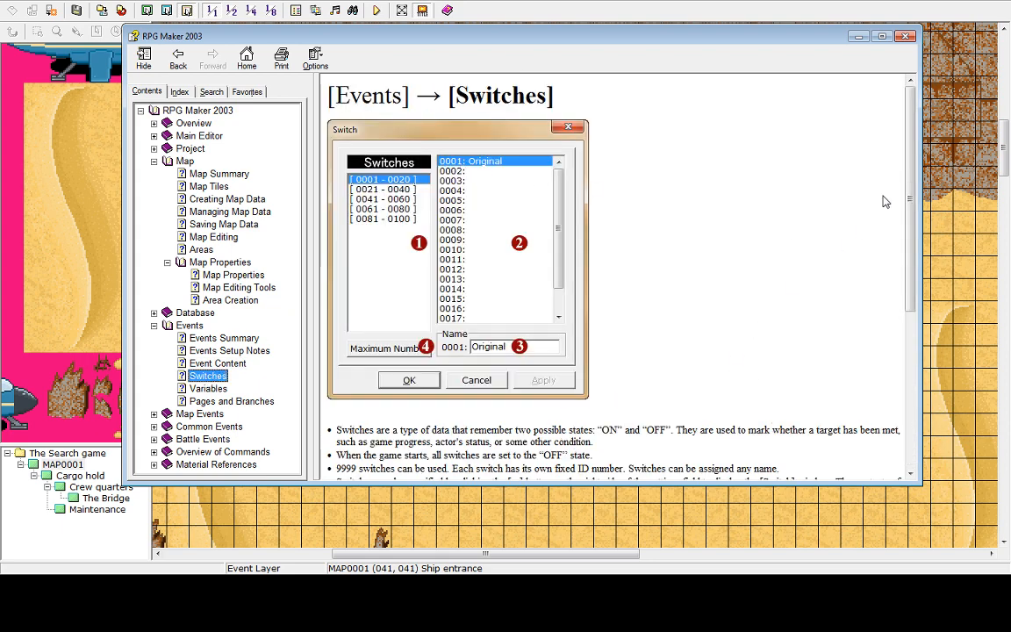
pyautogui.scroll(-4, 894, 299)
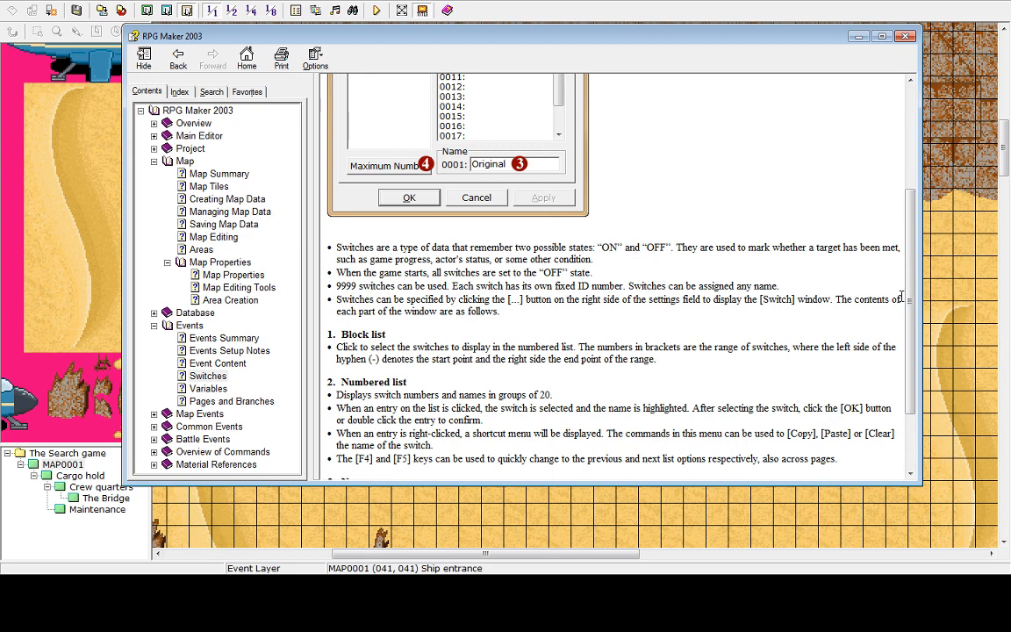
pyautogui.scroll(1, 910, 298)
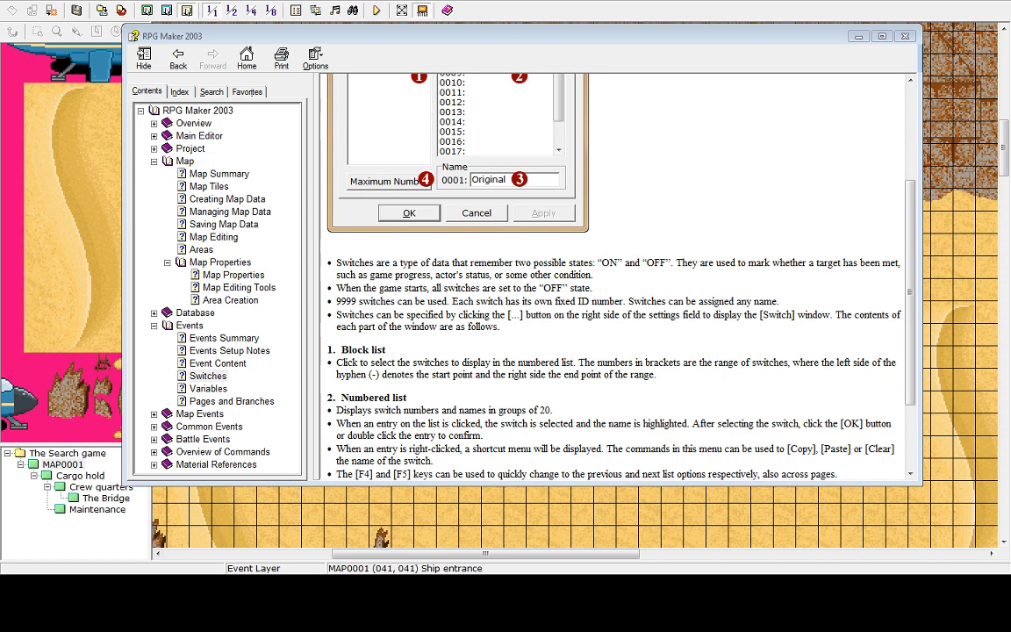
pyautogui.click(392, 322)
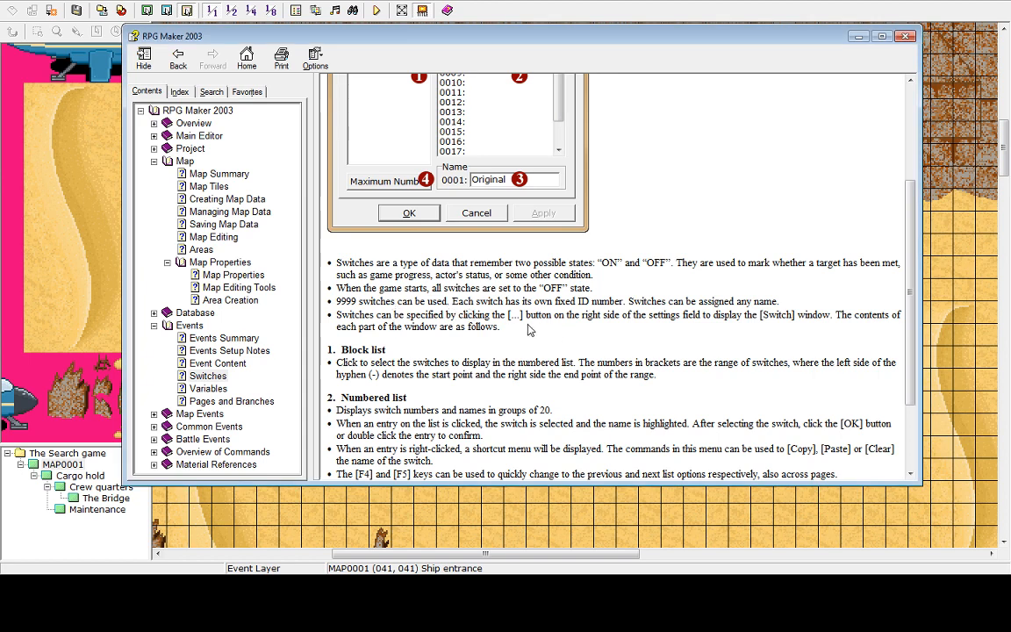
pyautogui.scroll(2, 553, 327)
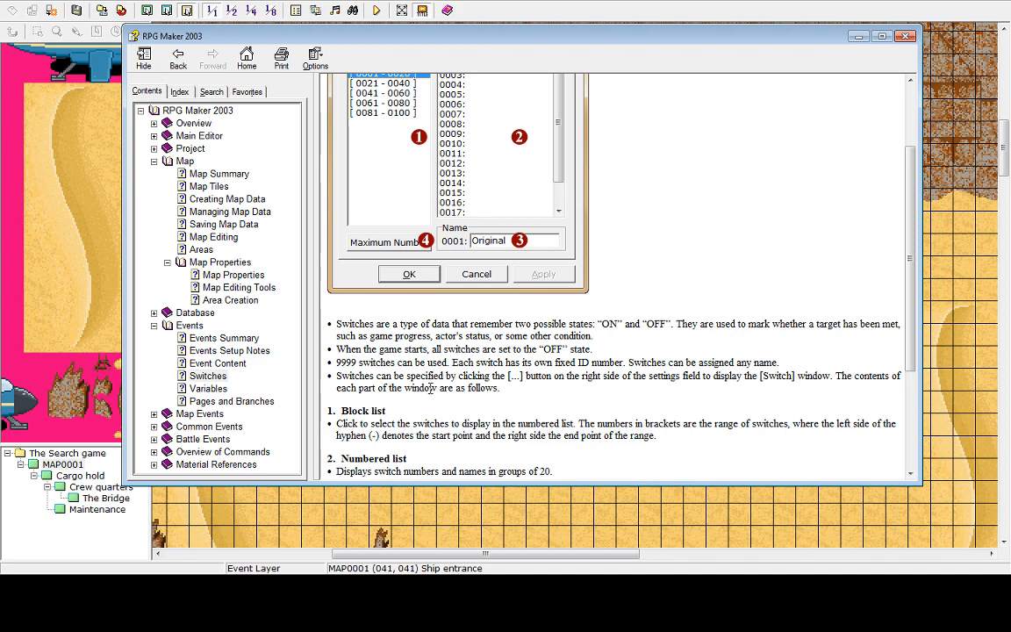
pyautogui.scroll(3, 428, 349)
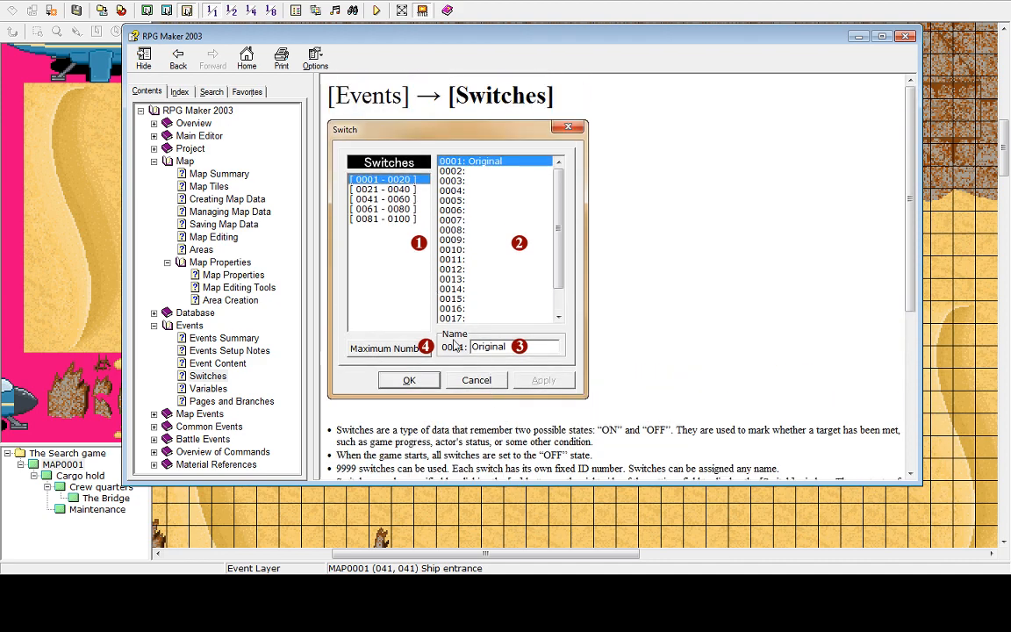
pyautogui.scroll(-5, 417, 227)
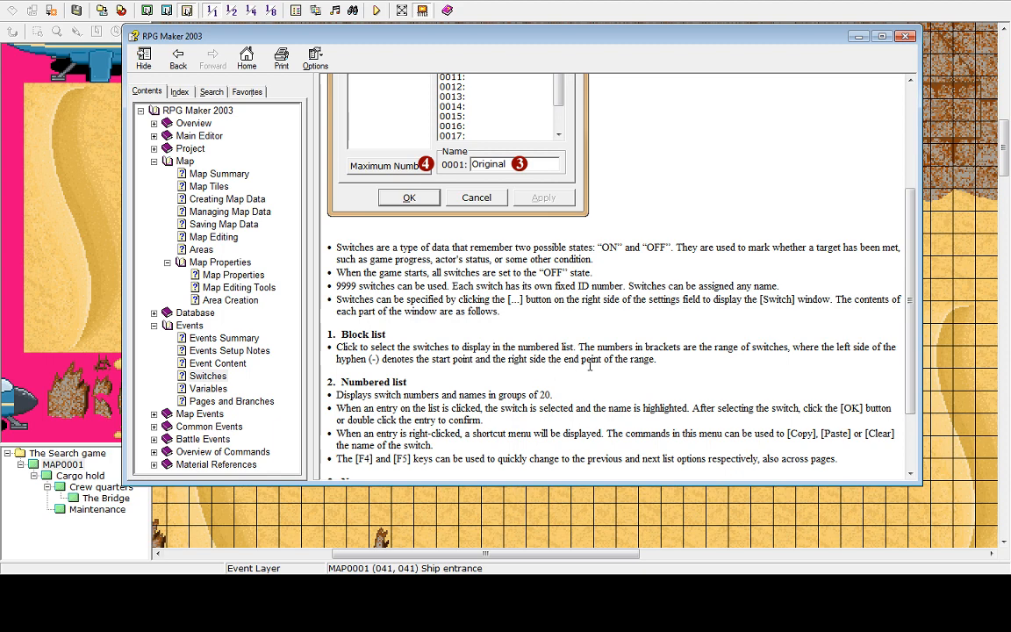
pyautogui.scroll(-2, 378, 352)
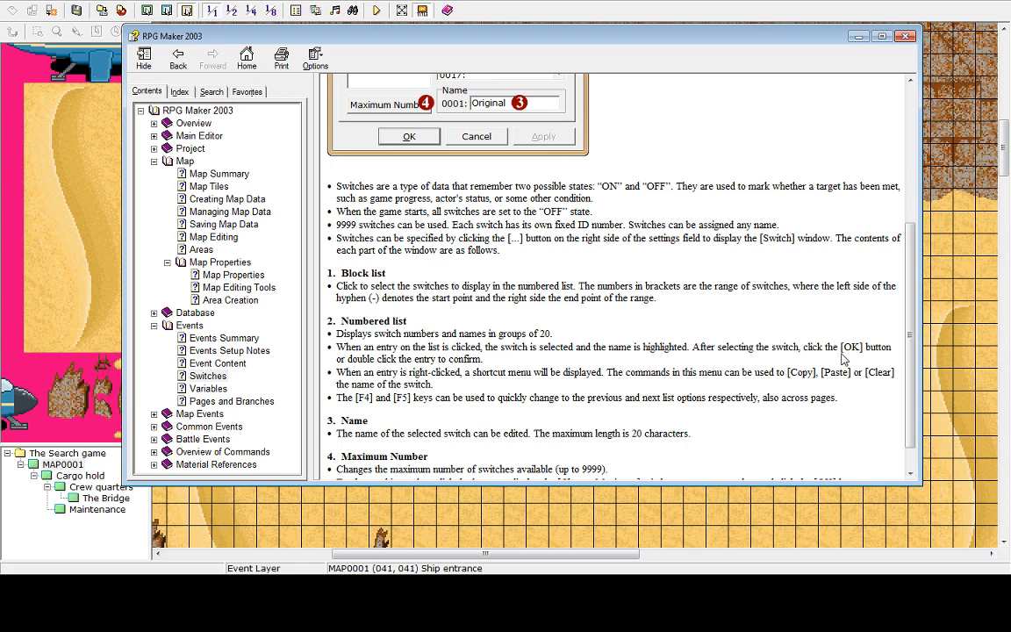
pyautogui.scroll(-1, 761, 324)
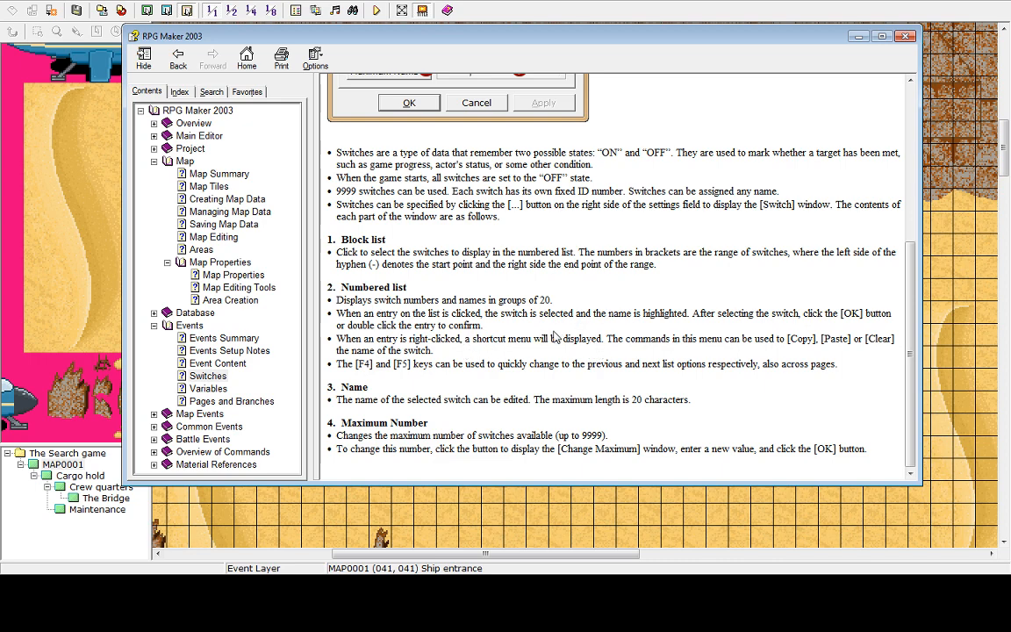
pyautogui.scroll(1, 498, 303)
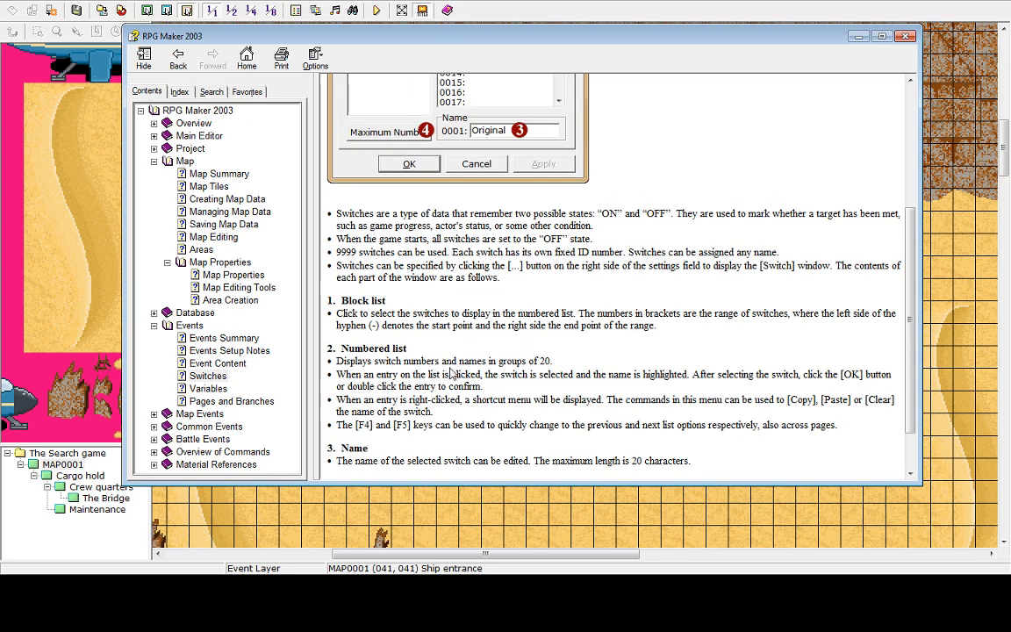
pyautogui.scroll(-1, 408, 337)
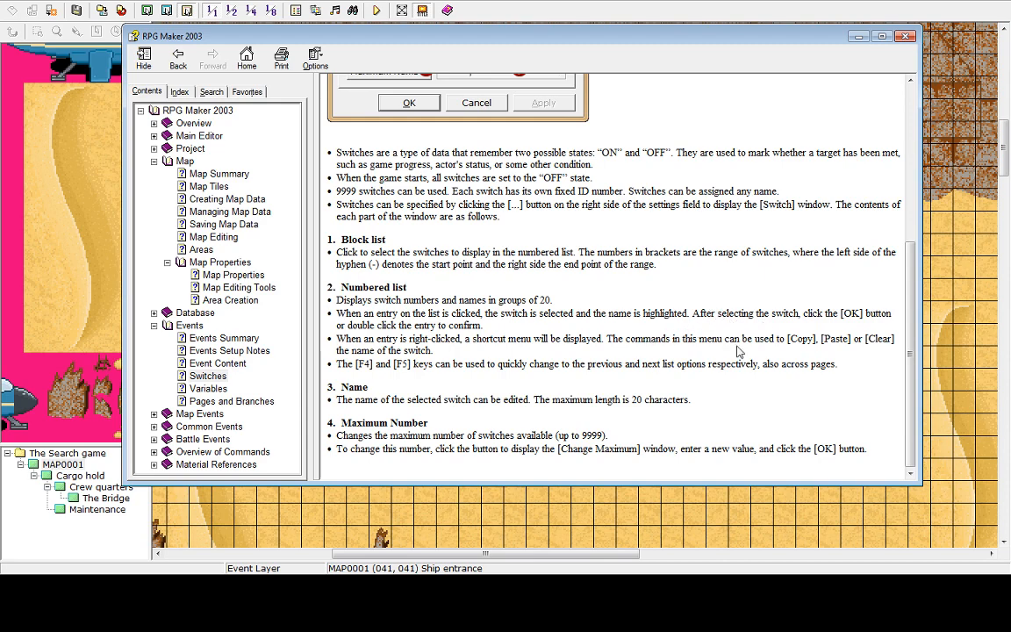
pyautogui.scroll(2, 737, 351)
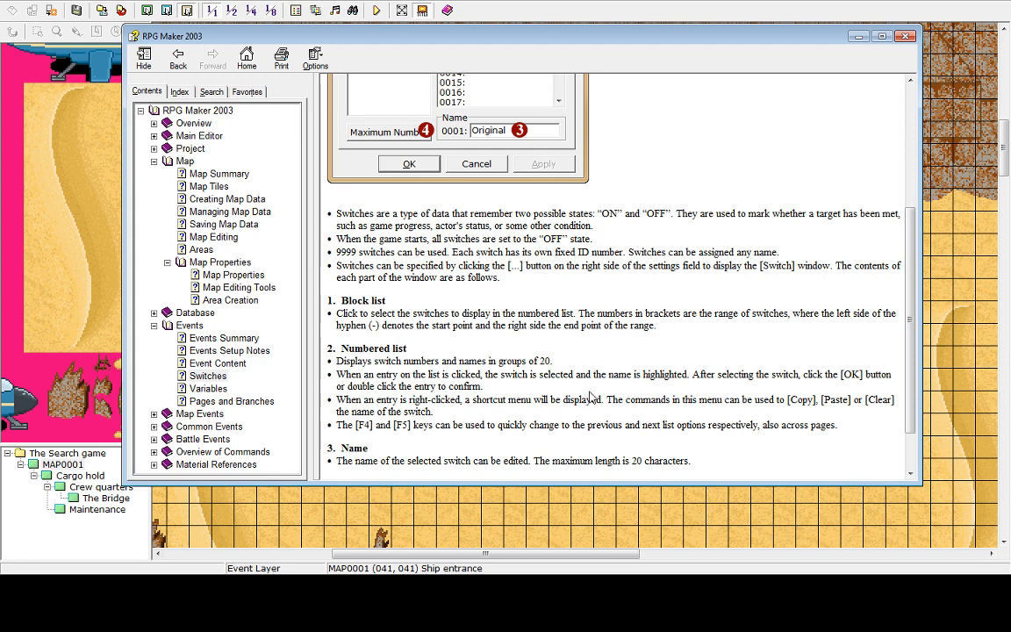
pyautogui.scroll(-1, 615, 371)
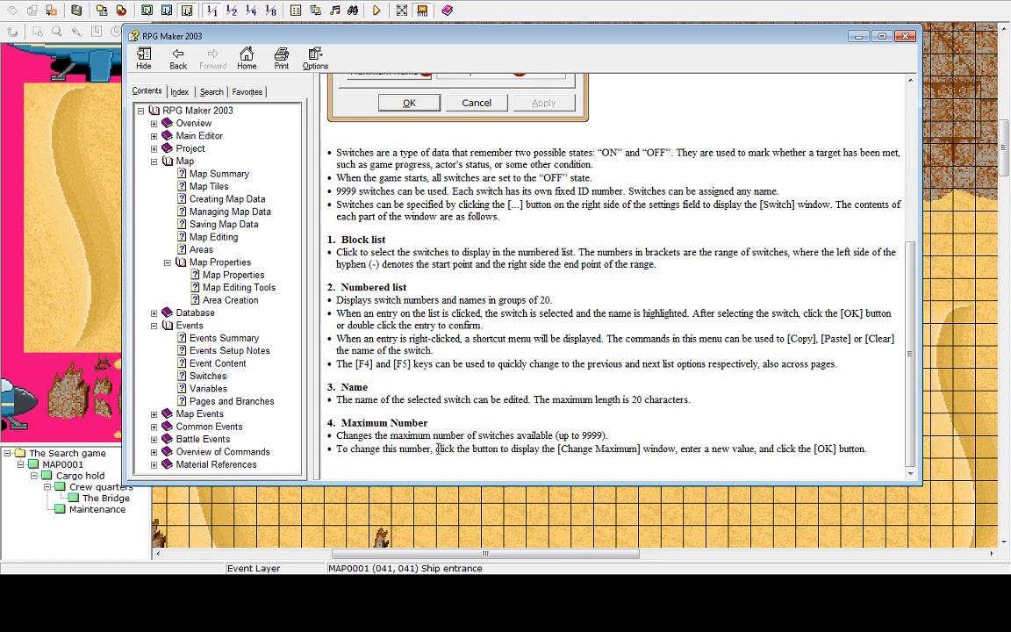
# Browse the Pages and Branches and Variables help topics under Events
pyautogui.click(210, 402)
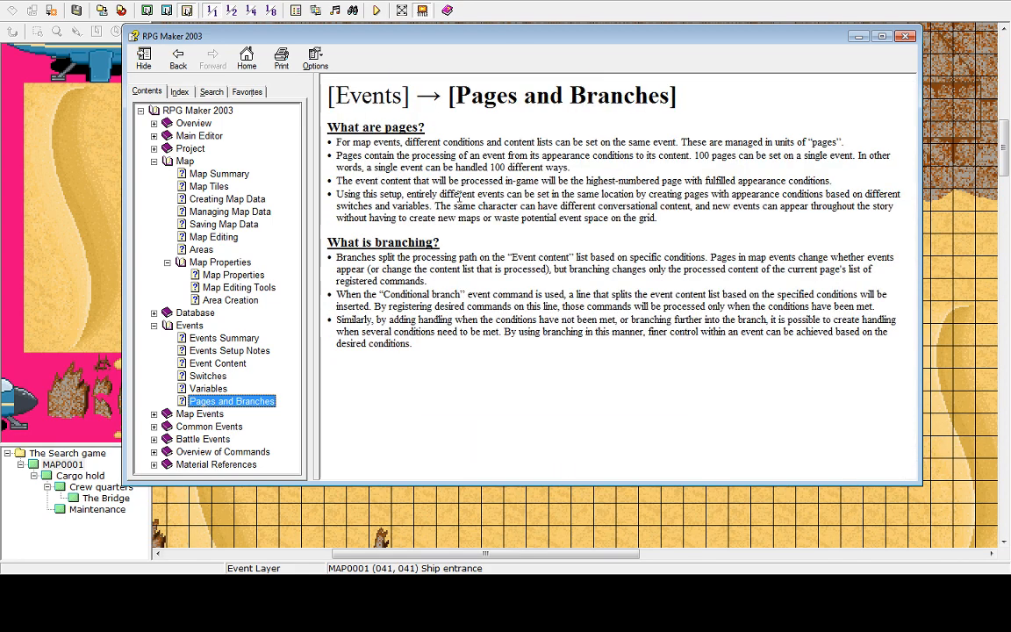
pyautogui.click(208, 376)
pyautogui.click(208, 389)
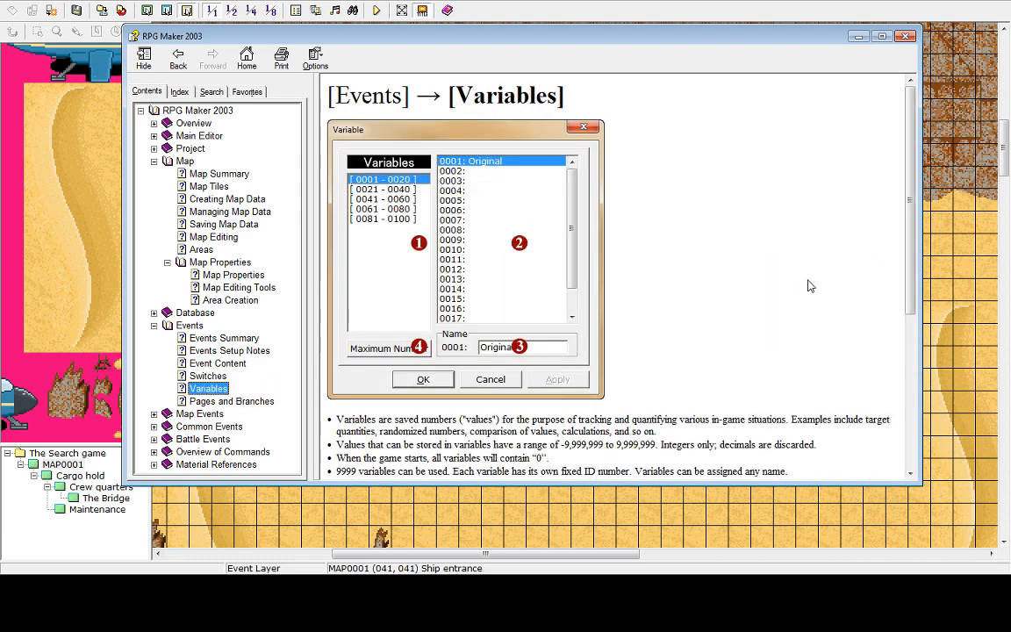
pyautogui.scroll(-3, 629, 274)
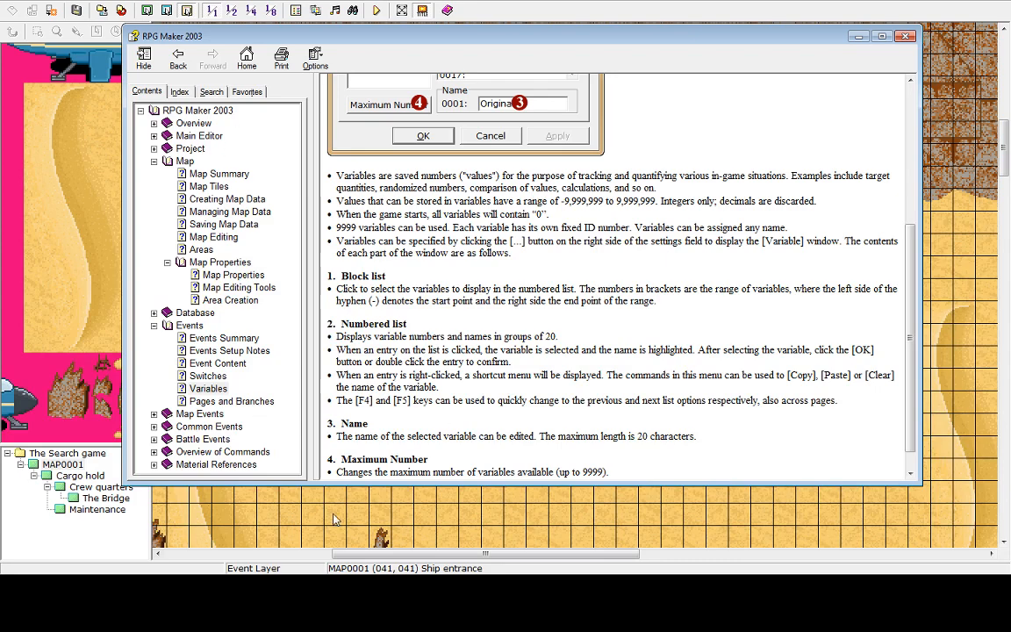
pyautogui.click(230, 401)
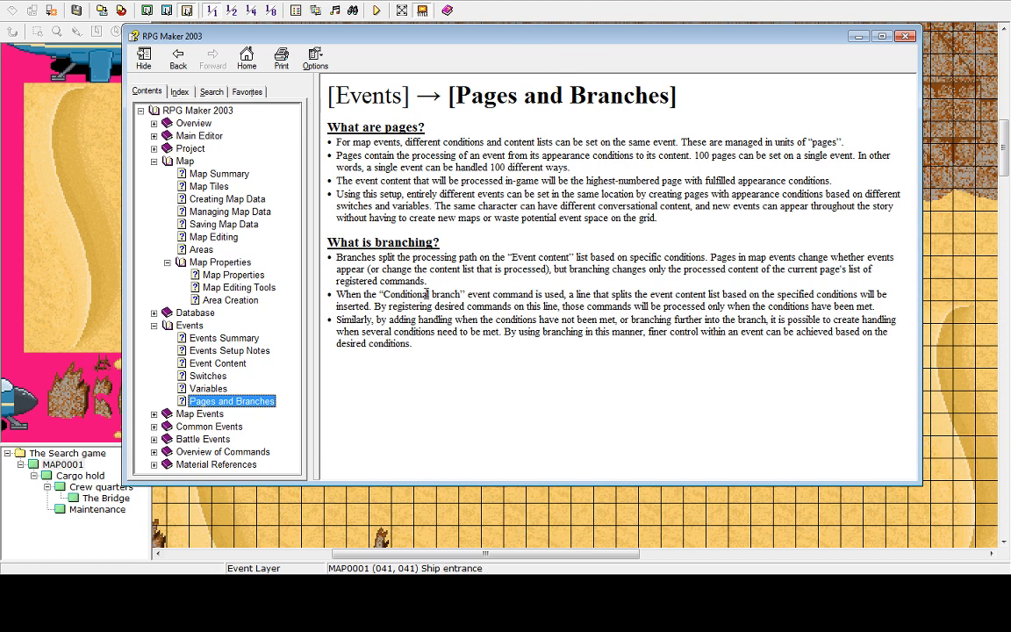
# Expand the Map Events section and read the Creating Map Events help topic
pyautogui.click(171, 414)
pyautogui.click(153, 413)
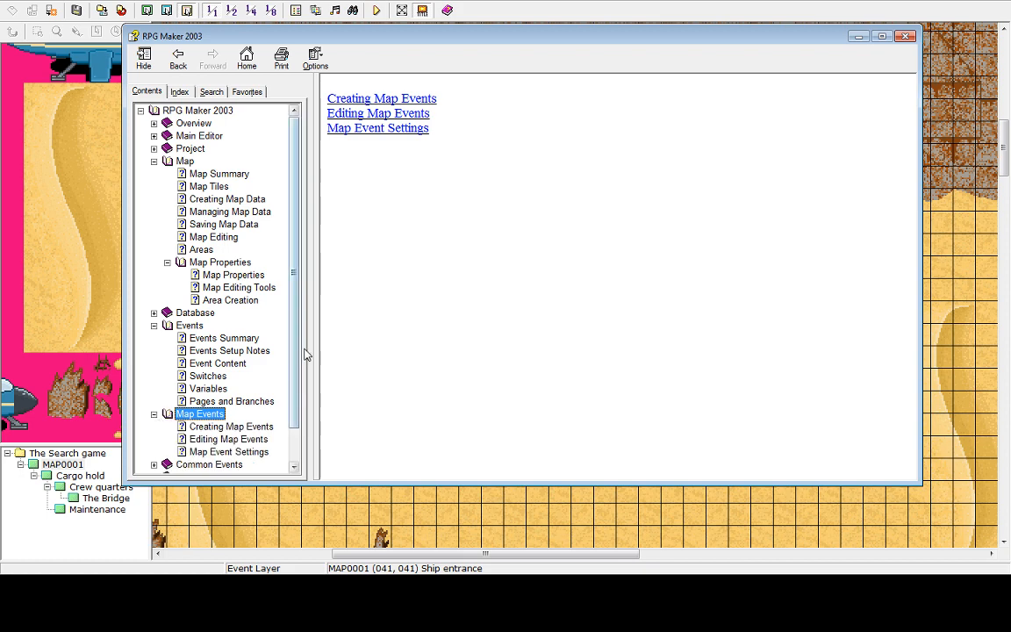
pyautogui.click(229, 426)
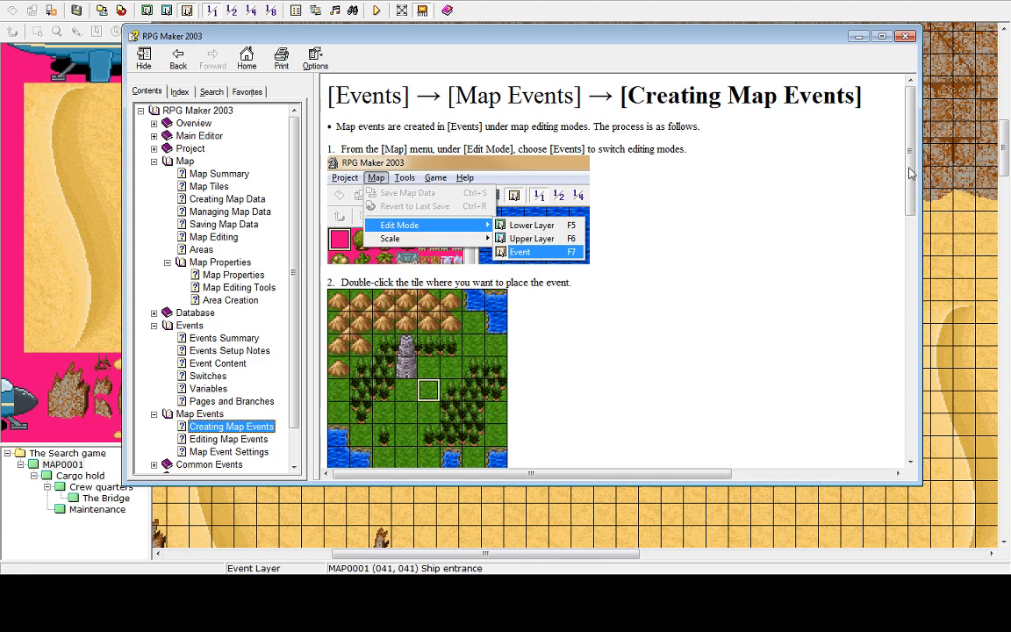
pyautogui.moveTo(911, 173); pyautogui.dragTo(923, 427)
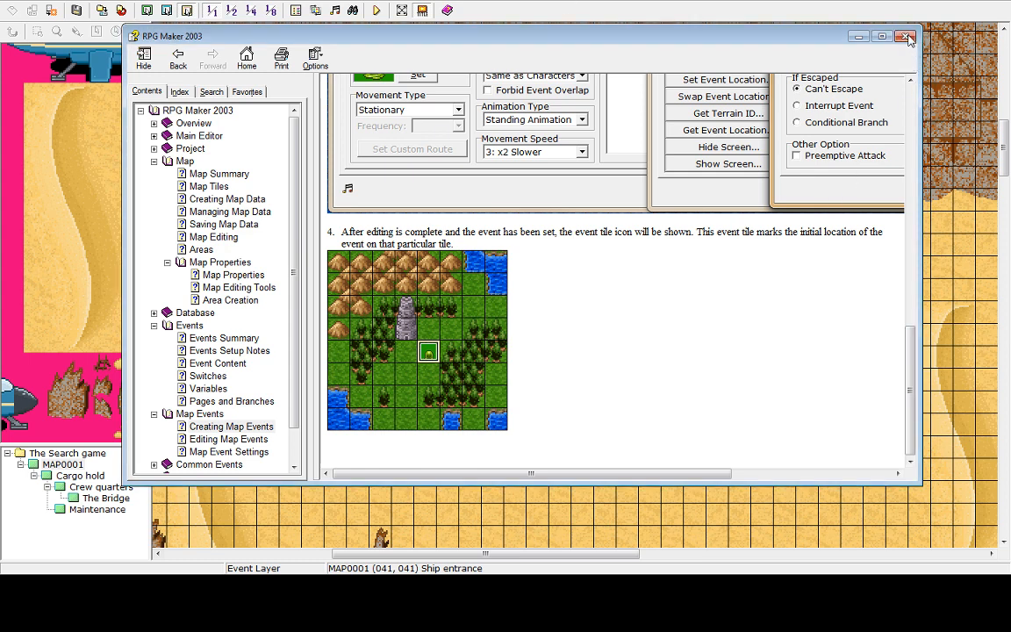
# Close the help window and open the pink event at map position 048, 047 in the Event Editor
pyautogui.click(906, 36)
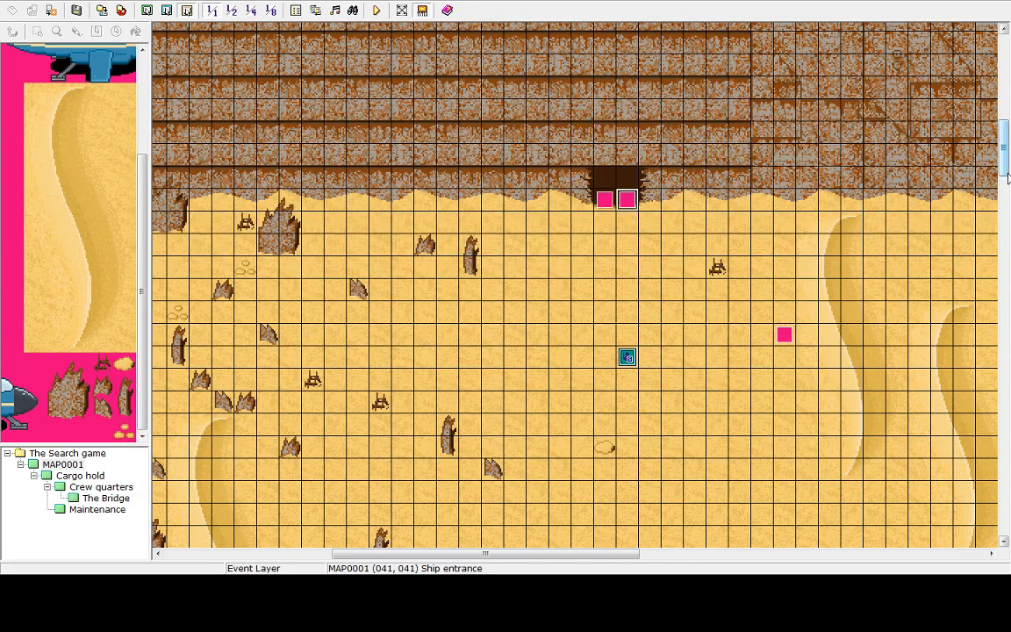
pyautogui.moveTo(1008, 151)
pyautogui.mouseDown()
pyautogui.moveTo(1007, 189)
pyautogui.moveTo(1008, 156)
pyautogui.moveTo(1008, 170)
pyautogui.mouseUp()
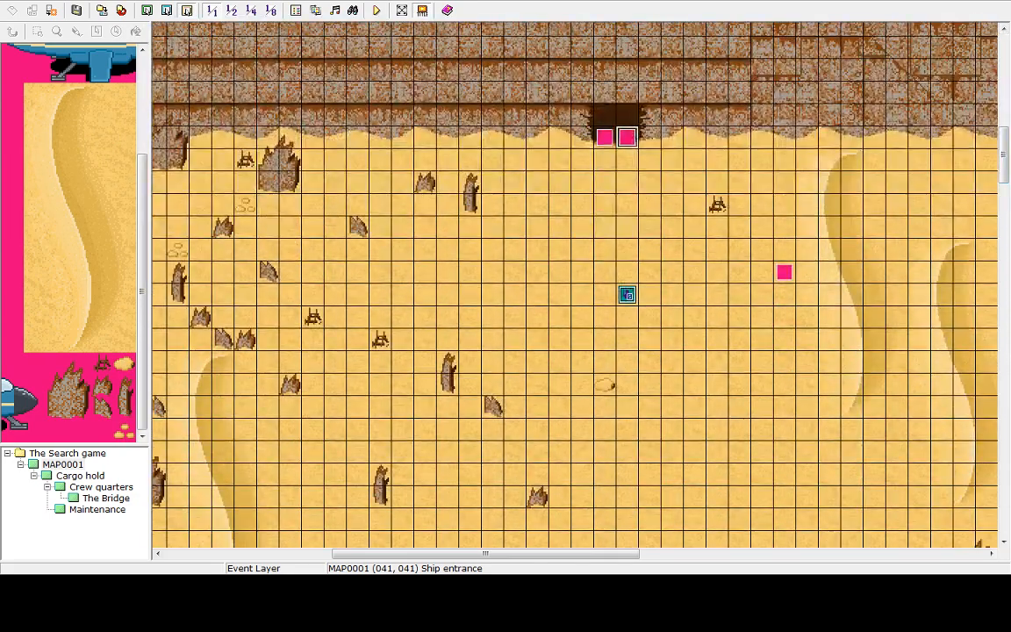
pyautogui.moveTo(518, 554); pyautogui.dragTo(576, 551)
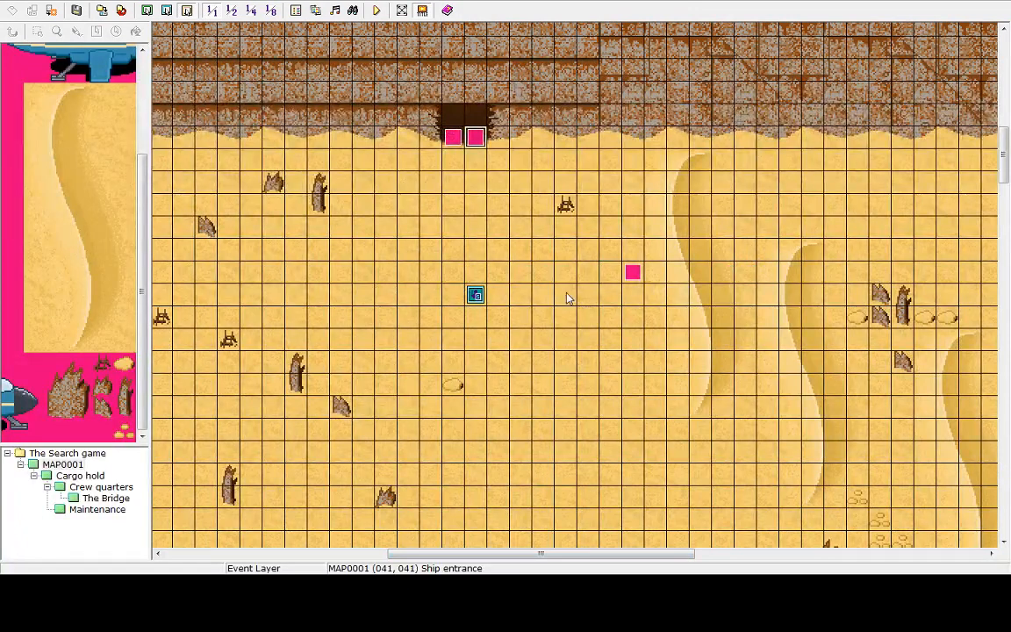
pyautogui.click(544, 206)
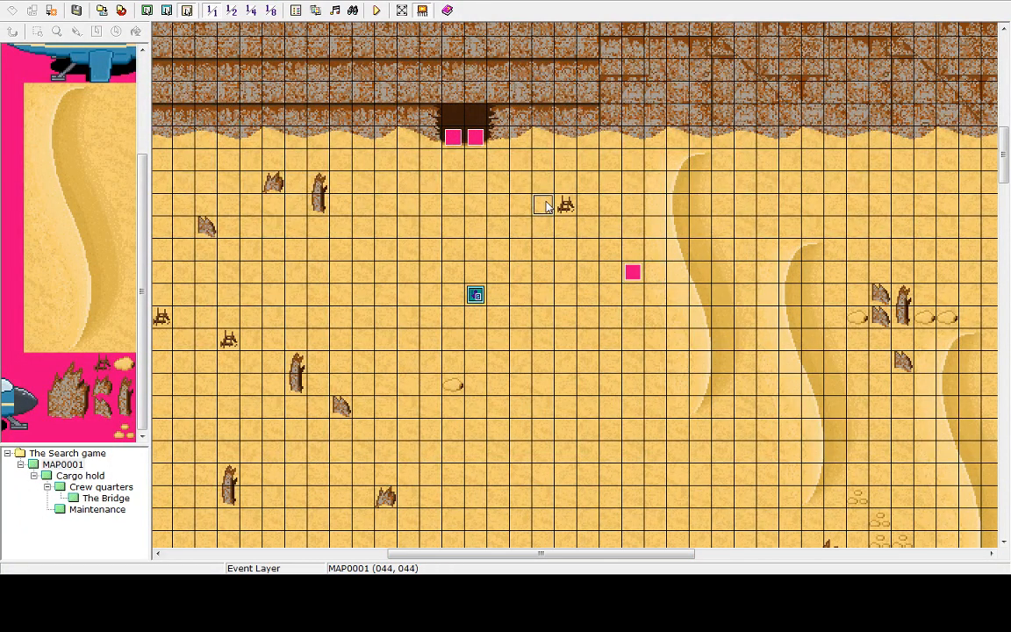
pyautogui.click(633, 272)
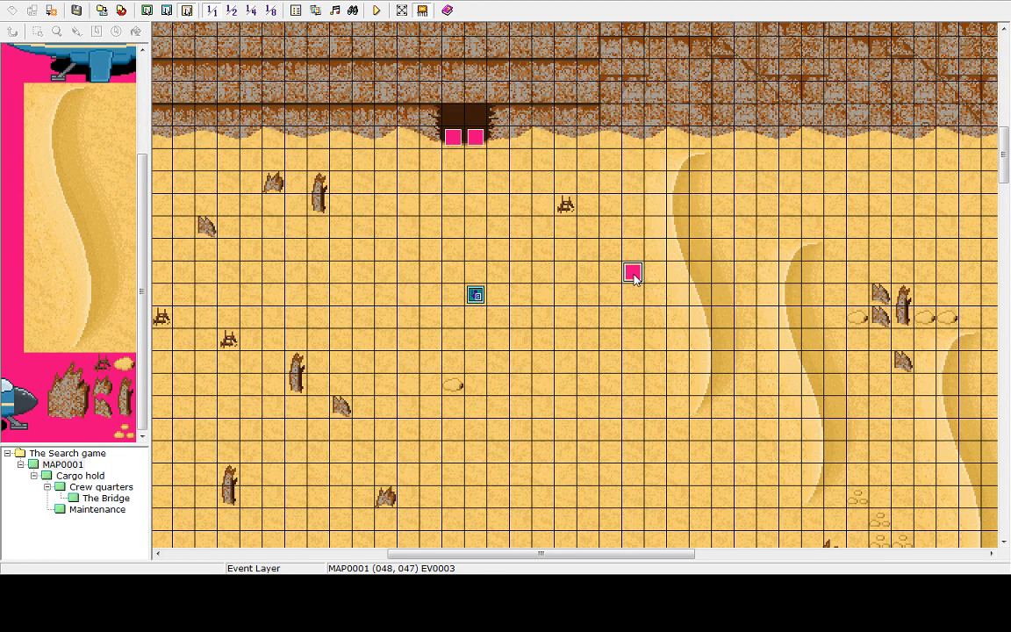
pyautogui.doubleClick(633, 274)
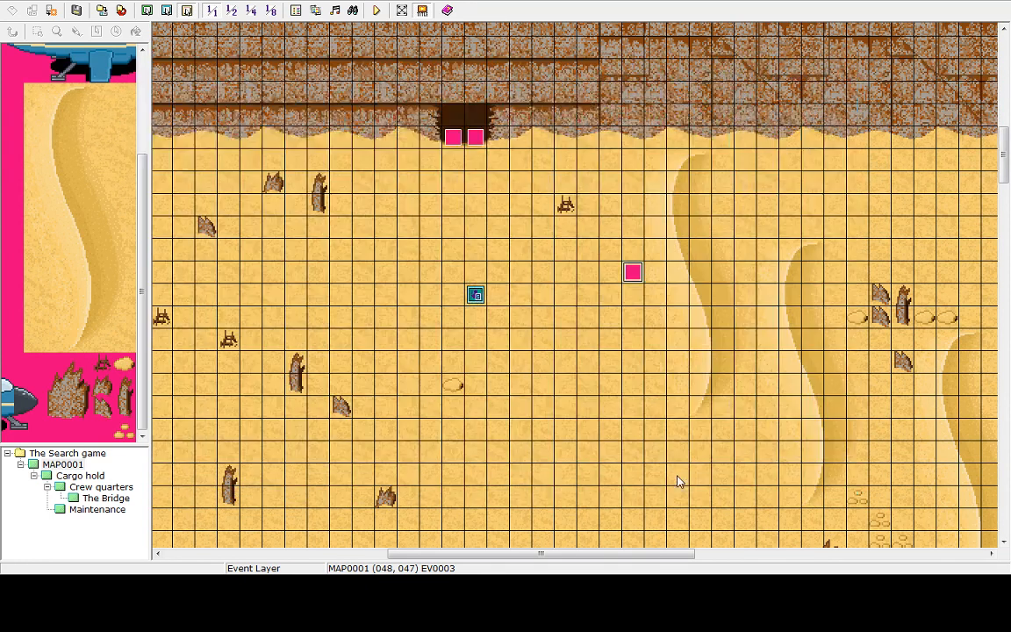
# Close the current event and open the Ship entrance event at map position 041, 041 in the Event Editor
pyautogui.click(677, 475)
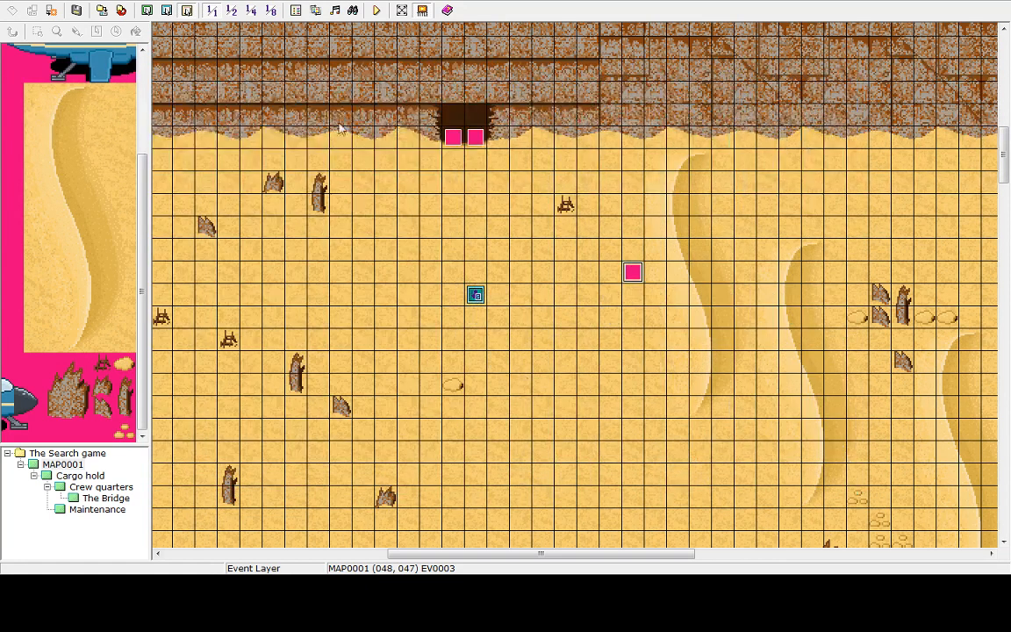
pyautogui.click(476, 139)
pyautogui.doubleClick(476, 138)
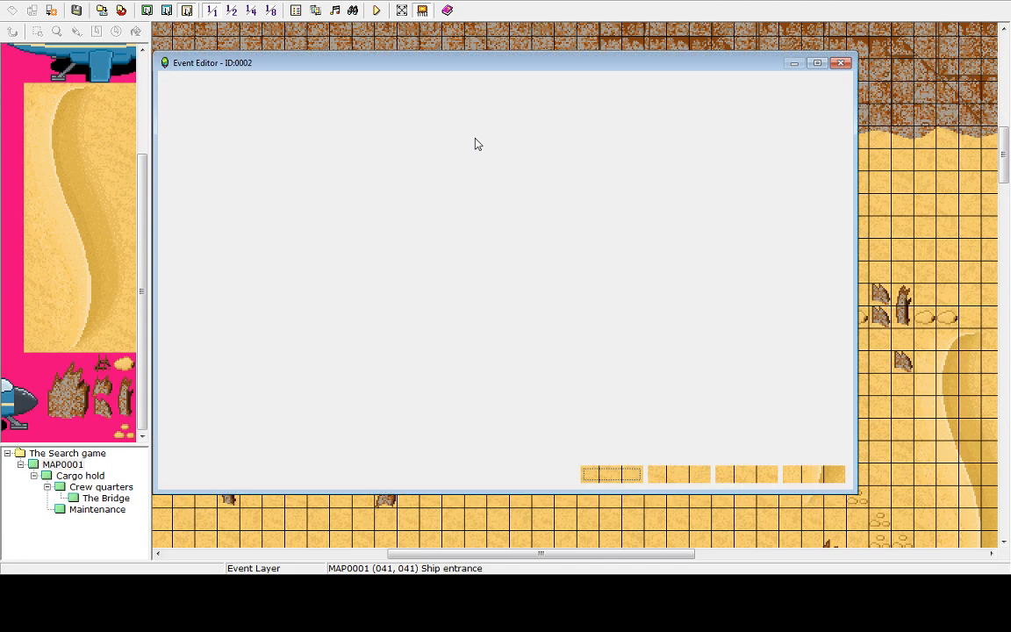
pyautogui.click(186, 154)
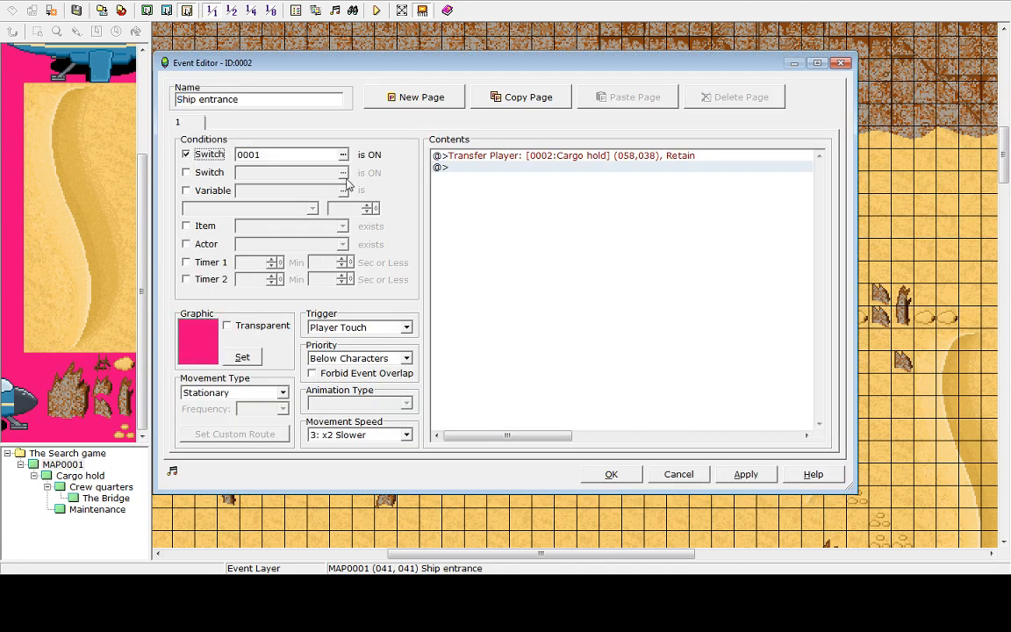
pyautogui.click(343, 154)
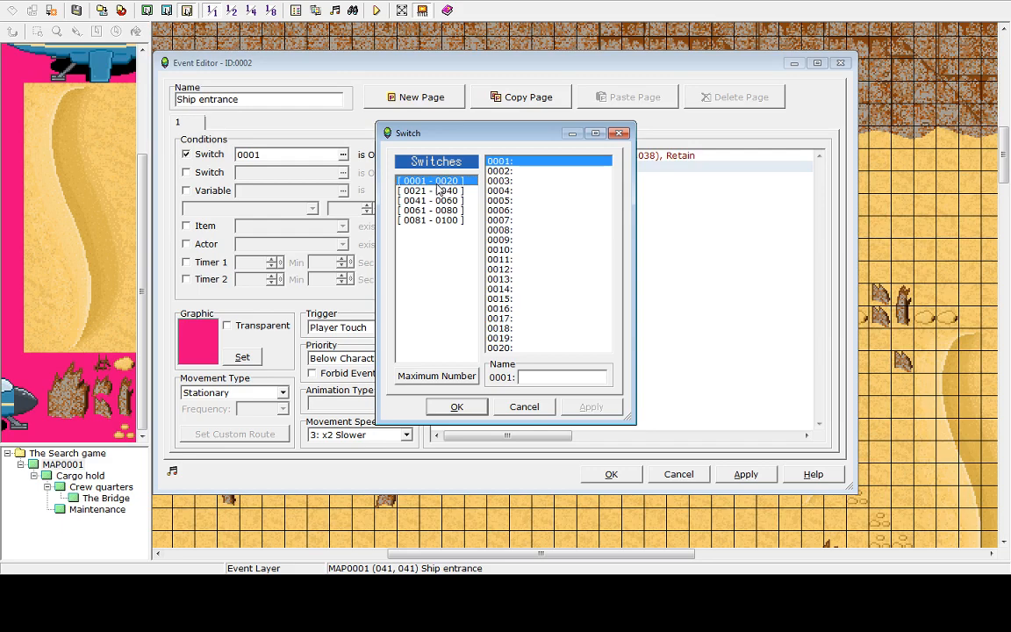
pyautogui.doubleClick(507, 163)
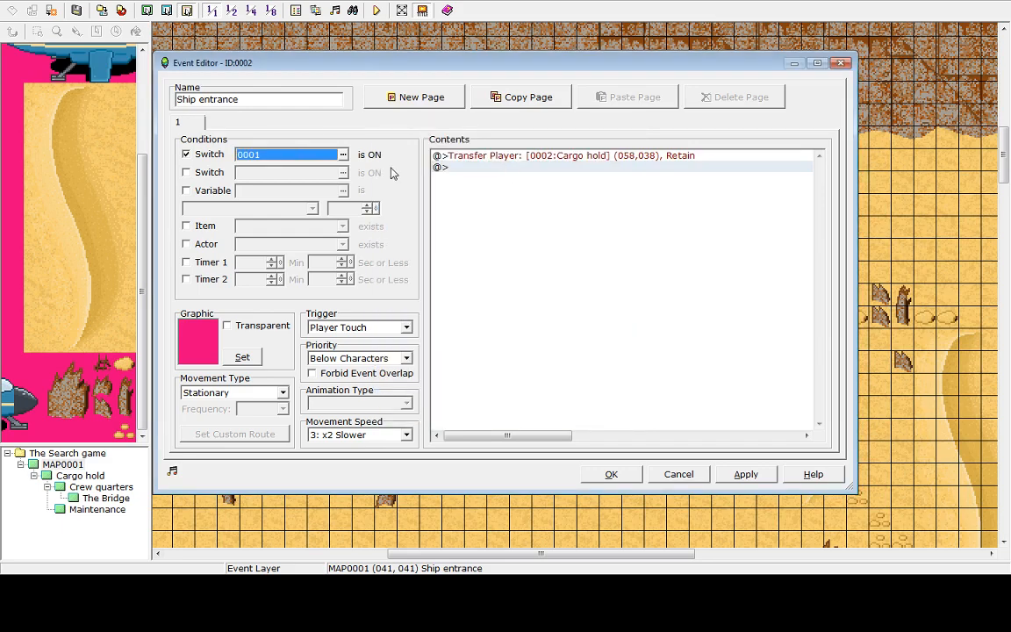
pyautogui.doubleClick(475, 167)
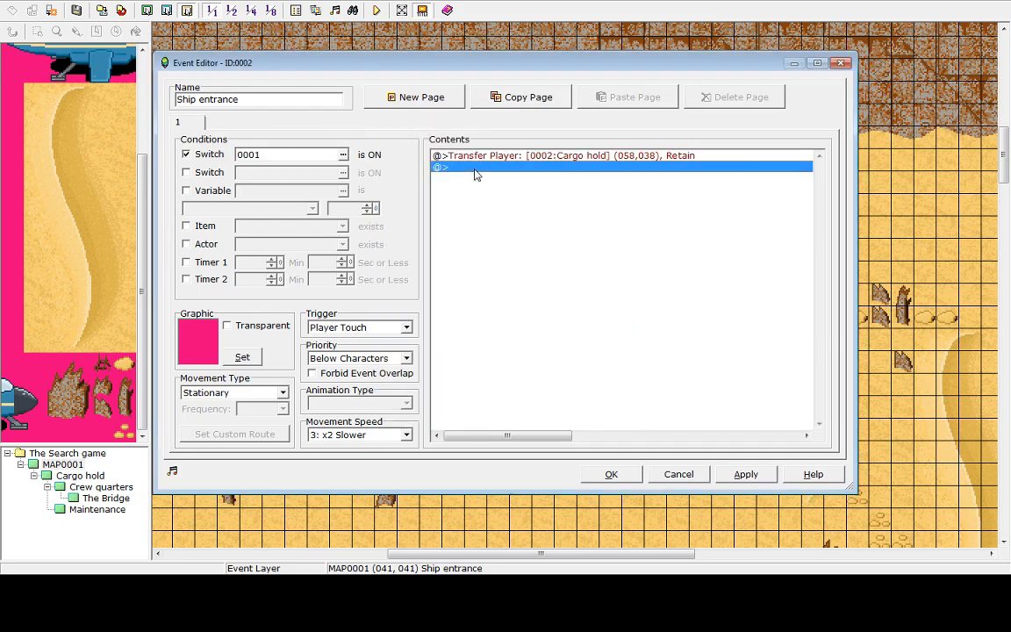
pyautogui.click(572, 210)
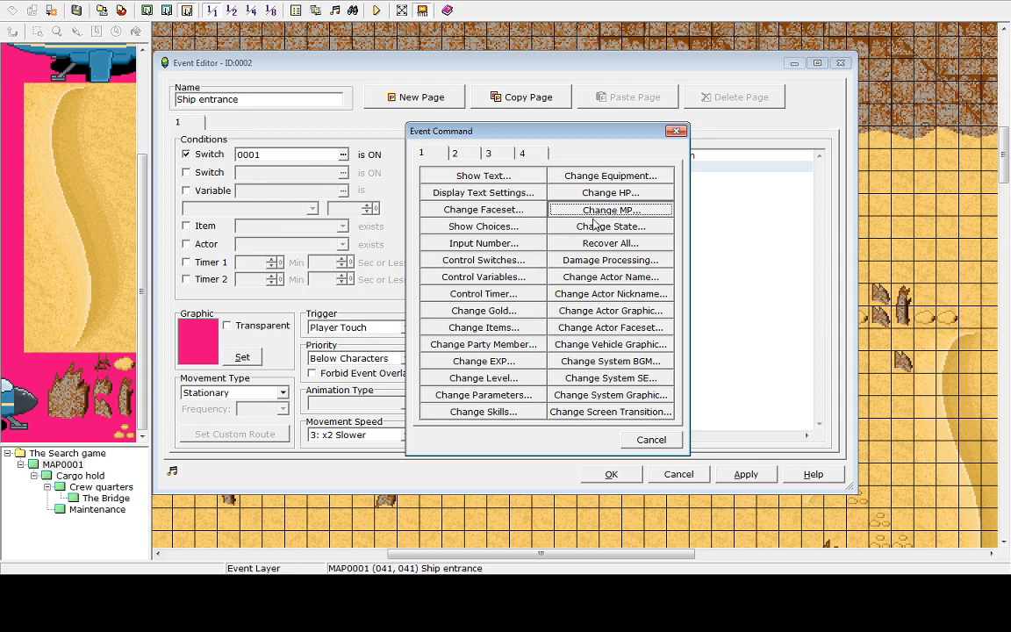
pyautogui.click(594, 381)
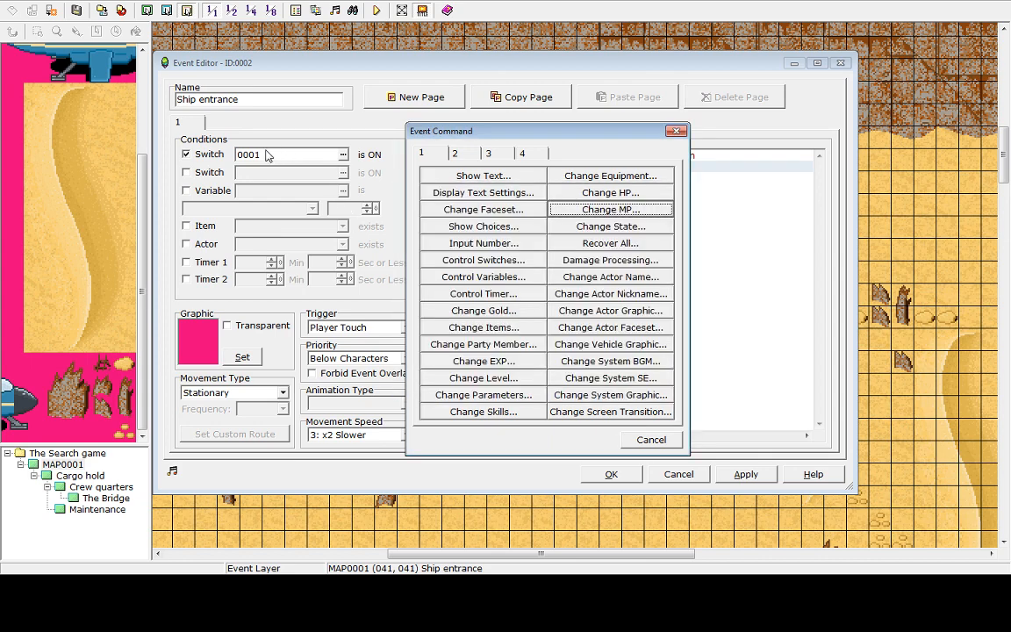
pyautogui.click(651, 440)
pyautogui.click(679, 475)
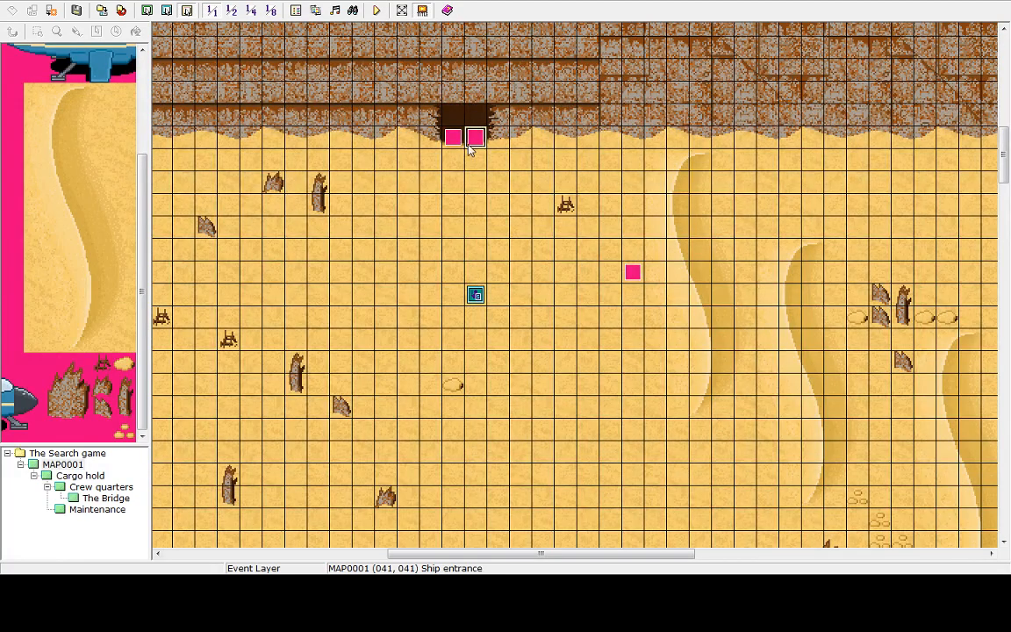
# Open the Database and browse its Terms, System and Common Events tabs
pyautogui.click(429, 138)
pyautogui.click(452, 140)
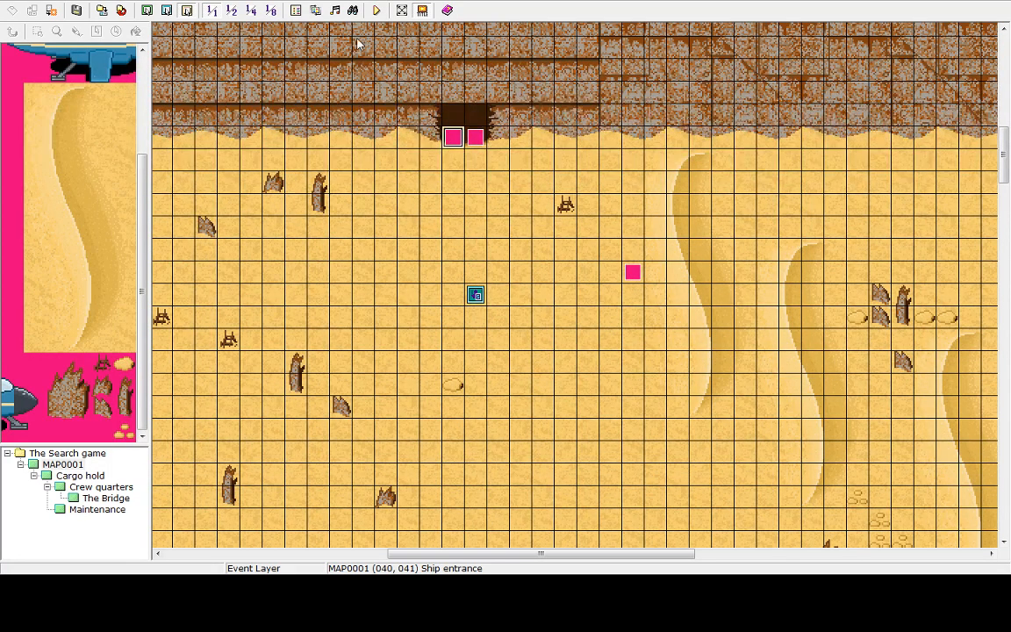
pyautogui.click(296, 11)
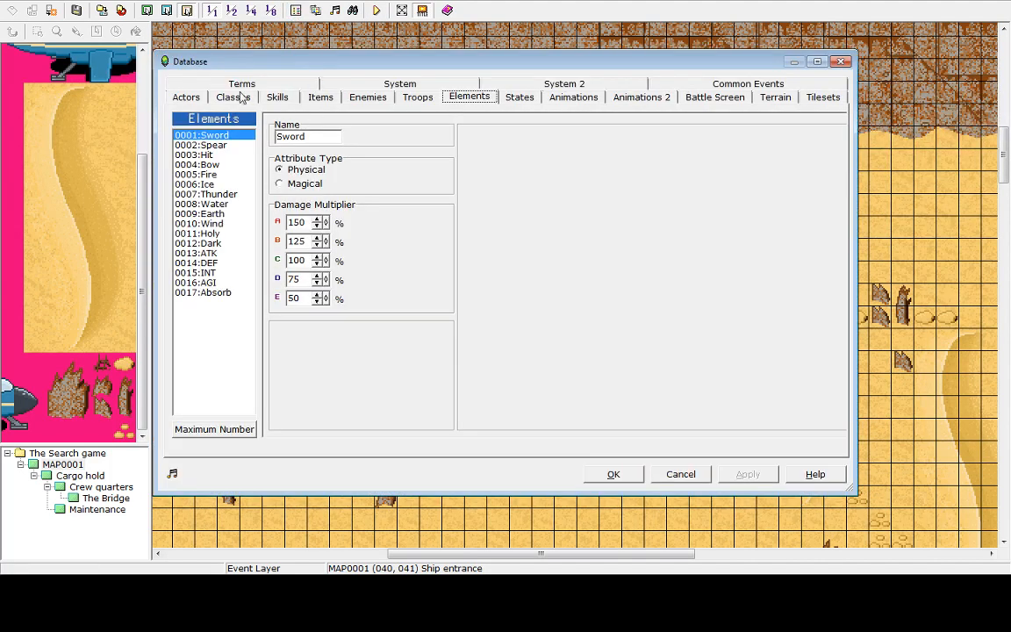
pyautogui.click(285, 84)
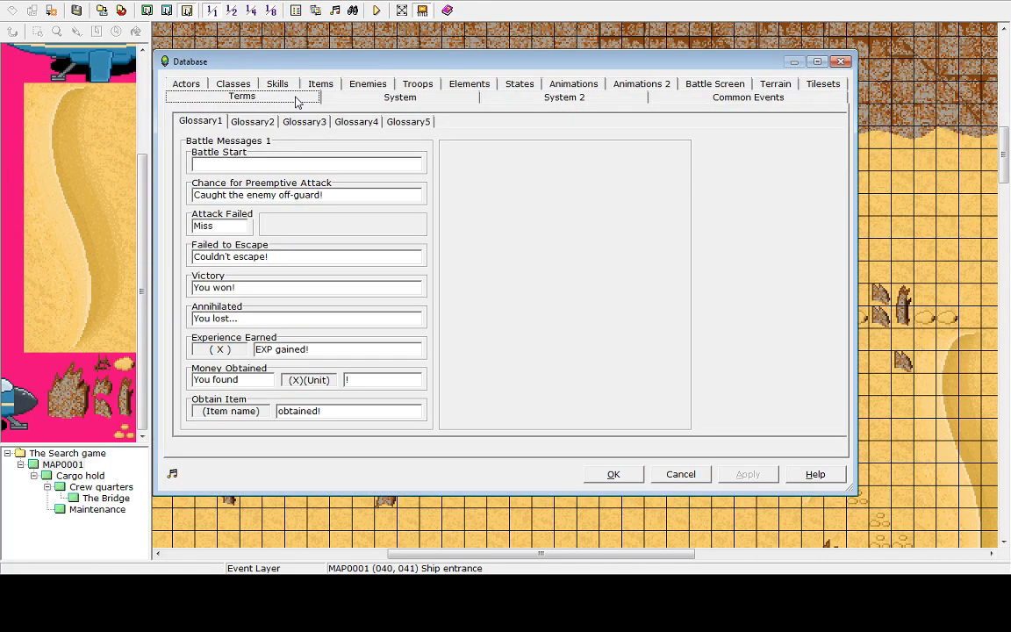
pyautogui.click(435, 97)
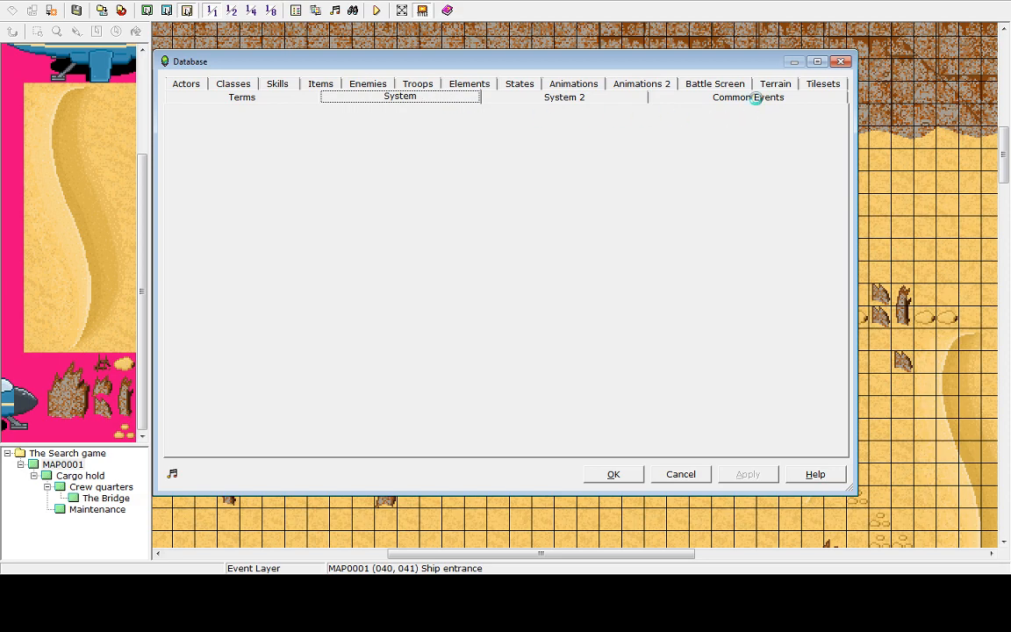
pyautogui.click(753, 98)
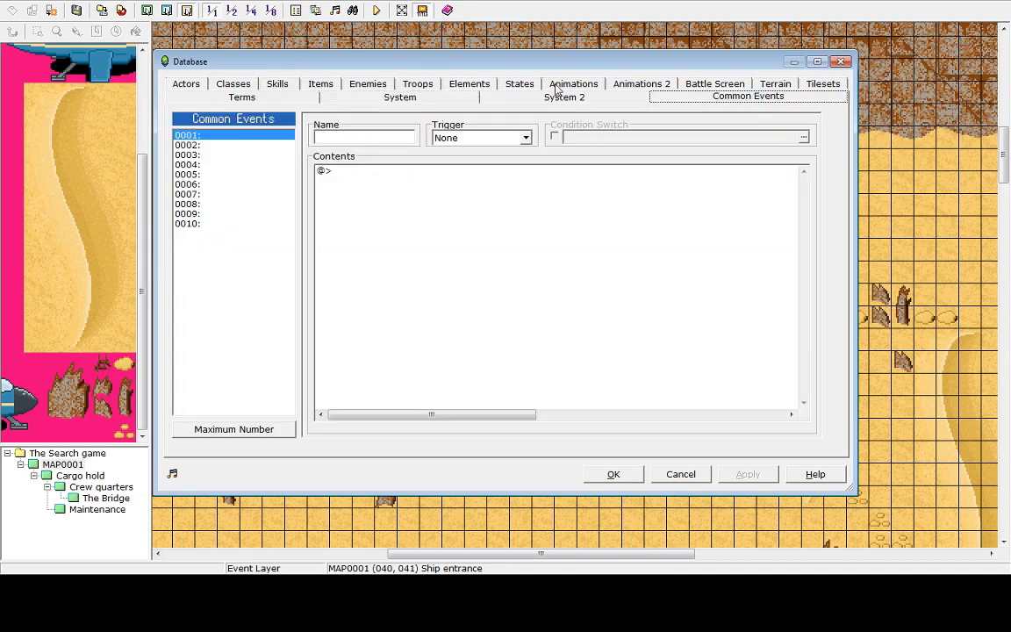
pyautogui.click(188, 145)
pyautogui.click(188, 135)
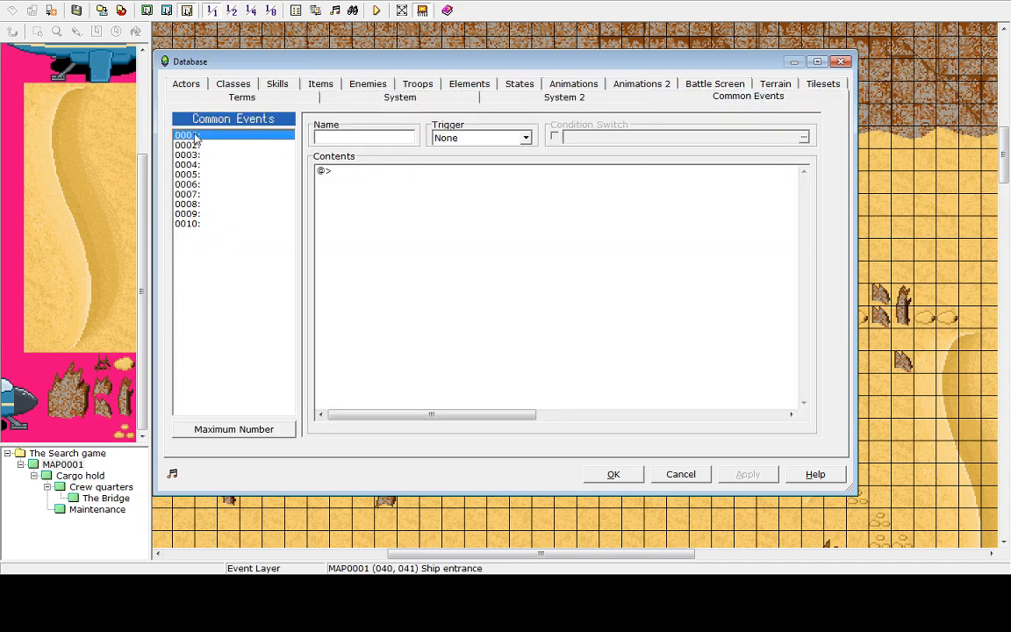
# Open the event command list for common event 0001, browse its command pages, and close the Database
pyautogui.click(331, 172)
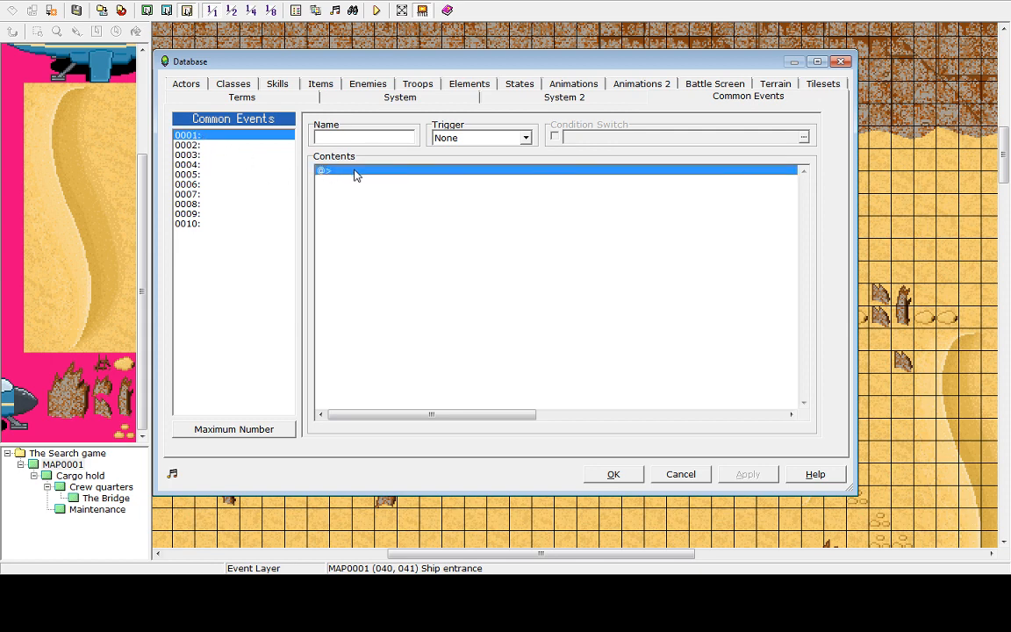
pyautogui.doubleClick(354, 172)
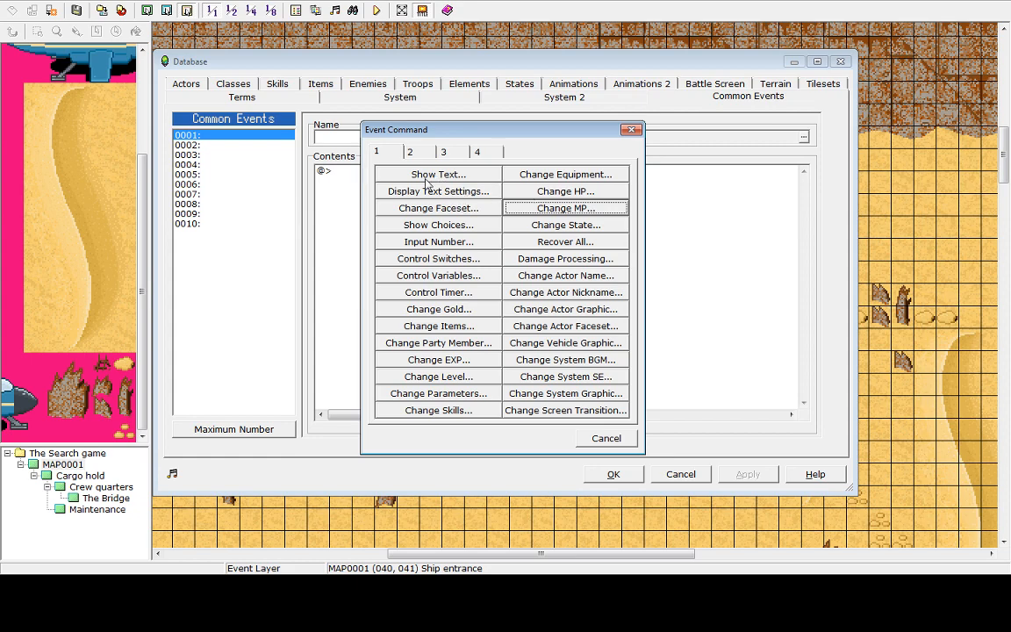
pyautogui.click(411, 152)
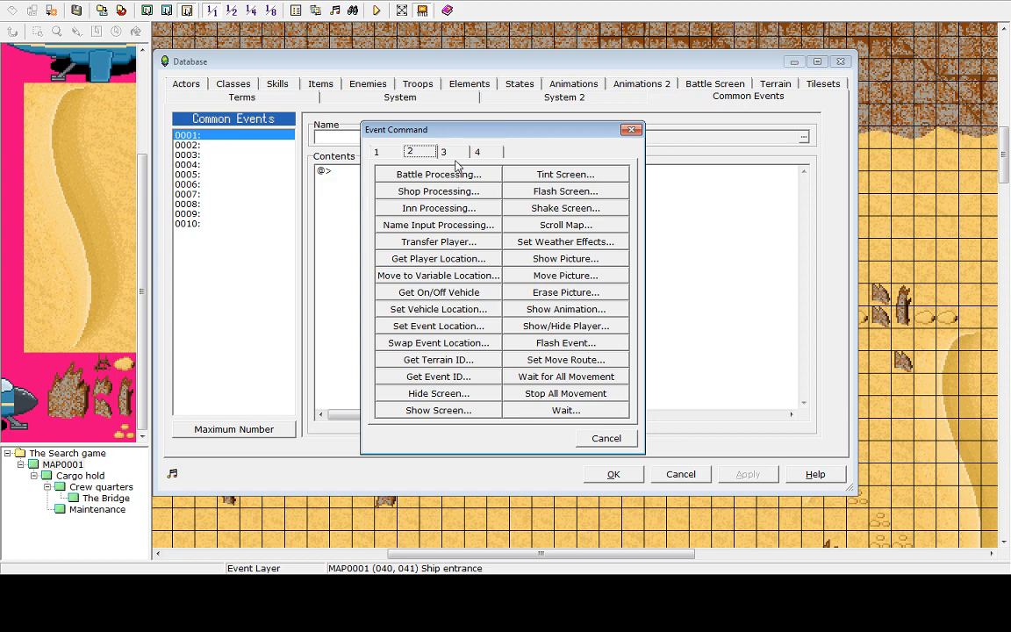
pyautogui.click(448, 153)
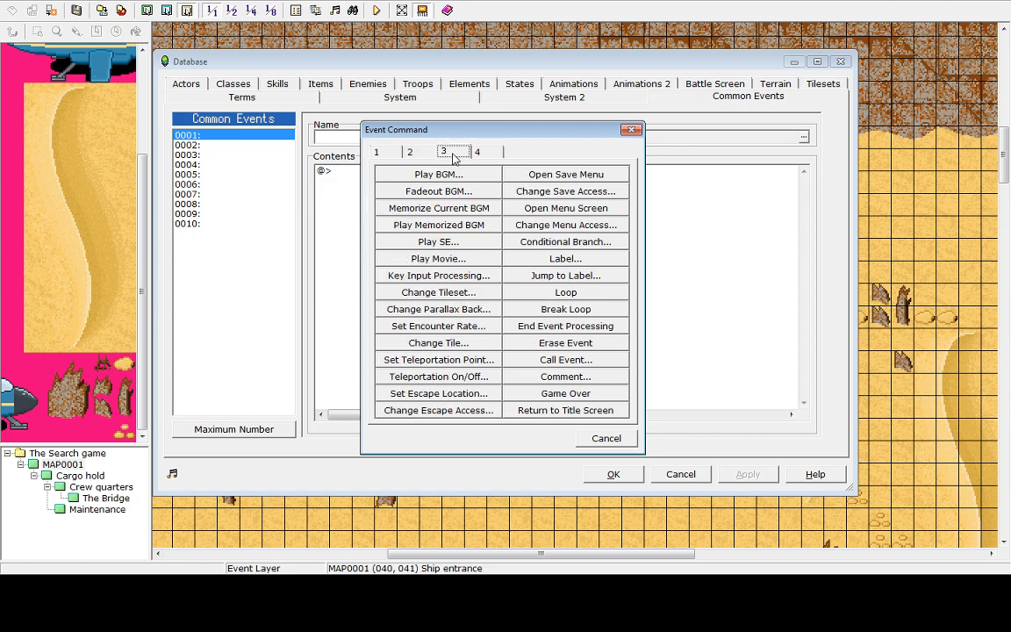
pyautogui.click(616, 441)
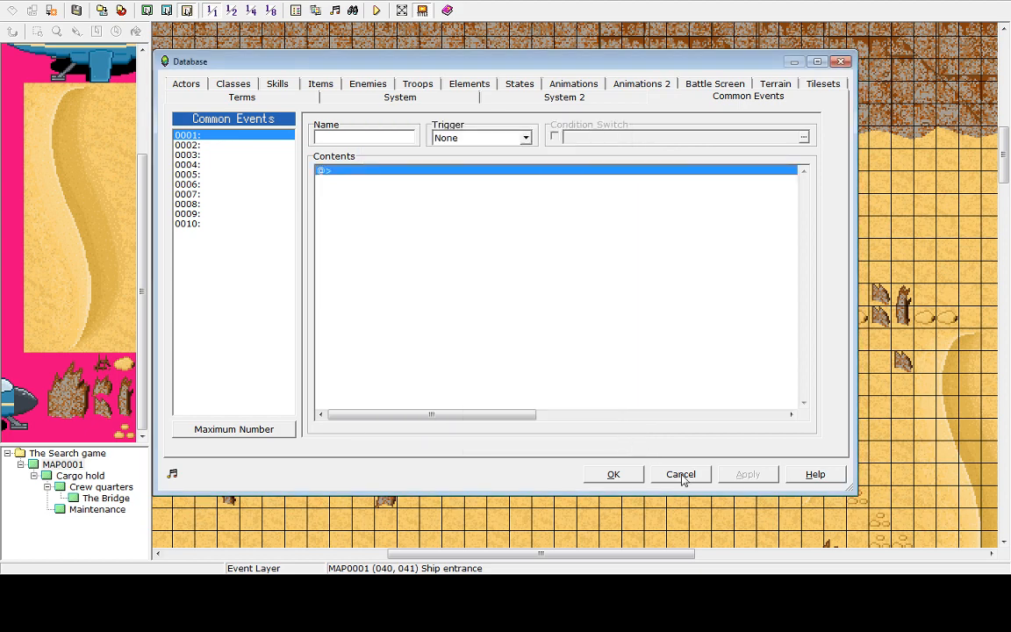
pyautogui.click(682, 476)
# Delete the left pink entrance event at map position 040, 041
pyautogui.click(477, 295)
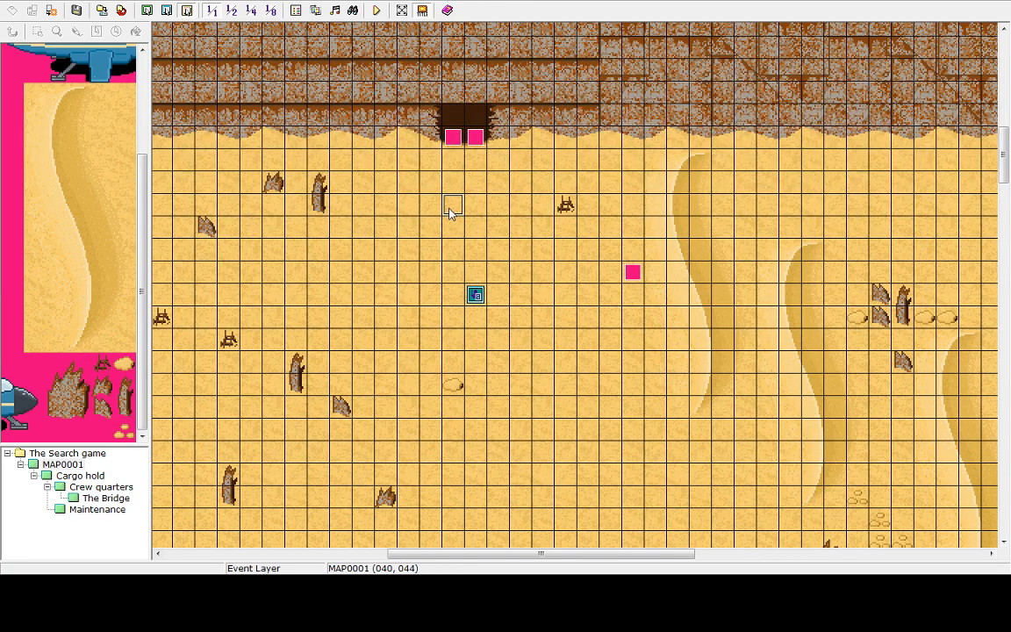
pyautogui.click(475, 137)
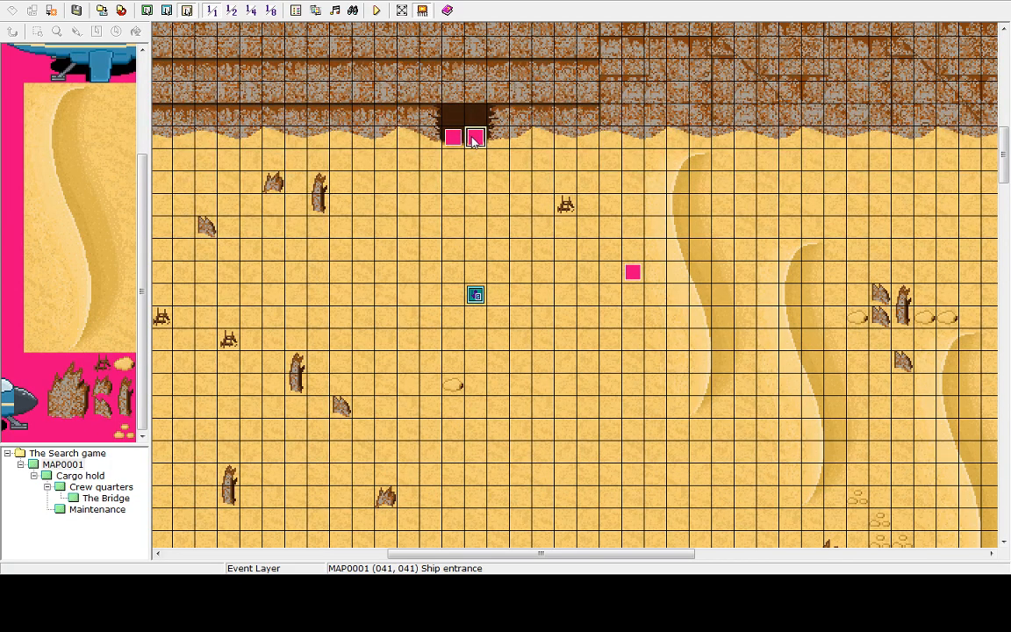
pyautogui.doubleClick(474, 138)
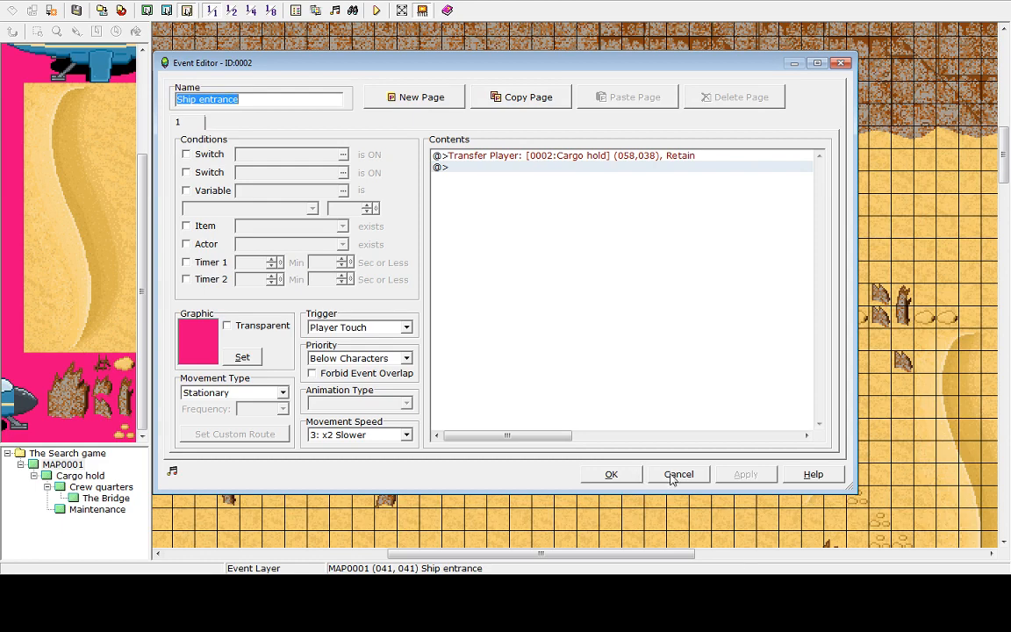
pyautogui.press('Return')
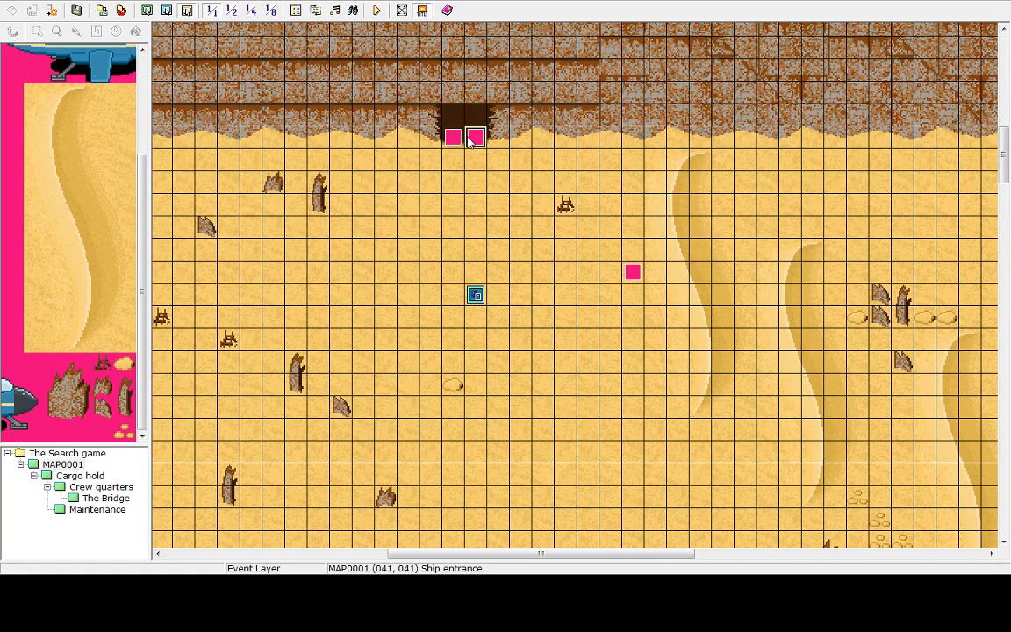
pyautogui.click(455, 138)
pyautogui.press('Delete')
# Copy the Ship entrance event and paste it into the empty tile at 040, 041
pyautogui.click(475, 140)
pyautogui.rightClick(475, 140)
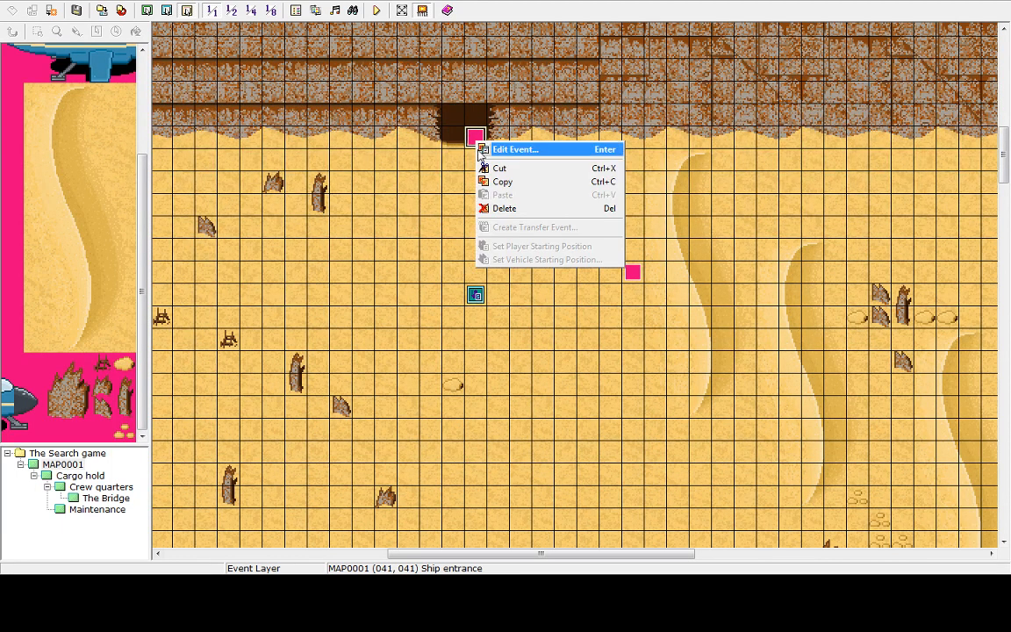
pyautogui.click(502, 181)
pyautogui.rightClick(447, 139)
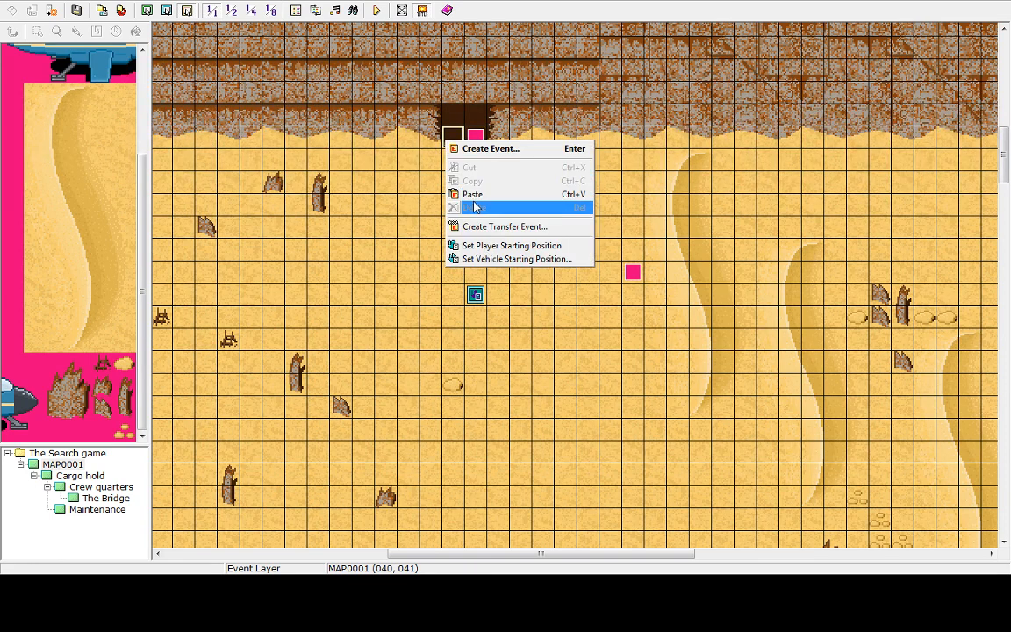
pyautogui.click(481, 194)
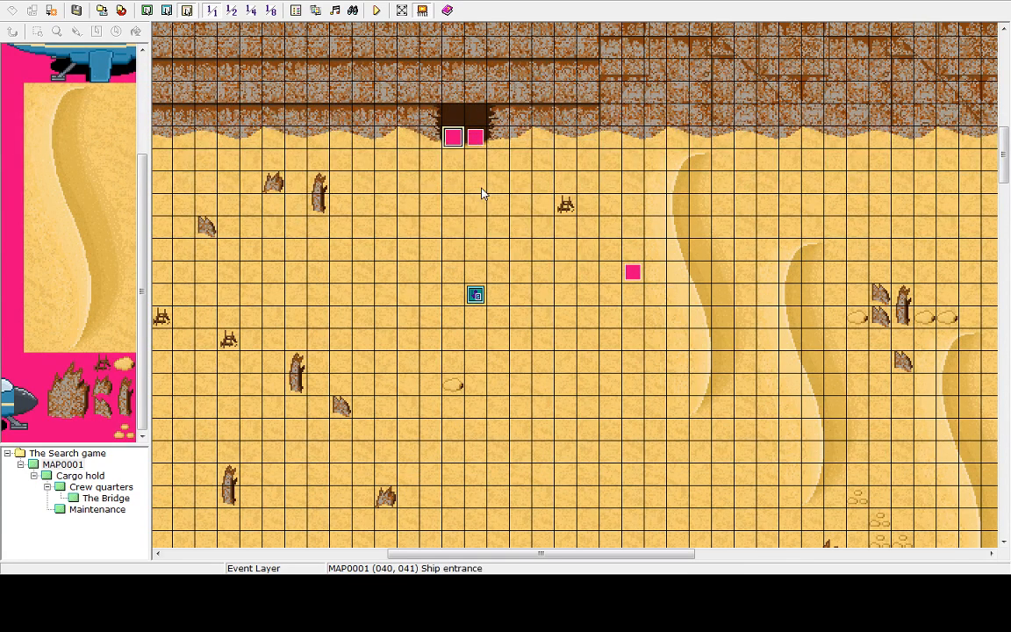
# Add a Control Switches command to the Ship entrance event that turns single switch 0001 ON
pyautogui.doubleClick(468, 143)
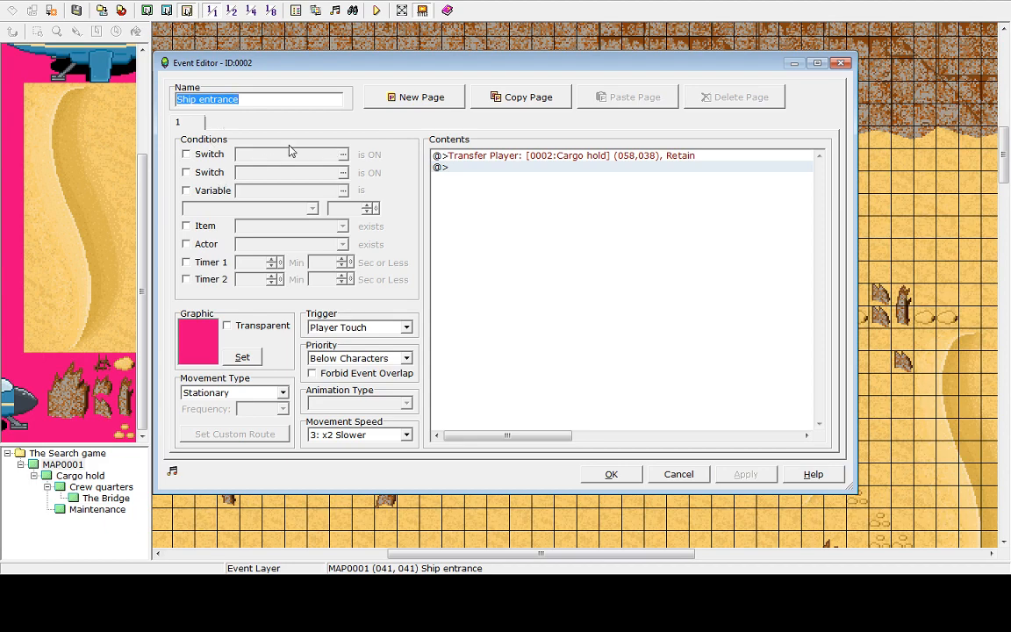
pyautogui.doubleClick(458, 168)
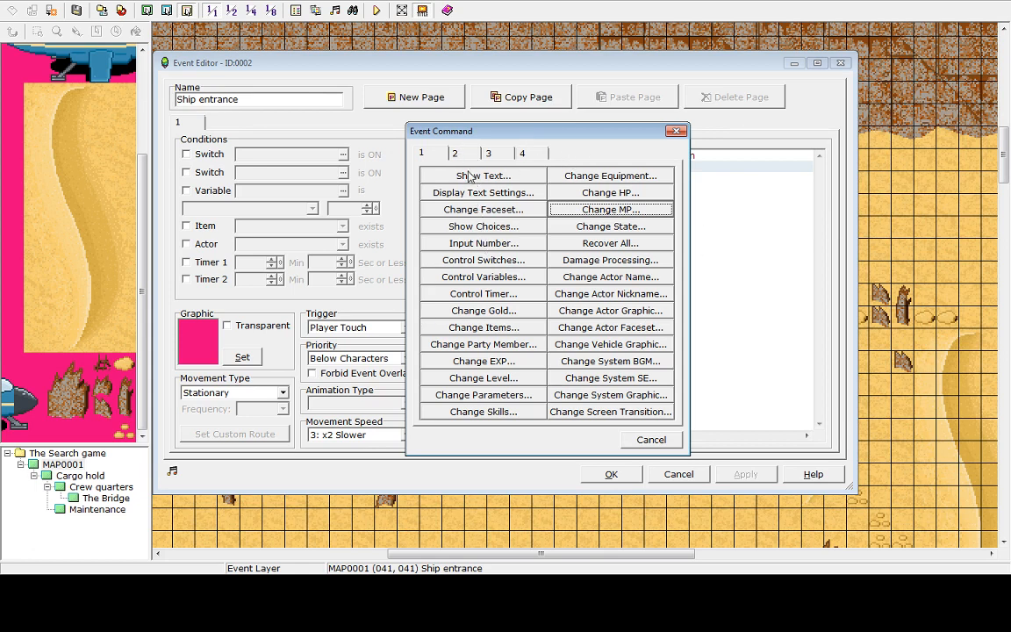
pyautogui.click(439, 260)
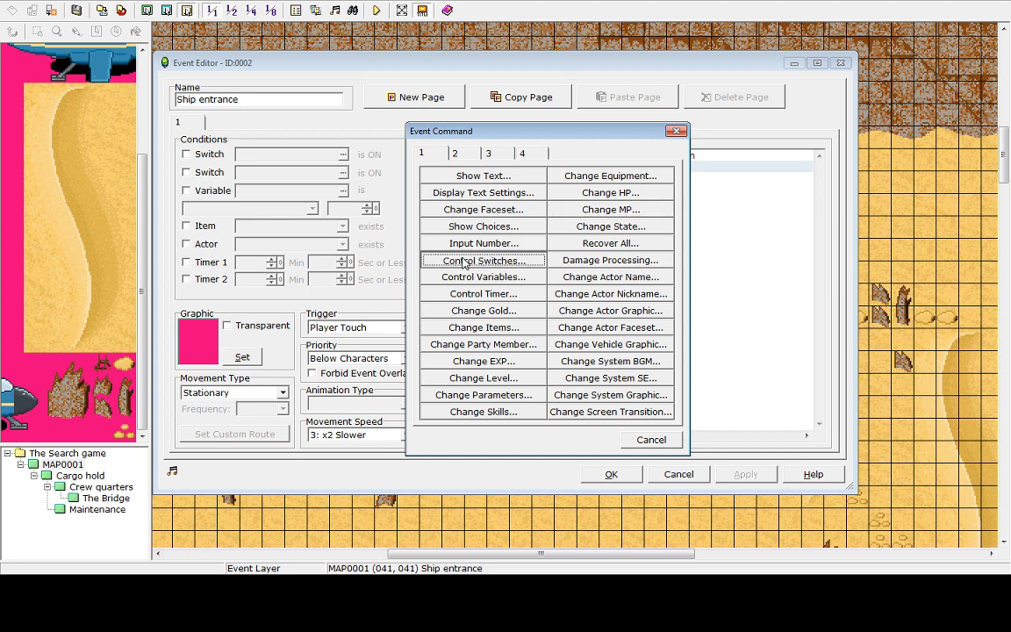
pyautogui.click(503, 260)
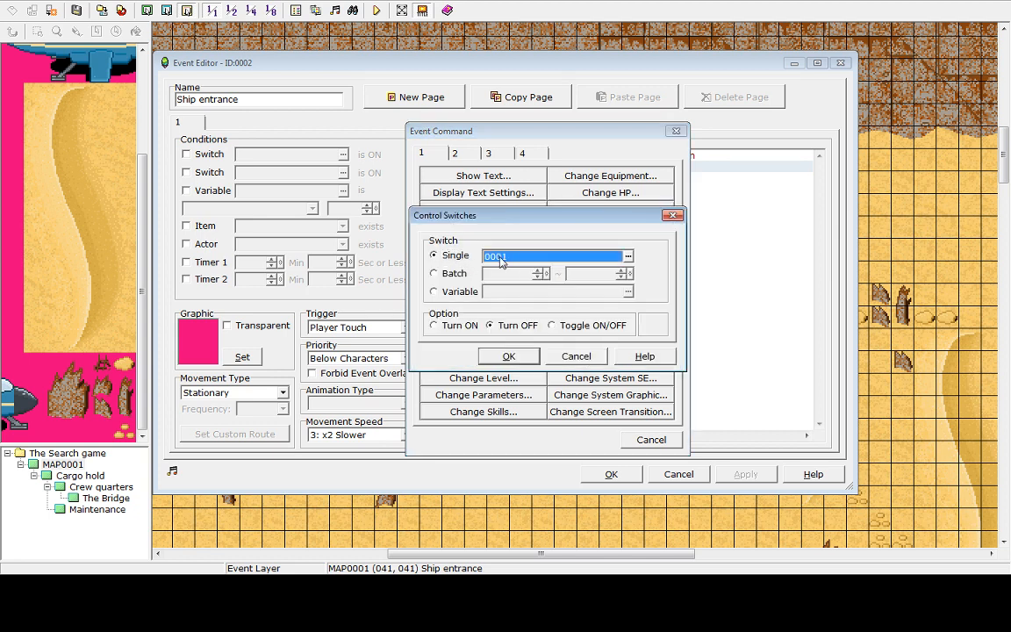
pyautogui.click(431, 326)
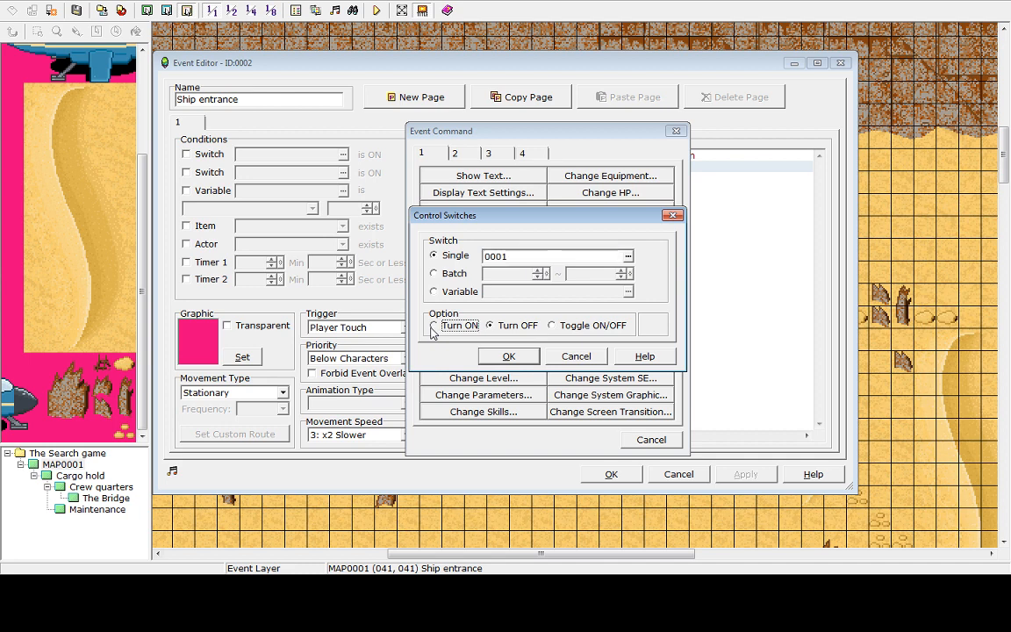
# Name switch 0001 "Sandstorm off", confirm the Control Switches ON command, and save the Ship entrance event
pyautogui.doubleClick(515, 260)
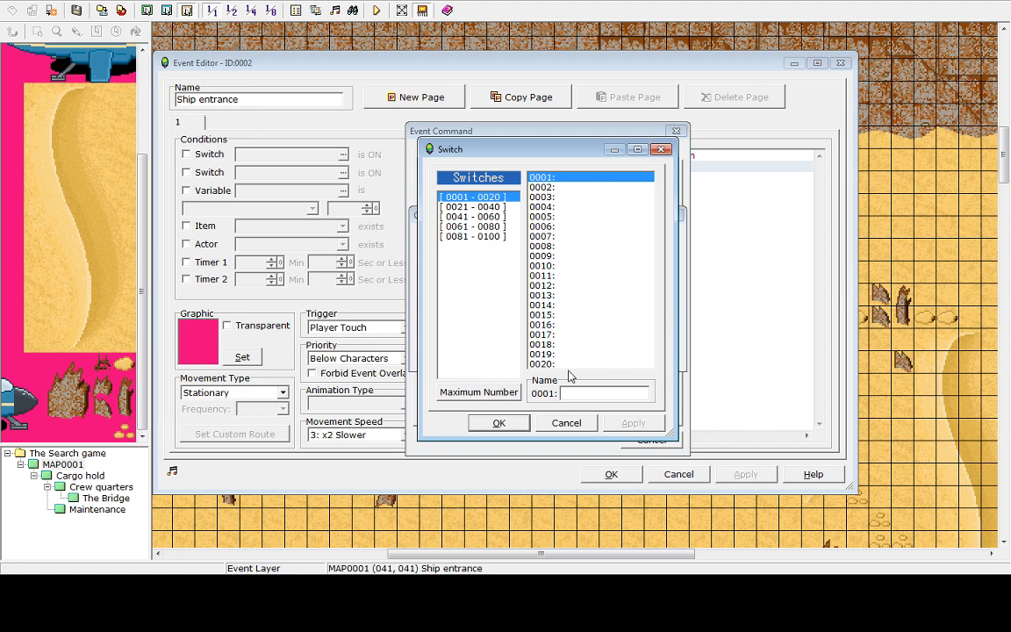
pyautogui.write('Sandd')
pyautogui.write('torm toggle')
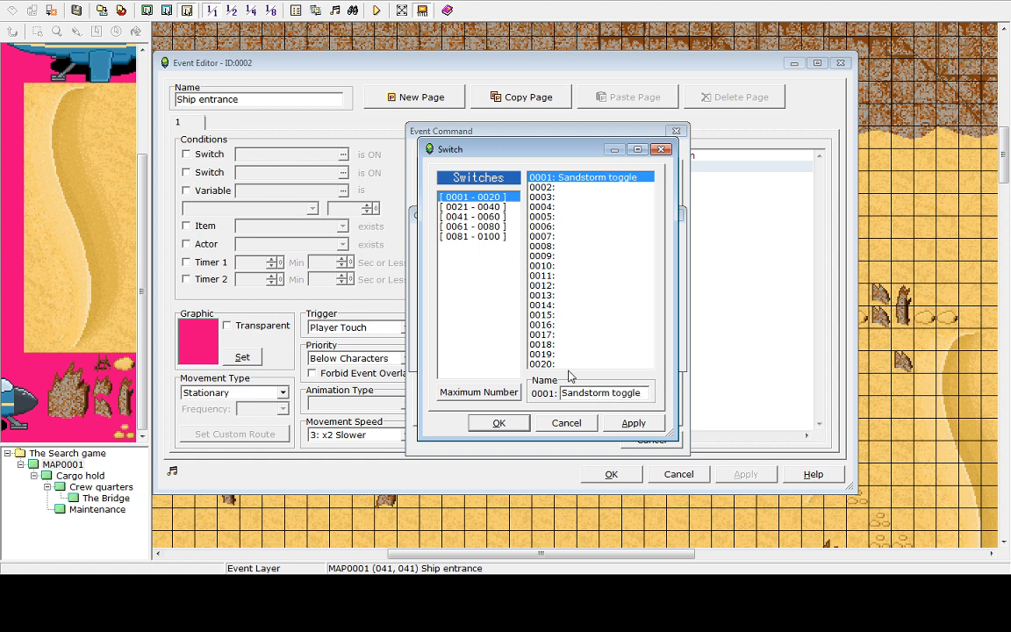
pyautogui.press('BackSpace')
pyautogui.press('BackSpace')
pyautogui.press('BackSpace')
pyautogui.press('BackSpace')
pyautogui.click(634, 422)
pyautogui.click(498, 422)
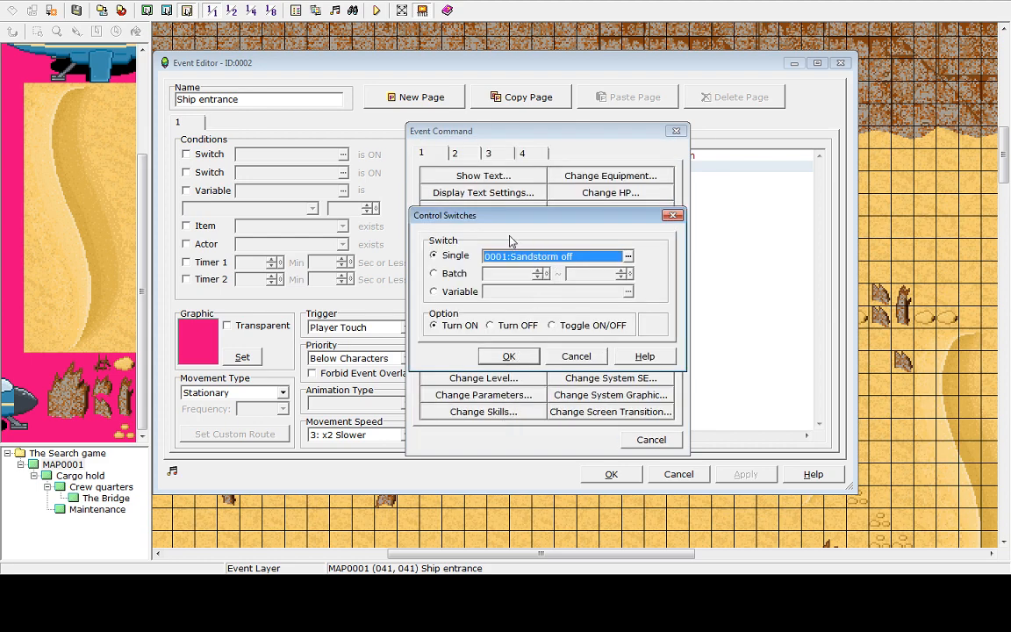
pyautogui.click(510, 356)
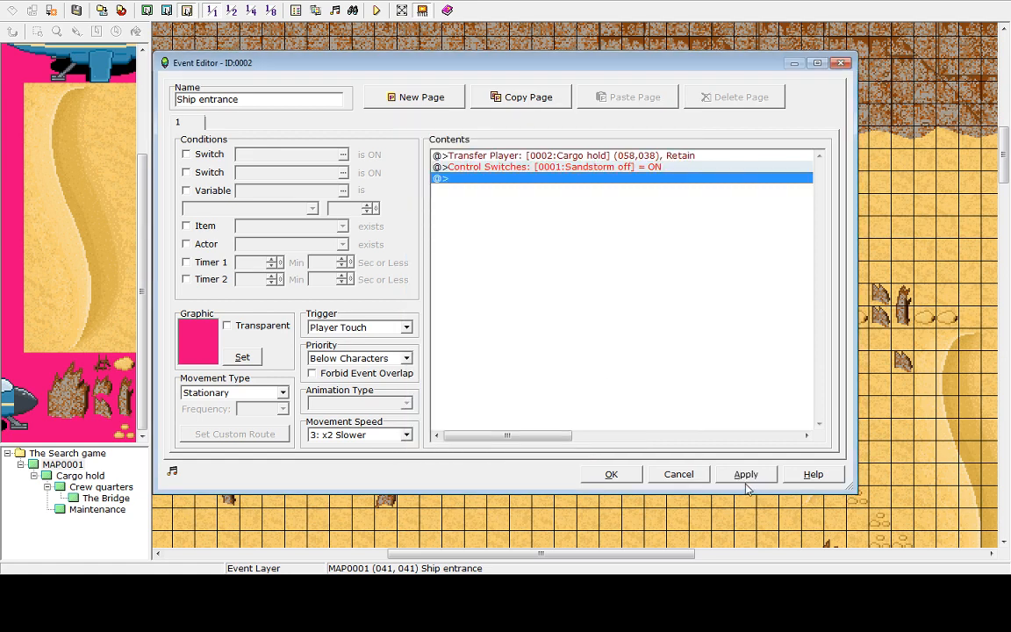
pyautogui.click(745, 478)
pyautogui.click(604, 479)
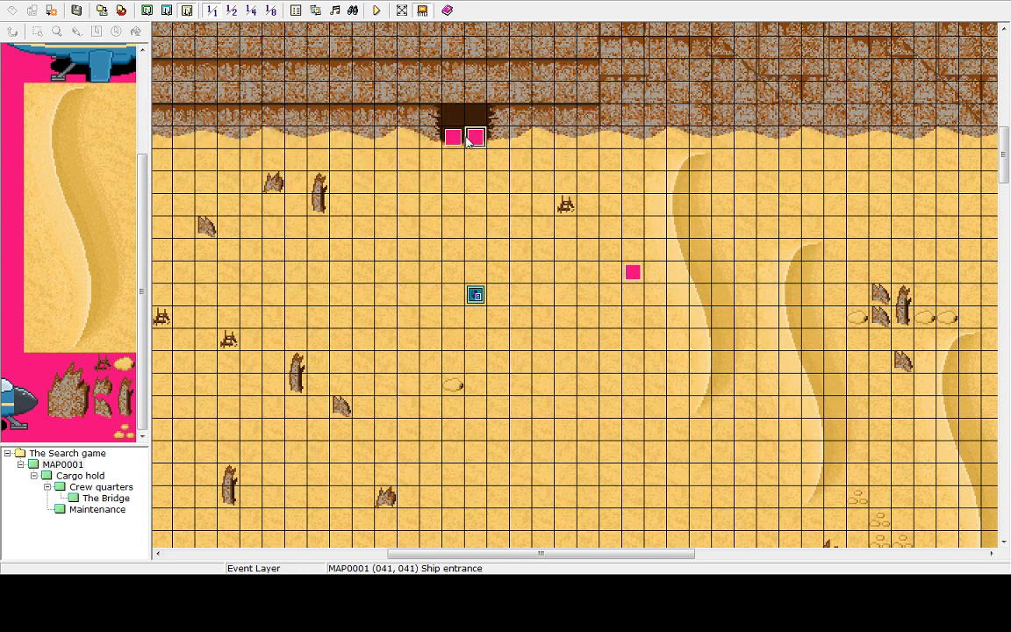
# Delete the left entrance event and paste a copy of the updated Ship entrance event at 040, 041
pyautogui.press('Delete')
pyautogui.click(472, 142)
pyautogui.rightClick(475, 141)
pyautogui.click(473, 132)
pyautogui.doubleClick(475, 136)
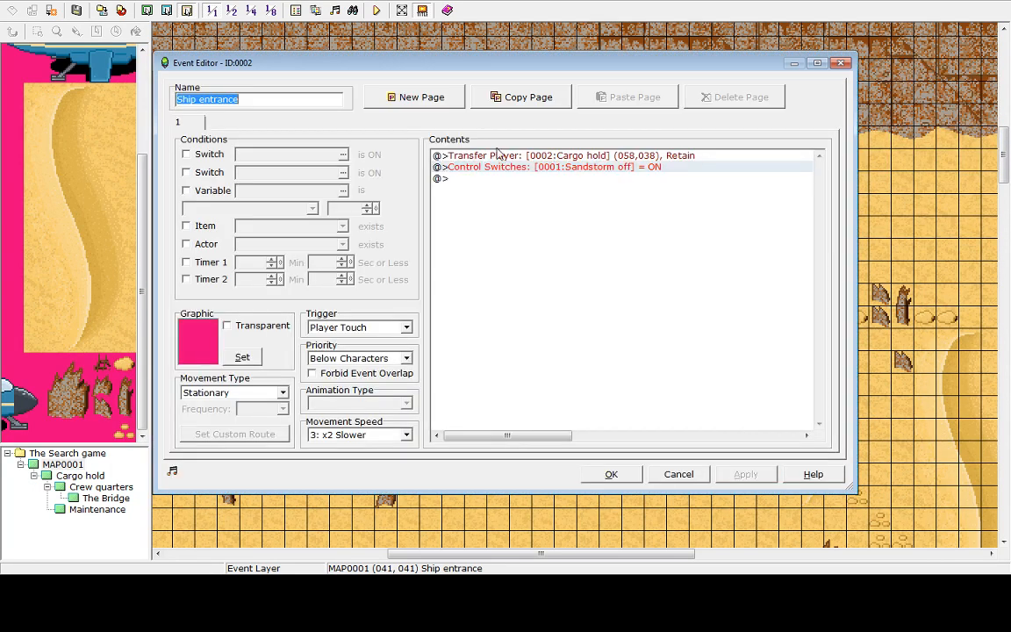
pyautogui.click(608, 479)
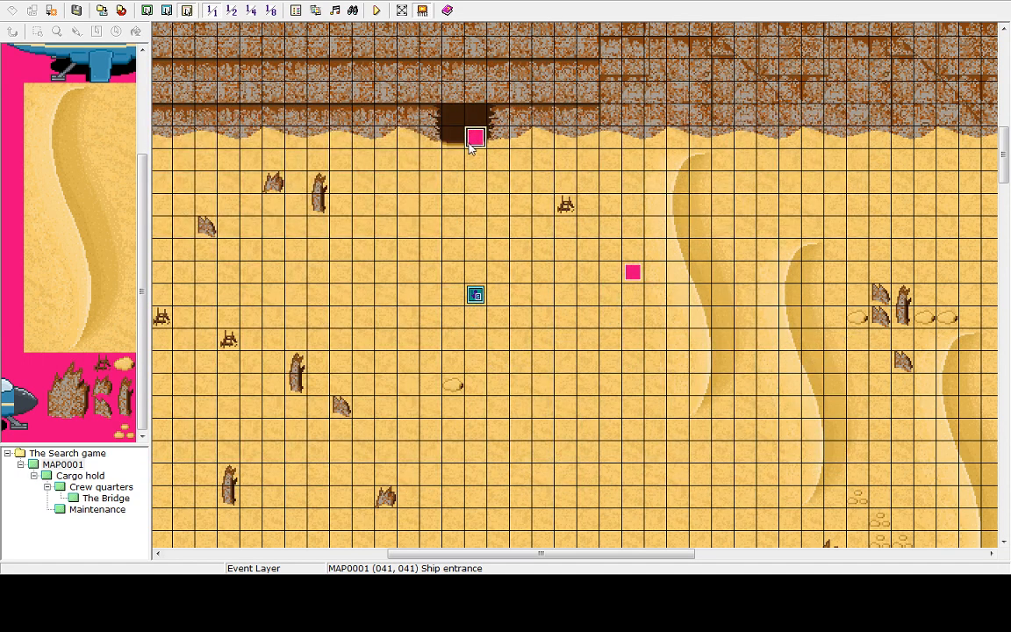
pyautogui.rightClick(471, 146)
pyautogui.click(481, 179)
pyautogui.rightClick(453, 130)
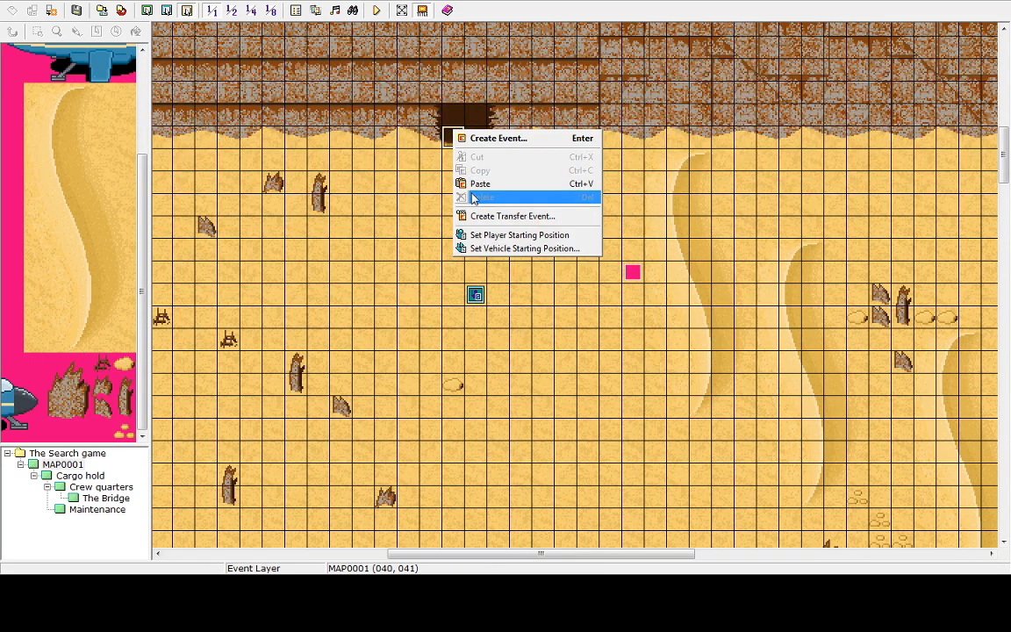
pyautogui.click(480, 183)
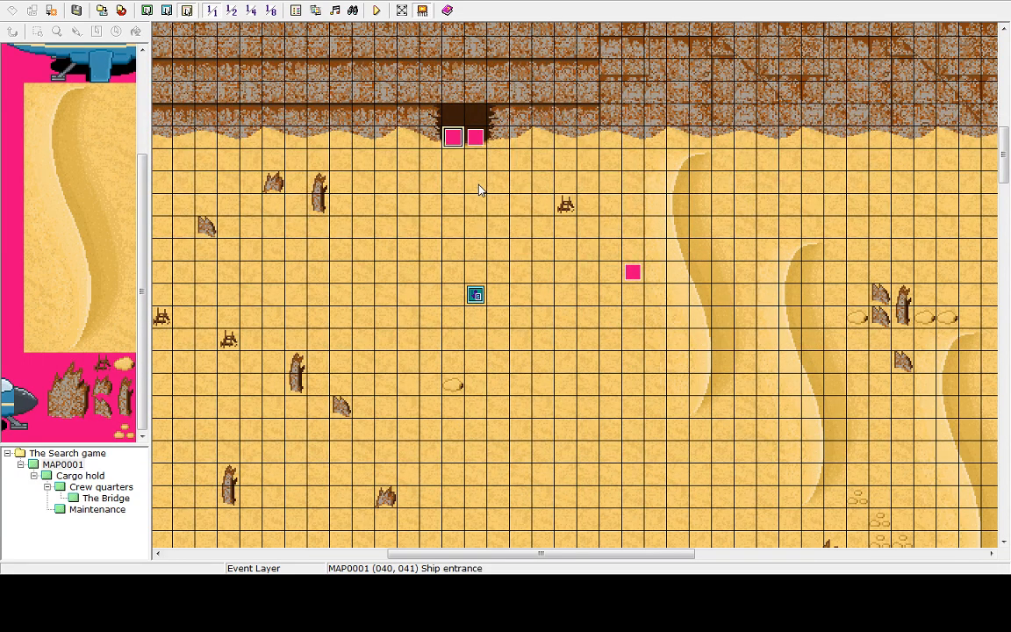
pyautogui.doubleClick(633, 275)
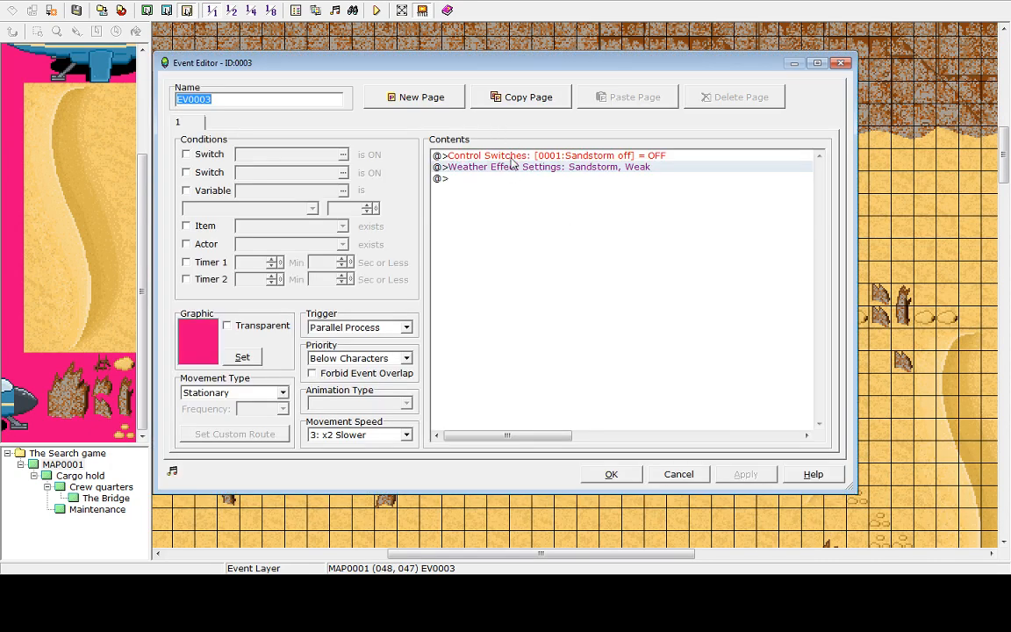
pyautogui.click(515, 160)
pyautogui.press('Delete')
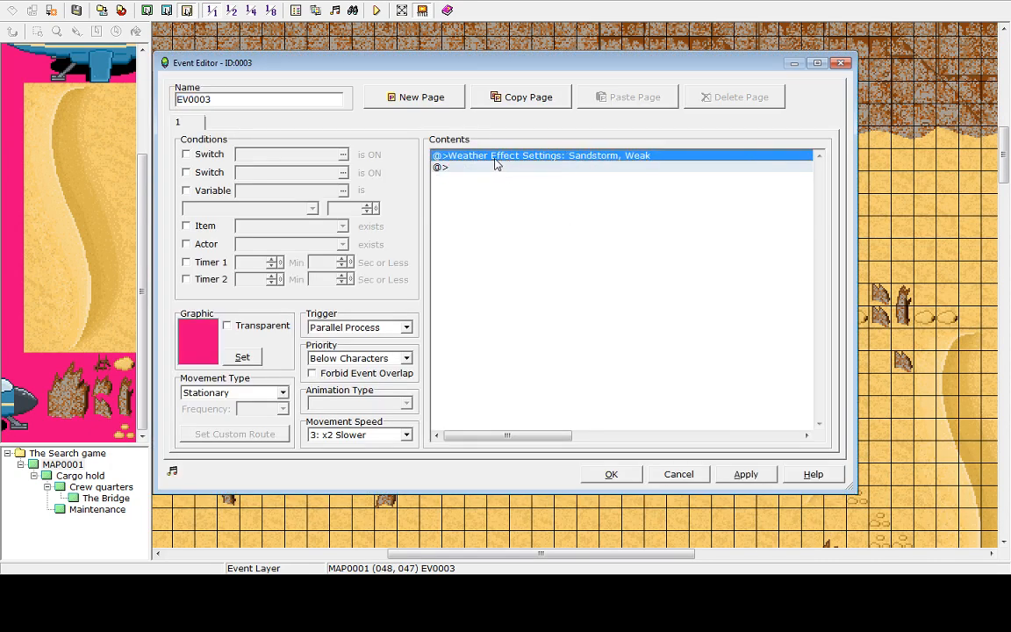
pyautogui.click(488, 167)
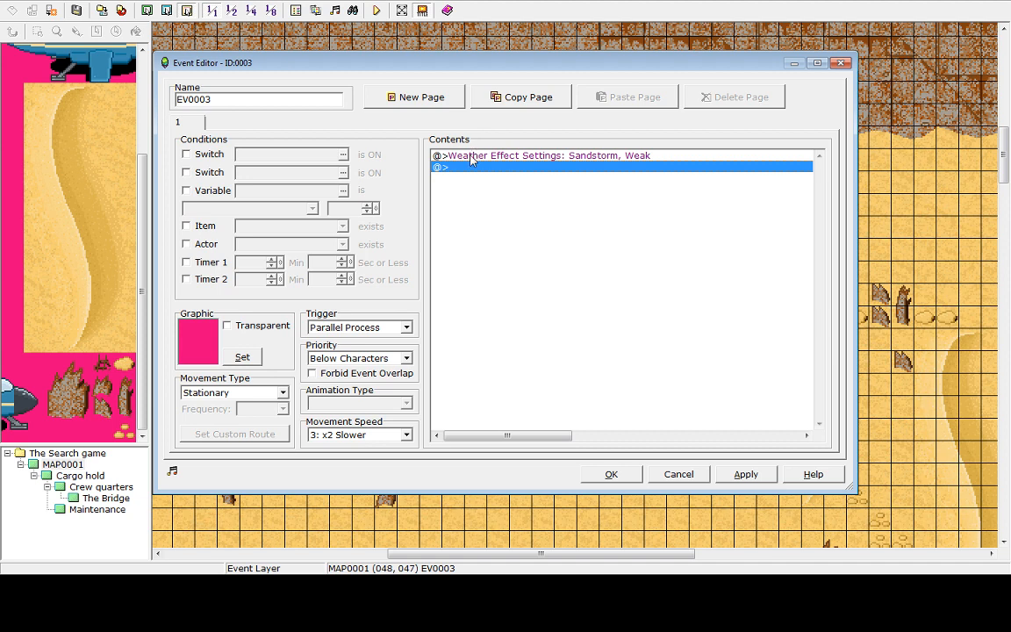
pyautogui.click(497, 156)
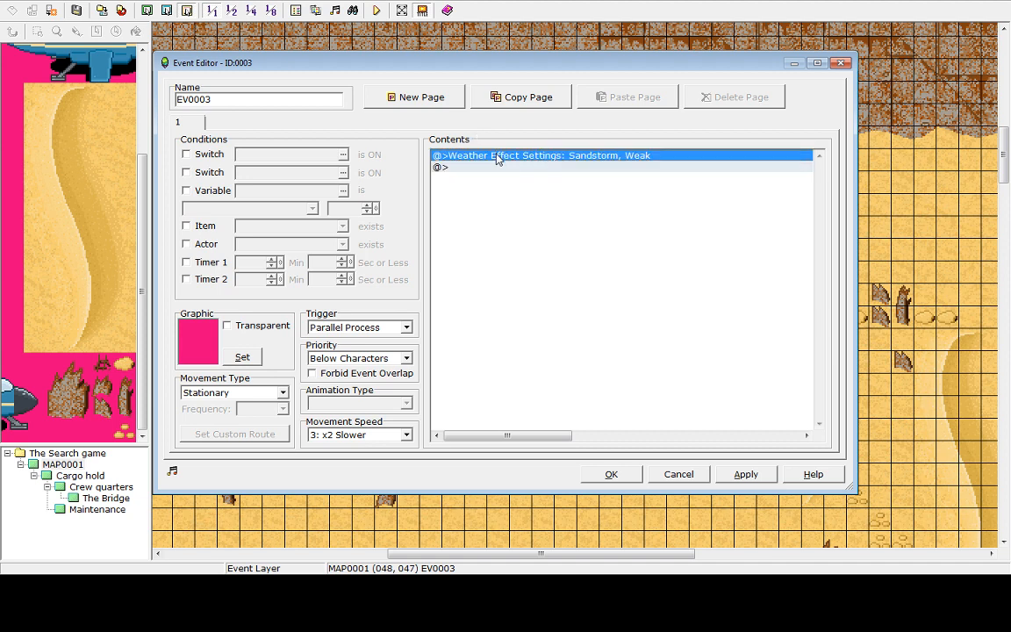
pyautogui.click(492, 167)
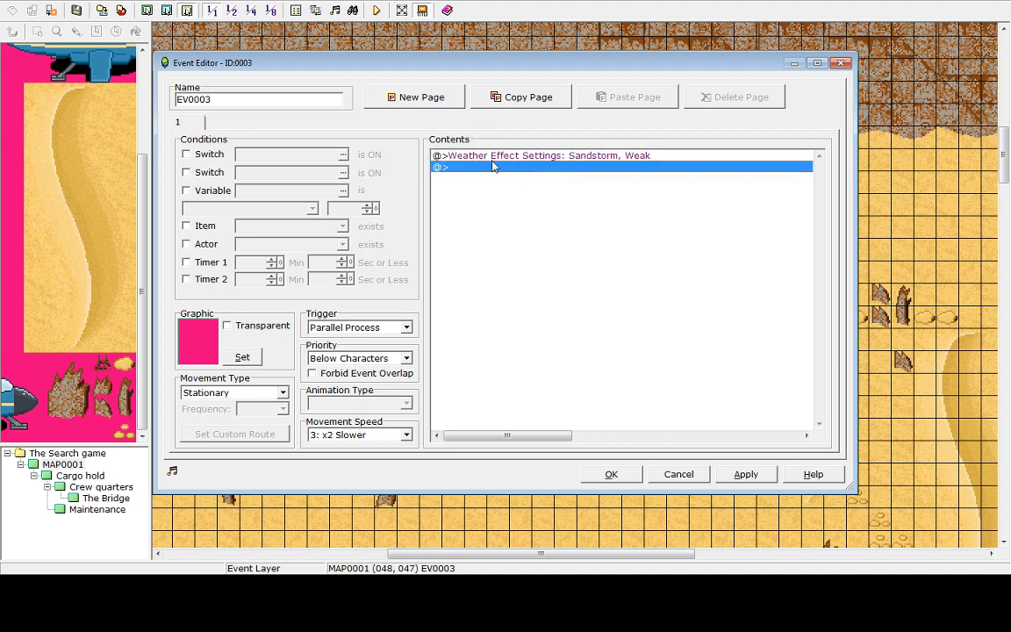
pyautogui.click(494, 158)
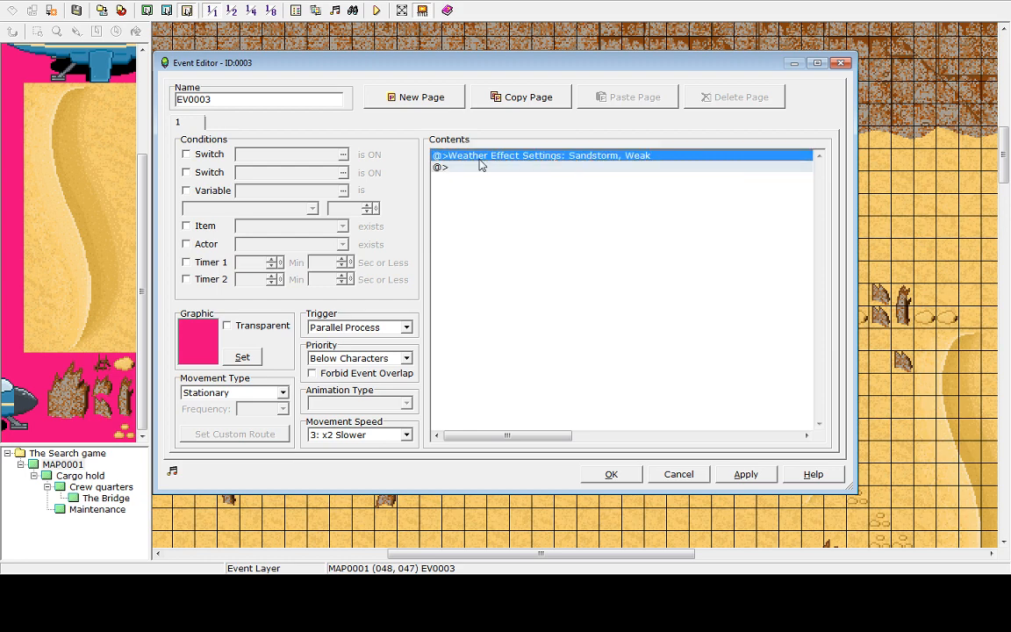
pyautogui.doubleClick(482, 167)
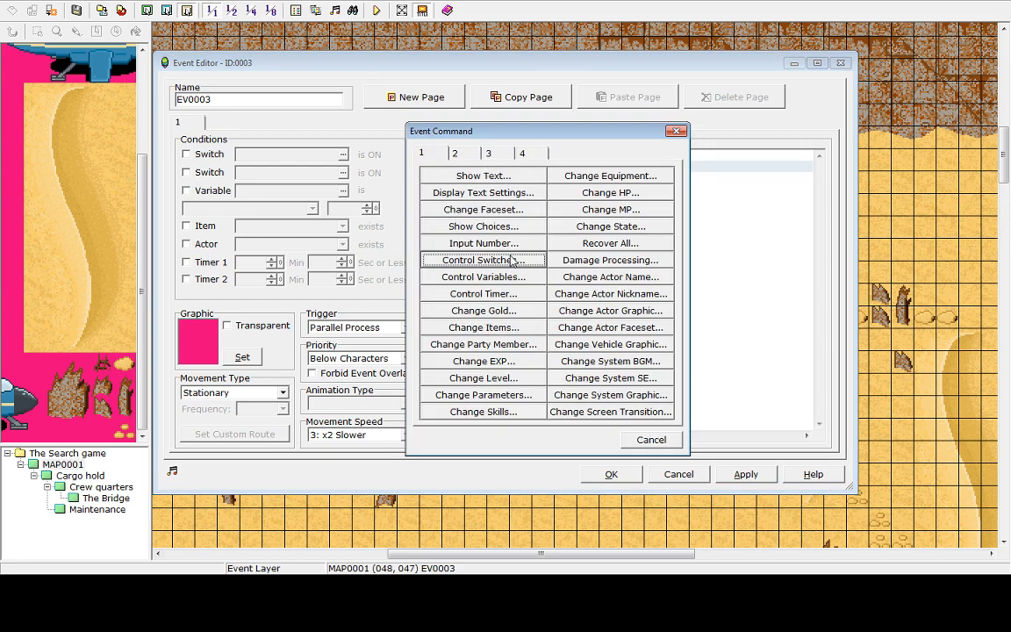
pyautogui.click(651, 440)
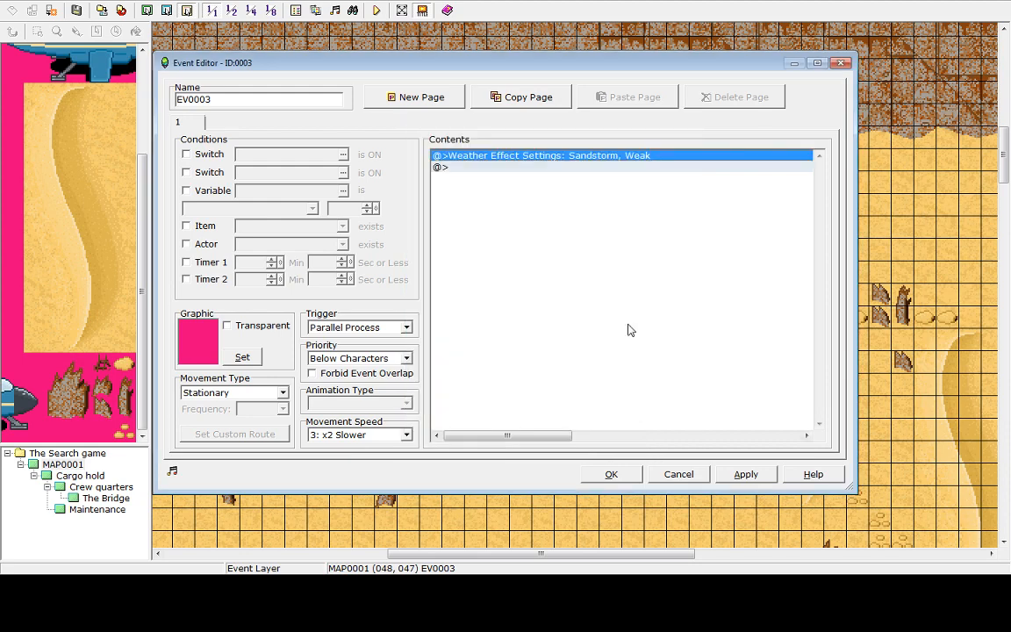
pyautogui.doubleClick(469, 169)
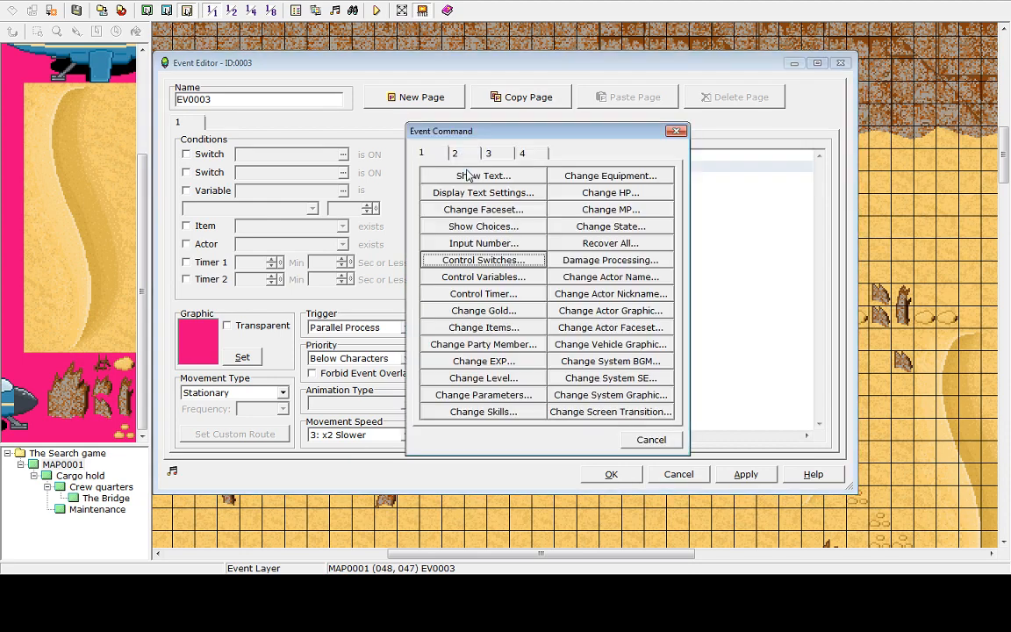
pyautogui.click(504, 261)
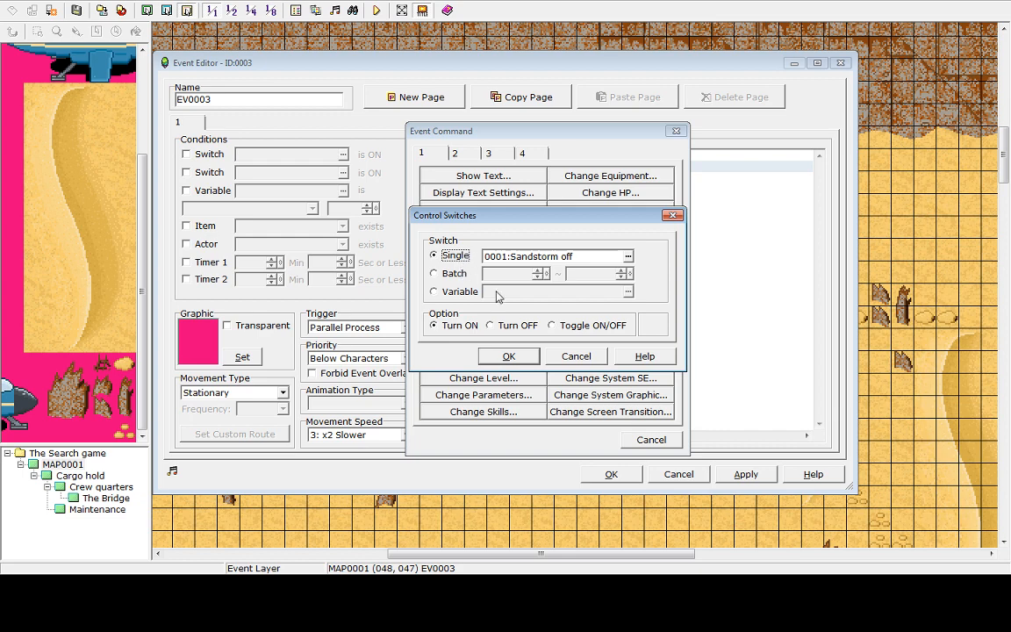
pyautogui.click(569, 360)
pyautogui.click(652, 440)
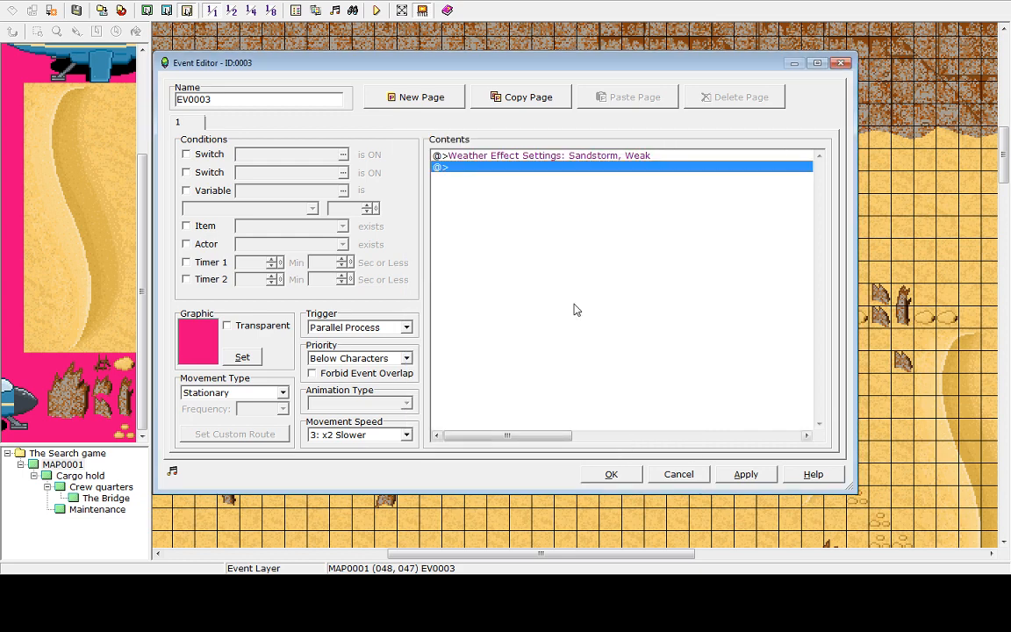
pyautogui.press('Up')
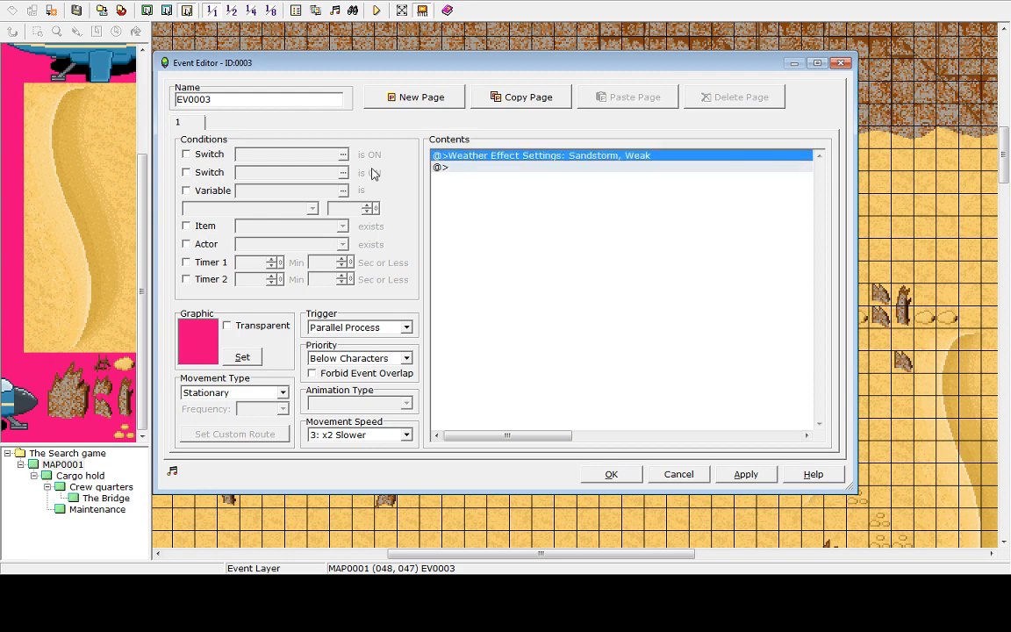
pyautogui.click(678, 474)
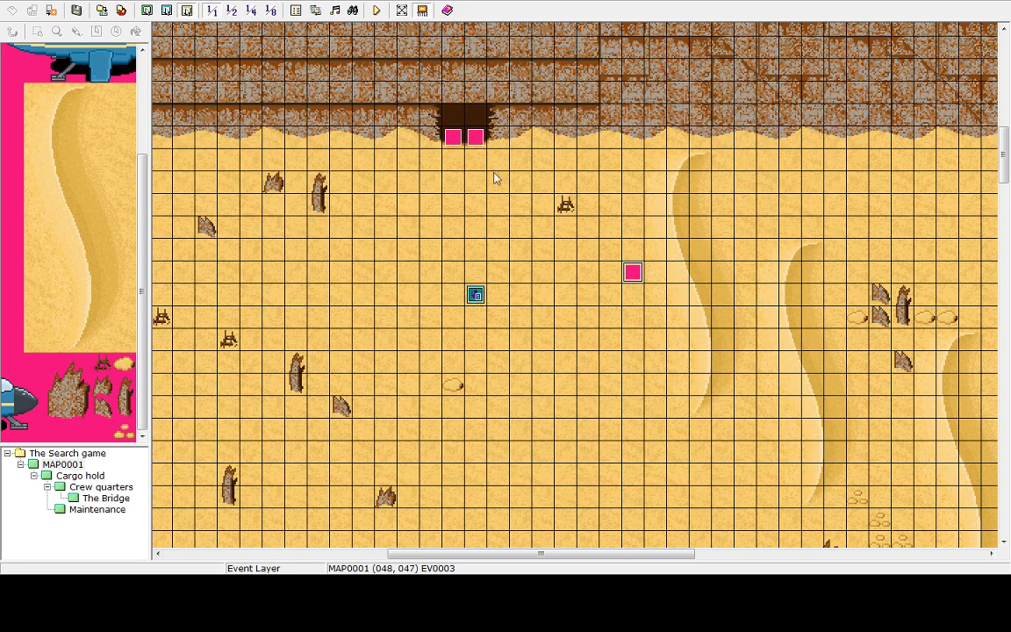
# Open the Ship entrance event to review its commands, then close it
pyautogui.click(474, 141)
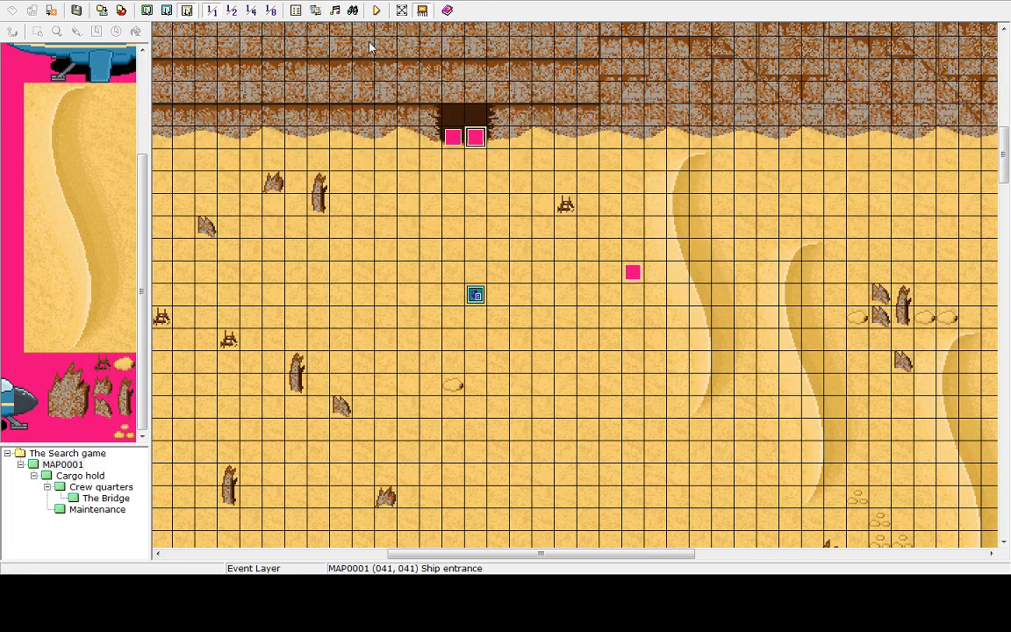
pyautogui.doubleClick(474, 138)
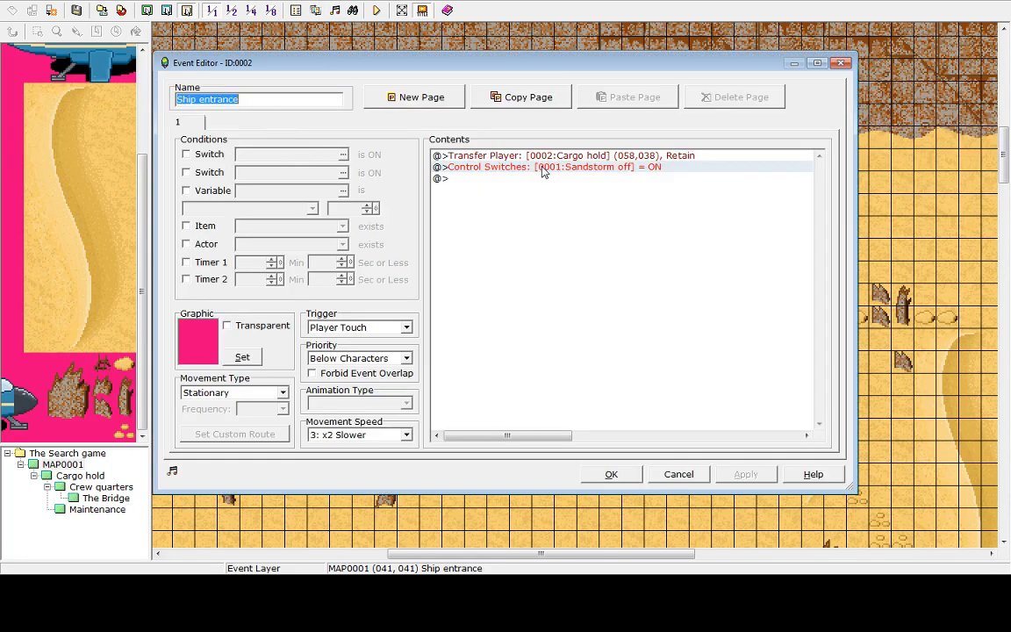
pyautogui.click(679, 474)
# Delete the Control Switches OFF command from the parallel-process sandstorm event at 048, 047
pyautogui.click(636, 273)
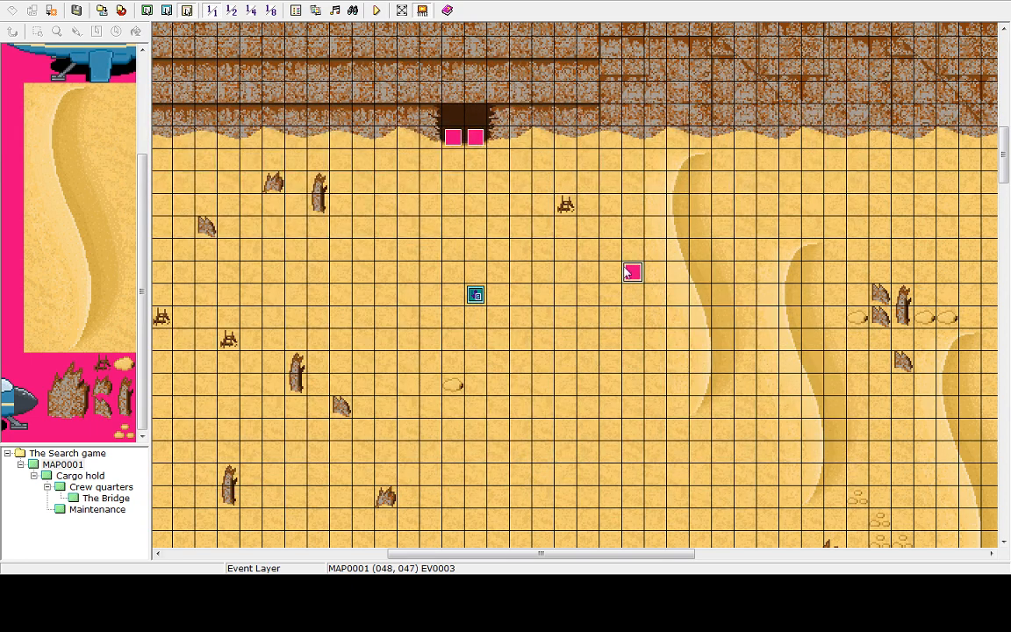
pyautogui.doubleClick(630, 273)
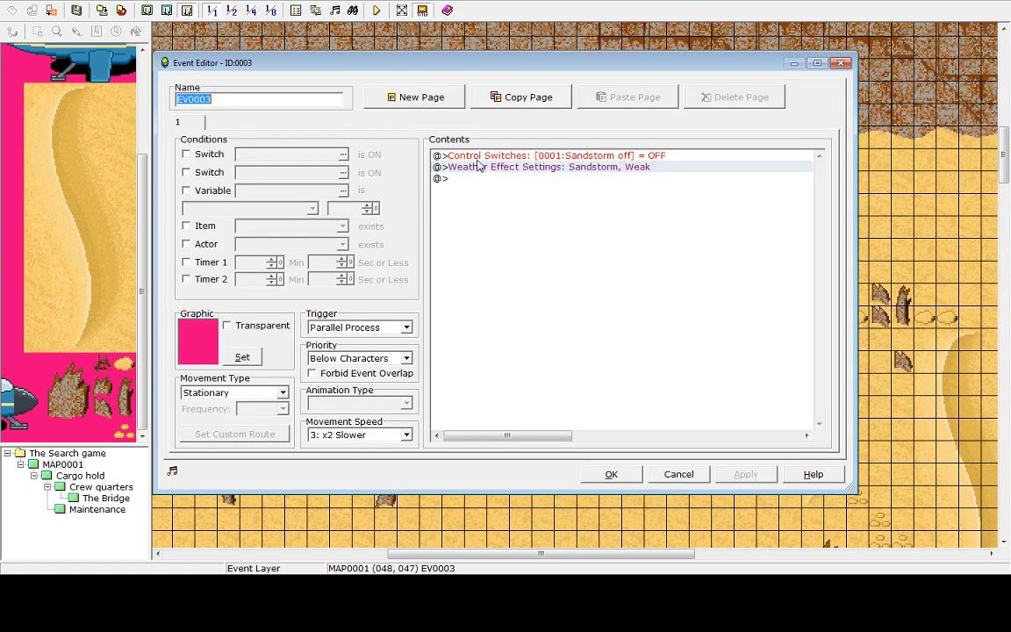
pyautogui.click(477, 160)
pyautogui.press('Delete')
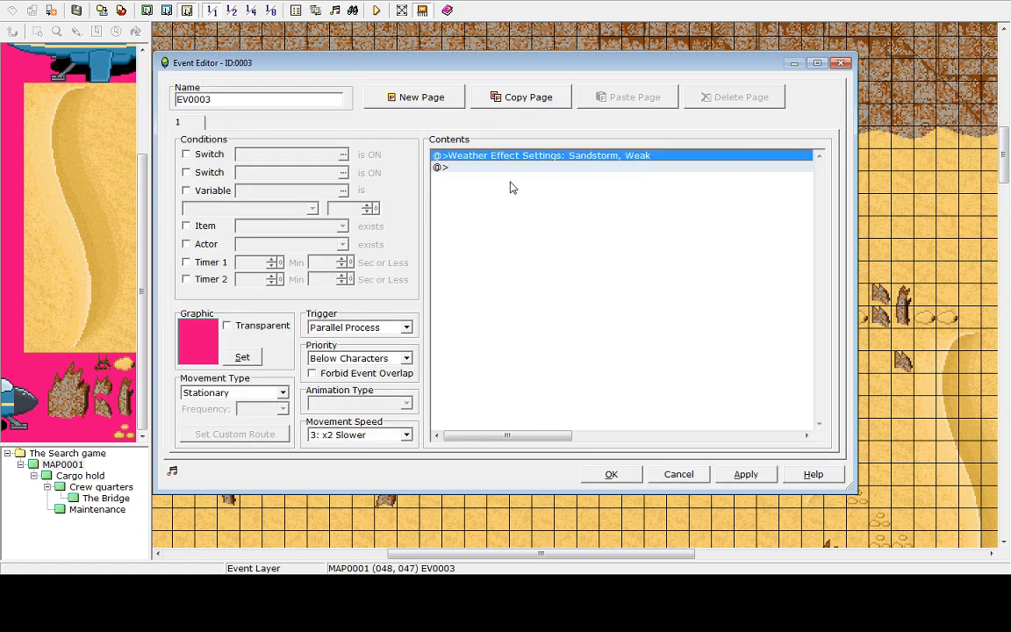
# Make the sandstorm event's page require switch 0002, naming that switch "Sandstorm On"
pyautogui.click(187, 154)
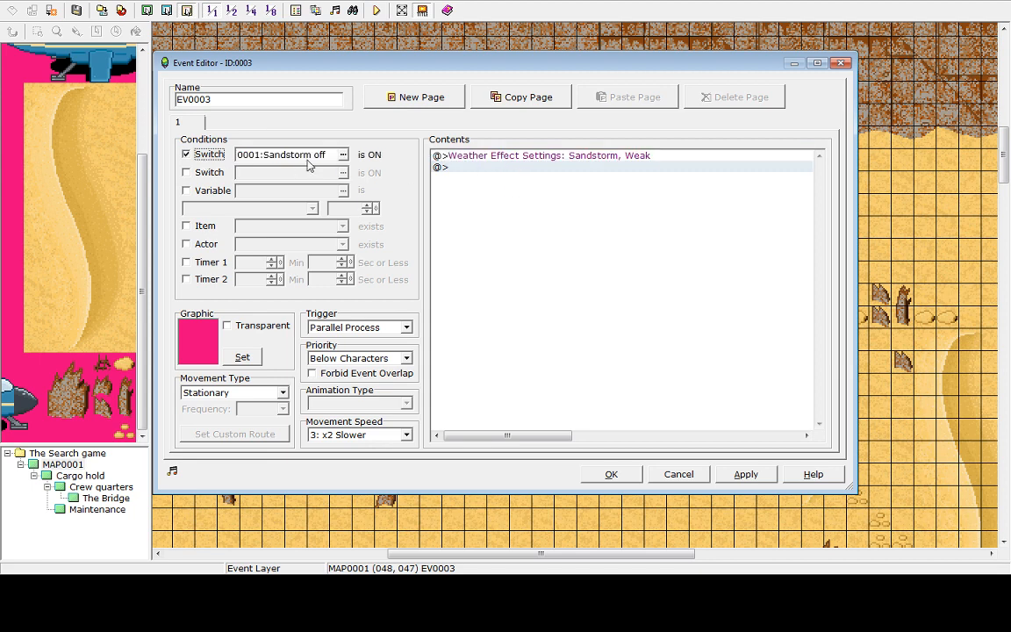
pyautogui.click(345, 155)
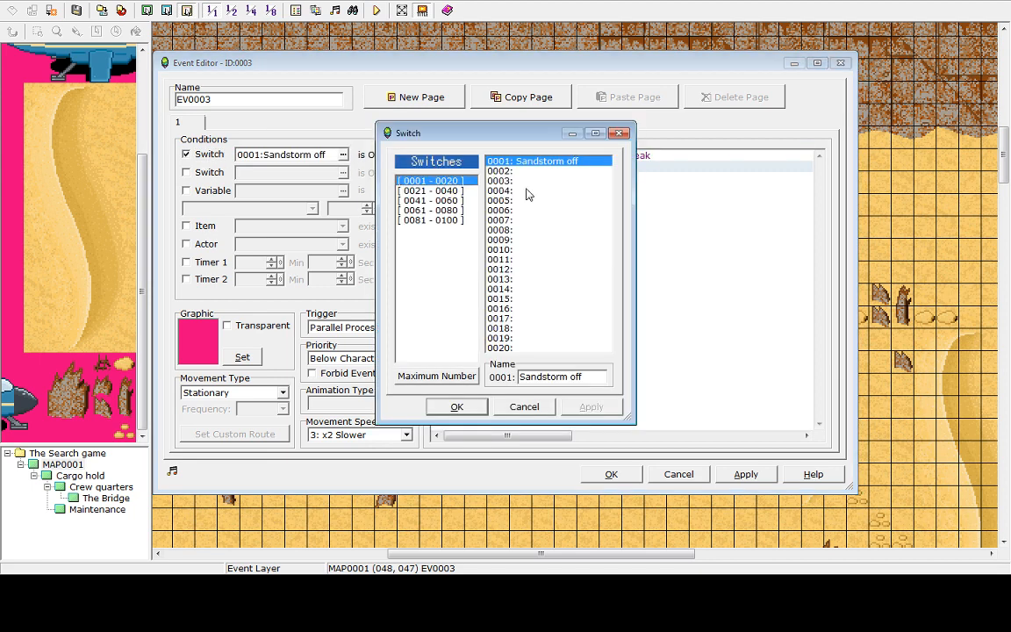
pyautogui.click(525, 172)
pyautogui.click(553, 376)
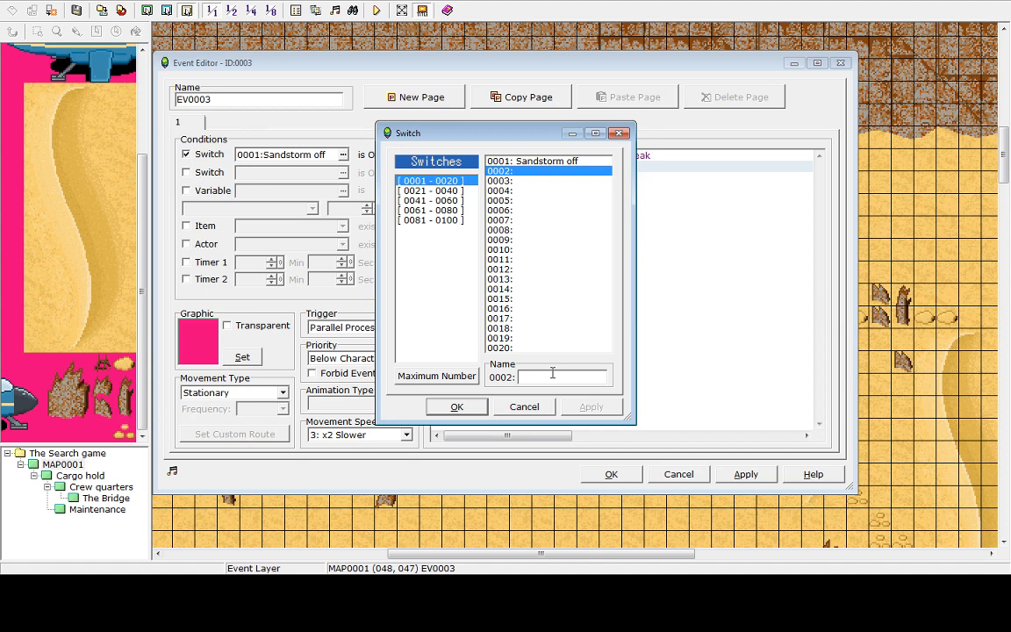
pyautogui.write('Sandstorm On')
pyautogui.click(457, 407)
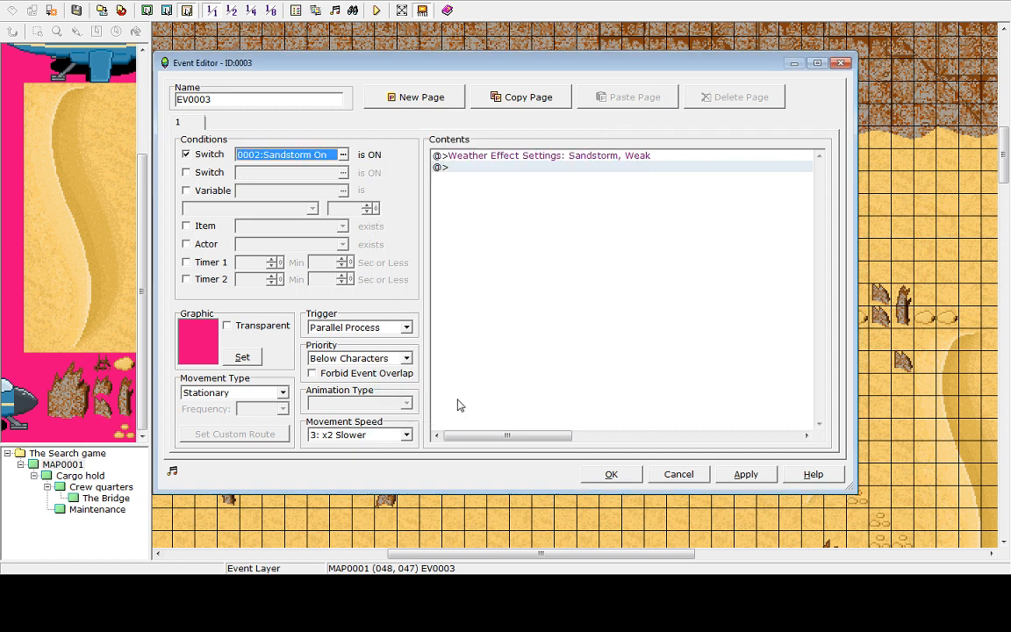
# Add a second page to the sandstorm event
pyautogui.click(511, 167)
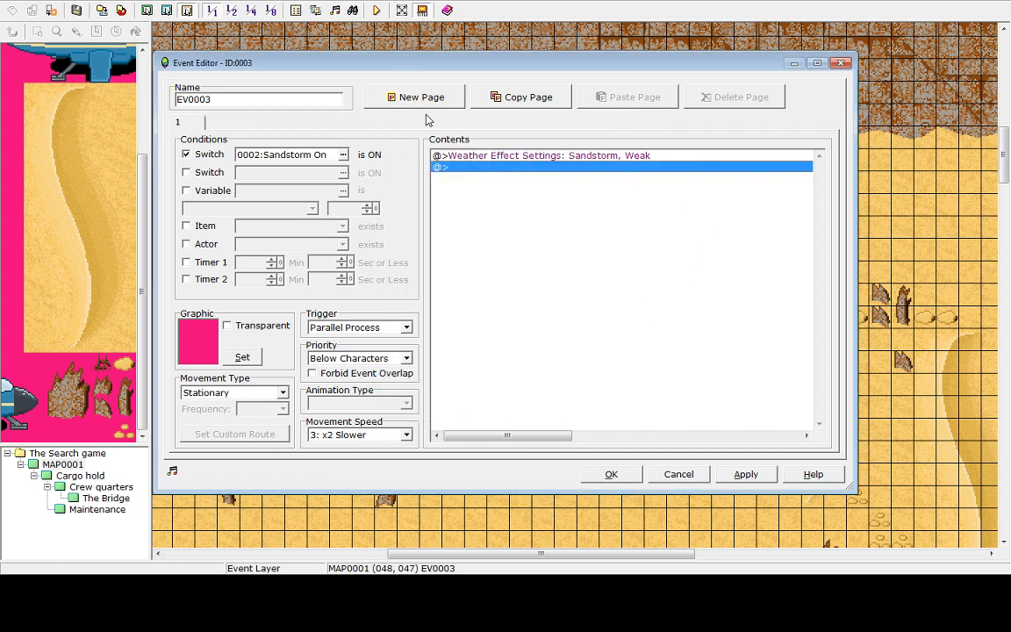
pyautogui.click(435, 98)
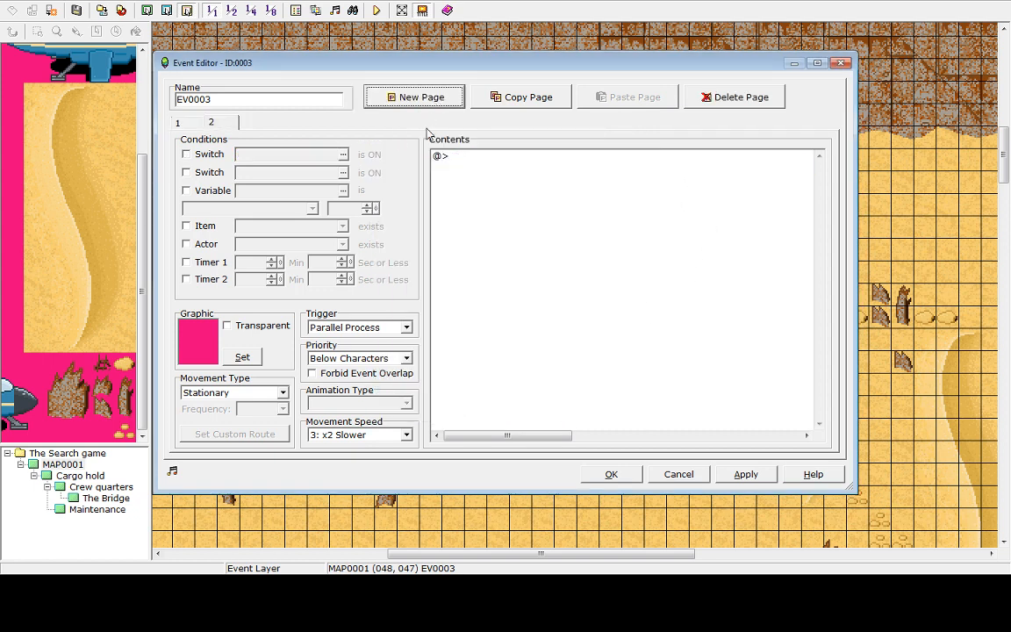
pyautogui.click(456, 169)
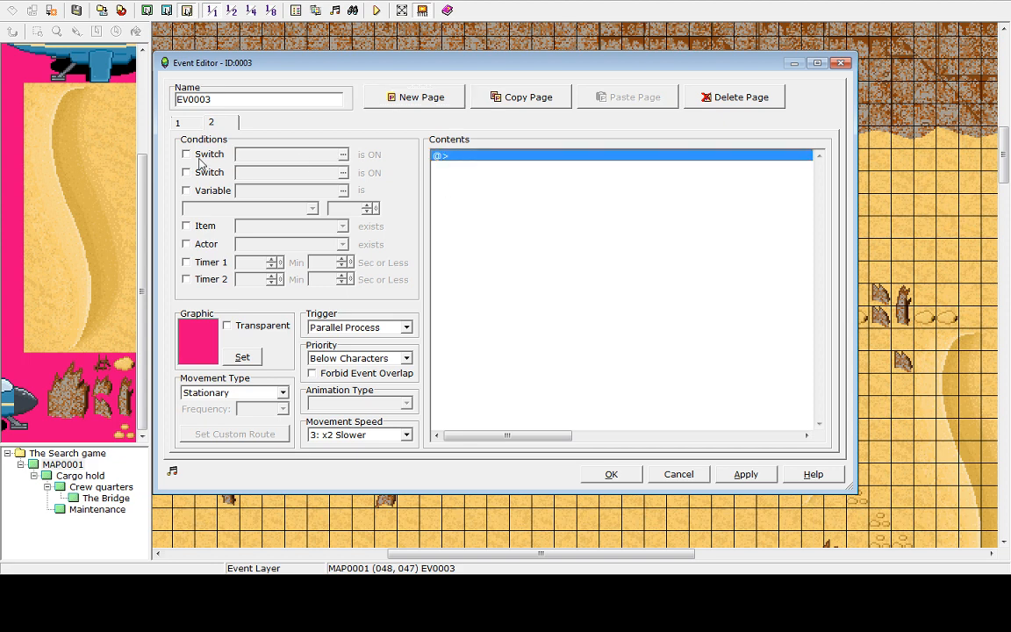
# On the sandstorm event's second page, require switch 0001 Sandstorm off to be ON
pyautogui.click(179, 121)
pyautogui.click(207, 121)
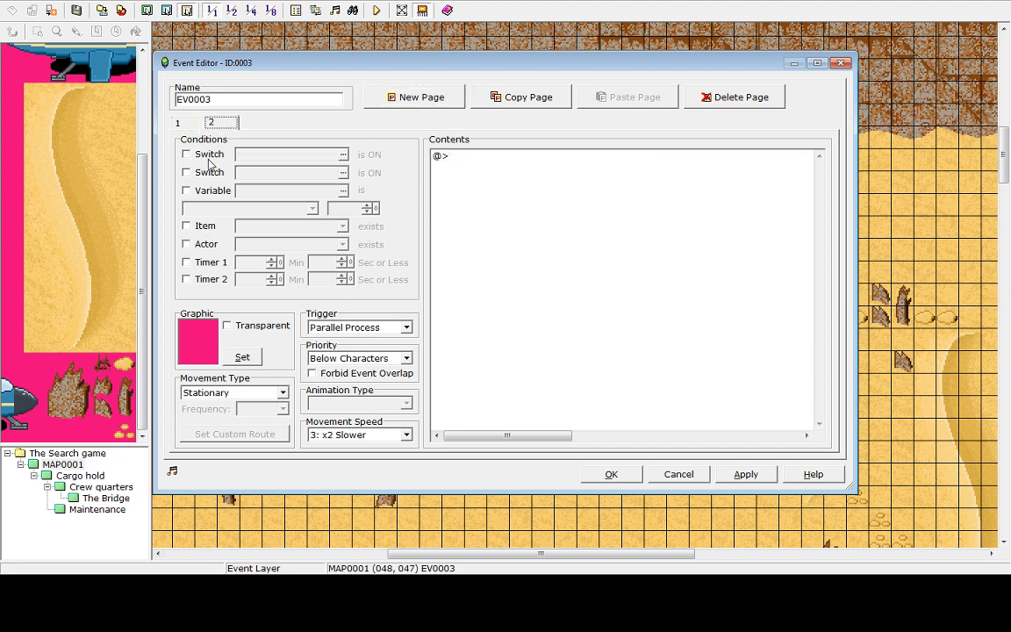
pyautogui.click(209, 157)
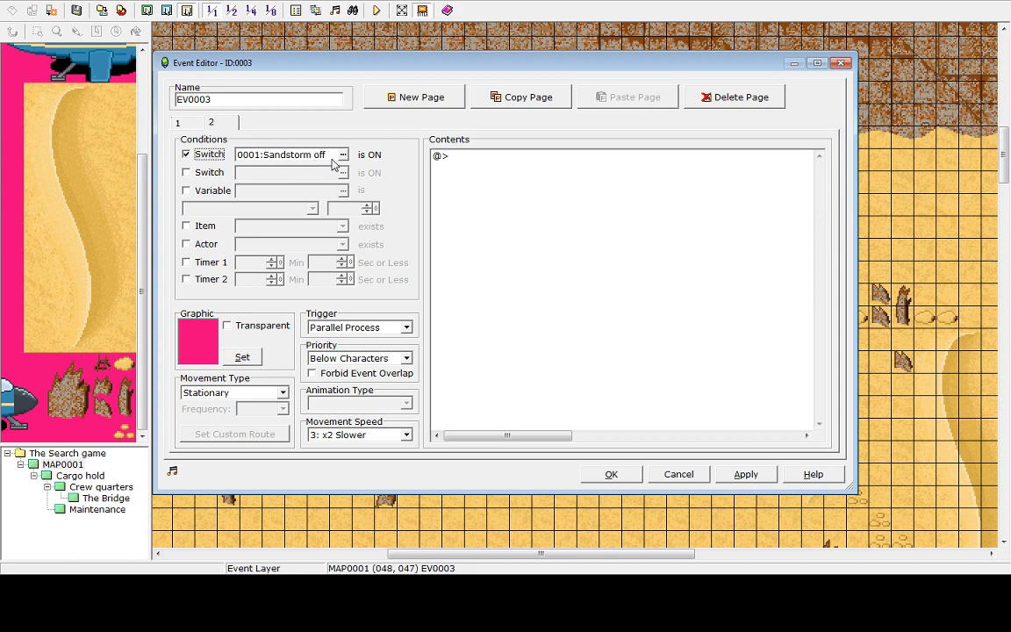
# Add a Set Weather Effects command with type None to the second page, then apply and close the event
pyautogui.click(492, 156)
pyautogui.doubleClick(463, 158)
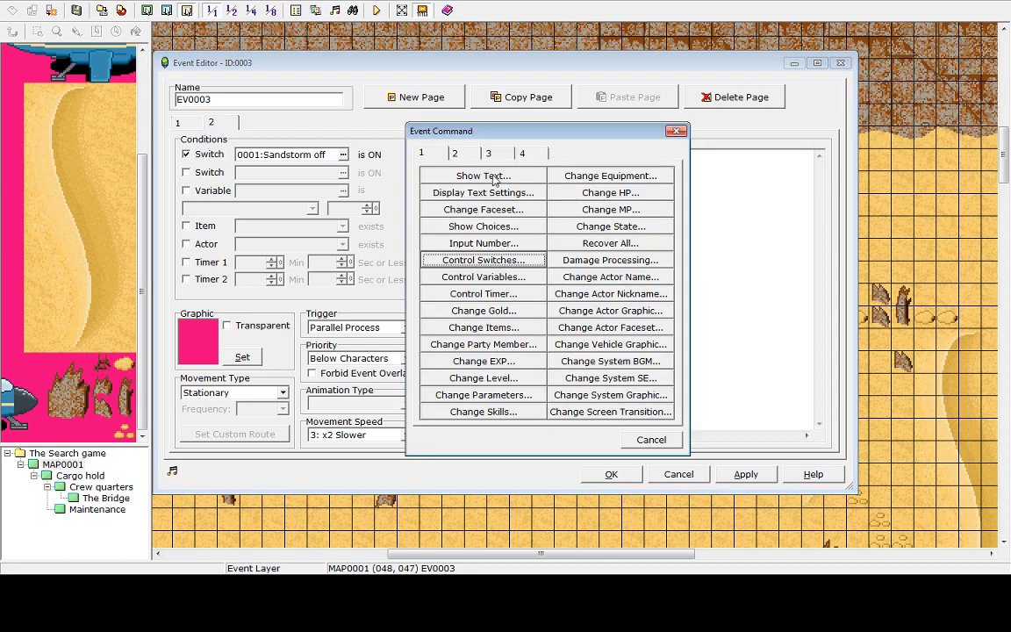
pyautogui.click(454, 154)
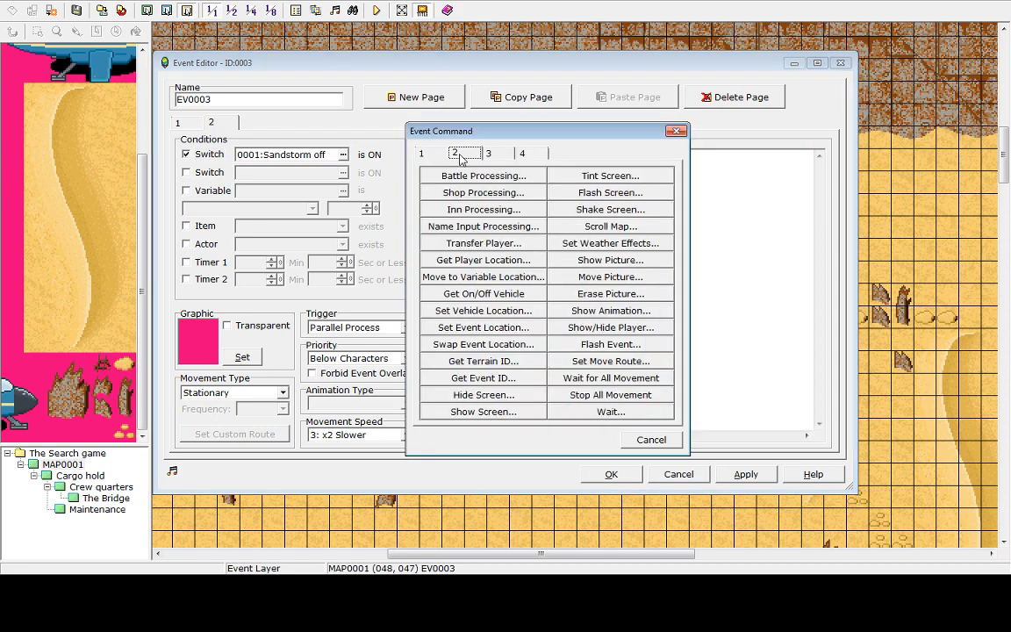
pyautogui.click(610, 244)
pyautogui.click(380, 288)
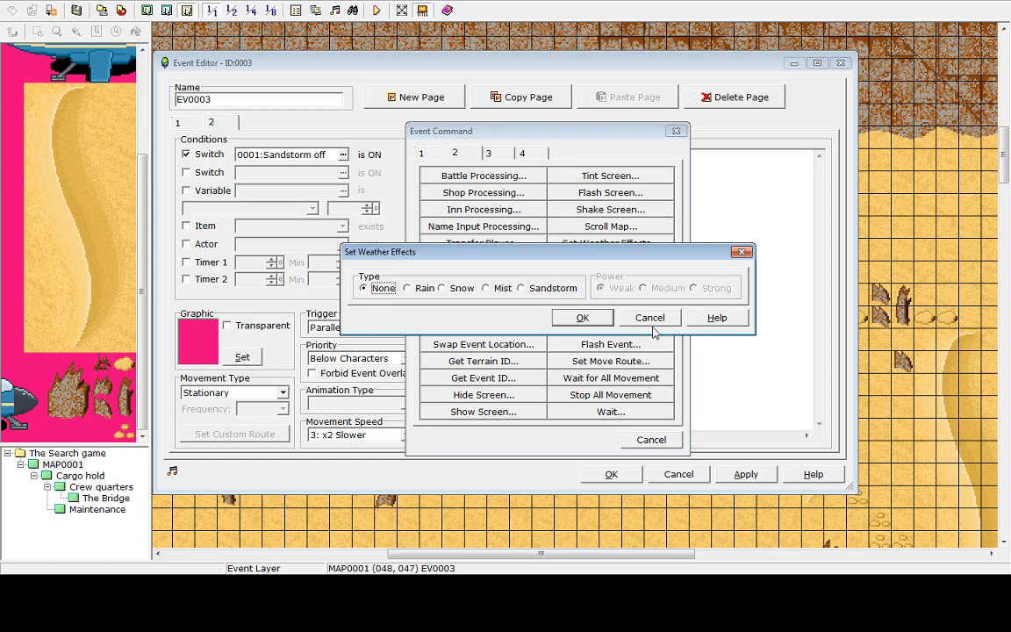
pyautogui.click(582, 317)
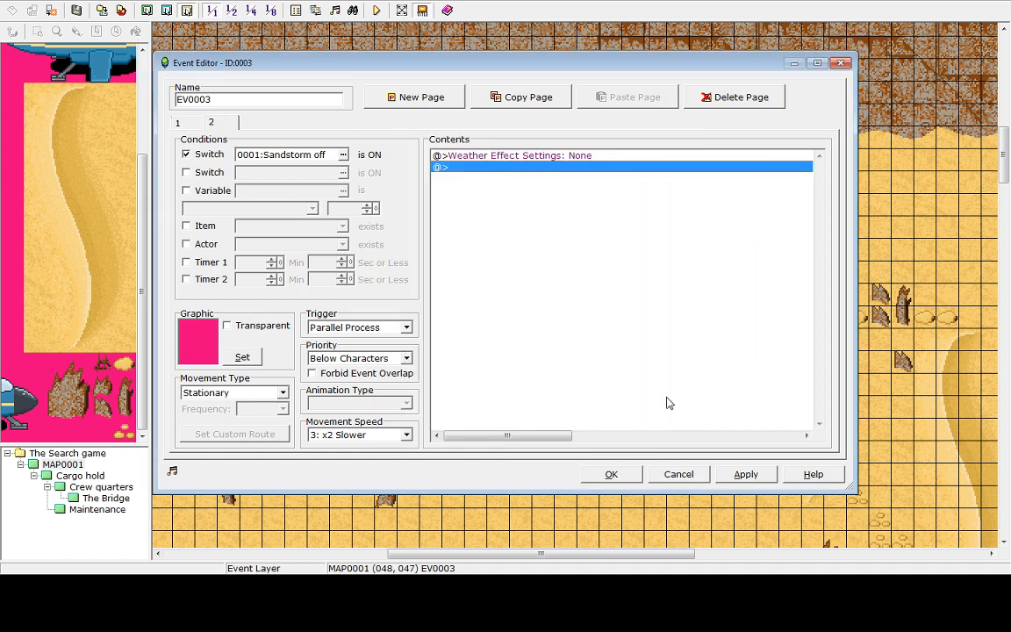
pyautogui.click(746, 474)
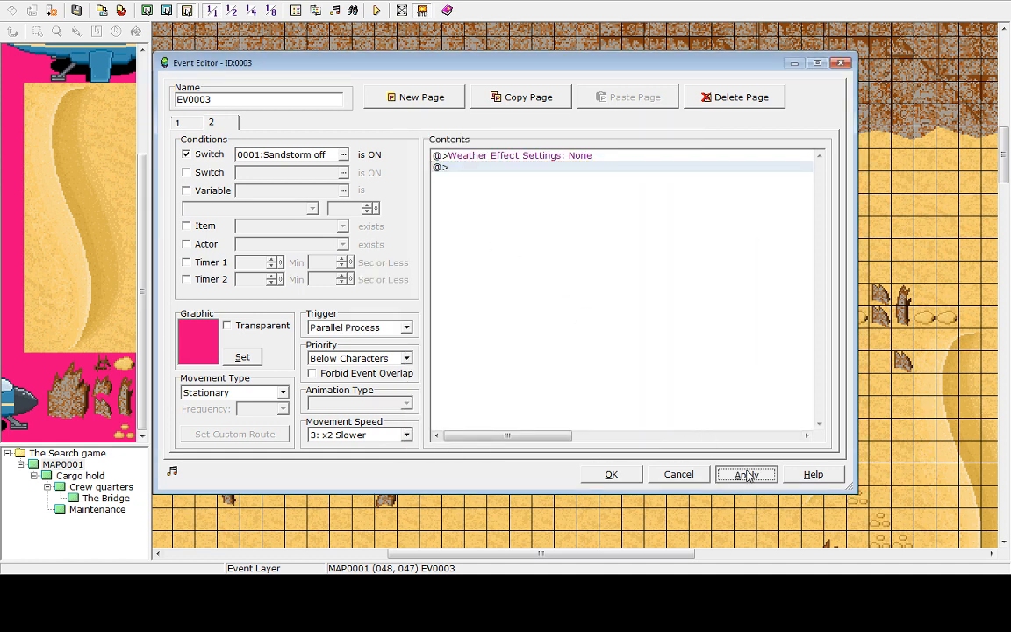
pyautogui.click(611, 473)
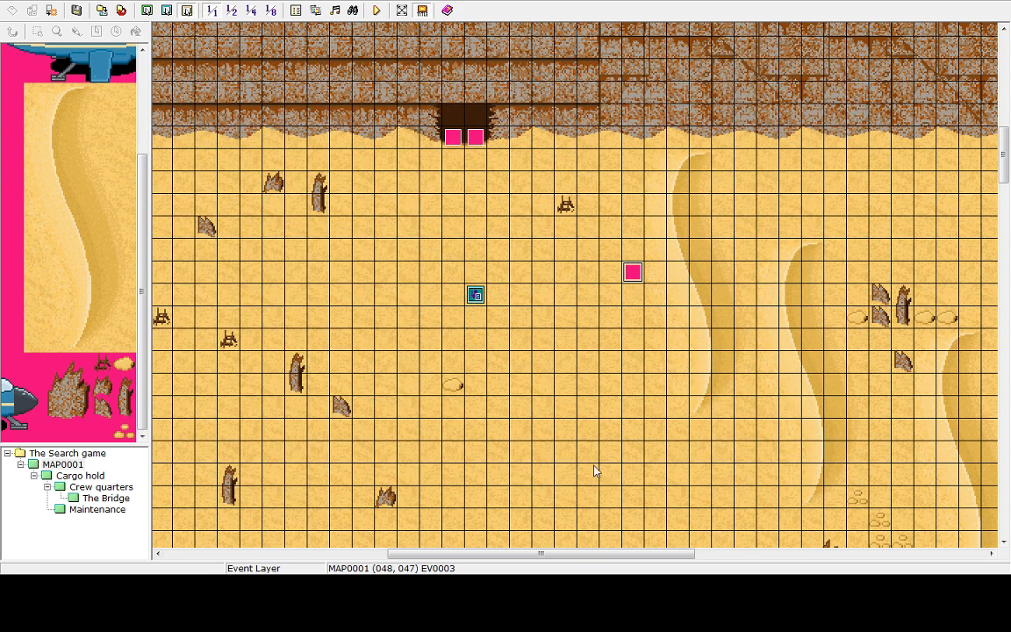
# Playtest the game, walking around the desert and into the ship, then end the test
pyautogui.click(375, 16)
pyautogui.click(490, 313)
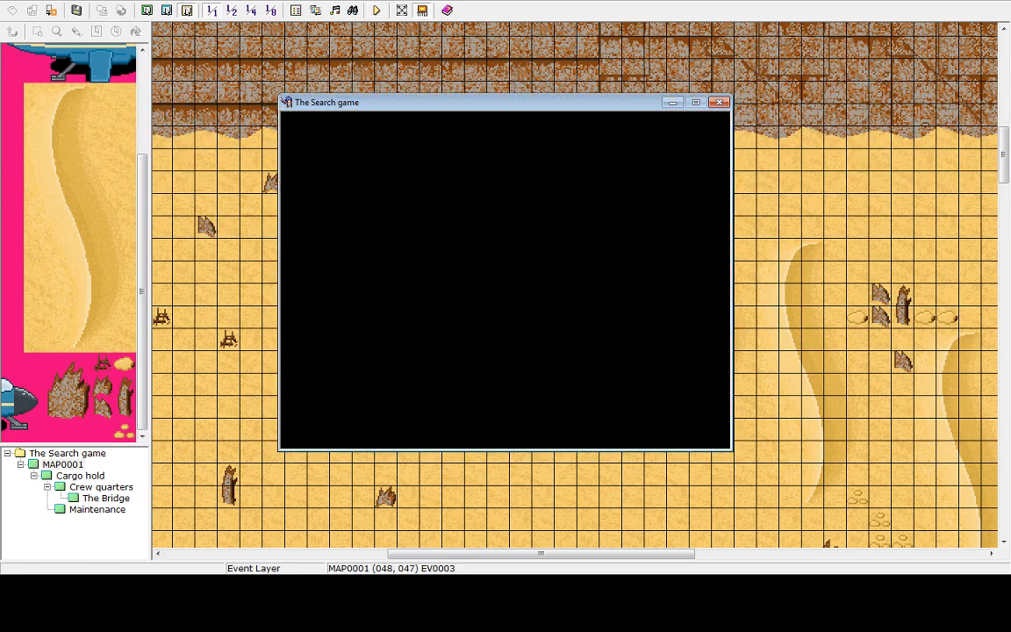
pyautogui.press('Return')
pyautogui.press('Up')
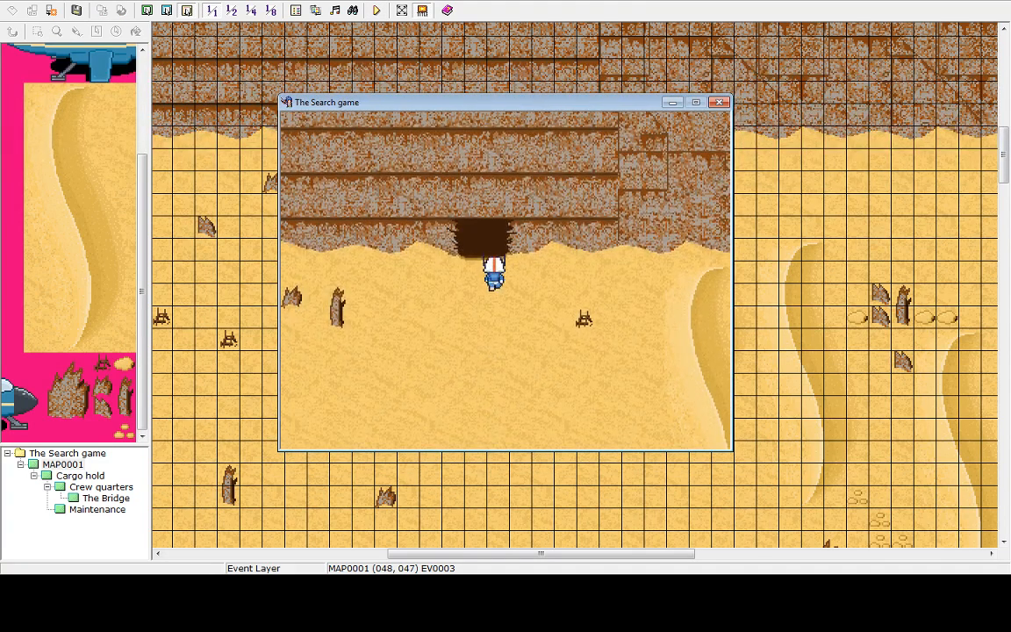
pyautogui.press('Down')
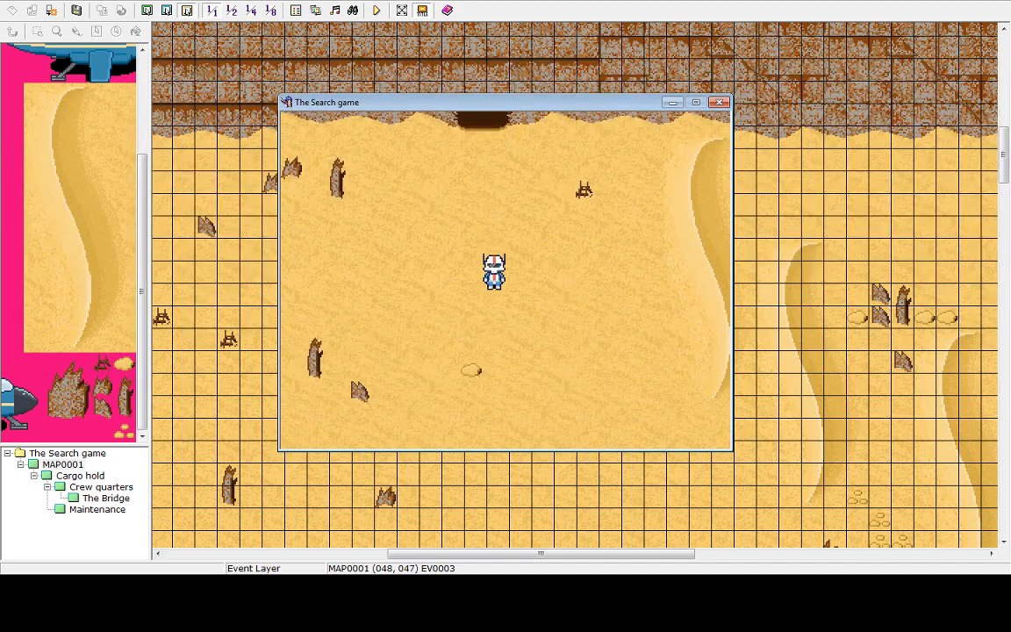
pyautogui.press('Up')
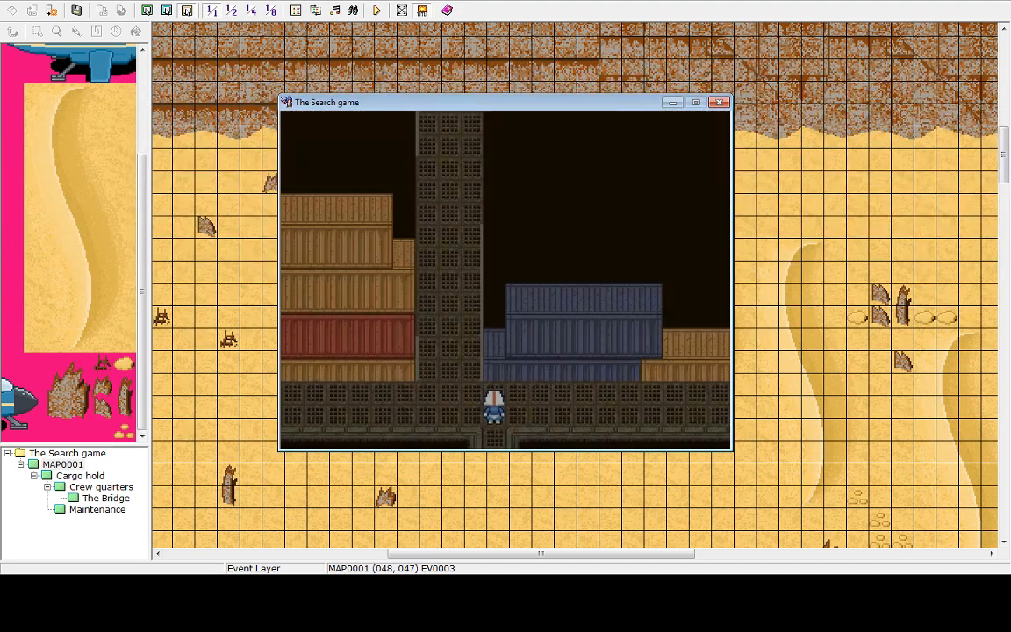
pyautogui.press('Escape')
pyautogui.press('Up')
pyautogui.press('Return')
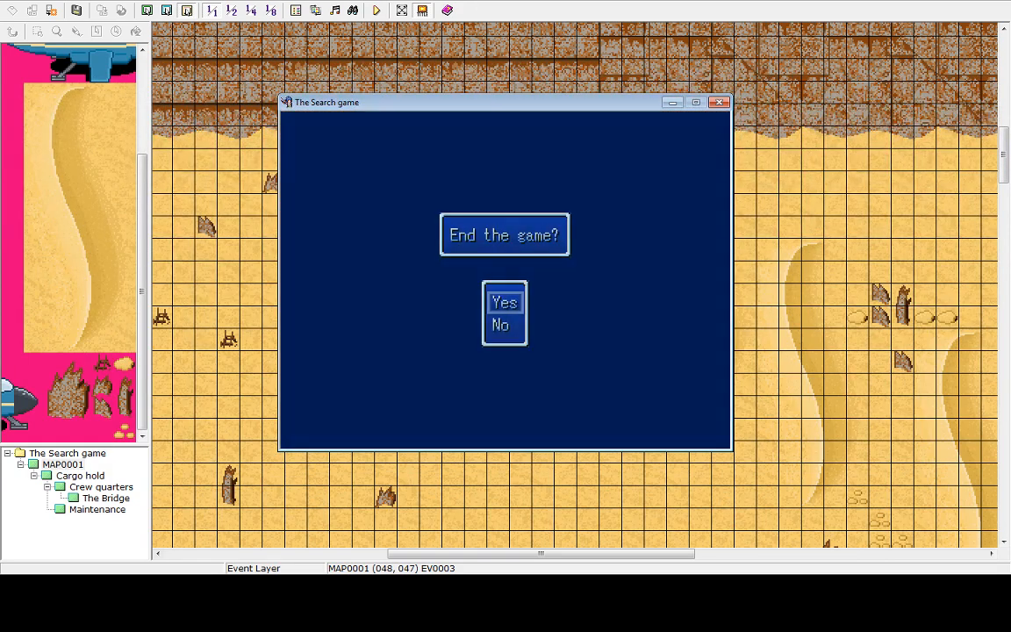
pyautogui.press('Return')
pyautogui.press('Up')
pyautogui.press('Return')
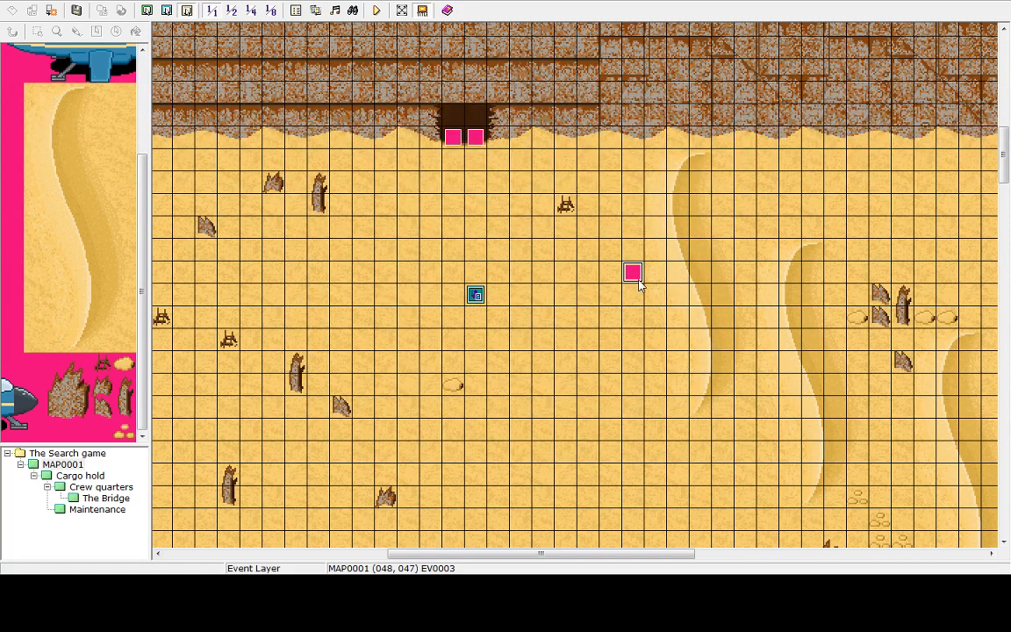
# Reopen the sandstorm event and remove the switch condition from its first page, then apply and close
pyautogui.doubleClick(633, 274)
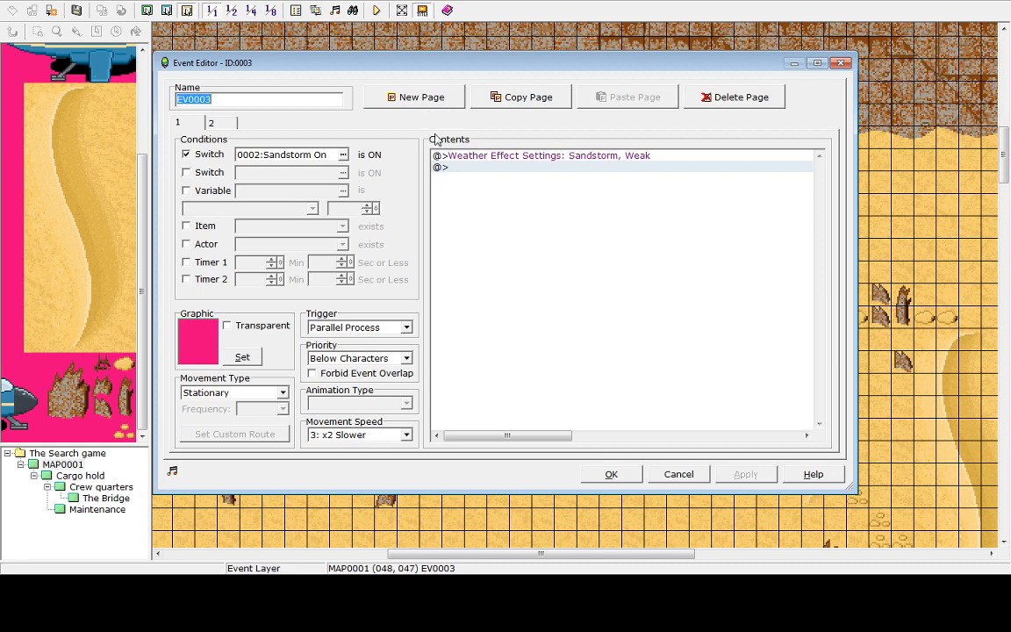
pyautogui.click(463, 156)
pyautogui.click(470, 168)
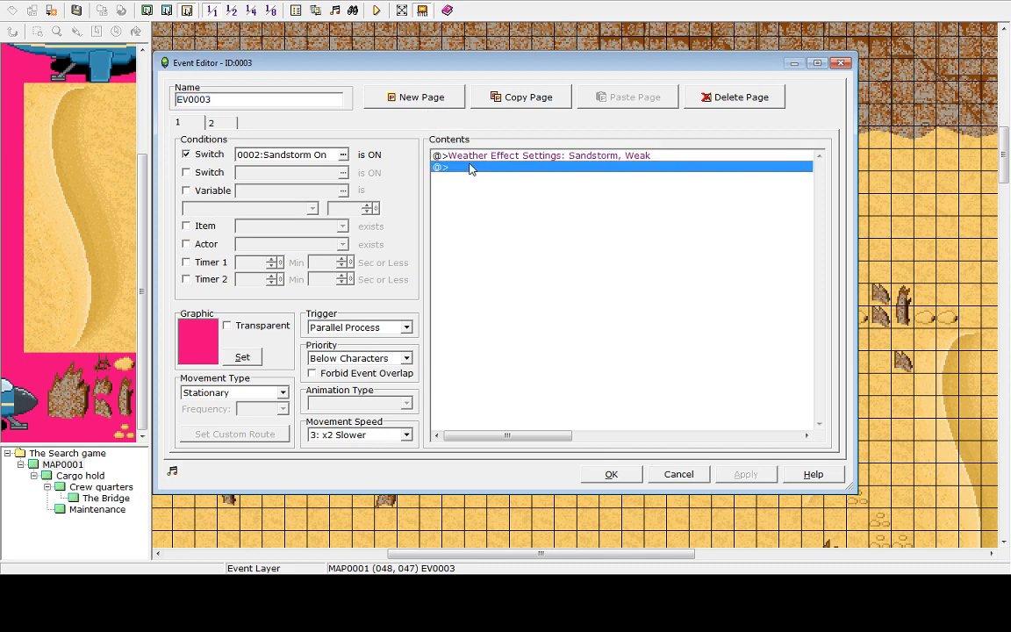
pyautogui.click(462, 156)
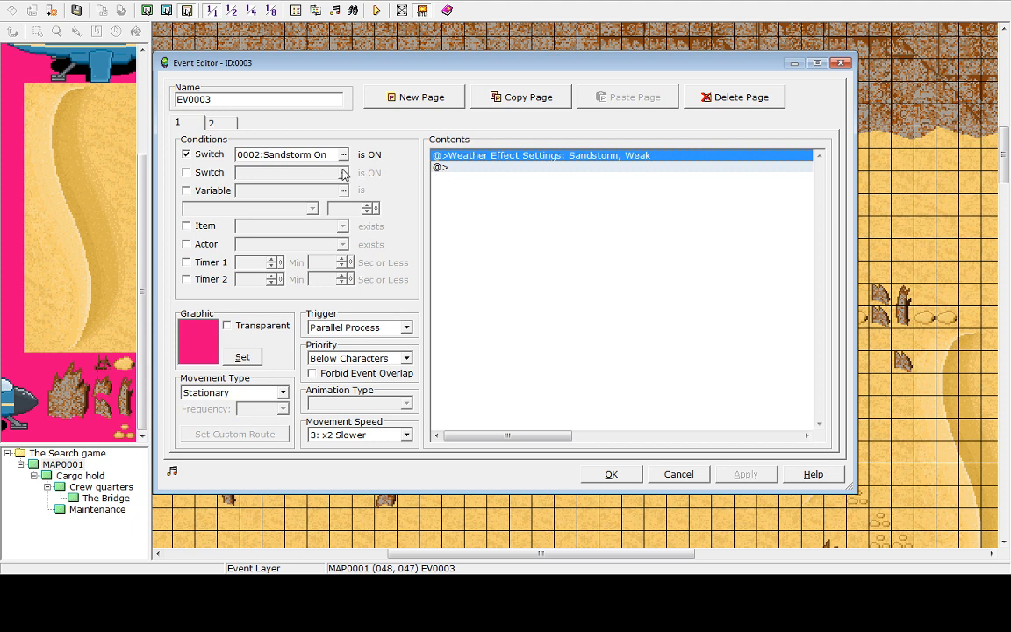
pyautogui.click(194, 154)
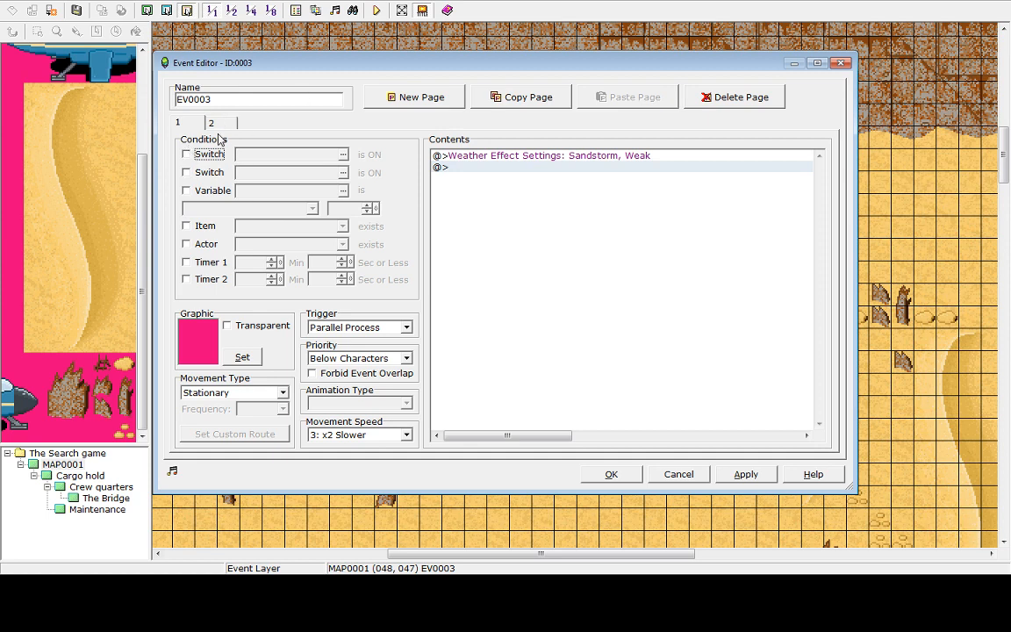
pyautogui.click(217, 130)
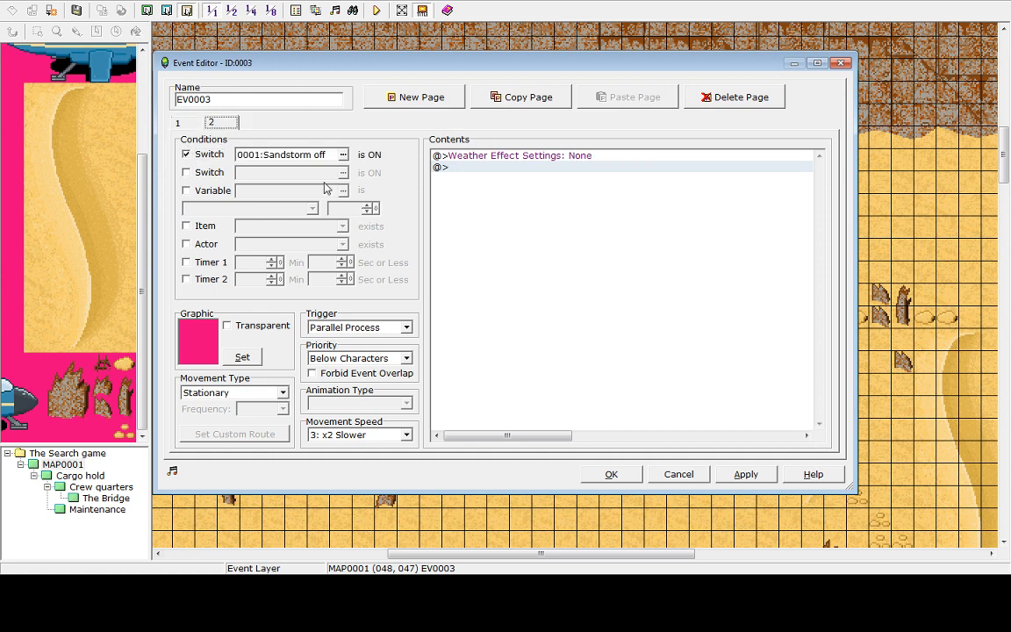
pyautogui.click(187, 125)
pyautogui.click(746, 474)
pyautogui.click(611, 474)
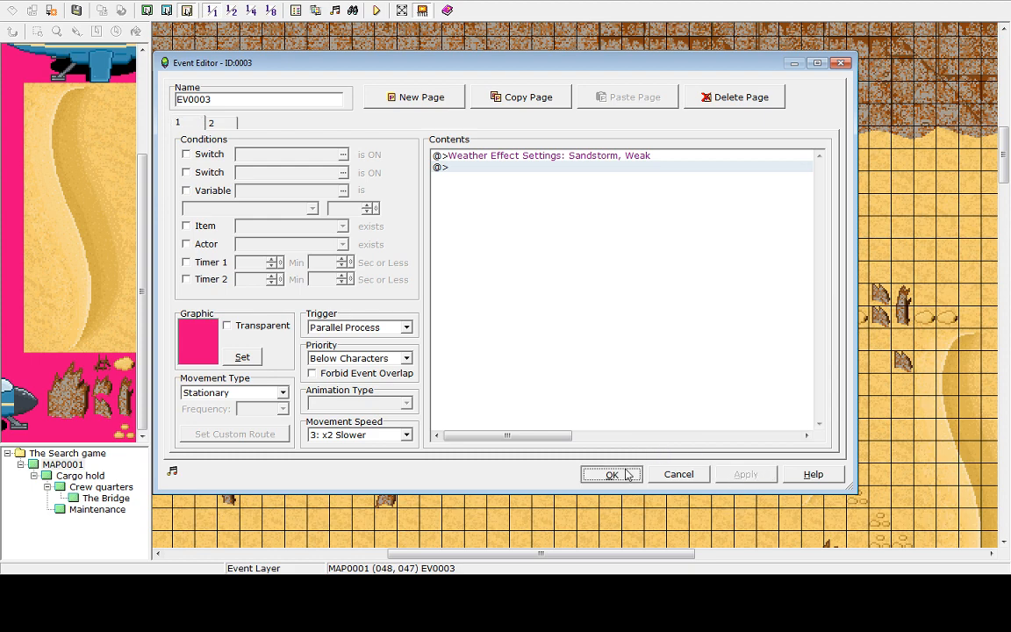
# Save and playtest the game, walking from the desert into the ship, then end the test
pyautogui.click(375, 11)
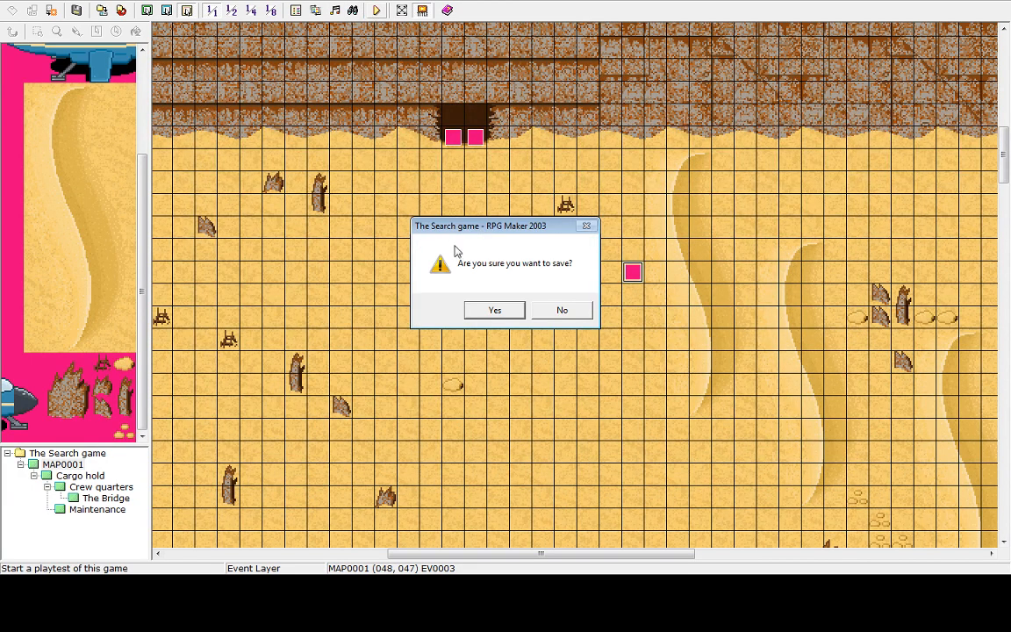
pyautogui.click(492, 309)
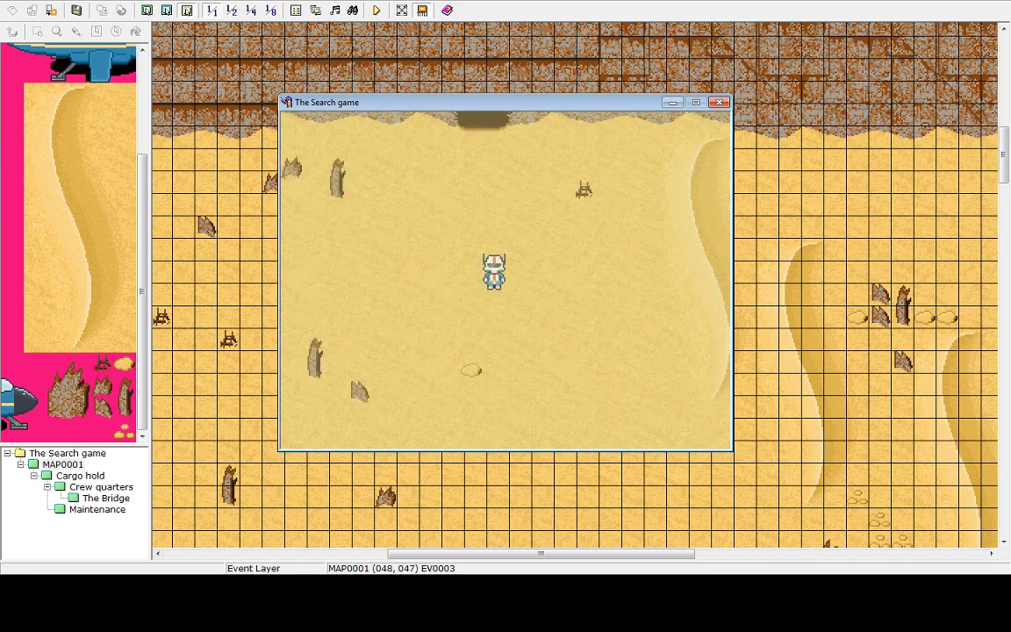
pyautogui.press('Up')
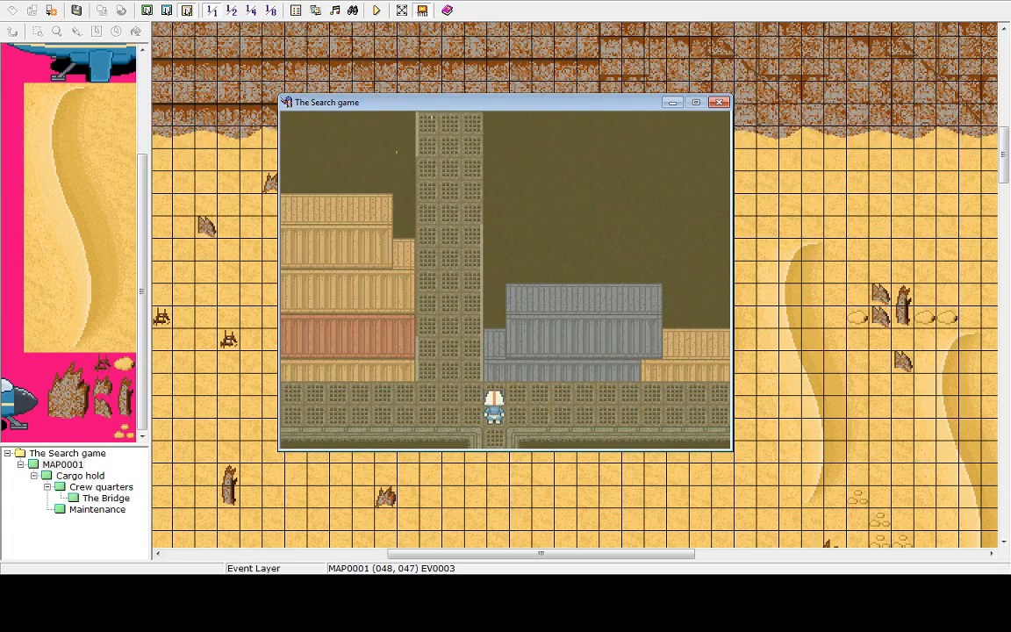
pyautogui.press('Escape')
pyautogui.press('Up')
pyautogui.press('Return')
pyautogui.press('Return')
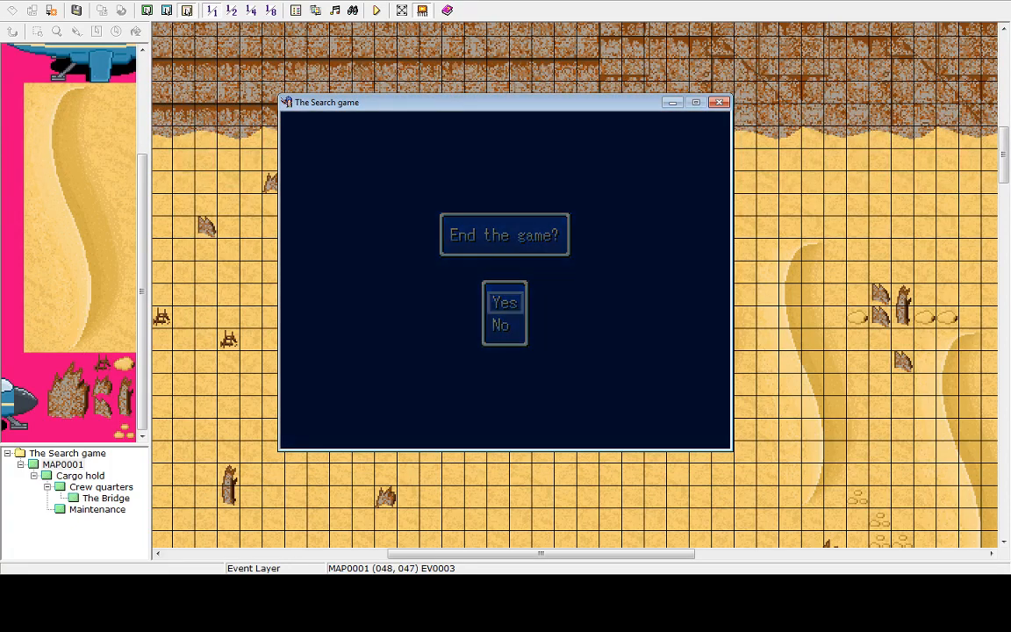
pyautogui.press('Up')
pyautogui.press('Return')
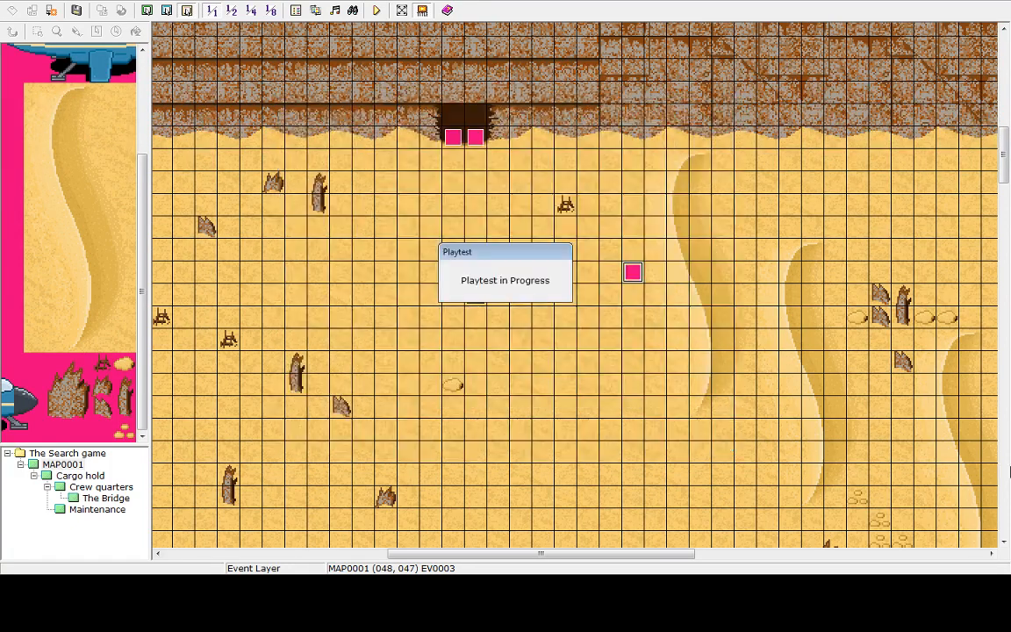
# Add a Control Switches command turning OFF switch 0001 Sandstorm off after the weather command on page 1
pyautogui.doubleClick(632, 275)
pyautogui.click(464, 173)
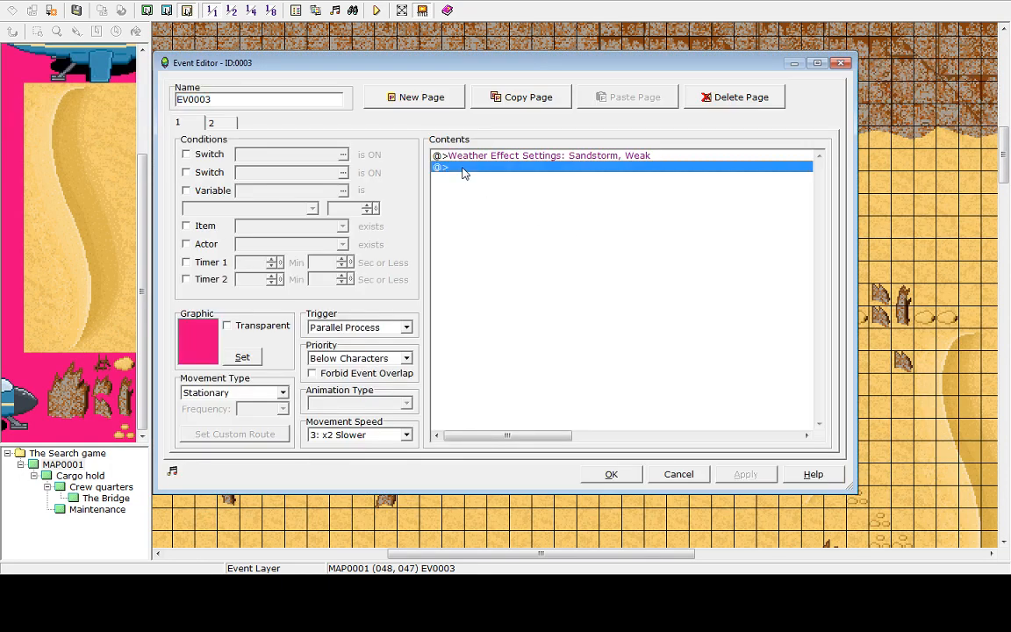
pyautogui.doubleClick(463, 171)
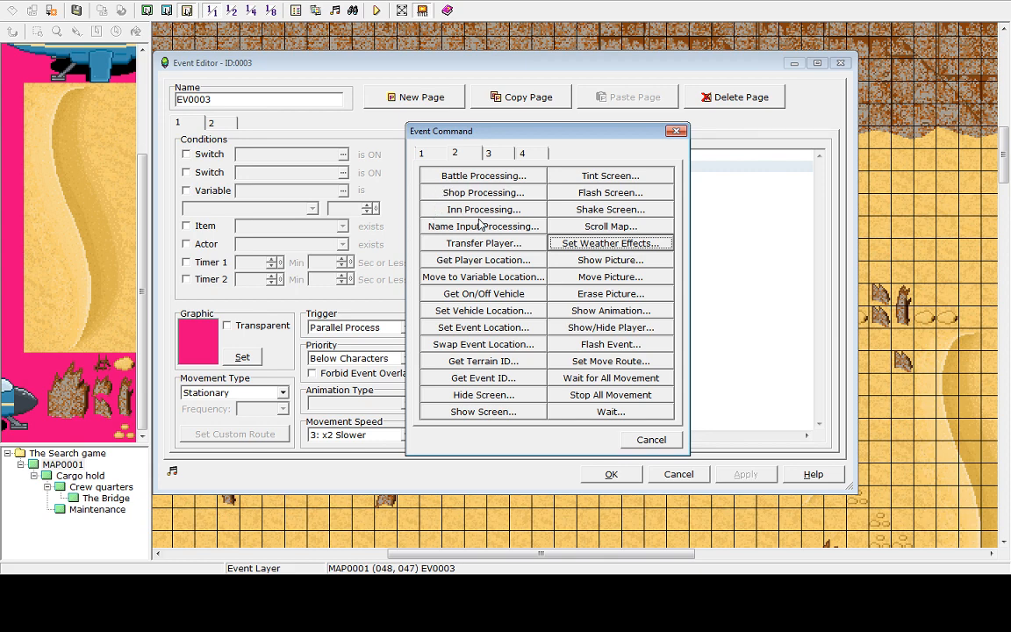
pyautogui.click(421, 153)
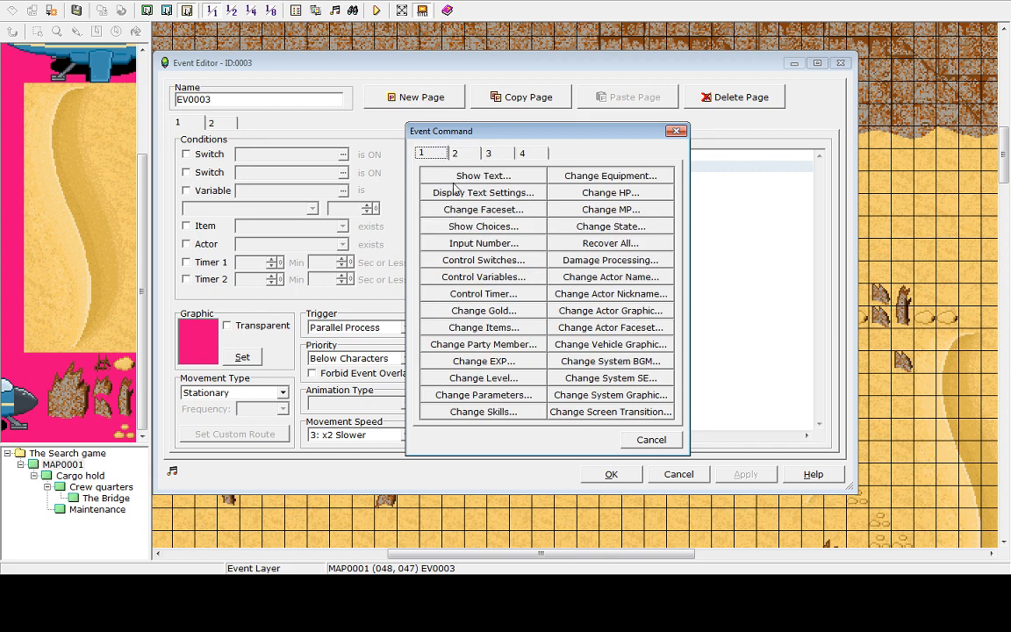
pyautogui.click(466, 261)
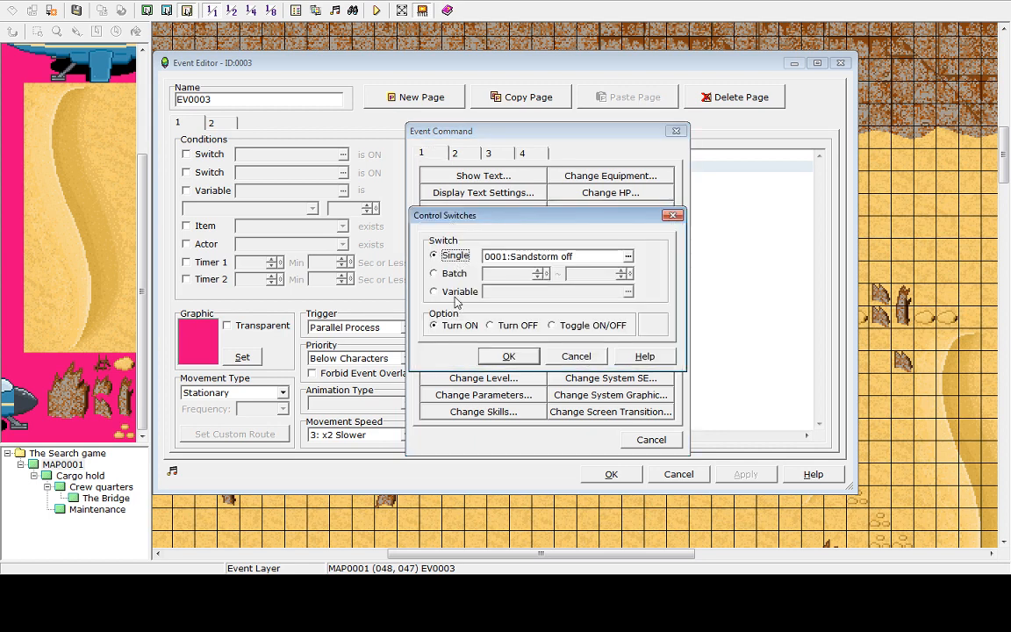
pyautogui.click(497, 326)
pyautogui.click(522, 257)
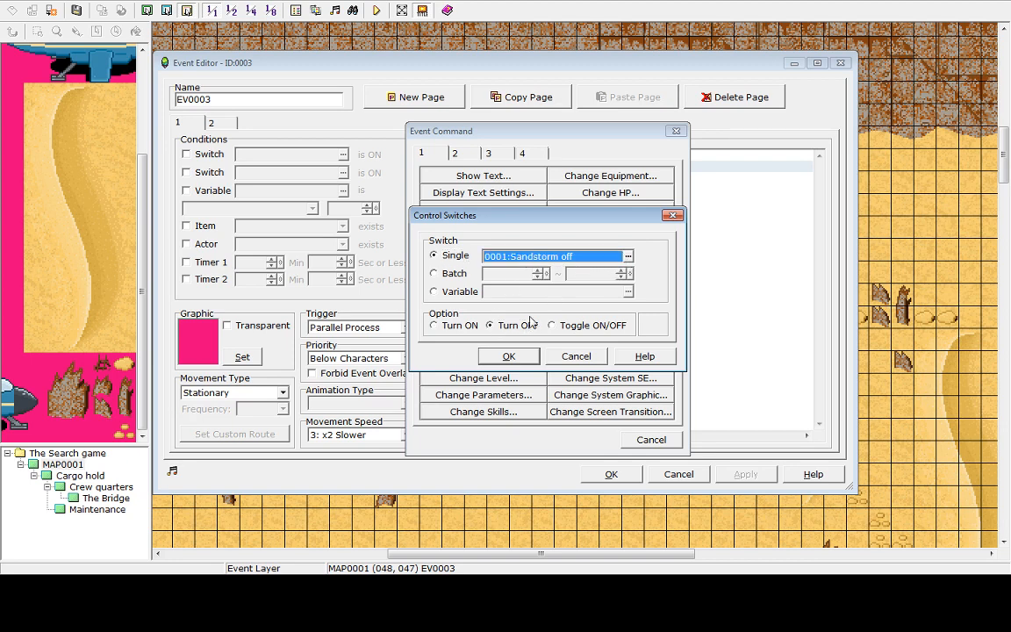
pyautogui.click(508, 357)
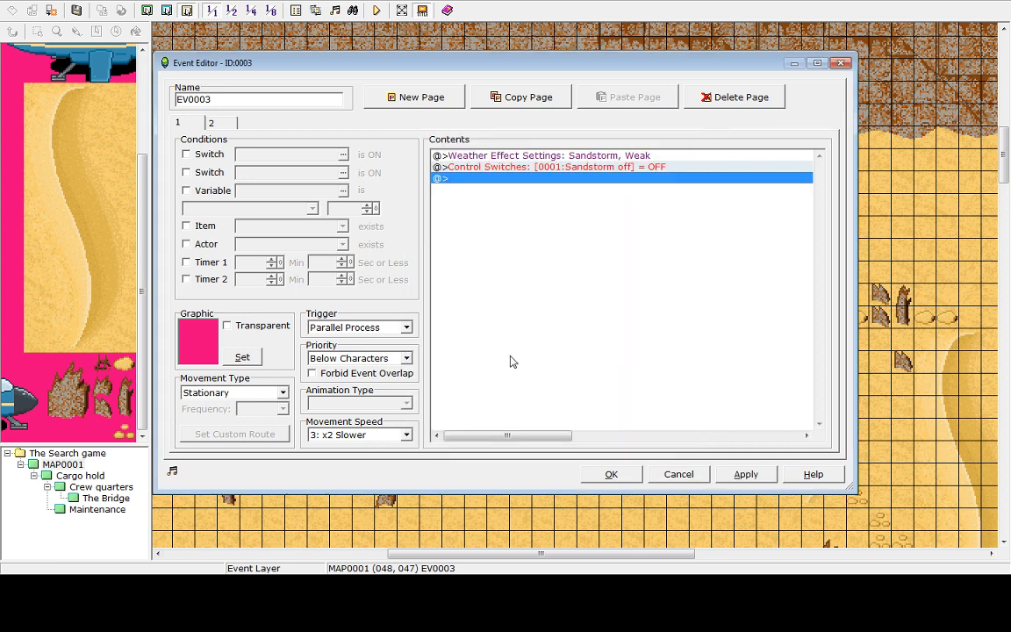
pyautogui.click(746, 474)
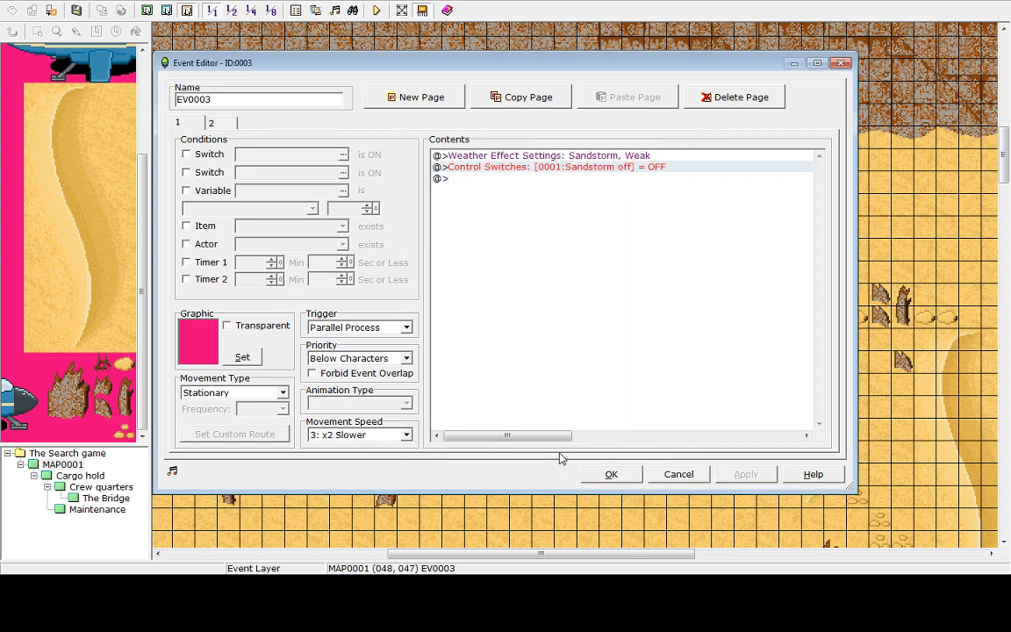
# Delete the sandstorm event's second page, then apply and close the event
pyautogui.click(221, 124)
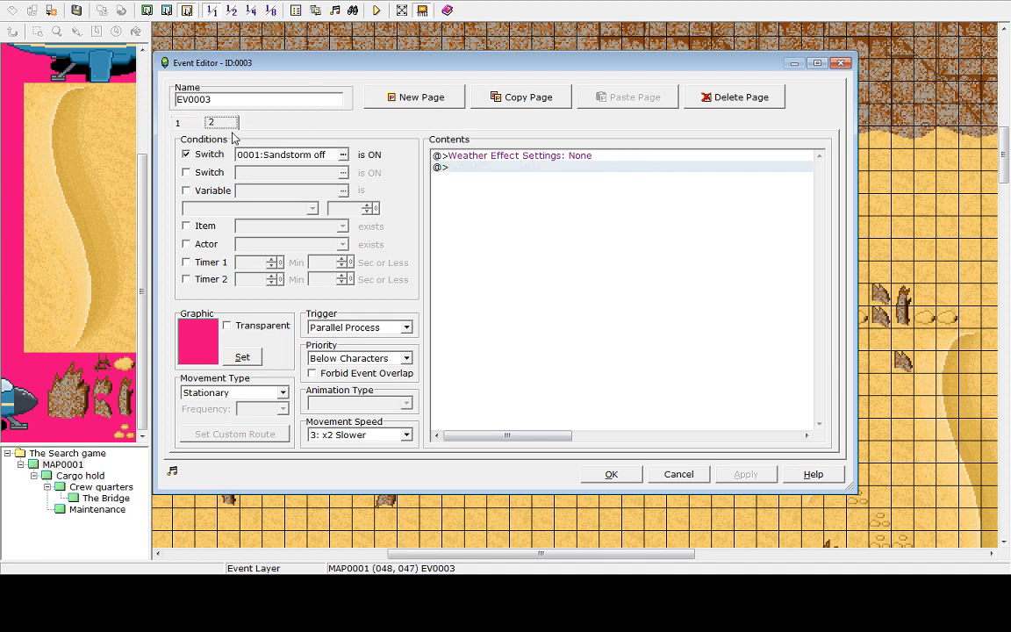
pyautogui.click(728, 99)
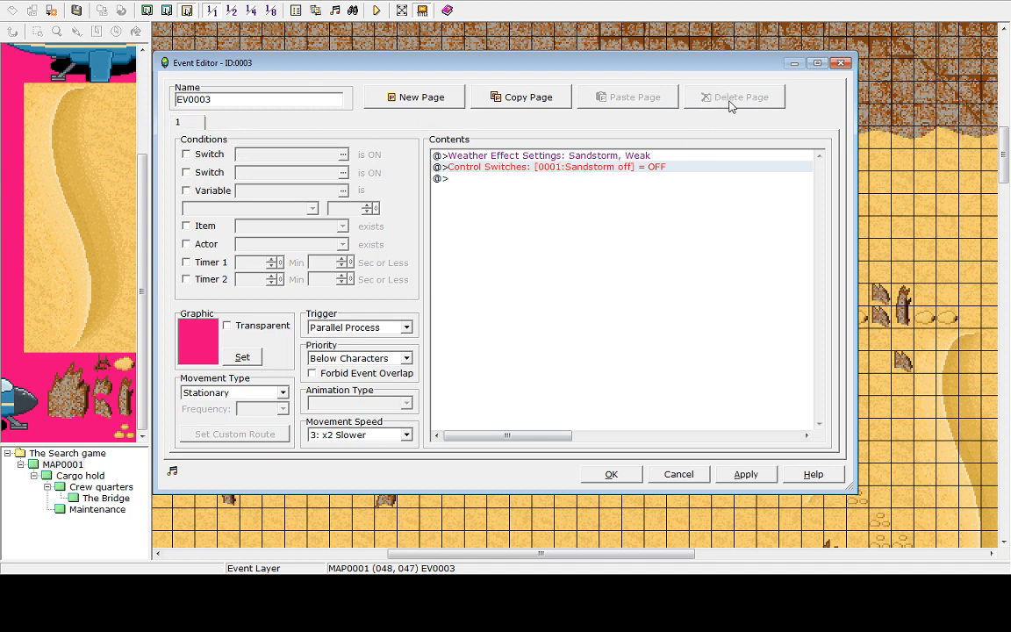
pyautogui.click(541, 156)
pyautogui.click(745, 474)
pyautogui.click(606, 474)
# Save and playtest again, walking from the desert into the ship, then quit the test
pyautogui.click(376, 10)
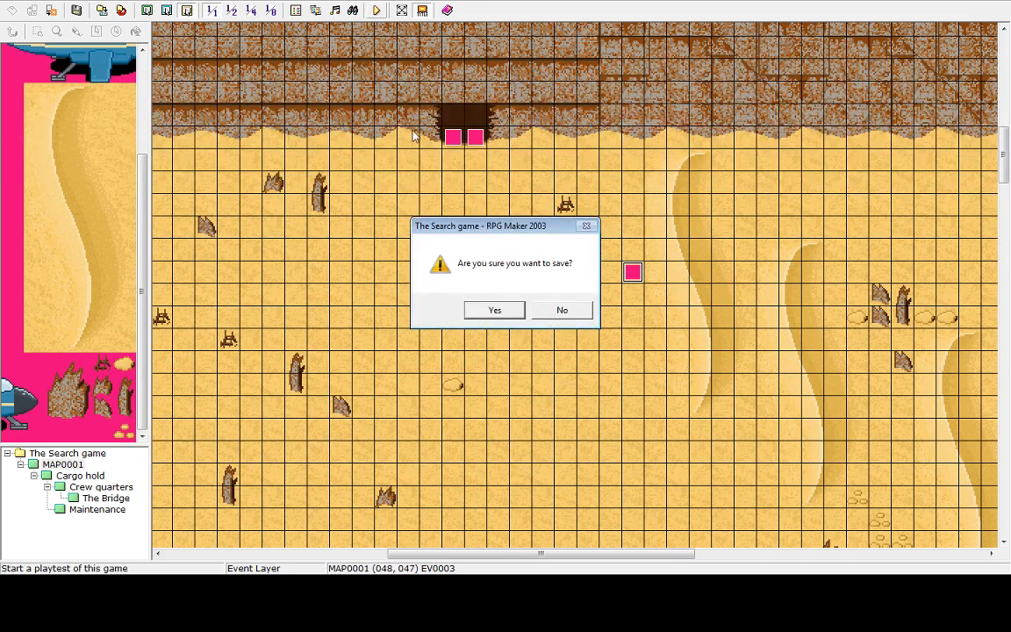
pyautogui.click(495, 310)
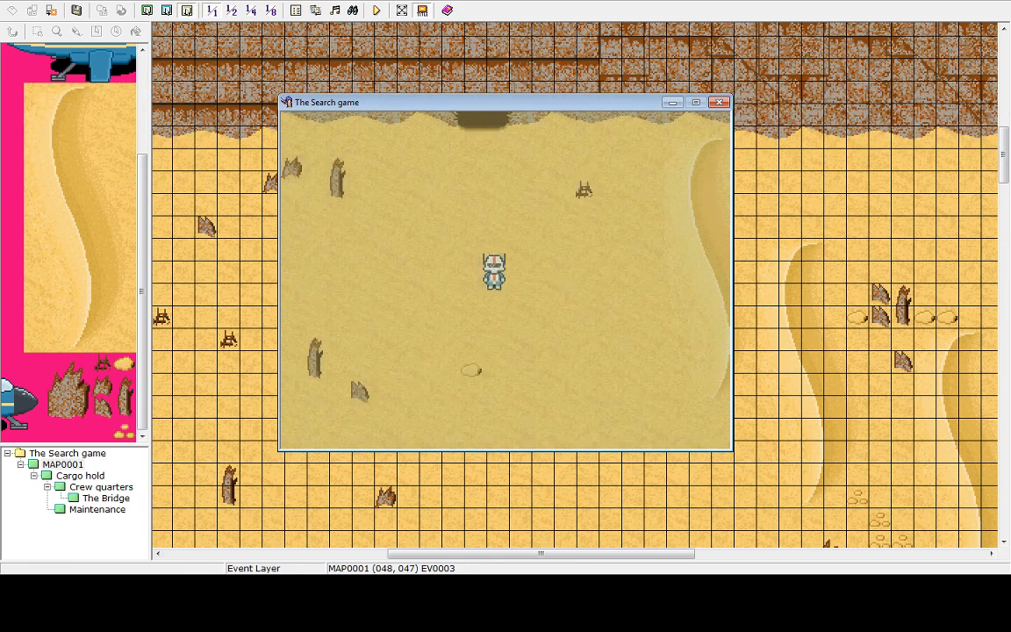
pyautogui.press('Up')
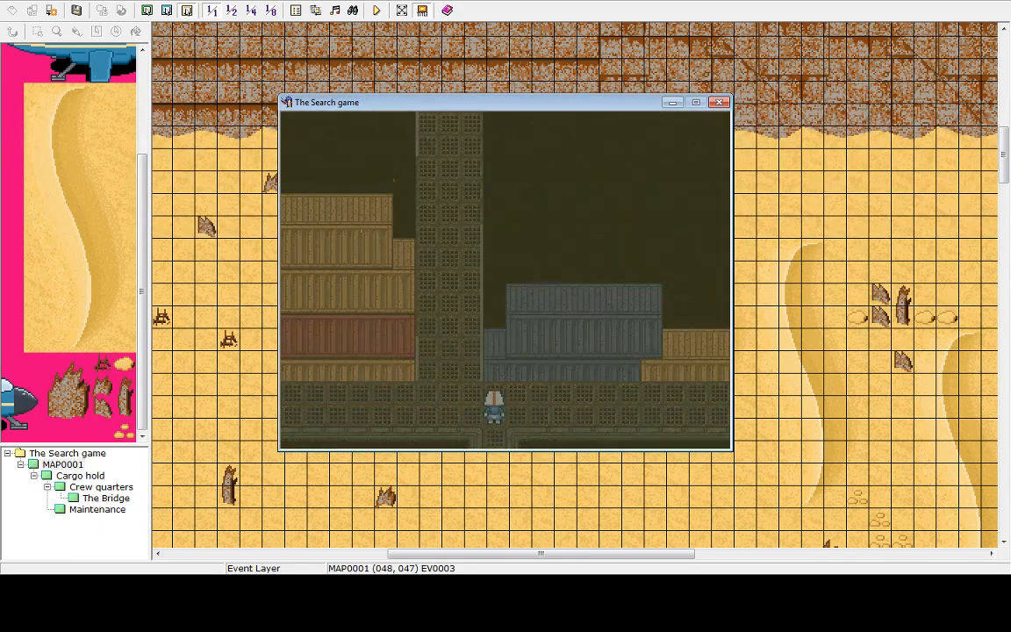
pyautogui.press('Escape')
pyautogui.press('Up')
pyautogui.press('Return')
pyautogui.press('Return')
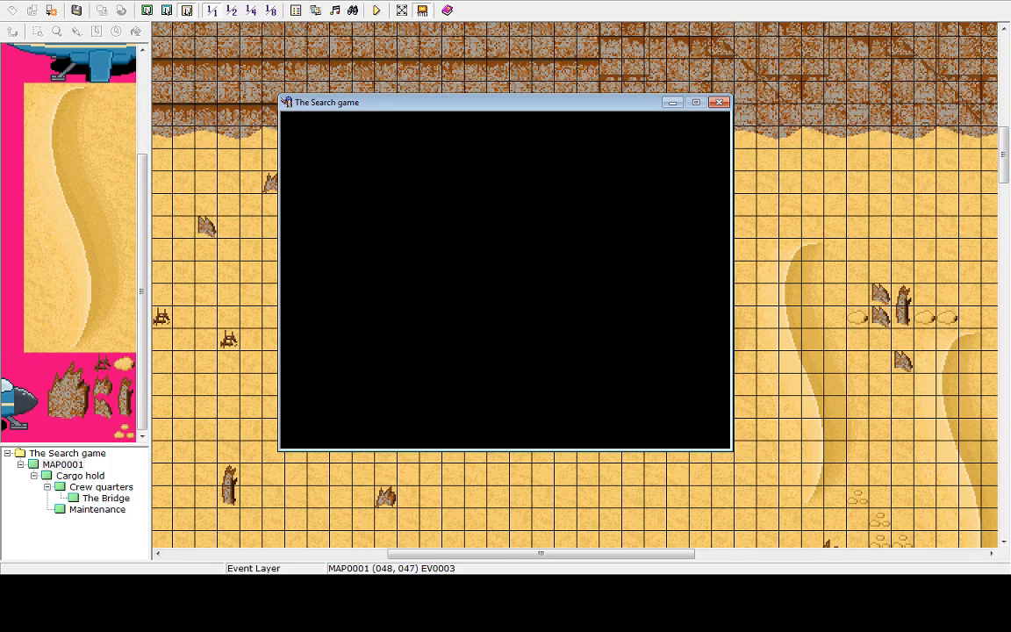
pyautogui.press('Up')
pyautogui.press('Return')
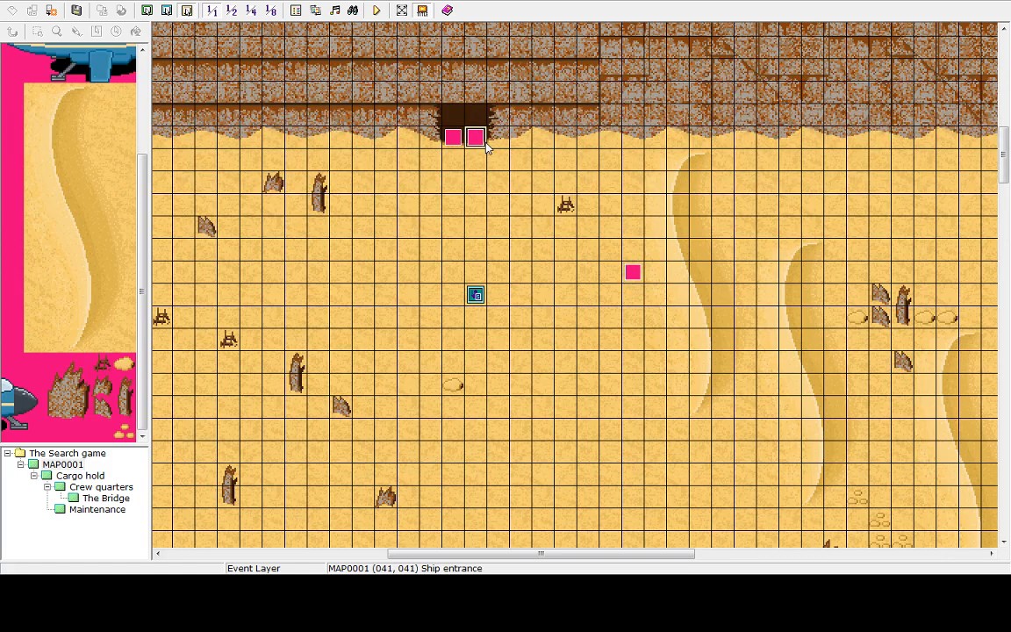
# Open the ship entrance event to review its commands, then cancel without changes
pyautogui.doubleClick(442, 132)
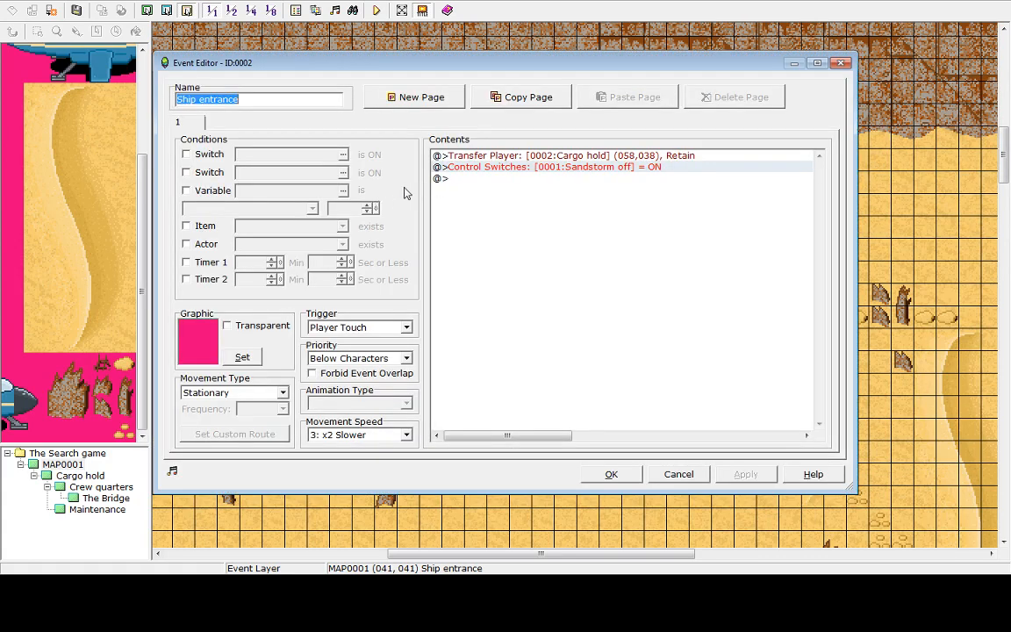
pyautogui.click(475, 170)
pyautogui.press('Up')
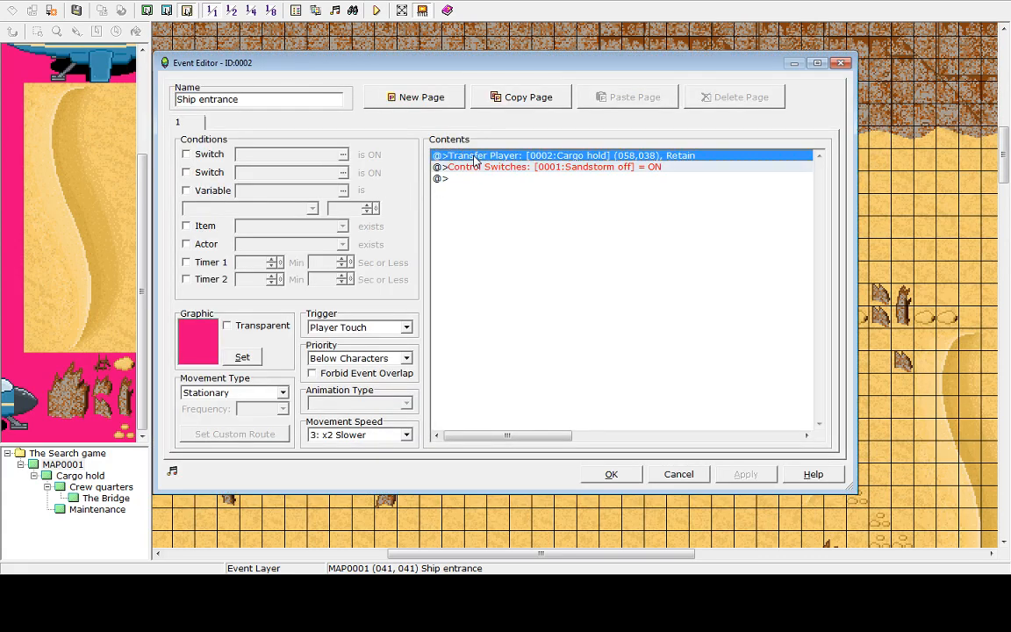
pyautogui.press('Down')
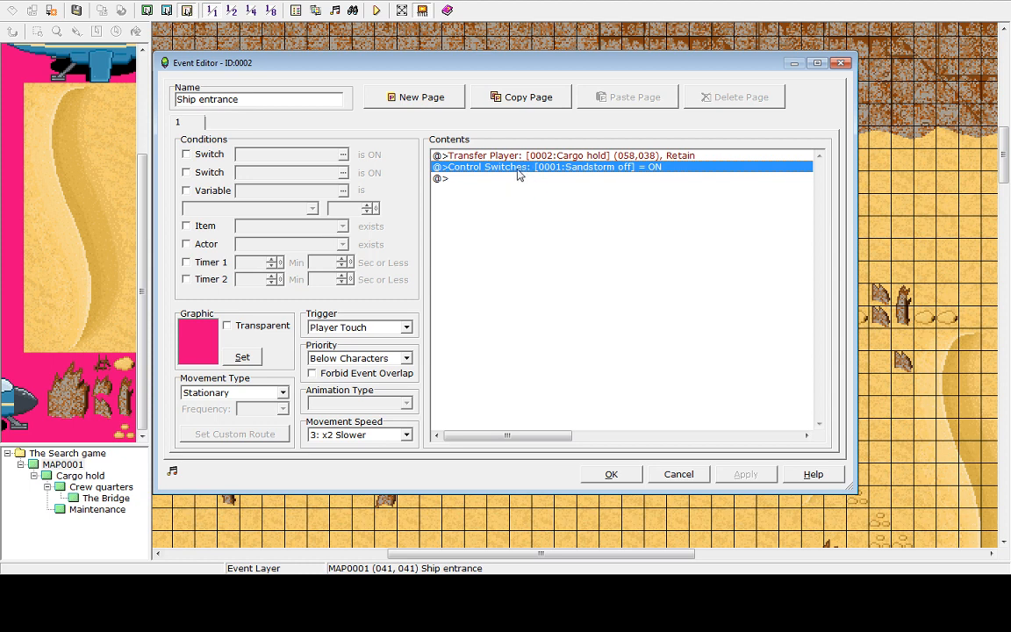
pyautogui.click(679, 475)
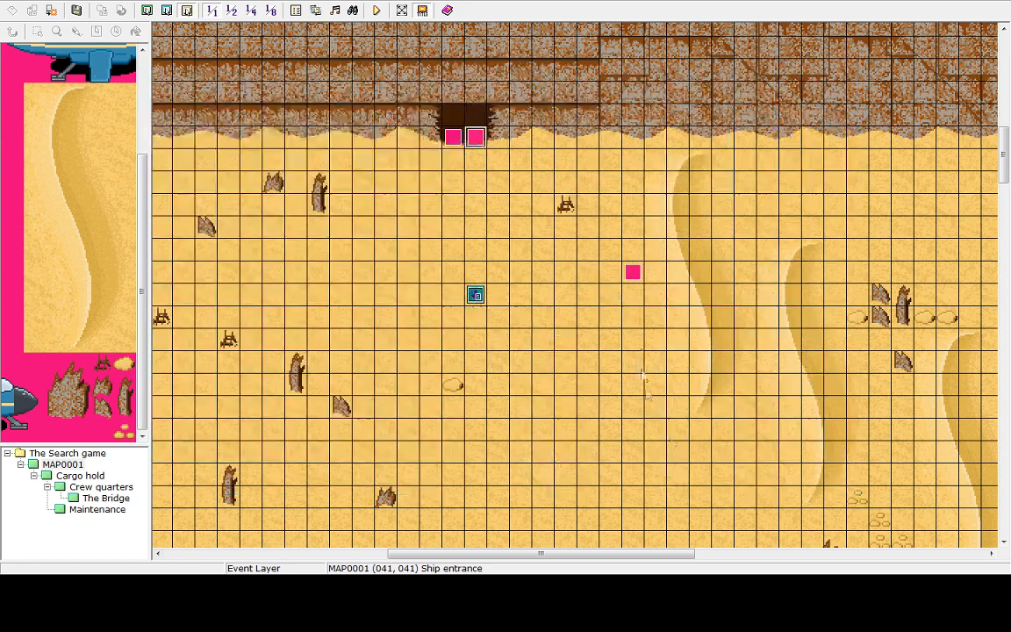
# Open the sandstorm event and delete its Control Switches command from page 1
pyautogui.doubleClick(627, 281)
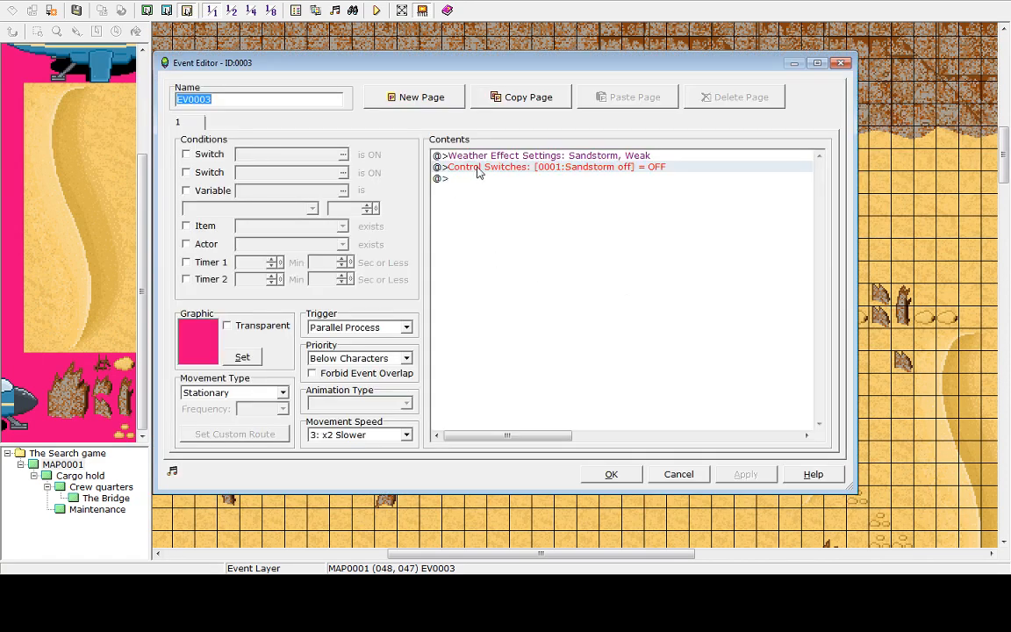
pyautogui.click(479, 168)
pyautogui.press('Delete')
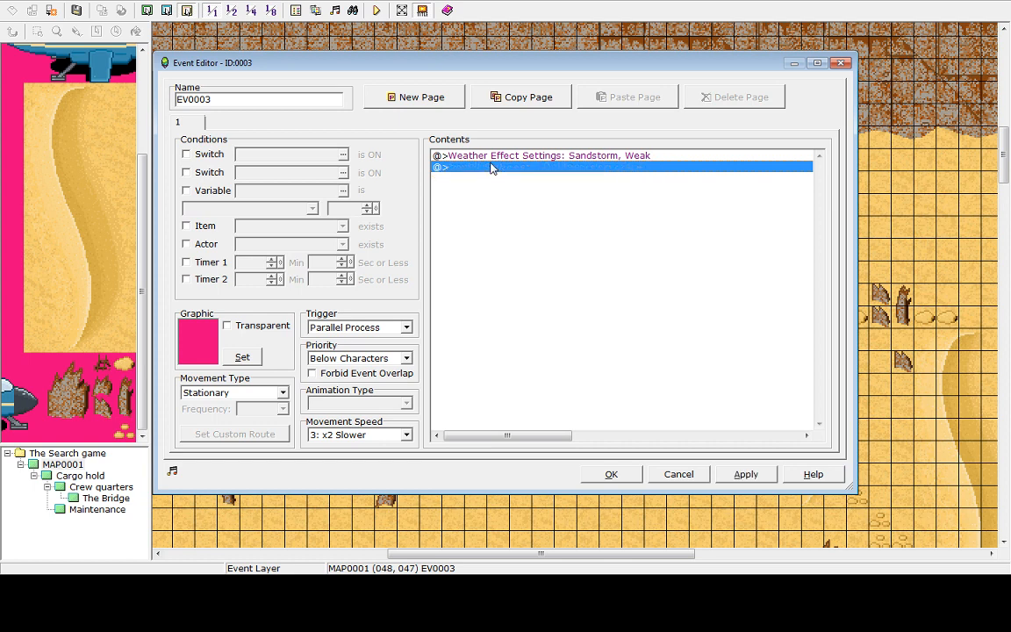
# Browse the event command list and the Control Switches switch list without adding a command
pyautogui.click(492, 157)
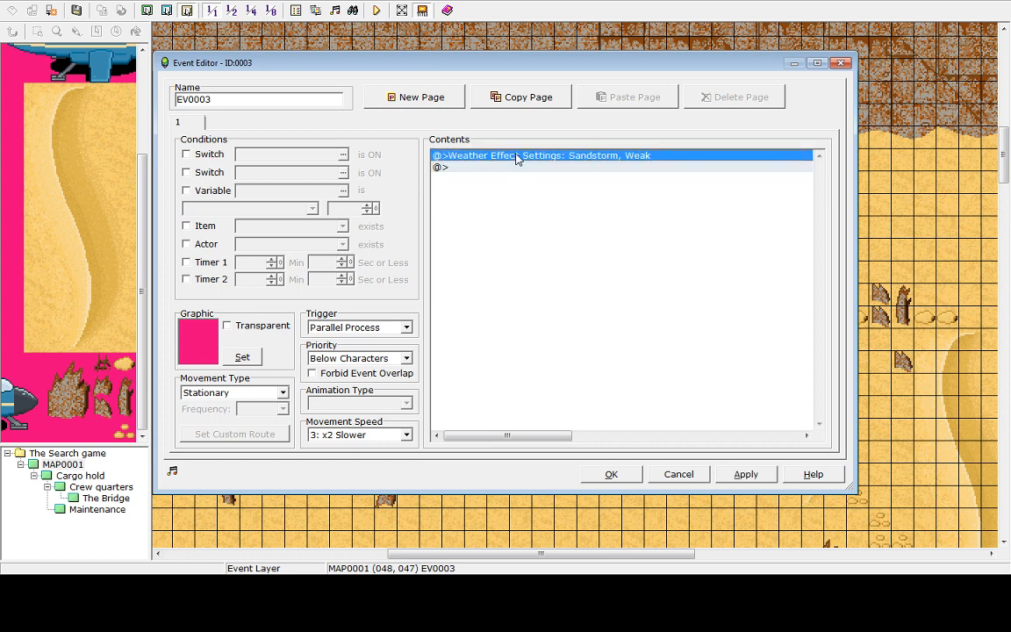
pyautogui.doubleClick(521, 175)
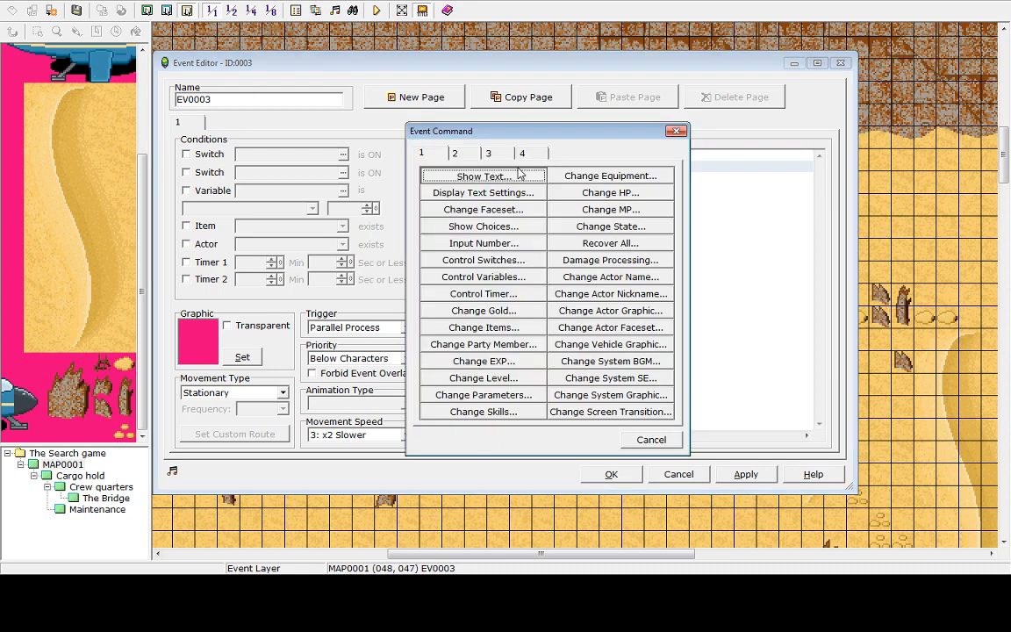
pyautogui.click(523, 174)
pyautogui.press('Escape')
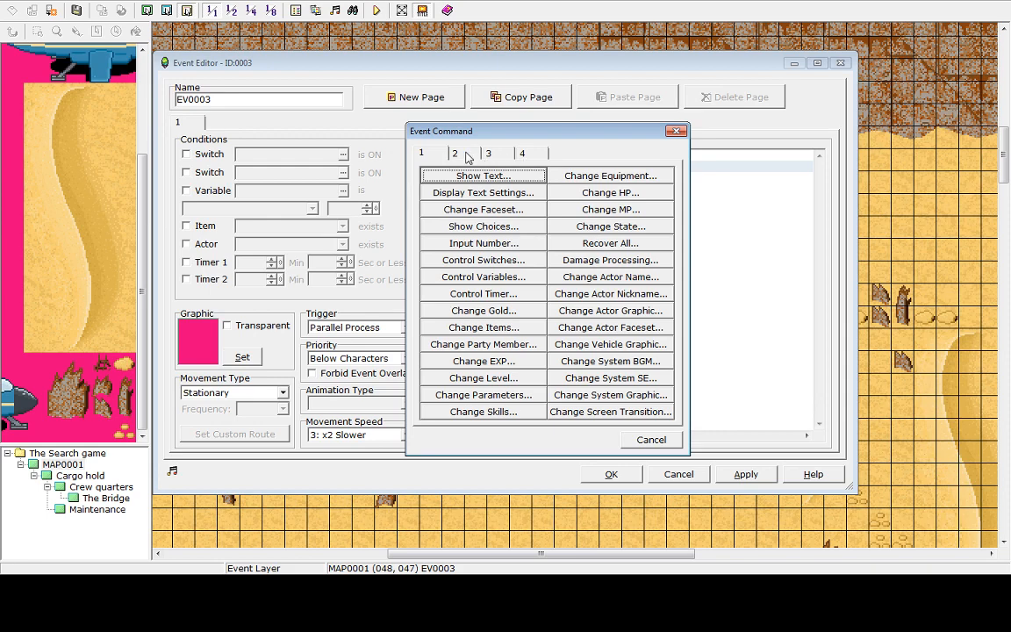
pyautogui.click(426, 153)
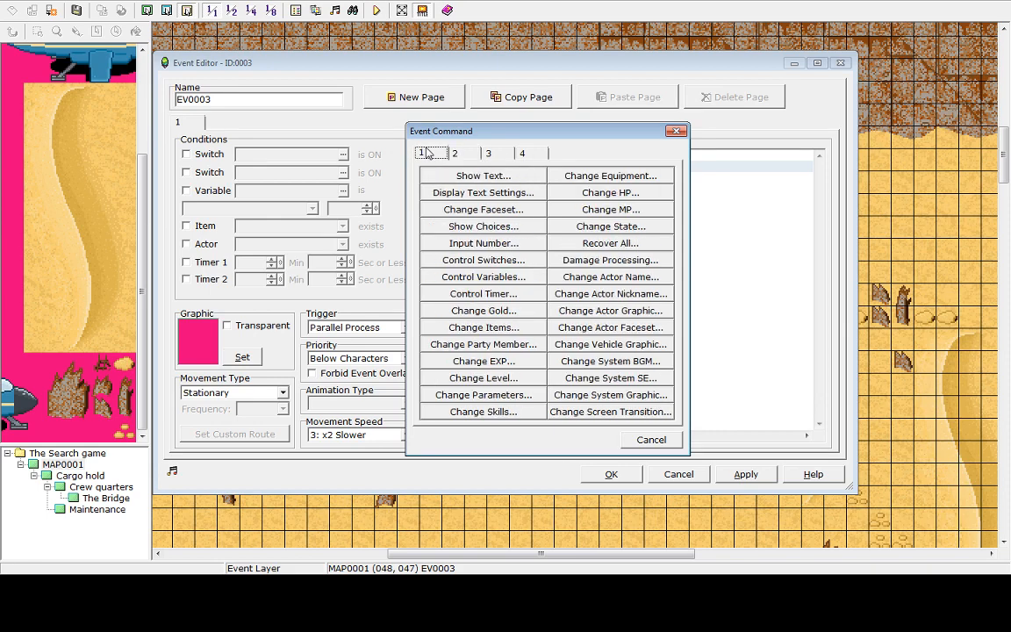
pyautogui.click(467, 261)
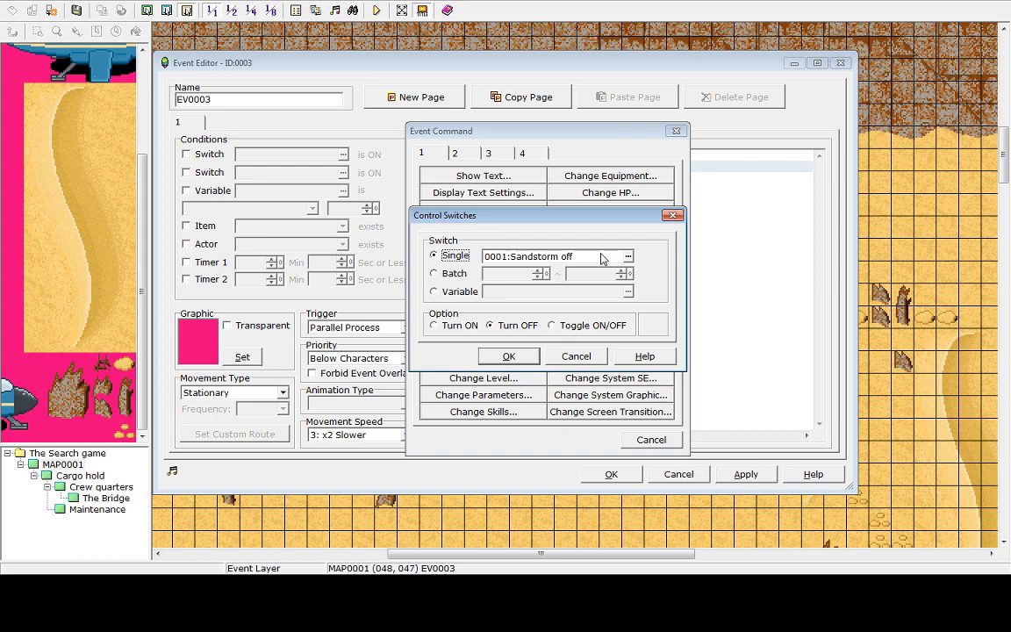
pyautogui.click(628, 256)
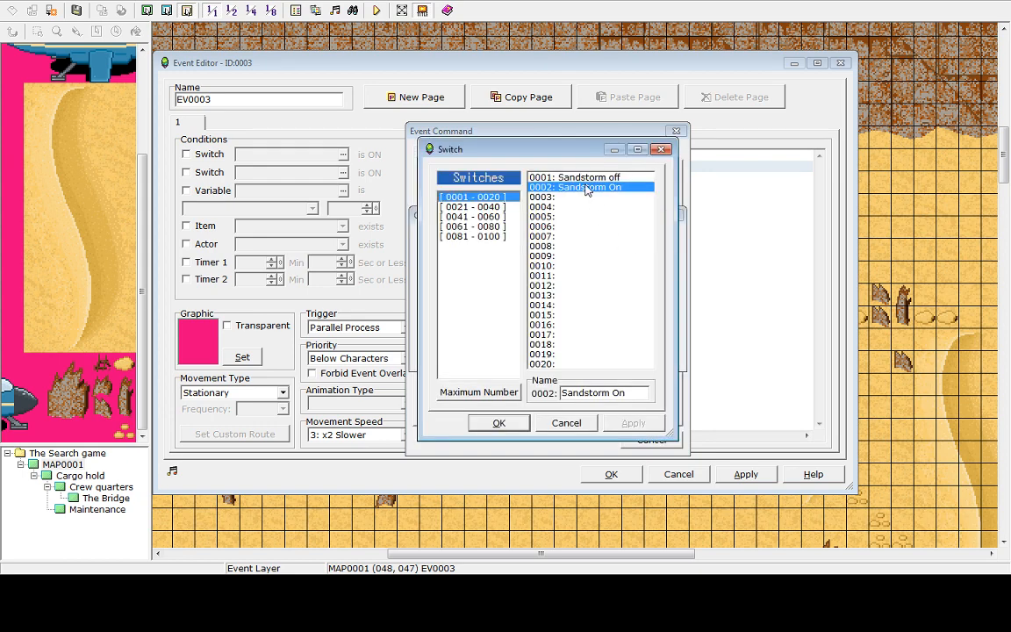
pyautogui.click(576, 424)
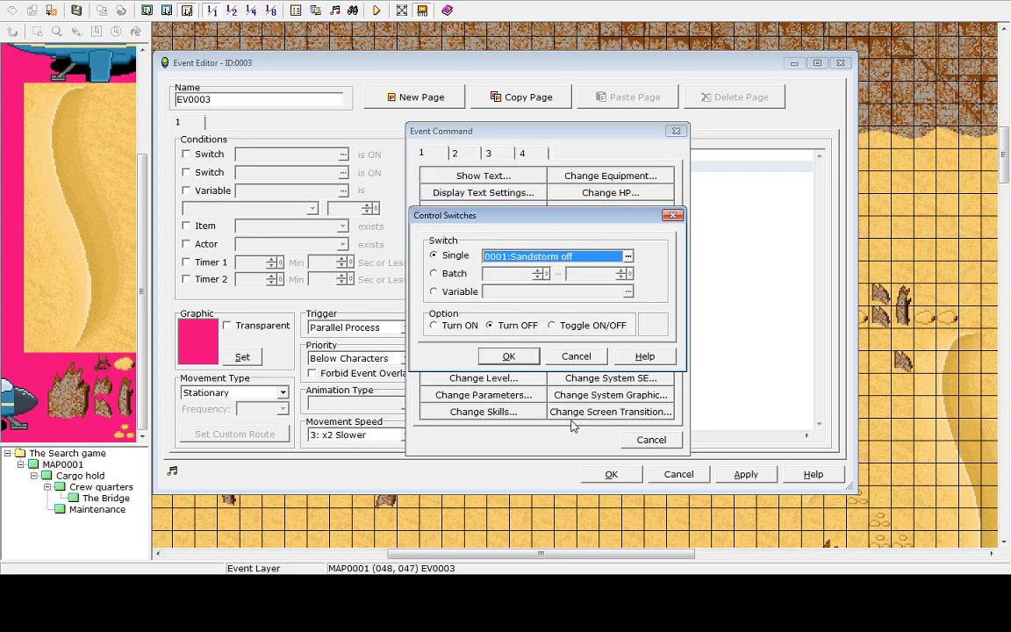
pyautogui.click(576, 356)
pyautogui.click(651, 440)
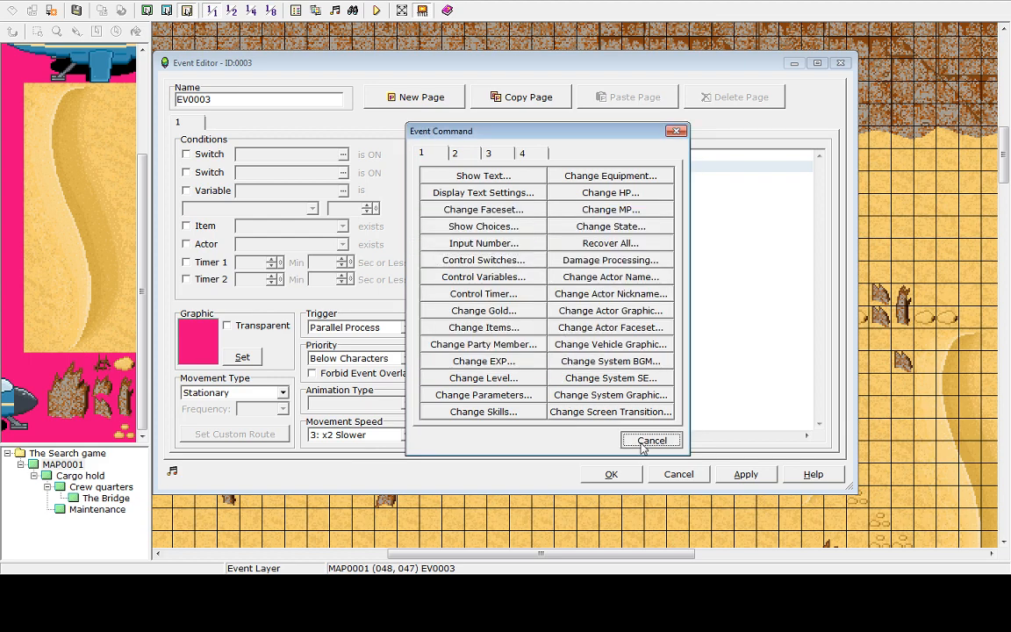
pyautogui.doubleClick(478, 168)
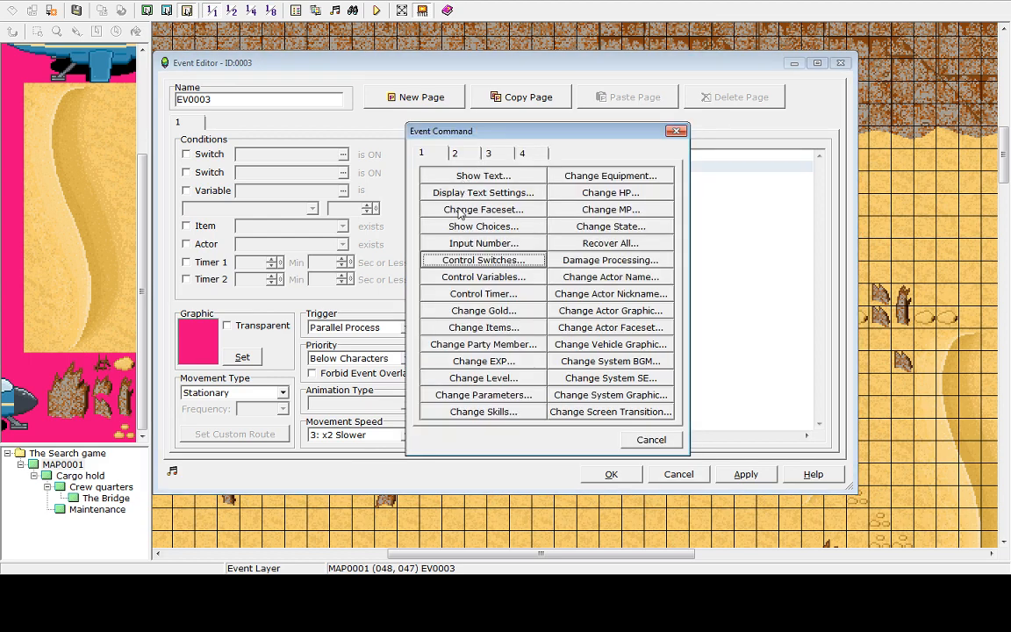
pyautogui.click(651, 440)
# Open the sandstorm event's weather command to review its Sandstorm, Weak settings and close it
pyautogui.click(576, 157)
pyautogui.rightClick(577, 161)
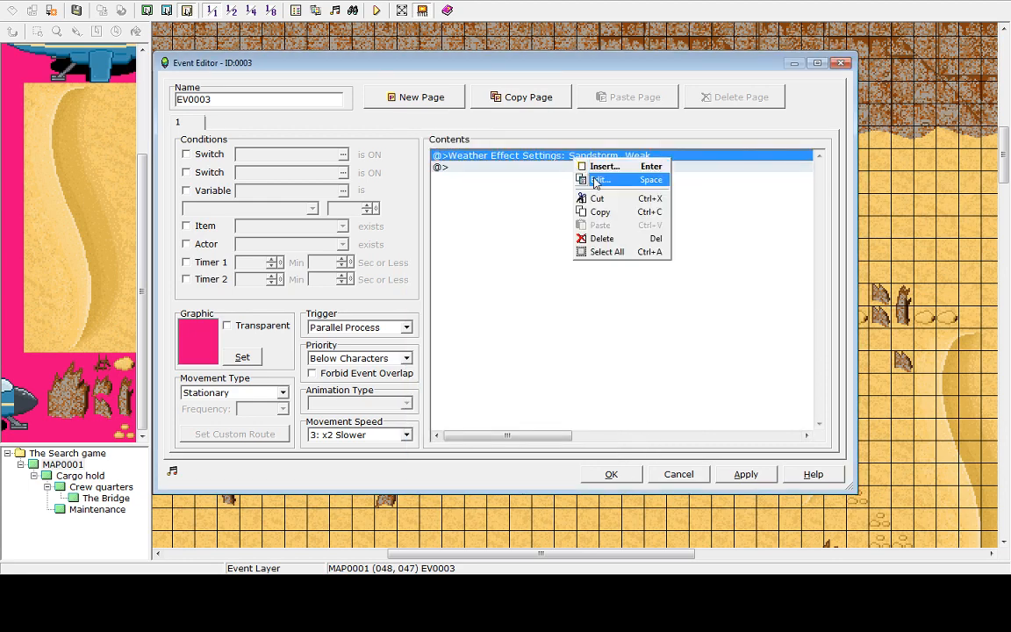
pyautogui.click(595, 179)
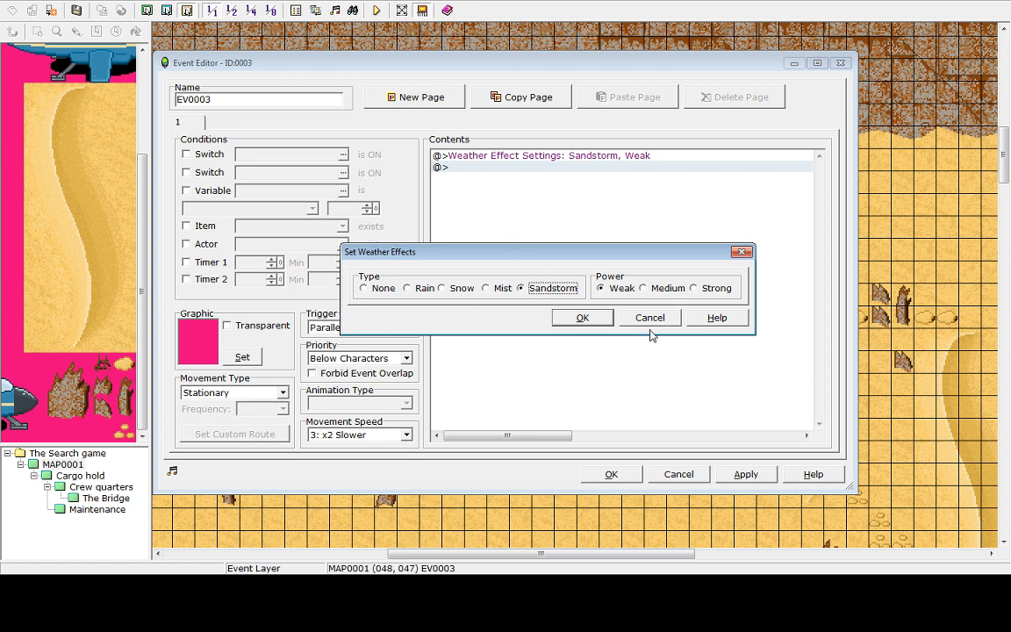
pyautogui.click(582, 317)
# Browse all four pages of event commands, including the Change Parameters dialog, without adding anything
pyautogui.click(481, 168)
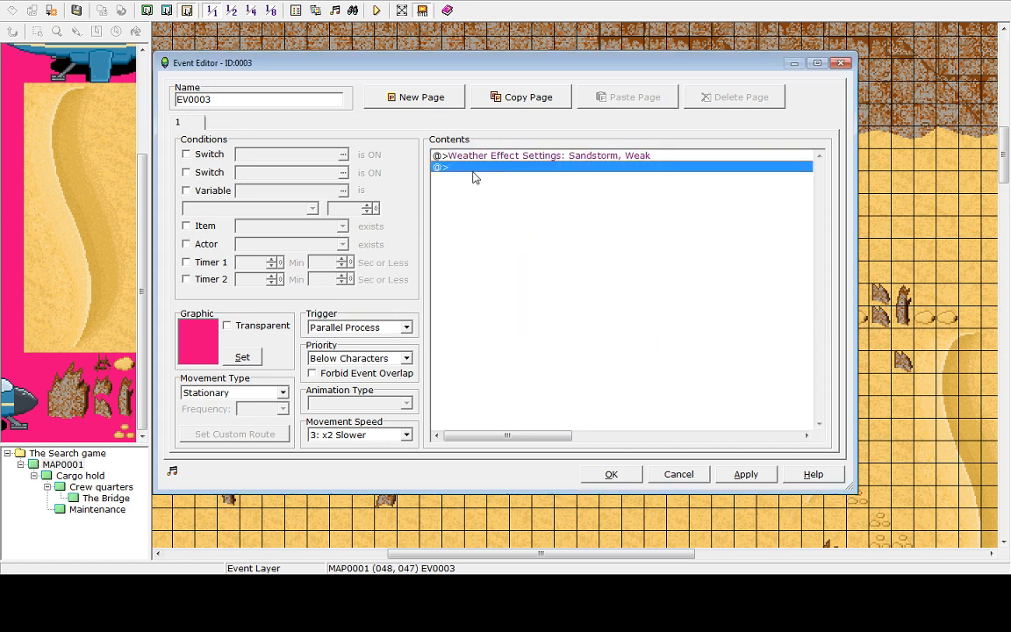
pyautogui.doubleClick(471, 179)
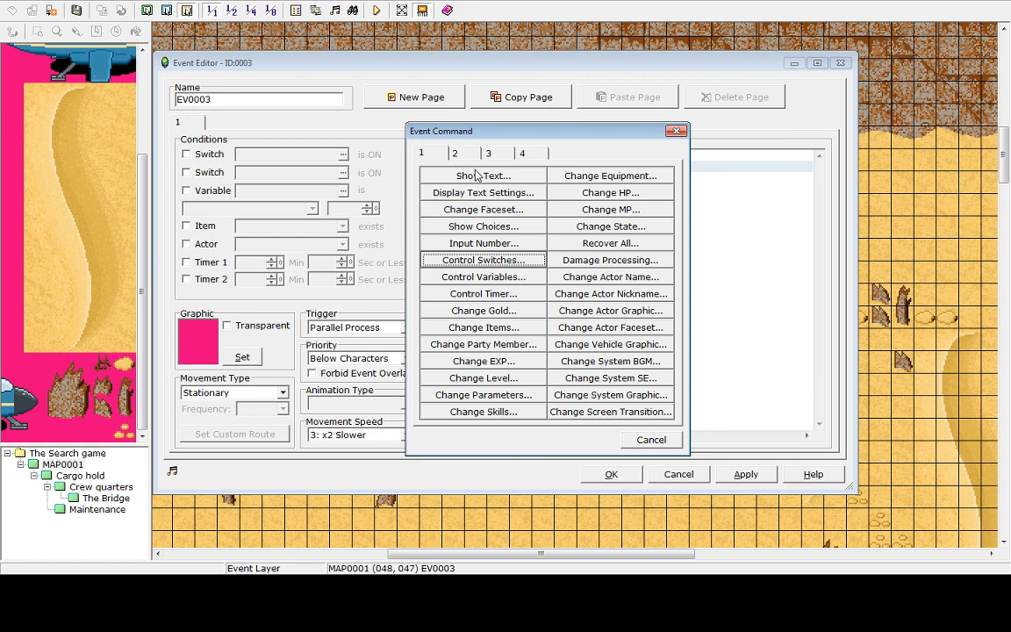
pyautogui.click(607, 227)
pyautogui.click(612, 354)
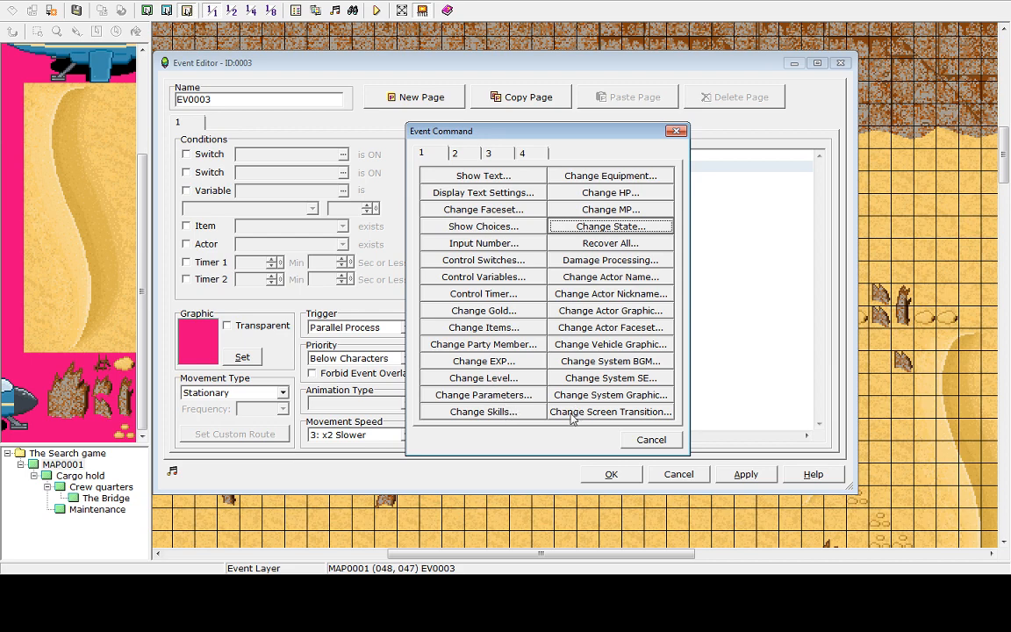
pyautogui.click(503, 396)
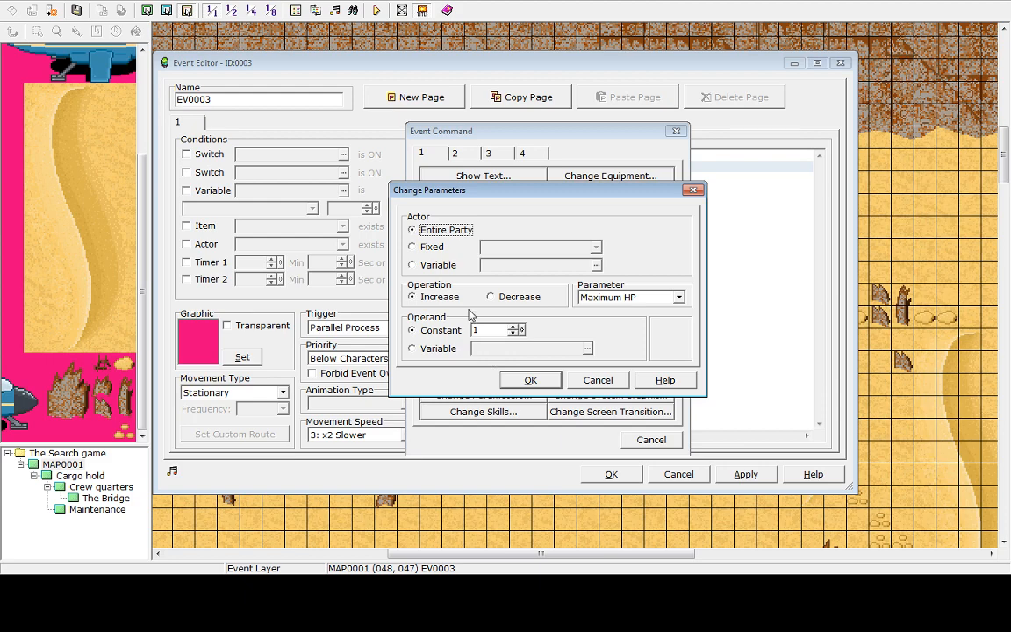
pyautogui.click(601, 383)
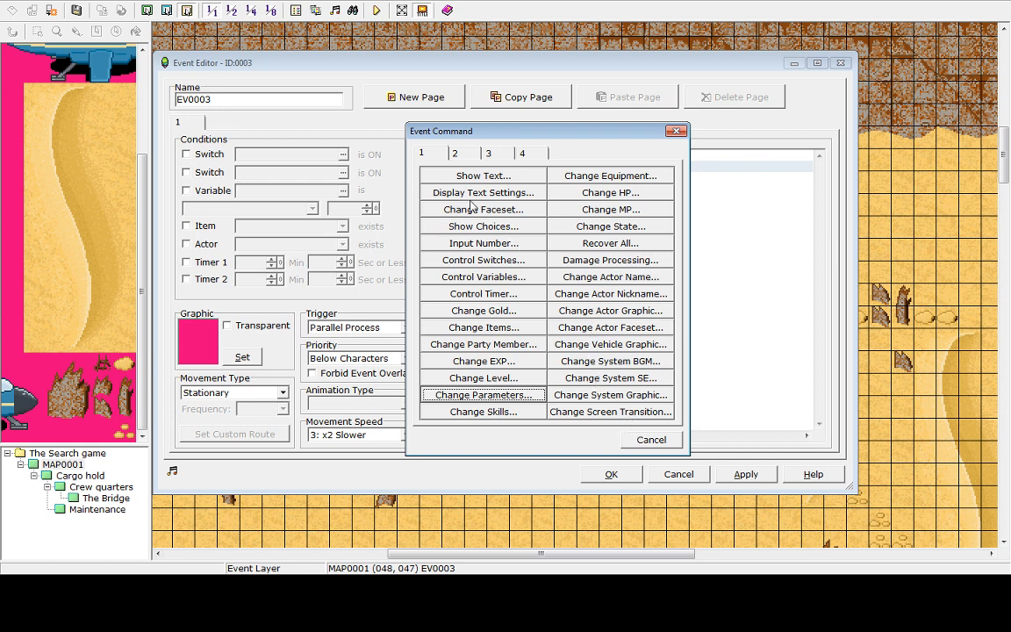
pyautogui.click(455, 154)
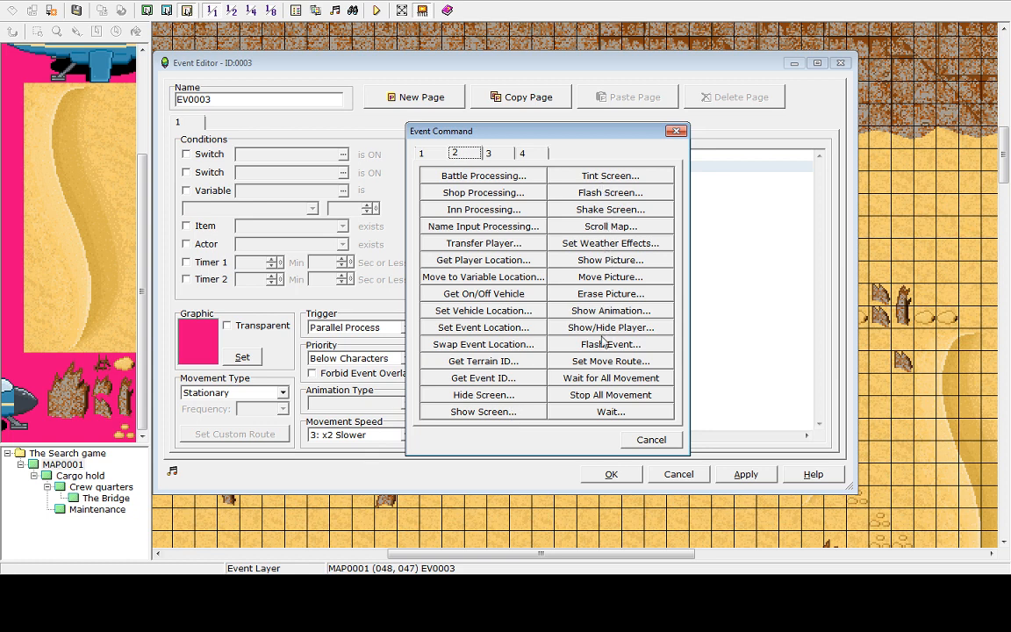
pyautogui.click(513, 152)
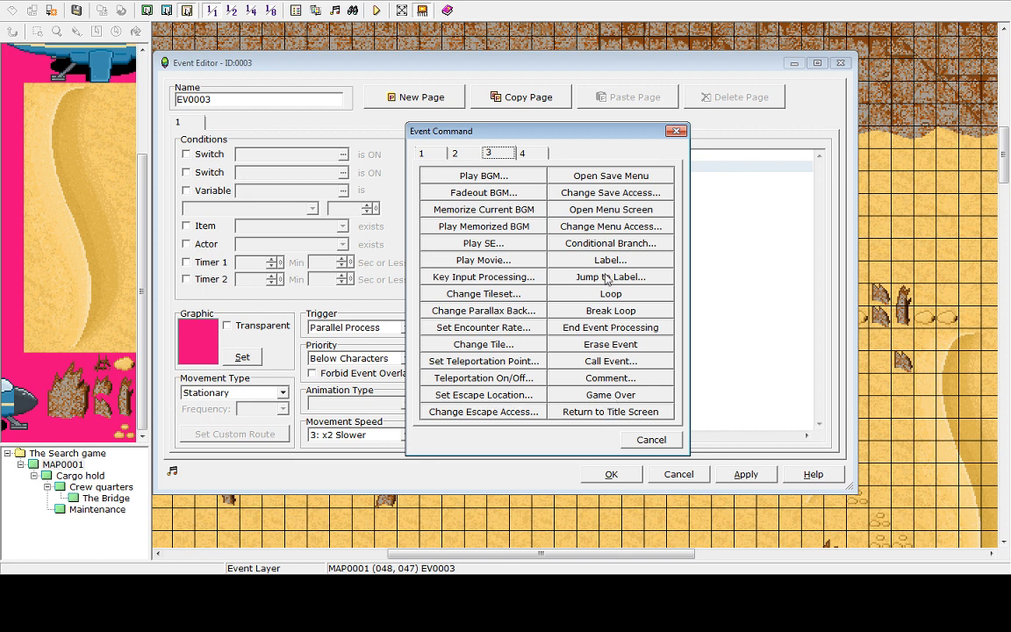
pyautogui.click(525, 153)
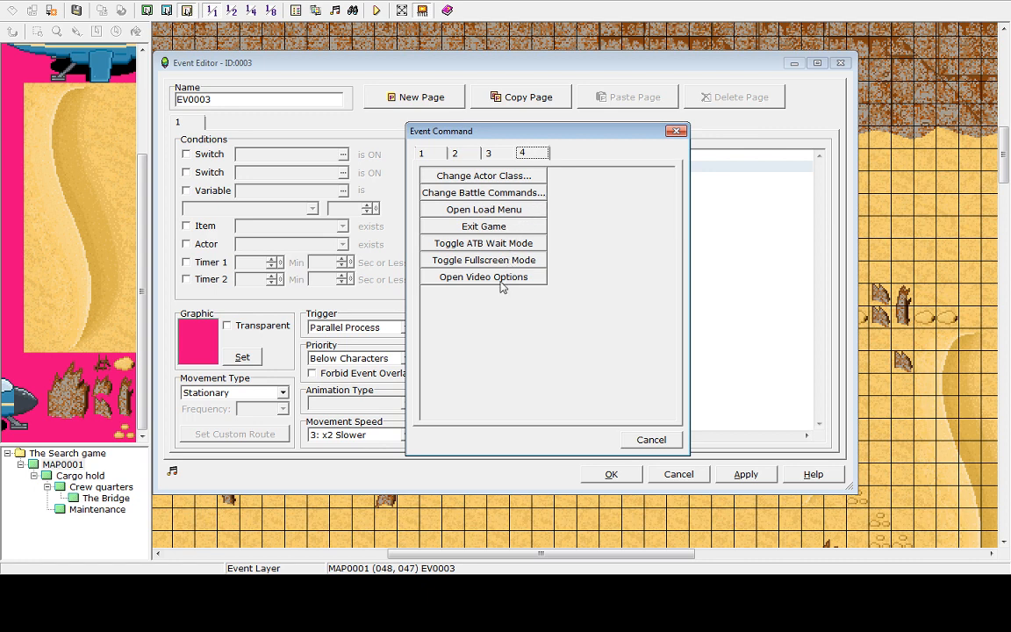
pyautogui.click(430, 156)
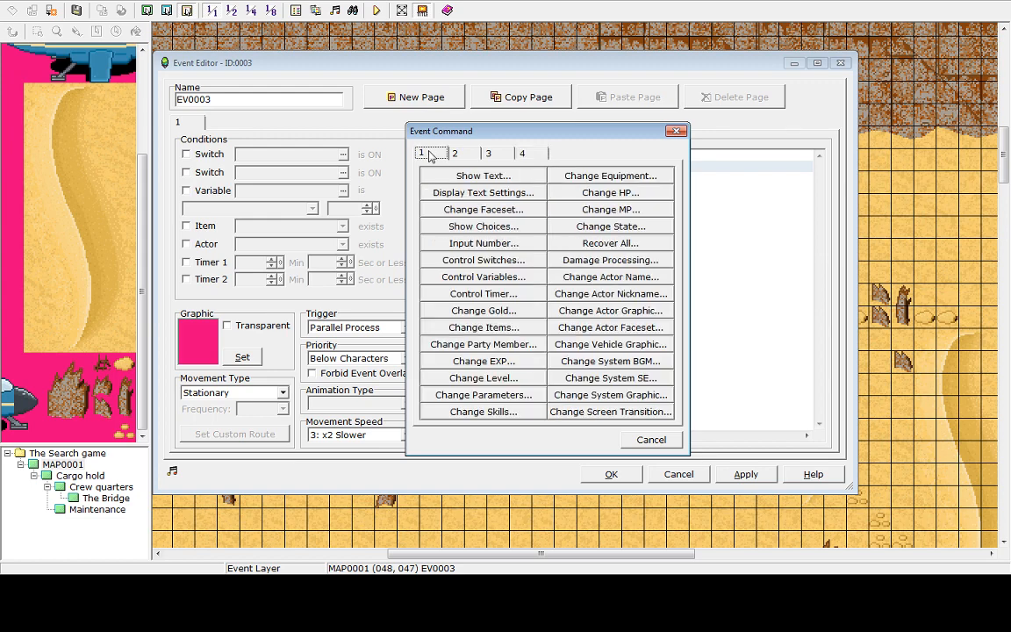
pyautogui.press('Escape')
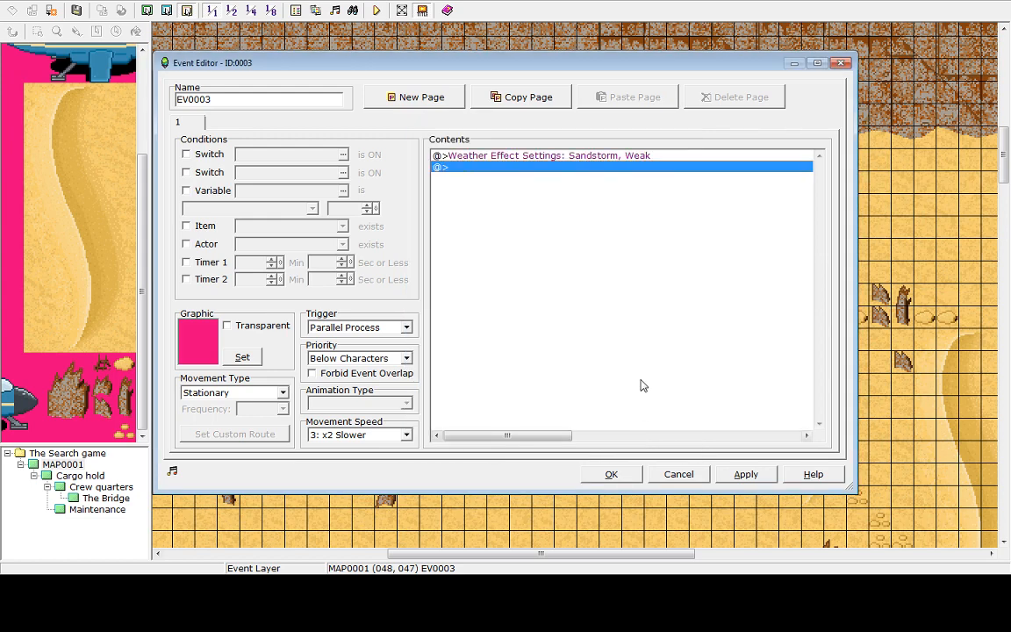
# Open the Control Switches dialog to compare its Turn OFF and Turn ON options, then cancel it
pyautogui.doubleClick(504, 154)
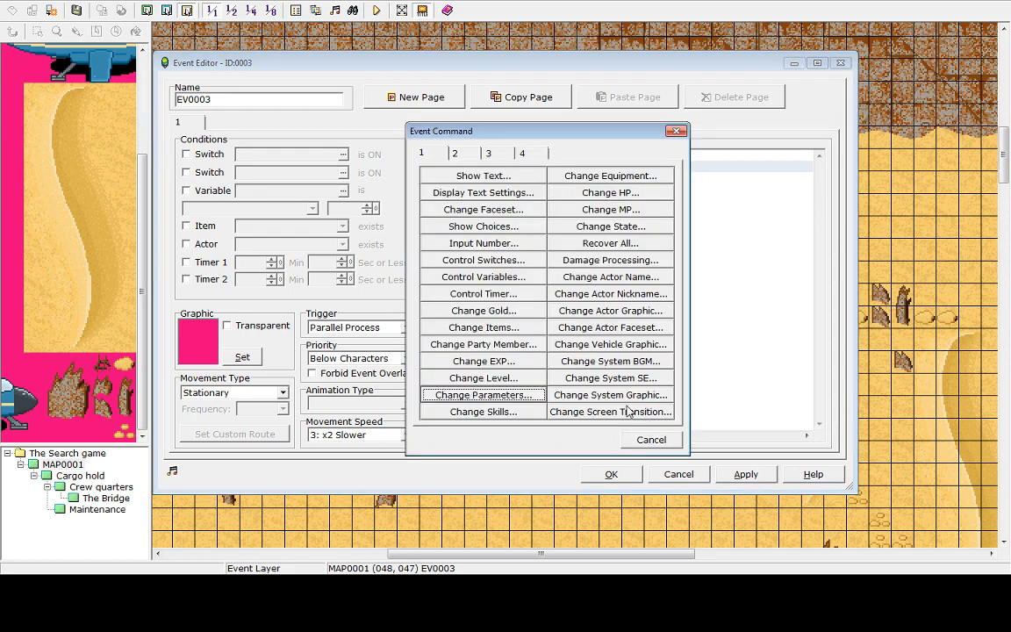
pyautogui.click(484, 261)
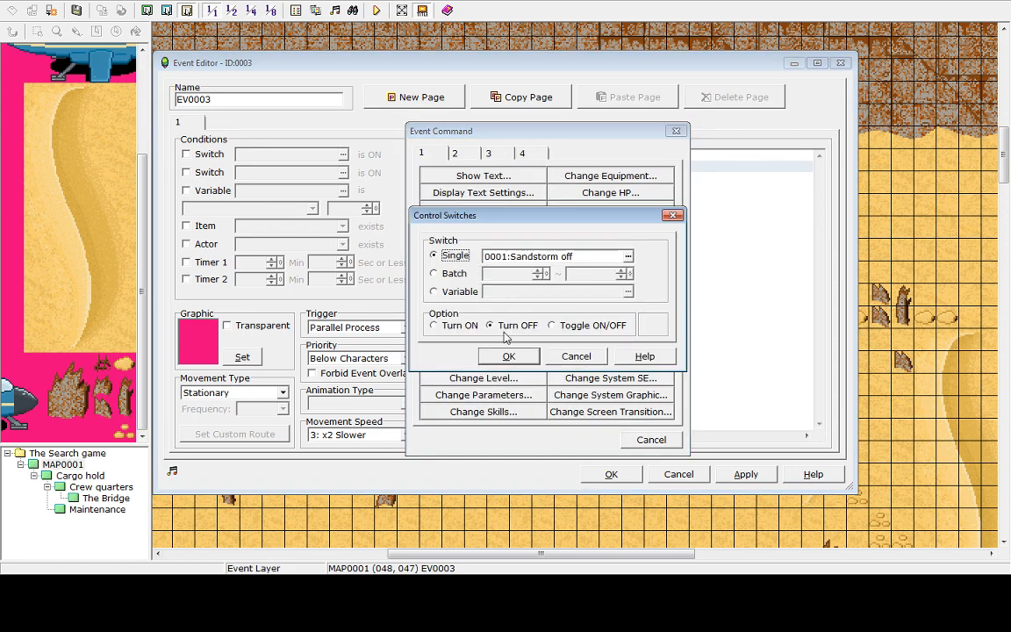
pyautogui.click(504, 327)
pyautogui.click(456, 326)
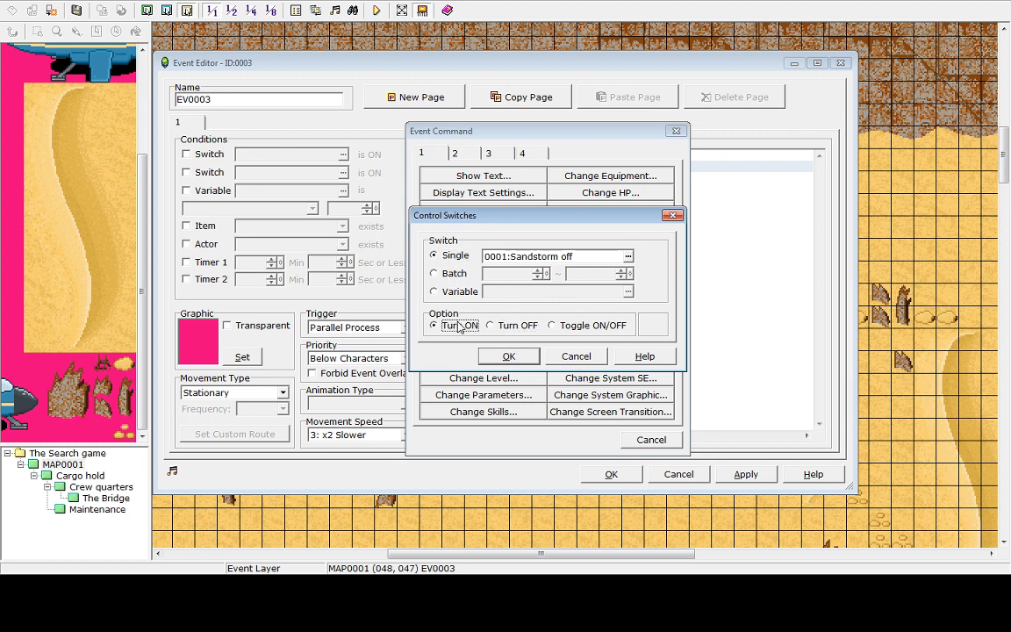
pyautogui.click(562, 355)
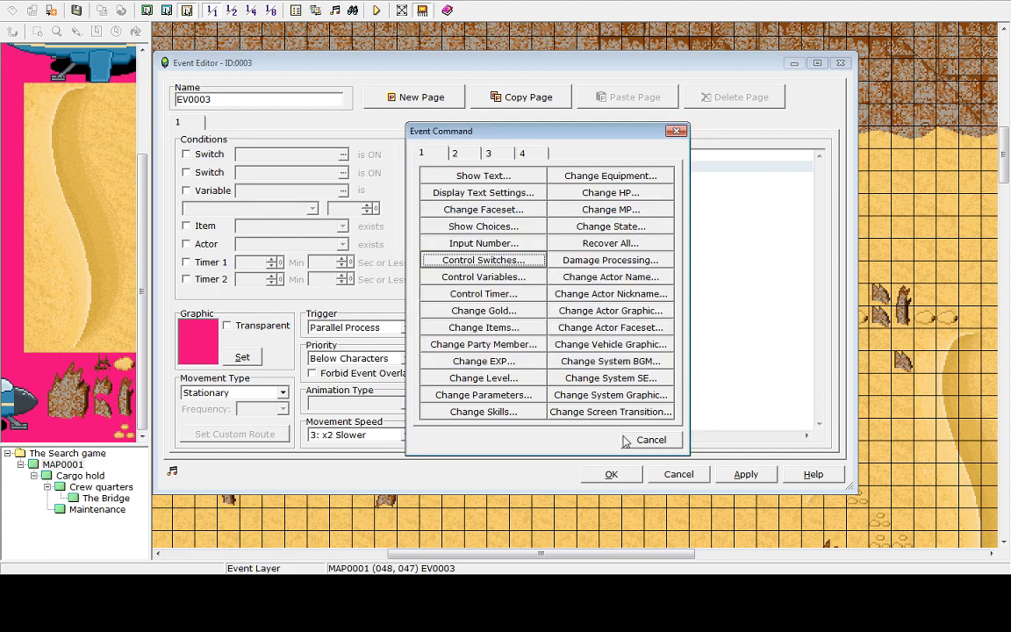
# Copy the sandstorm event's page and add a second, empty page to it
pyautogui.click(648, 439)
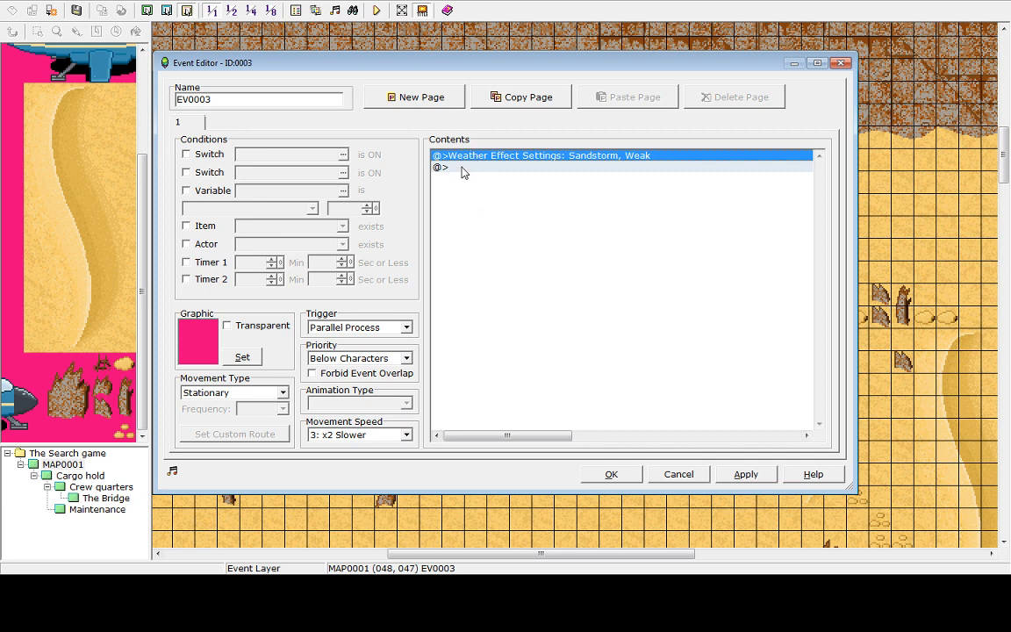
pyautogui.click(197, 156)
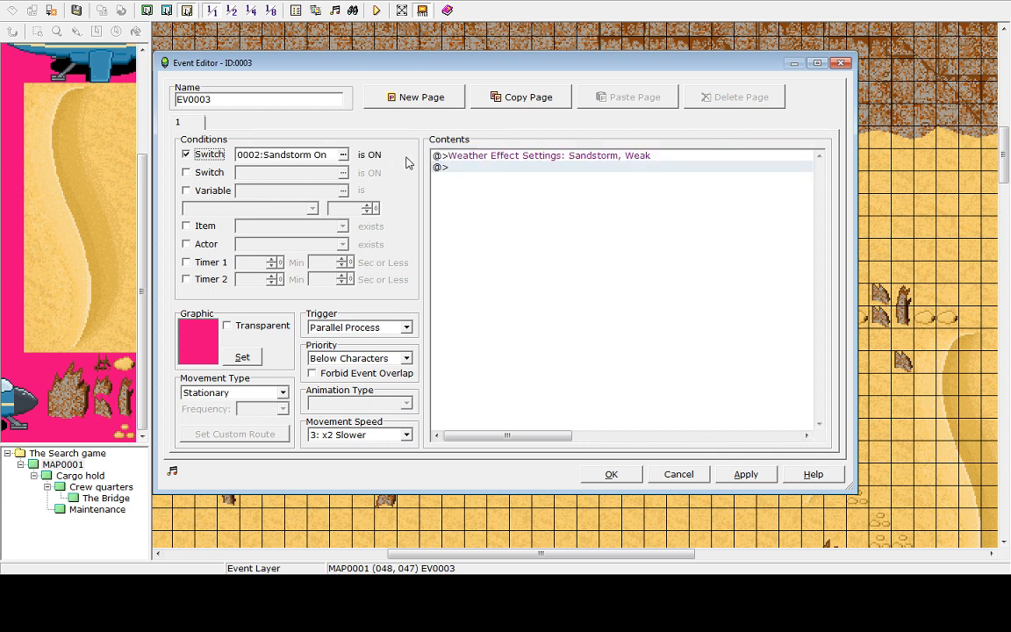
pyautogui.click(474, 157)
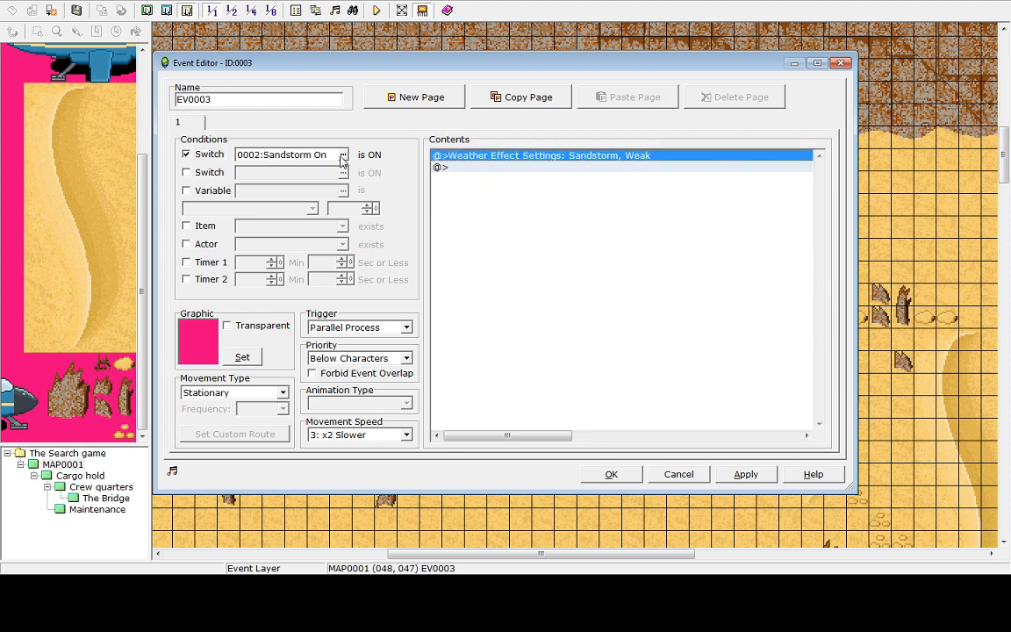
pyautogui.click(457, 168)
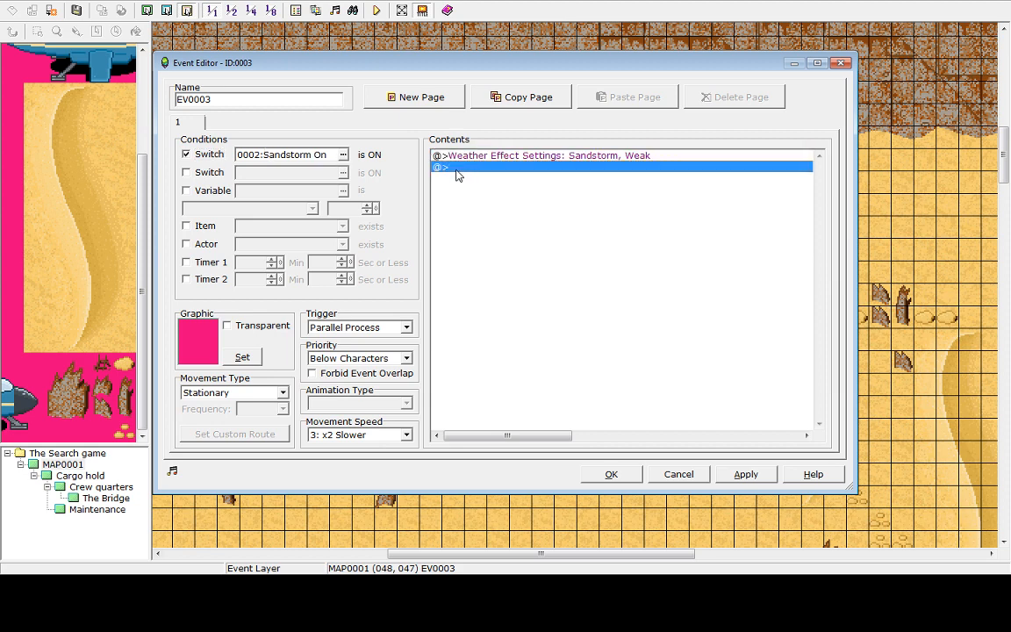
pyautogui.click(452, 160)
pyautogui.click(201, 153)
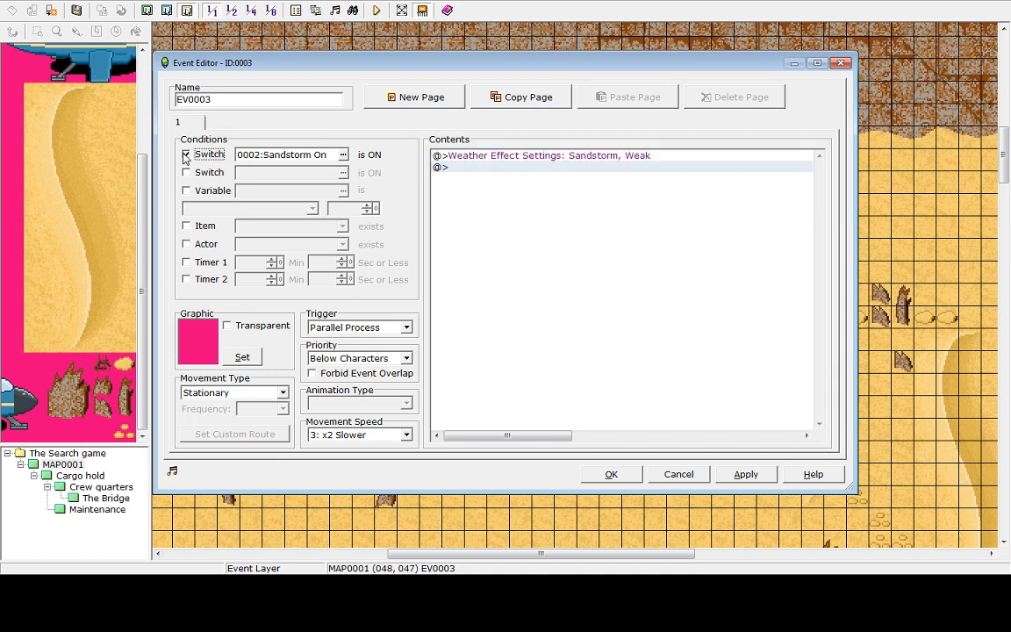
pyautogui.click(495, 100)
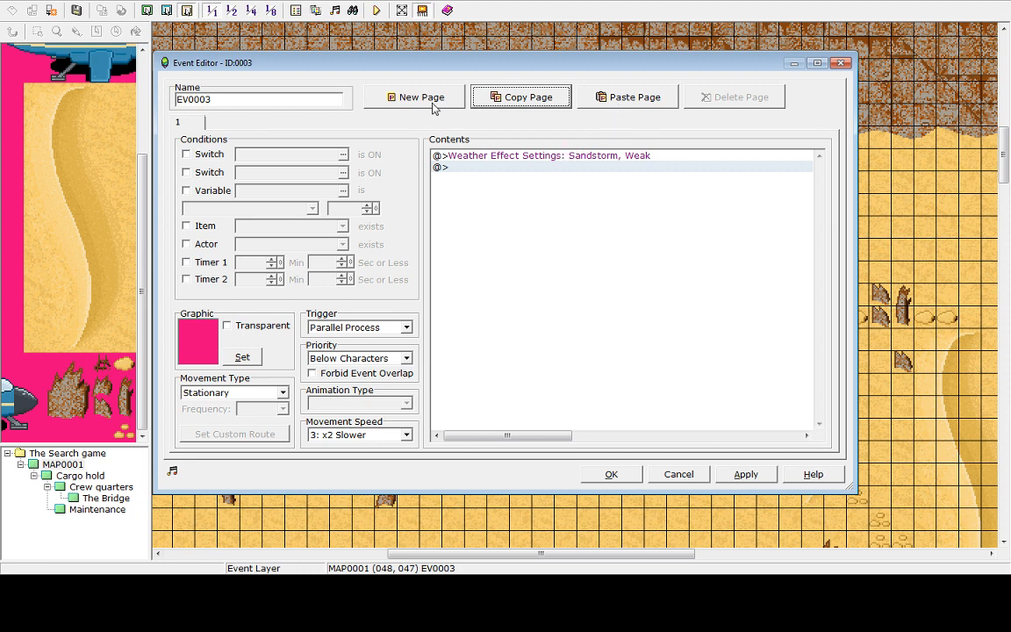
pyautogui.click(393, 96)
pyautogui.click(494, 100)
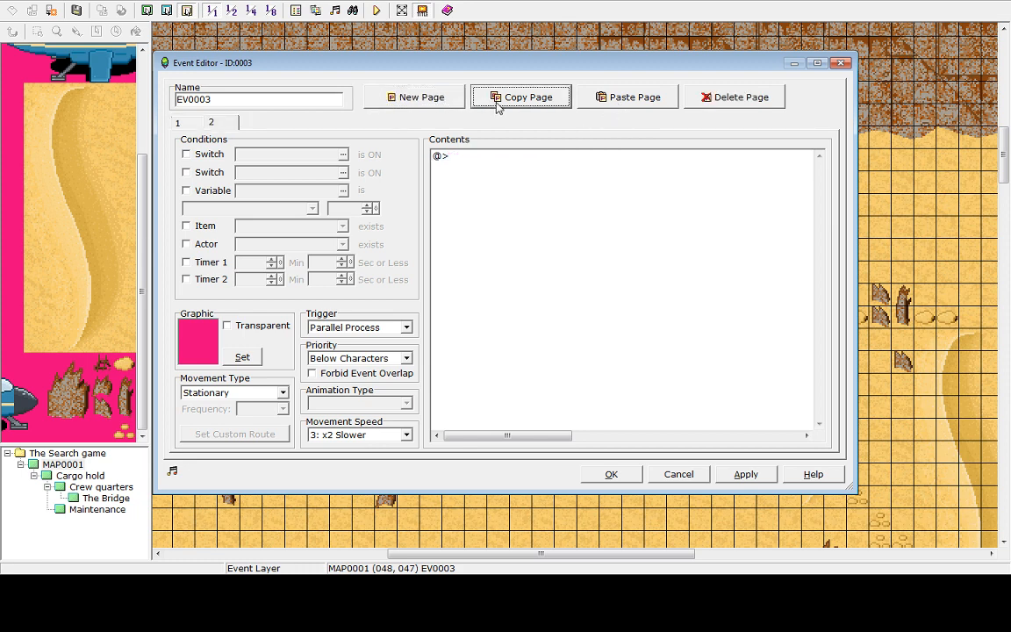
# On page 2, add a Set Weather Effects command with the weather type None
pyautogui.click(211, 123)
pyautogui.doubleClick(439, 156)
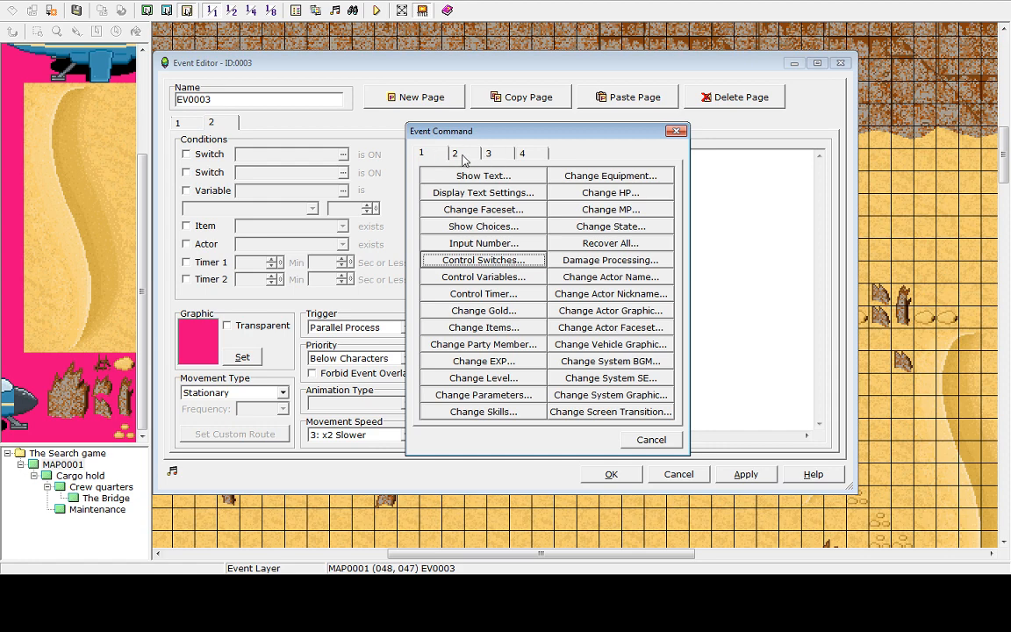
pyautogui.click(462, 155)
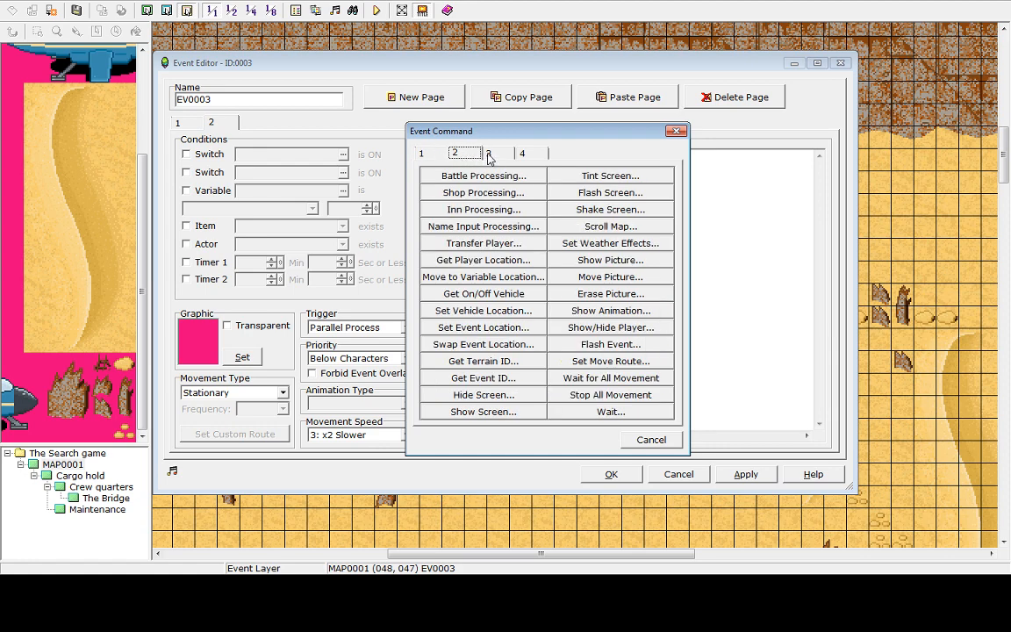
pyautogui.click(588, 244)
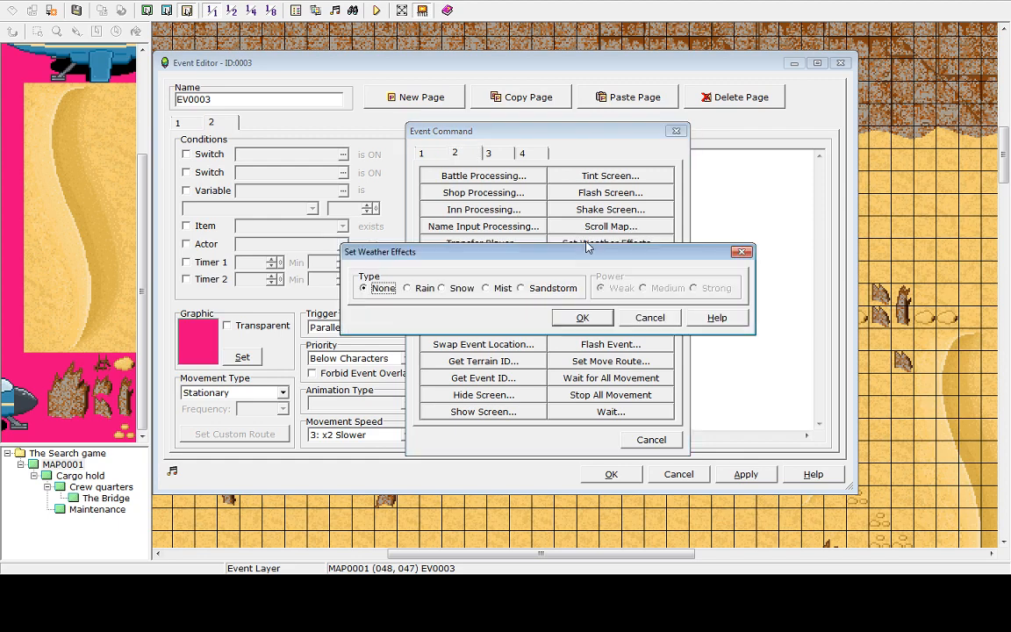
pyautogui.click(584, 317)
# Make page 2 require switch 0001:Sandstorm off and page 1 require 0002:Sandstorm On, then apply the changes
pyautogui.click(188, 153)
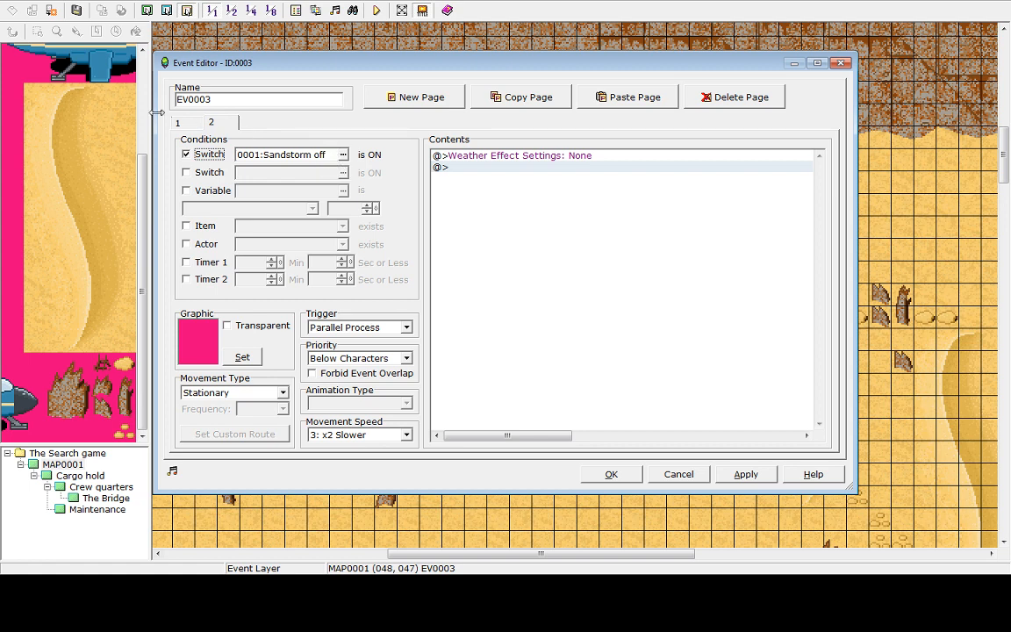
pyautogui.click(179, 123)
pyautogui.click(210, 155)
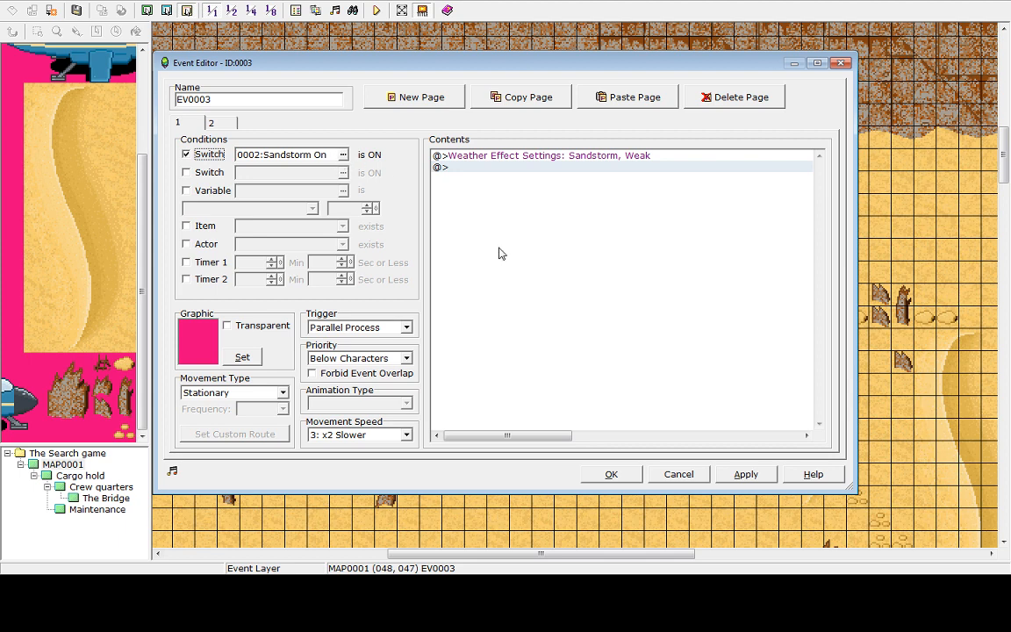
pyautogui.click(741, 476)
pyautogui.click(219, 123)
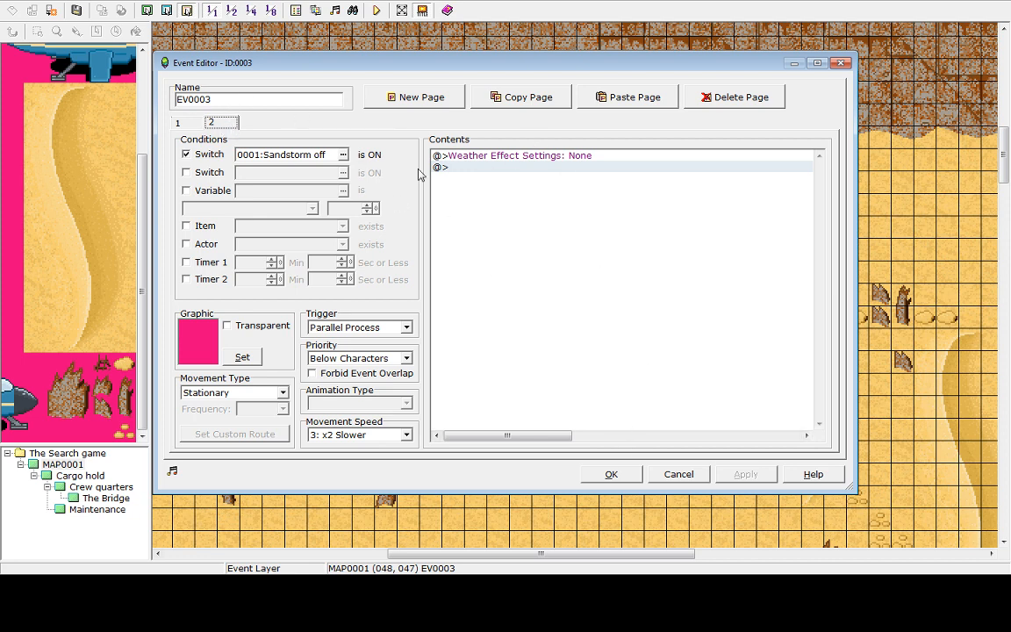
pyautogui.click(476, 167)
pyautogui.press('Up')
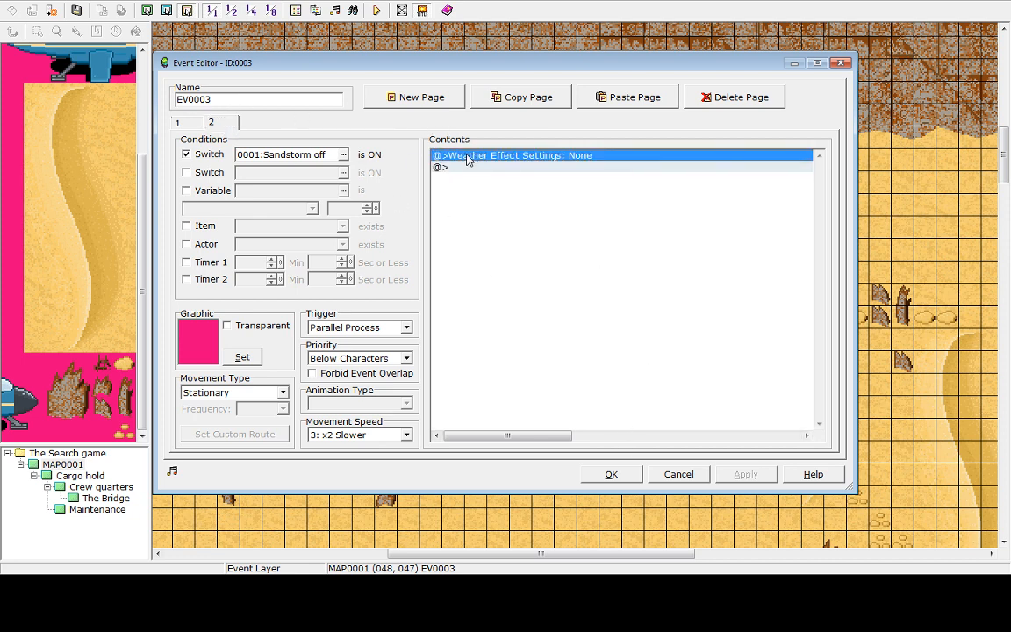
pyautogui.press('Delete')
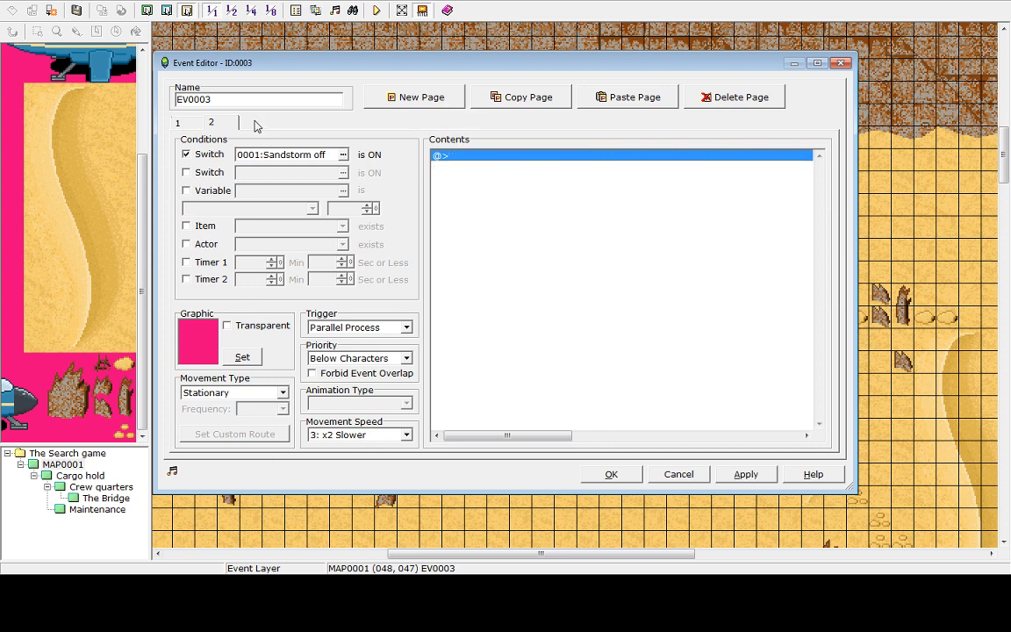
pyautogui.click(718, 97)
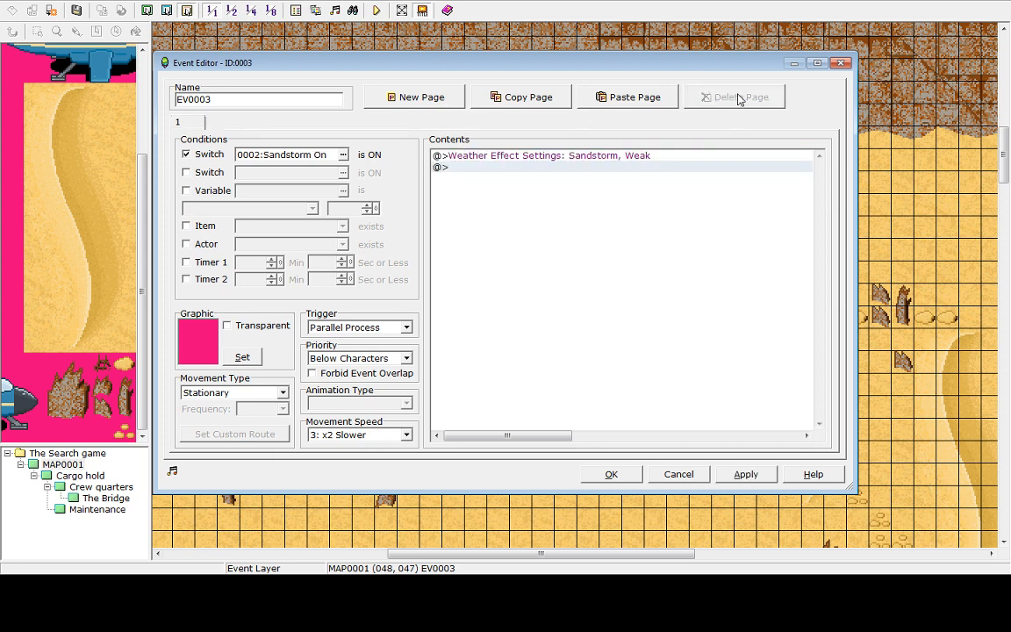
pyautogui.click(410, 102)
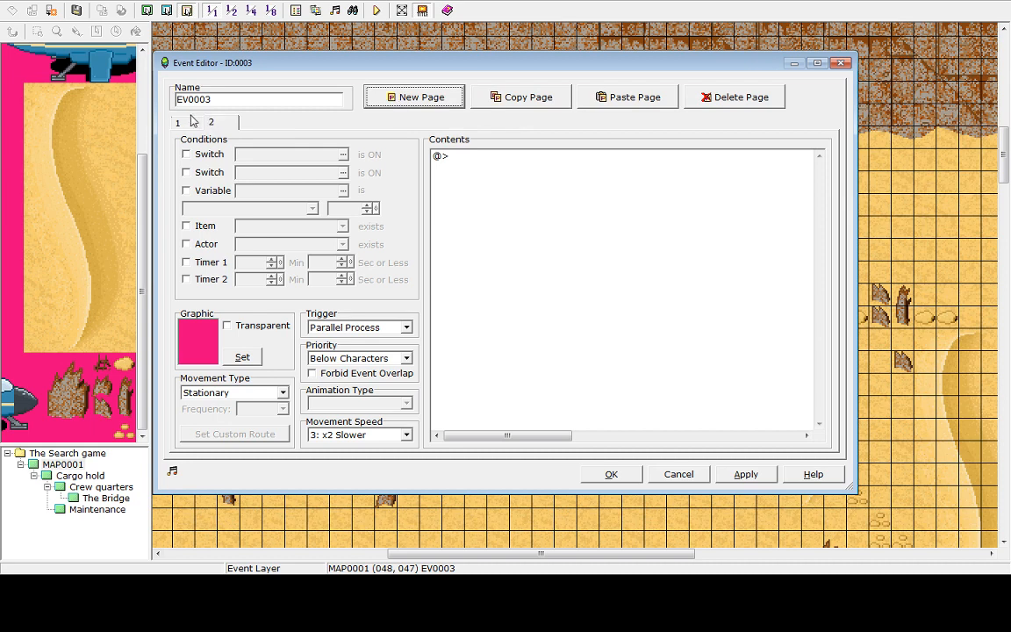
pyautogui.click(194, 121)
pyautogui.click(468, 157)
pyautogui.click(453, 167)
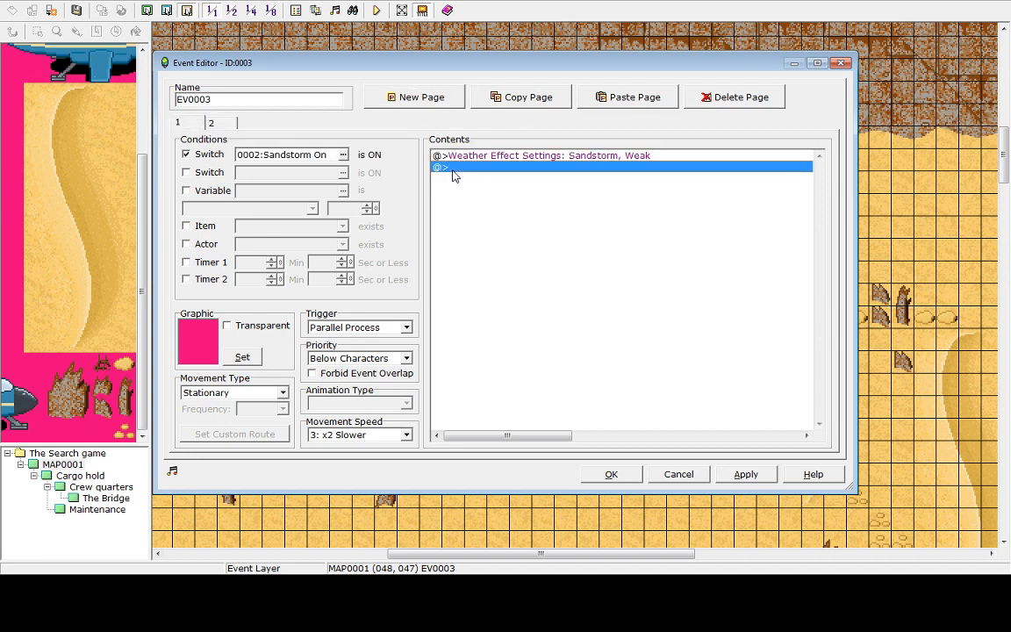
pyautogui.click(209, 156)
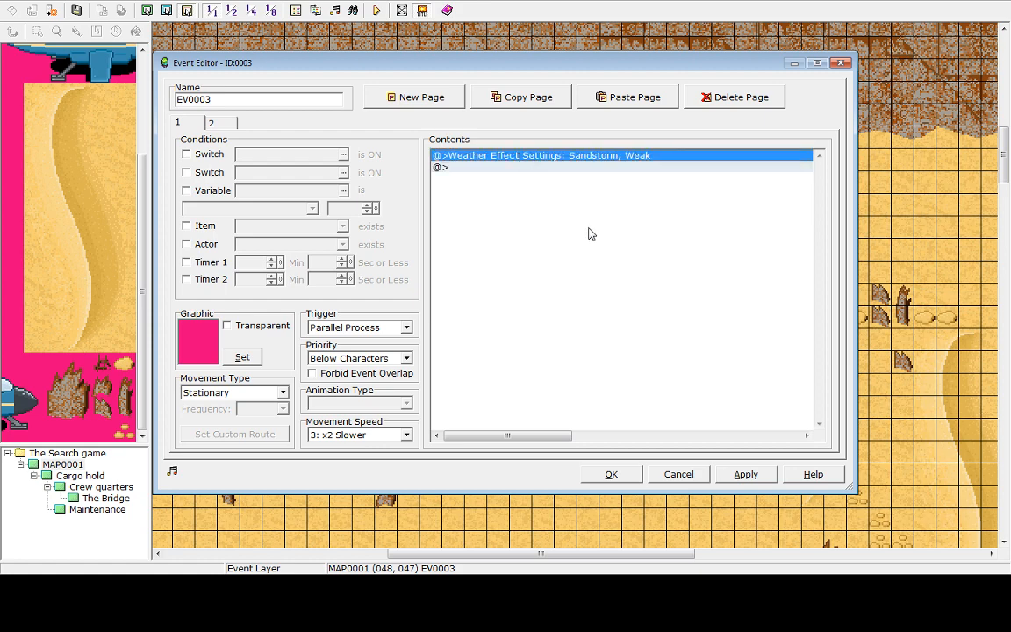
pyautogui.click(679, 477)
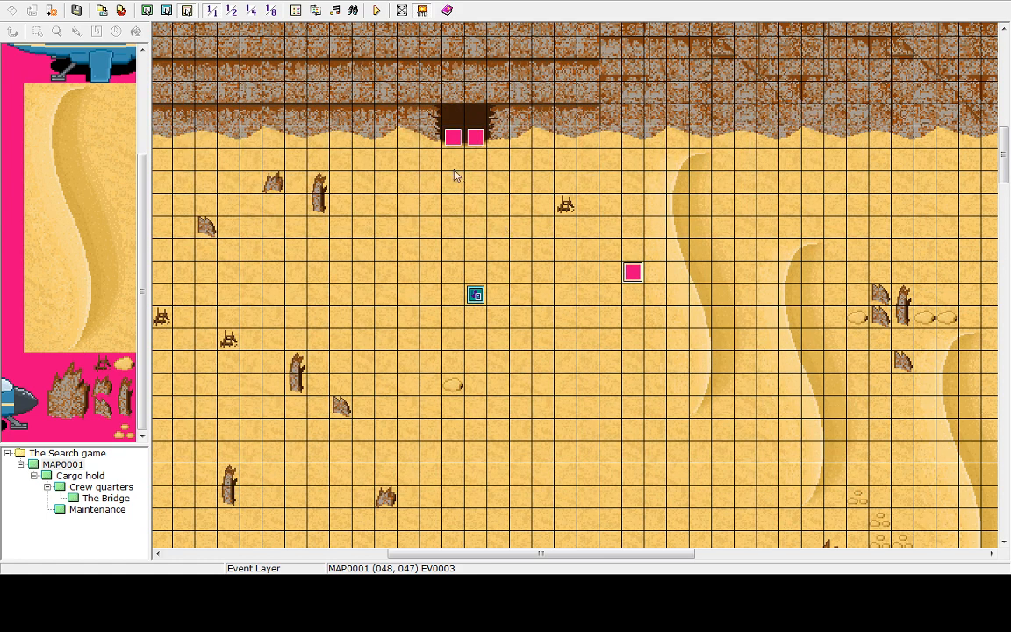
# Open the Ship entrance event to review its Transfer Player and Control Switches commands, then close it
pyautogui.doubleClick(473, 142)
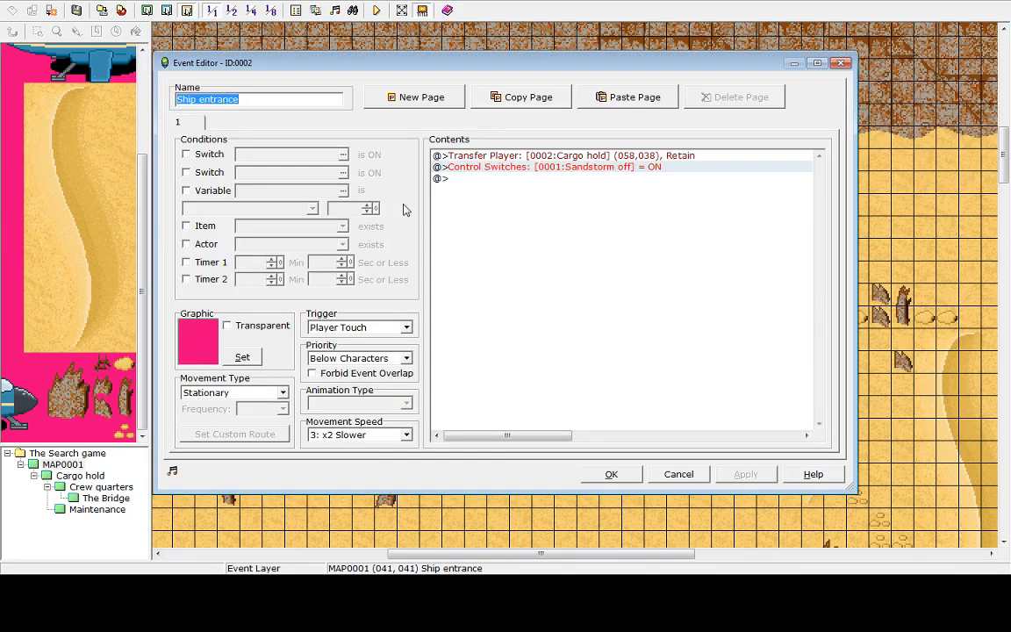
pyautogui.click(555, 169)
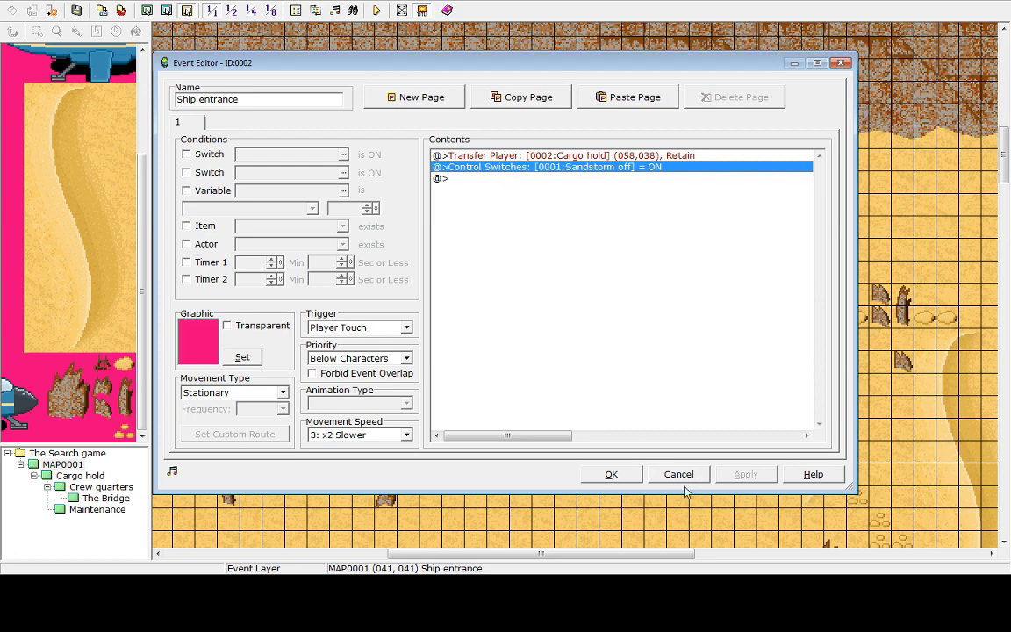
pyautogui.click(612, 474)
# Reopen the sandstorm event and remove the switch condition from its first page, then save
pyautogui.click(631, 278)
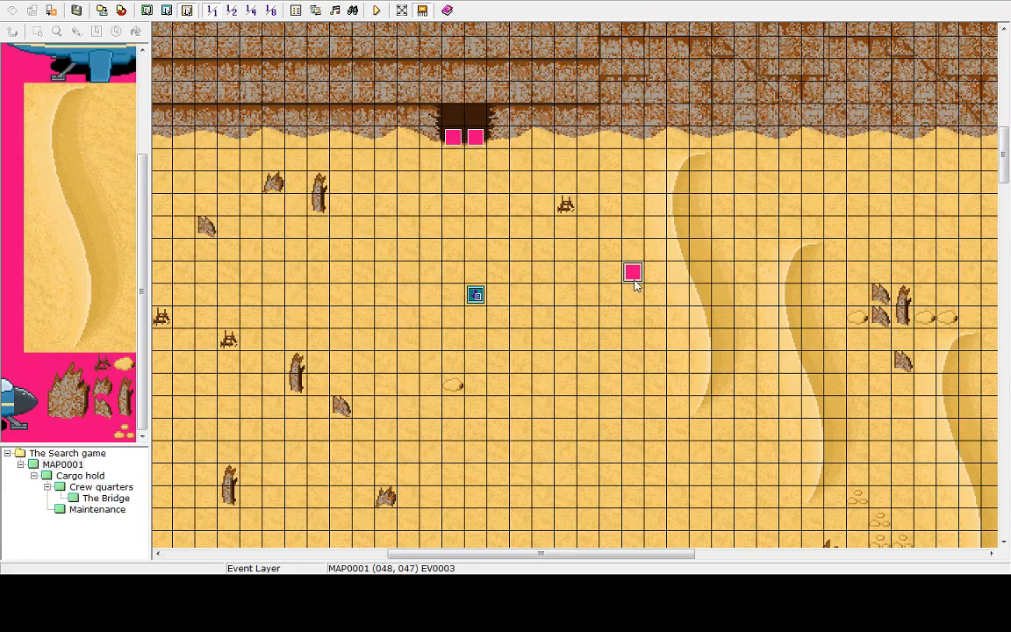
pyautogui.doubleClick(635, 283)
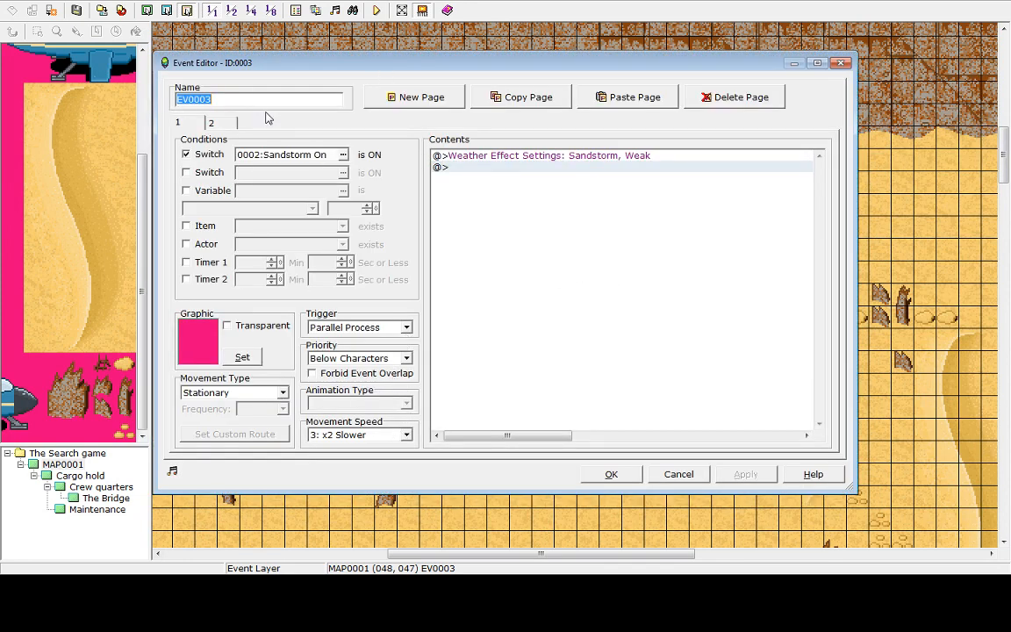
pyautogui.click(211, 122)
pyautogui.click(177, 122)
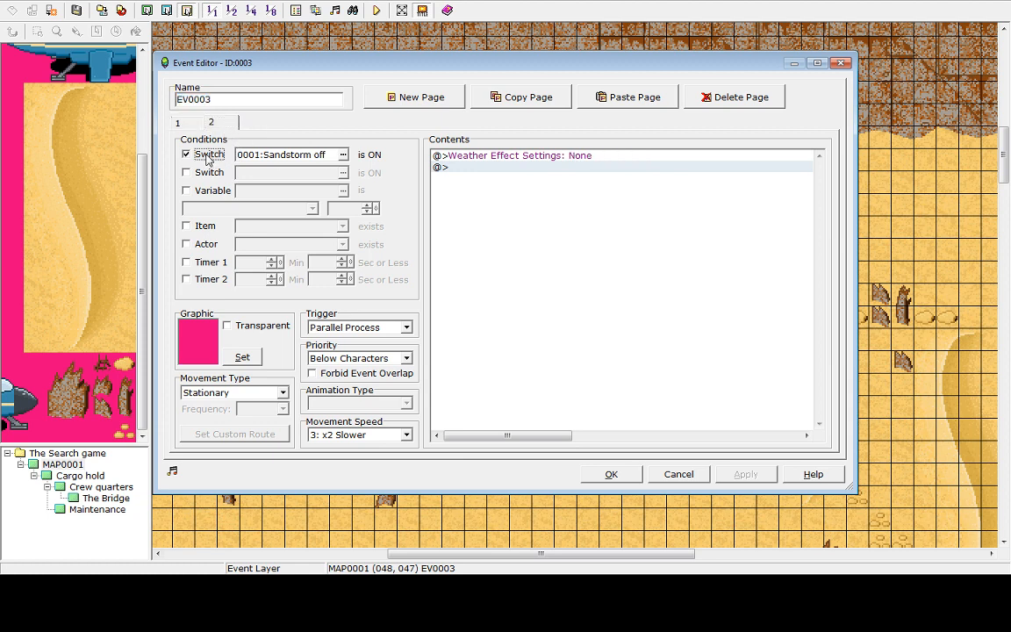
pyautogui.click(187, 155)
pyautogui.click(186, 154)
pyautogui.click(187, 155)
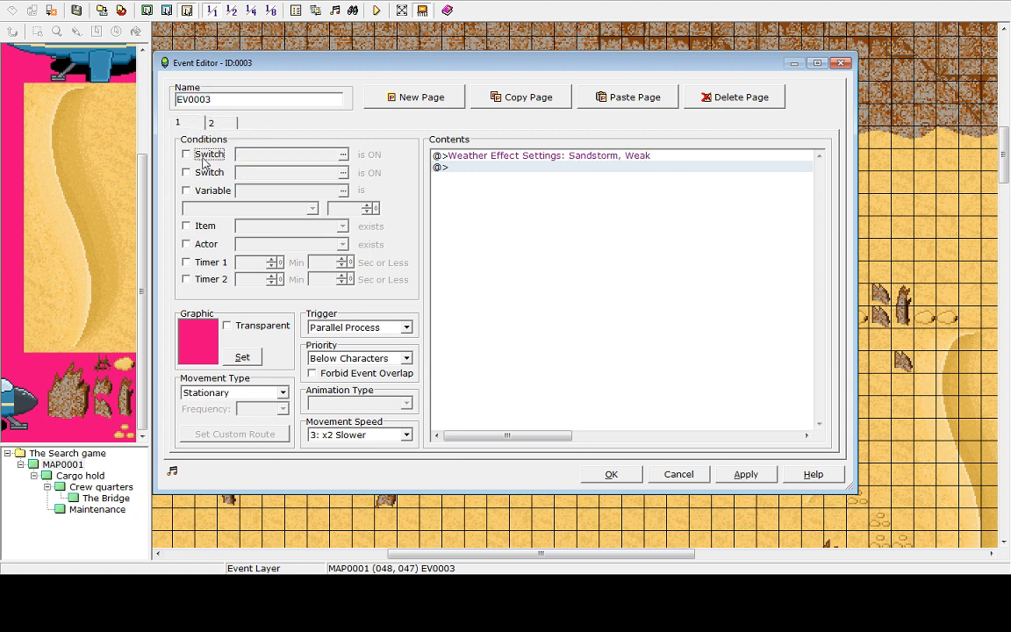
pyautogui.click(539, 161)
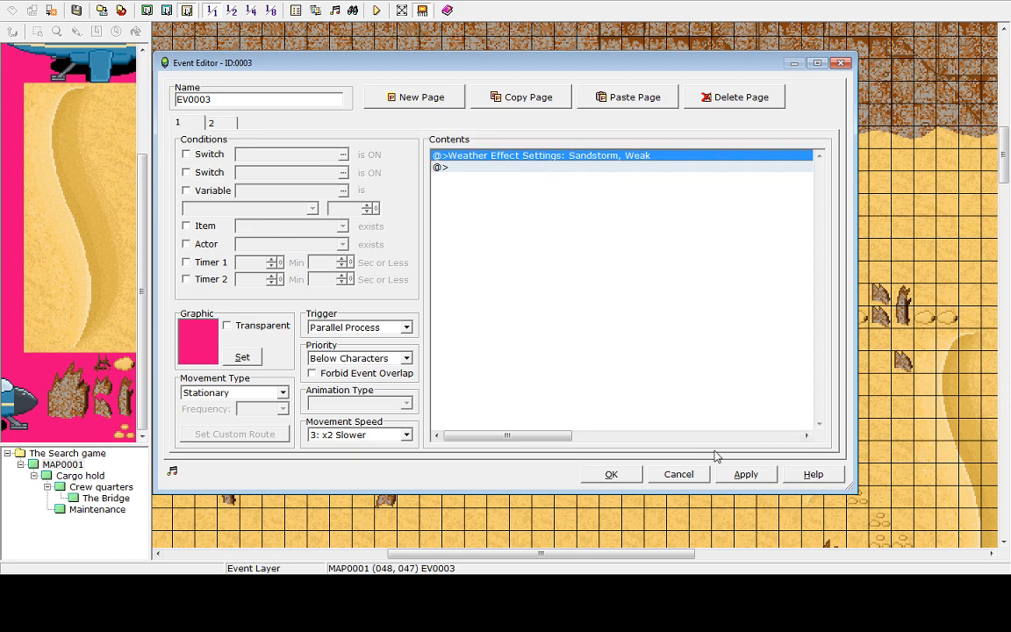
pyautogui.click(612, 474)
# Create a new event just below the sandstorm event with a Set Weather Effects command set to None
pyautogui.rightClick(632, 313)
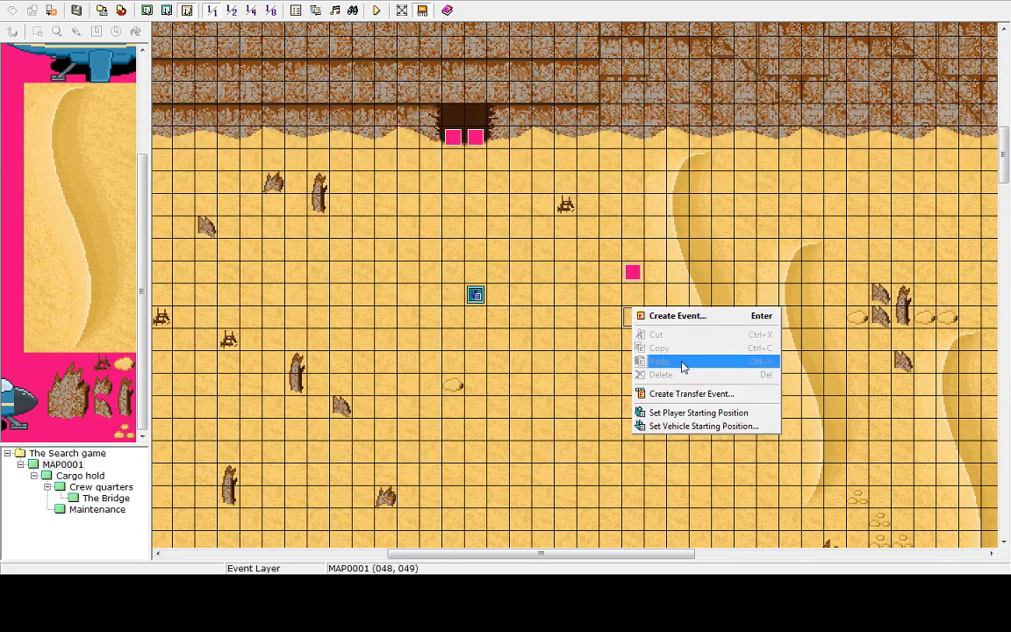
pyautogui.click(663, 316)
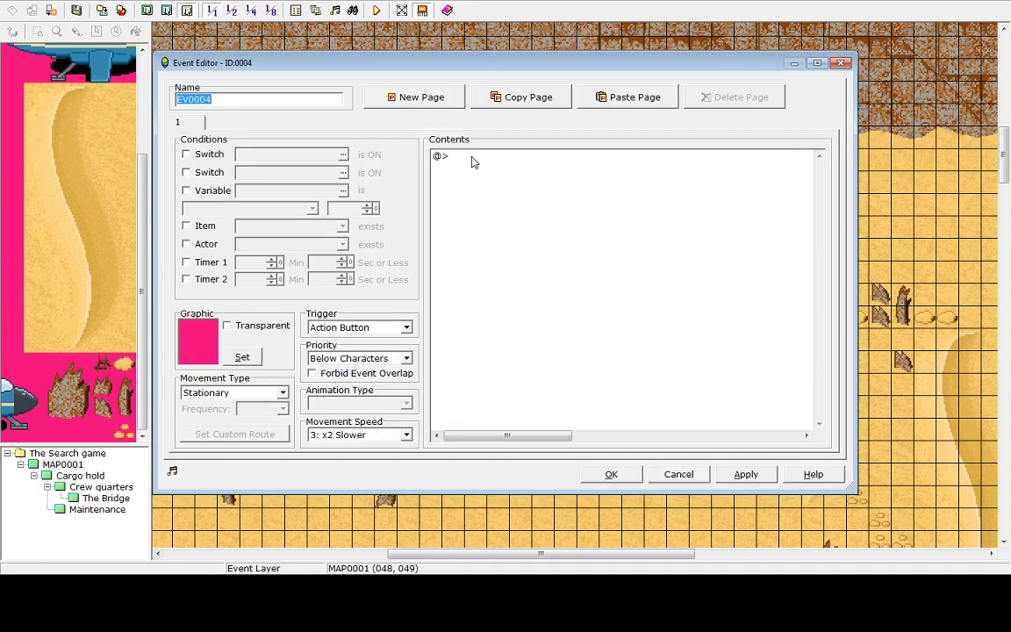
pyautogui.doubleClick(462, 157)
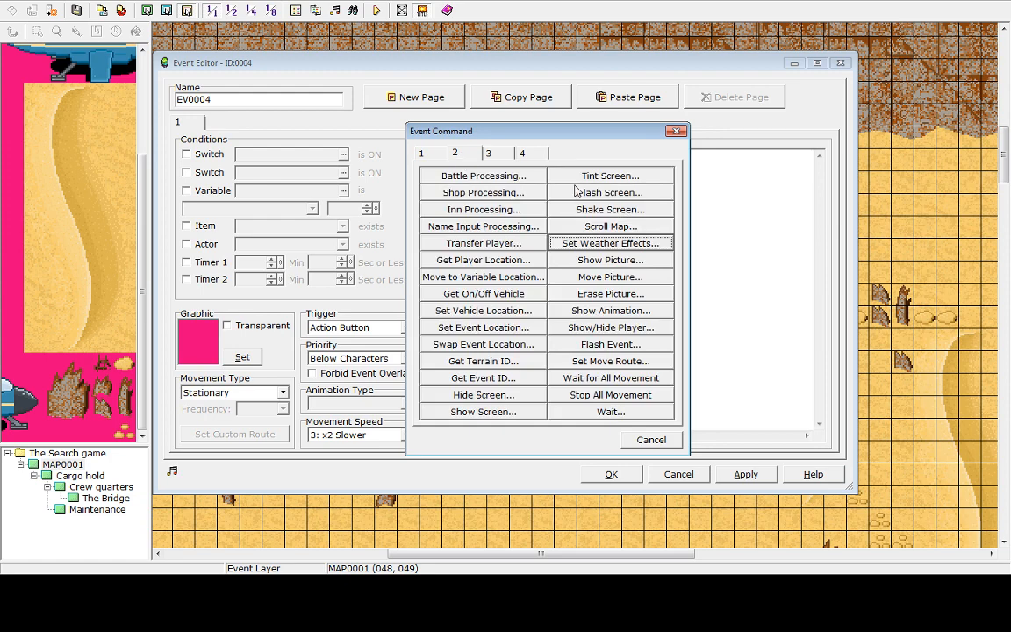
pyautogui.click(586, 248)
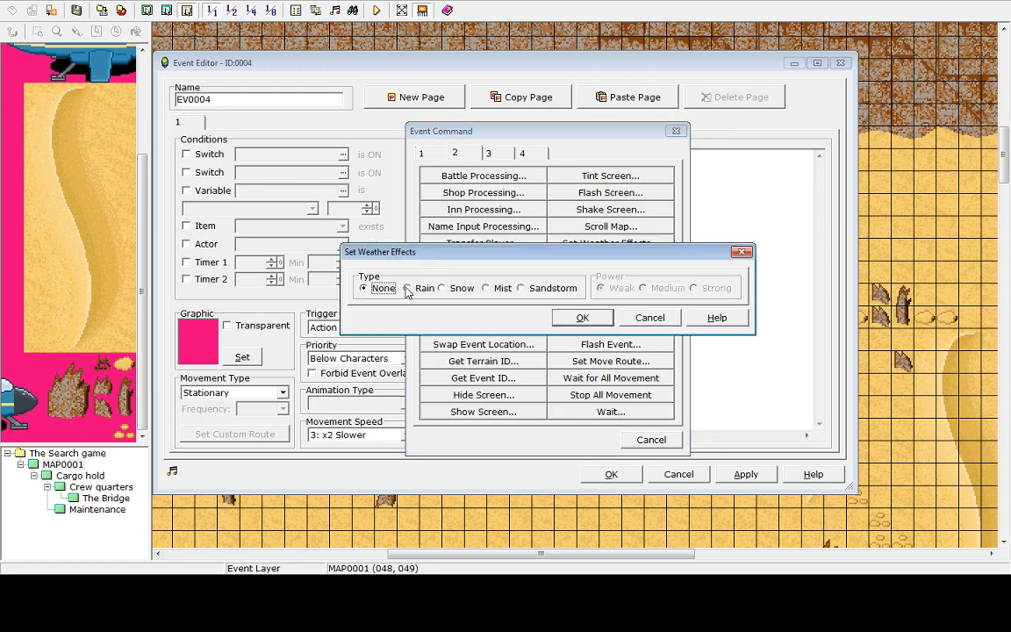
pyautogui.click(590, 323)
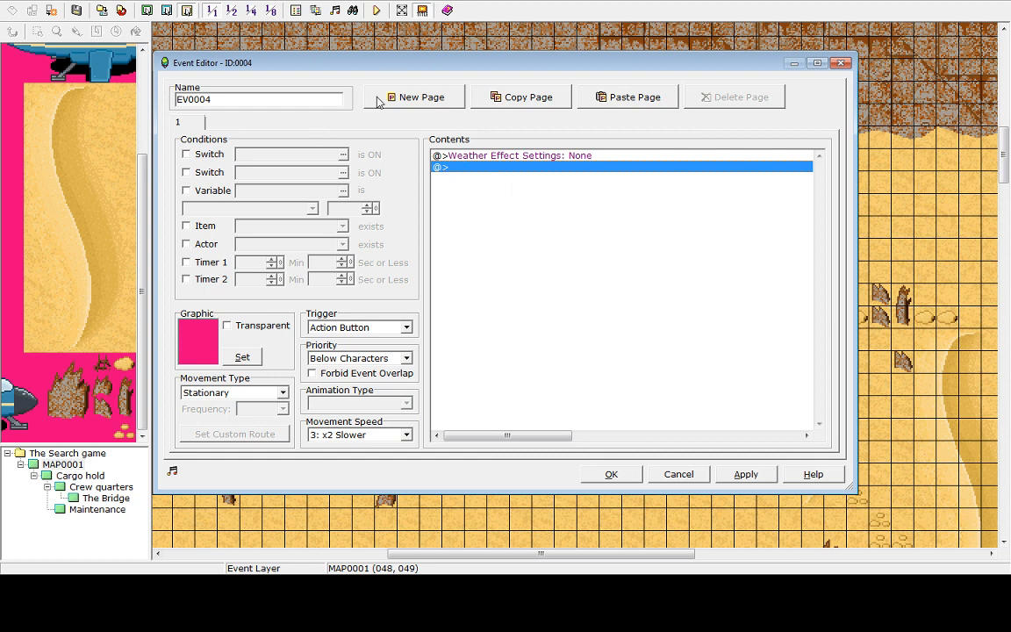
# Make the new event require switch 0001:Sandstorm off and save it
pyautogui.click(186, 153)
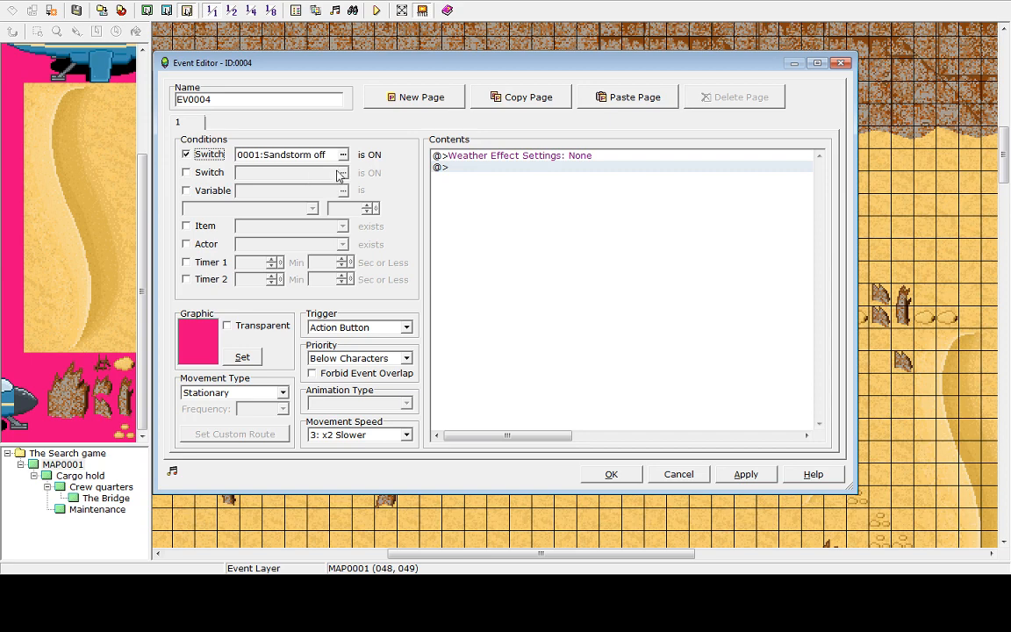
pyautogui.click(745, 474)
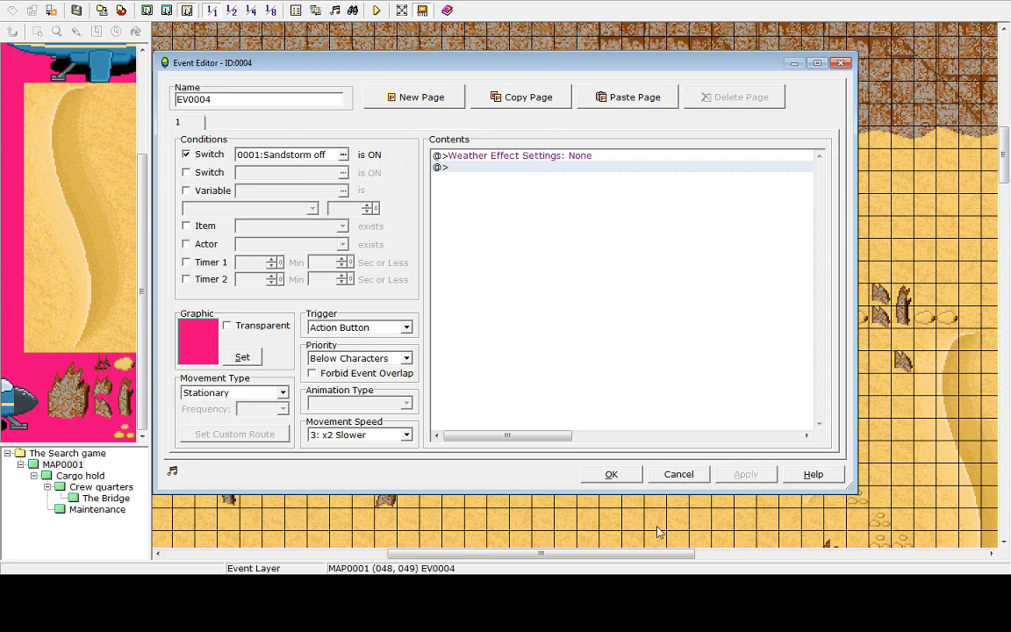
pyautogui.click(611, 474)
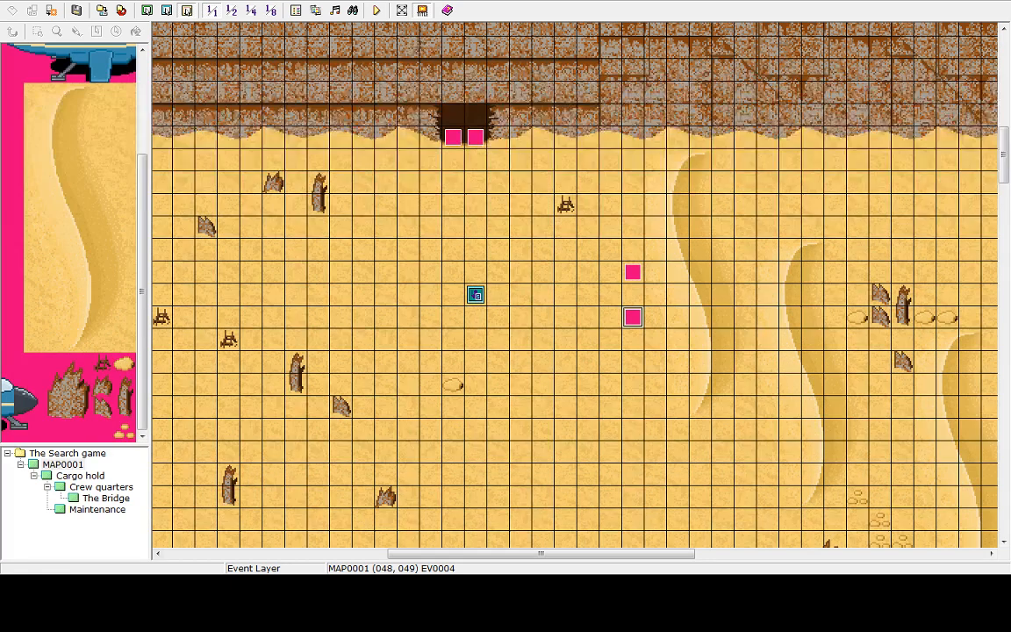
# Save the project and playtest the game, walking into the ship entrance, then end the game and shut down
pyautogui.click(375, 11)
pyautogui.click(491, 310)
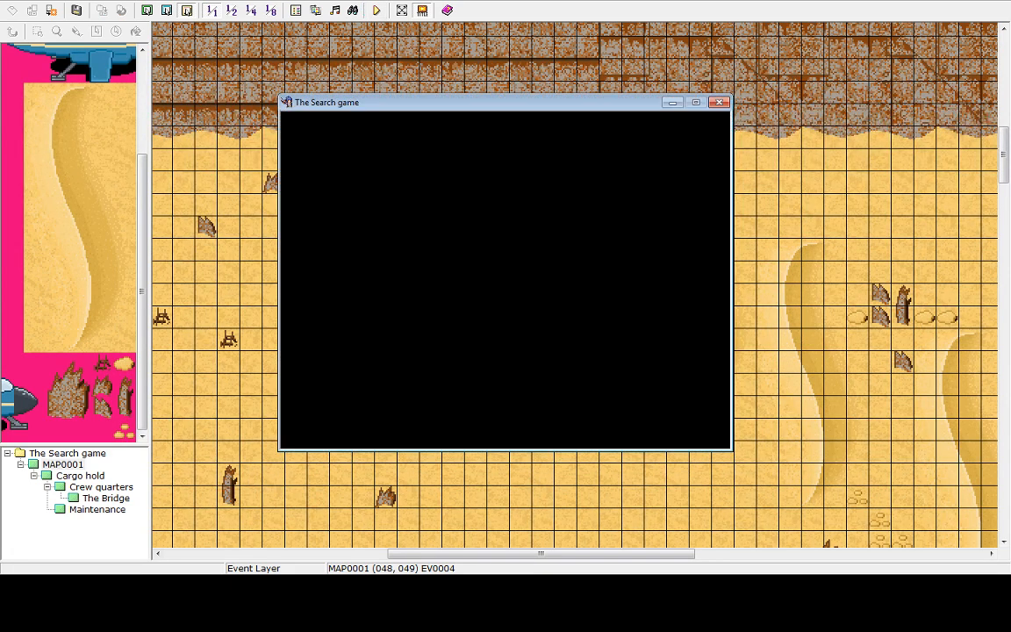
pyautogui.press('Return')
pyautogui.press('Up')
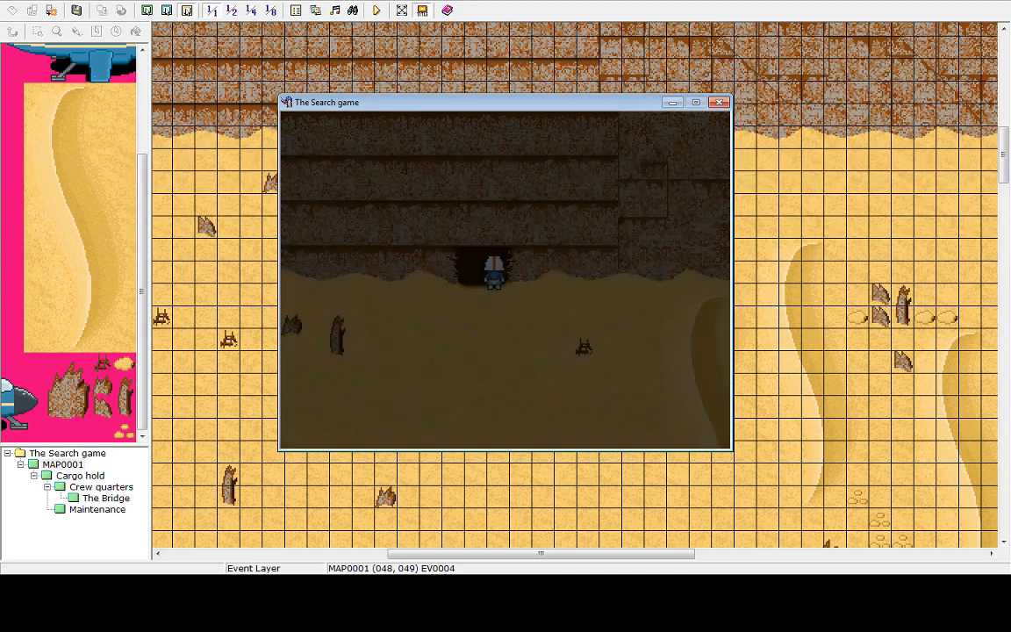
pyautogui.press('Escape')
pyautogui.press('Up')
pyautogui.press('Return')
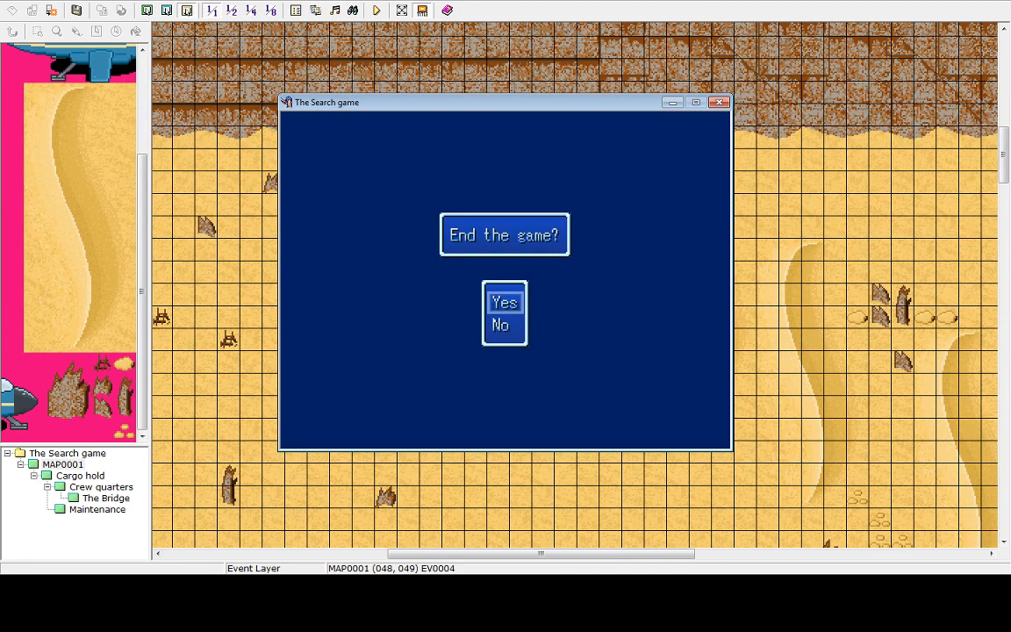
pyautogui.press('Return')
pyautogui.press('Up')
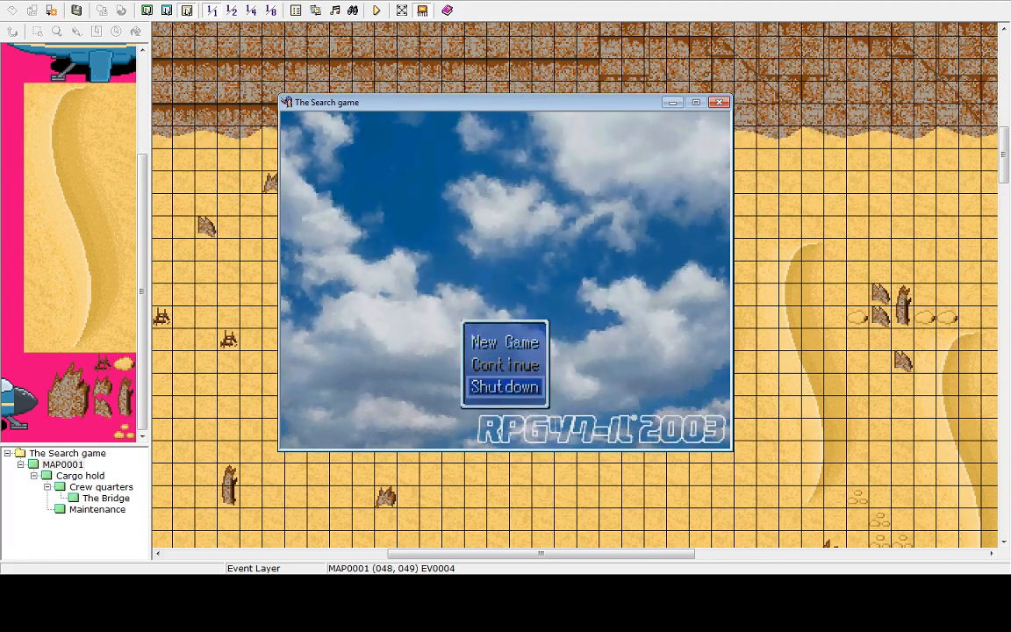
pyautogui.press('Return')
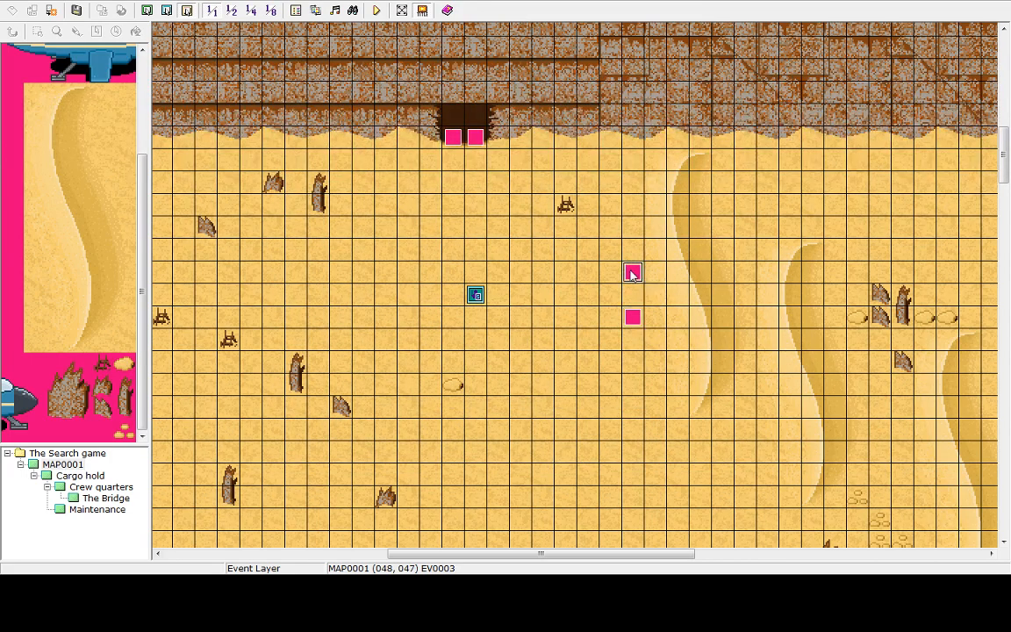
# Open the sandstorm event and the new weather event to review their pages without changing them
pyautogui.doubleClick(633, 273)
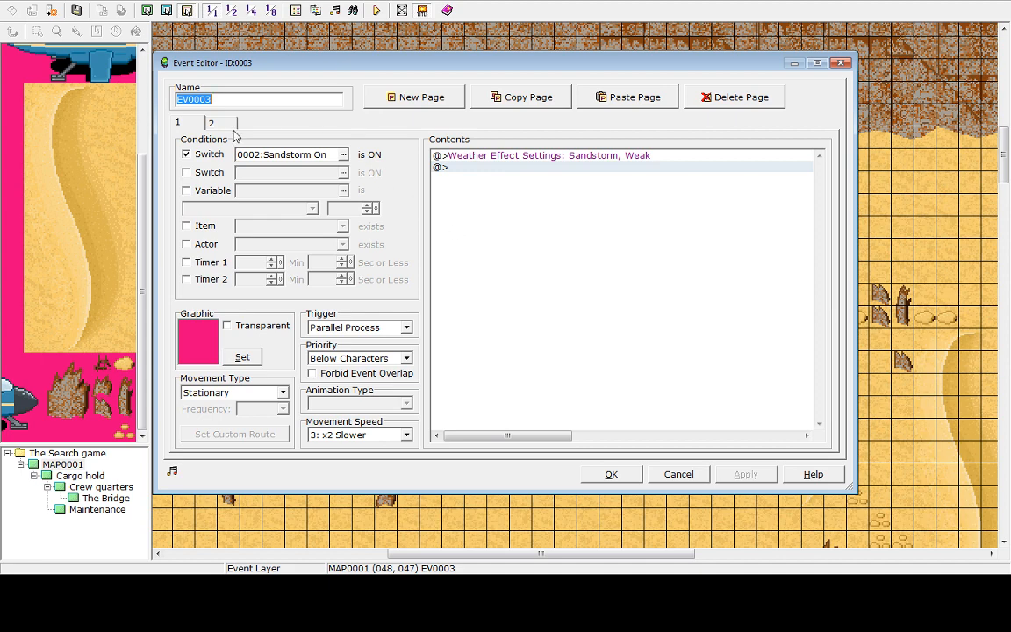
pyautogui.click(677, 474)
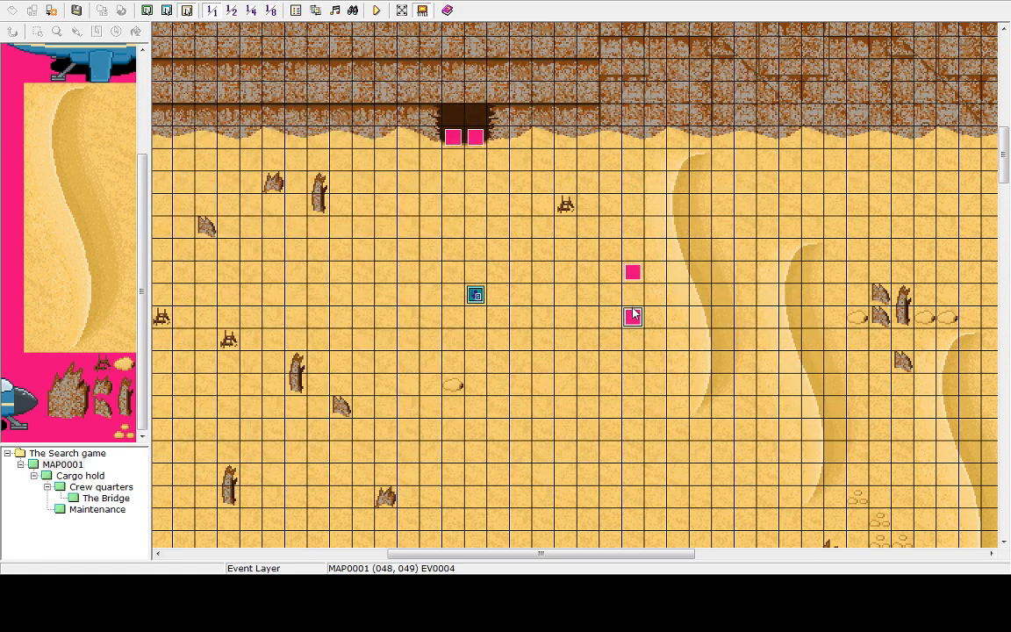
pyautogui.doubleClick(632, 317)
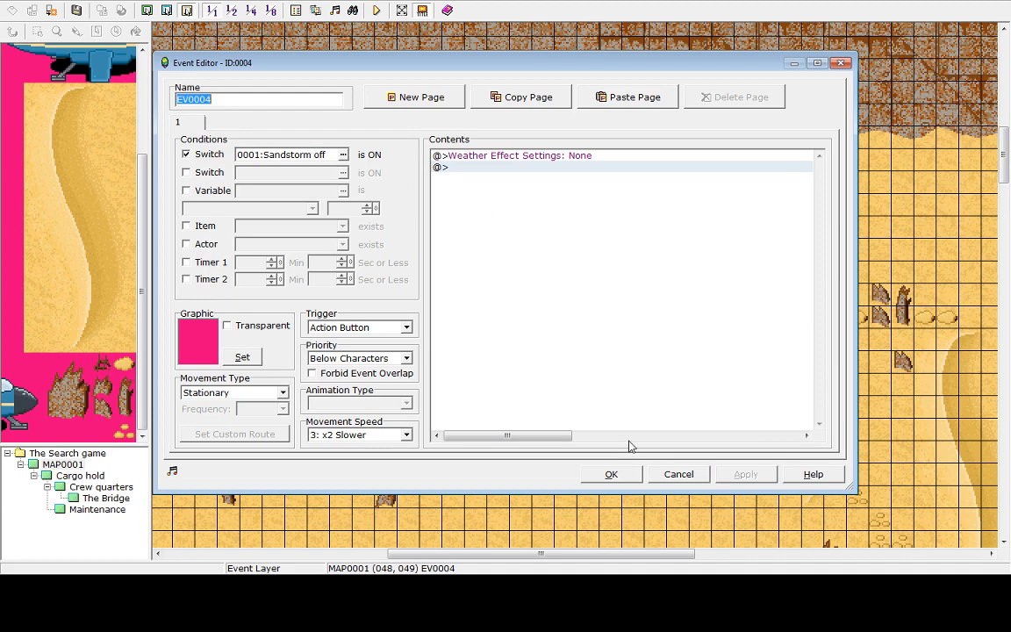
pyautogui.click(673, 474)
# Delete the second page of the sandstorm event, keeping only its Sandstorm, Weak page, and apply the change
pyautogui.click(624, 277)
pyautogui.doubleClick(625, 276)
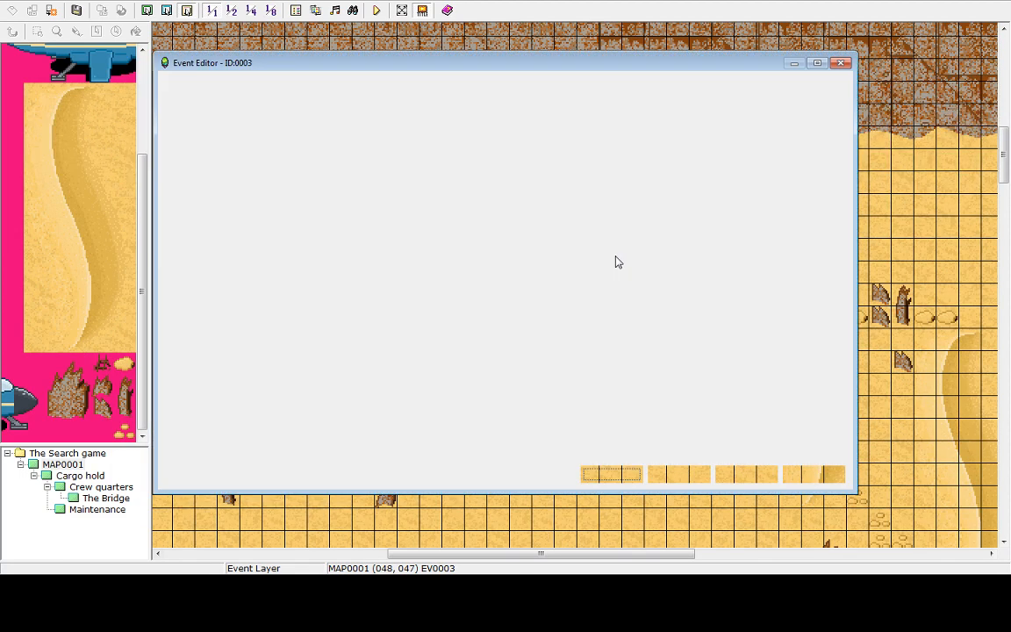
pyautogui.click(218, 125)
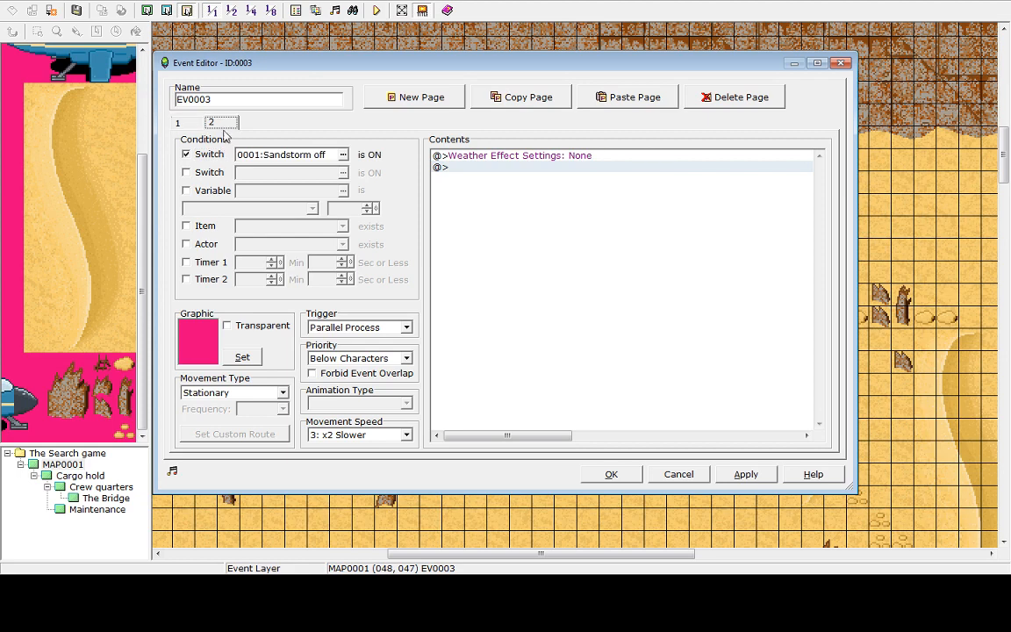
pyautogui.click(716, 102)
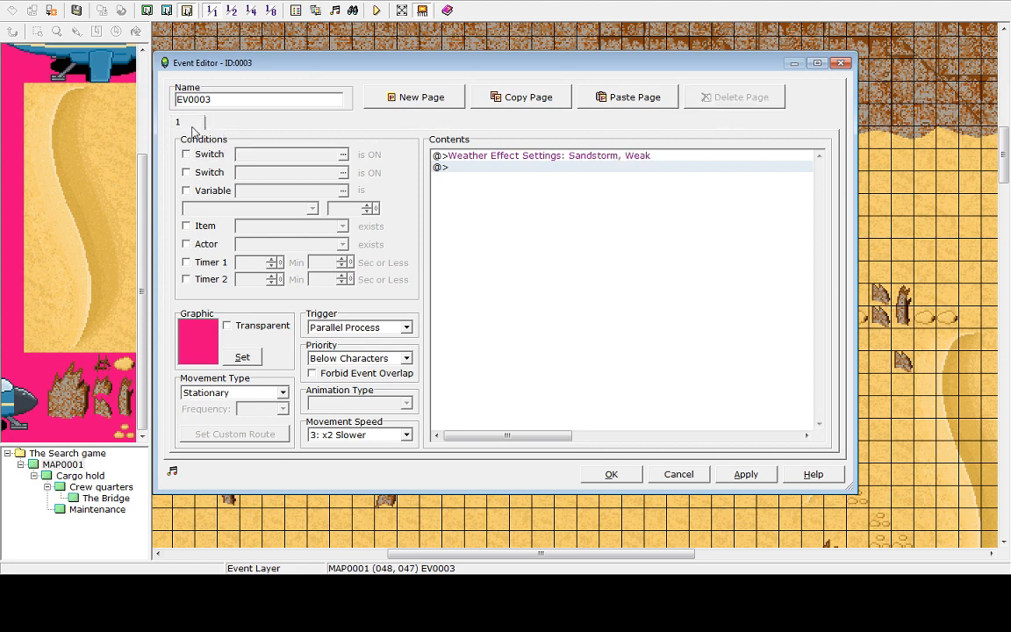
pyautogui.click(461, 156)
pyautogui.click(453, 167)
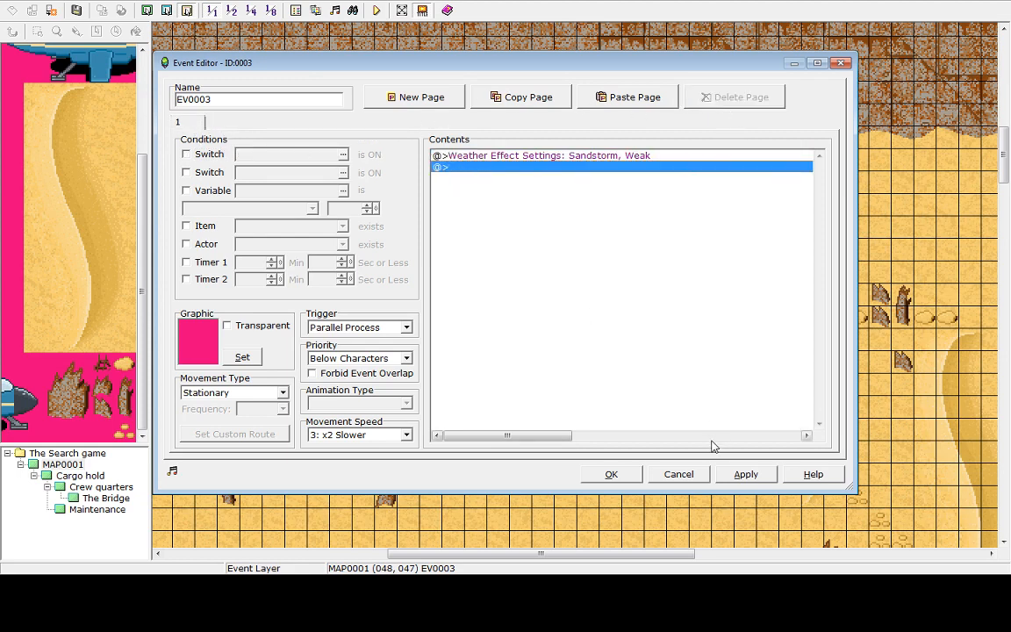
pyautogui.click(745, 474)
pyautogui.click(610, 474)
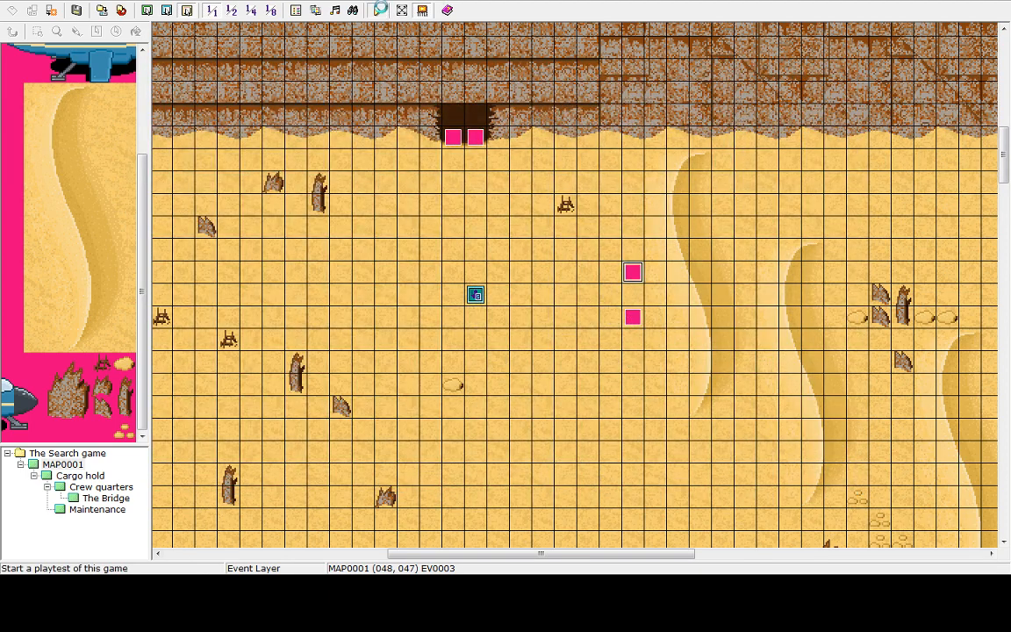
# Save and playtest the game again, entering the ship, then end the game and shut down
pyautogui.click(376, 10)
pyautogui.click(491, 309)
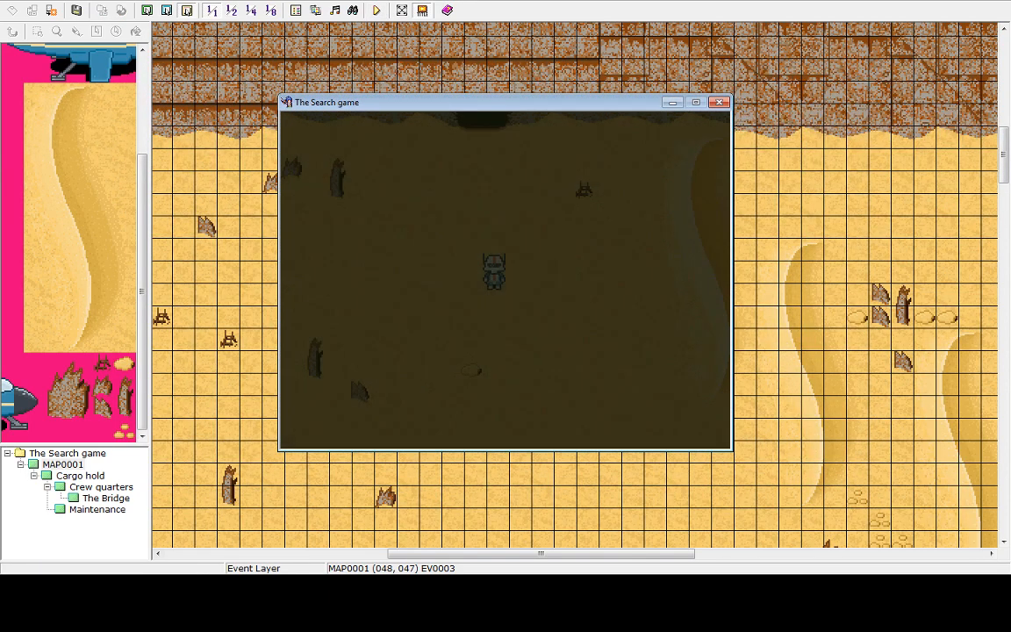
pyautogui.press('Up')
pyautogui.press('Up')
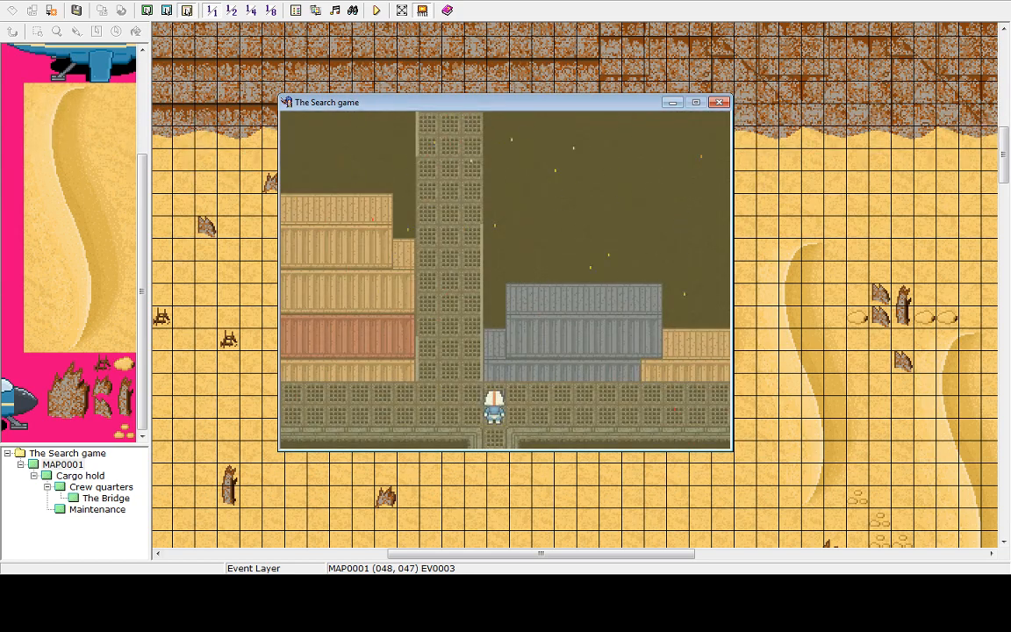
pyautogui.press('Escape')
pyautogui.press('Up')
pyautogui.press('Return')
pyautogui.press('Return')
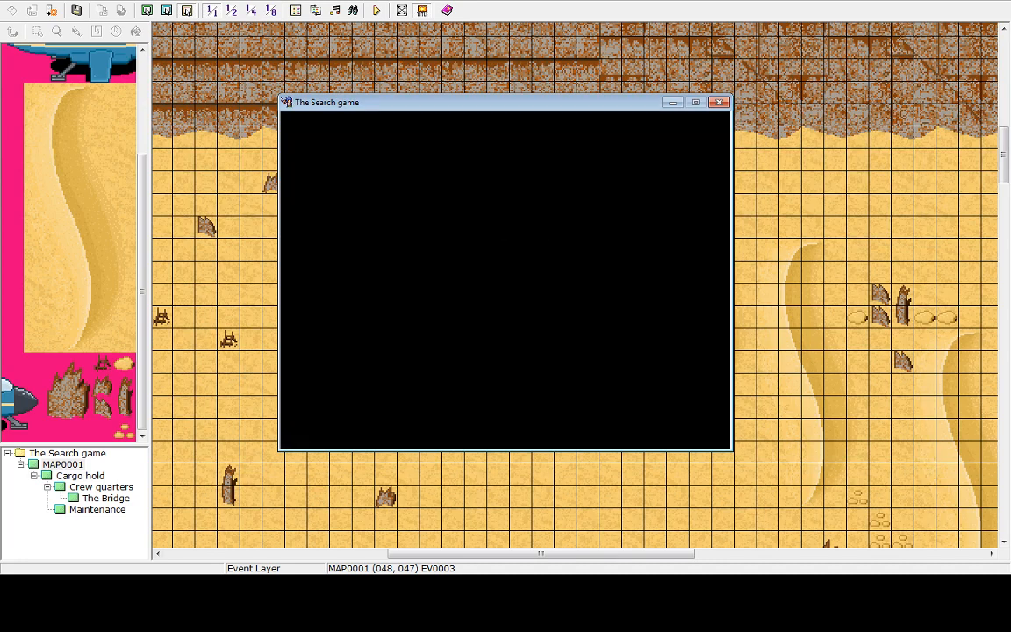
pyautogui.press('Up')
pyautogui.press('Return')
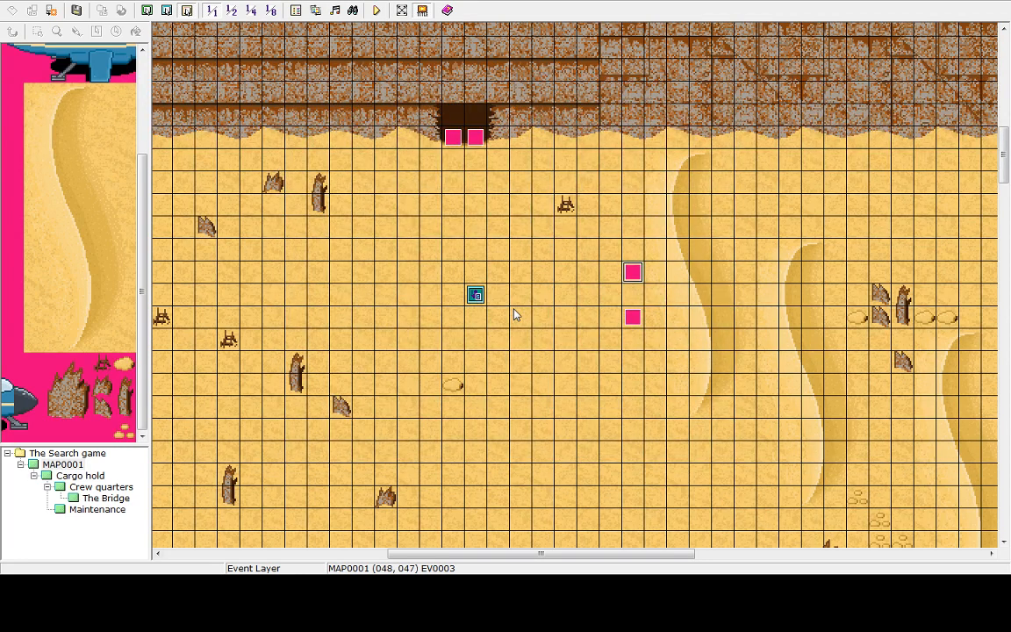
# Replace the Ship entrance event's Control Switches command with a Set Weather Effects command set to None
pyautogui.click(476, 139)
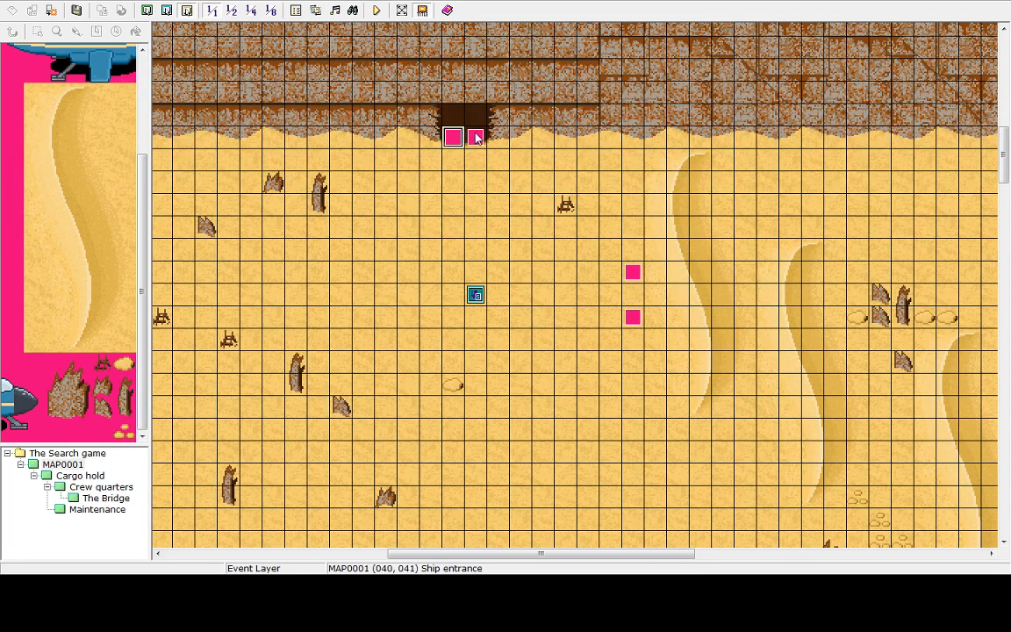
pyautogui.doubleClick(476, 139)
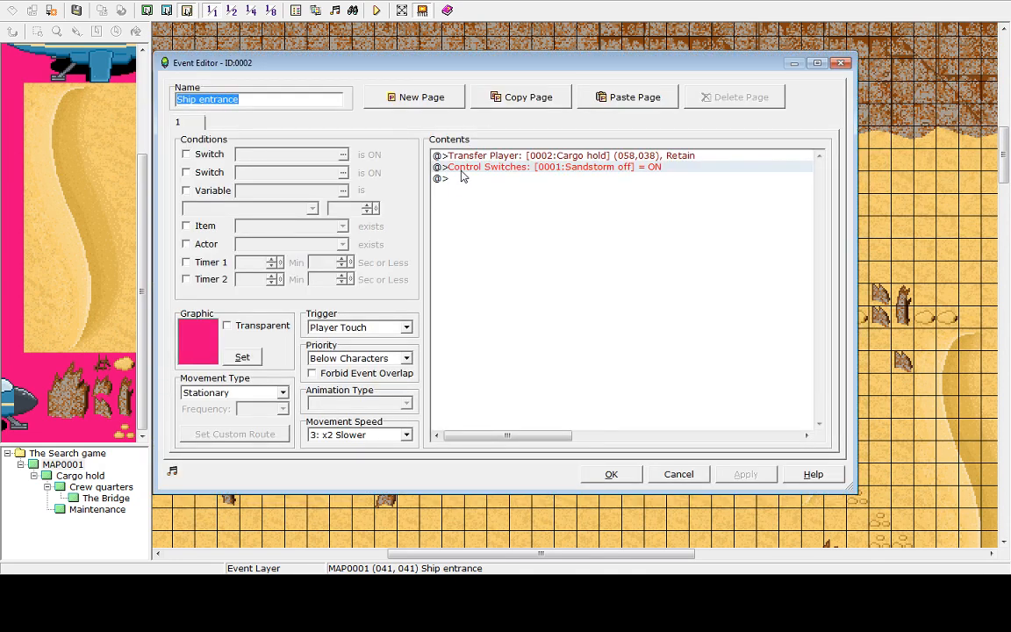
pyautogui.click(460, 167)
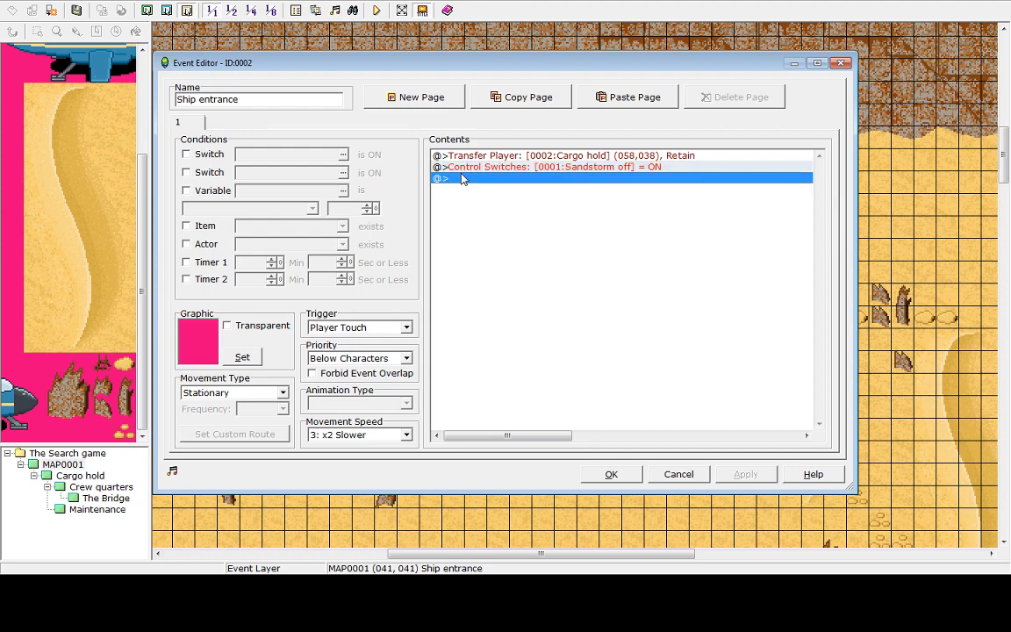
pyautogui.press('Delete')
pyautogui.doubleClick(458, 171)
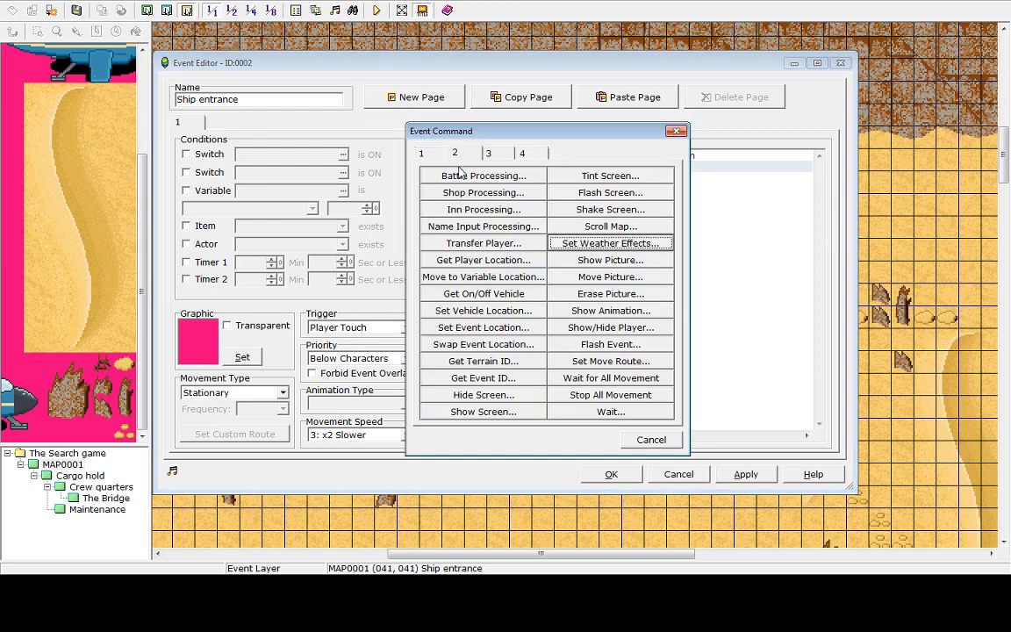
pyautogui.click(591, 245)
pyautogui.click(582, 317)
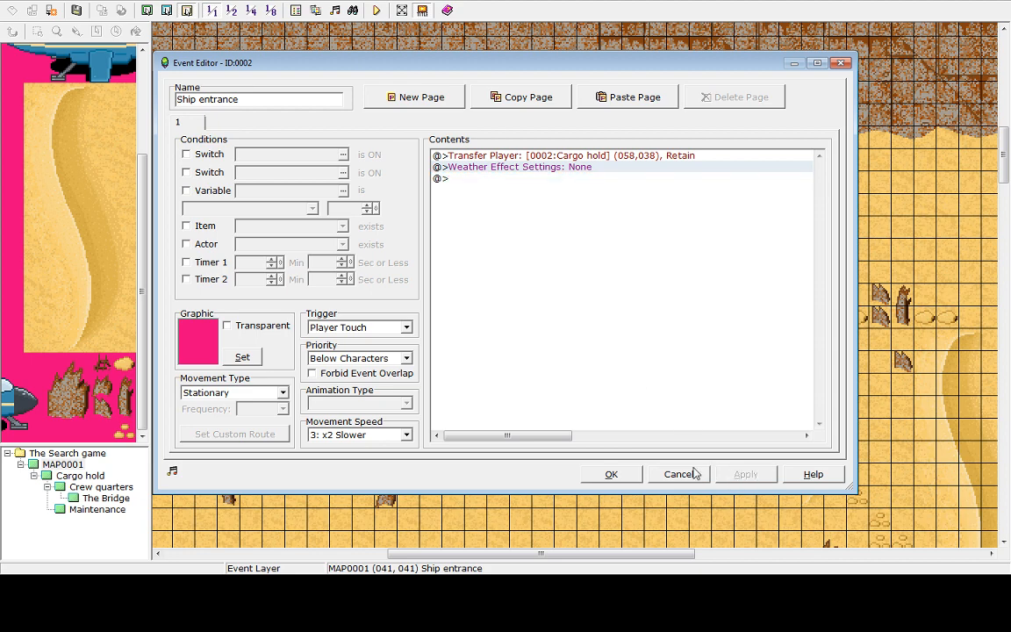
pyautogui.click(611, 474)
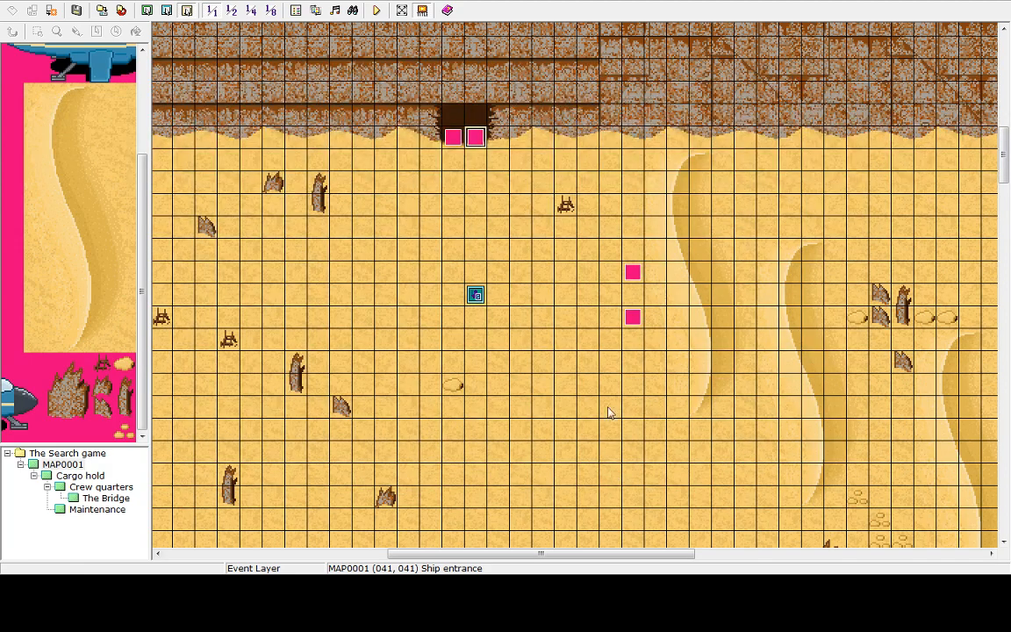
# Change the weather event below the sandstorm event to set Sandstorm weather instead of None and save it
pyautogui.doubleClick(633, 319)
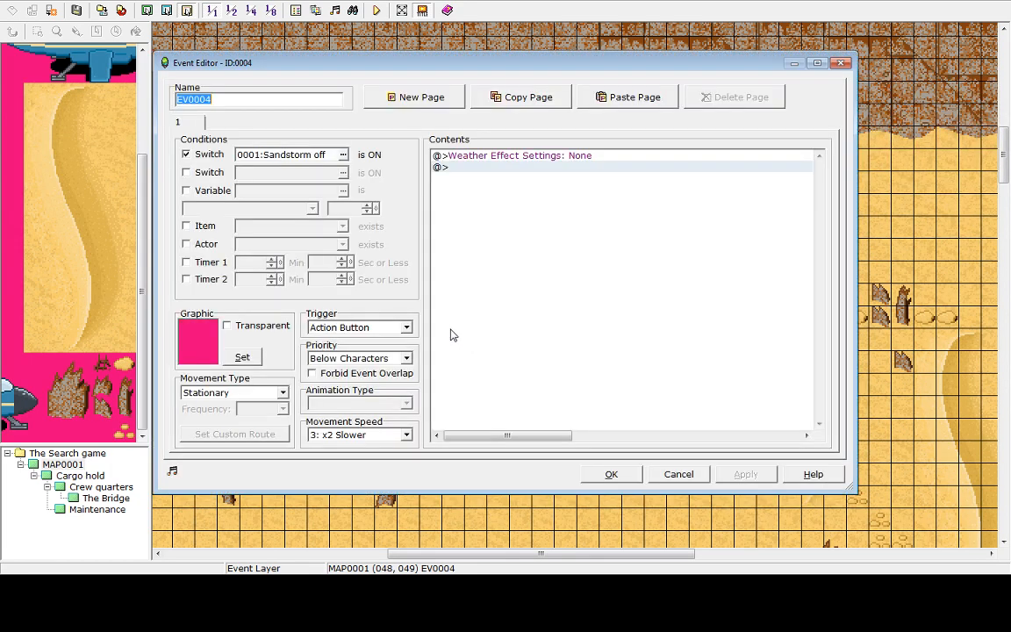
pyautogui.click(481, 161)
pyautogui.doubleClick(481, 166)
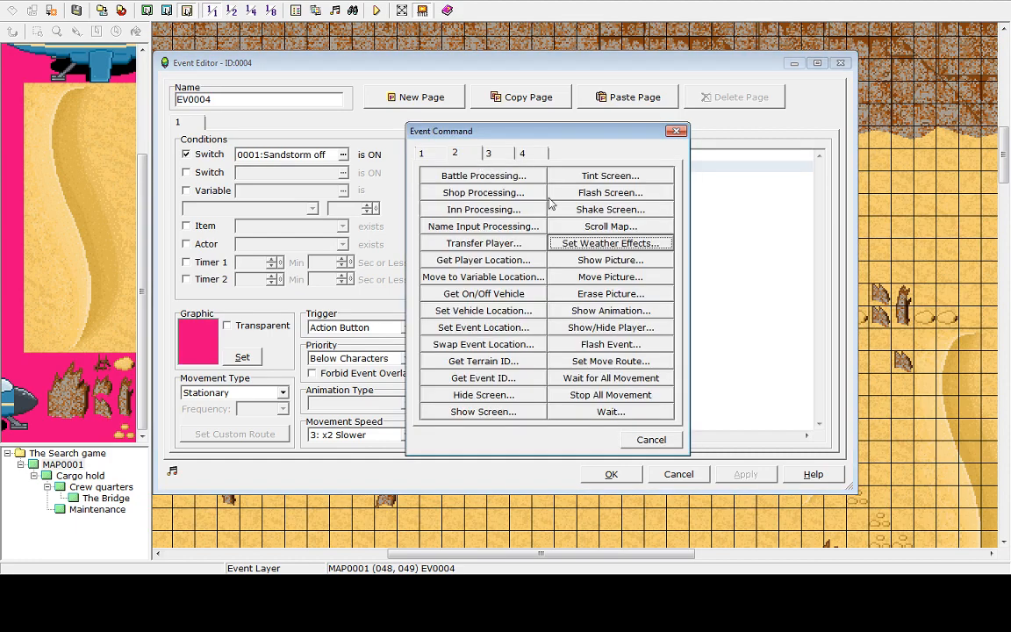
pyautogui.press('Return')
pyautogui.click(522, 289)
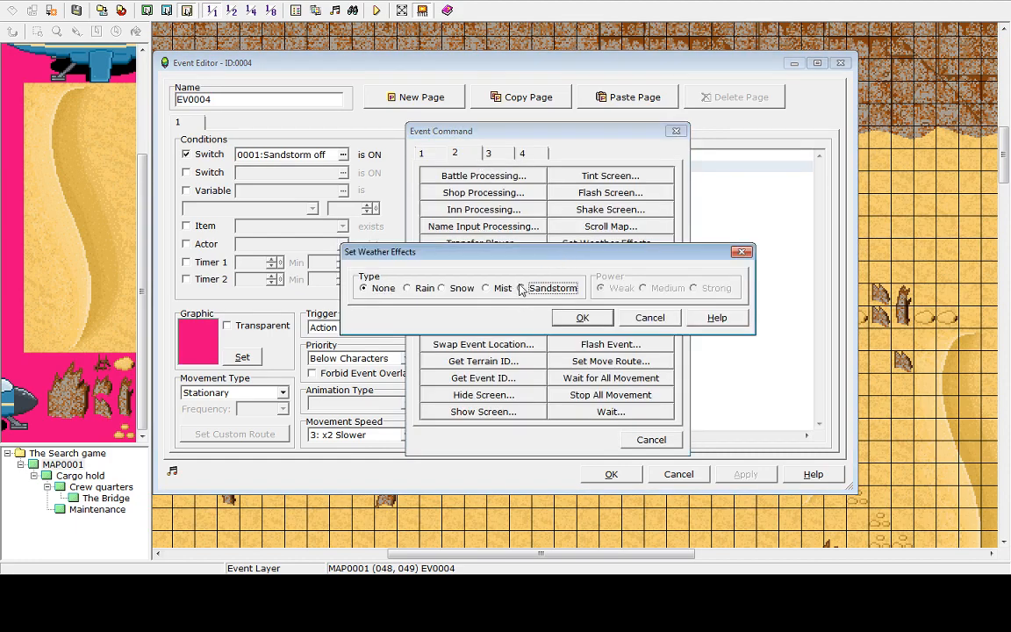
pyautogui.click(582, 317)
pyautogui.press('Delete')
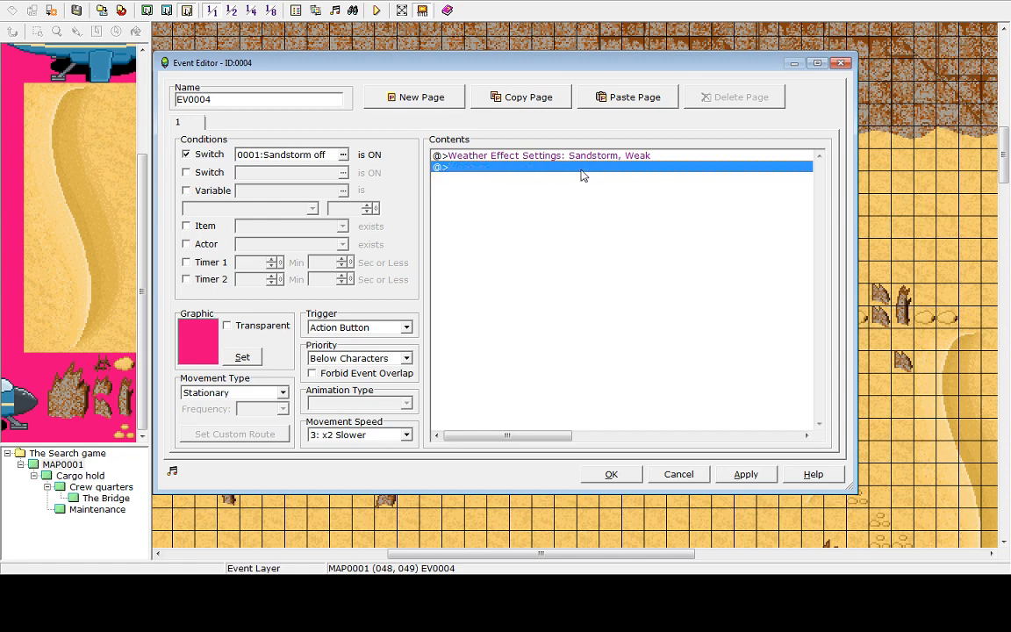
pyautogui.click(744, 474)
pyautogui.click(611, 474)
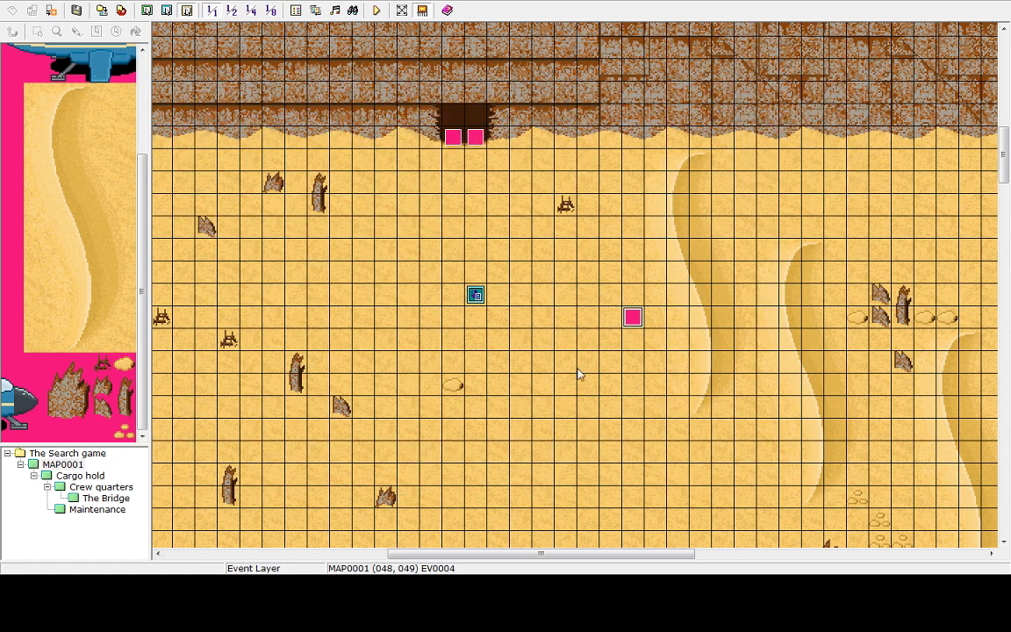
# Review the Ship entrance event, then save and playtest the game, end it and shut down
pyautogui.click(474, 139)
pyautogui.doubleClick(474, 139)
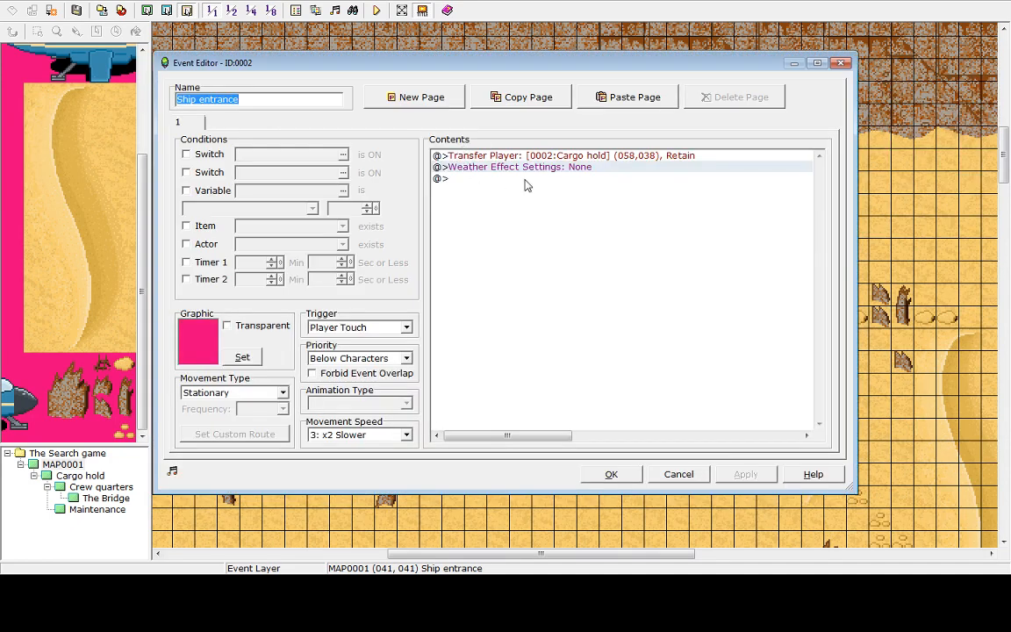
pyautogui.click(605, 476)
pyautogui.click(376, 10)
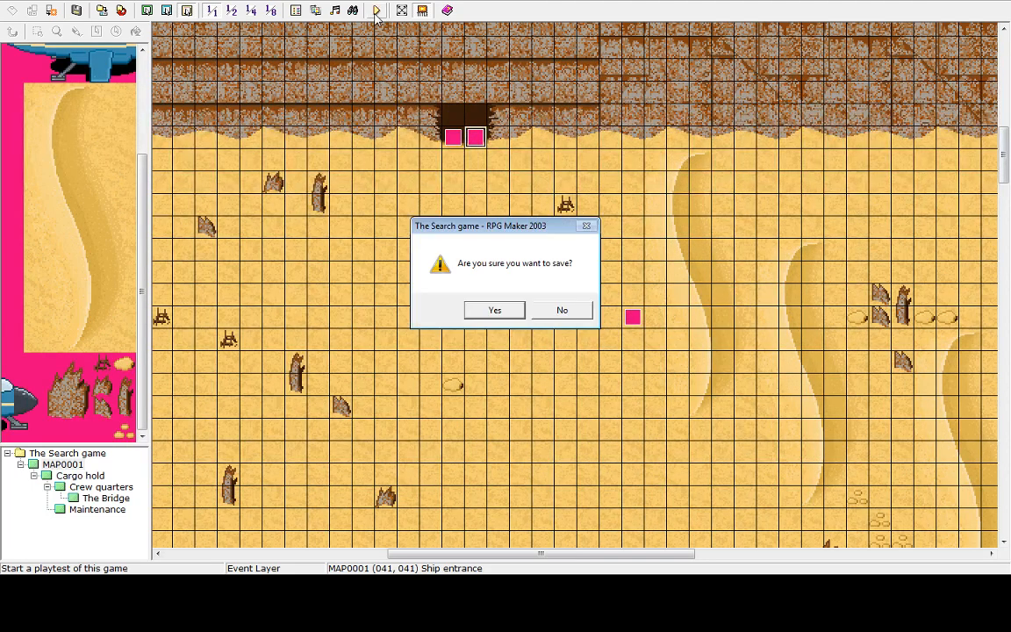
pyautogui.click(490, 310)
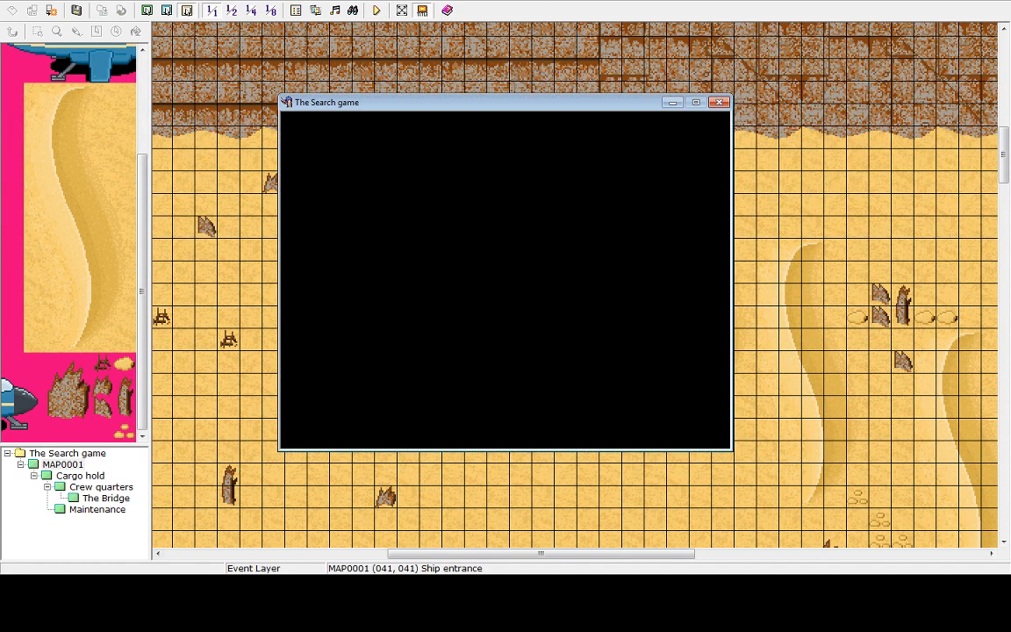
pyautogui.press('Return')
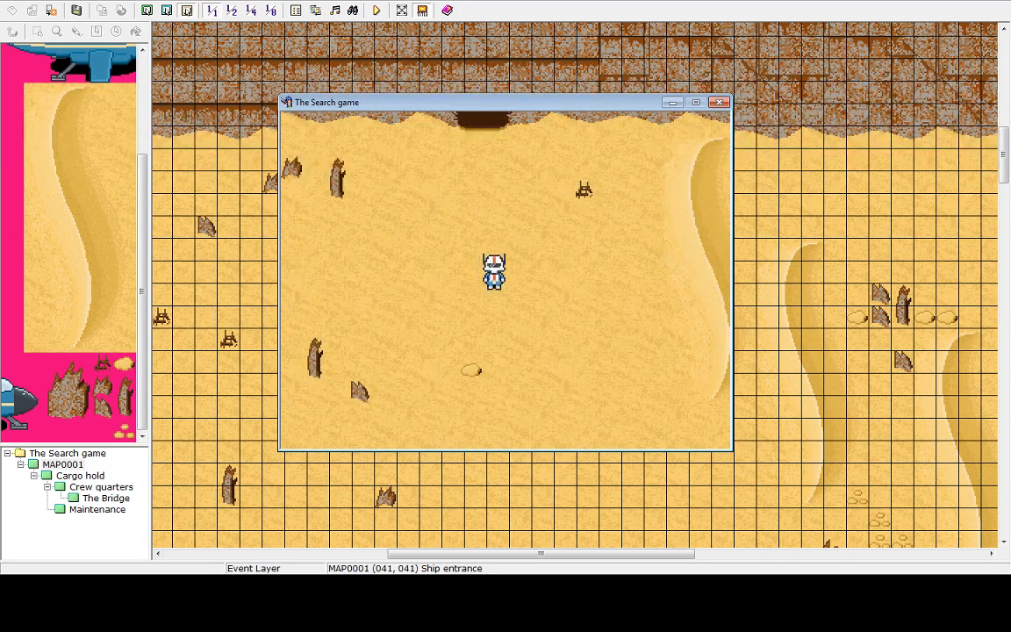
pyautogui.press('Escape')
pyautogui.press('Up')
pyautogui.press('Return')
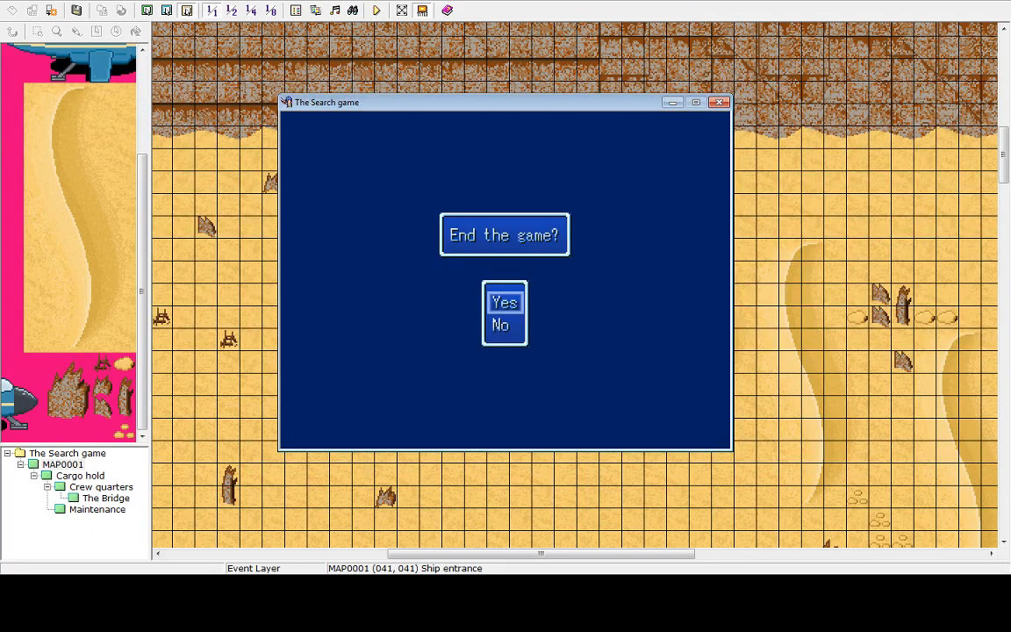
pyautogui.press('Return')
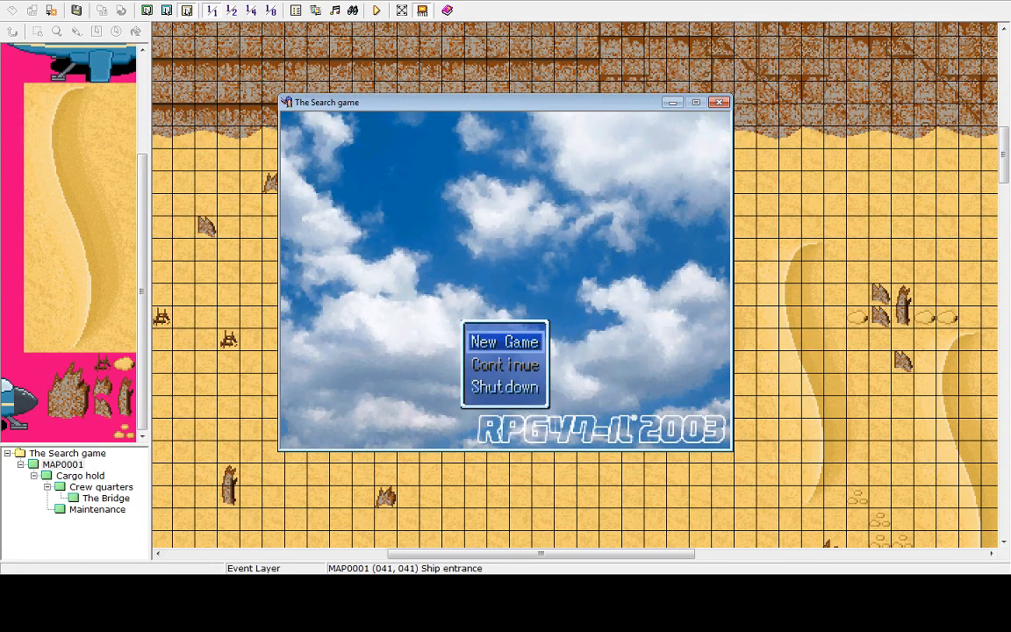
pyautogui.press('Up')
pyautogui.press('Return')
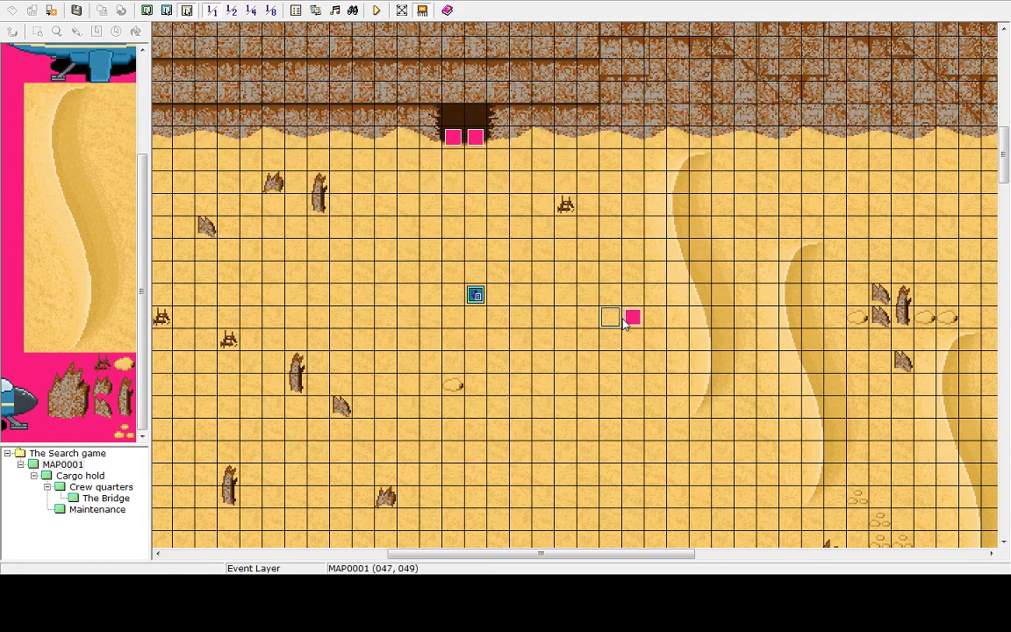
# Open the sandstorm weather event and set its trigger to Parallel Process
pyautogui.doubleClick(623, 323)
pyautogui.click(676, 478)
pyautogui.doubleClick(631, 319)
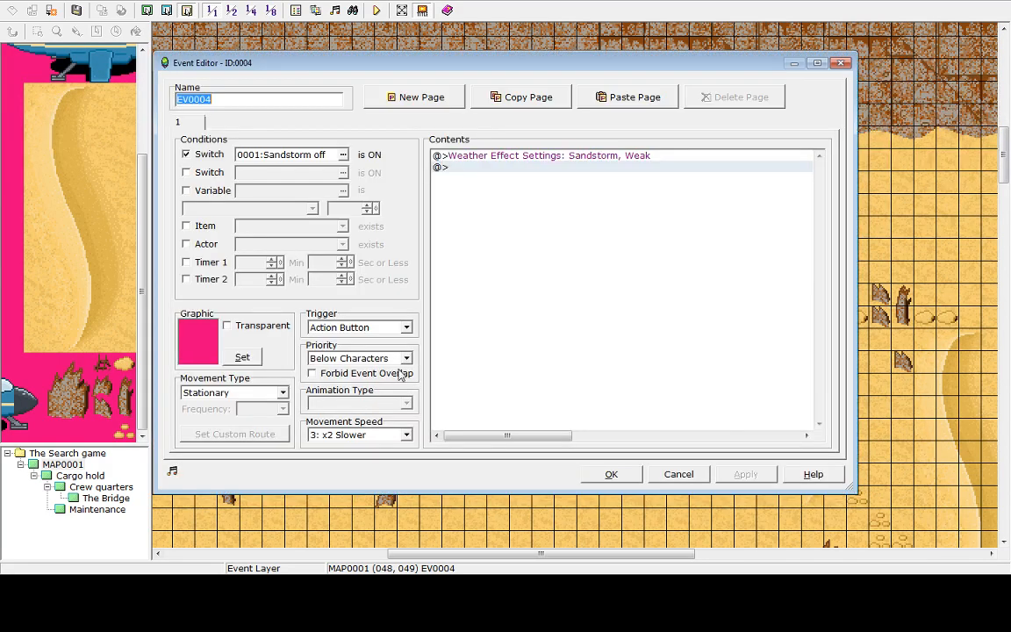
pyautogui.click(360, 328)
pyautogui.click(358, 379)
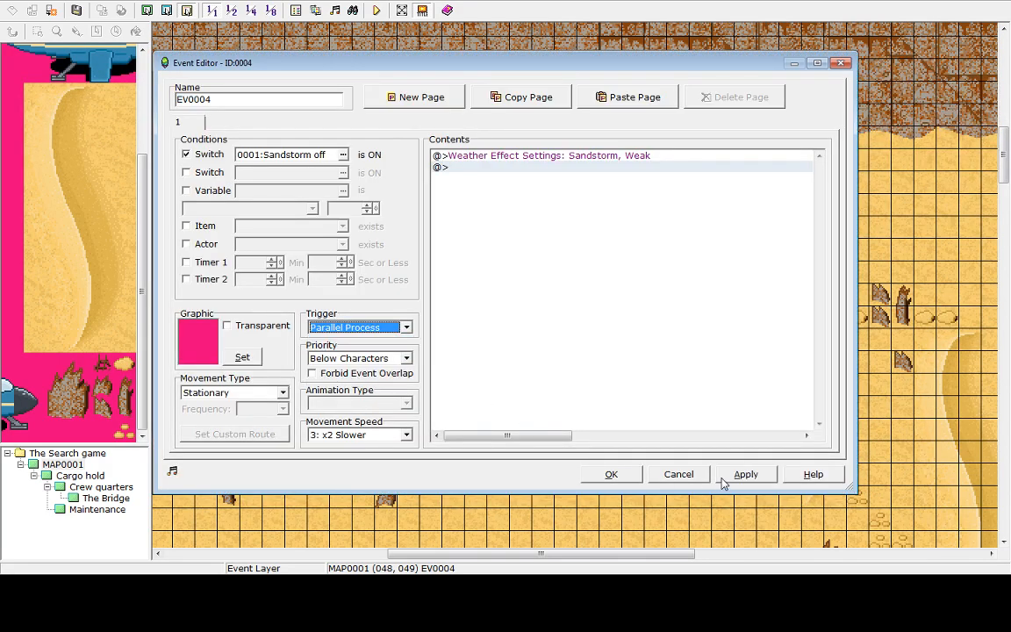
pyautogui.click(611, 474)
# Save and playtest the game, then end it and shut down
pyautogui.click(377, 10)
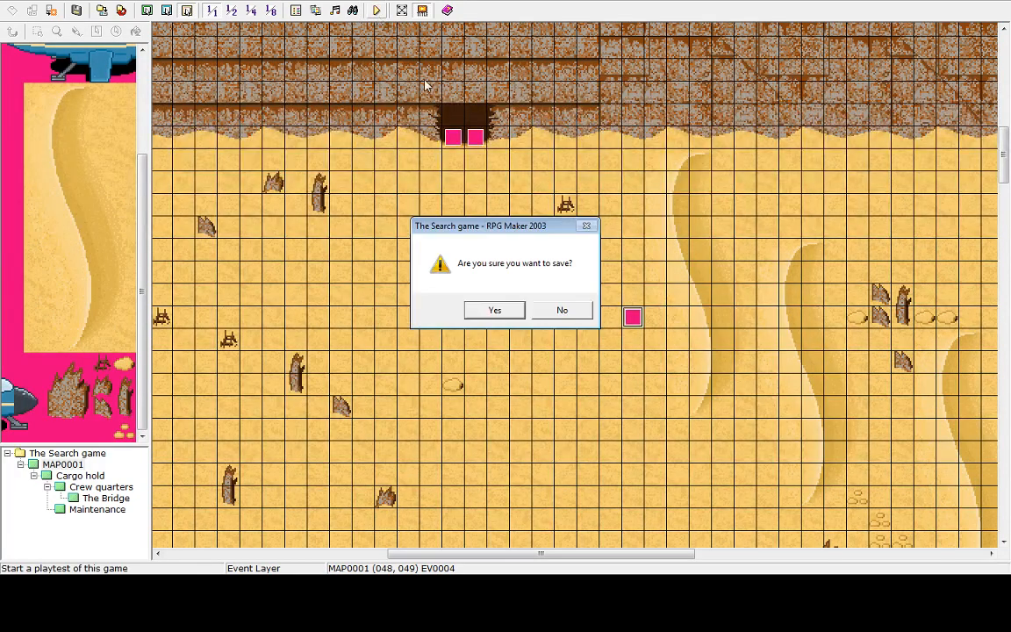
pyautogui.click(494, 310)
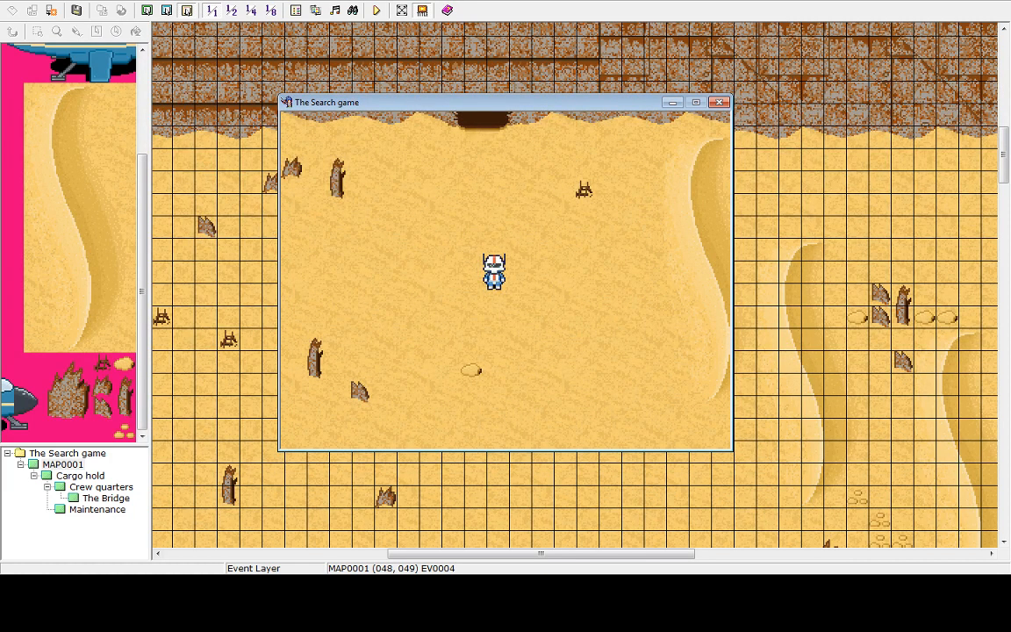
pyautogui.press('Escape')
pyautogui.press('Return')
pyautogui.press('Escape')
pyautogui.press('Up')
pyautogui.press('Return')
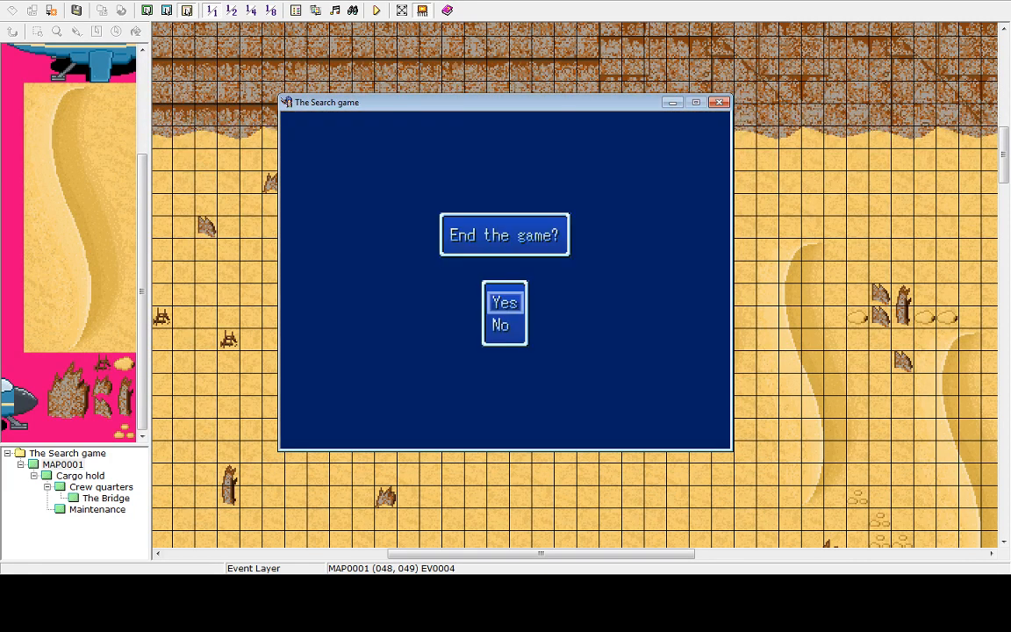
pyautogui.press('Return')
pyautogui.press('Up')
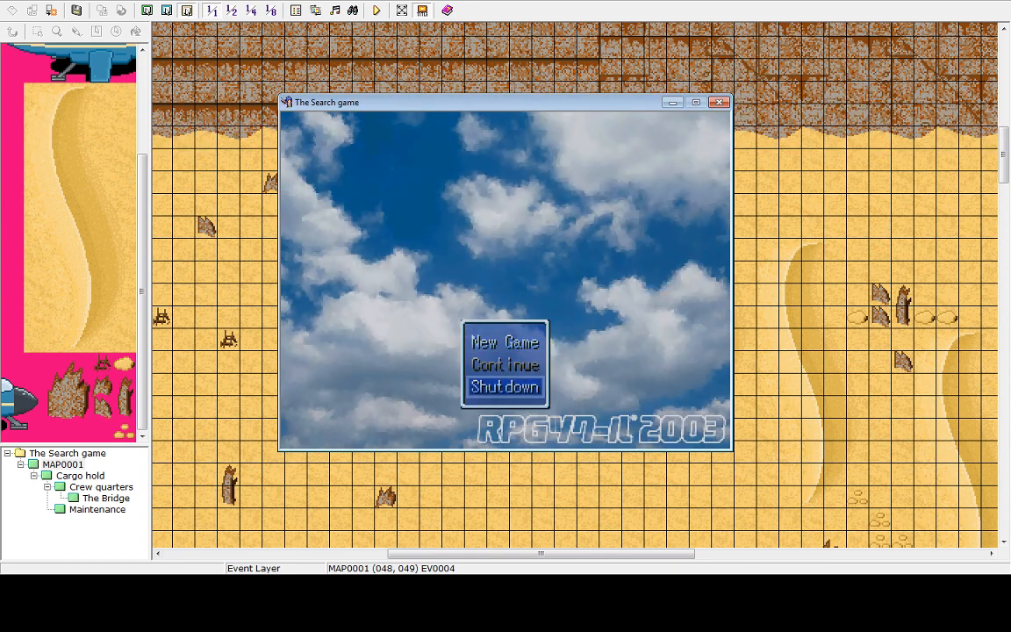
pyautogui.press('Return')
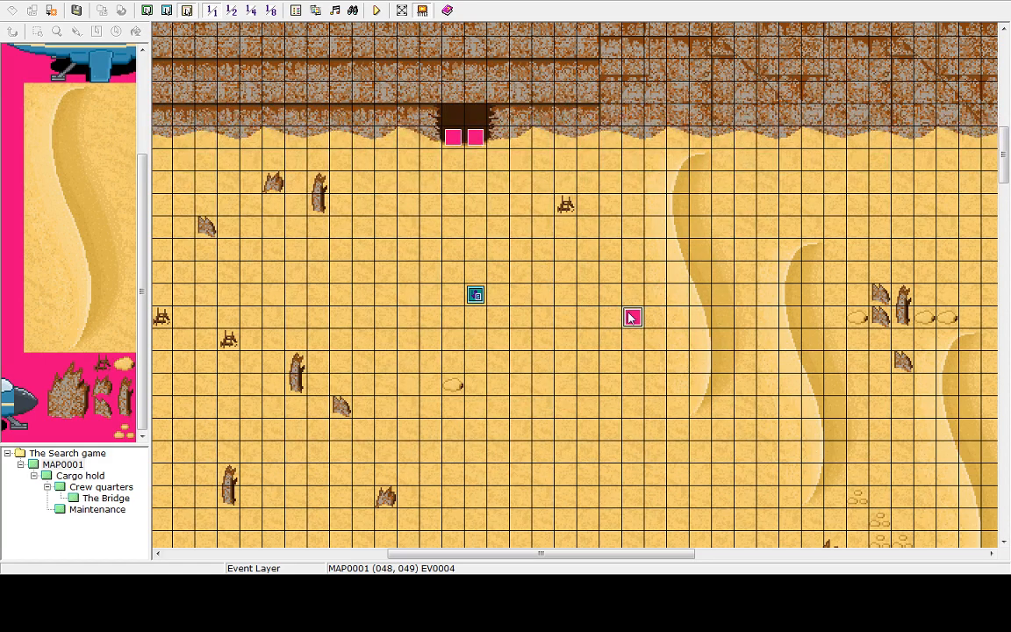
# Remove the Sandstorm off switch condition from the sandstorm weather event and apply the change
pyautogui.doubleClick(633, 317)
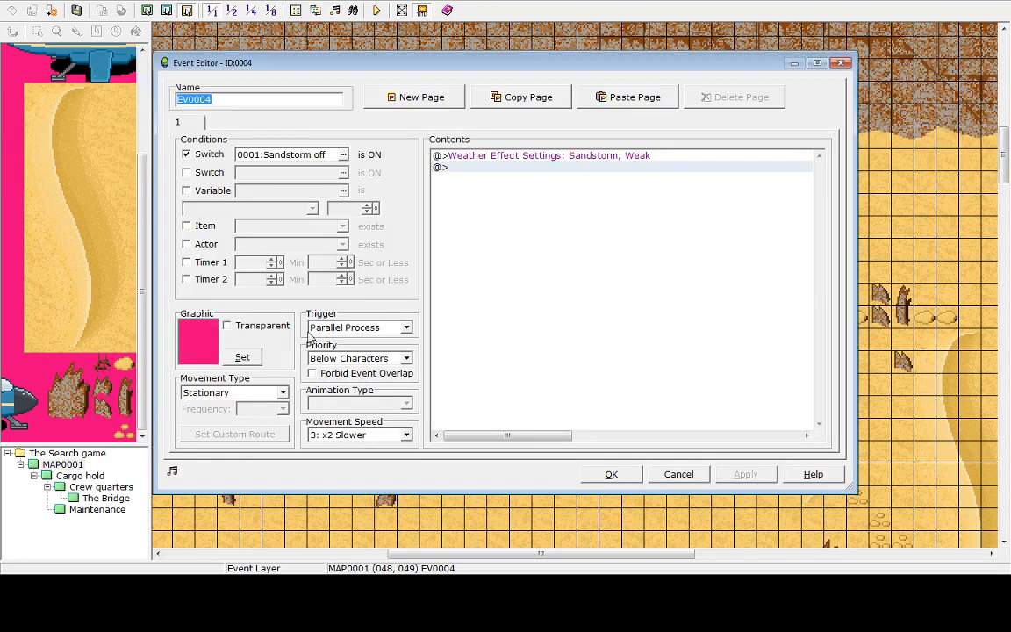
pyautogui.click(520, 157)
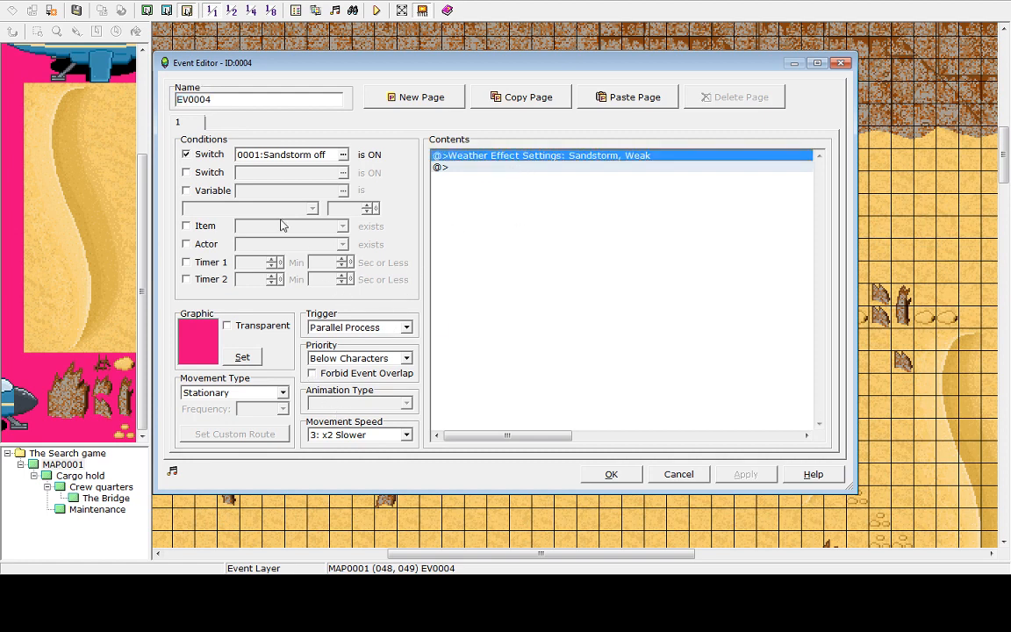
pyautogui.click(186, 154)
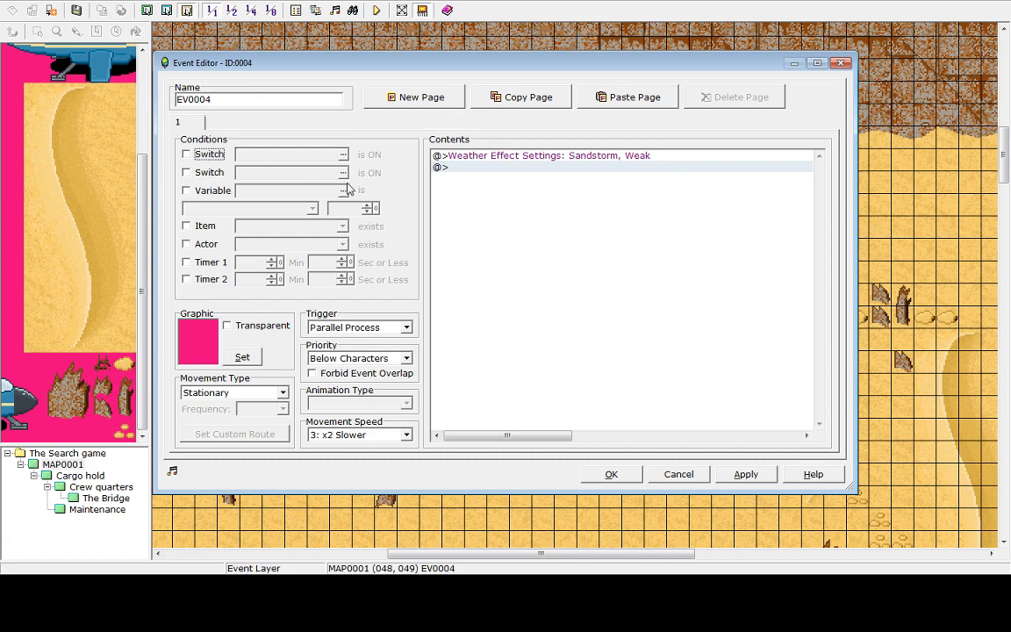
pyautogui.click(740, 474)
pyautogui.click(606, 474)
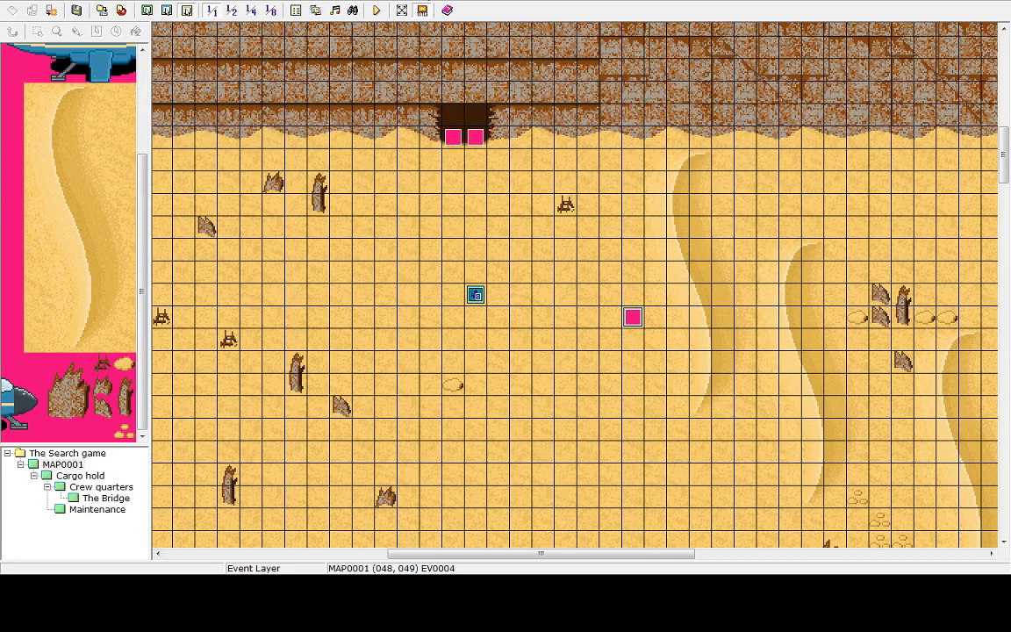
# Save and playtest the game, walking into and out of the ship, then return to the title and shut down
pyautogui.click(376, 9)
pyautogui.click(497, 309)
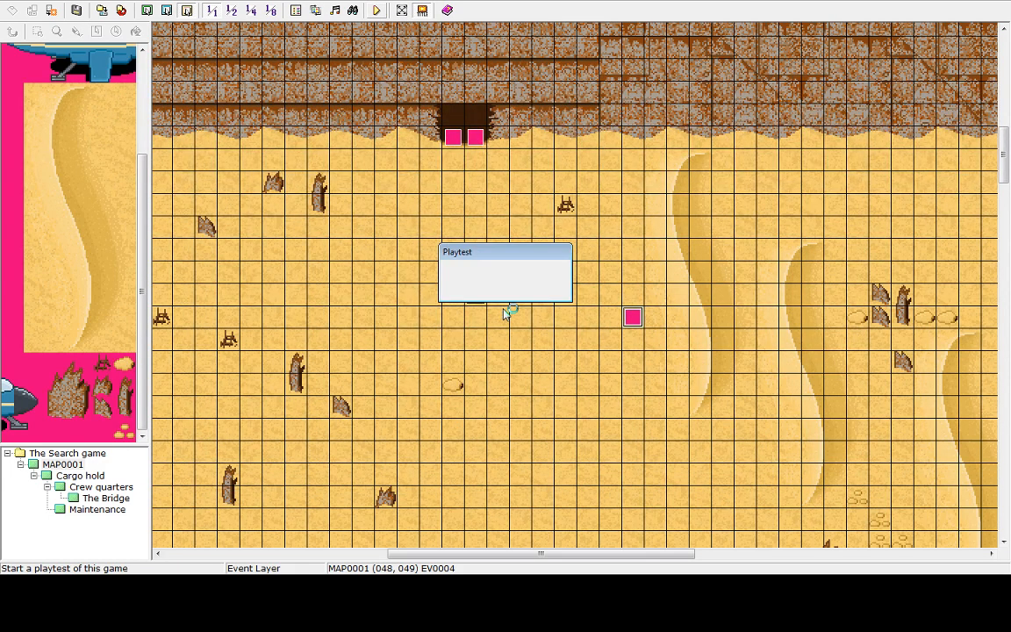
pyautogui.press('Return')
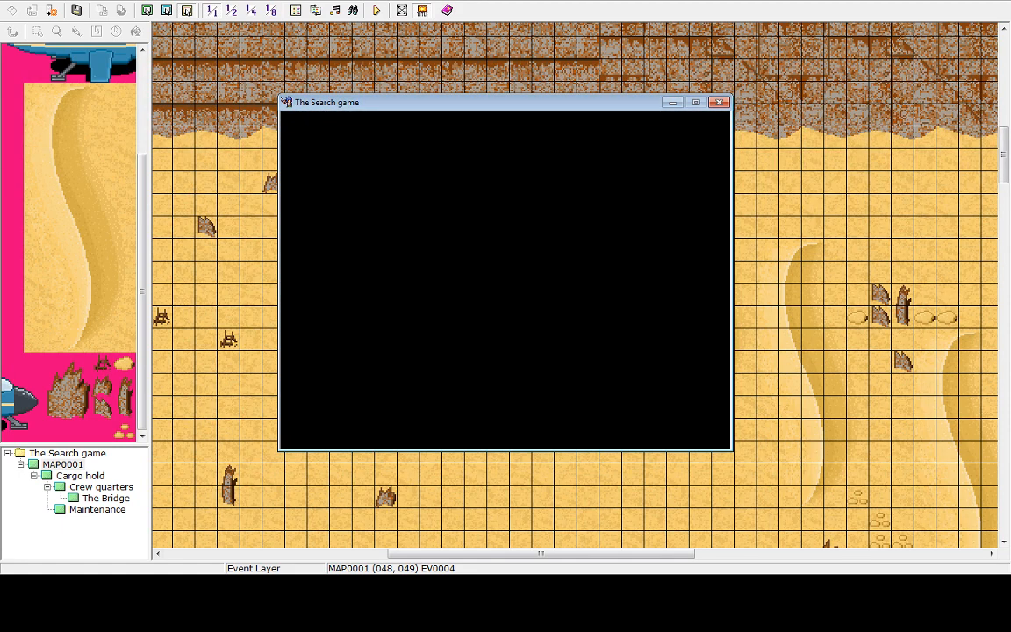
pyautogui.press('Up')
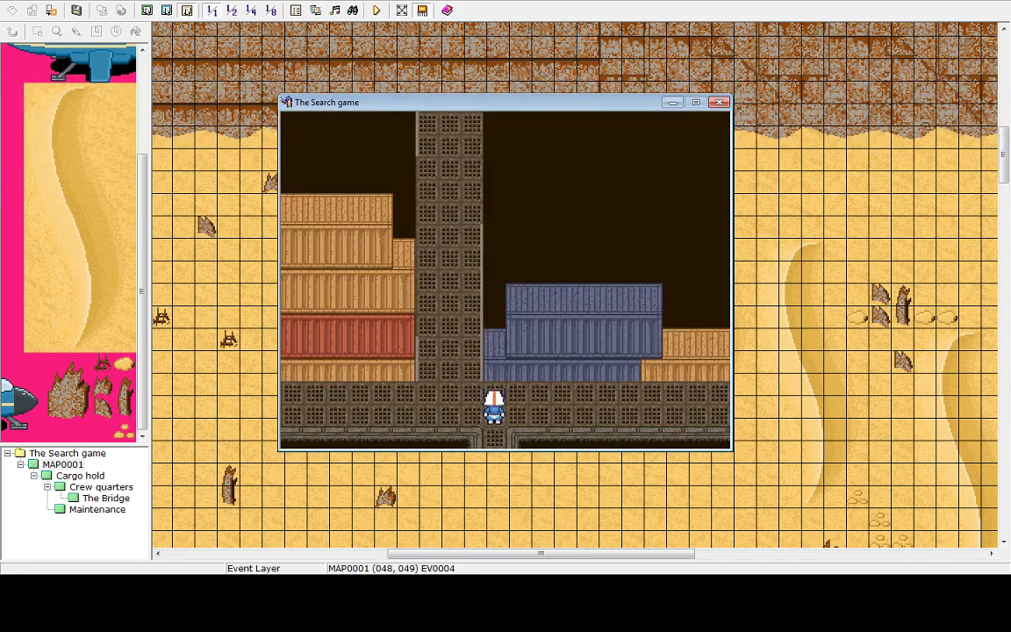
pyautogui.press('Down')
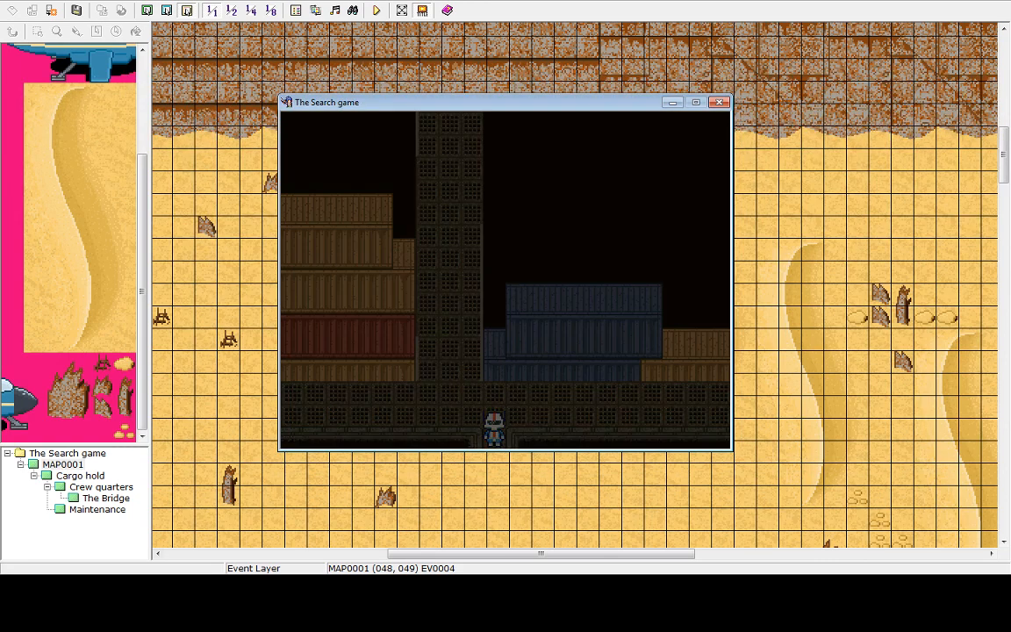
pyautogui.press('Down')
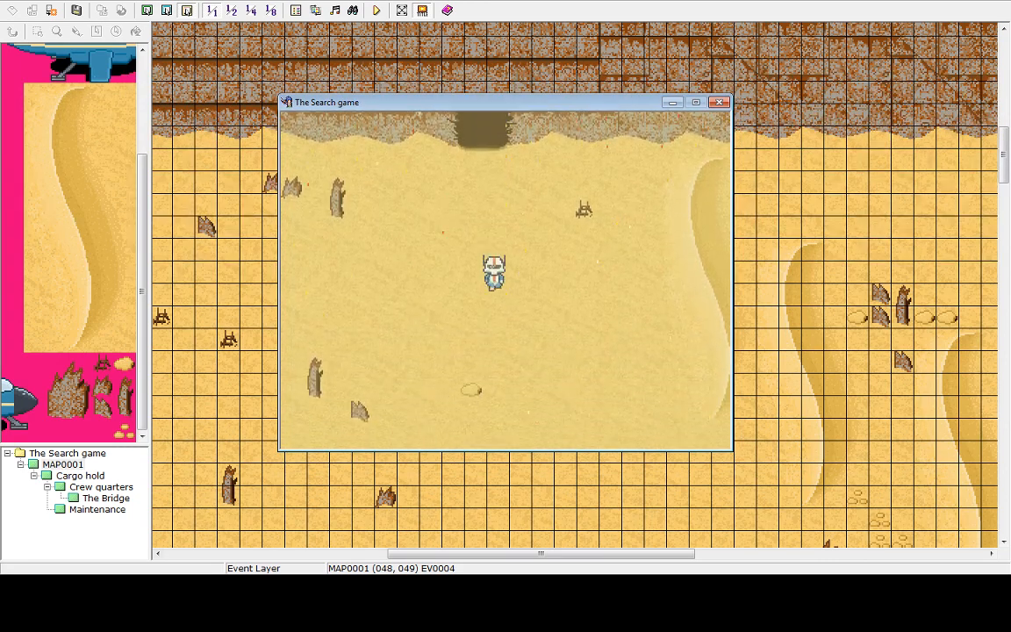
pyautogui.press('Up')
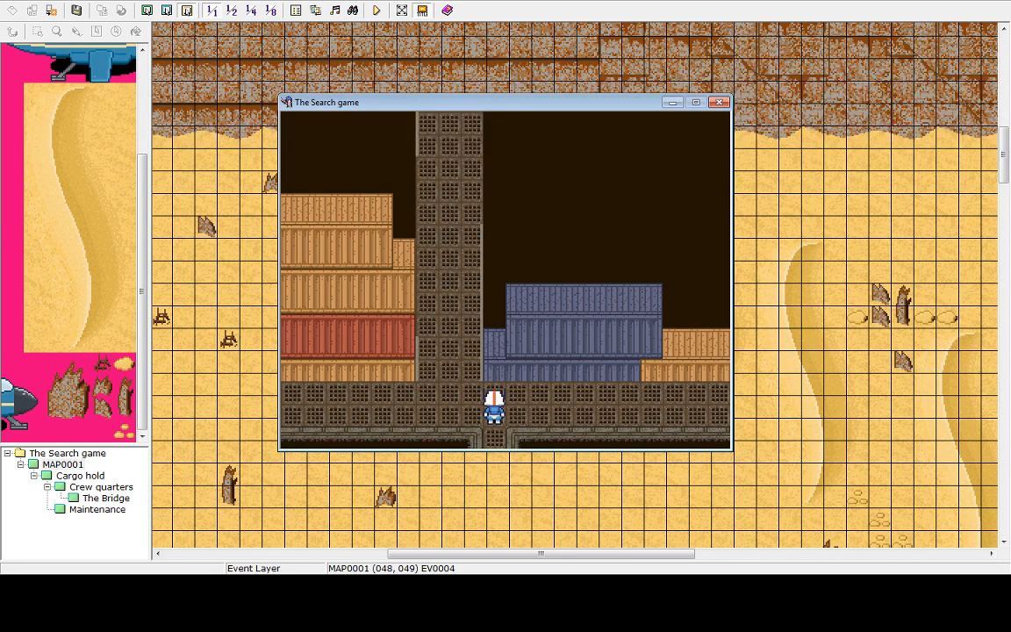
pyautogui.press('Escape')
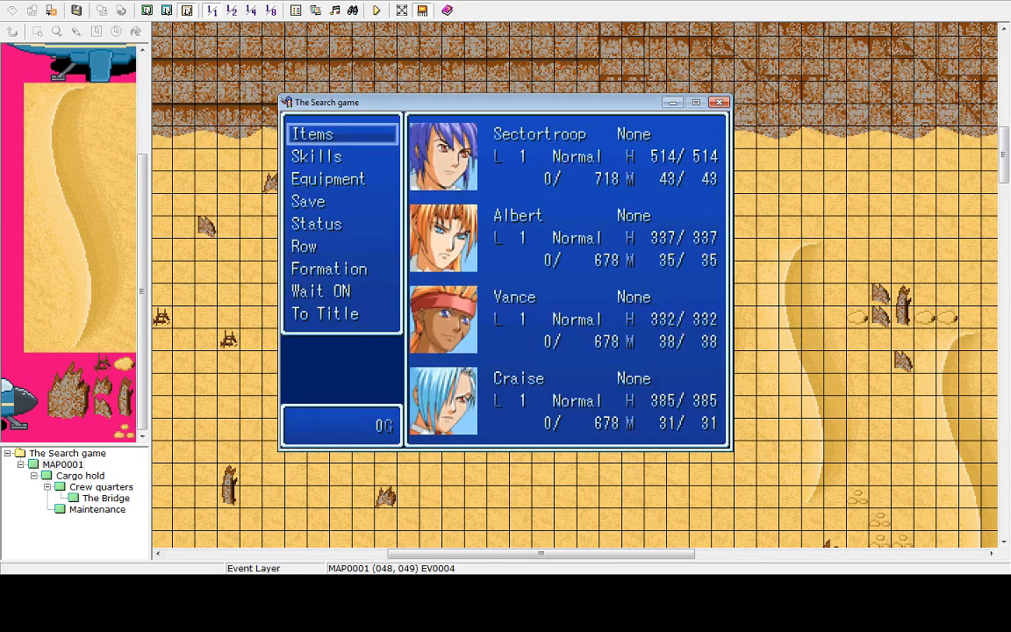
pyautogui.press('Up')
pyautogui.press('Return')
pyautogui.press('Return')
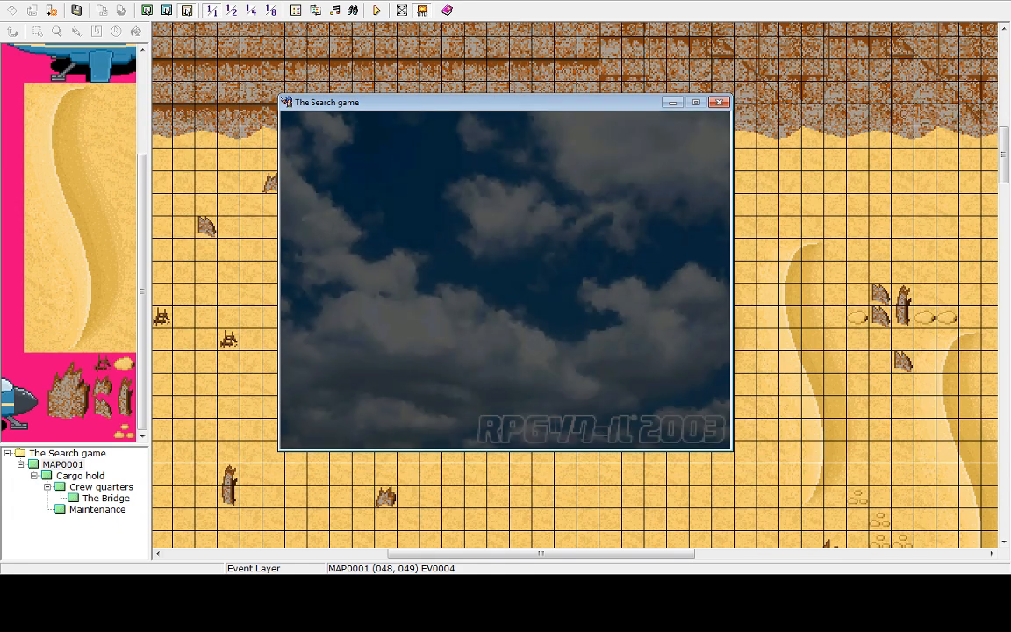
pyautogui.press('Up')
pyautogui.press('Return')
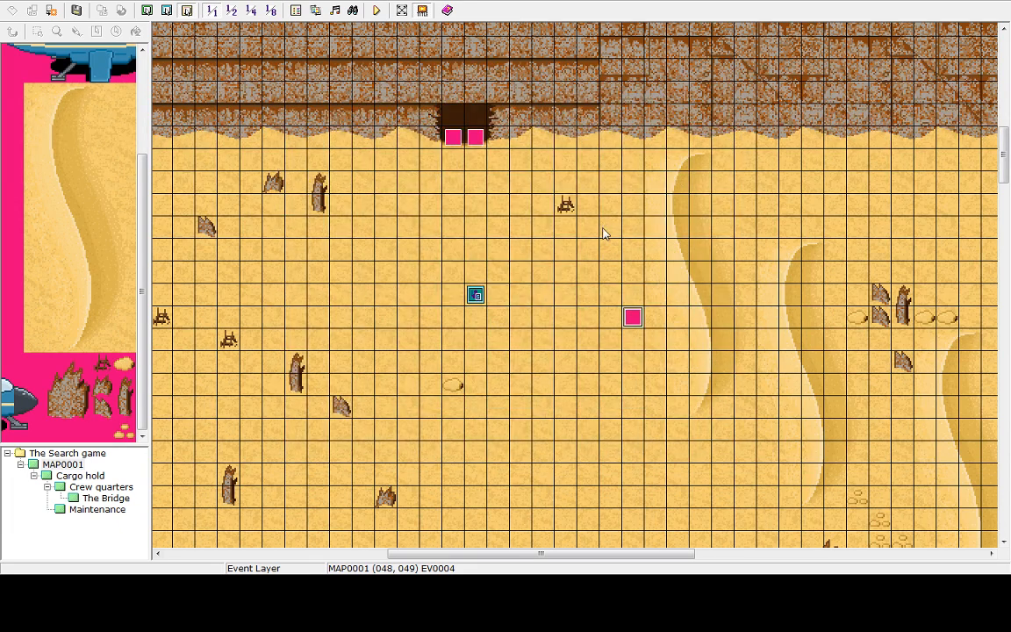
# Review the Ship entrance event's commands without changing them
pyautogui.click(480, 139)
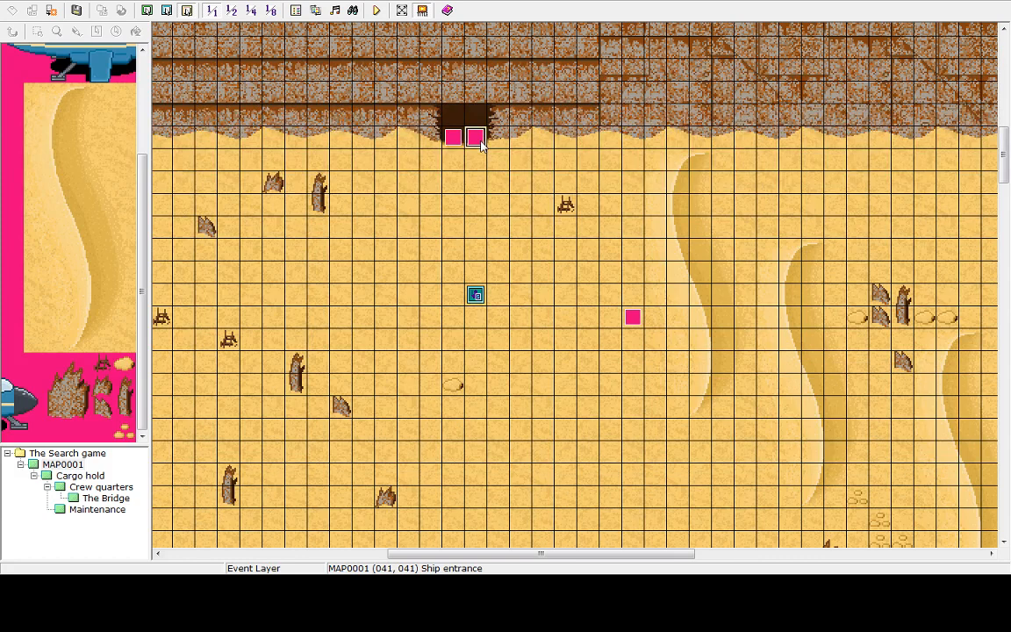
pyautogui.doubleClick(476, 138)
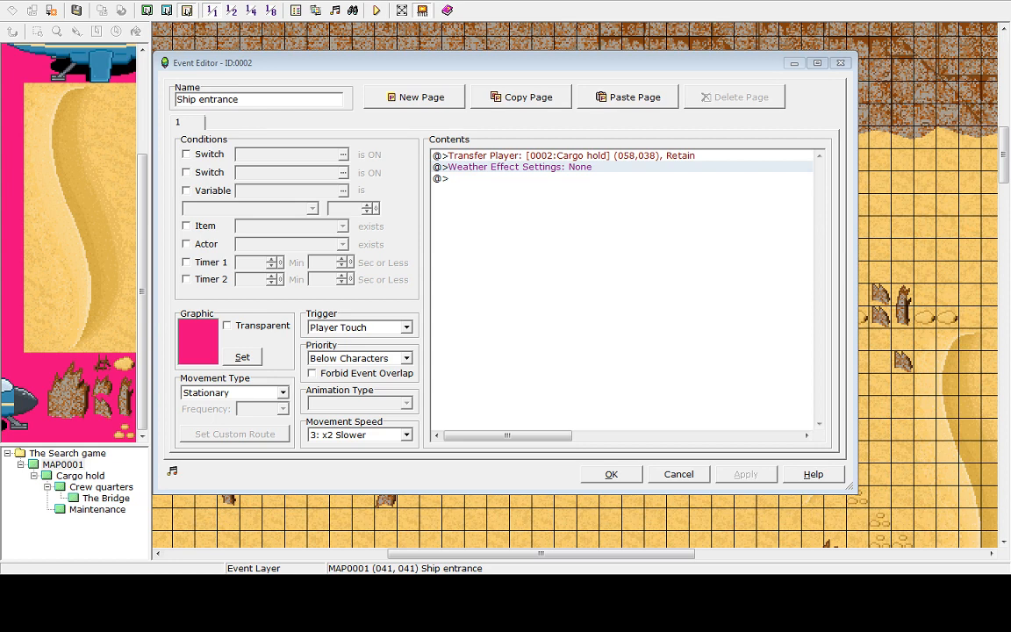
pyautogui.click(678, 477)
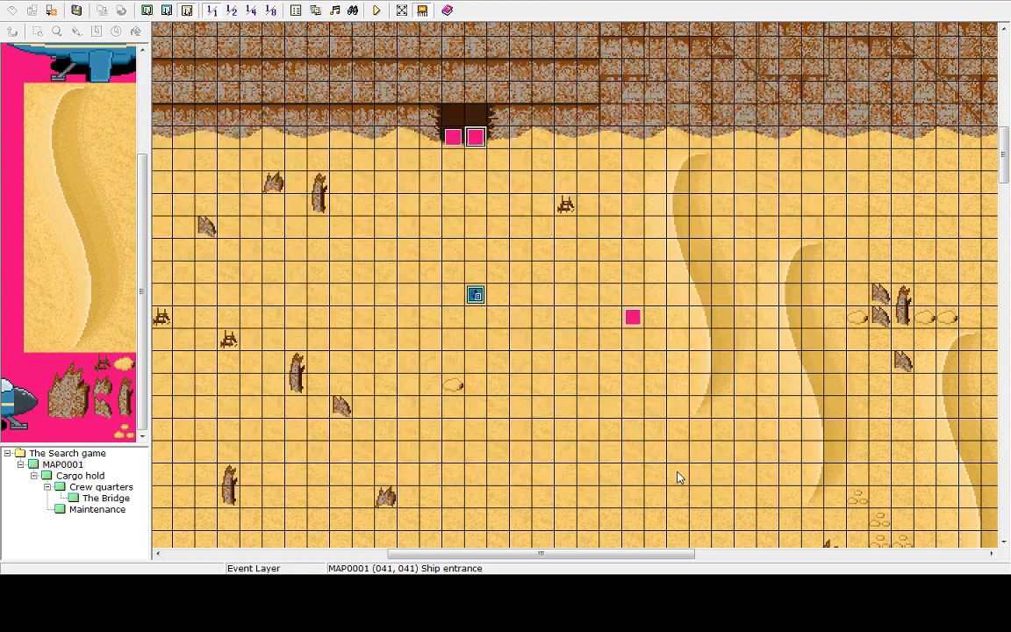
pyautogui.click(633, 317)
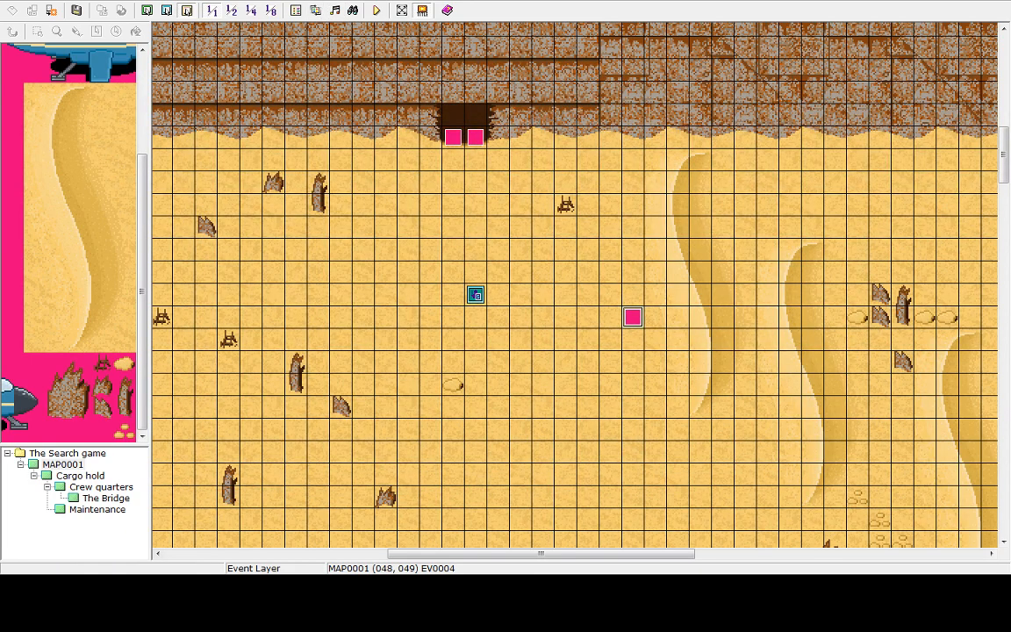
# Playtest the game, walking into the ship, back out to the desert, and in again
pyautogui.click(376, 10)
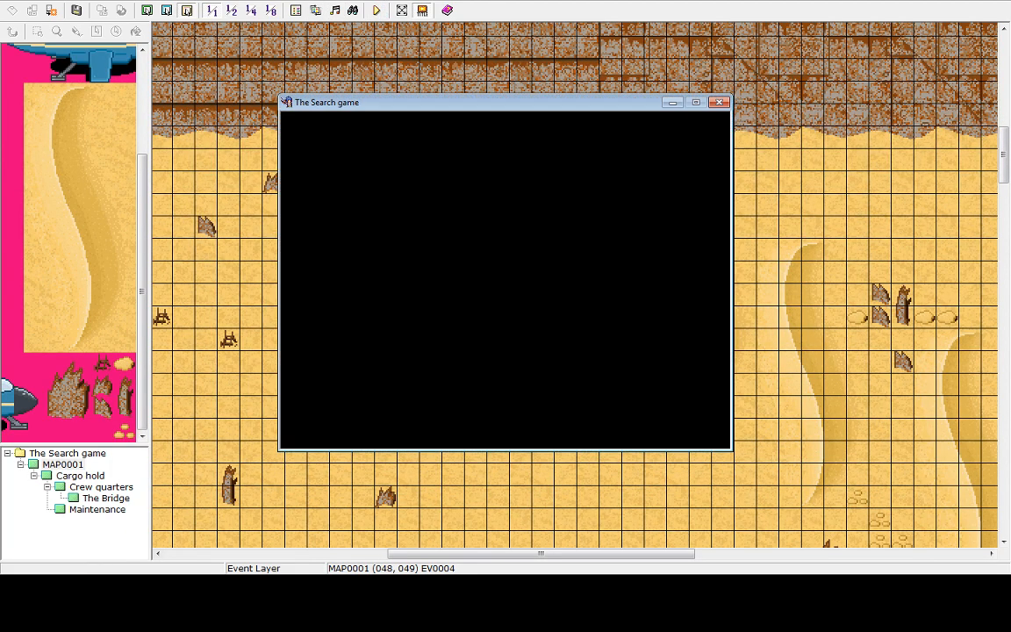
pyautogui.press('Return')
pyautogui.press('Up')
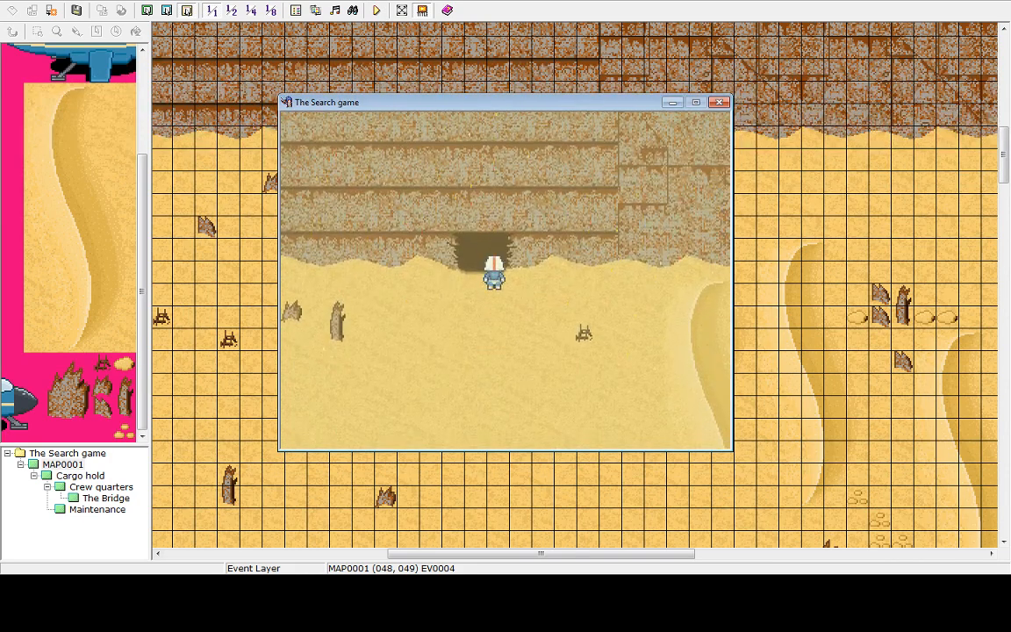
pyautogui.press('Down')
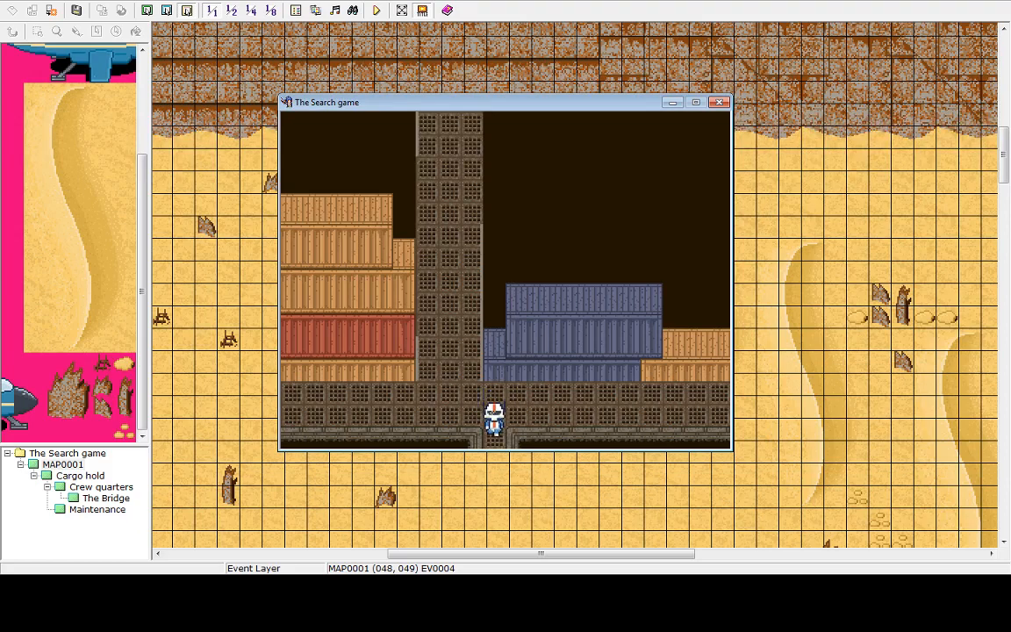
pyautogui.press('Down')
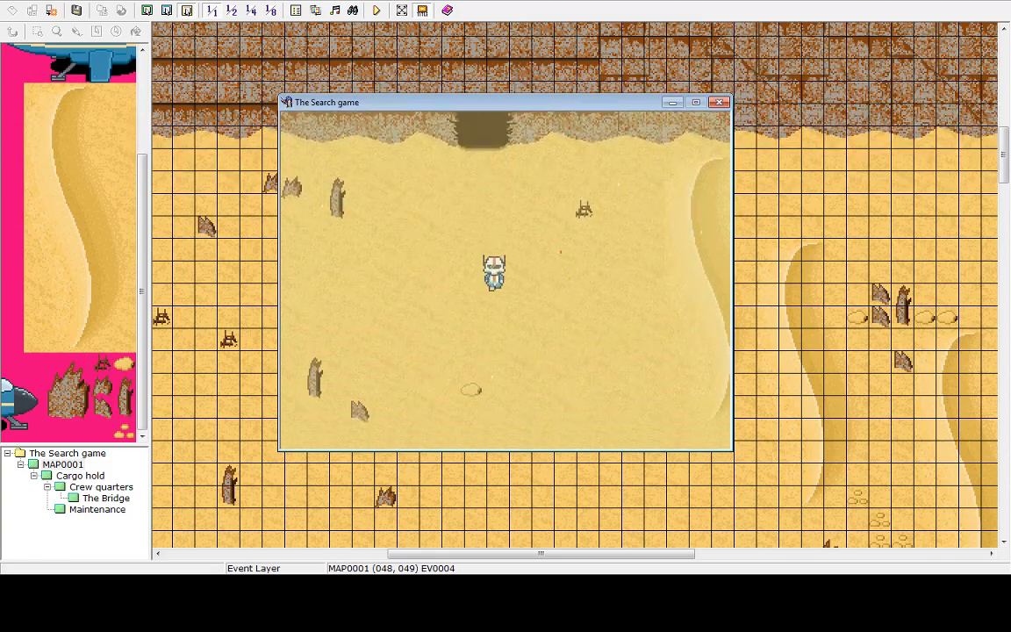
pyautogui.press('Up')
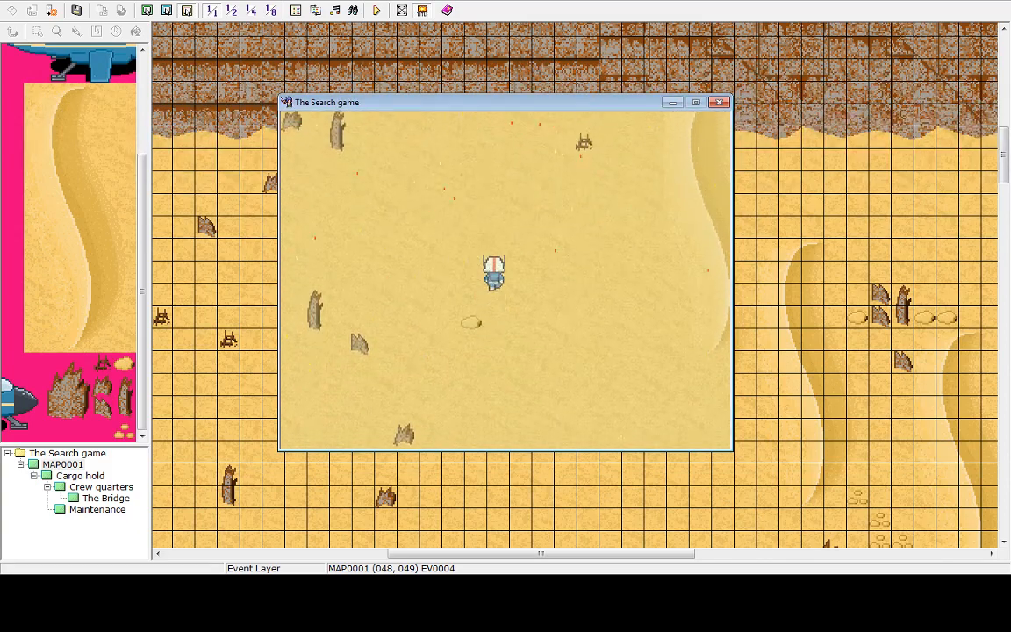
pyautogui.press('Up')
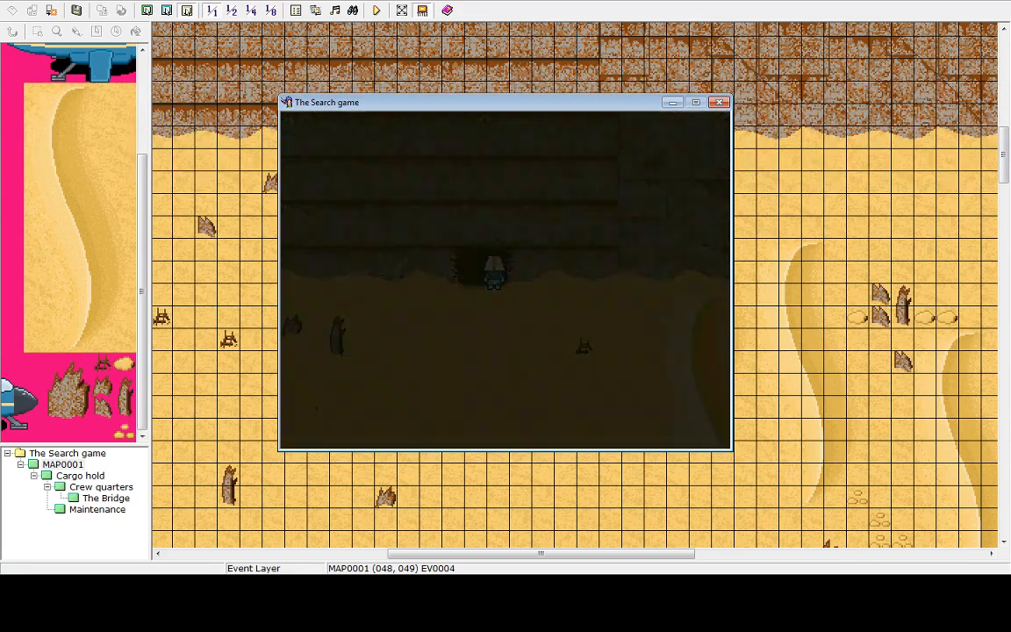
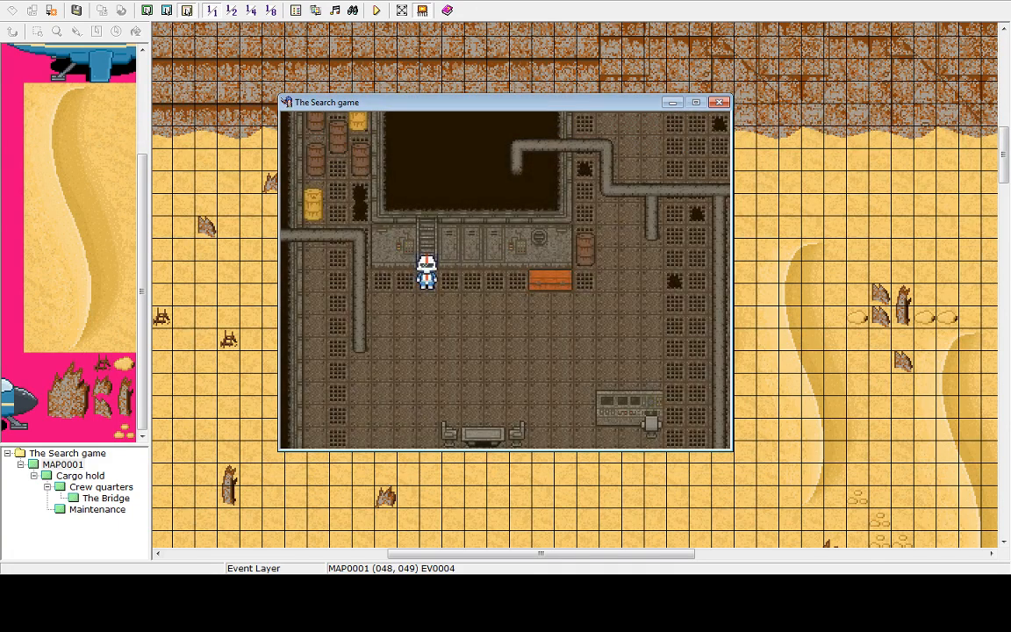
# Walk around inside the ship in the playtest, then return to the title screen and shut the game down
pyautogui.press('Down')
pyautogui.press('Right')
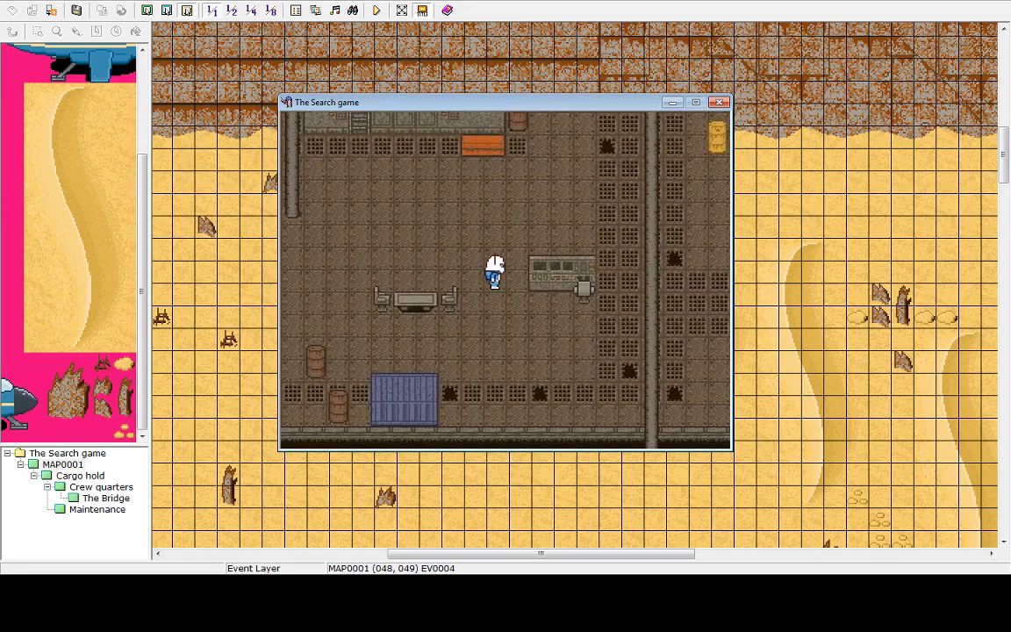
pyautogui.press('Up')
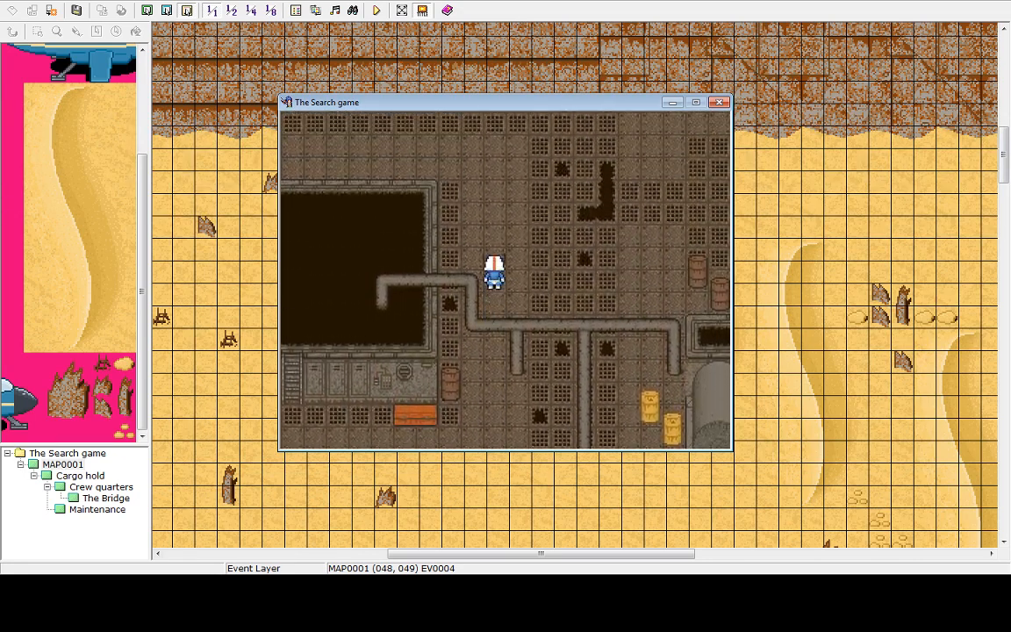
pyautogui.press('Down')
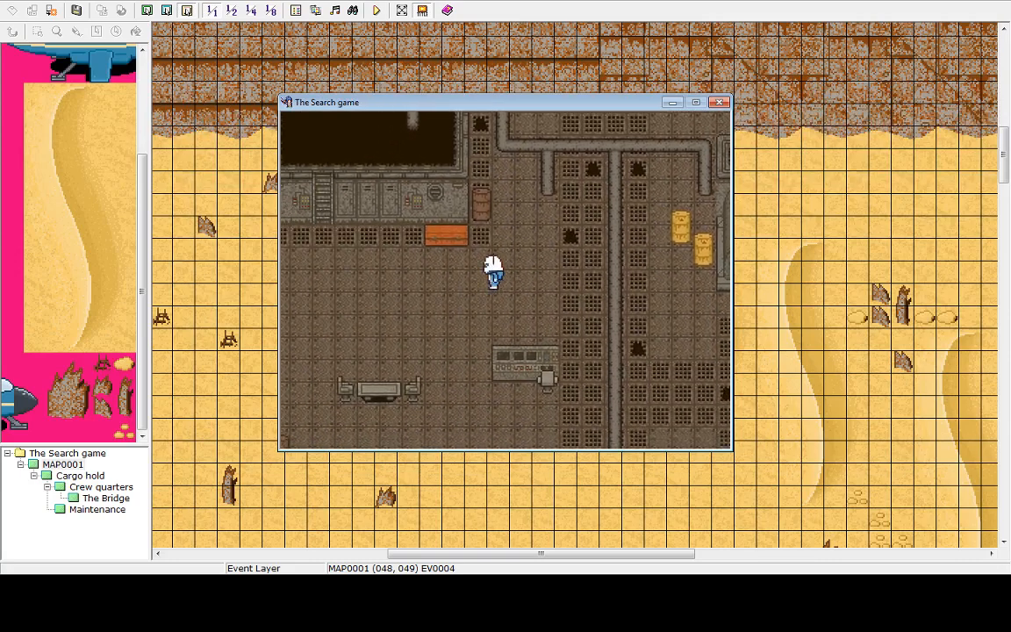
pyautogui.press('Left')
pyautogui.press('Up')
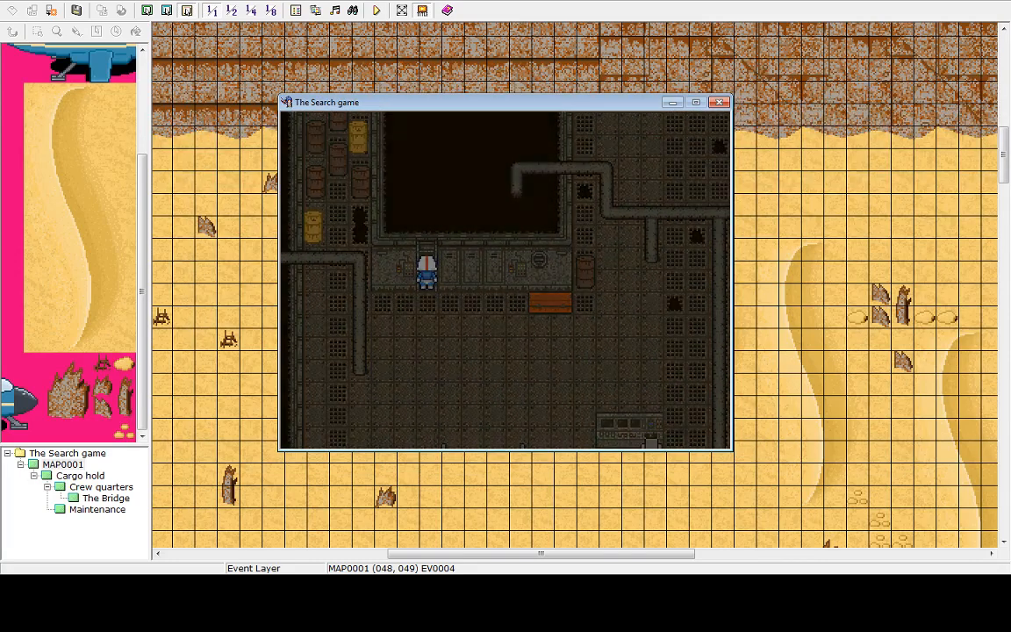
pyautogui.press('Escape')
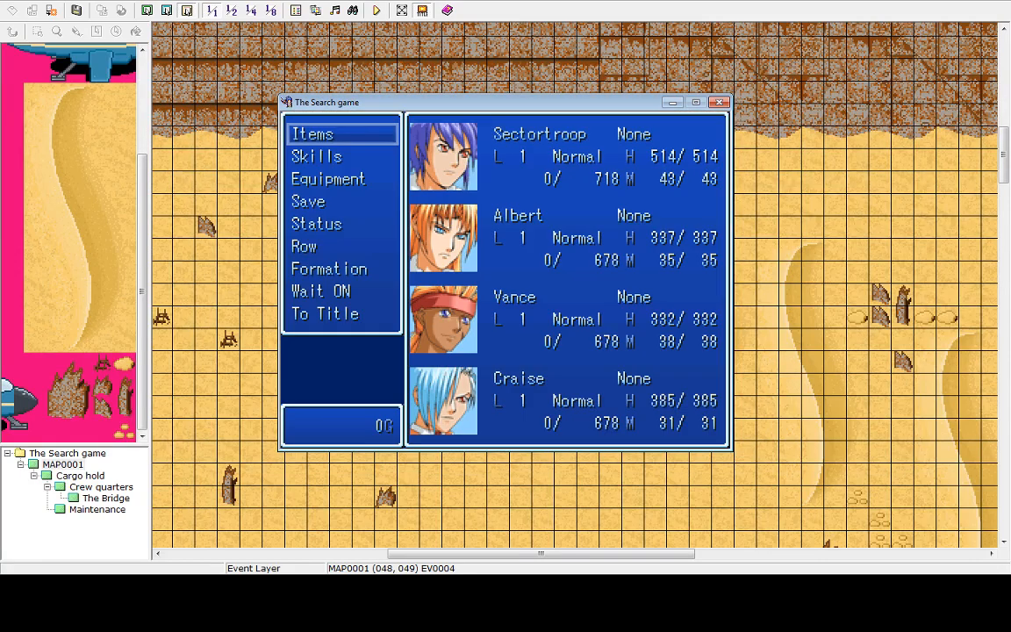
pyautogui.press('Up')
pyautogui.press('Return')
pyautogui.press('Return')
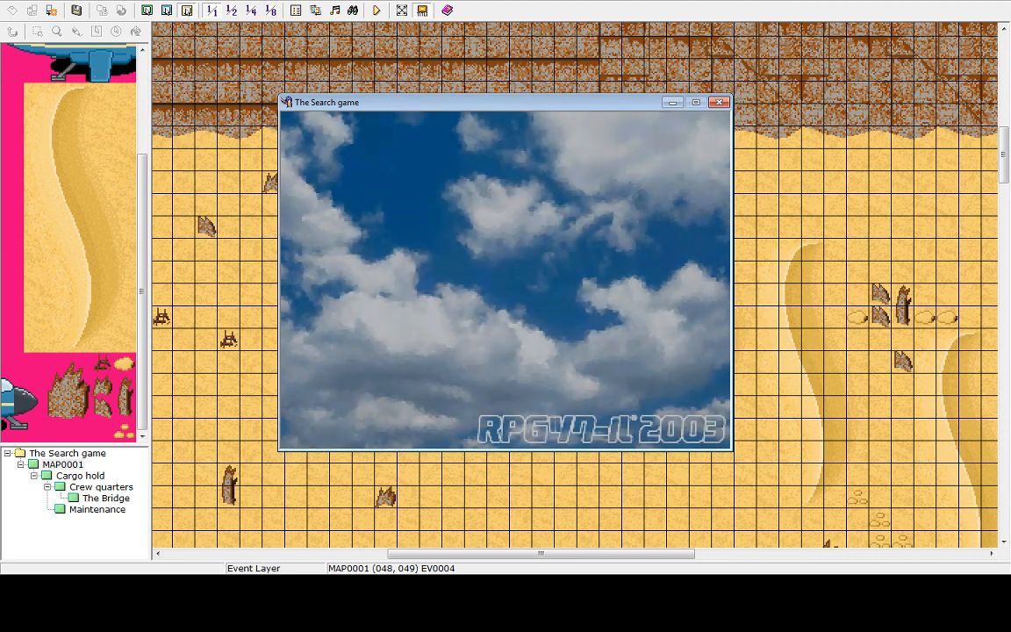
pyautogui.press('Up')
pyautogui.press('Return')
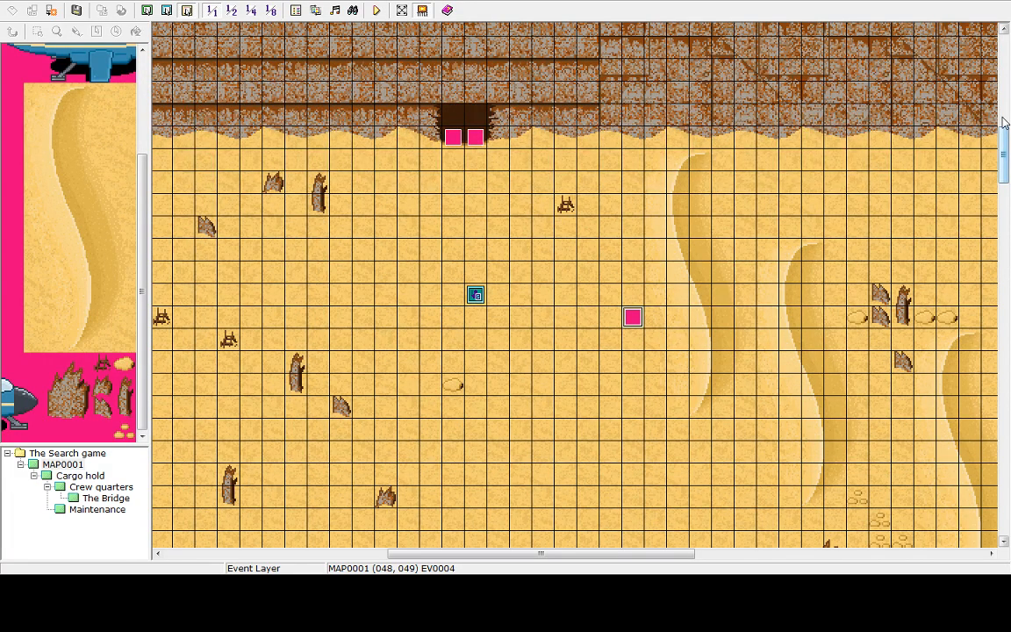
# Add a Set Weather Effects command for Mist at Weak power after the Ship entrance event's transfer, and apply it
pyautogui.moveTo(1008, 156); pyautogui.dragTo(1008, 118)
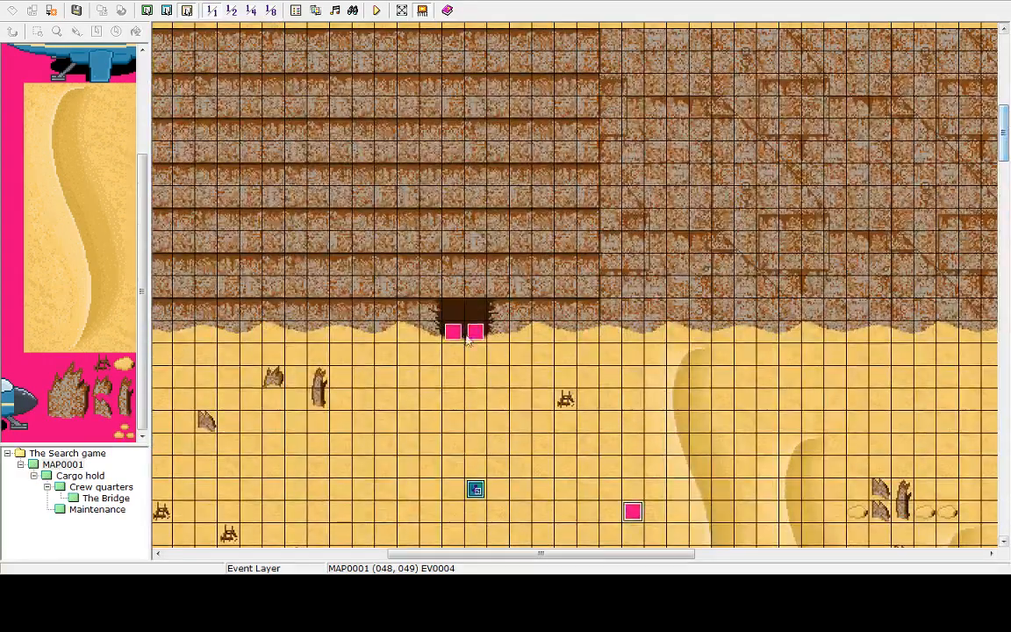
pyautogui.click(78, 476)
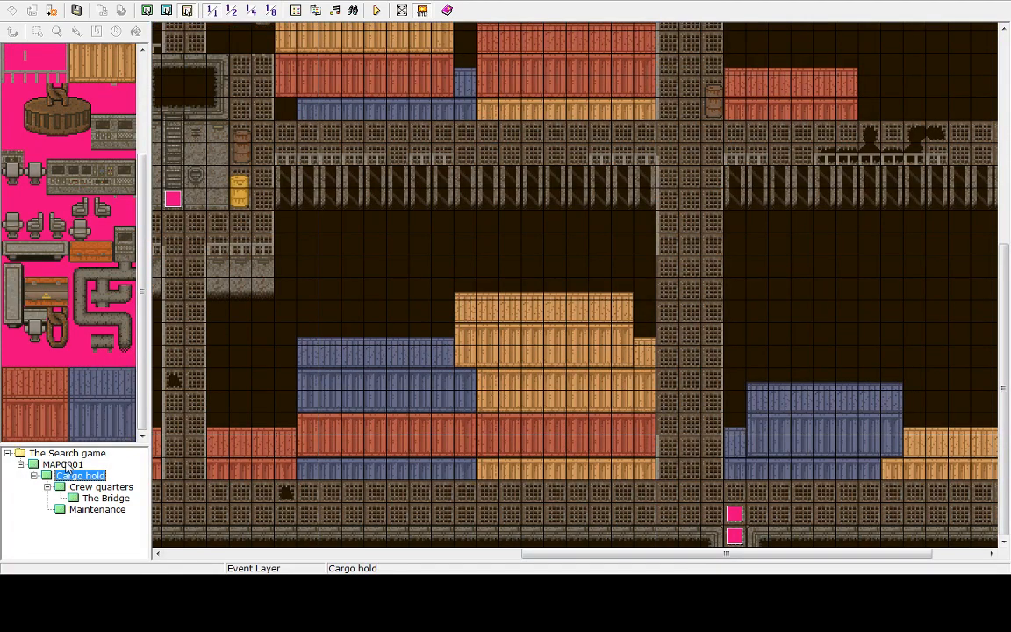
pyautogui.click(63, 464)
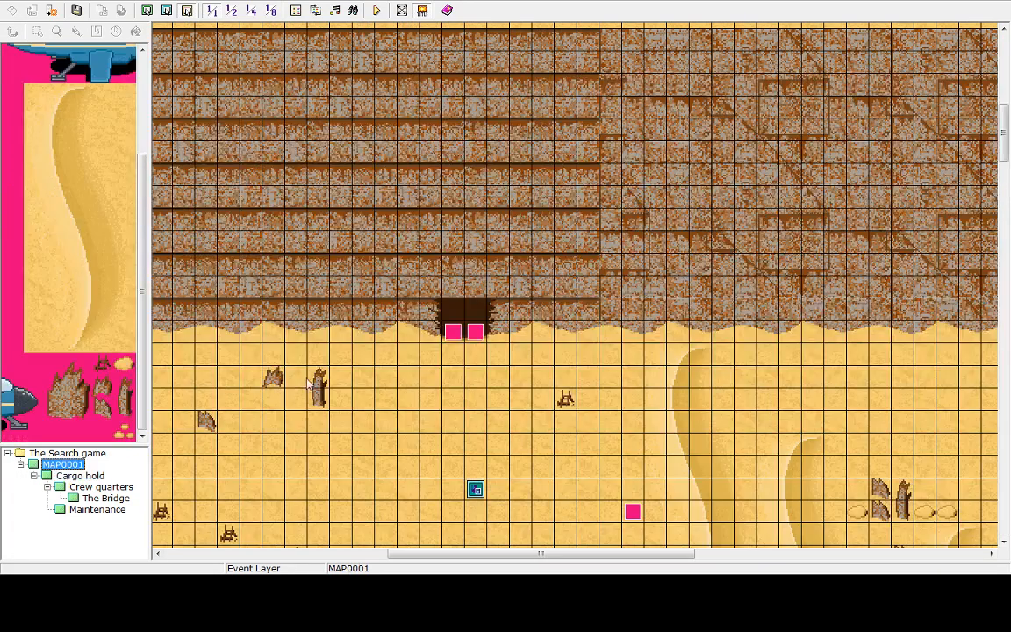
pyautogui.click(475, 333)
pyautogui.doubleClick(480, 326)
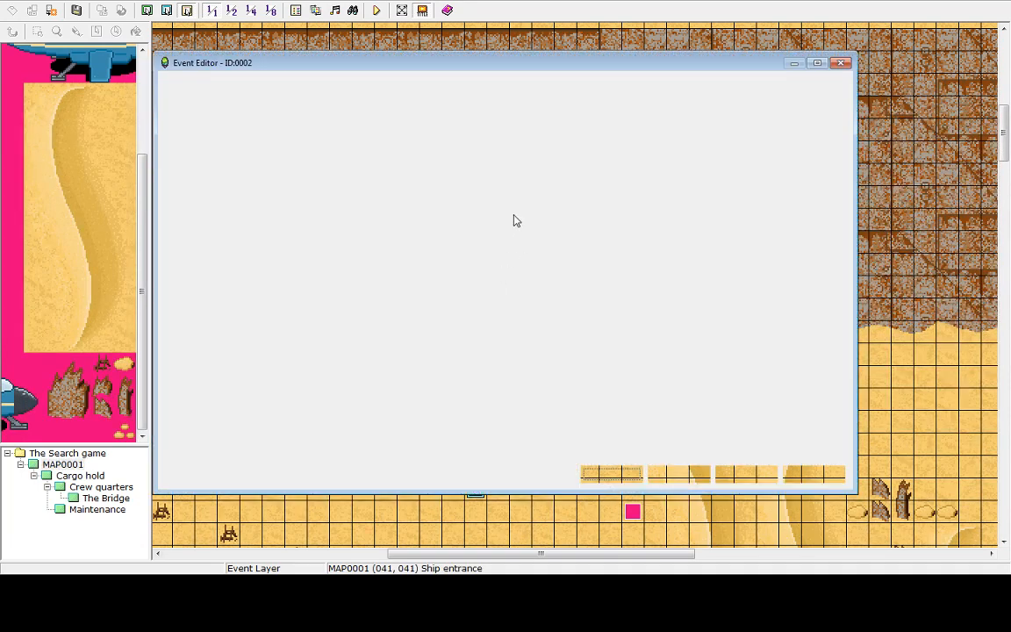
pyautogui.doubleClick(518, 165)
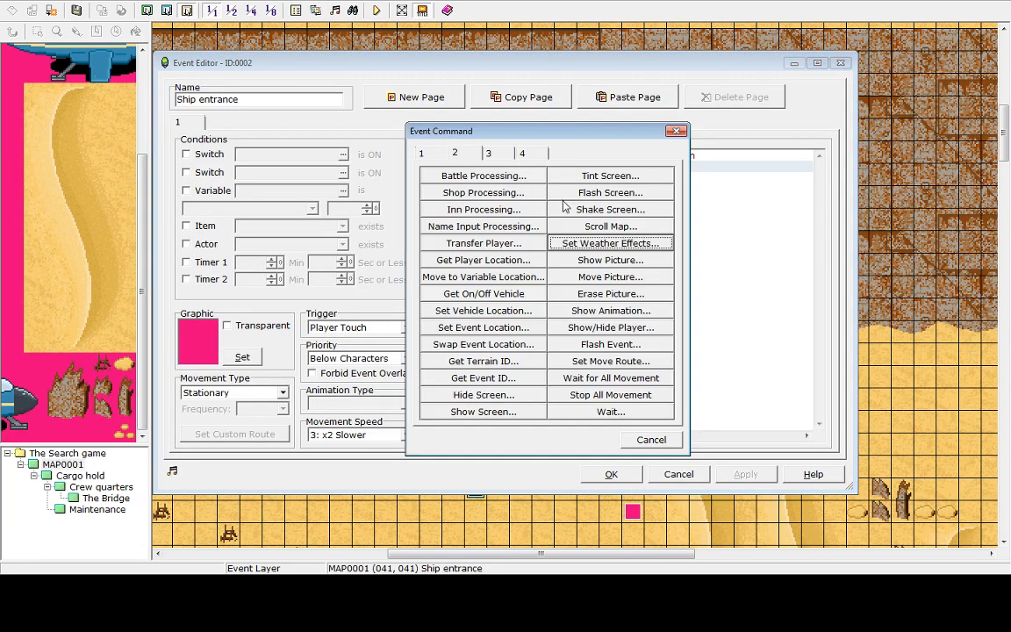
pyautogui.click(594, 248)
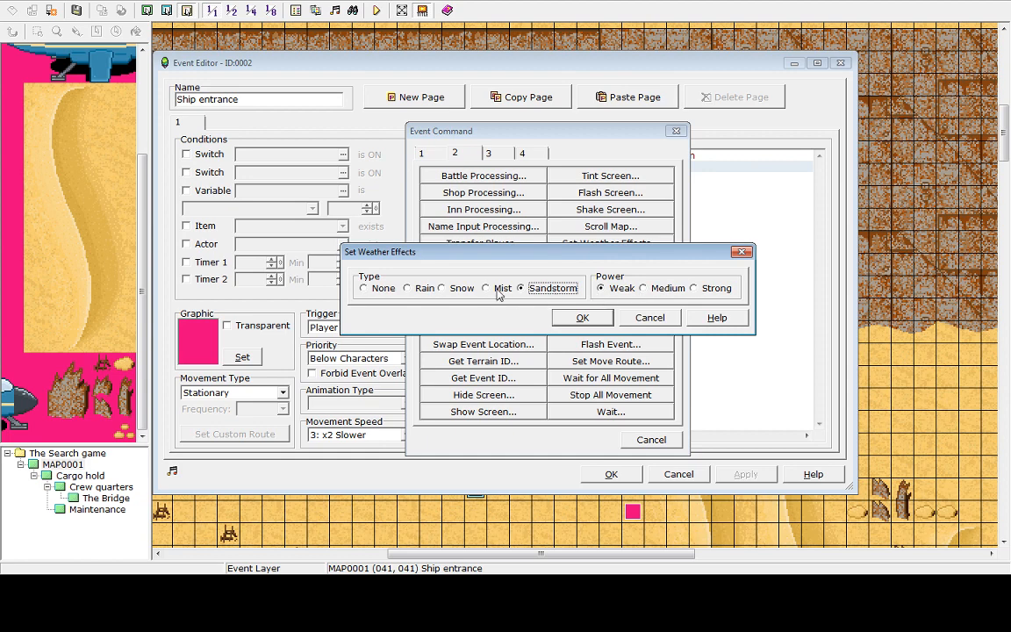
pyautogui.click(650, 318)
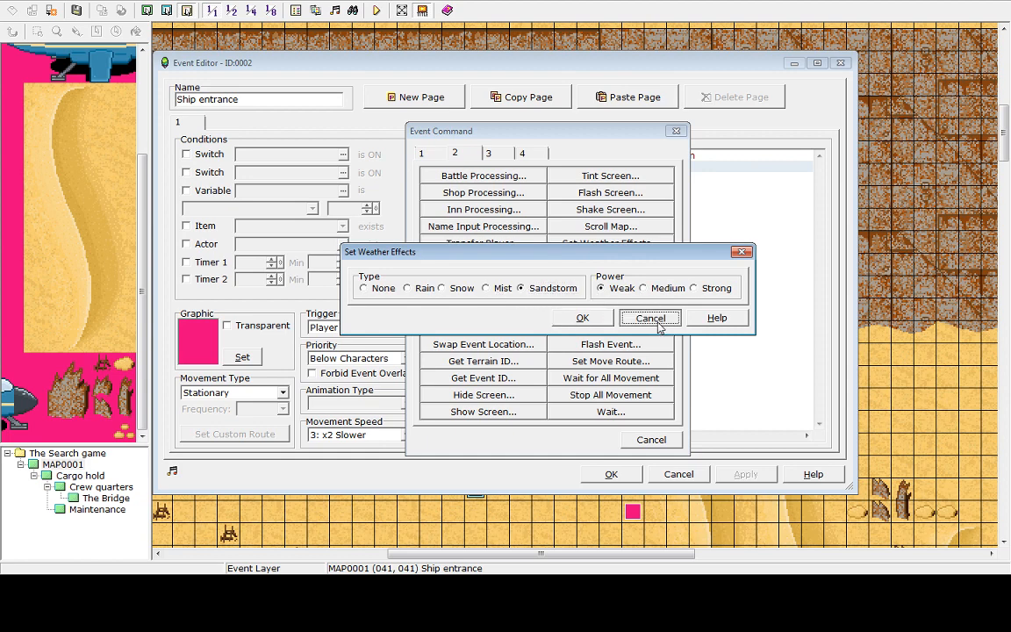
pyautogui.doubleClick(554, 176)
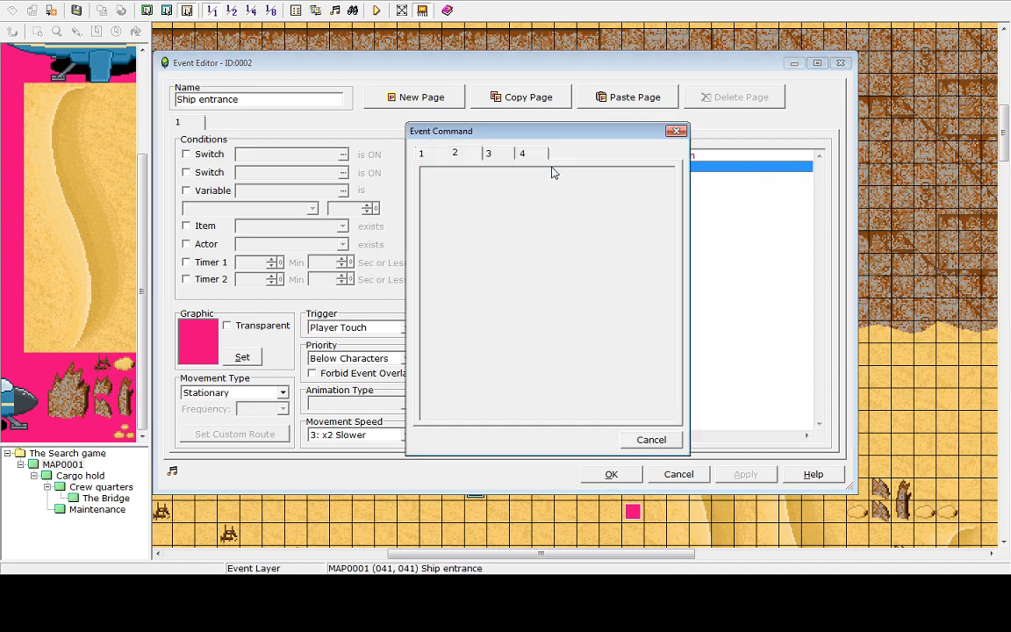
pyautogui.click(581, 244)
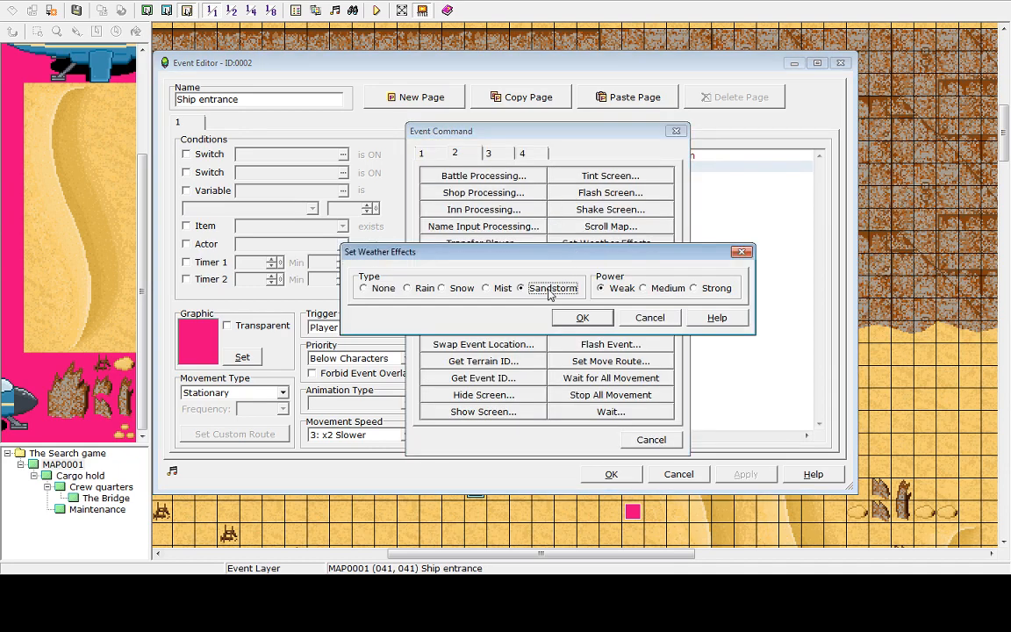
pyautogui.click(485, 288)
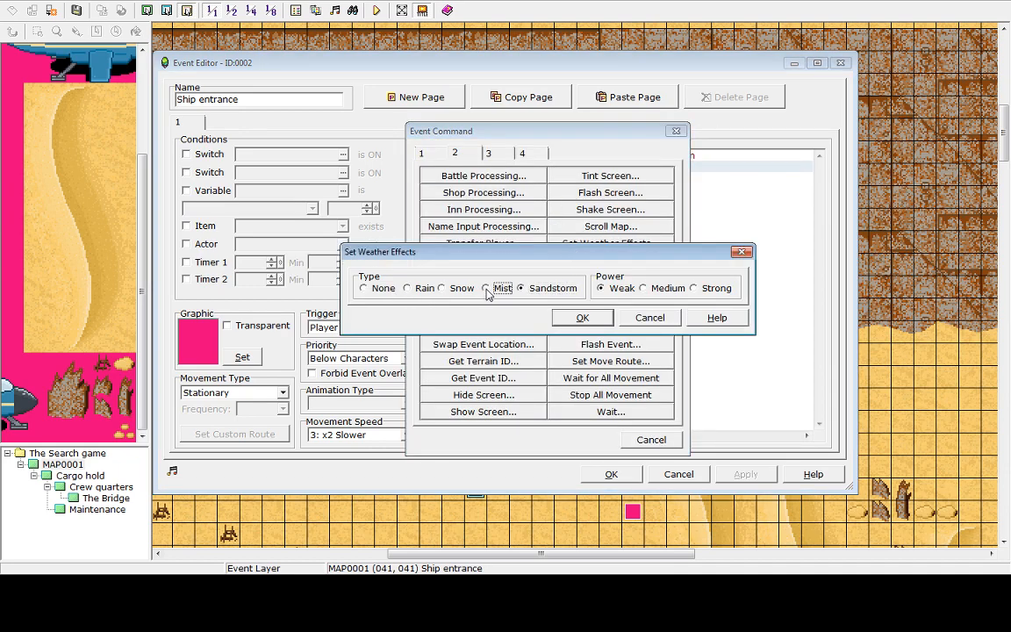
pyautogui.click(582, 318)
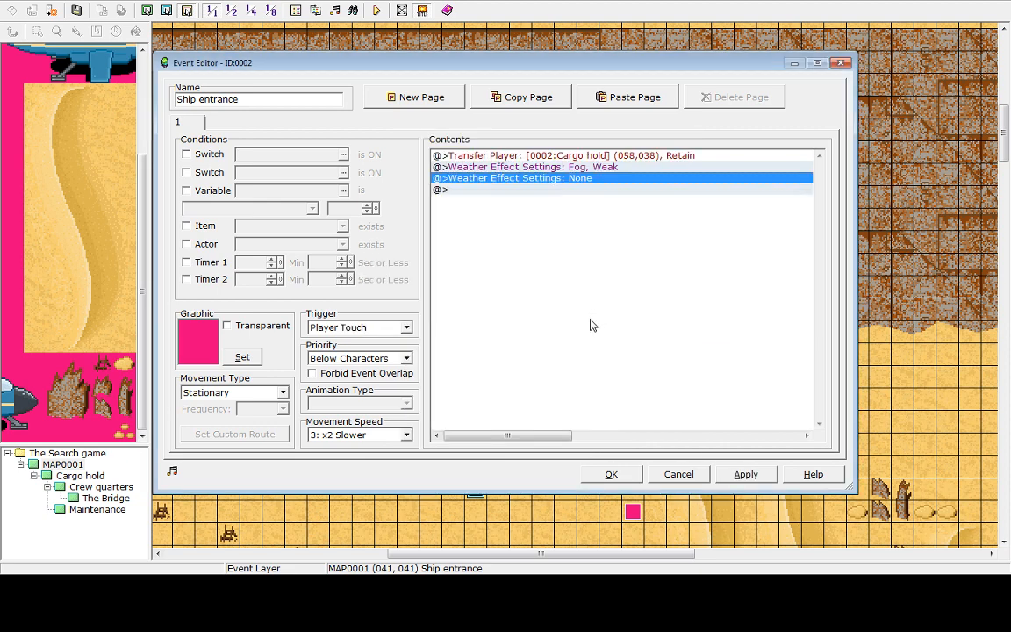
pyautogui.click(745, 474)
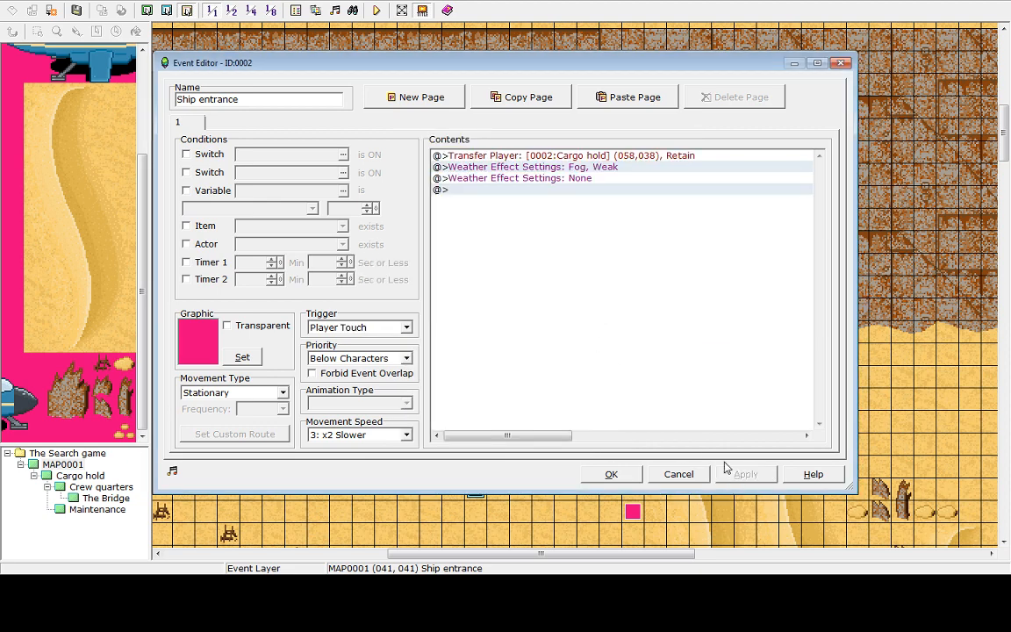
pyautogui.click(610, 474)
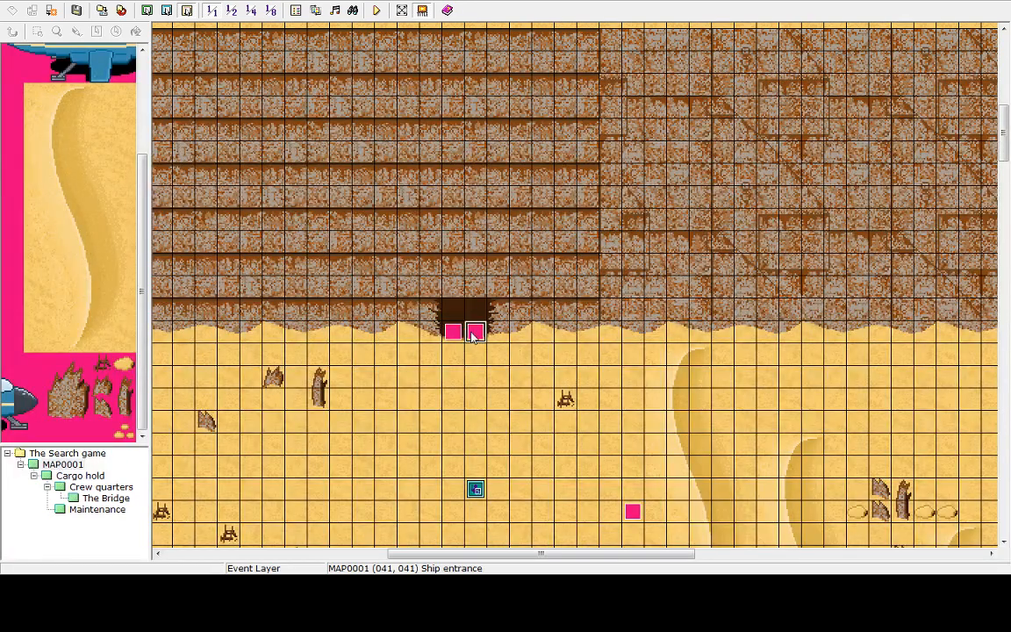
# Delete the None weather command from the Ship entrance event and close the editor
pyautogui.doubleClick(475, 332)
pyautogui.click(556, 181)
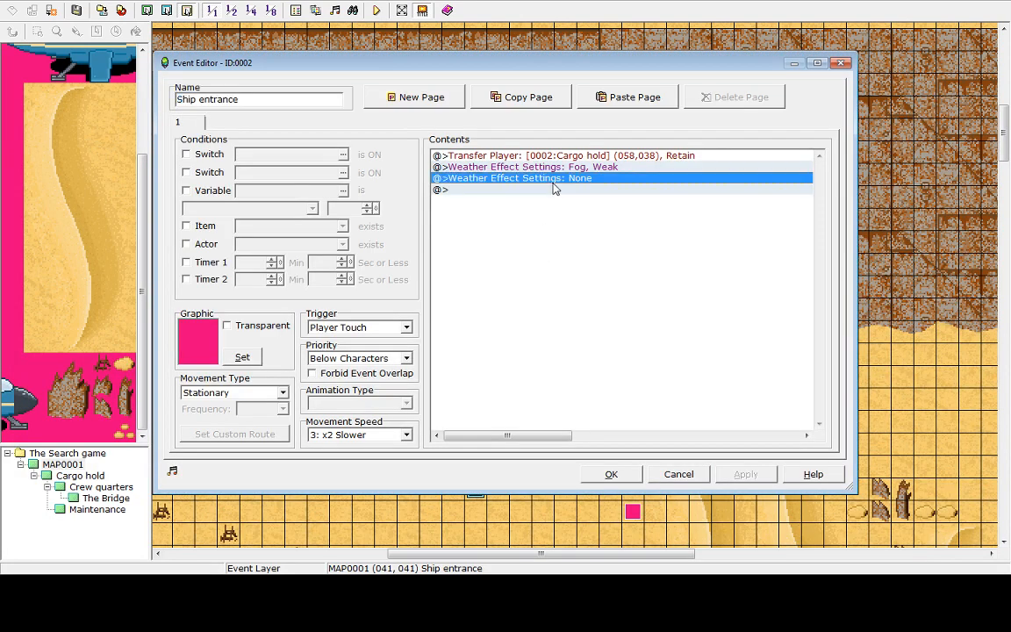
pyautogui.press('Delete')
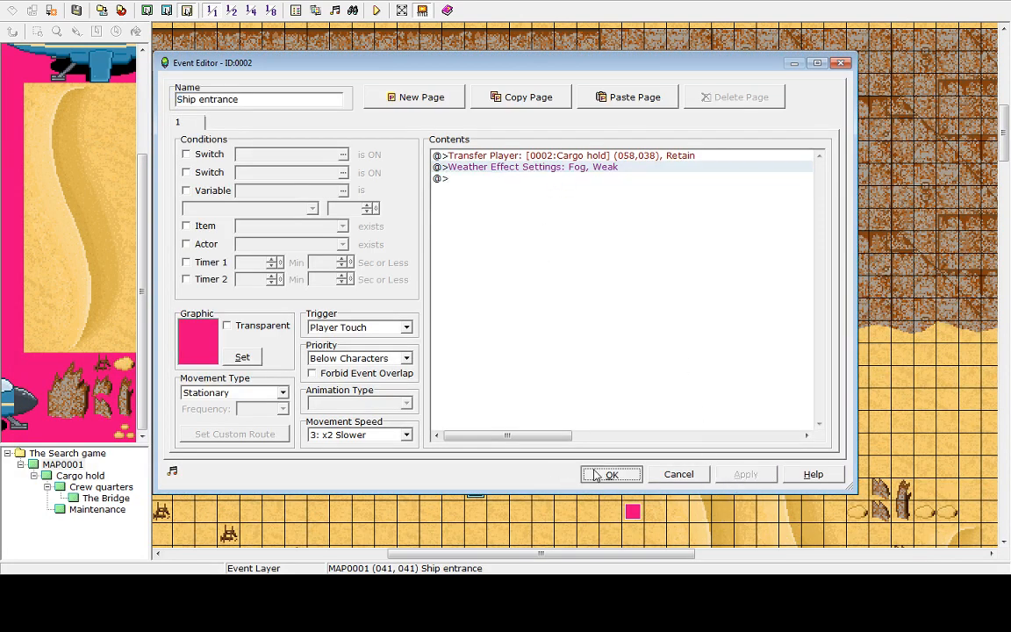
pyautogui.click(609, 474)
# Copy the Ship entrance event and paste it onto the neighbouring entrance tile to its left
pyautogui.click(453, 333)
pyautogui.rightClick(474, 333)
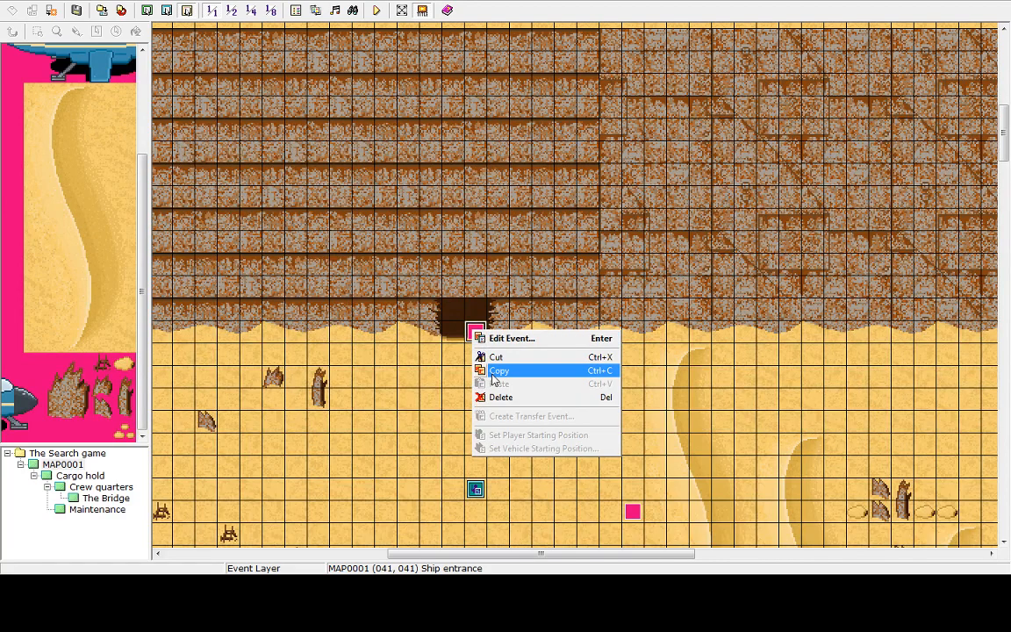
pyautogui.click(476, 369)
pyautogui.rightClick(450, 332)
pyautogui.click(474, 386)
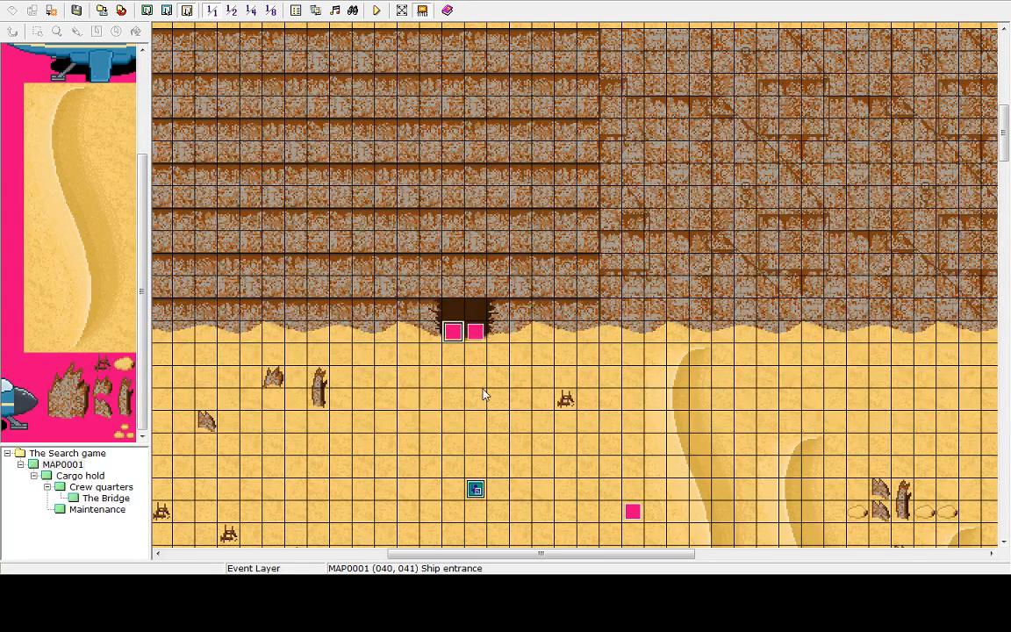
pyautogui.click(475, 399)
# Save the project and start a playtest with a new game
pyautogui.click(376, 12)
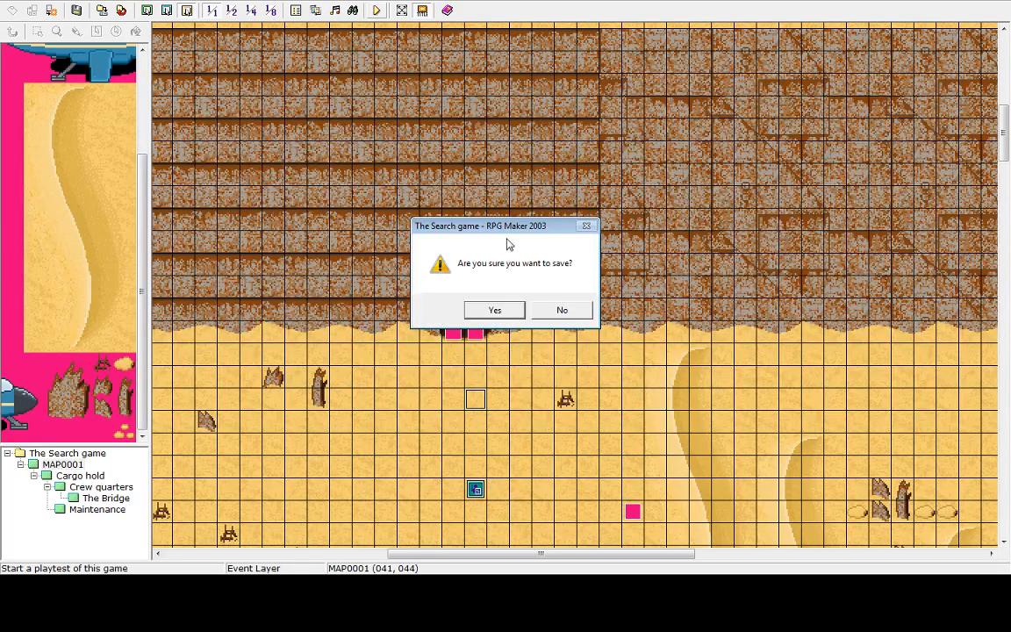
pyautogui.click(512, 314)
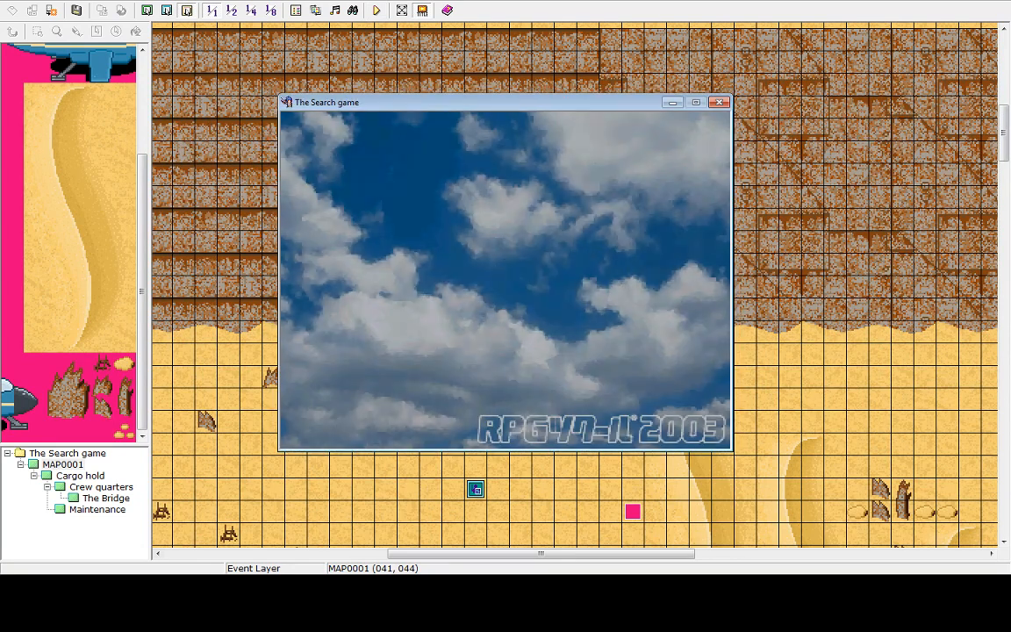
pyautogui.press('Return')
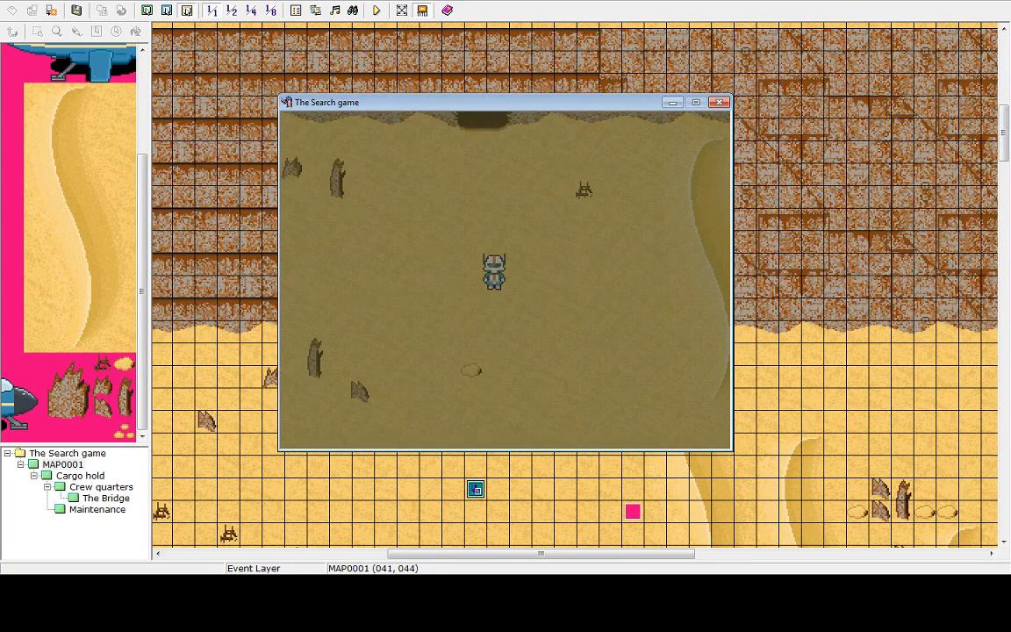
# Walk the character into the ship and around the cargo hold in the playtest
pyautogui.press('Up')
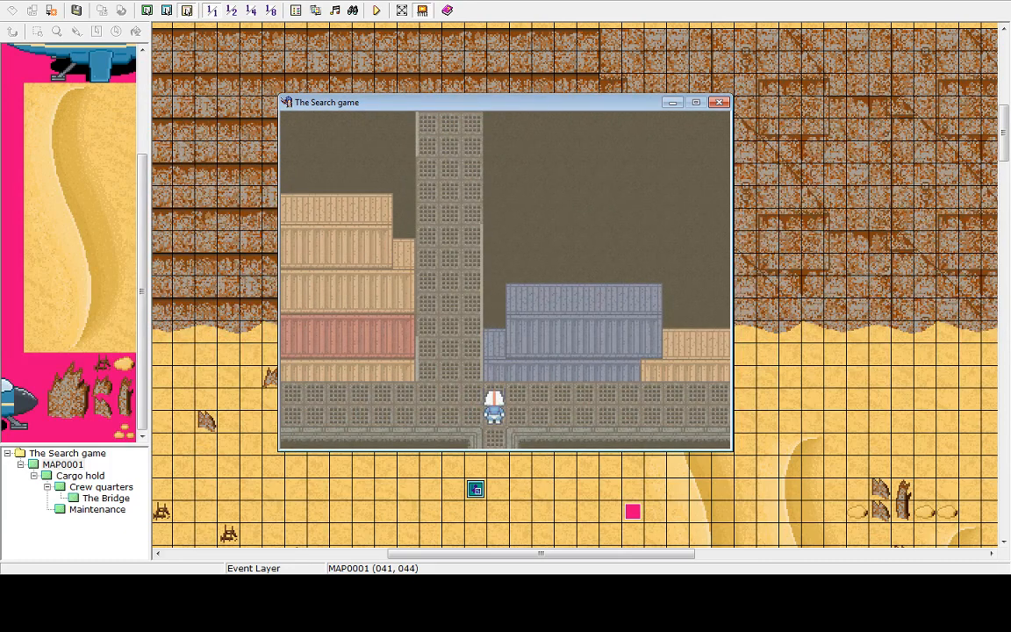
pyautogui.press('Up')
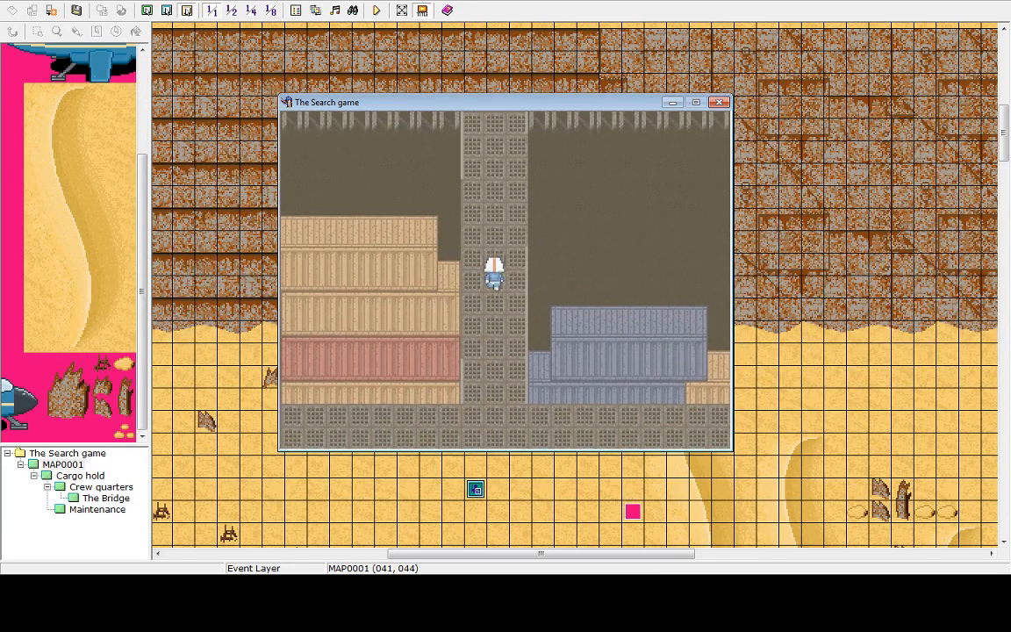
pyautogui.press('Up')
pyautogui.press('Left')
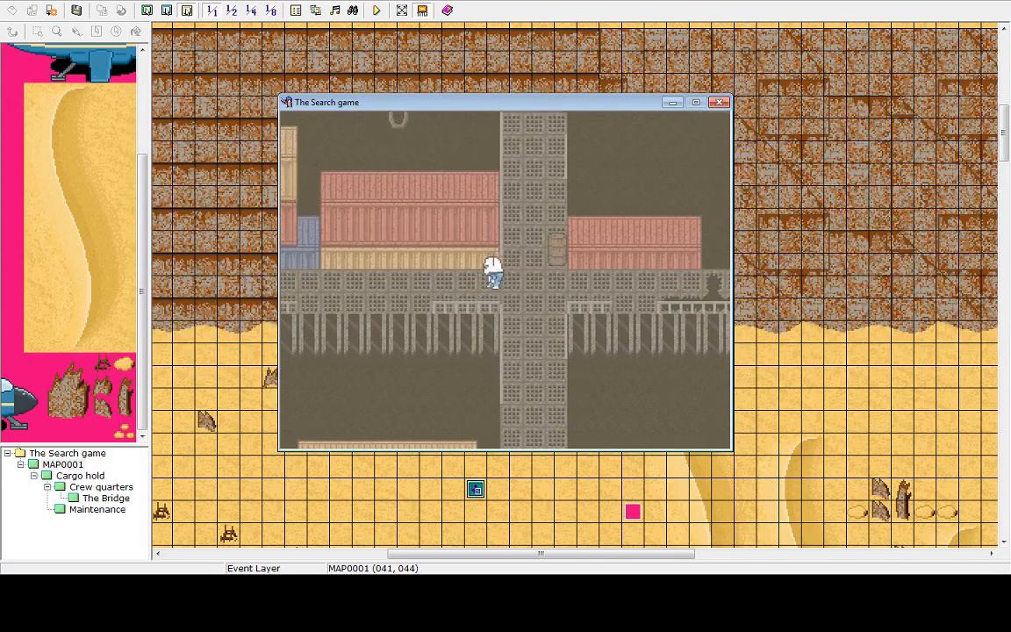
pyautogui.press('Left')
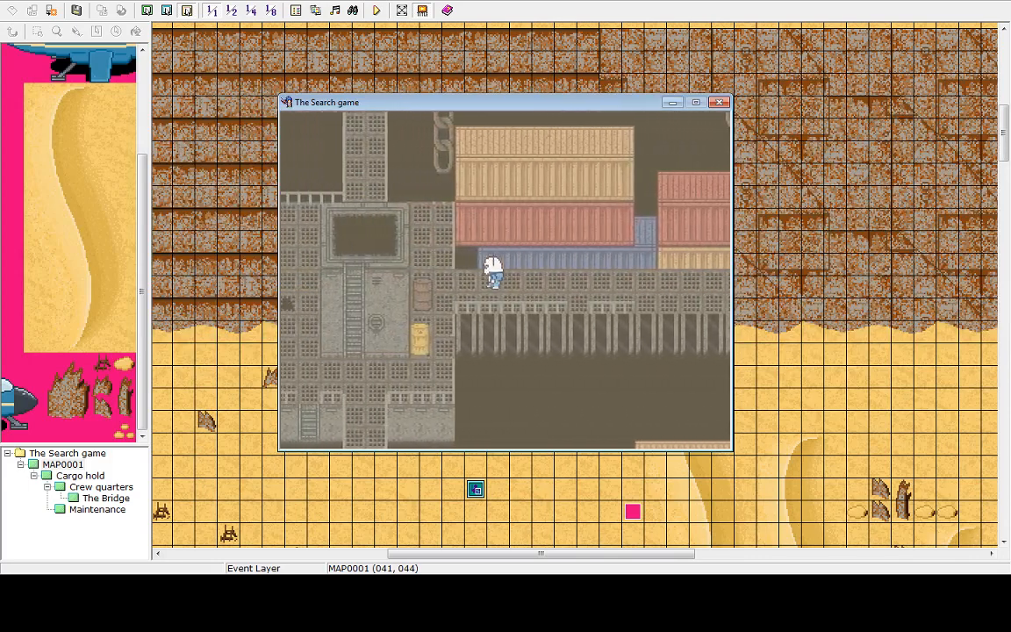
pyautogui.press('Left')
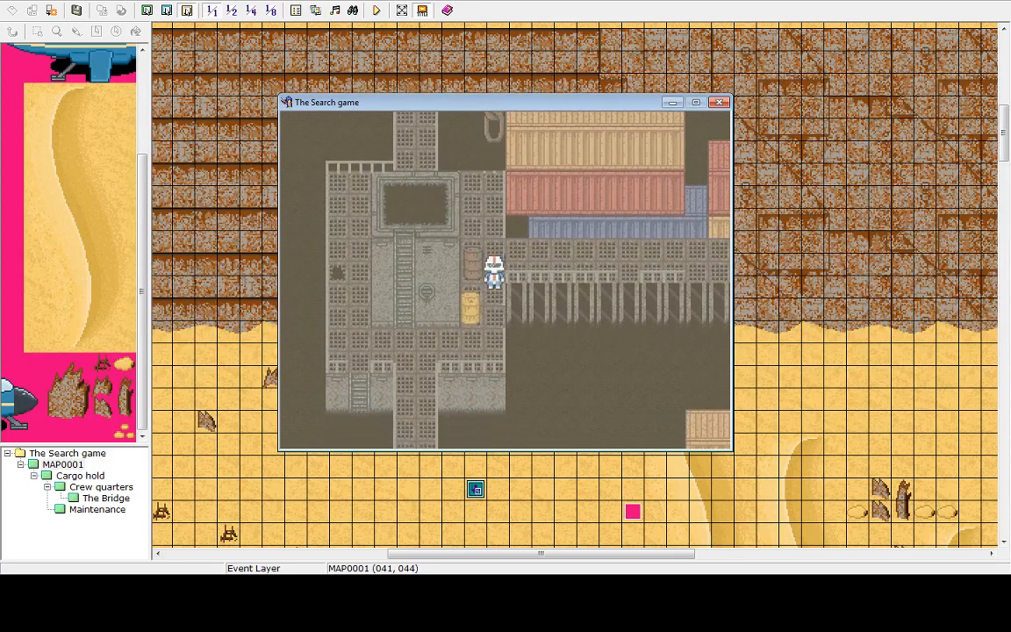
pyautogui.press('Down')
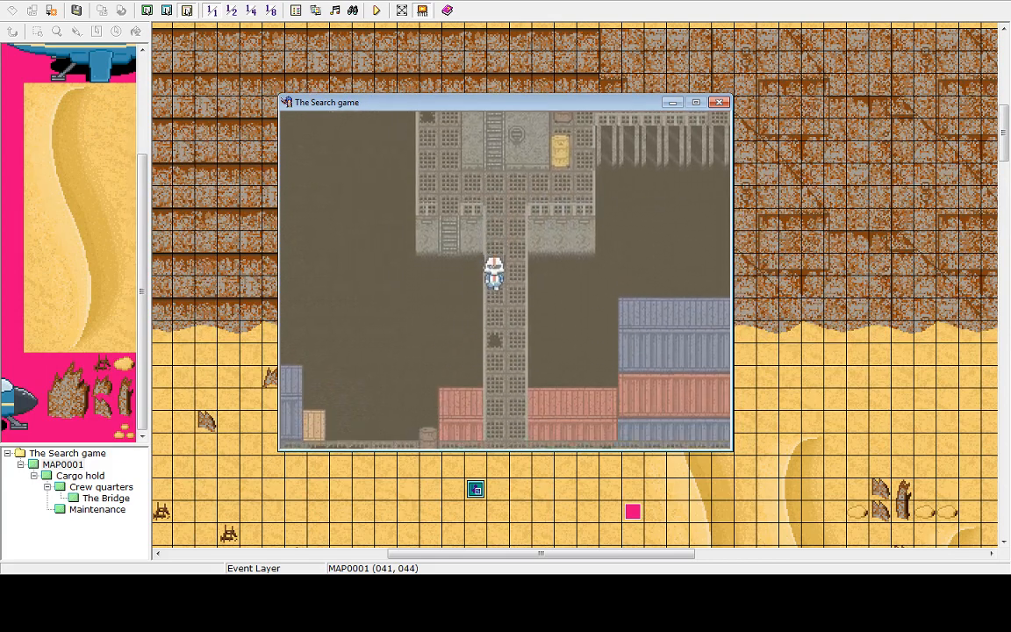
pyautogui.press('Up')
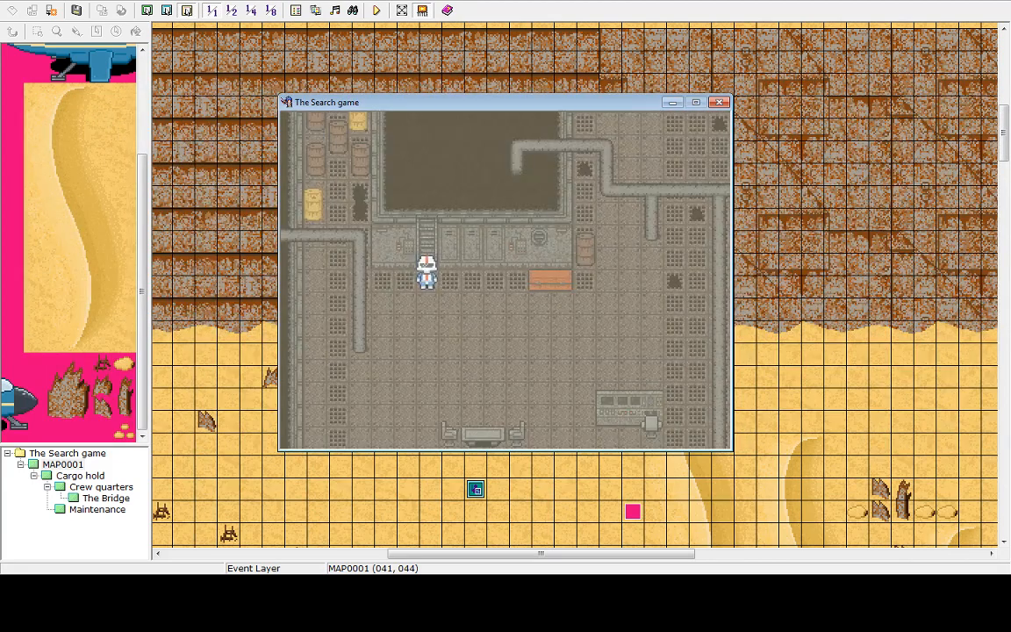
pyautogui.press('Down')
pyautogui.press('Right')
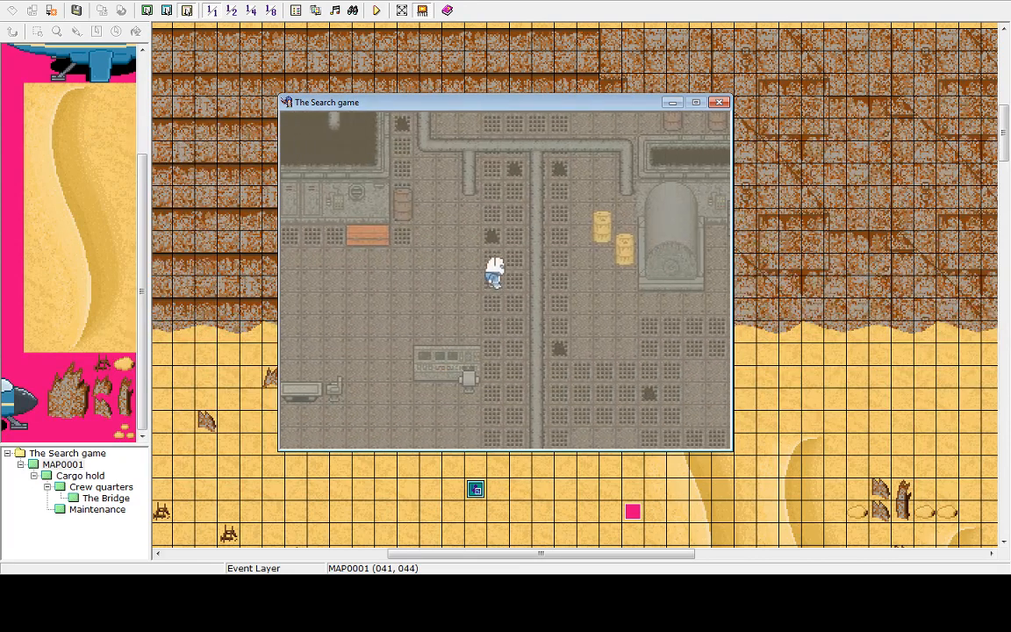
pyautogui.press('Right')
pyautogui.press('Down')
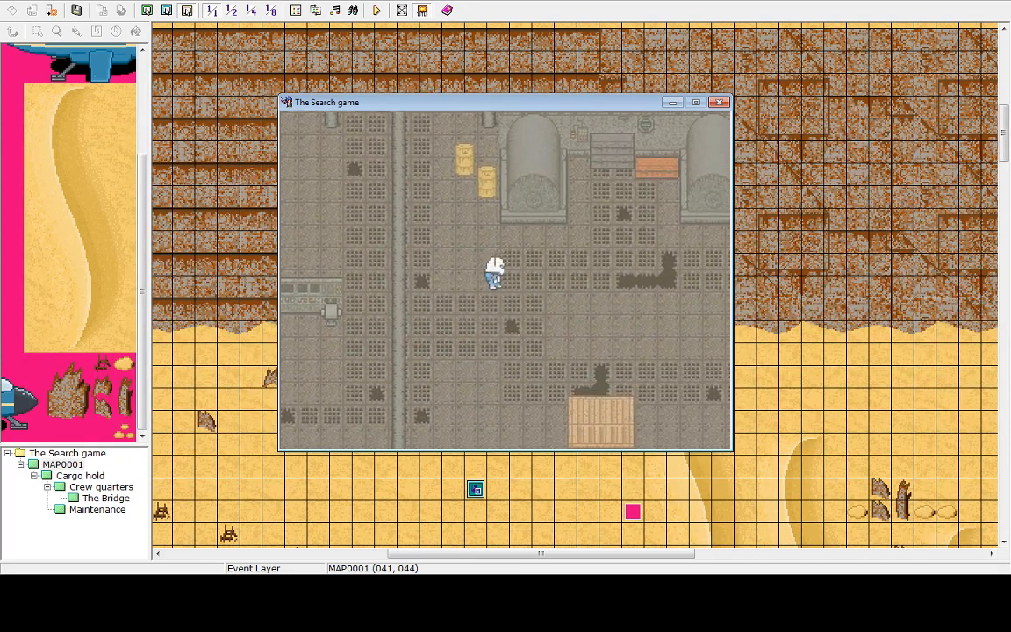
pyautogui.press('Right')
pyautogui.press('Left')
pyautogui.press('Up')
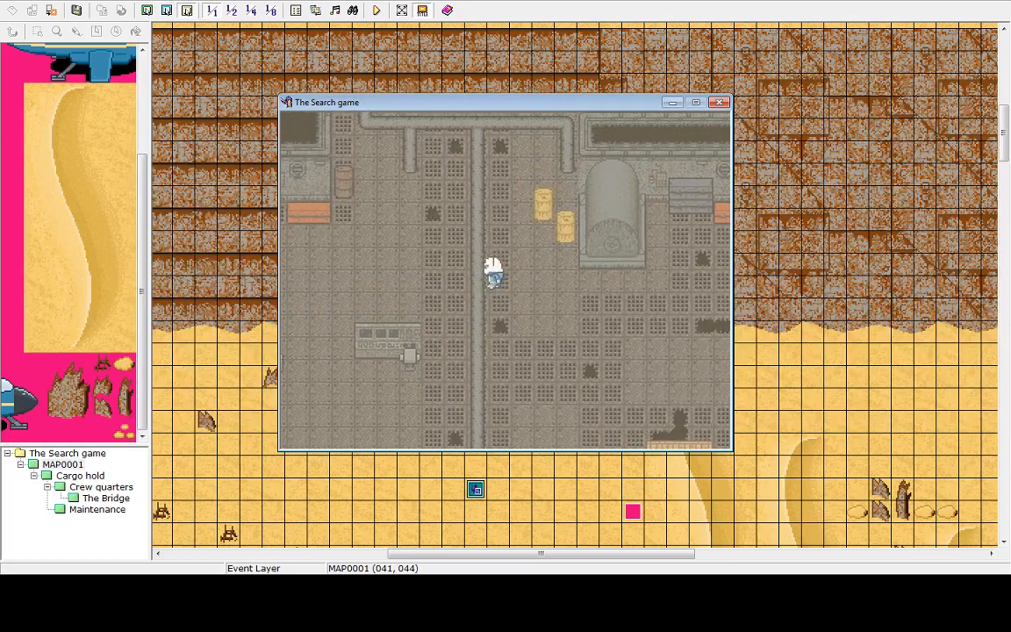
# Exit the playtest through the game menu and shut the game down
pyautogui.press('Escape')
pyautogui.press('Up')
pyautogui.press('Return')
pyautogui.press('Return')
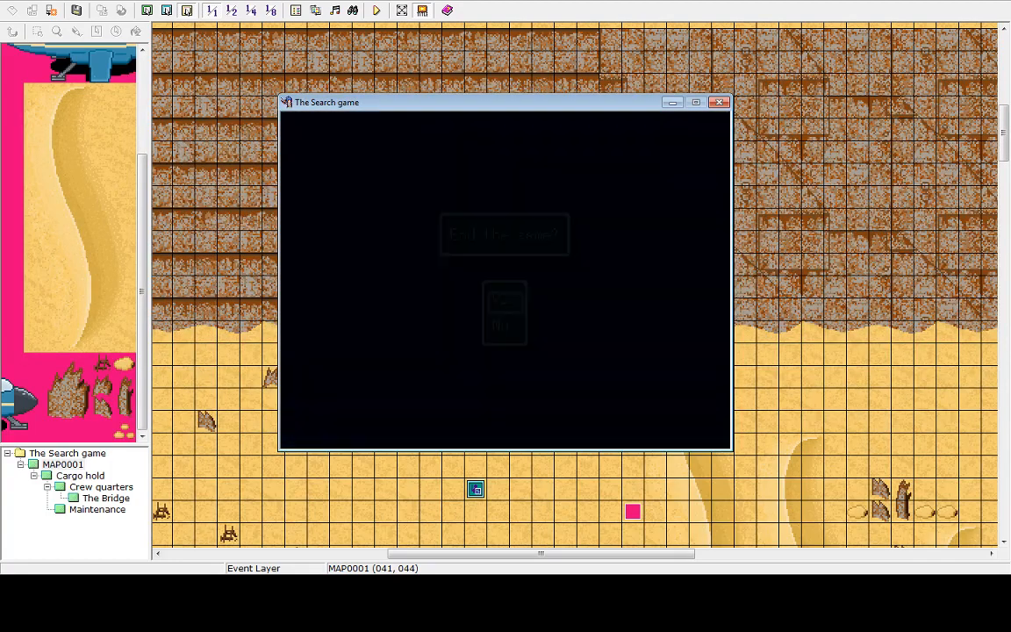
pyautogui.press('Down')
pyautogui.press('Down')
pyautogui.press('Return')
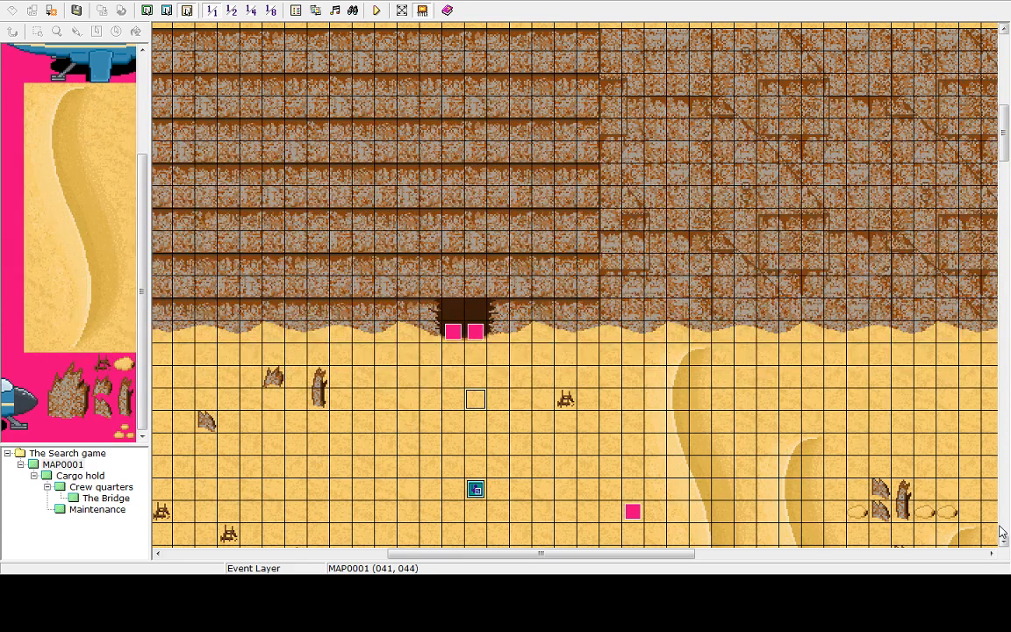
# Open the right-hand Ship entrance event and start inserting a command after its weather setting
pyautogui.click(476, 332)
pyautogui.doubleClick(481, 333)
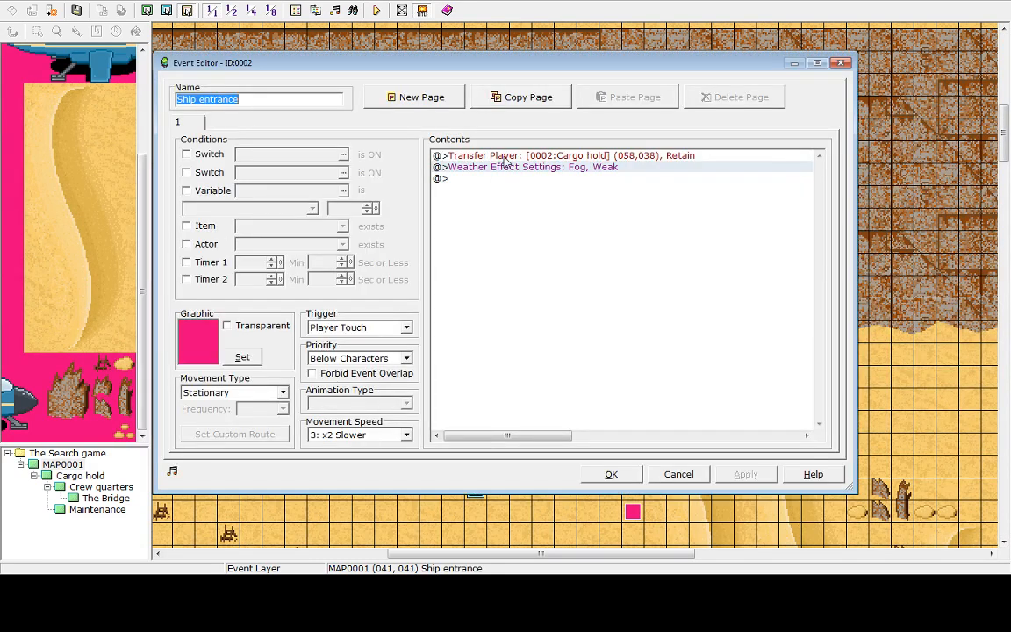
pyautogui.doubleClick(487, 181)
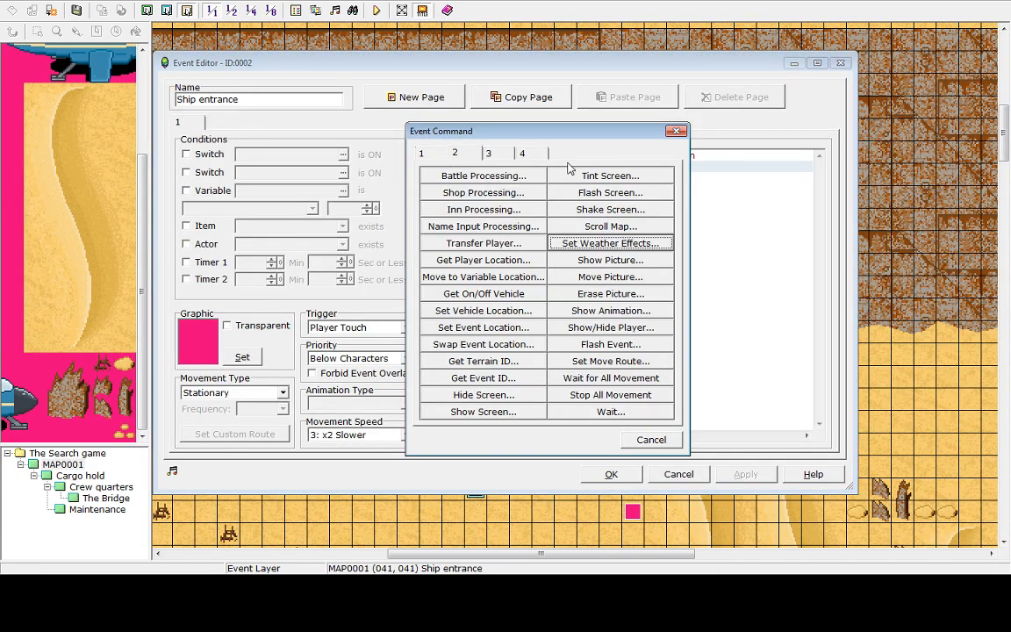
pyautogui.click(586, 176)
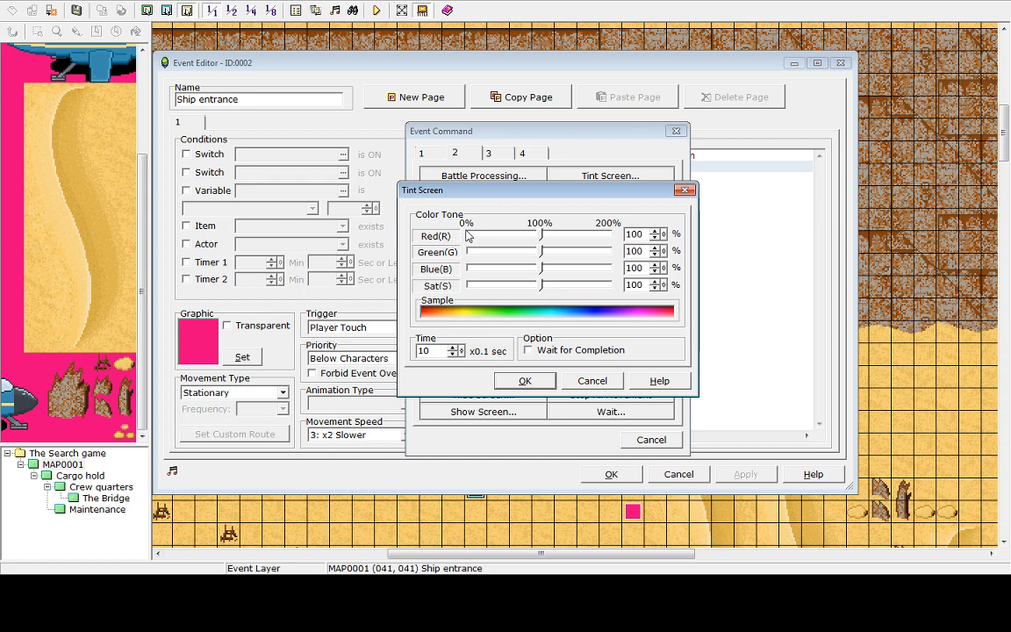
pyautogui.click(543, 285)
pyautogui.moveTo(545, 284); pyautogui.dragTo(526, 314)
pyautogui.moveTo(542, 267)
pyautogui.mouseDown()
pyautogui.moveTo(649, 278)
pyautogui.moveTo(543, 280)
pyautogui.moveTo(481, 253)
pyautogui.moveTo(587, 268)
pyautogui.moveTo(474, 286)
pyautogui.moveTo(541, 287)
pyautogui.mouseUp()
pyautogui.moveTo(575, 194); pyautogui.dragTo(613, 199)
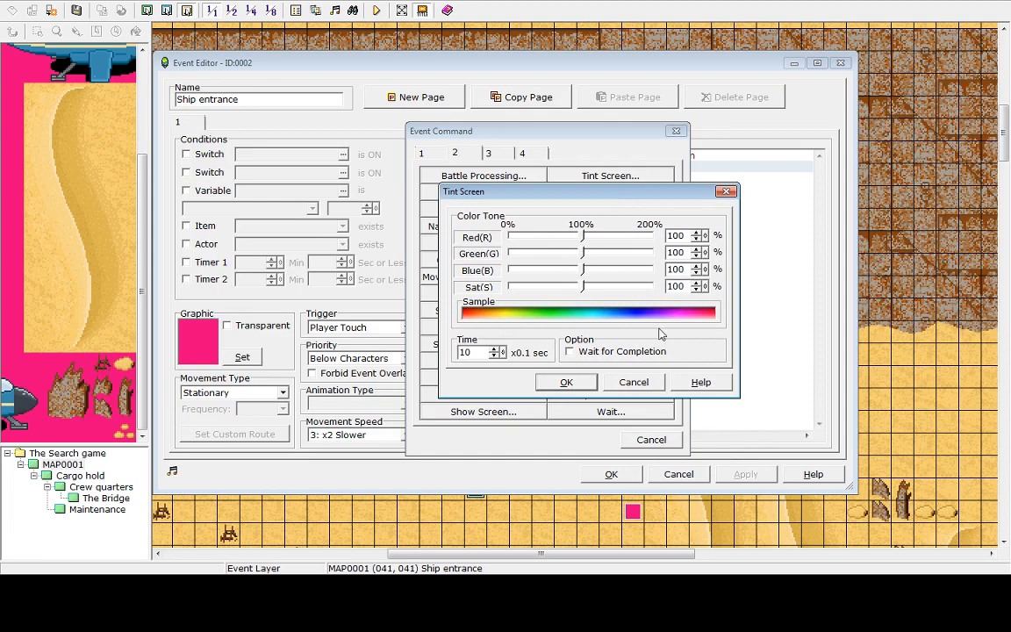
pyautogui.press('Escape')
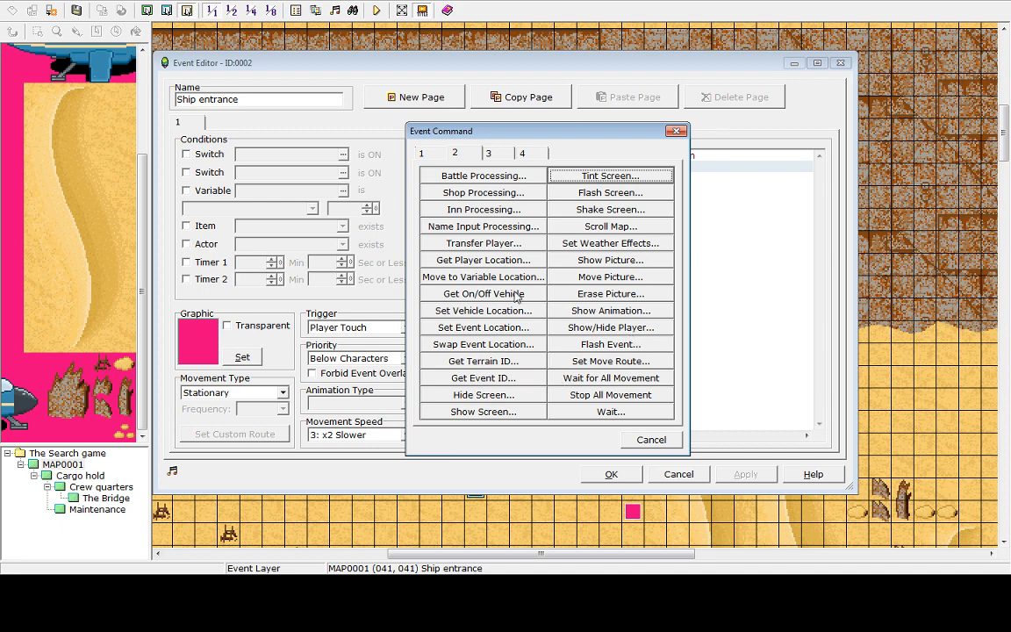
pyautogui.click(489, 156)
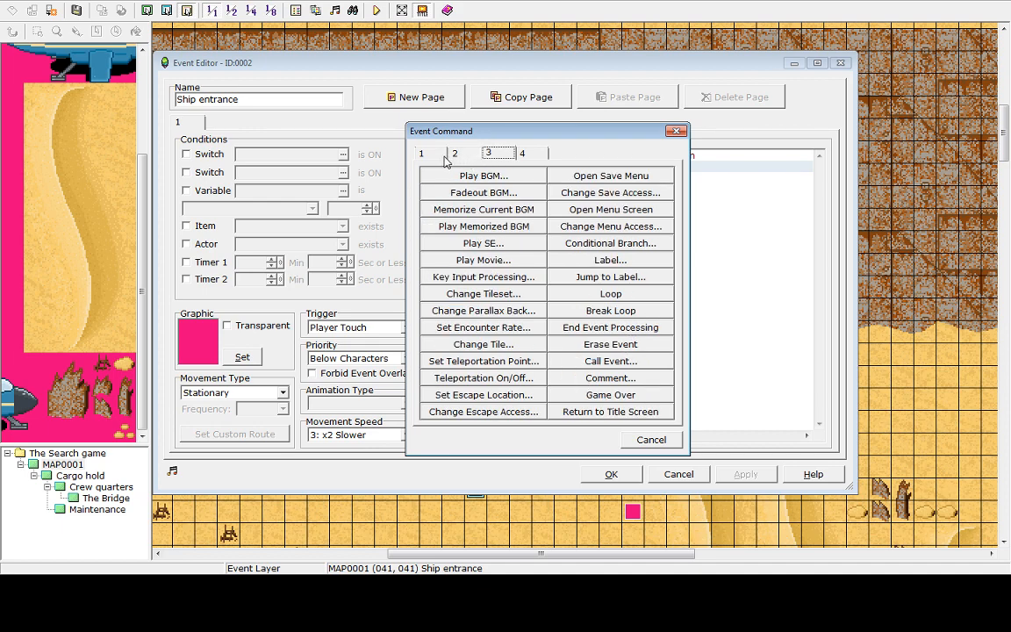
pyautogui.click(449, 153)
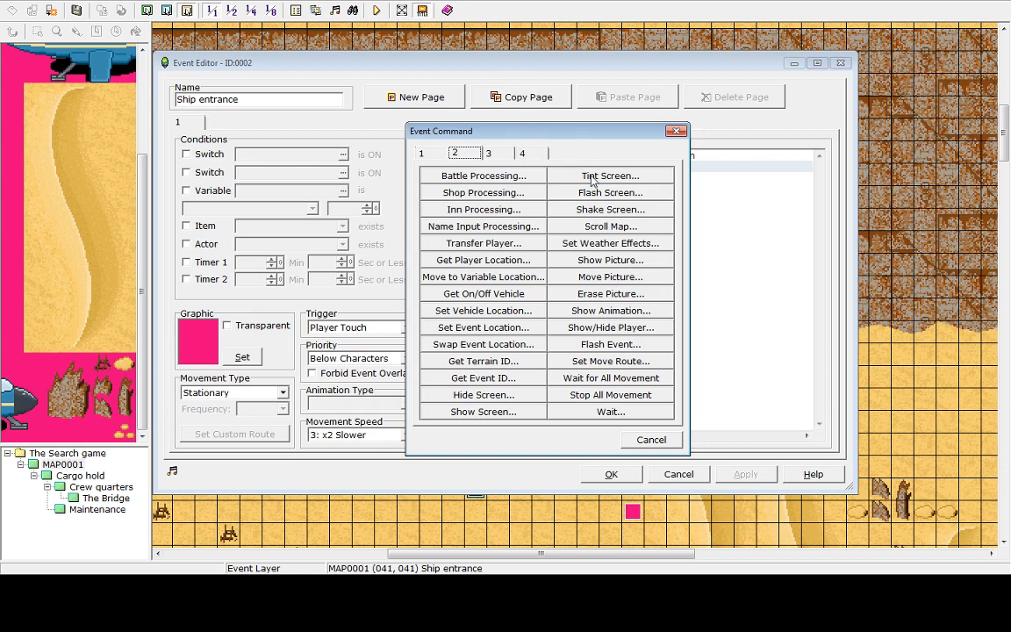
pyautogui.click(484, 243)
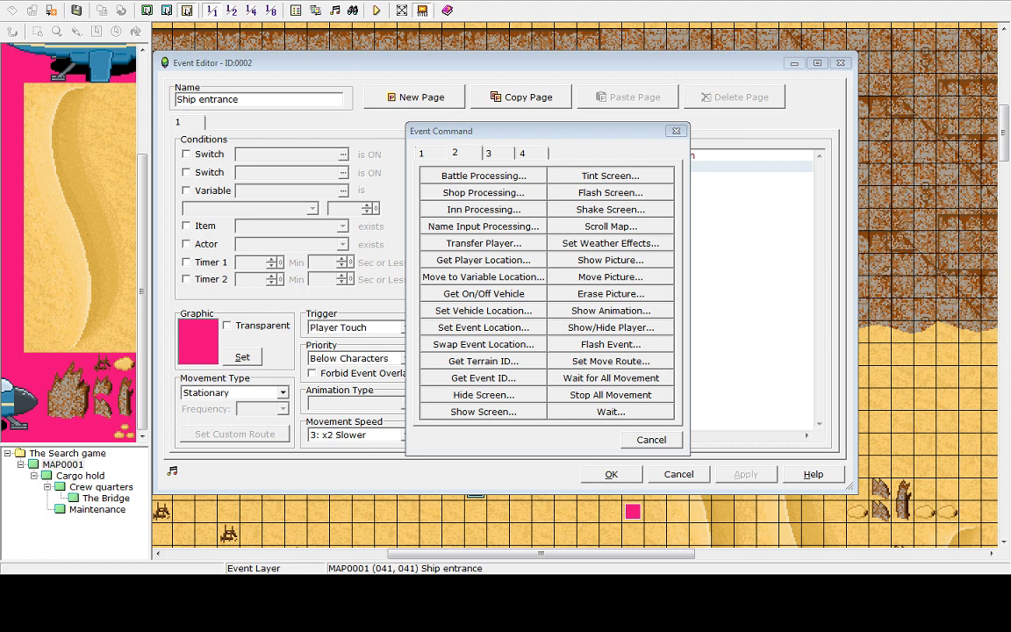
pyautogui.moveTo(593, 137); pyautogui.dragTo(557, 170)
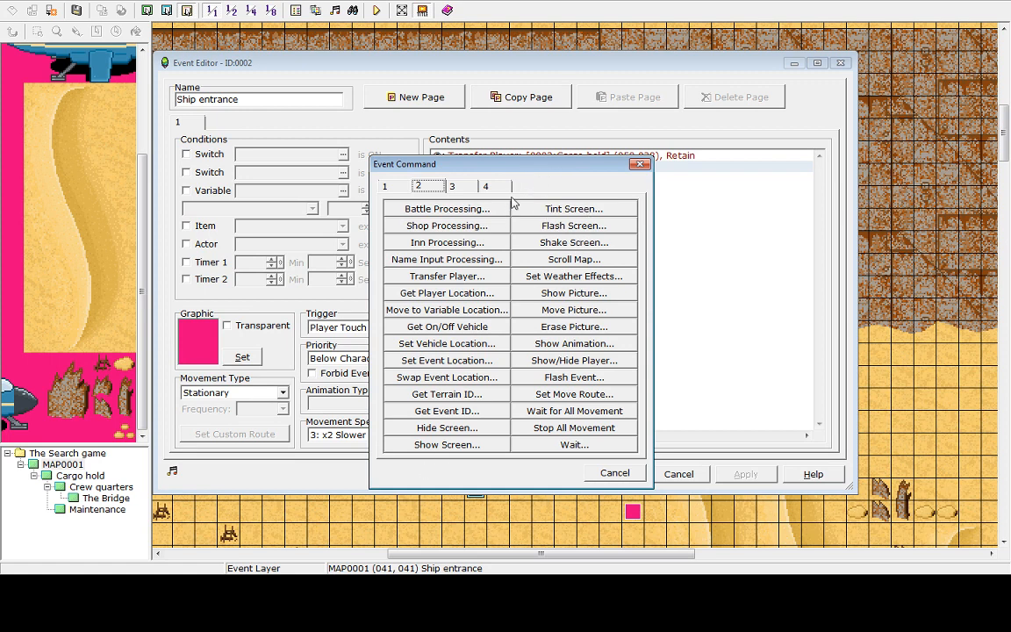
pyautogui.click(451, 188)
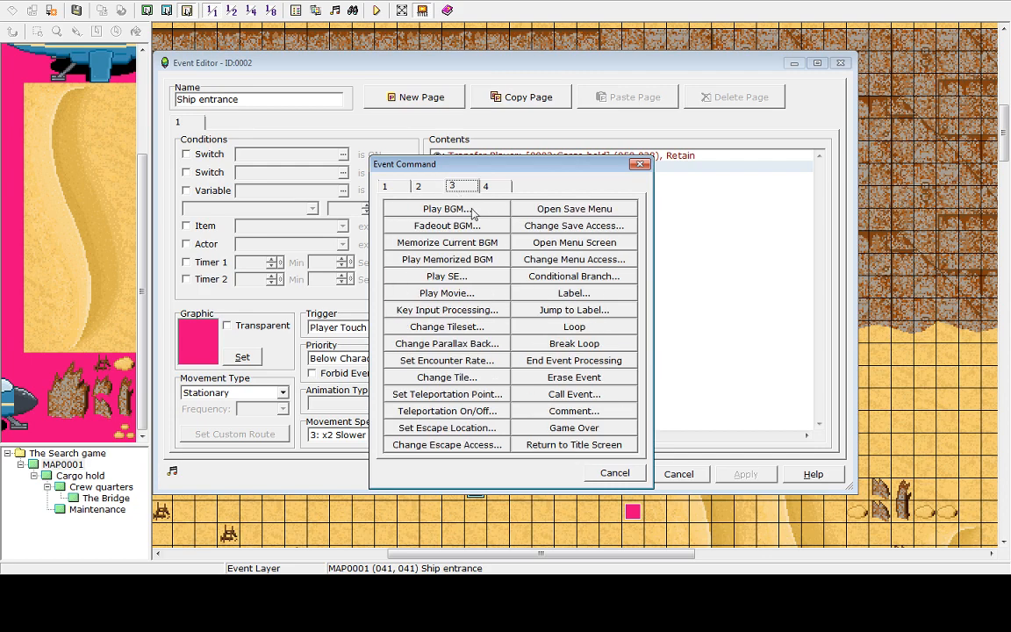
pyautogui.click(444, 187)
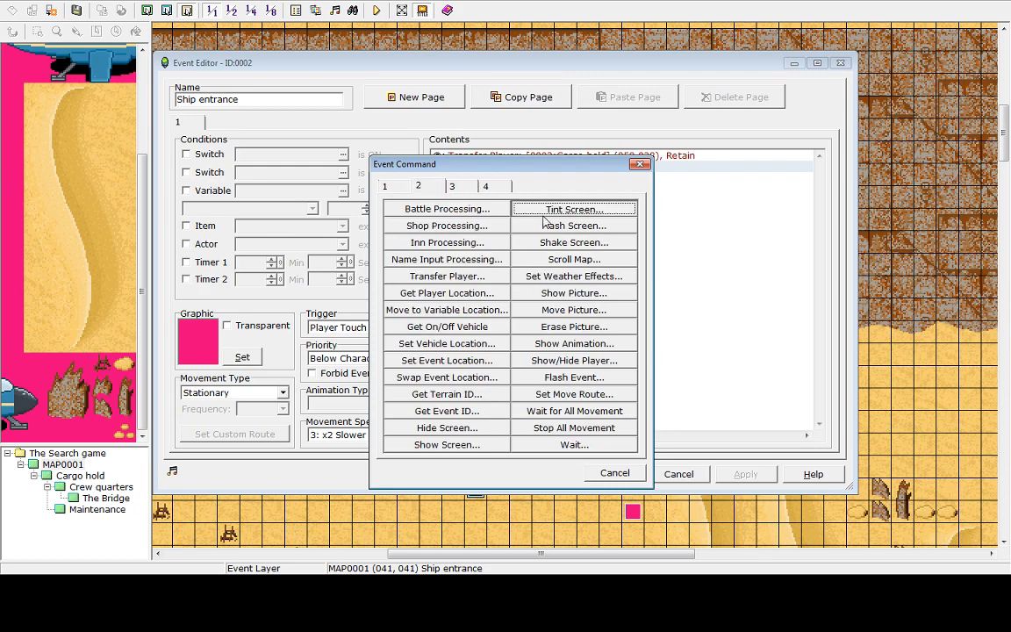
# Add a Tint Screen command with red, green and blue at 0% and saturation 100% over 1.0 s, and close the event
pyautogui.click(576, 209)
pyautogui.moveTo(505, 269); pyautogui.dragTo(576, 268)
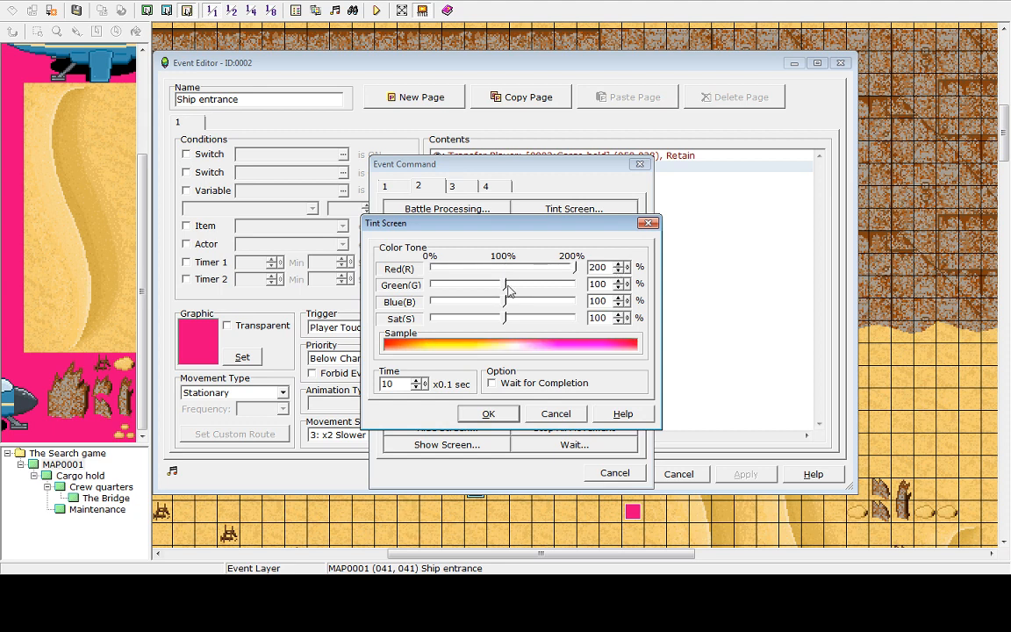
pyautogui.moveTo(505, 284); pyautogui.dragTo(576, 285)
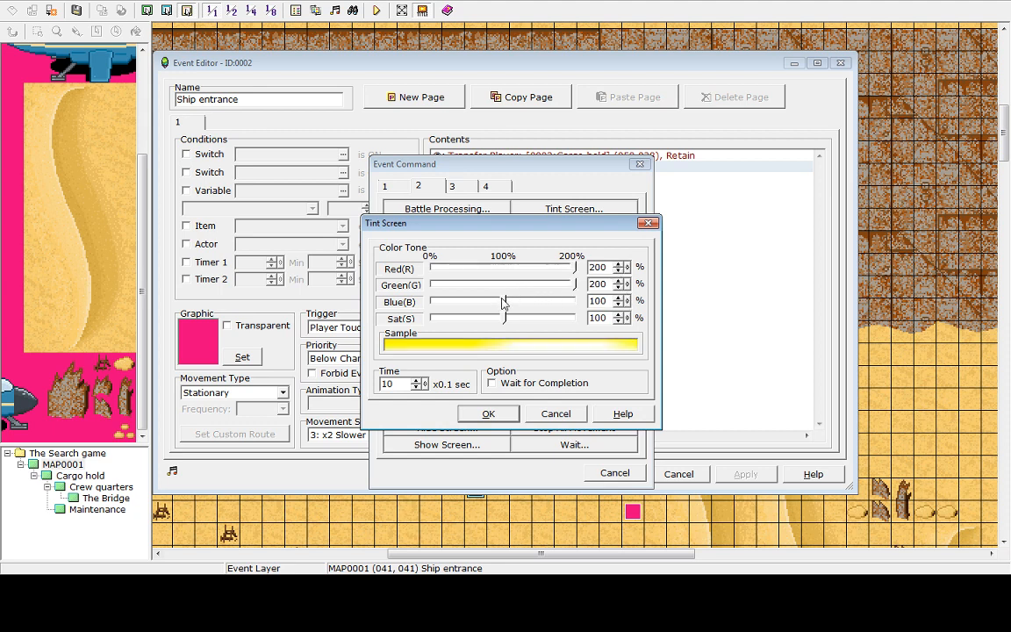
pyautogui.moveTo(505, 302); pyautogui.dragTo(576, 301)
pyautogui.moveTo(505, 318)
pyautogui.mouseDown()
pyautogui.moveTo(576, 318)
pyautogui.moveTo(508, 318)
pyautogui.mouseUp()
pyautogui.moveTo(576, 301); pyautogui.dragTo(428, 293)
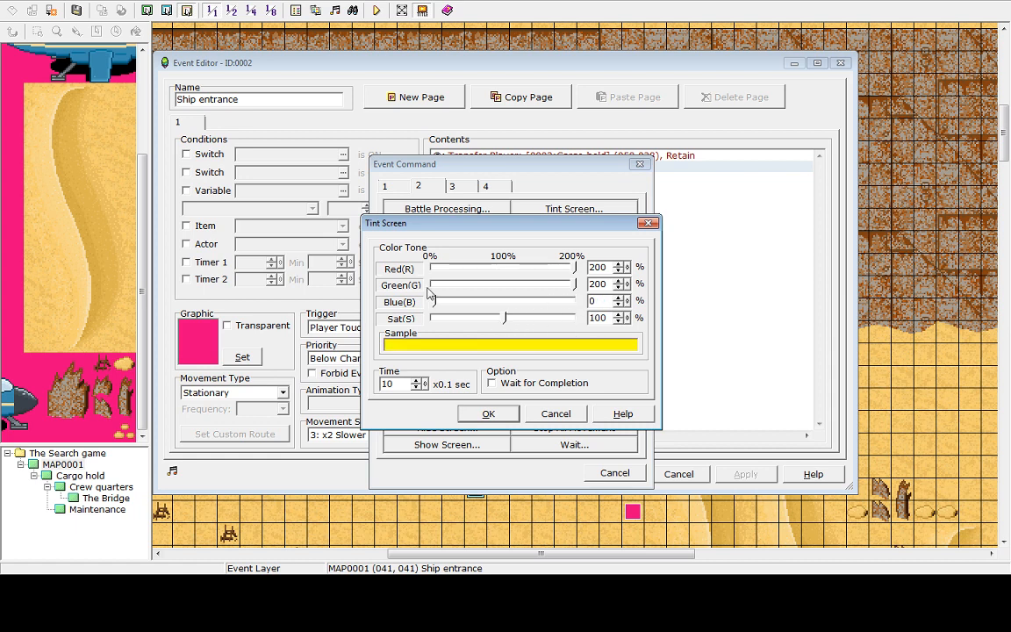
pyautogui.moveTo(575, 285); pyautogui.dragTo(395, 303)
pyautogui.moveTo(575, 268); pyautogui.dragTo(325, 291)
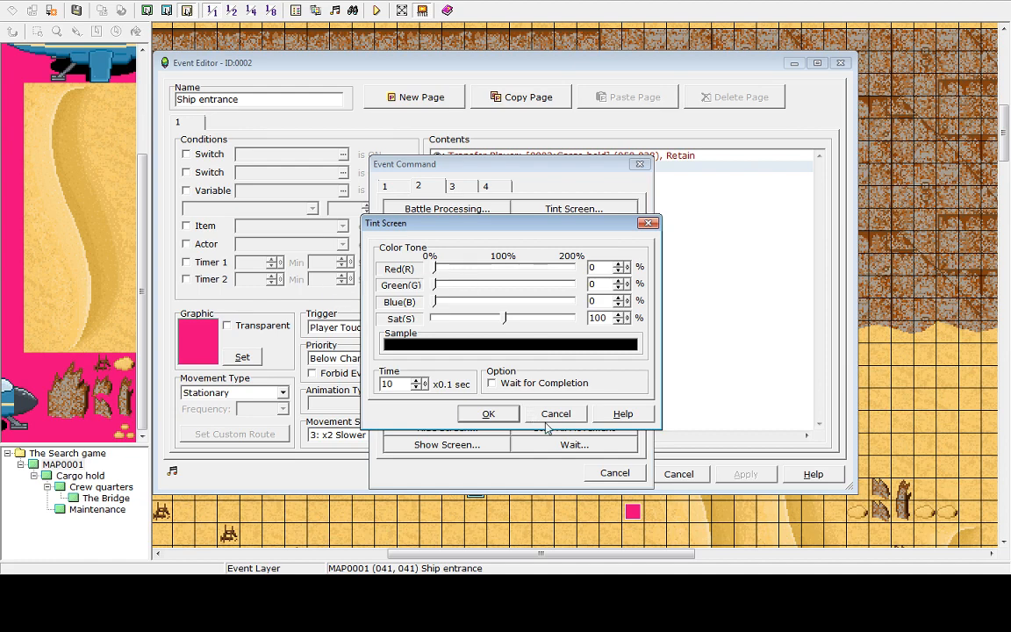
pyautogui.click(488, 414)
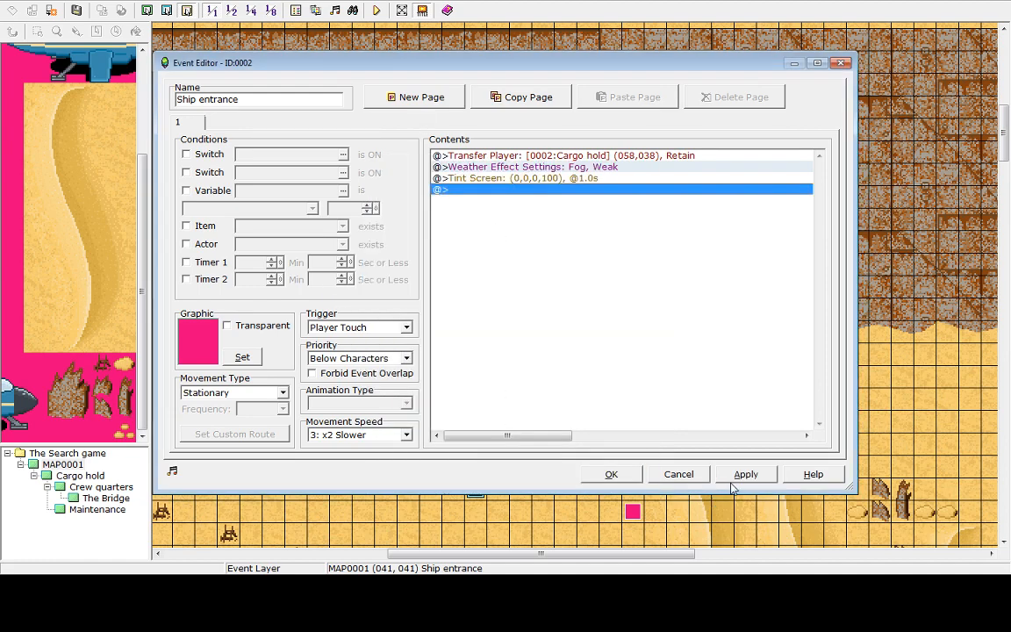
pyautogui.click(619, 476)
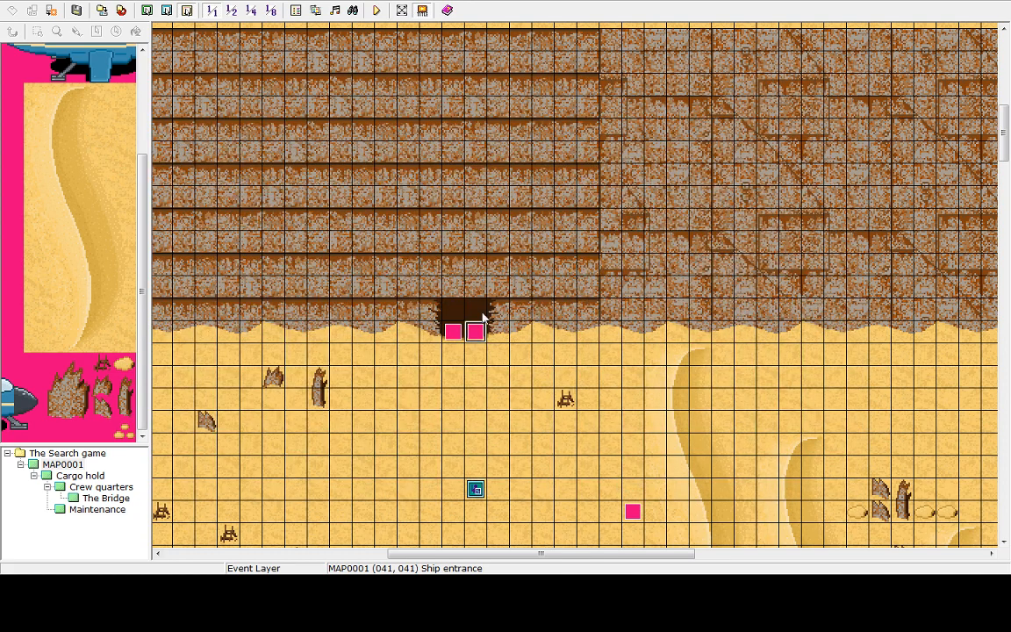
# Save the project and start a new-game playtest to check the entrance effects
pyautogui.click(376, 10)
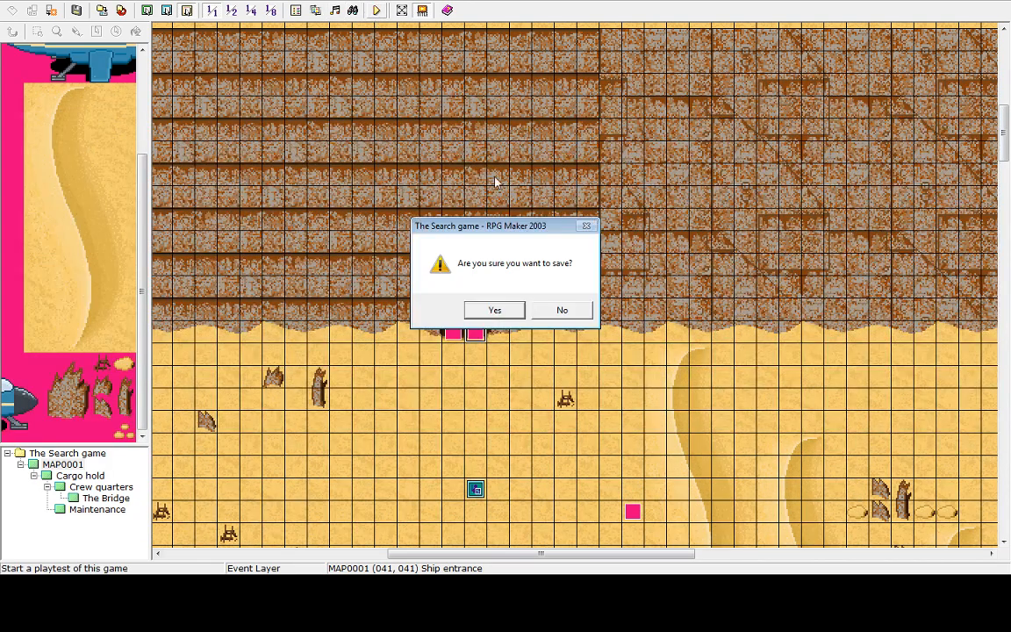
pyautogui.click(499, 312)
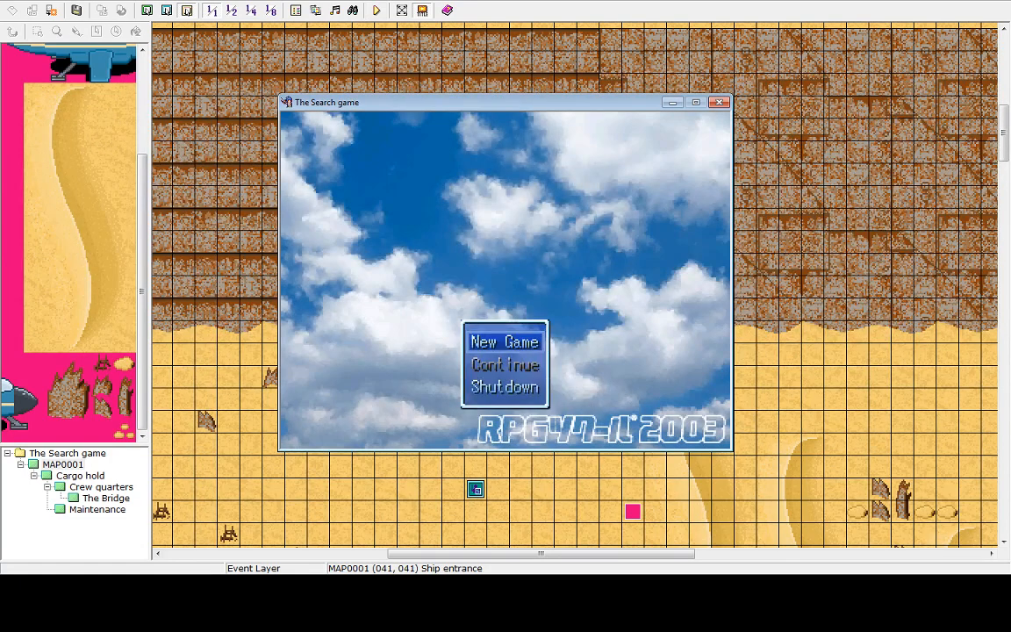
pyautogui.press('Return')
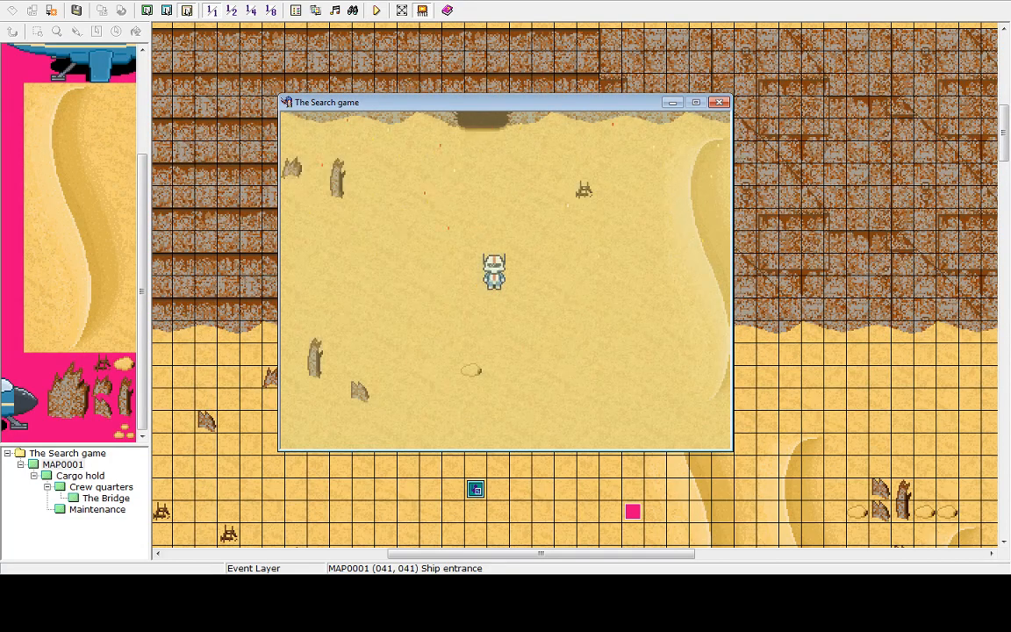
# Walk the player into the ship entrance in the playtest, then end the game and shut it down
pyautogui.press('Up')
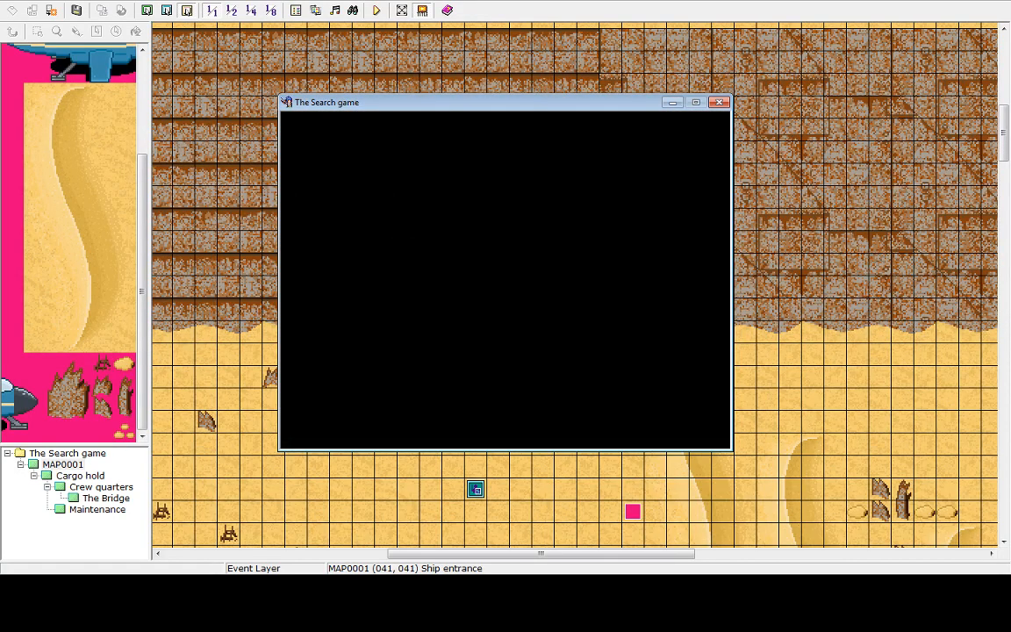
pyautogui.press('Escape')
pyautogui.press('Up')
pyautogui.press('Return')
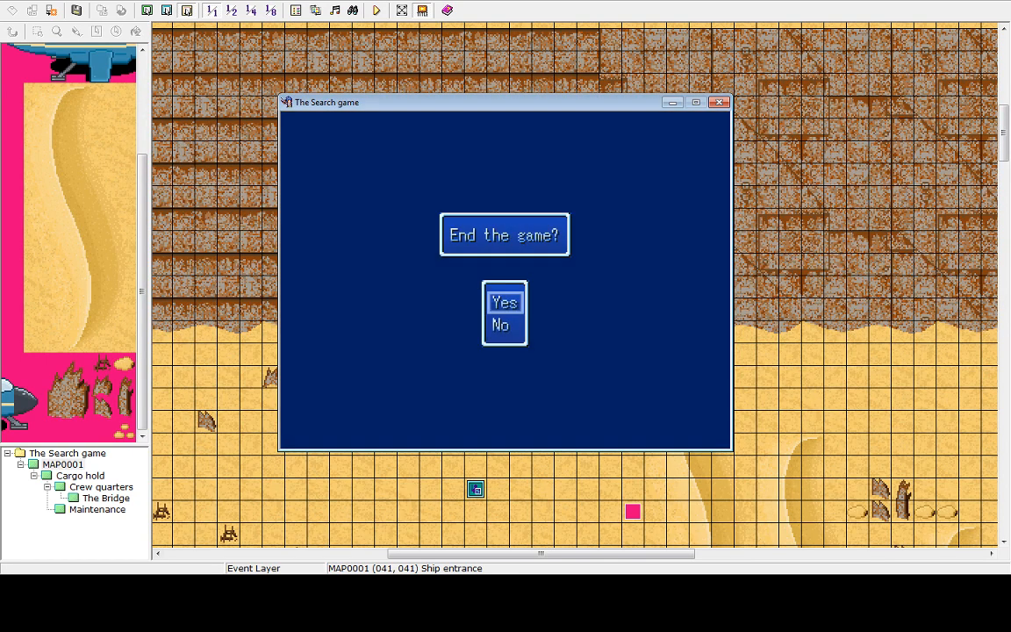
pyautogui.press('Return')
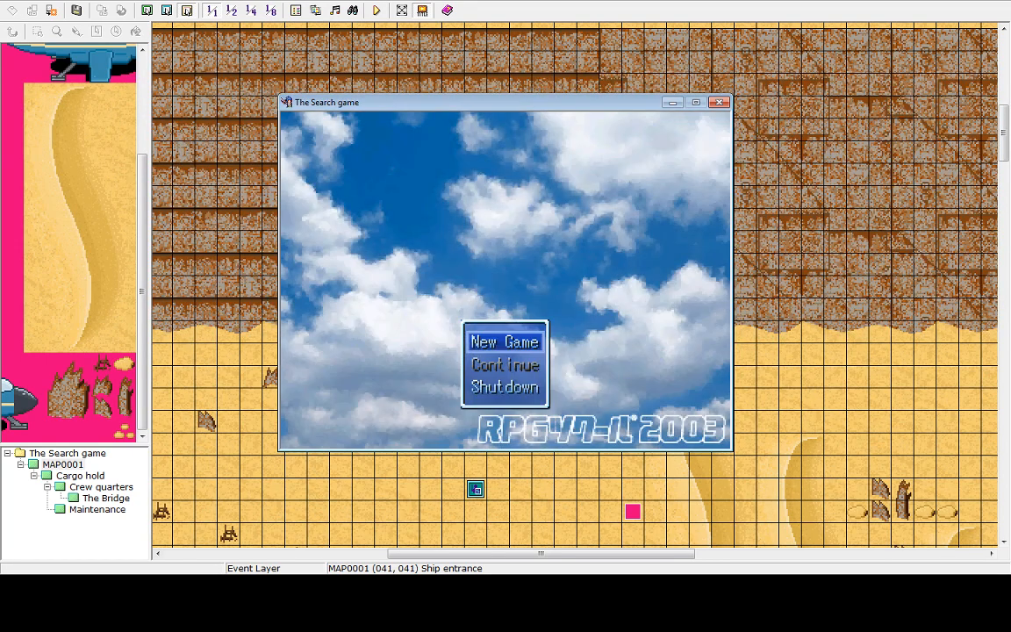
pyautogui.press('Up')
pyautogui.press('Return')
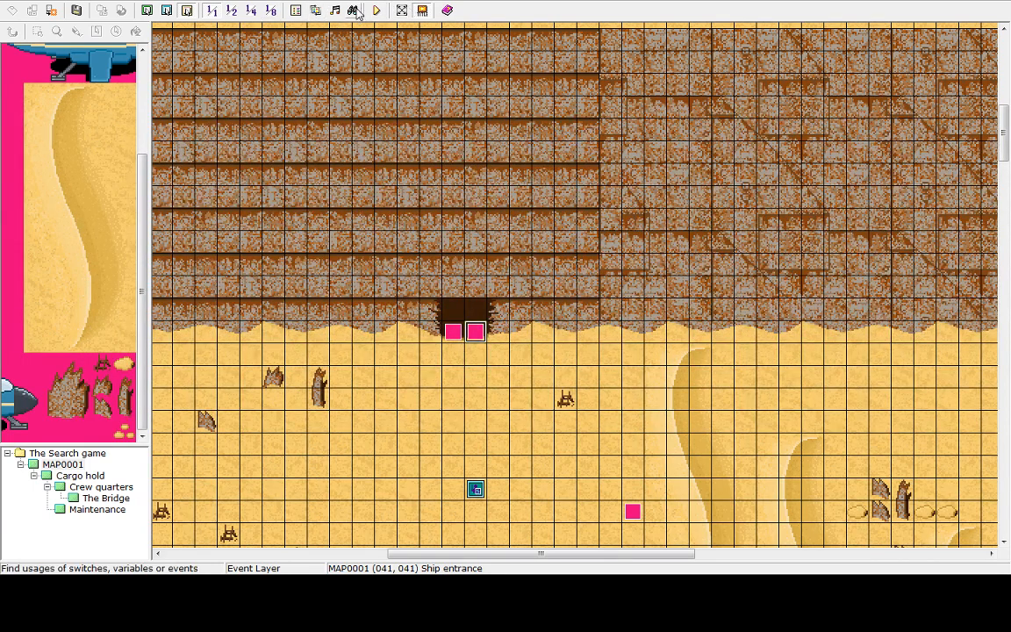
# Edit the ship entrance's Tint Screen command to red, green and blue 80% with saturation 100%
pyautogui.doubleClick(479, 336)
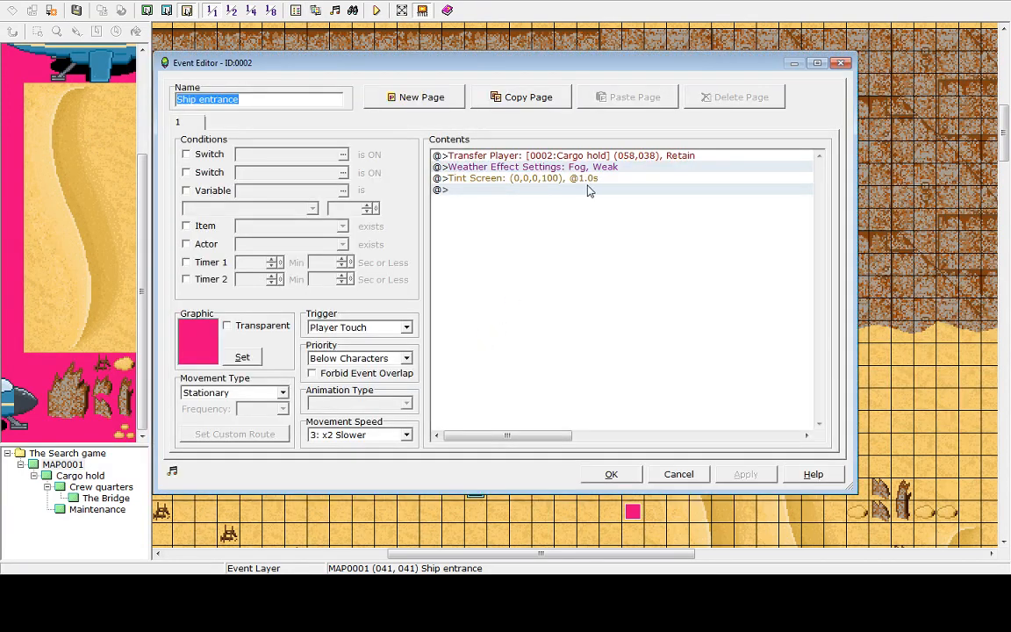
pyautogui.click(583, 179)
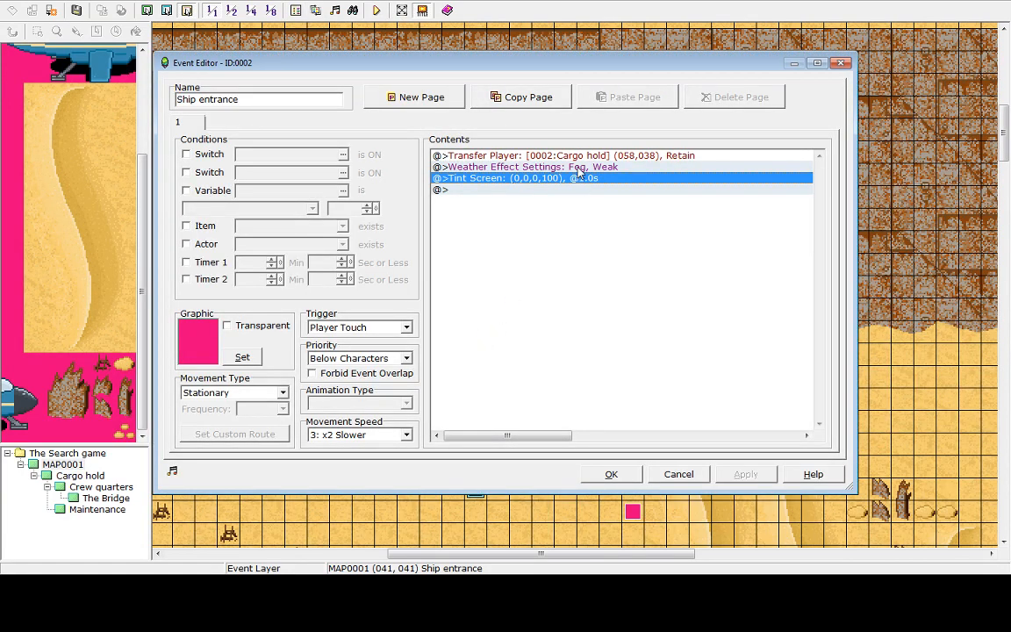
pyautogui.rightClick(578, 182)
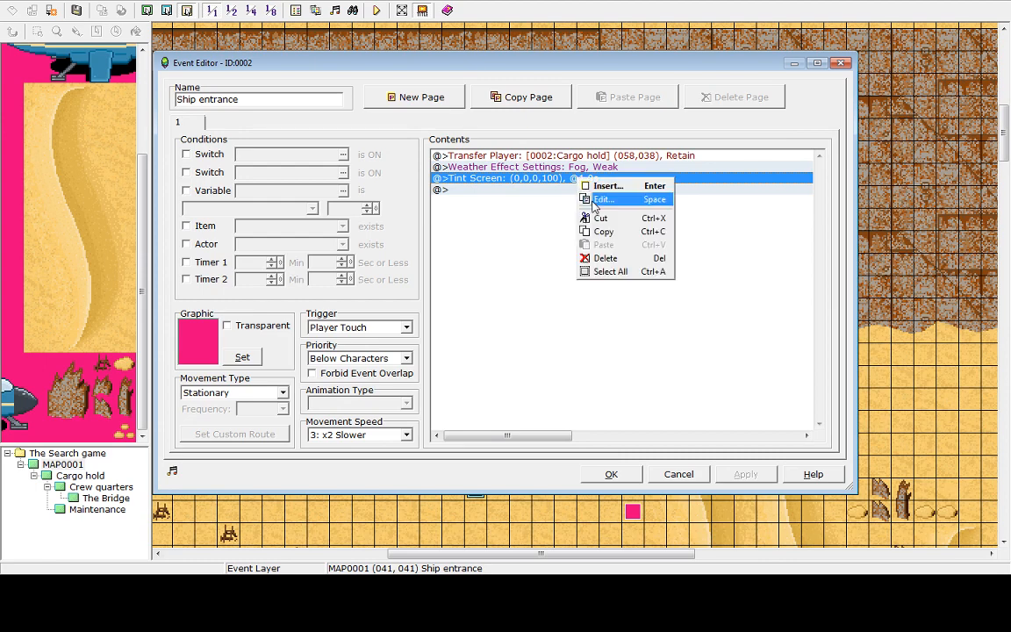
pyautogui.click(592, 202)
pyautogui.moveTo(474, 241); pyautogui.dragTo(534, 244)
pyautogui.click(535, 242)
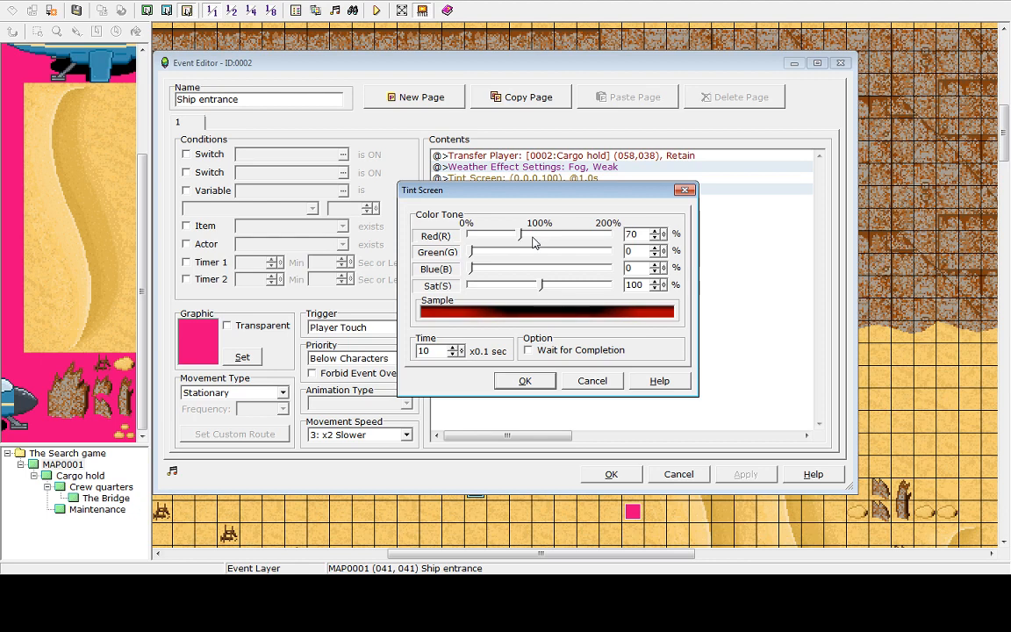
pyautogui.click(533, 243)
pyautogui.click(523, 253)
pyautogui.click(522, 254)
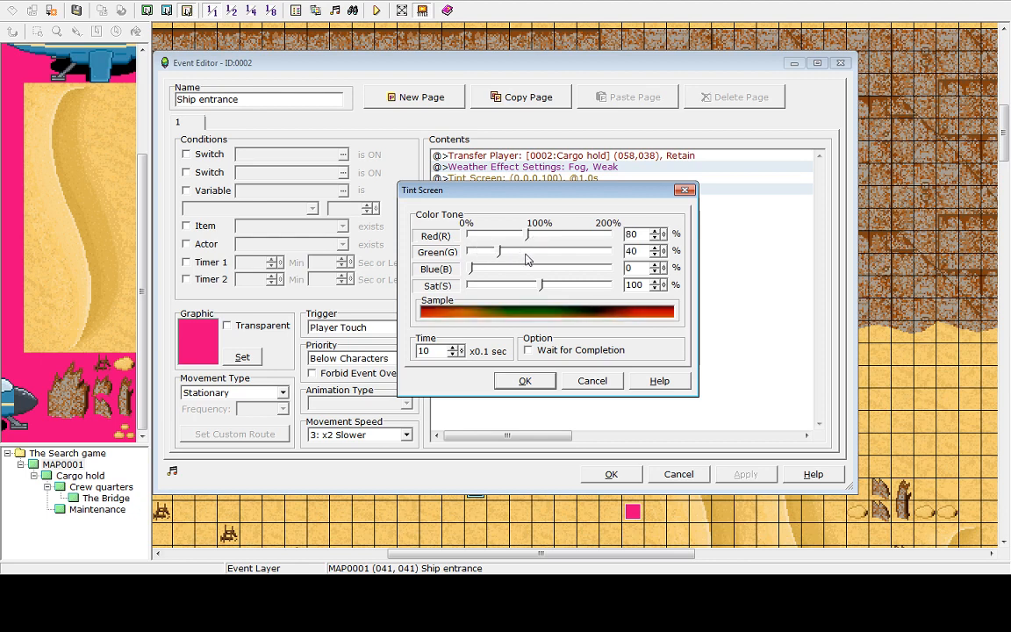
pyautogui.click(527, 269)
pyautogui.click(527, 269)
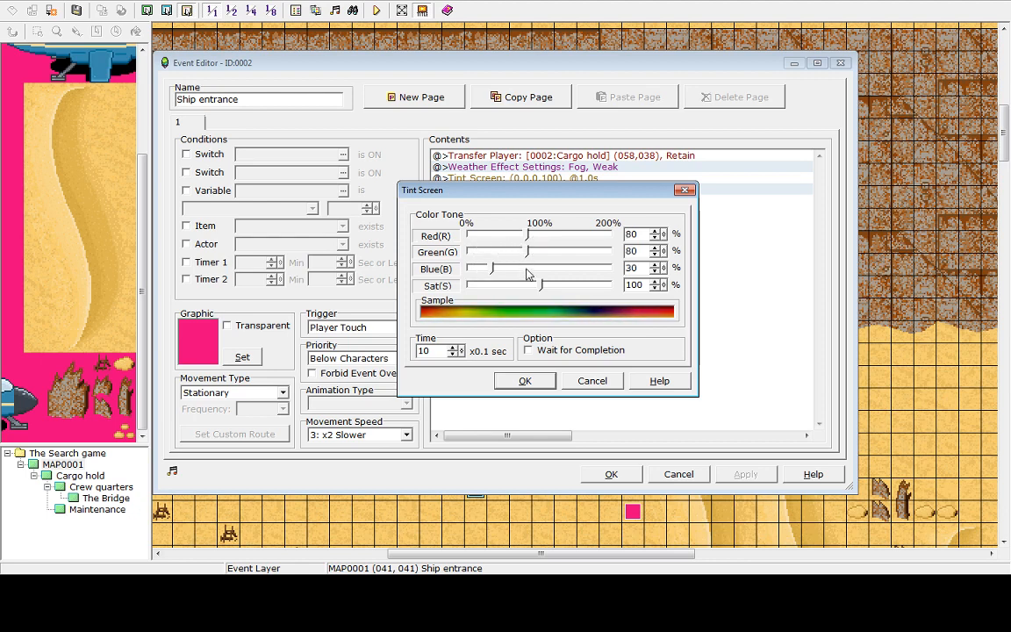
pyautogui.click(525, 383)
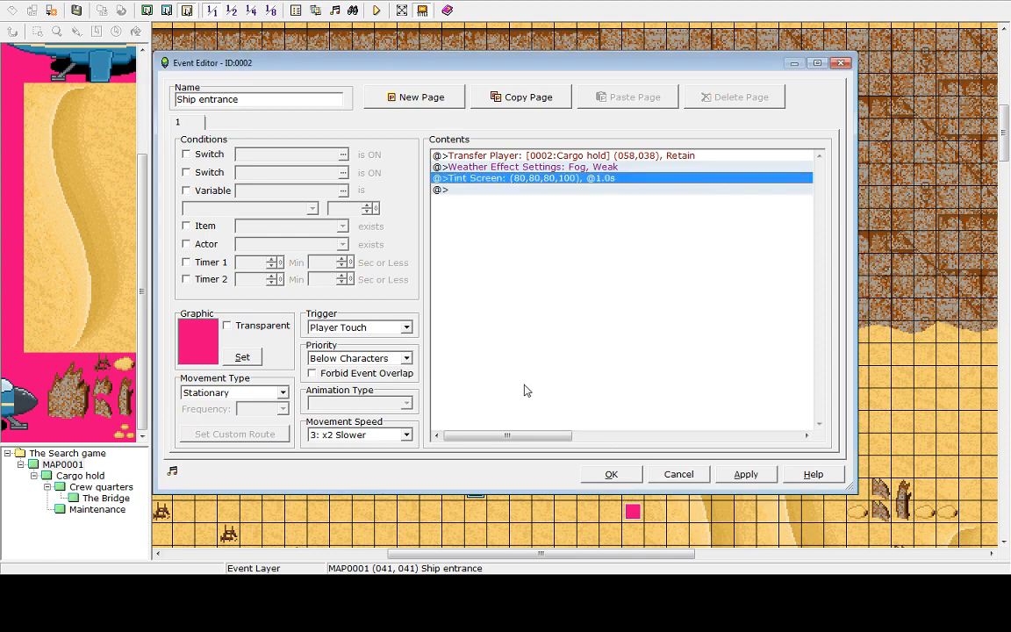
# Set the Tint Screen duration to 0.1 s and close the event
pyautogui.doubleClick(523, 180)
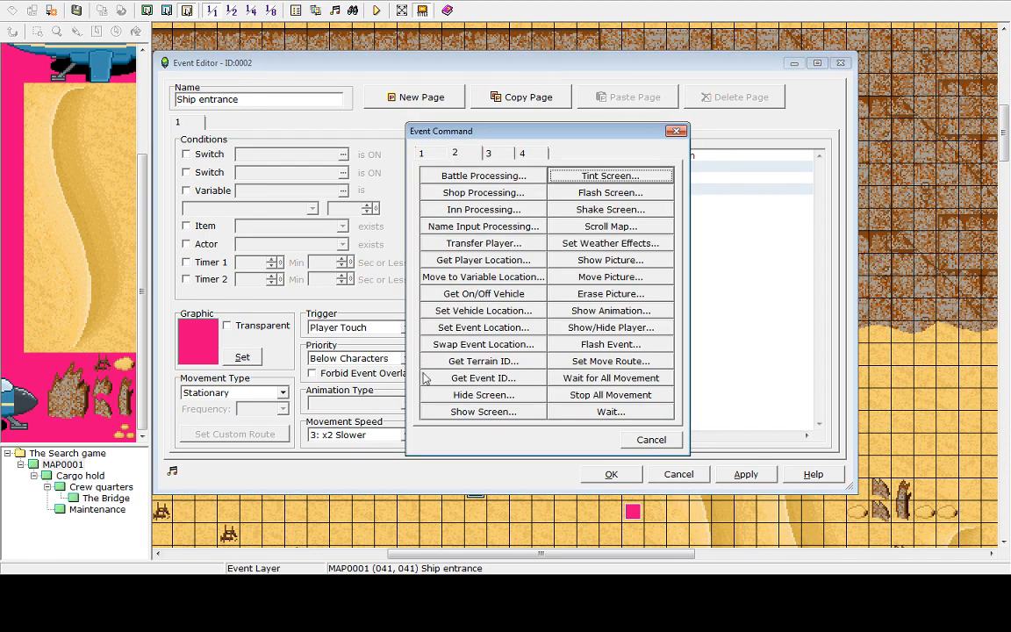
pyautogui.click(648, 438)
pyautogui.rightClick(549, 179)
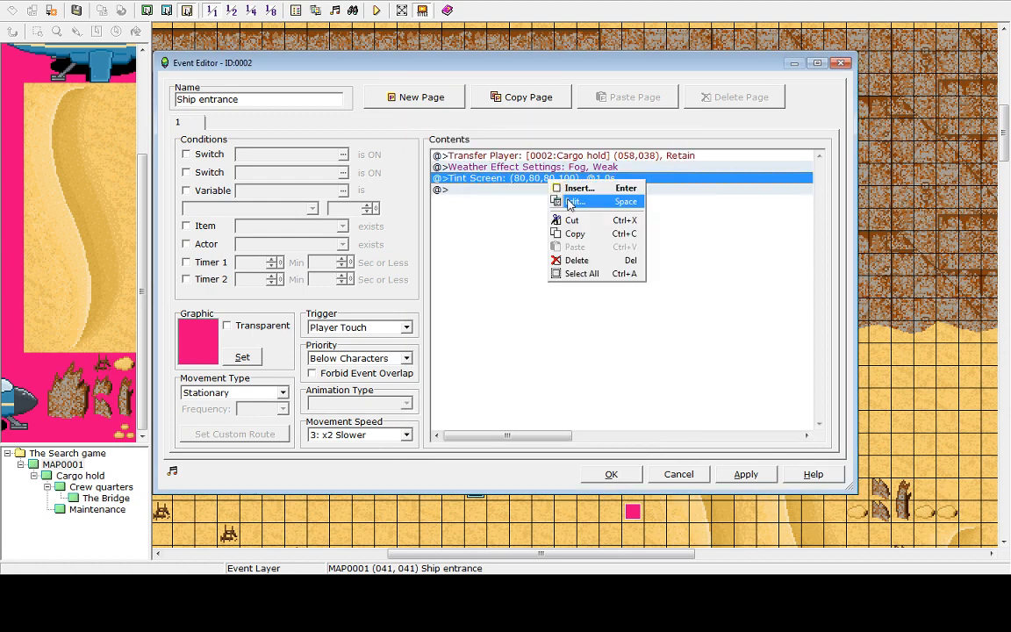
pyautogui.click(566, 203)
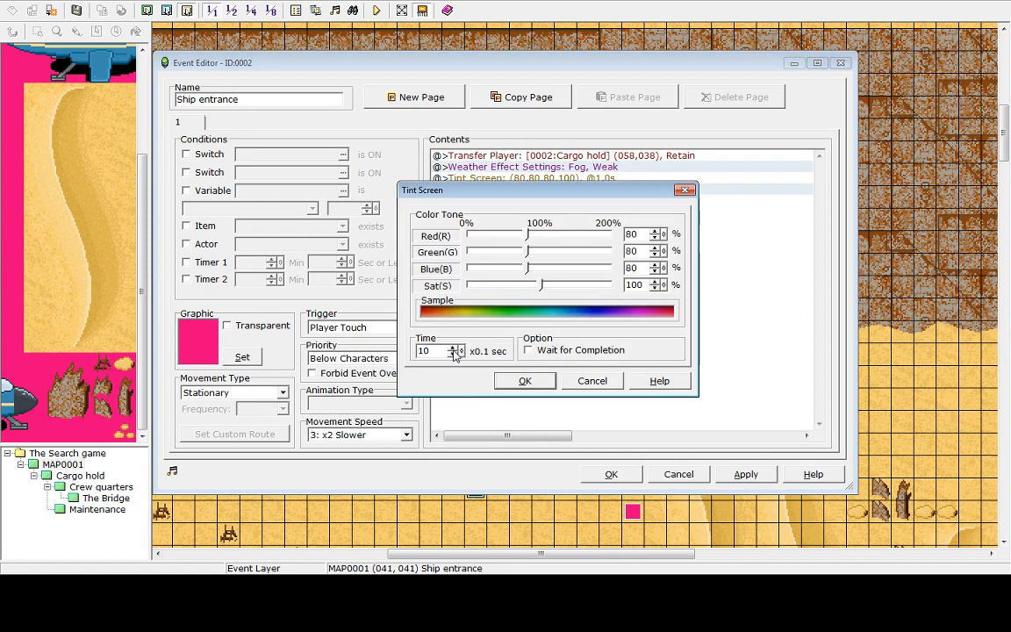
pyautogui.click(454, 355)
pyautogui.click(453, 354)
pyautogui.click(454, 354)
pyautogui.click(454, 355)
pyautogui.click(454, 355)
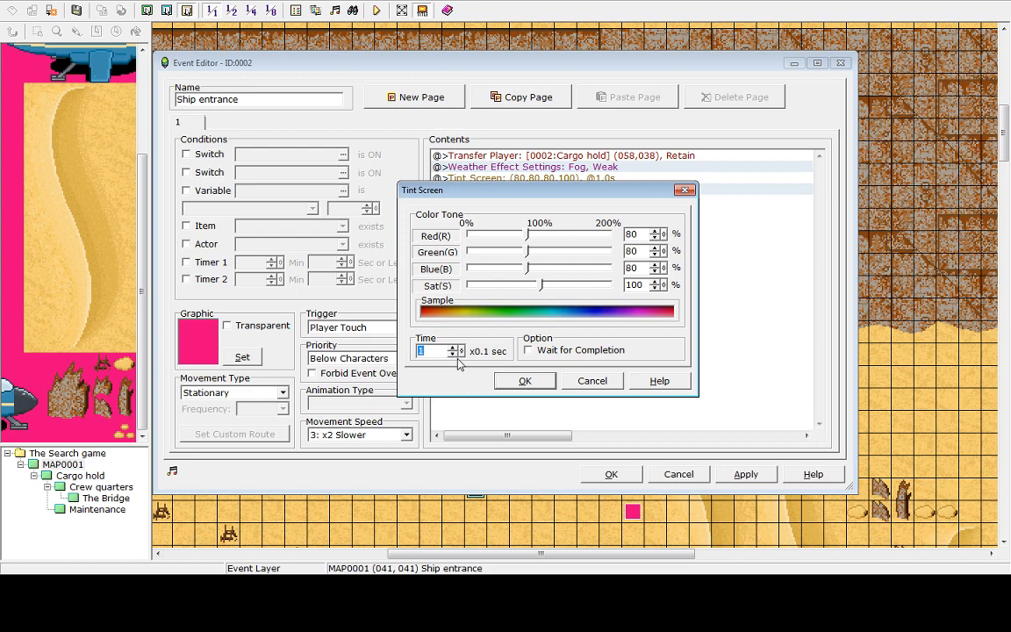
pyautogui.click(454, 355)
pyautogui.click(454, 355)
pyautogui.click(524, 381)
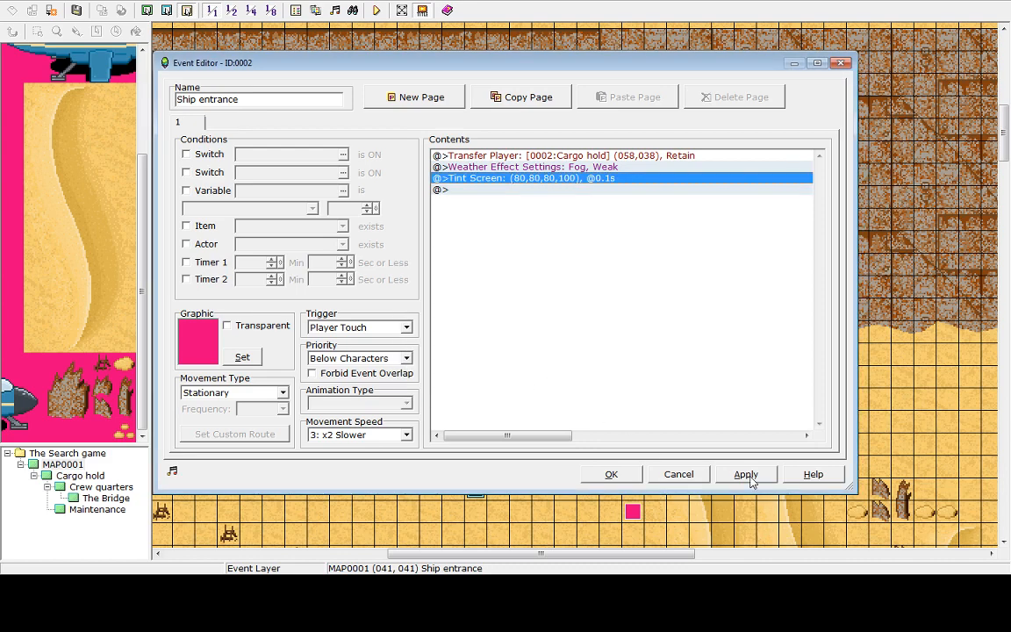
pyautogui.click(746, 474)
pyautogui.click(611, 474)
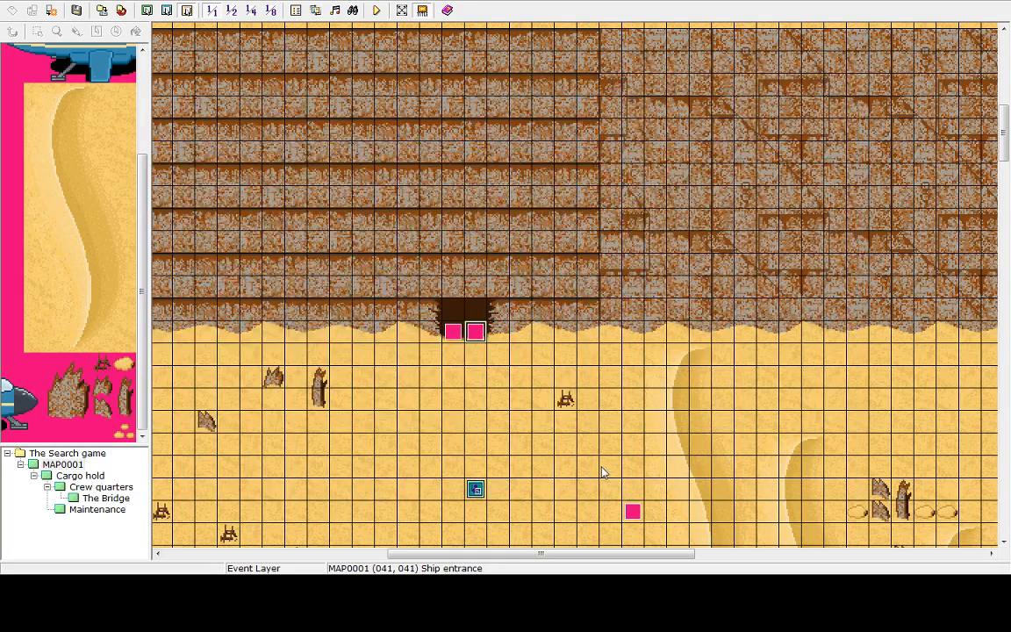
# Start a new-game playtest and walk through the ship entrance into the cargo hold to check the tint
pyautogui.click(376, 10)
pyautogui.click(503, 313)
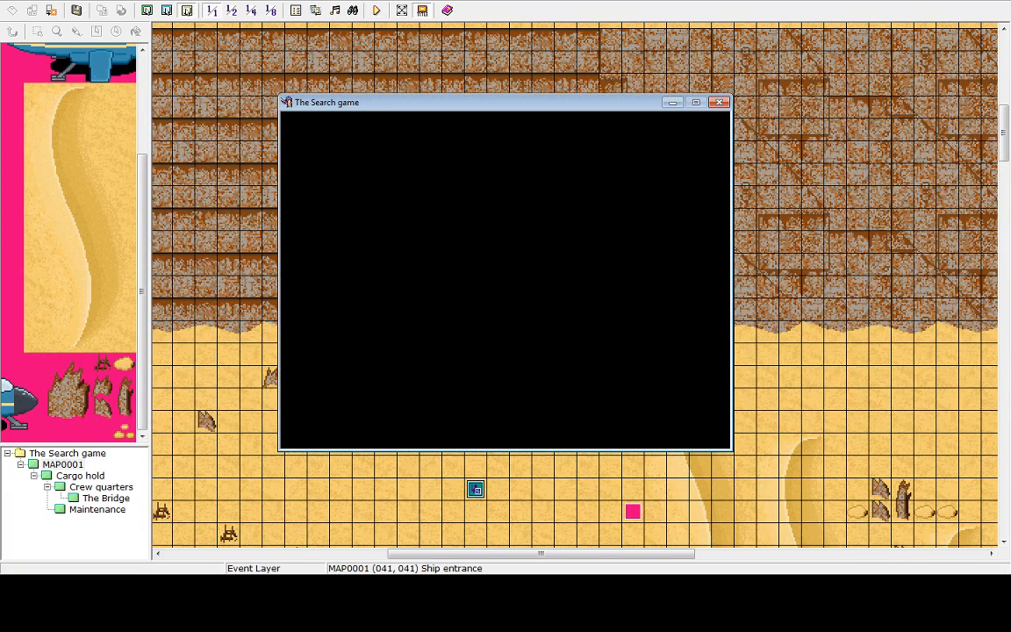
pyautogui.press('Return')
pyautogui.press('Up')
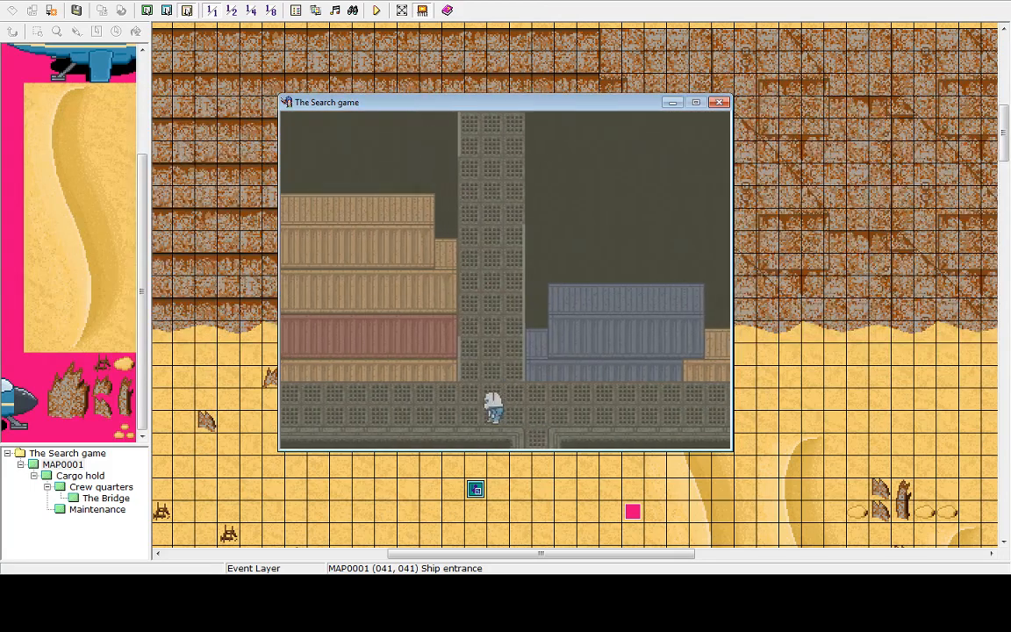
pyautogui.press('Left')
pyautogui.press('Right')
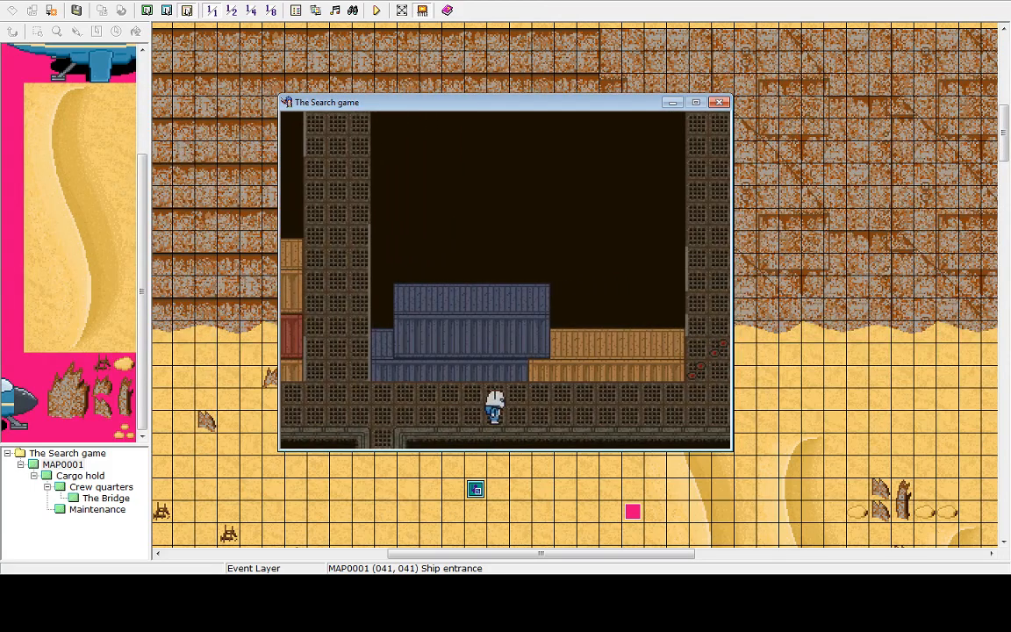
pyautogui.press('Escape')
pyautogui.press('Escape')
pyautogui.press('Right')
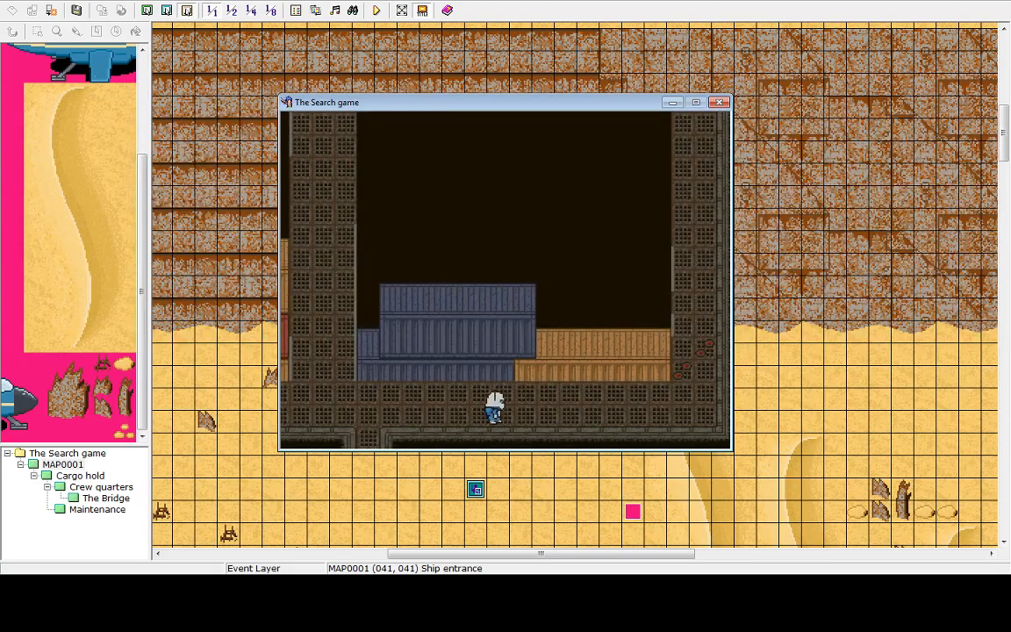
pyautogui.press('Right')
pyautogui.press('Left')
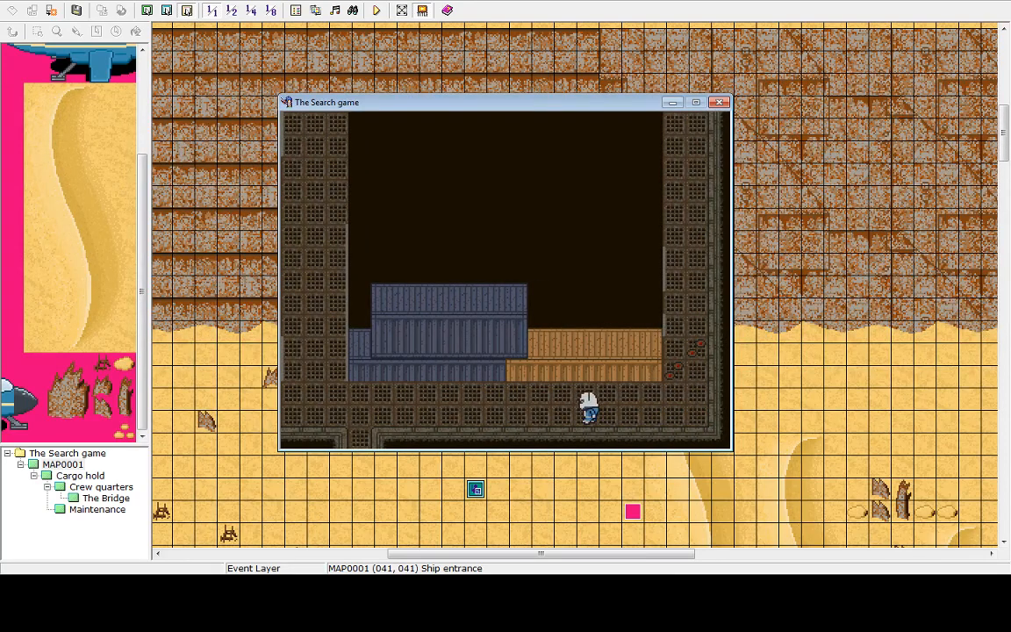
# End the game through the game menu and shut the playtest down
pyautogui.press('Escape')
pyautogui.press('Up')
pyautogui.press('Return')
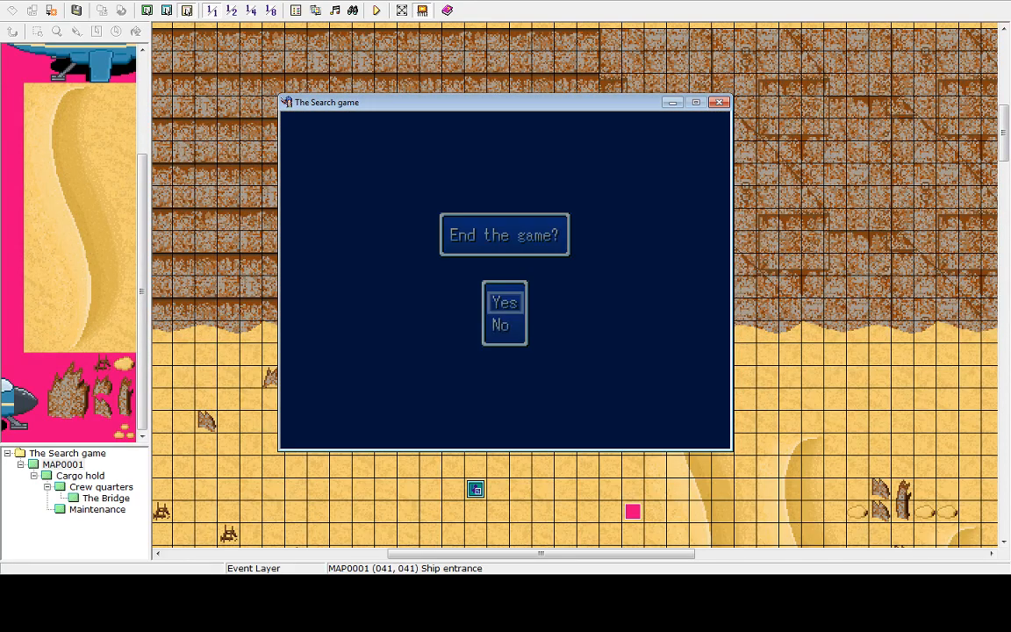
pyautogui.press('Return')
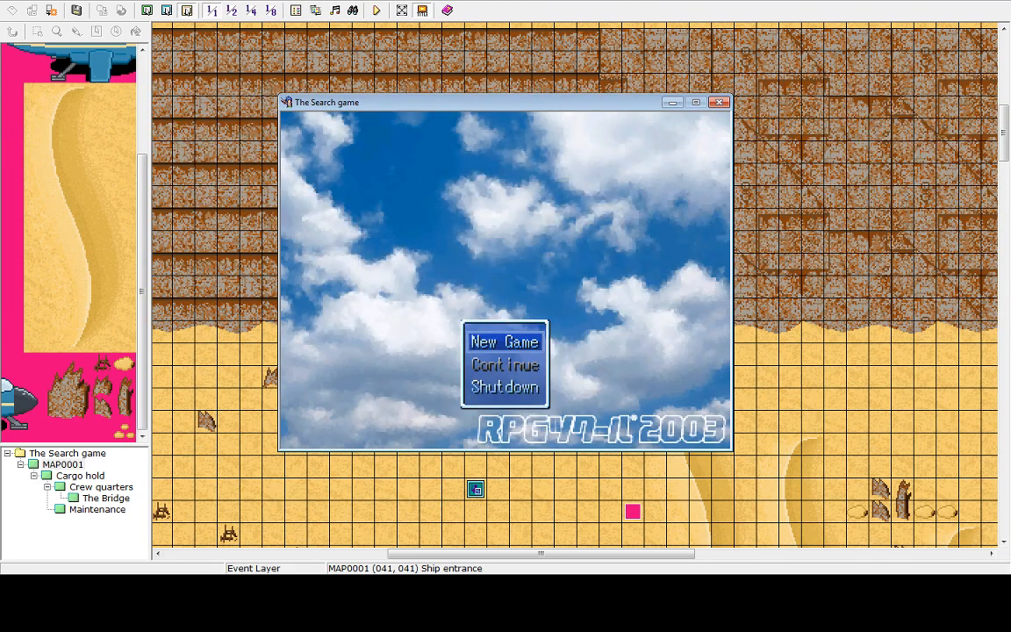
pyautogui.press('Up')
pyautogui.press('Return')
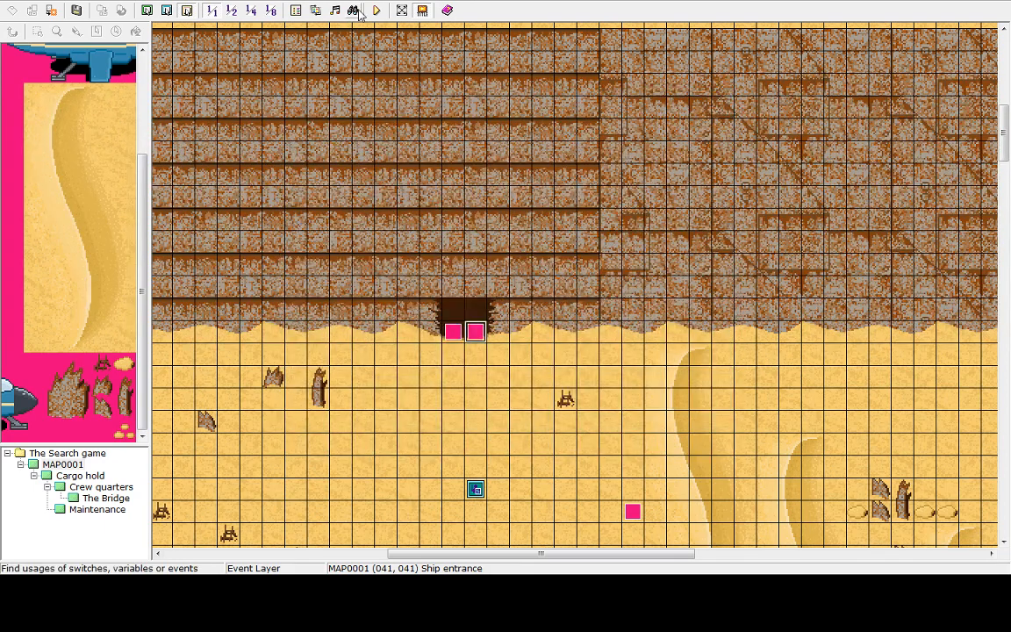
# Set the entrance's Tint Screen duration to 1.0 s and close the event
pyautogui.doubleClick(476, 332)
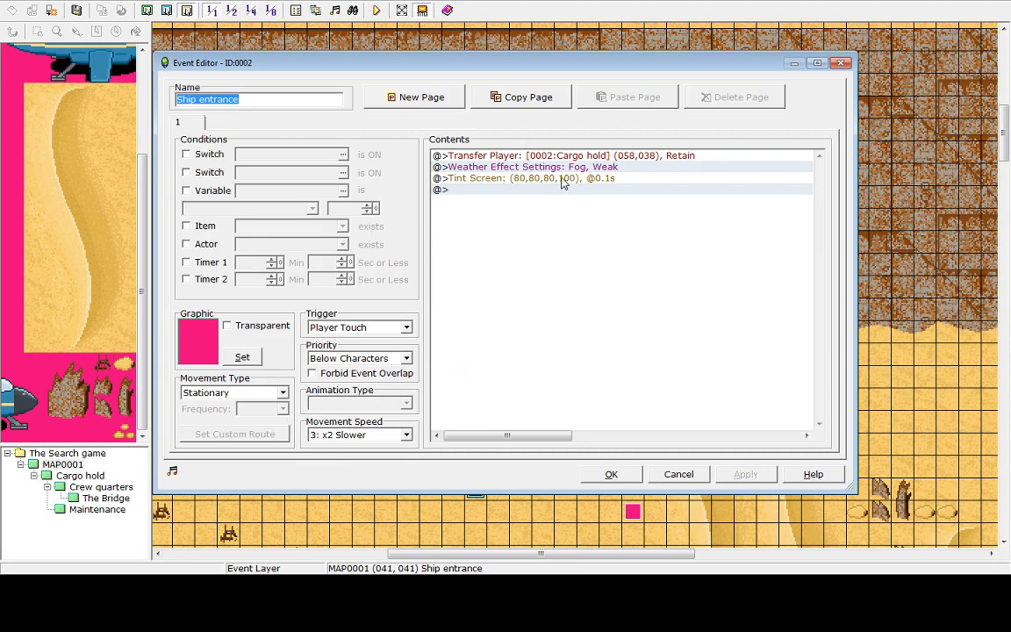
pyautogui.click(507, 179)
pyautogui.rightClick(563, 179)
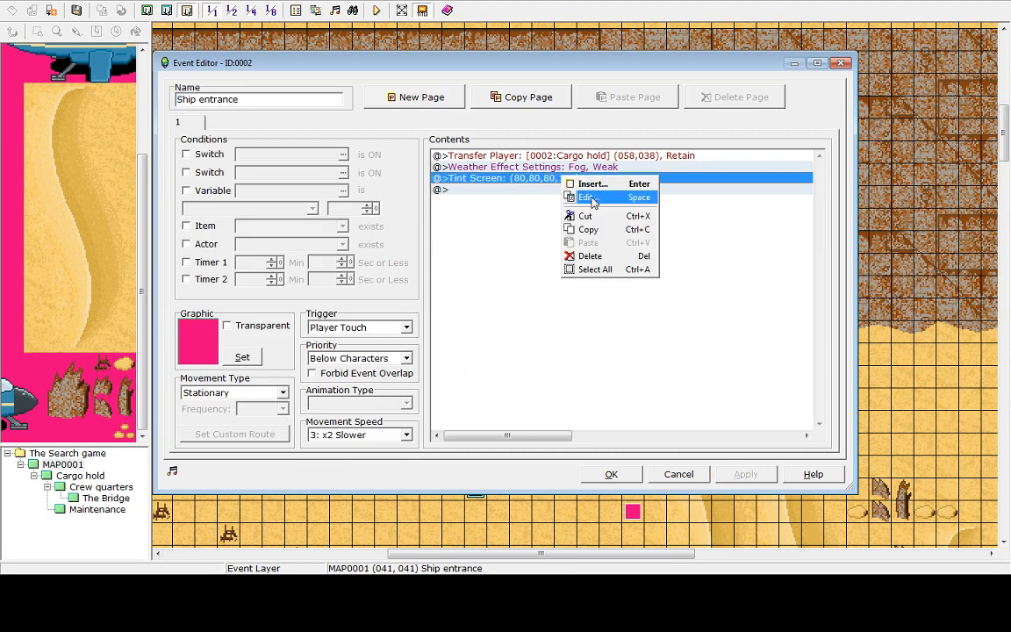
pyautogui.click(585, 196)
pyautogui.click(452, 348)
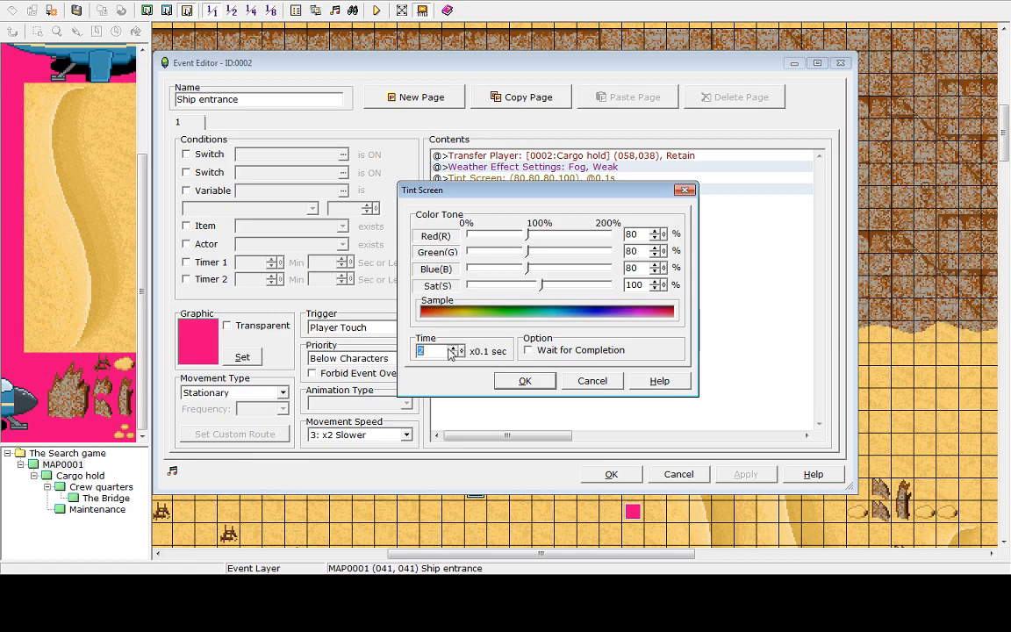
pyautogui.click(450, 349)
pyautogui.click(451, 348)
pyautogui.click(451, 349)
pyautogui.click(451, 349)
pyautogui.moveTo(462, 351); pyautogui.dragTo(398, 514)
pyautogui.moveTo(454, 391); pyautogui.dragTo(458, 351)
pyautogui.click(453, 355)
pyautogui.write('10')
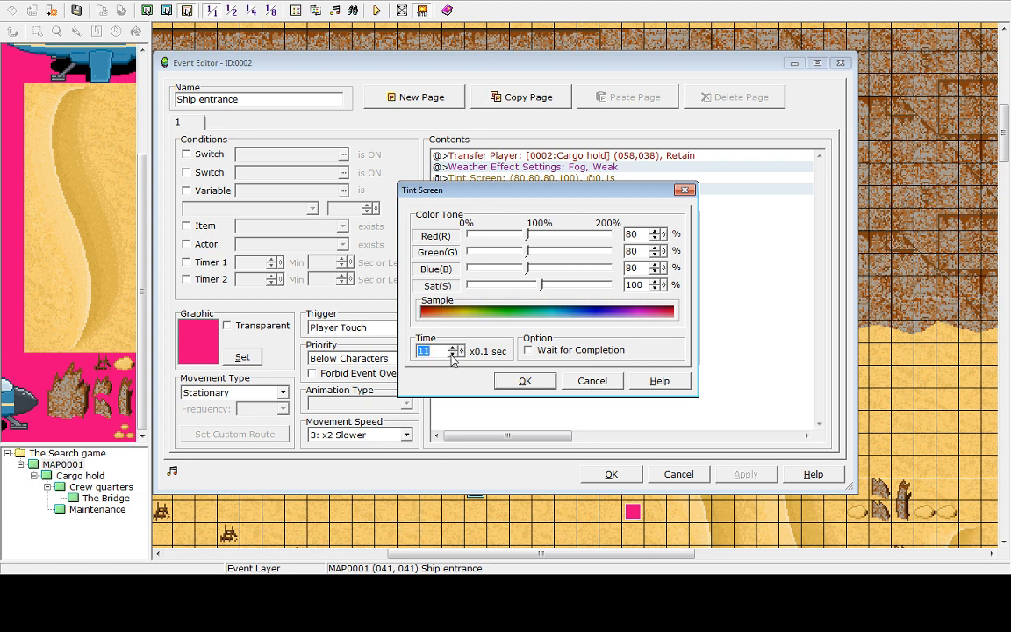
pyautogui.click(524, 381)
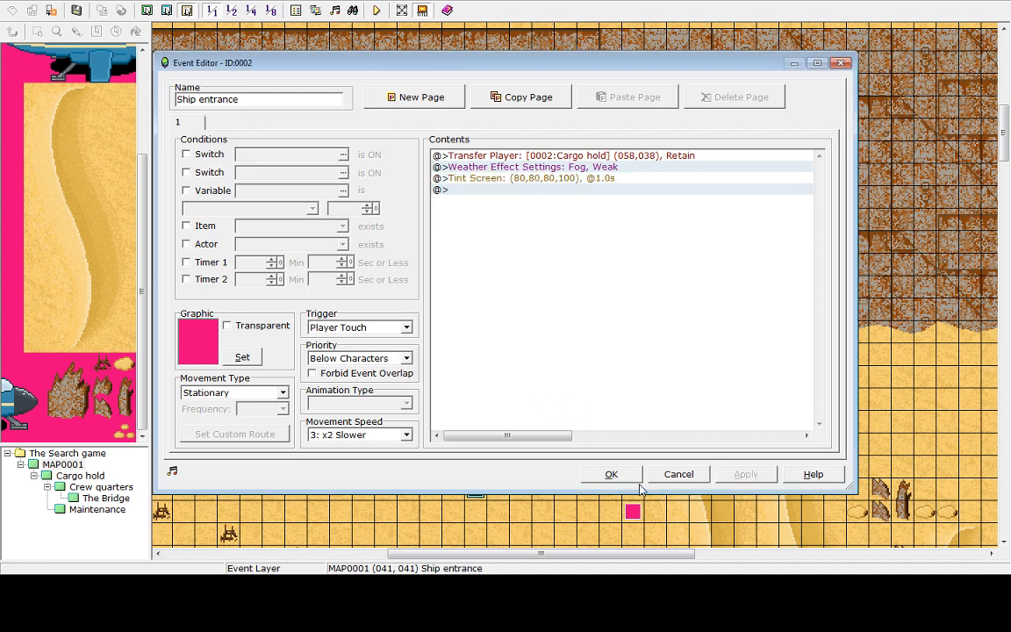
pyautogui.click(612, 475)
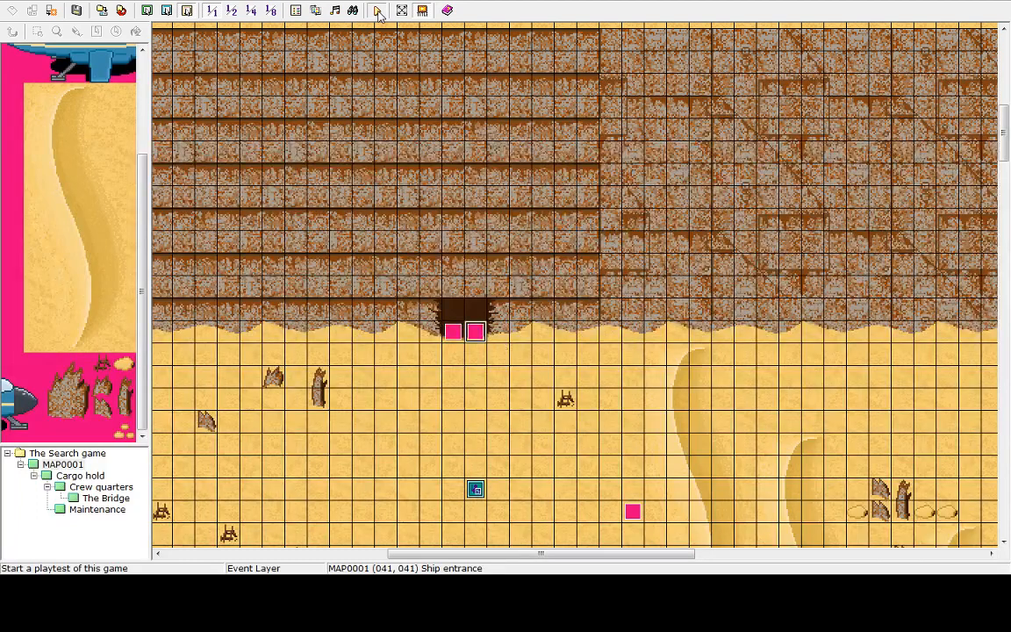
# Start a playtest and walk through the ship entrance into the cargo hold to check the 1.0 s tint
pyautogui.click(376, 10)
pyautogui.click(491, 308)
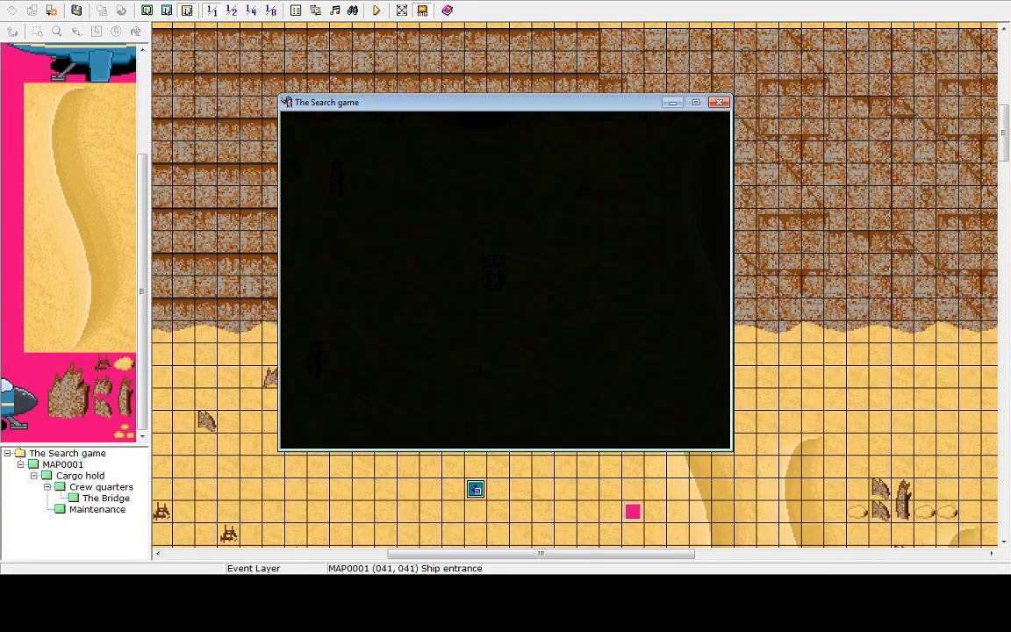
pyautogui.press('Up')
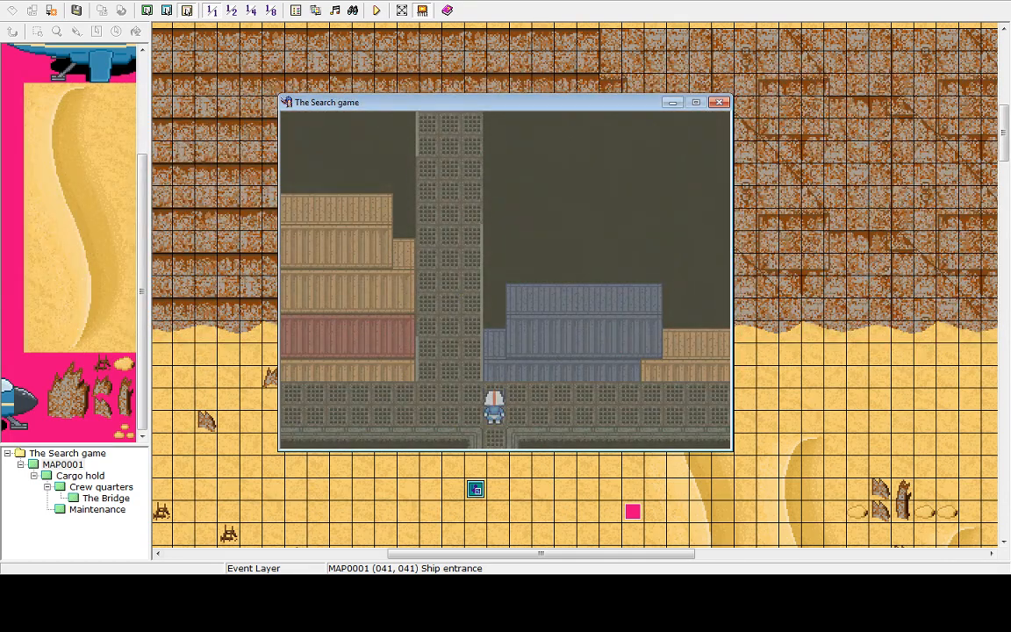
pyautogui.press('Left')
pyautogui.press('Up')
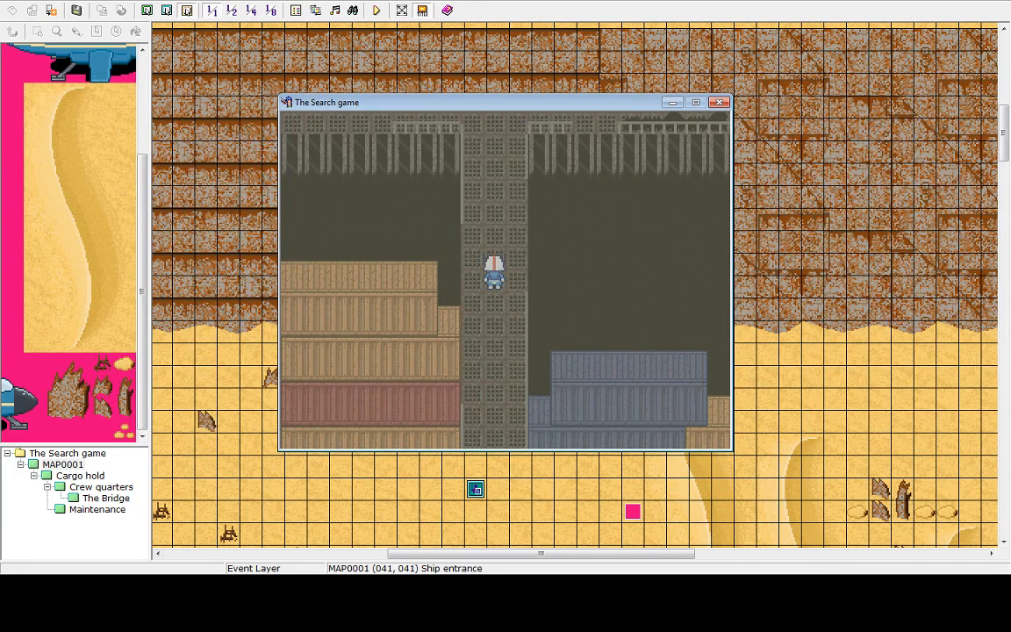
pyautogui.press('Up')
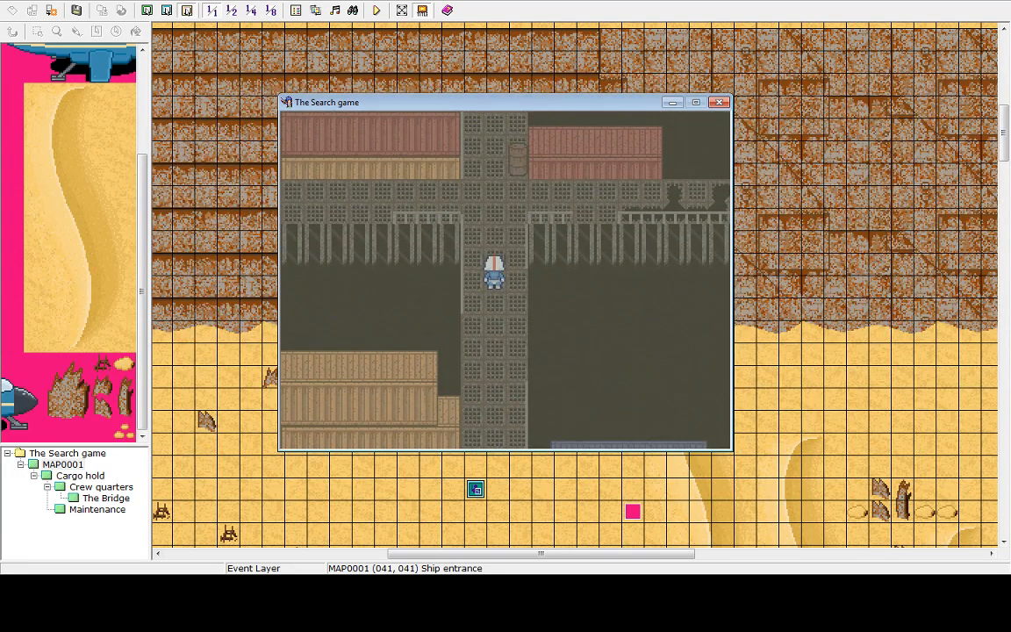
pyautogui.press('Left')
pyautogui.press('Right')
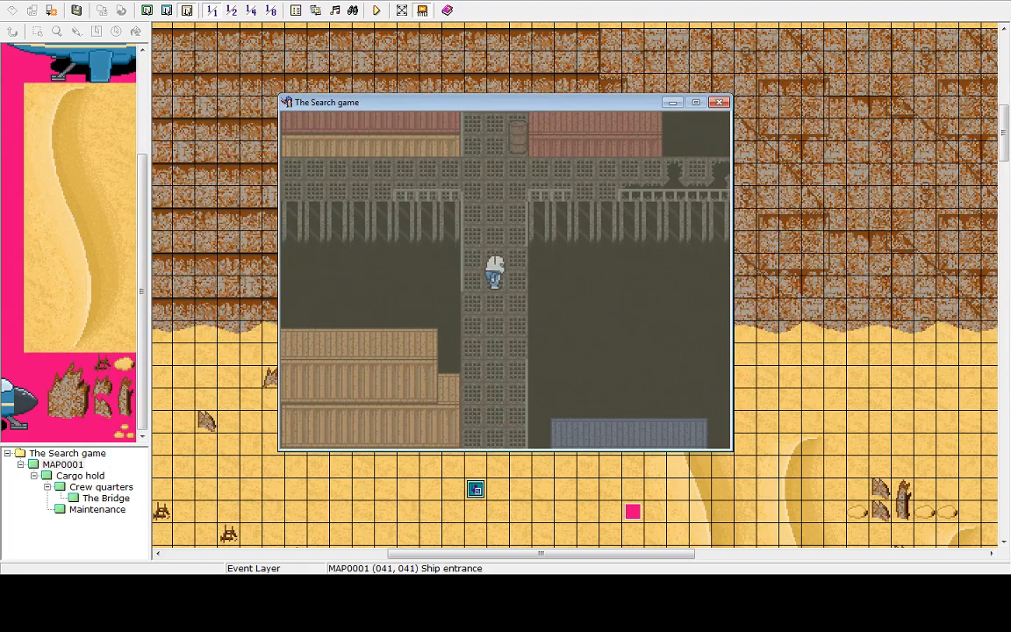
pyautogui.press('Down')
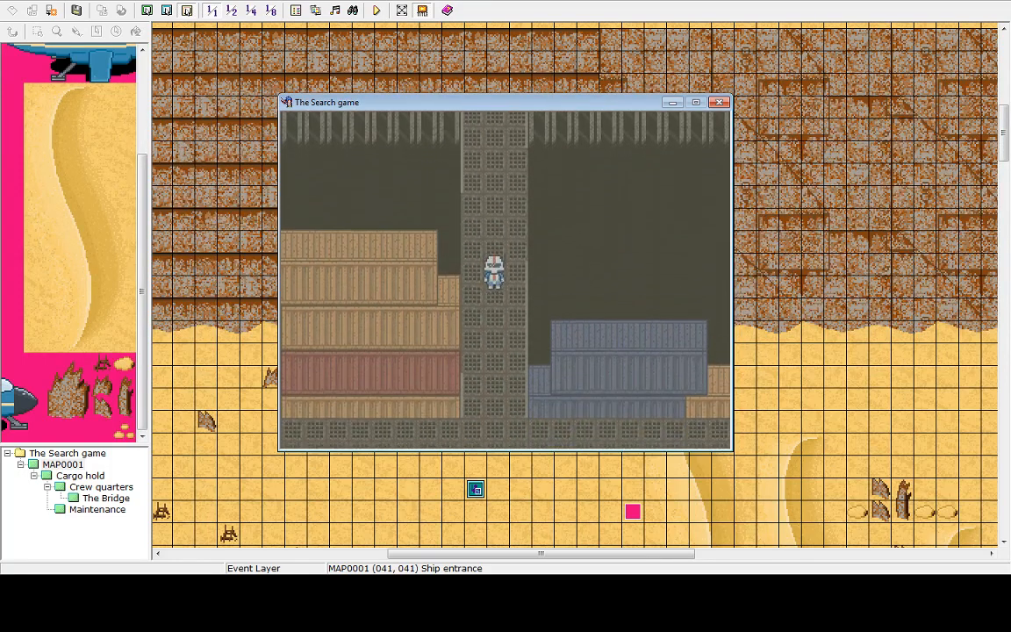
pyautogui.press('Right')
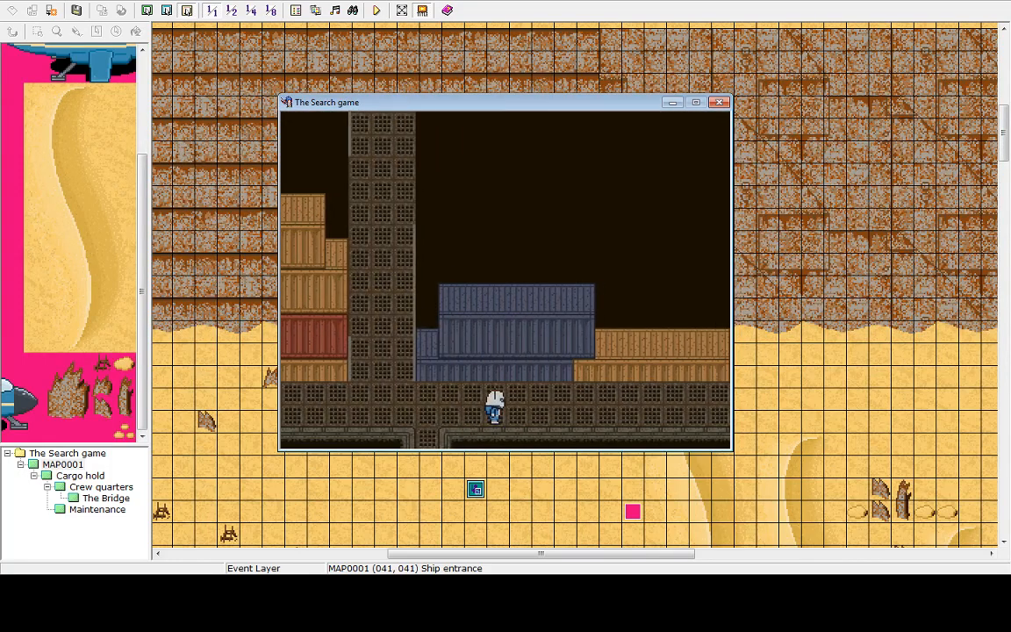
# End the game through the game menu and shut the playtest down
pyautogui.press('Escape')
pyautogui.press('Up')
pyautogui.press('Return')
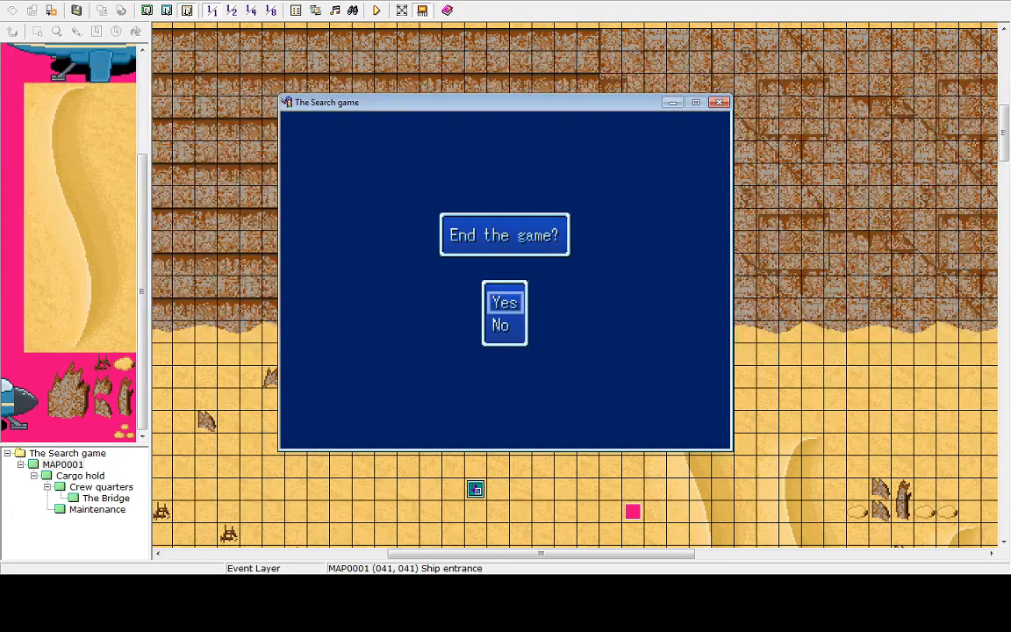
pyautogui.press('Return')
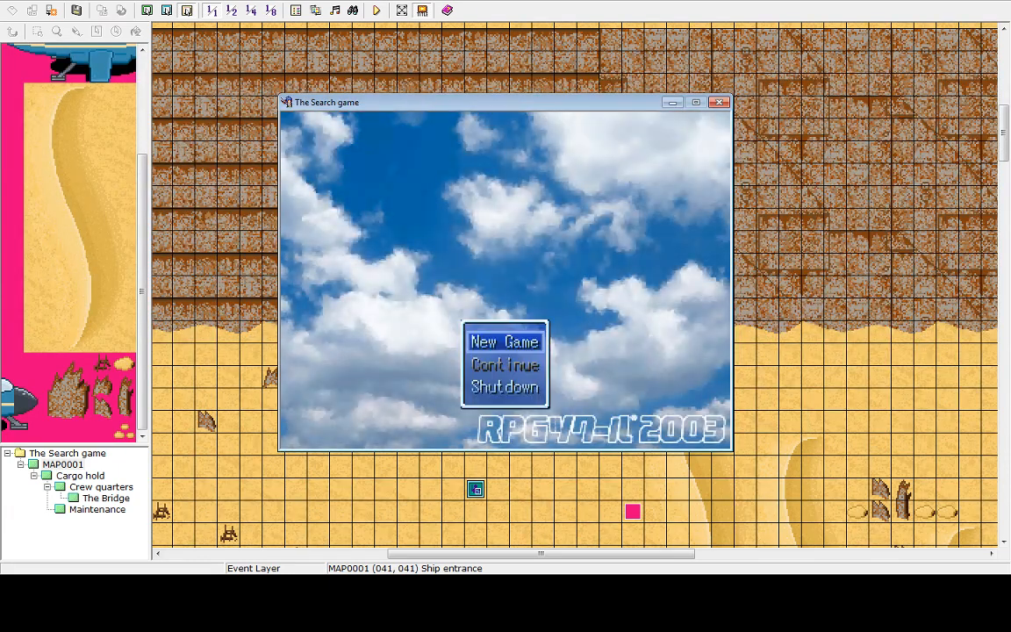
pyautogui.press('Up')
pyautogui.press('Return')
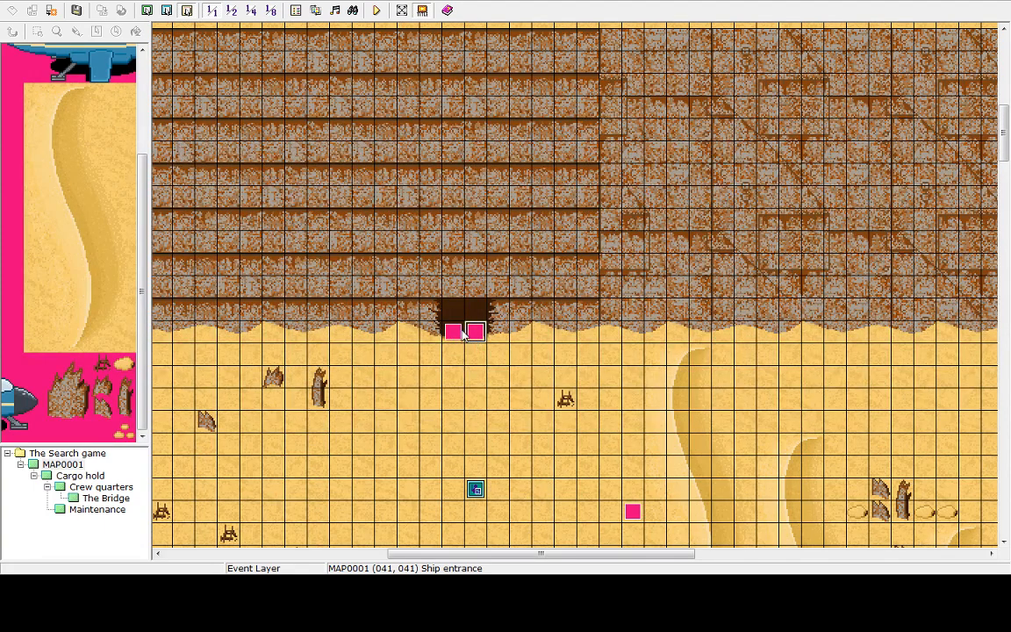
# Open the ship entrance event in the event editor
pyautogui.doubleClick(474, 333)
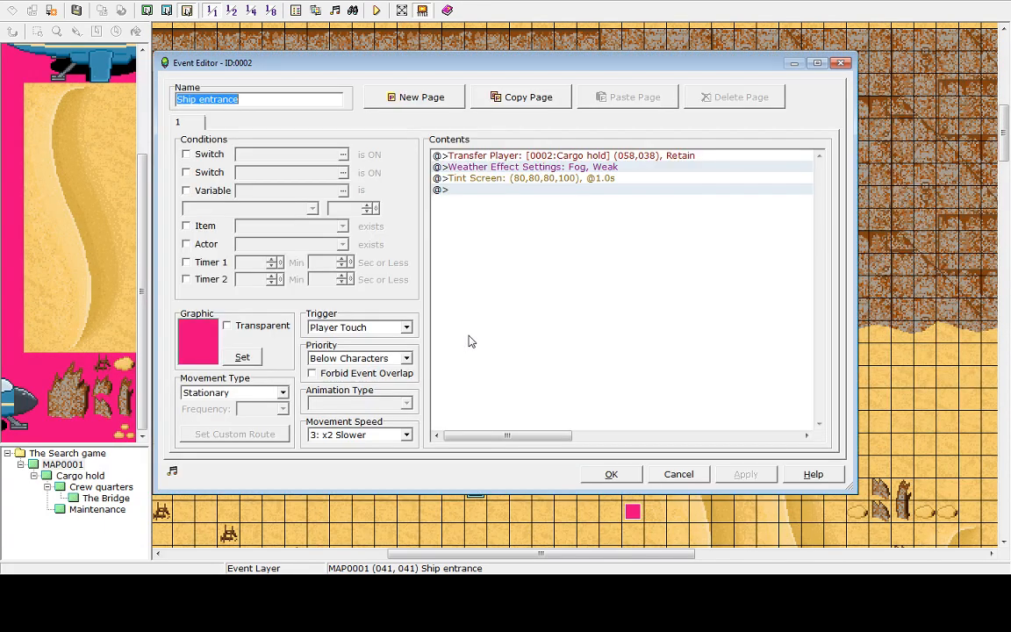
pyautogui.doubleClick(513, 179)
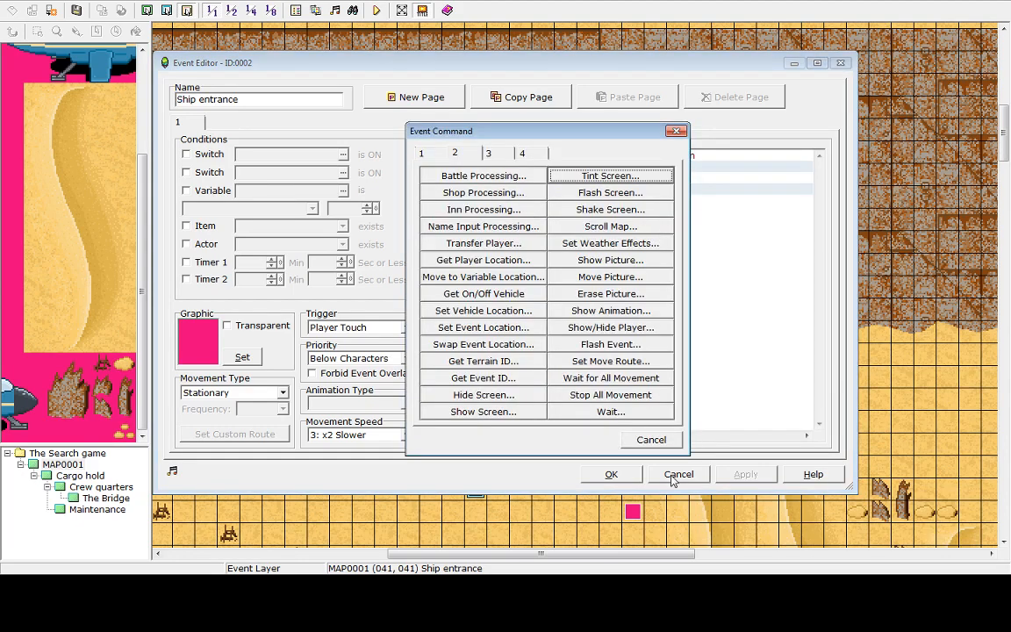
pyautogui.press('Escape')
pyautogui.rightClick(590, 168)
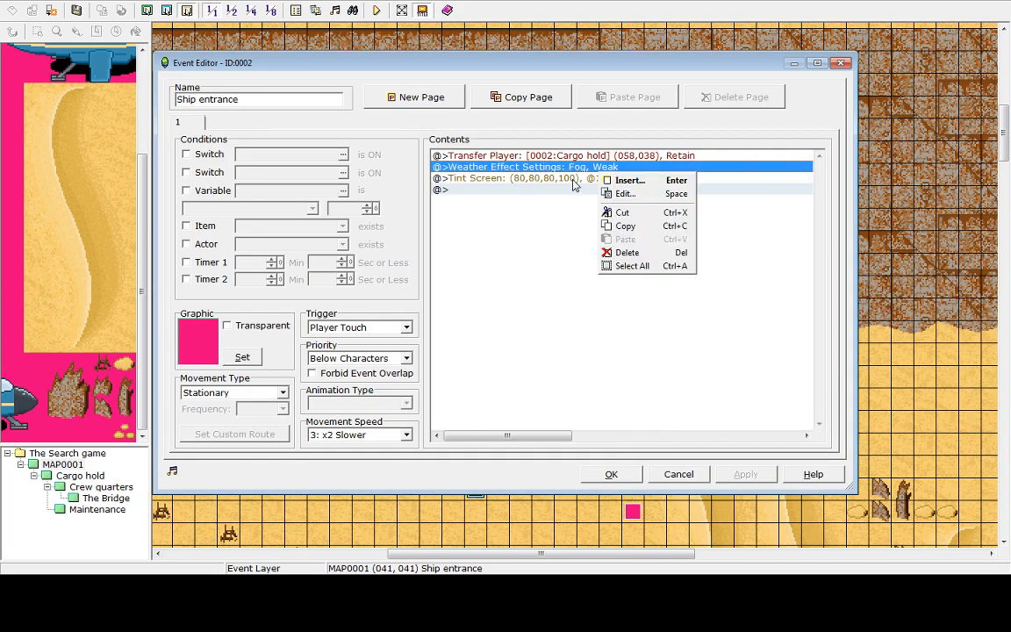
pyautogui.rightClick(572, 180)
pyautogui.click(598, 202)
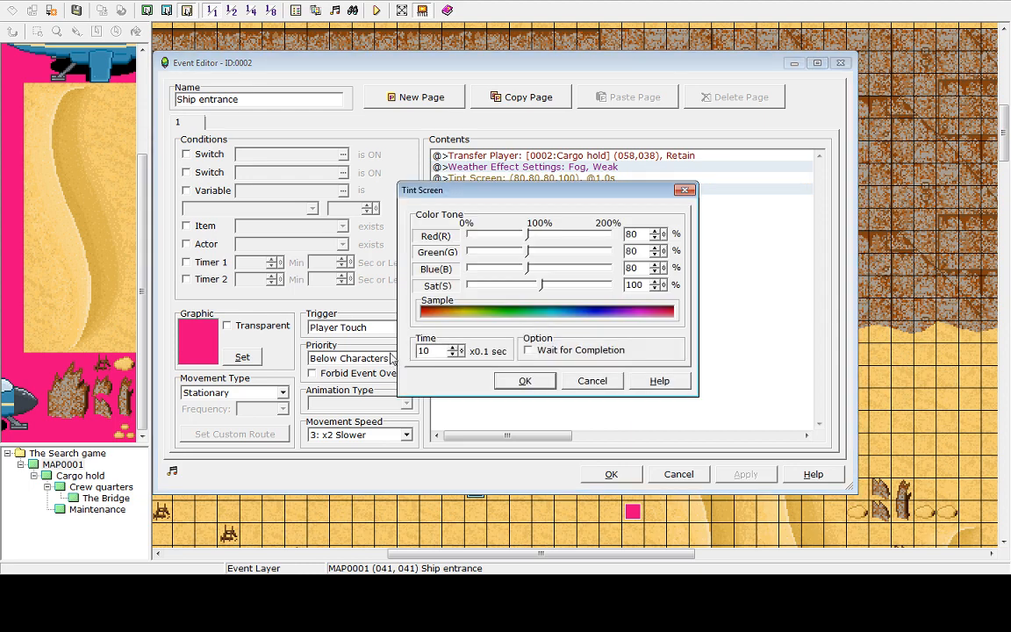
pyautogui.click(529, 350)
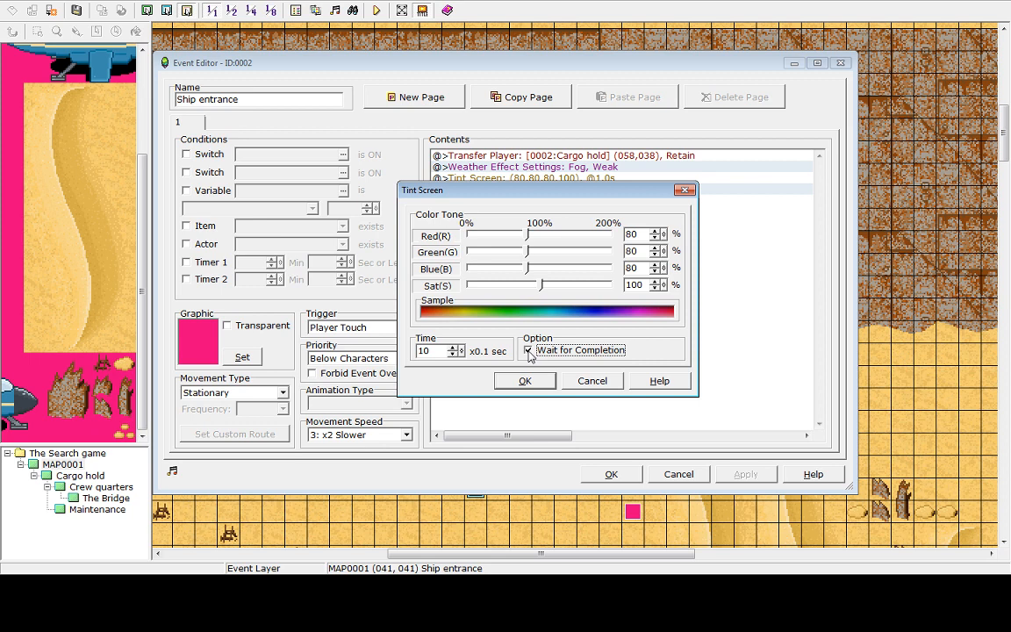
pyautogui.click(528, 351)
pyautogui.moveTo(454, 349); pyautogui.dragTo(476, 56)
pyautogui.moveTo(465, 354); pyautogui.dragTo(494, 17)
pyautogui.moveTo(463, 360); pyautogui.dragTo(479, 44)
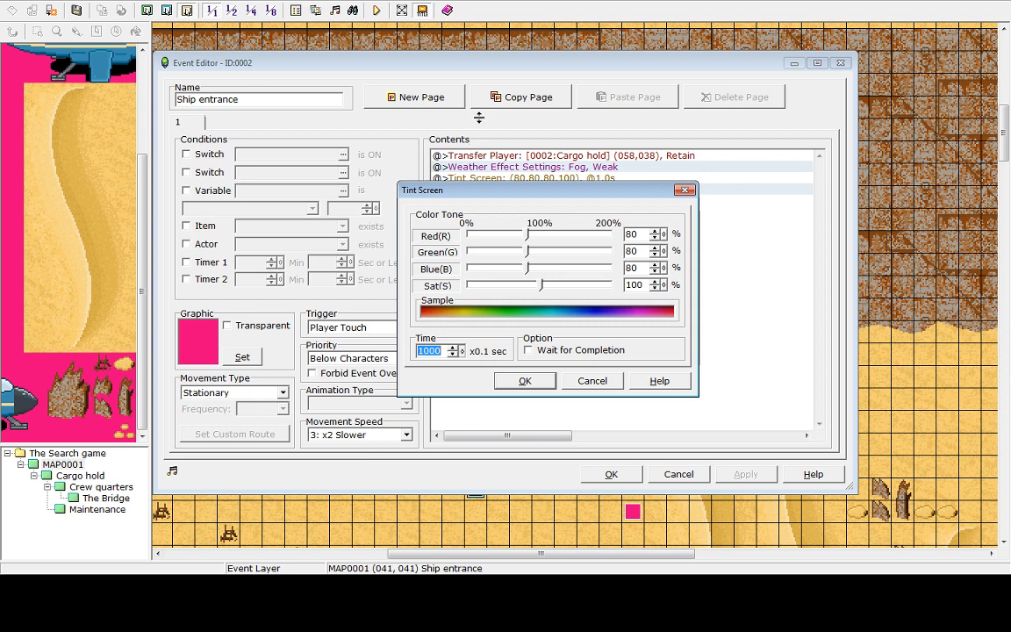
pyautogui.moveTo(479, 117); pyautogui.dragTo(475, 628)
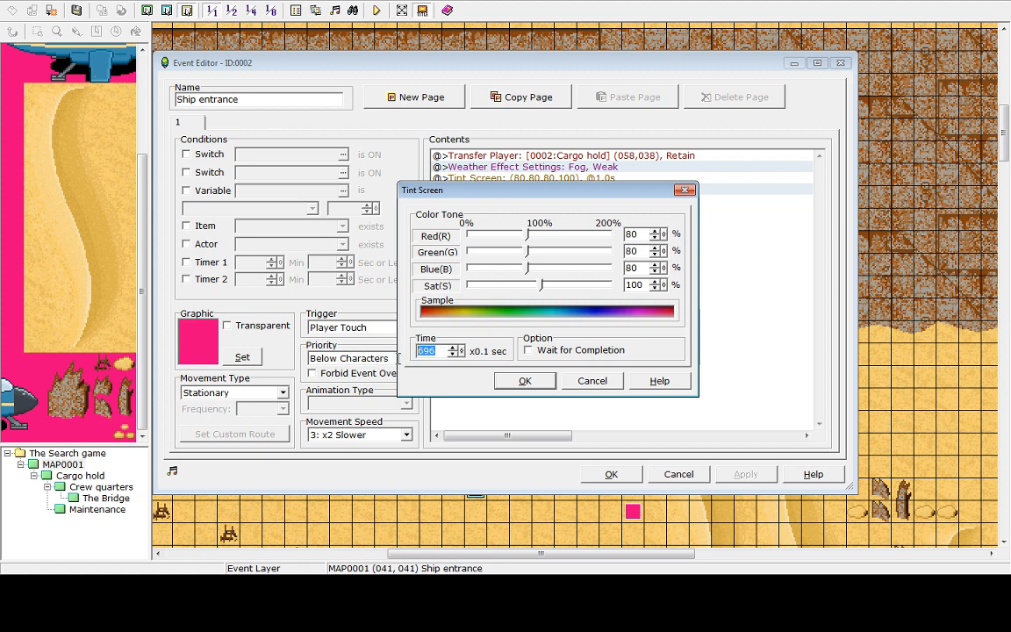
pyautogui.click(592, 381)
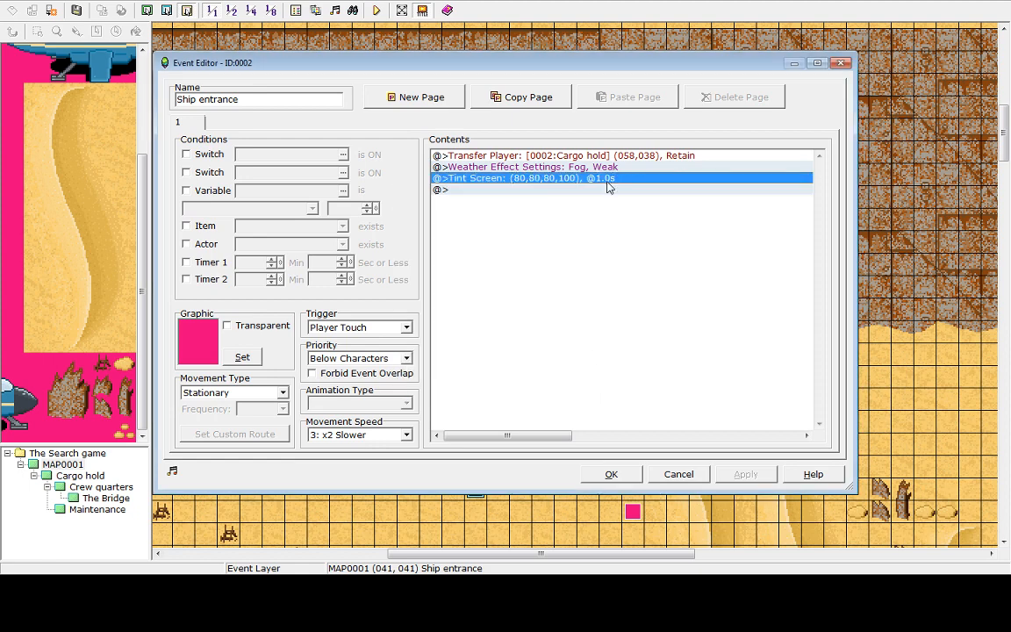
# Set the entrance's Tint Screen to 0.7 s with Wait for Completion, apply and close the event
pyautogui.rightClick(610, 187)
pyautogui.click(629, 205)
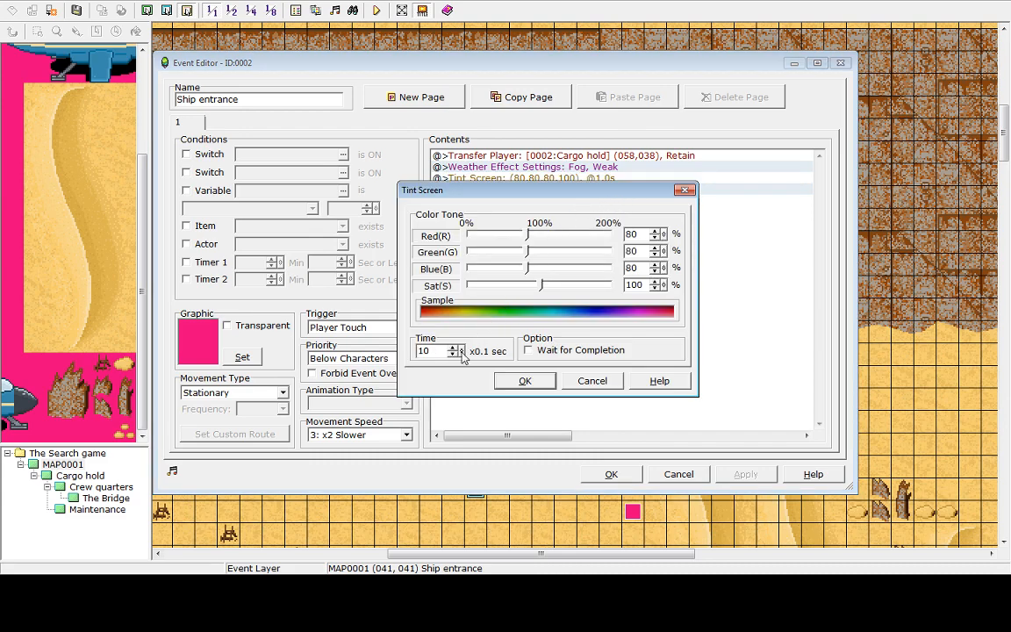
pyautogui.click(529, 351)
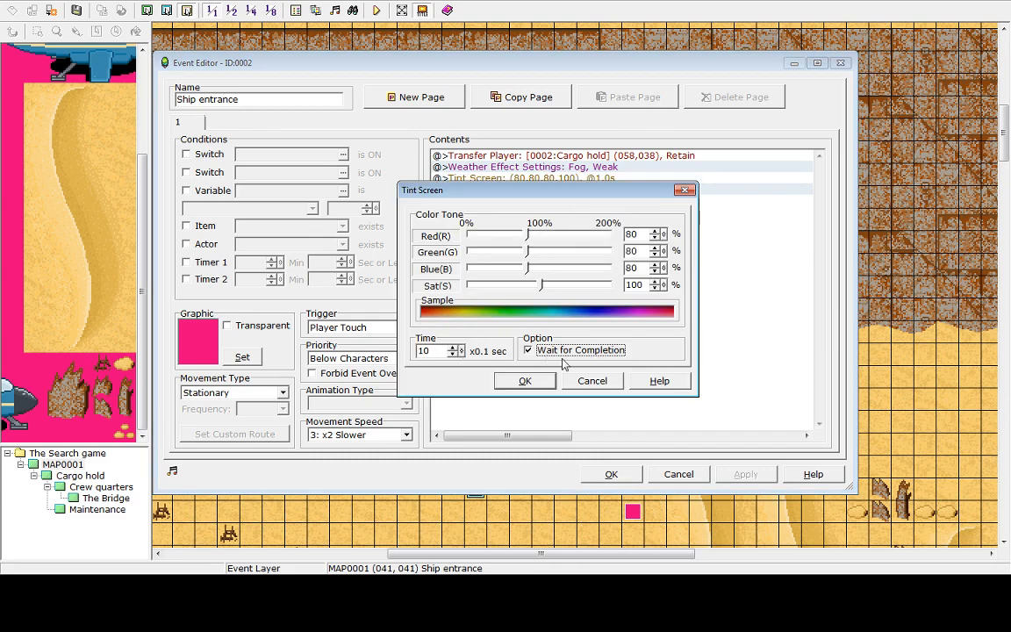
pyautogui.click(453, 353)
pyautogui.click(453, 354)
pyautogui.click(453, 355)
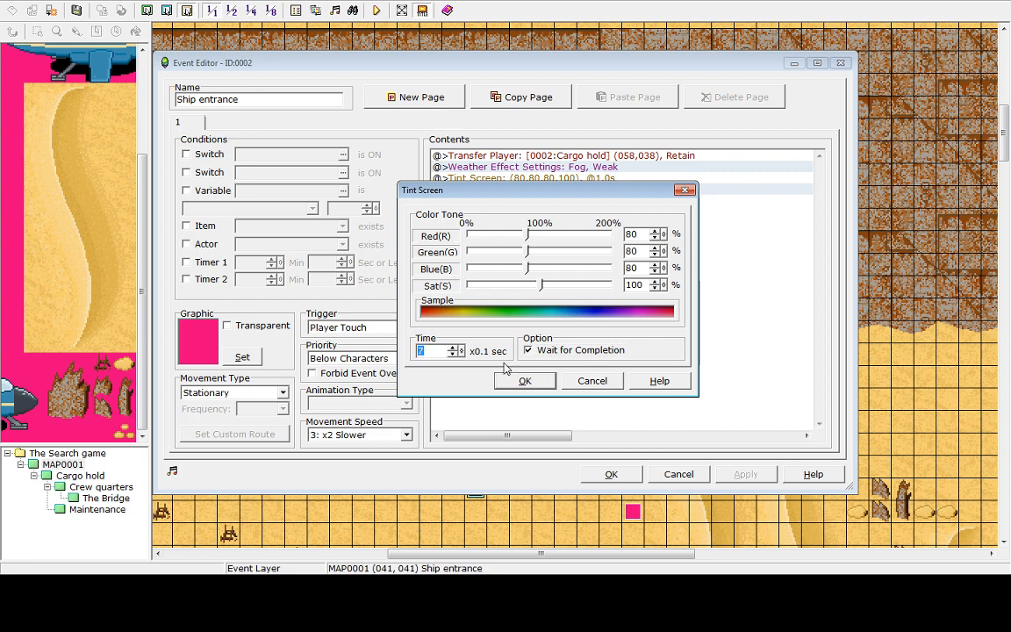
pyautogui.click(525, 381)
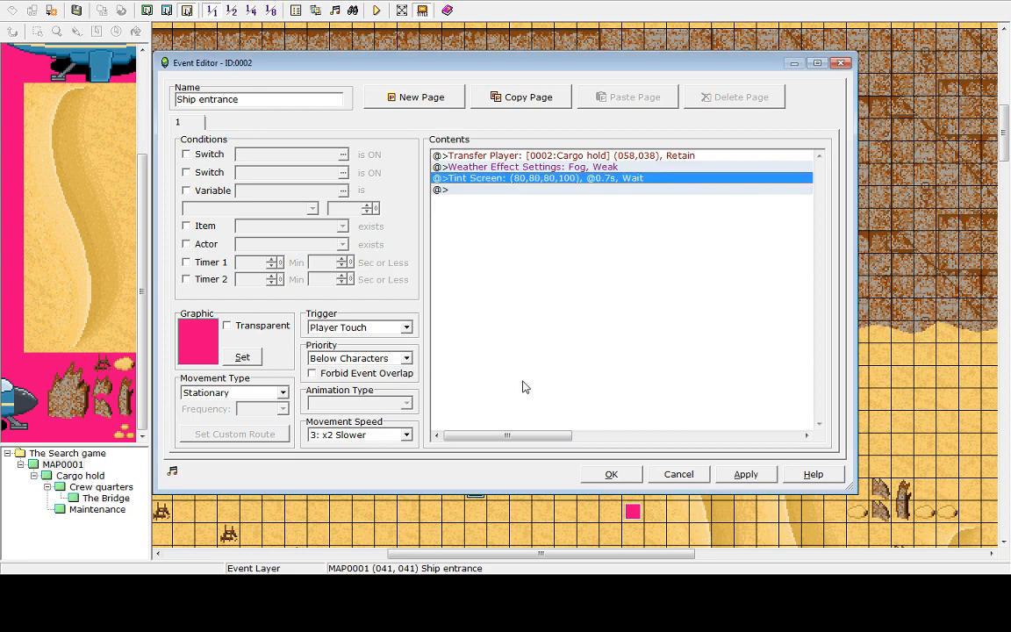
pyautogui.click(746, 474)
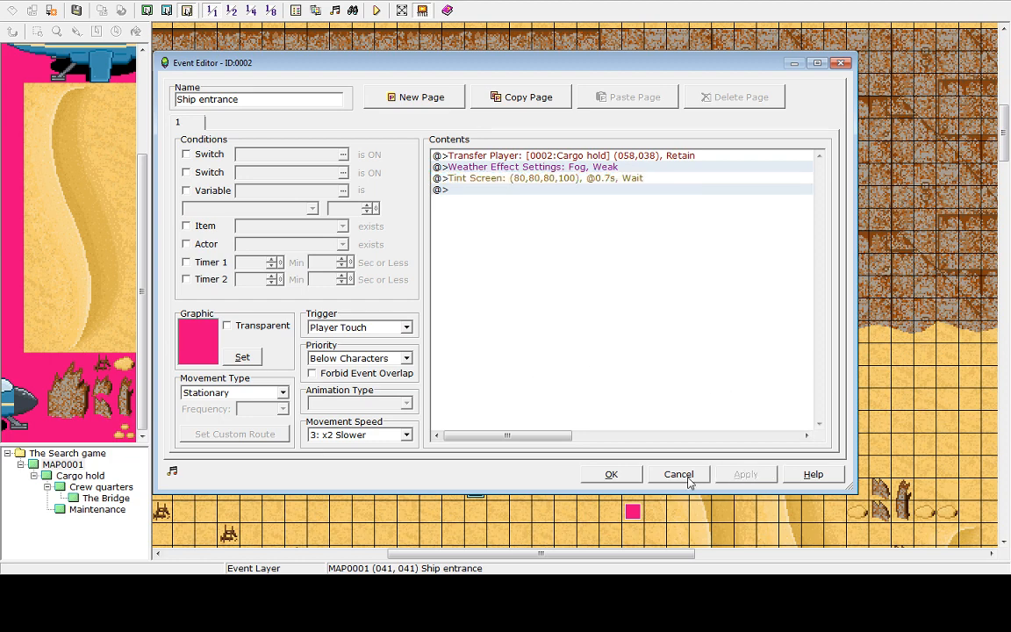
pyautogui.click(611, 475)
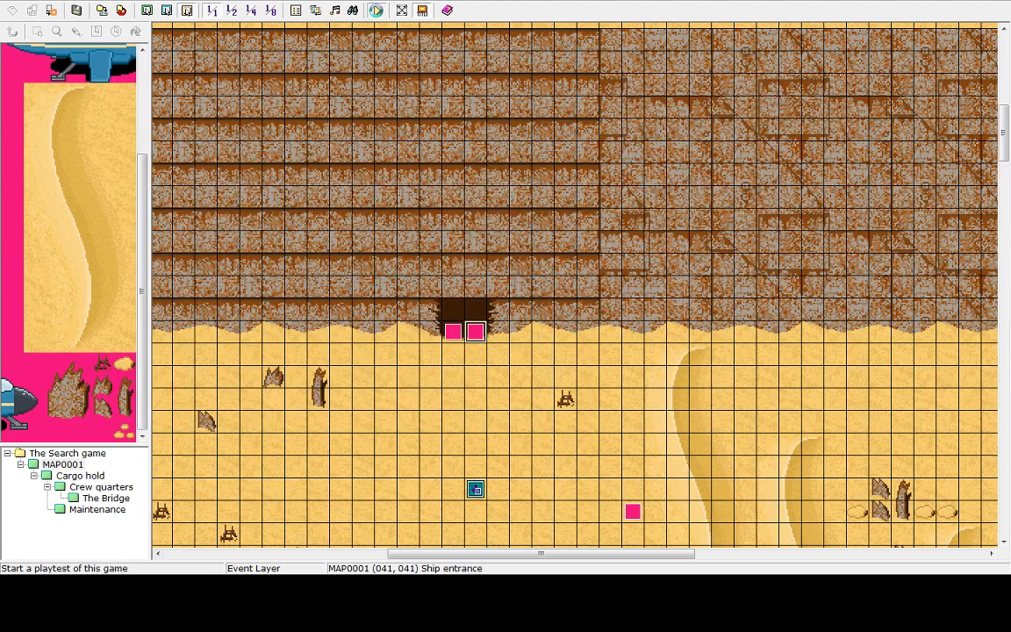
# Start a playtest and walk through the ship entrance into the cargo hold to check the tint
pyautogui.click(375, 9)
pyautogui.click(516, 312)
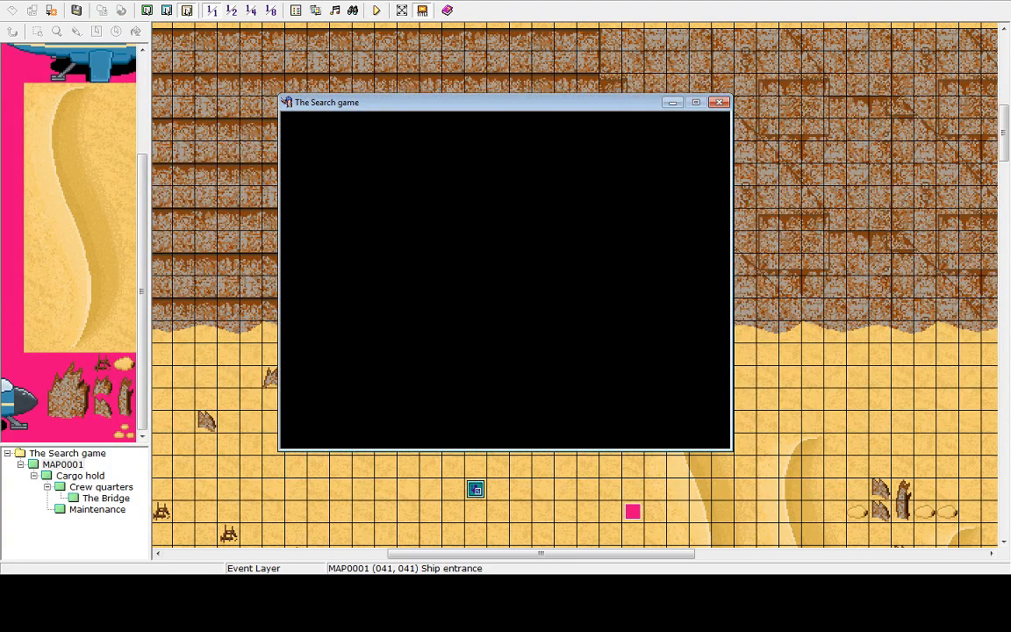
pyautogui.press('Up')
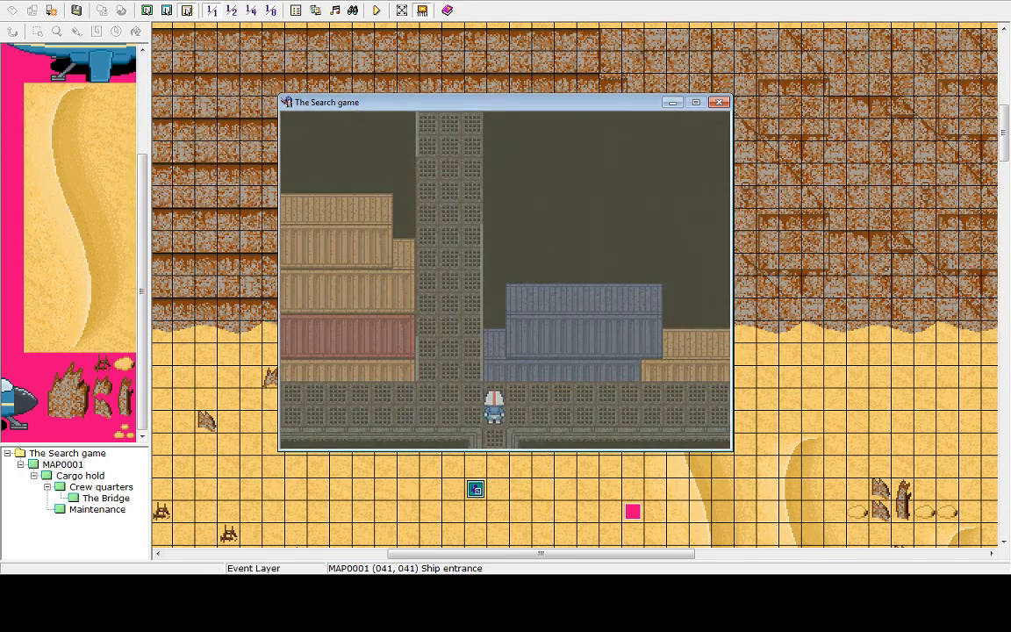
pyautogui.press('Right')
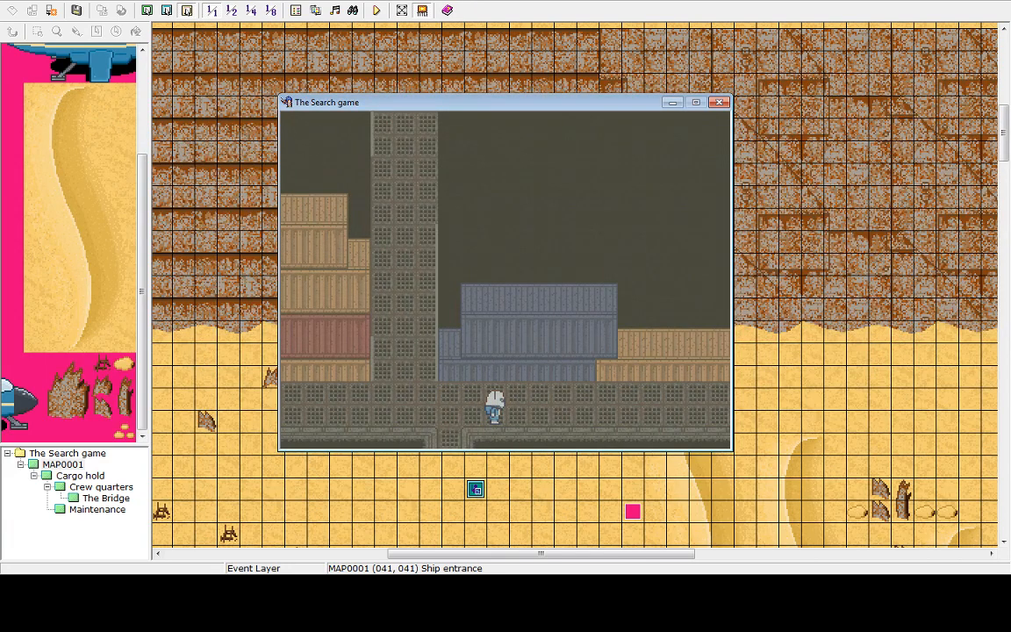
pyautogui.press('Right')
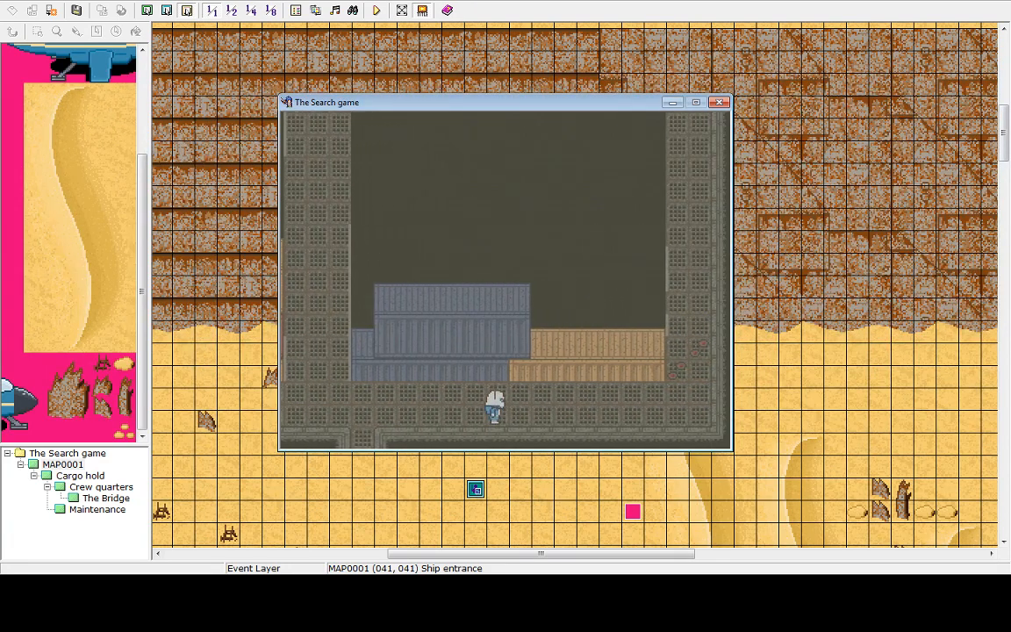
pyautogui.press('Left')
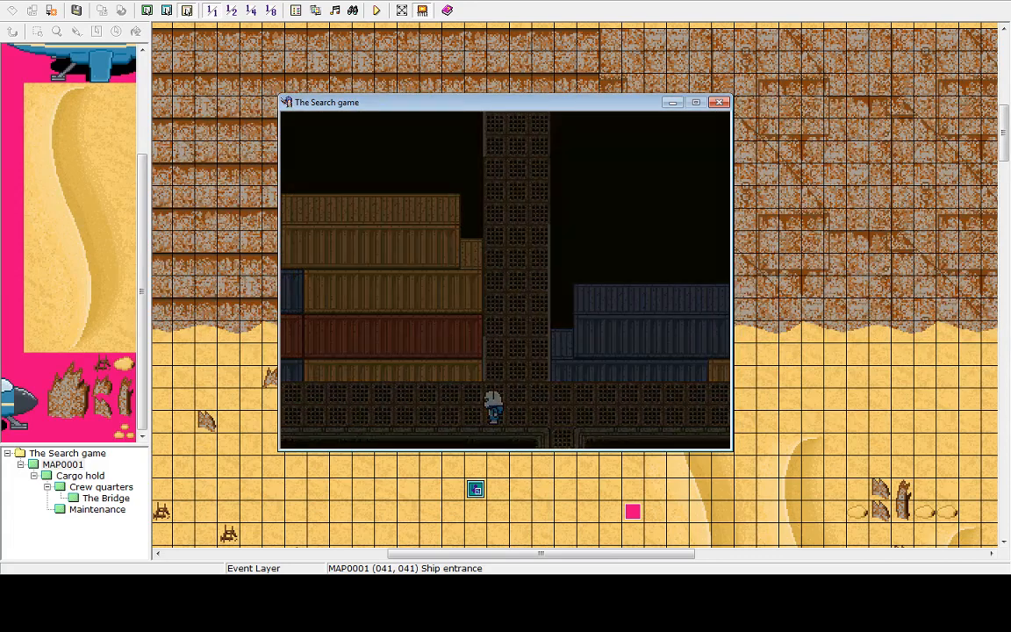
# End the game through the game menu and shut the playtest down
pyautogui.press('Escape')
pyautogui.press('Up')
pyautogui.press('Return')
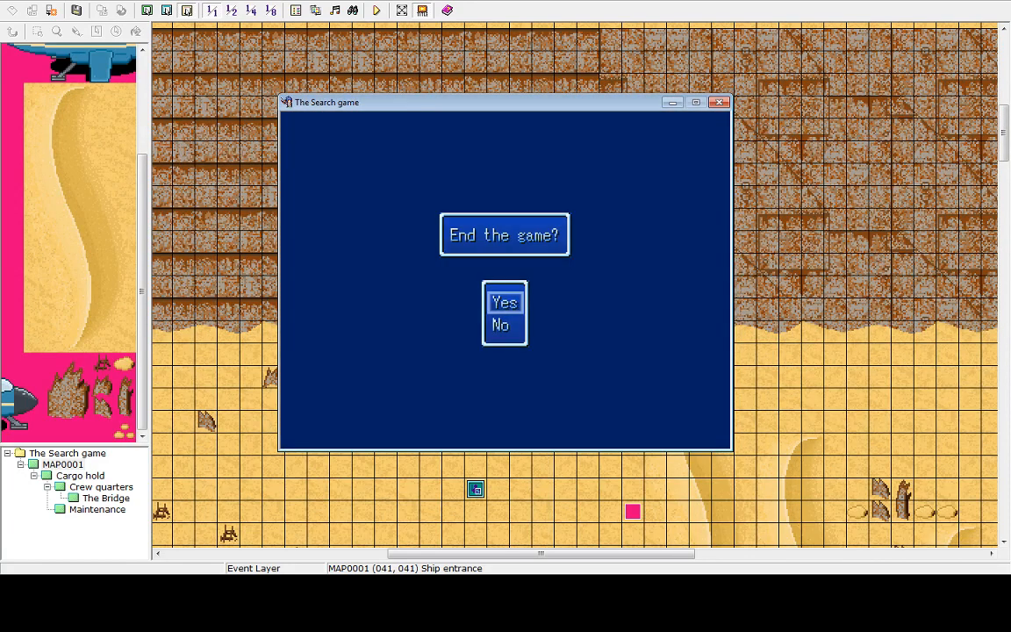
pyautogui.press('Return')
pyautogui.press('Up')
pyautogui.press('Return')
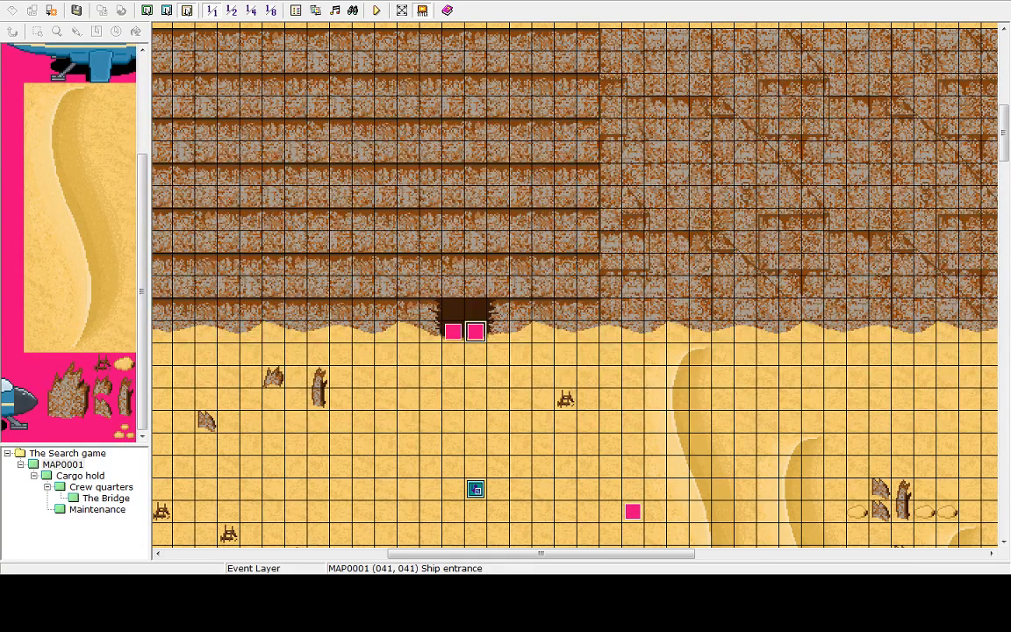
# Delete the Tint Screen command from the ship entrance event and close the event
pyautogui.doubleClick(475, 332)
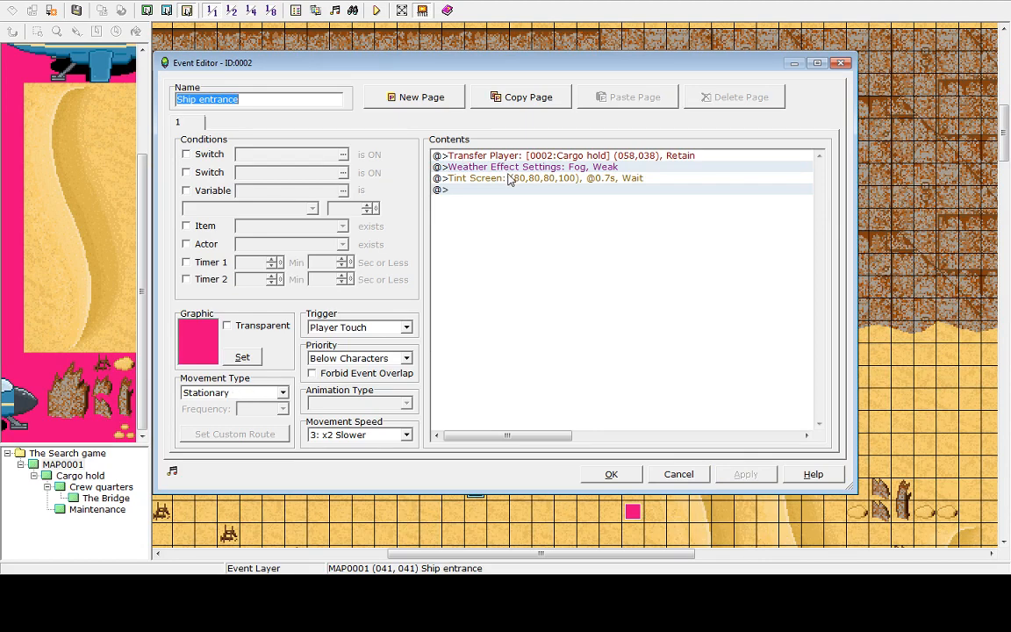
pyautogui.click(466, 178)
pyautogui.press('Delete')
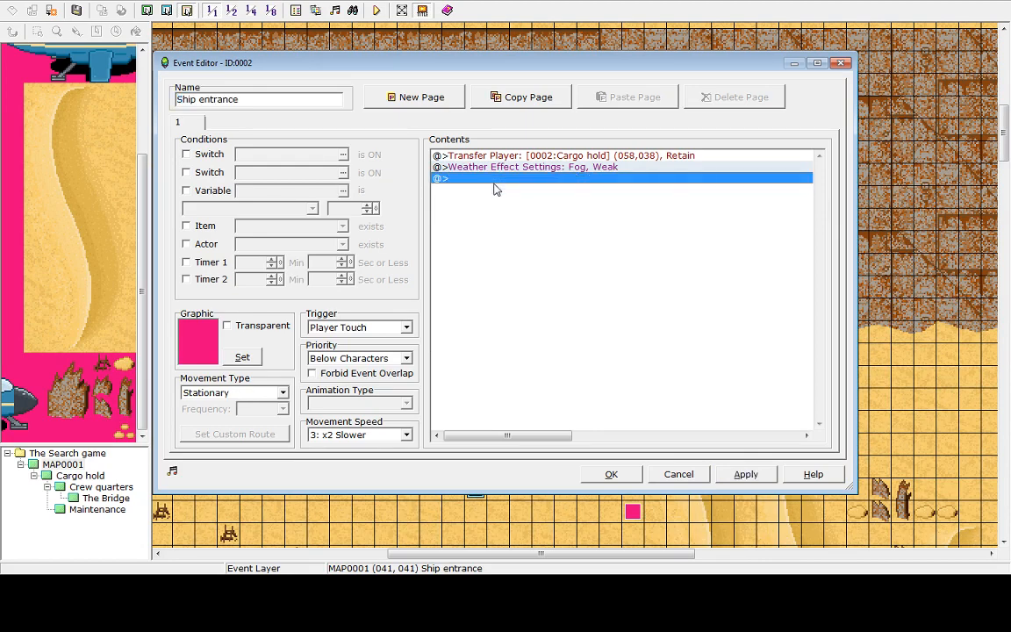
pyautogui.click(612, 474)
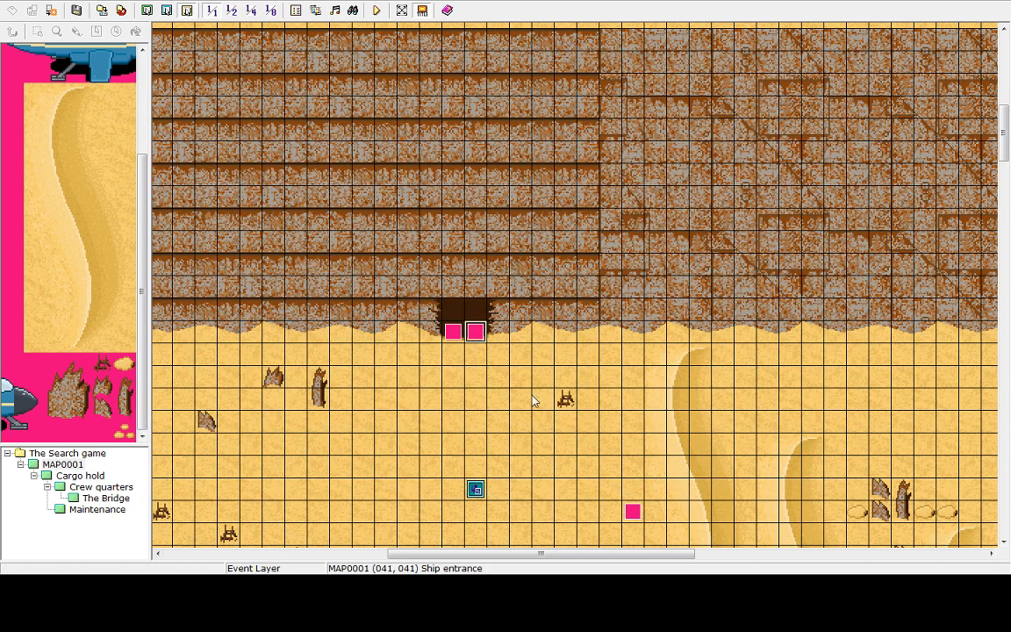
# Open the Cargo hold map and scroll up through it
pyautogui.click(83, 475)
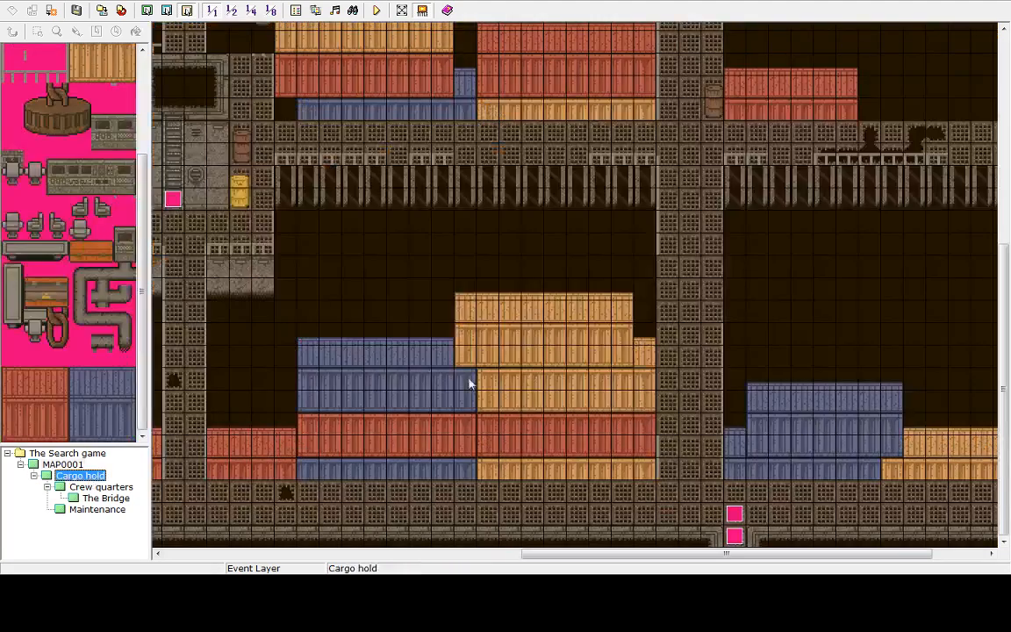
pyautogui.moveTo(1008, 288); pyautogui.dragTo(1008, 246)
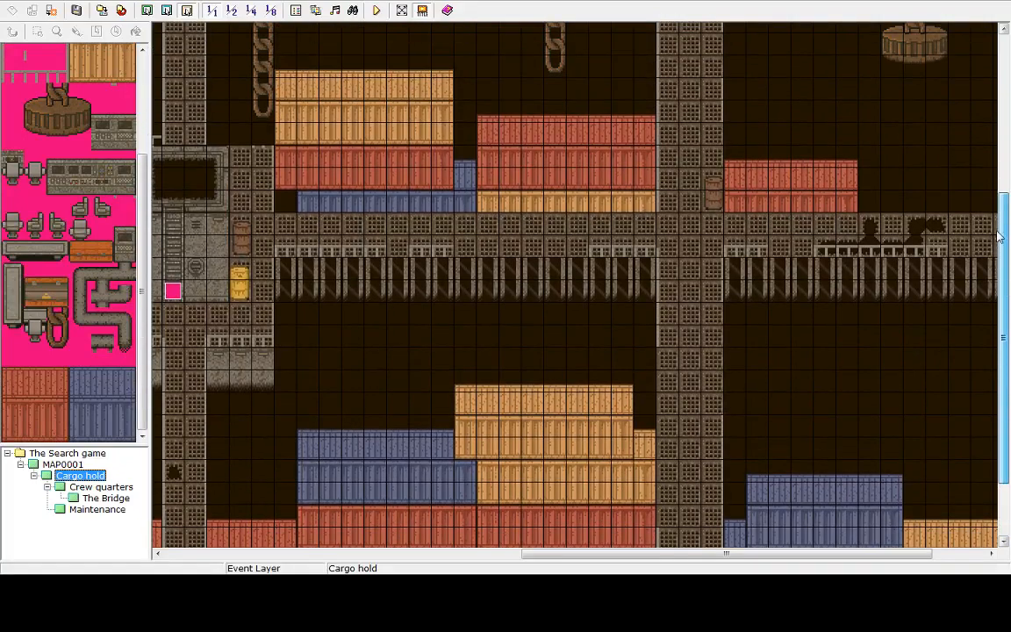
# Create a new event on an empty floor tile in the cargo hold
pyautogui.moveTo(677, 555); pyautogui.dragTo(777, 545)
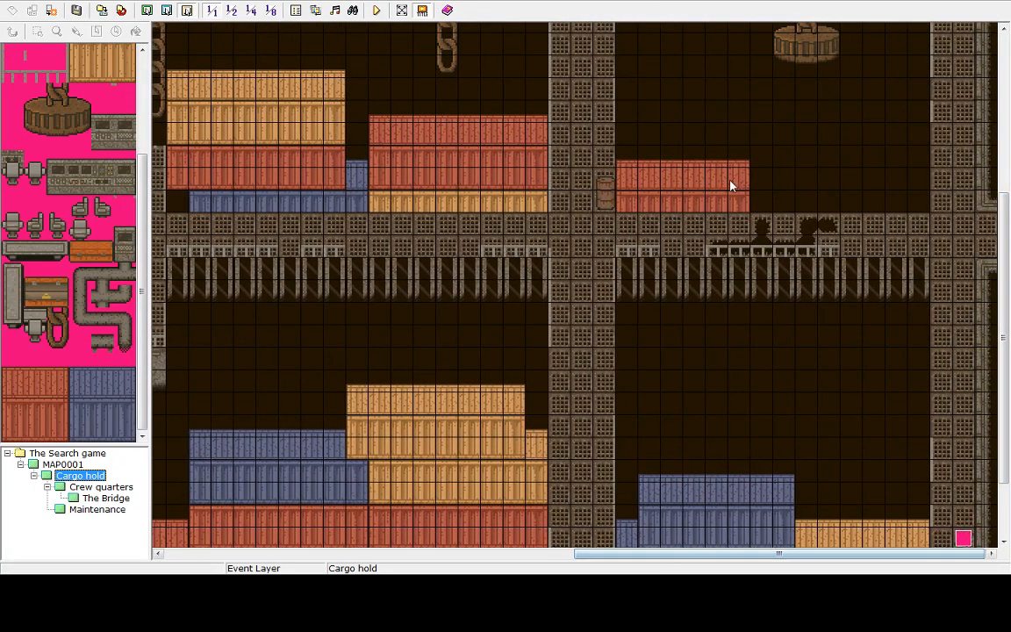
pyautogui.rightClick(718, 227)
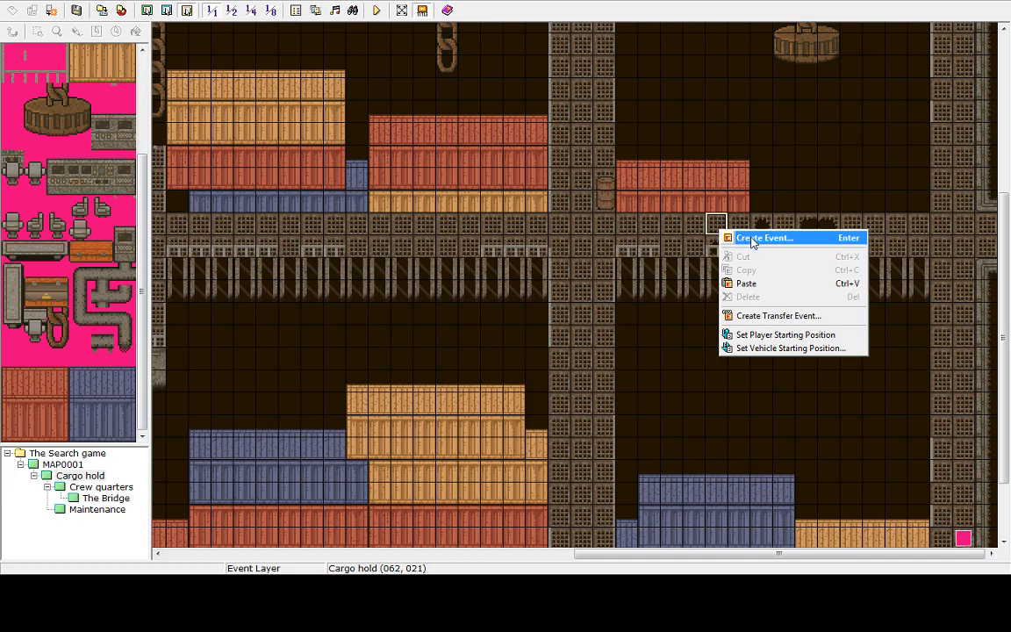
pyautogui.rightClick(784, 226)
pyautogui.click(759, 387)
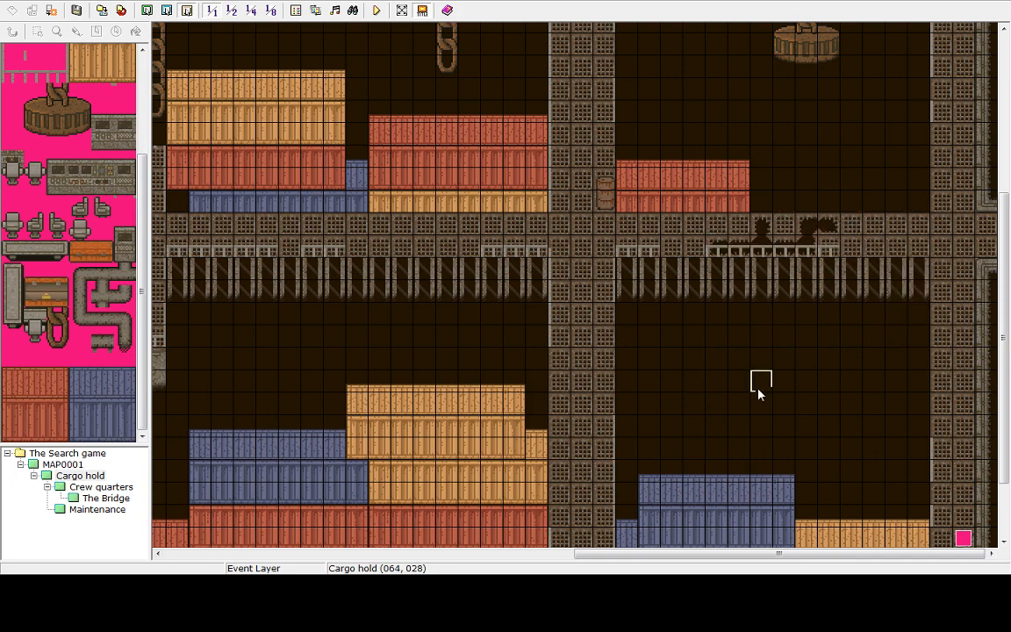
pyautogui.rightClick(758, 391)
pyautogui.click(791, 397)
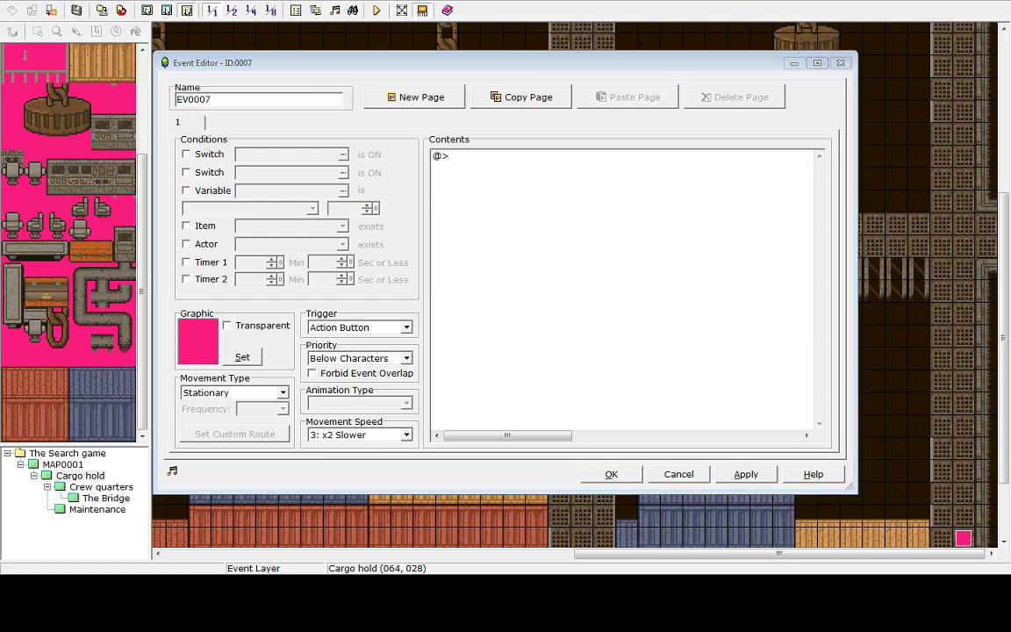
# Add a Tint Screen command of 80, 80, 80, 100 over 10 tenths of a second without waiting for completion
pyautogui.doubleClick(447, 156)
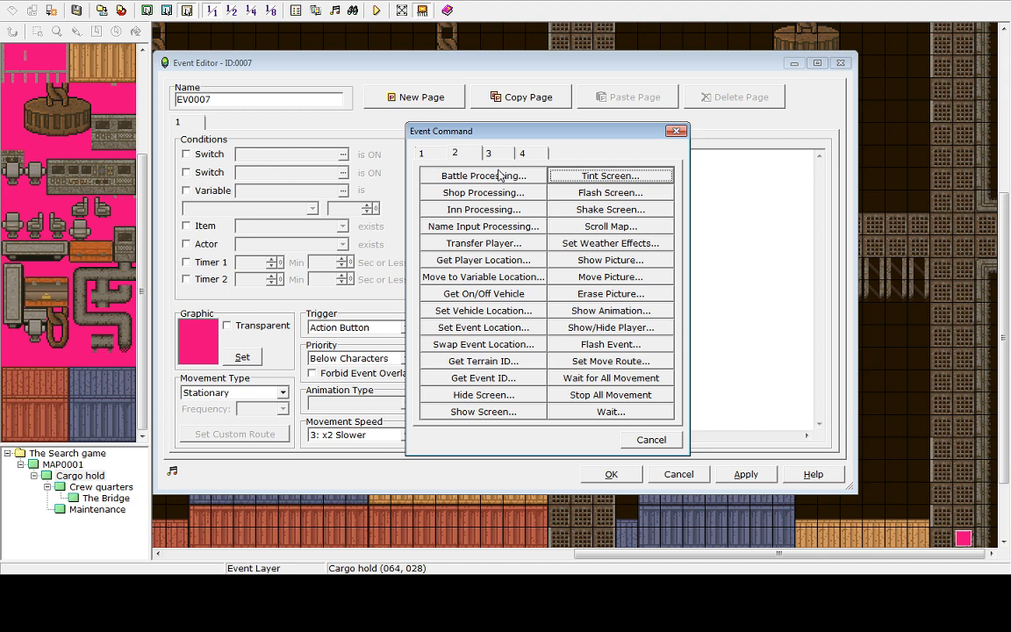
pyautogui.click(622, 178)
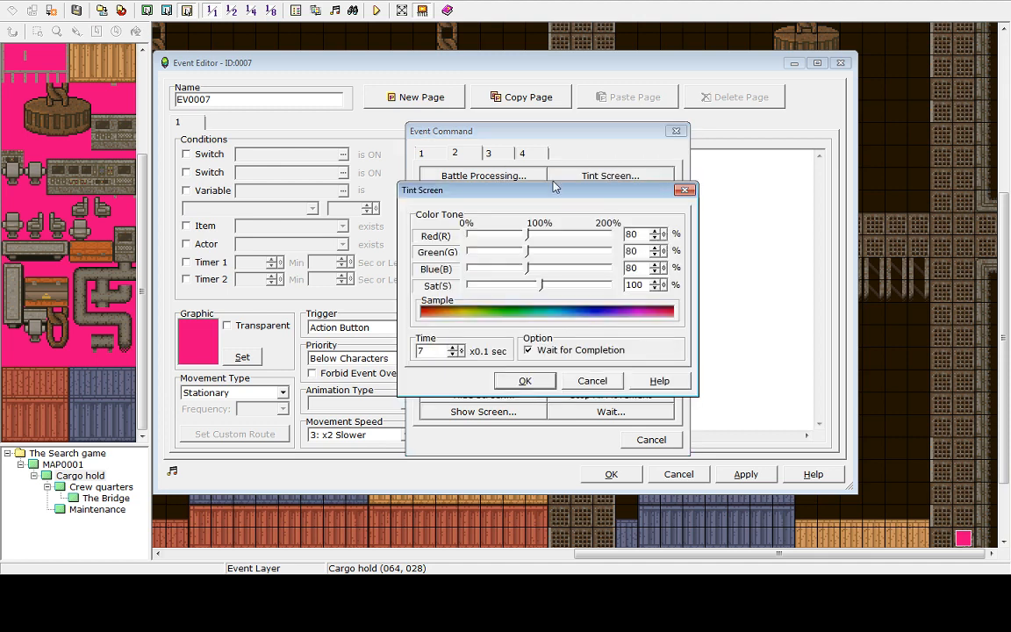
pyautogui.click(452, 347)
pyautogui.click(451, 348)
pyautogui.click(451, 348)
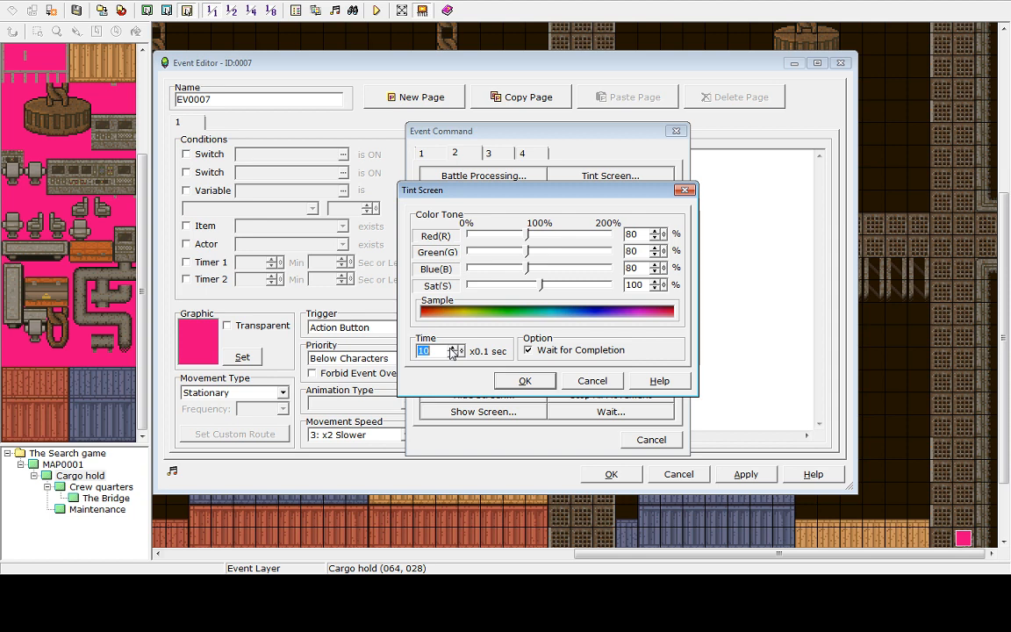
pyautogui.click(529, 351)
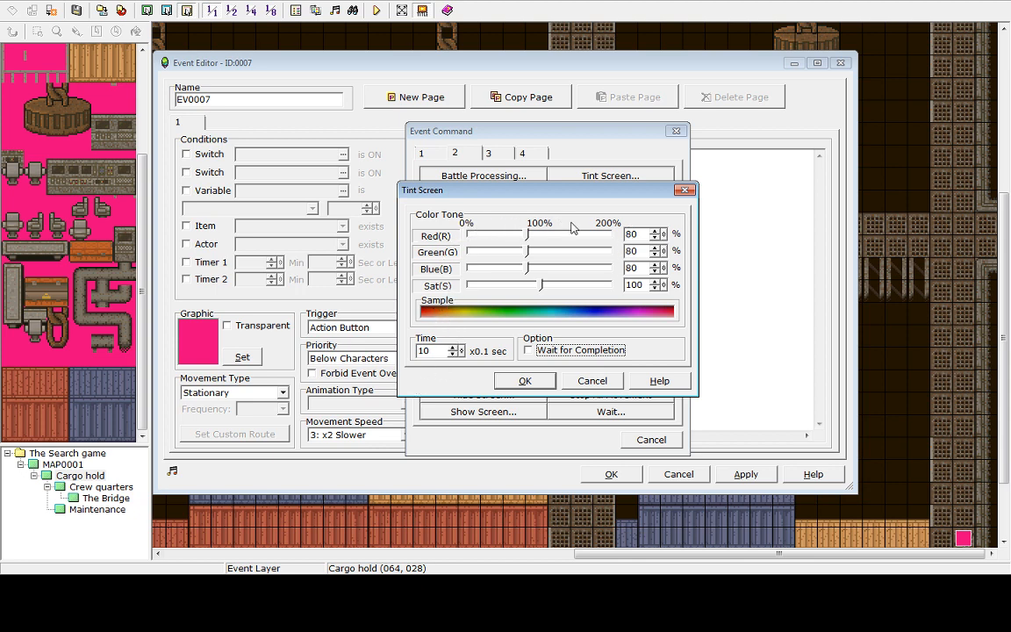
pyautogui.click(525, 380)
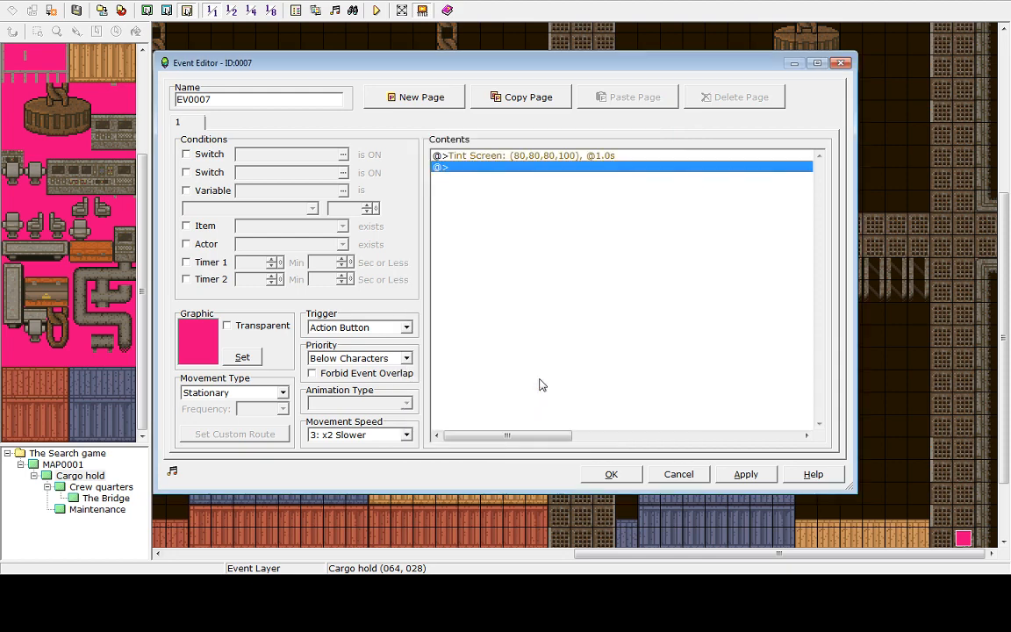
pyautogui.click(743, 475)
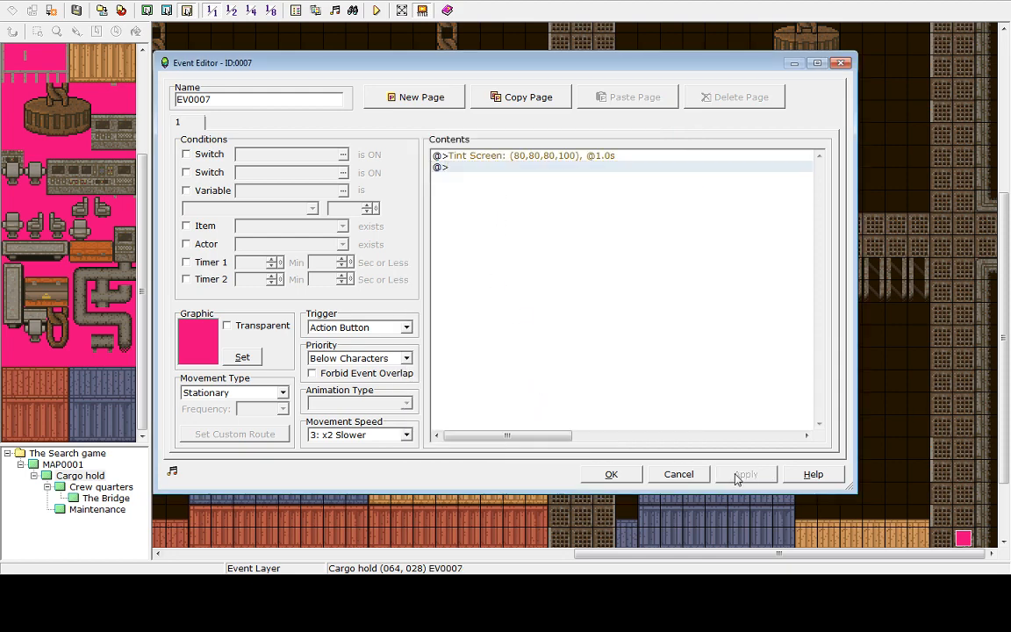
pyautogui.click(615, 475)
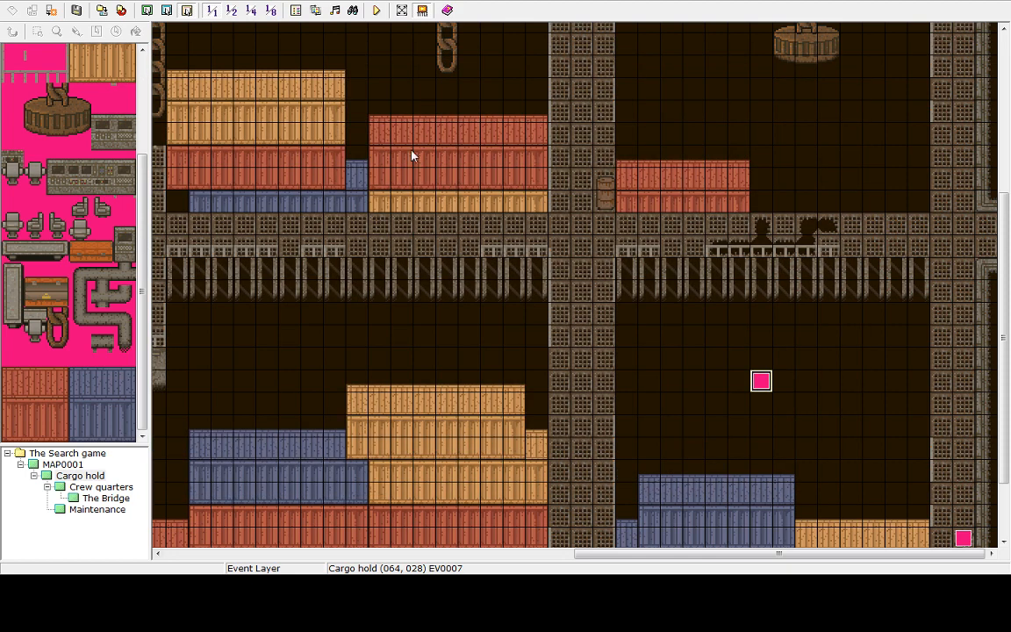
pyautogui.click(296, 11)
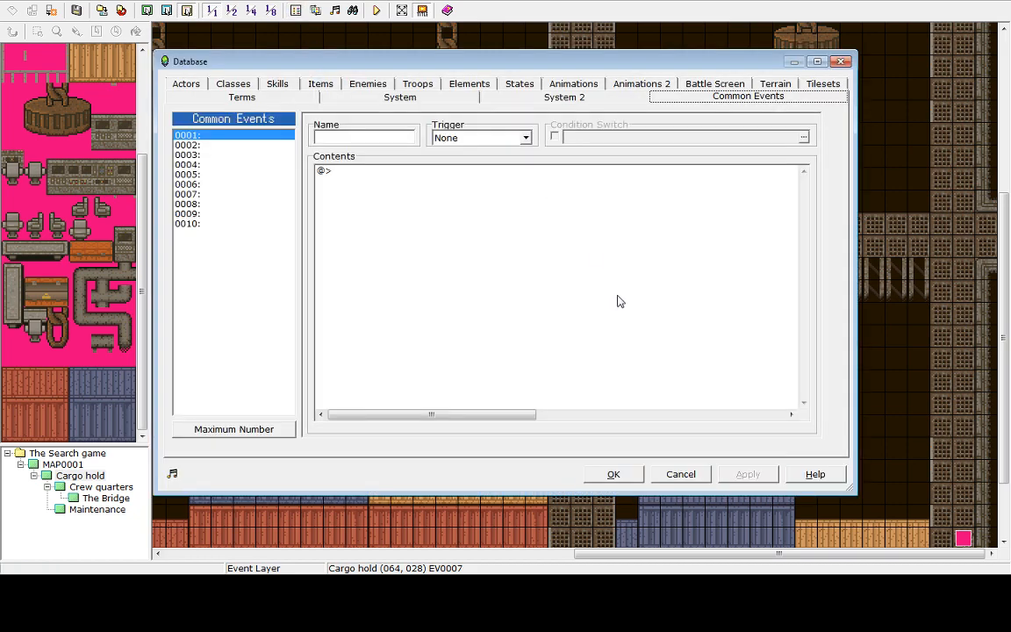
pyautogui.click(682, 475)
pyautogui.click(315, 11)
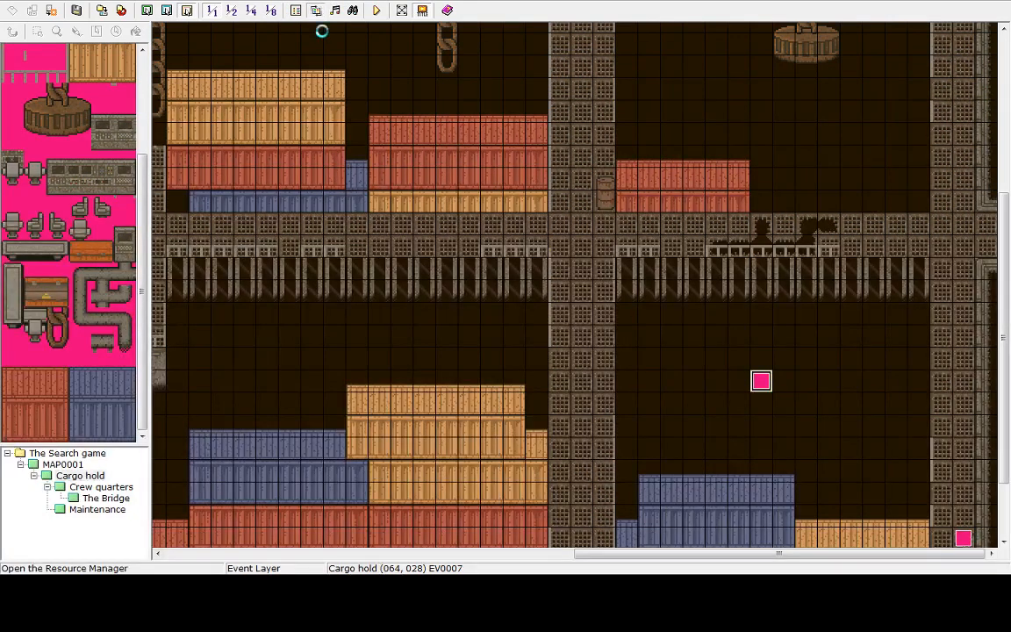
pyautogui.click(646, 397)
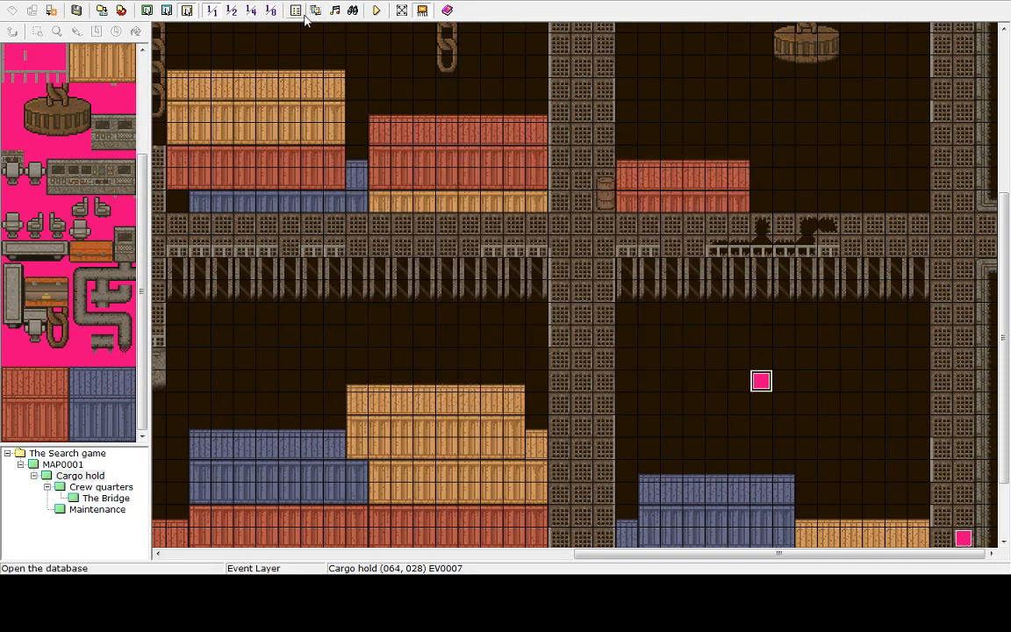
# Playtest, walk around the cargo hold to check the tint, then end the game and close the playtest
pyautogui.click(376, 10)
pyautogui.click(504, 309)
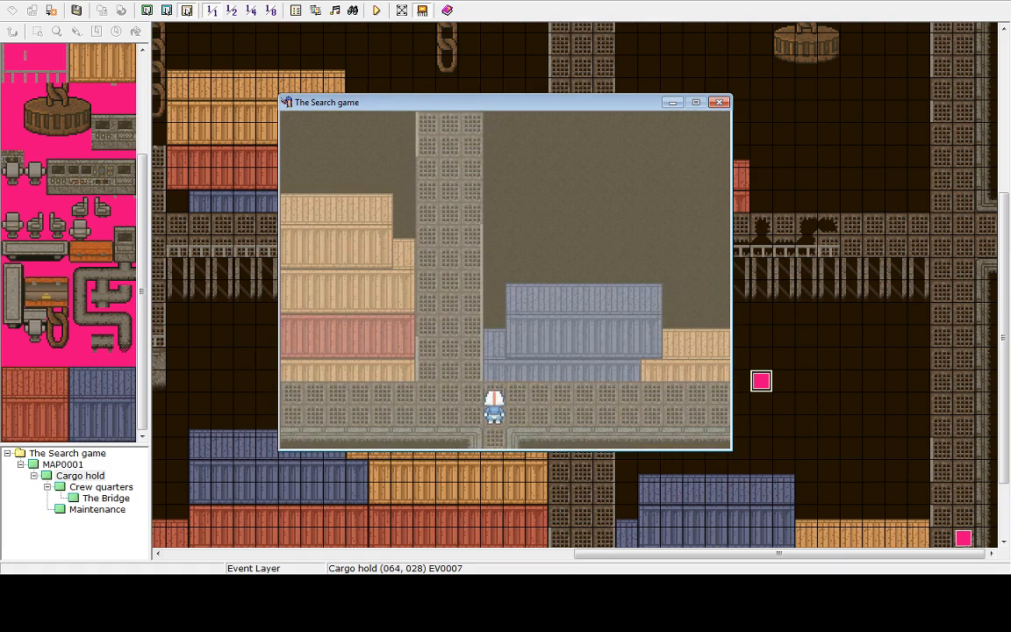
pyautogui.press('Right')
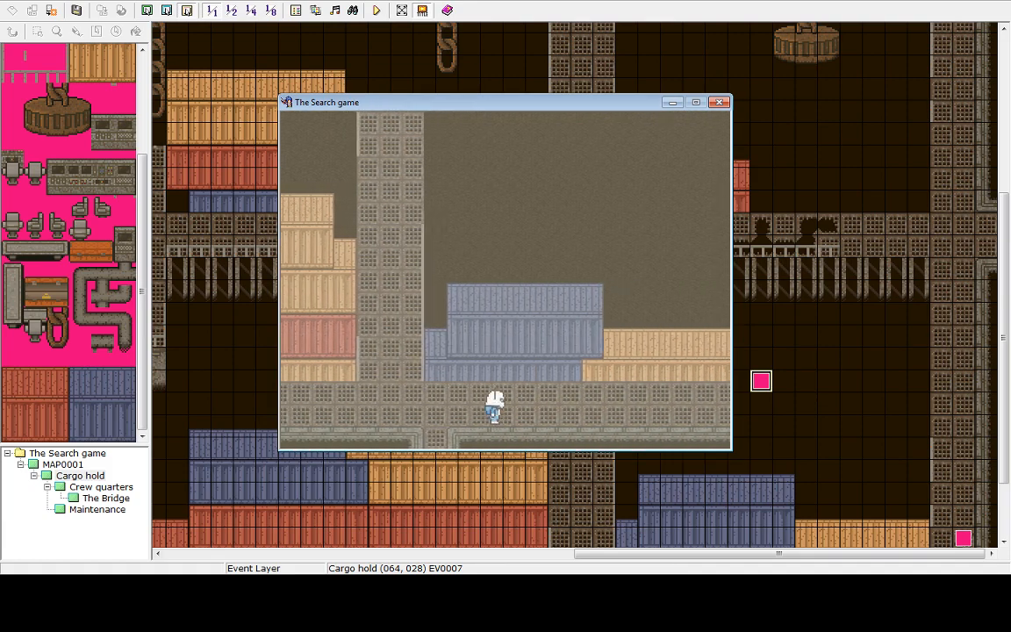
pyautogui.press('Right')
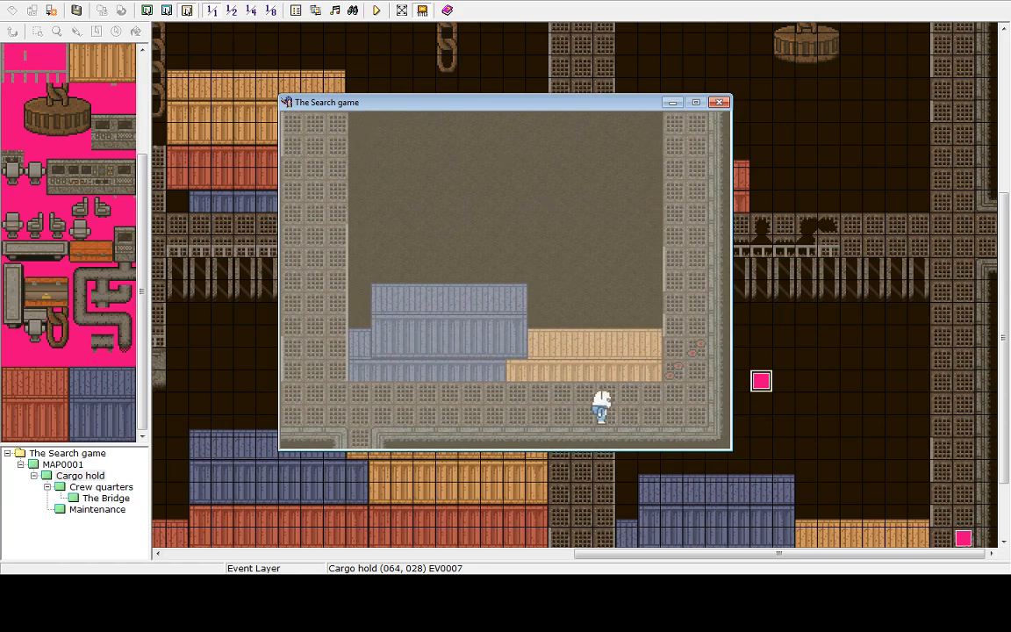
pyautogui.press('Left')
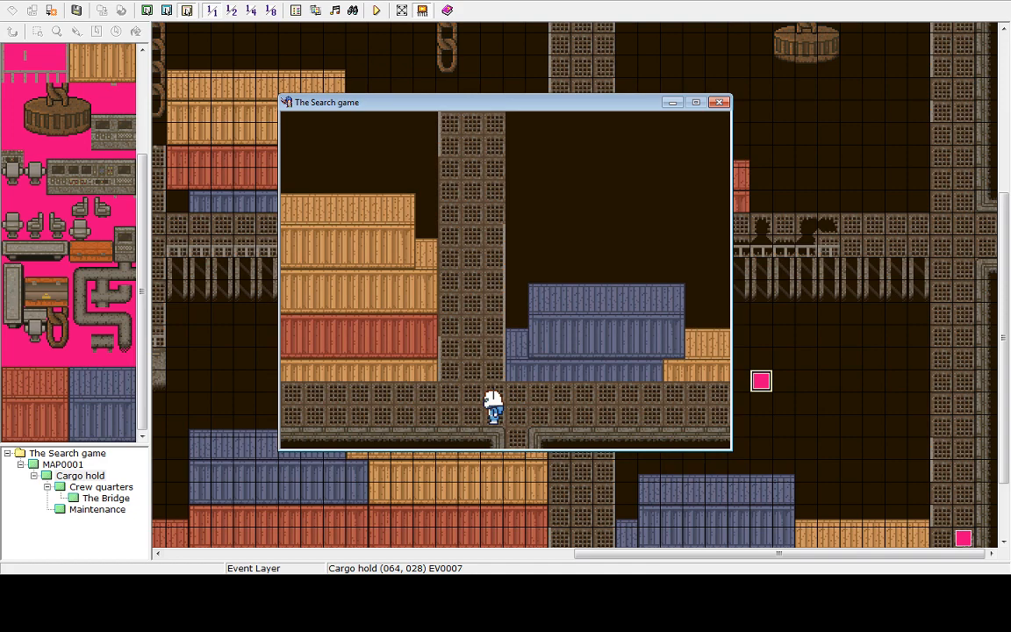
pyautogui.press('Up')
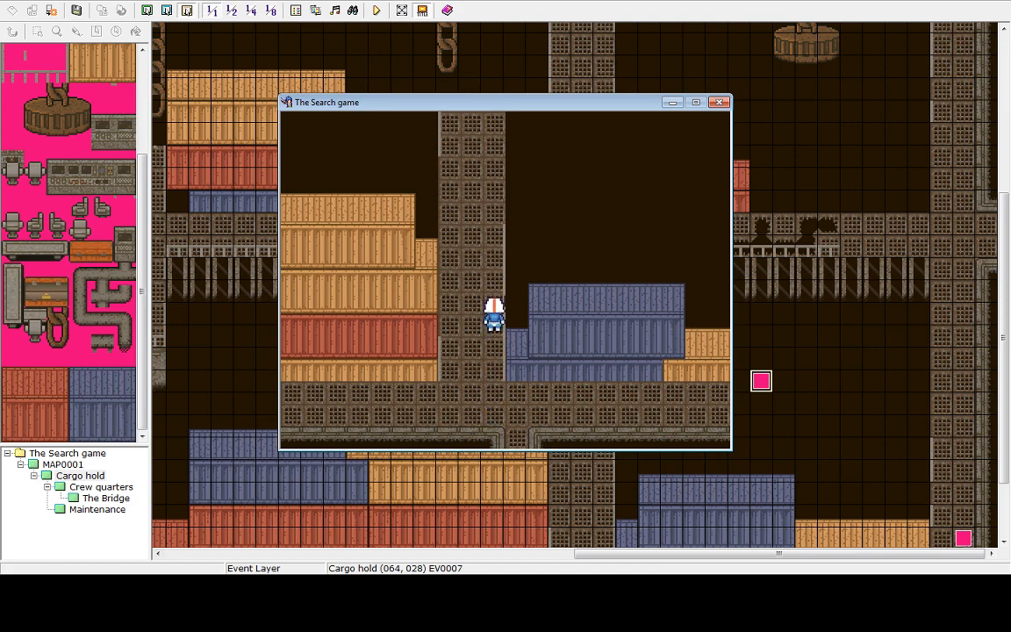
pyautogui.press('Escape')
pyautogui.press('Up')
pyautogui.press('Return')
pyautogui.press('Return')
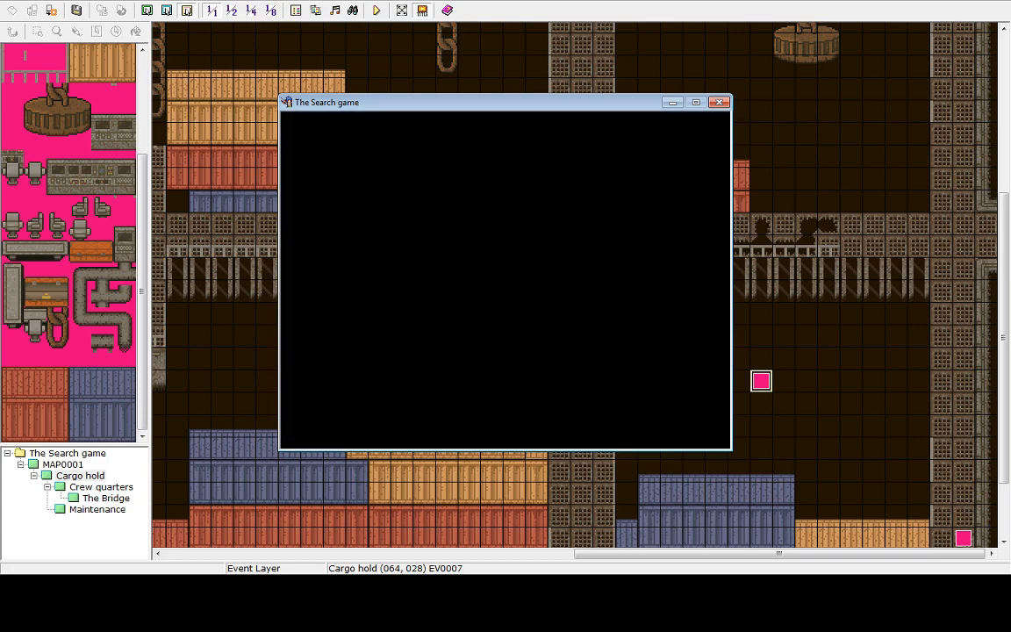
pyautogui.press('Up')
pyautogui.press('Return')
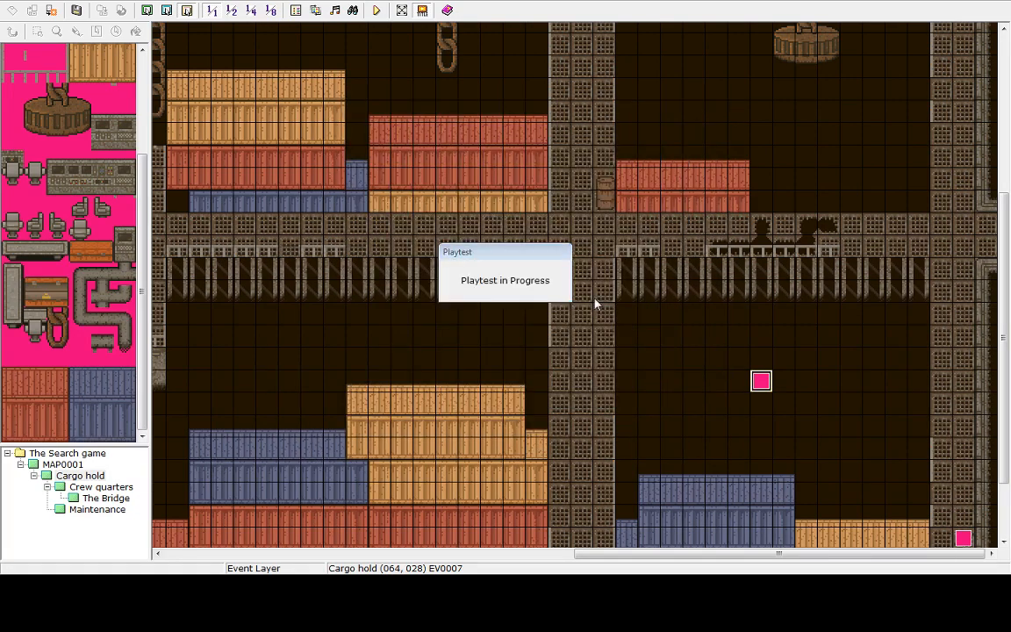
# Set the new event's trigger to Parallel Process and add a weak Mist weather effect
pyautogui.doubleClick(587, 368)
pyautogui.click(349, 327)
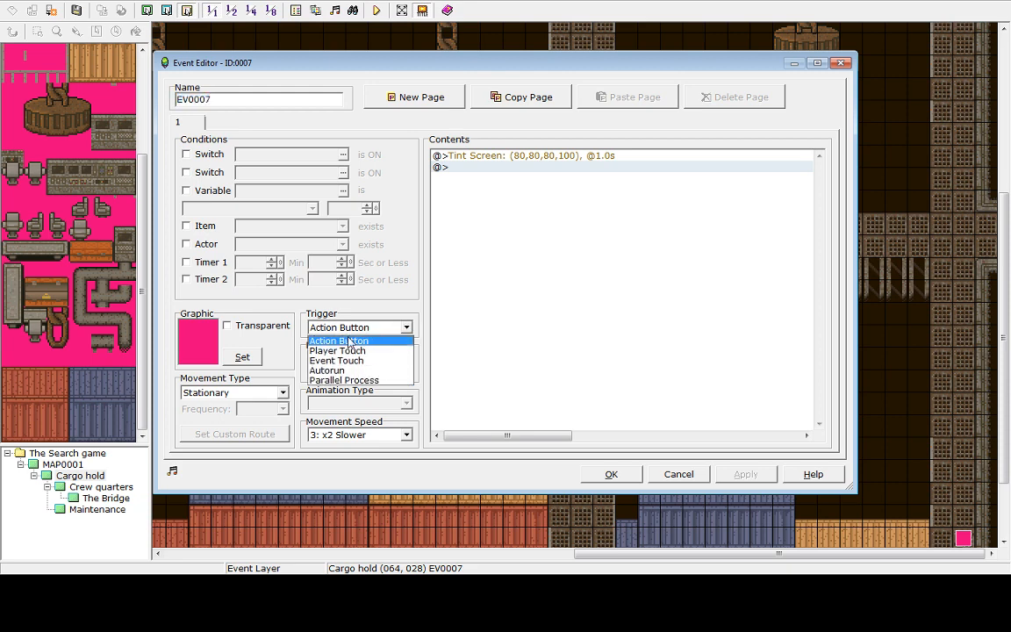
pyautogui.click(341, 381)
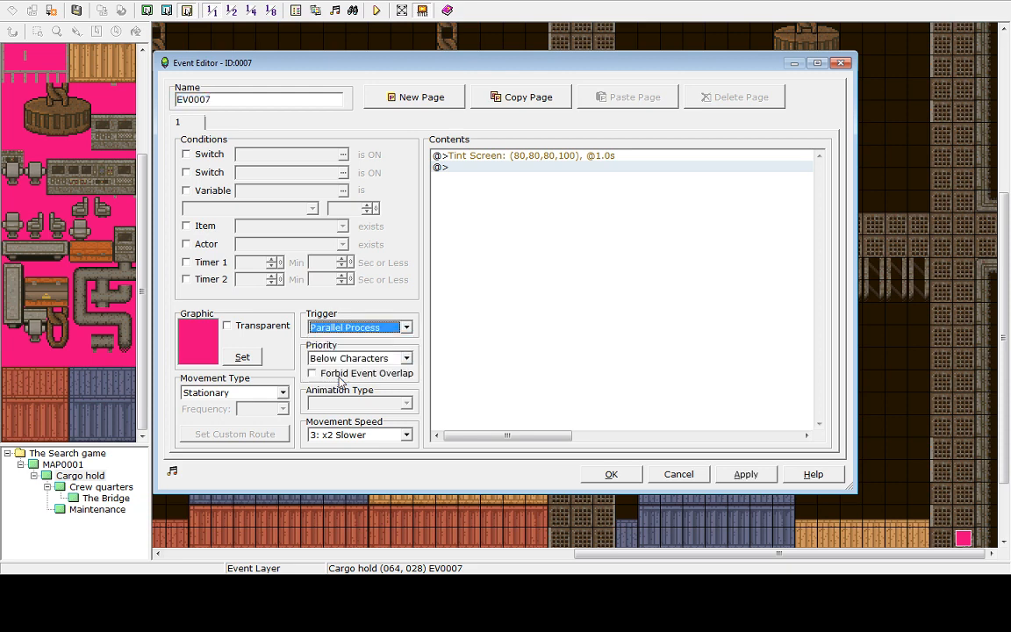
pyautogui.click(495, 168)
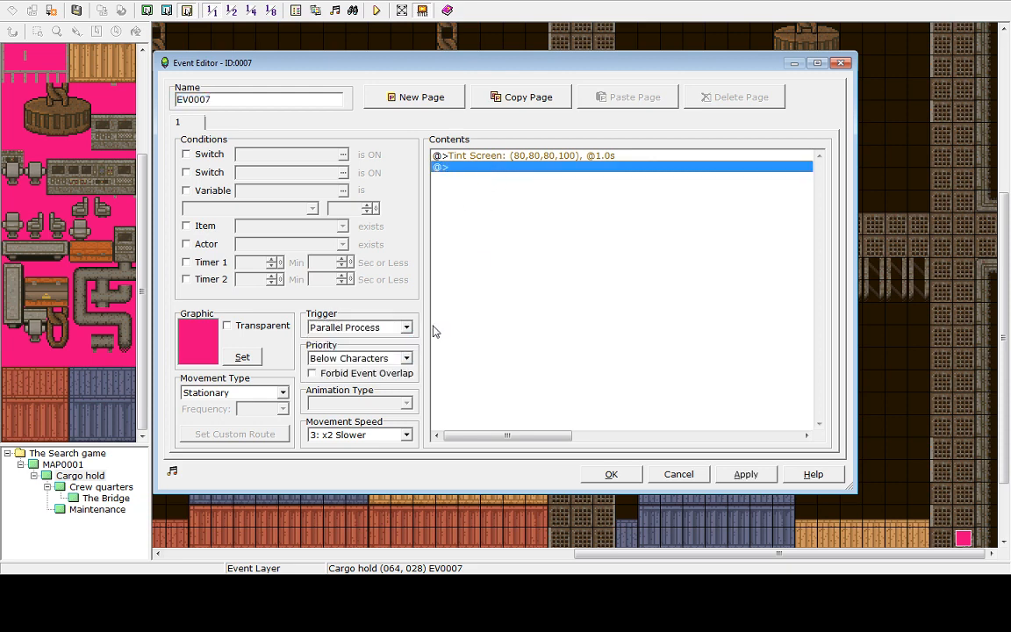
pyautogui.doubleClick(510, 167)
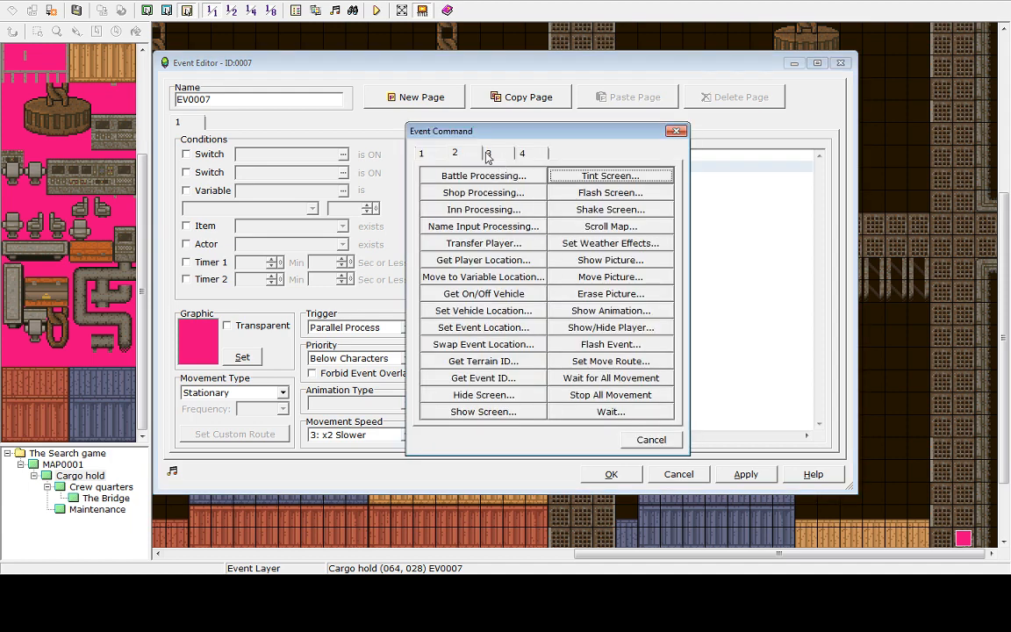
pyautogui.click(613, 244)
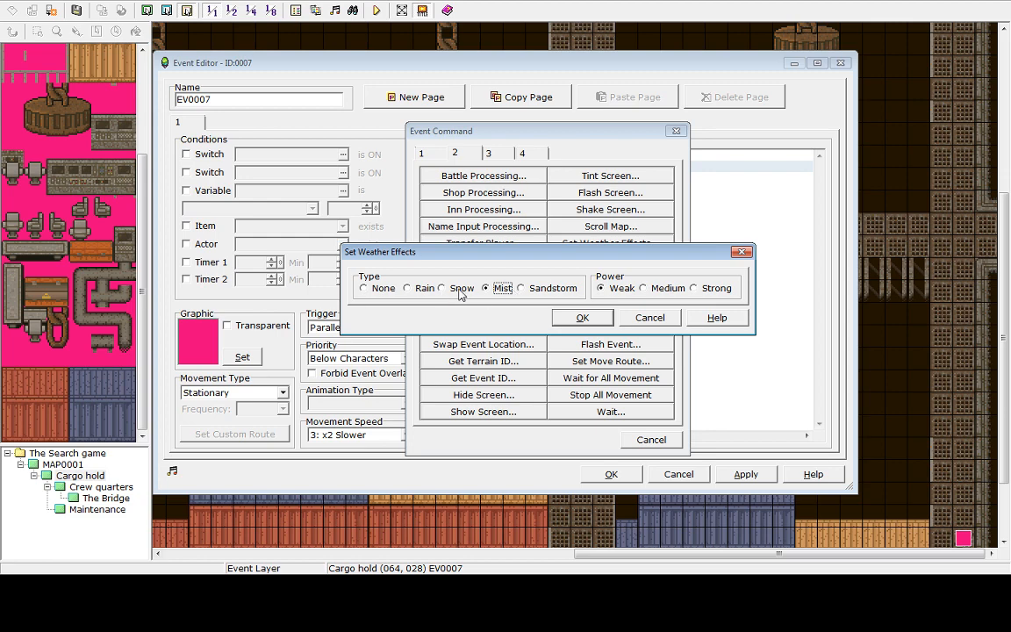
pyautogui.click(583, 317)
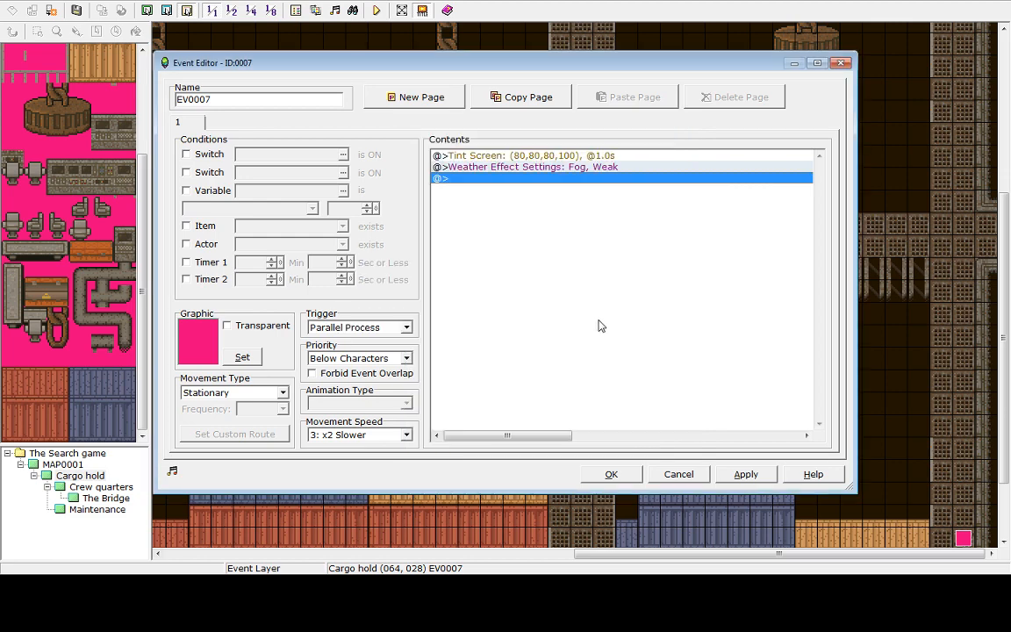
pyautogui.click(614, 474)
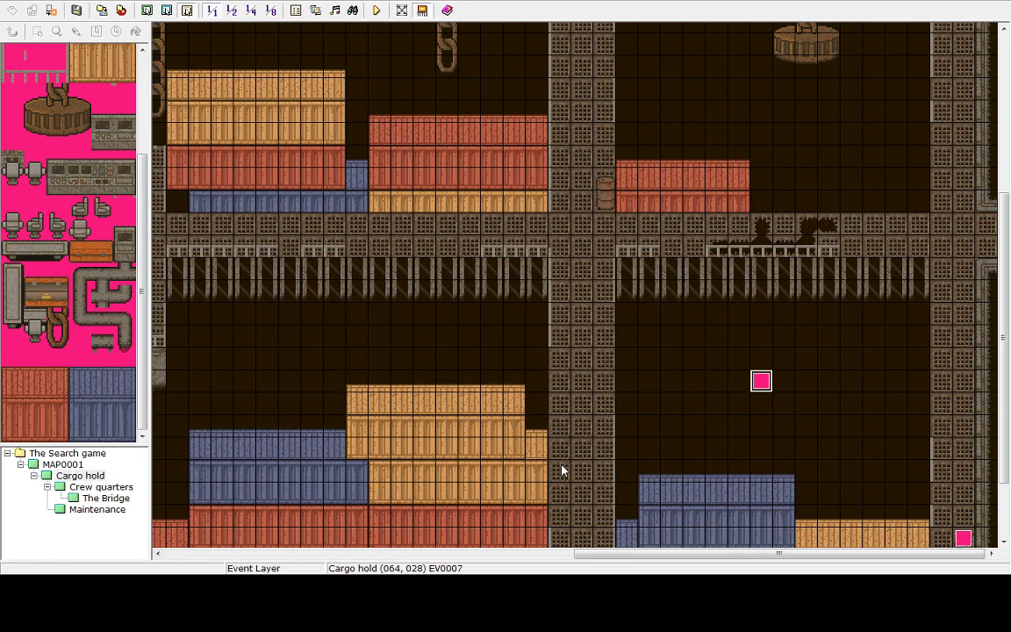
# Delete the weather effect command from the ship entrance event on MAP0001 and close the event
pyautogui.click(88, 454)
pyautogui.click(63, 465)
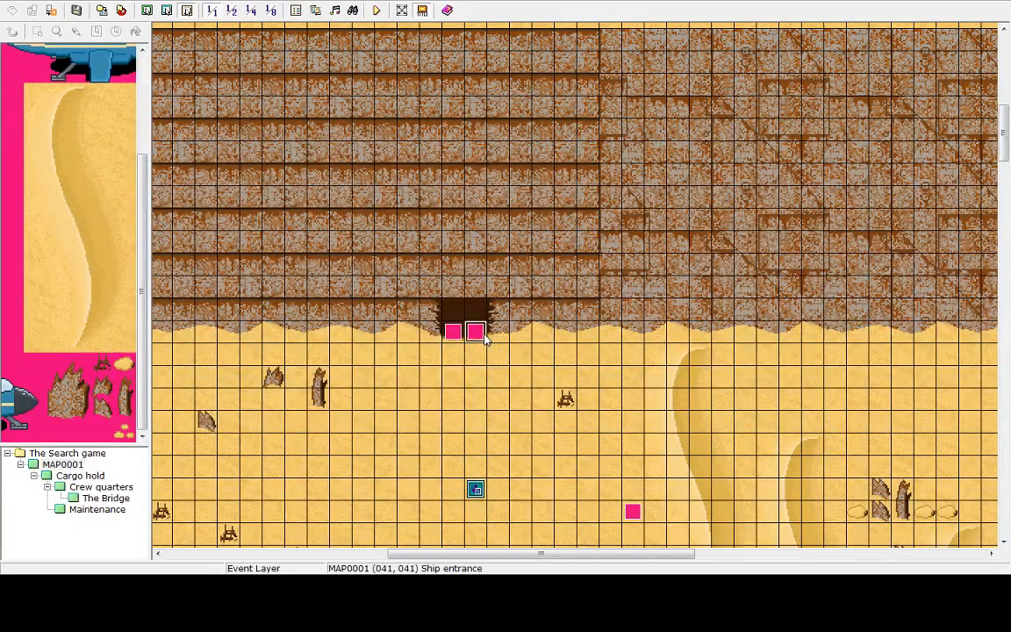
pyautogui.doubleClick(482, 336)
pyautogui.click(586, 171)
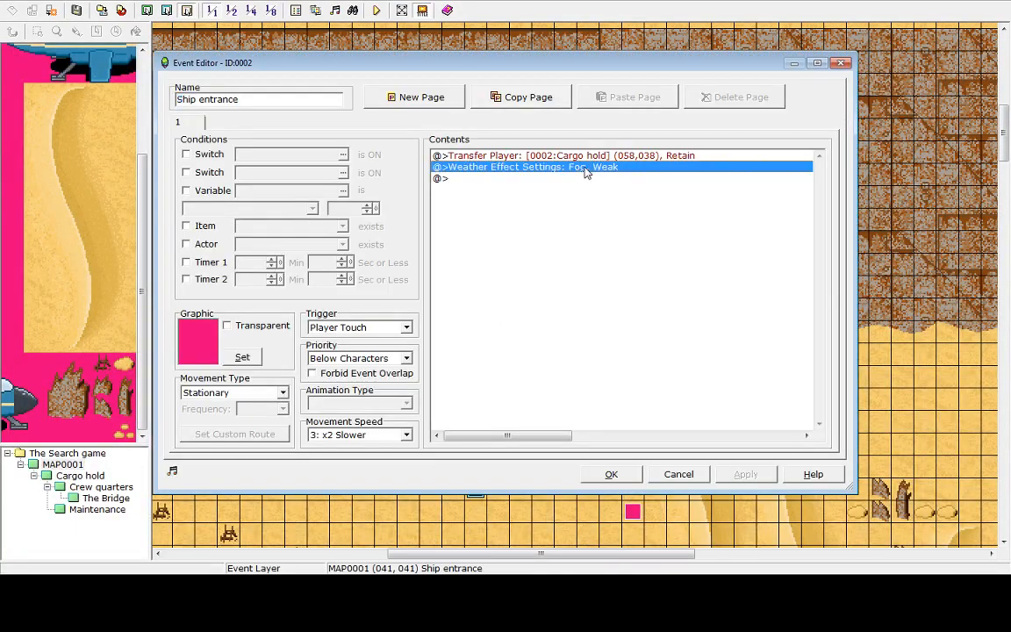
pyautogui.press('Delete')
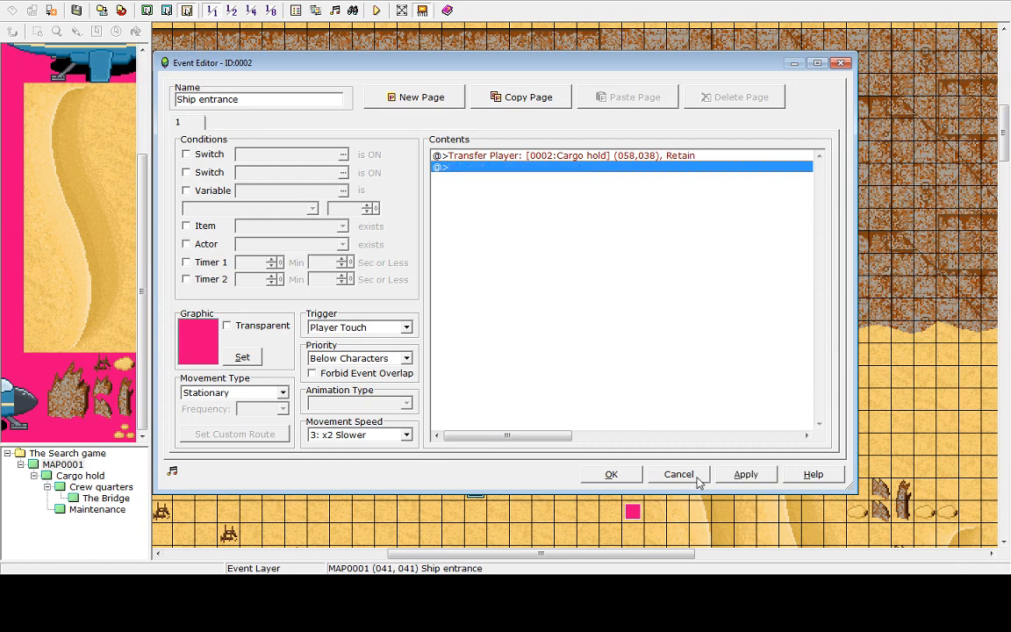
pyautogui.click(724, 480)
pyautogui.click(604, 479)
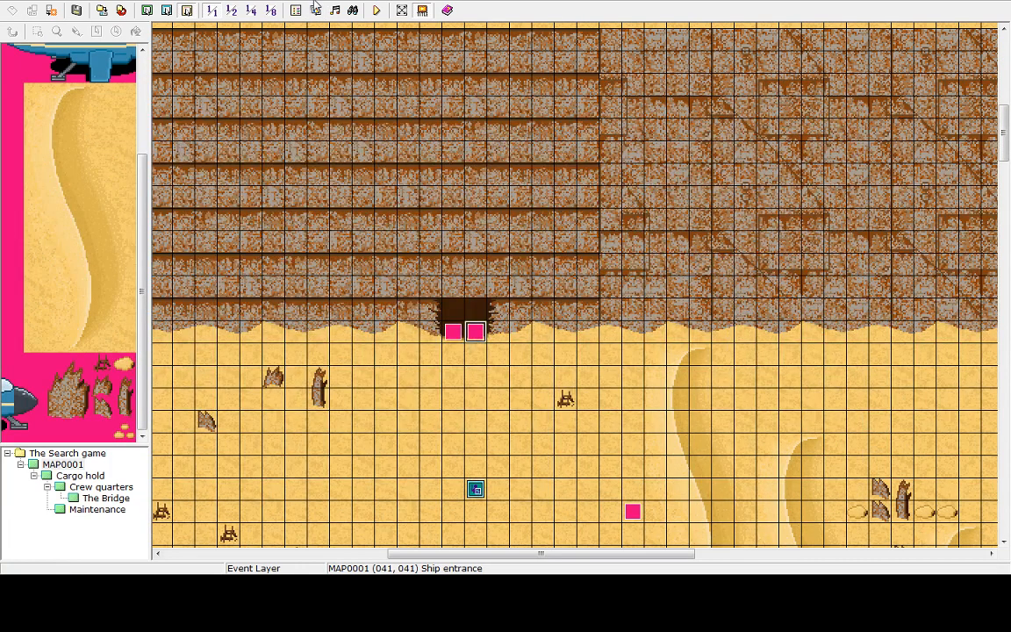
# Playtest the game, walk around the cargo hold to check the tint, then end the game and shut down the playtest
pyautogui.click(376, 10)
pyautogui.click(494, 309)
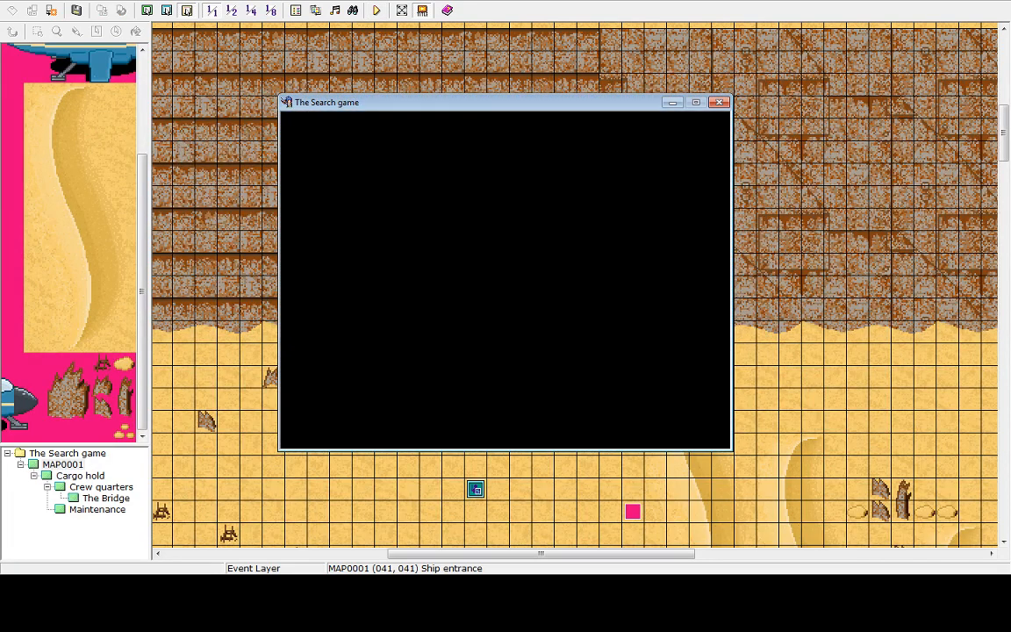
pyautogui.press('Up')
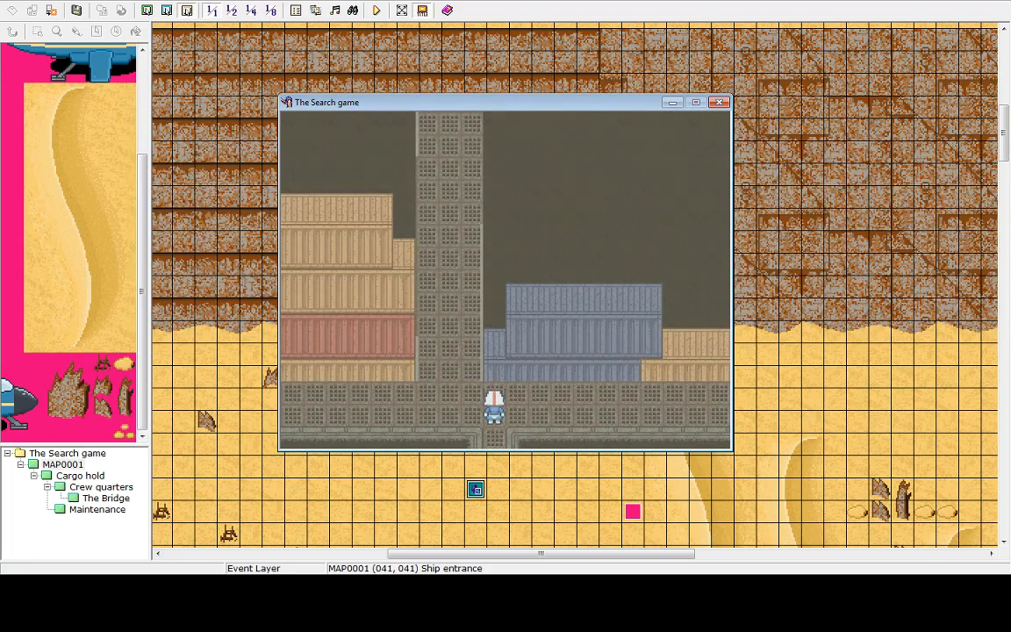
pyautogui.press('Right')
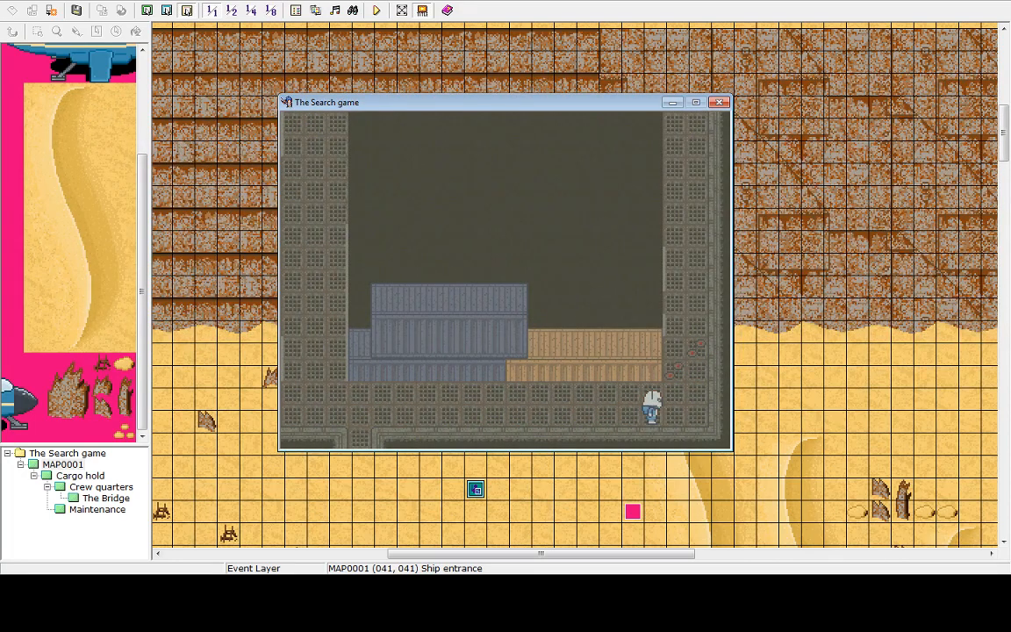
pyautogui.press('Left')
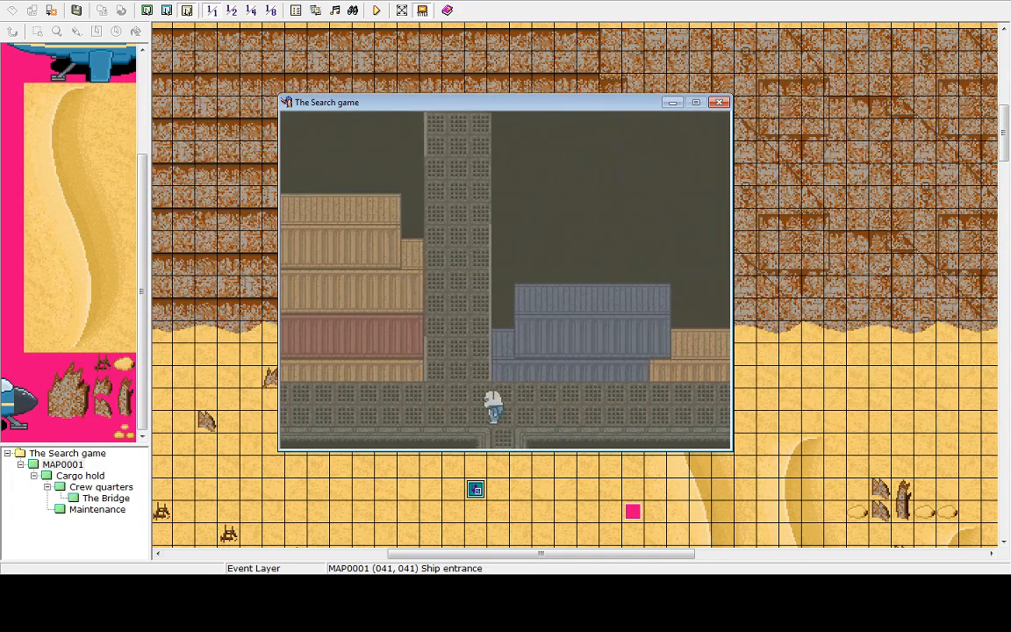
pyautogui.press('Left')
pyautogui.press('Up')
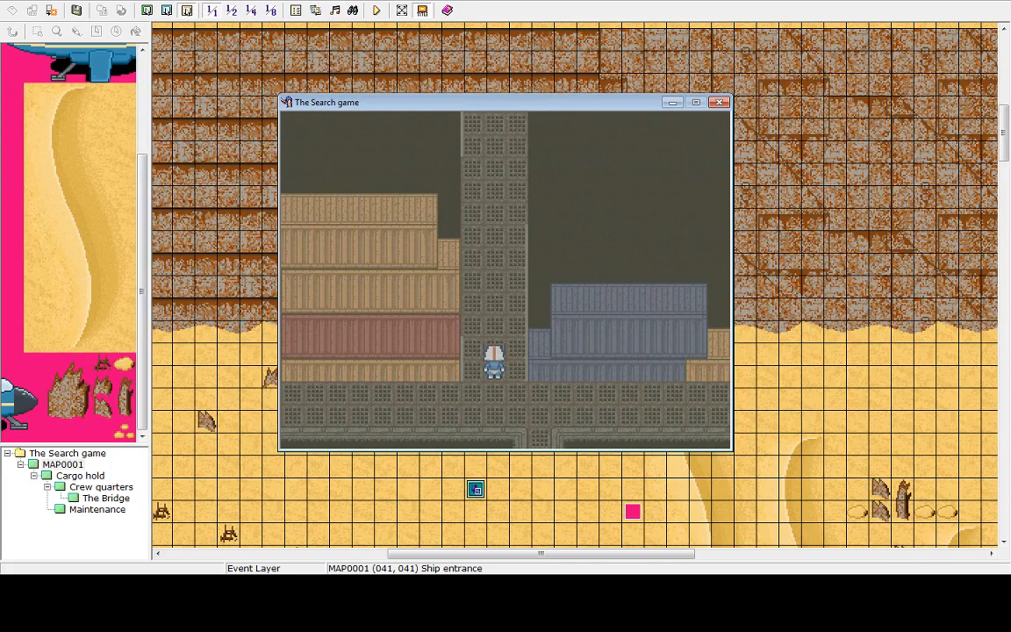
pyautogui.press('Up')
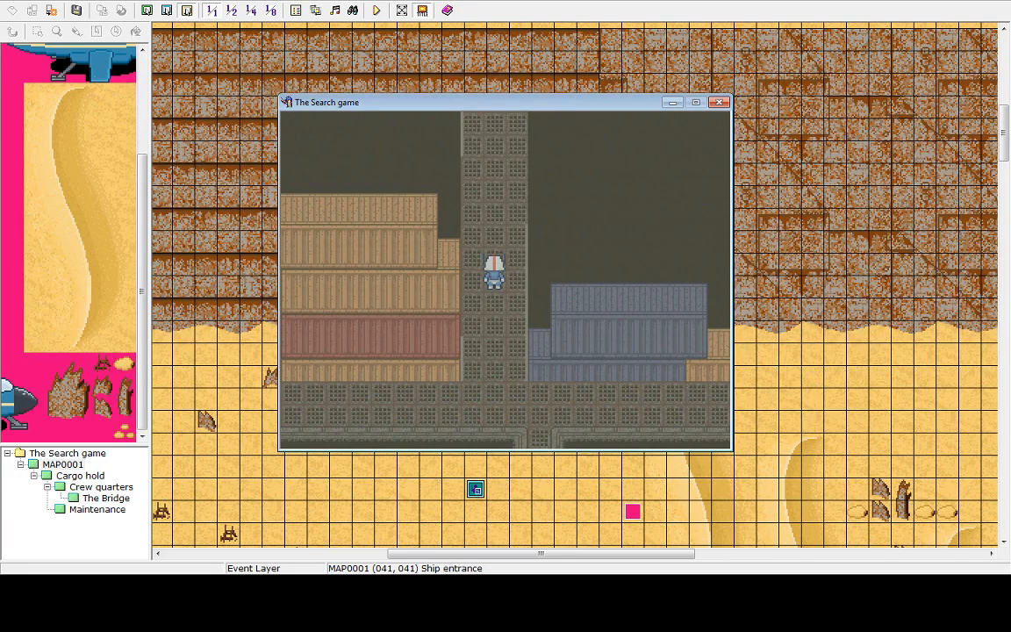
pyautogui.press('Up')
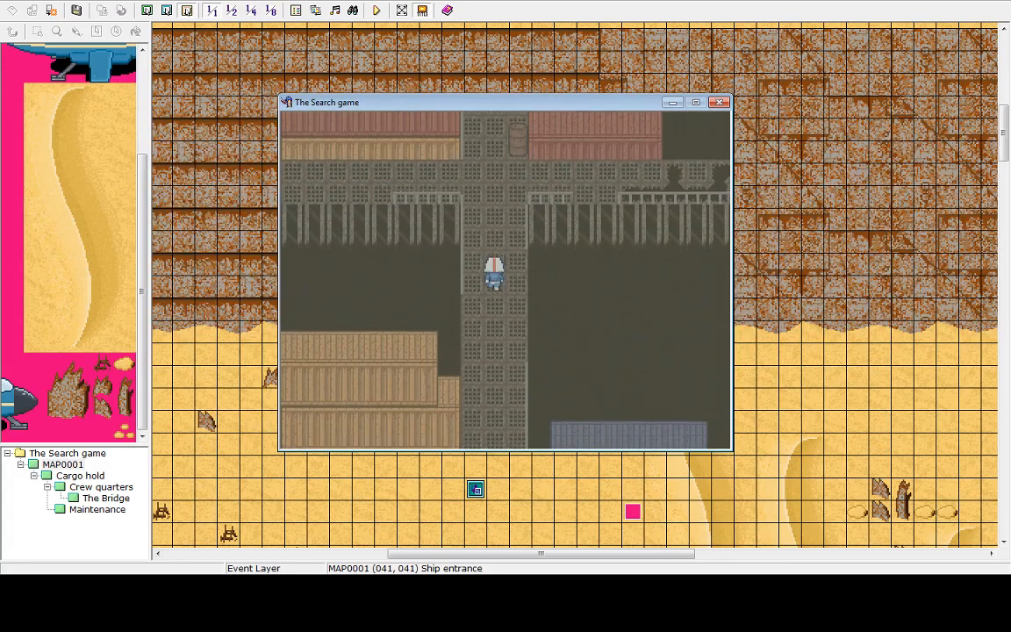
pyautogui.press('Left')
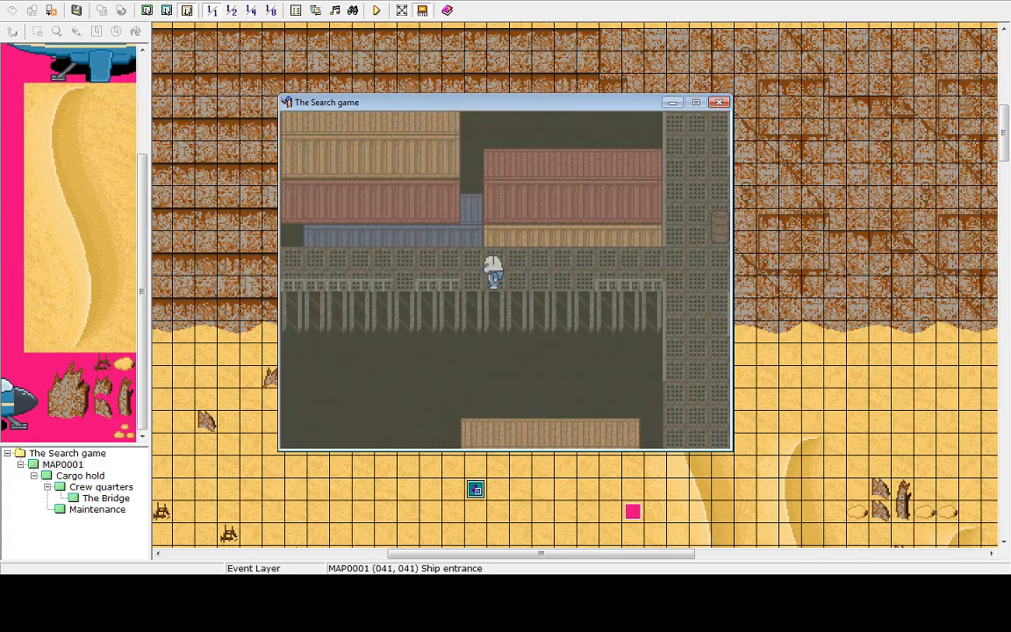
pyautogui.press('Right')
pyautogui.press('Down')
pyautogui.press('Left')
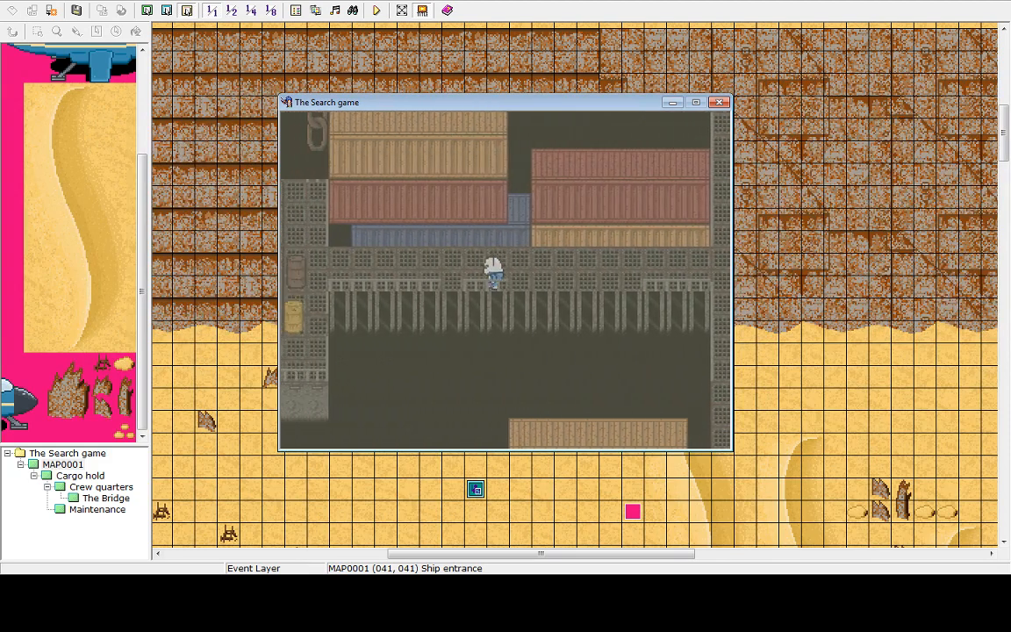
pyautogui.press('Down')
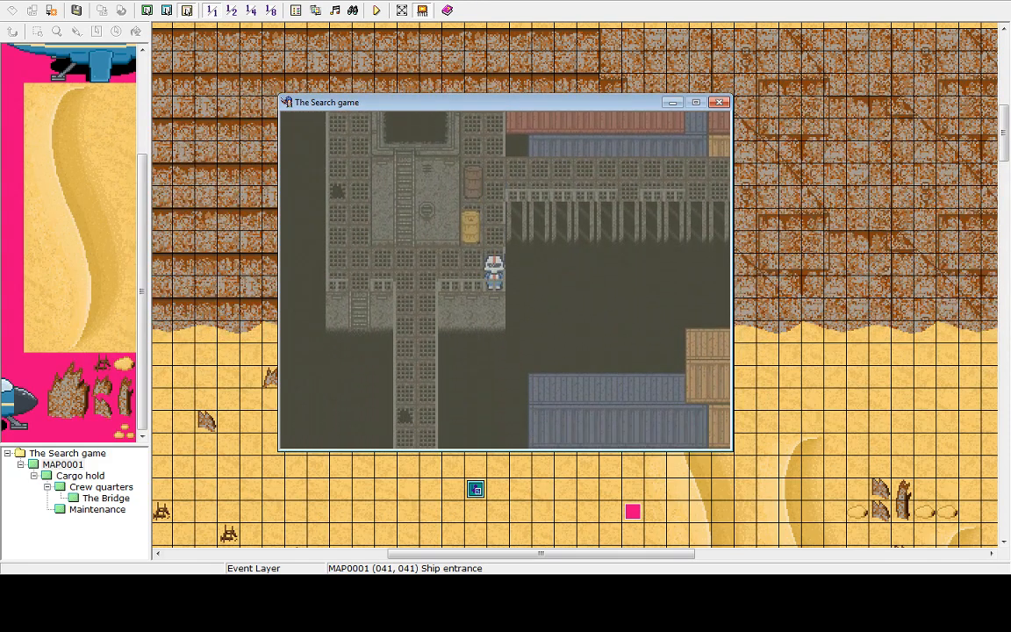
pyautogui.press('Escape')
pyautogui.press('Up')
pyautogui.press('Return')
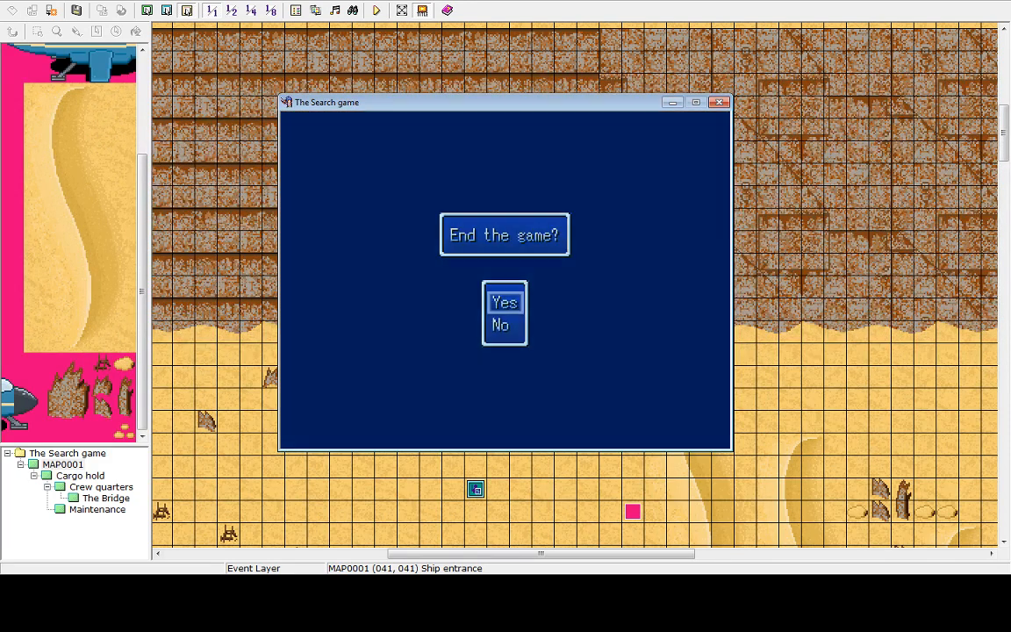
pyautogui.press('Return')
pyautogui.press('Up')
pyautogui.press('Return')
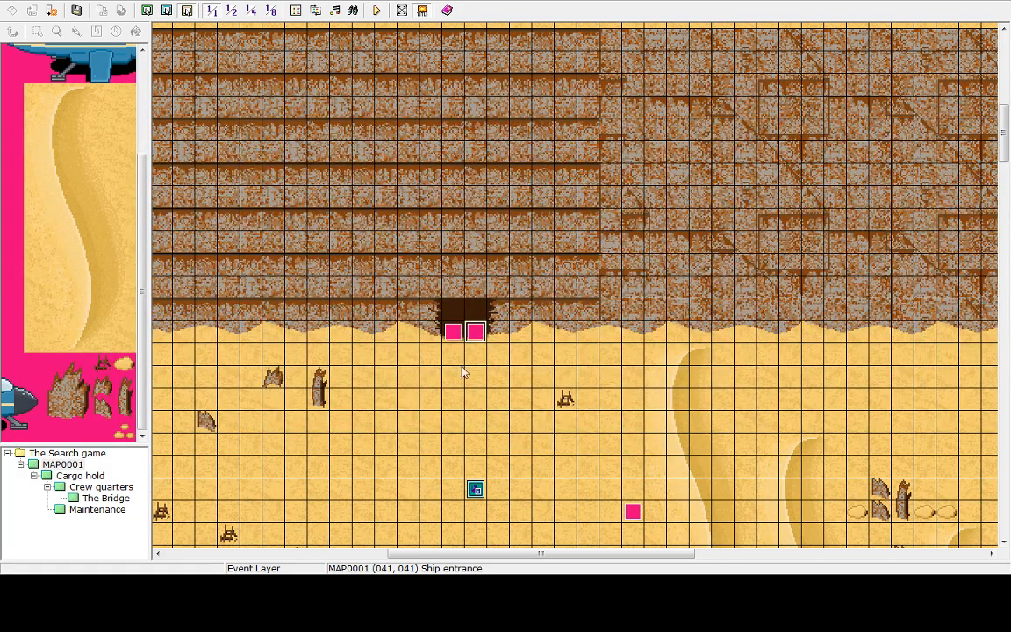
# Playtest again, step into and back out of the ship entrance onto the desert, then end the game and shut down
pyautogui.click(376, 9)
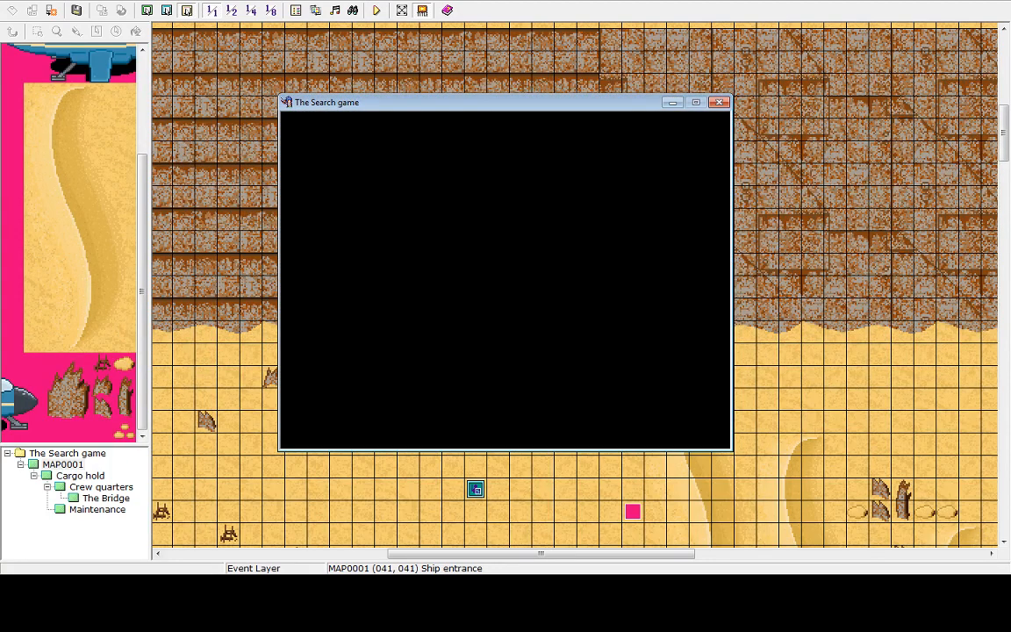
pyautogui.press('Up')
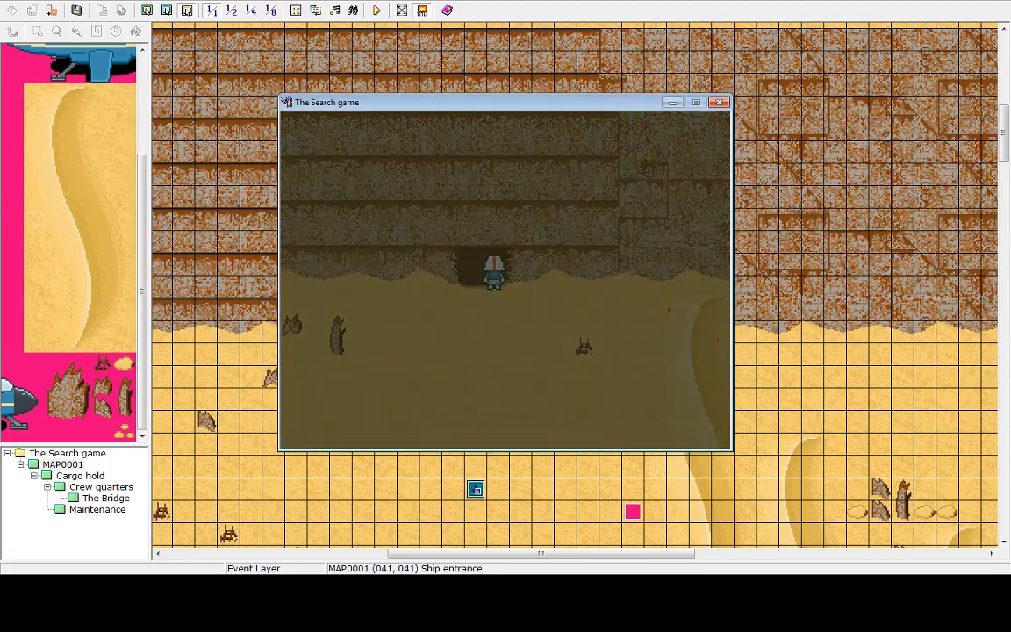
pyautogui.press('Down')
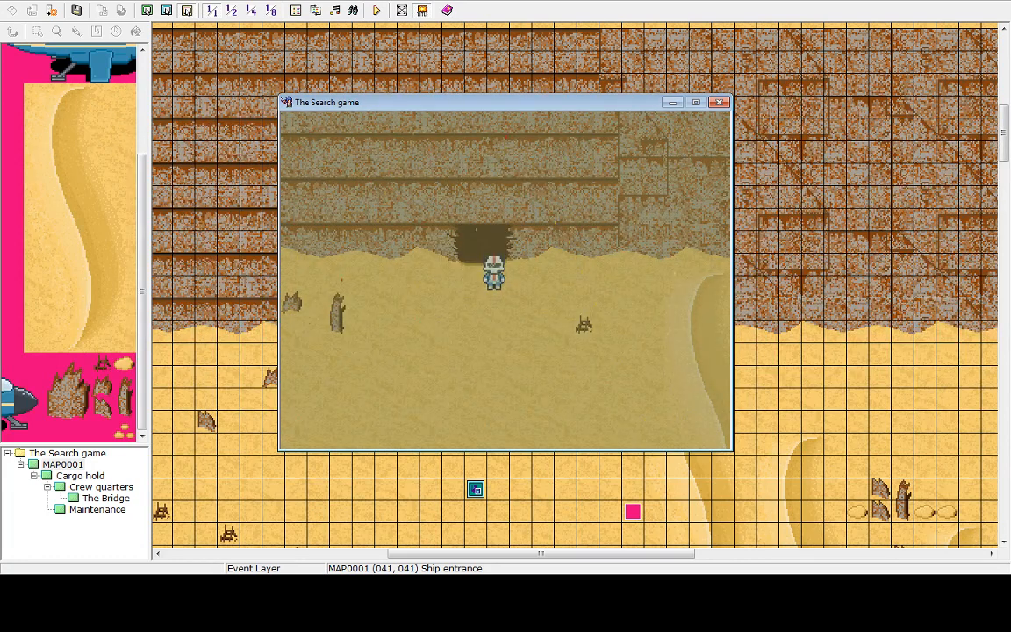
pyautogui.press('Escape')
pyautogui.press('Up')
pyautogui.press('Return')
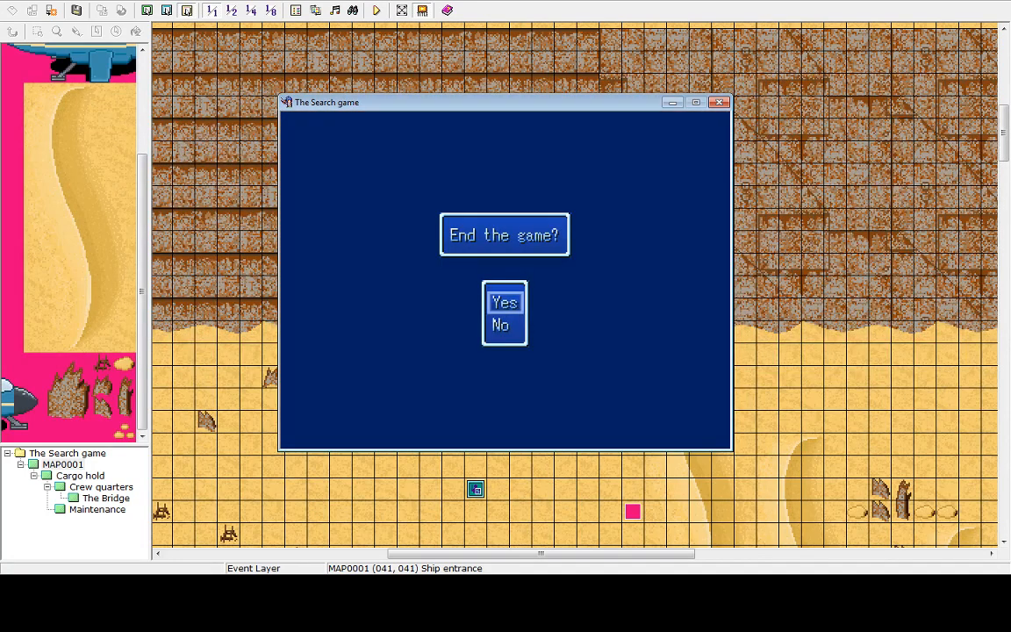
pyautogui.press('Return')
pyautogui.press('Up')
pyautogui.press('Return')
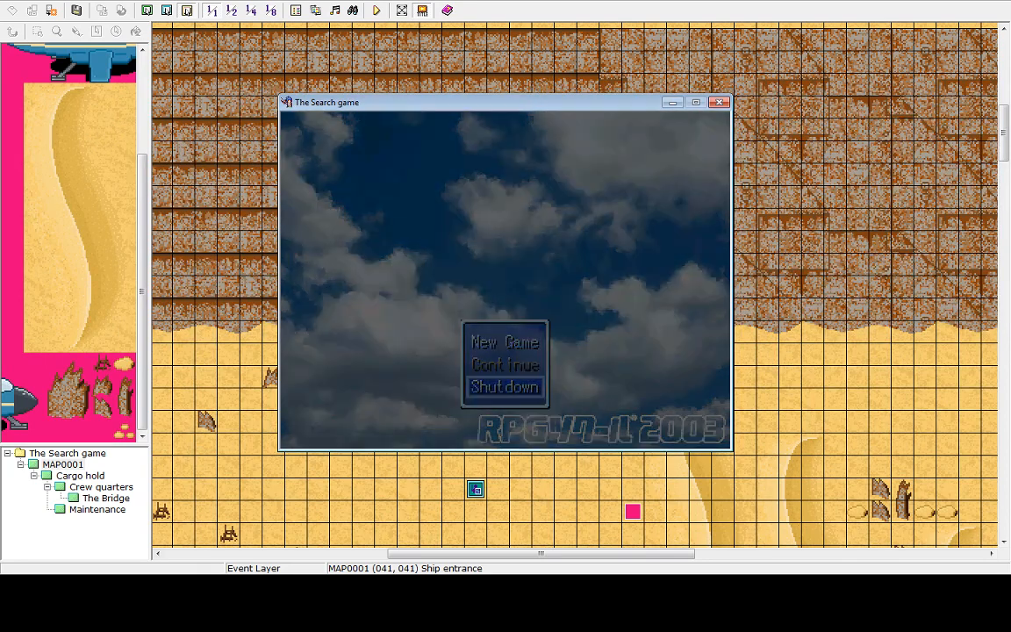
# Open the Cargo hold map's parallel process event and change its Tint Screen to 50, 50, 50, 100
pyautogui.click(92, 487)
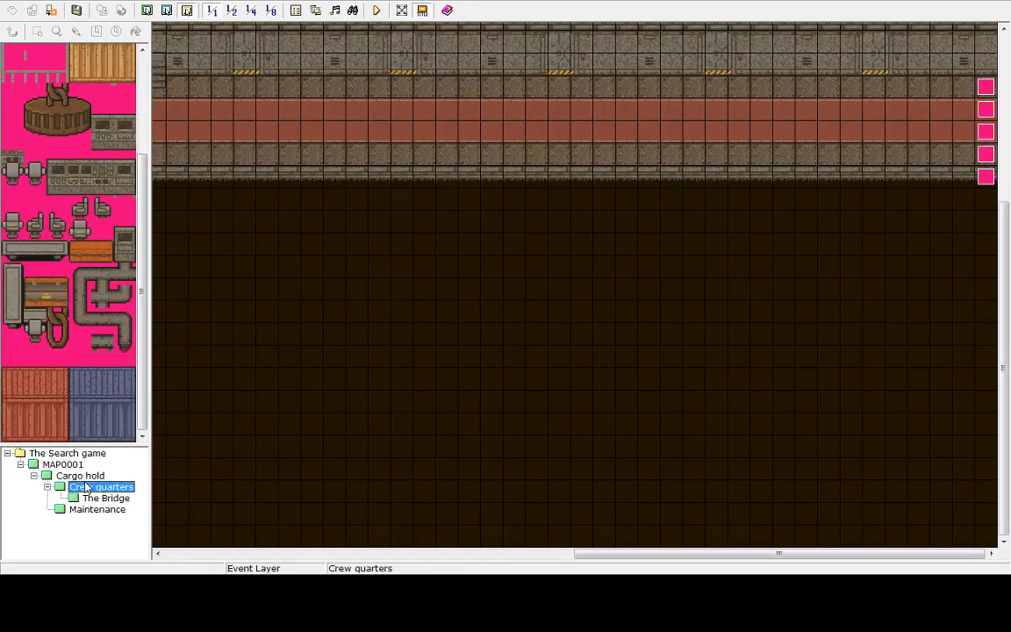
pyautogui.click(77, 476)
pyautogui.click(763, 384)
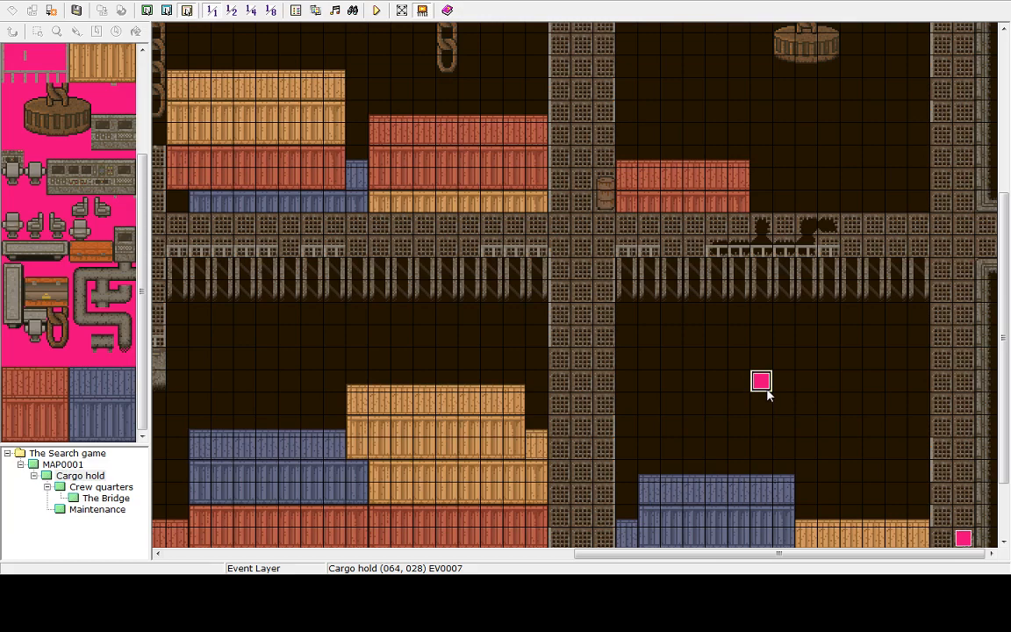
pyautogui.doubleClick(766, 391)
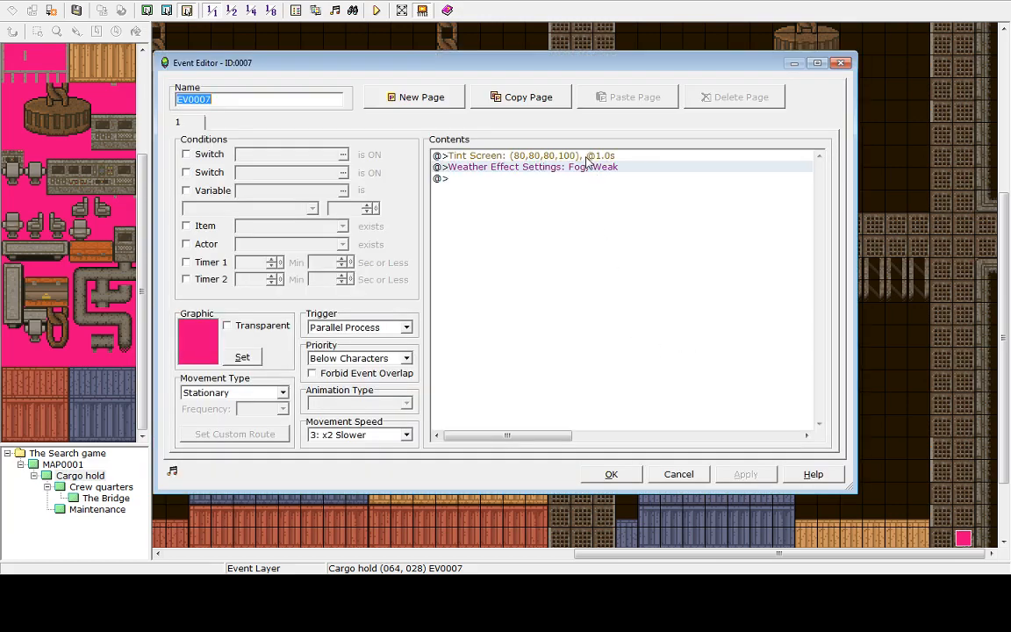
pyautogui.click(586, 158)
pyautogui.rightClick(578, 157)
pyautogui.press('Escape')
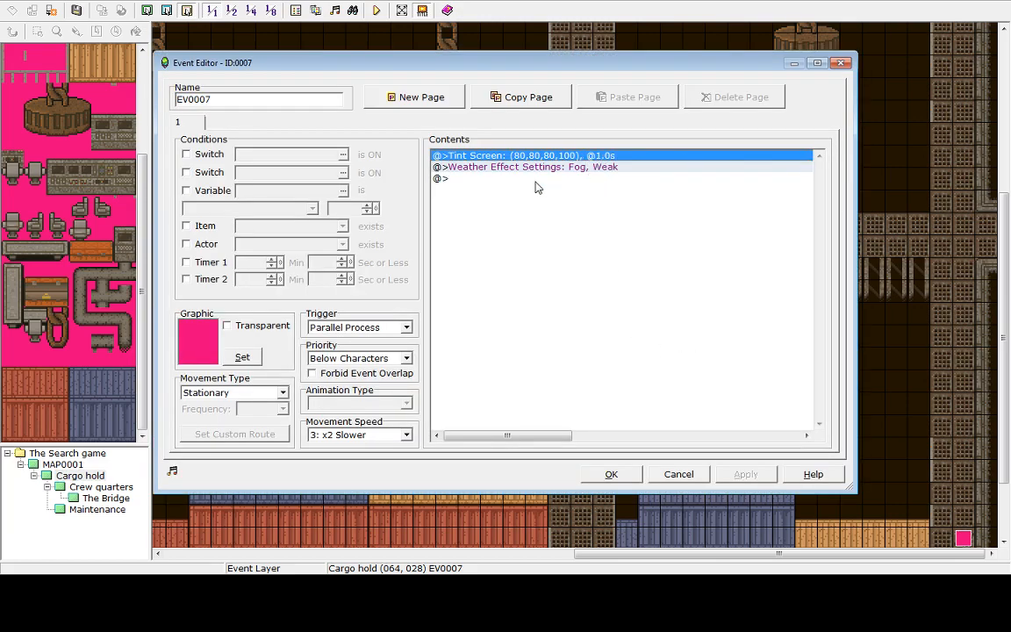
pyautogui.press('Return')
pyautogui.moveTo(526, 237); pyautogui.dragTo(508, 272)
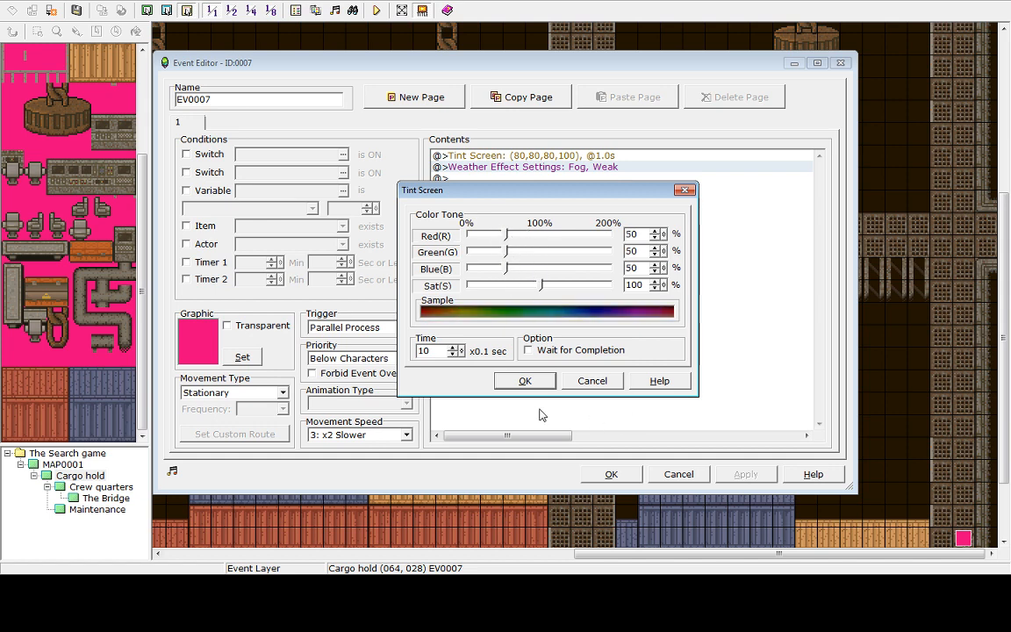
pyautogui.click(524, 379)
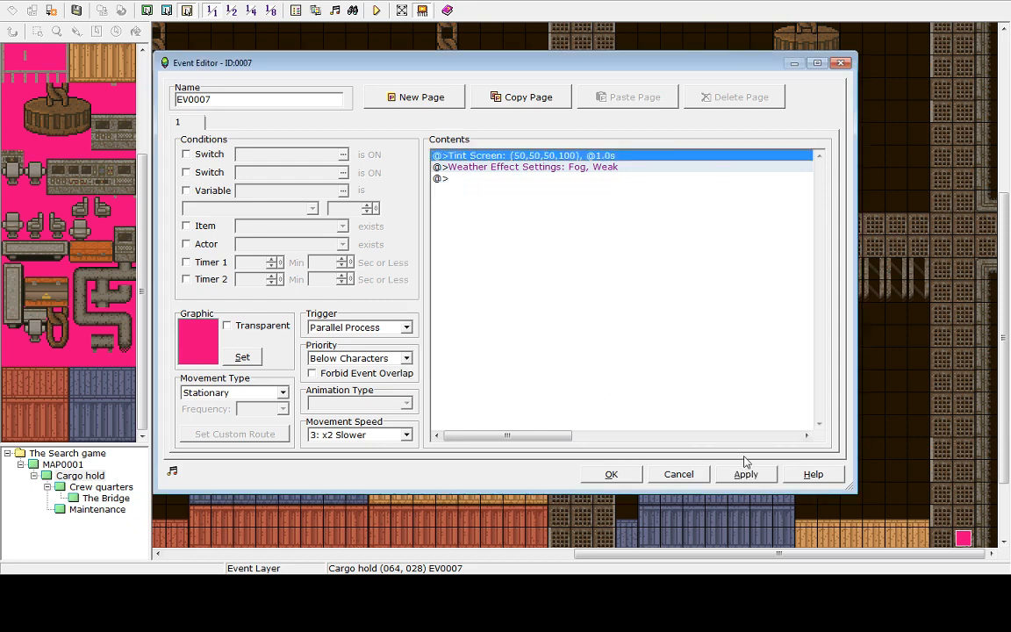
pyautogui.click(745, 475)
pyautogui.click(612, 475)
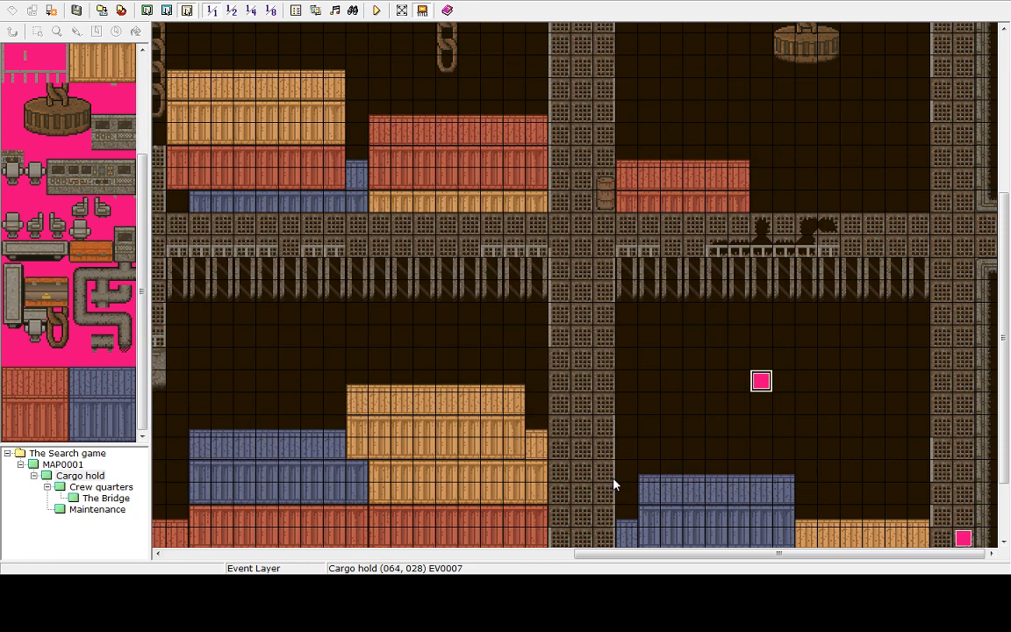
# Playtest, walk through the cargo hold and out to the desert to check the darker tint, then end and shut down the game
pyautogui.click(376, 10)
pyautogui.click(503, 313)
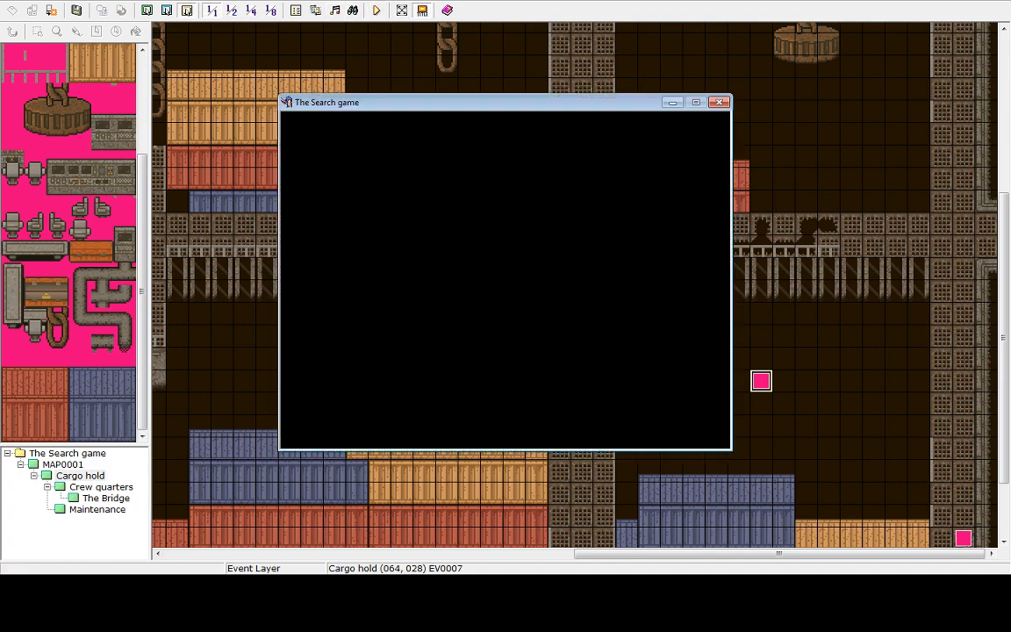
pyautogui.press('Return')
pyautogui.press('Up')
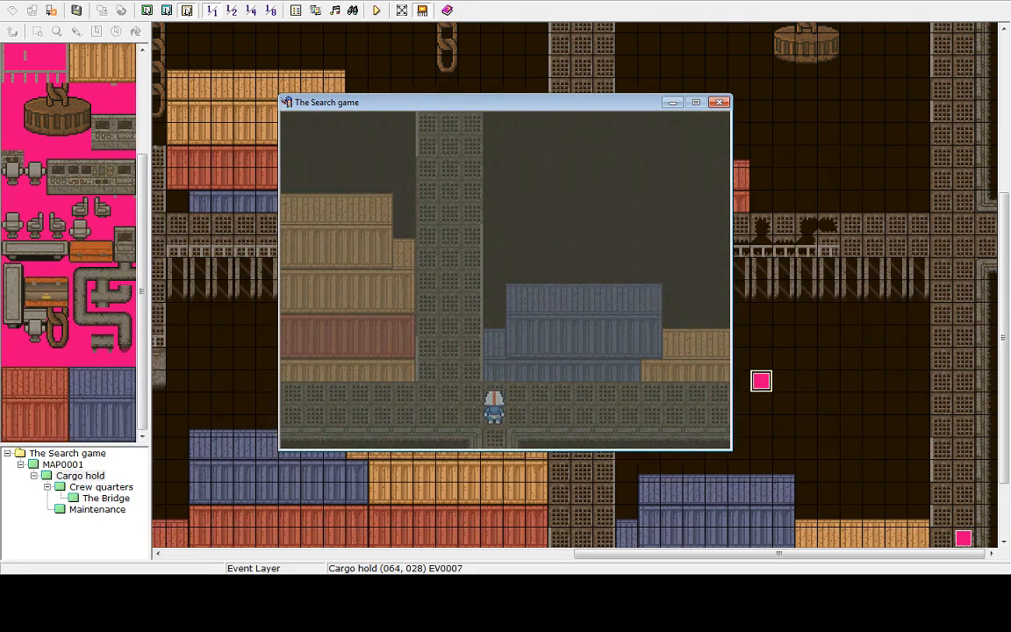
pyautogui.press('Left')
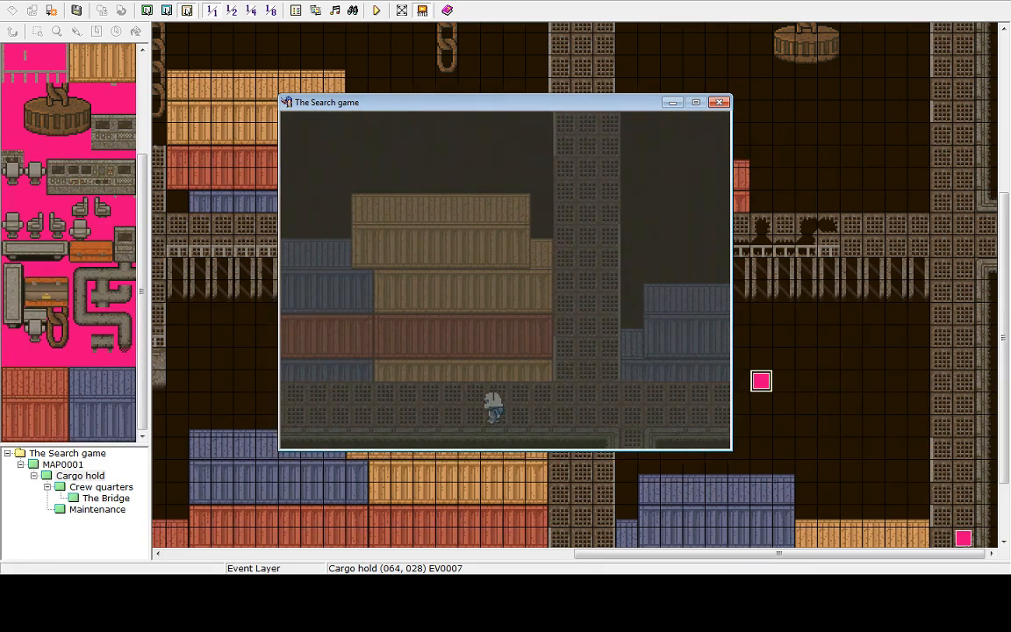
pyautogui.press('Left')
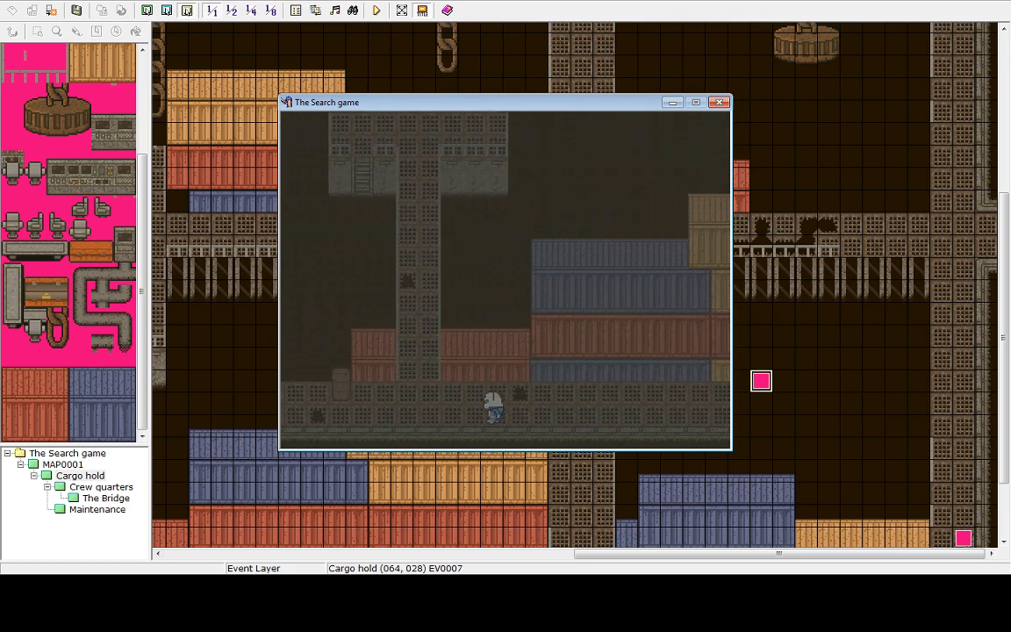
pyautogui.press('Up')
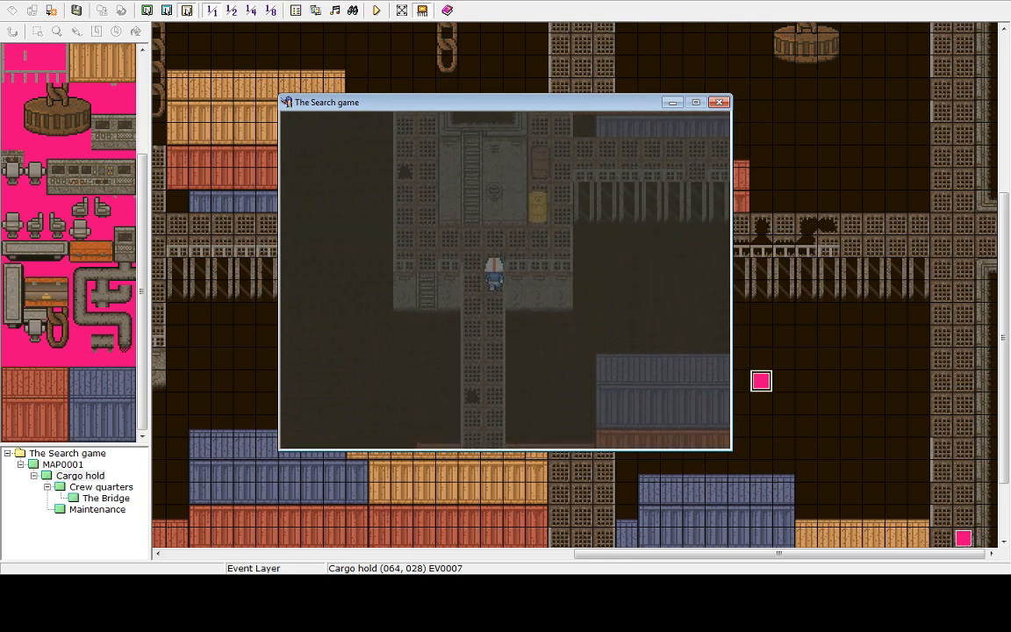
pyautogui.press('Down')
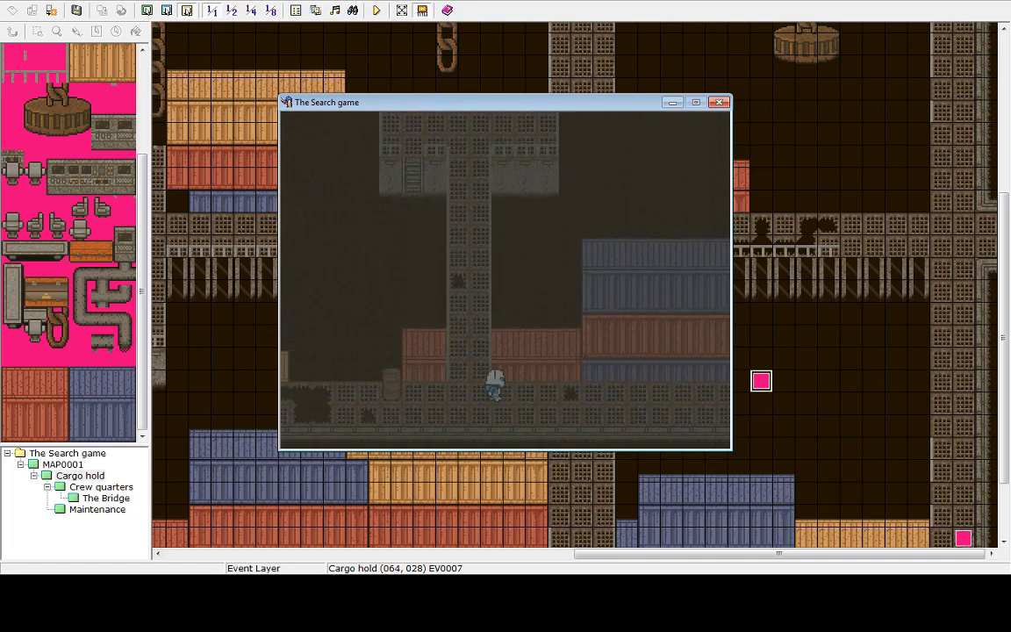
pyautogui.press('Up')
pyautogui.press('Right')
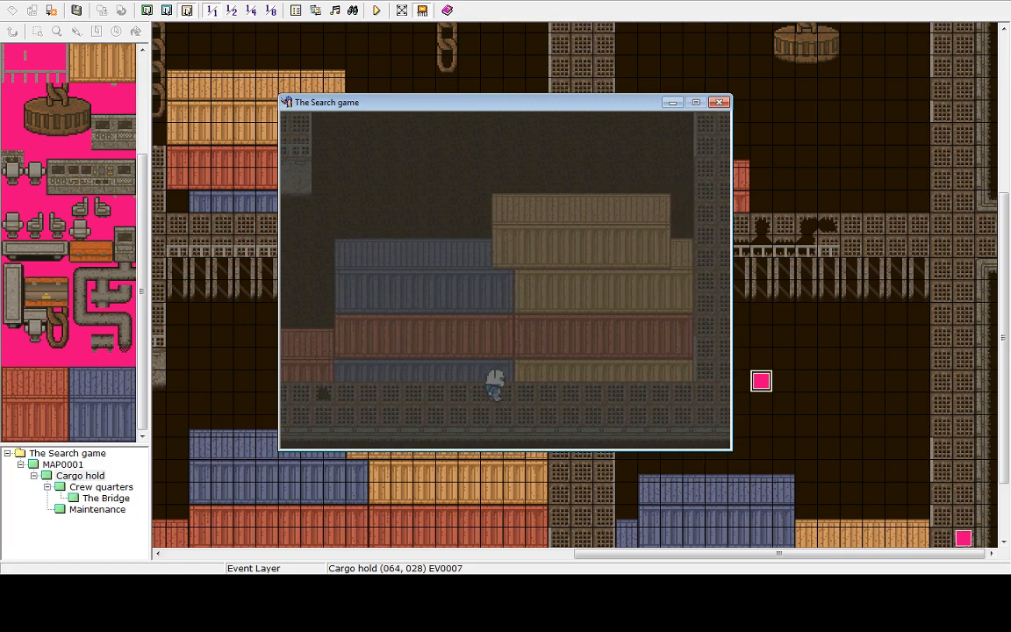
pyautogui.press('Right')
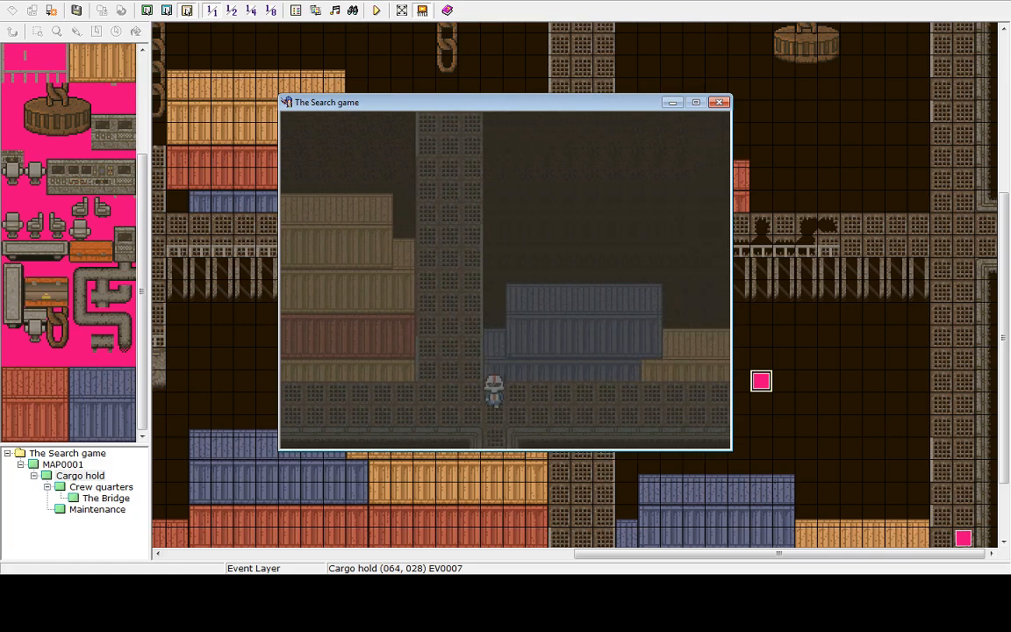
pyautogui.press('Down')
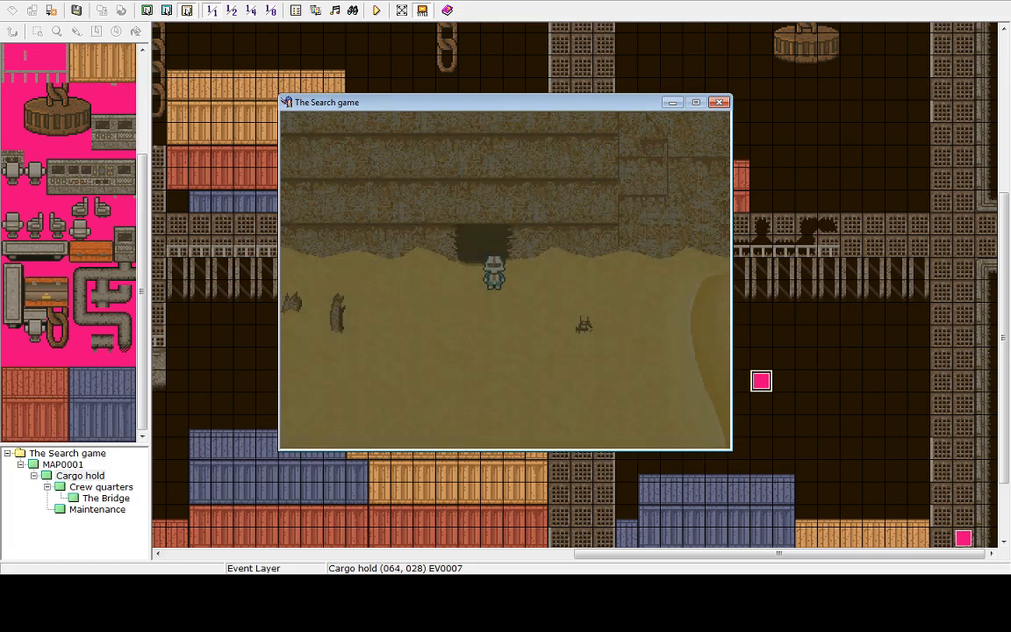
pyautogui.press('Escape')
pyautogui.press('Up')
pyautogui.press('Return')
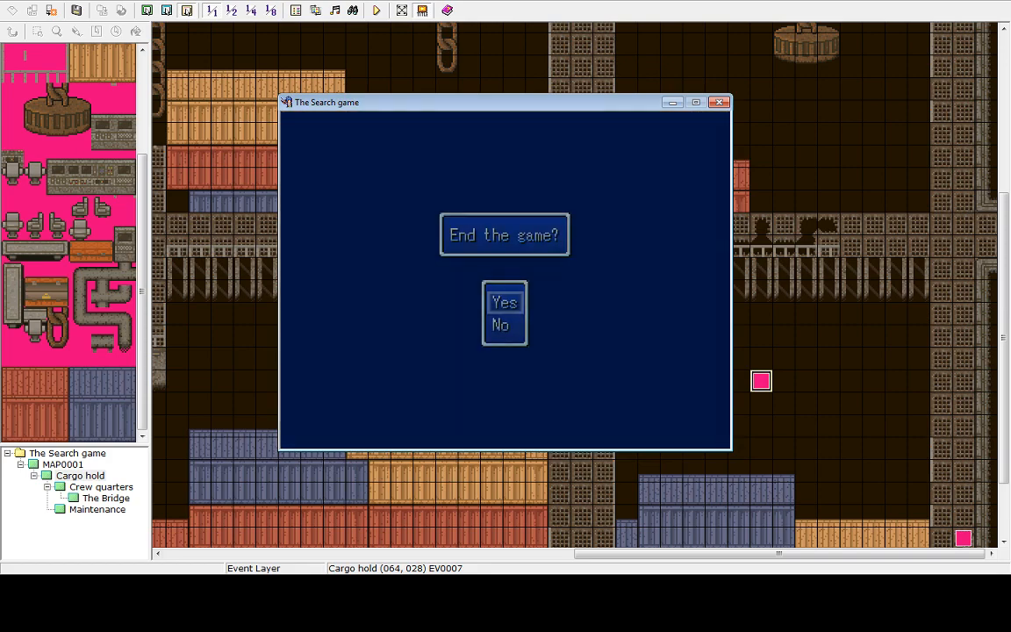
pyautogui.press('Return')
pyautogui.press('Up')
pyautogui.press('Return')
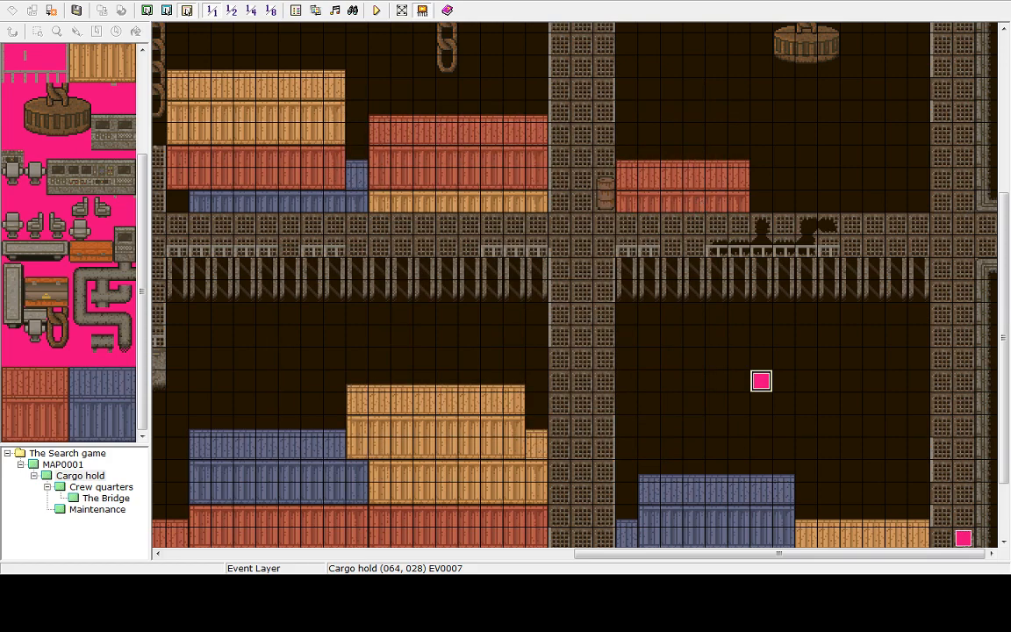
# Playtest the game, walk around the desert near the ship entrance to check the tint, then end and shut down the game
pyautogui.click(376, 10)
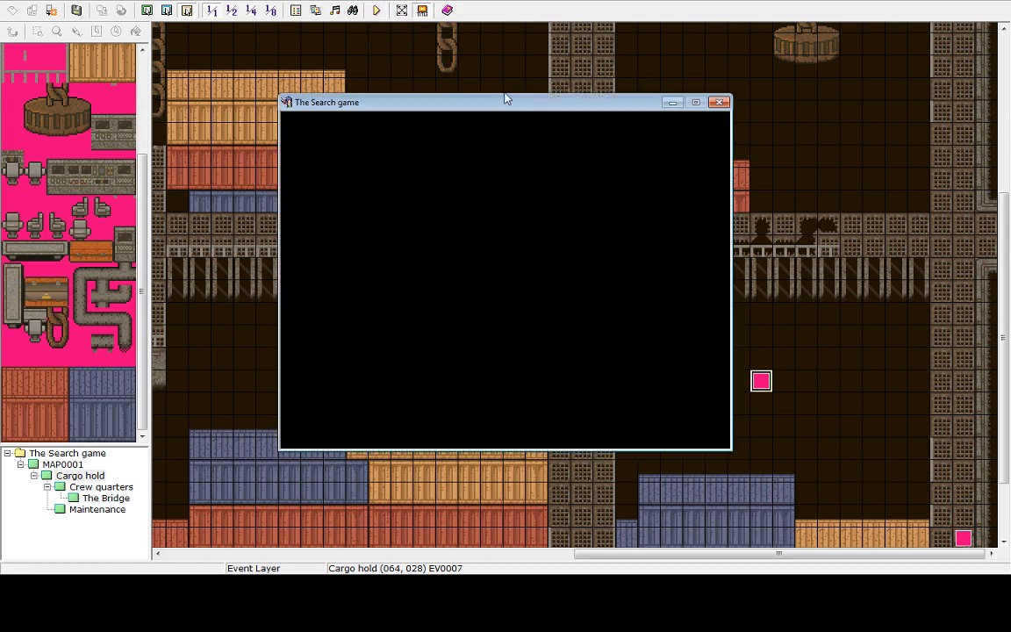
pyautogui.press('Return')
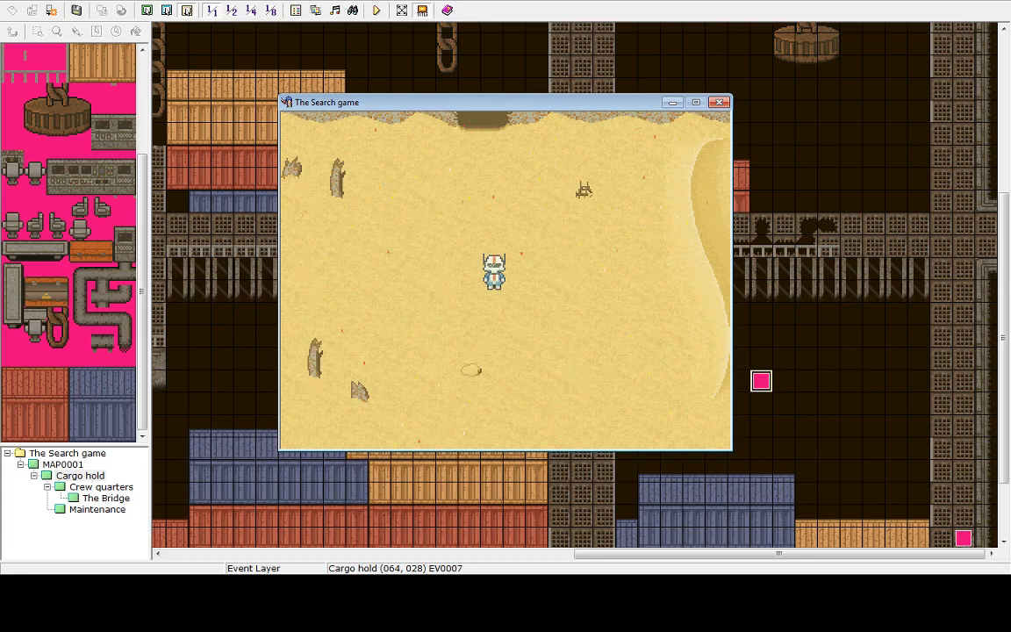
pyautogui.press('Right')
pyautogui.press('Up')
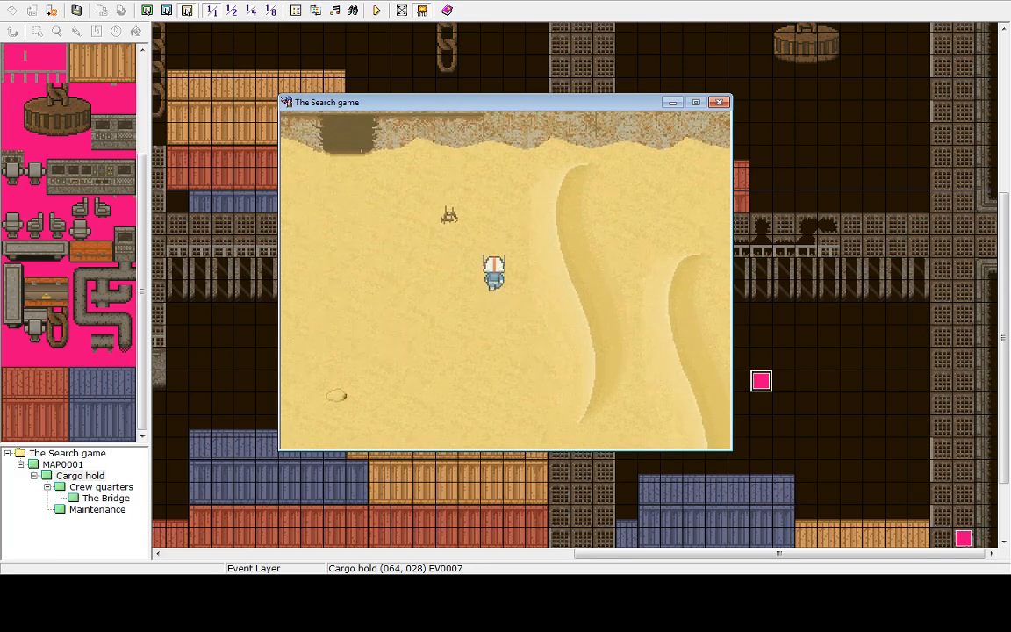
pyautogui.press('Up')
pyautogui.press('Left')
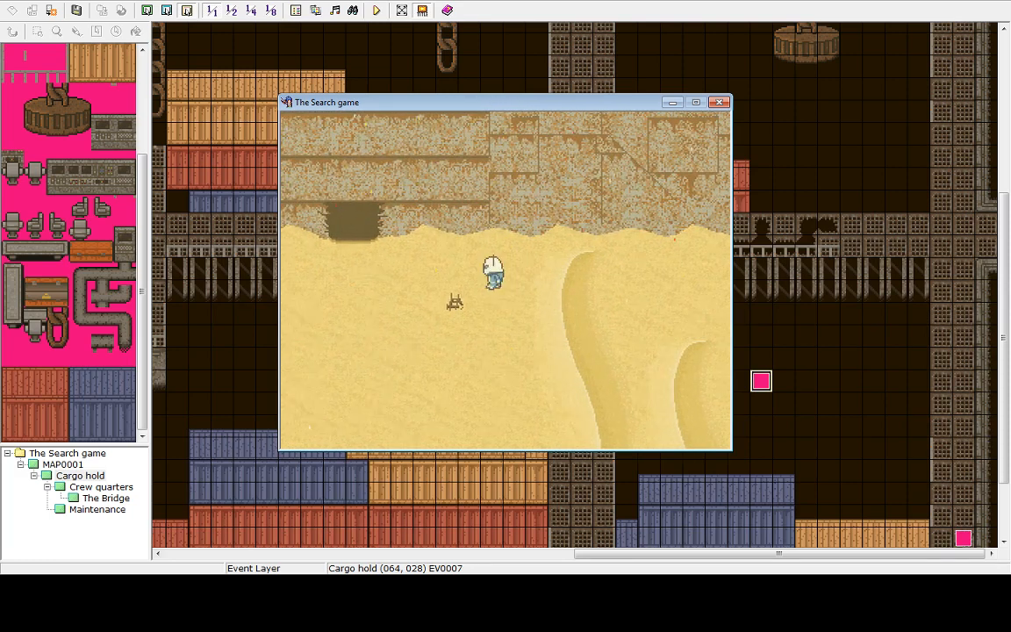
pyautogui.press('Left')
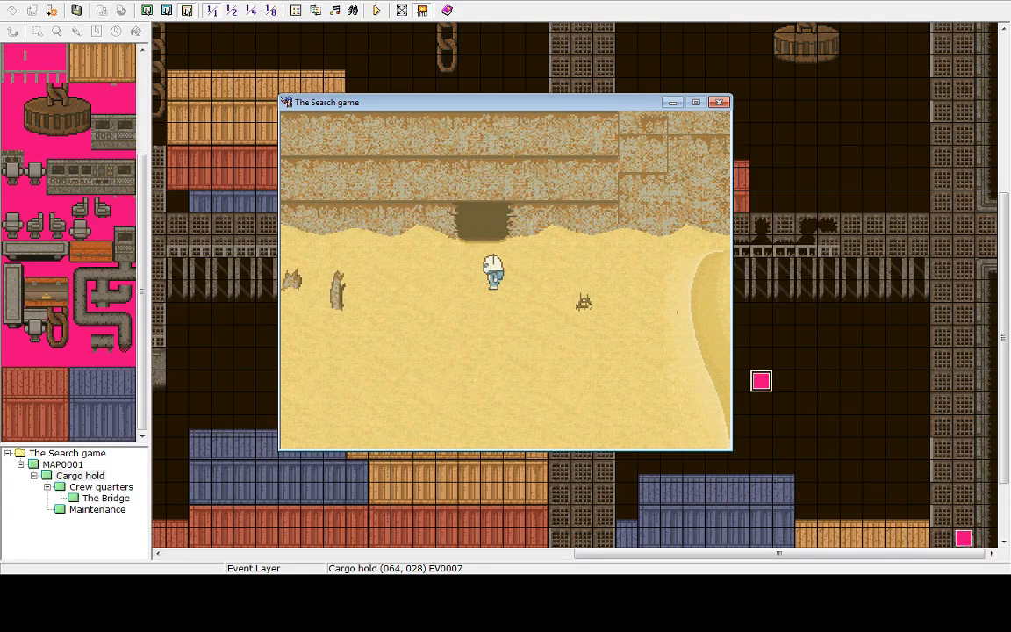
pyautogui.press('Left')
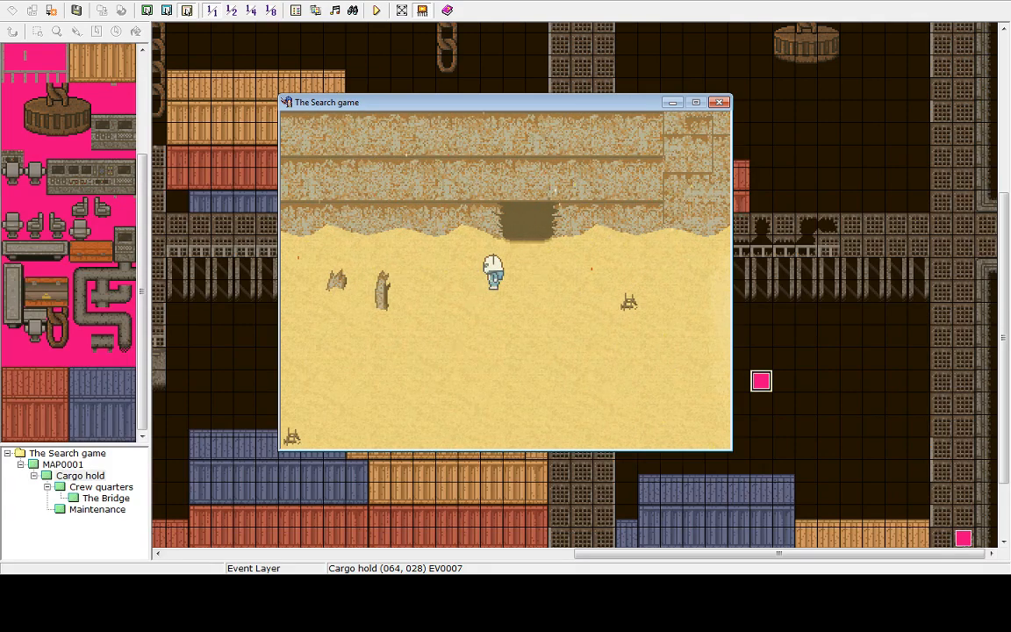
pyautogui.press('Left')
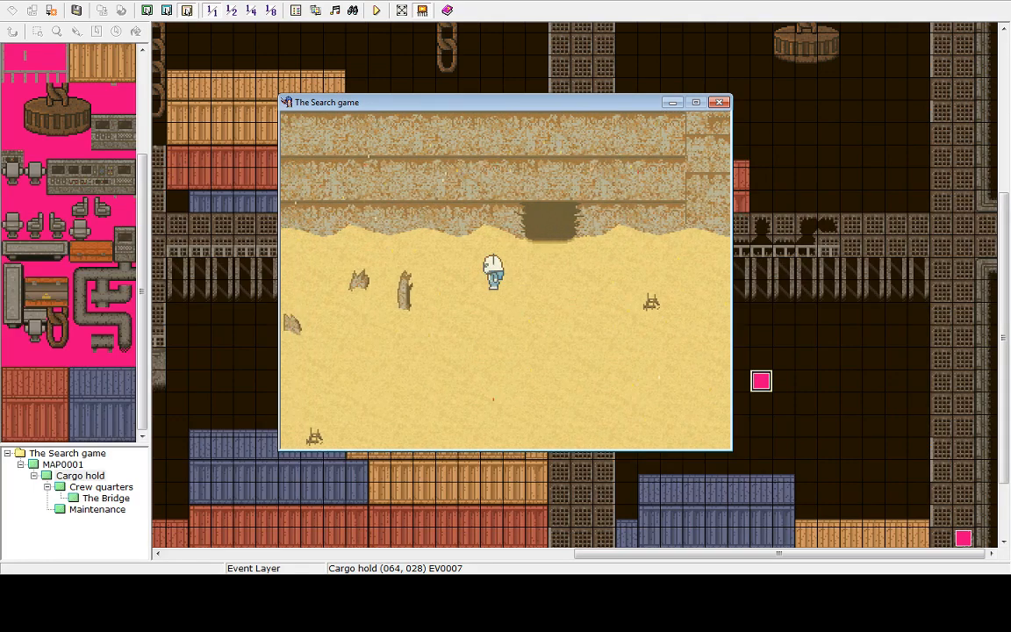
pyautogui.press('Right')
pyautogui.press('Up')
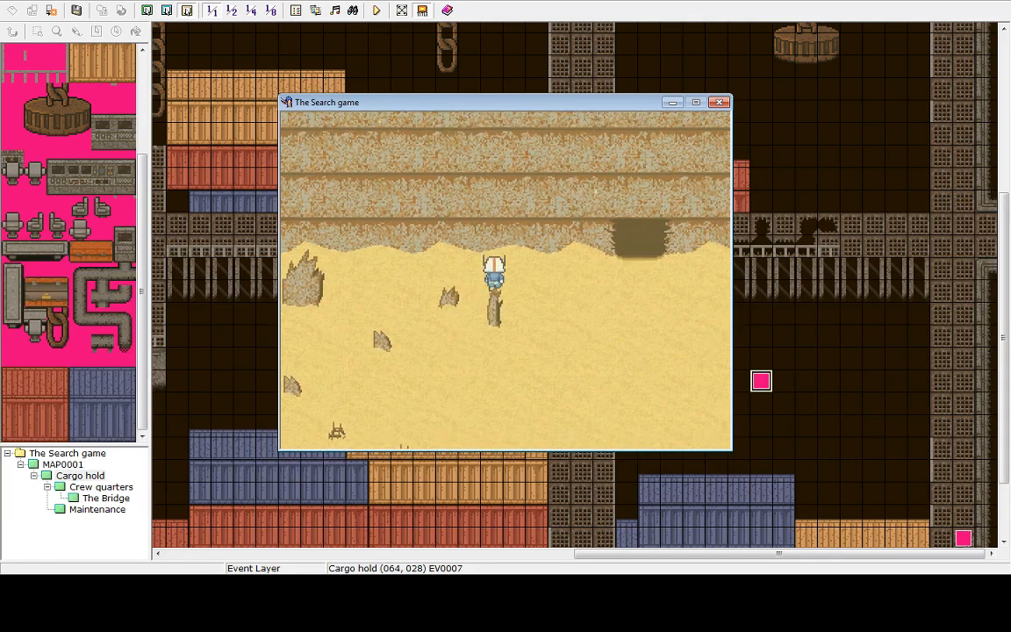
pyautogui.press('Left')
pyautogui.press('Down')
pyautogui.press('Right')
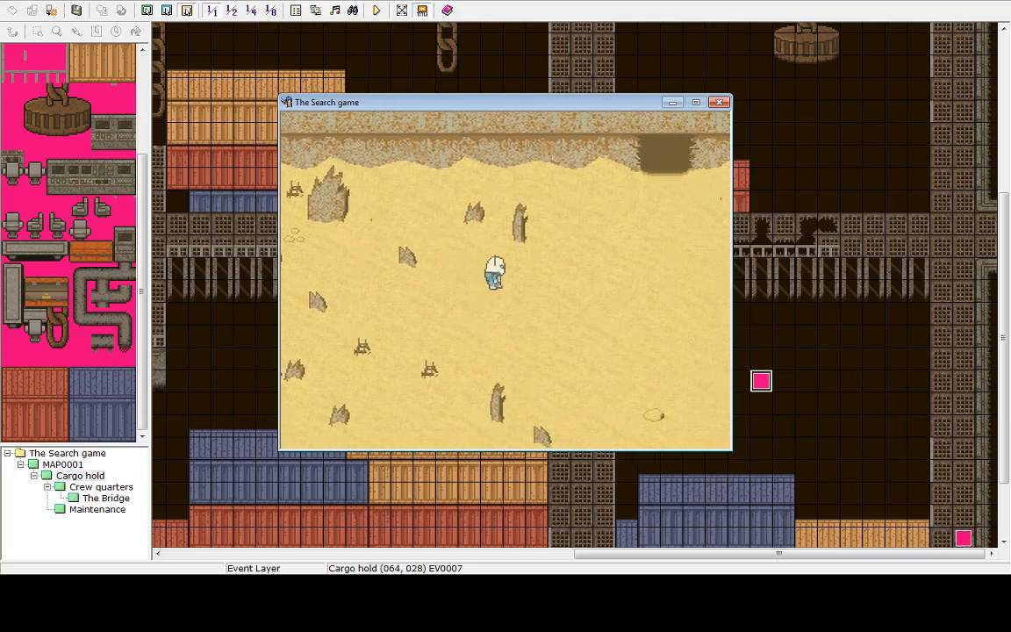
pyautogui.press('Right')
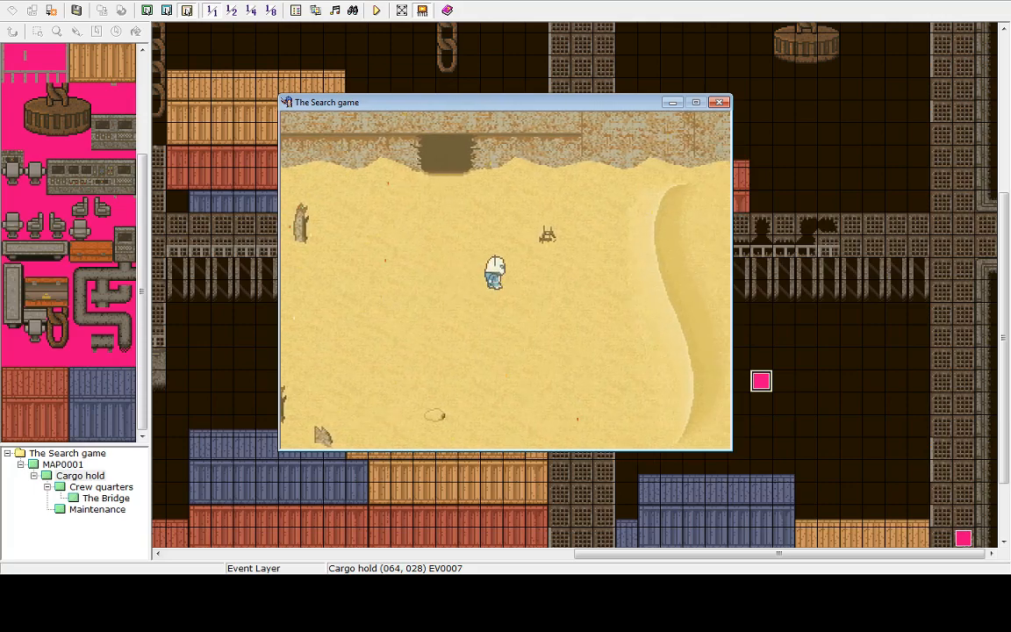
pyautogui.press('Up')
pyautogui.press('Left')
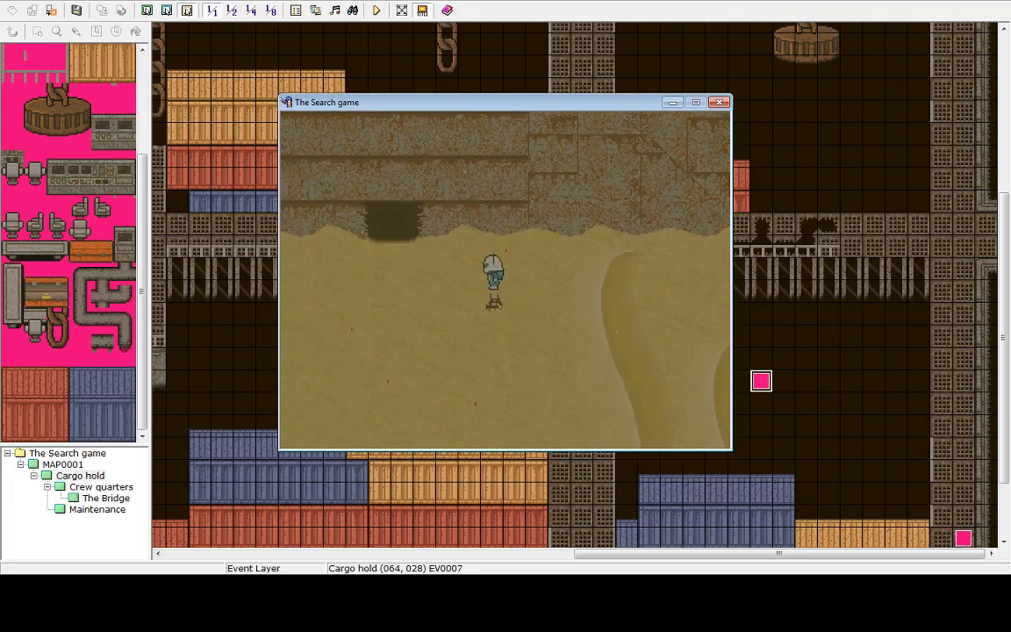
pyautogui.press('Escape')
pyautogui.press('Up')
pyautogui.press('Return')
pyautogui.press('Return')
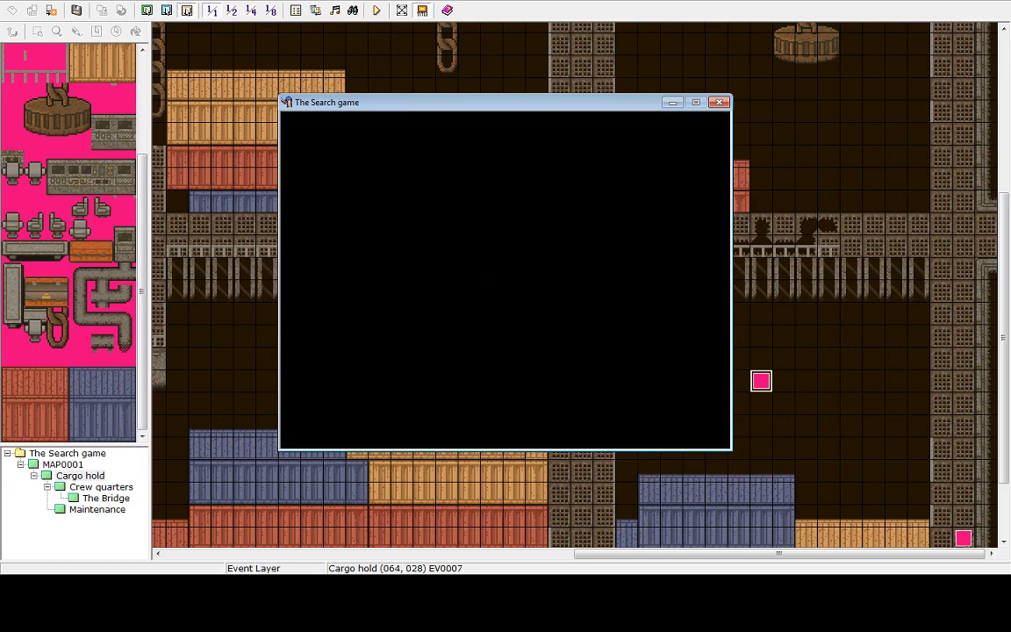
pyautogui.press('Up')
pyautogui.press('Return')
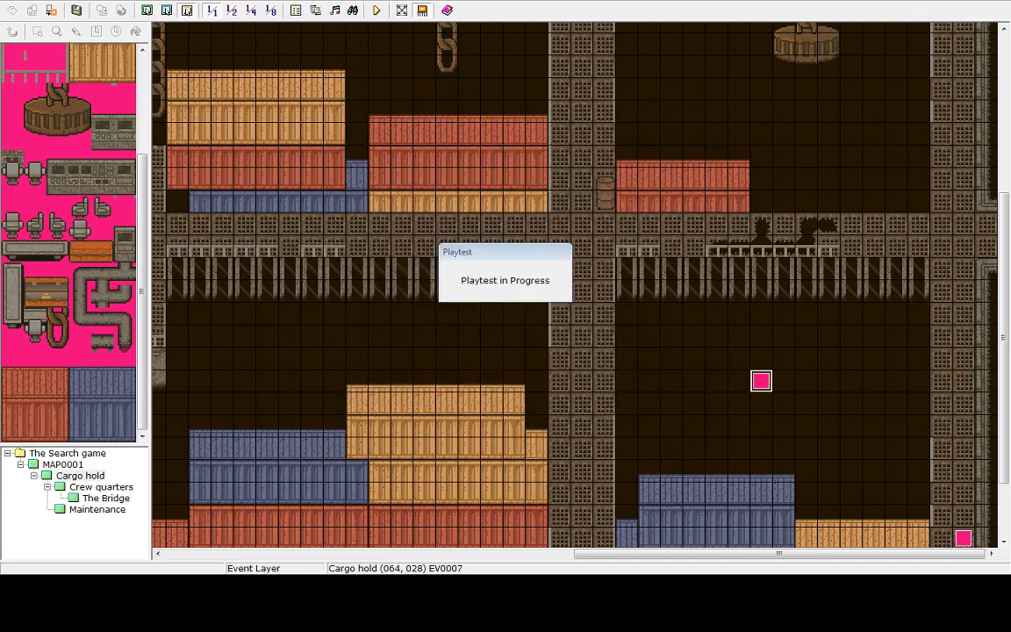
# Open the desert map's parallel process event and add a Tint Screen of 100, 100, 100, 100 after the weather effect
pyautogui.click(66, 466)
pyautogui.click(633, 513)
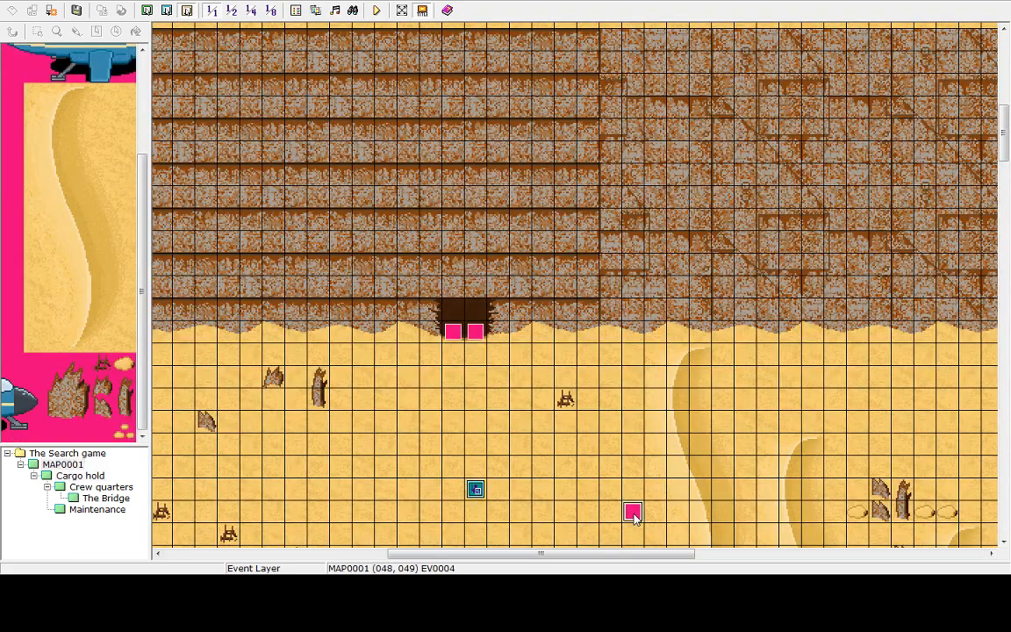
pyautogui.press('Return')
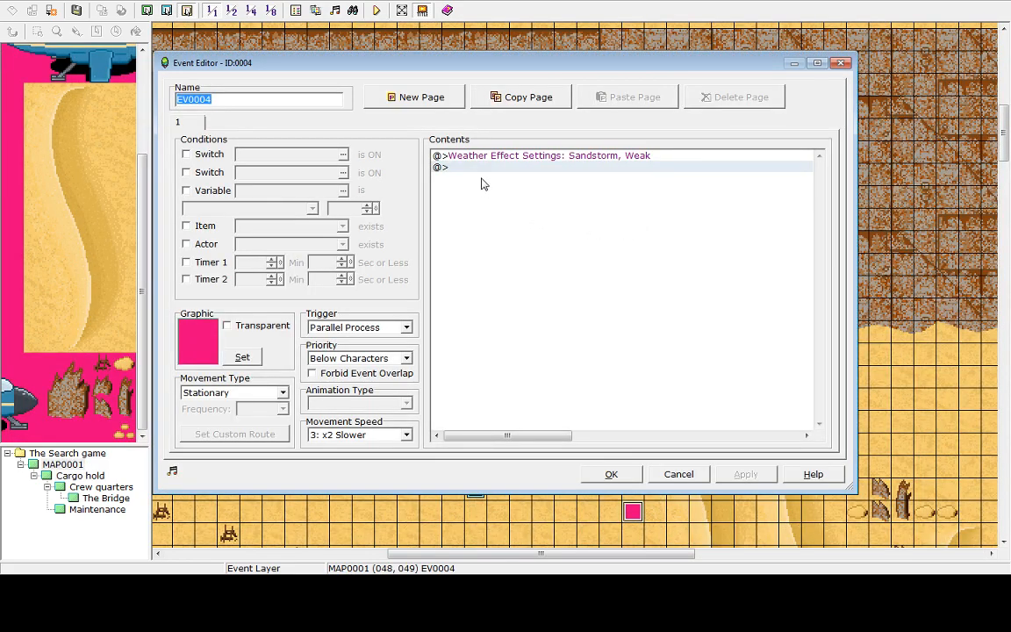
pyautogui.doubleClick(489, 167)
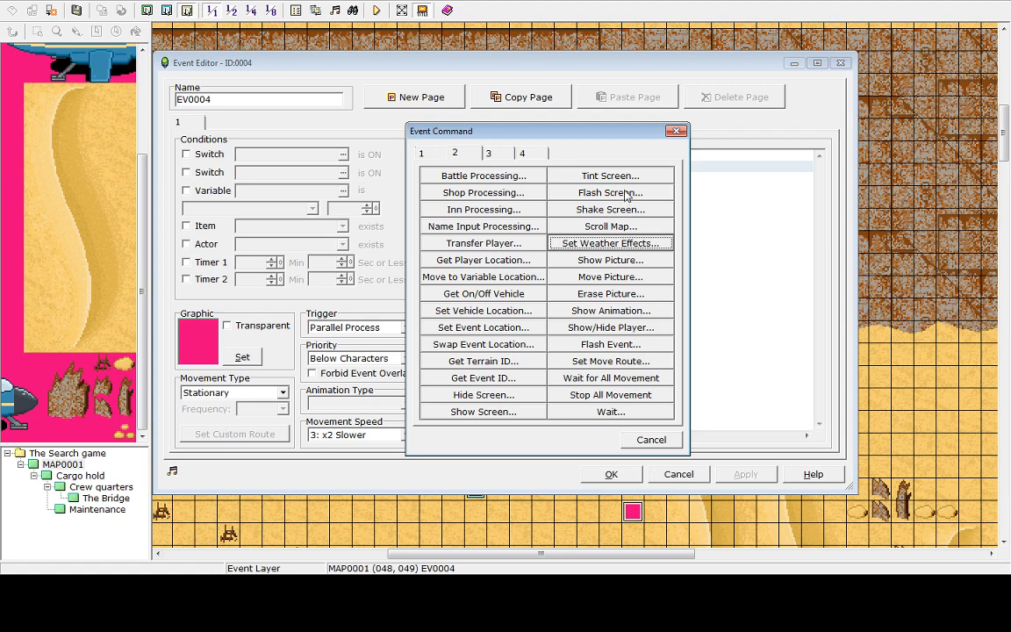
pyautogui.click(610, 176)
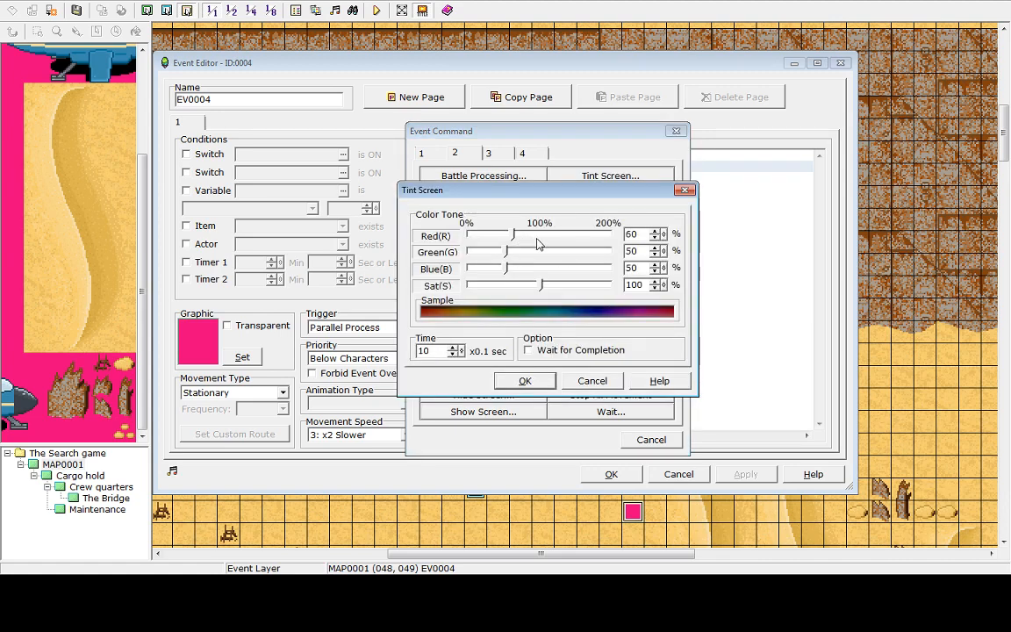
pyautogui.click(538, 237)
pyautogui.click(542, 253)
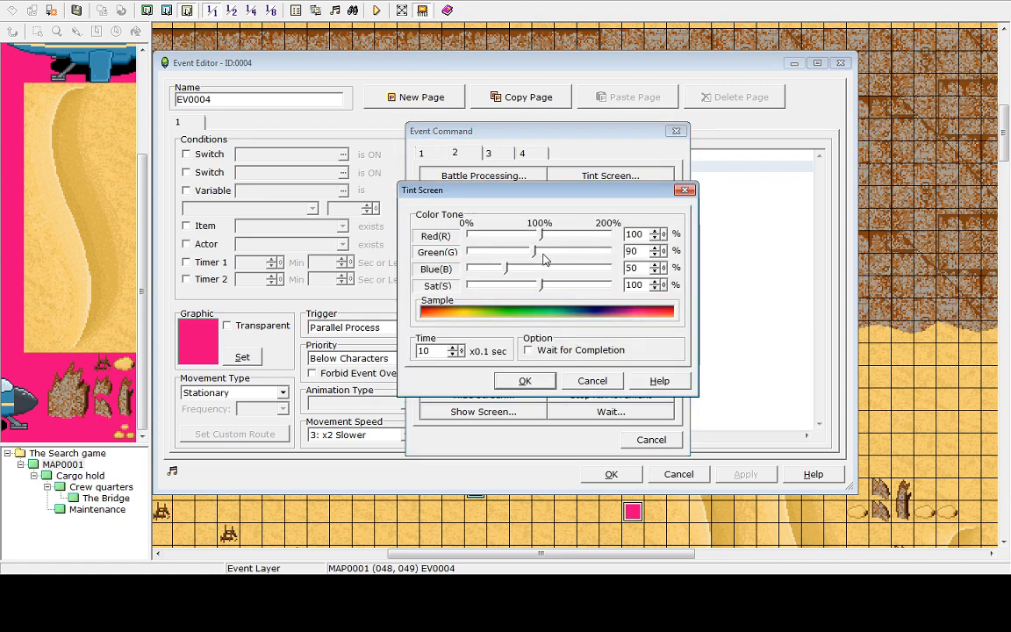
pyautogui.click(540, 270)
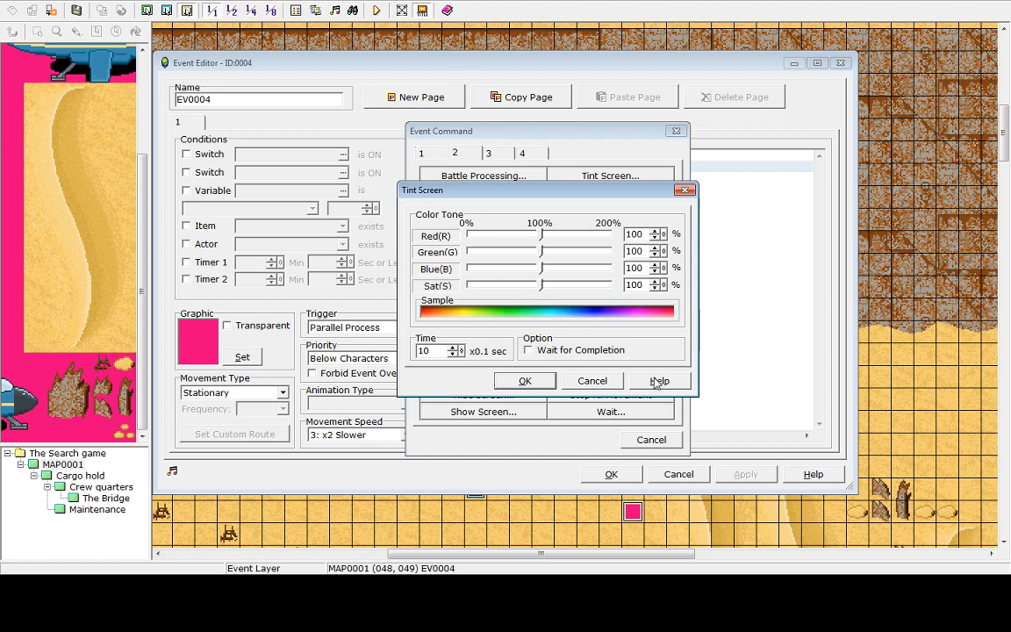
pyautogui.click(525, 381)
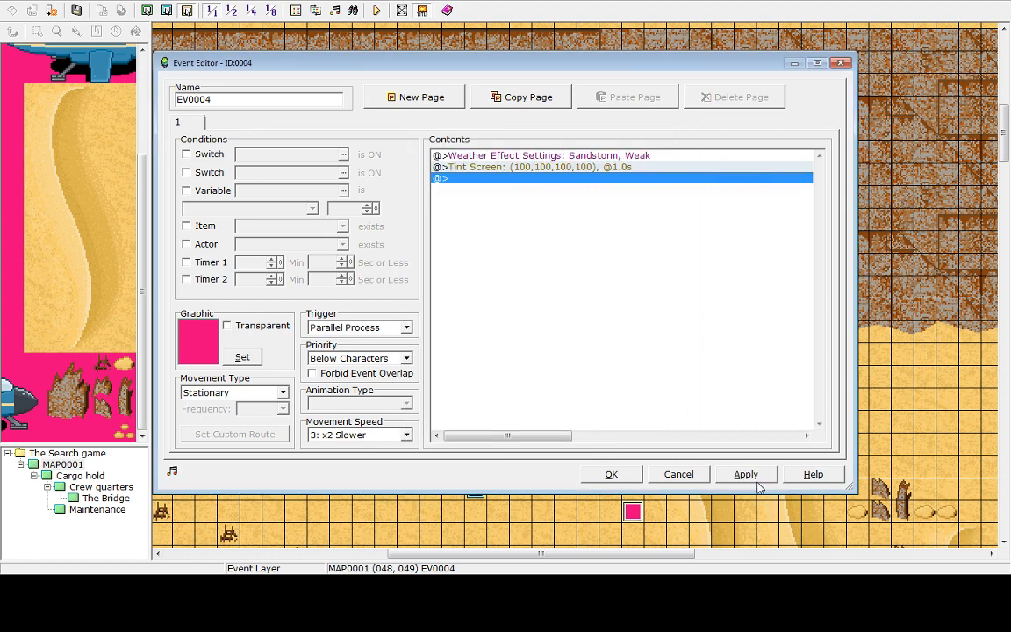
pyautogui.click(630, 475)
# Save and playtest, walking into the cargo hold and back out to the desert to check the restored tint
pyautogui.click(378, 11)
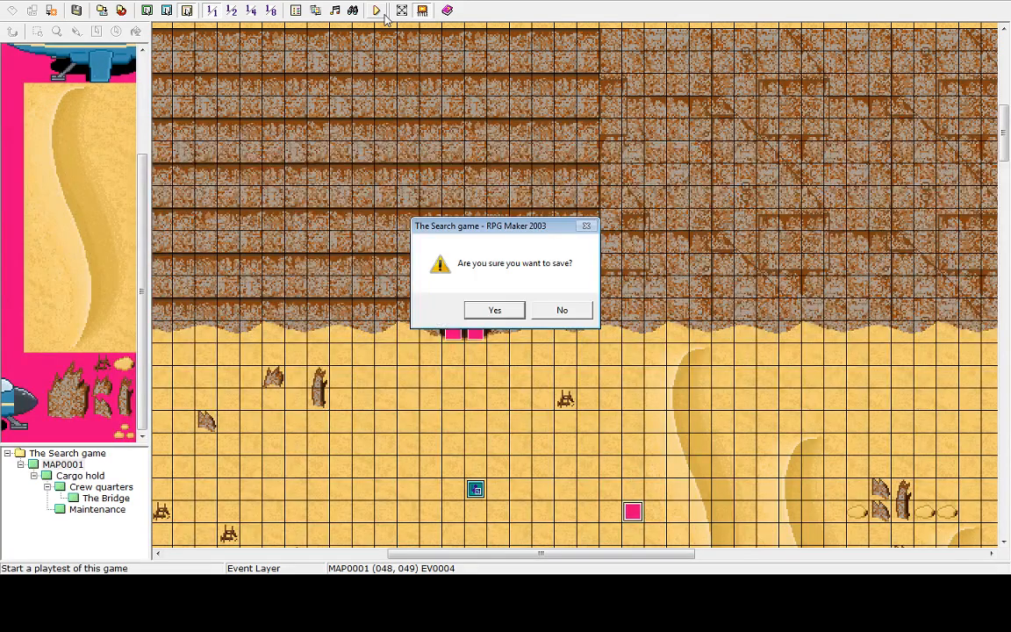
pyautogui.click(515, 309)
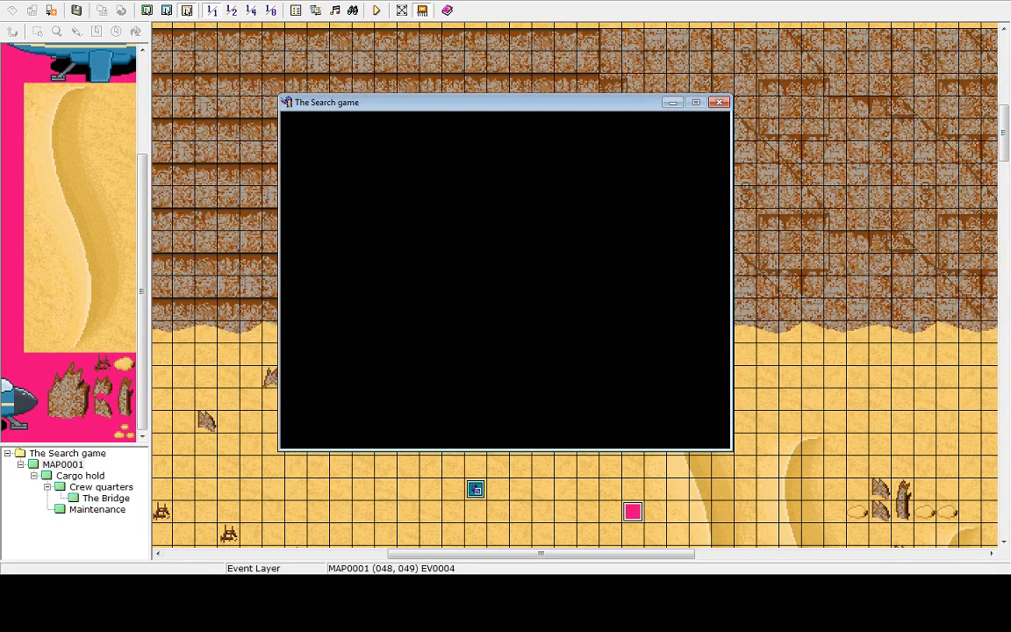
pyautogui.press('Up')
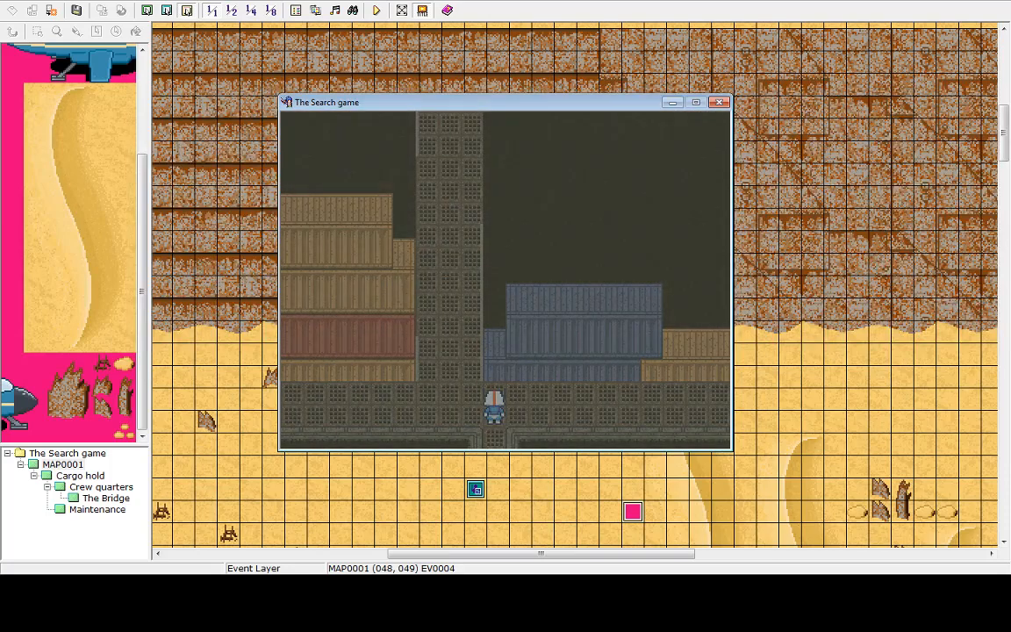
pyautogui.press('Left')
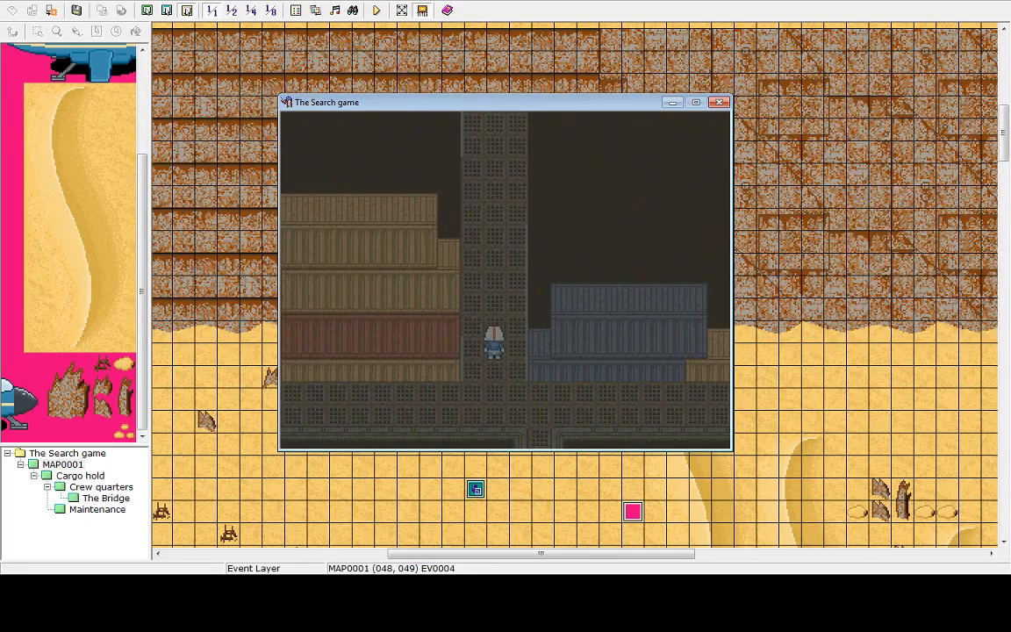
pyautogui.press('Down')
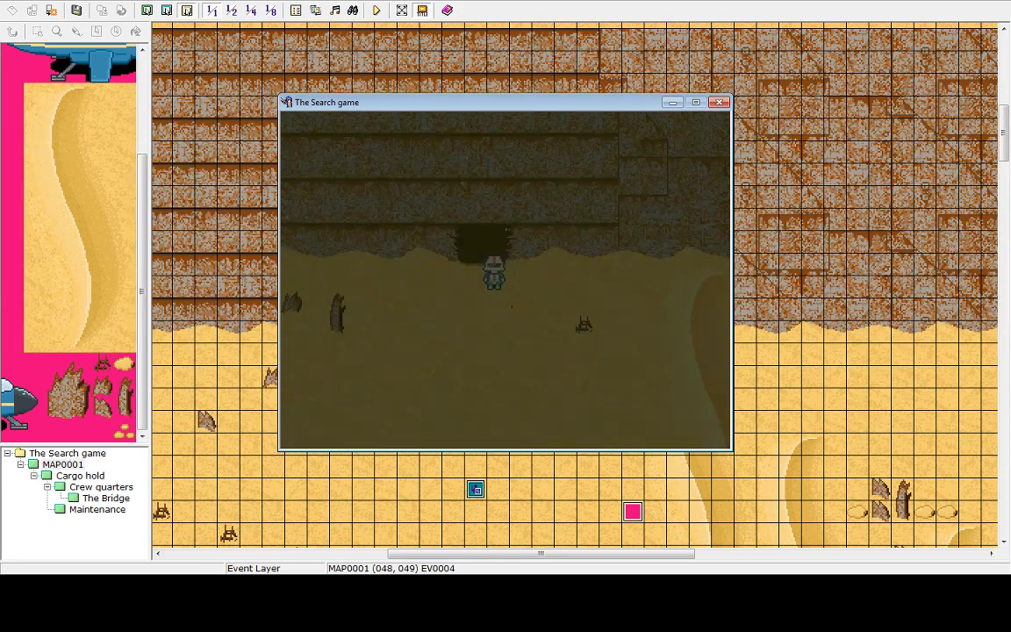
pyautogui.press('Down')
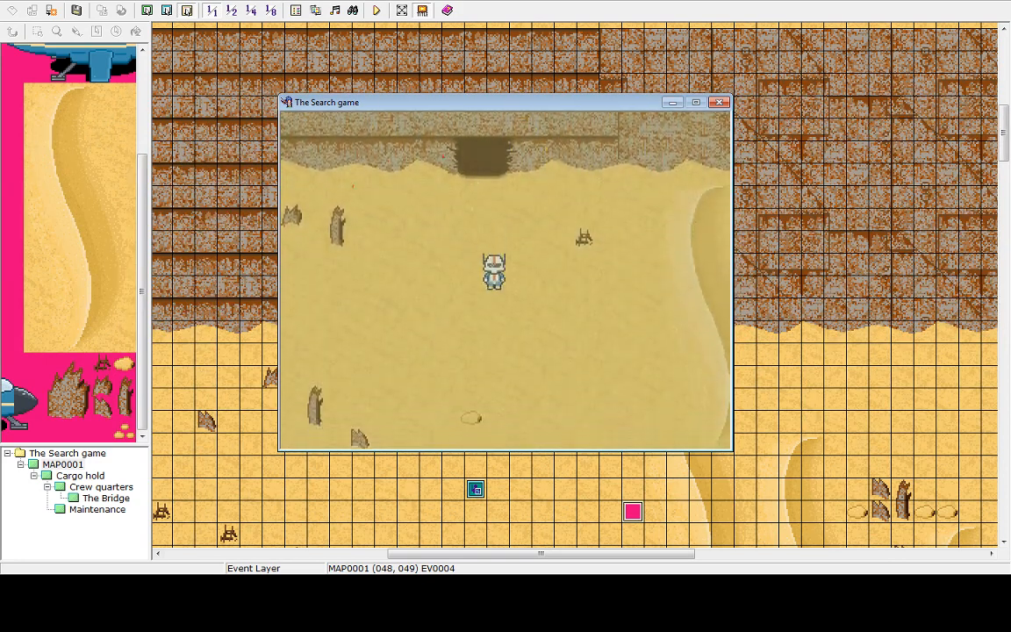
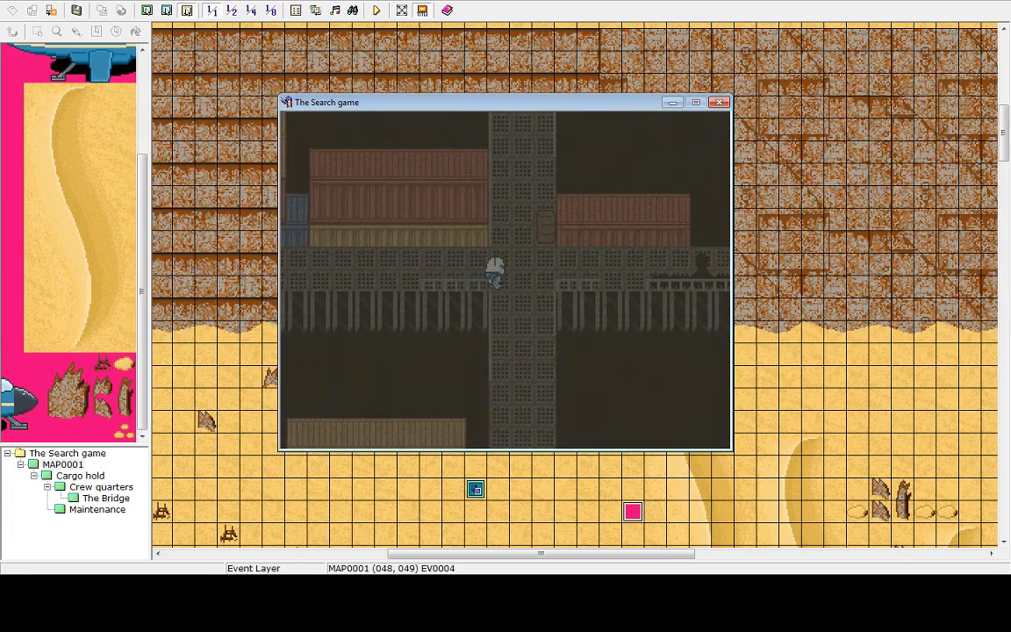
# Walk around the cargo hold to check its tint, then end and shut down the playtest
pyautogui.press('Left')
pyautogui.press('Up')
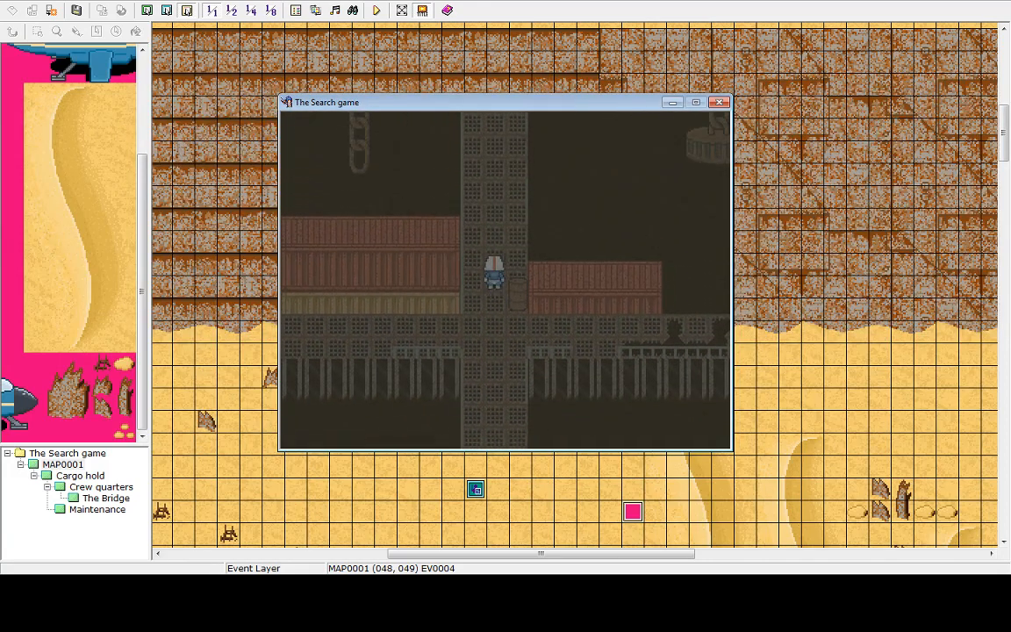
pyautogui.press('Left')
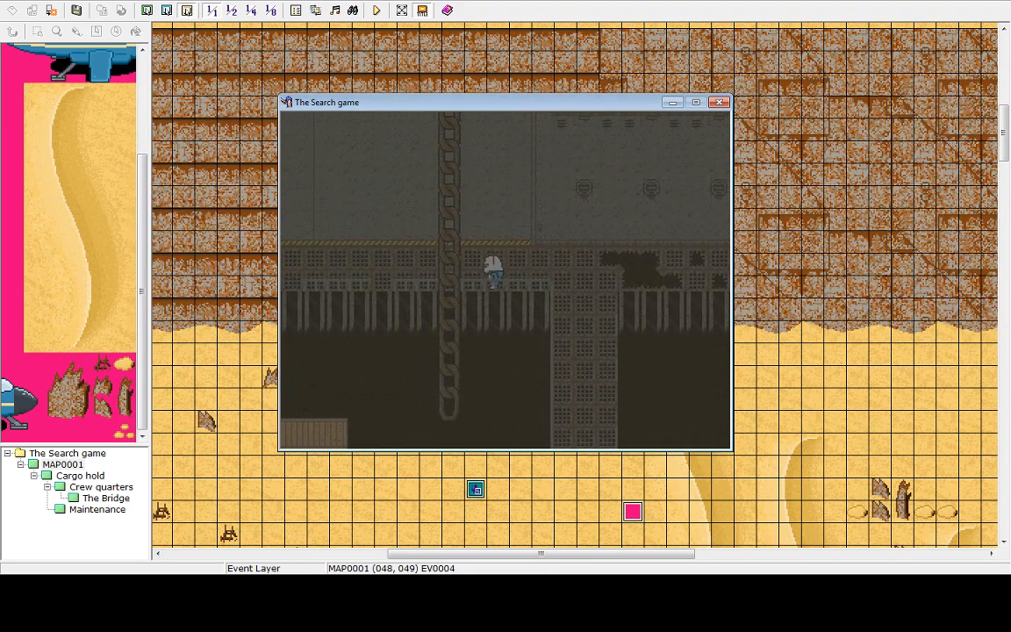
pyautogui.press('Left')
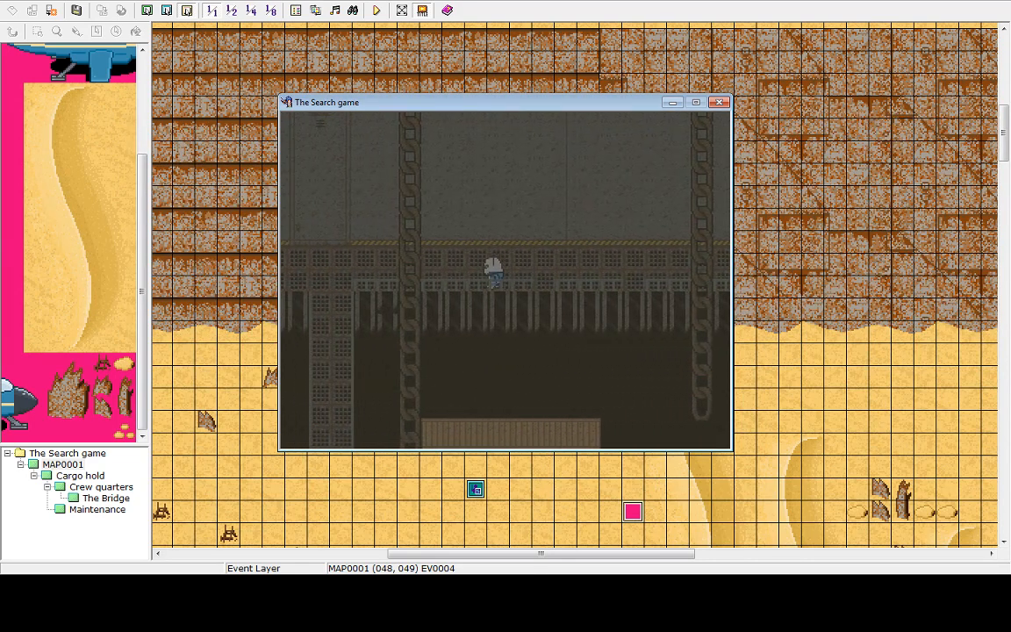
pyautogui.press('Right')
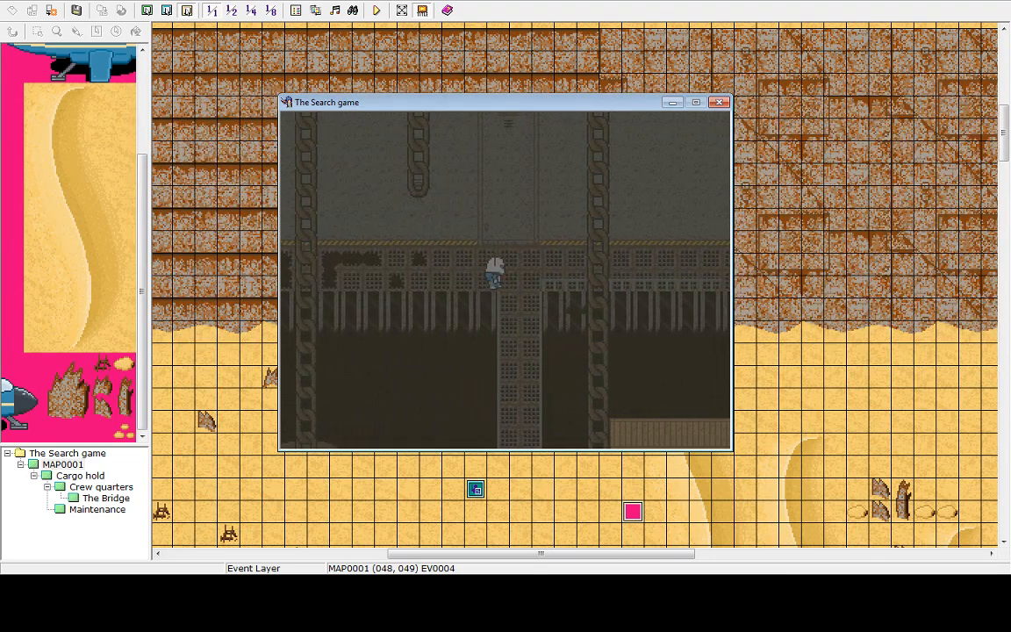
pyautogui.press('Down')
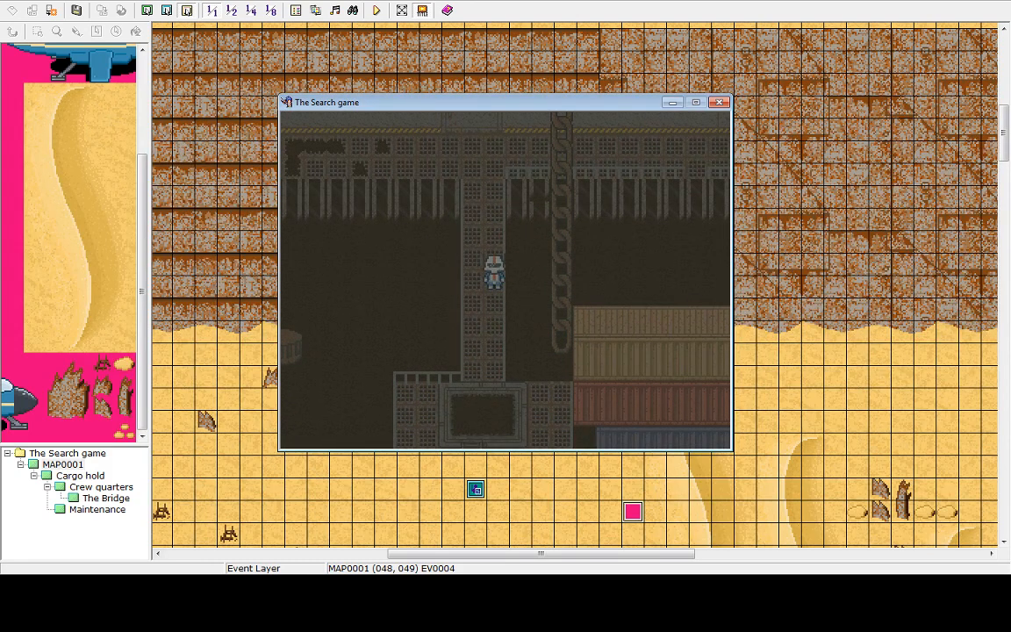
pyautogui.press('Escape')
pyautogui.press('Up')
pyautogui.press('Return')
pyautogui.press('Return')
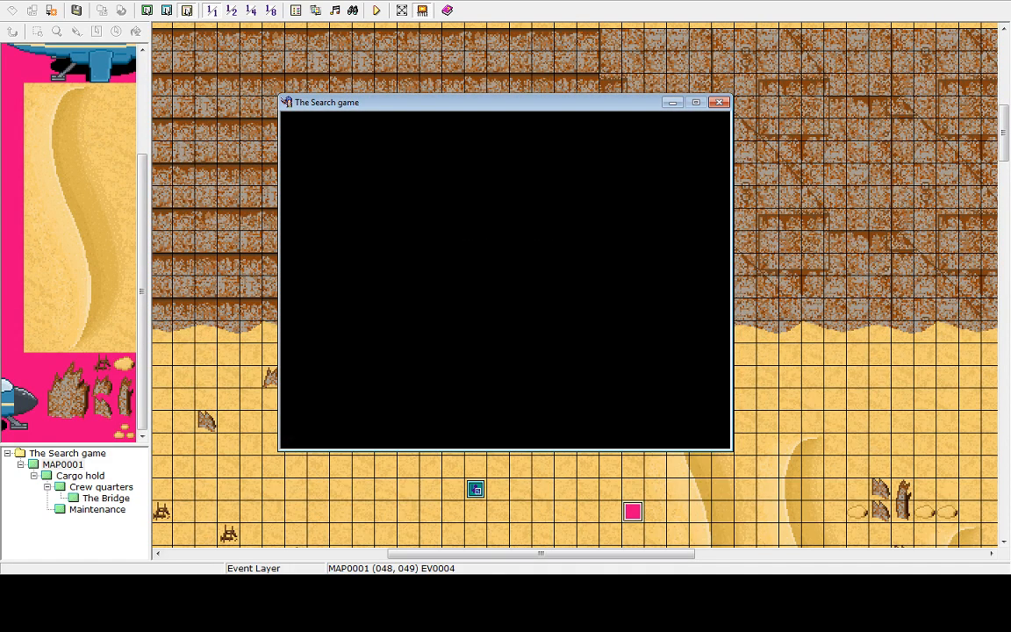
pyautogui.press('Up')
pyautogui.press('Return')
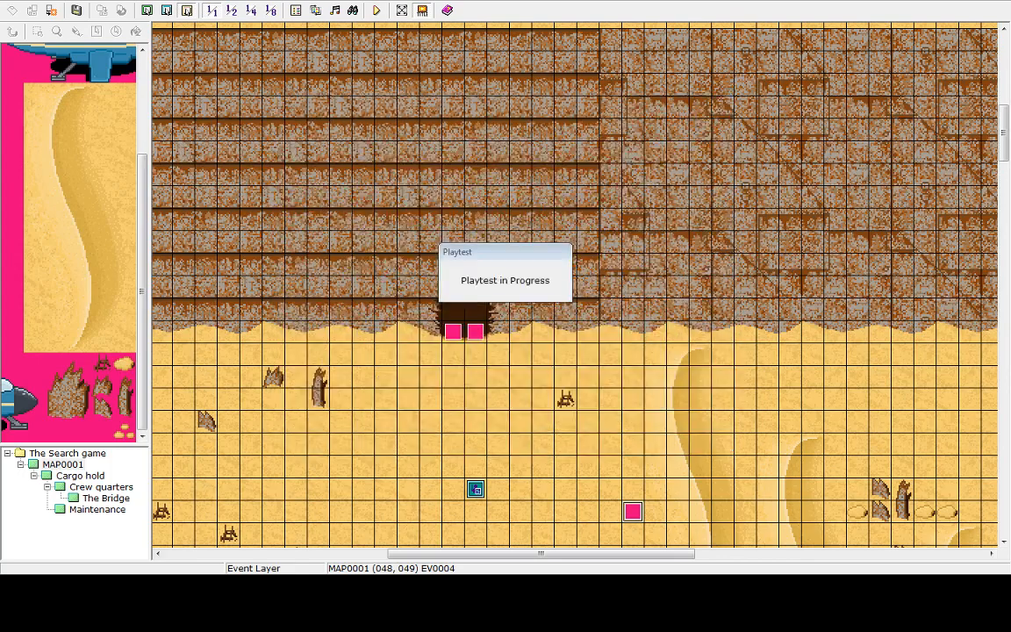
# Open the cargo hold map's parallel process event for editing
pyautogui.click(72, 477)
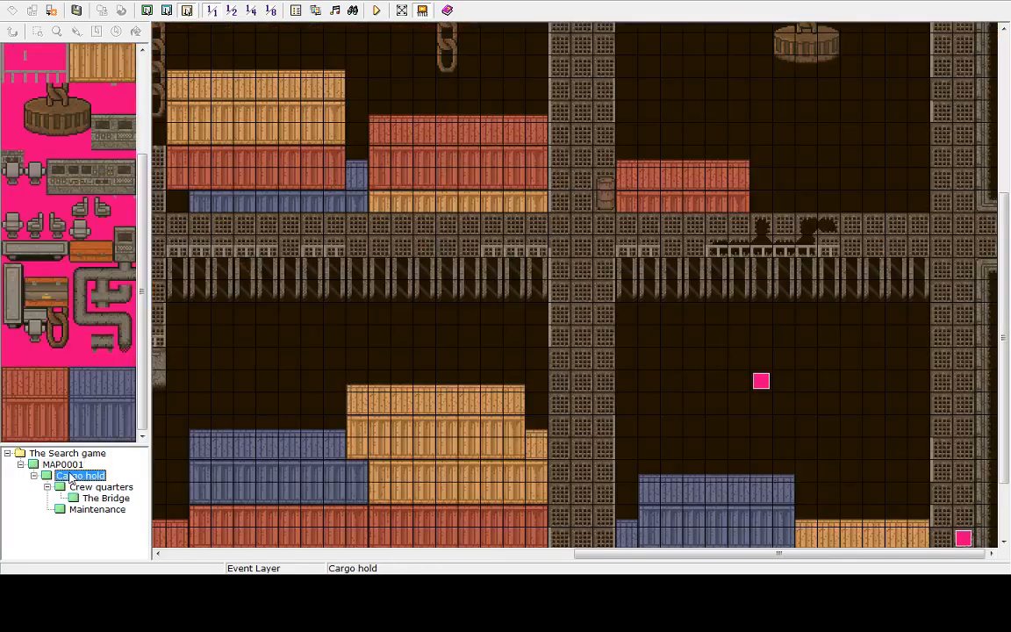
pyautogui.click(762, 382)
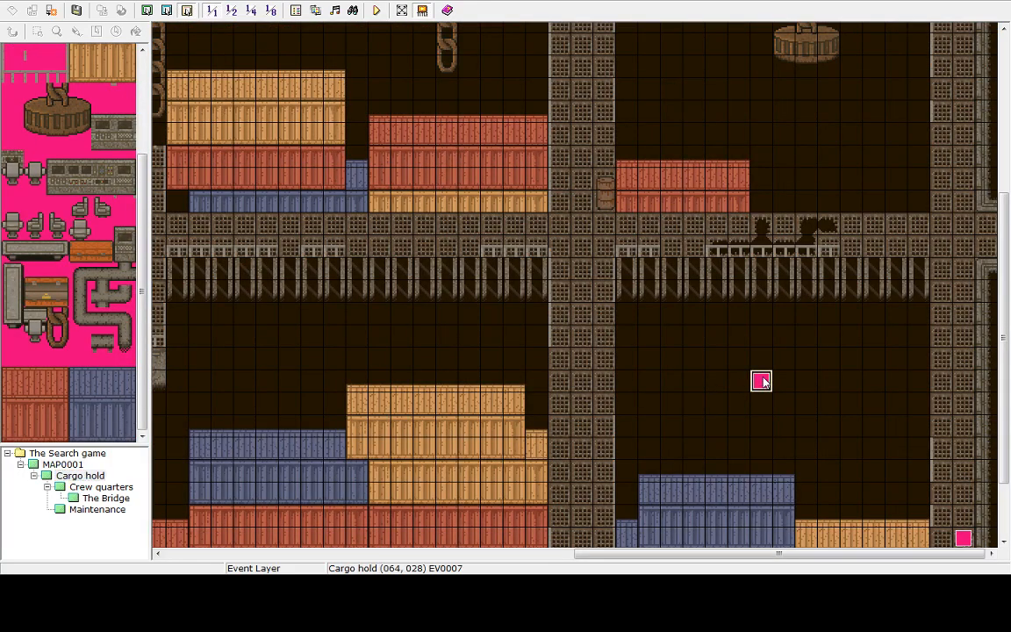
pyautogui.press('Return')
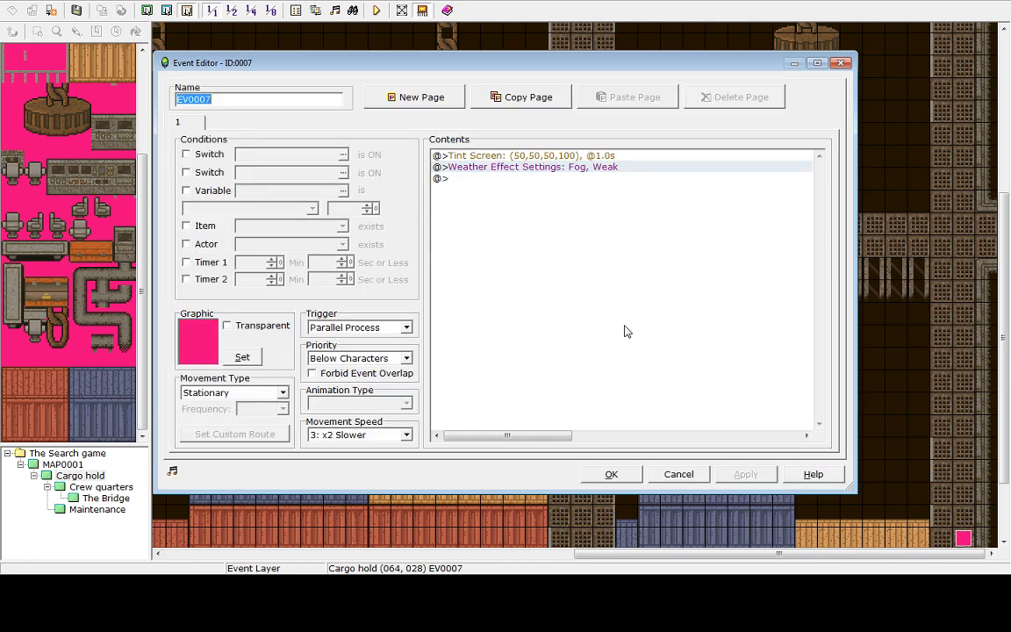
pyautogui.doubleClick(567, 178)
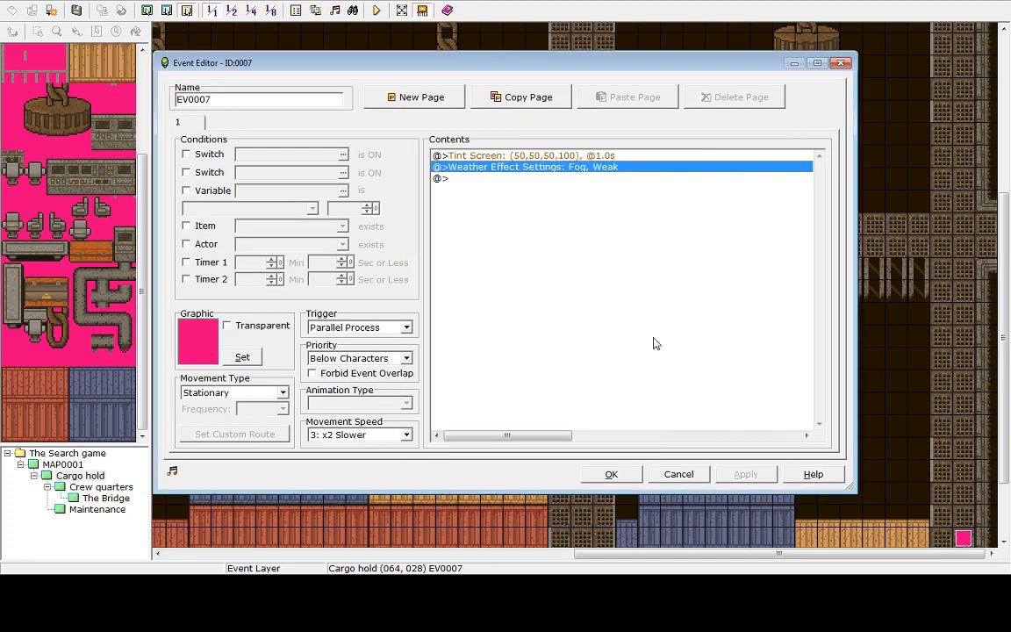
pyautogui.doubleClick(549, 157)
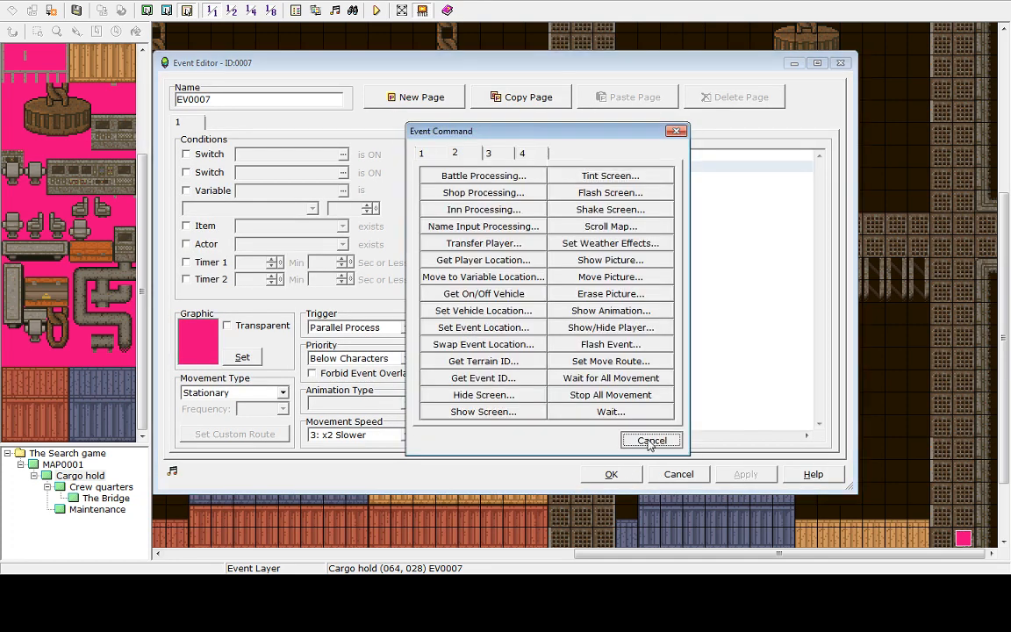
pyautogui.click(649, 440)
# Edit the event's Tint Screen command to 70, 70, 40, 100 and apply the change to the event
pyautogui.rightClick(559, 165)
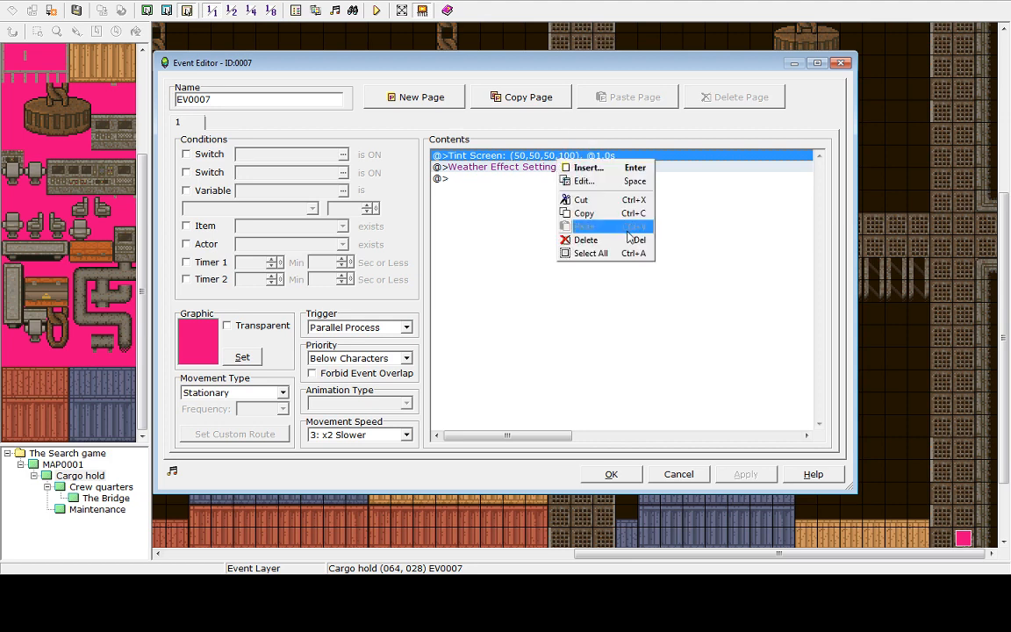
pyautogui.click(587, 181)
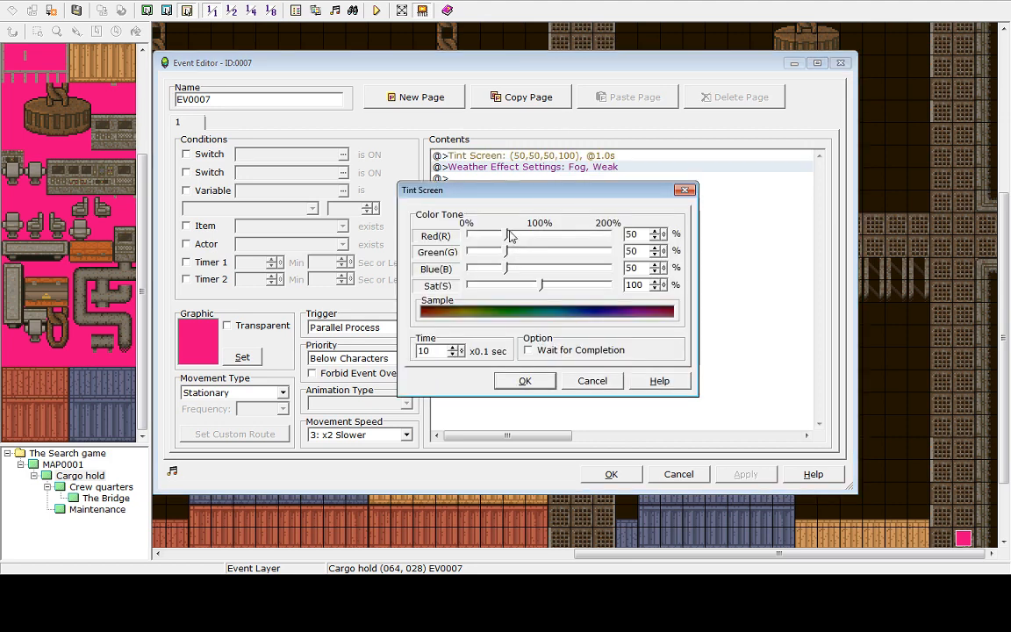
pyautogui.moveTo(512, 236); pyautogui.dragTo(541, 235)
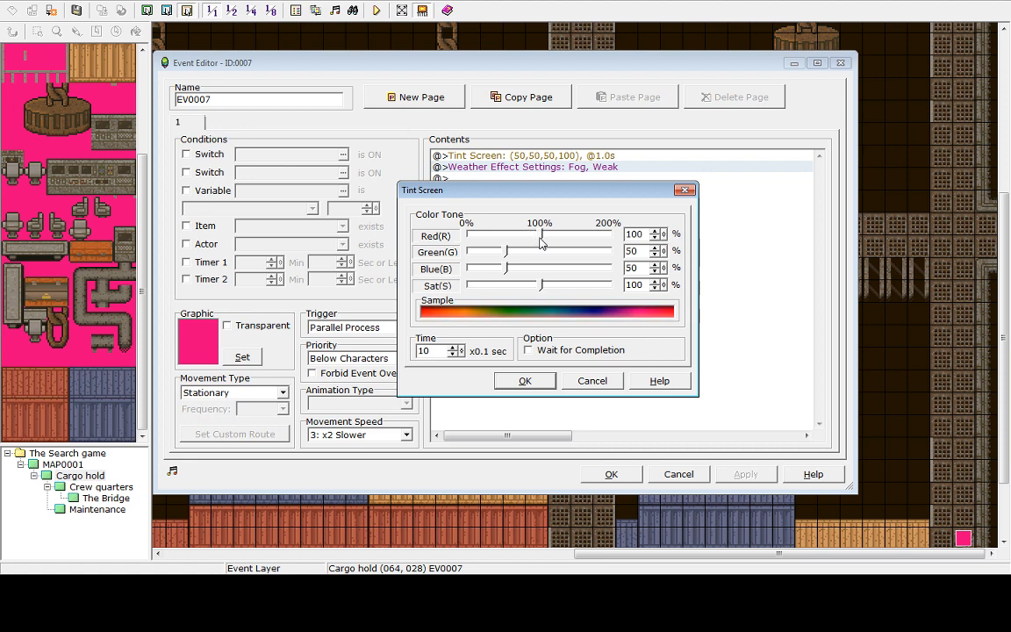
pyautogui.click(537, 255)
pyautogui.click(535, 254)
pyautogui.click(536, 253)
pyautogui.click(535, 254)
pyautogui.click(542, 254)
pyautogui.click(540, 265)
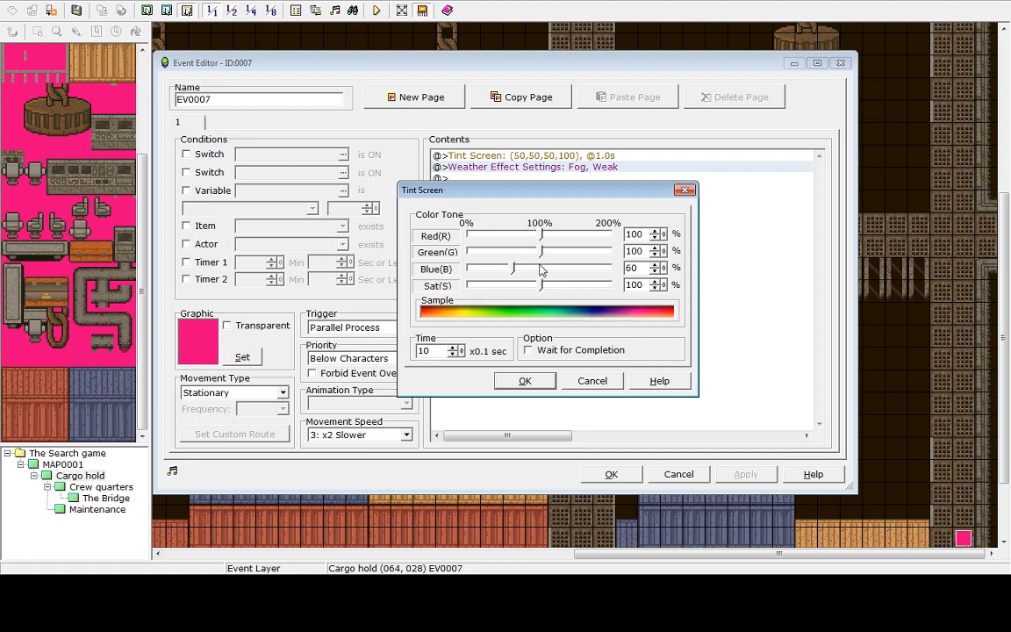
pyautogui.click(540, 265)
pyautogui.click(540, 265)
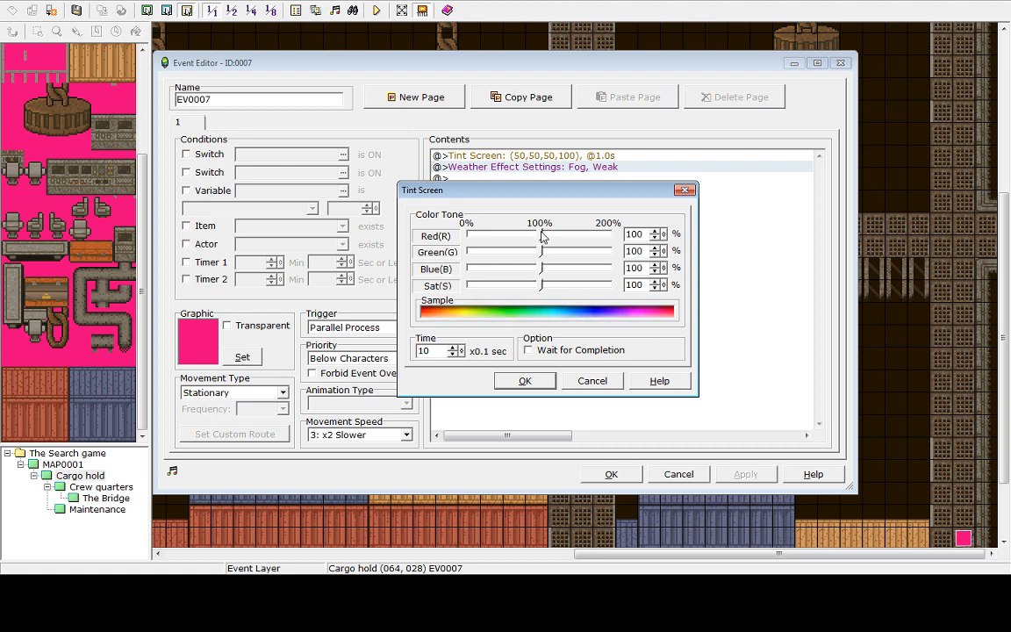
pyautogui.moveTo(541, 235); pyautogui.dragTo(393, 261)
pyautogui.moveTo(472, 252); pyautogui.dragTo(496, 269)
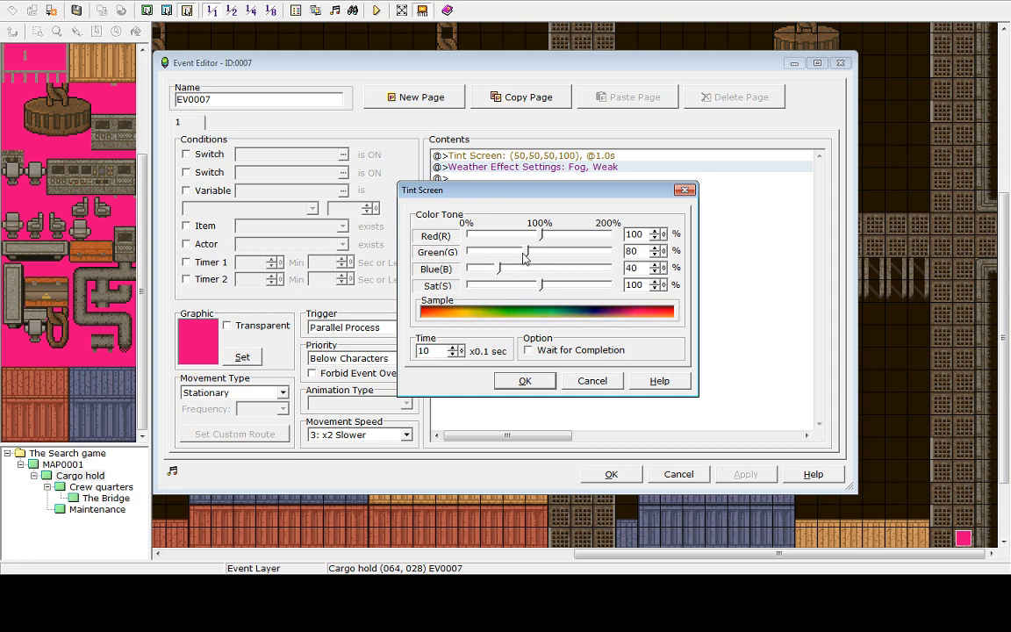
pyautogui.moveTo(526, 253); pyautogui.dragTo(521, 235)
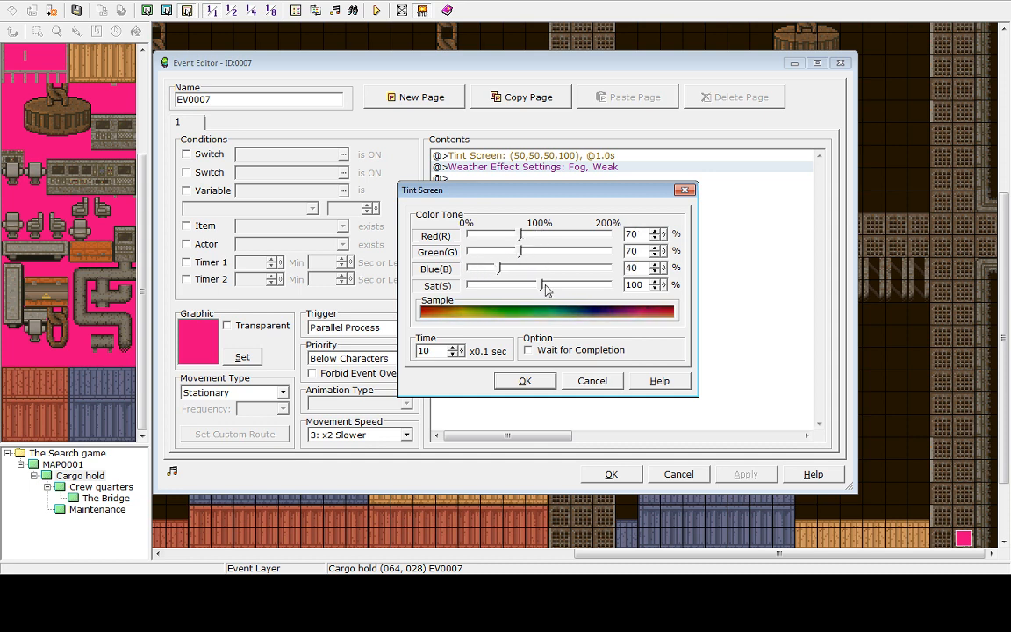
pyautogui.click(518, 383)
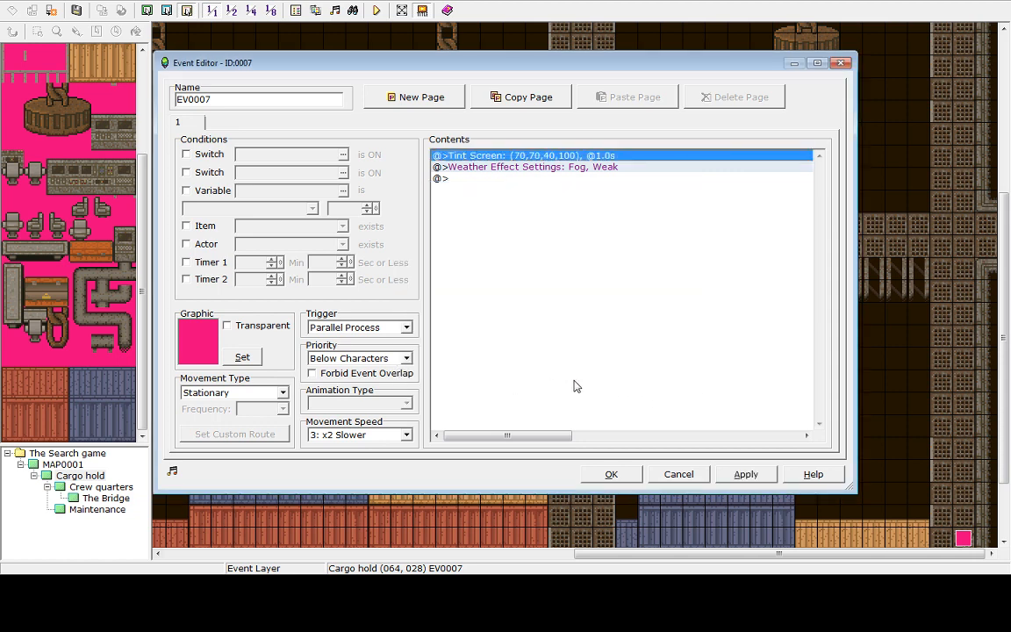
pyautogui.click(743, 475)
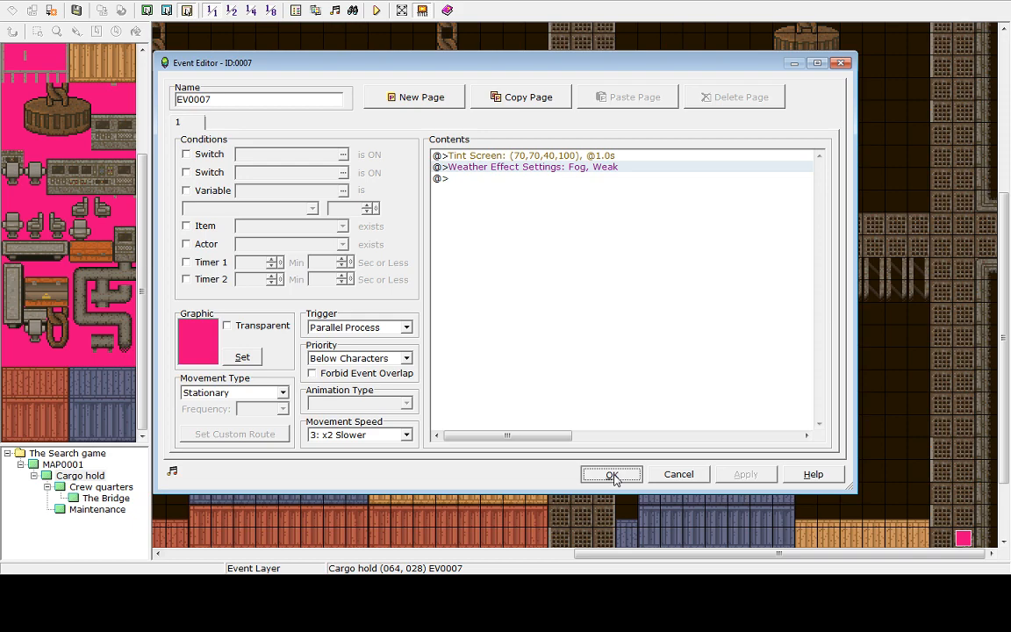
pyautogui.click(612, 475)
# Save and playtest, walking from the desert into the cargo hold to check the new yellowish tint
pyautogui.click(376, 9)
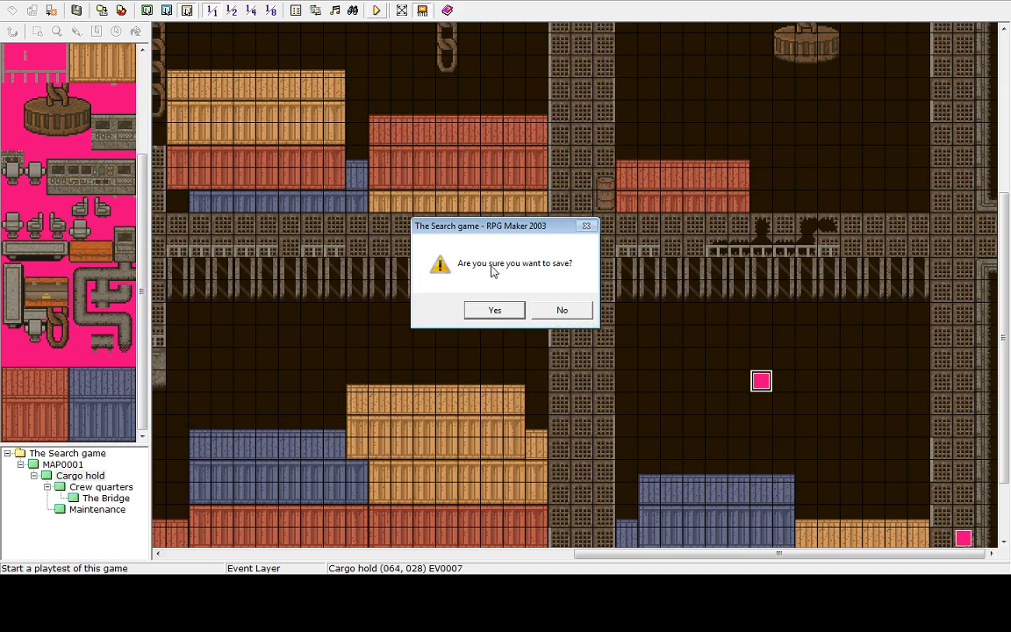
pyautogui.click(492, 312)
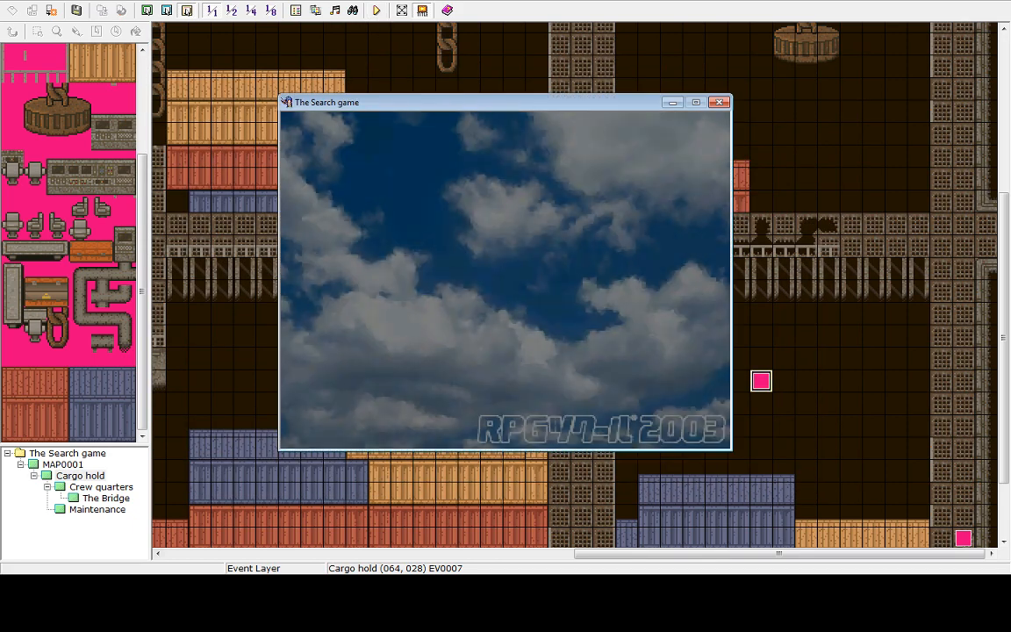
pyautogui.press('Return')
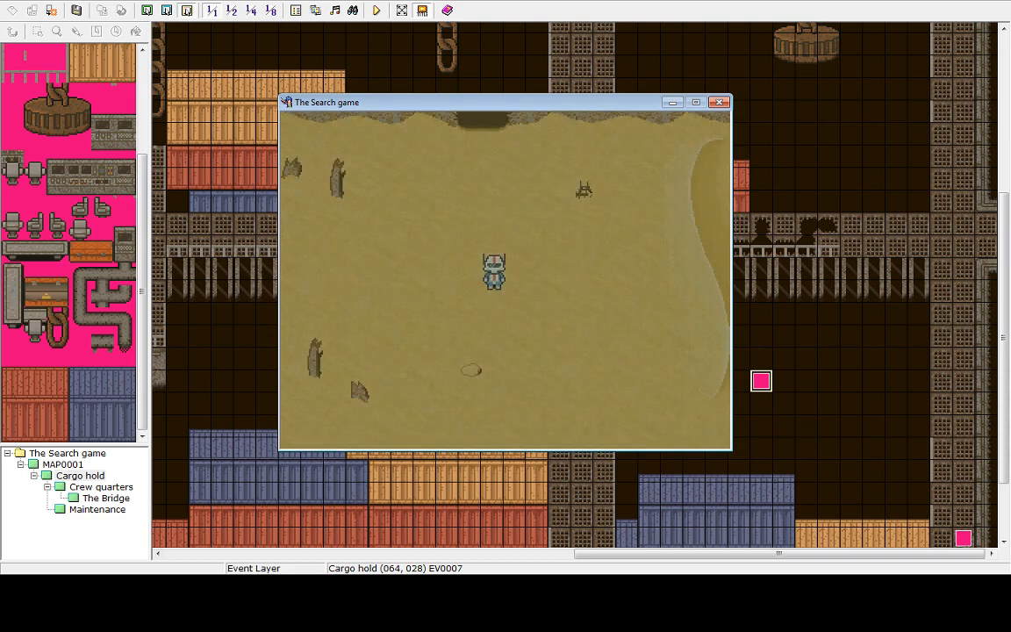
pyautogui.press('Up')
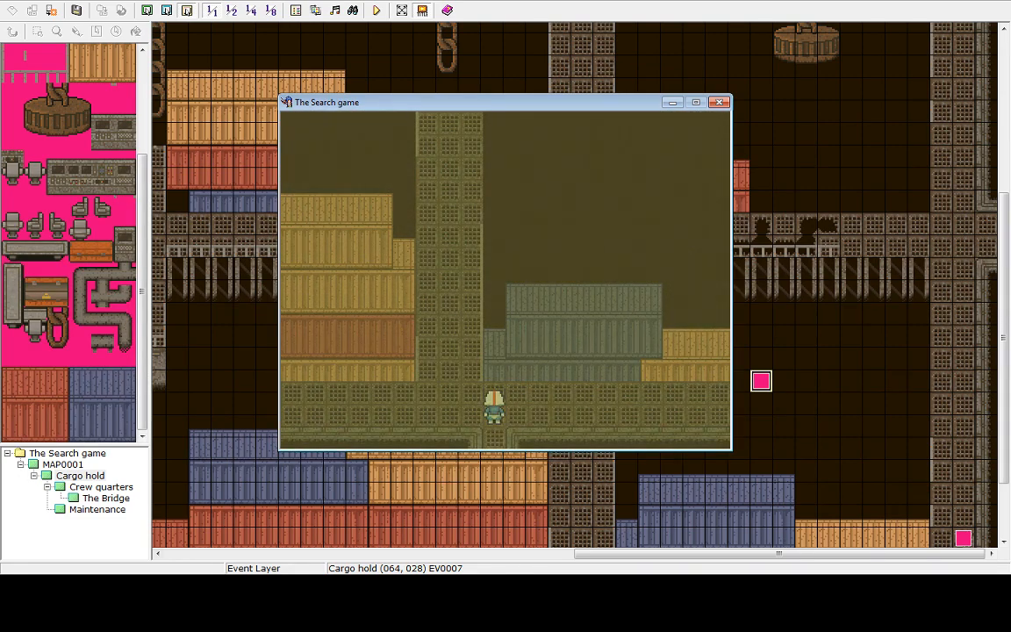
pyautogui.press('Right')
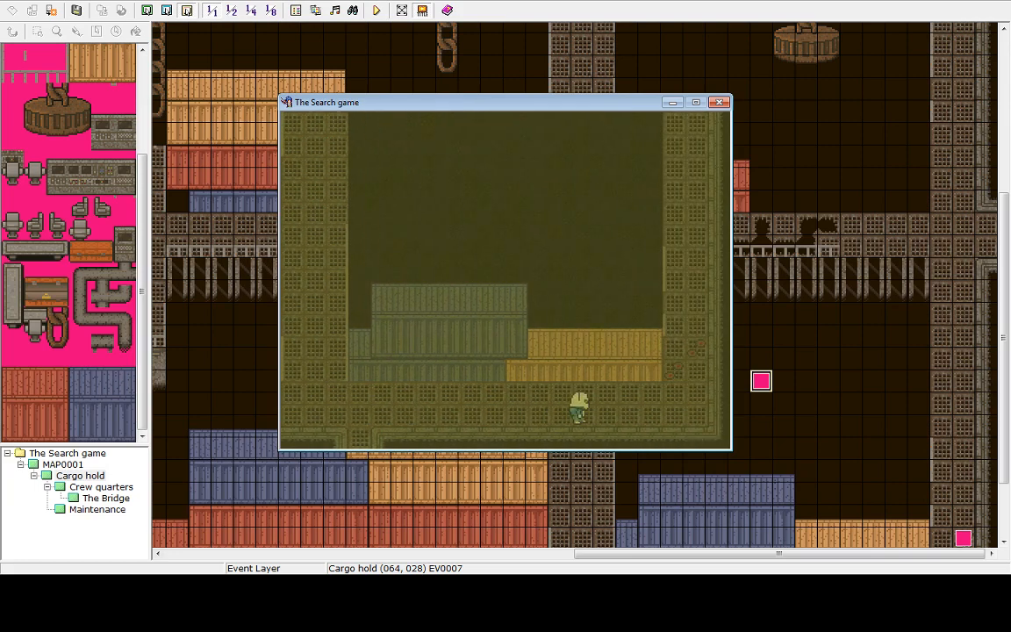
pyautogui.press('Left')
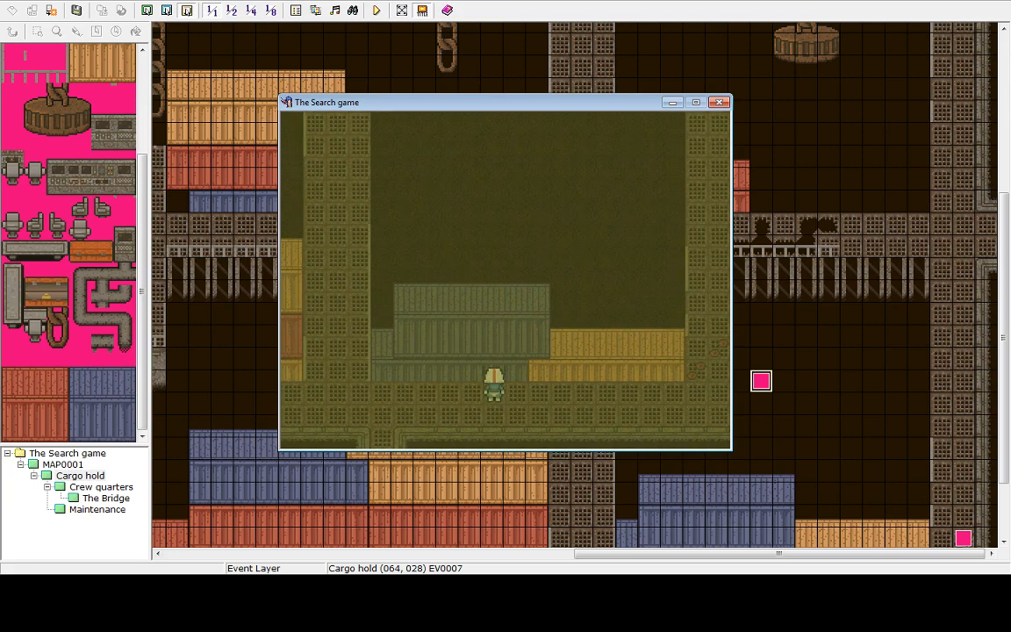
pyautogui.press('Down')
pyautogui.press('Left')
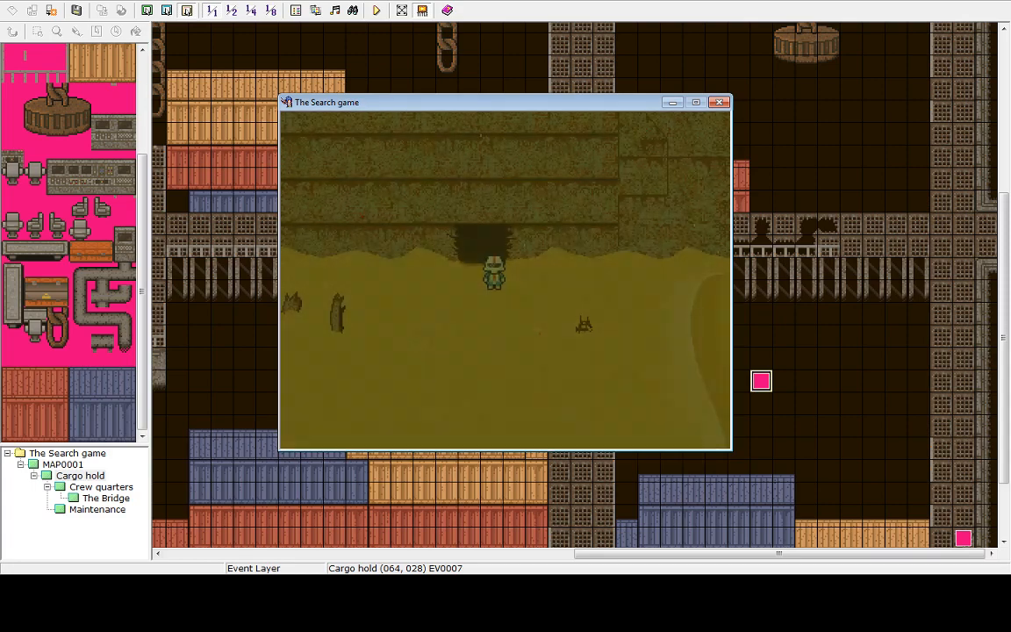
pyautogui.press('Up')
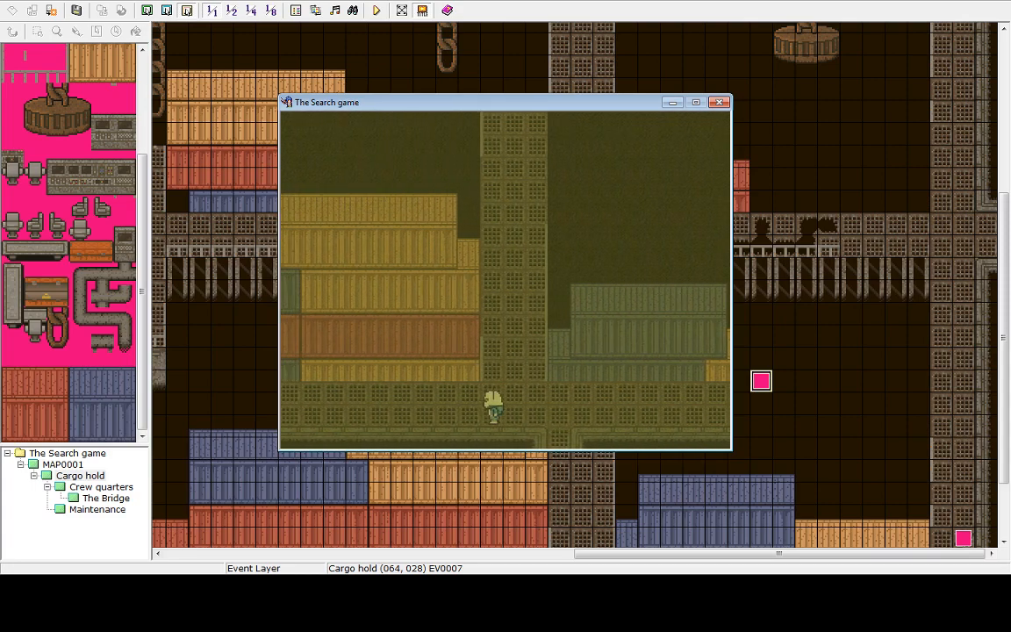
pyautogui.press('Right')
pyautogui.press('Right')
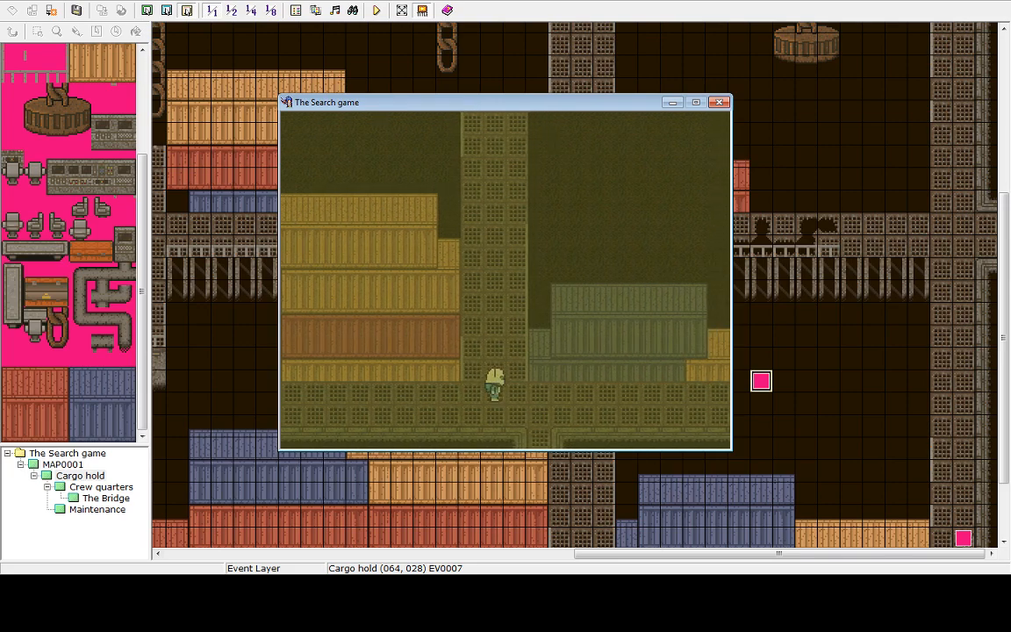
pyautogui.press('Left')
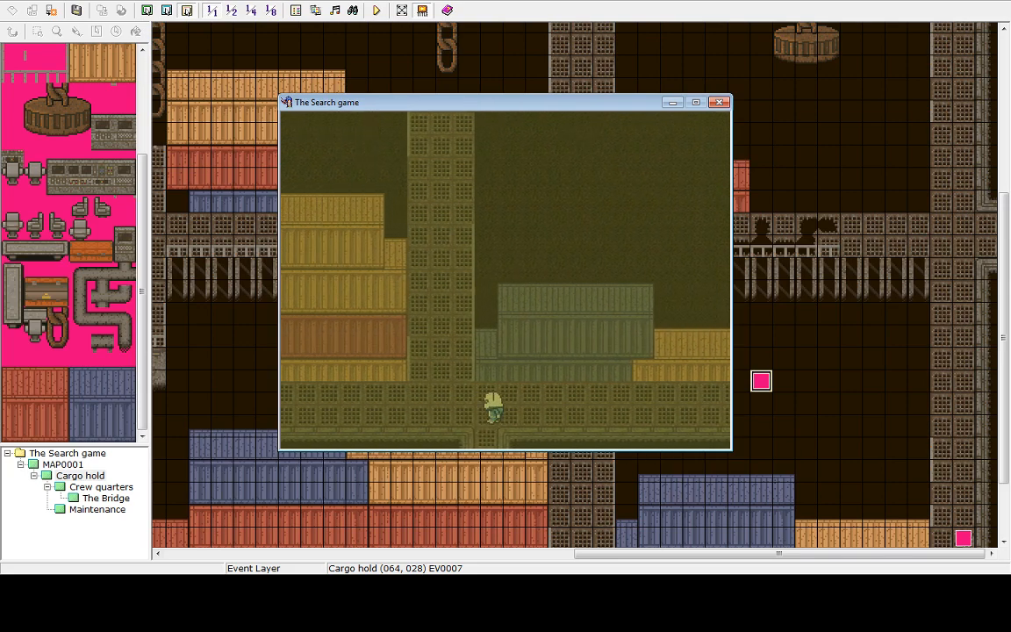
pyautogui.press('Up')
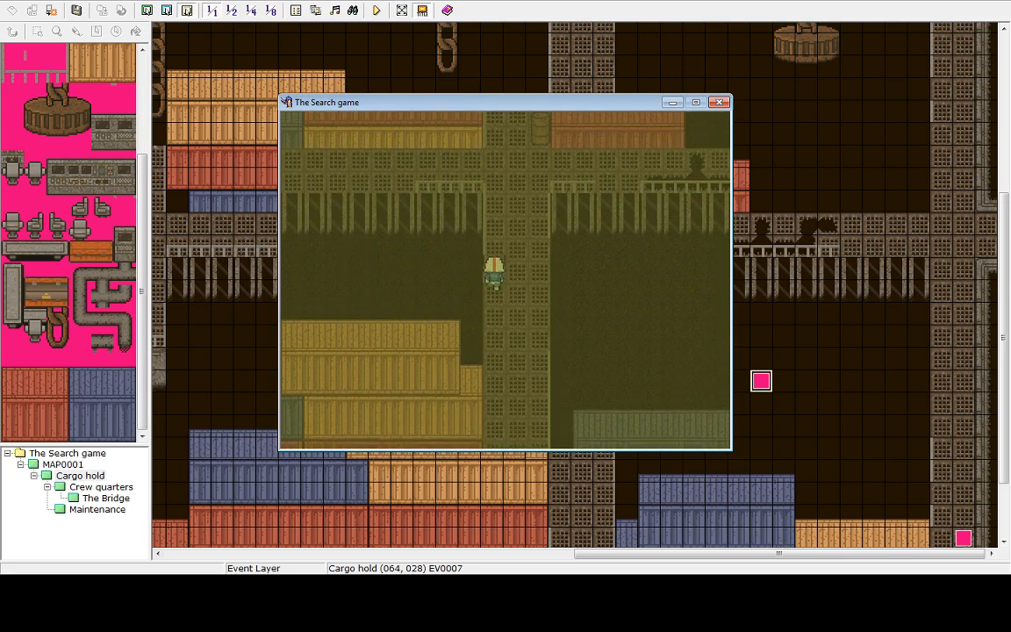
pyautogui.press('Up')
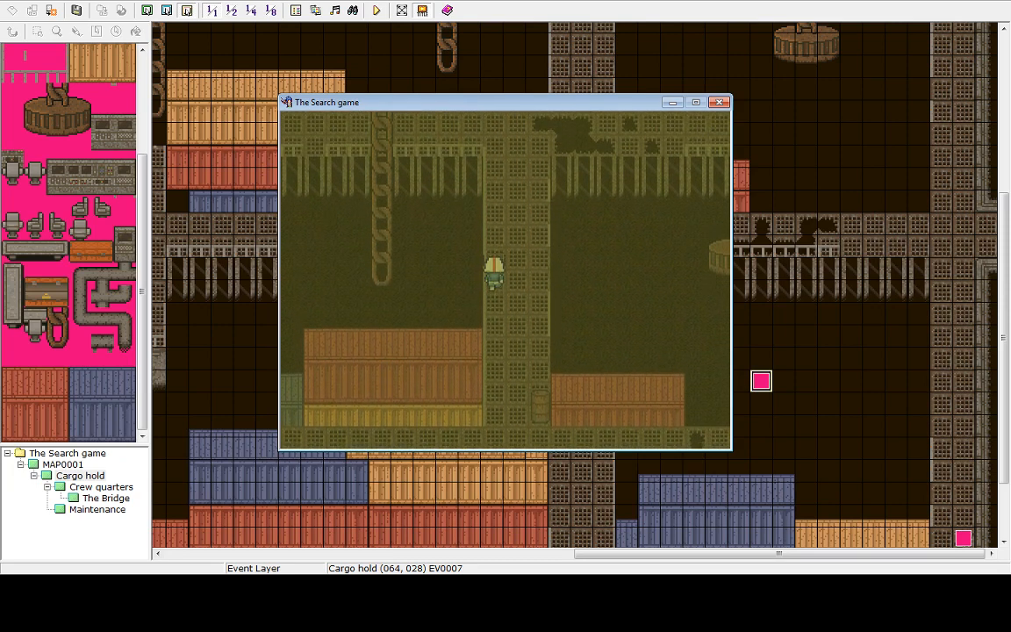
pyautogui.press('Left')
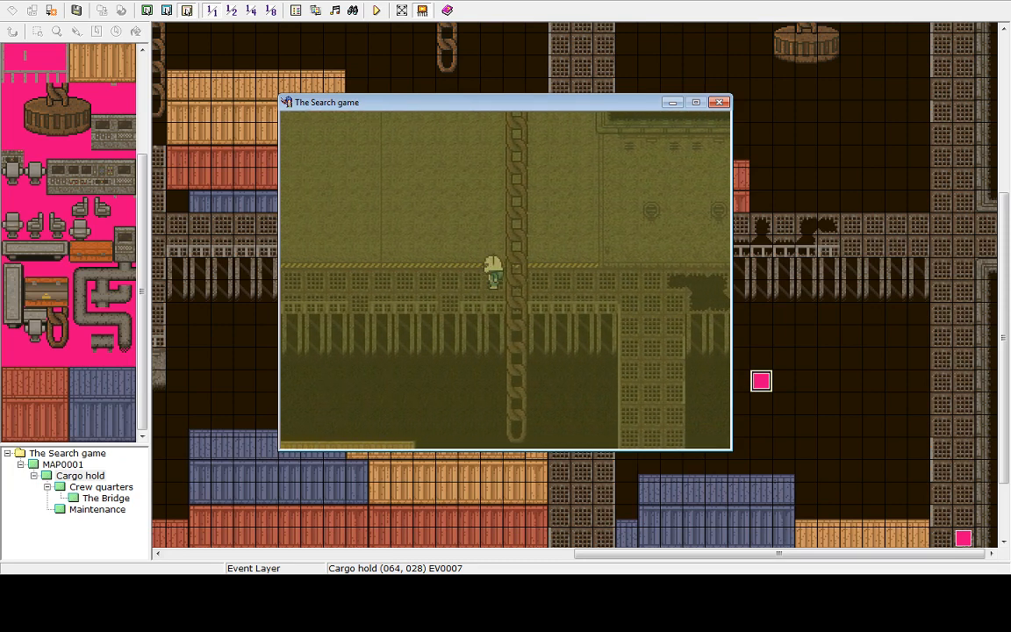
pyautogui.press('Left')
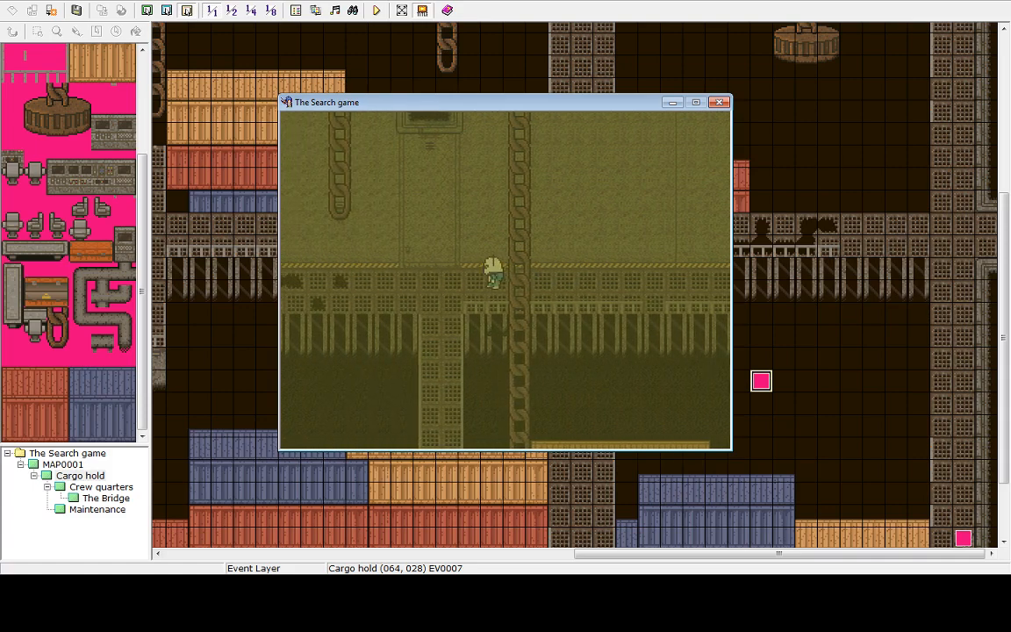
# End the running game from its menu and shut down the playtest
pyautogui.press('Escape')
pyautogui.press('Up')
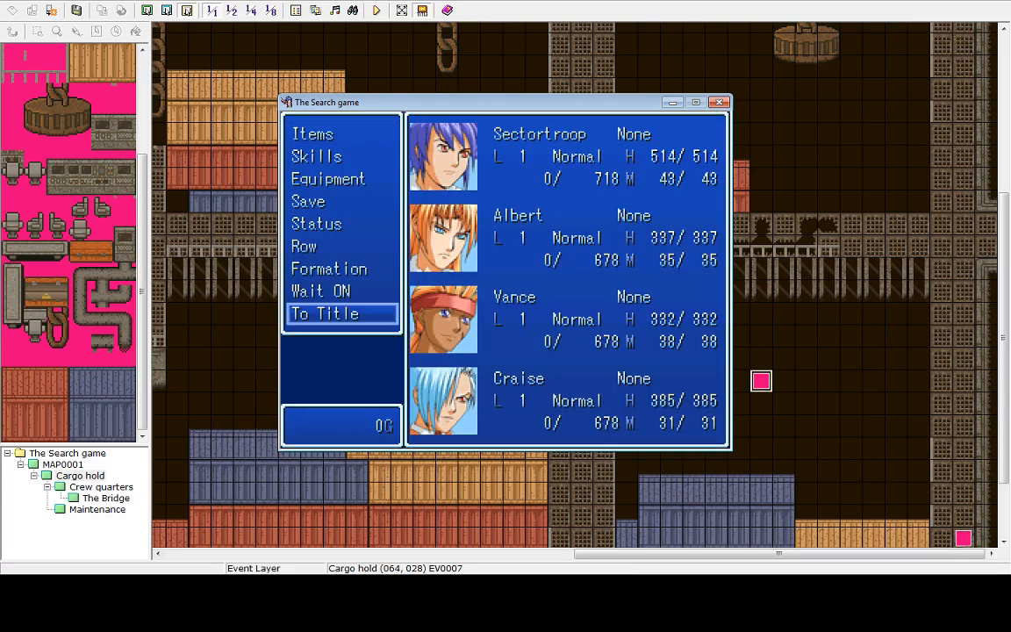
pyautogui.press('Return')
pyautogui.press('Return')
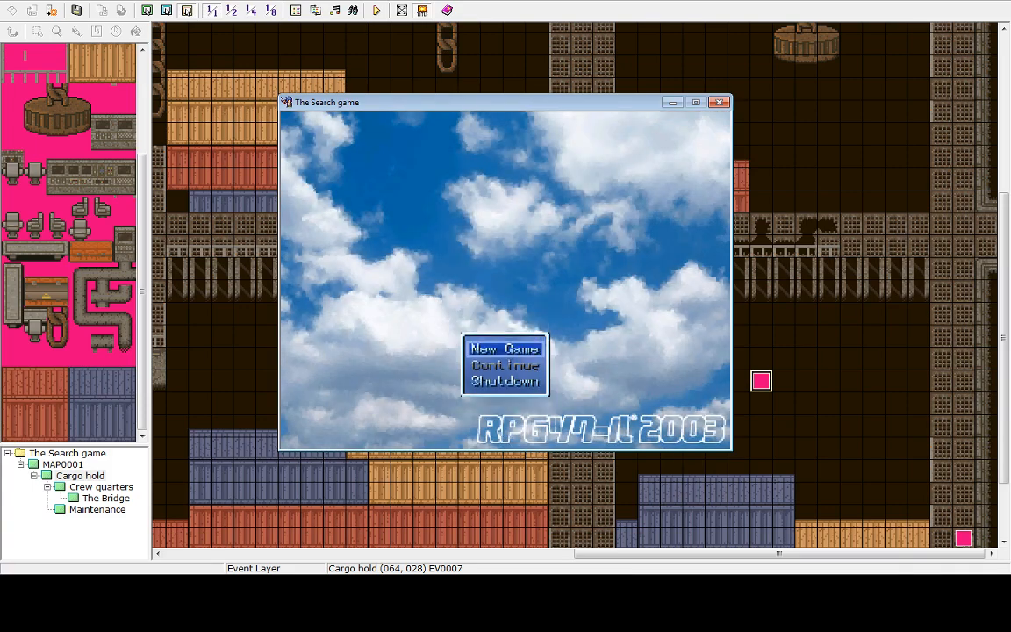
pyautogui.press('Up')
pyautogui.press('Return')
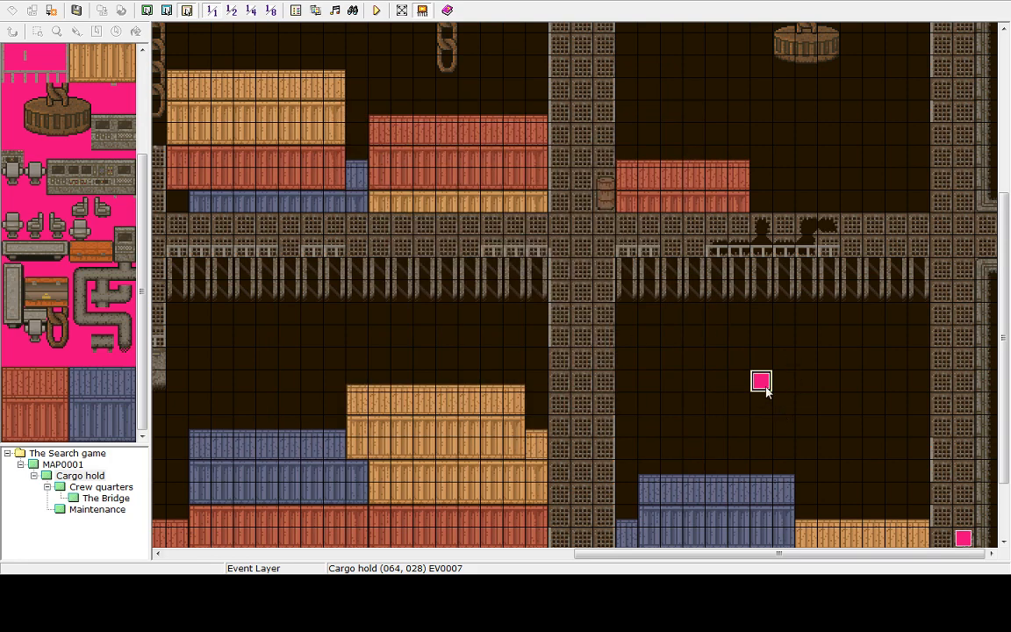
# Edit the cargo hold event's Tint Screen command to 80, 80, 60, 100
pyautogui.doubleClick(752, 378)
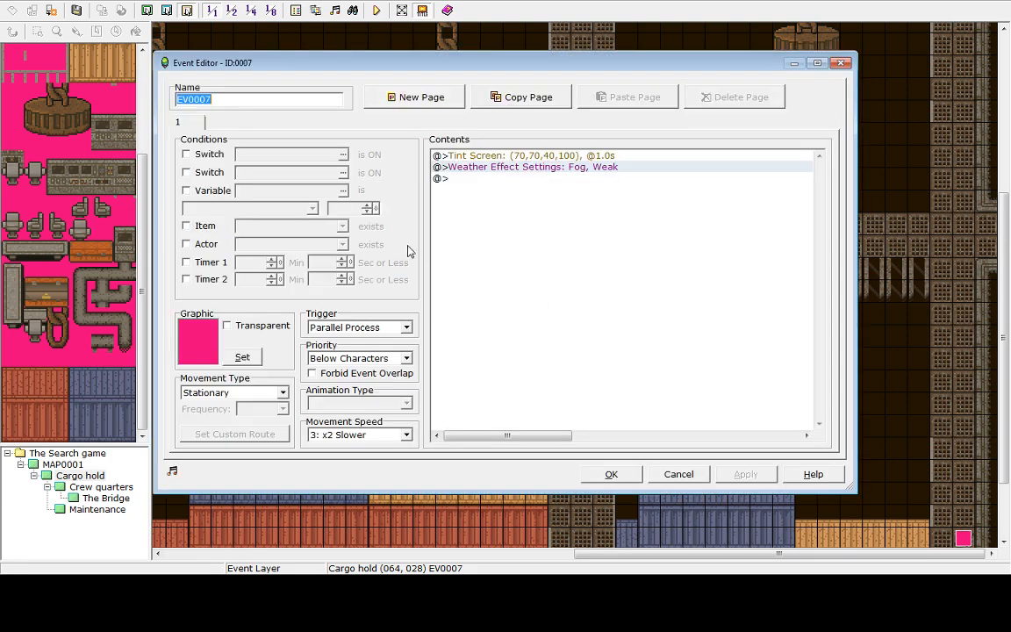
pyautogui.click(549, 156)
pyautogui.rightClick(548, 156)
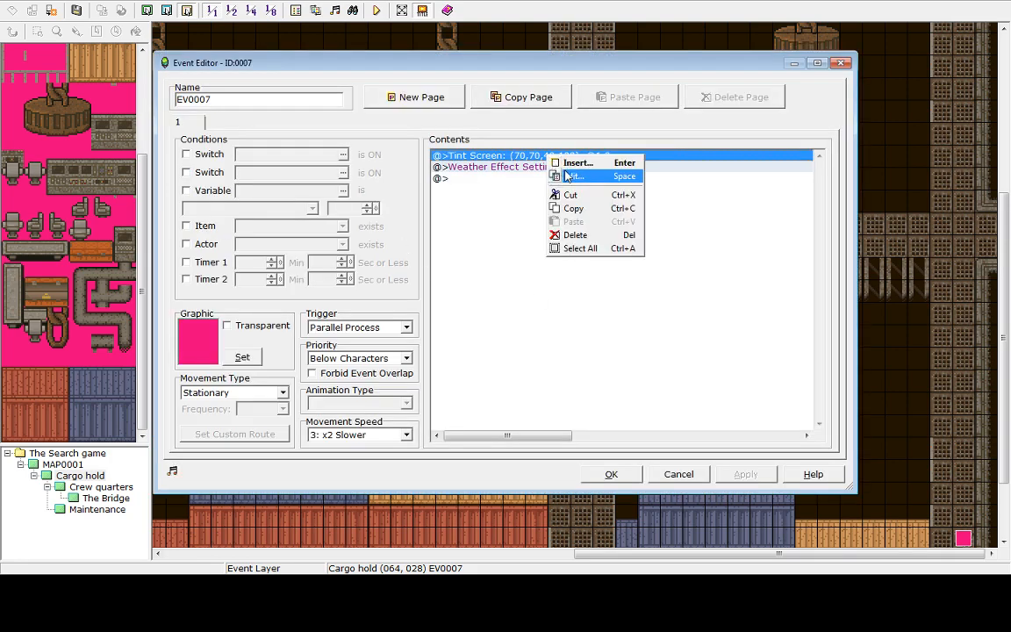
pyautogui.click(571, 177)
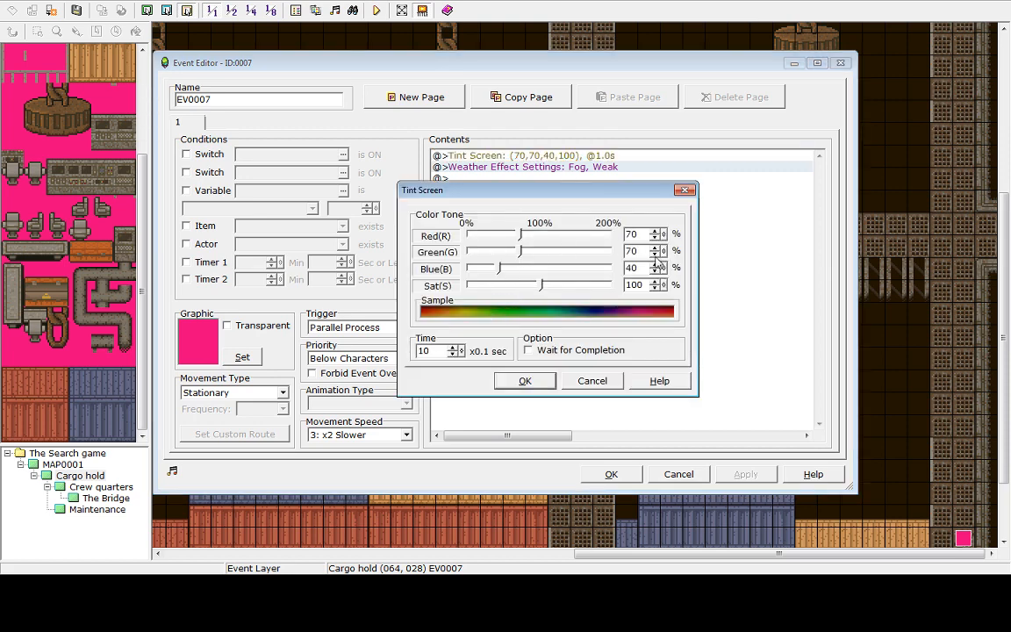
pyautogui.click(654, 265)
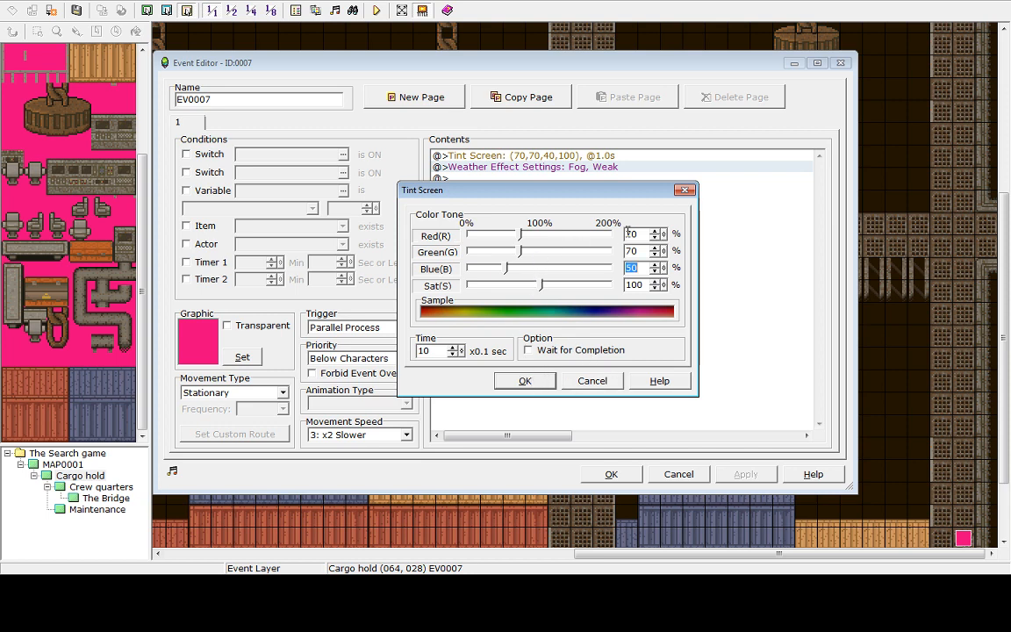
pyautogui.click(655, 248)
pyautogui.click(654, 231)
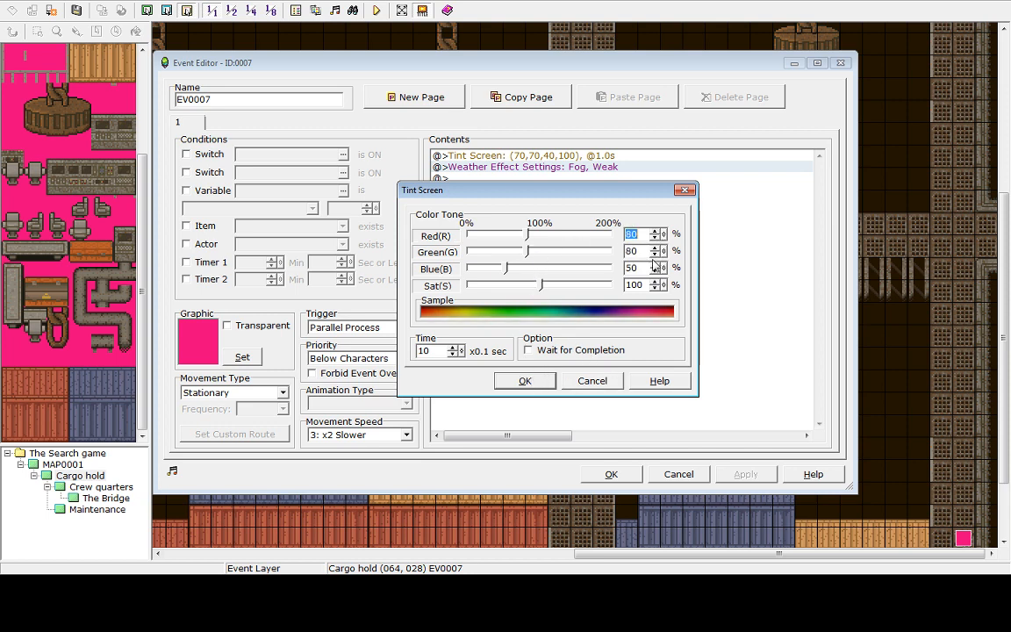
pyautogui.click(654, 264)
pyautogui.click(530, 381)
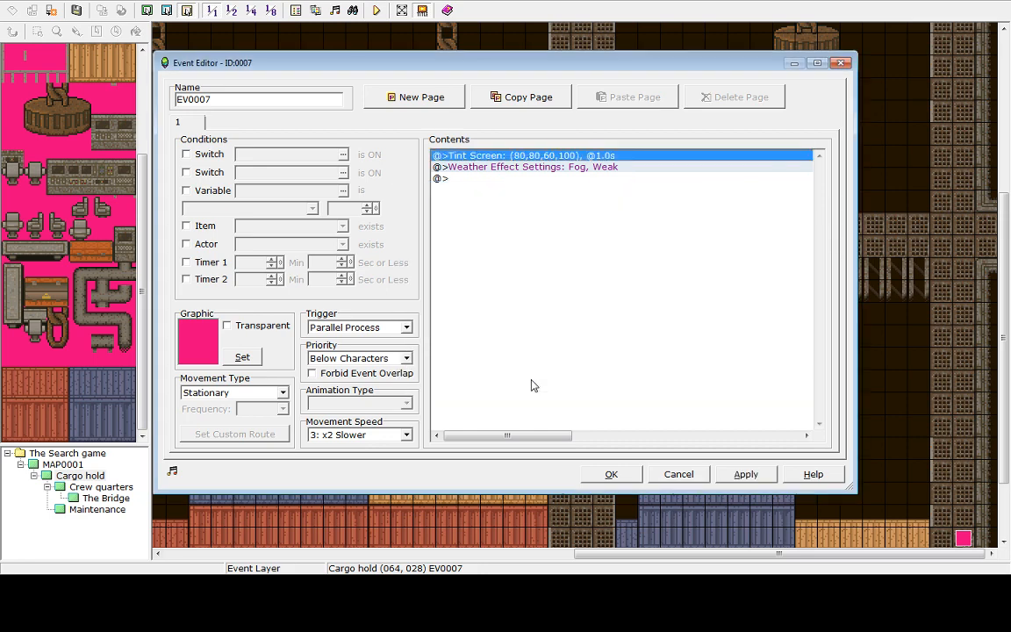
# Save and playtest, walking around the cargo hold to check the new tint
pyautogui.click(375, 12)
pyautogui.click(513, 309)
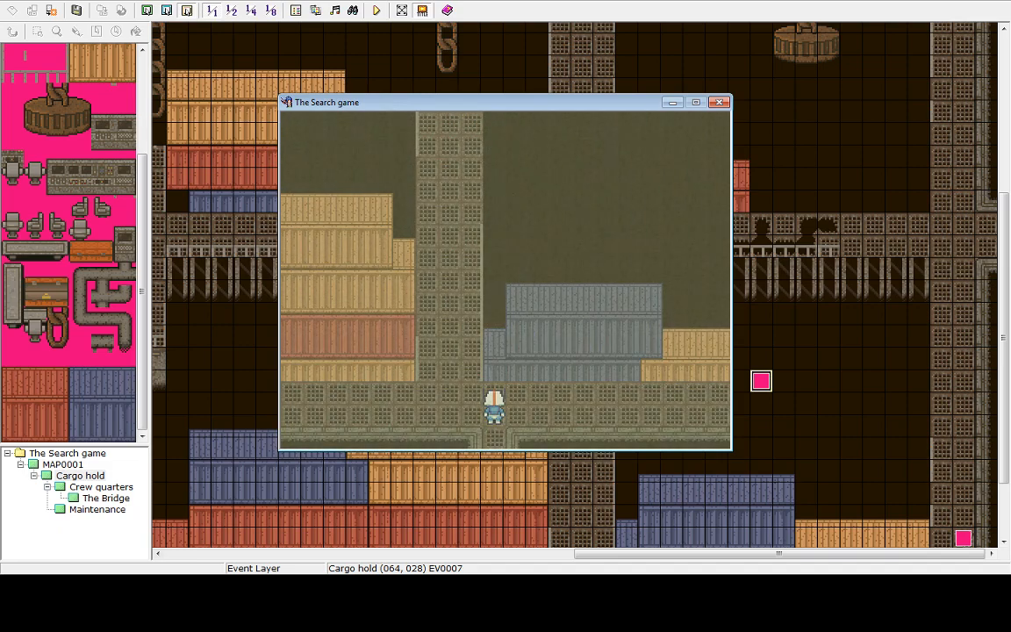
pyautogui.press('Left')
pyautogui.press('Left')
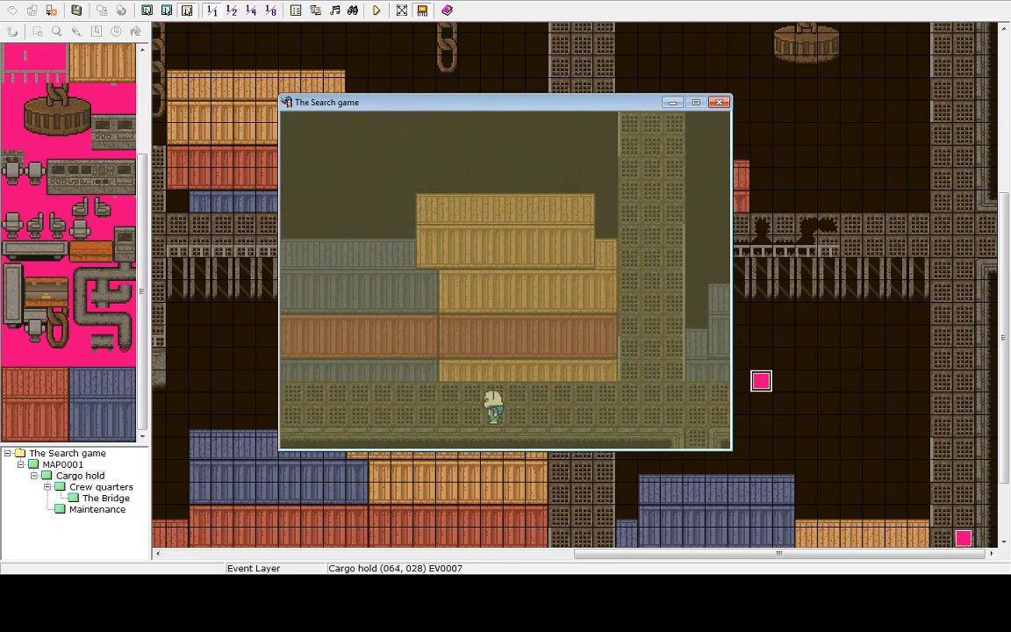
pyautogui.press('Right')
pyautogui.press('Up')
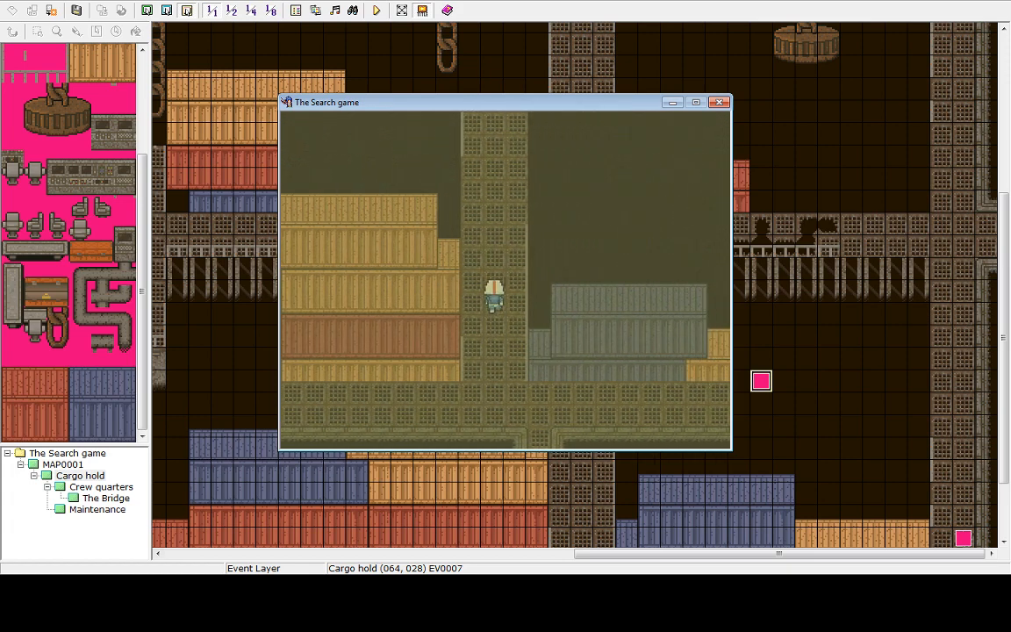
pyautogui.press('Up')
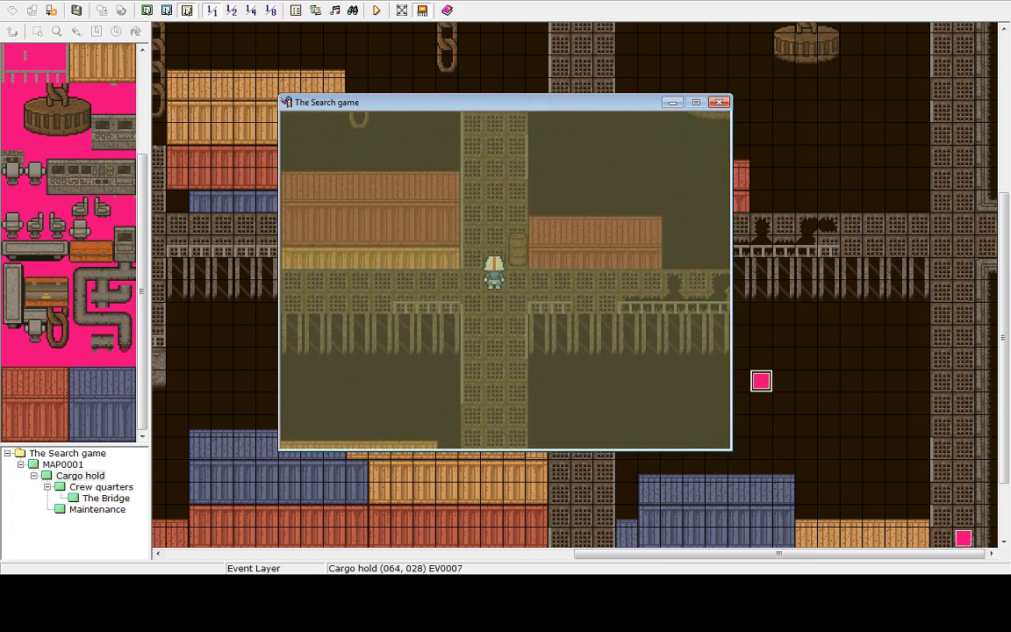
pyautogui.press('Left')
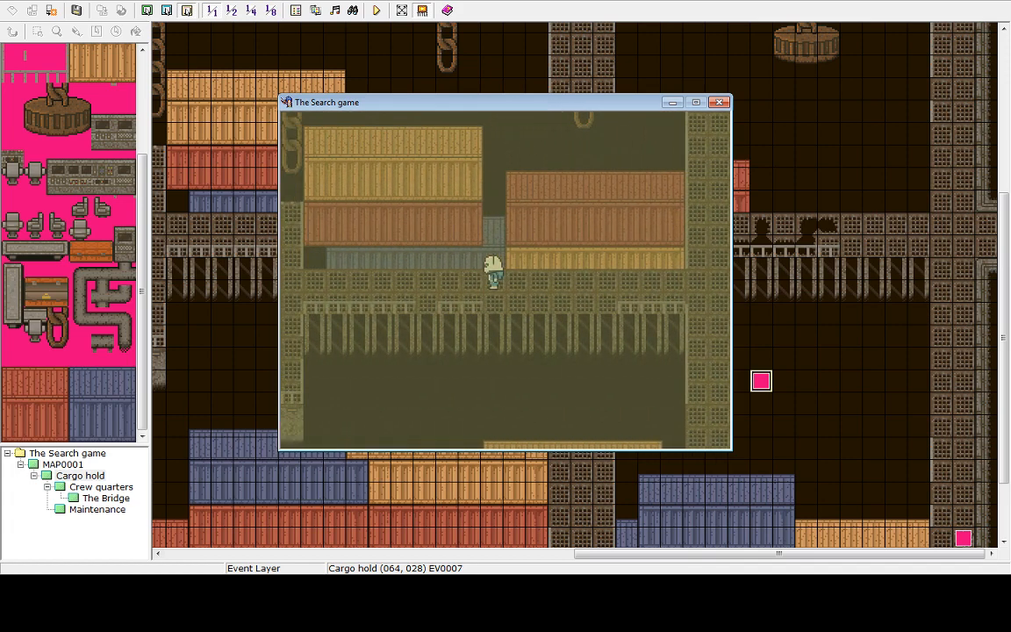
pyautogui.press('Left')
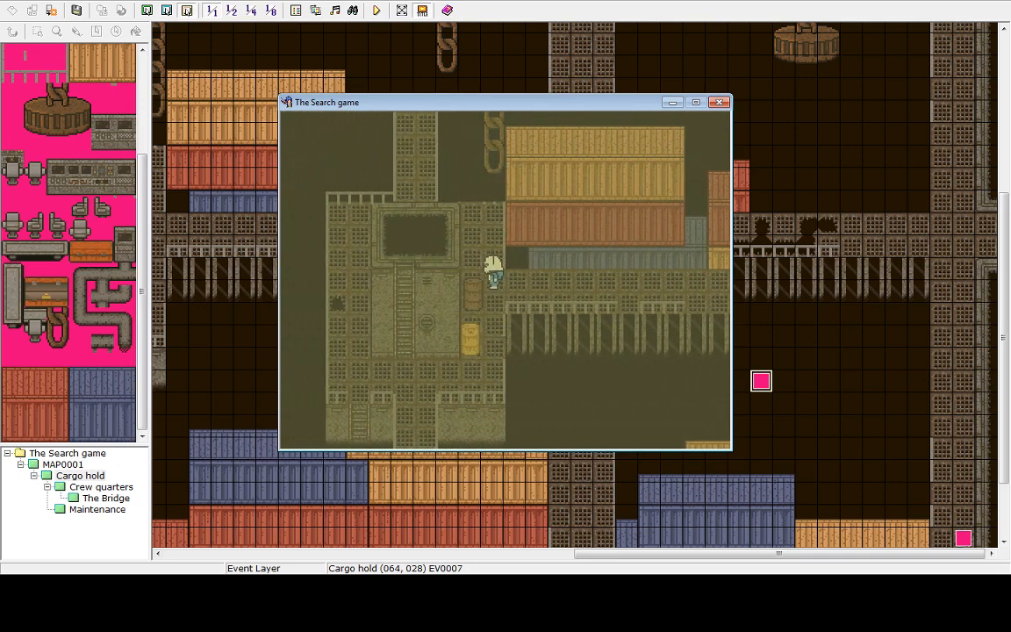
pyautogui.press('Down')
pyautogui.press('Left')
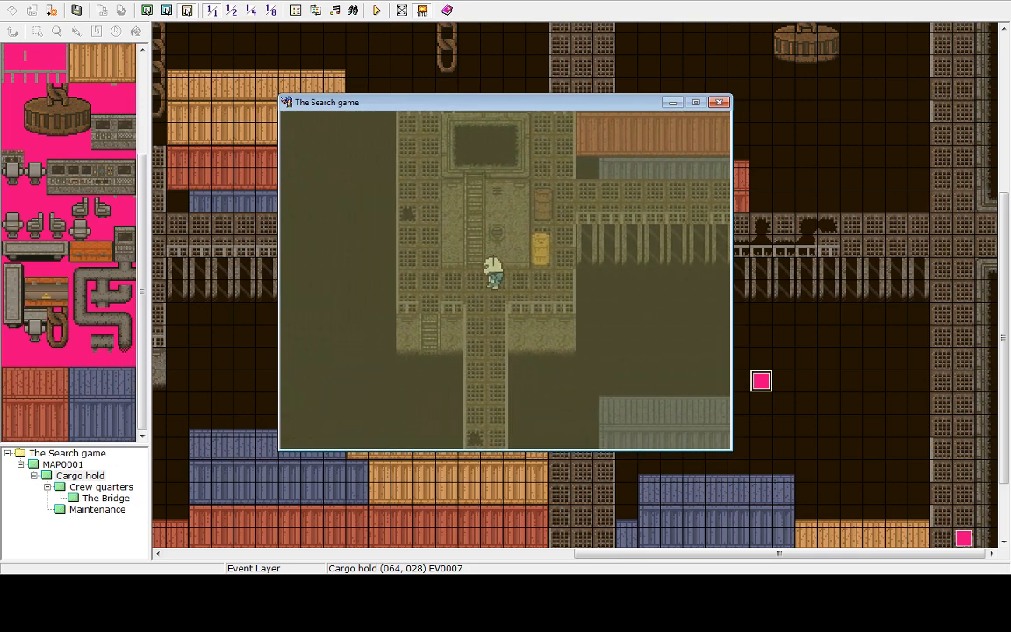
pyautogui.press('Right')
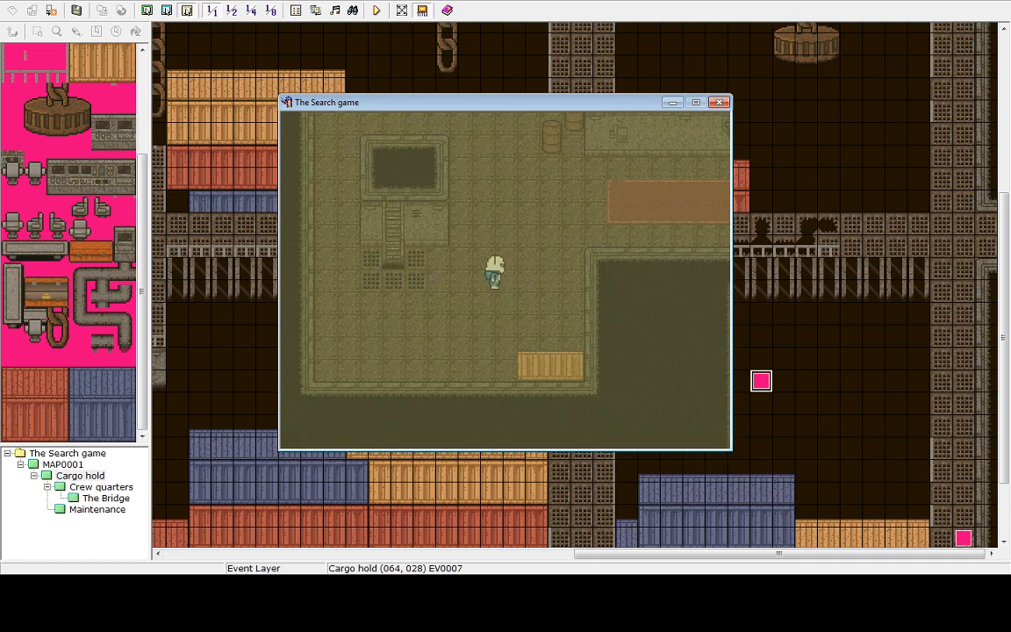
pyautogui.press('Up')
pyautogui.press('Down')
pyautogui.press('Right')
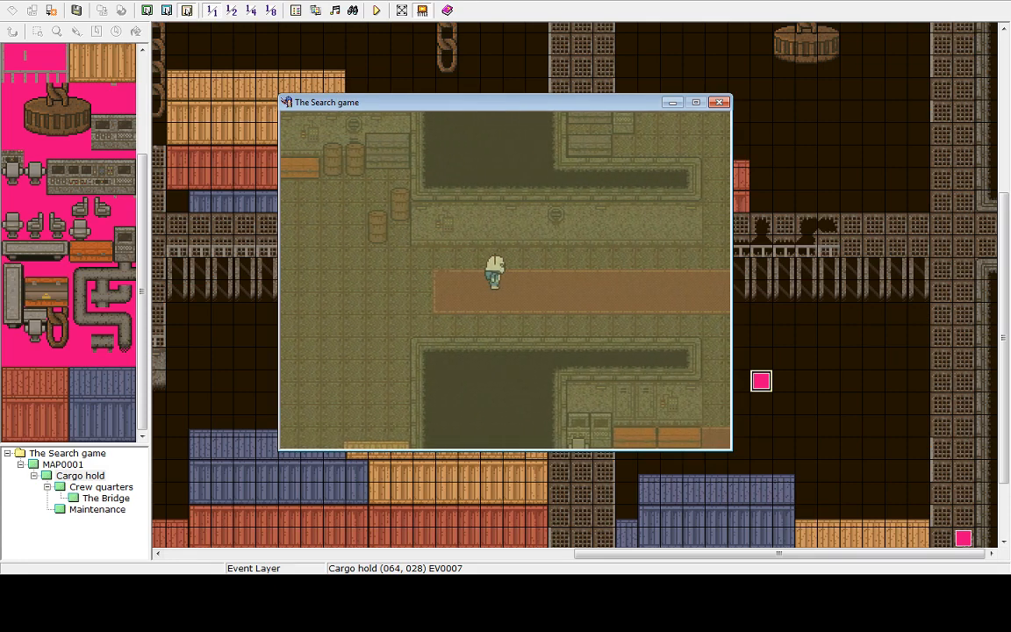
pyautogui.press('Left')
# End the game and shut down the playtest
pyautogui.press('Escape')
pyautogui.press('Up')
pyautogui.press('Return')
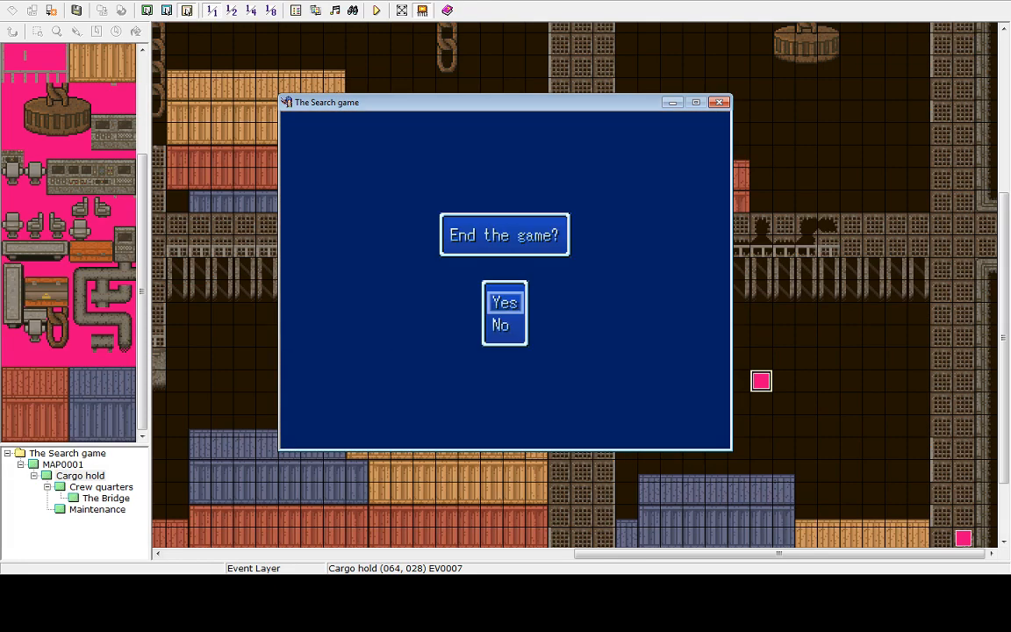
pyautogui.press('Return')
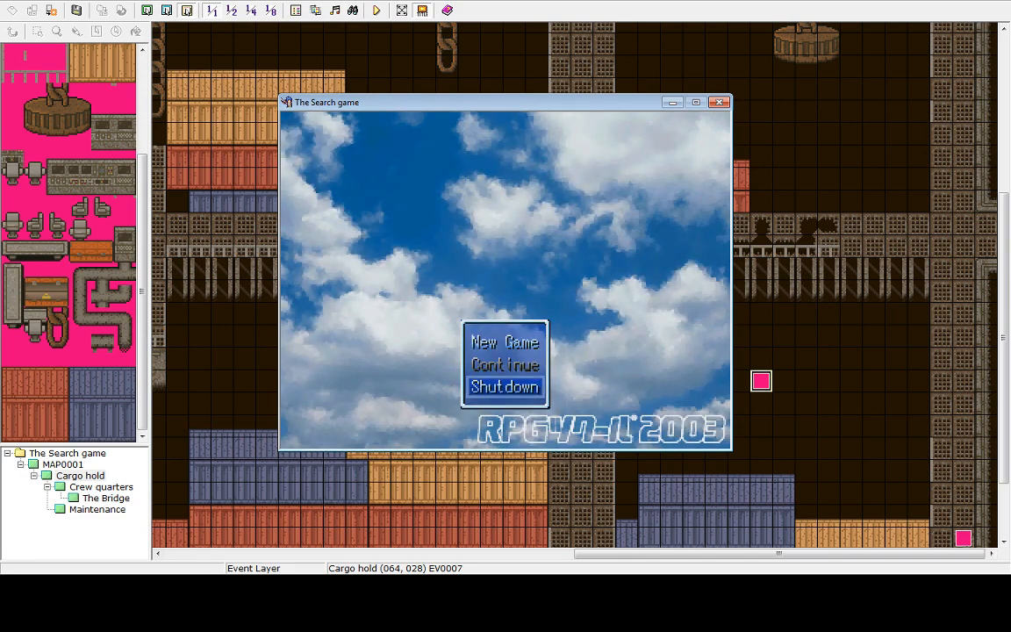
pyautogui.press('Up')
pyautogui.press('Return')
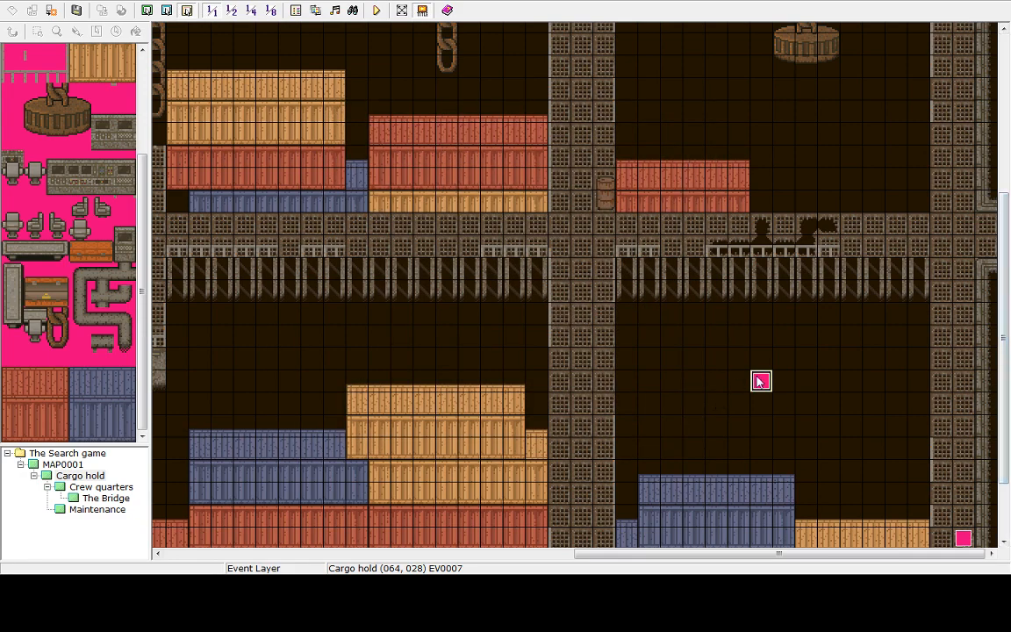
# Edit the event's Tint Screen command to 90, 90, 70, 100 and confirm the event
pyautogui.doubleClick(759, 379)
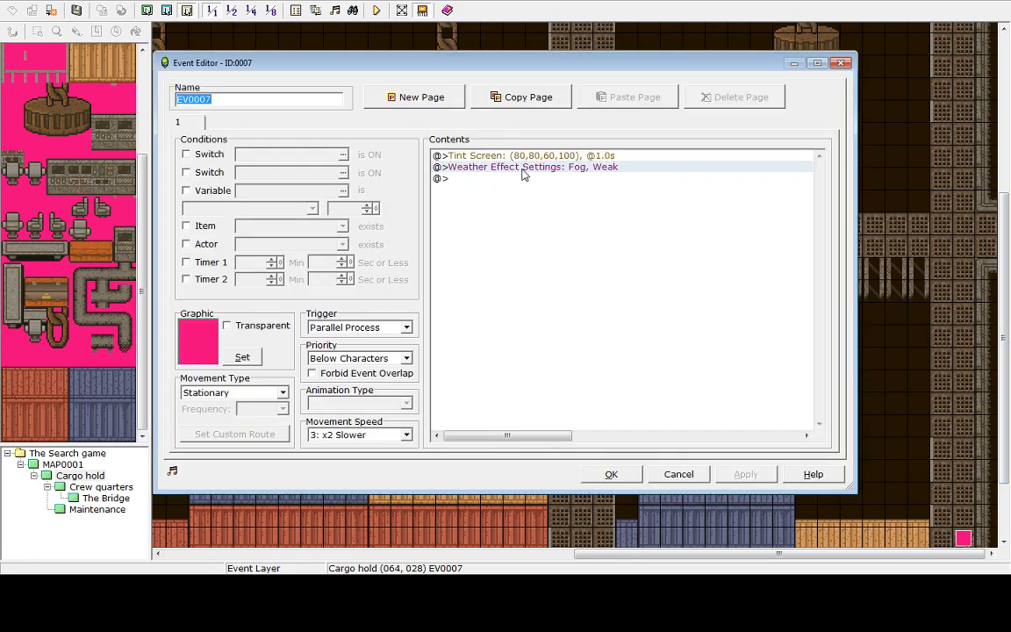
pyautogui.rightClick(520, 155)
pyautogui.click(535, 172)
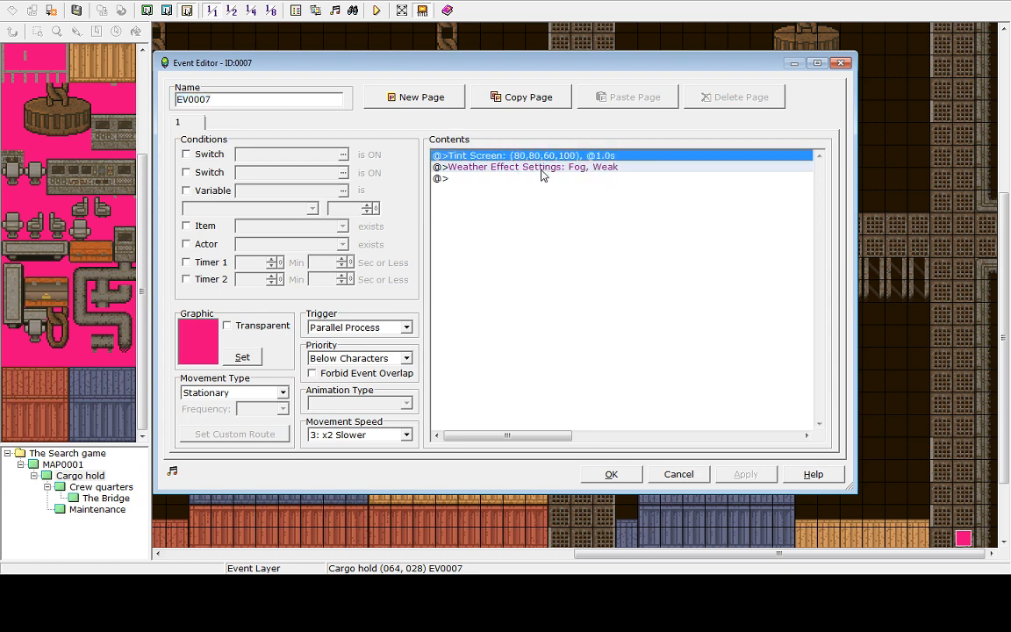
pyautogui.click(656, 231)
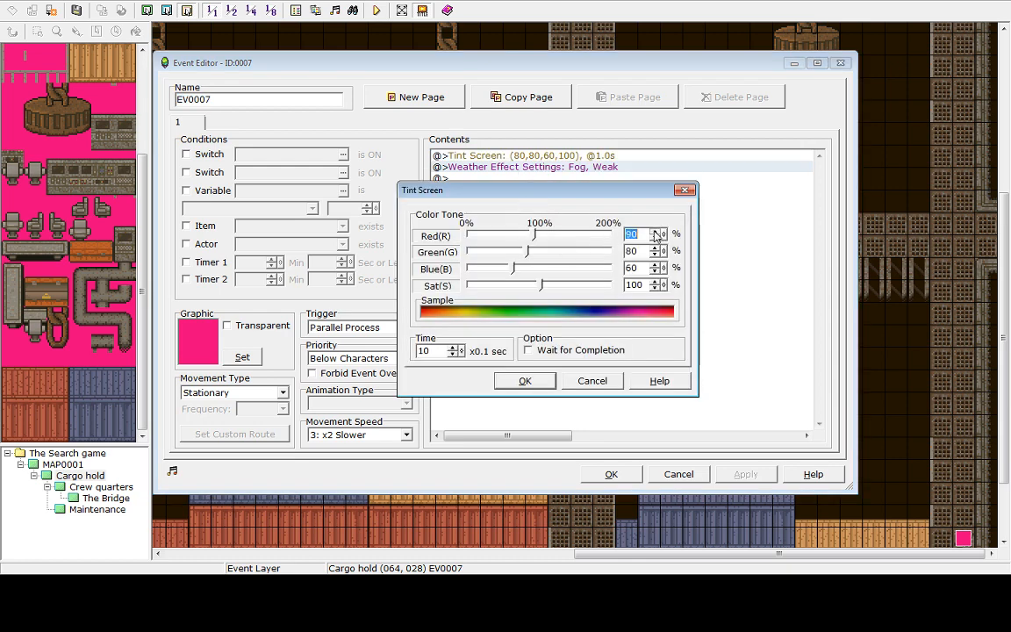
pyautogui.click(657, 248)
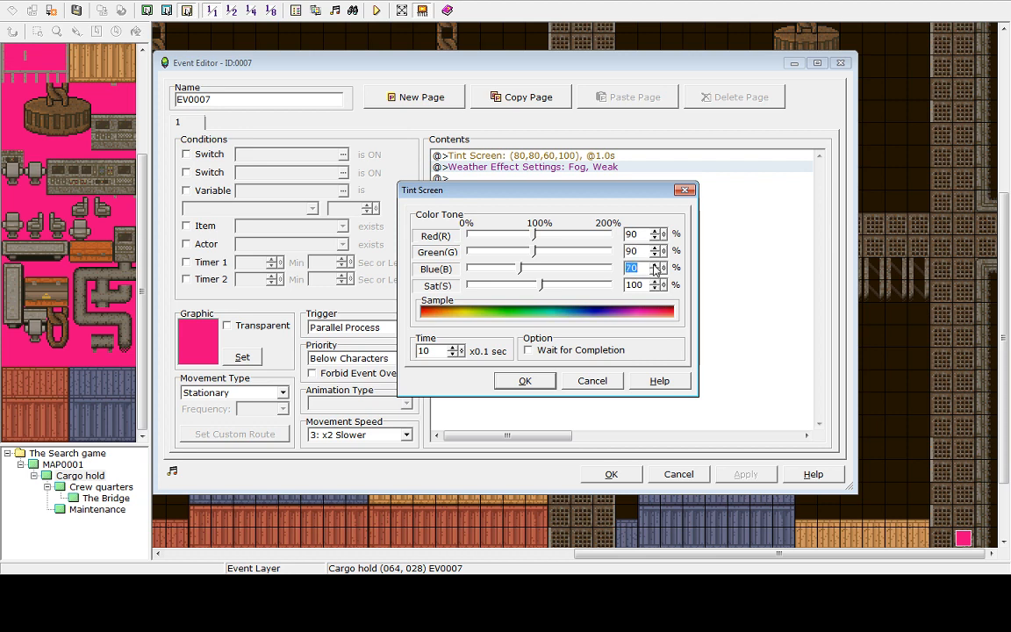
pyautogui.click(525, 381)
pyautogui.click(612, 475)
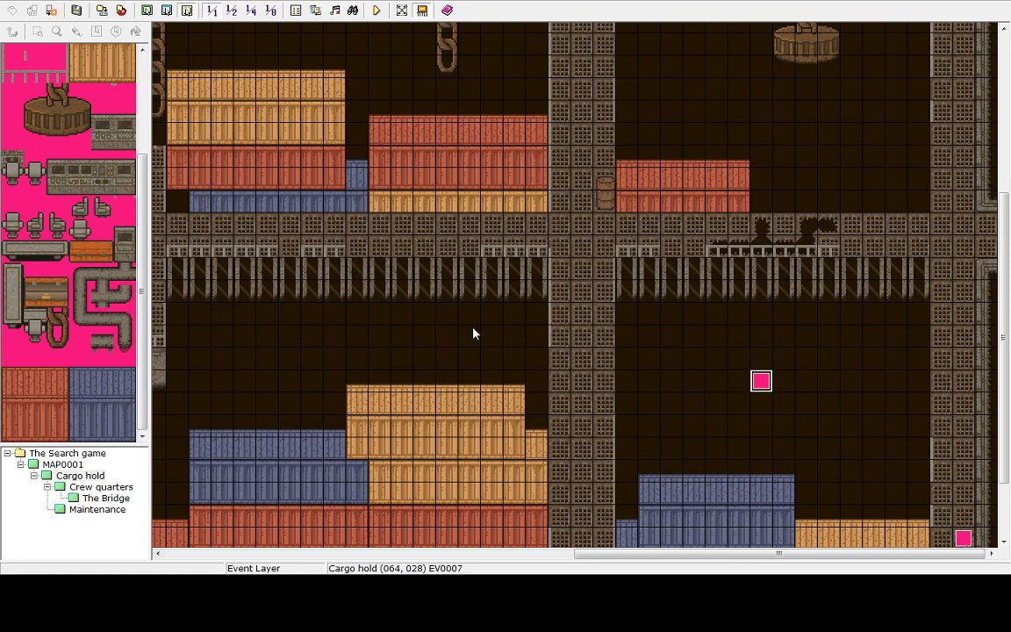
# Save the project and playtest, walking around the cargo hold to check the screen tint
pyautogui.click(376, 13)
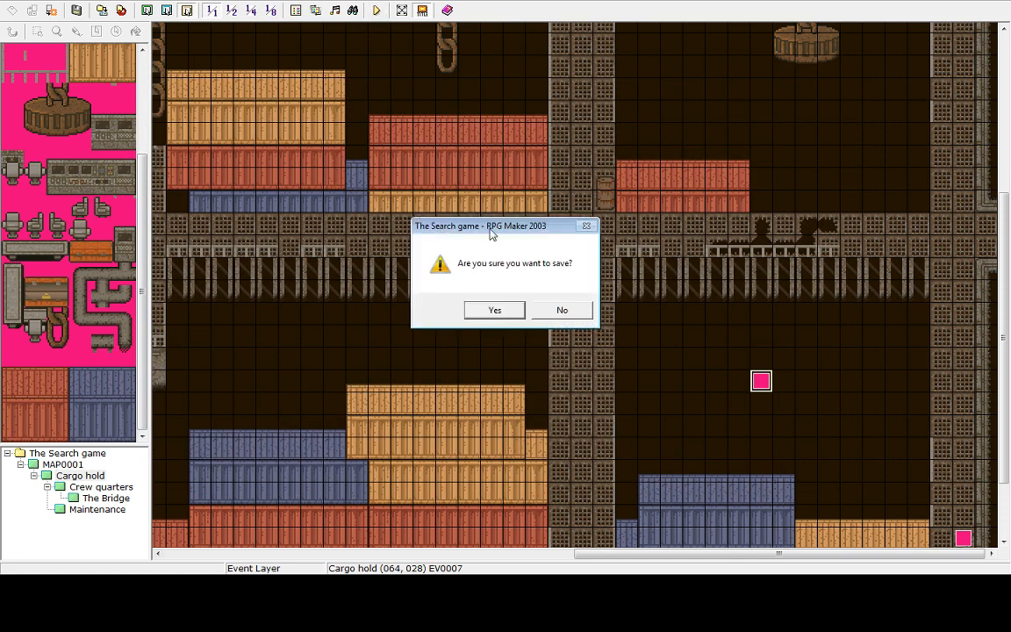
pyautogui.click(490, 310)
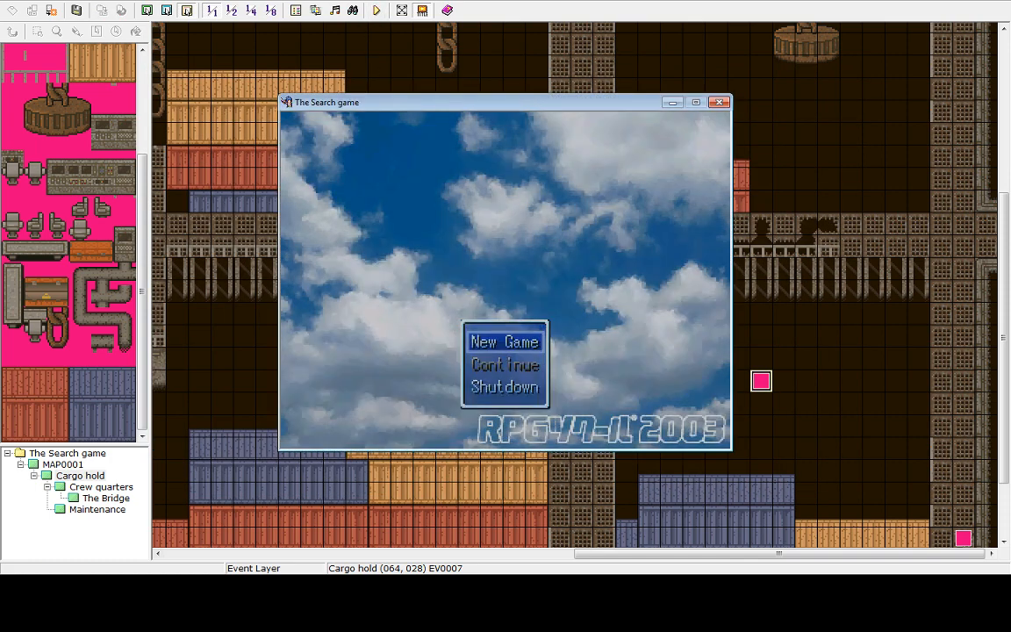
pyautogui.press('Up')
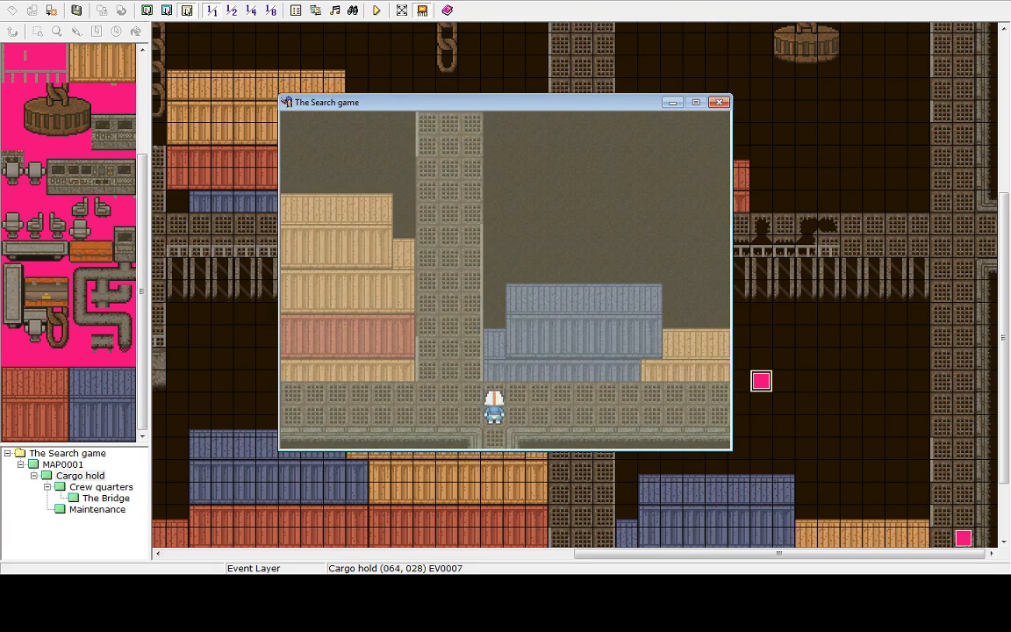
pyautogui.press('Right')
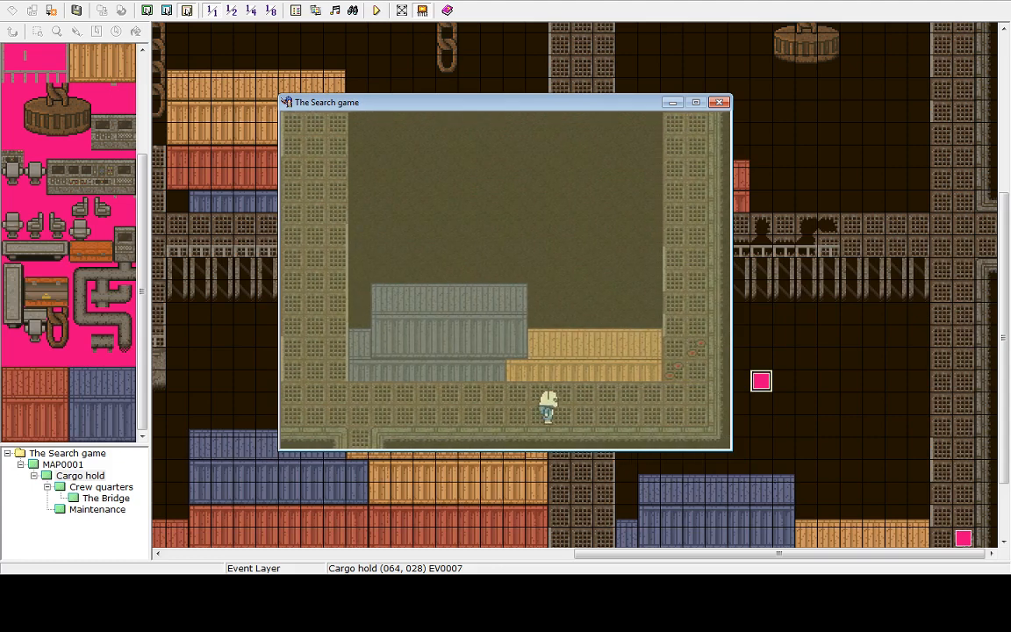
pyautogui.press('Left')
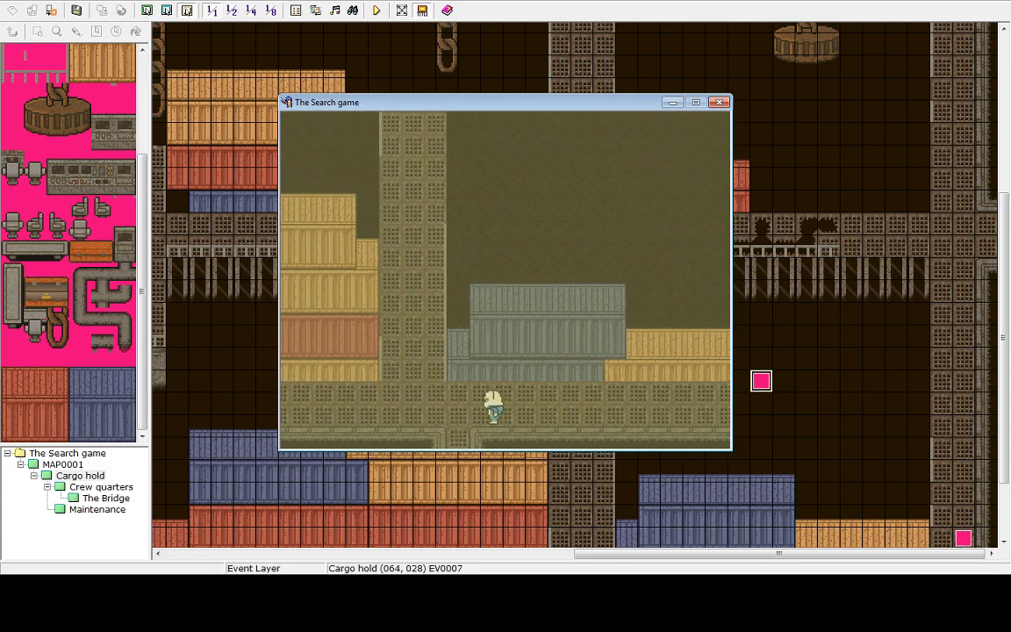
pyautogui.press('Up')
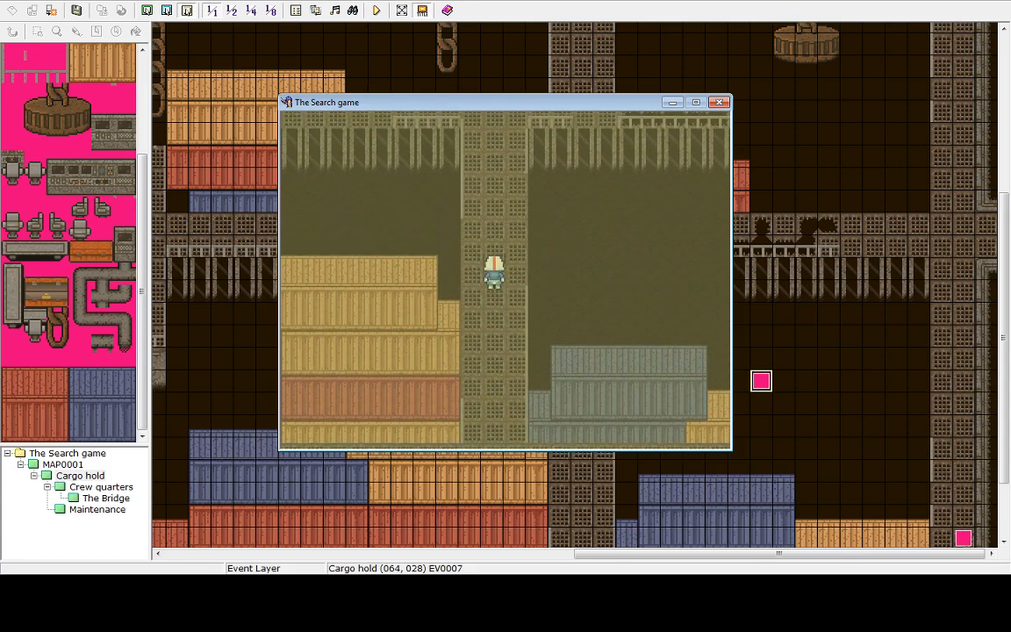
pyautogui.press('Left')
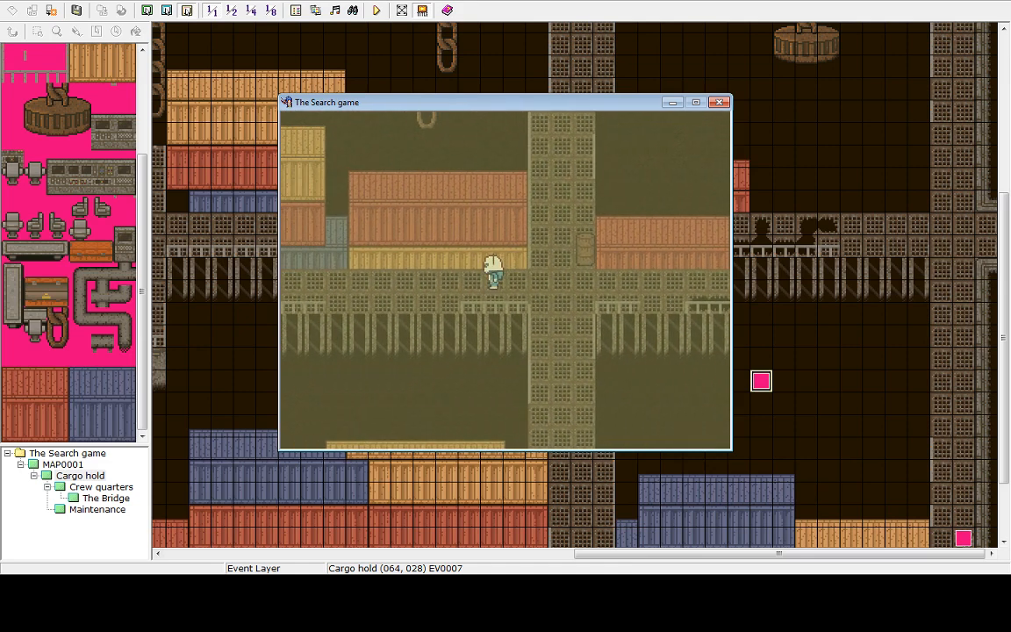
pyautogui.press('Right')
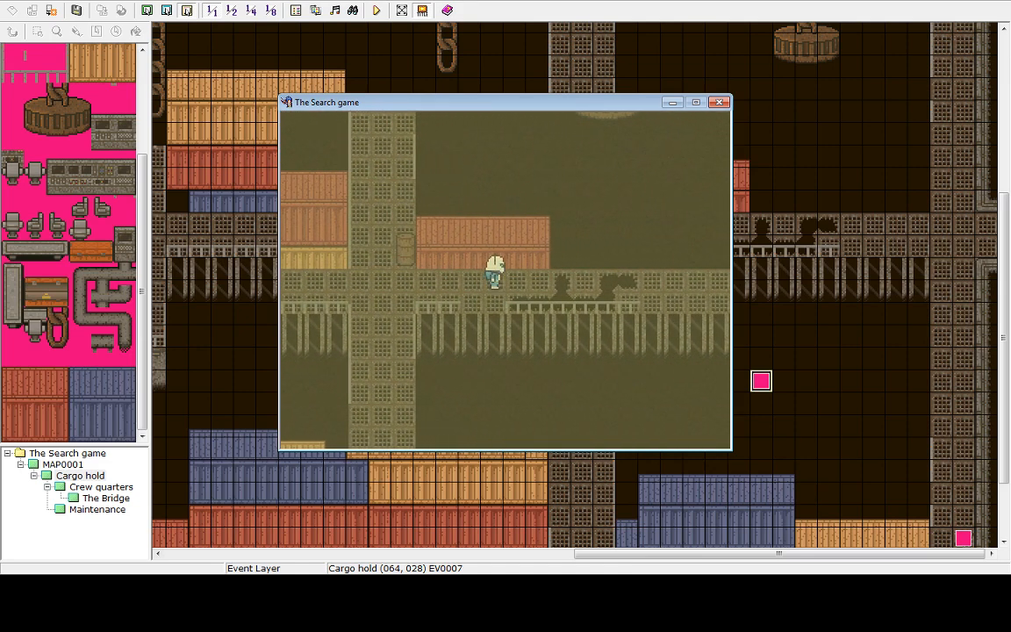
pyautogui.press('Left')
pyautogui.press('Up')
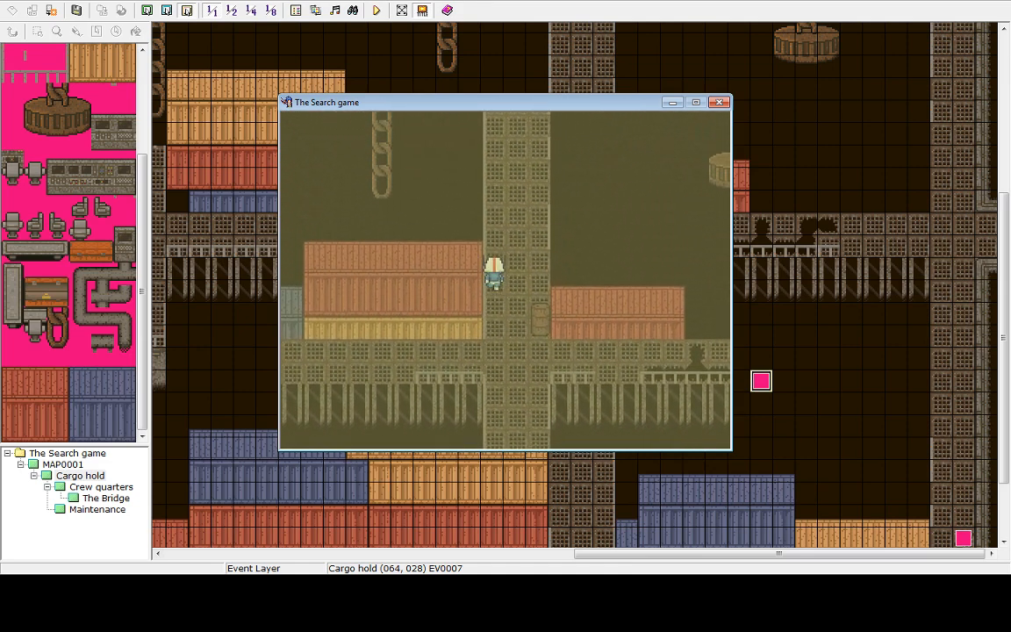
pyautogui.press('Up')
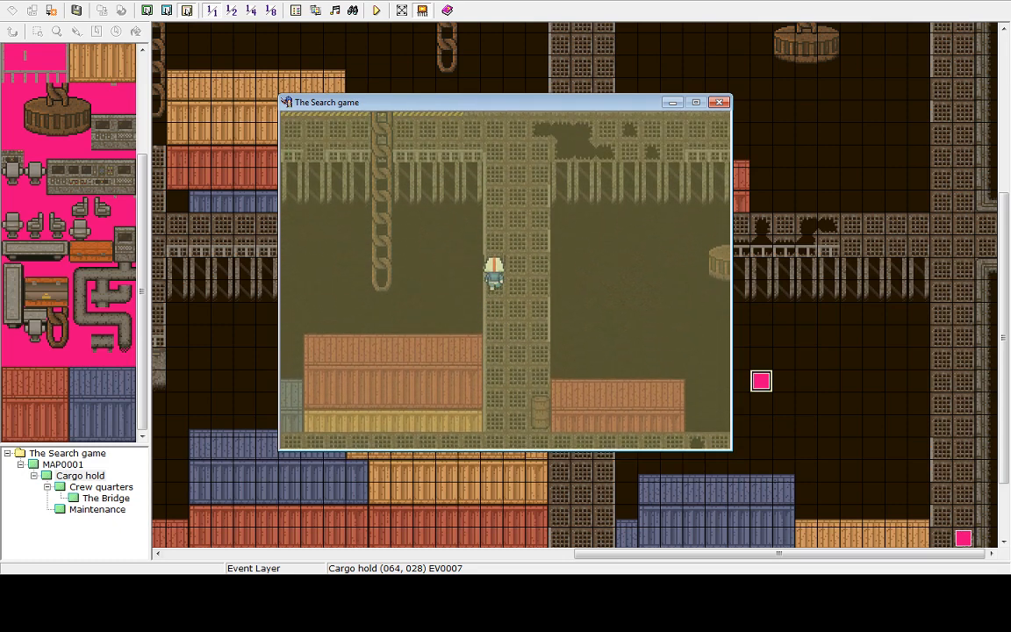
pyautogui.press('Left')
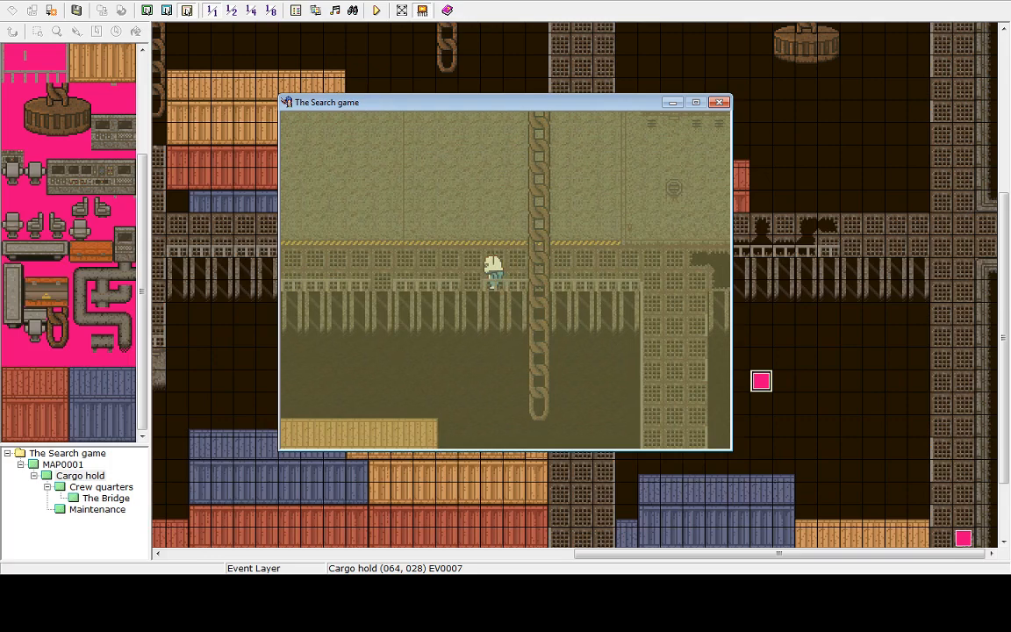
pyautogui.press('Left')
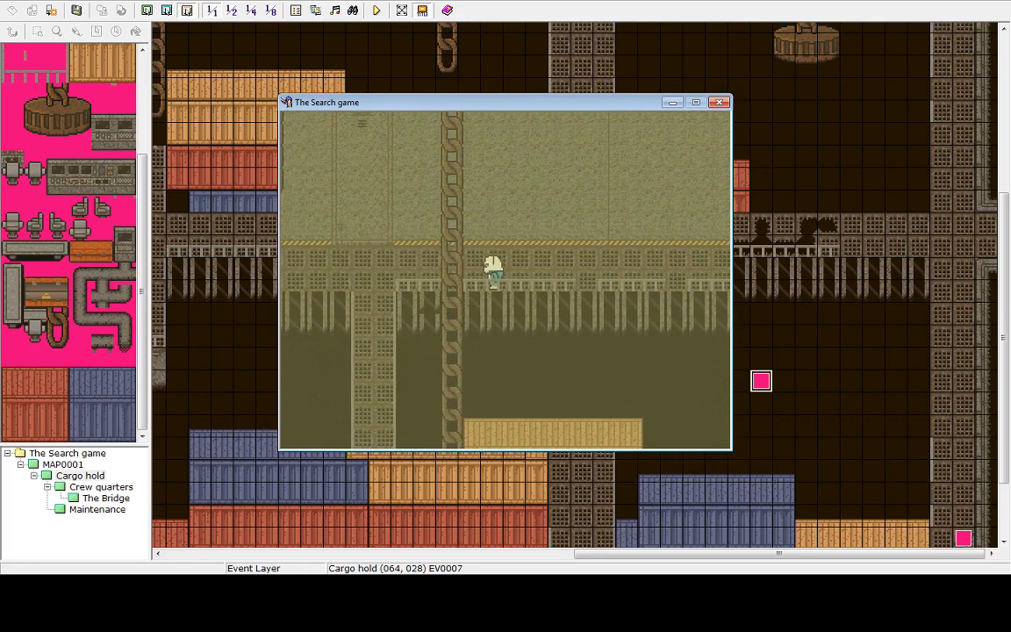
pyautogui.press('Left')
pyautogui.press('Down')
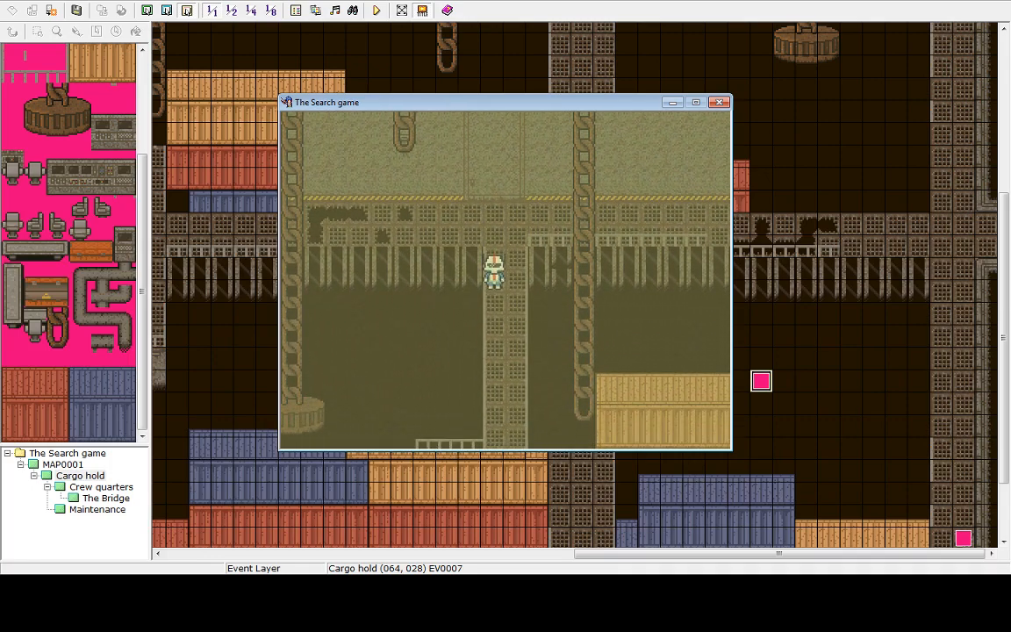
pyautogui.press('Down')
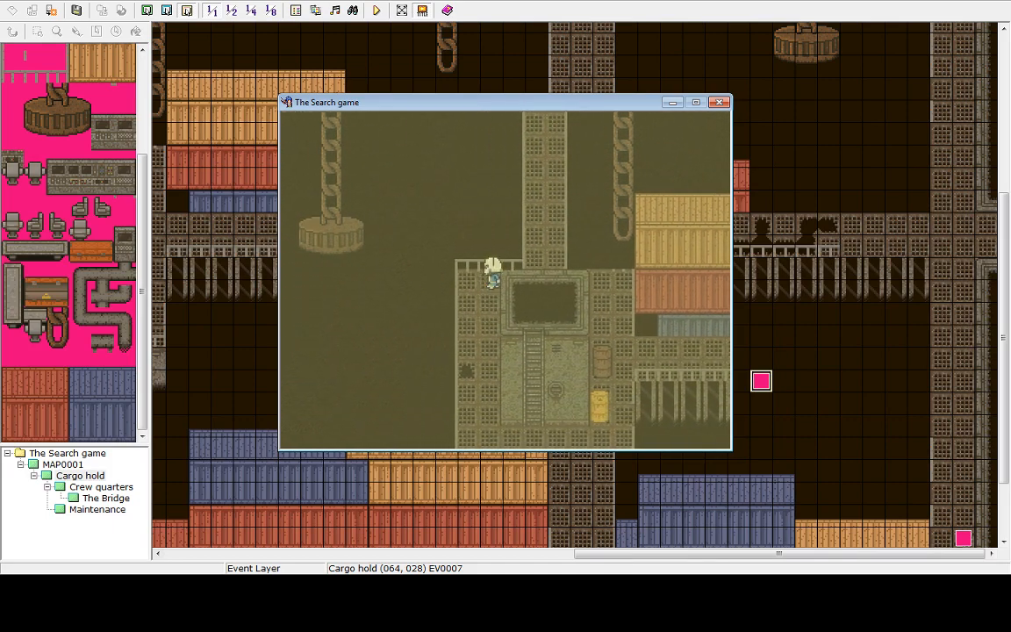
pyautogui.press('Down')
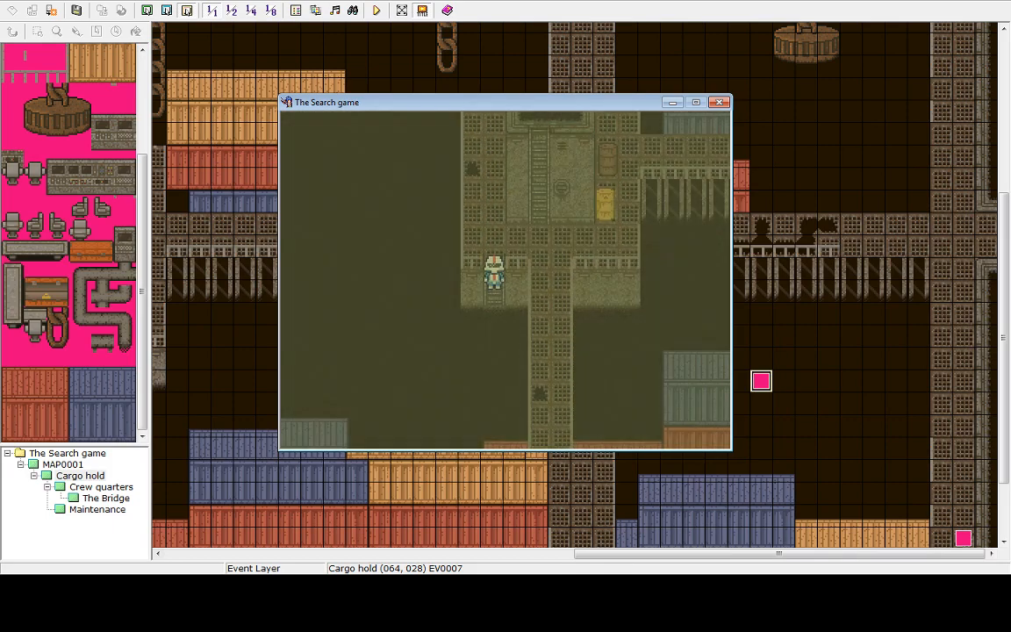
pyautogui.press('Down')
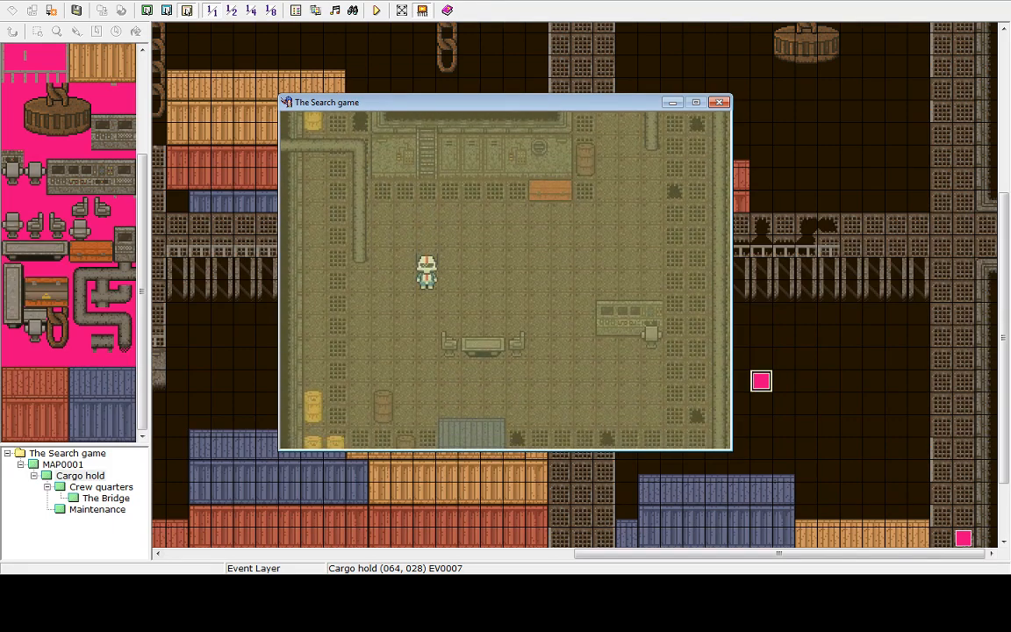
pyautogui.press('Right')
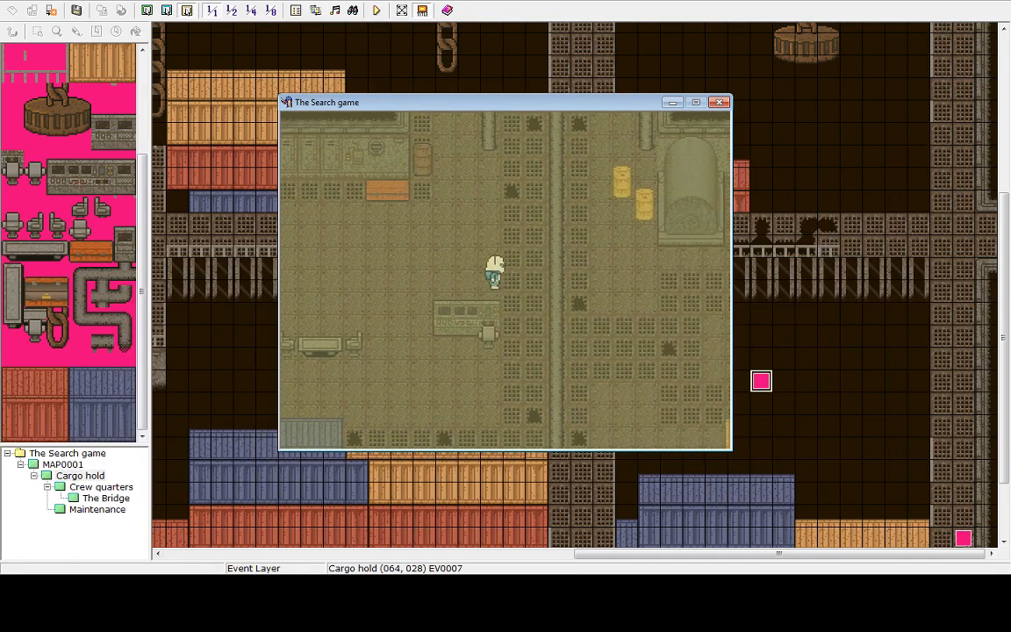
# End the game from the in-game menu and shut down the playtest
pyautogui.press('Escape')
pyautogui.press('Up')
pyautogui.press('Return')
pyautogui.press('Return')
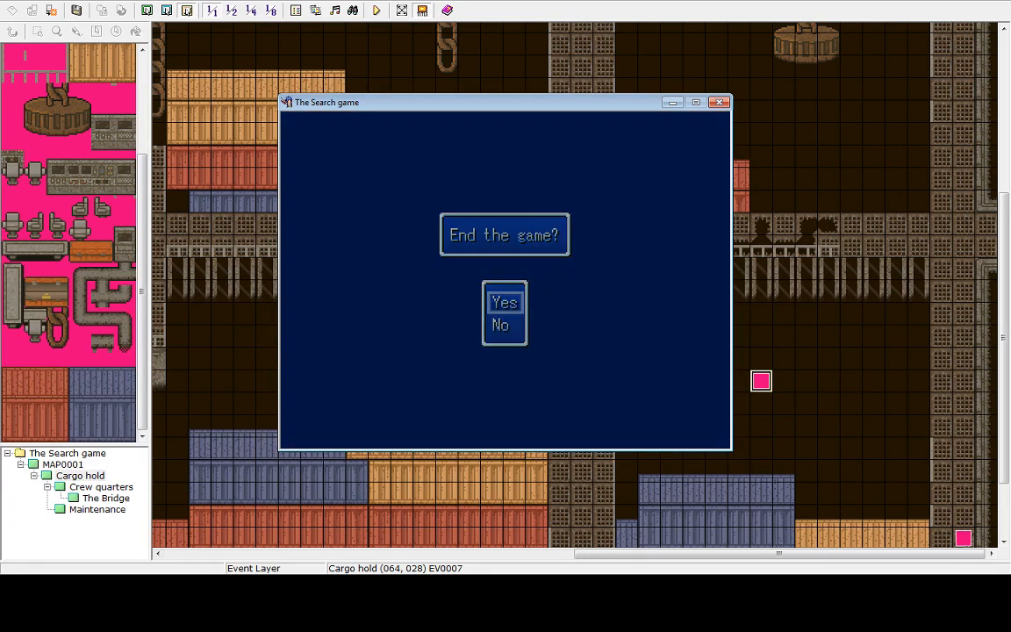
pyautogui.press('Up')
pyautogui.press('Return')
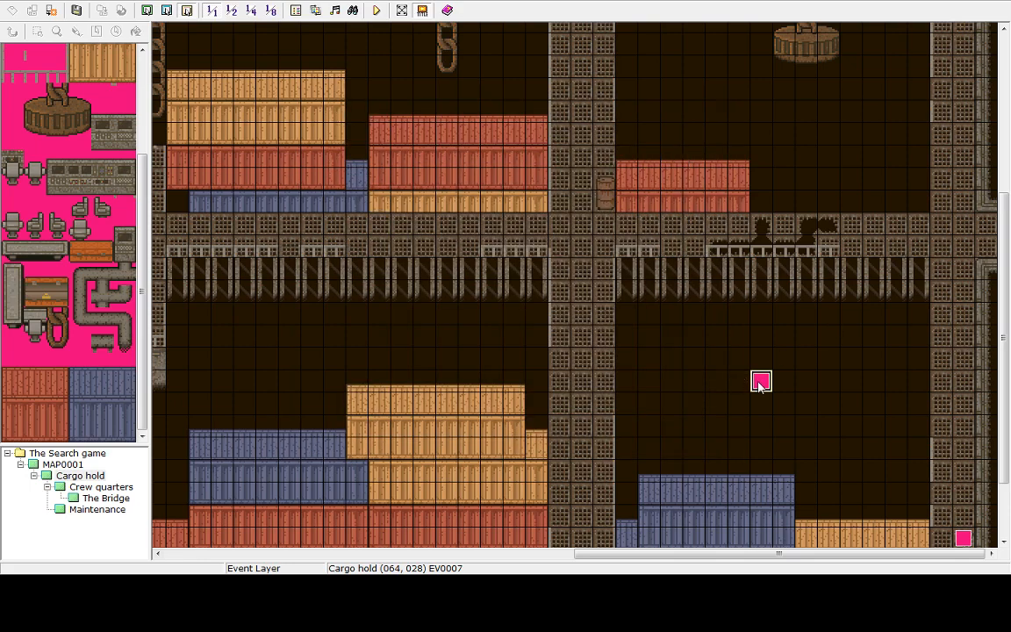
# Edit the cargo hold event's Tint Screen command to 80, 80, 70, 100, then apply and confirm the event
pyautogui.press('Return')
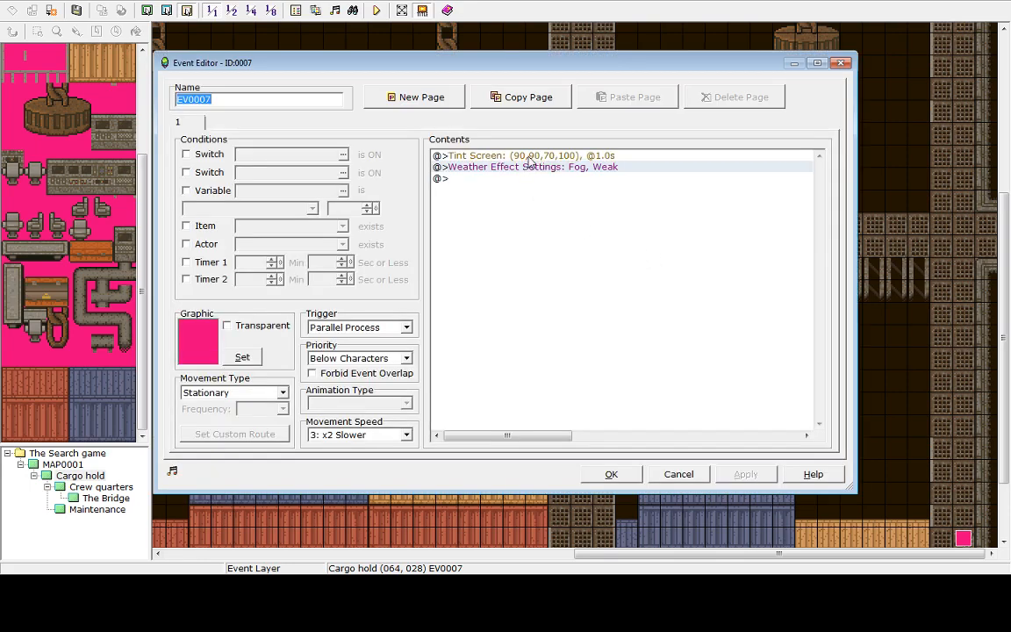
pyautogui.rightClick(529, 157)
pyautogui.click(552, 177)
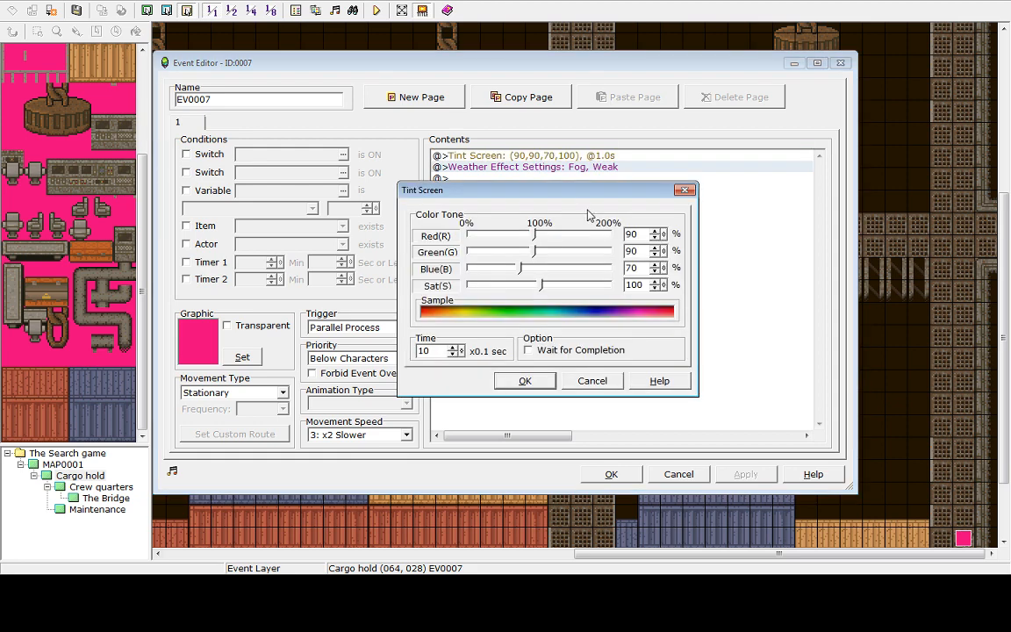
pyautogui.click(654, 254)
pyautogui.click(655, 237)
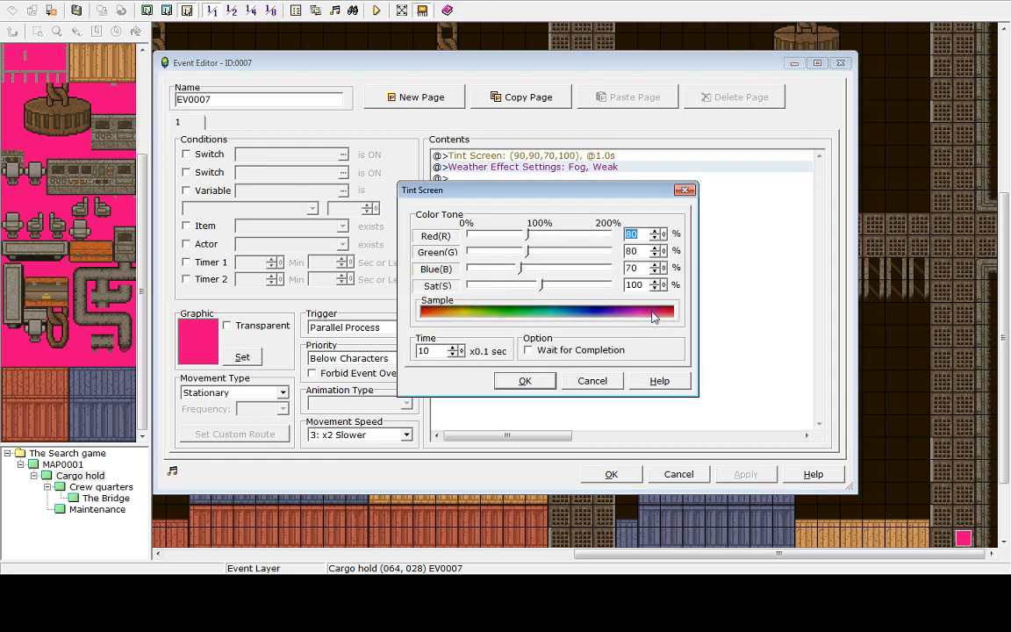
pyautogui.click(524, 382)
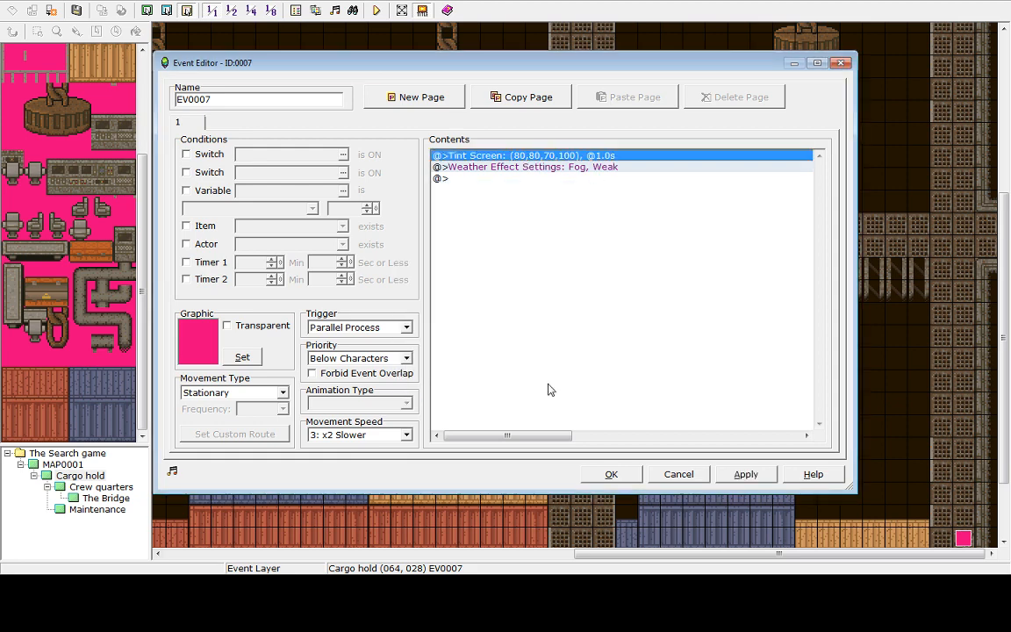
pyautogui.click(748, 473)
pyautogui.click(636, 481)
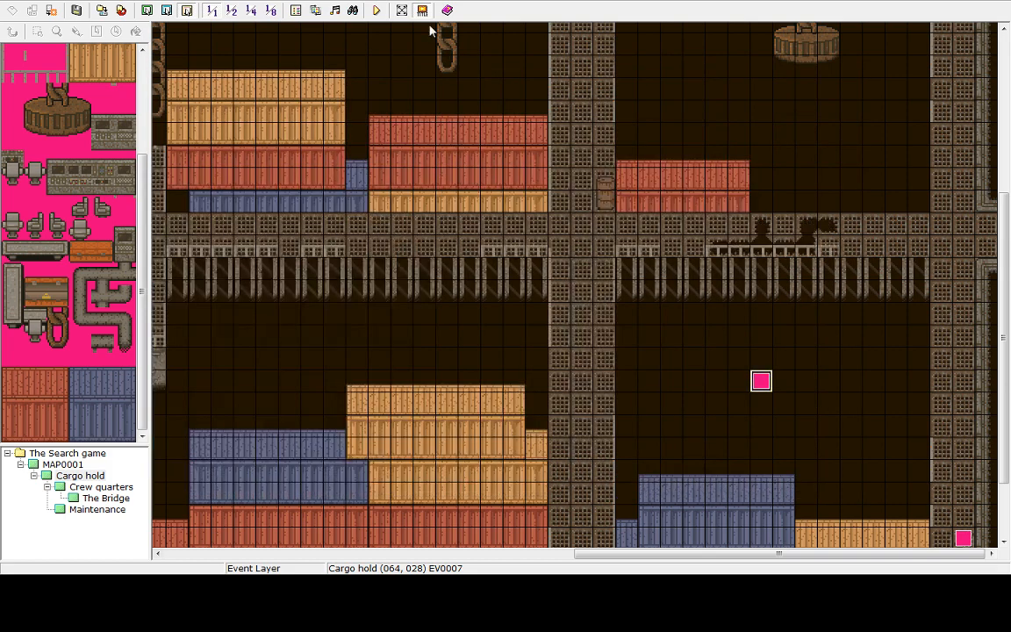
# Save and playtest again, walking through the cargo hold to check the adjusted tint
pyautogui.click(377, 10)
pyautogui.click(505, 312)
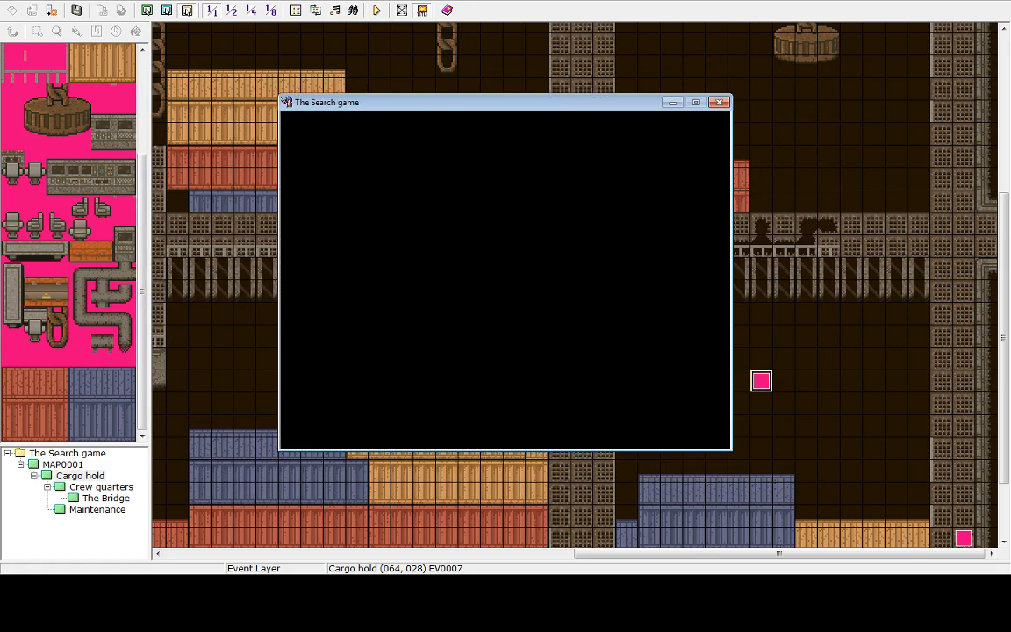
pyautogui.press('Return')
pyautogui.press('Up')
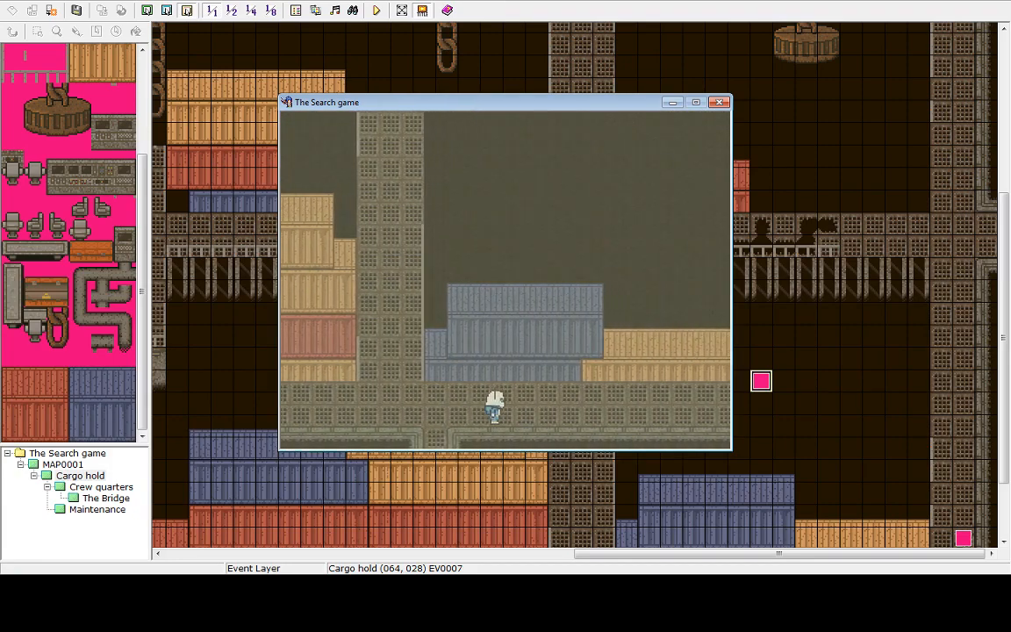
pyautogui.press('Right')
pyautogui.press('Left')
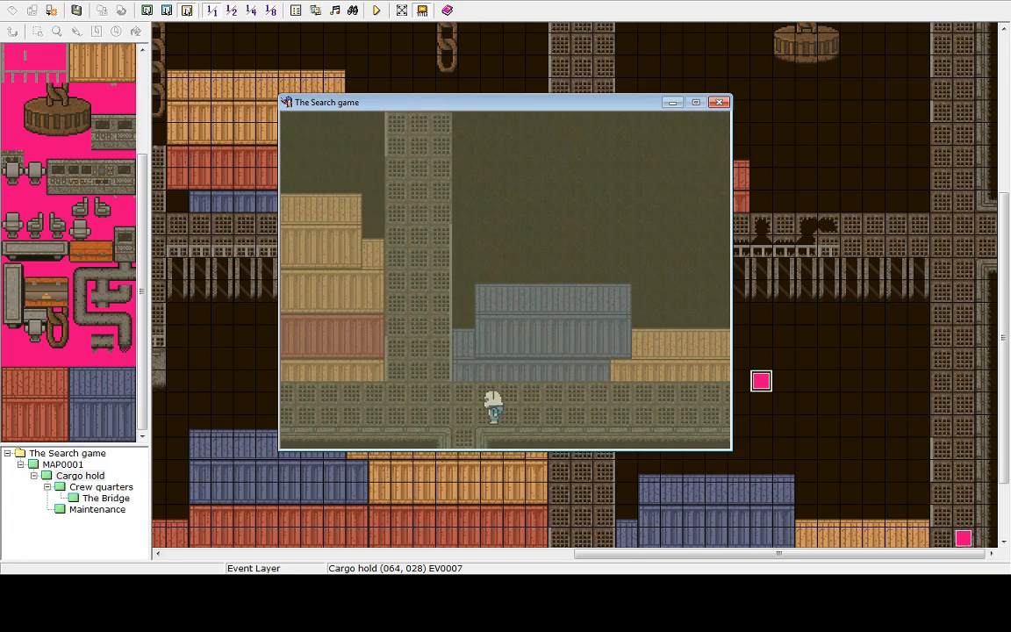
pyautogui.press('Up')
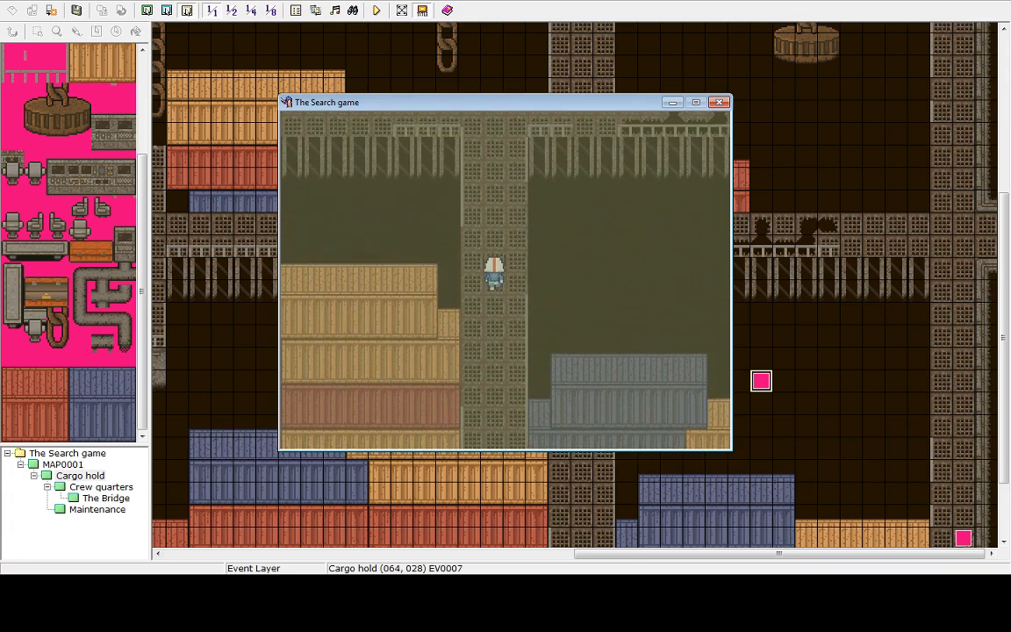
pyautogui.press('Up')
pyautogui.press('Left')
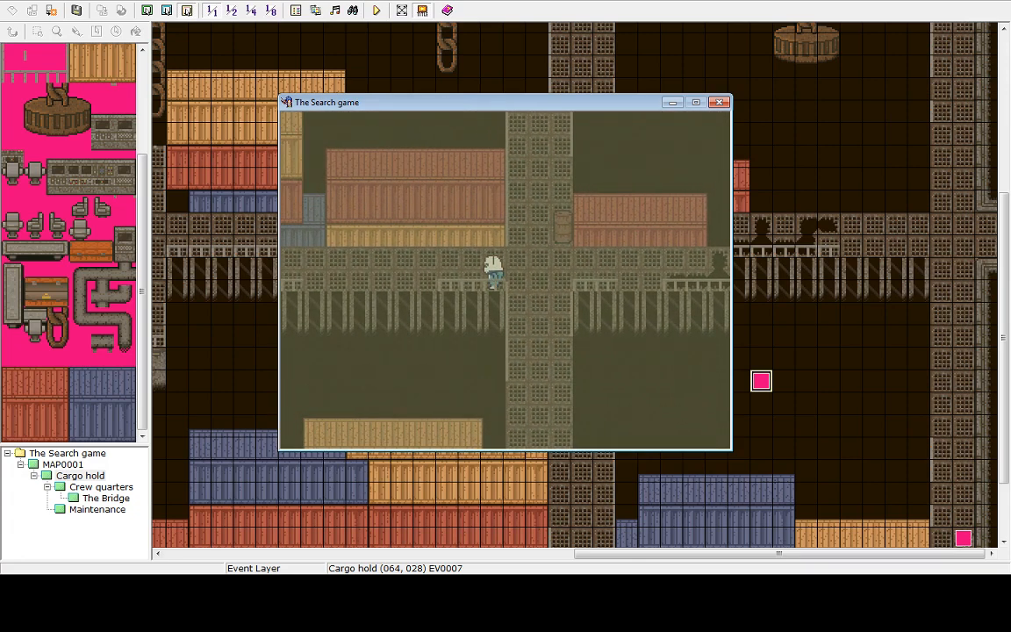
pyautogui.press('Left')
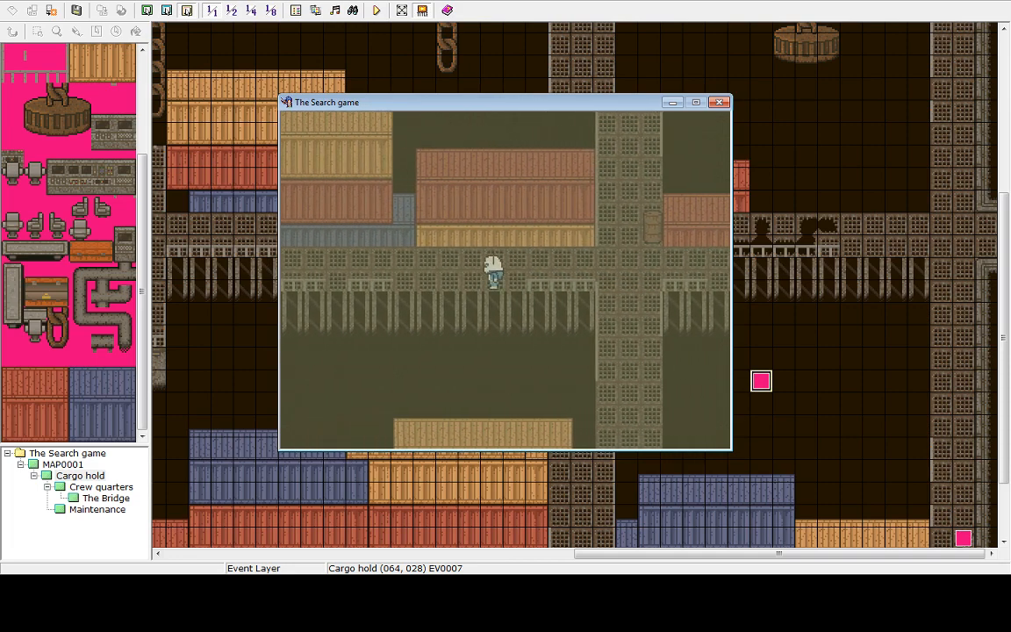
pyautogui.press('Left')
# Return to the title screen and shut down the playtest
pyautogui.press('Escape')
pyautogui.press('Up')
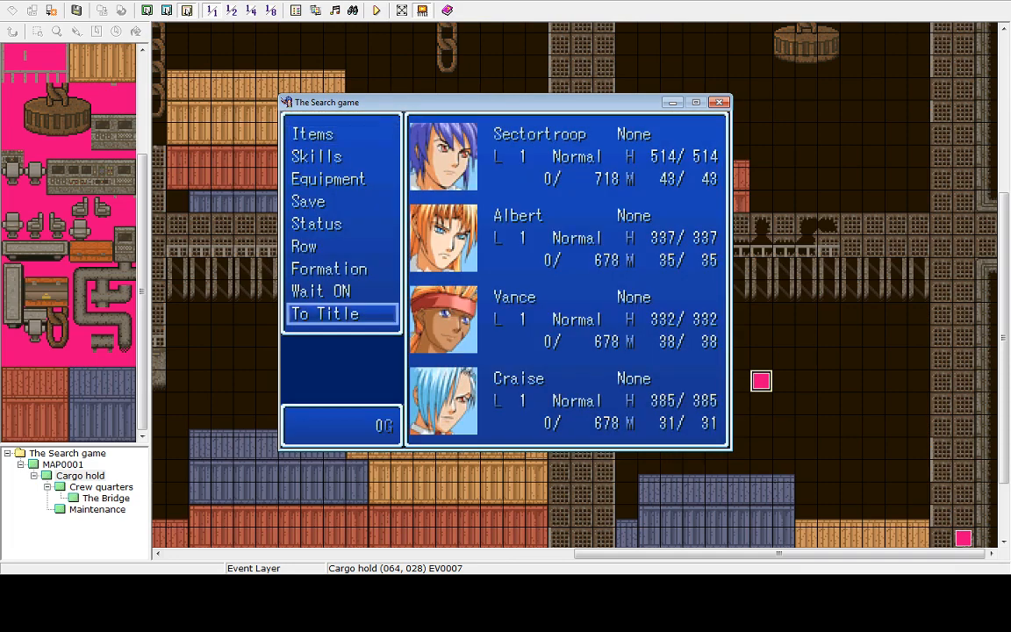
pyautogui.press('Return')
pyautogui.press('Return')
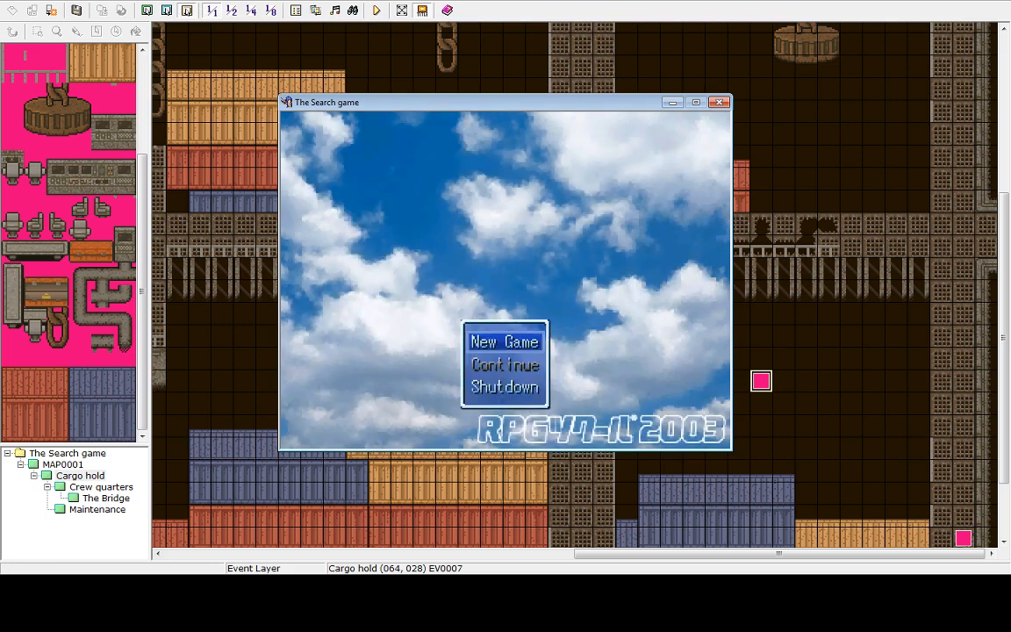
pyautogui.press('Up')
pyautogui.press('Return')
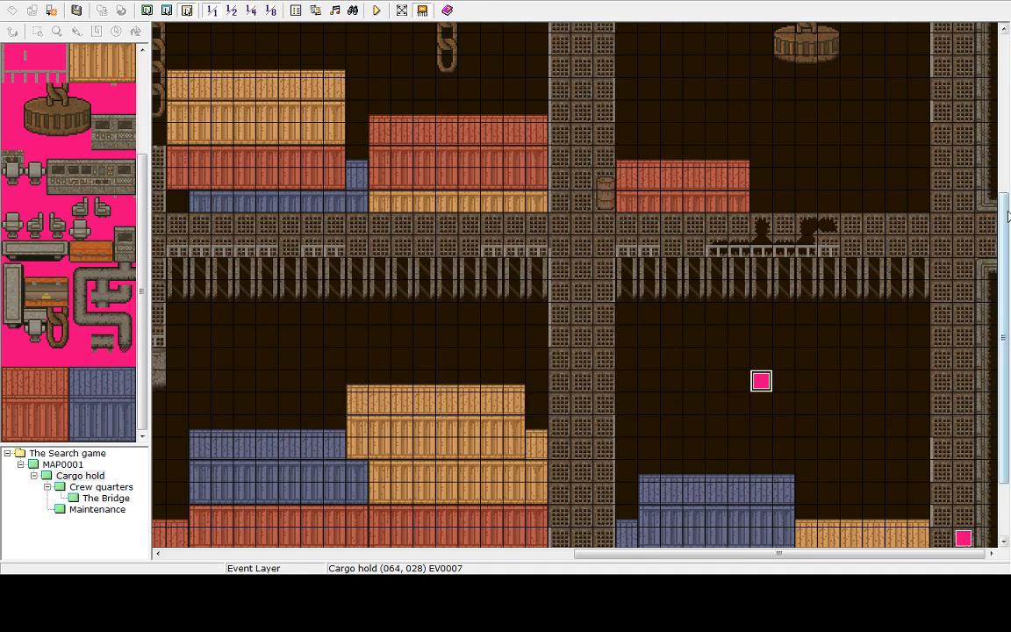
# Edit the cargo hold event's Tint Screen command to 70, 70, 60, 100, then apply and confirm the event
pyautogui.moveTo(1008, 217); pyautogui.dragTo(992, 301)
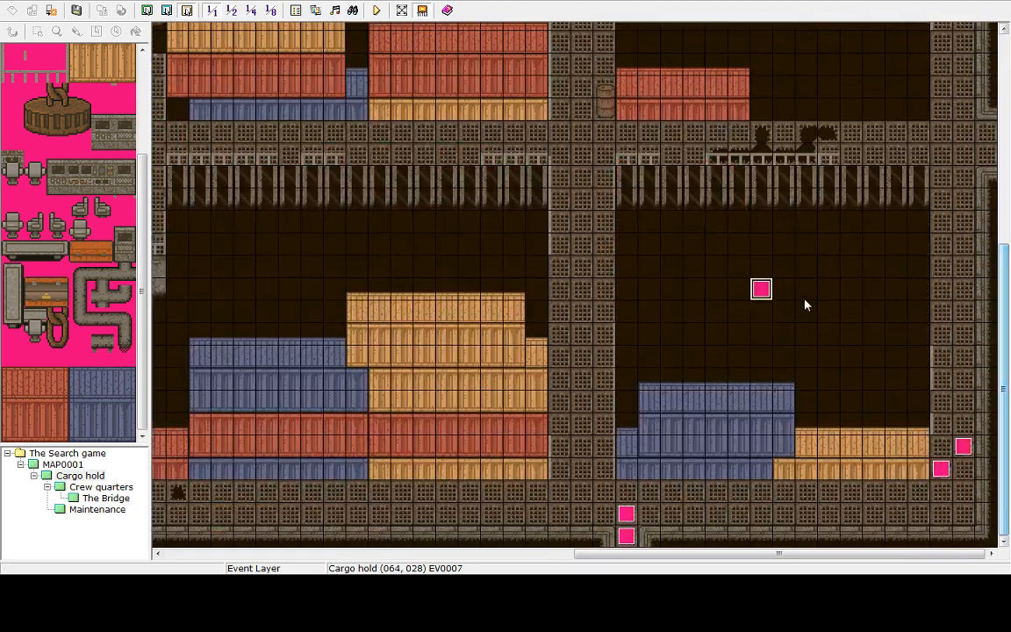
pyautogui.doubleClick(762, 292)
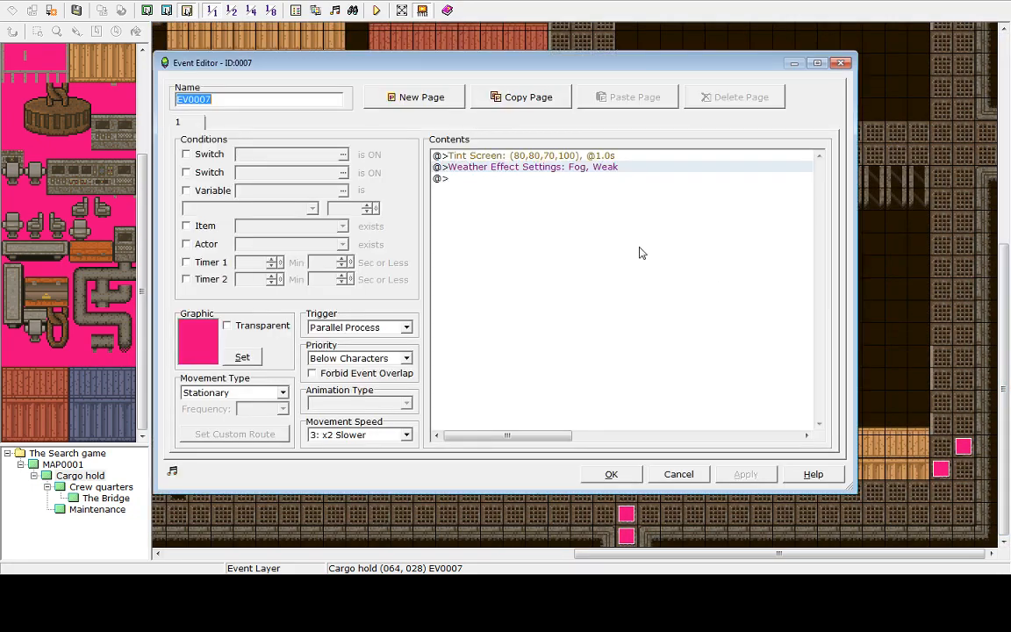
pyautogui.click(567, 158)
pyautogui.rightClick(568, 158)
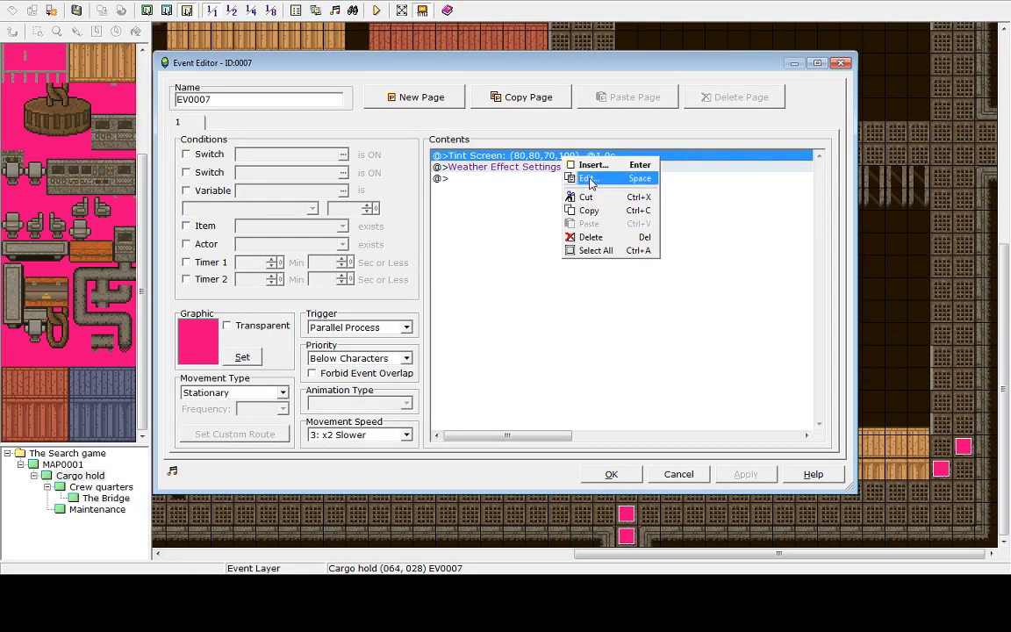
pyautogui.click(587, 182)
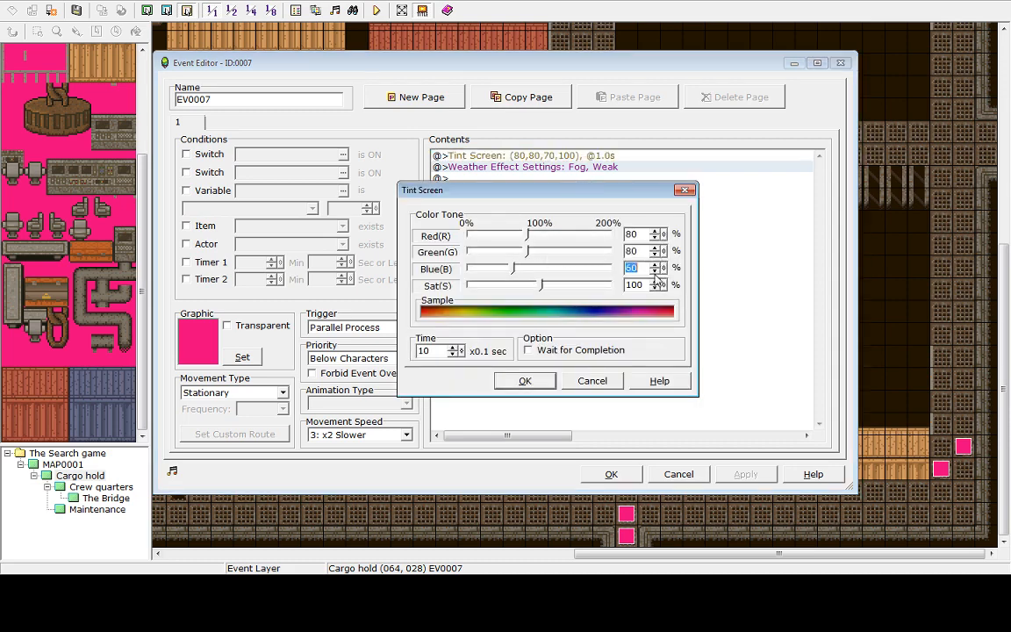
pyautogui.click(655, 255)
pyautogui.click(656, 238)
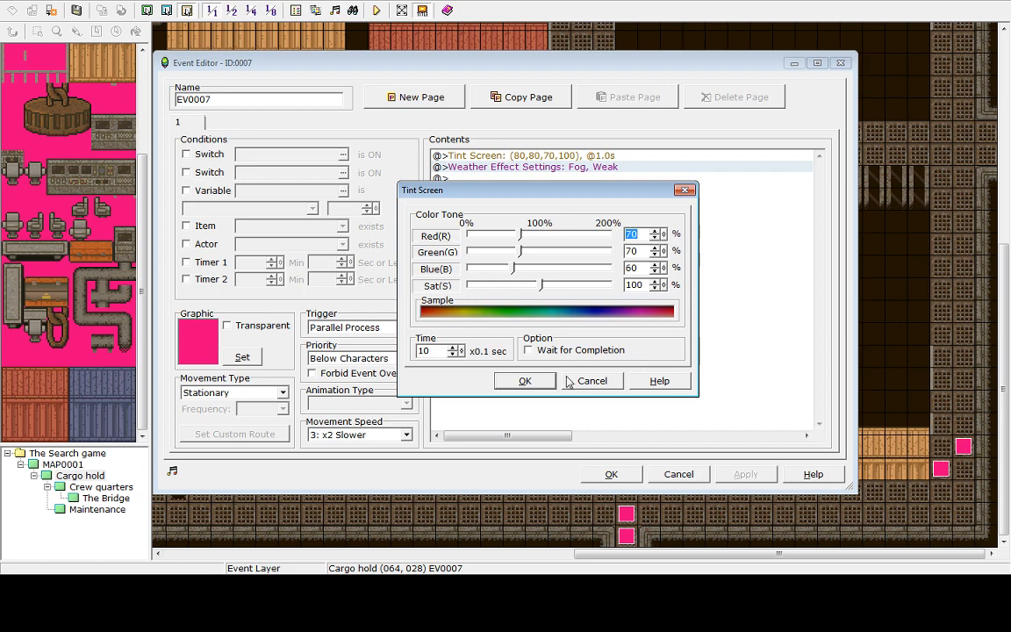
pyautogui.click(525, 381)
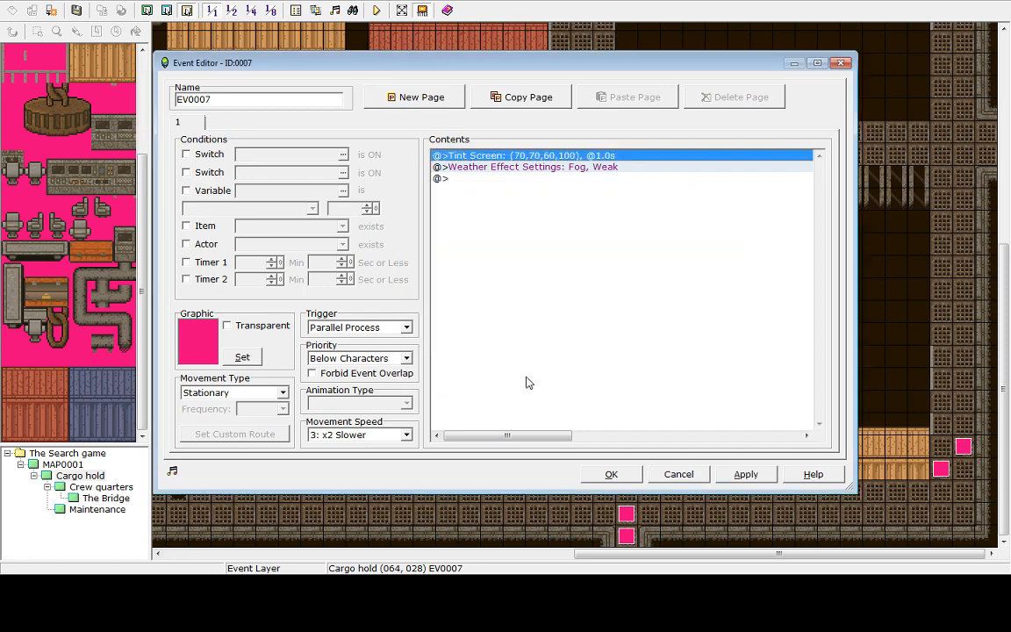
pyautogui.click(744, 475)
pyautogui.click(612, 474)
# Save and playtest again, walking through the cargo hold and opening the menu to check the darker tint
pyautogui.click(377, 12)
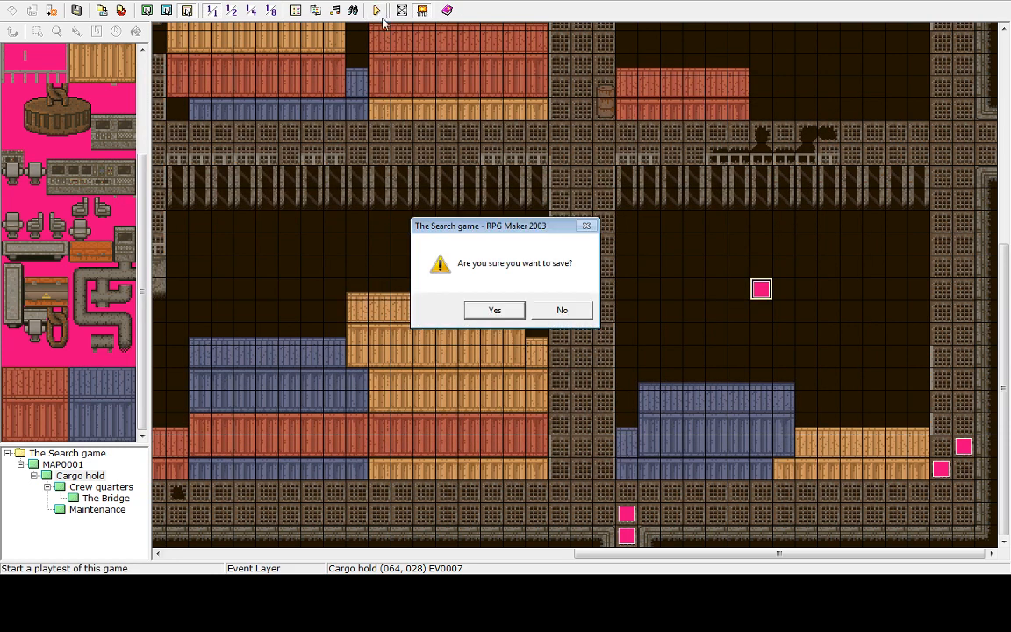
pyautogui.click(513, 311)
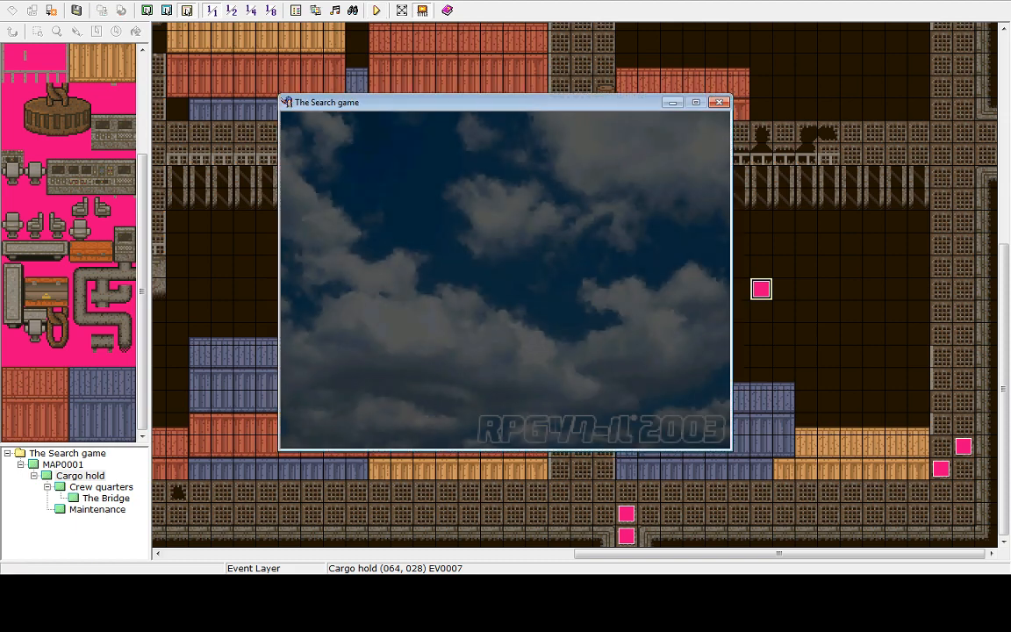
pyautogui.press('Return')
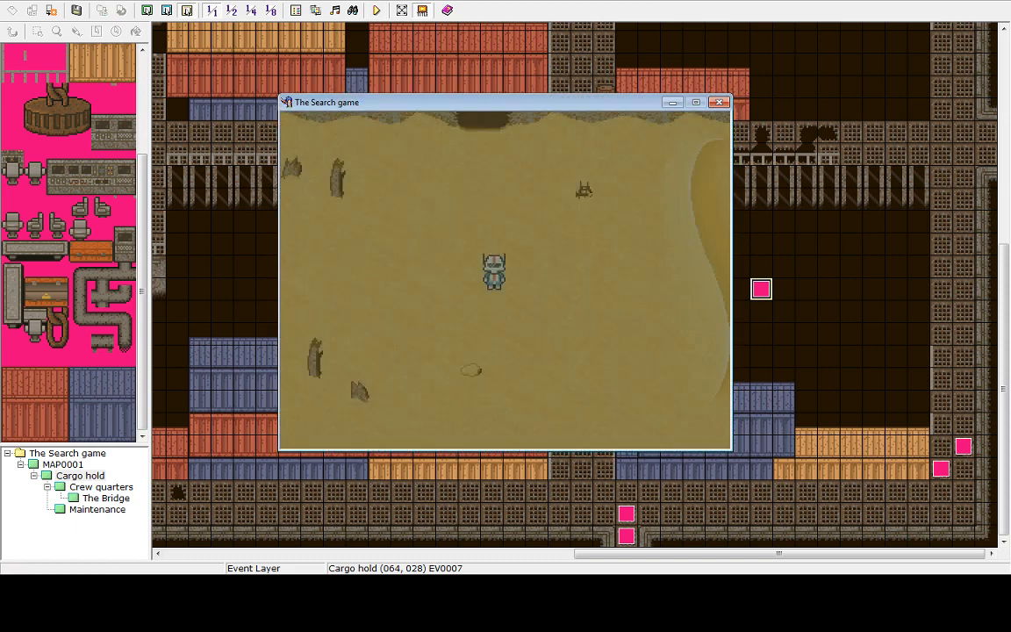
pyautogui.press('Up')
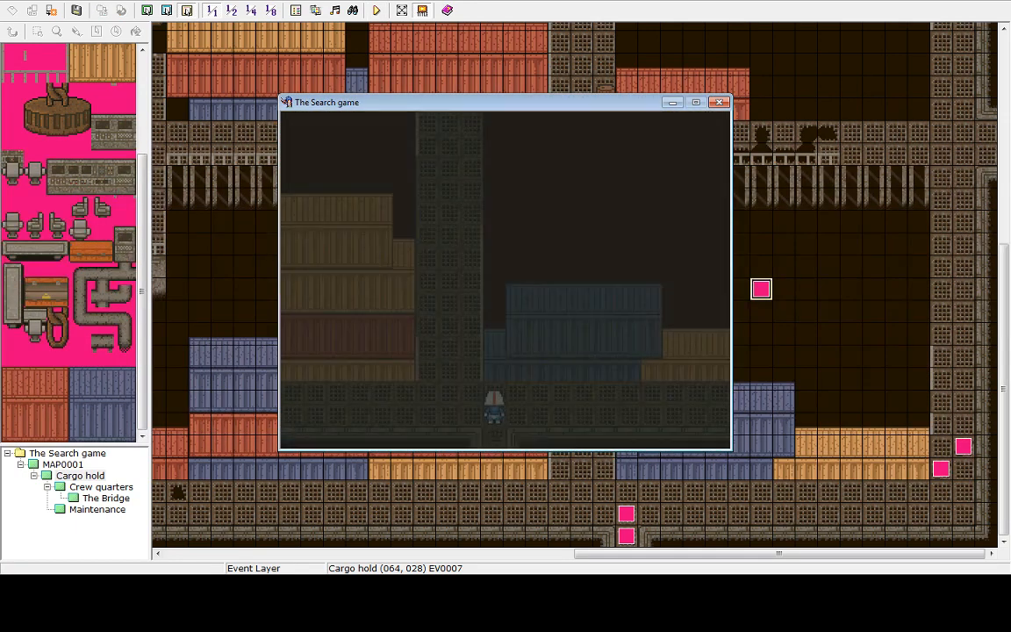
pyautogui.press('Left')
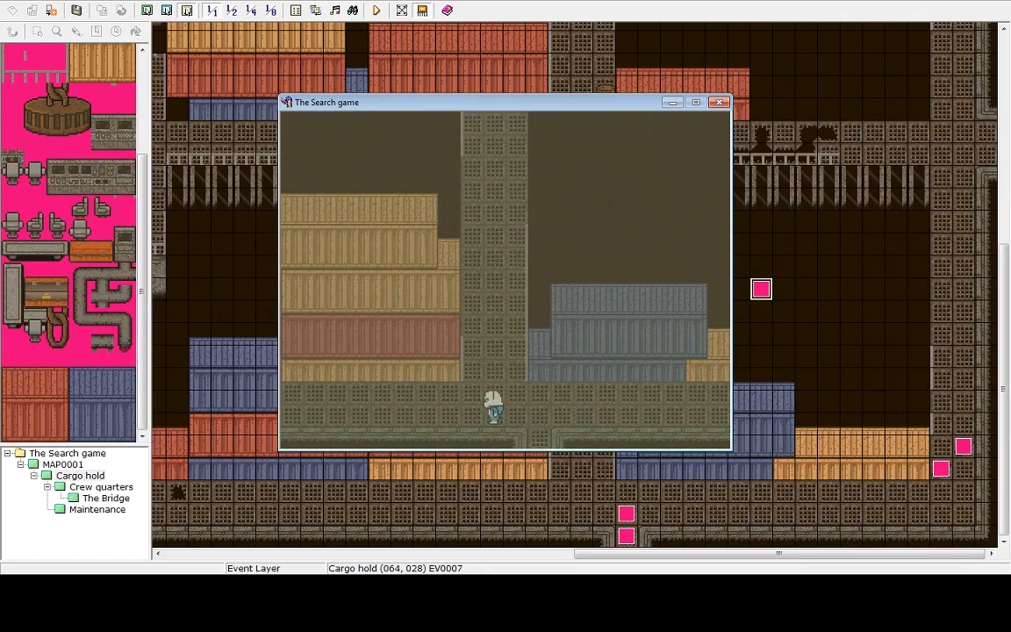
pyautogui.press('Left')
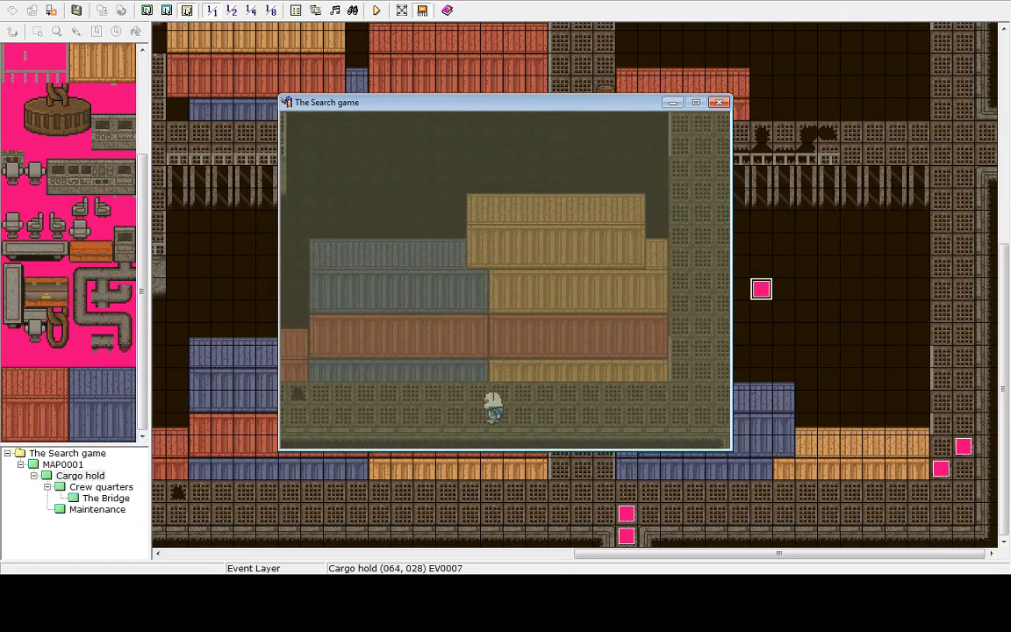
pyautogui.press('Left')
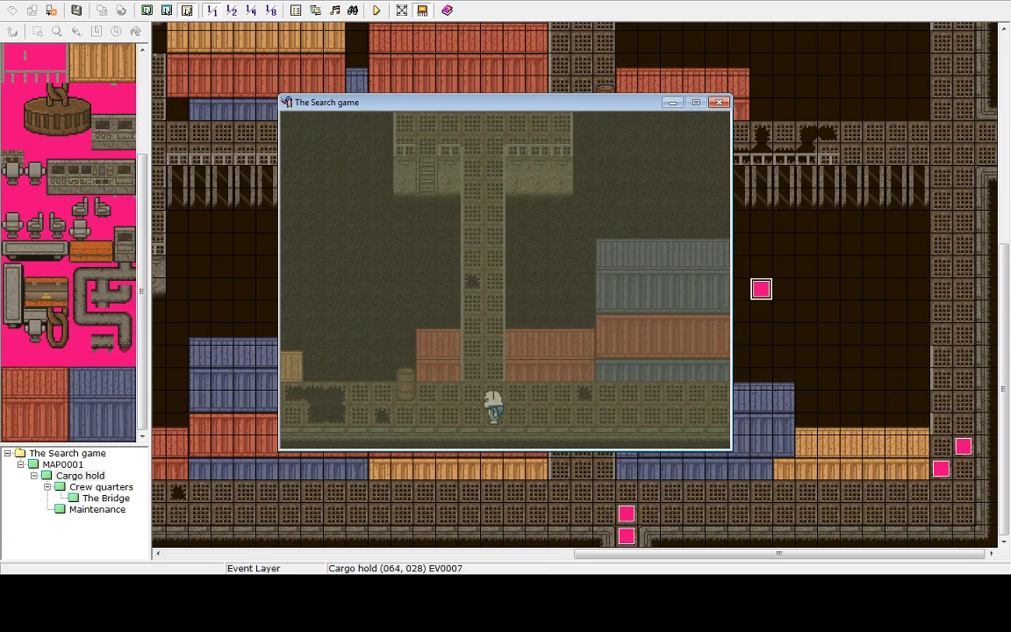
pyautogui.press('Left')
pyautogui.press('Up')
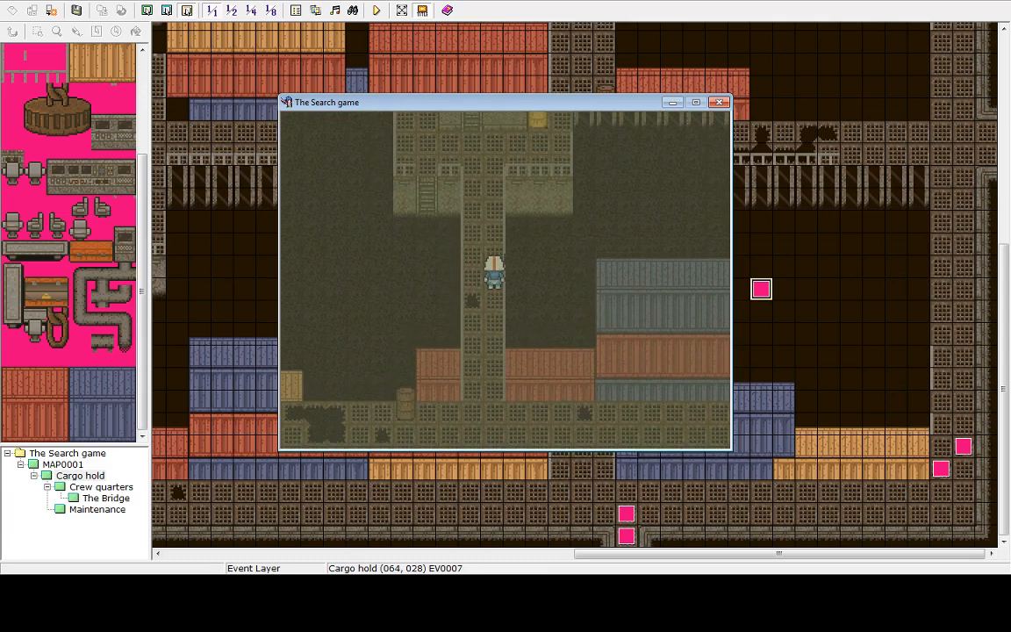
pyautogui.press('Right')
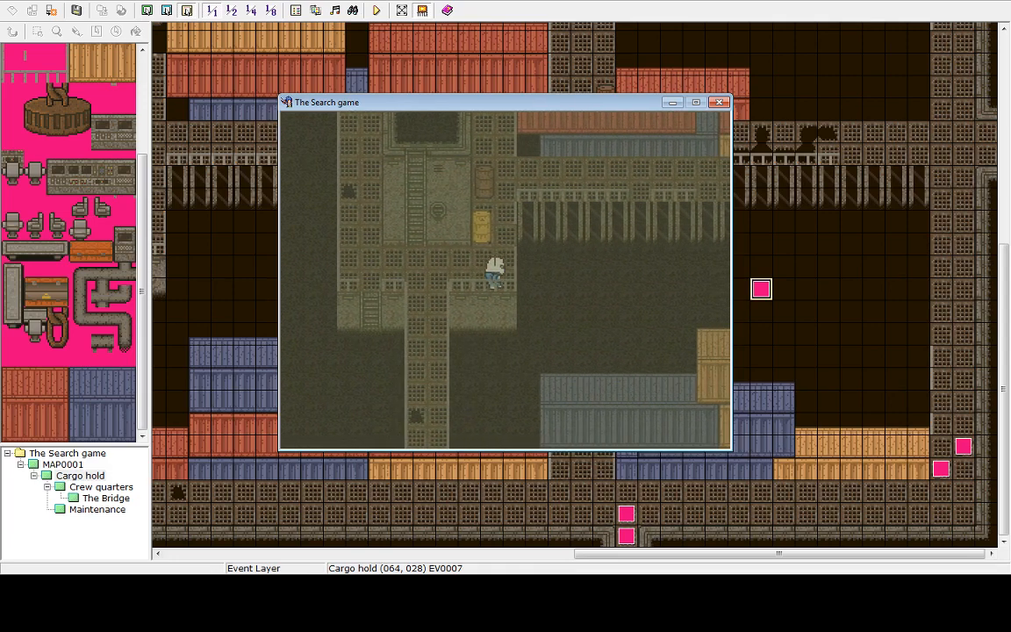
pyautogui.press('Up')
pyautogui.press('Up')
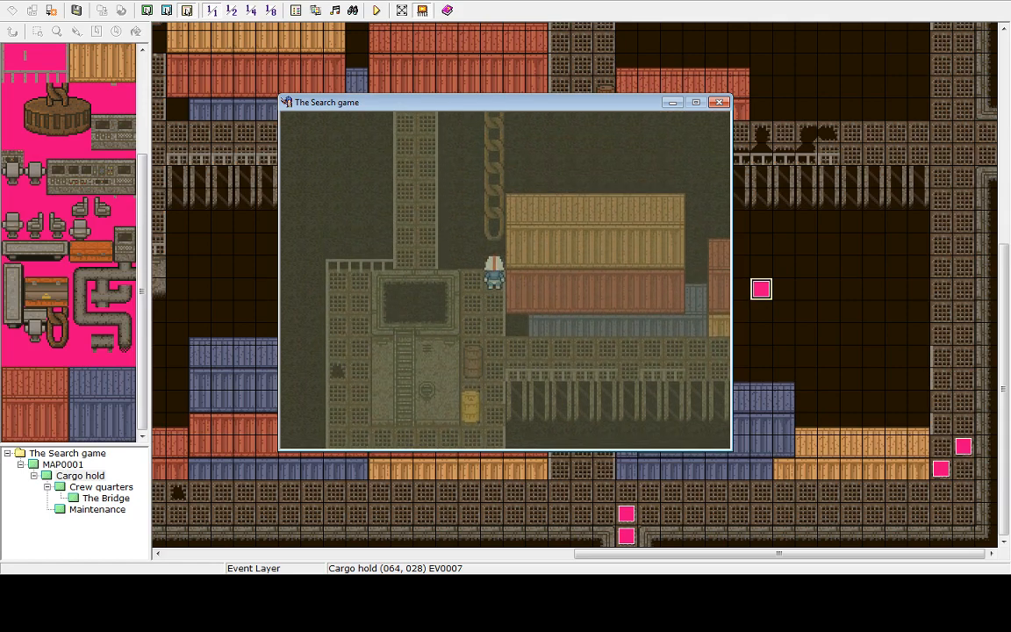
pyautogui.press('Left')
pyautogui.press('Up')
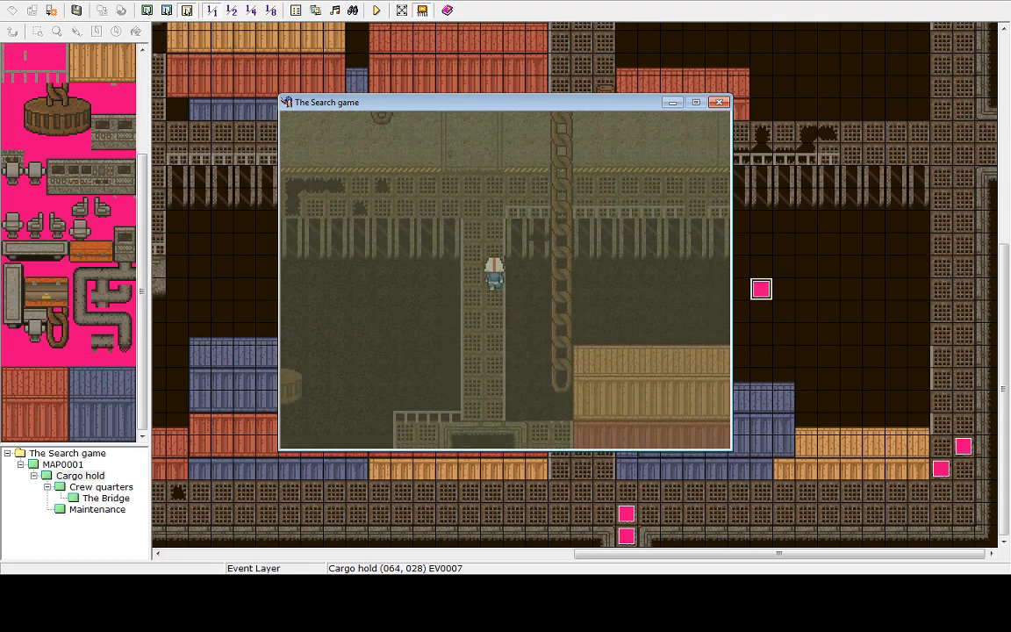
pyautogui.press('Down')
pyautogui.press('Left')
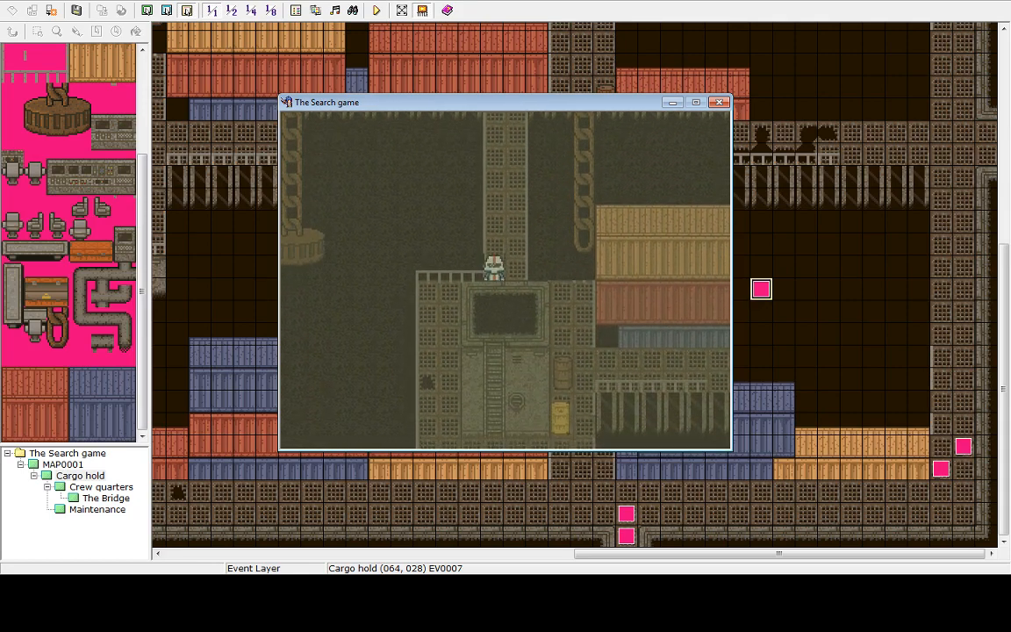
pyautogui.press('Down')
pyautogui.press('Right')
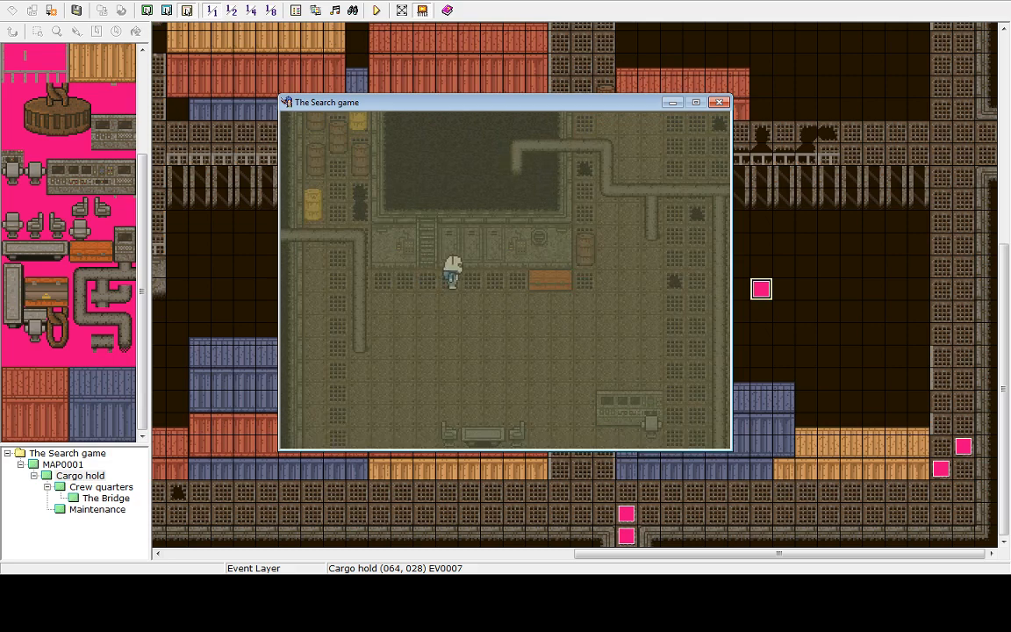
pyautogui.press('Right')
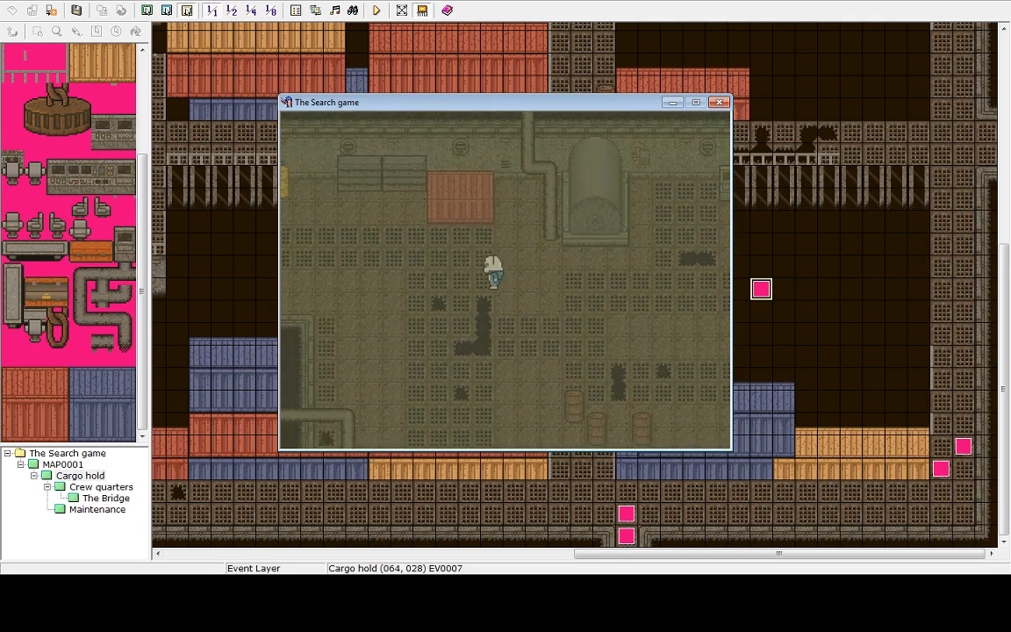
pyautogui.press('Down')
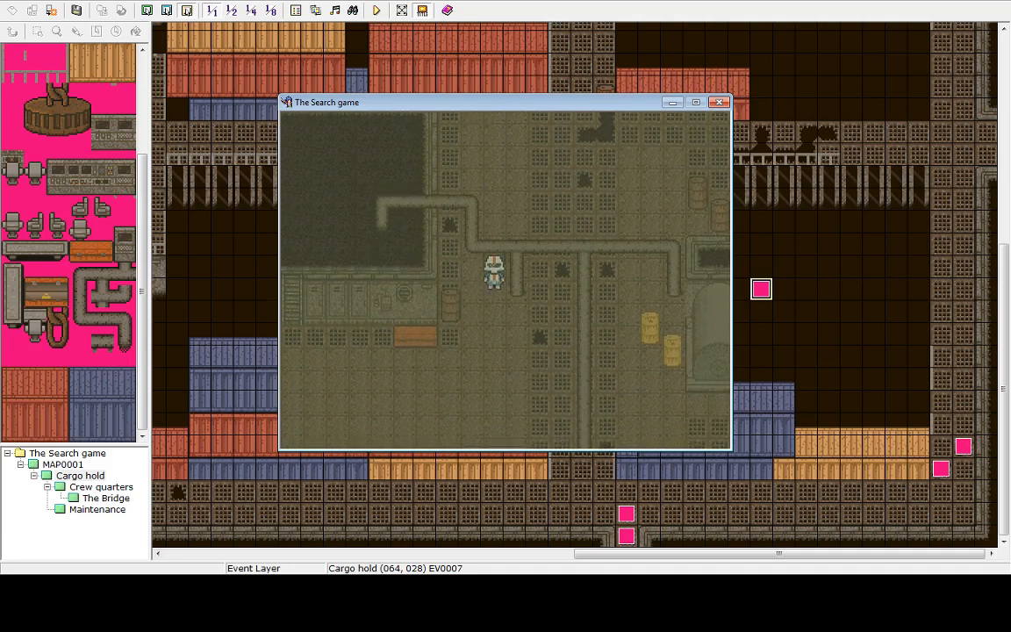
pyautogui.press('Left')
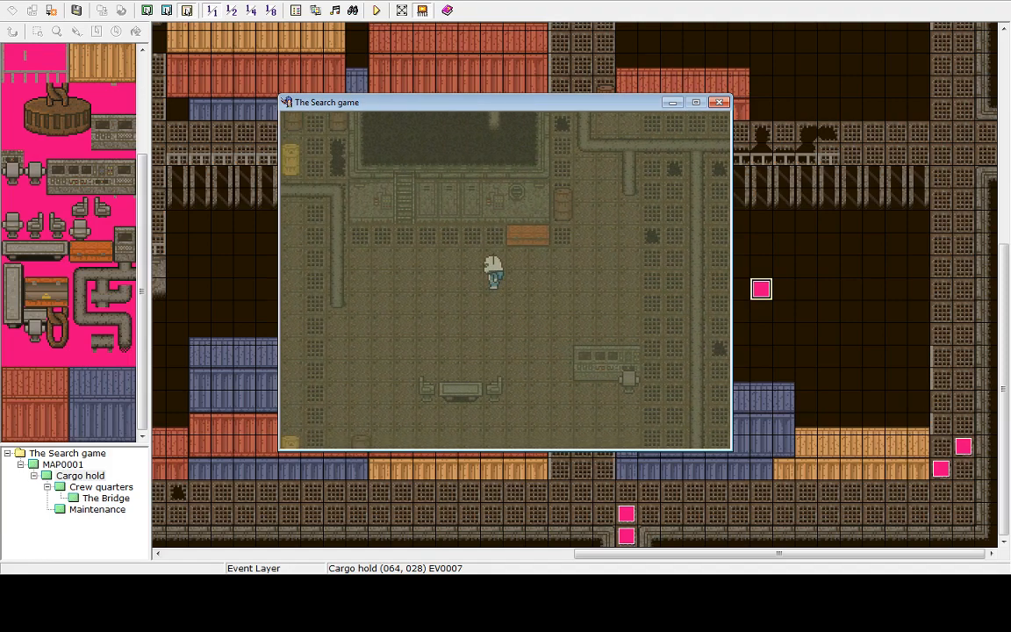
pyautogui.press('Escape')
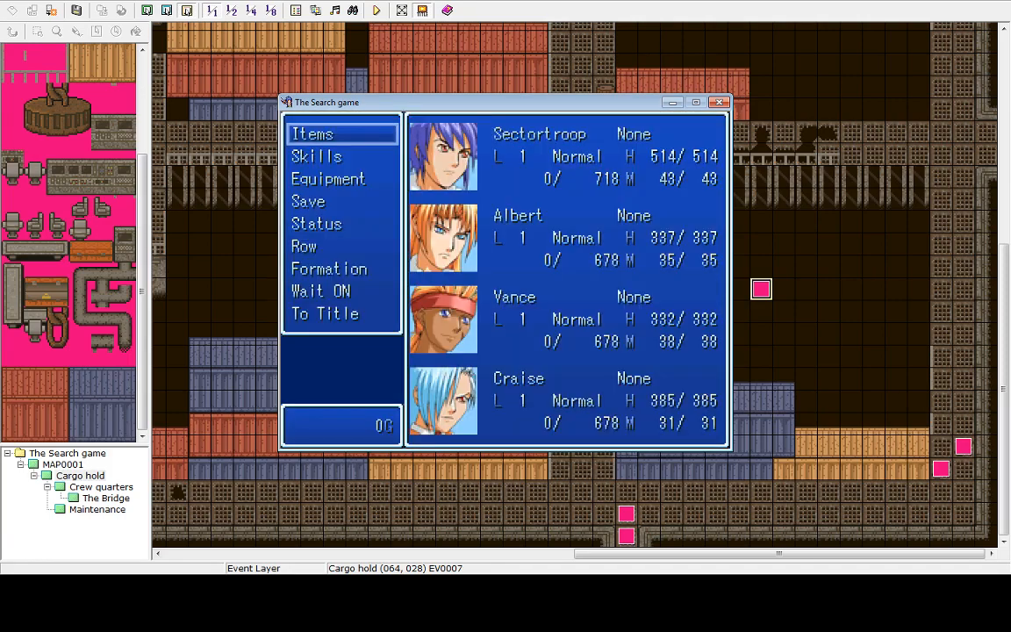
pyautogui.press('Escape')
pyautogui.press('Left')
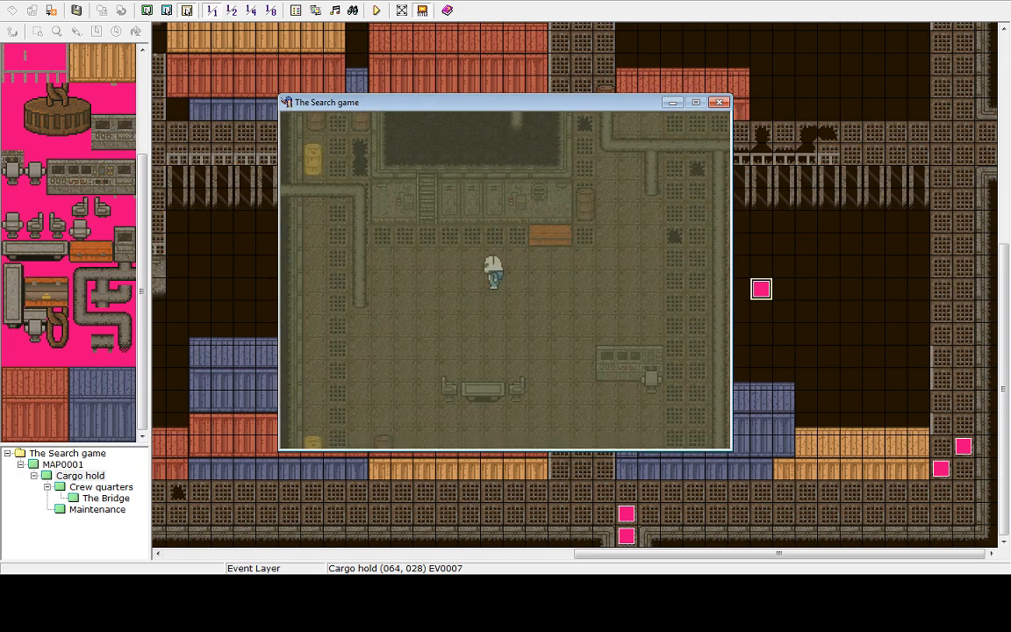
pyautogui.press('Up')
pyautogui.press('Left')
pyautogui.press('Up')
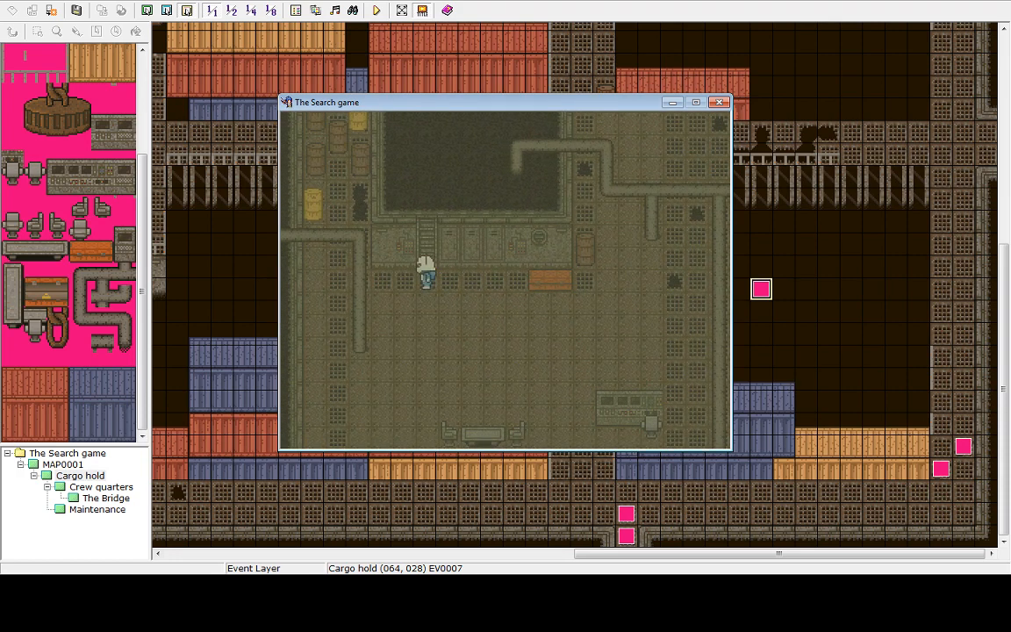
pyautogui.press('Up')
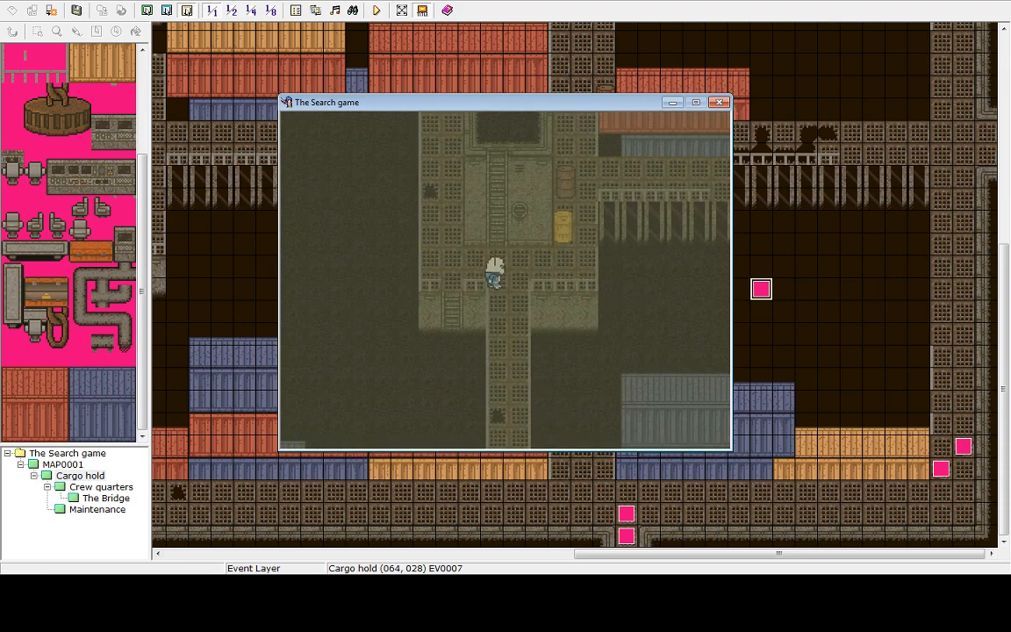
pyautogui.press('Right')
pyautogui.press('Up')
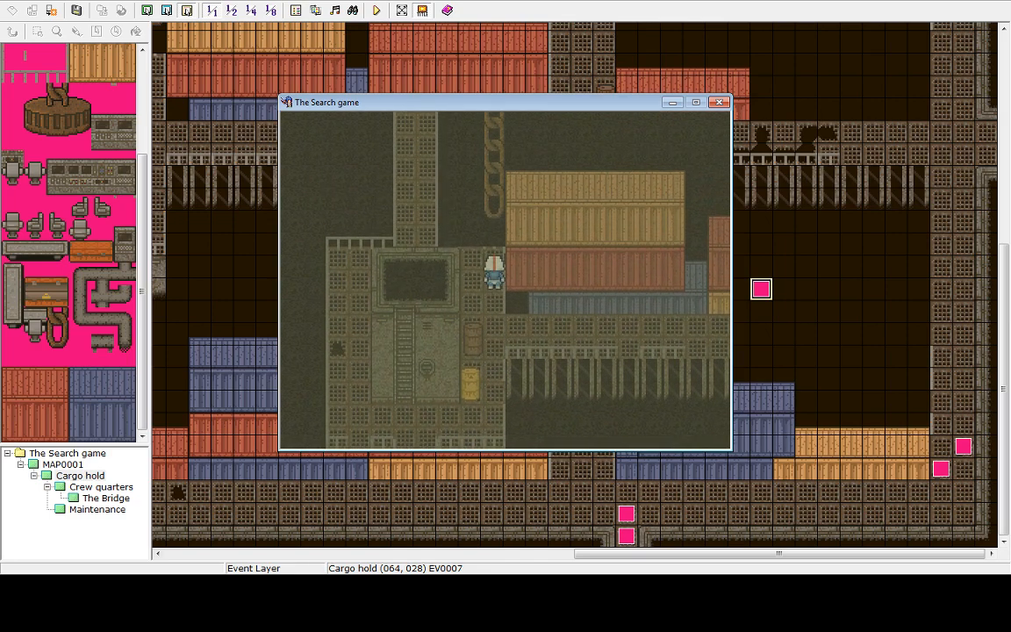
# Return to the title screen and shut down the playtest
pyautogui.press('Escape')
pyautogui.press('Up')
pyautogui.press('Return')
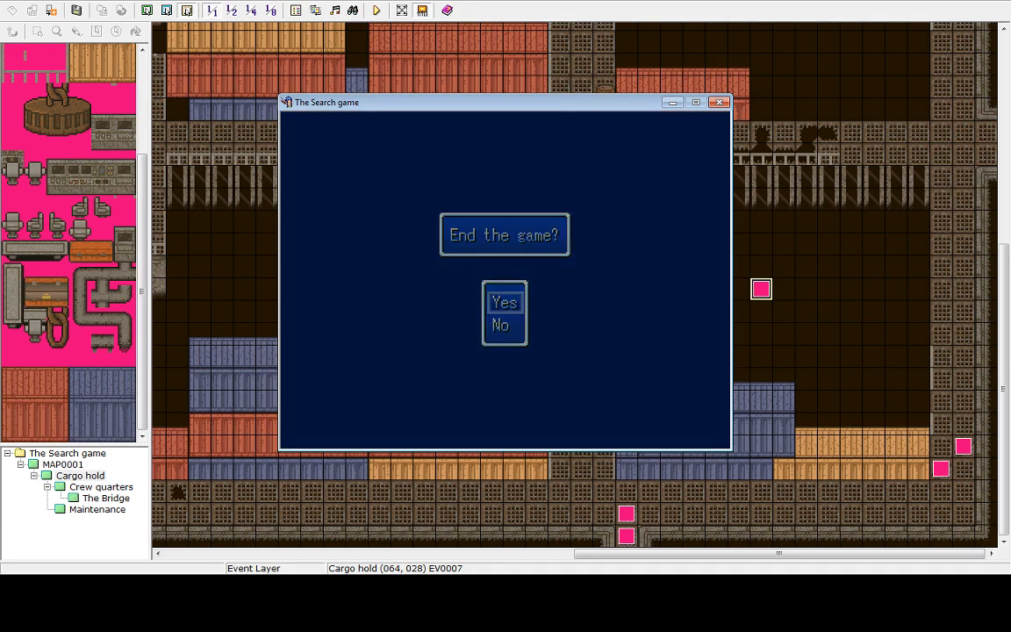
pyautogui.press('Return')
pyautogui.press('Up')
pyautogui.press('Return')
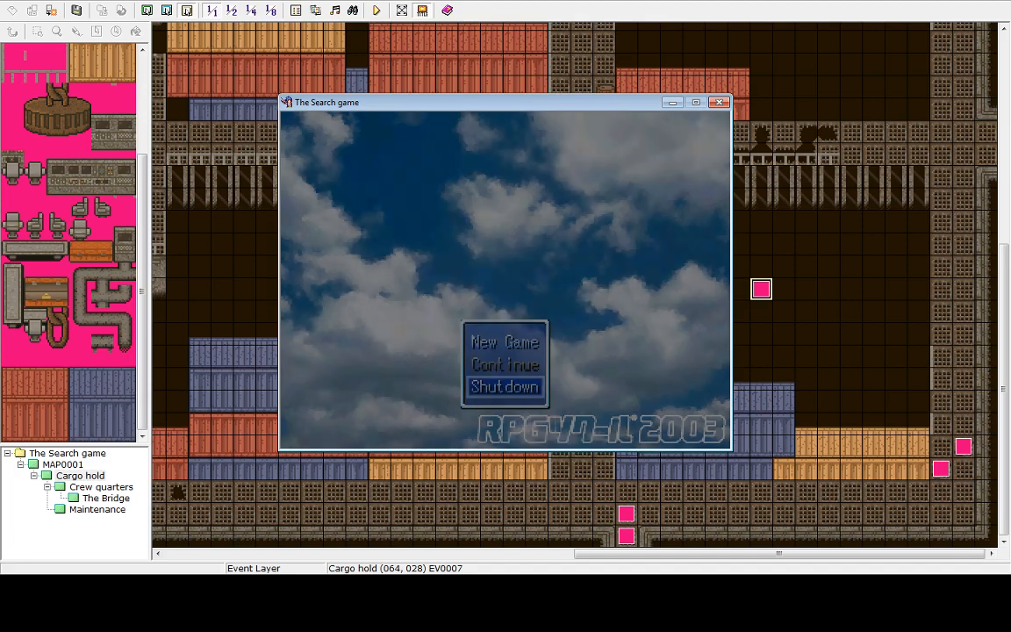
# Replace the event's Fog, Weak weather command with a Weather Effect Settings command set to None, then apply and confirm
pyautogui.doubleClick(740, 288)
pyautogui.doubleClick(559, 175)
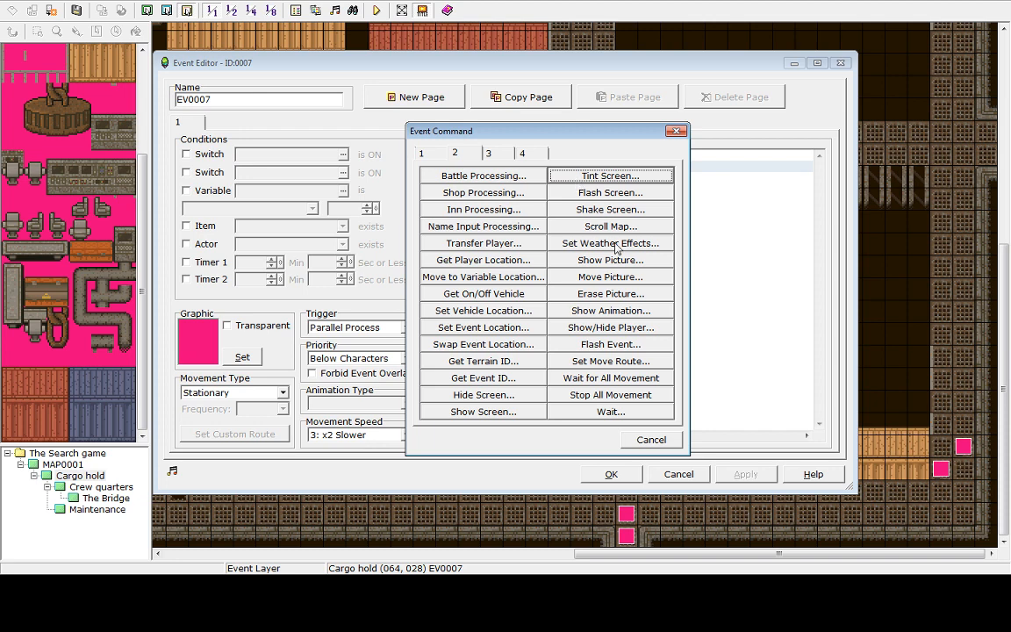
pyautogui.click(617, 243)
pyautogui.click(488, 288)
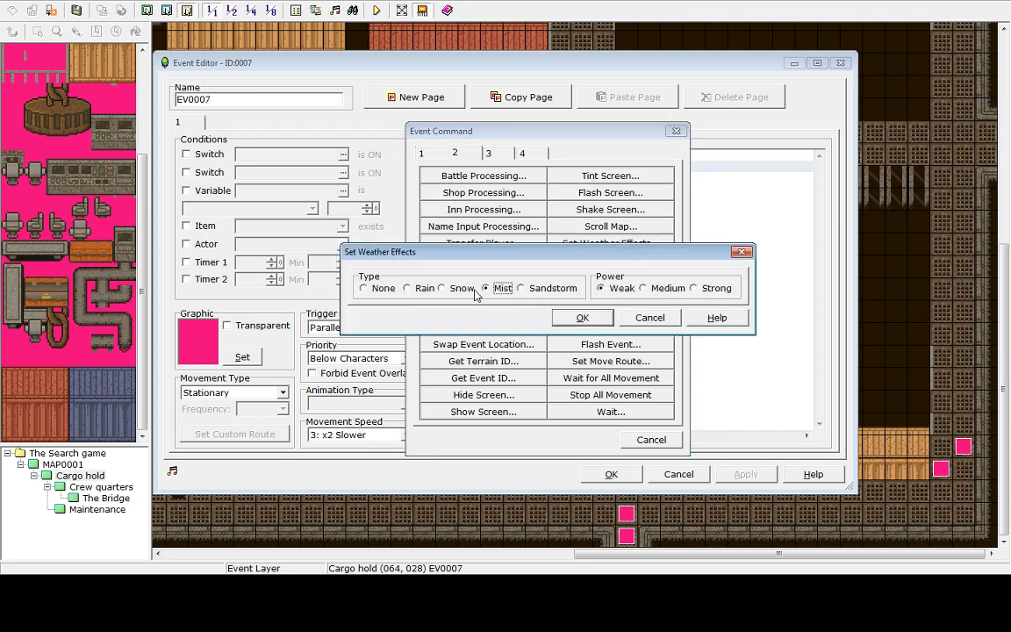
pyautogui.click(380, 289)
pyautogui.click(588, 317)
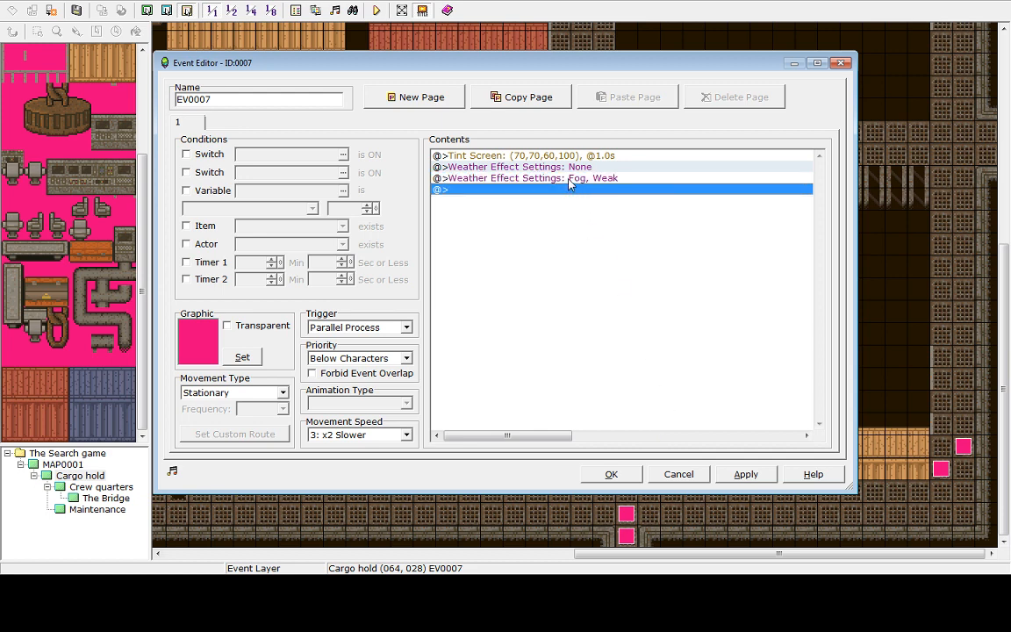
pyautogui.press('Delete')
pyautogui.click(757, 477)
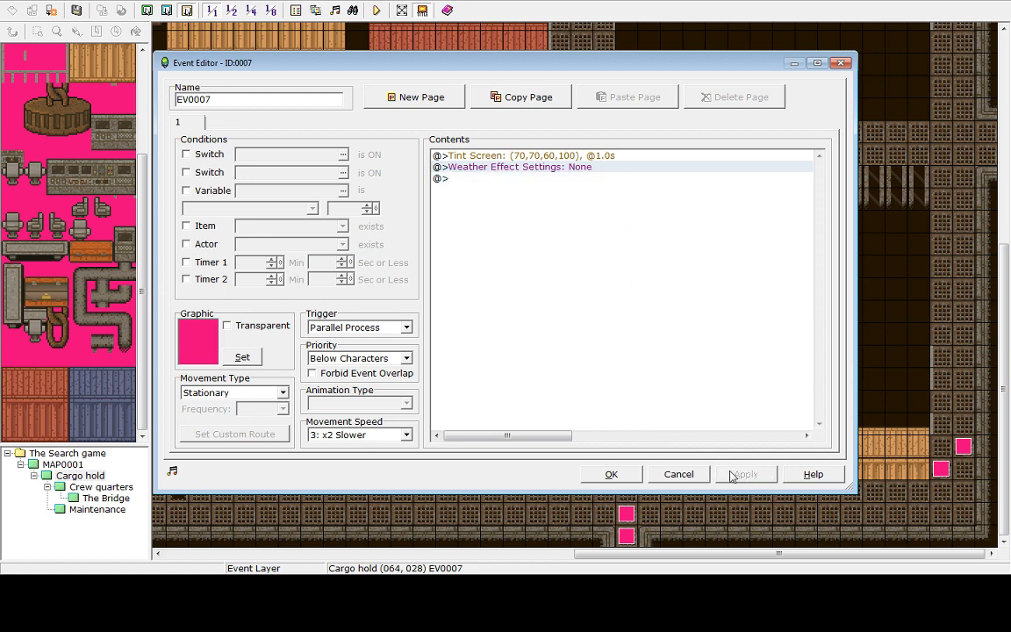
pyautogui.click(611, 475)
# Save and playtest the game, walking through the cargo hold to check its weather
pyautogui.click(376, 10)
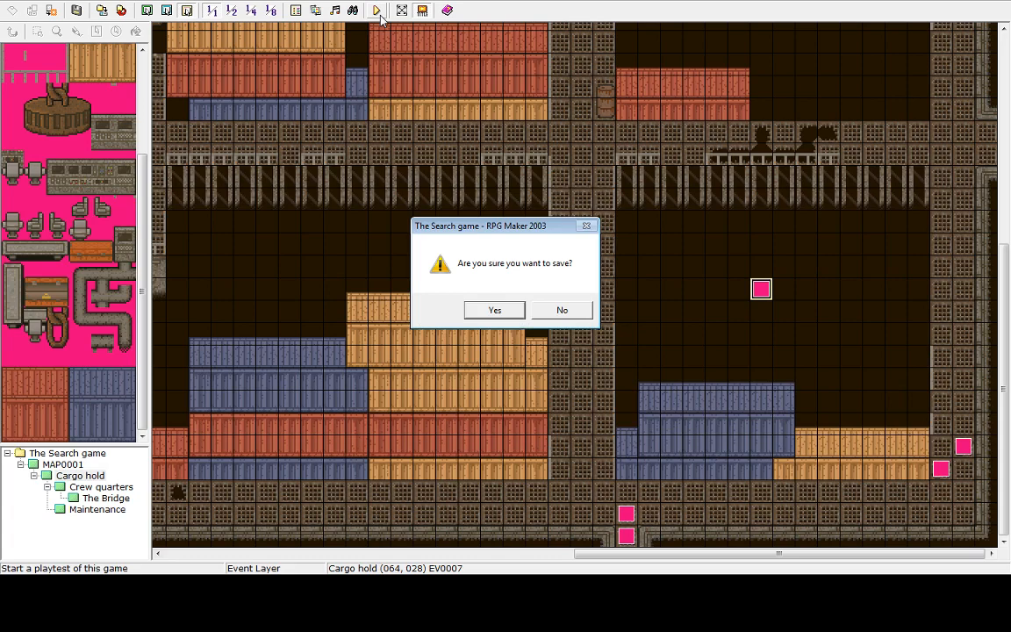
pyautogui.click(507, 309)
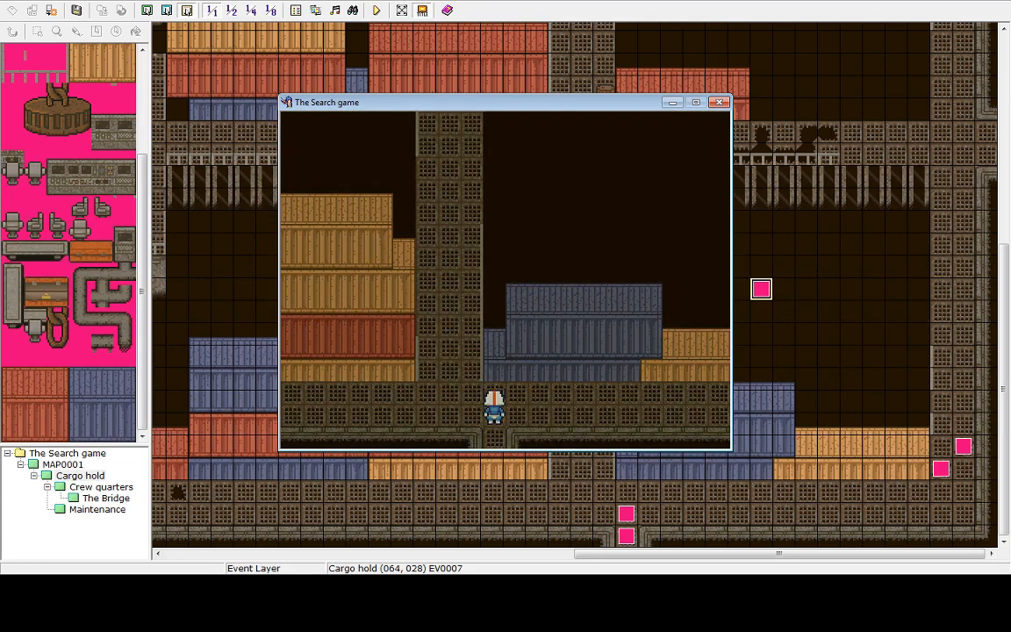
pyautogui.press('Up')
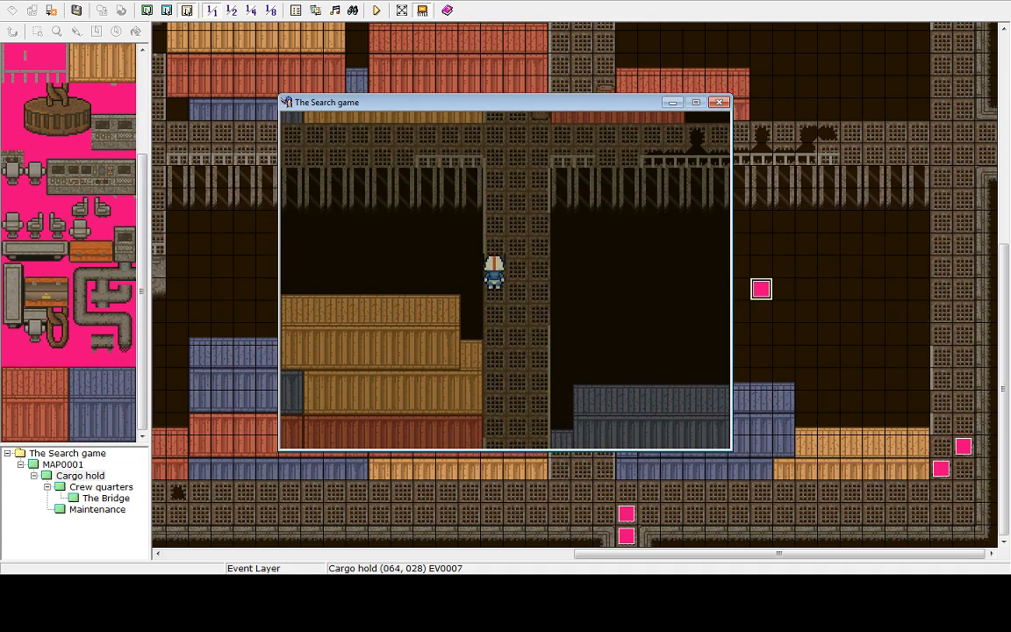
pyautogui.press('Up')
pyautogui.press('Left')
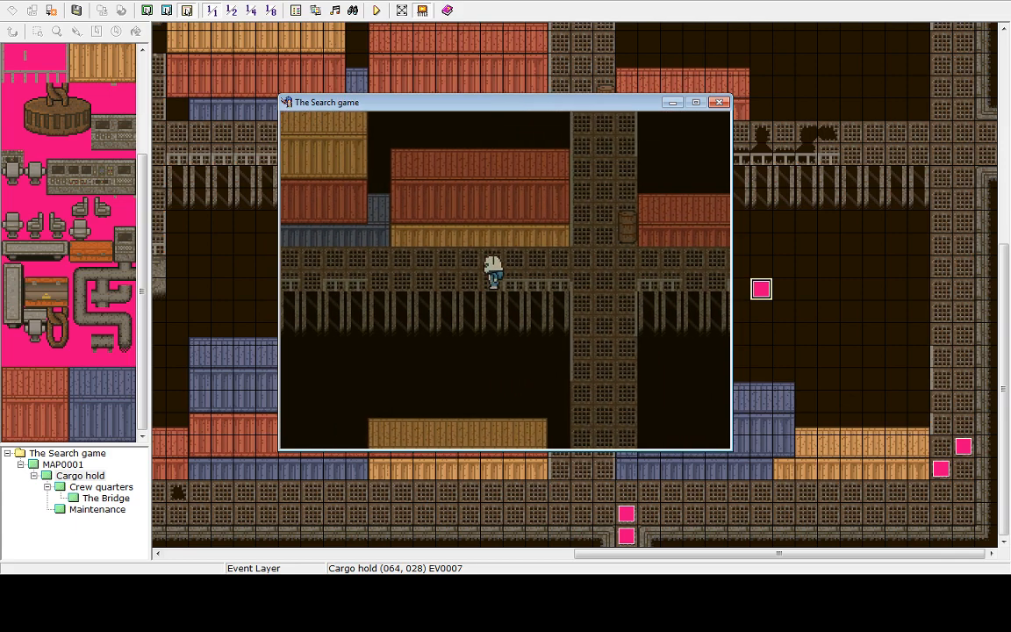
pyautogui.press('Up')
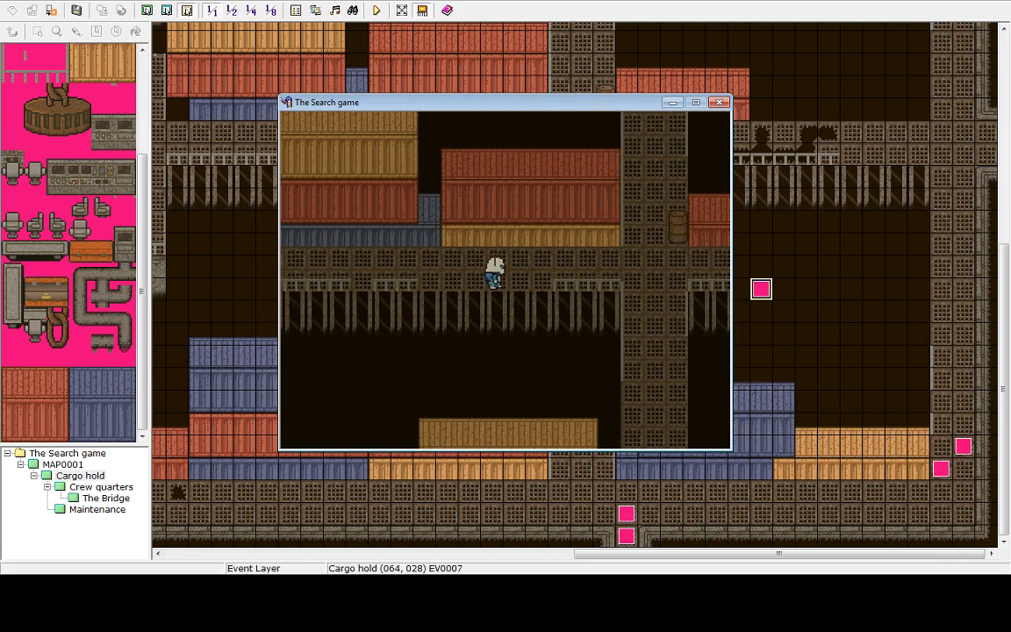
pyautogui.press('Up')
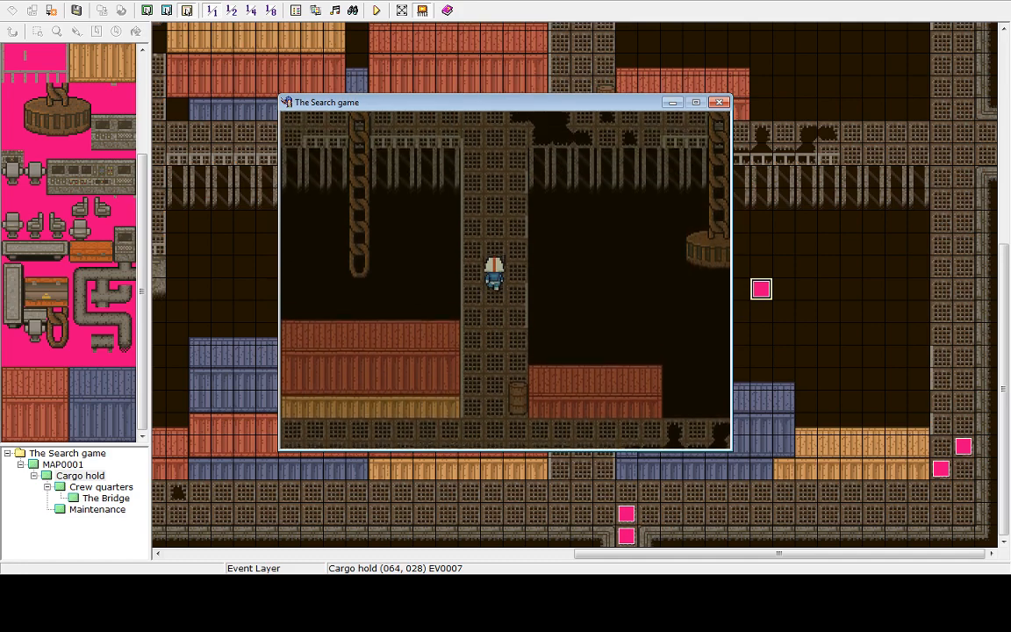
pyautogui.press('Down')
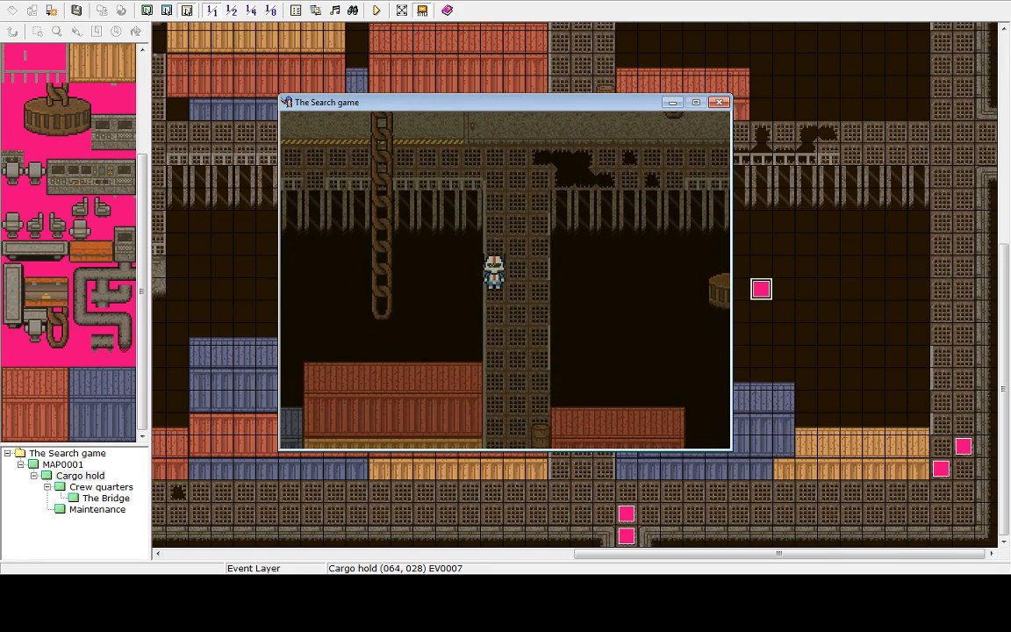
pyautogui.press('Down')
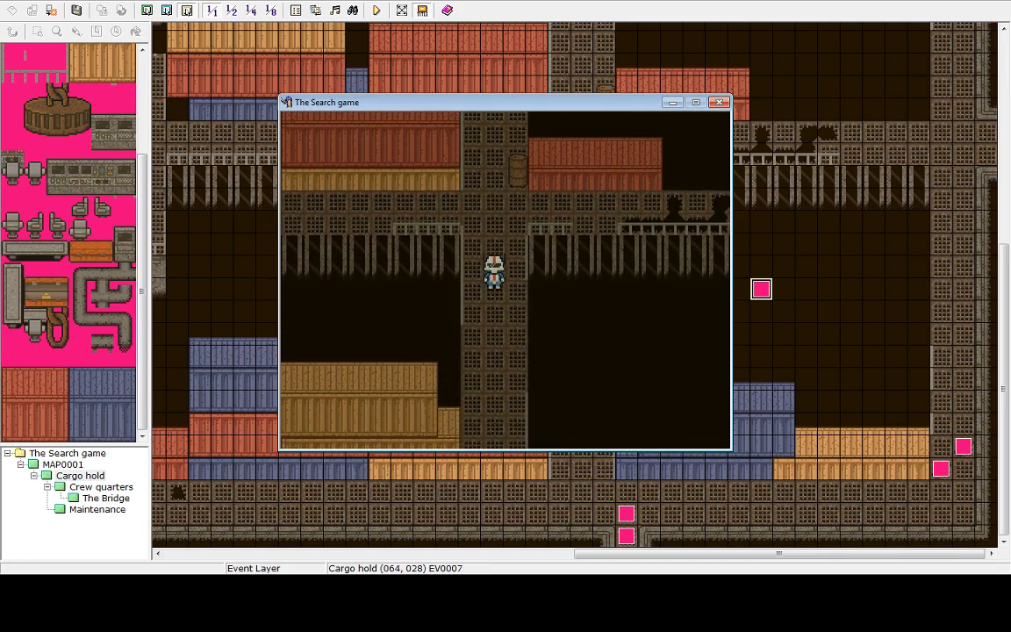
pyautogui.press('Down')
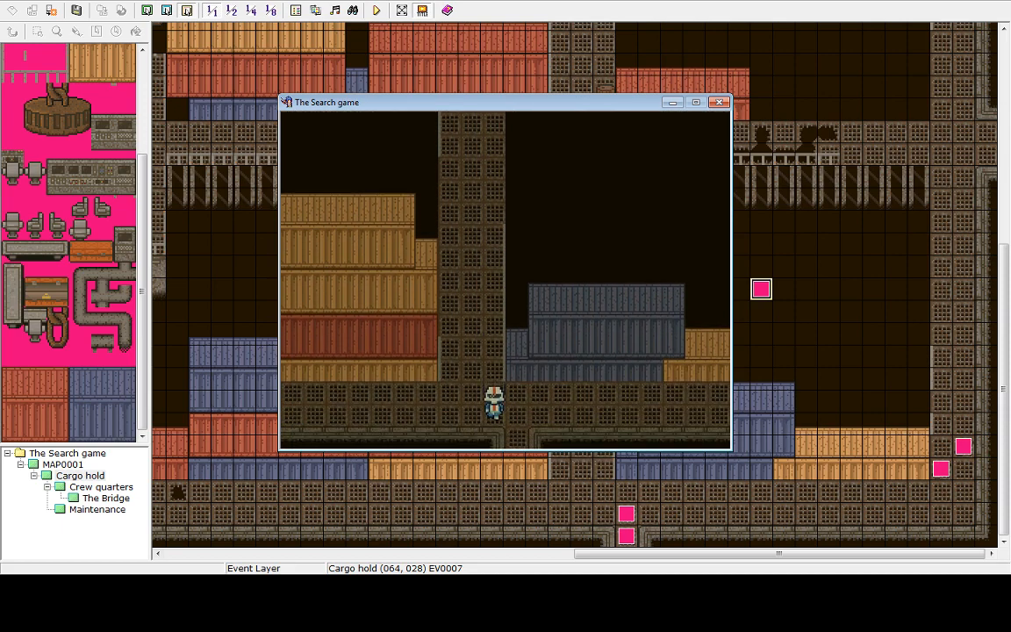
# Return to the title screen and shut down the playtest
pyautogui.press('Escape')
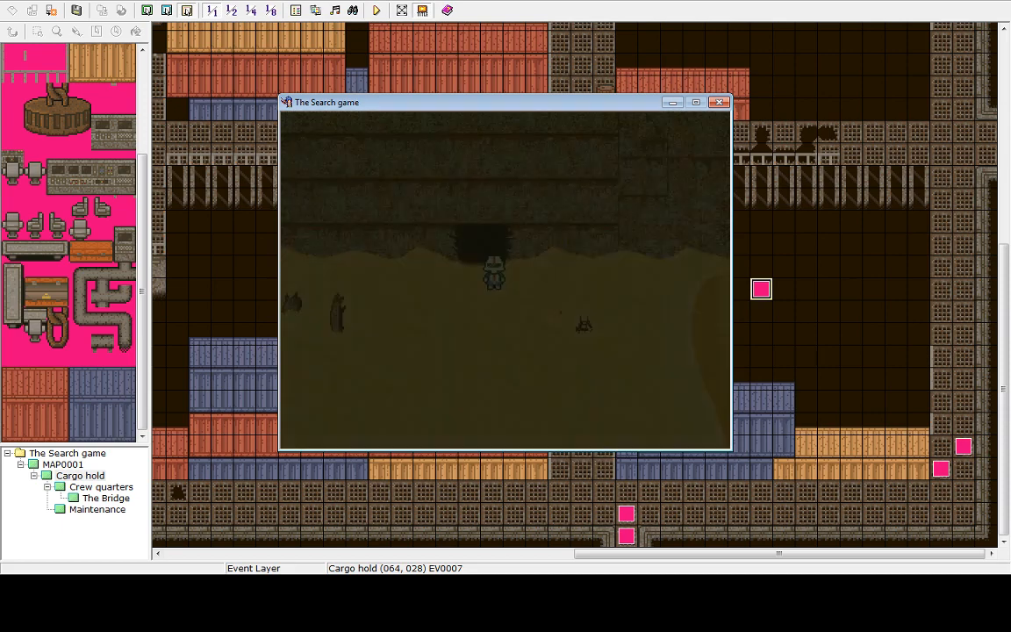
pyautogui.press('Up')
pyautogui.press('Return')
pyautogui.press('Return')
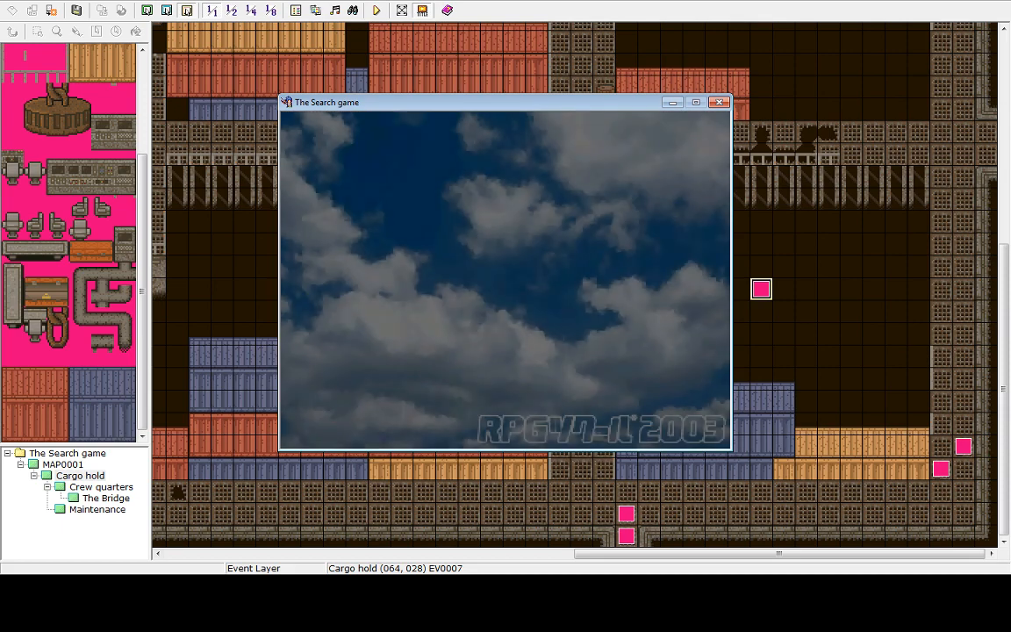
pyautogui.press('Up')
pyautogui.press('Return')
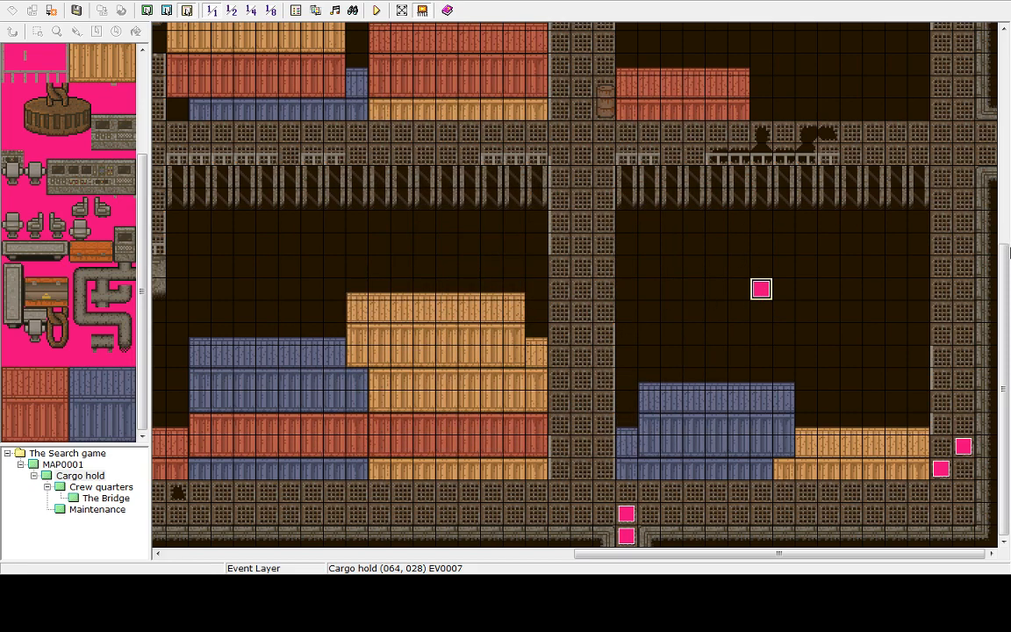
# Change the cargo hold event's weather command to Mist at Weak power, then apply and confirm the event
pyautogui.rightClick(770, 289)
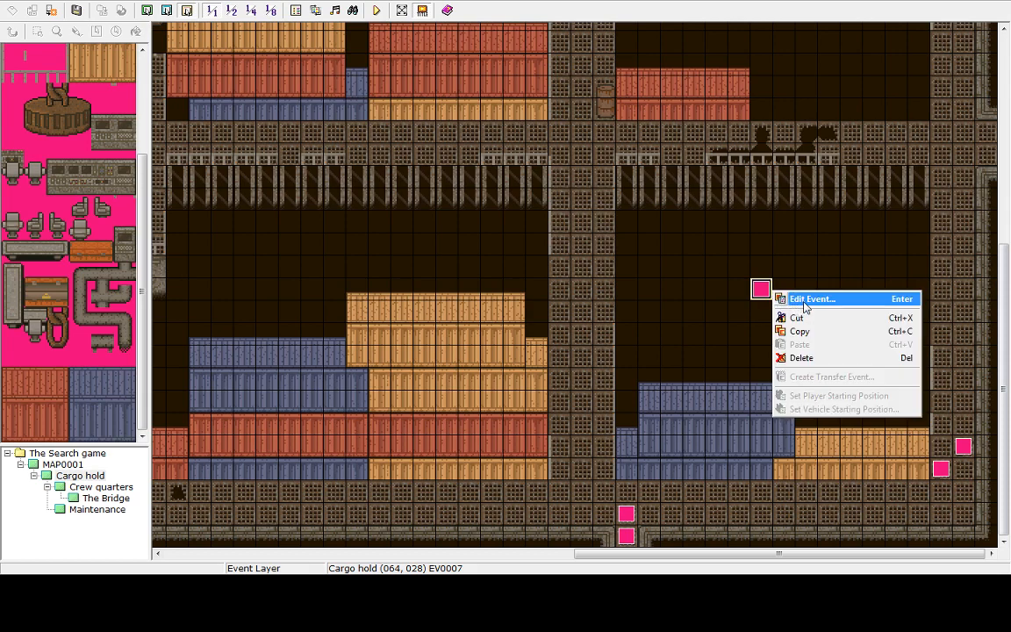
pyautogui.click(805, 299)
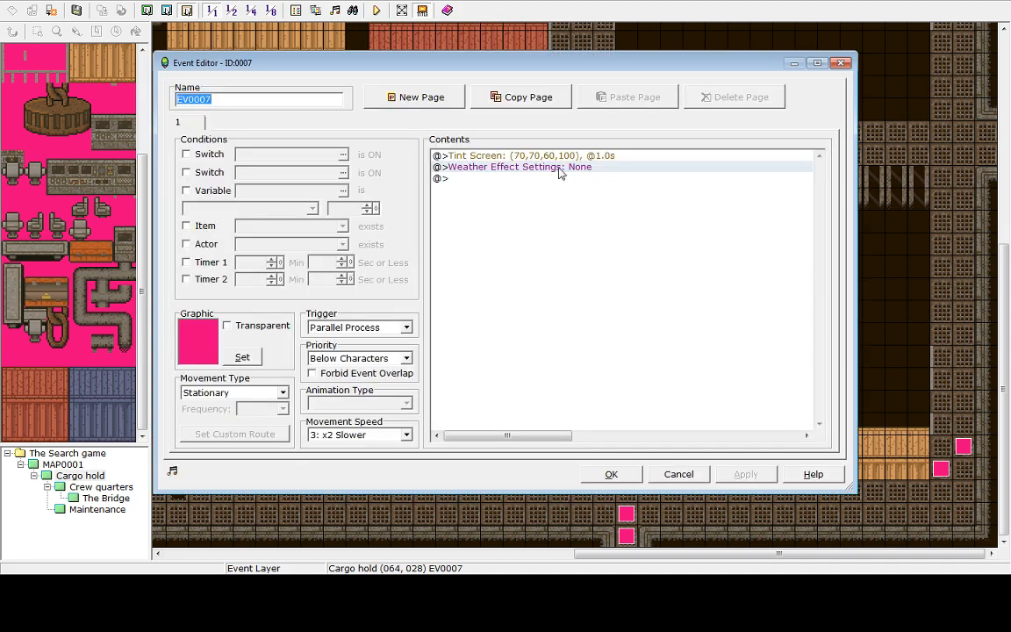
pyautogui.rightClick(559, 173)
pyautogui.click(570, 178)
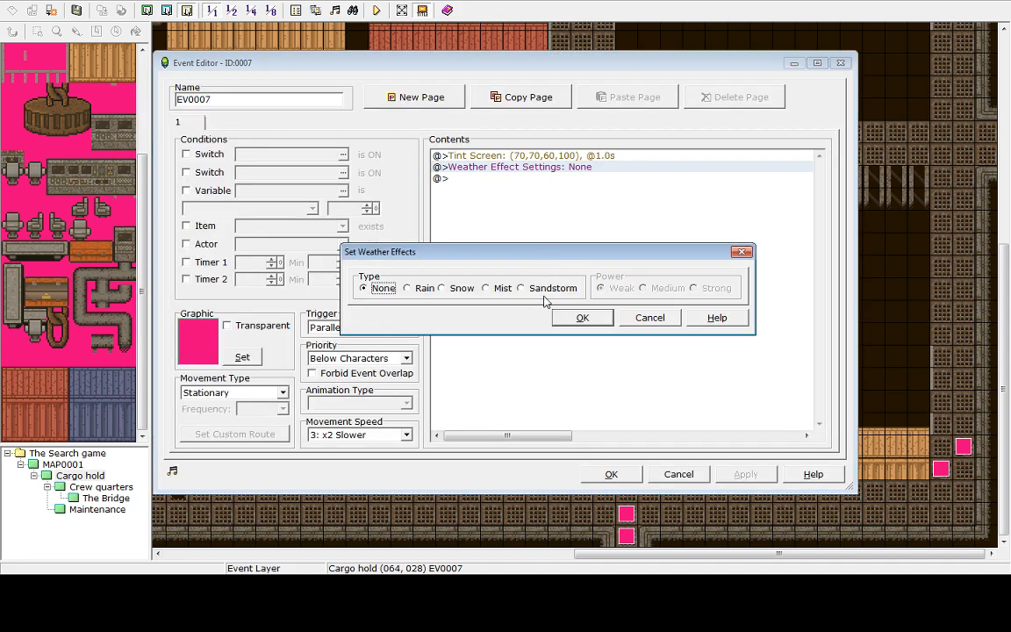
pyautogui.click(502, 288)
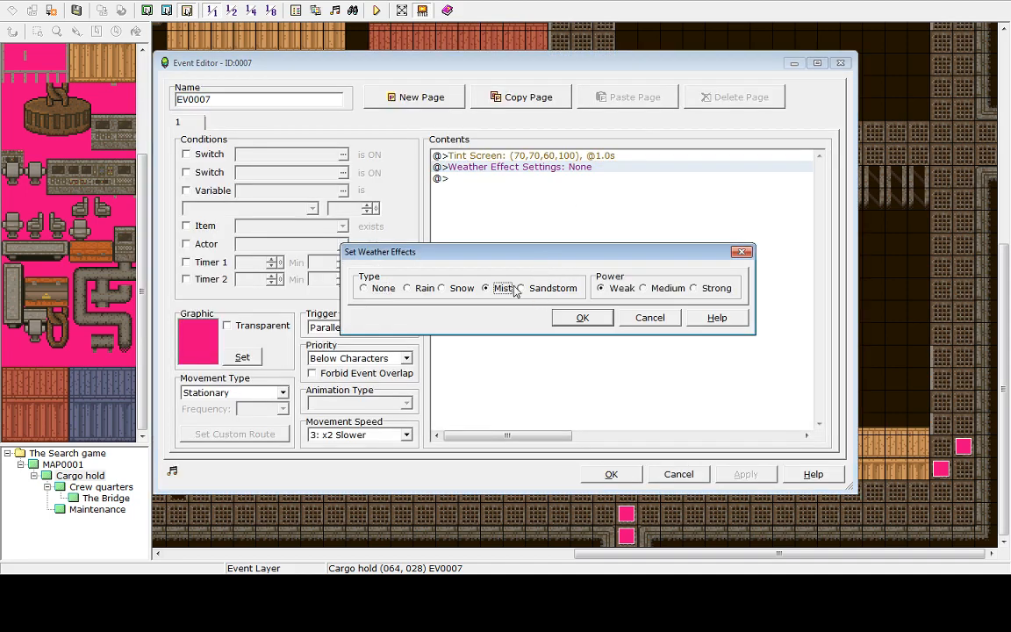
pyautogui.click(582, 320)
pyautogui.click(734, 476)
pyautogui.click(613, 475)
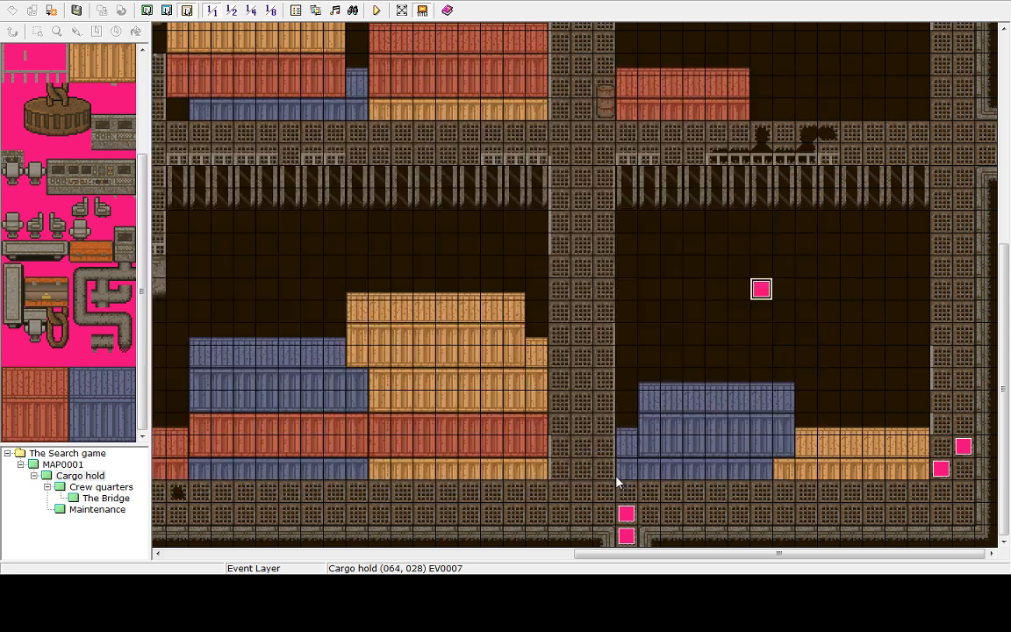
# Copy the cargo hold's tint and weather event and paste it onto the Maintenance map
pyautogui.rightClick(761, 293)
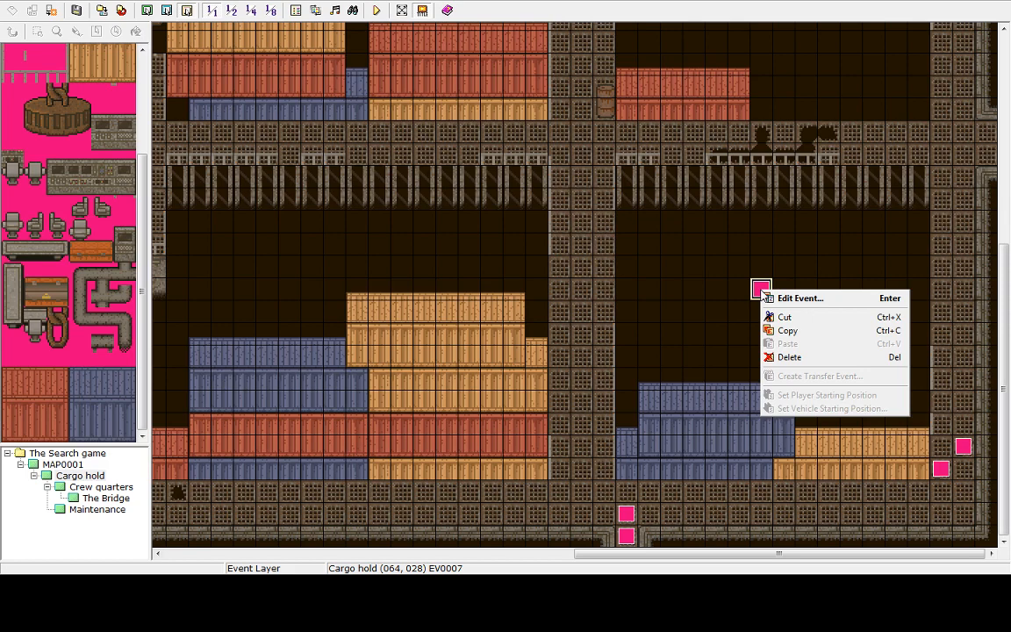
pyautogui.click(788, 333)
pyautogui.click(90, 488)
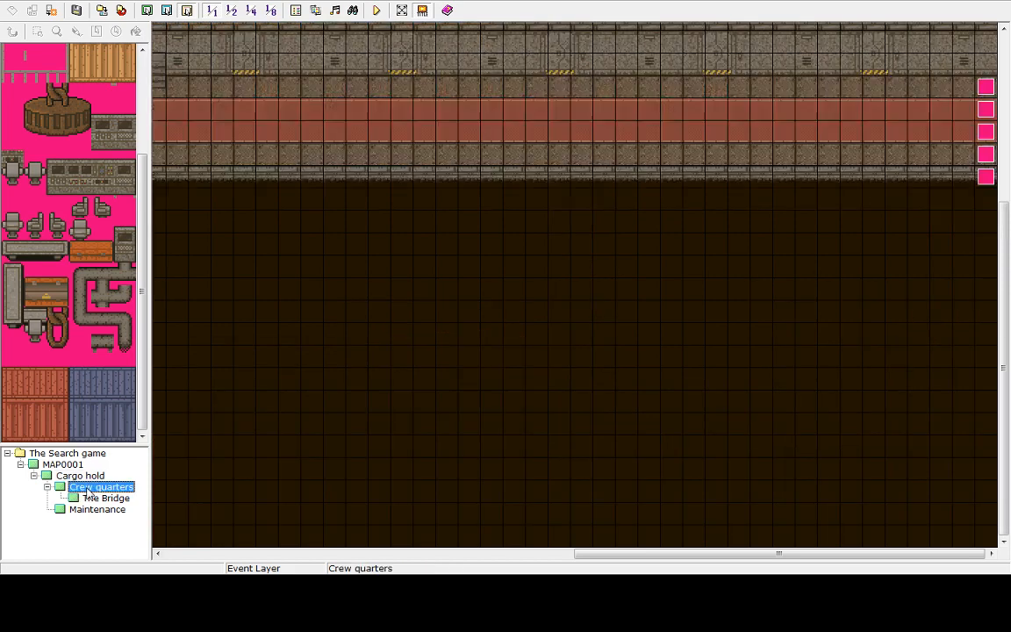
pyautogui.click(96, 498)
pyautogui.click(96, 510)
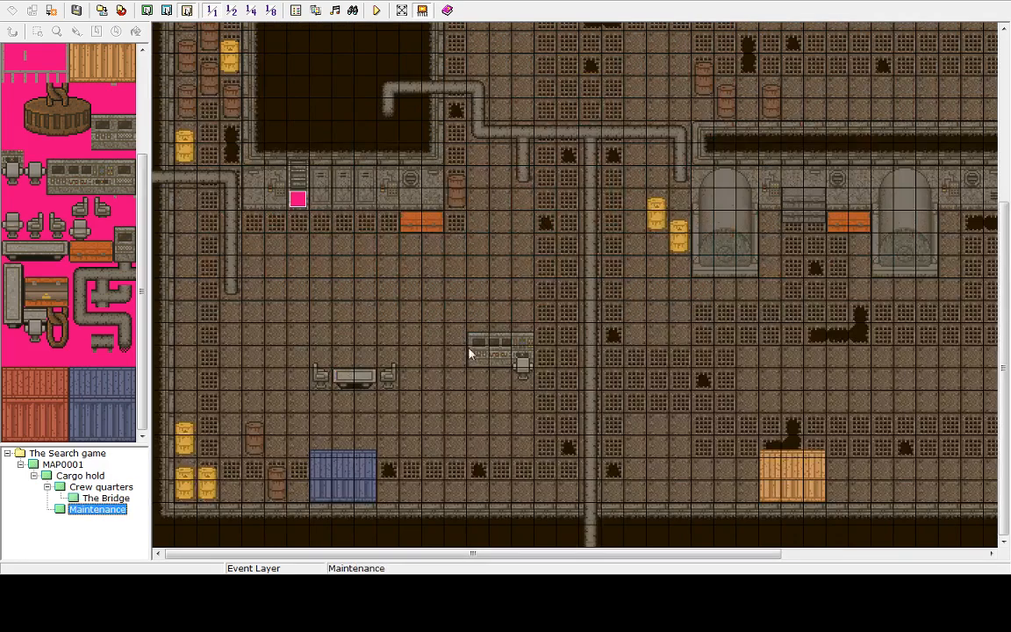
pyautogui.rightClick(506, 272)
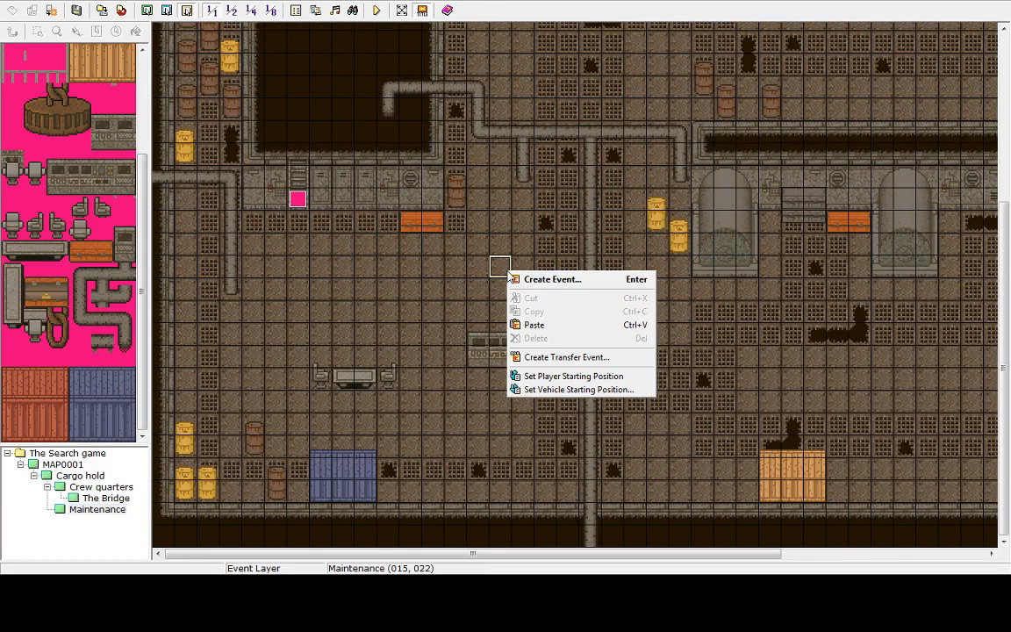
pyautogui.click(537, 325)
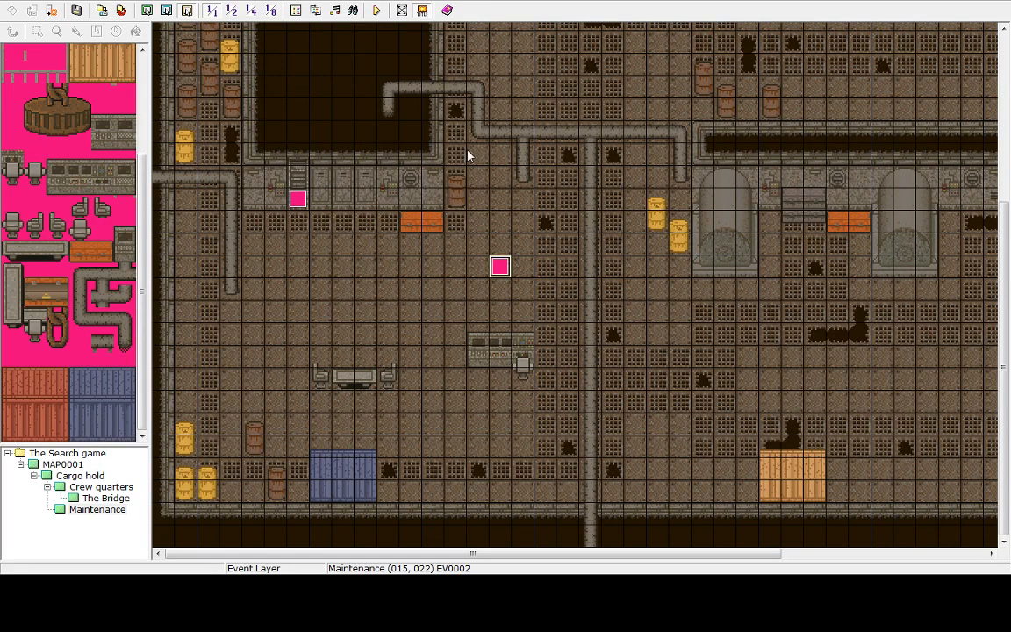
# Edit the pasted event's Tint Screen command to 50, 50, 40, 100, then apply and confirm the event
pyautogui.click(375, 11)
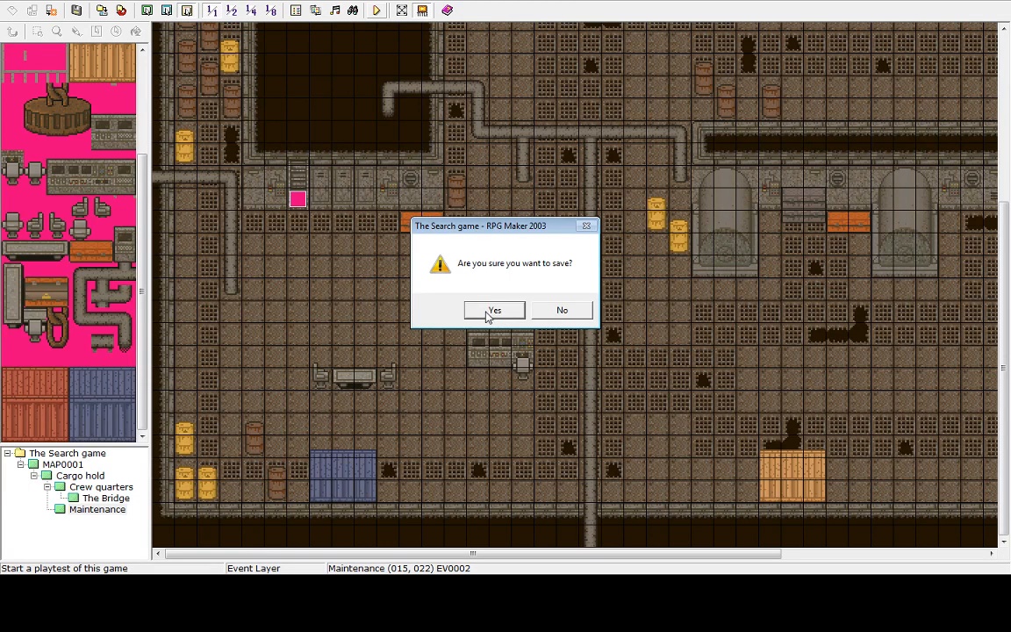
pyautogui.click(560, 312)
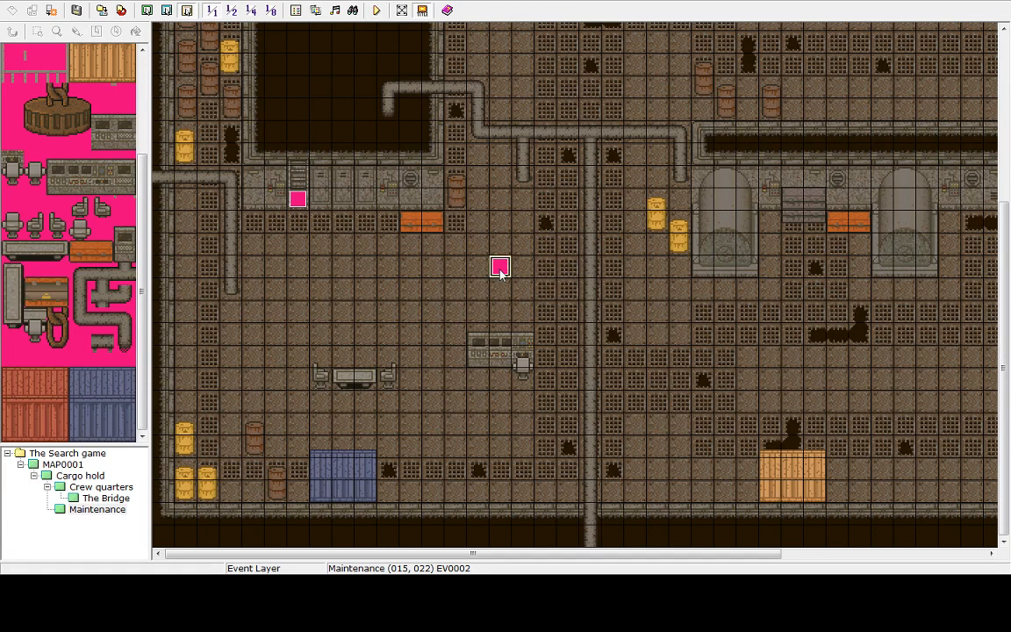
pyautogui.doubleClick(499, 268)
pyautogui.click(552, 167)
pyautogui.click(547, 158)
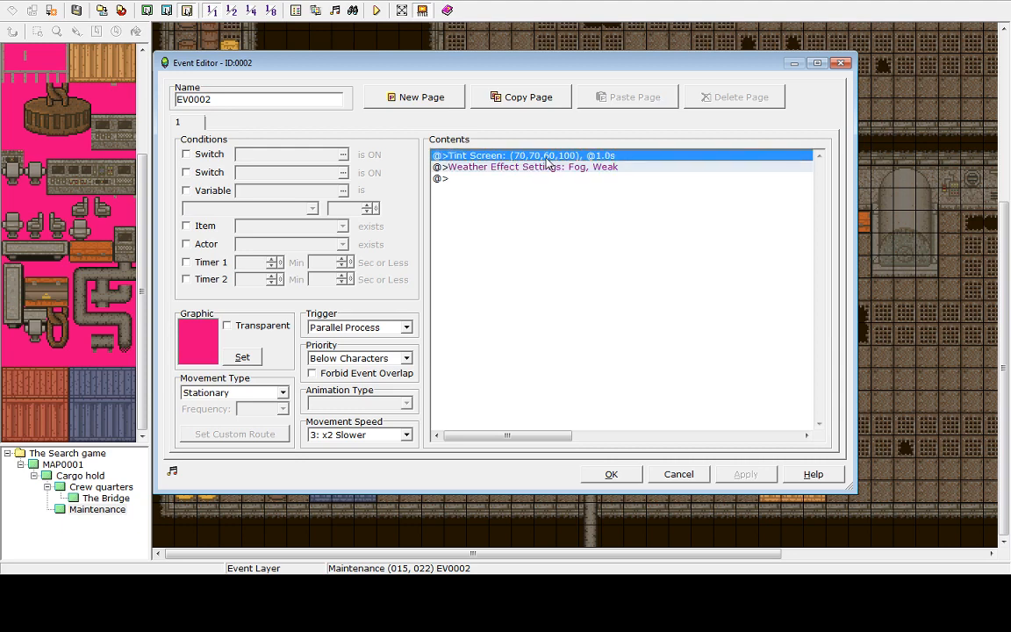
pyautogui.rightClick(548, 158)
pyautogui.click(554, 181)
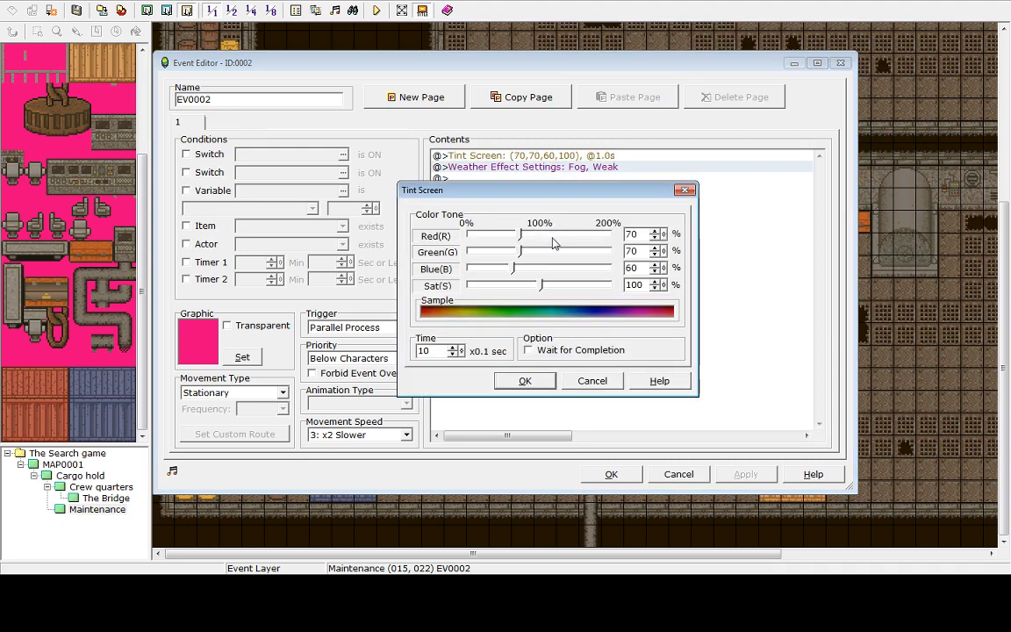
pyautogui.click(656, 238)
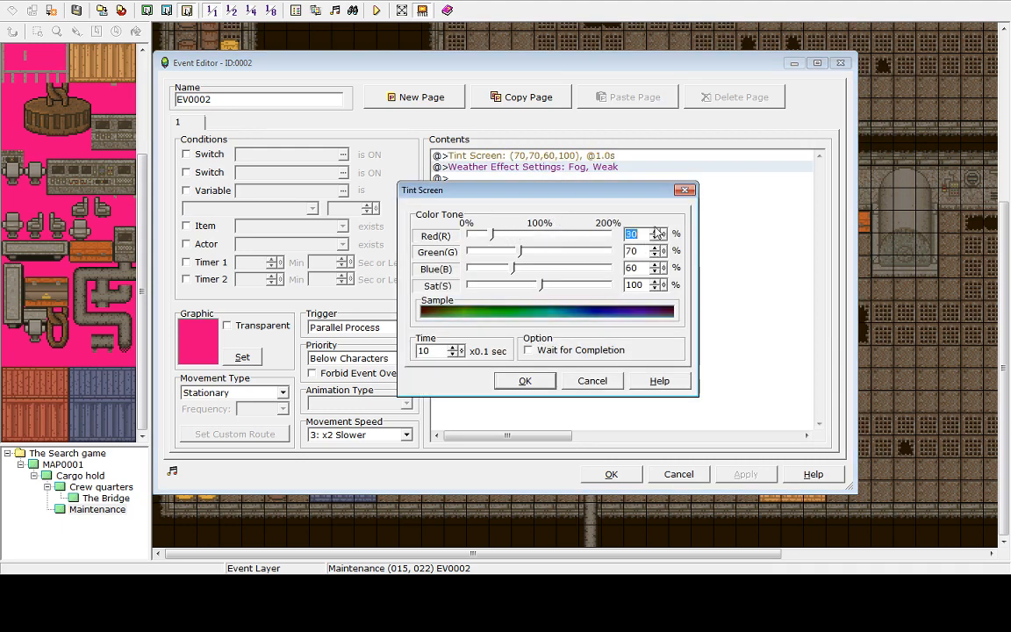
pyautogui.click(656, 231)
pyautogui.click(656, 231)
pyautogui.click(656, 254)
pyautogui.click(656, 255)
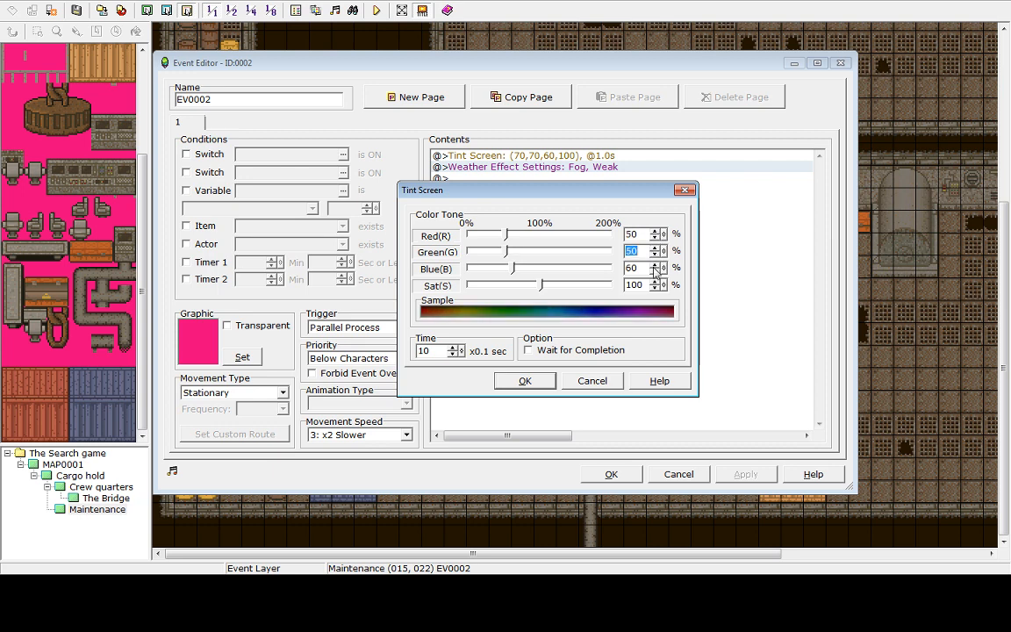
pyautogui.click(656, 272)
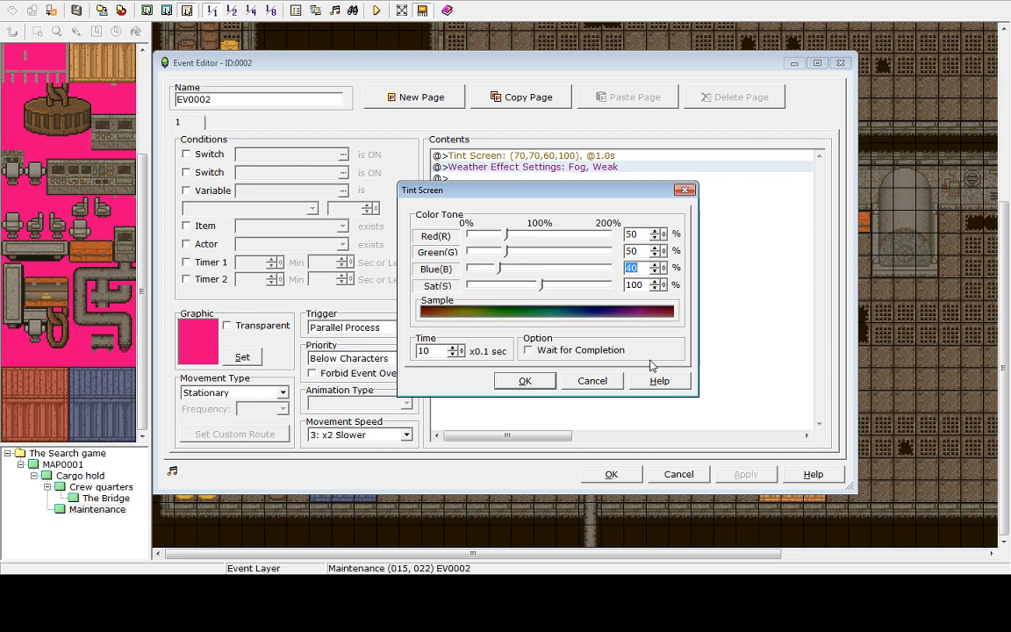
pyautogui.click(525, 381)
pyautogui.click(745, 474)
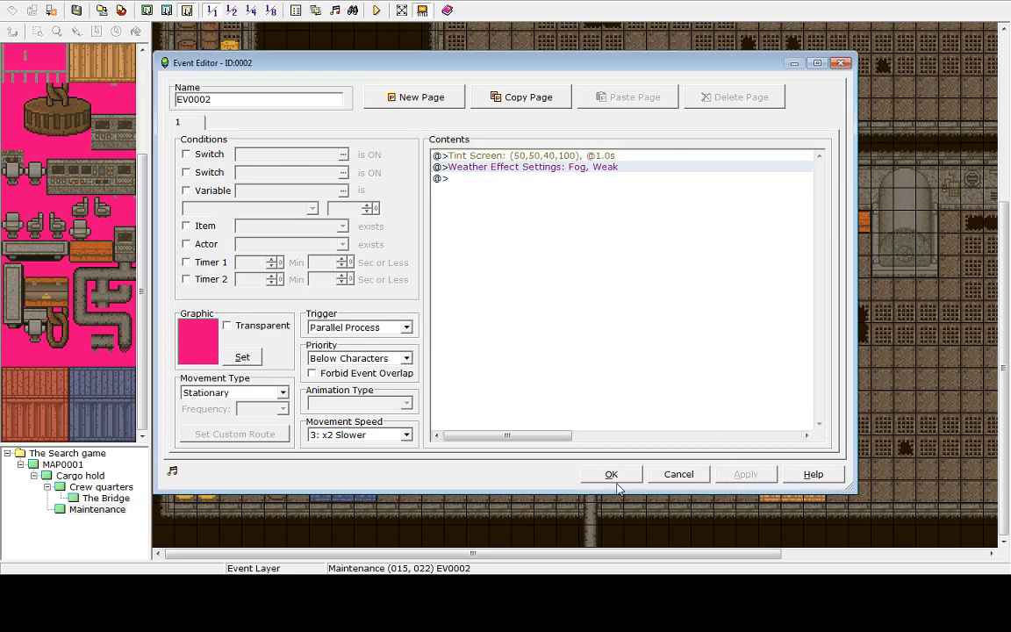
pyautogui.click(612, 475)
# Save the project and start a playtest, walking the hero around the Maintenance map to check the tint and mist
pyautogui.click(376, 10)
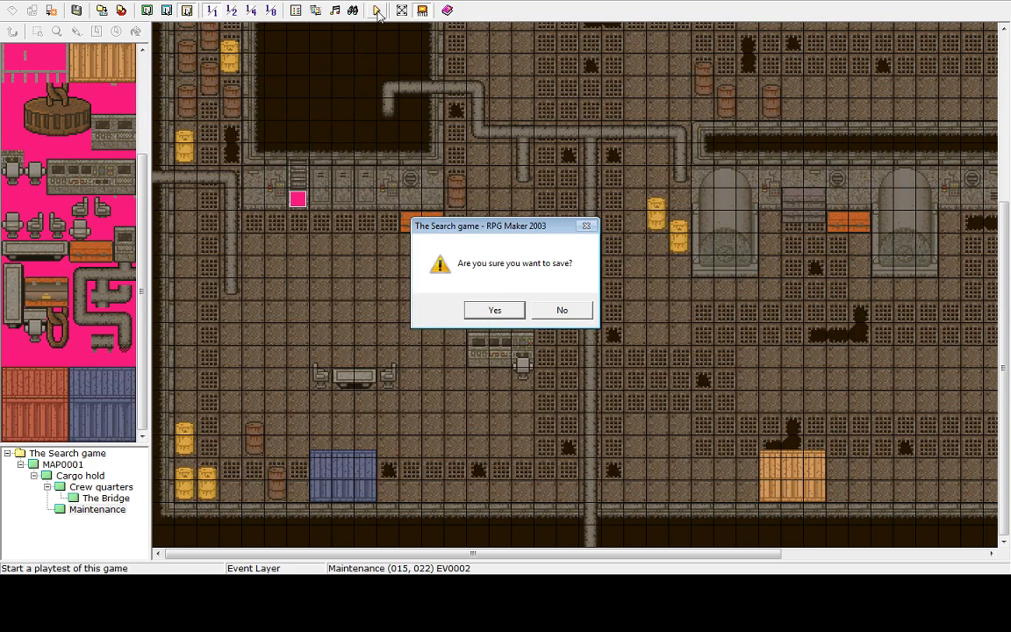
pyautogui.click(497, 311)
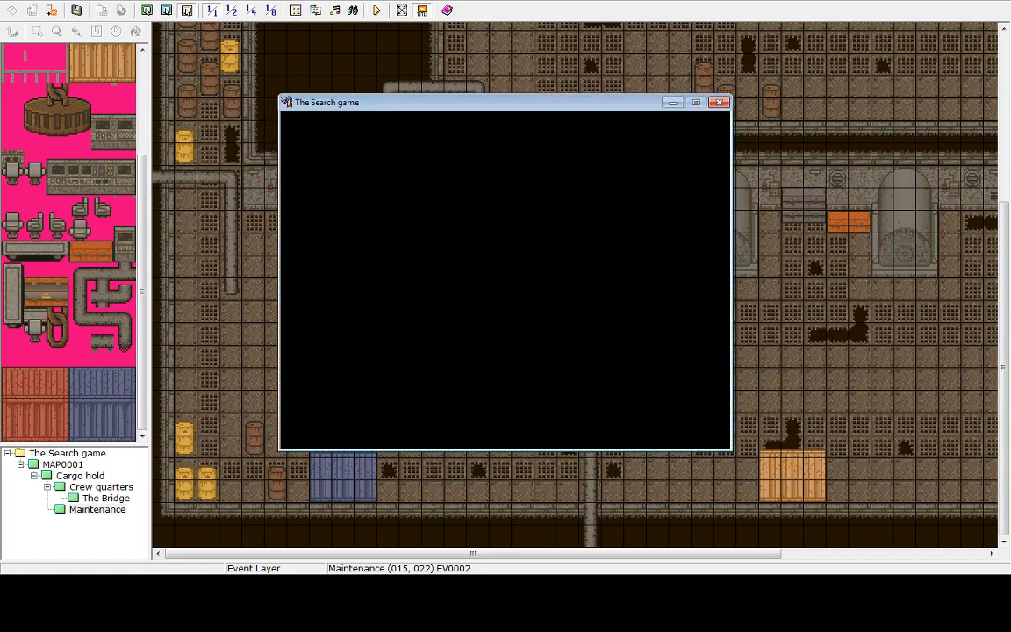
pyautogui.press('Return')
pyautogui.press('Up')
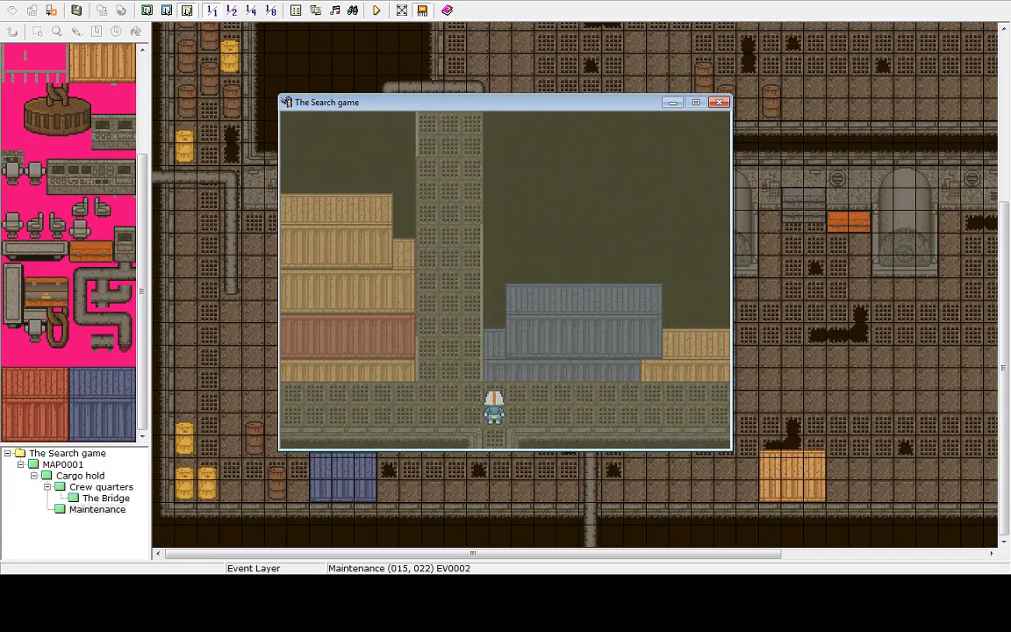
pyautogui.press('Left')
pyautogui.press('Up')
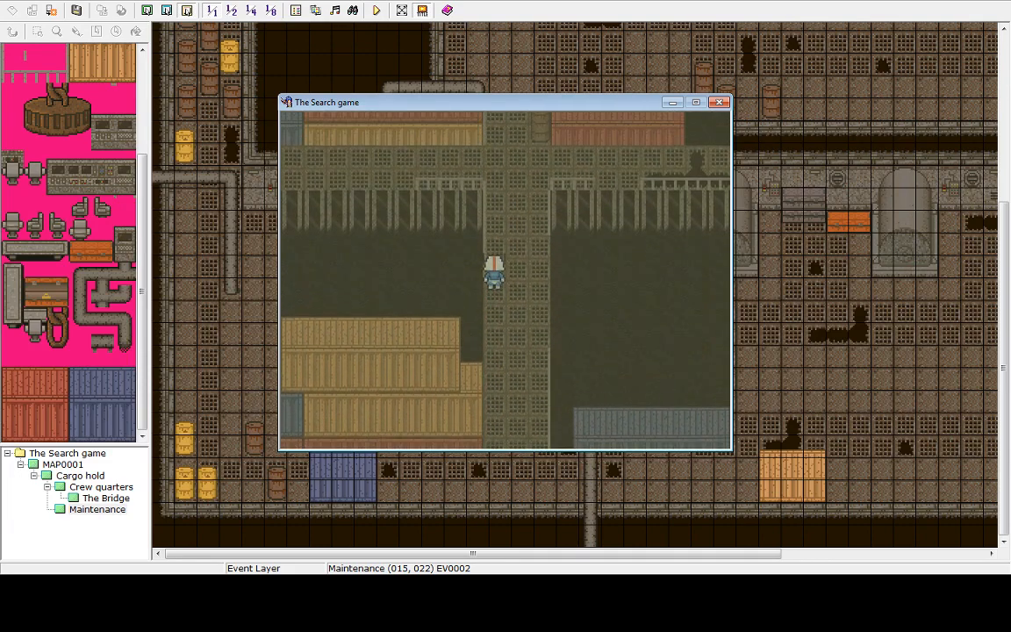
pyautogui.press('Up')
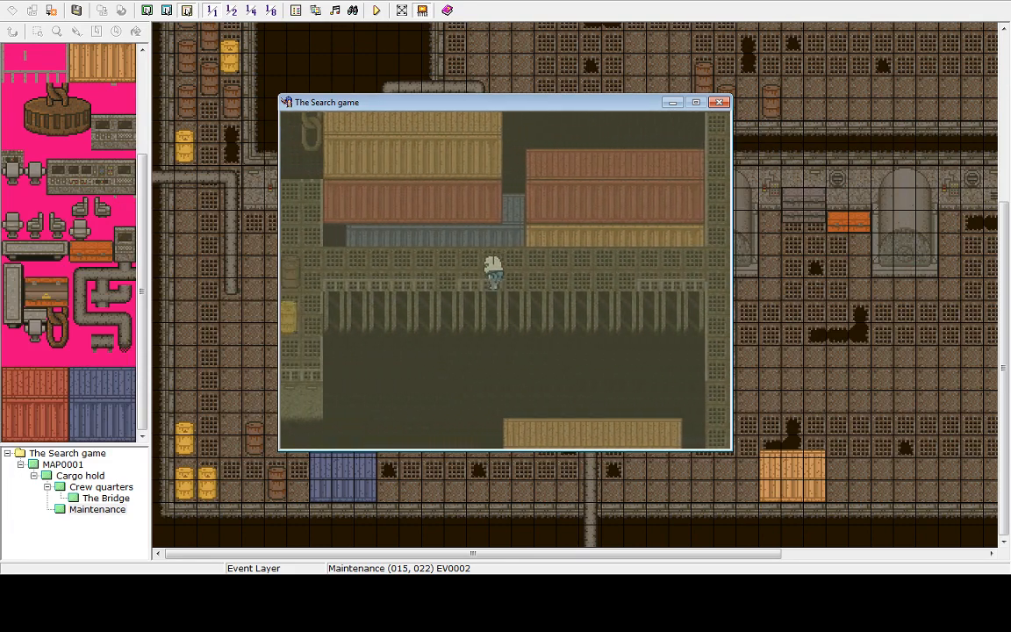
pyautogui.press('Left')
pyautogui.press('Down')
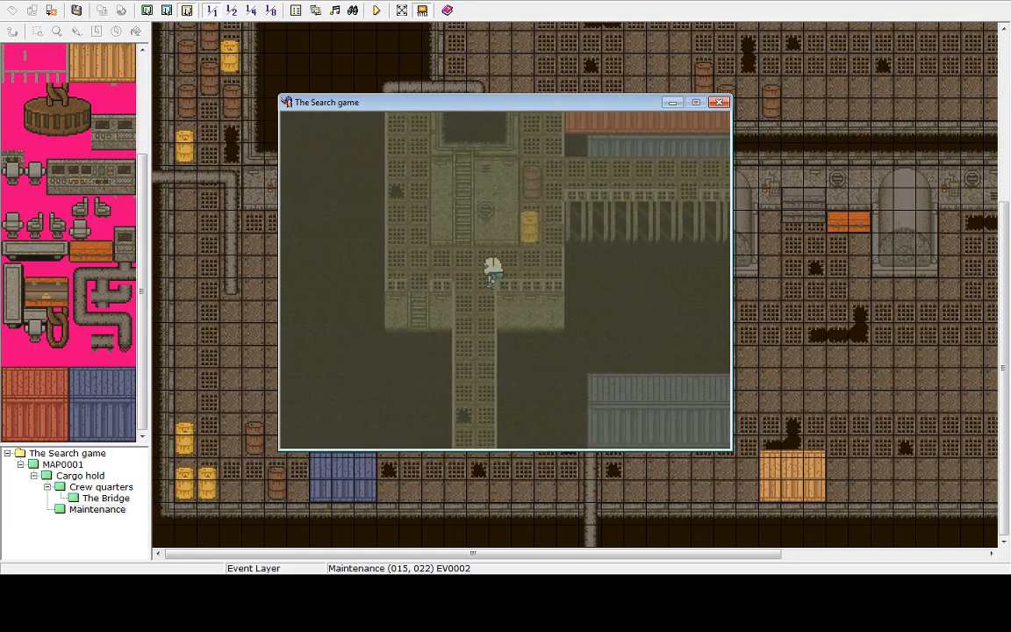
pyautogui.press('Left')
pyautogui.press('Down')
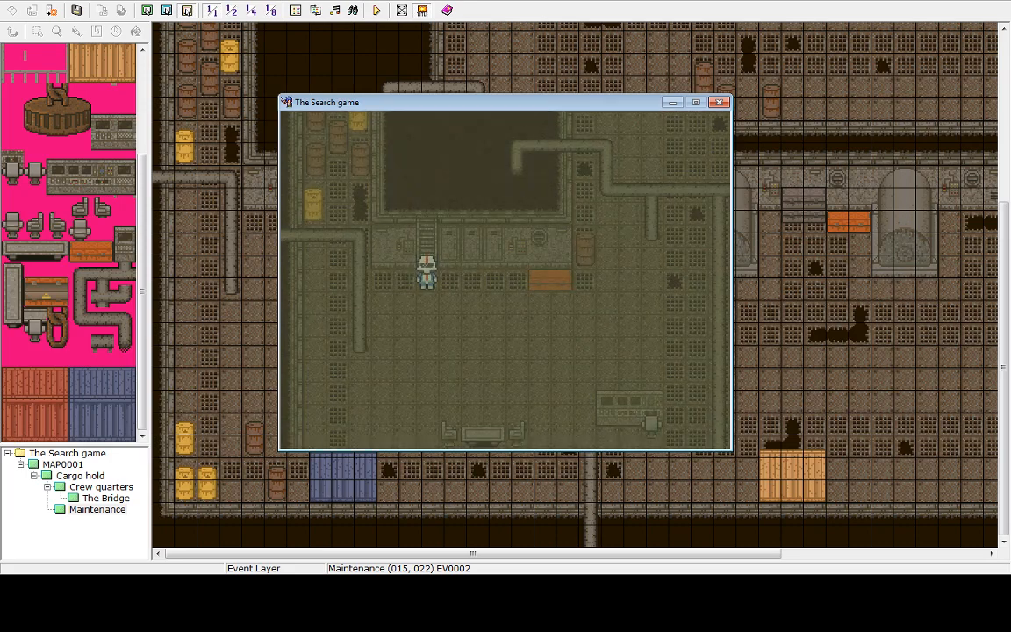
pyautogui.press('Down')
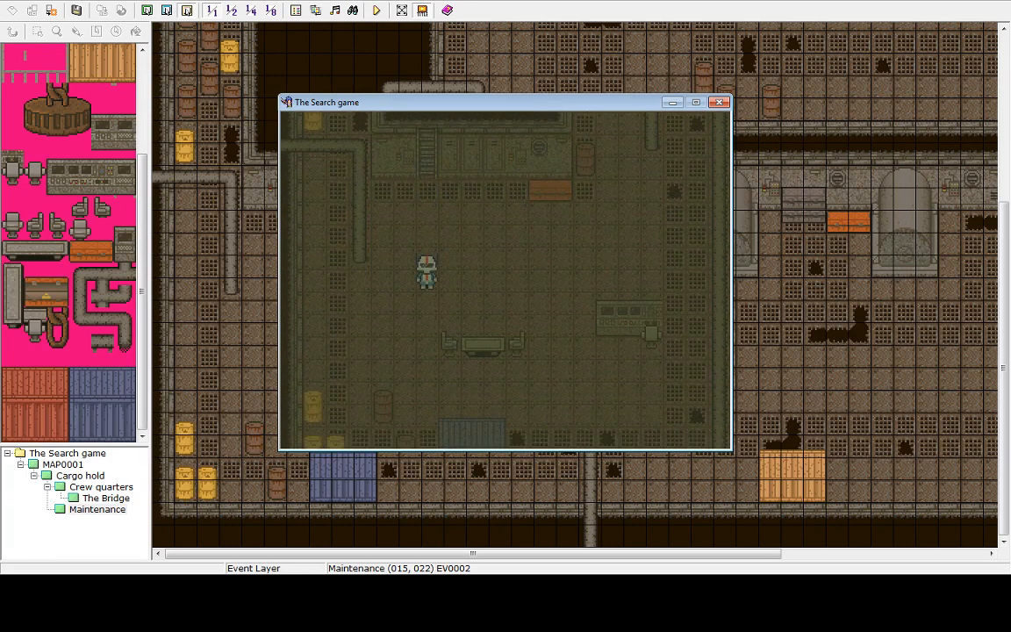
pyautogui.press('Right')
pyautogui.press('Down')
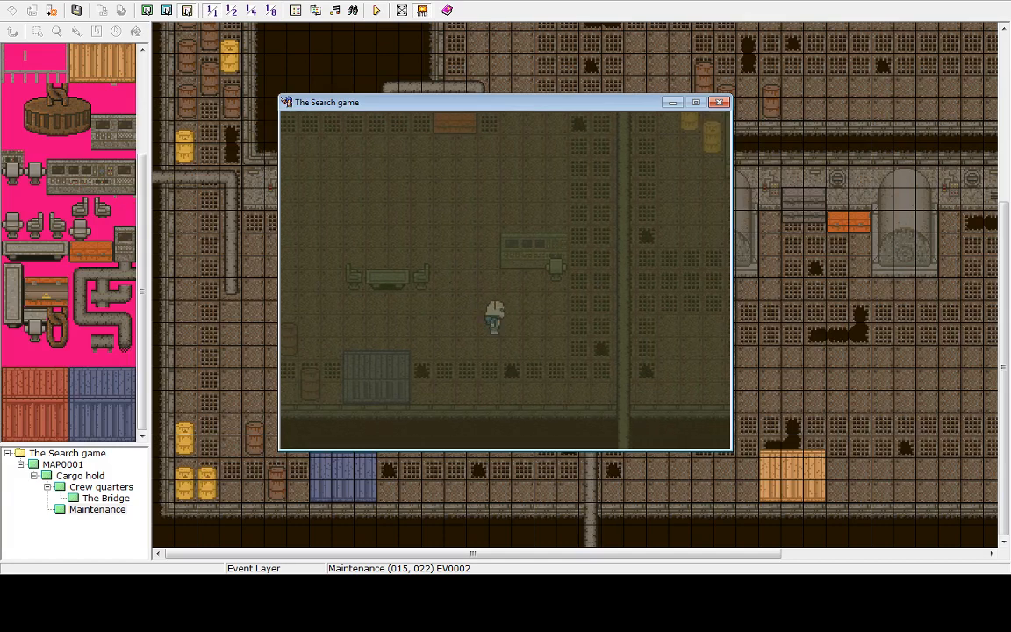
pyautogui.press('Right')
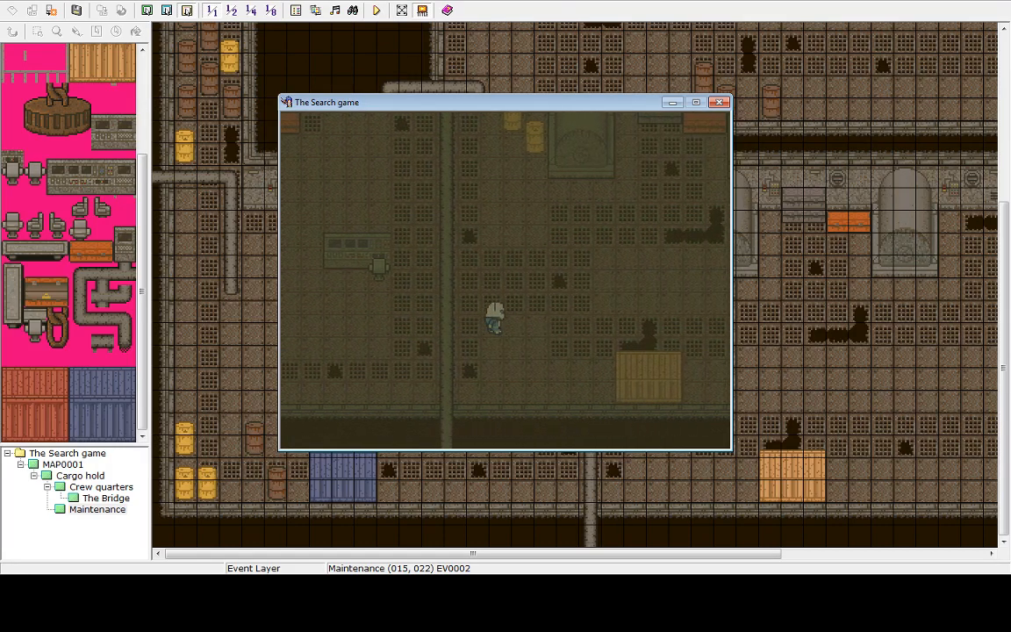
pyautogui.press('Up')
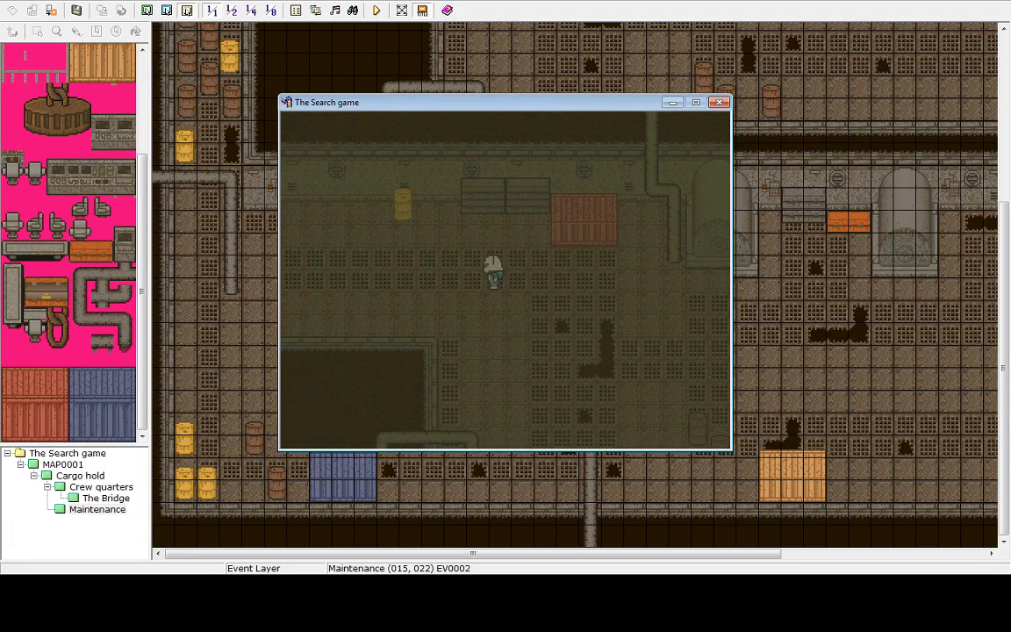
pyautogui.press('Down')
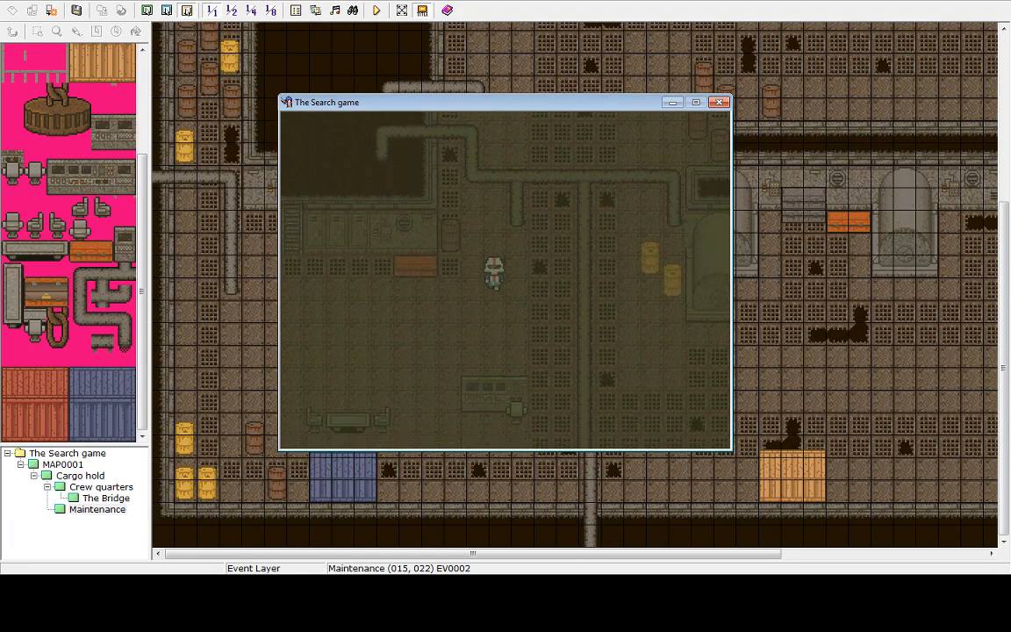
pyautogui.press('Left')
pyautogui.press('Up')
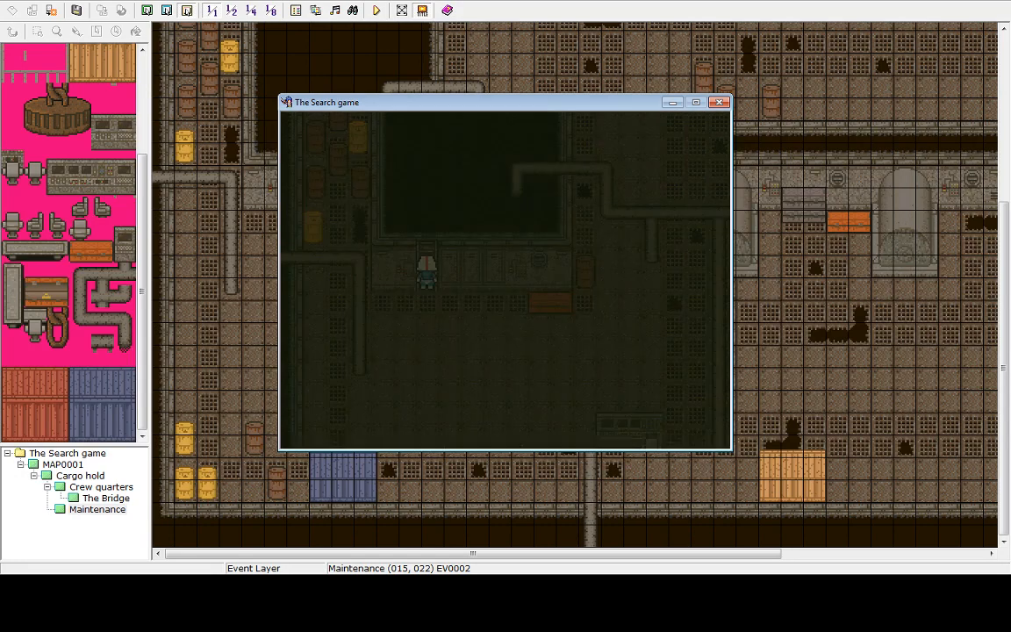
pyautogui.press('Right')
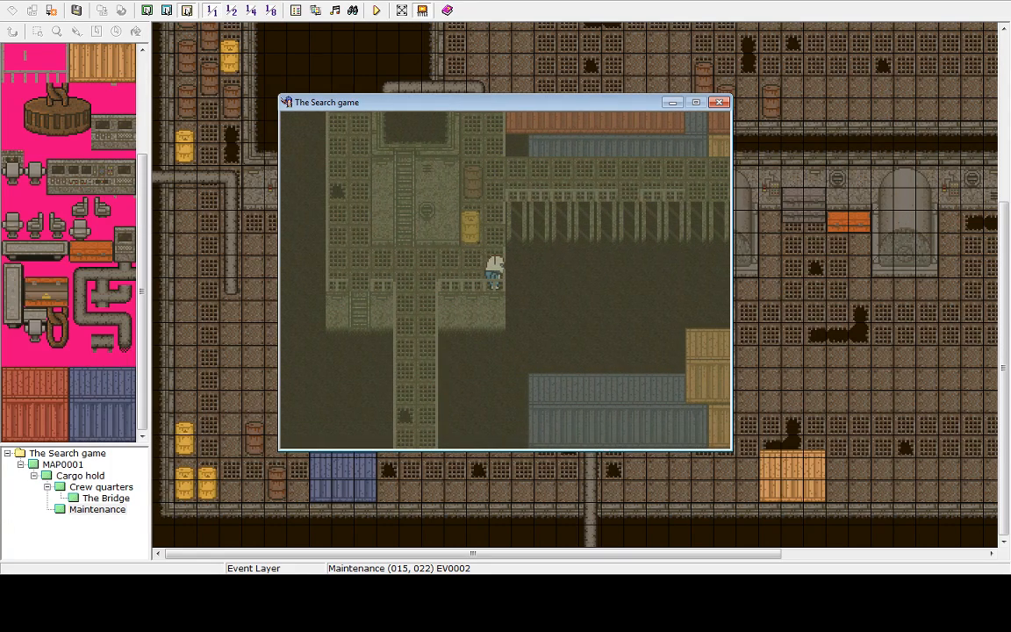
# Go back to the title screen from the game menu and shut the playtest down
pyautogui.press('Escape')
pyautogui.press('Up')
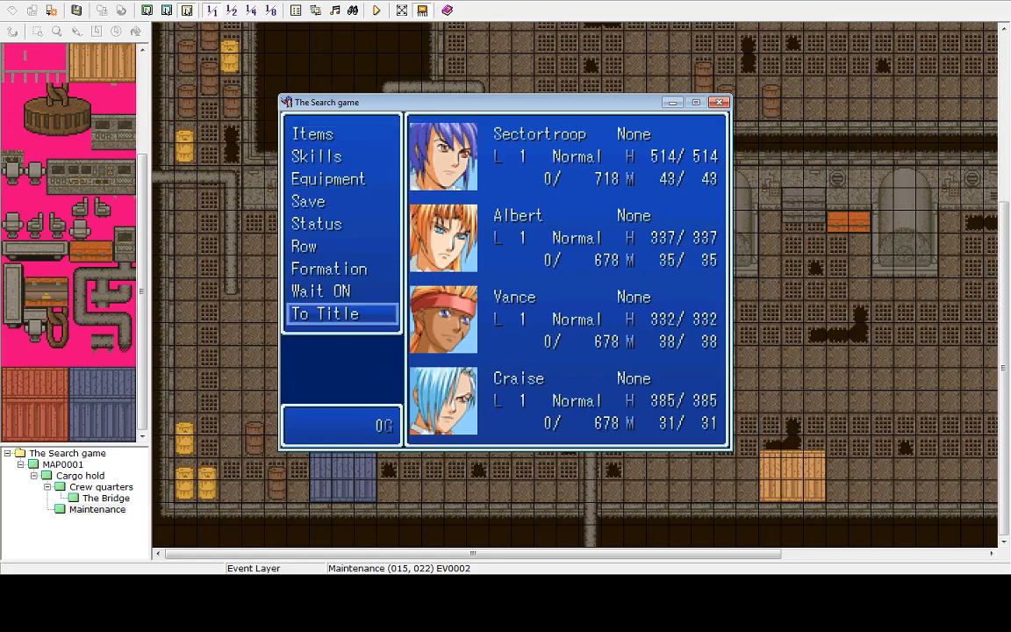
pyautogui.press('Return')
pyautogui.press('Return')
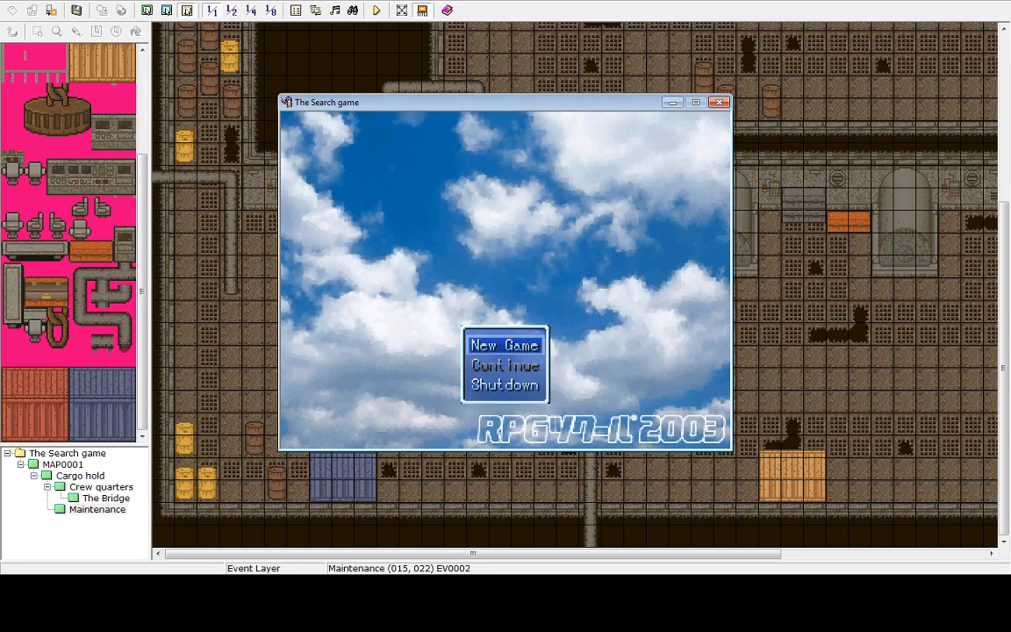
pyautogui.press('Up')
pyautogui.press('Return')
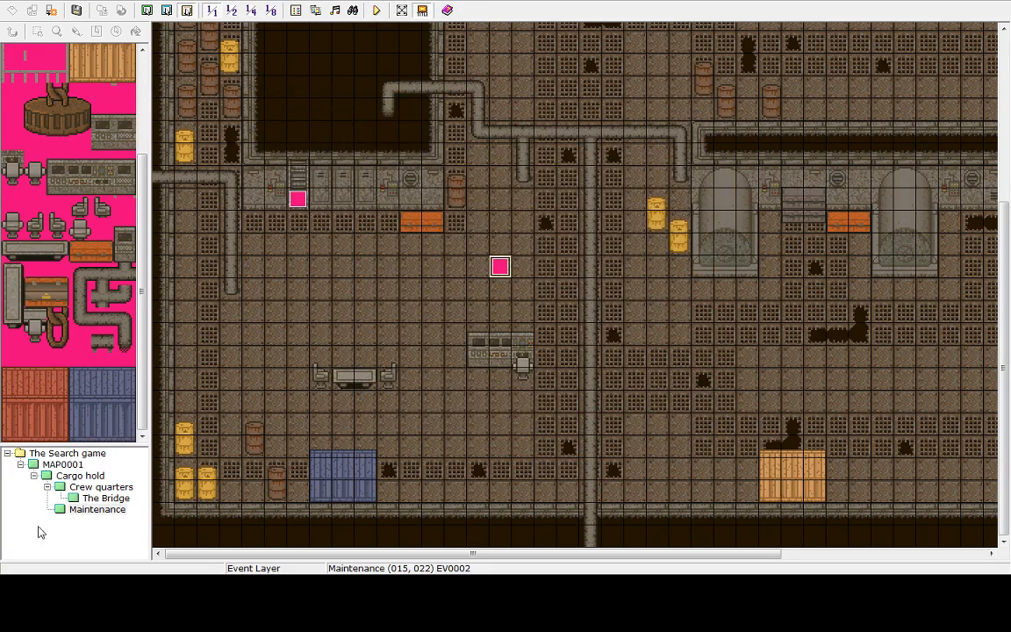
# Open the Cargo hold map and copy its tint and weather event
pyautogui.click(105, 498)
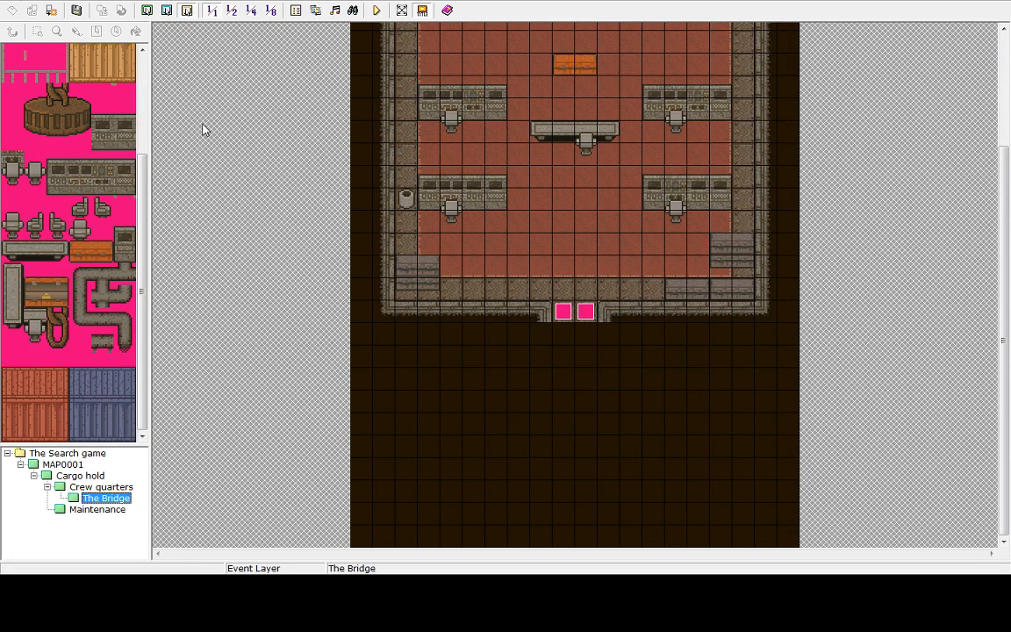
pyautogui.click(81, 490)
pyautogui.click(81, 476)
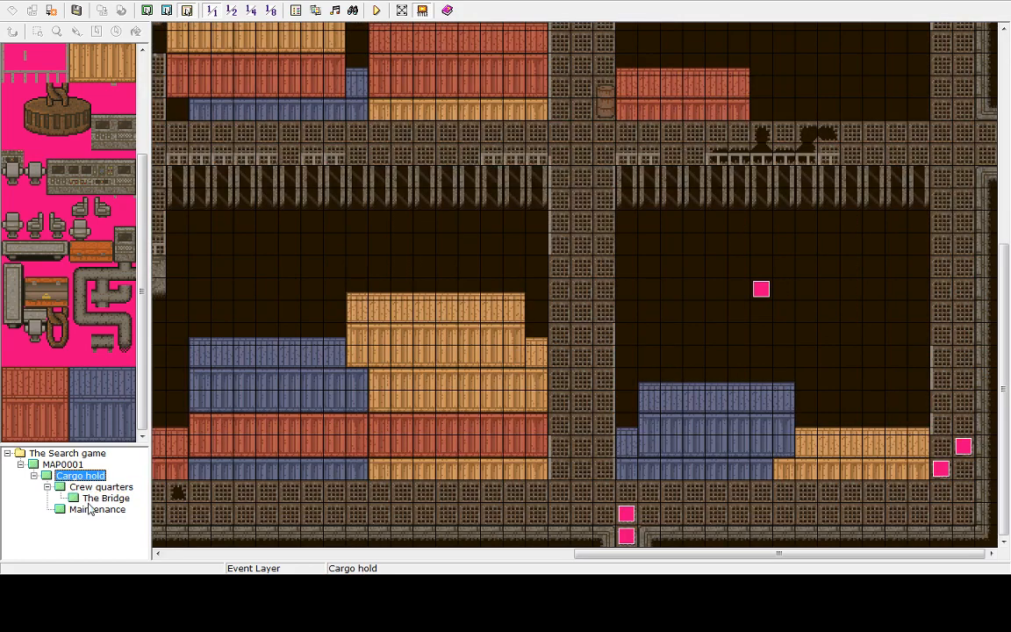
pyautogui.rightClick(762, 291)
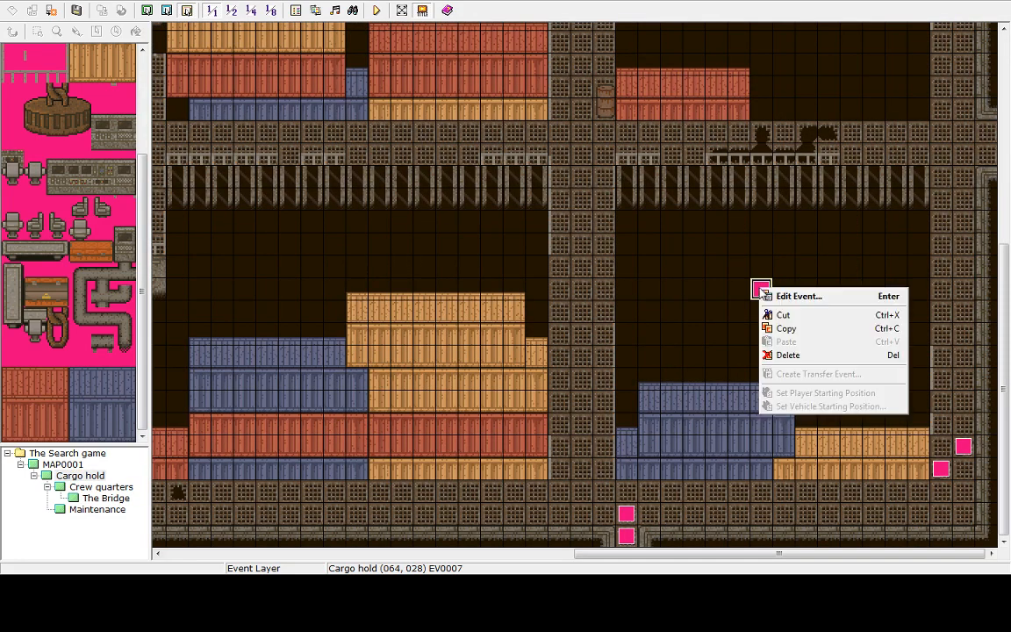
pyautogui.click(786, 329)
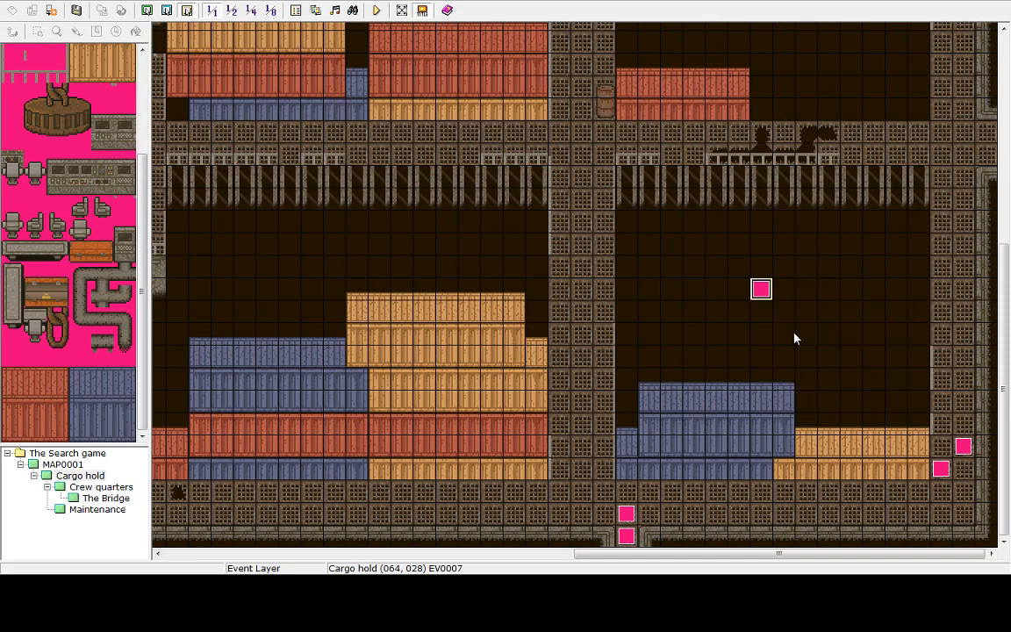
# Paste the copied event onto the Crew quarters map in the empty dark area above the corridor
pyautogui.click(103, 498)
pyautogui.click(101, 486)
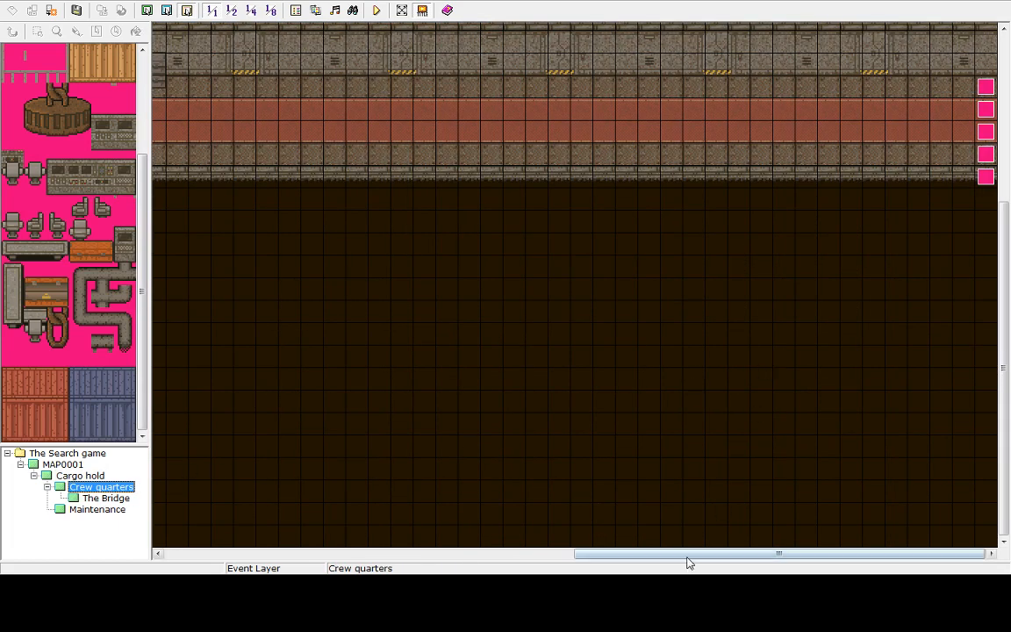
pyautogui.moveTo(689, 553); pyautogui.dragTo(281, 553)
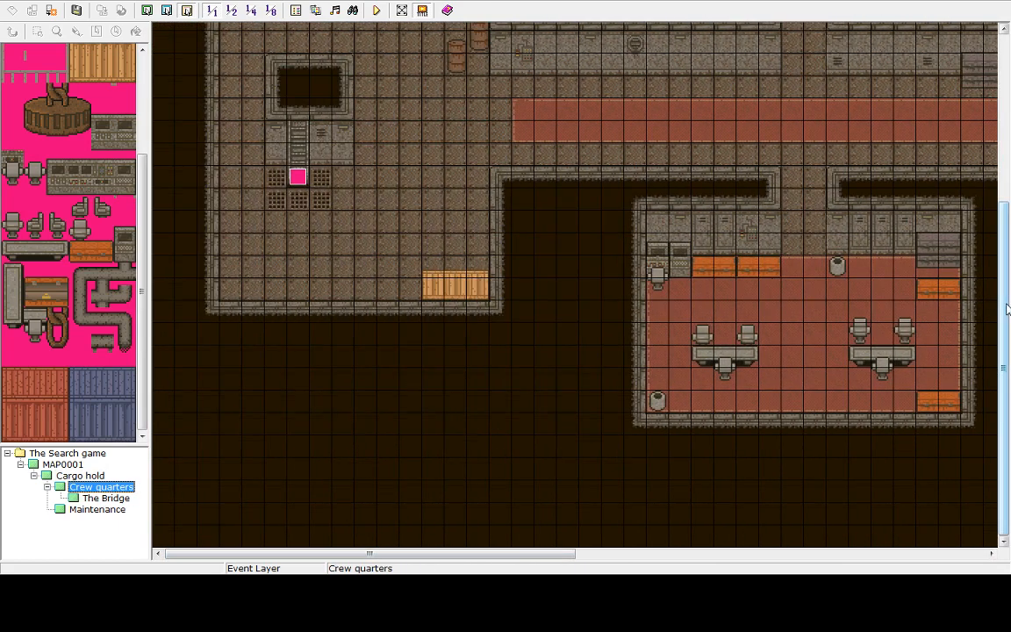
pyautogui.scroll(6, 972, 288)
pyautogui.rightClick(808, 184)
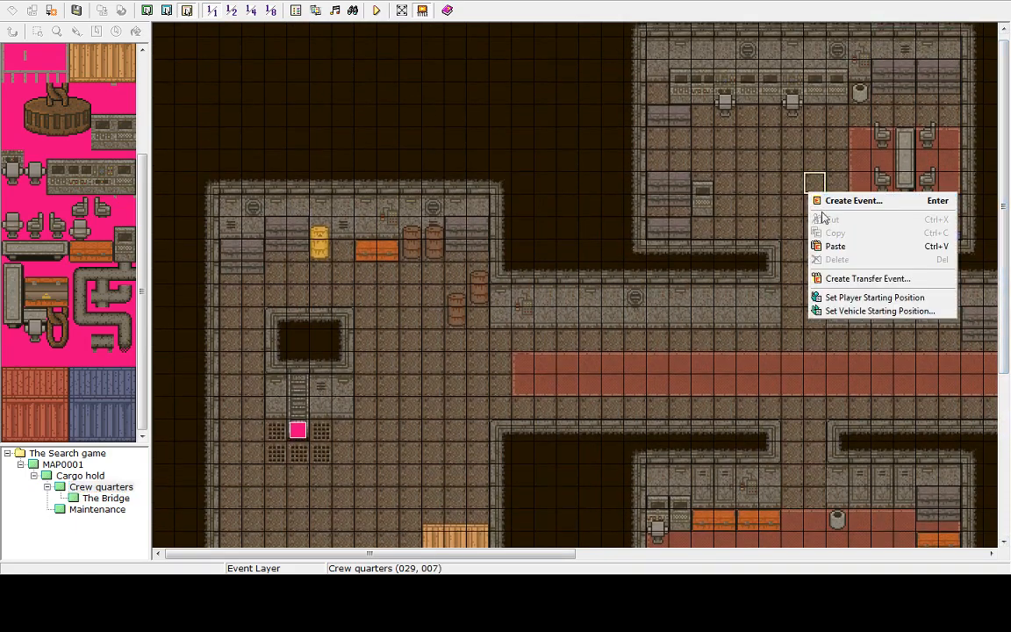
pyautogui.click(838, 246)
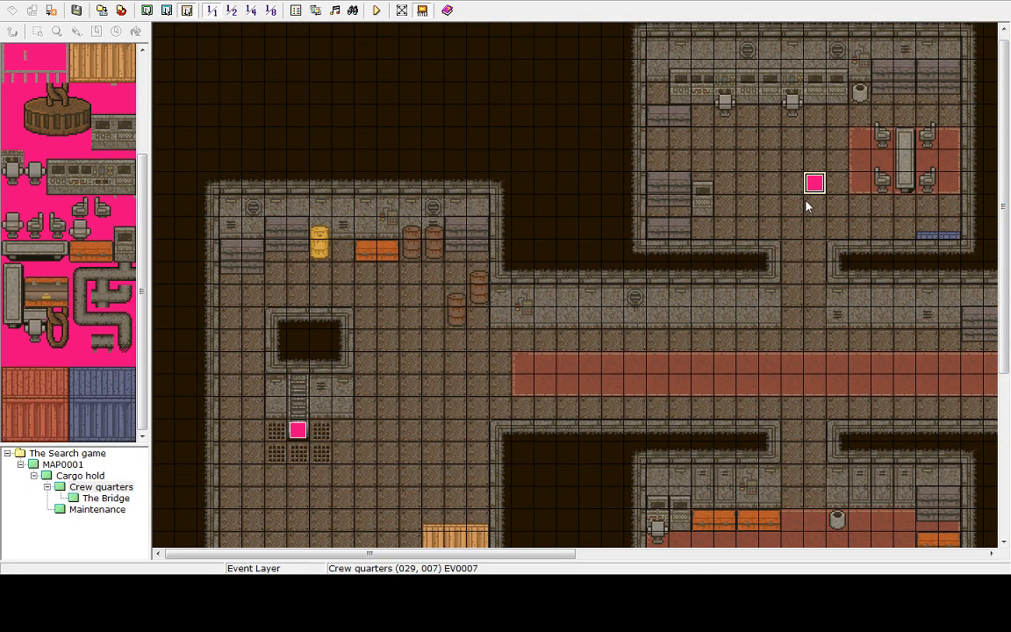
pyautogui.press('Delete')
pyautogui.rightClick(576, 187)
pyautogui.click(605, 238)
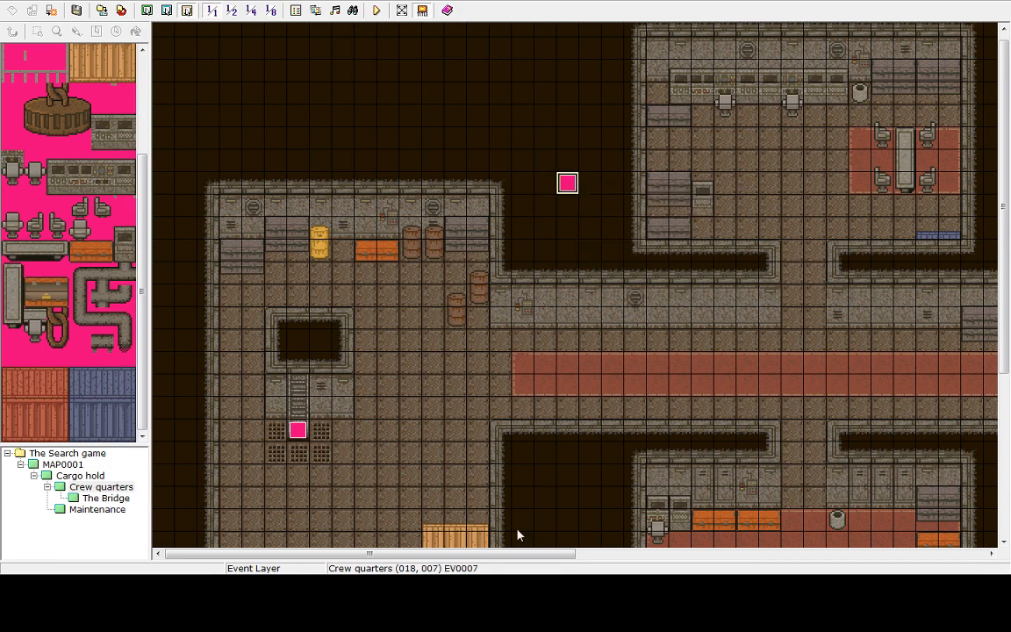
# Paste the copied event onto The Bridge map beside the orange console
pyautogui.moveTo(496, 553); pyautogui.dragTo(904, 553)
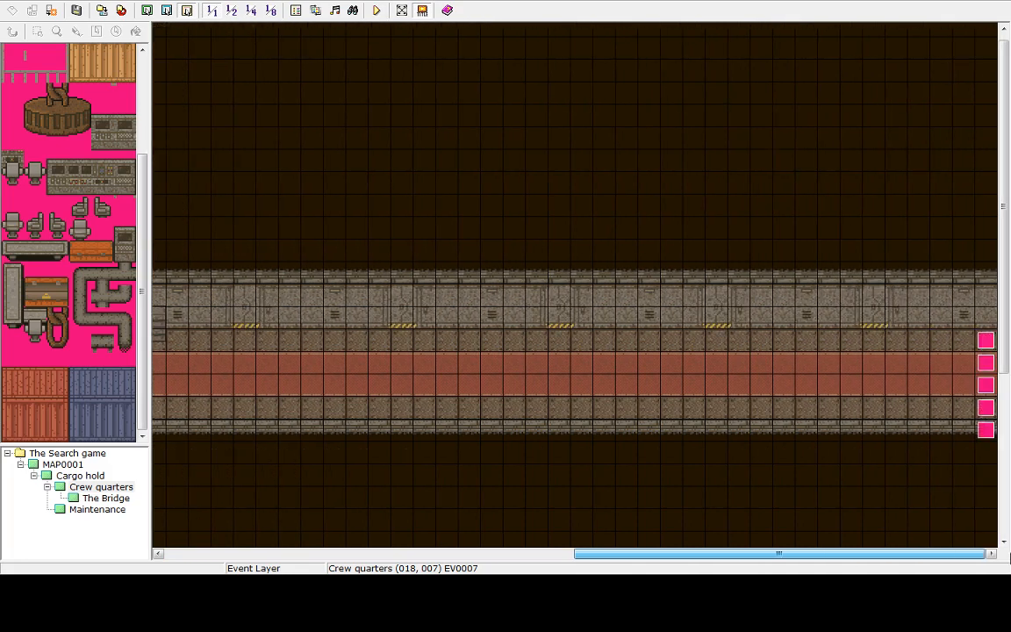
pyautogui.click(97, 510)
pyautogui.click(103, 499)
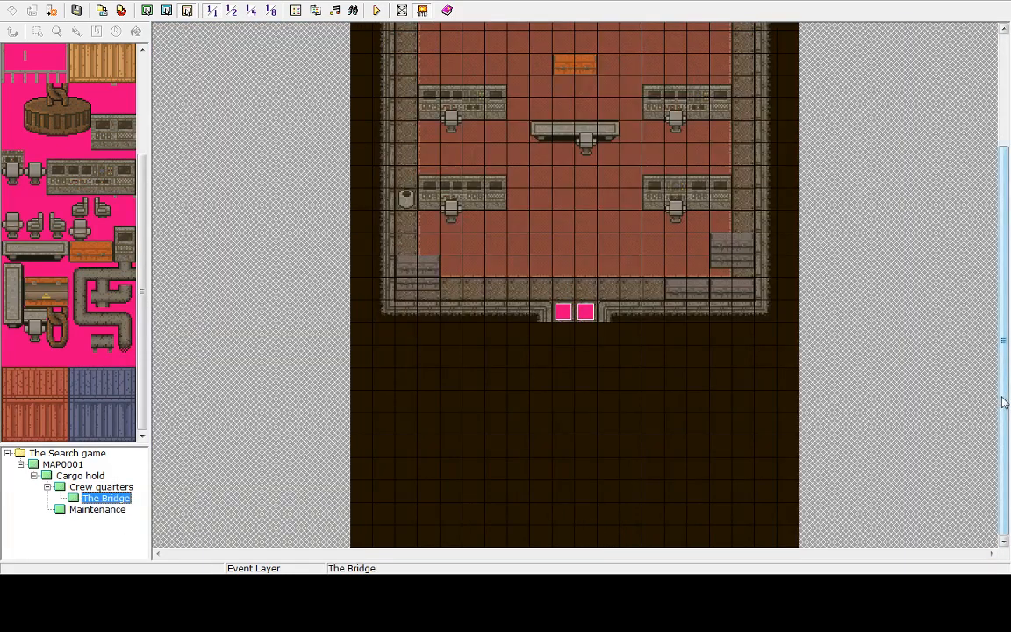
pyautogui.scroll(3, 711, 281)
pyautogui.rightClick(603, 215)
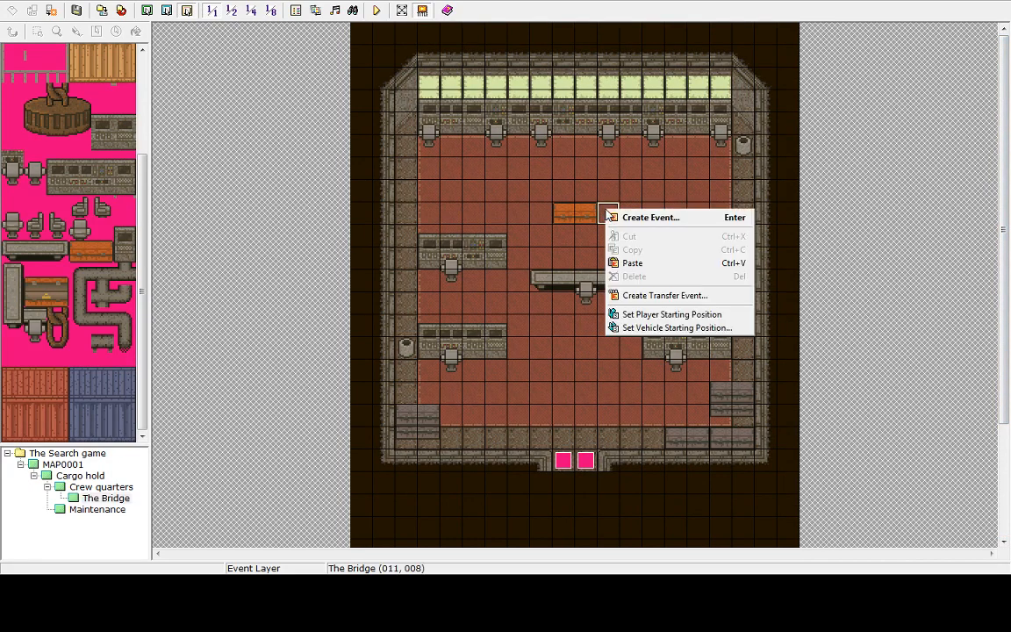
pyautogui.click(625, 264)
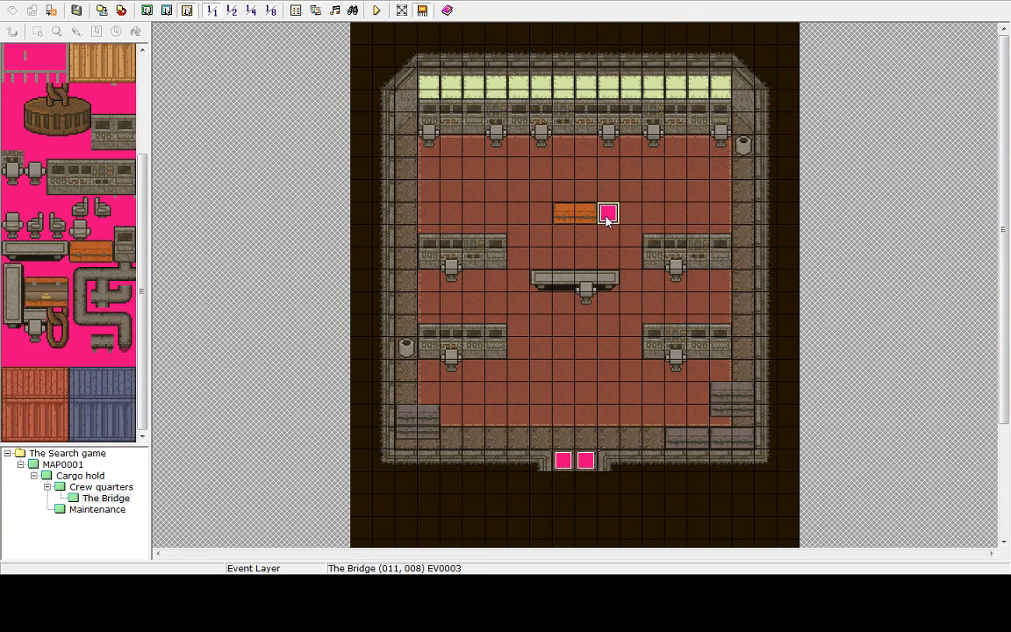
# Change the Bridge event's screen tint to red 100%, green 100%, blue 90%, keeping its fog weather
pyautogui.press('Return')
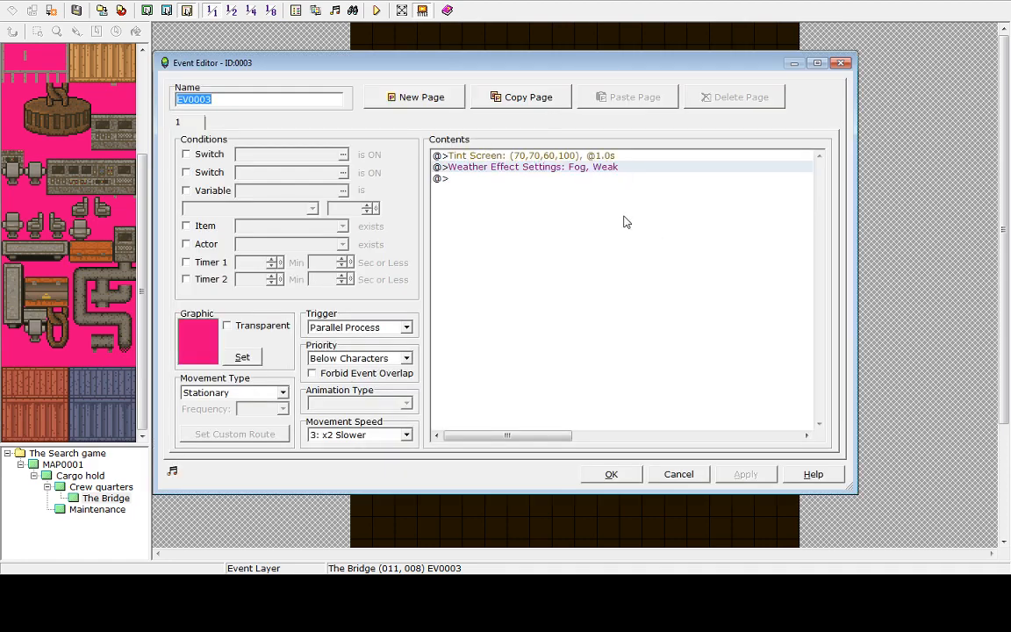
pyautogui.click(559, 158)
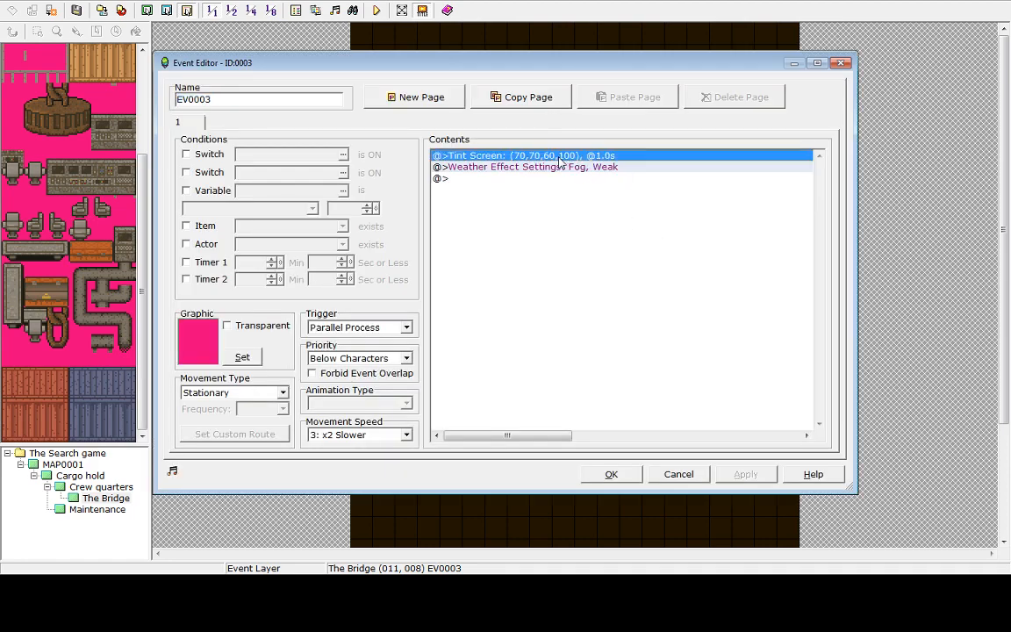
pyautogui.press('Insert')
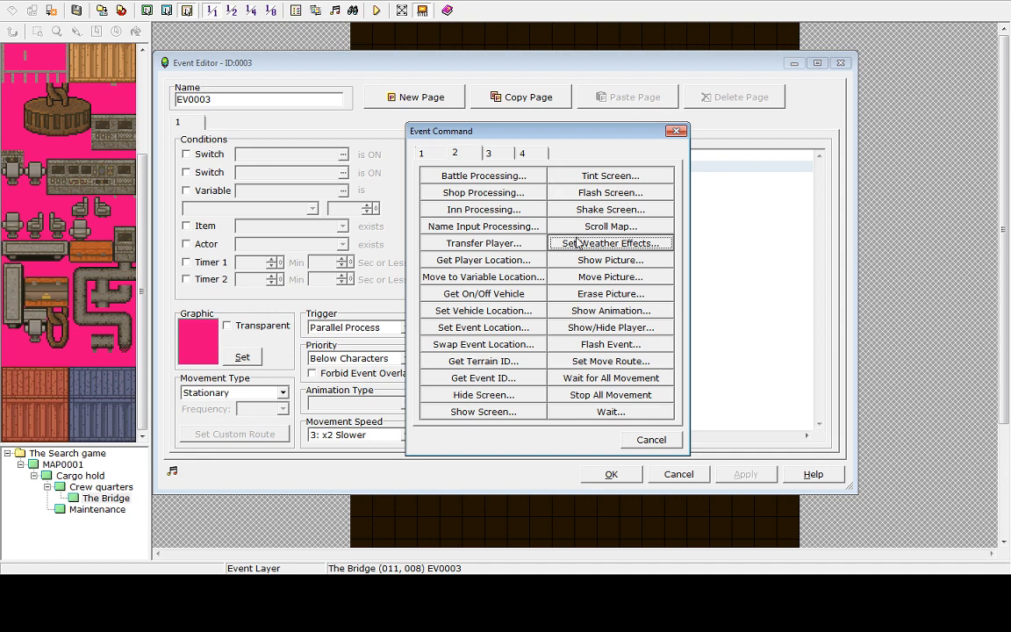
pyautogui.click(651, 439)
pyautogui.rightClick(560, 160)
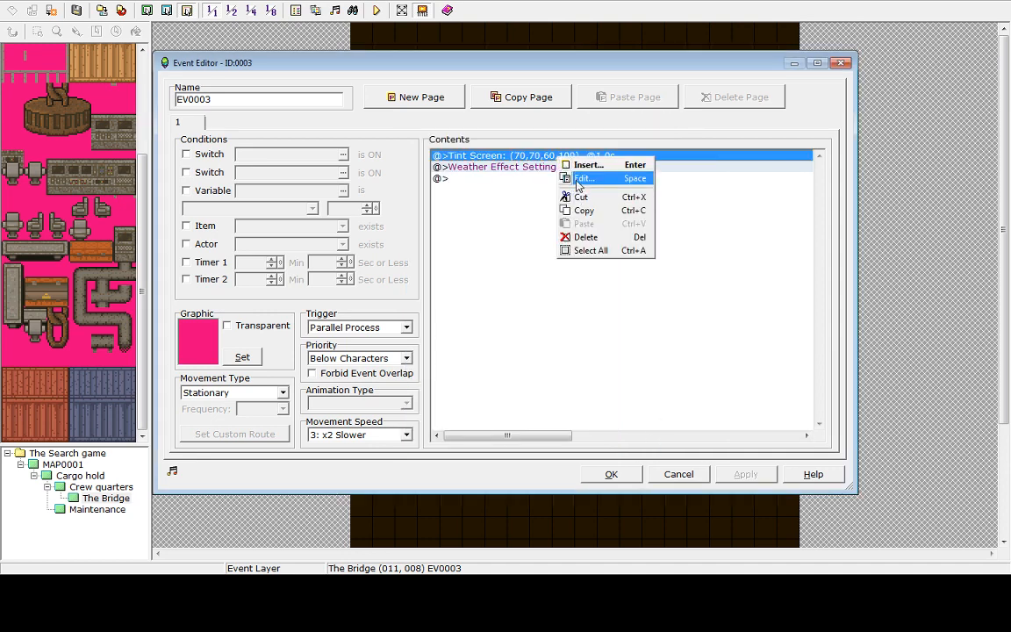
pyautogui.click(580, 179)
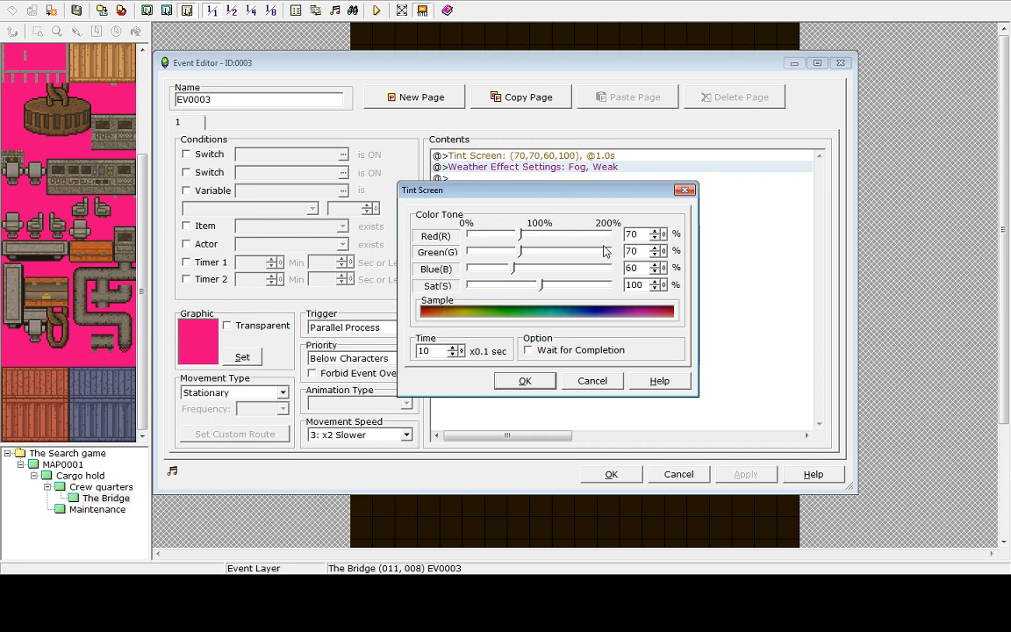
pyautogui.click(655, 232)
pyautogui.click(655, 249)
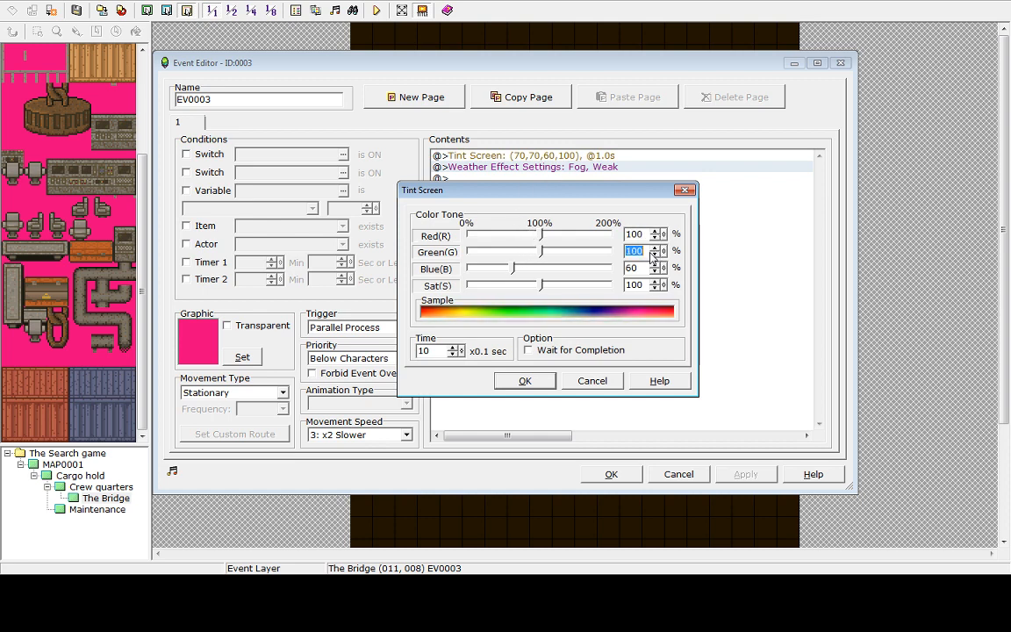
pyautogui.click(656, 265)
pyautogui.click(656, 266)
pyautogui.click(656, 265)
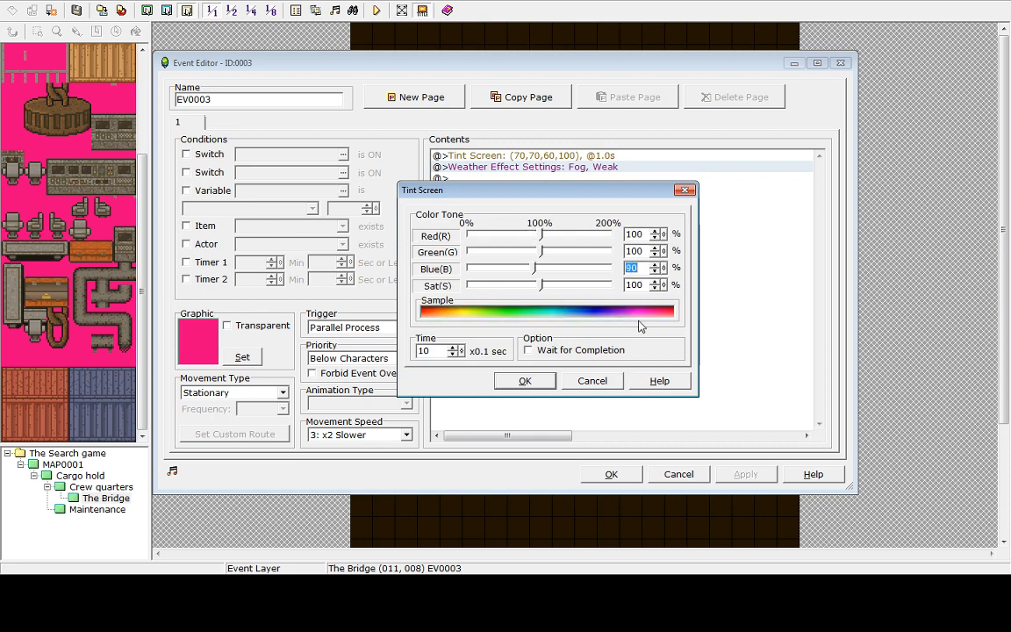
pyautogui.click(524, 381)
pyautogui.click(722, 476)
pyautogui.click(610, 480)
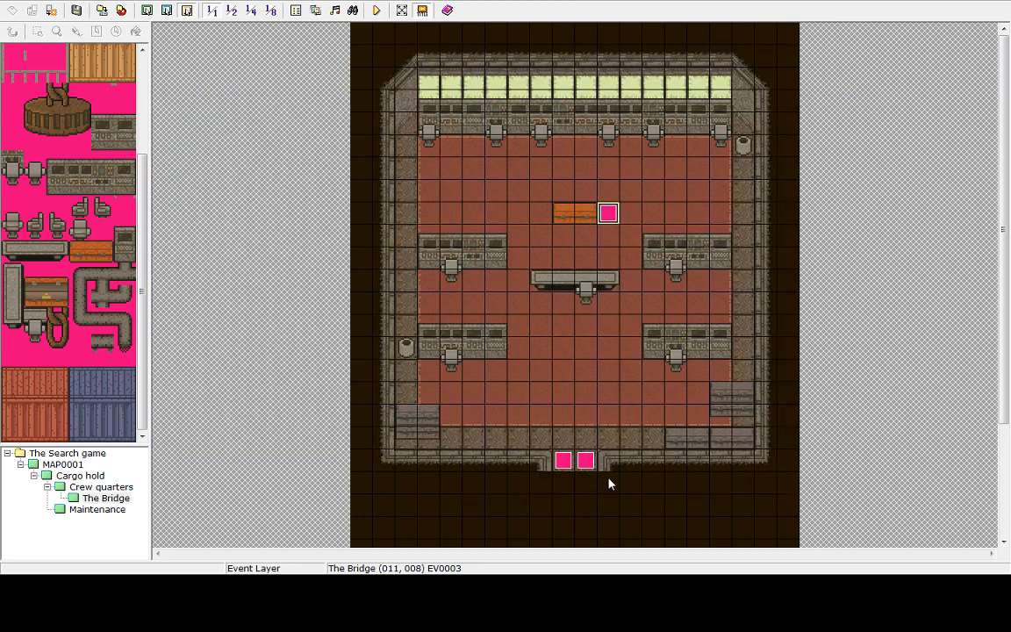
# Set the player's starting position in the Crew quarters corridor near its right end
pyautogui.click(99, 510)
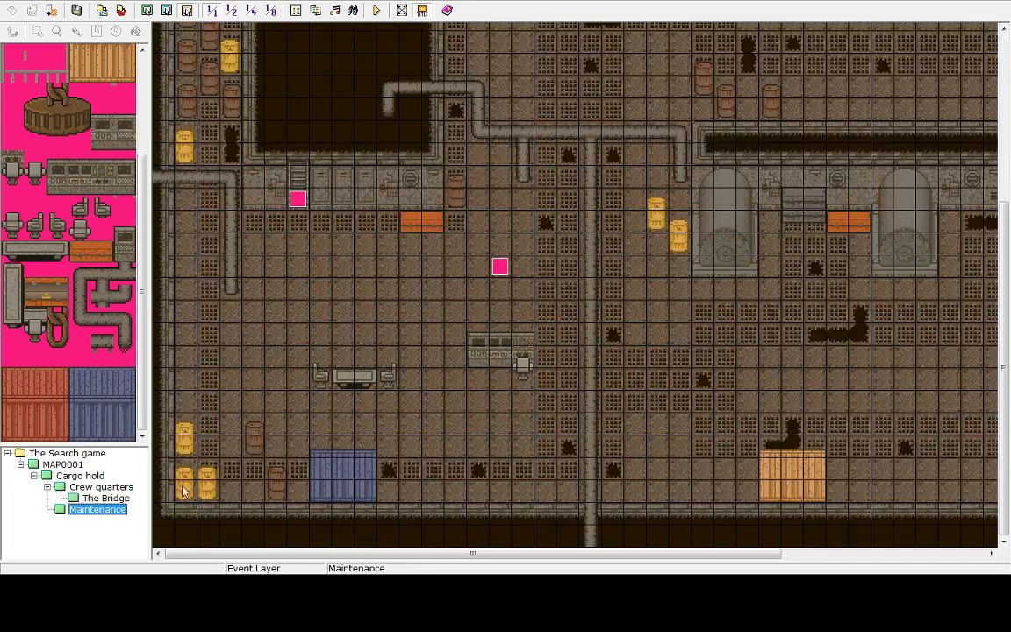
pyautogui.click(101, 486)
pyautogui.click(757, 408)
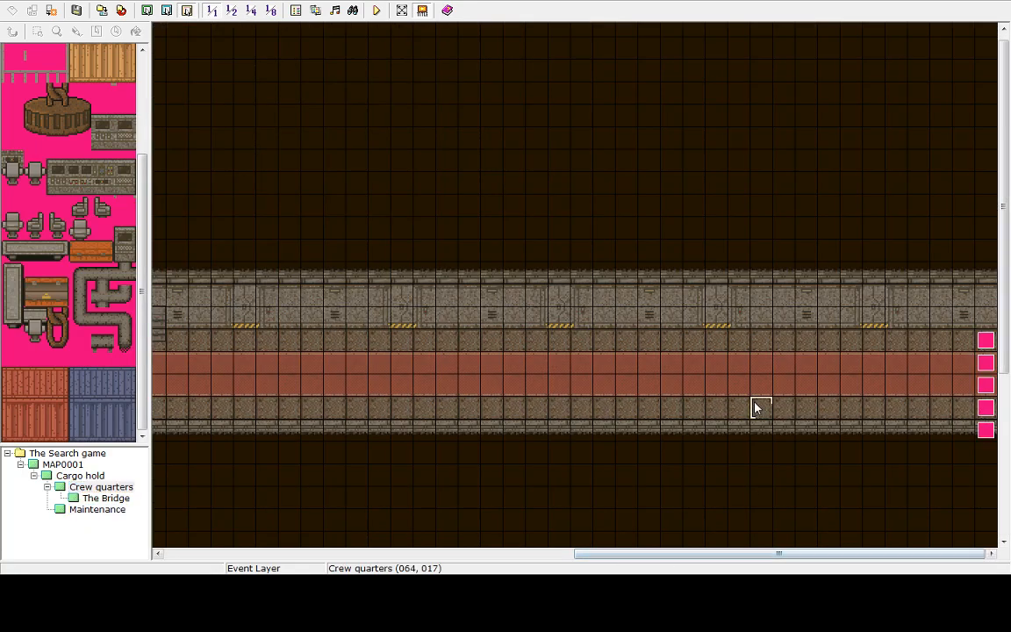
pyautogui.rightClick(782, 368)
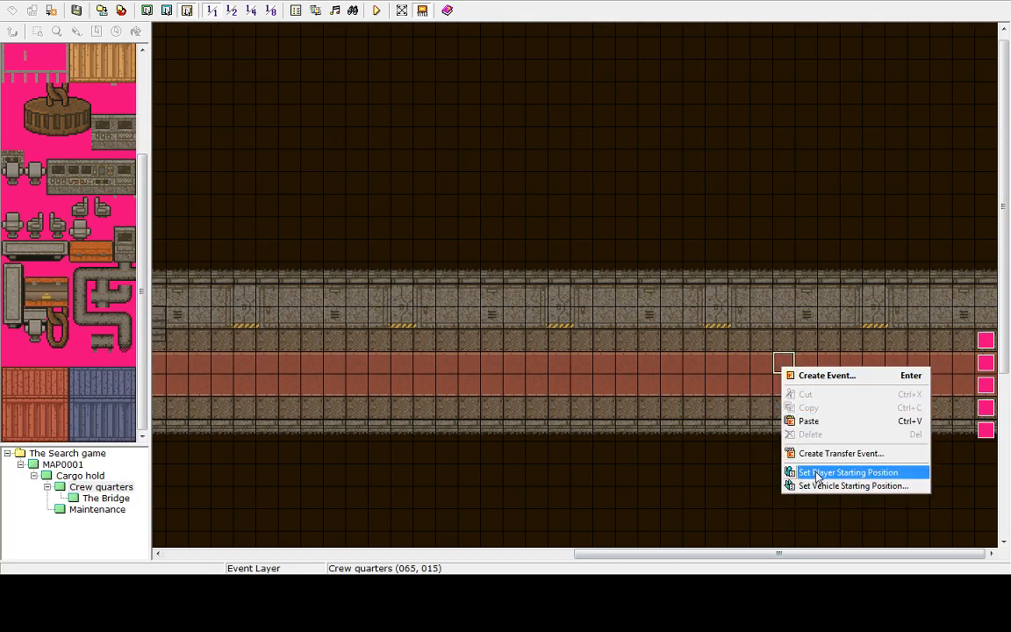
pyautogui.click(848, 473)
# Save and playtest the game, walking from the Crew quarters corridor into the Bridge and back out
pyautogui.click(376, 9)
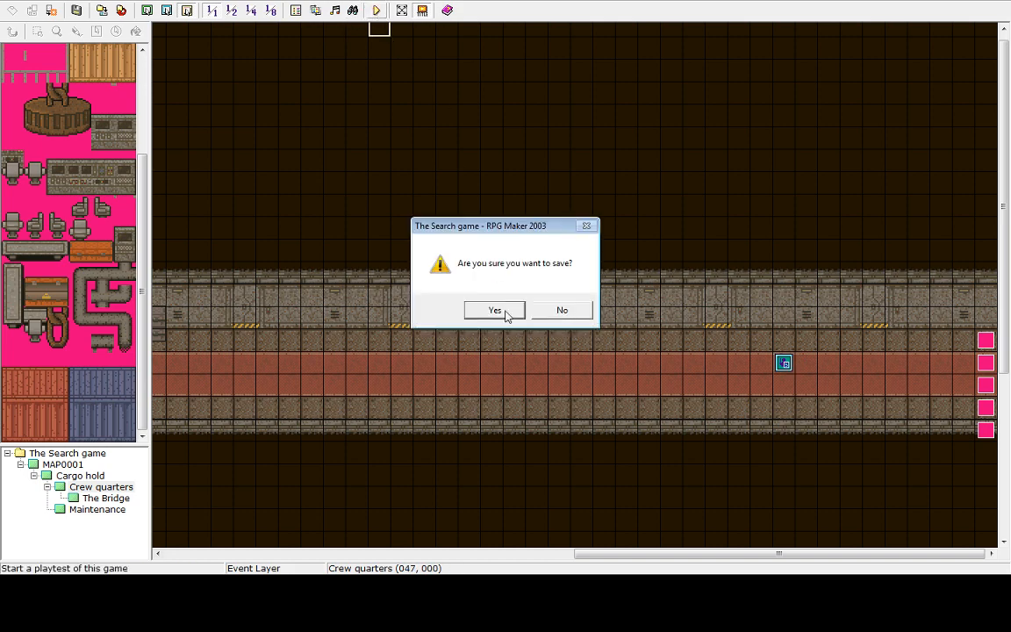
pyautogui.click(507, 313)
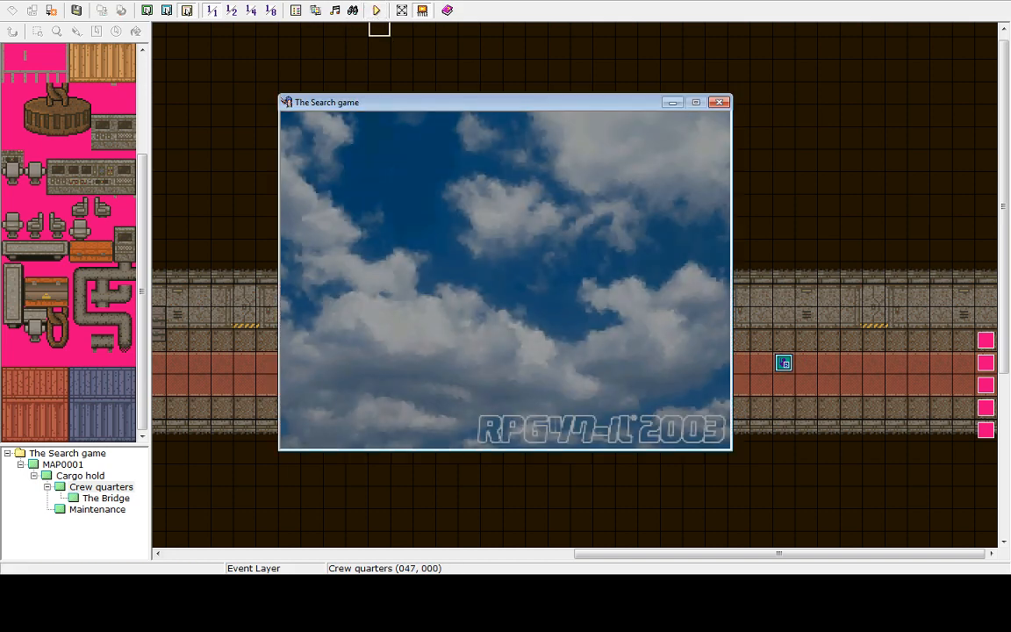
pyautogui.press('Return')
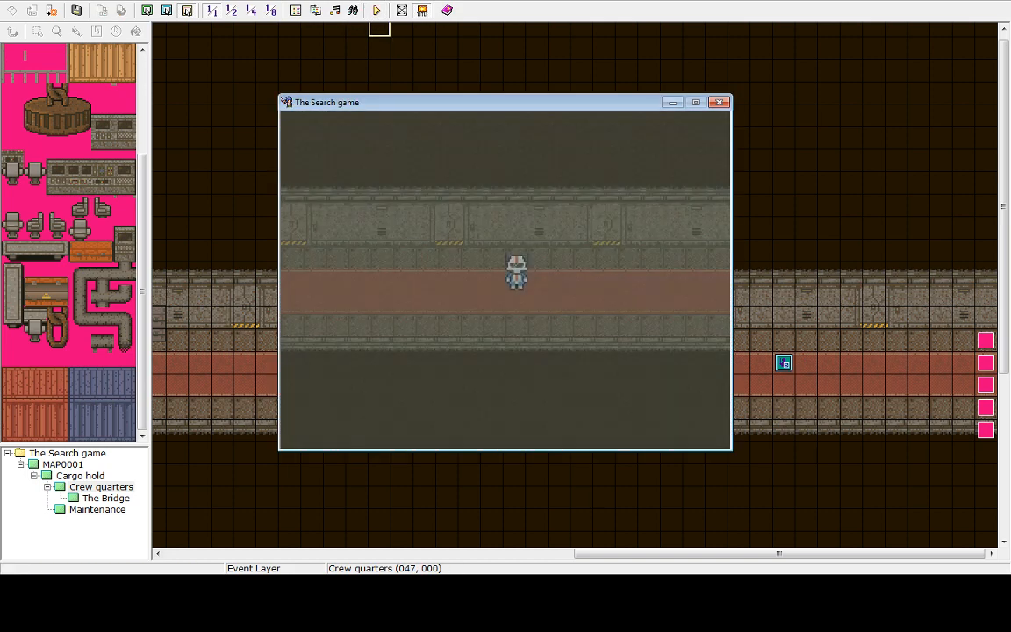
pyautogui.press('Right')
pyautogui.press('Right')
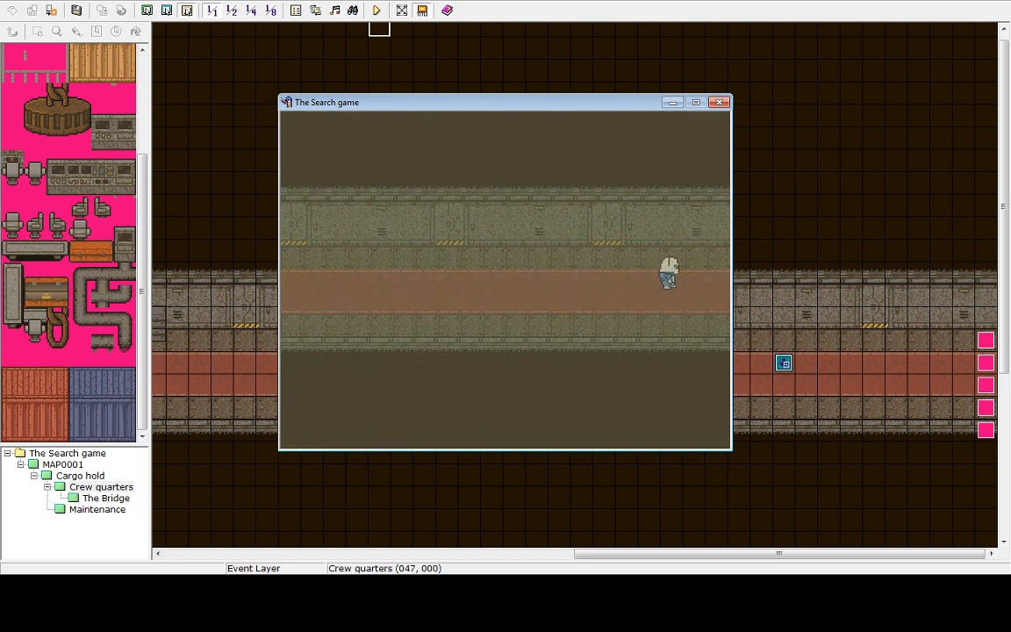
pyautogui.press('Up')
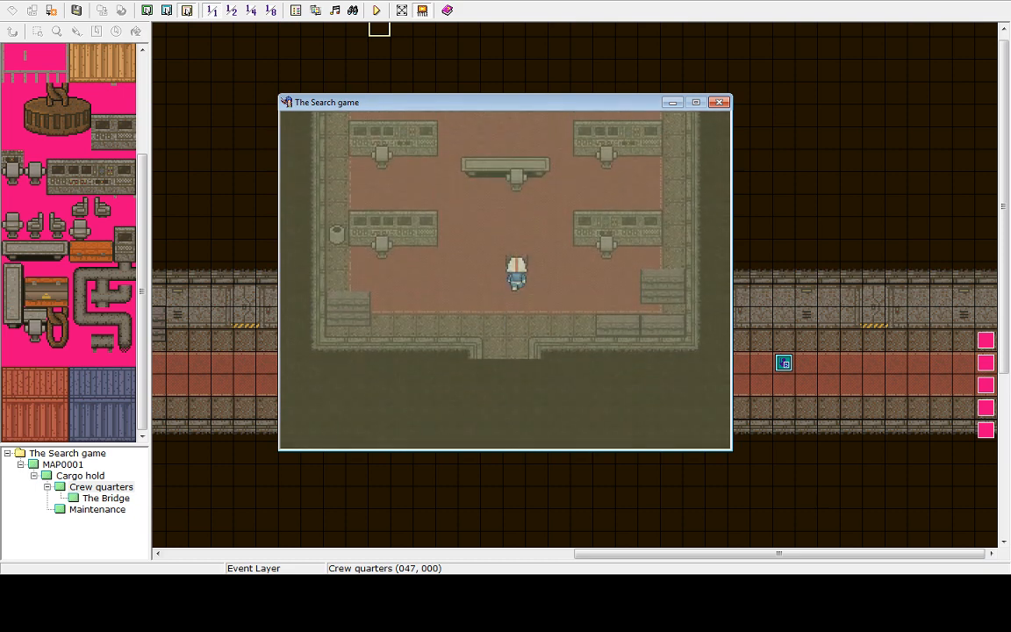
pyautogui.press('Right')
pyautogui.press('Up')
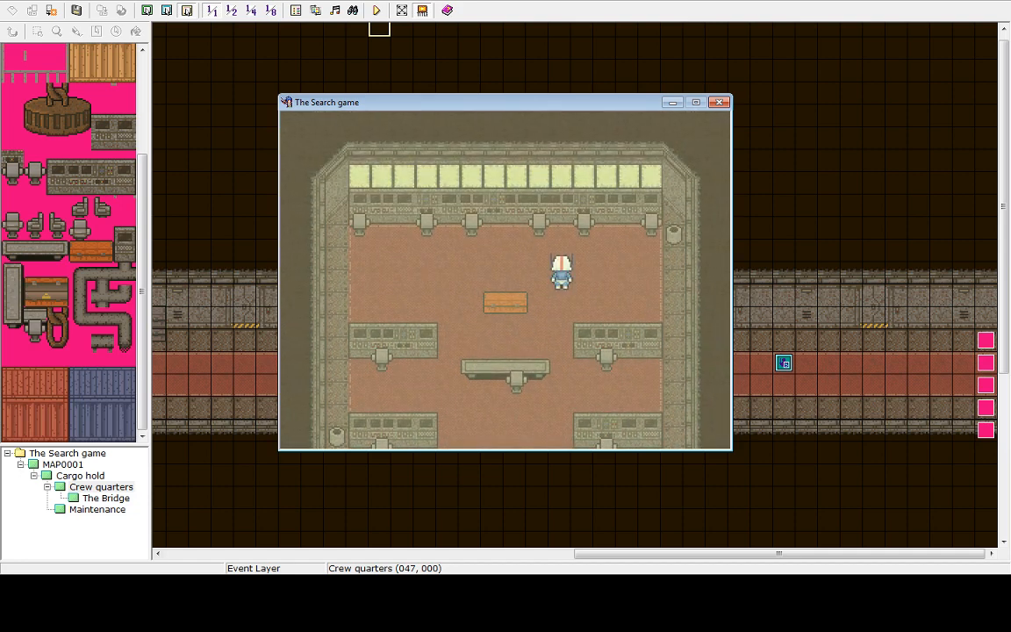
pyautogui.press('Down')
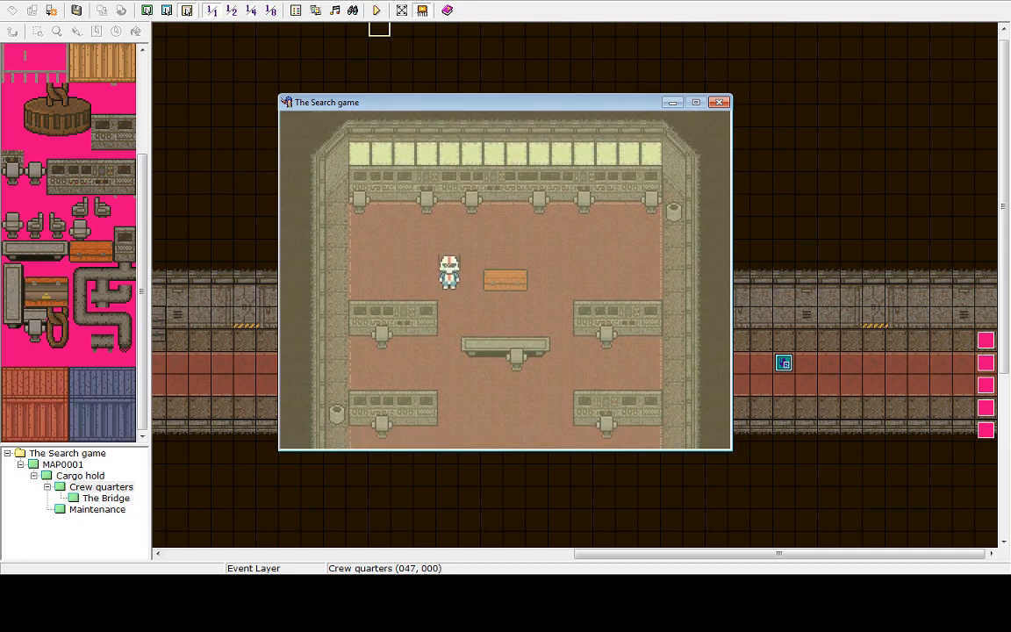
pyautogui.press('Up')
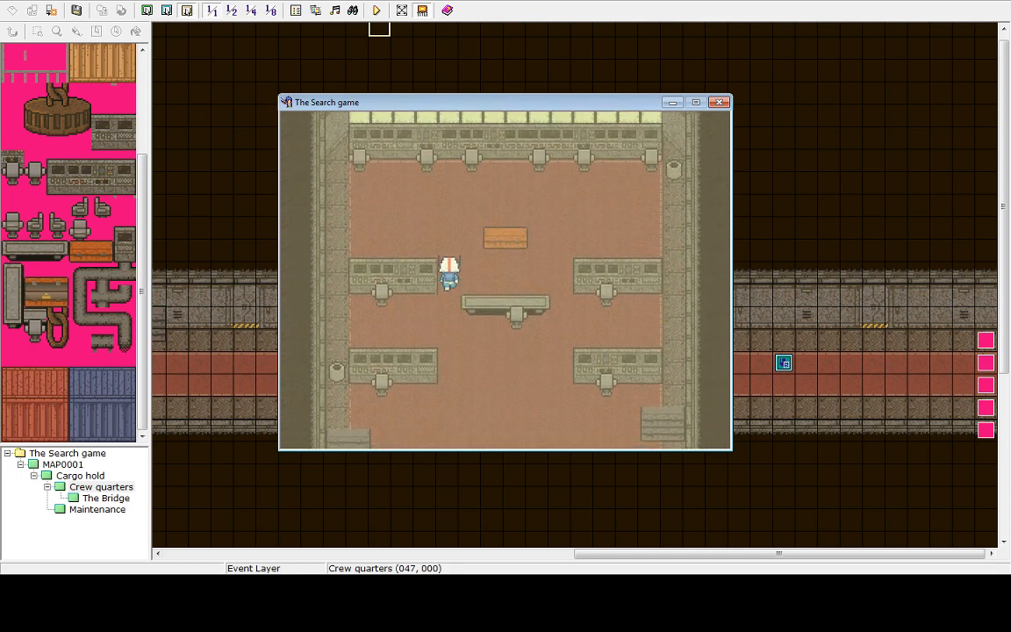
pyautogui.press('Left')
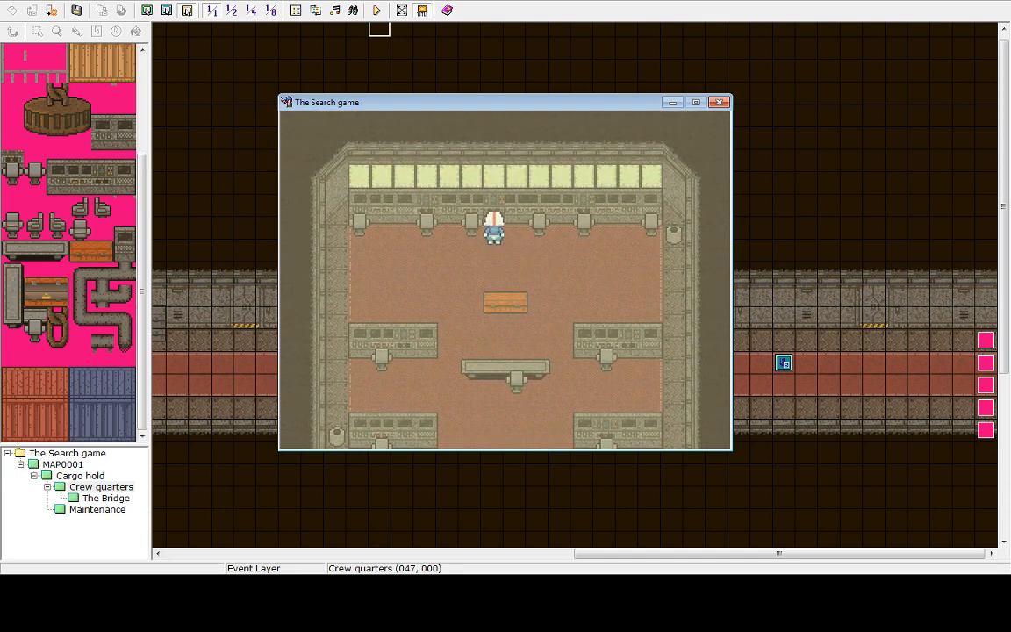
pyautogui.press('Down')
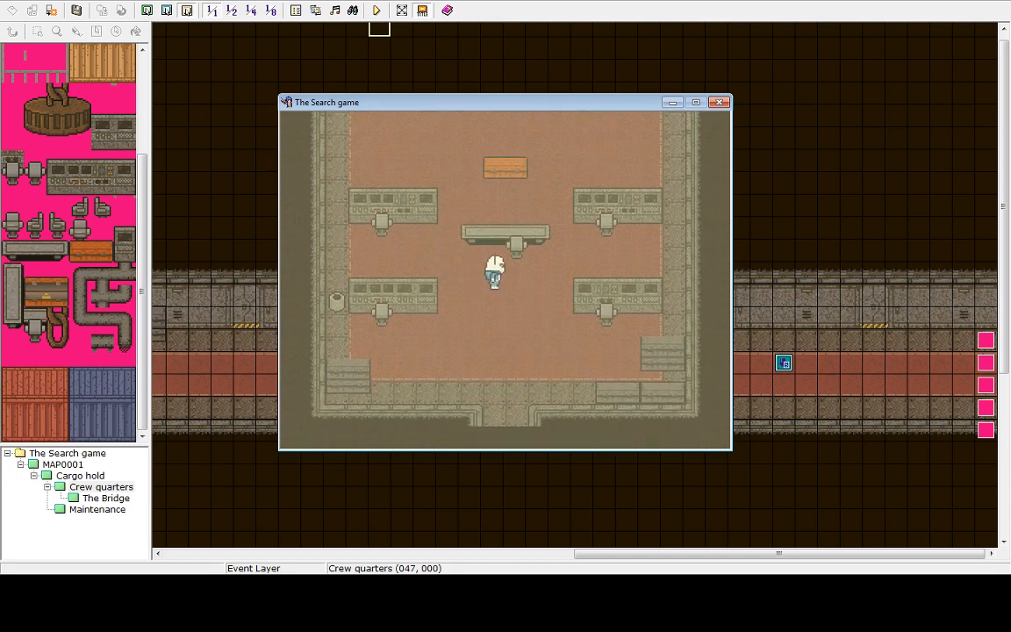
pyautogui.press('Down')
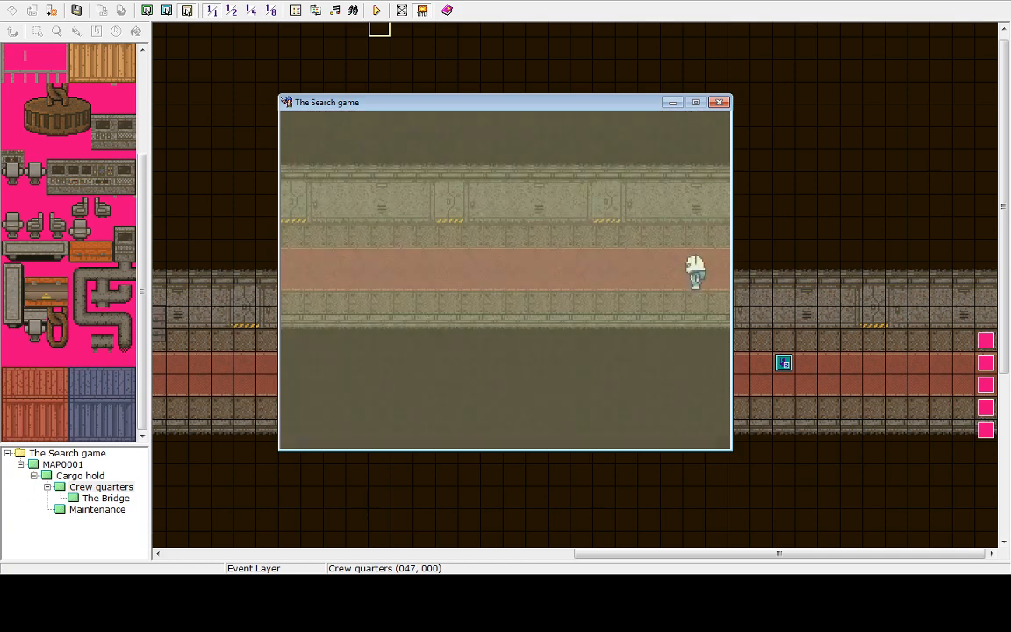
pyautogui.press('Left')
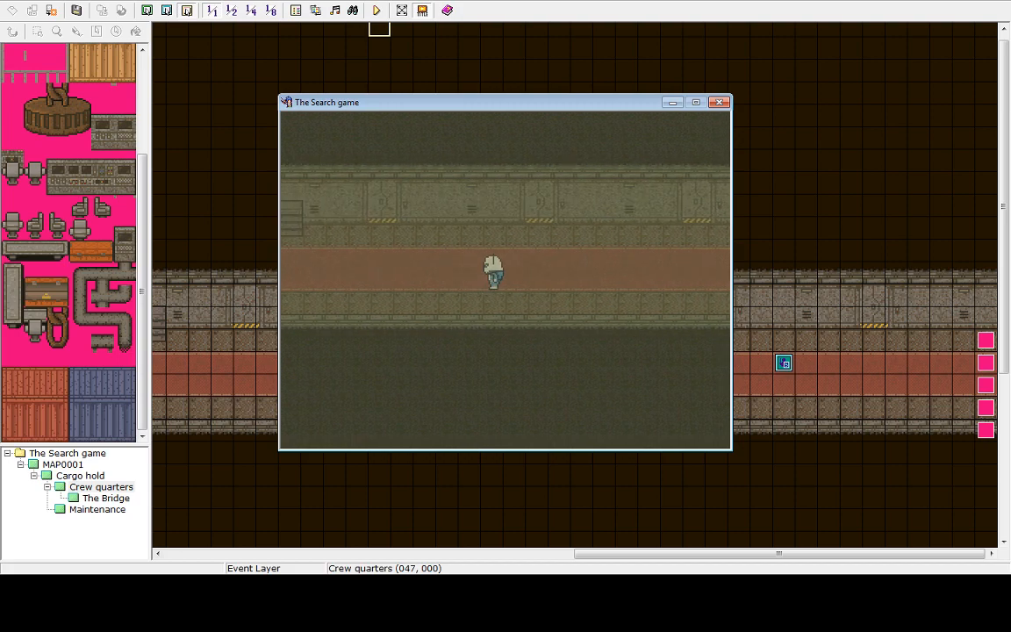
pyautogui.press('Left')
pyautogui.press('Left')
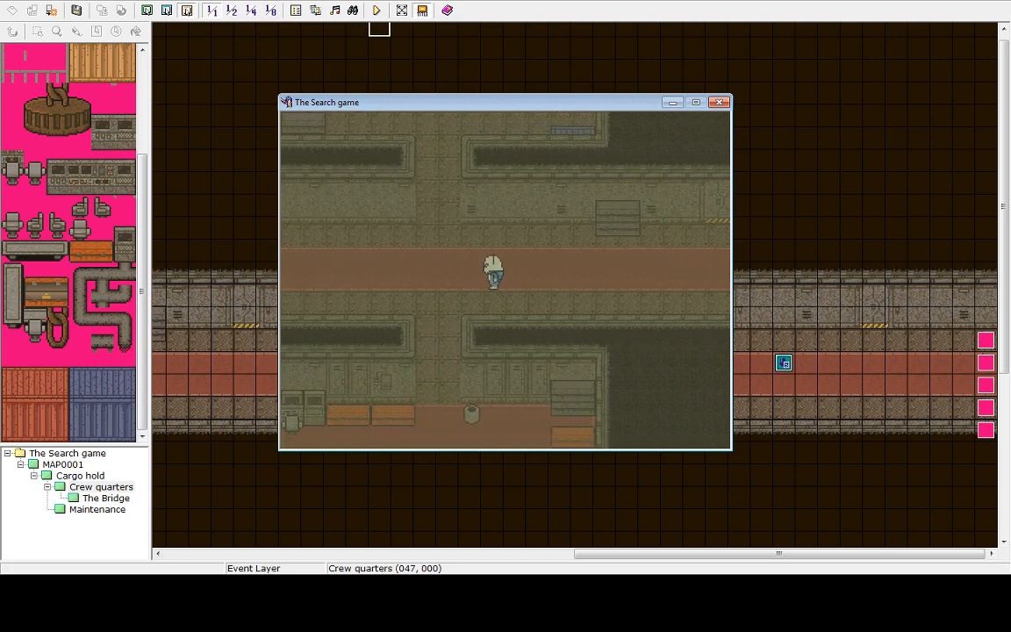
# End the game from the menu and shut the playtest down
pyautogui.press('Escape')
pyautogui.press('Up')
pyautogui.press('Return')
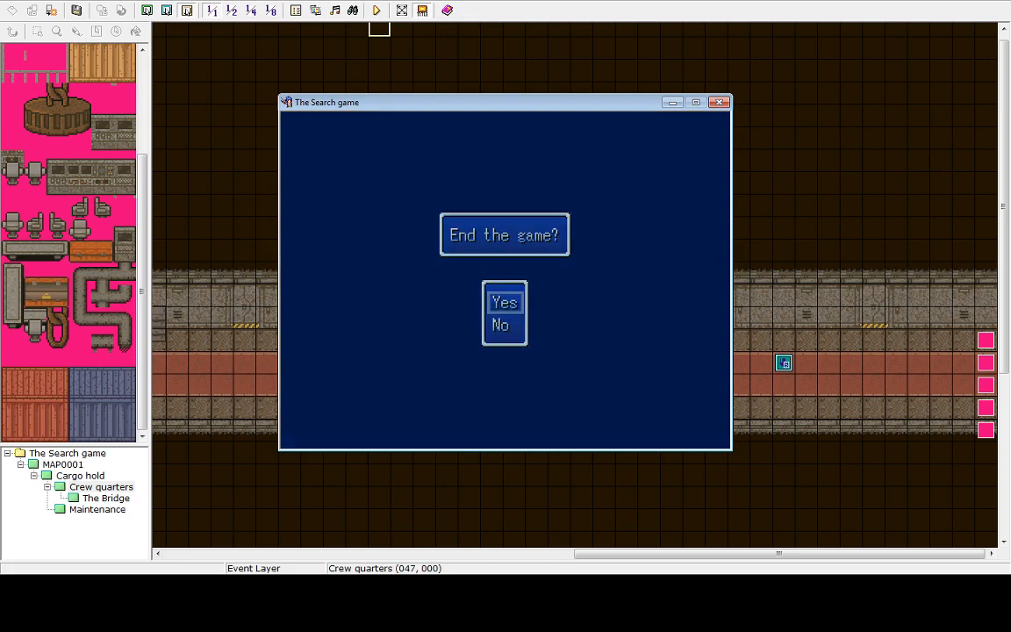
pyautogui.press('Return')
pyautogui.press('Up')
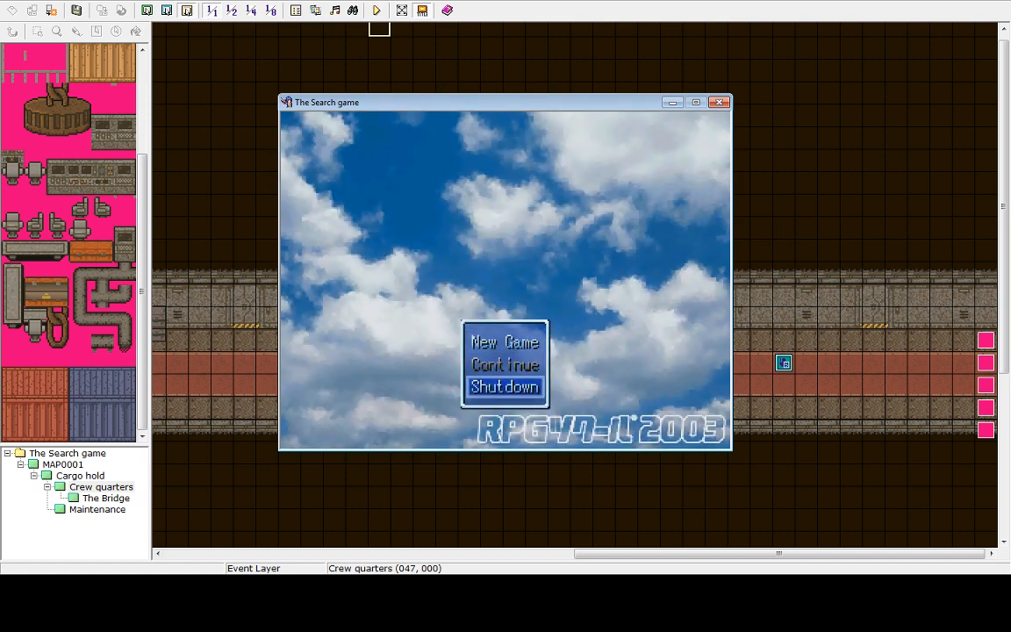
pyautogui.press('Return')
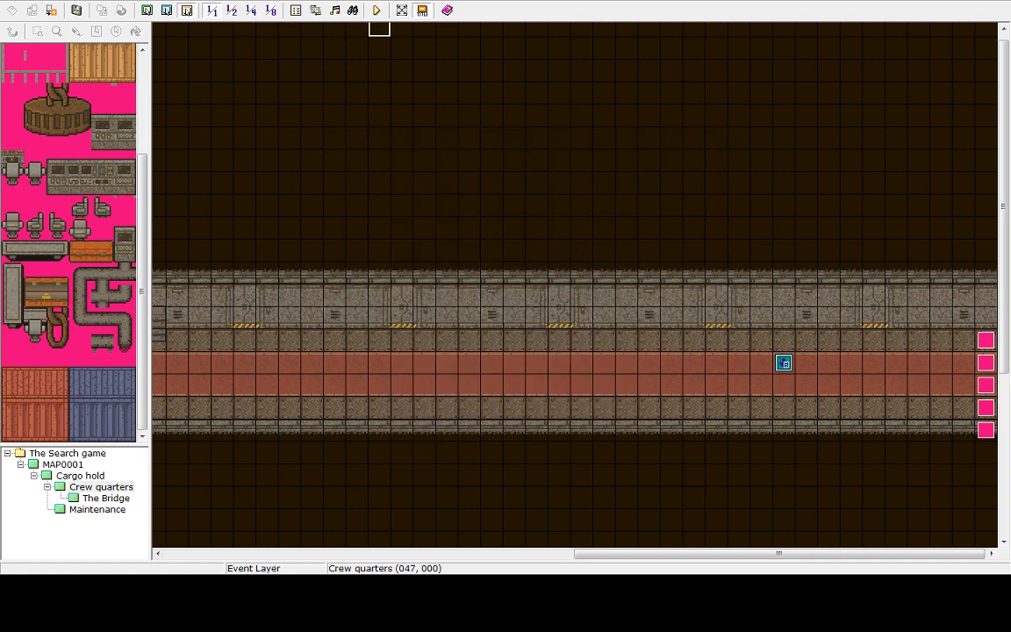
# Browse through the Cargo hold, Crew quarters, Bridge, Maintenance and MAP0001 maps to review their events
pyautogui.moveTo(686, 556); pyautogui.dragTo(97, 463)
pyautogui.click(80, 475)
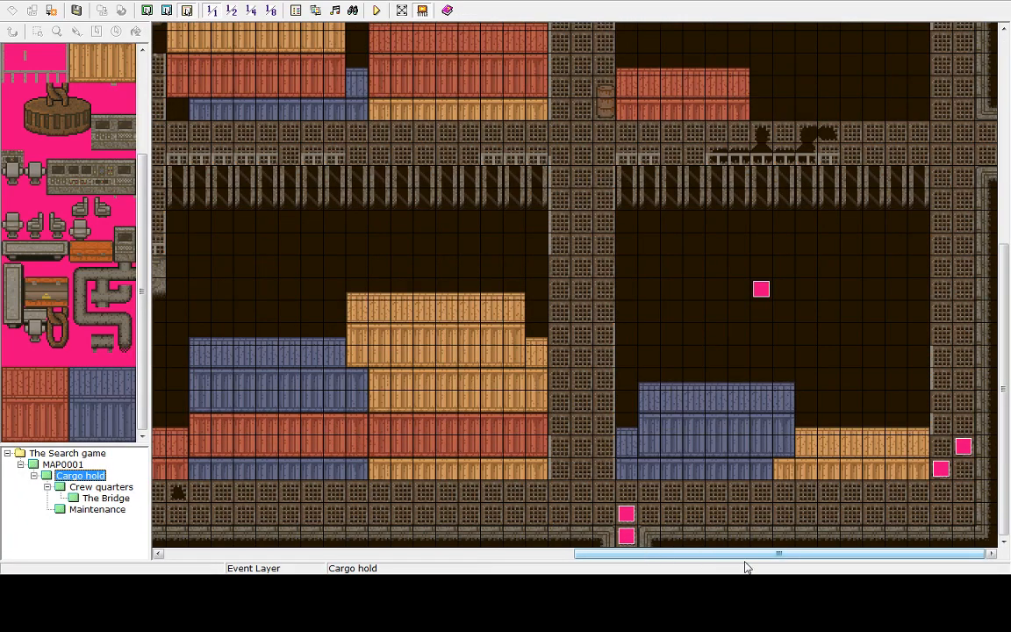
pyautogui.moveTo(744, 555); pyautogui.dragTo(613, 555)
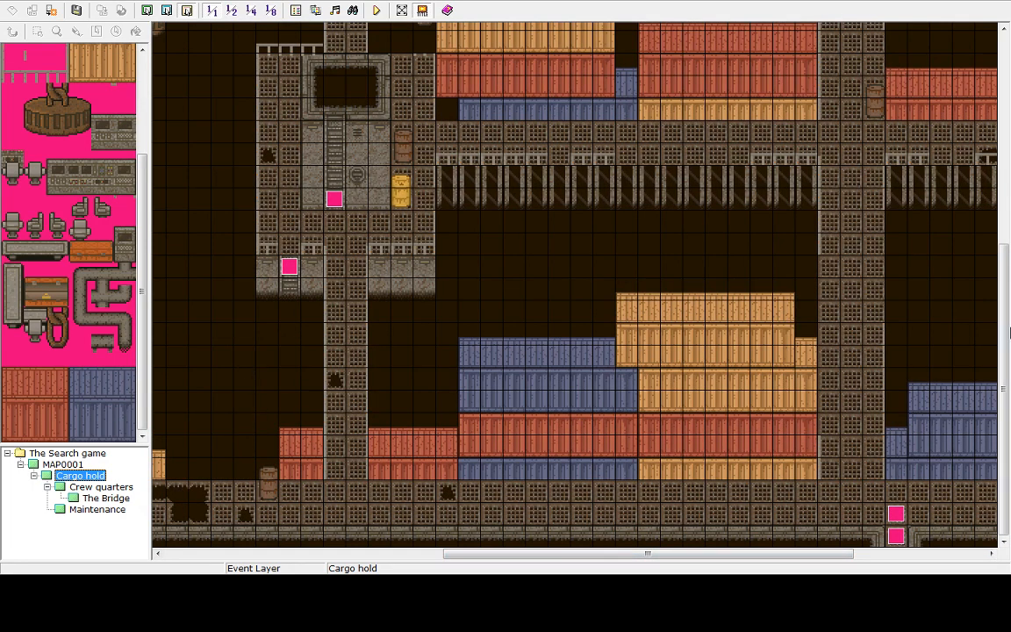
pyautogui.moveTo(1010, 332)
pyautogui.mouseDown()
pyautogui.moveTo(1010, 130)
pyautogui.moveTo(1009, 344)
pyautogui.mouseUp()
pyautogui.click(75, 488)
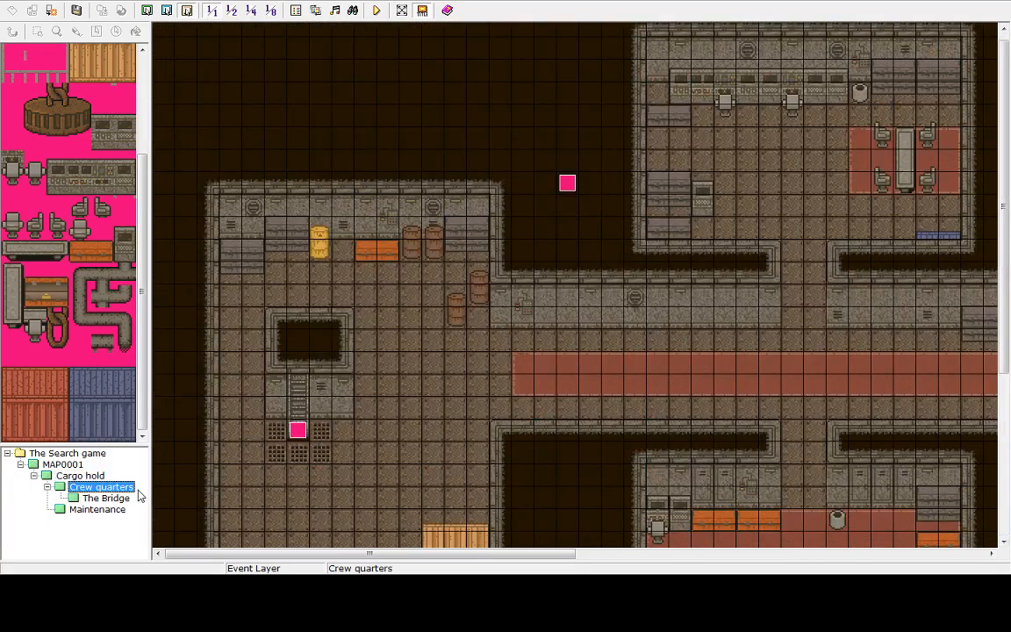
pyautogui.click(105, 498)
pyautogui.click(89, 511)
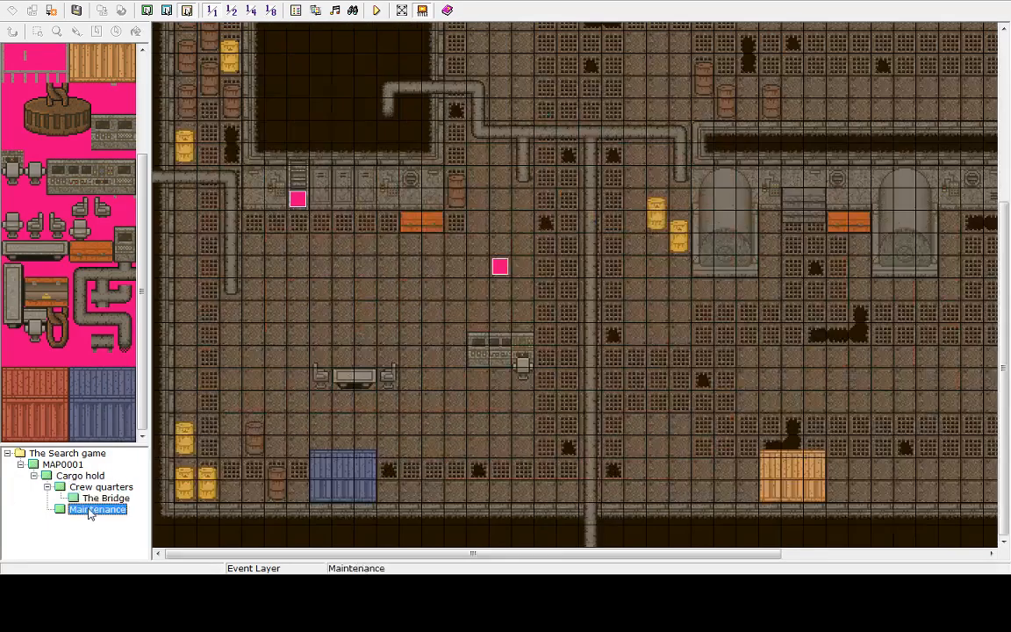
pyautogui.click(62, 466)
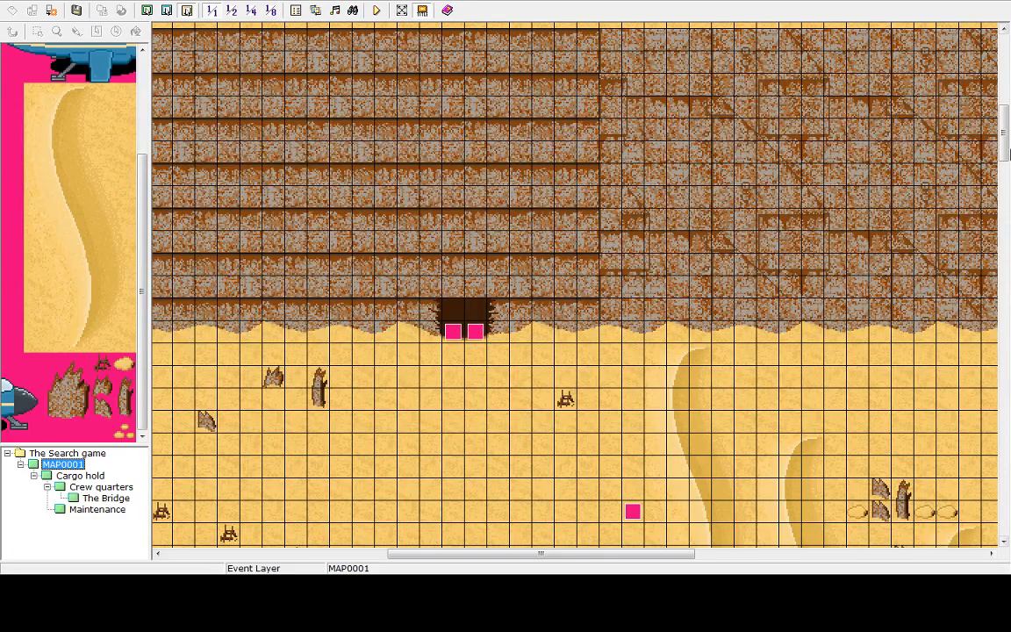
pyautogui.moveTo(1009, 153); pyautogui.dragTo(923, 219)
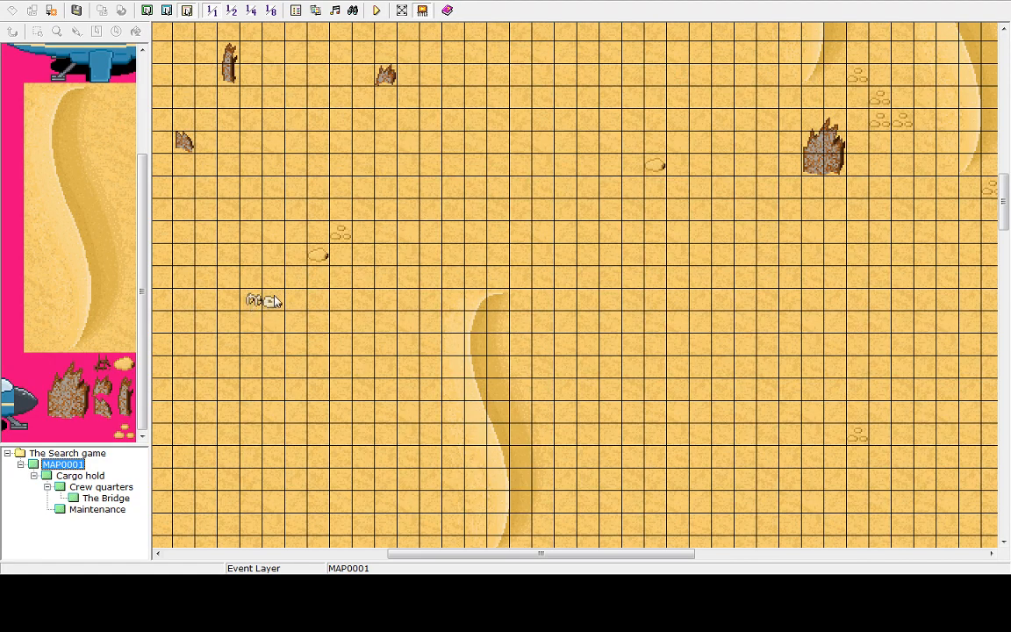
pyautogui.moveTo(1003, 199); pyautogui.dragTo(993, 136)
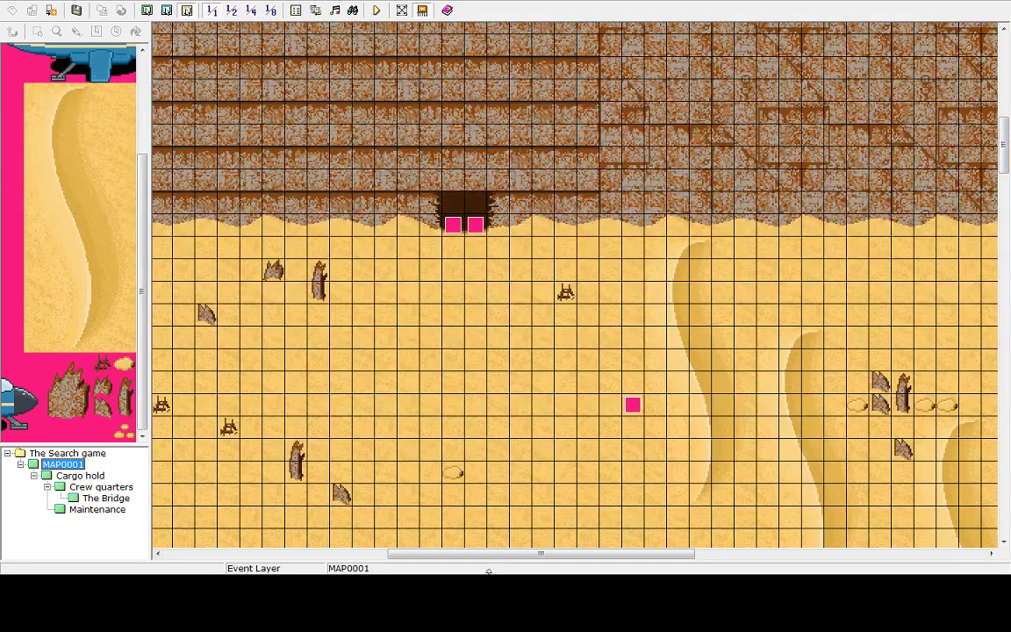
pyautogui.moveTo(478, 565); pyautogui.dragTo(412, 499)
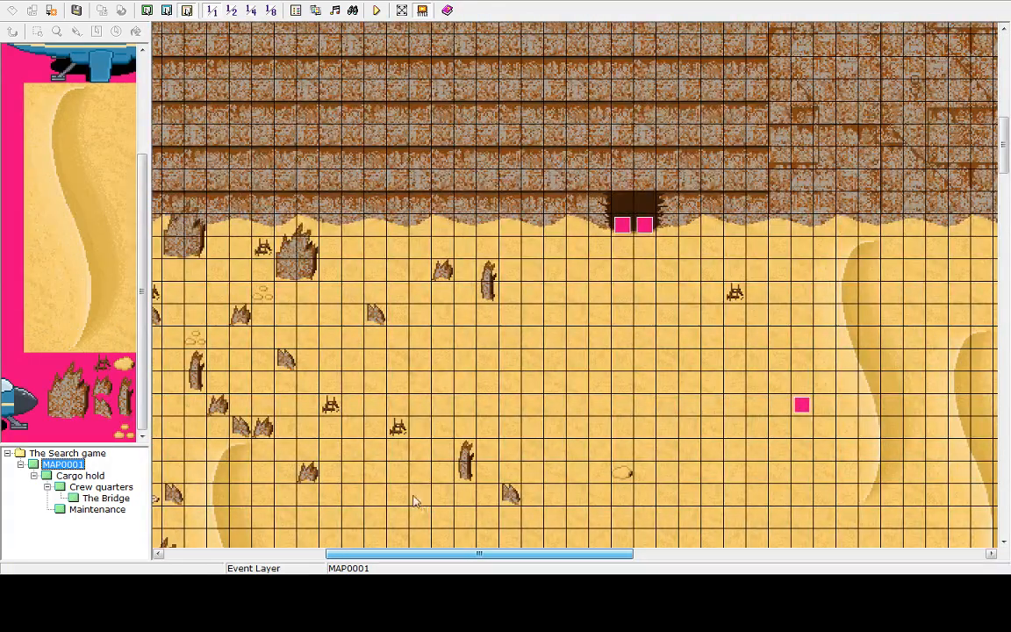
# Relocate the Bridge event beside the console by copying it to the dark area outside the room's right wall and deleting the original
pyautogui.click(80, 476)
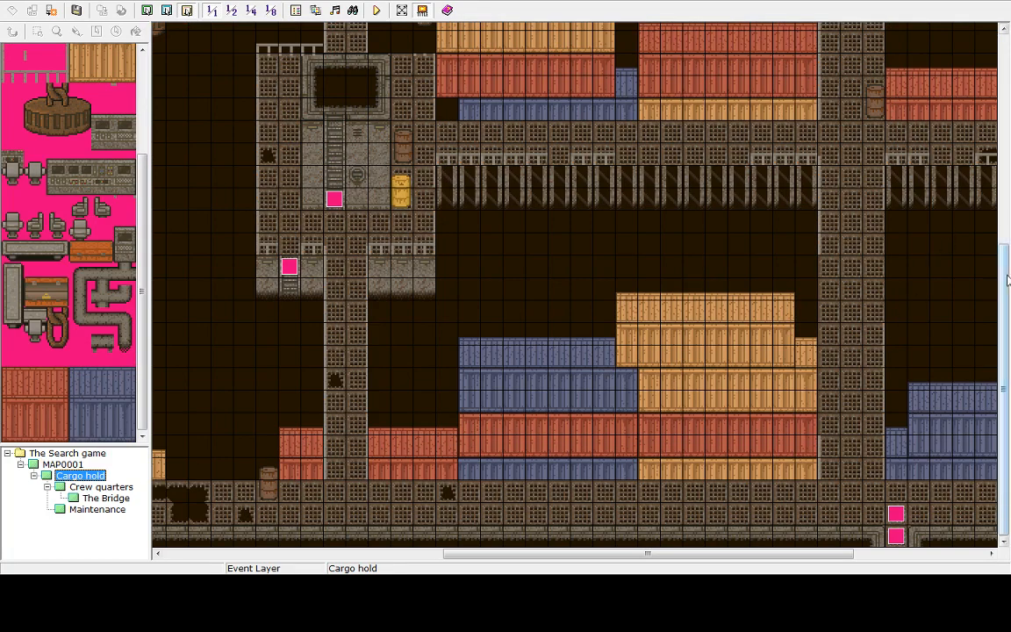
pyautogui.moveTo(1002, 357); pyautogui.dragTo(1002, 117)
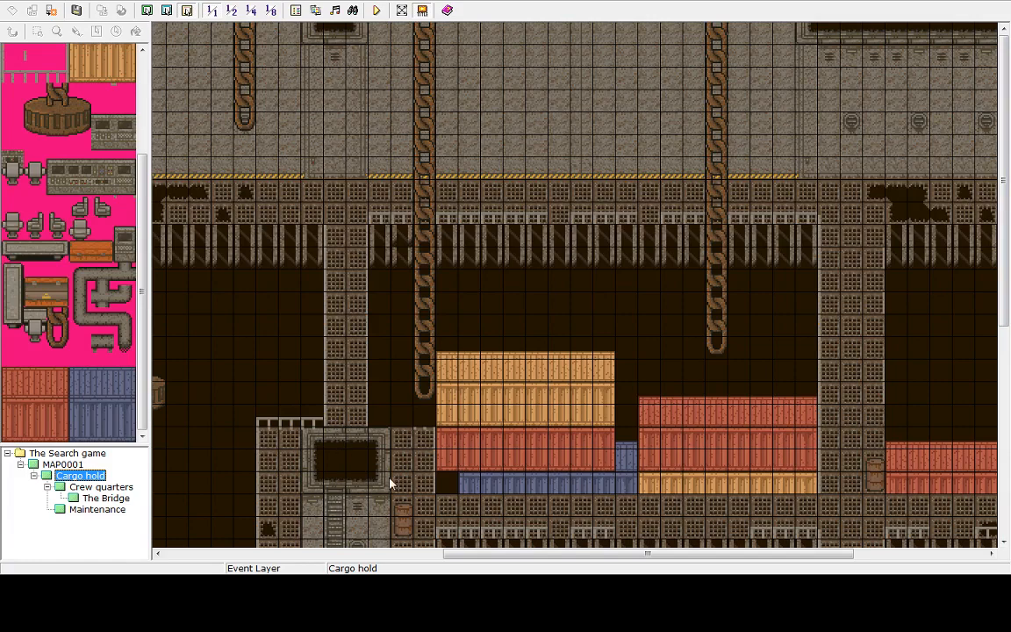
pyautogui.click(92, 510)
pyautogui.click(94, 498)
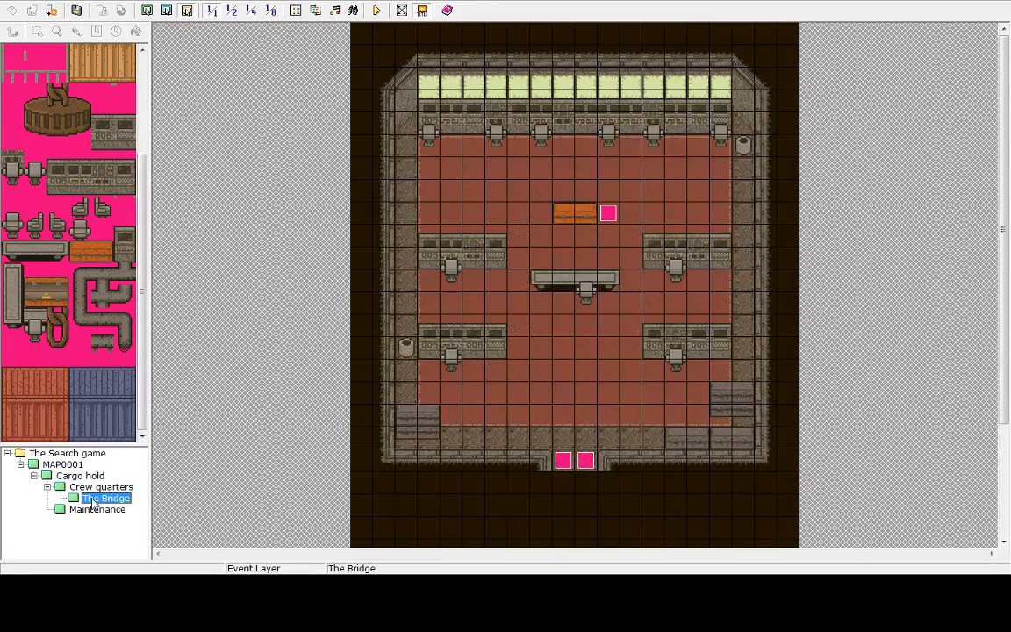
pyautogui.click(611, 213)
pyautogui.rightClick(612, 215)
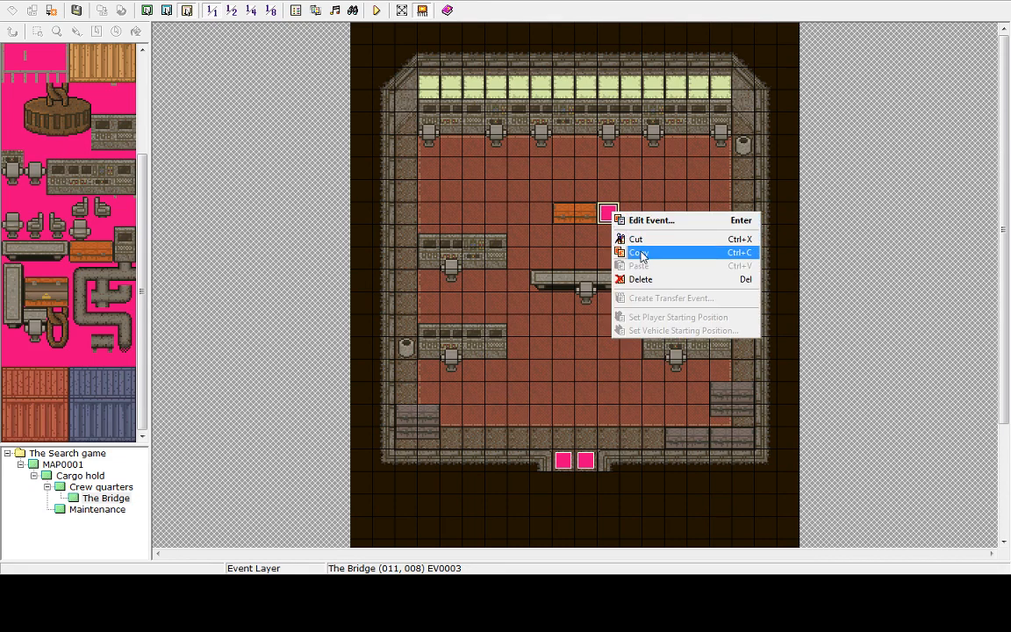
pyautogui.click(639, 252)
pyautogui.rightClick(784, 264)
pyautogui.click(811, 319)
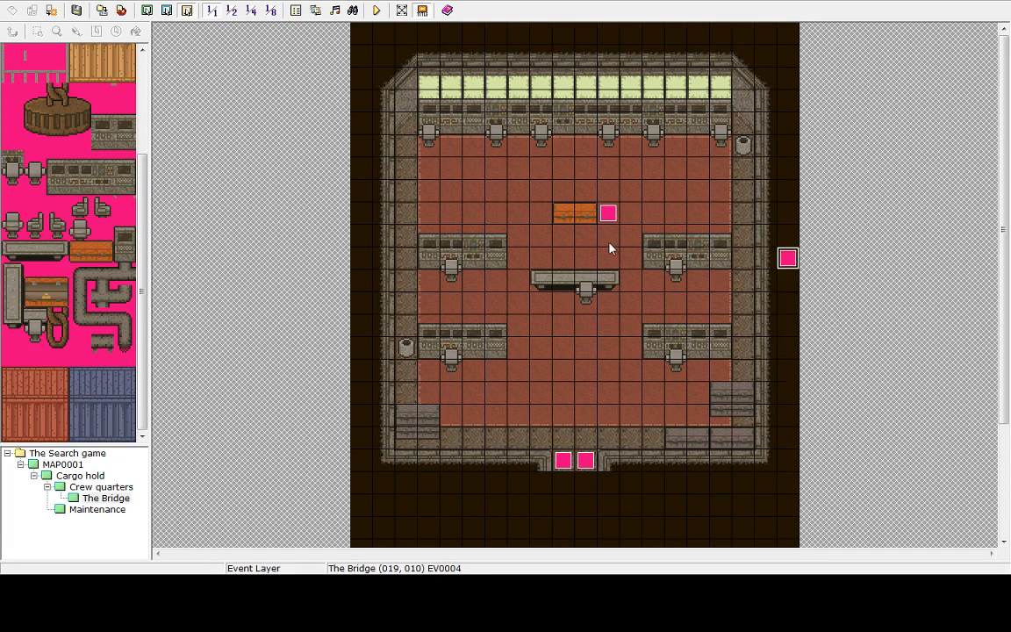
pyautogui.click(606, 214)
pyautogui.press('Delete')
# Browse the Bridge, Cargo hold, Crew quarters and MAP0001 maps to review where their events are placed
pyautogui.click(609, 389)
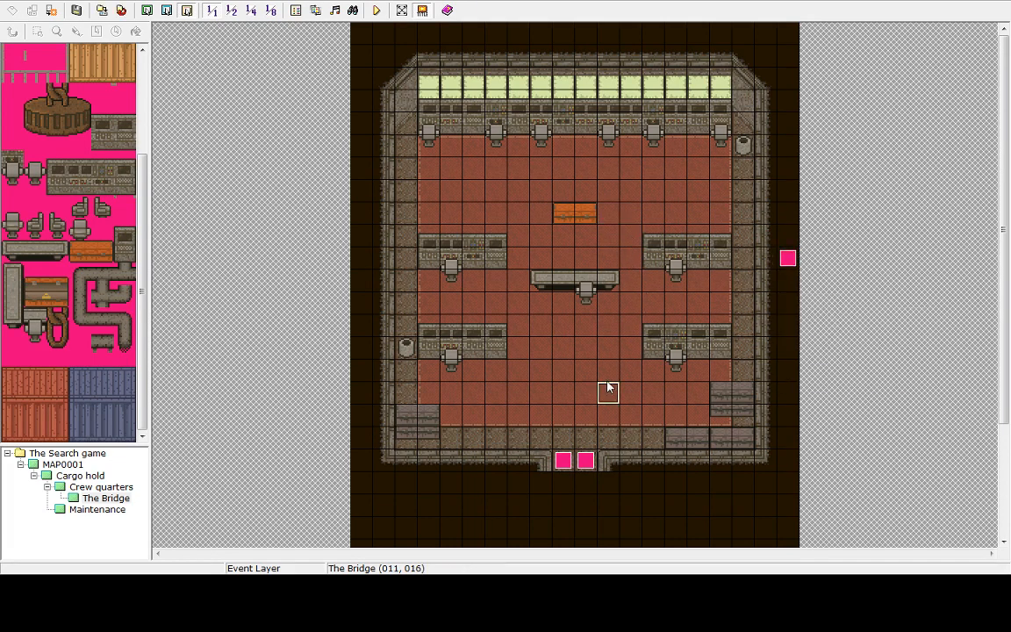
pyautogui.click(580, 235)
pyautogui.click(605, 221)
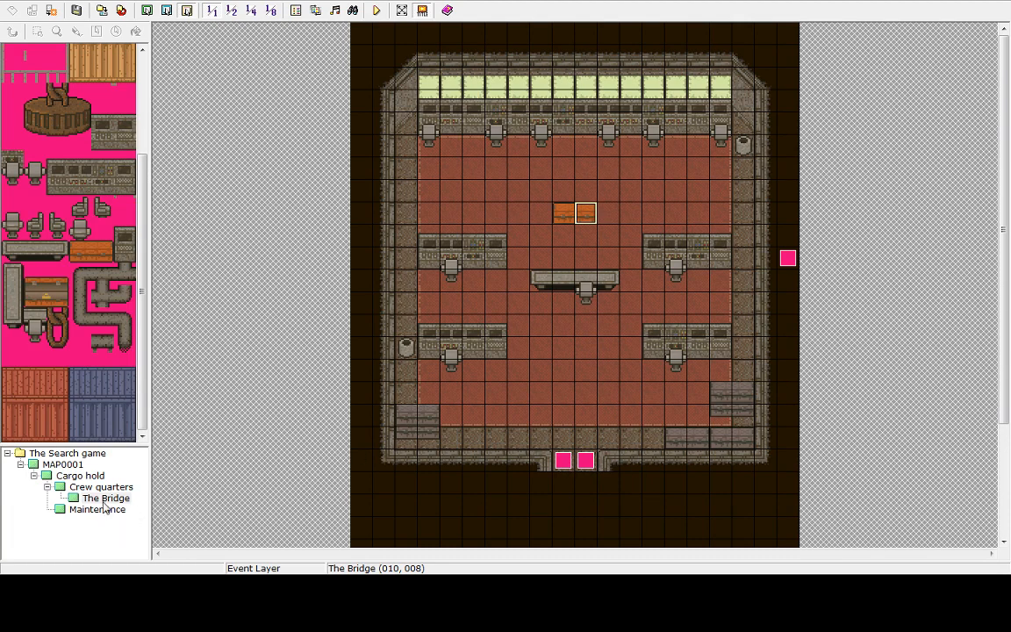
pyautogui.click(88, 479)
pyautogui.moveTo(1008, 255); pyautogui.dragTo(1010, 475)
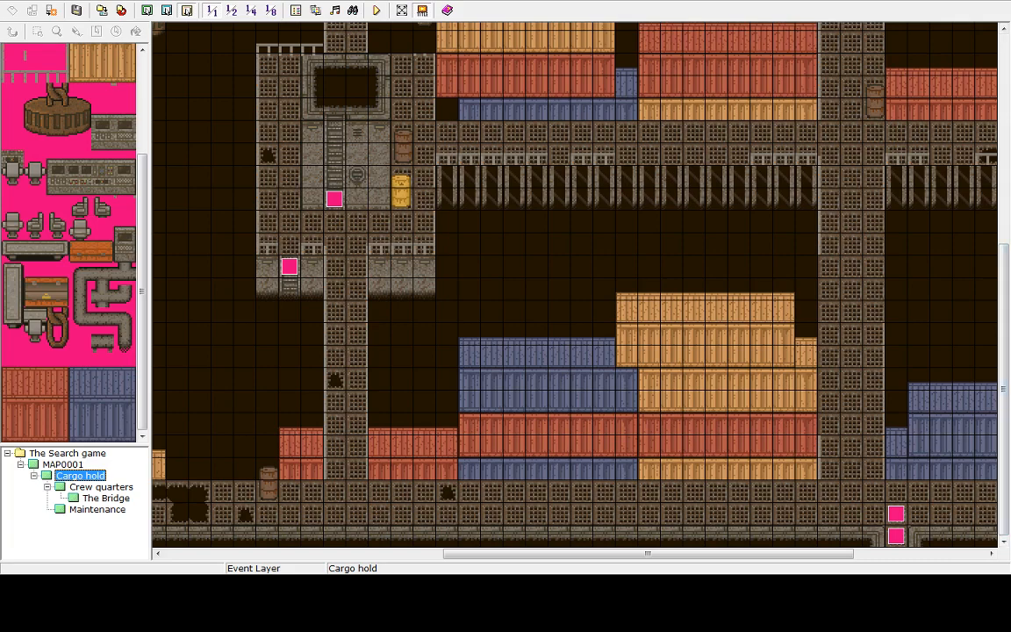
pyautogui.click(104, 486)
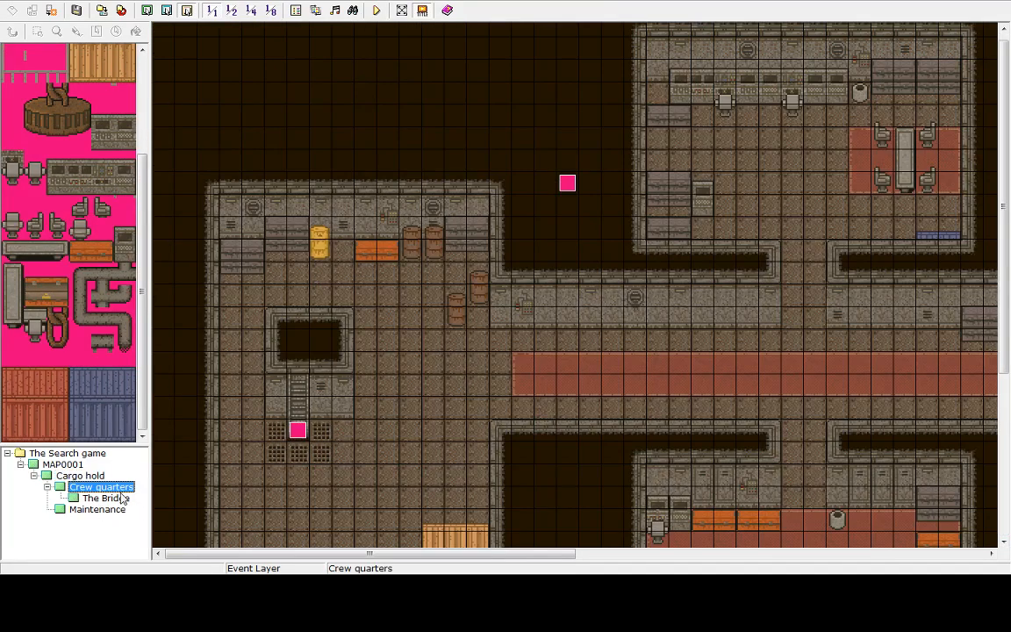
pyautogui.moveTo(336, 548); pyautogui.dragTo(940, 506)
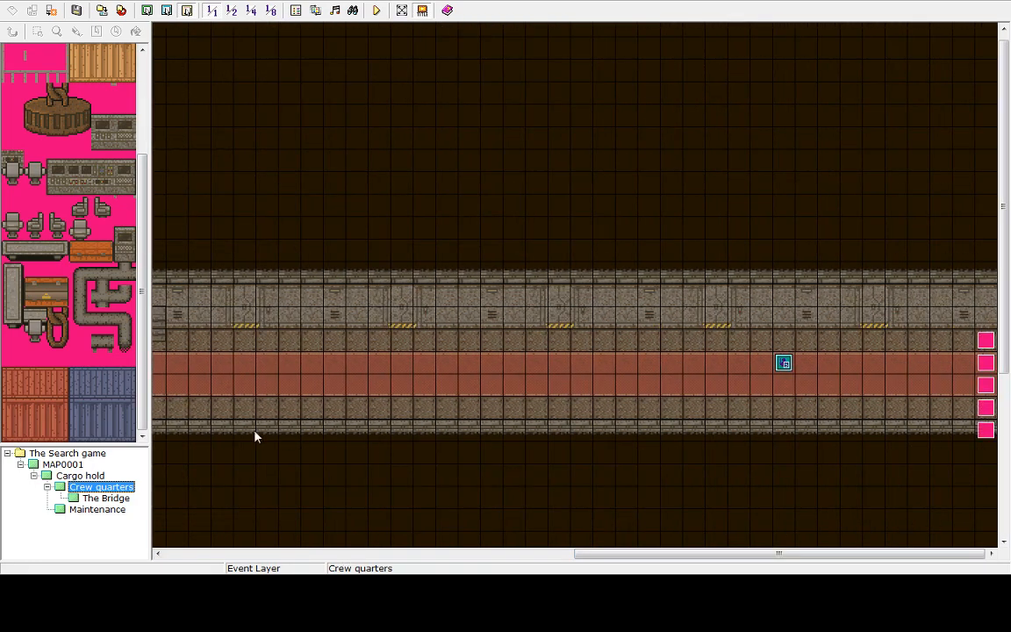
pyautogui.click(127, 498)
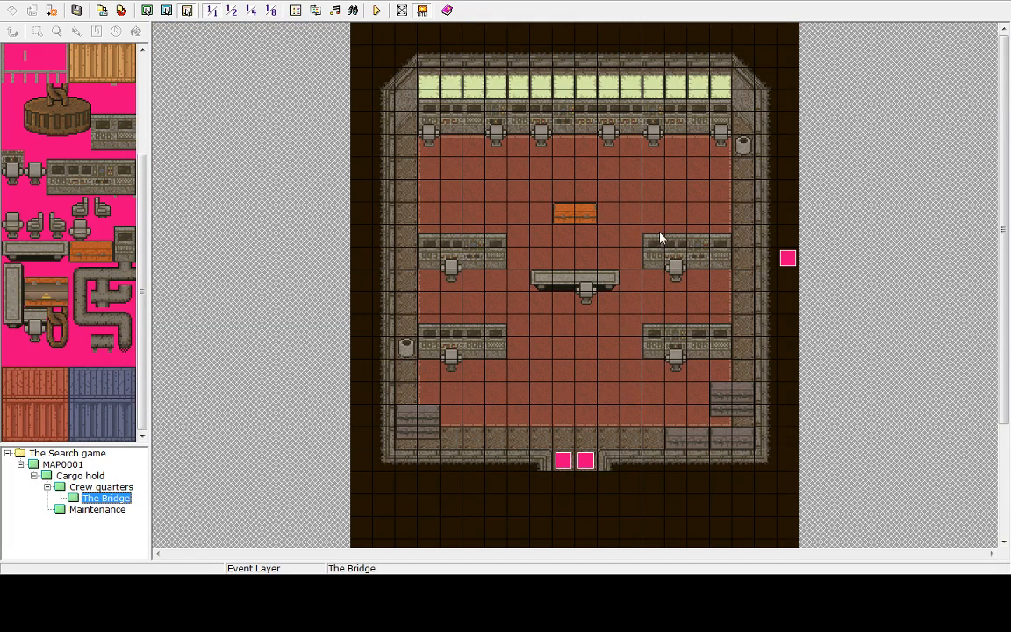
pyautogui.click(80, 476)
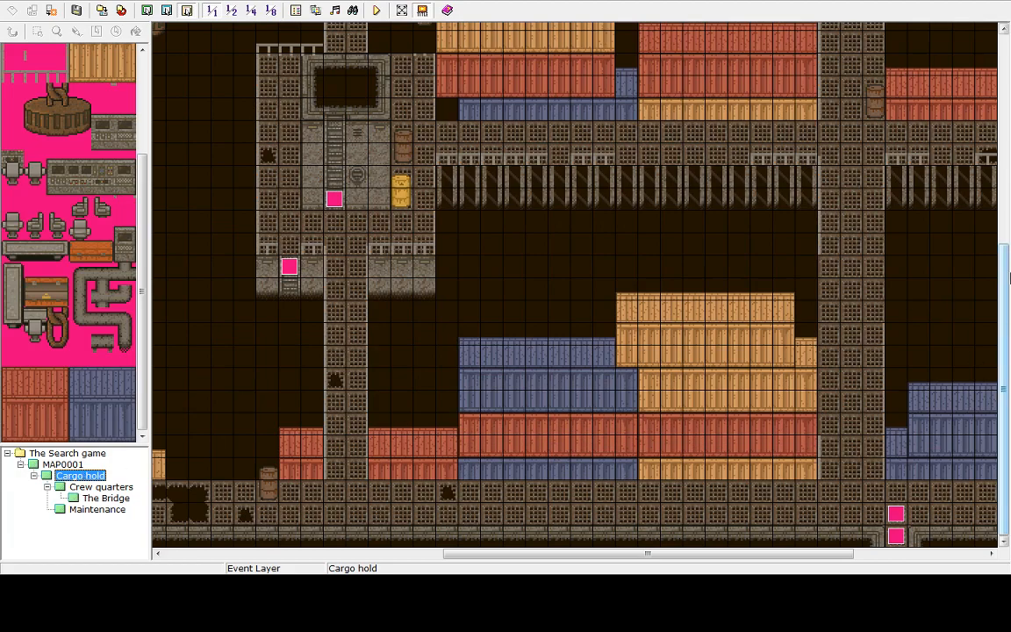
pyautogui.moveTo(1006, 401); pyautogui.dragTo(1009, 284)
pyautogui.moveTo(645, 554); pyautogui.dragTo(849, 490)
pyautogui.moveTo(1004, 264); pyautogui.dragTo(1010, 153)
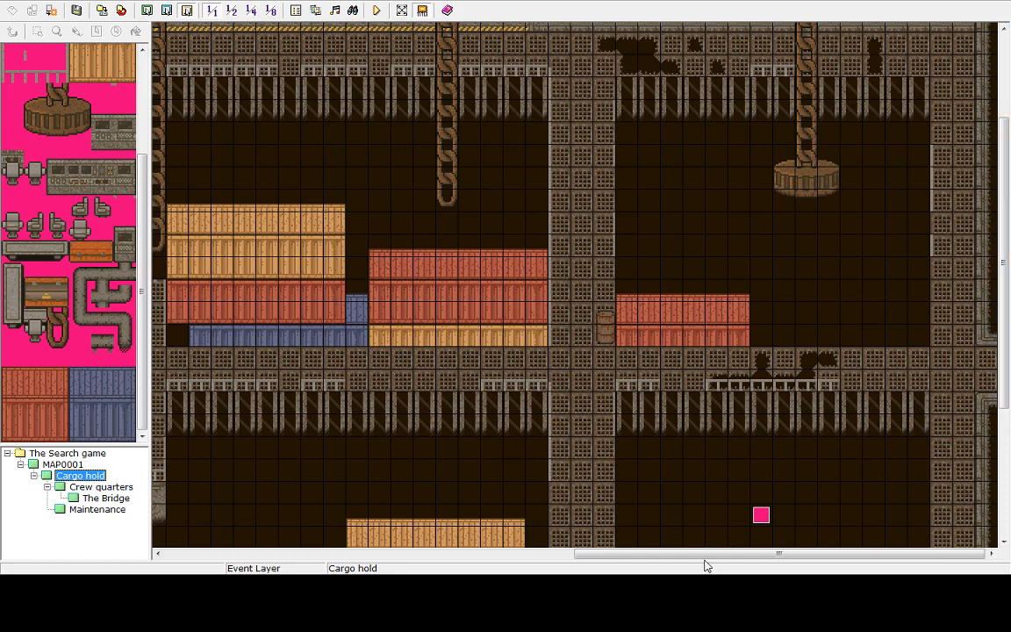
pyautogui.moveTo(677, 556); pyautogui.dragTo(568, 566)
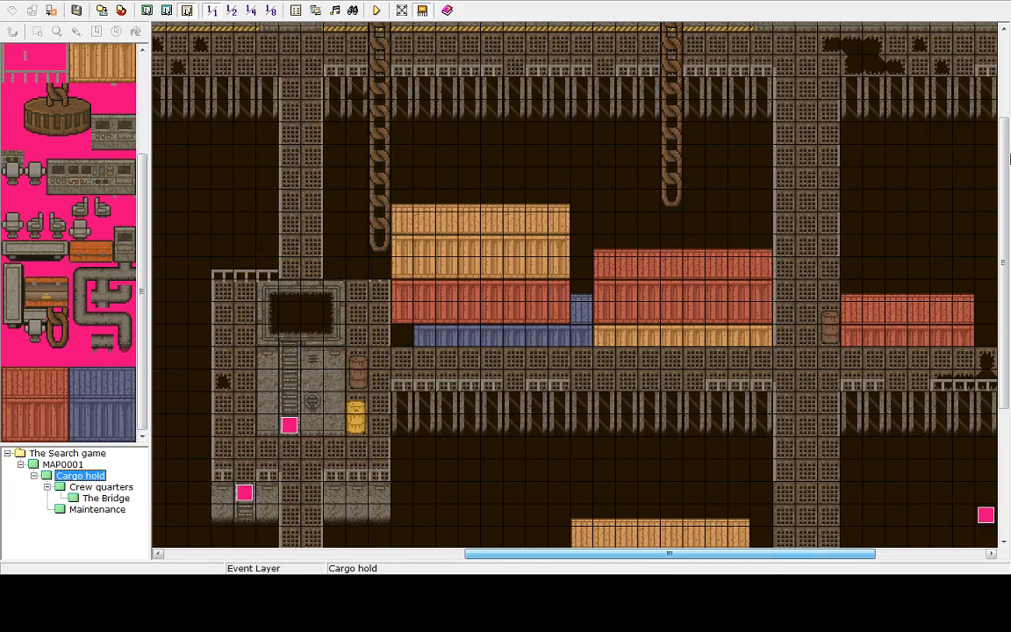
pyautogui.moveTo(1008, 158); pyautogui.dragTo(1008, 274)
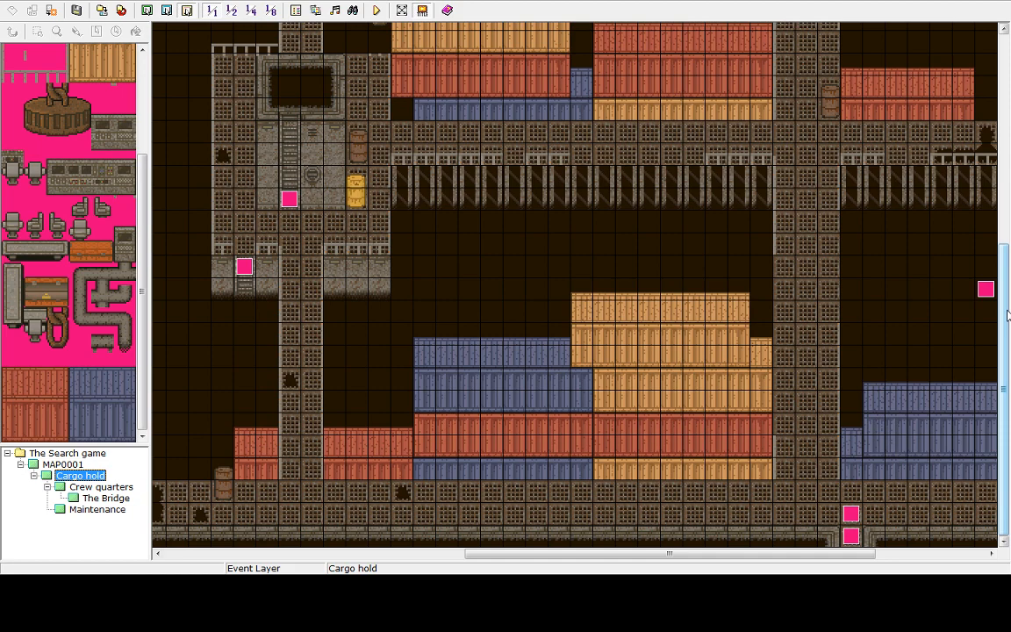
pyautogui.moveTo(1008, 312); pyautogui.dragTo(1010, 214)
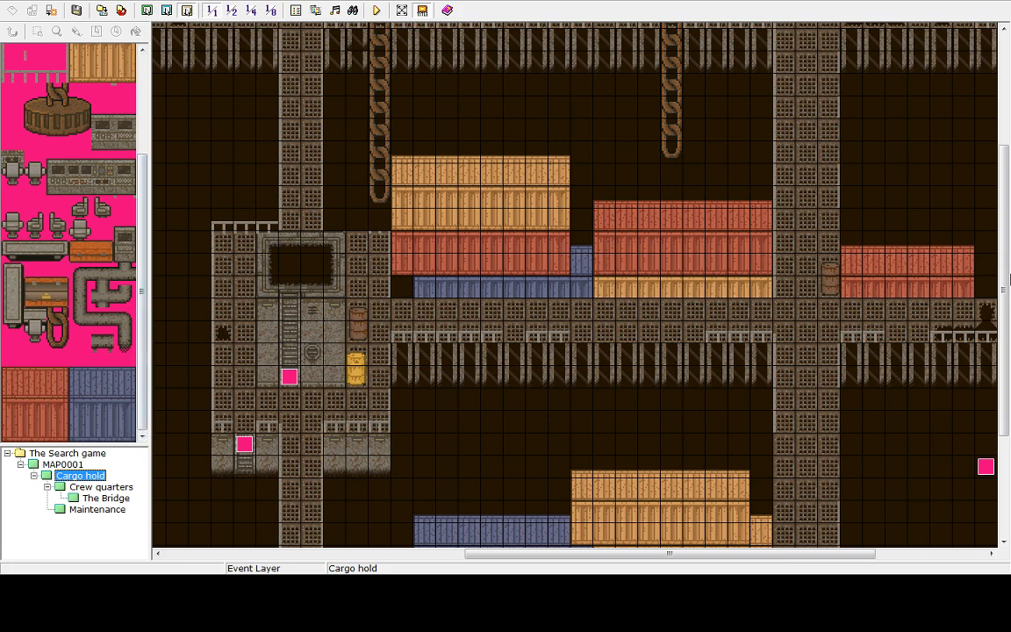
pyautogui.moveTo(1007, 326); pyautogui.dragTo(963, 105)
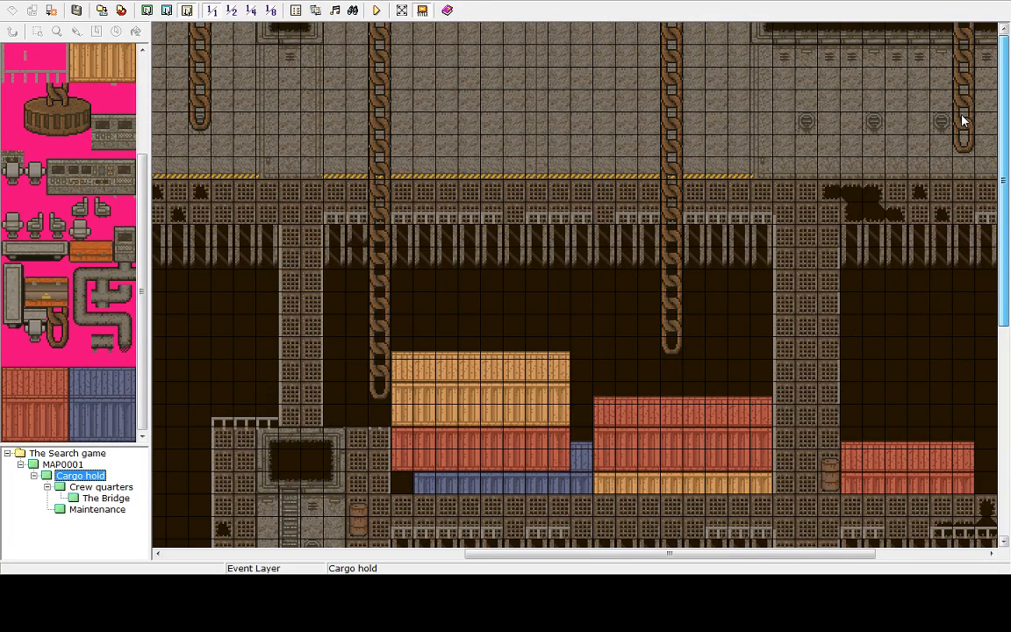
pyautogui.moveTo(964, 133); pyautogui.dragTo(1008, 310)
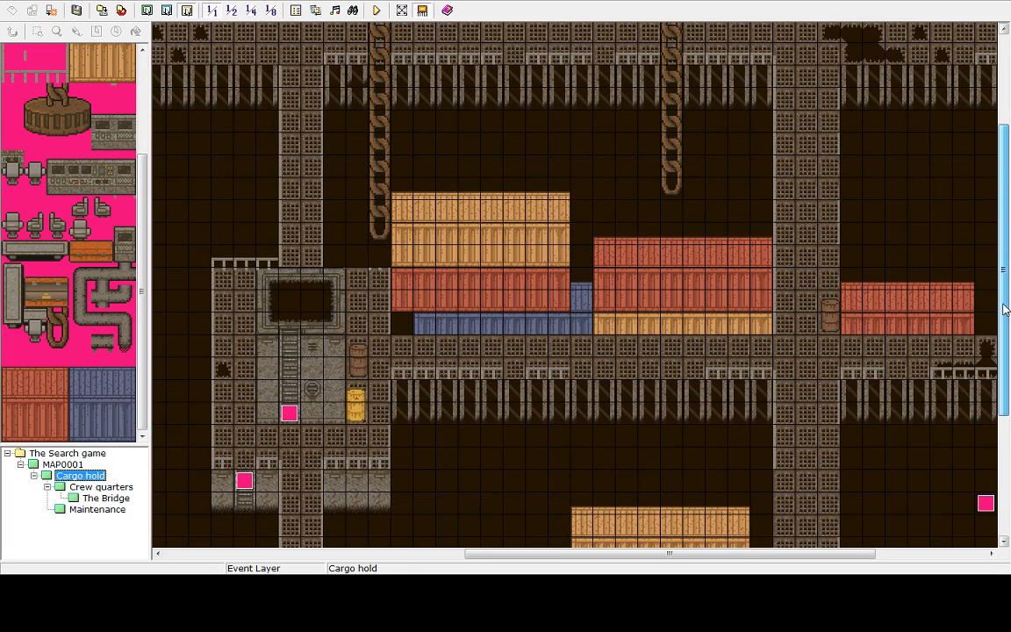
pyautogui.moveTo(1006, 310); pyautogui.dragTo(1006, 430)
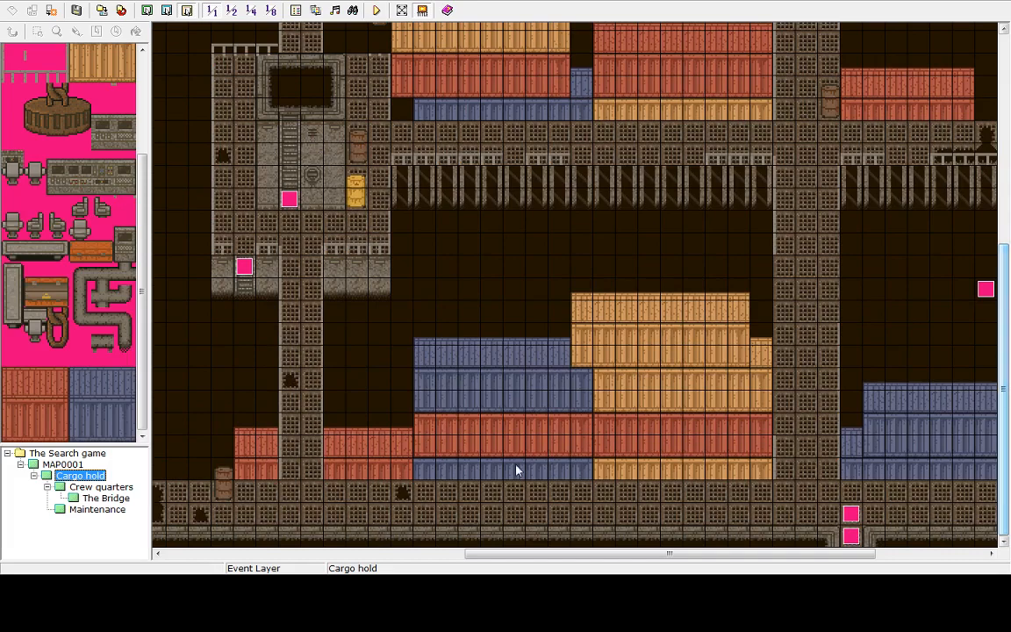
pyautogui.click(65, 465)
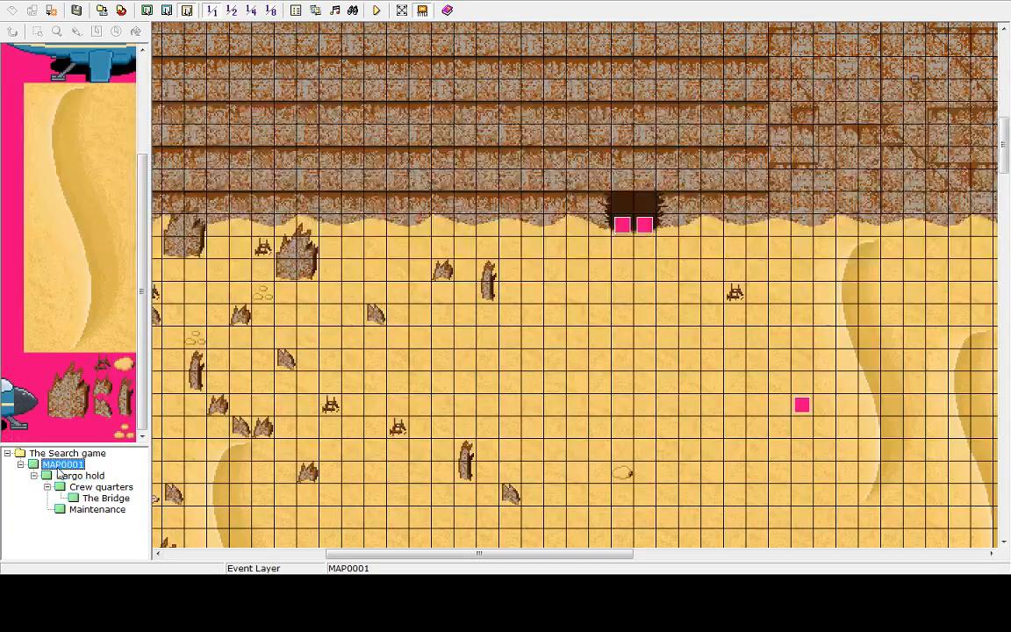
pyautogui.moveTo(1008, 163); pyautogui.dragTo(1009, 285)
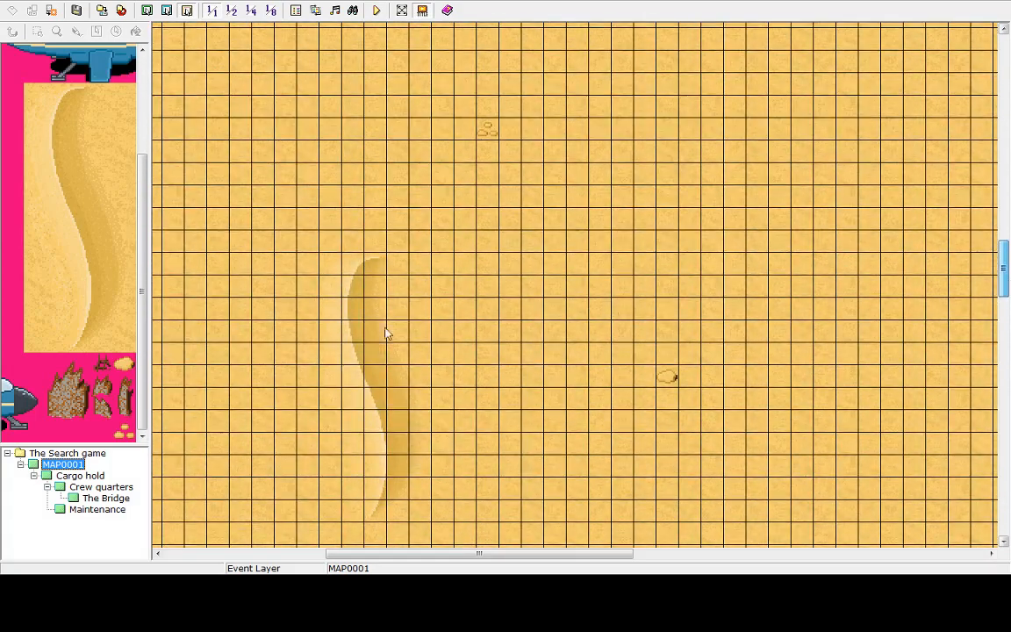
# Examine the MAP0001 desert and Cargo hold in lower-layer editing mode without grid or event markers
pyautogui.click(146, 10)
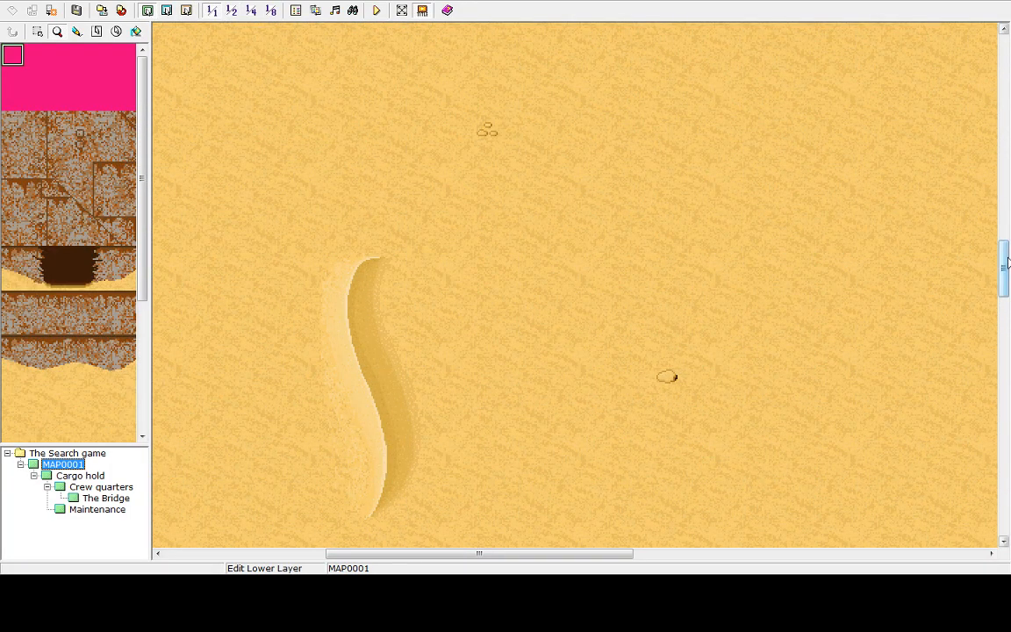
pyautogui.moveTo(1007, 255); pyautogui.dragTo(1006, 282)
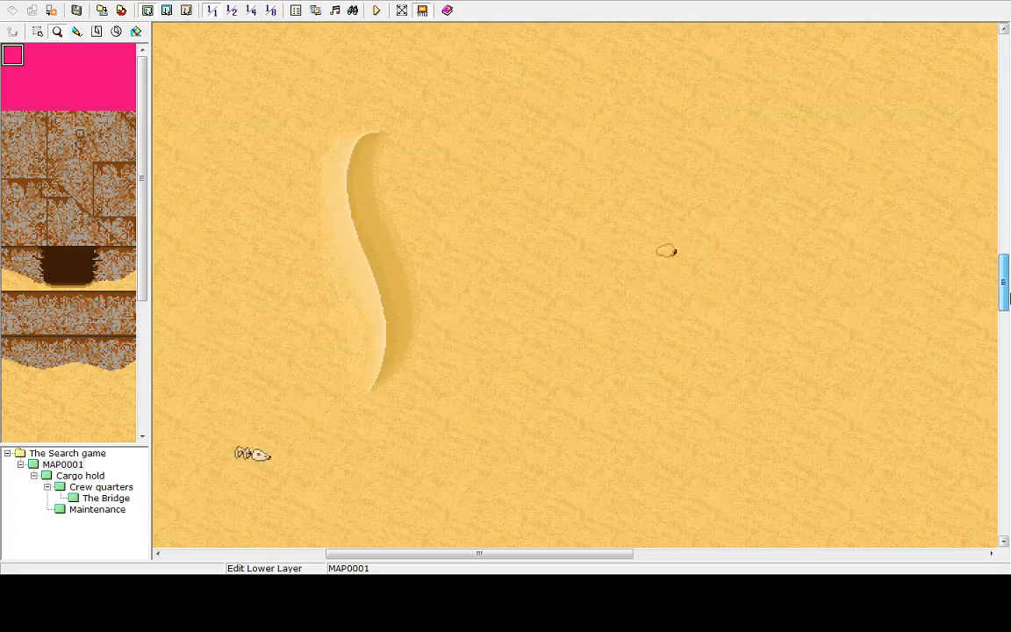
pyautogui.click(92, 475)
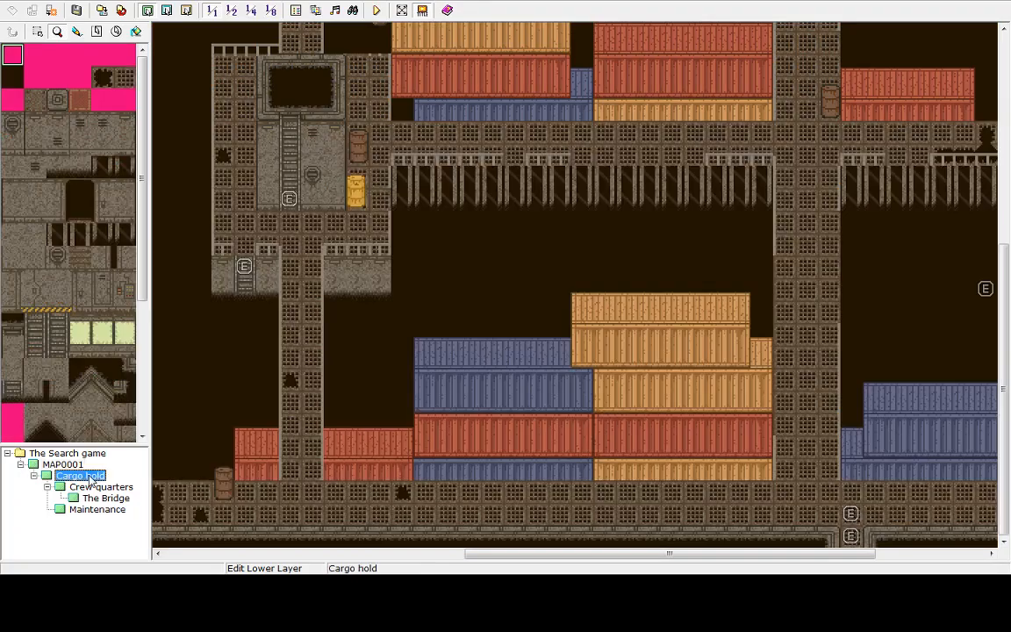
pyautogui.click(62, 464)
pyautogui.rightClick(526, 241)
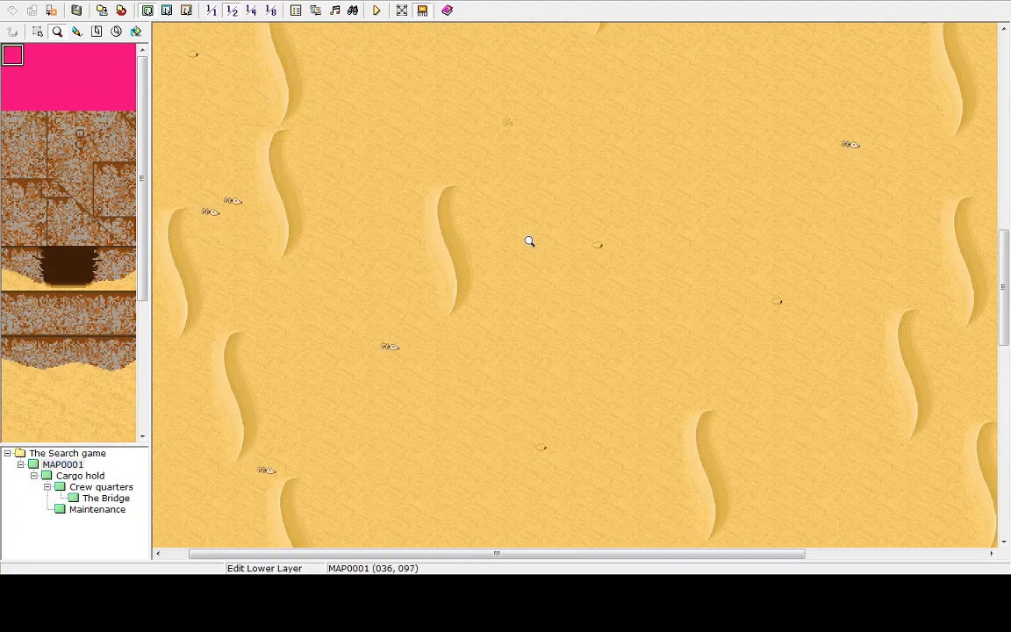
pyautogui.click(596, 273)
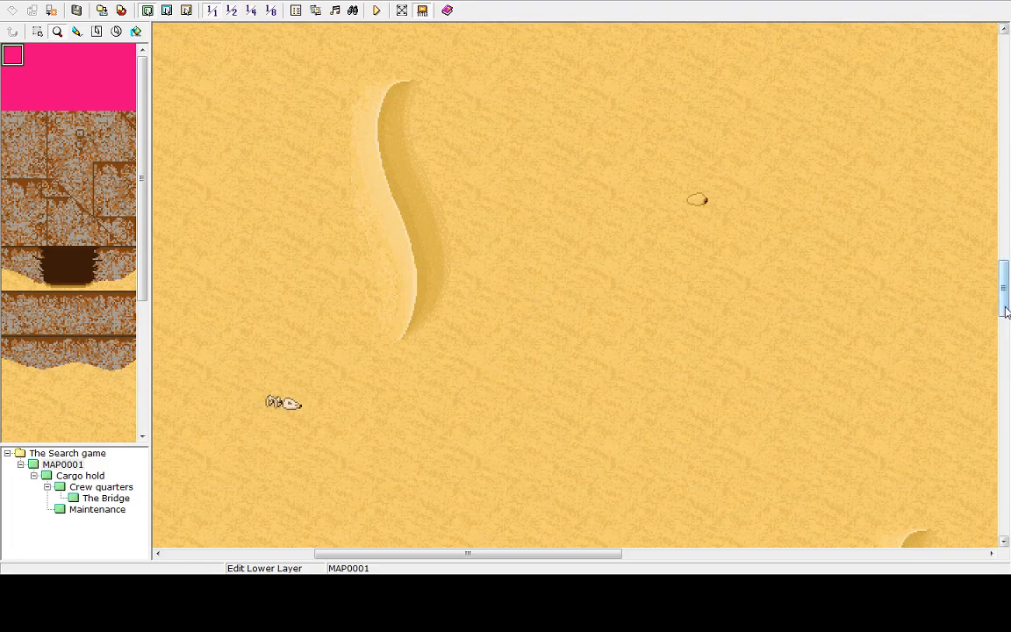
pyautogui.moveTo(1003, 287); pyautogui.dragTo(1005, 382)
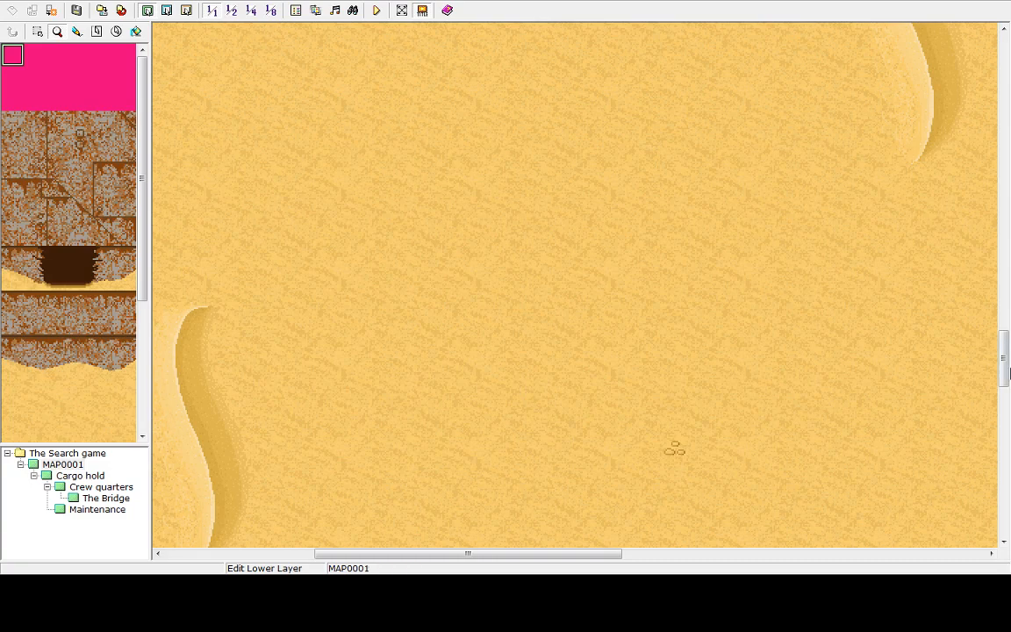
pyautogui.moveTo(1004, 342); pyautogui.dragTo(1002, 282)
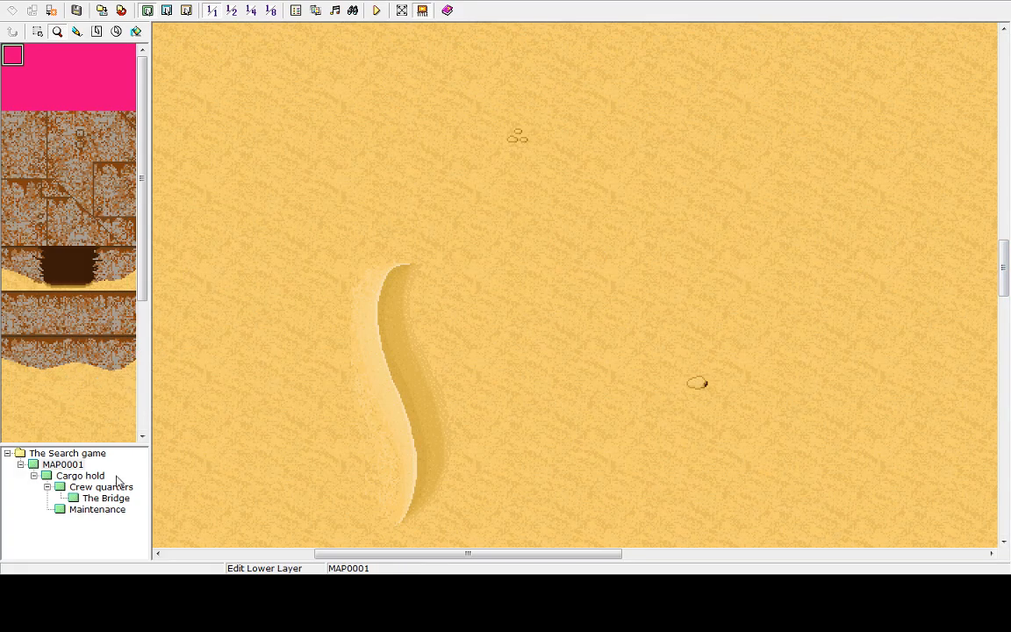
pyautogui.rightClick(559, 182)
pyautogui.click(614, 202)
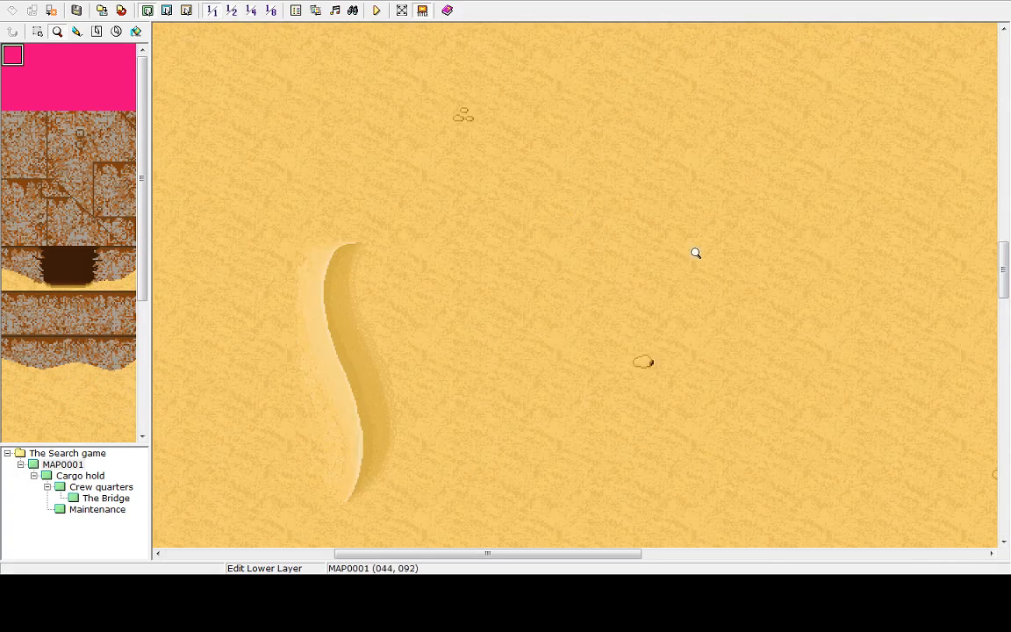
pyautogui.moveTo(1006, 288); pyautogui.dragTo(1005, 265)
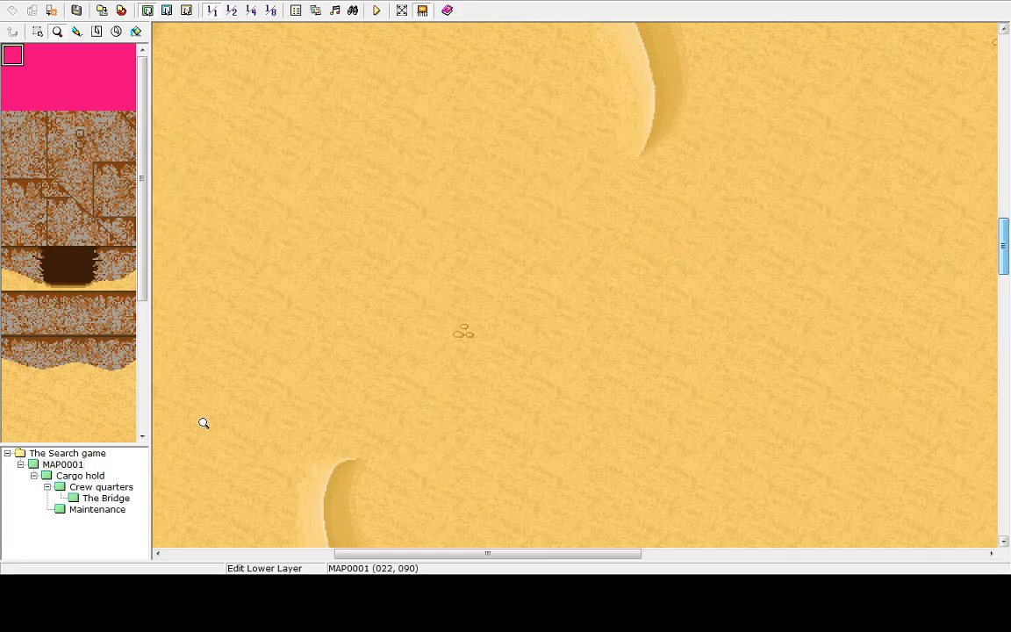
# Set the player's starting position on the open desert of MAP0001 at tile 038, 084
pyautogui.click(186, 12)
pyautogui.rightClick(483, 303)
pyautogui.rightClick(551, 285)
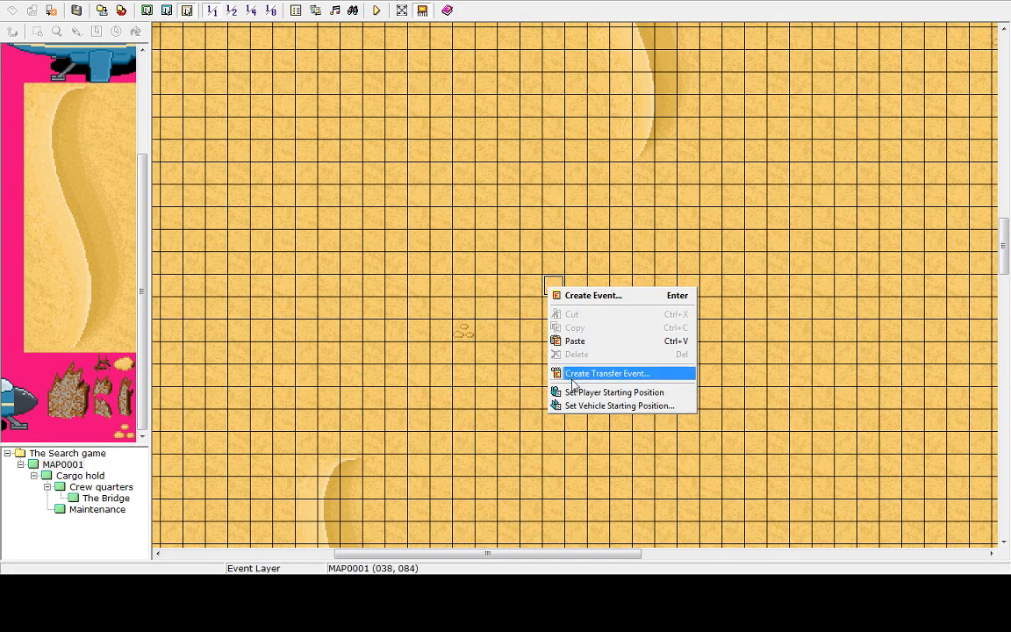
pyautogui.click(582, 392)
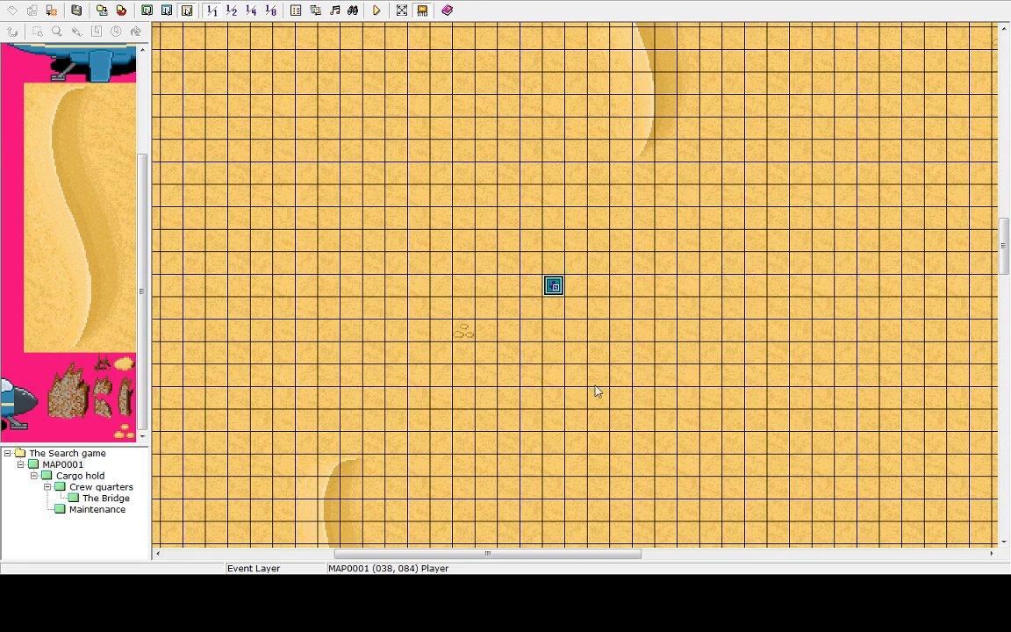
pyautogui.rightClick(823, 284)
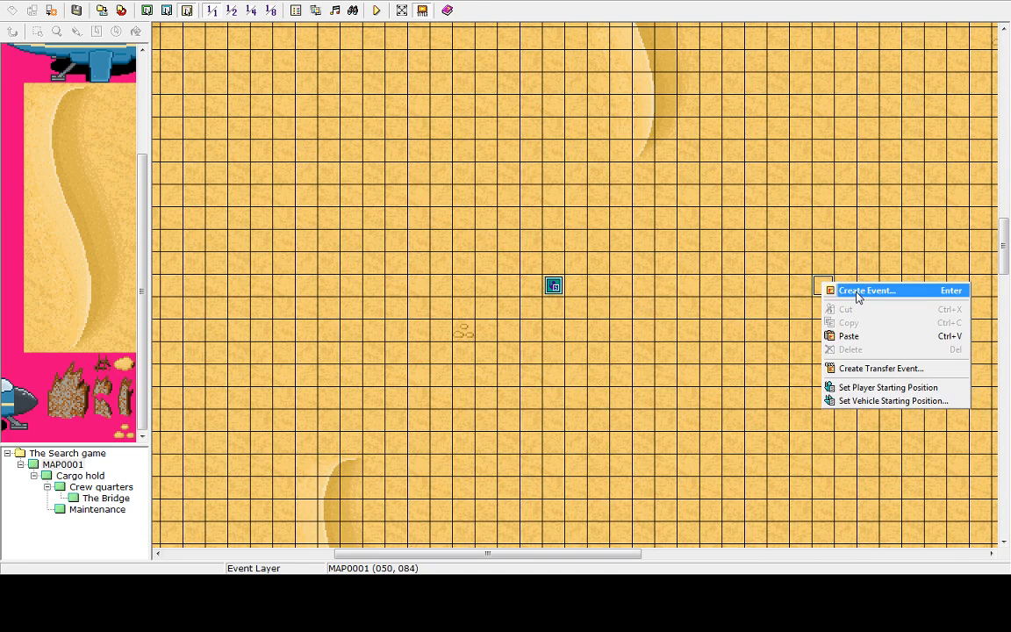
pyautogui.click(858, 293)
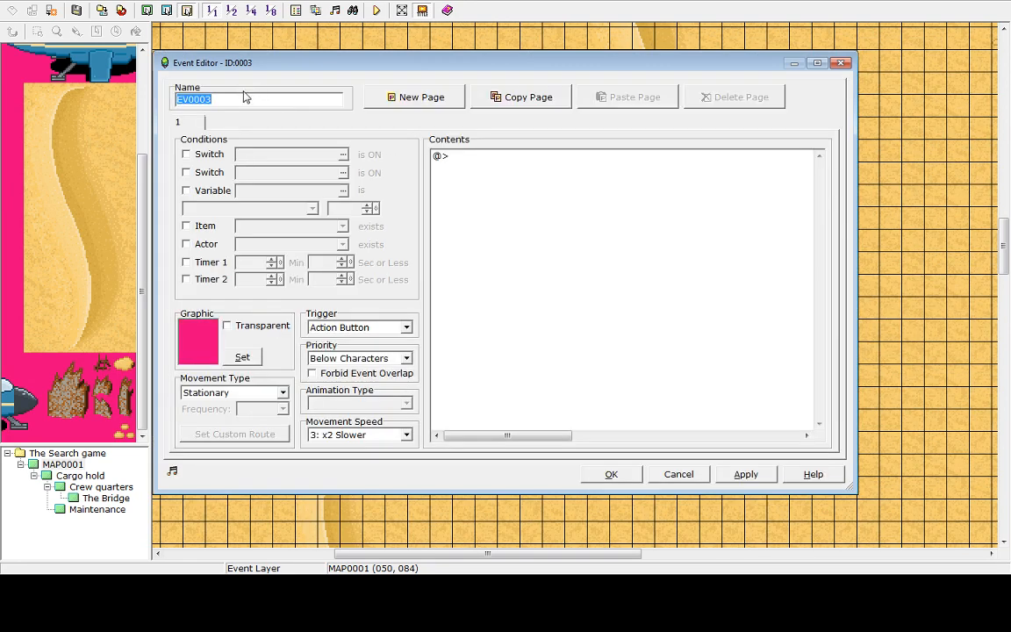
pyautogui.click(701, 477)
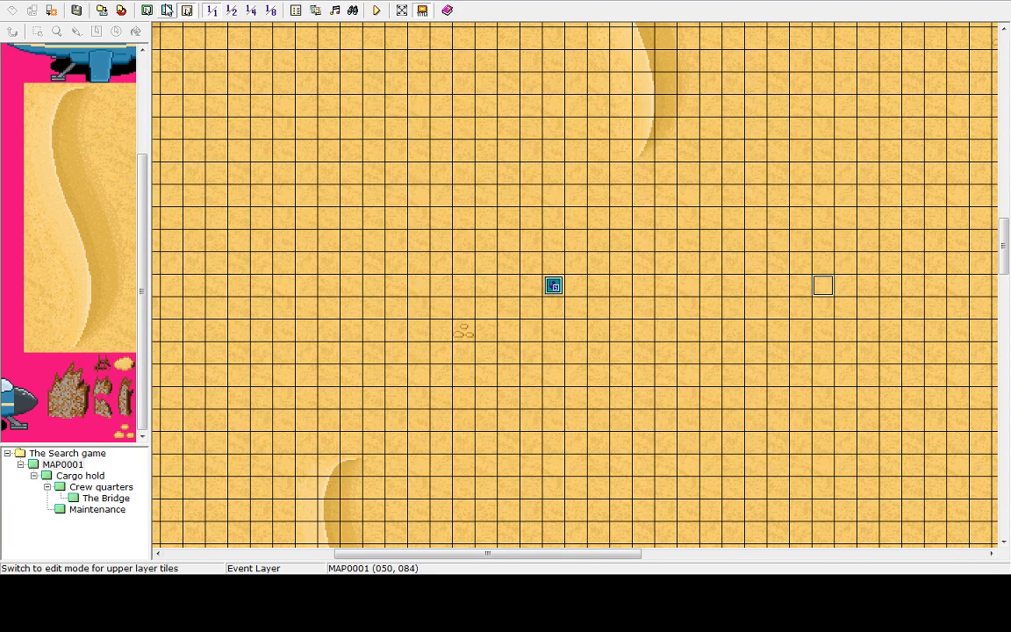
# Open the Database, browse its tabs, and rename actor 0001 as Sector troop, applying the change
pyautogui.click(297, 11)
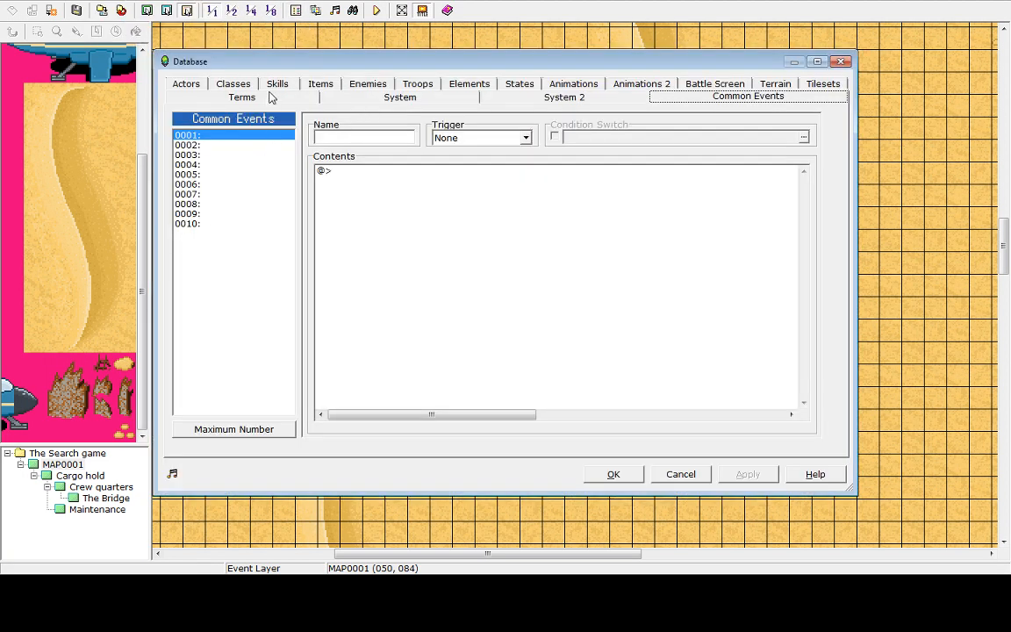
pyautogui.click(362, 84)
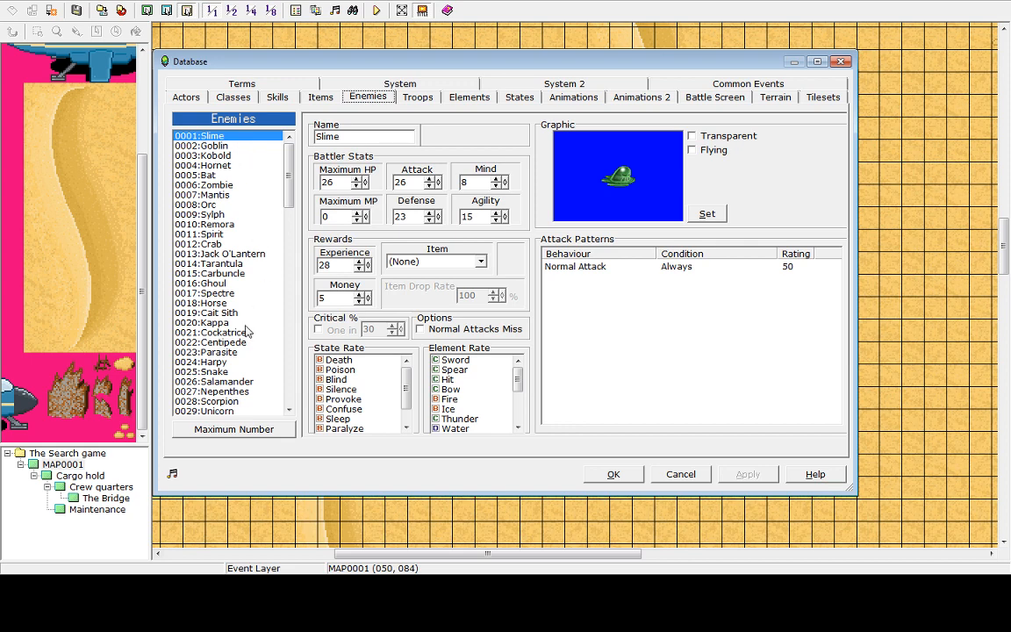
pyautogui.moveTo(293, 188); pyautogui.dragTo(245, 111)
pyautogui.click(236, 100)
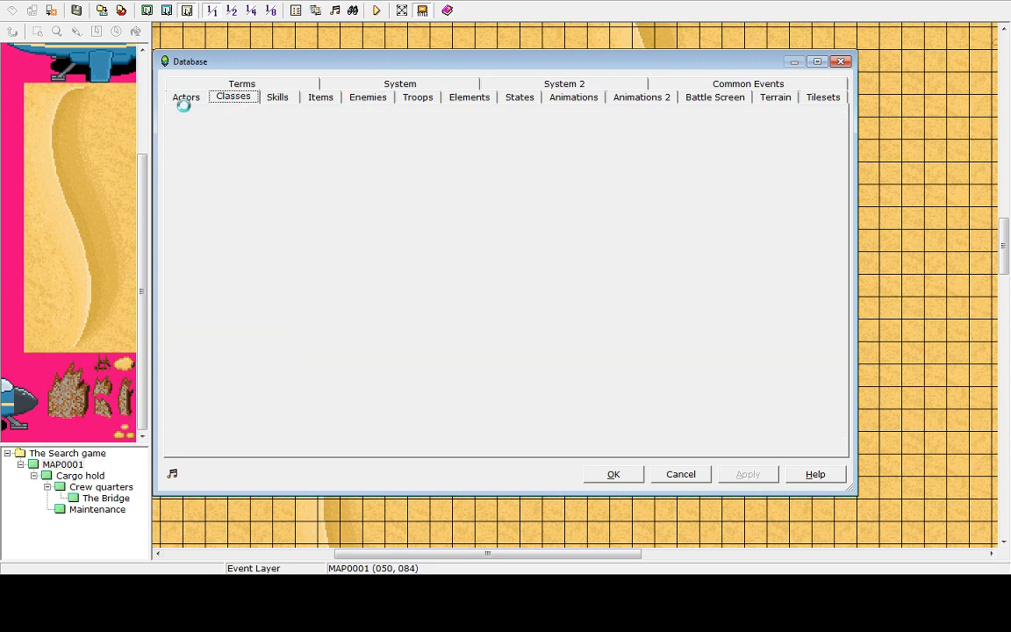
pyautogui.click(182, 99)
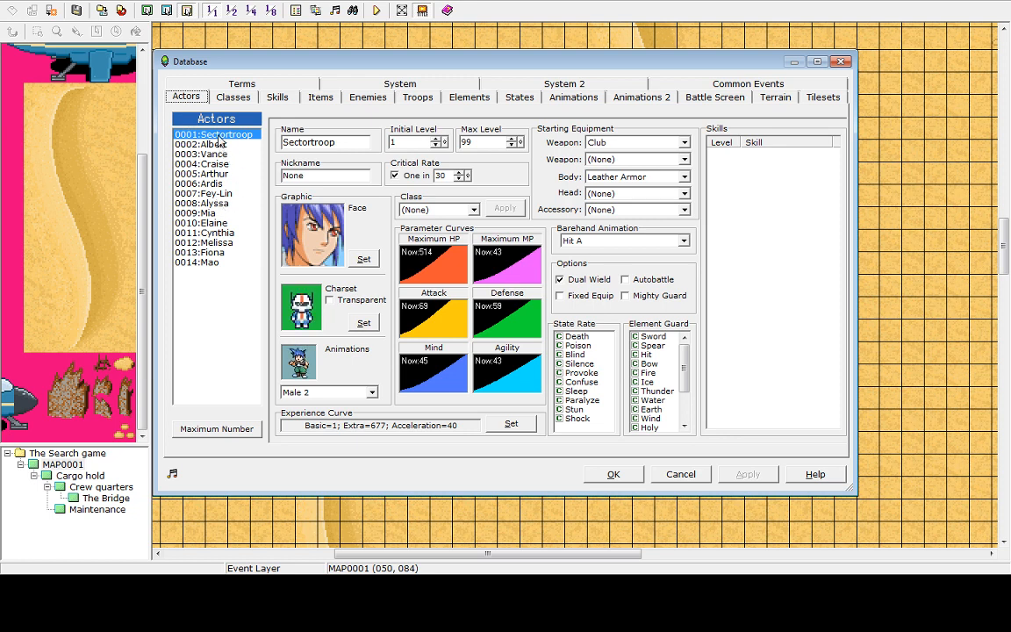
pyautogui.doubleClick(314, 142)
pyautogui.click(313, 142)
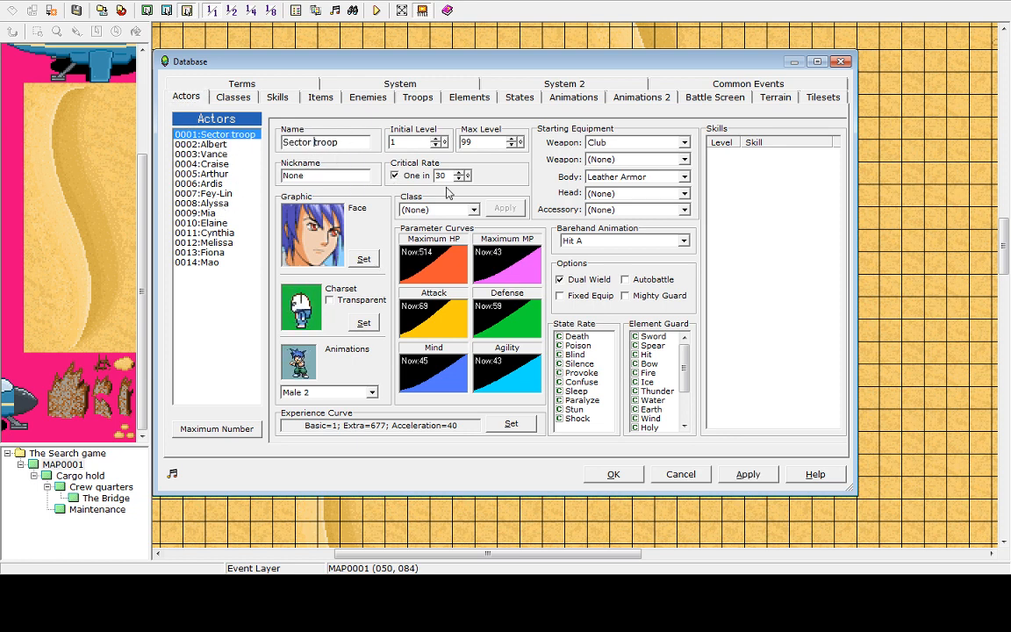
pyautogui.click(747, 474)
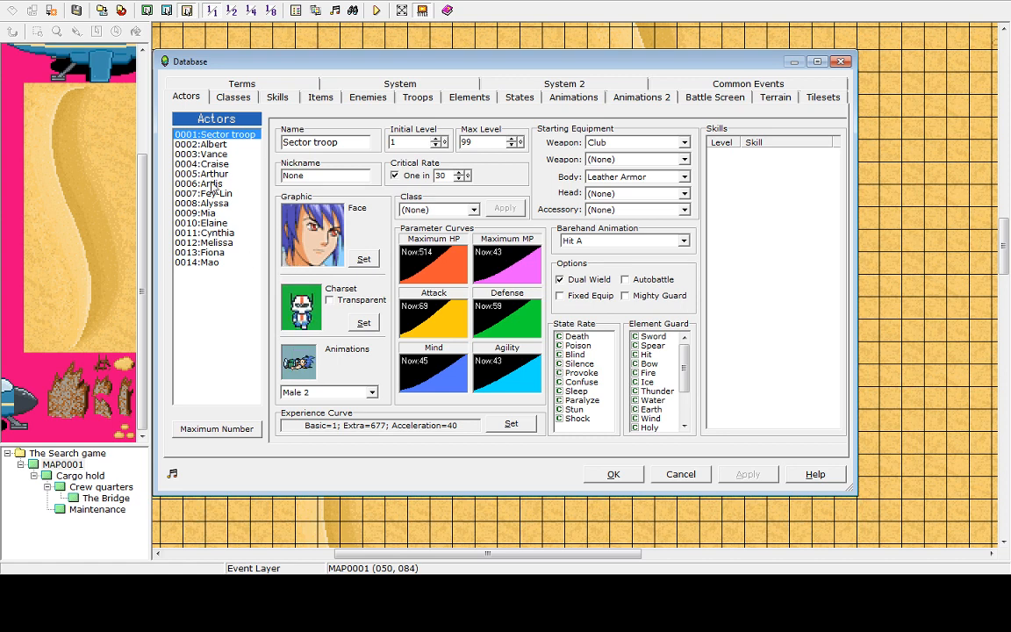
# Set actor Albert's charset to the small tank graphic from Assignment 3
pyautogui.click(215, 144)
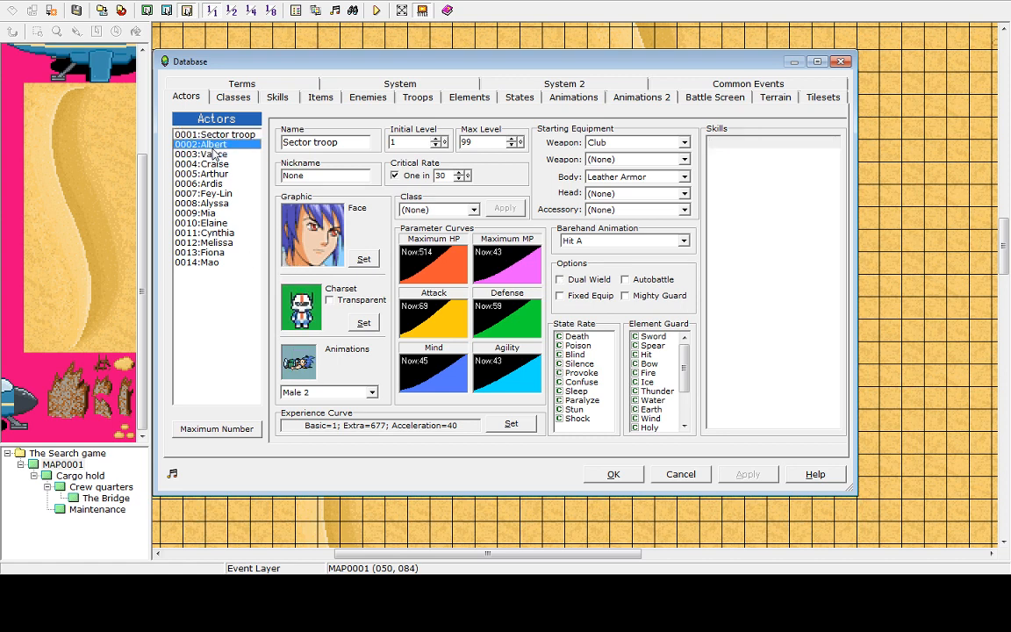
pyautogui.click(363, 324)
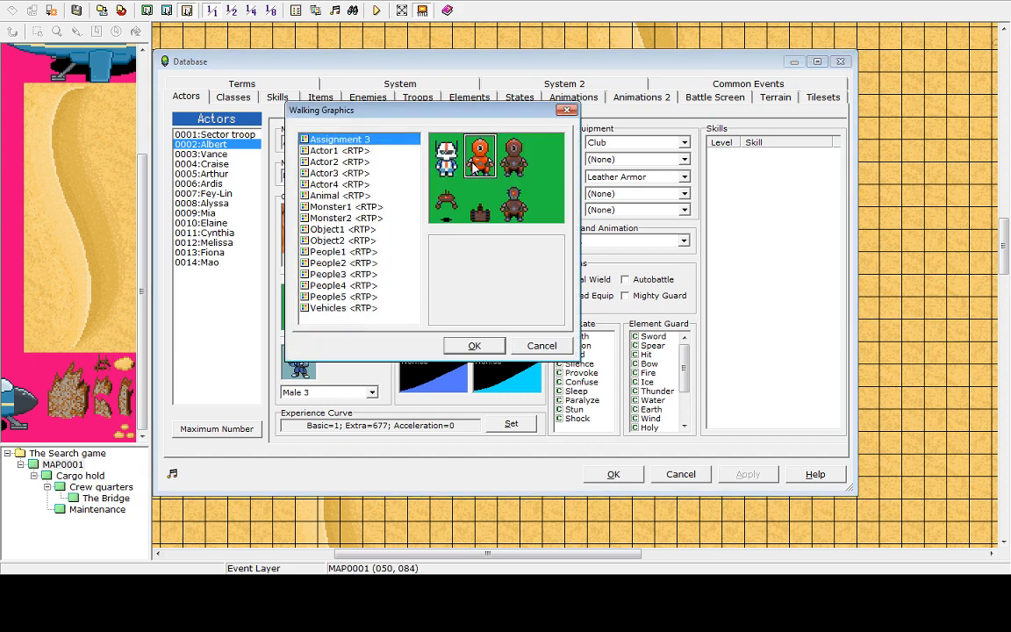
pyautogui.click(455, 219)
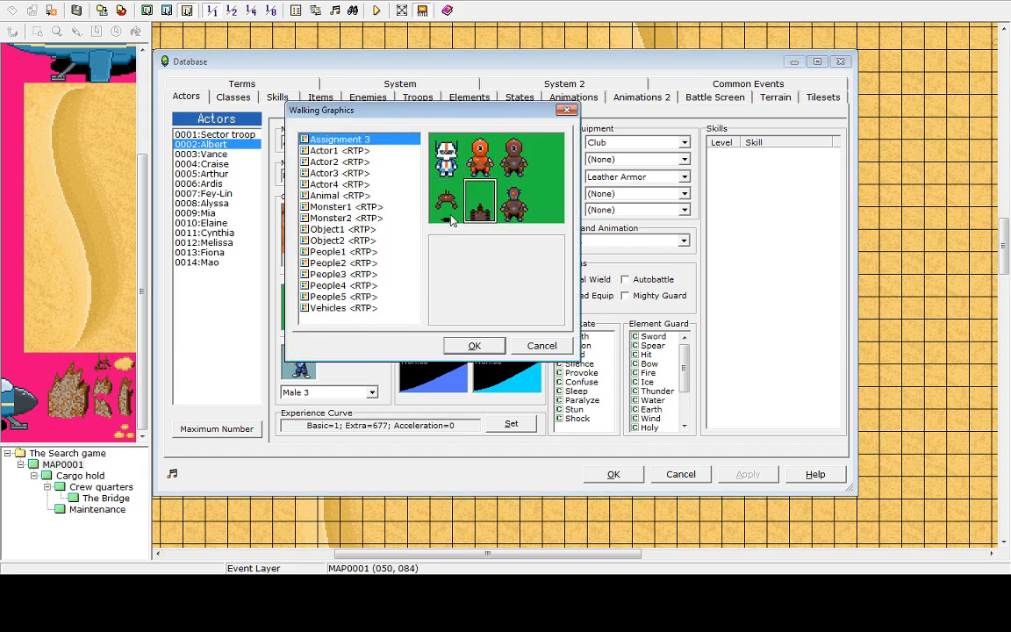
pyautogui.click(487, 211)
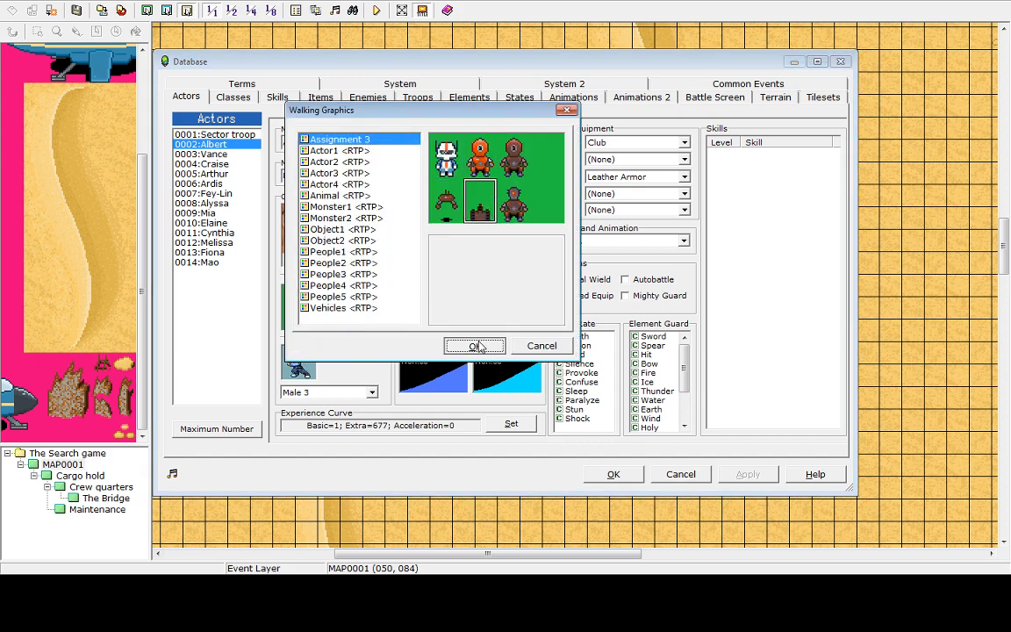
pyautogui.click(475, 345)
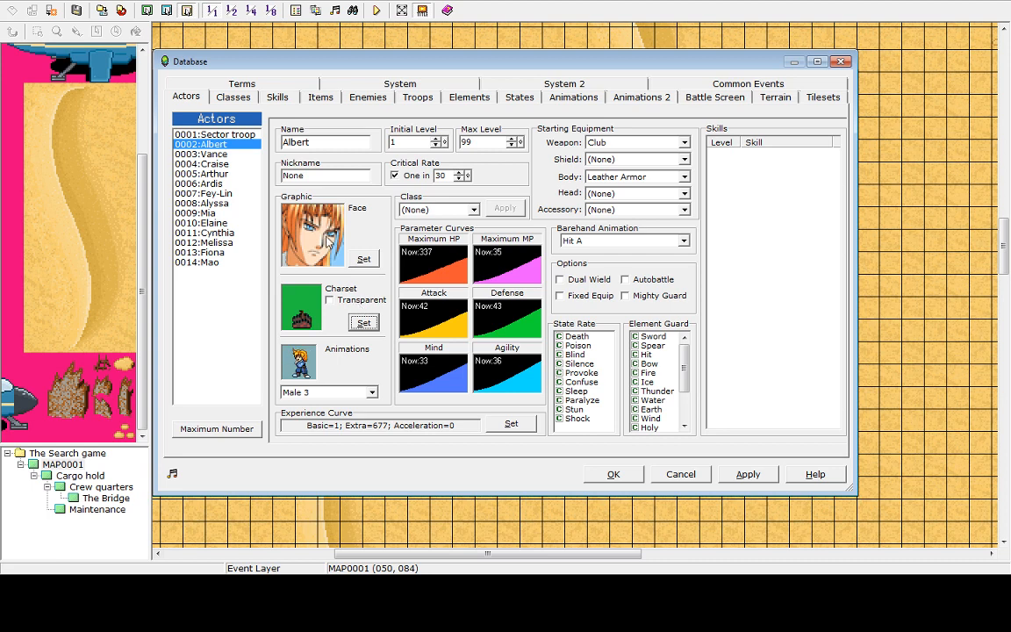
# Rename the same actor as Rollerdroid and close the Database with the changes kept
pyautogui.doubleClick(329, 144)
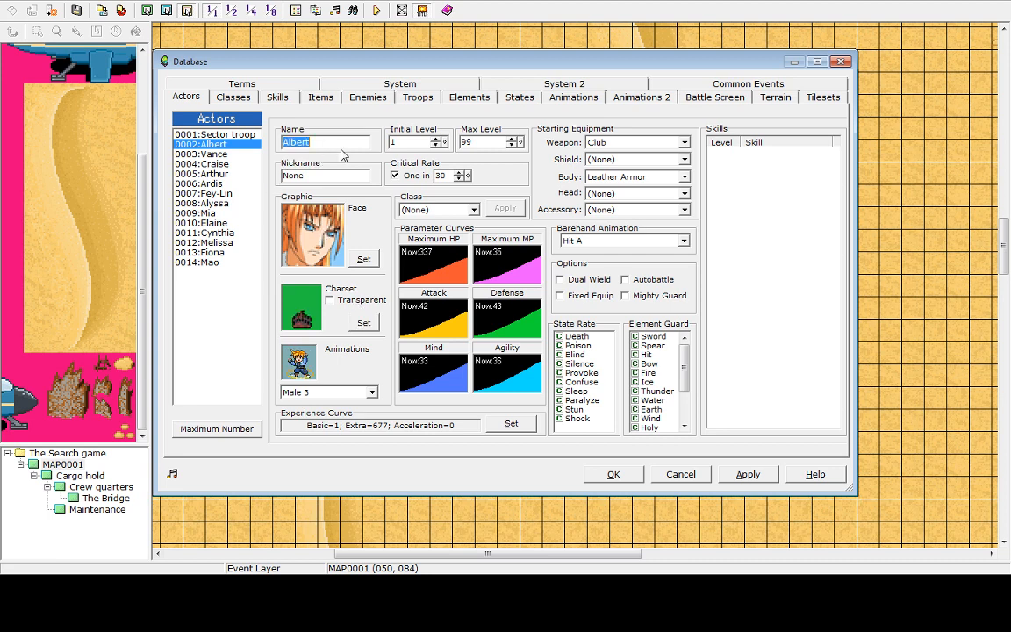
pyautogui.write('Rollerdroid')
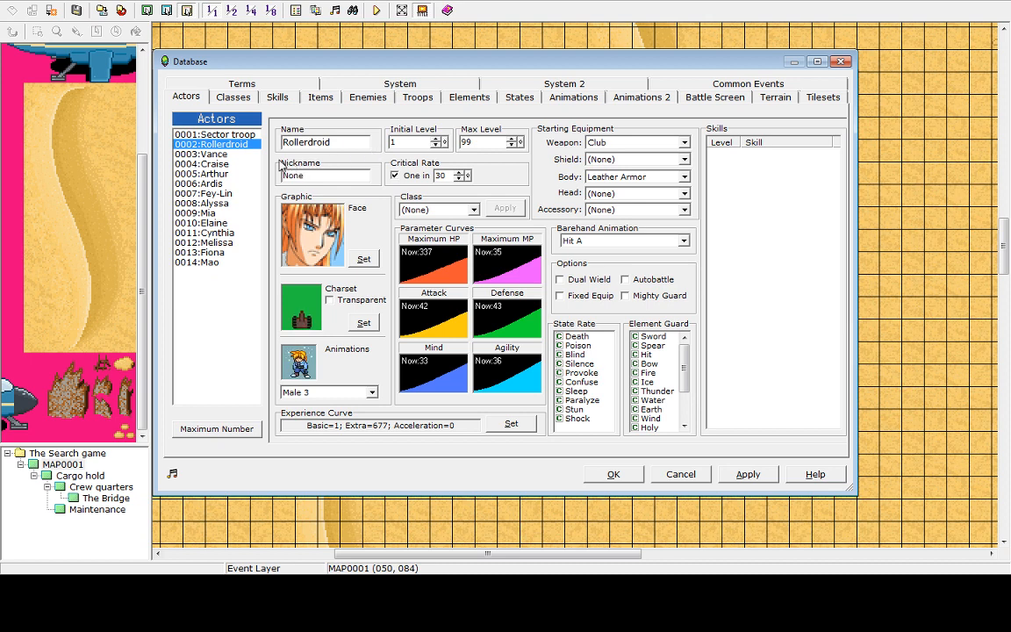
pyautogui.click(617, 475)
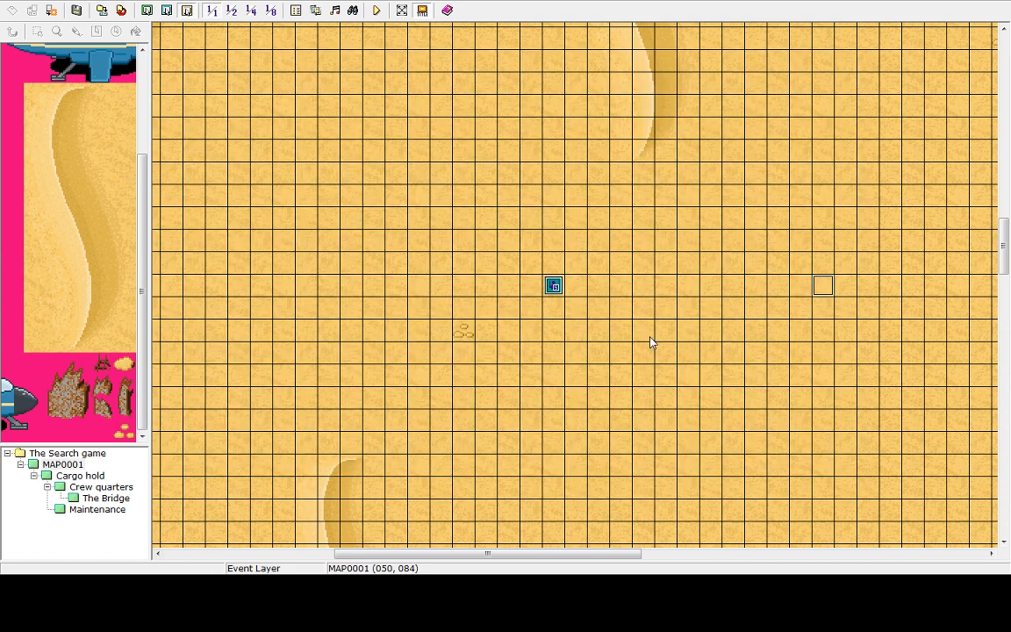
# Create an event at tile 047, 084 on the MAP0001 desert using the Assignment 3 tank graphic
pyautogui.rightClick(756, 295)
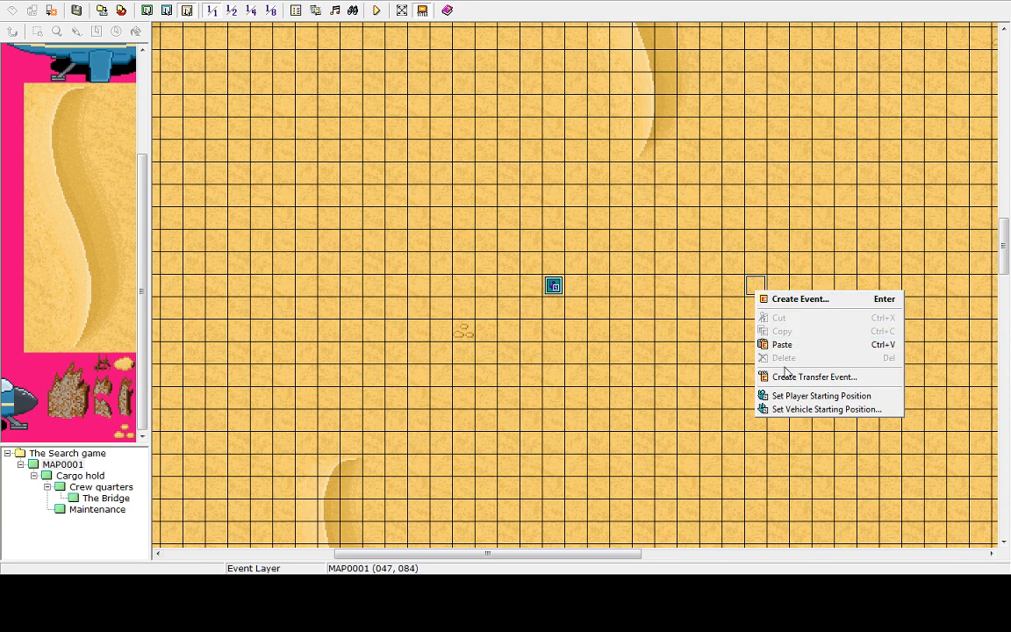
pyautogui.click(784, 299)
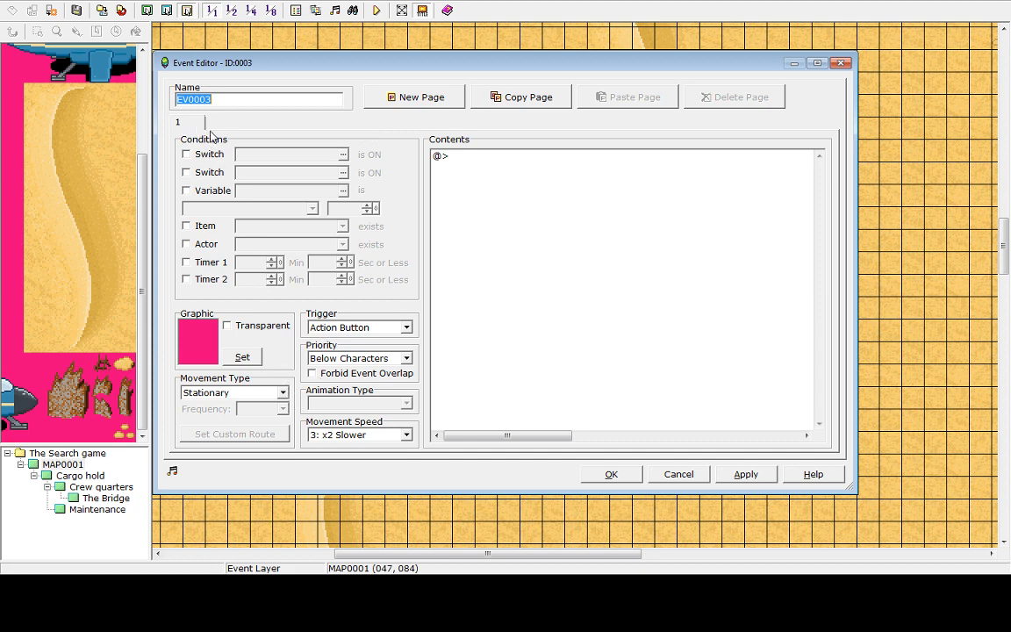
pyautogui.click(235, 355)
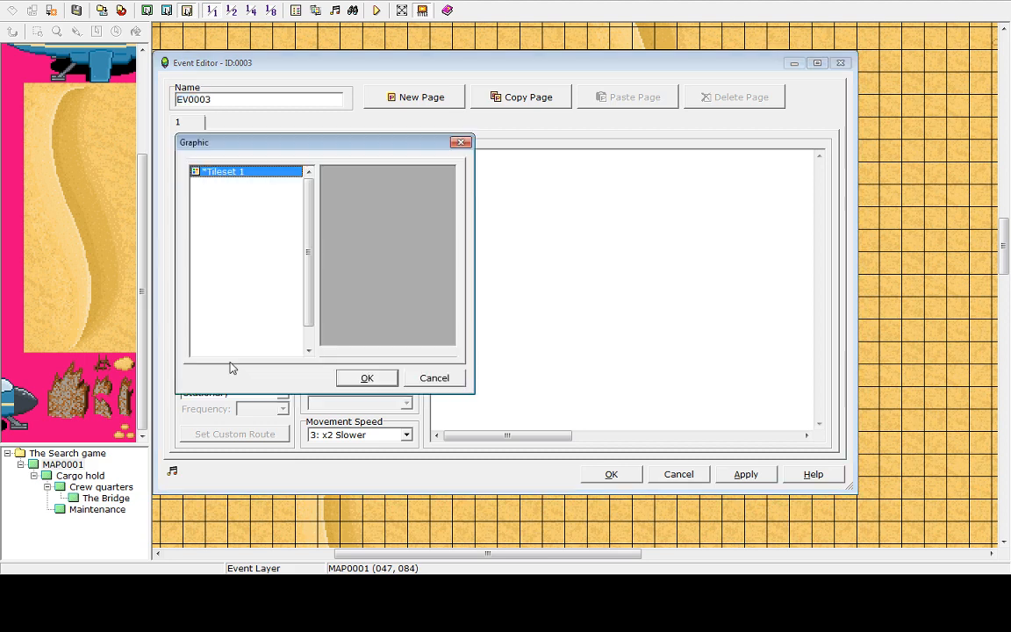
pyautogui.click(237, 216)
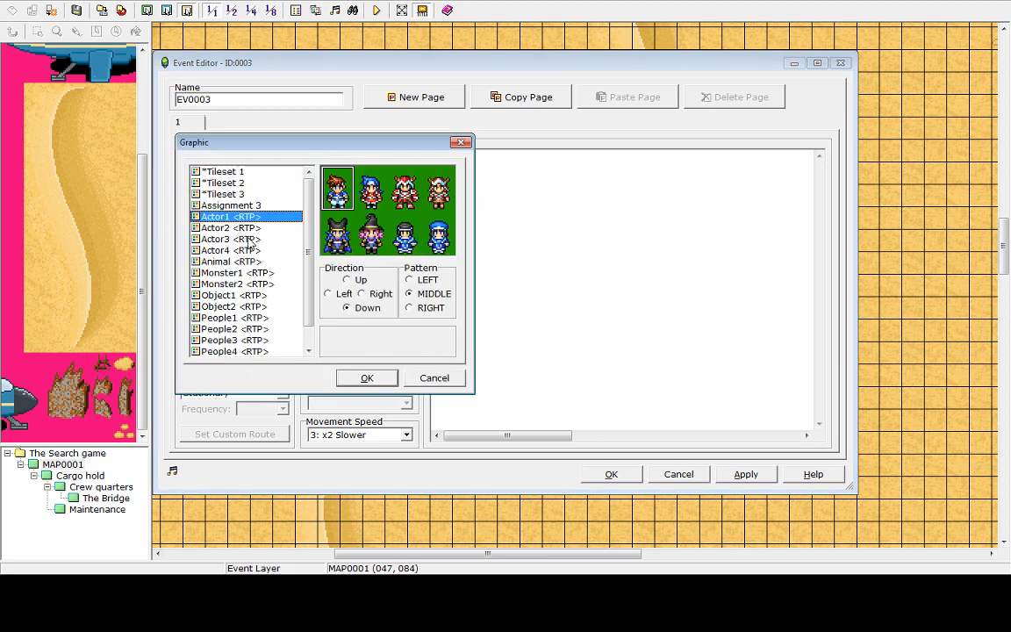
pyautogui.press('Down')
pyautogui.press('Down')
pyautogui.press('Down')
pyautogui.press('Down')
pyautogui.click(248, 297)
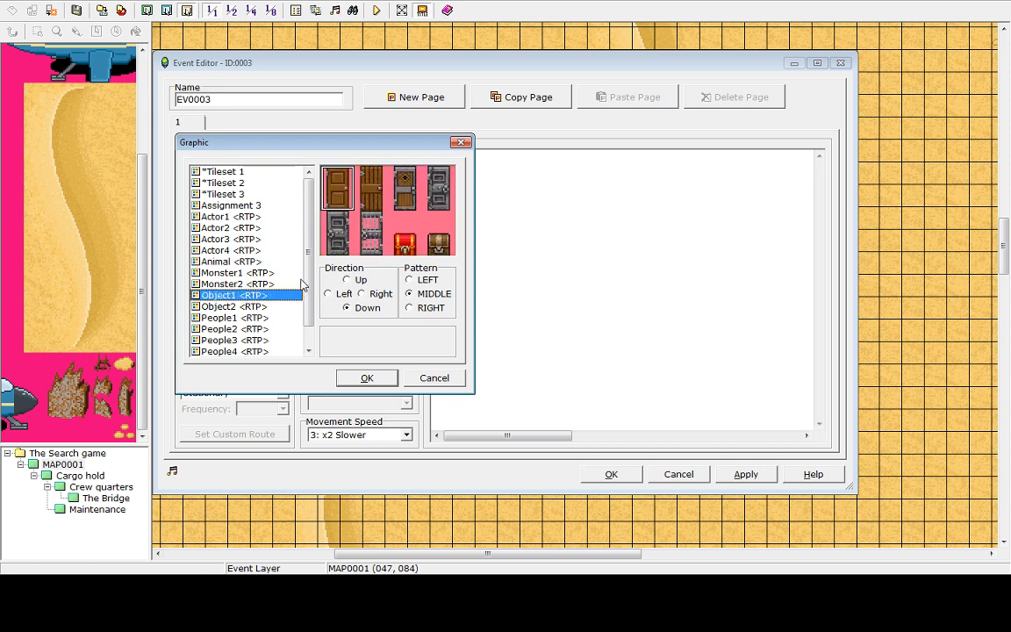
pyautogui.scroll(-1, 303, 285)
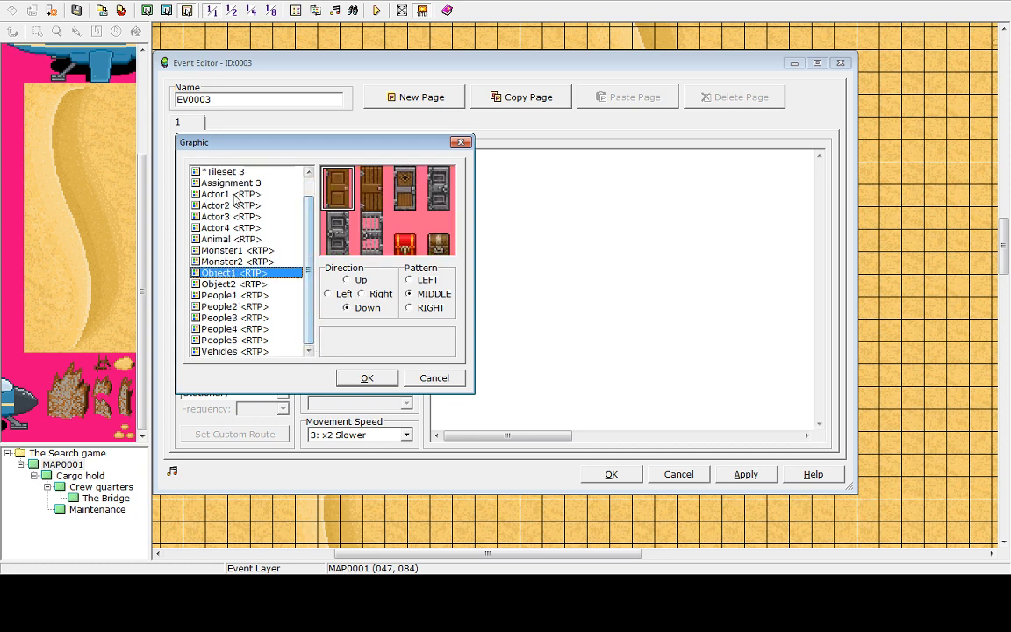
pyautogui.click(233, 183)
pyautogui.click(373, 242)
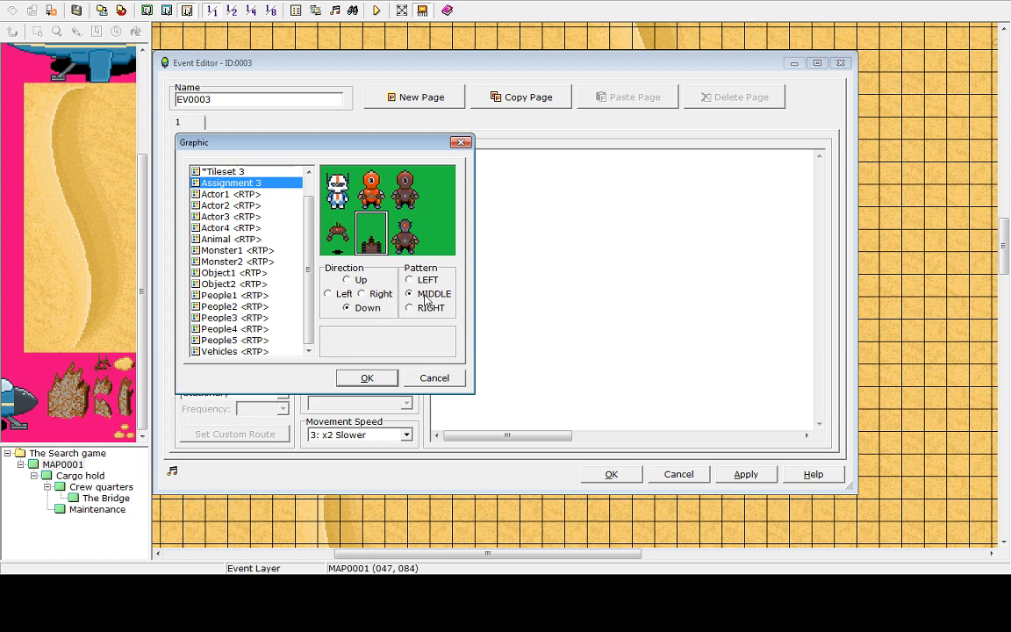
pyautogui.click(367, 377)
pyautogui.click(748, 478)
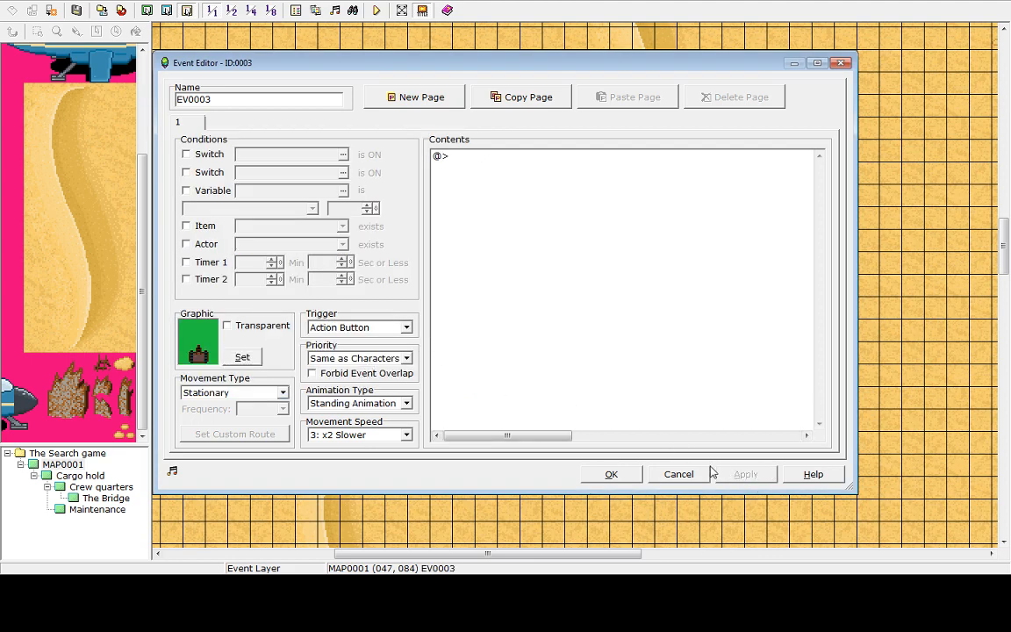
pyautogui.click(612, 474)
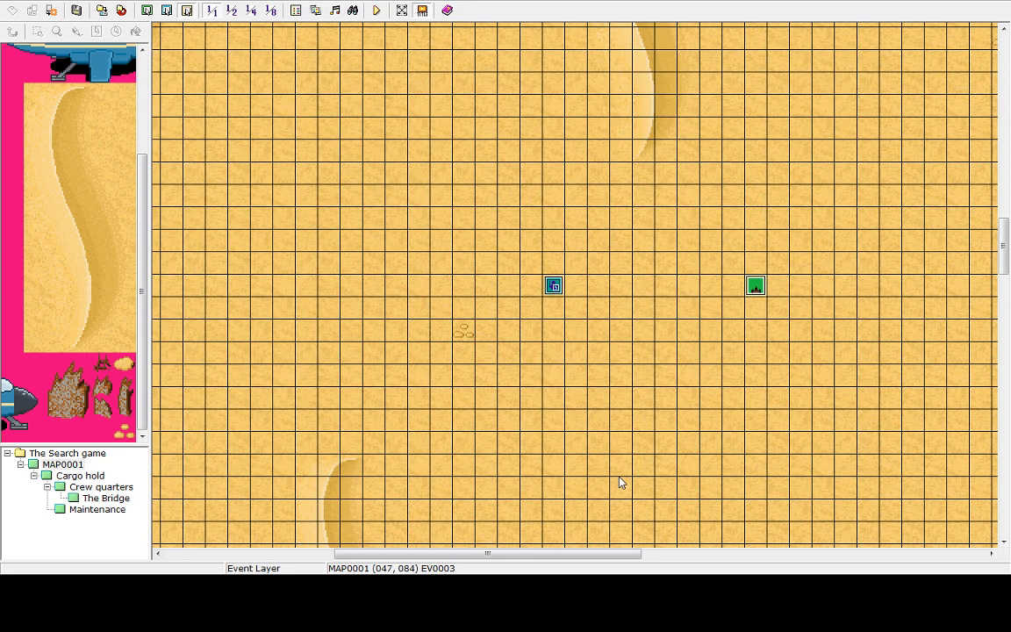
# Playtest the game, walk the player to the tank event, then end the game and shut it down
pyautogui.click(376, 10)
pyautogui.click(493, 312)
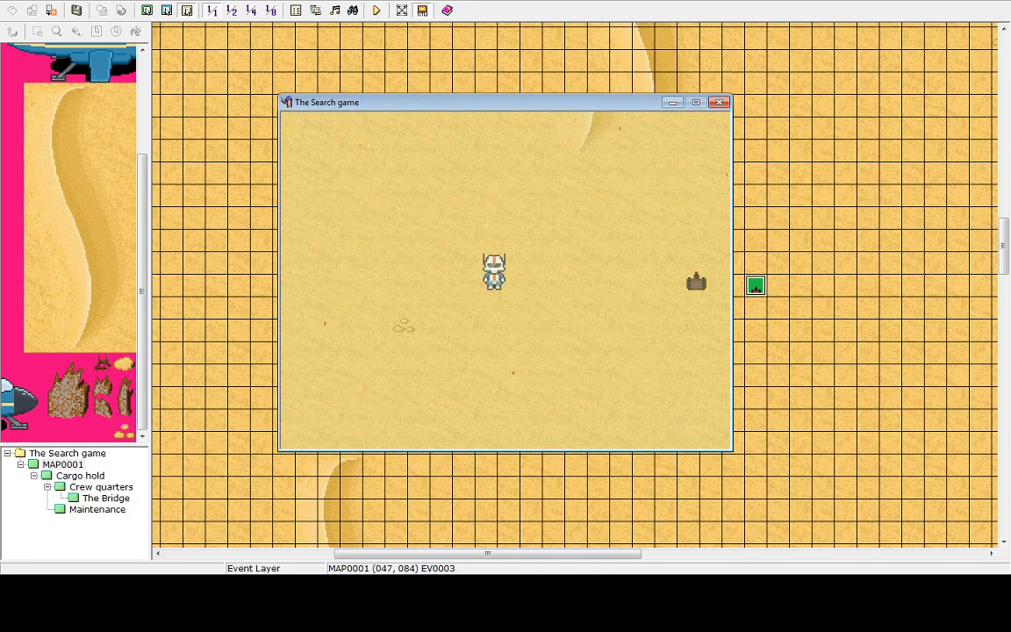
pyautogui.press('Right')
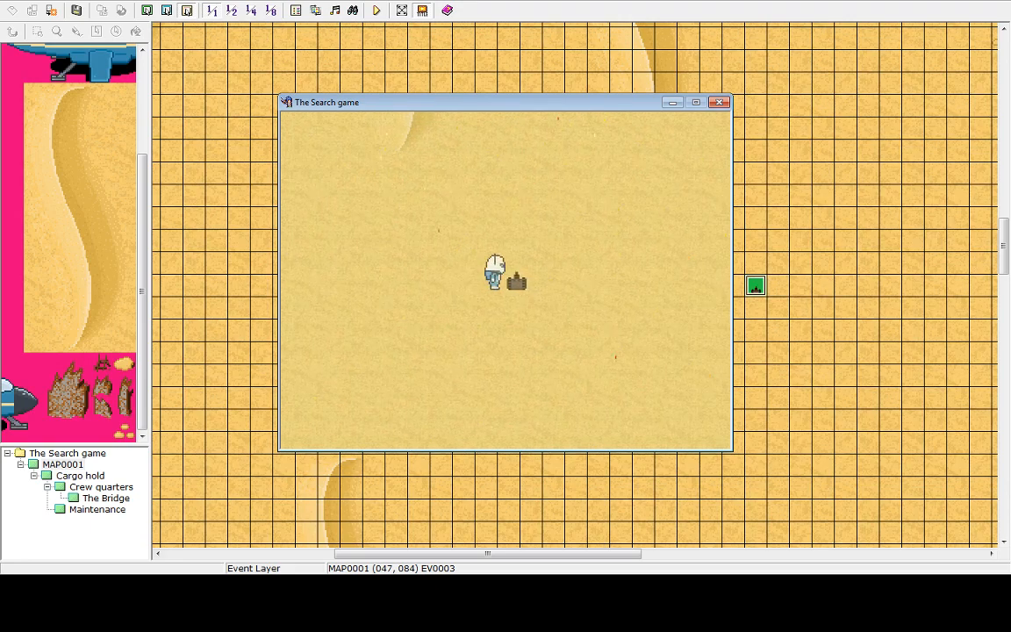
pyautogui.press('Left')
pyautogui.press('Escape')
pyautogui.press('Up')
pyautogui.press('Return')
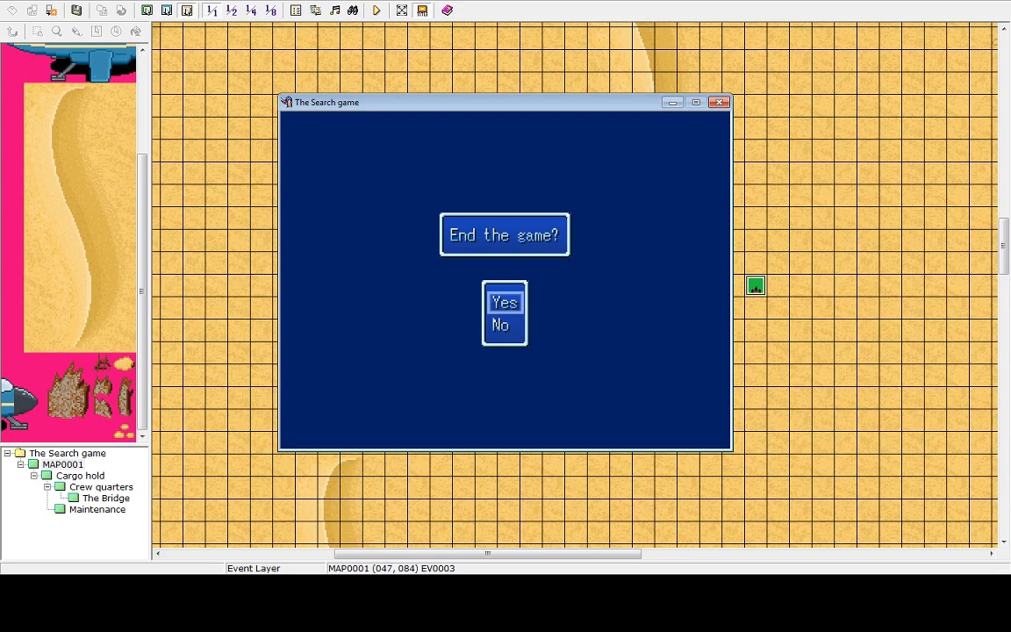
pyautogui.press('Return')
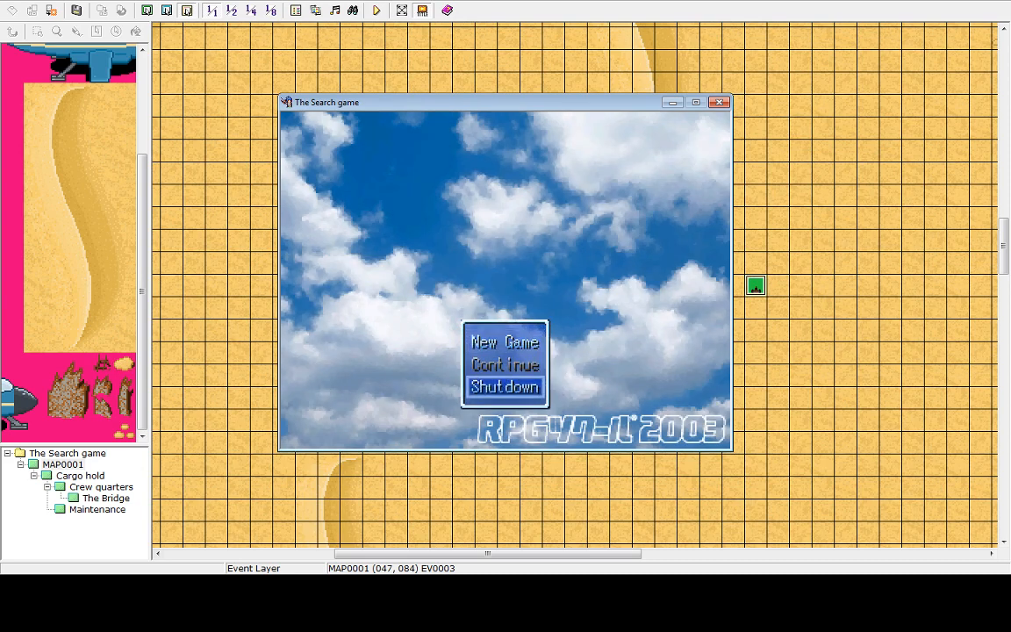
pyautogui.press('Return')
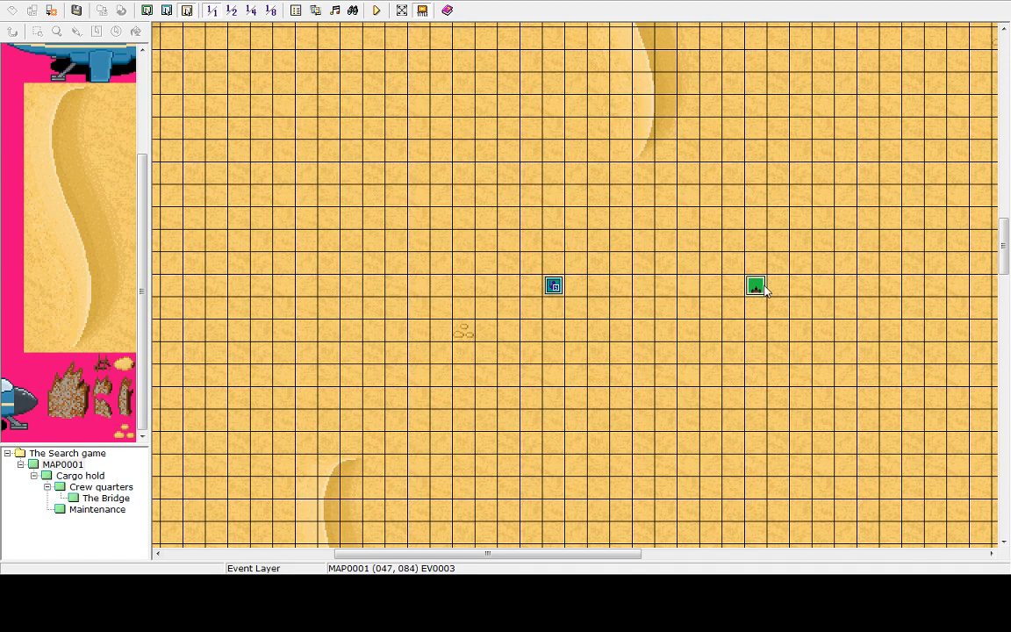
# Delete the tank event from the desert map
pyautogui.press('Delete')
pyautogui.rightClick(758, 289)
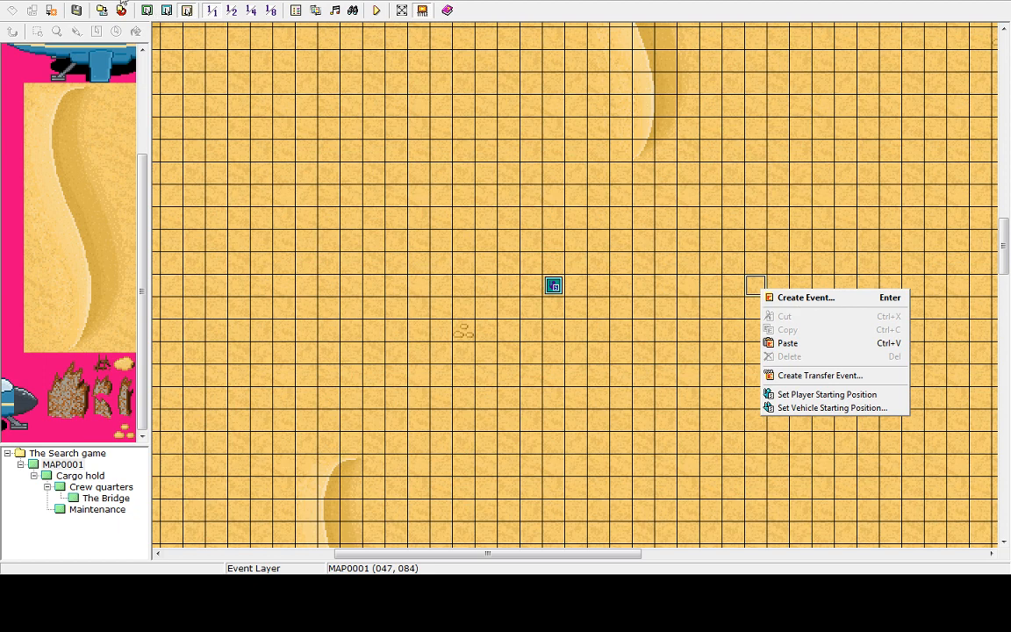
# Open the RPG Maker 2003 help contents and expand the Events section to see its topics
pyautogui.click(132, 9)
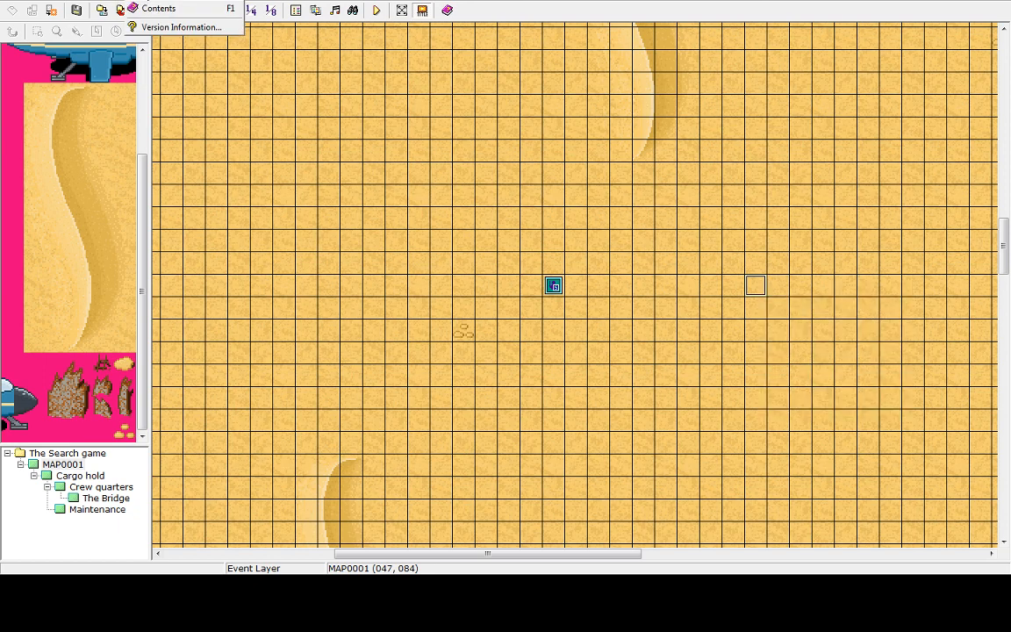
pyautogui.click(161, 17)
pyautogui.click(141, 109)
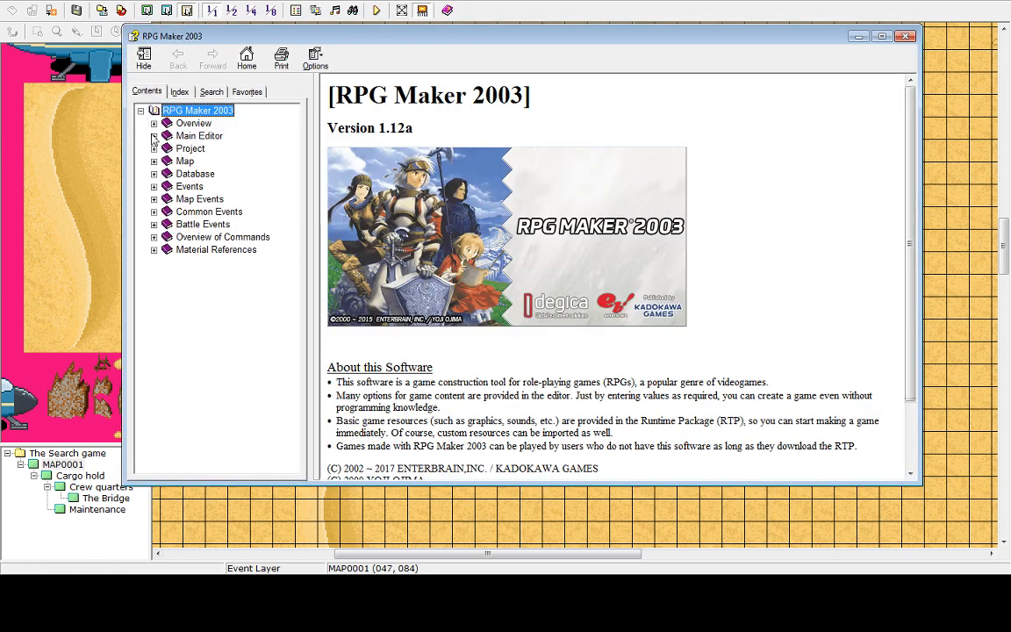
pyautogui.click(154, 187)
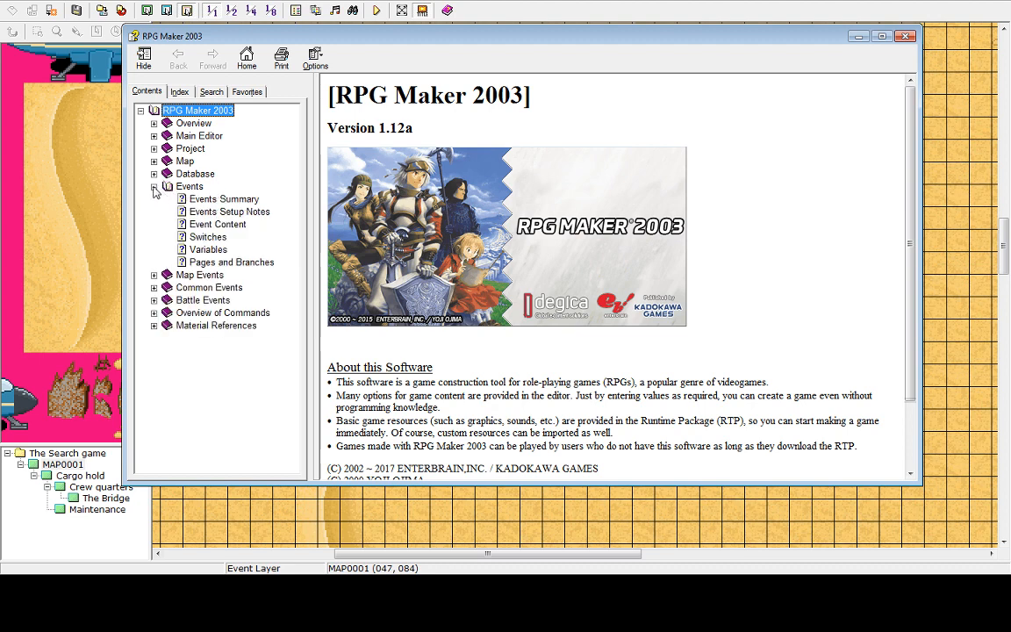
pyautogui.click(154, 187)
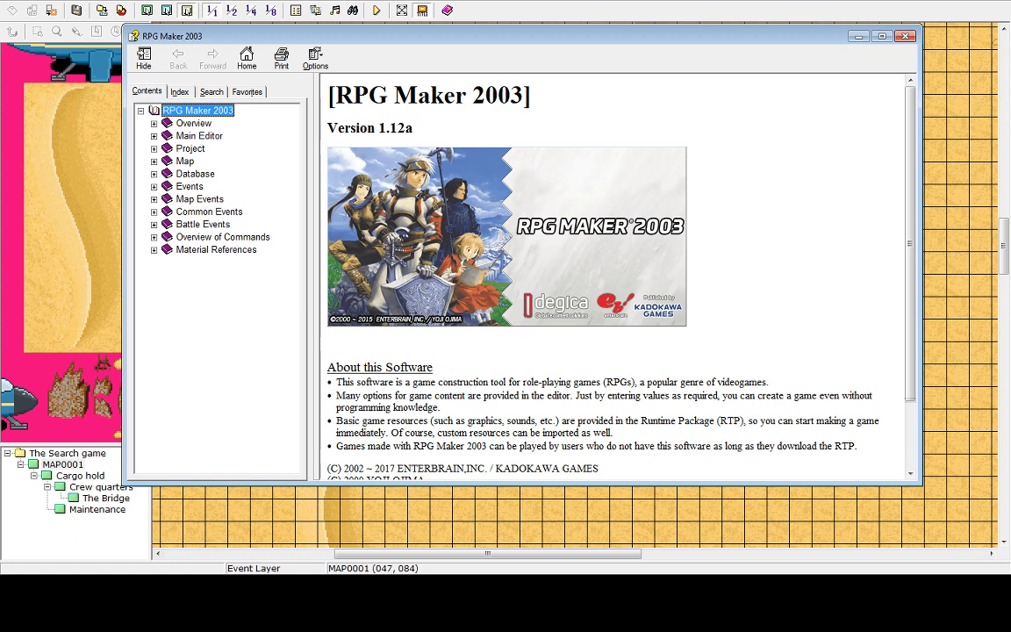
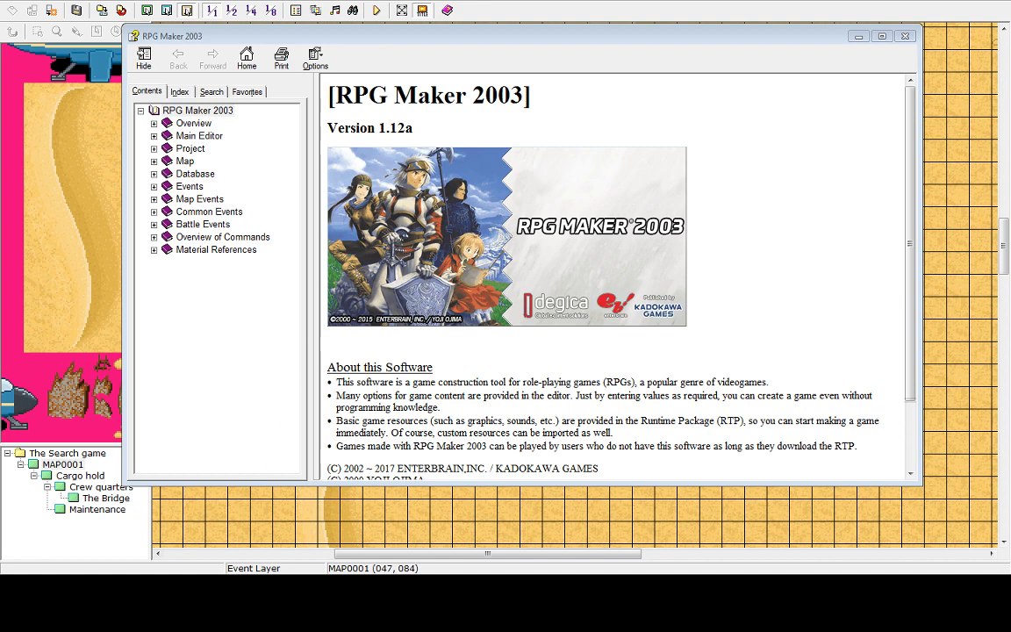
# Browse the help's Events and Database sections, opening the Database Actors topic
pyautogui.click(190, 186)
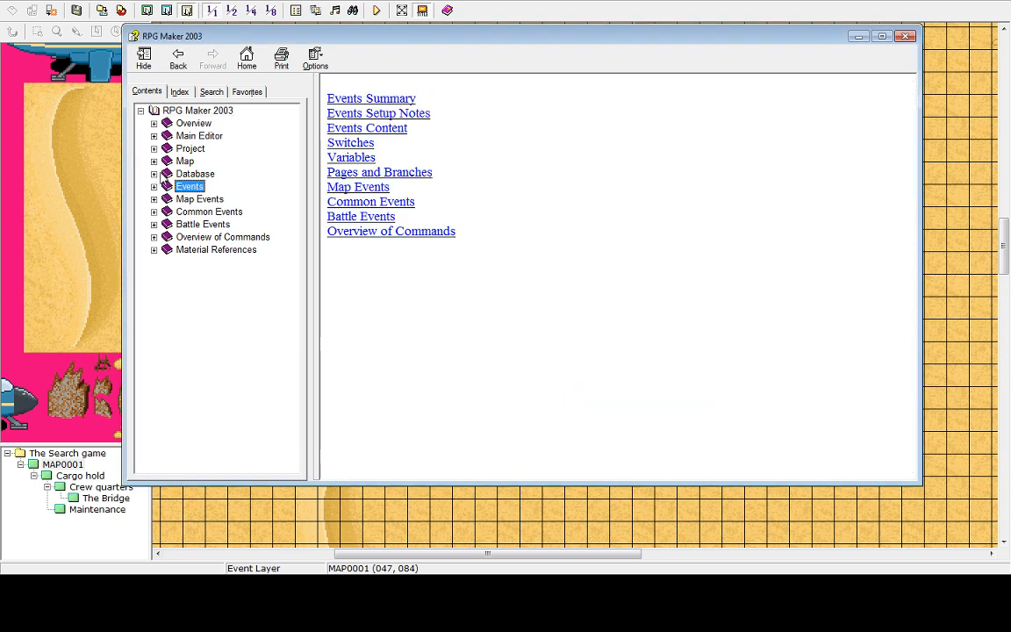
pyautogui.click(155, 174)
pyautogui.click(203, 199)
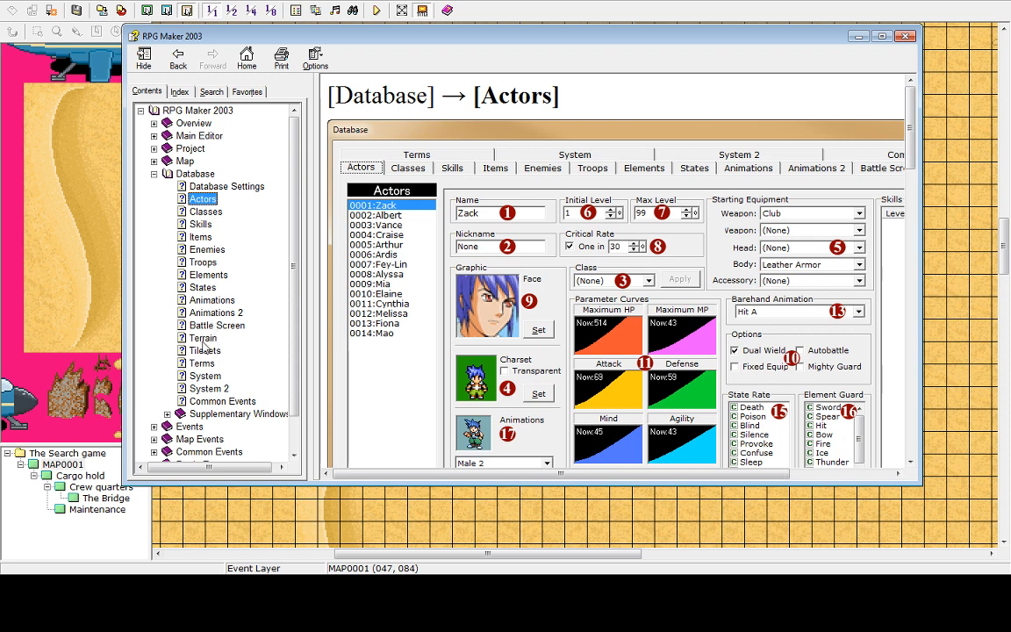
pyautogui.click(155, 174)
pyautogui.click(155, 162)
pyautogui.click(154, 162)
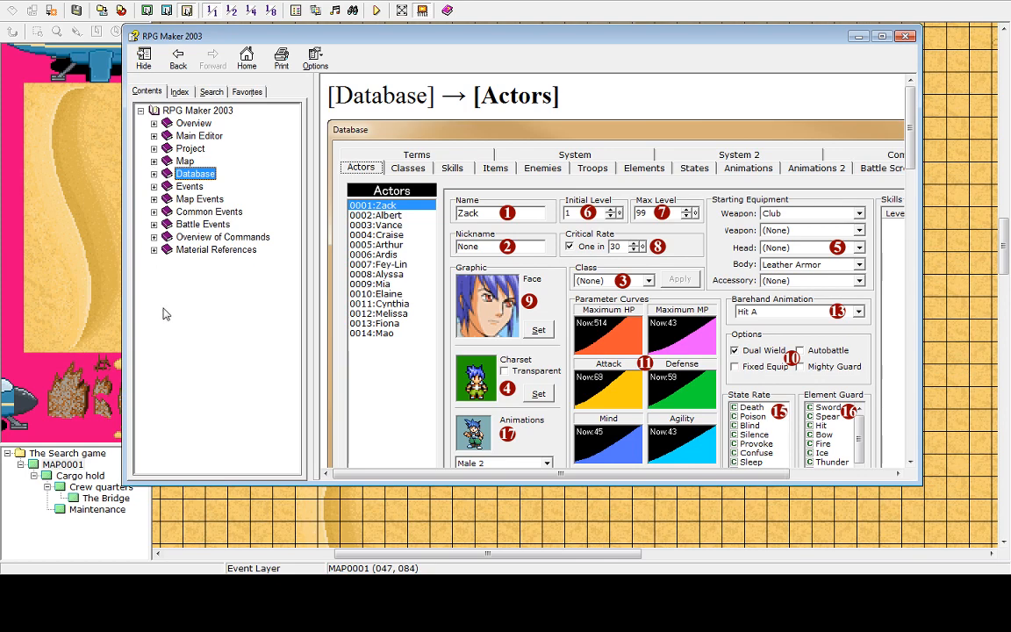
# Expand Material References in the help and read through each of its reference topics
pyautogui.click(154, 249)
pyautogui.click(214, 275)
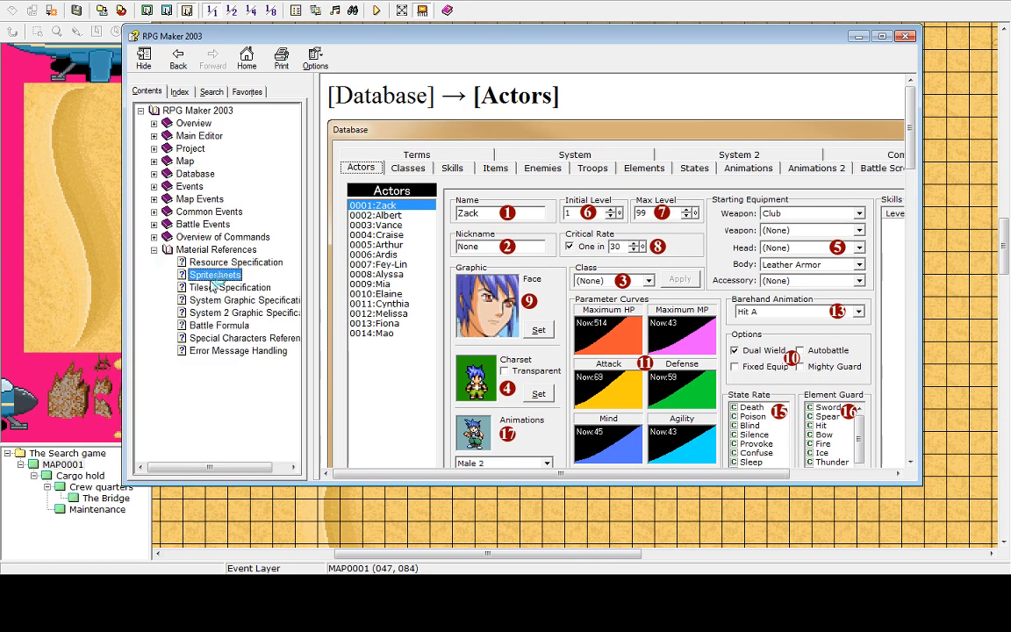
pyautogui.click(215, 287)
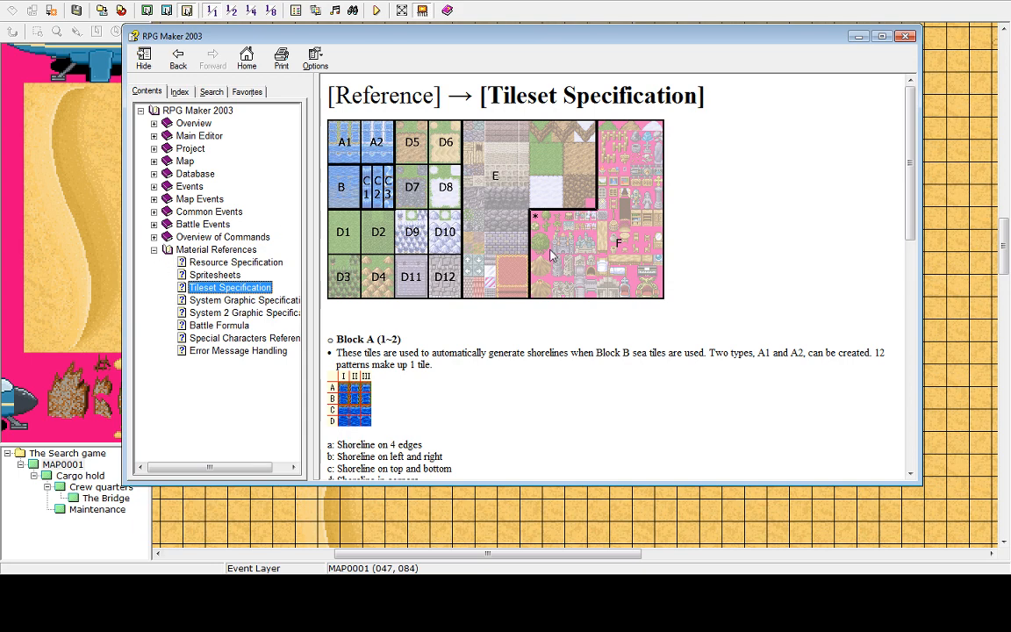
pyautogui.click(217, 300)
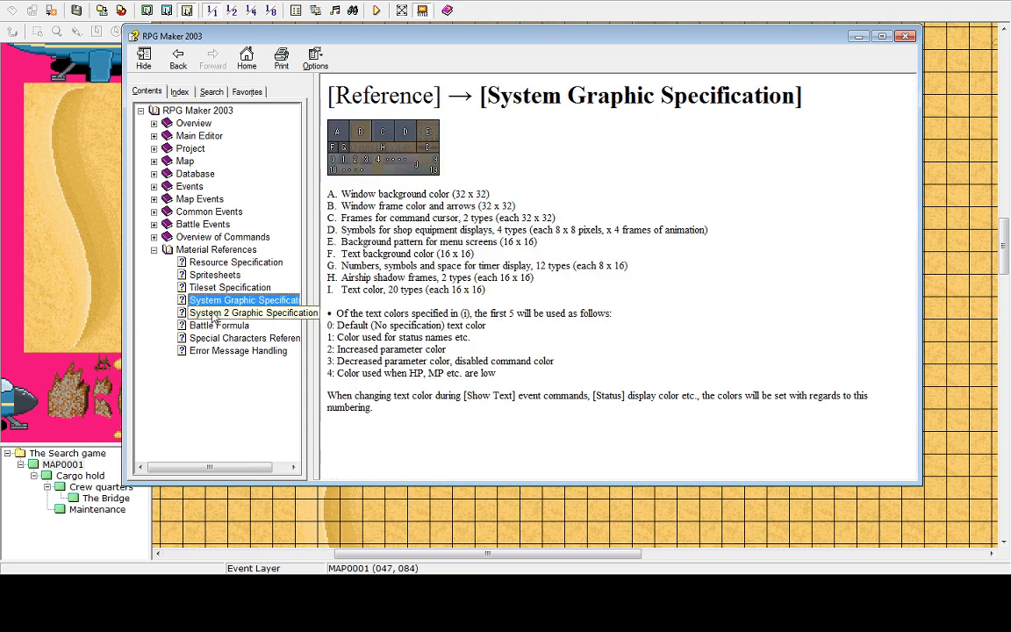
pyautogui.click(217, 314)
pyautogui.click(219, 326)
pyautogui.click(227, 339)
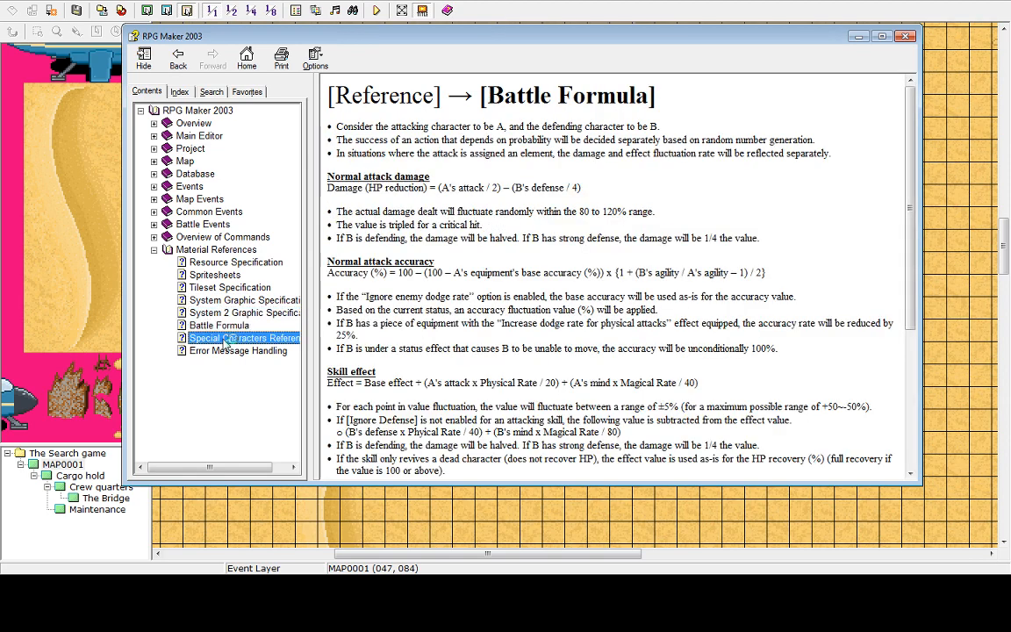
pyautogui.click(232, 352)
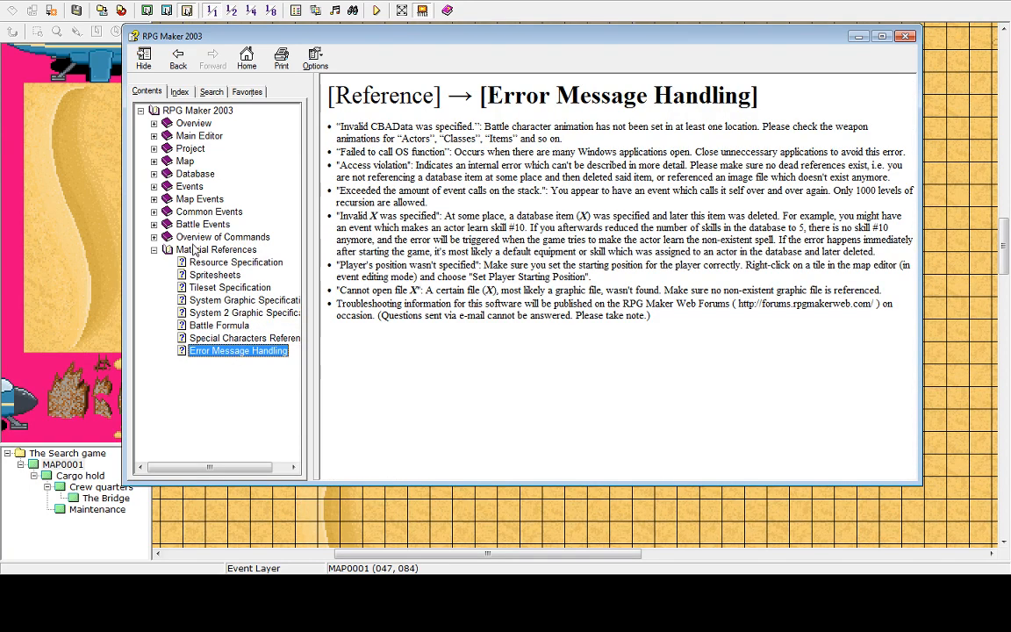
# Expand the help's Overview of Commands section with its Move Events and Event Command List books
pyautogui.click(154, 250)
pyautogui.click(154, 237)
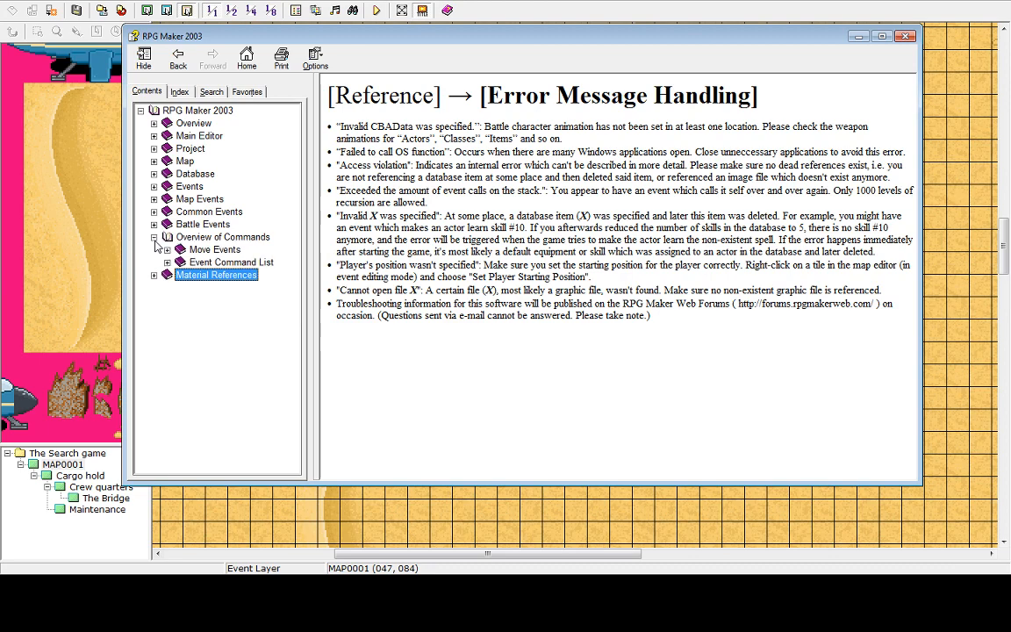
pyautogui.click(170, 252)
pyautogui.click(167, 251)
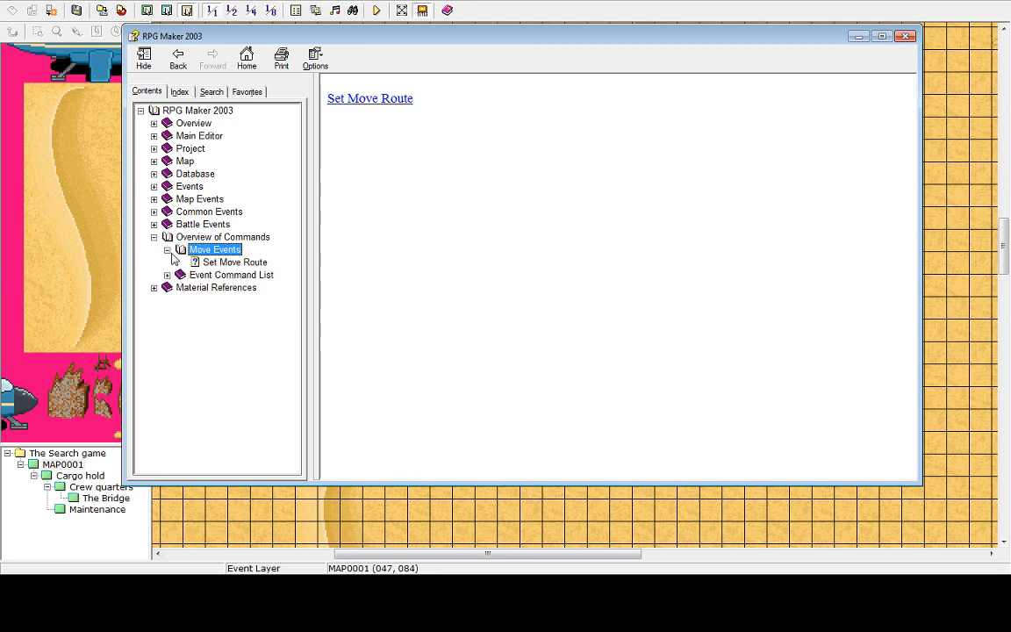
pyautogui.click(166, 250)
pyautogui.click(195, 263)
pyautogui.click(167, 262)
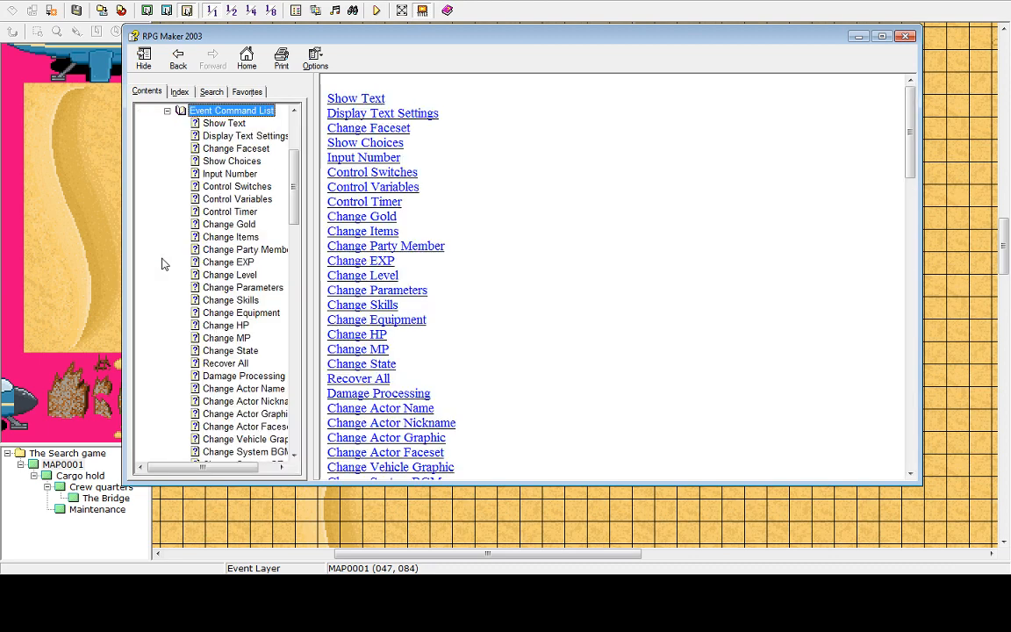
# Scroll through the Event Command List and read the Show Choices, Input Number and Control Switches topics
pyautogui.scroll(-5, 261, 291)
pyautogui.scroll(-6, 262, 291)
pyautogui.scroll(11, 260, 293)
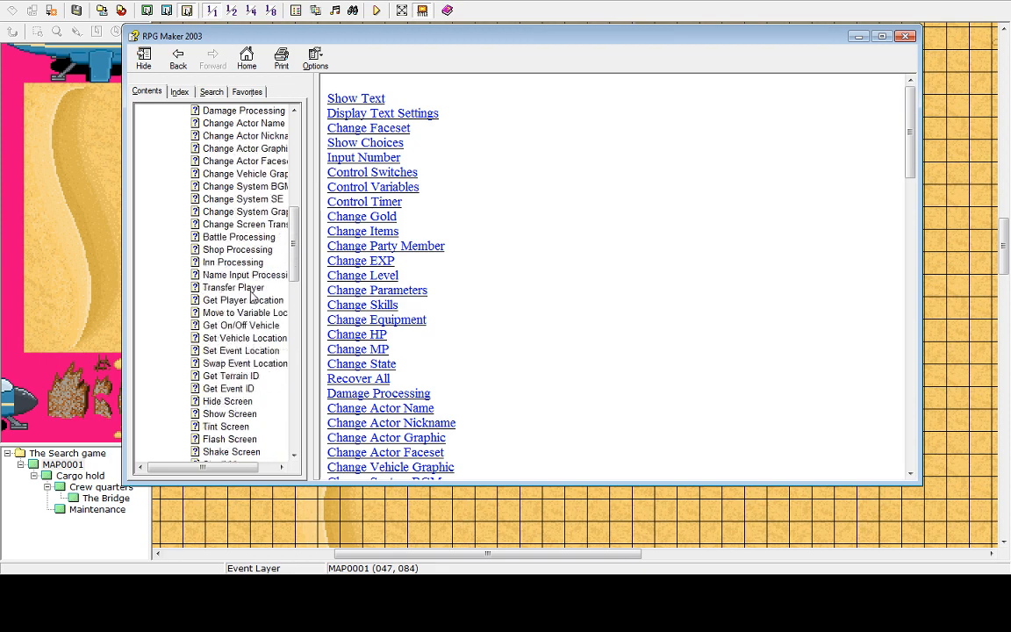
pyautogui.click(230, 162)
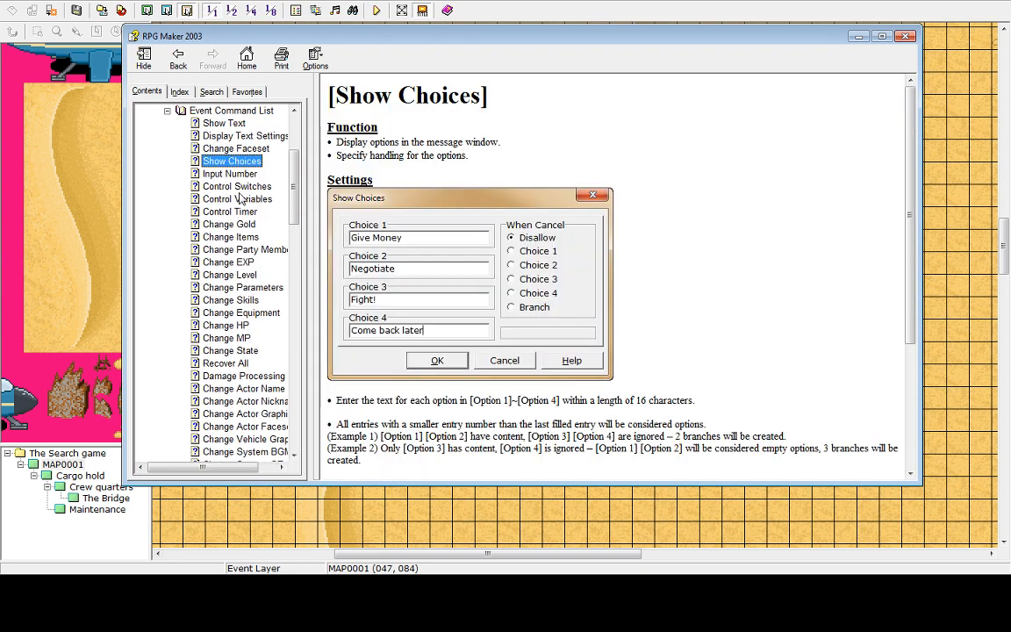
pyautogui.click(233, 175)
pyautogui.click(237, 186)
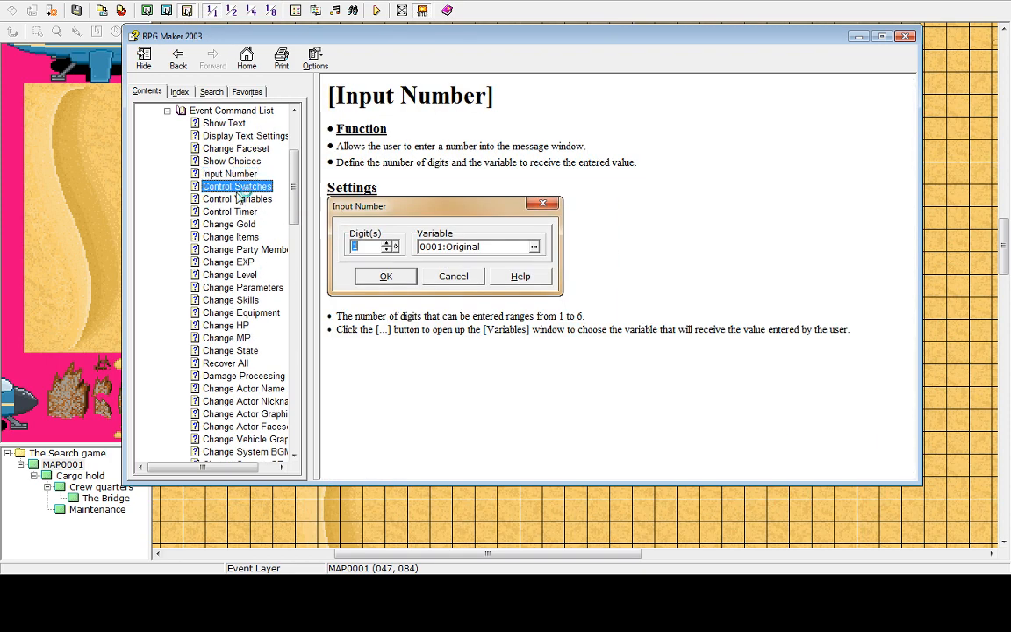
pyautogui.scroll(-4, 239, 259)
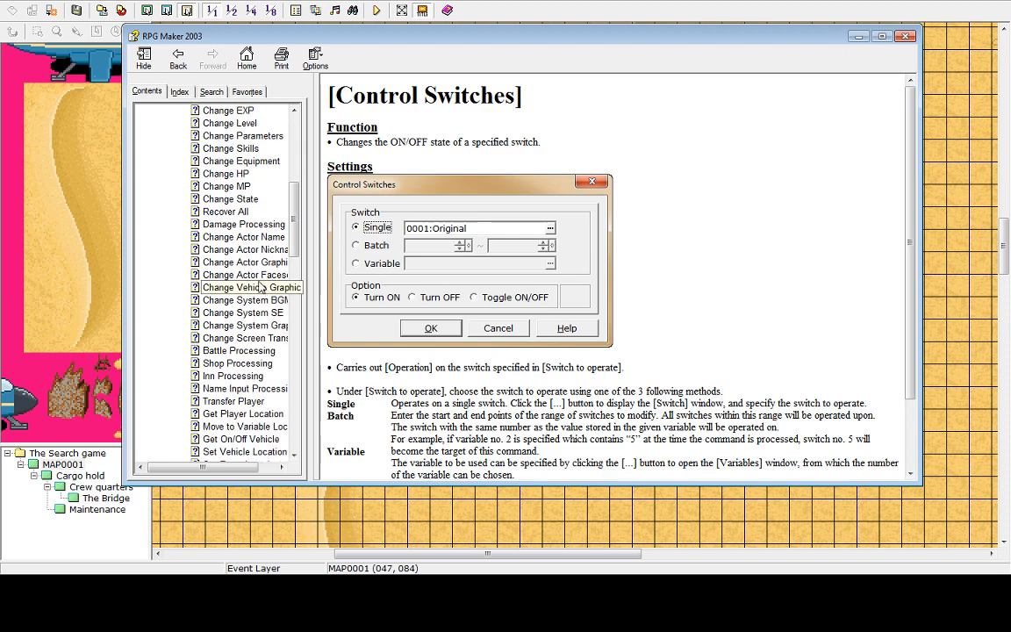
pyautogui.scroll(6, 211, 220)
pyautogui.scroll(-4, 240, 231)
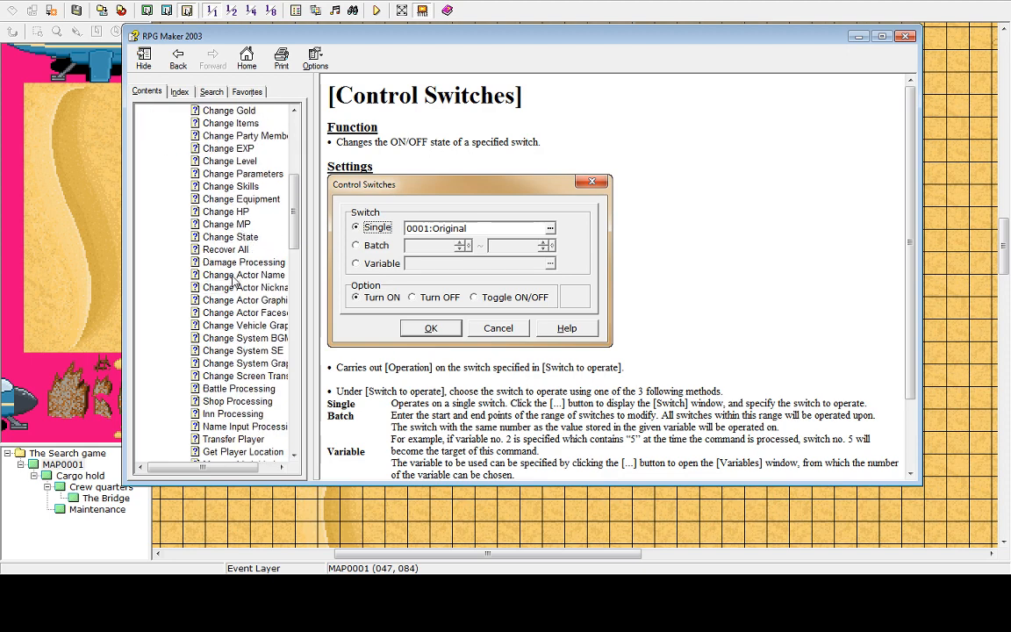
pyautogui.scroll(-15, 234, 280)
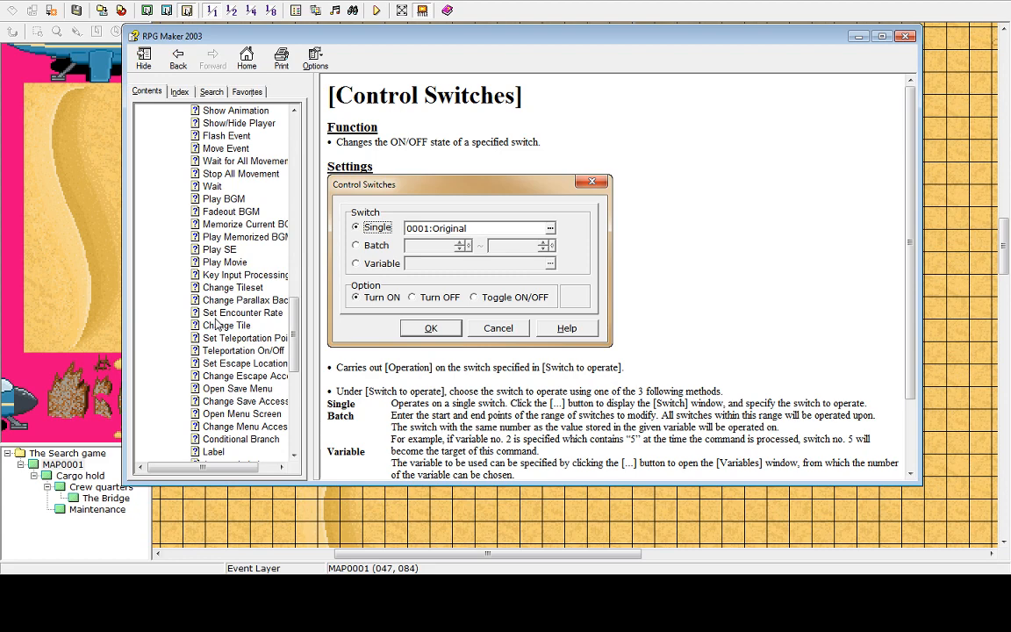
pyautogui.scroll(-9, 217, 324)
pyautogui.scroll(9, 202, 327)
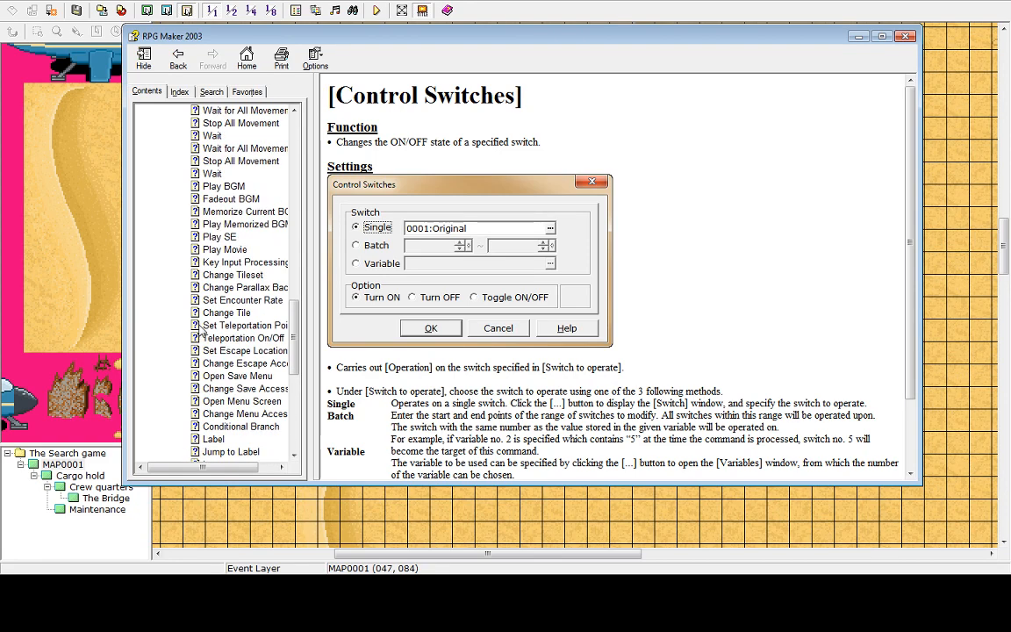
pyautogui.scroll(20, 200, 327)
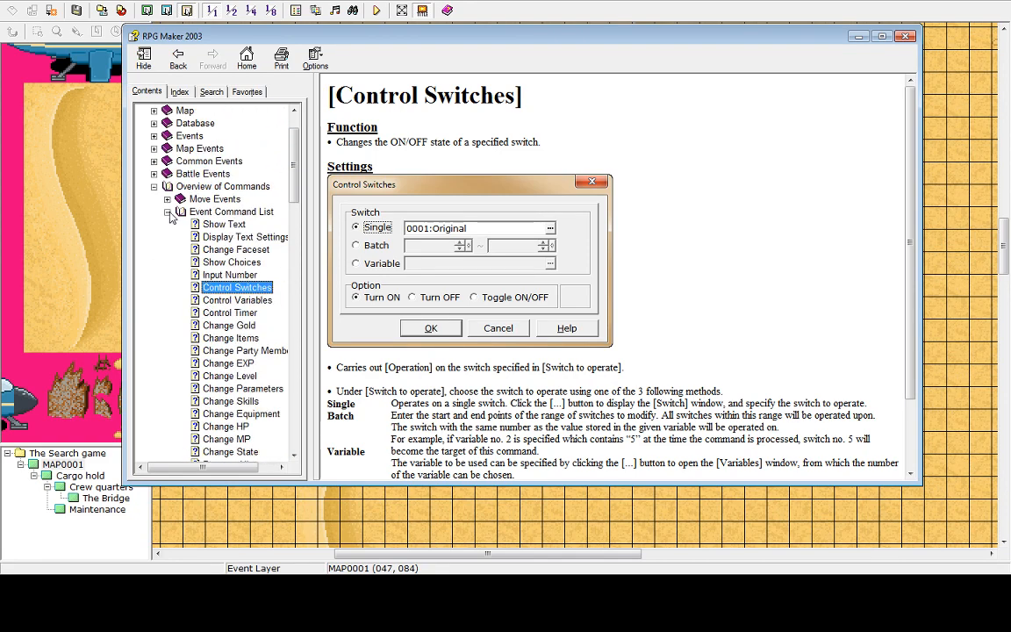
pyautogui.click(168, 213)
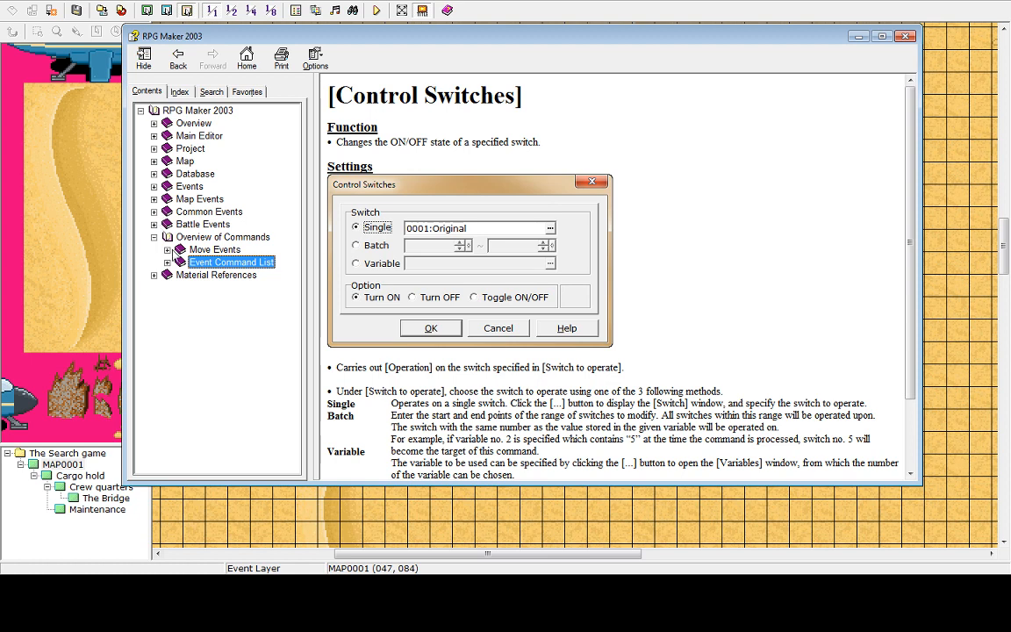
pyautogui.click(169, 251)
pyautogui.click(169, 252)
pyautogui.click(194, 237)
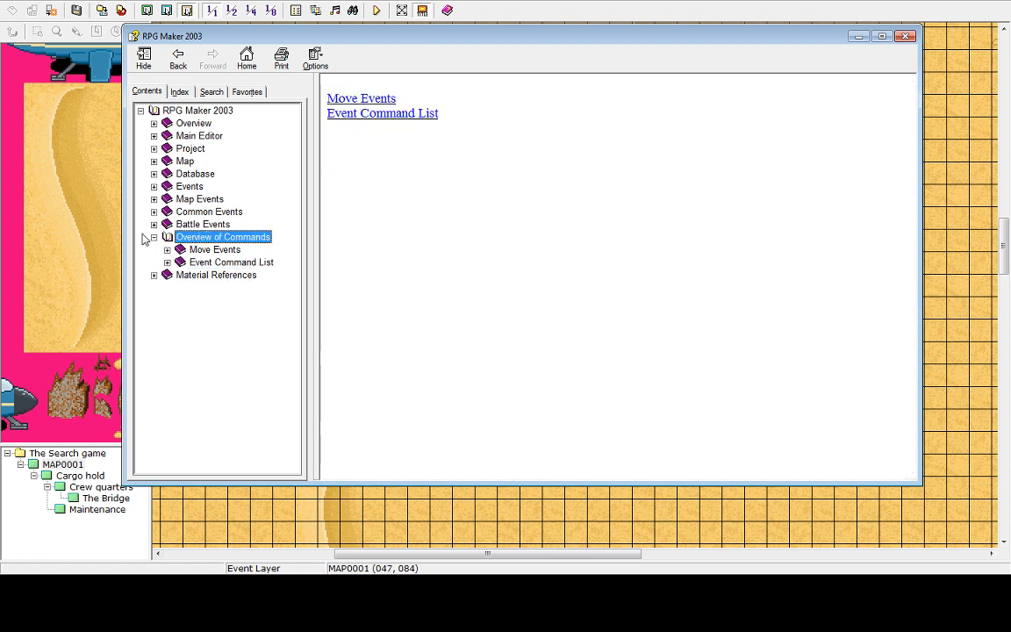
# Reopen the Events help section and read Events Summary, Event Content, Variables and Pages and Branches
pyautogui.click(156, 238)
pyautogui.click(155, 224)
pyautogui.click(155, 225)
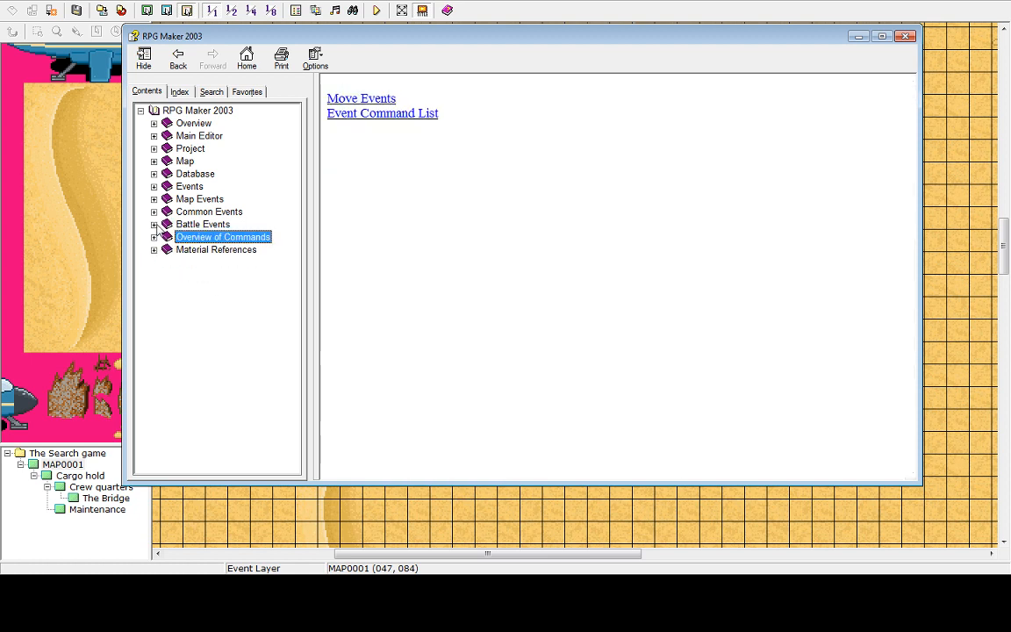
pyautogui.click(154, 212)
pyautogui.click(154, 212)
pyautogui.click(154, 199)
pyautogui.click(155, 199)
pyautogui.click(155, 186)
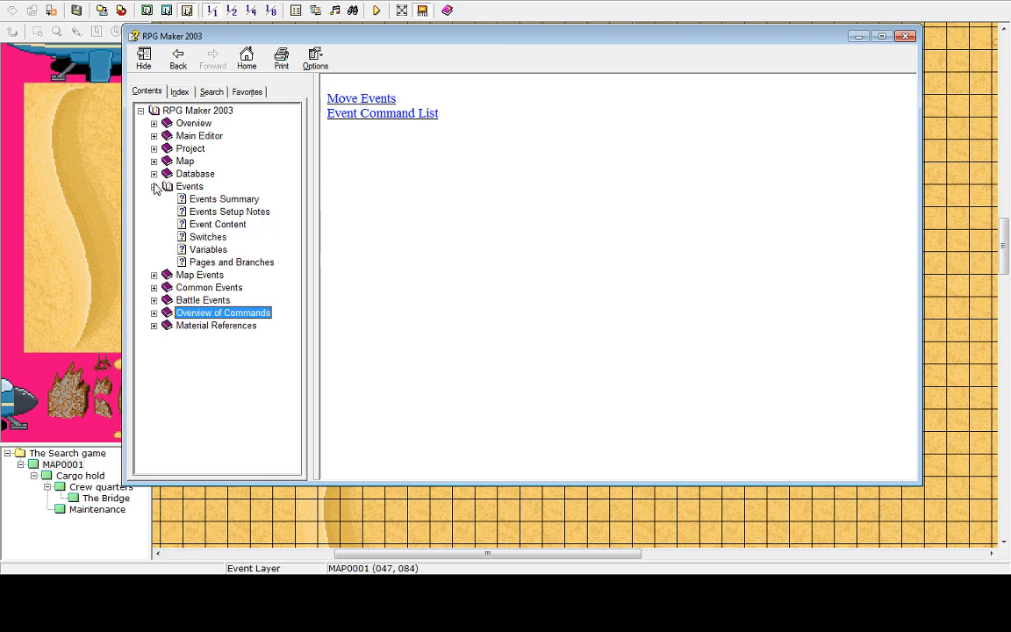
pyautogui.click(215, 199)
pyautogui.click(212, 225)
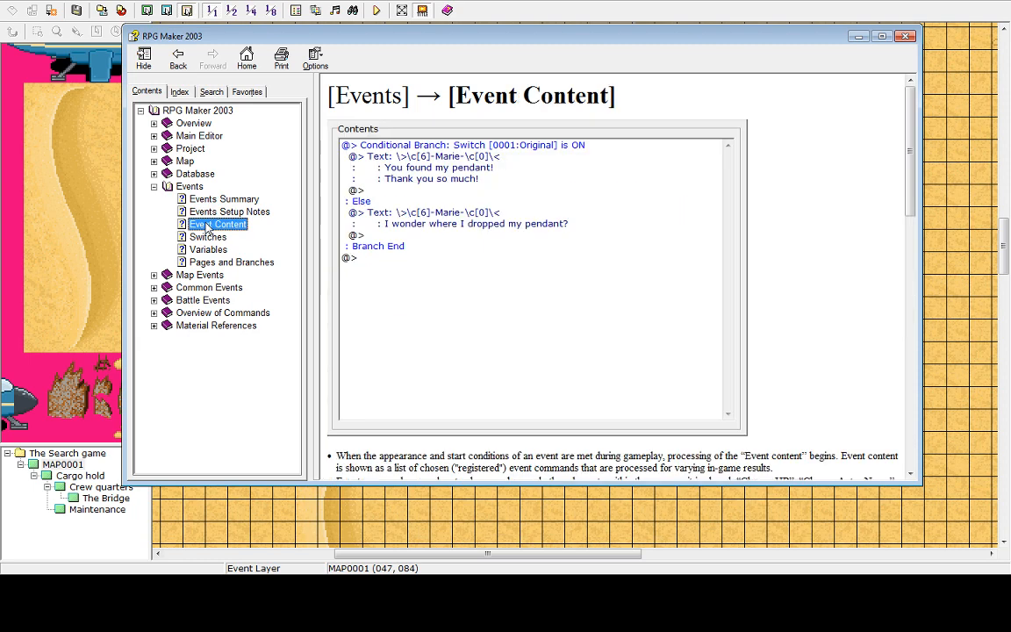
pyautogui.click(208, 249)
pyautogui.click(207, 264)
pyautogui.click(194, 202)
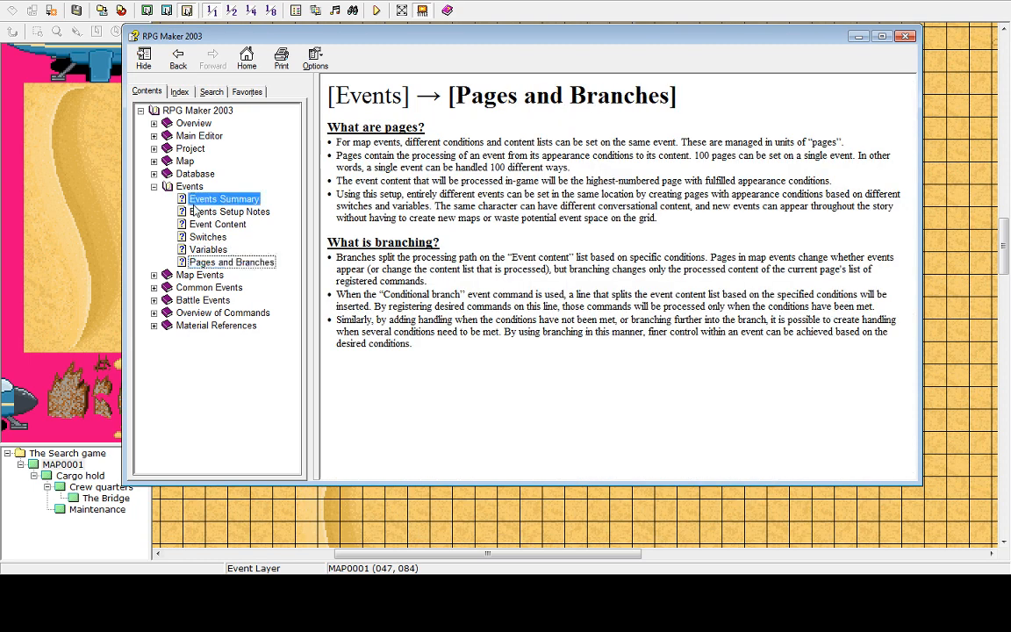
# Expand the Main Editor and Project help sections and read Project Summary, Create Project and Project Controls
pyautogui.click(155, 186)
pyautogui.click(154, 123)
pyautogui.click(154, 123)
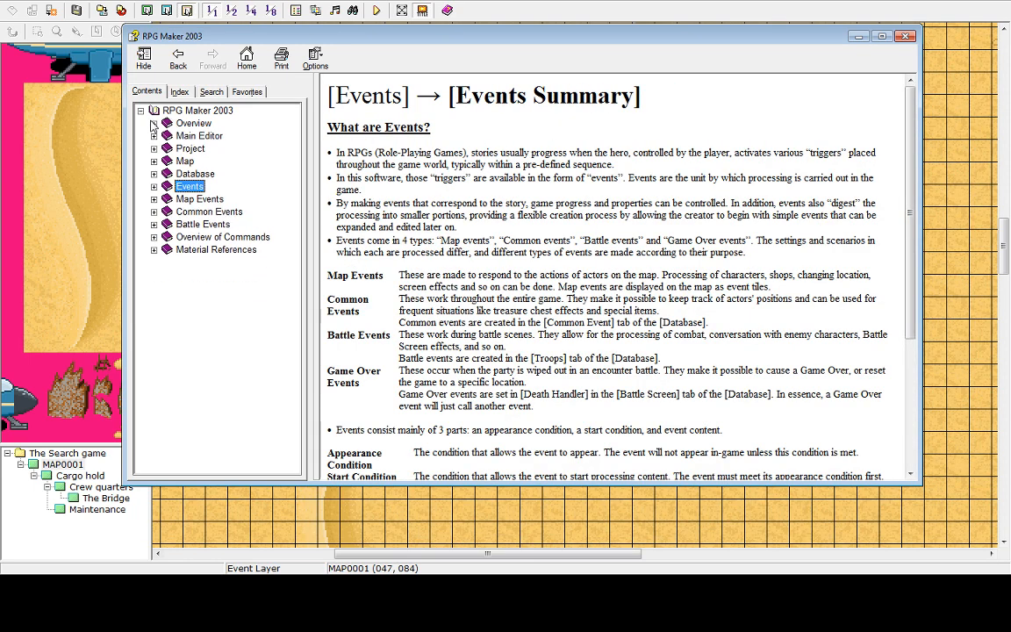
pyautogui.click(154, 136)
pyautogui.click(167, 149)
pyautogui.click(211, 161)
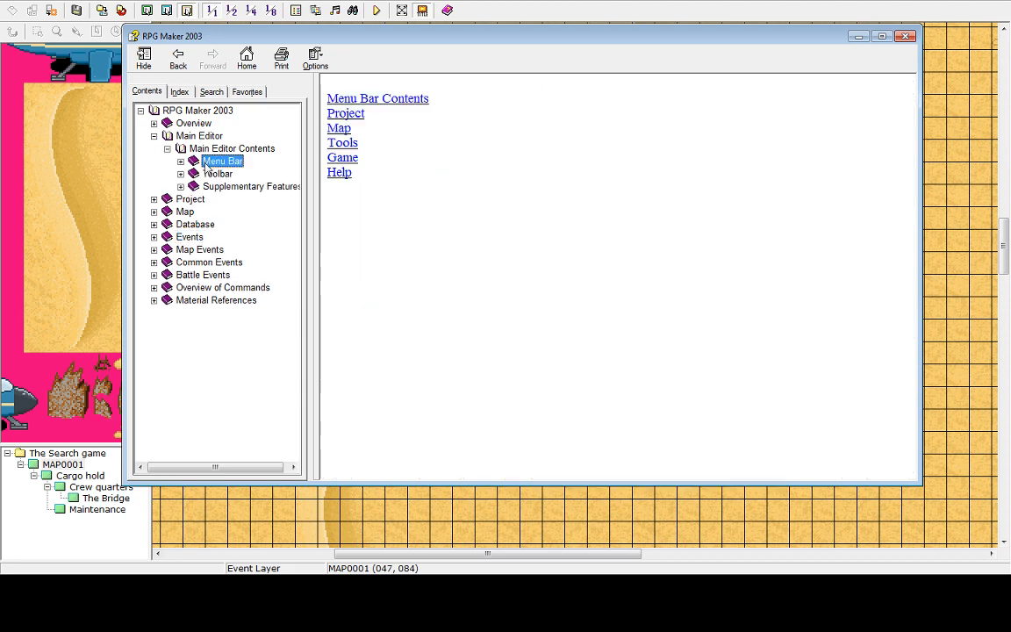
pyautogui.click(181, 174)
pyautogui.click(181, 174)
pyautogui.click(181, 187)
pyautogui.click(181, 188)
pyautogui.click(155, 199)
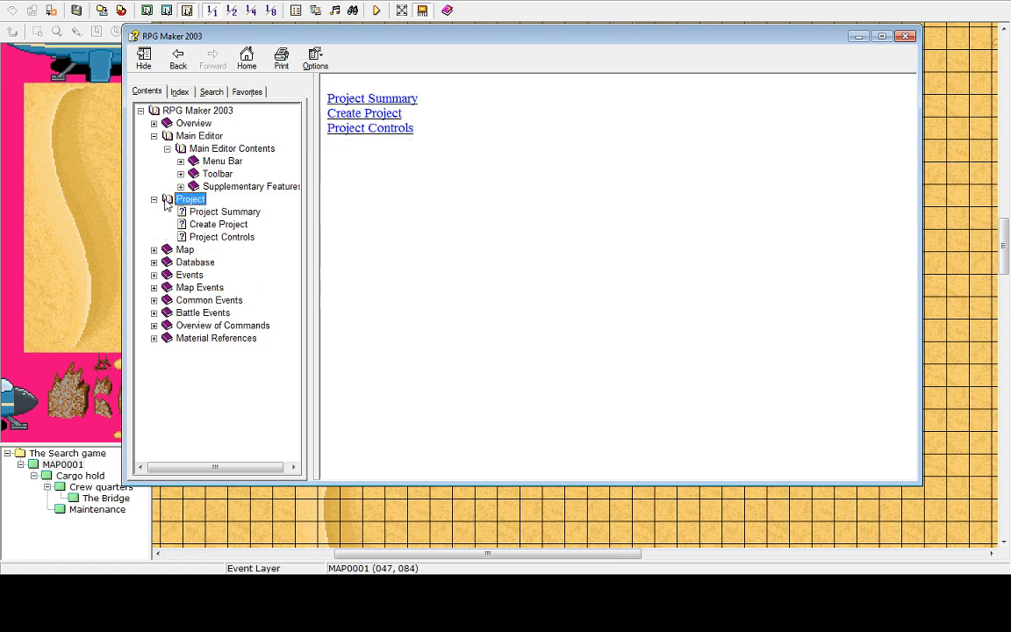
pyautogui.click(220, 212)
pyautogui.click(215, 224)
pyautogui.click(220, 237)
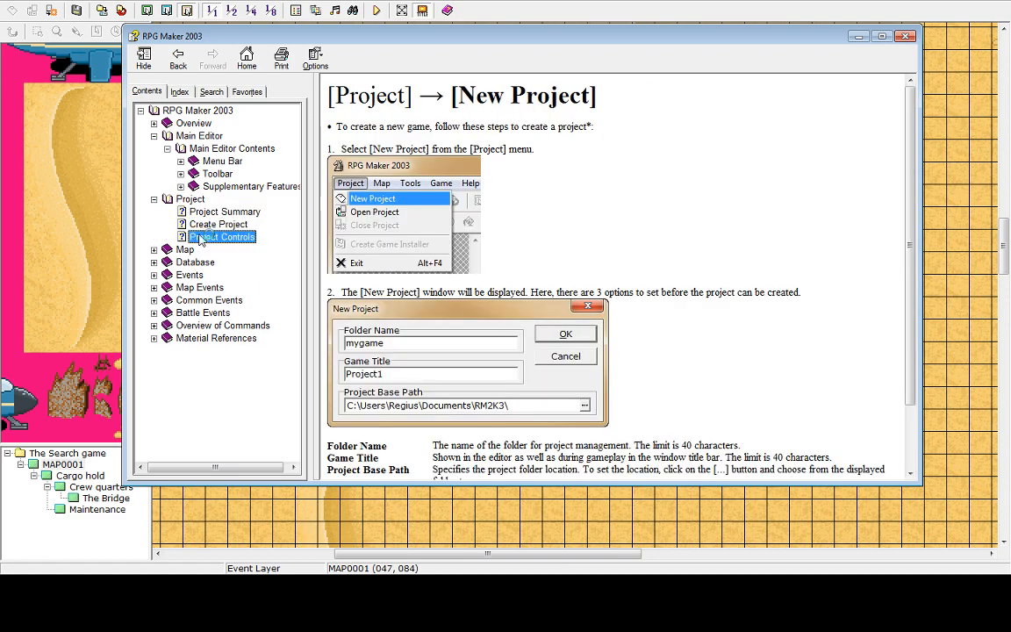
# Expand the Map help section, read its topics from Map Summary to Areas, and open Map Properties
pyautogui.click(154, 199)
pyautogui.click(154, 211)
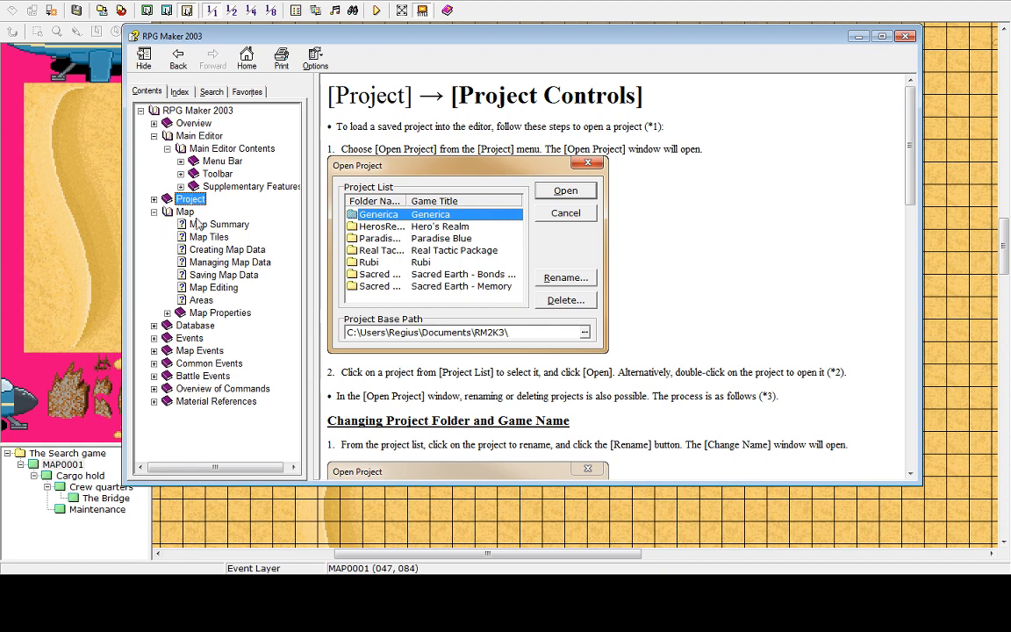
pyautogui.click(195, 224)
pyautogui.click(205, 237)
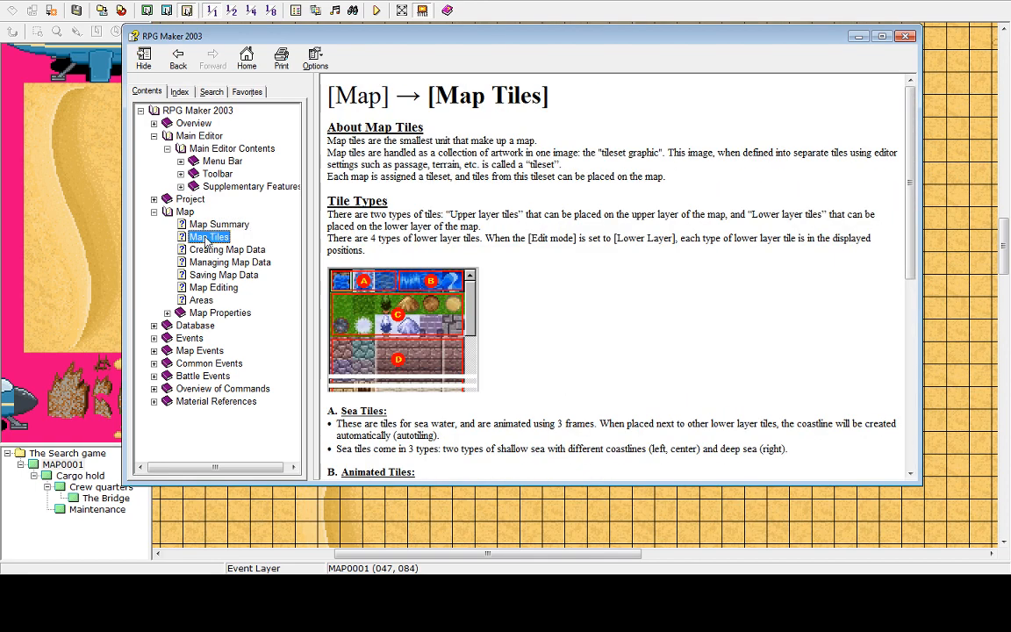
pyautogui.click(211, 250)
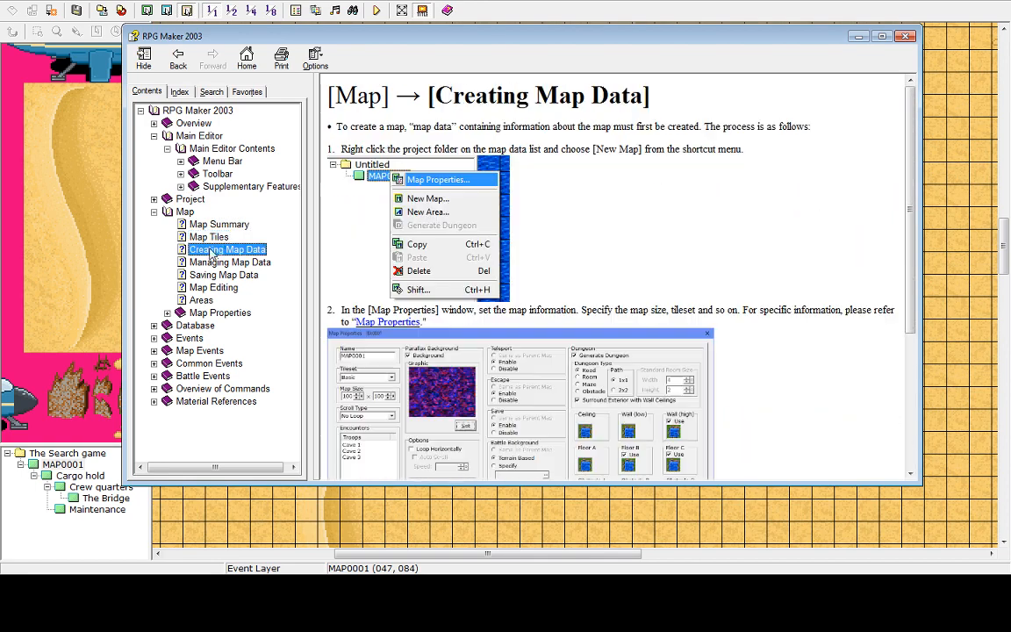
pyautogui.click(209, 262)
pyautogui.click(211, 288)
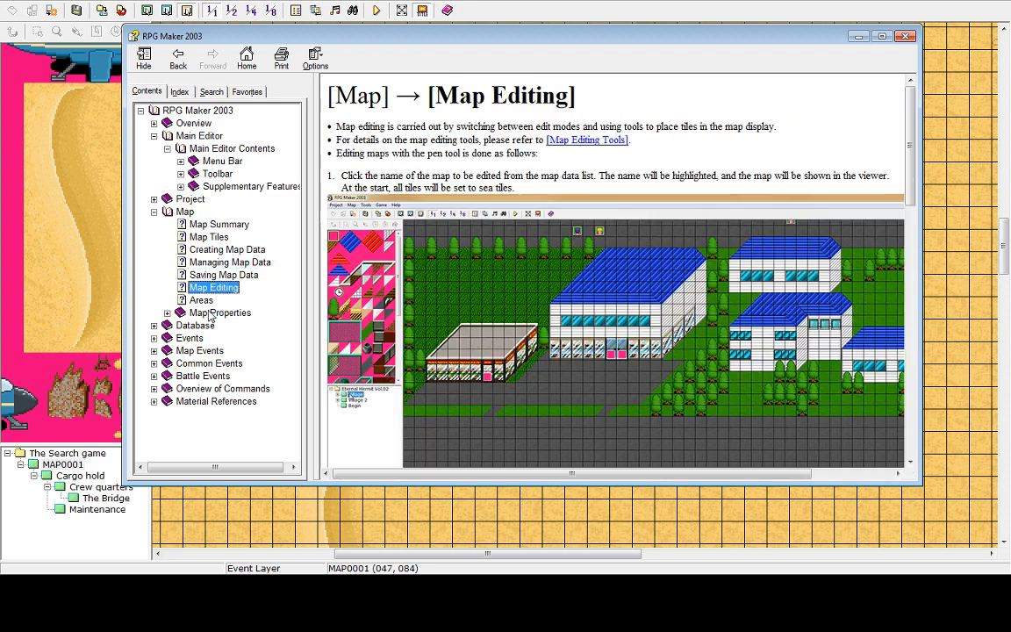
pyautogui.click(219, 313)
pyautogui.click(201, 300)
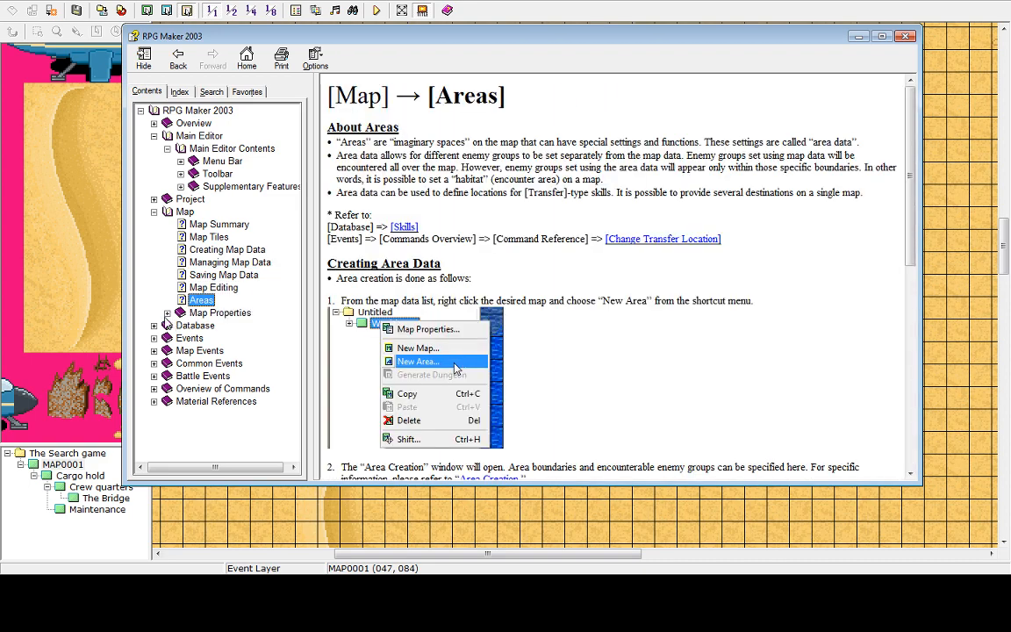
pyautogui.click(167, 314)
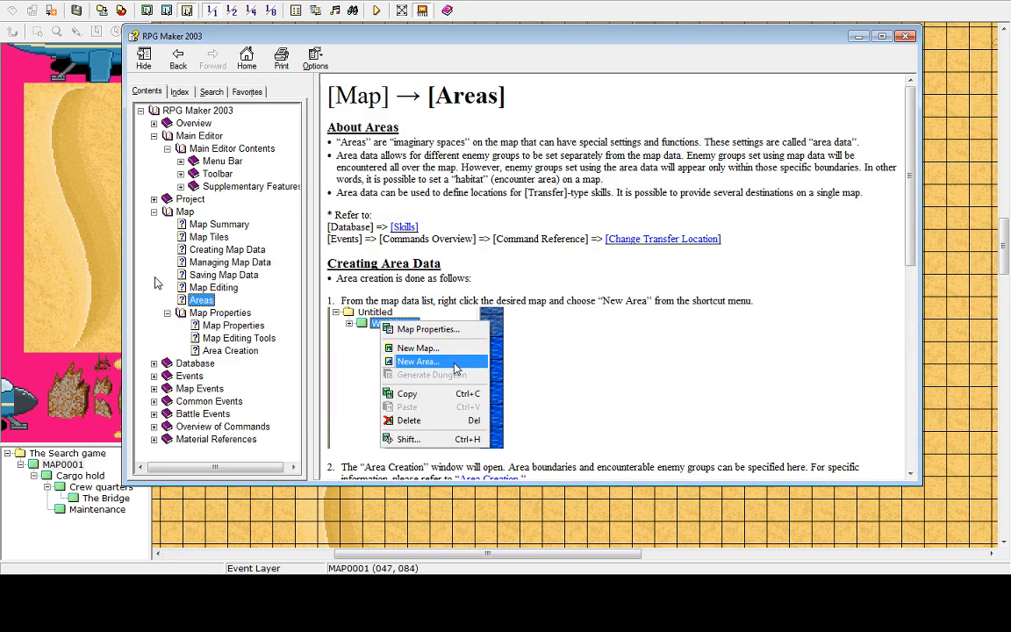
# Read the Map Properties and Map Editing Tools help topics, then collapse that section and expand Database
pyautogui.click(196, 324)
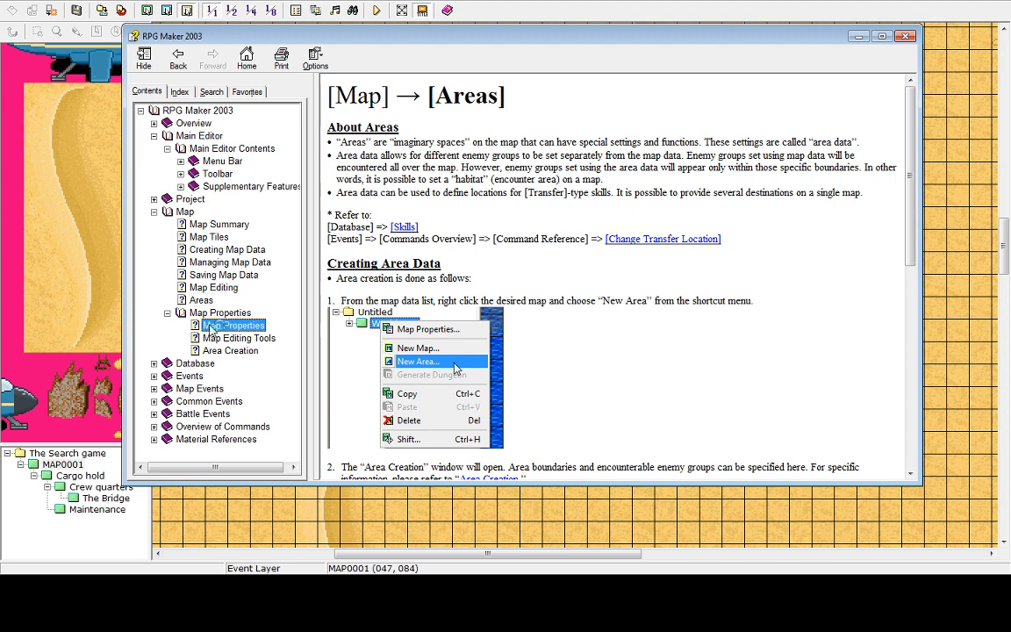
pyautogui.click(211, 340)
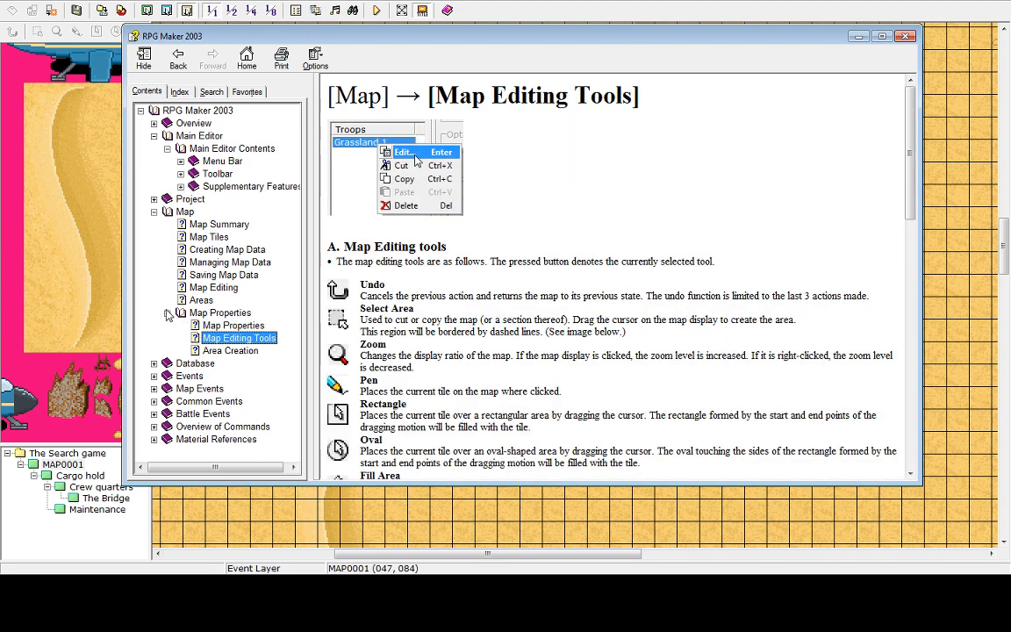
pyautogui.click(167, 313)
pyautogui.click(154, 325)
# Read the Database help topics from Actors through Classes, Skills, Items, Enemies, States, Terrain, Tilesets, System, Common Events and Terms
pyautogui.click(202, 237)
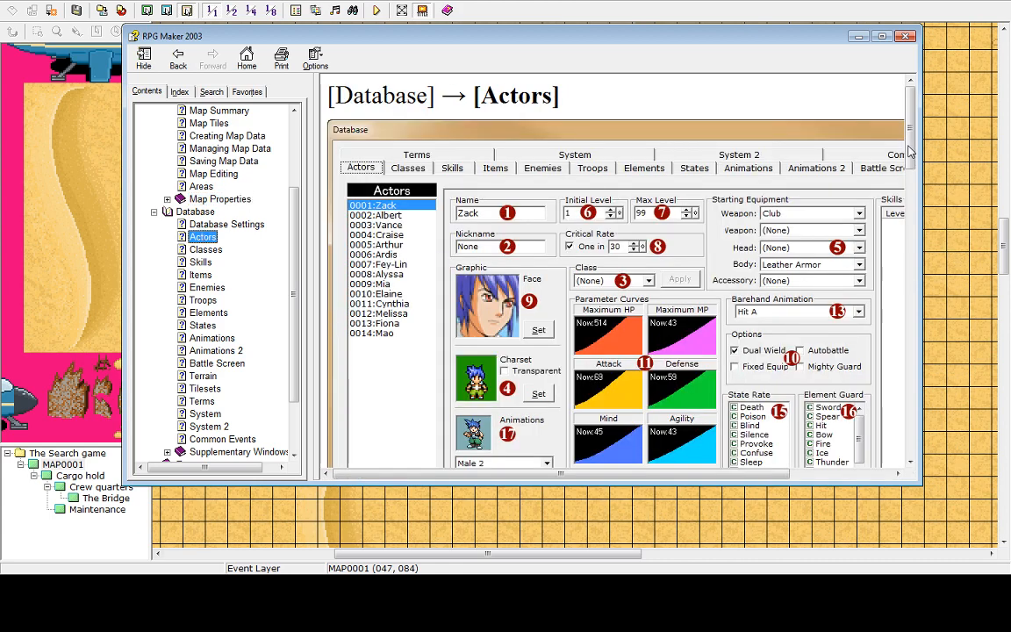
pyautogui.moveTo(910, 151); pyautogui.dragTo(922, 446)
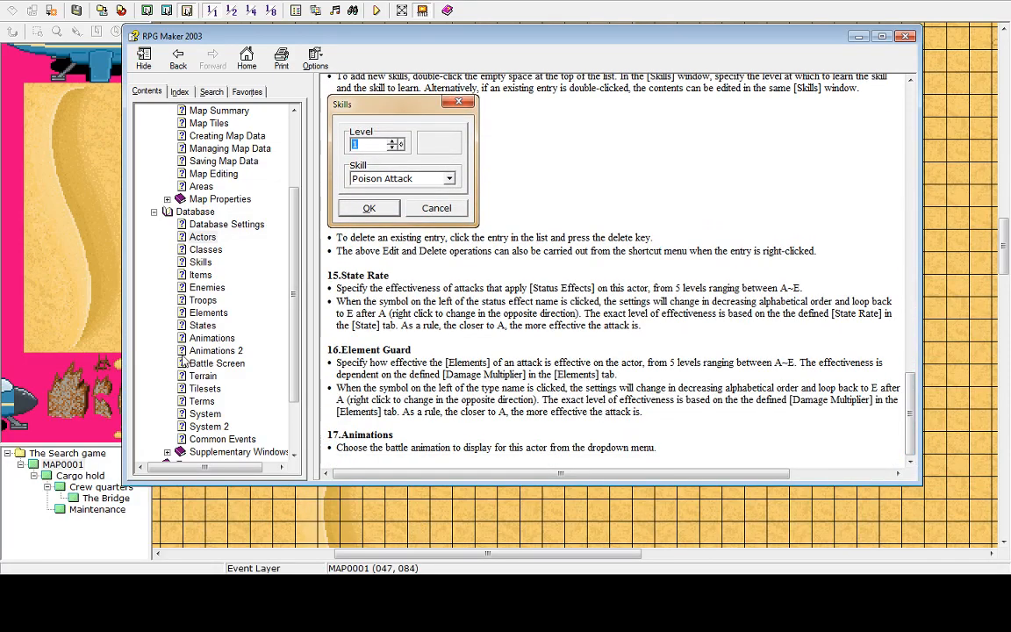
pyautogui.click(221, 252)
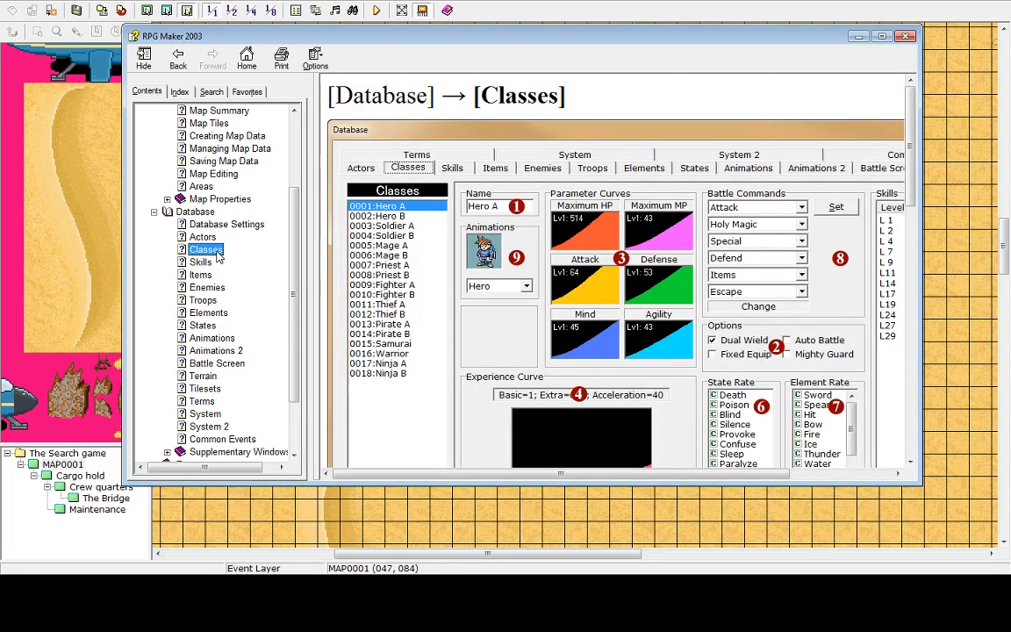
pyautogui.click(201, 239)
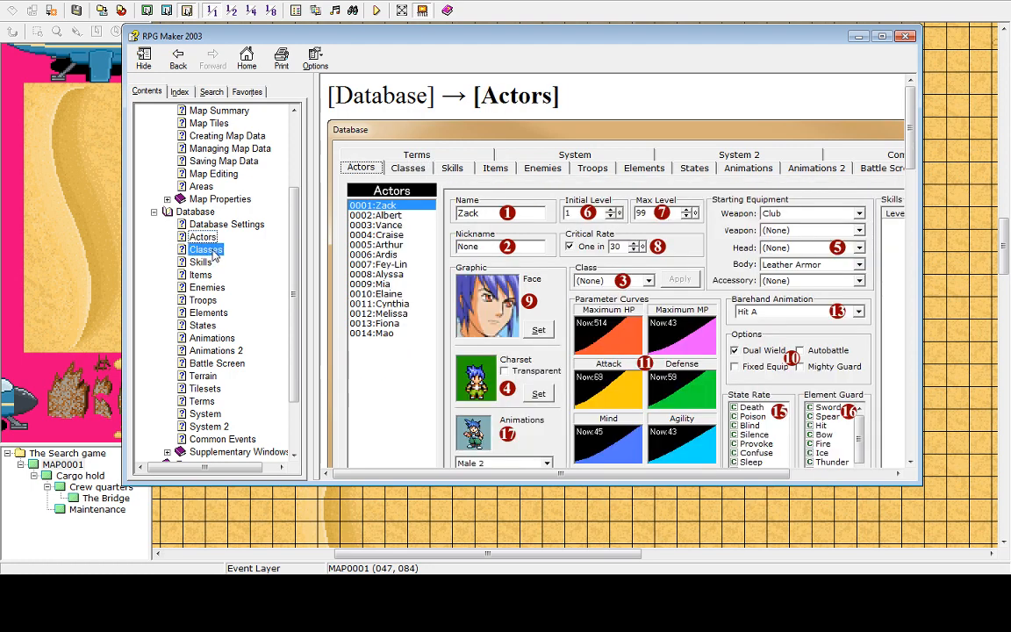
pyautogui.click(206, 249)
pyautogui.click(201, 262)
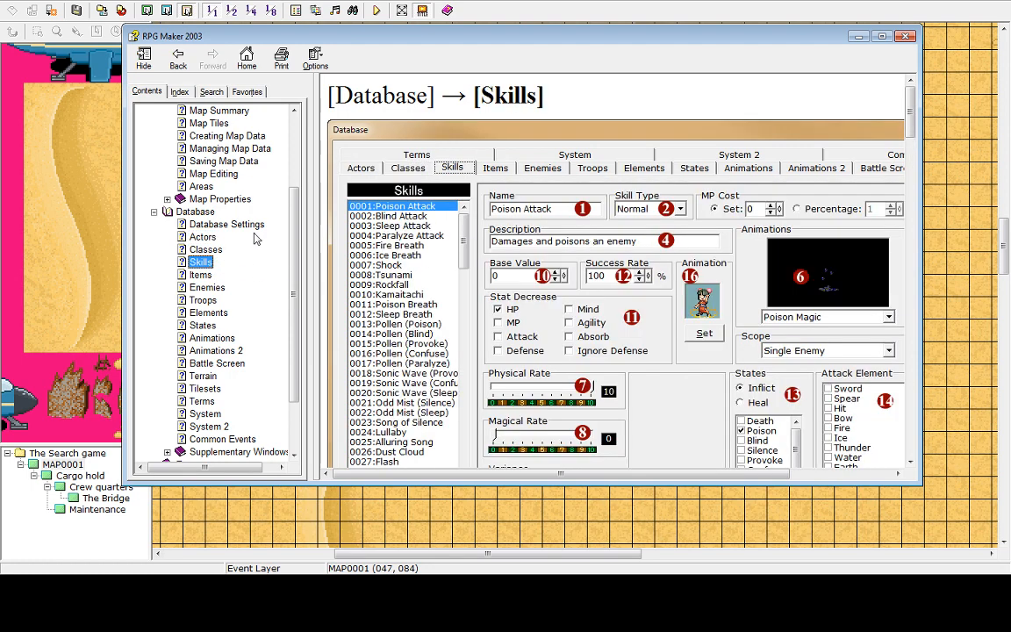
pyautogui.click(202, 276)
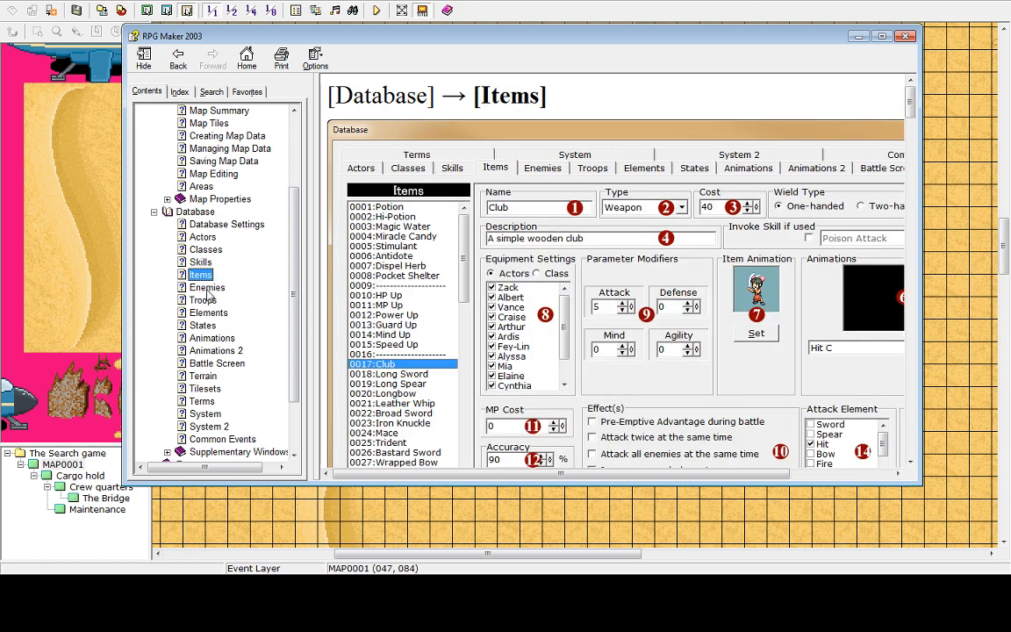
pyautogui.click(208, 288)
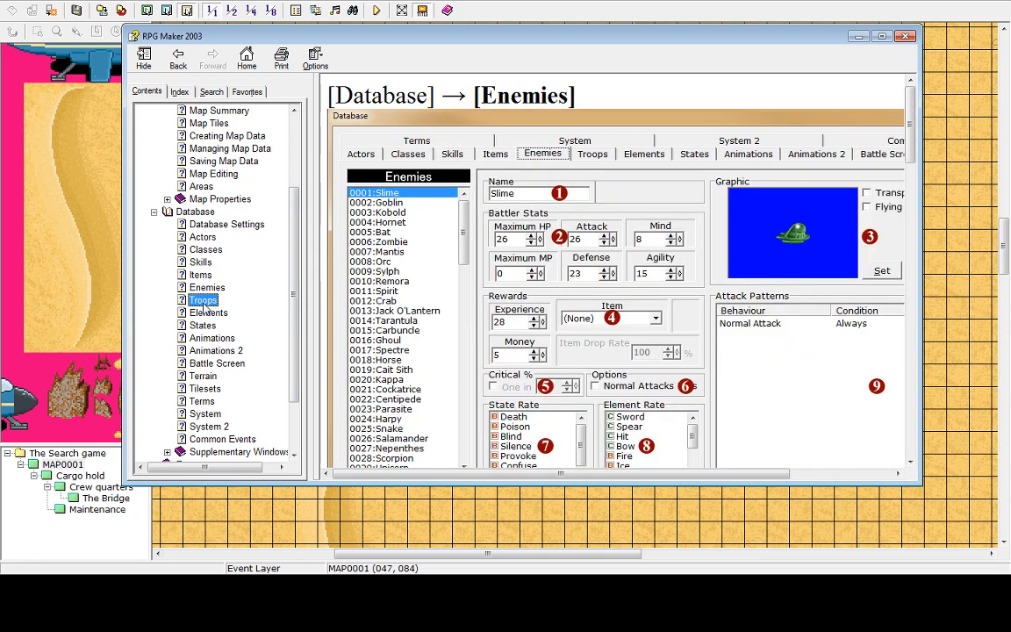
pyautogui.click(203, 301)
pyautogui.click(203, 325)
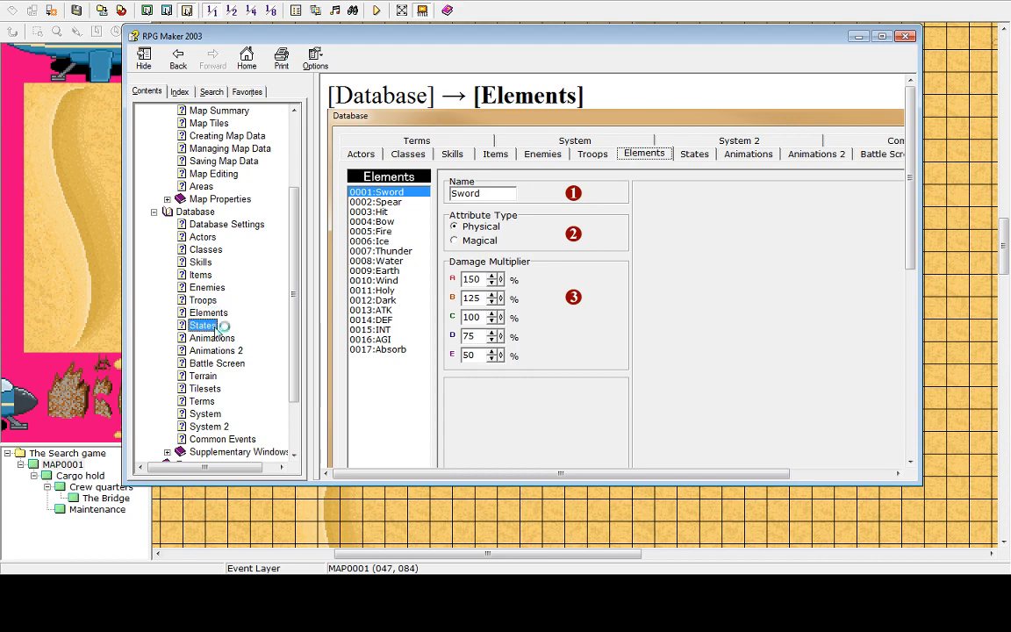
pyautogui.click(211, 338)
pyautogui.click(209, 351)
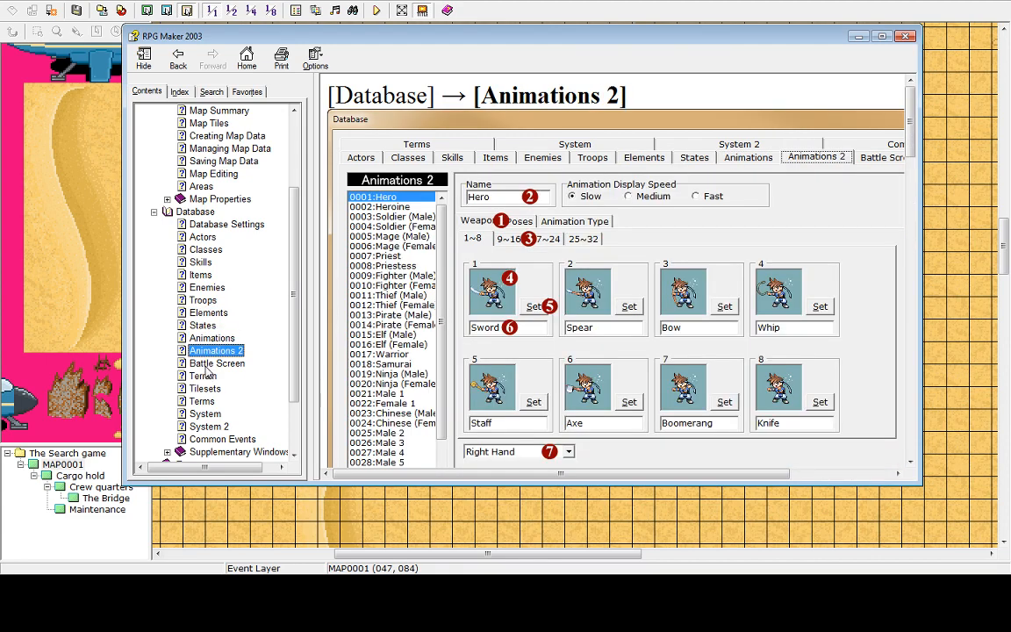
pyautogui.click(203, 364)
pyautogui.click(203, 375)
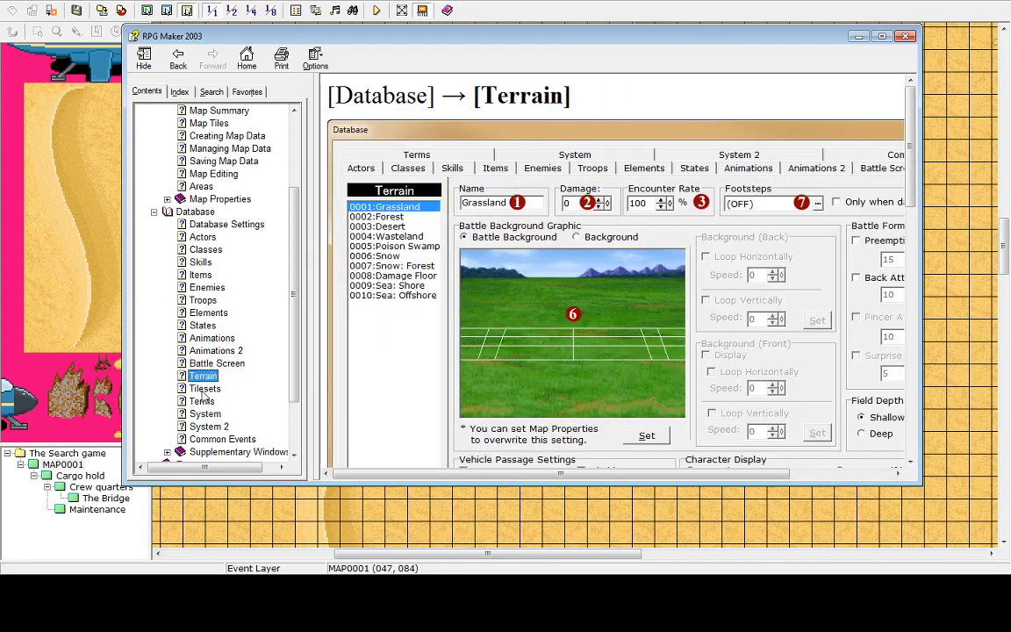
pyautogui.click(204, 388)
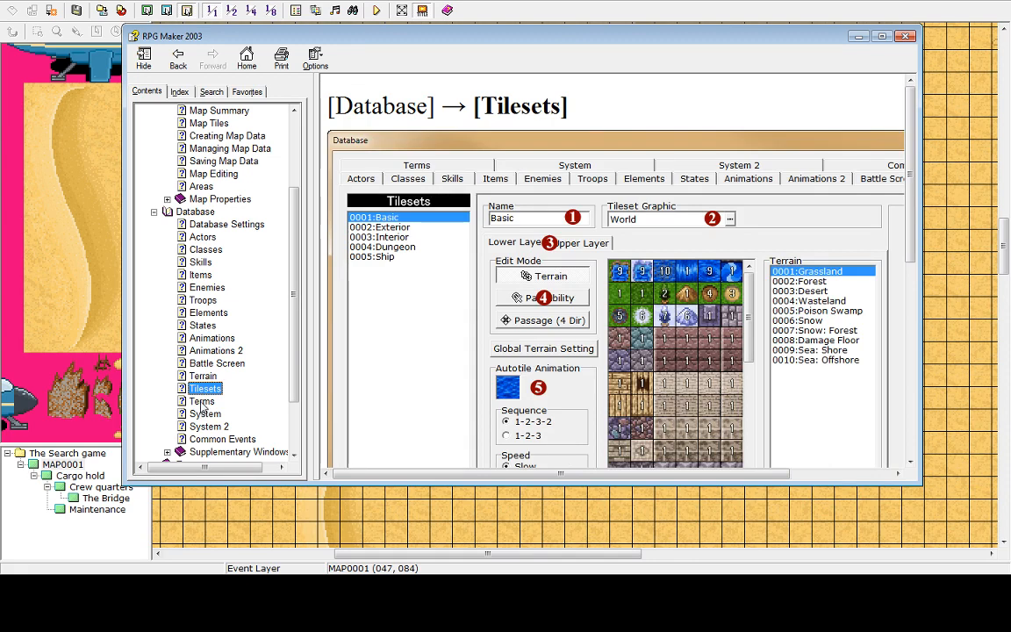
pyautogui.click(201, 402)
pyautogui.click(205, 414)
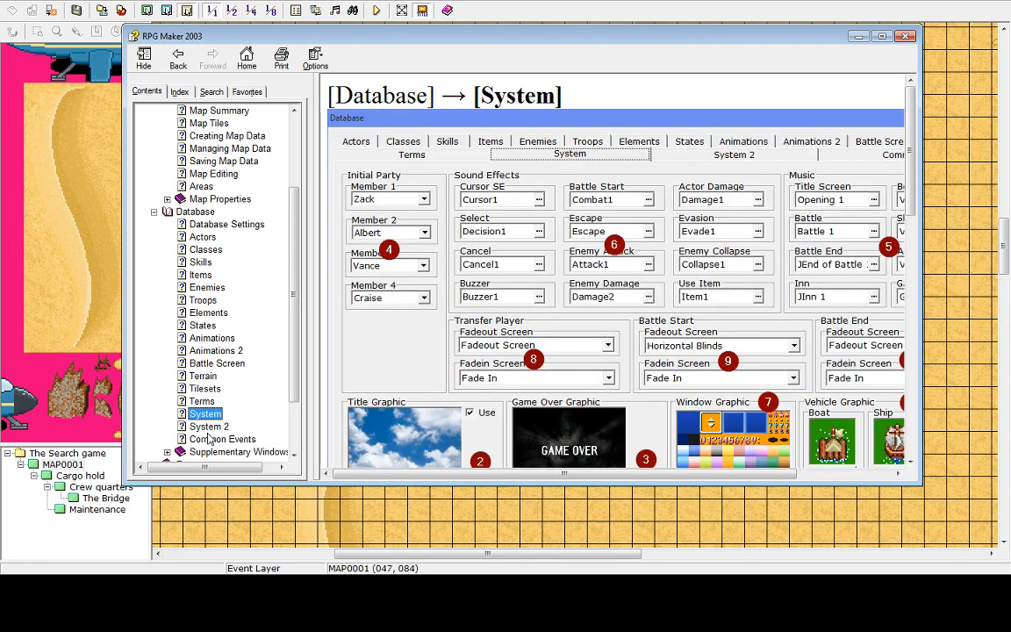
pyautogui.click(211, 439)
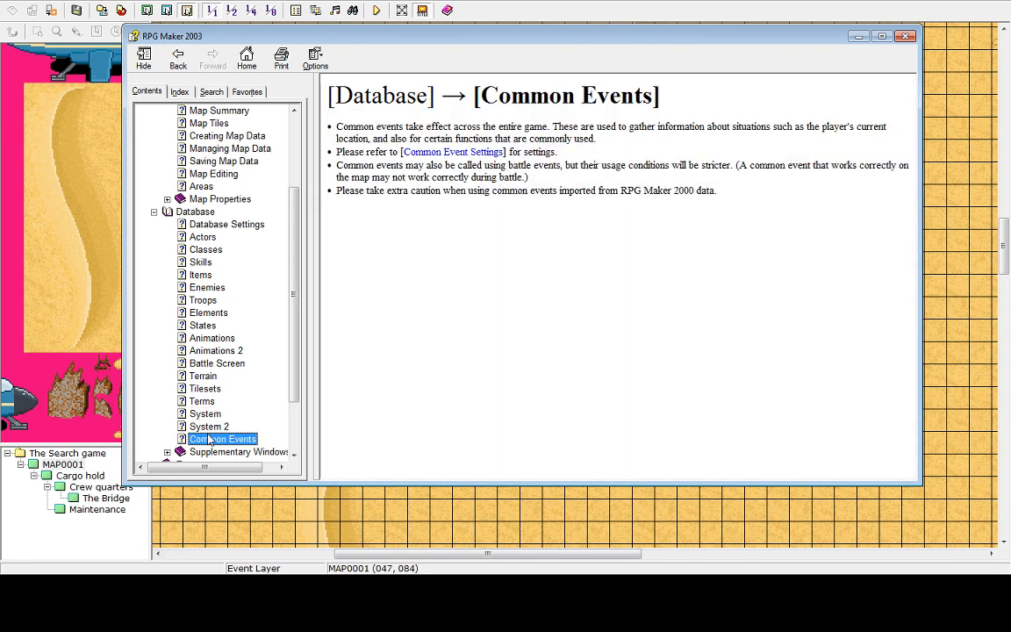
pyautogui.click(211, 427)
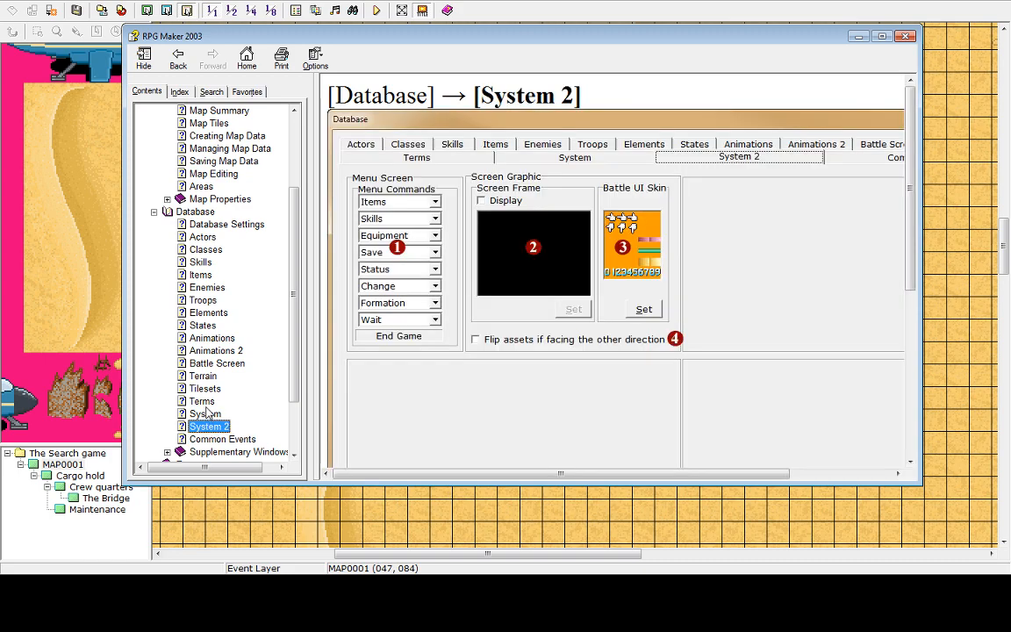
pyautogui.click(202, 401)
# Read the Database Settings help topic and close the help window
pyautogui.click(210, 224)
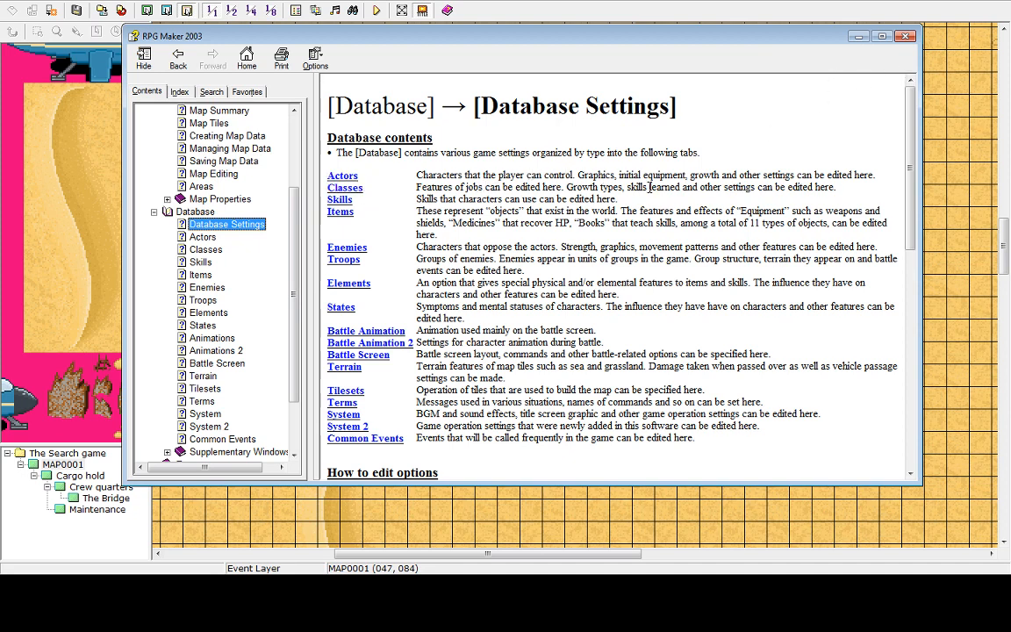
pyautogui.scroll(-2, 660, 176)
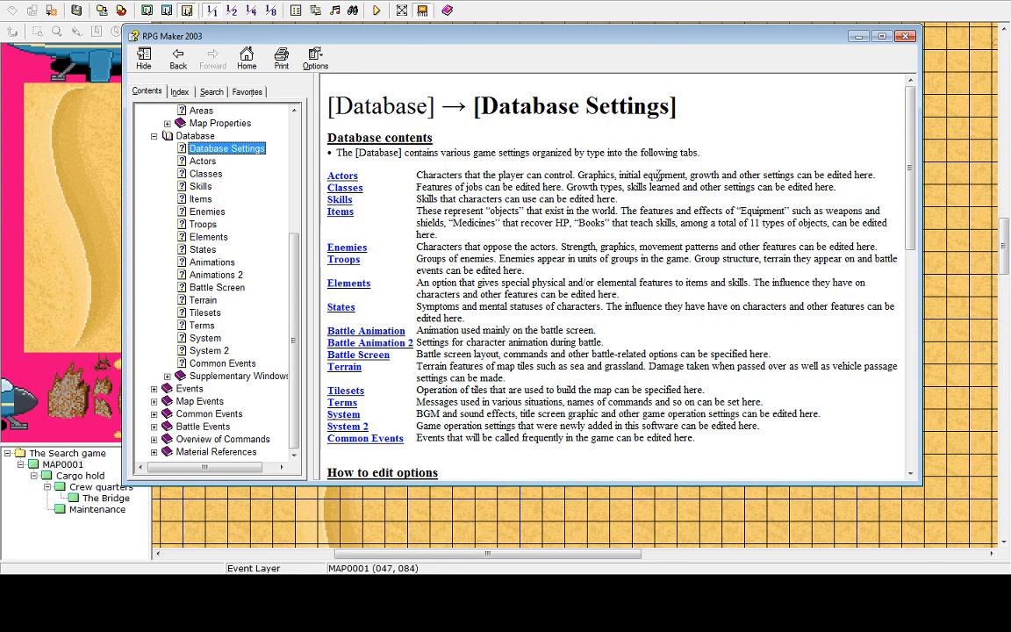
pyautogui.scroll(3, 660, 175)
pyautogui.moveTo(912, 178); pyautogui.dragTo(904, 238)
pyautogui.scroll(-8, 904, 238)
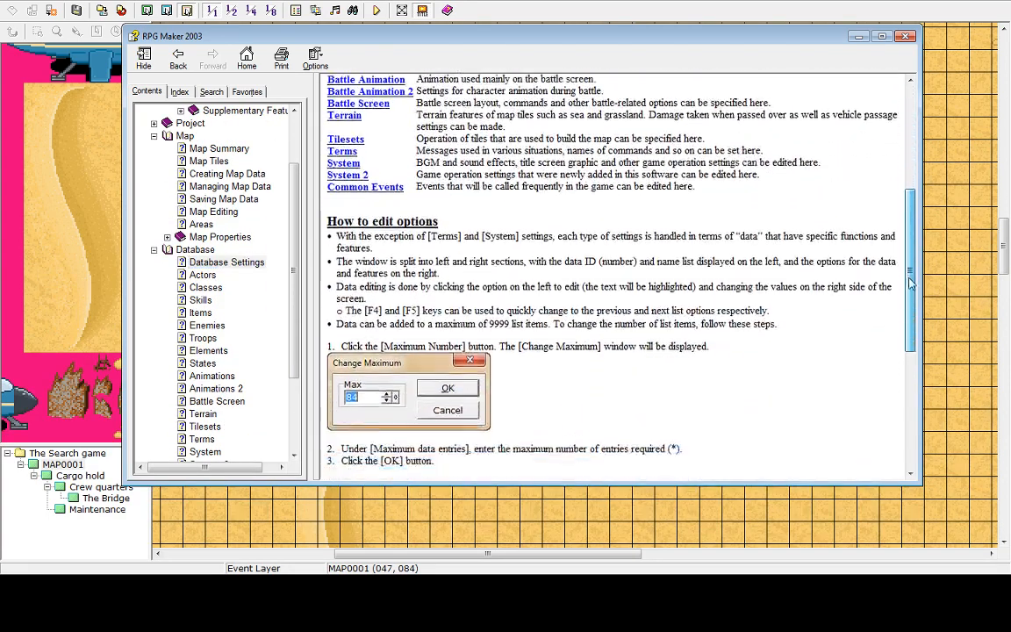
pyautogui.click(907, 37)
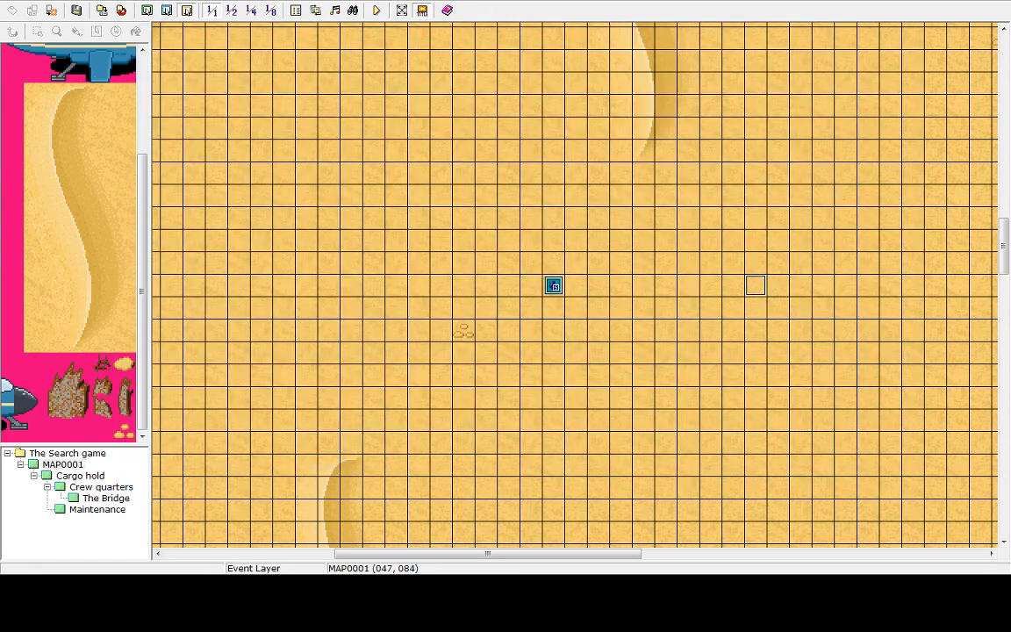
# Set the player's starting position on a tile in the upper right of the desert map
pyautogui.rightClick(371, 158)
pyautogui.click(189, 18)
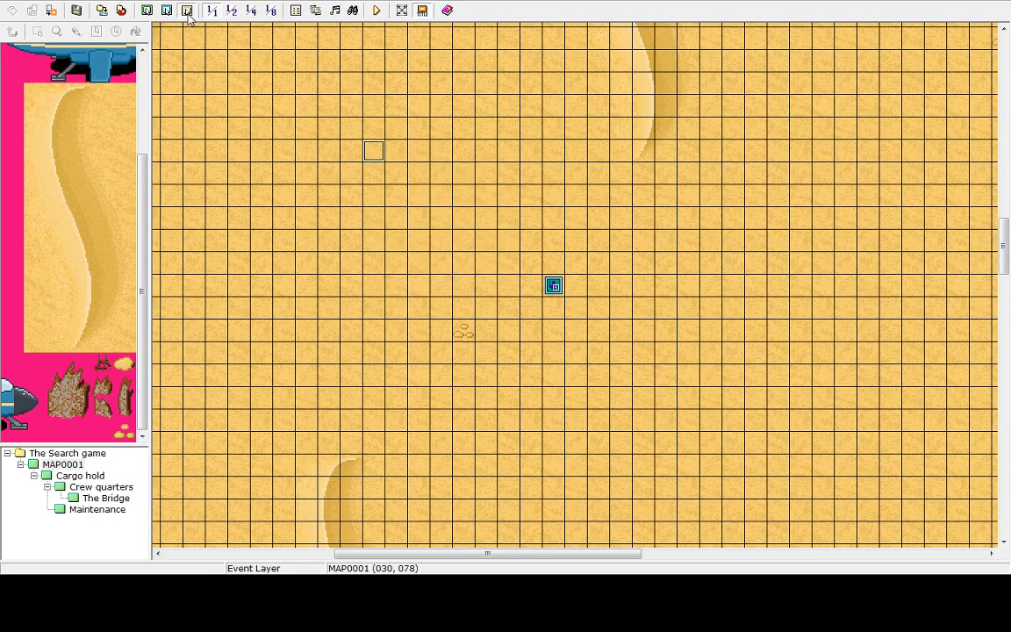
pyautogui.moveTo(140, 193); pyautogui.dragTo(136, 93)
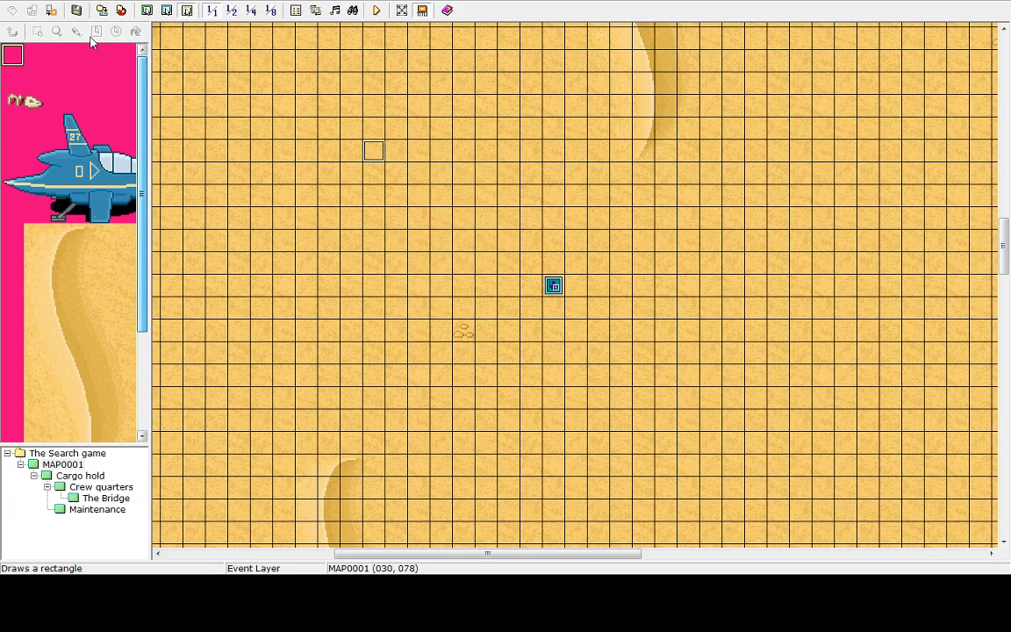
pyautogui.rightClick(705, 215)
pyautogui.rightClick(764, 203)
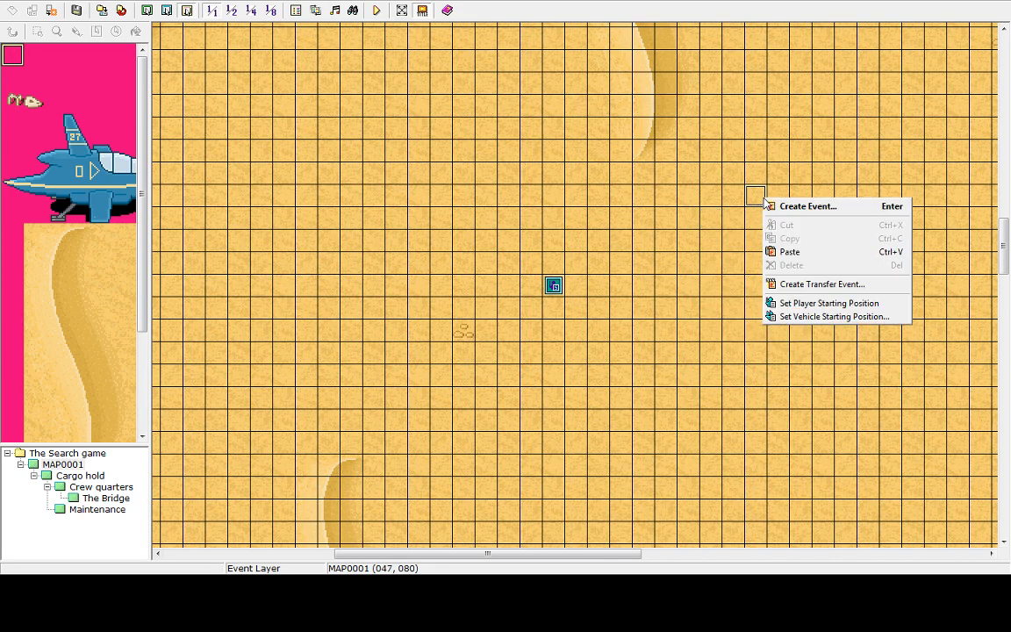
pyautogui.click(824, 304)
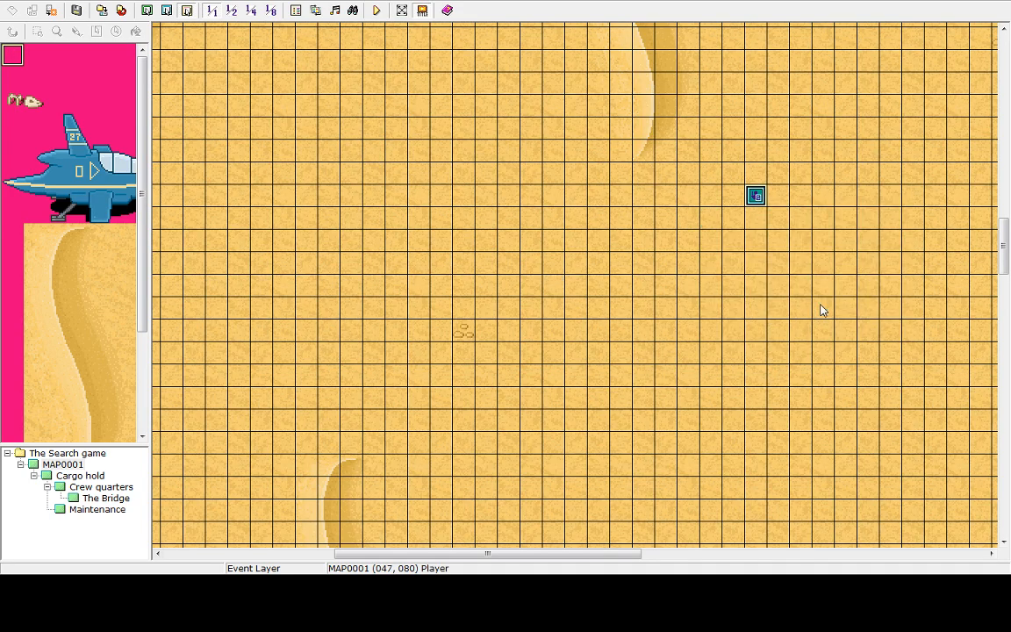
# Move the player's starting position to a tile near the centre of the desert map
pyautogui.rightClick(512, 305)
pyautogui.click(556, 406)
pyautogui.rightClick(840, 218)
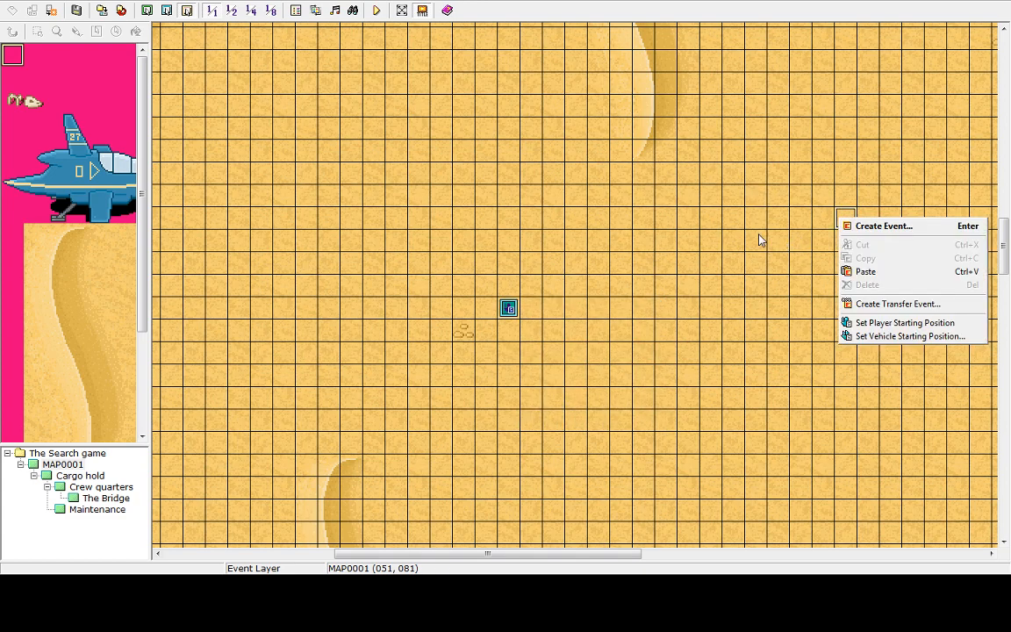
pyautogui.rightClick(753, 234)
pyautogui.press('Escape')
# Create a new event beside the start tile and give it the brown robot graphic from Assignment 3
pyautogui.doubleClick(768, 238)
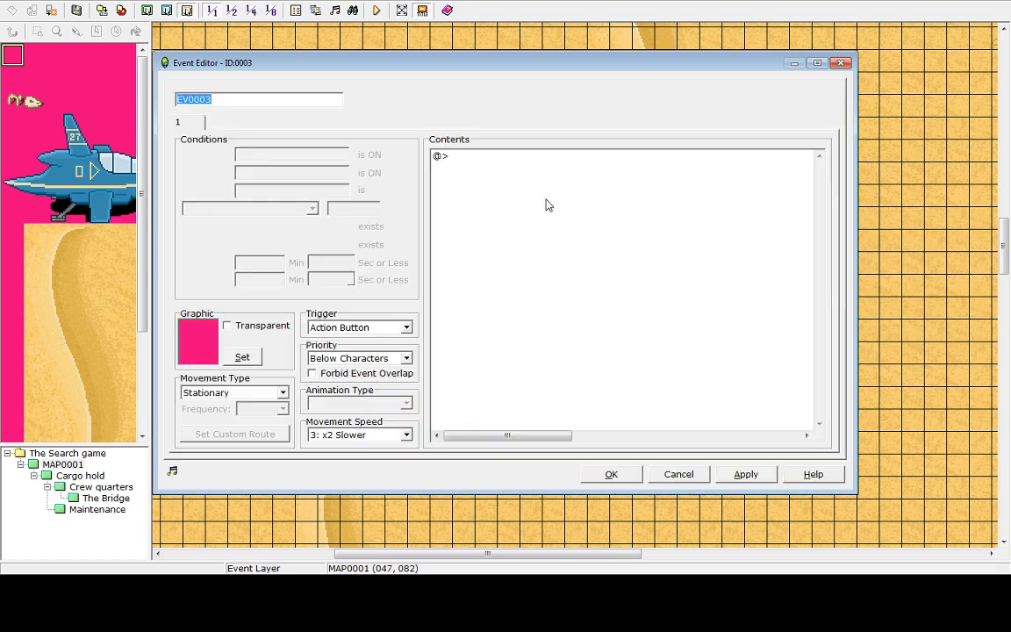
pyautogui.click(240, 356)
pyautogui.click(246, 227)
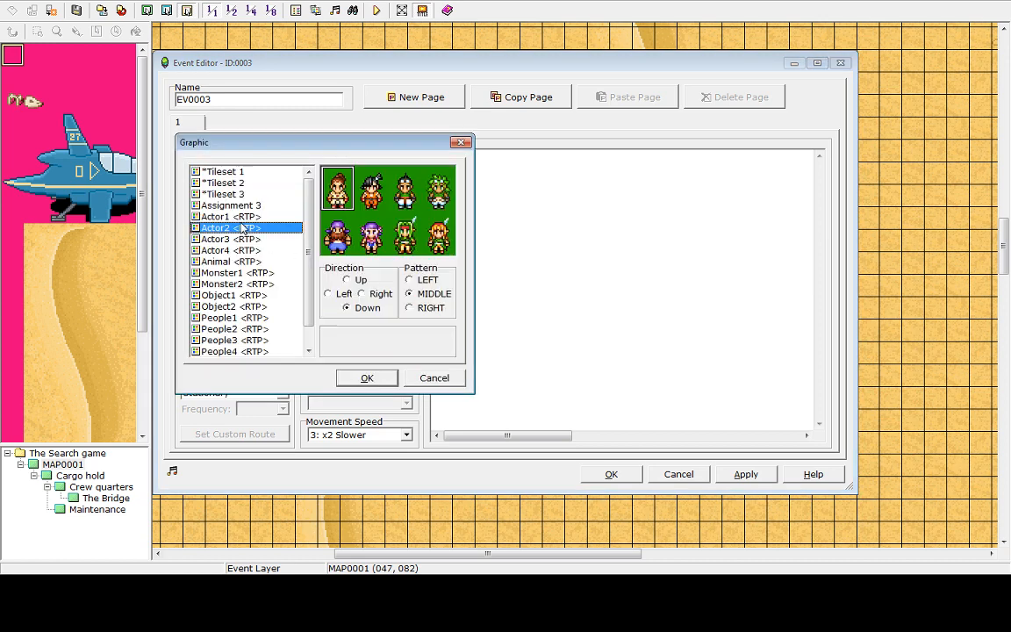
pyautogui.click(233, 216)
pyautogui.click(223, 207)
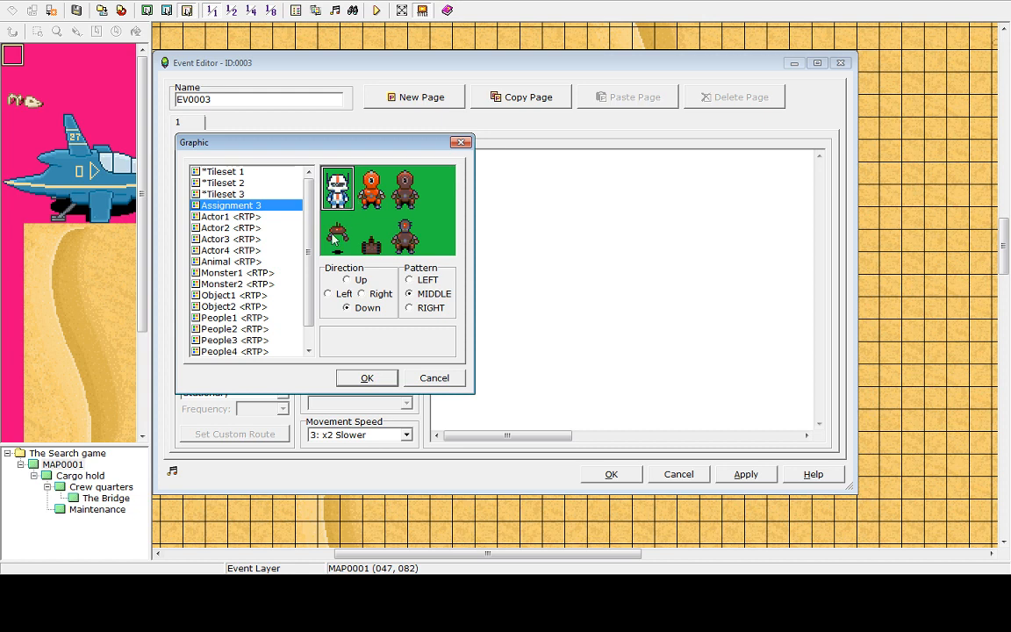
pyautogui.click(372, 238)
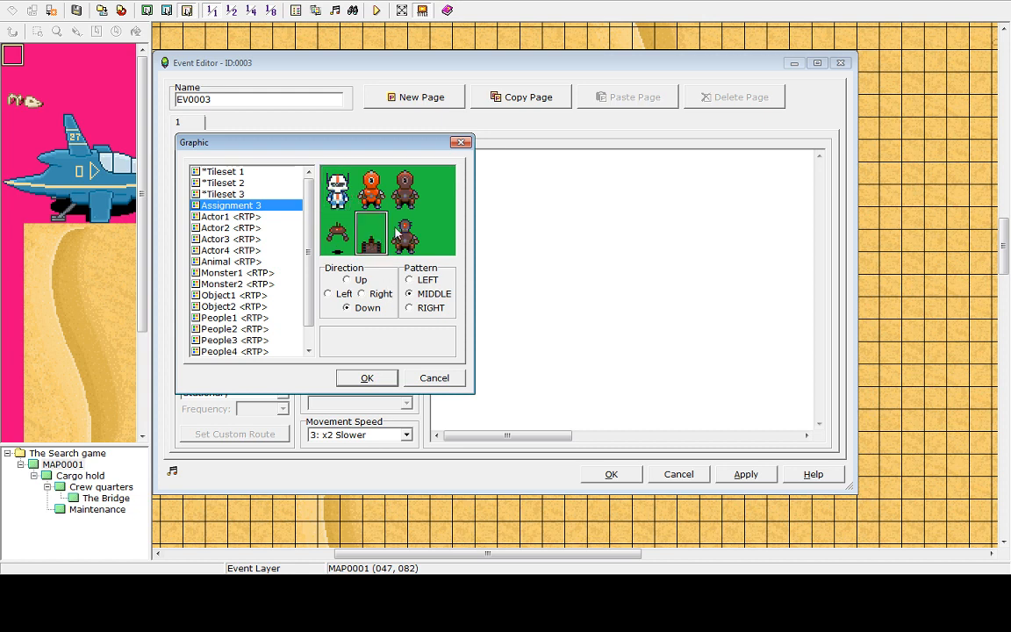
pyautogui.click(416, 191)
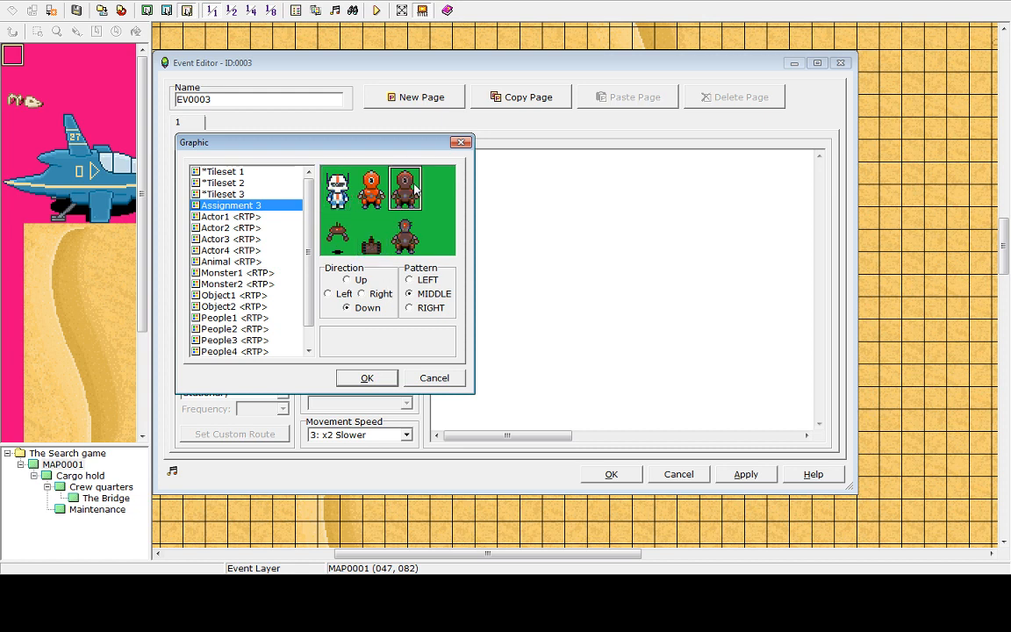
pyautogui.click(369, 378)
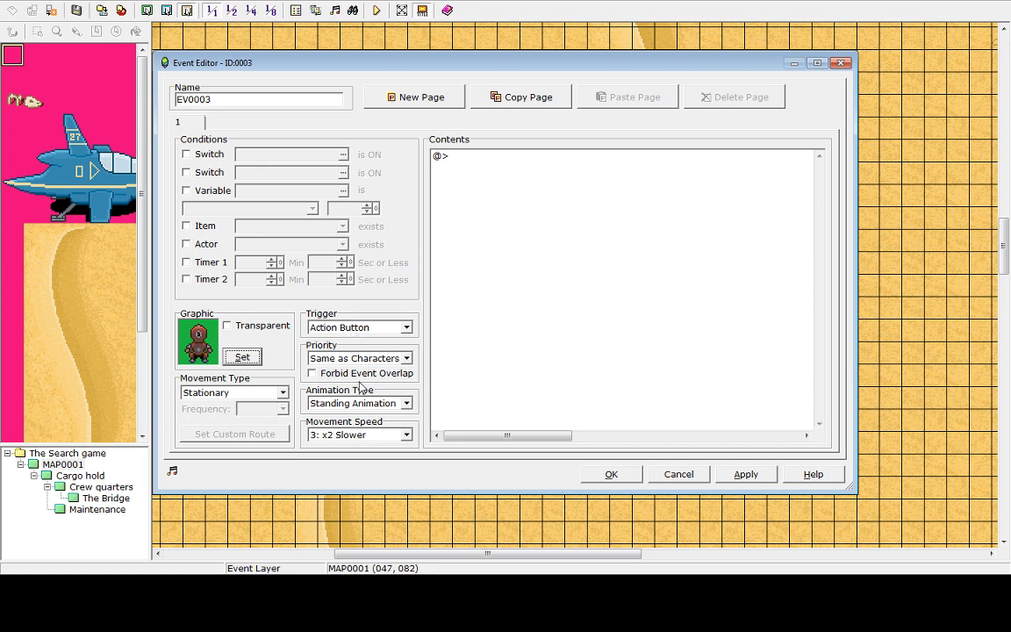
# Review the event's Priority and Animation Type options
pyautogui.click(347, 361)
pyautogui.click(347, 362)
pyautogui.click(347, 362)
pyautogui.click(348, 362)
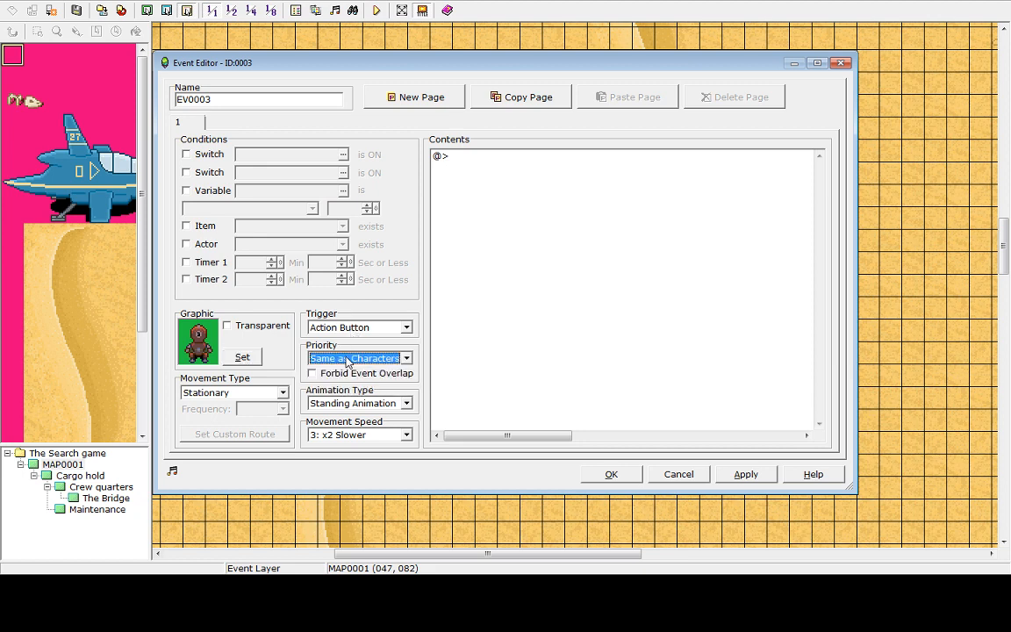
pyautogui.click(357, 405)
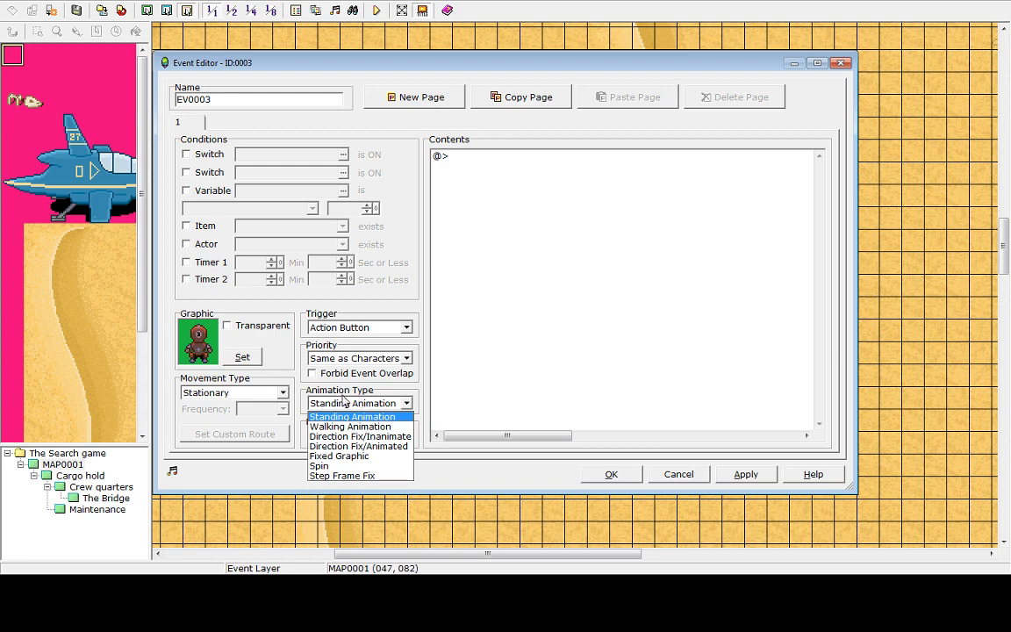
# Change the event's graphic to the small tracked robot from the Assignment 3 set
pyautogui.click(242, 354)
pyautogui.click(253, 354)
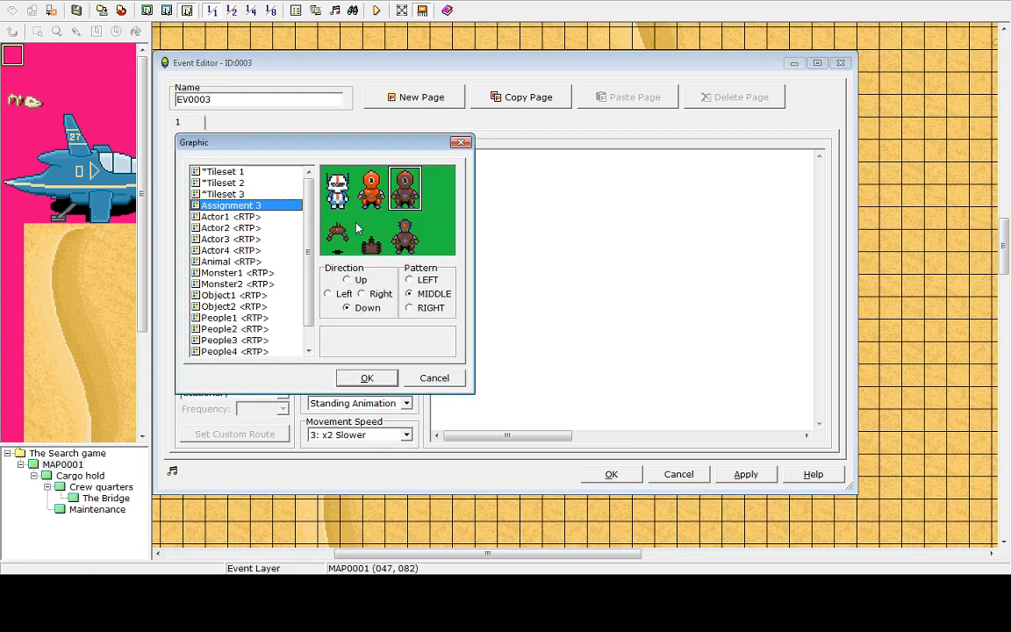
pyautogui.click(365, 381)
# Try Walking Animation as the event's animation type, then revert it to Standing Animation
pyautogui.click(356, 403)
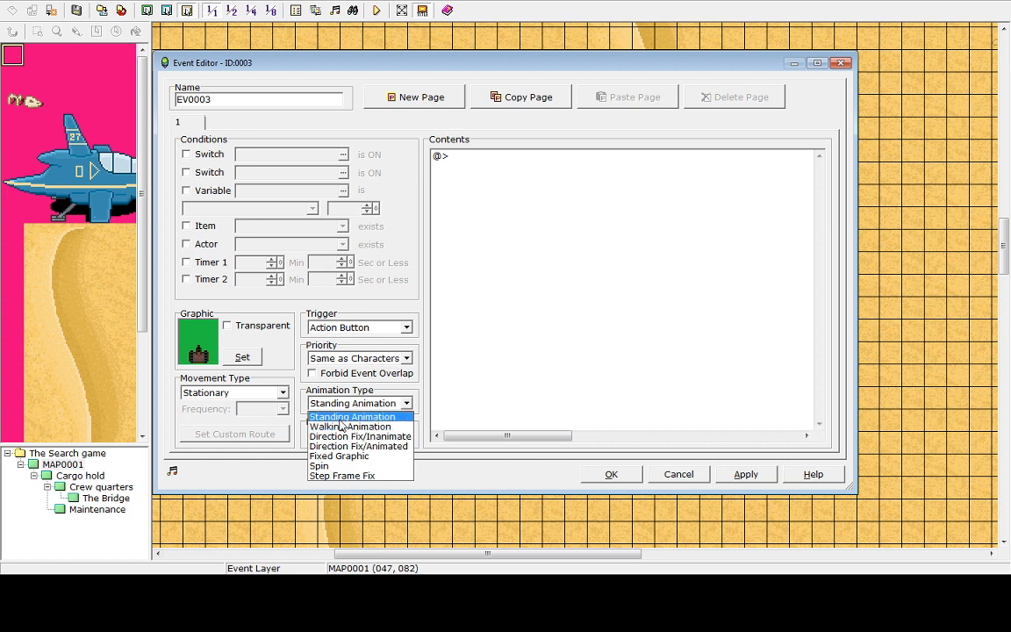
pyautogui.click(367, 416)
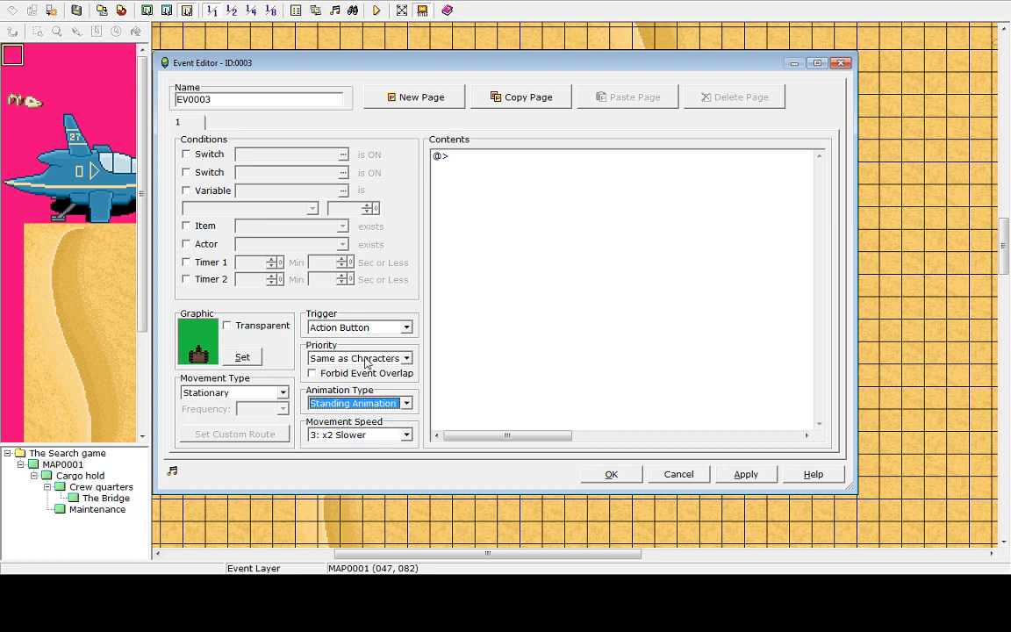
pyautogui.click(355, 403)
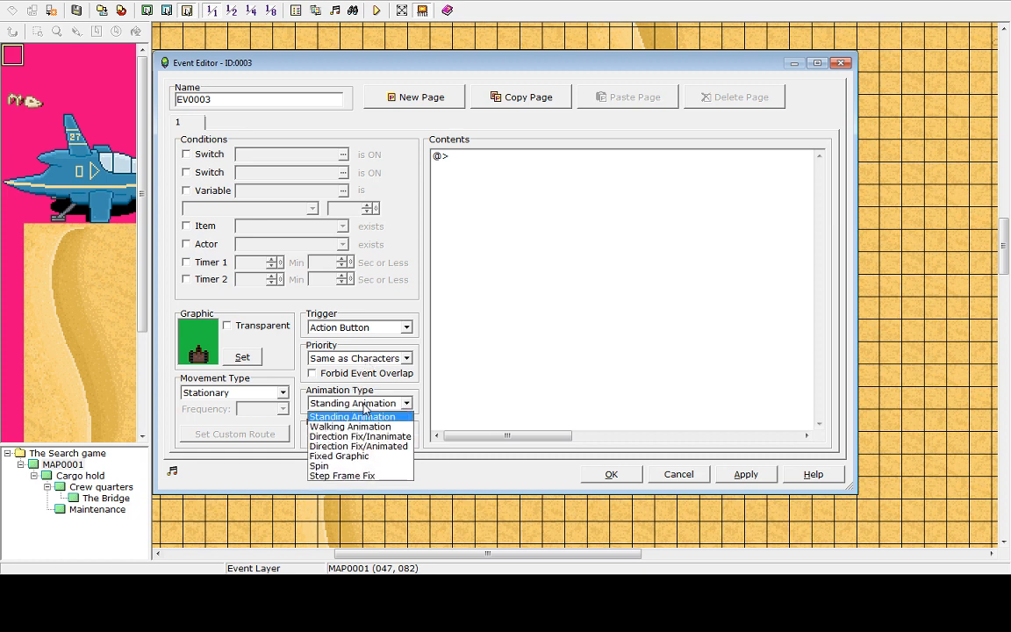
pyautogui.click(370, 425)
pyautogui.click(360, 403)
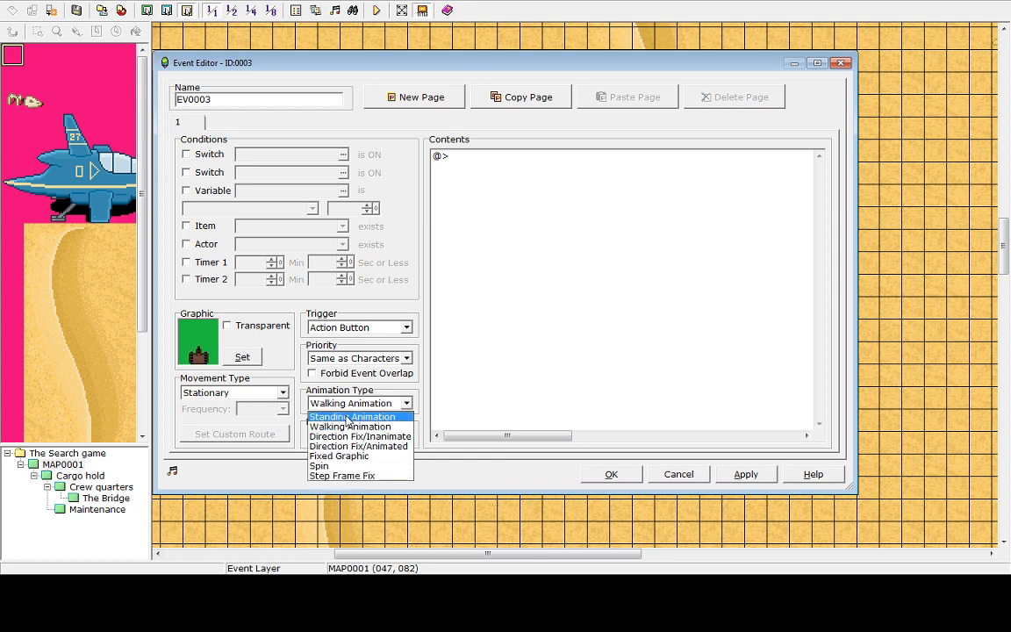
pyautogui.click(360, 416)
# Set the event's movement type to Random and close the event editor
pyautogui.click(272, 391)
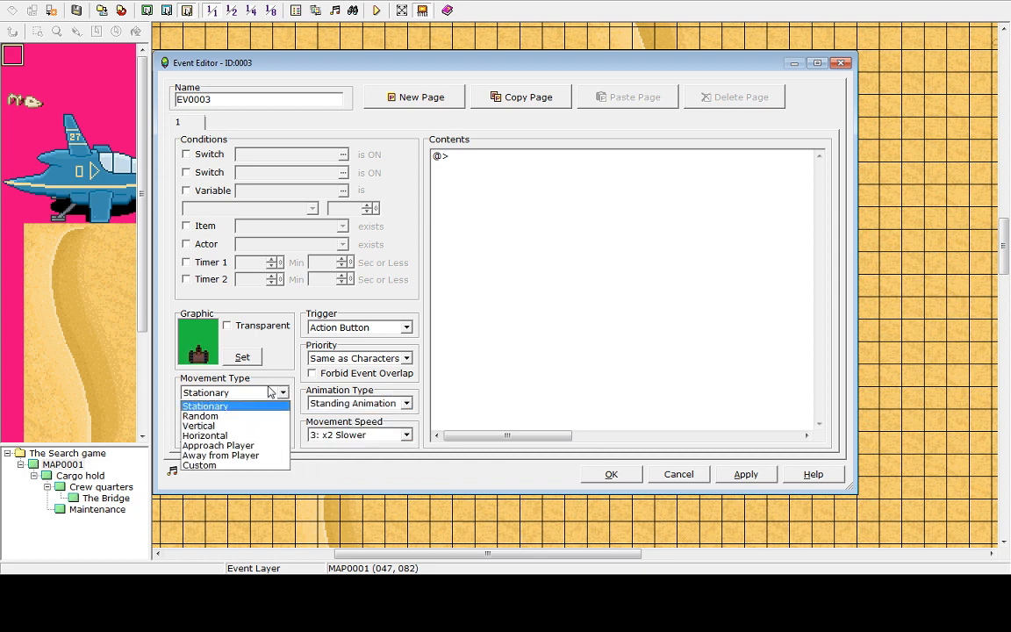
pyautogui.click(215, 416)
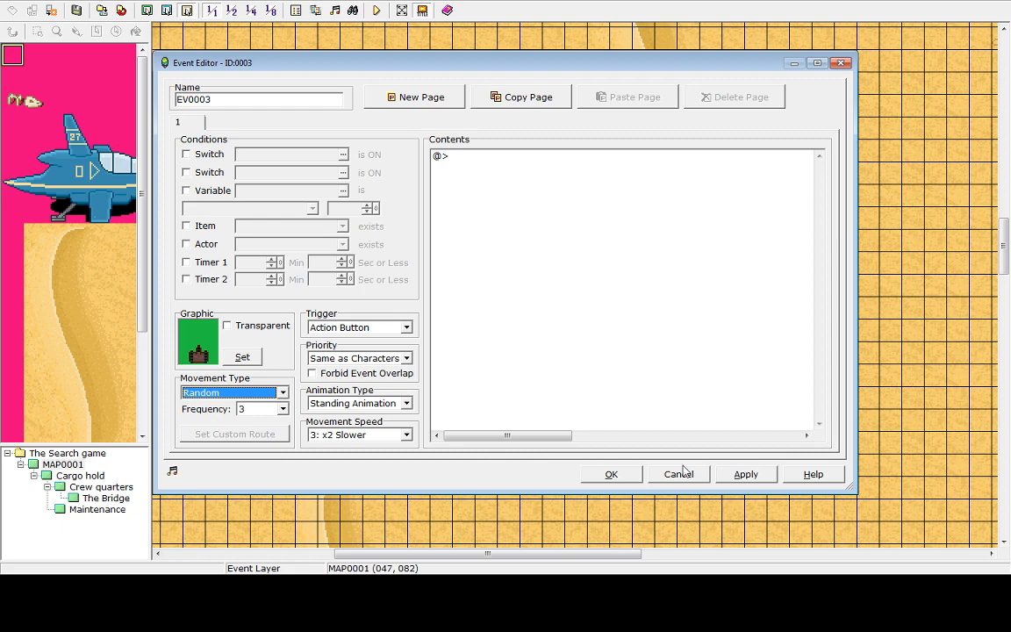
pyautogui.click(610, 474)
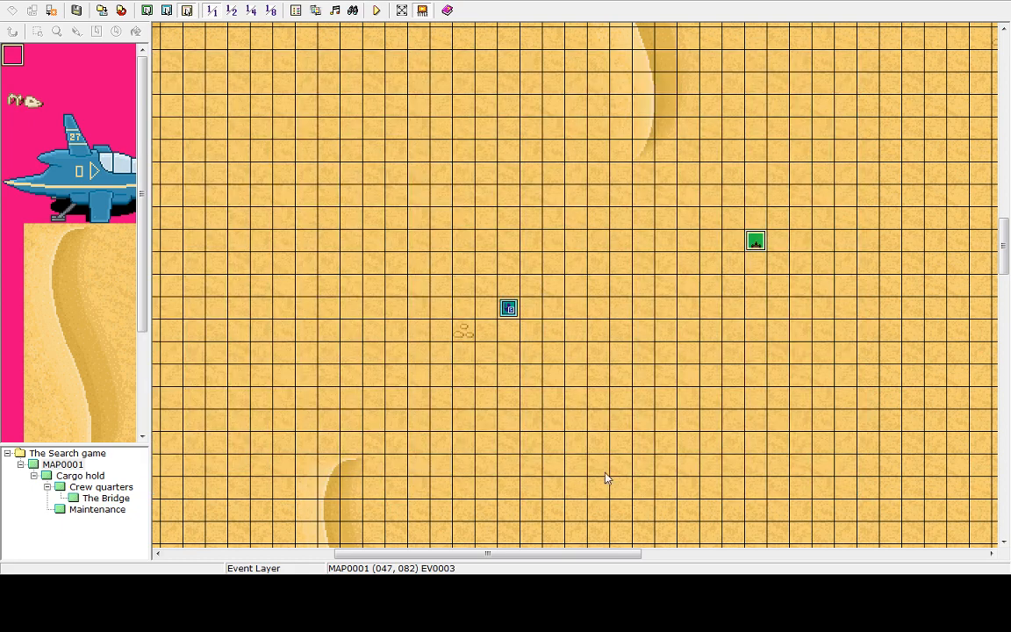
# Save and playtest the game, walking the hero around the desert to watch the roaming robot
pyautogui.click(375, 11)
pyautogui.click(495, 310)
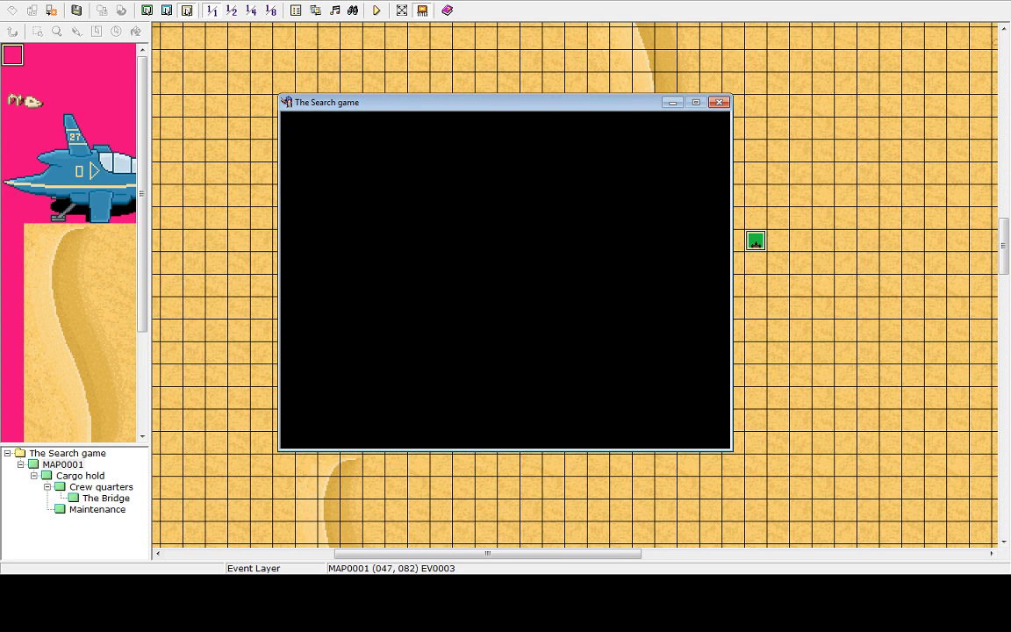
pyautogui.press('Right')
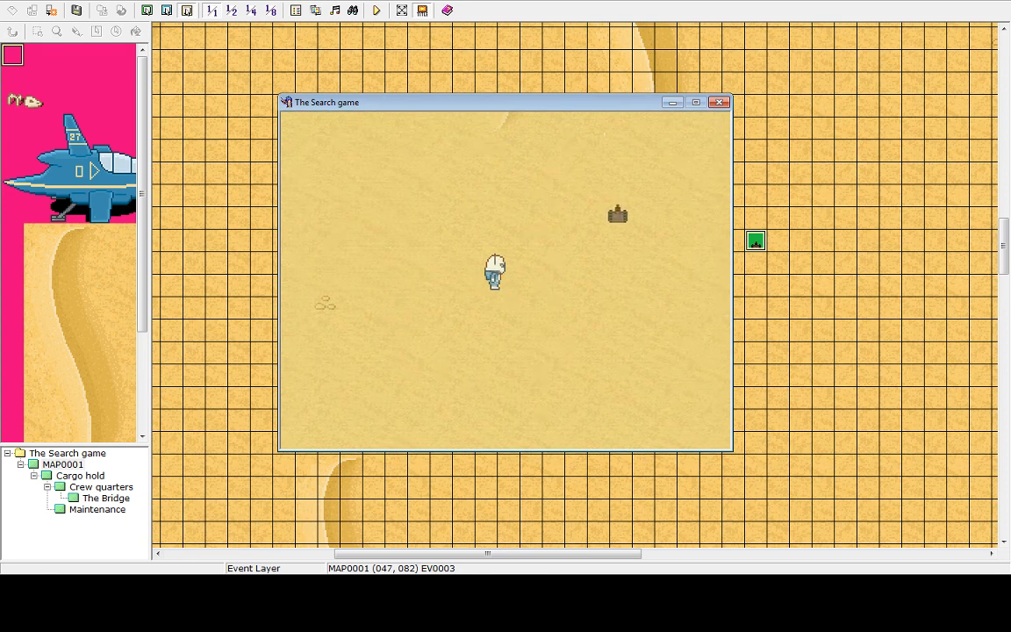
pyautogui.press('Right')
pyautogui.press('Right')
pyautogui.press('Up')
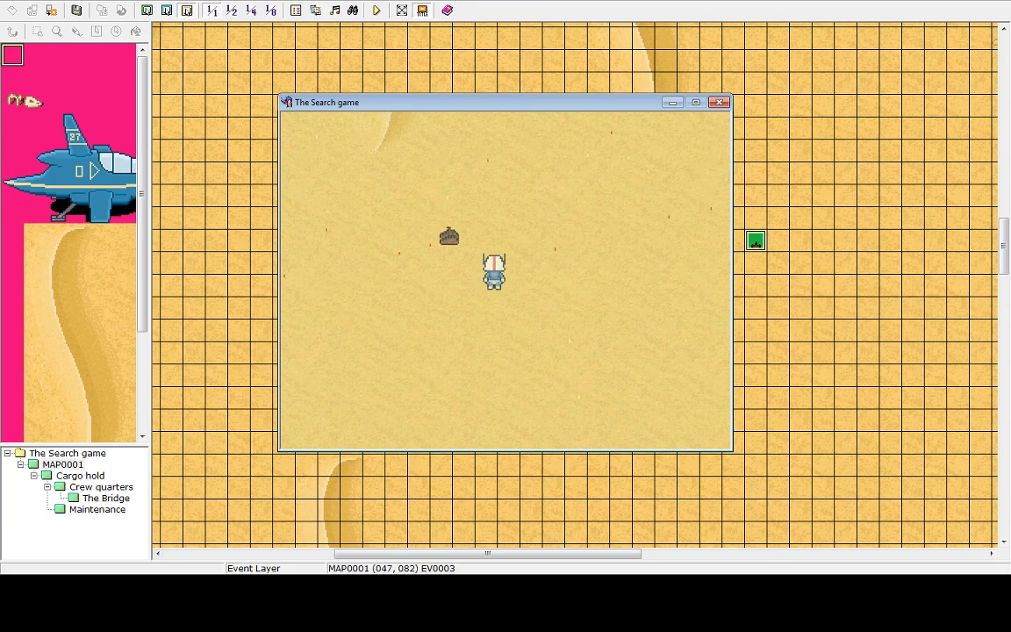
pyautogui.press('Up')
pyautogui.press('Right')
pyautogui.press('Down')
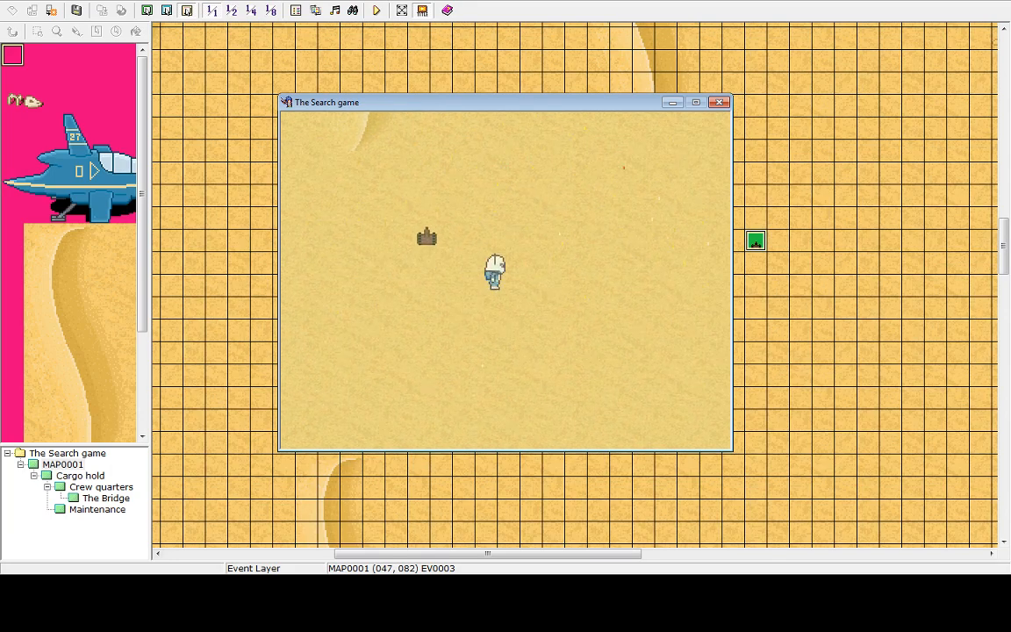
# Quit the playtest through the game menu, ending the game
pyautogui.press('Escape')
pyautogui.press('Up')
pyautogui.press('Return')
pyautogui.press('Return')
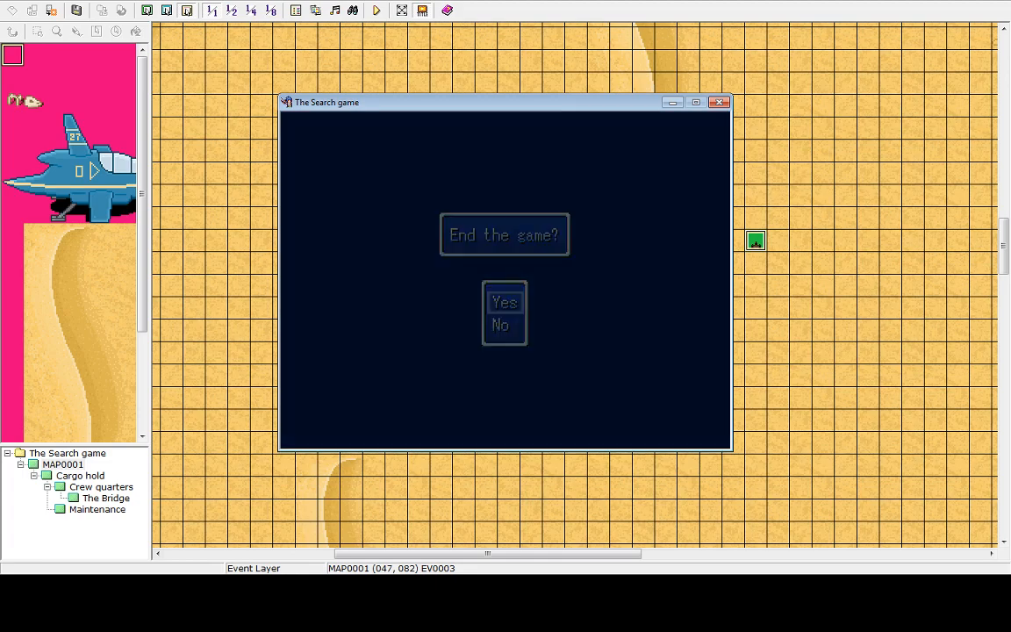
pyautogui.press('Up')
pyautogui.press('Return')
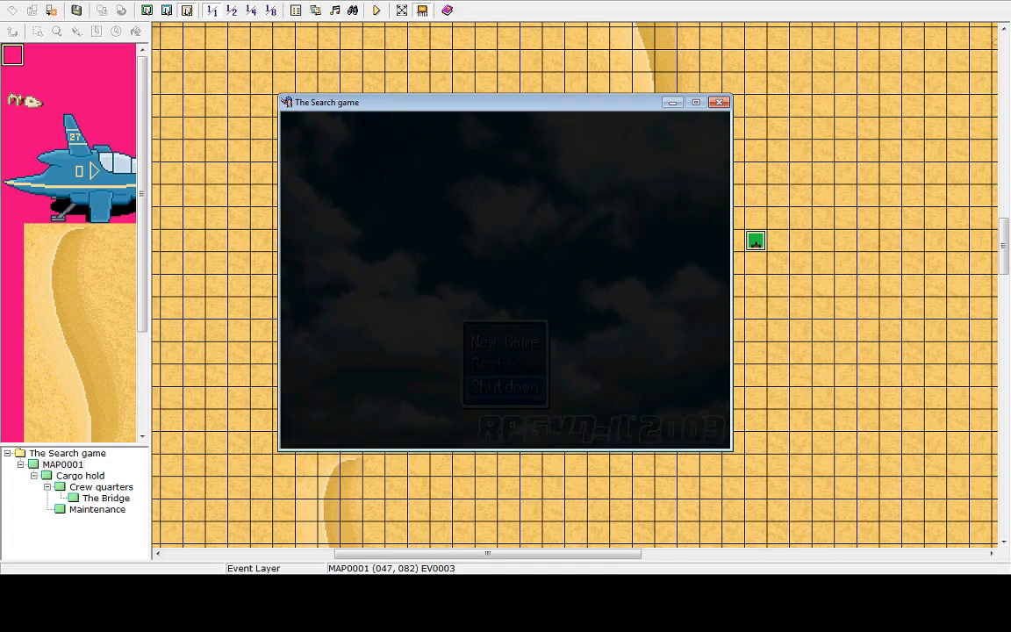
# Reopen the robot event and set its movement speed to 6: x4 Faster and its frequency to 8
pyautogui.doubleClick(755, 243)
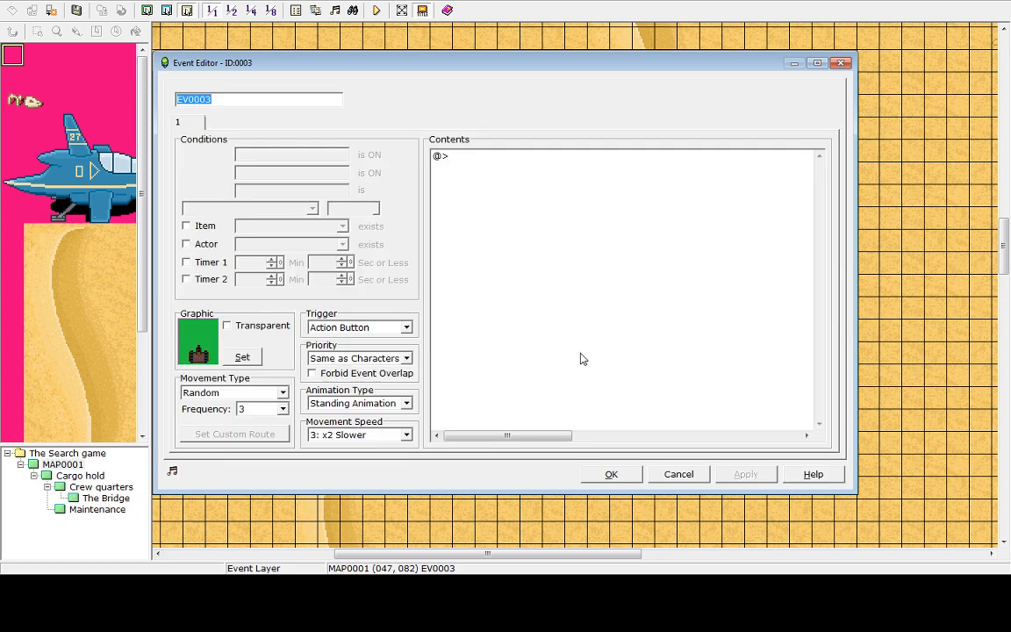
pyautogui.click(281, 409)
pyautogui.click(284, 410)
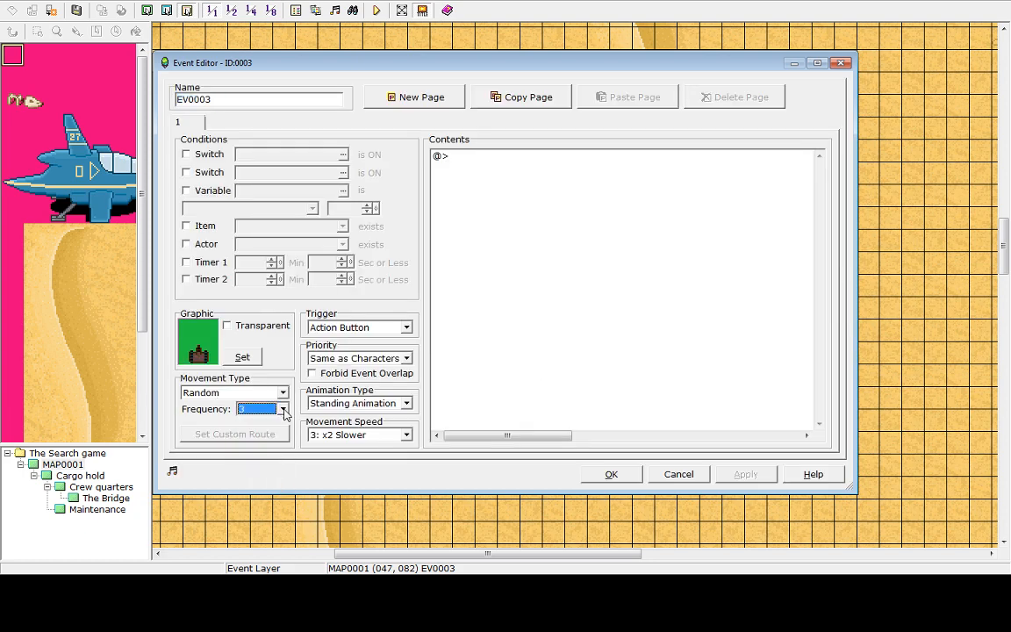
pyautogui.click(407, 435)
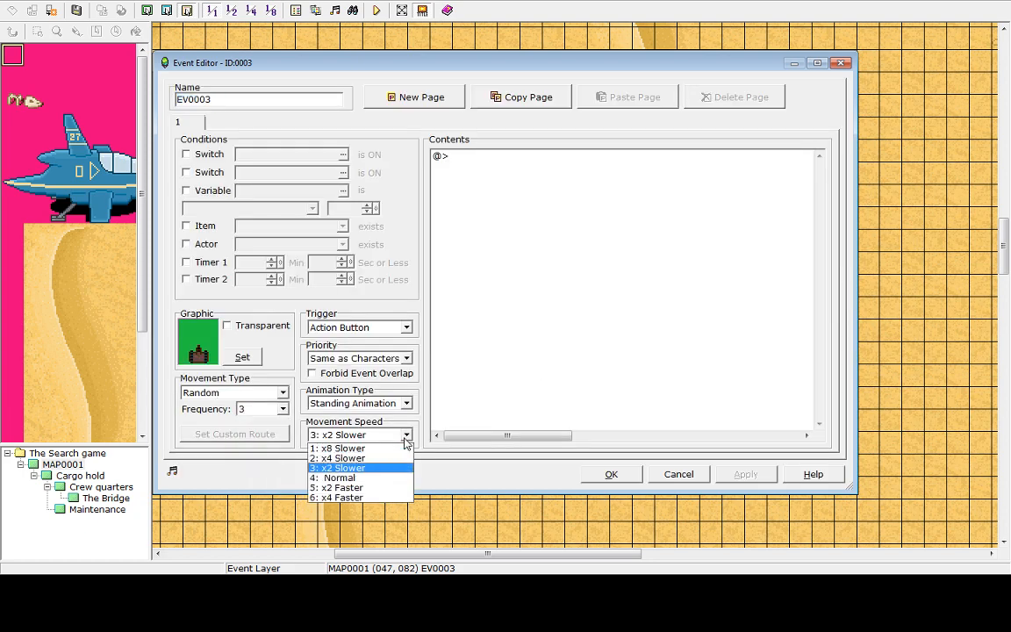
pyautogui.click(342, 498)
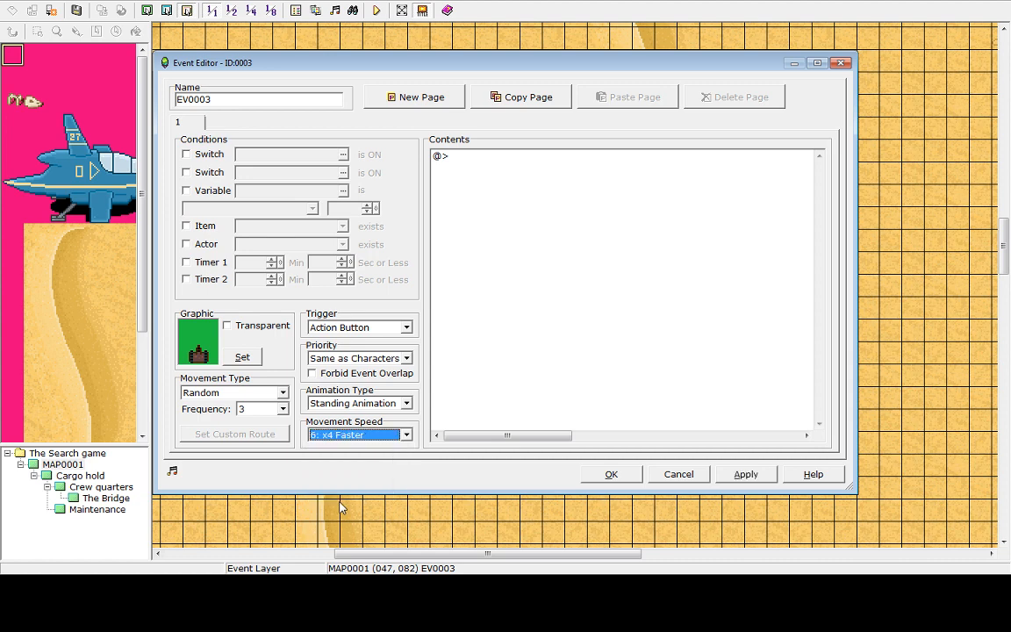
pyautogui.click(745, 475)
pyautogui.click(263, 409)
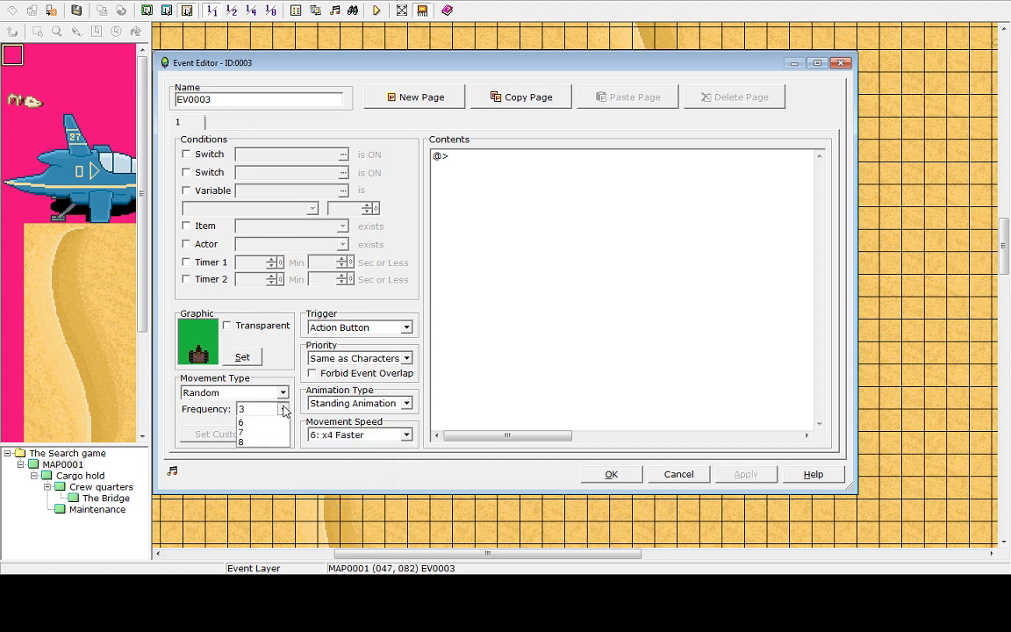
pyautogui.click(262, 486)
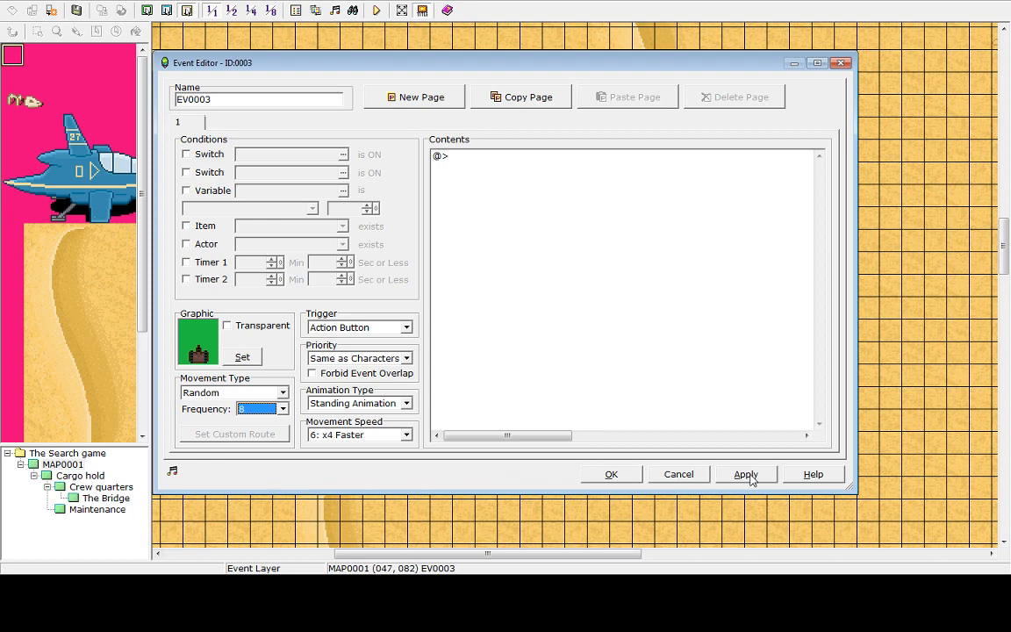
pyautogui.click(612, 475)
# Save and playtest again, walking the hero around to watch the faster-moving robot
pyautogui.click(376, 10)
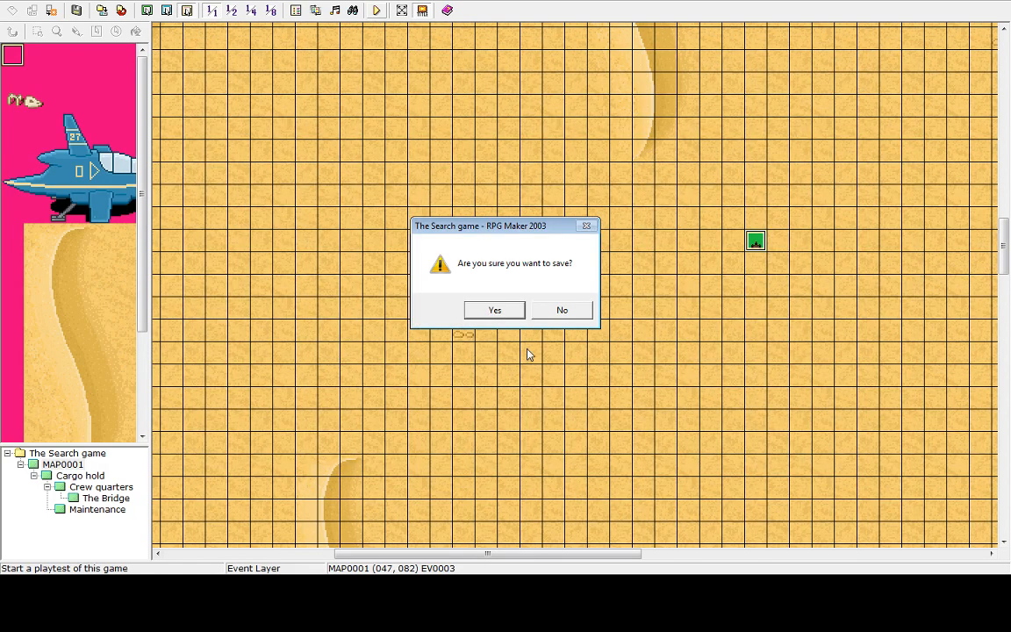
pyautogui.click(495, 309)
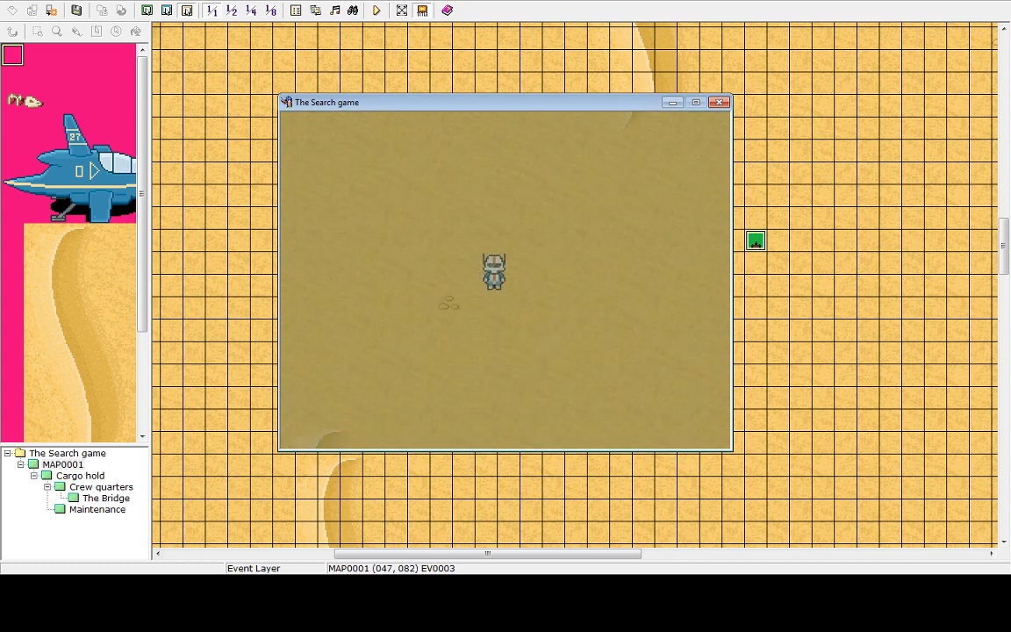
pyautogui.press('Right')
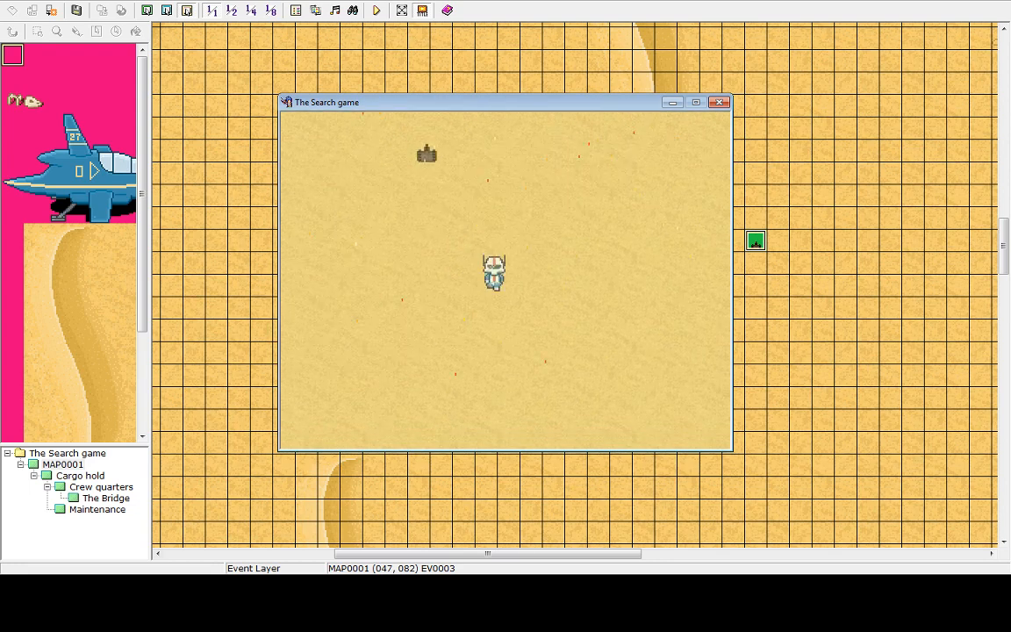
pyautogui.press('Up')
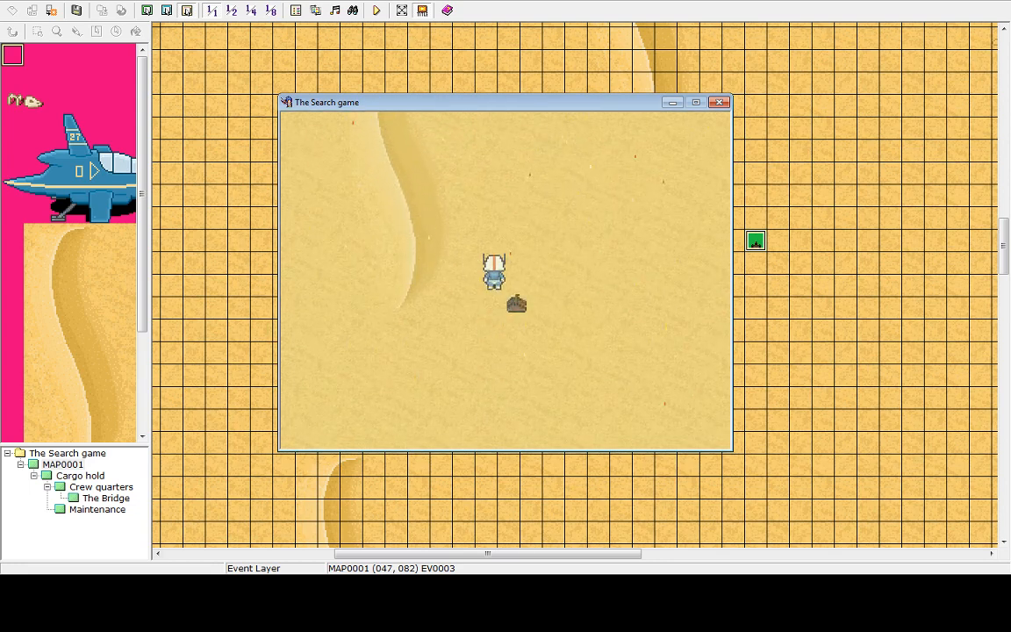
pyautogui.press('Right')
pyautogui.press('Down')
pyautogui.press('Left')
pyautogui.press('Down')
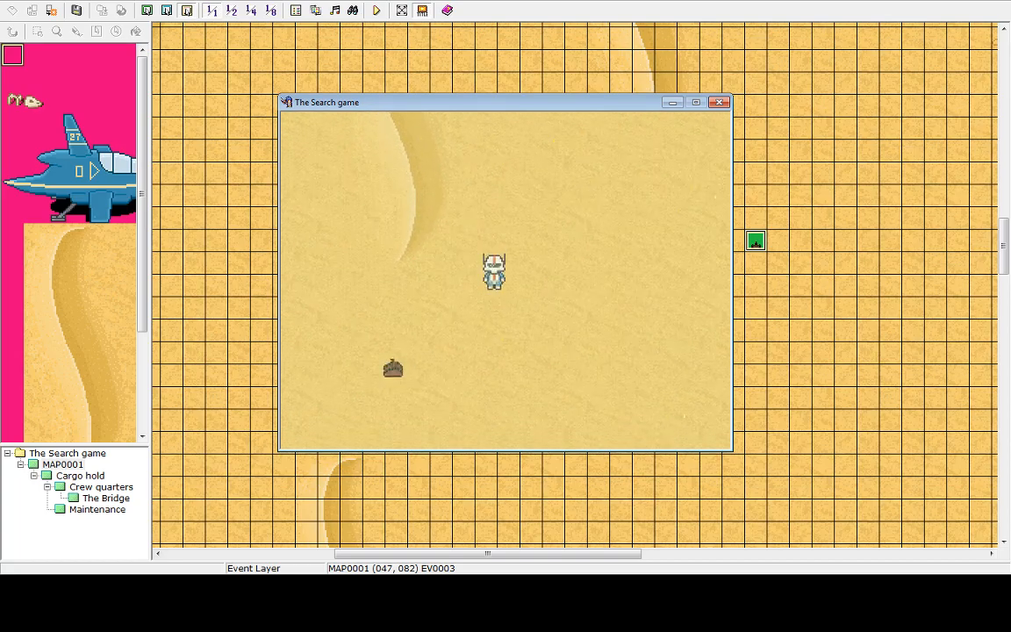
pyautogui.press('Left')
pyautogui.press('Up')
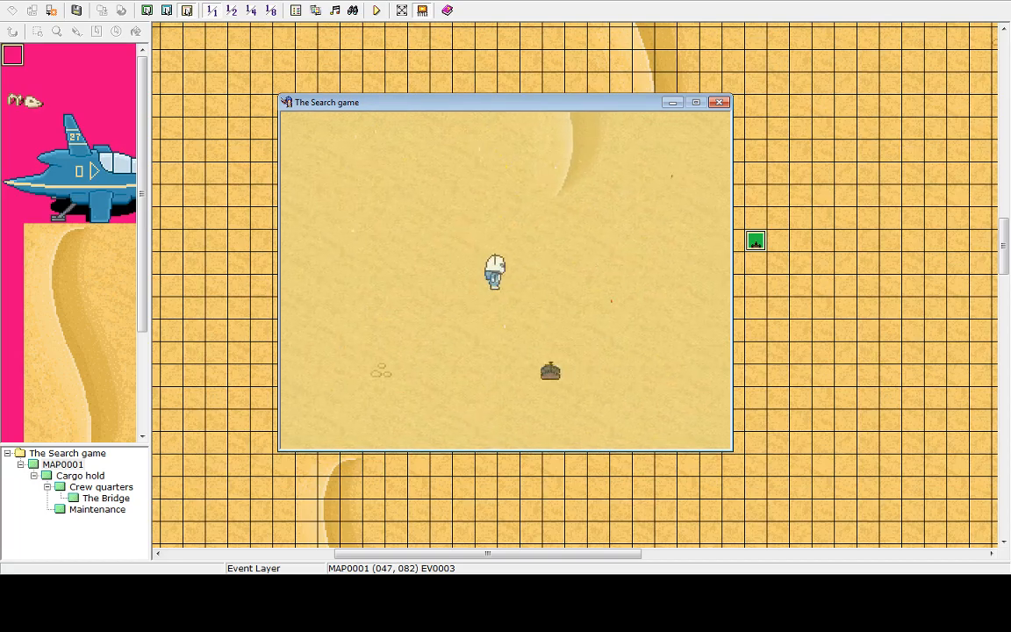
pyautogui.press('Right')
pyautogui.press('Left')
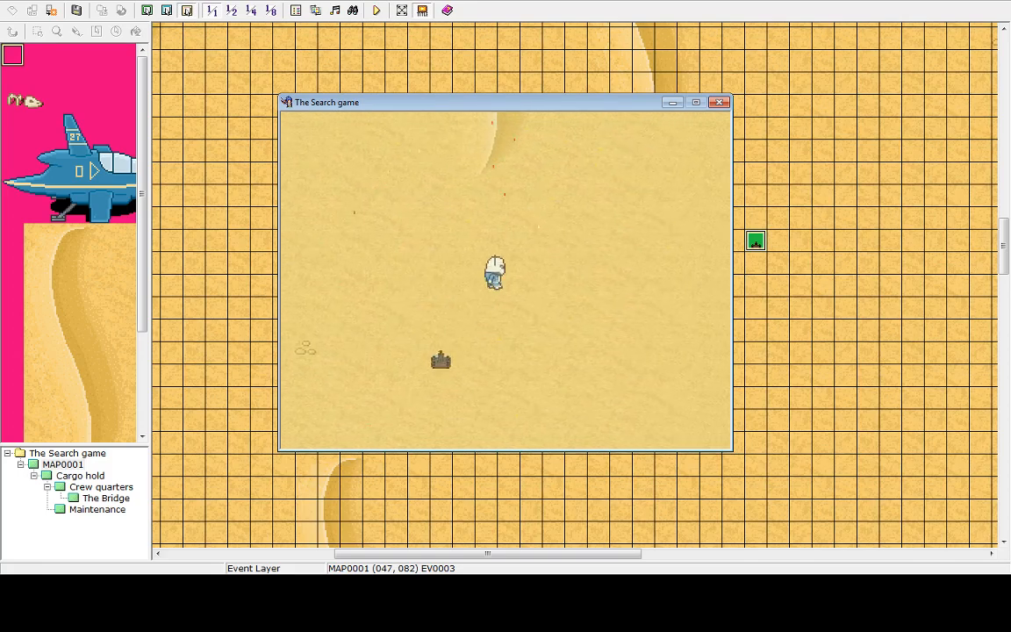
pyautogui.press('Left')
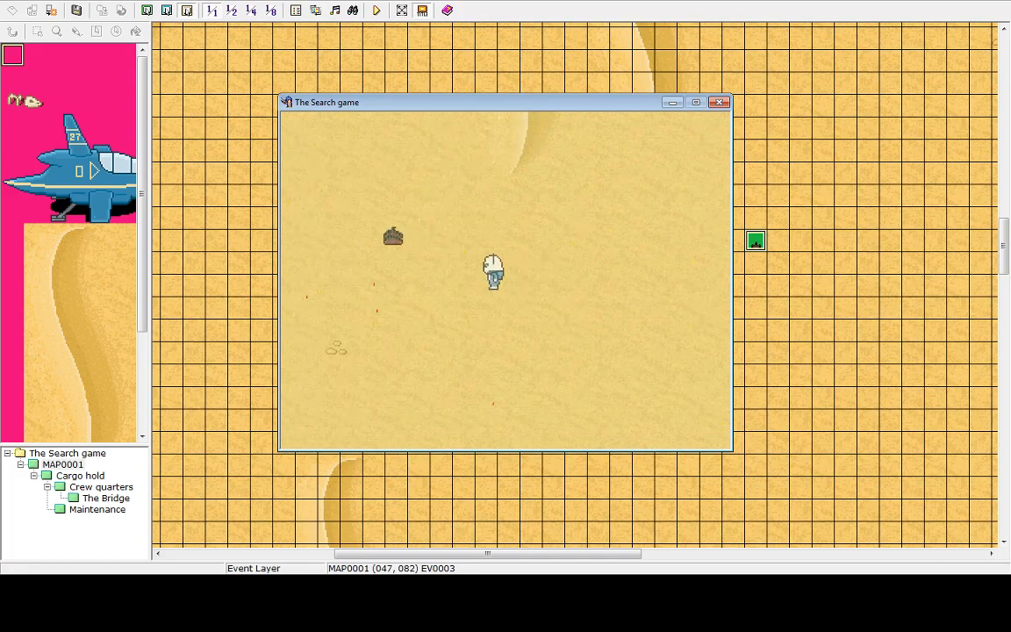
pyautogui.press('Left')
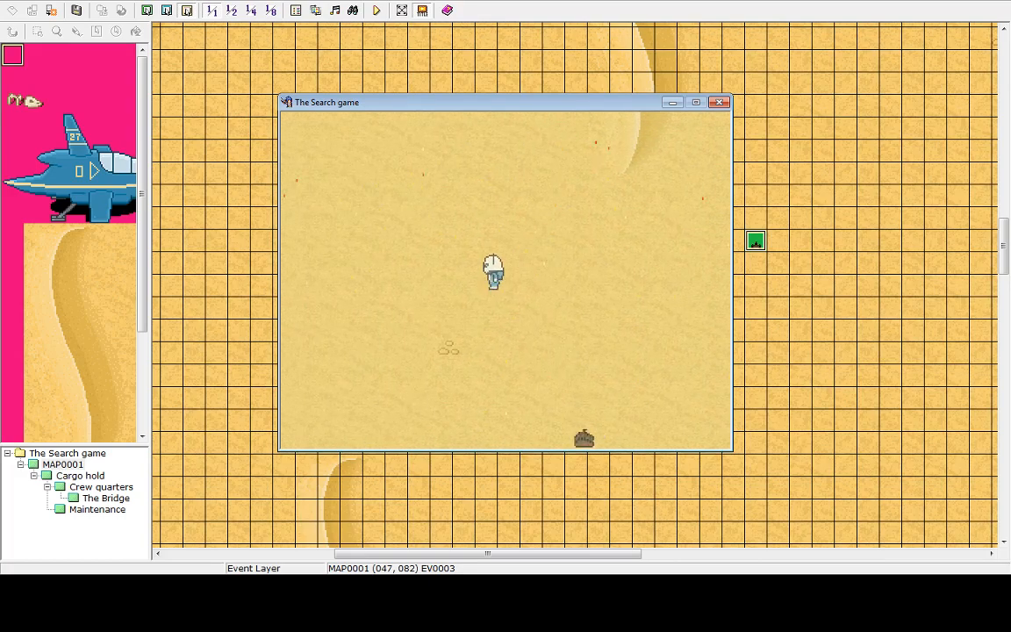
# Exit the playtest to the title screen and shut the game down
pyautogui.press('Escape')
pyautogui.press('Up')
pyautogui.press('Return')
pyautogui.press('Return')
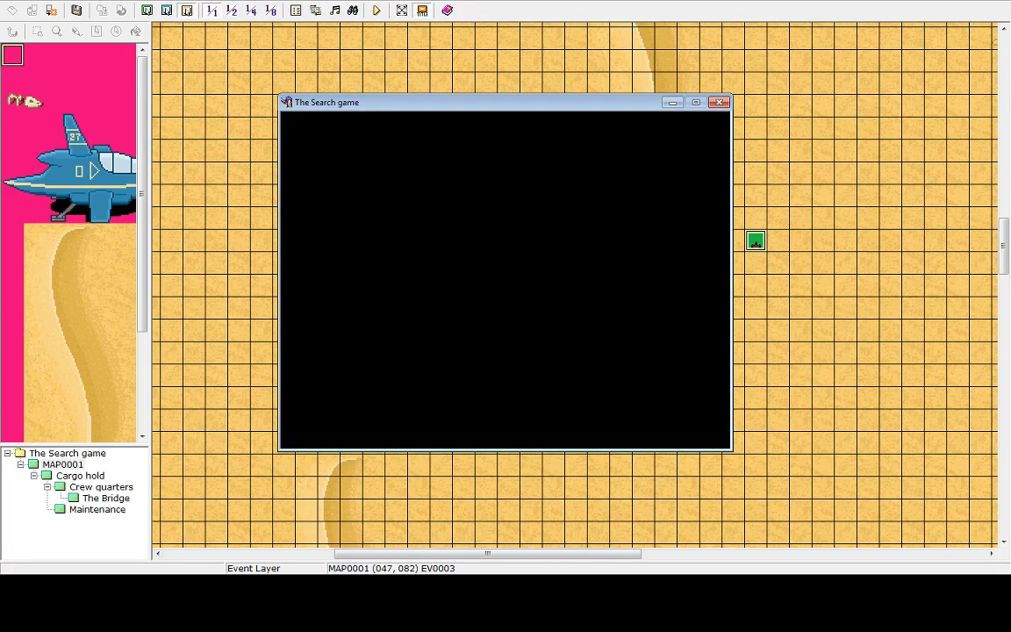
pyautogui.press('Return')
pyautogui.press('Escape')
pyautogui.press('Up')
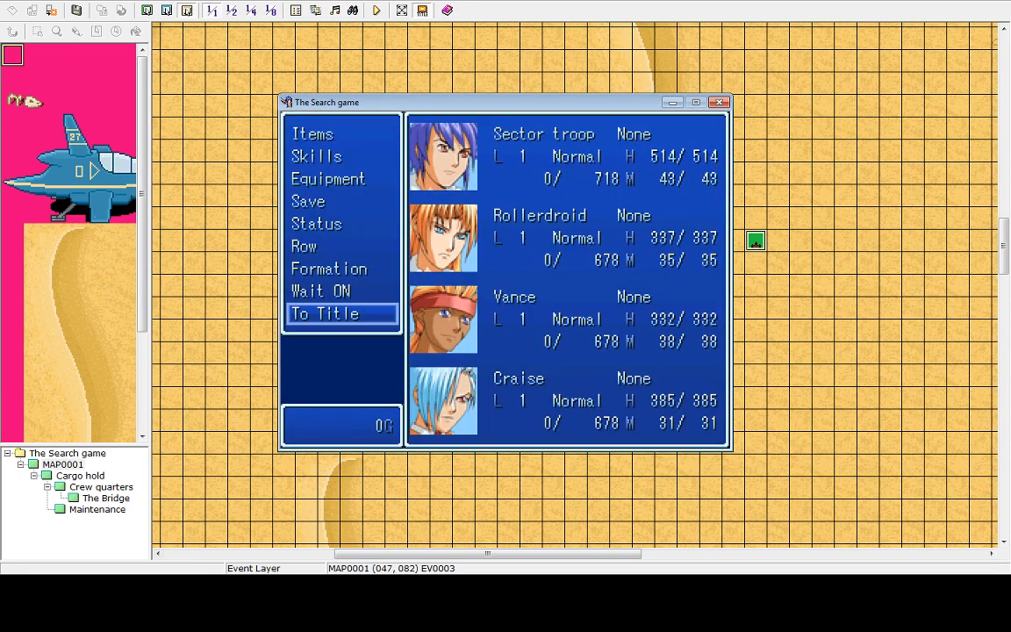
pyautogui.press('Return')
pyautogui.press('Return')
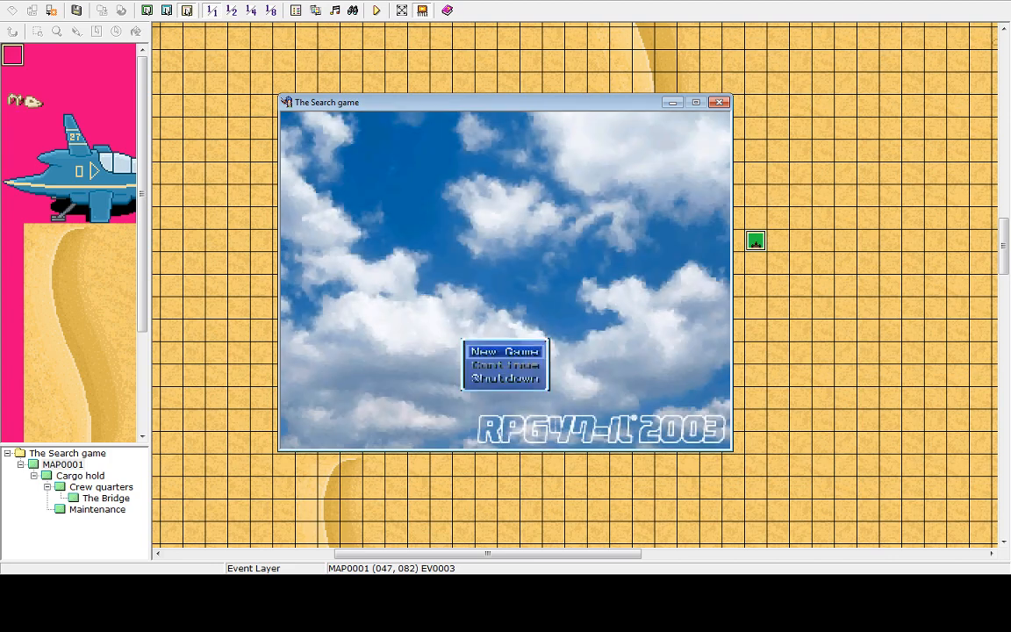
pyautogui.press('Up')
pyautogui.press('Return')
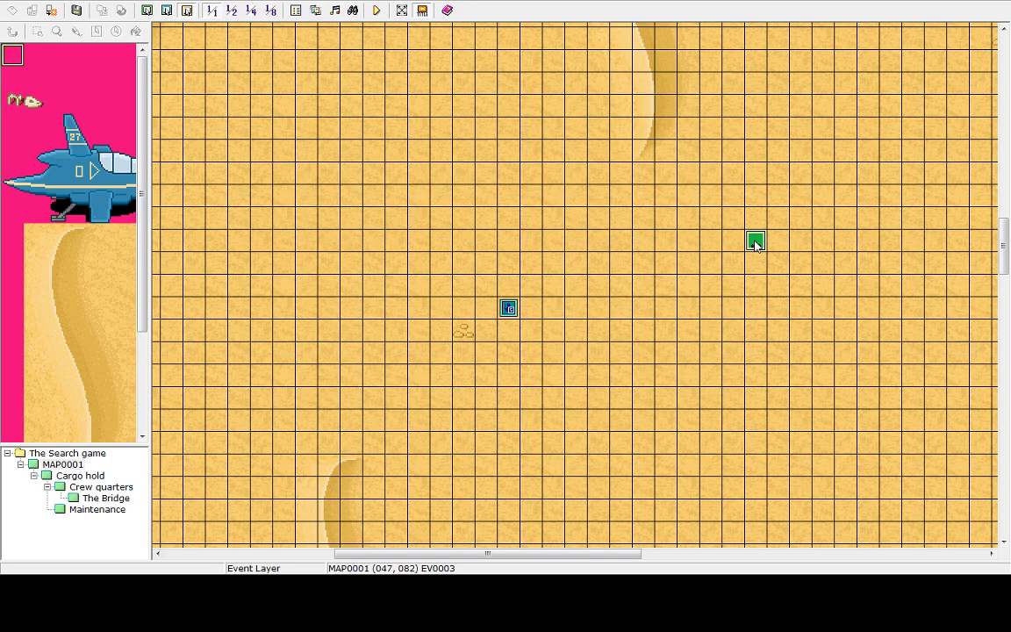
# Open the robot event and add a Game Over command to its contents
pyautogui.doubleClick(756, 244)
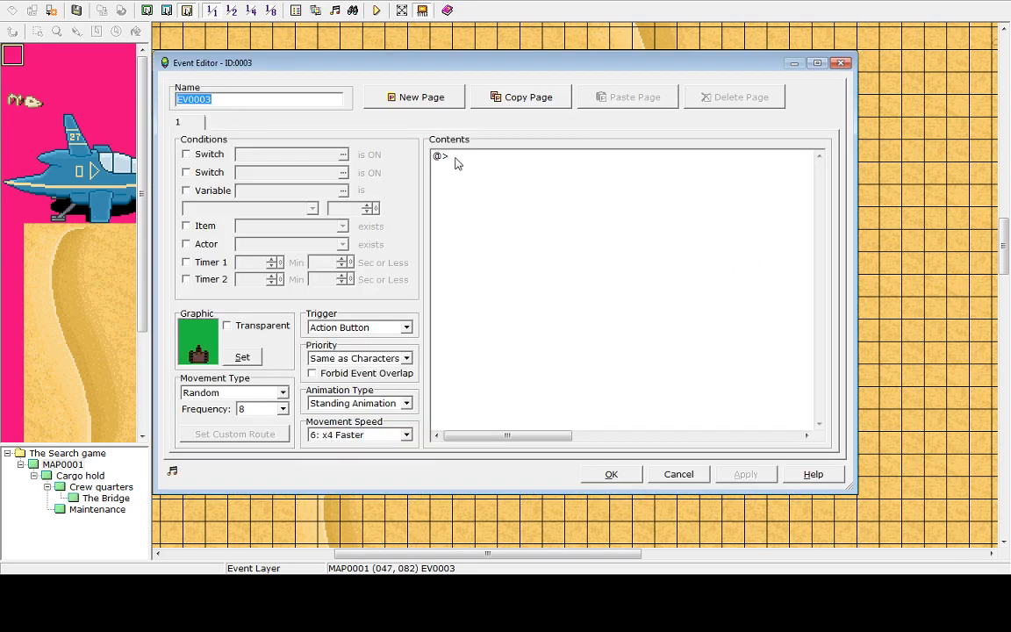
pyautogui.click(454, 160)
pyautogui.doubleClick(454, 158)
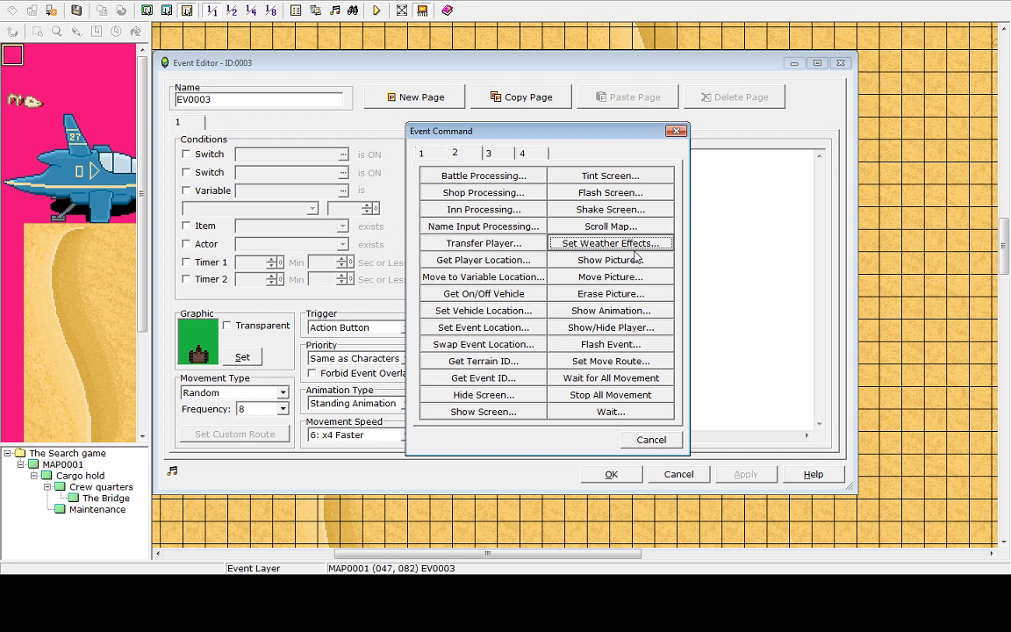
pyautogui.click(490, 154)
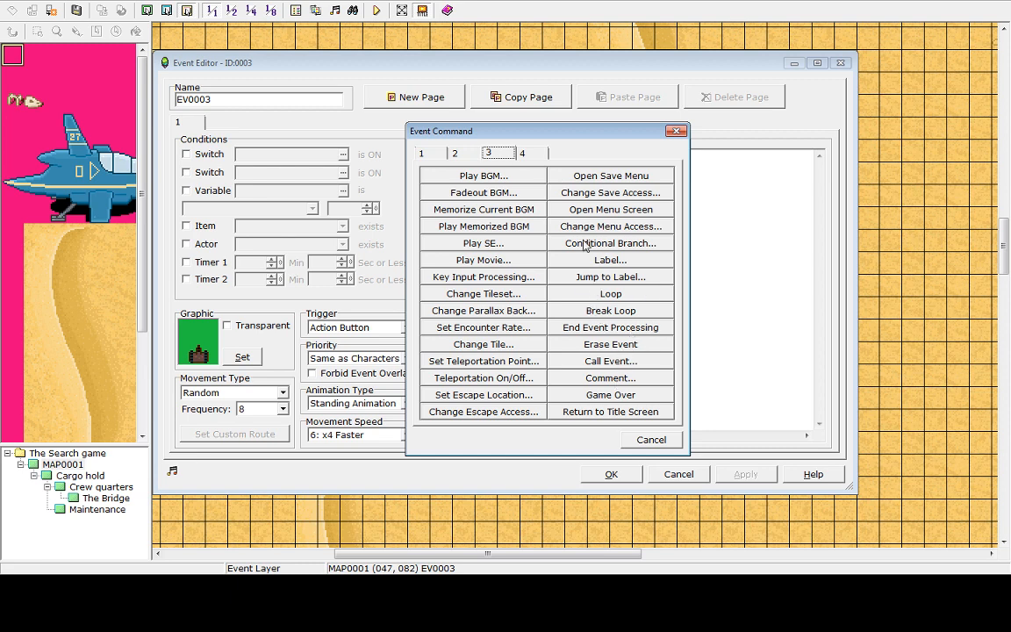
pyautogui.click(616, 397)
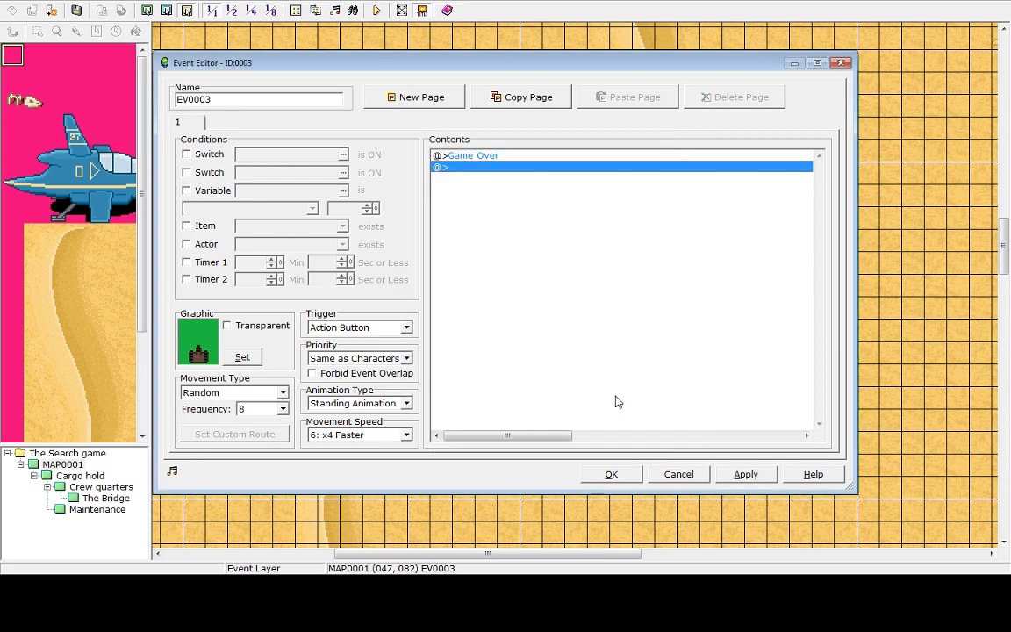
pyautogui.click(470, 156)
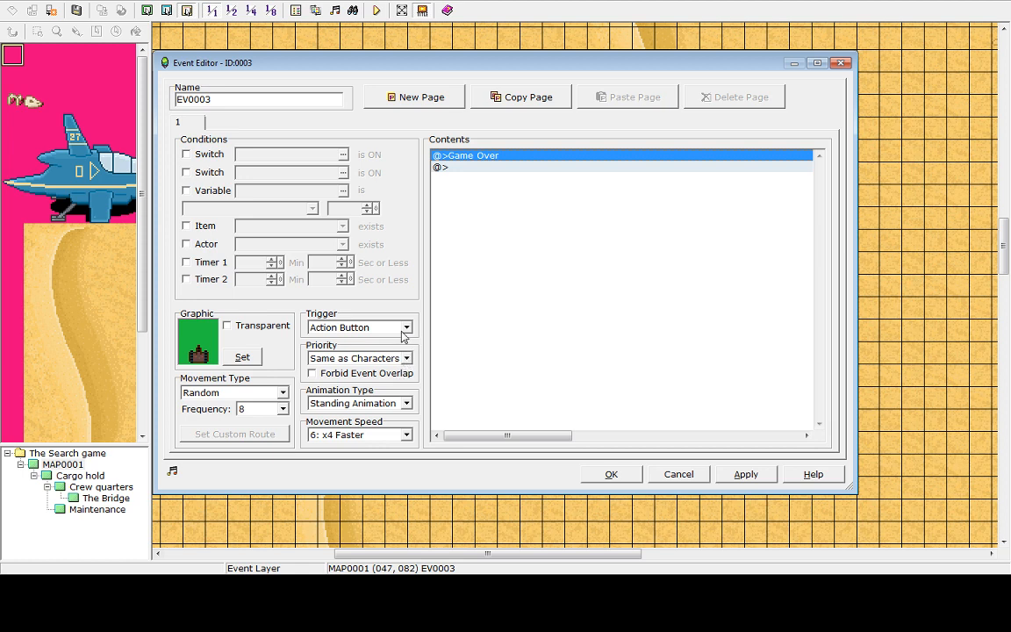
# Set the robot event's trigger to Player Touch and its movement speed to 3: x2 Slower, then close the editor
pyautogui.click(404, 328)
pyautogui.click(356, 353)
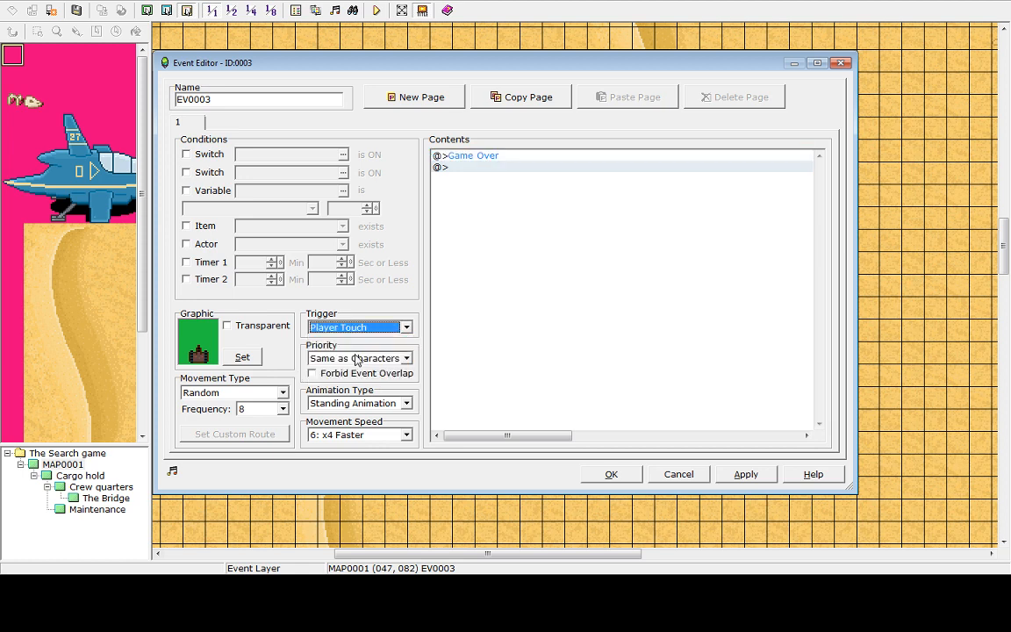
pyautogui.click(372, 437)
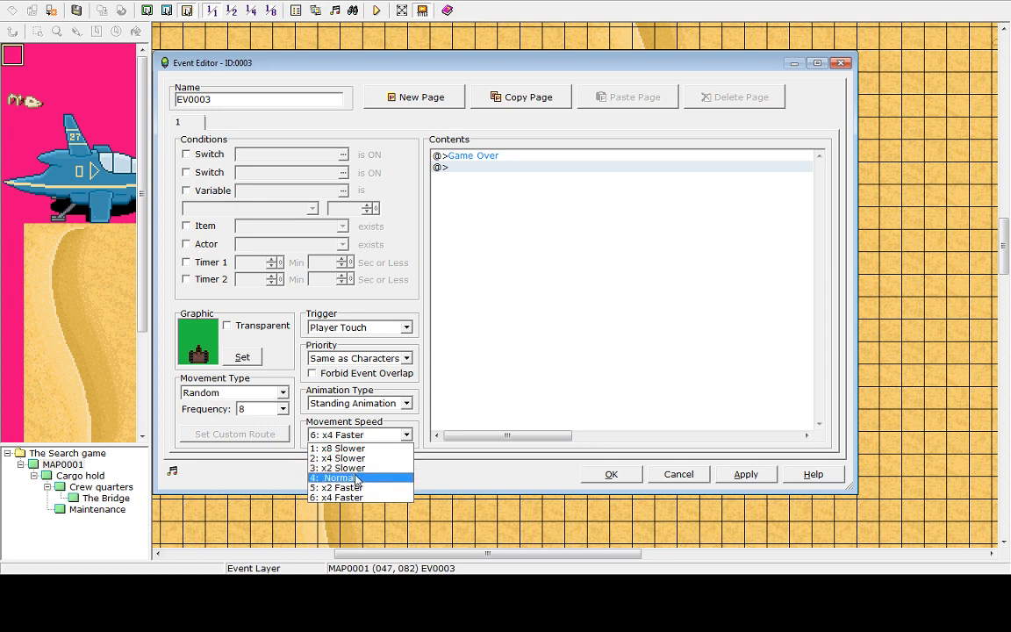
pyautogui.click(338, 468)
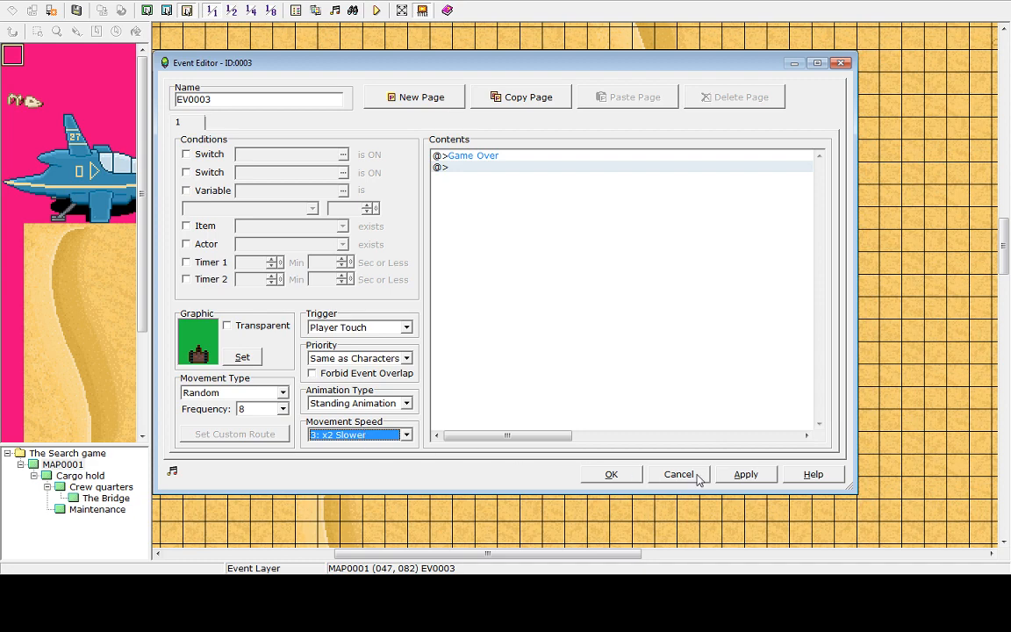
pyautogui.click(611, 475)
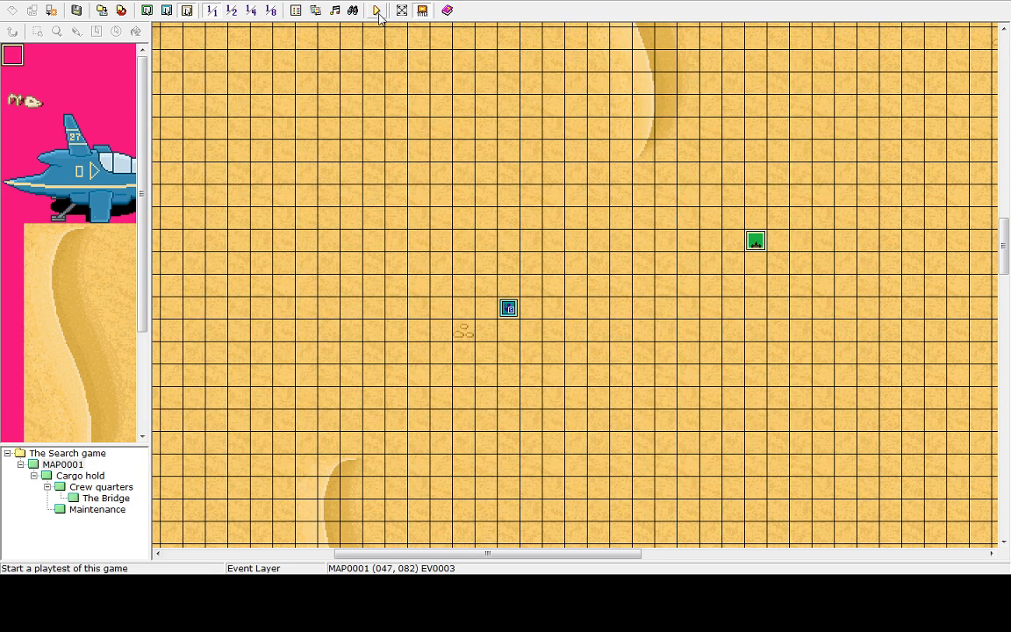
# Playtest the game, walking the hero into the robot to reach game over, then shut down from the title screen
pyautogui.click(377, 10)
pyautogui.click(503, 309)
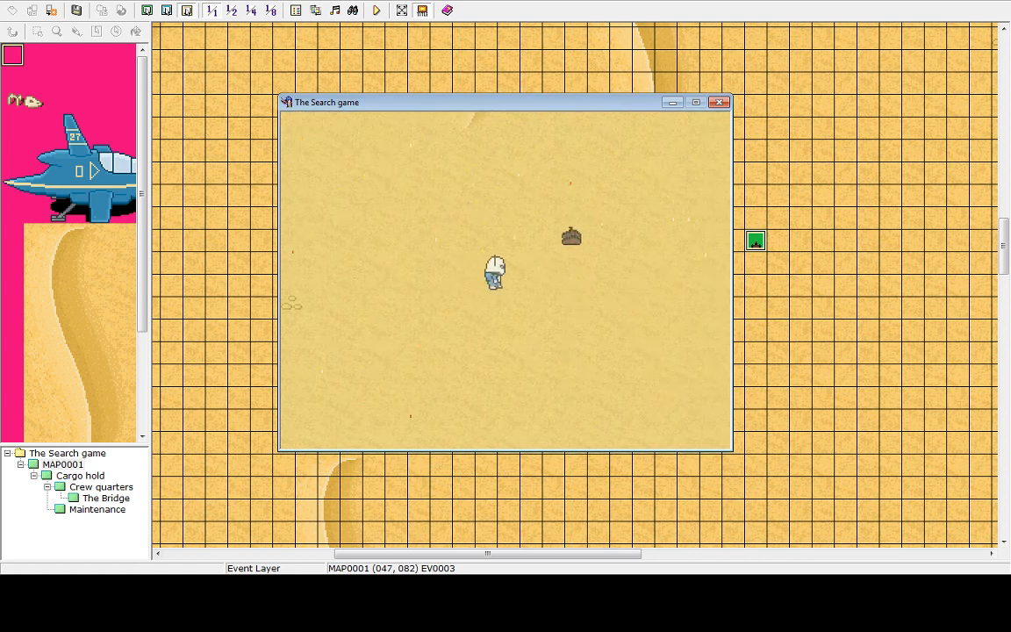
pyautogui.press('Right')
pyautogui.press('Up')
pyautogui.press('Left')
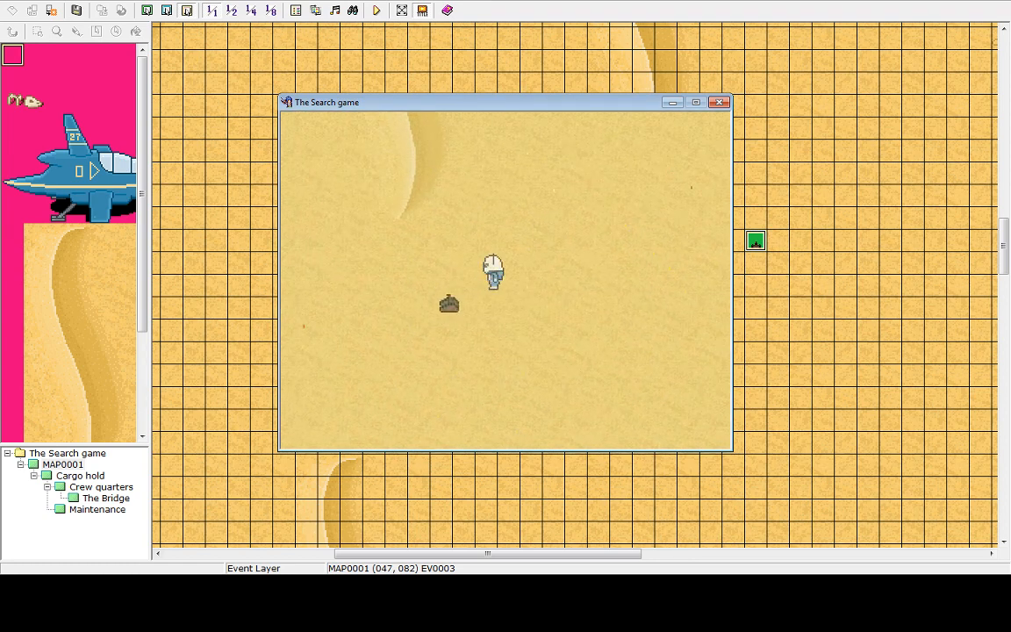
pyautogui.press('Down')
pyautogui.press('Left')
pyautogui.press('Up')
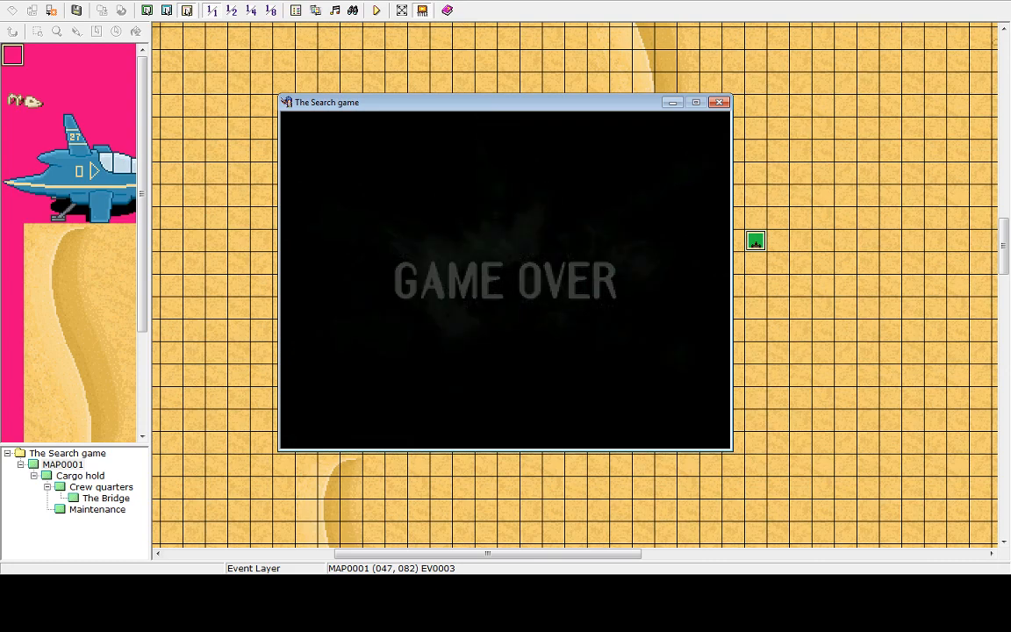
pyautogui.press('Up')
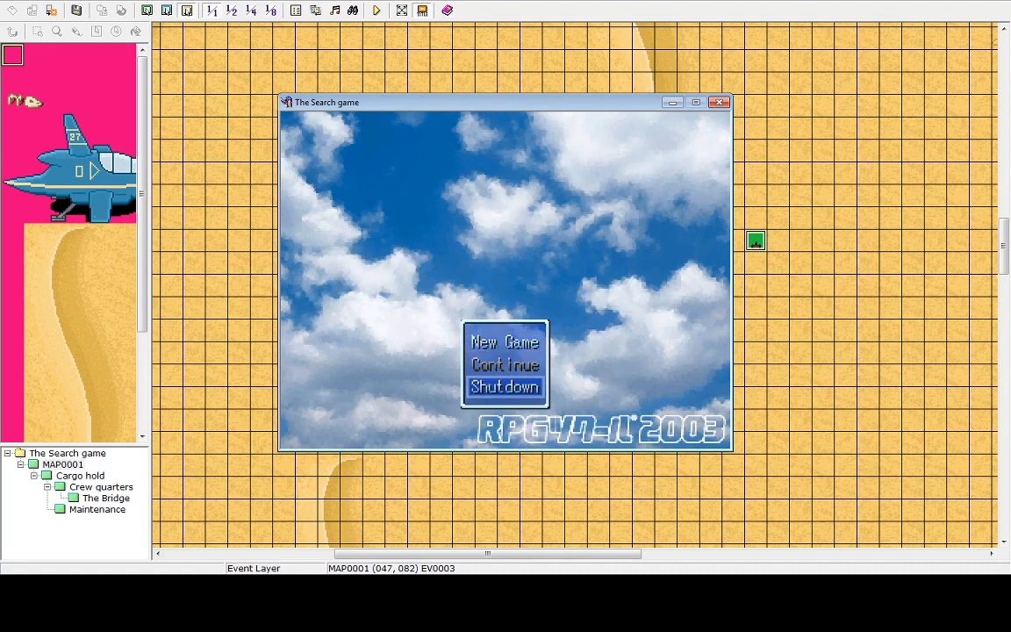
pyautogui.press('Return')
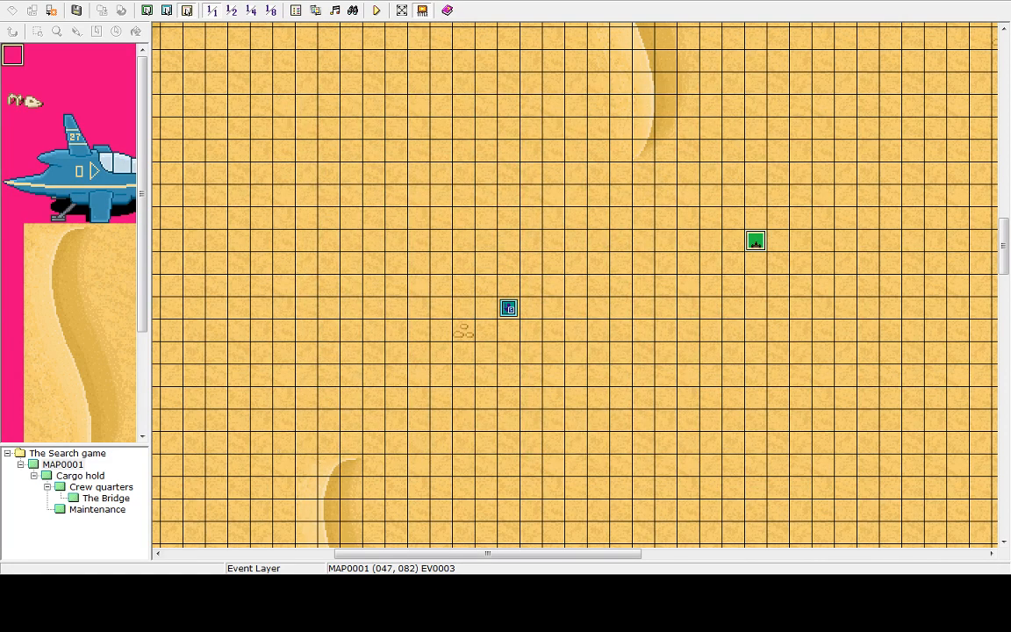
# Reopen the robot event and set its movement type to Approach Player
pyautogui.doubleClick(756, 245)
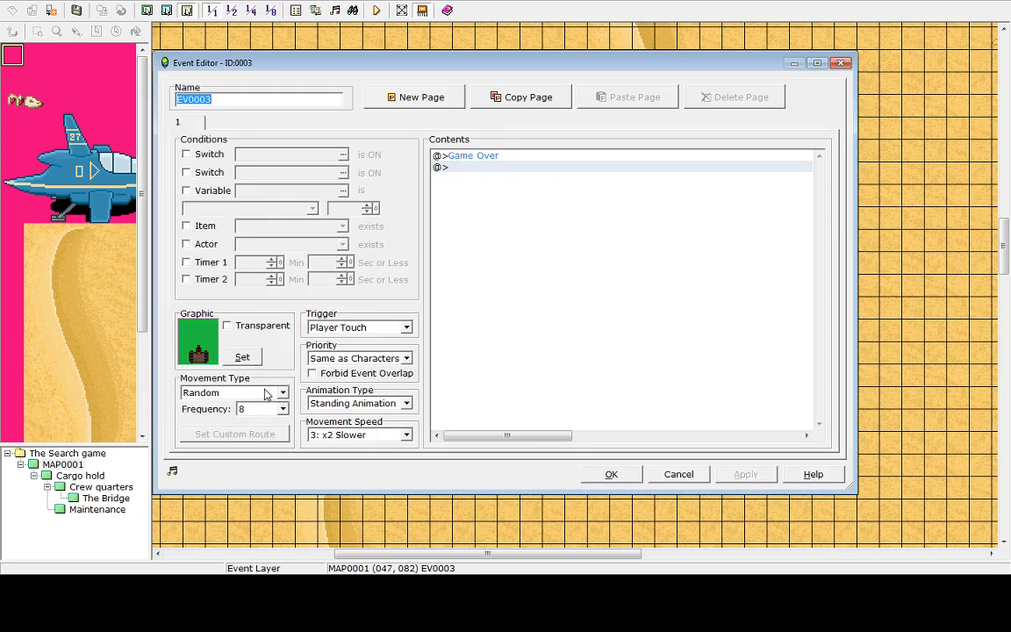
pyautogui.click(262, 394)
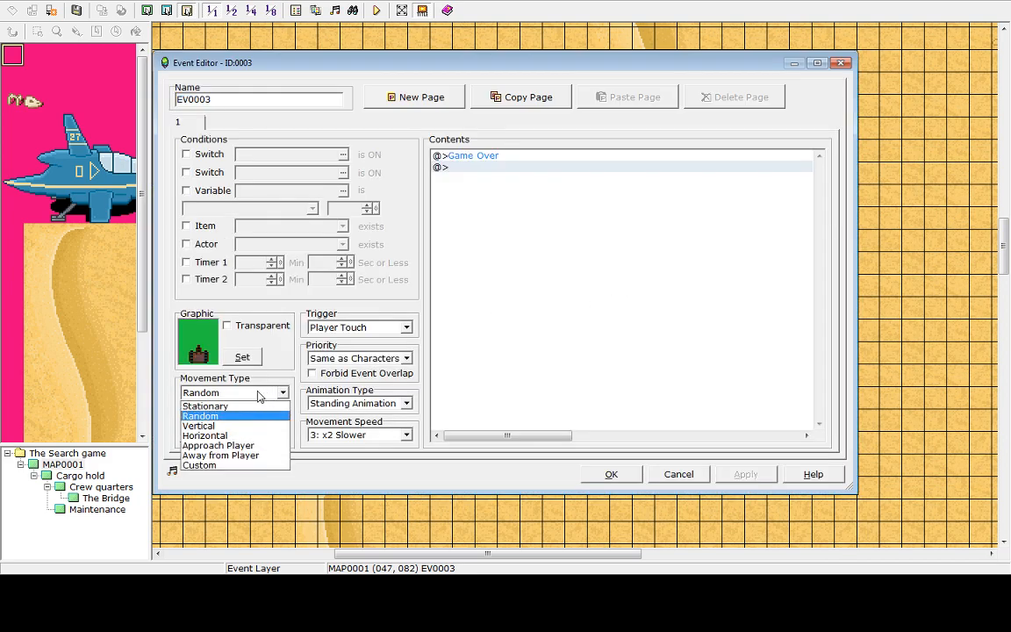
pyautogui.click(235, 447)
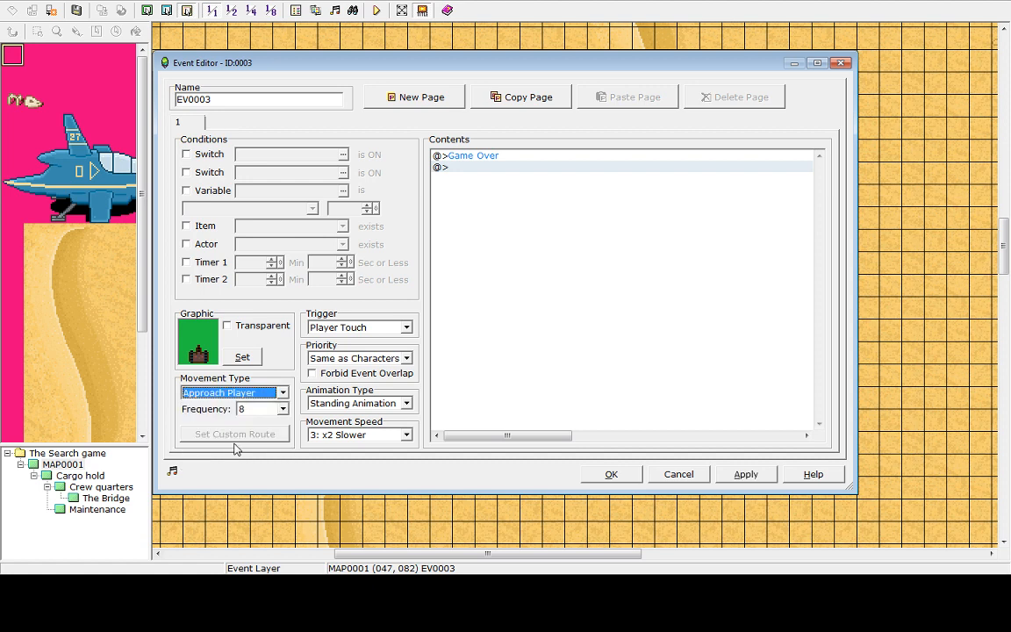
pyautogui.click(740, 472)
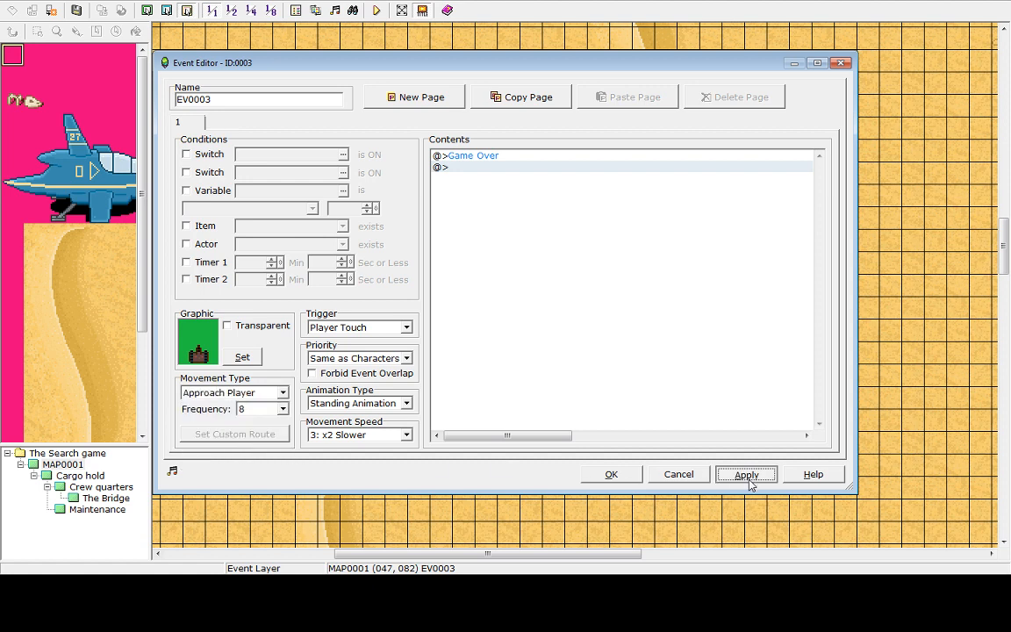
pyautogui.click(612, 476)
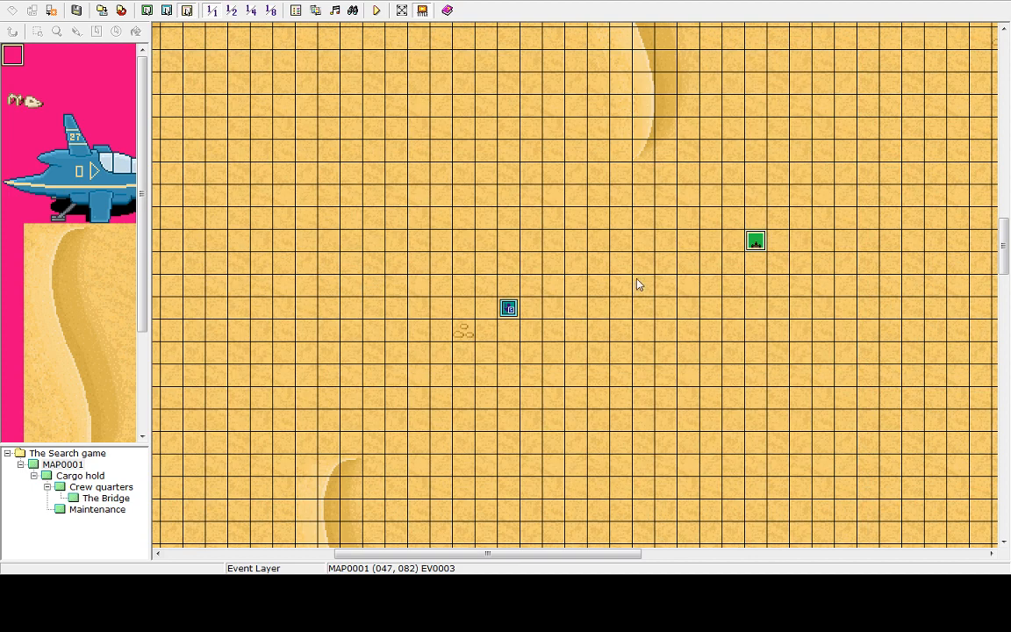
# Playtest again, walking the hero around the desert to watch the robot follow
pyautogui.click(375, 9)
pyautogui.click(497, 310)
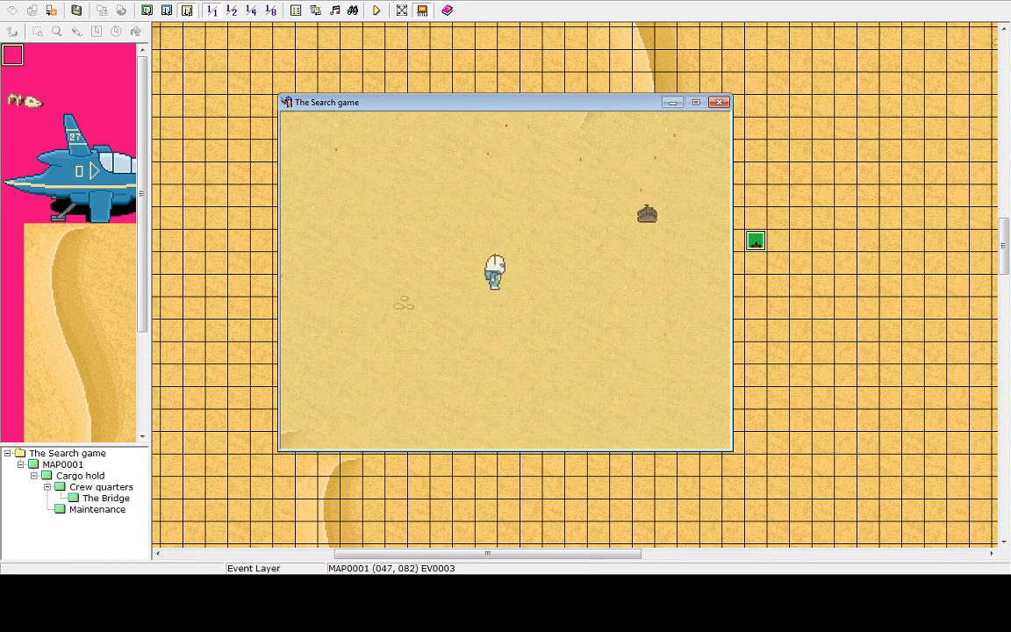
pyautogui.press('Left')
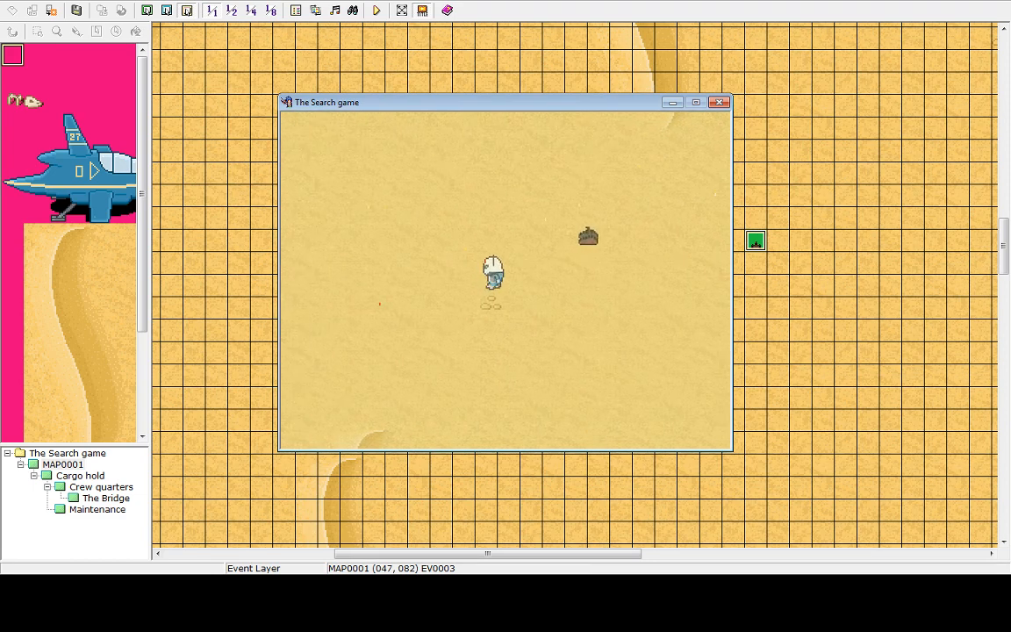
pyautogui.press('Up')
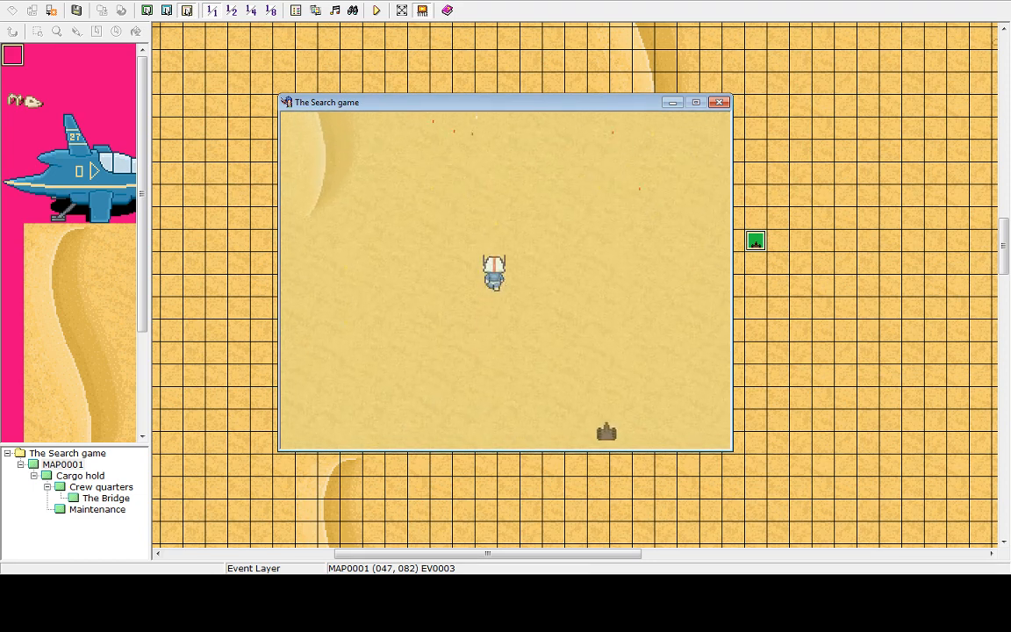
pyautogui.press('Up')
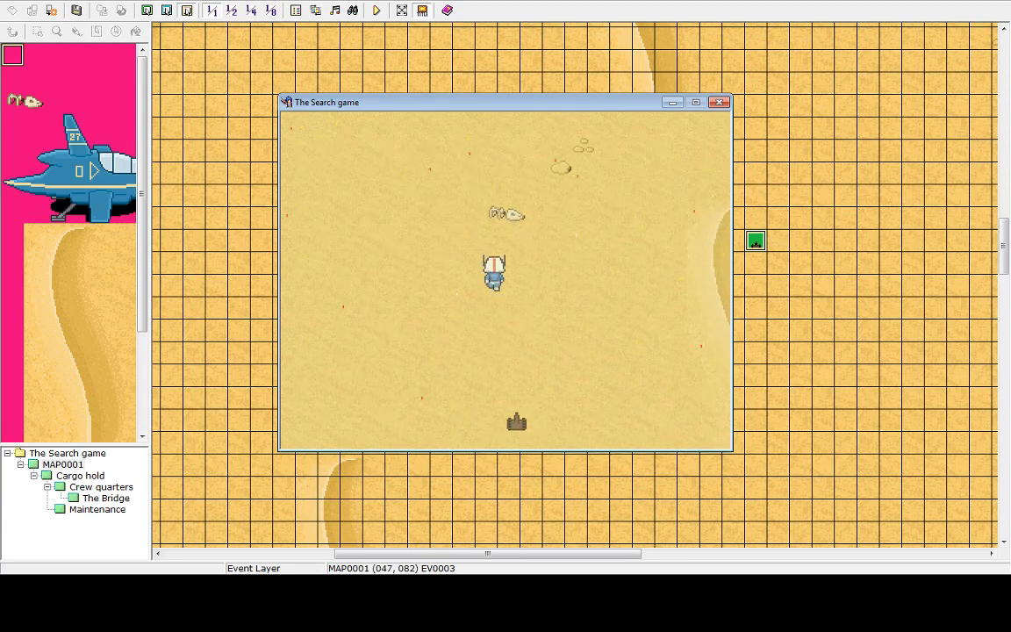
pyautogui.press('Left')
pyautogui.press('Up')
pyautogui.press('Right')
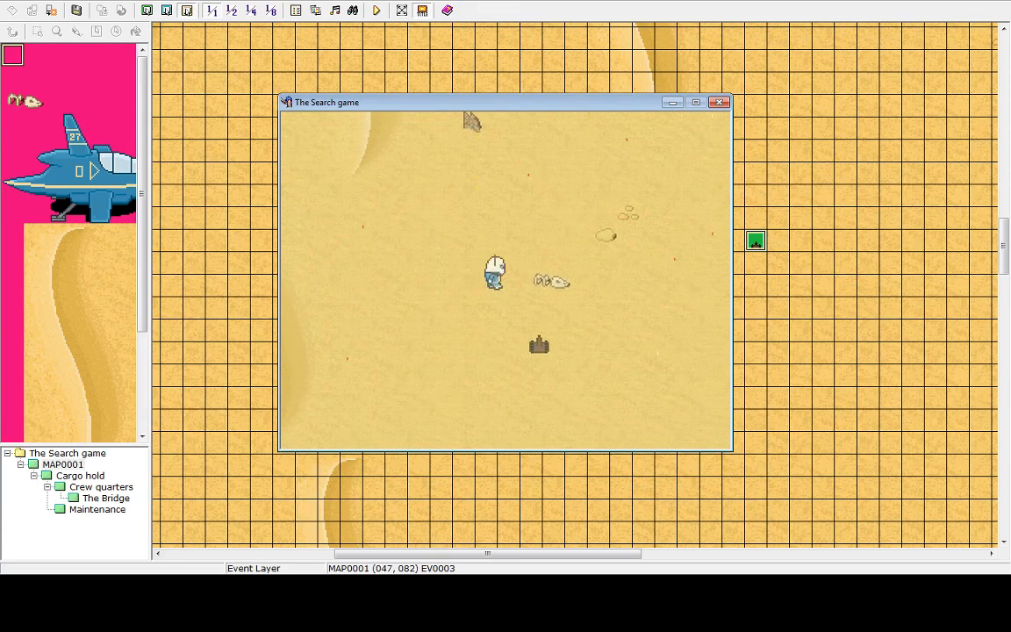
pyautogui.press('Up')
pyautogui.press('Right')
pyautogui.press('Up')
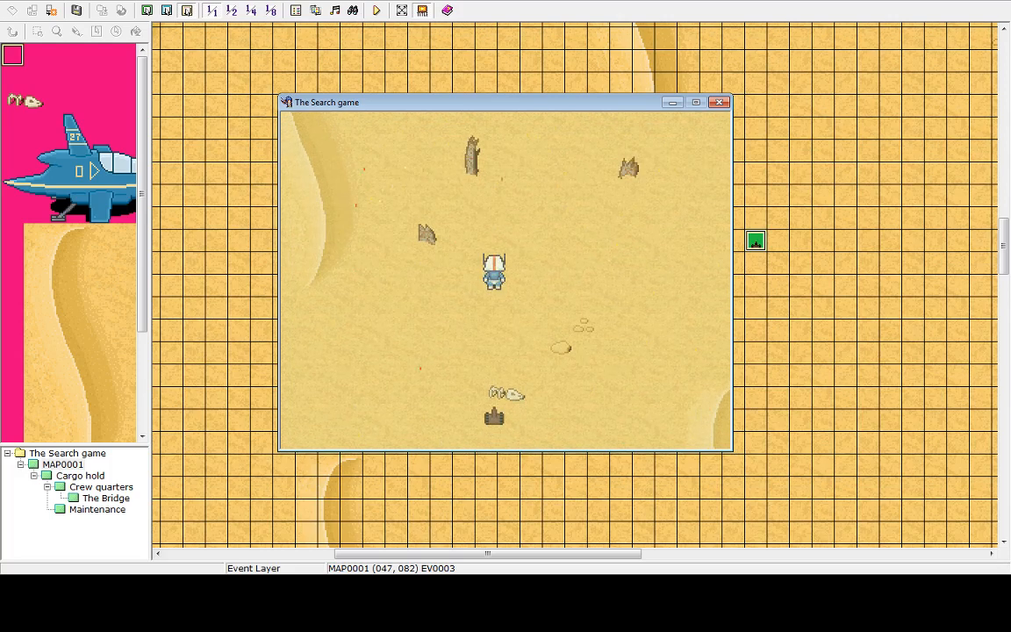
pyautogui.press('Right')
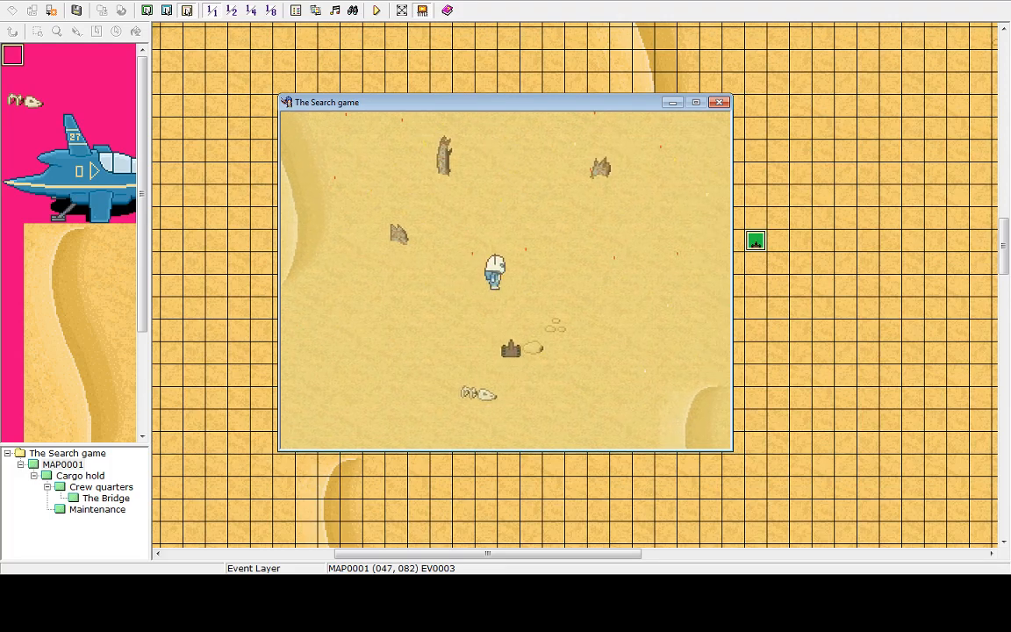
pyautogui.press('Up')
pyautogui.press('Left')
pyautogui.press('Up')
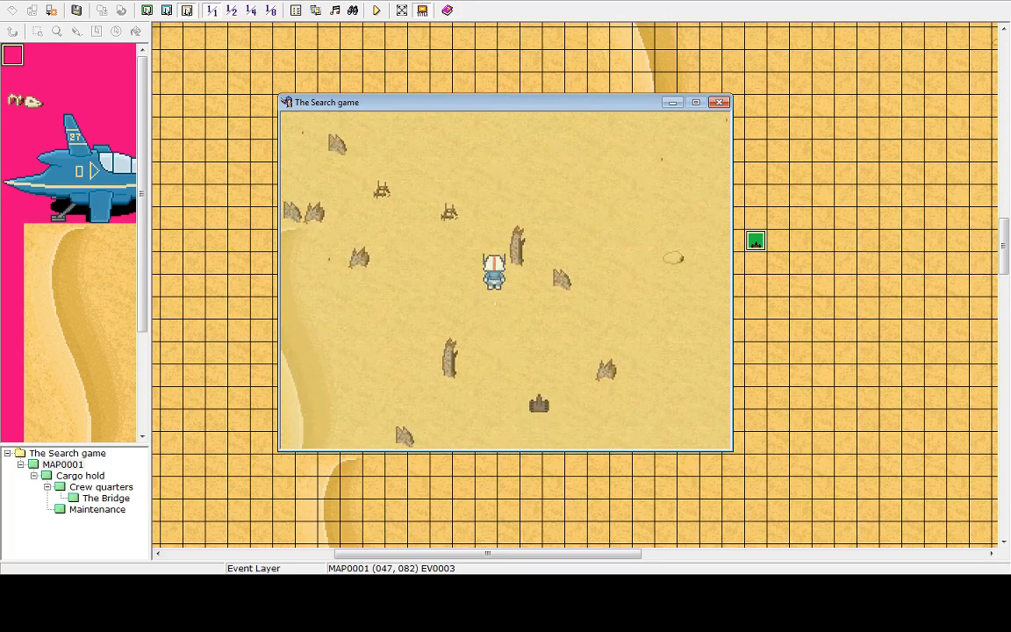
pyautogui.press('Up')
pyautogui.press('Right')
pyautogui.press('Right')
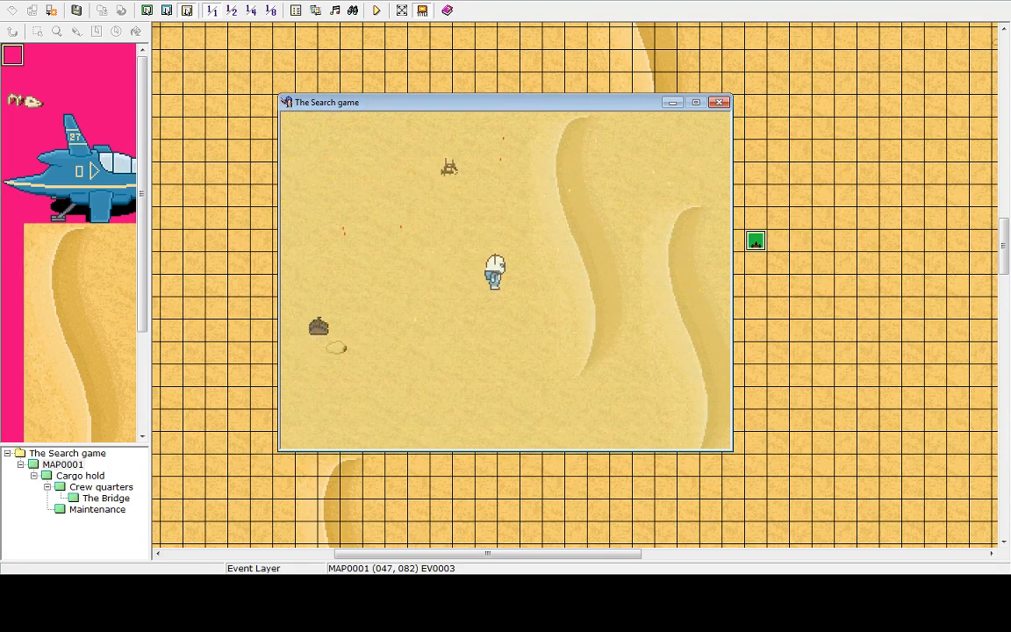
pyautogui.press('Down')
pyautogui.press('Down')
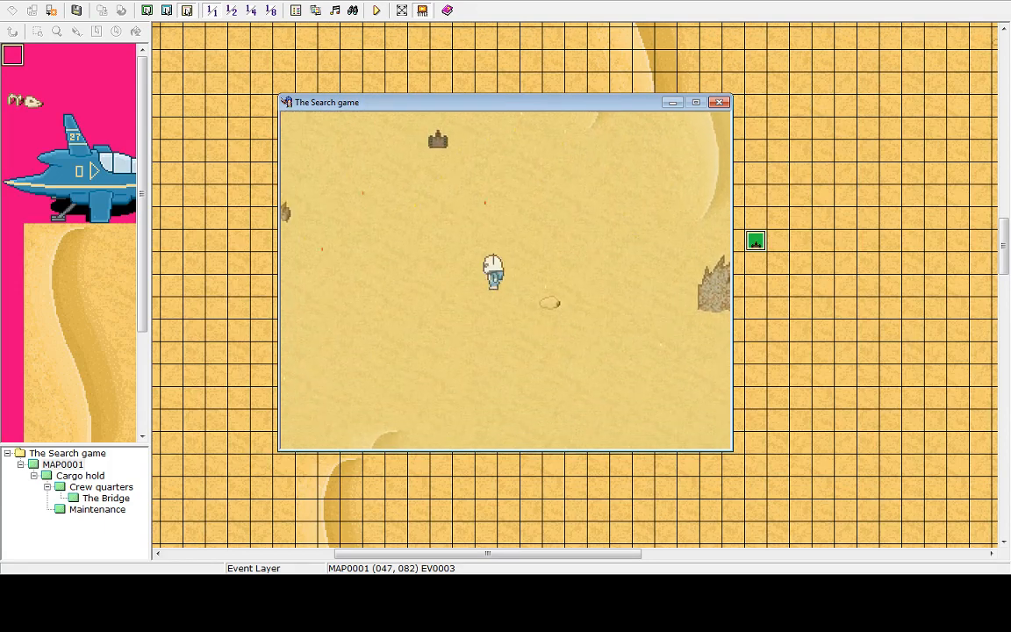
pyautogui.press('Down')
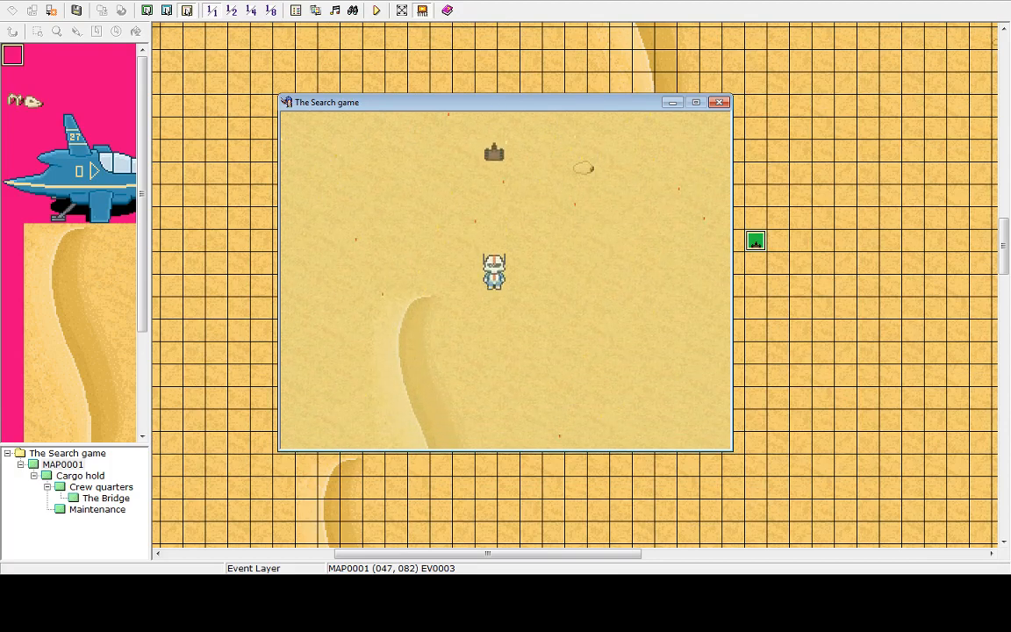
pyautogui.press('Right')
pyautogui.press('Up')
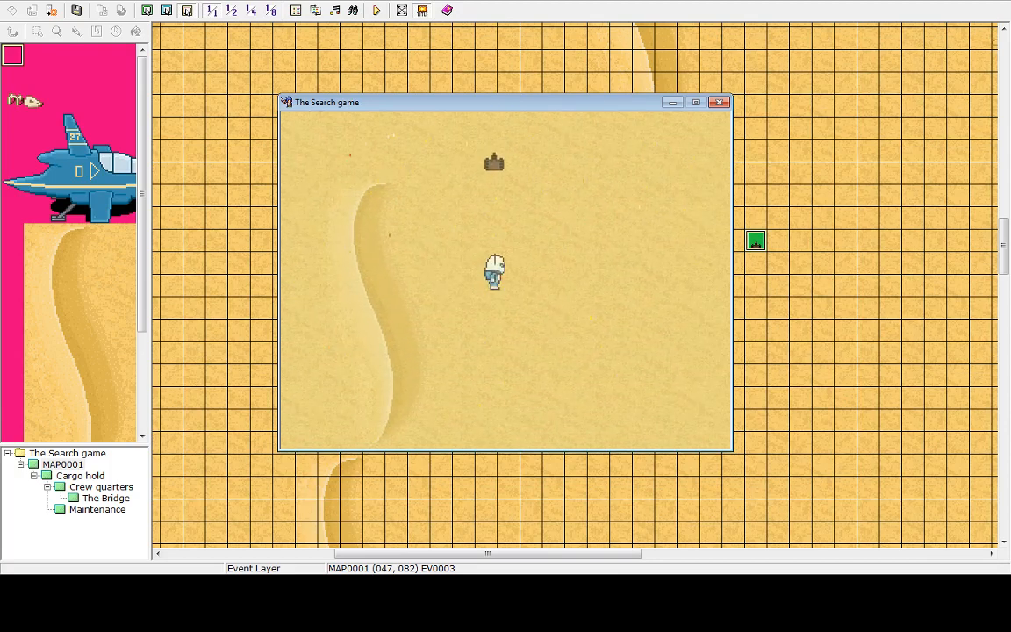
pyautogui.press('Left')
pyautogui.press('Down')
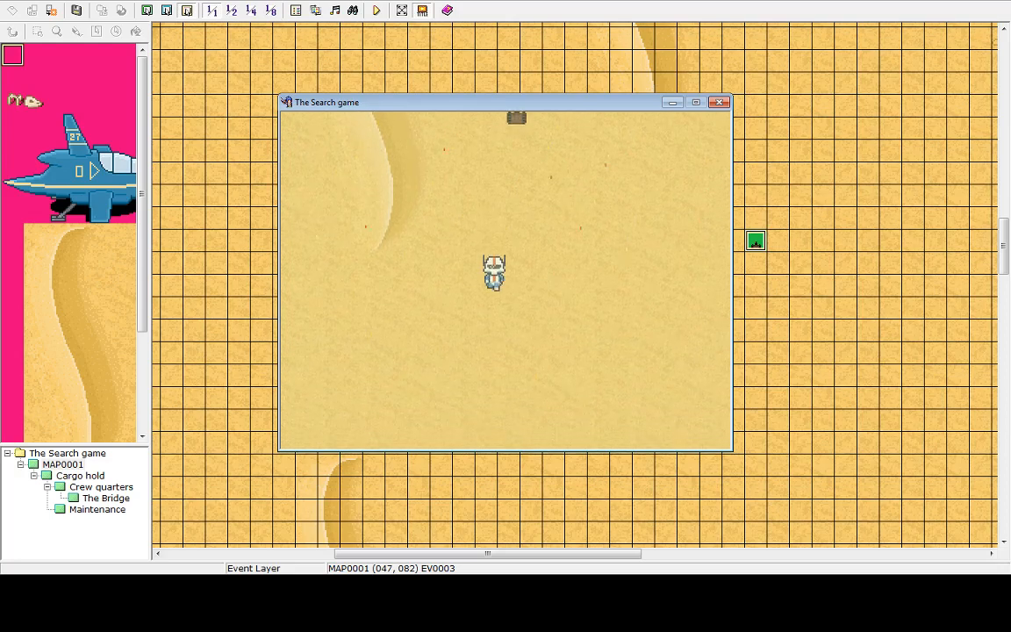
pyautogui.press('Right')
pyautogui.press('Up')
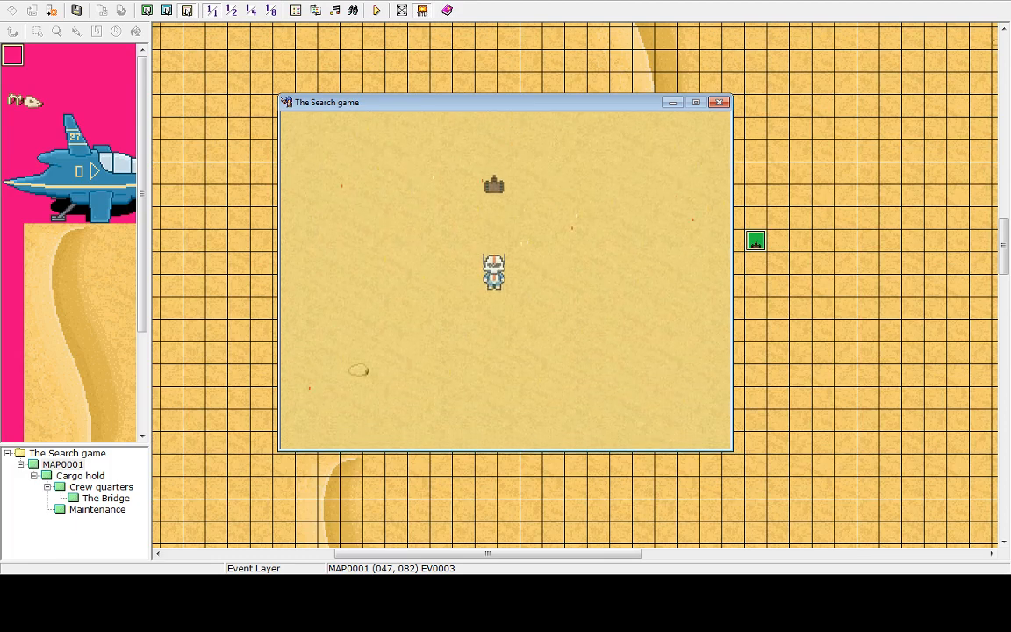
pyautogui.press('Down')
pyautogui.press('Down')
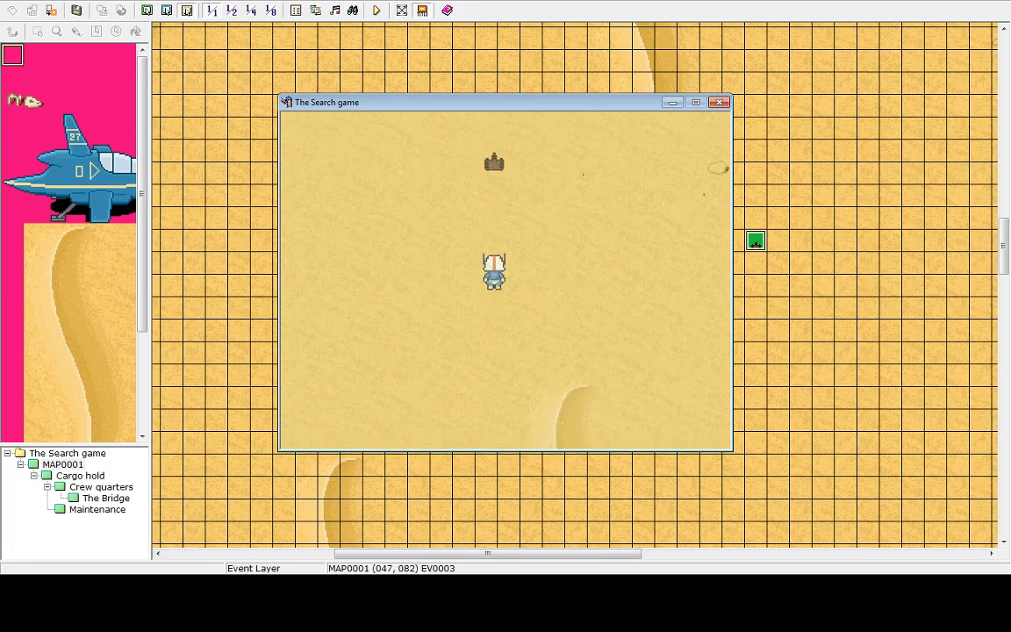
pyautogui.press('Down')
# Keep walking the hero around the desert until the robot catches it, then shut down the playtest from the title screen
pyautogui.press('Down')
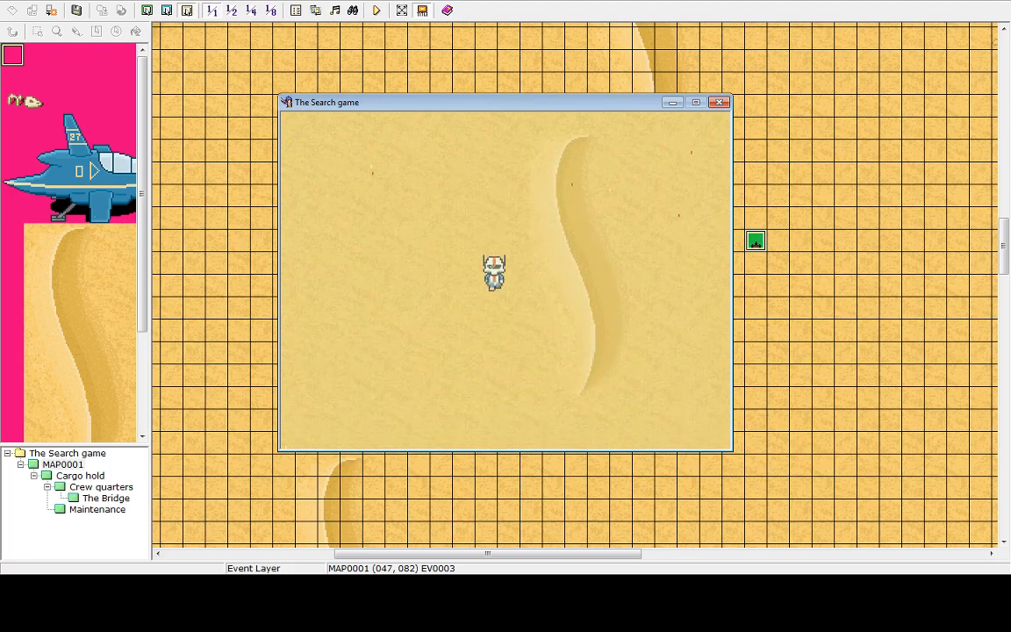
pyautogui.press('Down')
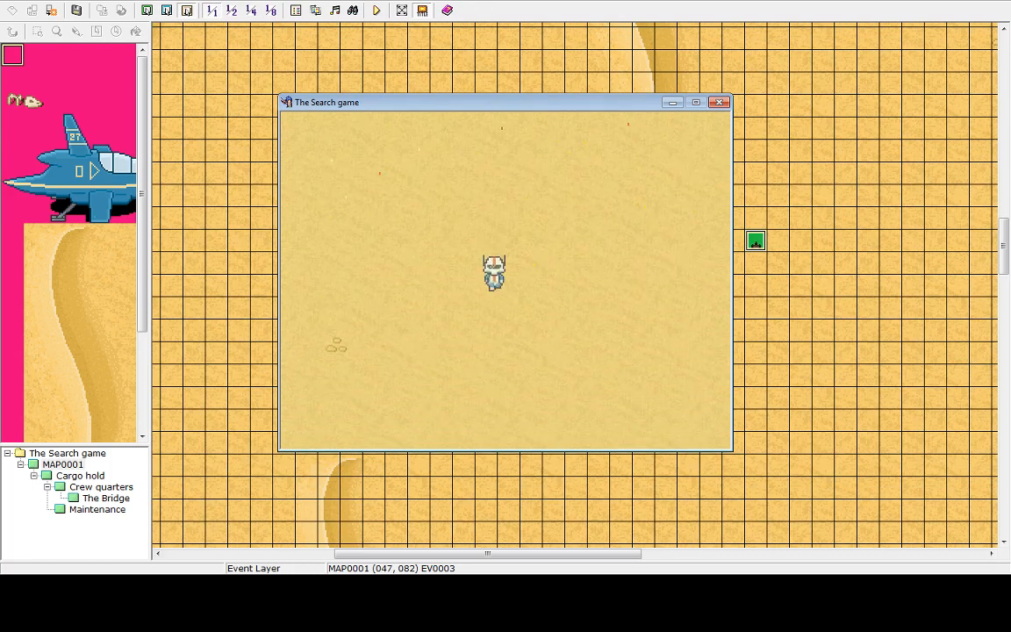
pyautogui.press('Down')
pyautogui.press('Down')
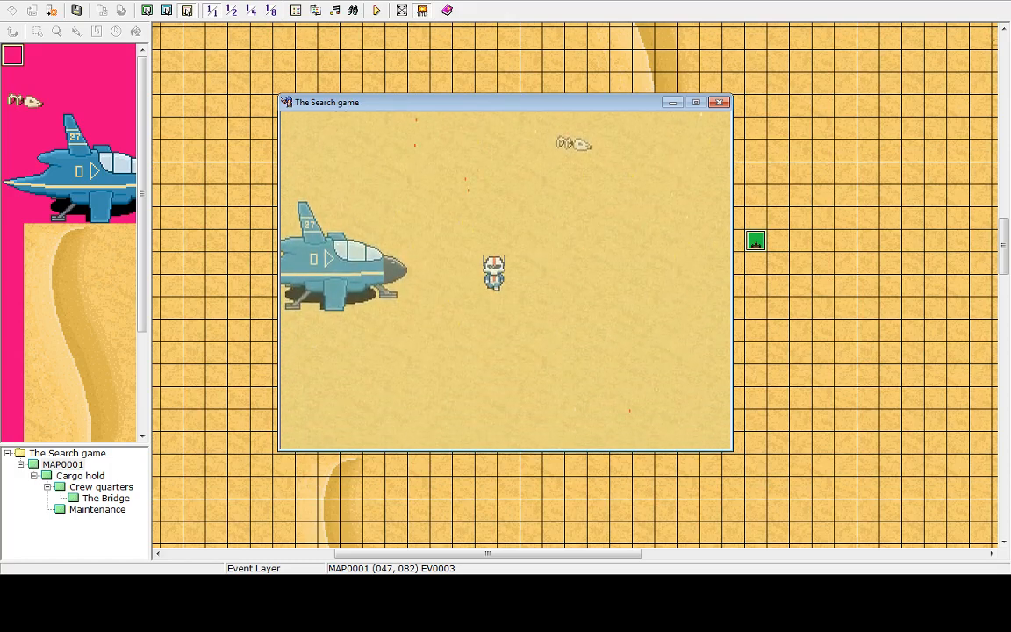
pyautogui.press('Down')
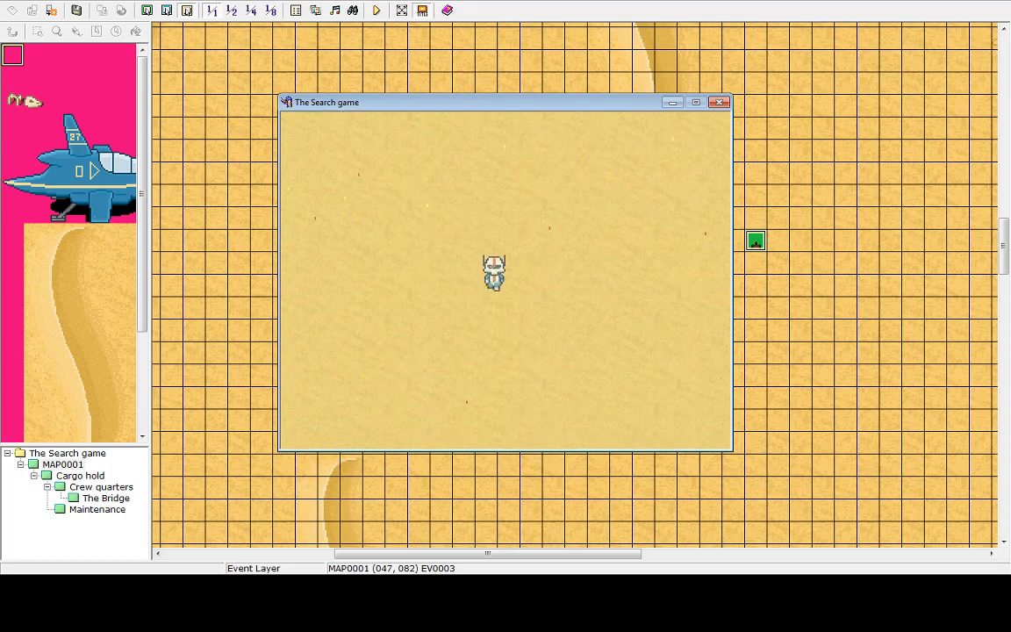
pyautogui.press('Down')
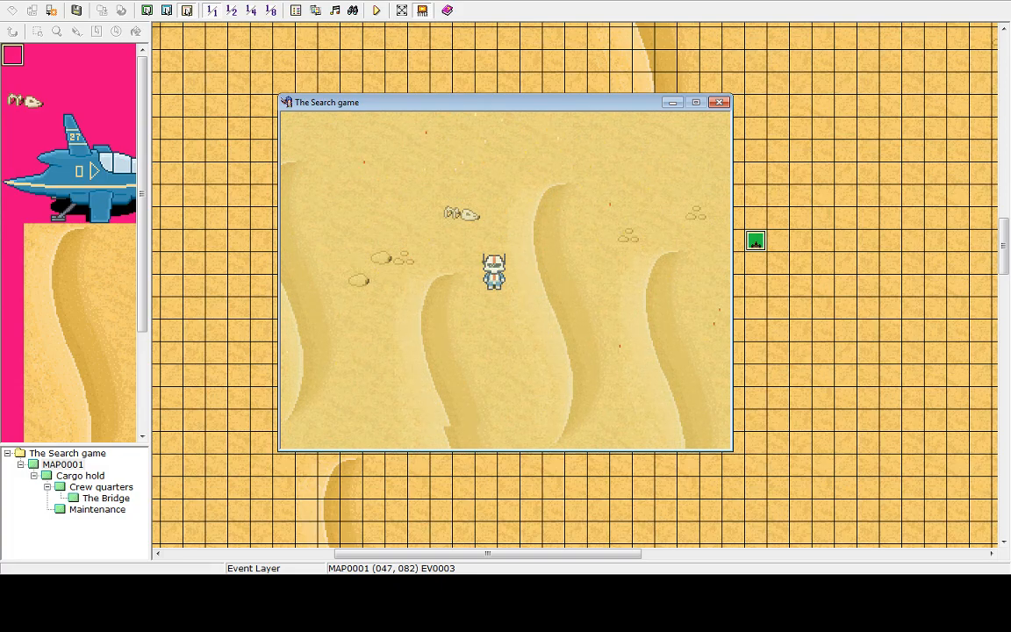
pyautogui.press('Up')
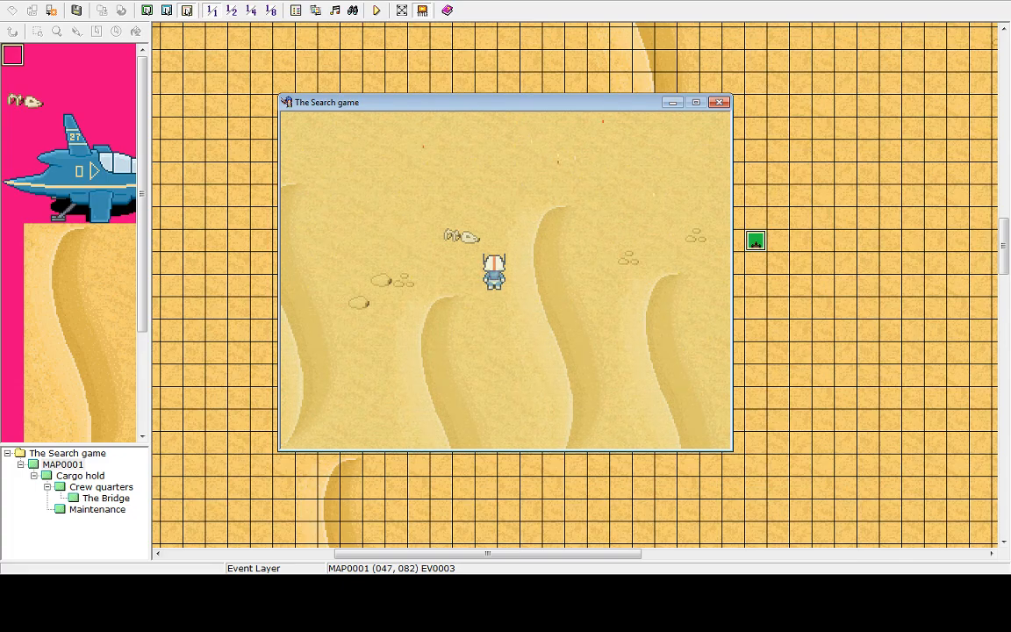
pyautogui.press('Up')
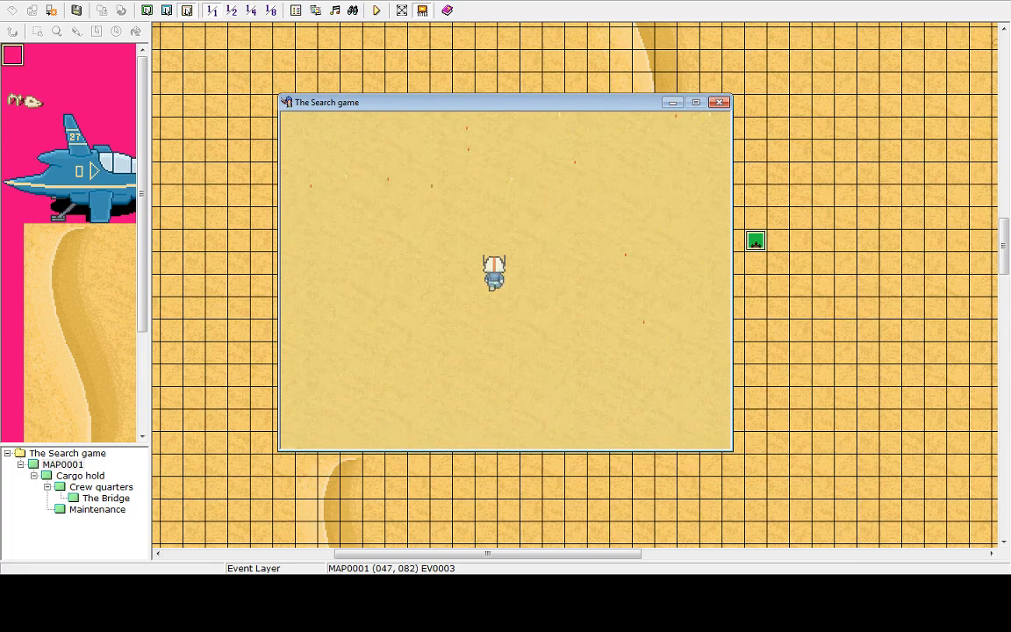
pyautogui.press('Up')
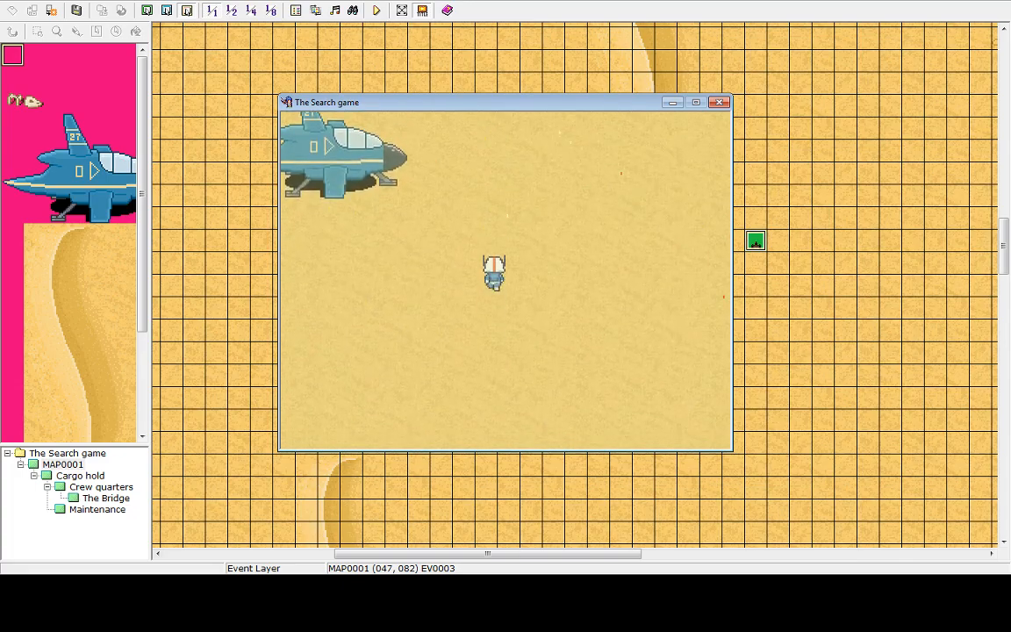
pyautogui.press('Up')
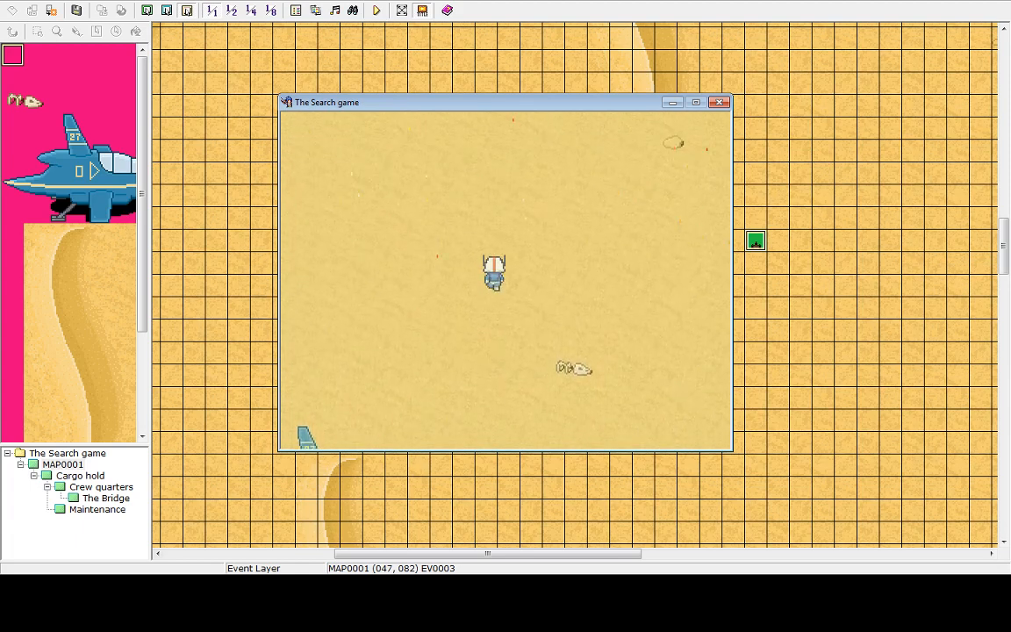
pyautogui.press('Up')
pyautogui.press('Up')
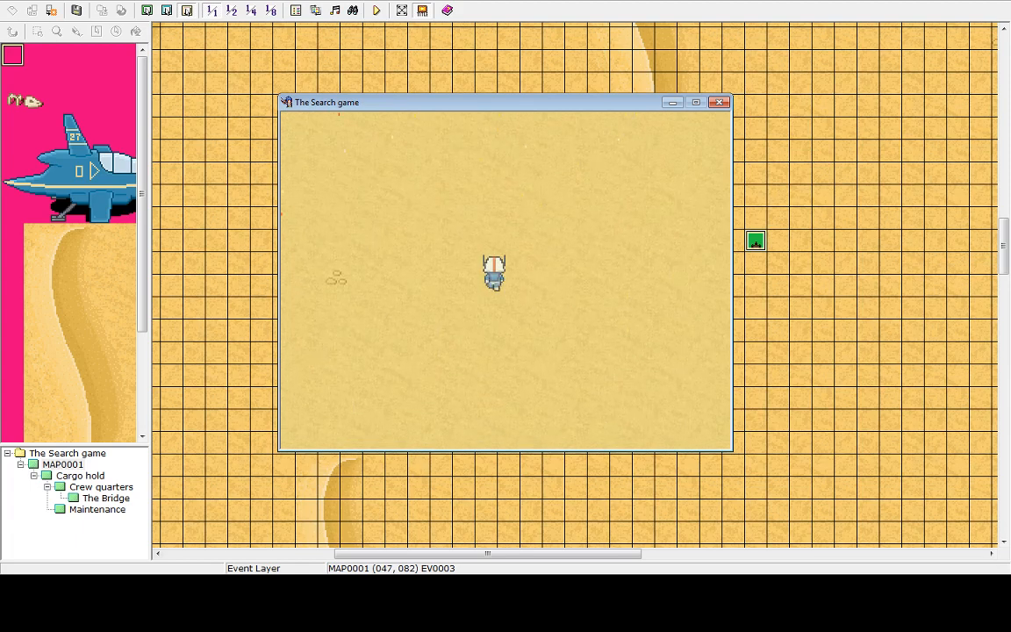
pyautogui.press('Up')
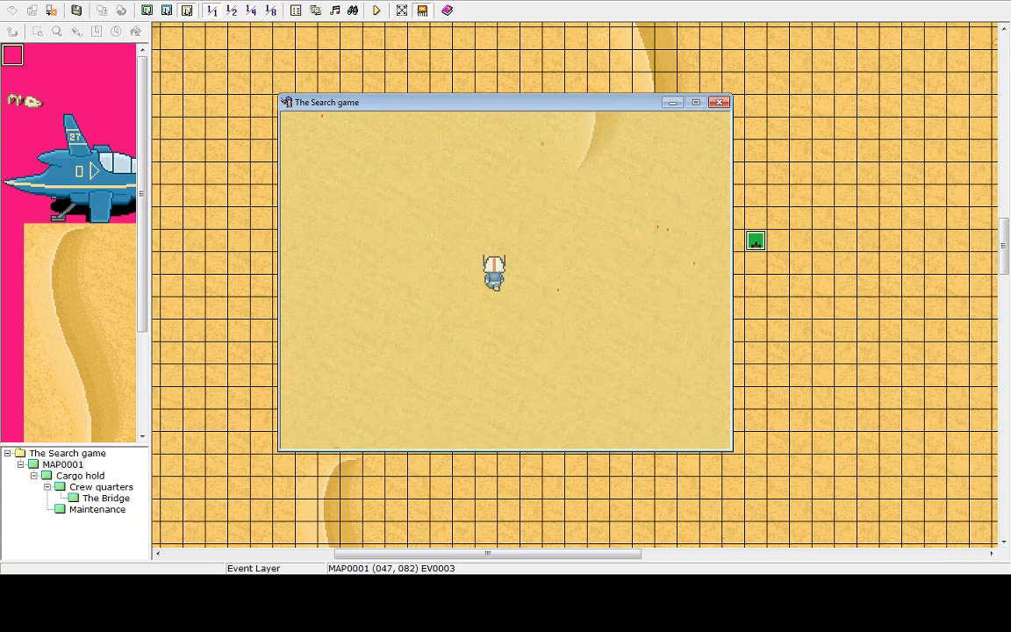
pyautogui.press('Up')
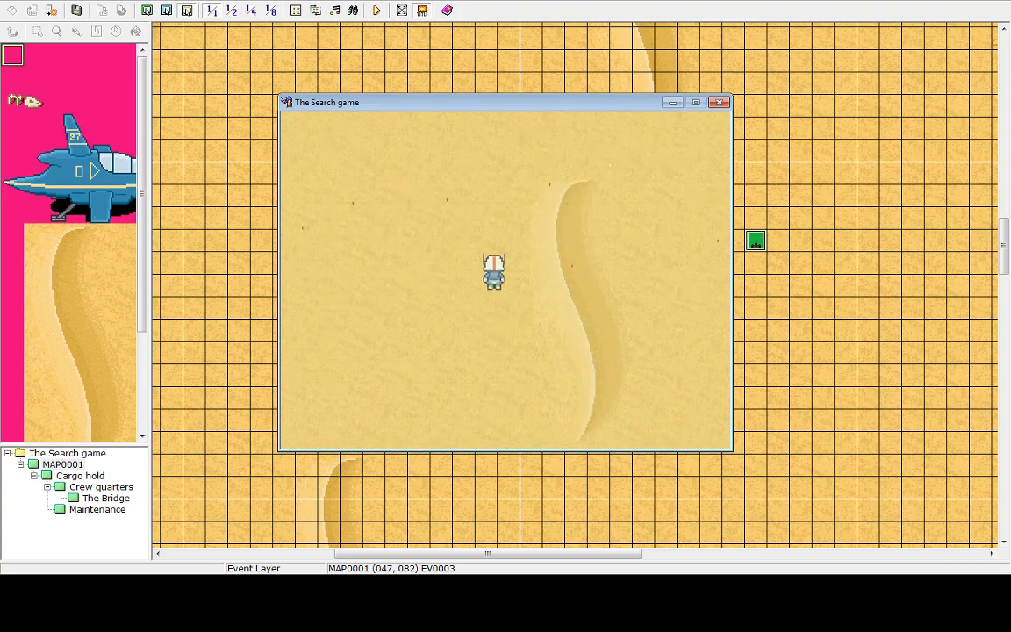
pyautogui.press('Up')
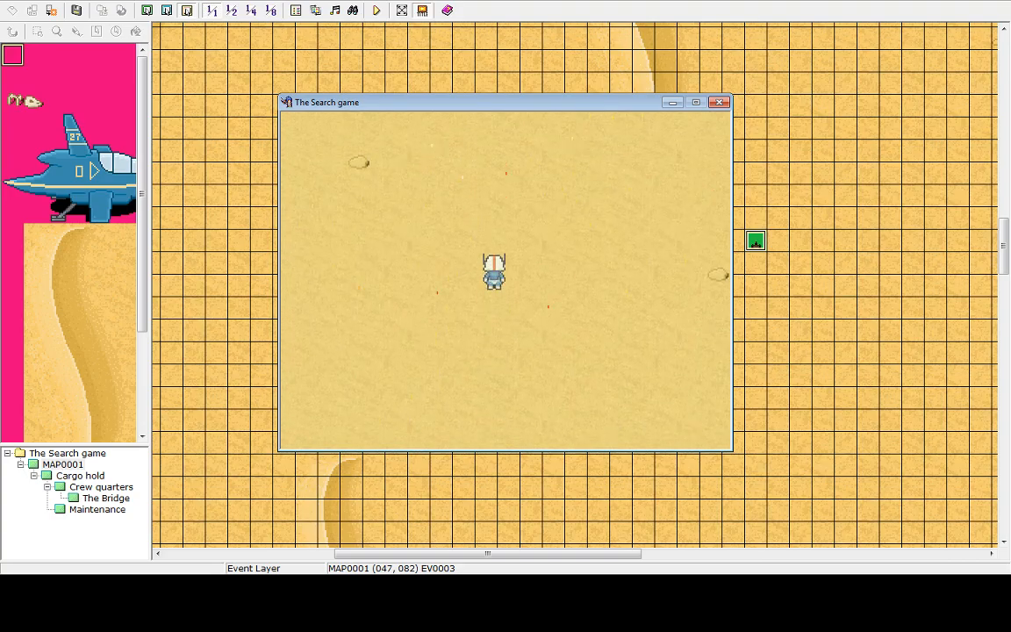
pyautogui.press('Right')
pyautogui.press('Right')
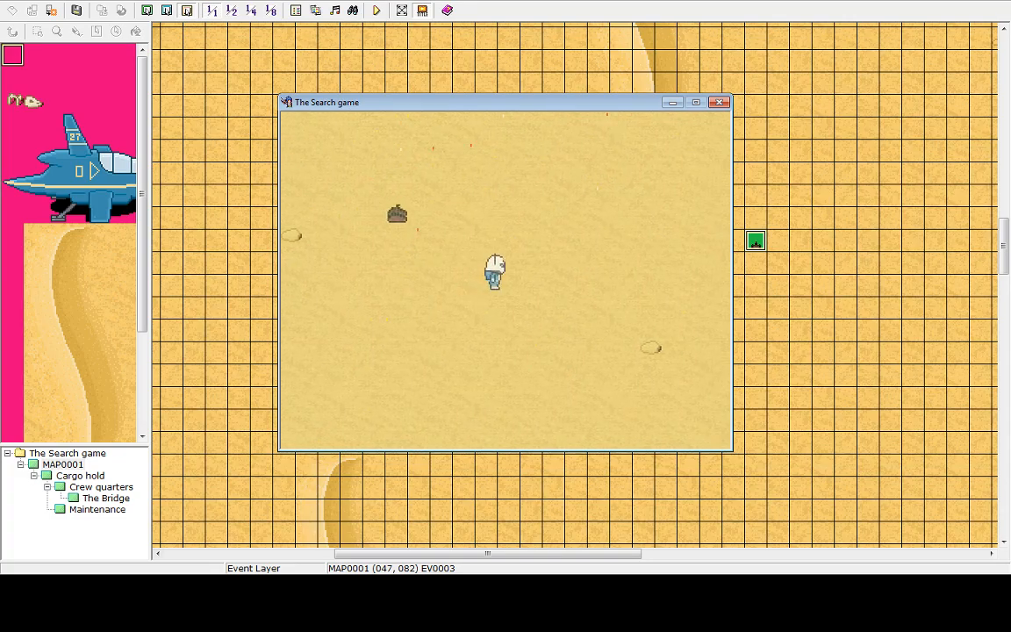
pyautogui.press('Down')
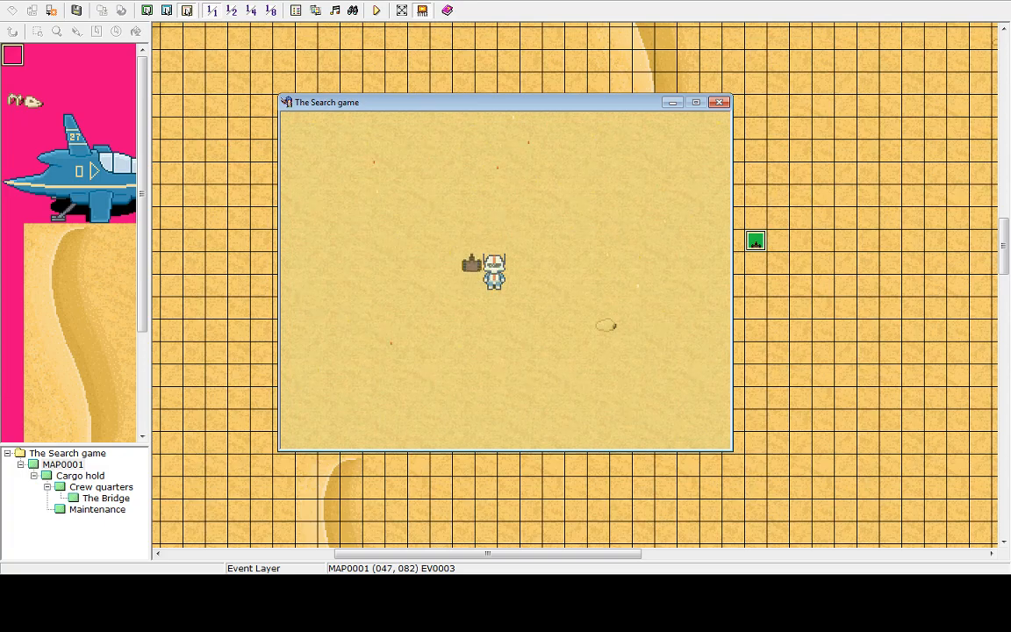
pyautogui.press('Left')
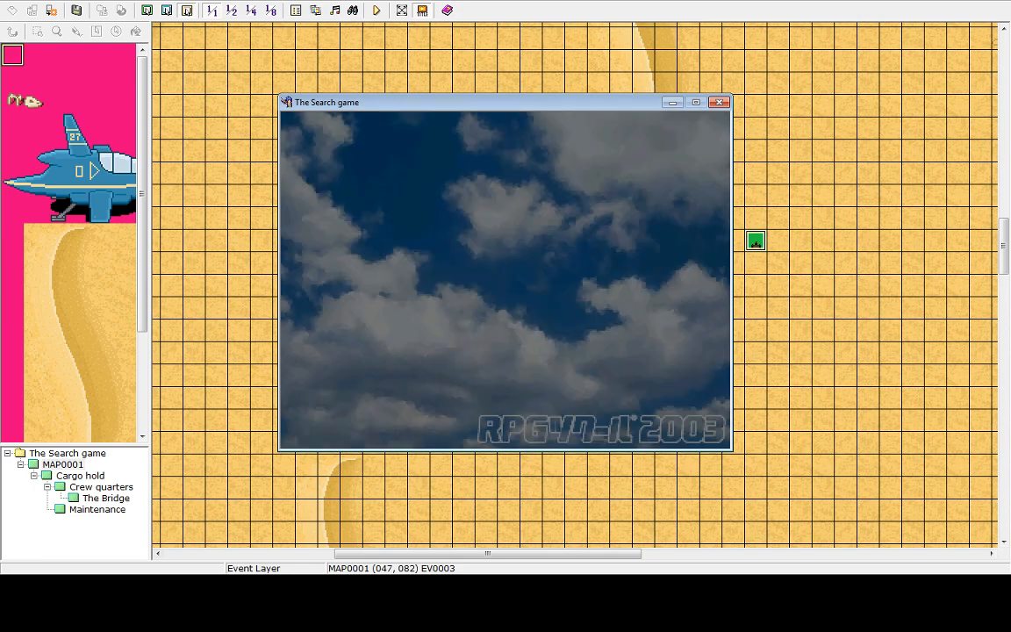
pyautogui.press('Return')
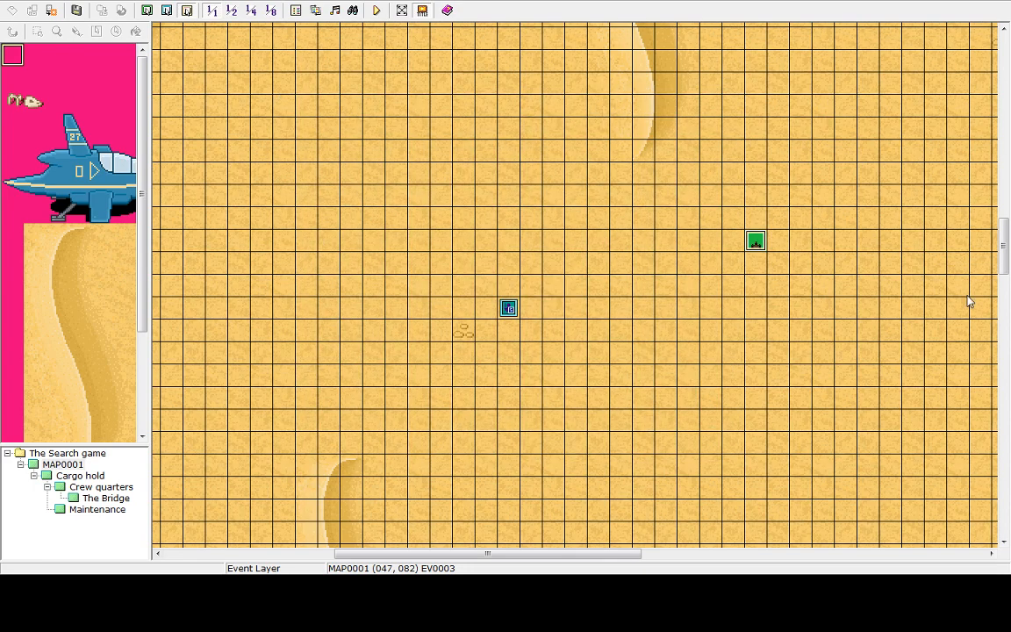
# Reopen the robot event, set its priority to Below Characters, apply and close the editor
pyautogui.doubleClick(756, 243)
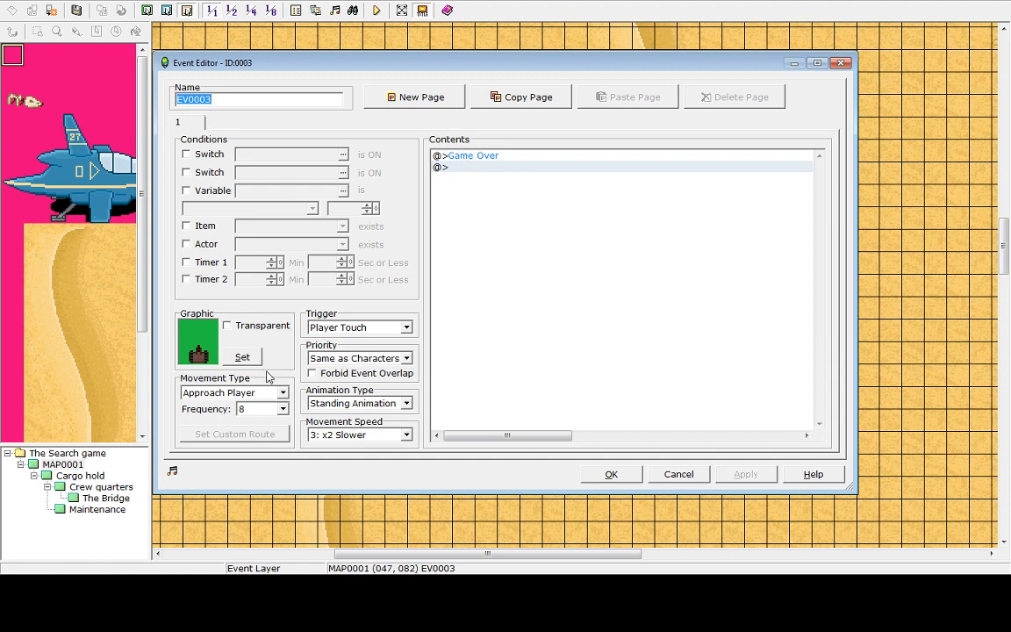
pyautogui.click(283, 409)
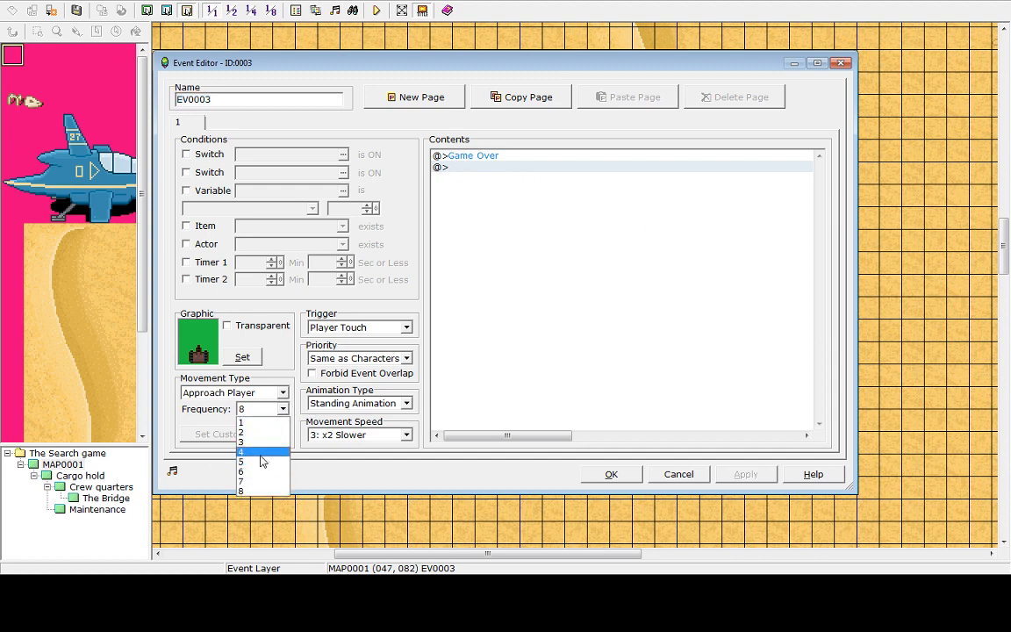
pyautogui.click(330, 307)
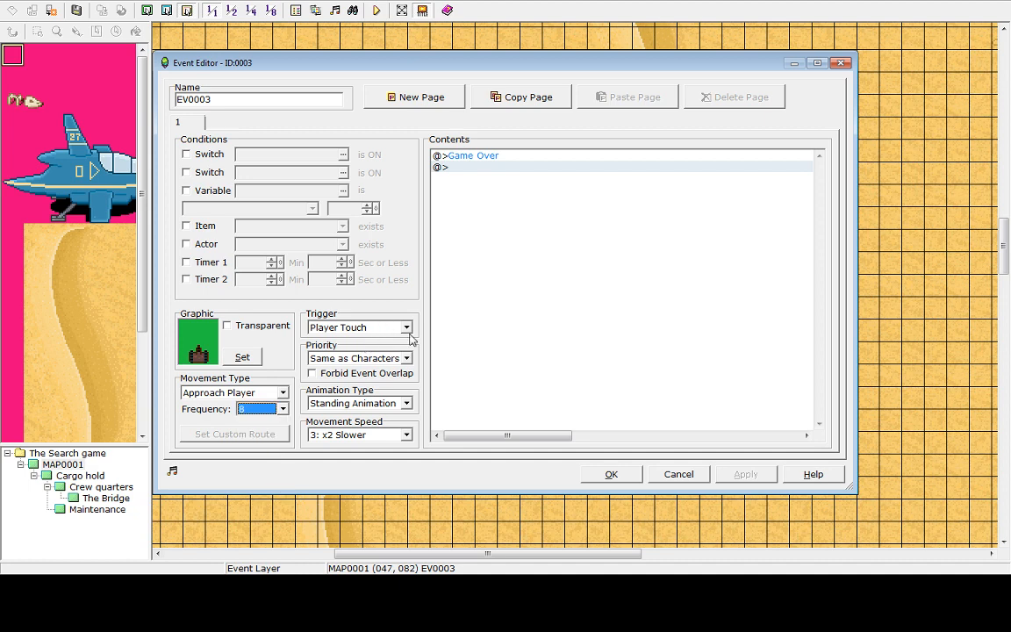
pyautogui.click(406, 328)
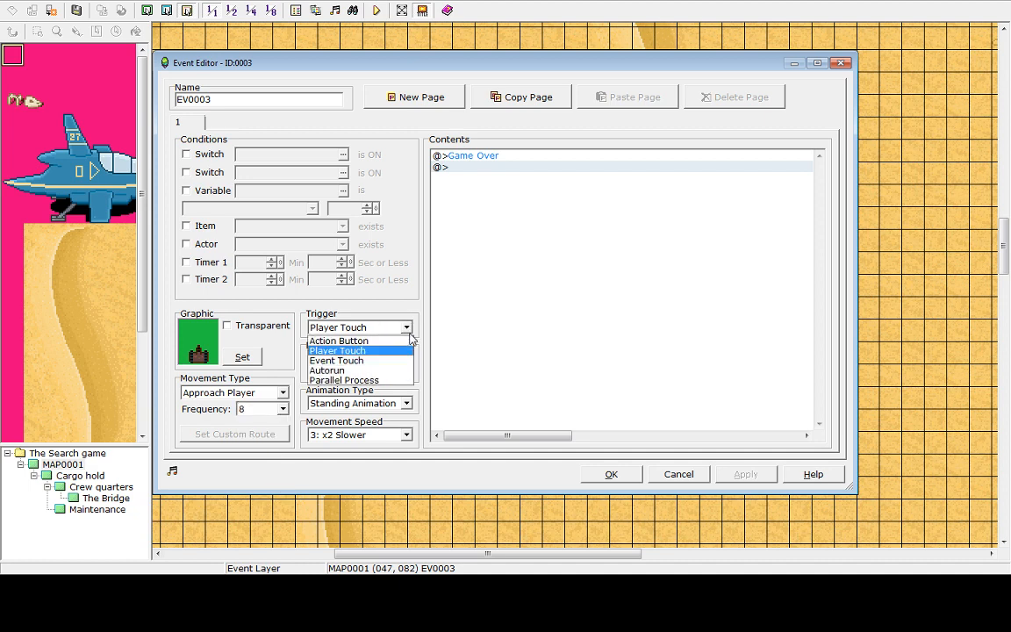
pyautogui.click(374, 351)
pyautogui.click(406, 358)
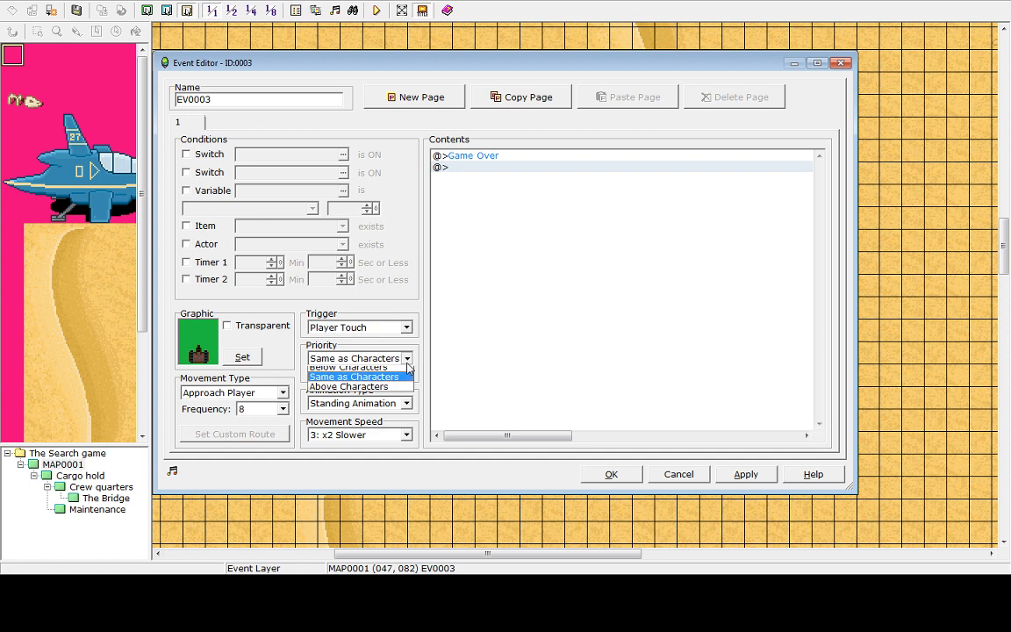
pyautogui.click(347, 372)
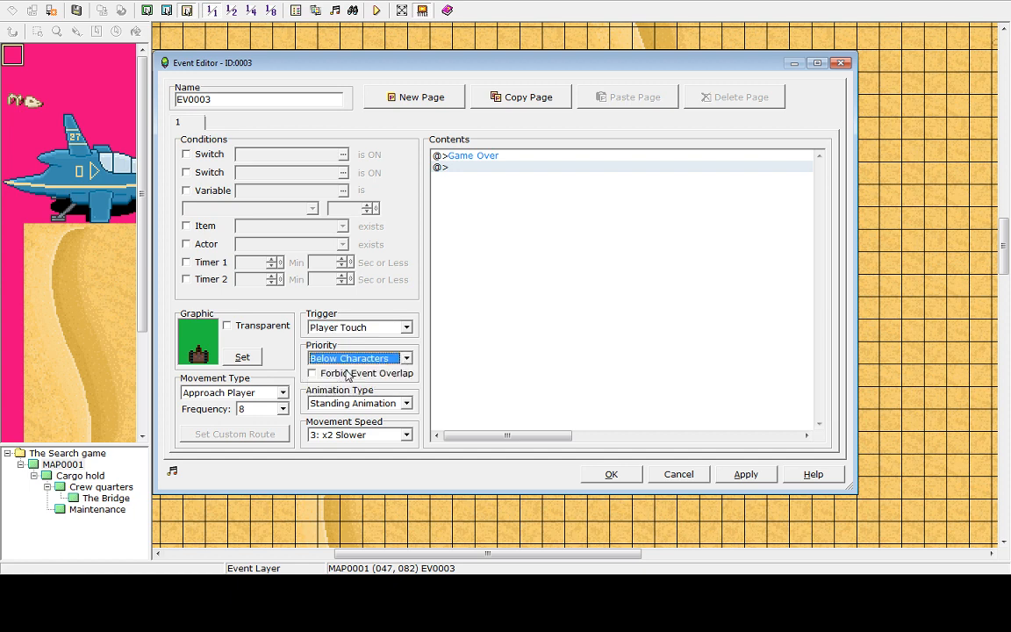
pyautogui.click(748, 475)
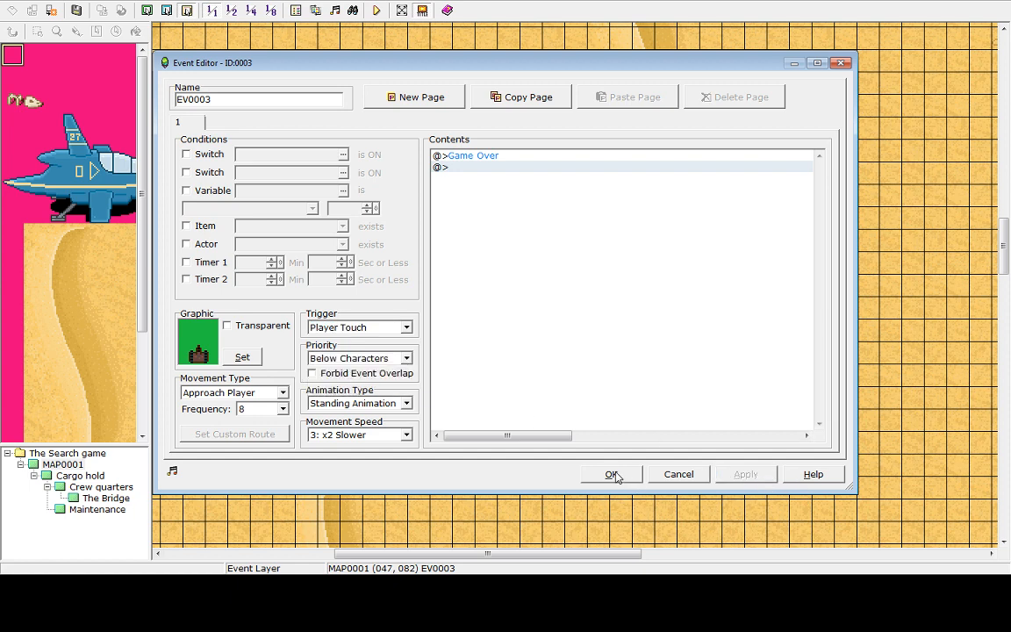
pyautogui.click(612, 475)
# Save and playtest the game, letting the robot reach the hero for game over, then shut down
pyautogui.click(377, 9)
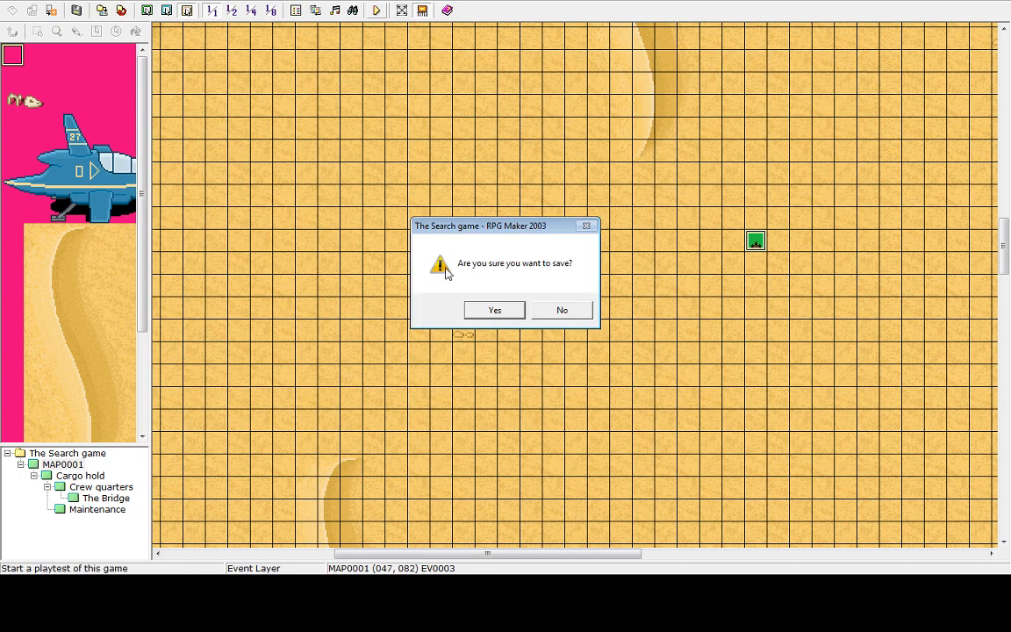
pyautogui.click(495, 311)
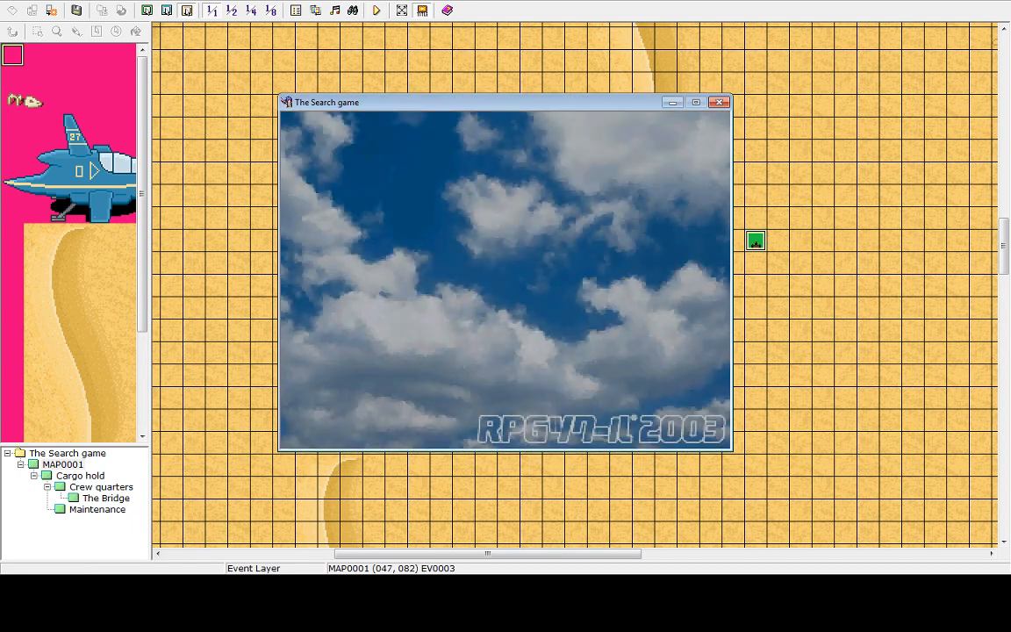
pyautogui.press('Return')
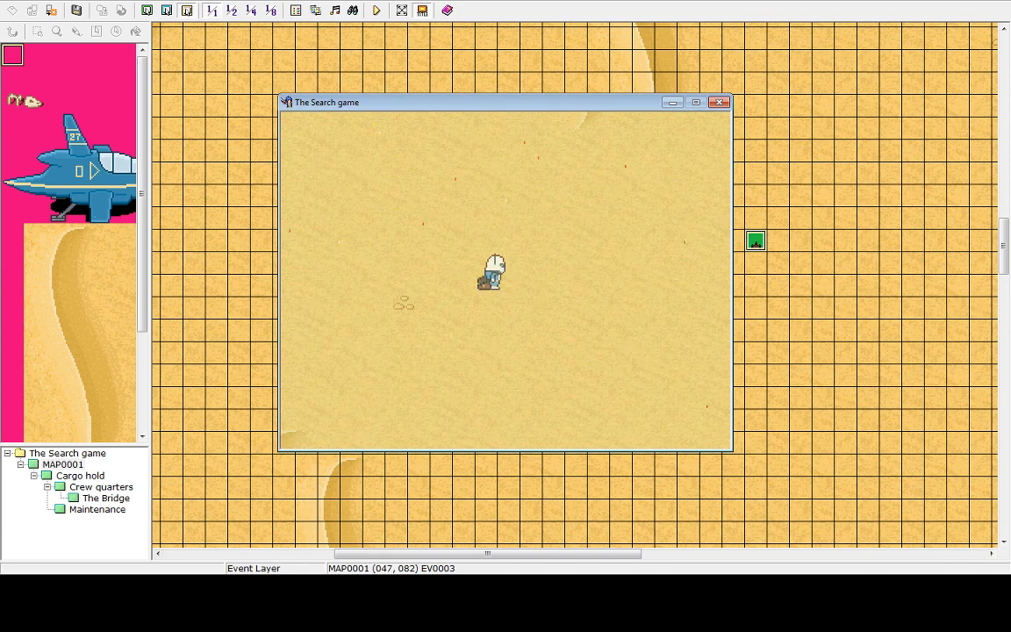
pyautogui.press('Down')
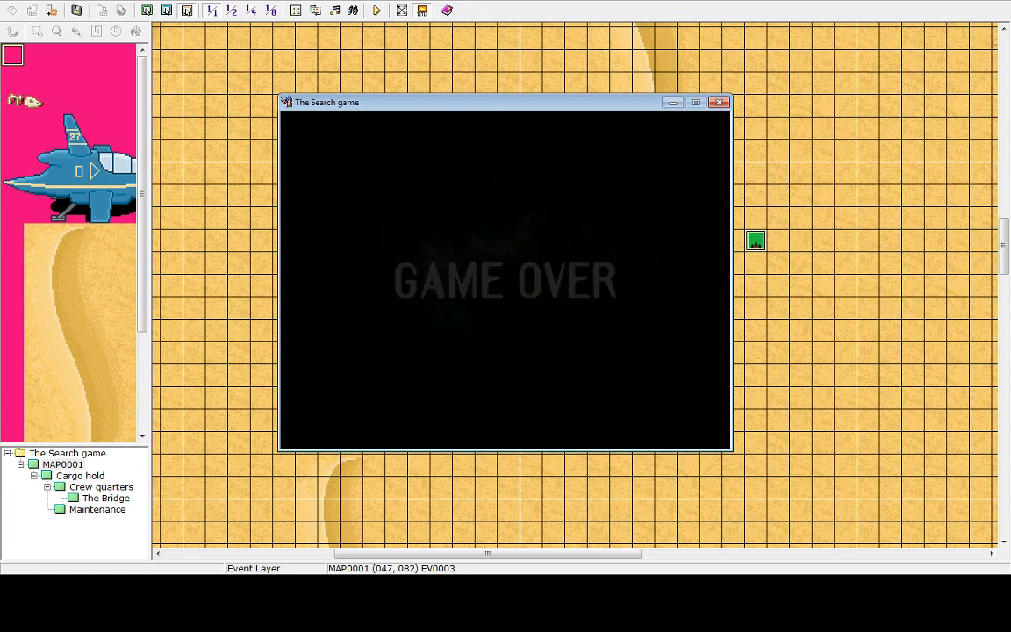
pyautogui.press('Up')
pyautogui.press('Return')
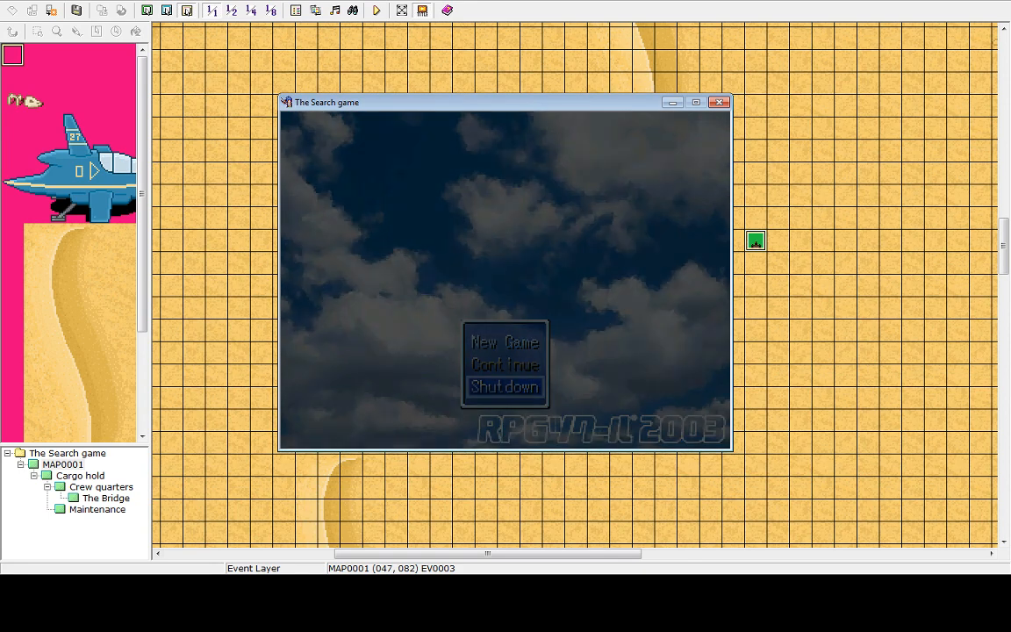
pyautogui.press('Right')
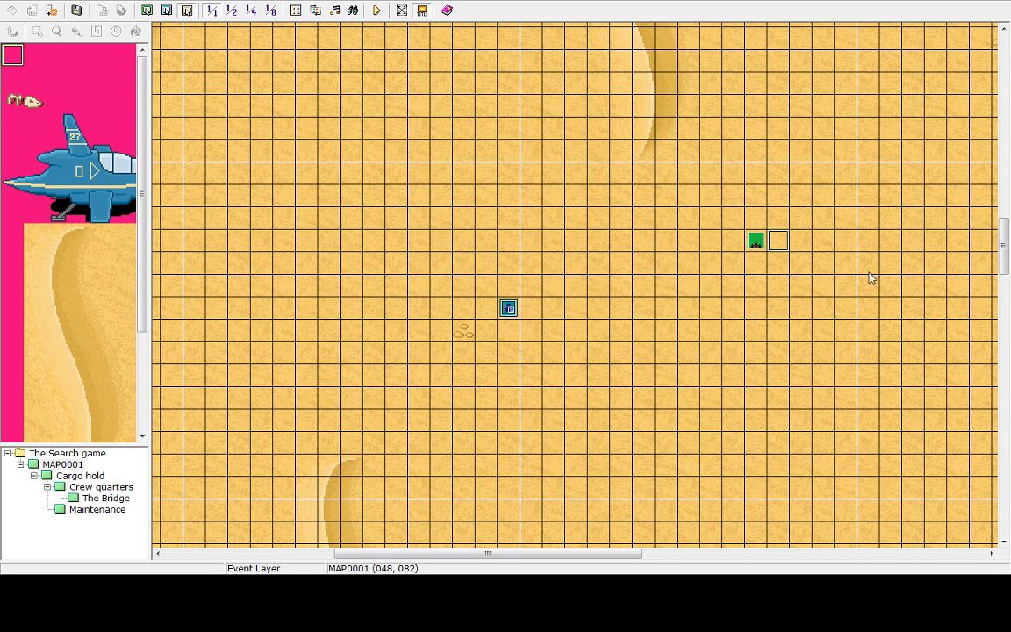
pyautogui.press('Left')
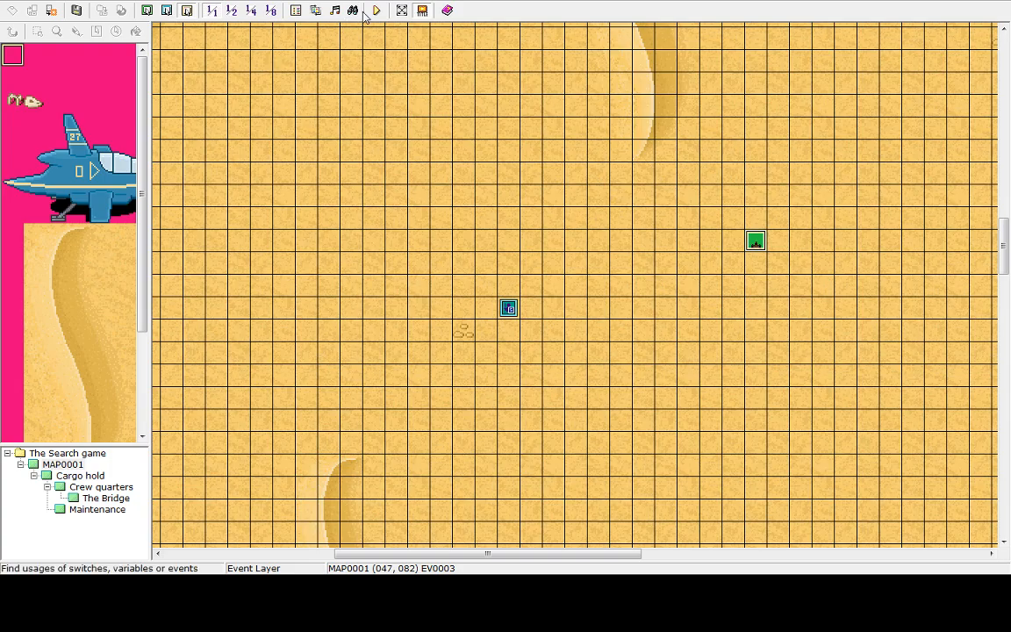
# Reopen the robot event and set its movement speed to 6: x4 Faster, applying the change
pyautogui.doubleClick(756, 242)
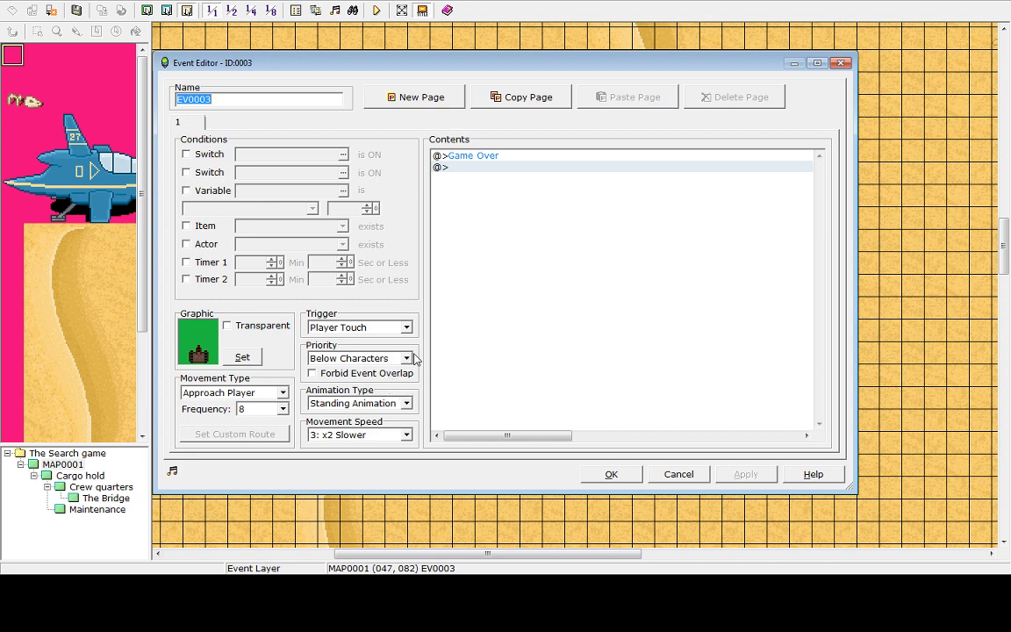
pyautogui.click(407, 436)
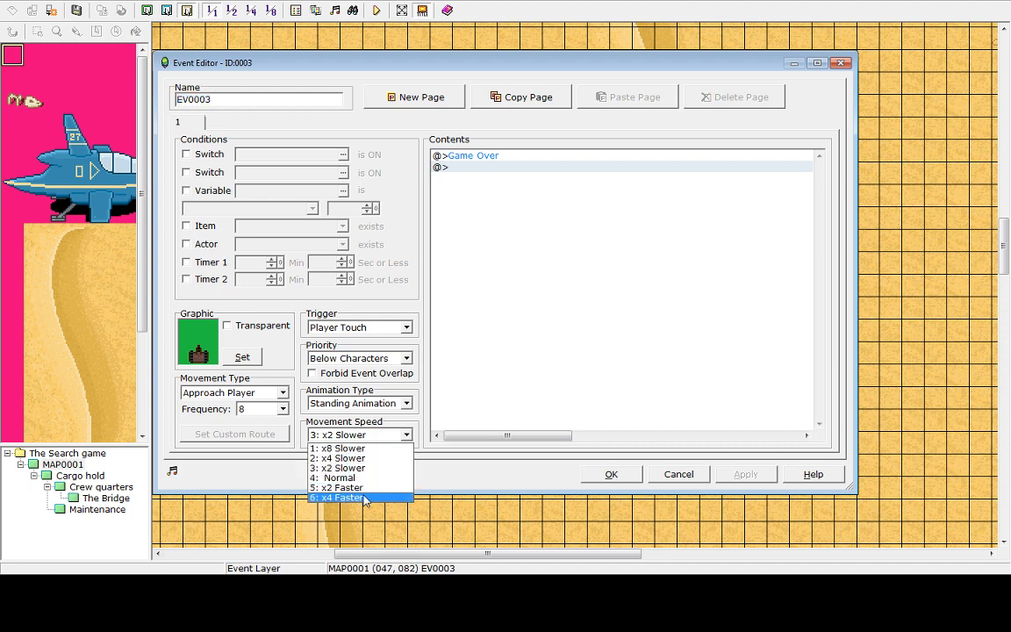
pyautogui.click(354, 498)
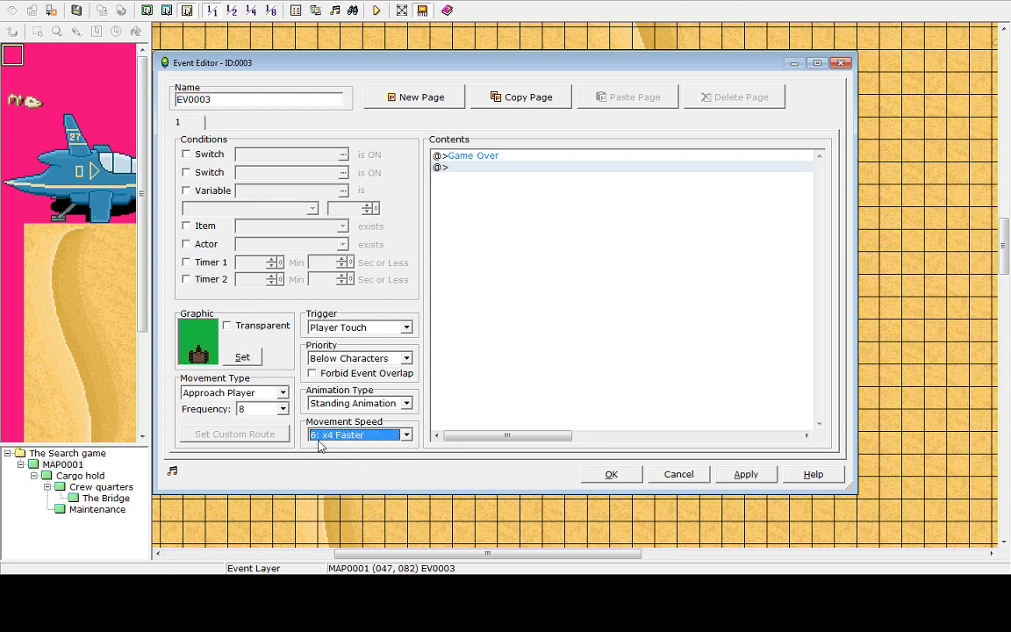
pyautogui.click(282, 410)
pyautogui.click(282, 410)
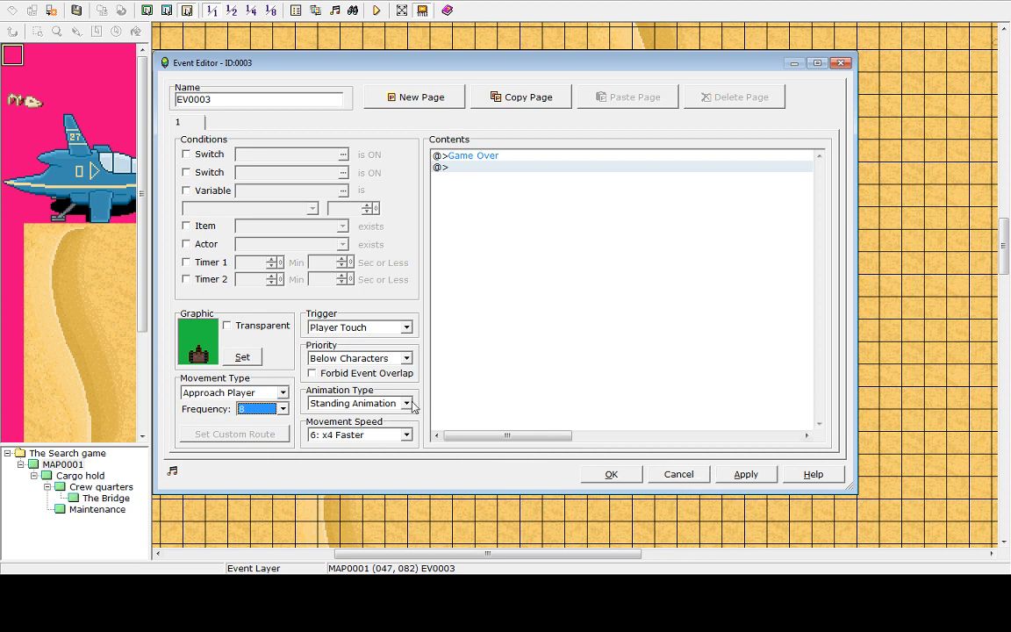
pyautogui.click(753, 475)
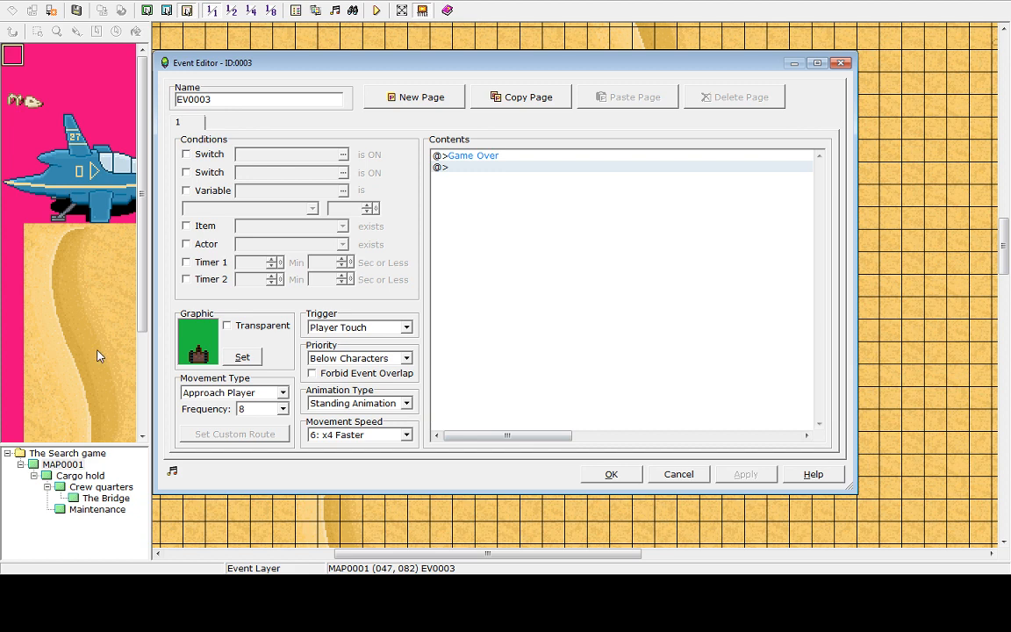
# Confirm the robot event's settings, keeping Player Touch as its trigger, and close the event editor
pyautogui.click(406, 329)
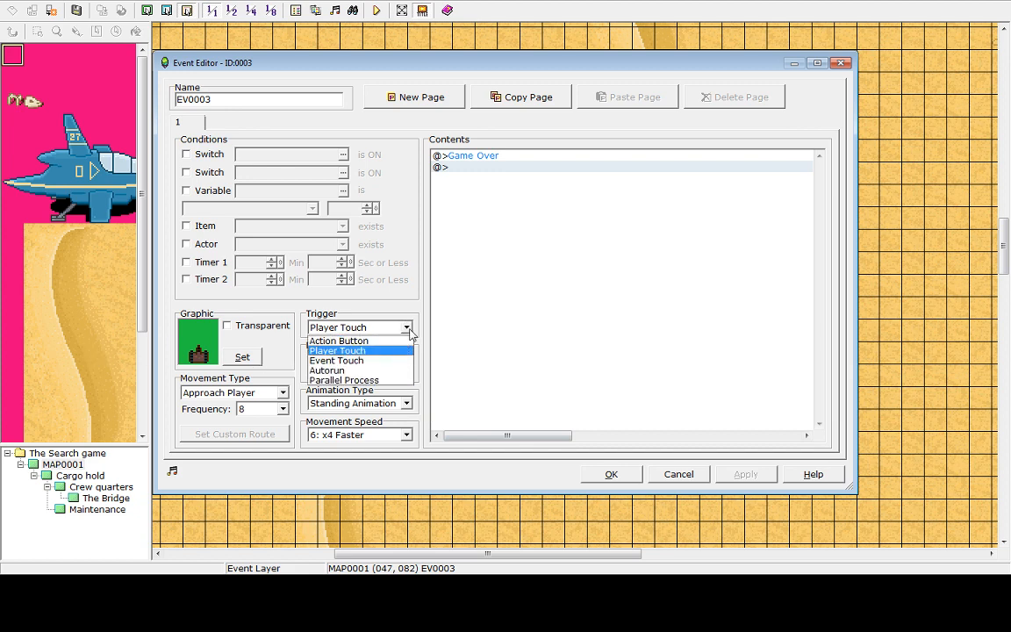
pyautogui.click(406, 329)
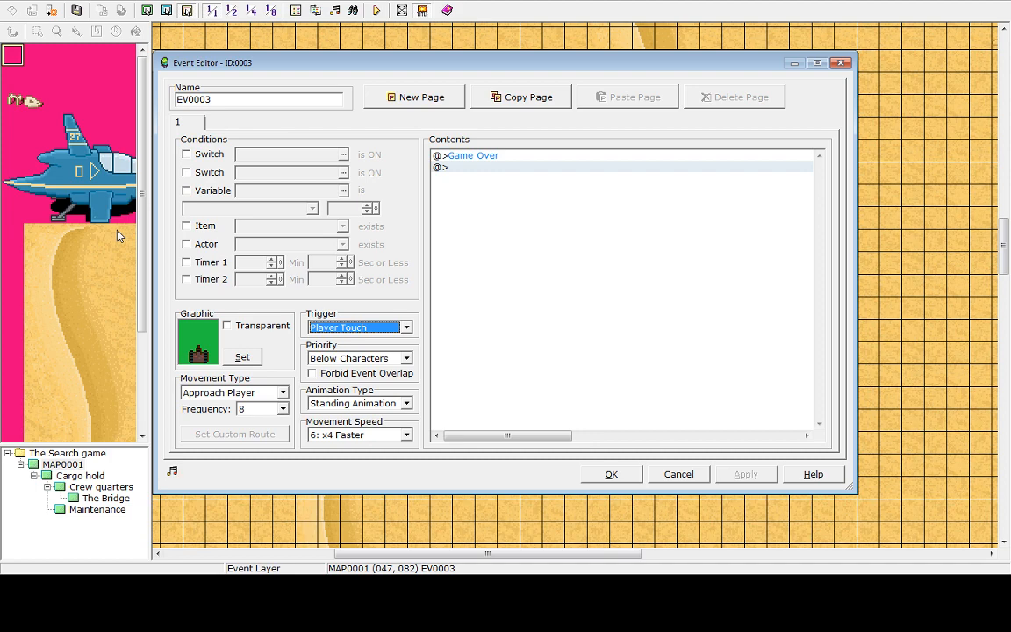
pyautogui.click(620, 477)
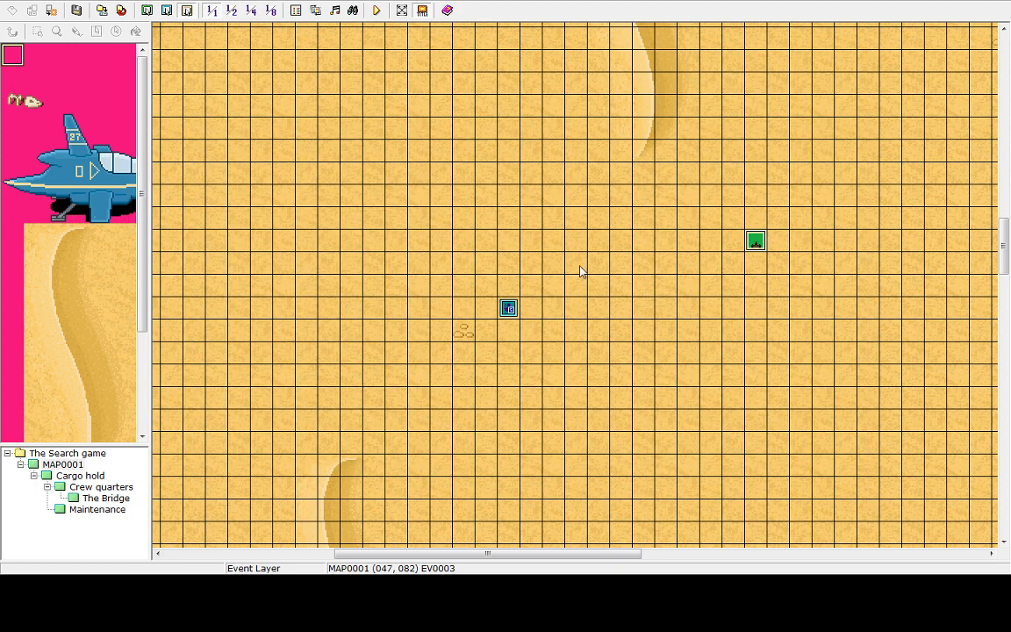
# Save and playtest the game, walking the hero up until the robot causes game over, then shut down
pyautogui.click(375, 11)
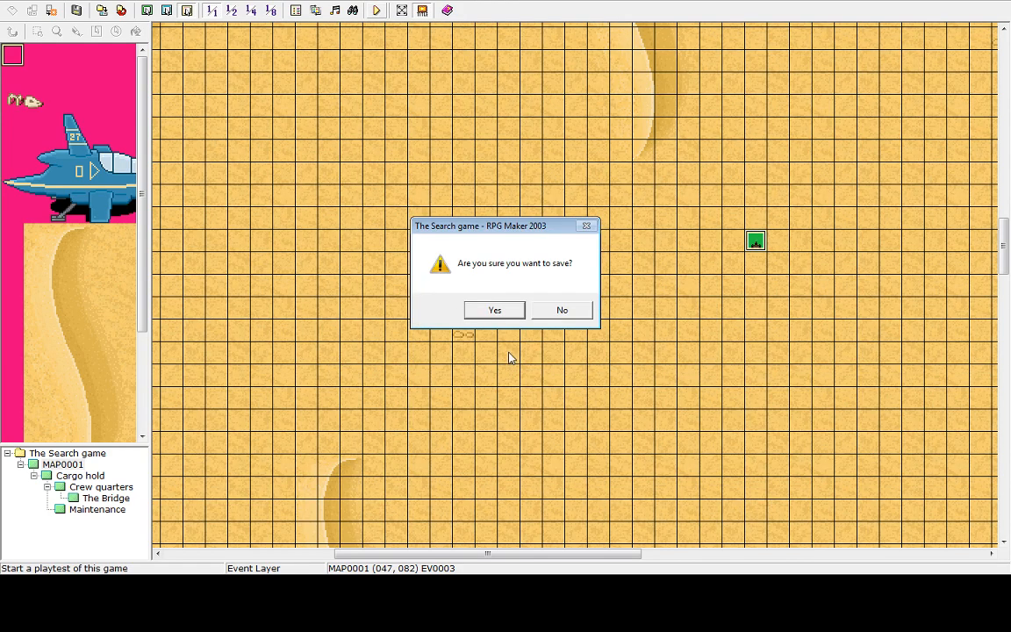
pyautogui.click(503, 309)
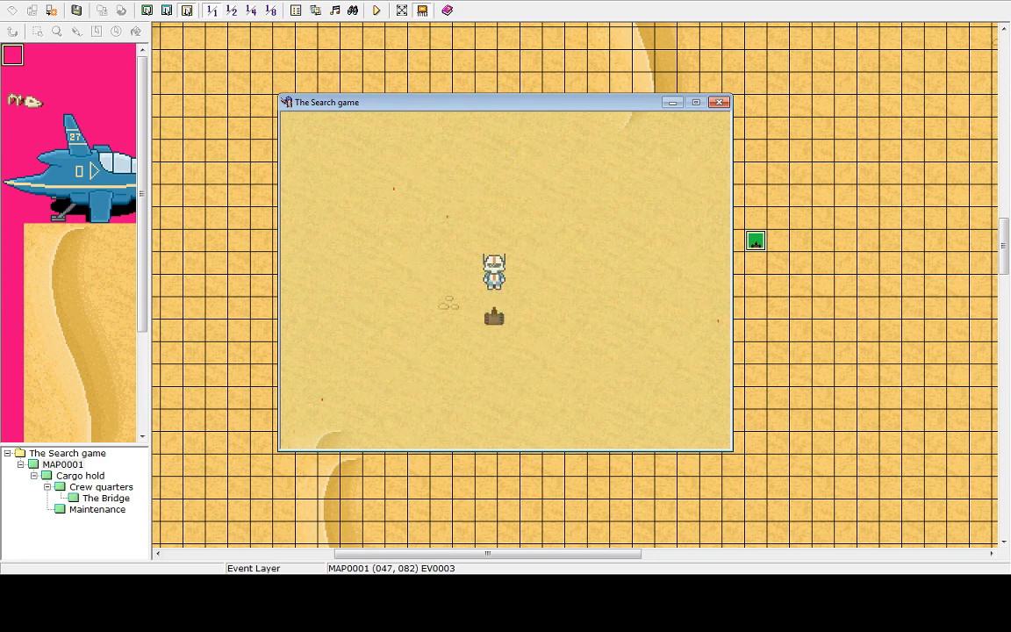
pyautogui.press('Up')
pyautogui.press('Up')
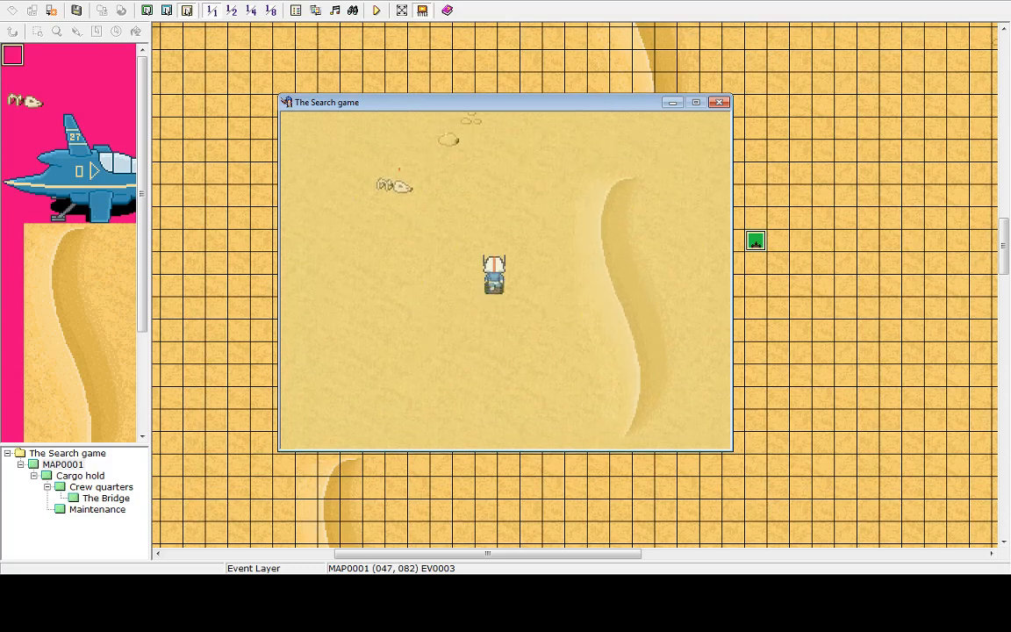
pyautogui.press('Up')
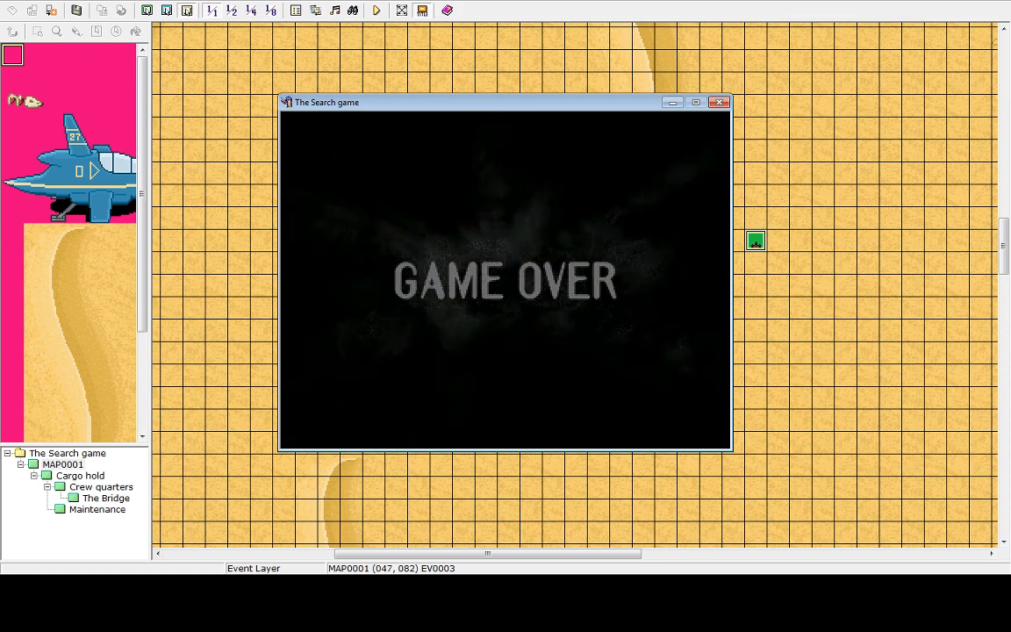
pyautogui.press('Up')
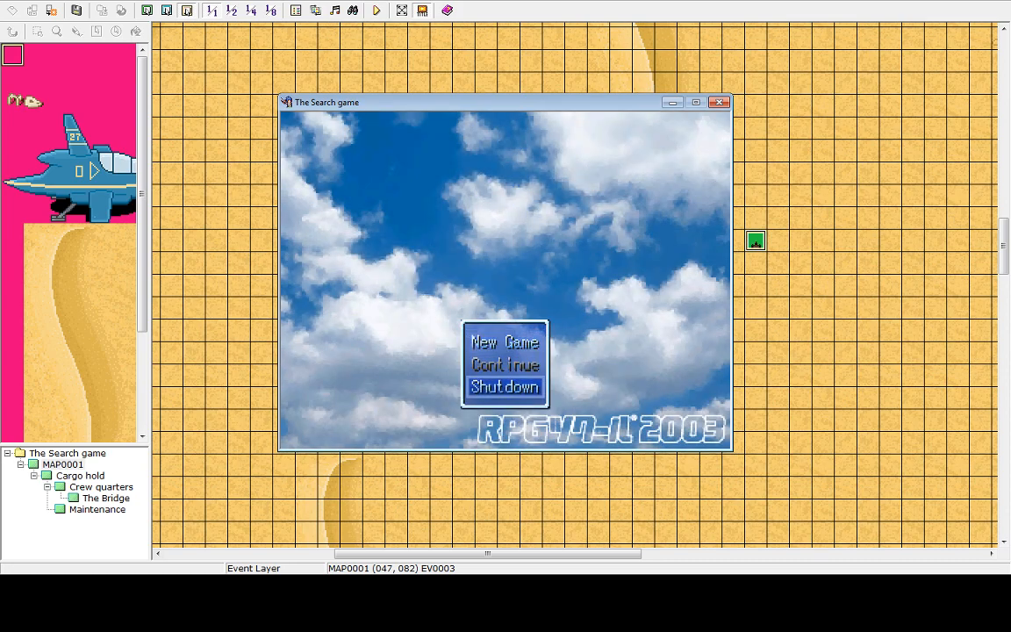
pyautogui.press('Return')
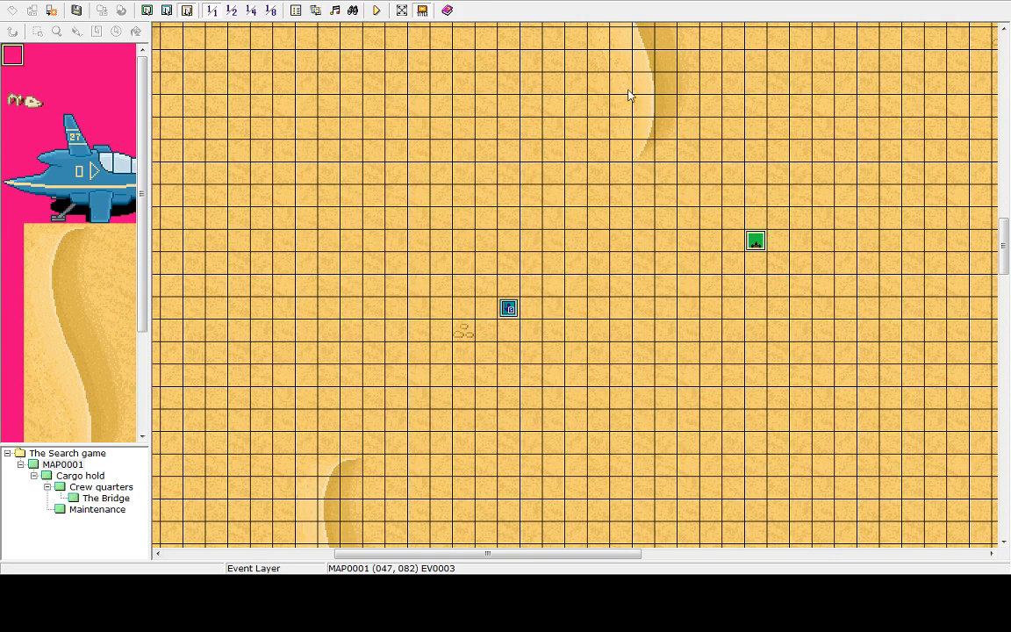
# Reopen the robot event, set its priority to Above Characters, apply and close the editor
pyautogui.doubleClick(757, 250)
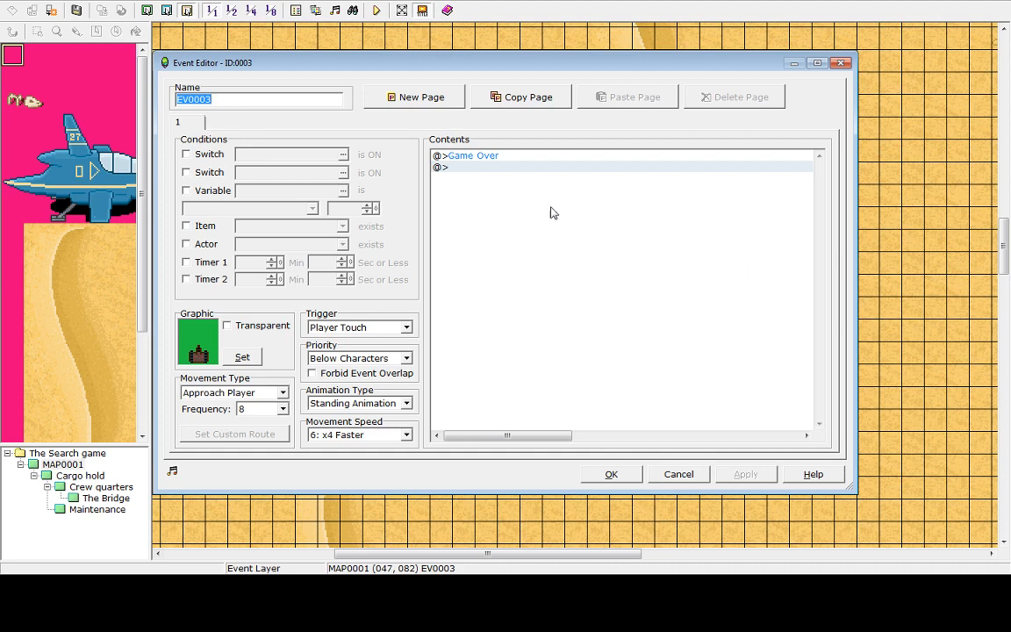
pyautogui.click(482, 156)
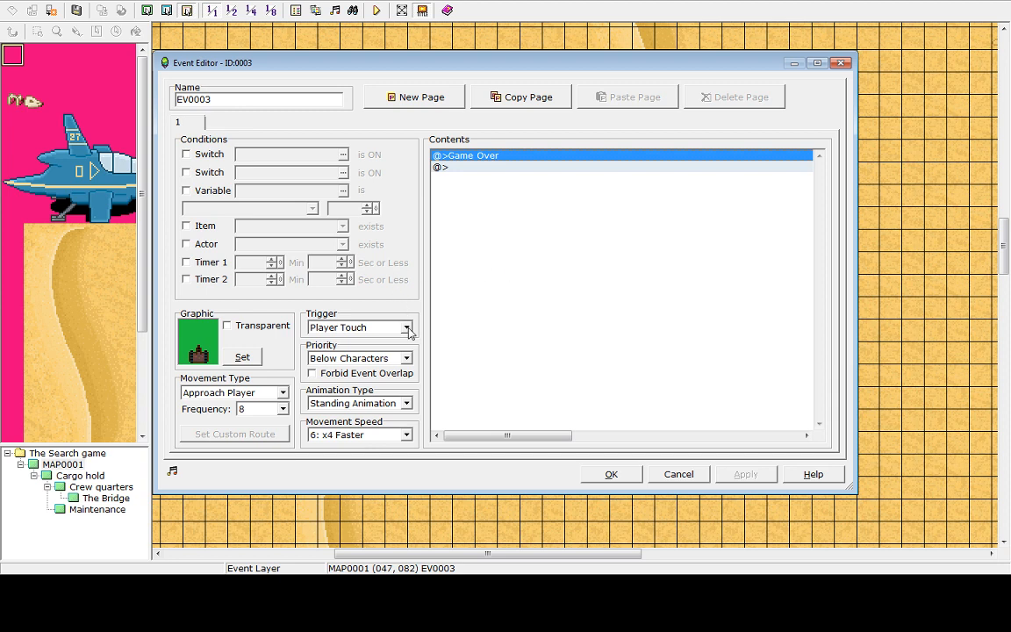
pyautogui.click(406, 358)
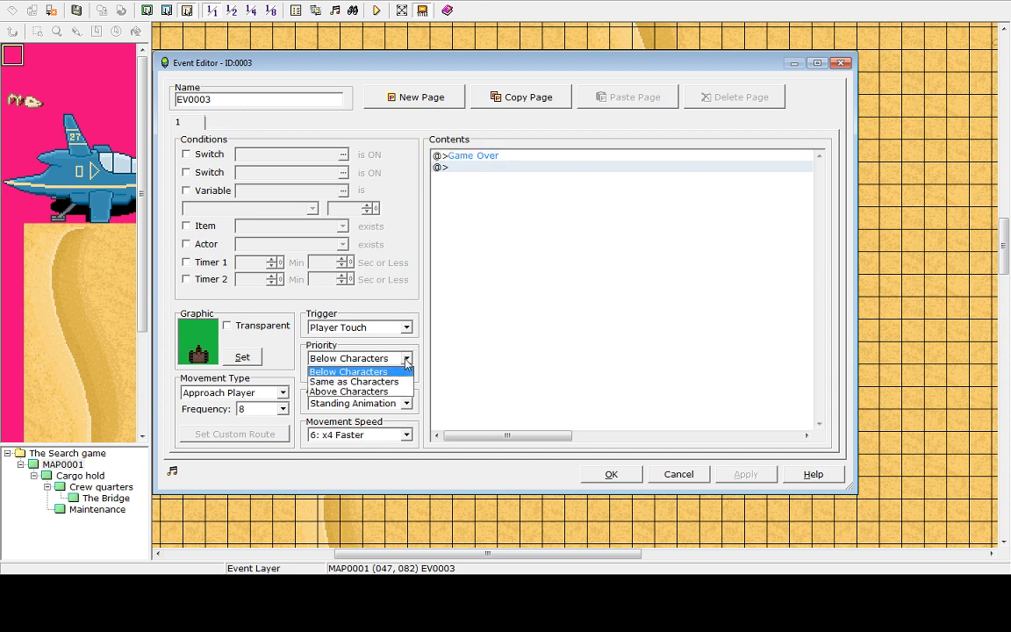
pyautogui.click(356, 392)
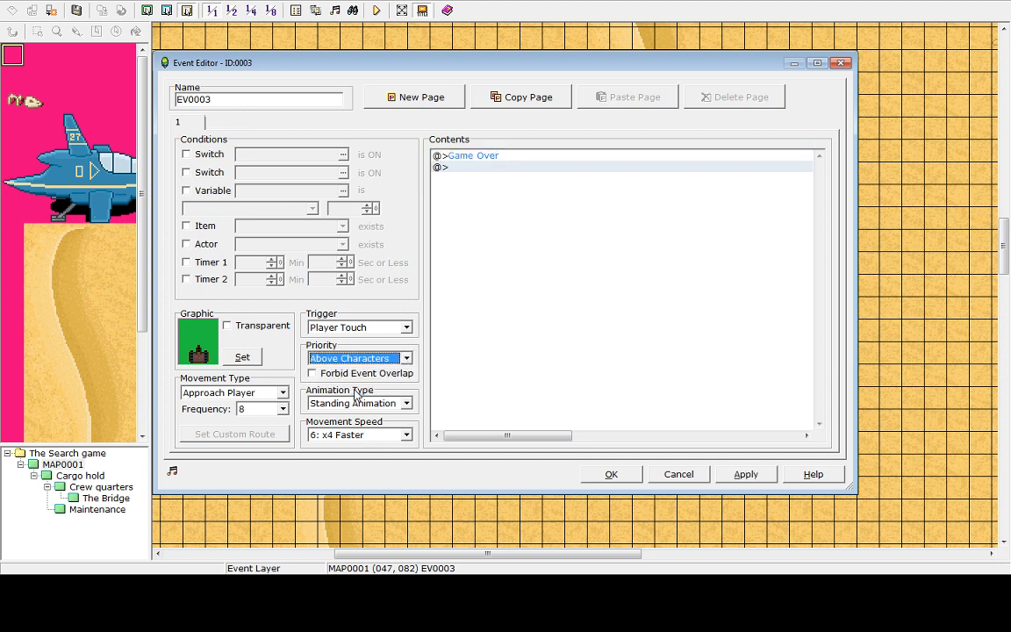
pyautogui.click(386, 328)
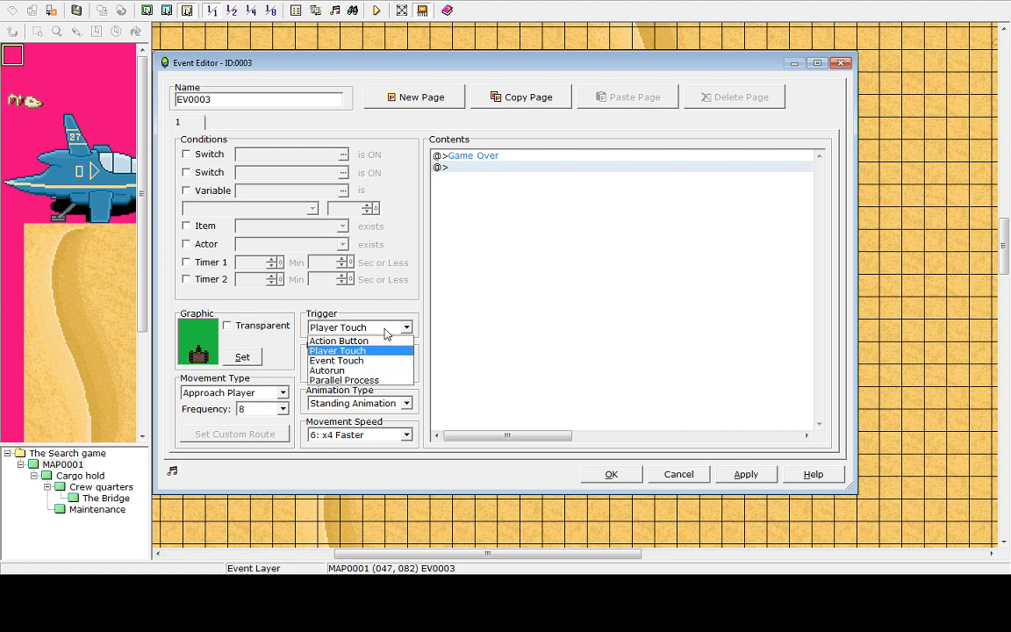
pyautogui.click(383, 328)
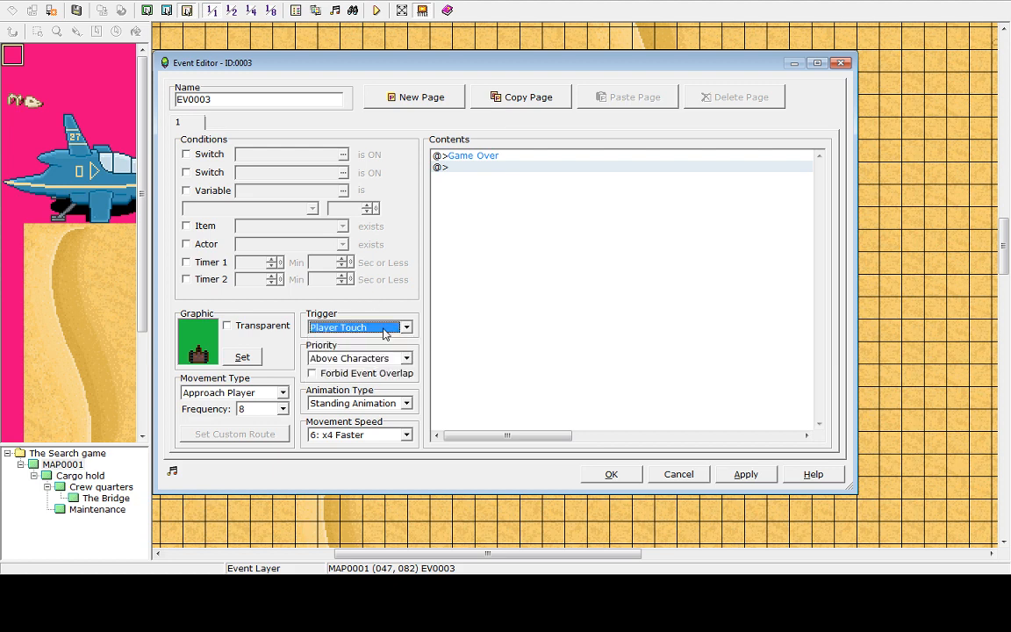
pyautogui.click(383, 329)
pyautogui.click(383, 329)
pyautogui.click(745, 474)
pyautogui.click(606, 474)
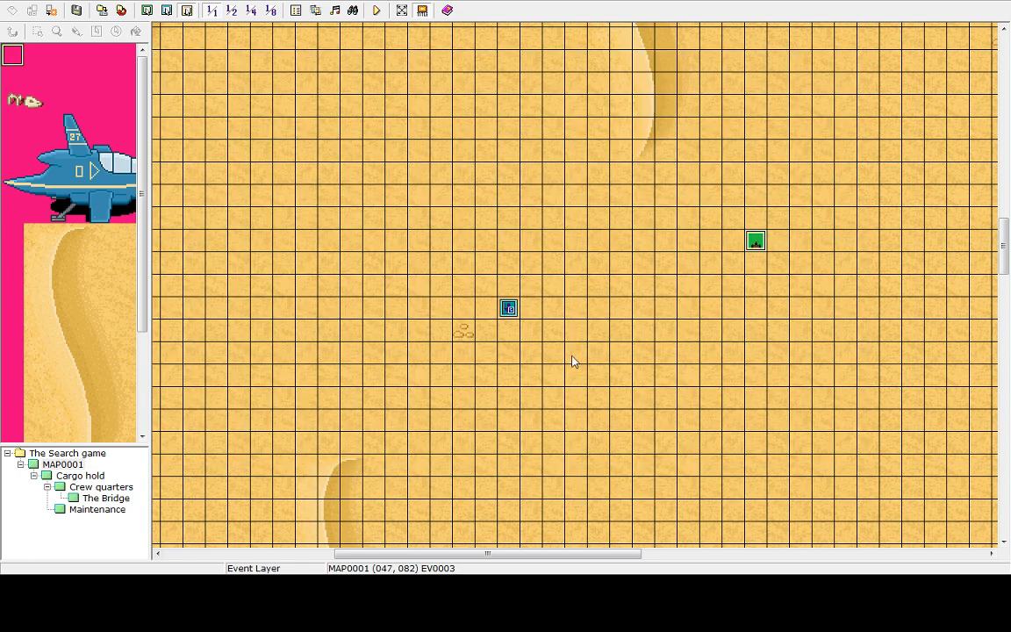
# Save and playtest the game through to game over, then choose Shutdown on the title screen
pyautogui.click(381, 11)
pyautogui.click(490, 309)
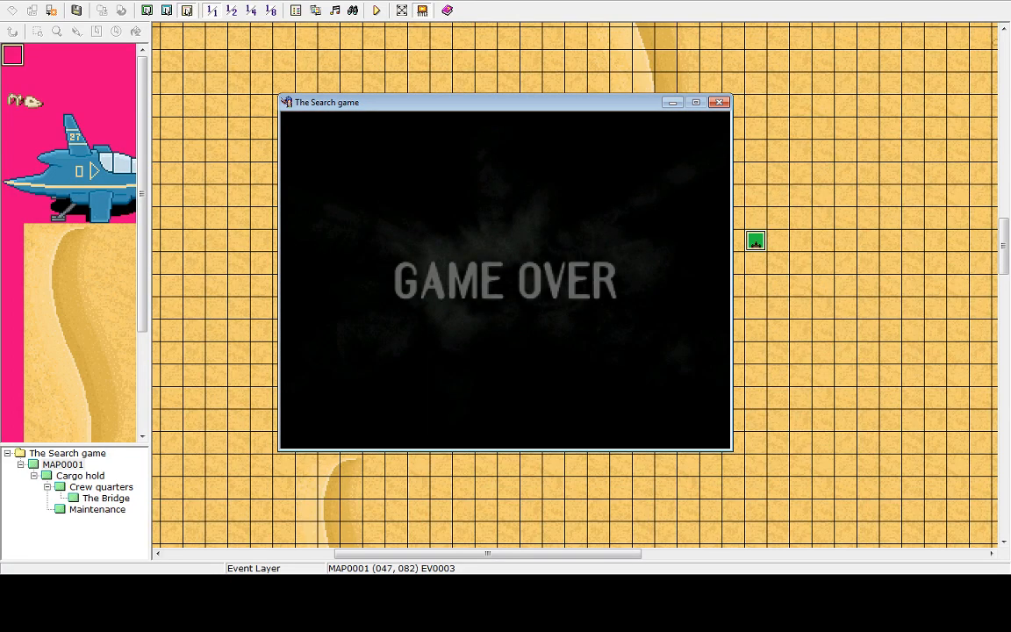
pyautogui.press('Return')
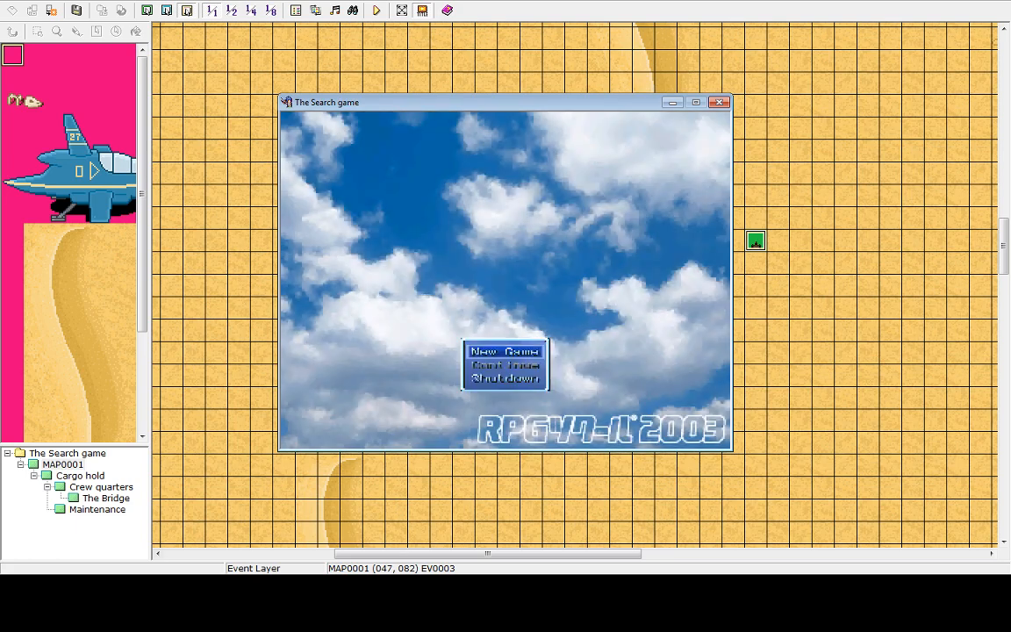
pyautogui.press('Up')
pyautogui.press('Return')
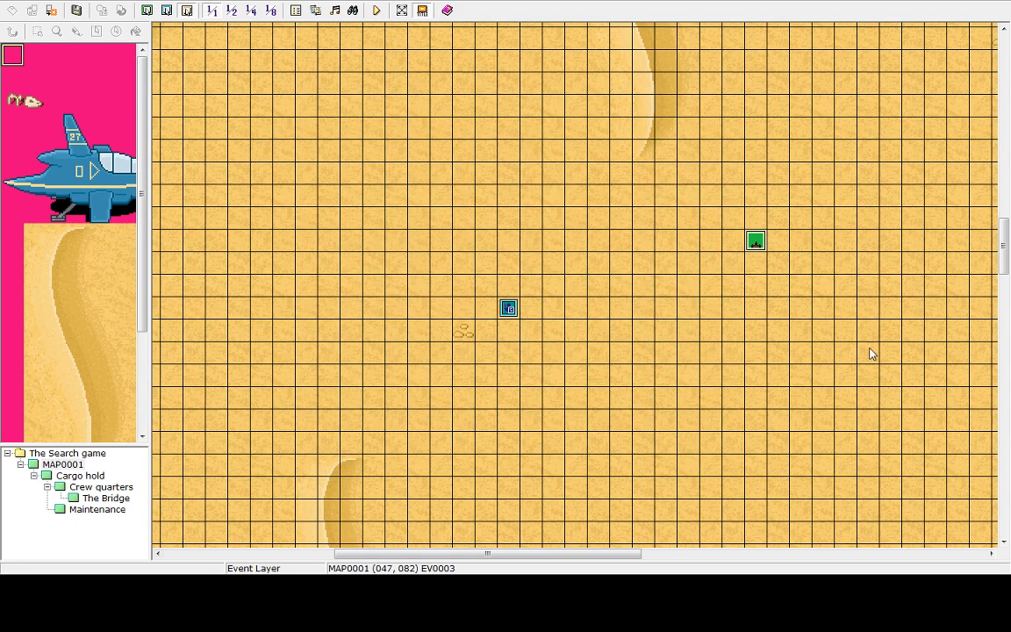
# Reopen the robot event and add a Change HP command decreasing the entire party's HP by 1000, allowing death; apply and close
pyautogui.doubleClick(756, 243)
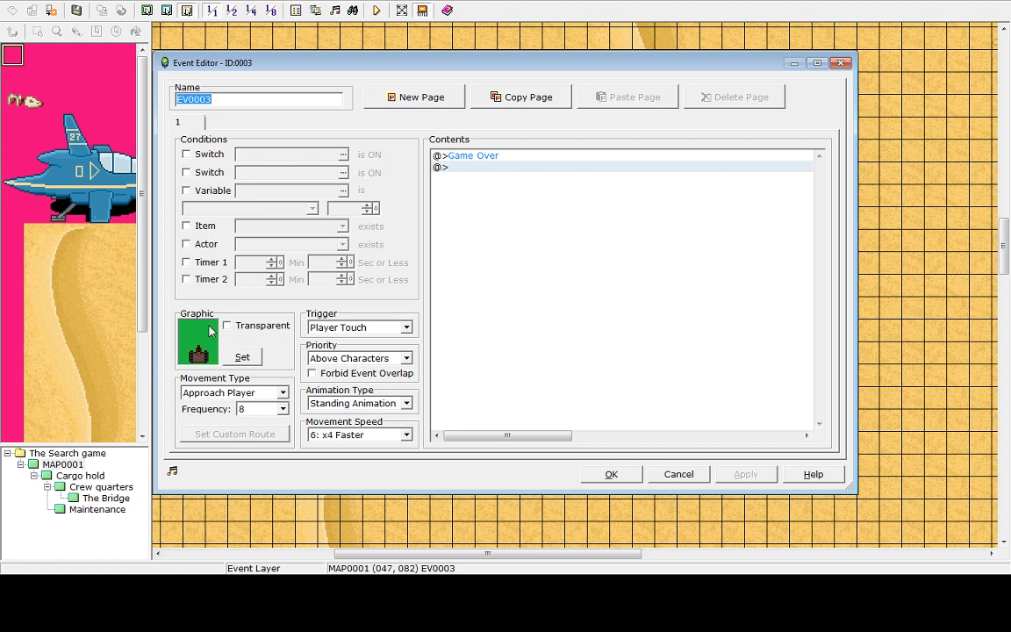
pyautogui.click(275, 394)
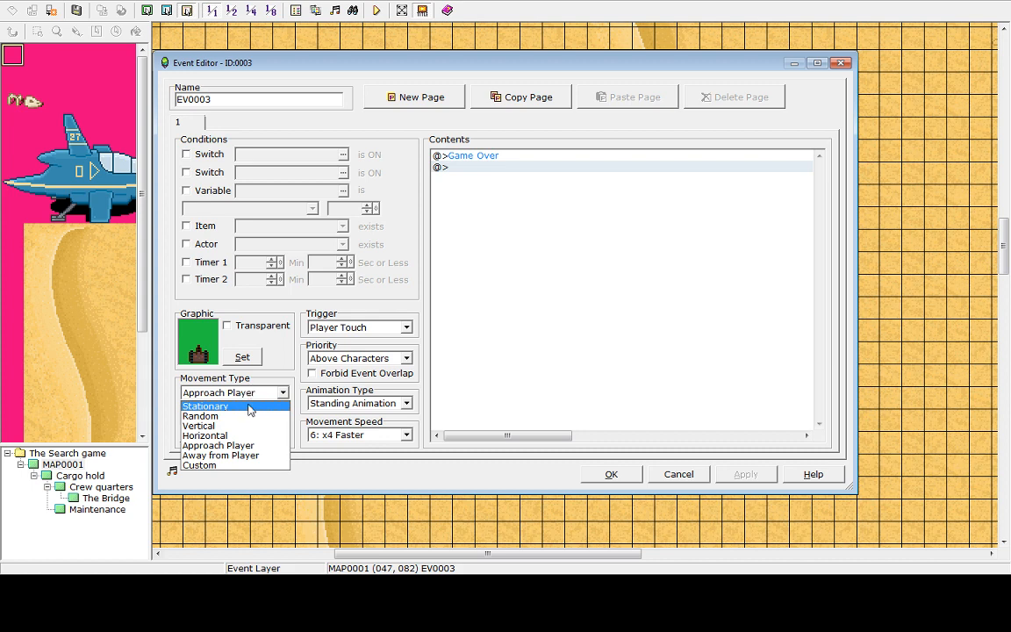
pyautogui.click(304, 403)
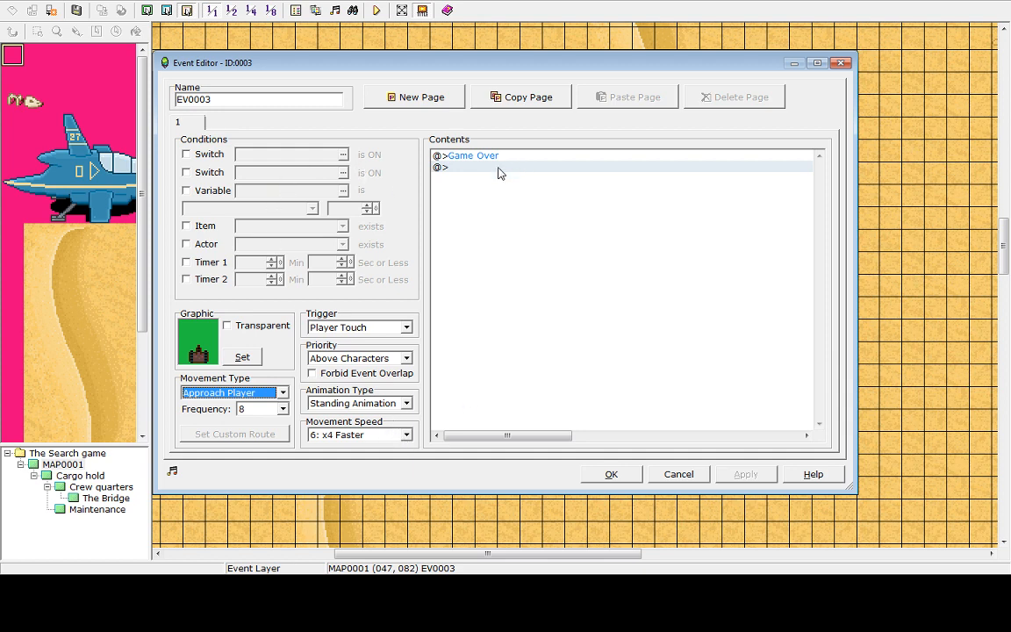
pyautogui.click(465, 167)
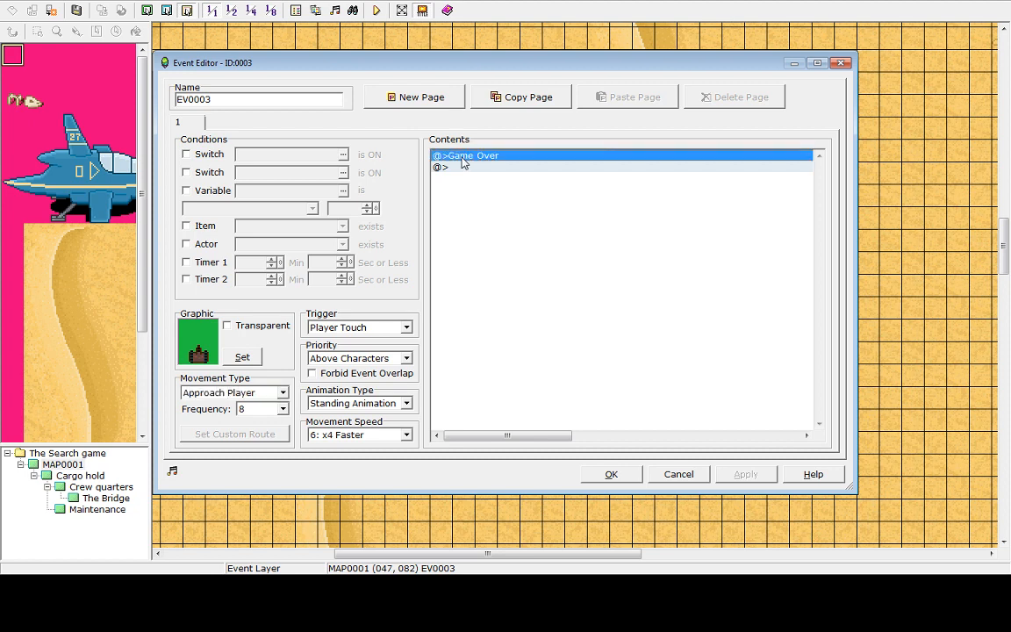
pyautogui.doubleClick(461, 168)
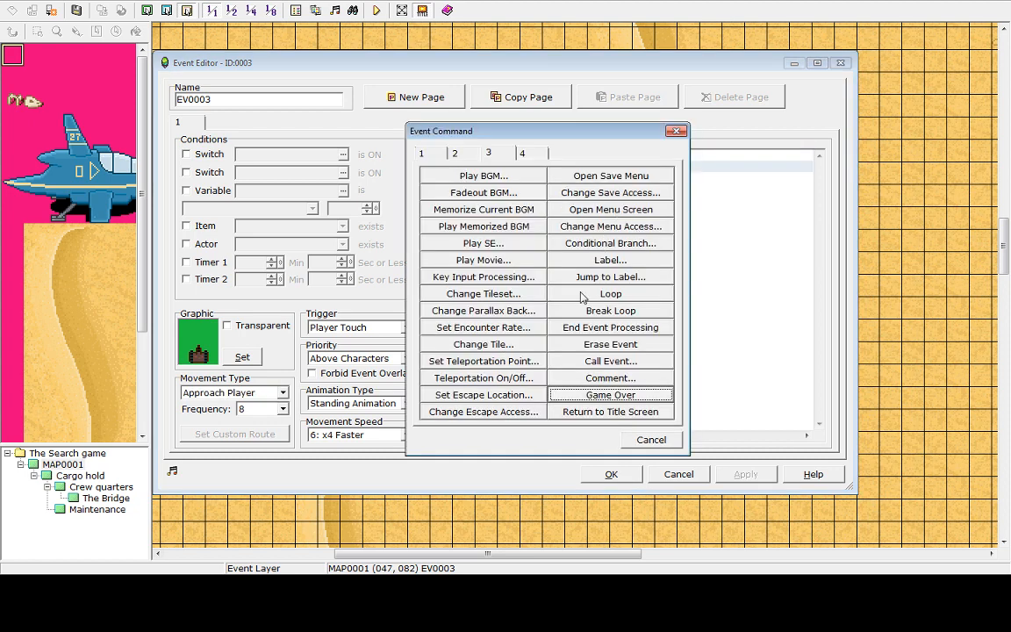
pyautogui.click(457, 154)
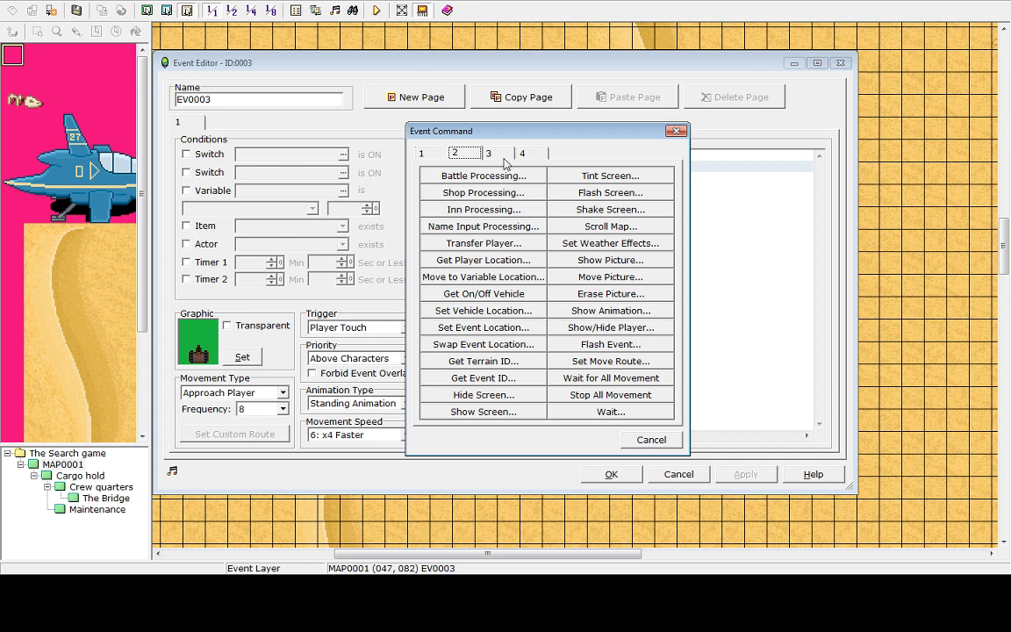
pyautogui.click(425, 154)
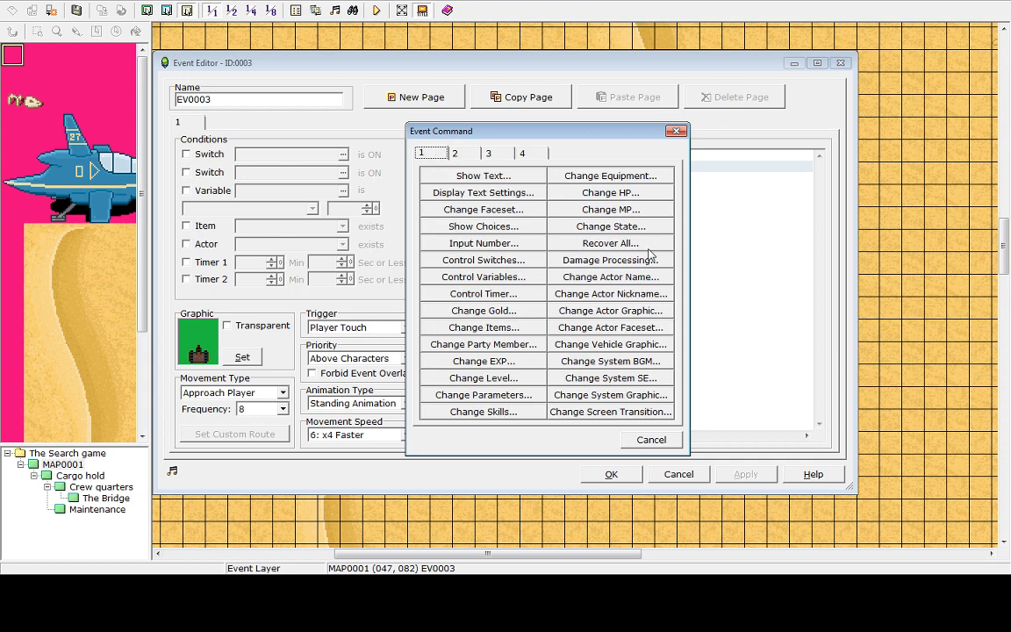
pyautogui.click(621, 195)
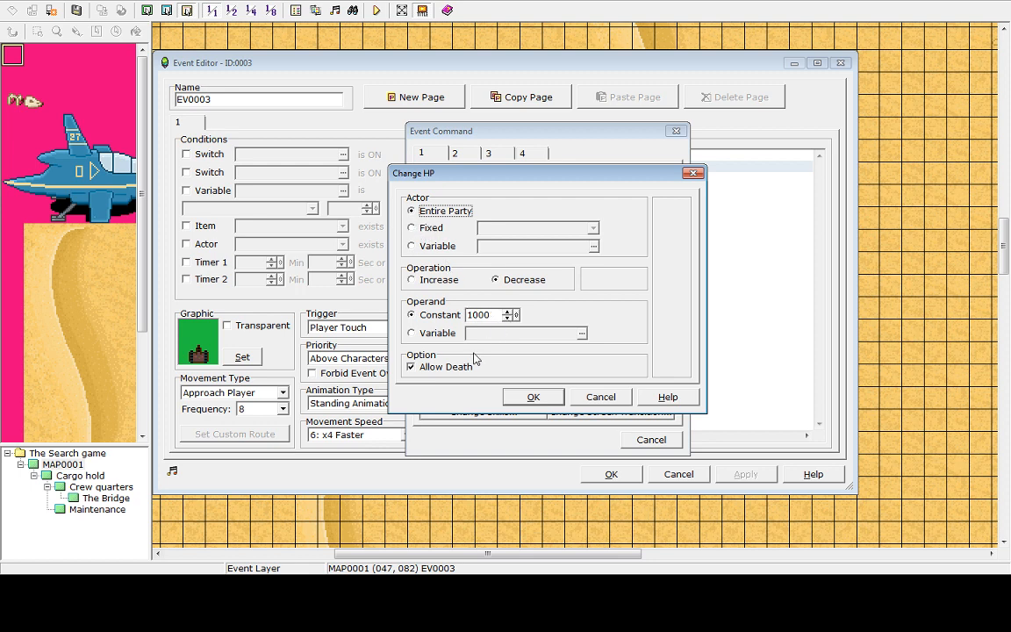
pyautogui.click(534, 397)
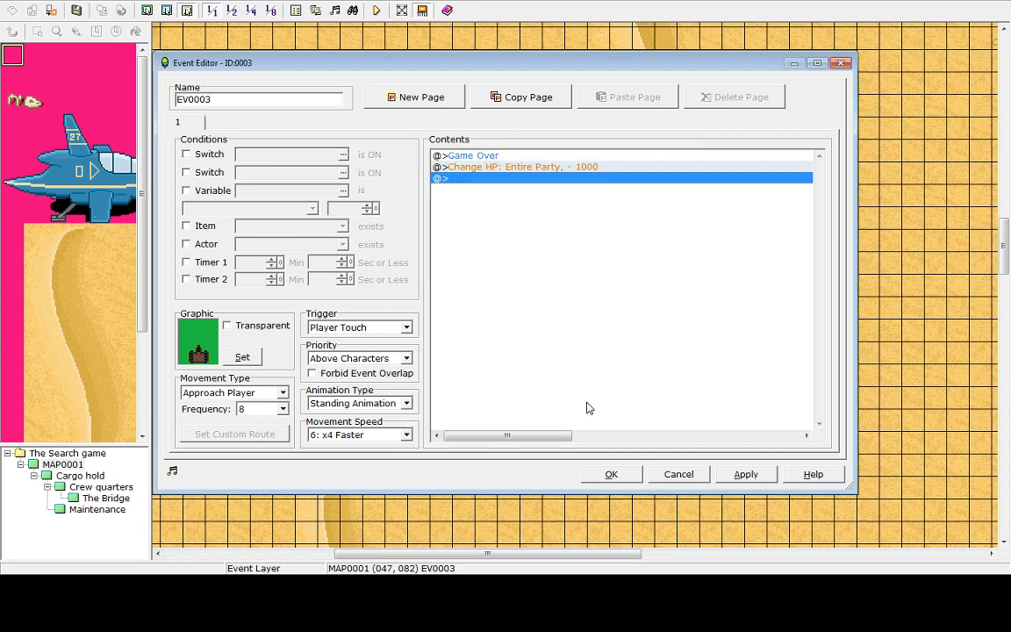
pyautogui.click(746, 474)
pyautogui.click(611, 475)
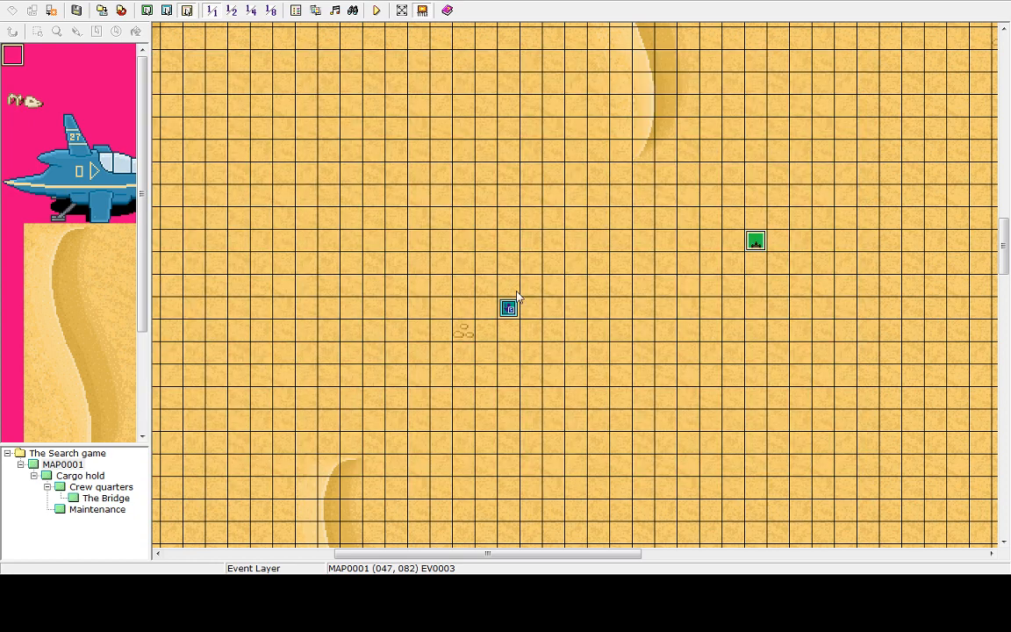
# Save and playtest again, starting a new game and moving until the robot ends it, then shut down
pyautogui.click(376, 9)
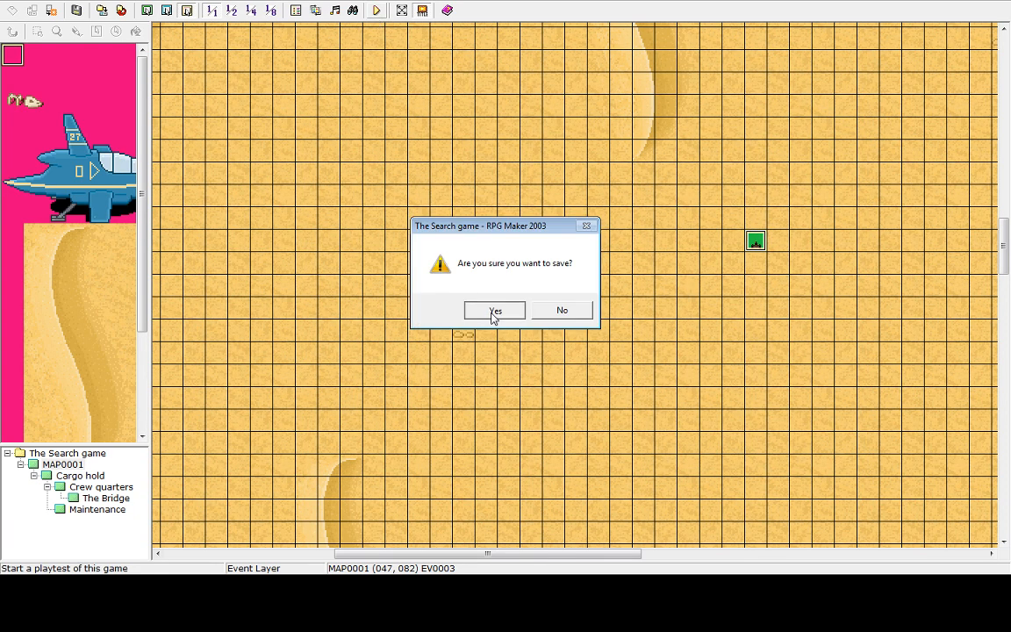
pyautogui.click(492, 310)
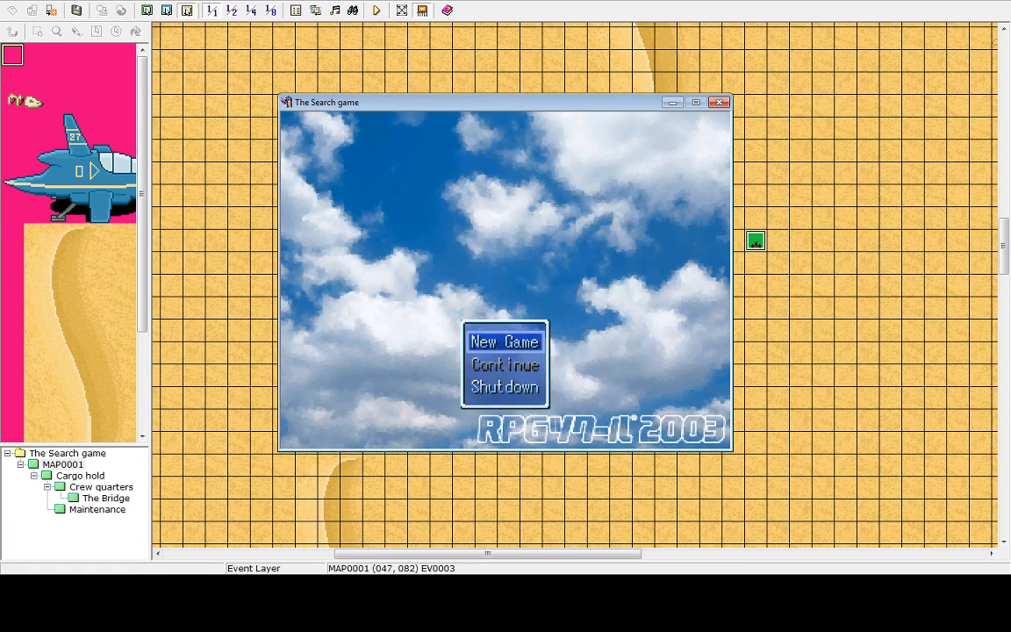
pyautogui.press('Return')
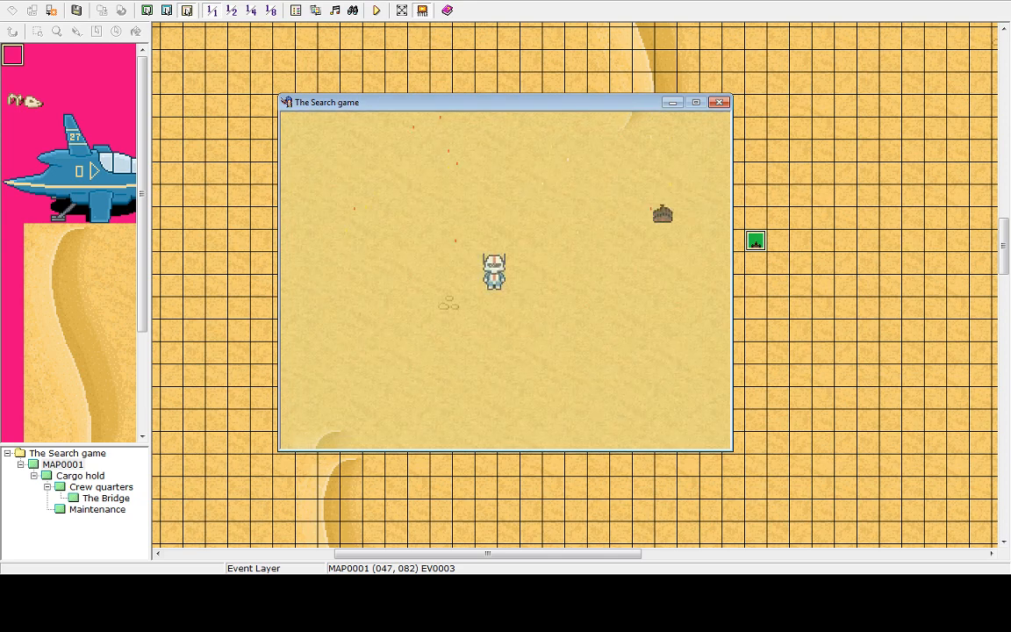
pyautogui.press('Left')
pyautogui.press('Up')
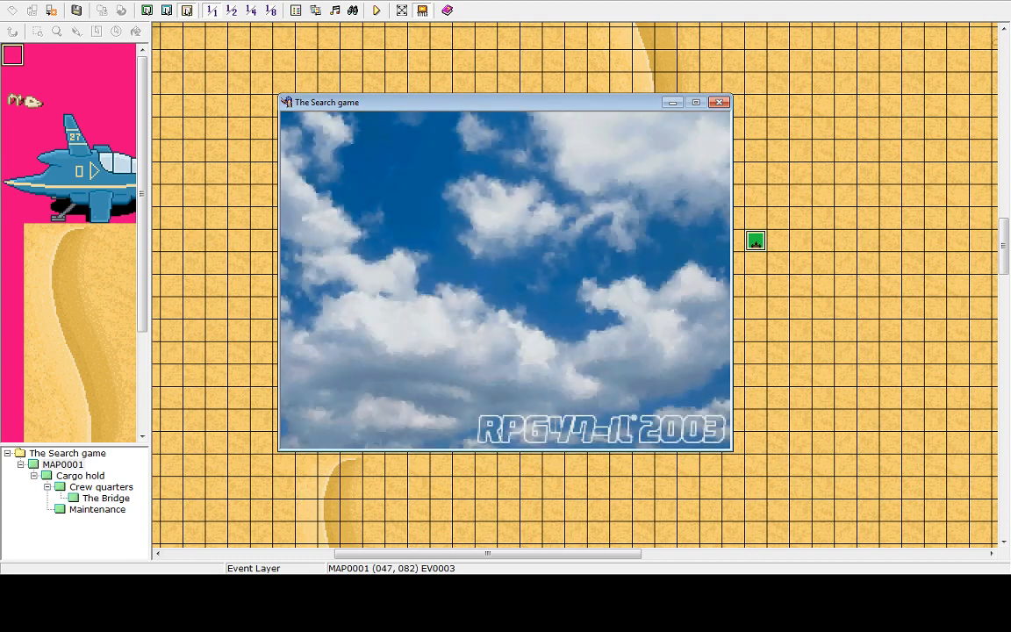
pyautogui.press('Up')
pyautogui.press('Return')
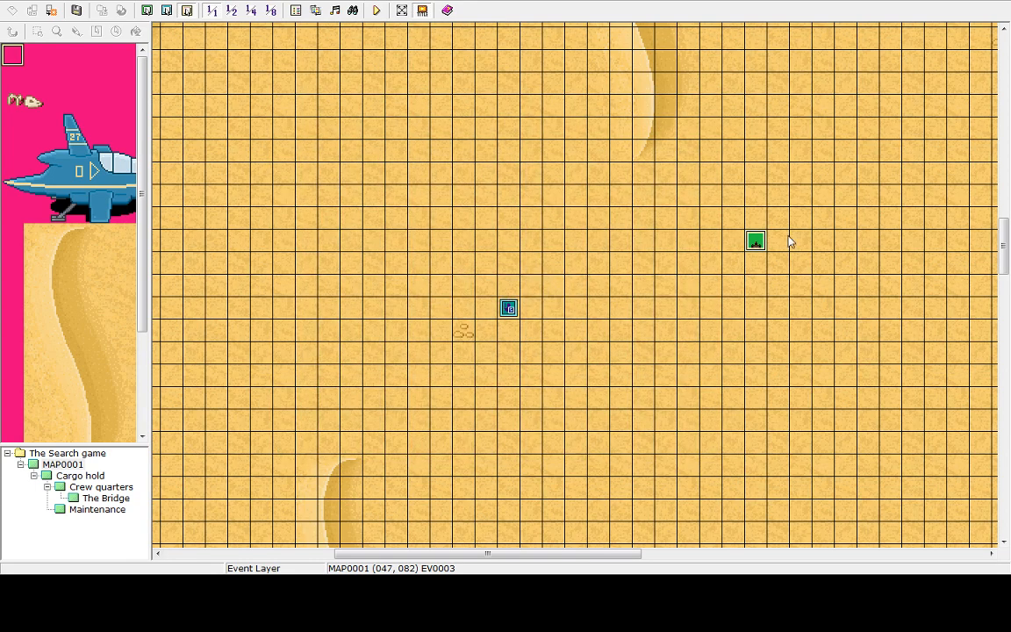
# Reopen the robot event, set its priority to Same as Characters and close the editor
pyautogui.doubleClick(757, 242)
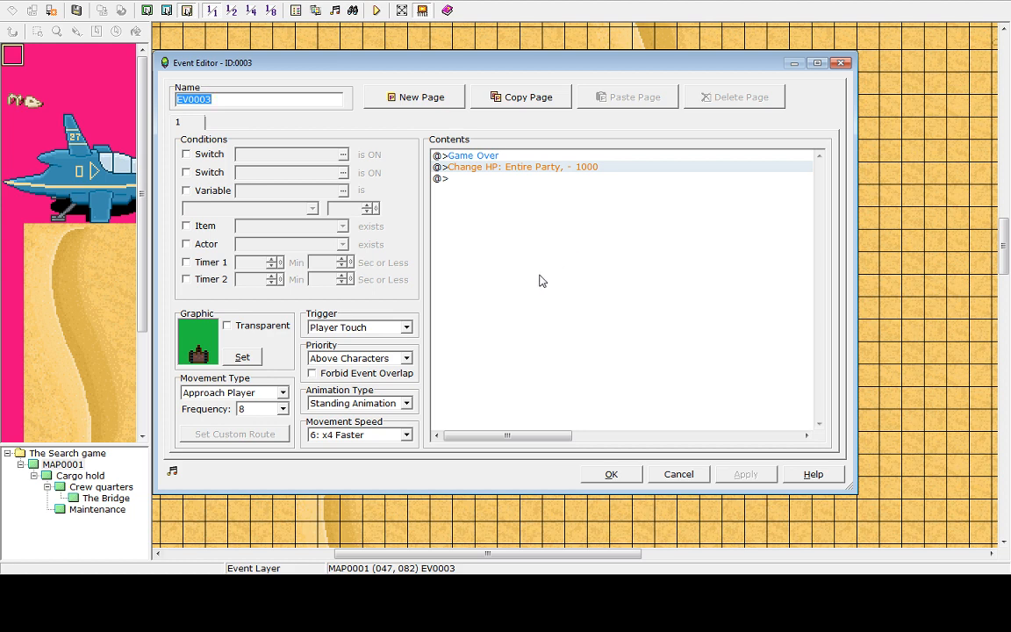
pyautogui.click(408, 359)
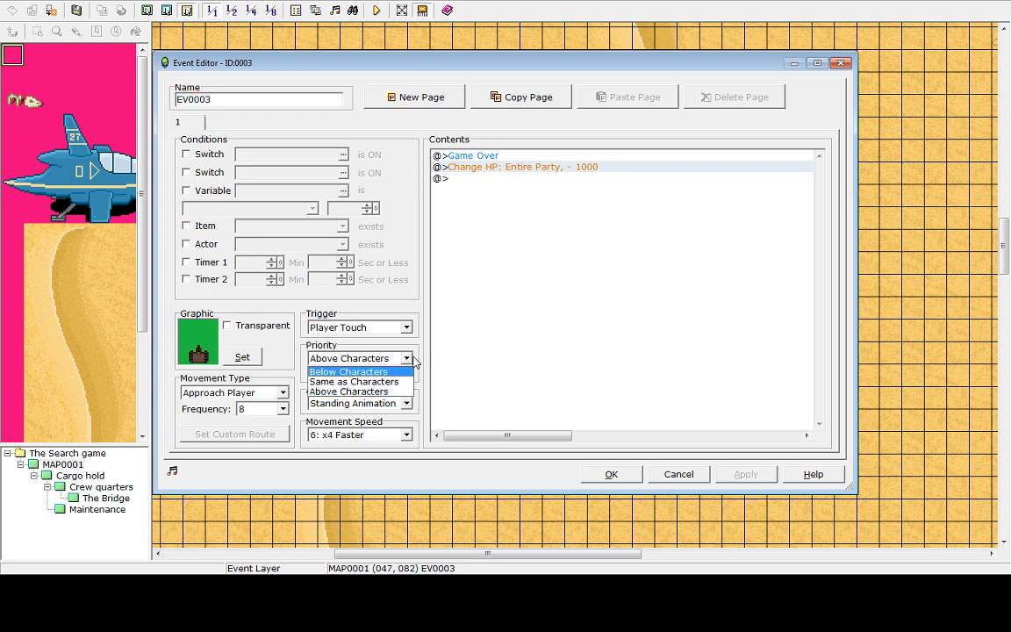
pyautogui.click(351, 382)
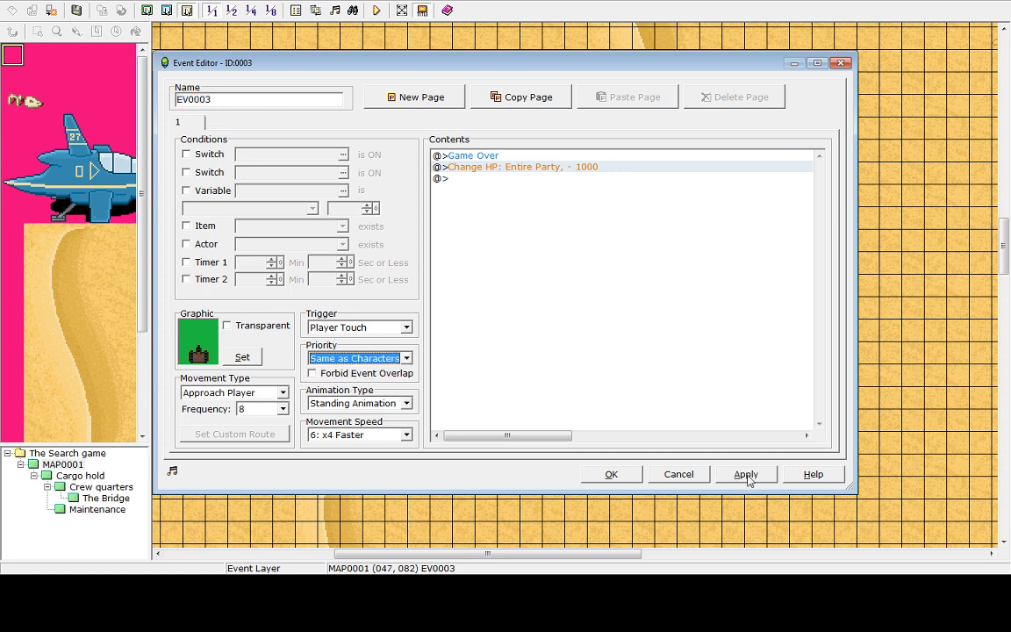
pyautogui.click(631, 478)
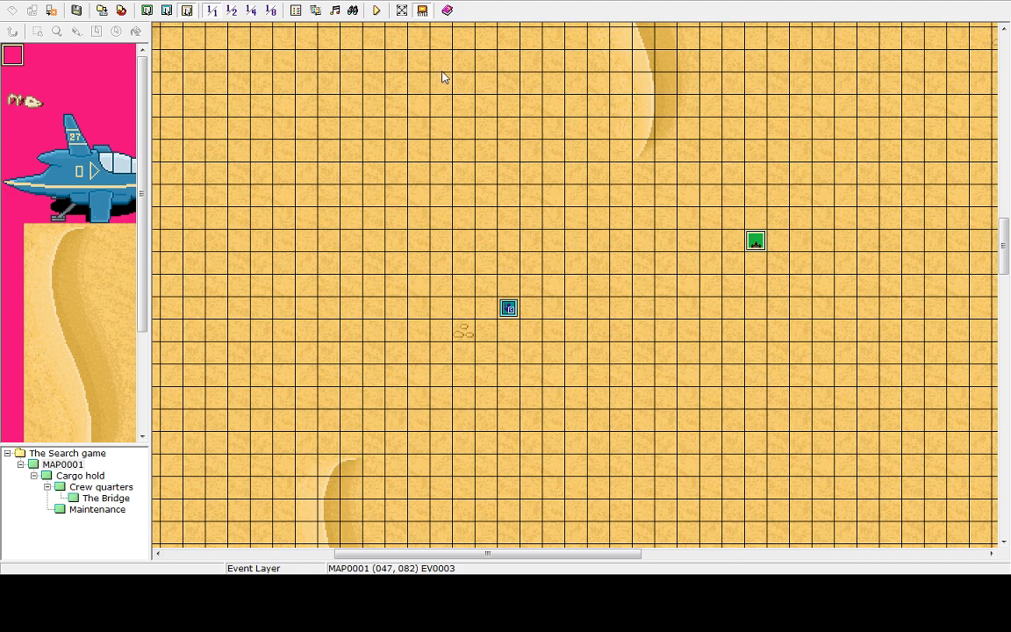
# Start a playtest and walk the hero around the desert, into the cargo hold and back out
pyautogui.click(377, 12)
pyautogui.click(507, 311)
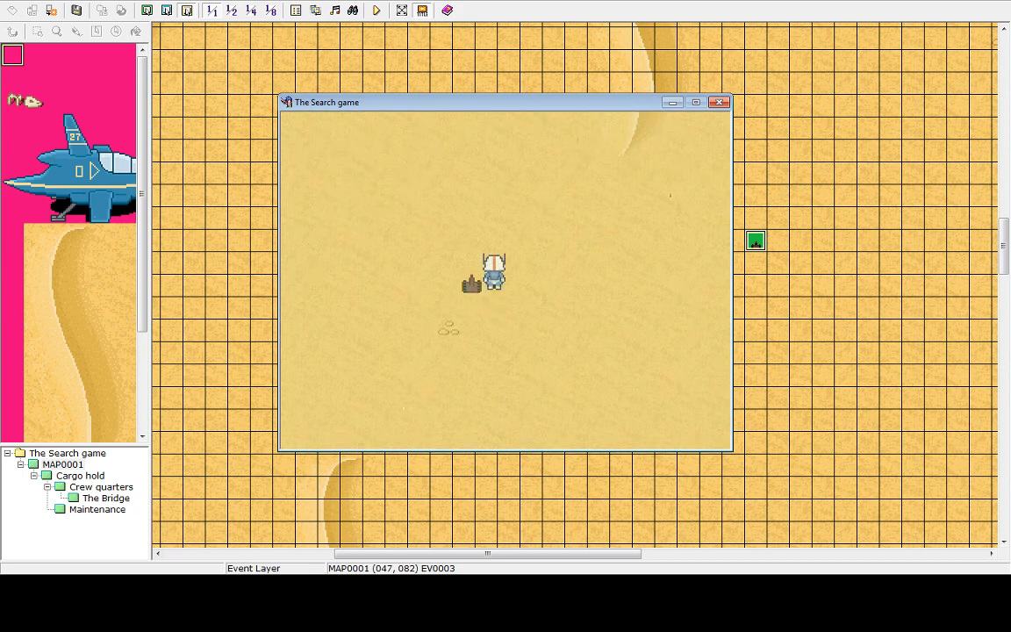
pyautogui.press('Up')
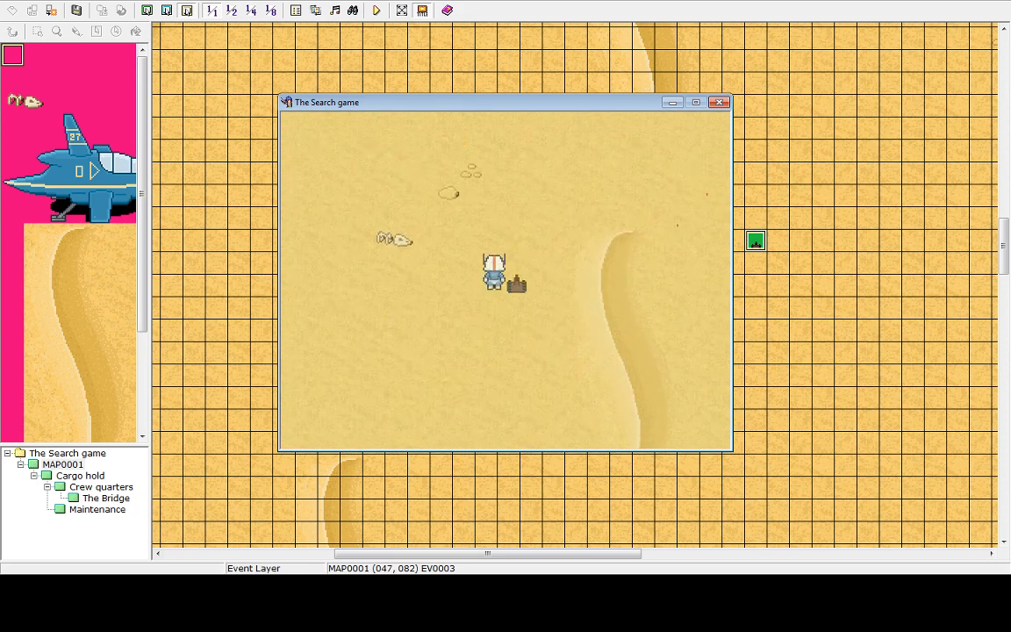
pyautogui.press('Up')
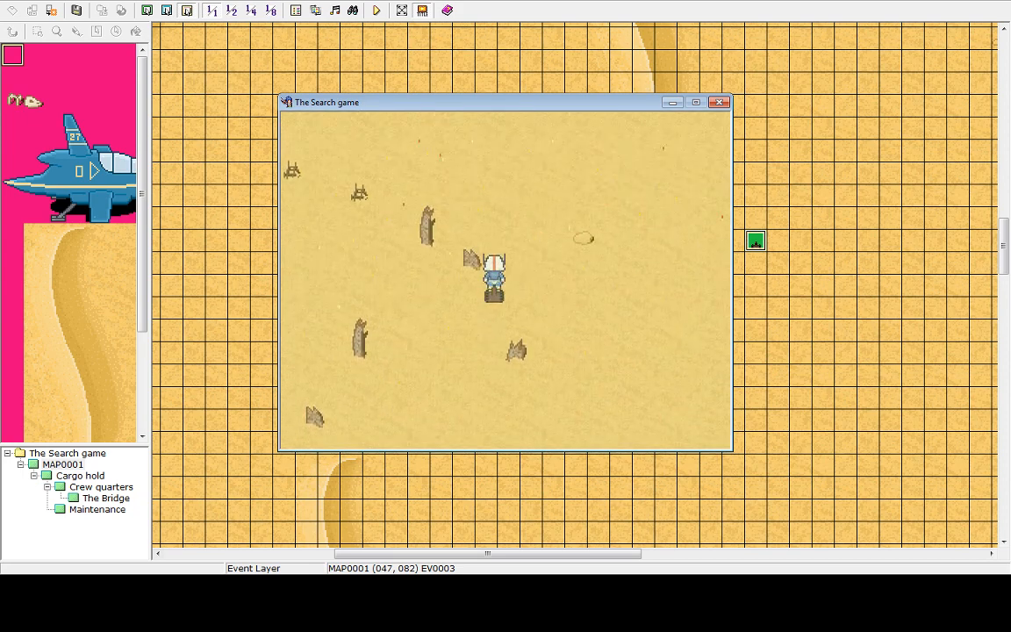
pyautogui.press('Up')
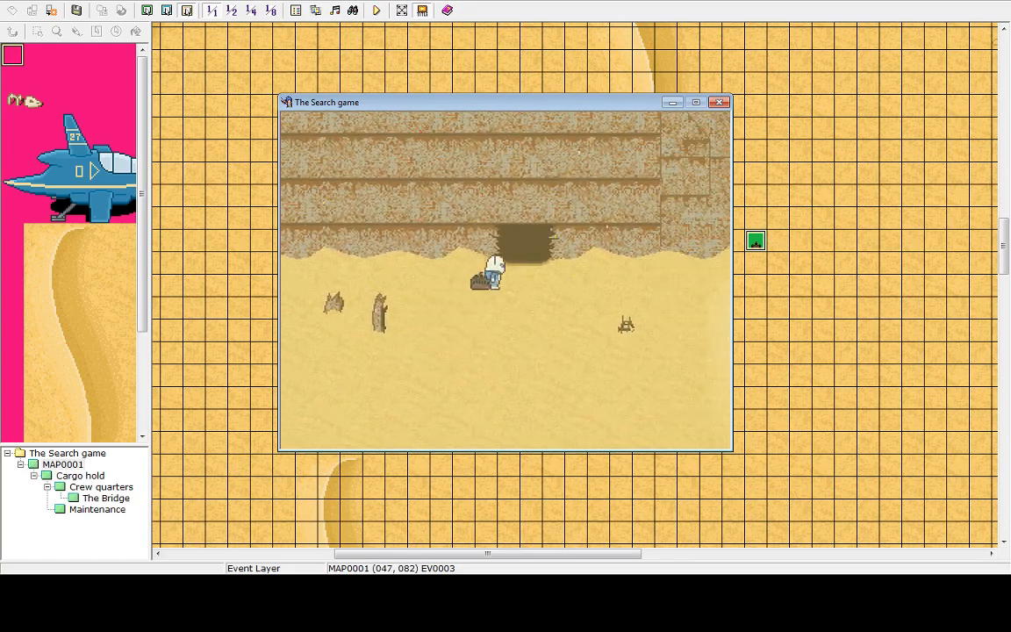
pyautogui.press('Up')
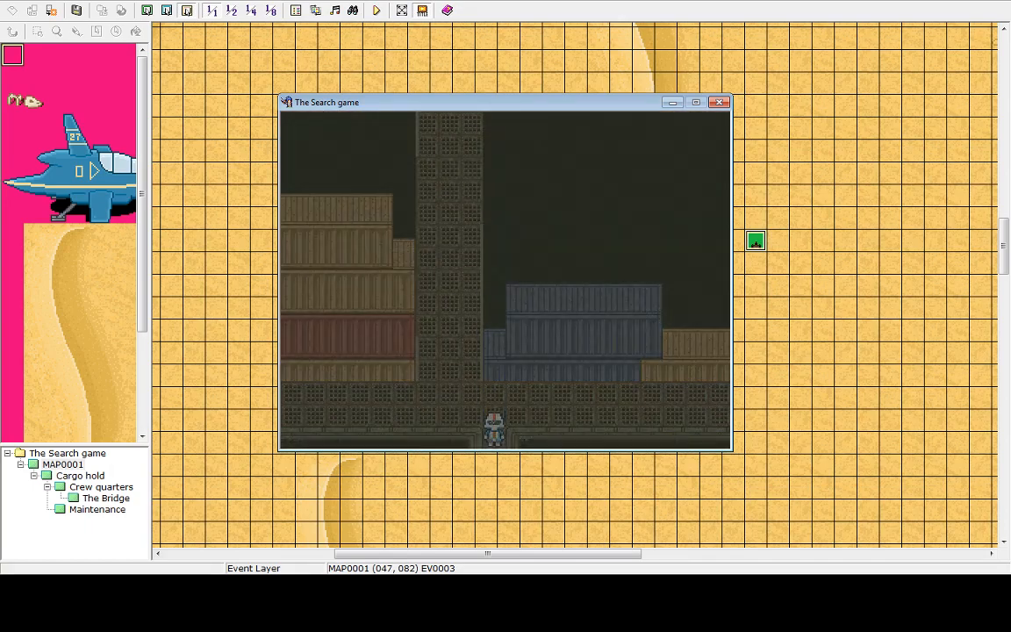
pyautogui.press('Down')
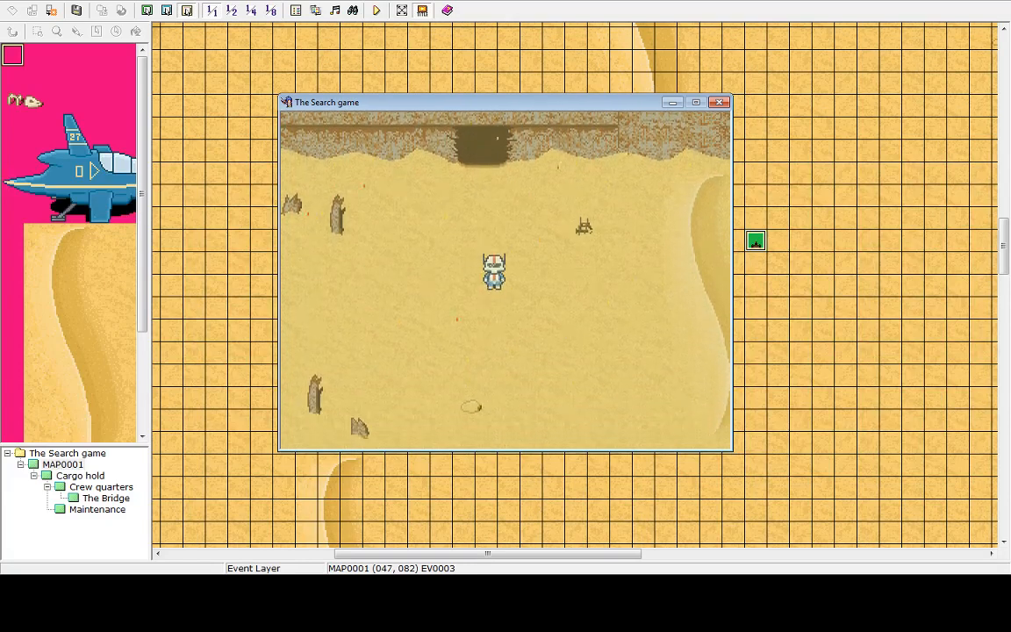
pyautogui.press('Down')
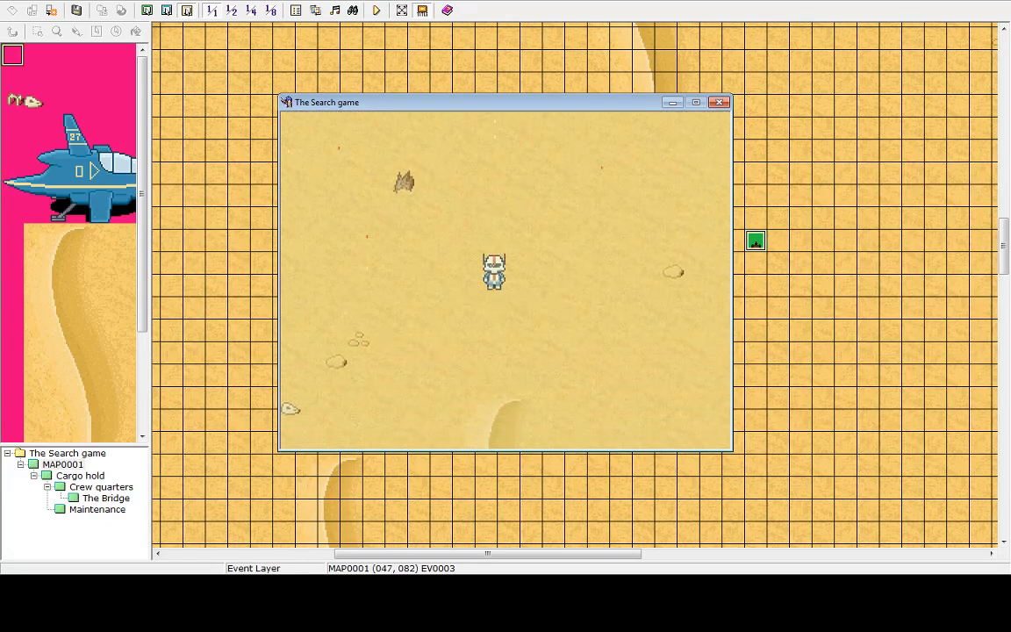
pyautogui.press('Down')
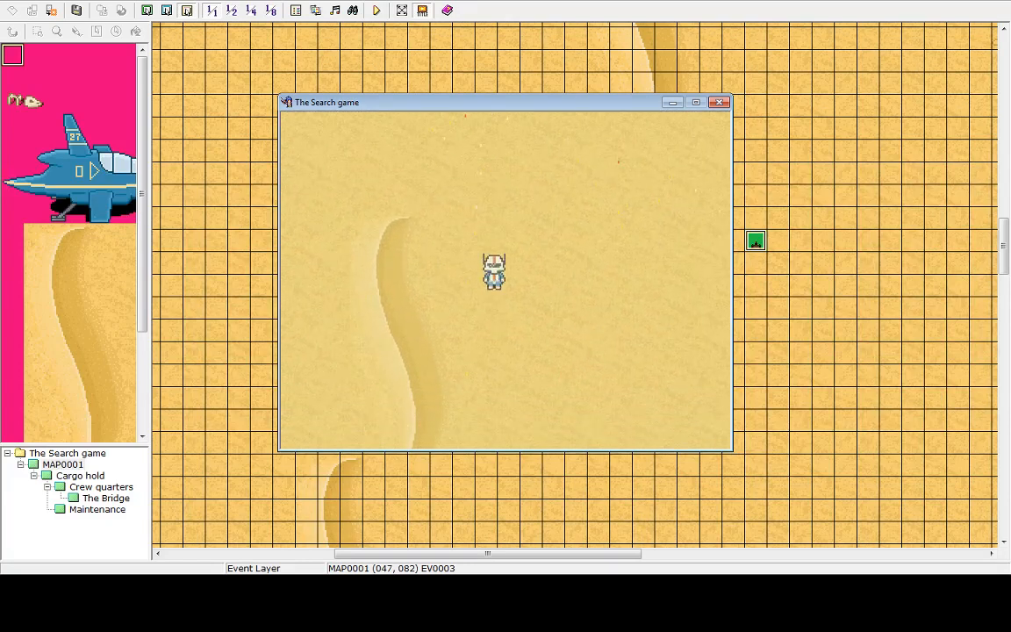
pyautogui.press('Down')
pyautogui.press('Left')
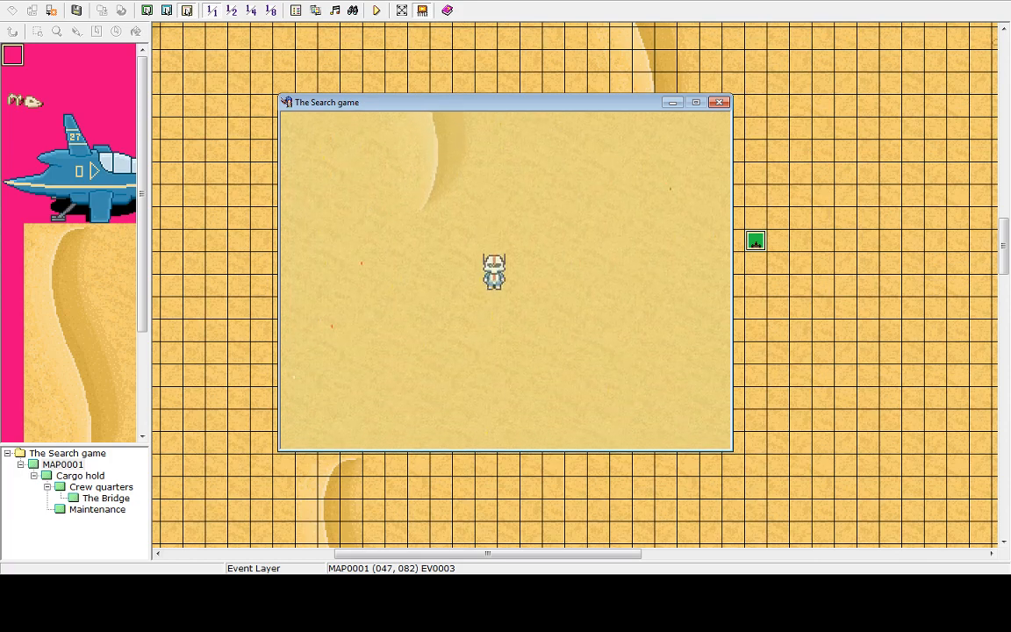
# Open the game menu, return to the title screen and choose Shutdown
pyautogui.press('Escape')
pyautogui.press('Up')
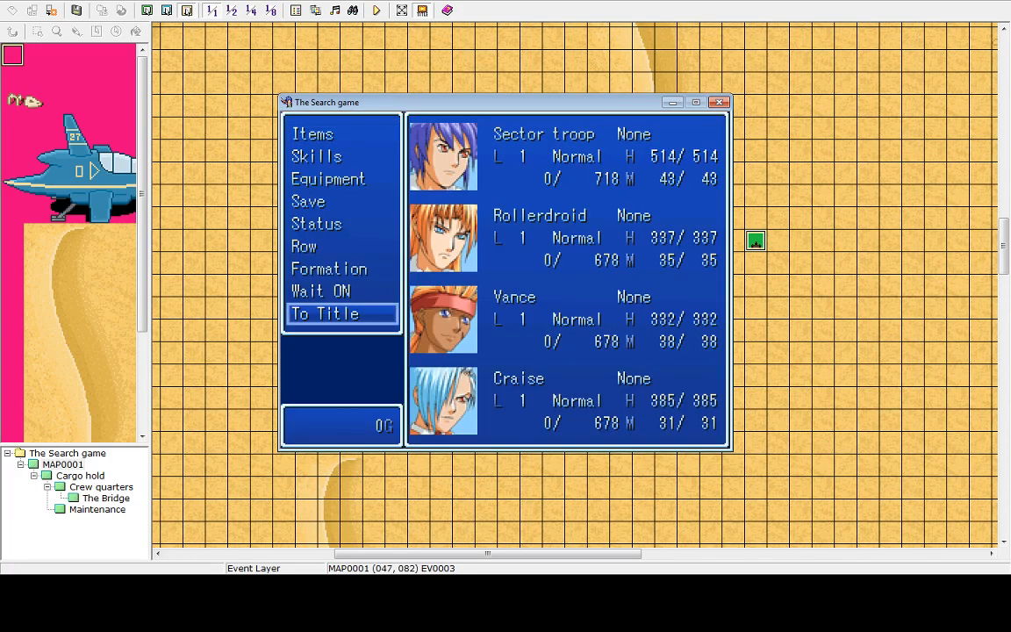
pyautogui.press('Return')
pyautogui.press('Return')
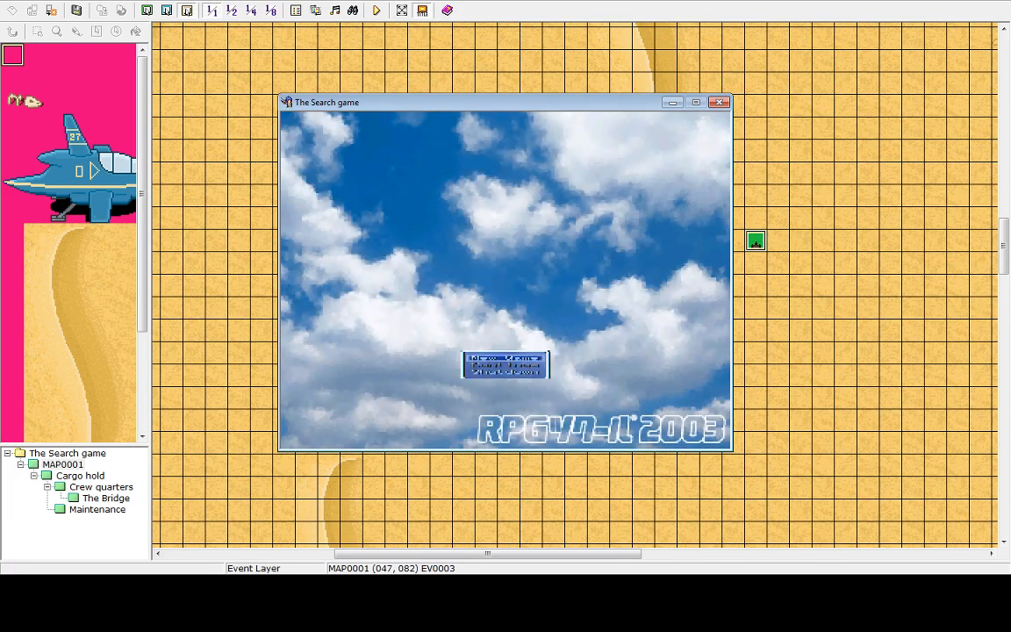
pyautogui.press('Up')
pyautogui.press('Return')
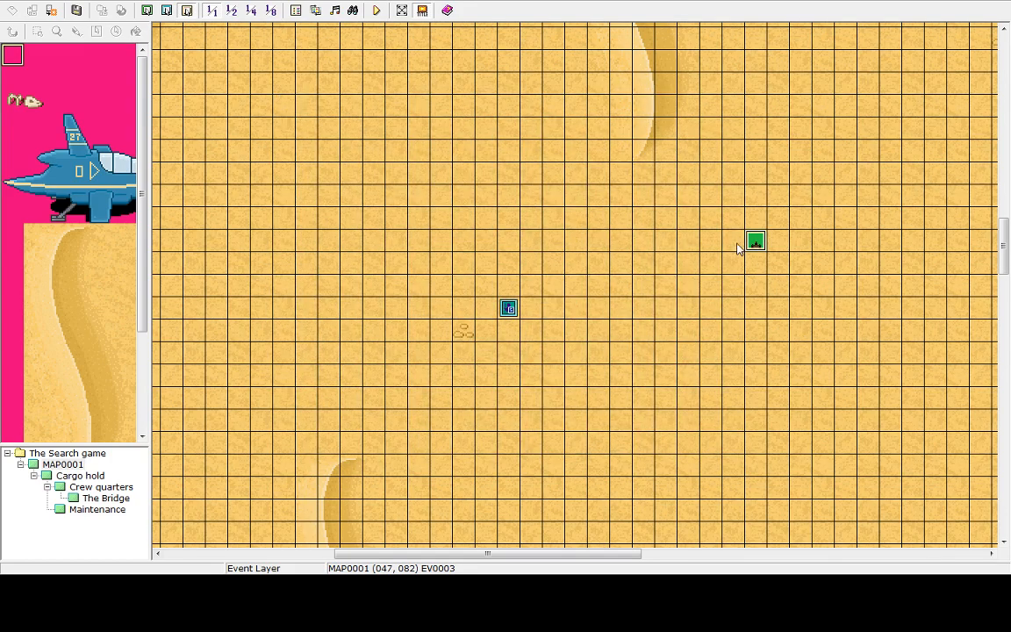
# Reopen the robot event and change its graphic to the brown robot sprite
pyautogui.doubleClick(756, 242)
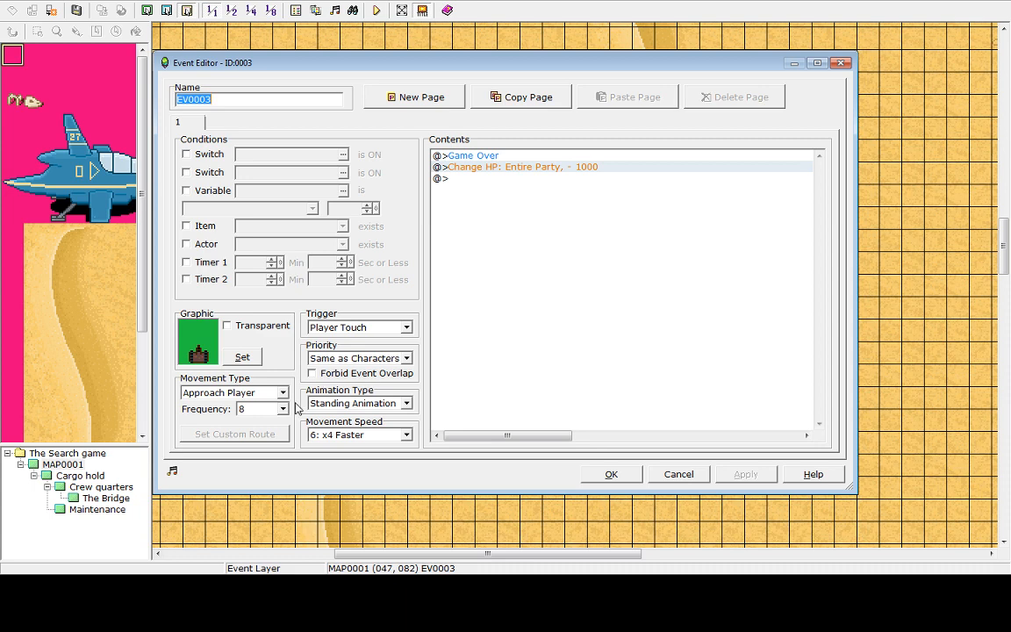
pyautogui.click(378, 434)
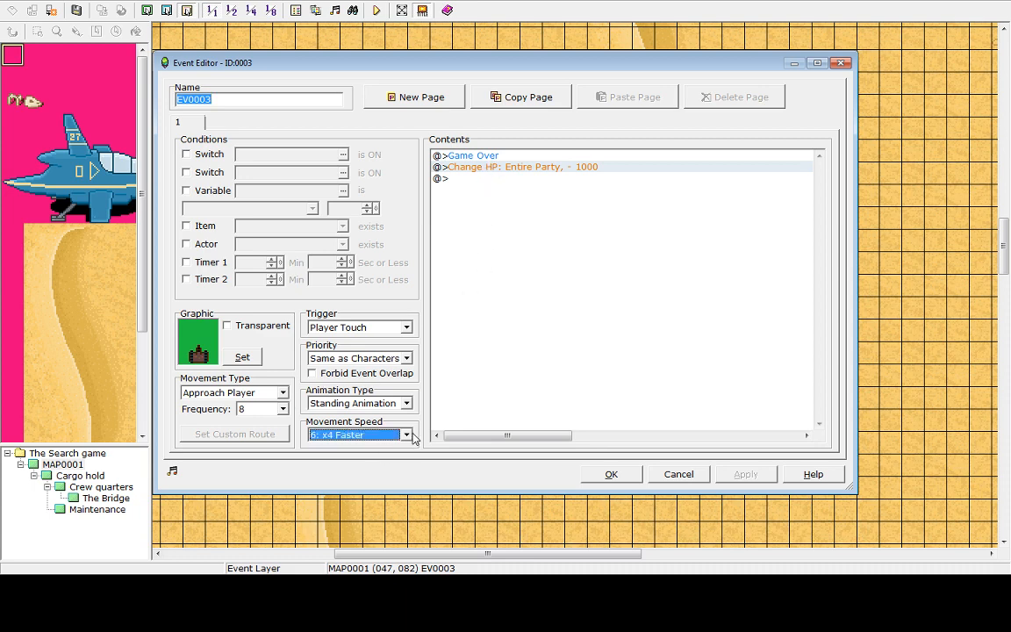
pyautogui.click(537, 479)
pyautogui.click(240, 356)
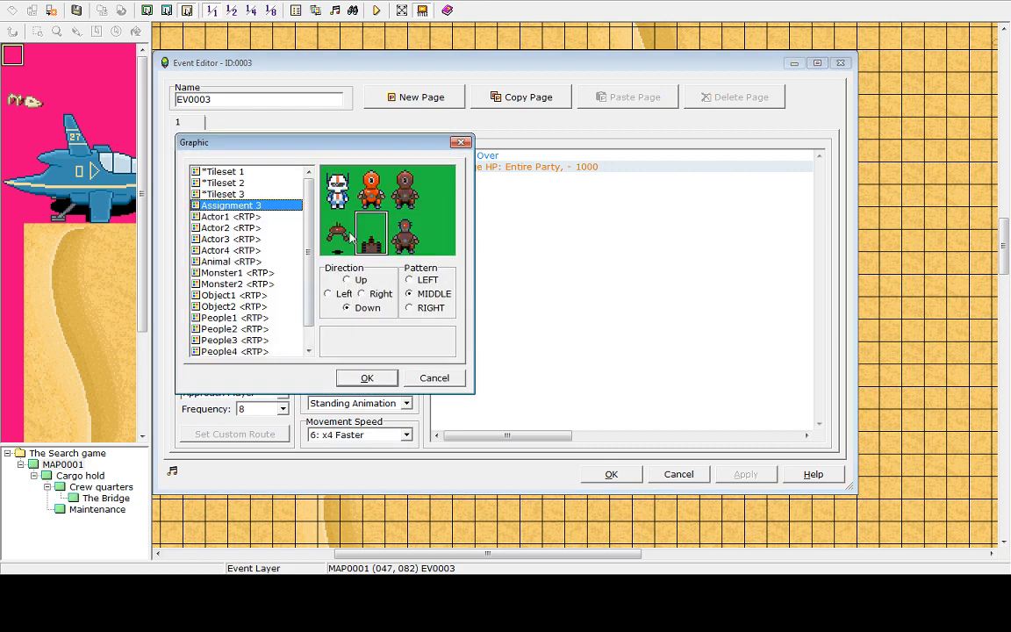
pyautogui.click(372, 189)
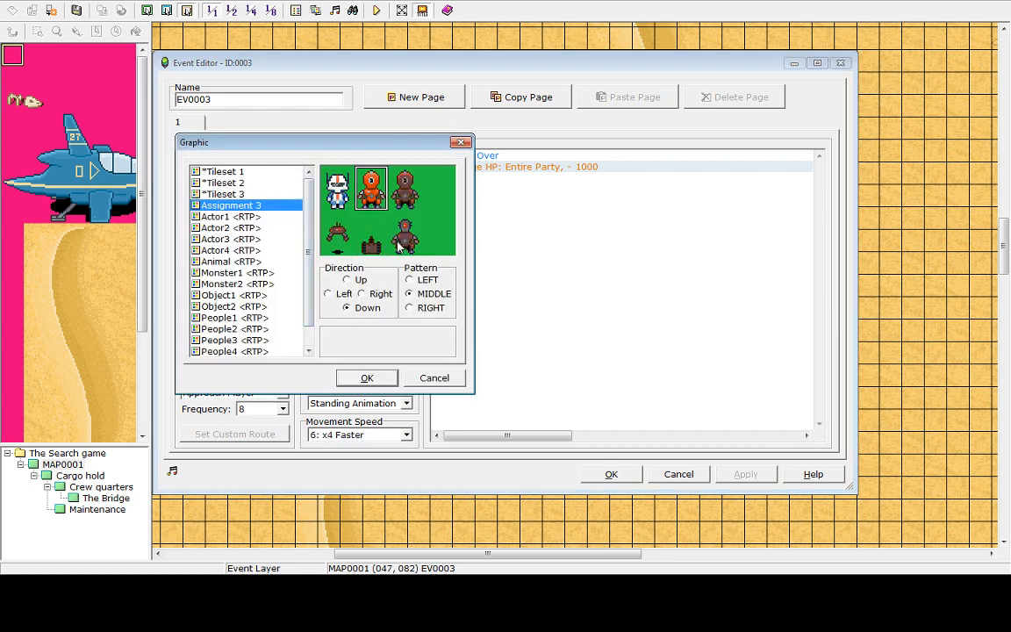
pyautogui.click(405, 188)
pyautogui.click(367, 377)
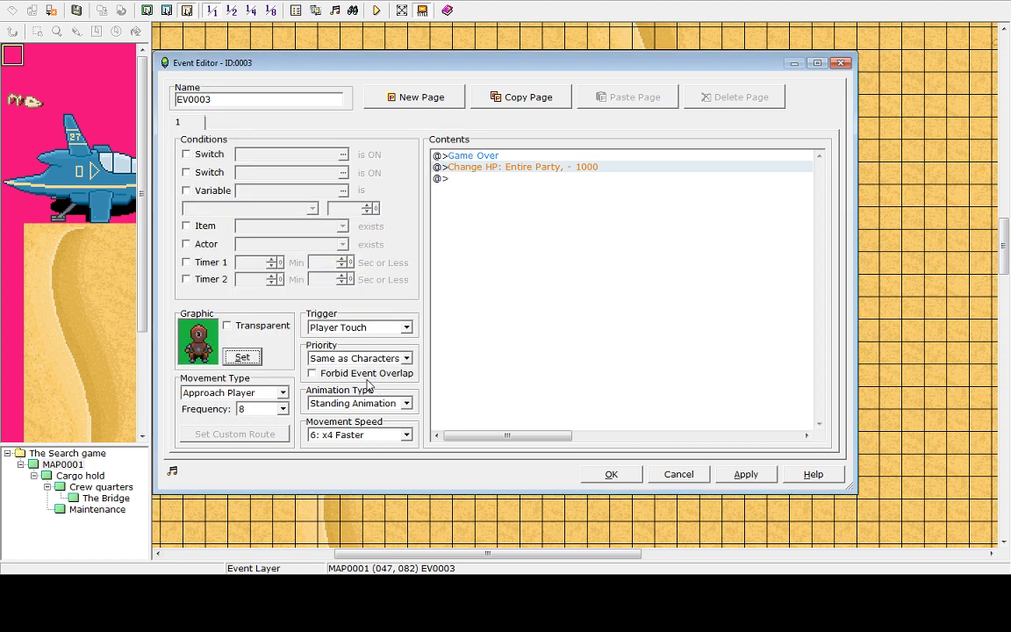
pyautogui.click(246, 325)
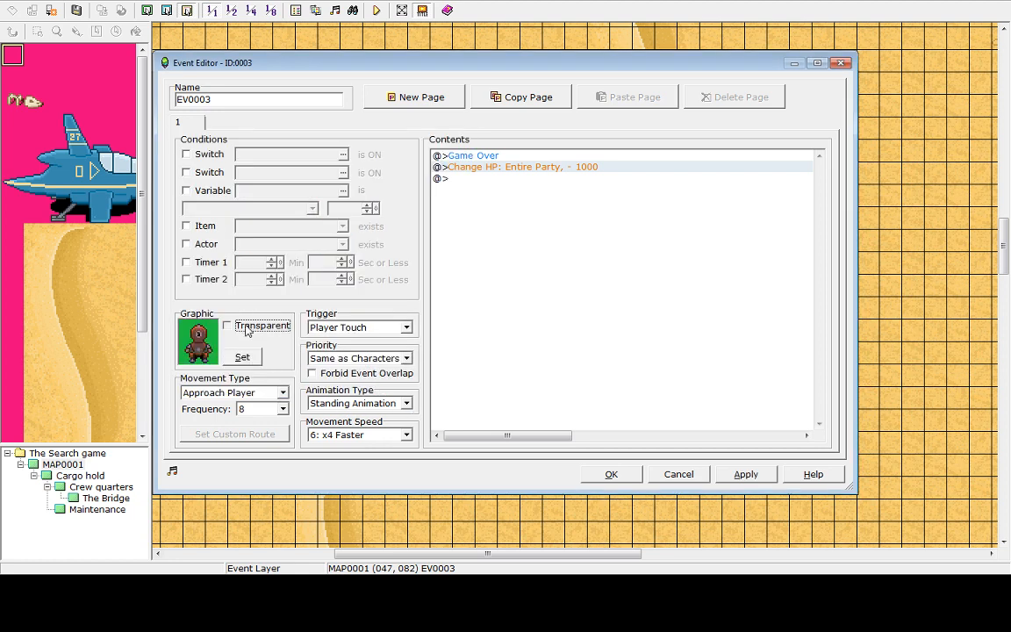
pyautogui.click(248, 331)
pyautogui.click(393, 330)
pyautogui.click(394, 328)
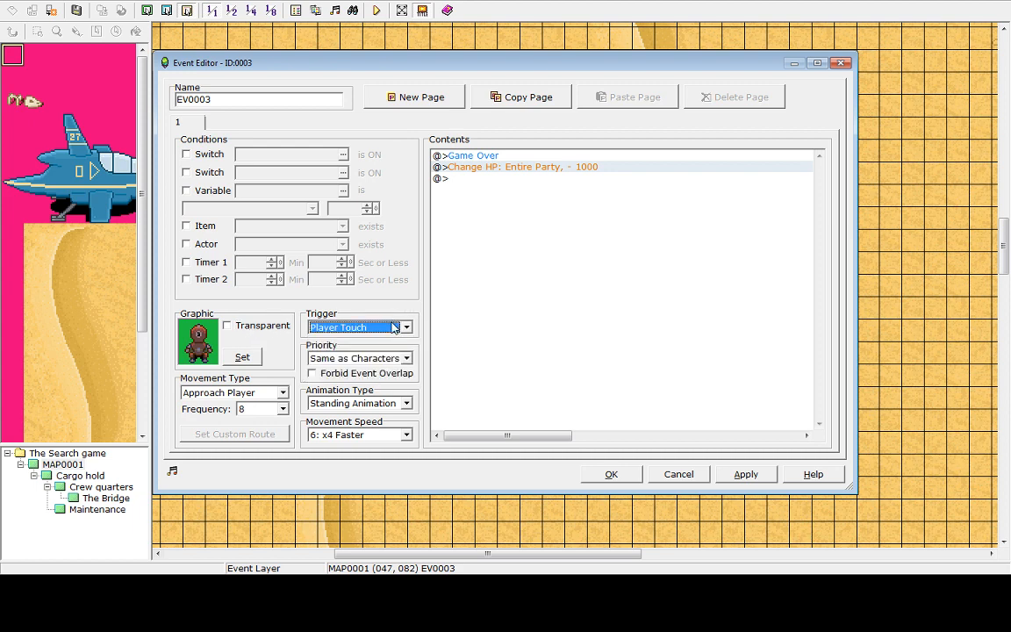
pyautogui.click(394, 328)
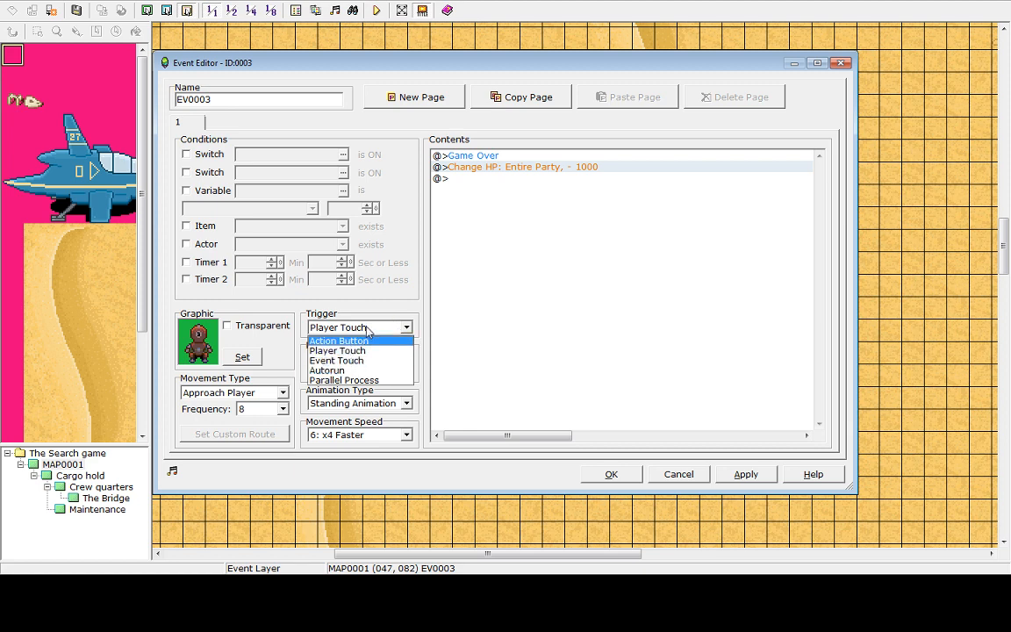
pyautogui.click(367, 329)
# Set the robot's priority to Below Characters and its movement speed to 5: x2 Faster
pyautogui.click(374, 359)
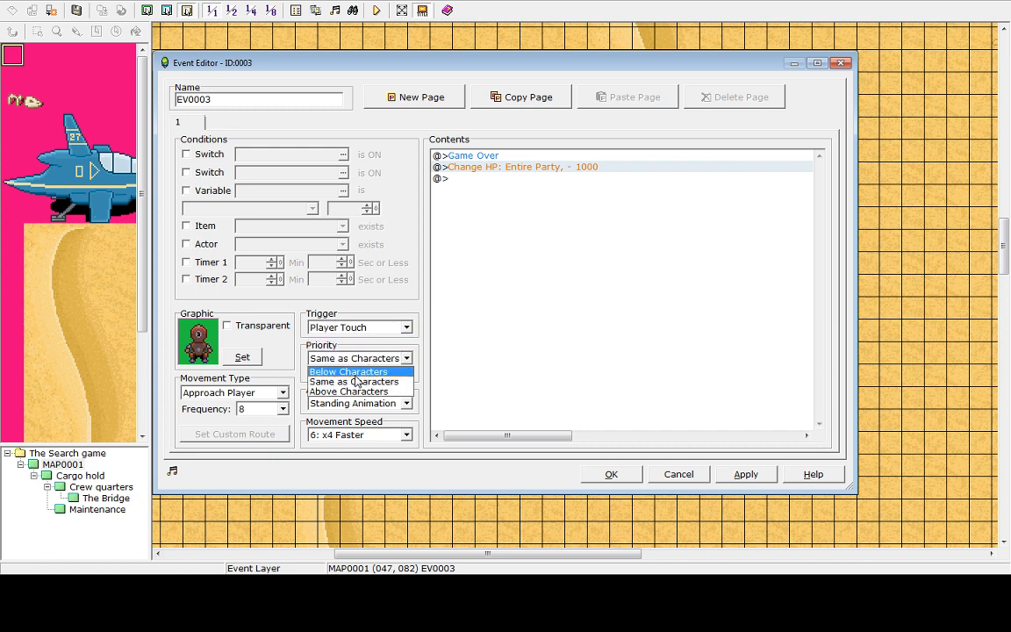
pyautogui.click(356, 373)
pyautogui.click(407, 435)
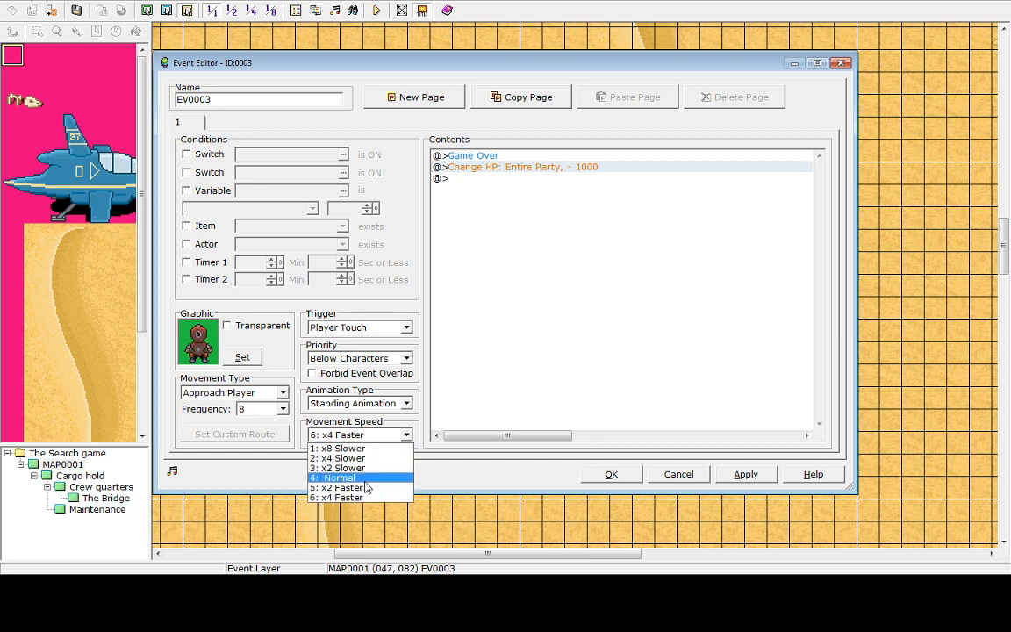
pyautogui.click(351, 478)
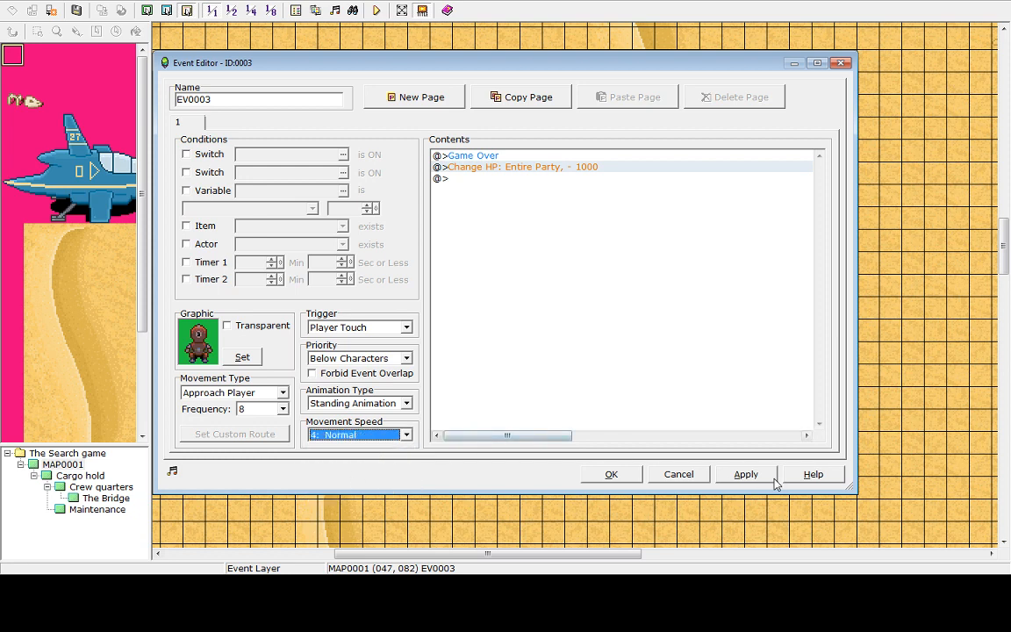
pyautogui.click(369, 435)
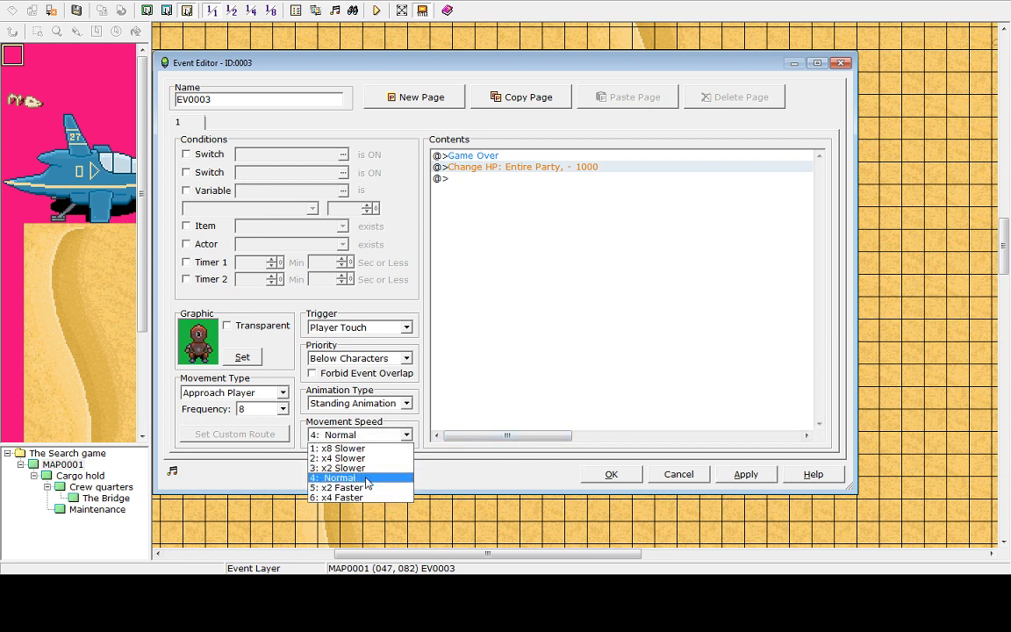
pyautogui.click(351, 487)
# Set the robot's movement frequency to 1, apply and close the event editor
pyautogui.click(259, 409)
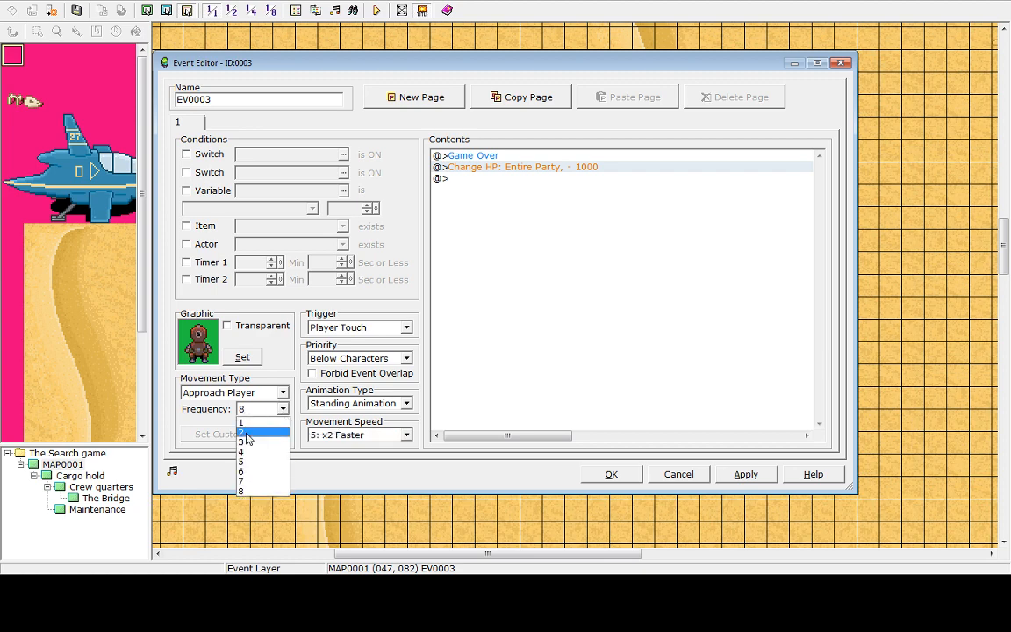
pyautogui.click(242, 423)
pyautogui.click(745, 477)
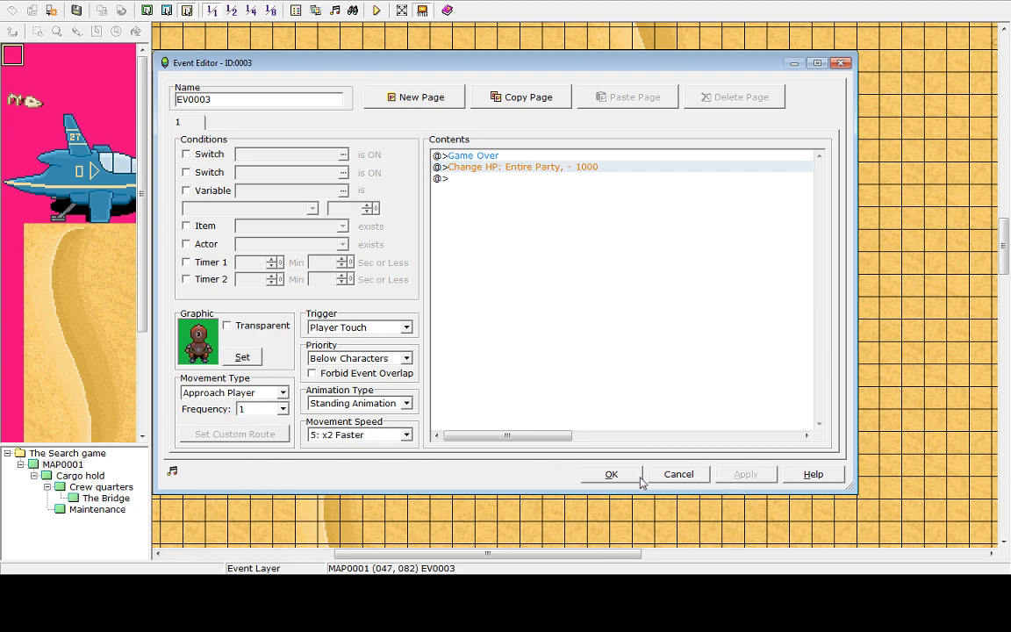
pyautogui.click(608, 475)
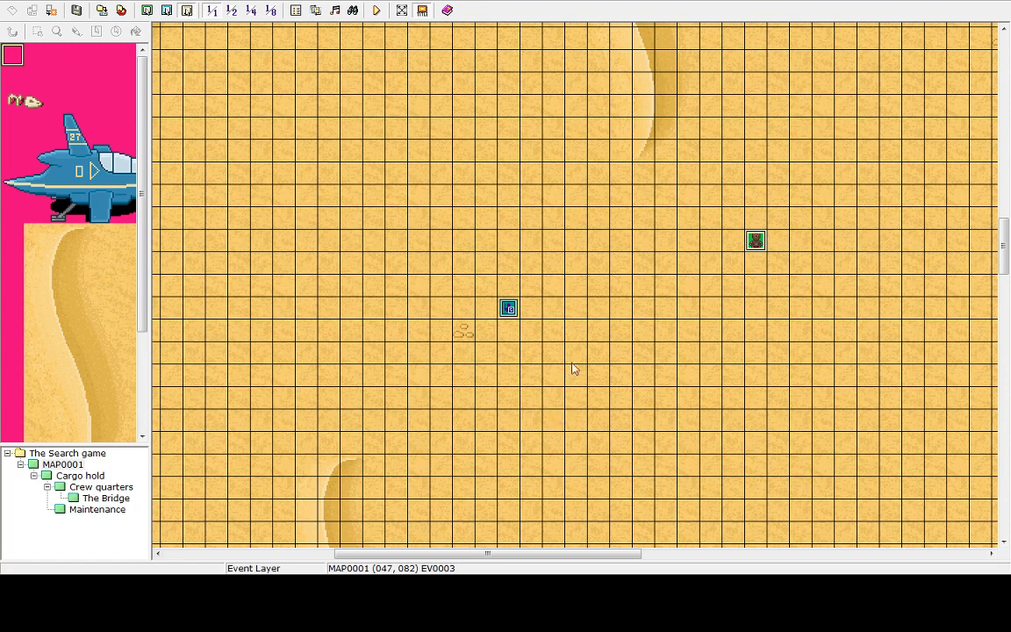
# Playtest again, moving until the robot ends the game, then shut down from the title screen
pyautogui.click(377, 10)
pyautogui.click(493, 312)
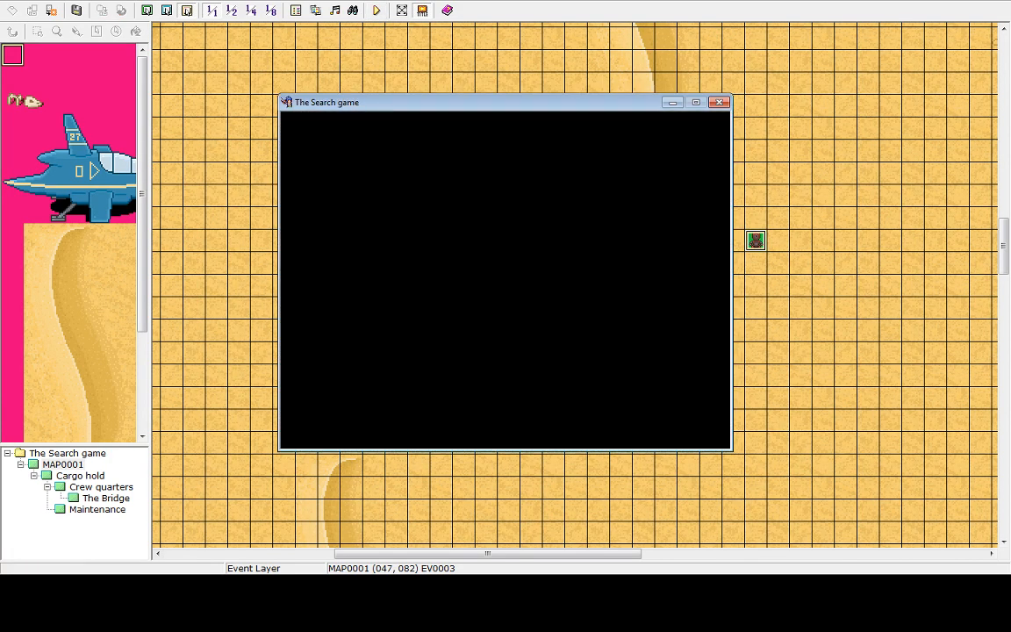
pyautogui.press('Right')
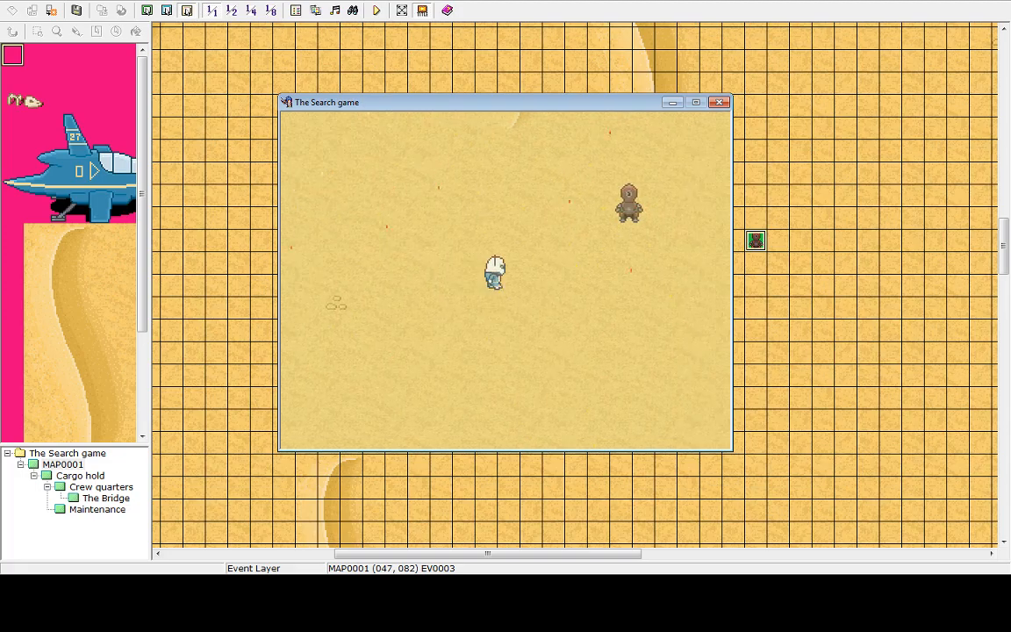
pyautogui.press('Up')
pyautogui.press('Right')
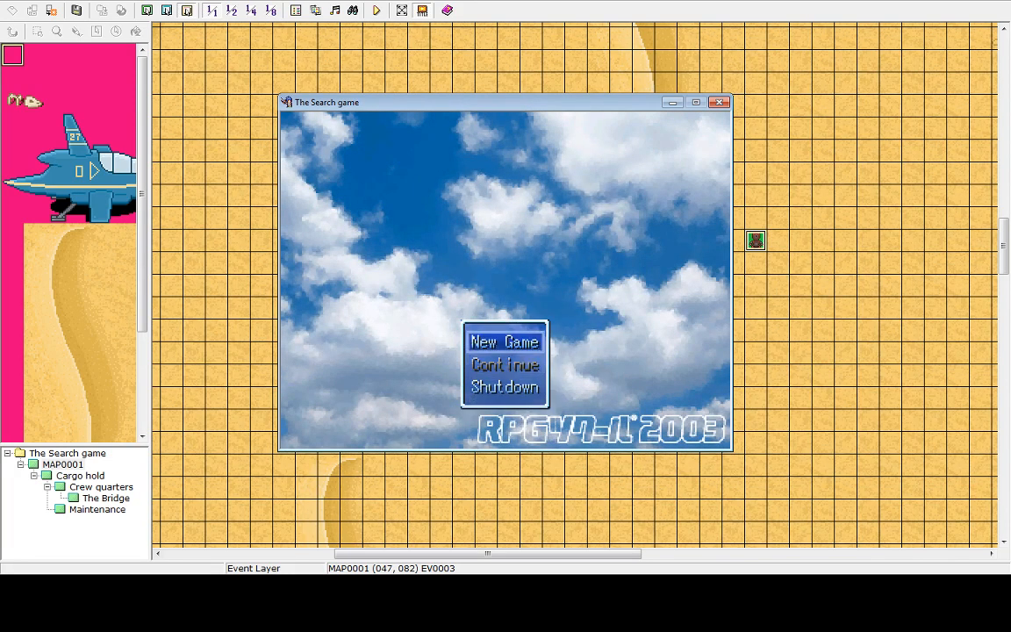
pyautogui.press('Up')
pyautogui.press('Return')
pyautogui.press('Return')
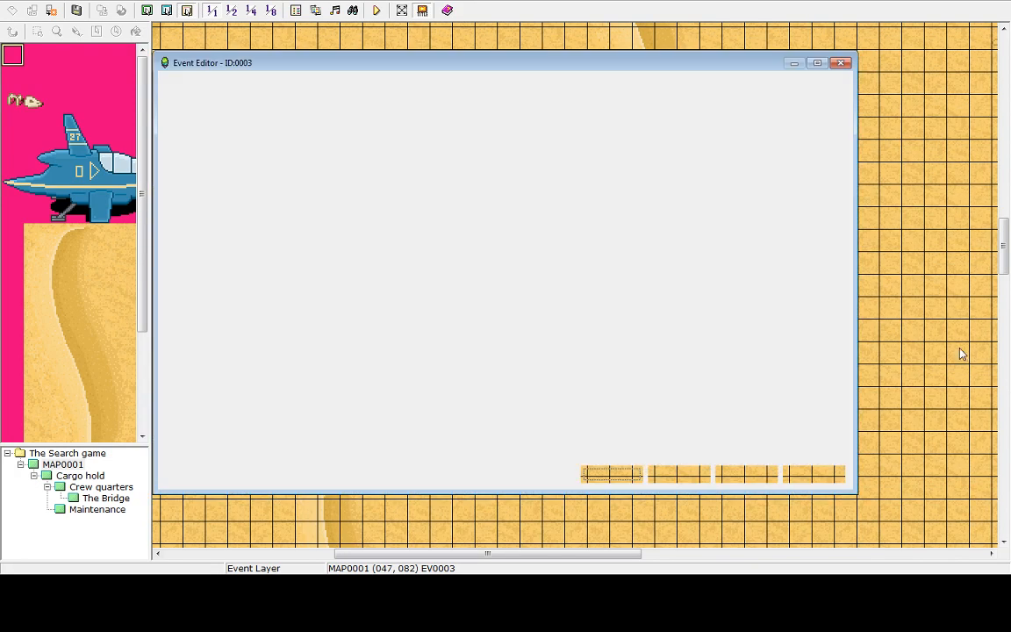
# Set the robot's movement frequency to 8, apply and close the event editor
pyautogui.click(671, 477)
pyautogui.click(281, 410)
pyautogui.click(252, 410)
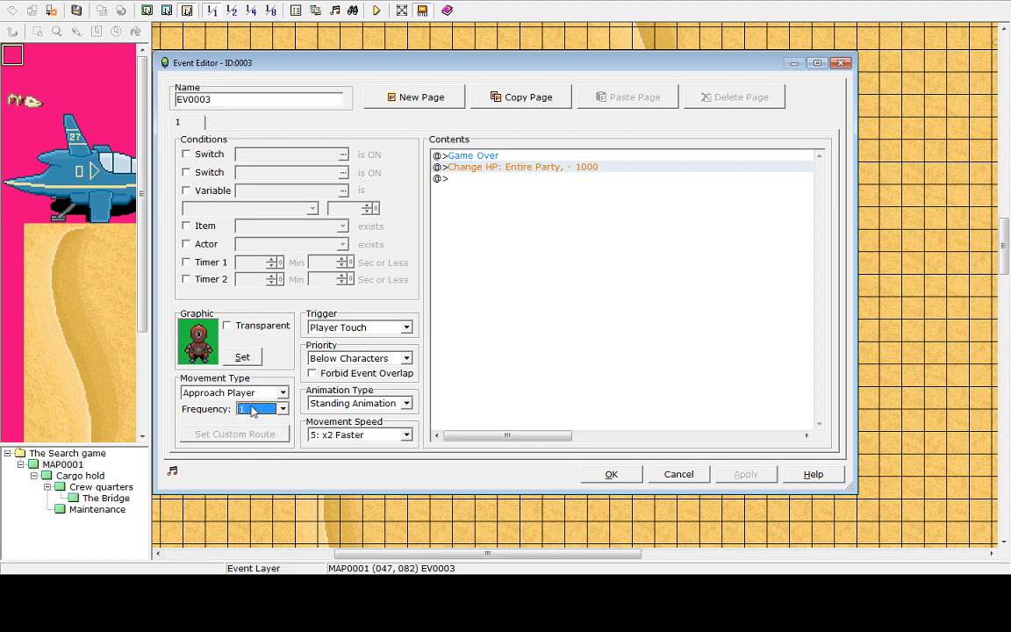
pyautogui.scroll(-2, 257, 421)
pyautogui.click(258, 411)
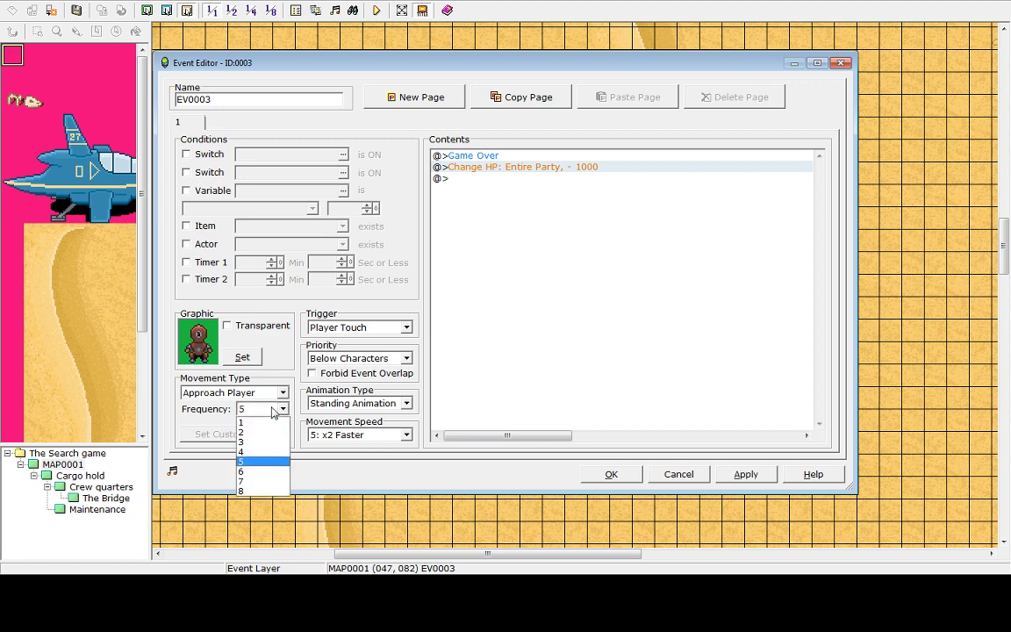
pyautogui.click(257, 490)
pyautogui.click(742, 474)
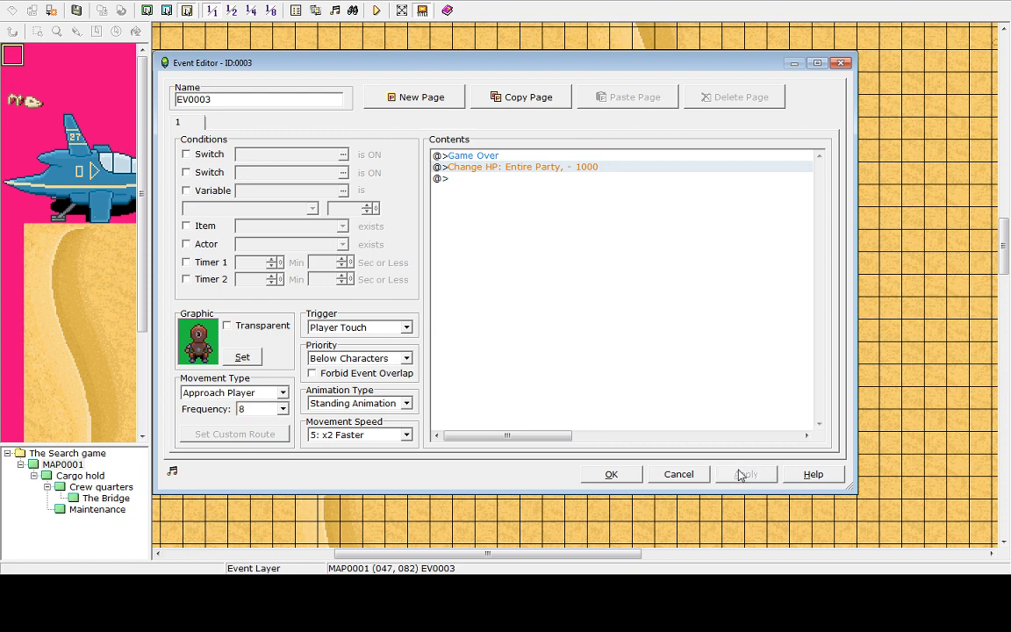
pyautogui.click(611, 475)
# Save and playtest, starting a new game until the robot ends it, then shut down from the title screen
pyautogui.click(377, 11)
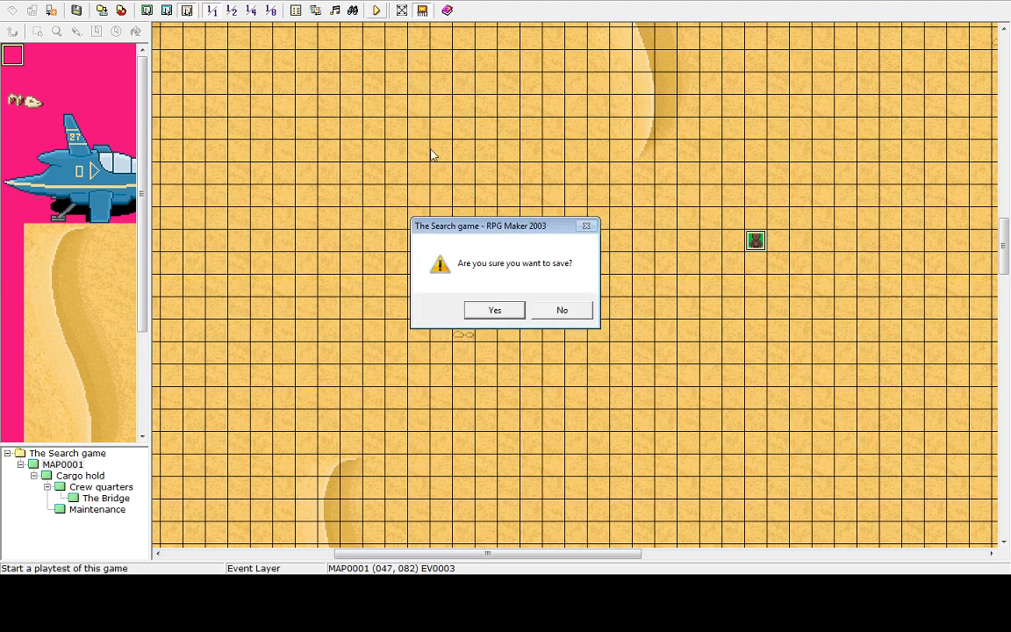
pyautogui.click(494, 311)
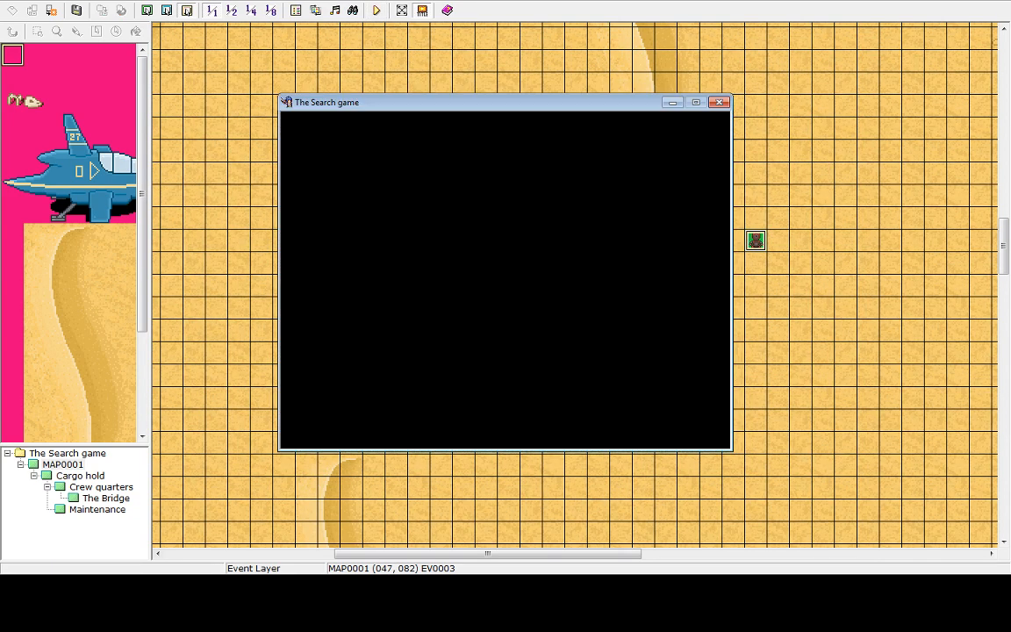
pyautogui.press('Return')
pyautogui.press('Up')
pyautogui.press('Return')
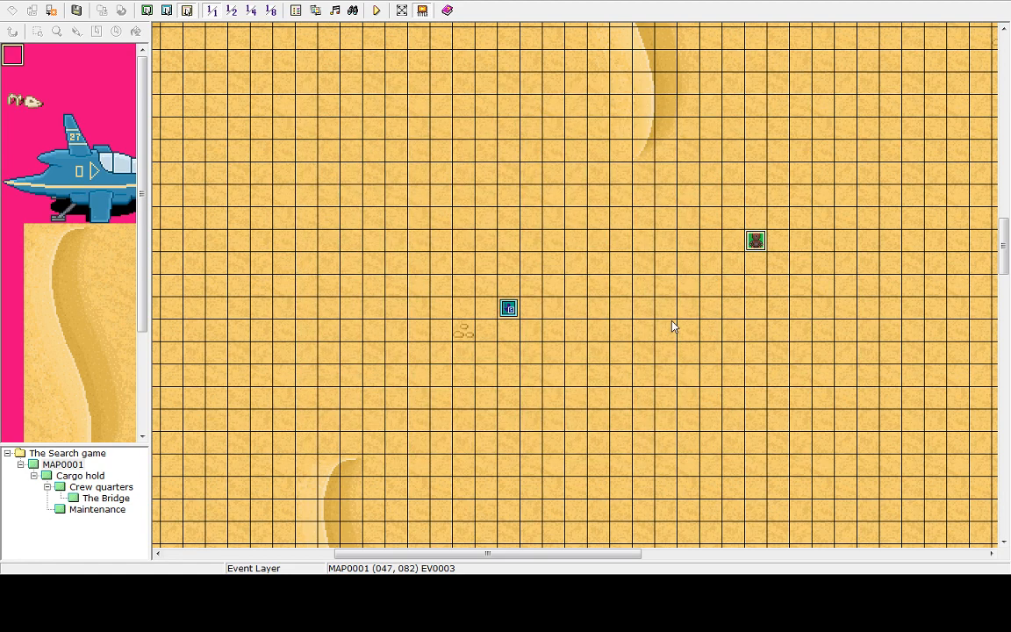
pyautogui.press('Right')
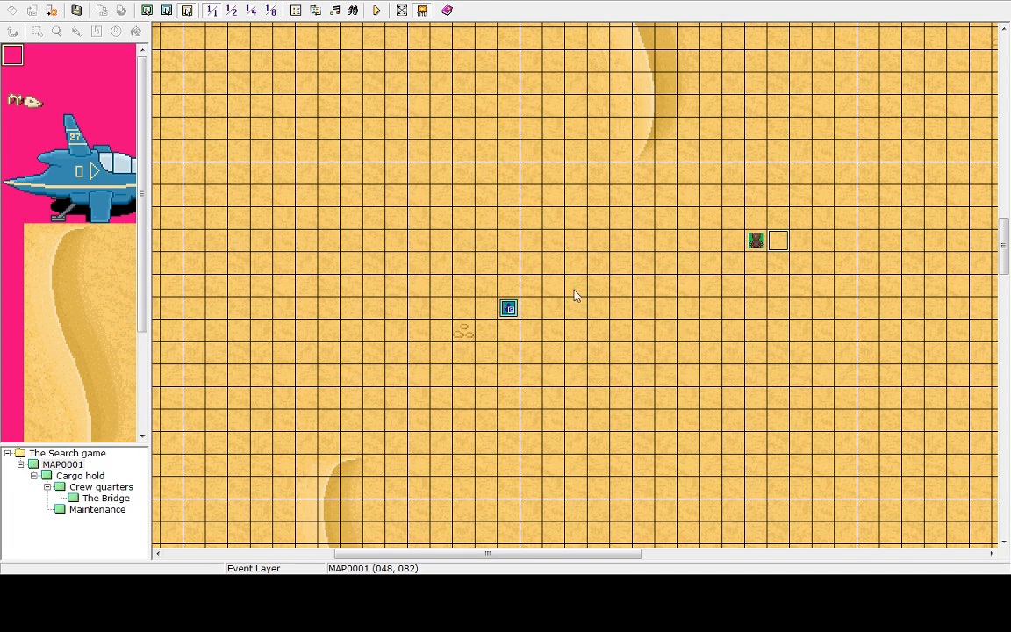
pyautogui.click(377, 9)
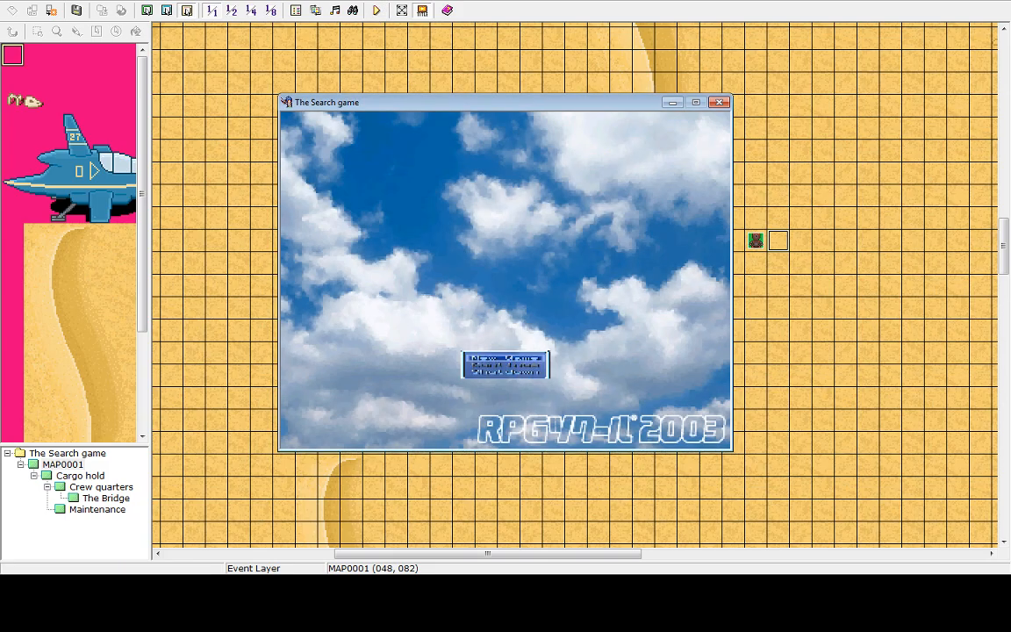
pyautogui.press('Return')
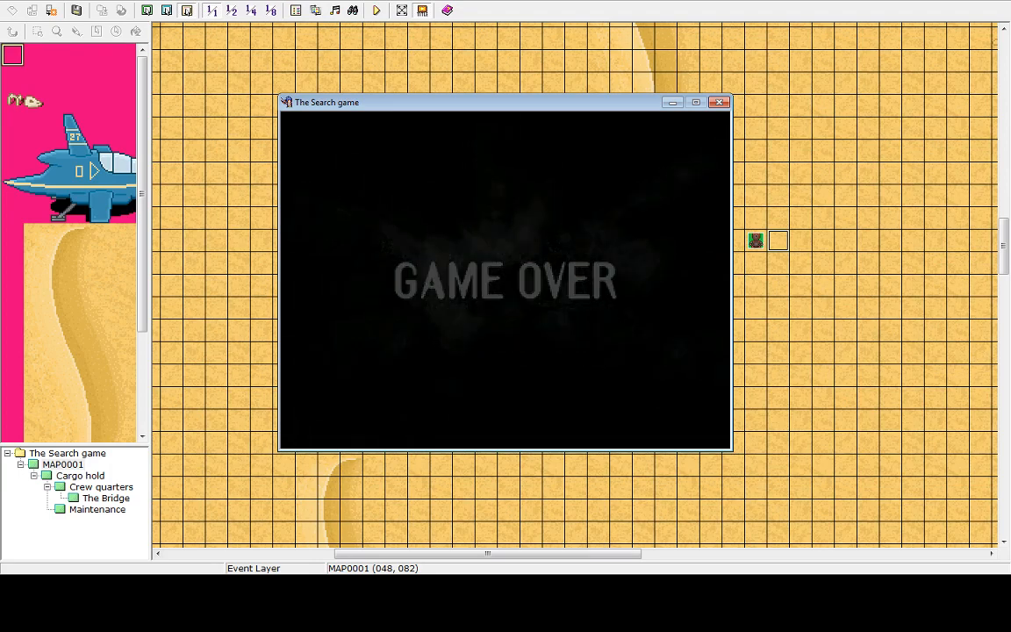
pyautogui.press('Return')
pyautogui.press('Up')
pyautogui.press('Return')
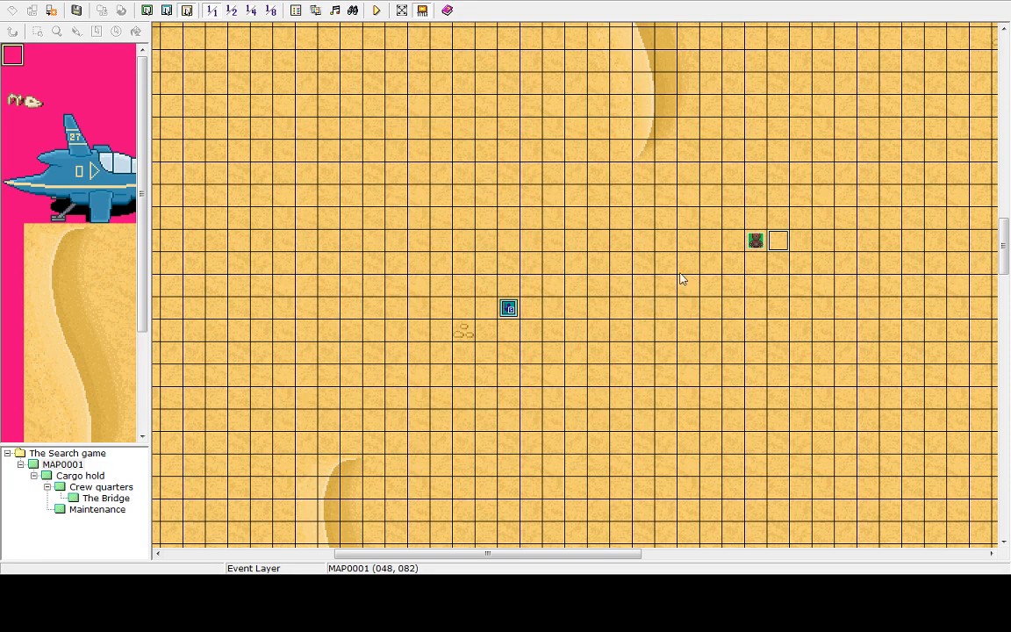
# Add a Shake Screen command set to Start Shake to the robot event's contents and close the editor
pyautogui.click(756, 242)
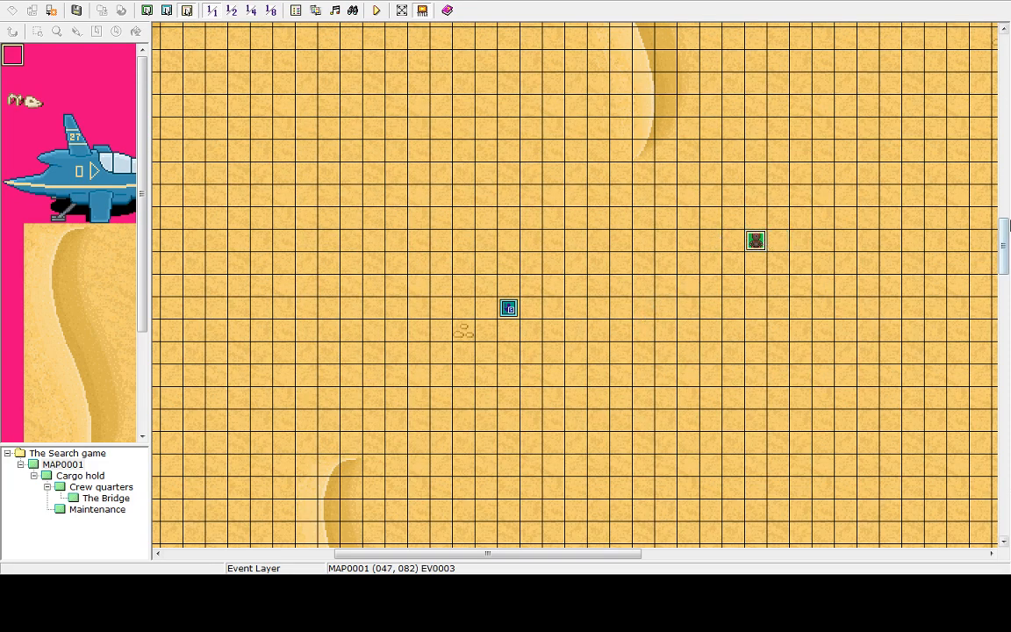
pyautogui.moveTo(1008, 236)
pyautogui.mouseDown()
pyautogui.moveTo(1008, 90)
pyautogui.moveTo(1008, 251)
pyautogui.mouseUp()
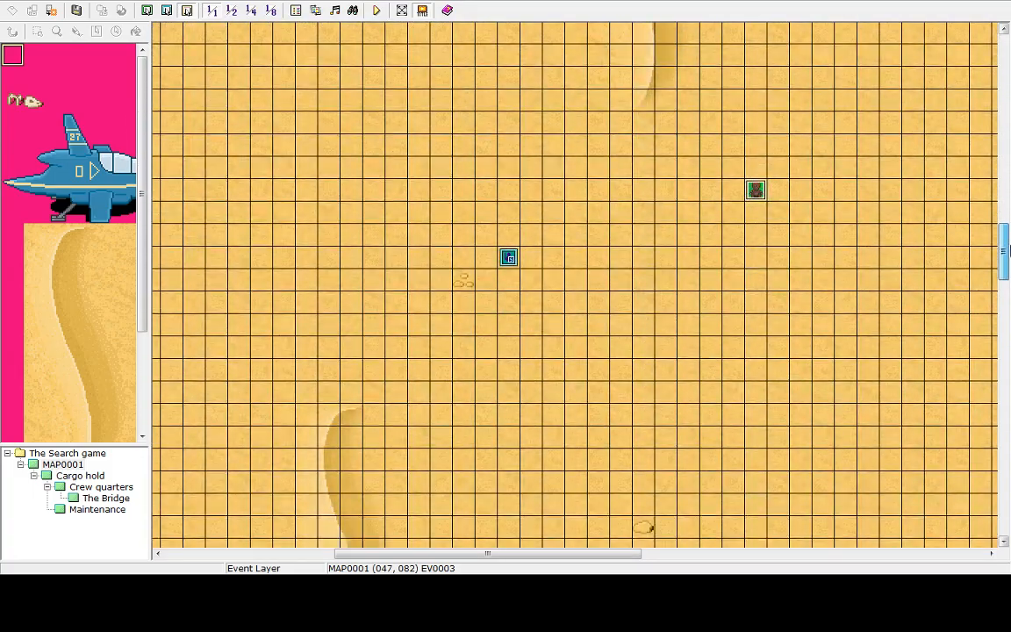
pyautogui.doubleClick(757, 191)
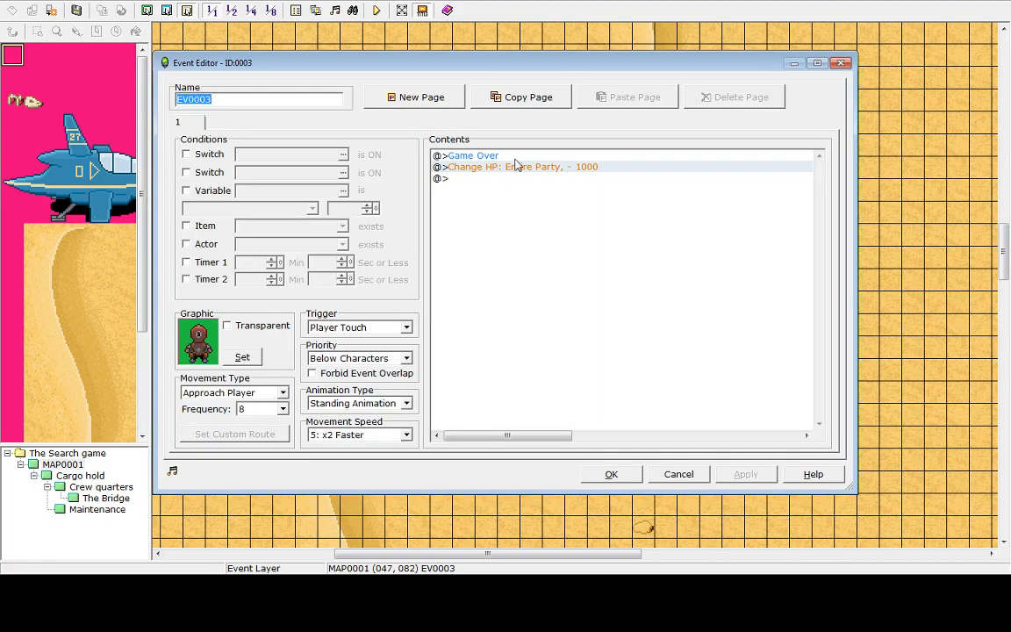
pyautogui.doubleClick(445, 180)
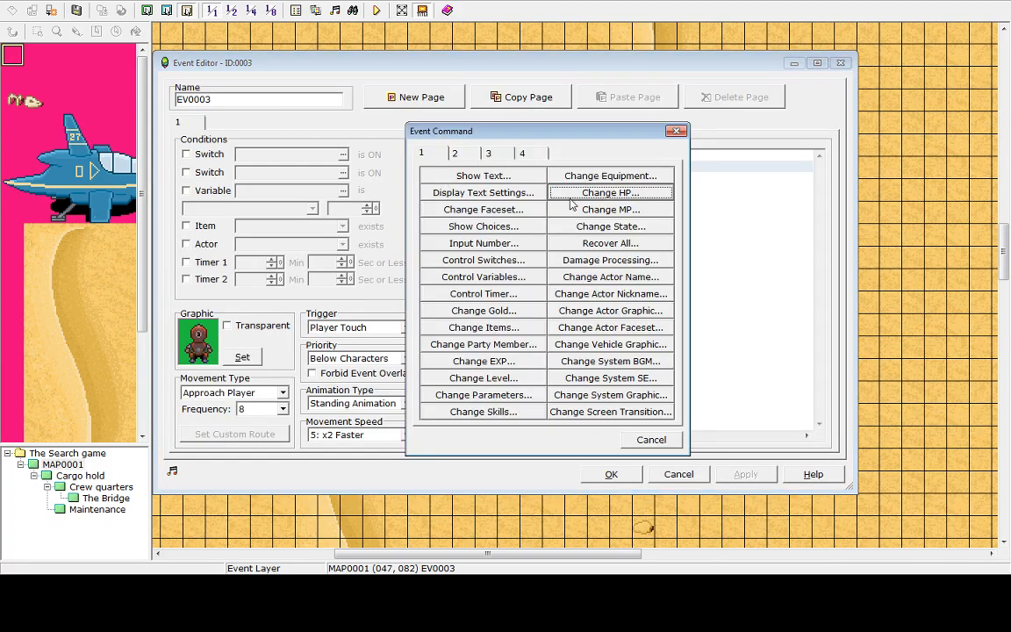
pyautogui.click(455, 153)
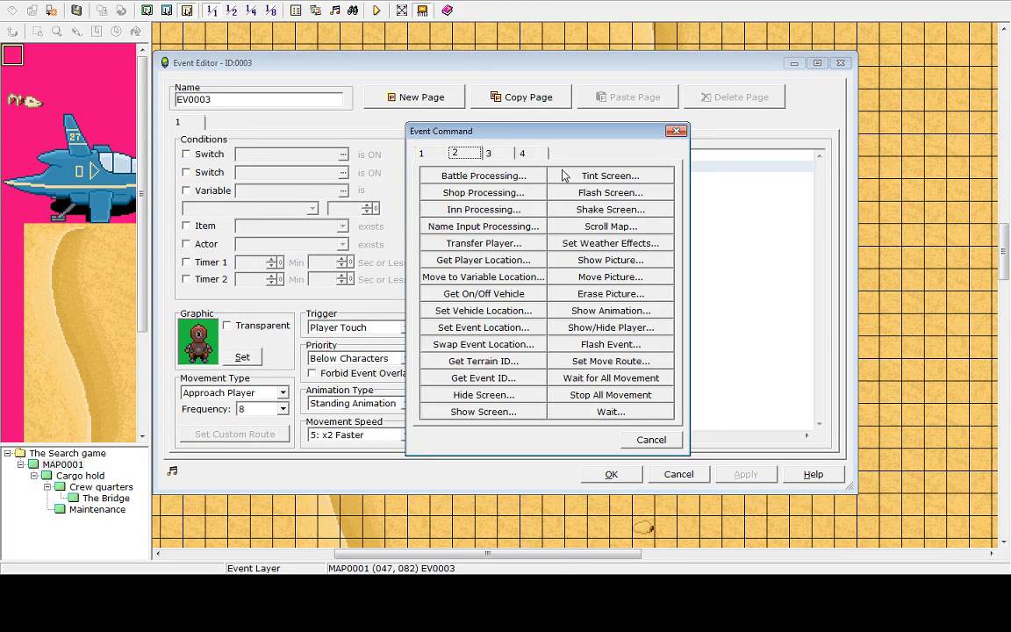
pyautogui.click(489, 154)
pyautogui.click(455, 154)
pyautogui.click(610, 212)
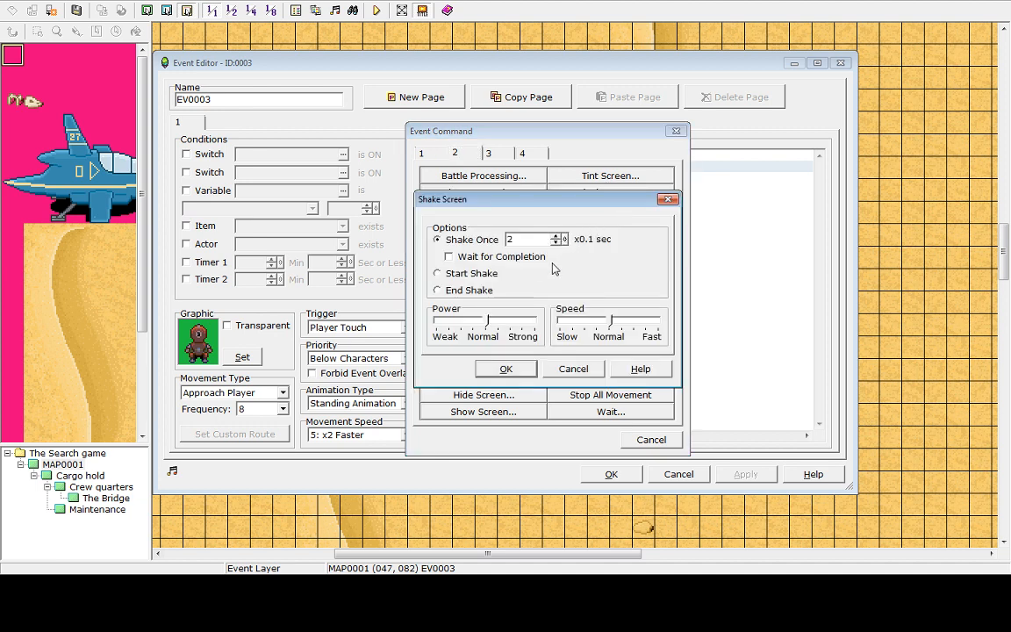
pyautogui.click(472, 275)
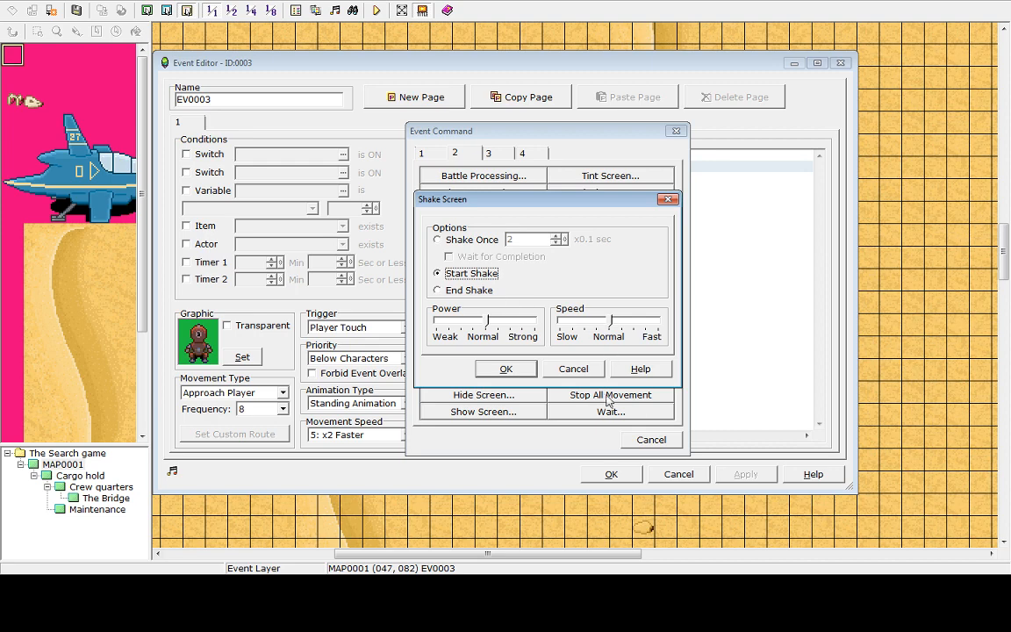
pyautogui.click(522, 371)
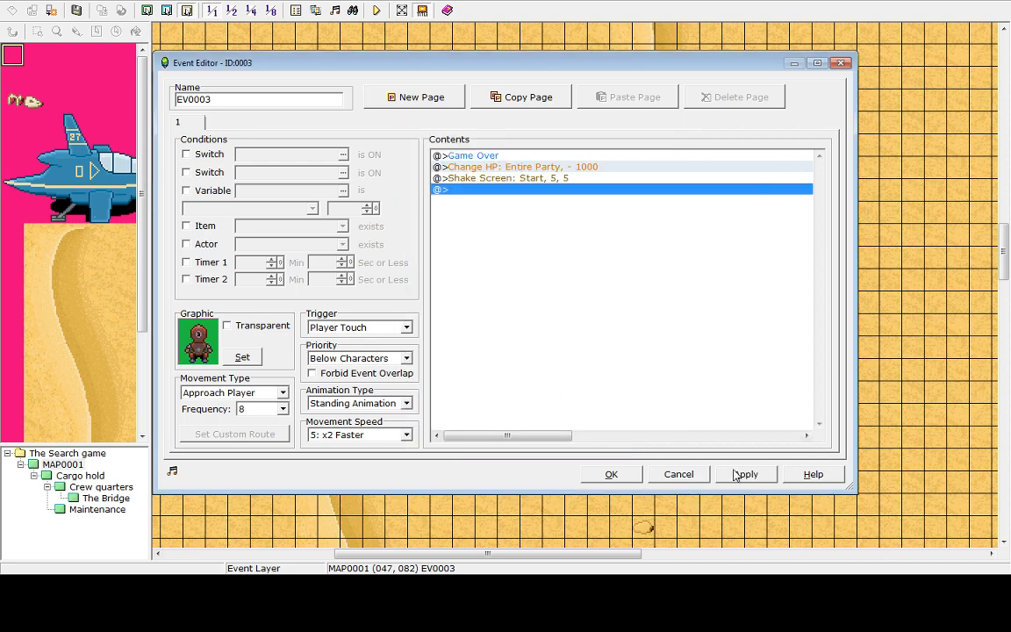
pyautogui.click(613, 473)
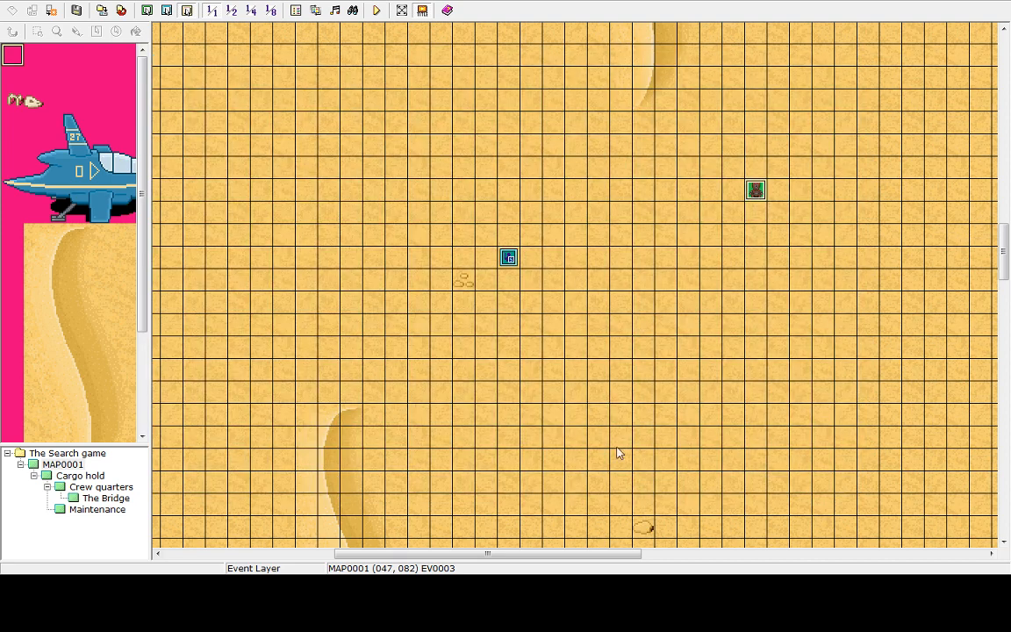
# Playtest the game again and close the game window after it ends
pyautogui.click(375, 9)
pyautogui.click(509, 303)
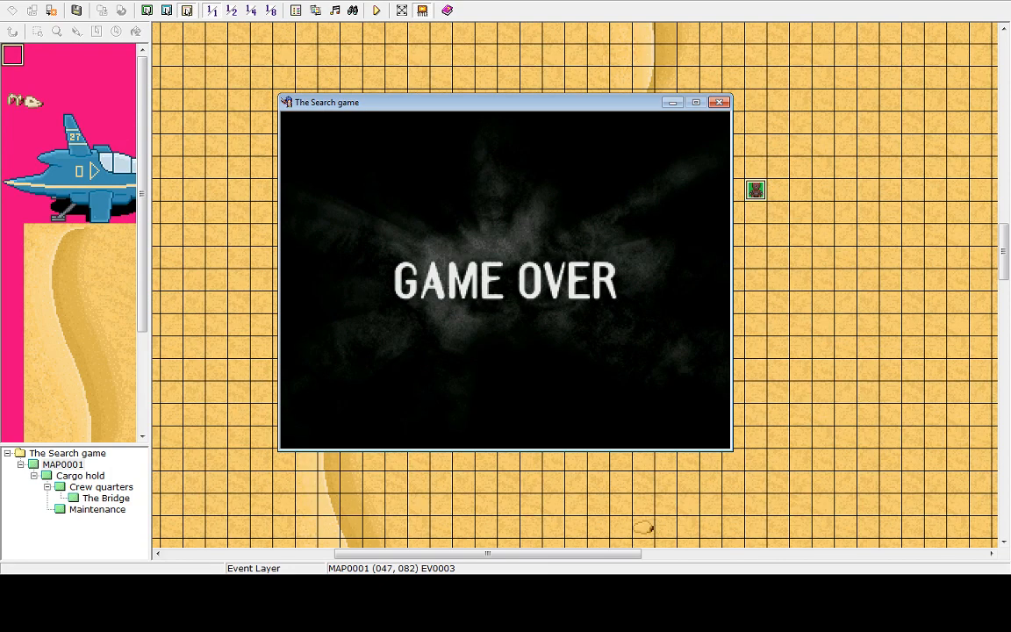
pyautogui.press('Return')
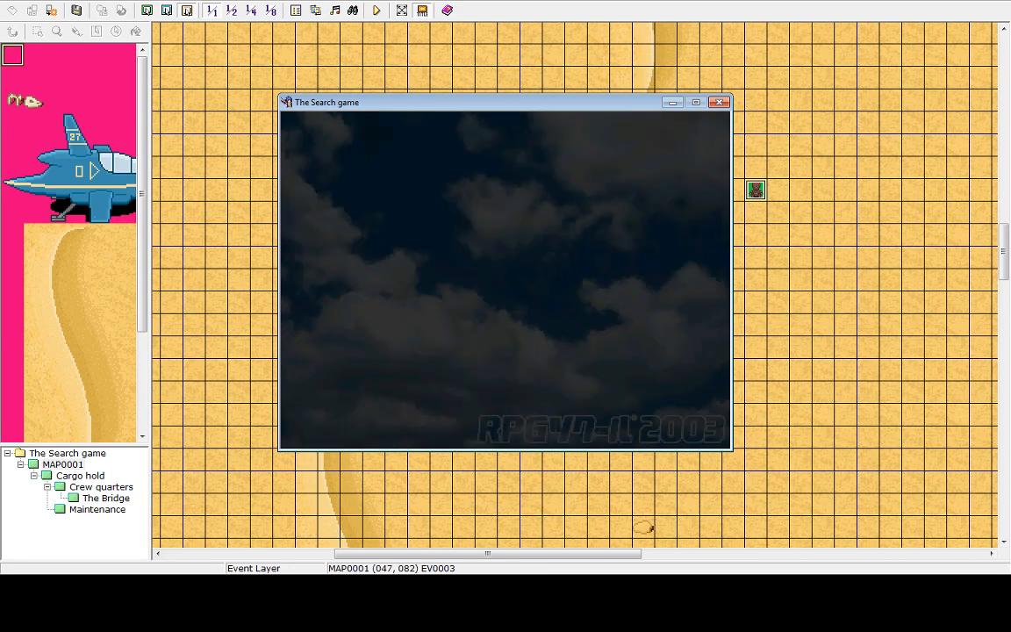
pyautogui.hotkey('alt', 'F4')
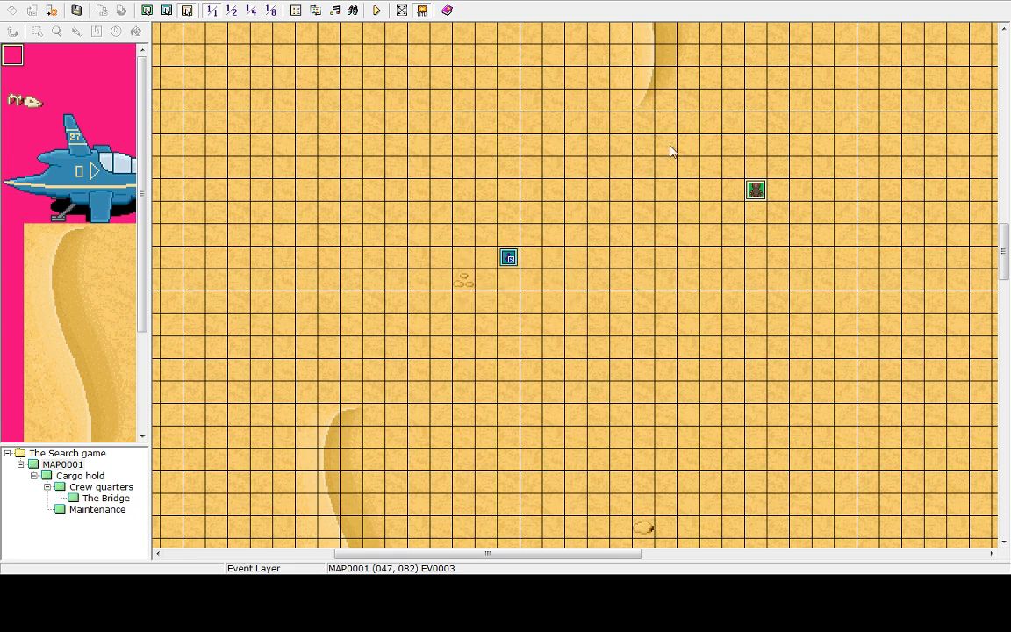
# Delete the Game Over and Change HP commands from the robot event's contents
pyautogui.doubleClick(756, 195)
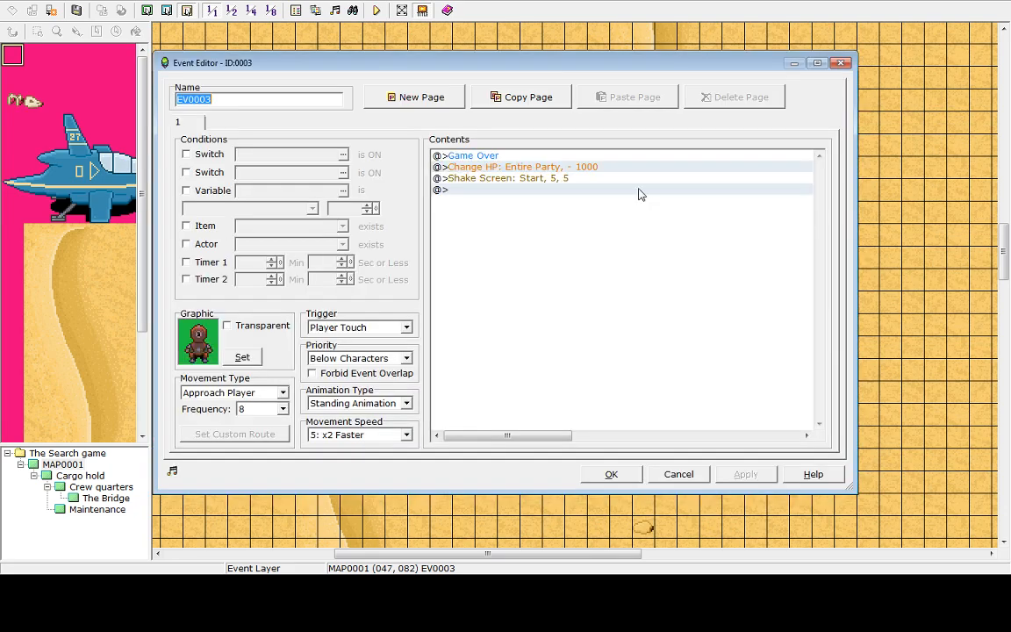
pyautogui.click(474, 155)
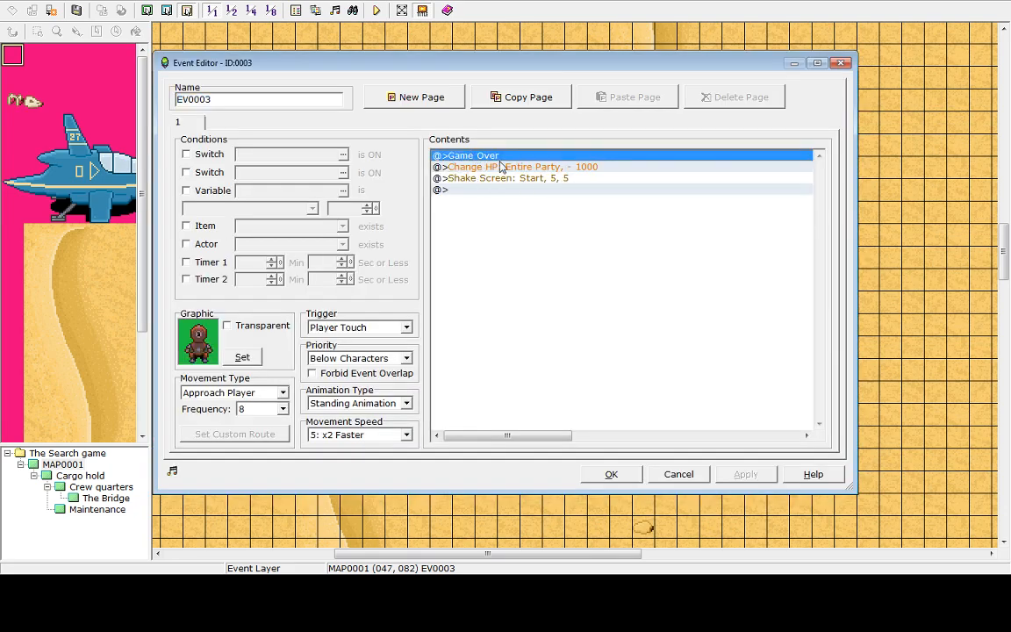
pyautogui.click(500, 167)
pyautogui.press('Delete')
pyautogui.press('Delete')
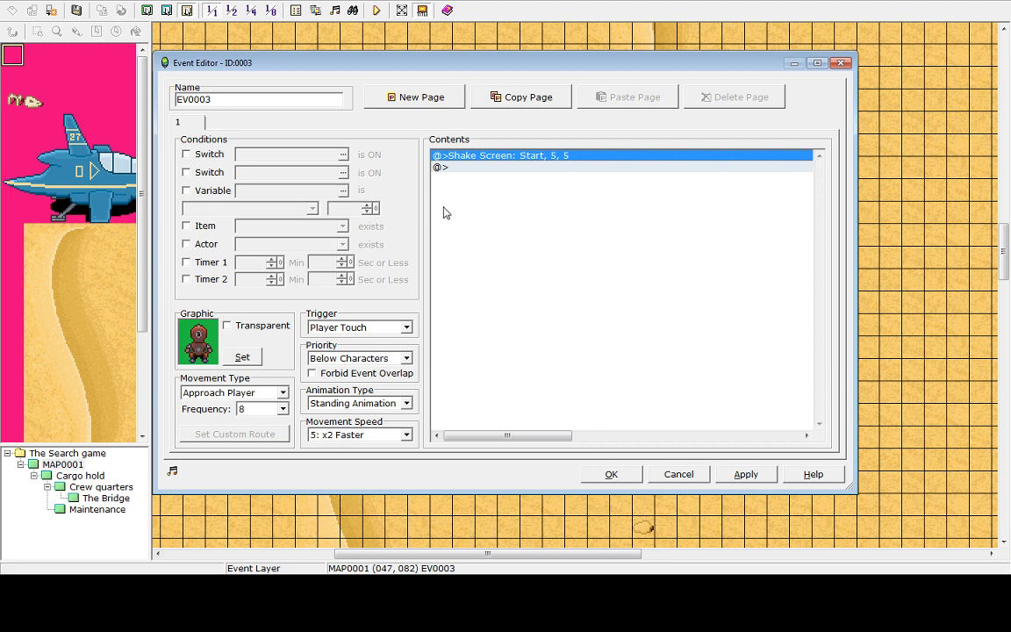
pyautogui.doubleClick(494, 167)
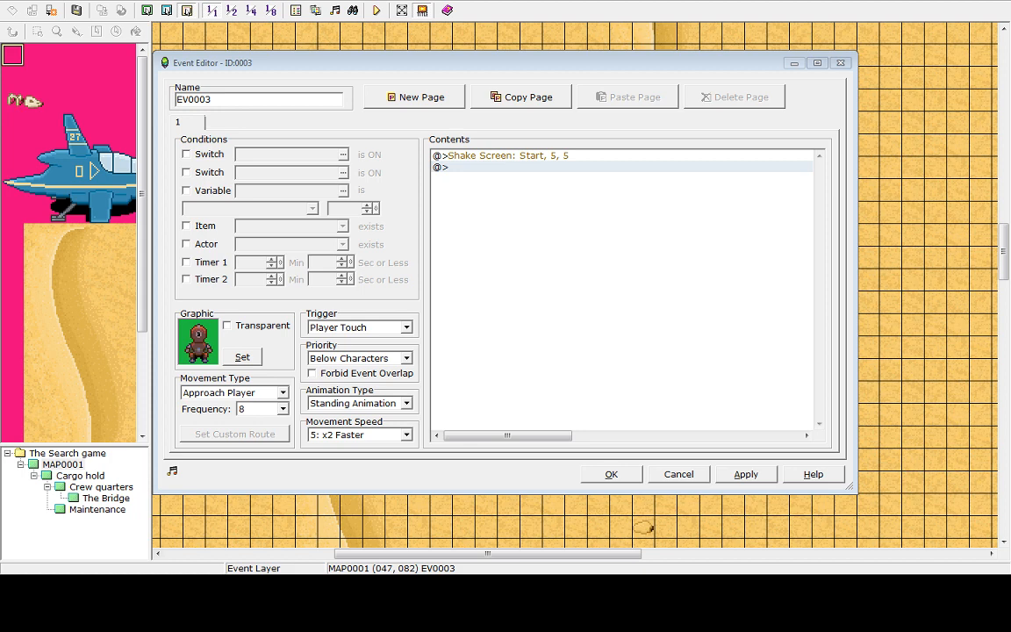
# Confirm the event with its Shake Screen command and close the event editor
pyautogui.click(467, 168)
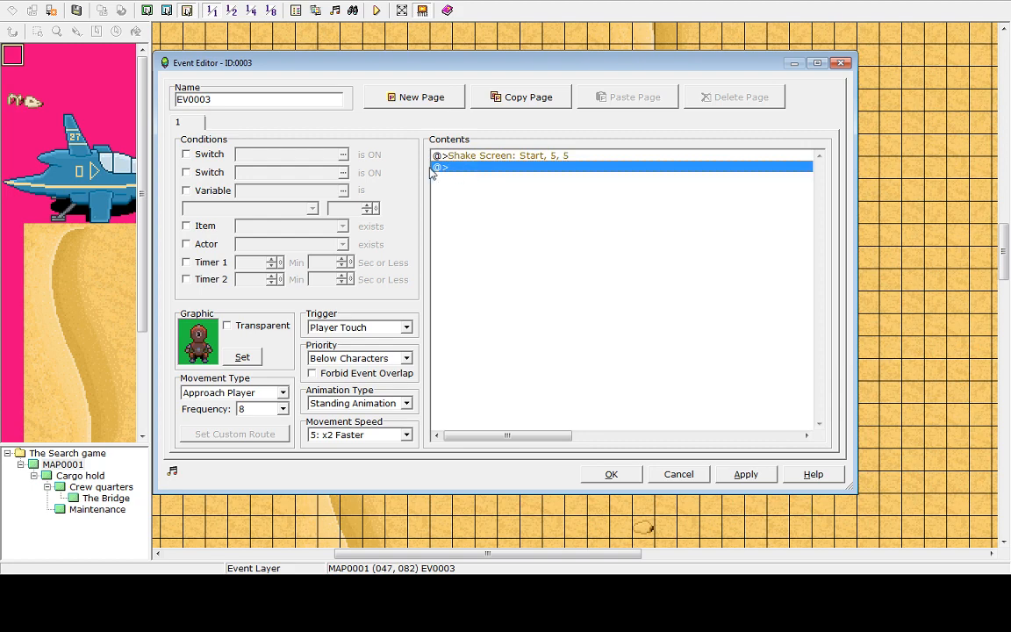
pyautogui.click(611, 474)
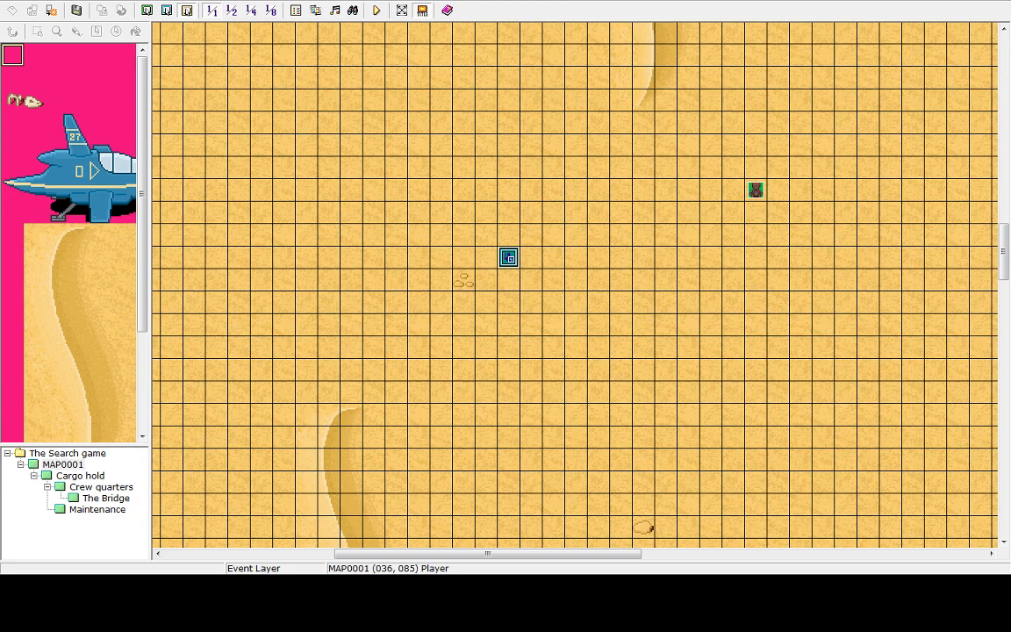
# Open the help contents and read the Common Event Settings page
pyautogui.click(126, 0)
pyautogui.click(132, 6)
pyautogui.click(140, 111)
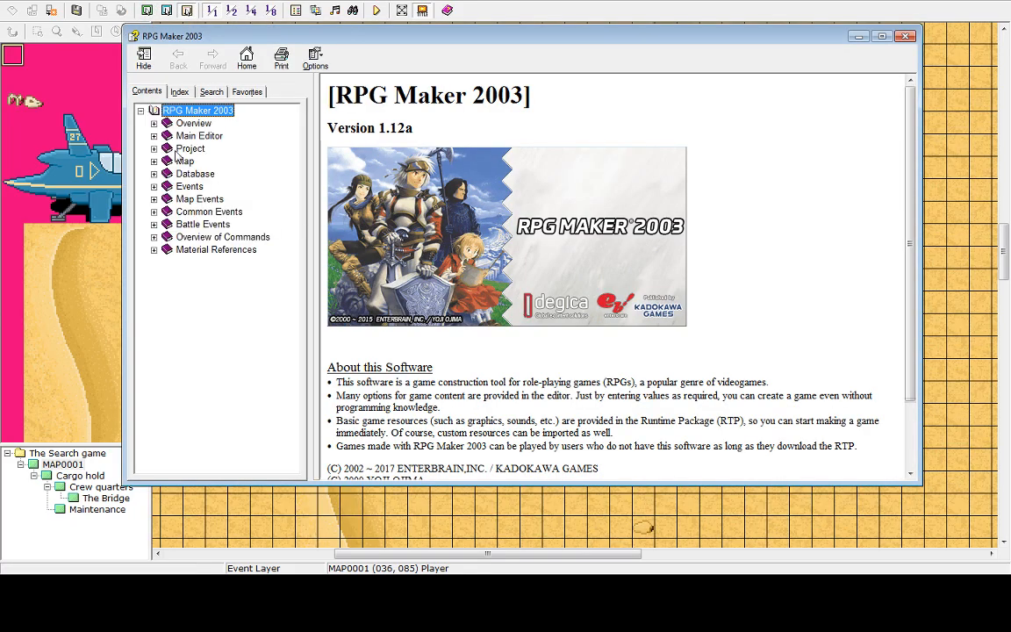
pyautogui.click(154, 212)
pyautogui.click(224, 225)
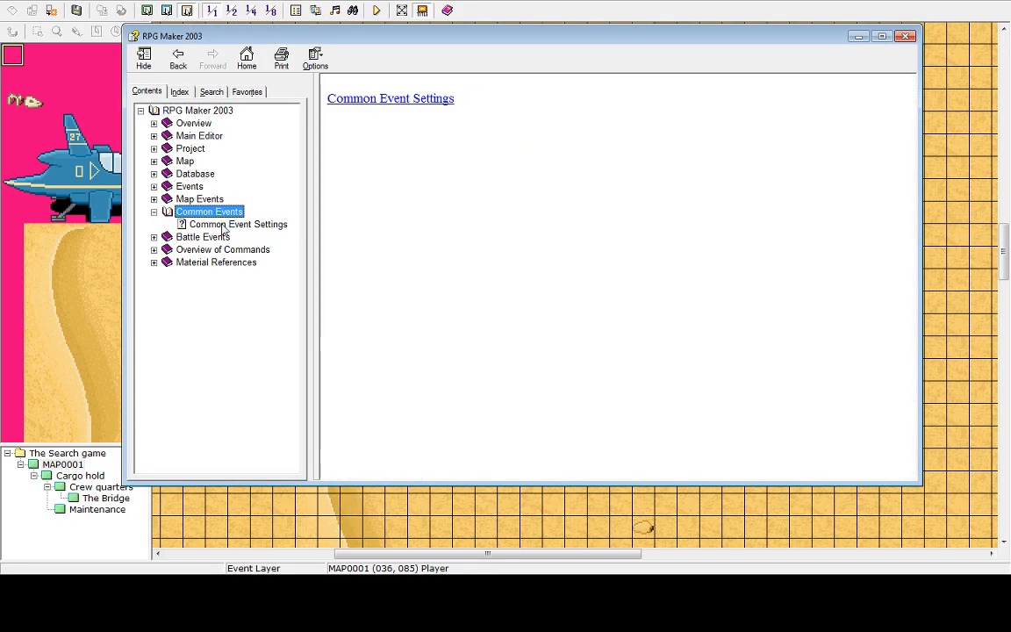
pyautogui.scroll(-15, 821, 98)
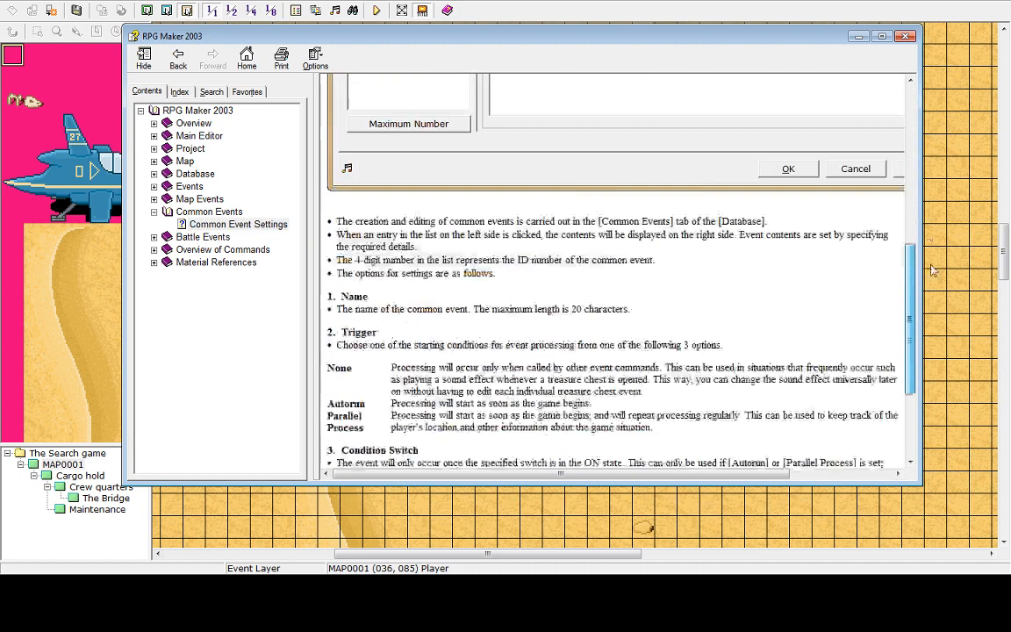
pyautogui.click(199, 200)
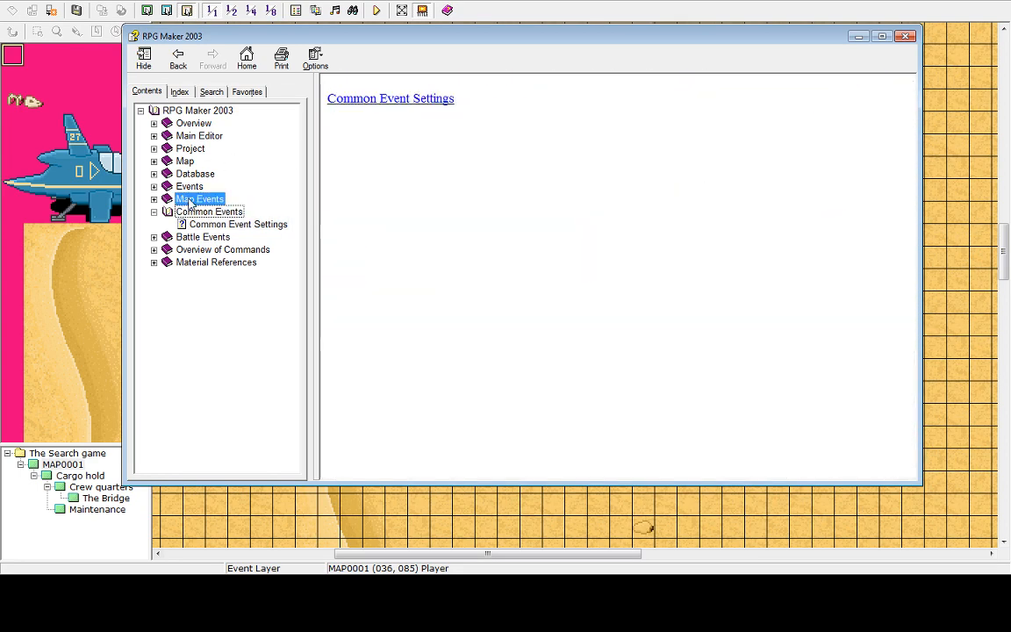
# Expand Overview of Commands and read through the Set Move Route help page
pyautogui.click(189, 250)
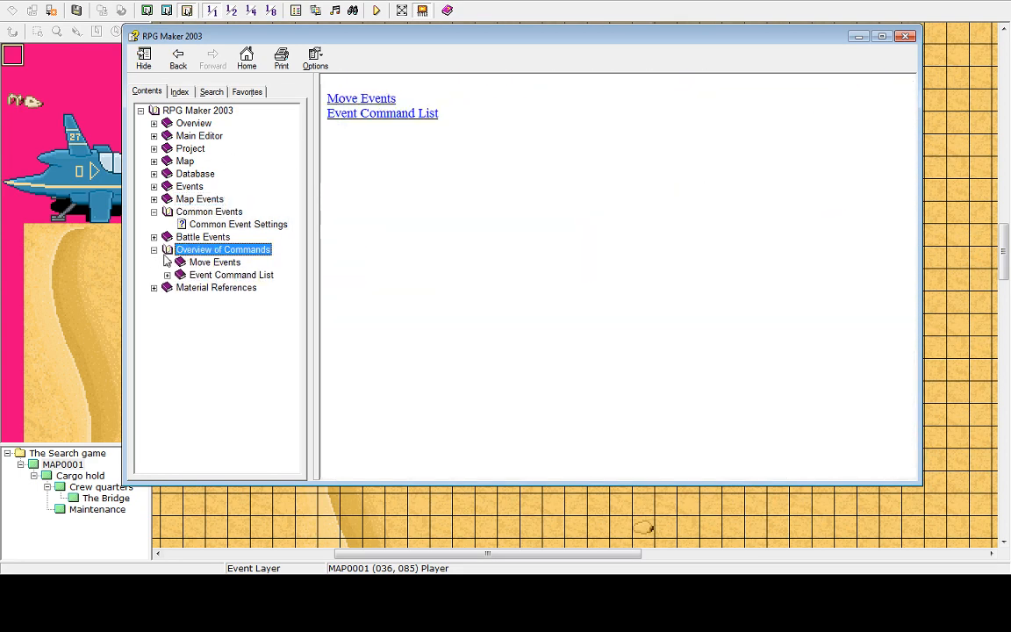
pyautogui.click(195, 263)
pyautogui.click(167, 262)
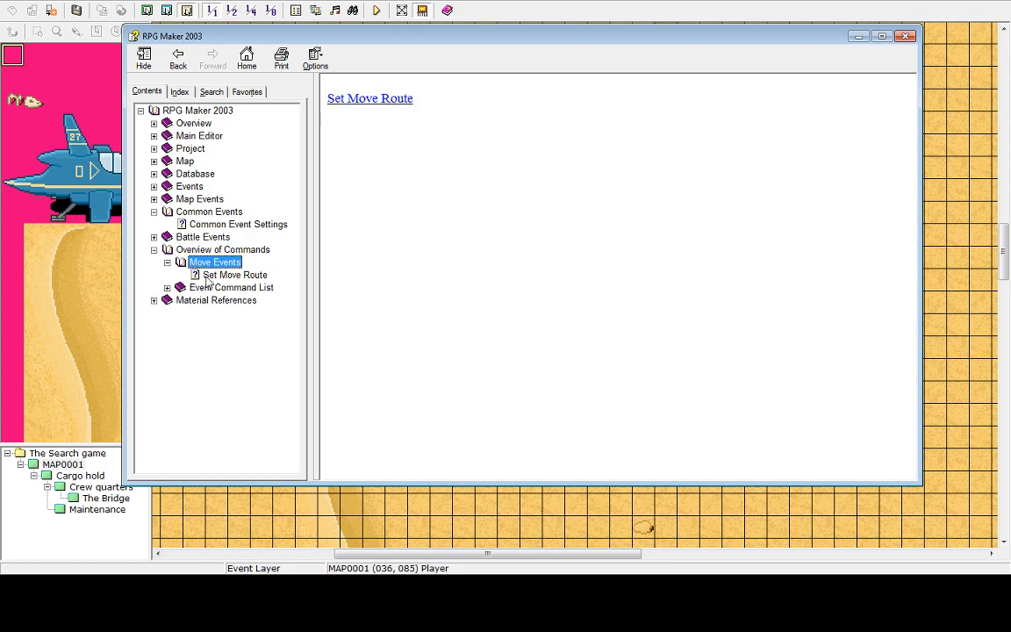
pyautogui.click(212, 276)
pyautogui.scroll(-10, 895, 384)
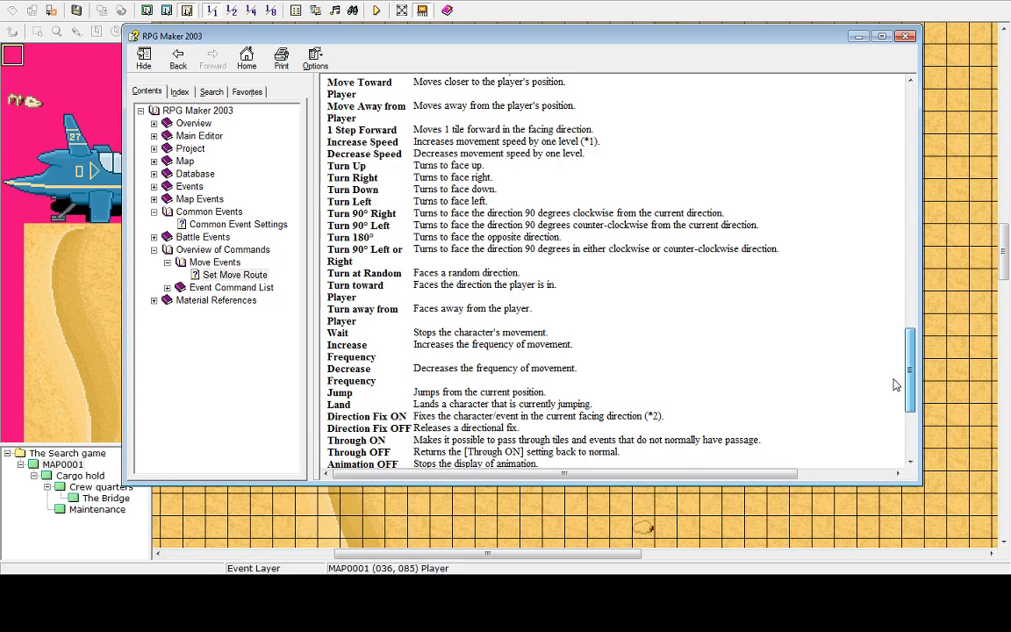
pyautogui.moveTo(894, 379); pyautogui.dragTo(895, 433)
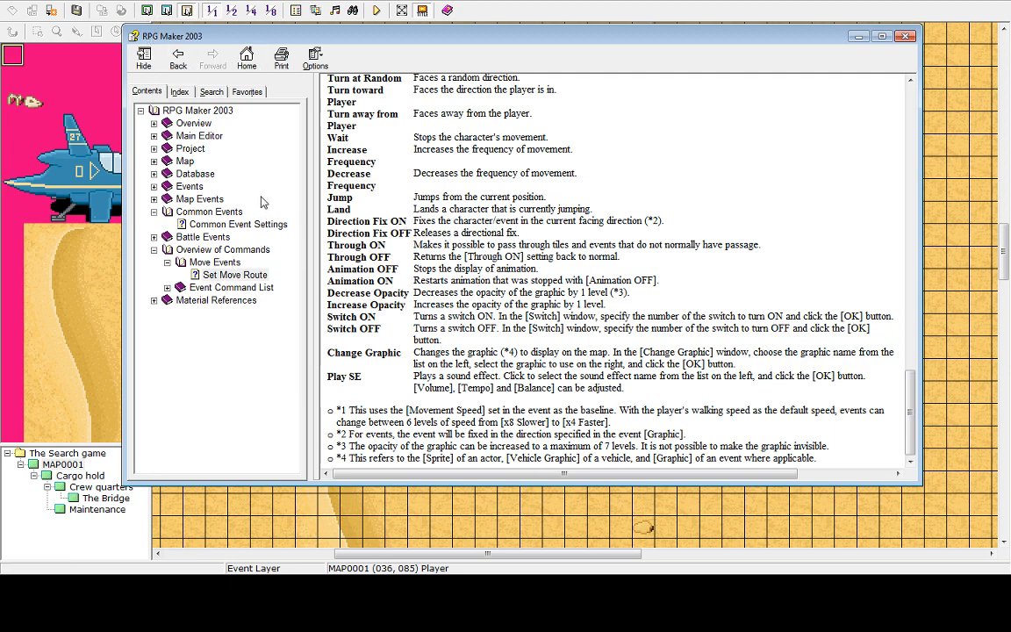
# Open the Event Command List and read the pages from Show Text through Control Variables
pyautogui.click(230, 288)
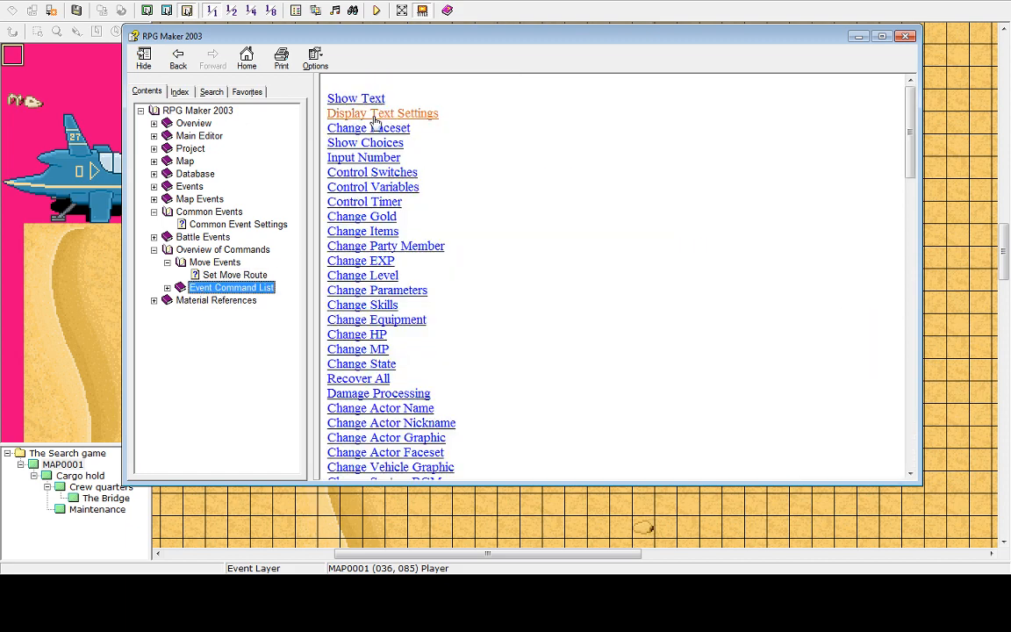
pyautogui.click(168, 287)
pyautogui.click(207, 124)
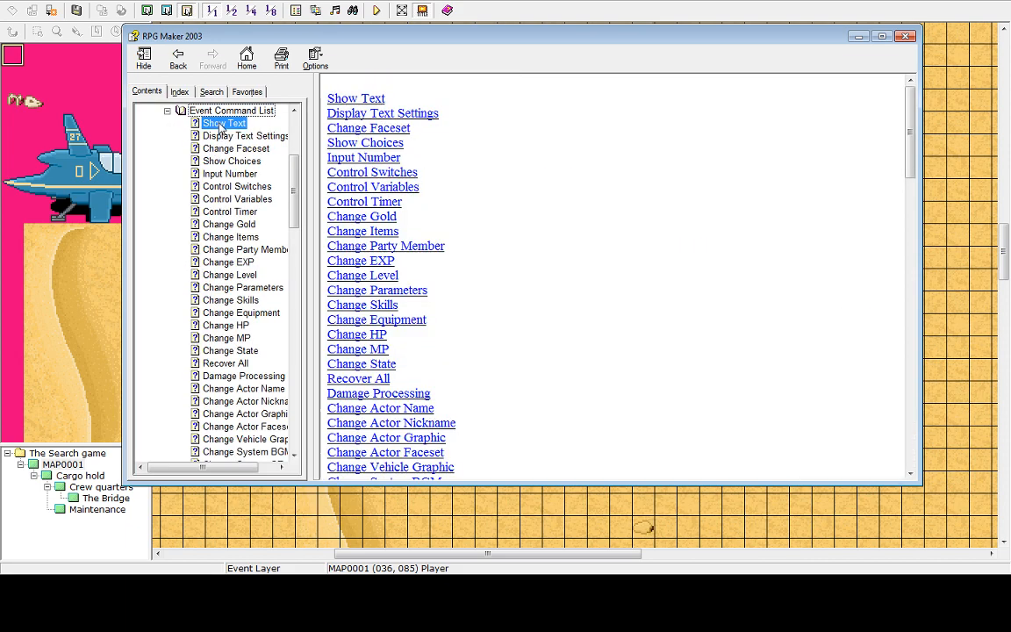
pyautogui.click(225, 151)
pyautogui.click(230, 136)
pyautogui.click(210, 148)
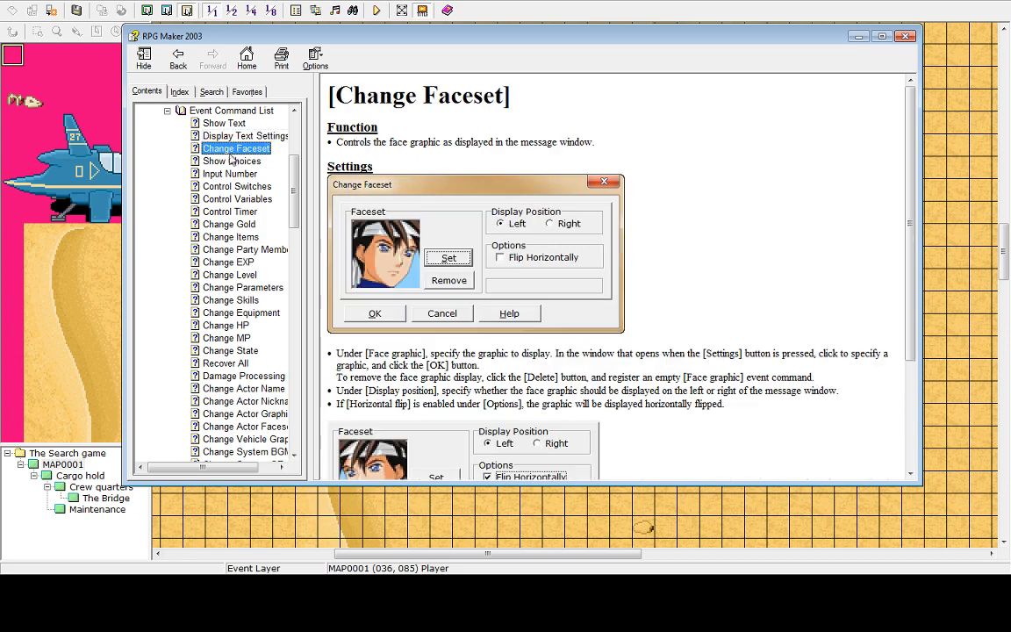
pyautogui.click(228, 162)
pyautogui.click(230, 173)
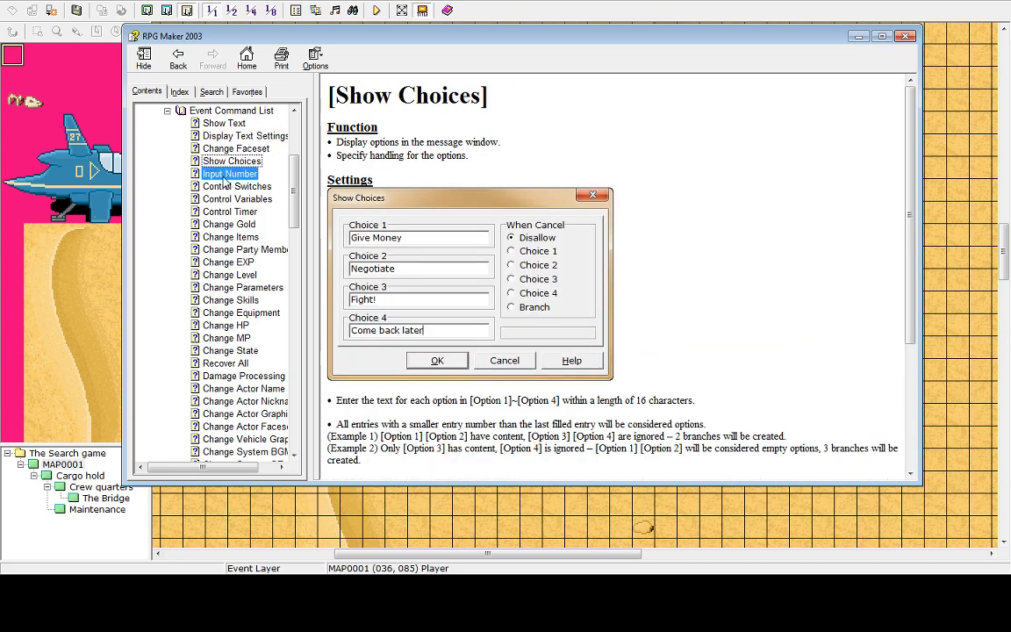
pyautogui.click(211, 186)
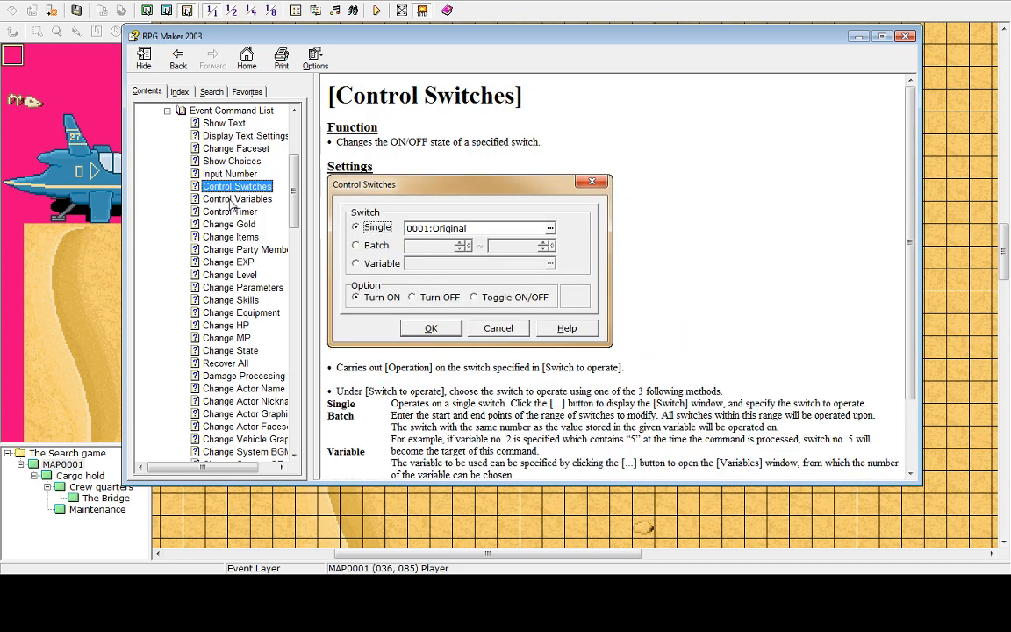
pyautogui.click(219, 200)
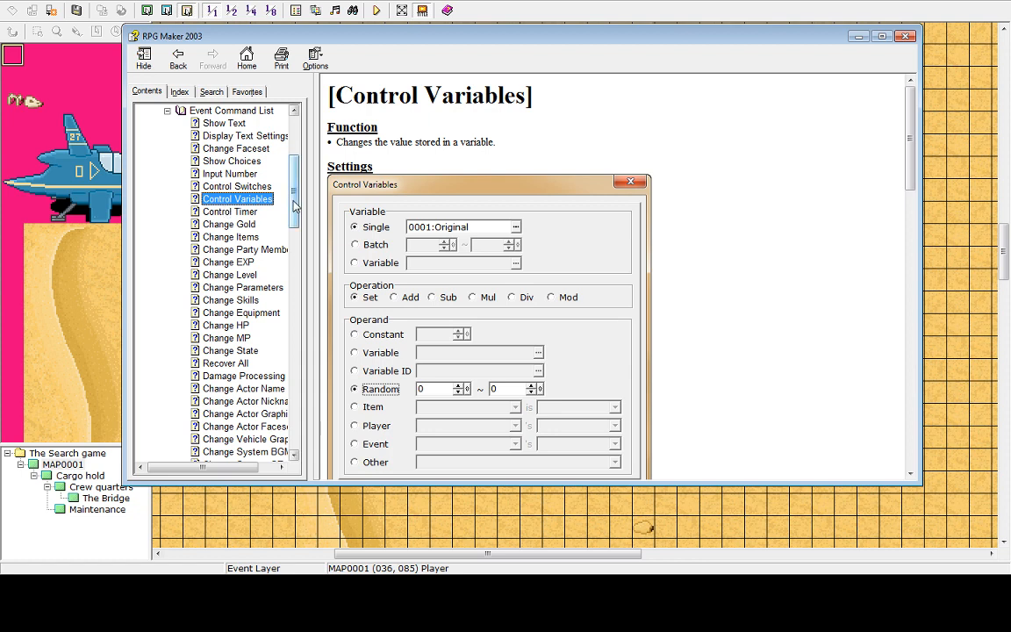
# Read the help pages for commands from Control Timer through Change System BGM
pyautogui.scroll(-2, 295, 223)
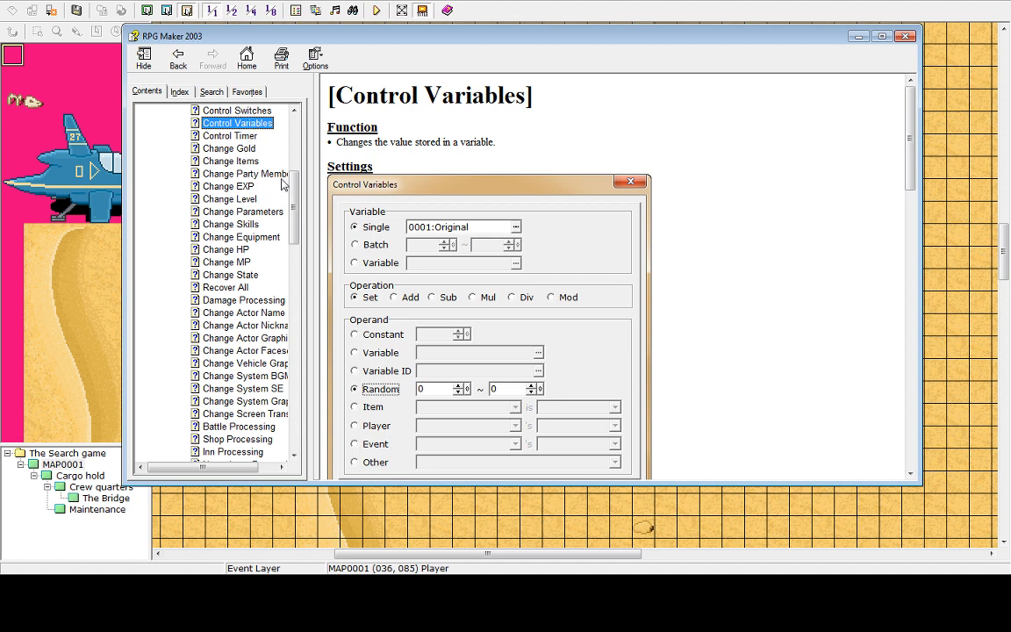
pyautogui.click(230, 136)
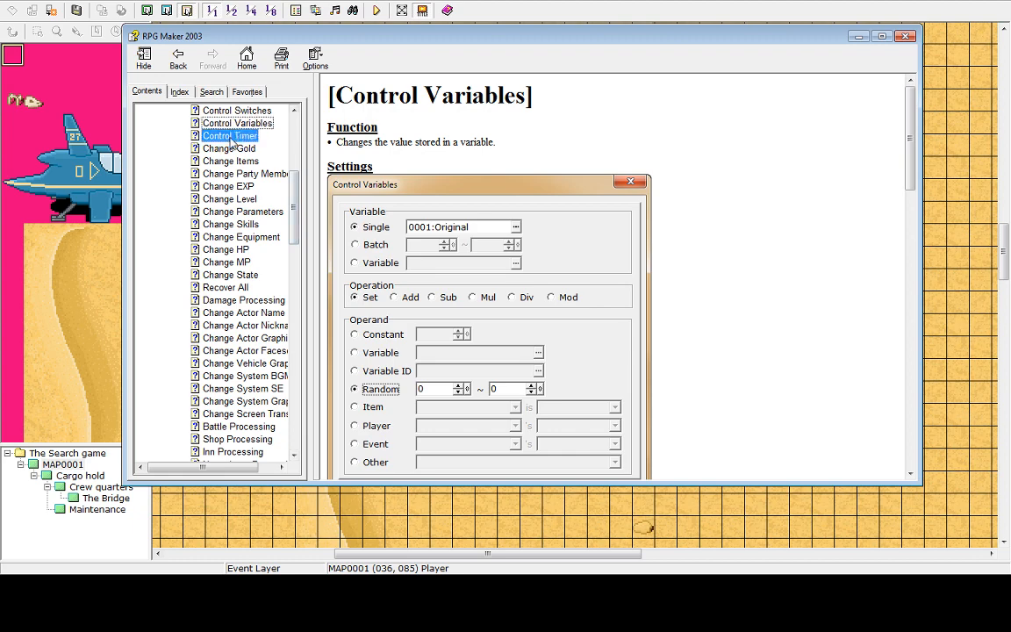
pyautogui.click(221, 161)
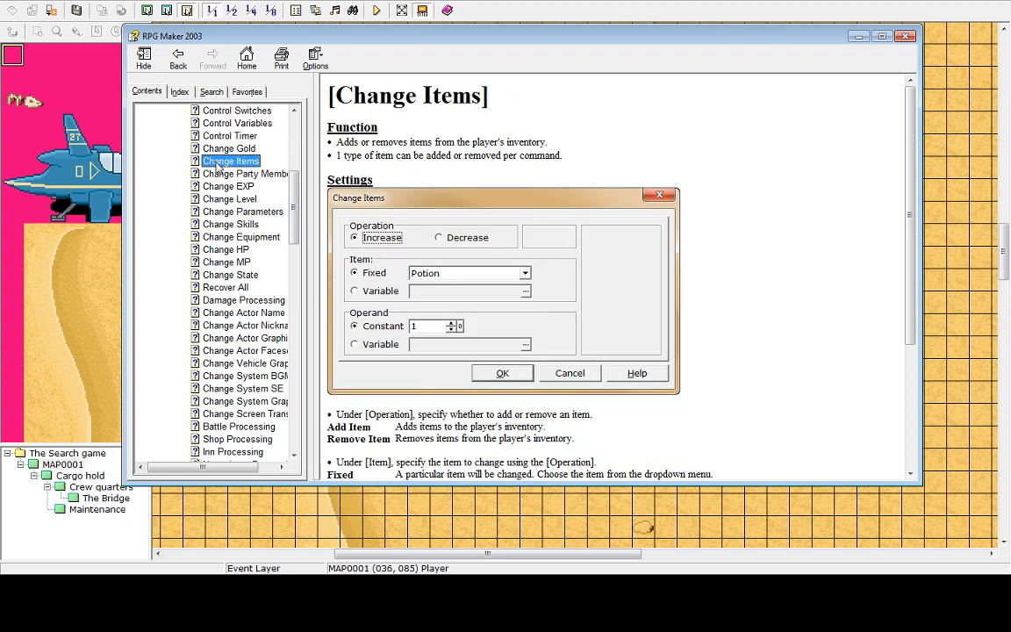
pyautogui.click(223, 175)
pyautogui.click(226, 186)
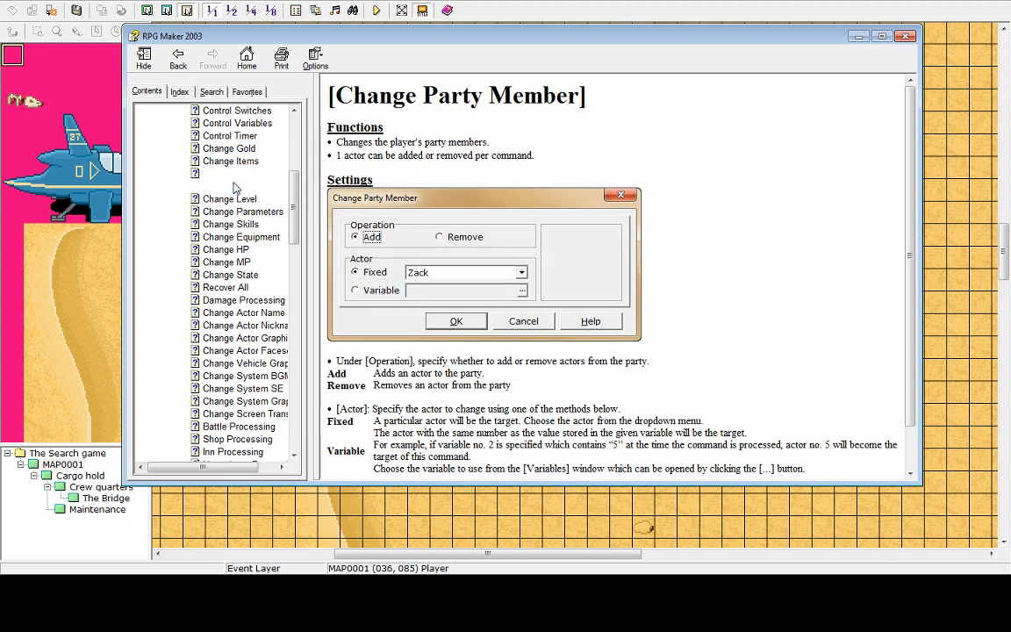
pyautogui.click(229, 201)
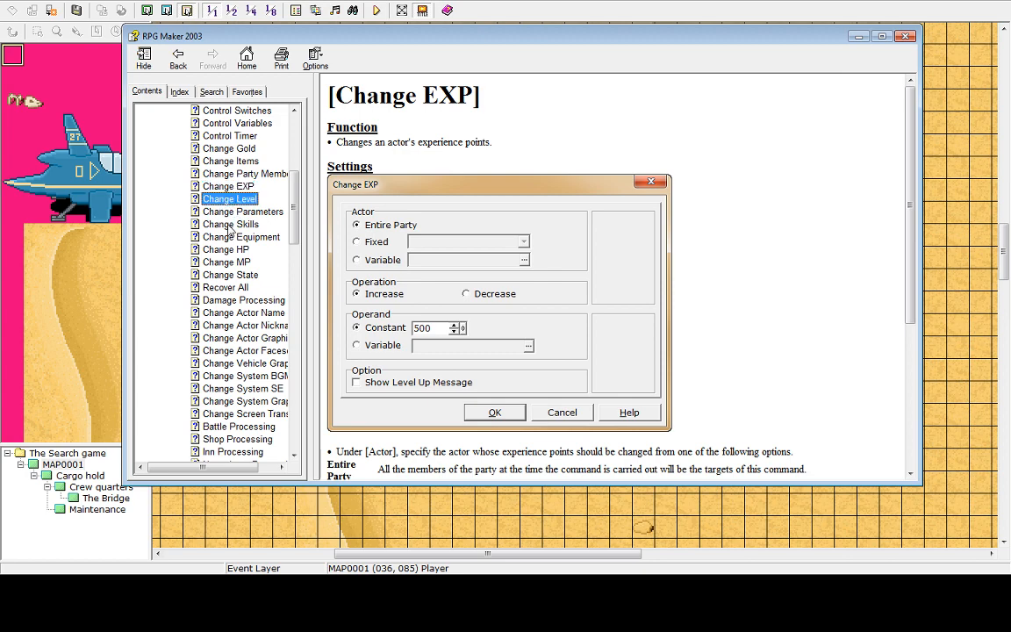
pyautogui.click(230, 224)
pyautogui.click(227, 250)
pyautogui.click(227, 261)
pyautogui.click(230, 275)
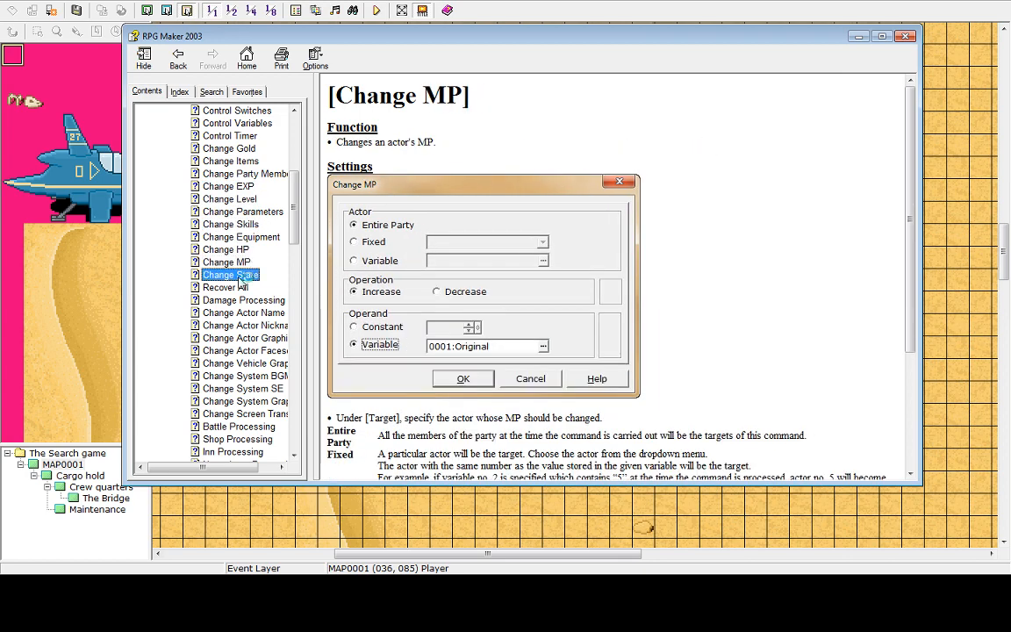
pyautogui.click(225, 288)
pyautogui.click(241, 300)
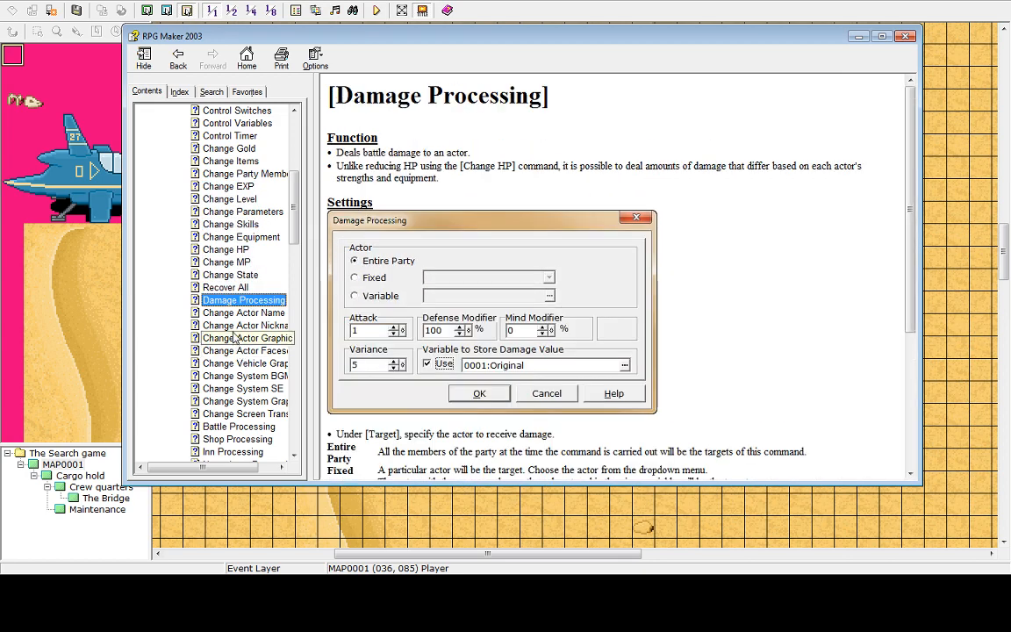
pyautogui.click(241, 338)
pyautogui.click(232, 350)
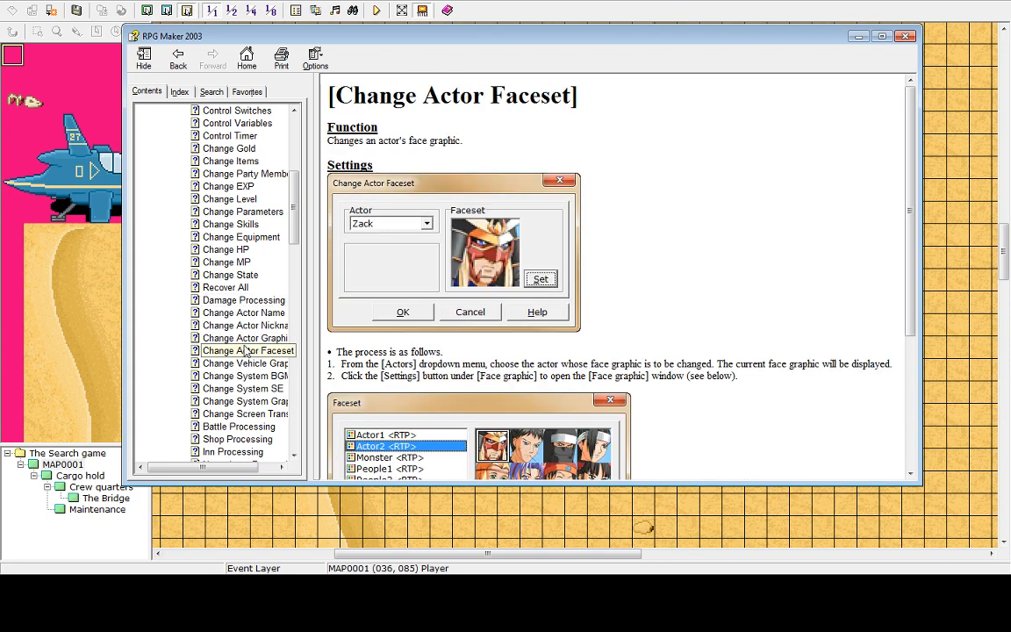
pyautogui.click(235, 376)
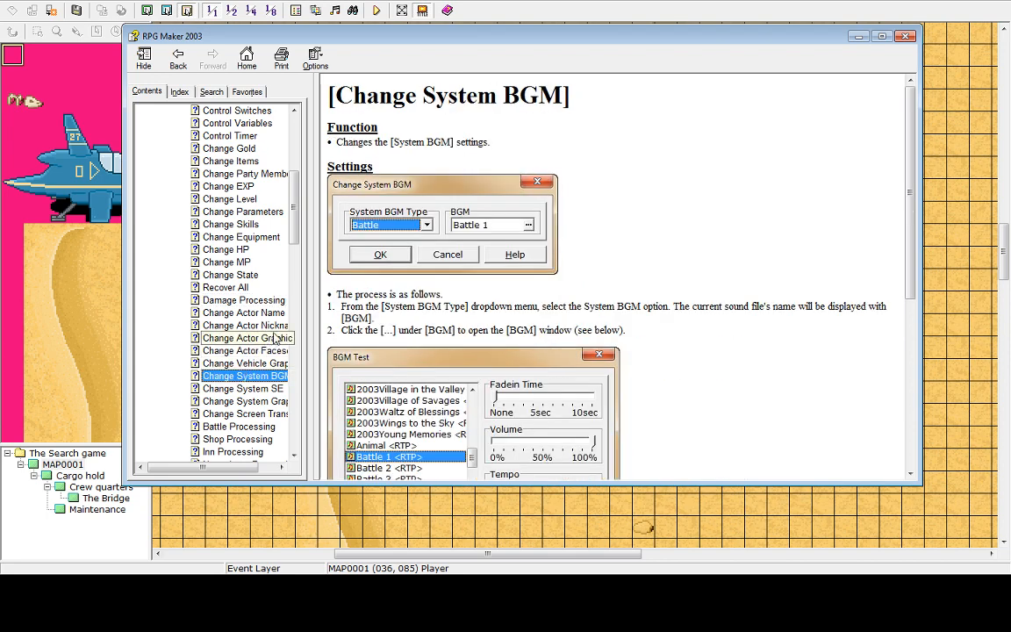
# Widen the contents pane, scroll through the remaining event commands, and close the help window
pyautogui.scroll(-5, 281, 226)
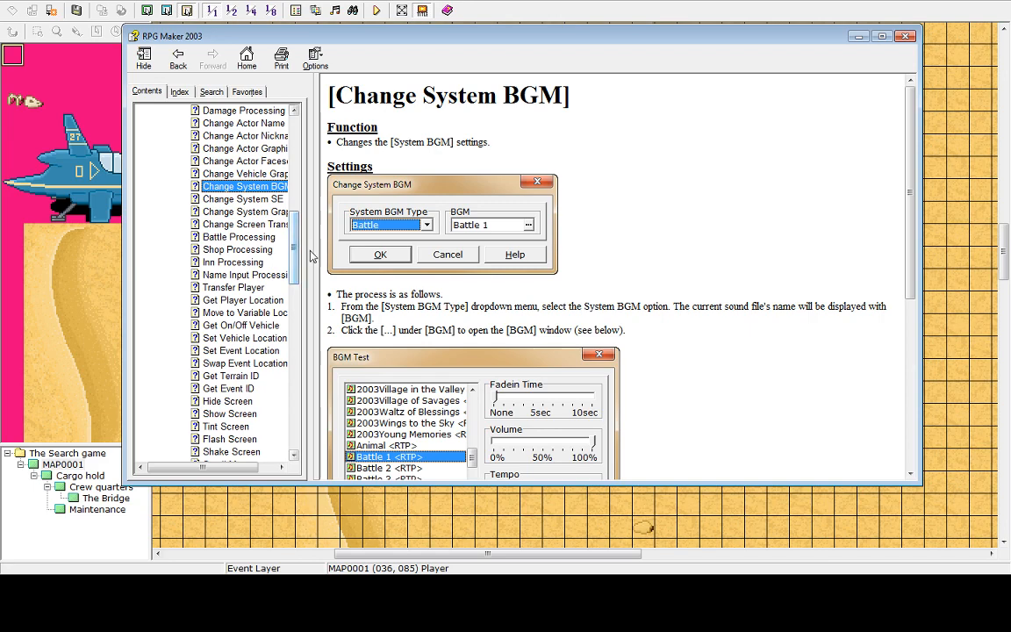
pyautogui.moveTo(321, 259); pyautogui.dragTo(374, 259)
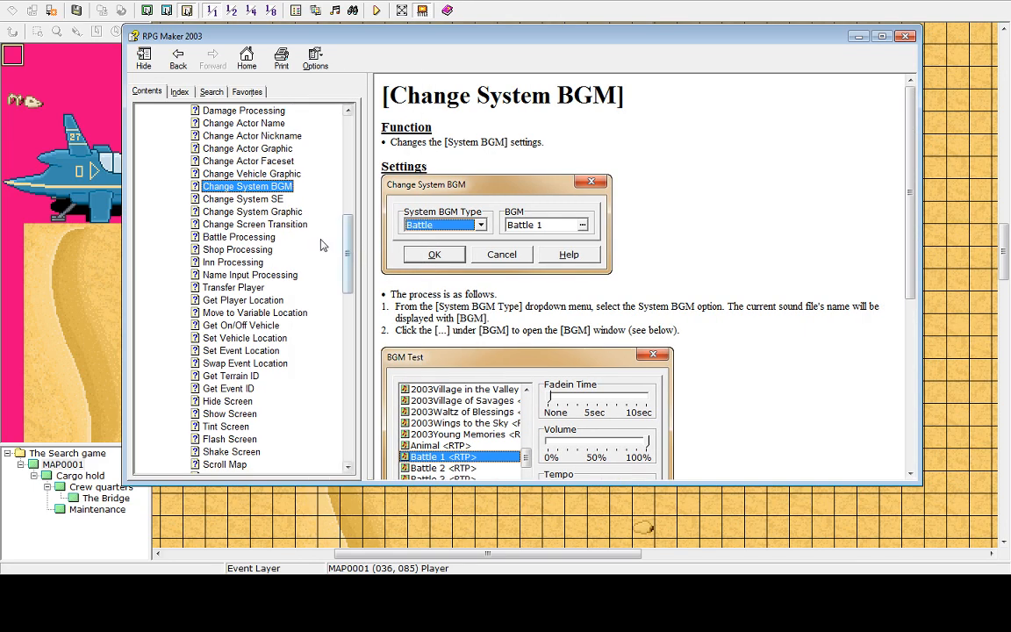
pyautogui.click(241, 238)
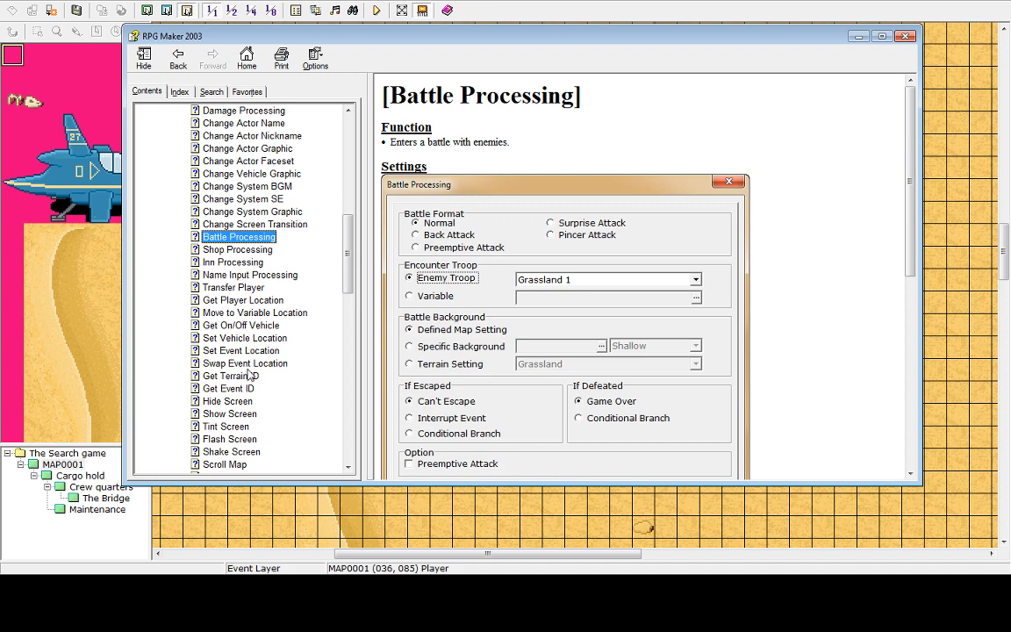
pyautogui.moveTo(347, 274); pyautogui.dragTo(348, 346)
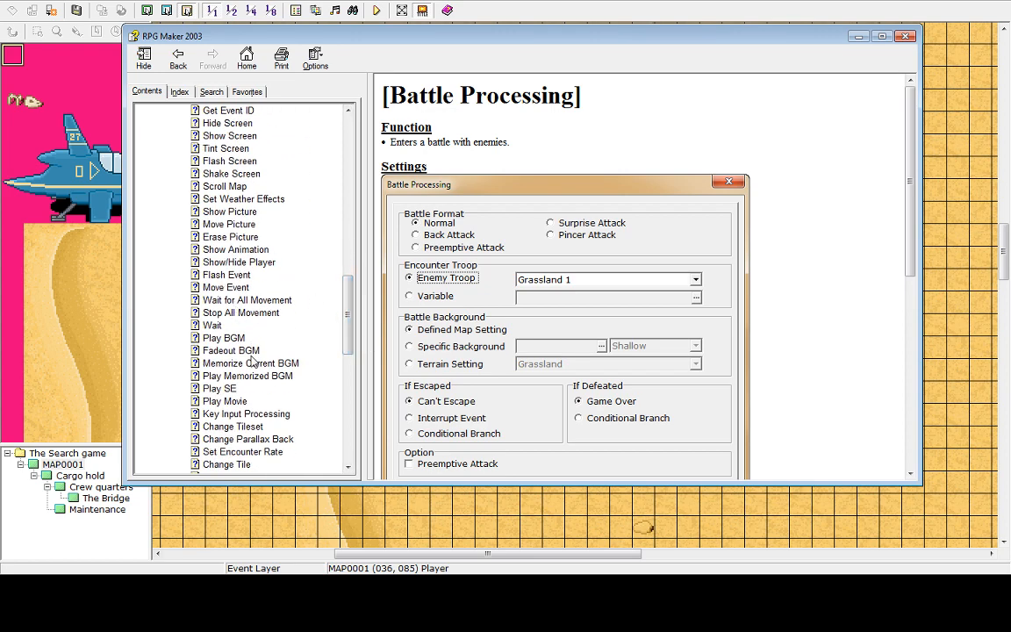
pyautogui.moveTo(349, 339); pyautogui.dragTo(350, 381)
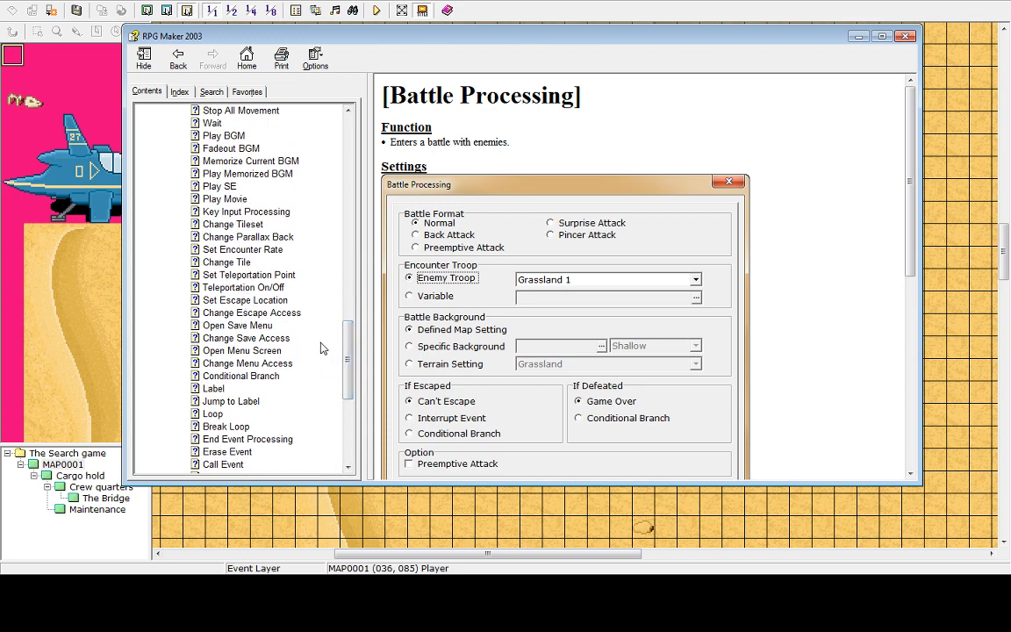
pyautogui.scroll(-1, 347, 355)
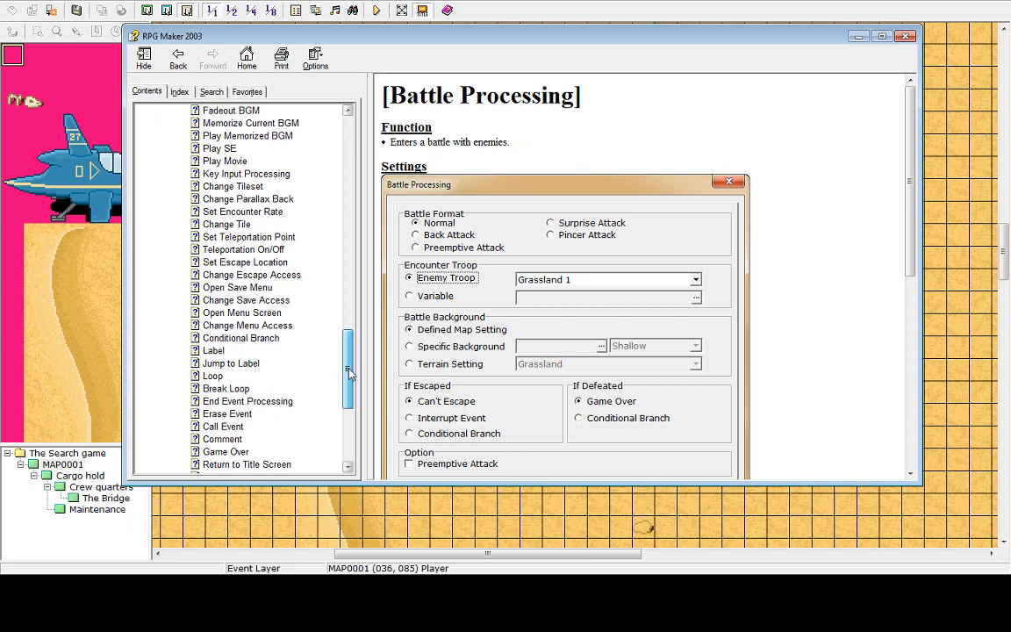
pyautogui.moveTo(348, 372); pyautogui.dragTo(339, 426)
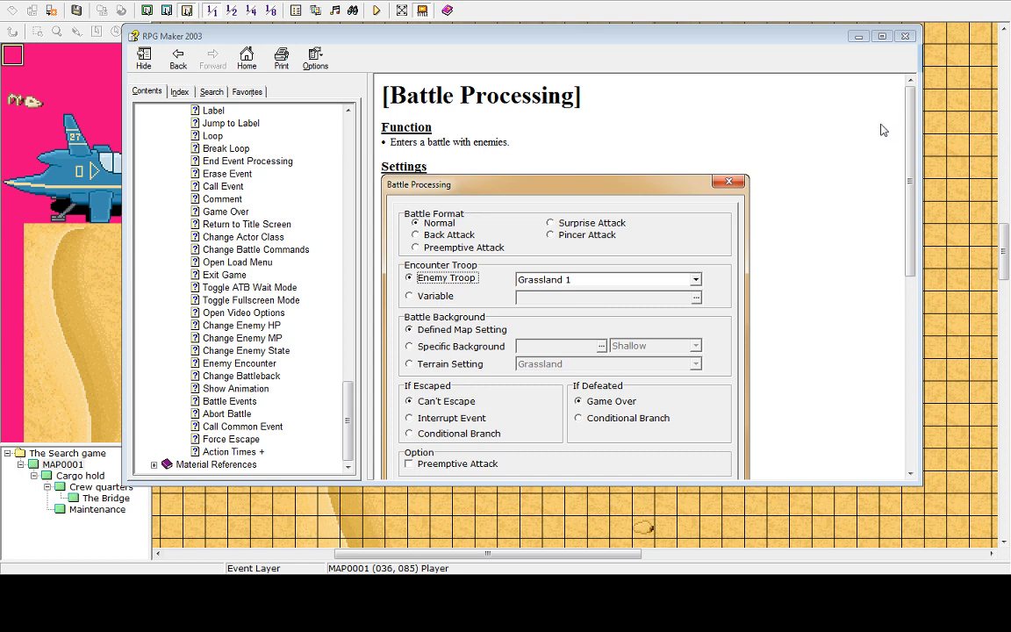
pyautogui.click(906, 36)
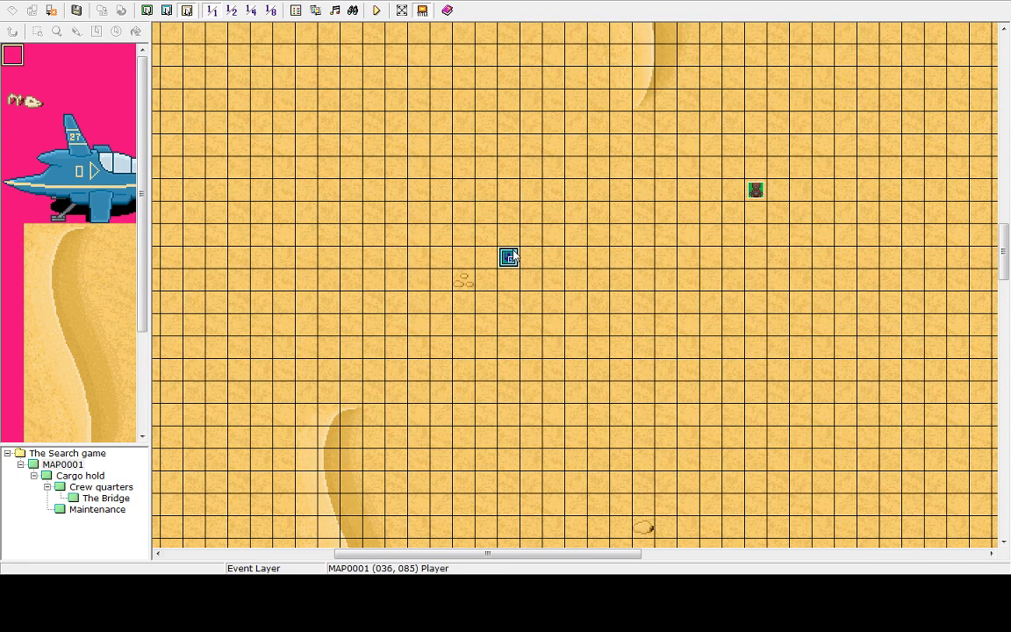
# Create a new event on an empty tile up and to the right of the existing event
pyautogui.rightClick(514, 256)
pyautogui.click(530, 213)
pyautogui.rightClick(554, 176)
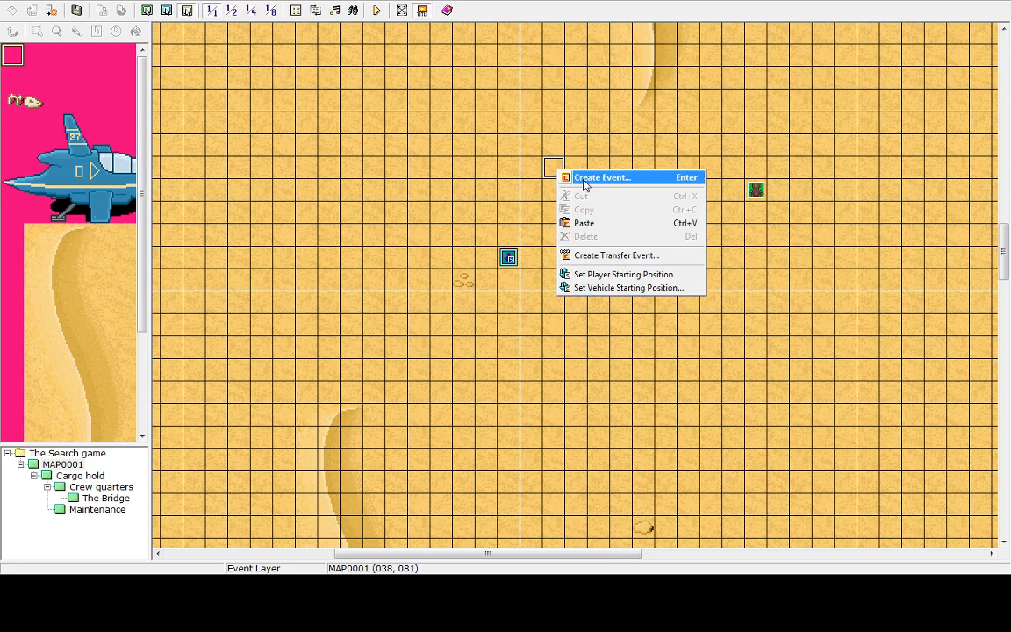
pyautogui.click(584, 179)
# Browse the tilesets and RTP character sets available for the event's graphic
pyautogui.click(242, 358)
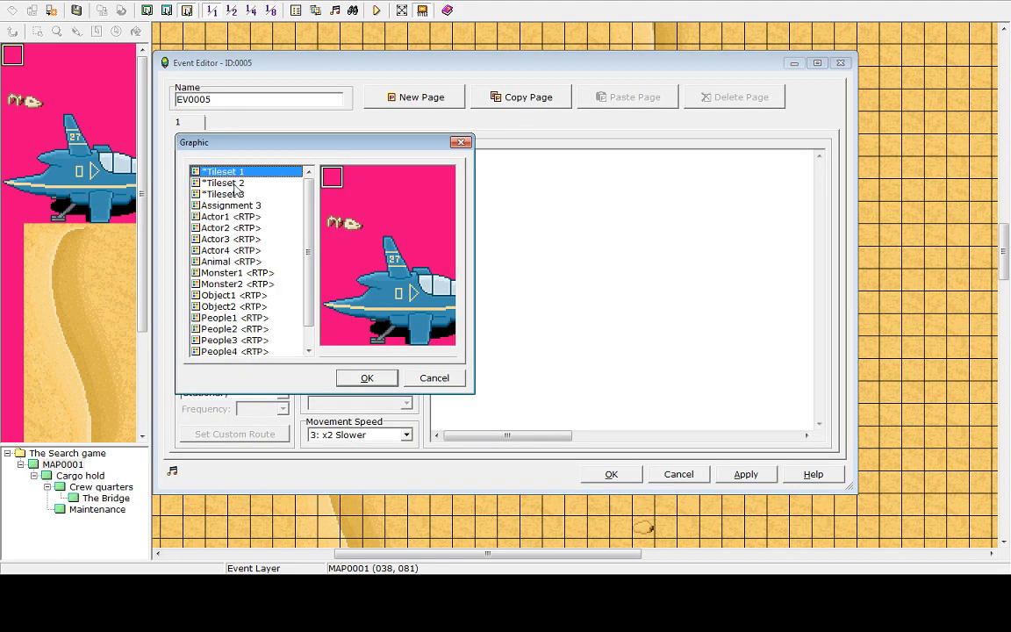
pyautogui.click(230, 183)
pyautogui.click(236, 205)
pyautogui.click(255, 217)
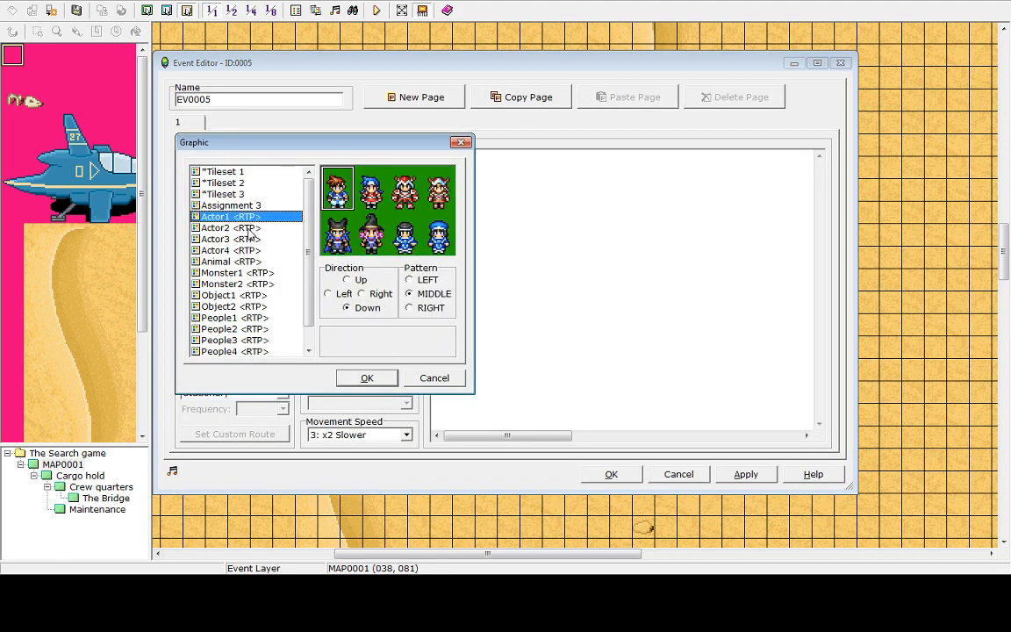
pyautogui.click(247, 205)
pyautogui.click(245, 194)
pyautogui.click(240, 174)
pyautogui.click(239, 193)
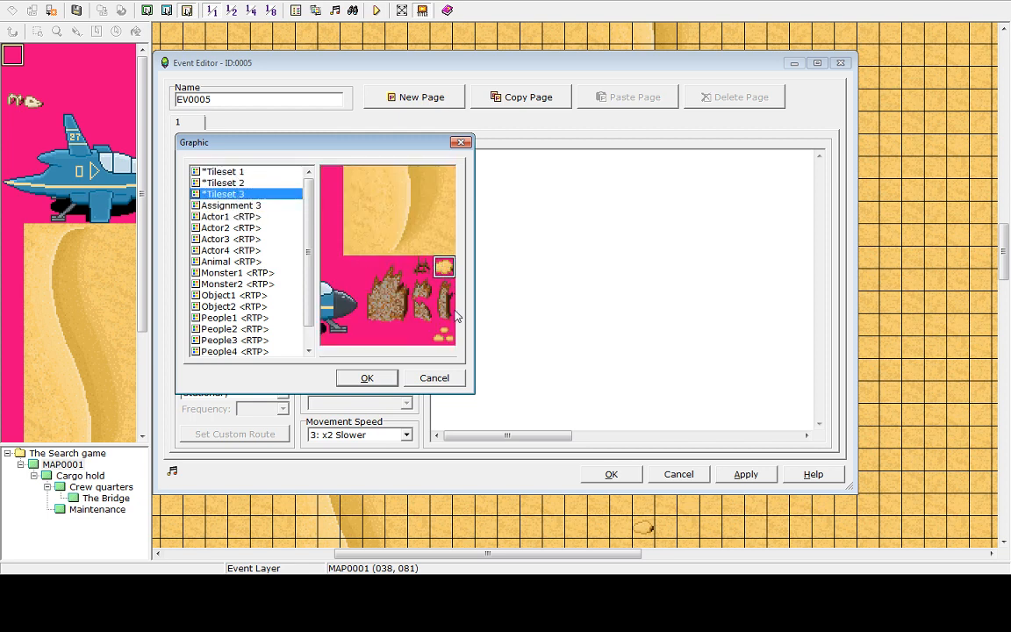
pyautogui.click(237, 283)
pyautogui.scroll(-1, 247, 295)
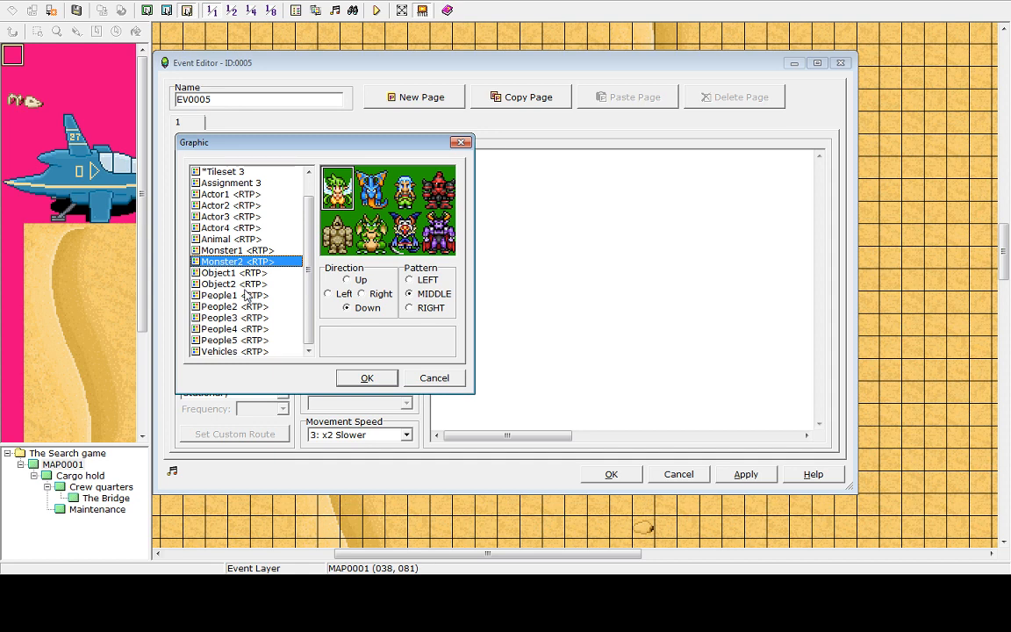
pyautogui.click(247, 295)
pyautogui.click(233, 205)
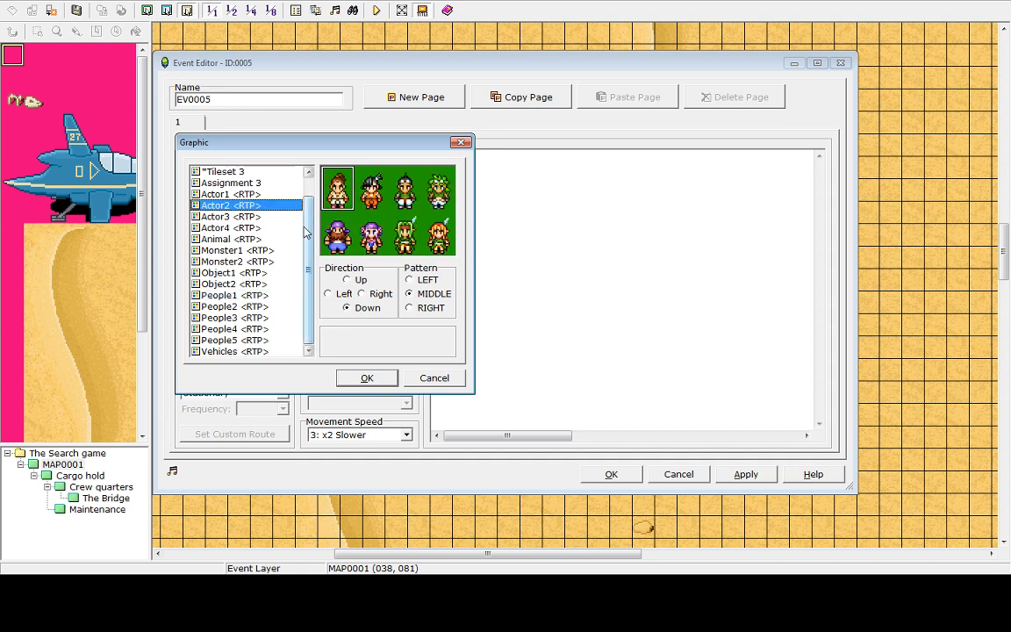
pyautogui.scroll(1, 263, 220)
pyautogui.click(236, 172)
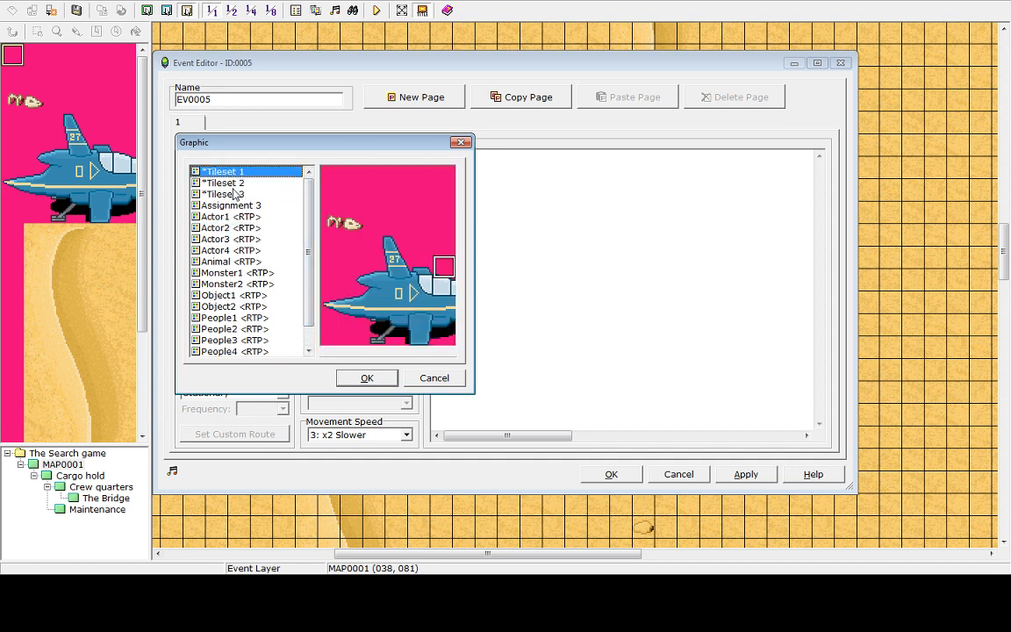
pyautogui.click(234, 193)
pyautogui.click(237, 175)
pyautogui.click(236, 185)
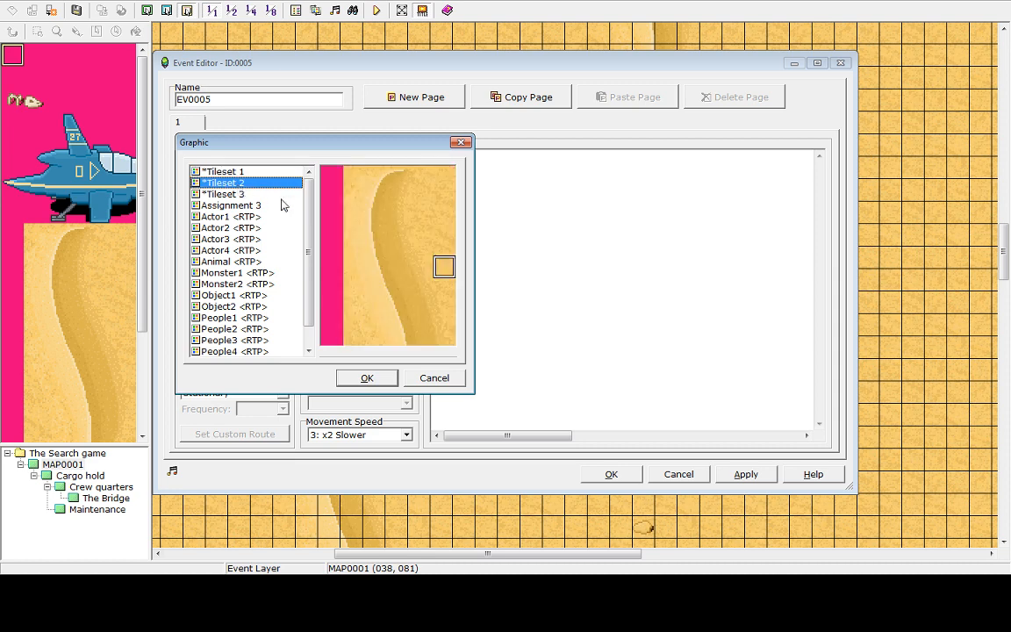
pyautogui.click(232, 193)
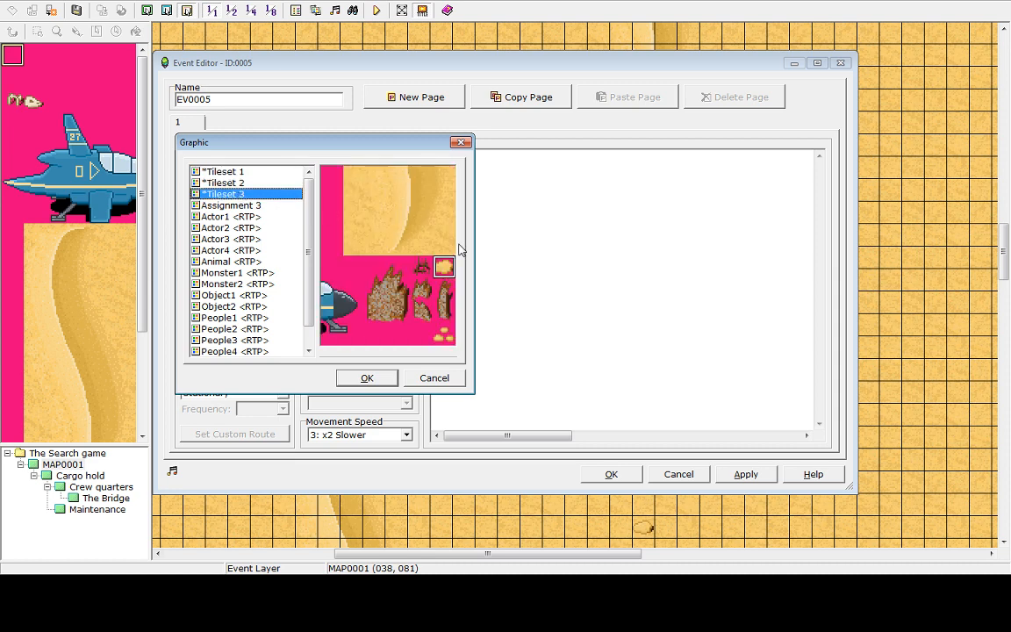
pyautogui.click(231, 205)
pyautogui.click(230, 227)
pyautogui.click(241, 273)
pyautogui.click(233, 185)
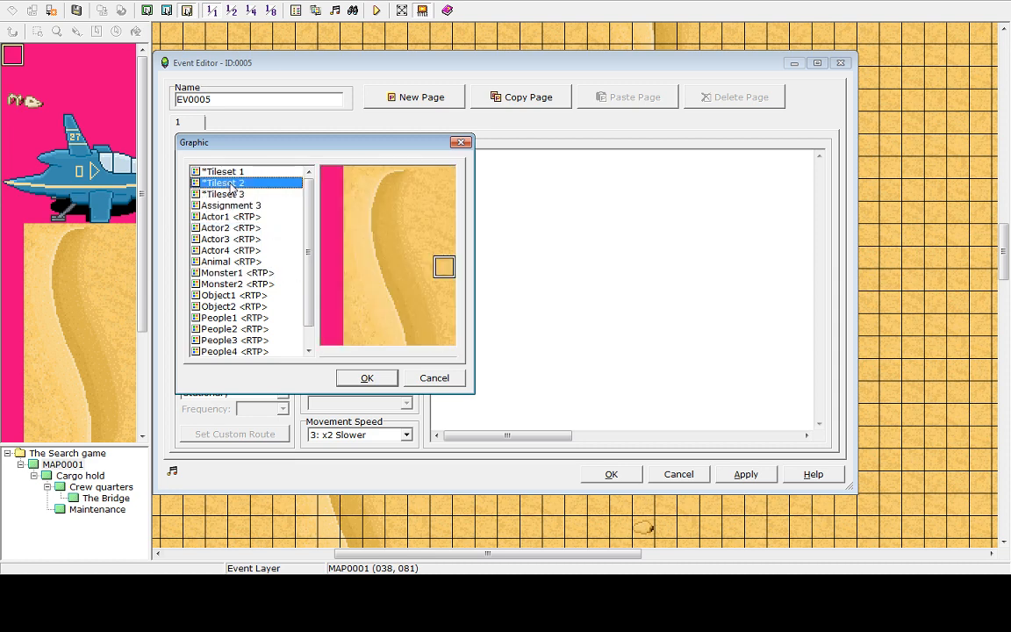
pyautogui.scroll(-2, 406, 260)
pyautogui.click(417, 338)
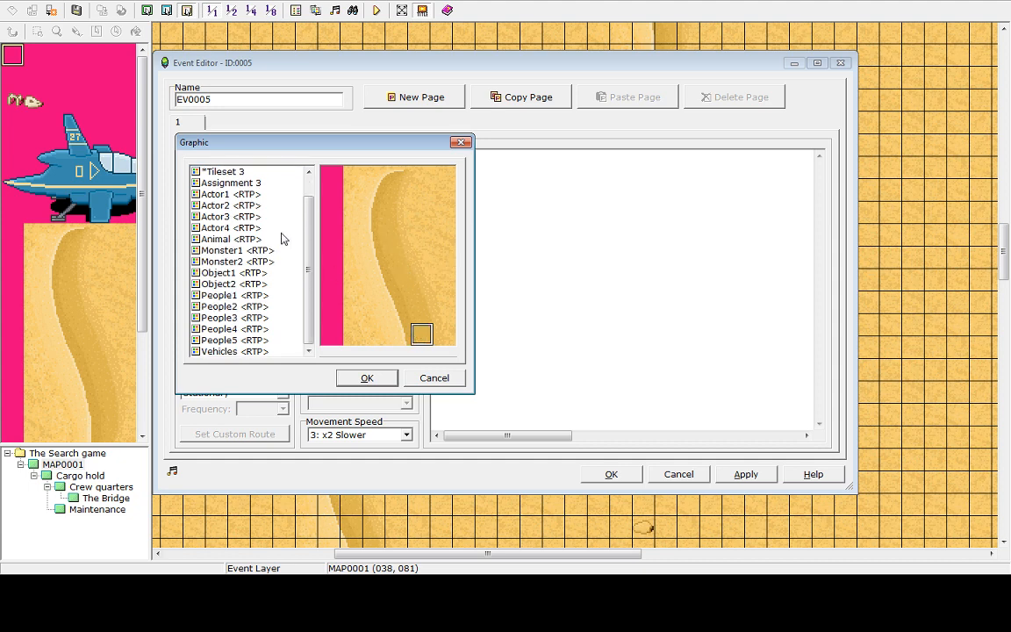
pyautogui.scroll(2, 308, 237)
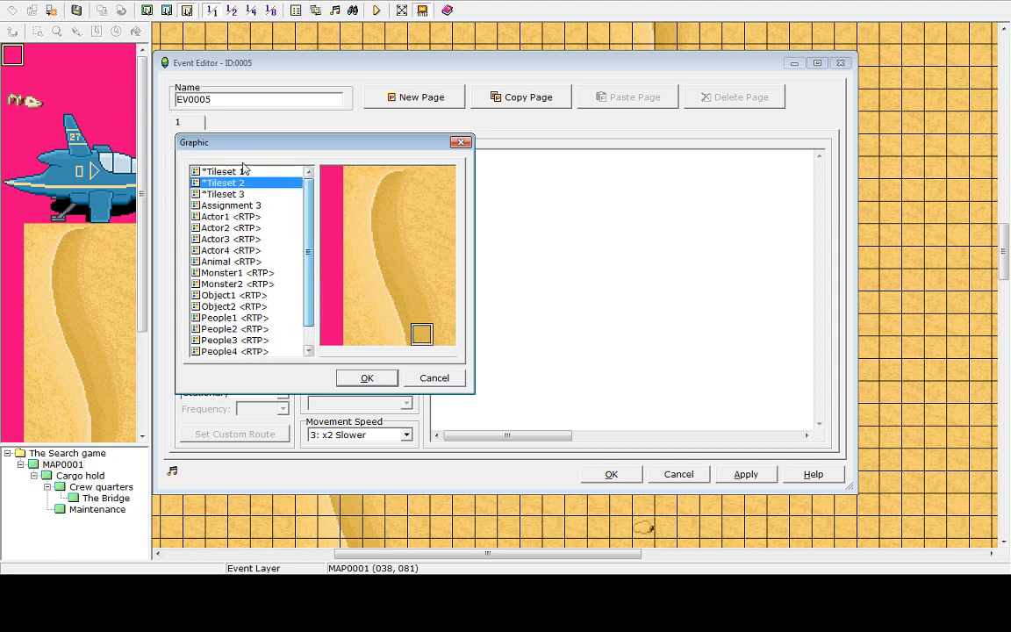
# Set the event's graphic to the small object tile from Tileset 1
pyautogui.click(223, 171)
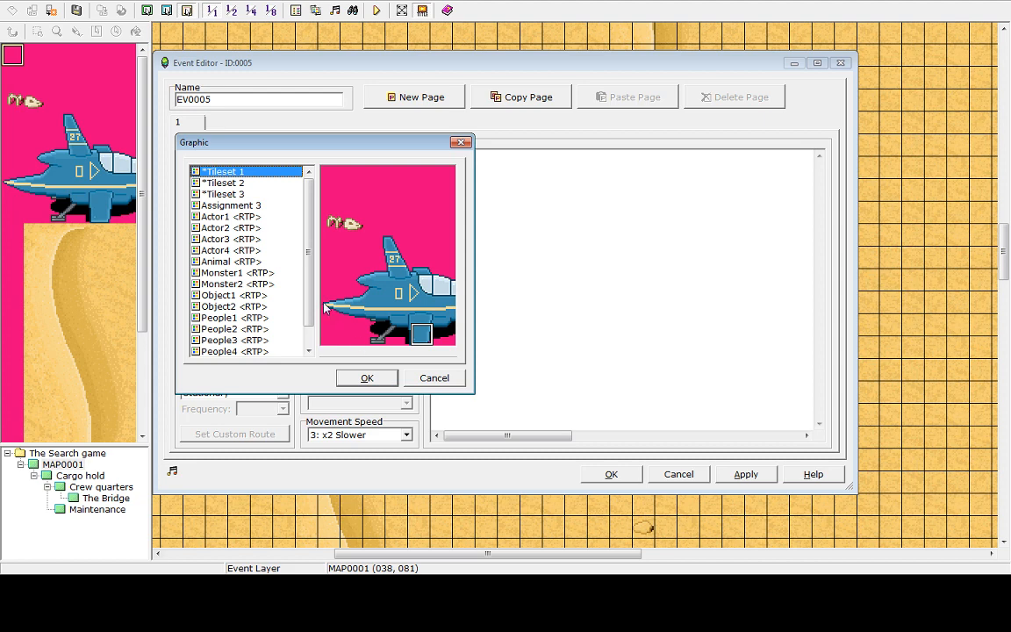
pyautogui.click(224, 183)
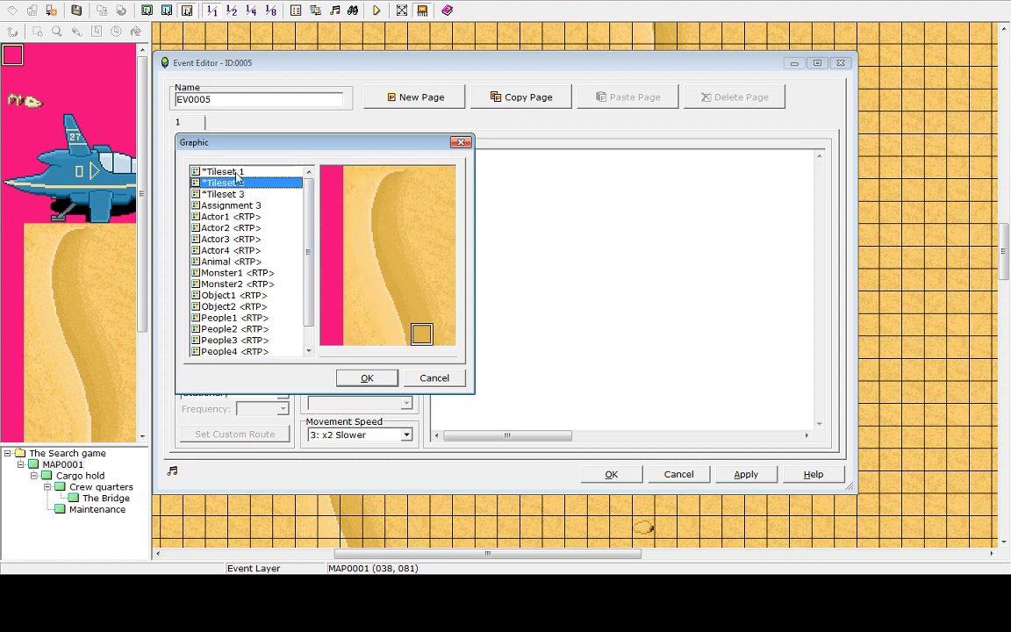
pyautogui.click(223, 171)
pyautogui.click(367, 379)
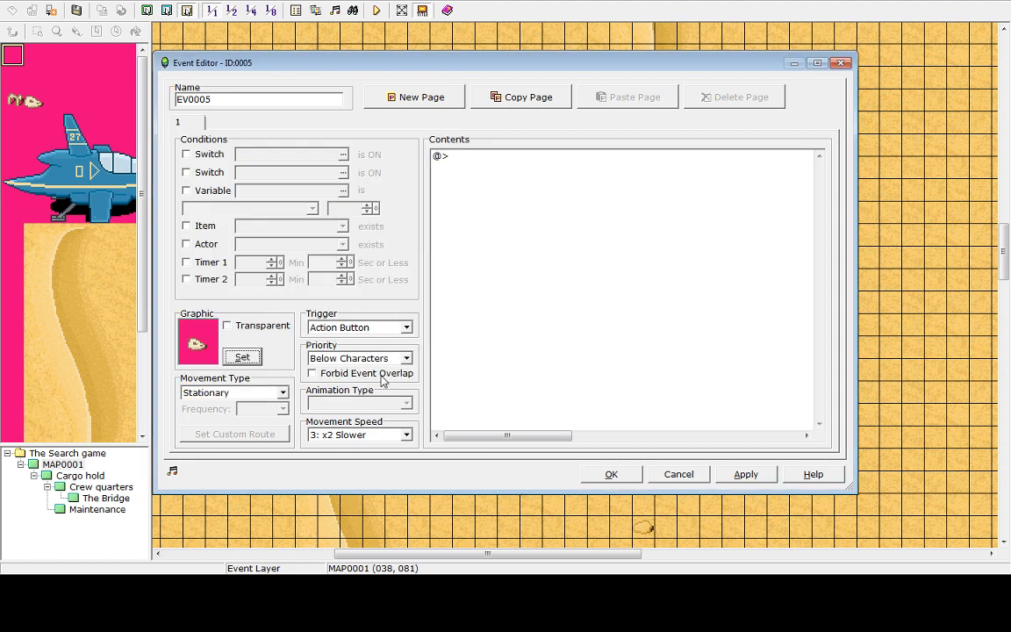
# Make switch 0003 the page condition, naming it Projectile
pyautogui.click(186, 153)
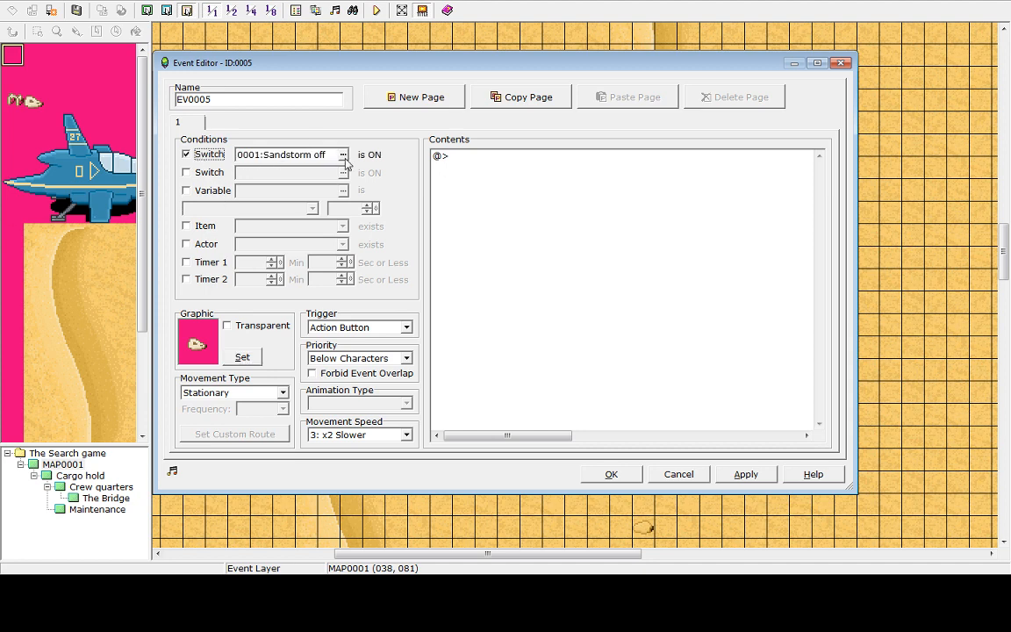
pyautogui.click(312, 153)
pyautogui.click(512, 181)
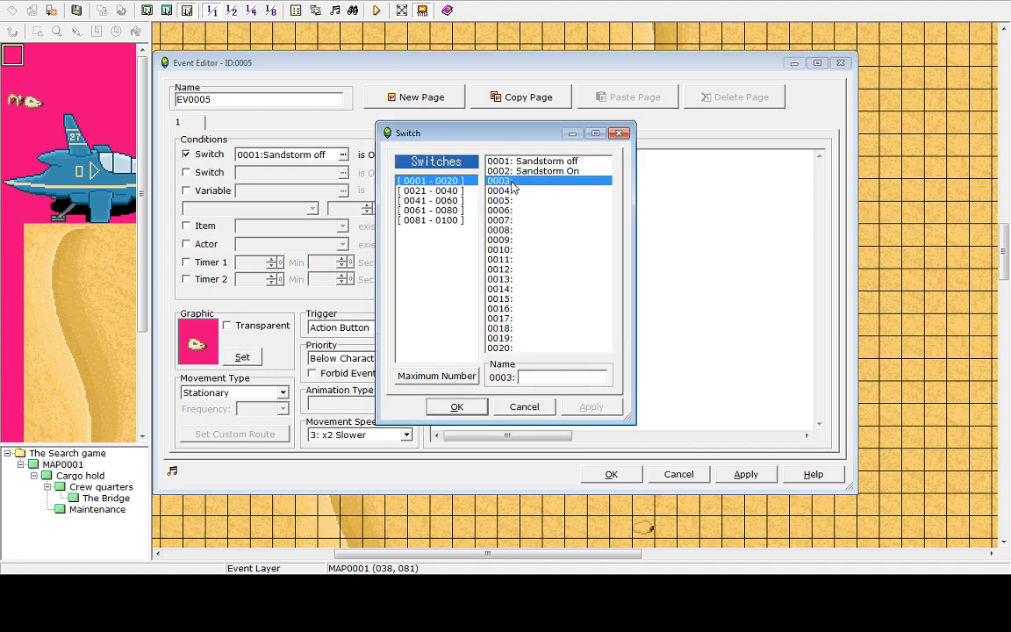
pyautogui.click(550, 376)
pyautogui.write('Projectile')
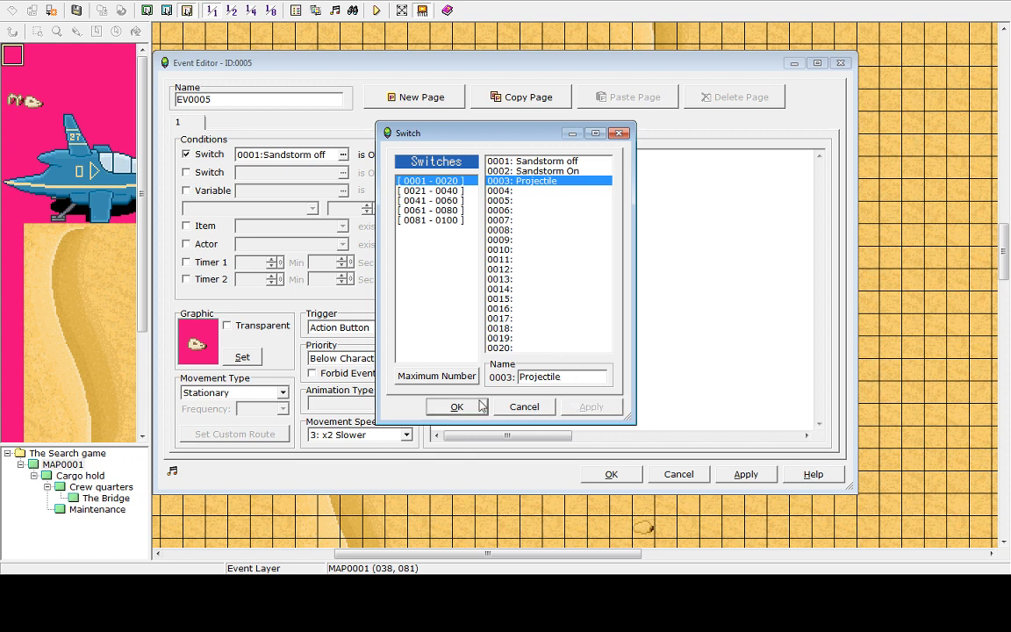
pyautogui.click(452, 407)
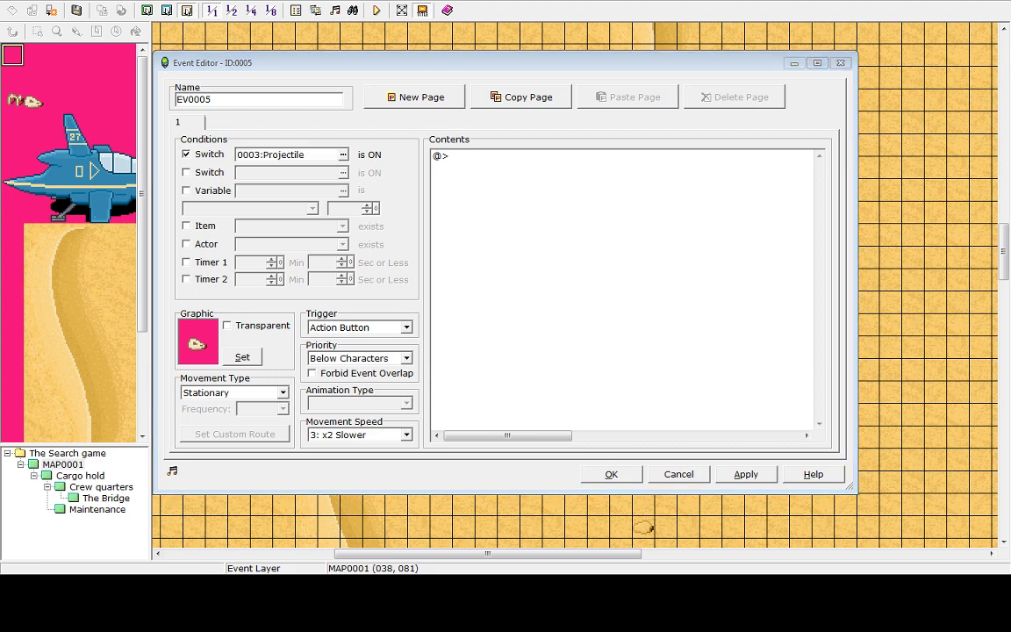
# Set the event's movement type to Custom, then open and cancel the custom route editor
pyautogui.click(233, 392)
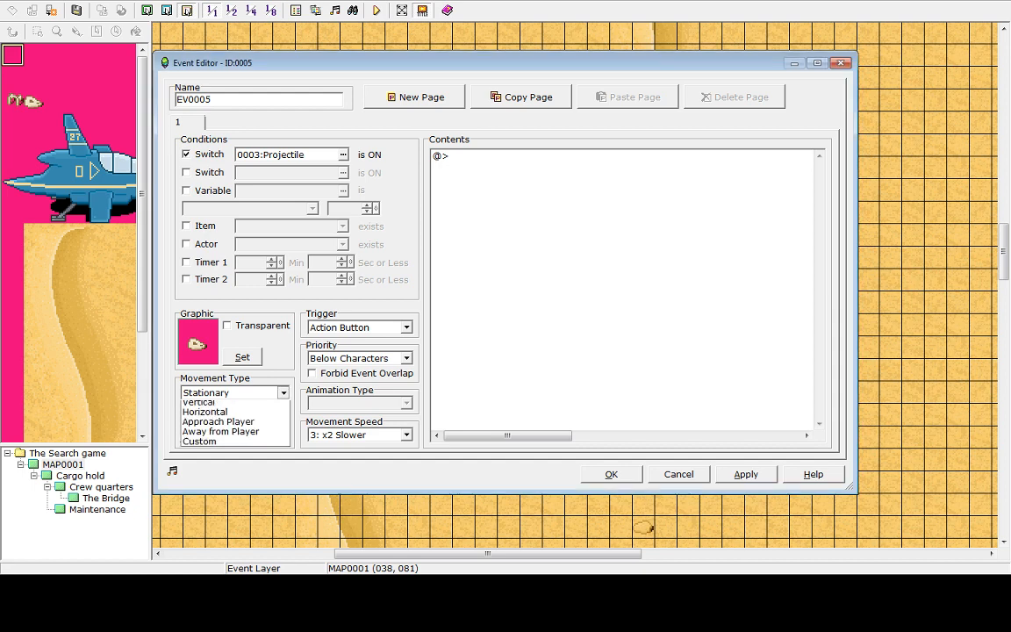
pyautogui.click(200, 477)
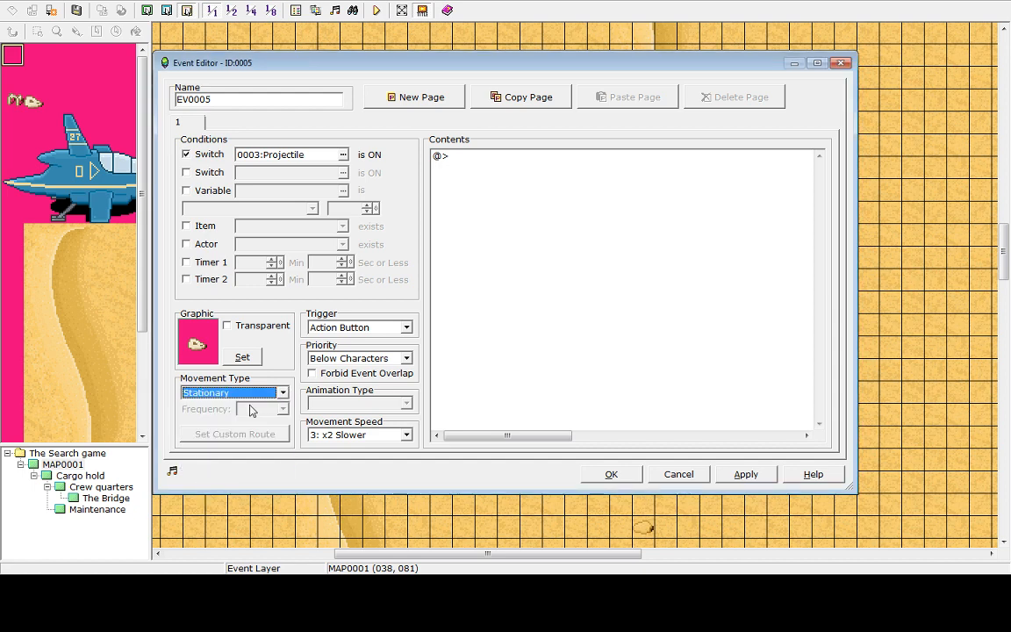
pyautogui.click(282, 392)
pyautogui.click(207, 465)
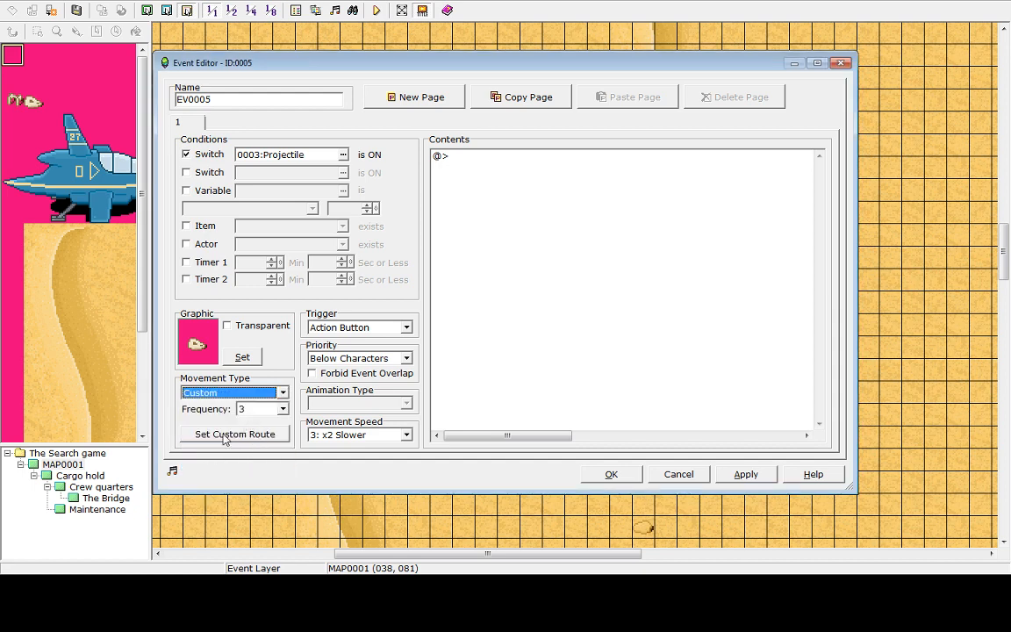
pyautogui.click(230, 434)
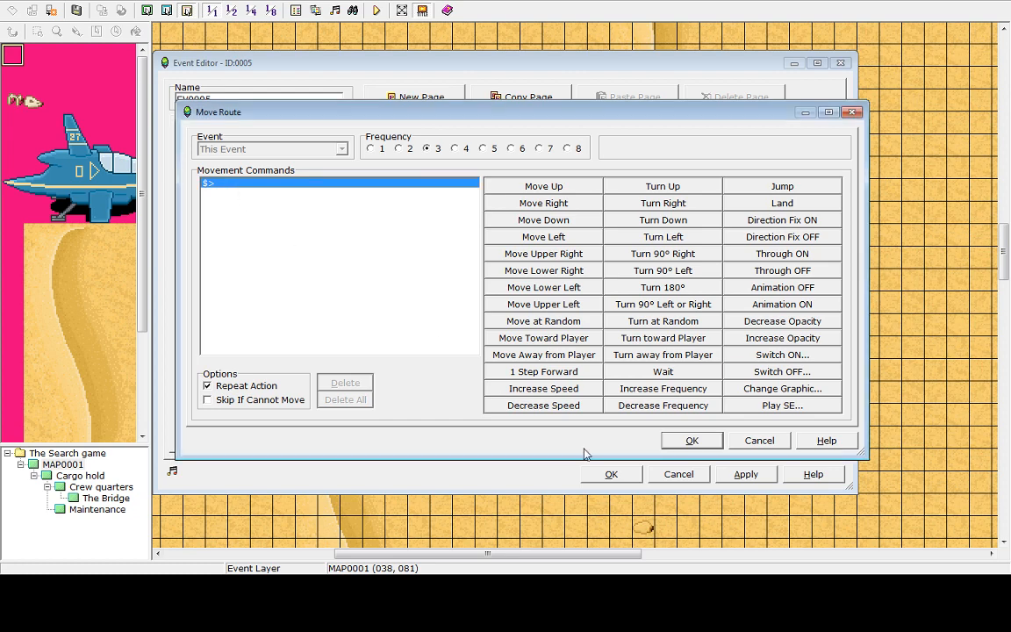
pyautogui.click(760, 442)
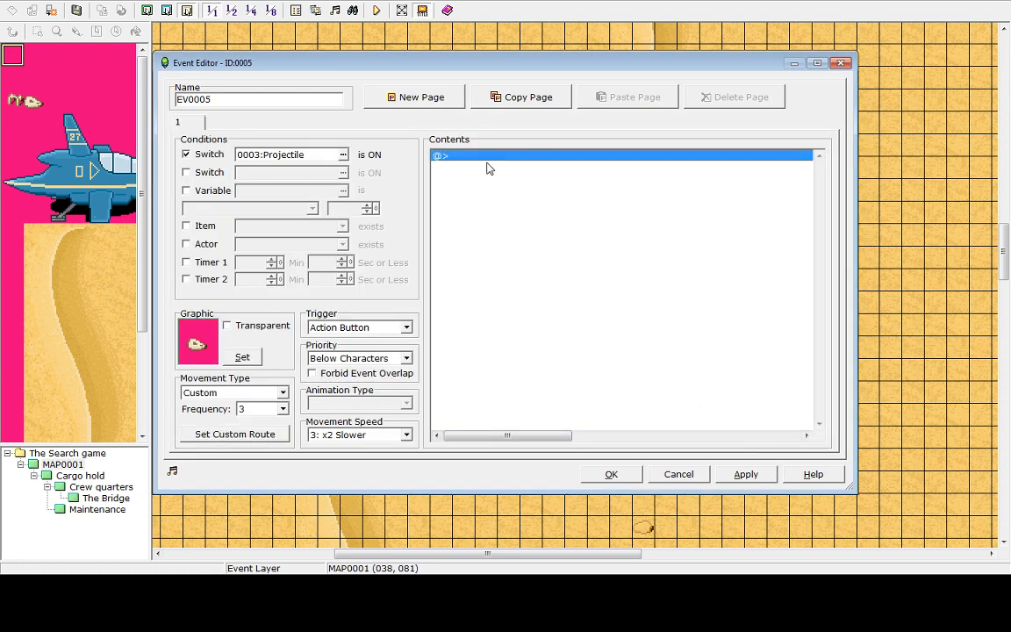
# Add a Wait command of 30 × 0.1 seconds to the event page contents
pyautogui.doubleClick(488, 162)
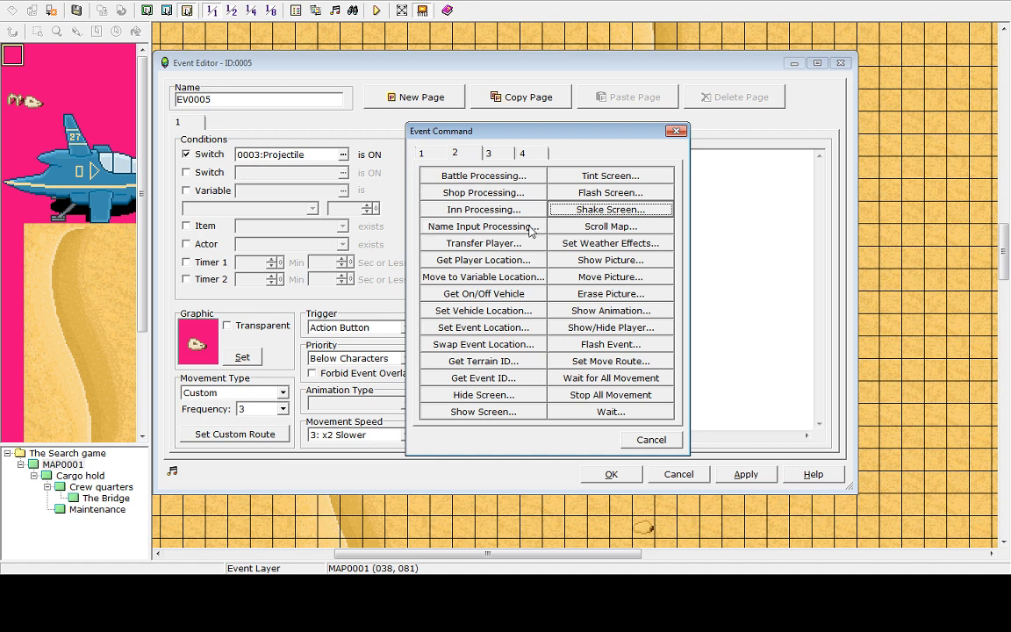
pyautogui.click(599, 414)
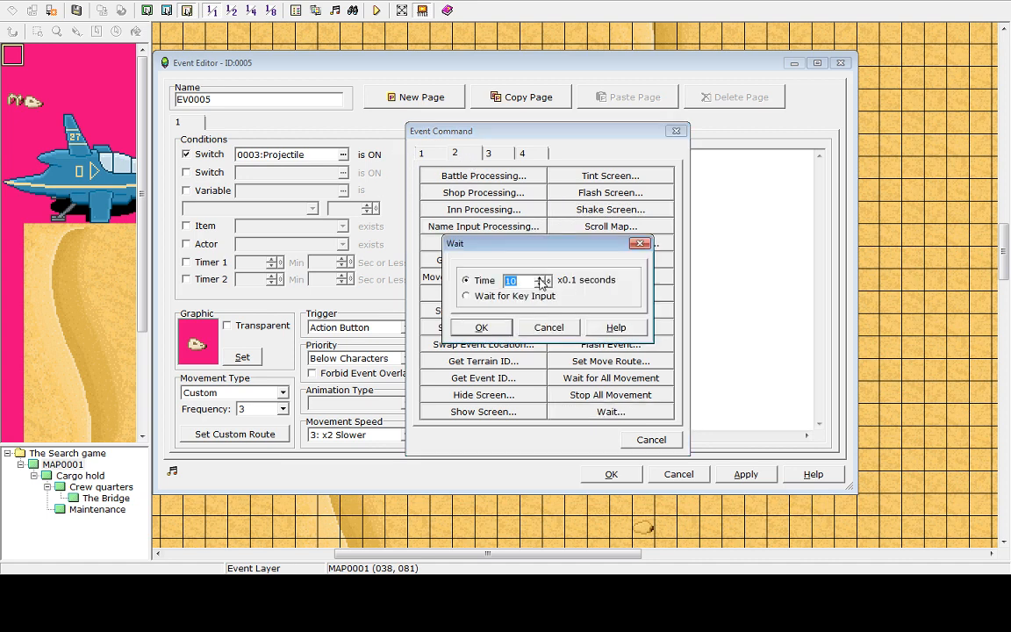
pyautogui.click(541, 277)
pyautogui.click(542, 276)
pyautogui.click(542, 276)
pyautogui.click(542, 276)
pyautogui.click(542, 276)
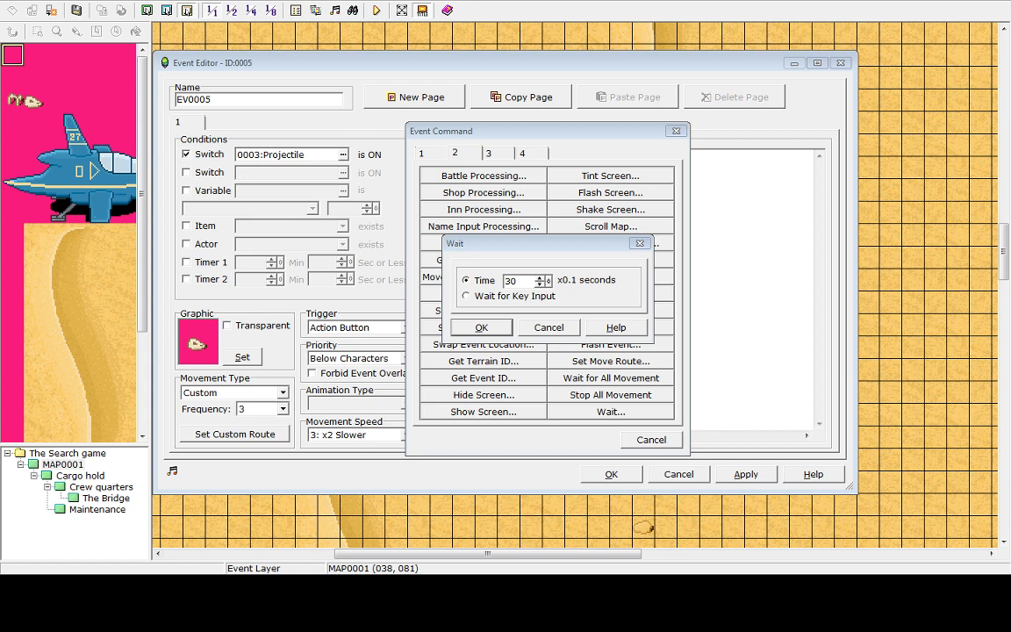
pyautogui.click(485, 295)
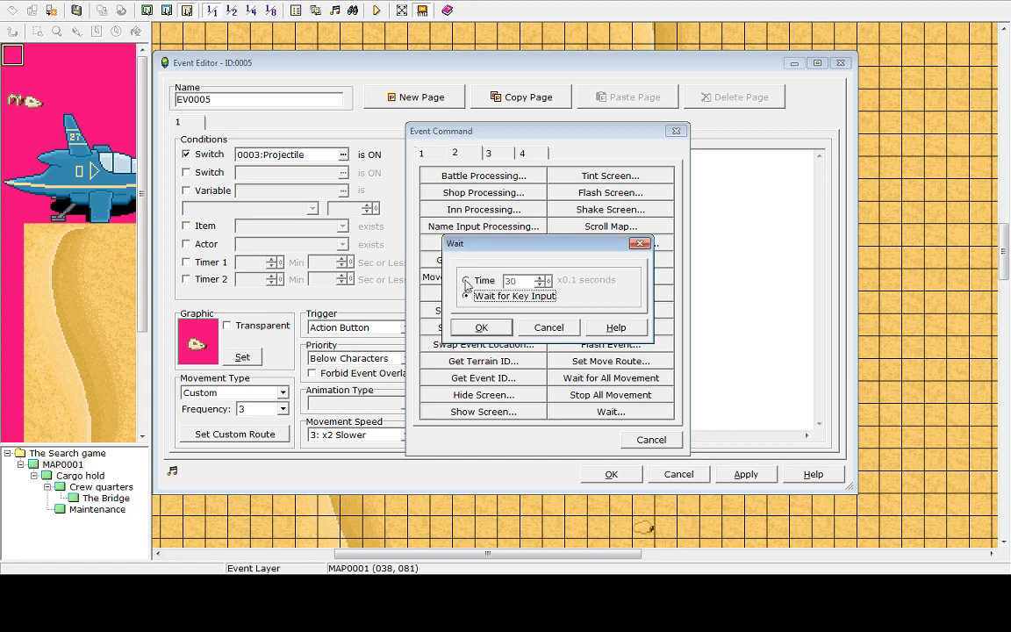
pyautogui.click(466, 280)
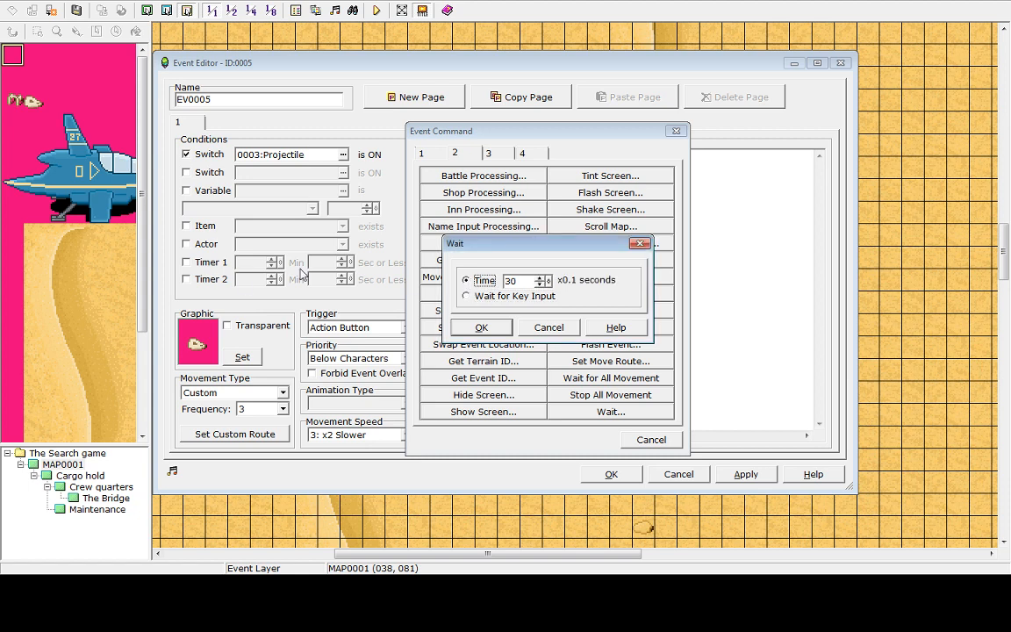
pyautogui.click(496, 330)
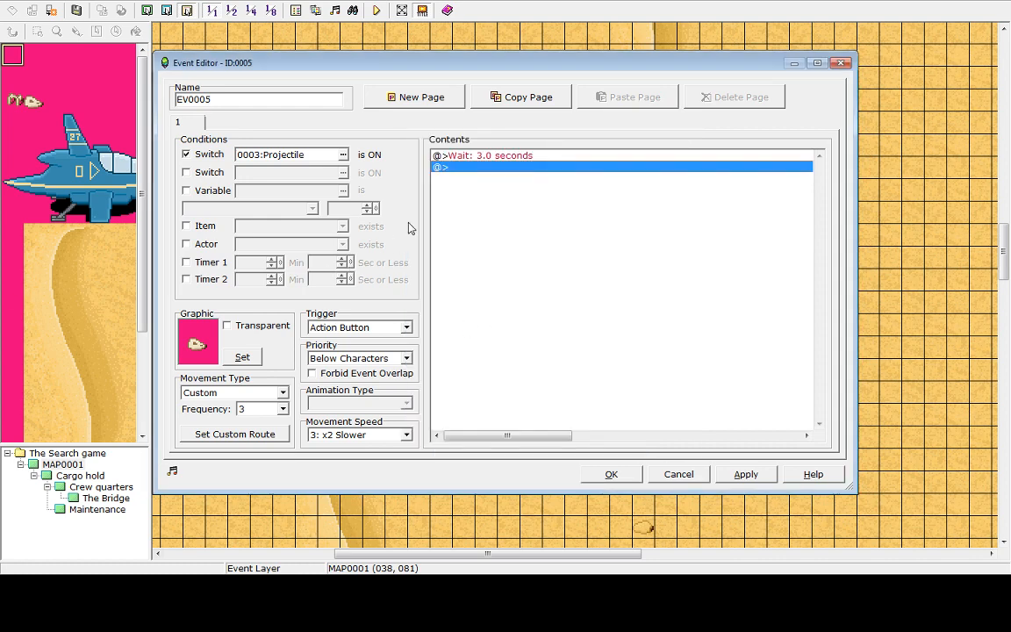
pyautogui.click(501, 156)
pyautogui.doubleClick(496, 165)
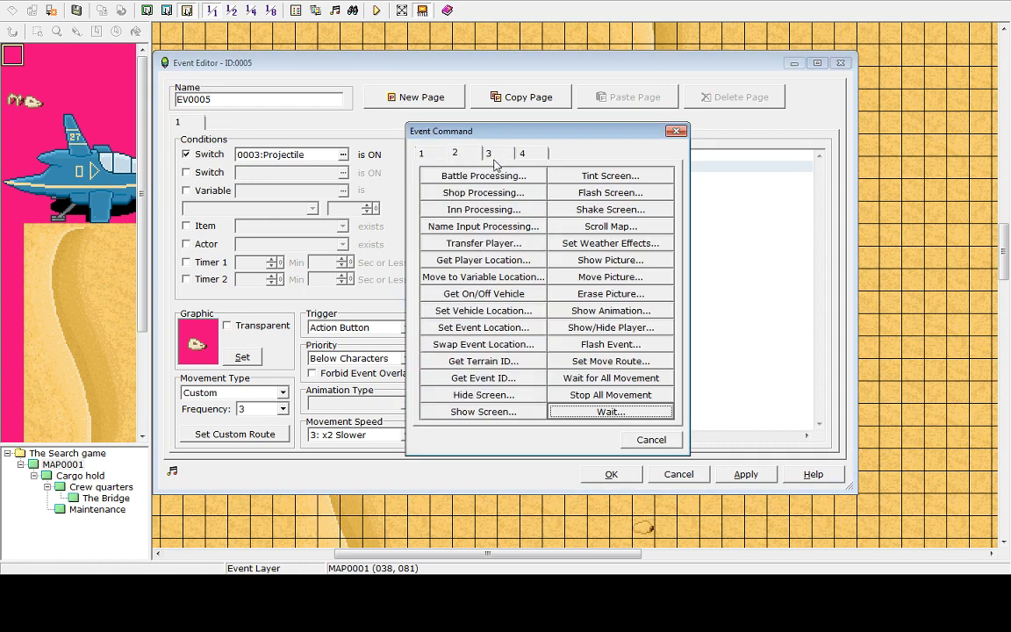
pyautogui.click(676, 131)
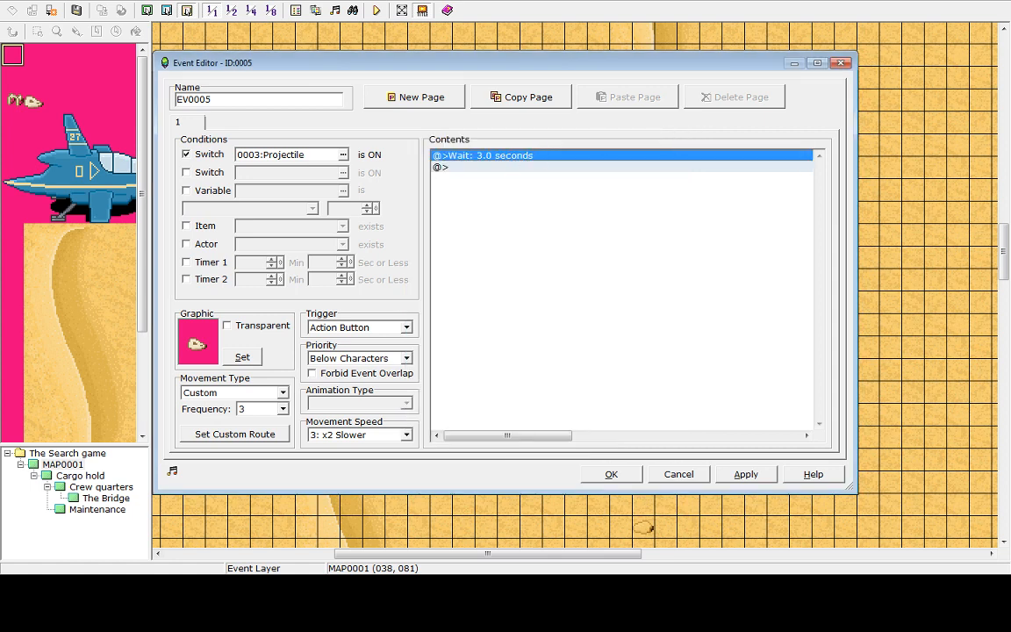
pyautogui.click(465, 168)
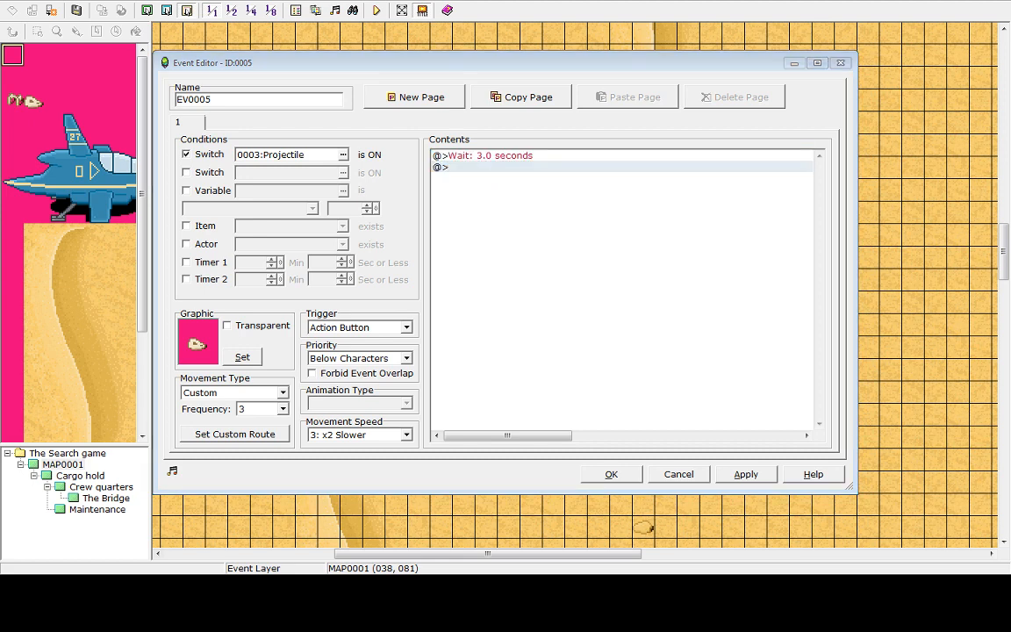
# Add a Control Switches command turning switch 0003 Projectile OFF after the wait, then close the event editor
pyautogui.doubleClick(459, 168)
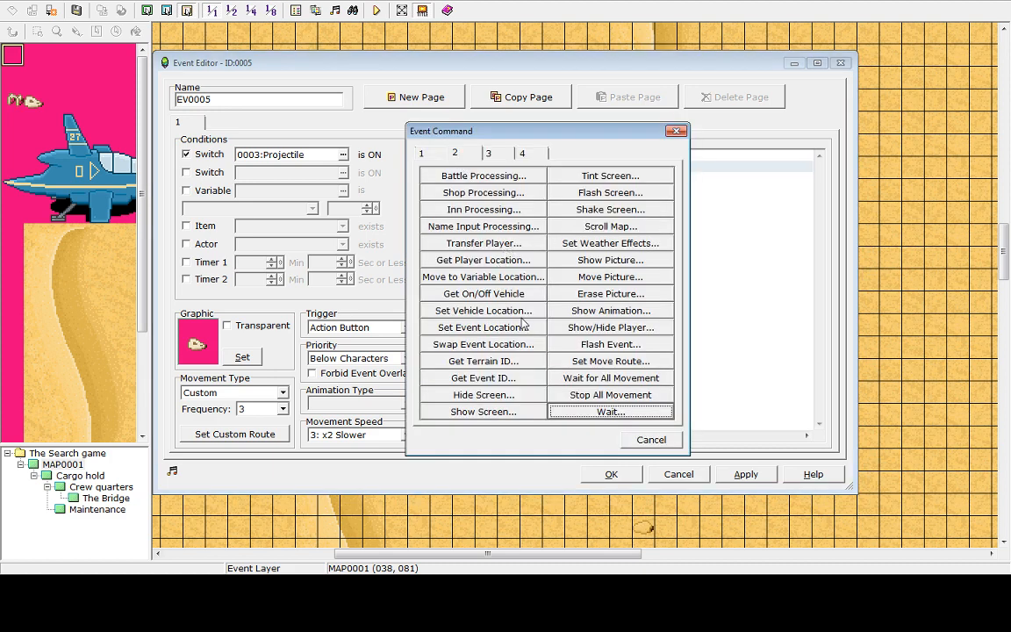
pyautogui.hotkey('ctrl', 'shift', 'Tab')
pyautogui.click(483, 260)
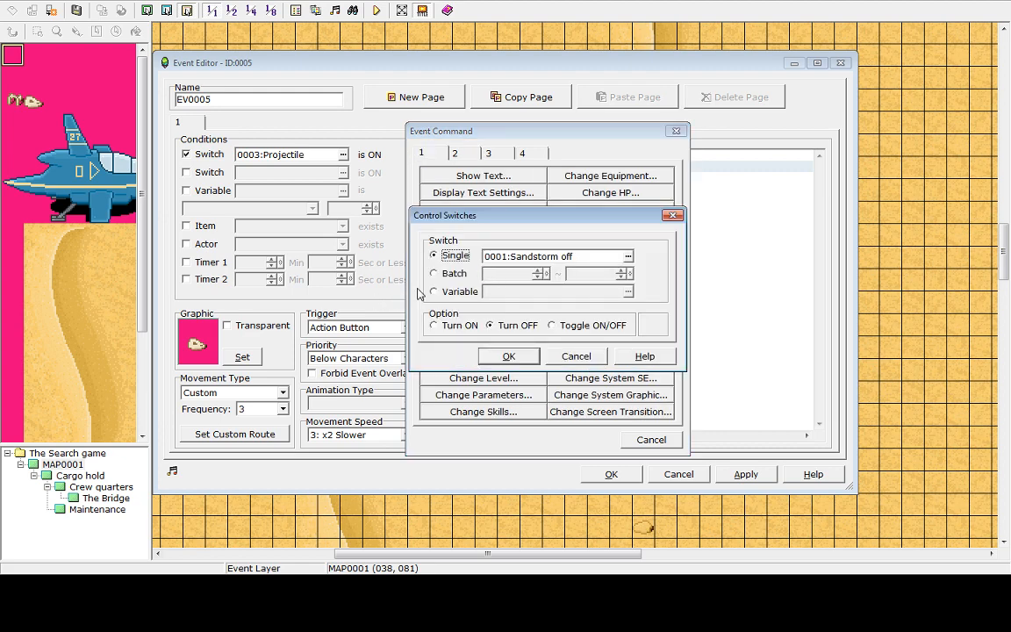
pyautogui.click(628, 257)
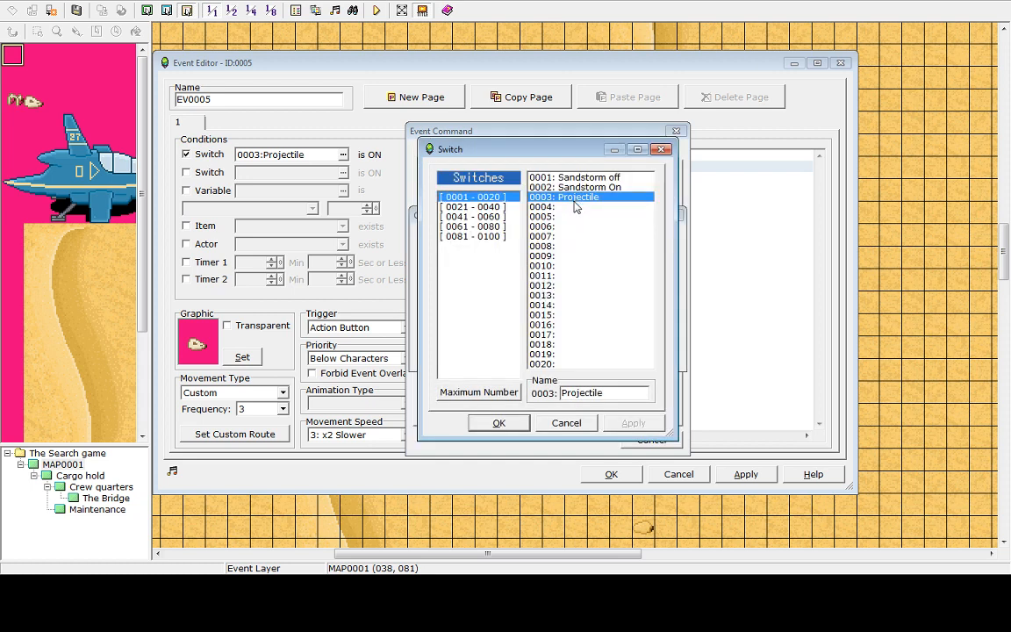
pyautogui.click(497, 424)
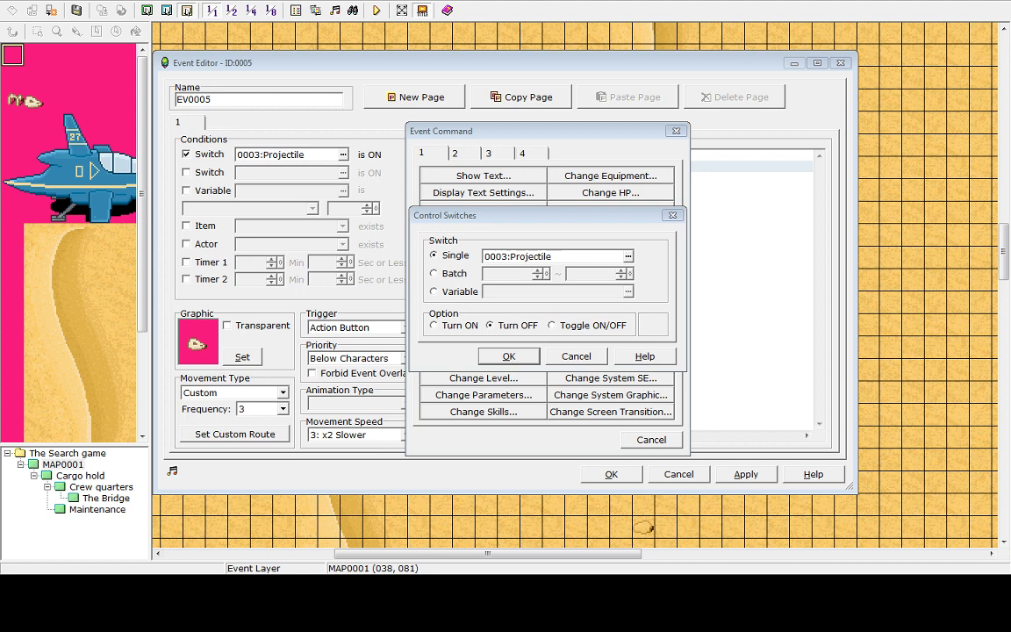
pyautogui.click(510, 355)
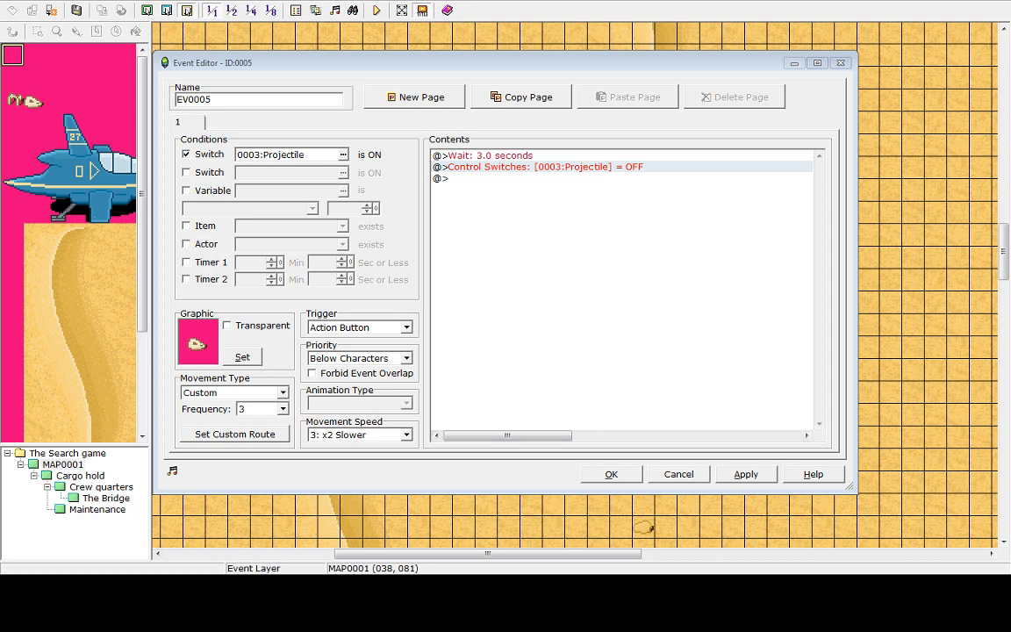
pyautogui.click(503, 169)
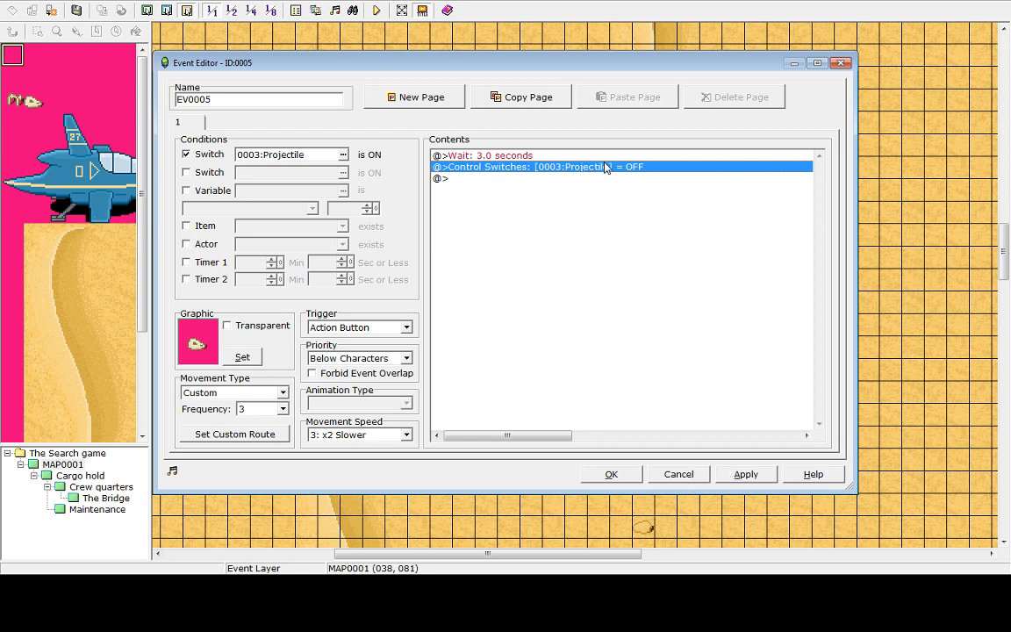
pyautogui.click(509, 156)
pyautogui.click(458, 166)
pyautogui.click(611, 474)
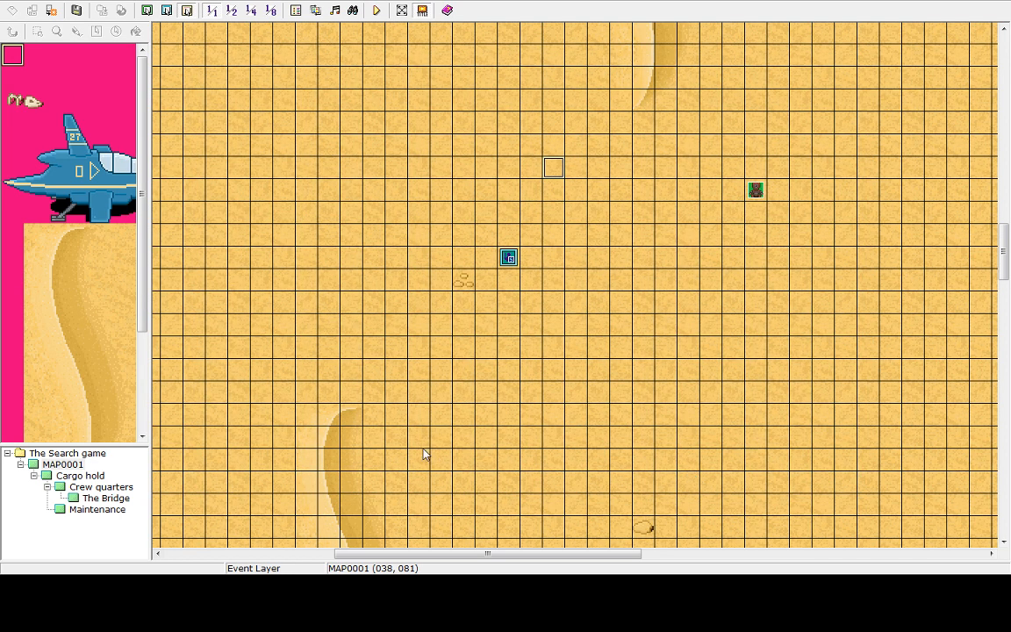
# Open the robot enemy event on the map and add a second event page to it
pyautogui.click(740, 198)
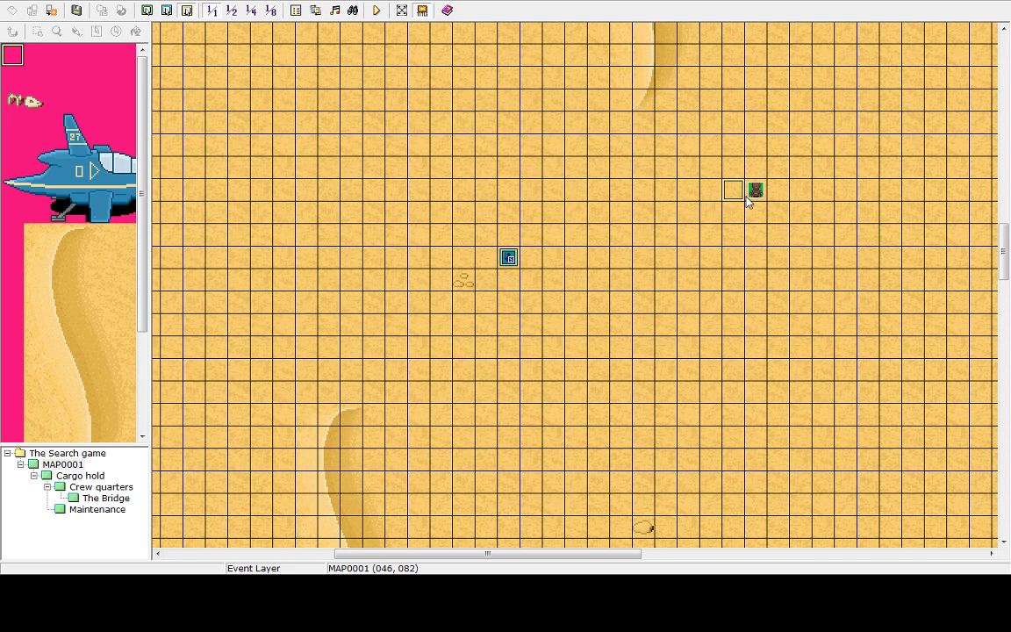
pyautogui.click(749, 194)
pyautogui.click(510, 263)
pyautogui.rightClick(510, 261)
pyautogui.click(442, 237)
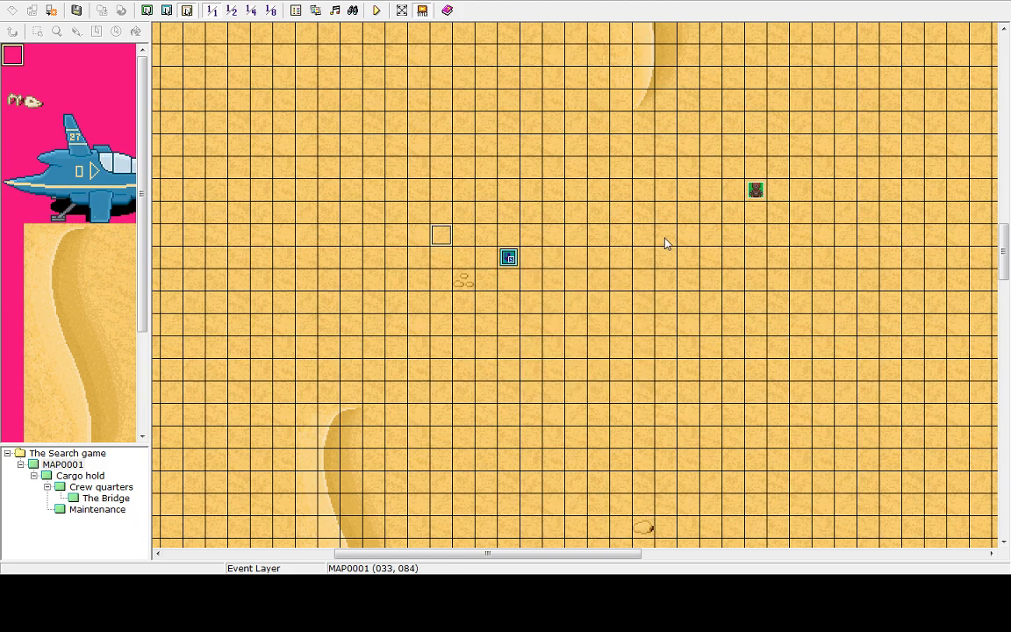
pyautogui.click(757, 213)
pyautogui.click(756, 195)
pyautogui.doubleClick(756, 197)
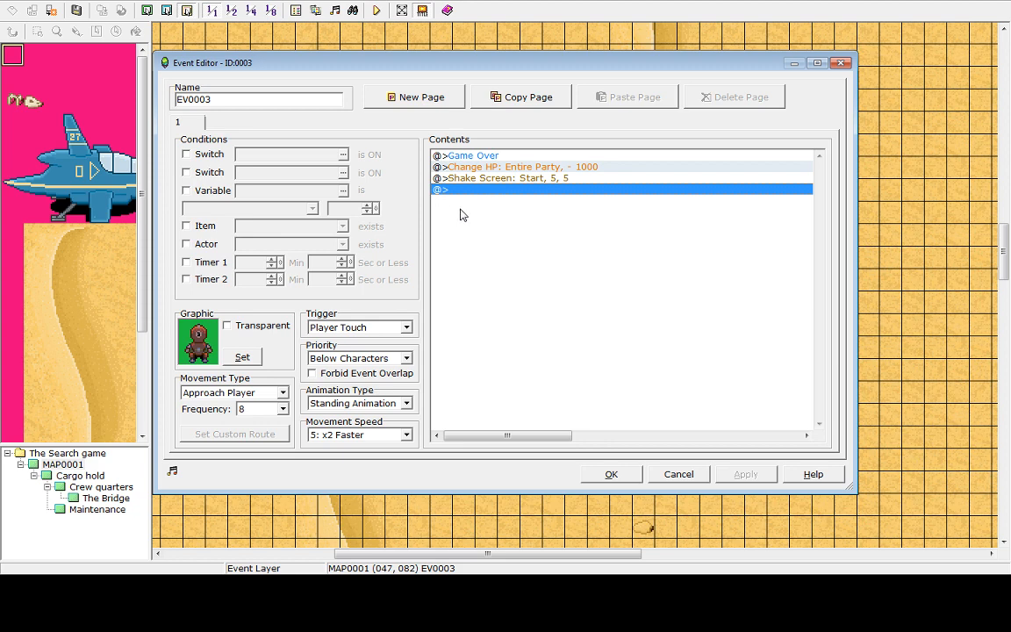
pyautogui.click(401, 100)
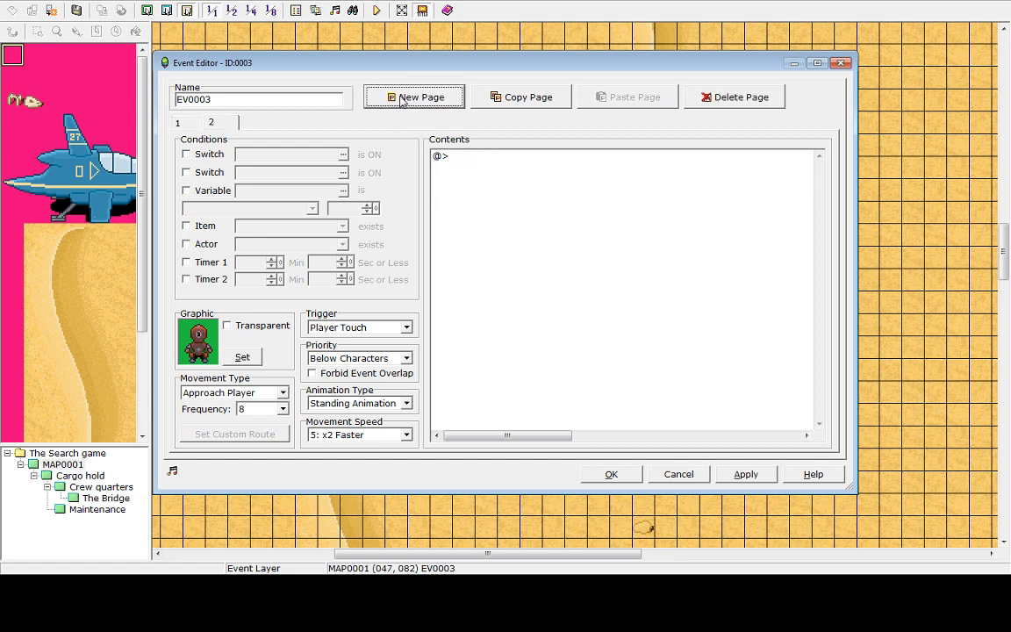
# Set the second page's trigger to Action Button
pyautogui.click(465, 158)
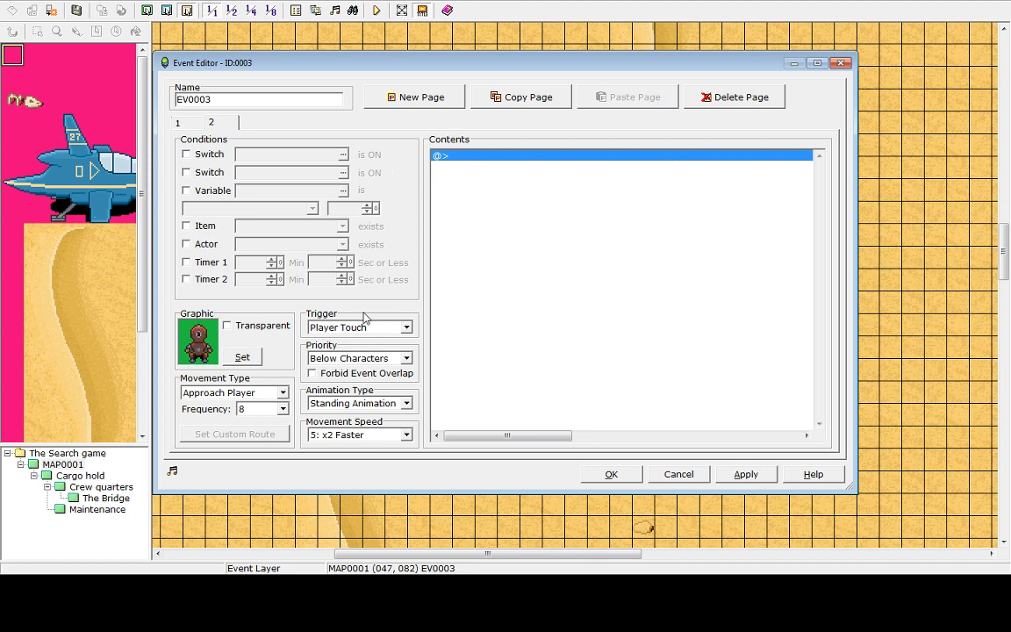
pyautogui.click(178, 124)
pyautogui.click(211, 122)
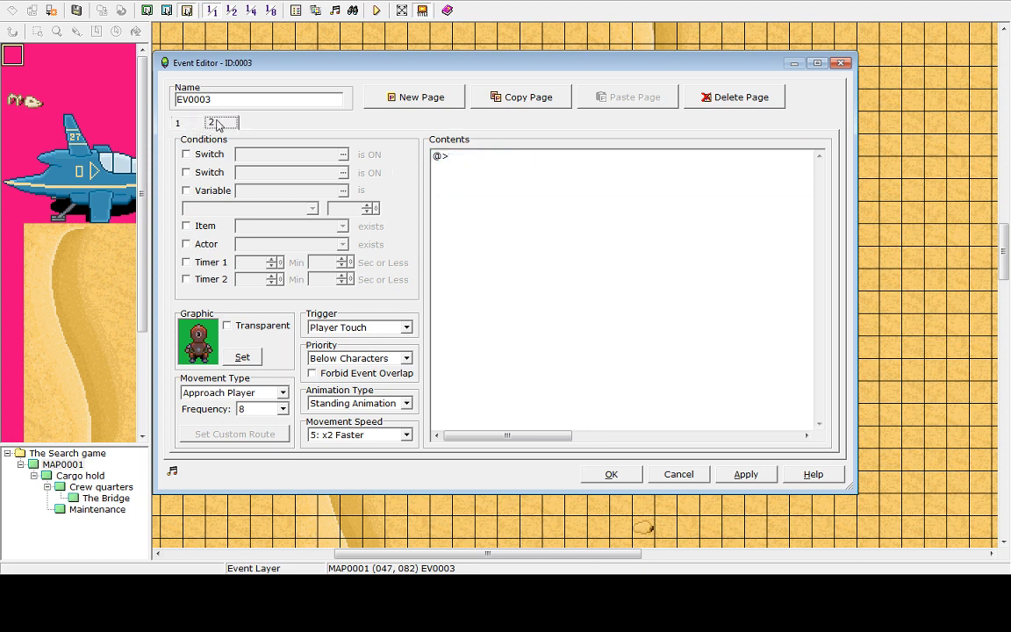
pyautogui.click(490, 173)
pyautogui.click(351, 328)
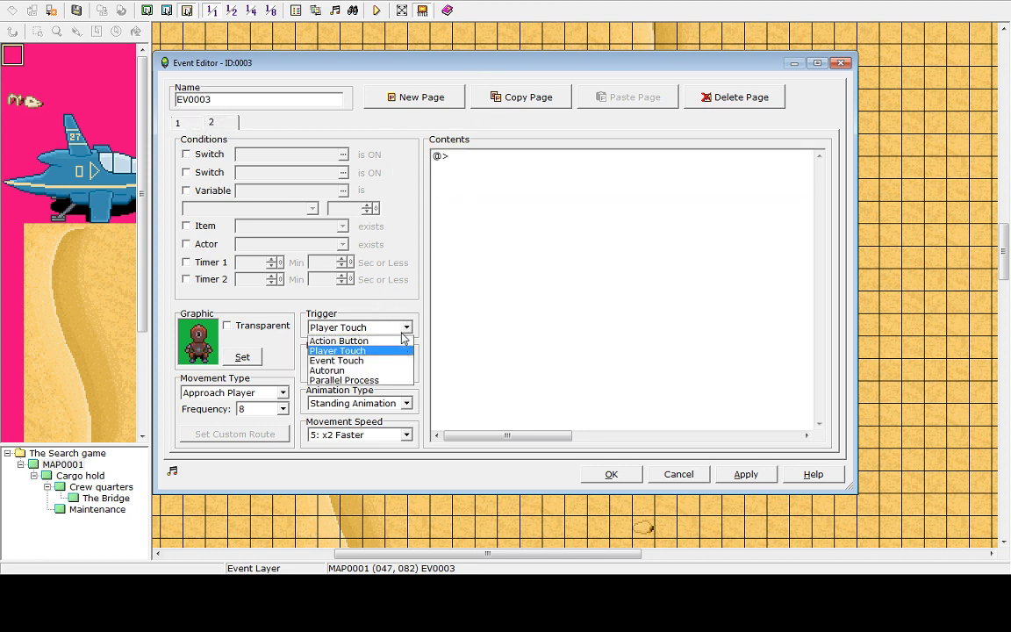
pyautogui.click(322, 341)
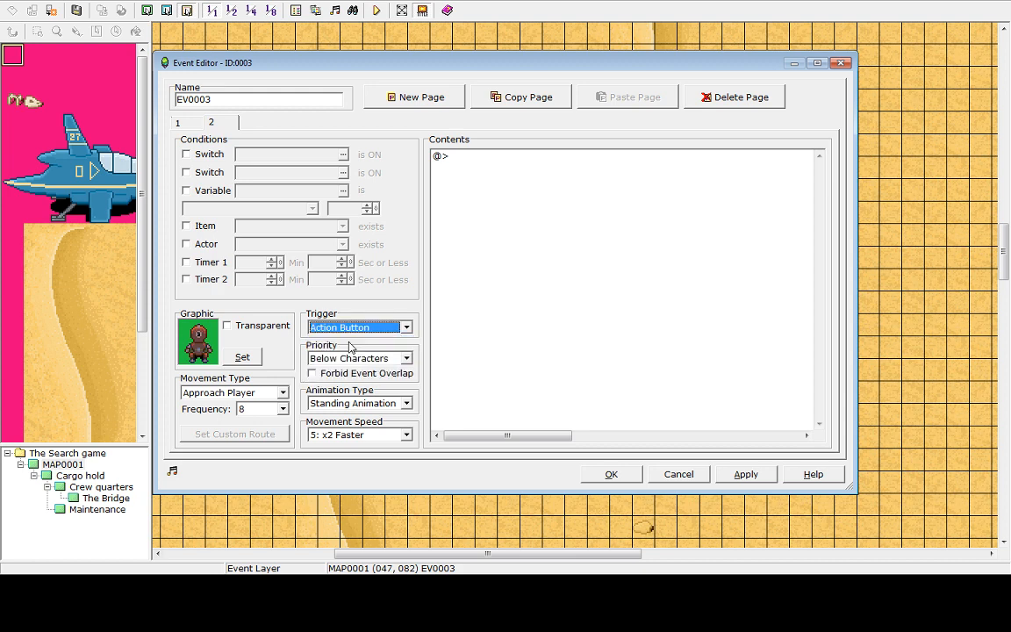
pyautogui.click(495, 158)
pyautogui.doubleClick(479, 162)
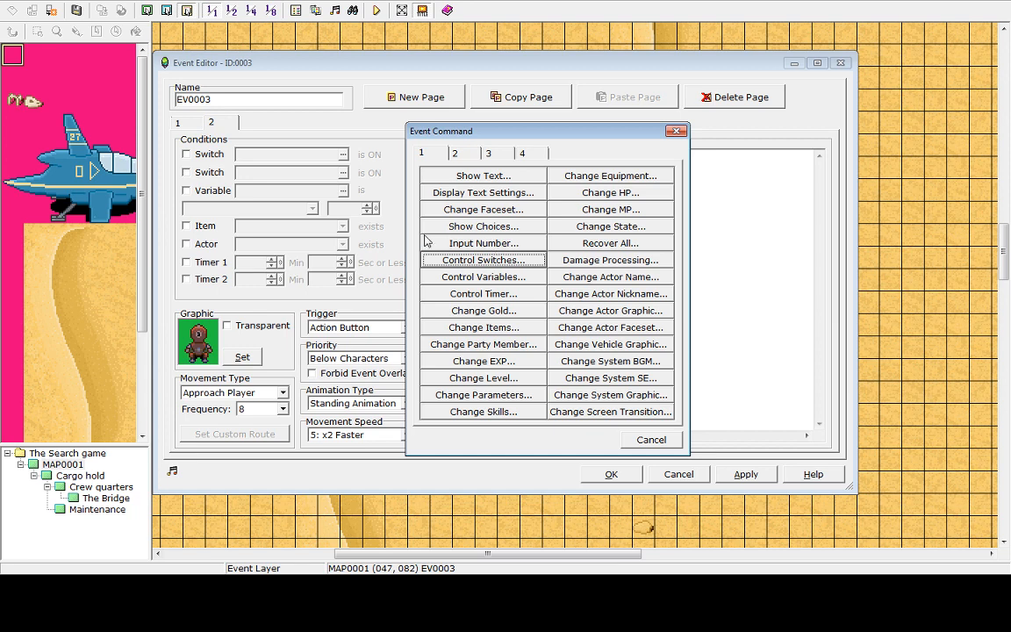
pyautogui.click(597, 193)
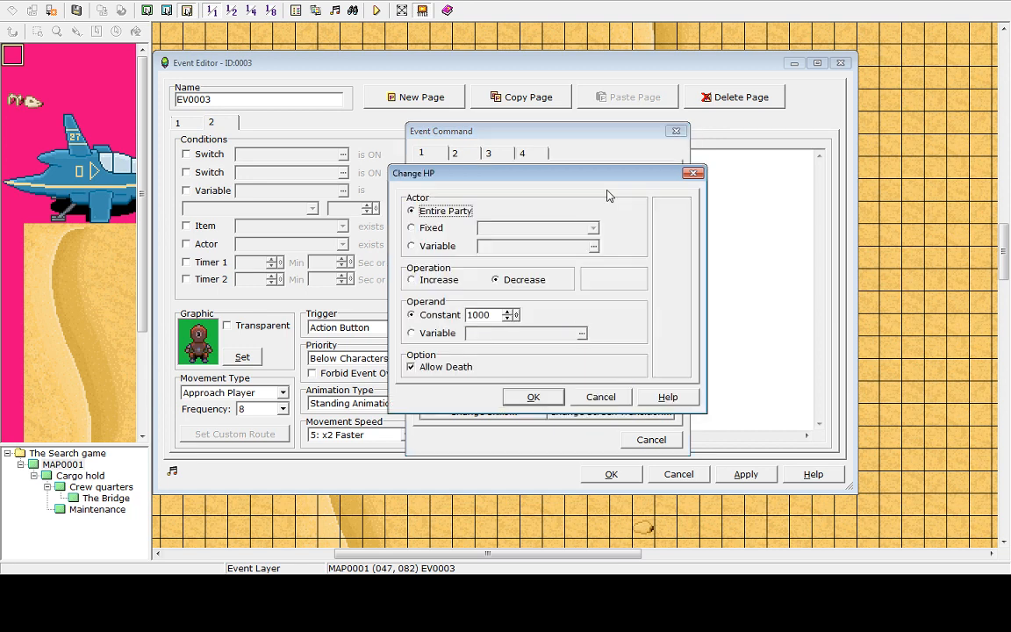
pyautogui.click(499, 280)
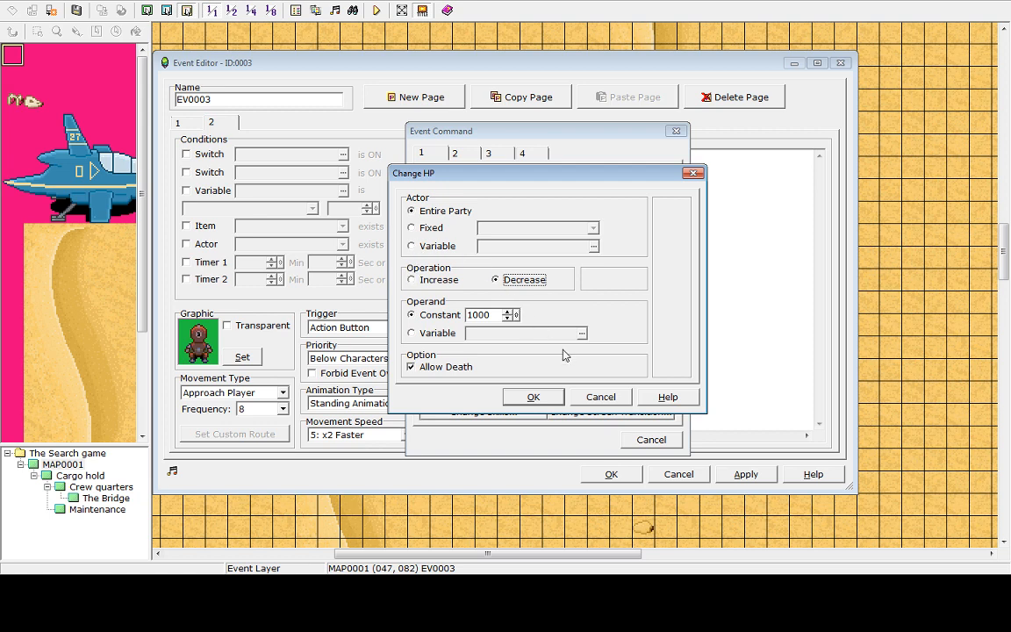
pyautogui.click(600, 397)
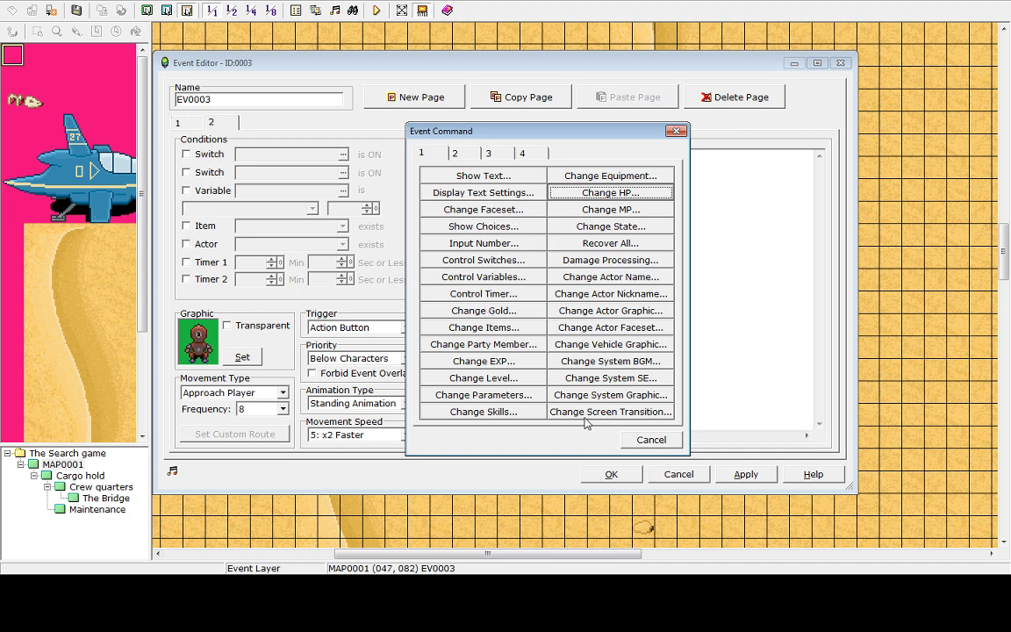
pyautogui.click(456, 154)
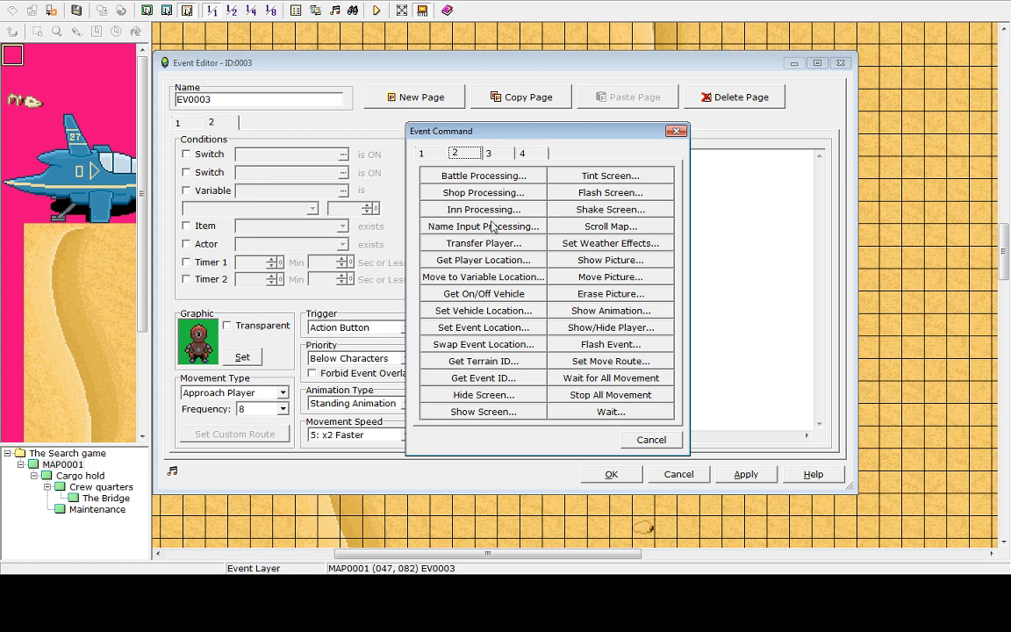
pyautogui.click(488, 154)
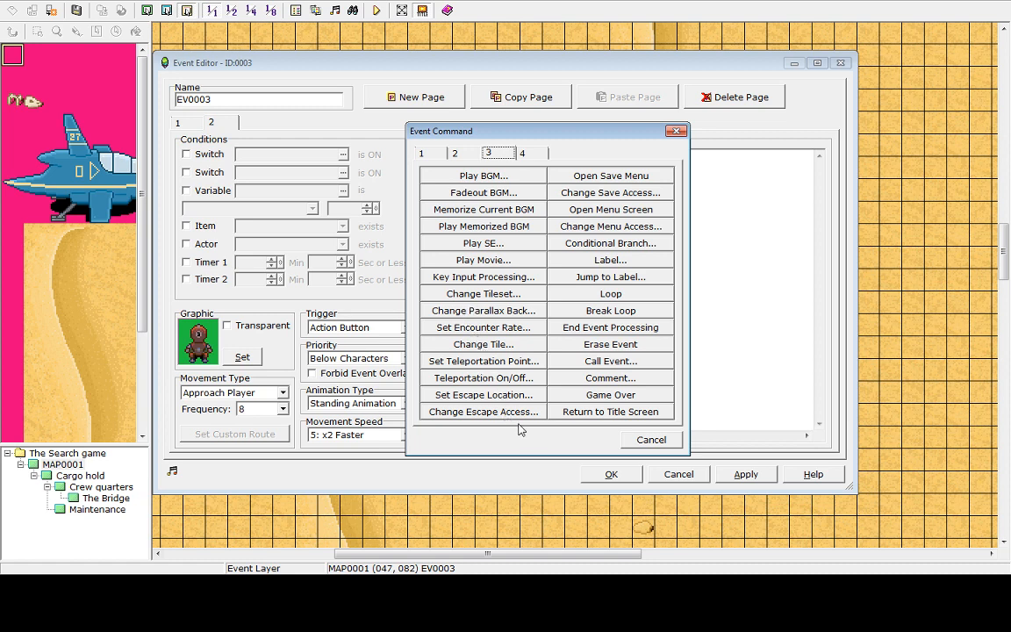
pyautogui.click(651, 440)
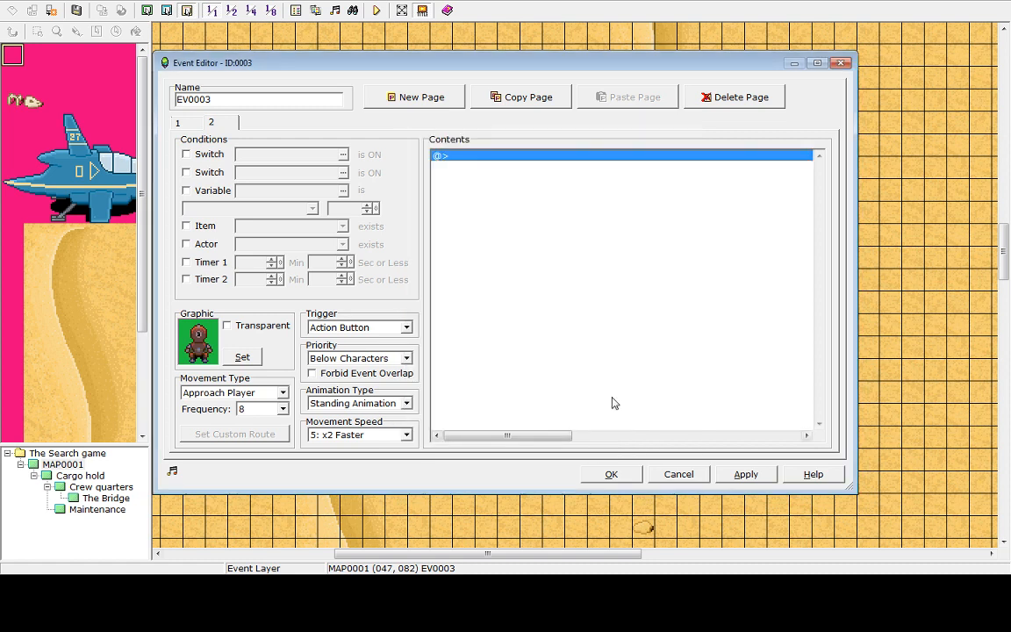
pyautogui.click(439, 155)
pyautogui.doubleClick(461, 158)
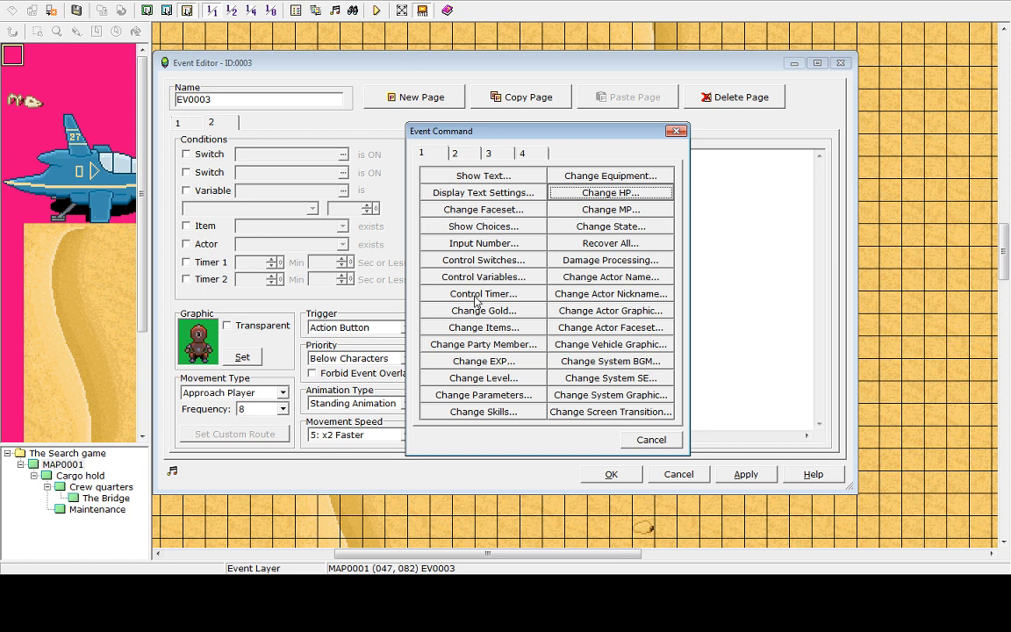
pyautogui.click(484, 261)
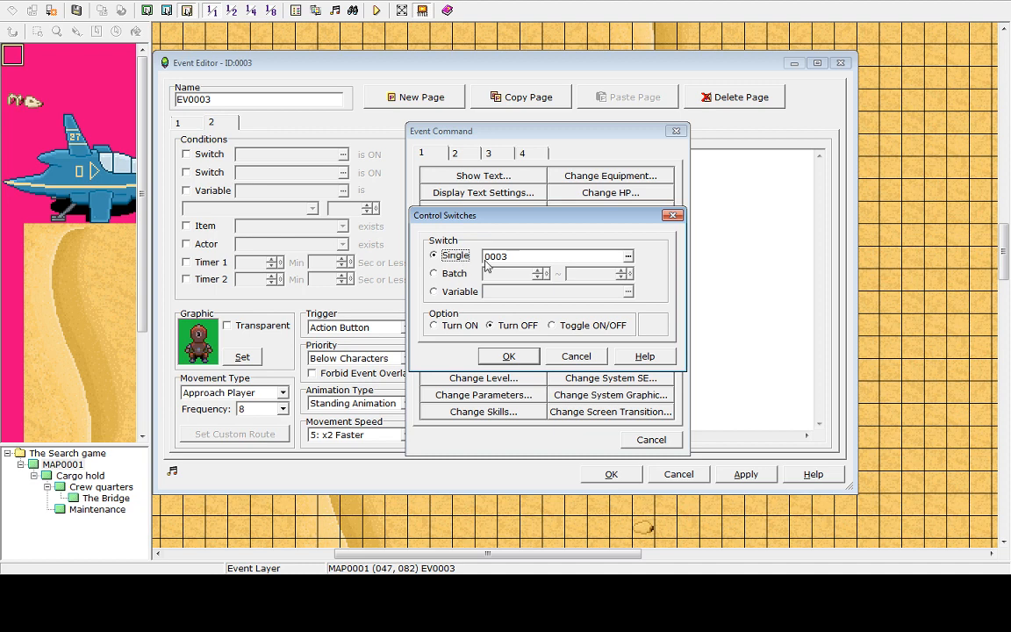
pyautogui.click(537, 256)
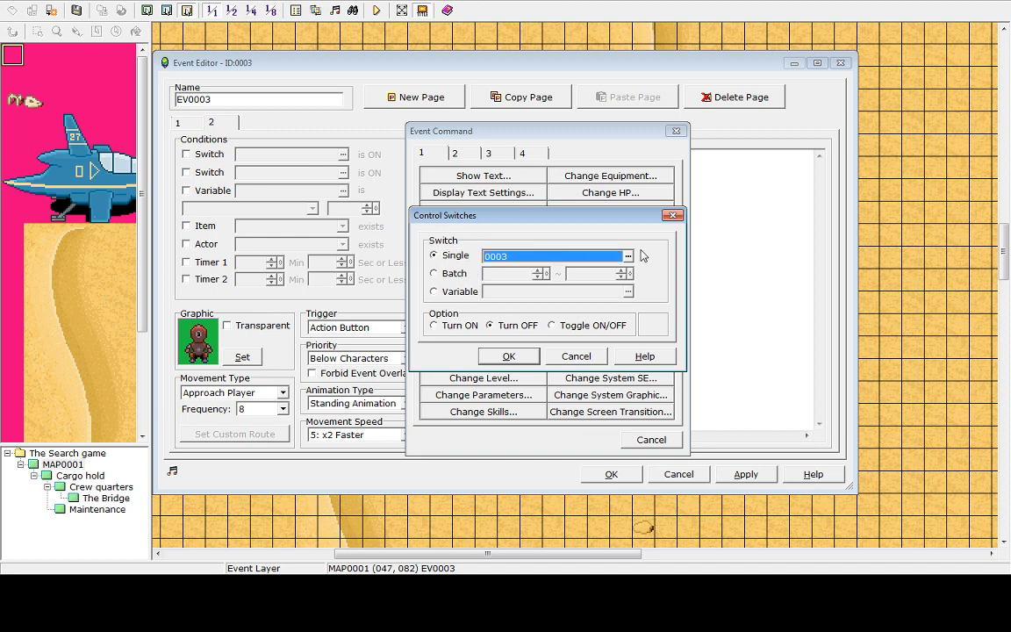
pyautogui.click(628, 256)
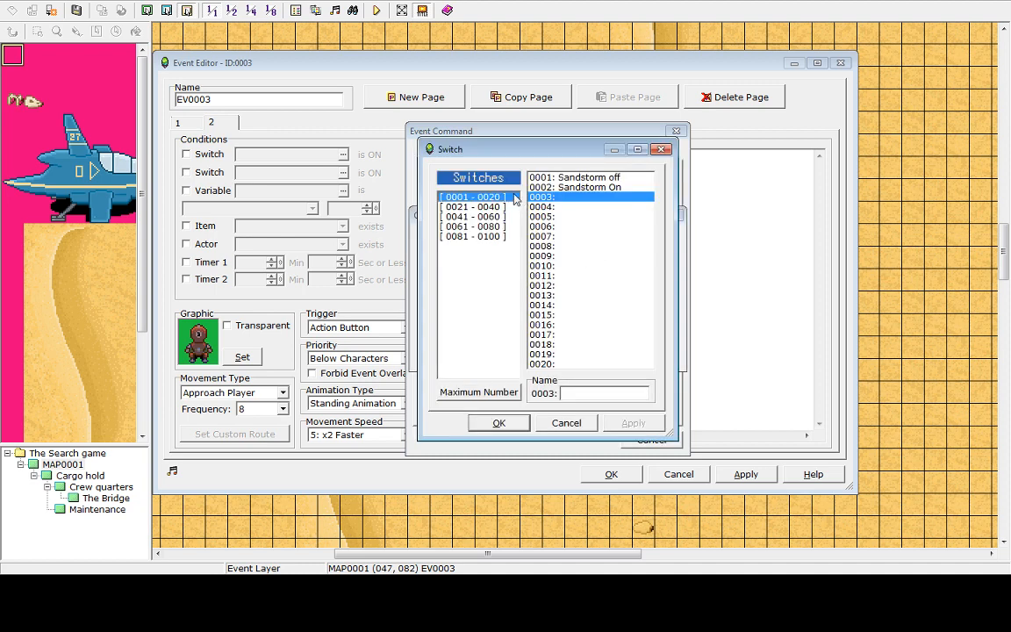
pyautogui.doubleClick(564, 204)
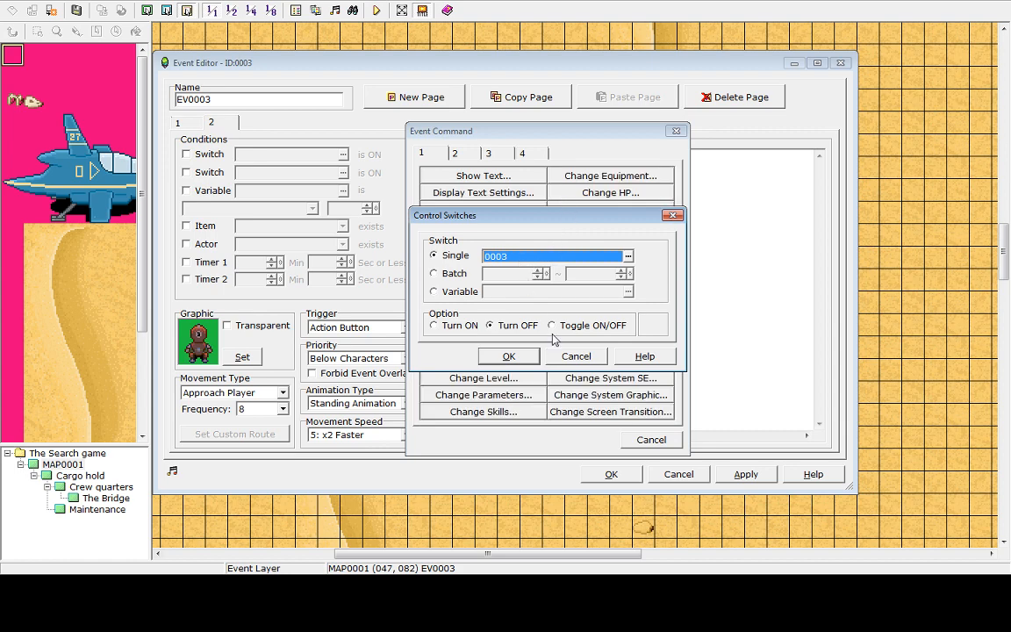
pyautogui.click(572, 356)
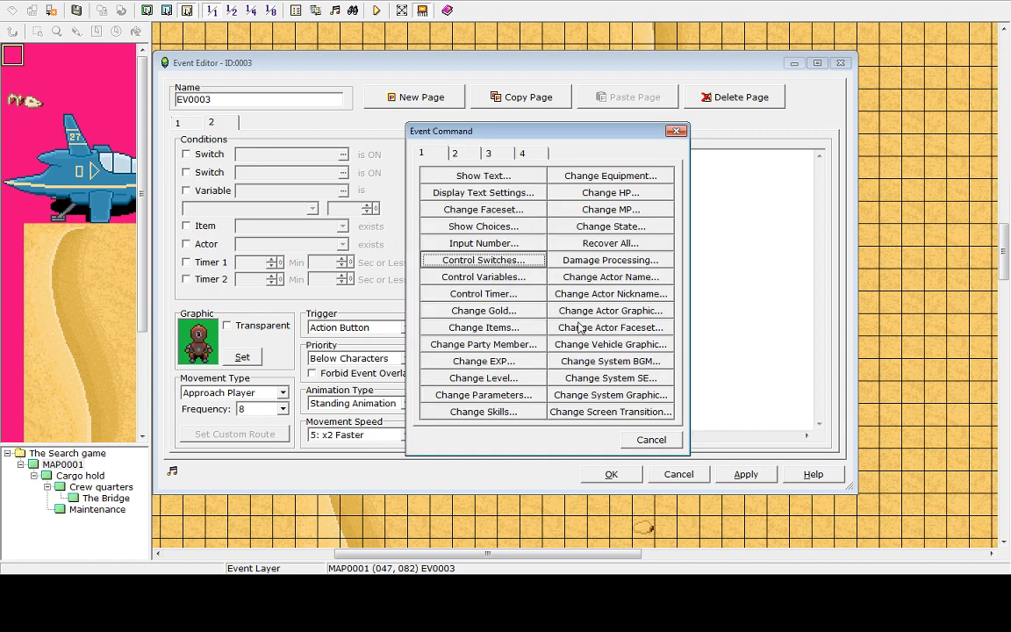
# Start a Control Switches command on the second page, naming switch 0003 Robot die and selecting it
pyautogui.click(484, 243)
pyautogui.click(556, 319)
pyautogui.click(483, 260)
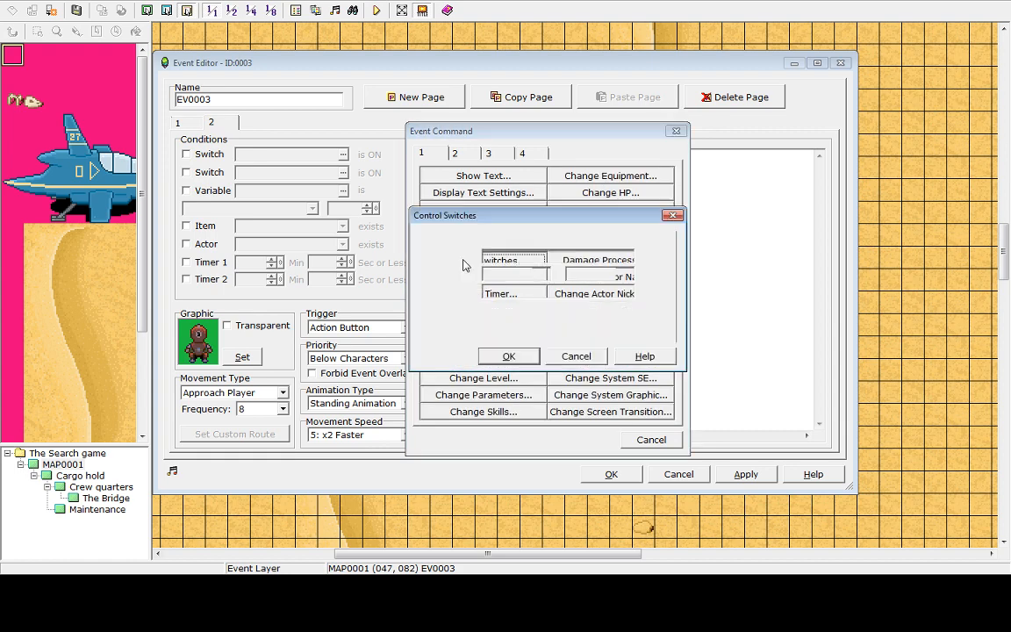
pyautogui.click(627, 256)
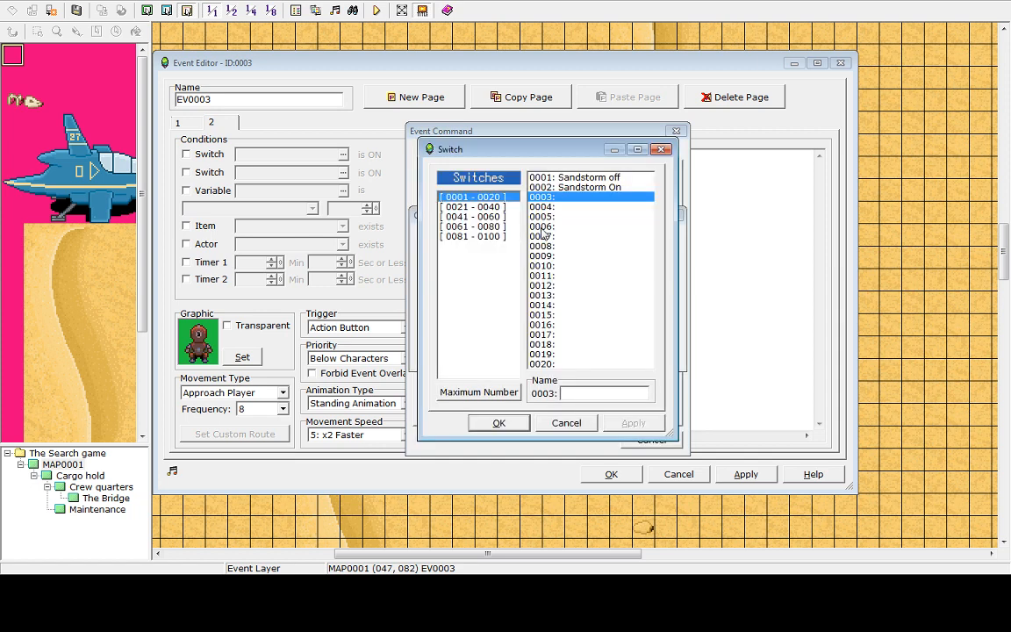
pyautogui.click(548, 207)
pyautogui.click(544, 196)
pyautogui.click(606, 394)
pyautogui.write('Robot die')
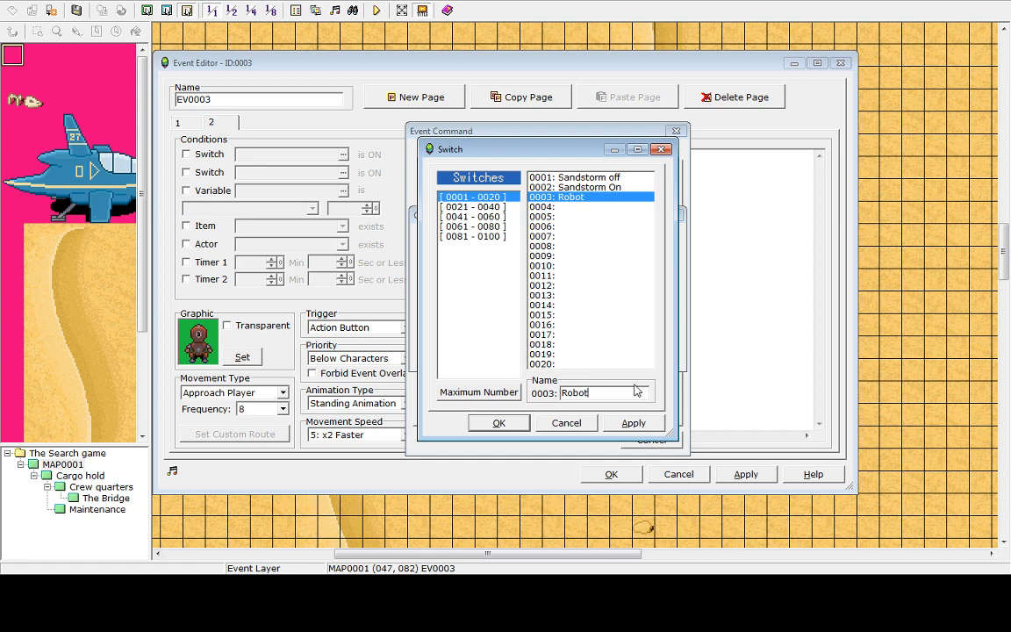
pyautogui.click(612, 424)
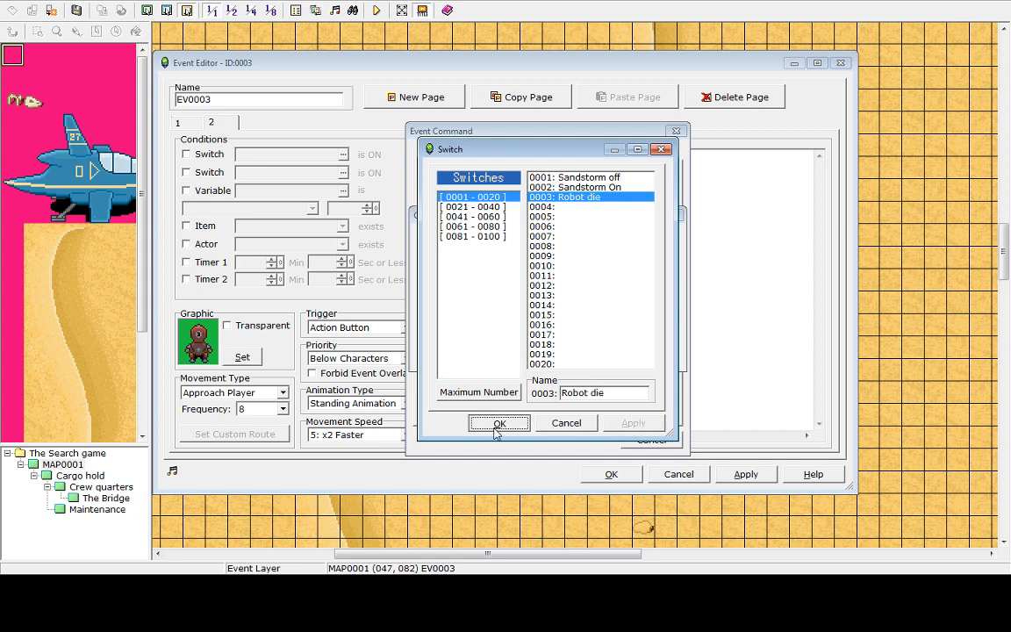
pyautogui.click(497, 423)
# Rename switch 0003 to Robot 1 die and add a Control Switches command turning it ON on the second page
pyautogui.click(446, 326)
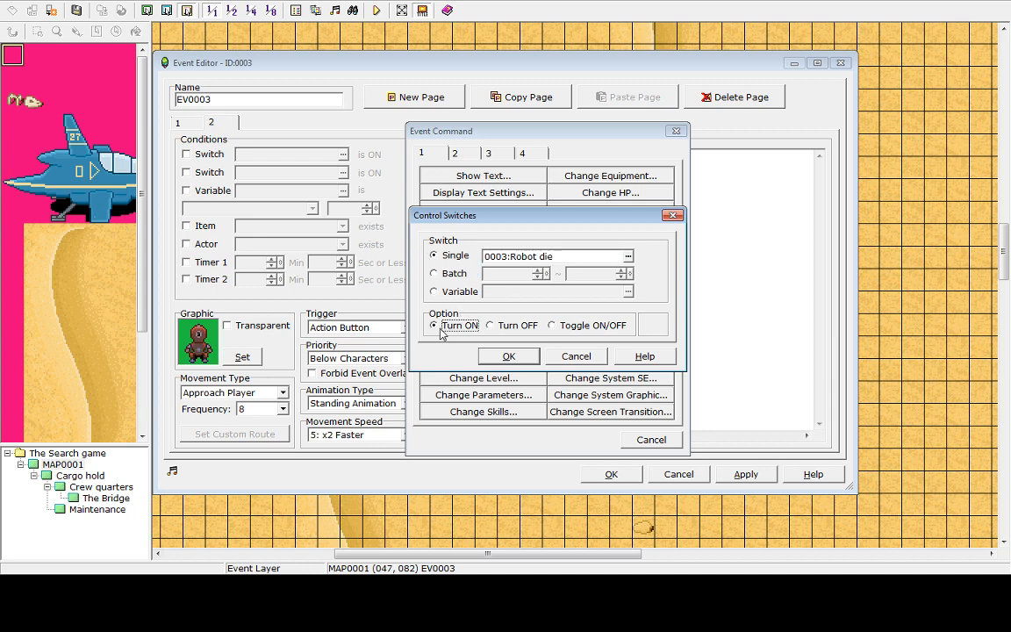
pyautogui.click(533, 258)
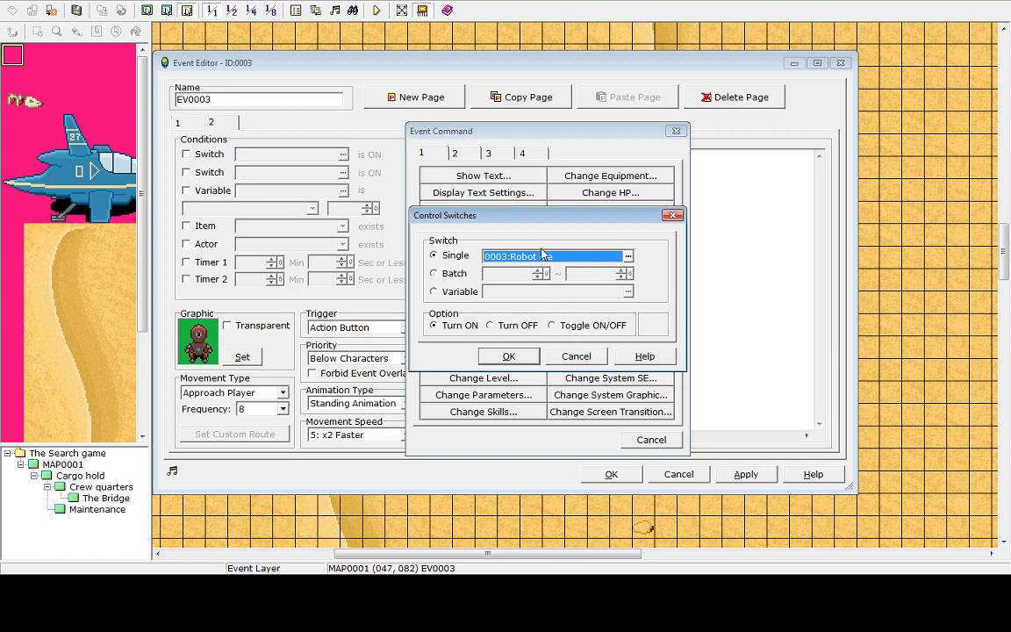
pyautogui.click(629, 255)
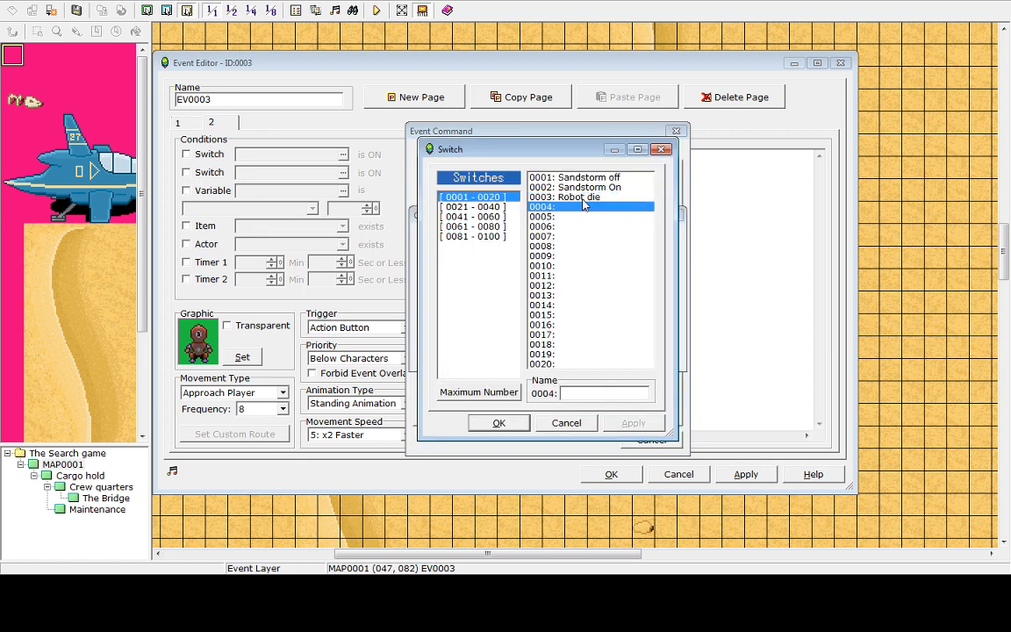
pyautogui.click(590, 397)
pyautogui.click(591, 397)
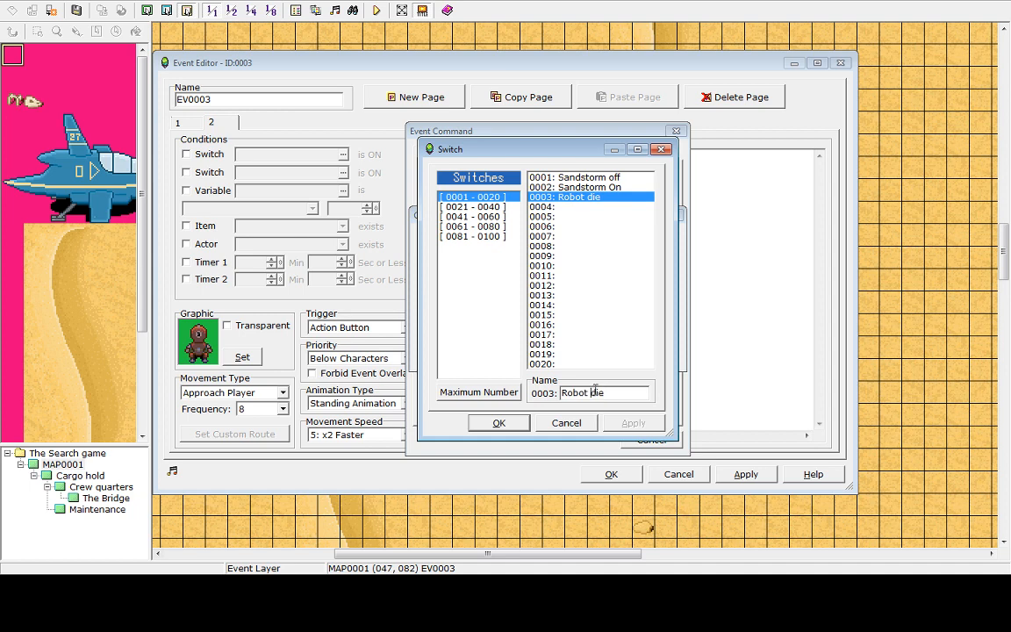
pyautogui.write('1')
pyautogui.click(619, 423)
pyautogui.click(505, 423)
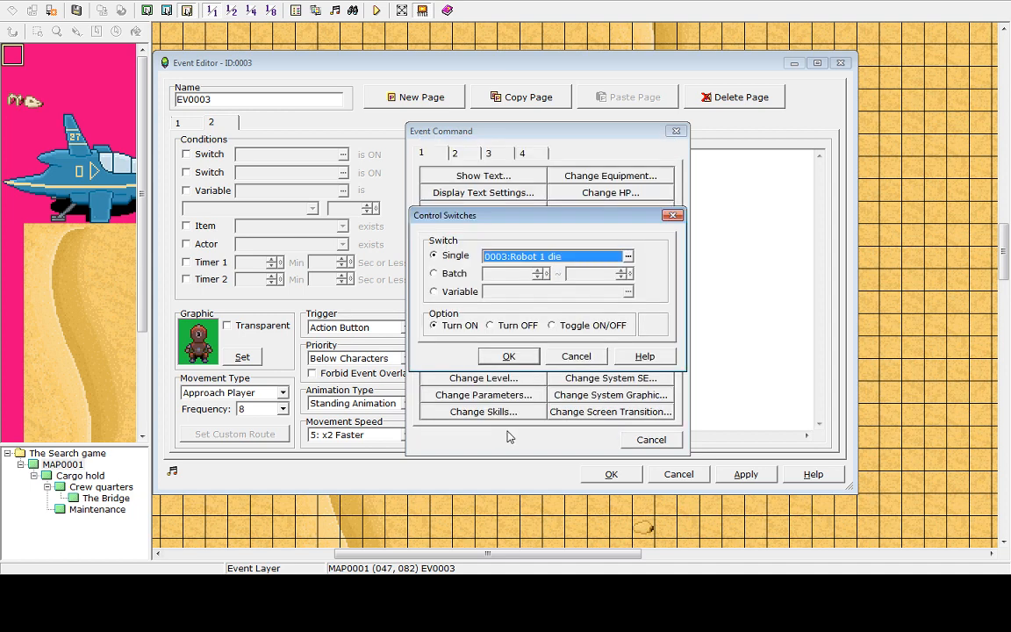
pyautogui.click(509, 357)
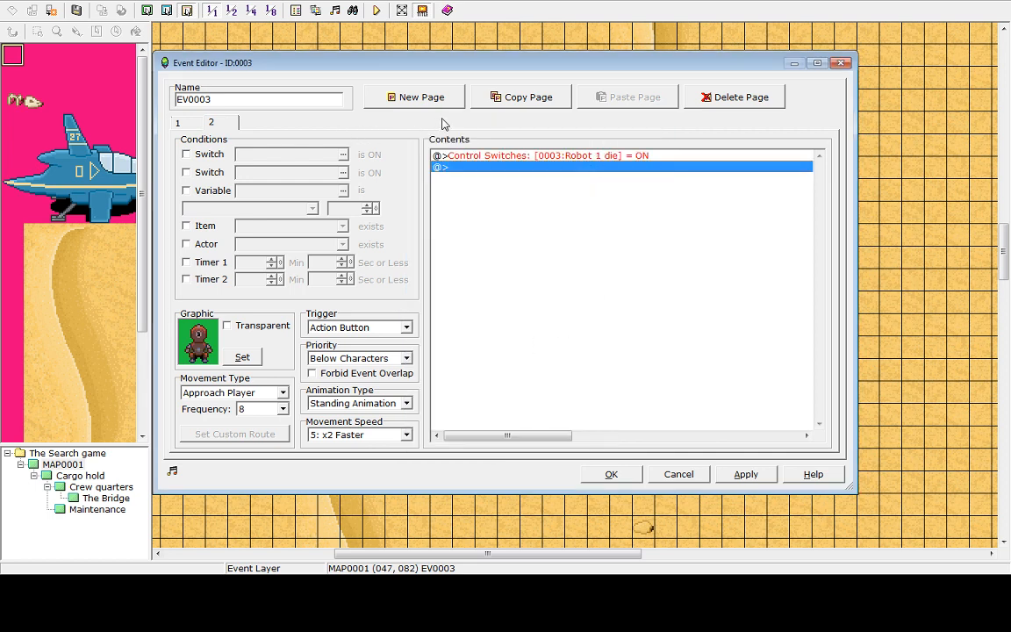
# Add a third event page conditioned on switch 0003 Robot 1 die being ON
pyautogui.click(173, 117)
pyautogui.click(195, 117)
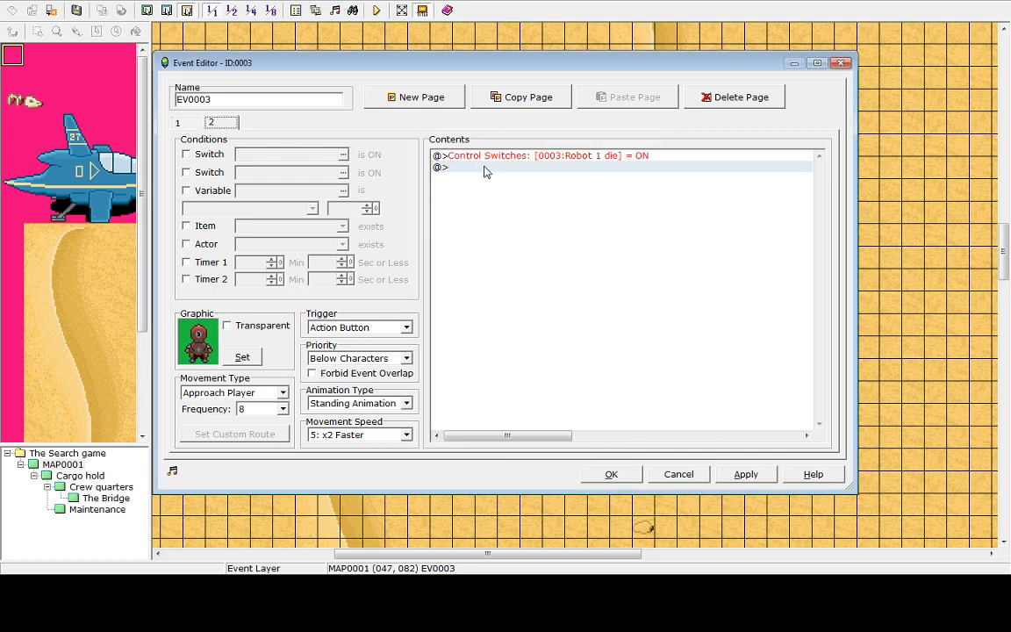
pyautogui.click(408, 98)
pyautogui.click(457, 157)
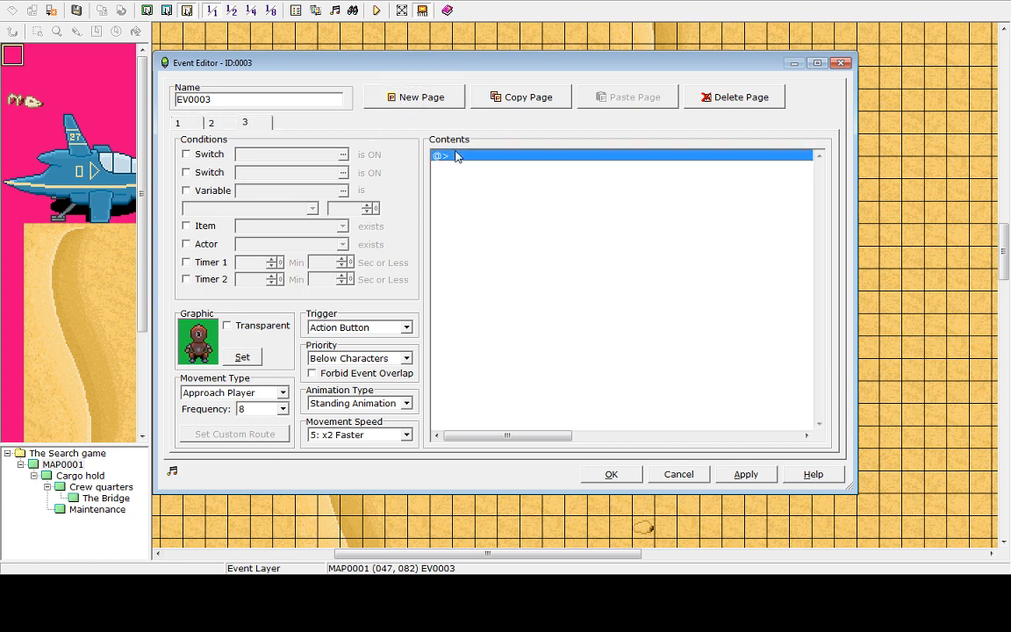
pyautogui.click(200, 155)
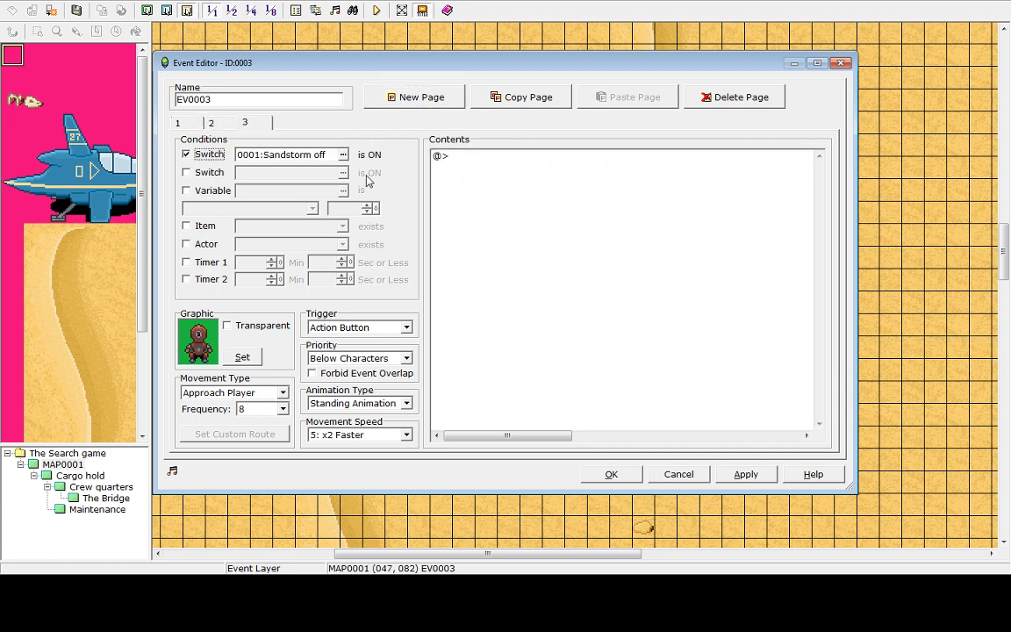
pyautogui.click(342, 156)
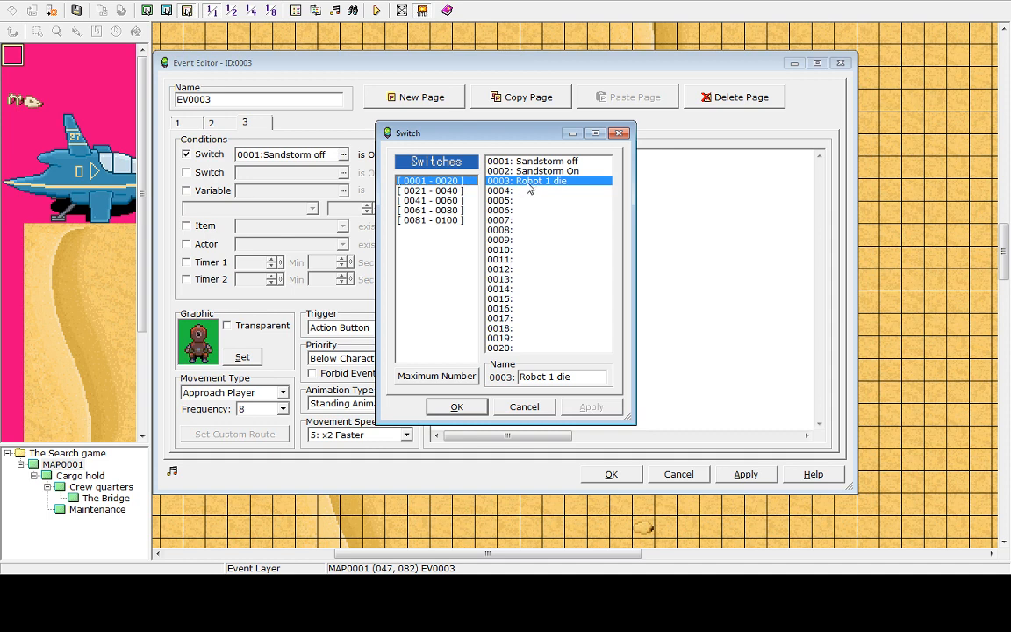
pyautogui.click(457, 407)
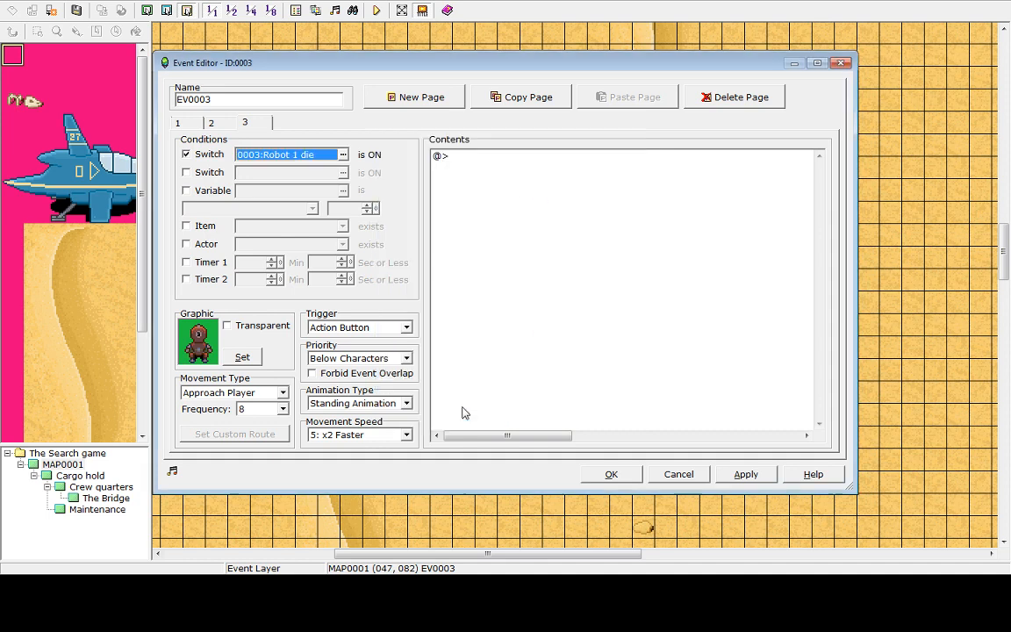
# Set the third page's graphic to the empty blank tile so the robot disappears
pyautogui.click(241, 356)
pyautogui.click(430, 202)
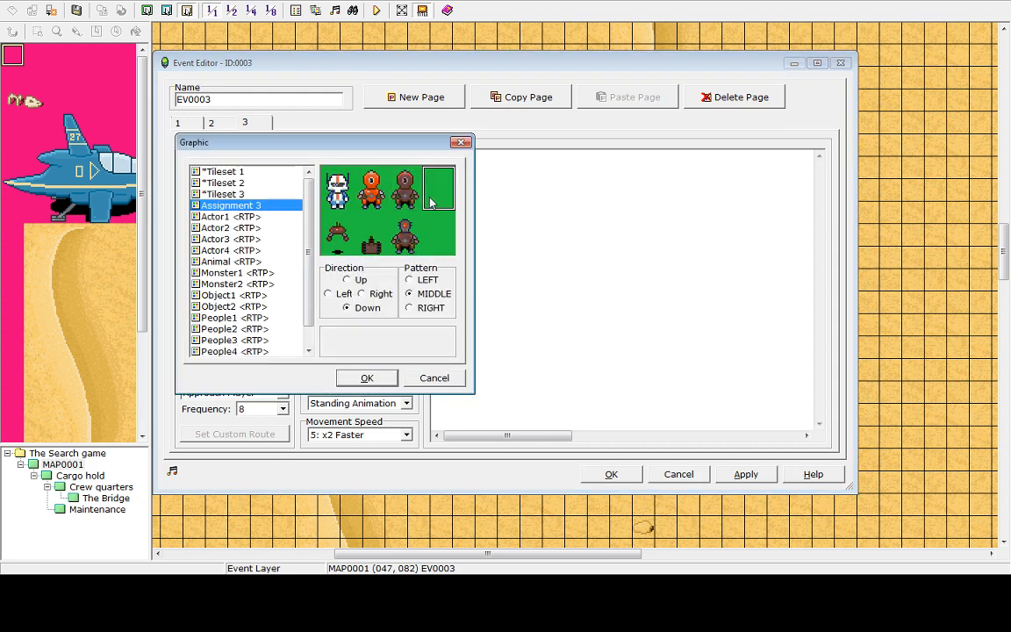
pyautogui.click(361, 378)
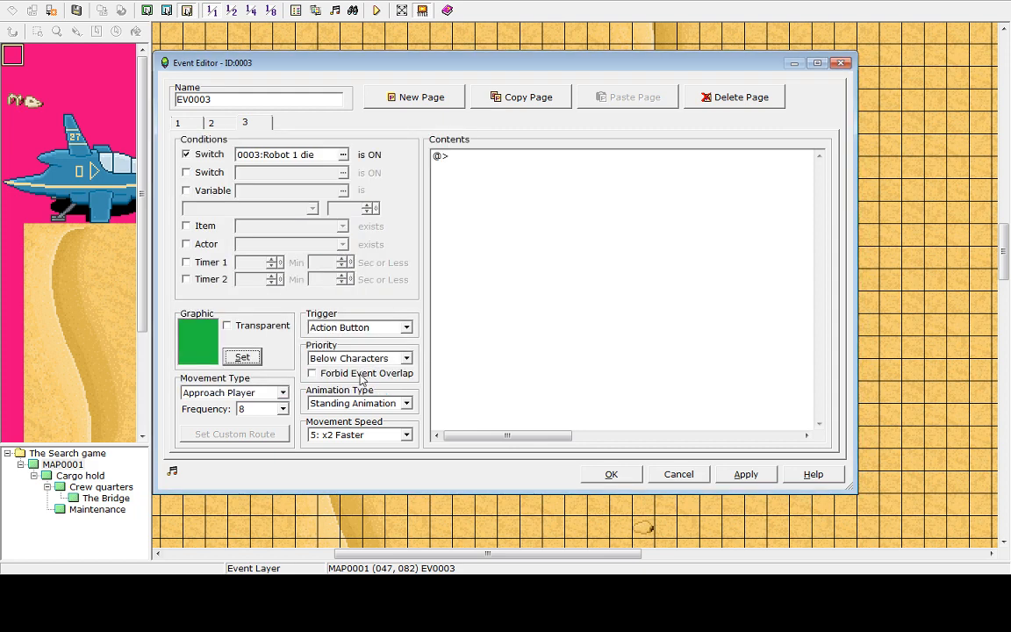
# Delete the Game Over and Change HP commands from the first page, leaving only the screen shake
pyautogui.click(222, 126)
pyautogui.click(246, 127)
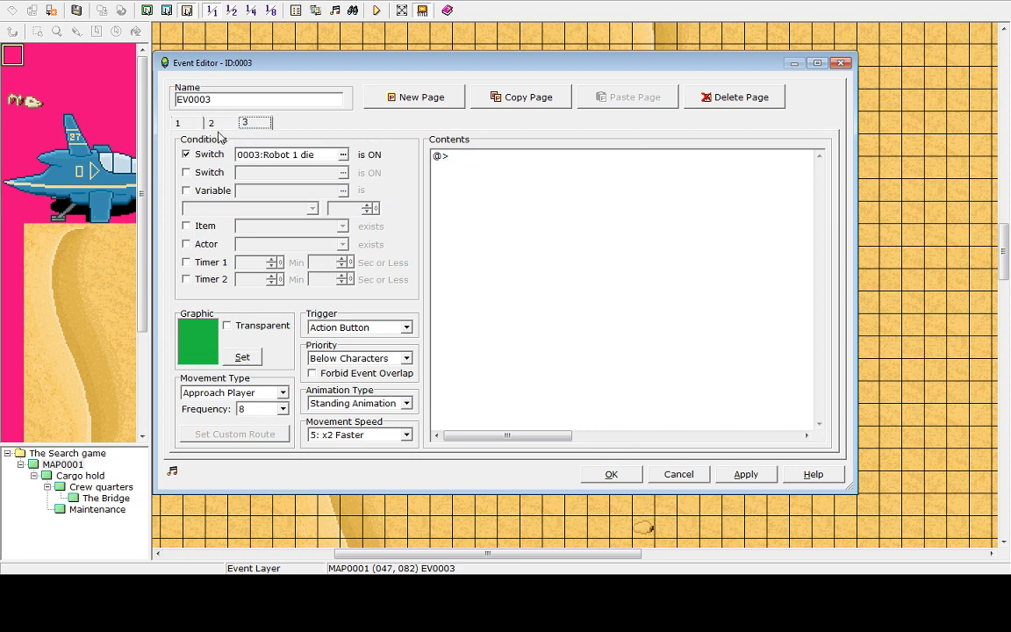
pyautogui.click(214, 125)
pyautogui.click(242, 124)
pyautogui.click(179, 123)
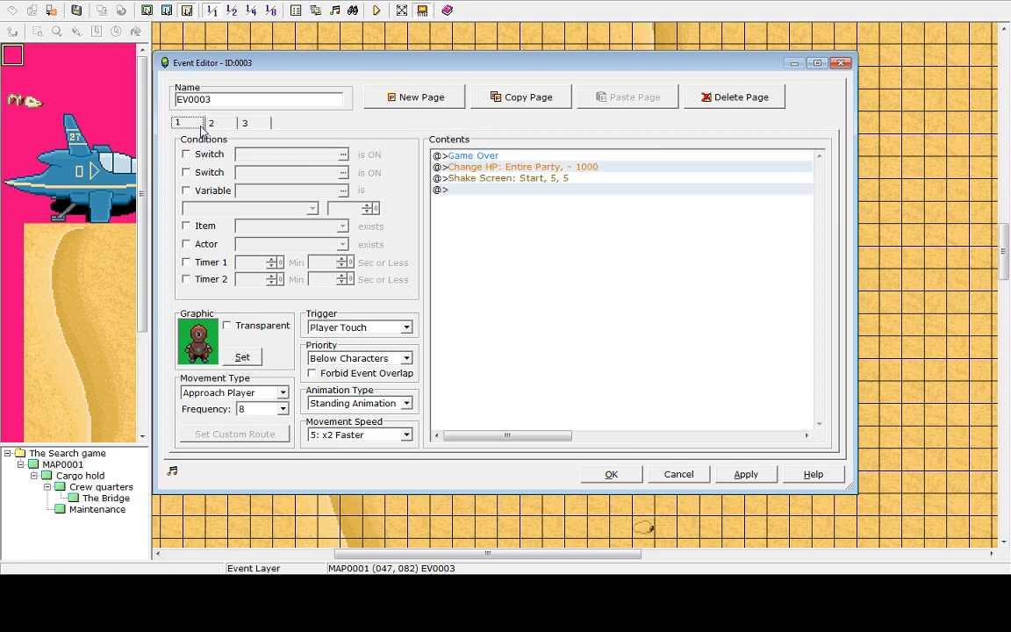
pyautogui.click(475, 156)
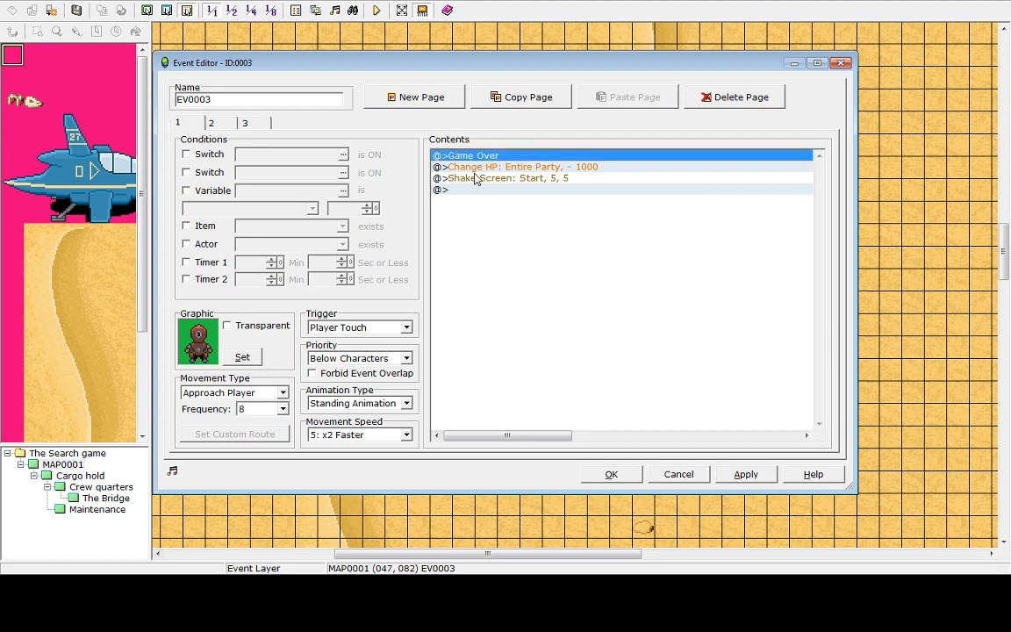
pyautogui.click(475, 167)
pyautogui.click(473, 156)
pyautogui.press('Delete')
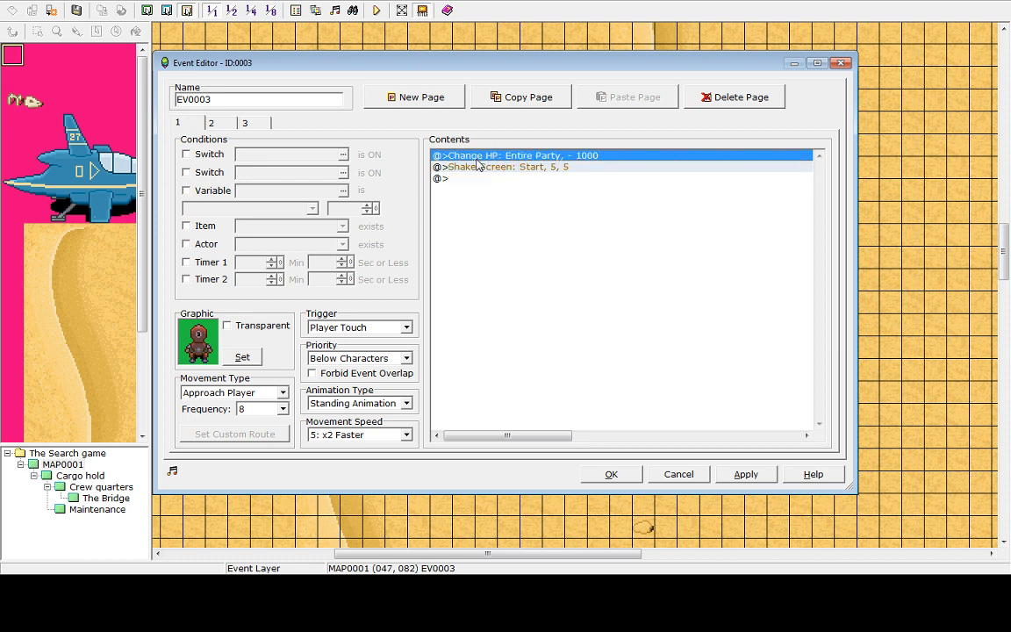
pyautogui.press('Delete')
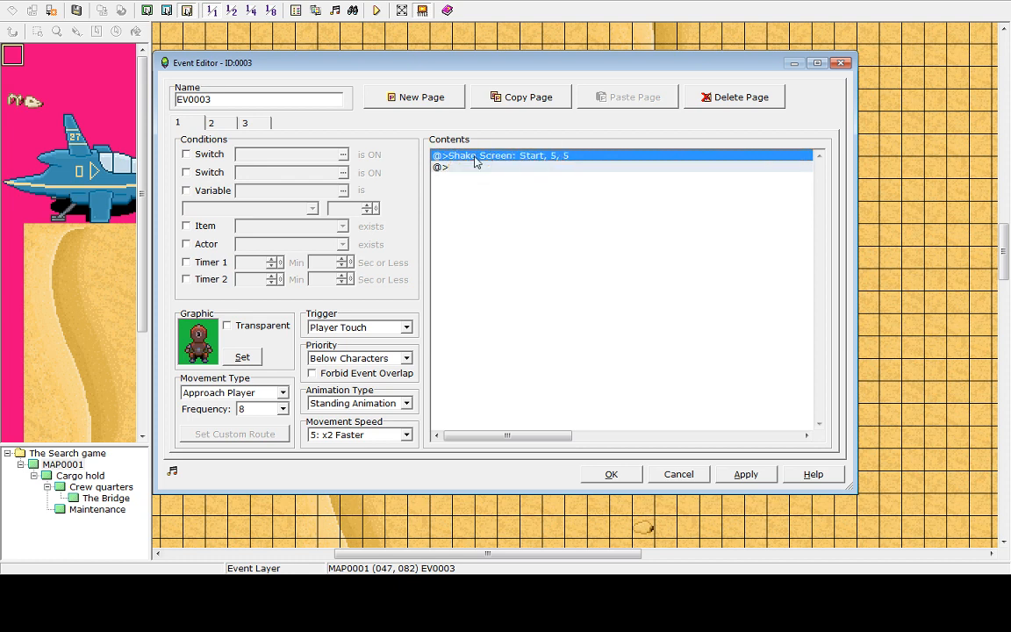
# Review the event's pages and close the event editor, keeping the changes
pyautogui.click(201, 122)
pyautogui.click(245, 123)
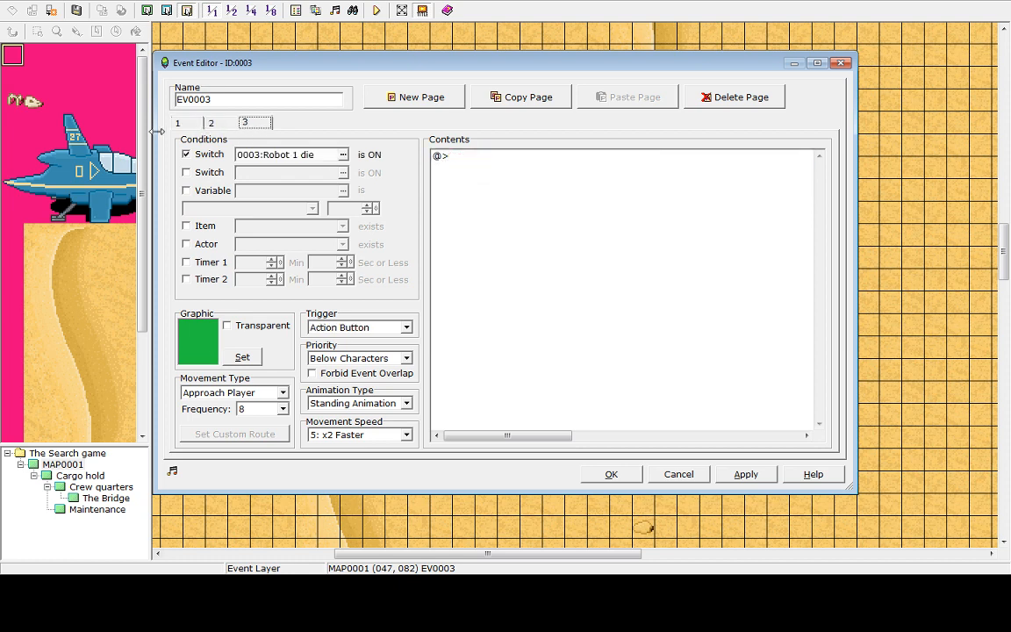
pyautogui.click(198, 125)
pyautogui.click(611, 474)
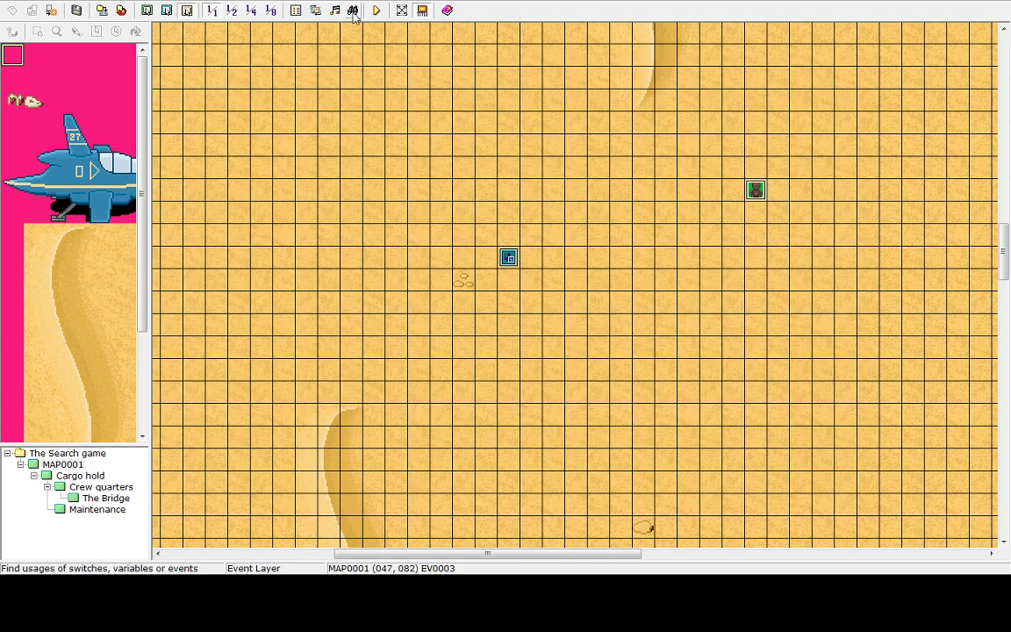
# Save the project and playtest the game, moving the hero, then quit the playtest
pyautogui.click(377, 10)
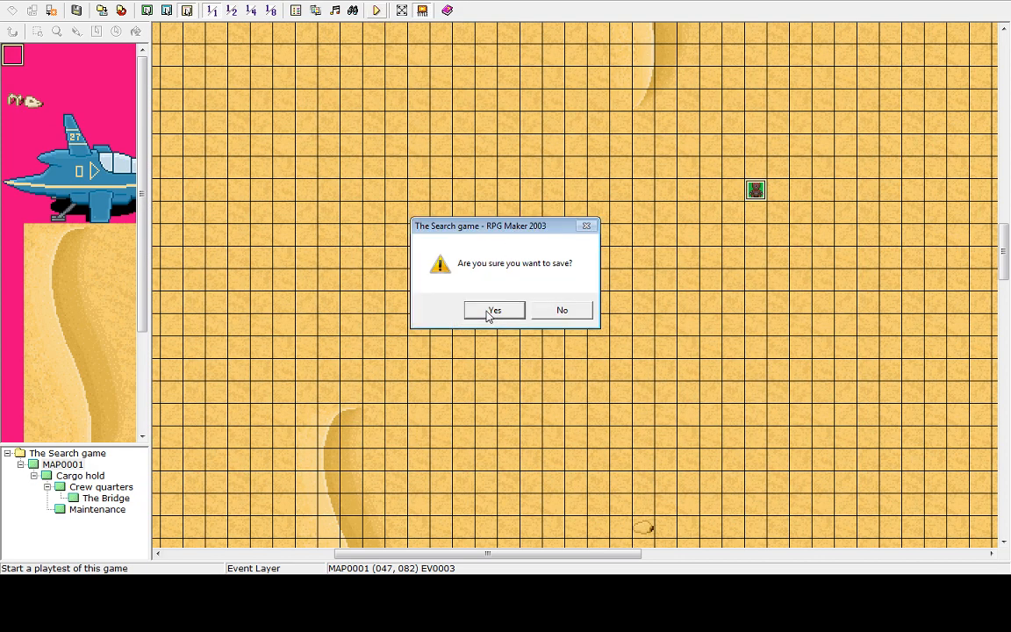
pyautogui.click(491, 312)
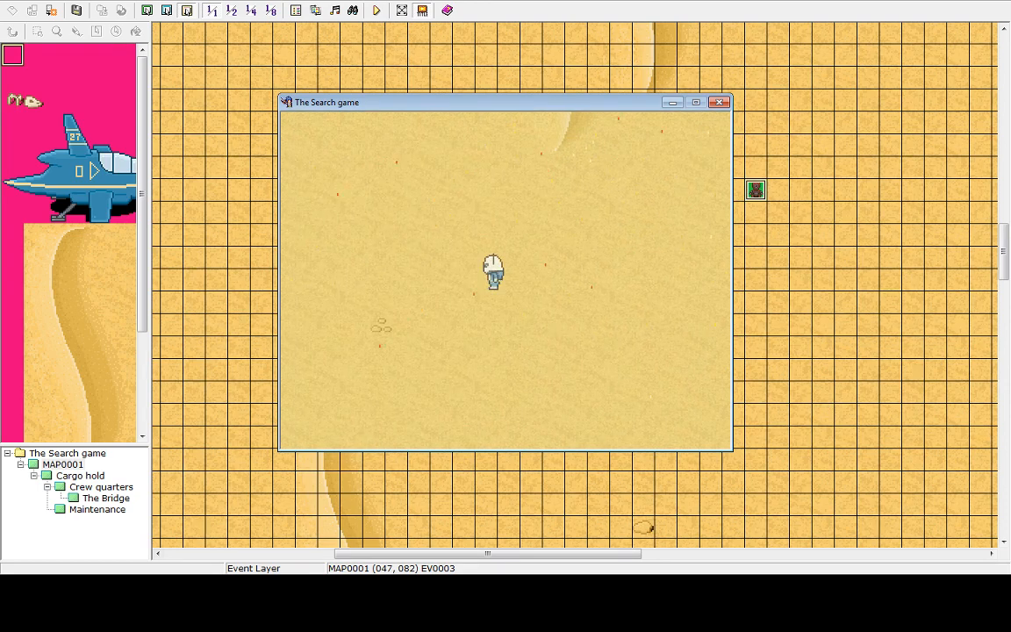
pyautogui.press('Right')
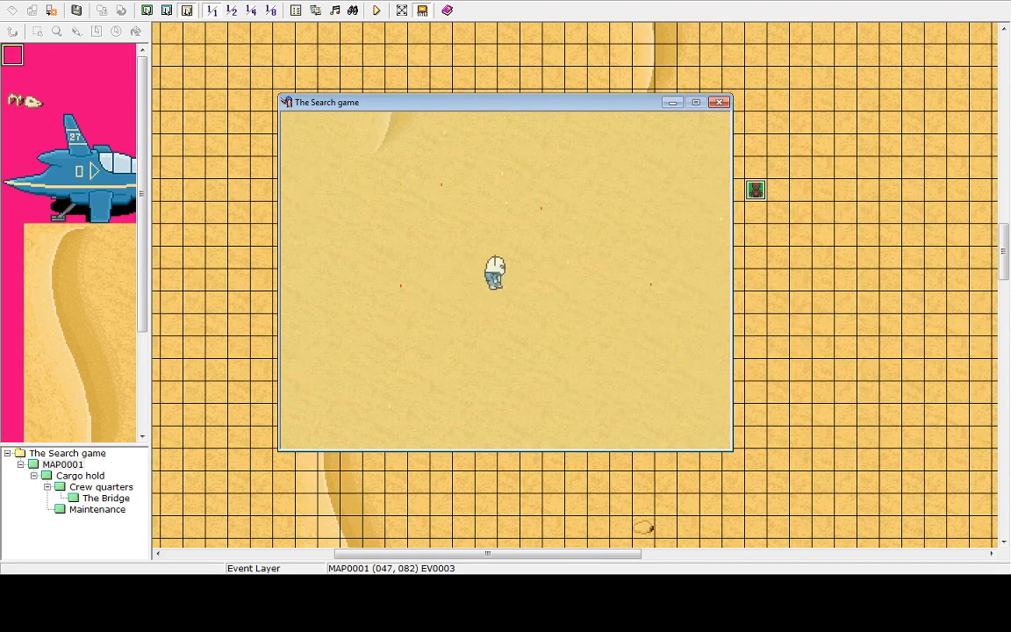
pyautogui.hotkey('alt', 'Tab')
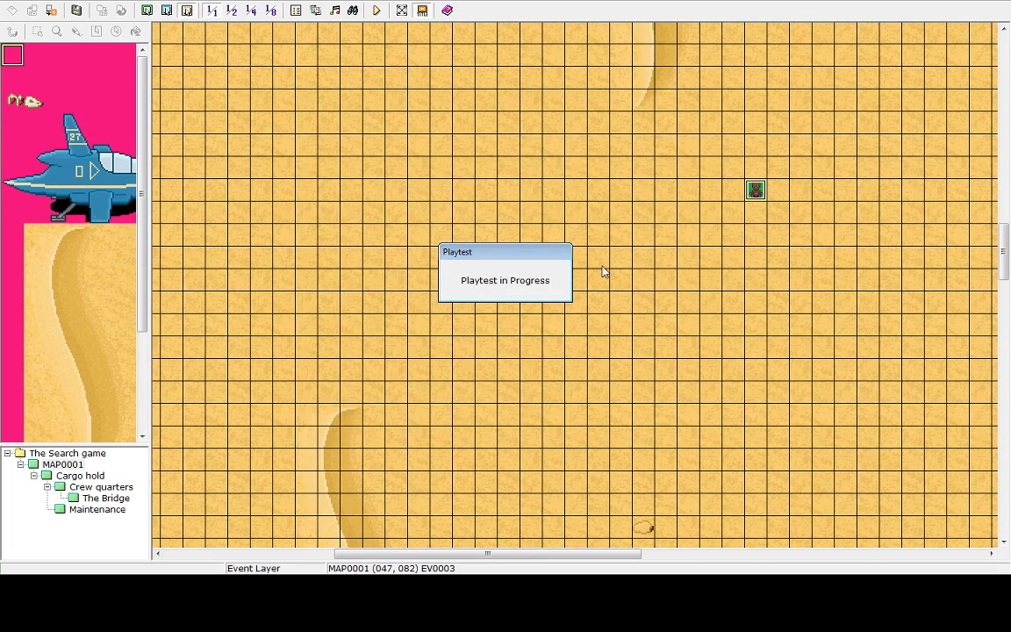
pyautogui.hotkey('alt', 'Tab')
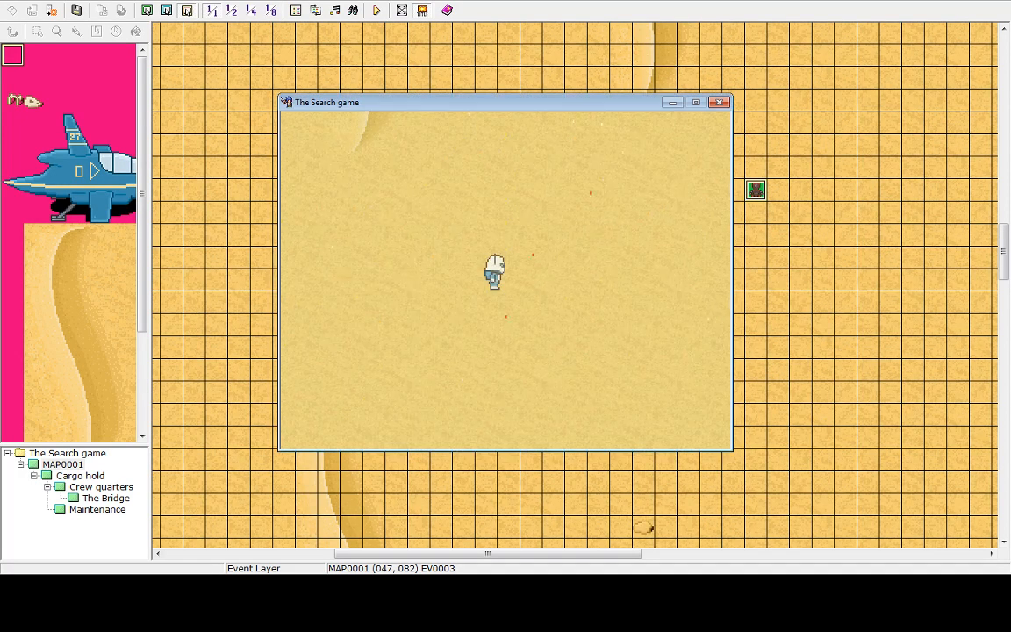
pyautogui.press('Escape')
pyautogui.press('Up')
pyautogui.press('Return')
pyautogui.press('Return')
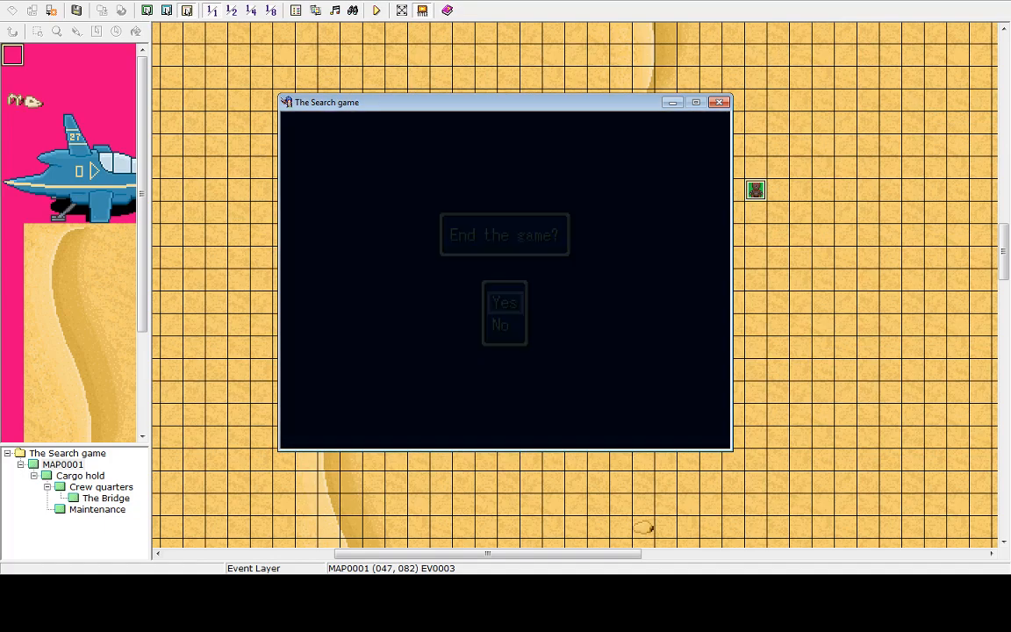
pyautogui.press('Up')
pyautogui.press('Return')
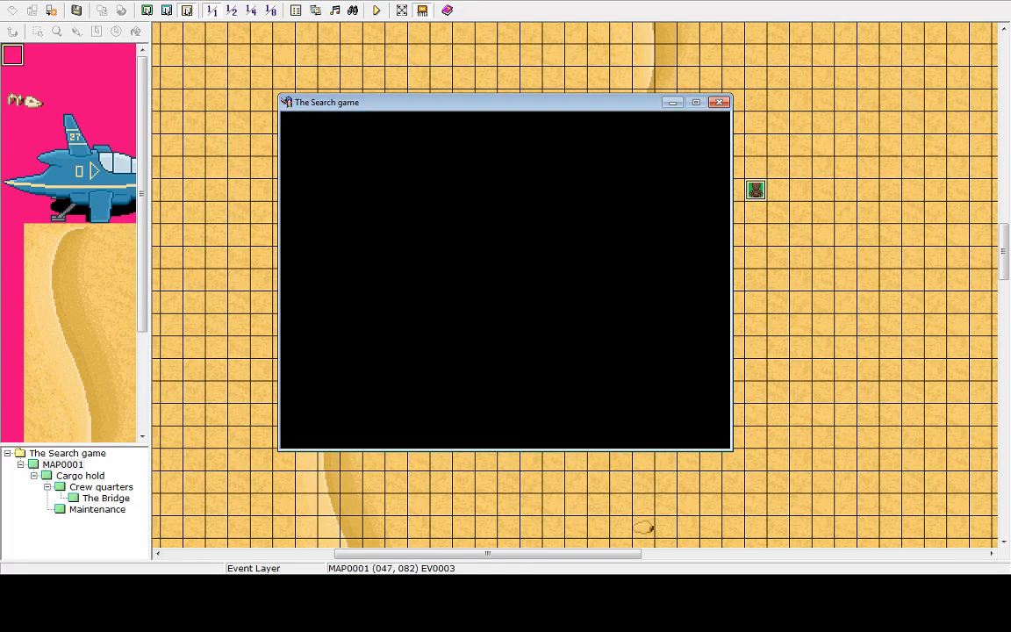
# Set the robot's first-page movement speed to 3: x2 Slower and apply the change
pyautogui.doubleClick(756, 197)
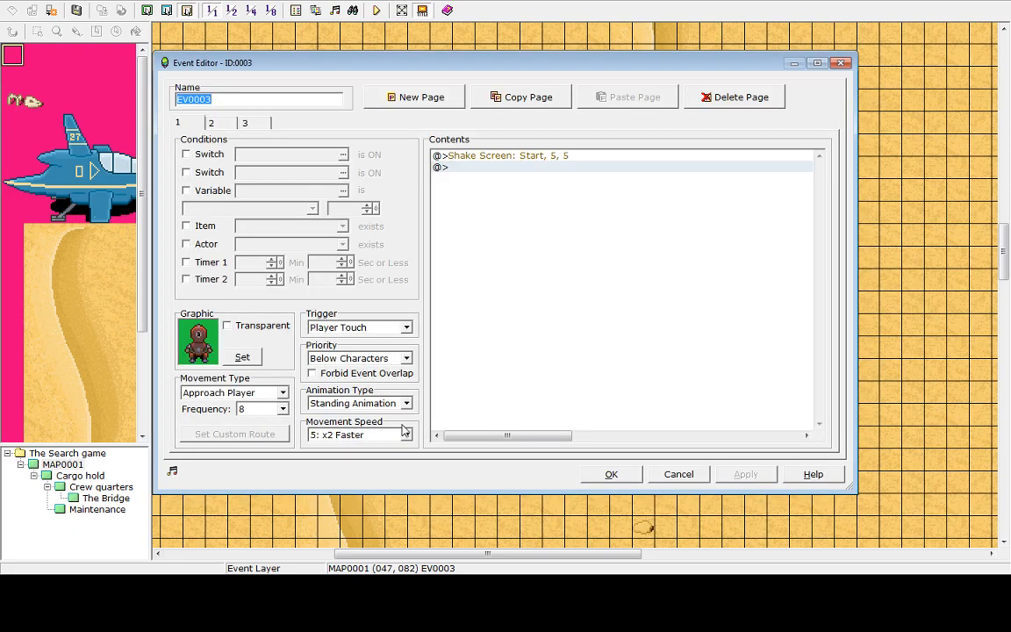
pyautogui.click(406, 435)
pyautogui.click(338, 471)
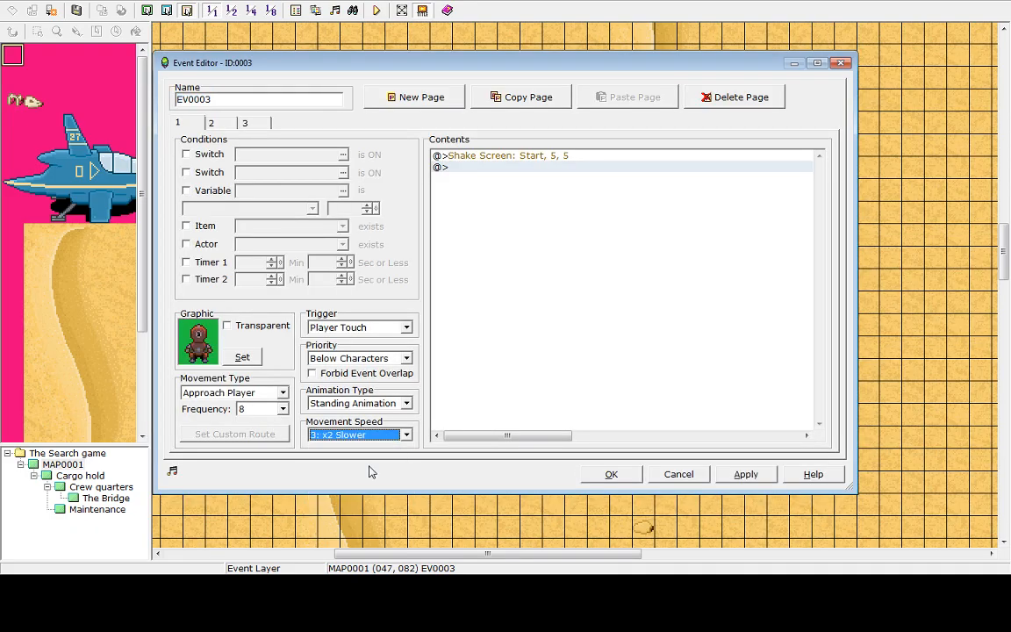
pyautogui.click(280, 410)
pyautogui.click(250, 490)
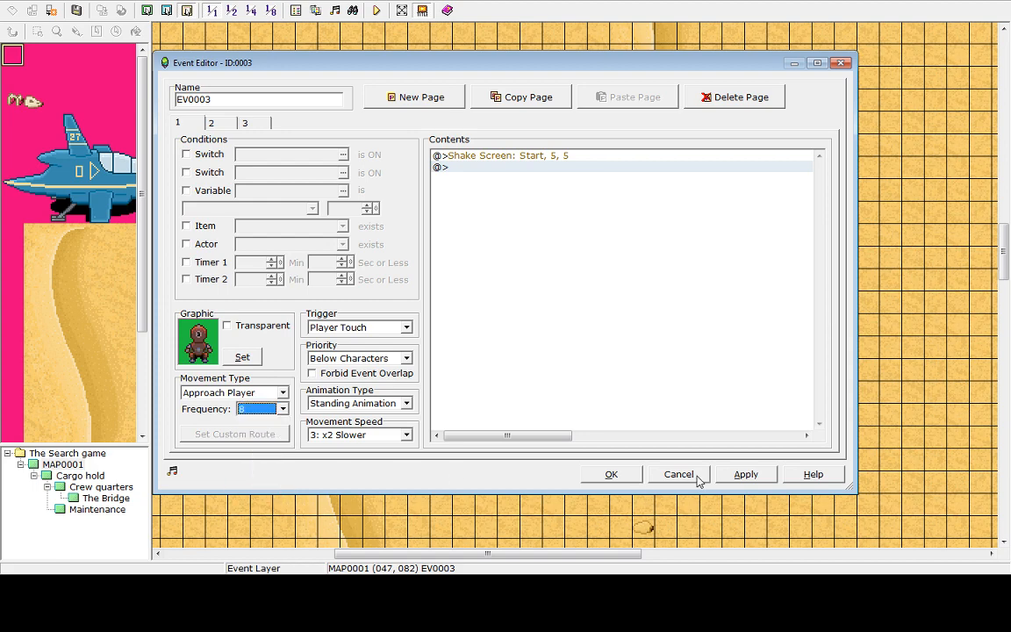
pyautogui.click(745, 475)
pyautogui.click(612, 474)
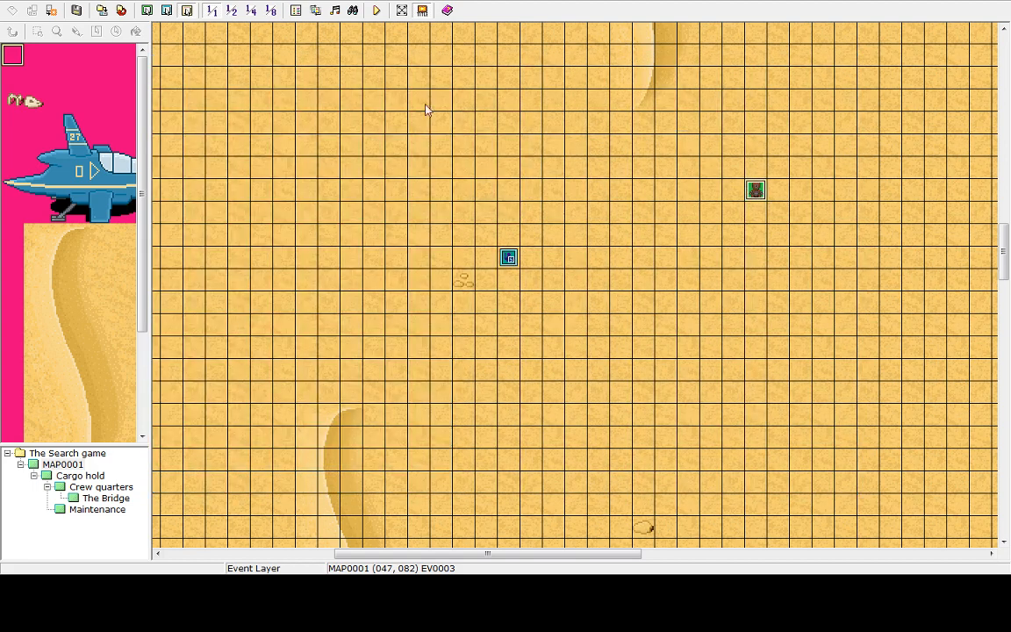
# Save and playtest the game again, letting the robot reach the hero, then quit the playtest
pyautogui.click(377, 10)
pyautogui.click(510, 308)
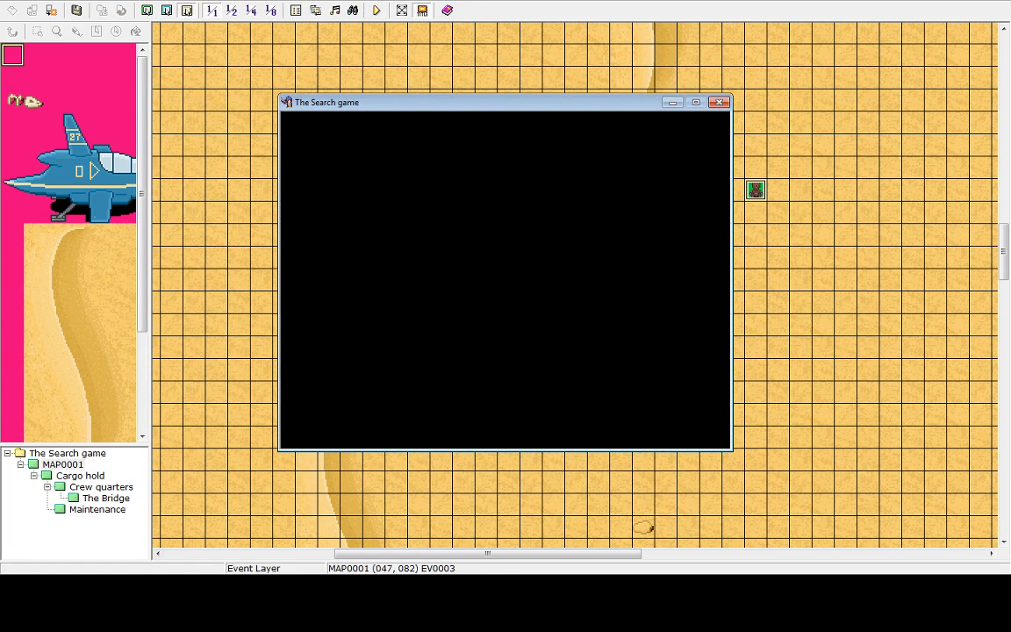
pyautogui.press('Return')
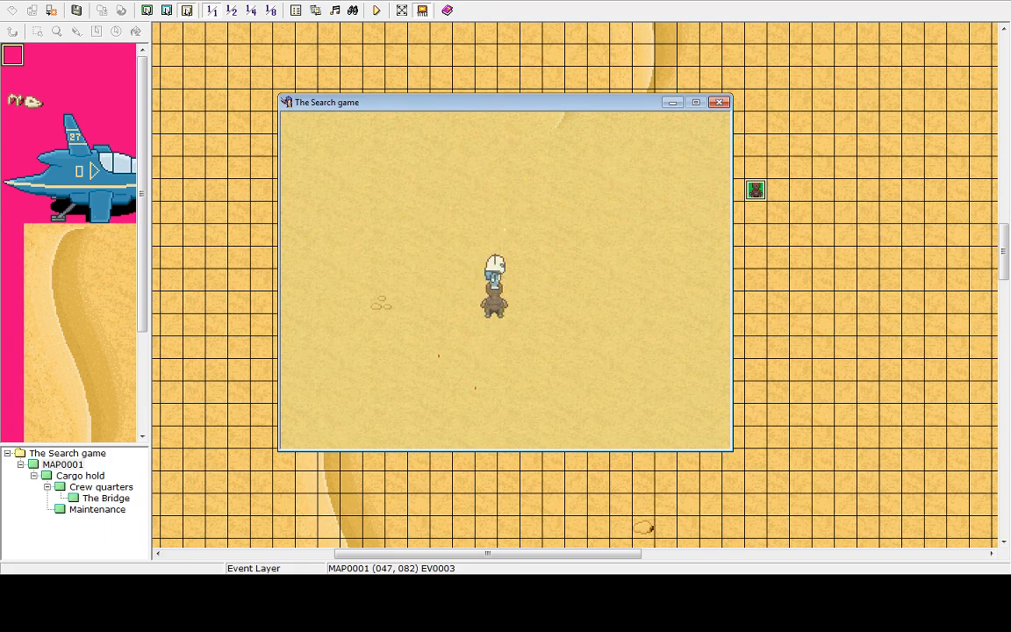
pyautogui.press('Escape')
pyautogui.press('Up')
pyautogui.press('Return')
pyautogui.press('Return')
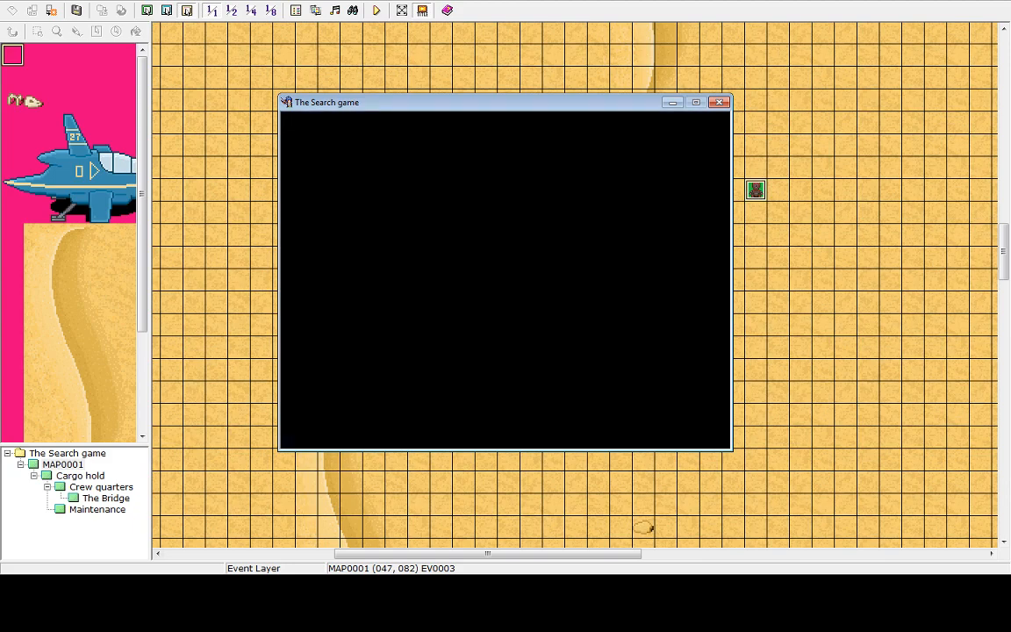
pyautogui.press('Up')
pyautogui.press('Return')
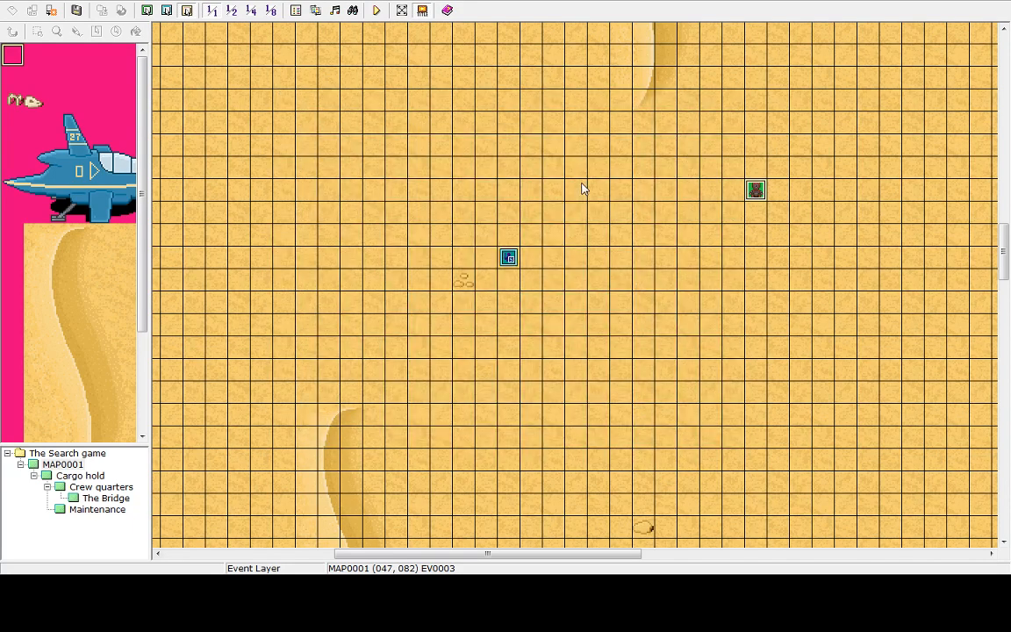
# Open the robot event, compare its pages, and set the second page's movement speed to 3: x2 Slower
pyautogui.doubleClick(754, 191)
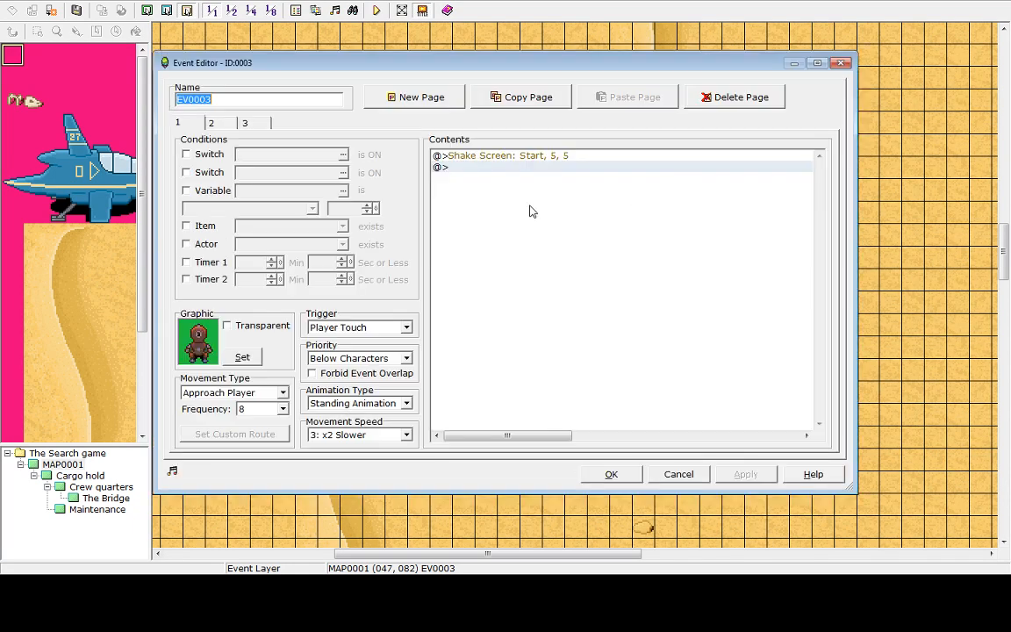
pyautogui.click(206, 120)
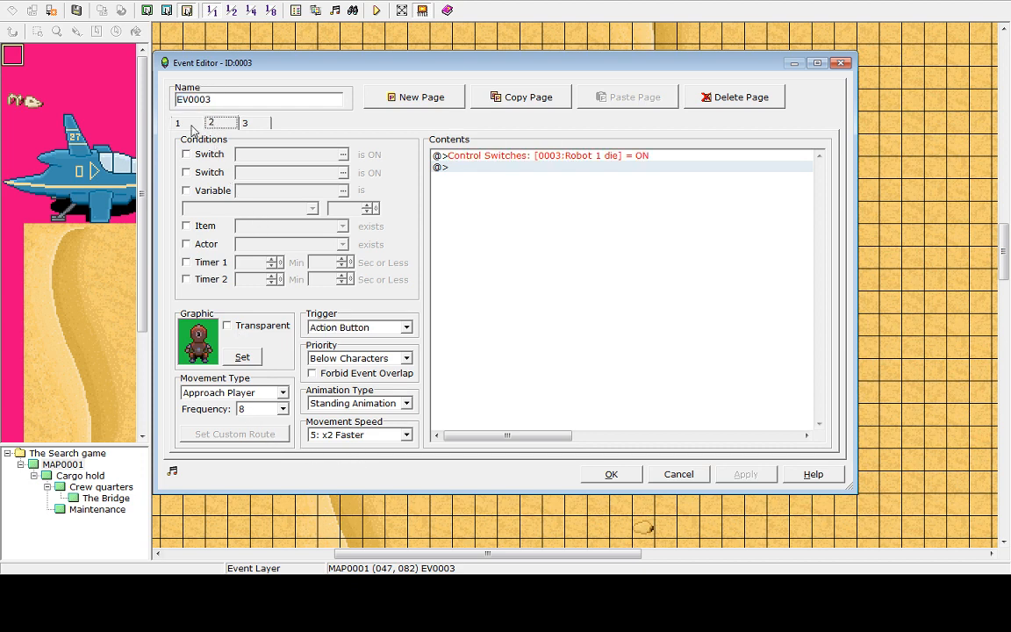
pyautogui.click(178, 121)
pyautogui.click(206, 120)
pyautogui.click(187, 120)
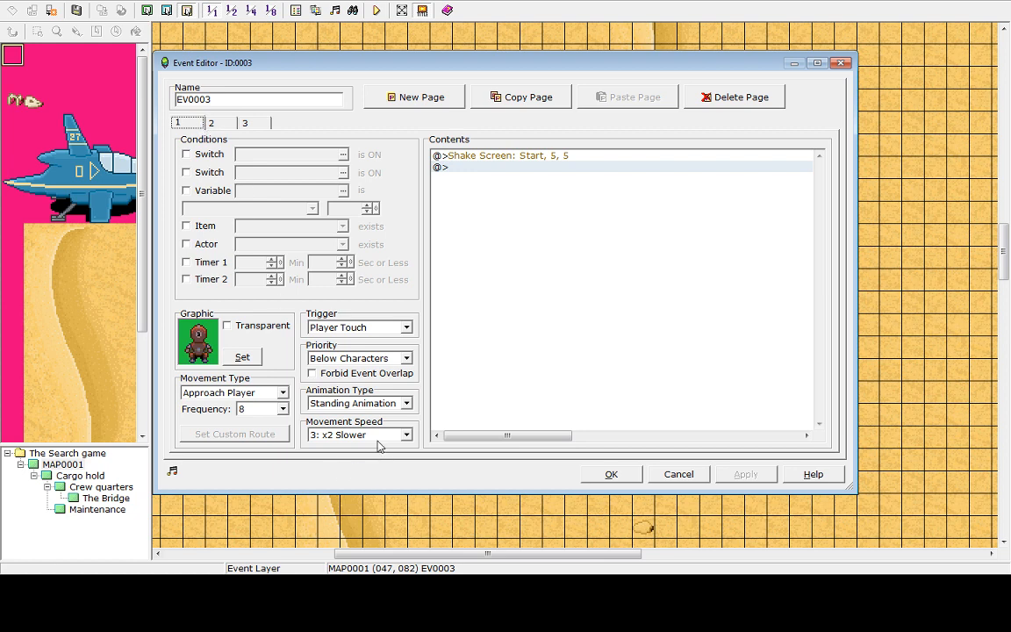
pyautogui.click(209, 117)
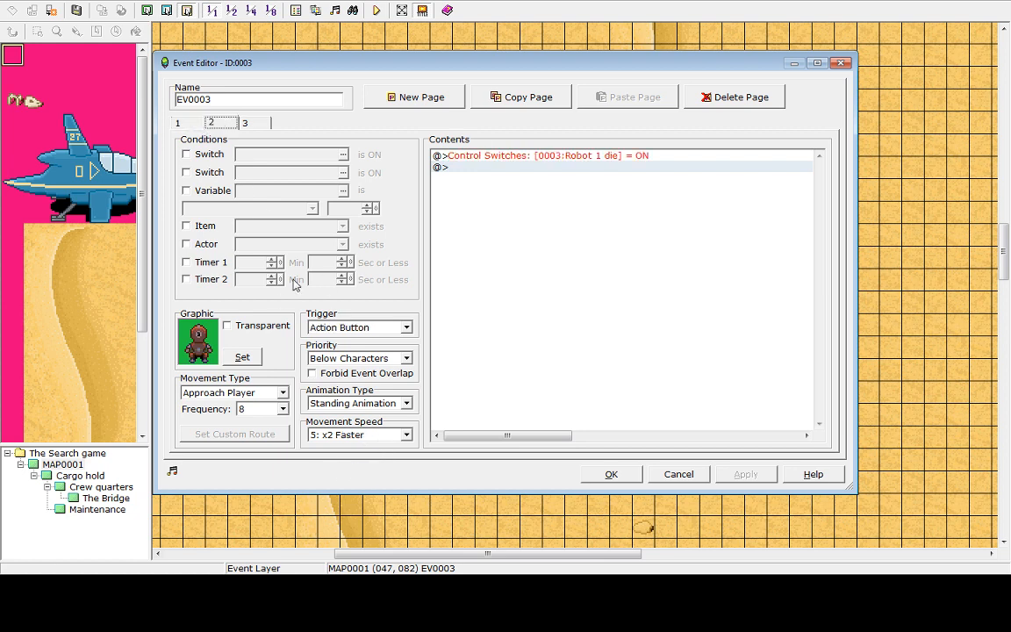
pyautogui.click(406, 435)
pyautogui.click(359, 458)
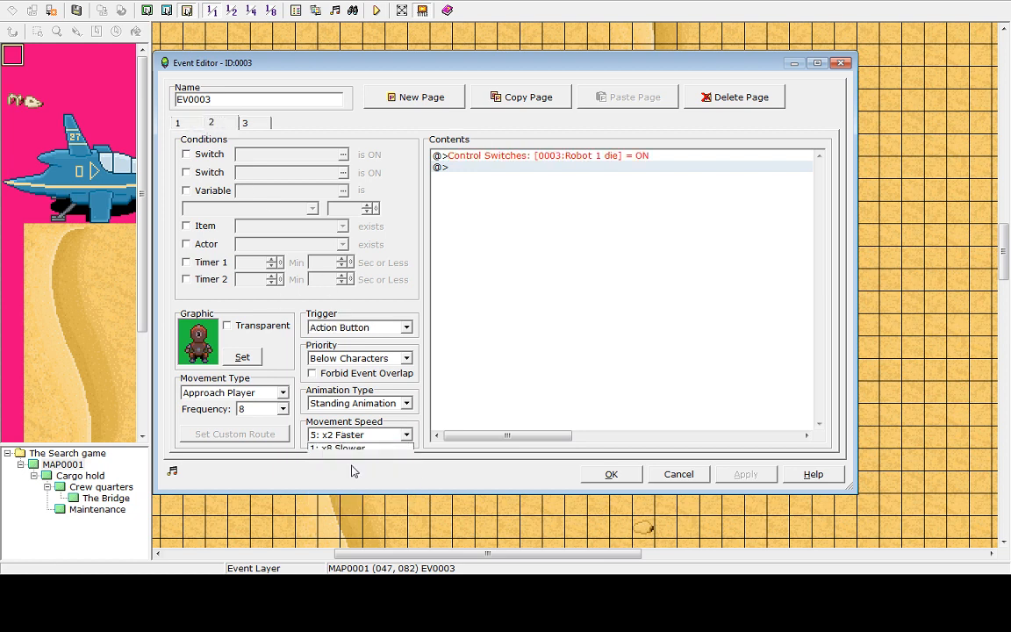
# Set the third page's movement speed to 3: x2 Slower, apply, and close the event editor
pyautogui.click(249, 124)
pyautogui.click(406, 434)
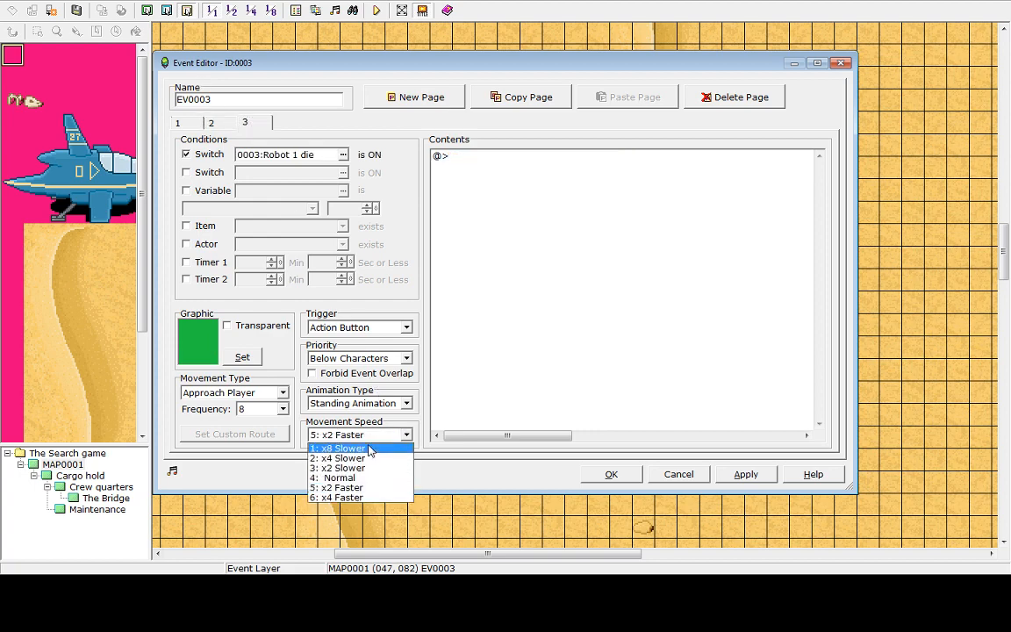
pyautogui.click(351, 470)
pyautogui.click(759, 474)
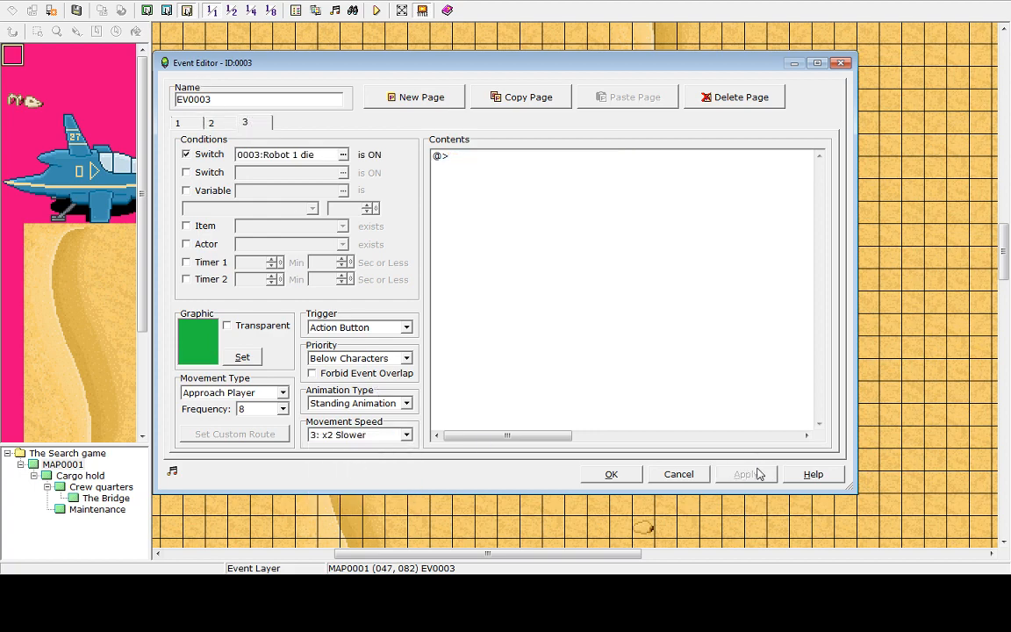
pyautogui.click(611, 474)
# Playtest the game, then end the game and shut down the playtest
pyautogui.click(376, 10)
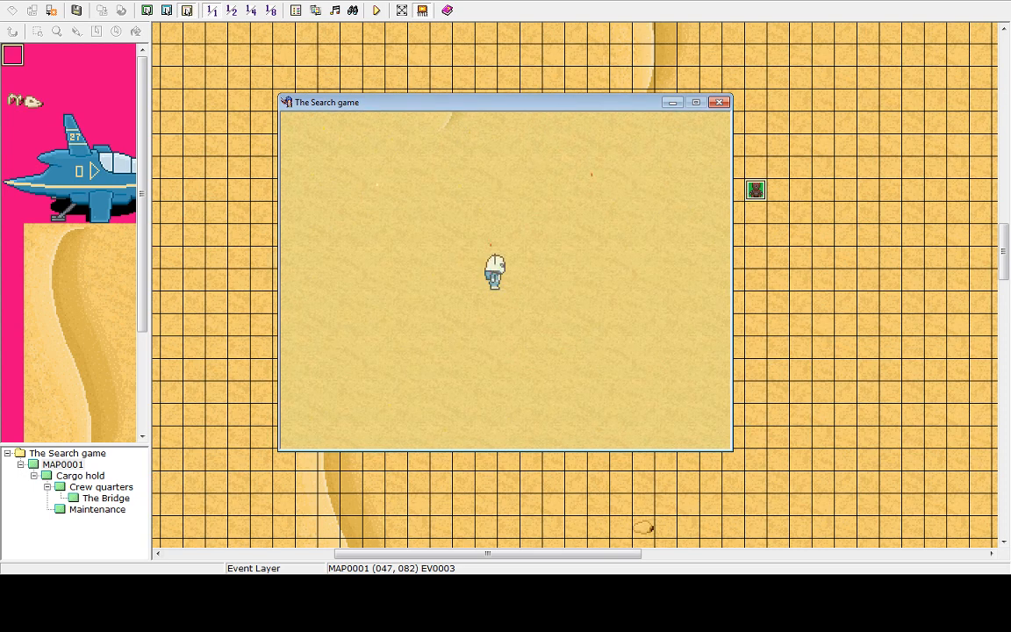
pyautogui.press('Escape')
pyautogui.press('Up')
pyautogui.press('Return')
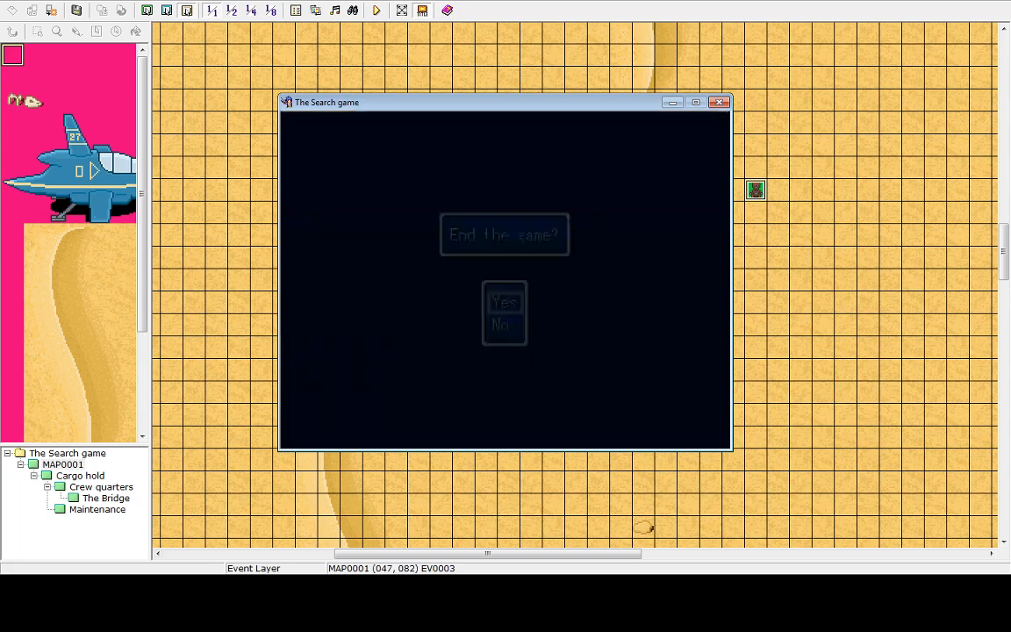
pyautogui.press('Return')
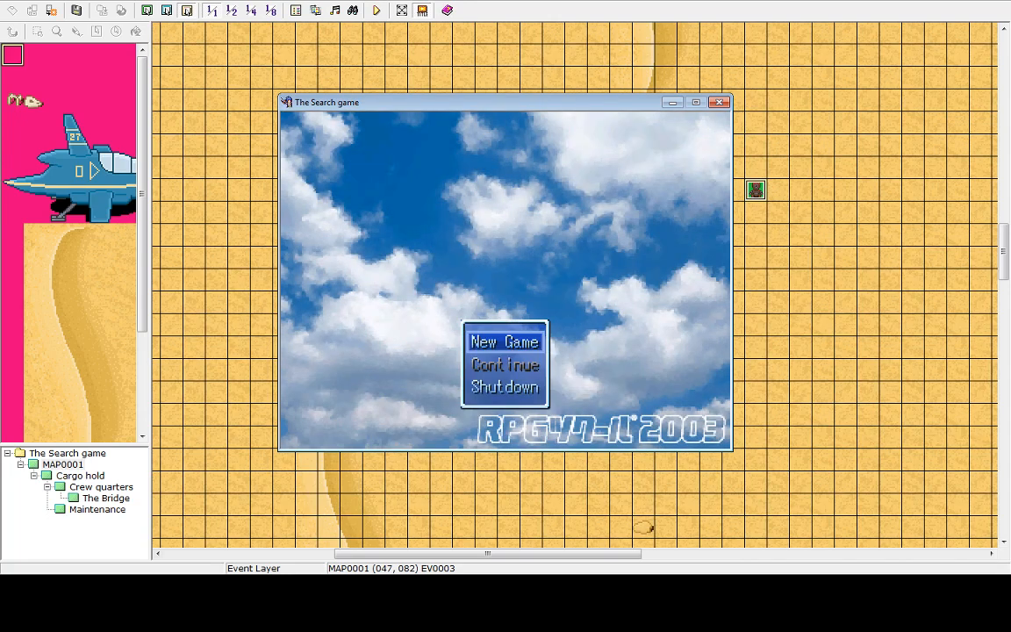
pyautogui.press('Up')
pyautogui.press('Return')
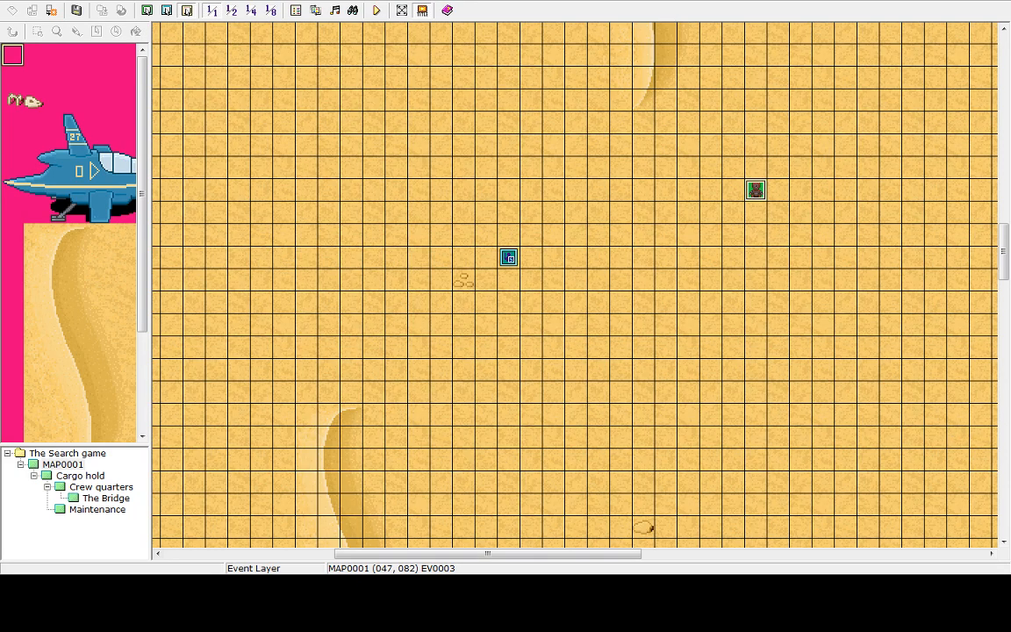
# On the robot's third page, insert a Show Animation command targeting the Player
pyautogui.doubleClick(757, 192)
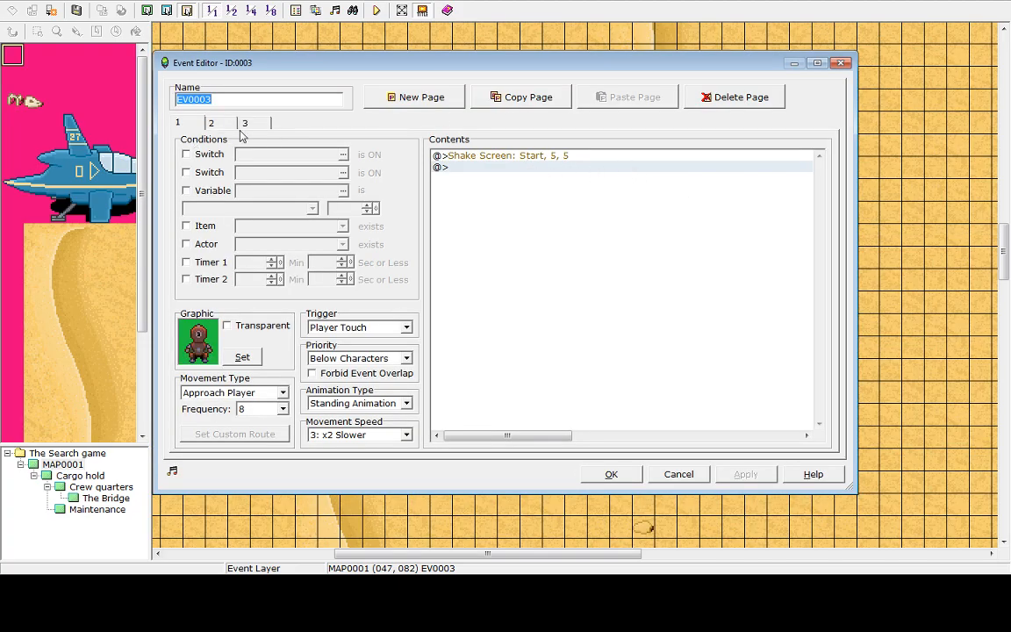
pyautogui.click(245, 124)
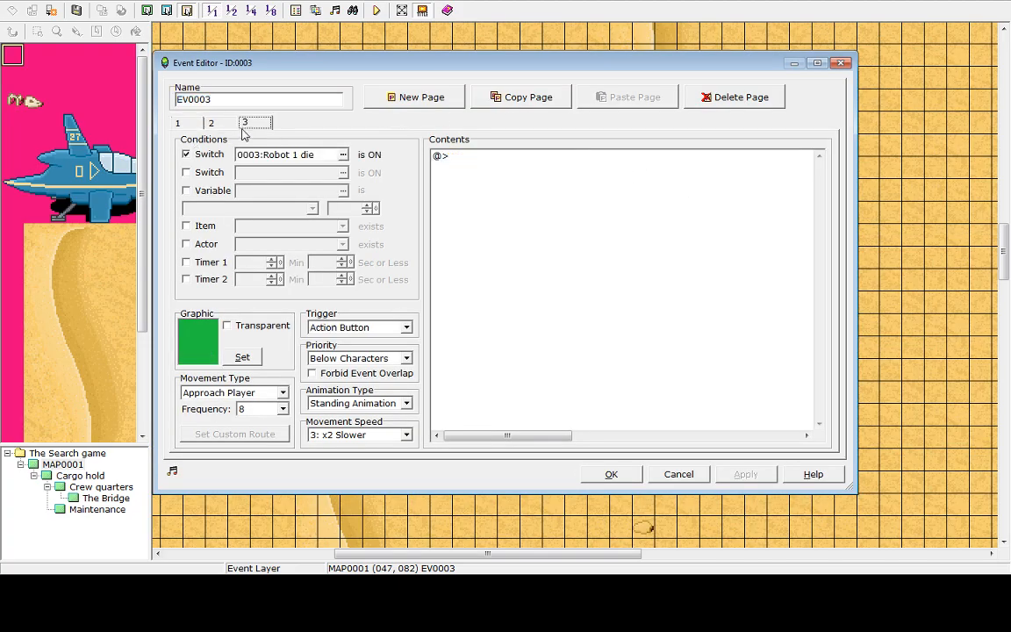
pyautogui.doubleClick(447, 164)
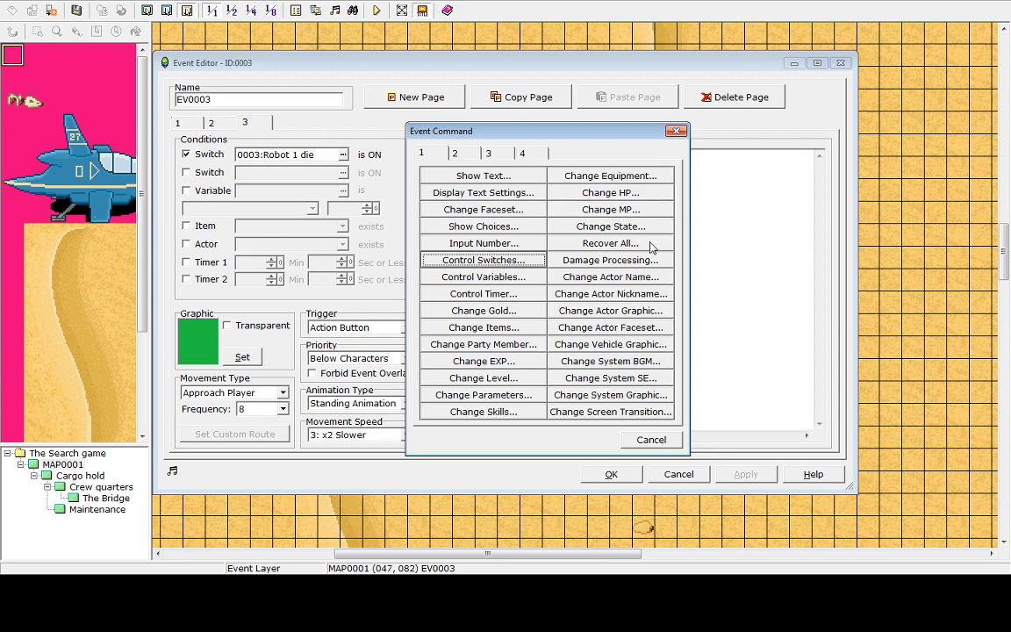
pyautogui.click(474, 156)
pyautogui.click(490, 155)
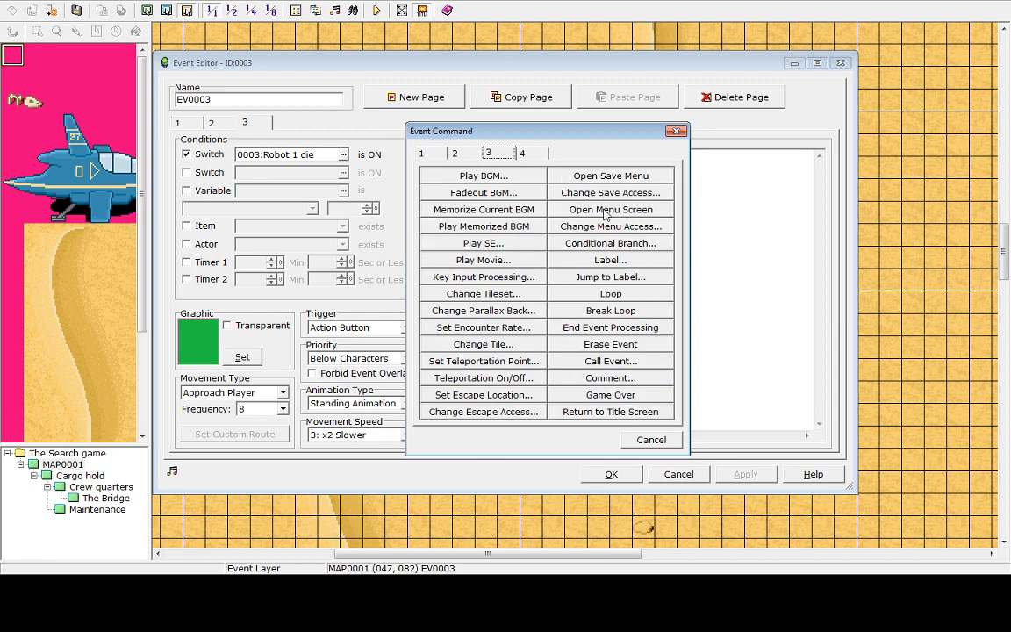
pyautogui.click(457, 153)
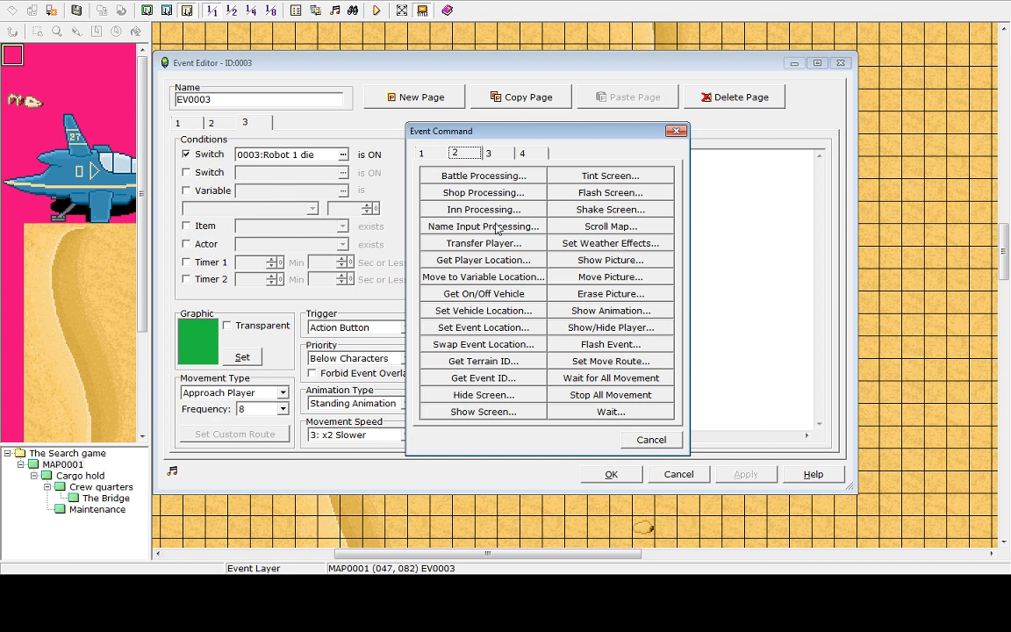
pyautogui.click(595, 312)
pyautogui.click(606, 252)
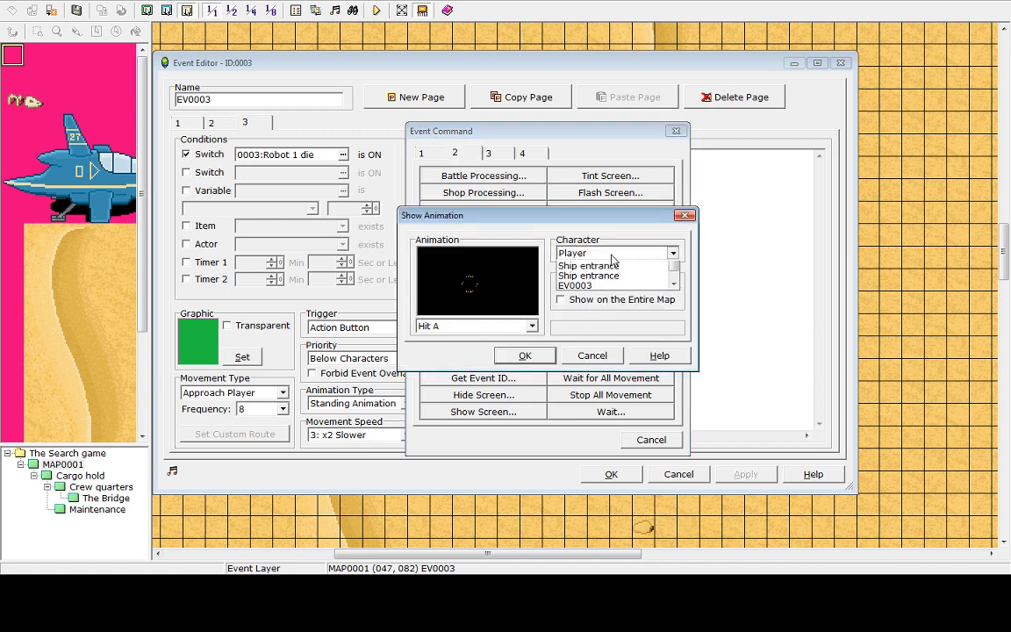
pyautogui.click(612, 255)
# Preview animations in the list, trying Hit B, Sword A, Bodyslam, Cure A and Deep Freeze
pyautogui.click(492, 327)
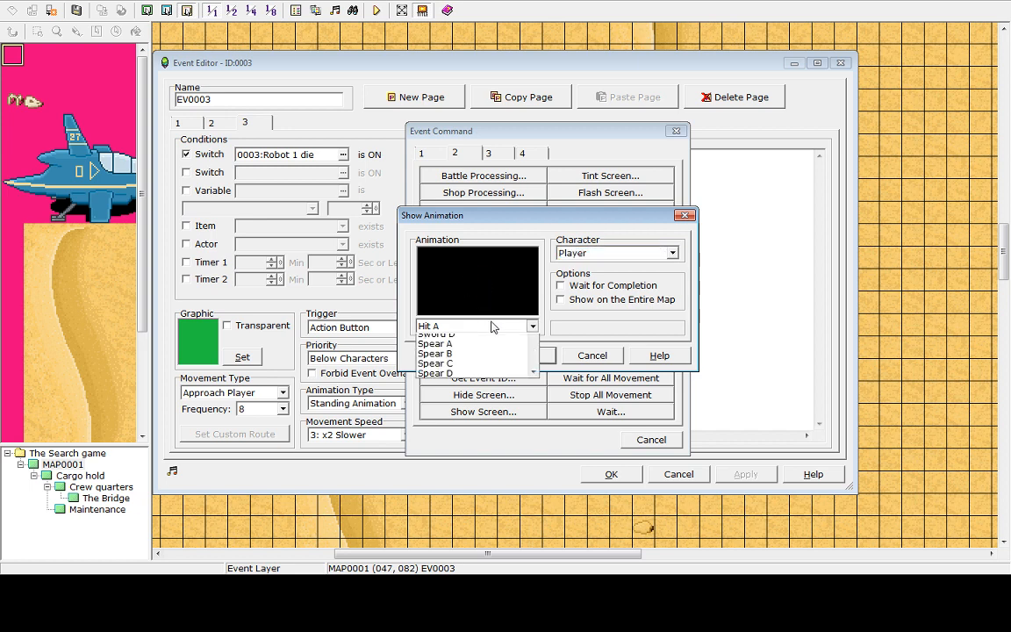
pyautogui.click(465, 354)
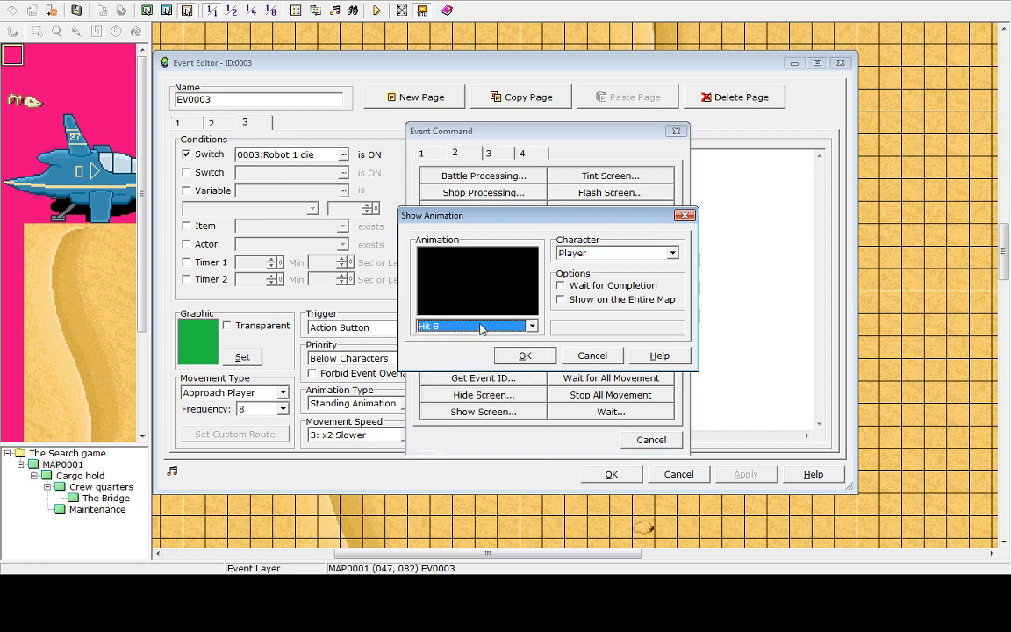
pyautogui.click(481, 329)
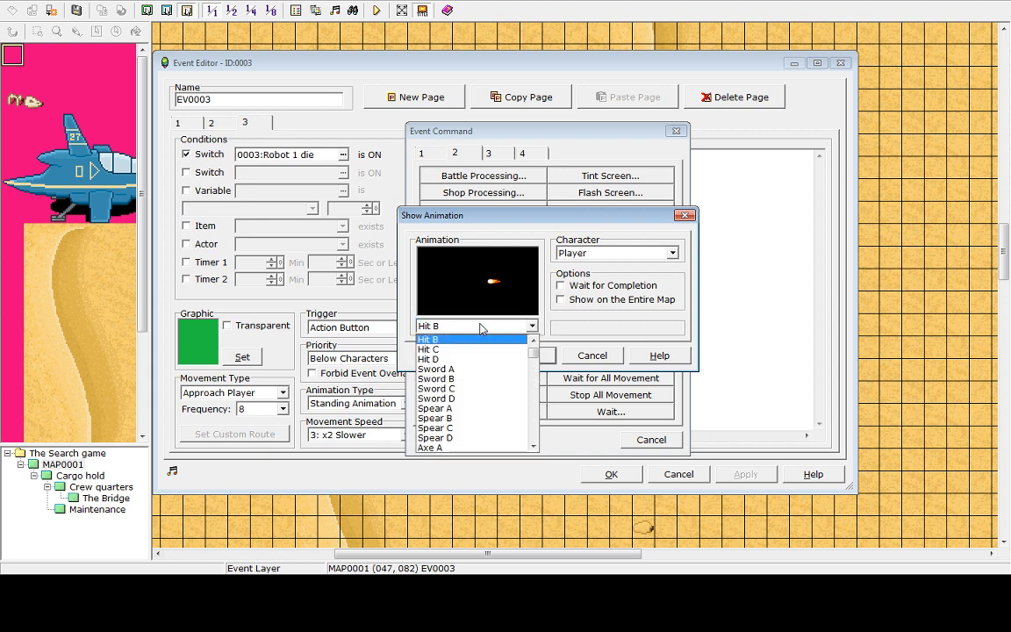
pyautogui.click(469, 372)
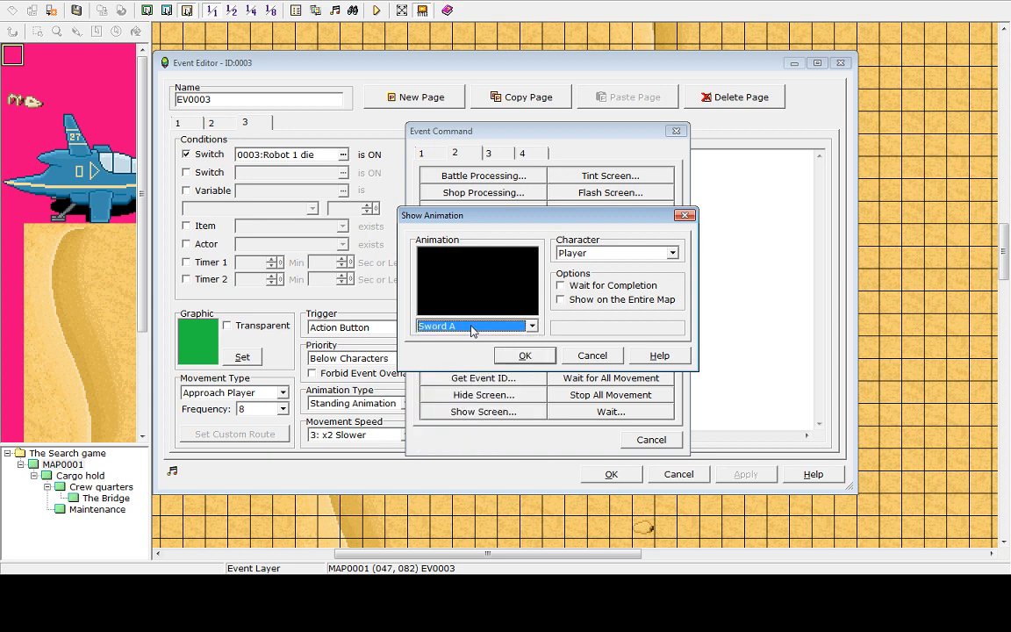
pyautogui.click(527, 327)
pyautogui.scroll(-6, 460, 383)
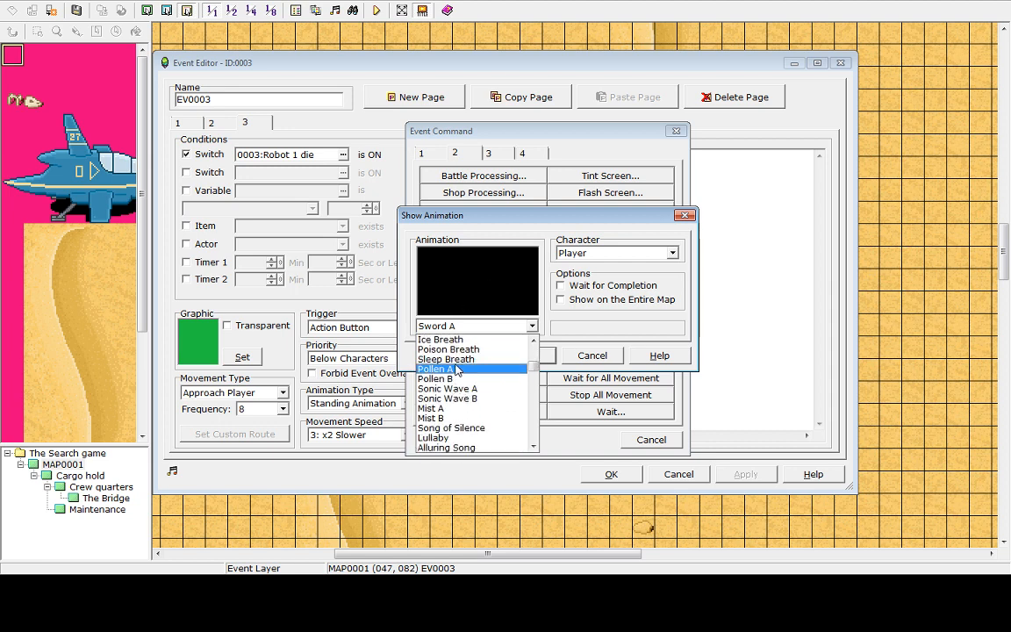
pyautogui.scroll(-1, 459, 384)
pyautogui.scroll(-1, 460, 384)
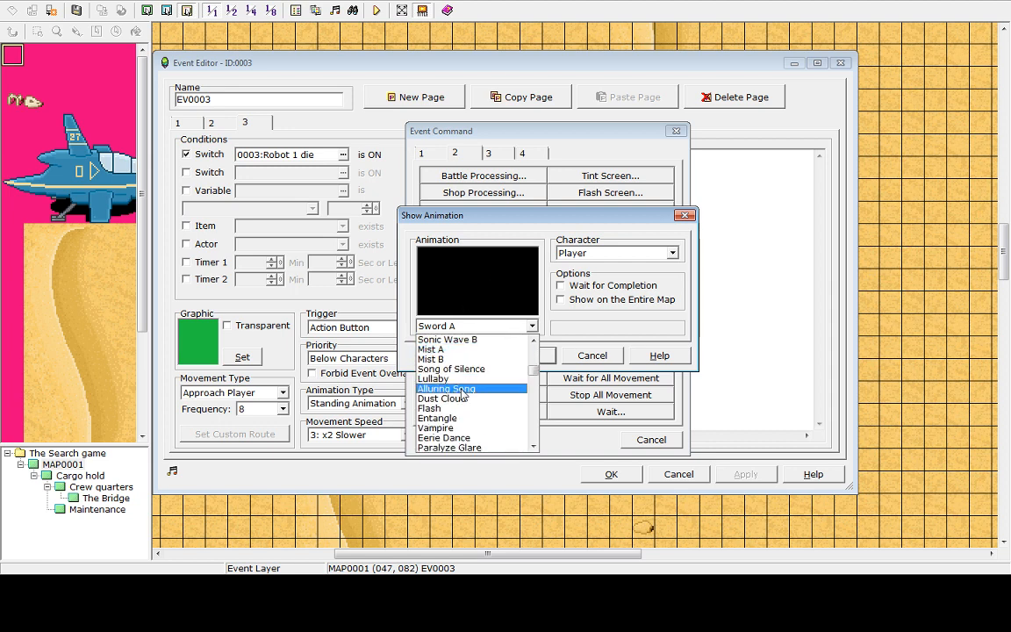
pyautogui.scroll(-3, 468, 417)
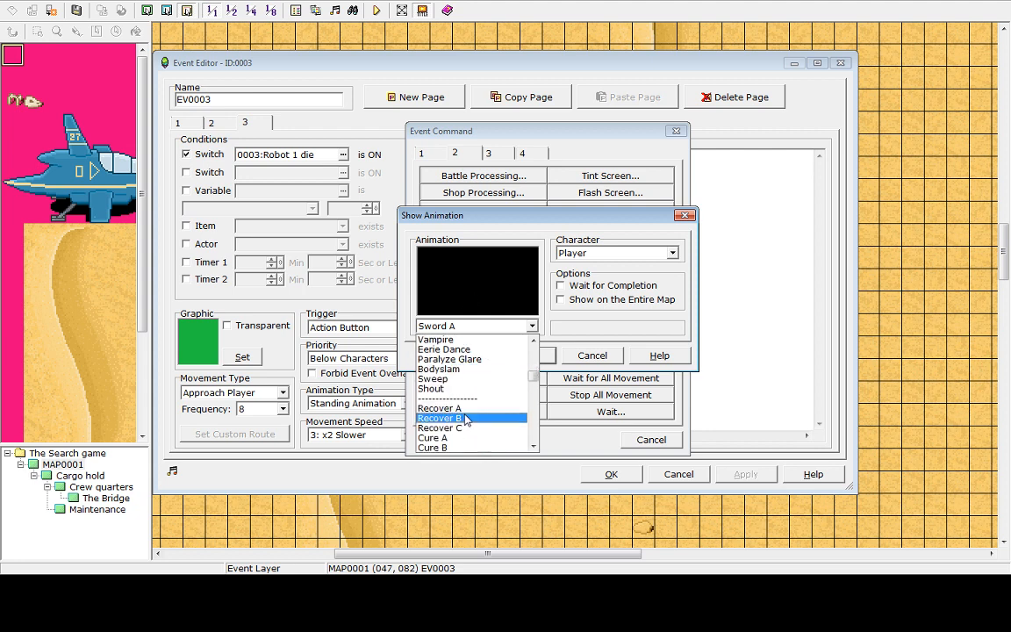
pyautogui.click(470, 369)
pyautogui.click(477, 330)
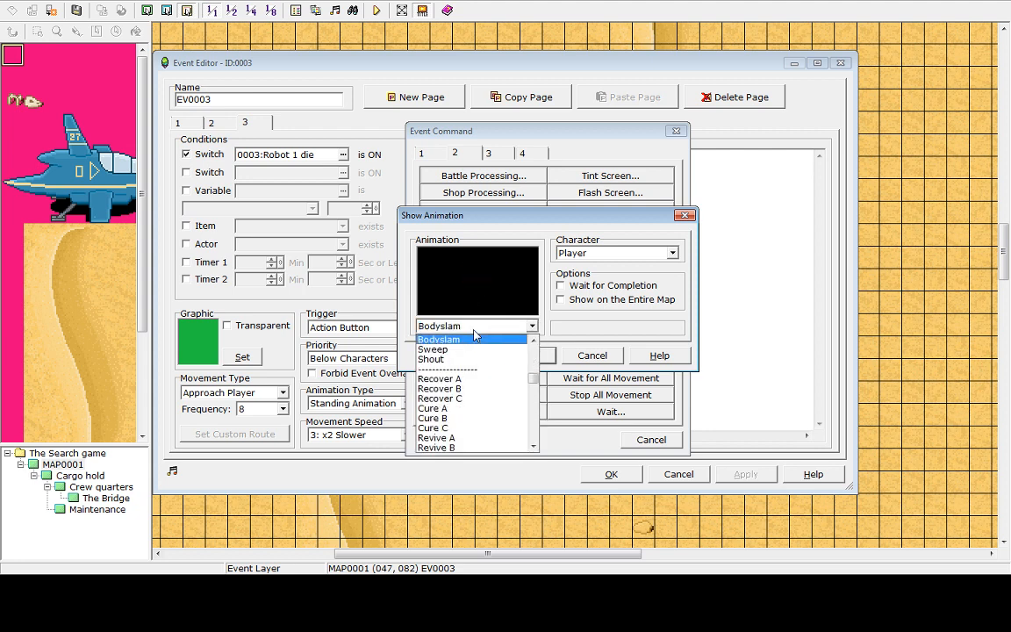
pyautogui.click(470, 410)
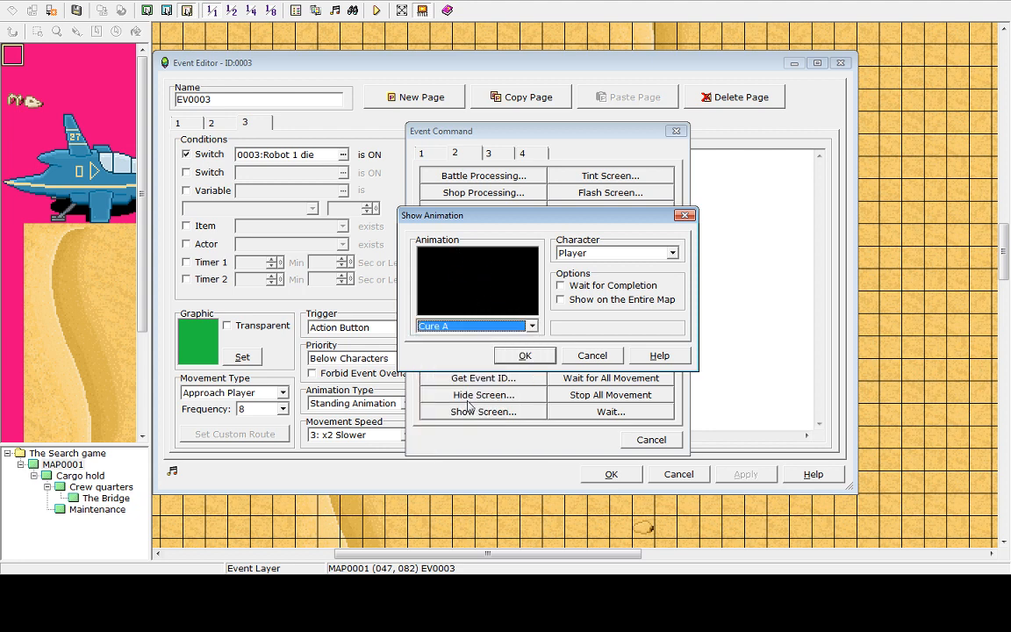
pyautogui.click(489, 330)
pyautogui.scroll(-5, 505, 400)
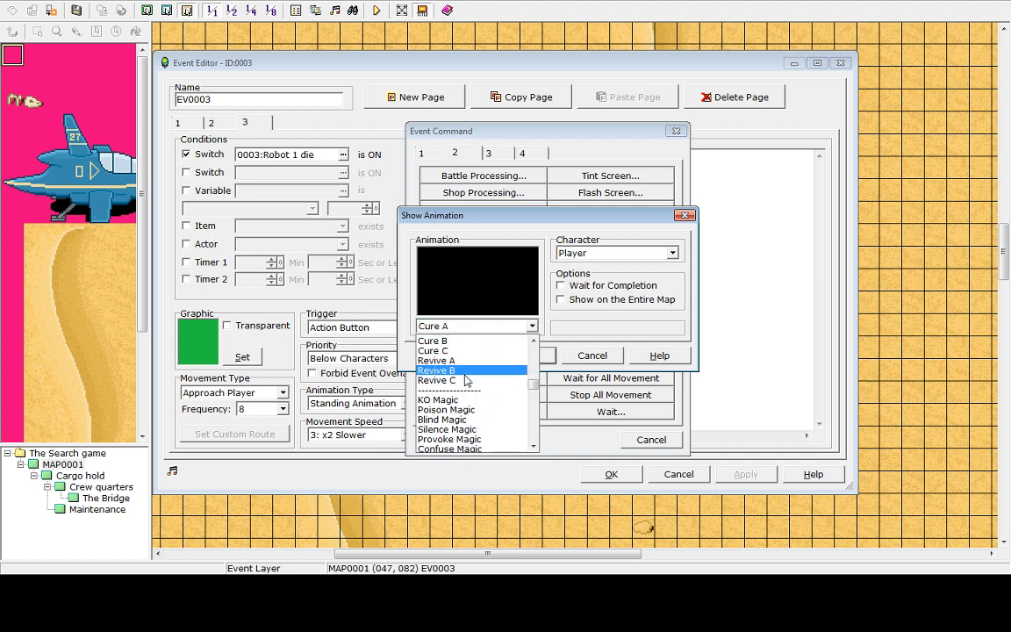
pyautogui.scroll(-15, 505, 402)
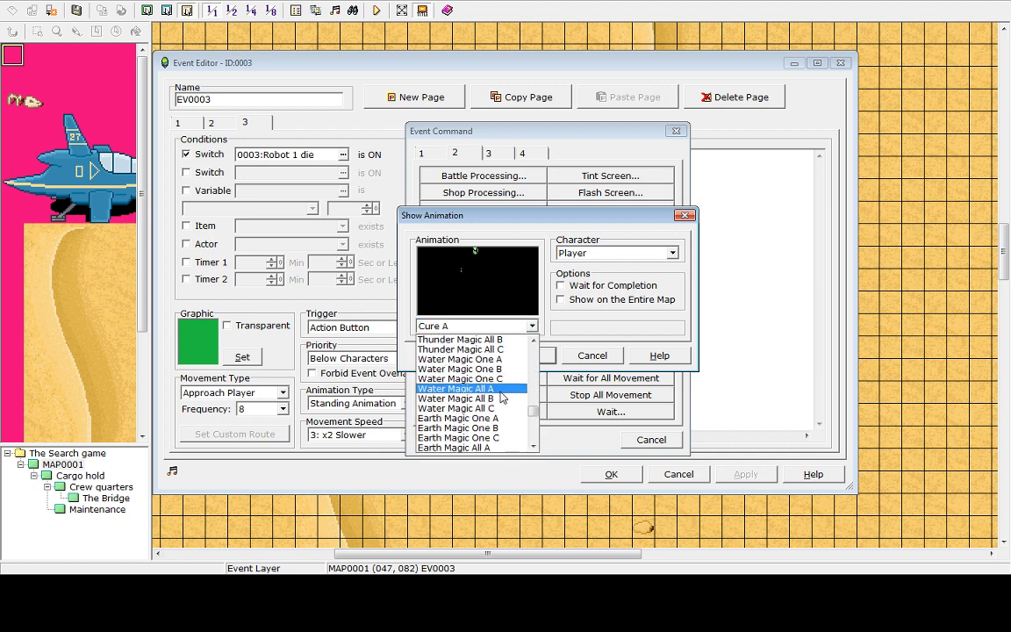
pyautogui.scroll(-4, 508, 390)
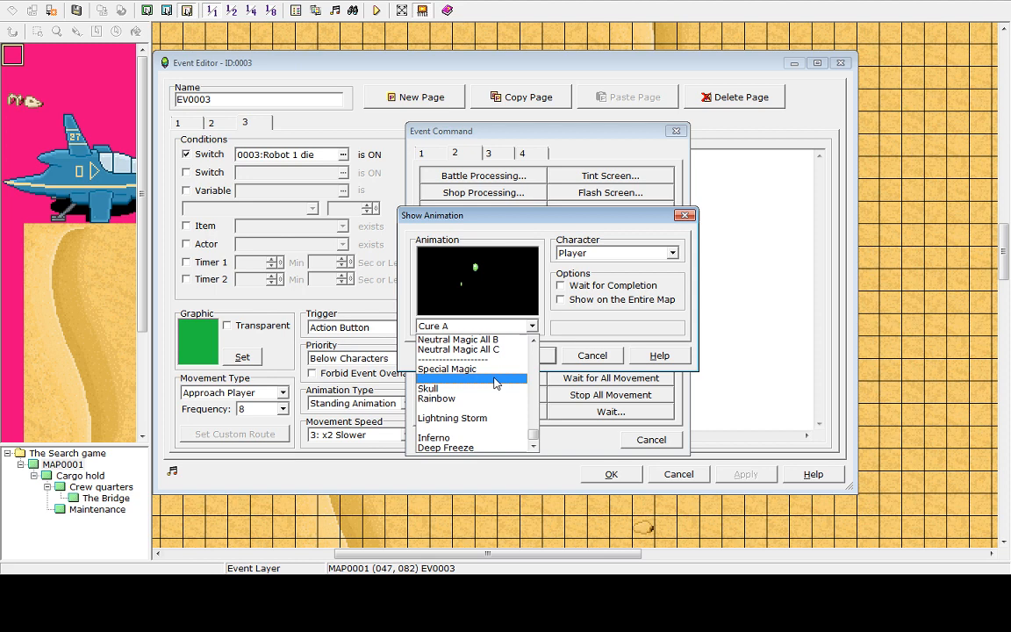
pyautogui.click(456, 447)
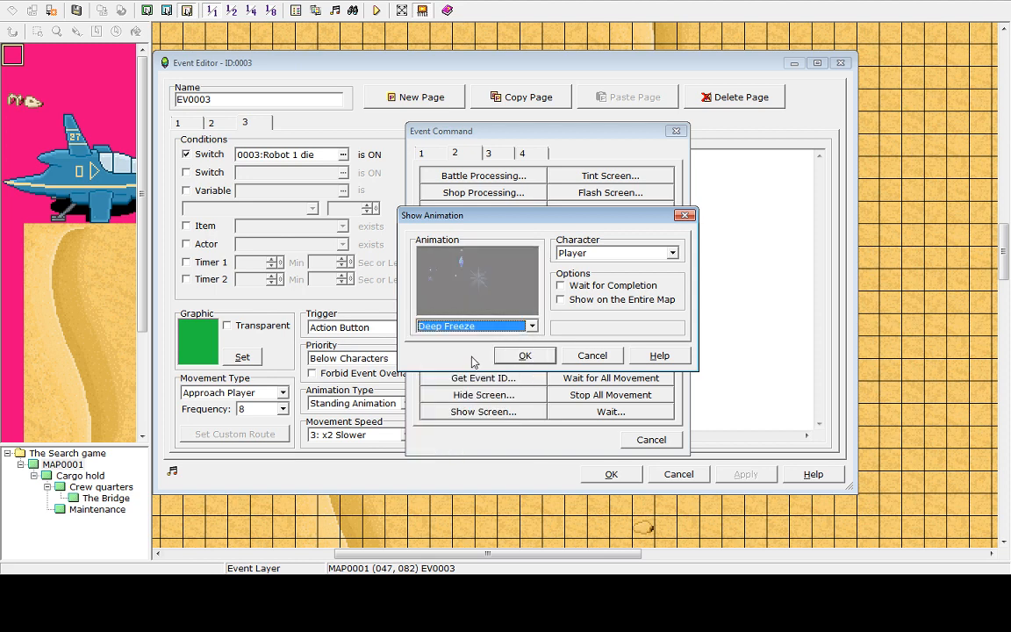
# Set the robot's Show Animation command to Hit A, confirm it, and close the event editor
pyautogui.click(489, 326)
pyautogui.scroll(2, 525, 407)
pyautogui.scroll(15, 525, 407)
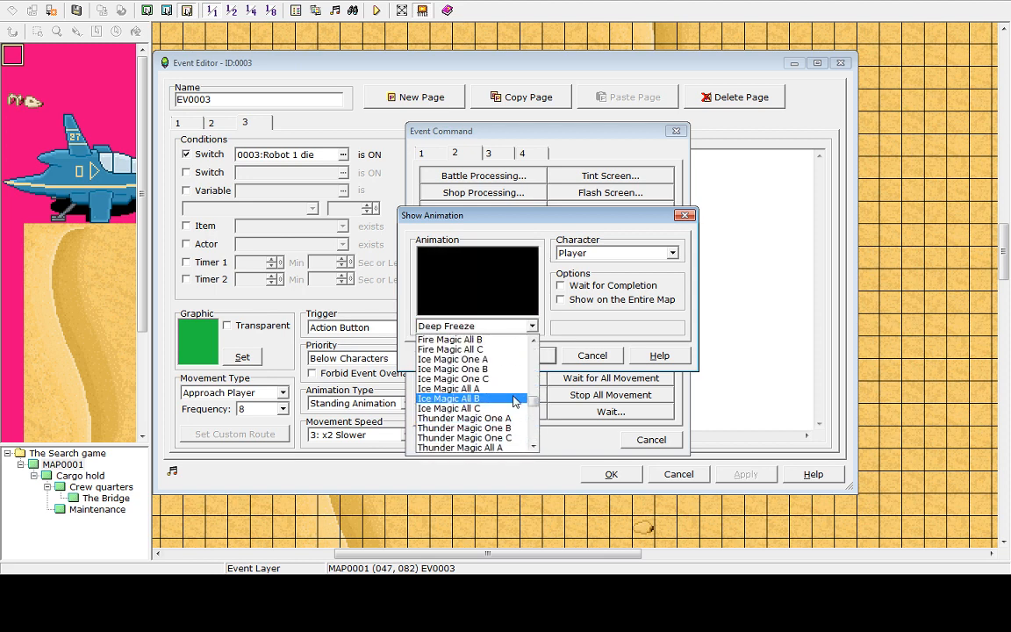
pyautogui.scroll(11, 463, 384)
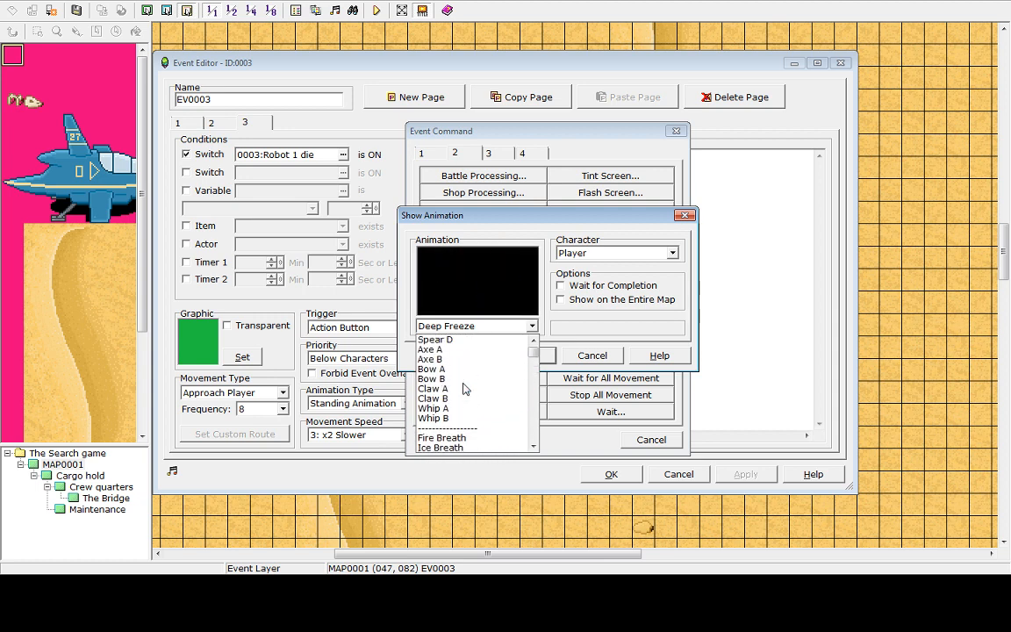
pyautogui.click(452, 368)
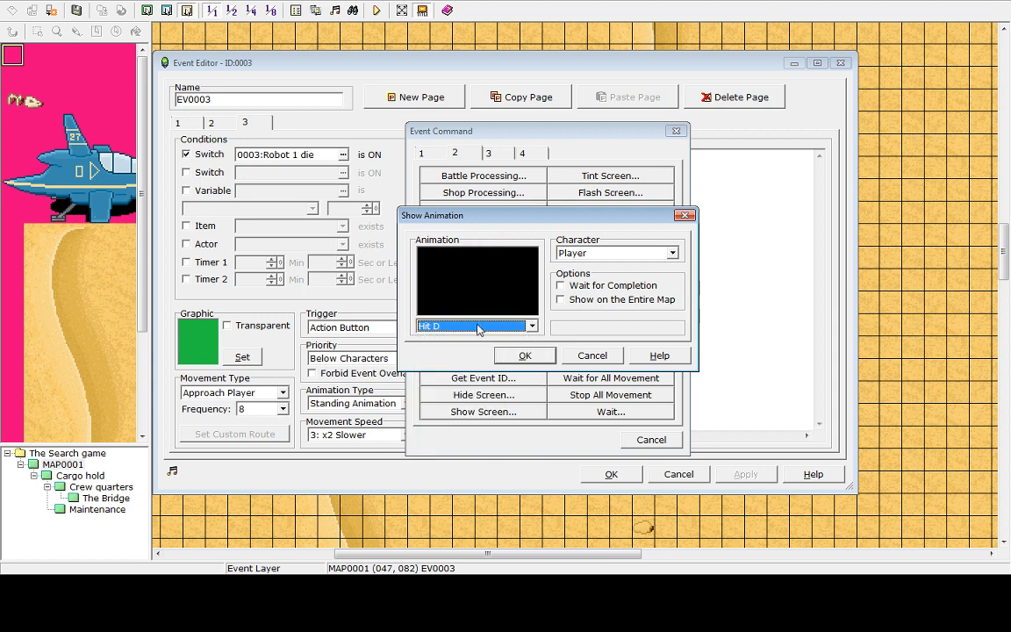
pyautogui.click(479, 330)
pyautogui.click(462, 358)
pyautogui.click(463, 328)
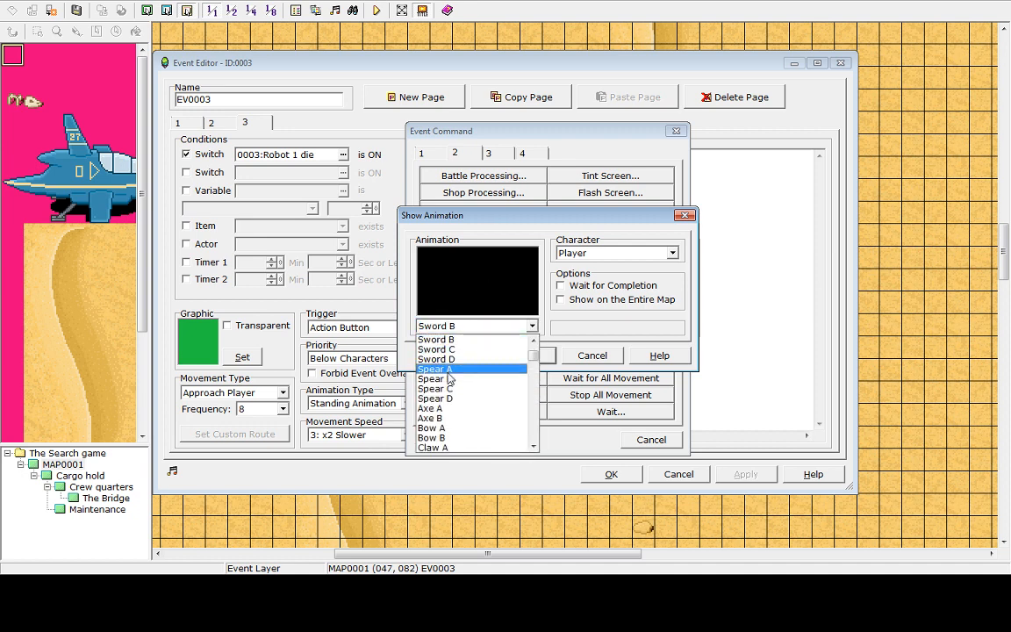
pyautogui.click(450, 371)
pyautogui.click(457, 328)
pyautogui.scroll(3, 450, 358)
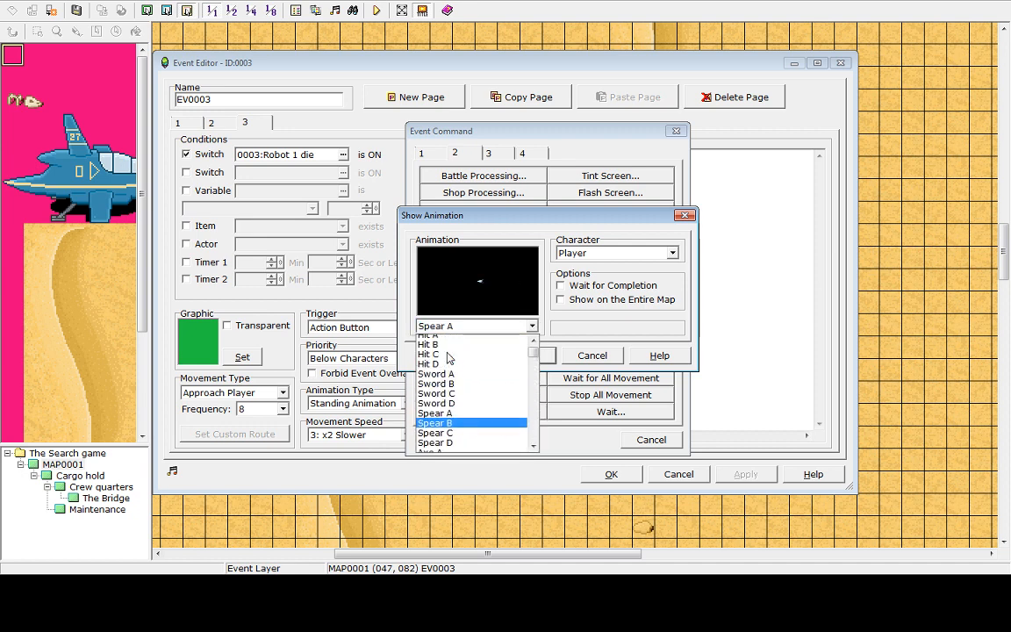
pyautogui.click(457, 340)
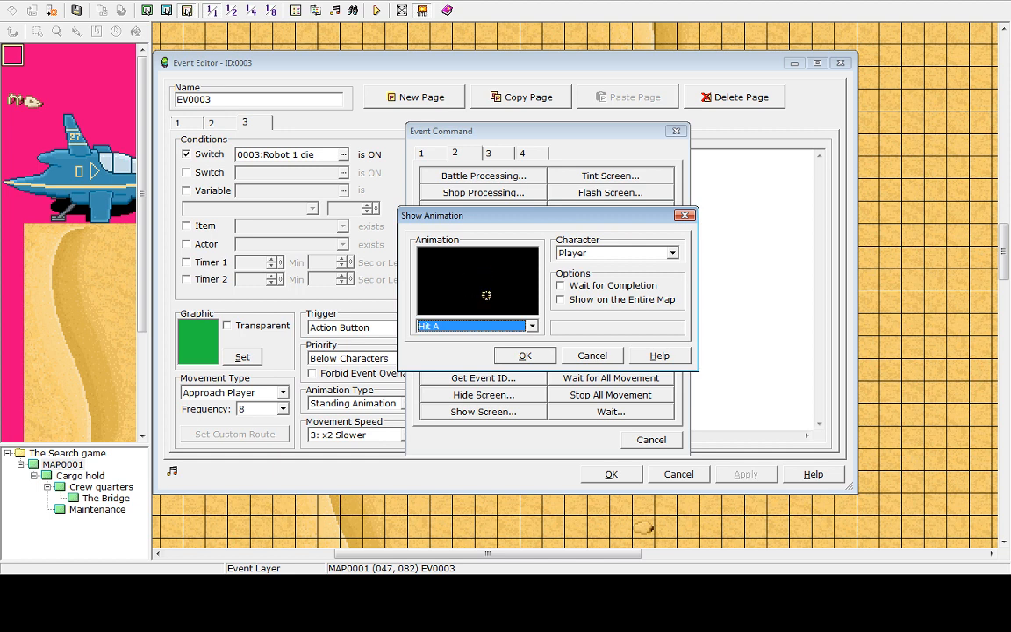
pyautogui.click(525, 355)
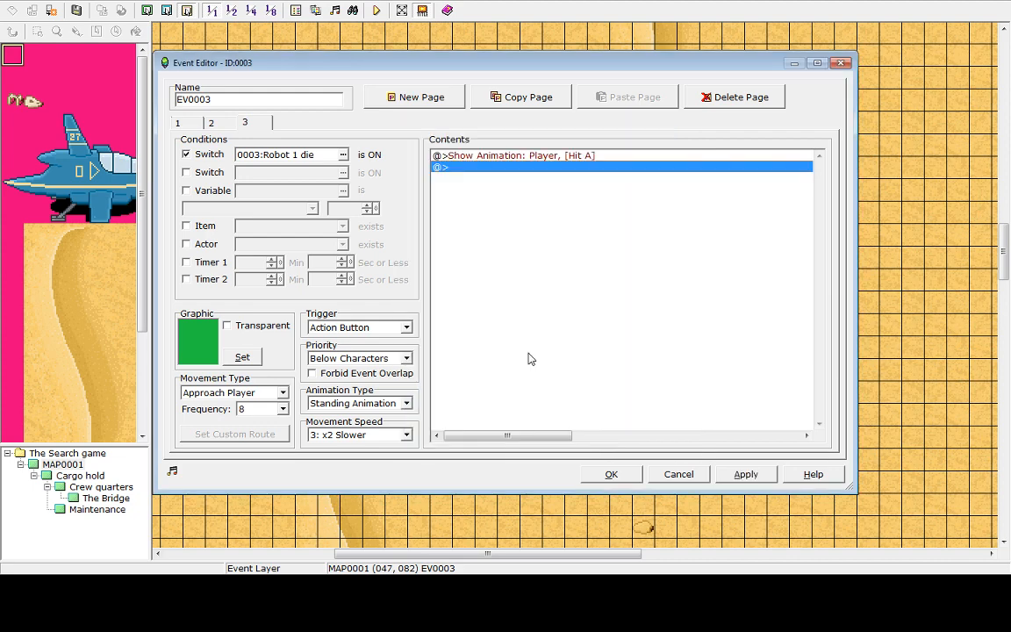
pyautogui.click(608, 475)
# Save and playtest the game, then end the game and shut down the playtest
pyautogui.click(376, 10)
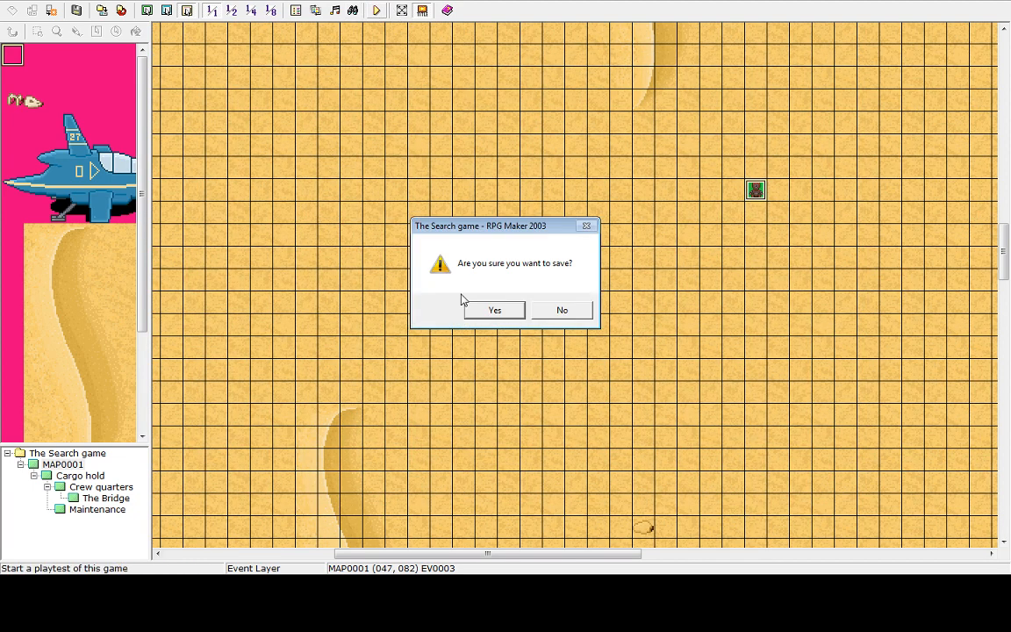
pyautogui.click(490, 310)
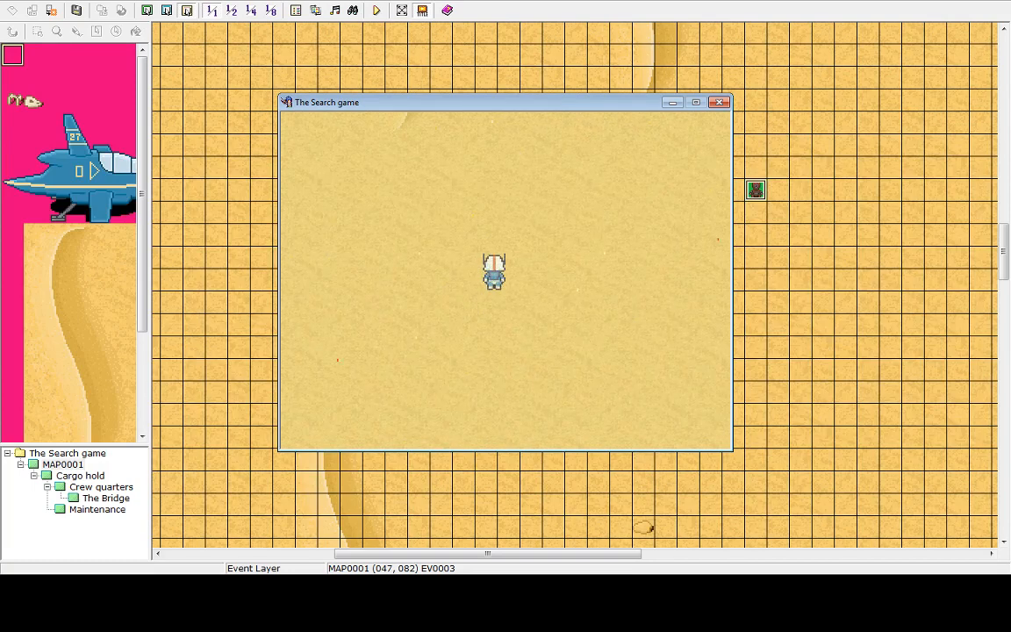
pyautogui.press('Escape')
pyautogui.press('Up')
pyautogui.press('Return')
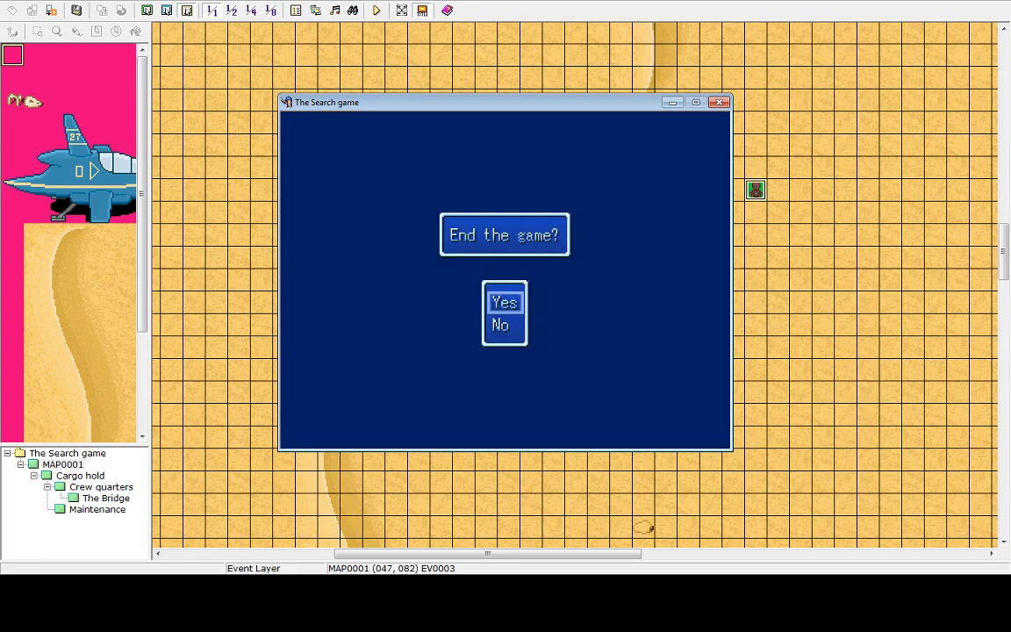
pyautogui.press('Return')
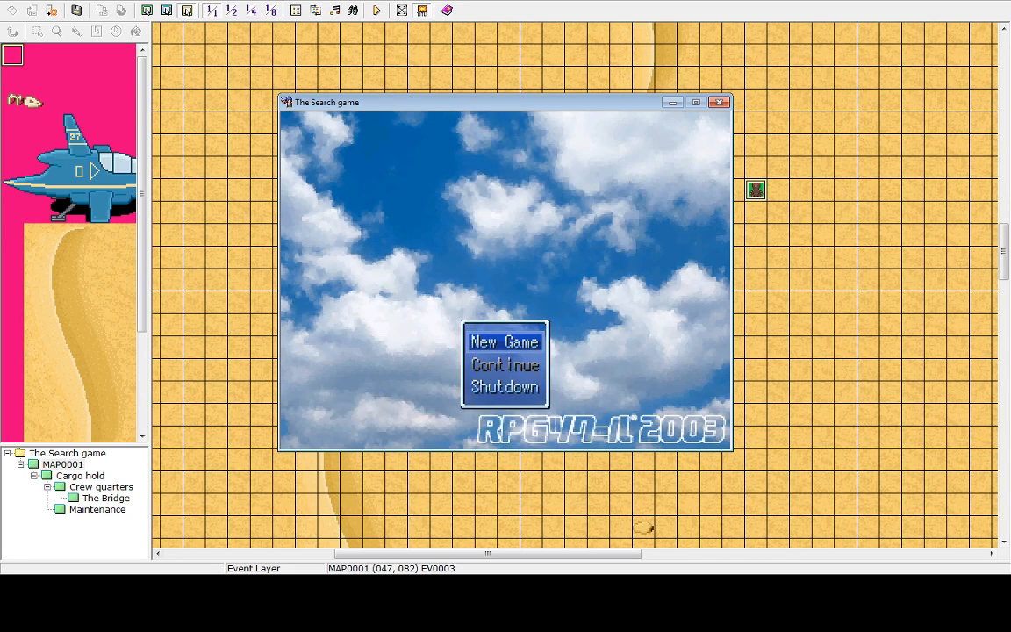
pyautogui.press('Up')
pyautogui.press('Return')
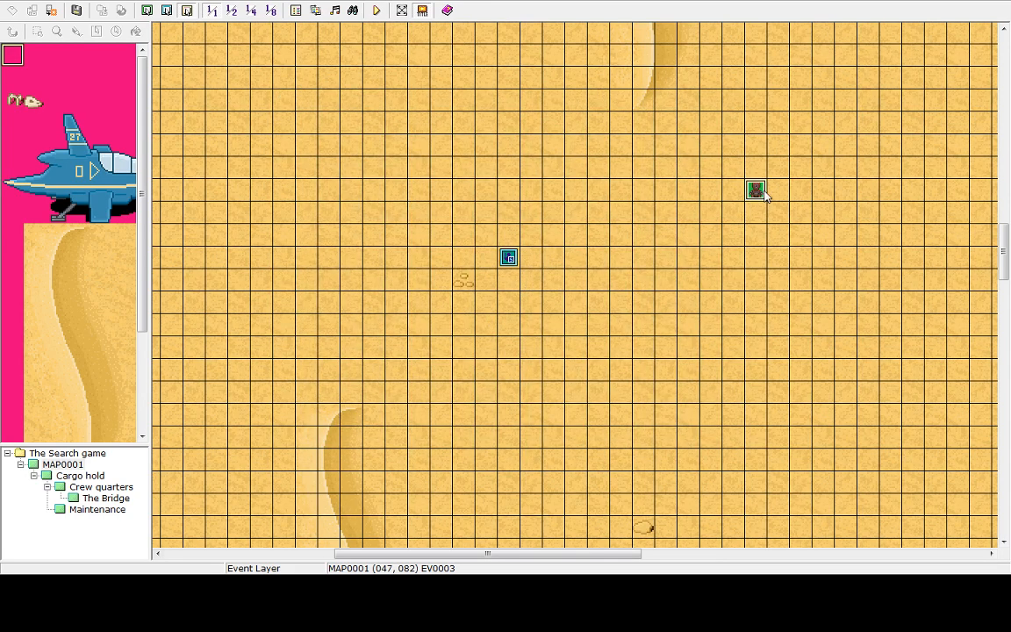
# Open the robot event and delete the Shake Screen command from its first page
pyautogui.doubleClick(758, 193)
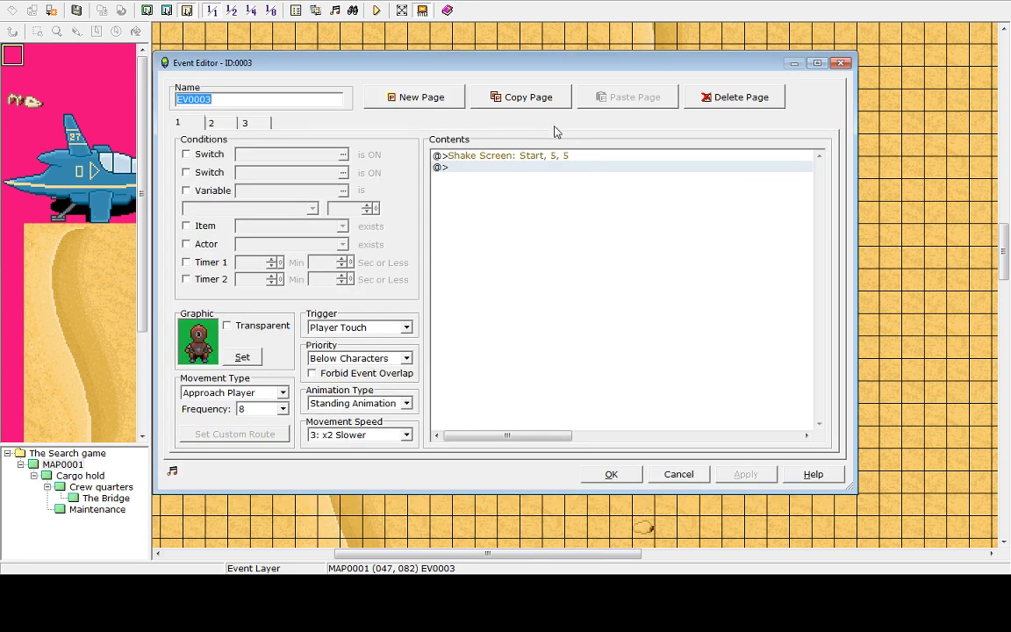
pyautogui.click(537, 168)
pyautogui.press('Up')
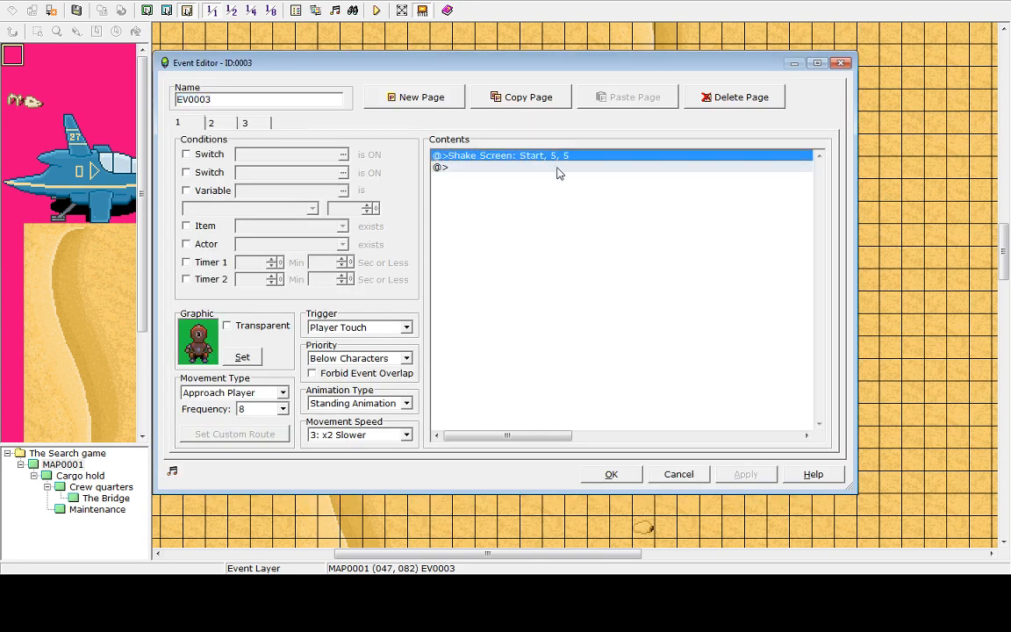
pyautogui.click(510, 97)
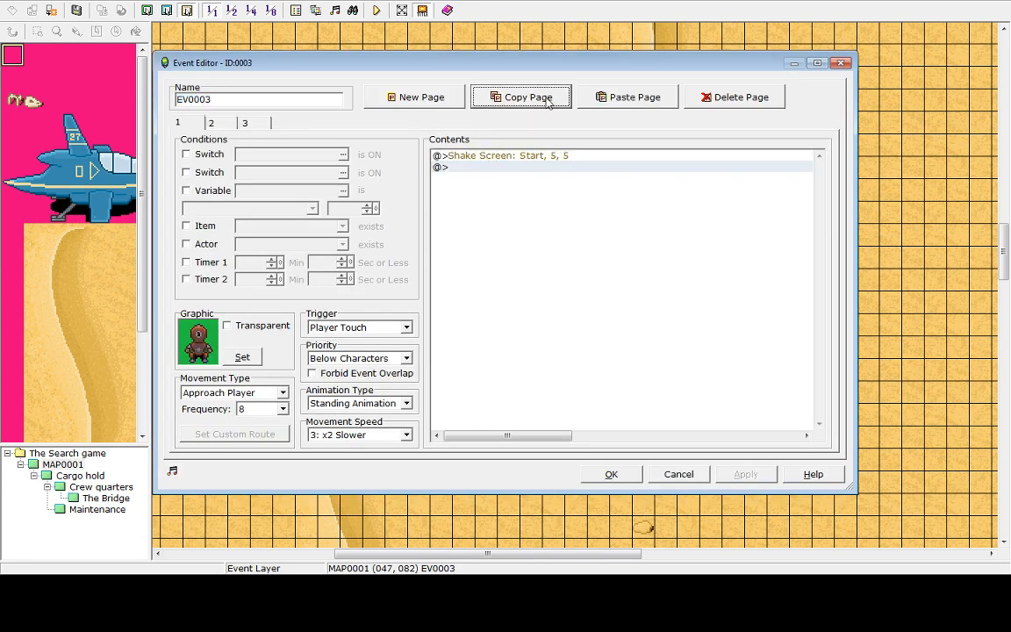
pyautogui.click(542, 163)
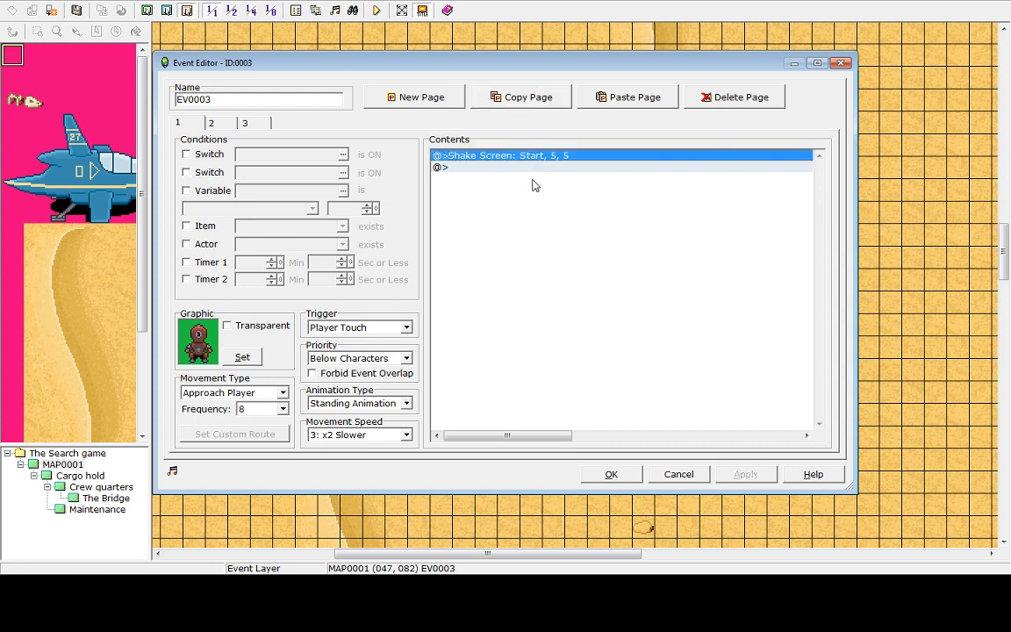
pyautogui.click(518, 168)
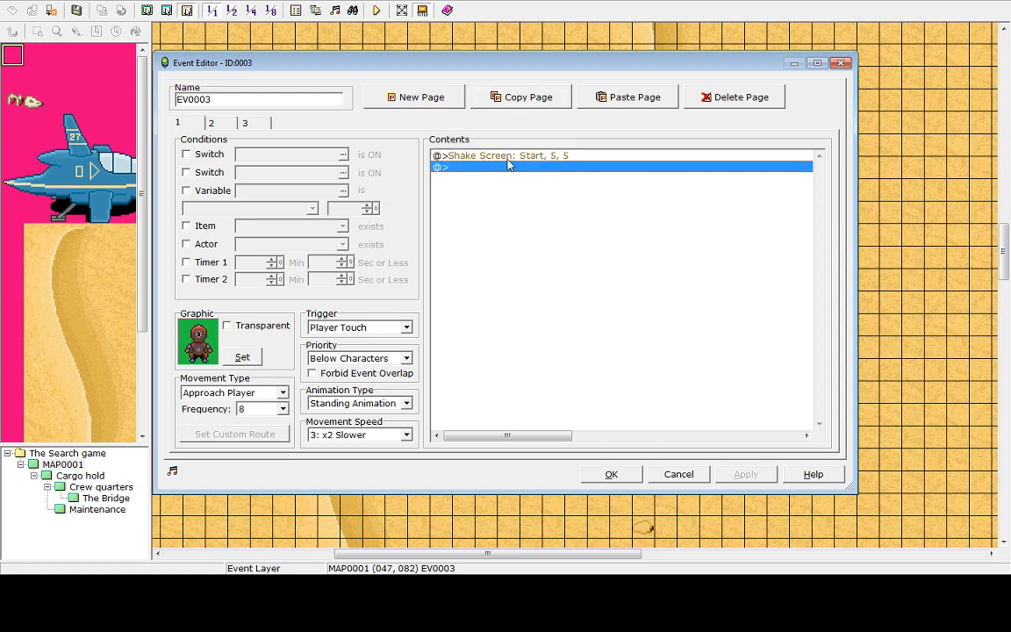
pyautogui.click(507, 160)
pyautogui.press('Delete')
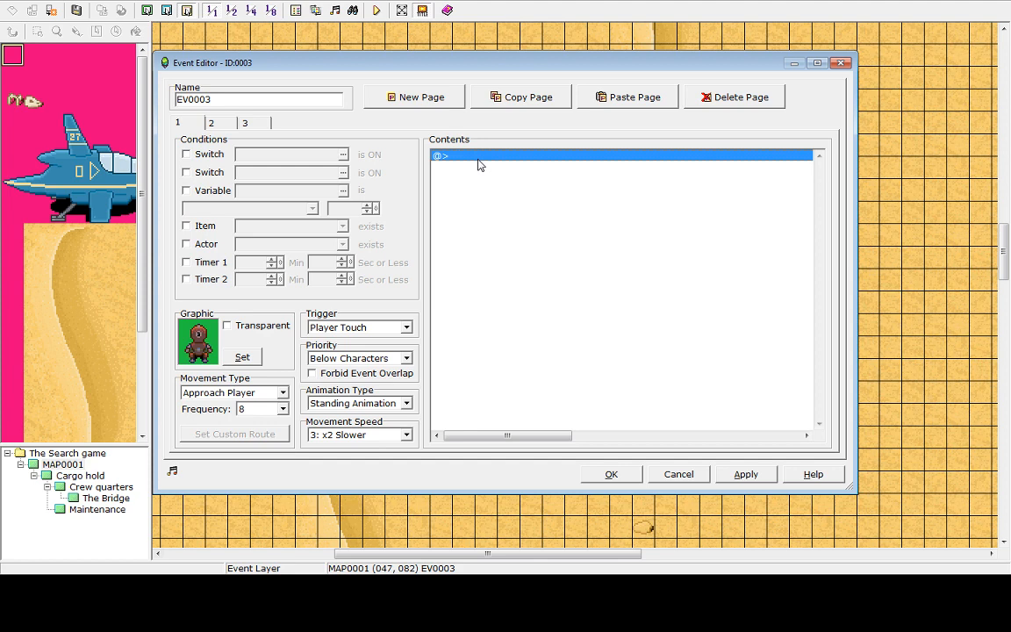
# Switch to the robot's third page and select its Show Animation command
pyautogui.click(212, 123)
pyautogui.click(255, 124)
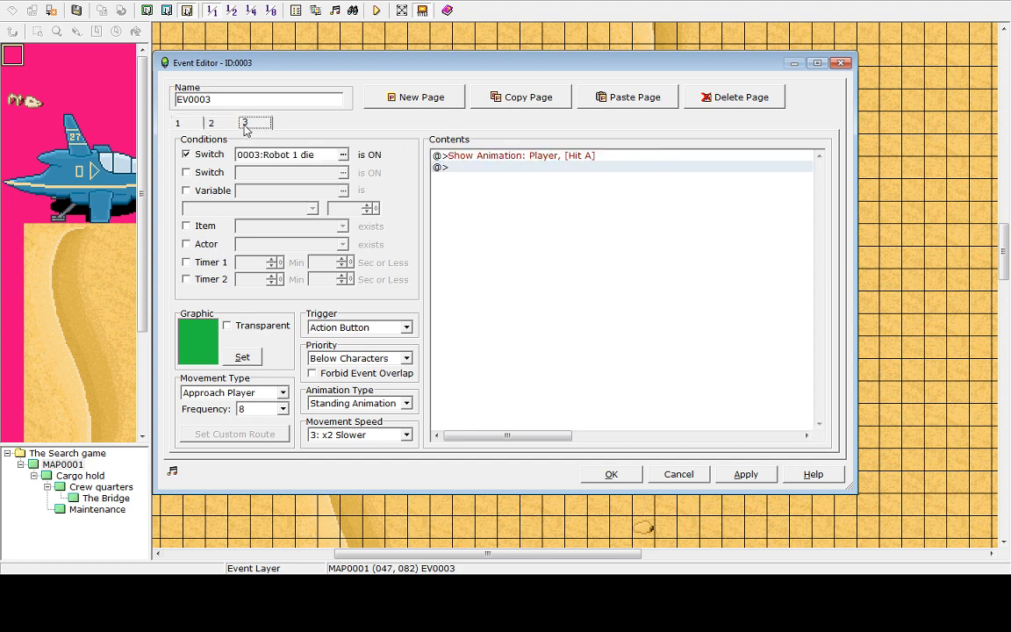
pyautogui.click(490, 159)
pyautogui.click(484, 171)
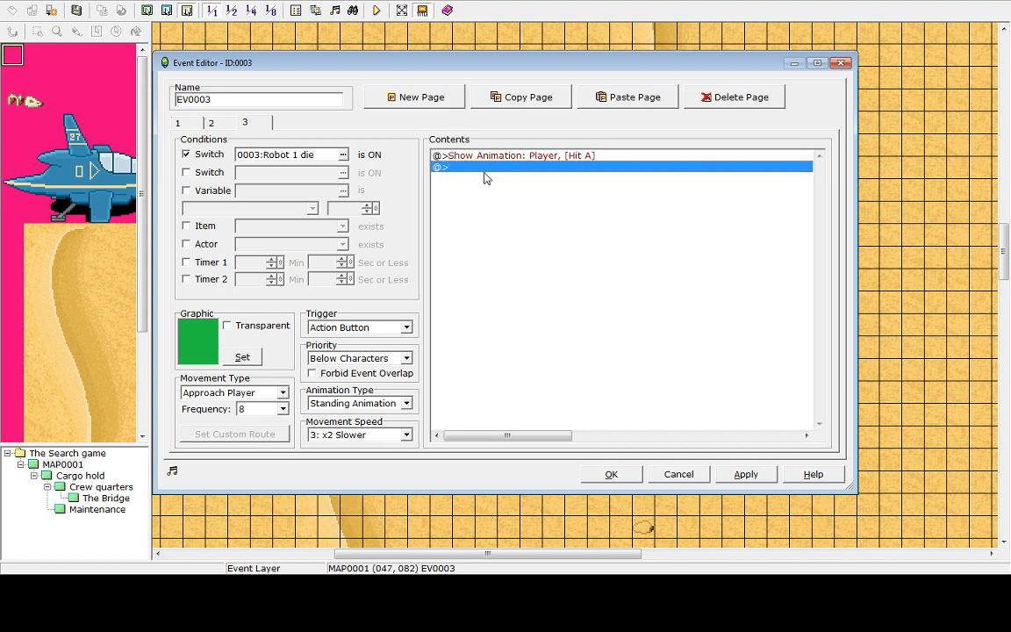
pyautogui.click(484, 158)
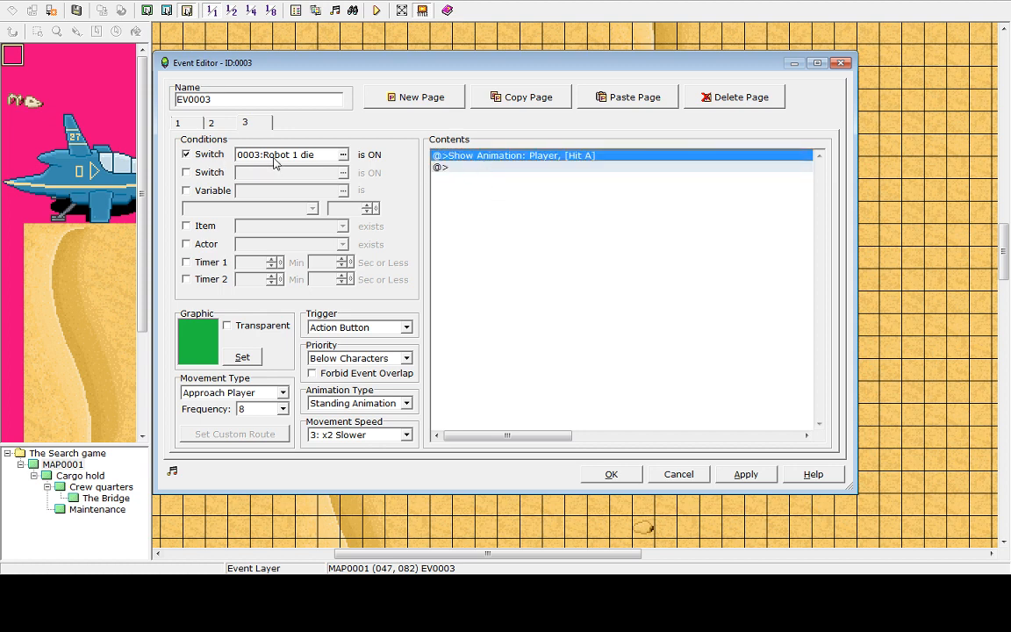
pyautogui.doubleClick(480, 167)
pyautogui.click(605, 313)
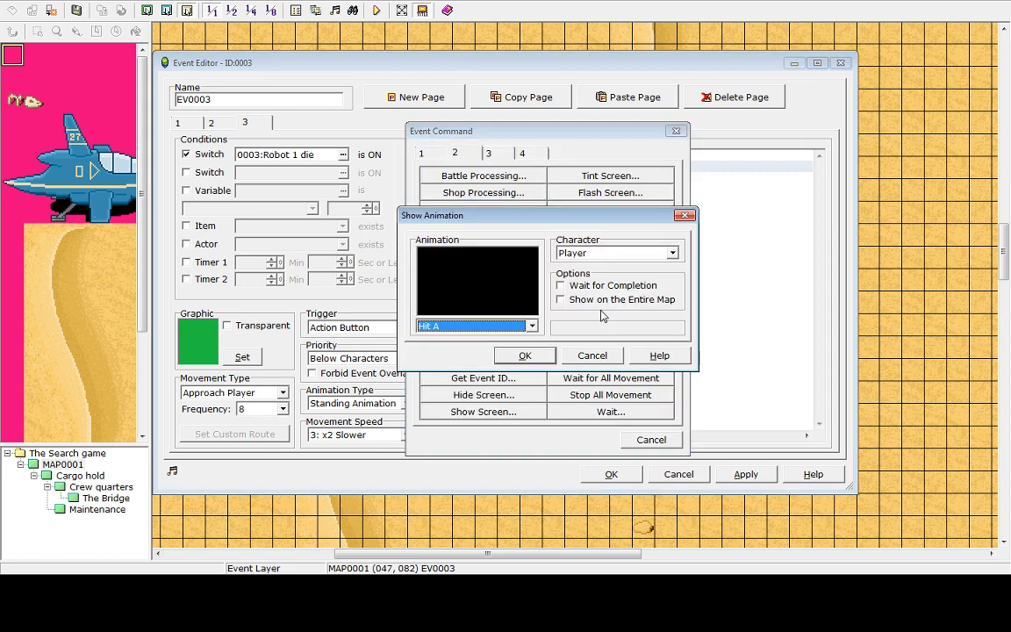
pyautogui.click(532, 327)
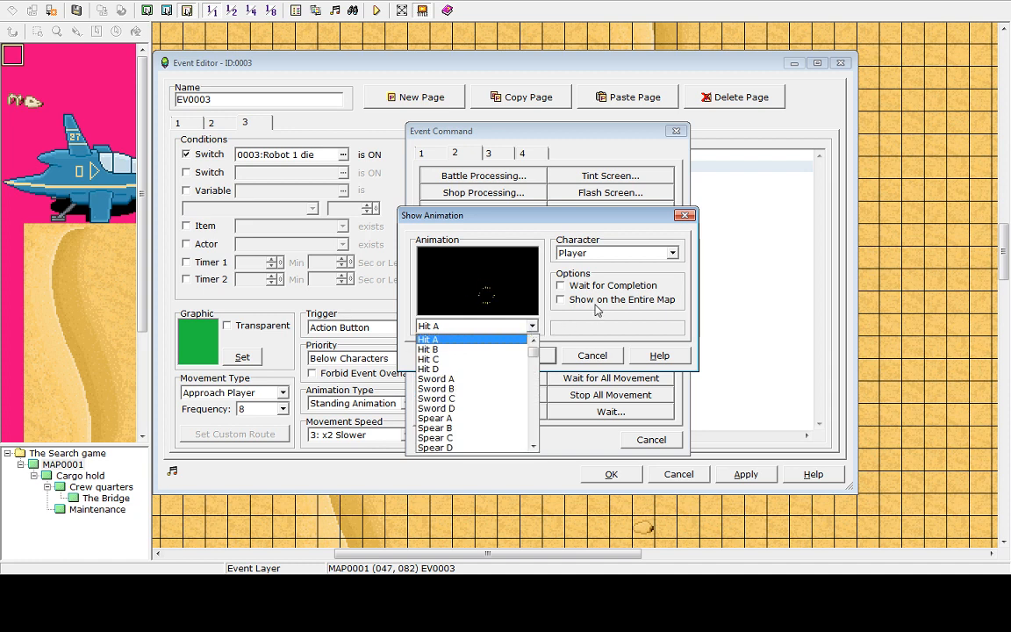
pyautogui.click(466, 349)
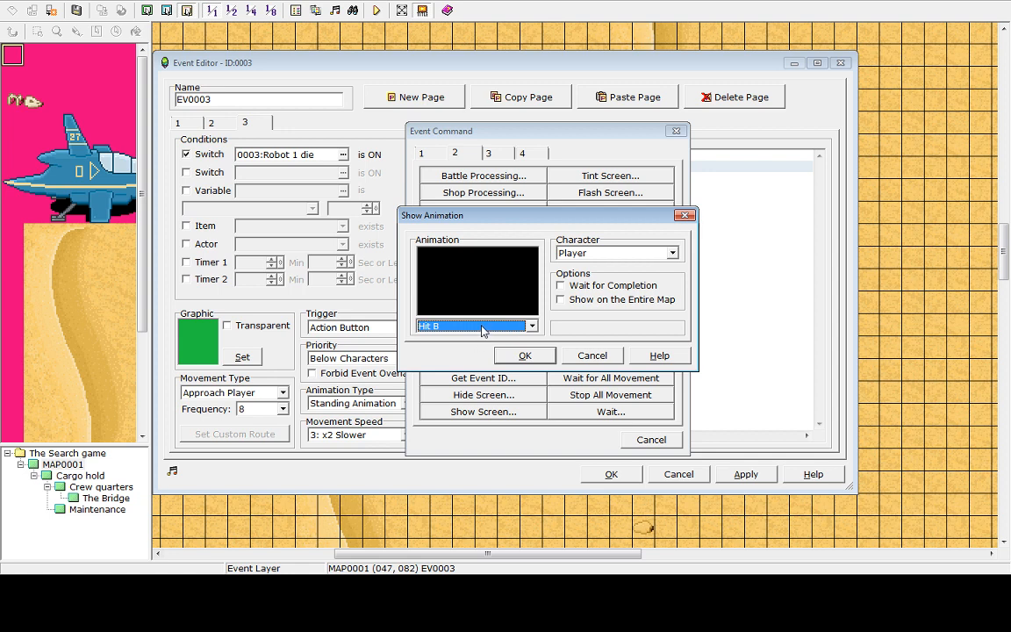
pyautogui.click(531, 328)
pyautogui.click(457, 364)
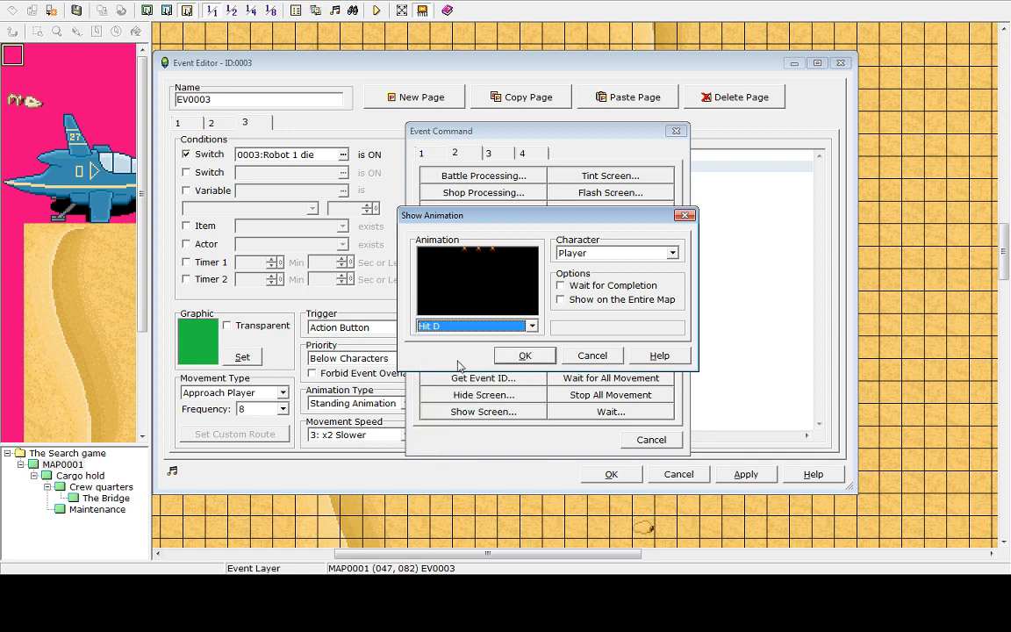
pyautogui.click(525, 326)
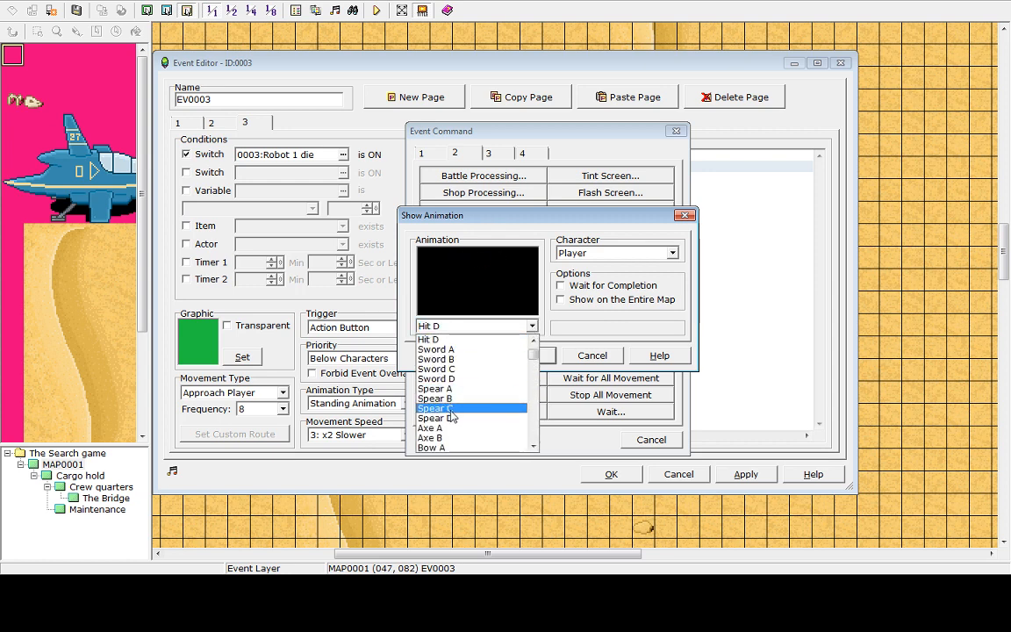
pyautogui.click(451, 410)
pyautogui.click(531, 325)
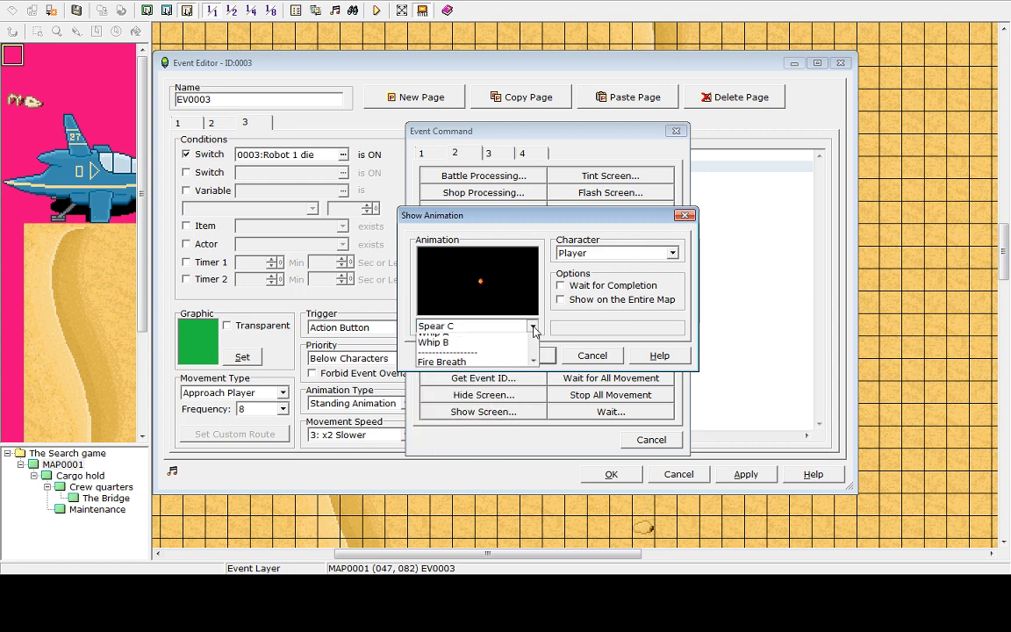
pyautogui.click(590, 358)
pyautogui.click(592, 356)
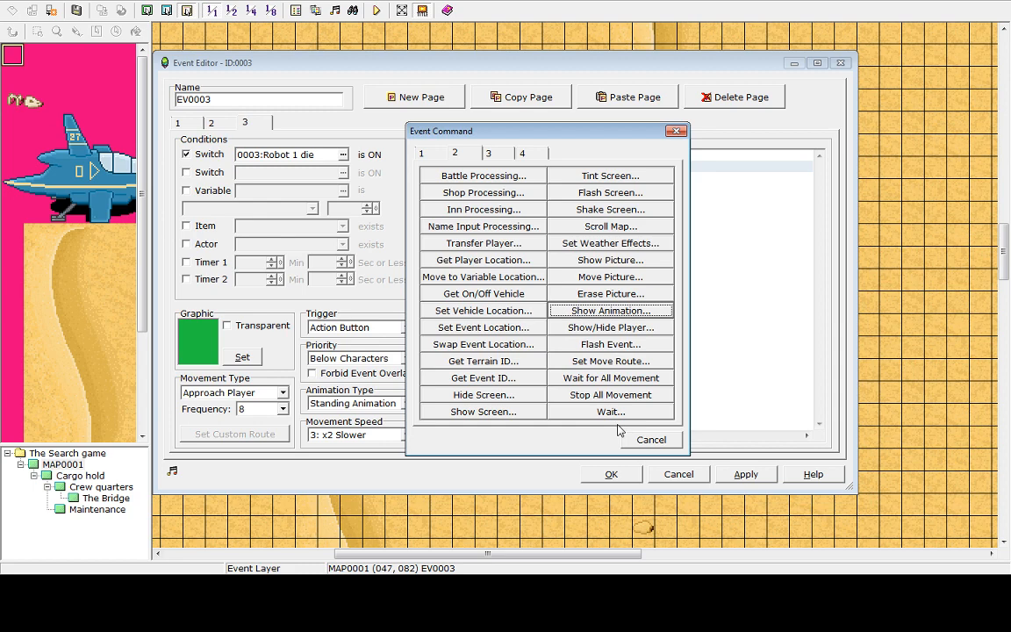
pyautogui.click(660, 446)
# Delete the Show Animation command from the third page
pyautogui.press('Delete')
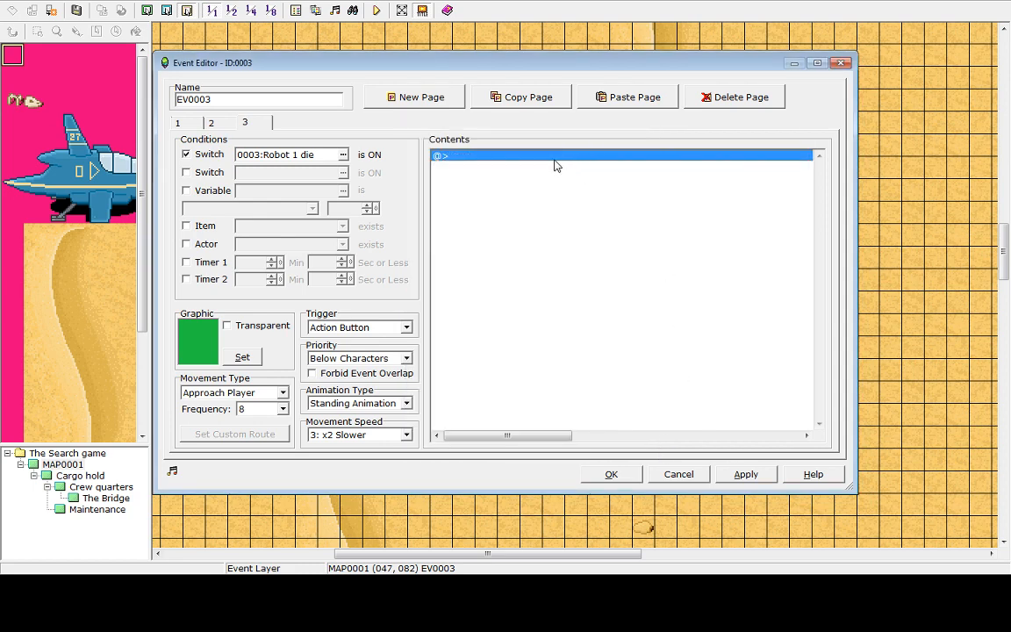
# Add a Play SE command using the Explosion4 sound to the robot's third page
pyautogui.doubleClick(555, 165)
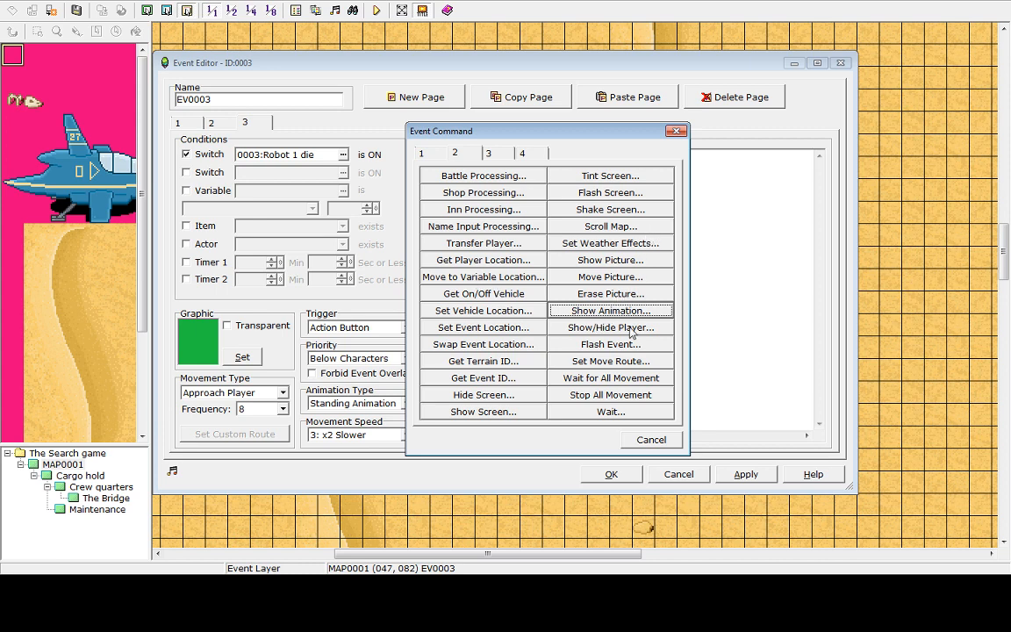
pyautogui.click(448, 154)
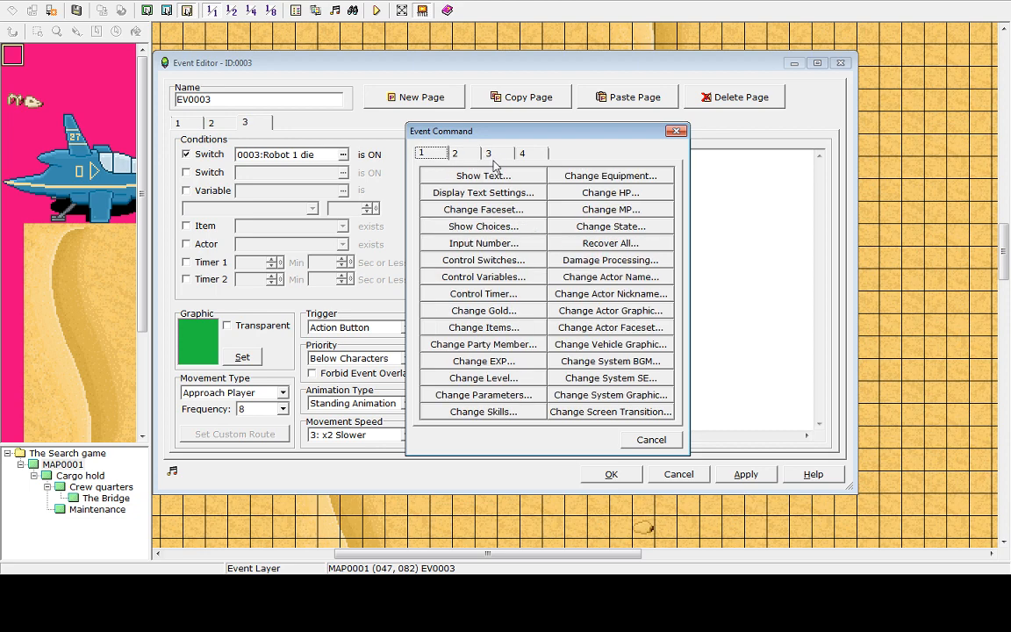
pyautogui.click(501, 152)
pyautogui.click(425, 151)
pyautogui.click(455, 154)
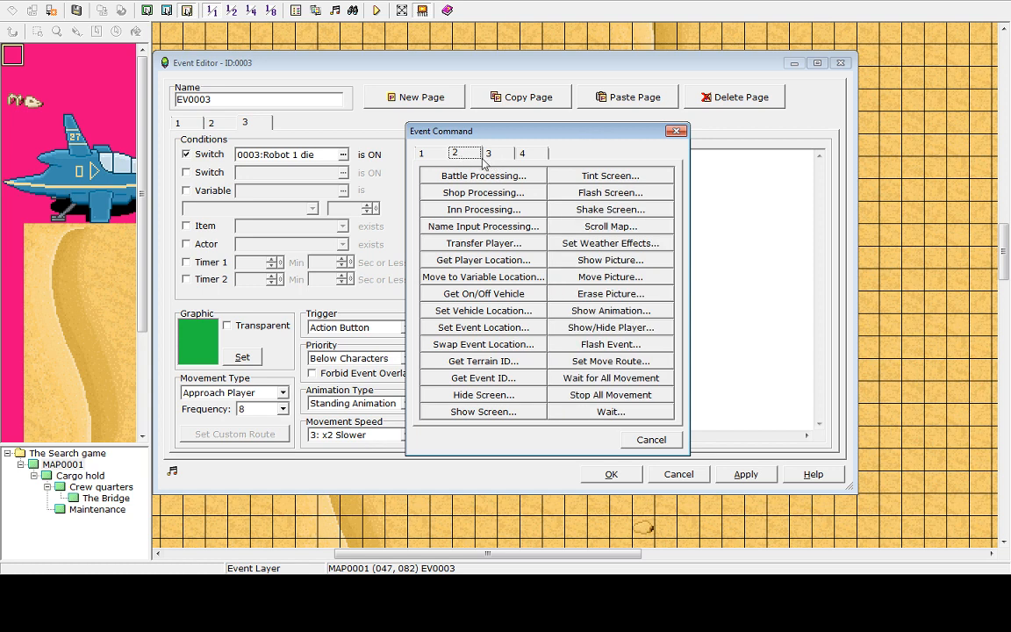
pyautogui.click(490, 155)
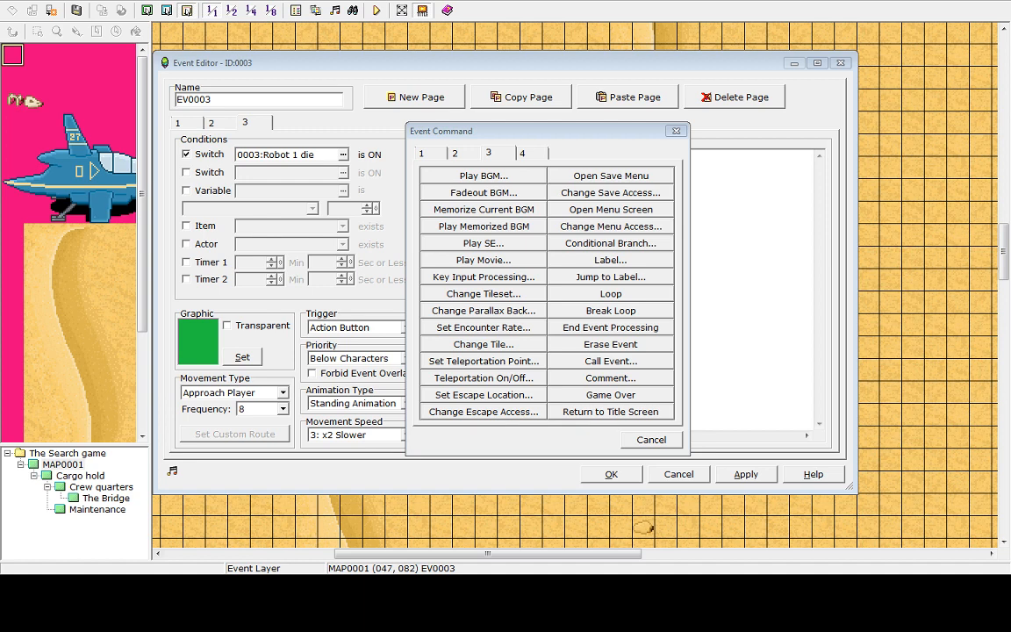
pyautogui.click(465, 154)
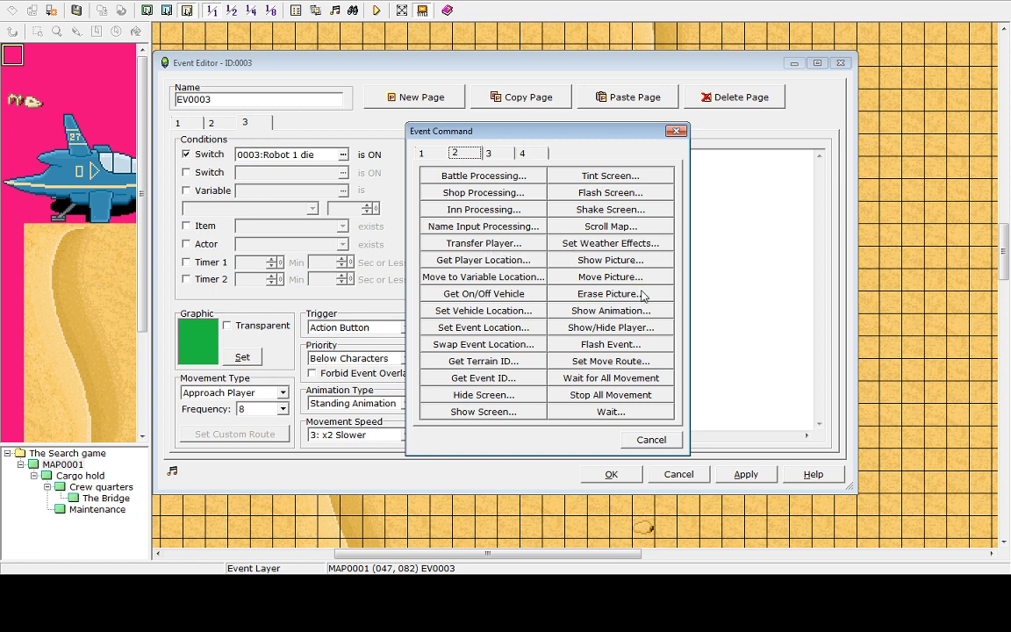
pyautogui.click(497, 156)
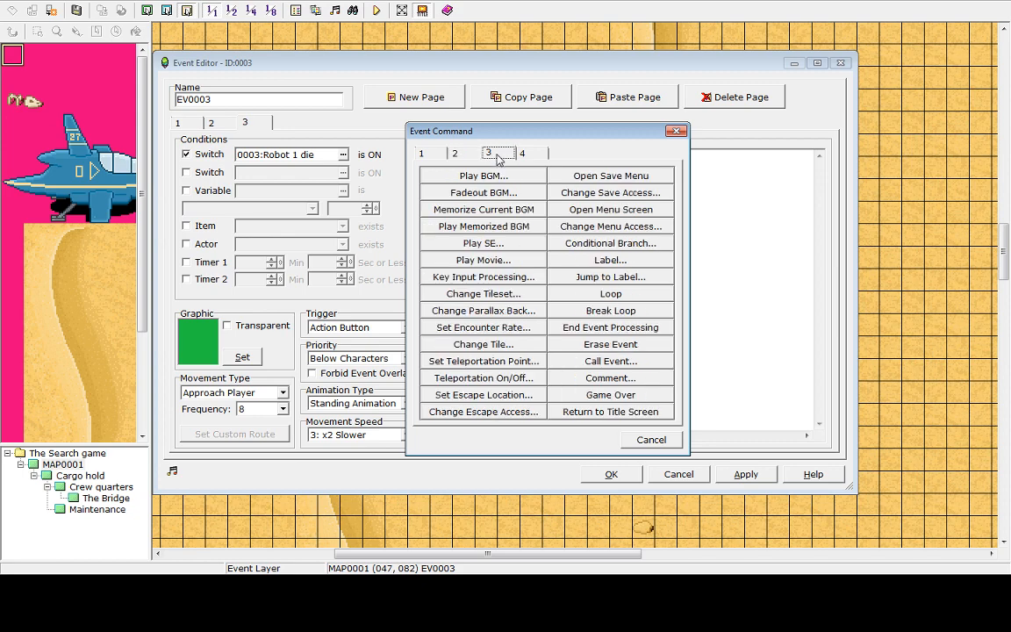
pyautogui.click(484, 245)
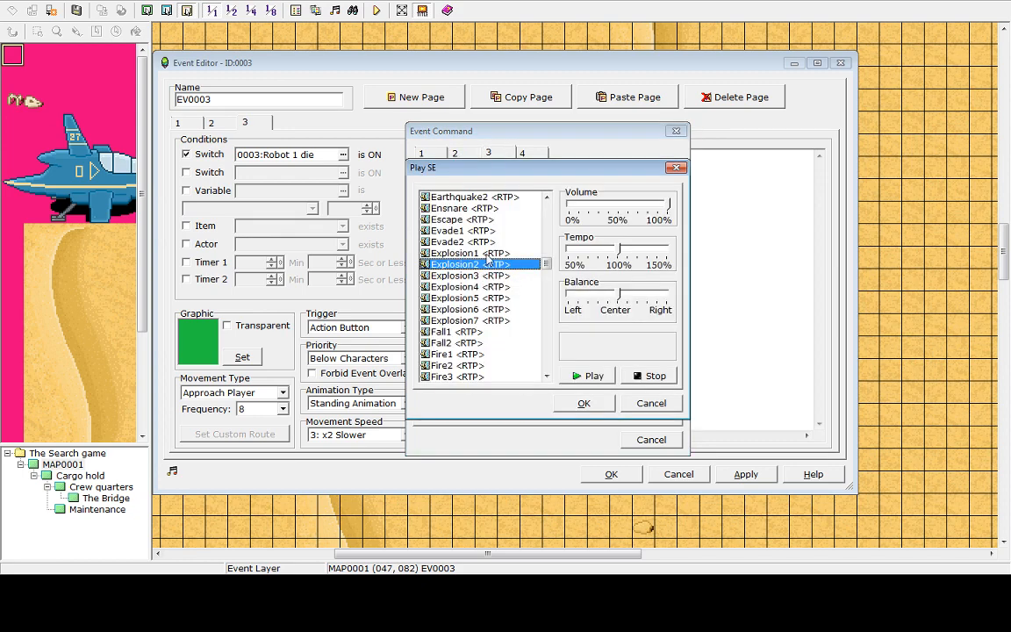
pyautogui.click(452, 287)
pyautogui.click(604, 377)
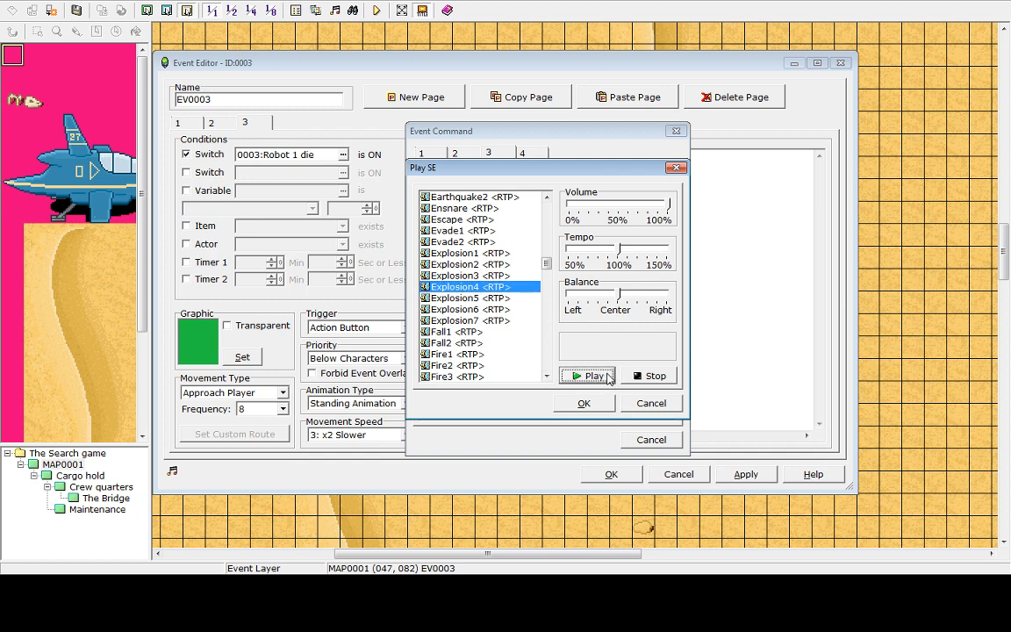
pyautogui.click(583, 404)
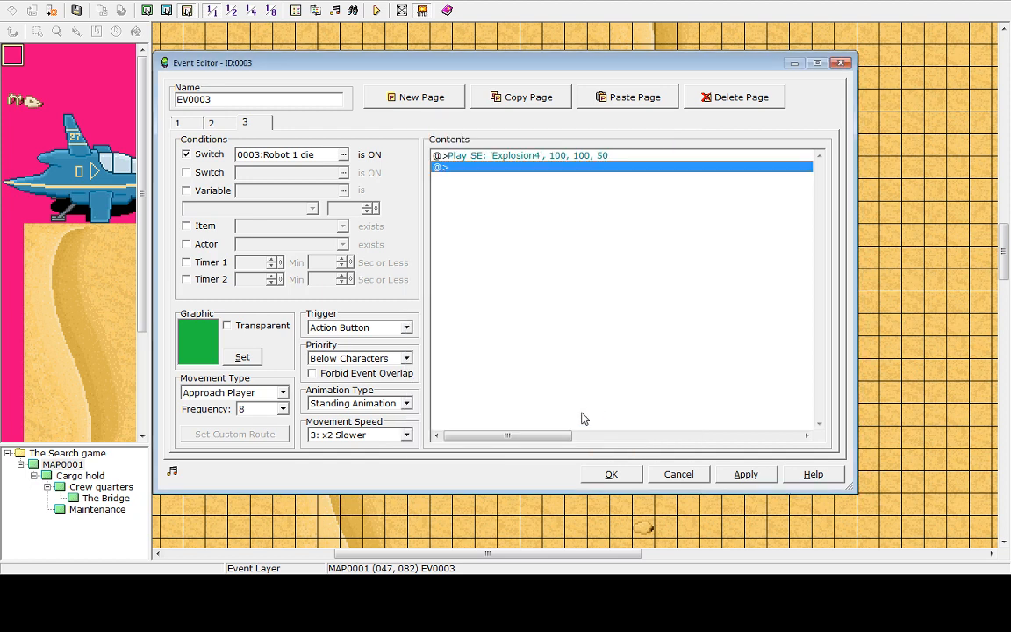
# Close the event editor, save, and playtest the game, walking the hero around before ending the game
pyautogui.click(612, 474)
pyautogui.click(379, 10)
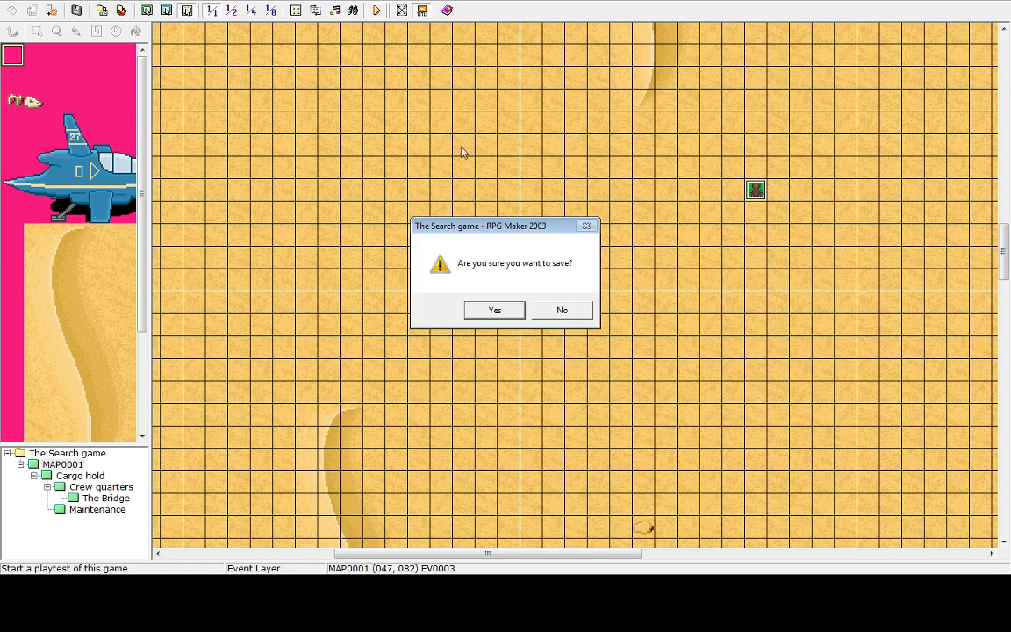
pyautogui.click(514, 315)
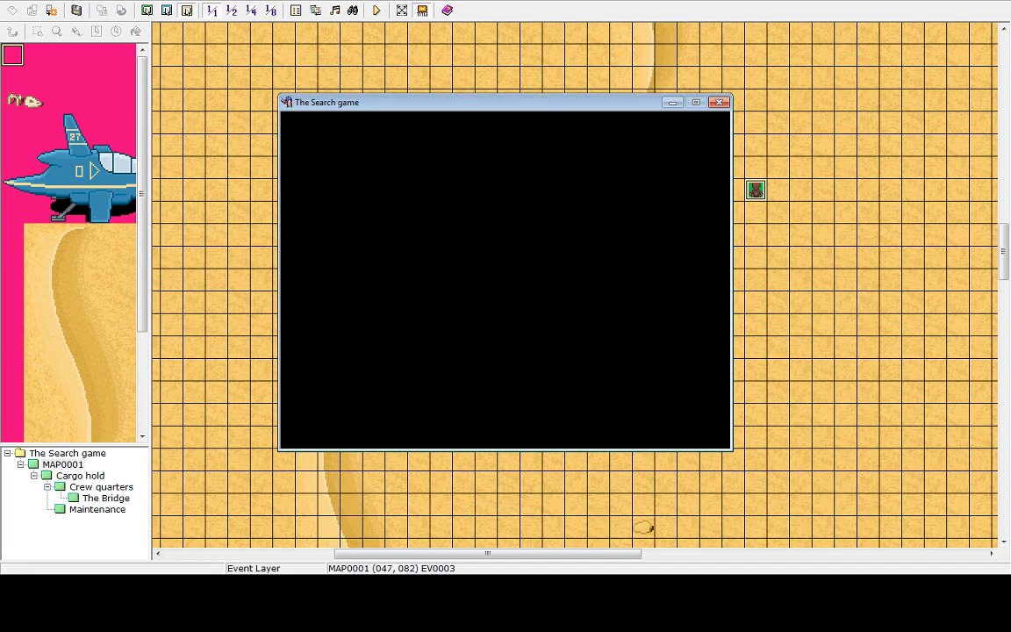
pyautogui.press('Right')
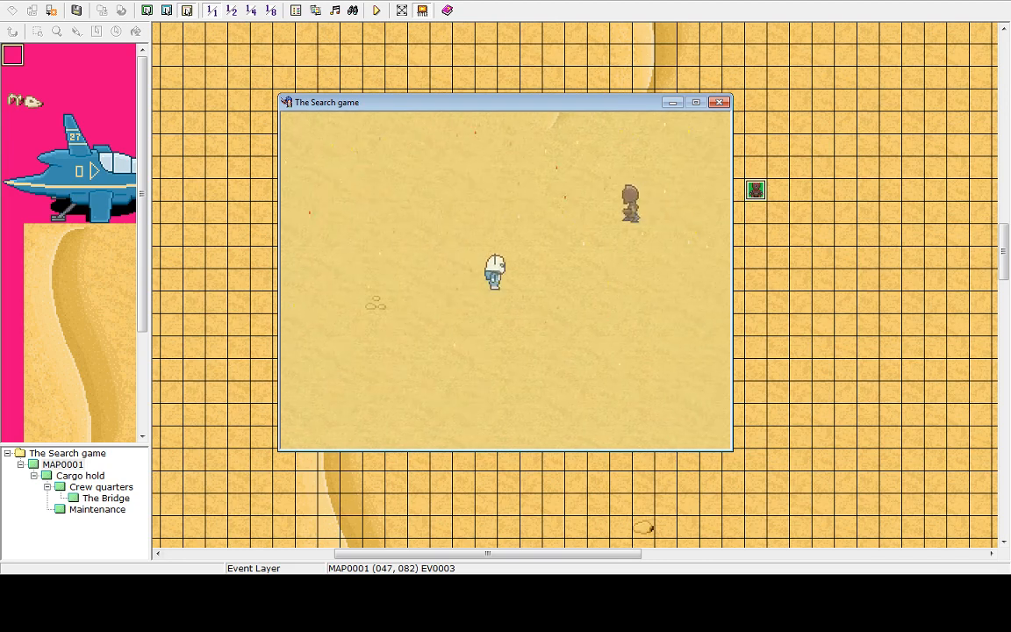
pyautogui.press('Up')
pyautogui.press('Right')
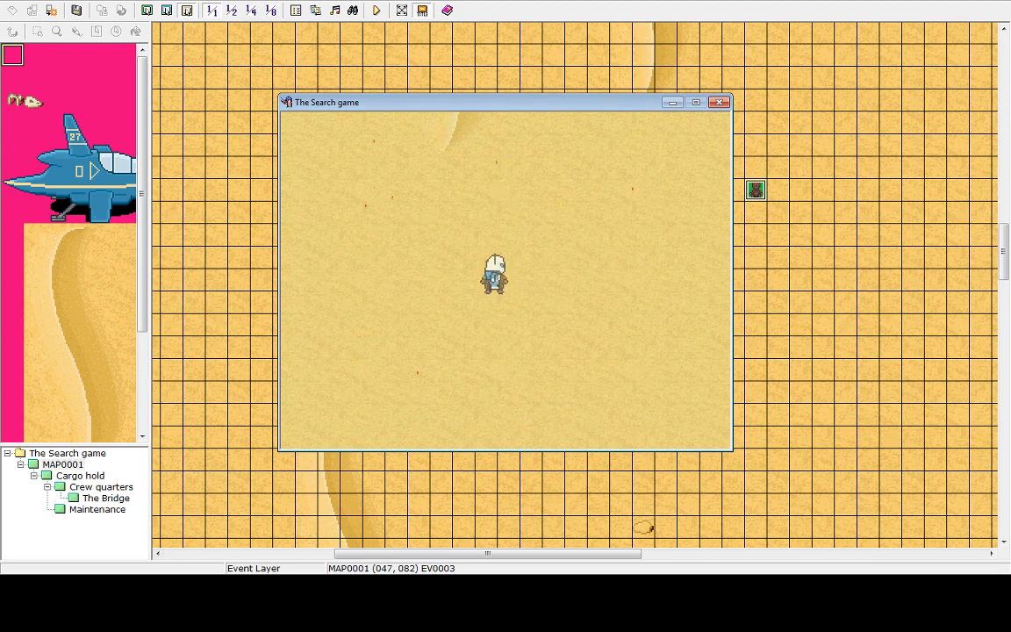
pyautogui.press('Down')
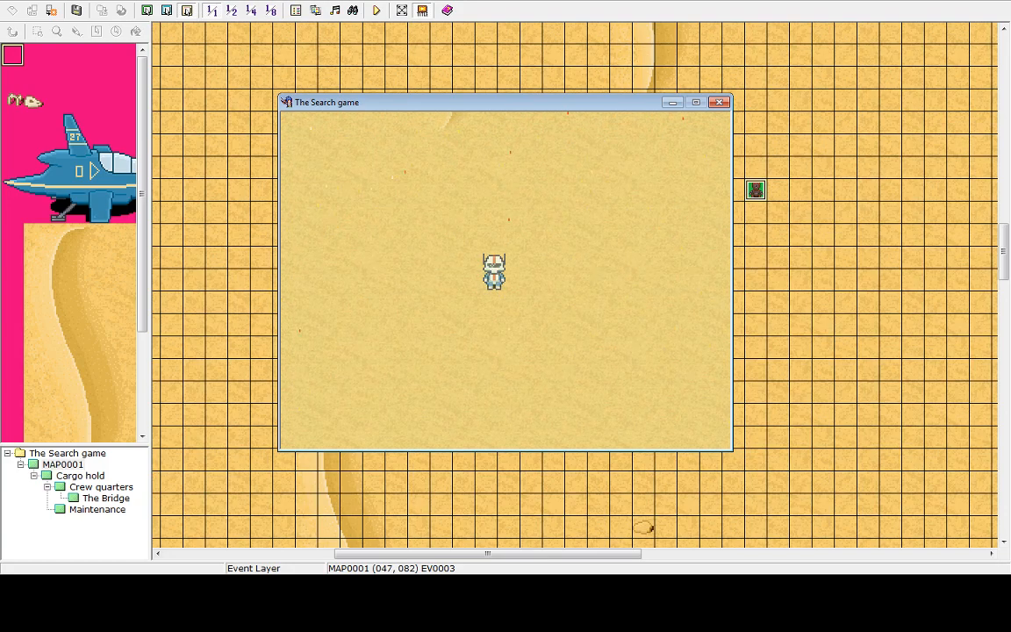
pyautogui.press('Escape')
pyautogui.press('Up')
pyautogui.press('Return')
pyautogui.press('Return')
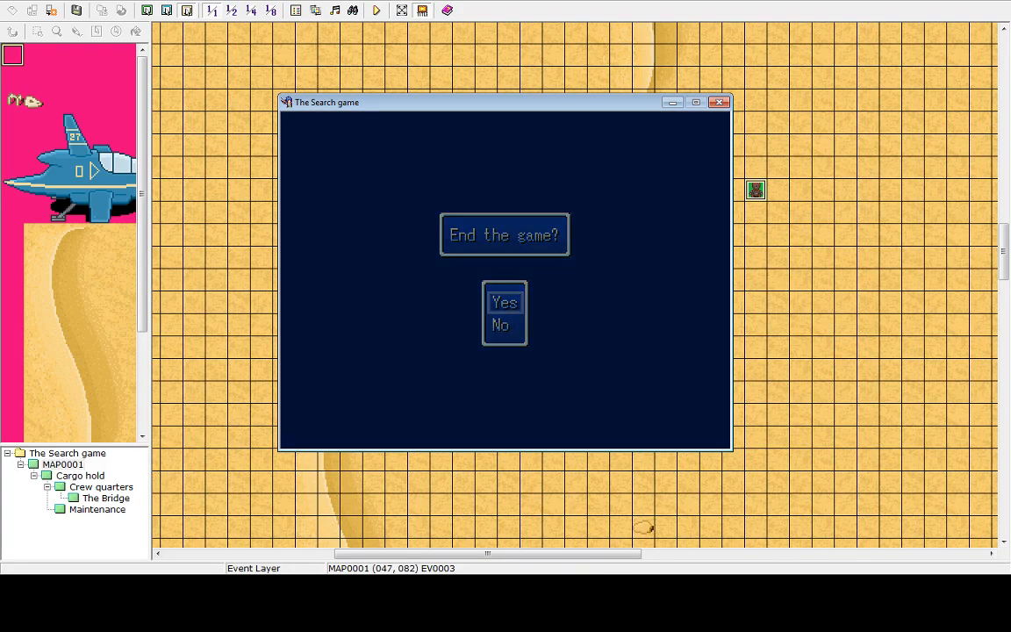
pyautogui.press('Up')
pyautogui.press('Return')
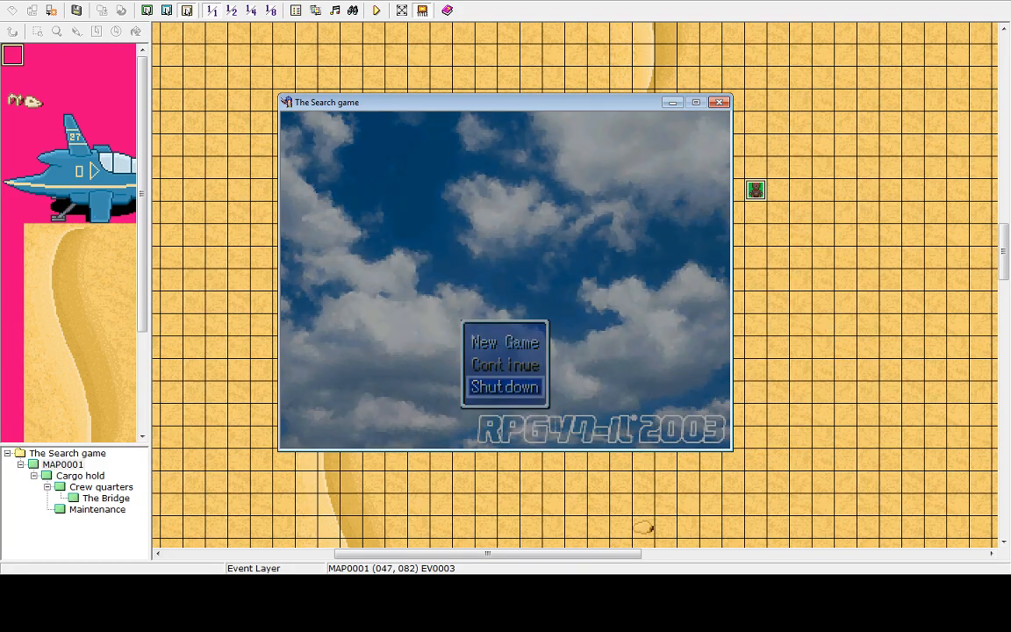
# Reopen the robot event and compare the commands on its second and third pages
pyautogui.doubleClick(754, 193)
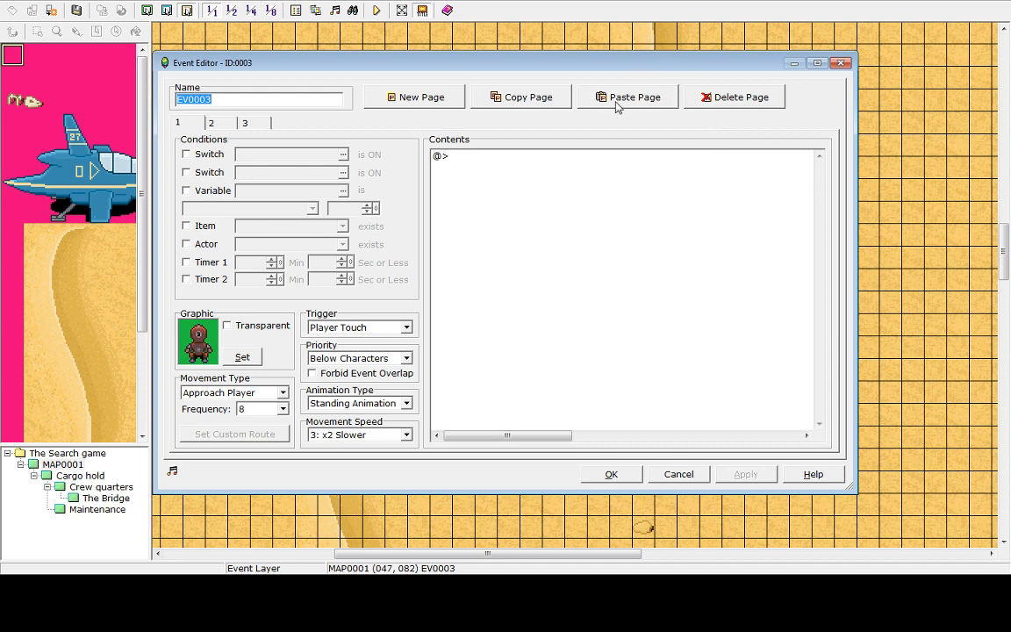
pyautogui.click(212, 122)
pyautogui.click(245, 123)
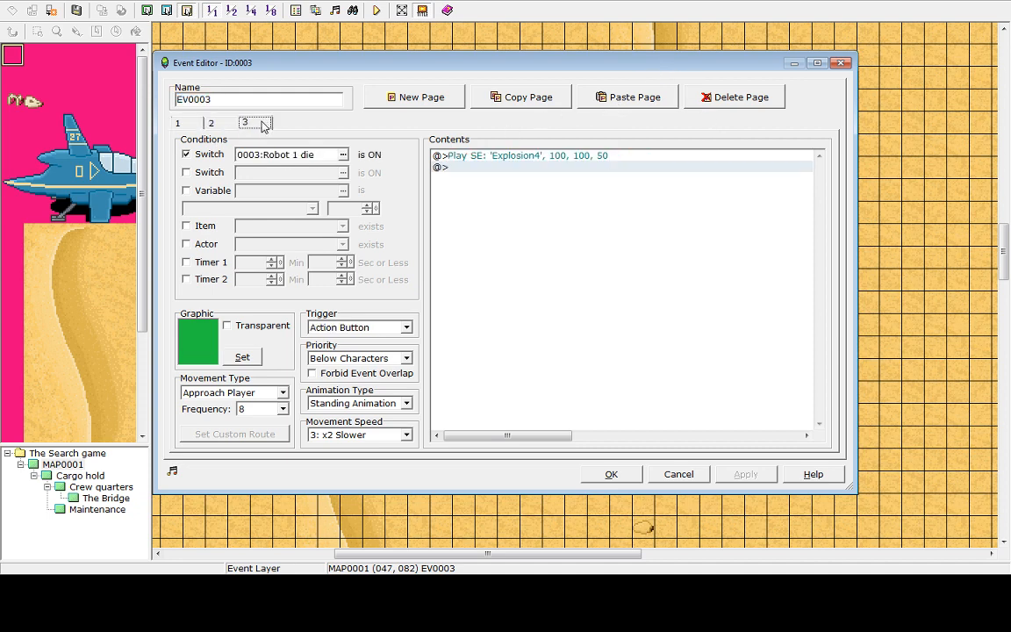
pyautogui.click(497, 167)
pyautogui.click(491, 156)
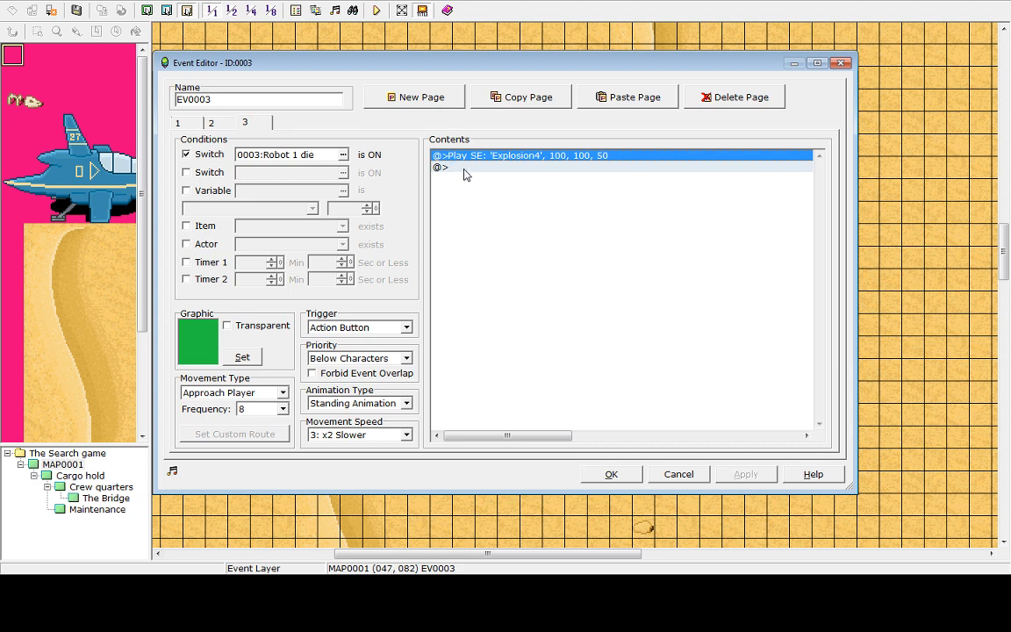
pyautogui.click(464, 168)
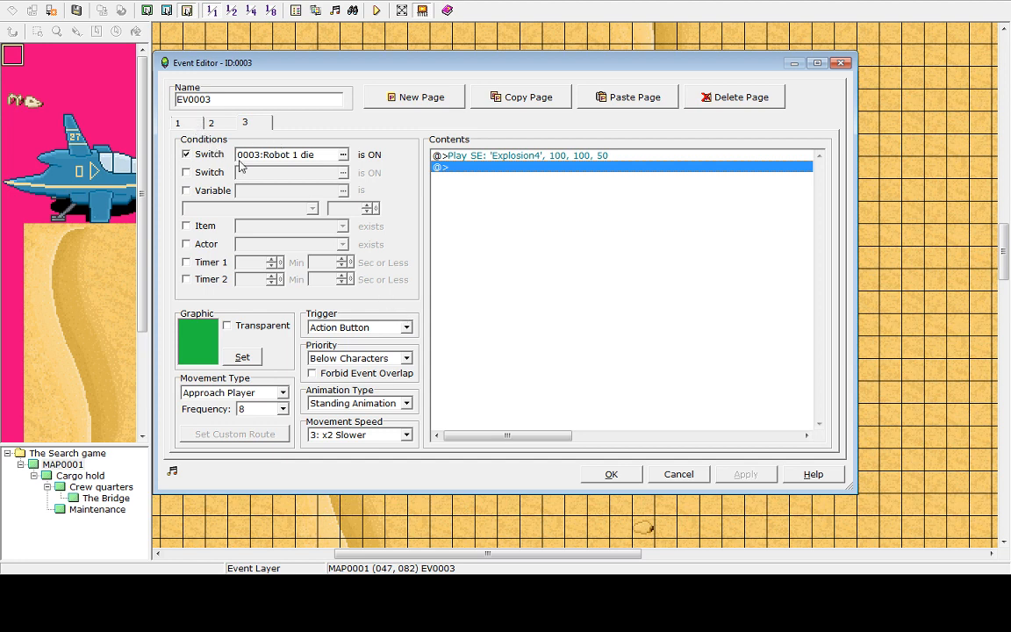
pyautogui.click(489, 158)
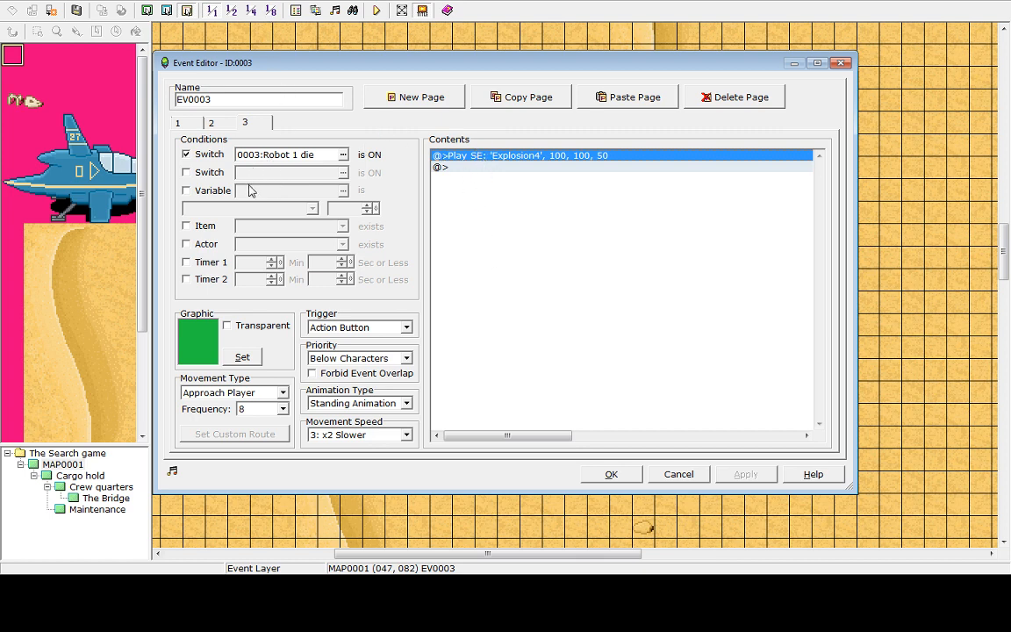
pyautogui.click(212, 123)
pyautogui.click(253, 128)
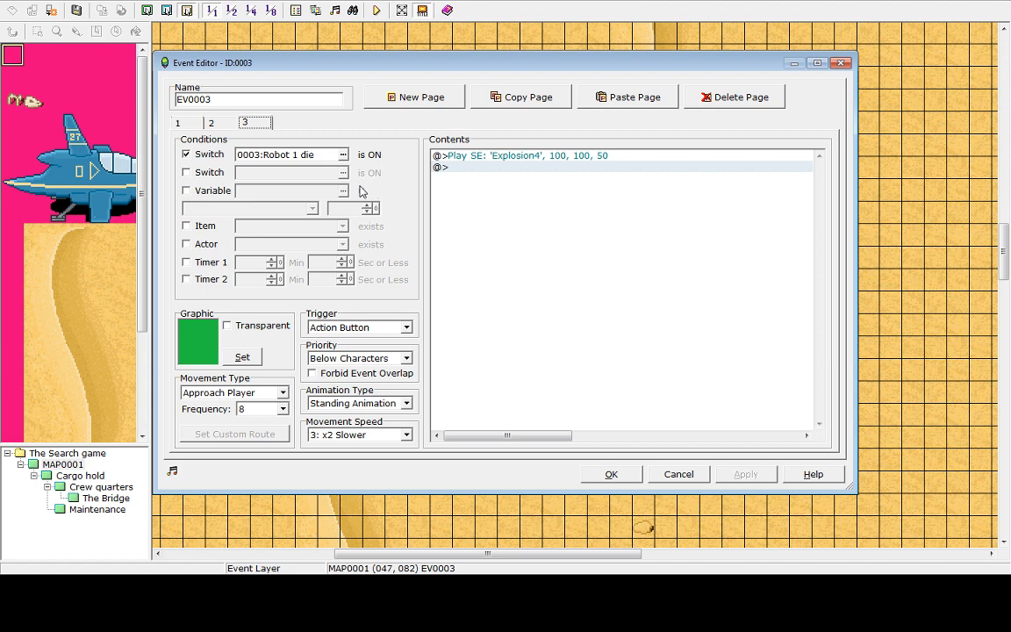
pyautogui.click(213, 123)
pyautogui.click(179, 123)
pyautogui.click(215, 123)
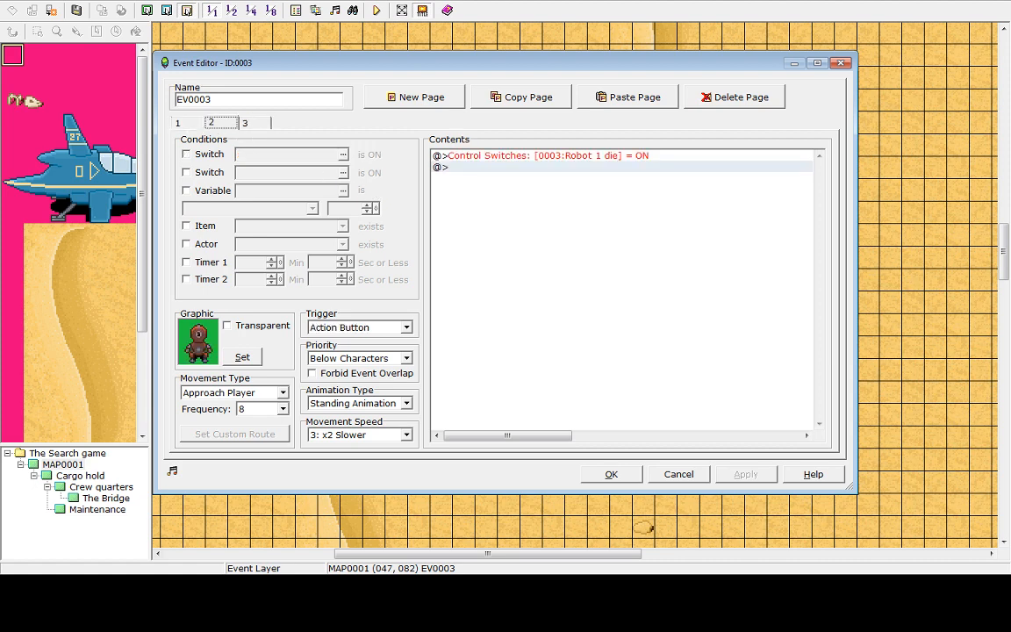
pyautogui.click(247, 124)
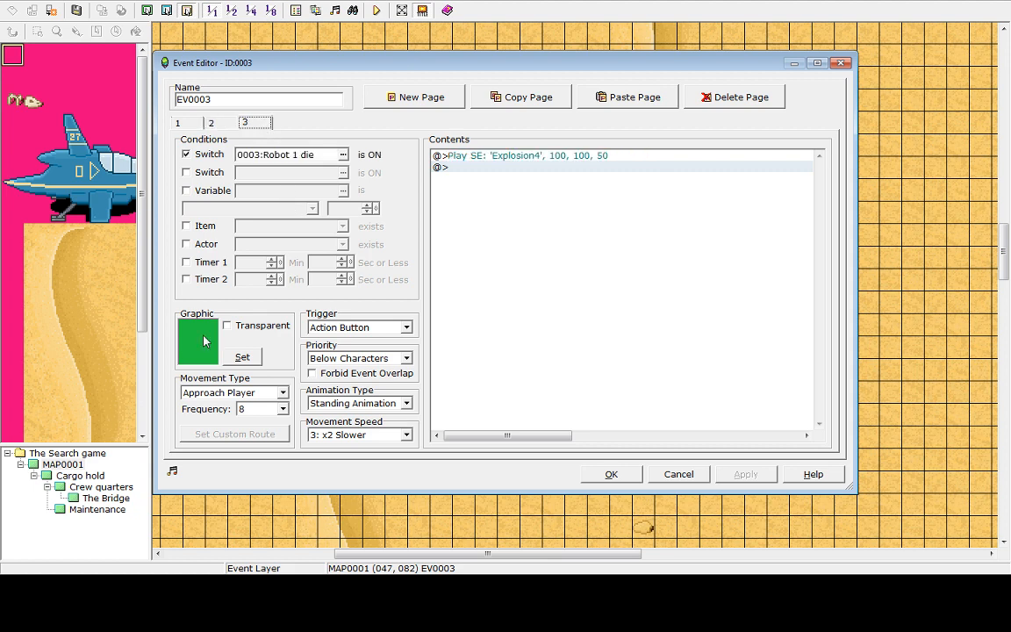
pyautogui.click(497, 158)
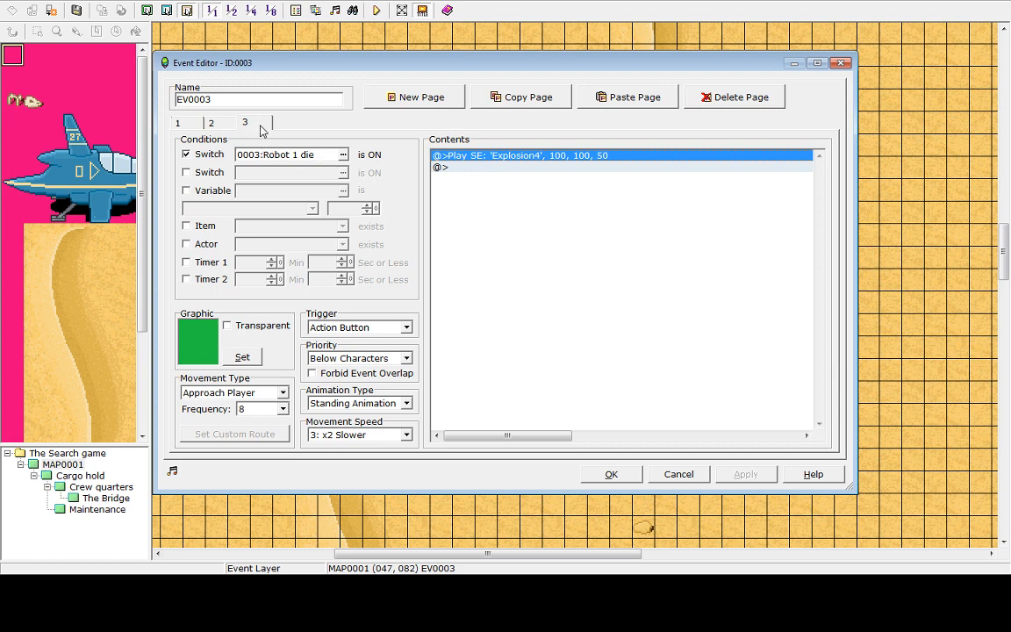
pyautogui.click(217, 123)
pyautogui.click(179, 122)
pyautogui.click(218, 122)
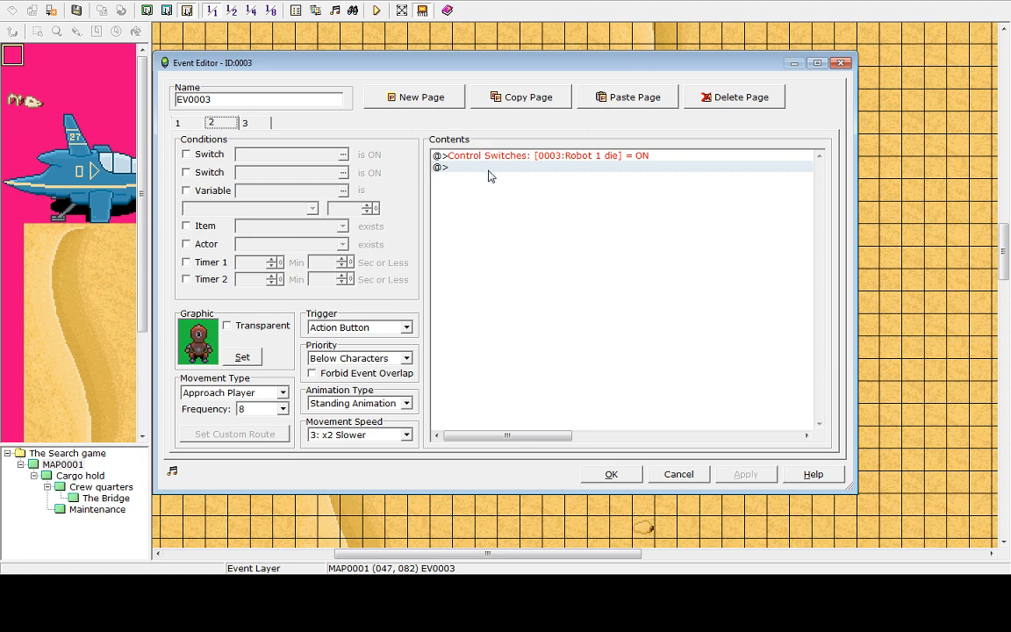
pyautogui.click(245, 123)
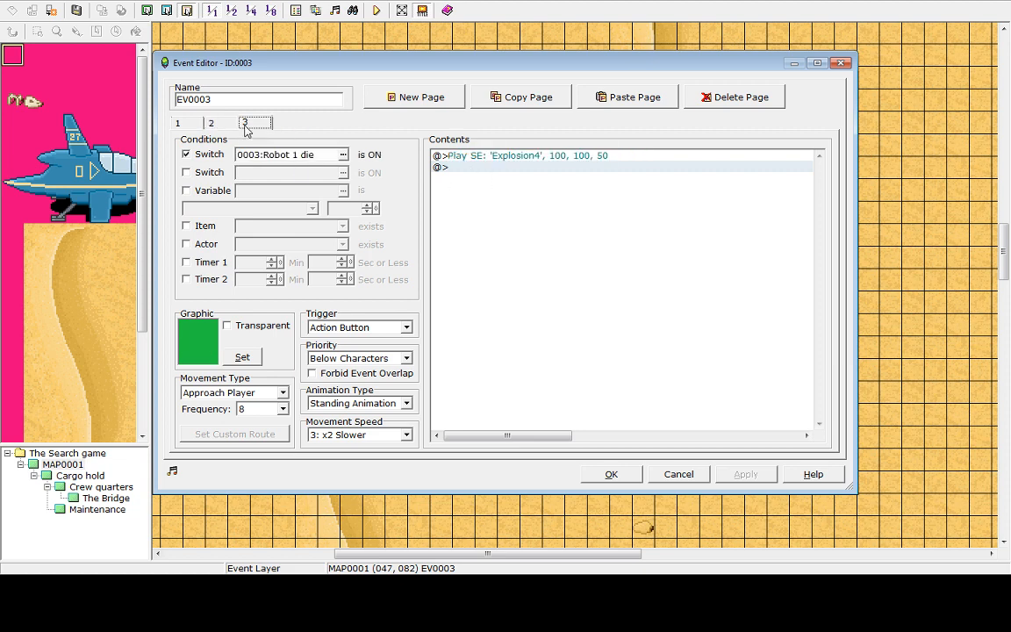
# Delete the Play SE command from the robot's third page
pyautogui.click(484, 156)
pyautogui.press('Delete')
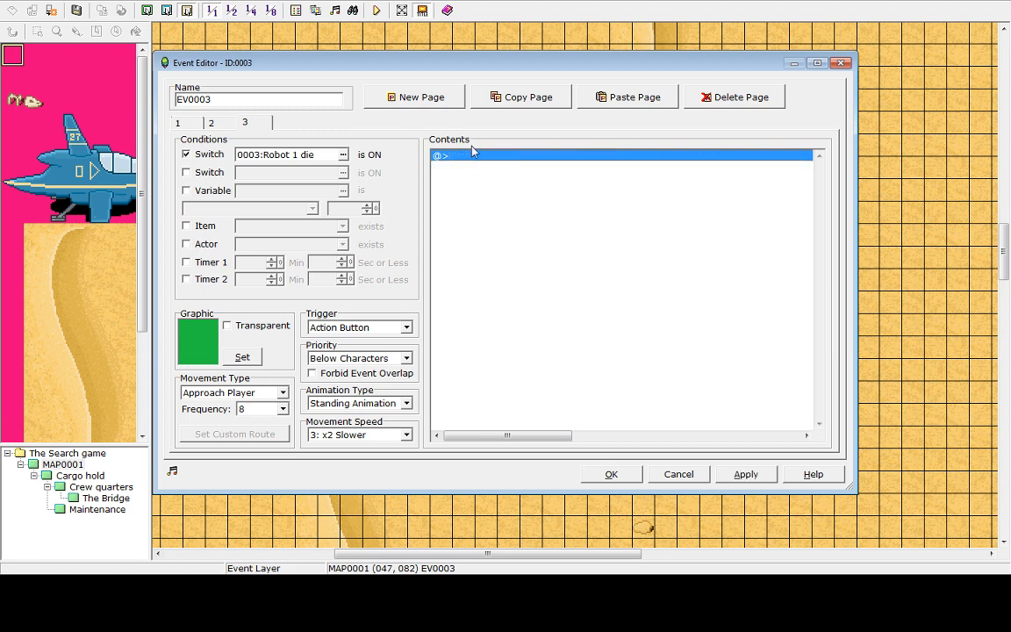
pyautogui.click(223, 123)
pyautogui.click(266, 125)
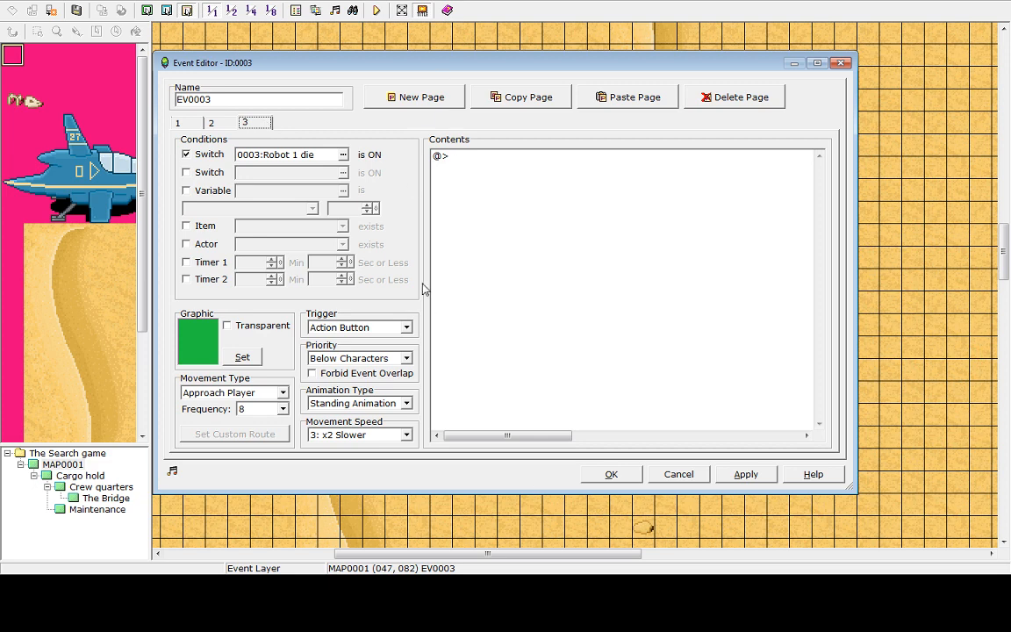
# Add a Play SE command with Explosion4 after the Robot 1 die switch command on the robot's second page
pyautogui.click(220, 125)
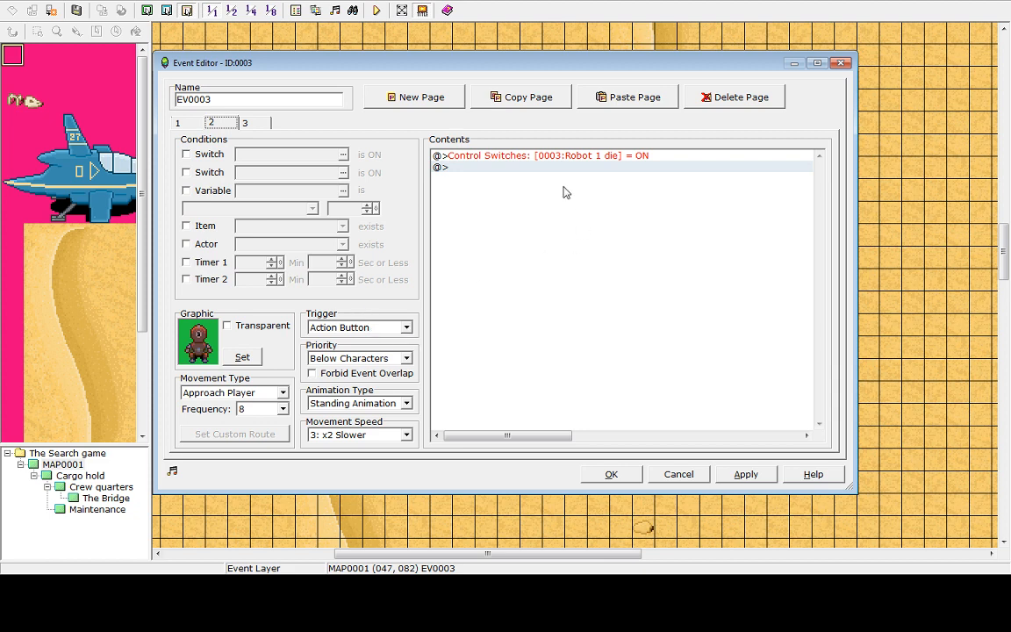
pyautogui.click(525, 169)
pyautogui.doubleClick(524, 168)
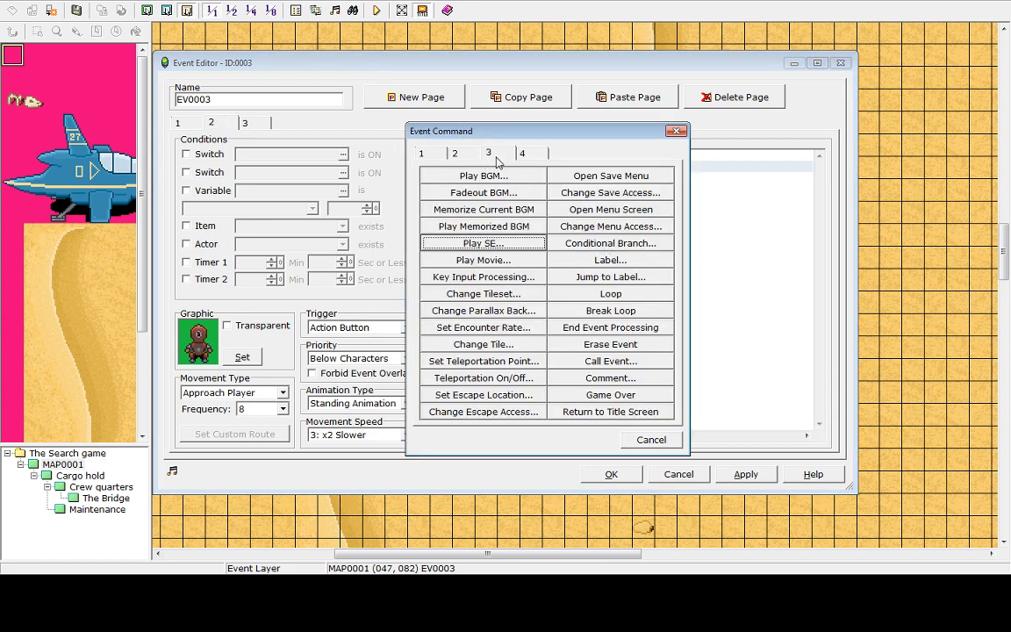
pyautogui.click(511, 243)
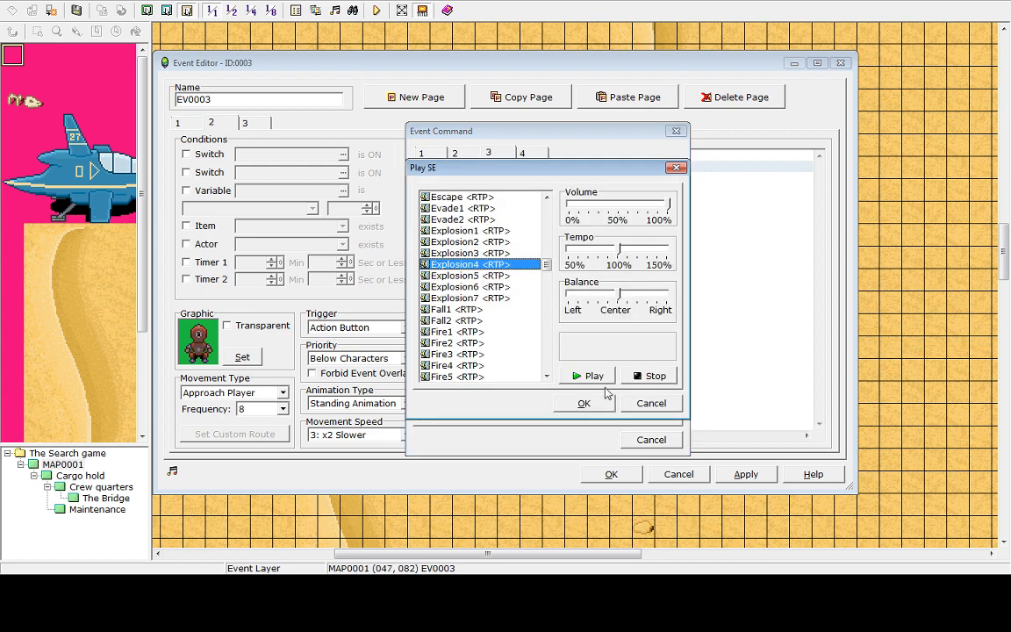
pyautogui.click(584, 404)
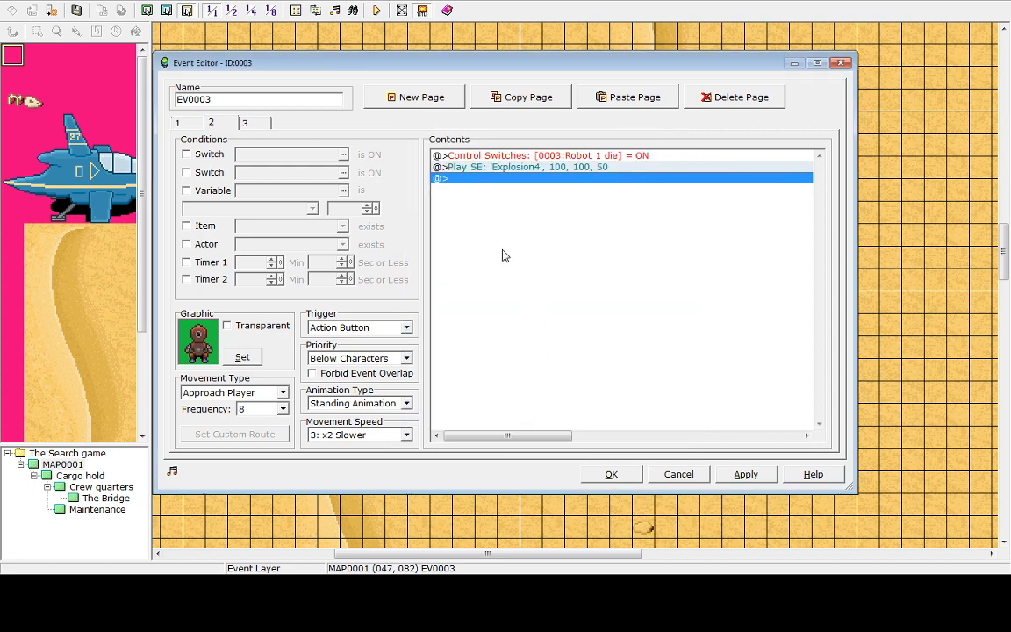
# Add a Show Animation command playing Sword A on the player after the Play SE command on the robot's second page
pyautogui.doubleClick(455, 179)
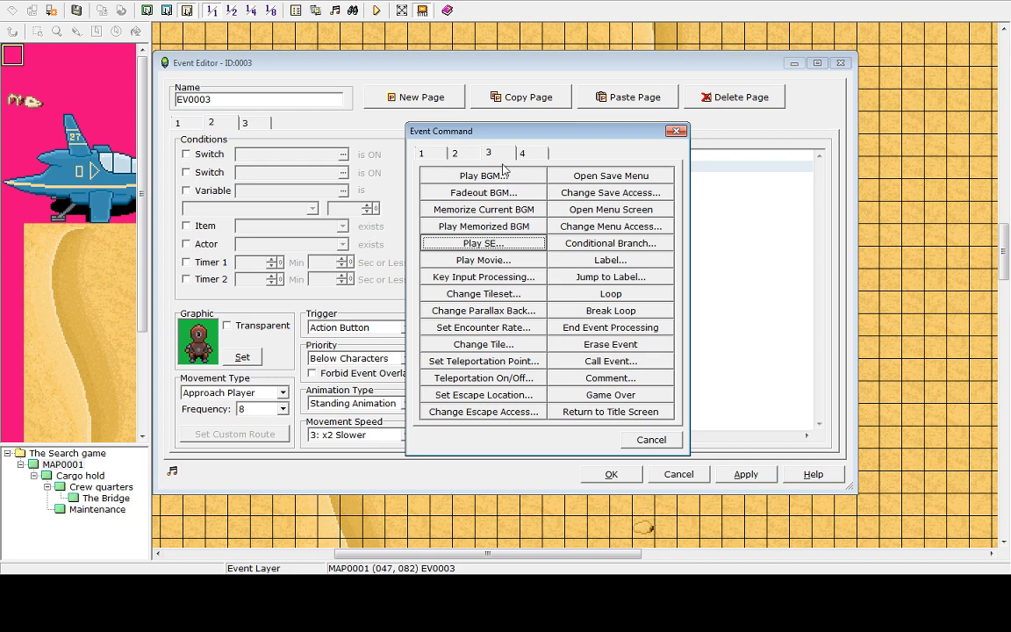
pyautogui.click(454, 153)
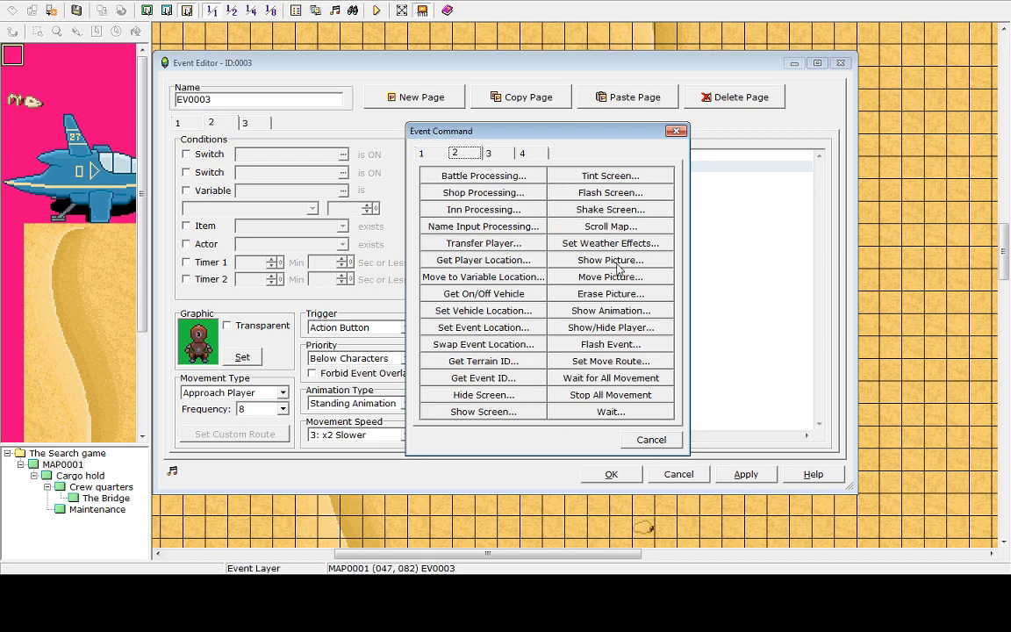
pyautogui.click(600, 314)
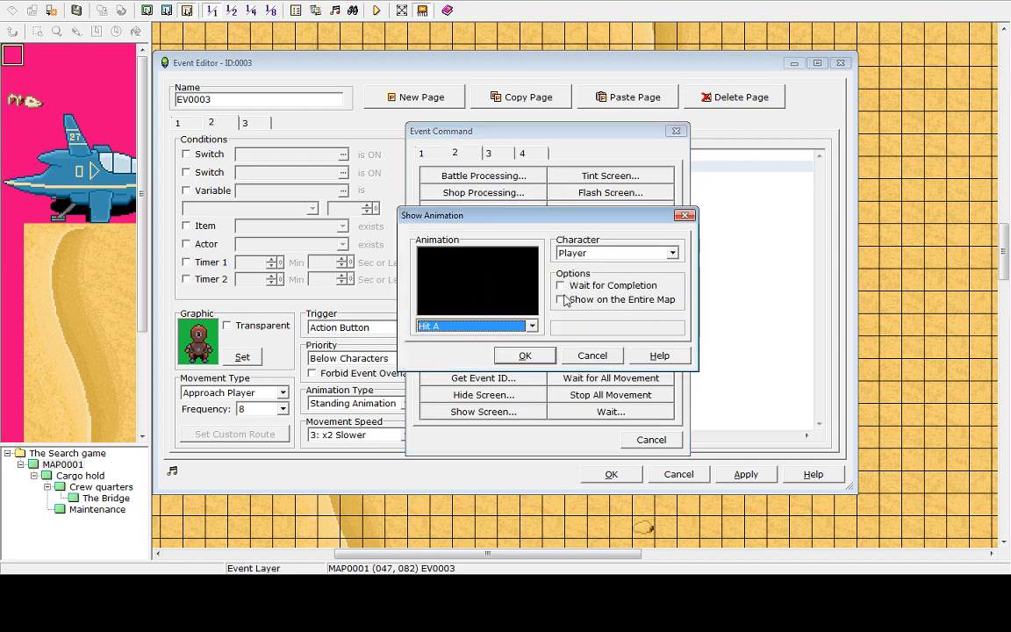
pyautogui.click(479, 326)
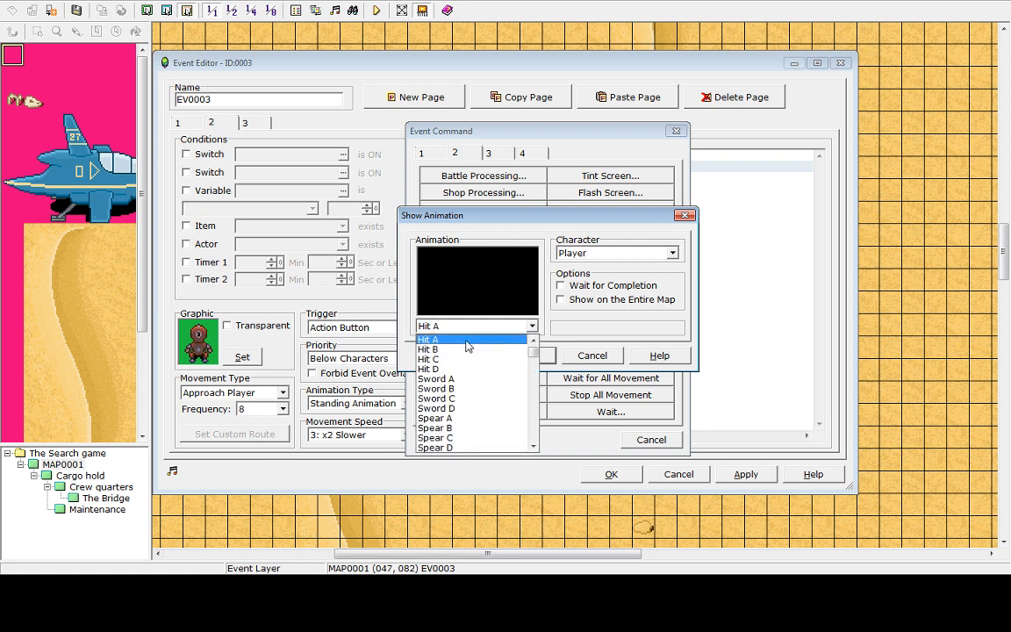
pyautogui.click(466, 368)
pyautogui.click(470, 336)
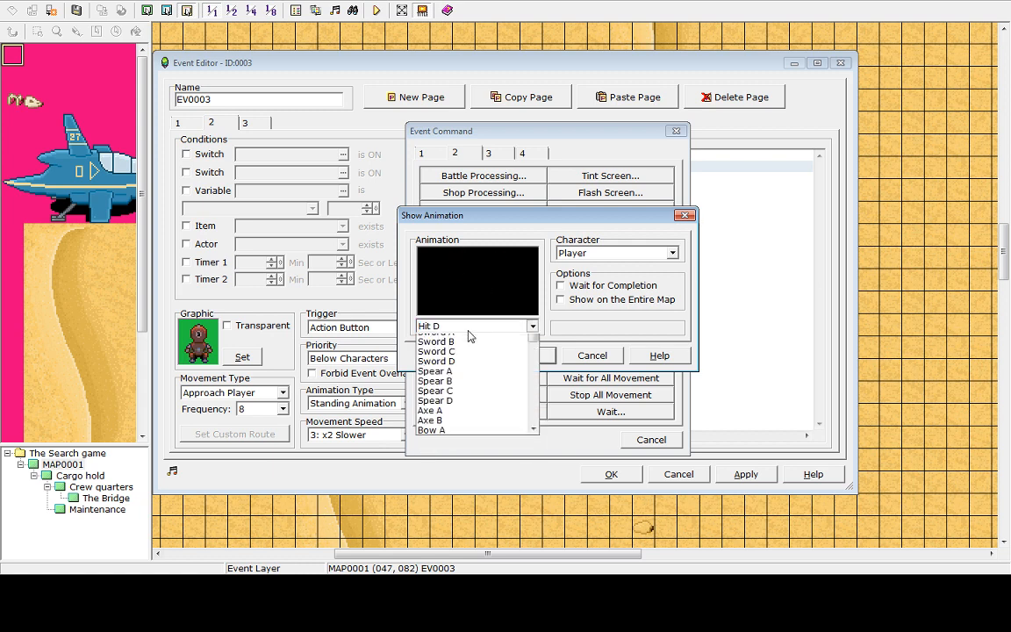
pyautogui.click(448, 355)
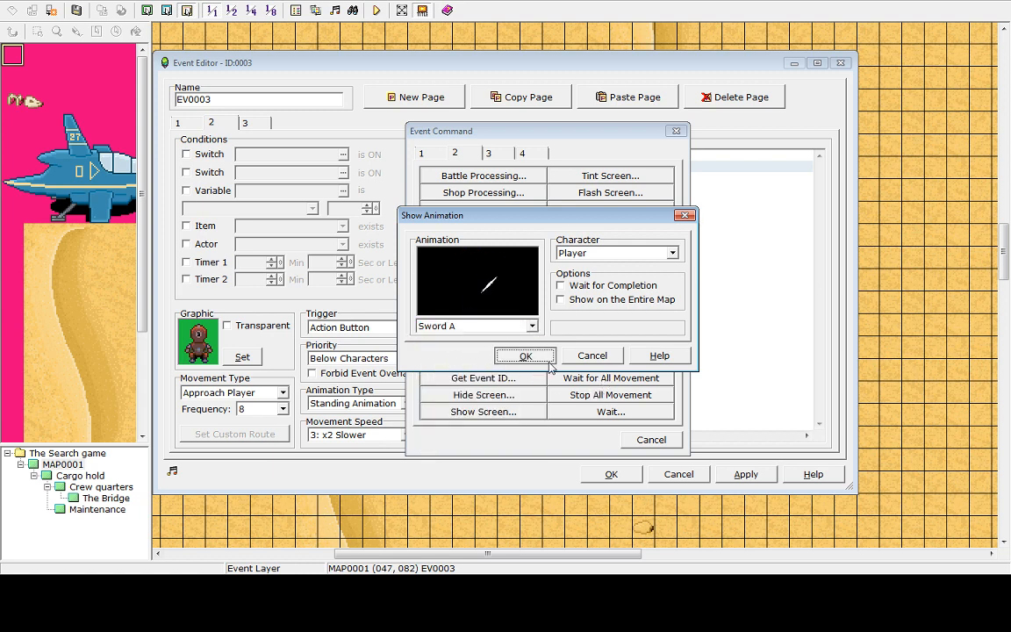
pyautogui.click(525, 356)
# Apply the changes, close the event editor, and save the project to start a playtest
pyautogui.click(760, 475)
pyautogui.click(611, 475)
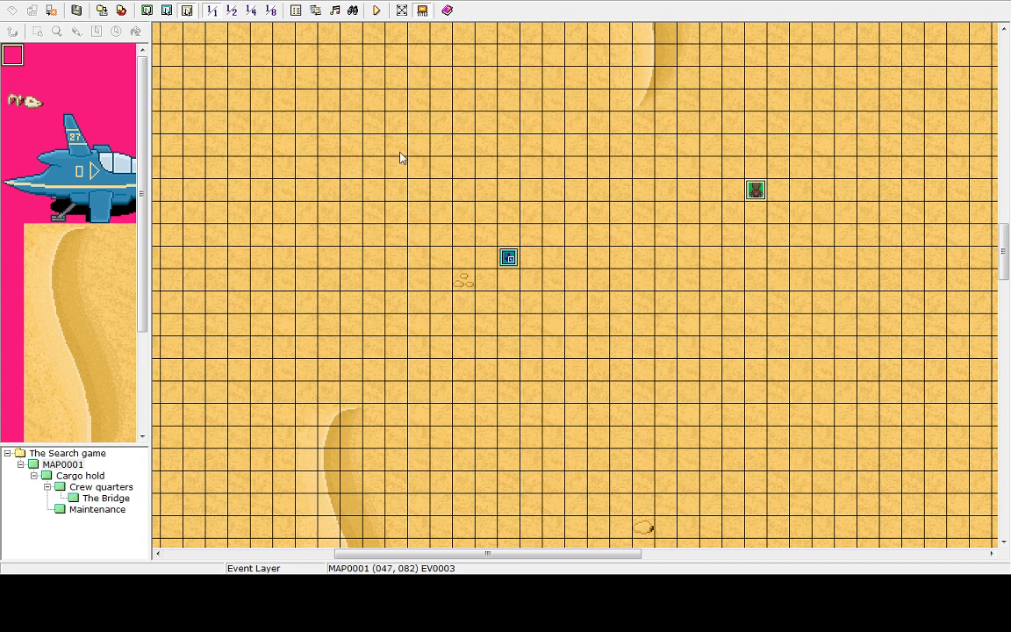
pyautogui.click(376, 10)
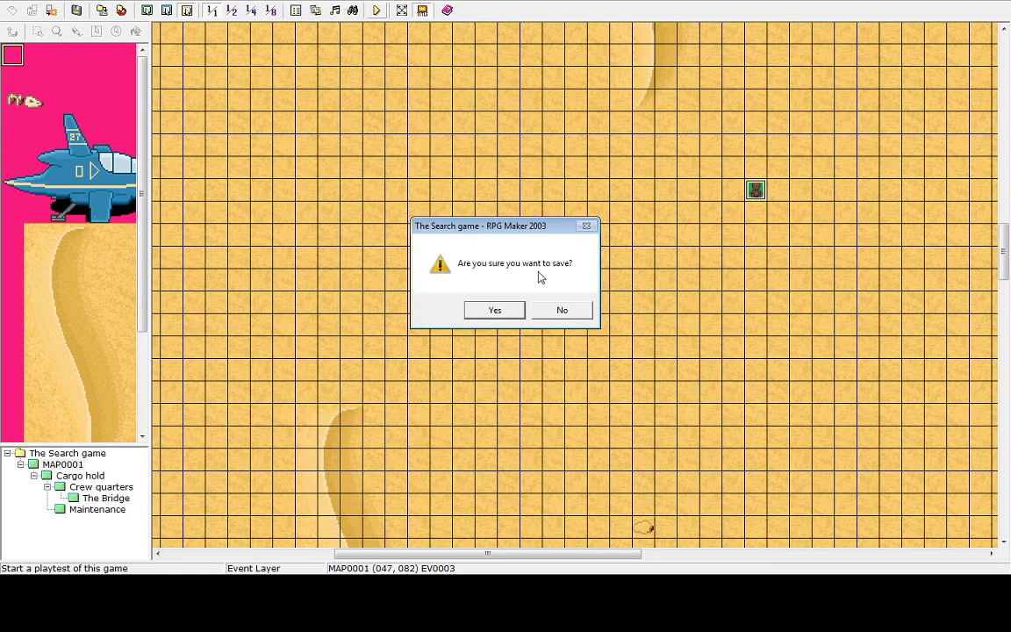
pyautogui.click(485, 314)
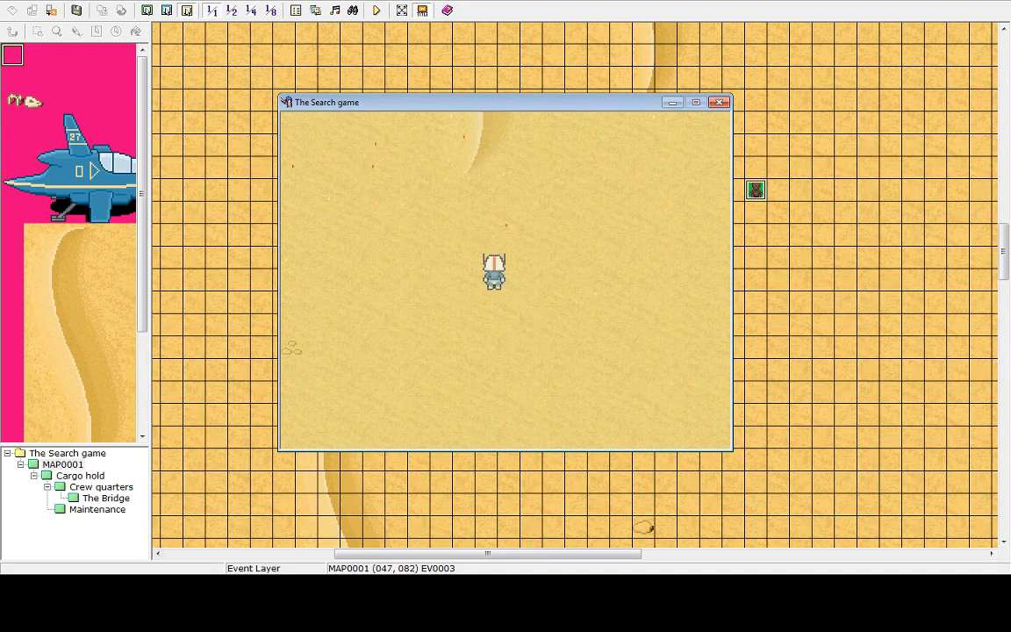
# Open the in-game menu, return to the title screen, and shut down the playtest
pyautogui.press('Escape')
pyautogui.press('Up')
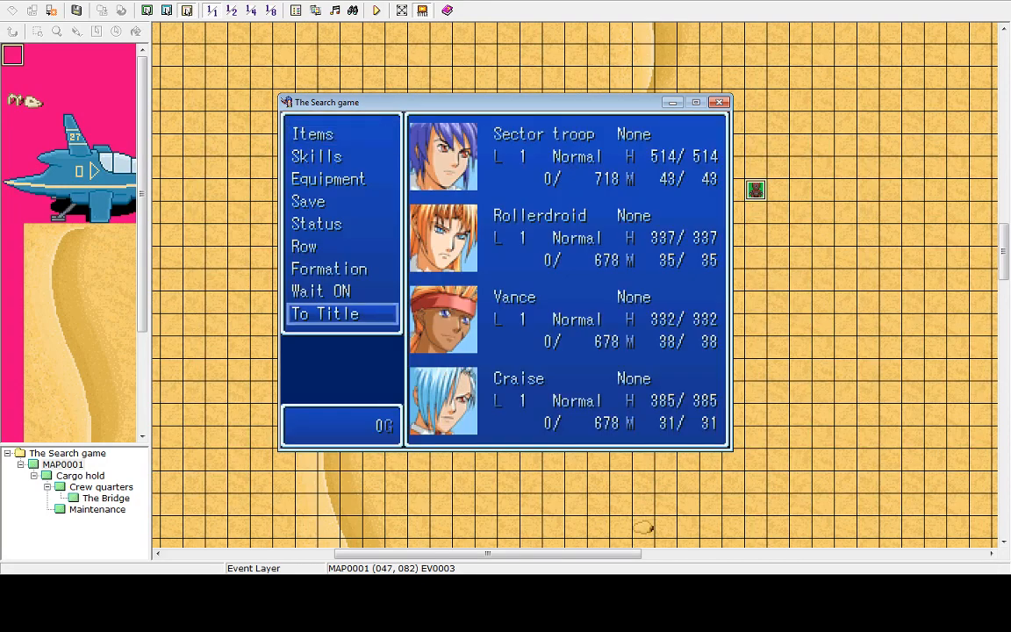
pyautogui.press('Return')
pyautogui.press('Return')
pyautogui.press('Up')
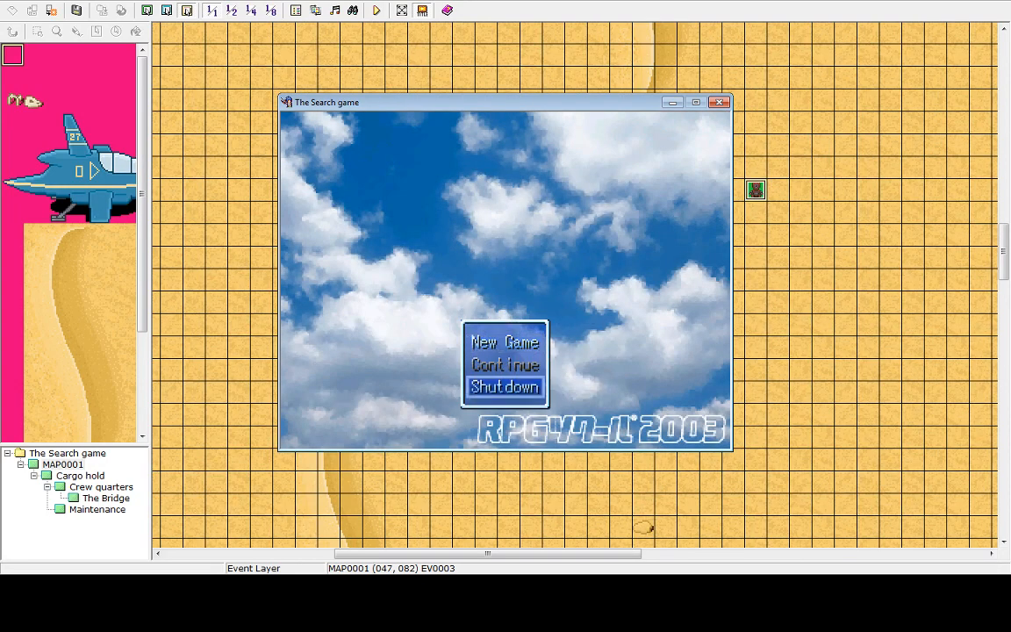
pyautogui.press('Return')
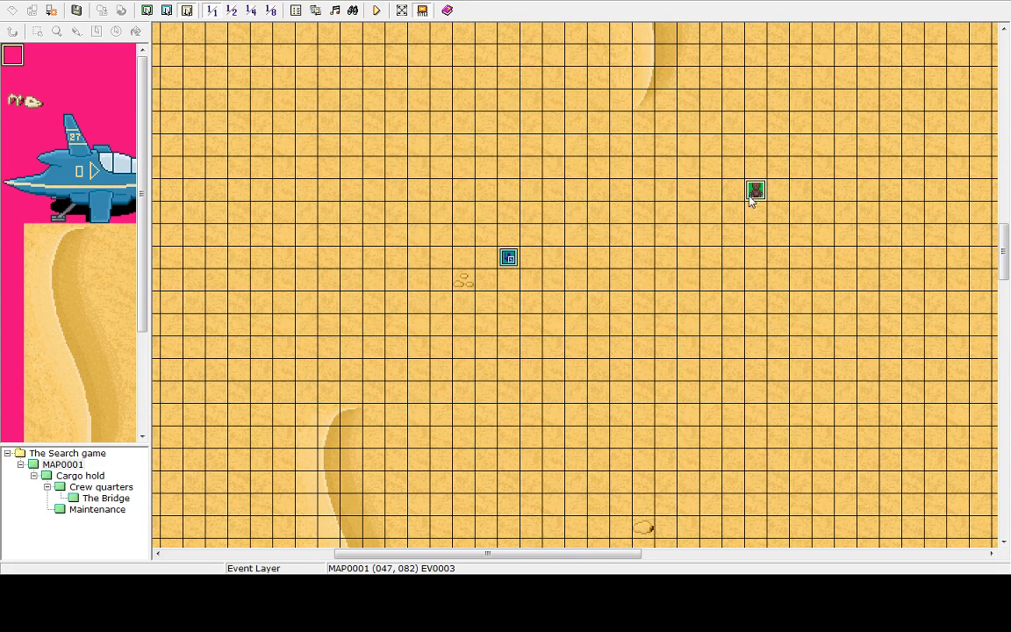
# Set the priority of the robot event's first and second pages to Same as Characters
pyautogui.doubleClick(750, 200)
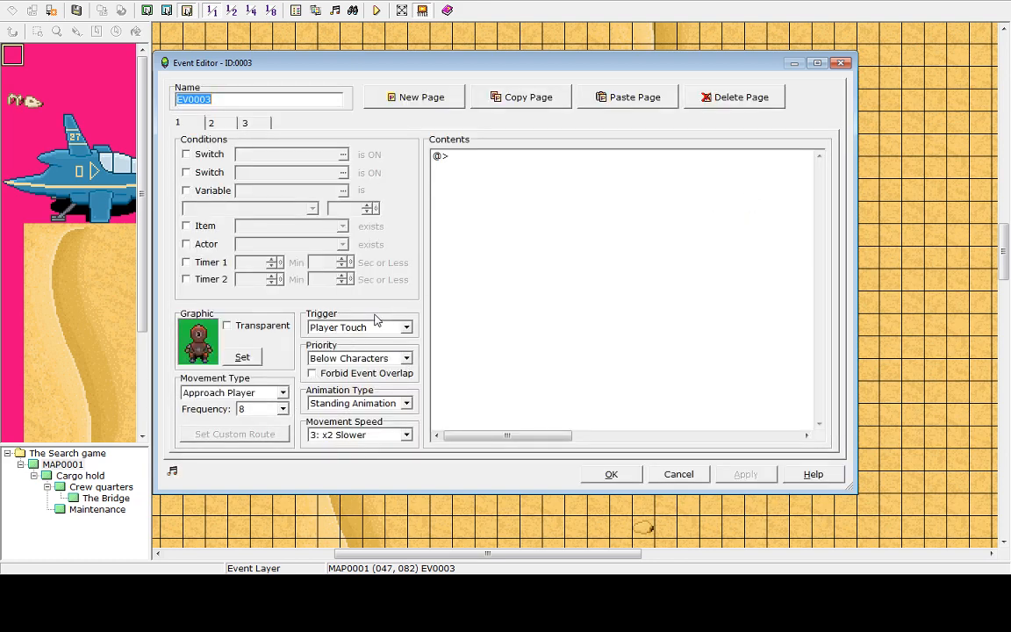
pyautogui.click(406, 359)
pyautogui.click(399, 369)
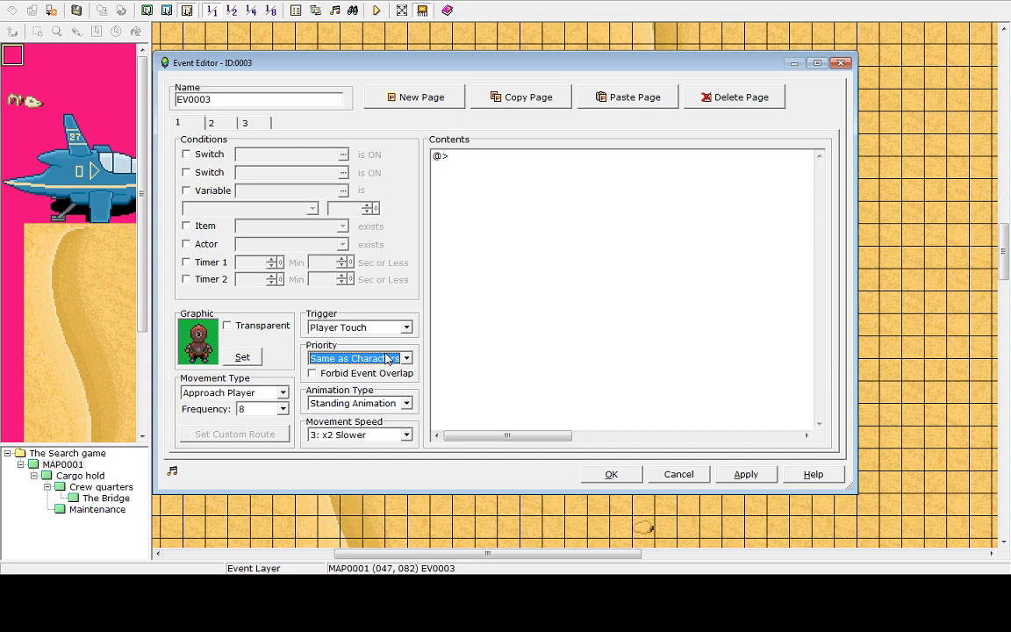
pyautogui.click(214, 123)
pyautogui.click(407, 359)
pyautogui.click(364, 383)
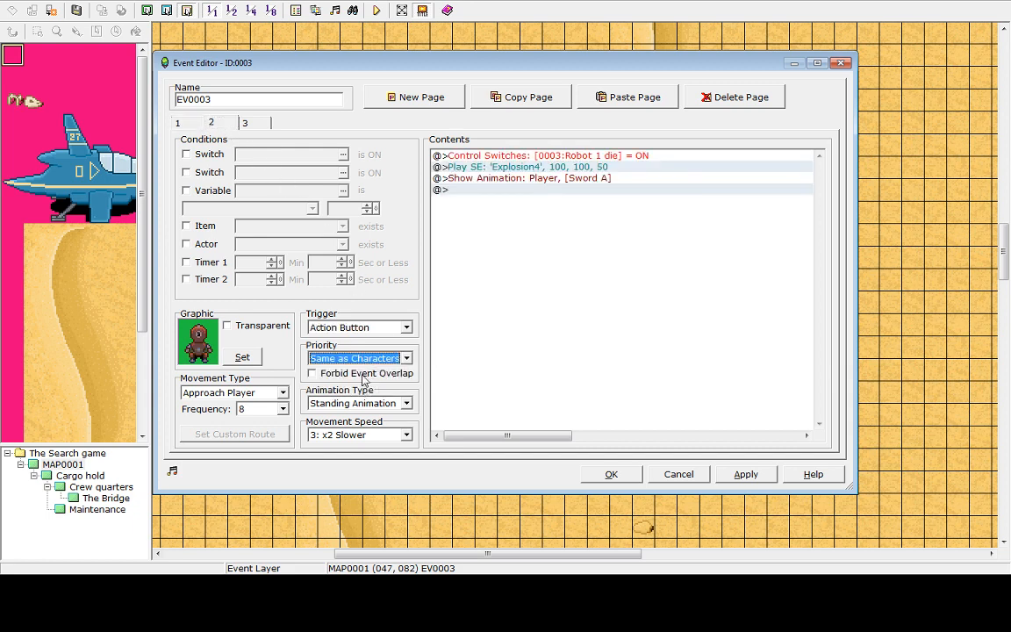
# Apply the changes, close the event editor, and start another playtest
pyautogui.click(268, 122)
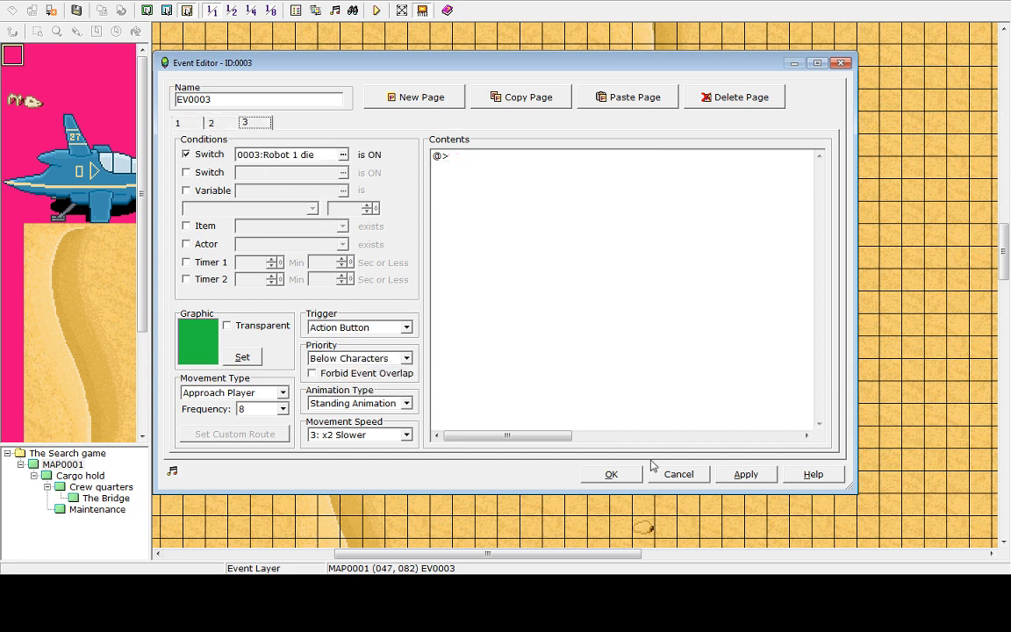
pyautogui.click(747, 475)
pyautogui.click(611, 474)
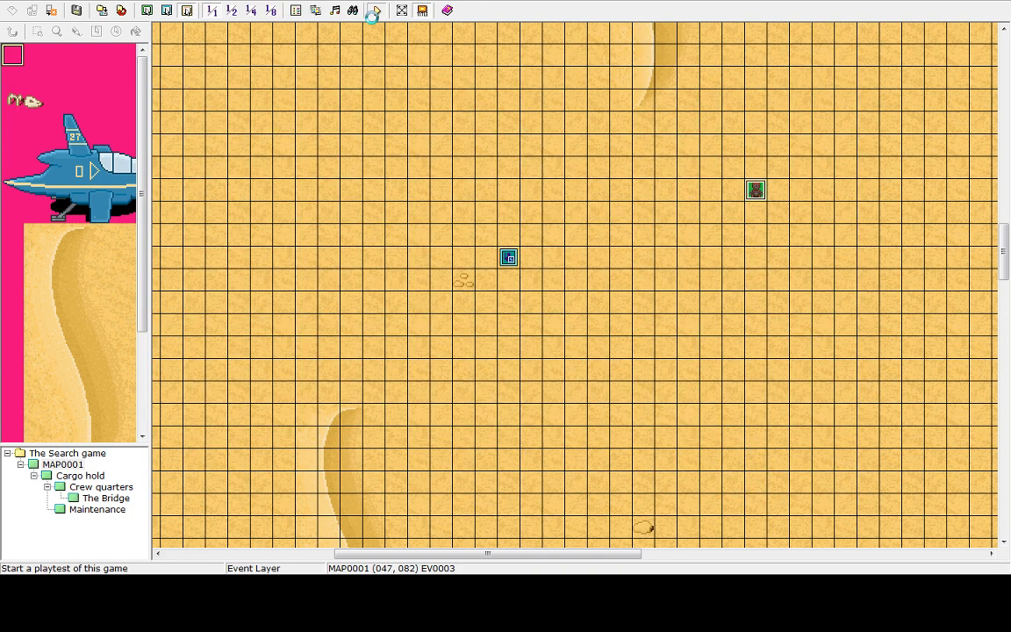
pyautogui.click(377, 9)
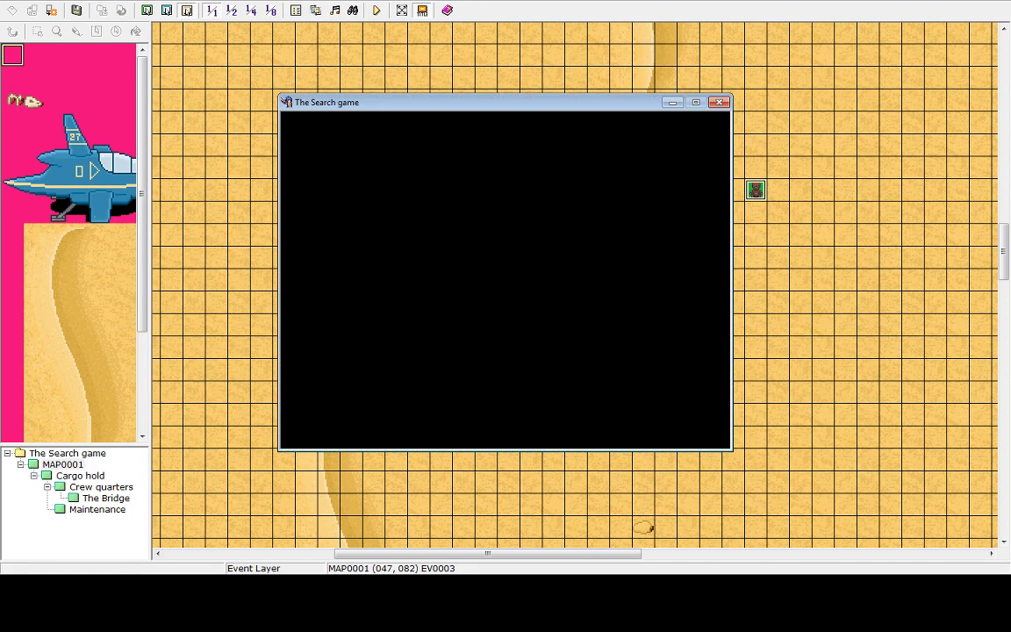
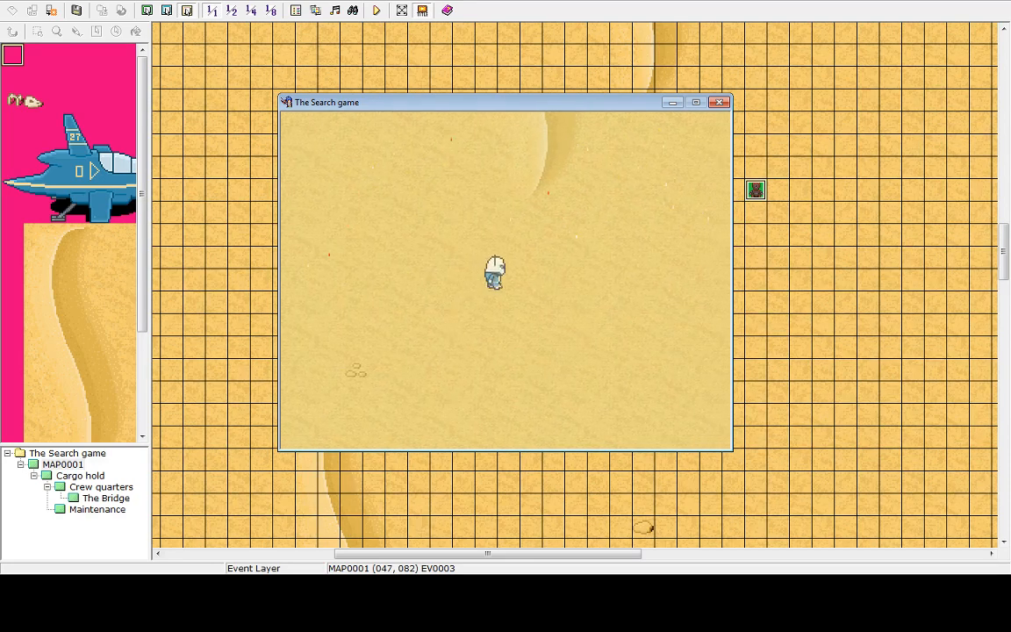
# Exit the playtest through the in-game menu to the title screen and shut it down
pyautogui.press('Escape')
pyautogui.press('Up')
pyautogui.press('Return')
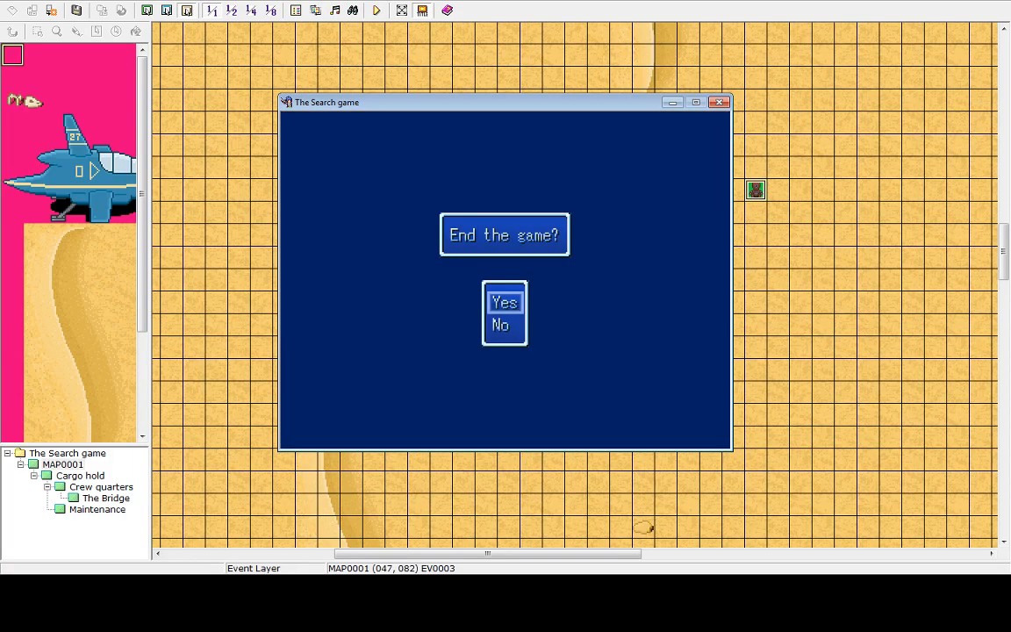
pyautogui.press('Return')
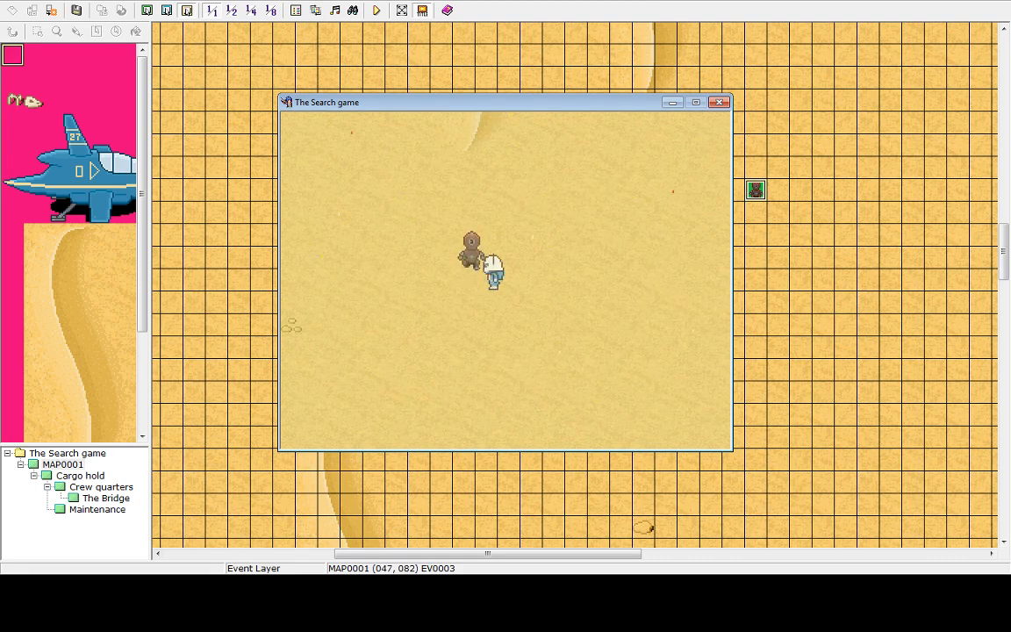
pyautogui.press('Escape')
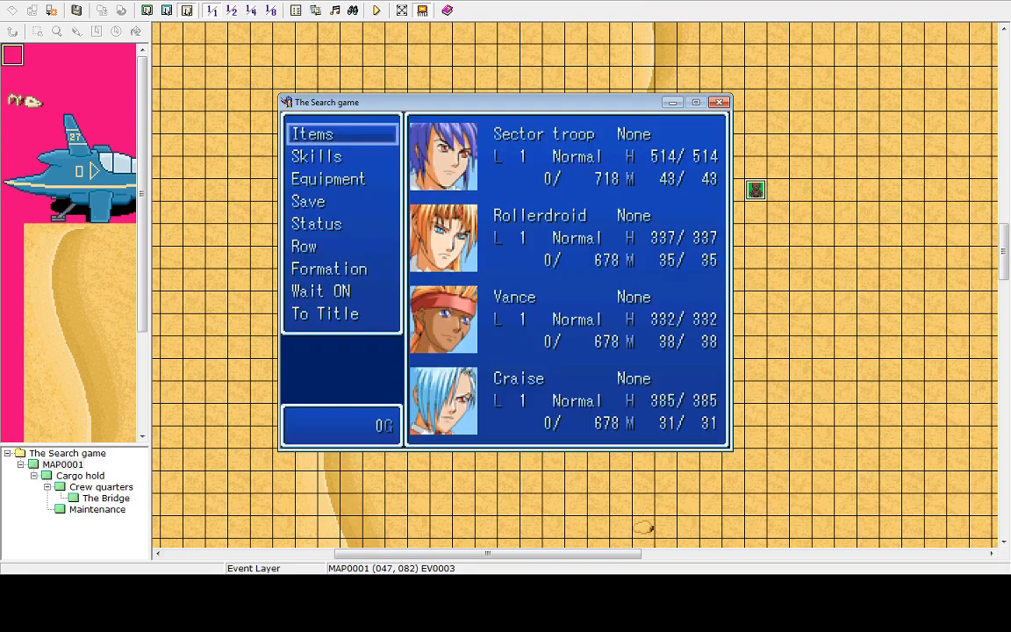
pyautogui.press('Up')
pyautogui.press('Return')
pyautogui.press('Return')
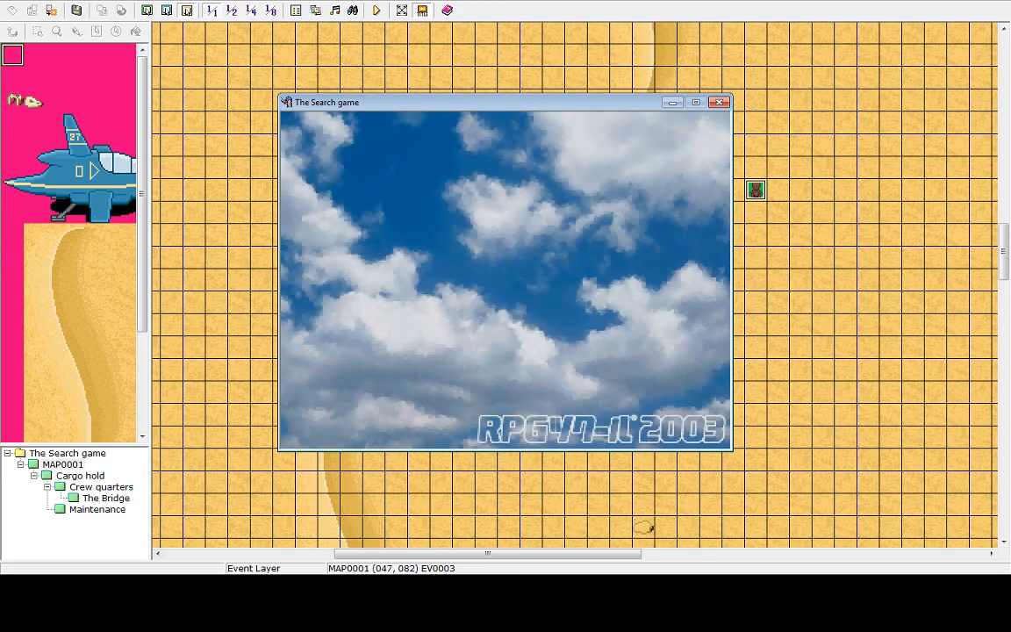
pyautogui.press('Up')
pyautogui.press('Return')
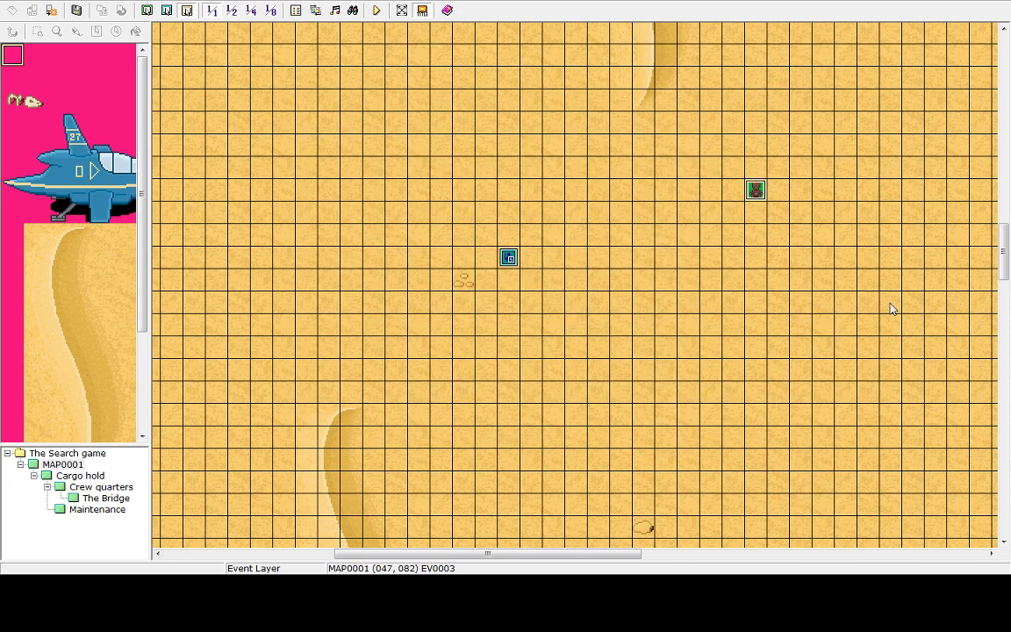
# Open the robot event and review the commands on its third and second pages
pyautogui.doubleClick(755, 191)
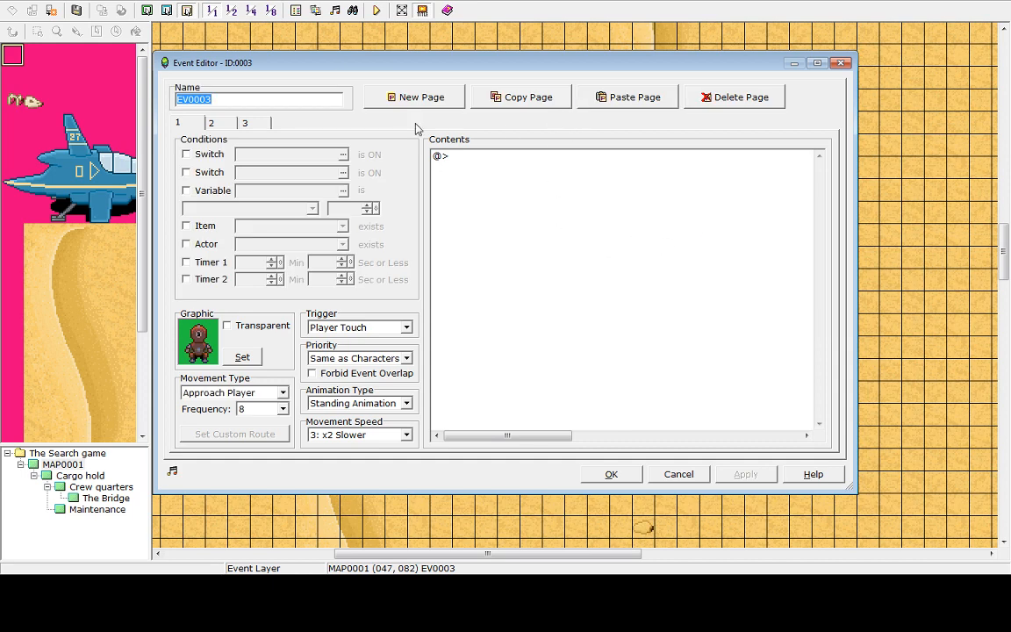
pyautogui.click(260, 124)
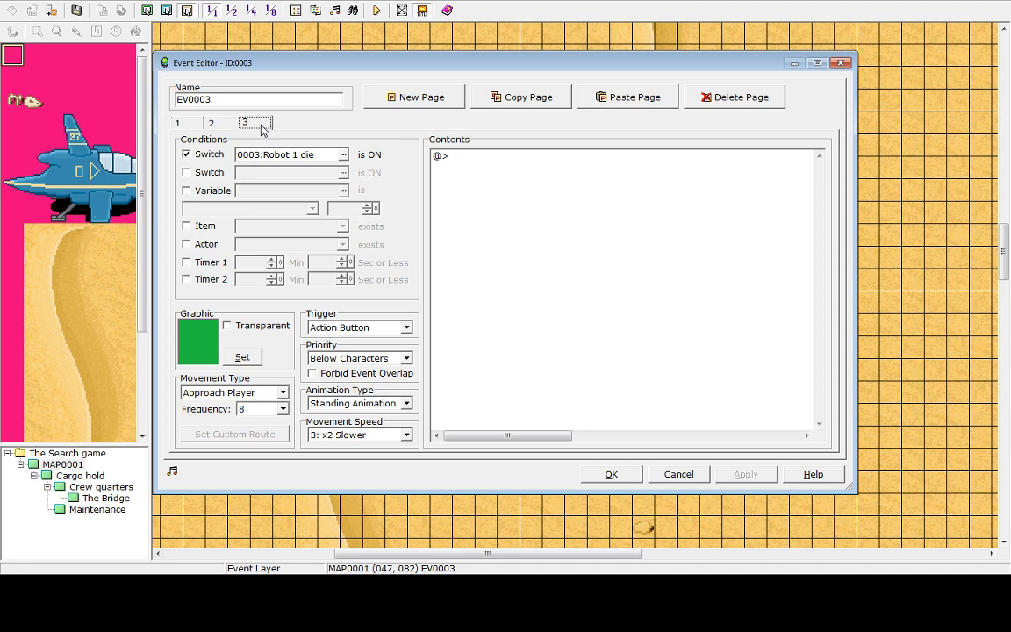
pyautogui.click(211, 123)
pyautogui.click(511, 180)
pyautogui.click(519, 168)
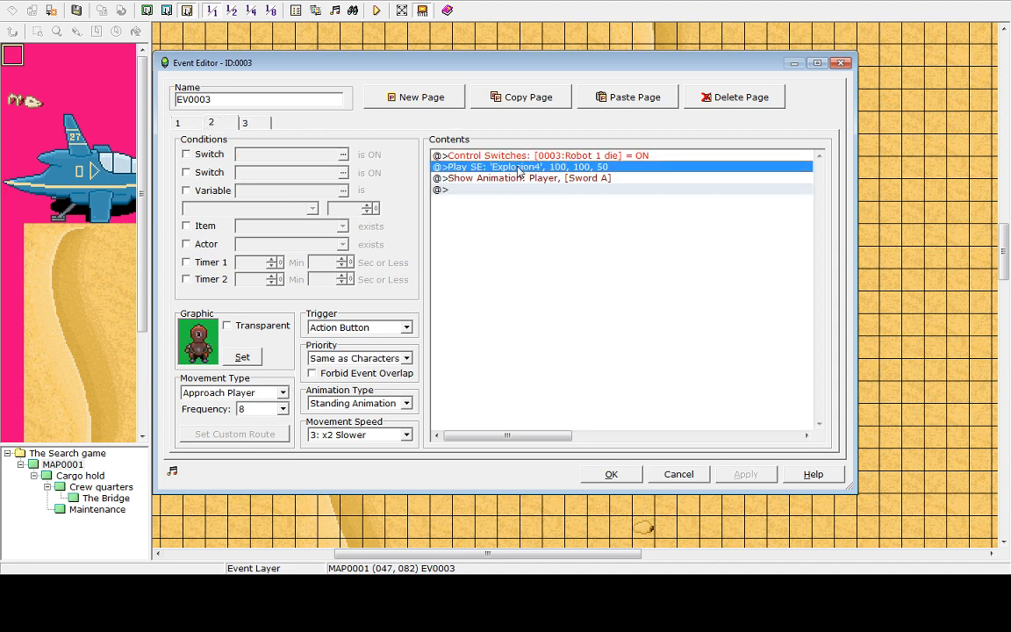
pyautogui.press('Insert')
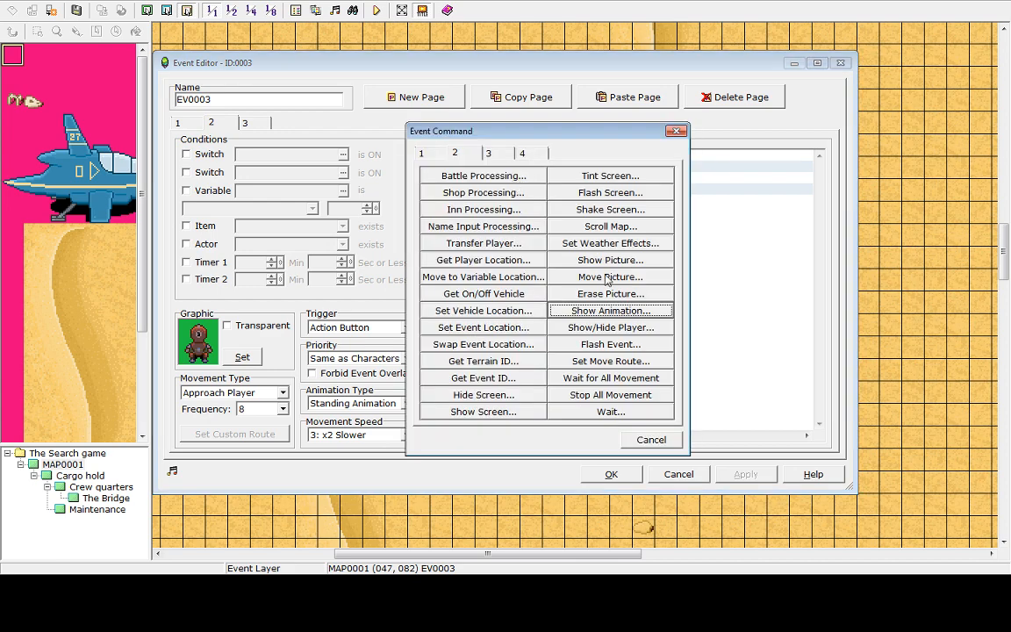
pyautogui.click(488, 155)
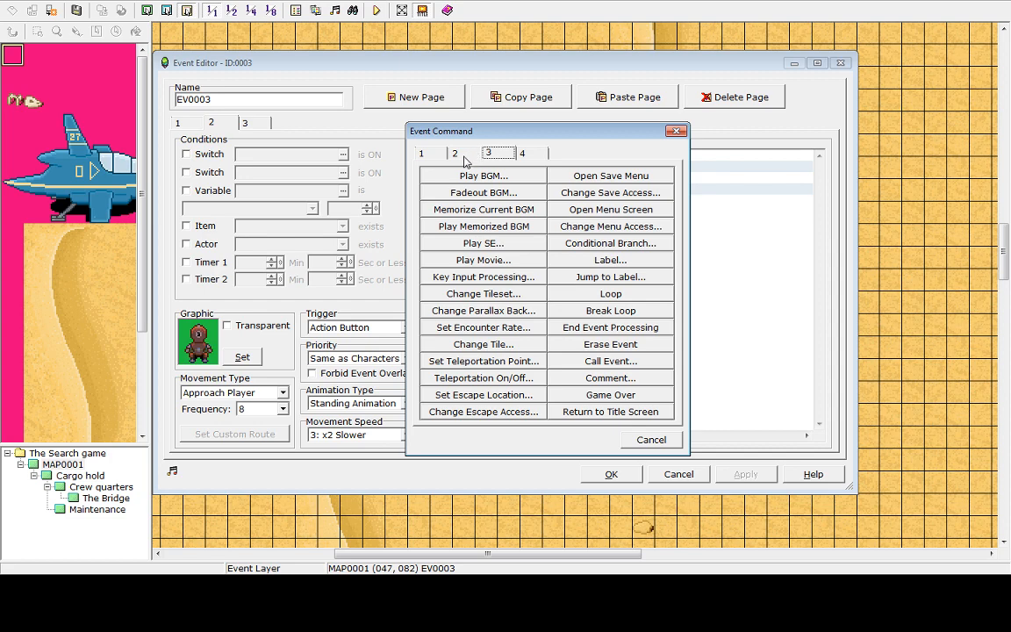
pyautogui.click(456, 154)
pyautogui.click(650, 439)
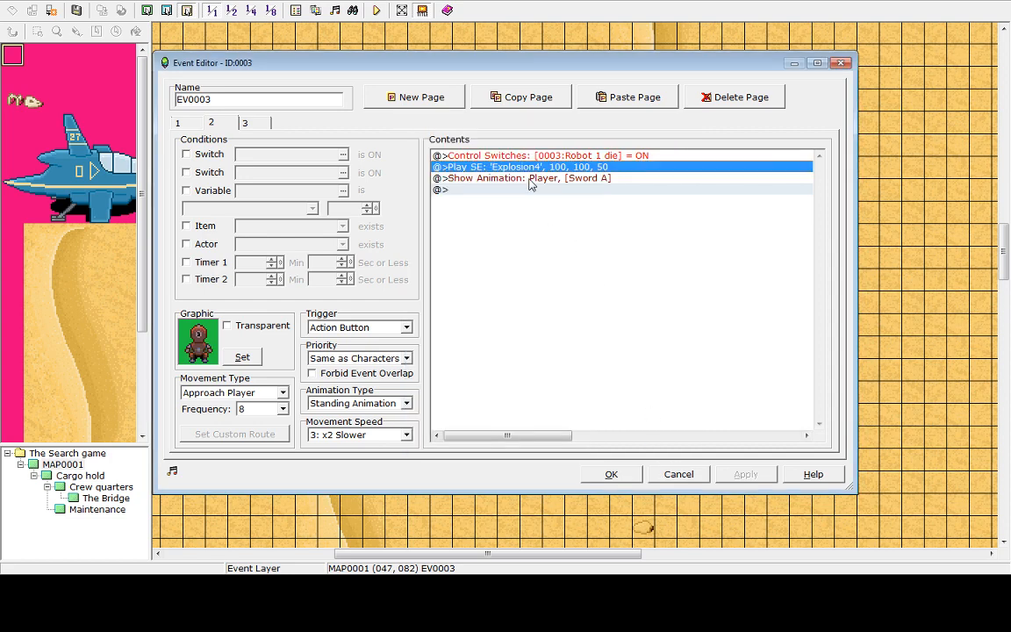
pyautogui.rightClick(481, 167)
pyautogui.click(500, 184)
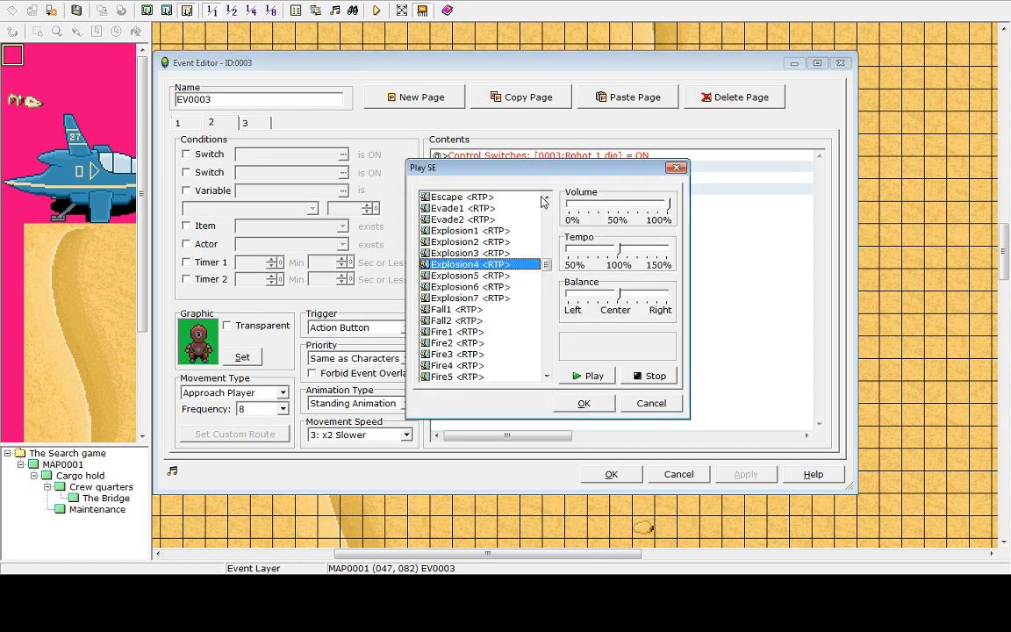
pyautogui.click(657, 406)
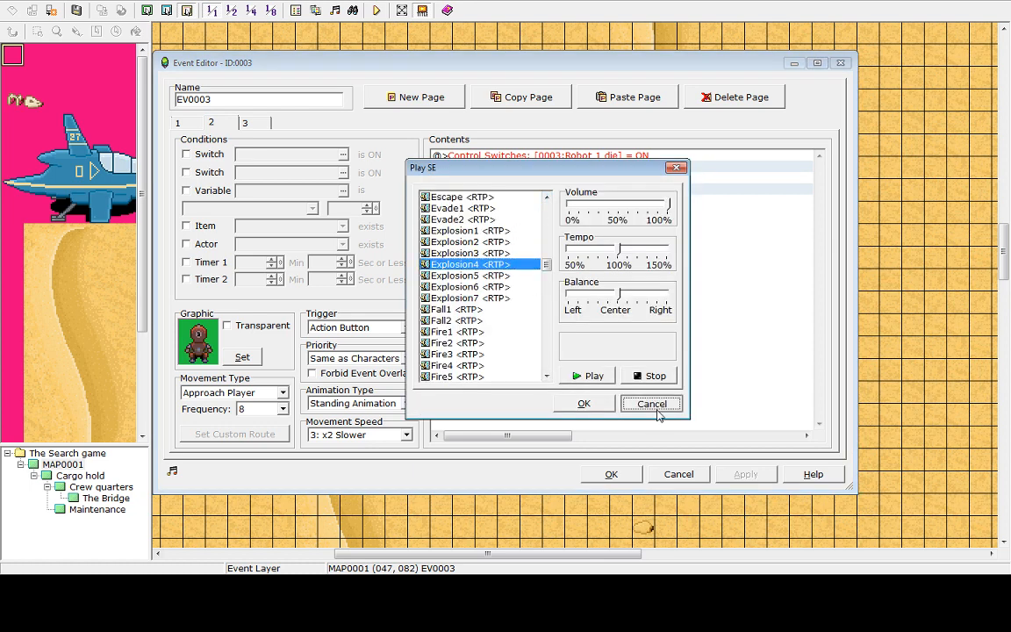
pyautogui.click(524, 179)
pyautogui.click(515, 154)
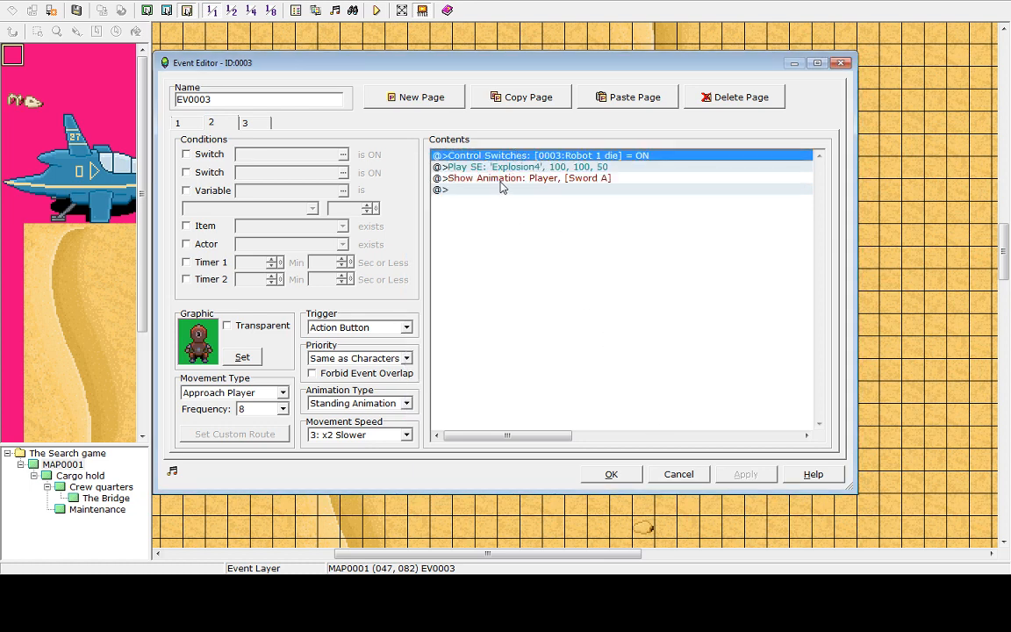
# Change page 2's Show Animation command to play on This Event, then close the event editor
pyautogui.click(506, 178)
pyautogui.rightClick(506, 179)
pyautogui.click(531, 202)
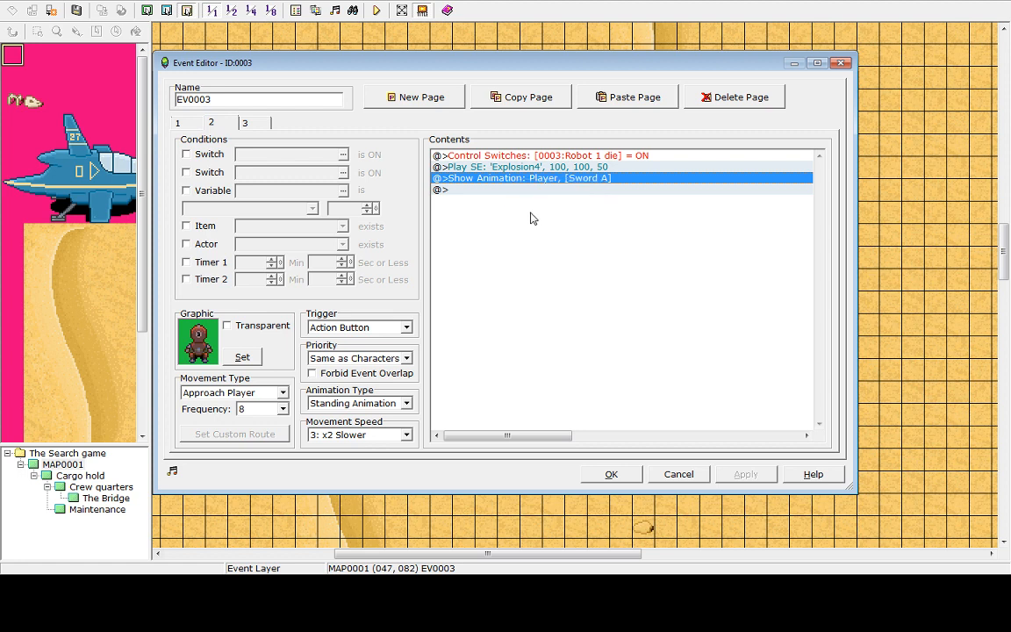
pyautogui.click(672, 253)
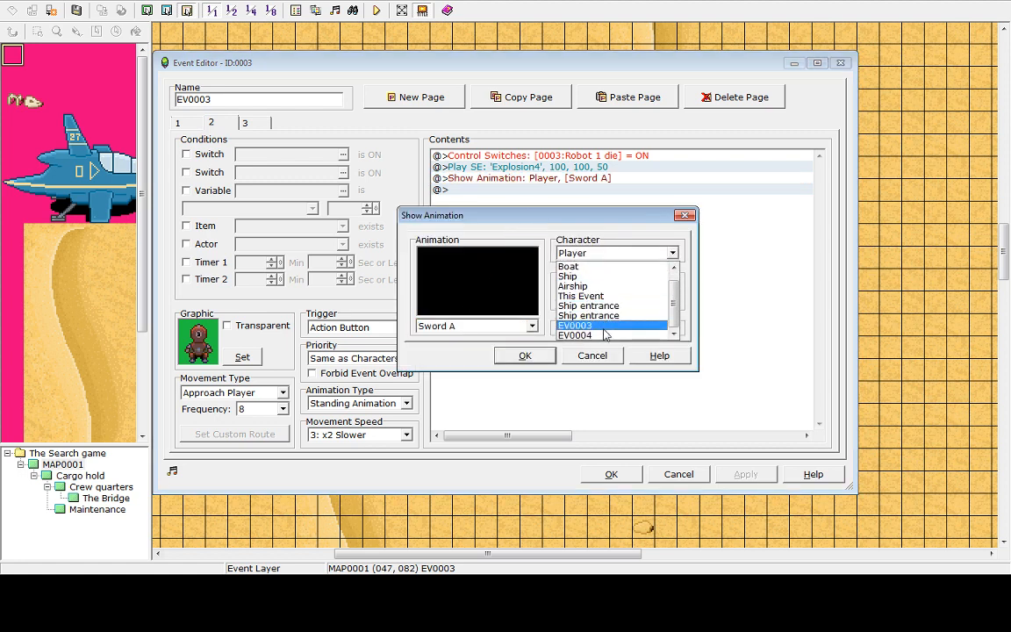
pyautogui.click(586, 252)
pyautogui.click(580, 254)
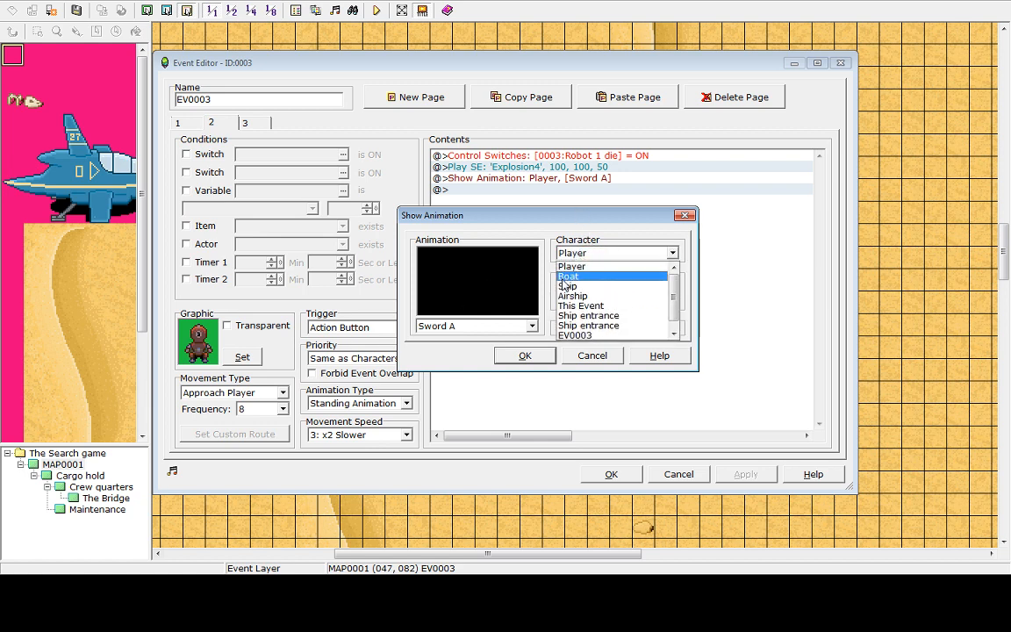
pyautogui.click(600, 307)
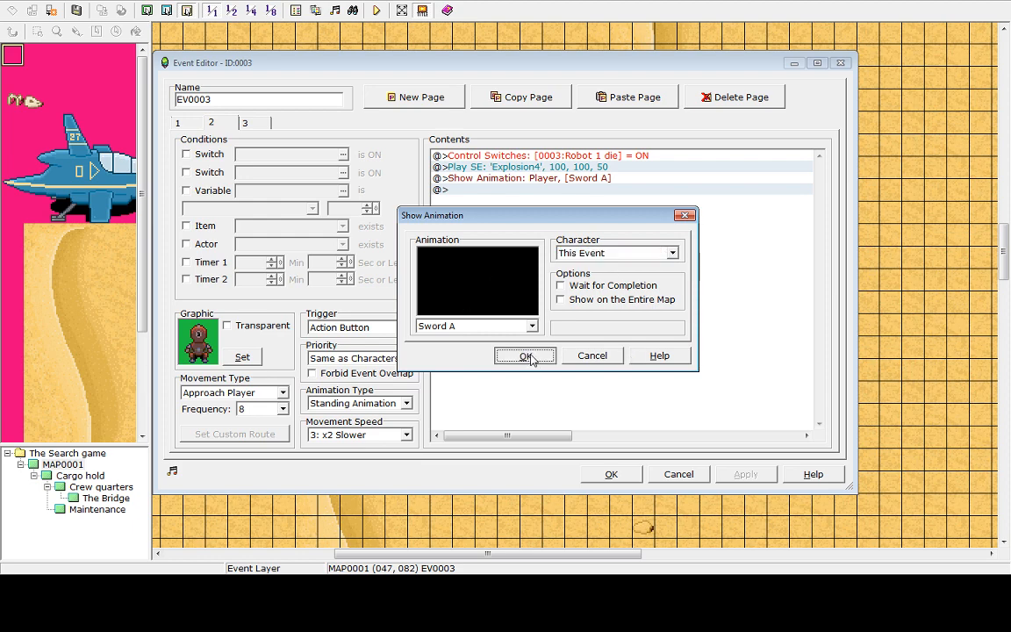
pyautogui.click(526, 356)
pyautogui.click(612, 476)
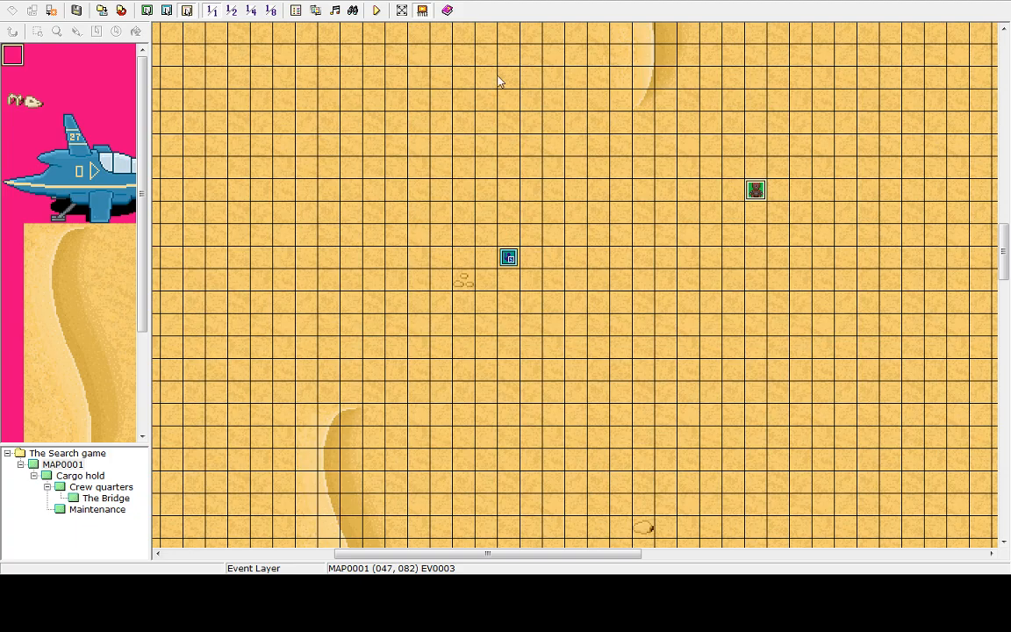
# Start a playtest and begin a new game
pyautogui.click(376, 10)
pyautogui.click(496, 310)
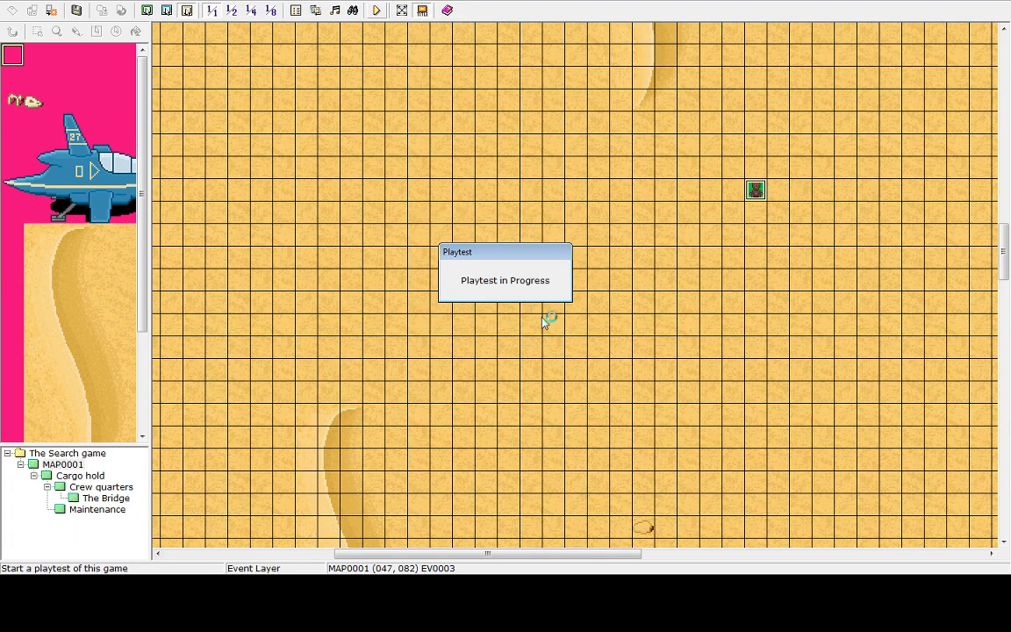
pyautogui.press('Return')
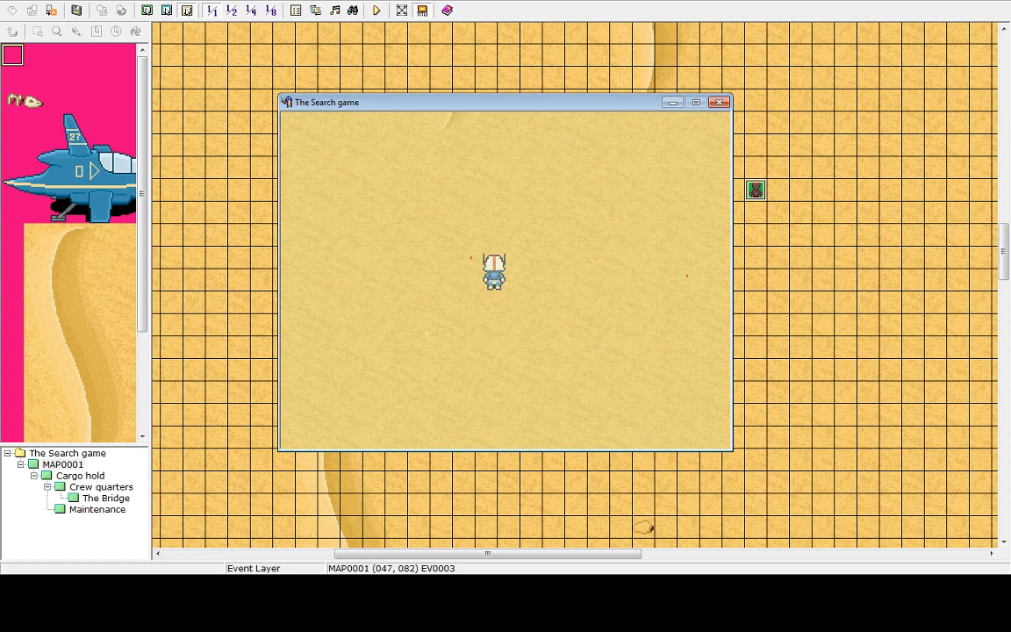
# Walk the hero around the desert map to test the robot's chase and death effects
pyautogui.press('Up')
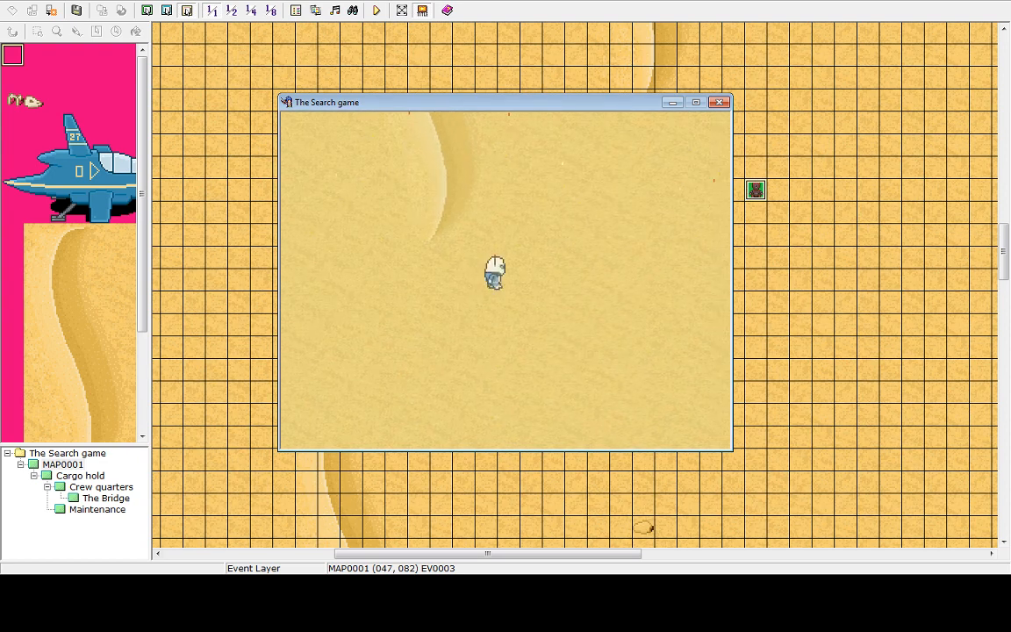
pyautogui.press('Right')
pyautogui.press('Right')
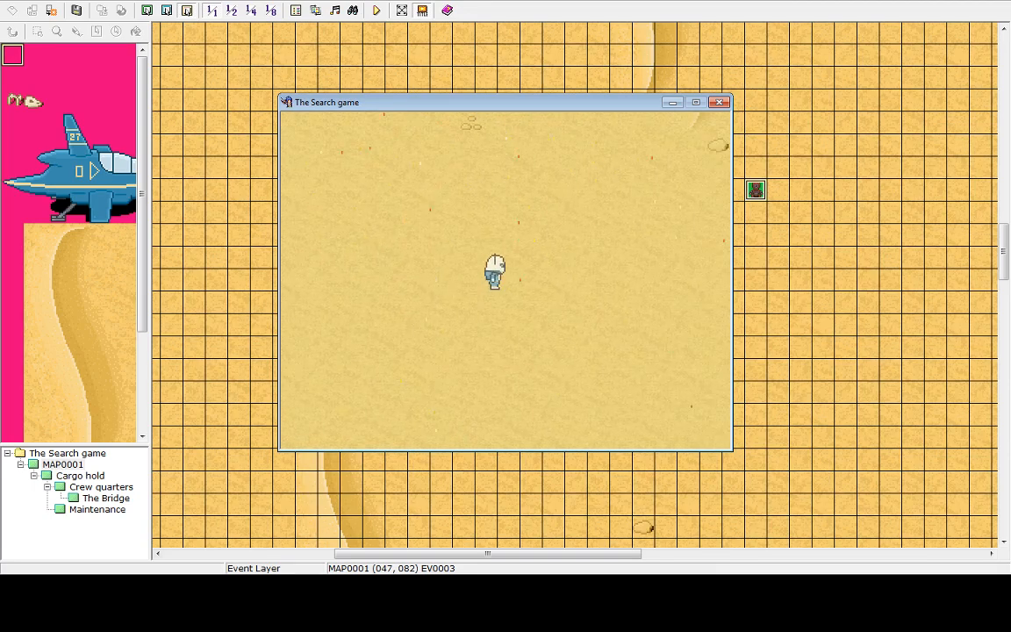
pyautogui.press('Left')
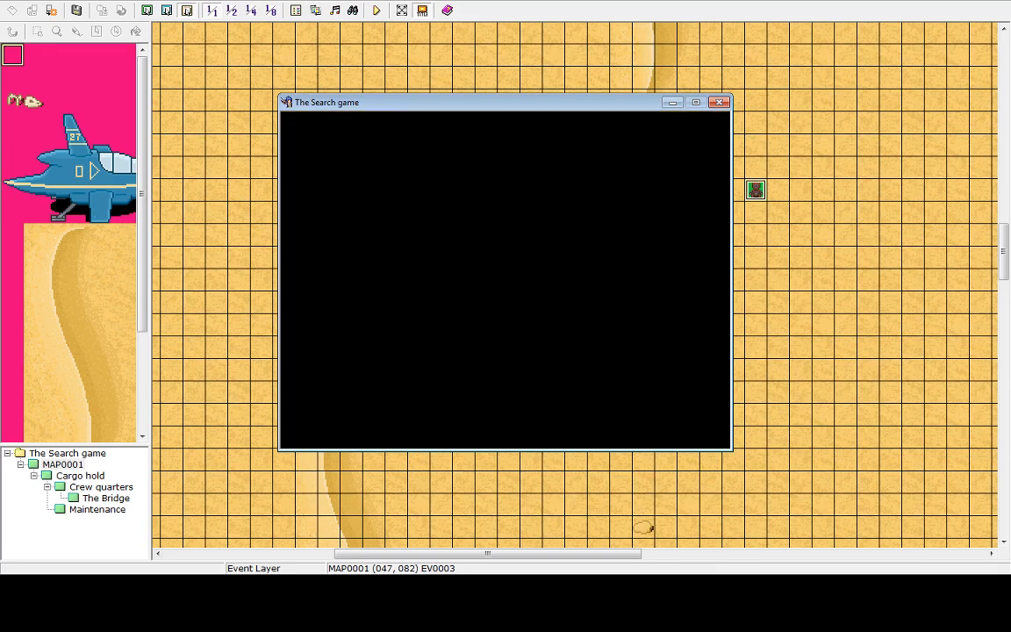
pyautogui.press('Return')
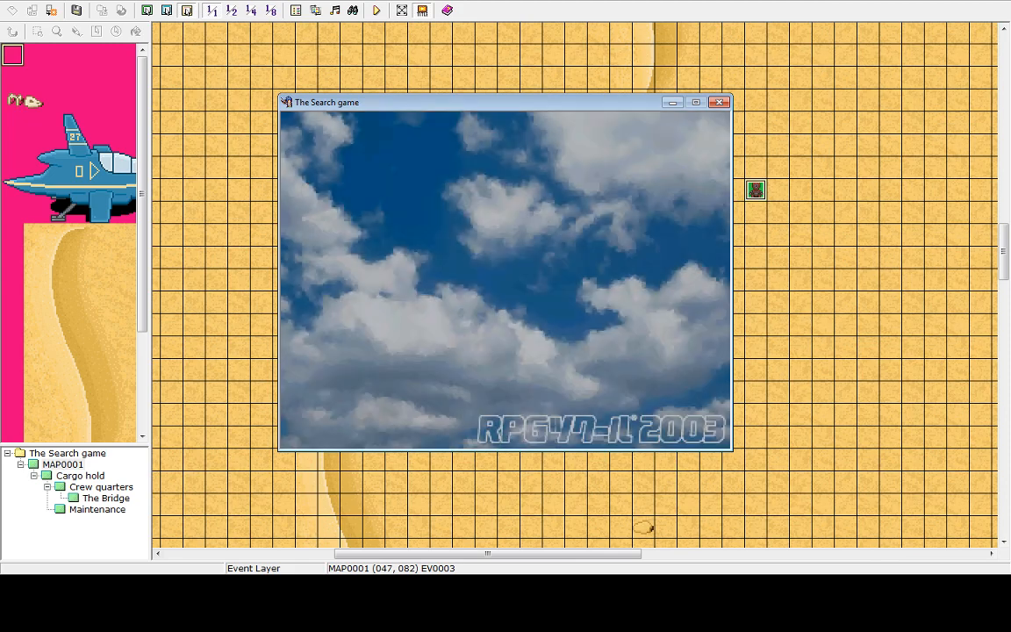
pyautogui.press('Return')
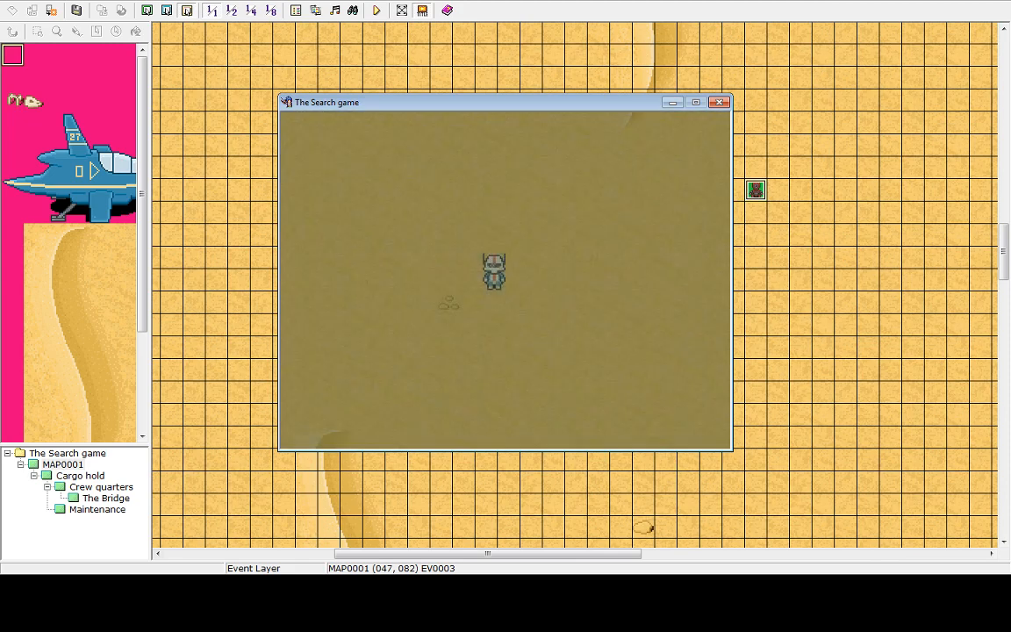
pyautogui.press('Right')
pyautogui.press('Left')
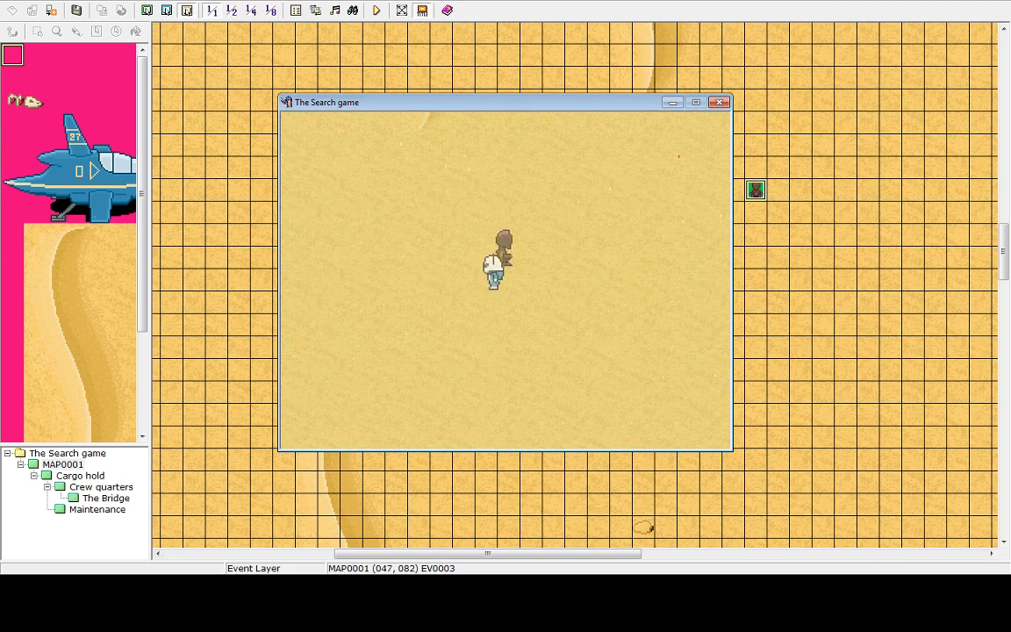
pyautogui.press('Up')
pyautogui.press('Right')
pyautogui.press('Left')
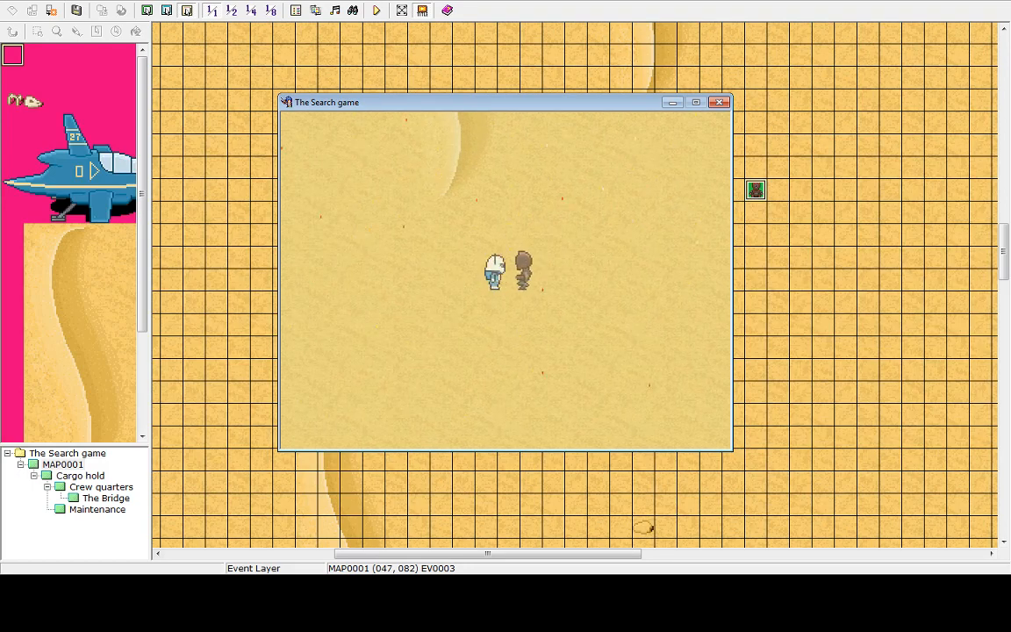
pyautogui.press('Right')
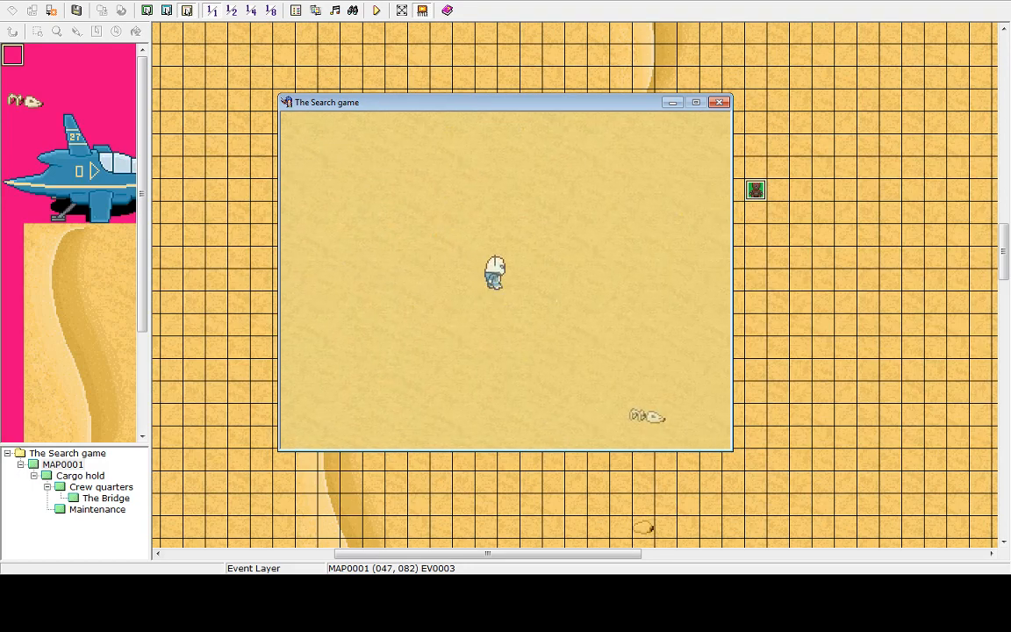
# Return to the title screen from the in-game menu and shut down the playtest
pyautogui.press('Escape')
pyautogui.press('Up')
pyautogui.press('Return')
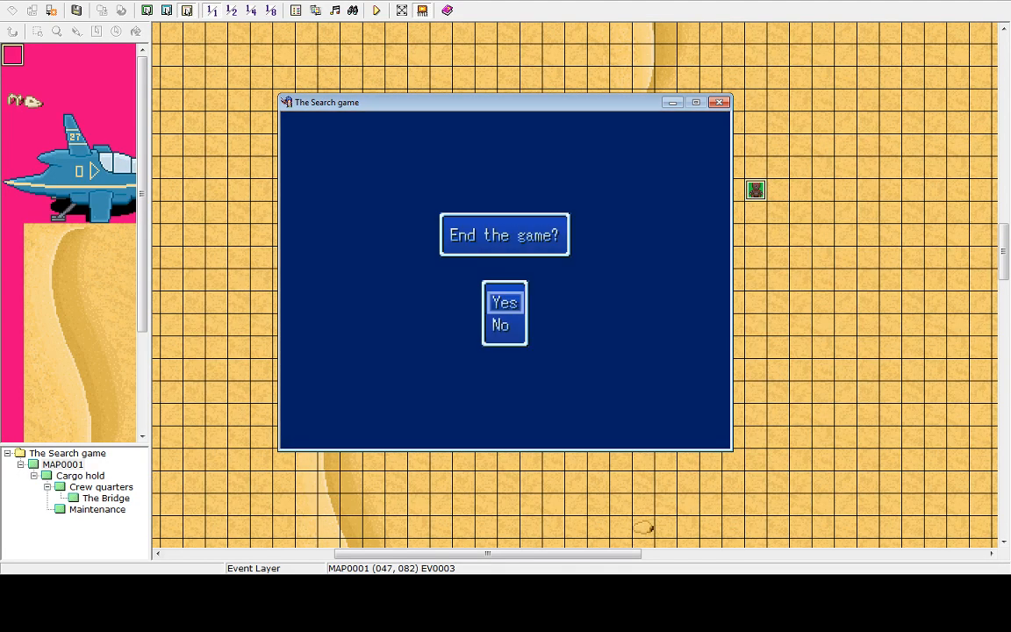
pyautogui.press('Return')
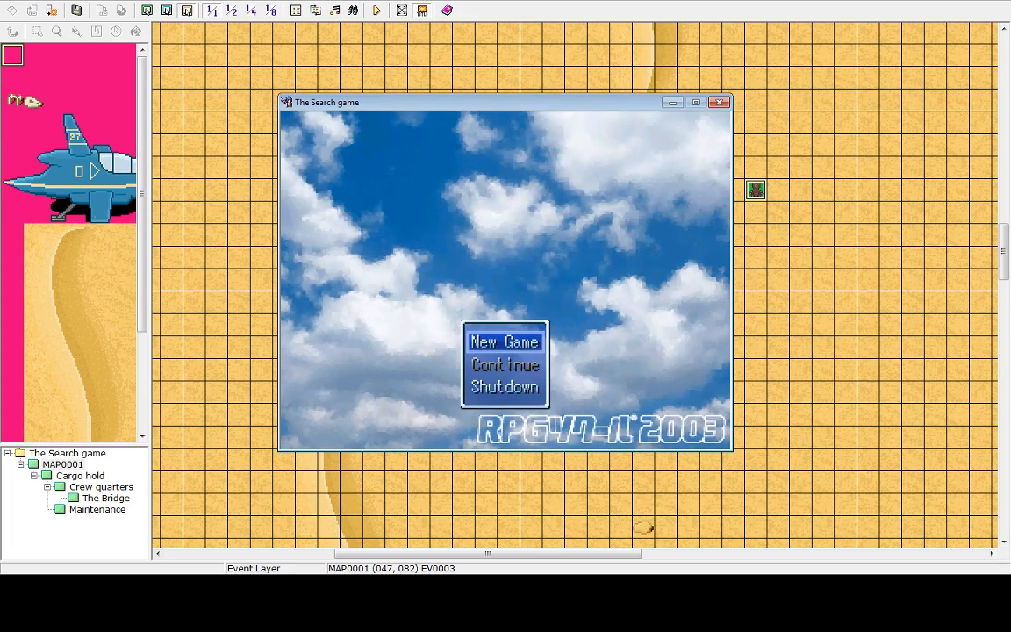
pyautogui.press('Down')
pyautogui.press('Down')
pyautogui.press('Return')
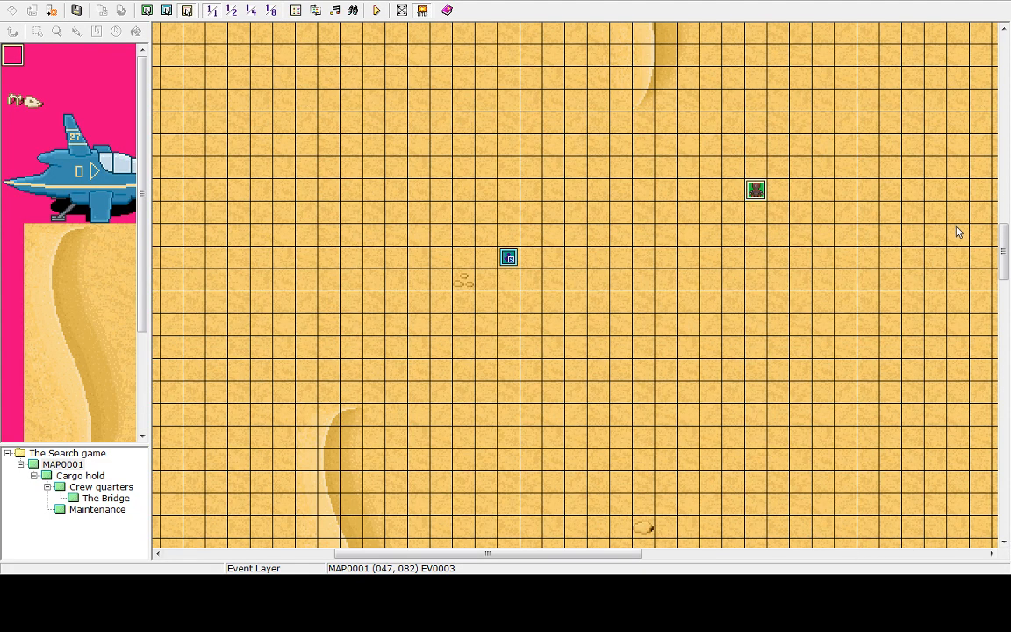
# Open the robot event's editor and review its three pages and page 2's commands, then cancel
pyautogui.doubleClick(754, 200)
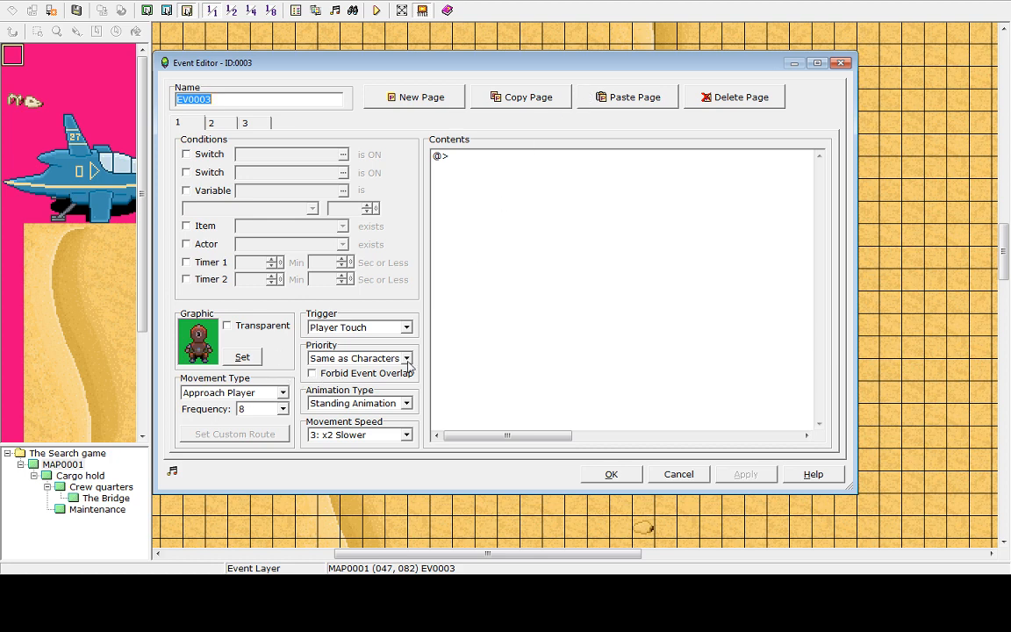
pyautogui.click(245, 123)
pyautogui.click(211, 123)
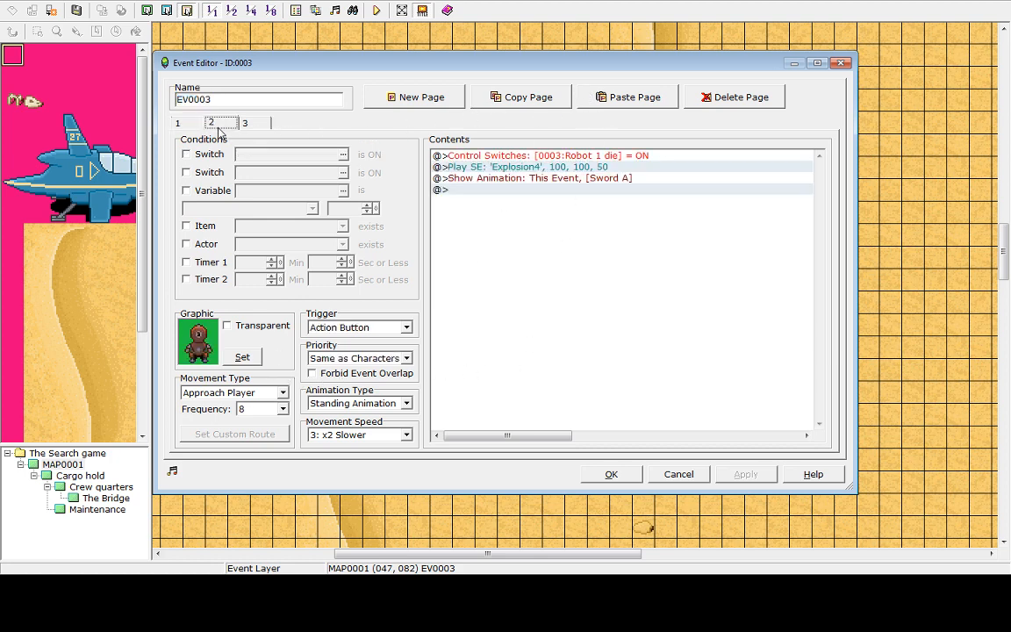
pyautogui.click(530, 190)
pyautogui.click(529, 179)
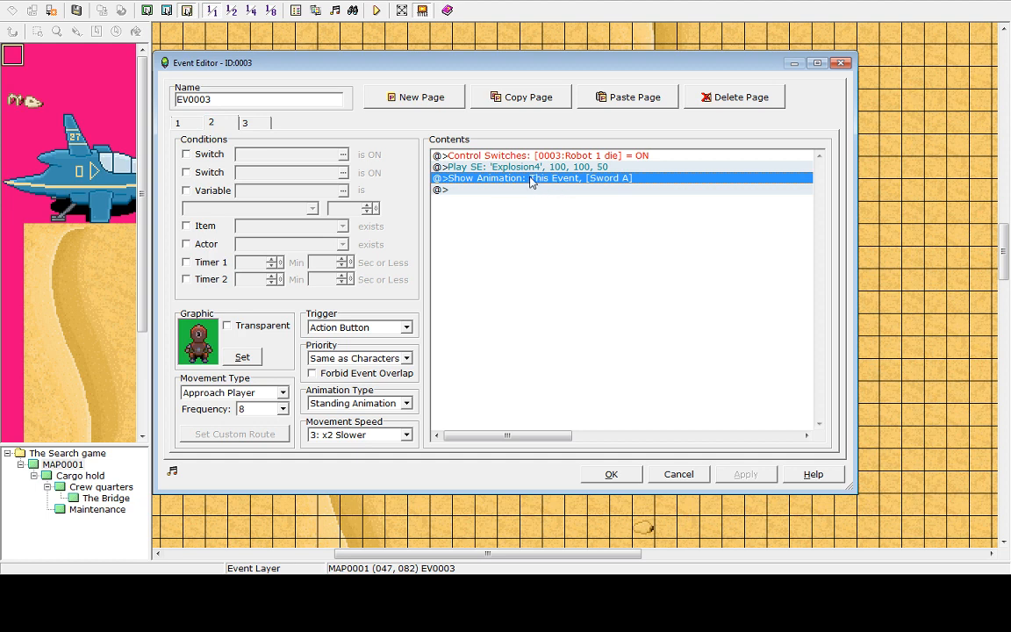
pyautogui.click(567, 226)
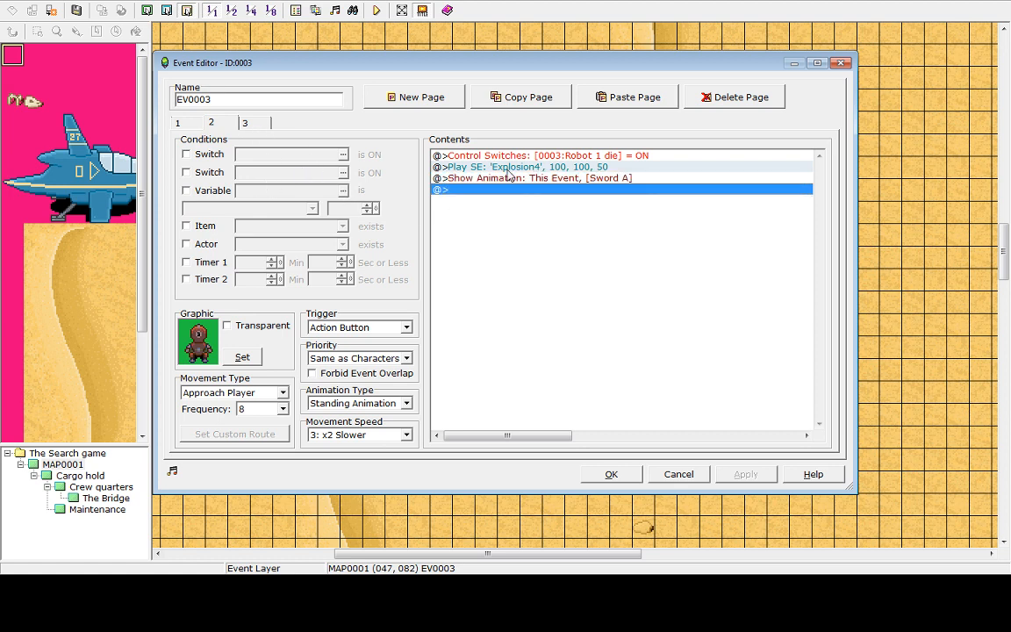
pyautogui.click(458, 166)
pyautogui.click(451, 155)
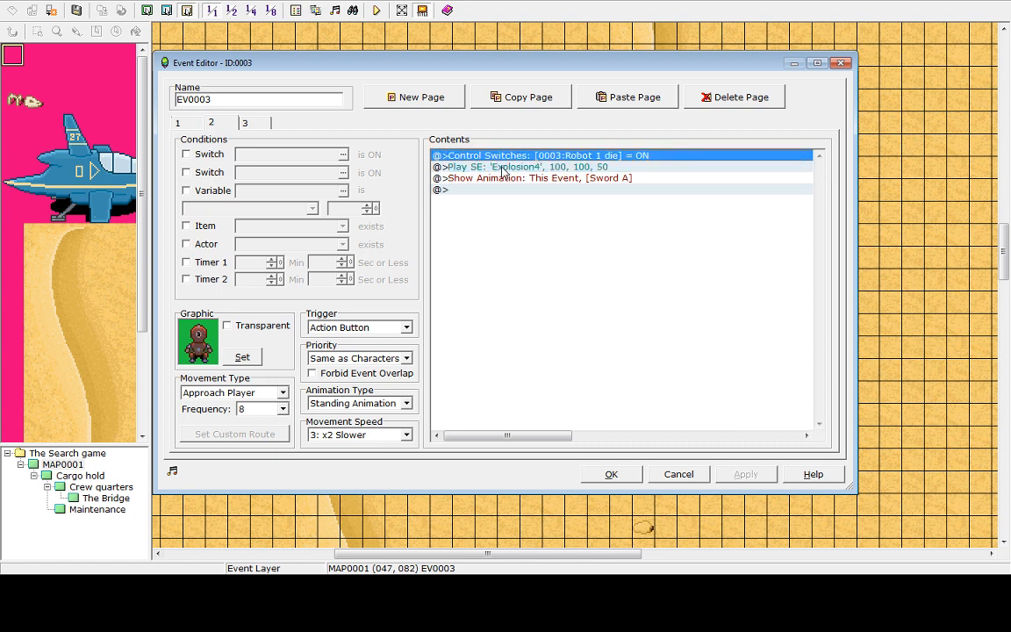
pyautogui.click(503, 168)
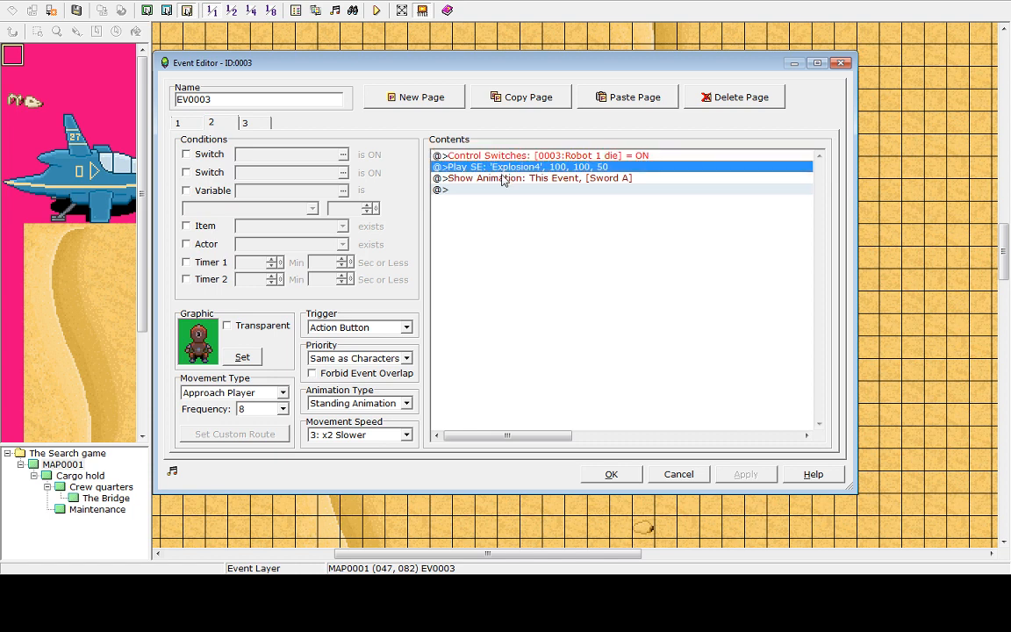
pyautogui.rightClick(507, 171)
pyautogui.click(462, 309)
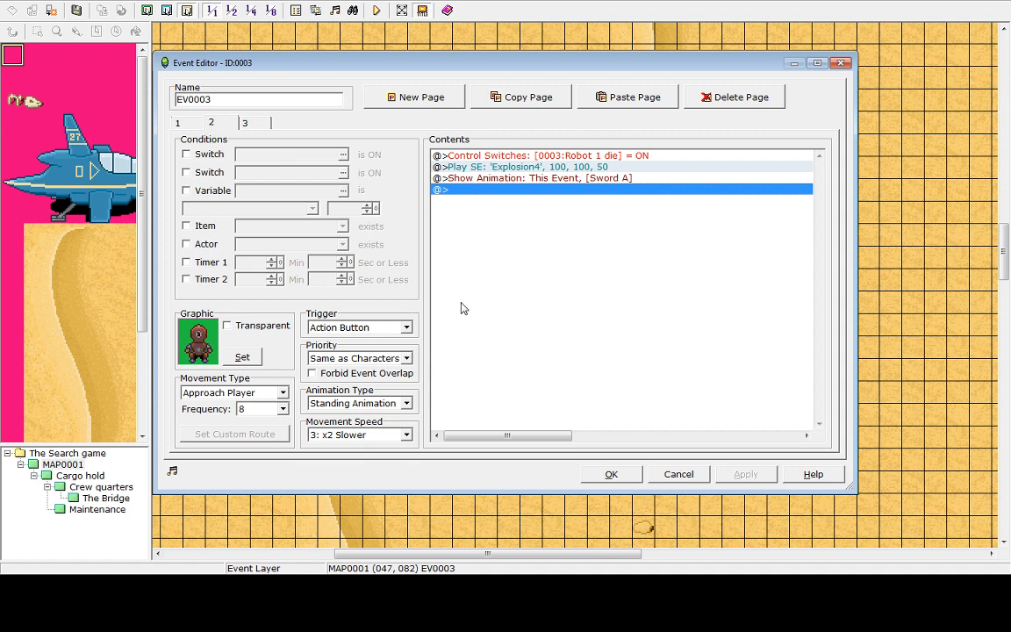
pyautogui.click(517, 168)
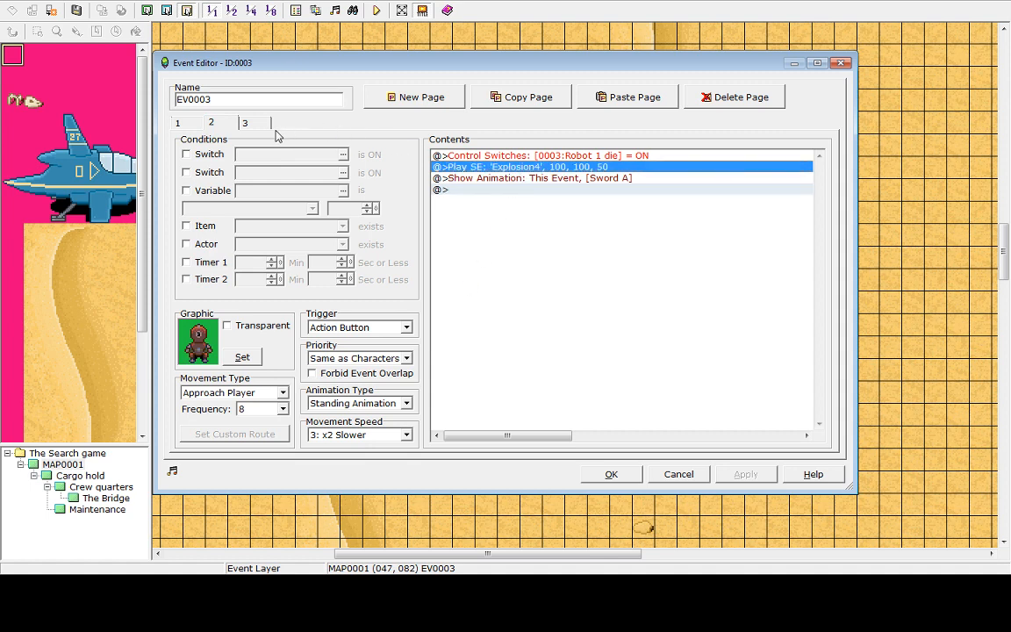
pyautogui.click(502, 157)
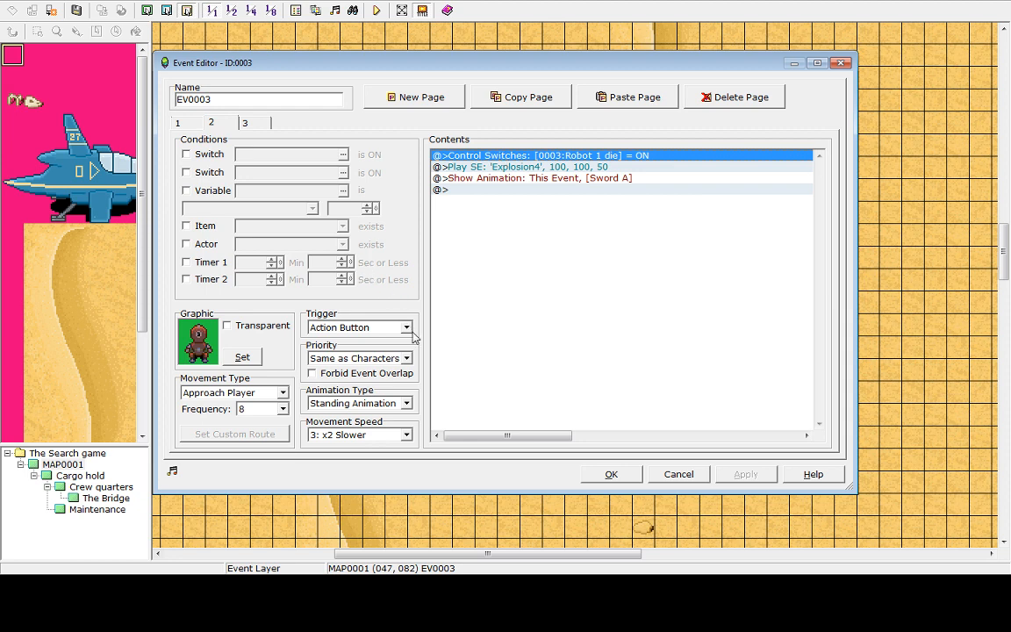
pyautogui.click(528, 169)
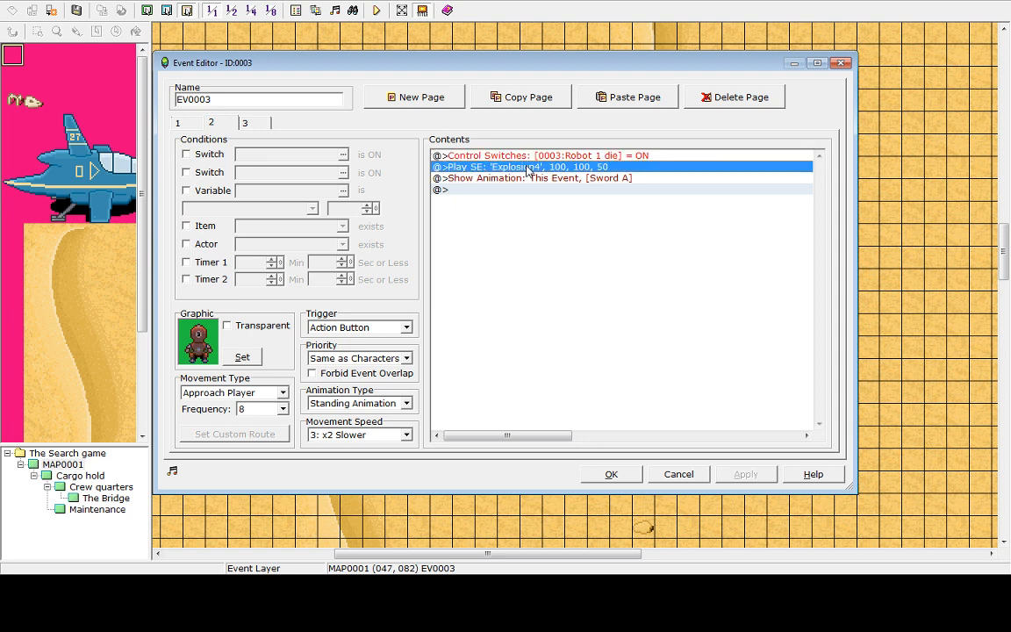
pyautogui.click(541, 247)
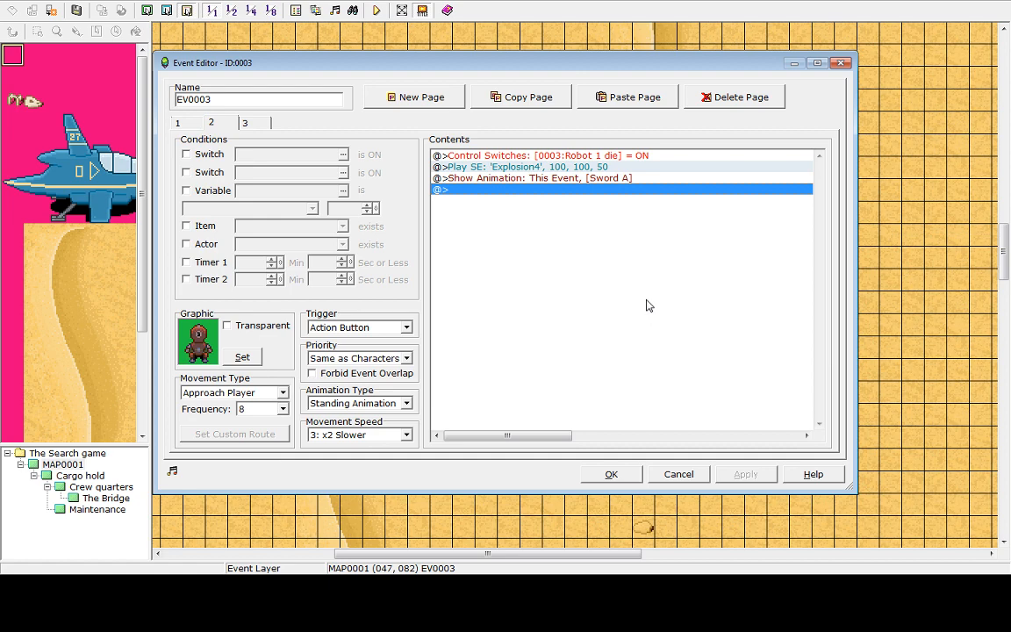
pyautogui.click(680, 474)
# Copy the robot event and paste a duplicate onto an empty desert tile to its upper left
pyautogui.rightClick(758, 198)
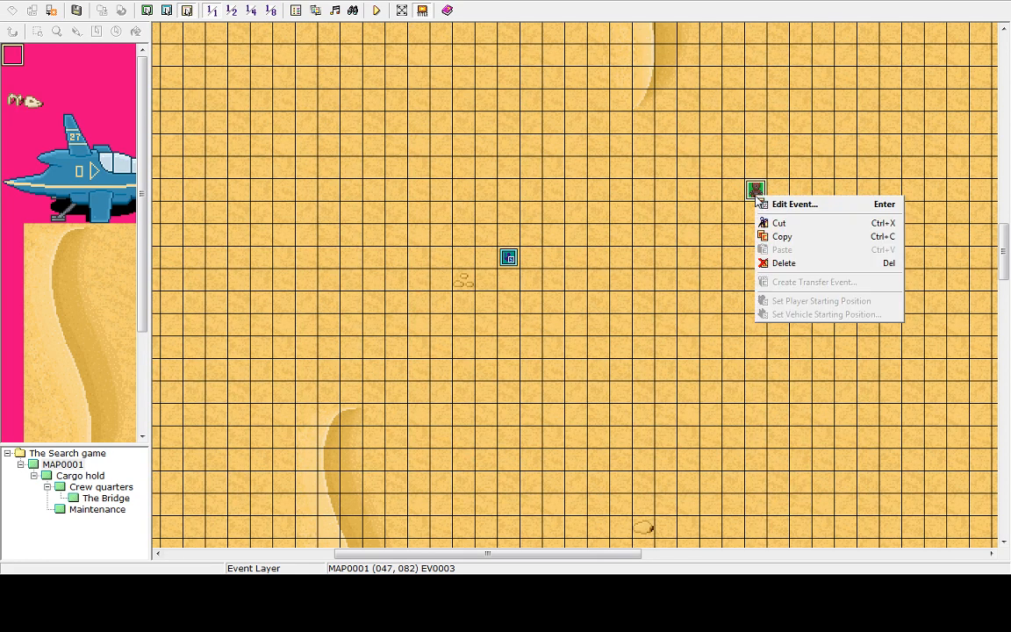
pyautogui.click(779, 237)
pyautogui.rightClick(493, 124)
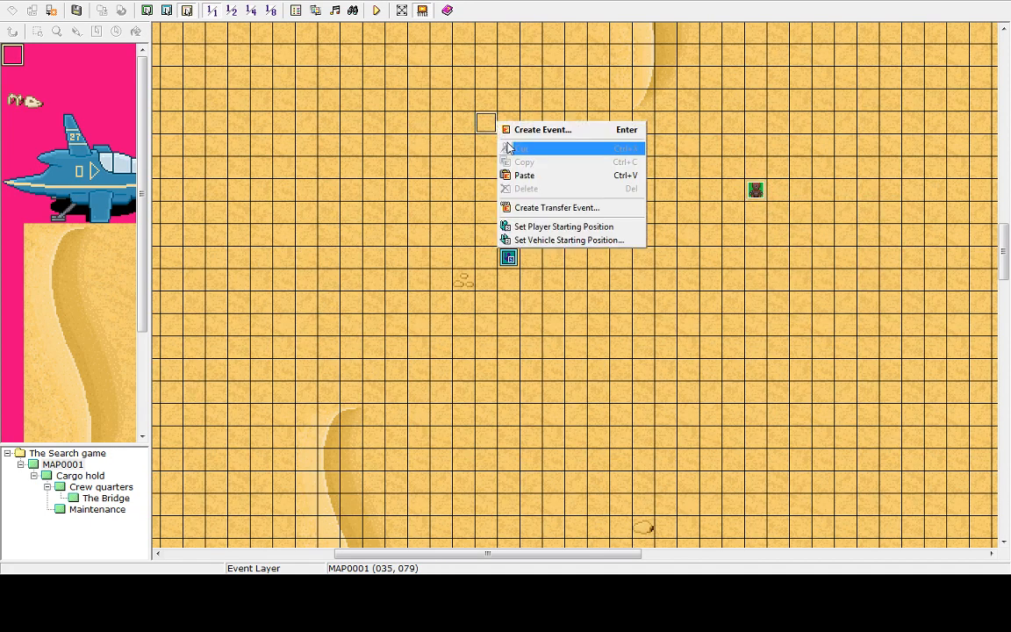
pyautogui.click(524, 175)
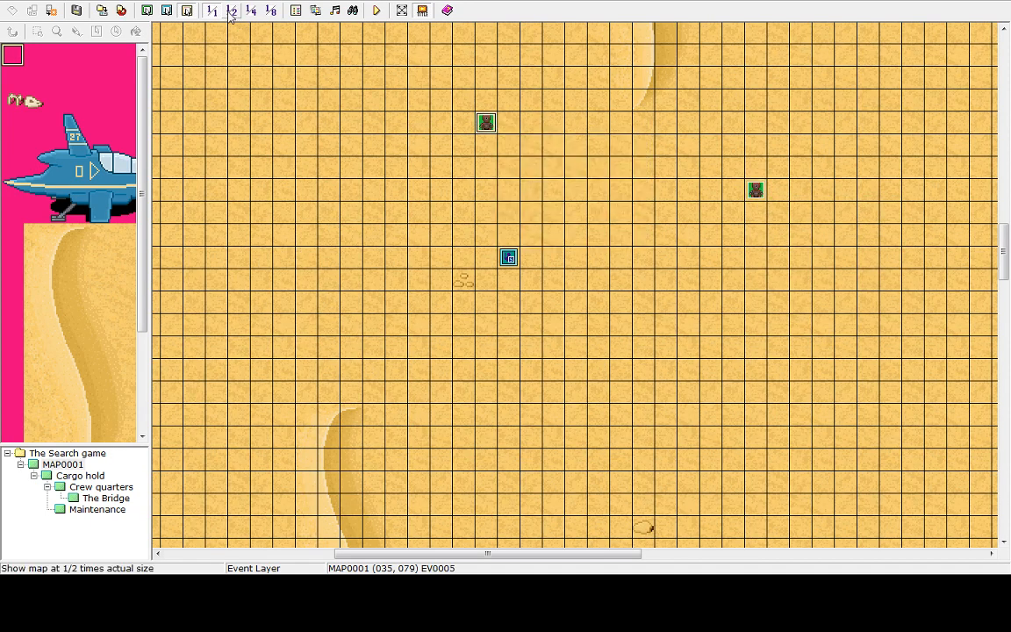
# Save the project, start a playtest and begin a new game
pyautogui.click(336, 11)
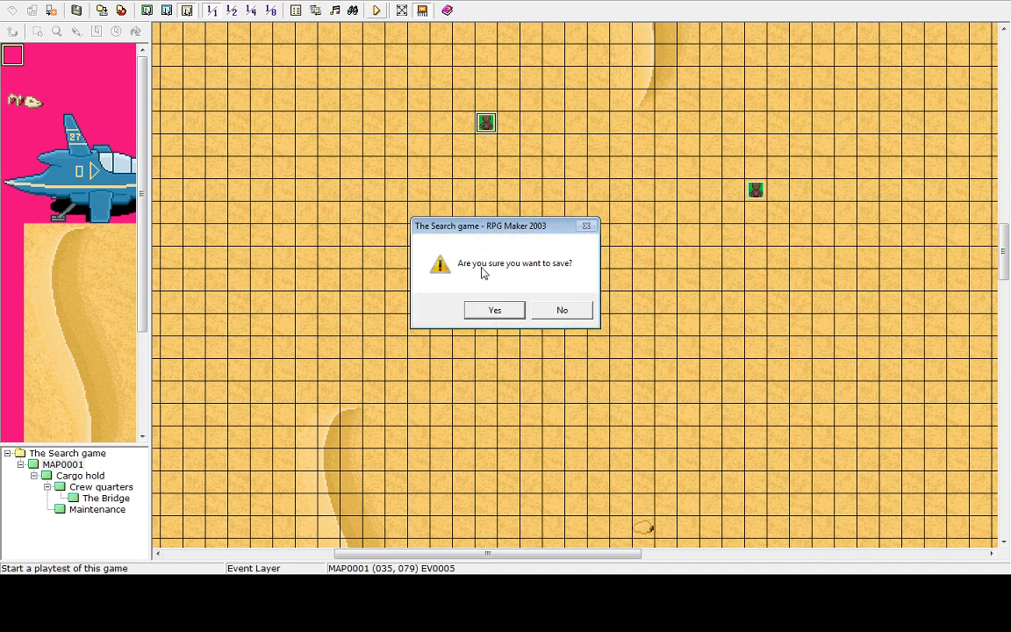
pyautogui.click(497, 311)
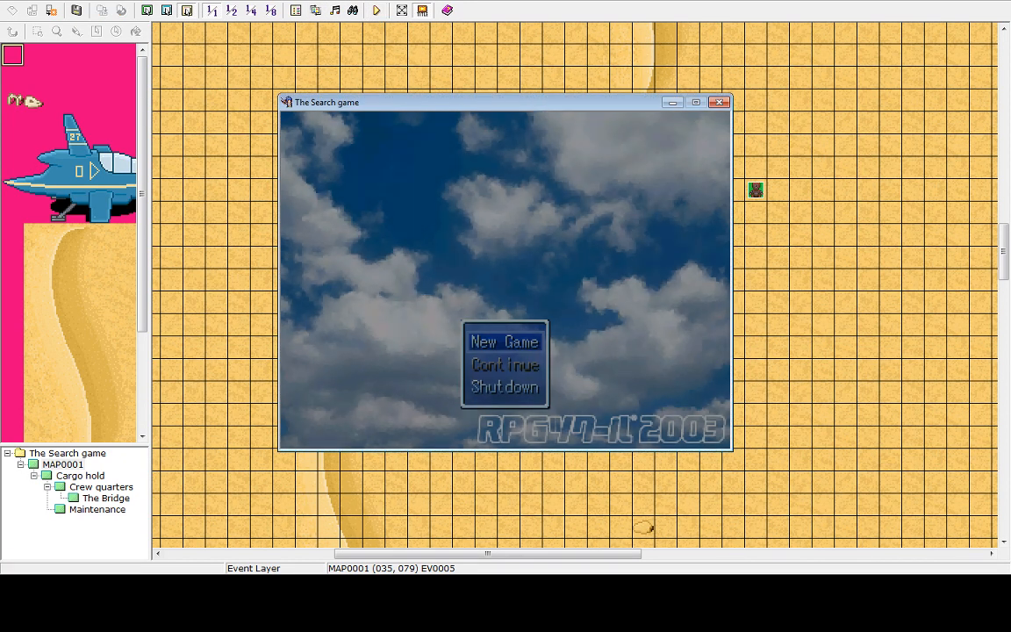
pyautogui.press('Return')
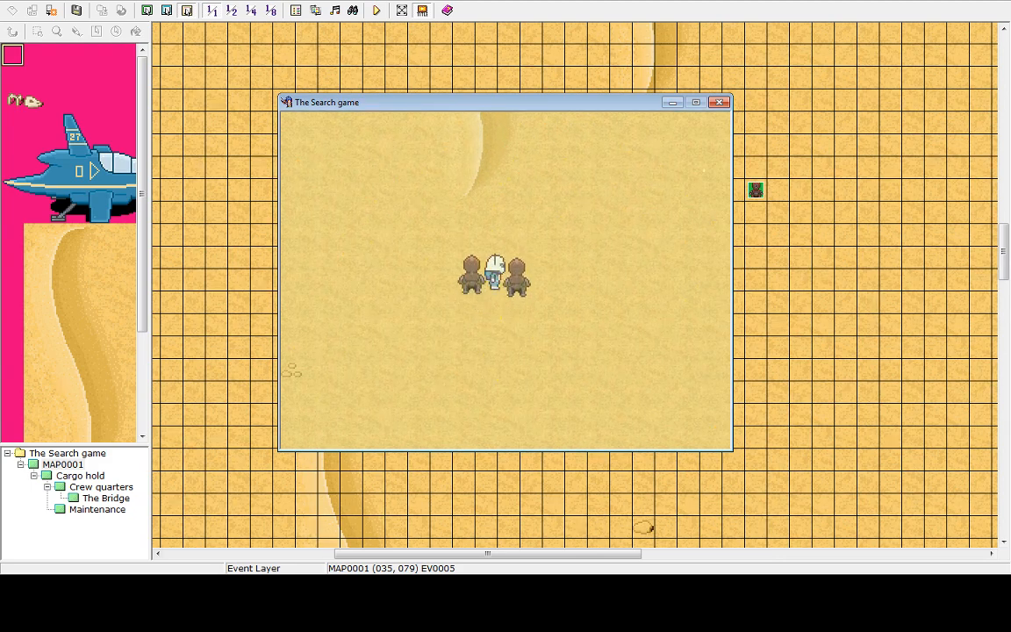
# Return to the title screen from the in-game menu and start a new game again
pyautogui.press('Escape')
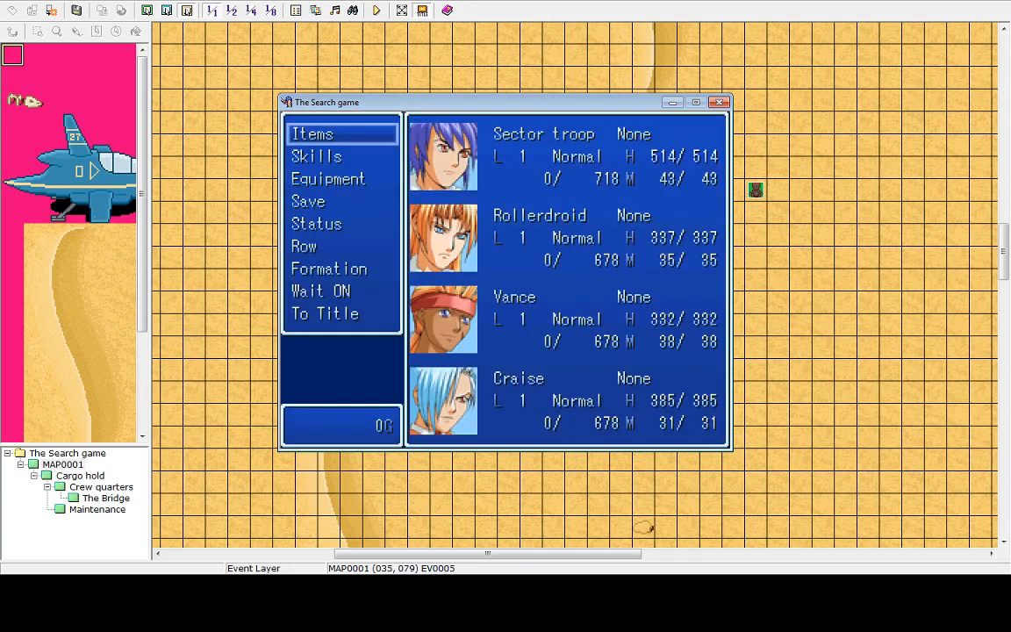
pyautogui.press('Up')
pyautogui.press('Return')
pyautogui.press('Return')
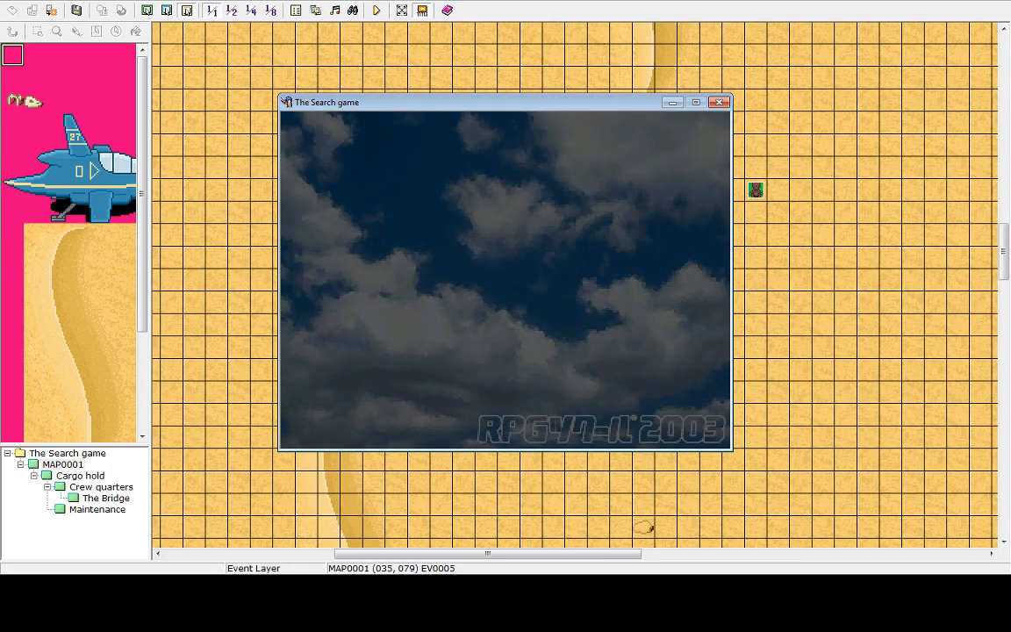
pyautogui.press('Return')
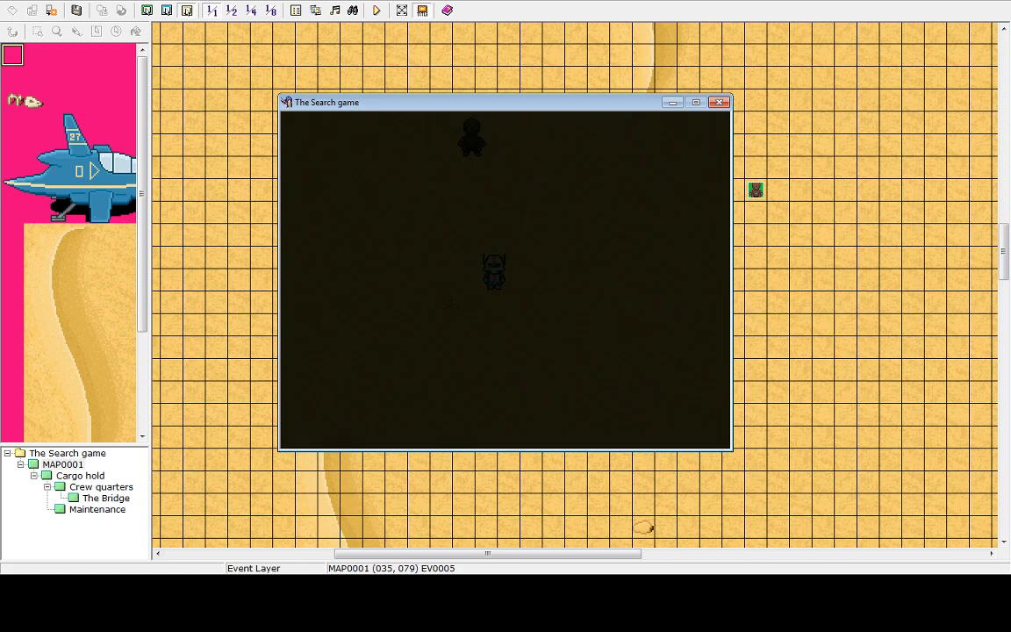
# Walk the hero around the desert map to test the robots
pyautogui.press('Up')
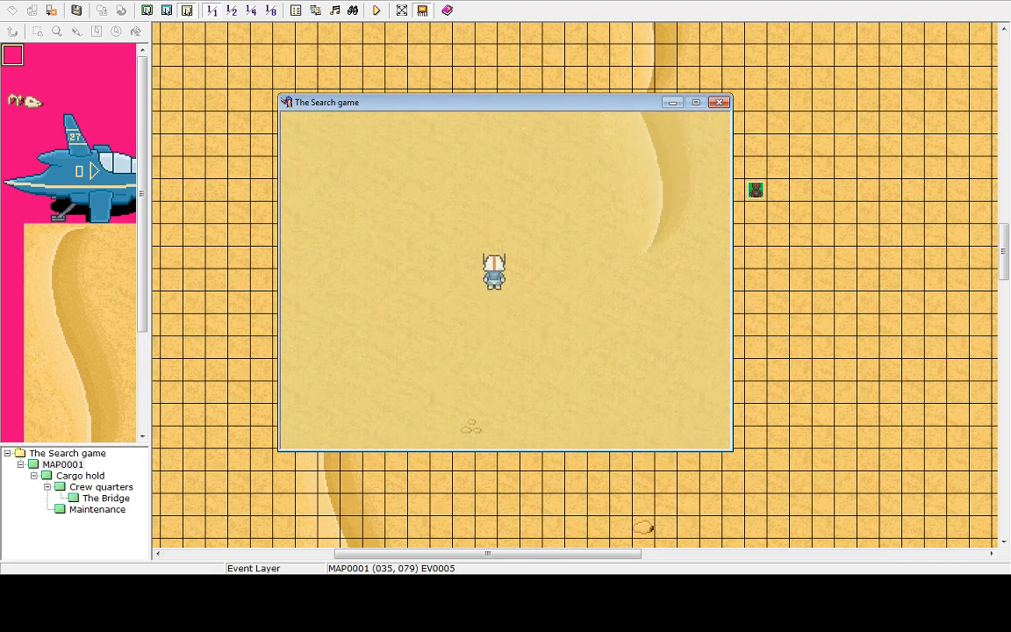
pyautogui.press('Down')
pyautogui.press('Right')
pyautogui.press('Right')
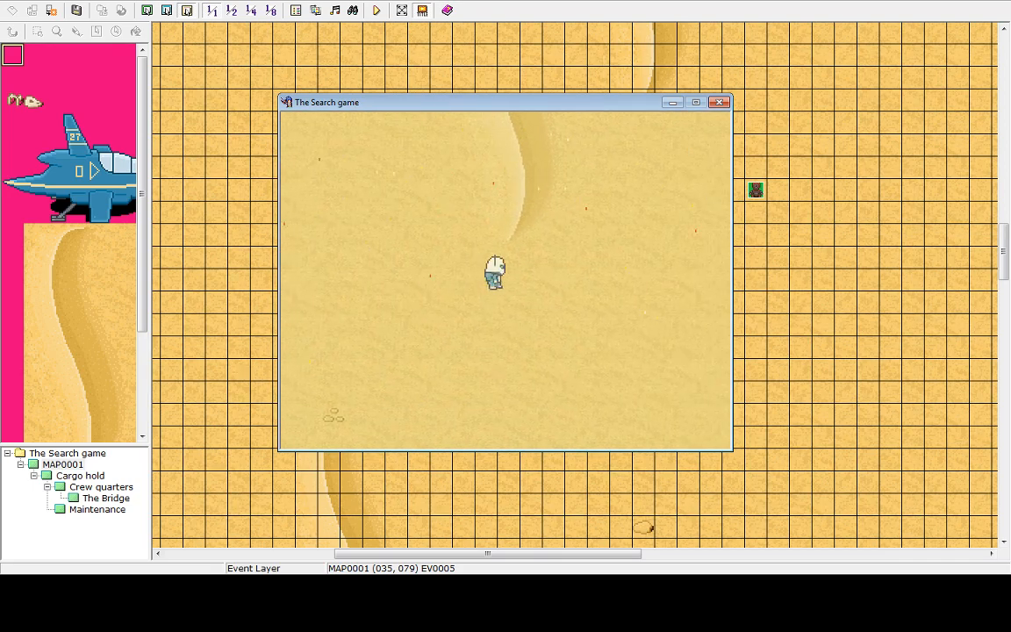
pyautogui.press('Right')
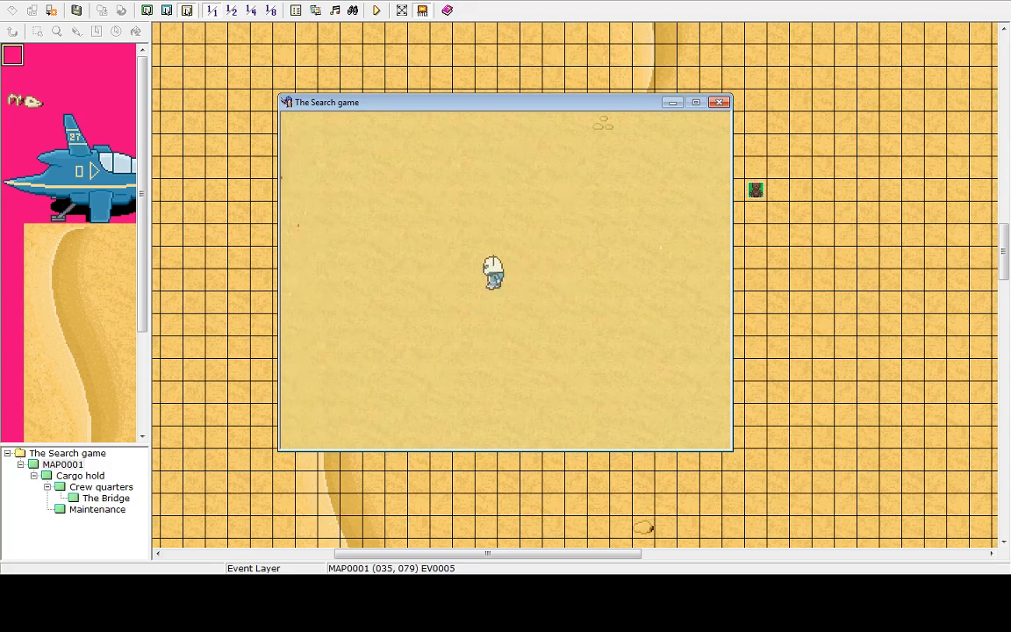
# Return to the title screen from the in-game menu and shut down the playtest
pyautogui.press('Escape')
pyautogui.press('Return')
pyautogui.press('Return')
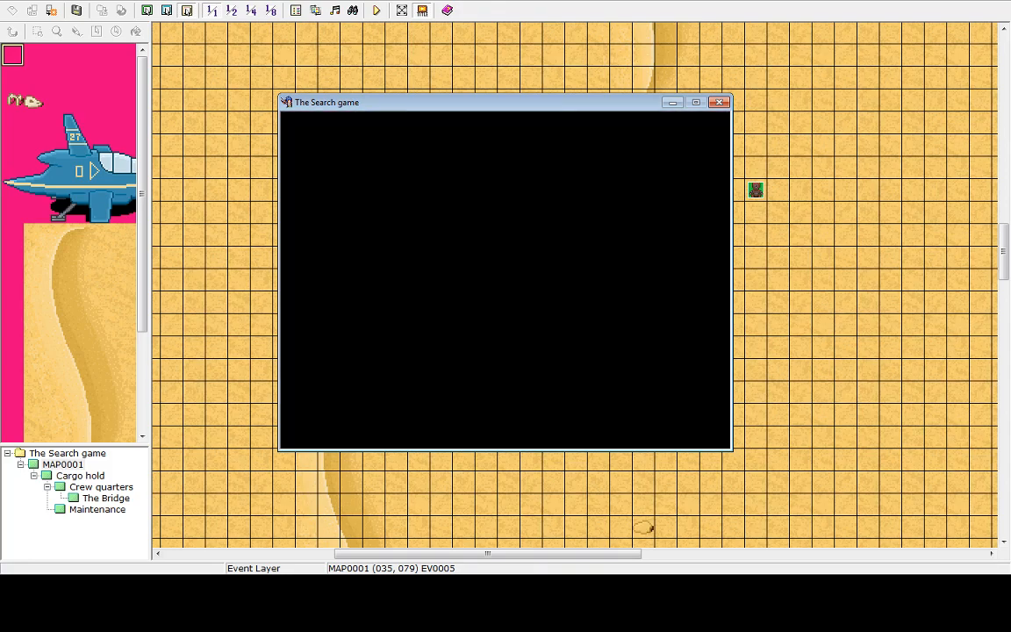
pyautogui.press('Up')
pyautogui.press('Return')
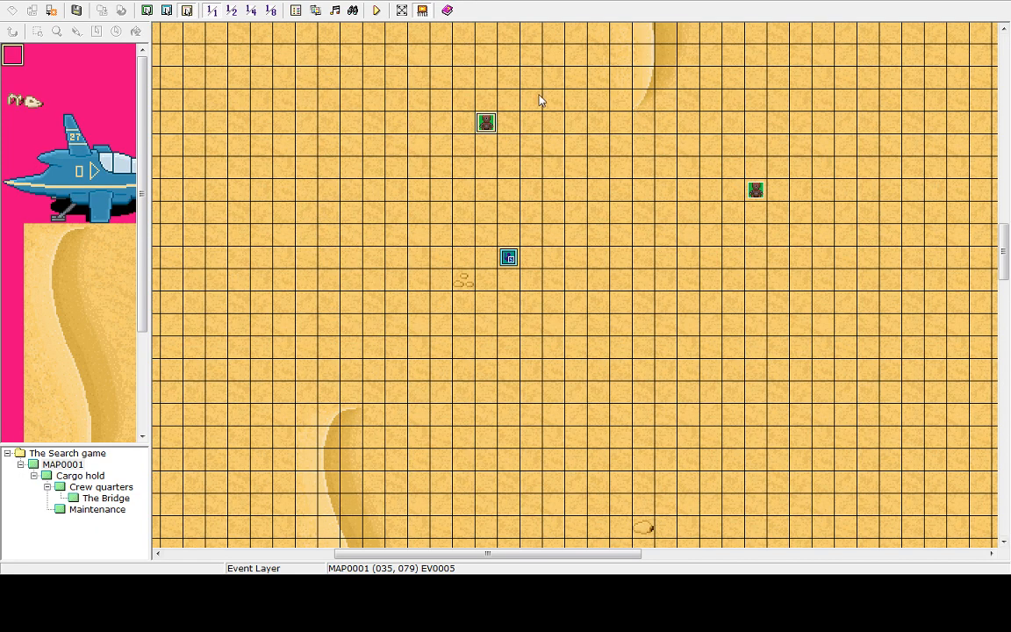
# Open the duplicated robot event's editor and look through its three pages
pyautogui.doubleClick(482, 124)
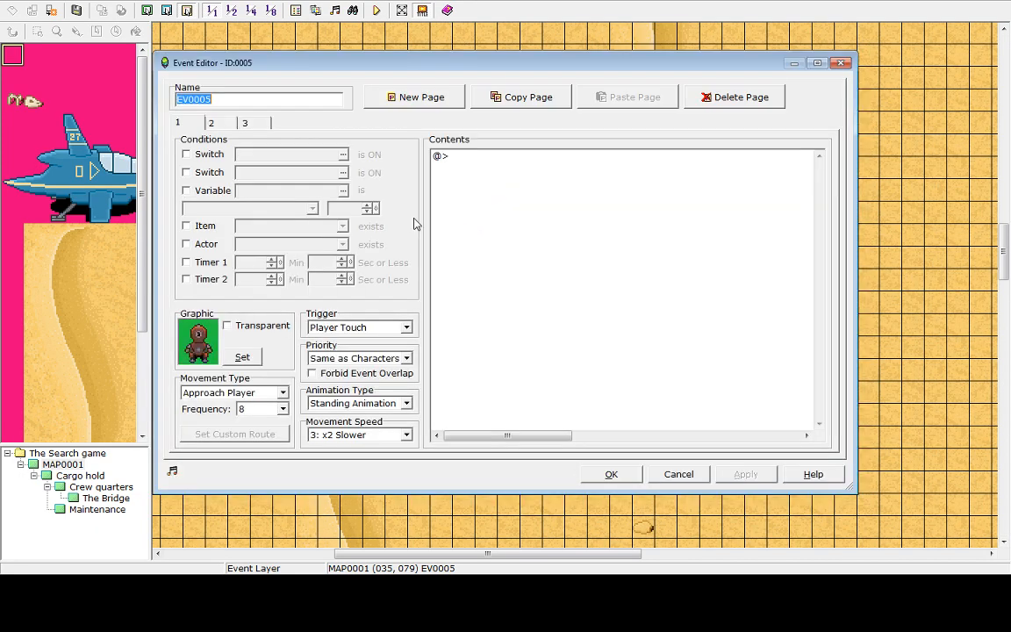
pyautogui.click(213, 122)
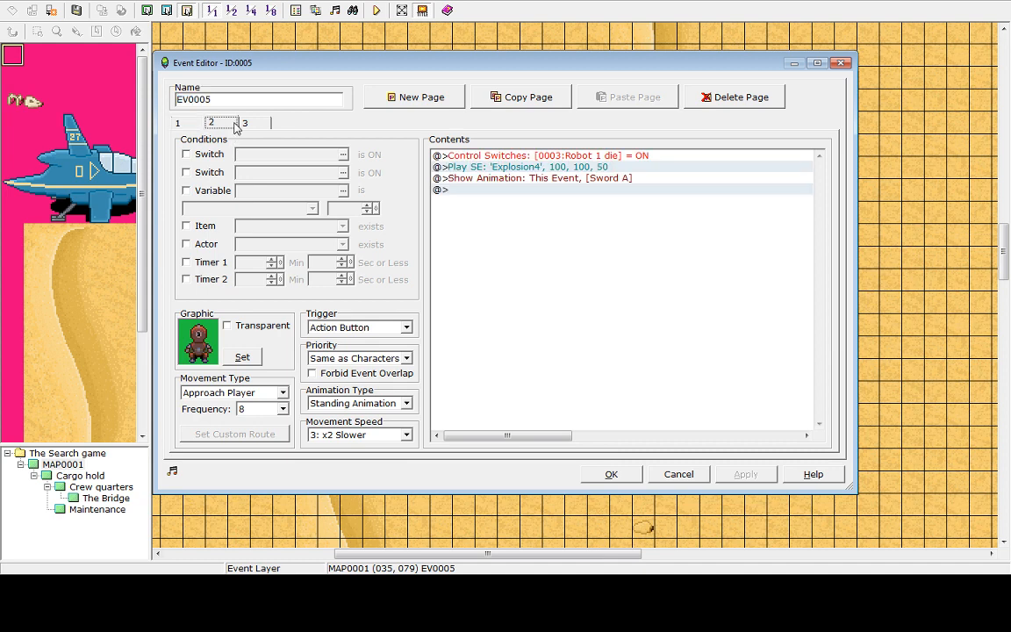
pyautogui.press('Right')
pyautogui.press('Left')
pyautogui.press('Right')
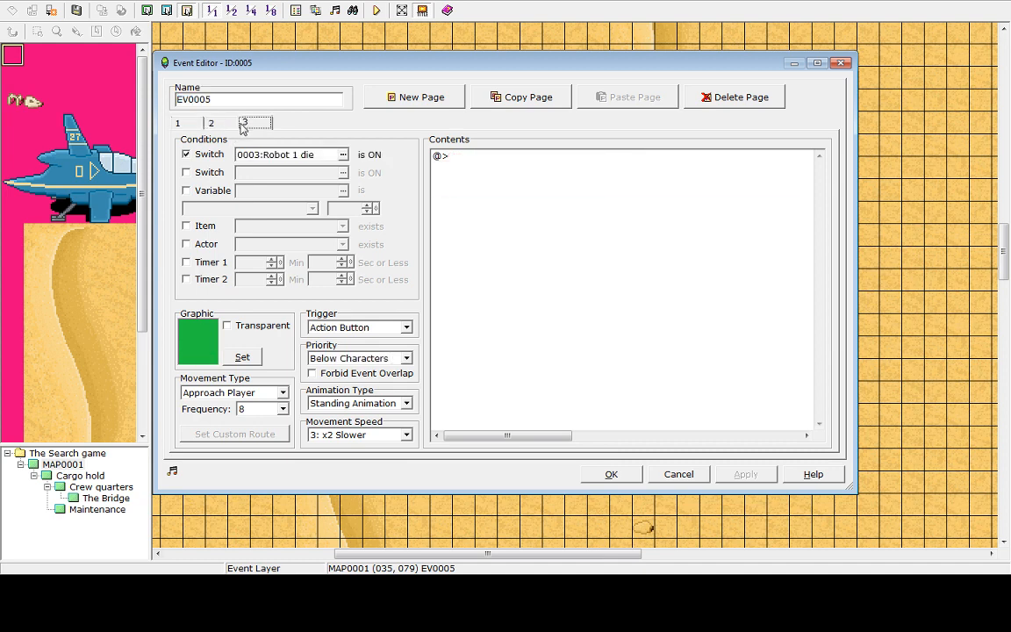
pyautogui.press('Left')
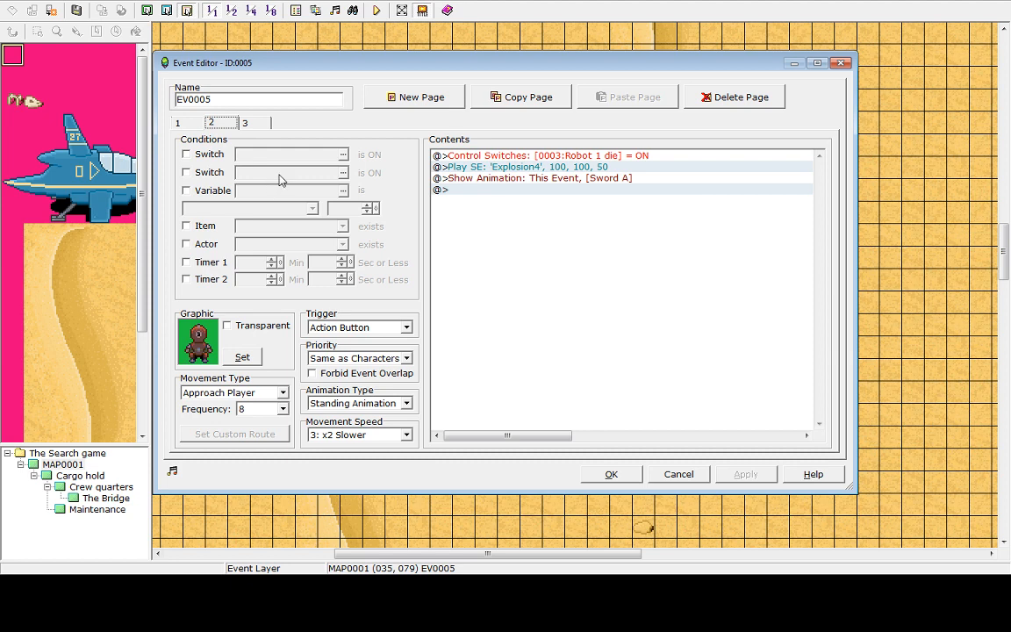
pyautogui.click(238, 122)
pyautogui.click(217, 129)
pyautogui.click(570, 158)
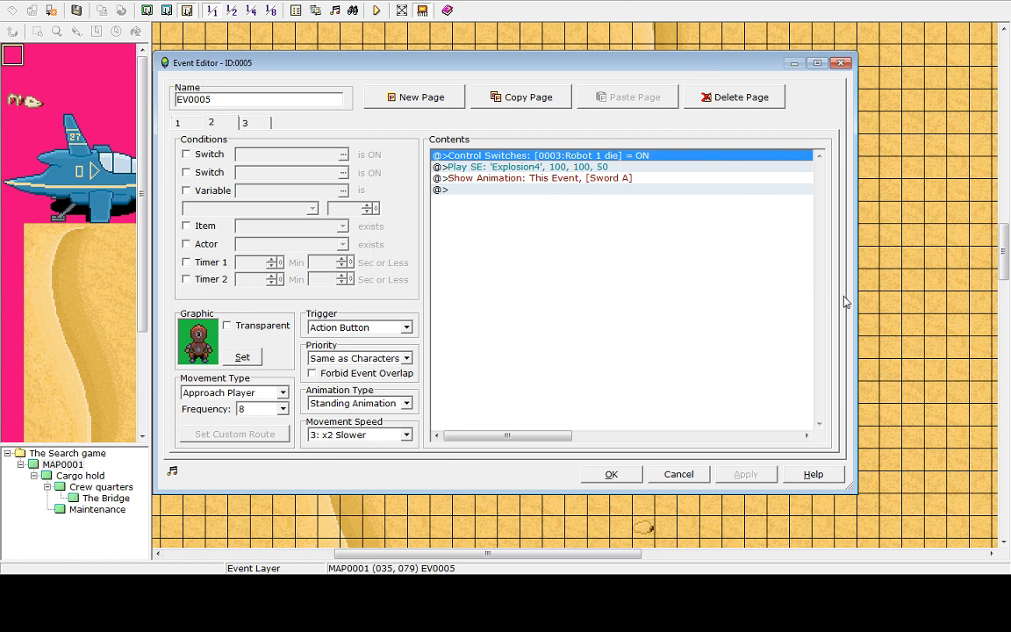
pyautogui.click(251, 122)
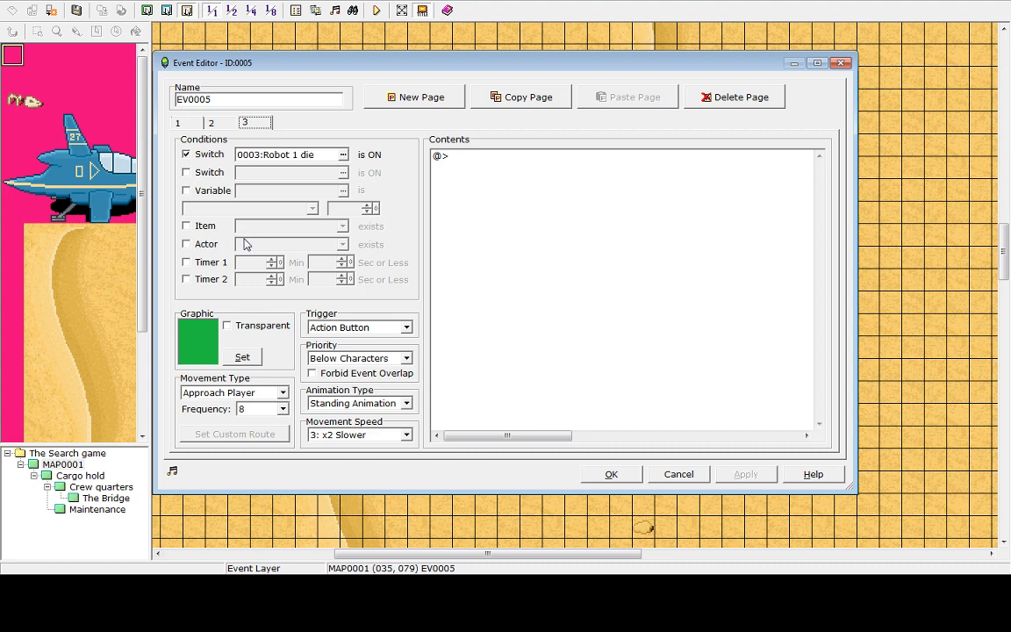
pyautogui.click(208, 122)
pyautogui.click(178, 121)
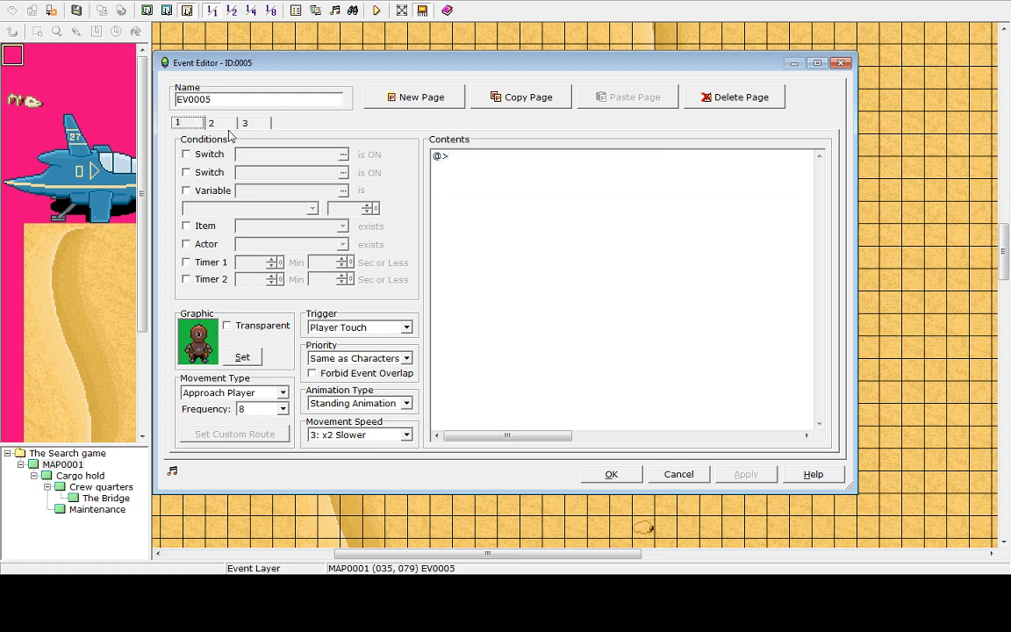
pyautogui.click(211, 122)
pyautogui.click(246, 124)
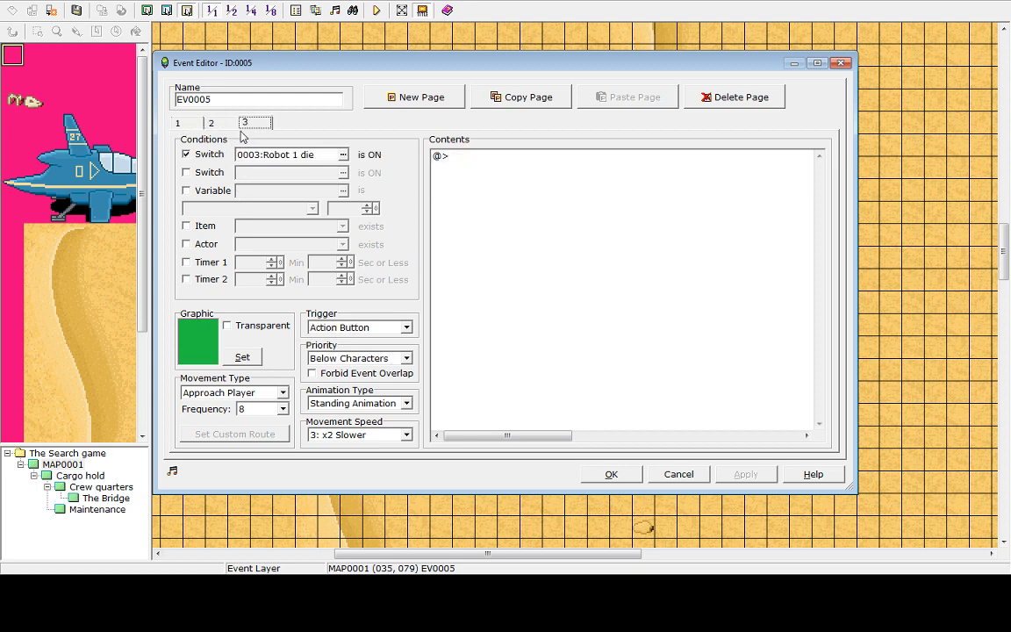
pyautogui.click(212, 124)
# Close the event editor and delete the duplicated robot event from the map
pyautogui.click(611, 475)
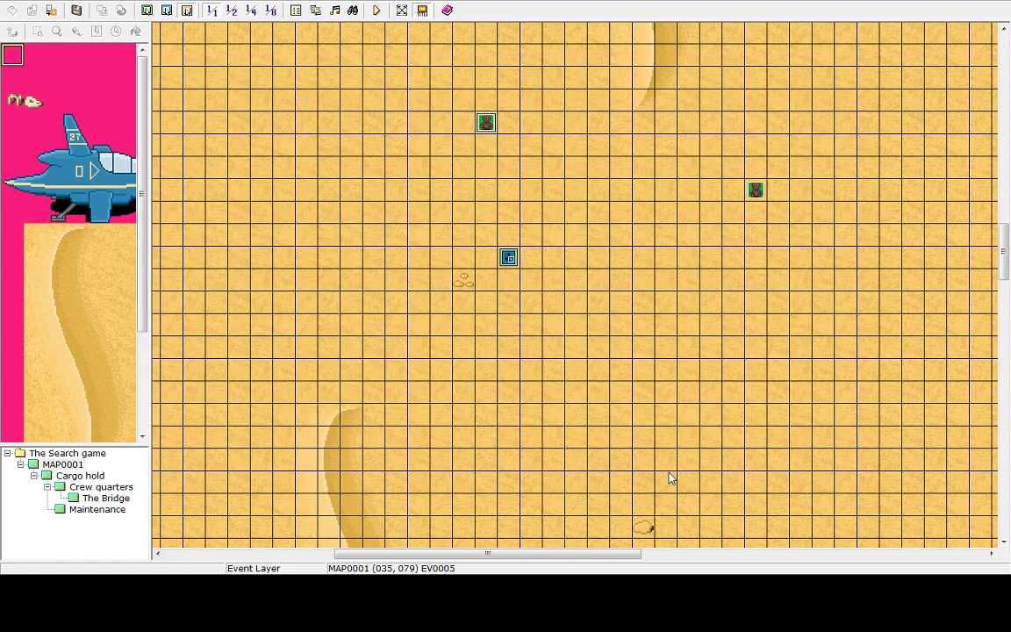
pyautogui.press('Delete')
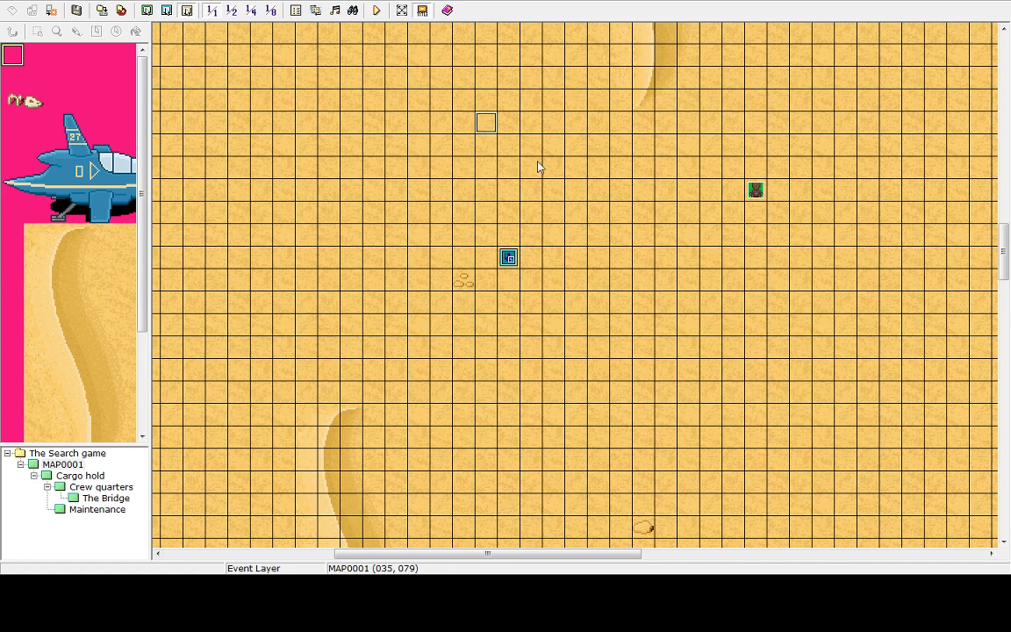
# Open the robot event and clear all commands from its second page
pyautogui.doubleClick(756, 192)
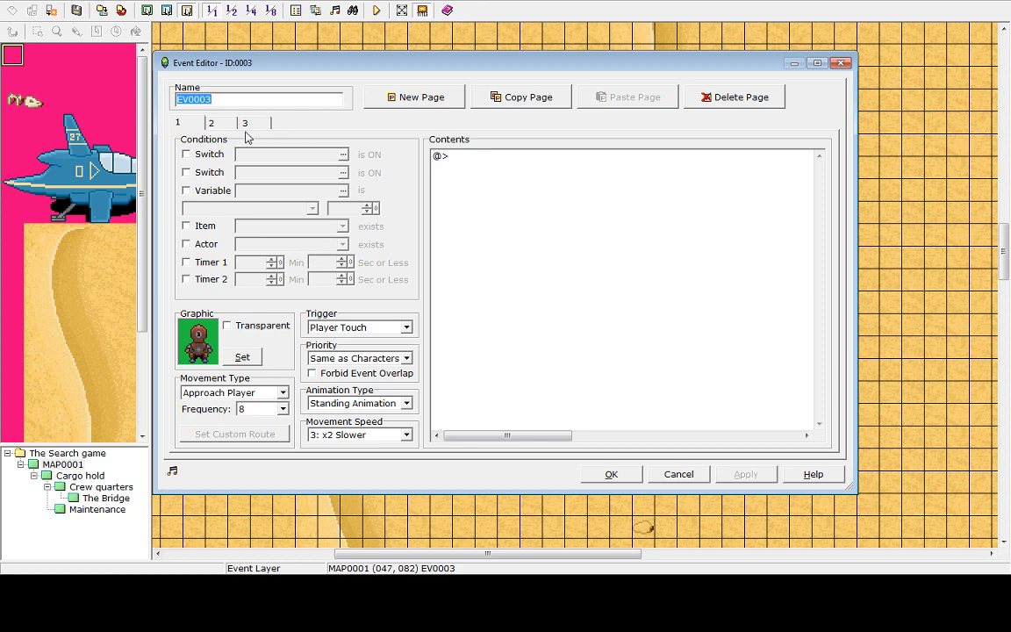
pyautogui.click(217, 123)
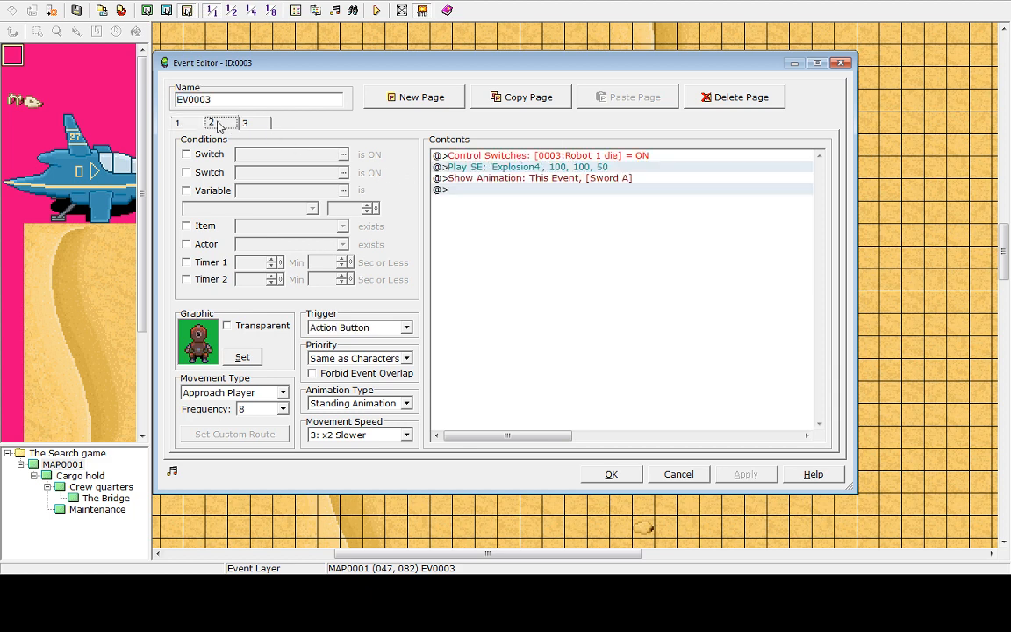
pyautogui.click(503, 155)
pyautogui.press('Delete')
pyautogui.press('Delete')
pyautogui.press('Delete')
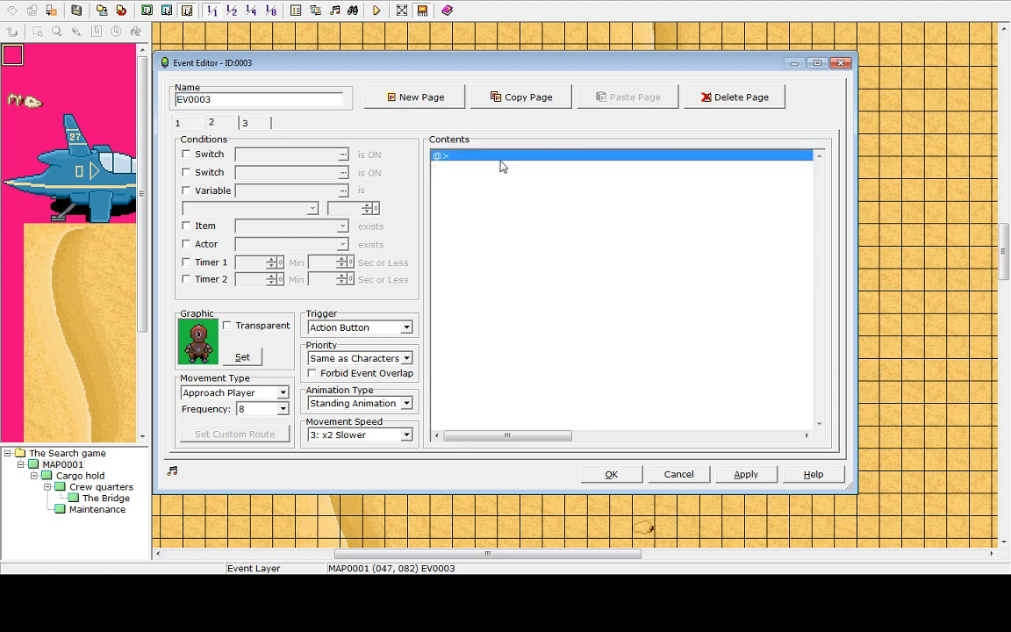
# Delete the robot event's third and second pages, then discard the edits by cancelling the event editor
pyautogui.click(246, 123)
pyautogui.click(492, 156)
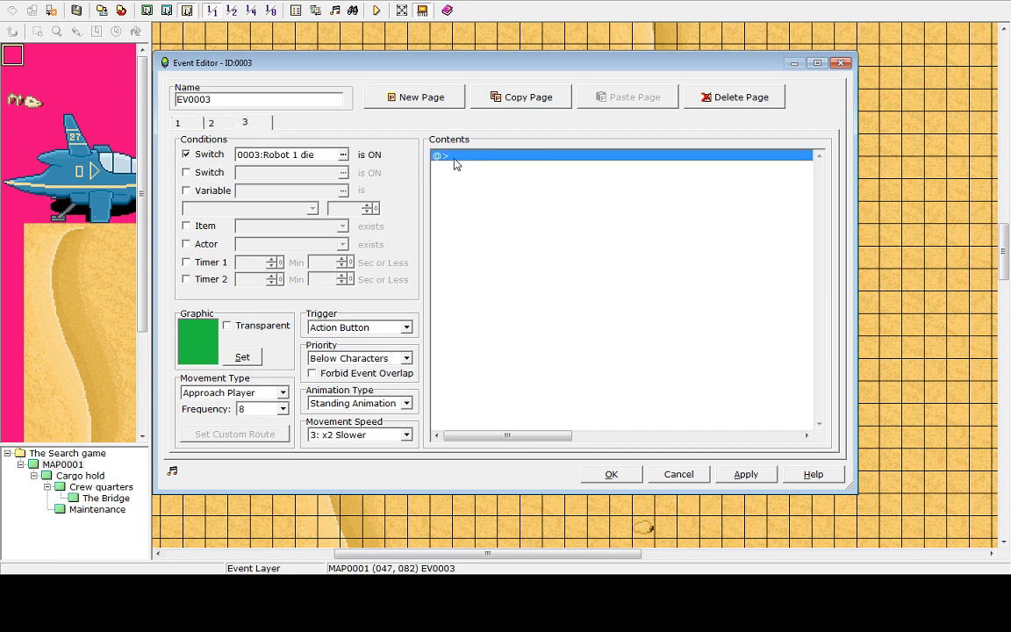
pyautogui.click(762, 99)
pyautogui.click(762, 99)
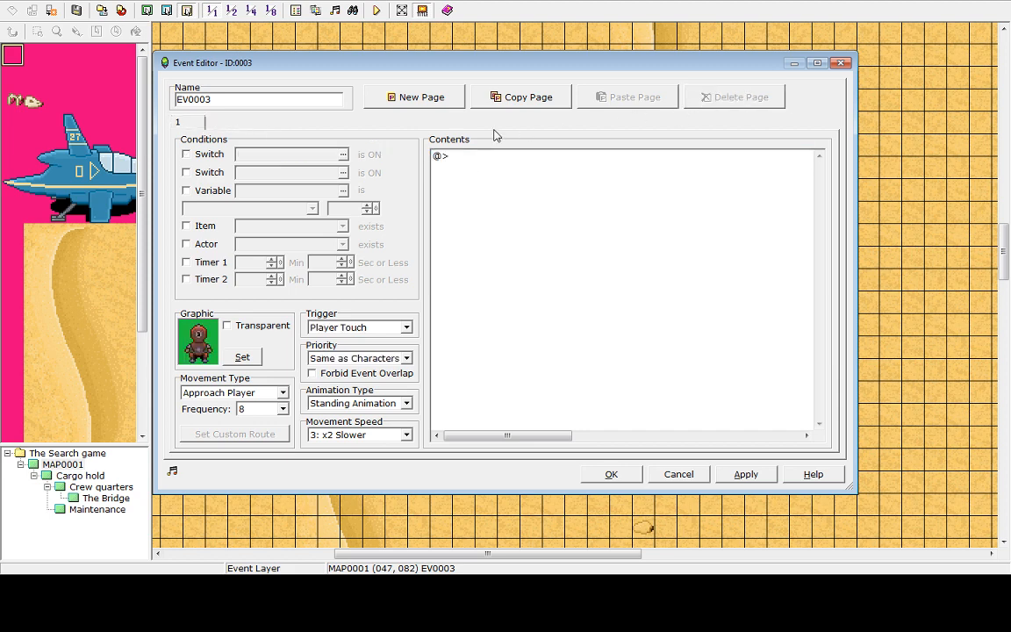
pyautogui.doubleClick(454, 158)
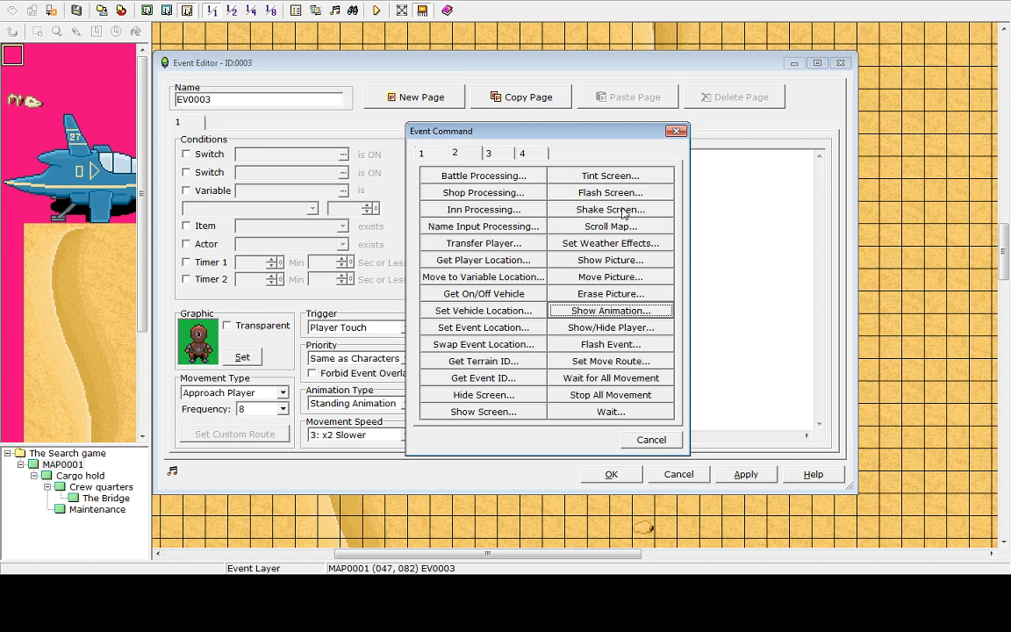
pyautogui.click(488, 155)
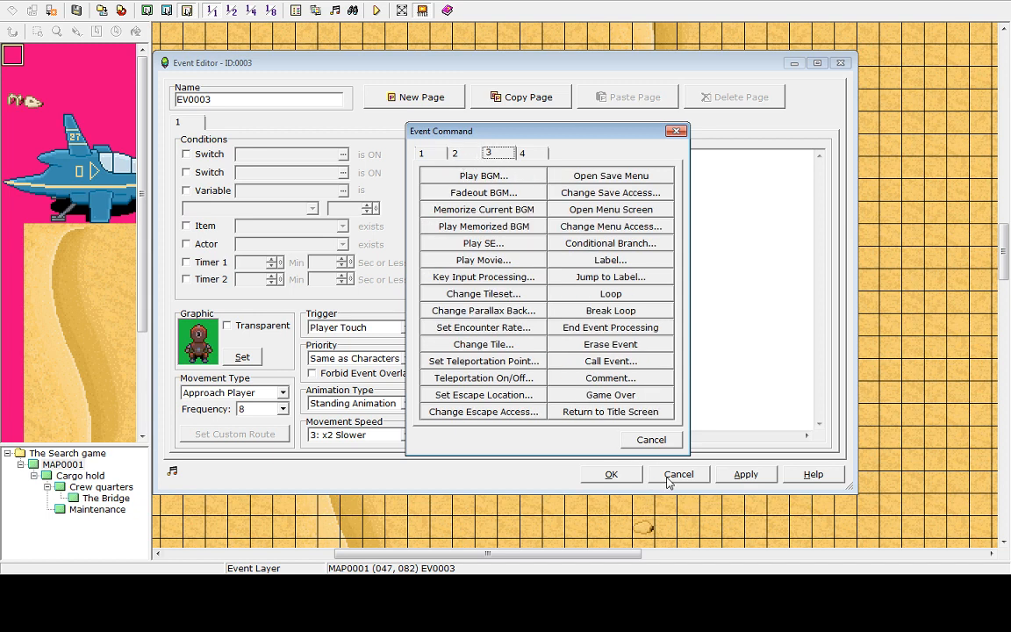
pyautogui.click(651, 440)
pyautogui.click(680, 480)
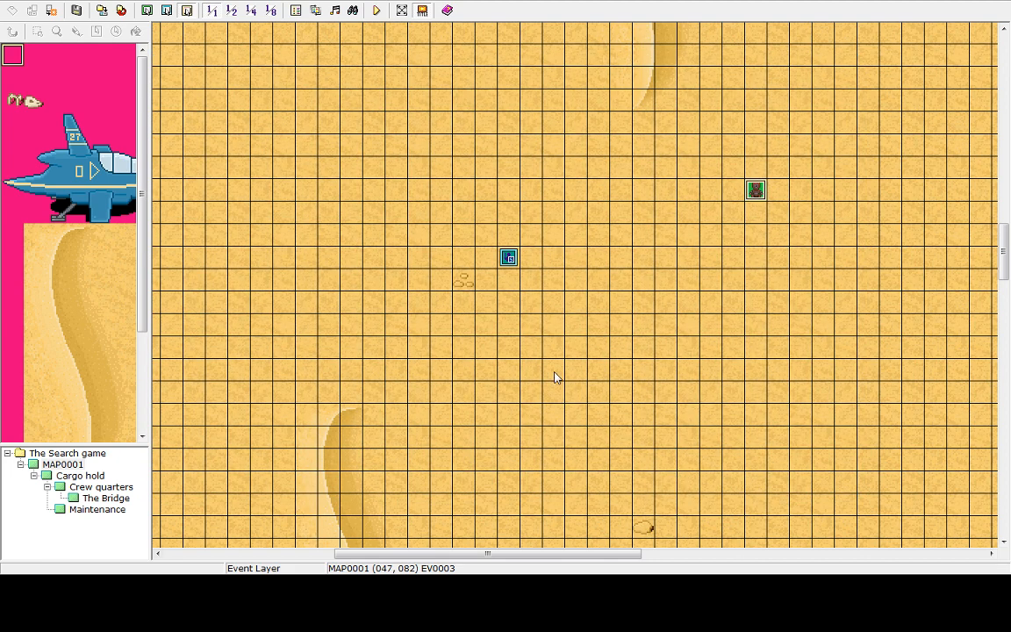
pyautogui.click(510, 258)
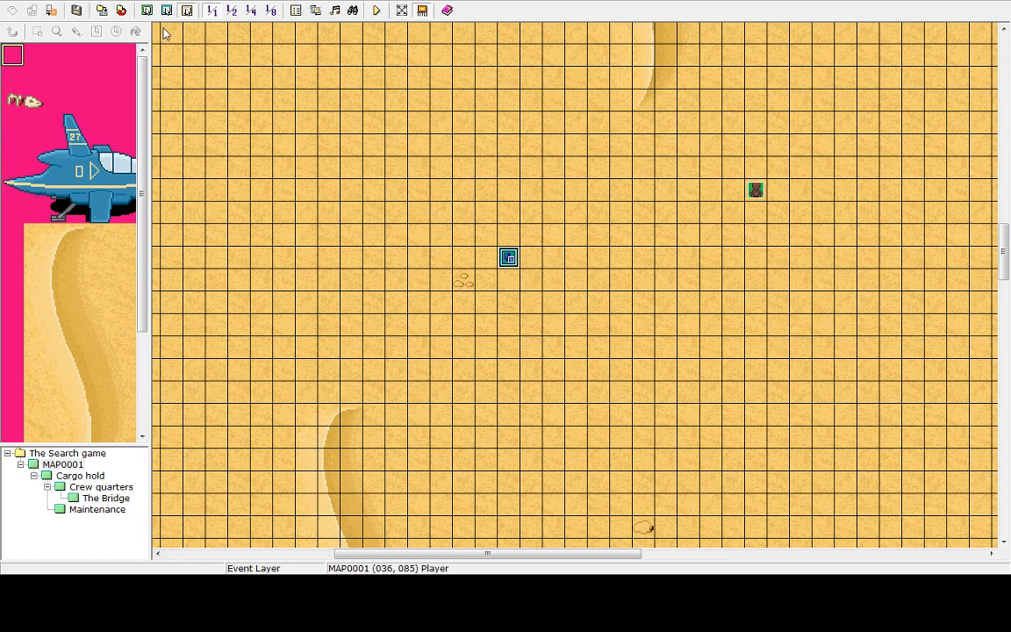
pyautogui.click(104, 1)
pyautogui.moveTo(87, 0)
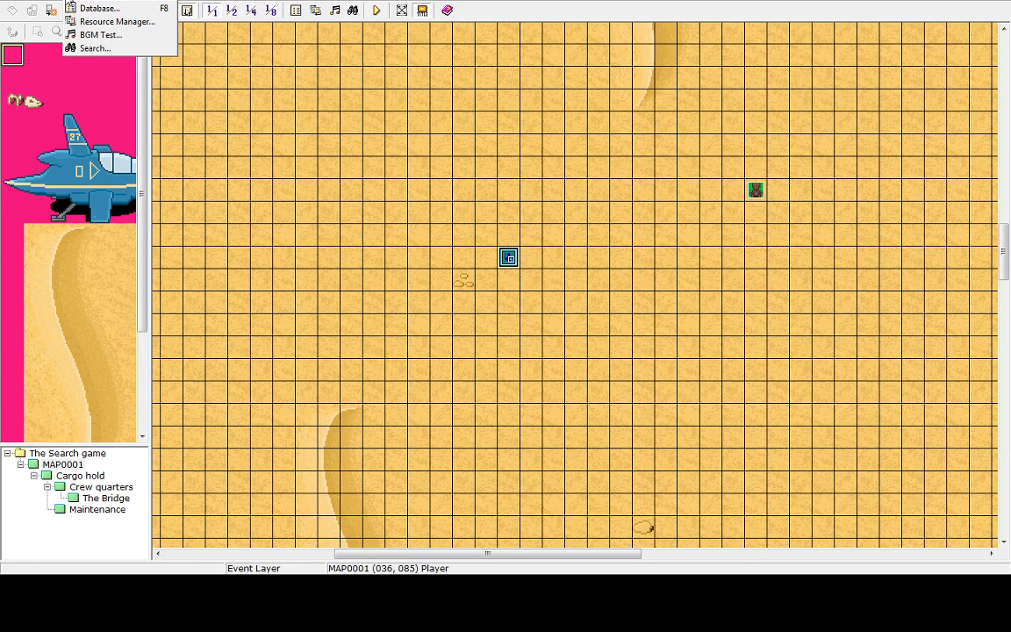
pyautogui.click(93, 8)
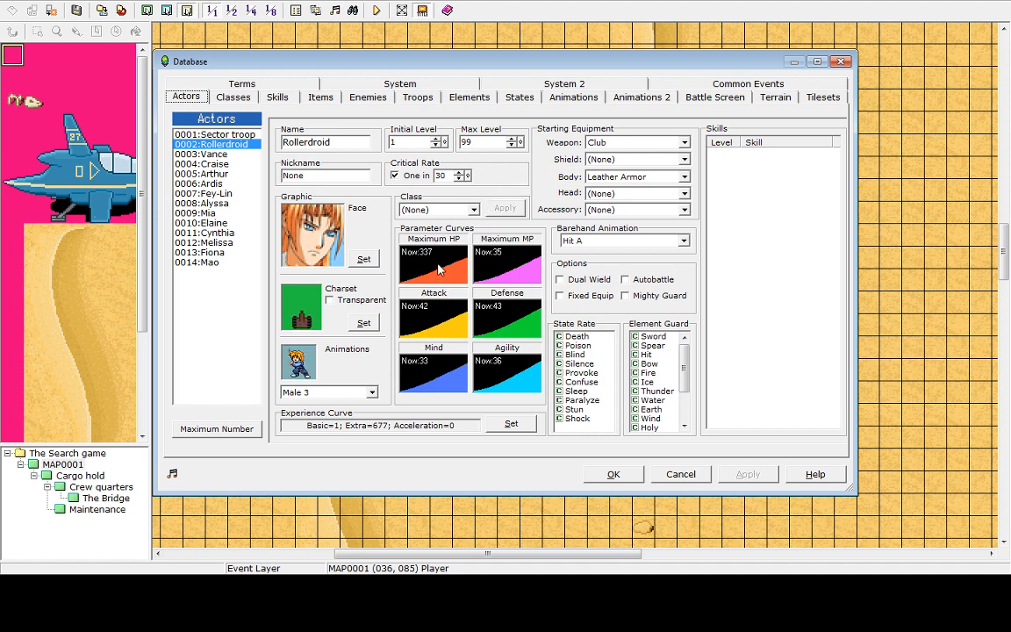
pyautogui.click(685, 474)
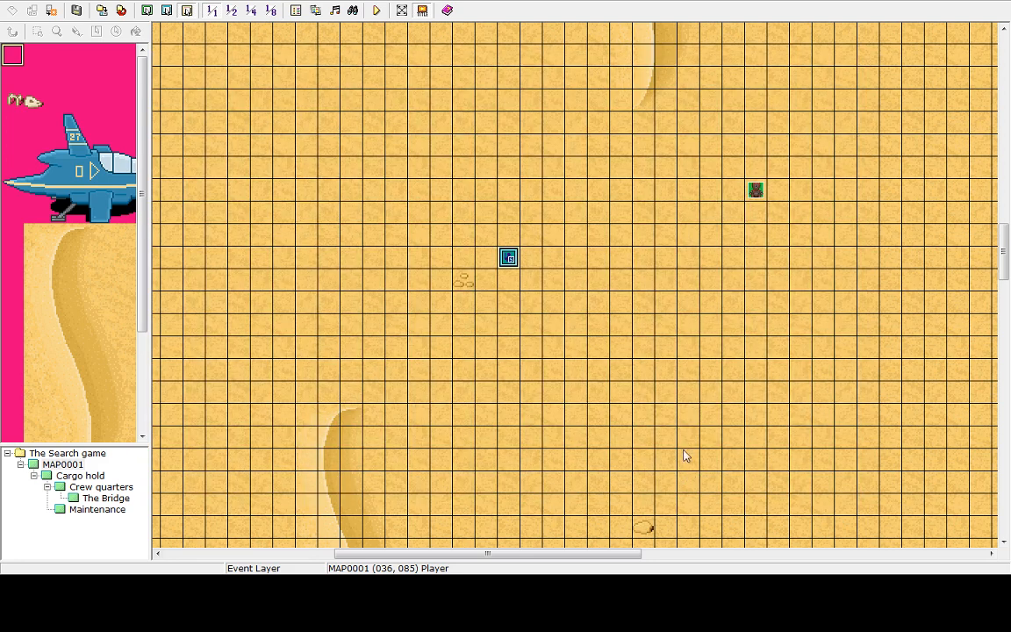
# Open the robot event's first page command list and browse through its four tabs of event commands
pyautogui.click(758, 197)
pyautogui.doubleClick(758, 197)
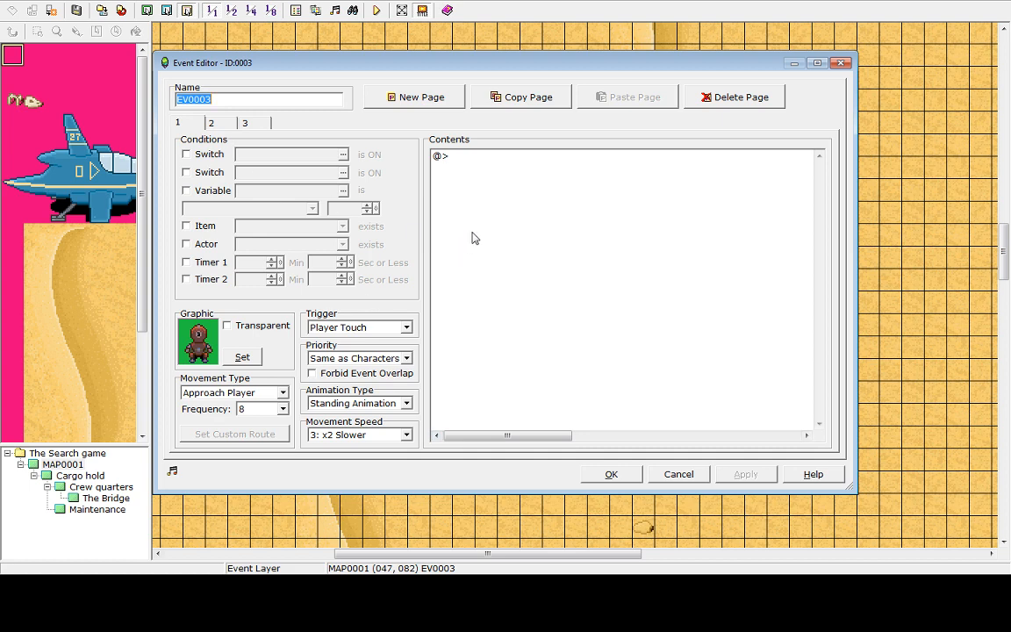
pyautogui.doubleClick(452, 160)
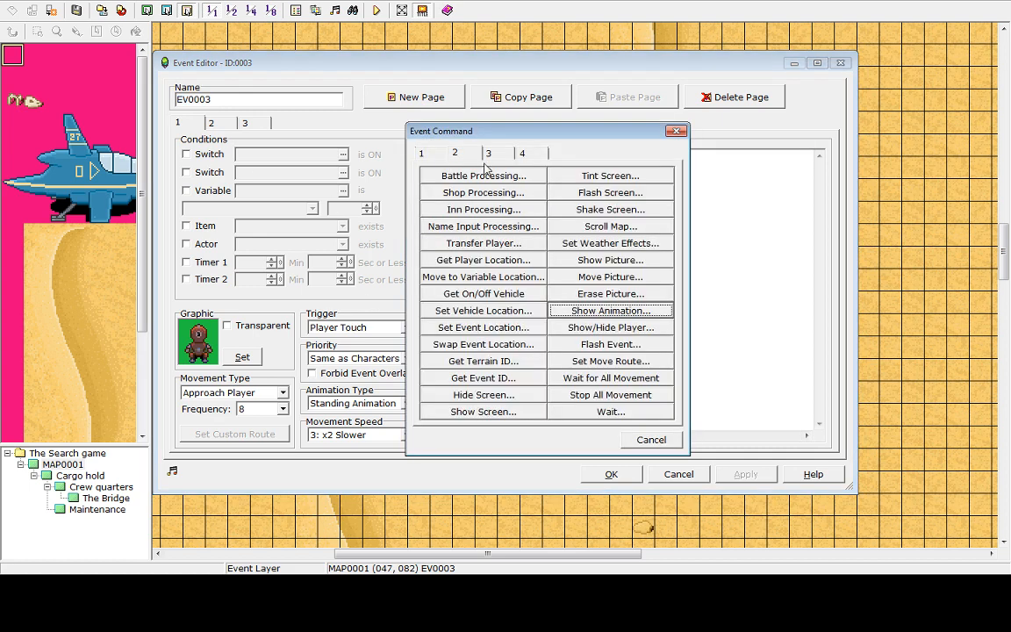
pyautogui.click(652, 440)
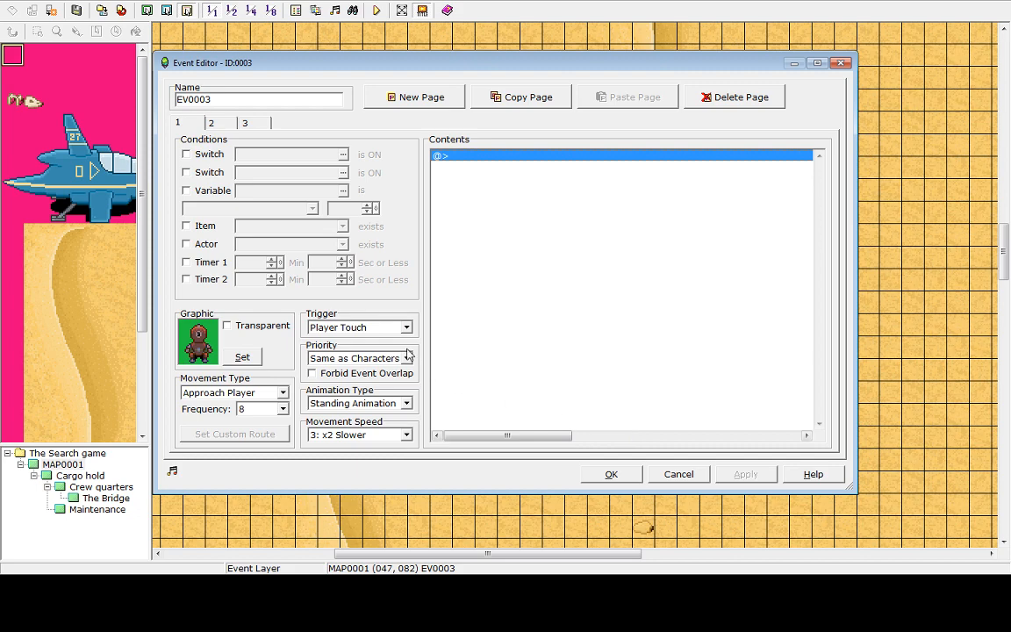
pyautogui.doubleClick(460, 155)
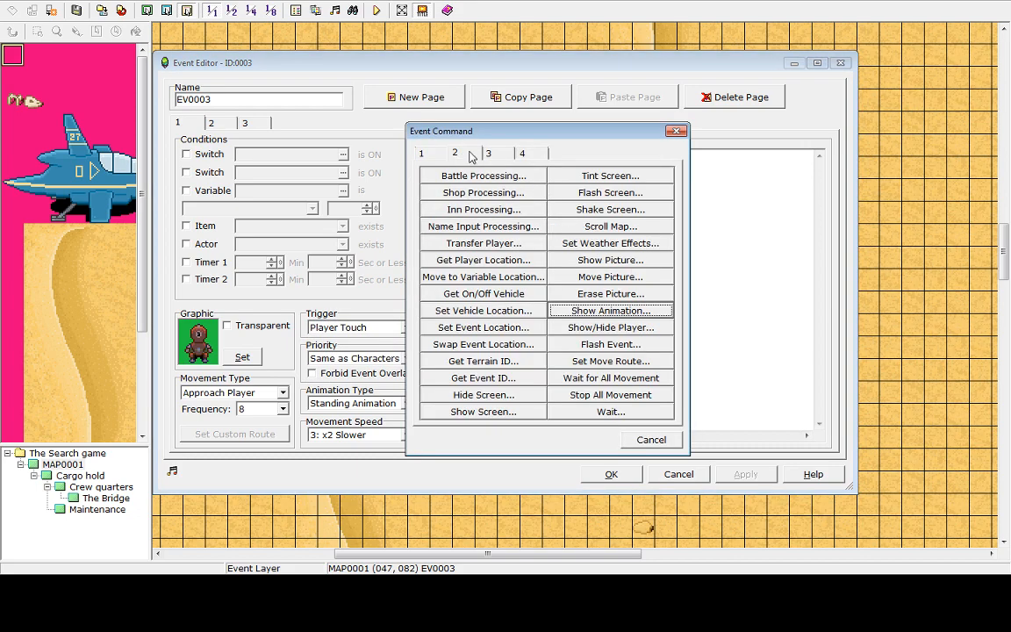
pyautogui.click(499, 153)
pyautogui.click(526, 154)
pyautogui.click(455, 152)
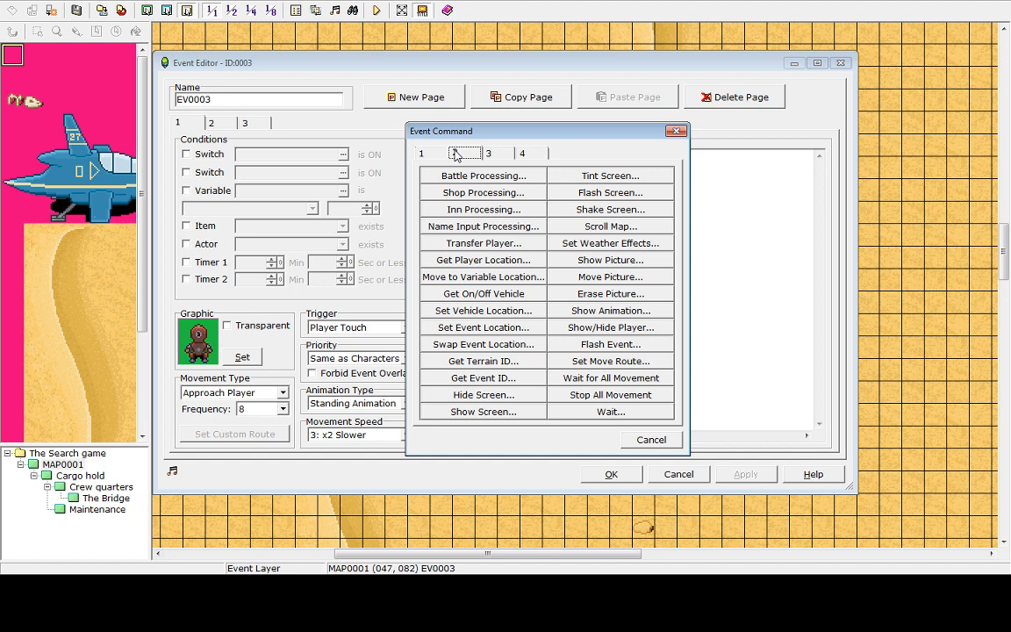
pyautogui.click(538, 156)
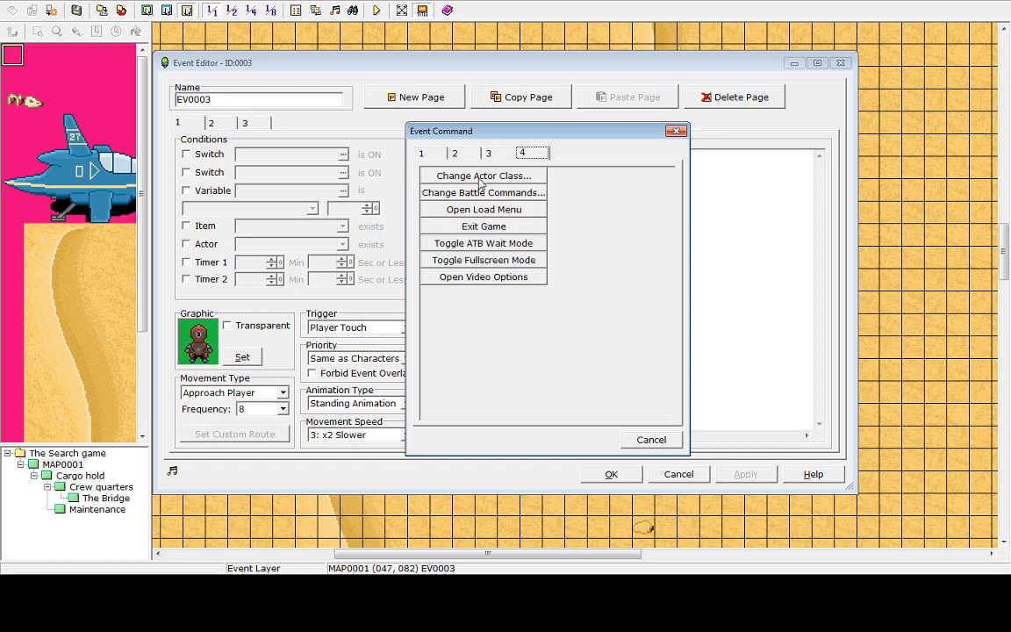
pyautogui.click(421, 153)
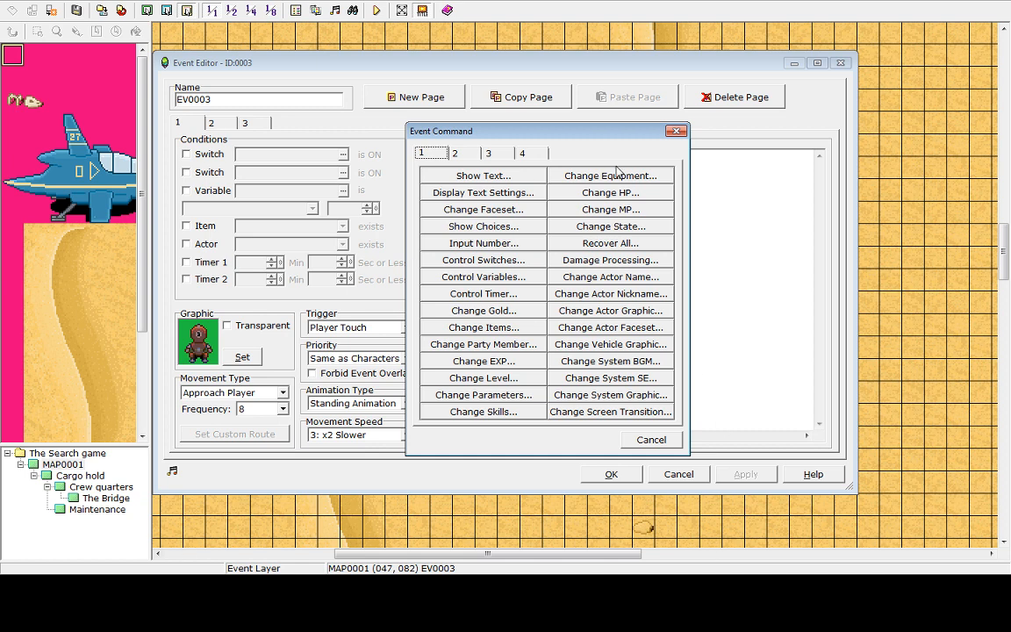
pyautogui.click(474, 156)
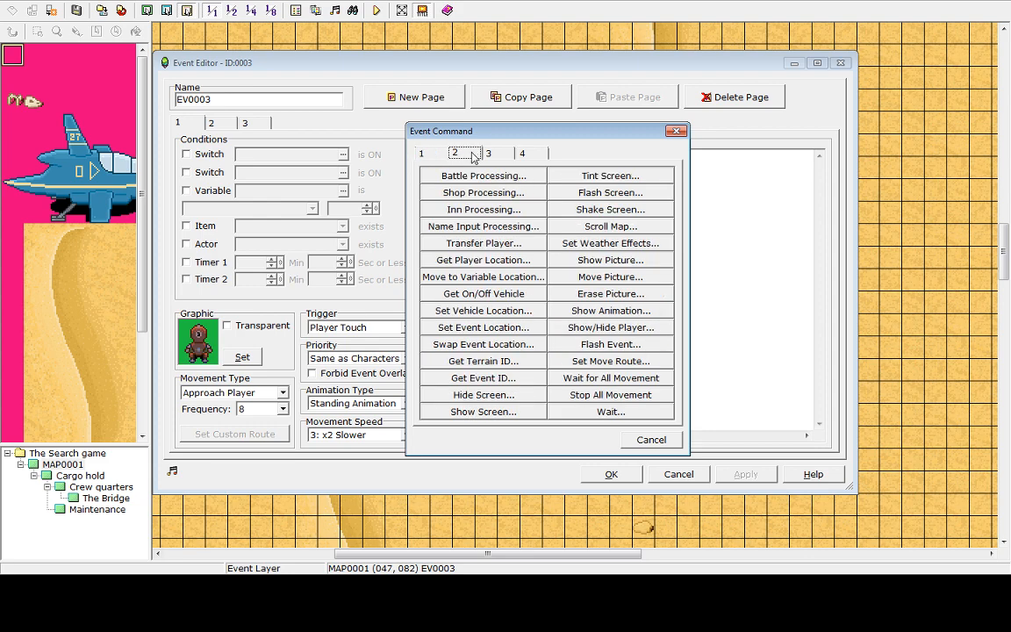
pyautogui.click(490, 156)
pyautogui.click(468, 160)
pyautogui.click(488, 153)
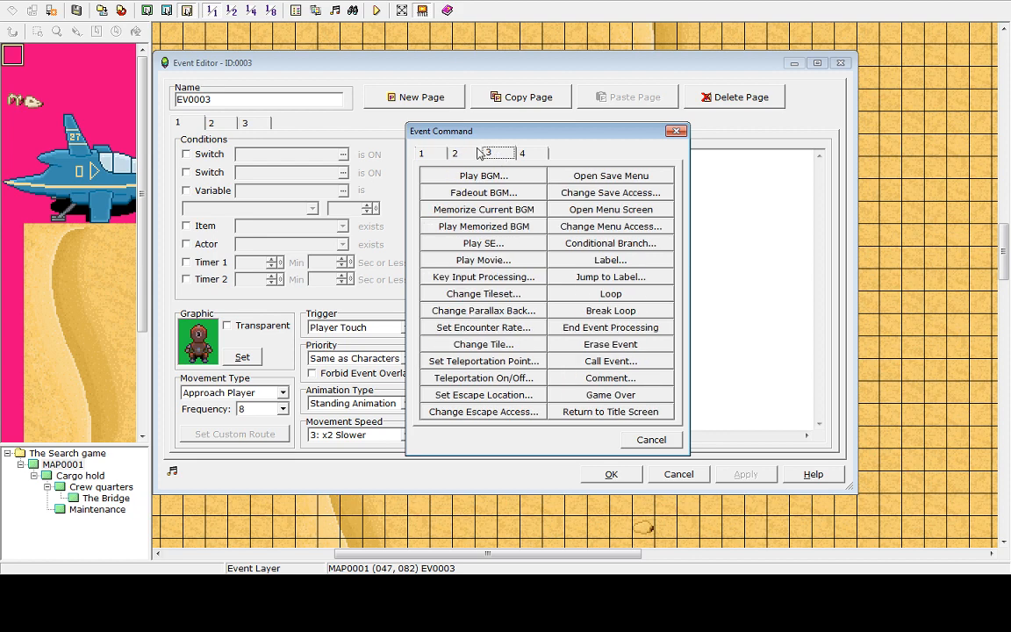
pyautogui.click(454, 153)
pyautogui.click(439, 154)
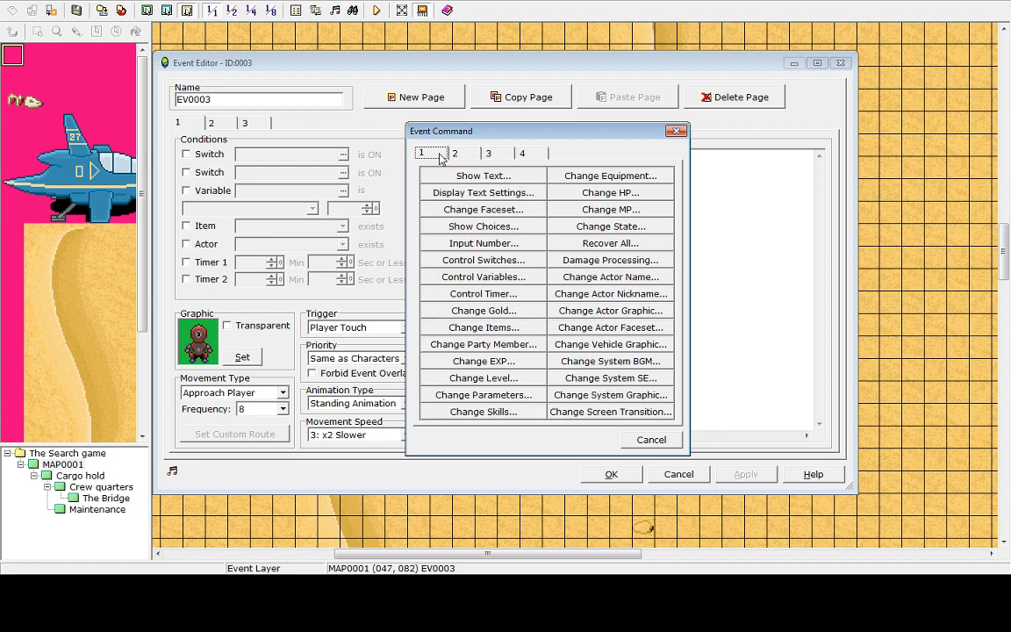
pyautogui.click(455, 154)
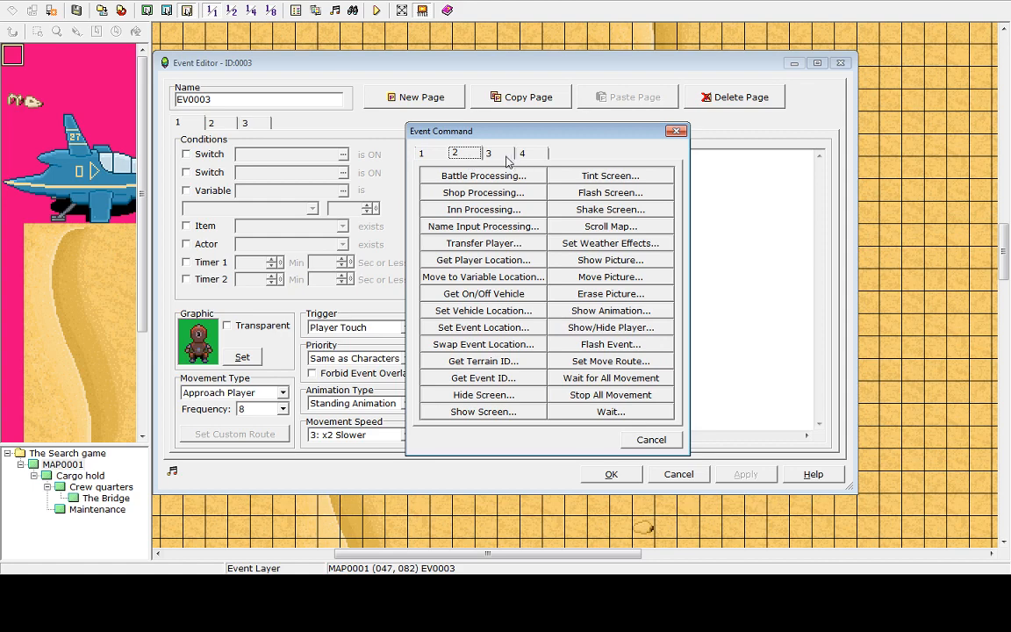
pyautogui.click(488, 154)
pyautogui.click(521, 154)
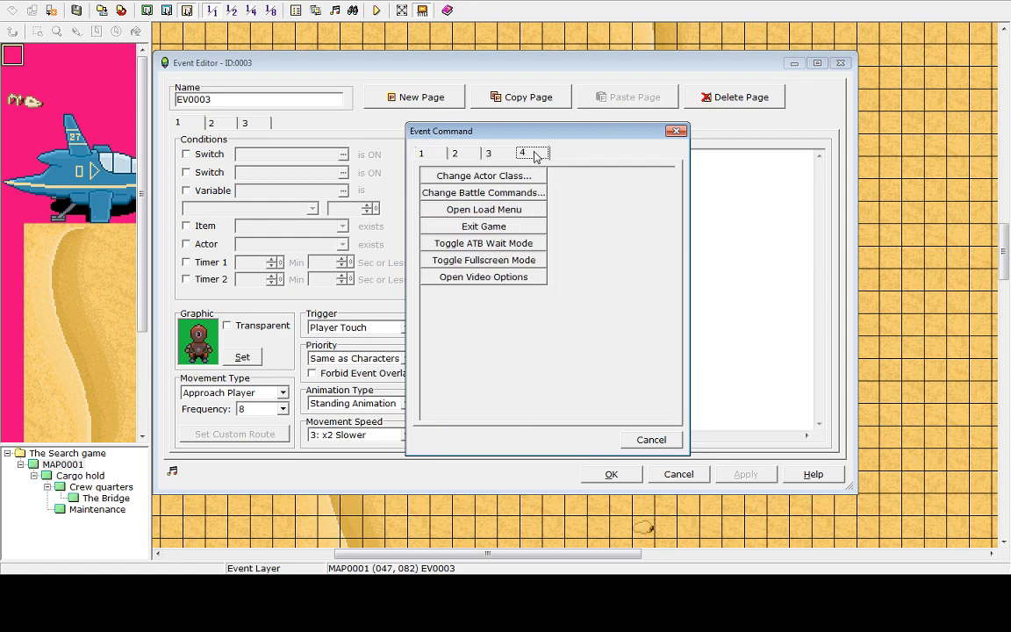
pyautogui.click(488, 154)
pyautogui.click(455, 153)
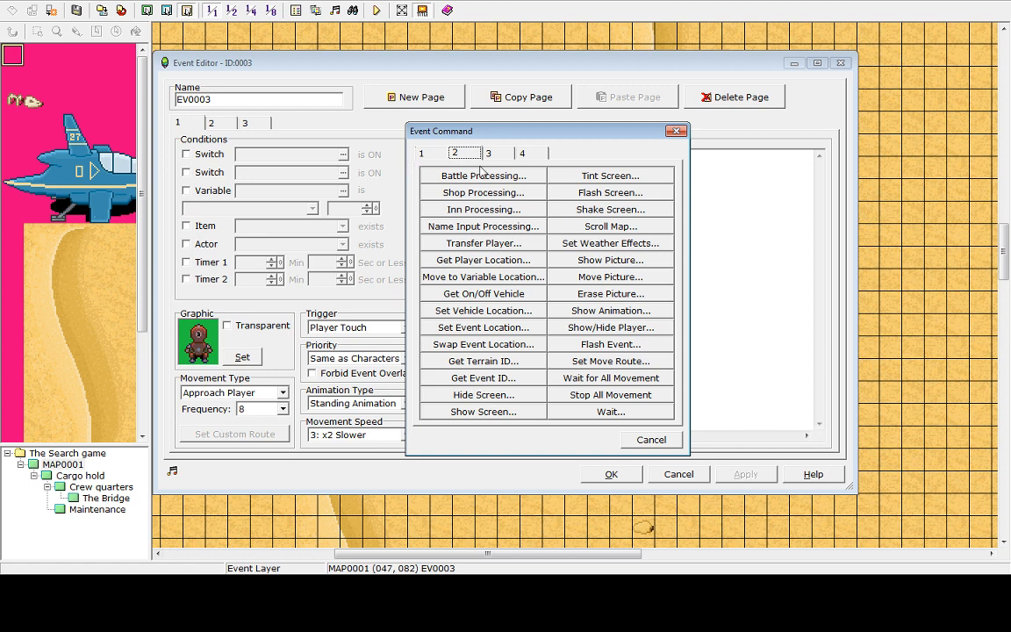
pyautogui.click(422, 154)
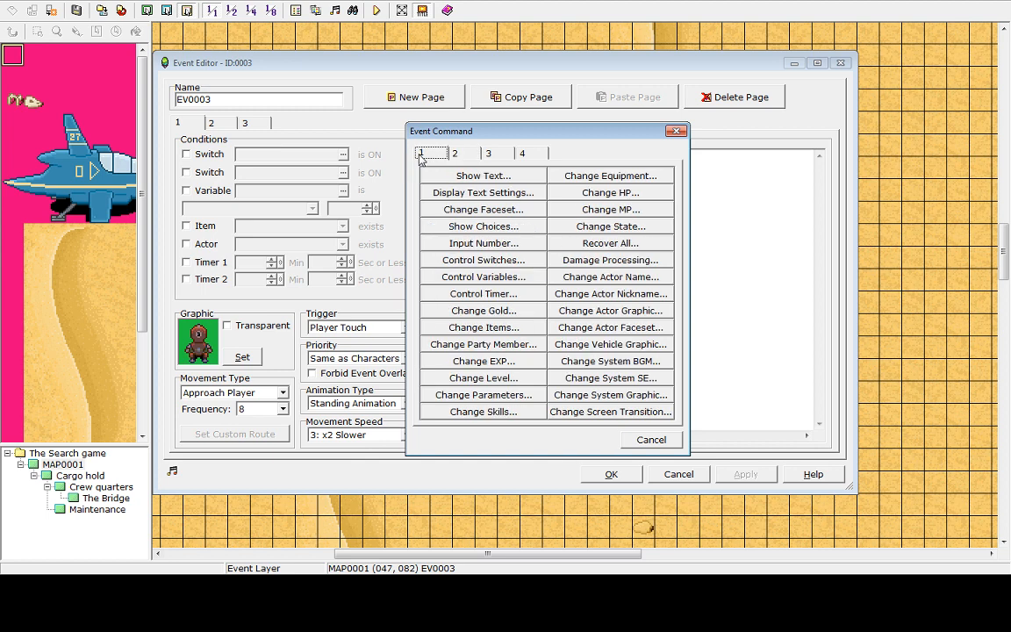
# Browse the four tabs of event commands to compare the available commands
pyautogui.click(663, 444)
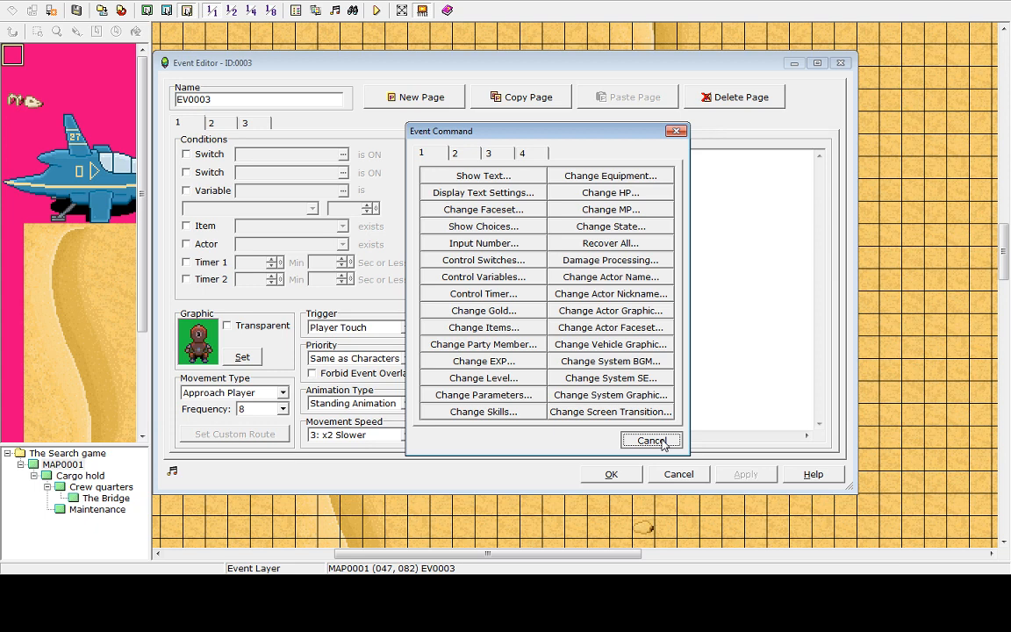
pyautogui.click(473, 156)
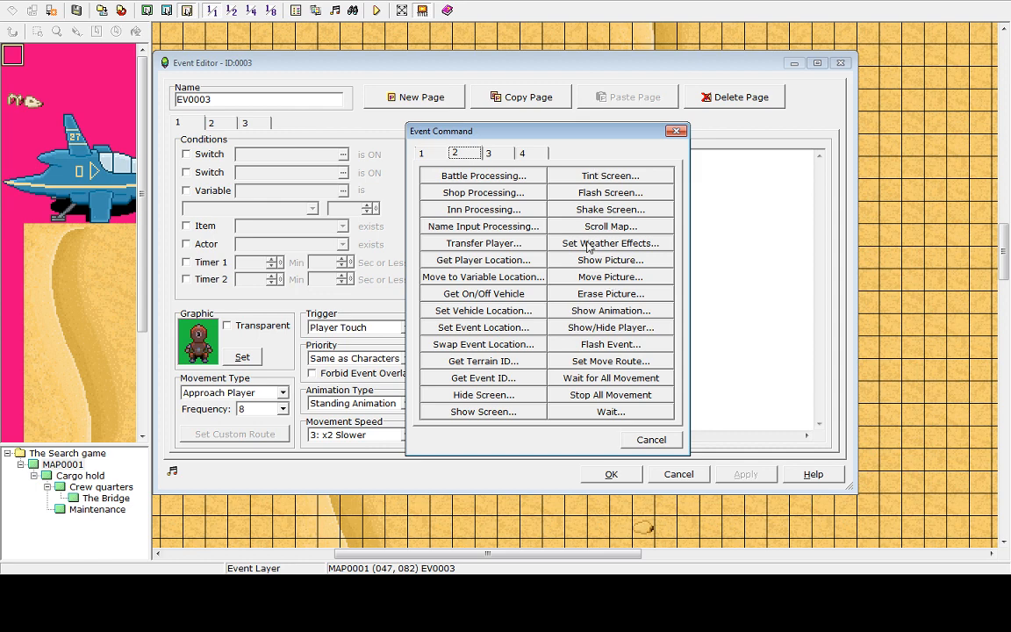
pyautogui.click(425, 156)
pyautogui.click(488, 153)
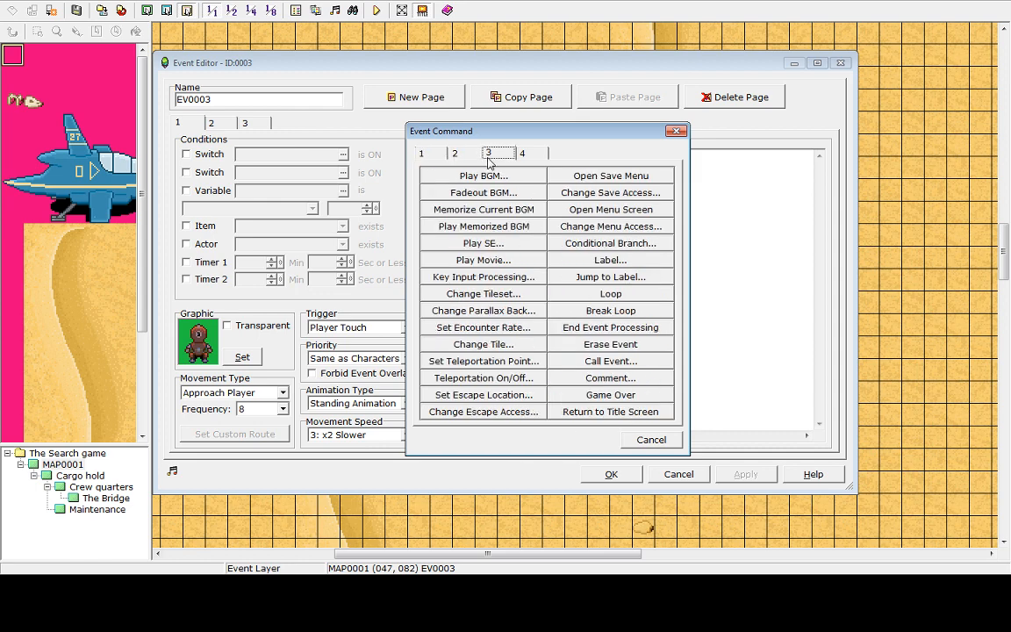
pyautogui.click(455, 154)
pyautogui.click(423, 153)
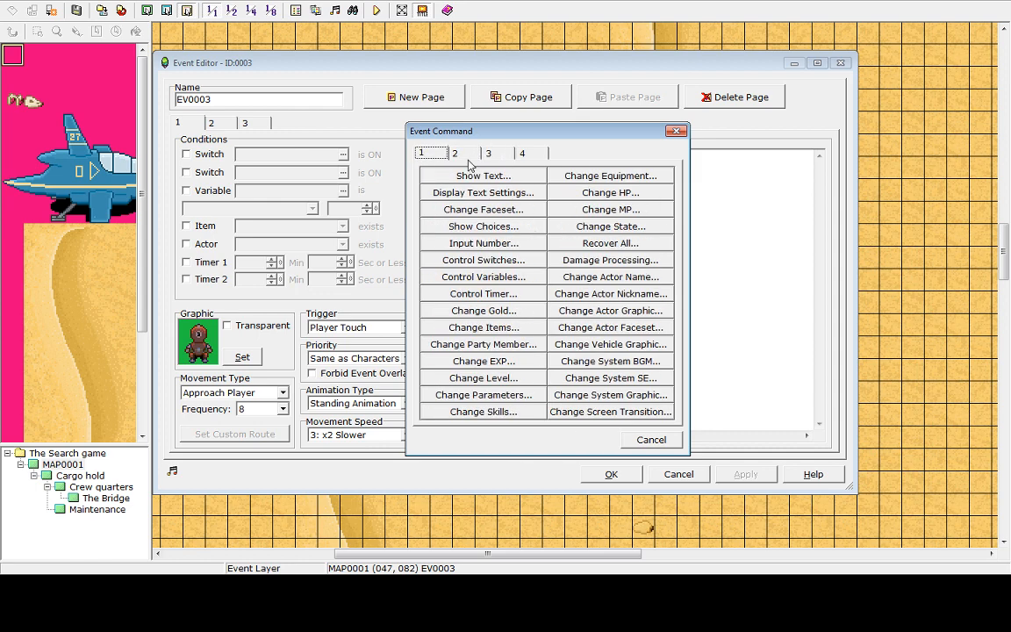
pyautogui.click(464, 156)
pyautogui.click(492, 155)
pyautogui.click(459, 154)
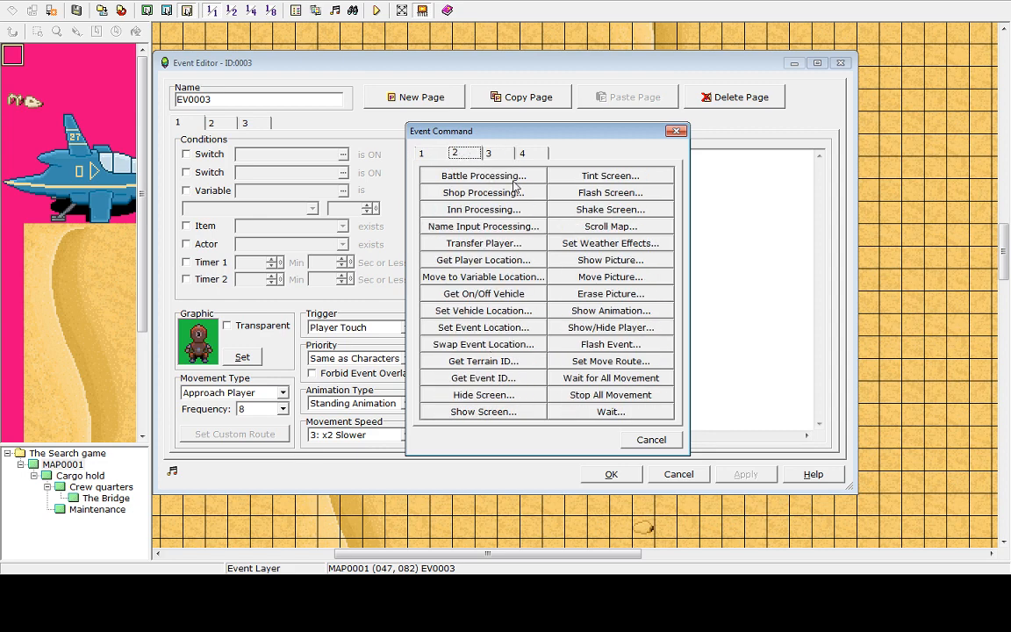
pyautogui.click(488, 153)
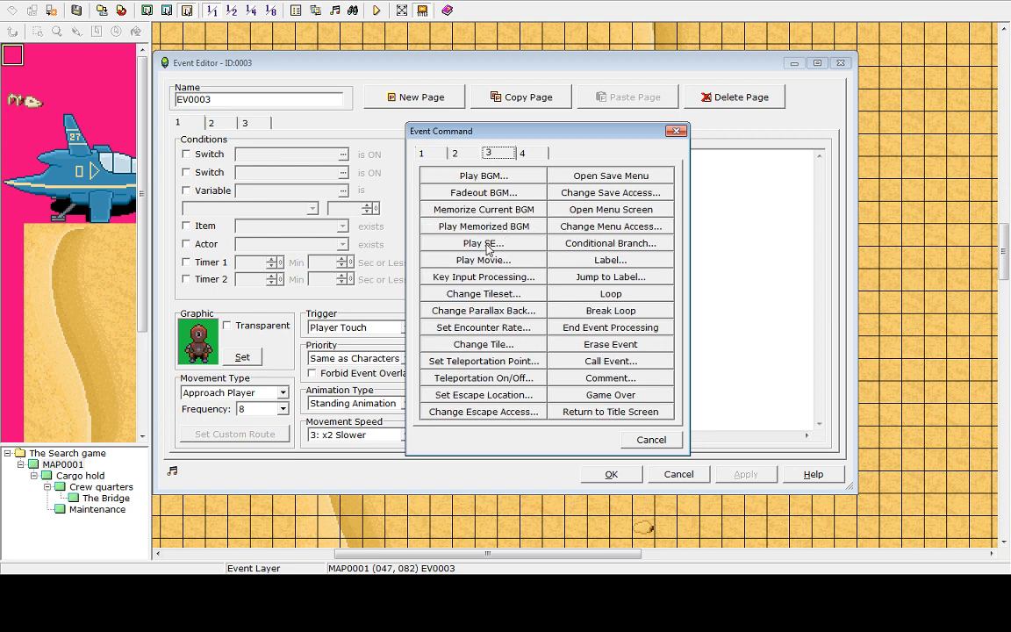
pyautogui.click(521, 154)
pyautogui.click(454, 153)
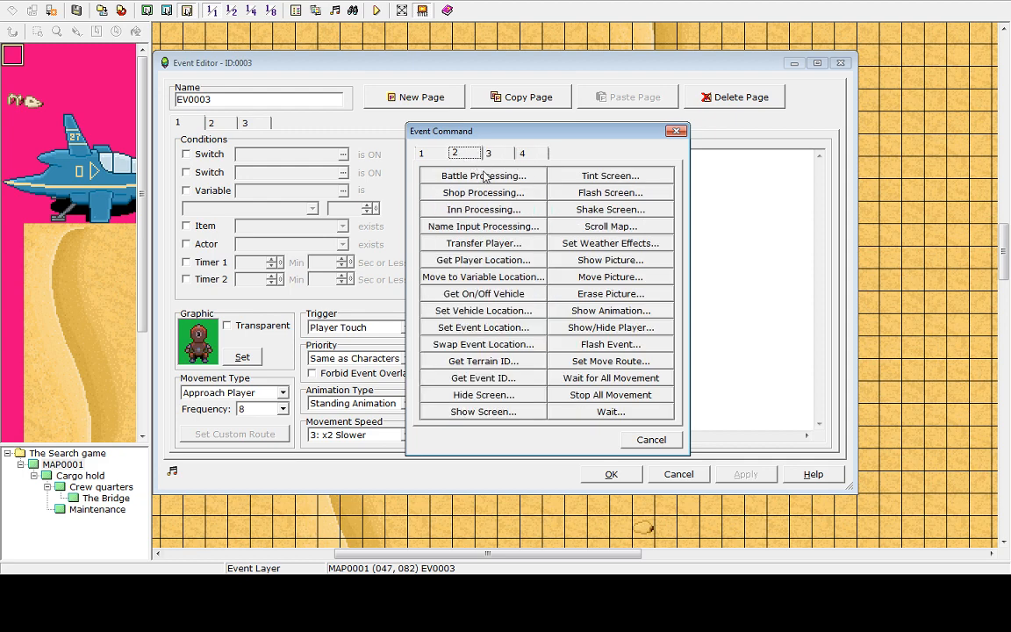
pyautogui.click(497, 156)
pyautogui.click(441, 153)
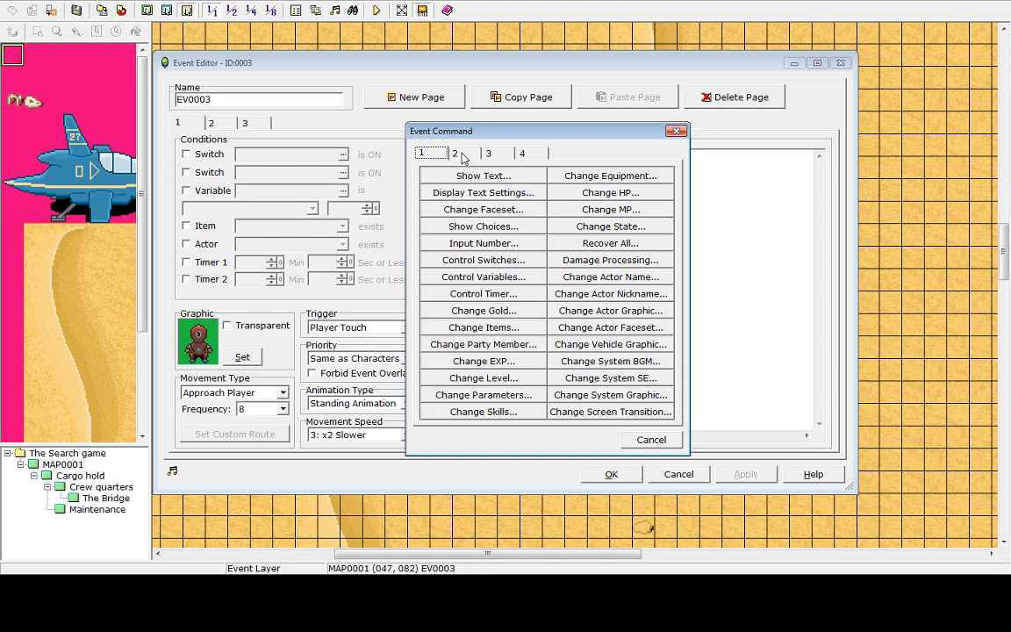
pyautogui.click(460, 155)
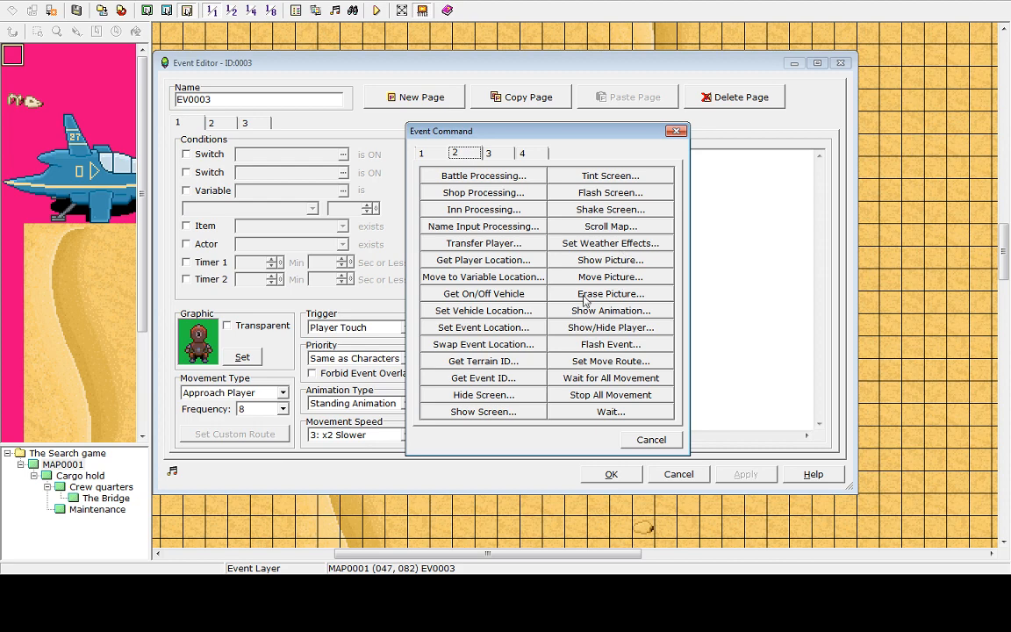
pyautogui.click(422, 153)
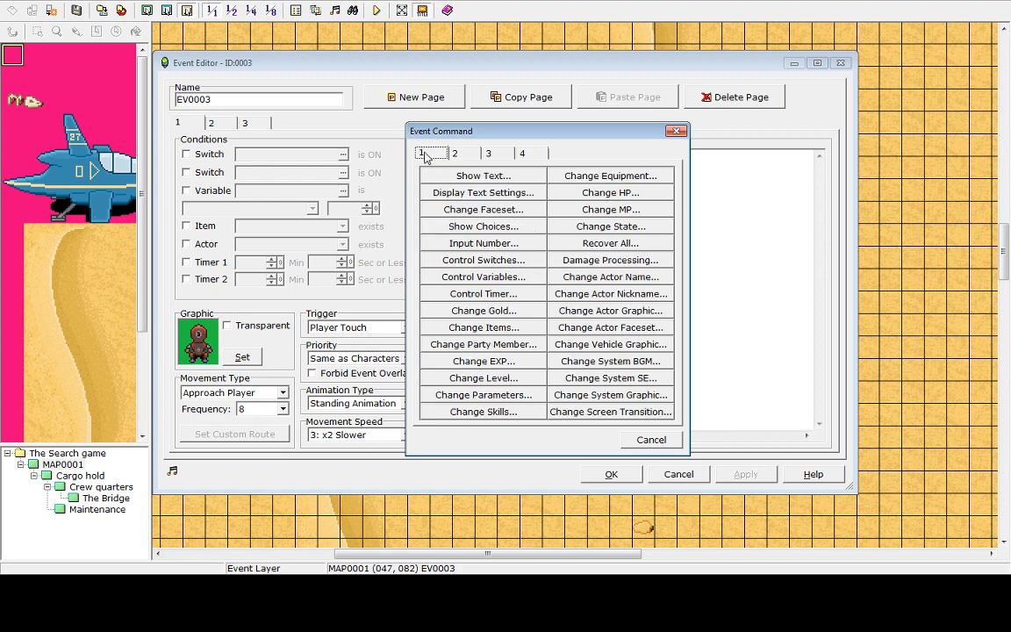
# Add a Change HP command that decreases the entire party's HP by a constant 100
pyautogui.click(603, 194)
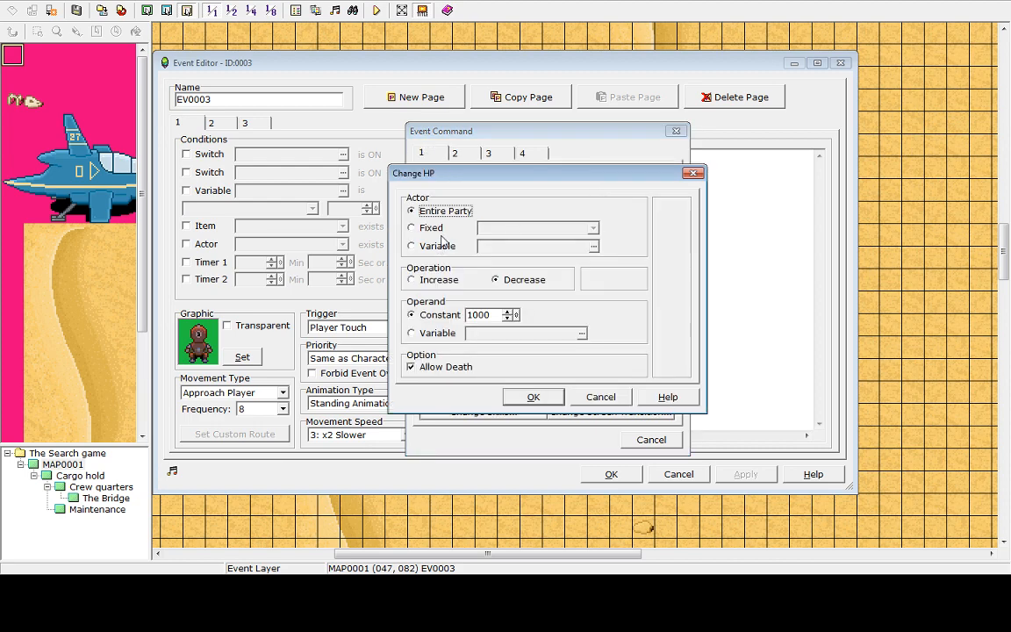
pyautogui.moveTo(499, 311); pyautogui.dragTo(331, 320)
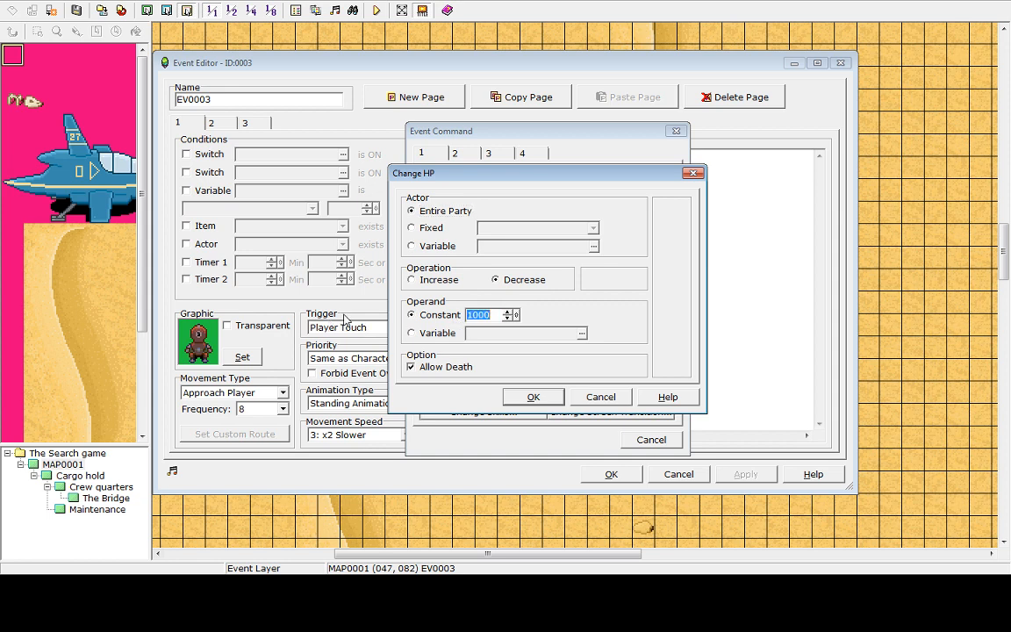
pyautogui.write('1')
pyautogui.moveTo(481, 315); pyautogui.dragTo(437, 321)
pyautogui.write('1')
pyautogui.click(533, 397)
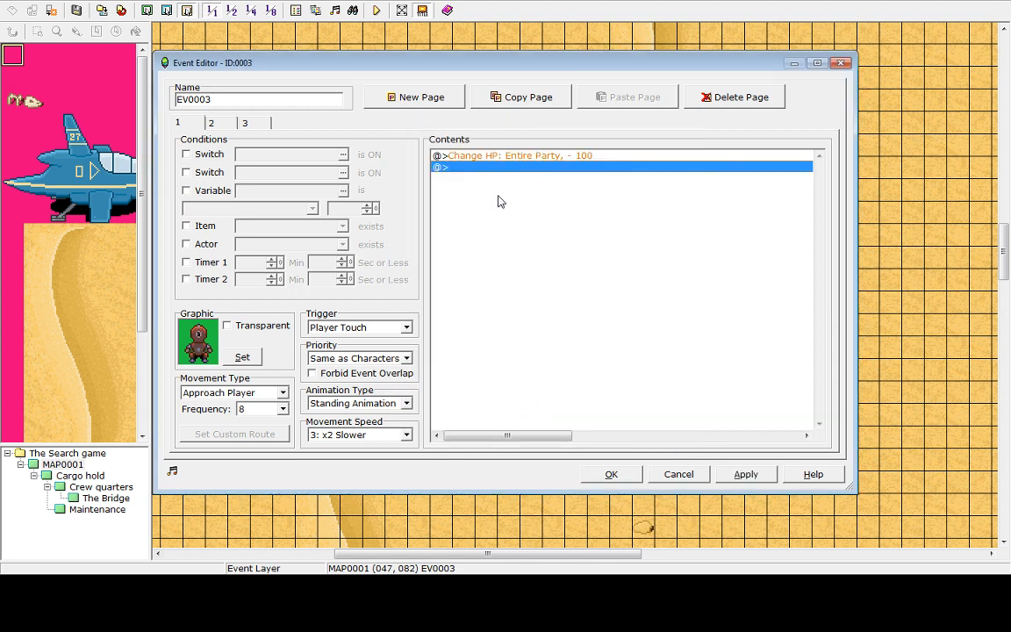
# Add a Show Animation command playing Sword A on the Player
pyautogui.doubleClick(469, 169)
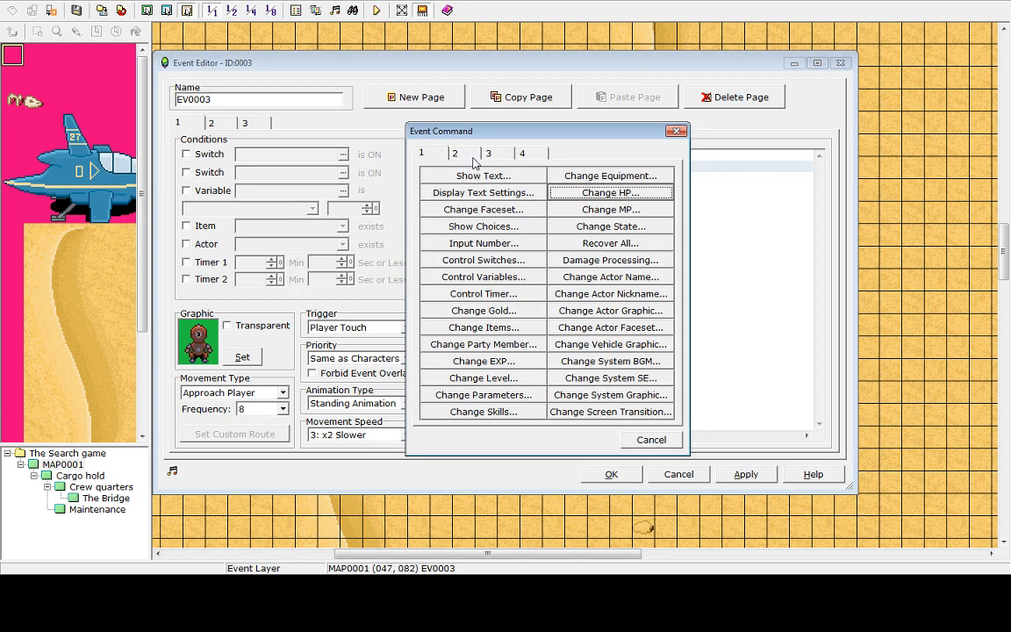
pyautogui.click(471, 155)
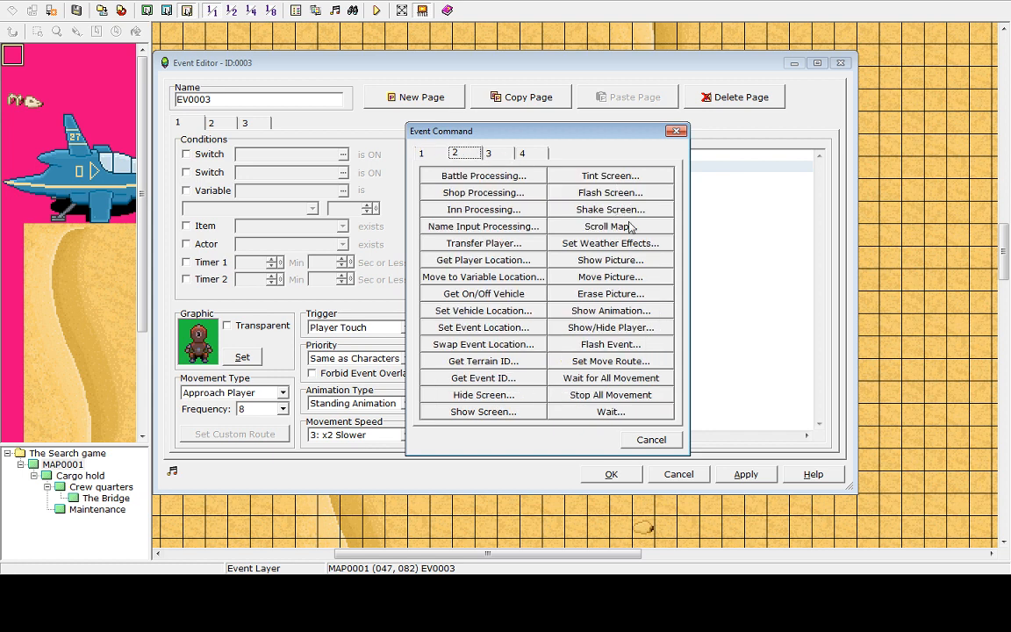
pyautogui.click(590, 310)
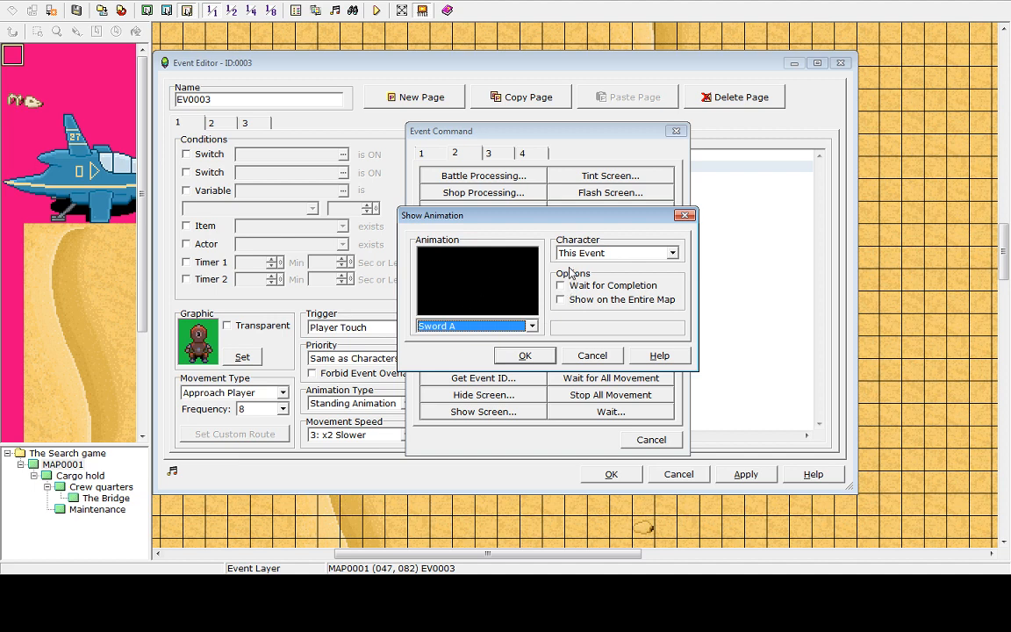
pyautogui.click(615, 253)
pyautogui.click(598, 255)
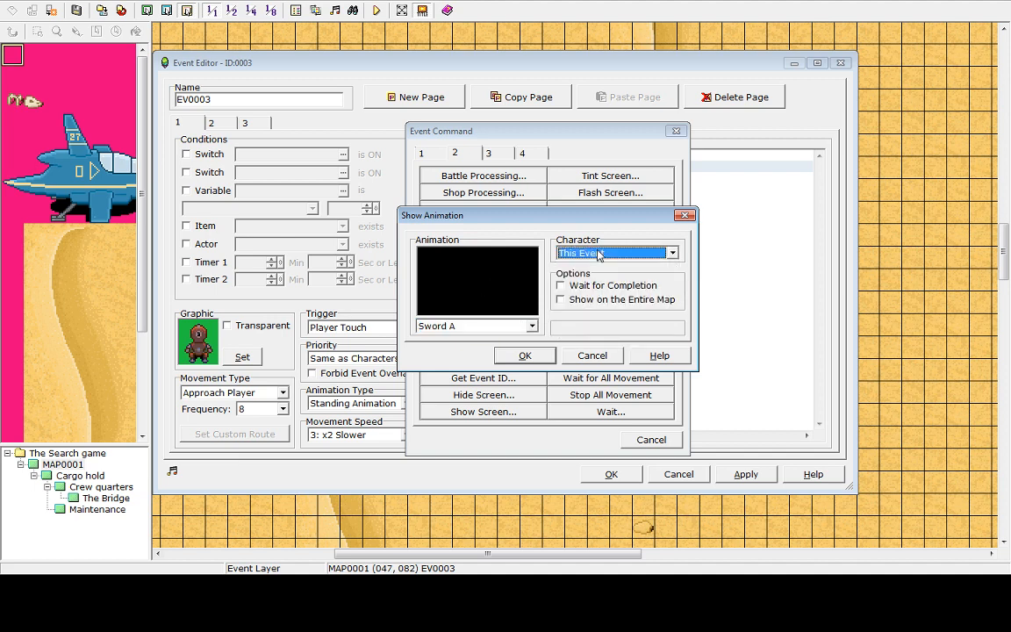
pyautogui.click(600, 253)
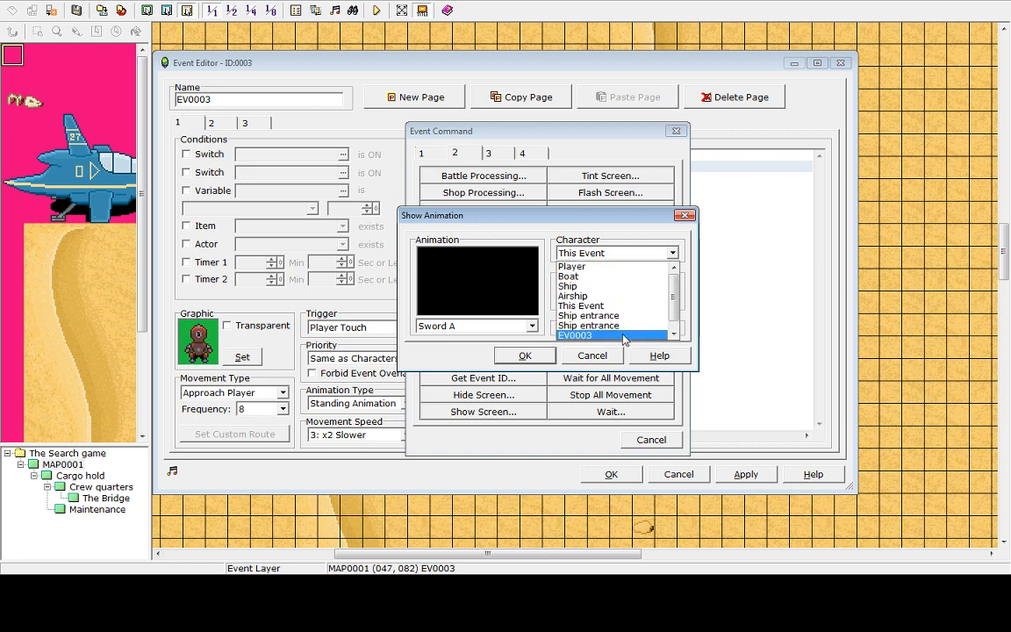
pyautogui.click(586, 255)
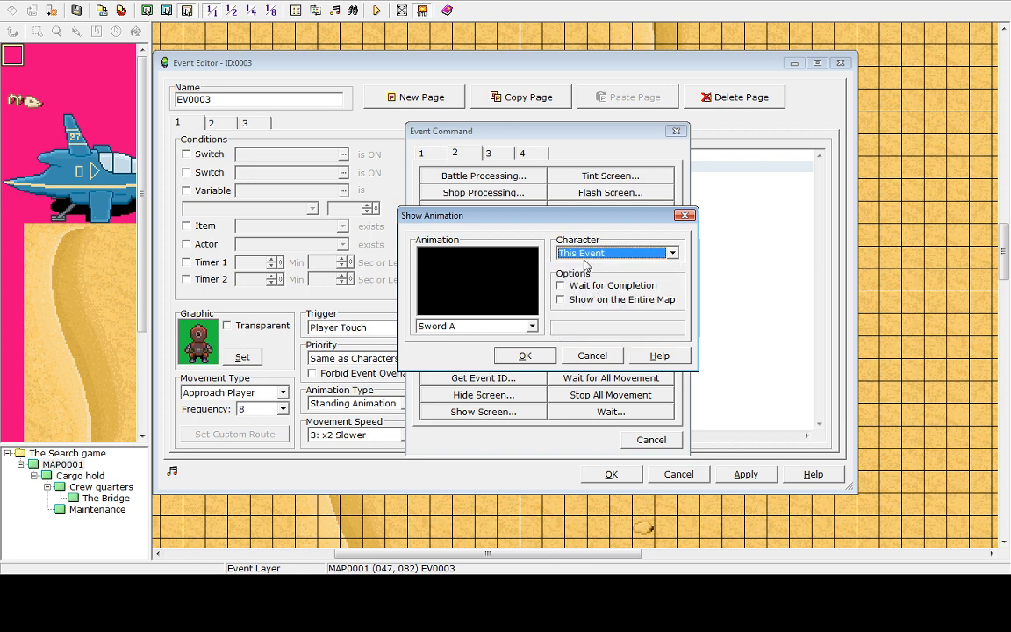
pyautogui.click(585, 258)
pyautogui.scroll(3, 586, 268)
pyautogui.click(586, 269)
pyautogui.click(516, 358)
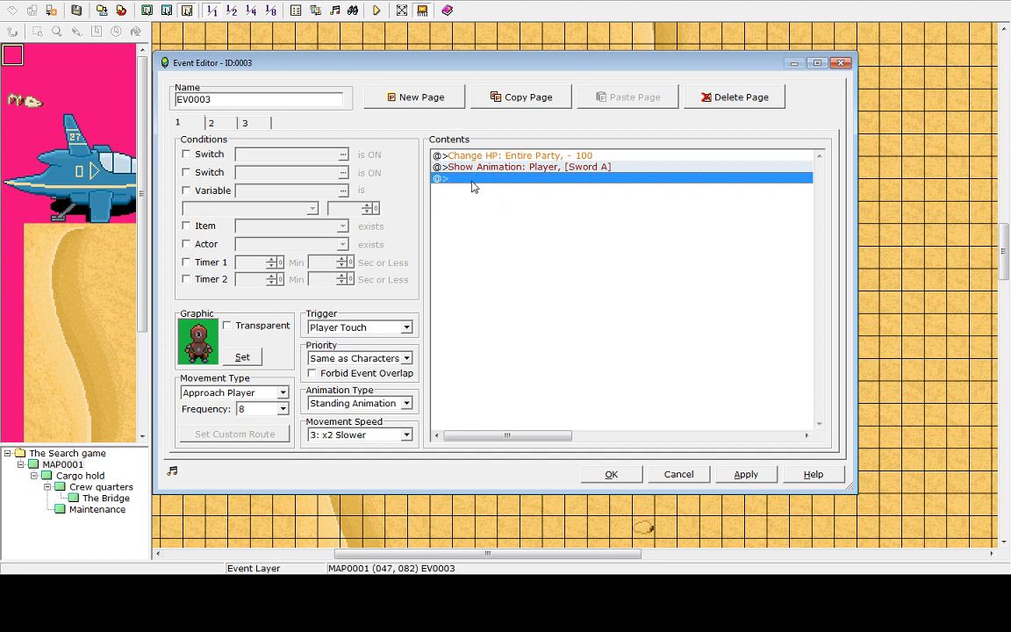
# Start another Show Animation command for the Player and choose an animation from its list
pyautogui.doubleClick(470, 179)
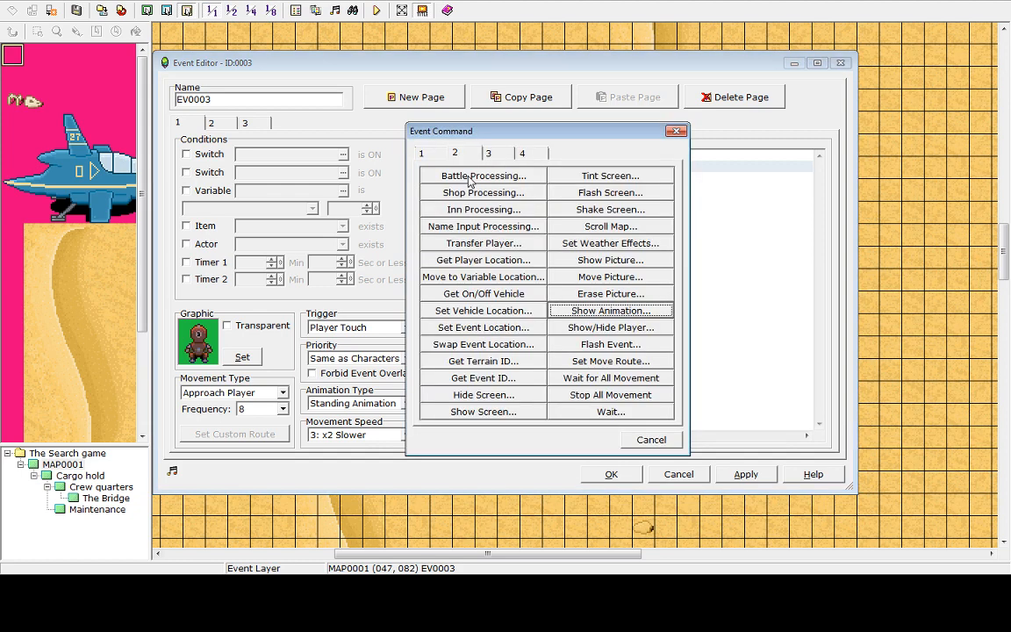
pyautogui.click(649, 439)
pyautogui.doubleClick(527, 167)
pyautogui.click(593, 312)
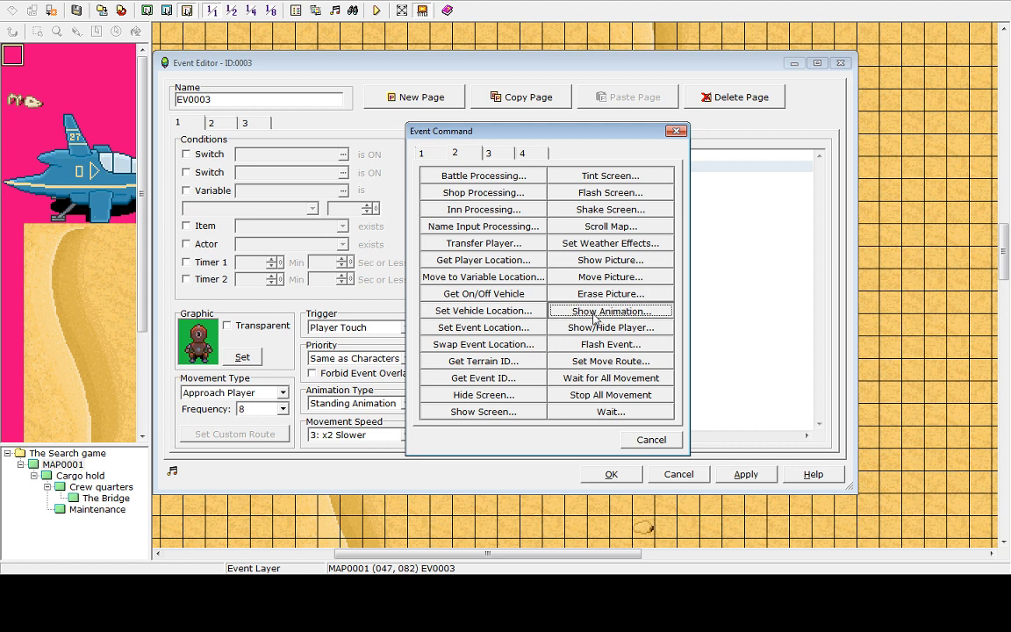
pyautogui.click(532, 326)
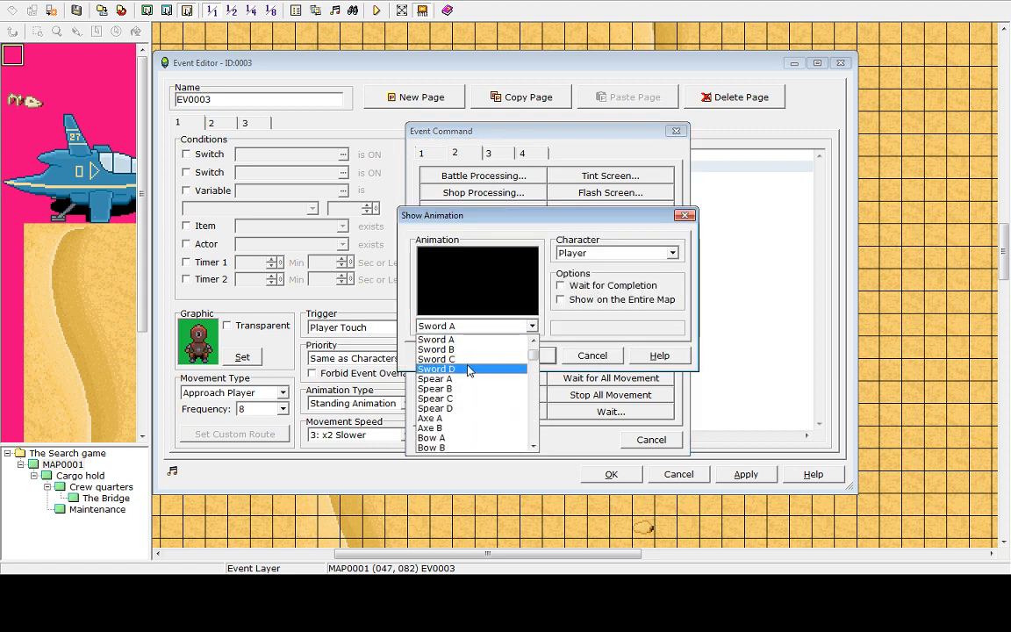
pyautogui.click(455, 352)
# Scroll through the animation list, previewing each animation effect to compare them
pyautogui.scroll(-3, 458, 327)
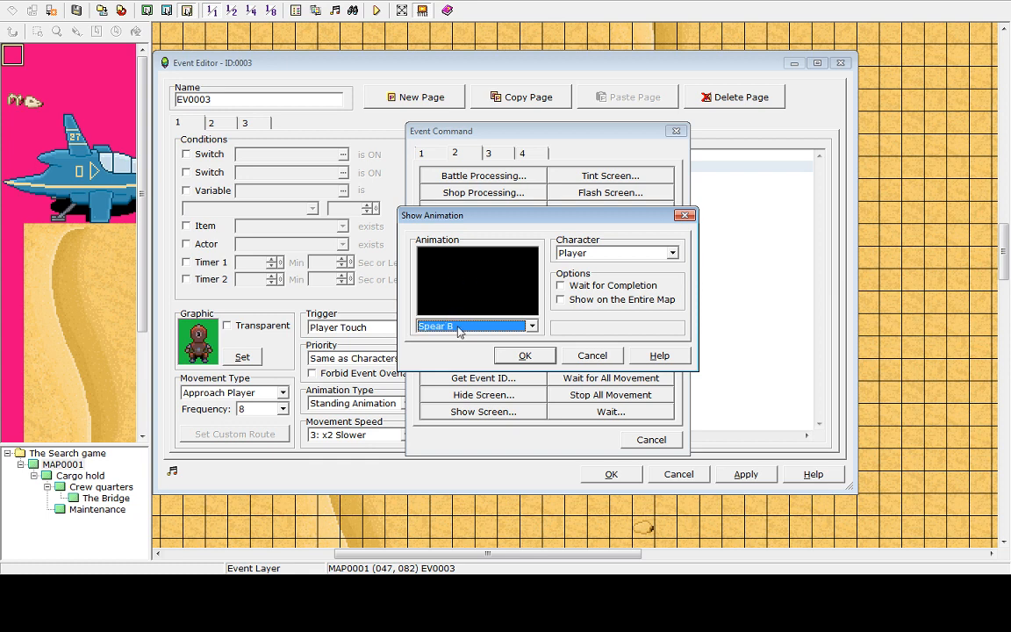
pyautogui.scroll(-2, 458, 328)
pyautogui.scroll(-1, 457, 332)
pyautogui.scroll(-1, 455, 332)
pyautogui.scroll(-1, 455, 331)
pyautogui.scroll(-1, 453, 330)
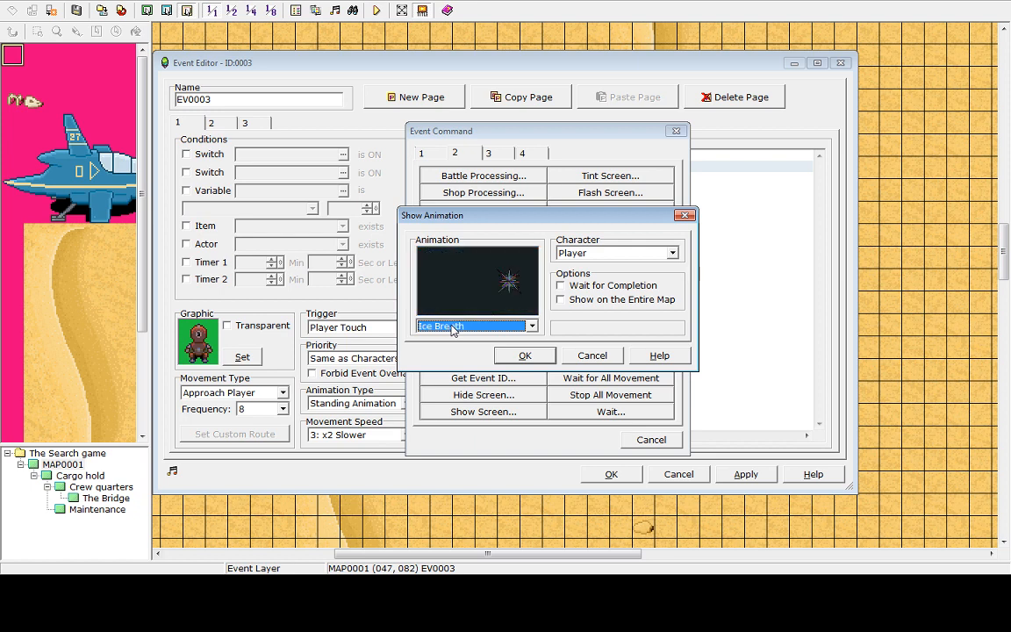
pyautogui.scroll(-1, 453, 329)
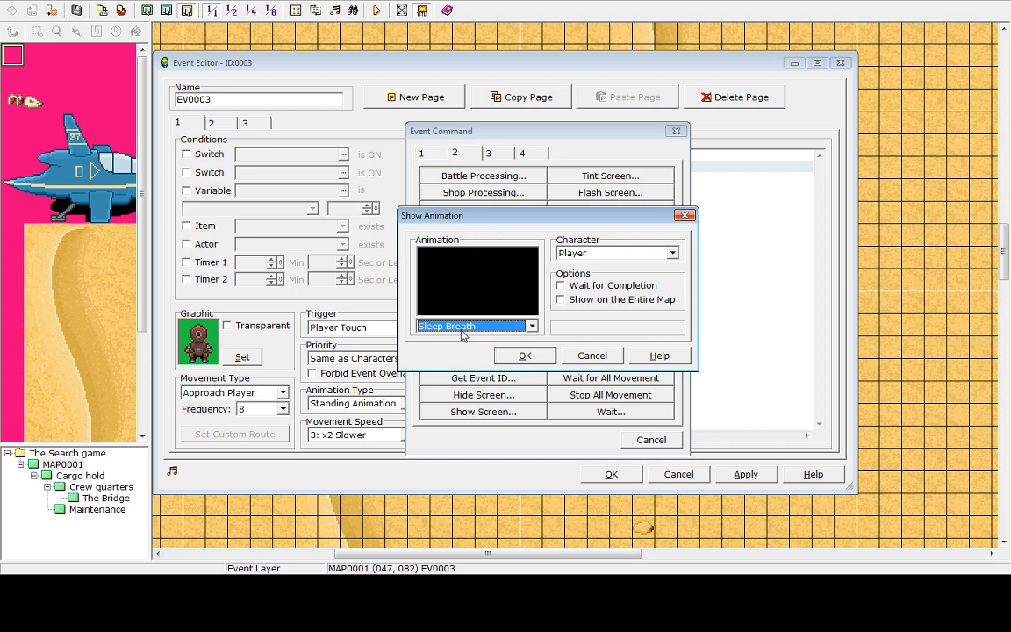
pyautogui.scroll(-1, 458, 330)
pyautogui.scroll(-1, 462, 335)
pyautogui.scroll(-1, 462, 334)
pyautogui.scroll(-1, 463, 335)
pyautogui.scroll(1, 463, 334)
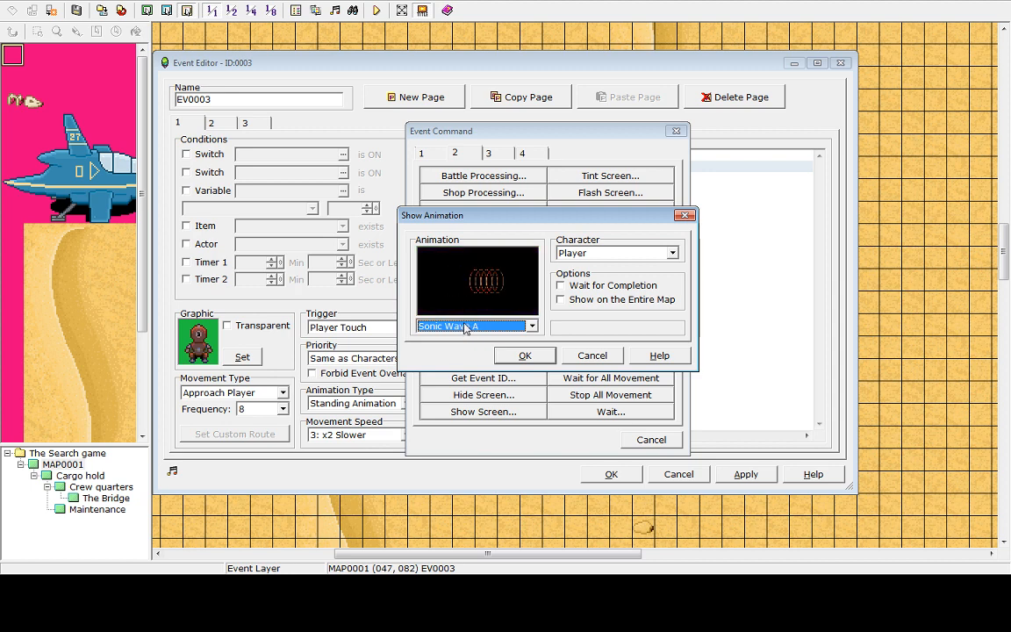
pyautogui.scroll(-1, 466, 328)
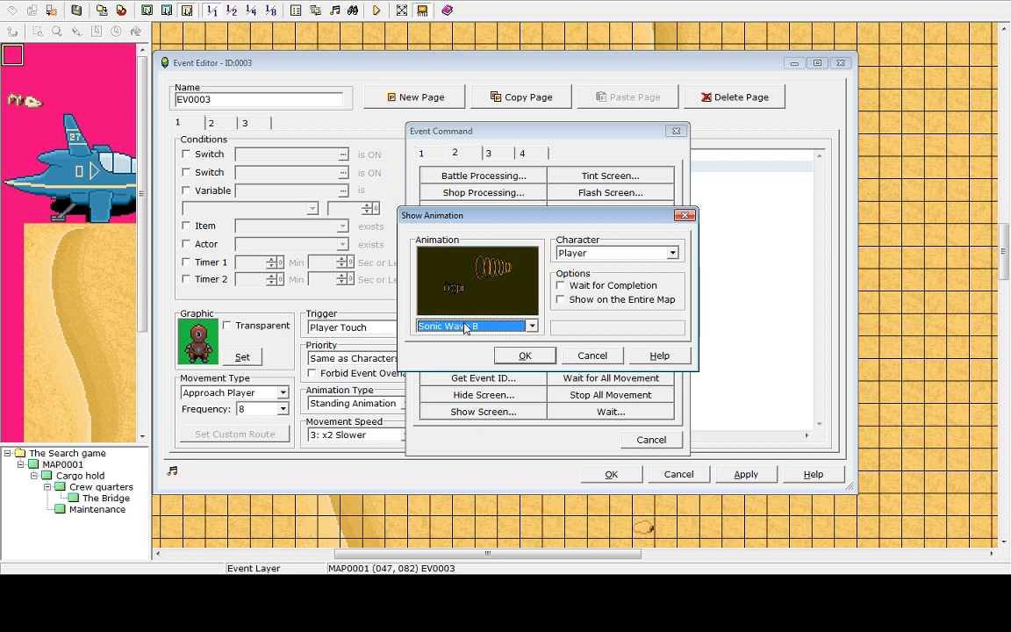
pyautogui.scroll(-1, 465, 327)
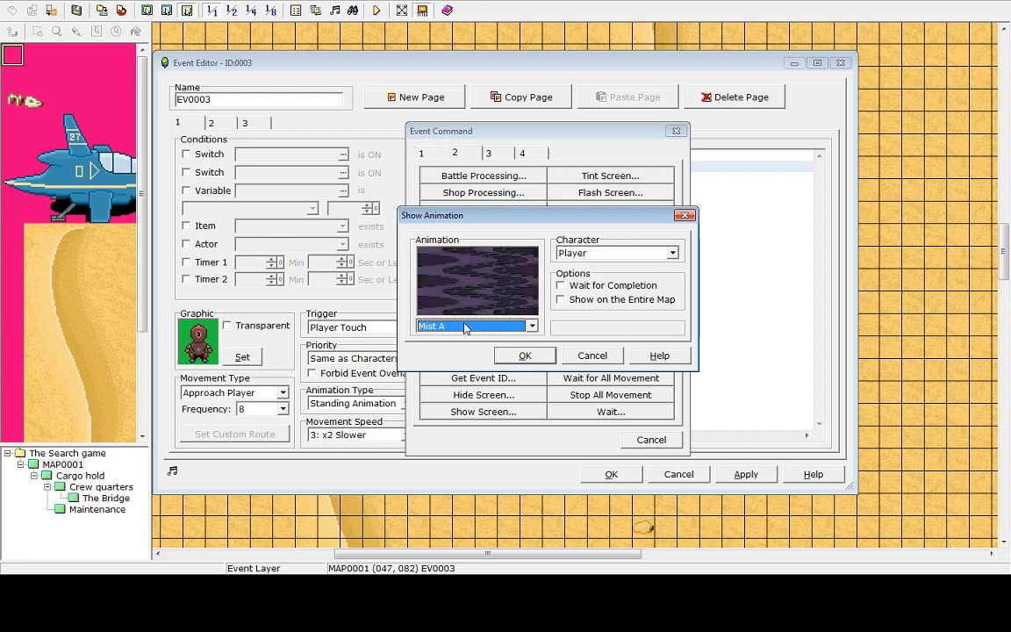
pyautogui.scroll(-1, 465, 328)
pyautogui.scroll(-1, 465, 328)
pyautogui.scroll(-1, 465, 327)
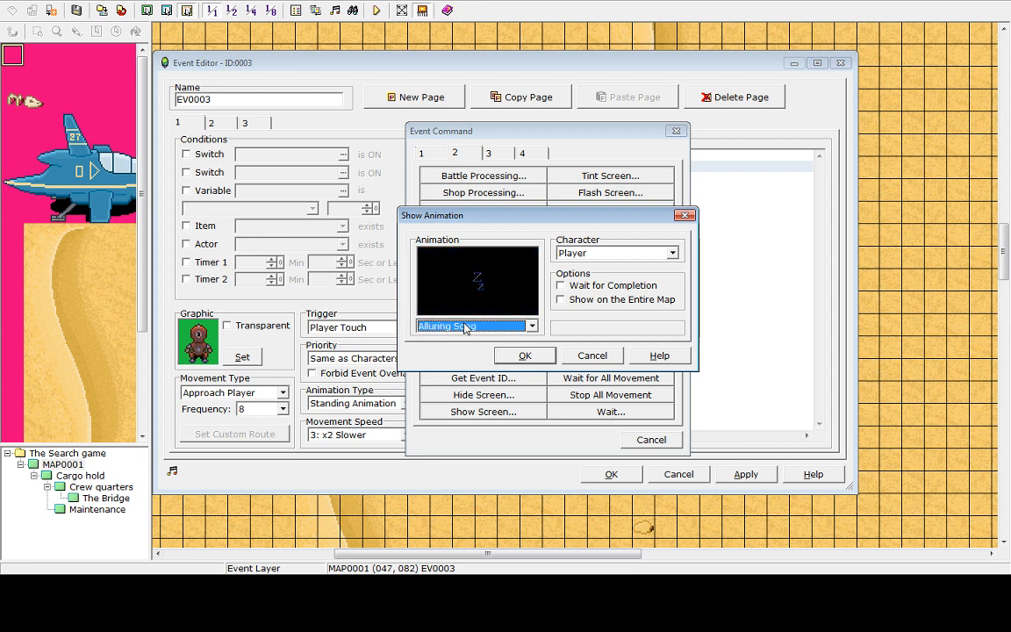
pyautogui.scroll(-1, 465, 327)
pyautogui.scroll(-4, 466, 328)
pyautogui.scroll(-1, 465, 328)
pyautogui.scroll(-1, 466, 328)
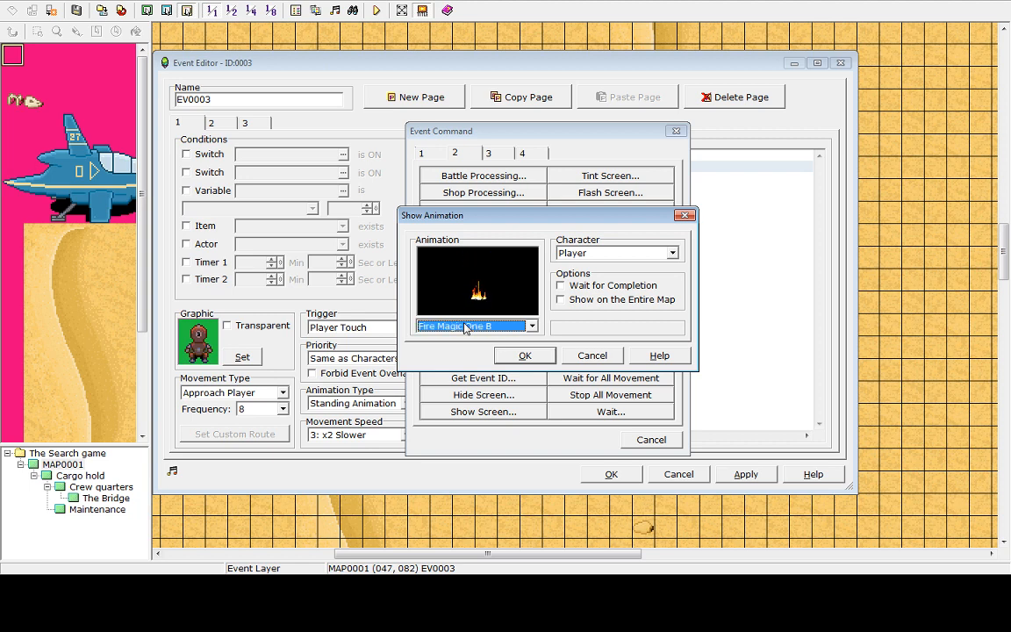
pyautogui.press('Down')
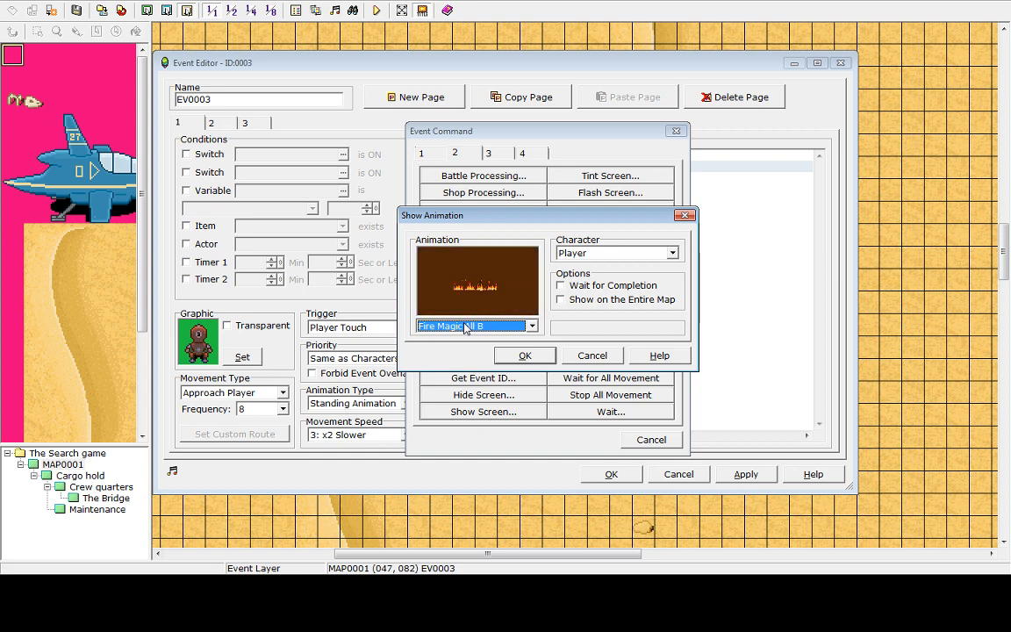
pyautogui.press('Down')
pyautogui.press('Down')
pyautogui.press('Down')
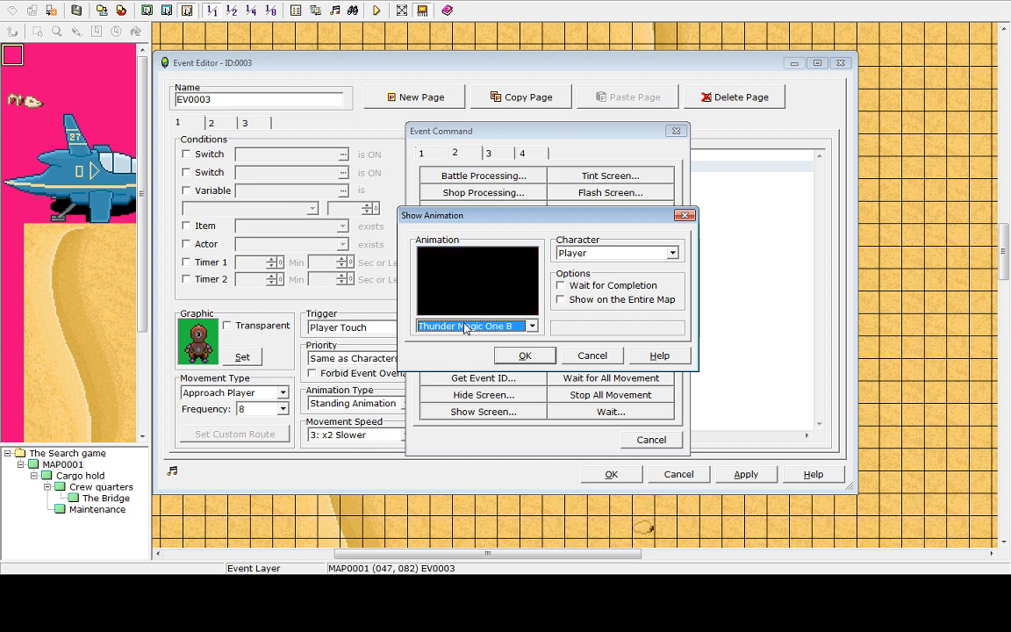
pyautogui.press('Down')
pyautogui.press('Down')
pyautogui.press('Down')
pyautogui.press('Down')
pyautogui.press('Down')
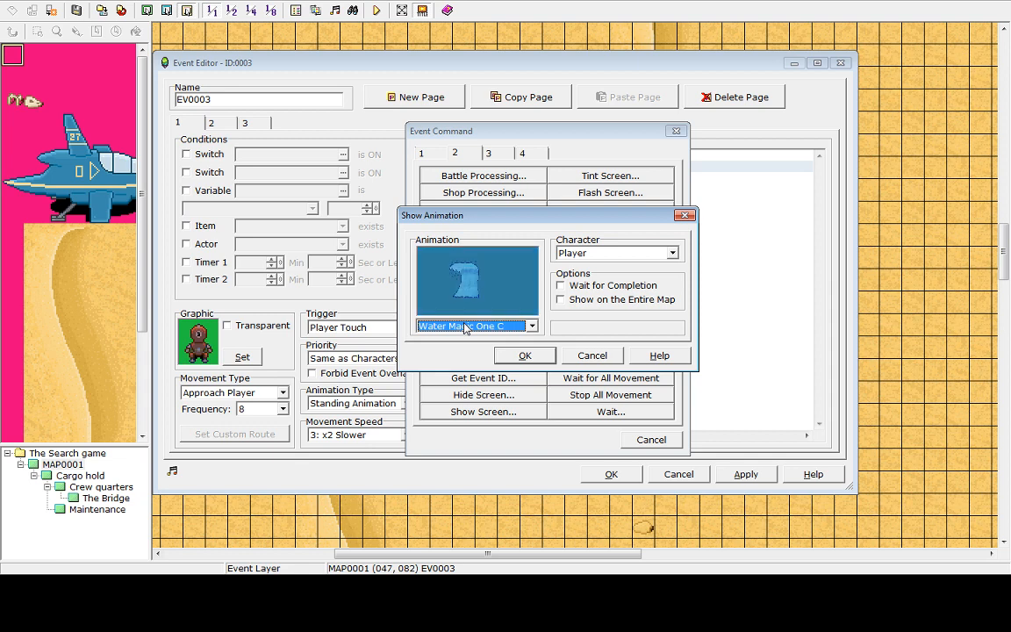
pyautogui.press('Down')
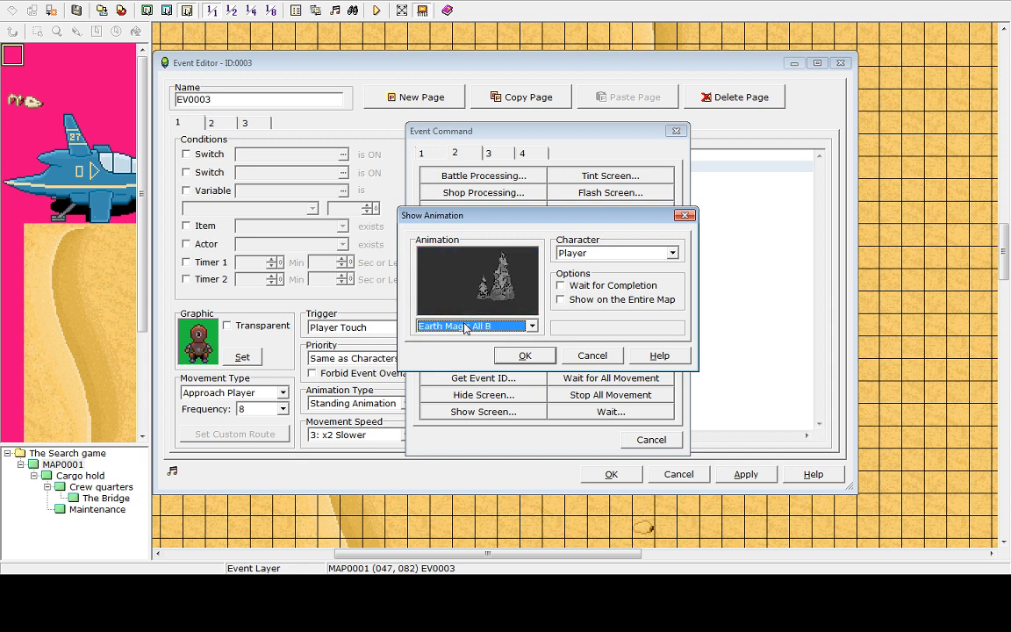
pyautogui.press('Down')
pyautogui.press('Down')
pyautogui.press('Down')
pyautogui.press('Down')
pyautogui.press('Down')
pyautogui.press('Down')
pyautogui.press('Down')
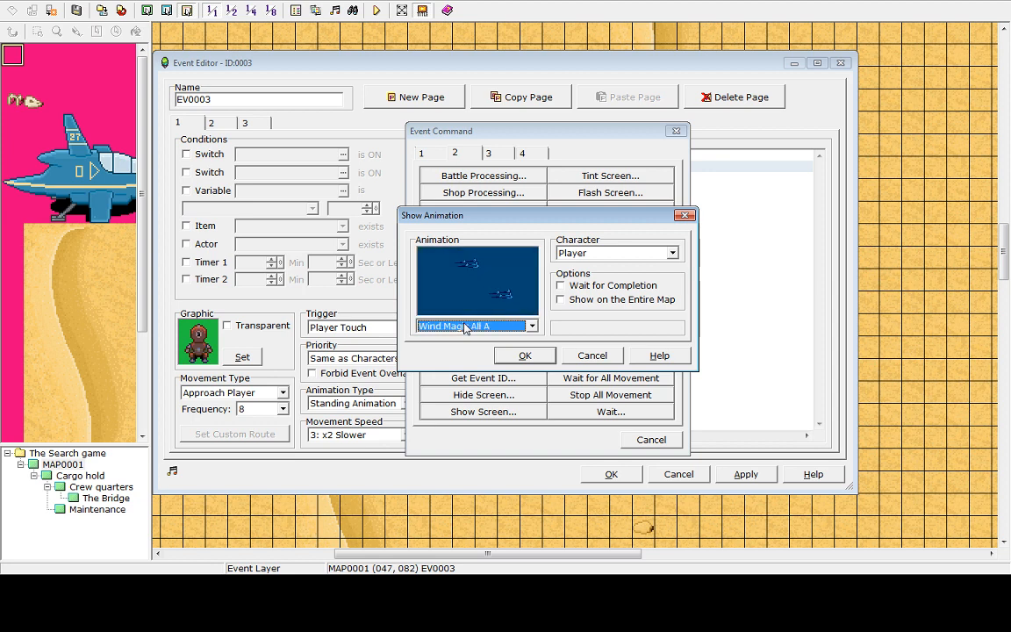
pyautogui.press('Down')
pyautogui.press('Down')
pyautogui.press('Down')
pyautogui.press('Down')
pyautogui.press('Down')
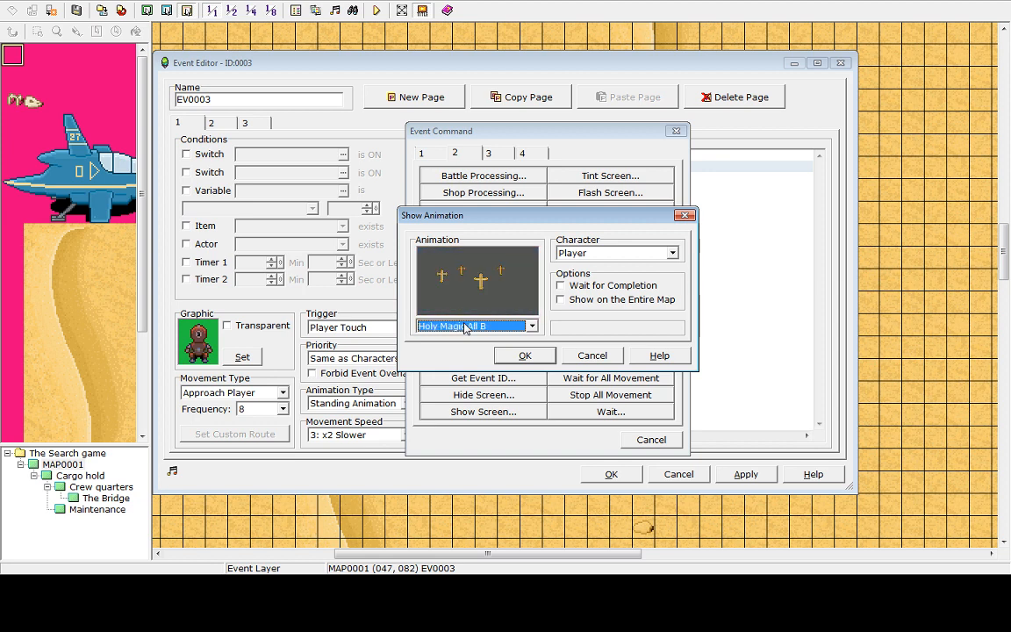
pyautogui.press('Down')
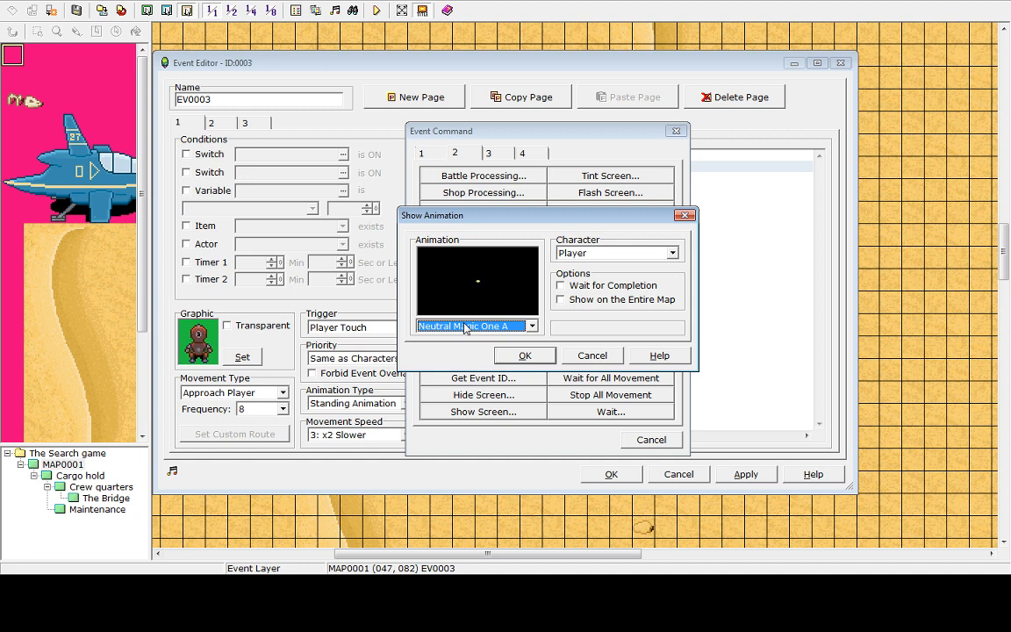
pyautogui.scroll(-4, 467, 328)
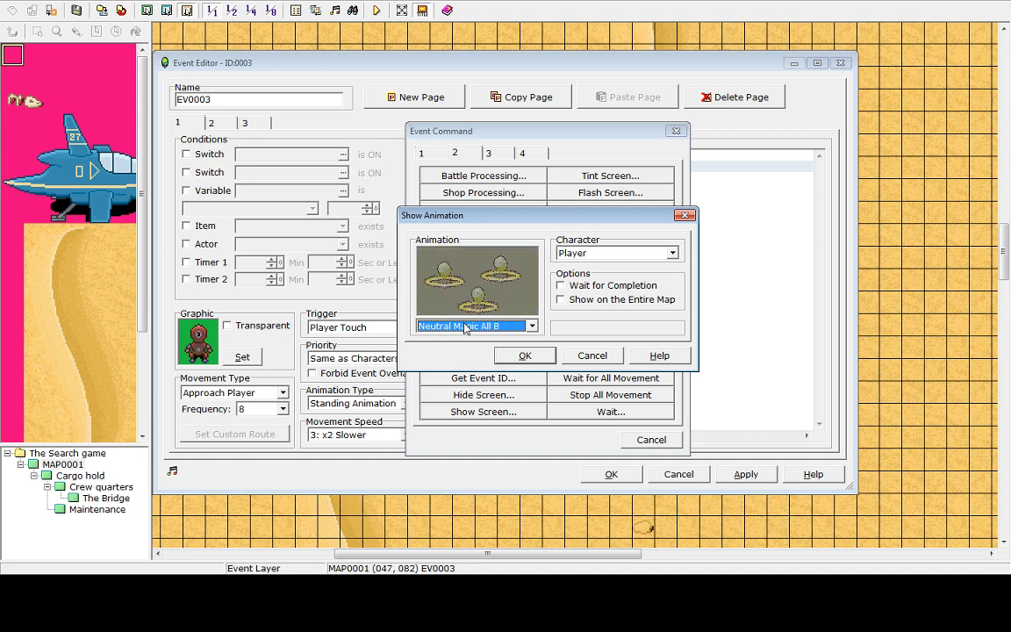
pyautogui.scroll(-1, 466, 328)
pyautogui.scroll(-2, 466, 328)
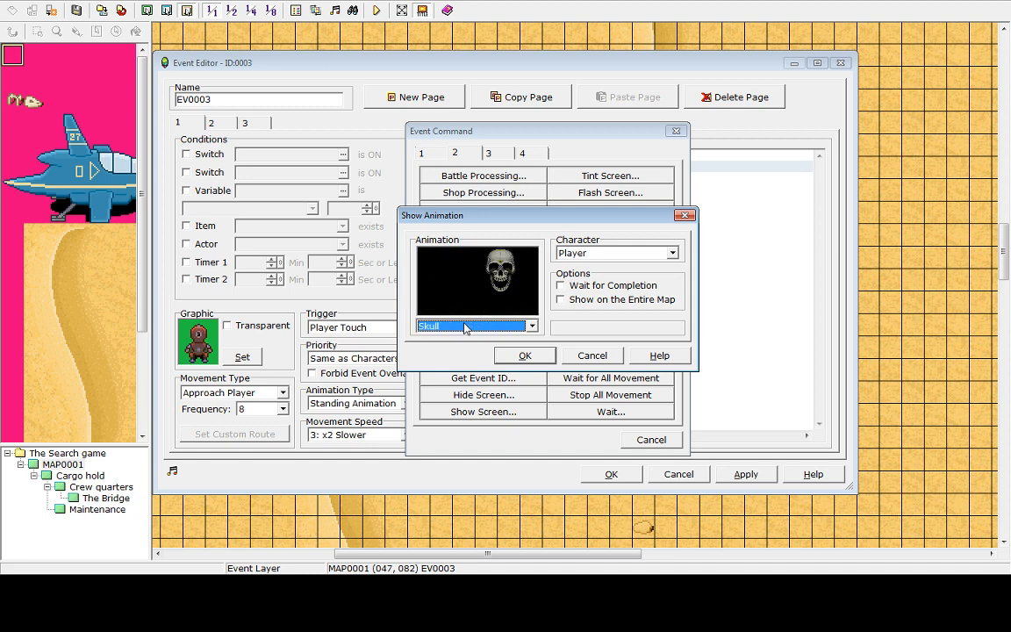
pyautogui.scroll(1, 466, 328)
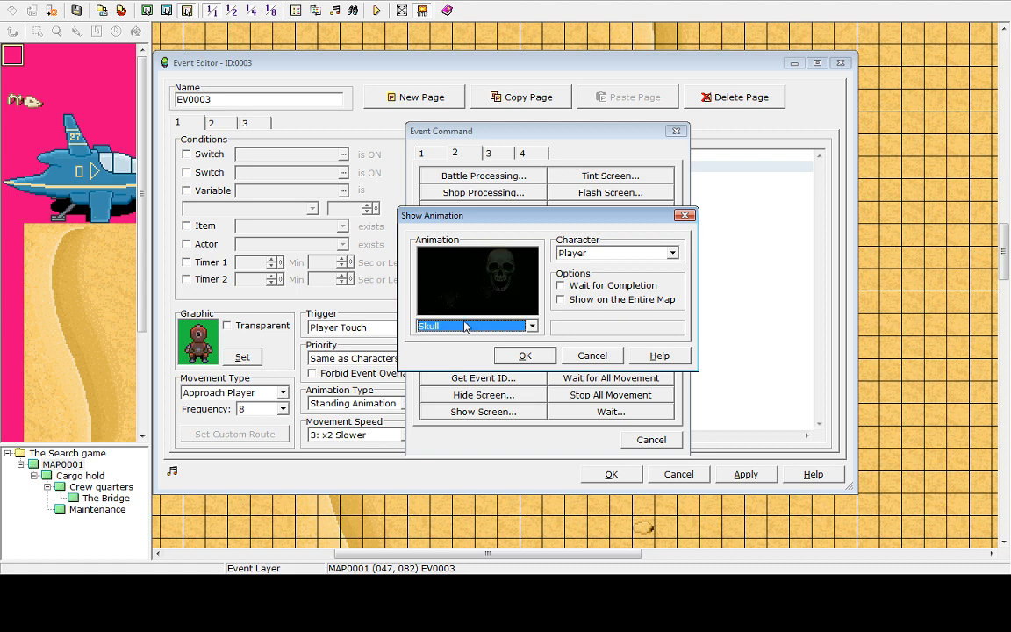
pyautogui.scroll(-2, 466, 328)
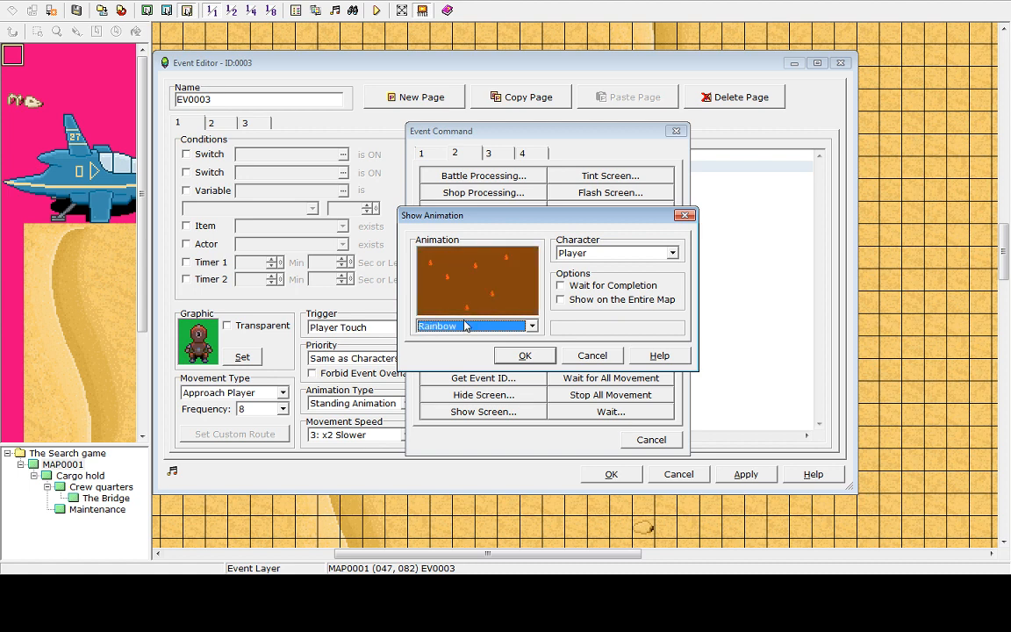
pyautogui.scroll(-1, 466, 327)
pyautogui.scroll(-3, 470, 326)
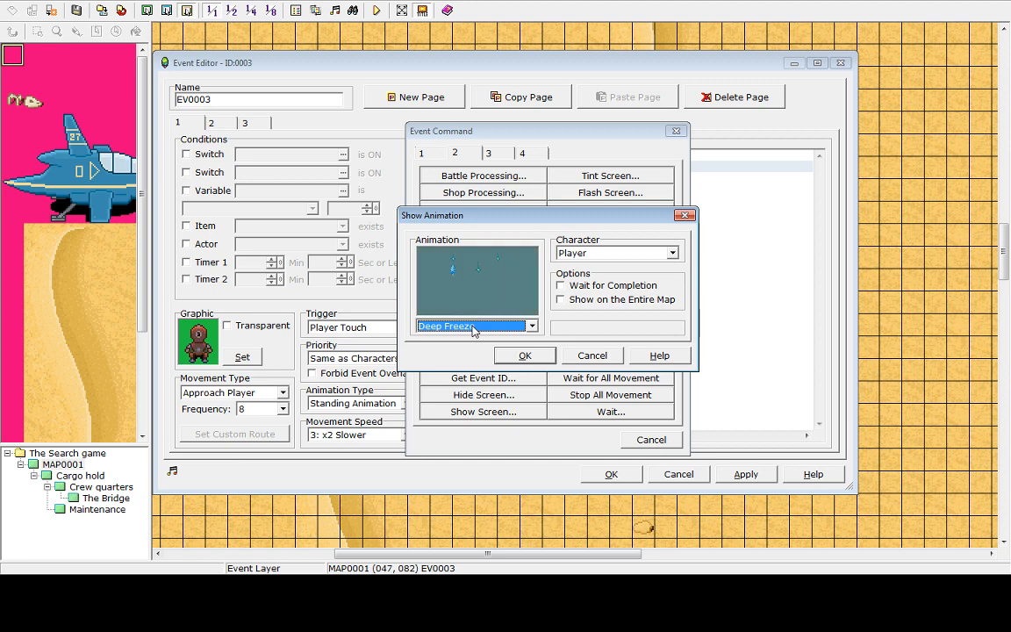
pyautogui.scroll(3, 473, 329)
pyautogui.scroll(-1, 474, 329)
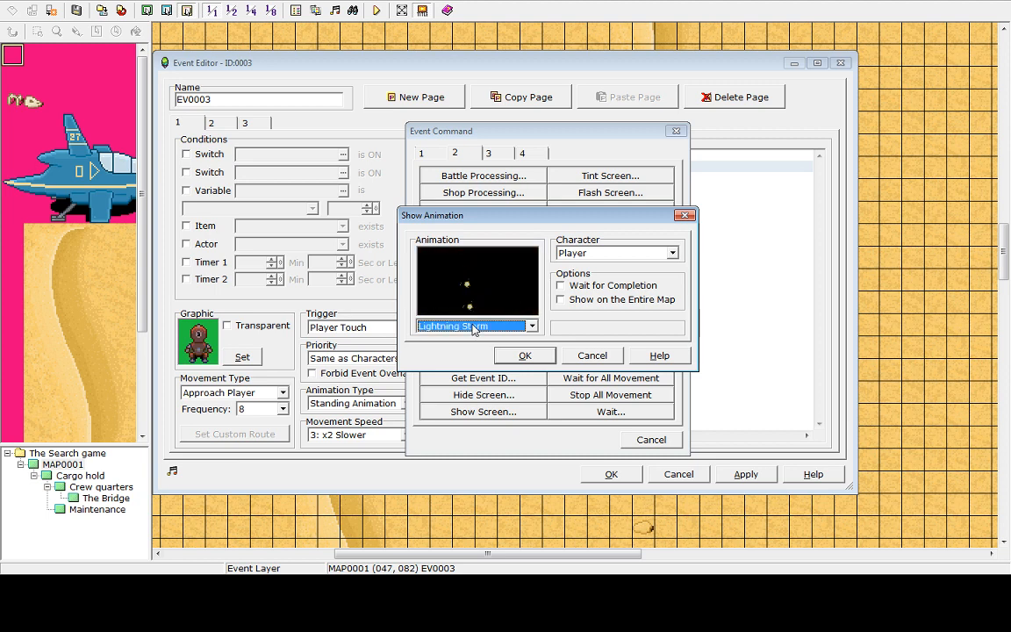
pyautogui.scroll(-2, 473, 328)
pyautogui.scroll(-1, 475, 330)
pyautogui.scroll(-4, 473, 329)
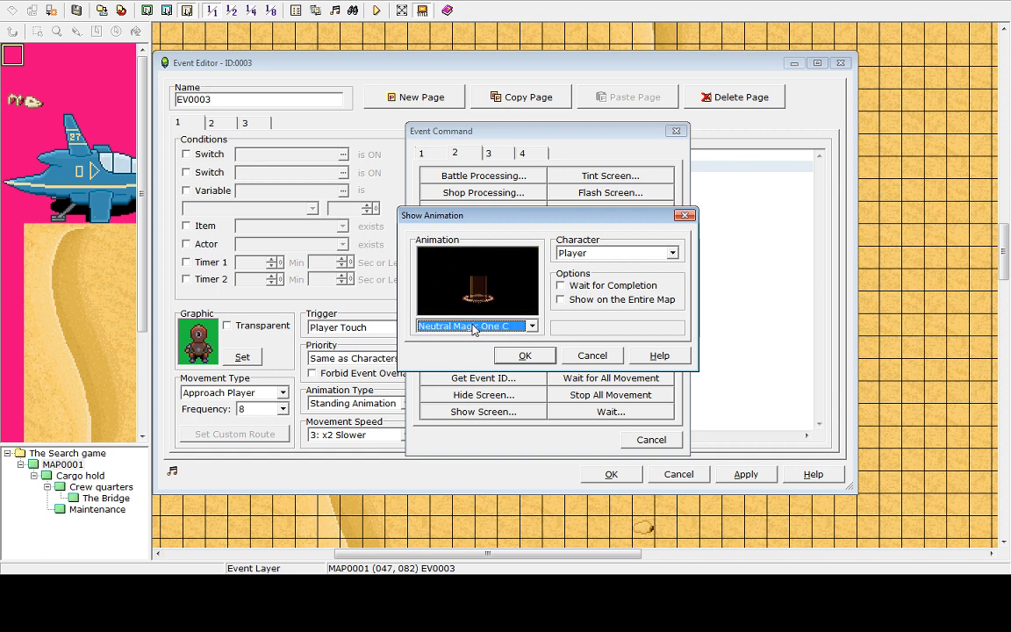
pyautogui.scroll(-2, 473, 328)
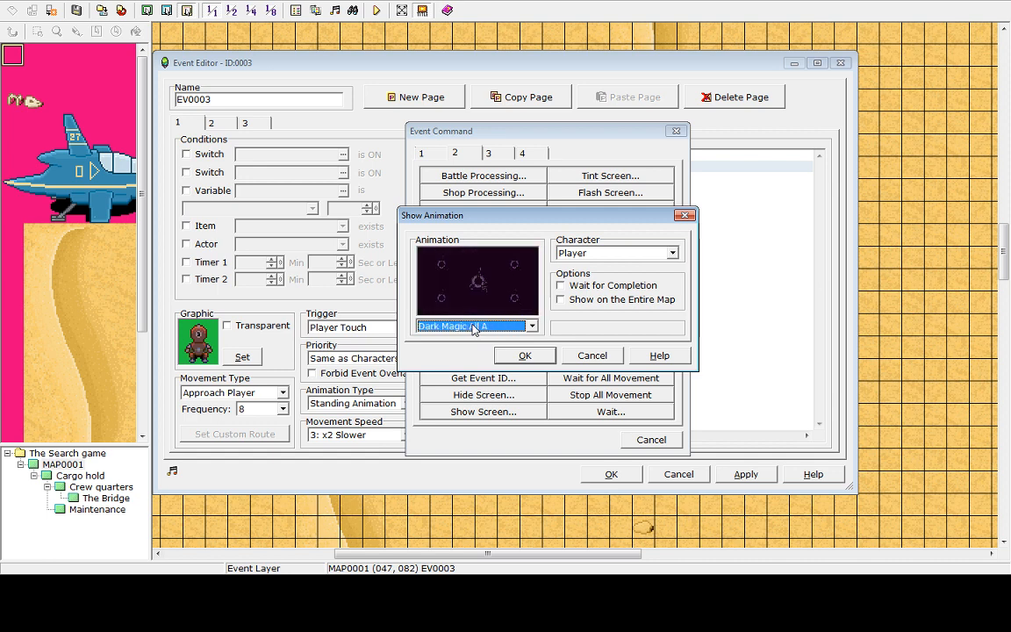
pyautogui.scroll(-3, 474, 328)
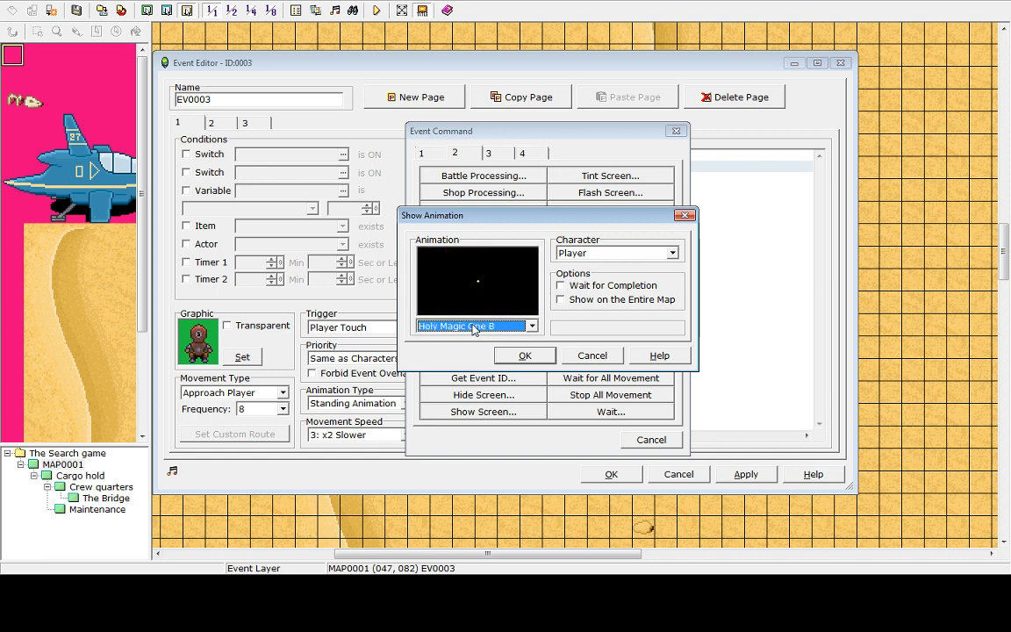
pyautogui.scroll(-3, 473, 328)
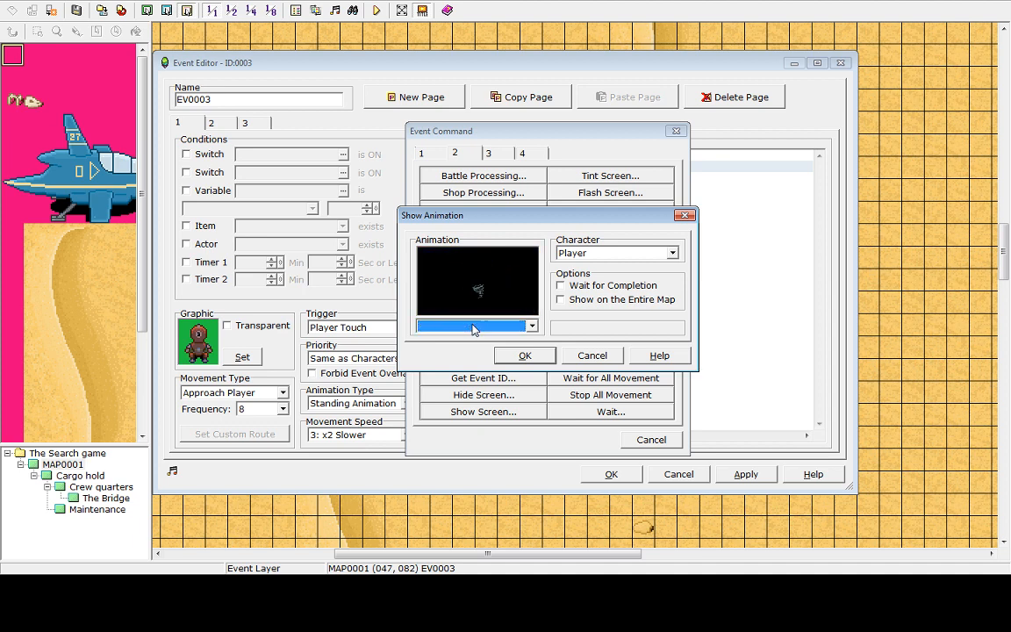
pyautogui.scroll(-4, 473, 329)
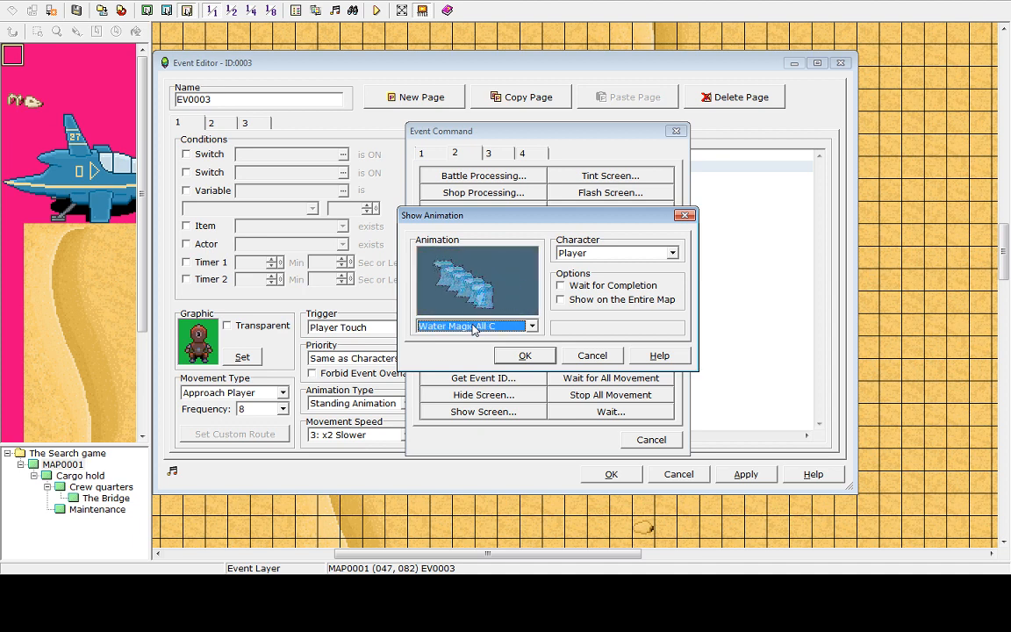
pyautogui.scroll(-1, 473, 328)
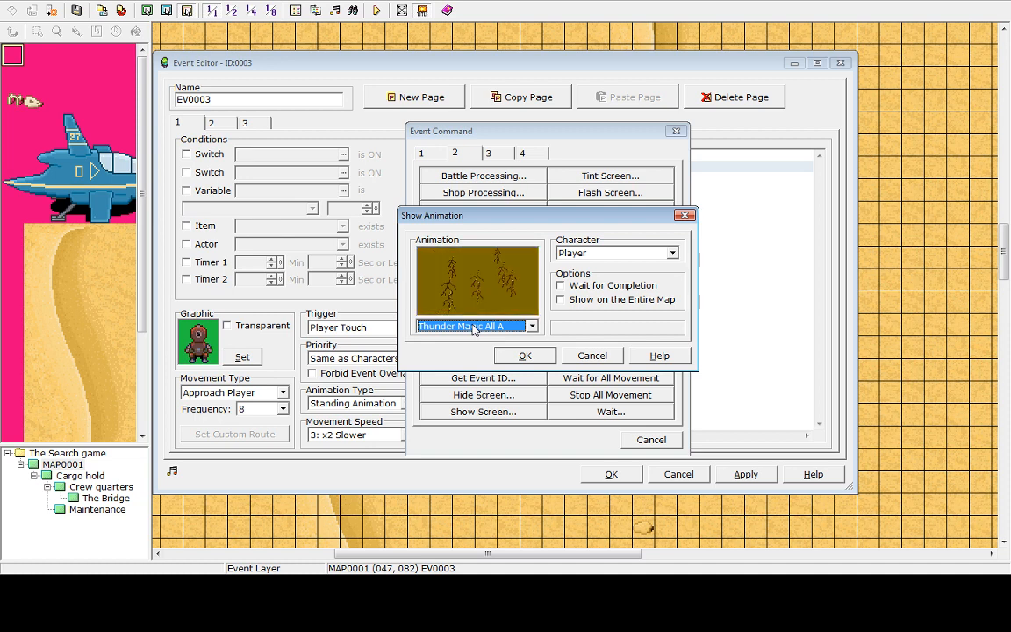
pyautogui.scroll(-3, 473, 328)
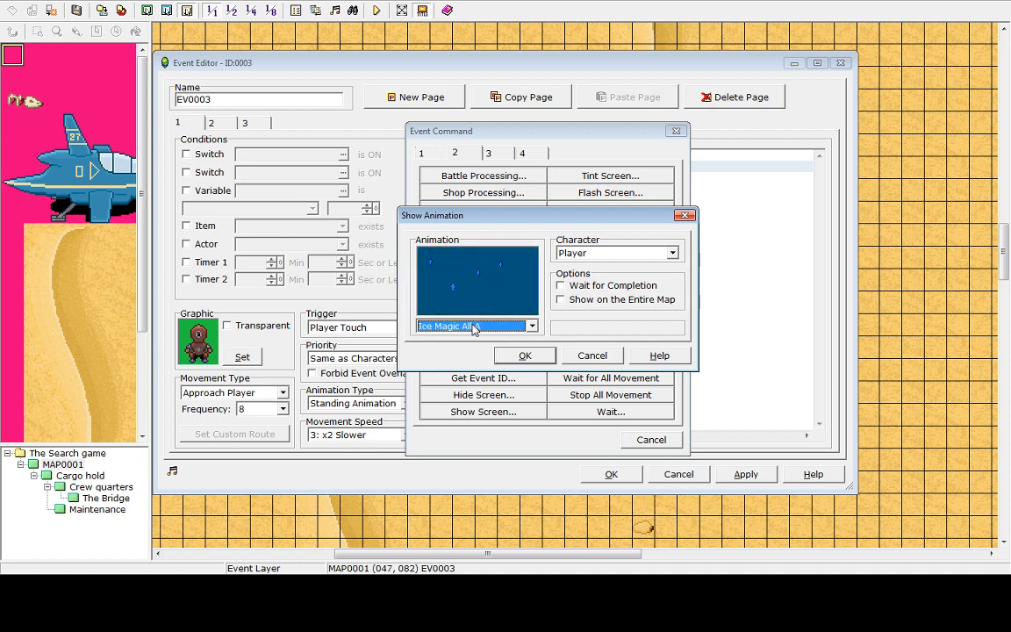
pyautogui.scroll(-2, 473, 328)
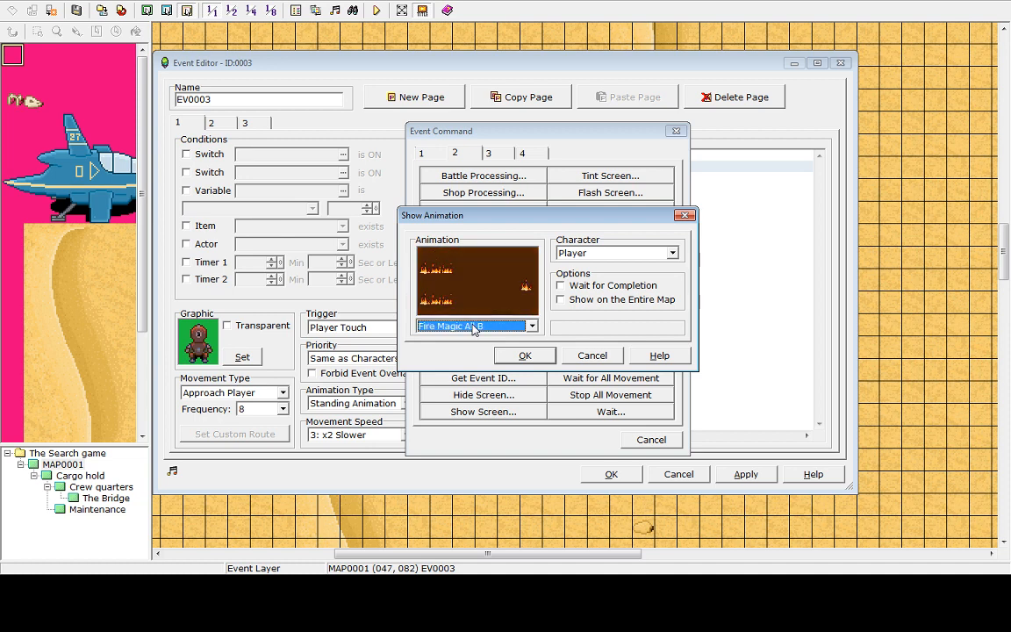
pyautogui.scroll(-2, 474, 329)
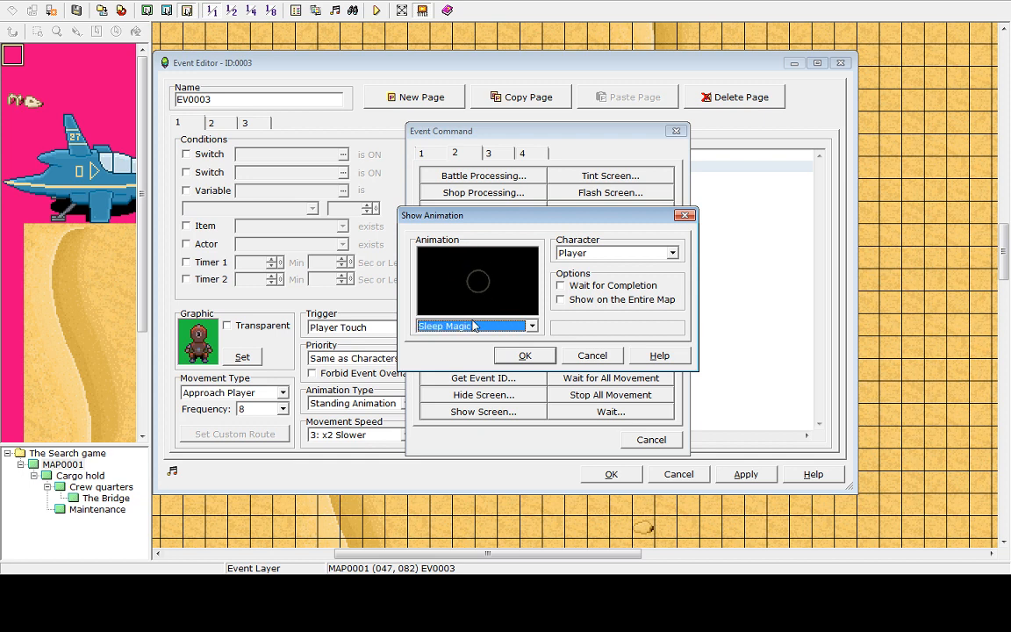
pyautogui.scroll(4, 474, 326)
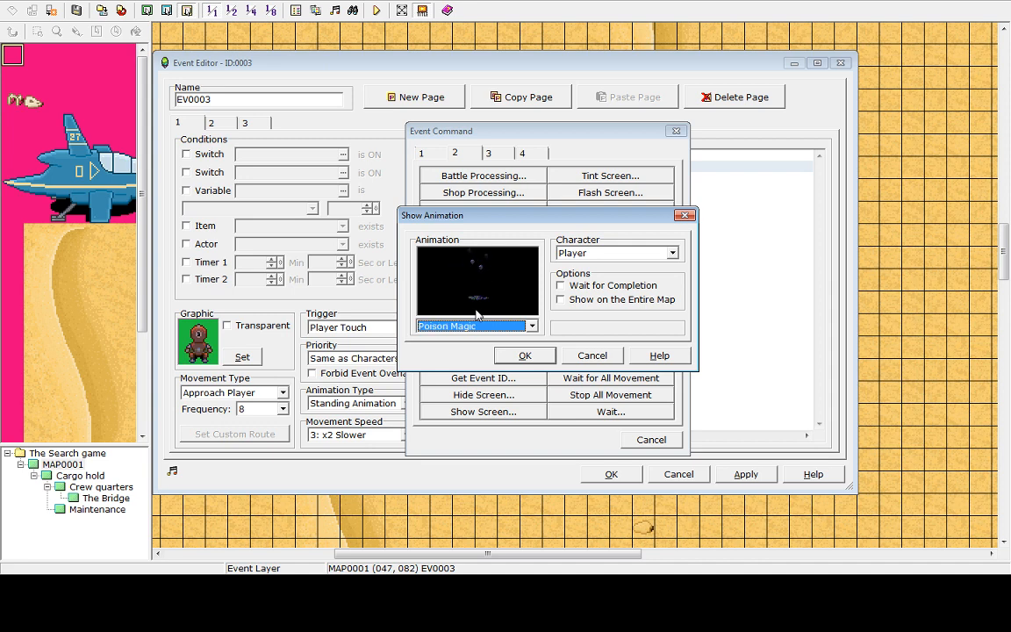
pyautogui.scroll(4, 476, 315)
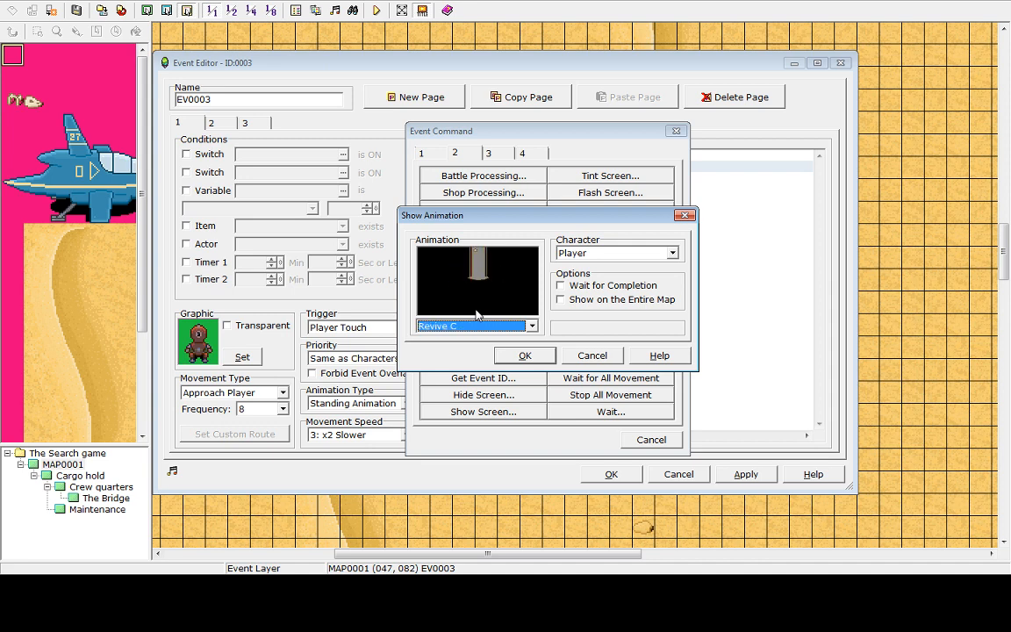
# Pick the Sonic Wave A animation from the list and confirm the Show Animation command for the Player
pyautogui.scroll(1, 477, 315)
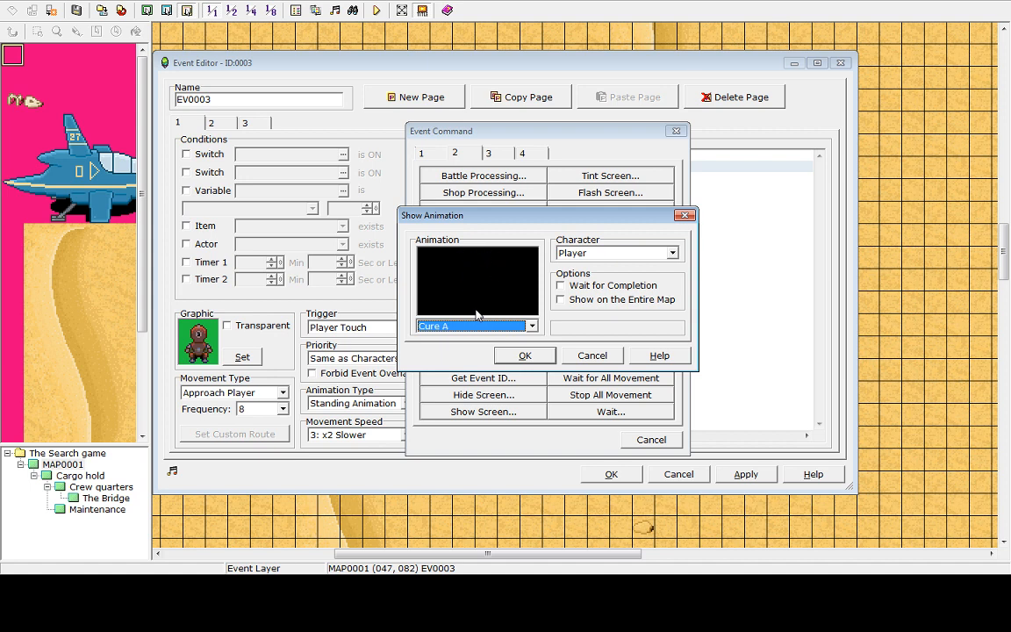
pyautogui.scroll(2, 477, 314)
pyautogui.scroll(1, 477, 314)
pyautogui.scroll(2, 477, 314)
pyautogui.scroll(-1, 477, 315)
pyautogui.scroll(1, 477, 315)
pyautogui.scroll(1, 477, 314)
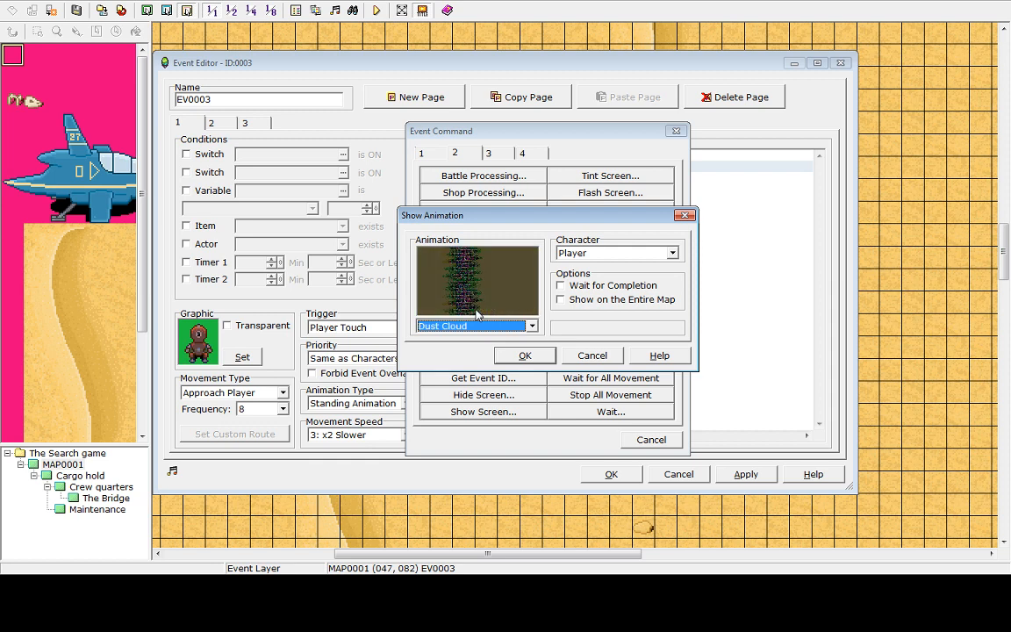
pyautogui.scroll(-4, 477, 315)
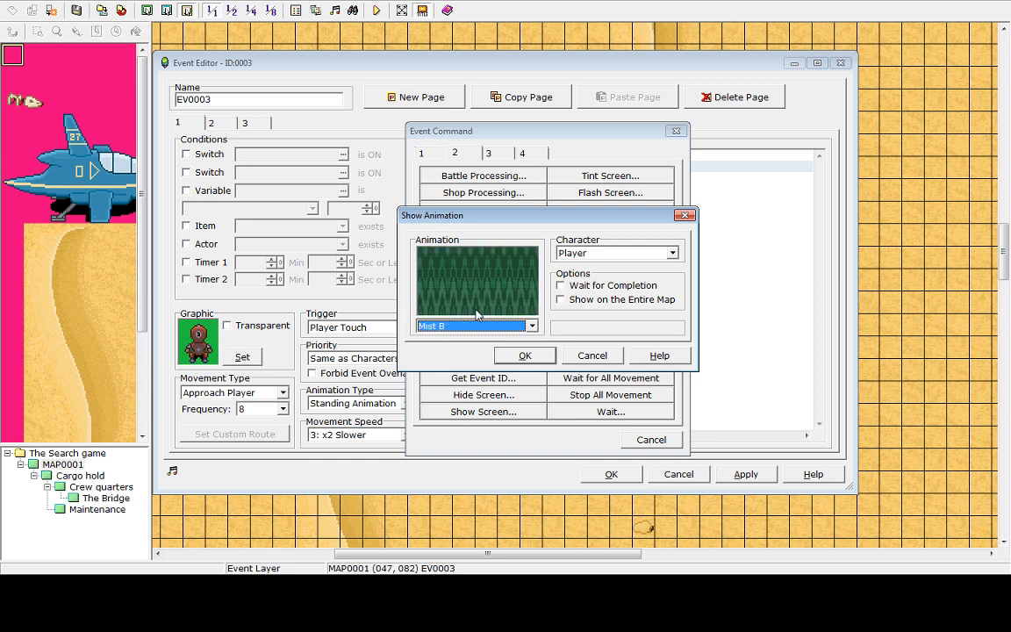
pyautogui.scroll(-3, 477, 314)
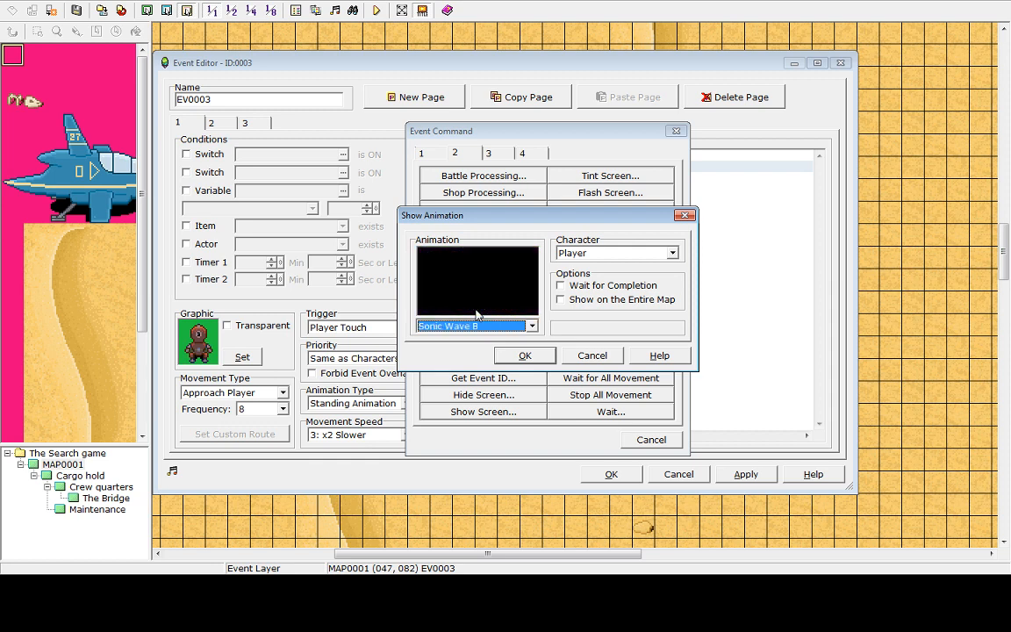
pyautogui.click(525, 356)
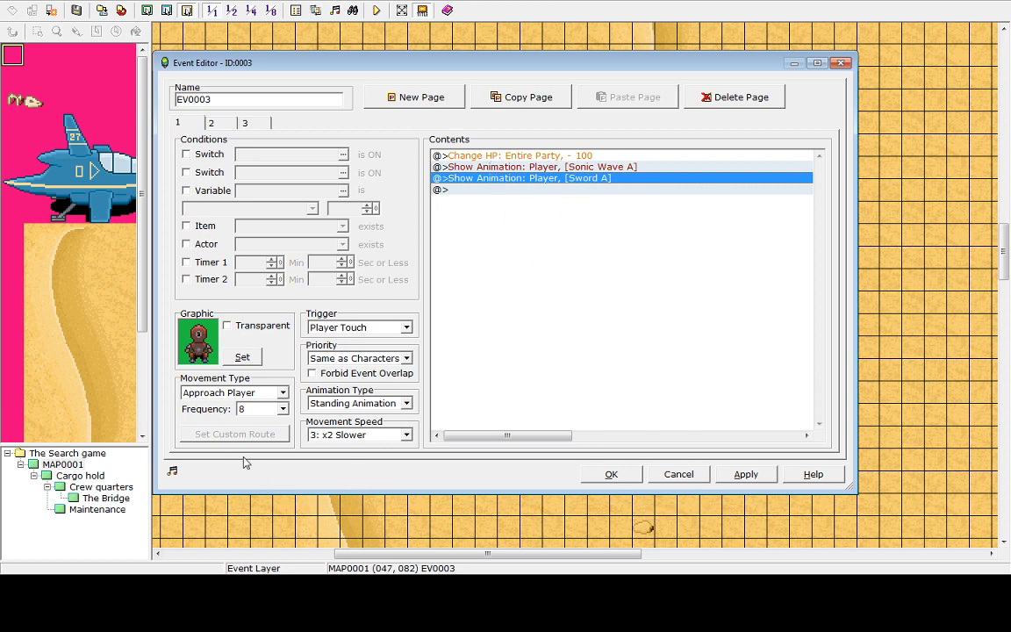
# Set the robot event's movement speed to 5: x2 Faster and apply the event changes
pyautogui.click(406, 436)
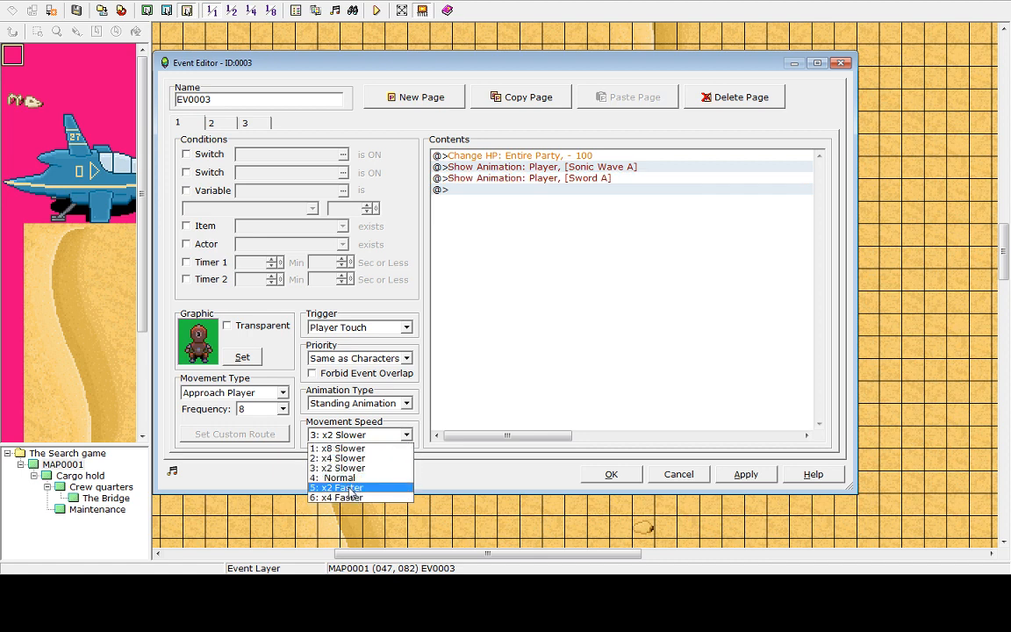
pyautogui.click(349, 488)
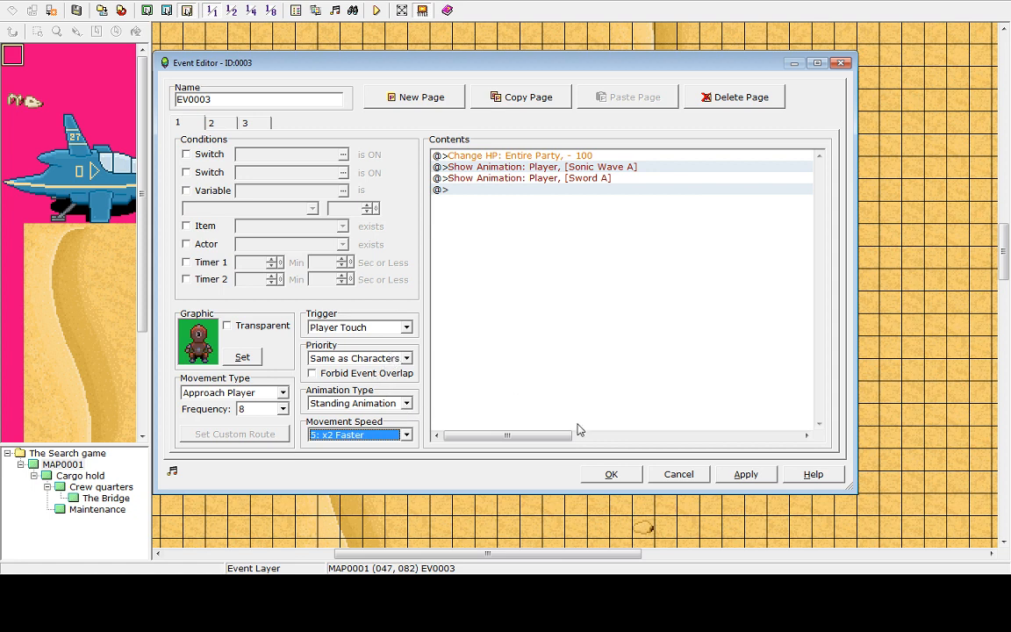
pyautogui.click(743, 474)
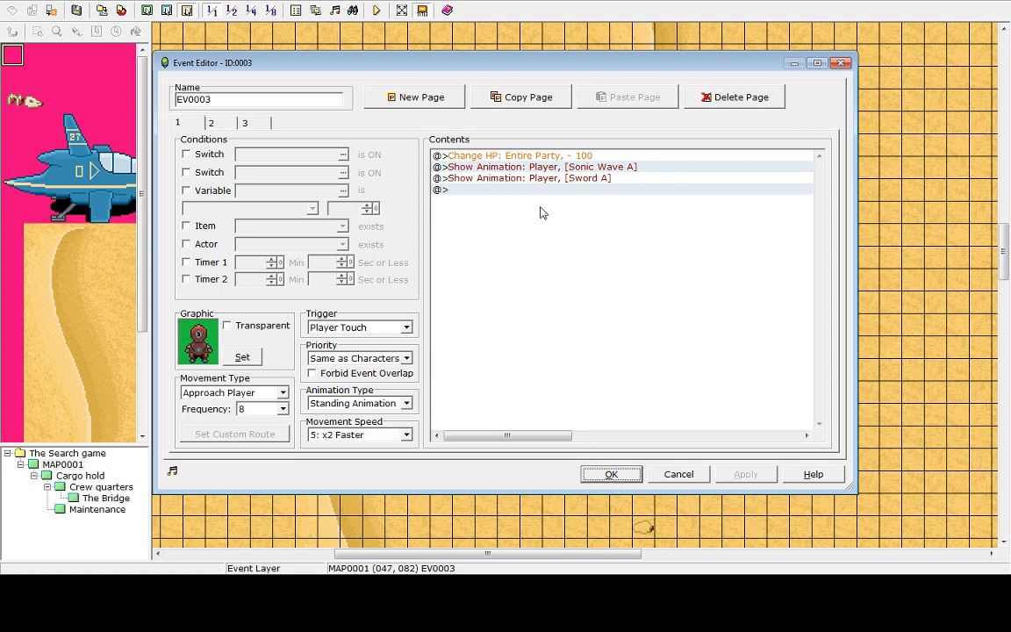
pyautogui.click(611, 474)
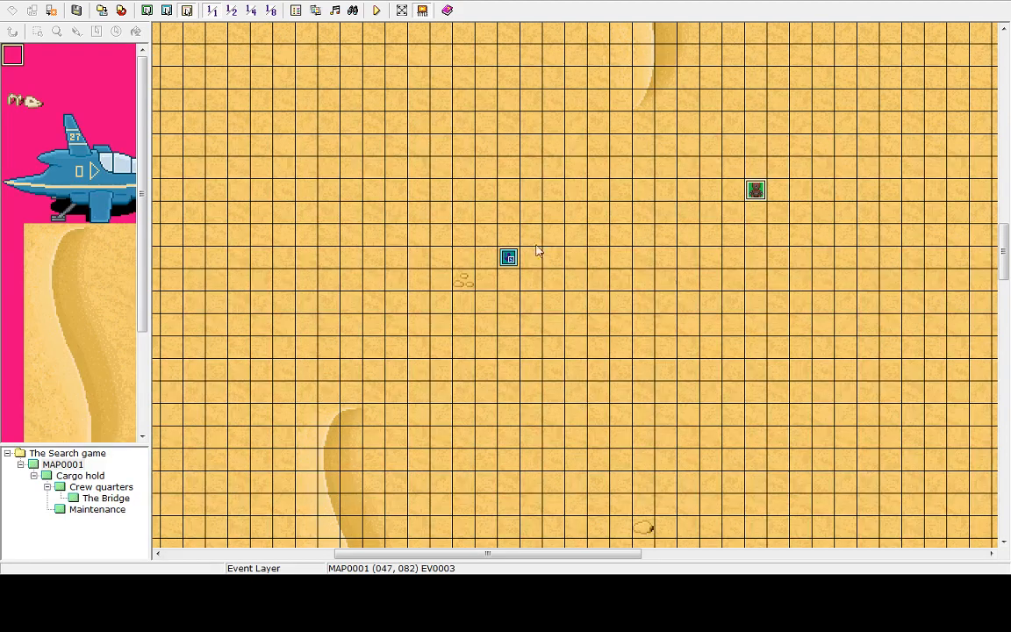
# Save the project and playtest the game to check the robot's chase and attack, then end the game
pyautogui.click(377, 10)
pyautogui.click(494, 310)
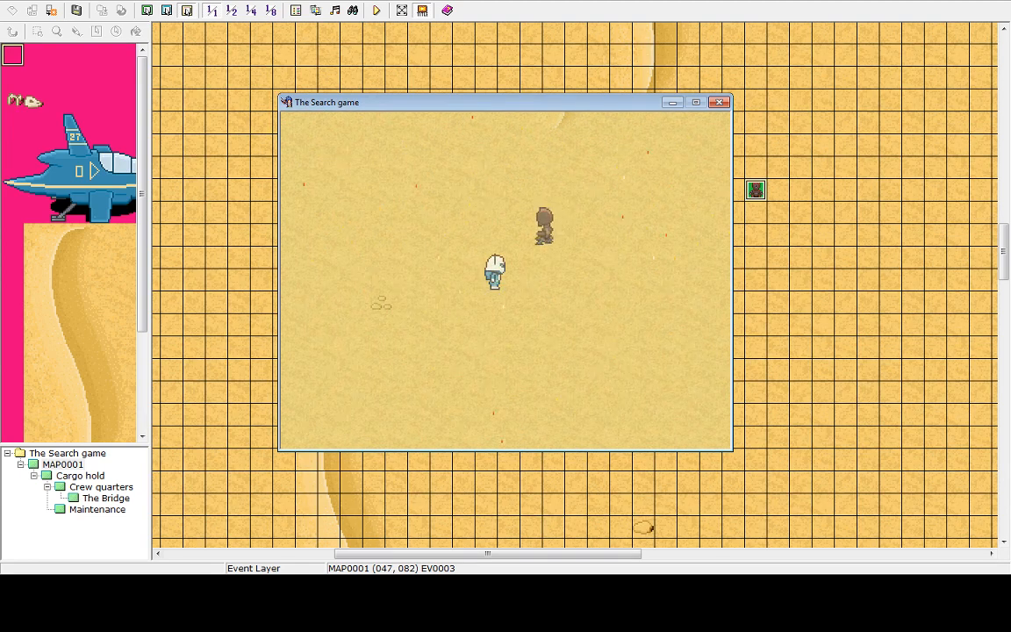
pyautogui.press('Escape')
pyautogui.press('Up')
pyautogui.press('Return')
pyautogui.press('Return')
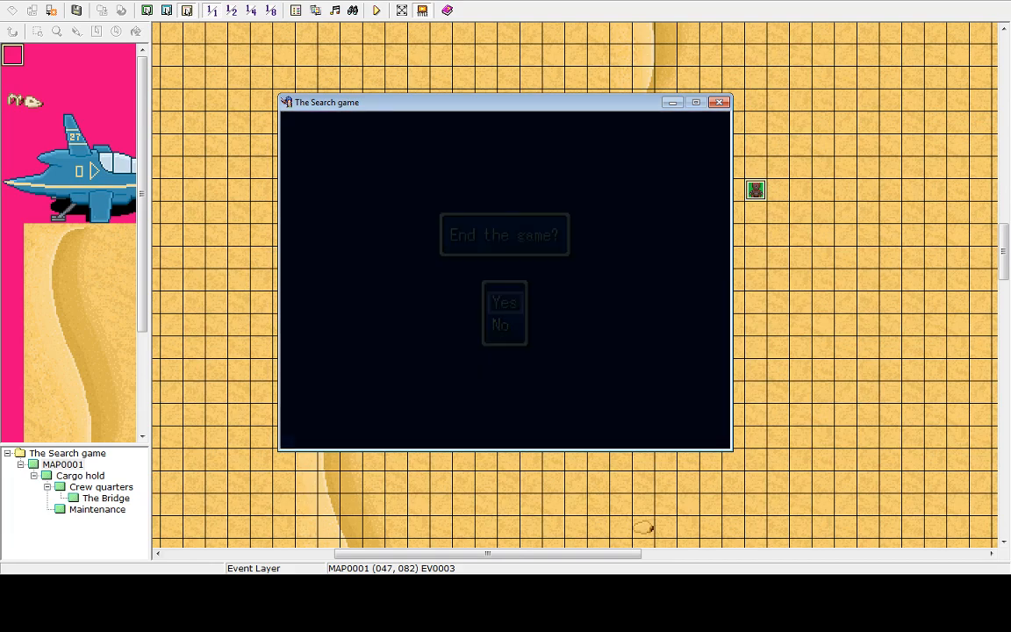
pyautogui.press('Up')
pyautogui.press('Return')
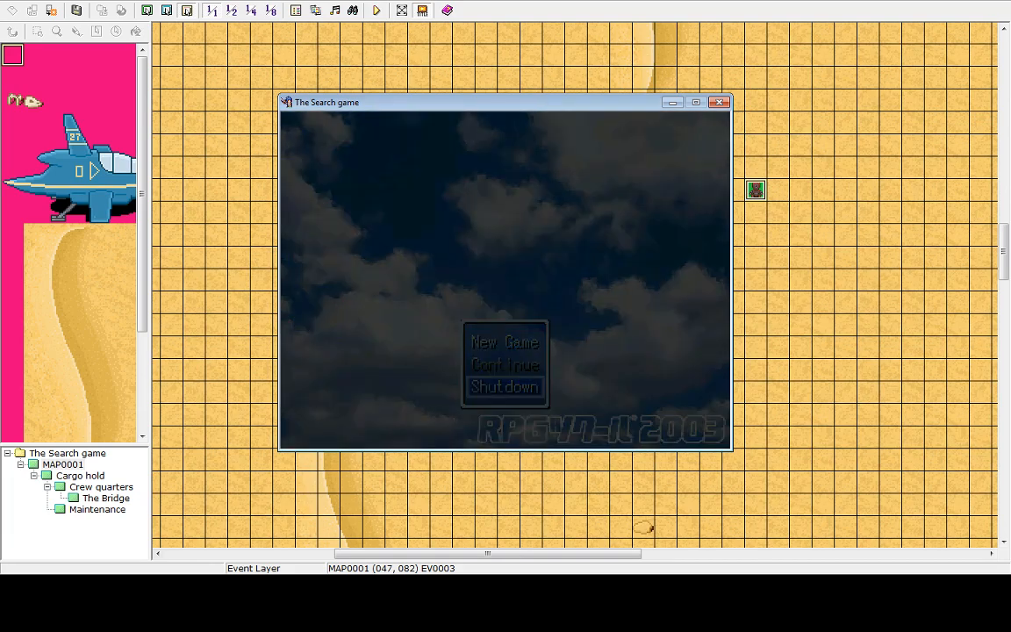
# Delete the robot event's second and third pages, keeping only the first page, and apply the change
pyautogui.doubleClick(762, 195)
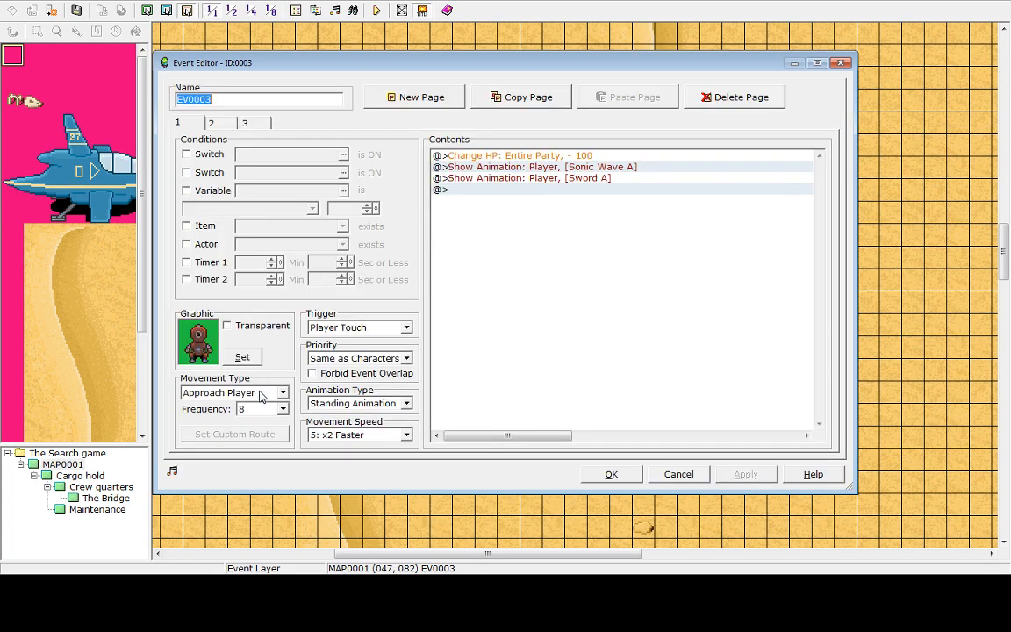
pyautogui.click(220, 123)
pyautogui.click(178, 124)
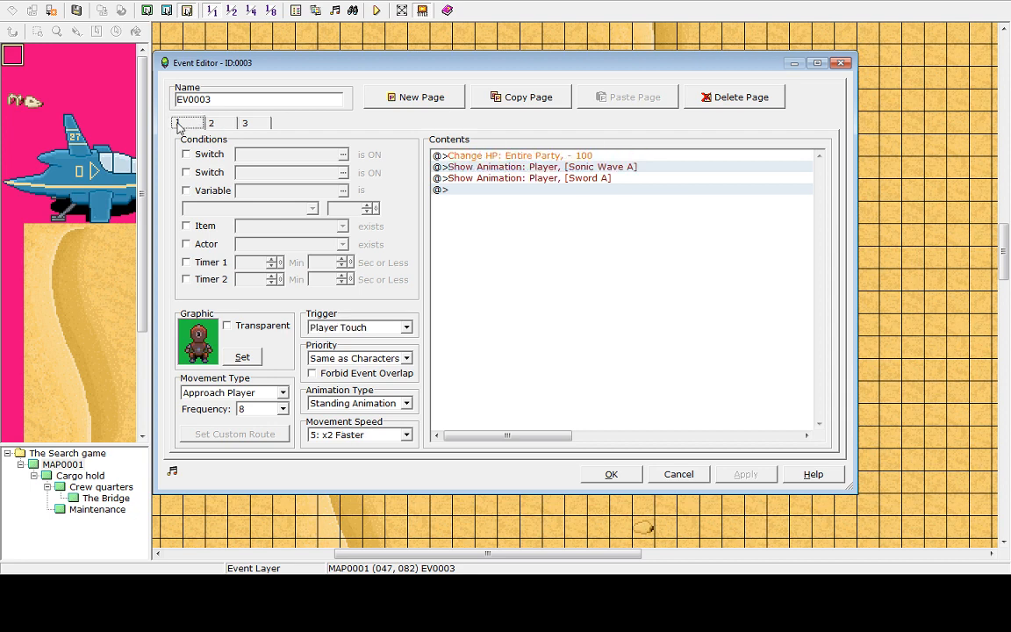
pyautogui.click(216, 126)
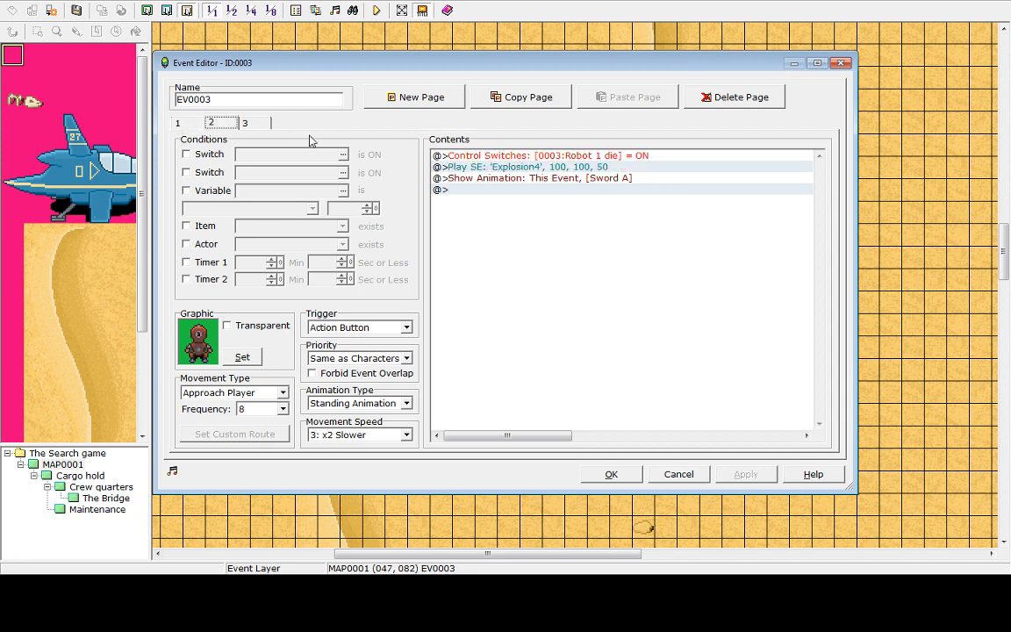
pyautogui.click(731, 96)
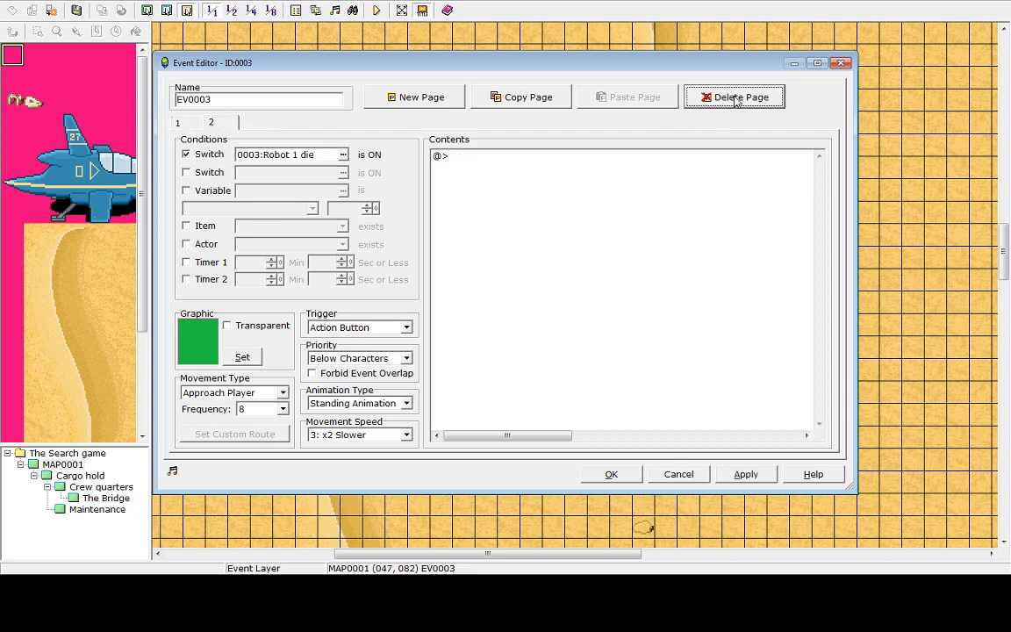
pyautogui.click(731, 97)
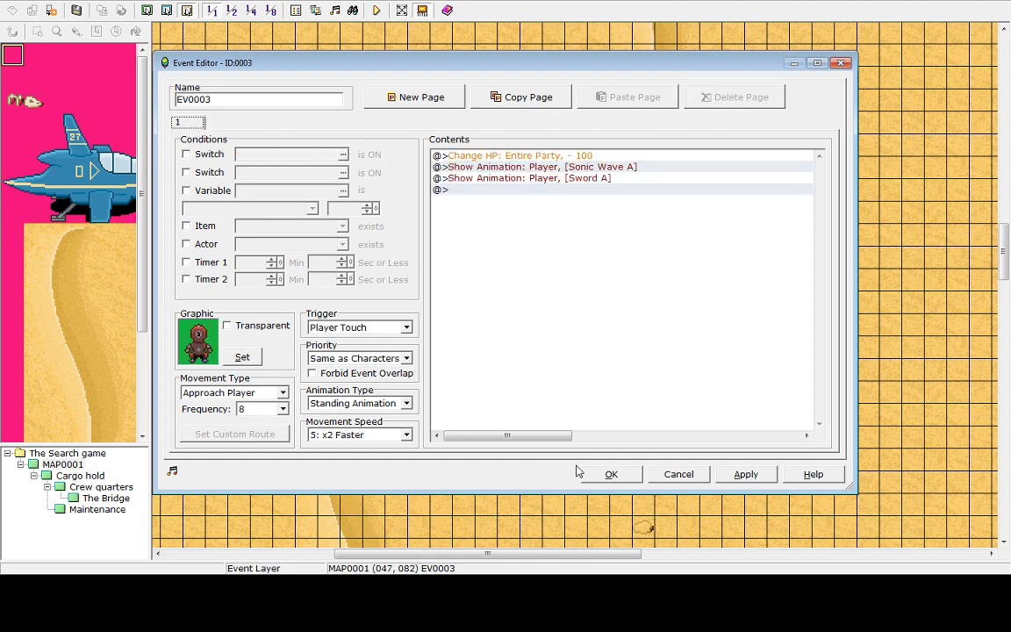
pyautogui.click(745, 478)
pyautogui.click(602, 471)
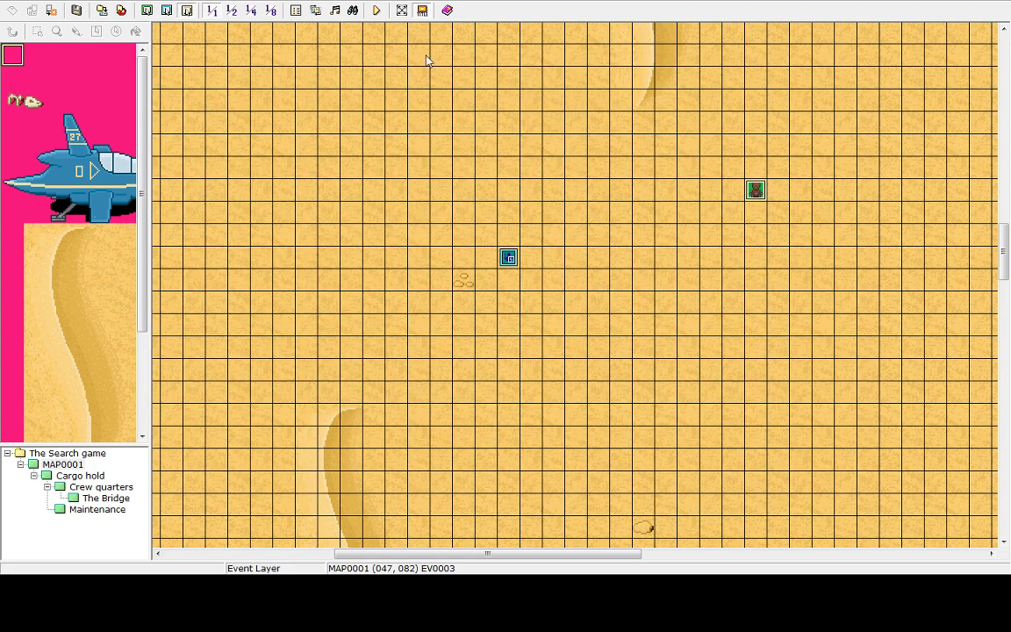
# Save and playtest the game again, starting a new game and ending it after the game over
pyautogui.click(378, 12)
pyautogui.click(496, 310)
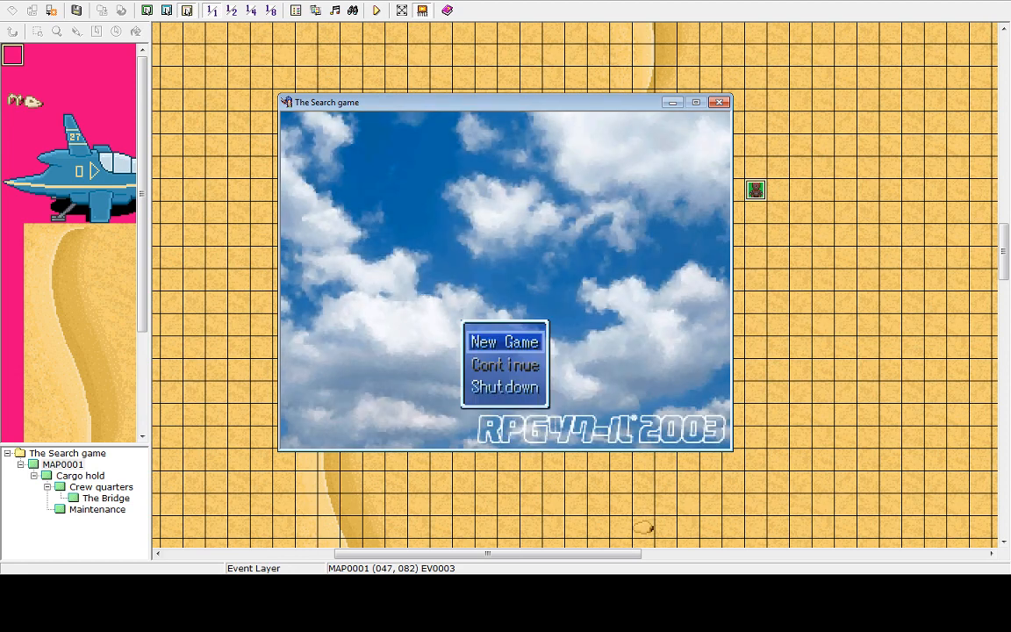
pyautogui.press('Return')
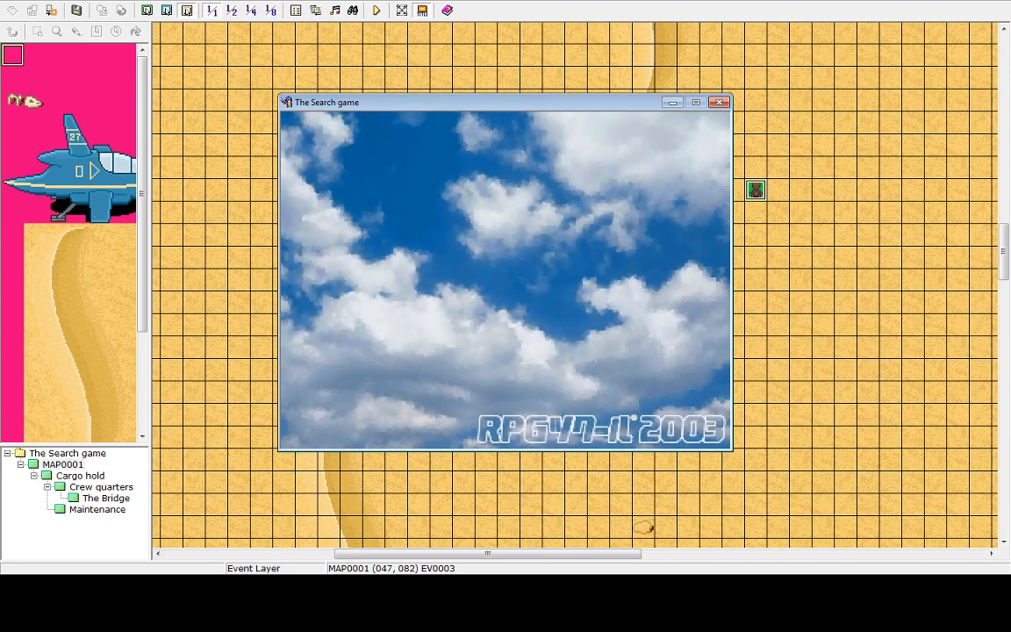
pyautogui.press('Up')
pyautogui.press('Return')
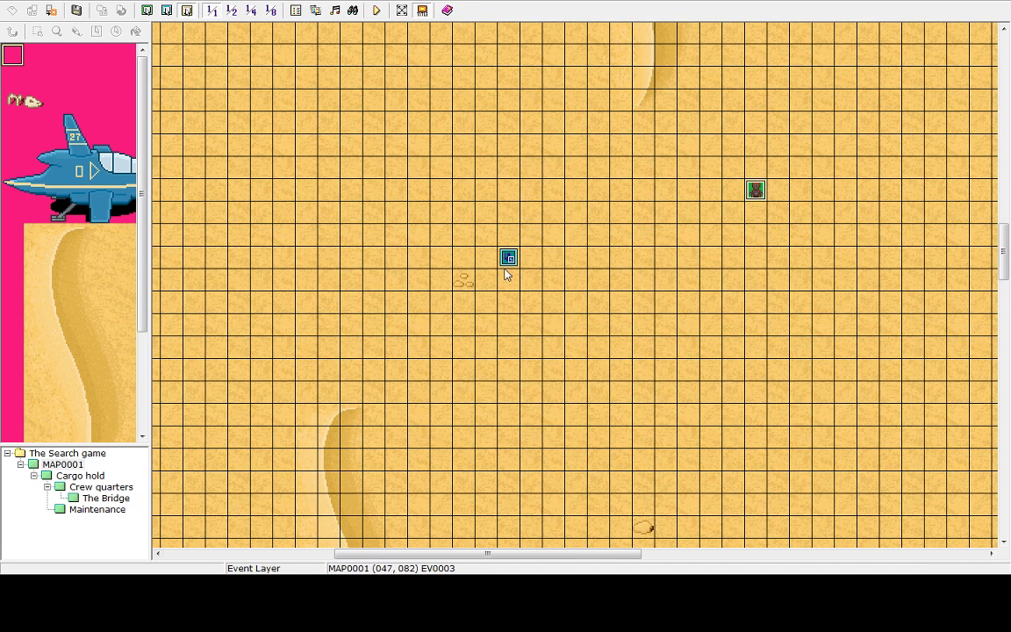
pyautogui.click(375, 11)
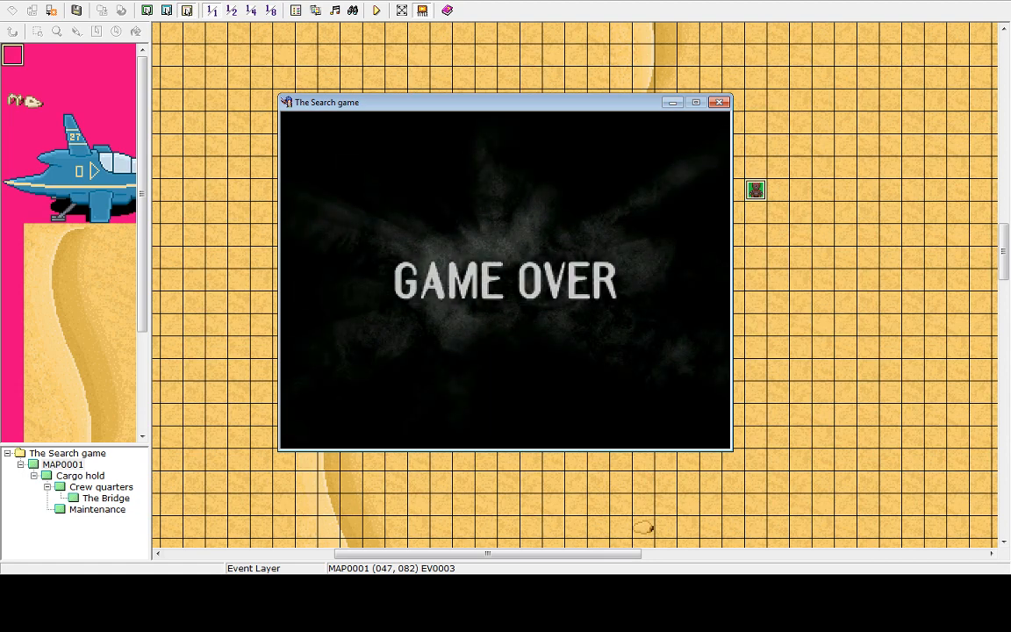
pyautogui.press('Return')
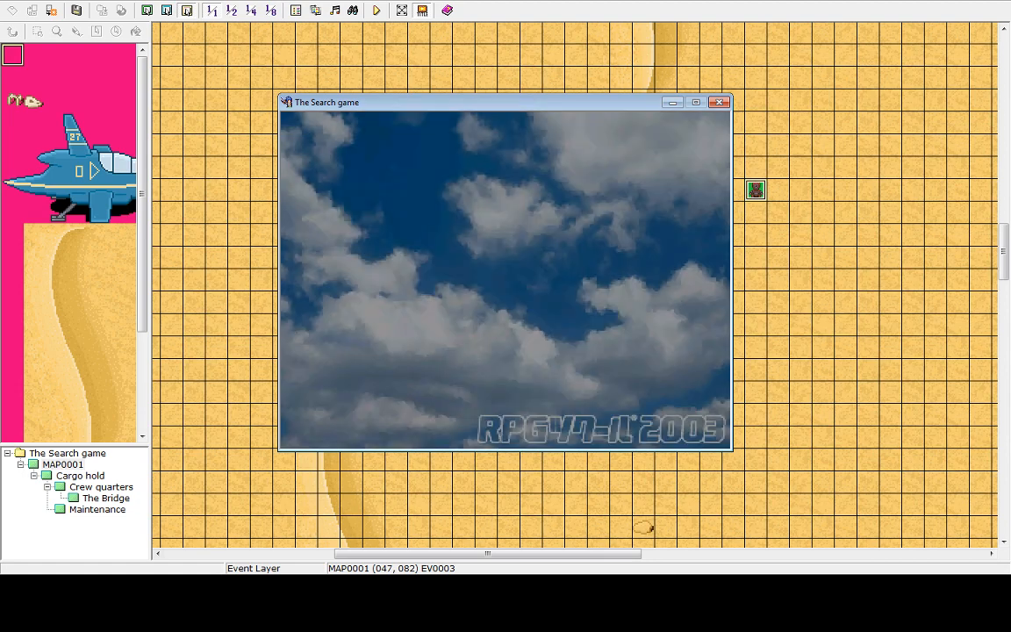
pyautogui.press('Up')
pyautogui.press('Return')
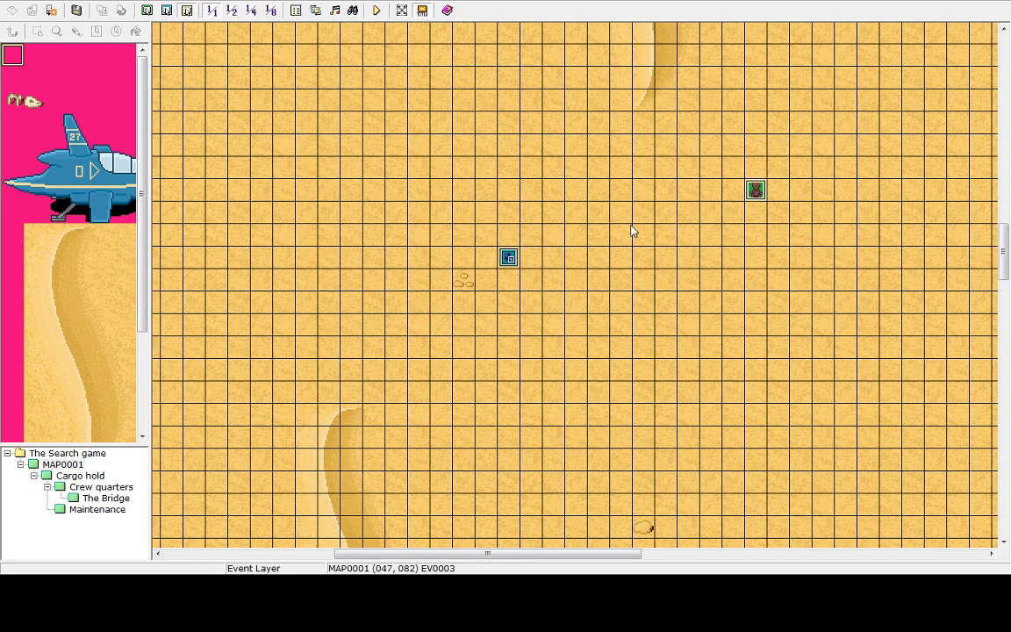
# Delete the Sword A Show Animation command from the robot event and apply the change
pyautogui.doubleClick(756, 190)
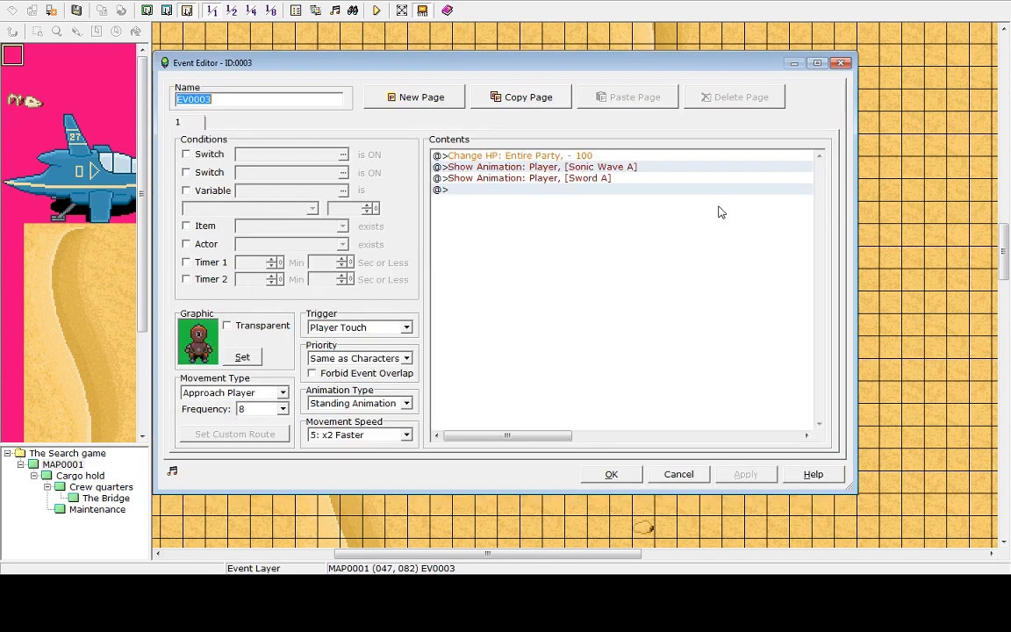
pyautogui.click(506, 178)
pyautogui.press('Delete')
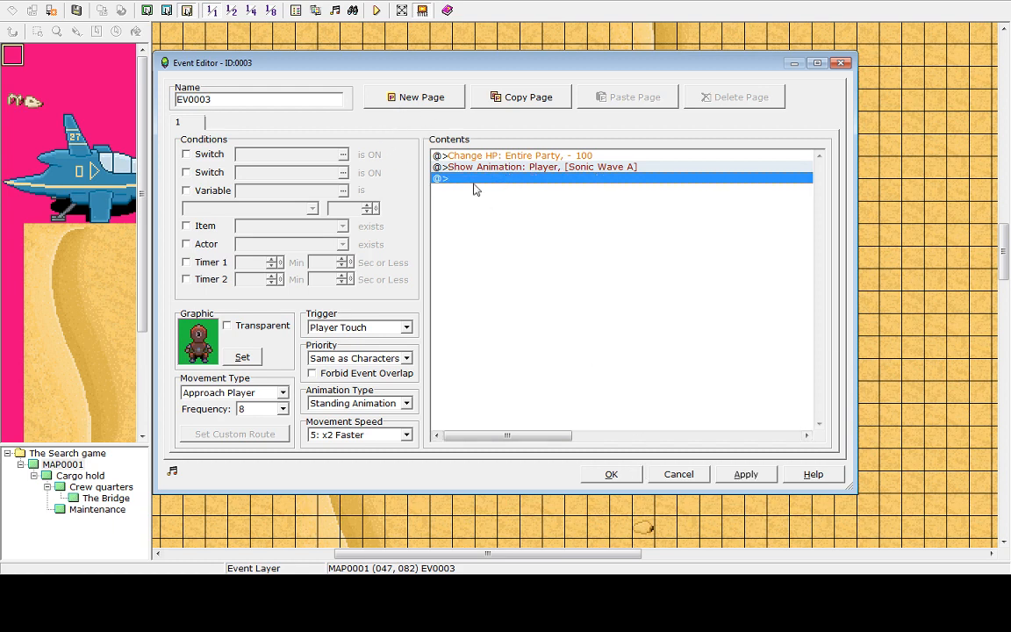
pyautogui.doubleClick(466, 179)
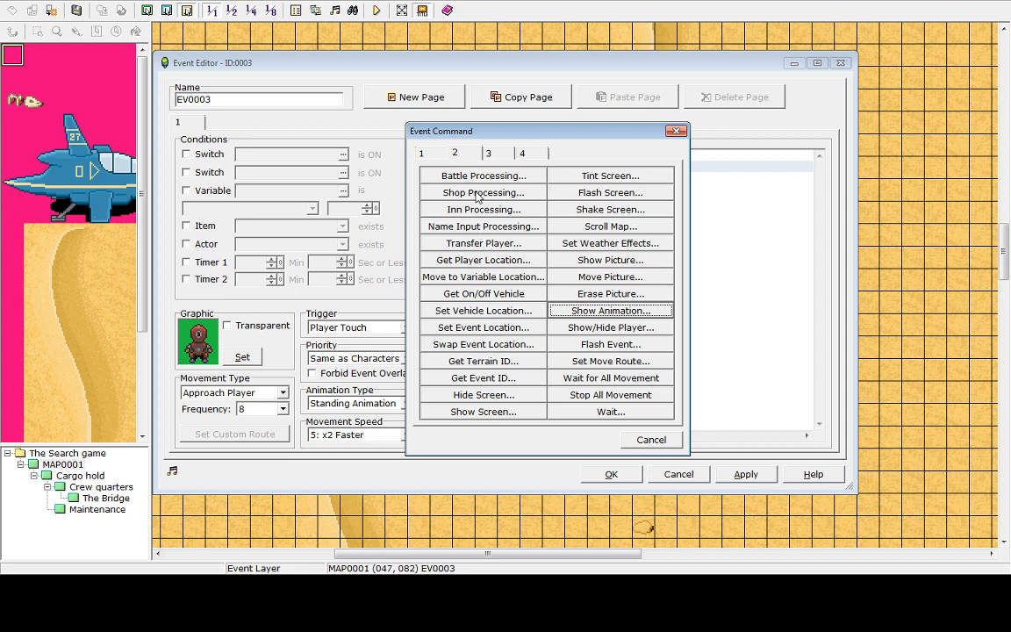
pyautogui.click(477, 194)
pyautogui.click(650, 445)
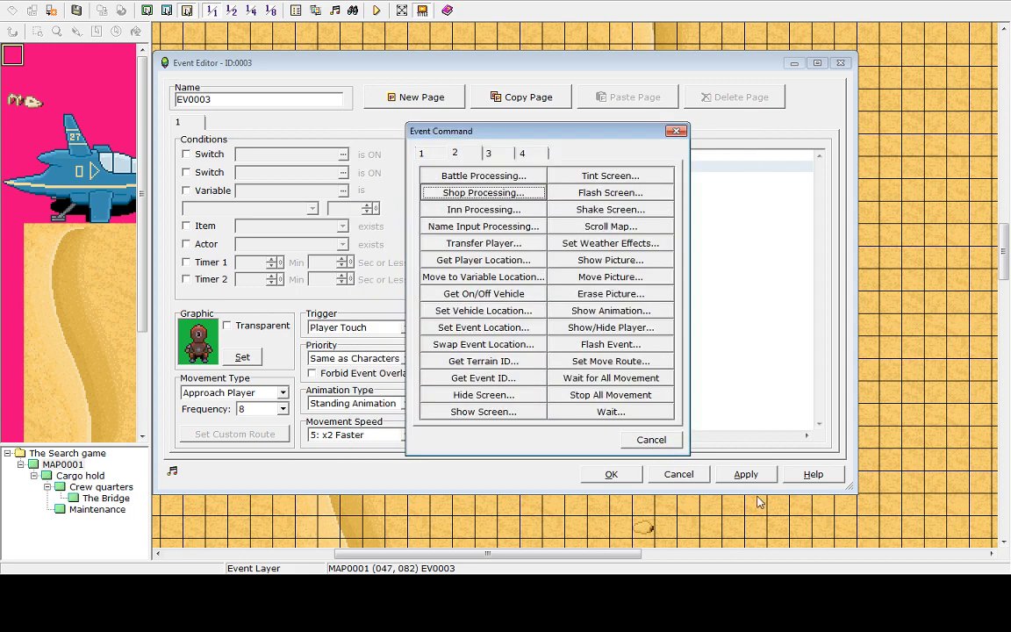
pyautogui.click(673, 446)
pyautogui.click(761, 481)
pyautogui.click(634, 480)
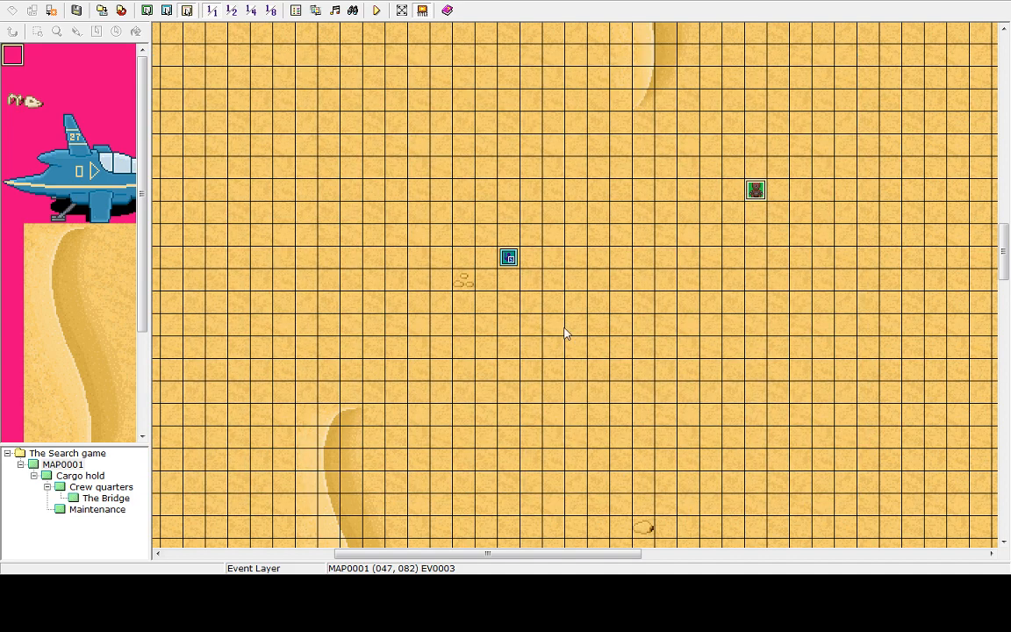
# Save and playtest the game once more, starting a new game and ending it
pyautogui.click(376, 11)
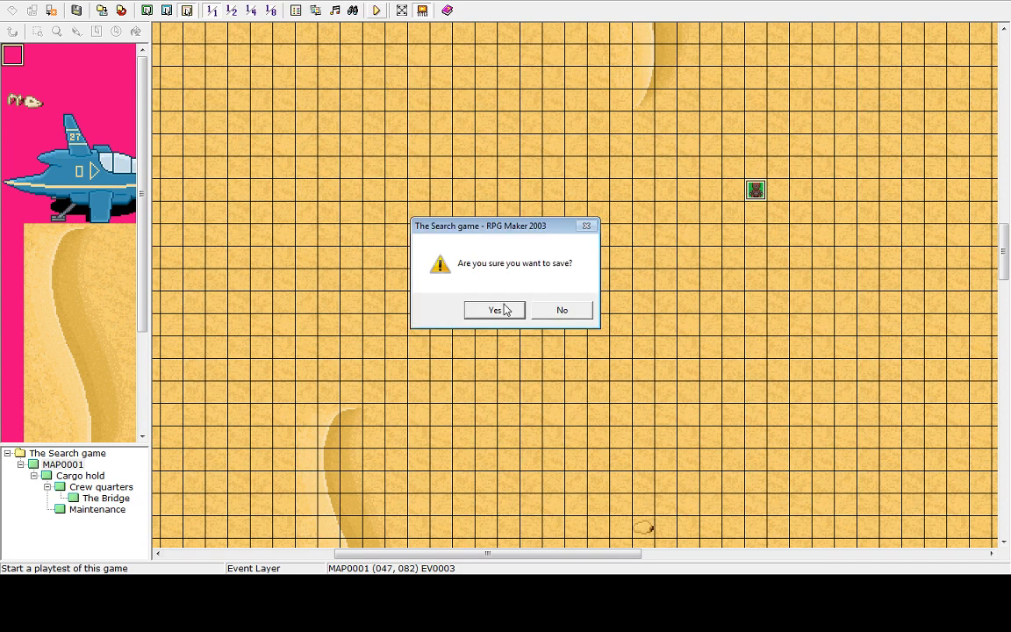
pyautogui.click(494, 310)
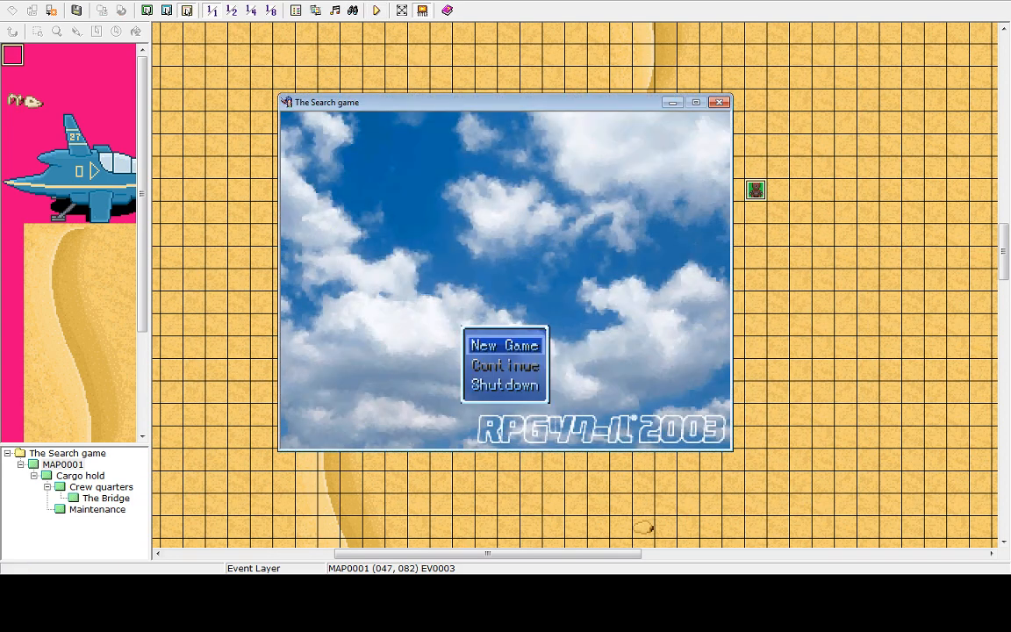
pyautogui.press('Return')
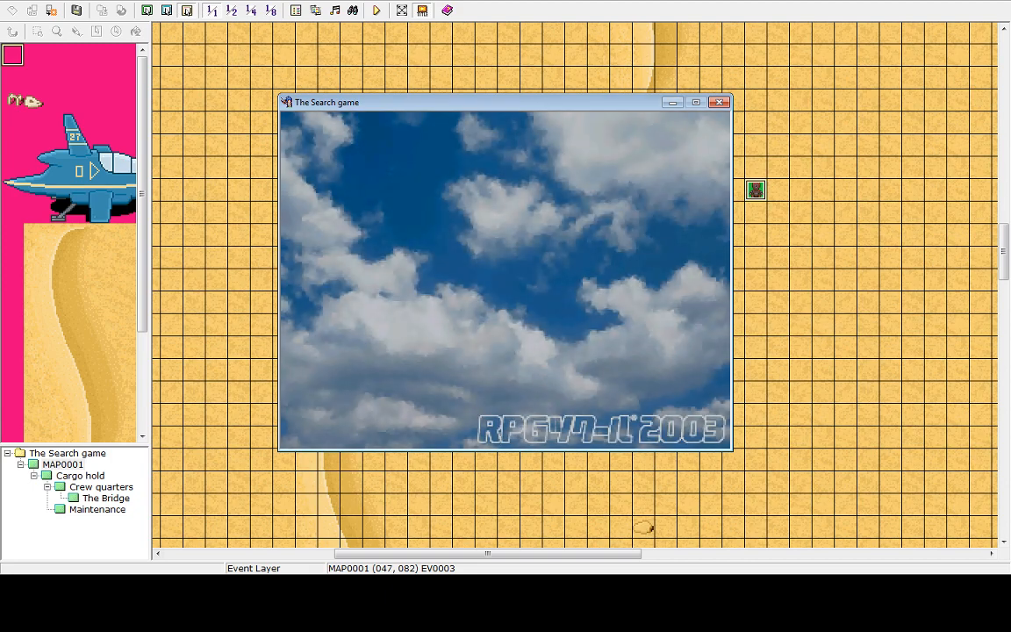
pyautogui.press('Up')
pyautogui.press('Return')
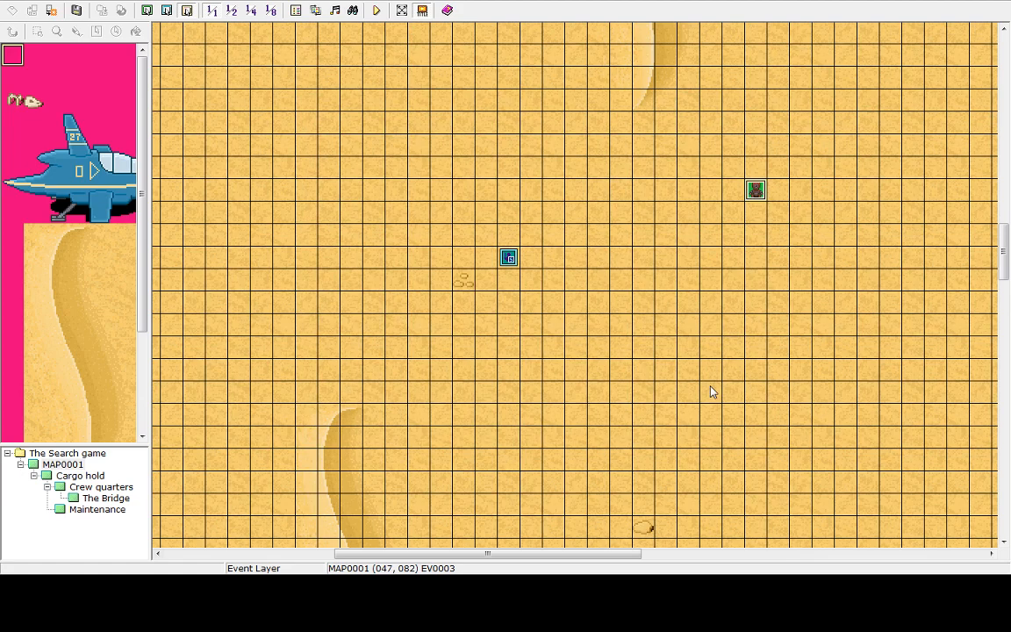
# Open the robot event and browse the pages of the event command list without adding anything
pyautogui.doubleClick(756, 192)
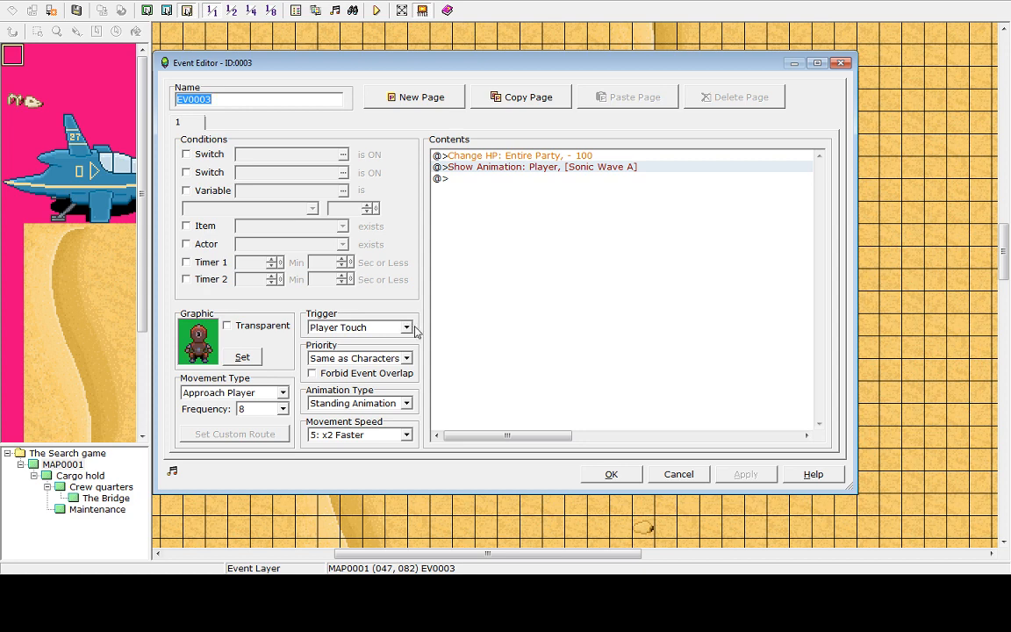
pyautogui.click(482, 183)
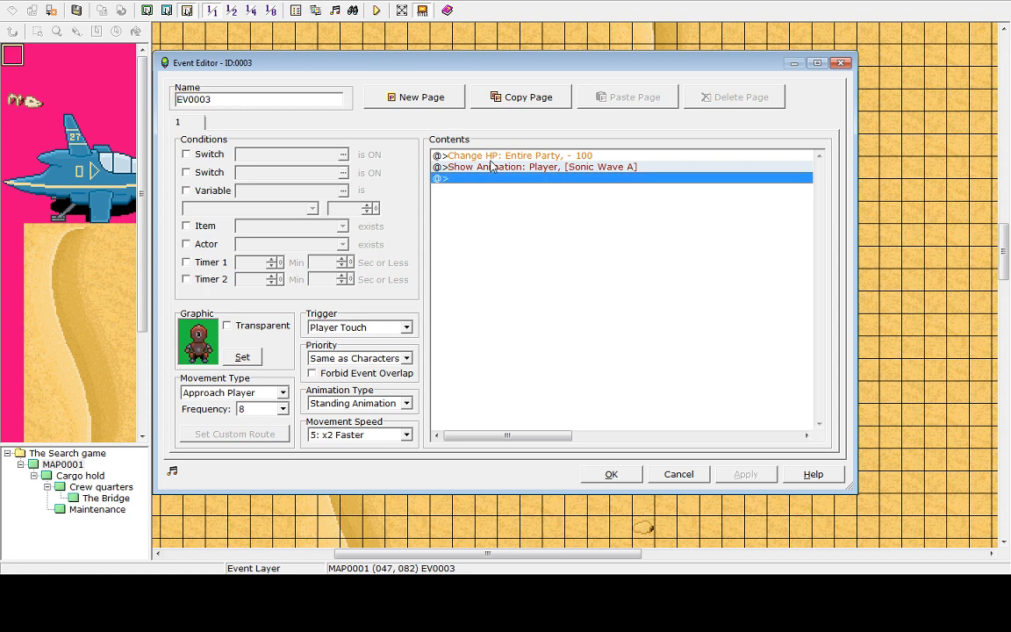
pyautogui.click(492, 158)
pyautogui.click(478, 178)
pyautogui.click(475, 169)
pyautogui.click(470, 196)
pyautogui.doubleClick(467, 180)
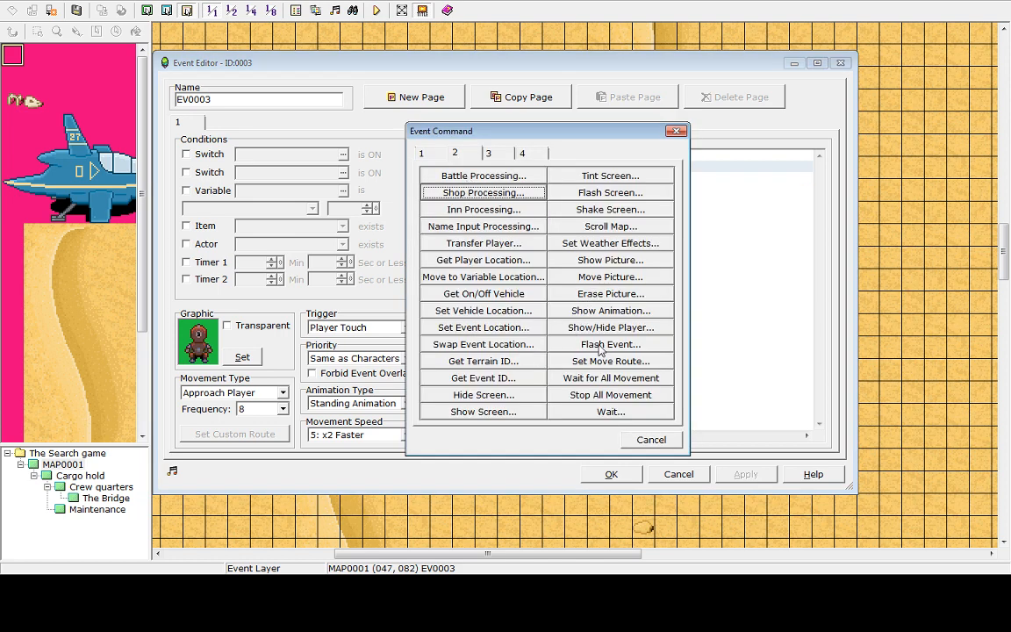
pyautogui.click(497, 153)
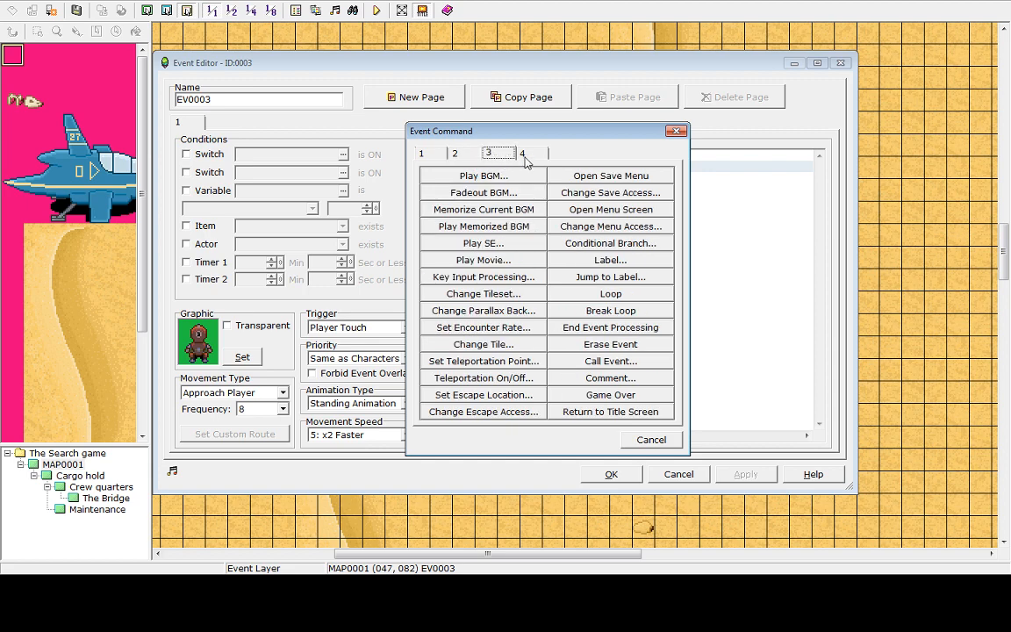
pyautogui.click(524, 155)
pyautogui.click(471, 156)
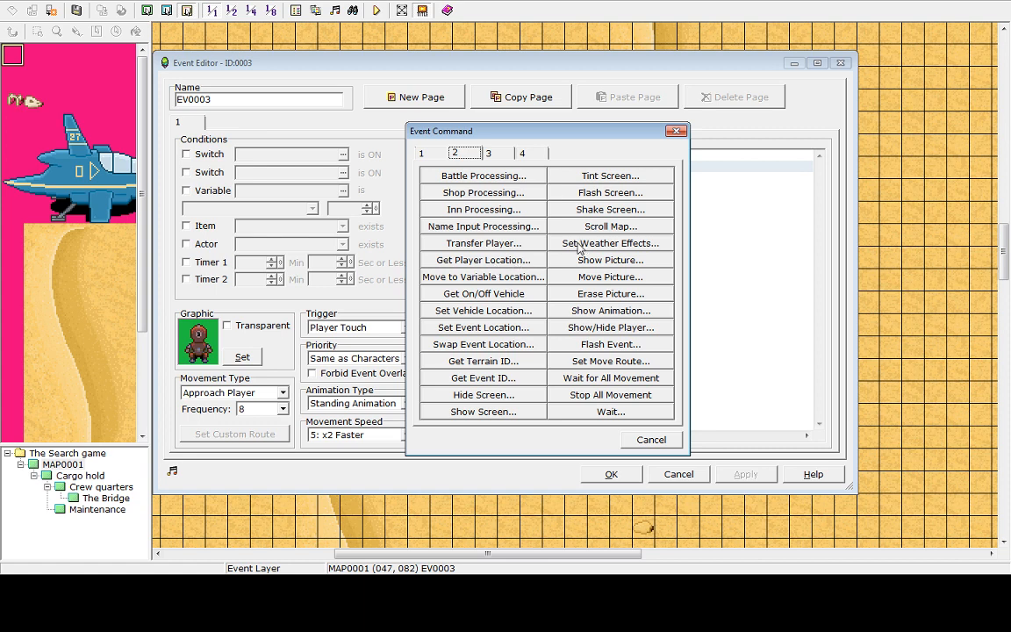
pyautogui.click(652, 443)
# Change the robot event's Show Animation command to Thunder Magic All B, then apply and close the editor
pyautogui.click(531, 167)
pyautogui.rightClick(527, 170)
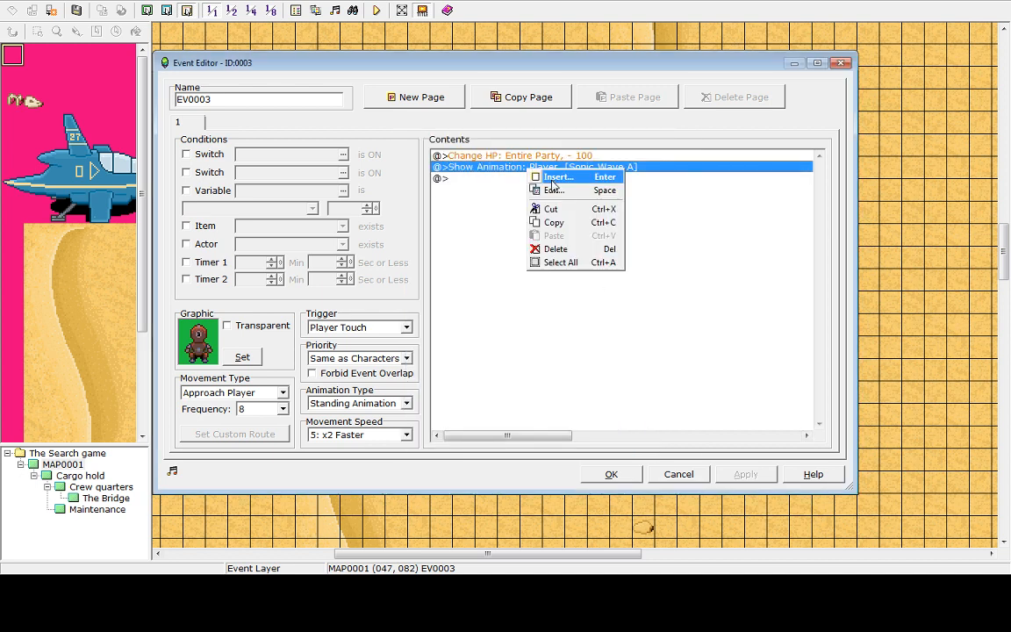
pyautogui.click(553, 190)
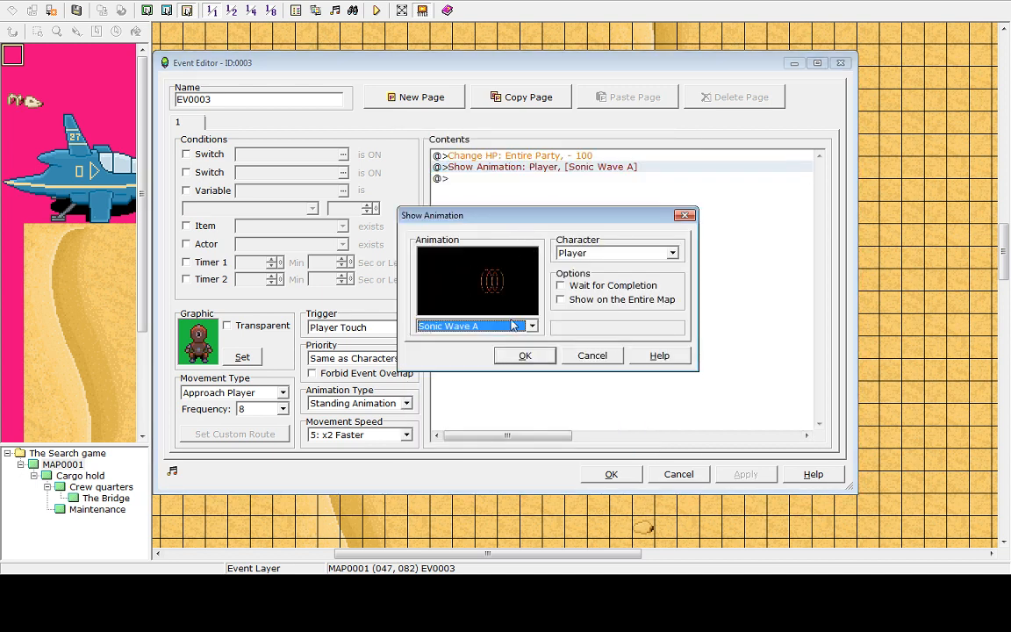
pyautogui.click(529, 330)
pyautogui.scroll(-1, 530, 329)
pyautogui.click(529, 331)
pyautogui.scroll(1, 478, 329)
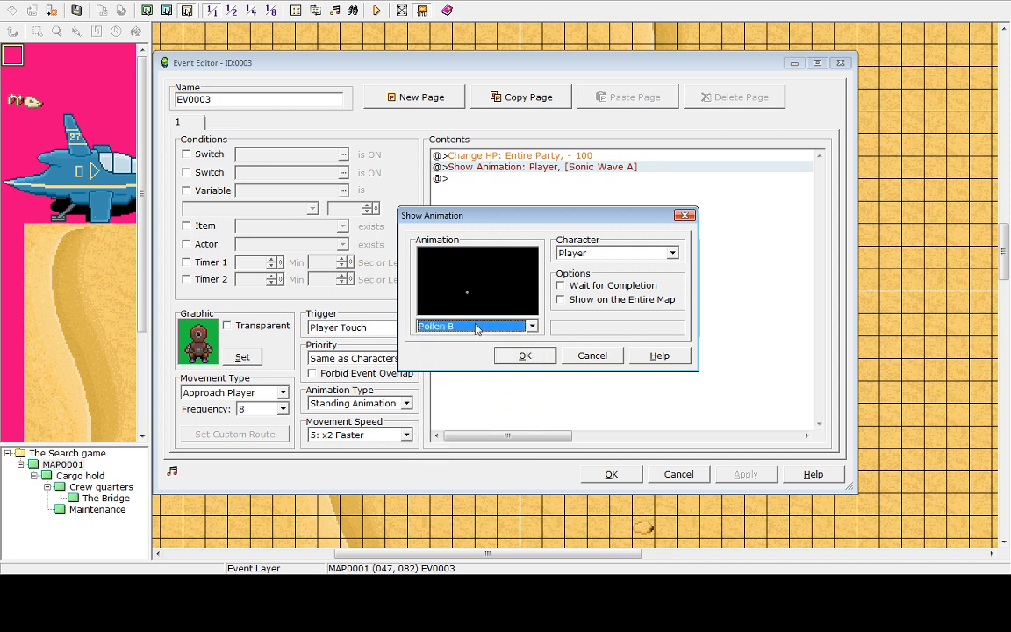
pyautogui.scroll(3, 476, 328)
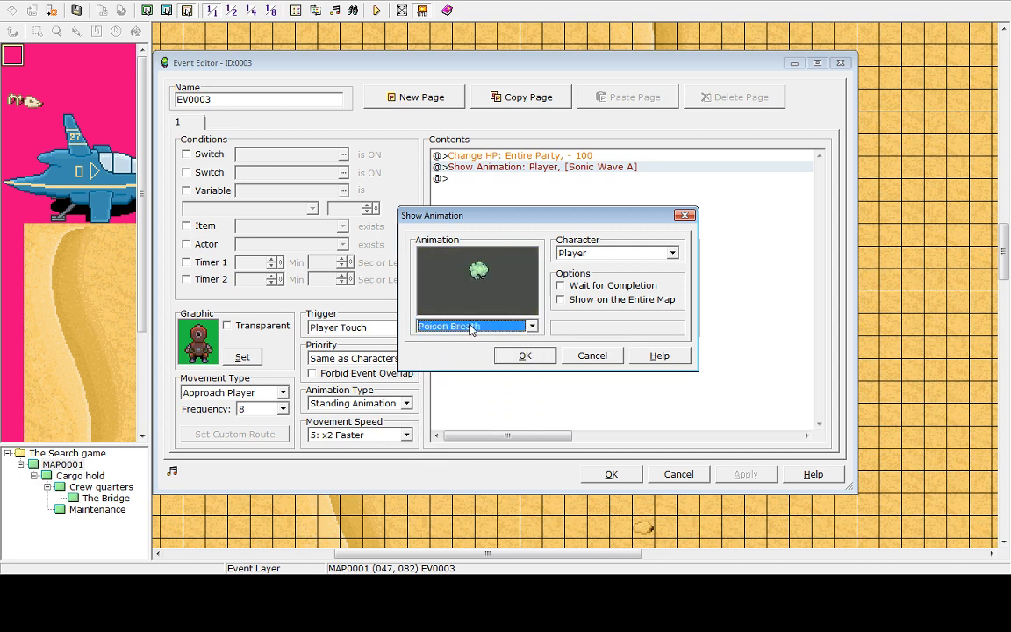
pyautogui.scroll(5, 471, 328)
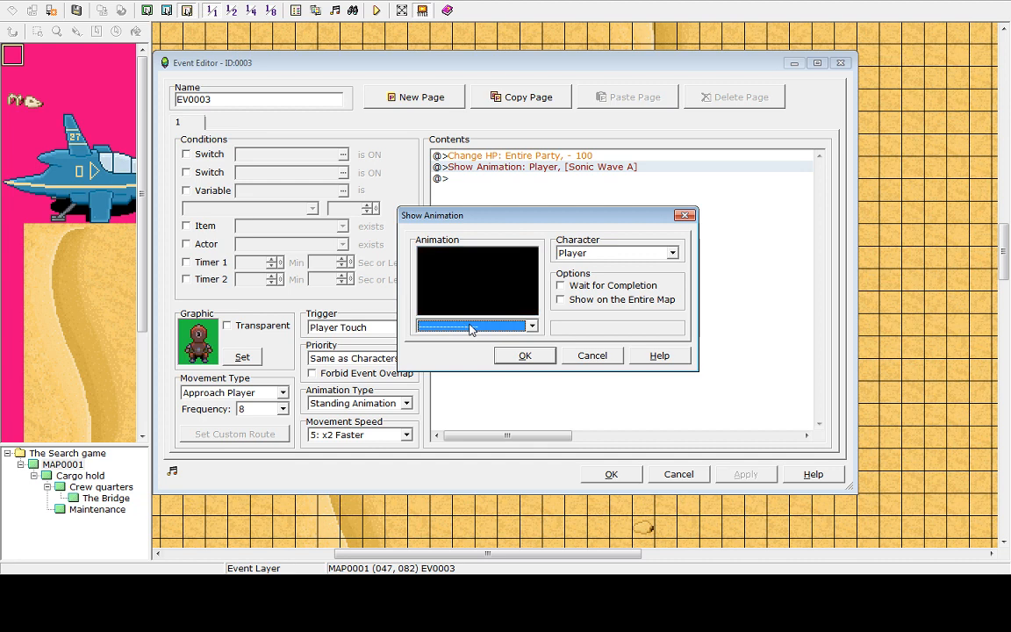
pyautogui.scroll(-1, 471, 329)
pyautogui.scroll(-2, 471, 329)
pyautogui.scroll(-1, 471, 328)
pyautogui.scroll(-1, 471, 328)
pyautogui.scroll(-2, 471, 329)
pyautogui.scroll(1, 471, 328)
pyautogui.scroll(1, 471, 328)
pyautogui.click(472, 329)
pyautogui.scroll(3, 461, 368)
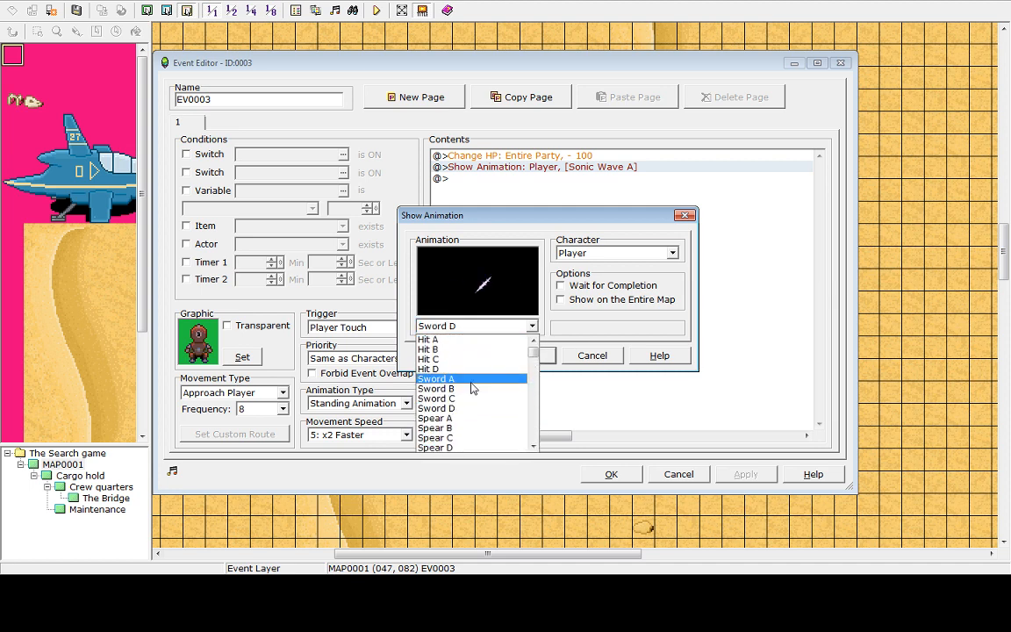
pyautogui.scroll(-12, 445, 377)
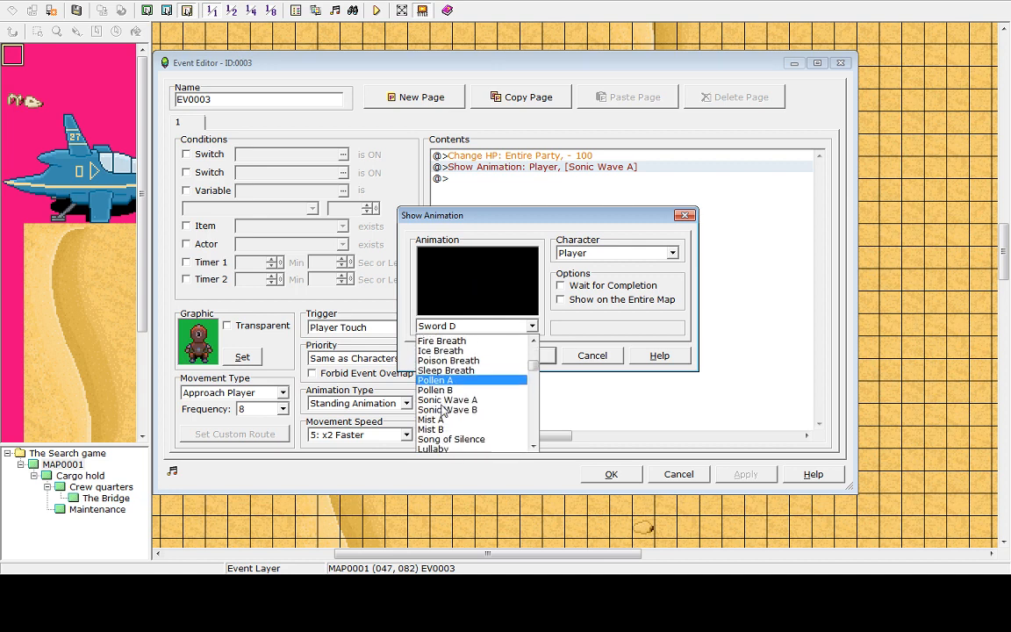
pyautogui.scroll(-15, 445, 399)
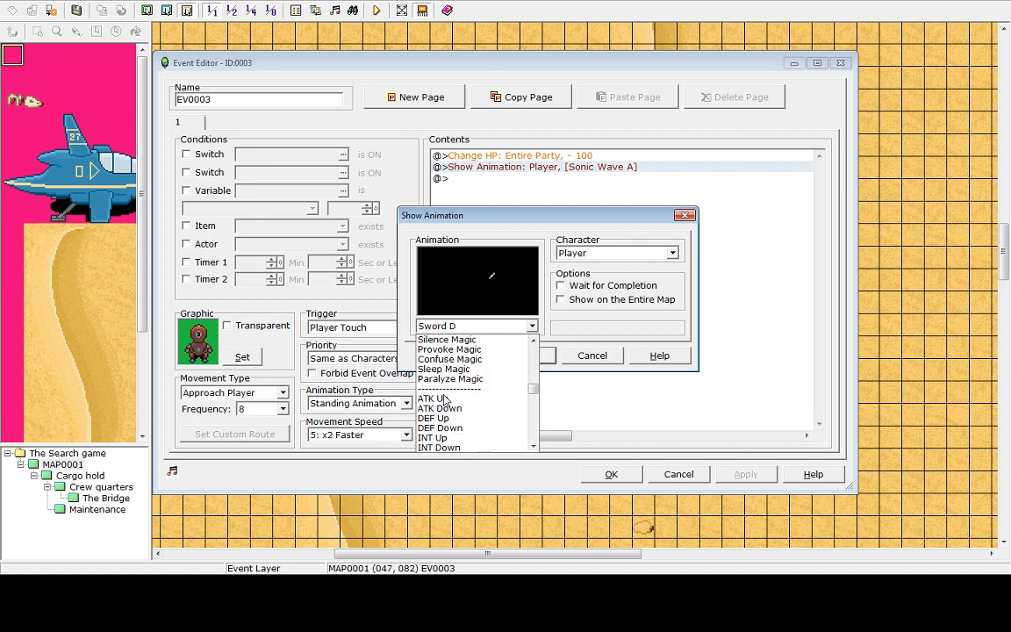
pyautogui.scroll(-2, 446, 395)
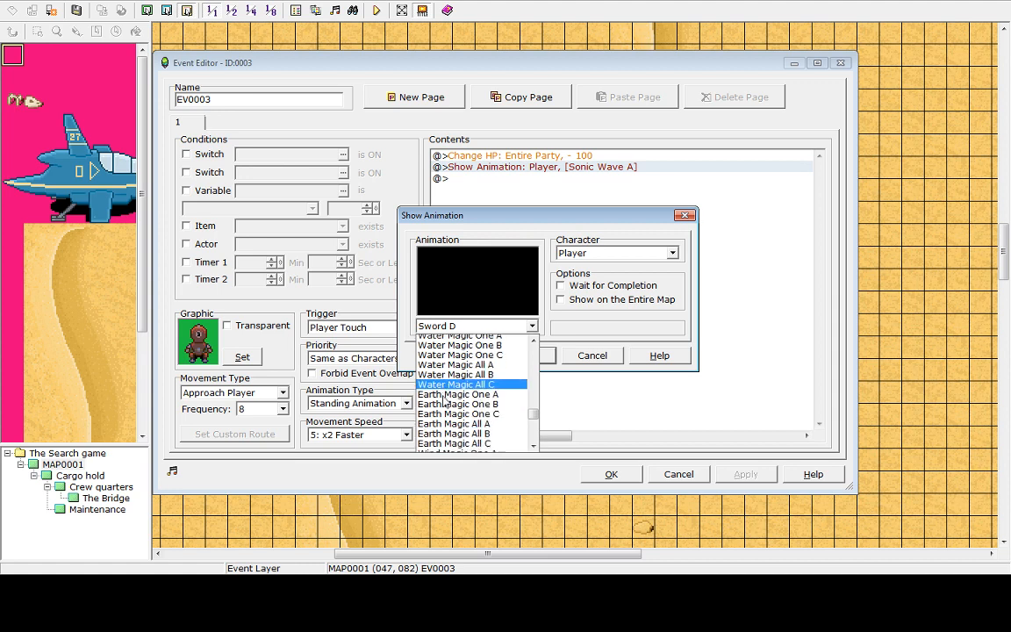
pyautogui.scroll(3, 446, 400)
pyautogui.scroll(1, 445, 401)
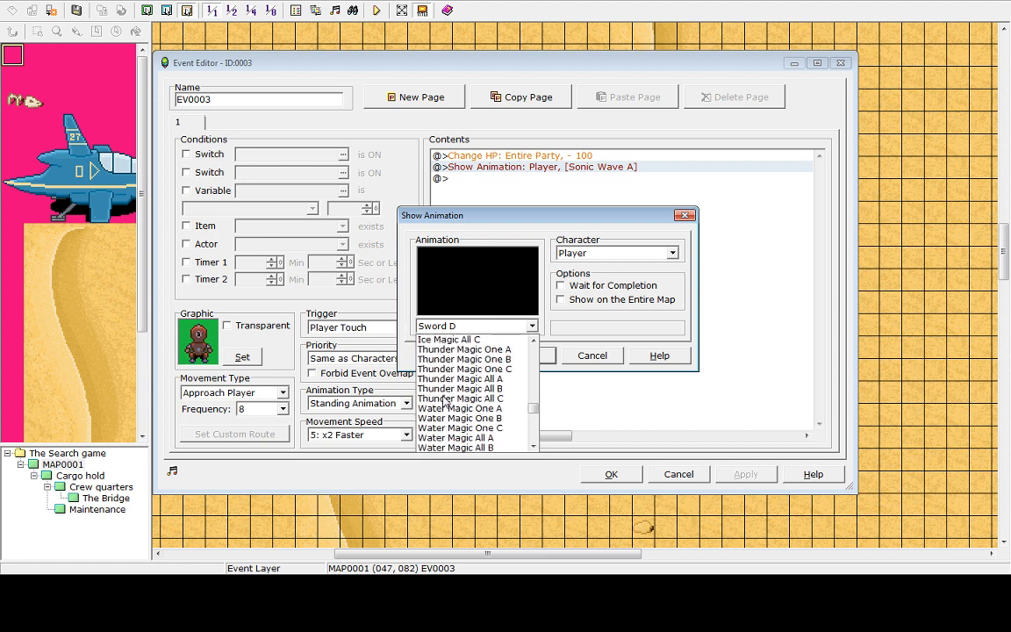
pyautogui.click(448, 349)
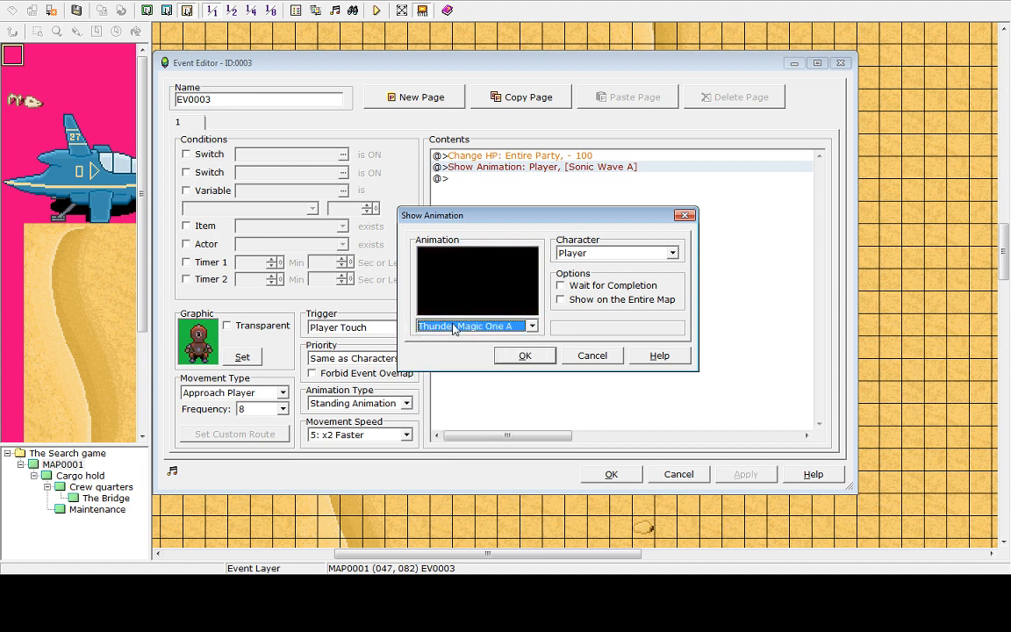
pyautogui.scroll(-1, 454, 327)
pyautogui.scroll(-1, 454, 327)
pyautogui.scroll(-1, 454, 328)
pyautogui.scroll(-1, 454, 329)
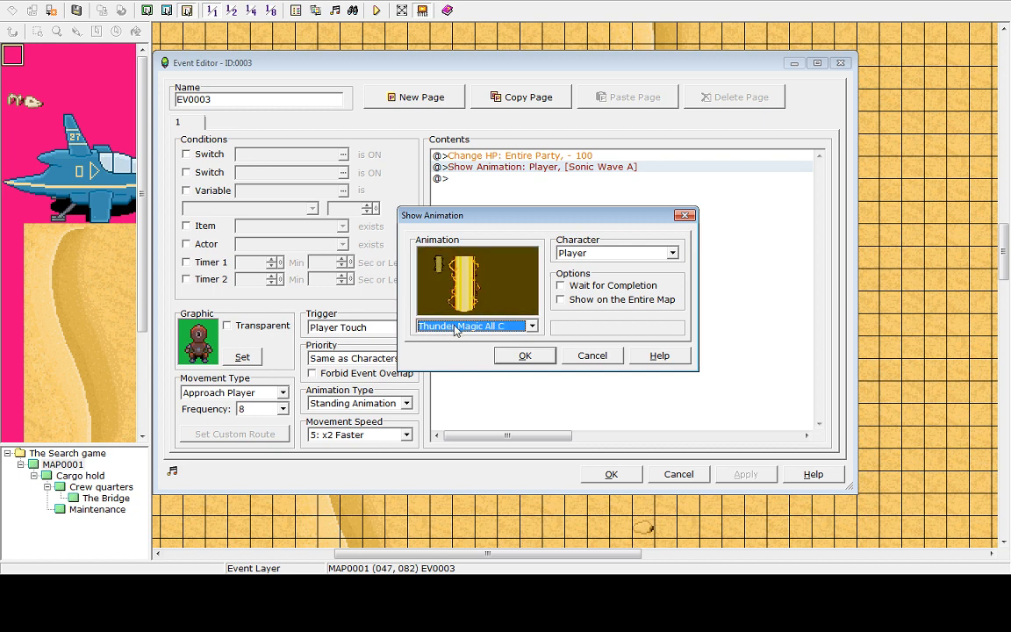
pyautogui.scroll(-1, 454, 329)
pyautogui.scroll(1, 454, 329)
pyautogui.scroll(1, 454, 329)
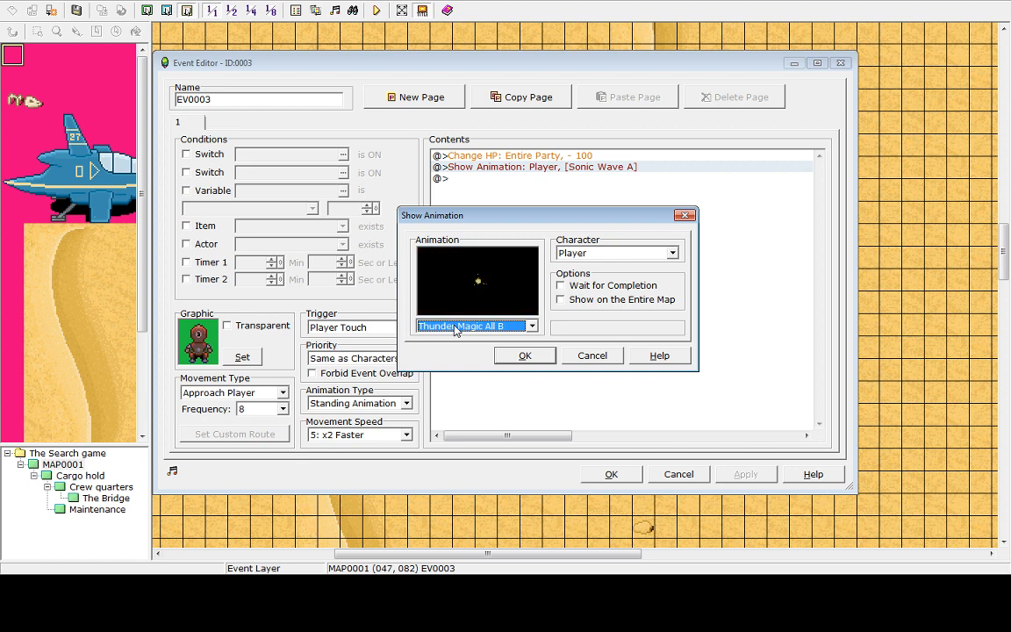
pyautogui.click(525, 356)
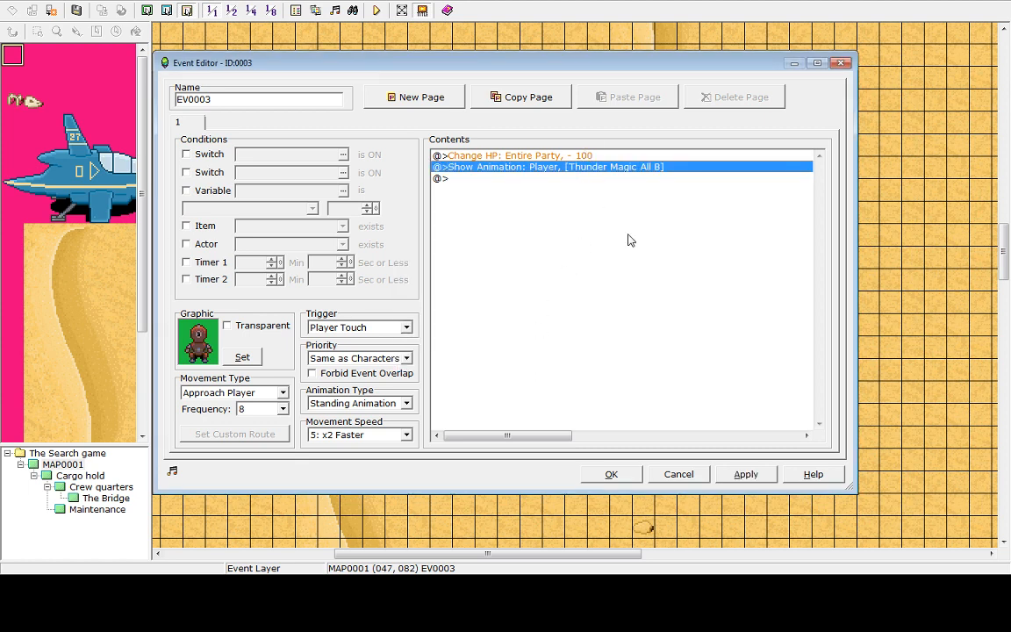
pyautogui.click(745, 474)
pyautogui.click(612, 474)
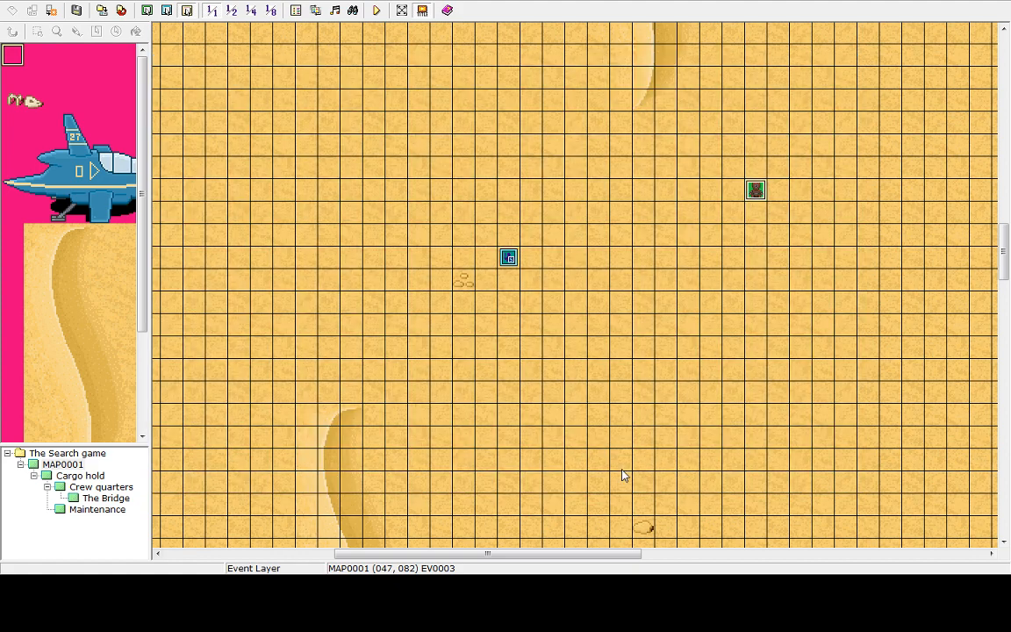
# Playtest the game, starting a new game and shutting it down after the game over
pyautogui.click(377, 10)
pyautogui.press('Return')
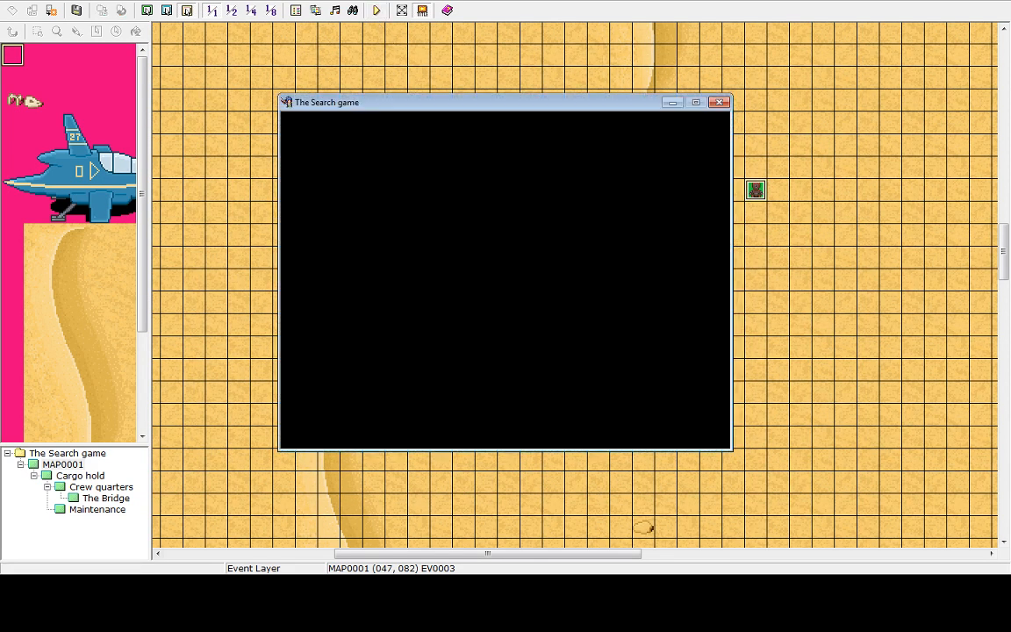
pyautogui.press('Return')
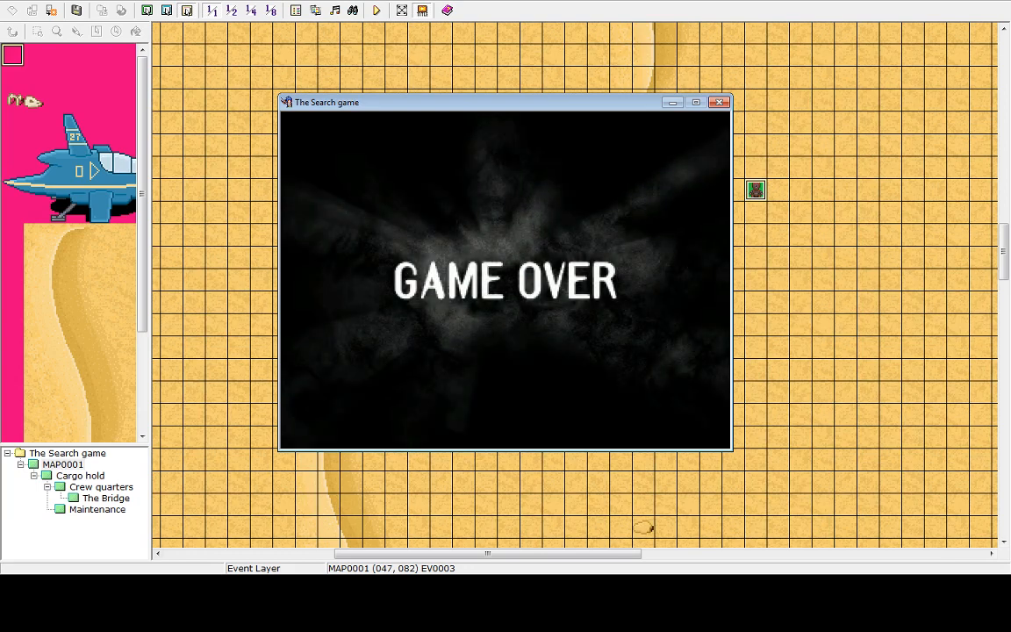
pyautogui.press('Return')
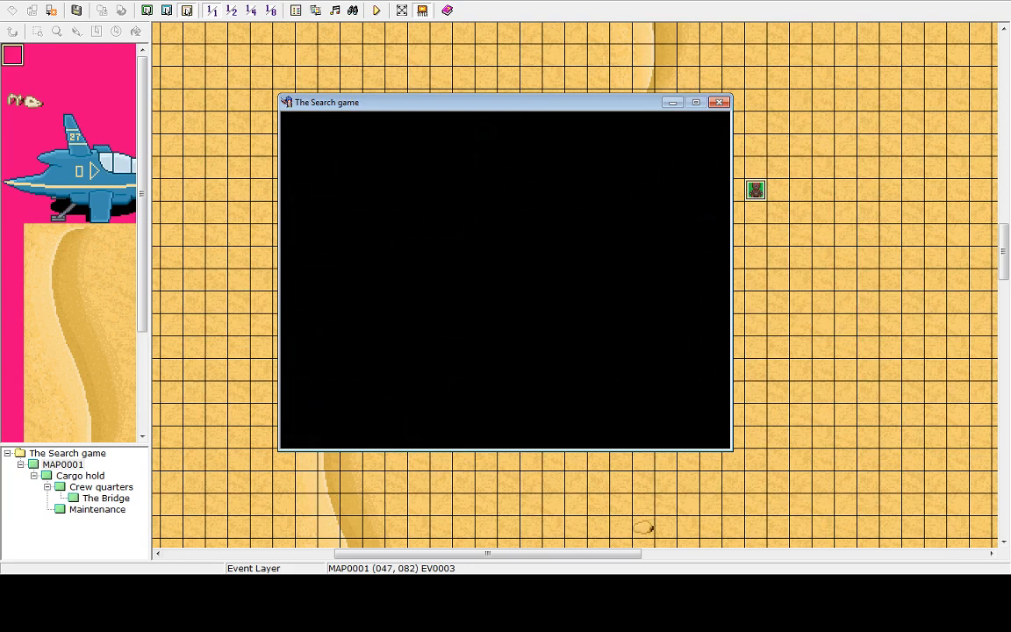
pyautogui.press('Return')
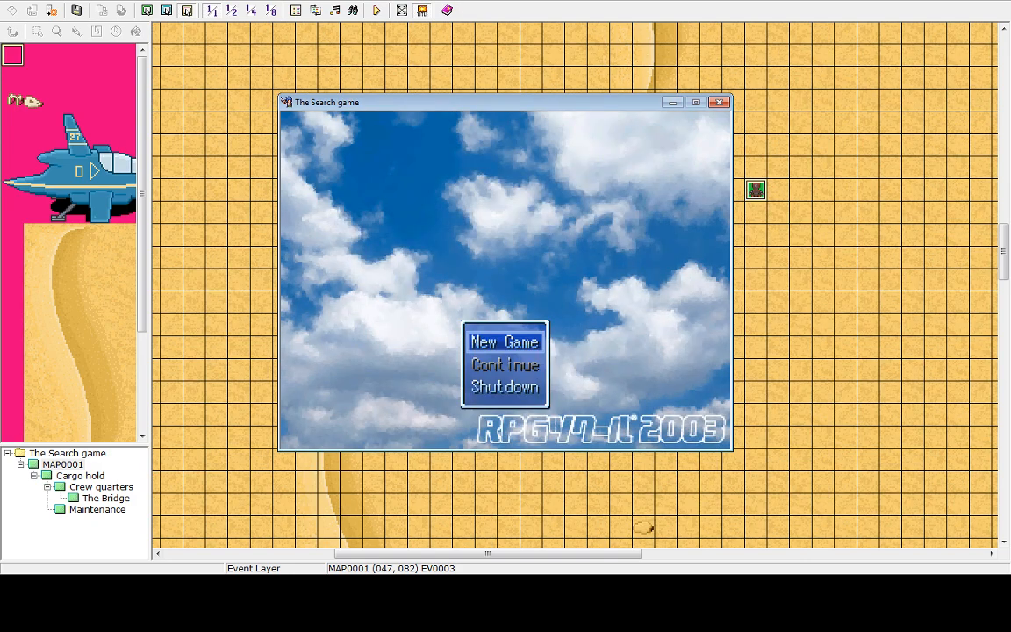
pyautogui.press('Up')
pyautogui.press('Return')
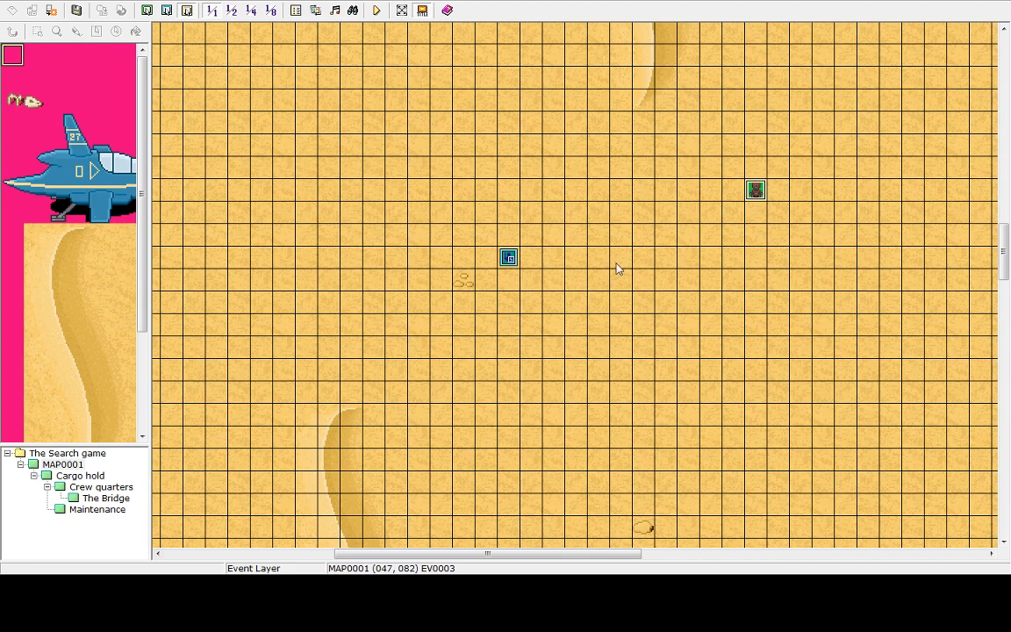
# Reopen the robot event to review its commands and close the editor
pyautogui.doubleClick(755, 192)
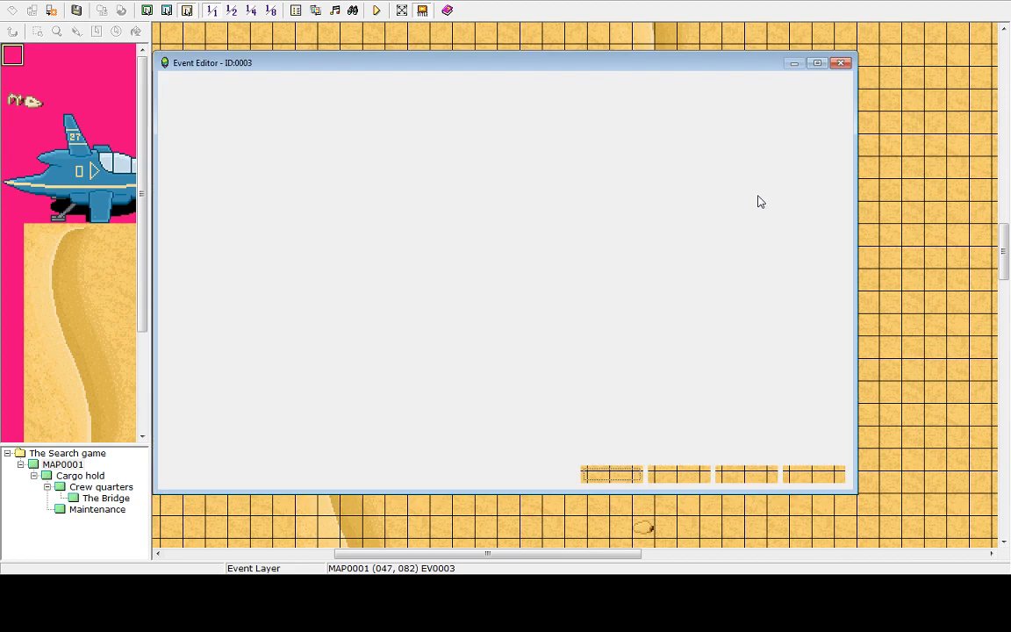
pyautogui.click(524, 171)
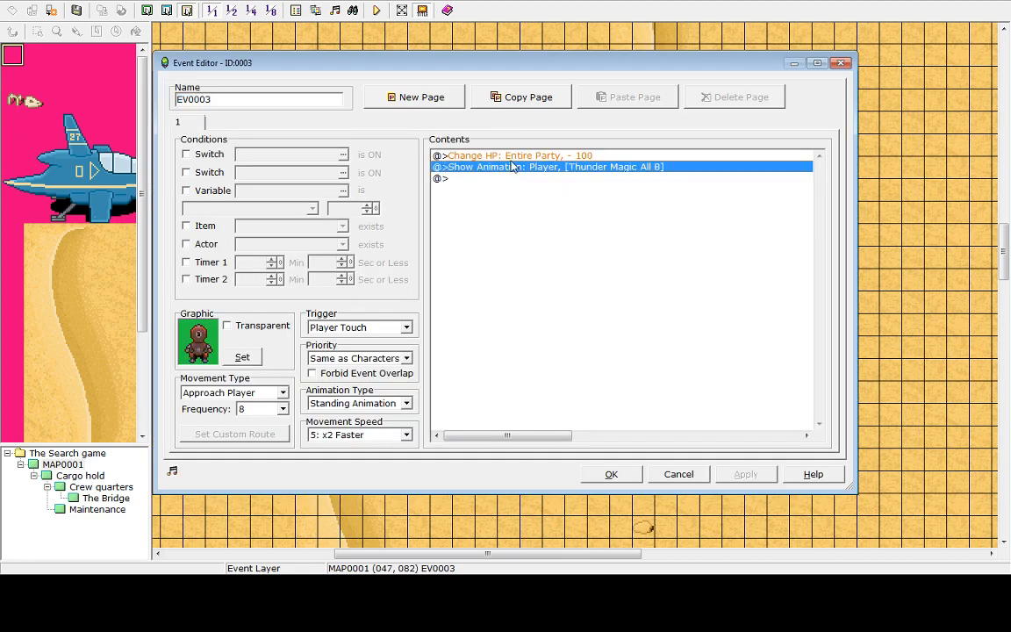
pyautogui.press('Up')
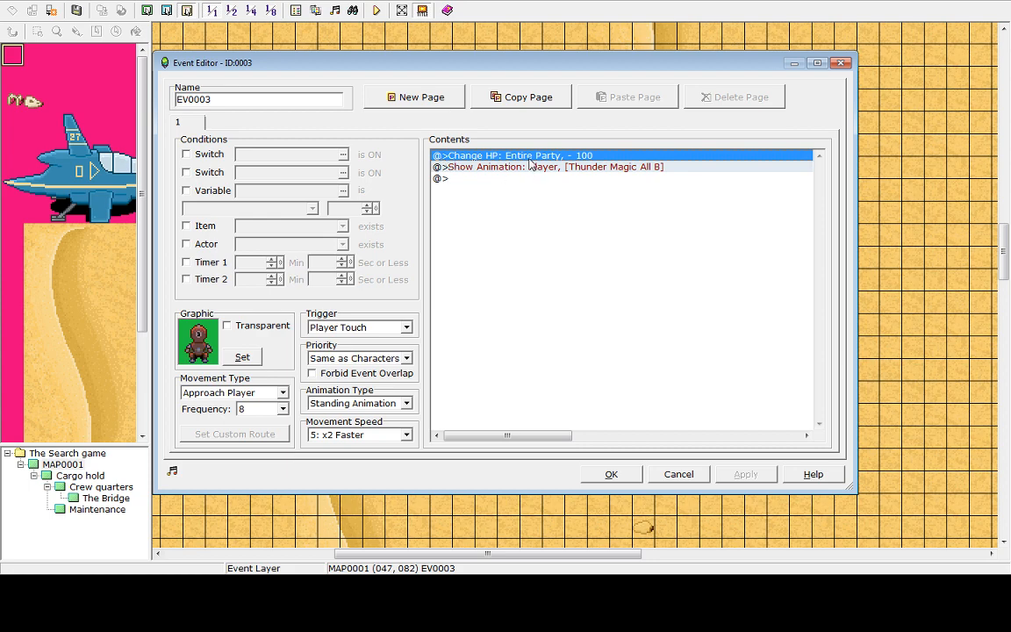
pyautogui.click(611, 475)
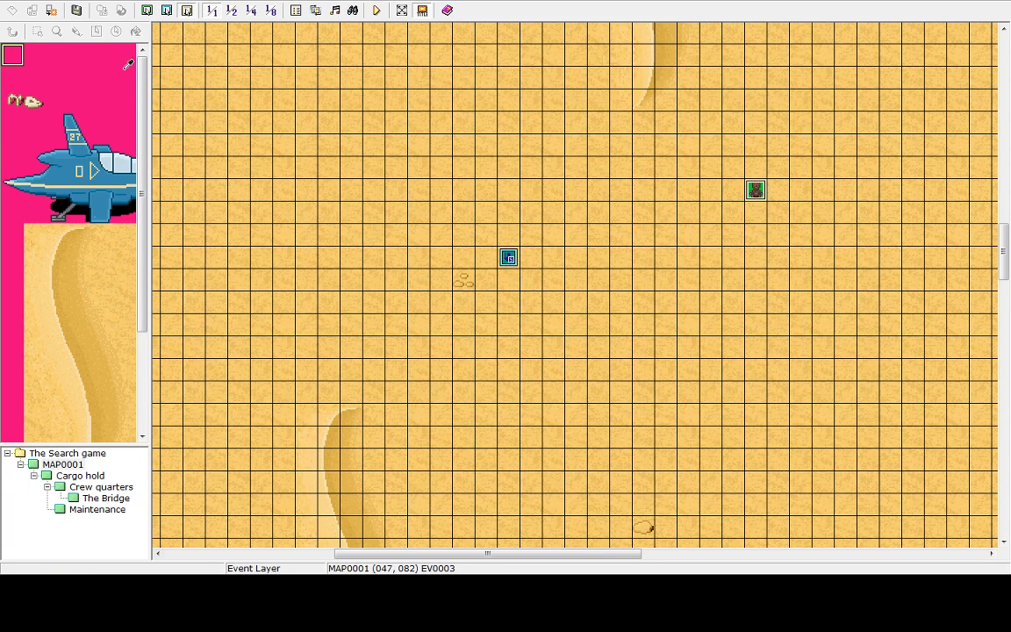
# Open the Database and close it without changes
pyautogui.click(87, 1)
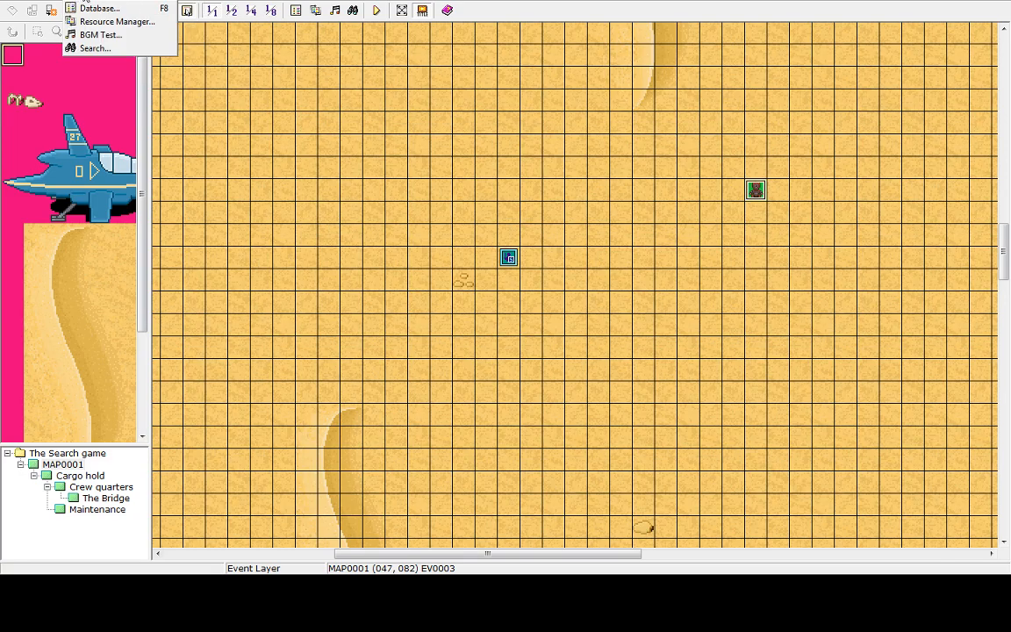
pyautogui.click(98, 9)
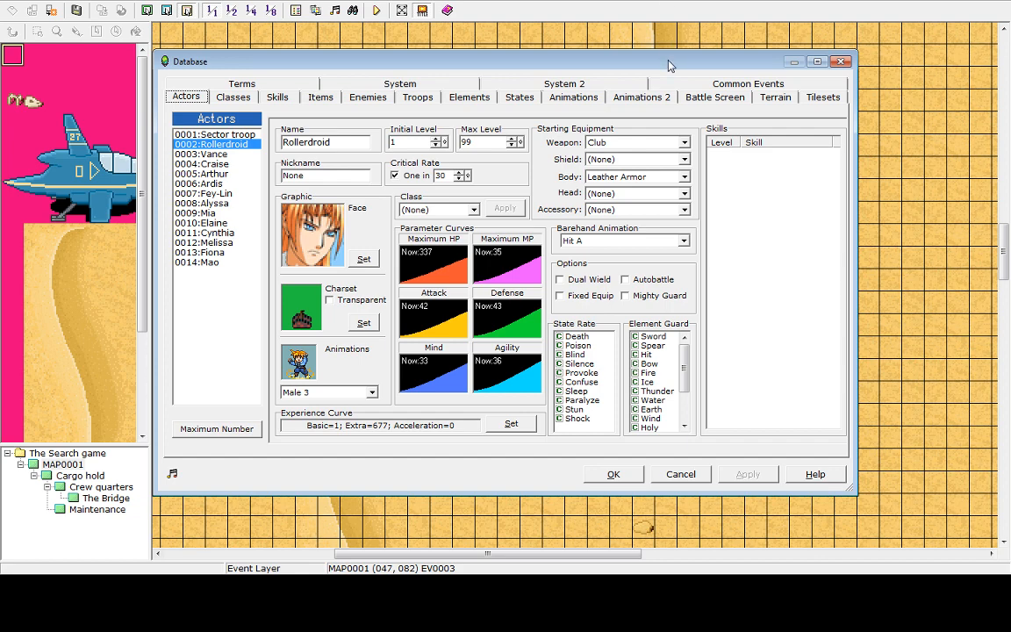
pyautogui.click(687, 477)
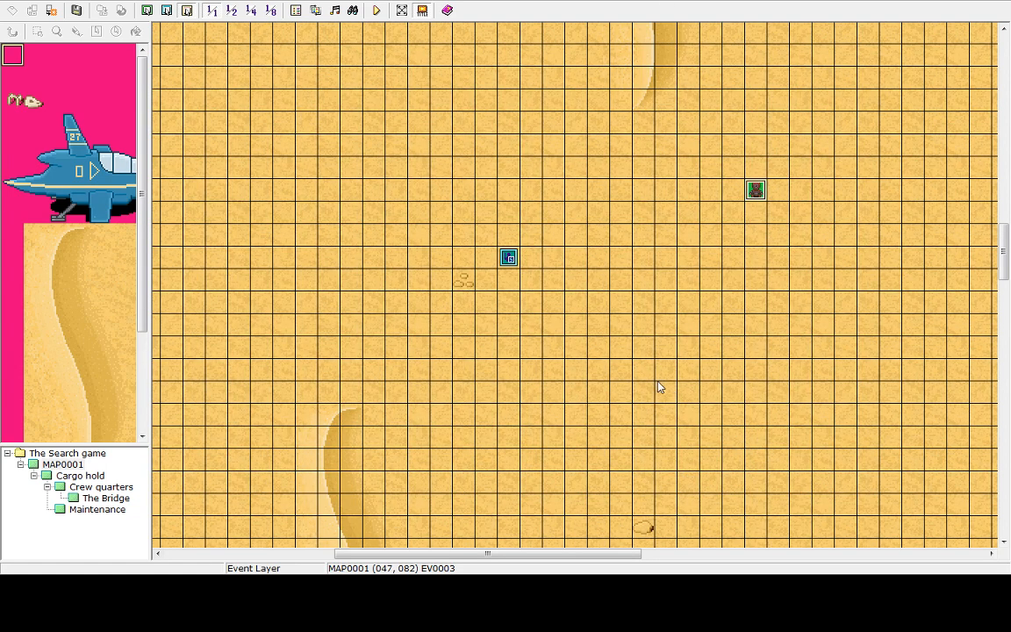